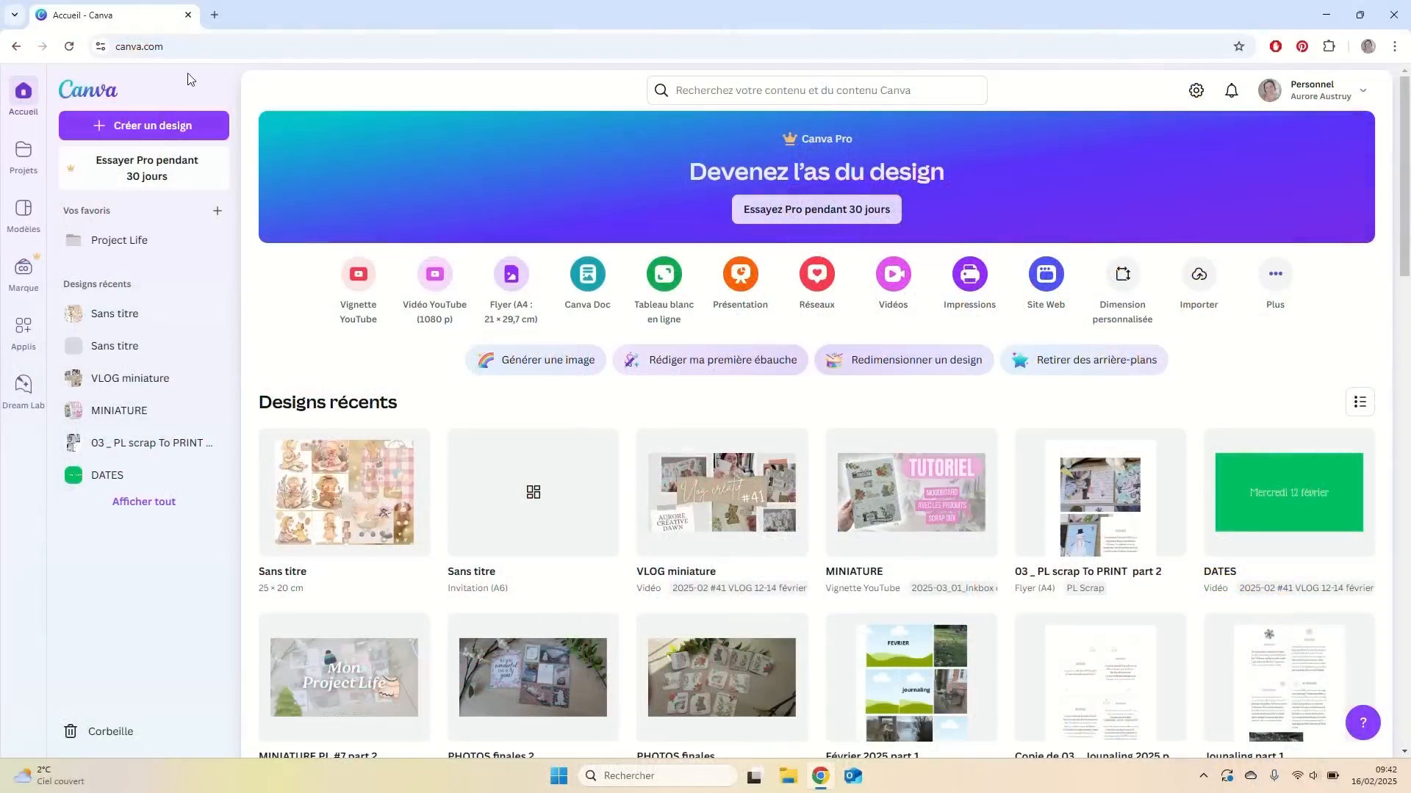
# - Create a new custom-size design with a width of 1920 px and a height of 1080 px
pyautogui.click(179, 45)
pyautogui.click(262, 290)
pyautogui.click(131, 132)
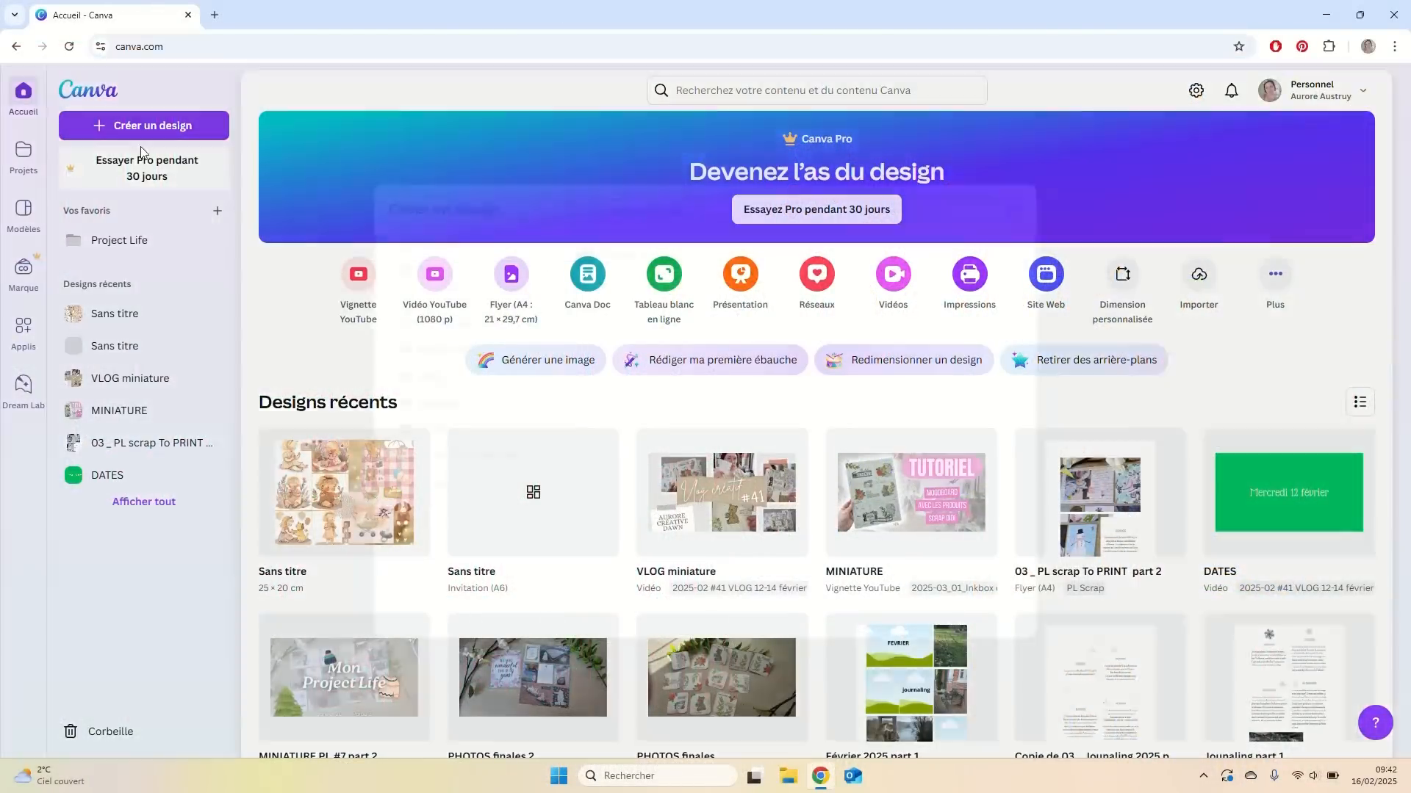
pyautogui.click(360, 465)
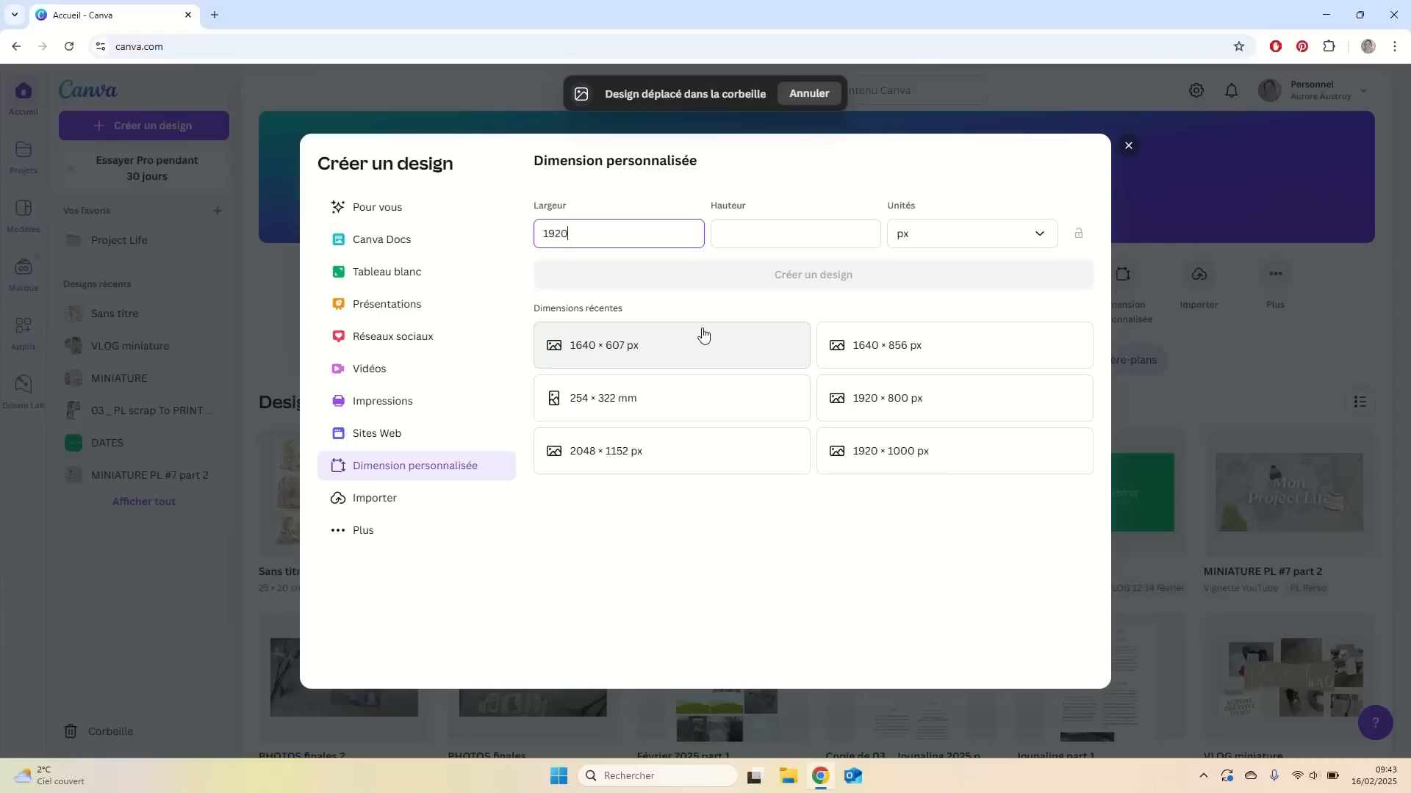
pyautogui.click(749, 231)
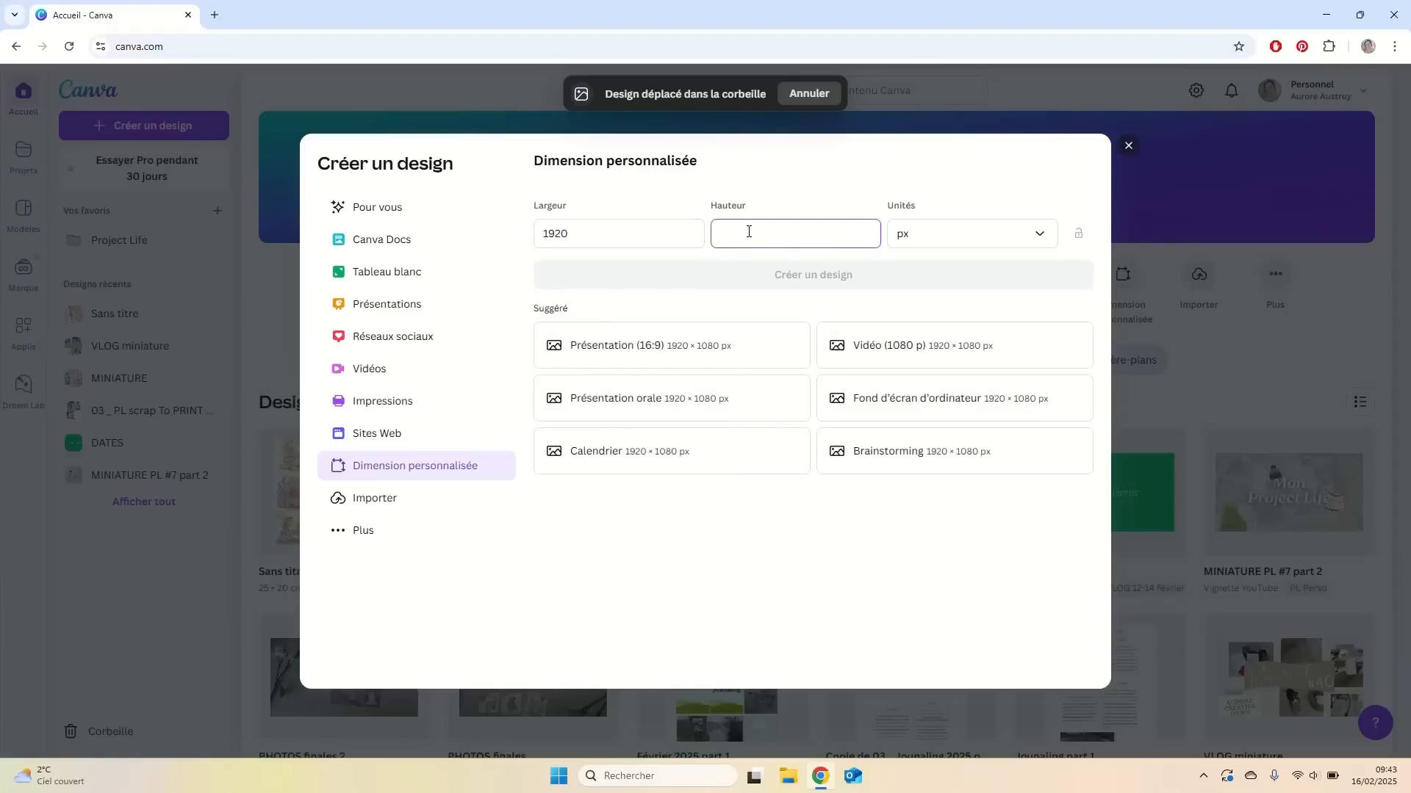
pyautogui.write('1080')
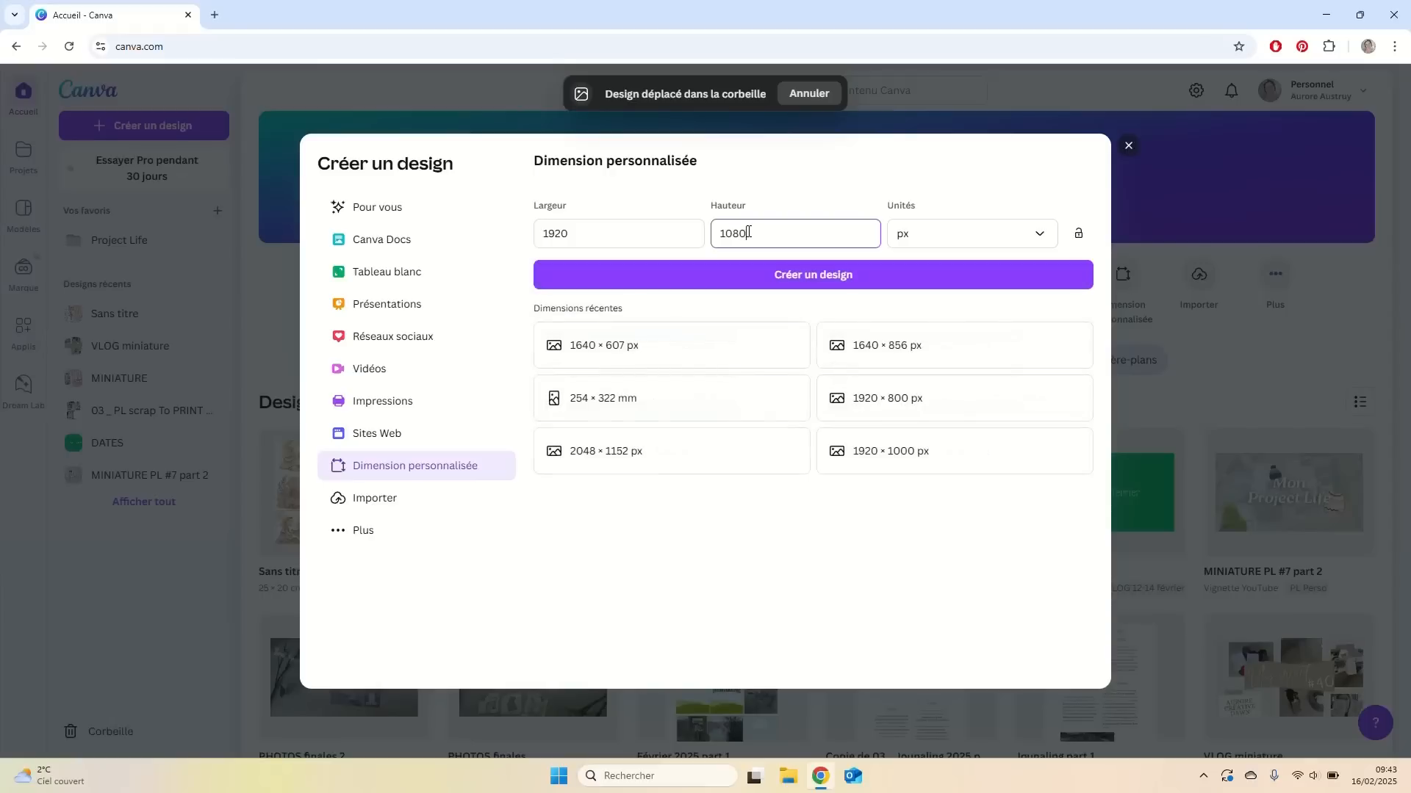
pyautogui.click(901, 233)
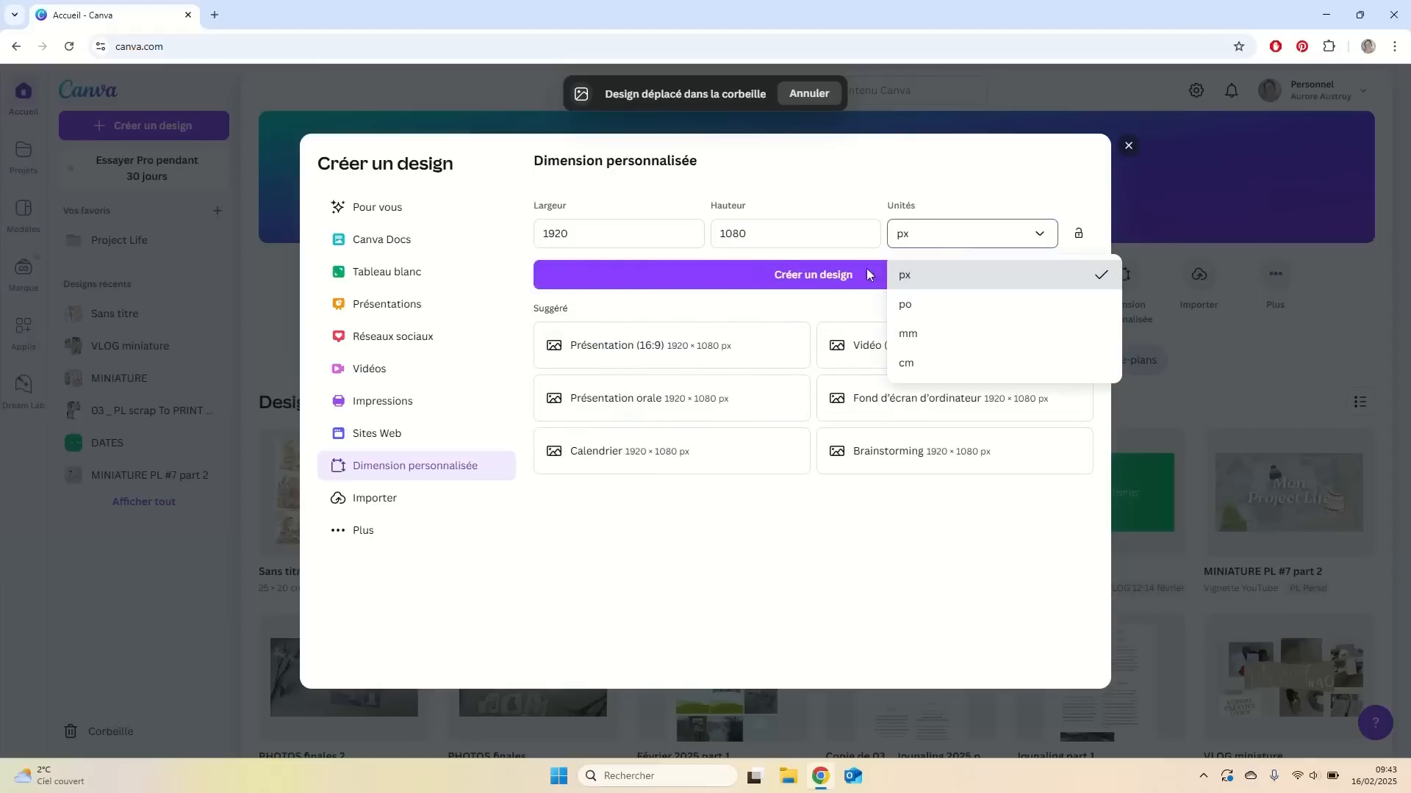
pyautogui.click(831, 276)
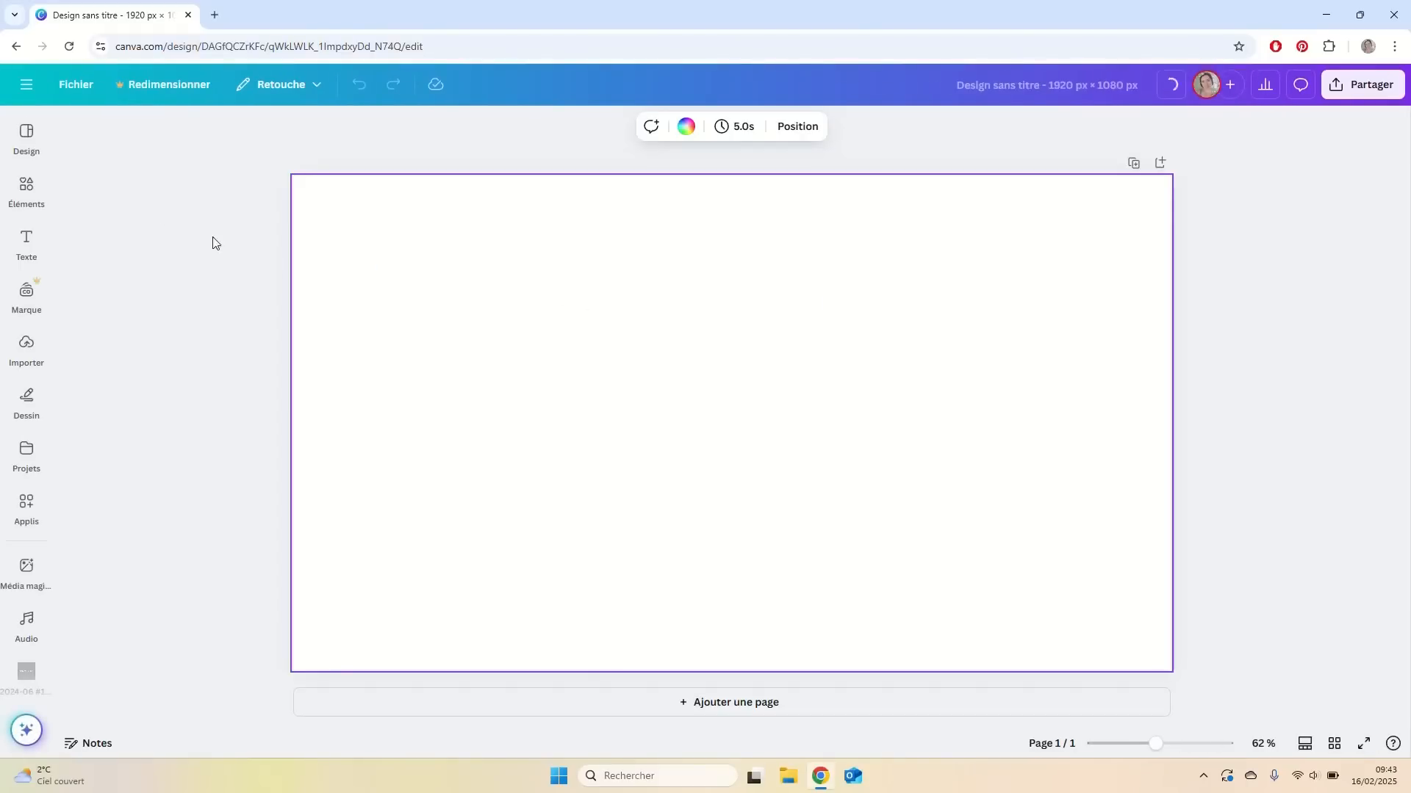
# - Open the AI image generator (Média magique) for images and set its style to Aquarelle
pyautogui.click(36, 142)
pyautogui.click(403, 135)
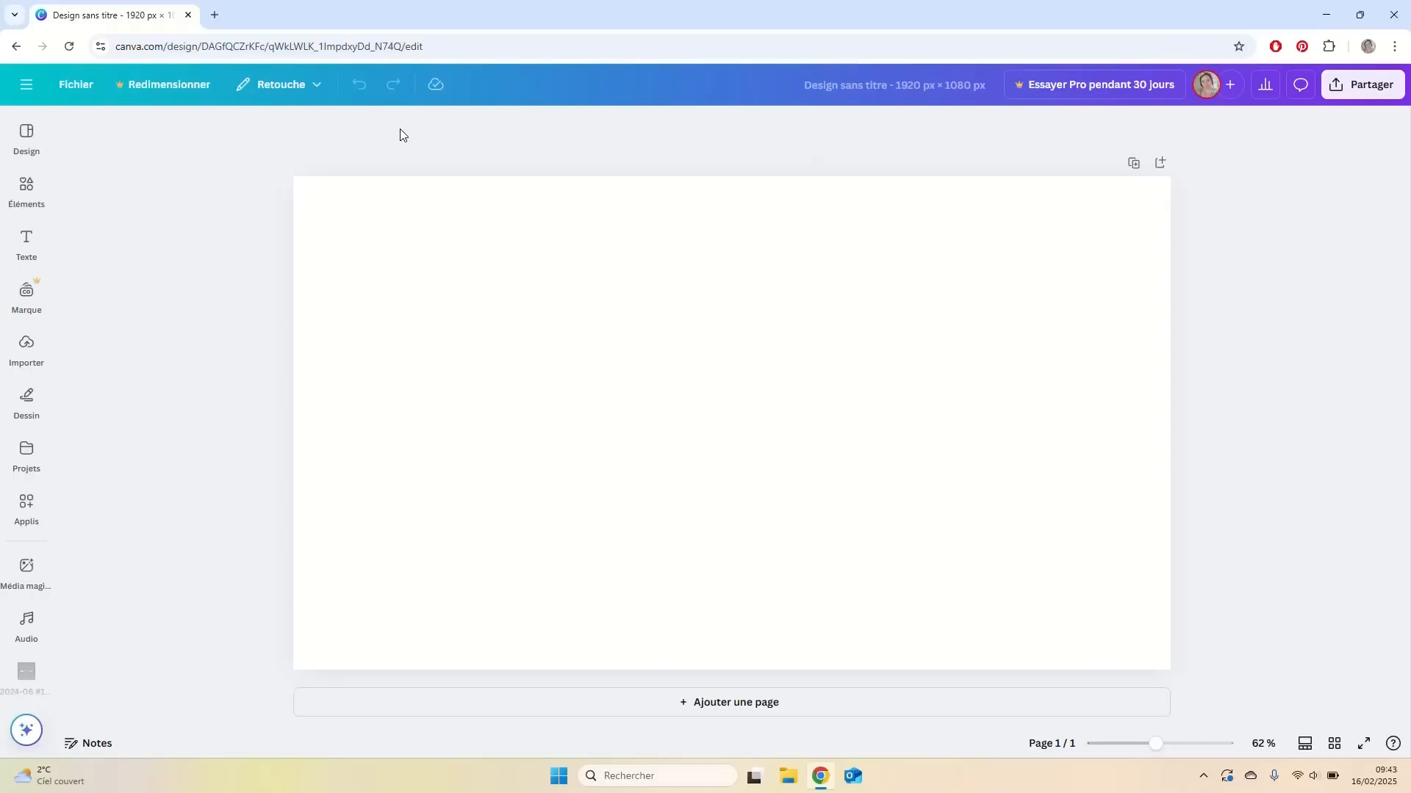
pyautogui.click(29, 203)
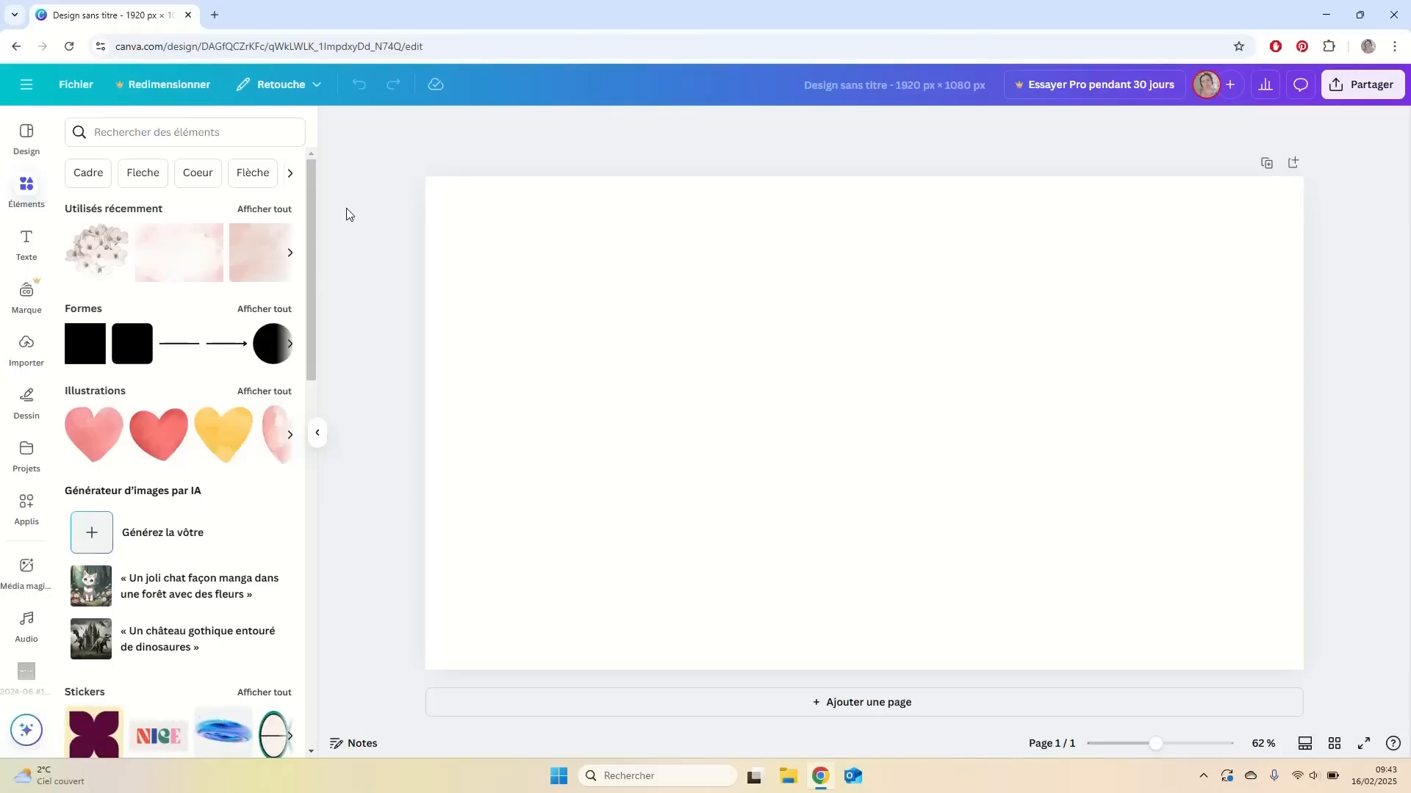
pyautogui.moveTo(314, 249); pyautogui.dragTo(305, 335)
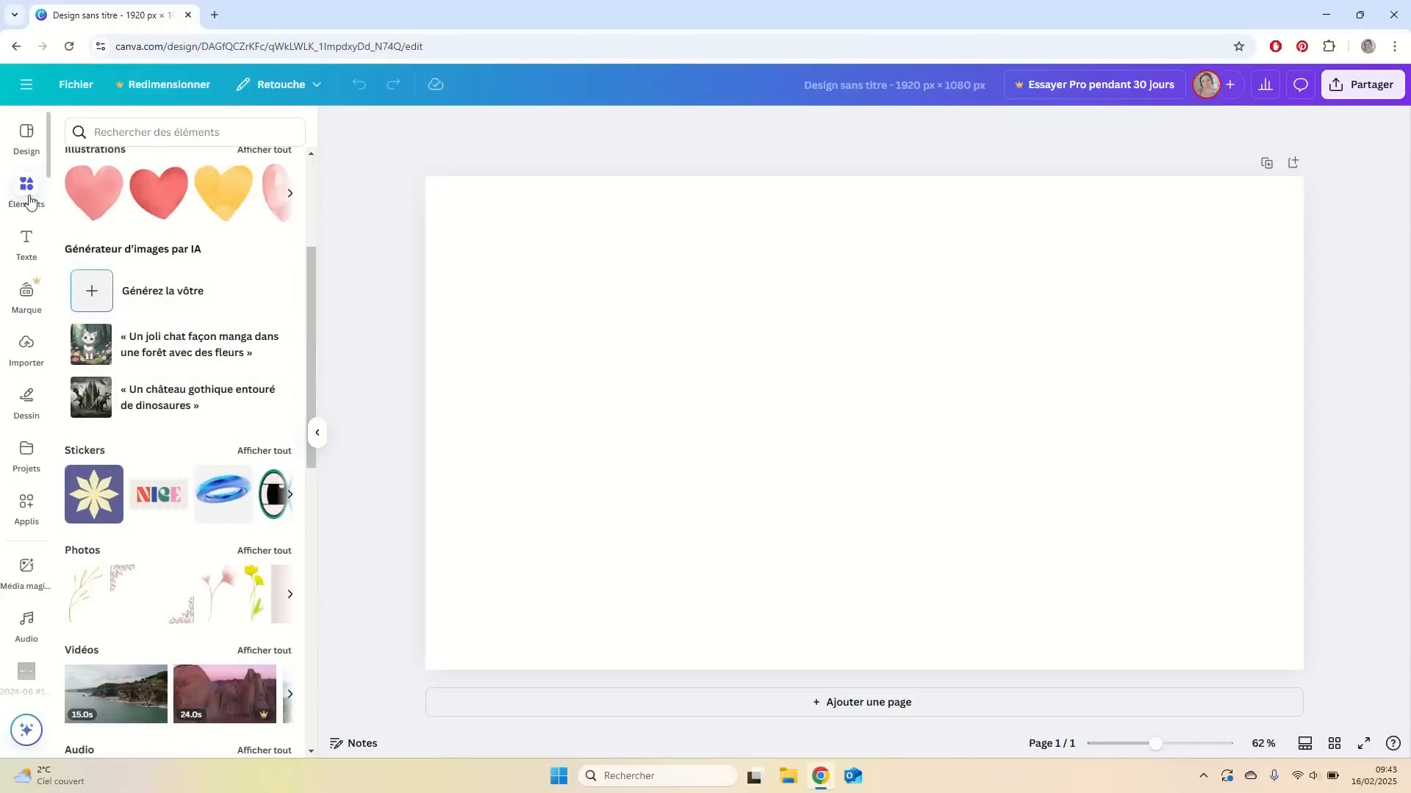
pyautogui.click(148, 292)
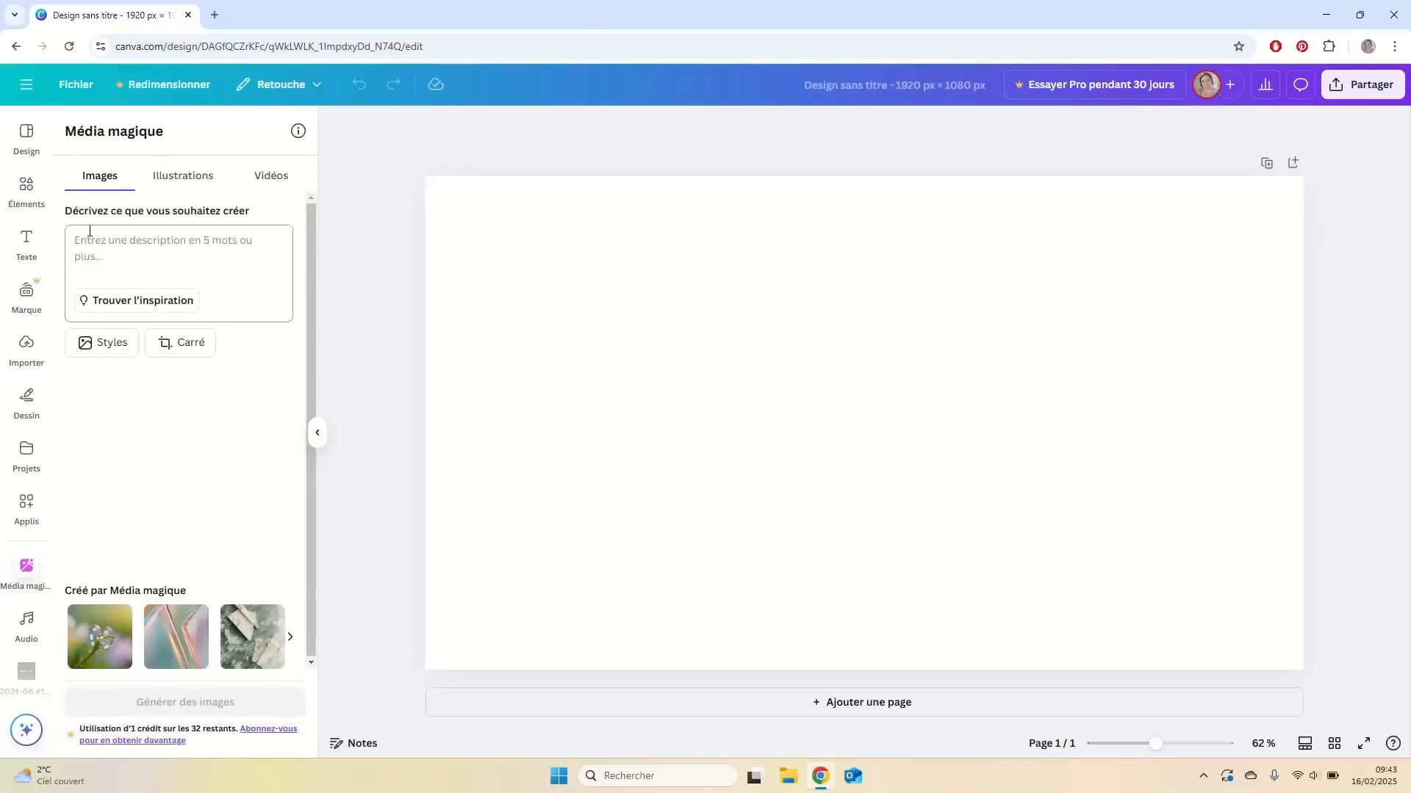
pyautogui.click(107, 344)
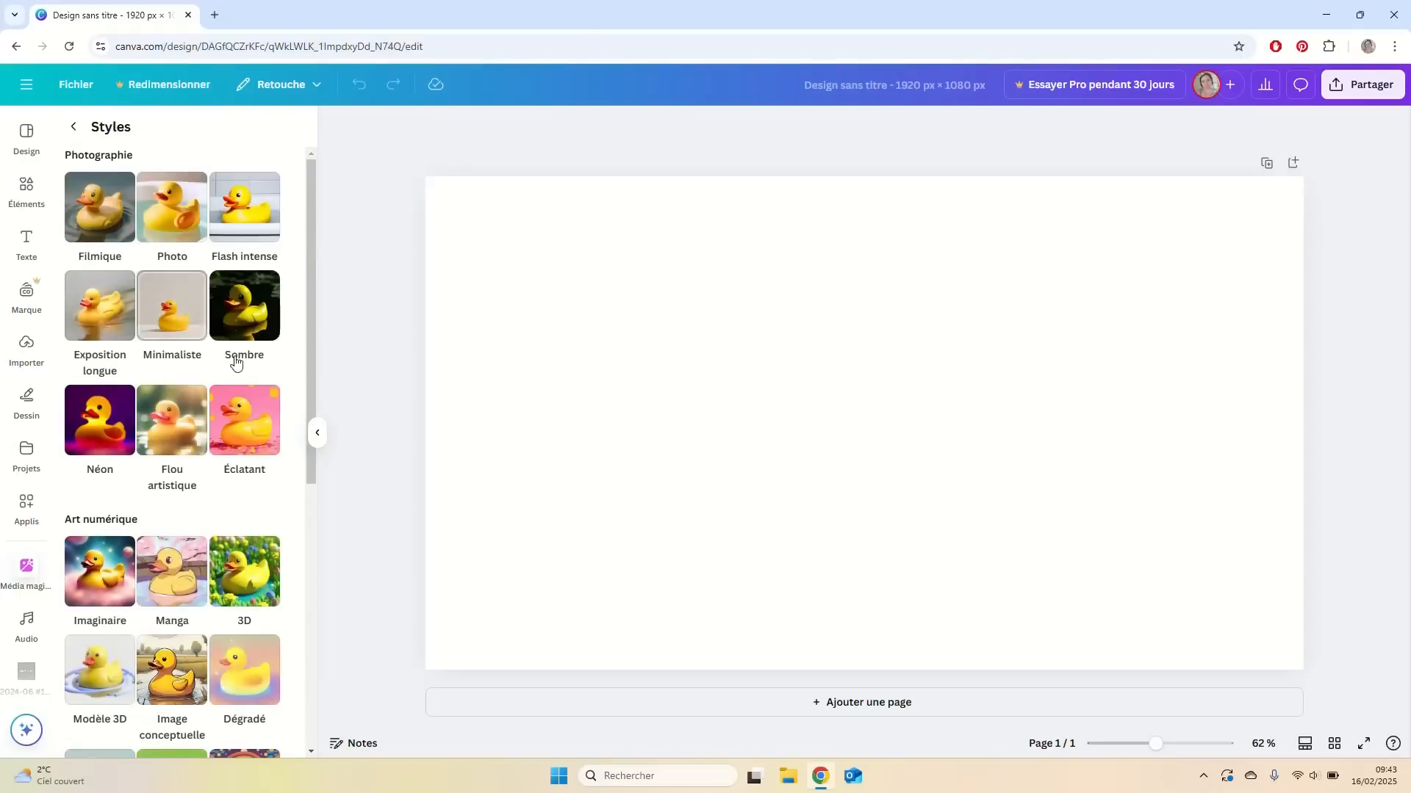
pyautogui.moveTo(312, 293); pyautogui.dragTo(328, 591)
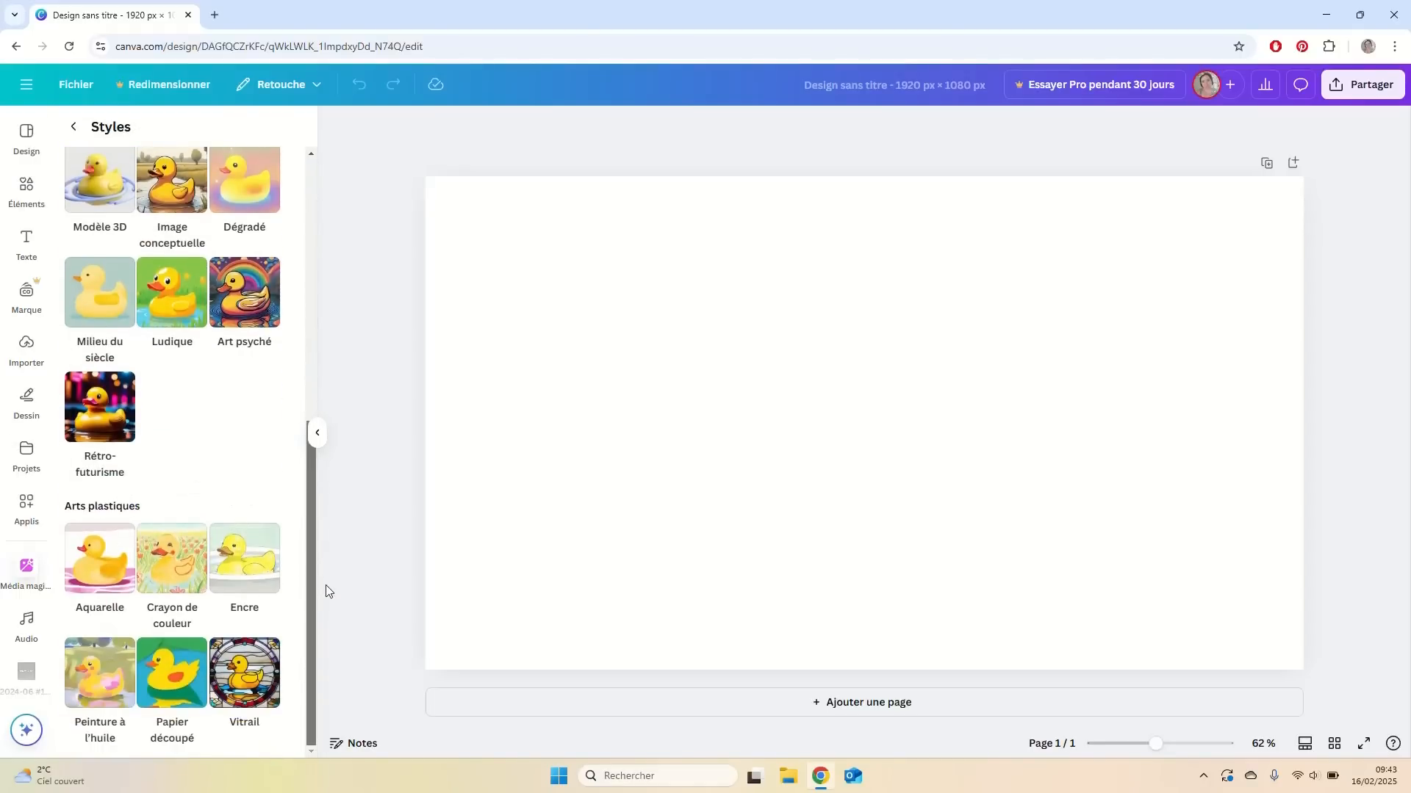
pyautogui.click(106, 573)
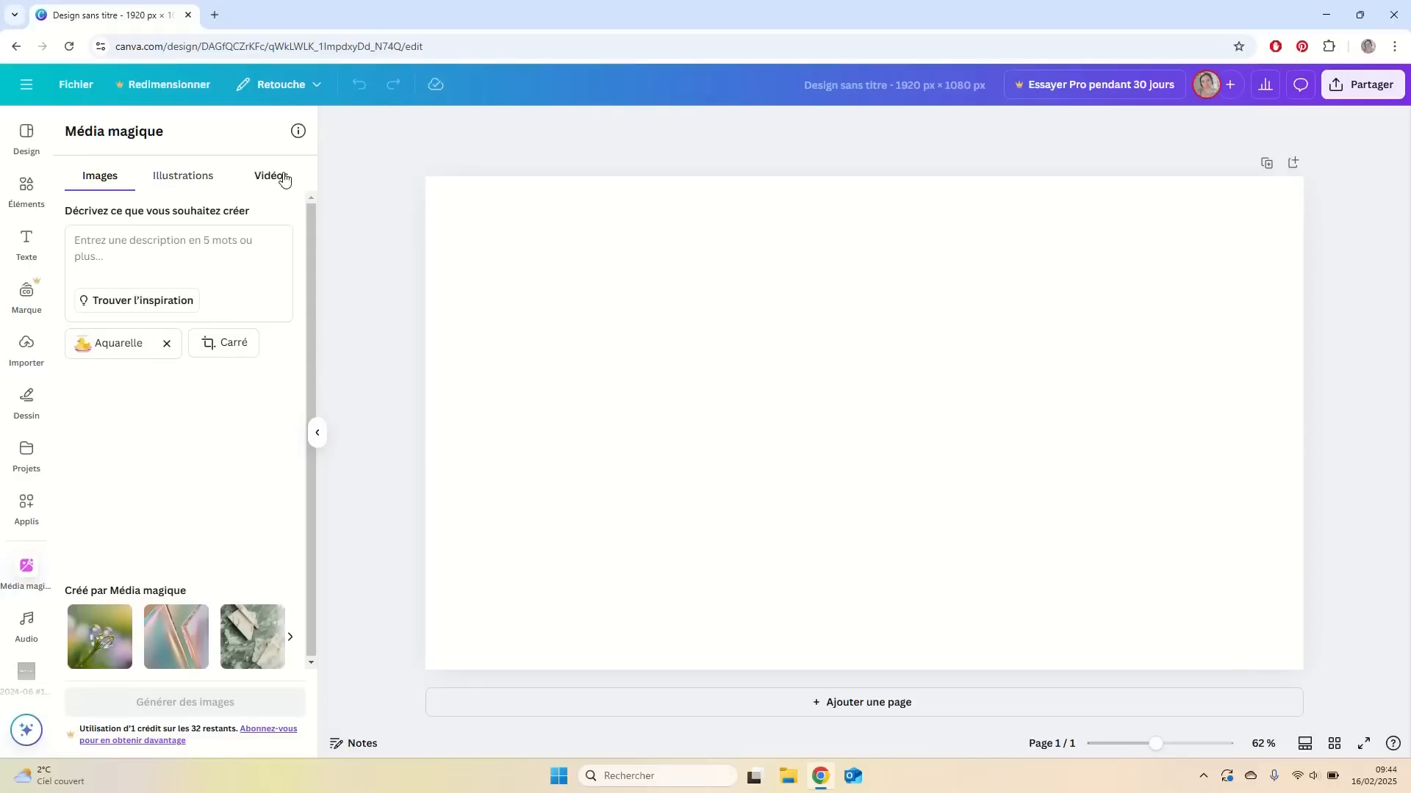
pyautogui.click(187, 178)
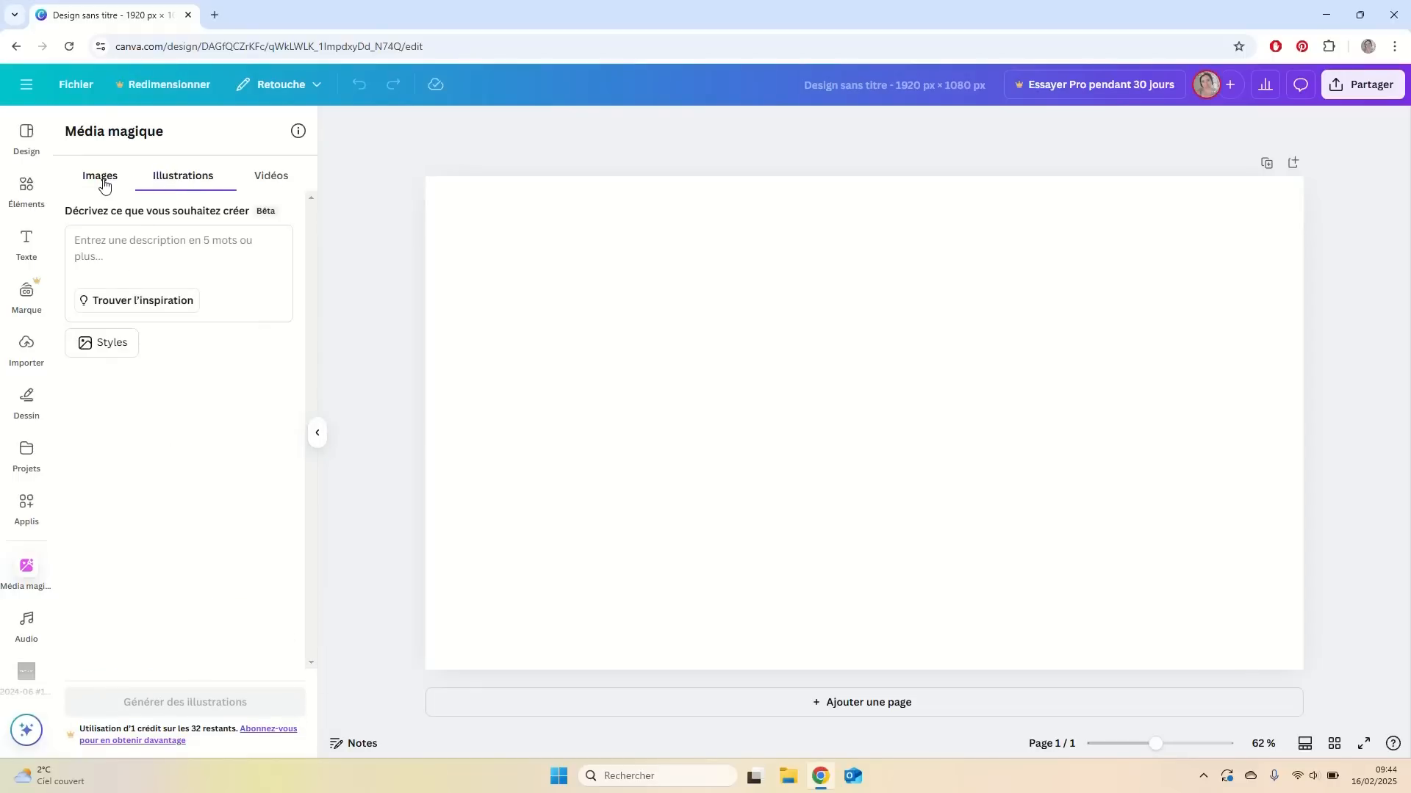
pyautogui.click(103, 184)
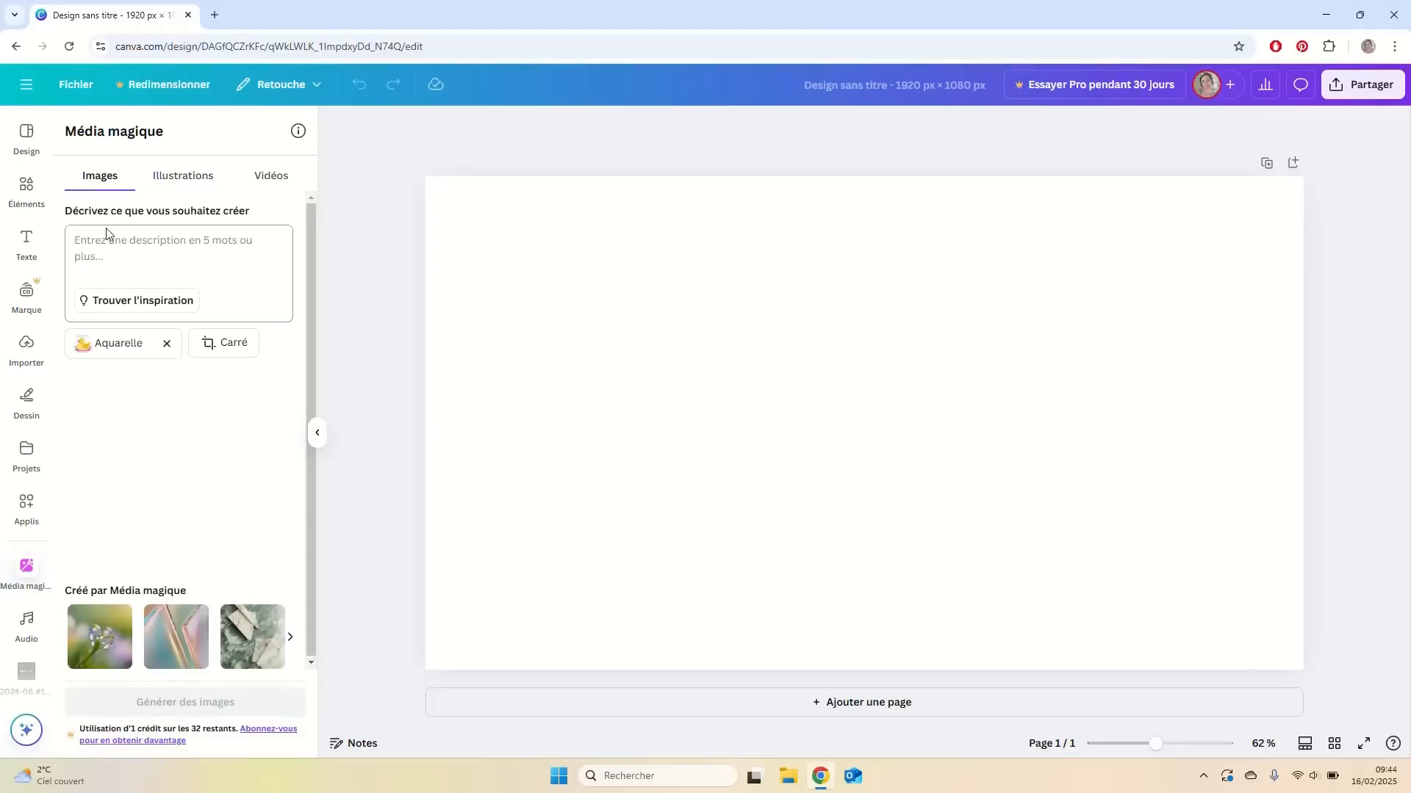
# - Generate images from the description "baby girl sitted on ground dressed pink"
pyautogui.click(117, 245)
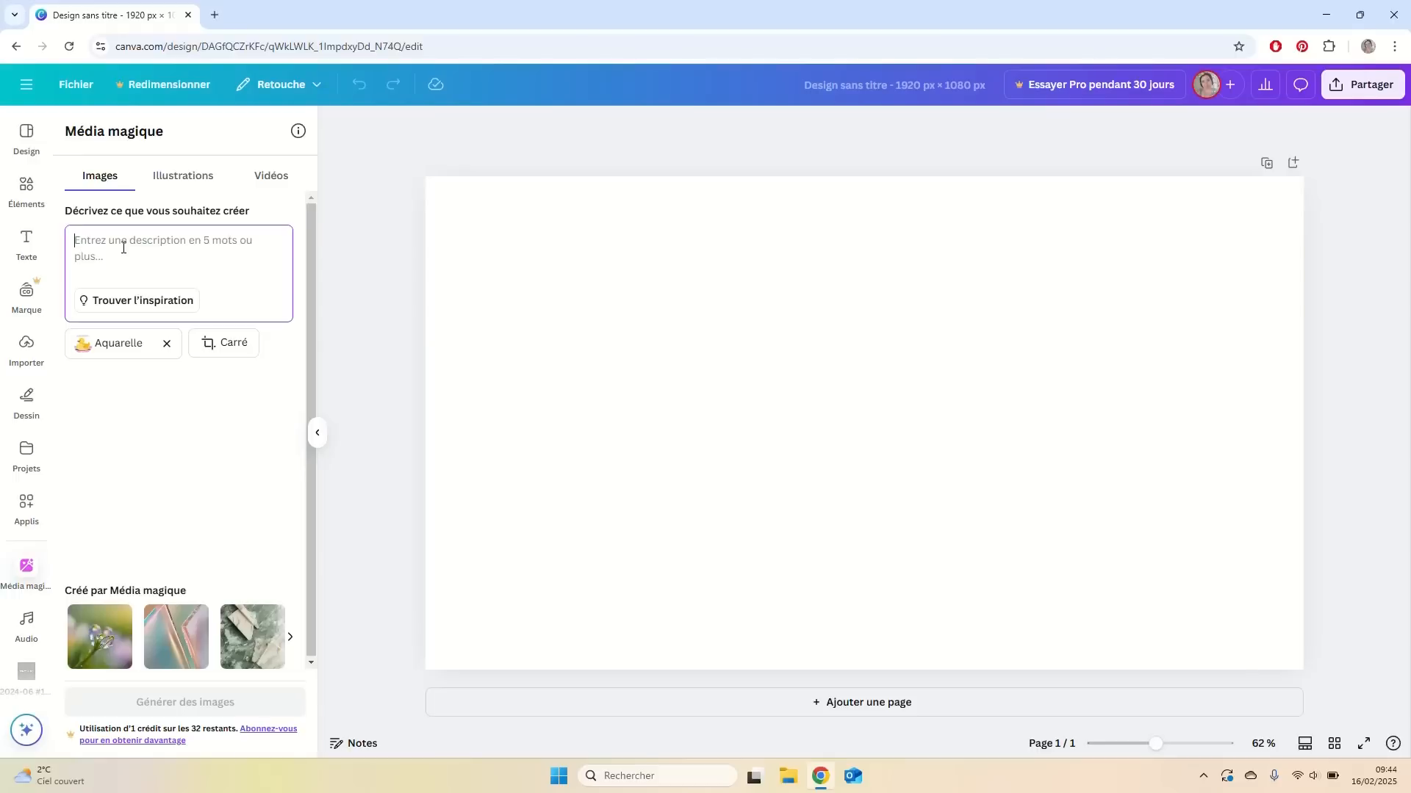
pyautogui.write('BAYB')
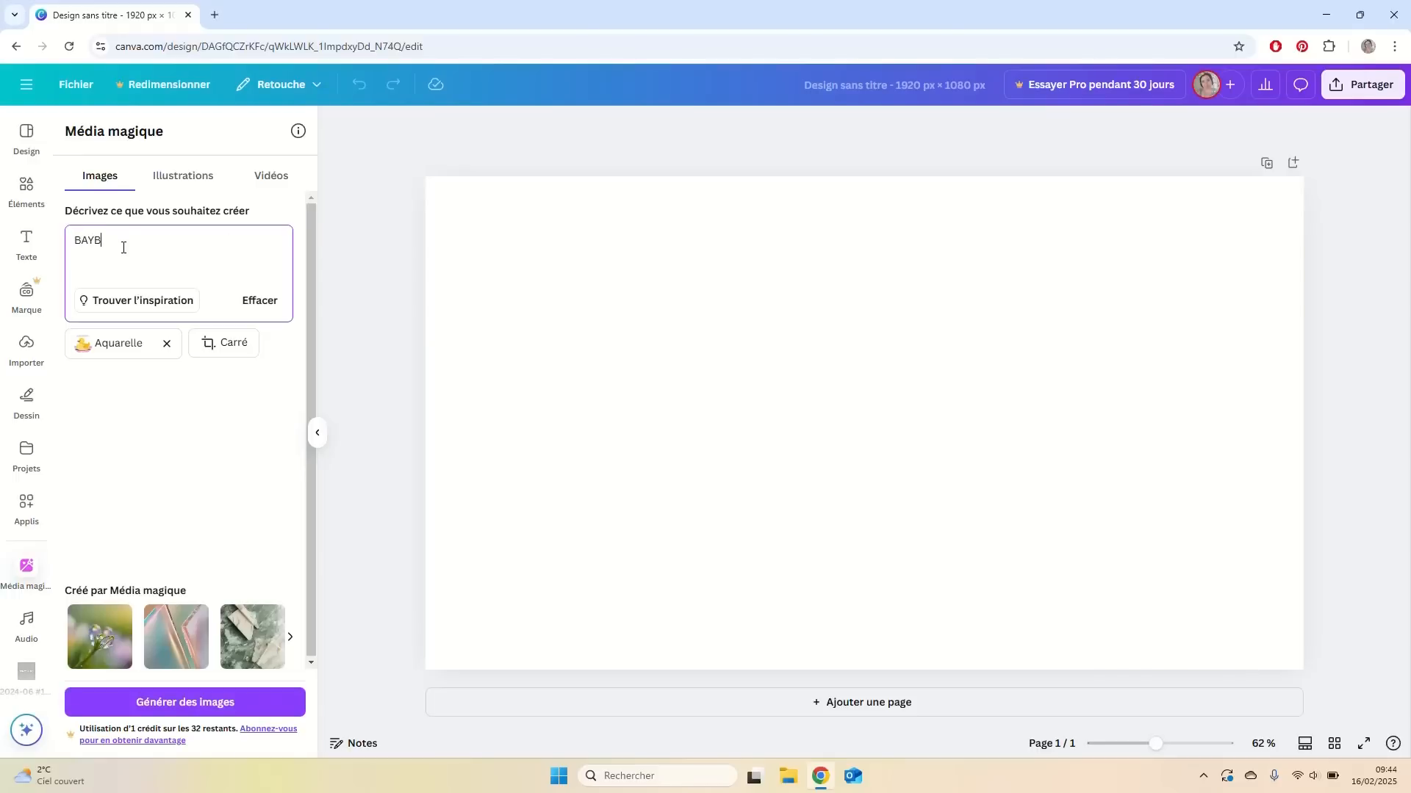
pyautogui.press('BackSpace')
pyautogui.write('baby girl sitted on ground')
pyautogui.write('dressed pink')
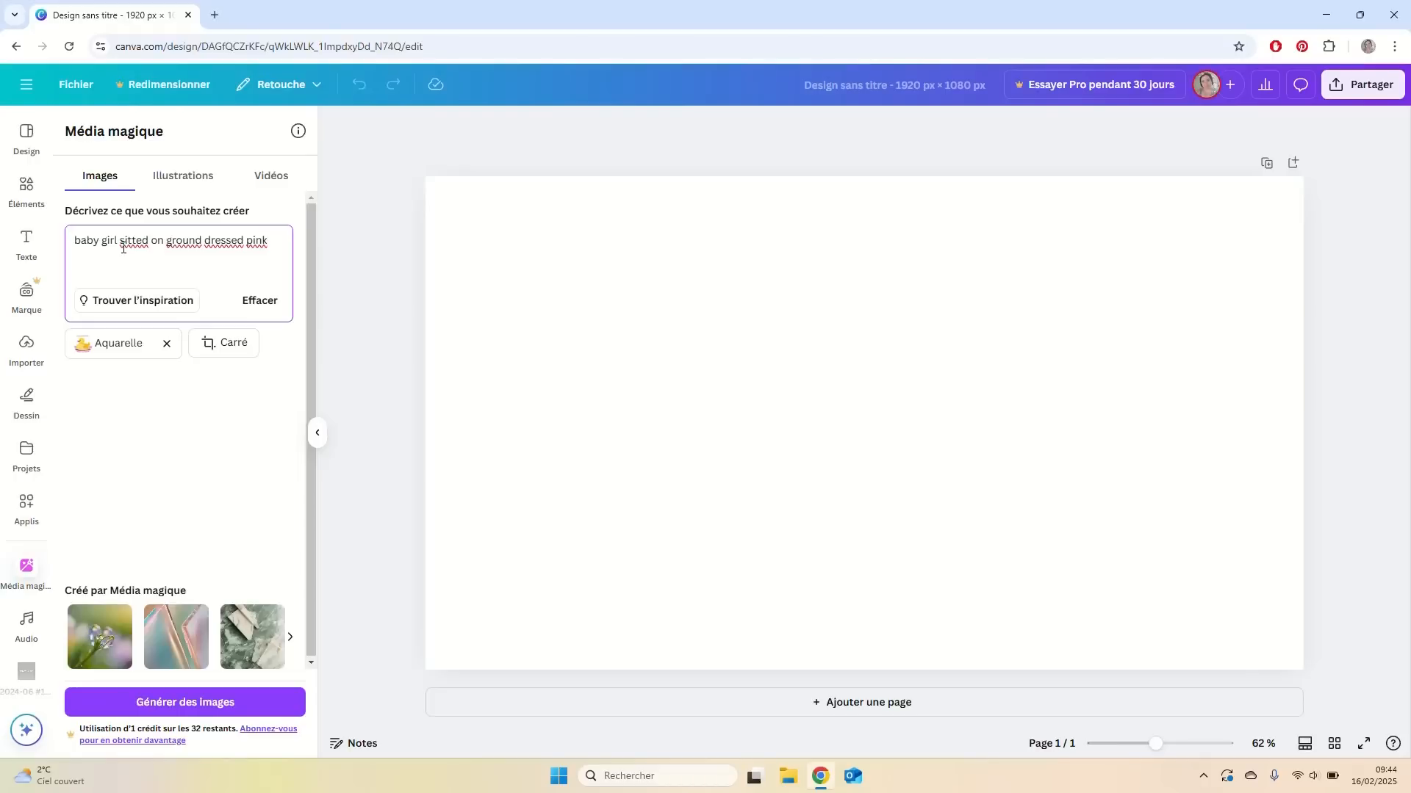
pyautogui.click(195, 705)
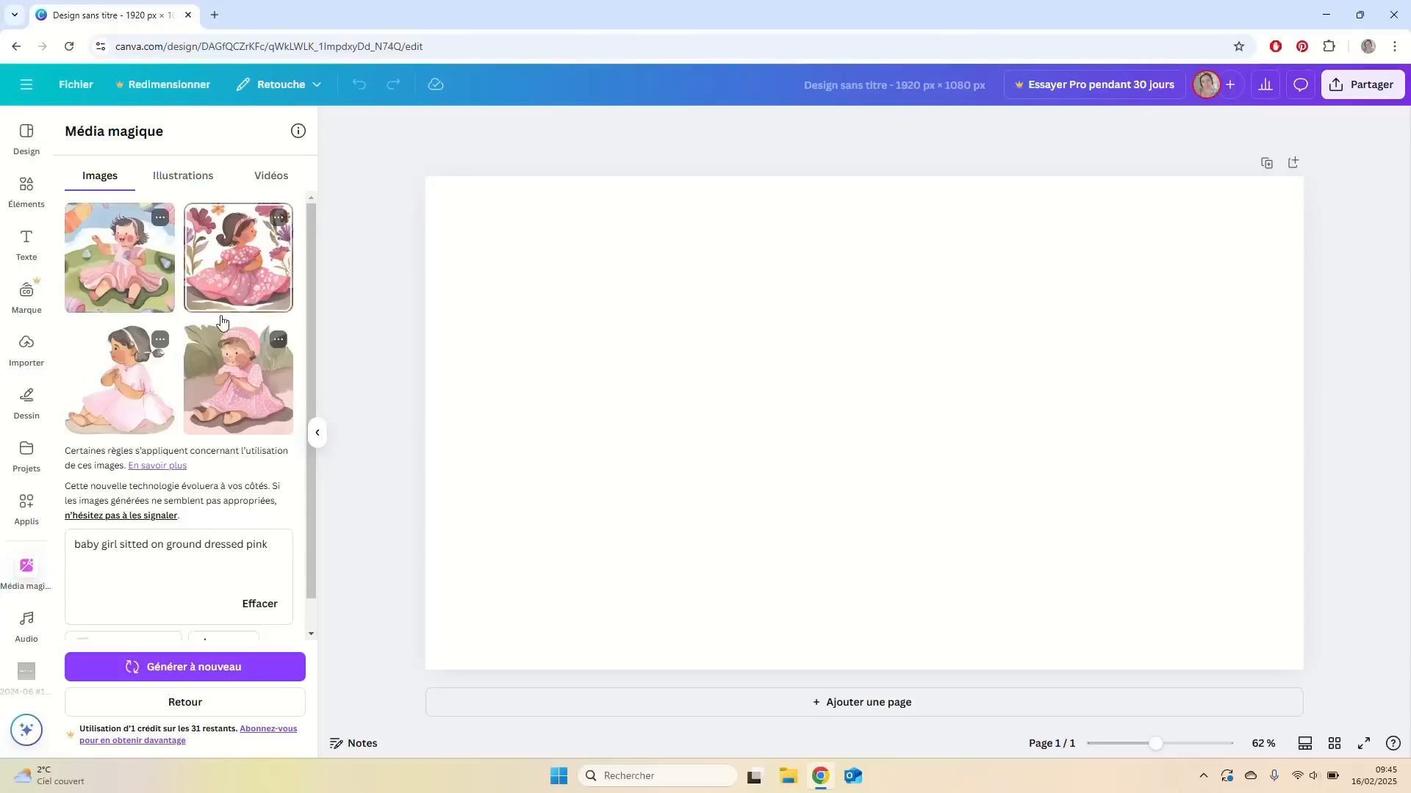
# - Try the generated image of the girl with a raised arm on the page, and delete it
pyautogui.click(147, 301)
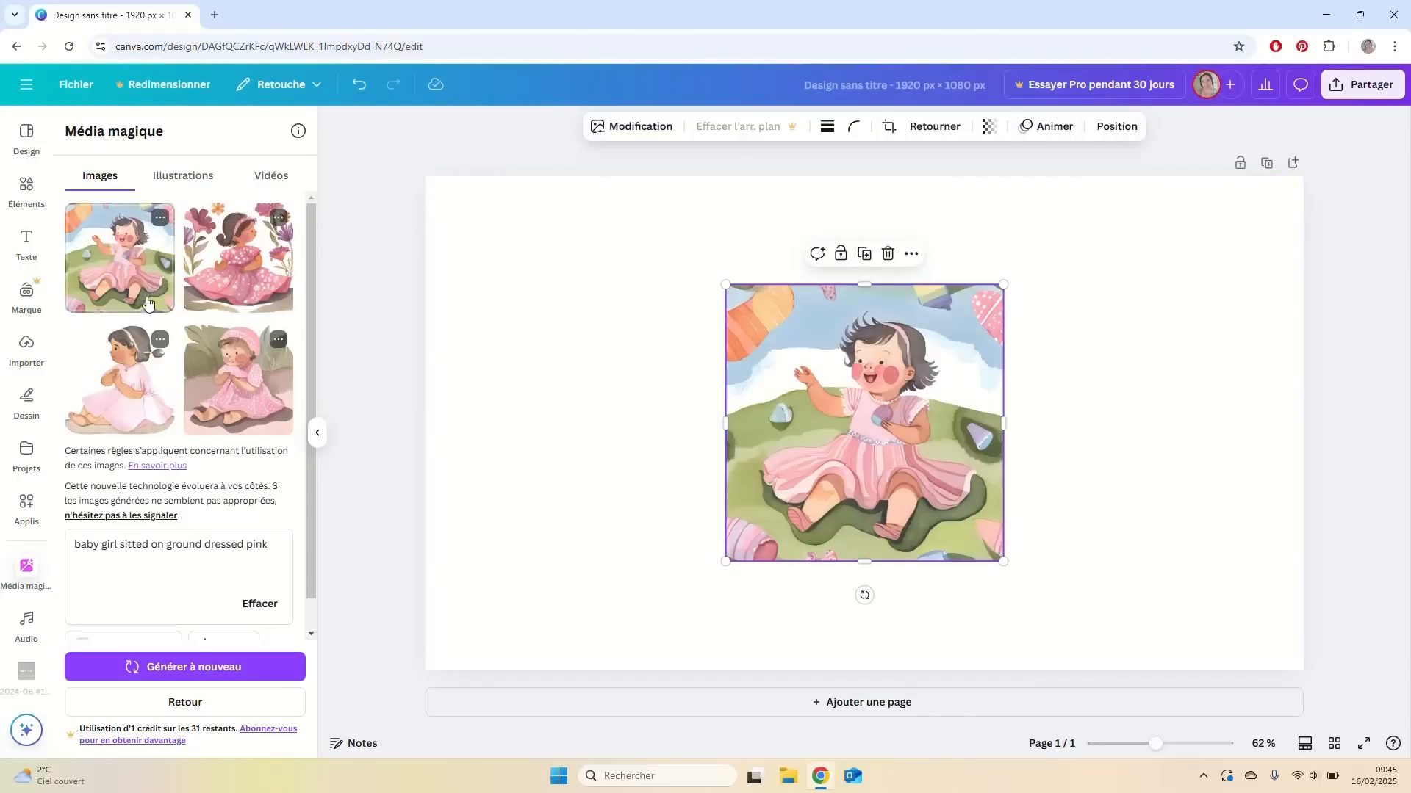
pyautogui.click(702, 384)
pyautogui.click(770, 385)
pyautogui.press('Delete')
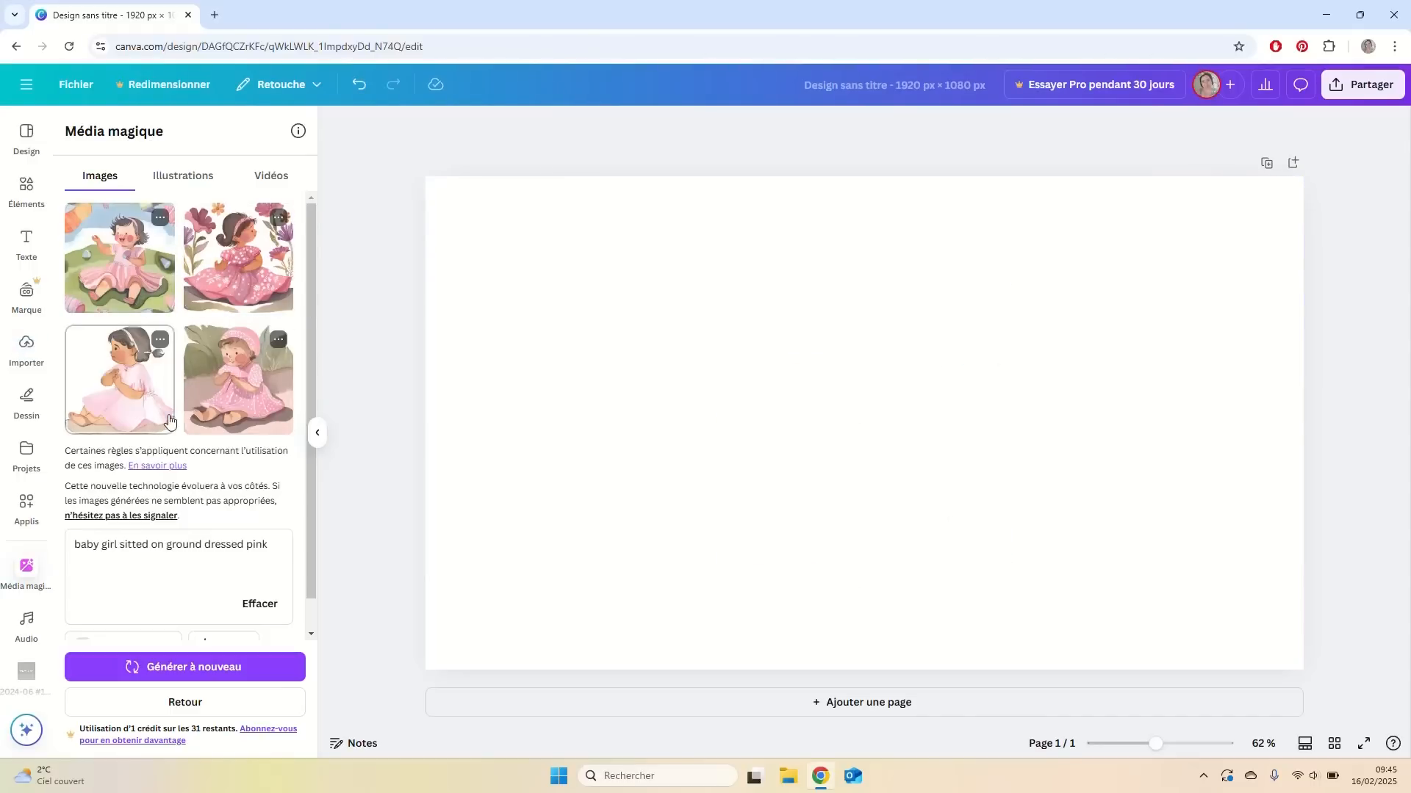
# - Try the generated image of the girl in profile on a white background on the page, and delete it
pyautogui.click(138, 402)
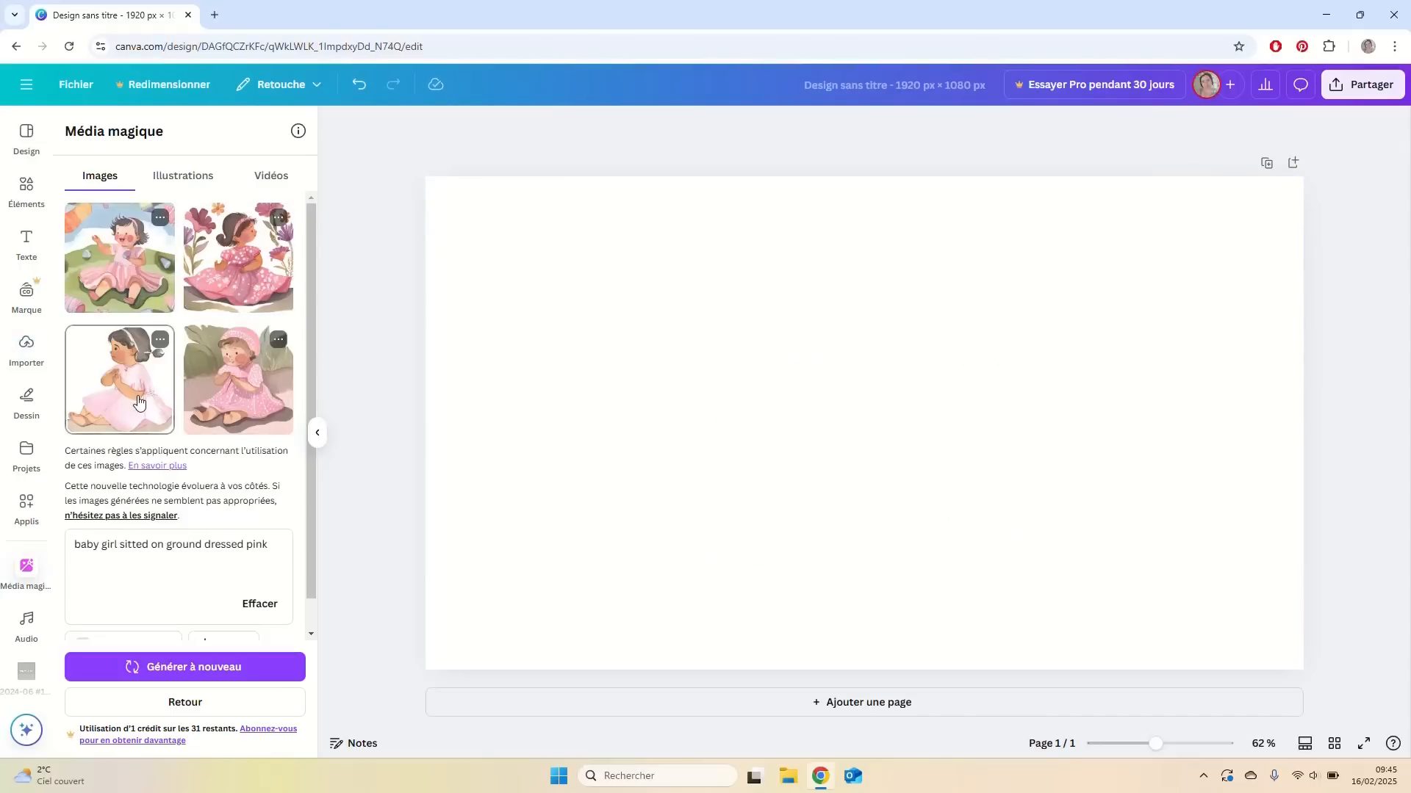
pyautogui.click(161, 344)
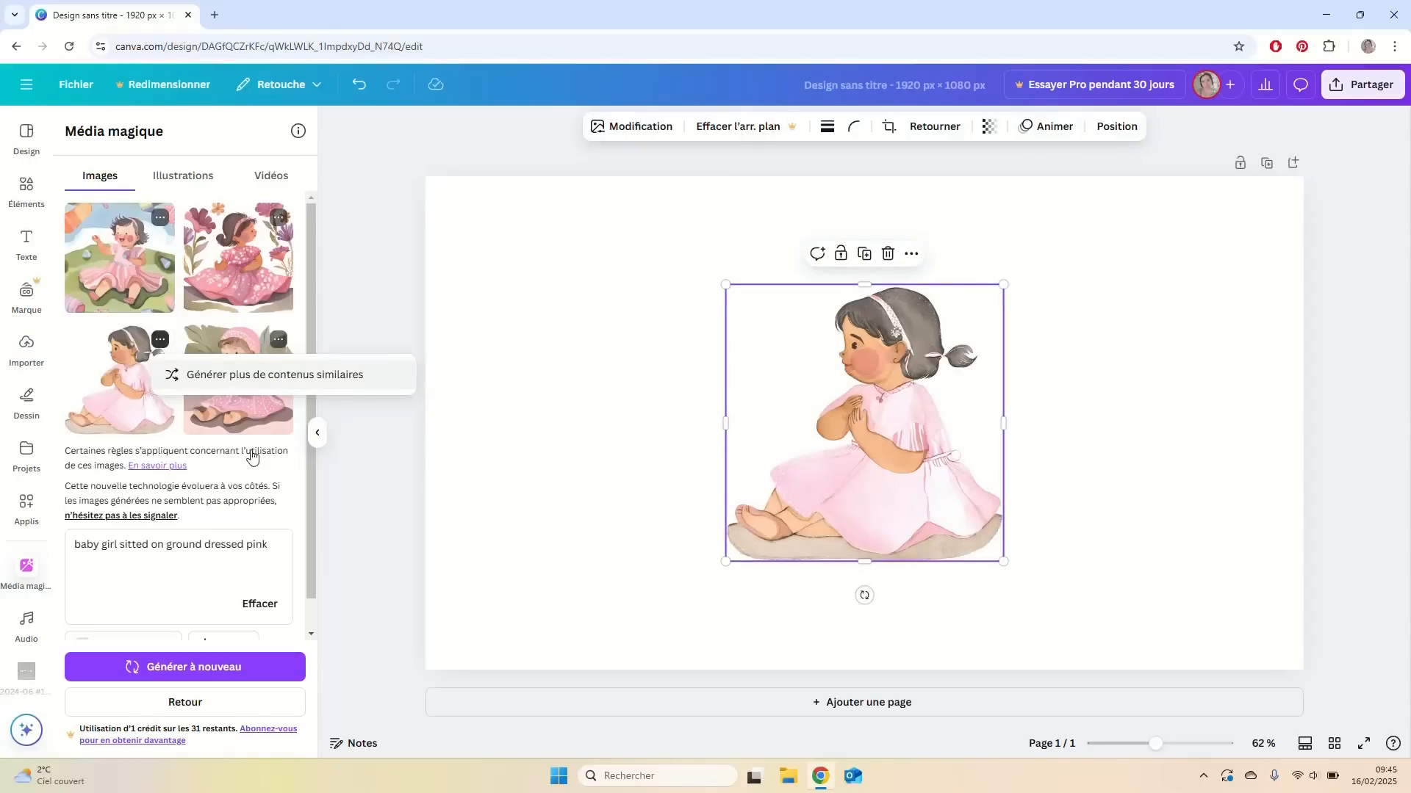
pyautogui.click(73, 544)
pyautogui.moveTo(73, 545); pyautogui.dragTo(271, 544)
pyautogui.click(272, 545)
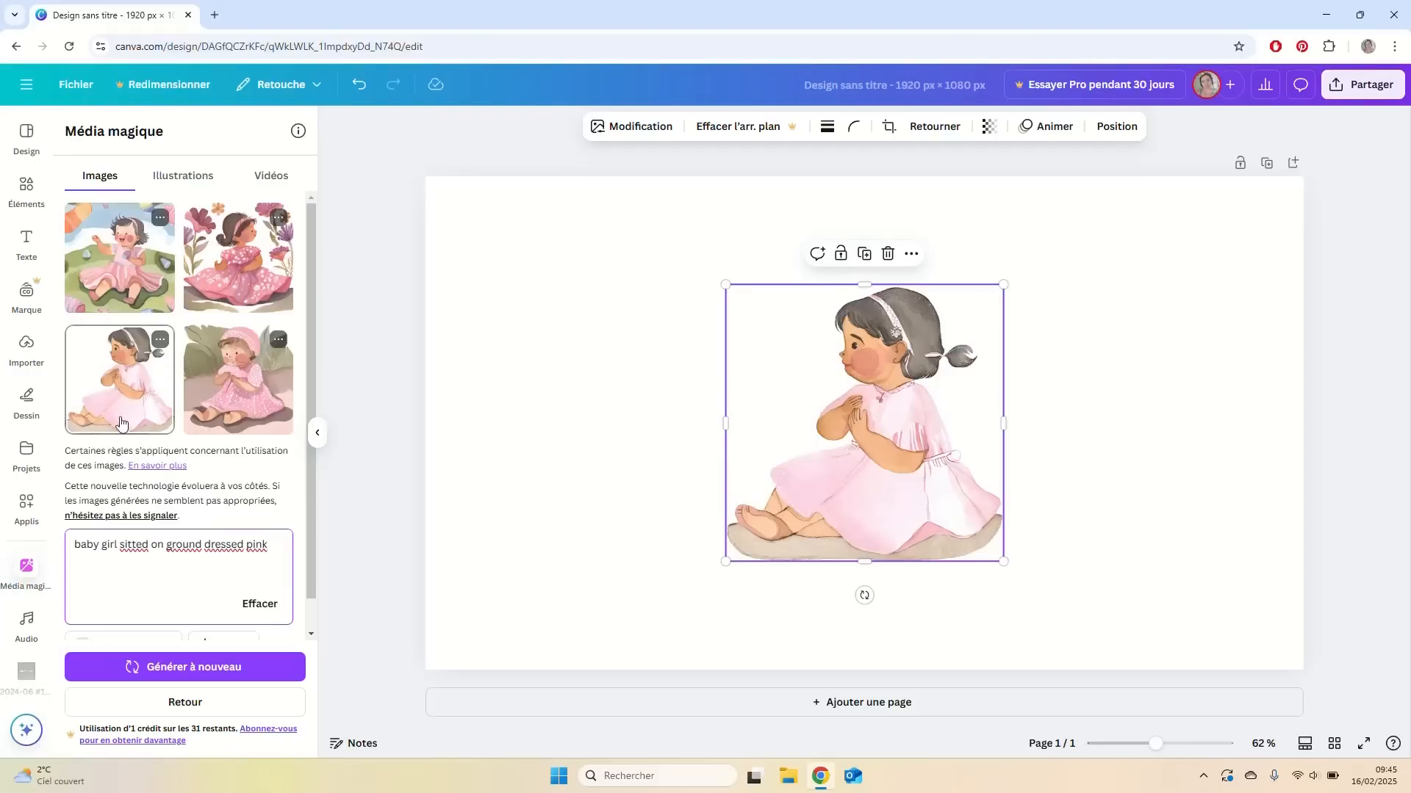
pyautogui.click(576, 328)
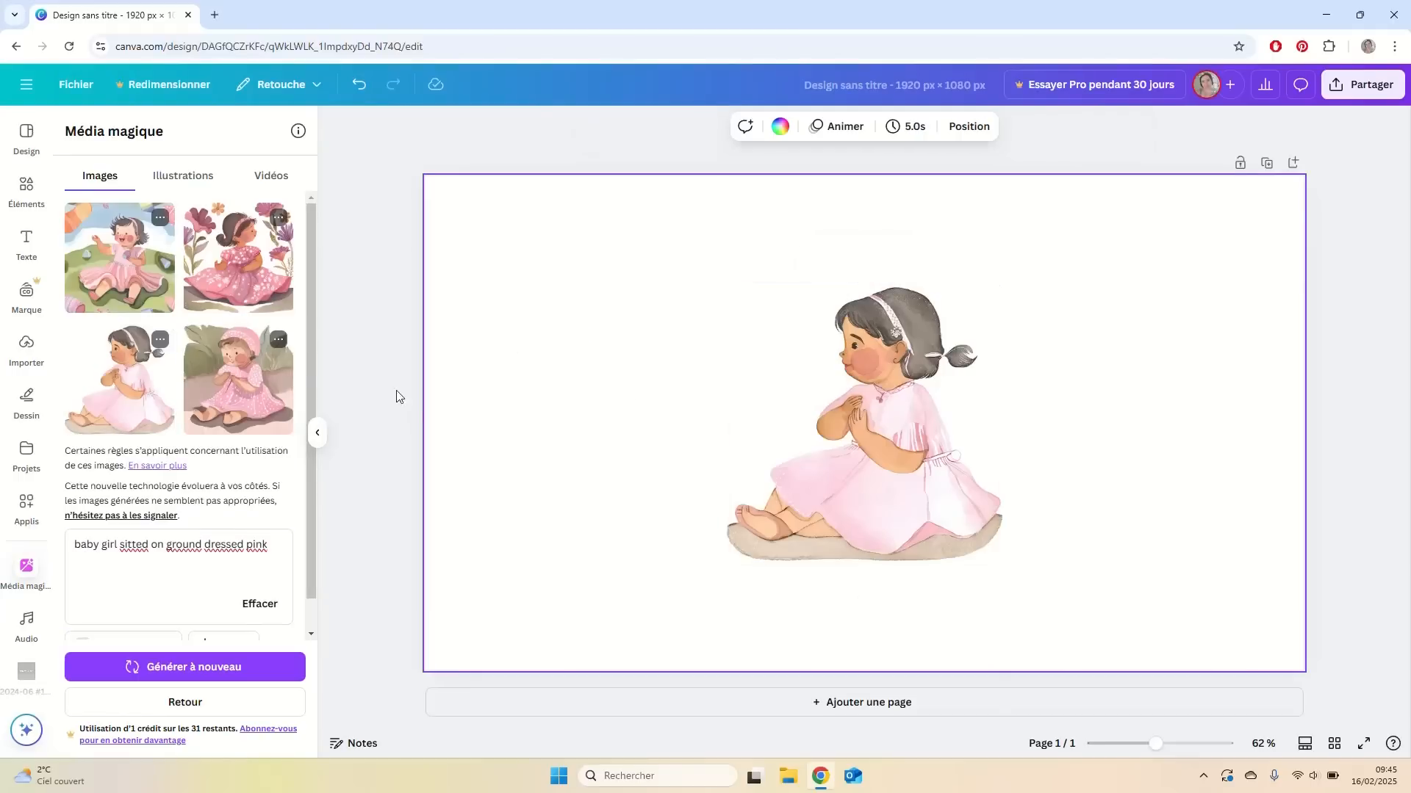
pyautogui.click(911, 401)
pyautogui.press('Delete')
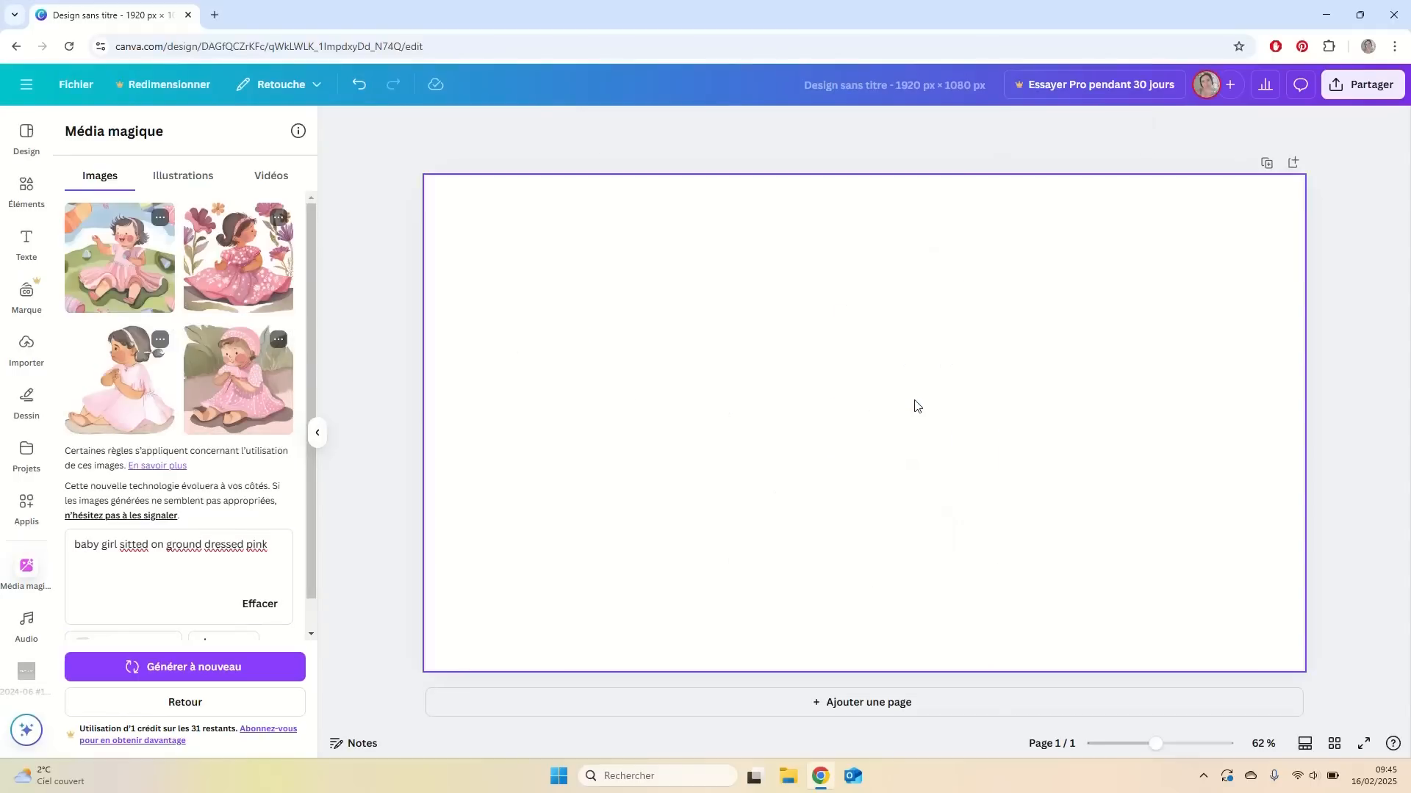
# - Add "blond hair" after "baby girl" in the description and generate new images
pyautogui.click(118, 544)
pyautogui.write('blond hair')
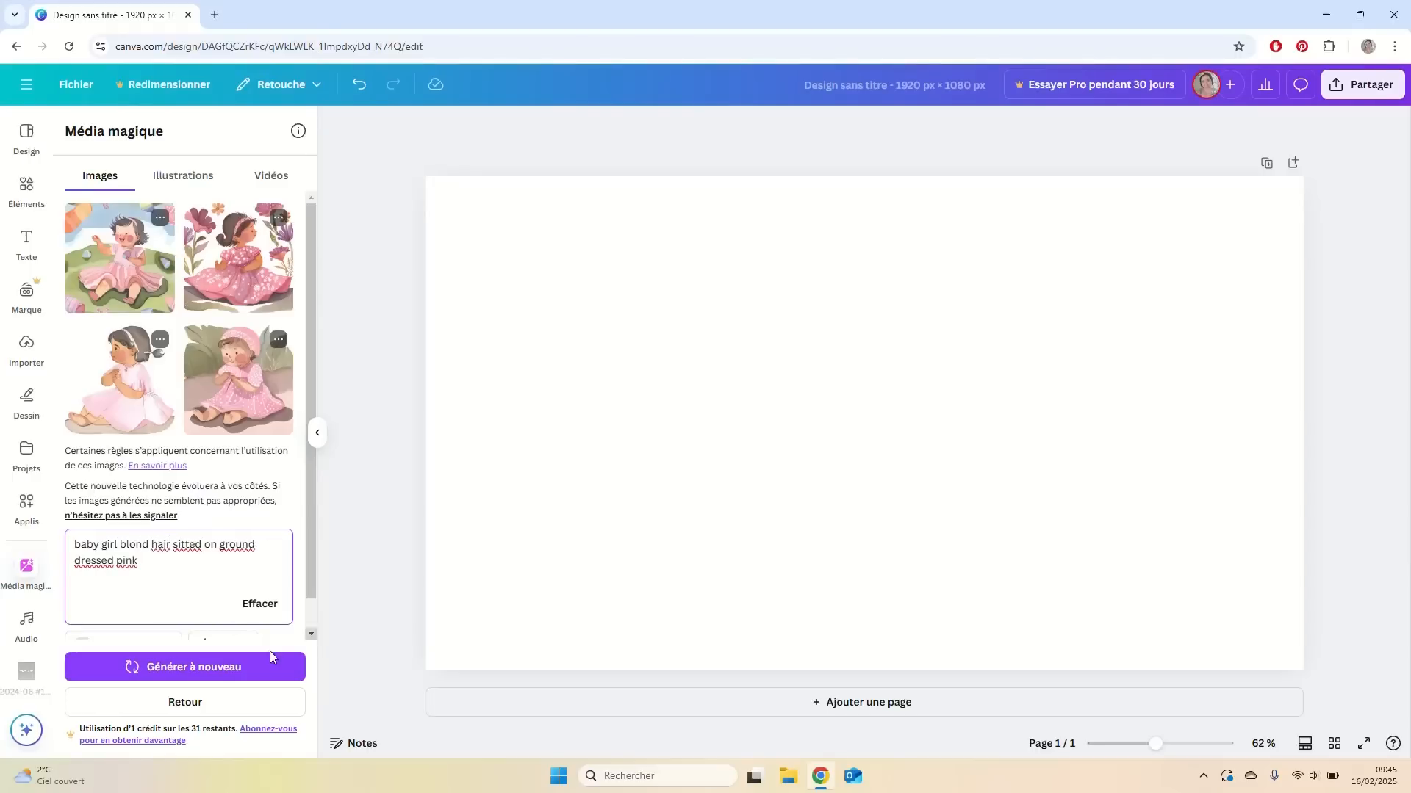
pyautogui.click(213, 667)
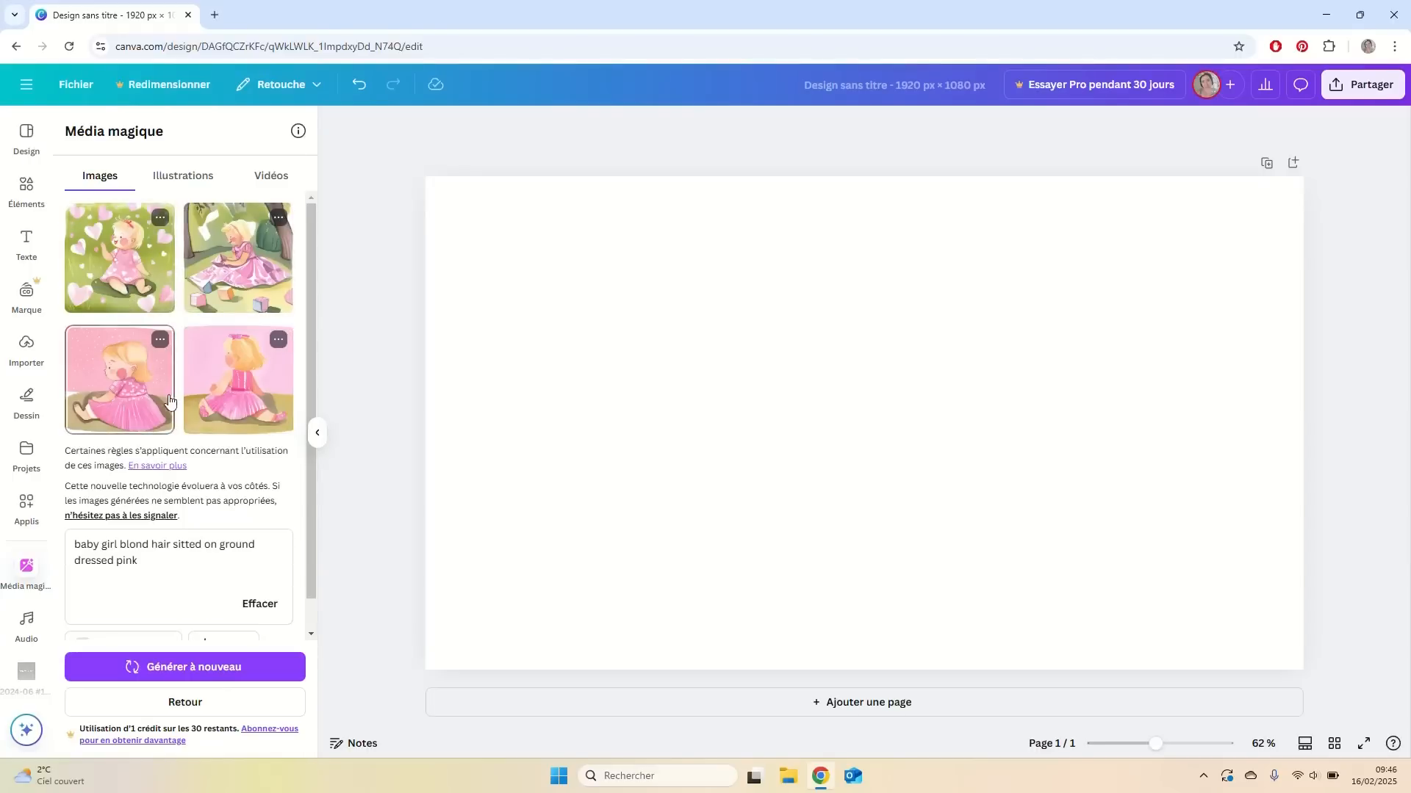
# - Try three of the generated blond girl images side by side on the page, and delete them all
pyautogui.click(132, 277)
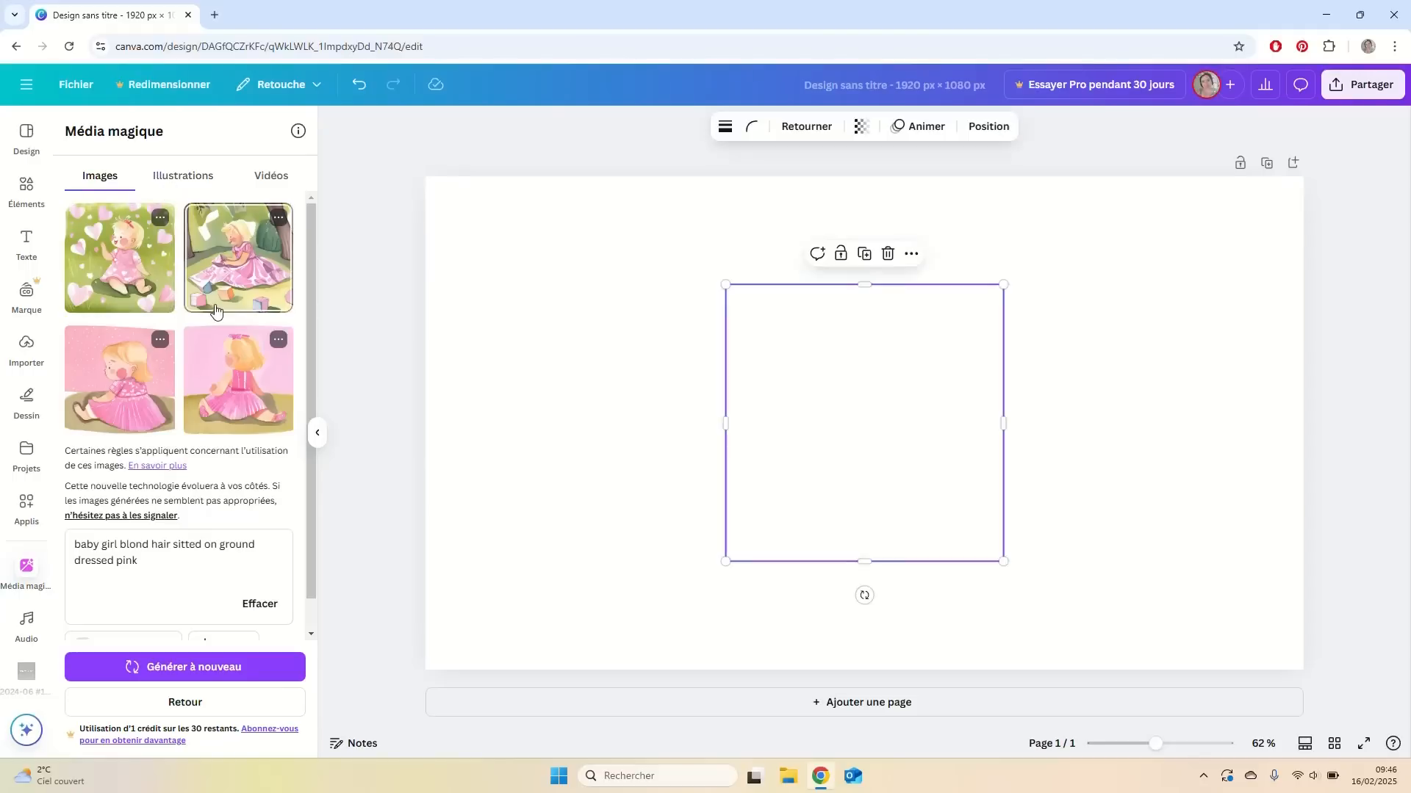
pyautogui.click(231, 381)
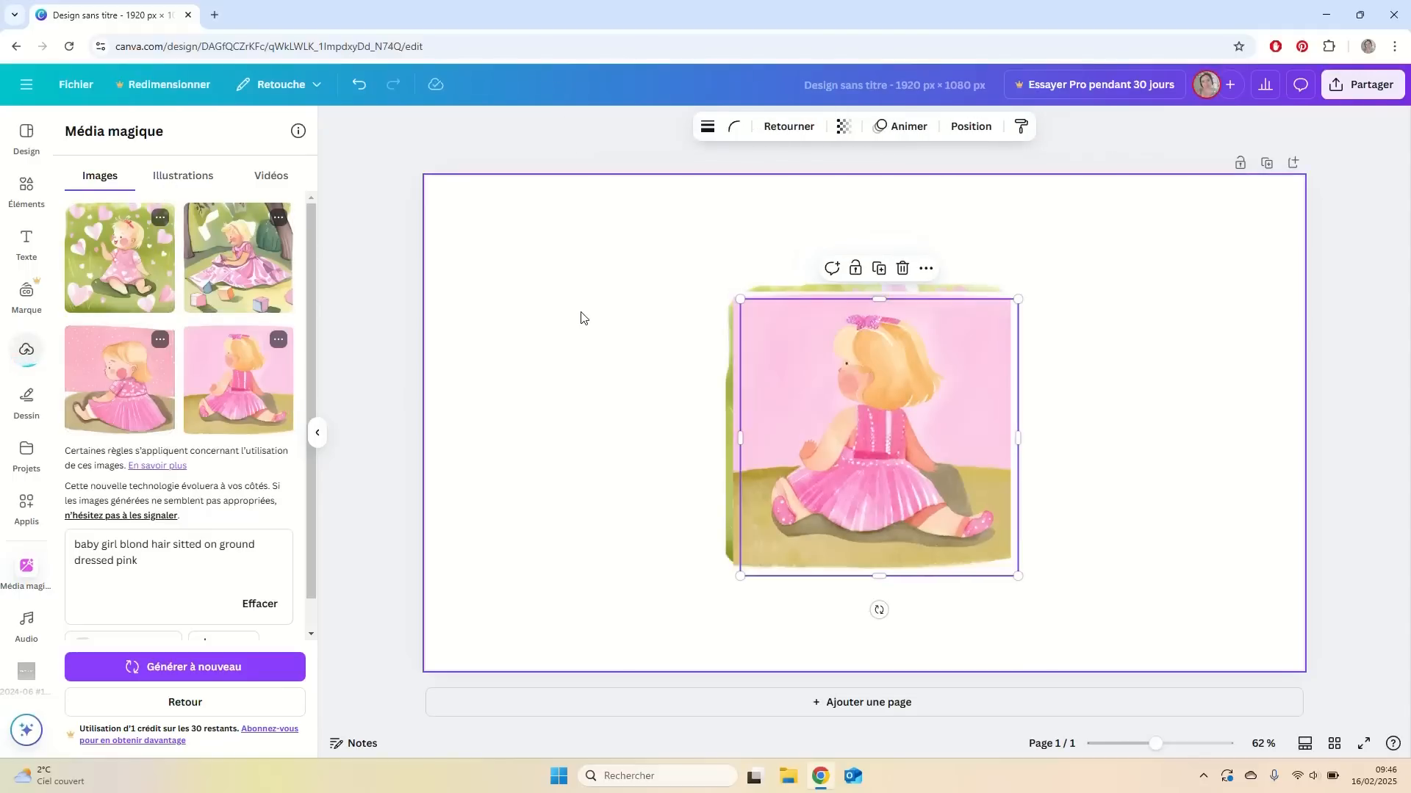
pyautogui.click(643, 417)
pyautogui.moveTo(786, 476); pyautogui.dragTo(474, 449)
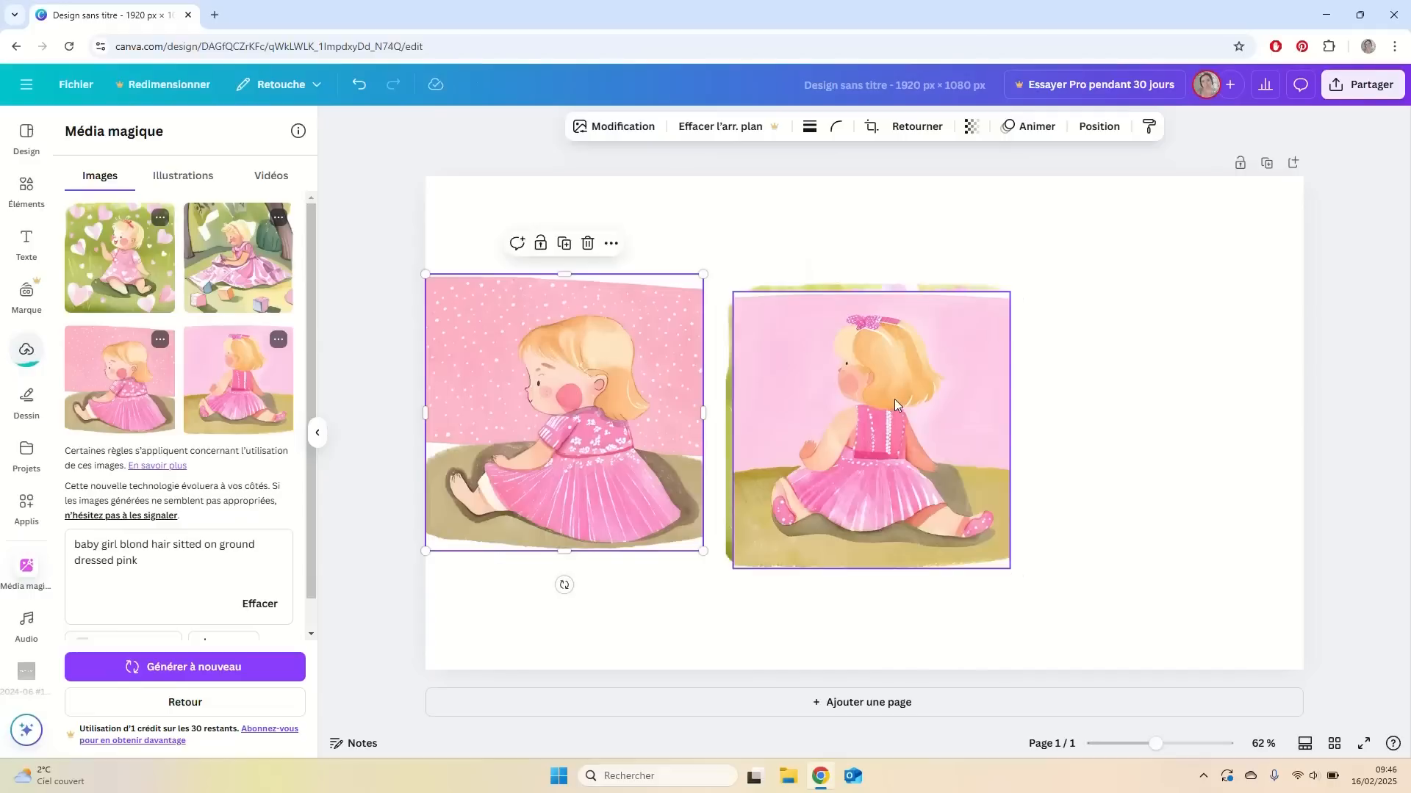
pyautogui.moveTo(894, 399); pyautogui.dragTo(1155, 425)
pyautogui.moveTo(1135, 221); pyautogui.dragTo(629, 482)
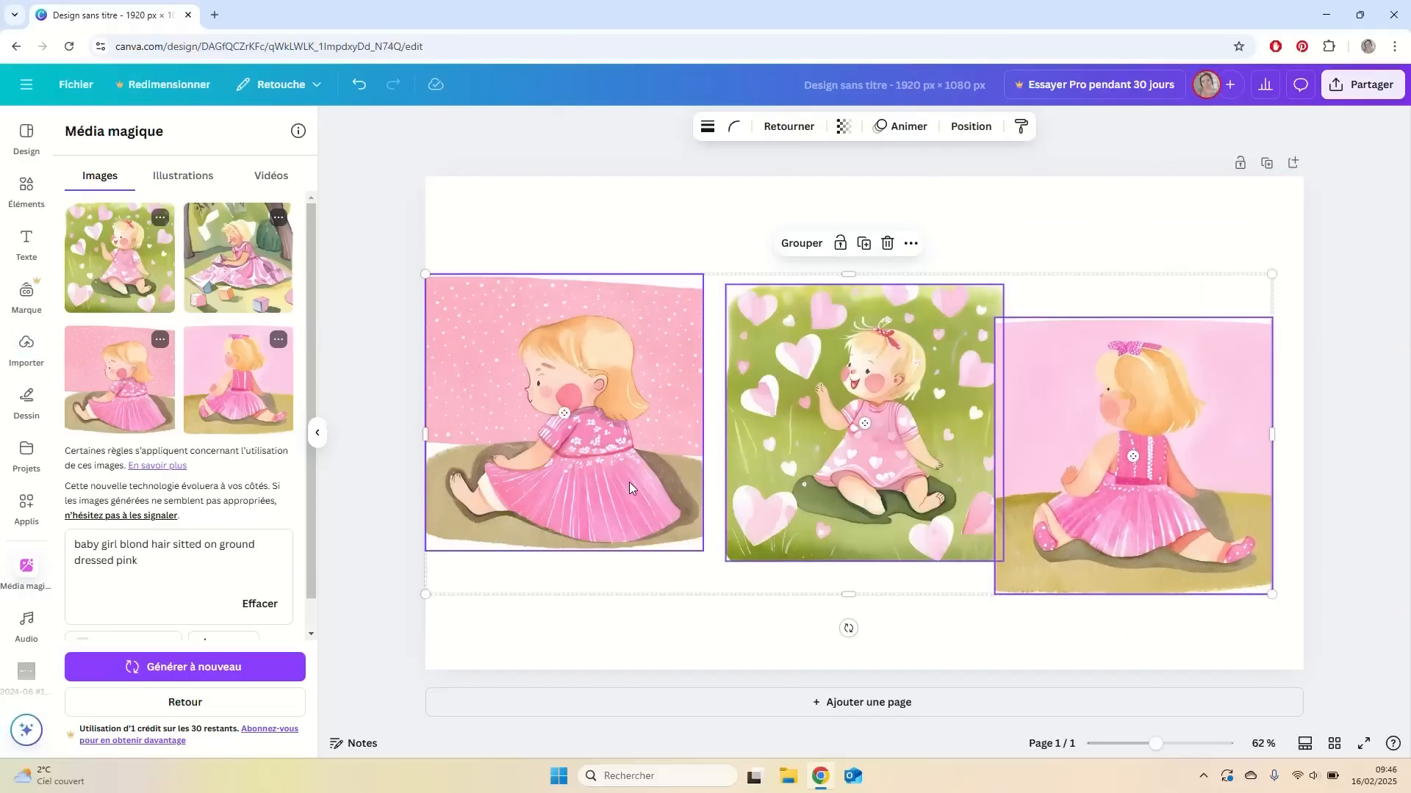
pyautogui.press('Delete')
# - Append "on transparent background" to the description, regenerate the images, and place the first result on the page
pyautogui.click(146, 561)
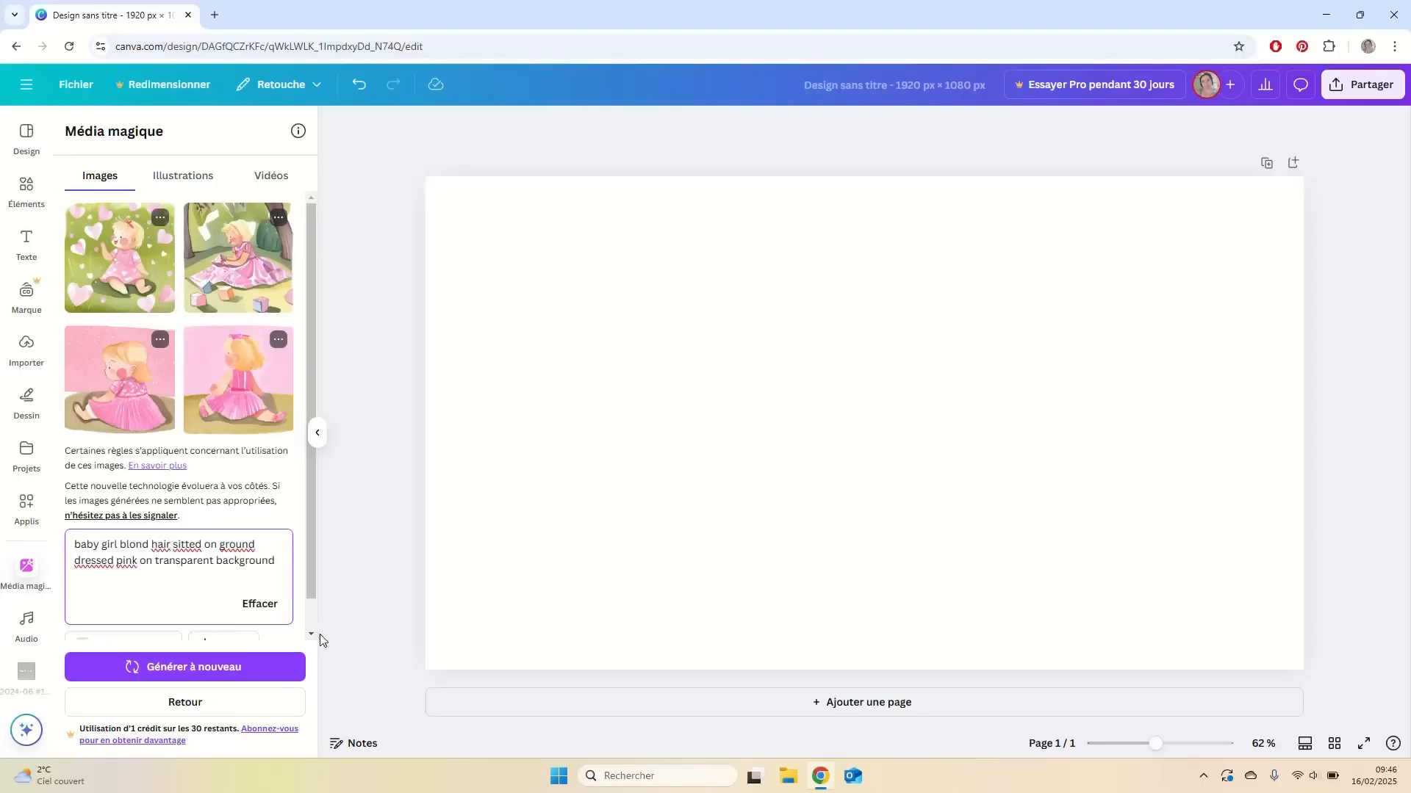
pyautogui.click(246, 668)
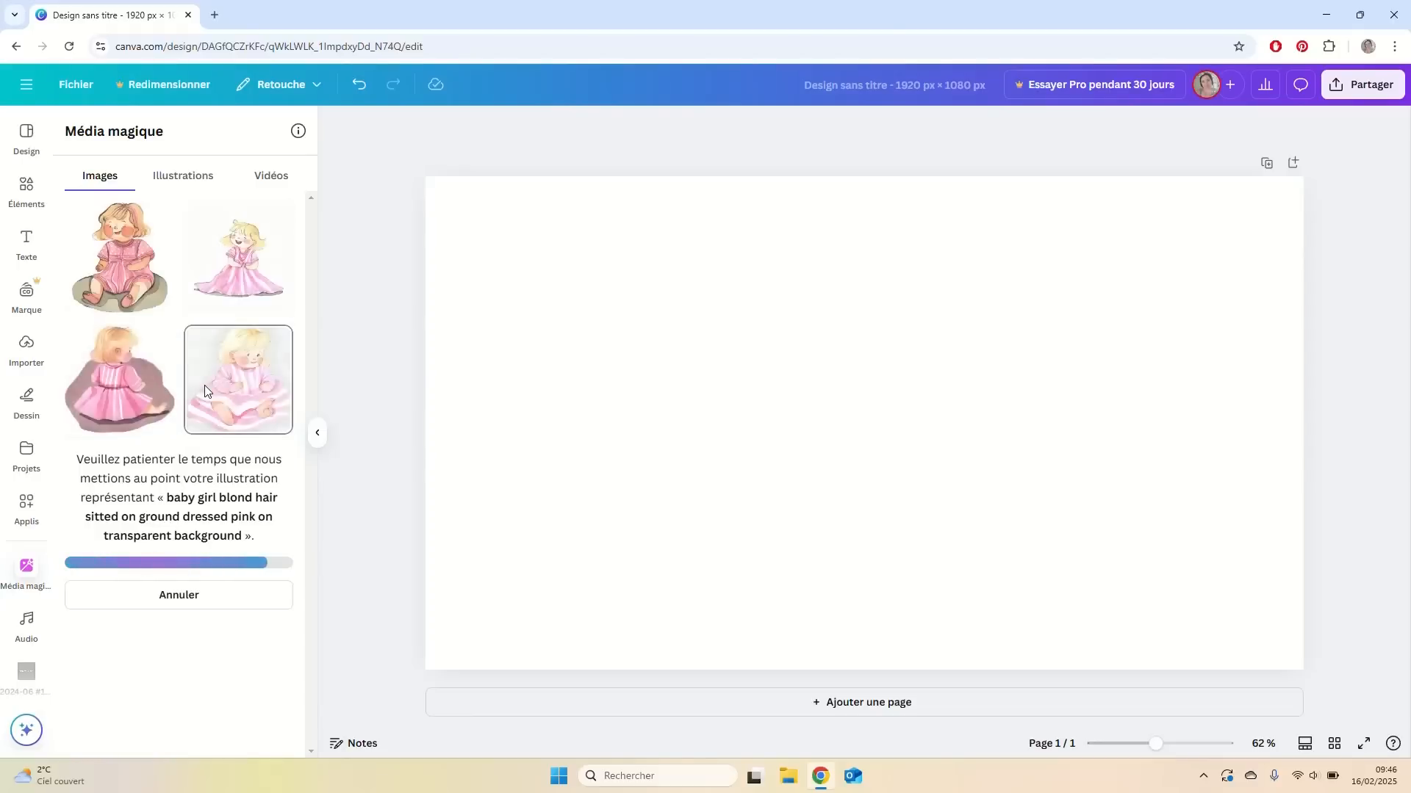
pyautogui.click(132, 276)
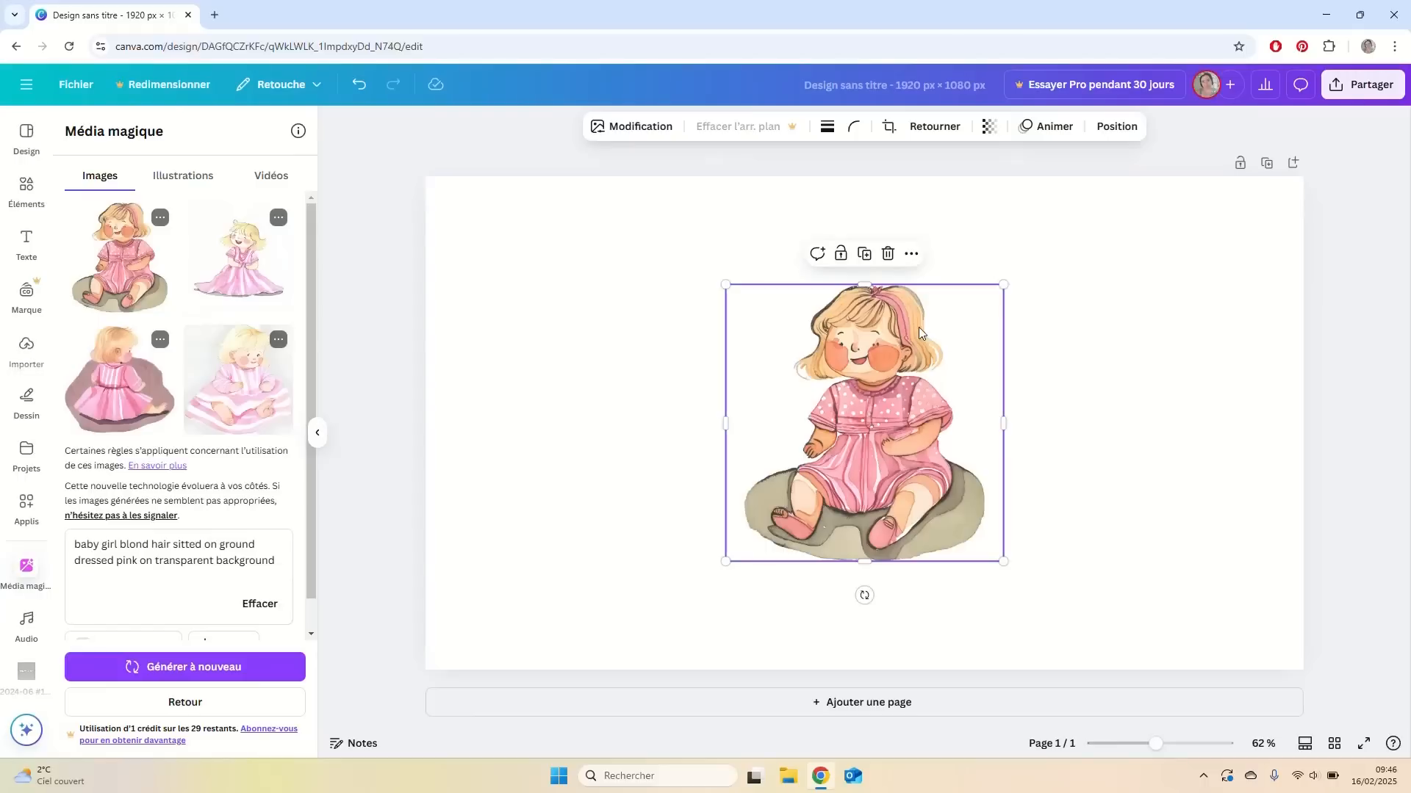
# - Shift the placed girl image aside, try the generated girl in the long pink dress next to it, and delete that second image
pyautogui.click(1099, 368)
pyautogui.moveTo(904, 489); pyautogui.dragTo(1002, 501)
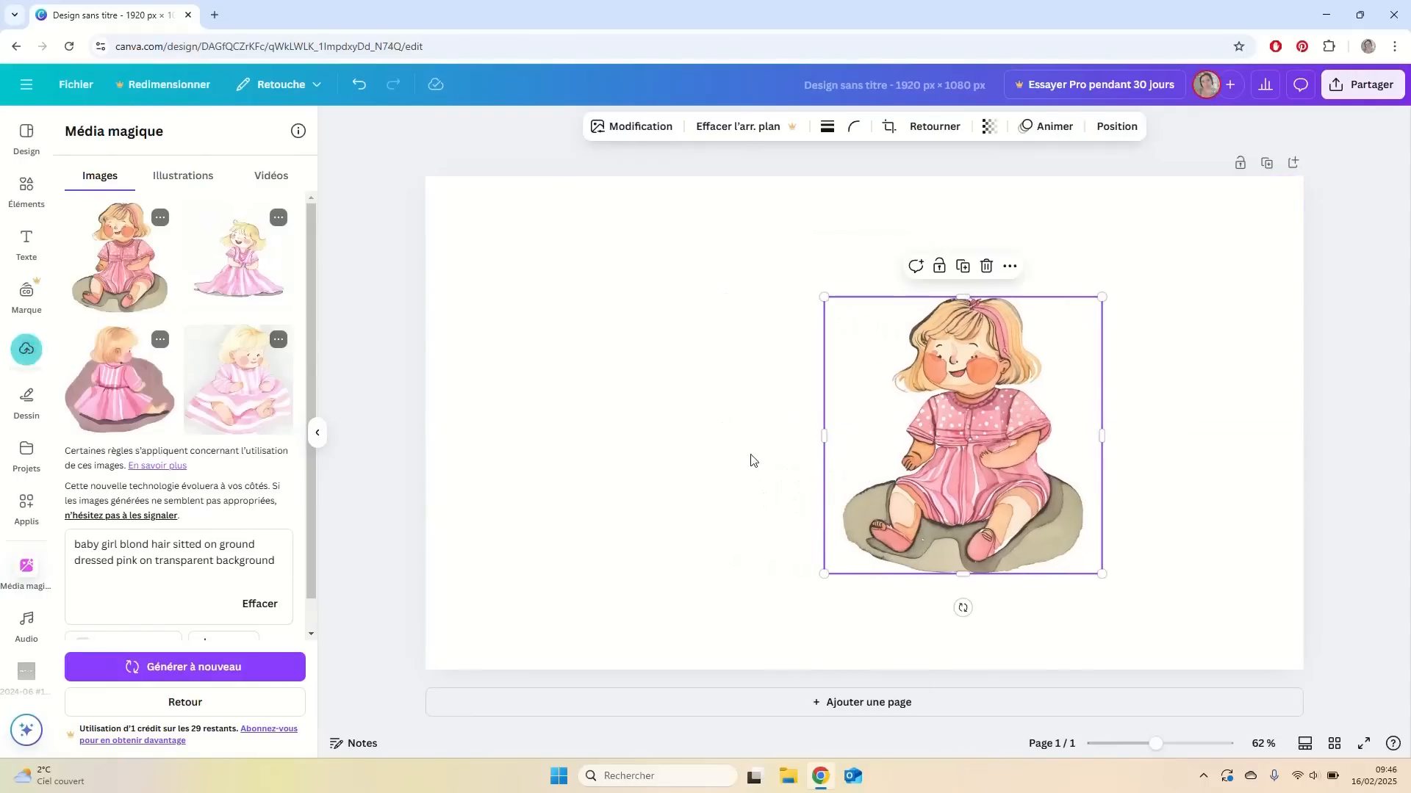
pyautogui.click(229, 270)
pyautogui.moveTo(833, 448); pyautogui.dragTo(669, 461)
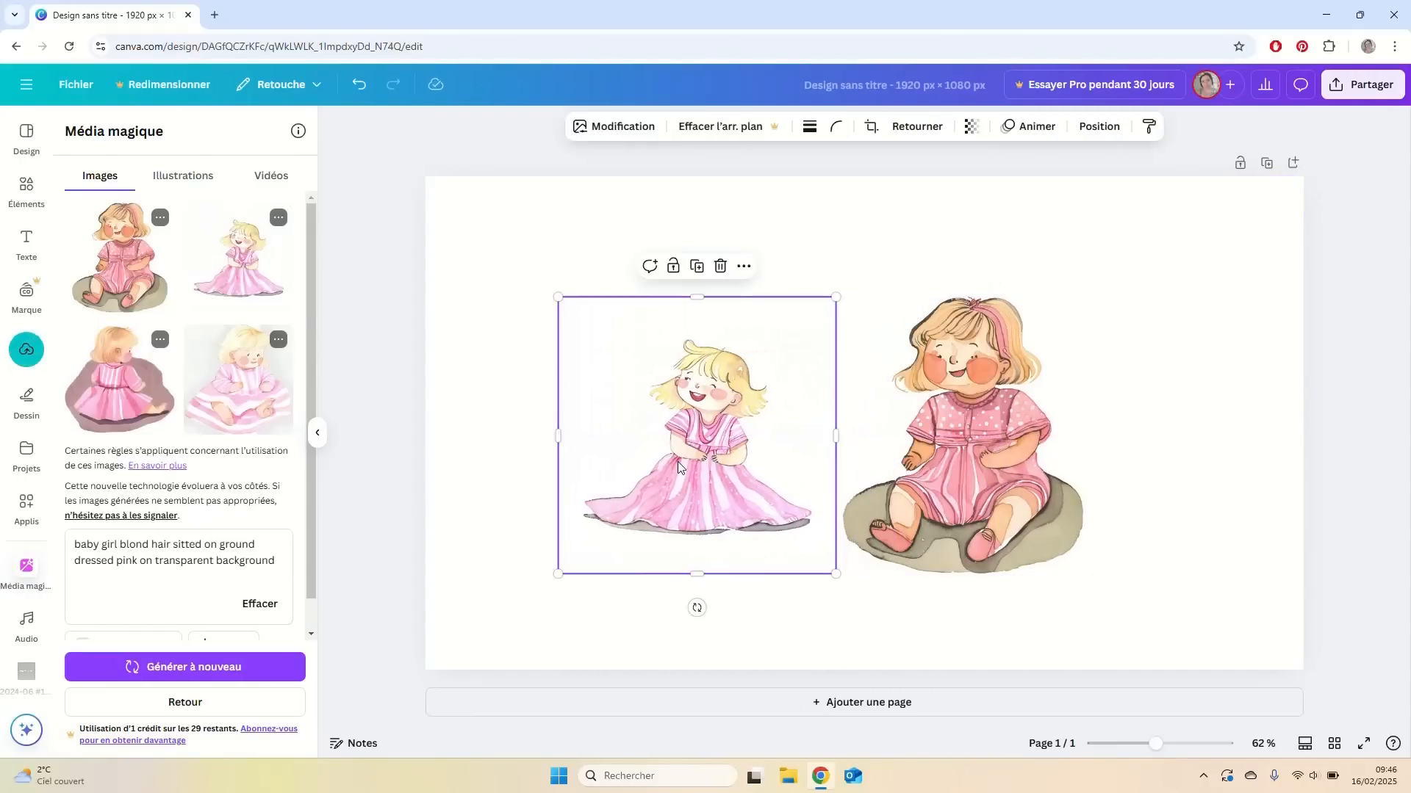
pyautogui.press('Delete')
# - Try the generated girl in the pale pink-and-white striped dress beside the first girl, and delete it
pyautogui.click(209, 405)
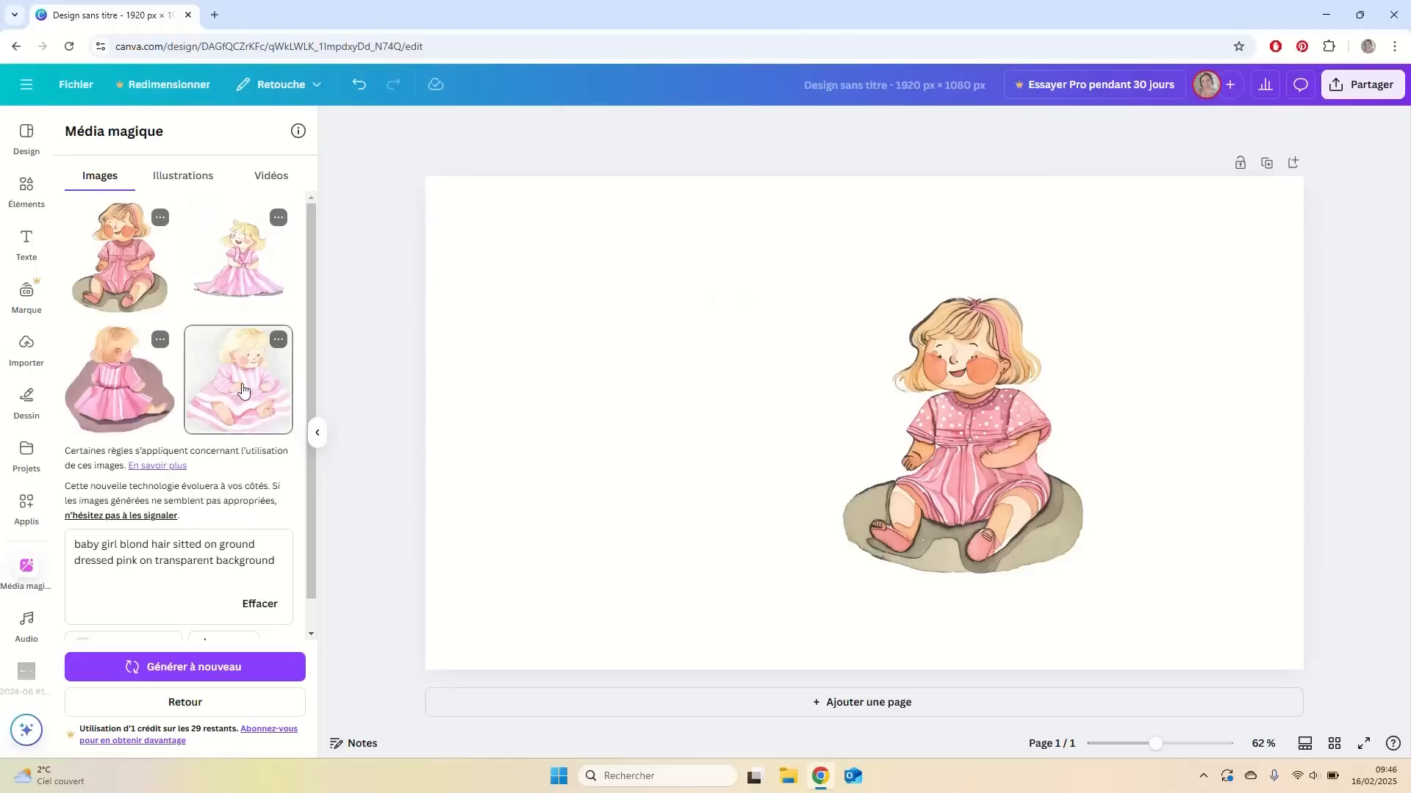
pyautogui.moveTo(781, 389); pyautogui.dragTo(591, 402)
pyautogui.click(841, 336)
pyautogui.click(736, 399)
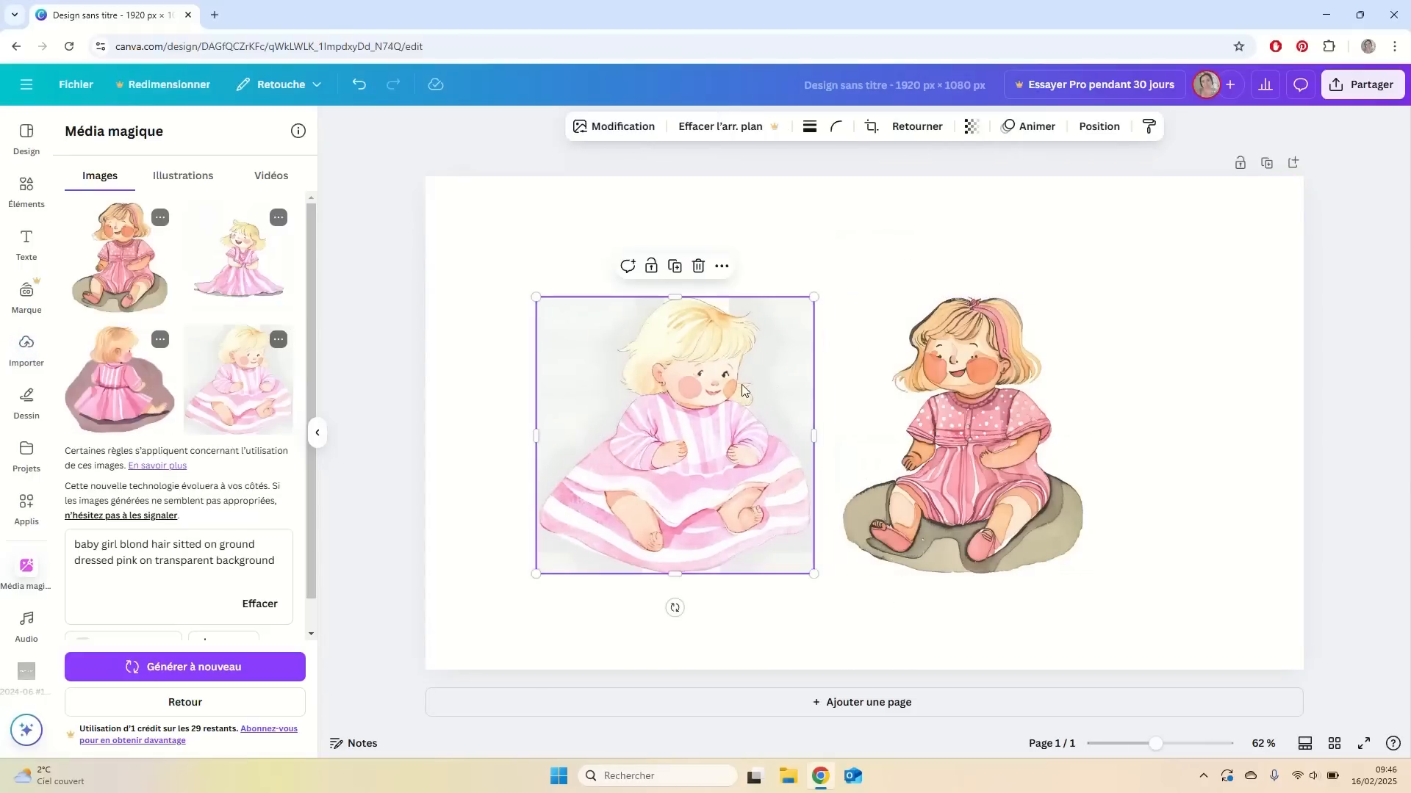
pyautogui.press('Delete')
# - Generate more images similar to the first result, the girl seated on grey-green ground
pyautogui.click(161, 216)
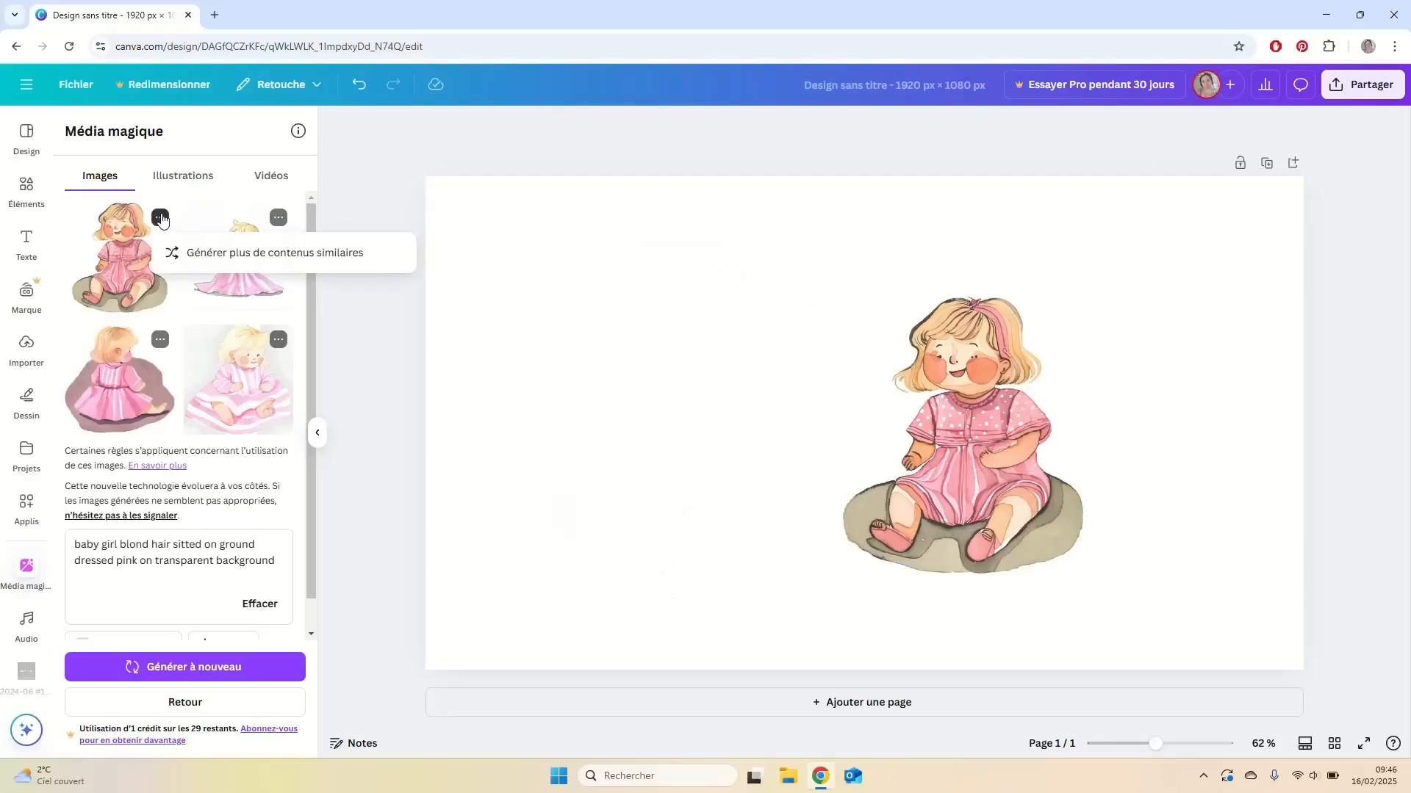
pyautogui.click(272, 254)
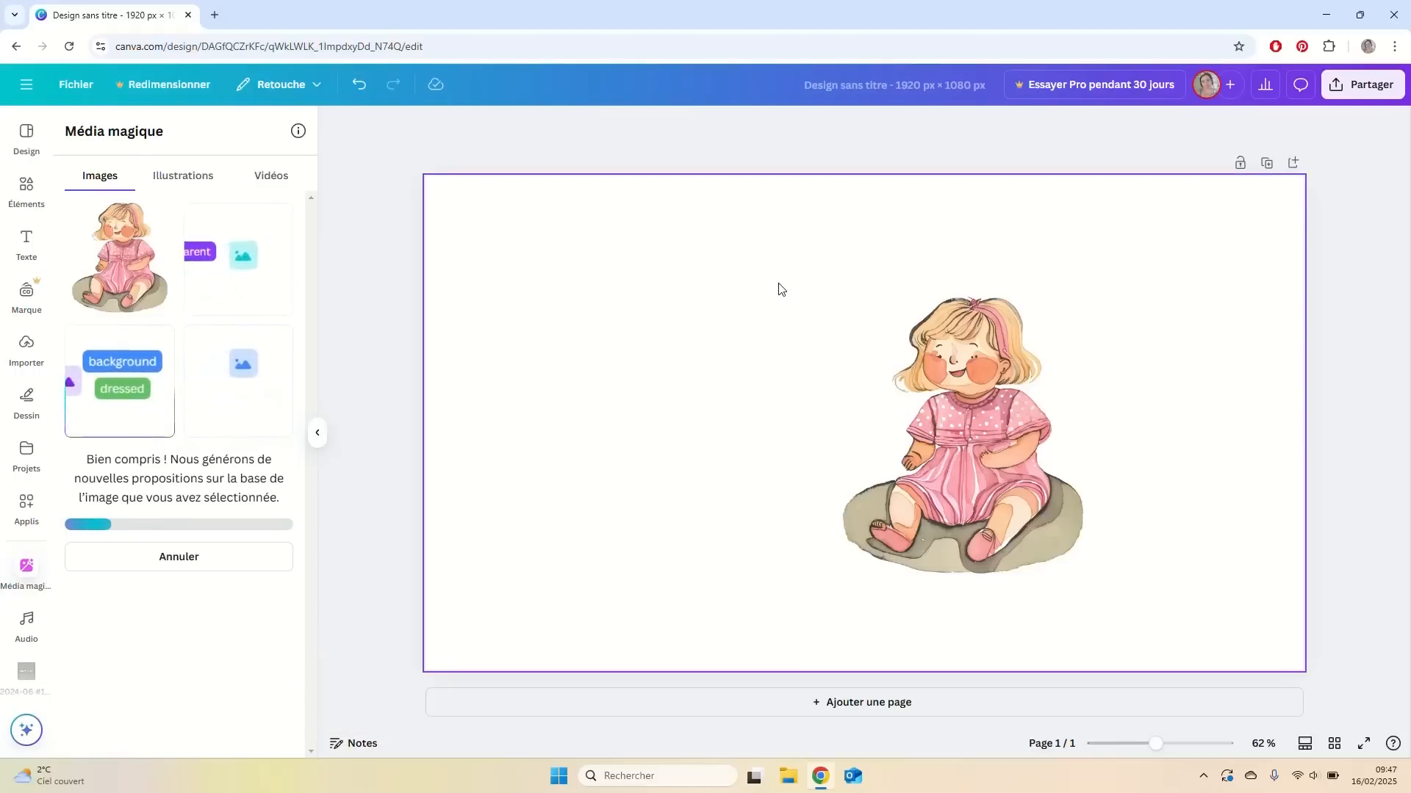
pyautogui.click(739, 521)
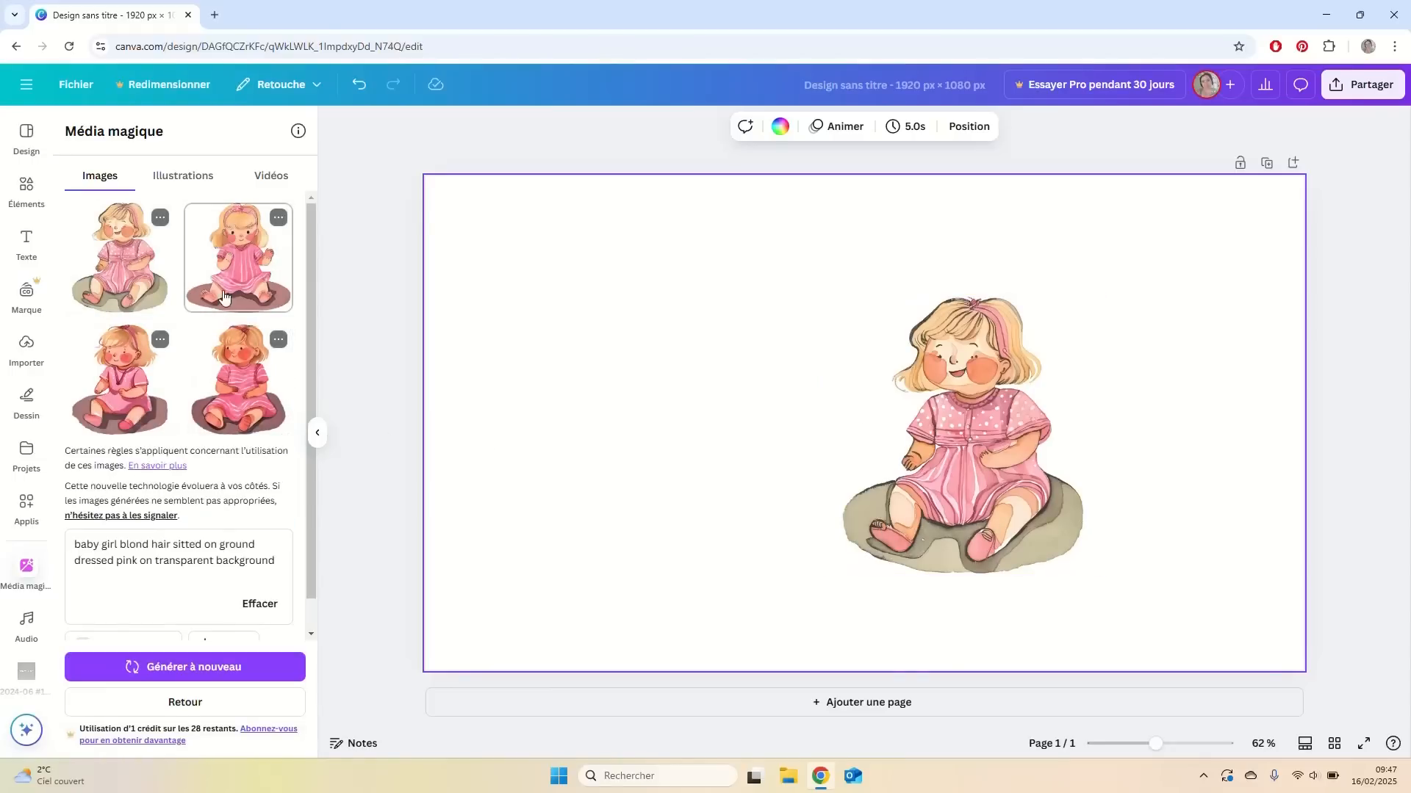
# - Place the second, third and fourth similar images on the page, and delete the fourth one
pyautogui.moveTo(874, 445); pyautogui.dragTo(617, 401)
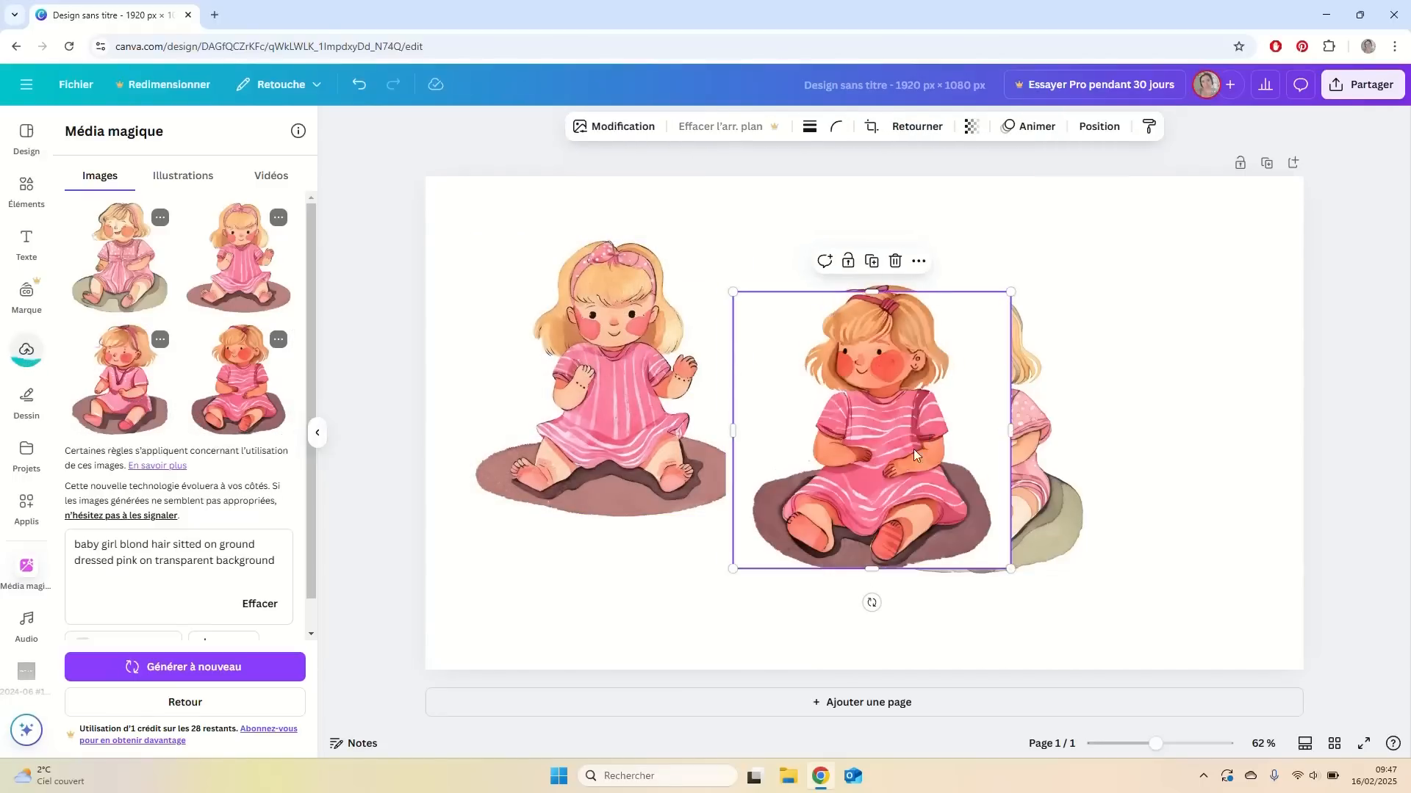
pyautogui.click(905, 433)
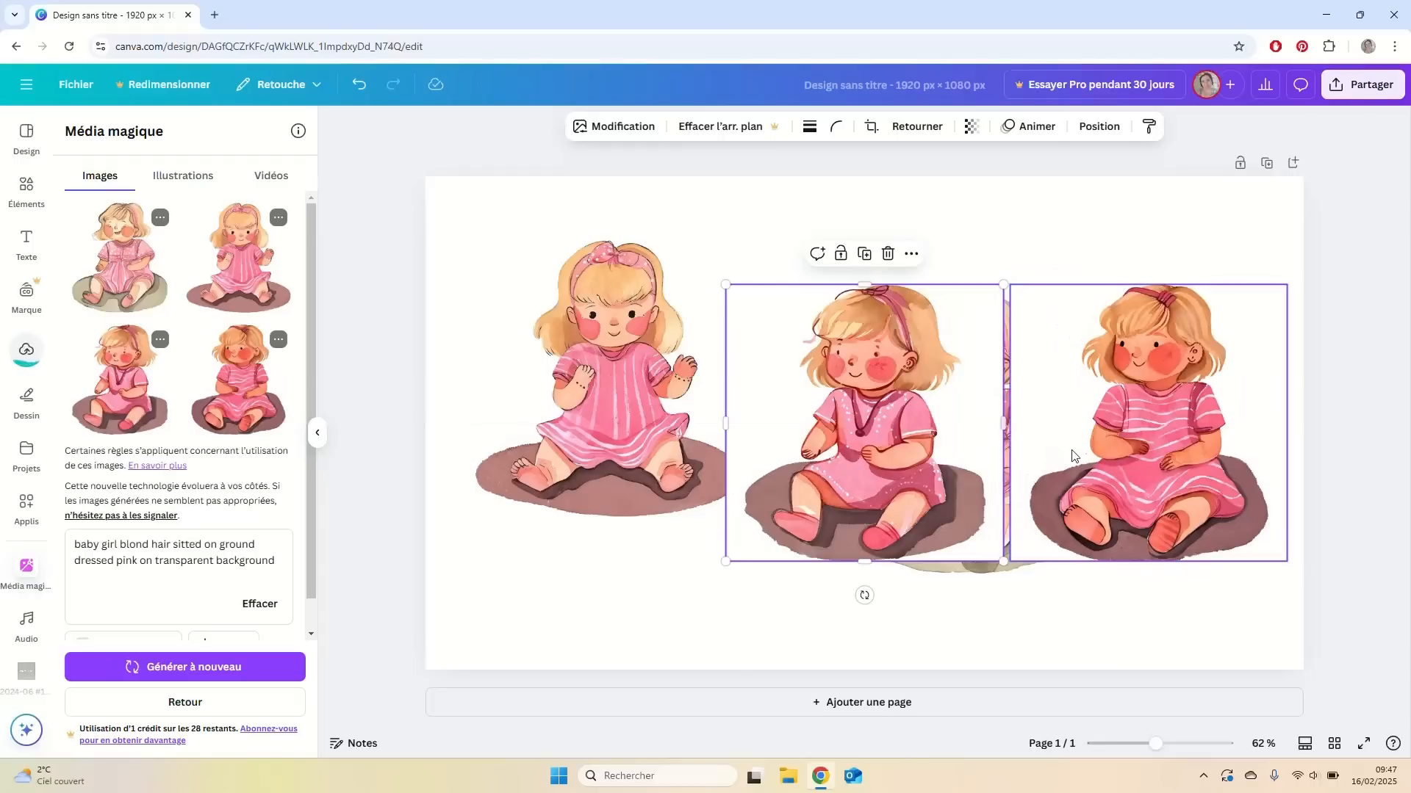
pyautogui.click(1058, 444)
pyautogui.click(914, 456)
pyautogui.click(1062, 451)
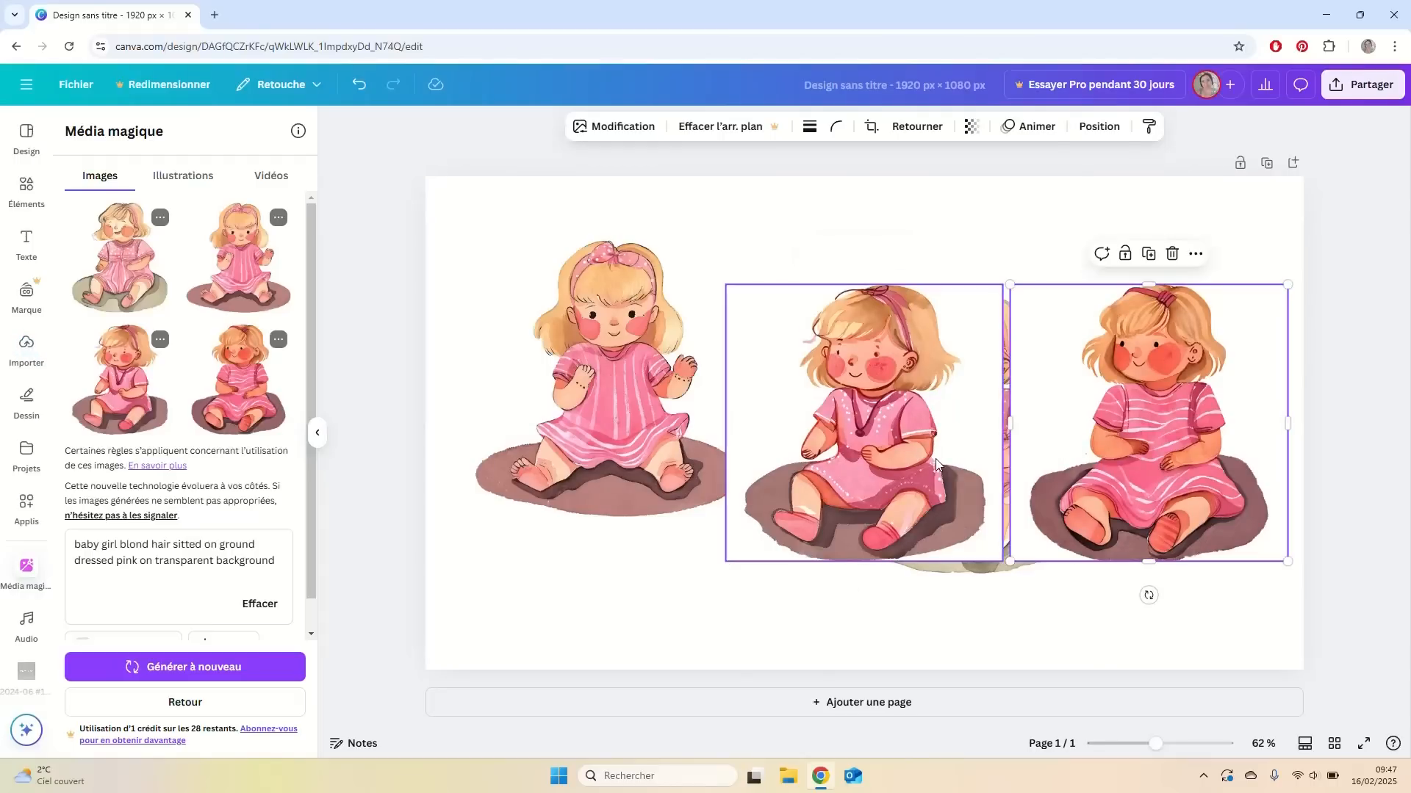
pyautogui.press('Delete')
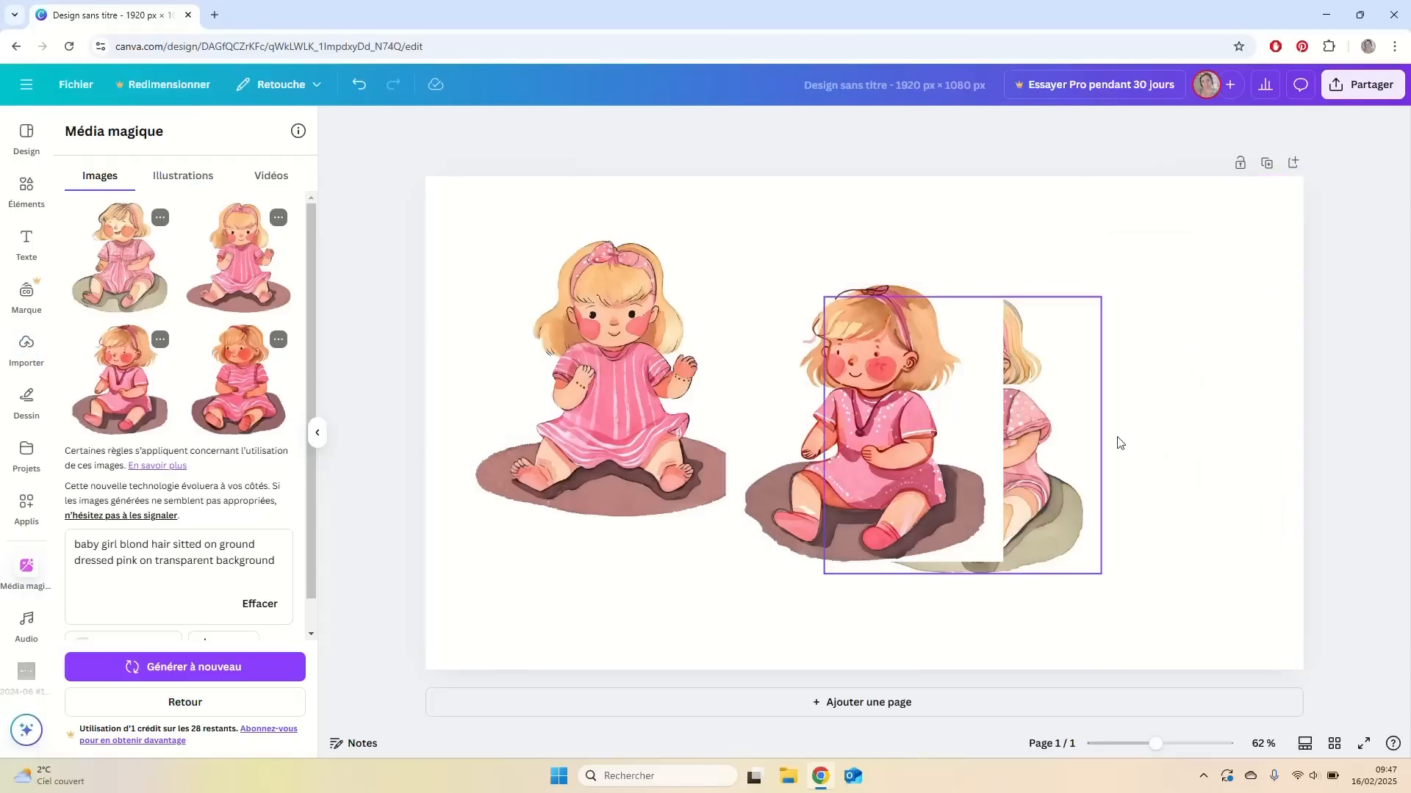
# - Move the girl with the necklace to the page's upper right corner, and delete the original girl on grey-green ground
pyautogui.moveTo(986, 449); pyautogui.dragTo(1263, 363)
pyautogui.click(986, 415)
pyautogui.moveTo(939, 443); pyautogui.dragTo(861, 481)
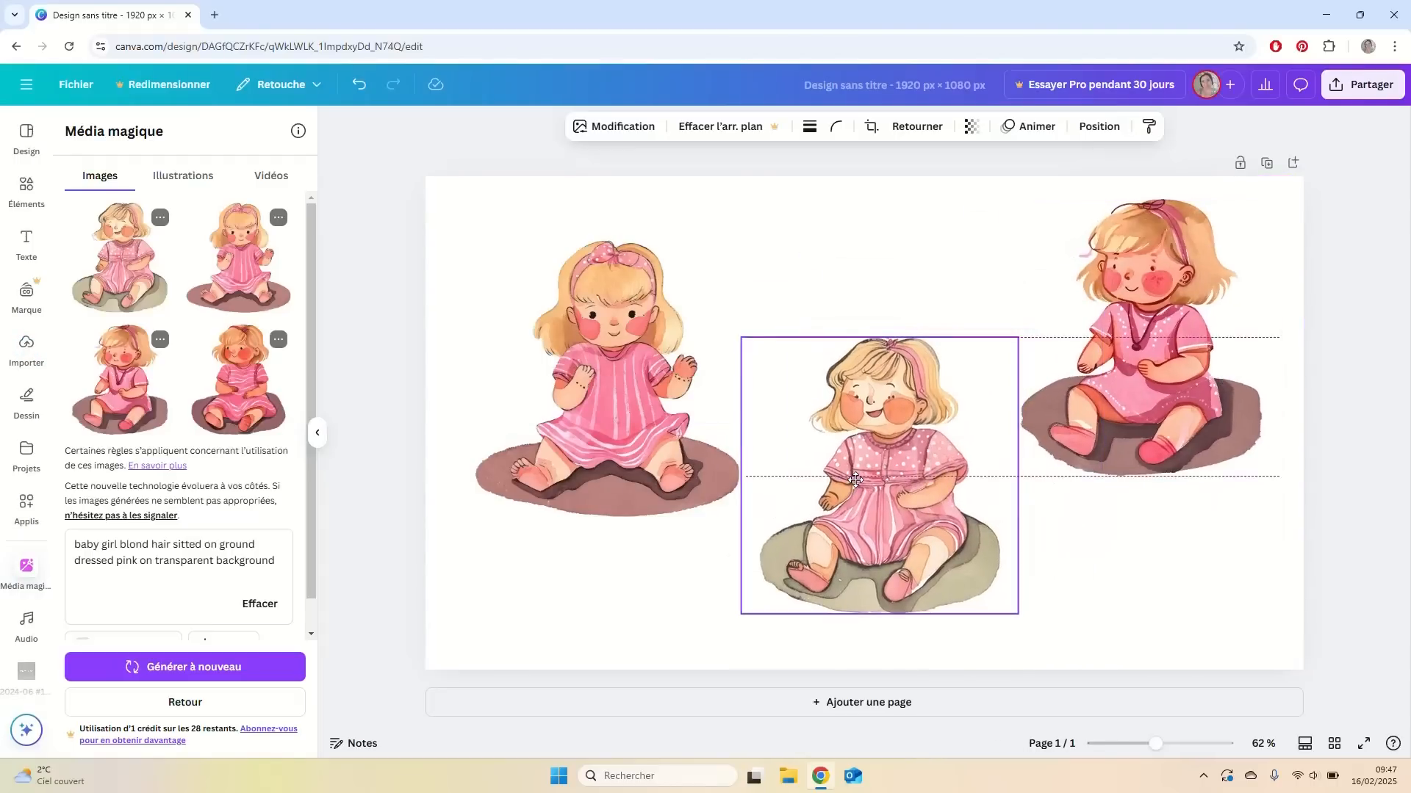
pyautogui.click(875, 328)
pyautogui.click(920, 460)
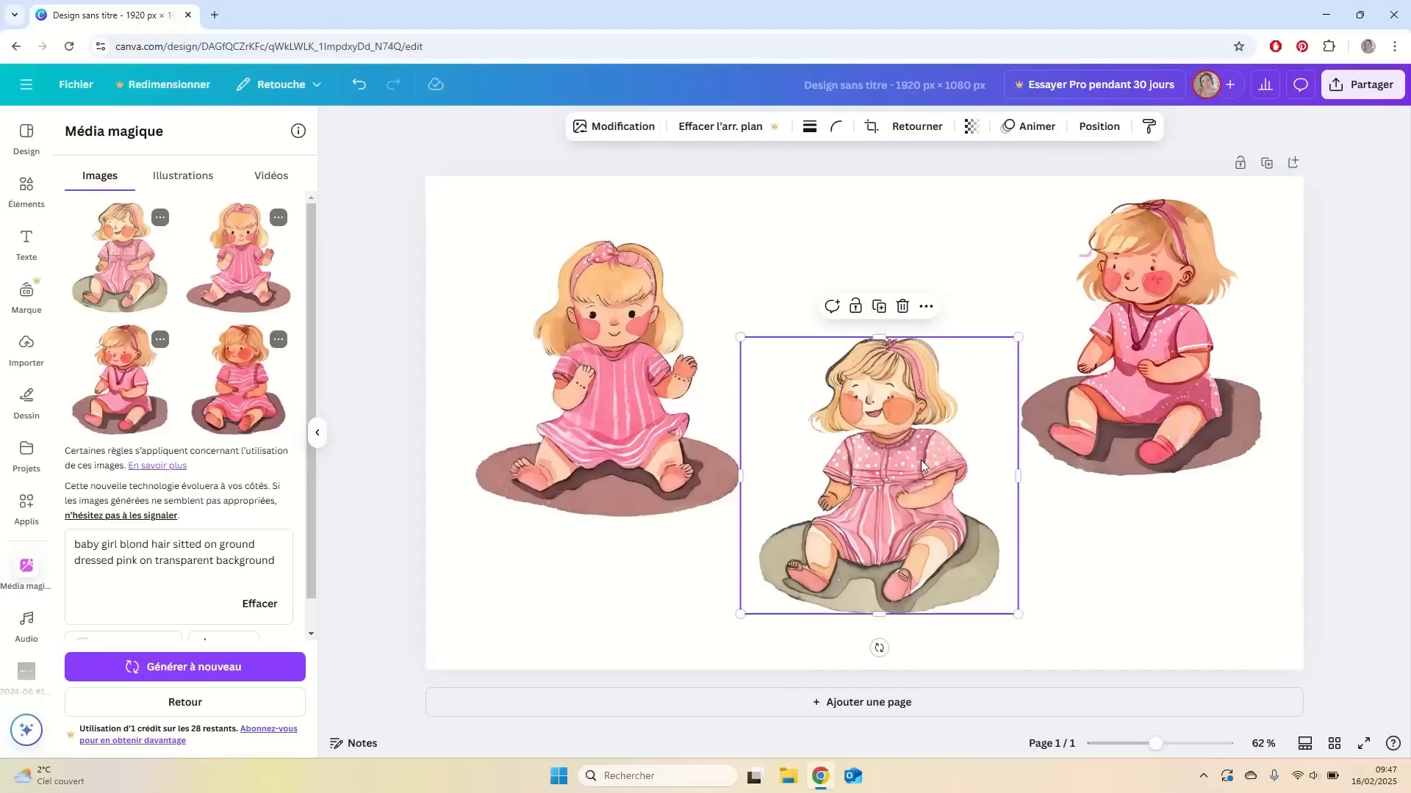
pyautogui.press('Delete')
# - Line up the two remaining girls at the same height in the lower part of the page
pyautogui.click(635, 442)
pyautogui.moveTo(635, 442); pyautogui.dragTo(635, 546)
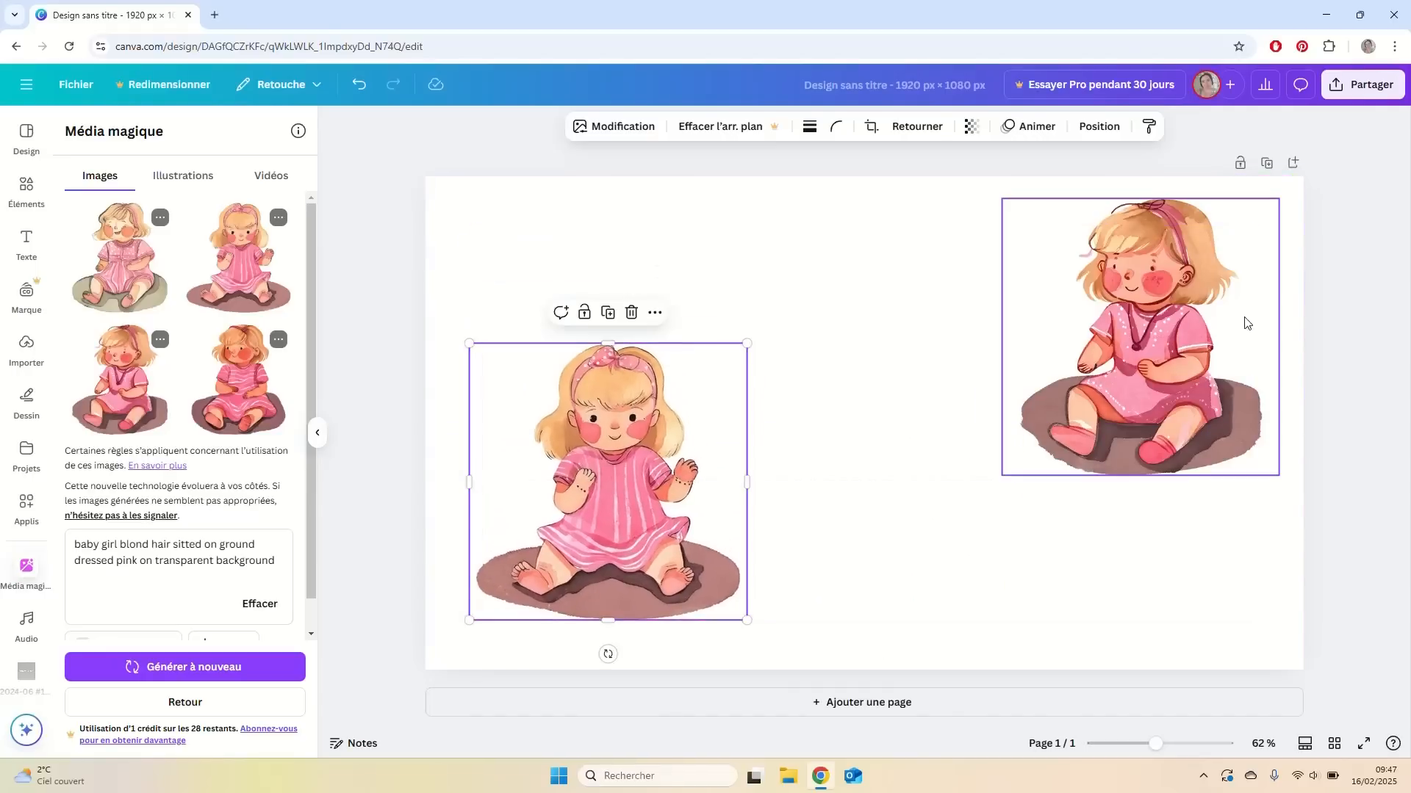
pyautogui.moveTo(1202, 349); pyautogui.dragTo(1206, 494)
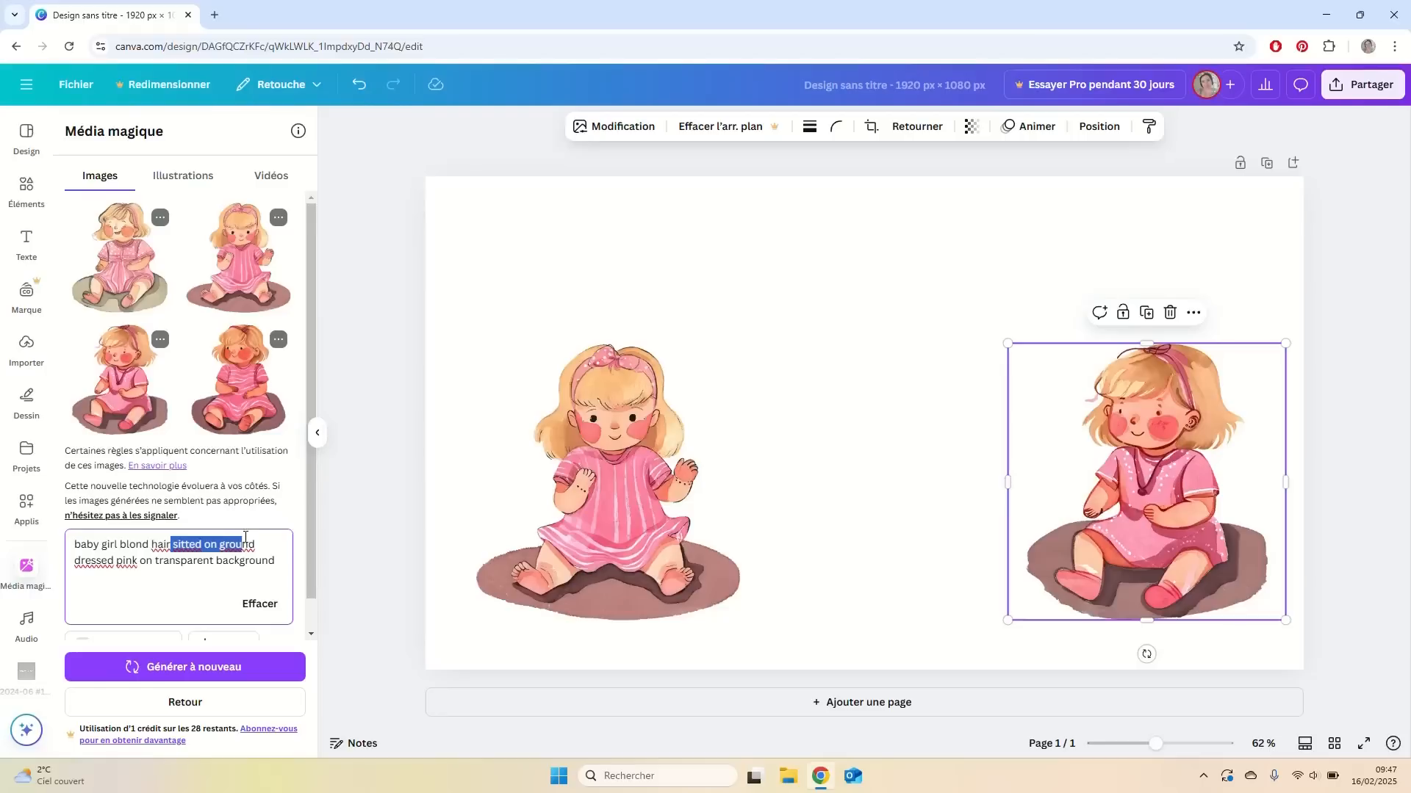
# - Reword the description to "baby girl blond hair dressed beige on transparent background", and generate more images similar to the girl with the necklace
pyautogui.press('BackSpace')
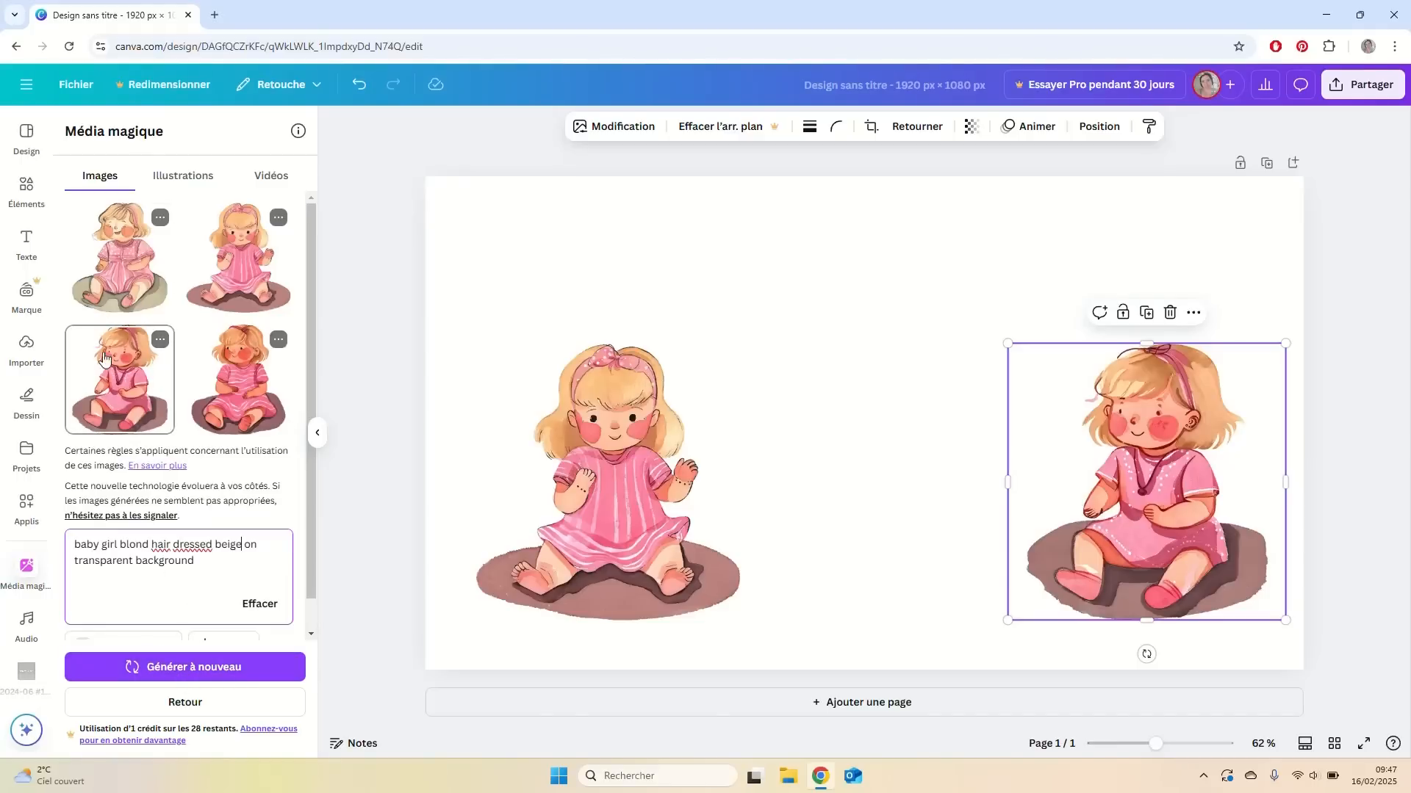
pyautogui.click(278, 219)
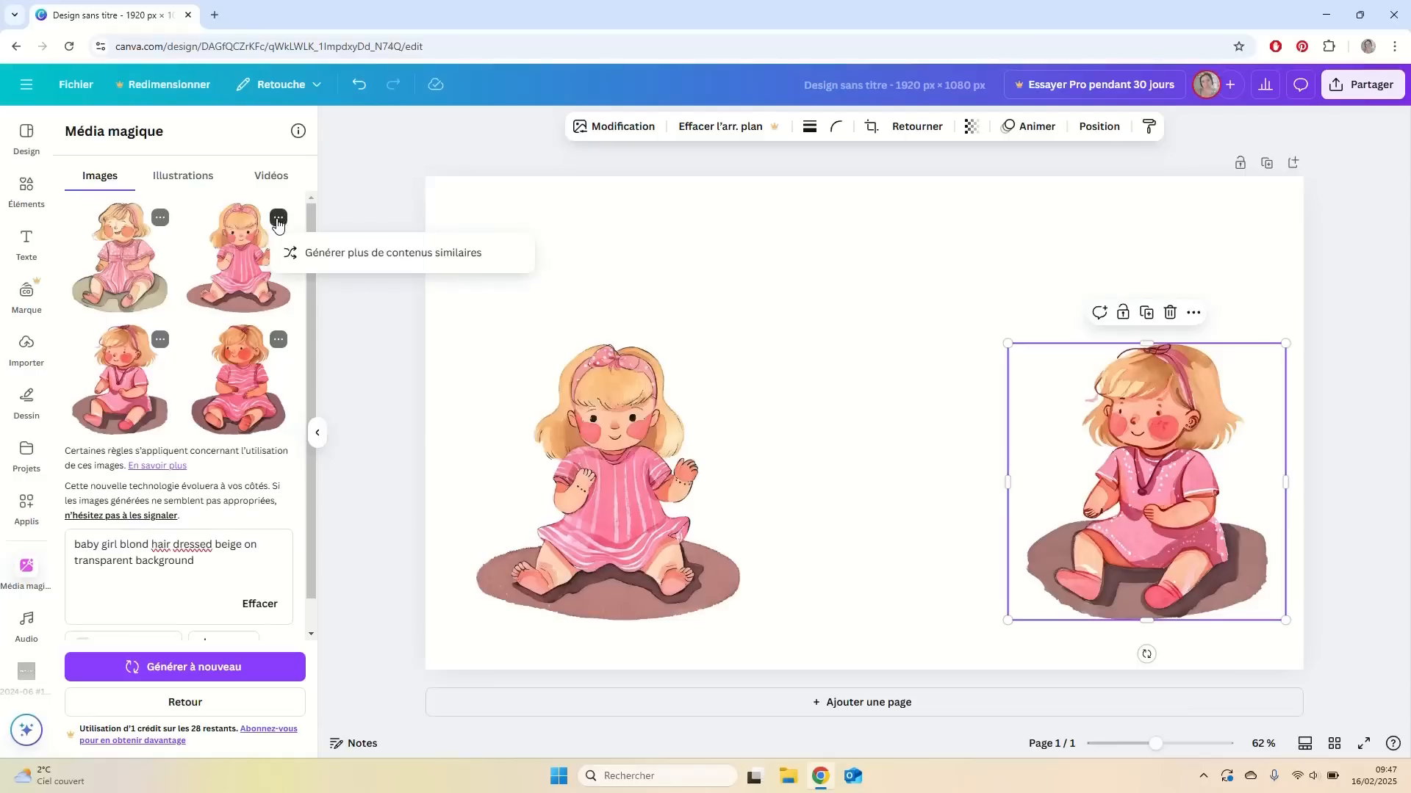
pyautogui.click(159, 339)
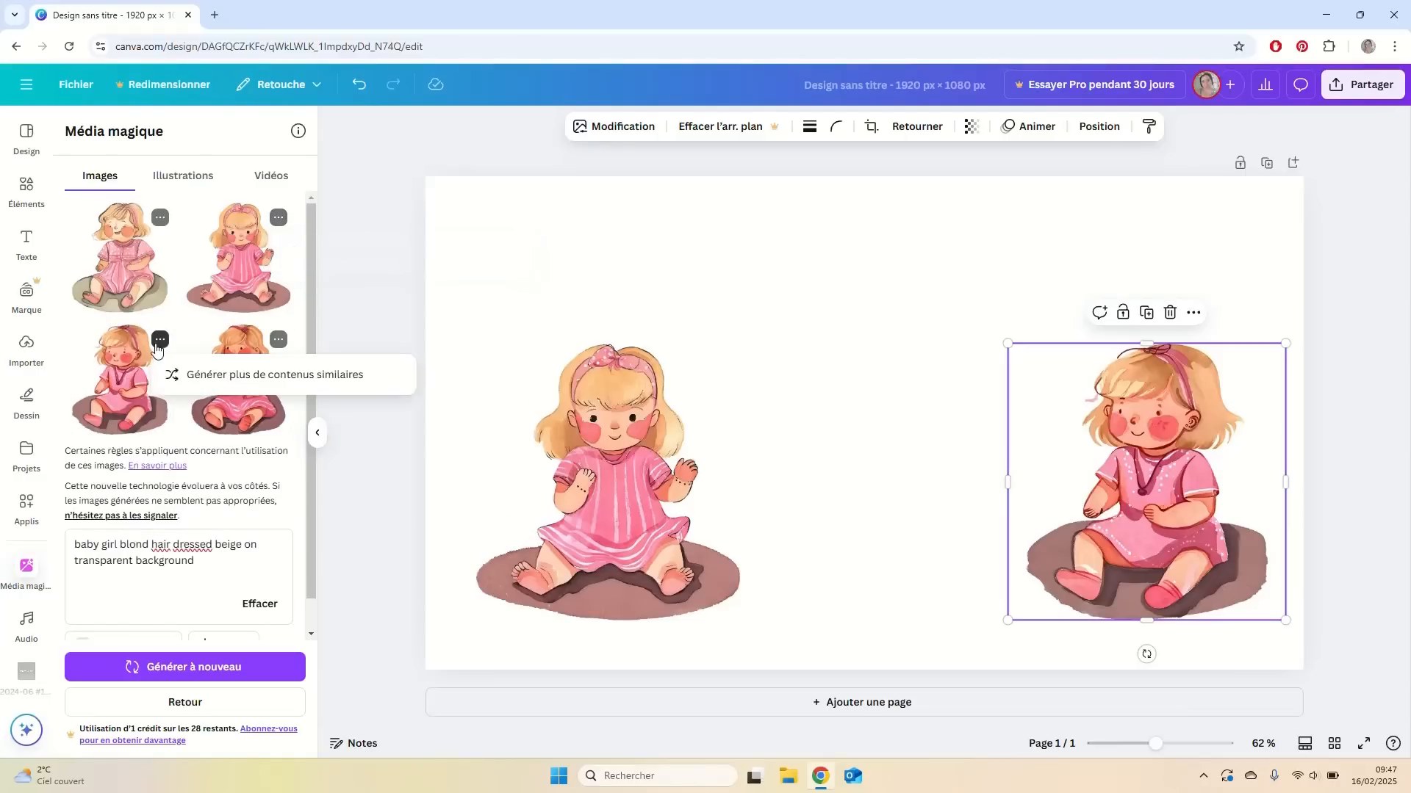
pyautogui.click(215, 380)
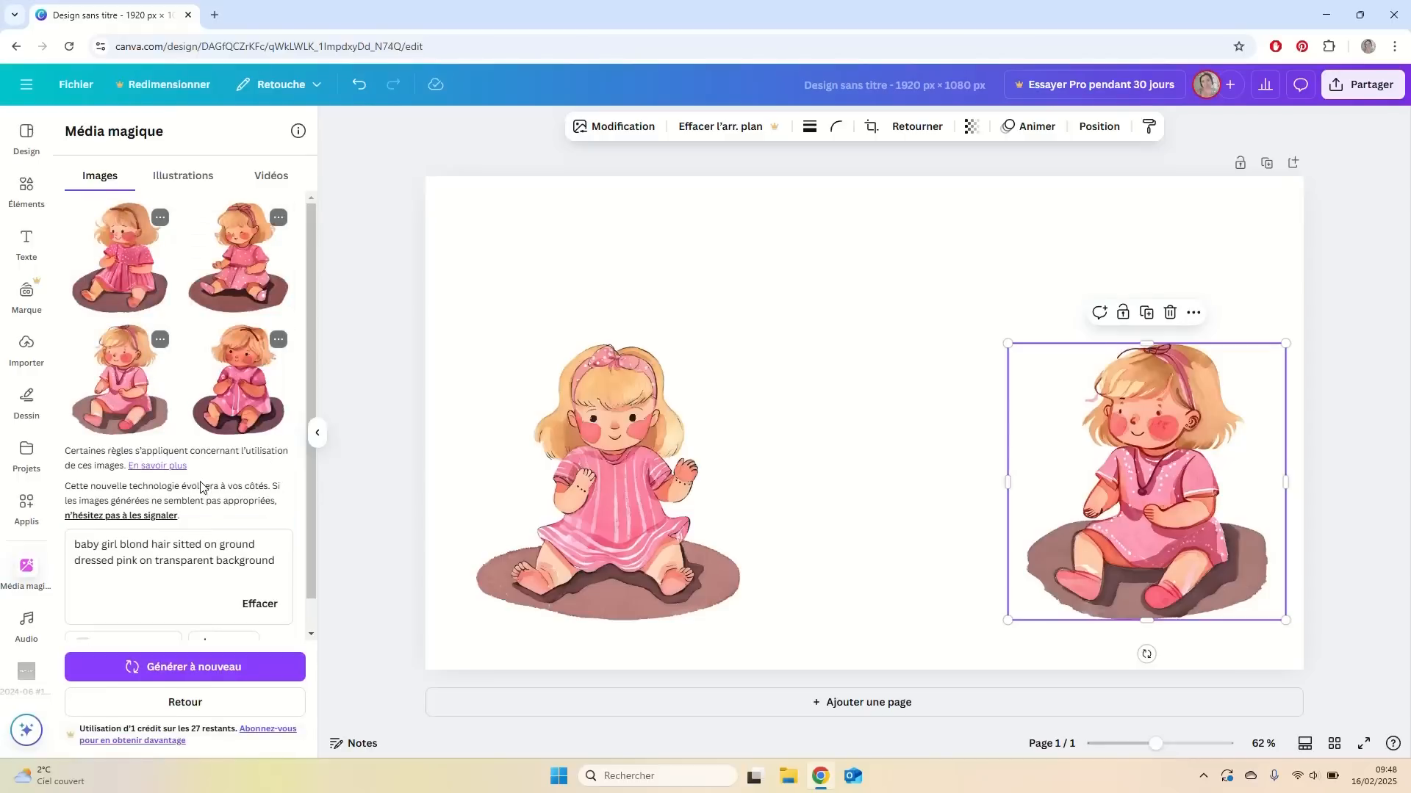
# - Place the first and fourth new girl images between the existing two, with the first one above and to the right
pyautogui.moveTo(83, 562); pyautogui.dragTo(136, 561)
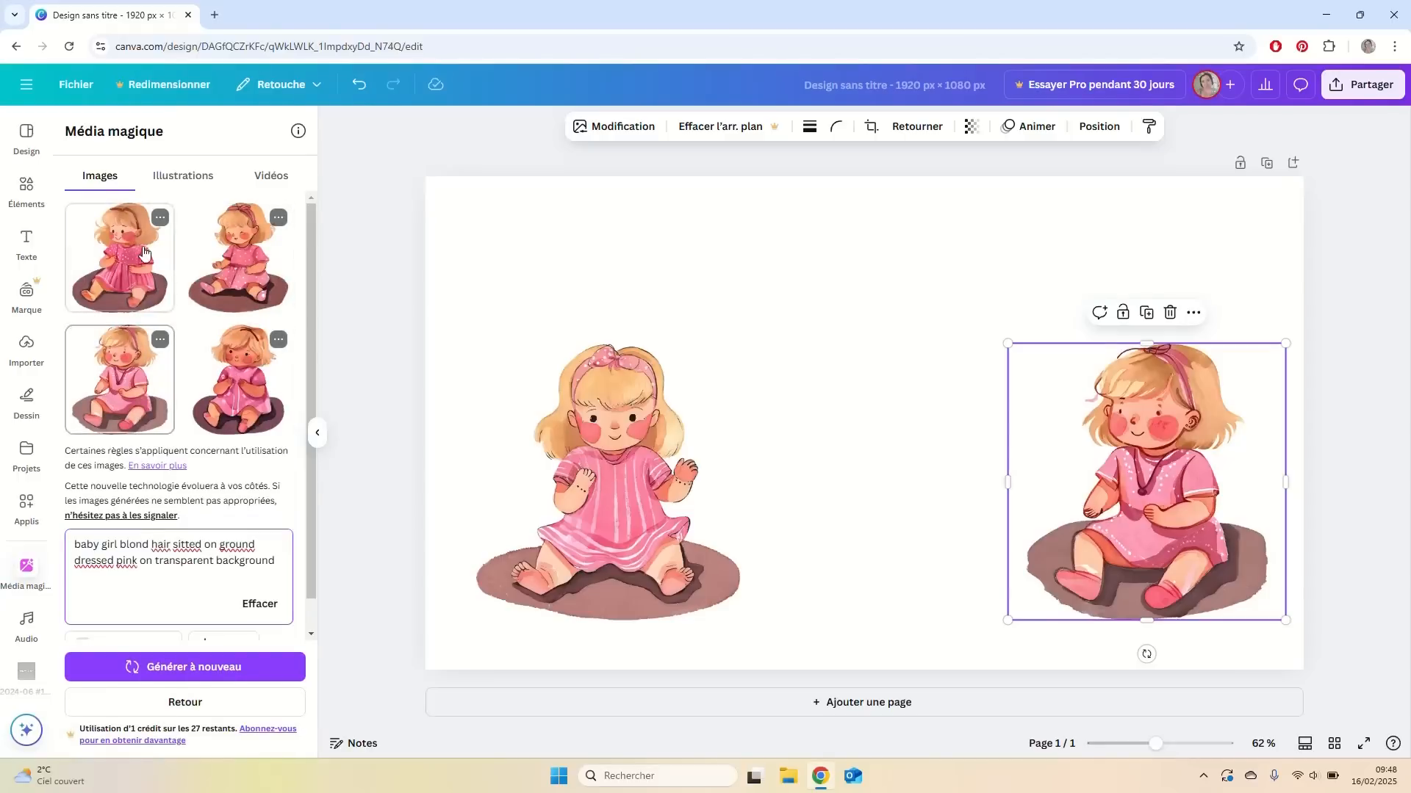
pyautogui.click(136, 279)
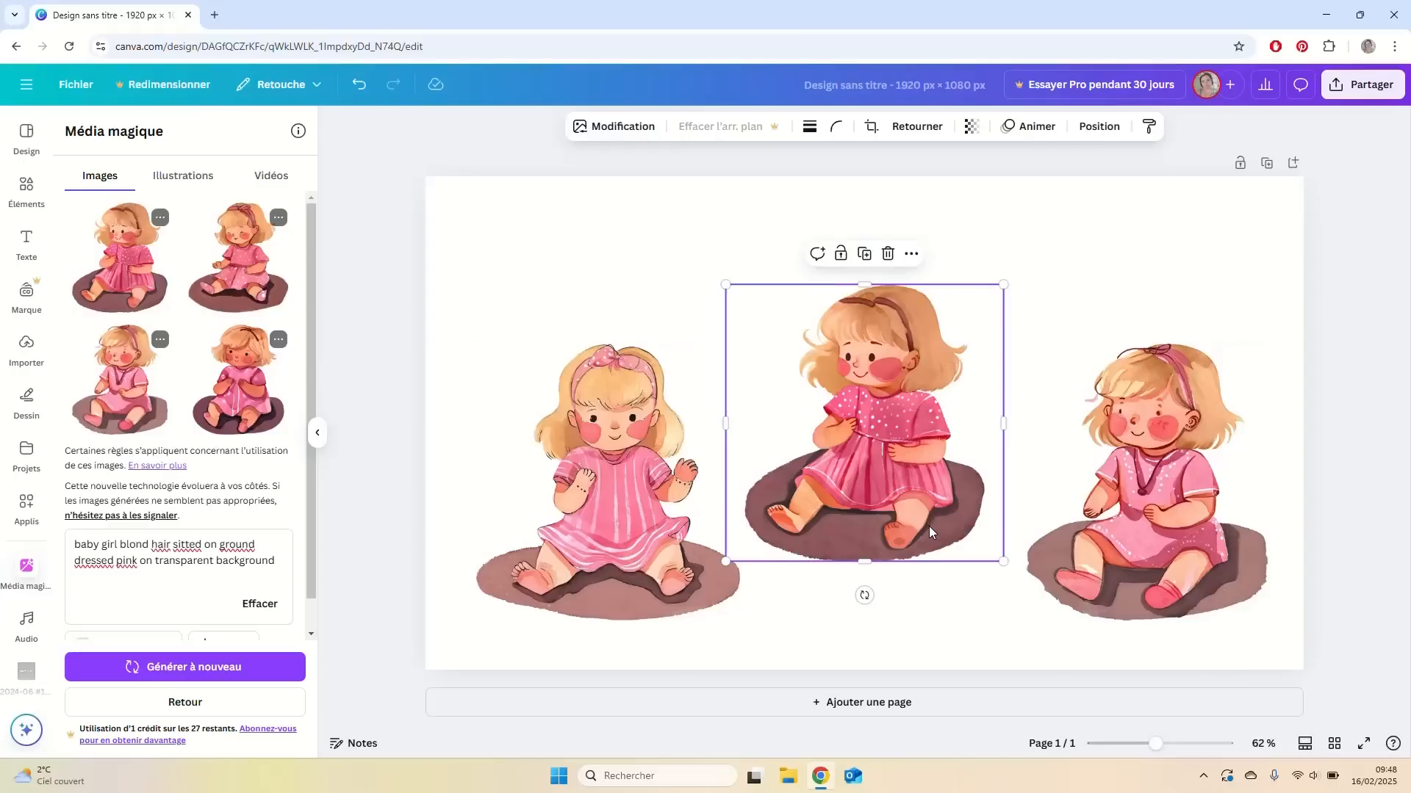
pyautogui.moveTo(929, 526); pyautogui.dragTo(943, 476)
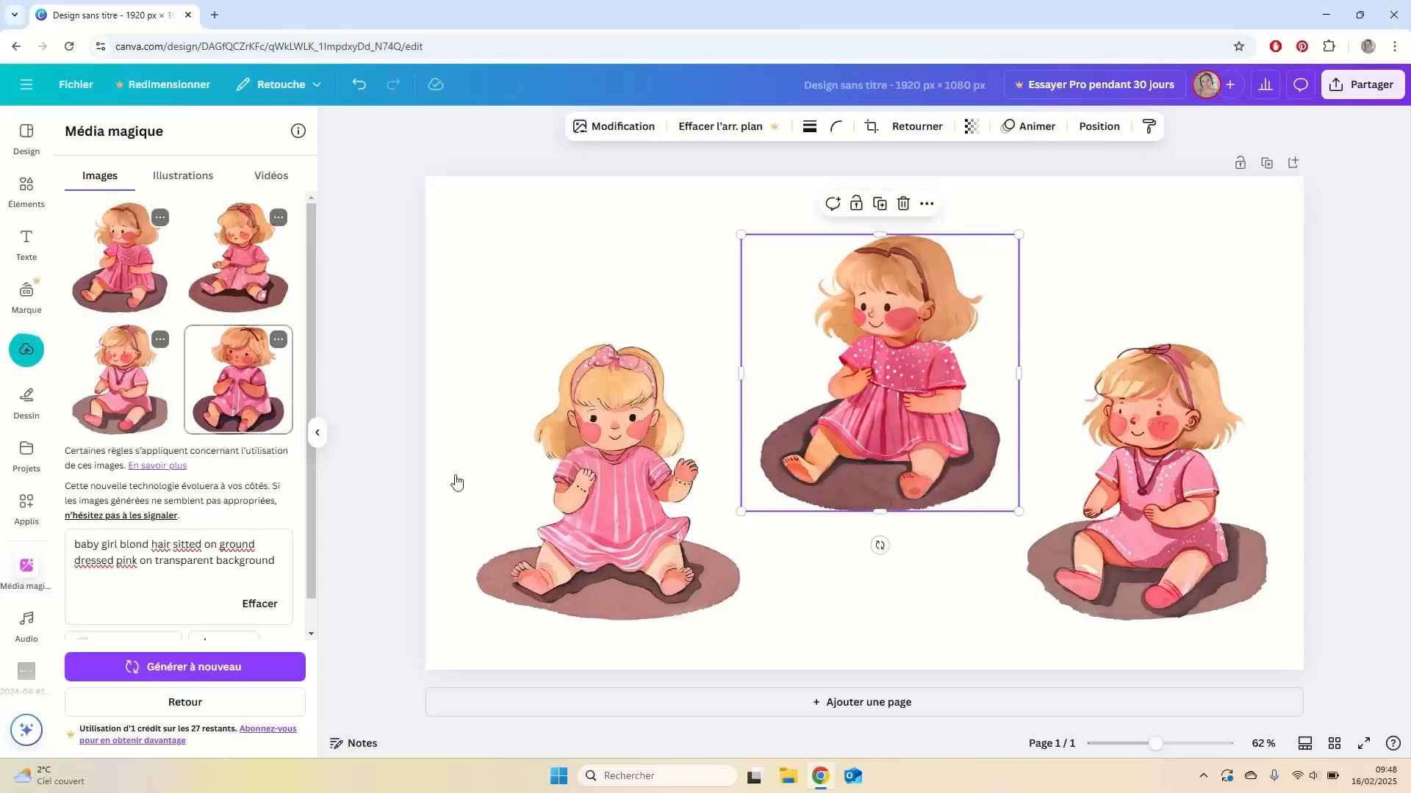
pyautogui.moveTo(902, 453); pyautogui.dragTo(917, 530)
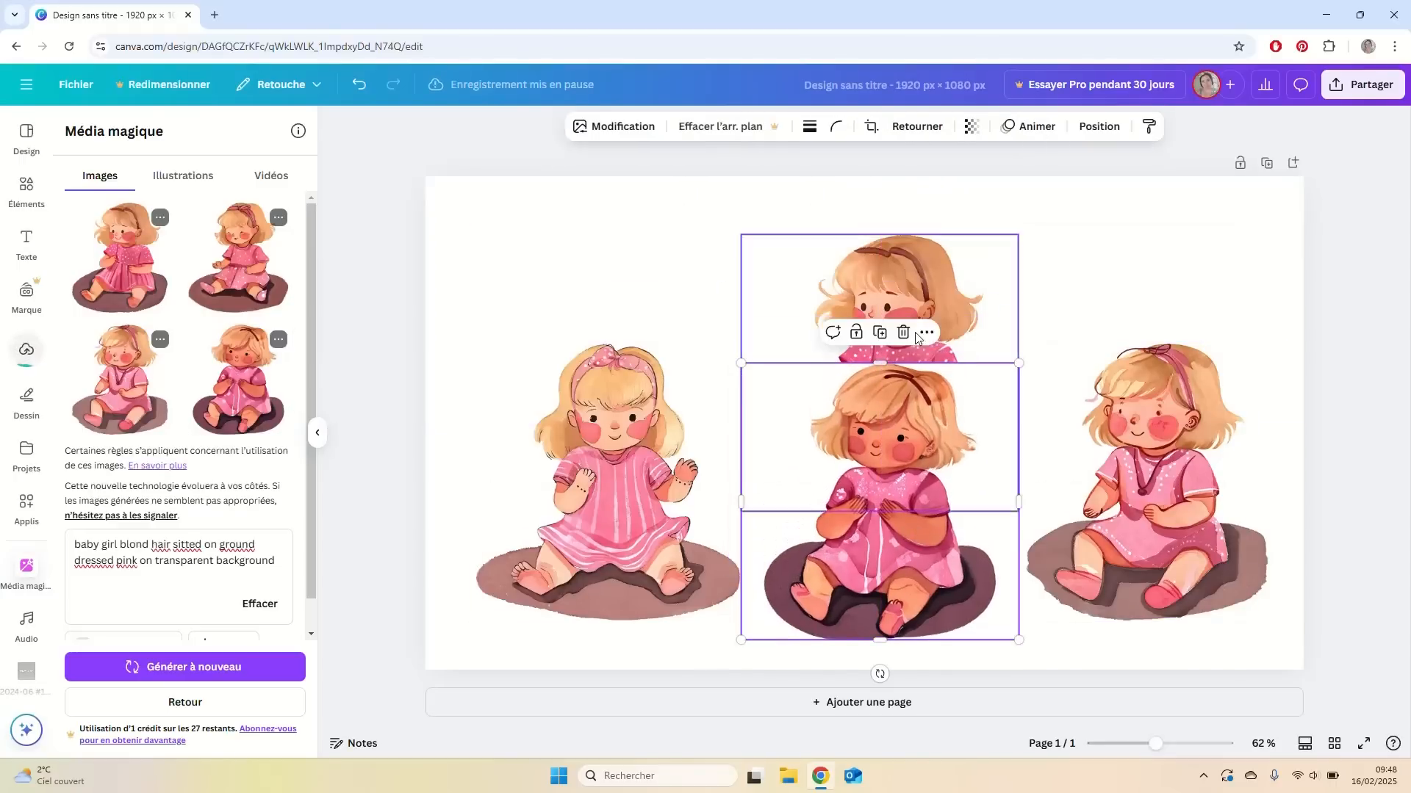
pyautogui.moveTo(928, 273); pyautogui.dragTo(1068, 215)
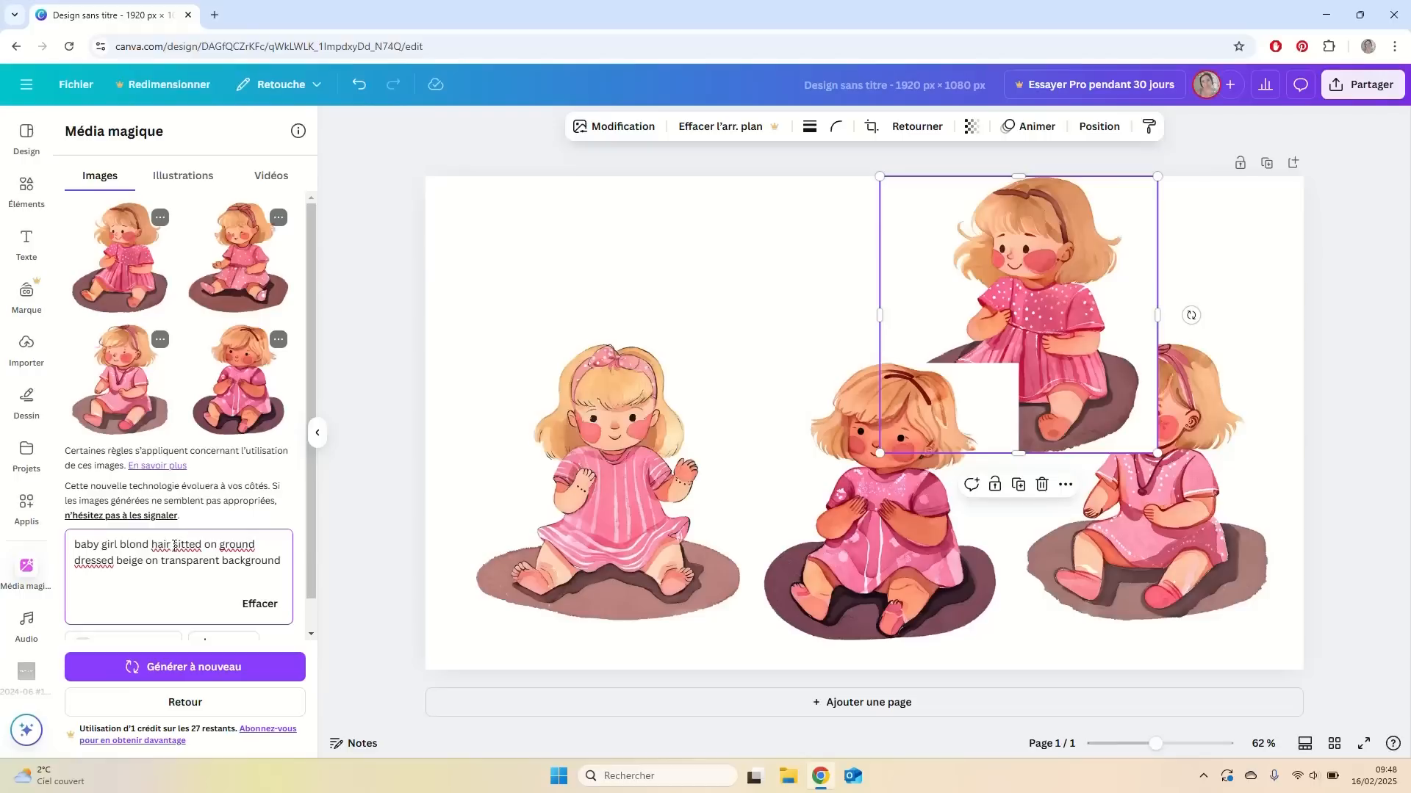
# - Change the description to "baby girl blond hair dressed beige on transparent background" and generate new images
pyautogui.press('BackSpace')
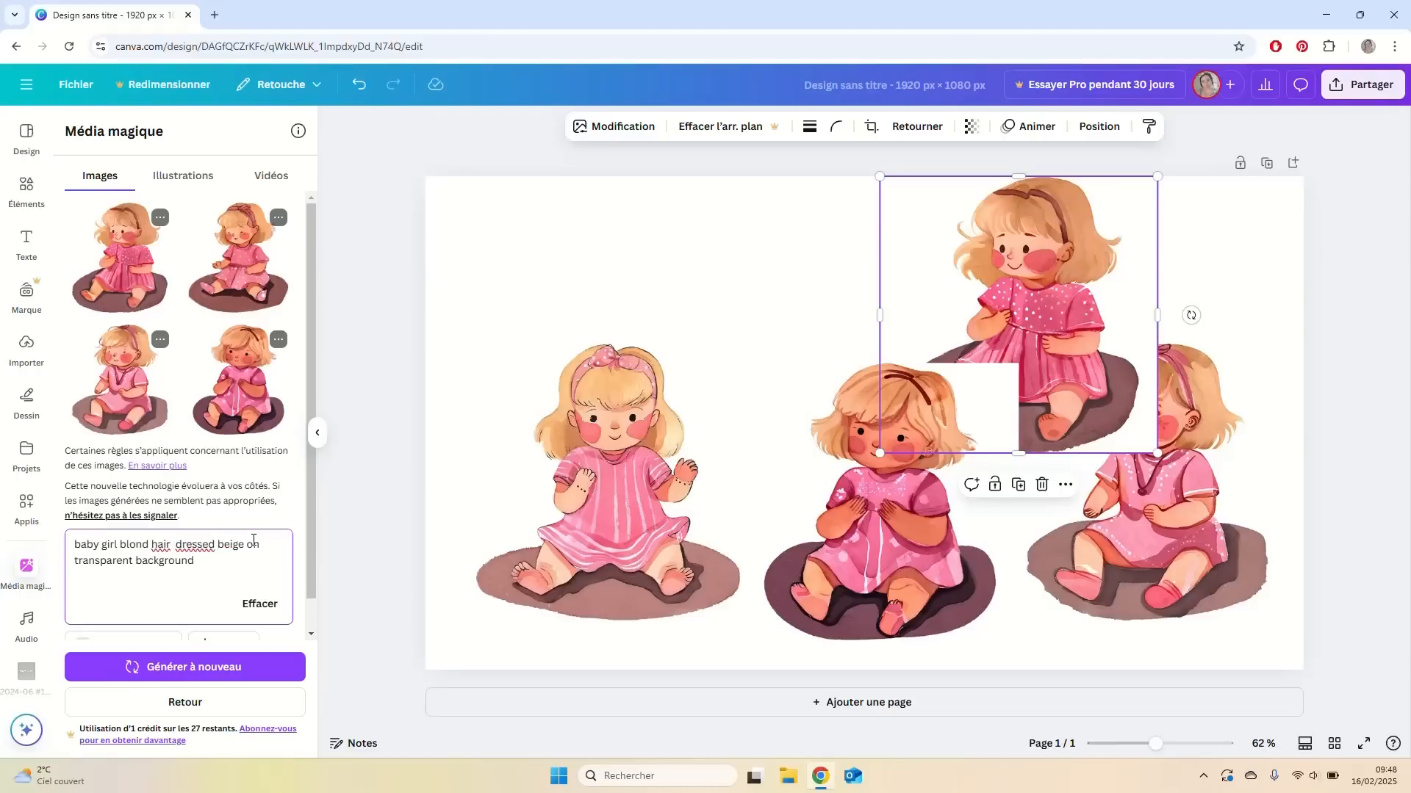
pyautogui.click(190, 669)
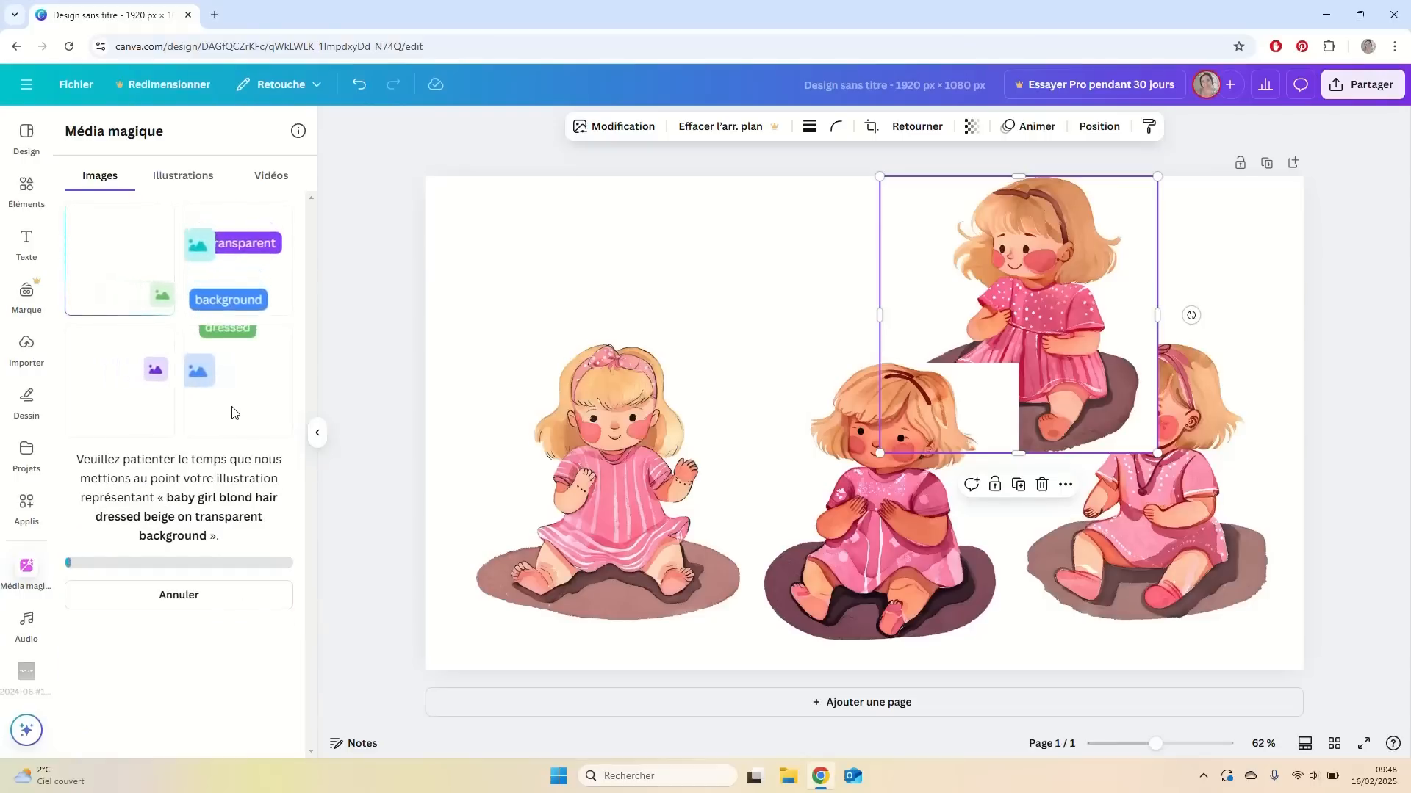
# - Spread the four girls in pink across the page so that they overlap less
pyautogui.moveTo(647, 485); pyautogui.dragTo(622, 347)
pyautogui.moveTo(817, 502); pyautogui.dragTo(756, 514)
pyautogui.moveTo(1017, 431); pyautogui.dragTo(986, 447)
pyautogui.moveTo(1199, 590); pyautogui.dragTo(1219, 640)
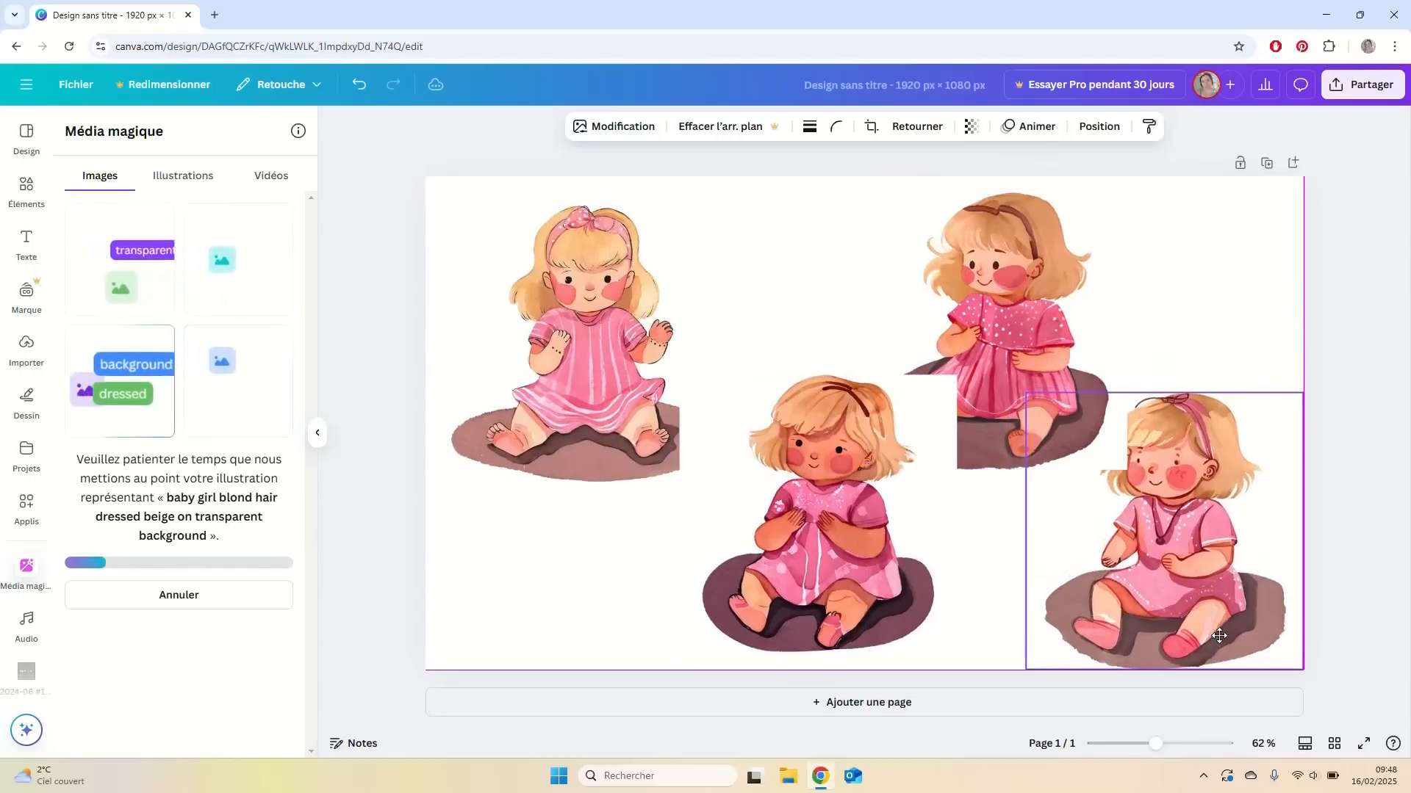
pyautogui.click(709, 470)
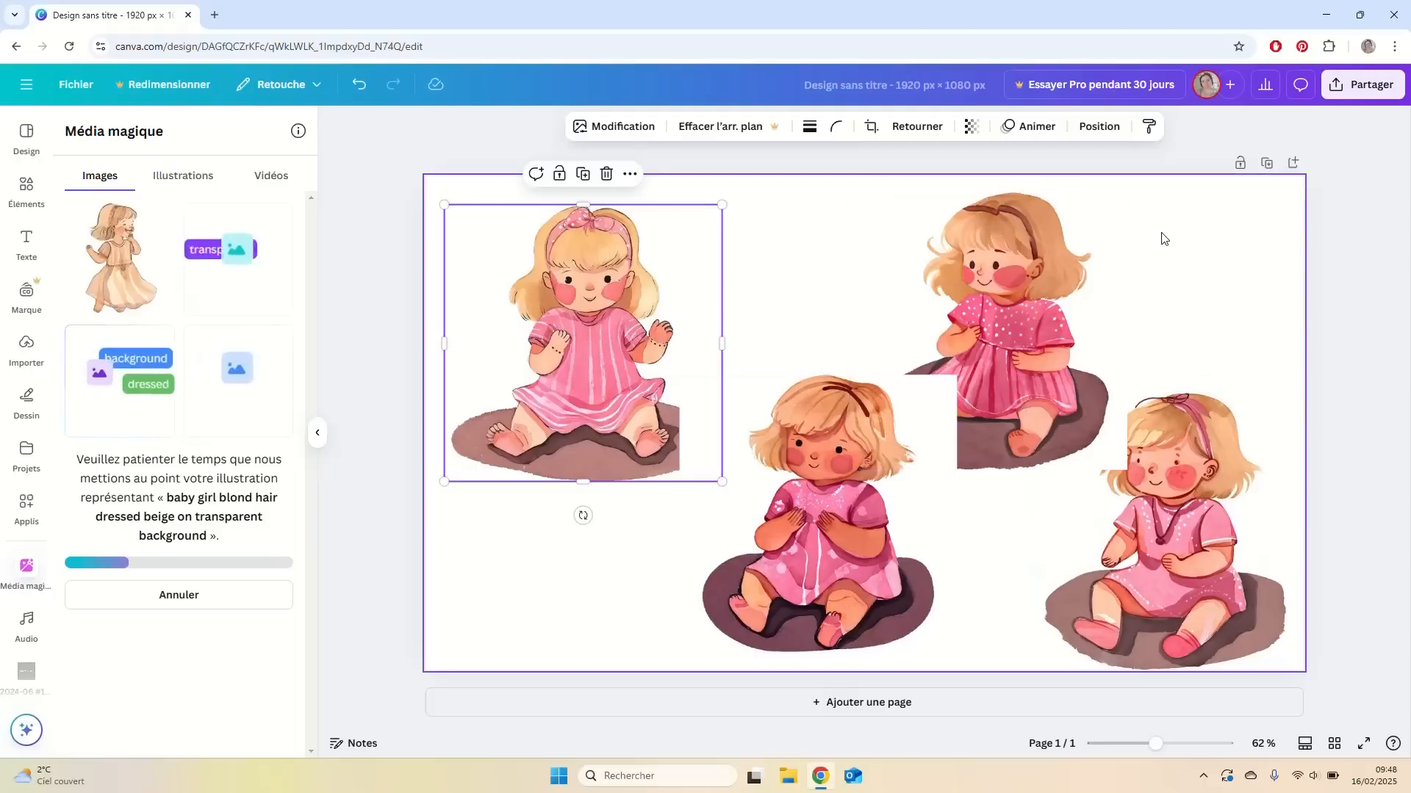
# - Shrink all four girls in pink together to about half size in the upper right part of the page
pyautogui.moveTo(1159, 235); pyautogui.dragTo(707, 541)
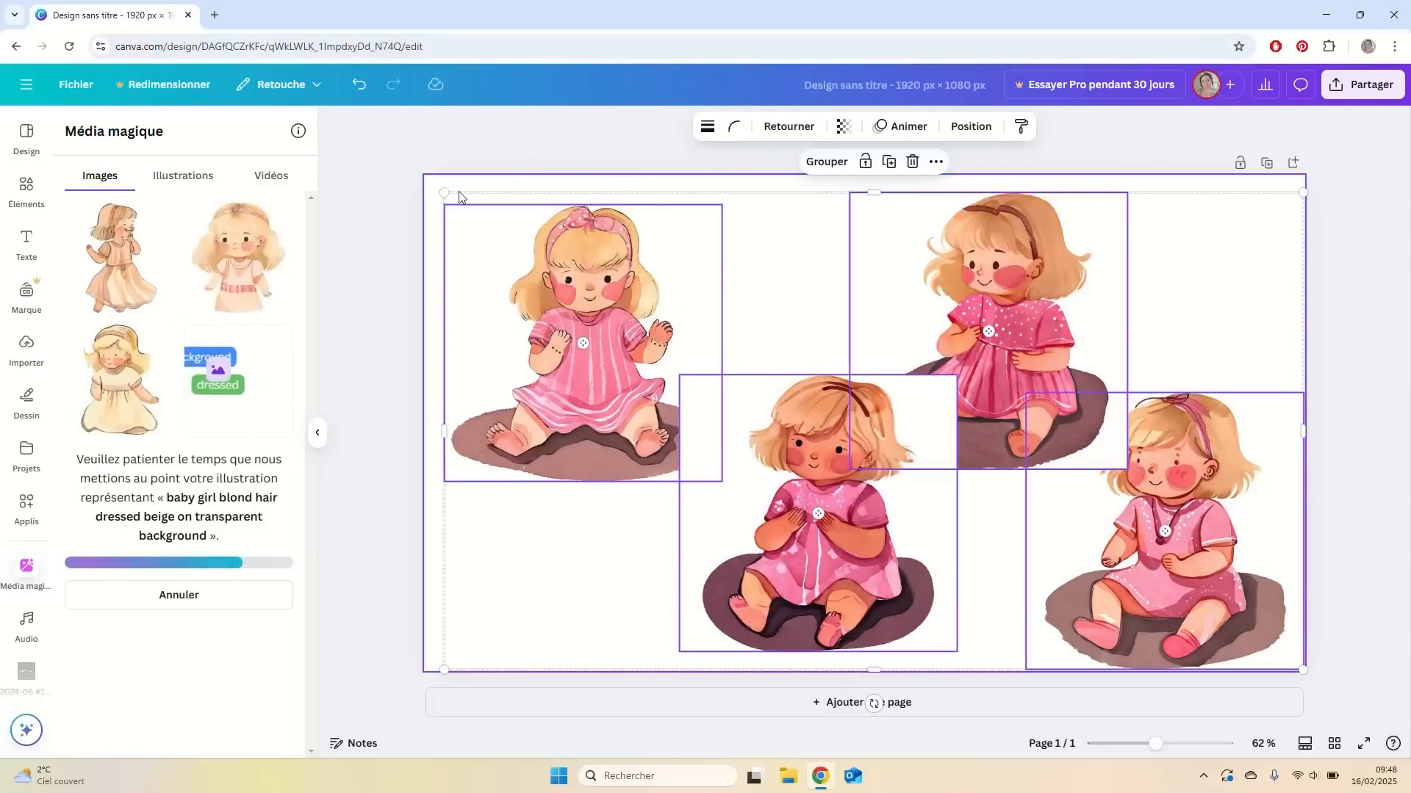
pyautogui.moveTo(444, 194); pyautogui.dragTo(867, 268)
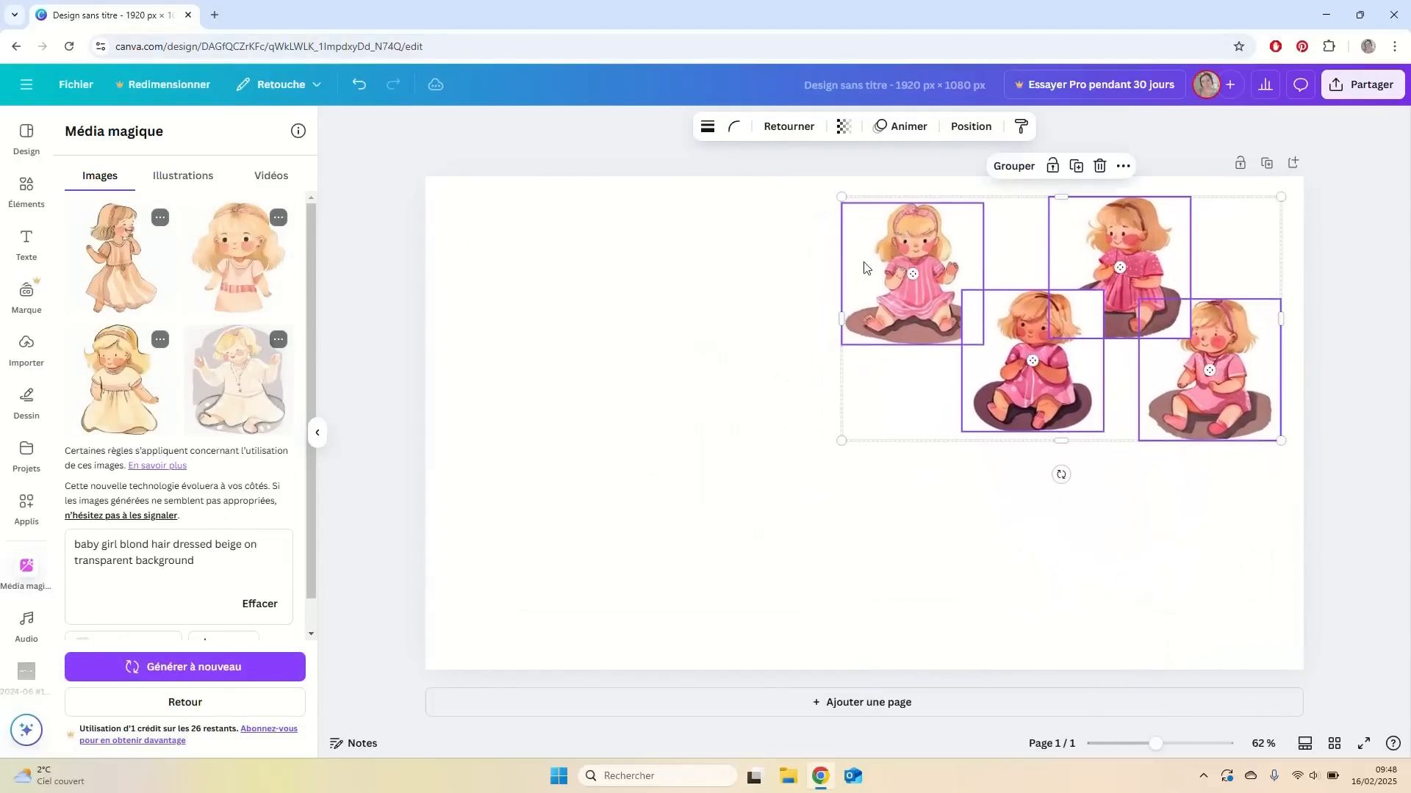
pyautogui.click(661, 368)
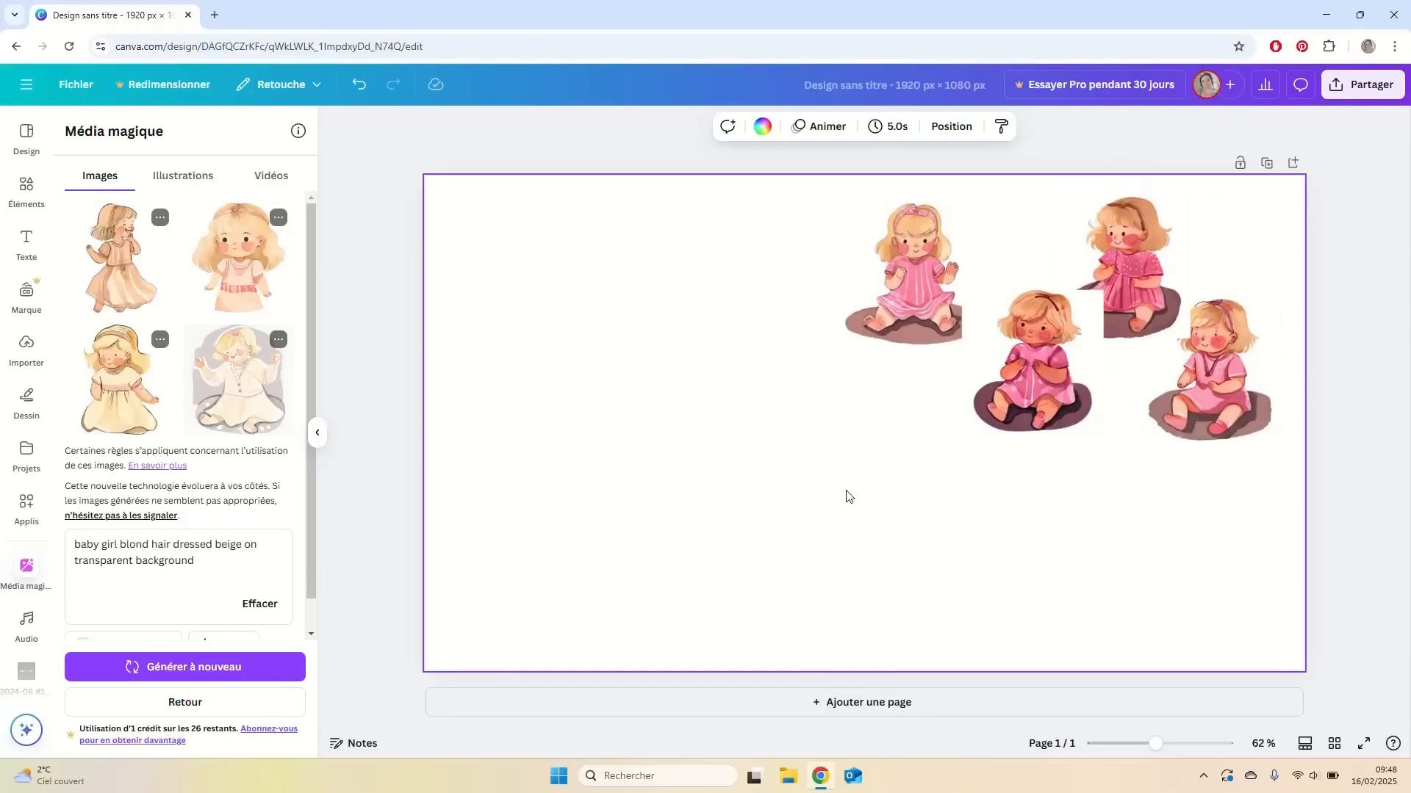
# - Place the second, first and third generated girls in beige side by side along the lower part of the page
pyautogui.moveTo(860, 452); pyautogui.dragTo(609, 517)
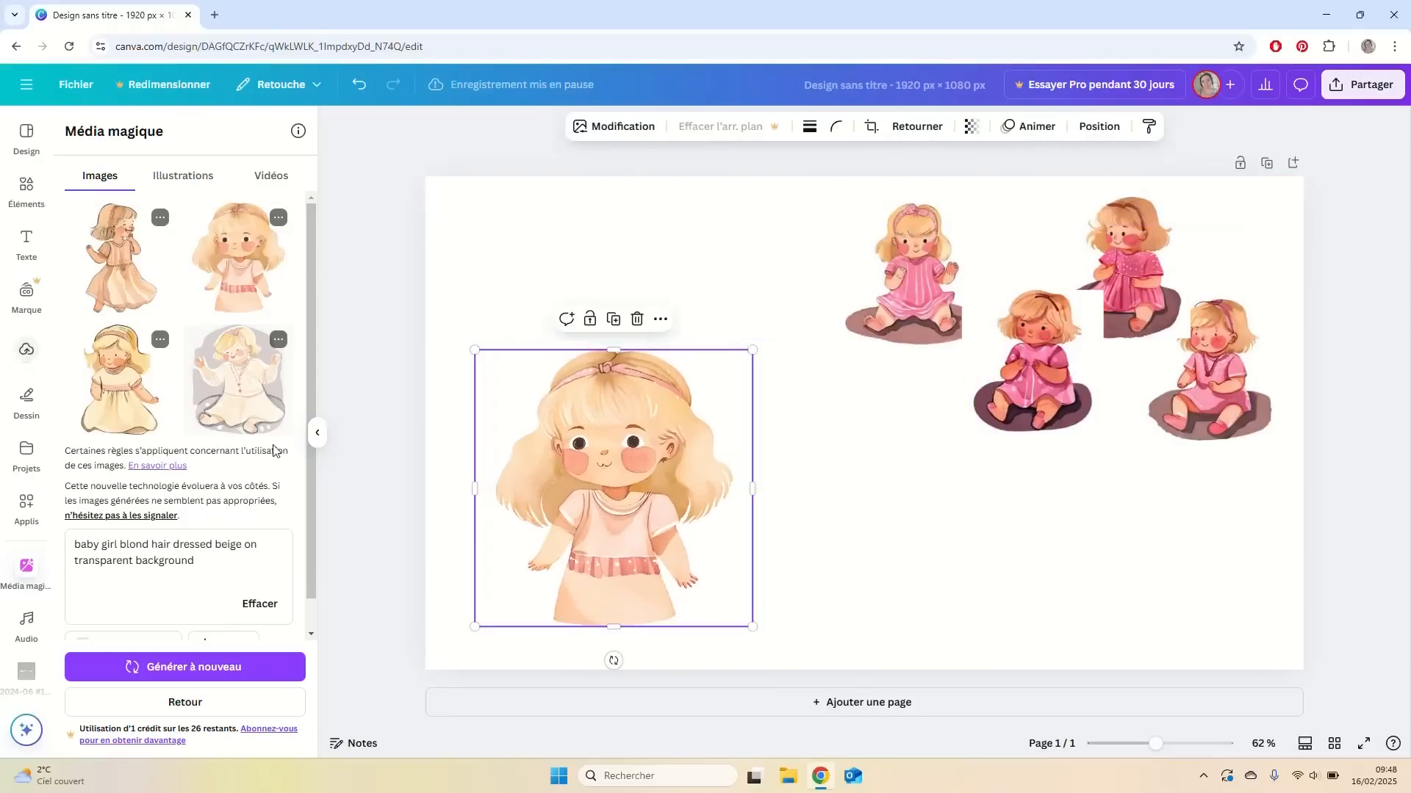
pyautogui.click(110, 255)
pyautogui.moveTo(838, 439); pyautogui.dragTo(838, 529)
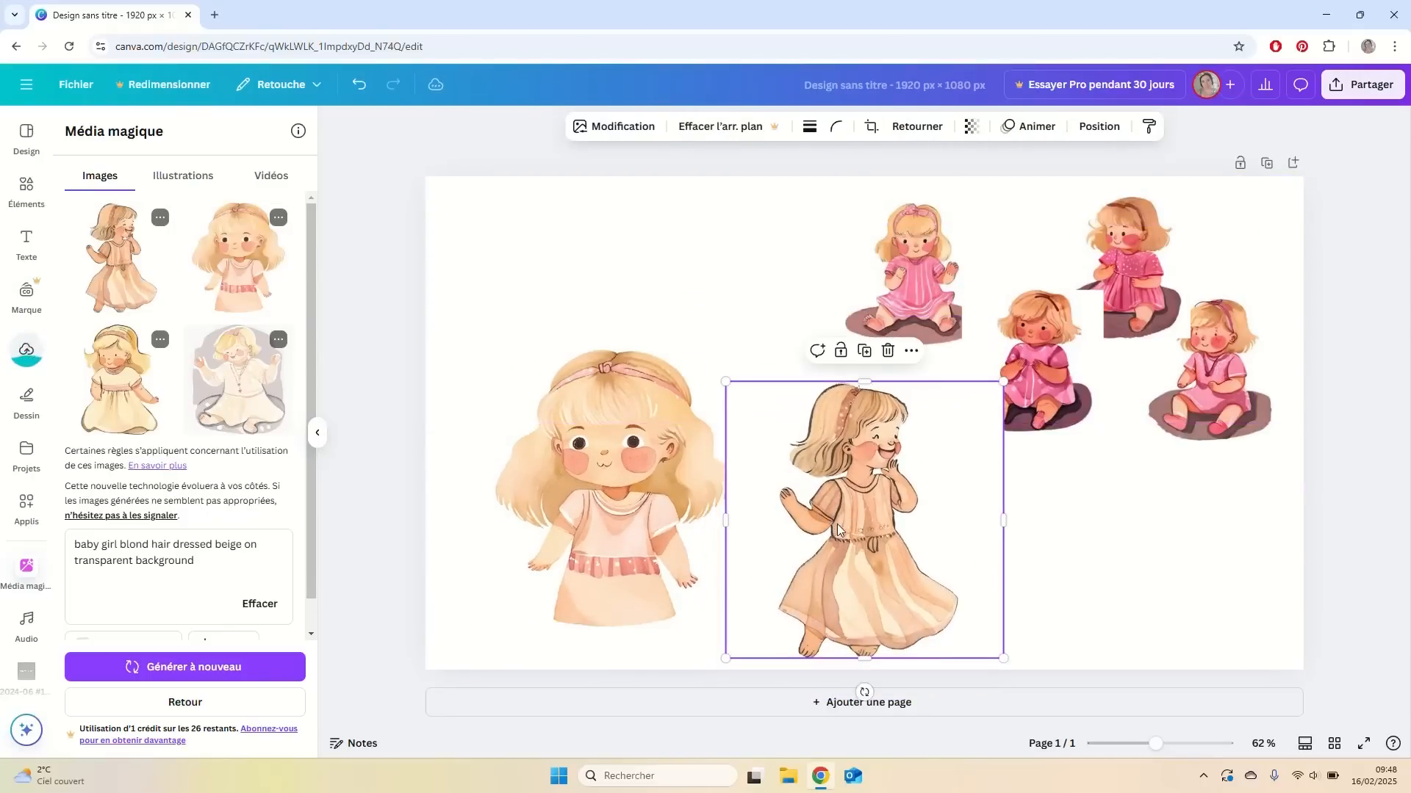
pyautogui.click(142, 399)
pyautogui.moveTo(943, 486); pyautogui.dragTo(1249, 573)
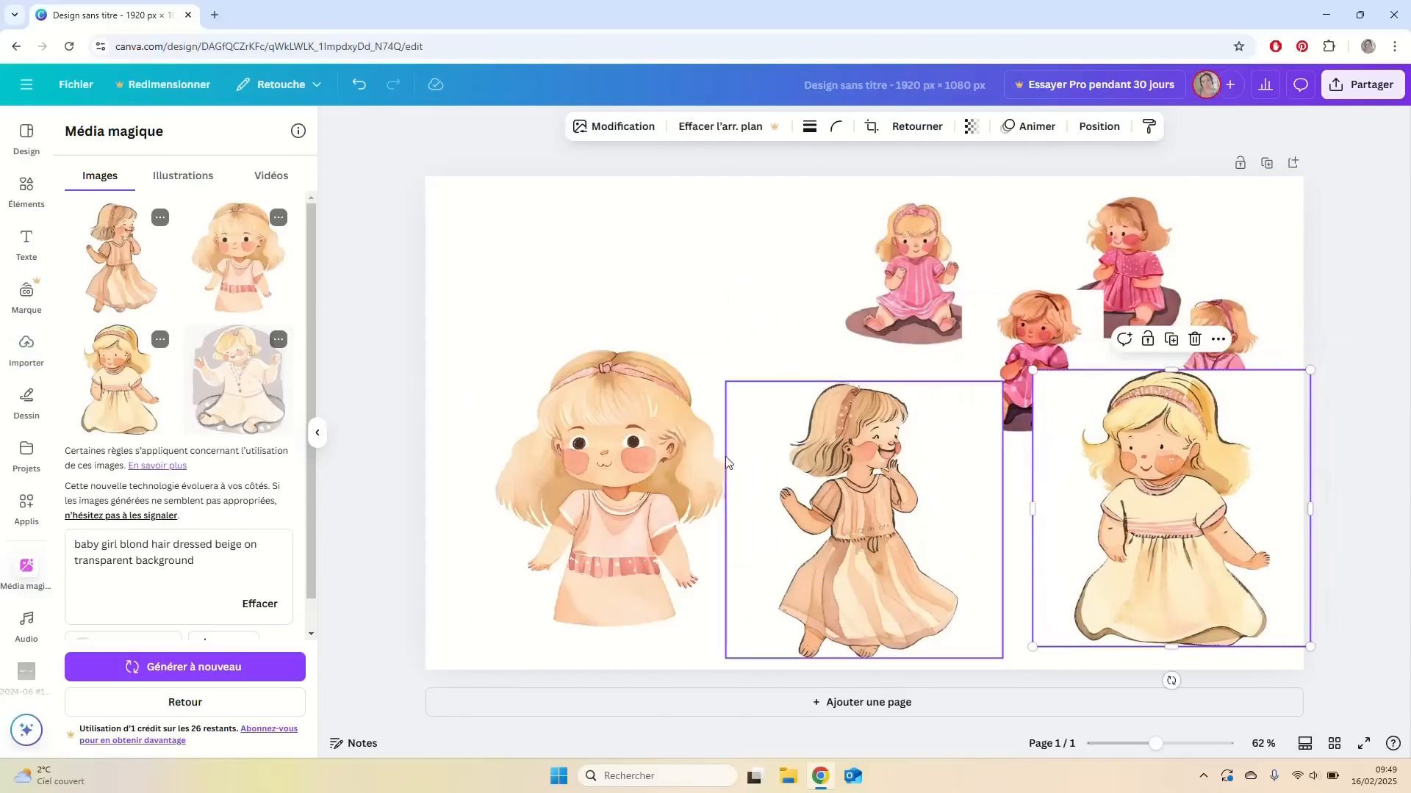
pyautogui.click(567, 382)
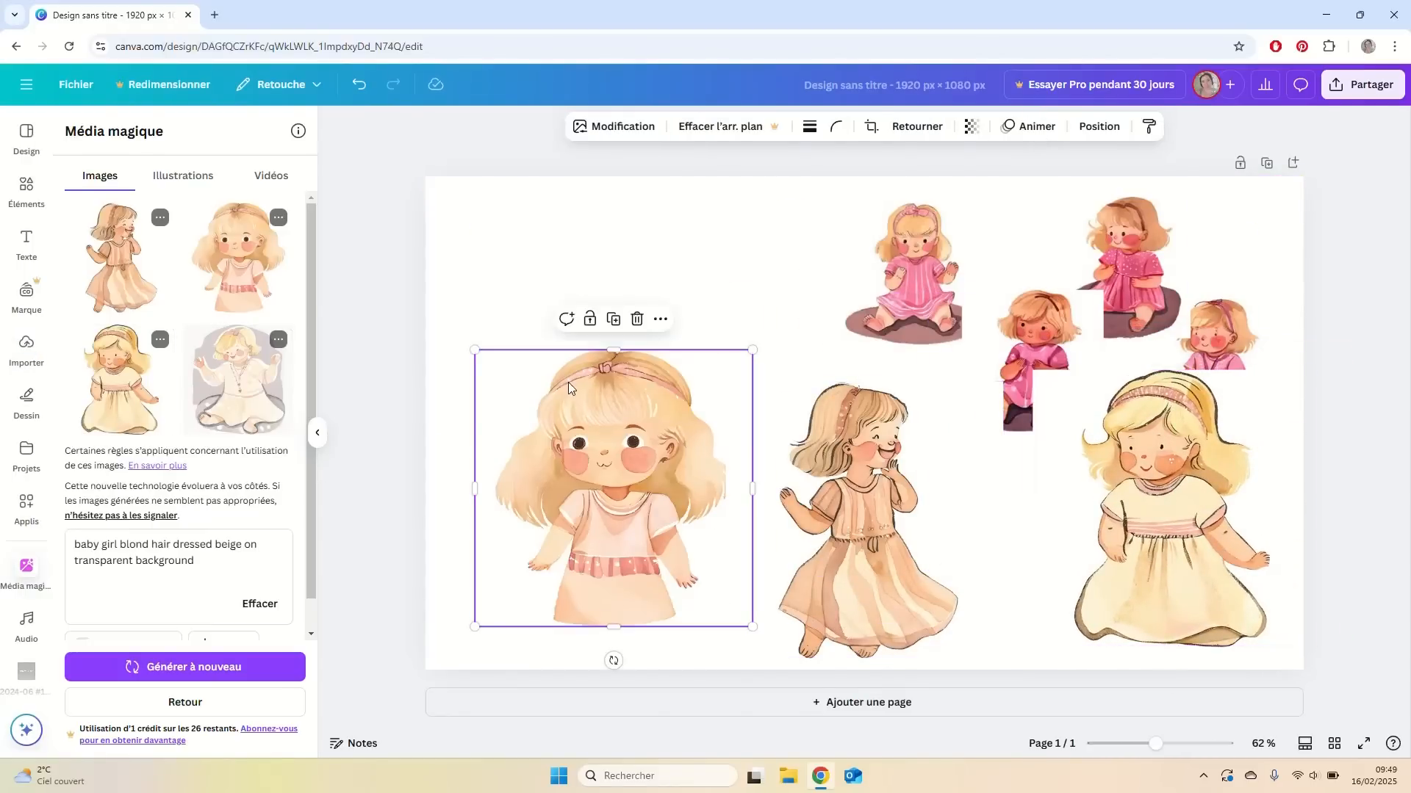
# - Generate more images similar to the second generated girl in beige, and delete the extra image added over the page
pyautogui.click(277, 219)
pyautogui.click(359, 255)
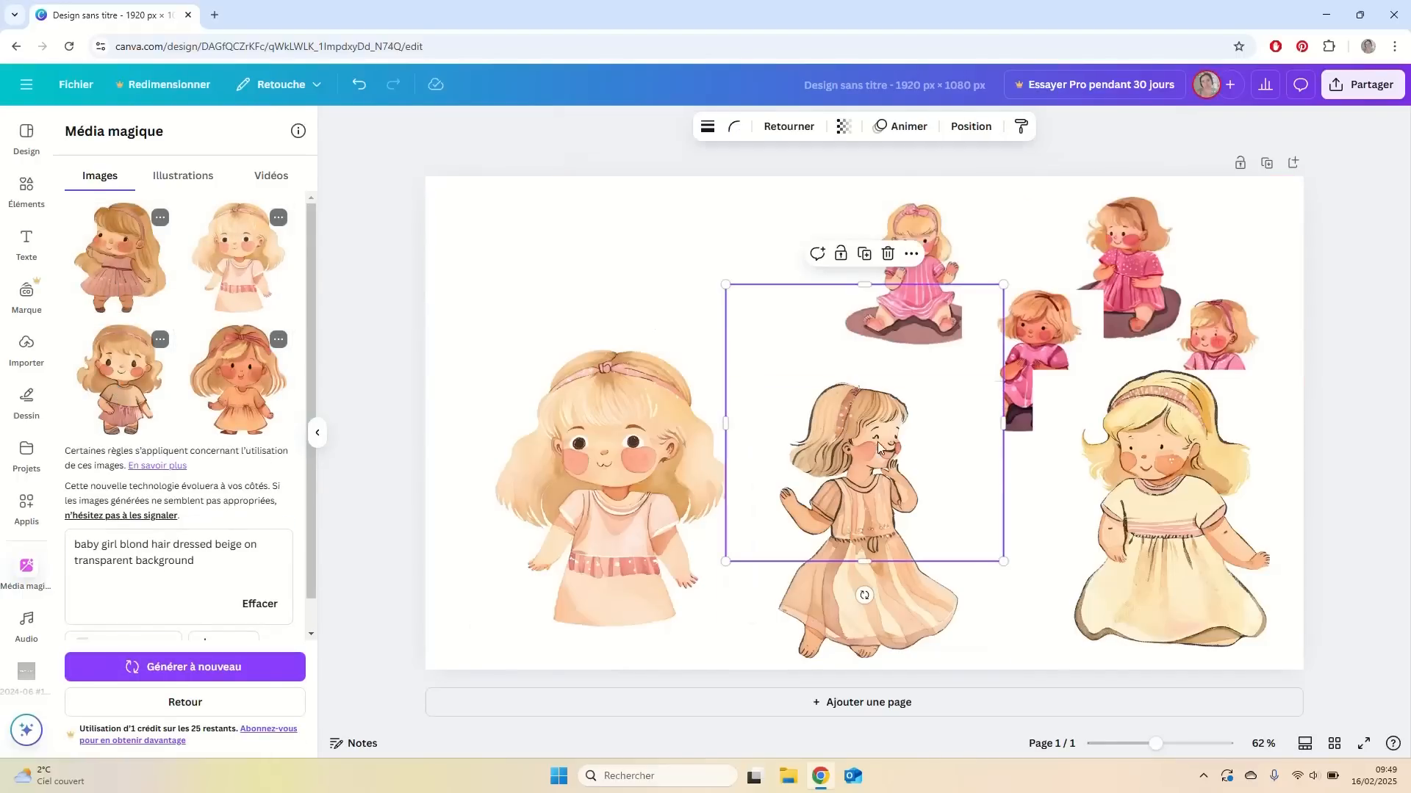
pyautogui.moveTo(911, 419); pyautogui.dragTo(785, 345)
pyautogui.press('Delete')
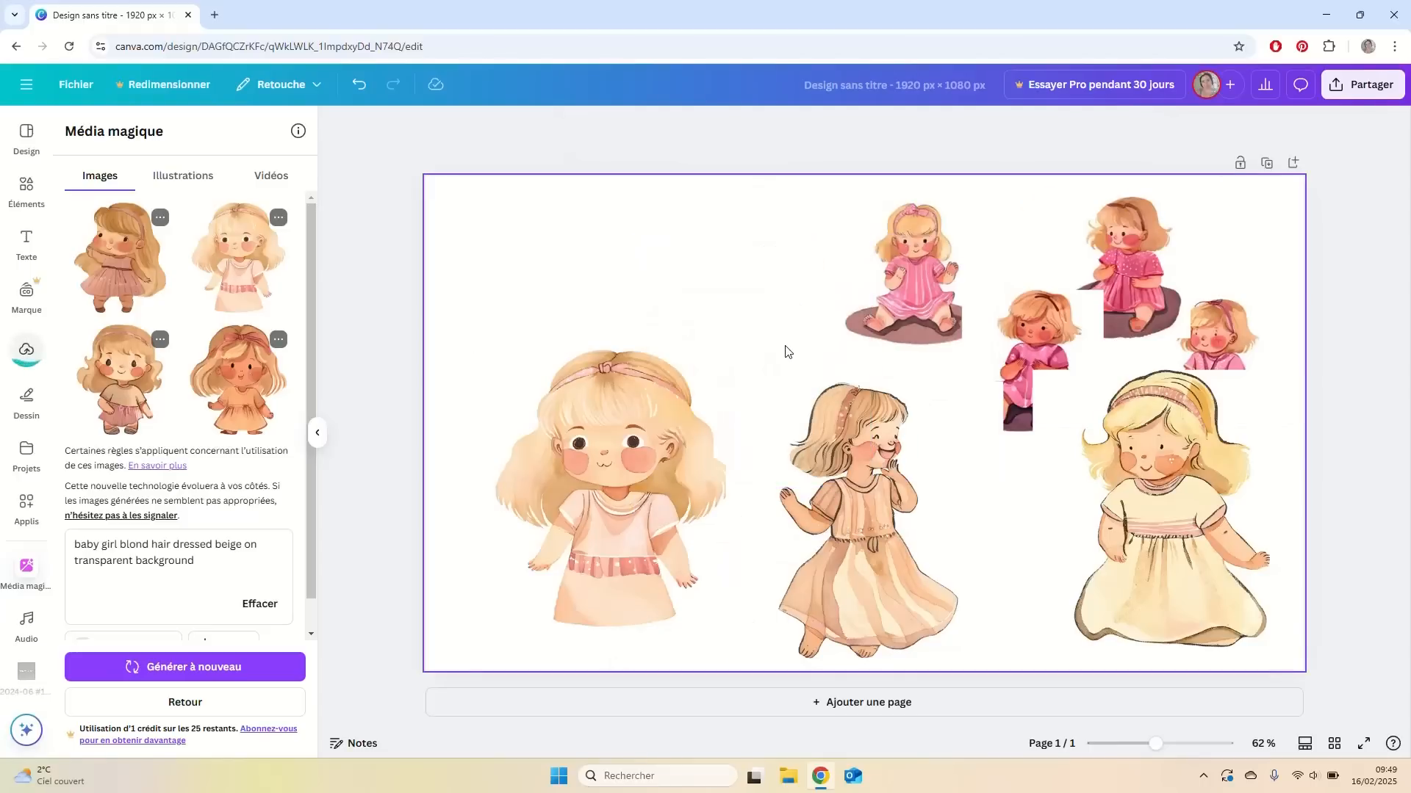
pyautogui.scroll(-1, 237, 463)
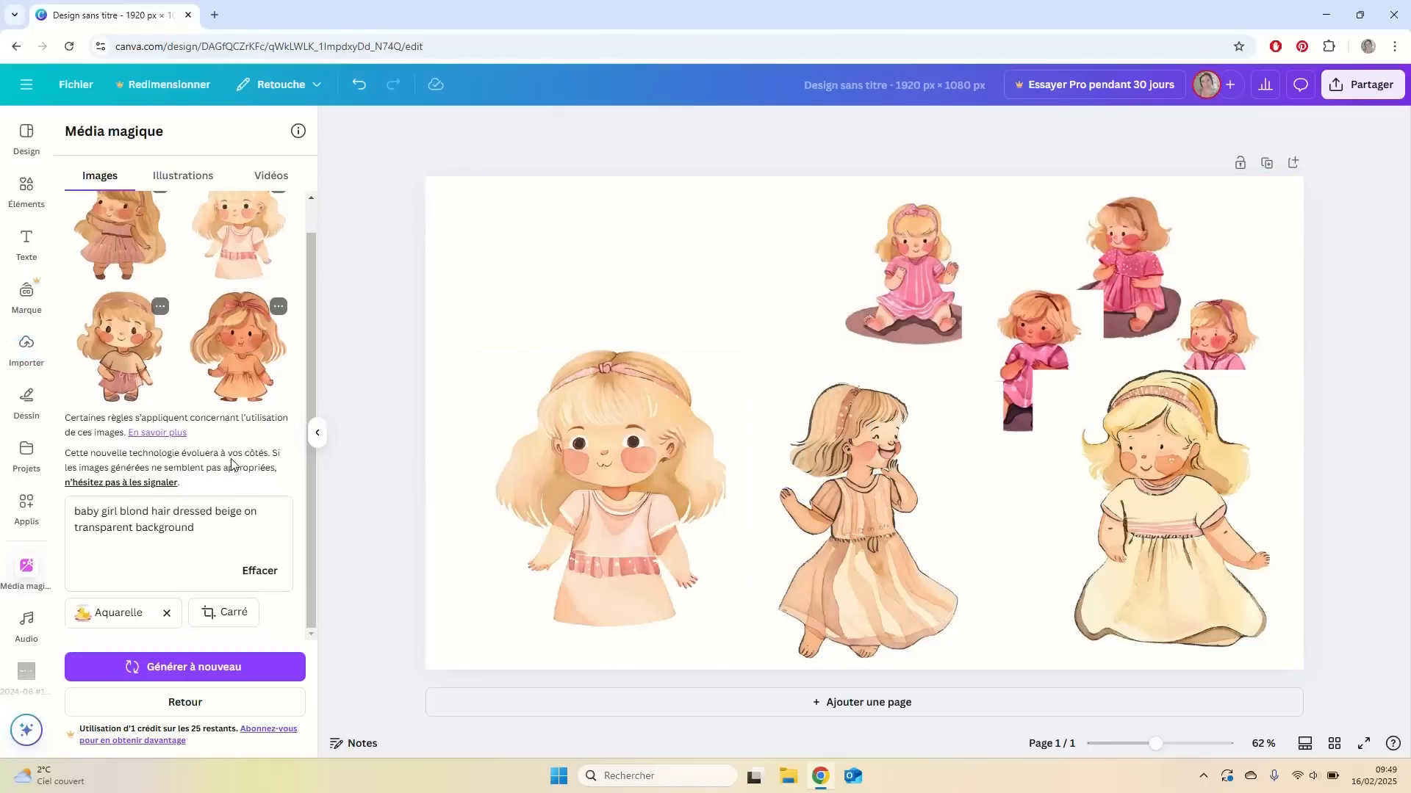
pyautogui.scroll(1, 237, 463)
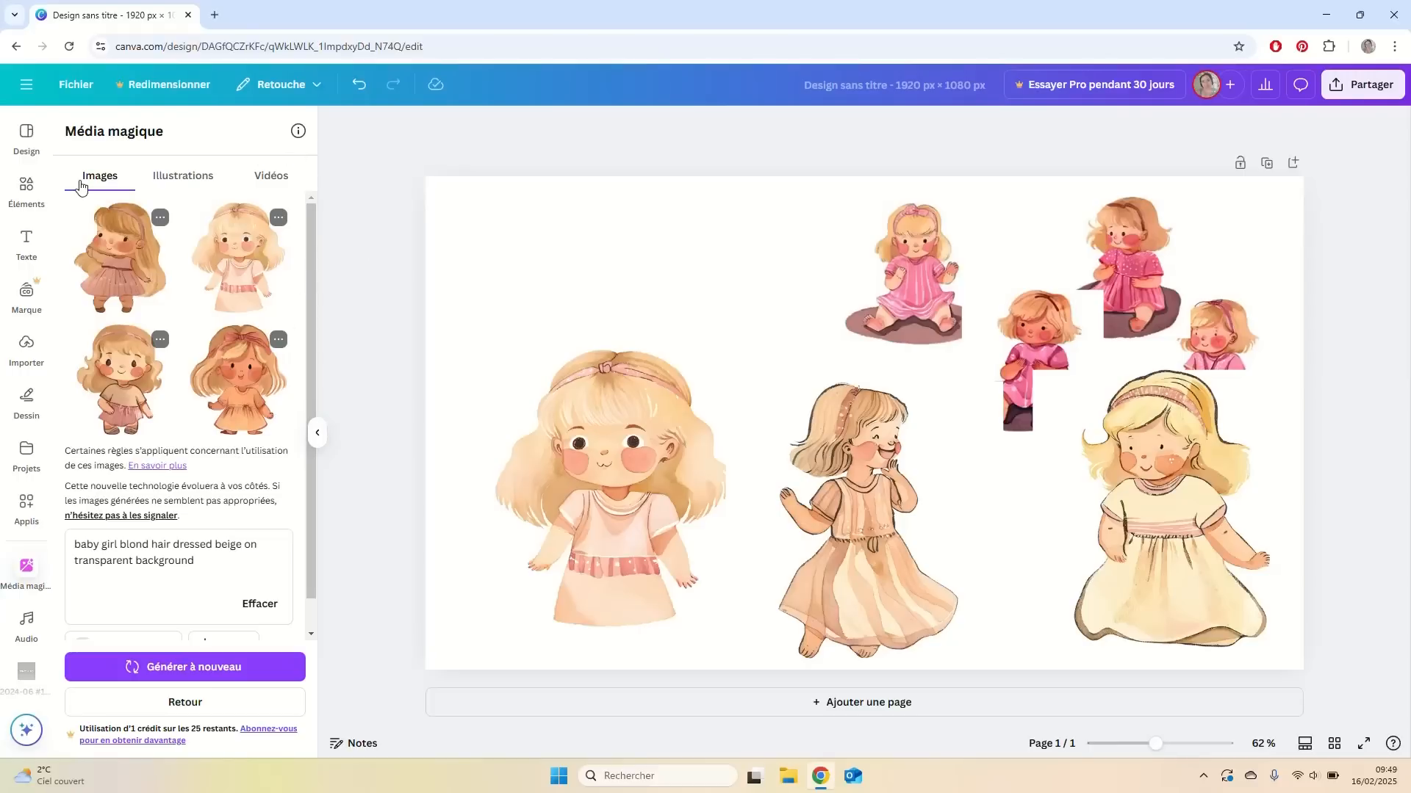
# - Reopen the AI image generator from the elements and copy the description "baby girl blond hair dressed beige on transparent background"
pyautogui.click(27, 189)
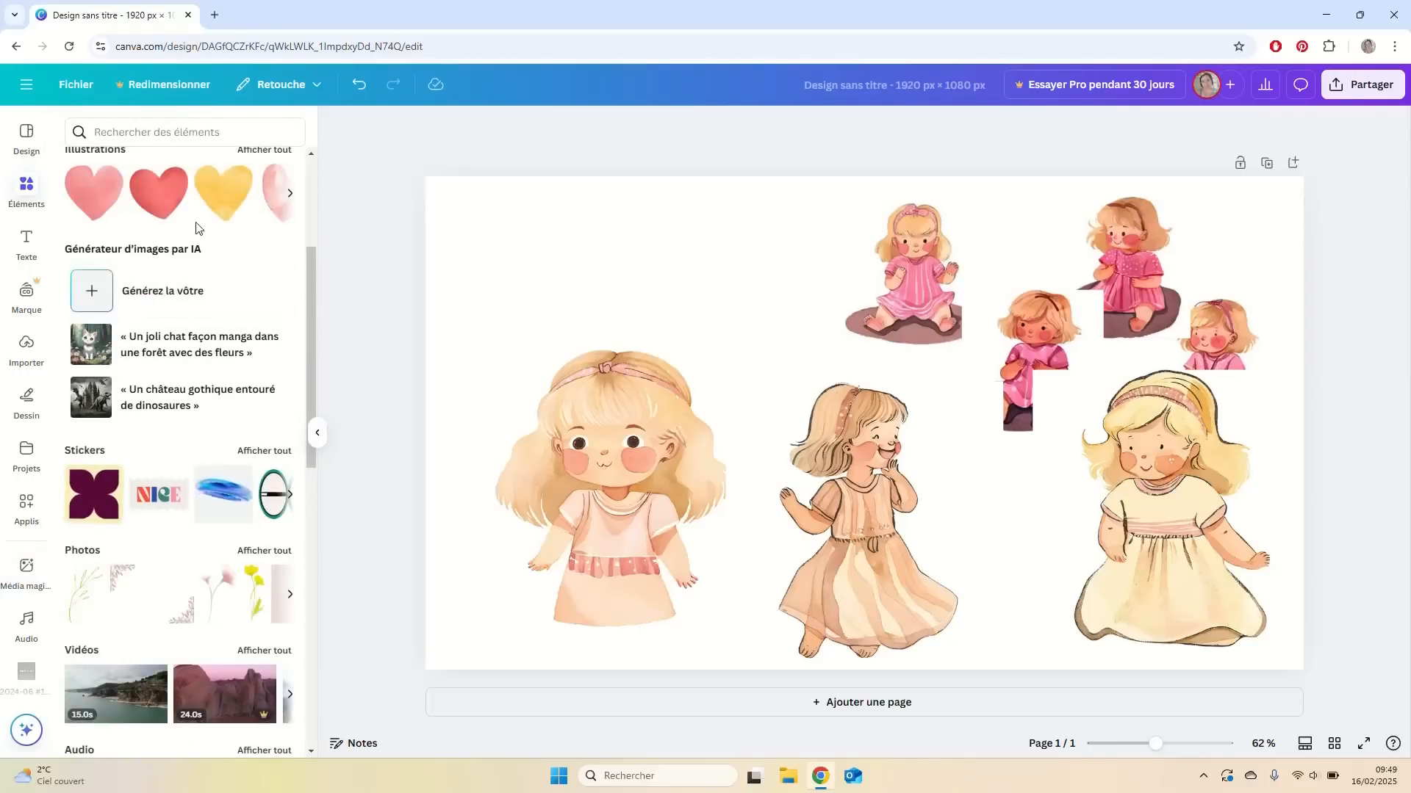
pyautogui.scroll(4, 197, 327)
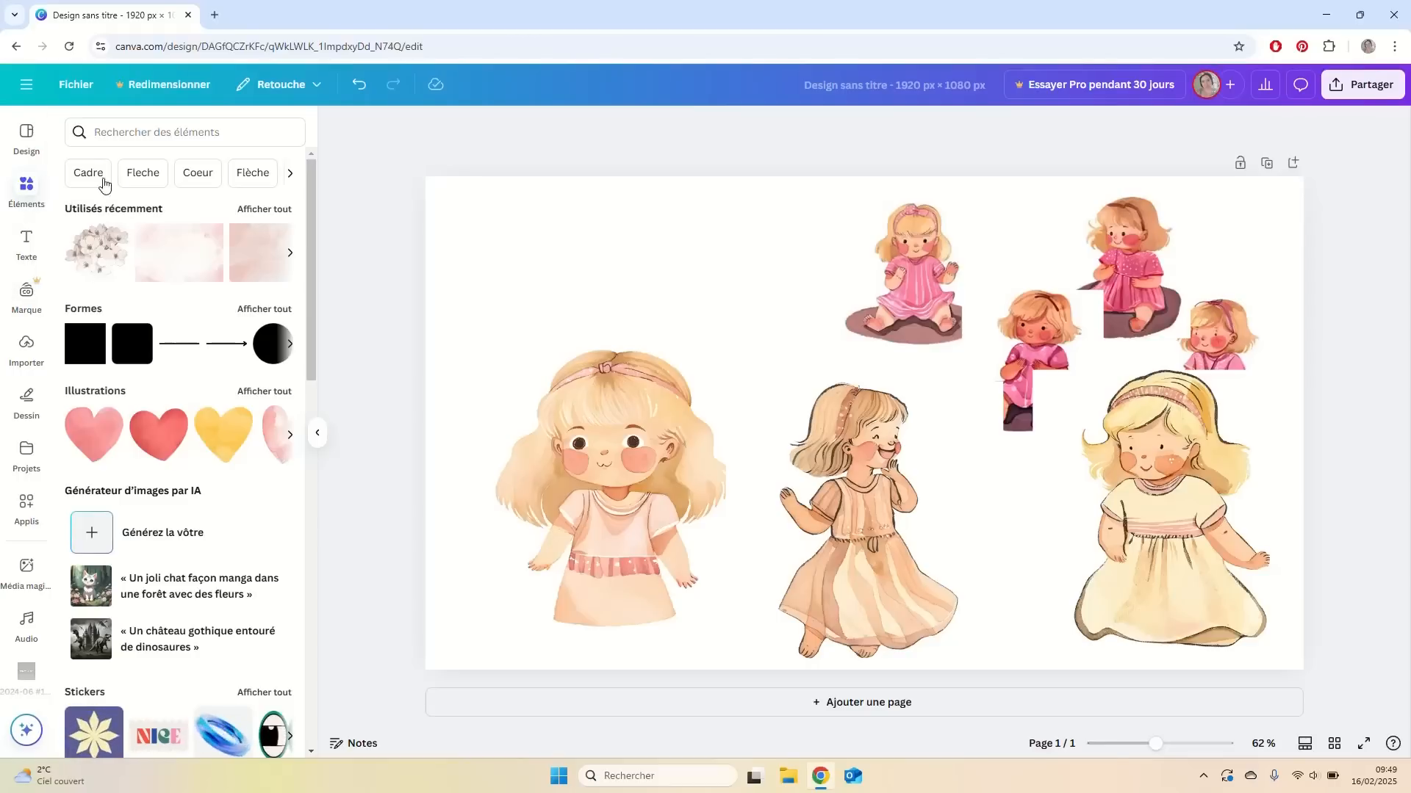
pyautogui.scroll(-3, 145, 355)
pyautogui.click(170, 308)
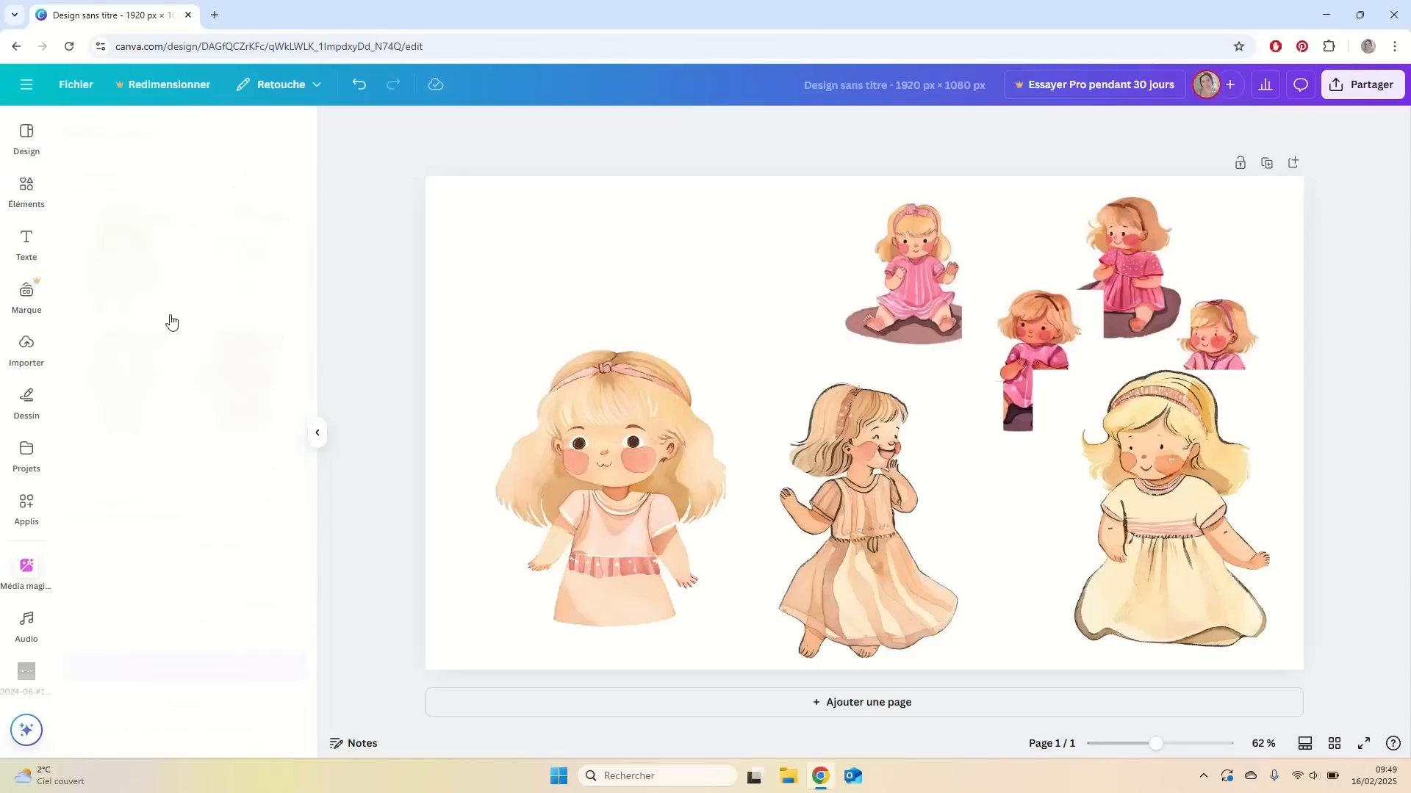
pyautogui.moveTo(196, 575); pyautogui.dragTo(95, 527)
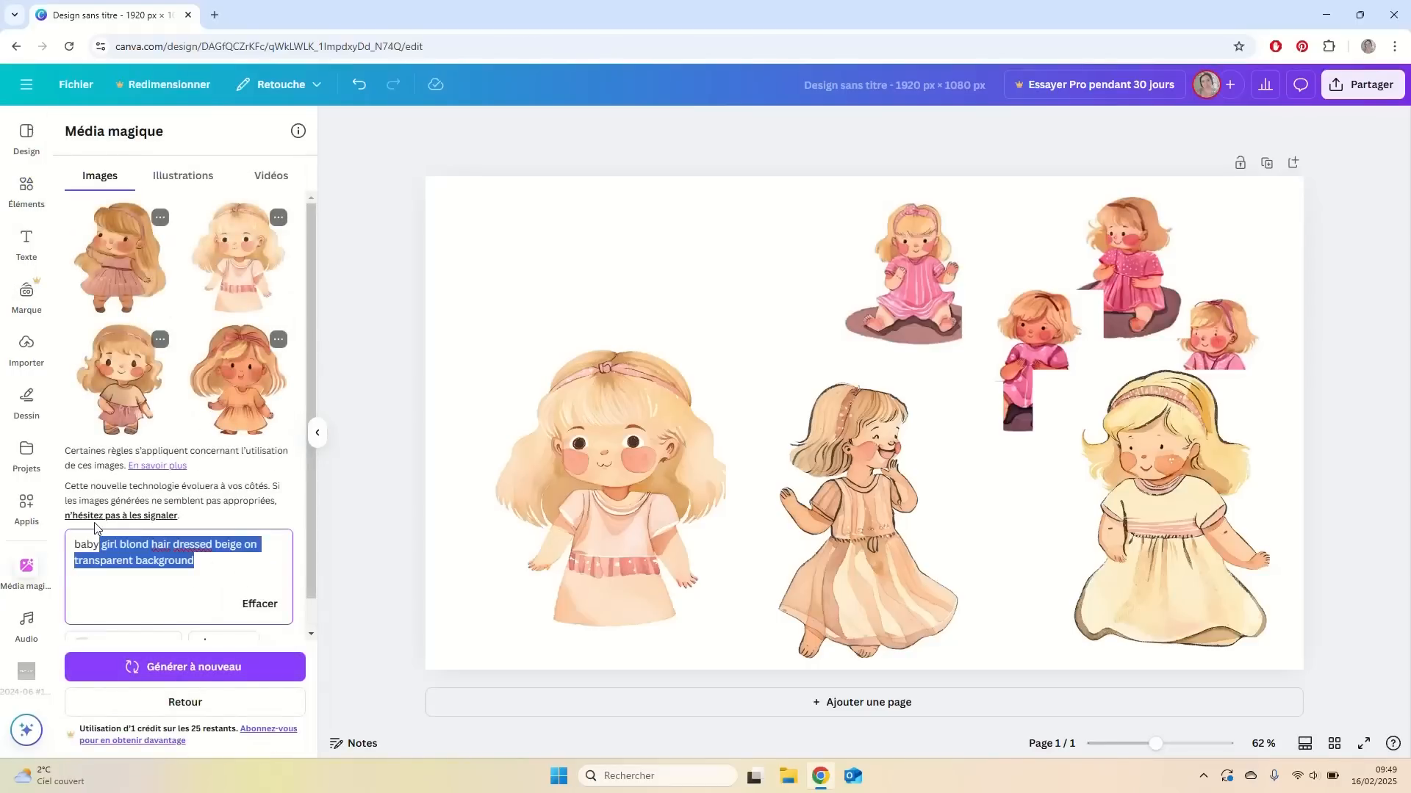
pyautogui.rightClick(128, 547)
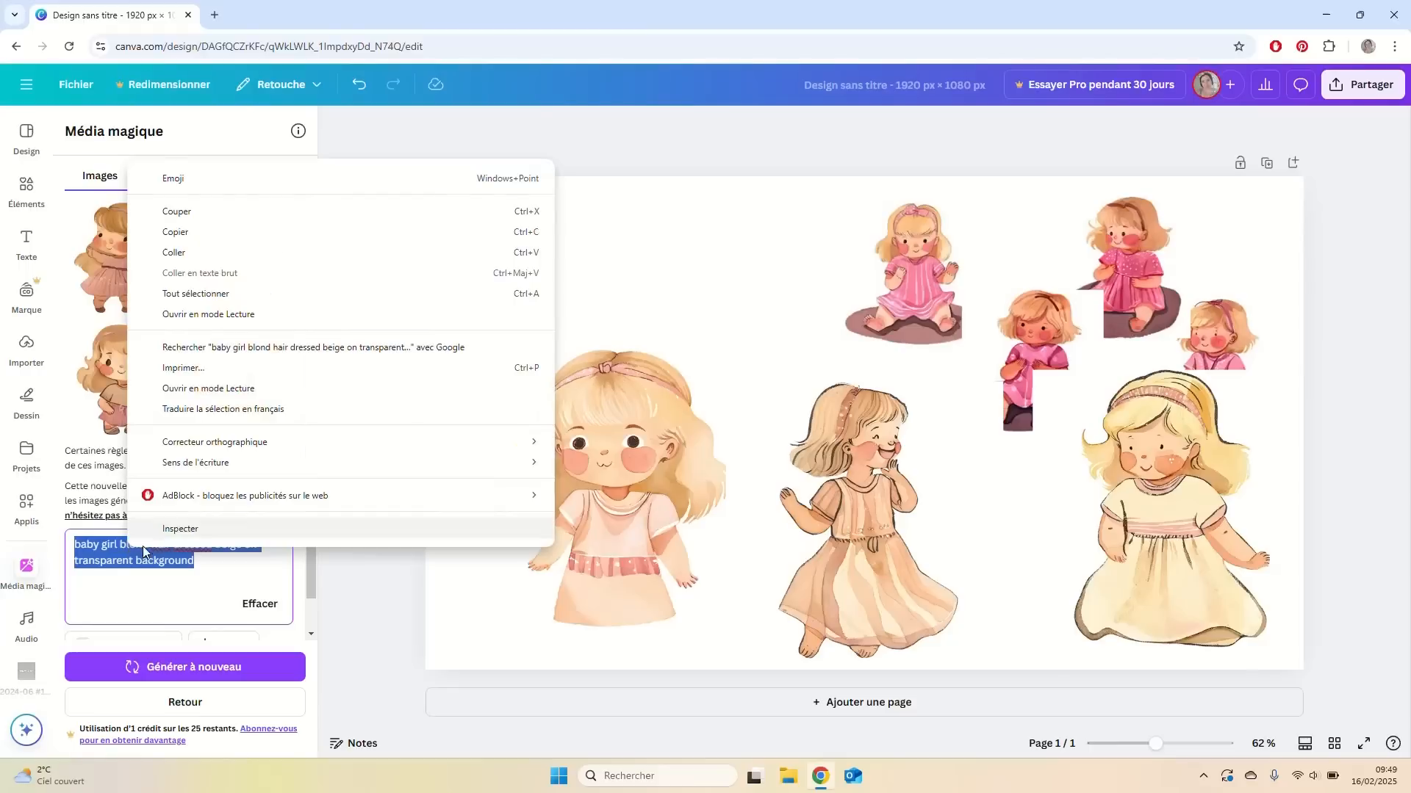
pyautogui.click(213, 232)
# - Search the elements for "baby girl blond hair dressed beige on transparent background" and show all matching illustrations
pyautogui.click(37, 197)
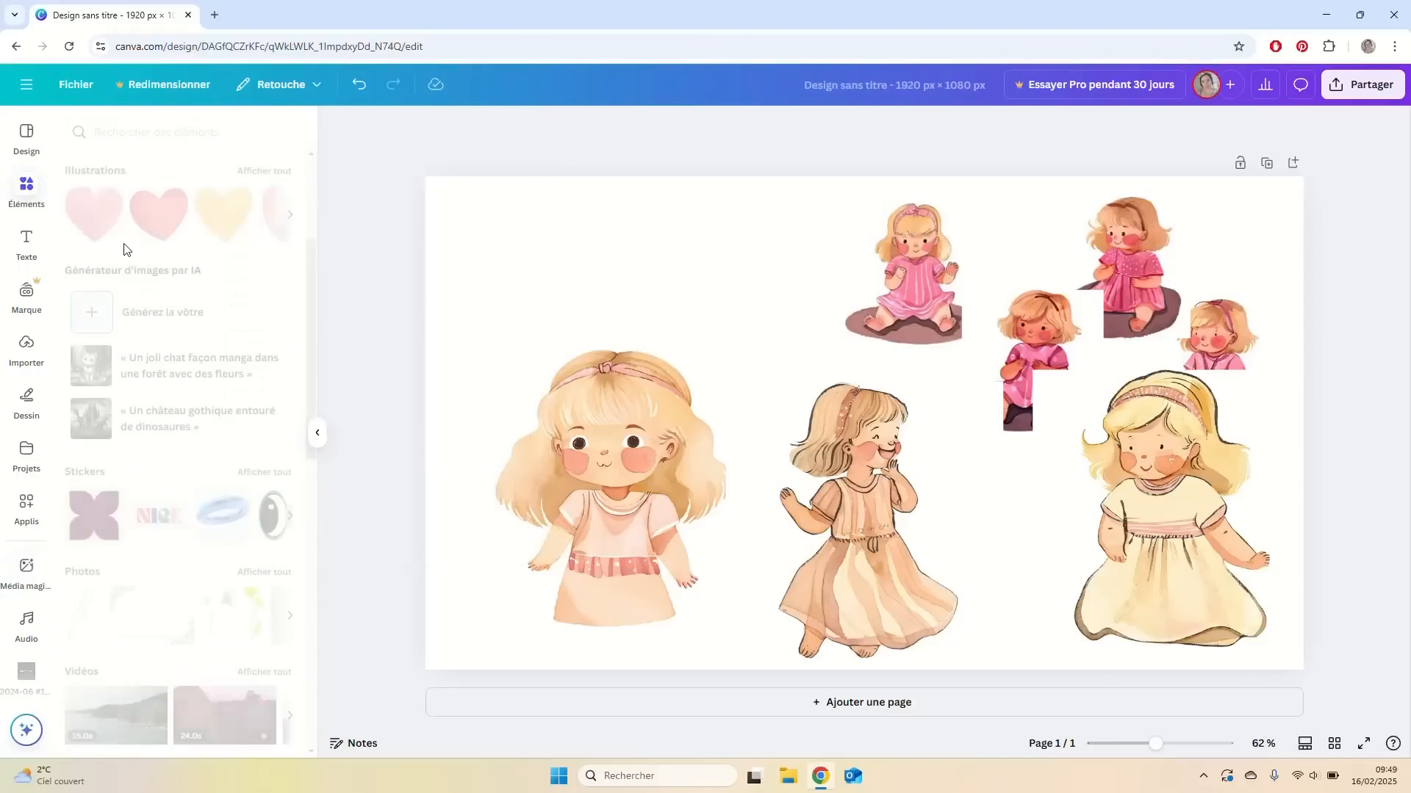
pyautogui.write('baby girl blond hair dressed beige on transparent background')
pyautogui.press('Return')
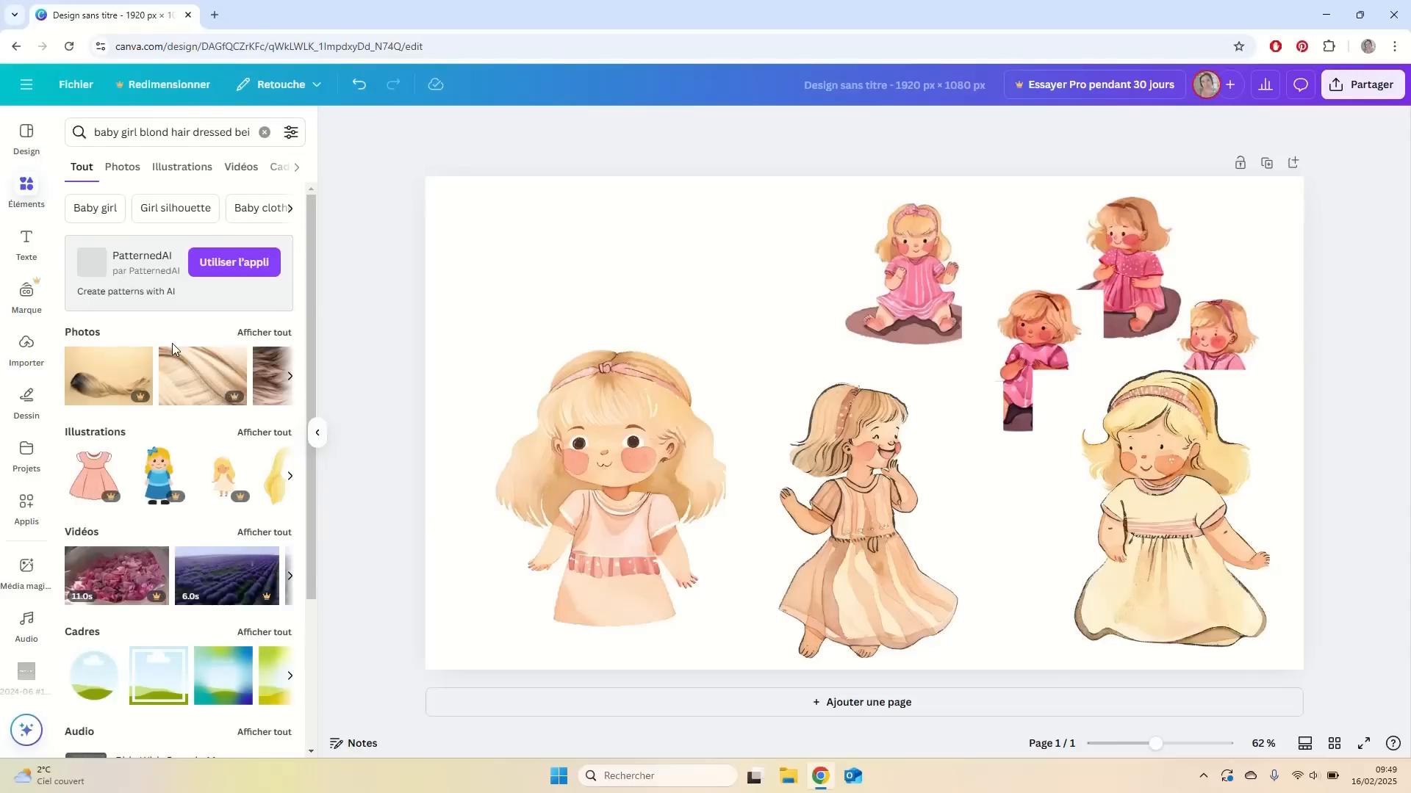
pyautogui.click(265, 433)
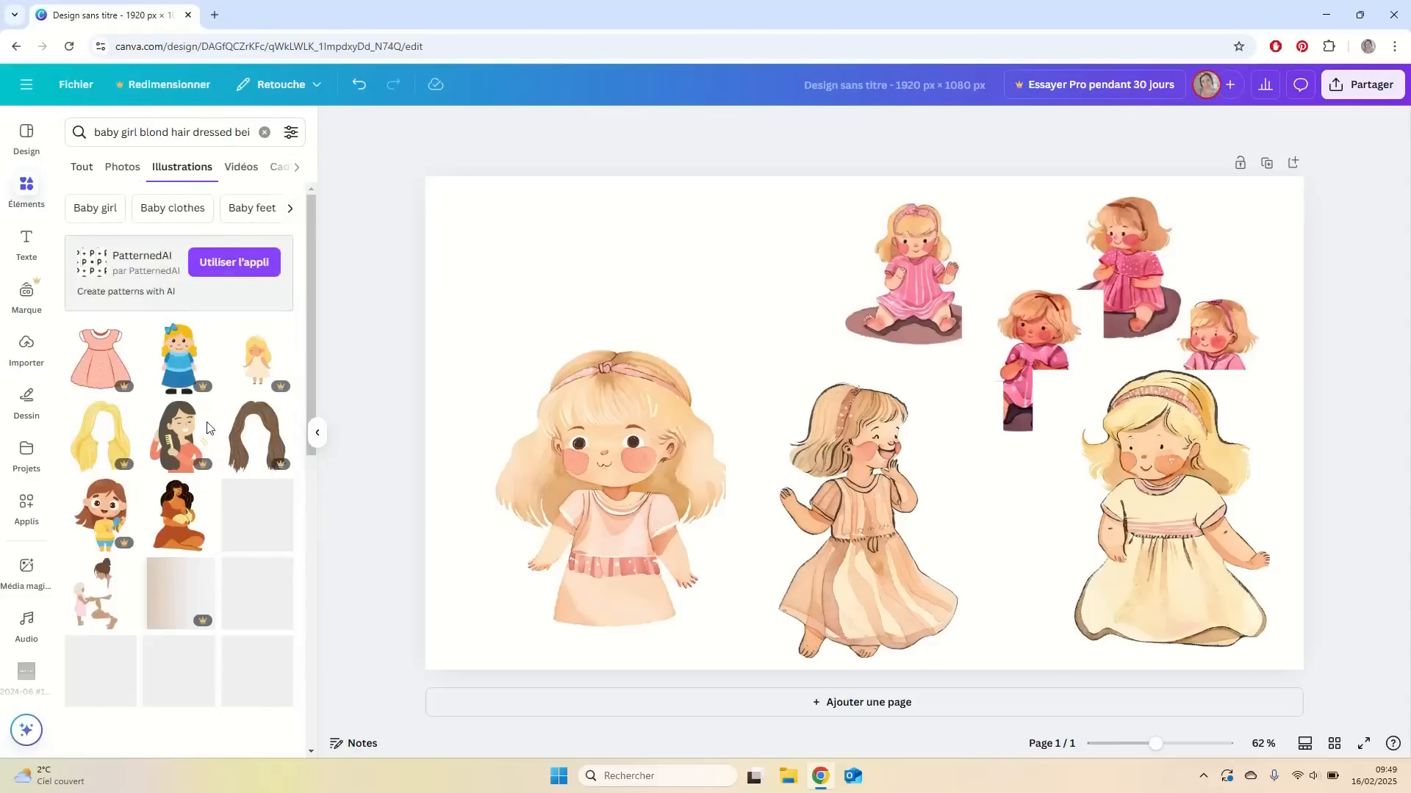
# - Add the beige pacifier illustration and place it near the page's upper edge, beside the first girl in pink
pyautogui.scroll(-3, 188, 433)
pyautogui.scroll(-10, 188, 433)
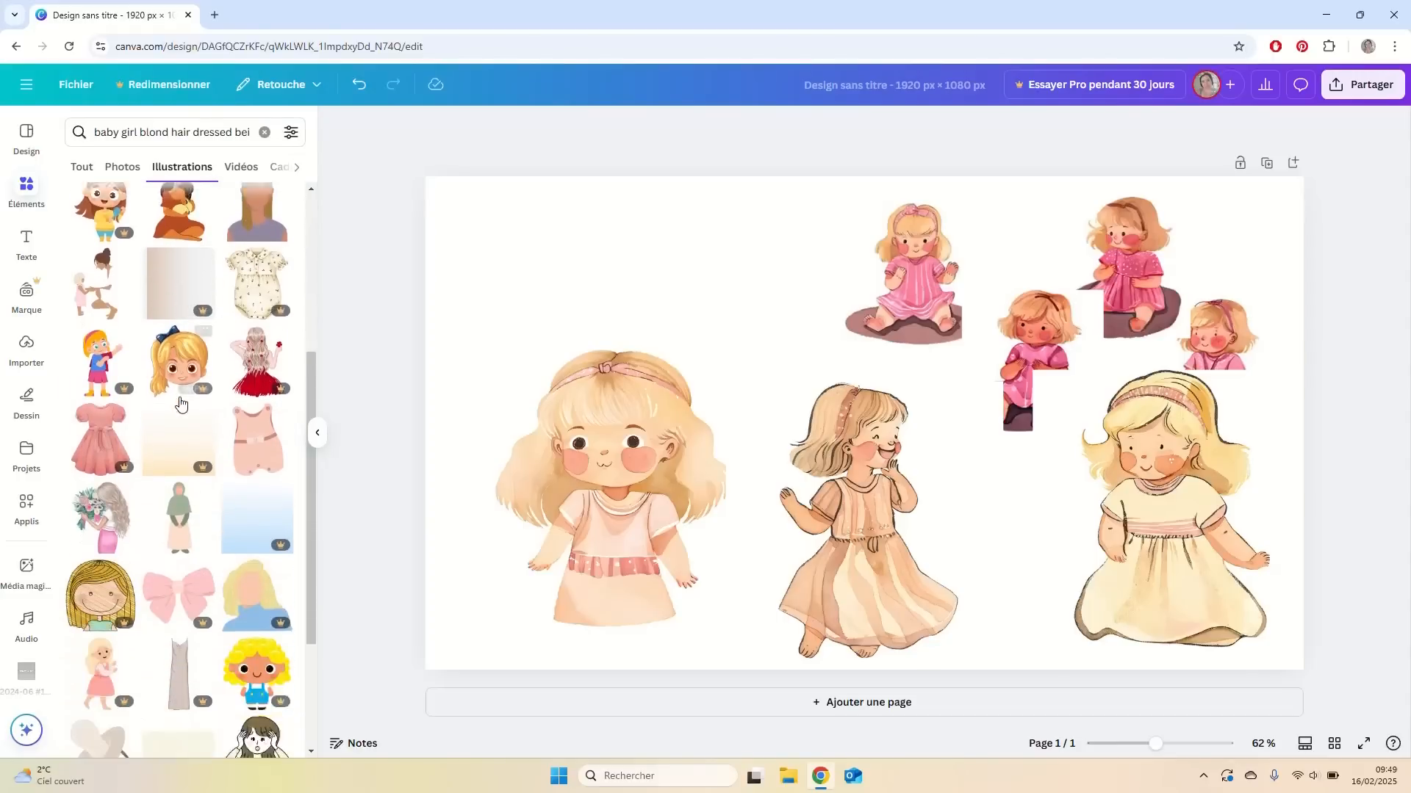
pyautogui.scroll(-1, 184, 408)
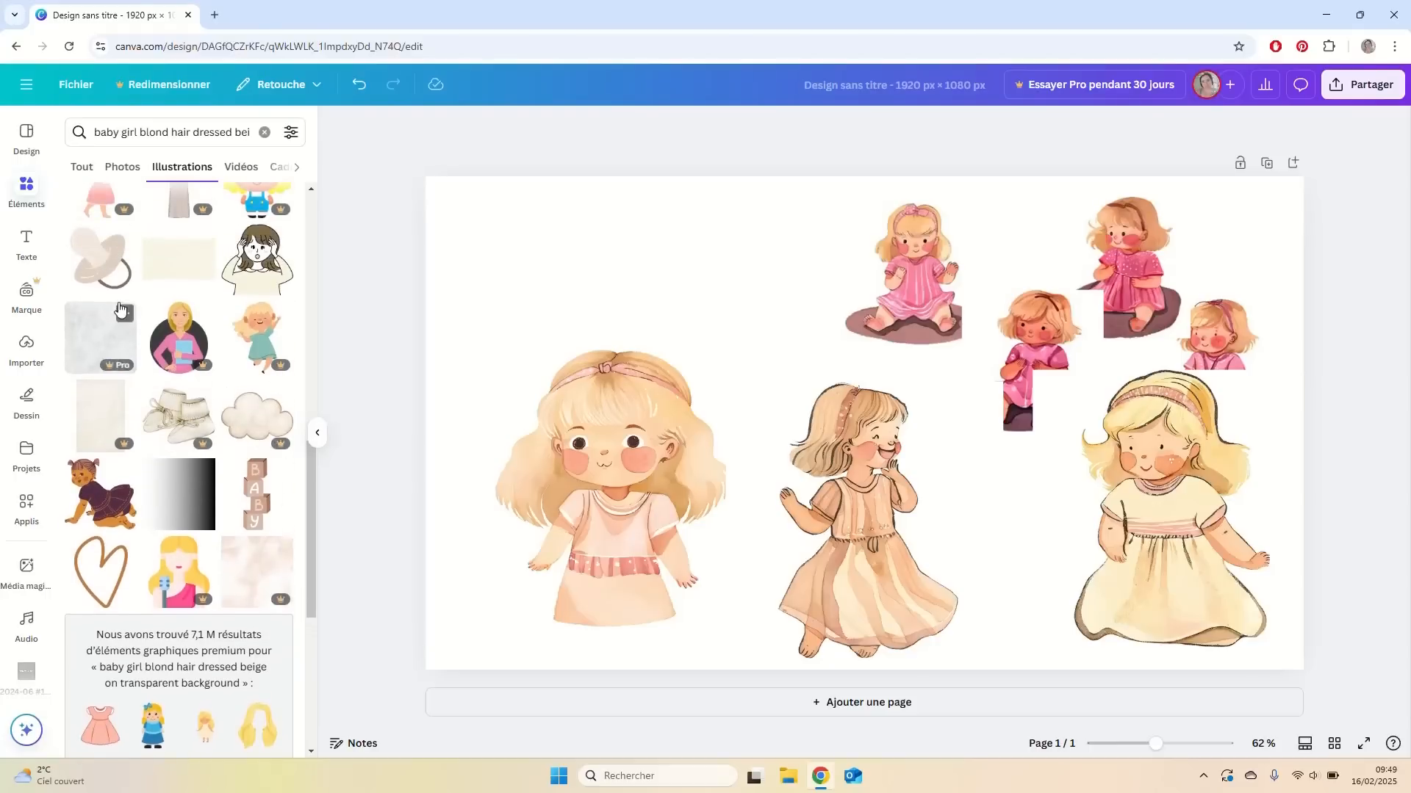
pyautogui.click(97, 276)
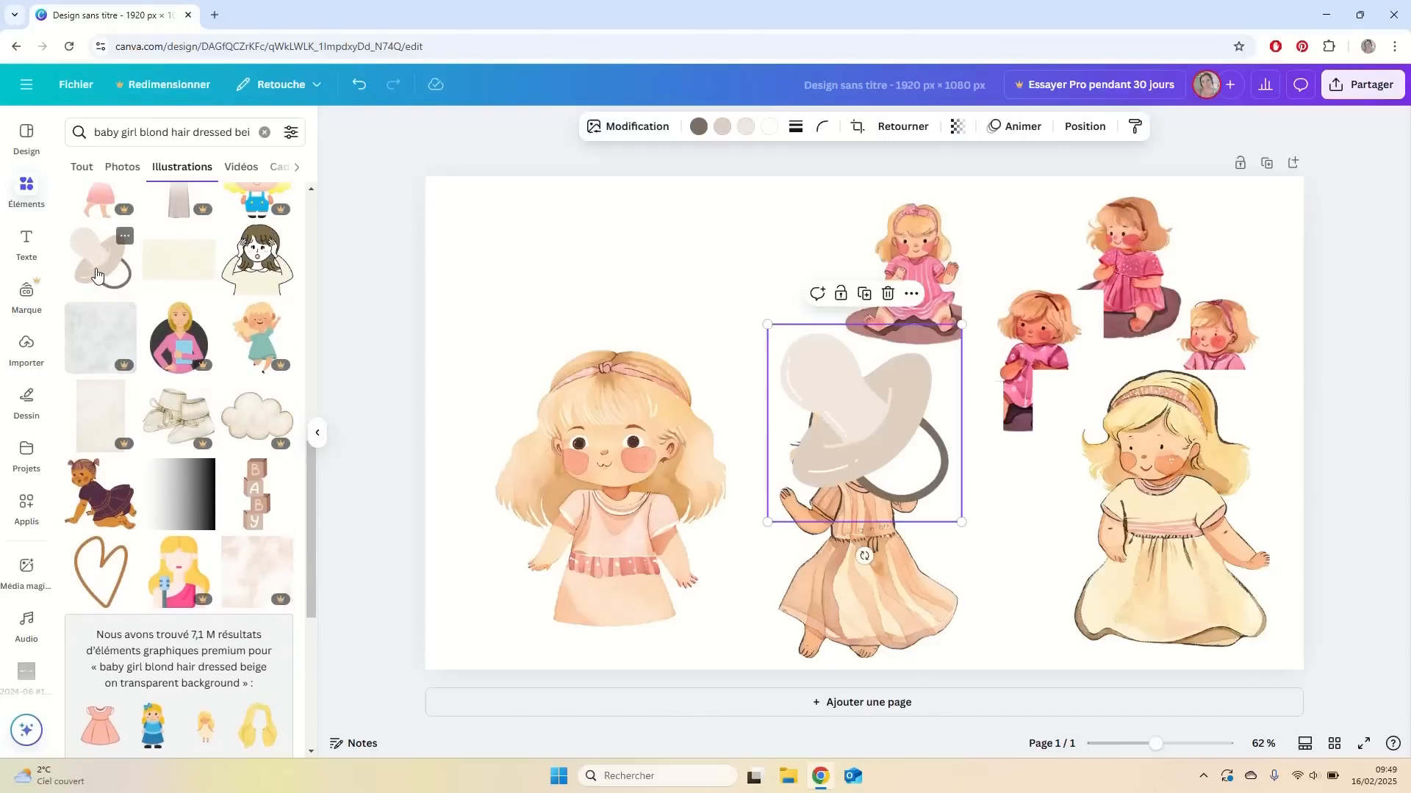
pyautogui.moveTo(813, 460); pyautogui.dragTo(681, 328)
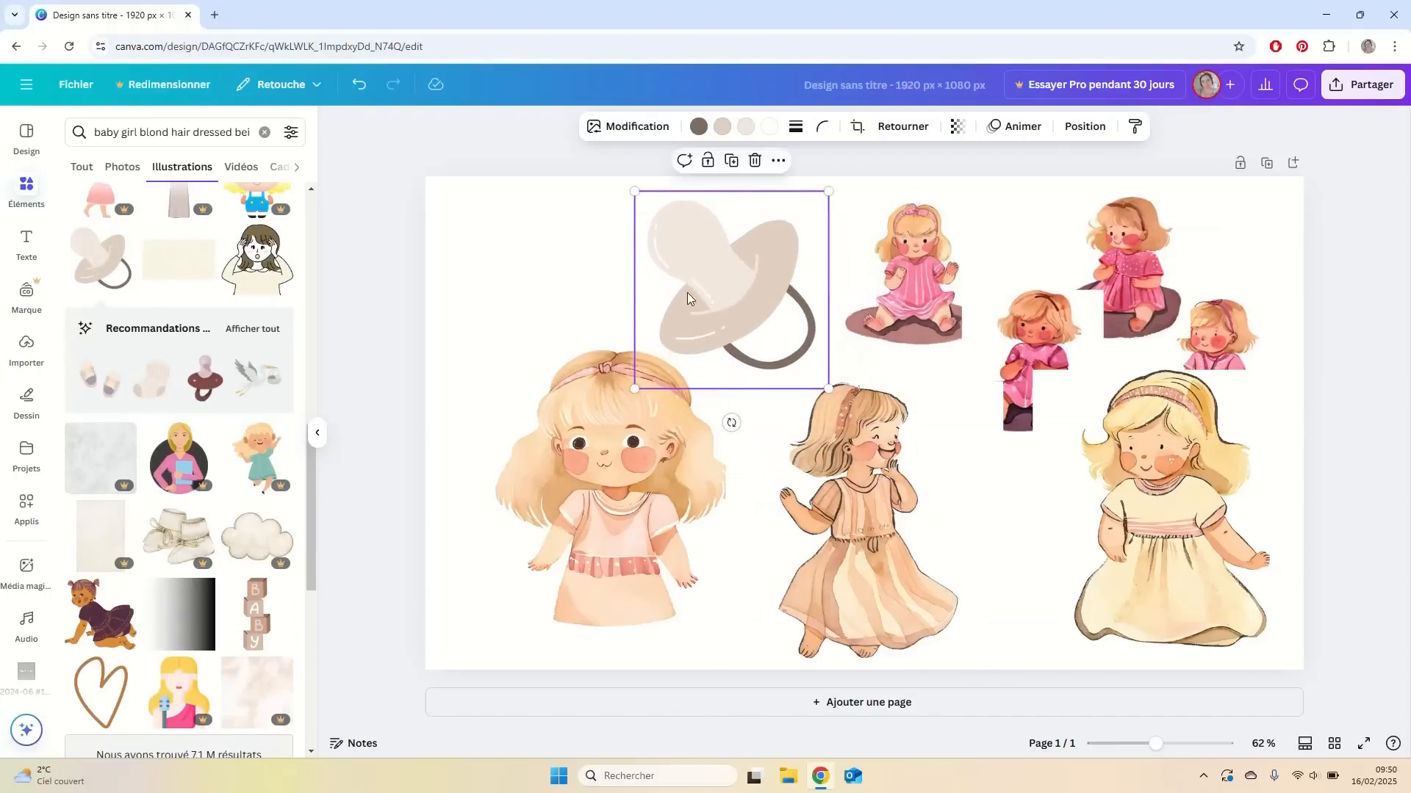
# - Recolour the pacifier's shield peach and its ring dark brown using the photo colours, and nudge it slightly up and right
pyautogui.click(724, 128)
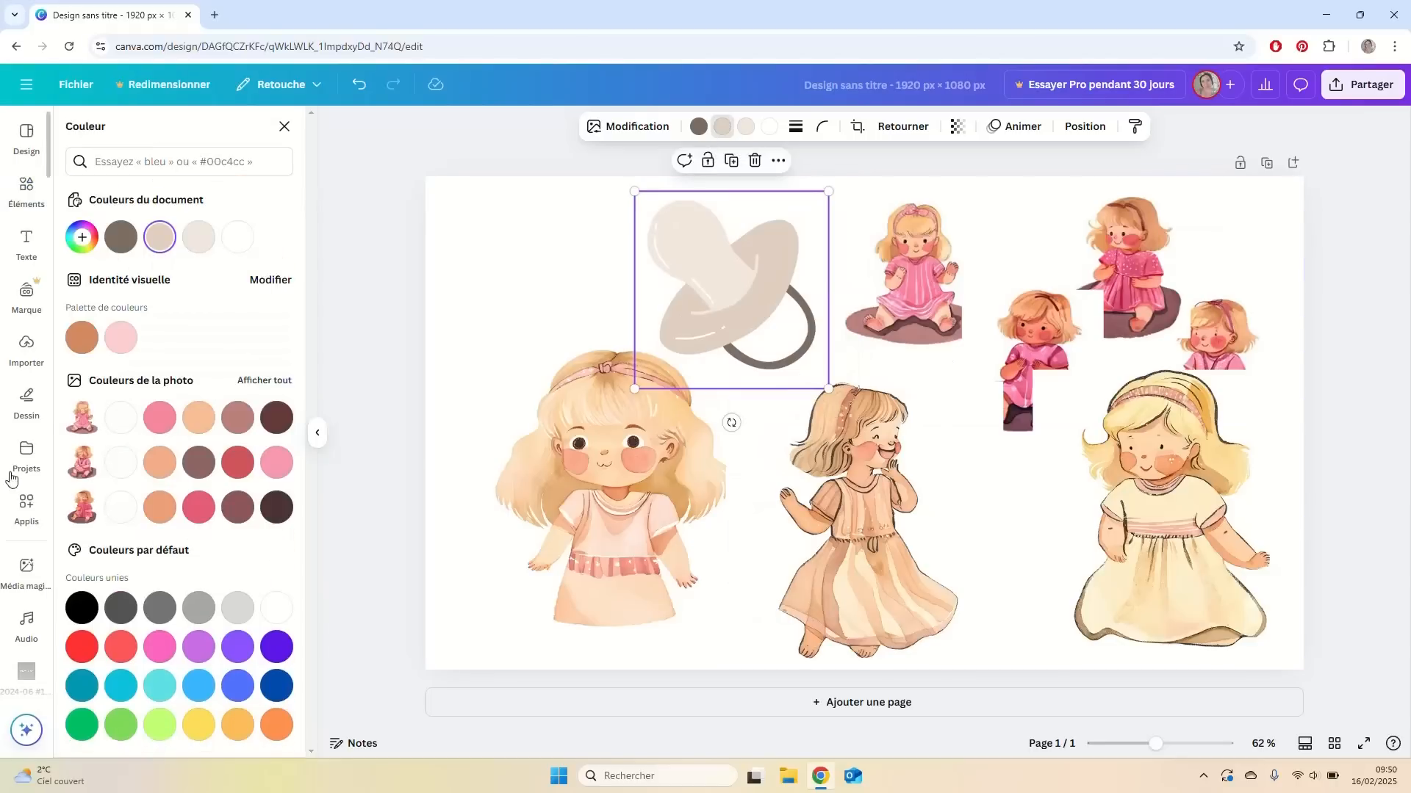
pyautogui.click(198, 418)
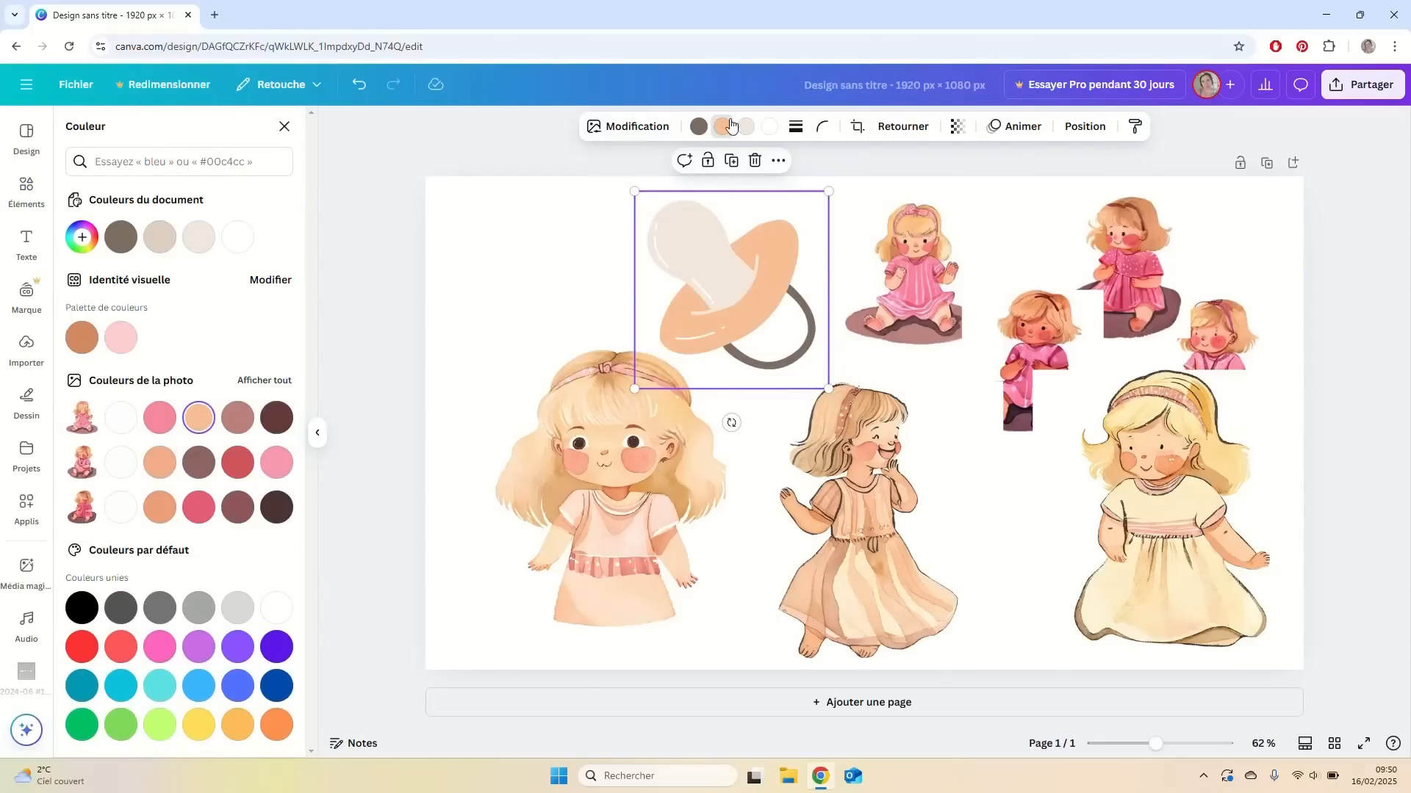
pyautogui.click(694, 128)
pyautogui.click(277, 424)
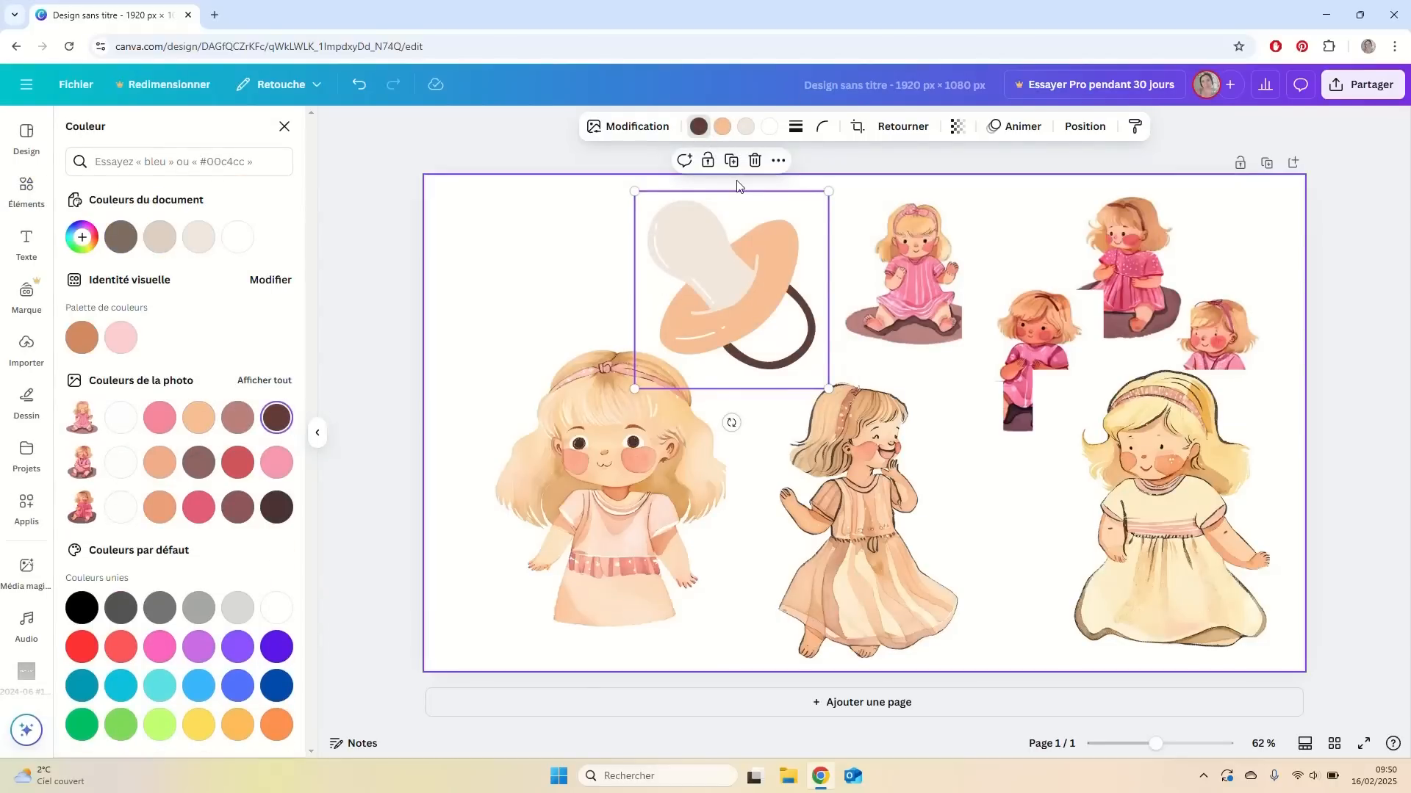
pyautogui.moveTo(735, 293); pyautogui.dragTo(743, 286)
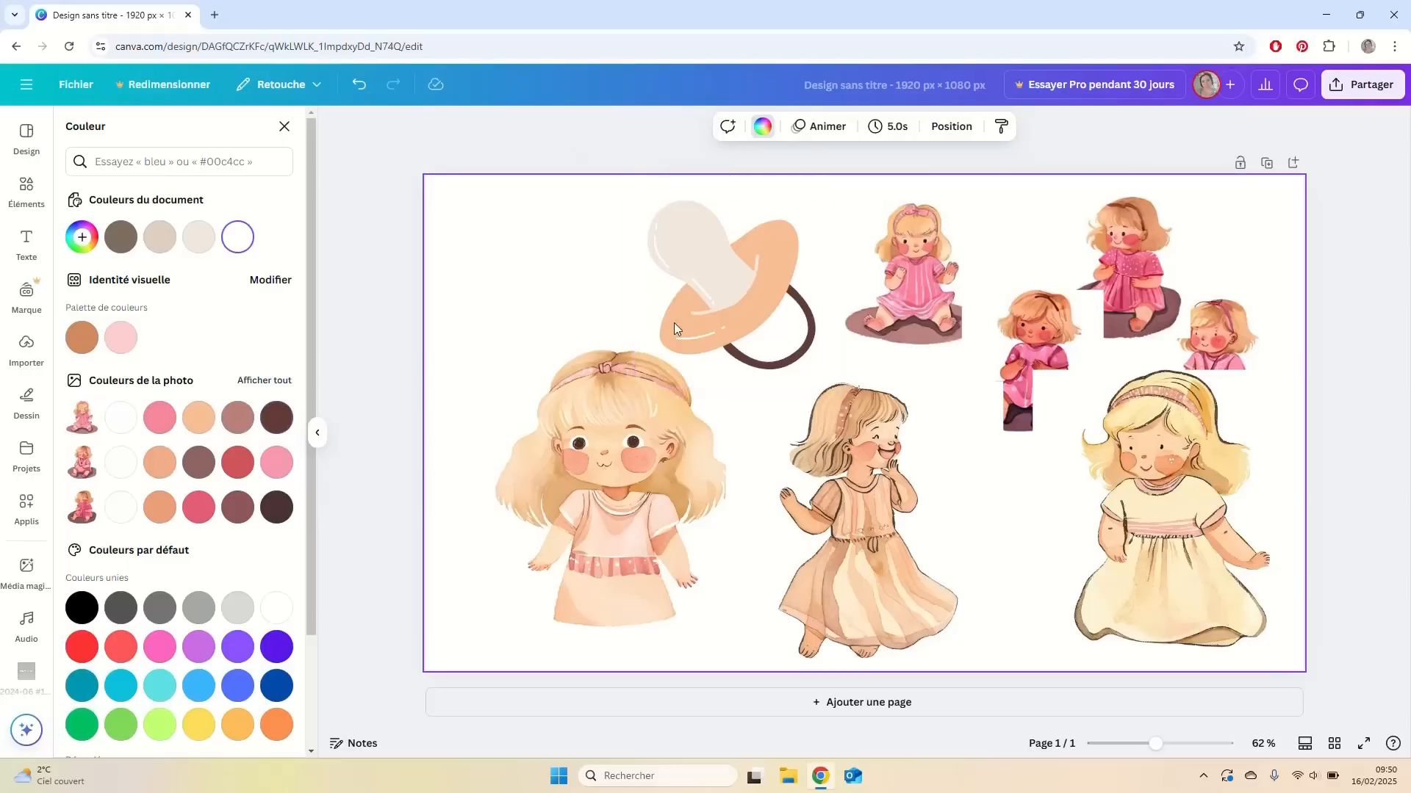
pyautogui.click(285, 128)
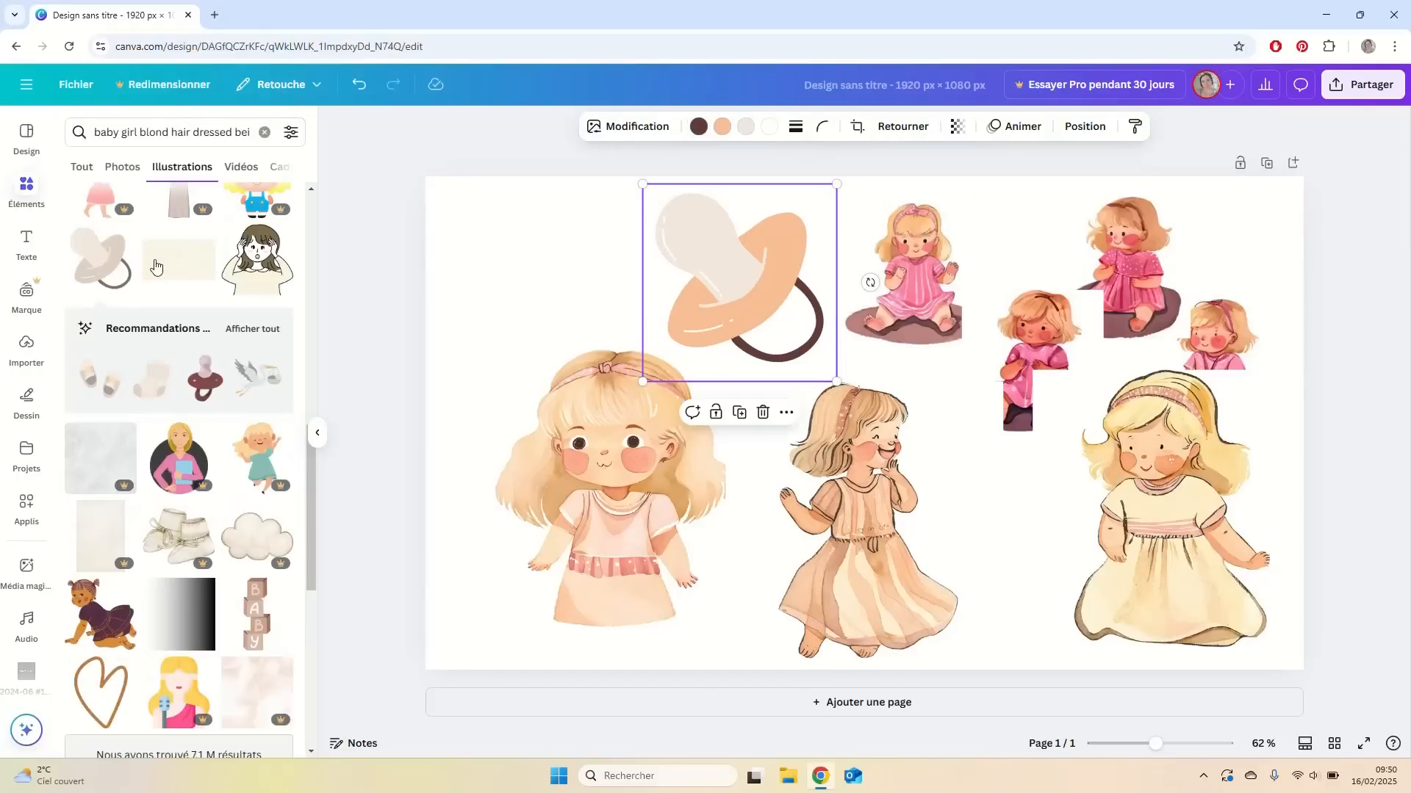
# - Add the stacked BABY letter blocks illustration and place it in the page's upper left corner
pyautogui.scroll(-5, 213, 468)
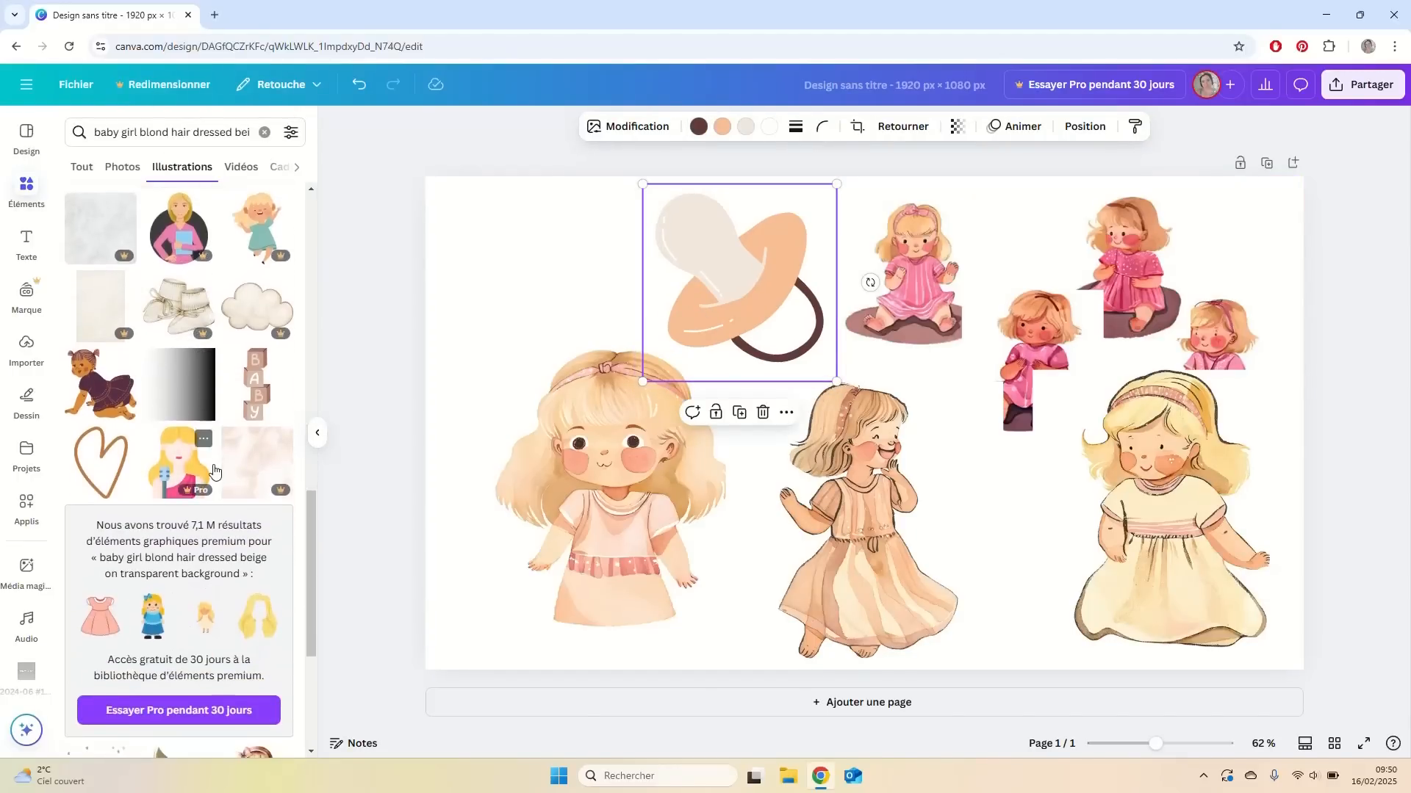
pyautogui.click(255, 345)
pyautogui.moveTo(837, 432); pyautogui.dragTo(466, 290)
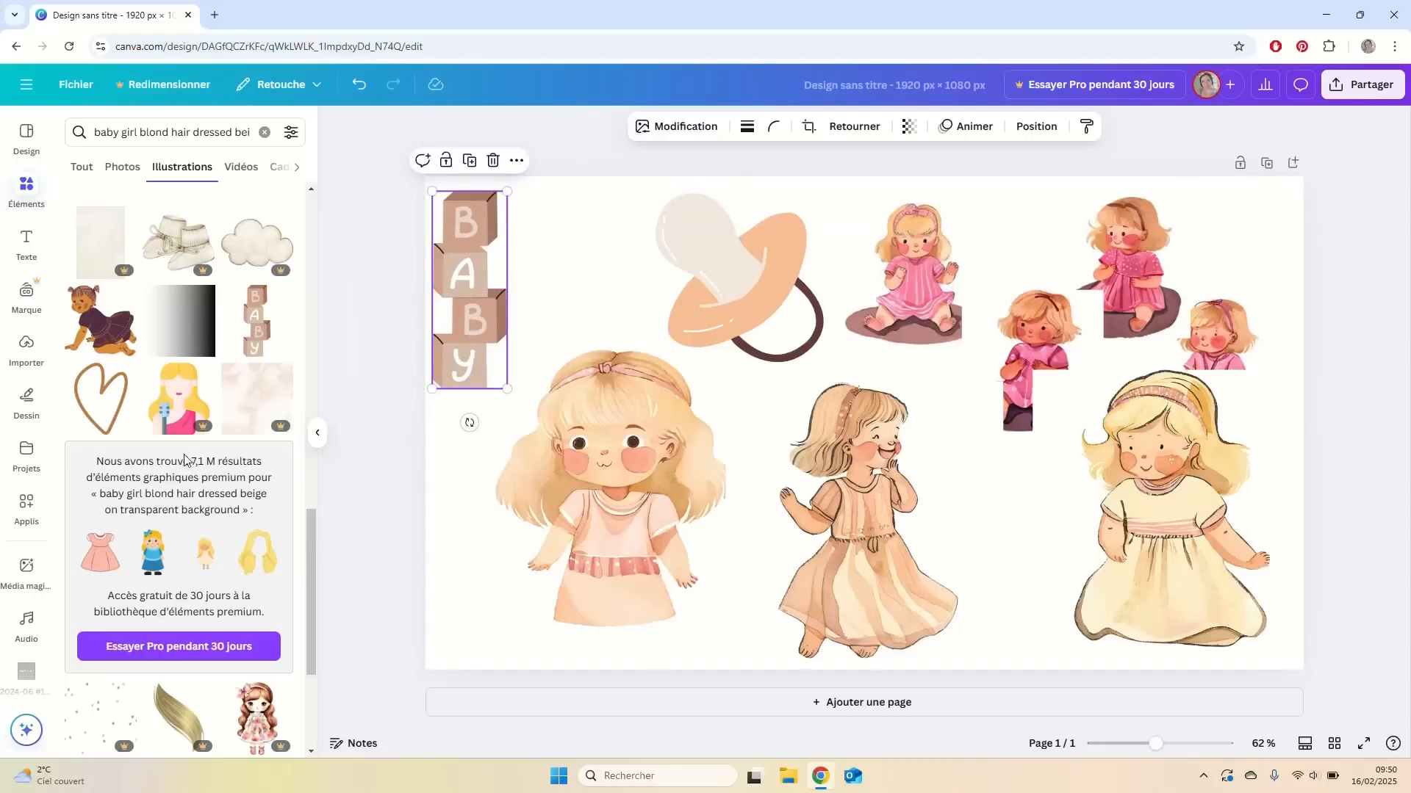
# - Add the beige marbled texture, align it with the page's lower edge and send it behind all other elements
pyautogui.scroll(-6, 196, 459)
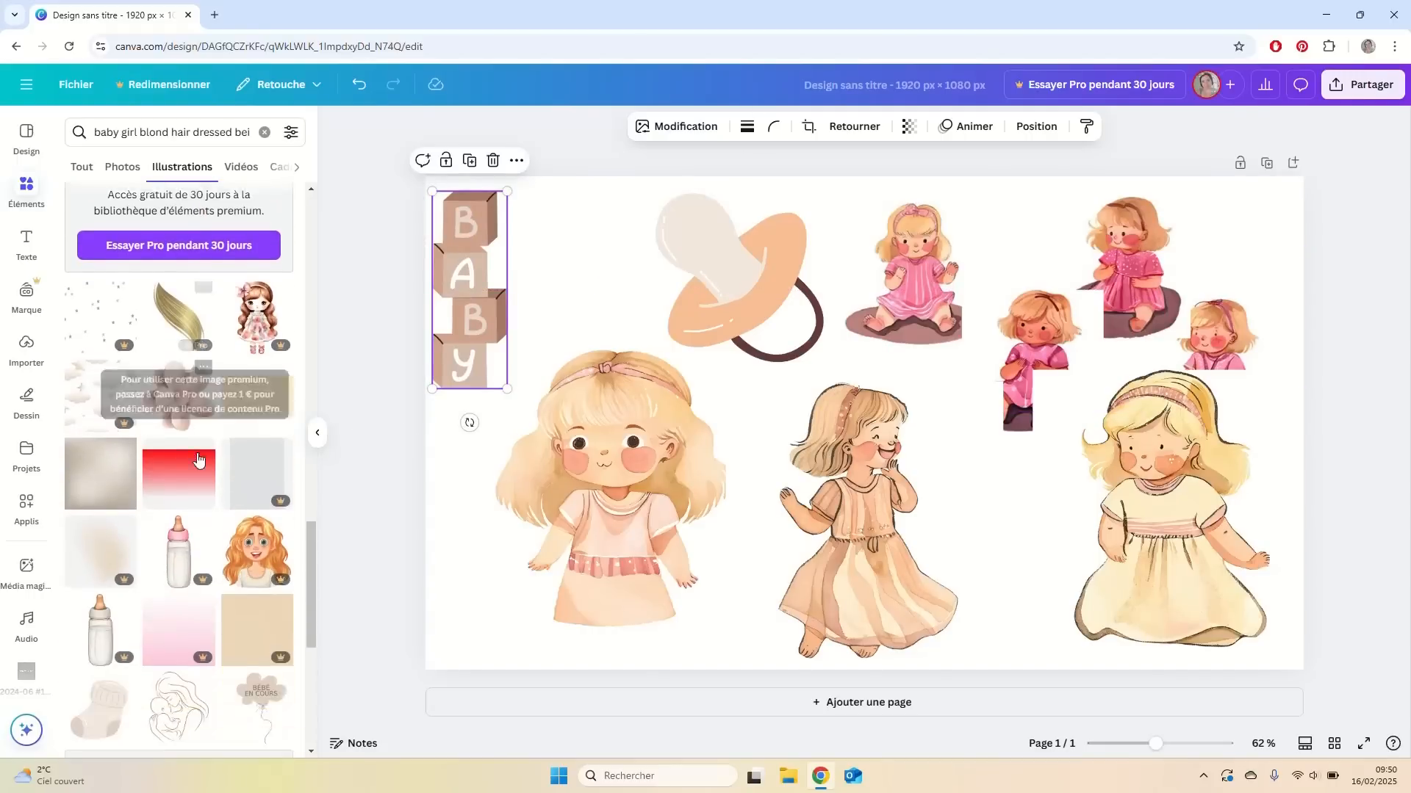
pyautogui.click(259, 377)
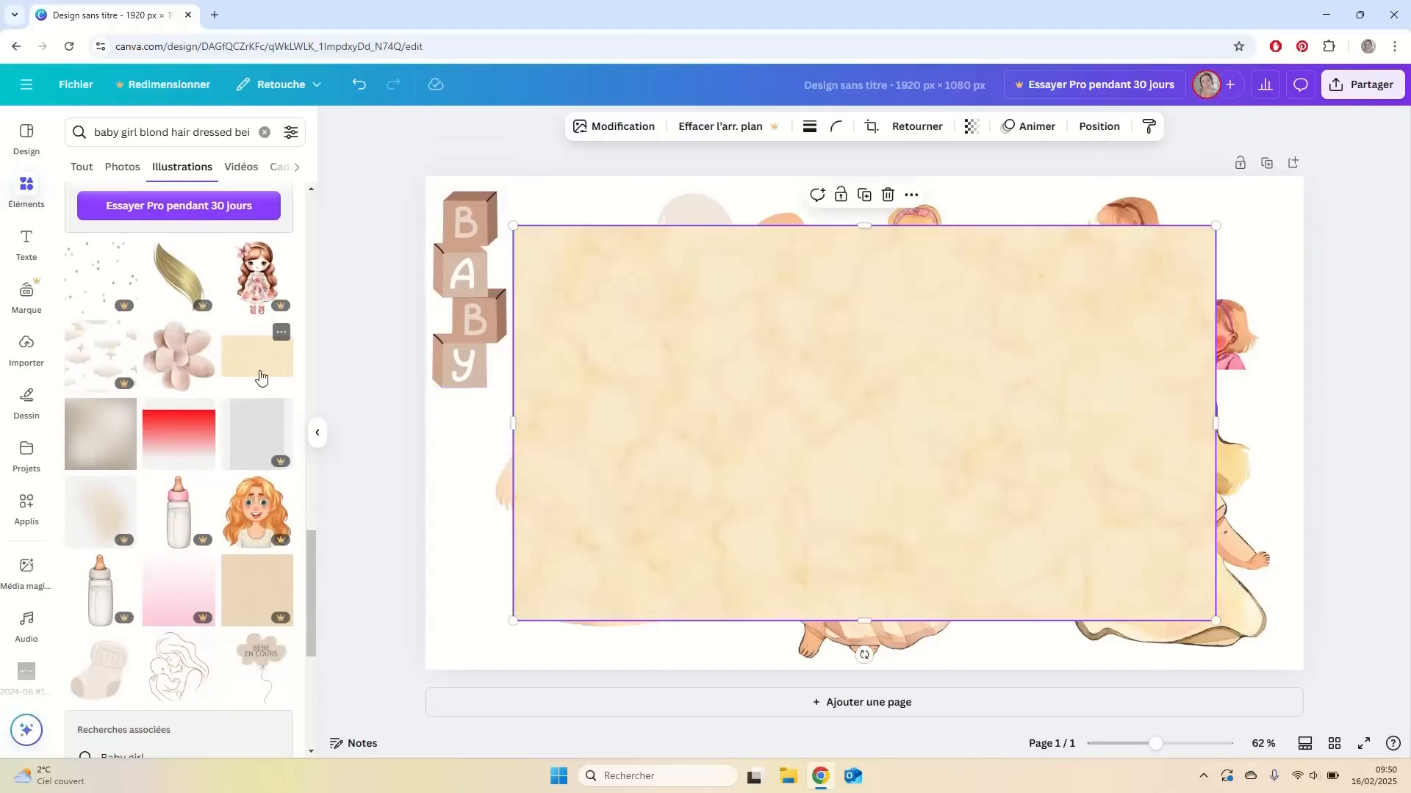
pyautogui.moveTo(976, 394); pyautogui.dragTo(826, 427)
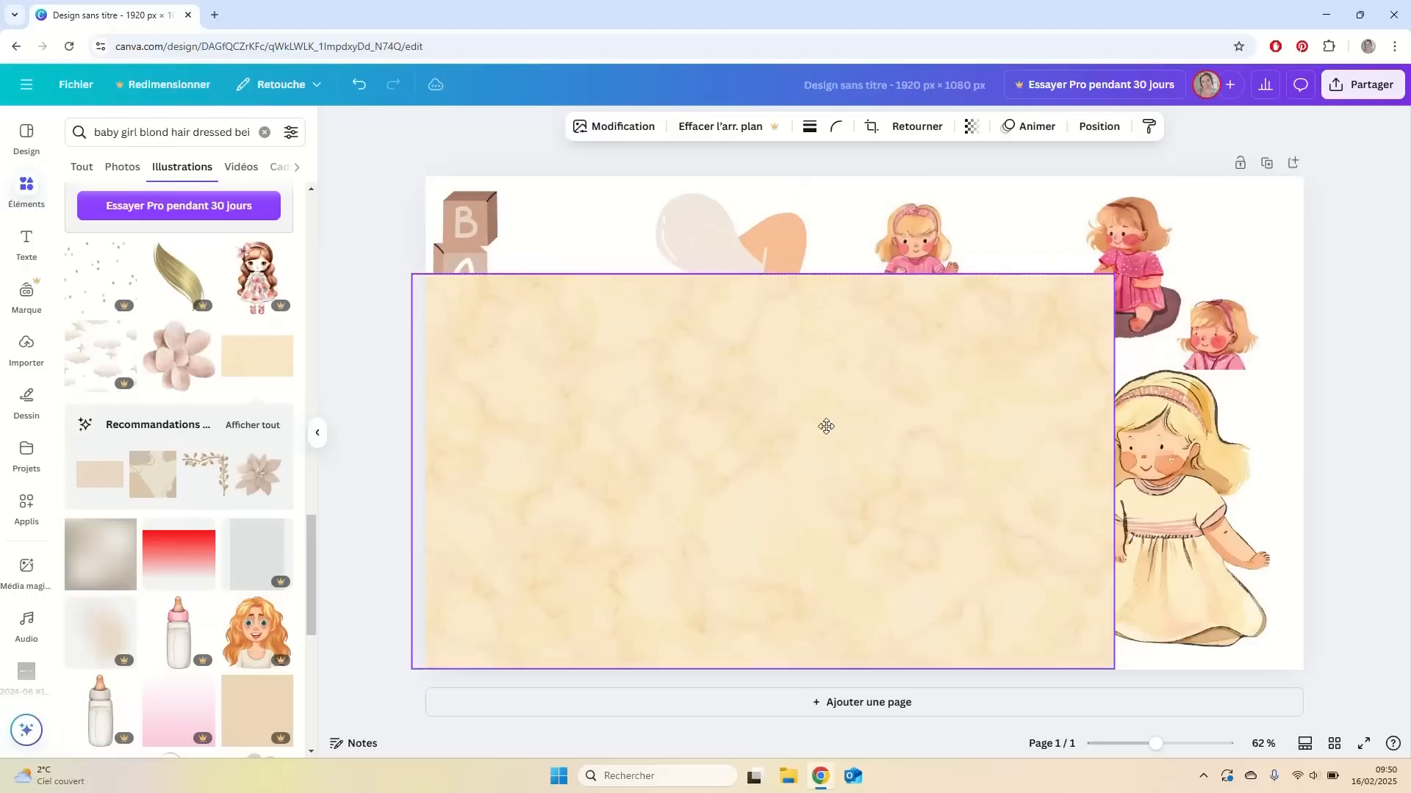
pyautogui.rightClick(739, 463)
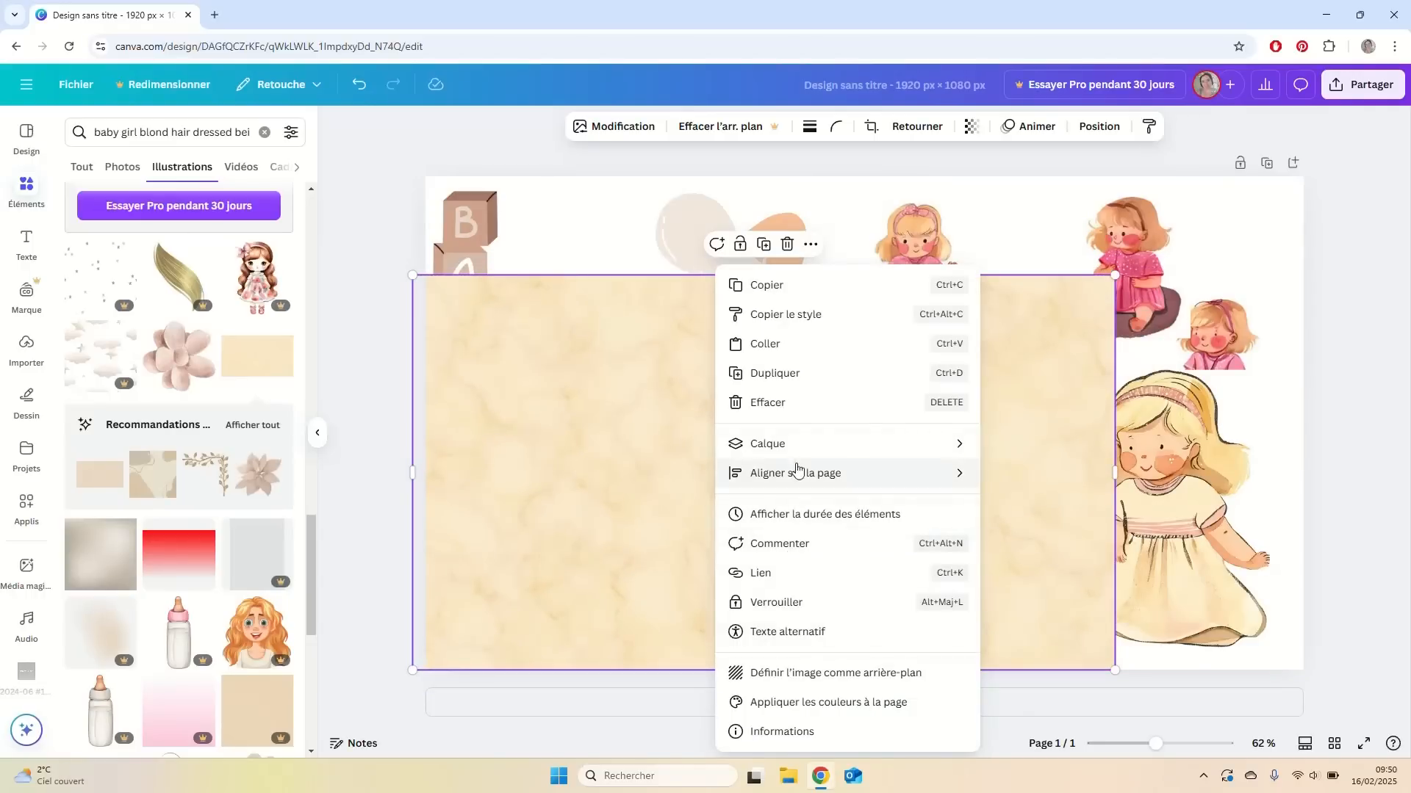
pyautogui.moveTo(794, 445)
pyautogui.click(1067, 534)
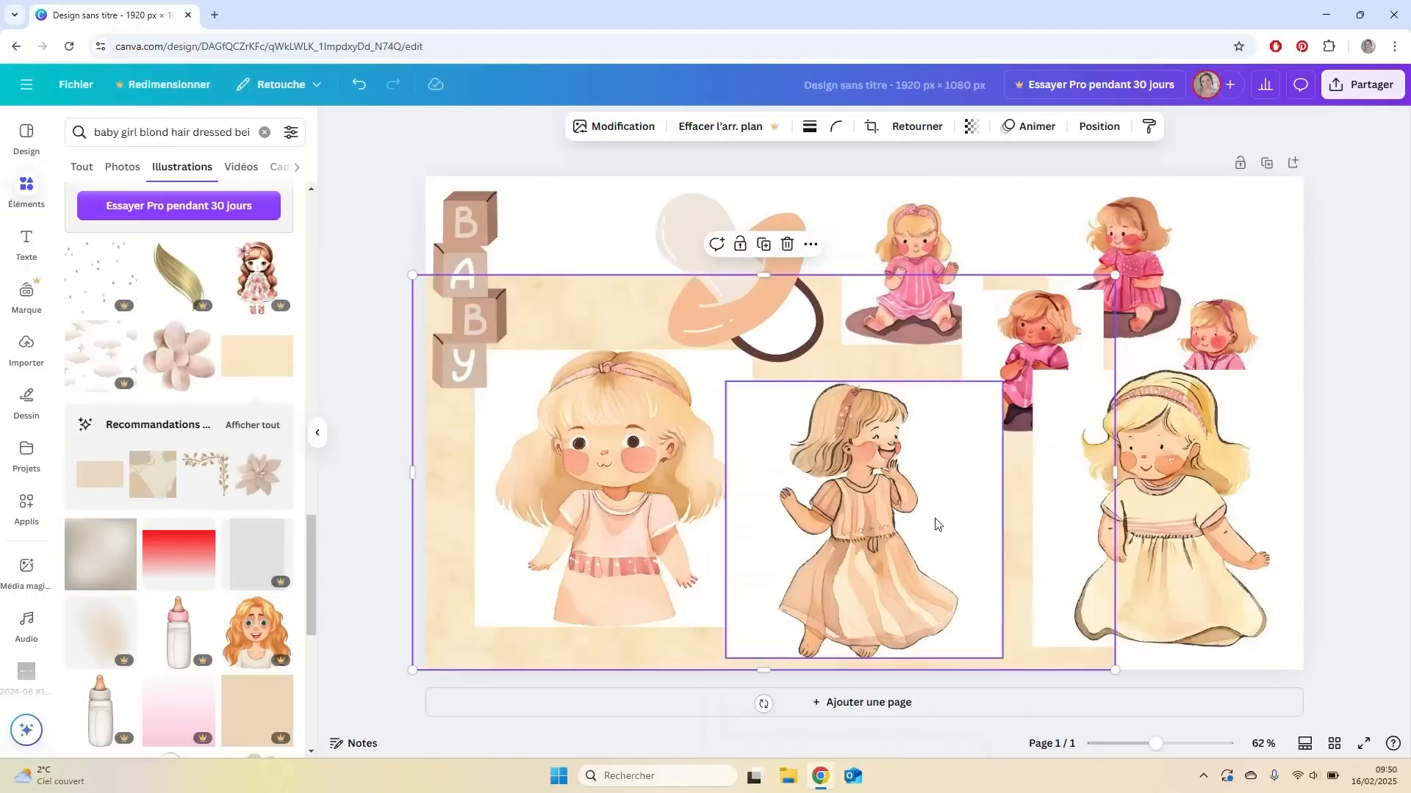
# - Enlarge the beige marbled texture so that it covers the whole page as the background
pyautogui.click(372, 399)
pyautogui.click(456, 479)
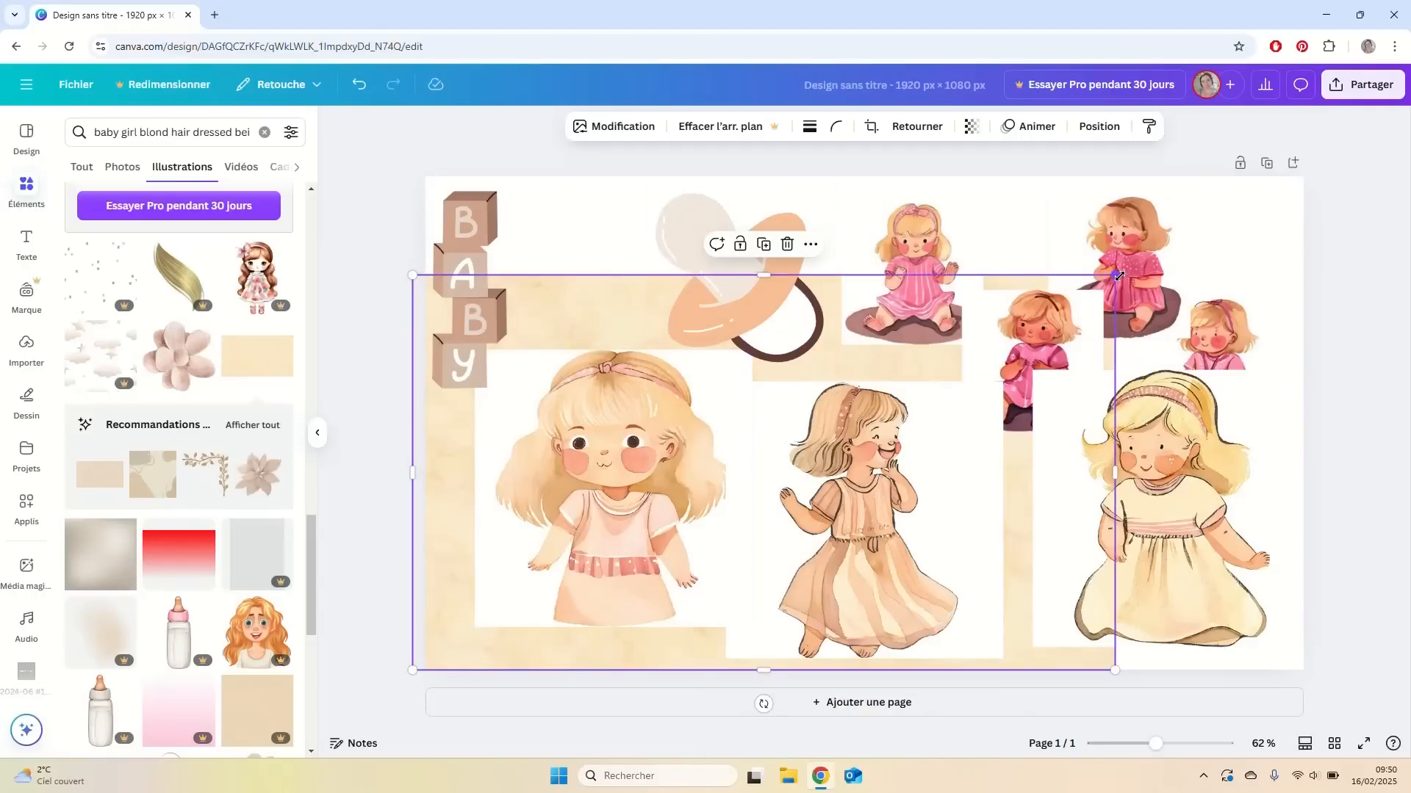
pyautogui.moveTo(1118, 277); pyautogui.dragTo(1305, 172)
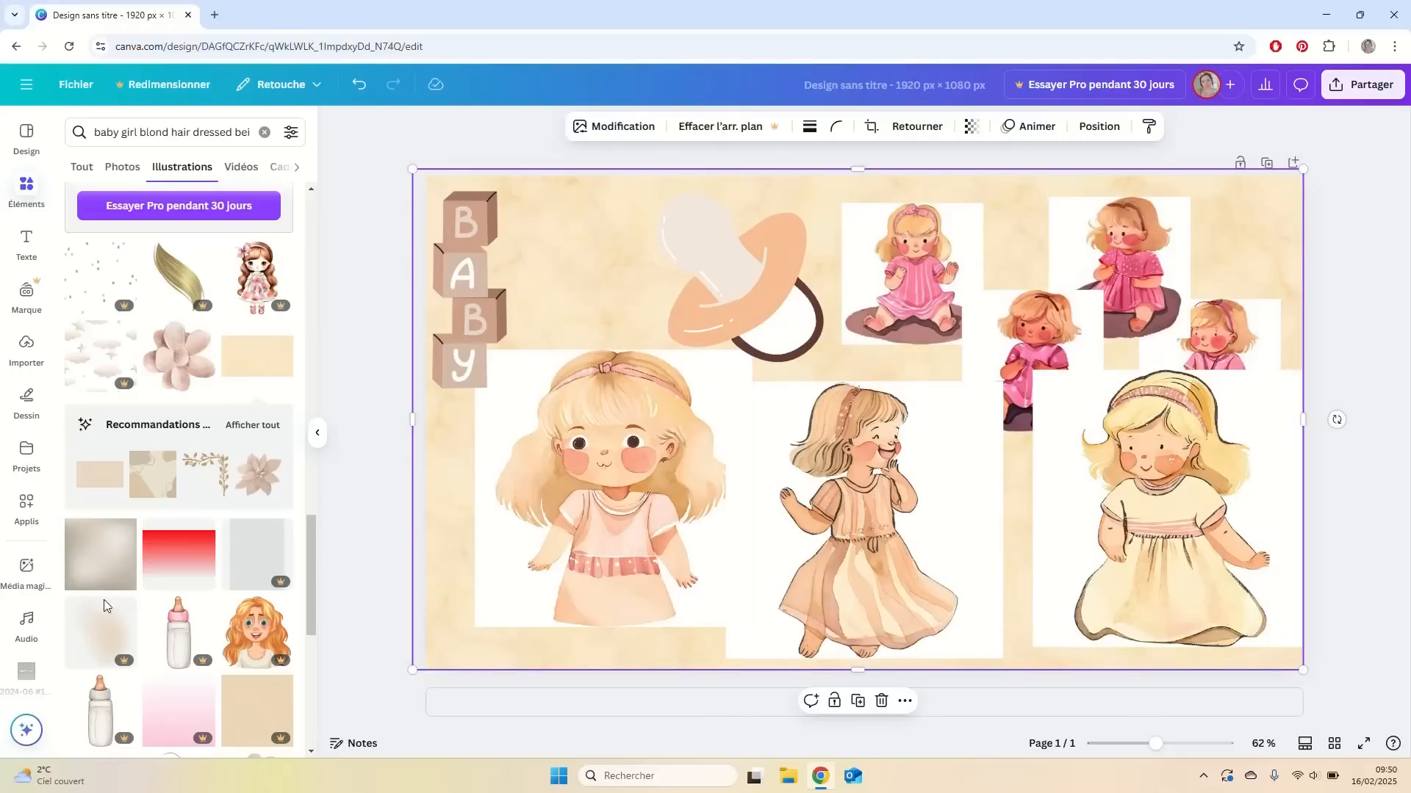
# - Add the beige watercolour flower from the texture's recommended elements, shrink it and place it between the BABY blocks and the pacifier
pyautogui.scroll(-3, 190, 484)
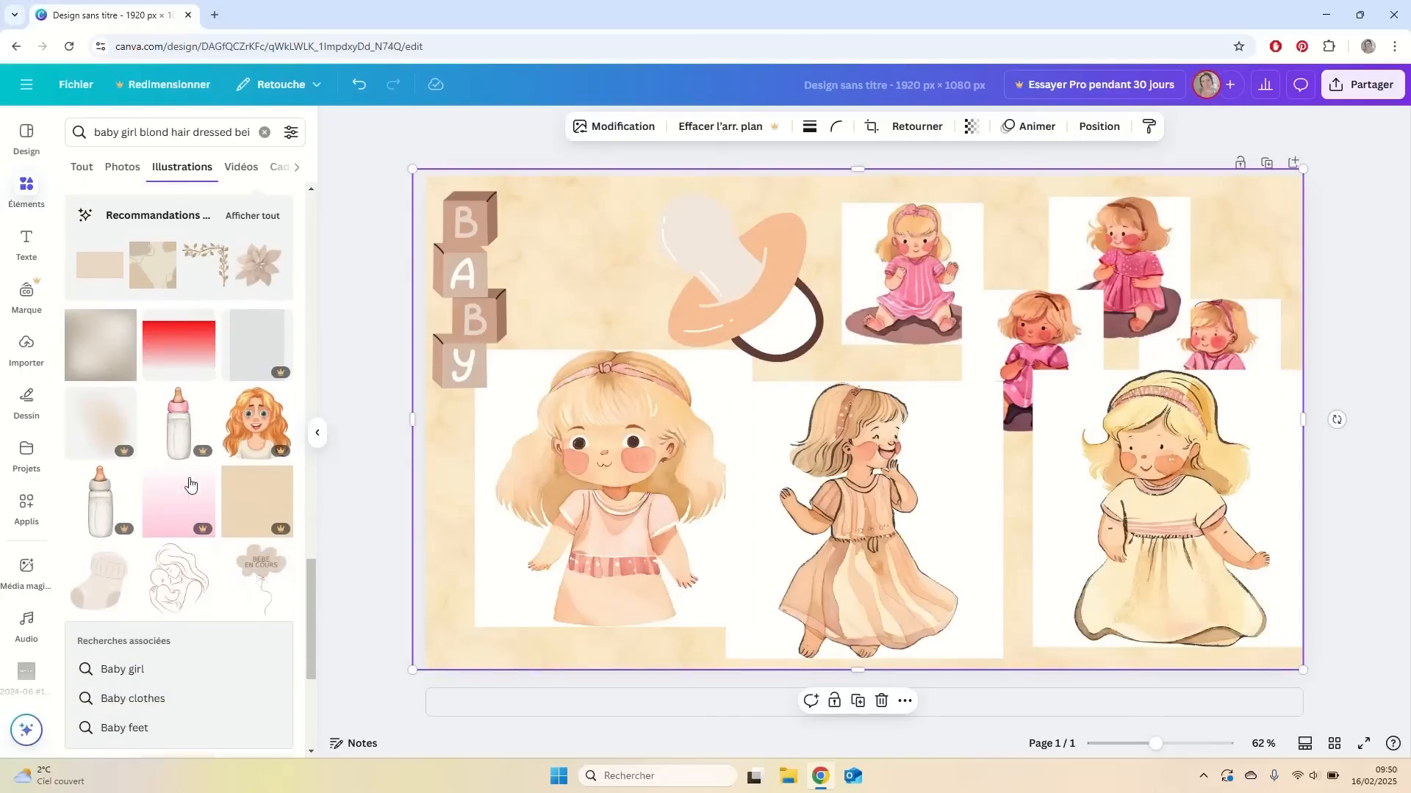
pyautogui.click(254, 206)
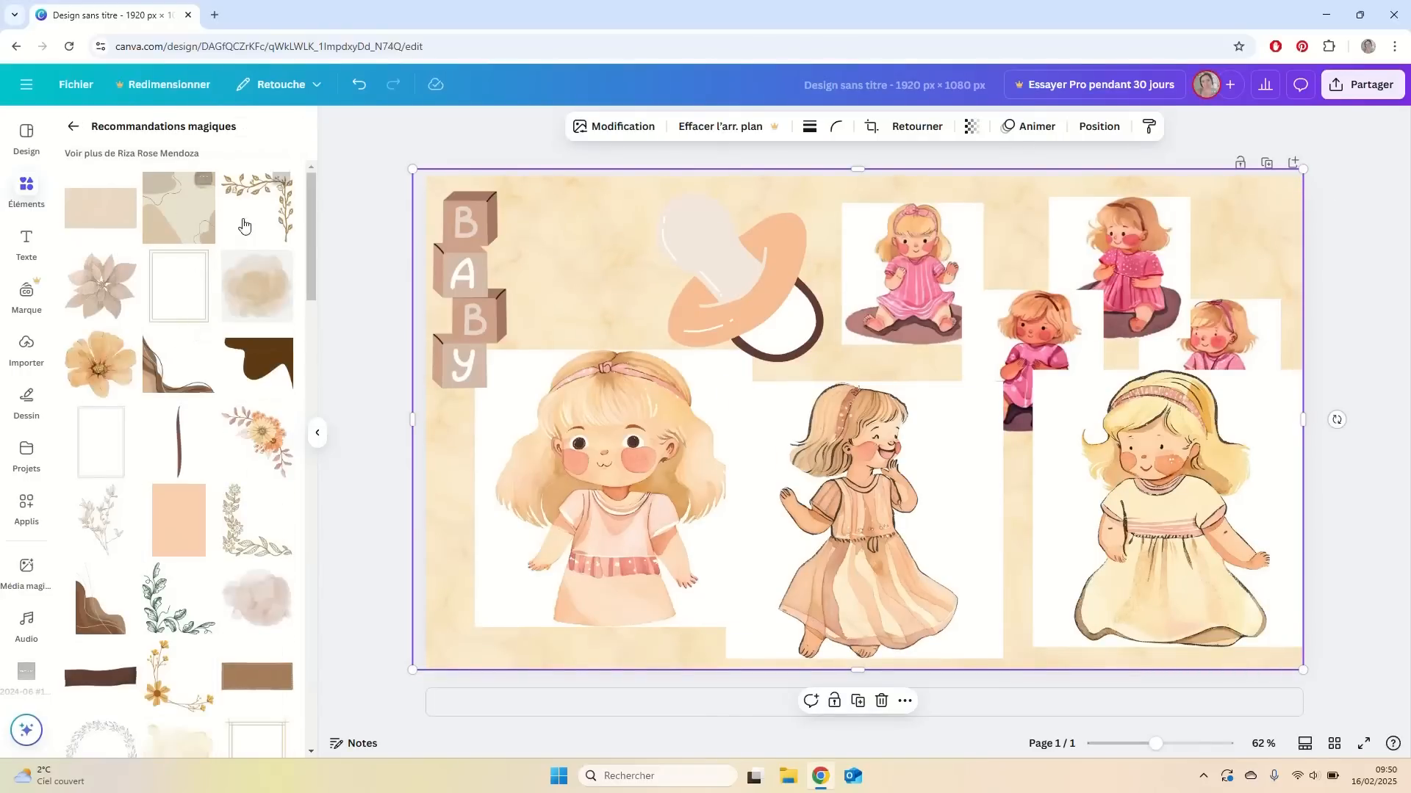
pyautogui.click(97, 375)
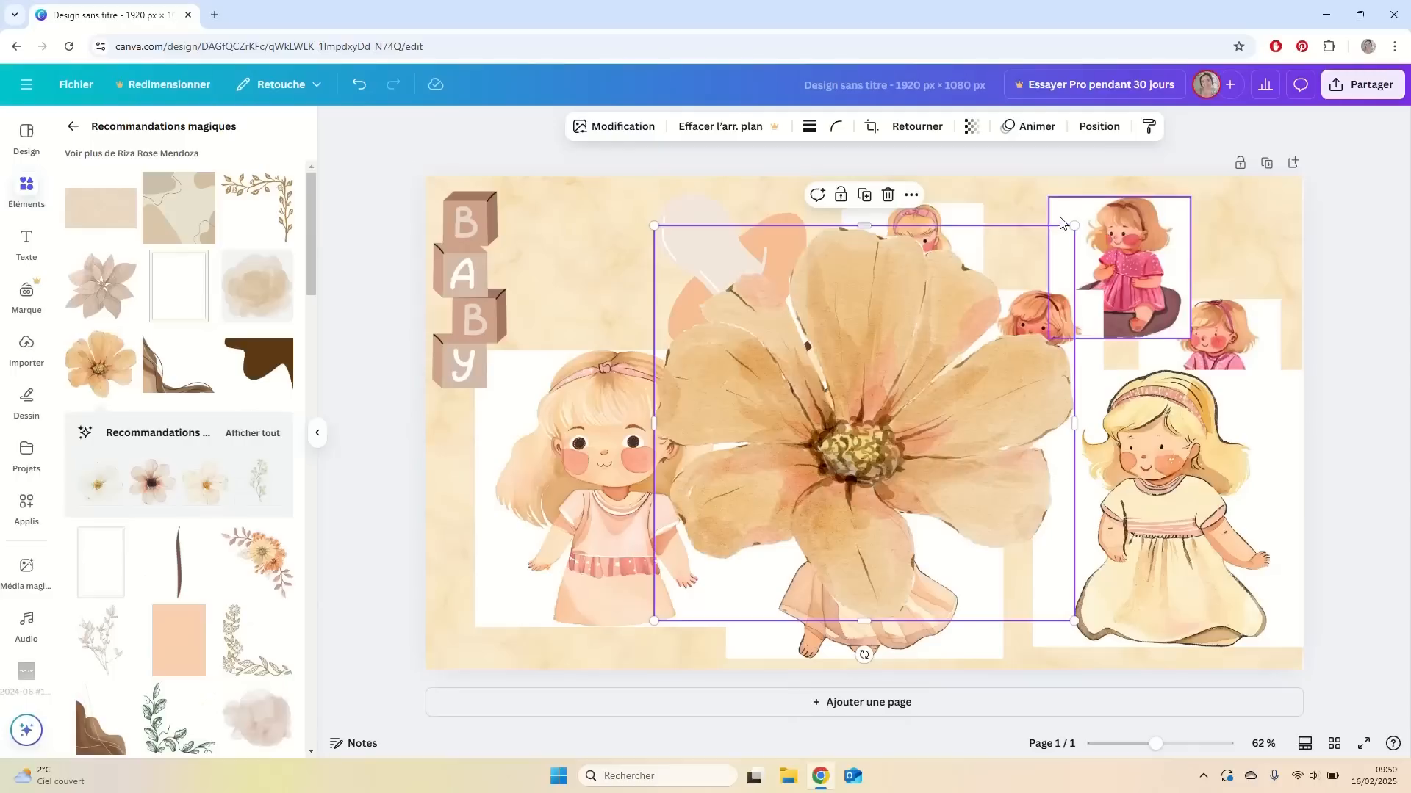
pyautogui.moveTo(1074, 226); pyautogui.dragTo(845, 440)
pyautogui.moveTo(723, 507); pyautogui.dragTo(564, 246)
pyautogui.moveTo(687, 359); pyautogui.dragTo(604, 263)
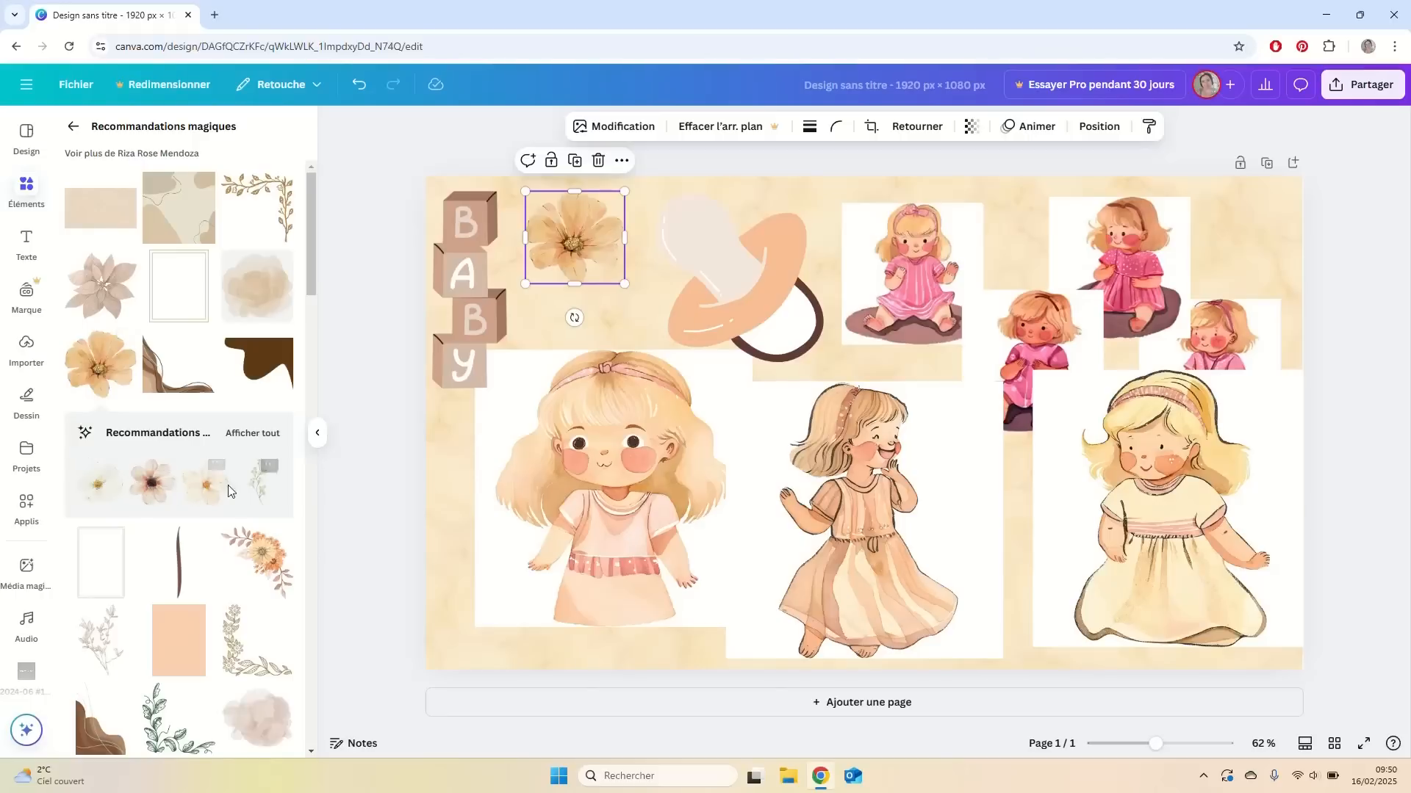
# - Add the orange-and-beige flower bouquet, shrunk into the page's upper right corner, and list all of its magic recommendations
pyautogui.click(254, 560)
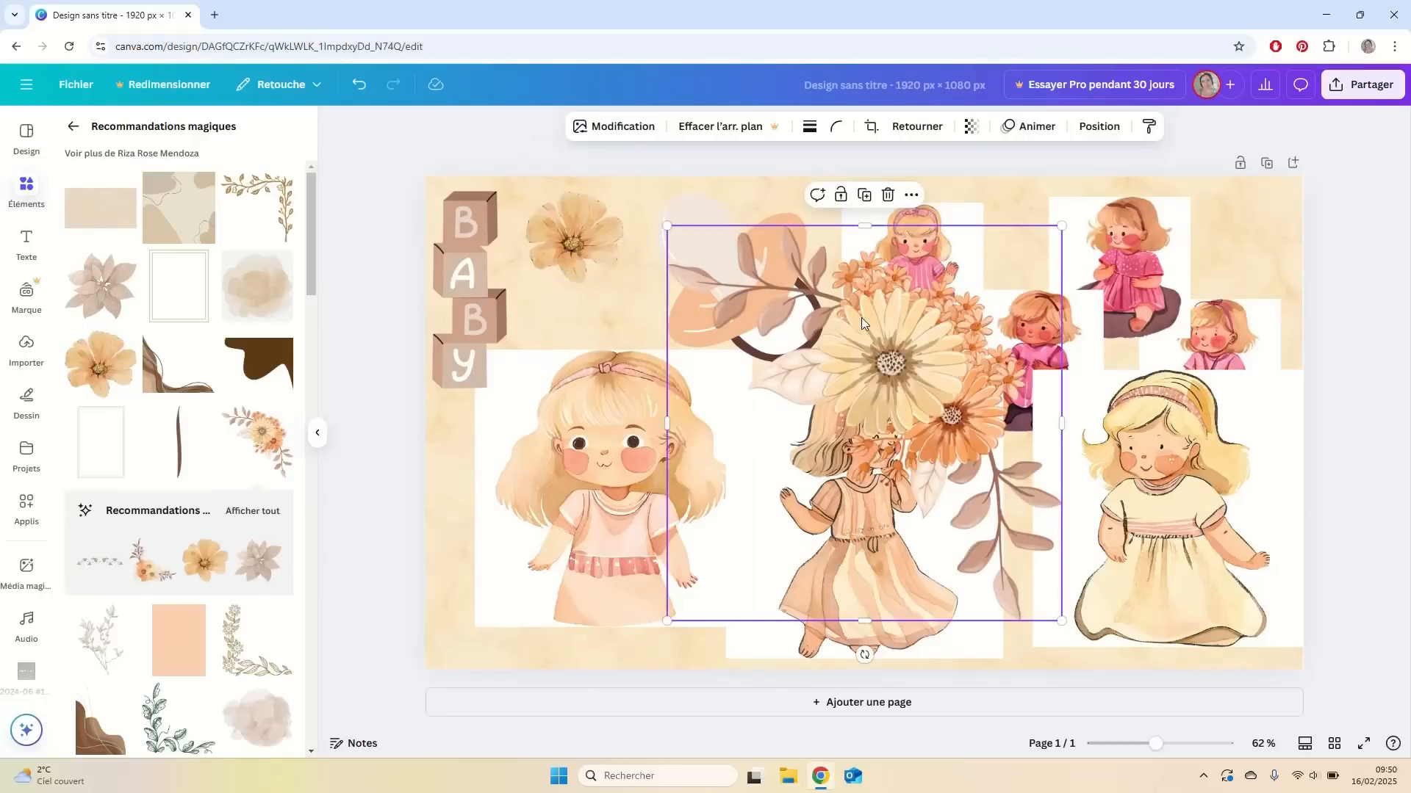
pyautogui.moveTo(861, 317); pyautogui.dragTo(596, 460)
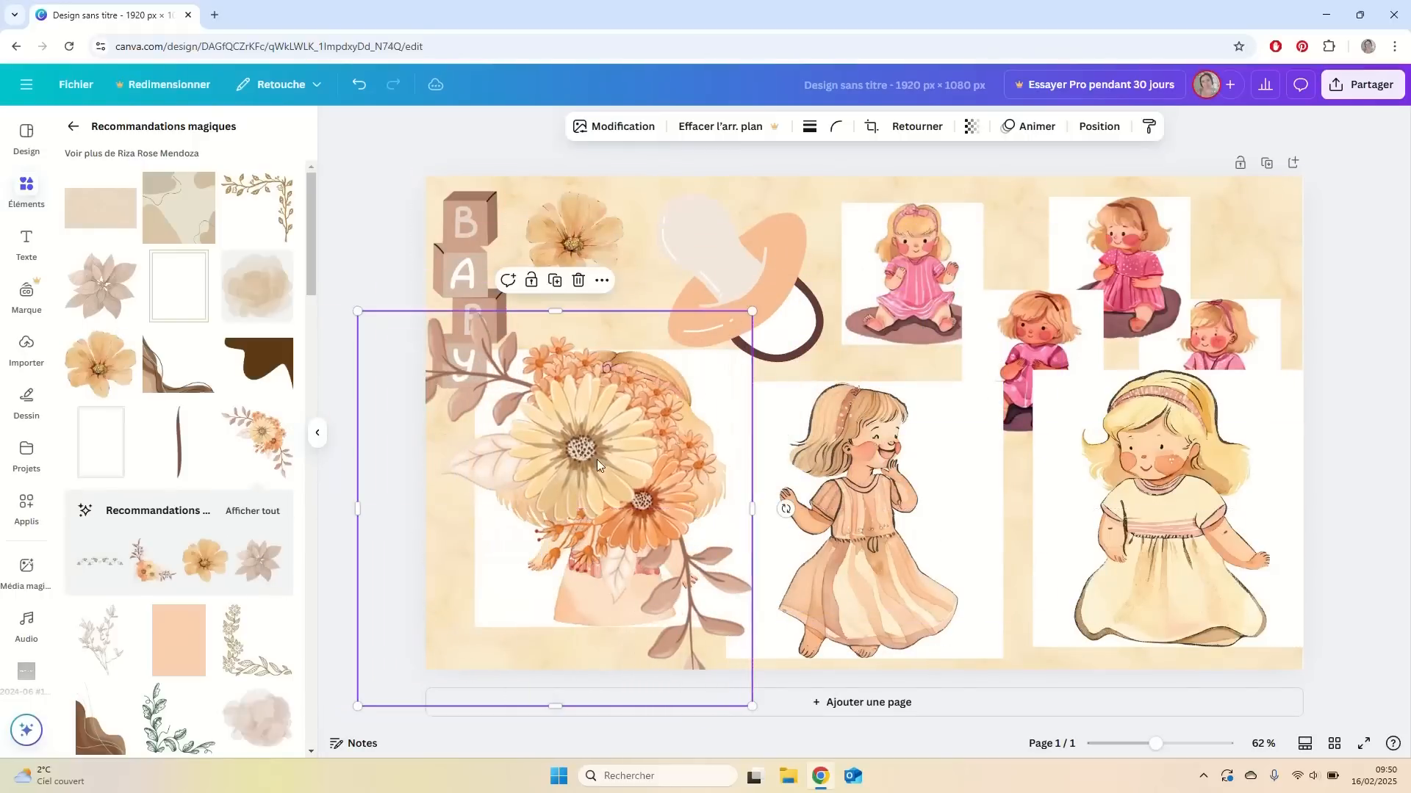
pyautogui.moveTo(752, 313); pyautogui.dragTo(528, 529)
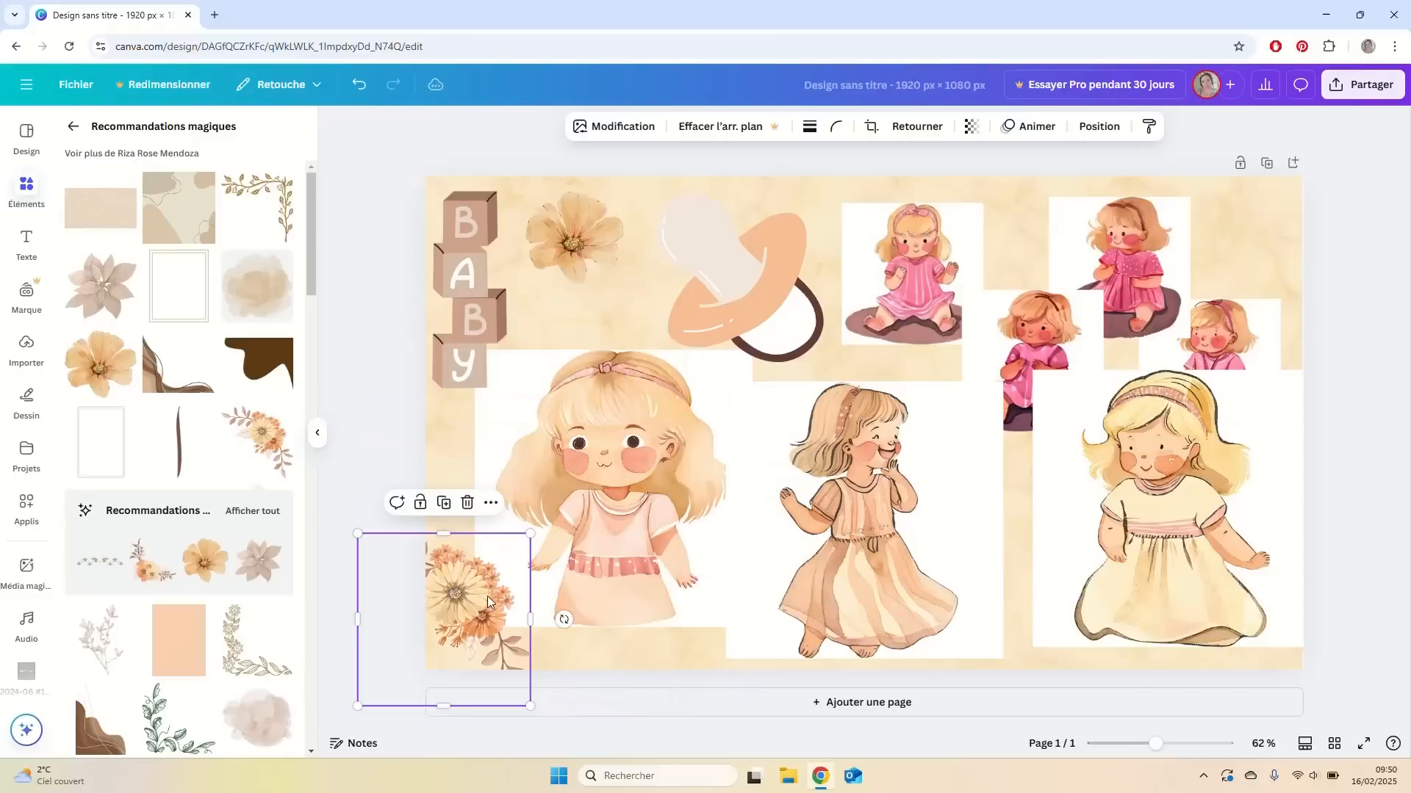
pyautogui.moveTo(487, 596); pyautogui.dragTo(1285, 230)
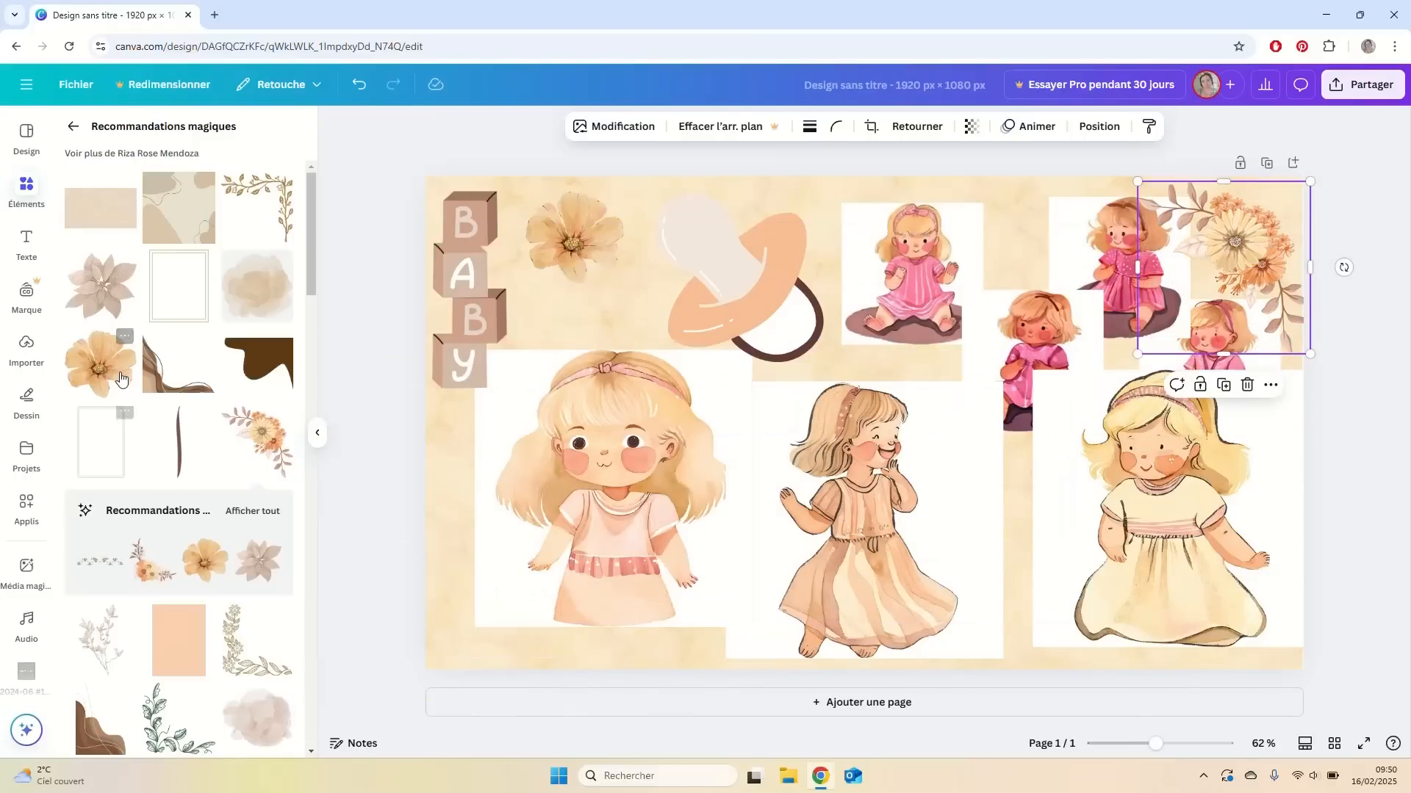
pyautogui.click(235, 514)
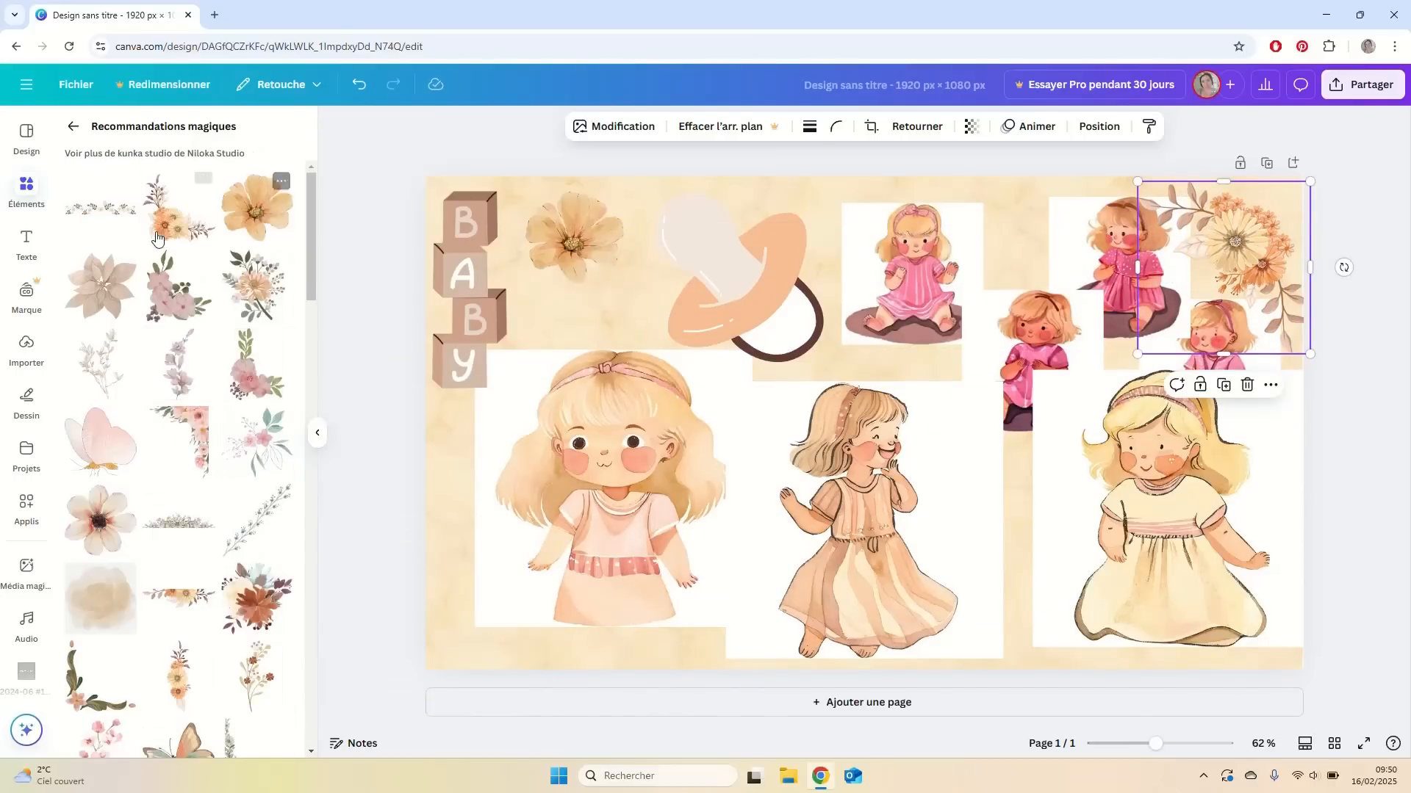
pyautogui.scroll(-3, 266, 536)
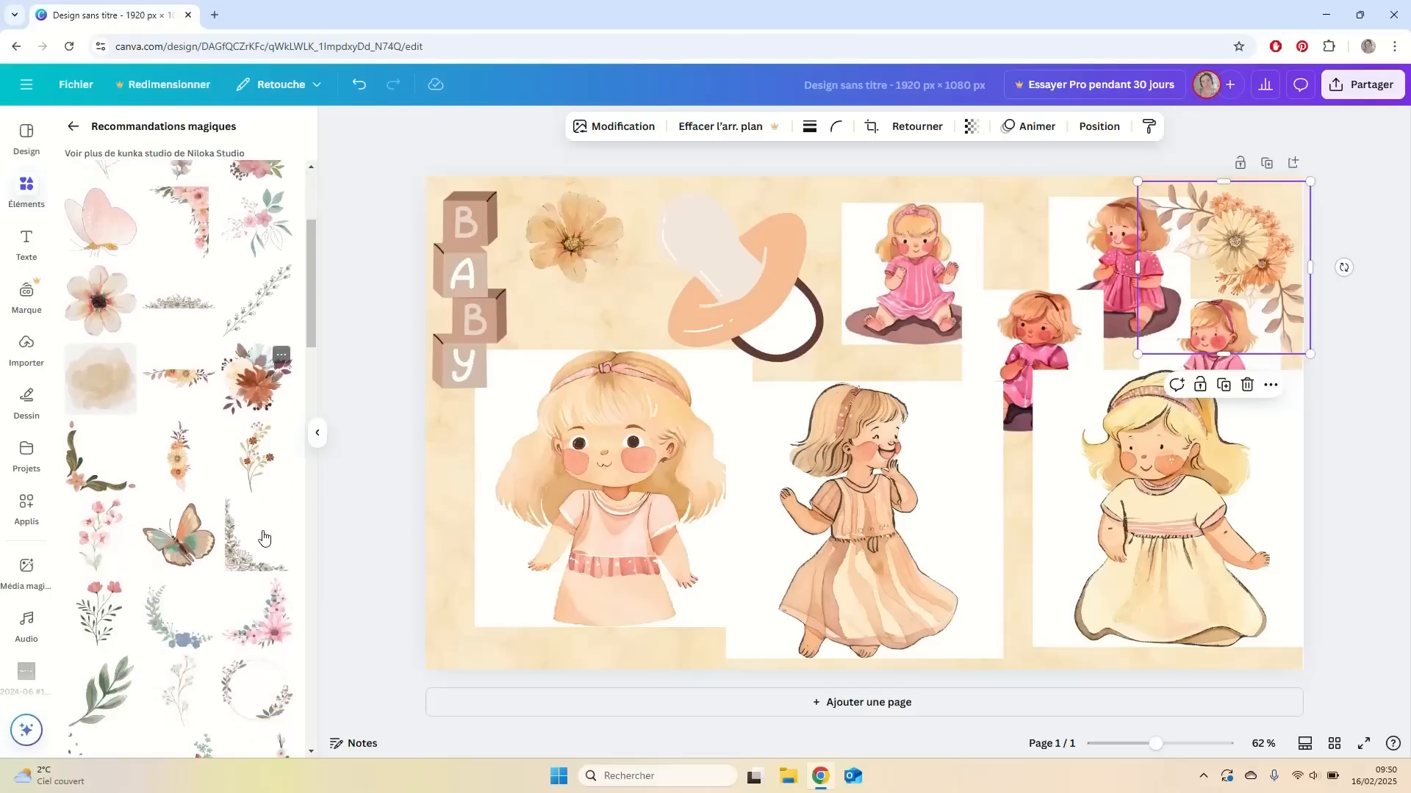
pyautogui.click(241, 408)
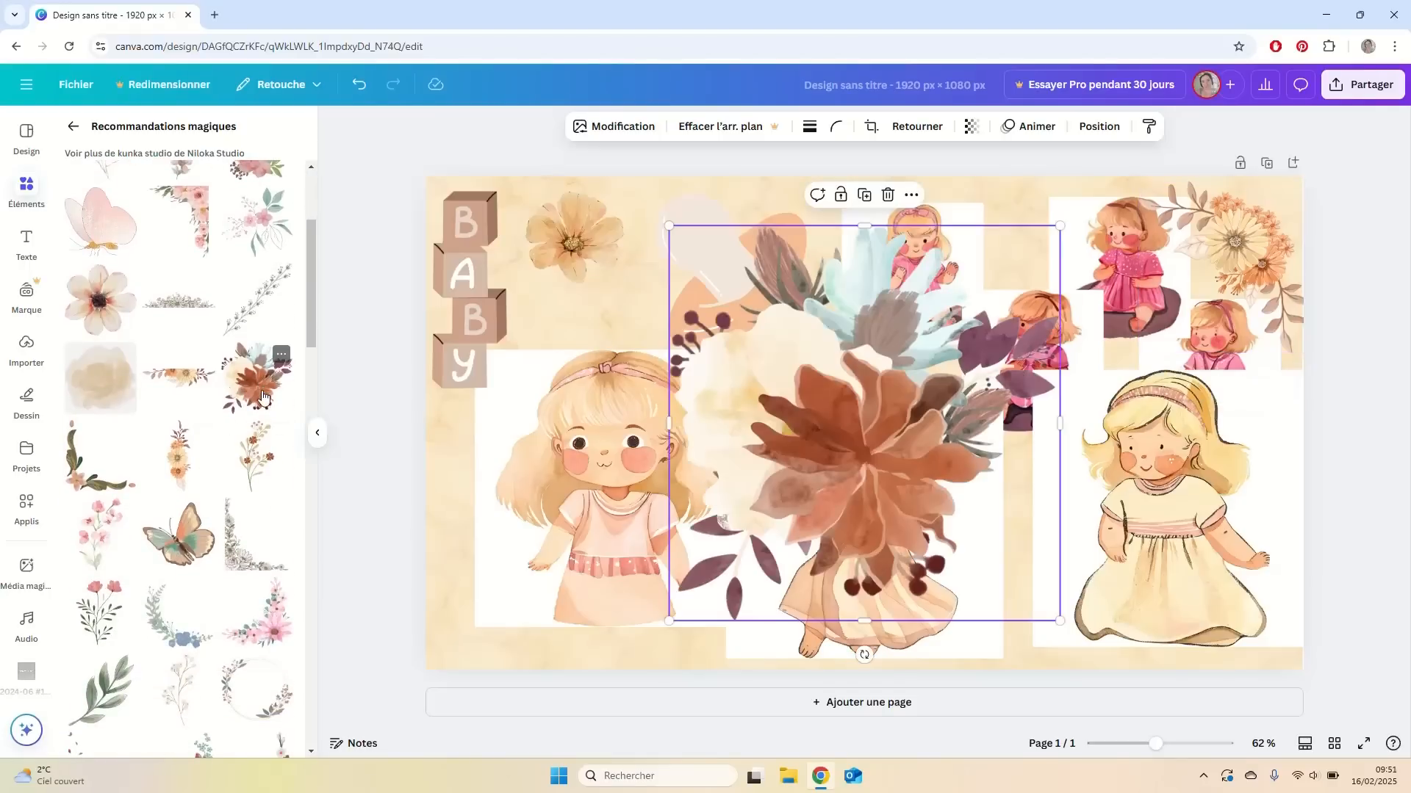
pyautogui.press('Delete')
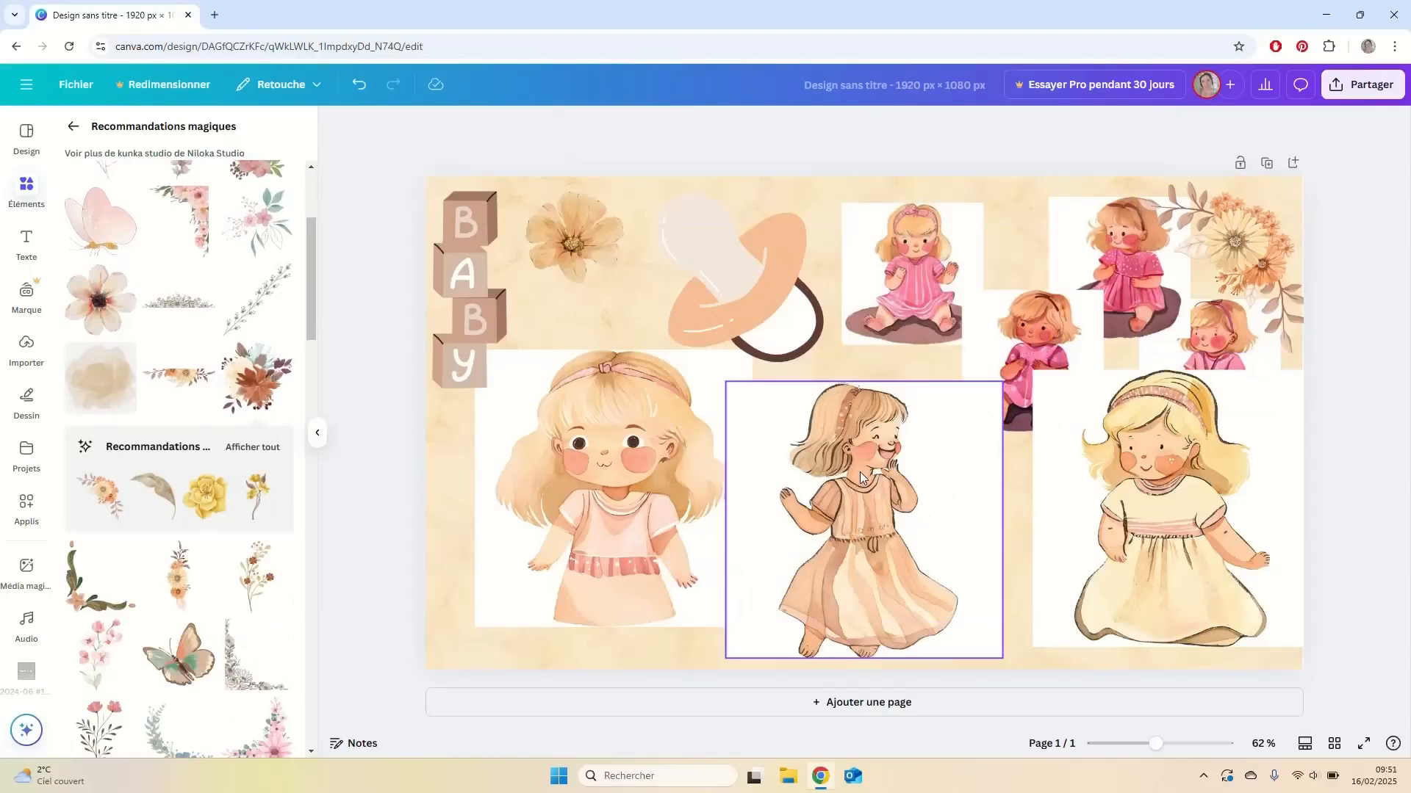
# - Add the vertical orange flower arrangement, shrink it and place it at the page's left edge below the BABY blocks
pyautogui.scroll(-2, 175, 442)
pyautogui.scroll(-2, 175, 442)
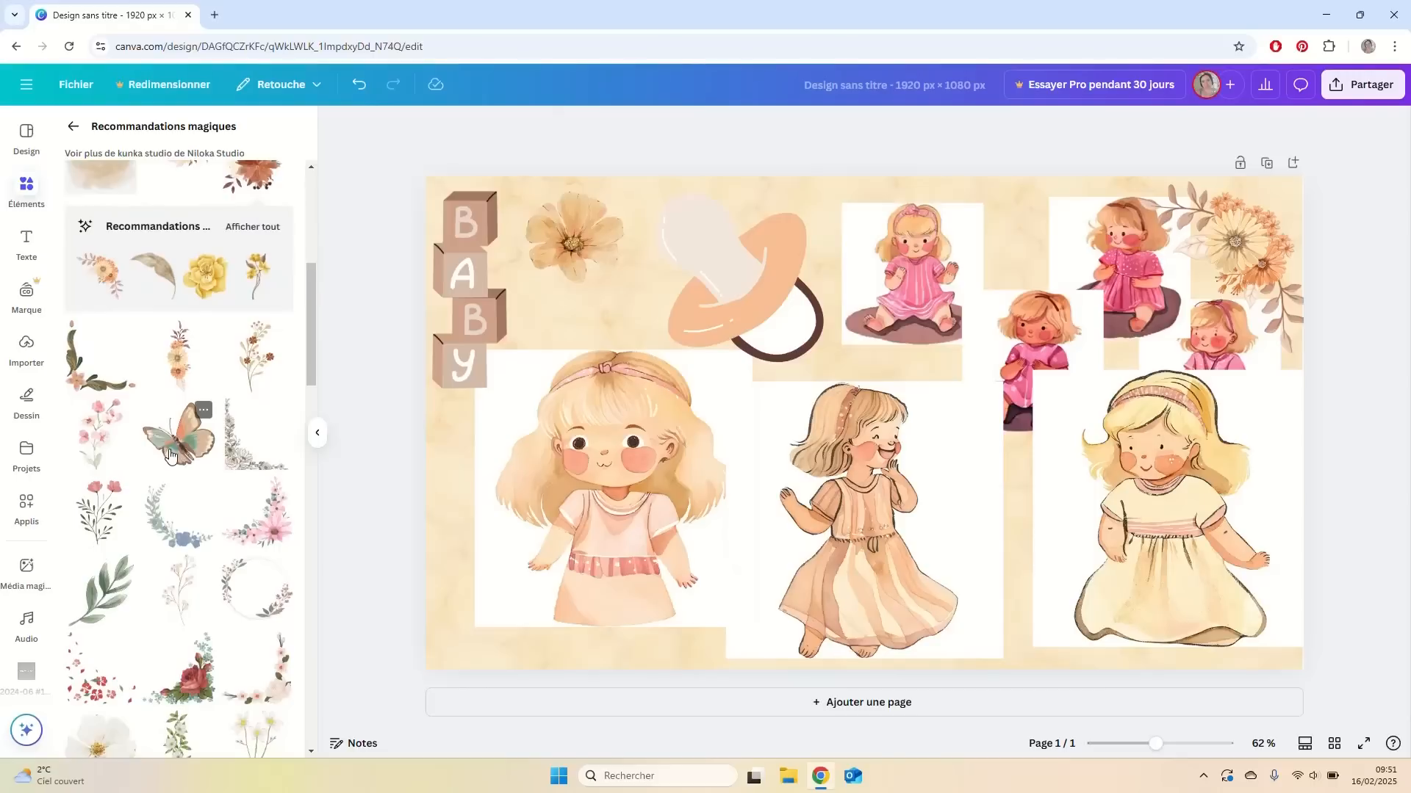
pyautogui.click(176, 279)
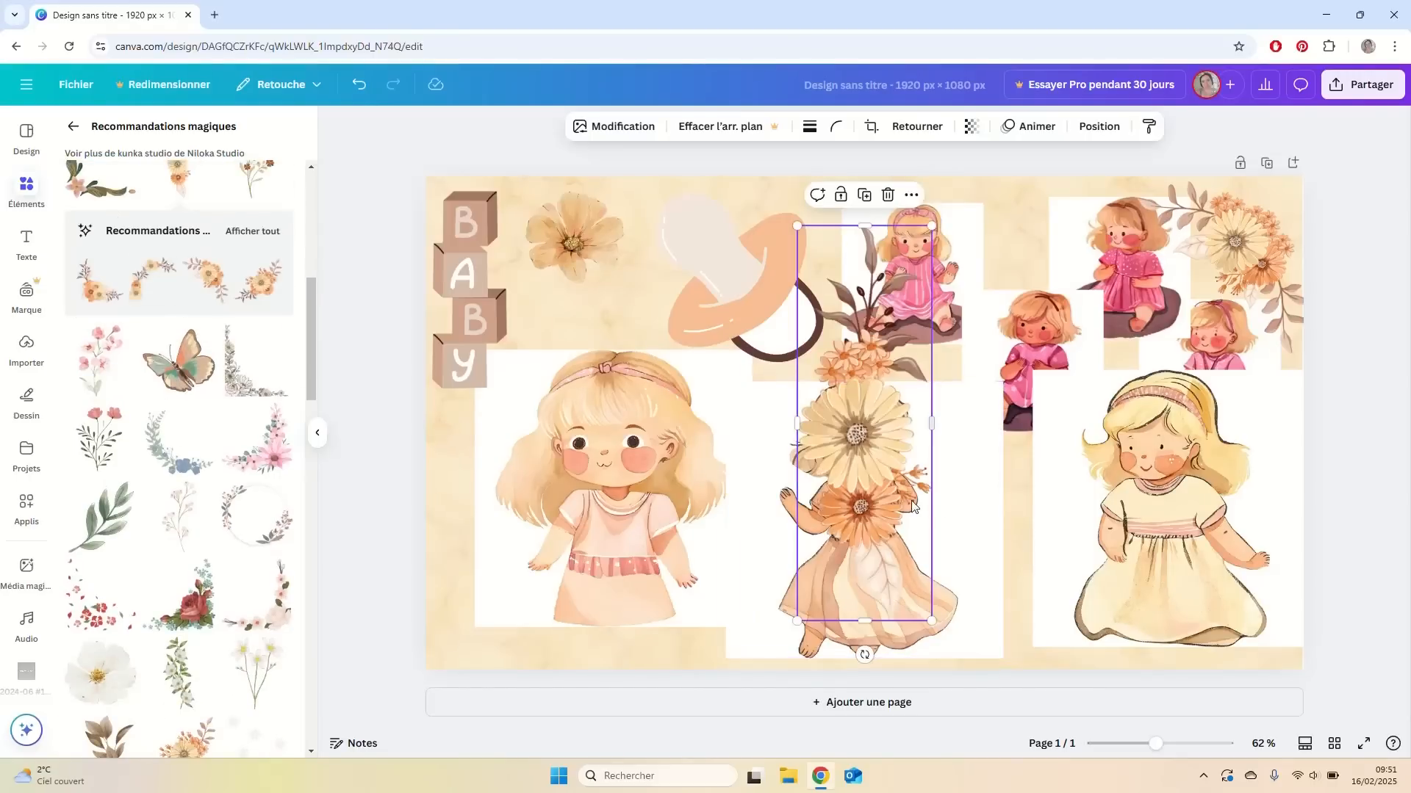
pyautogui.moveTo(840, 478); pyautogui.dragTo(469, 537)
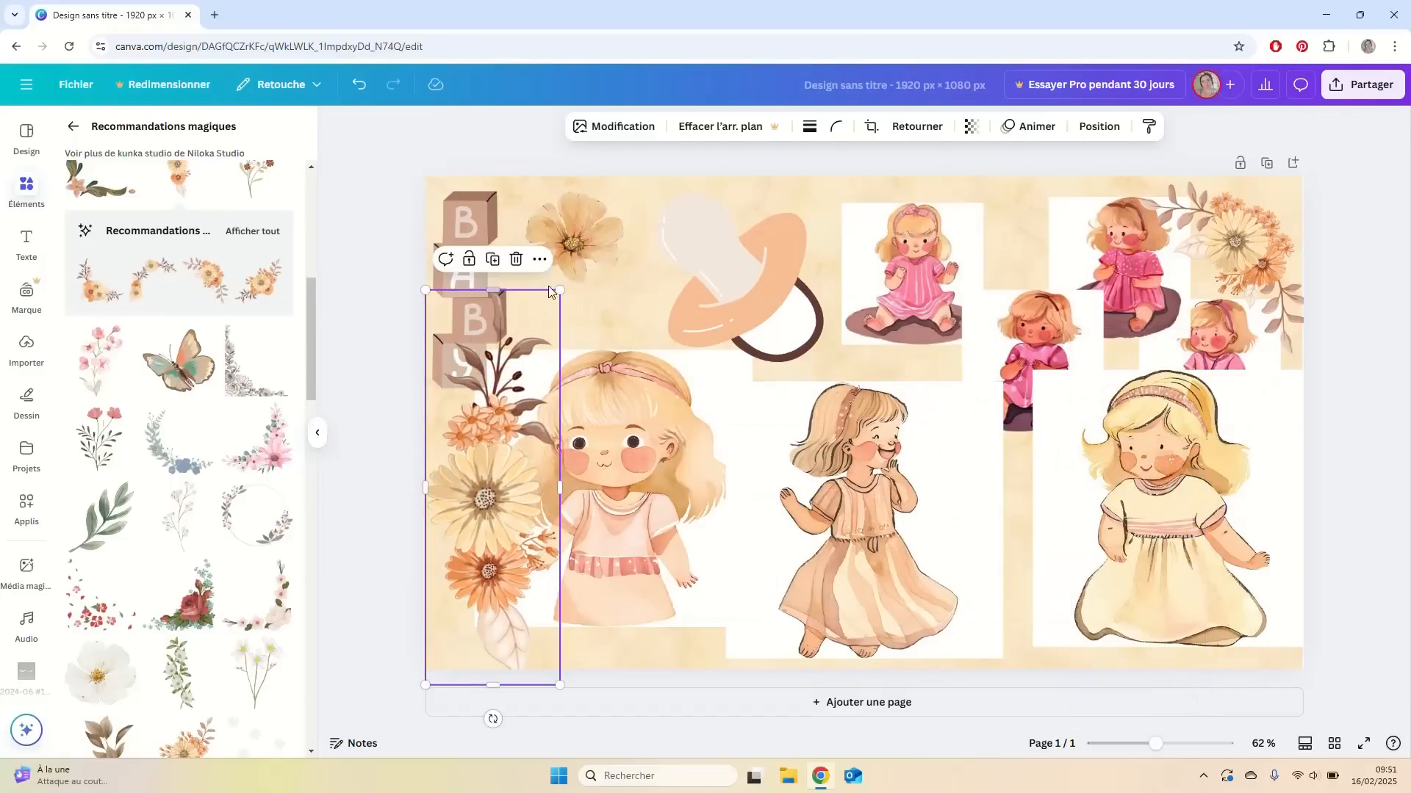
pyautogui.moveTo(560, 290); pyautogui.dragTo(493, 491)
pyautogui.moveTo(459, 587); pyautogui.dragTo(459, 540)
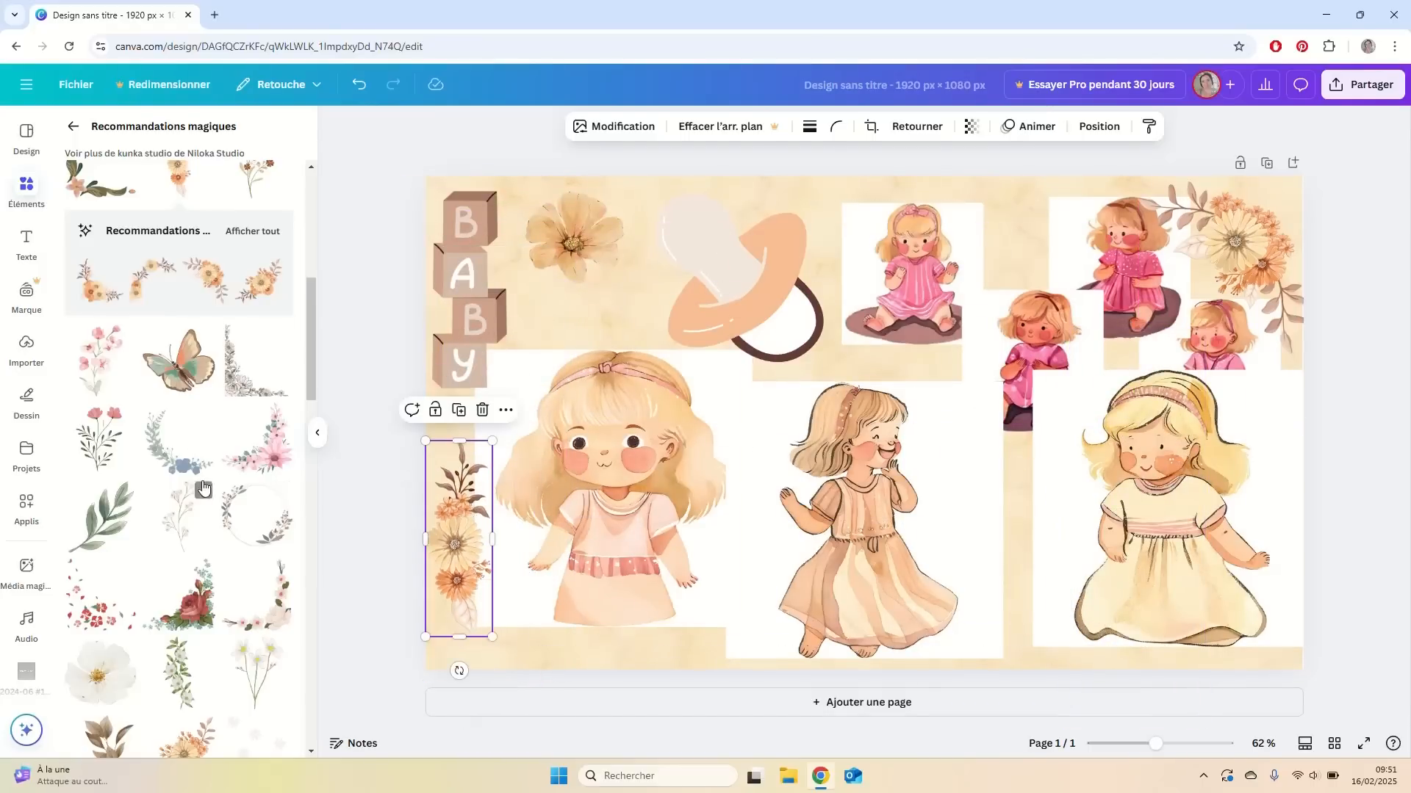
# - Add the beige and green watercolour butterfly, shrink it and place it between the beige flower and the pacifier
pyautogui.click(190, 381)
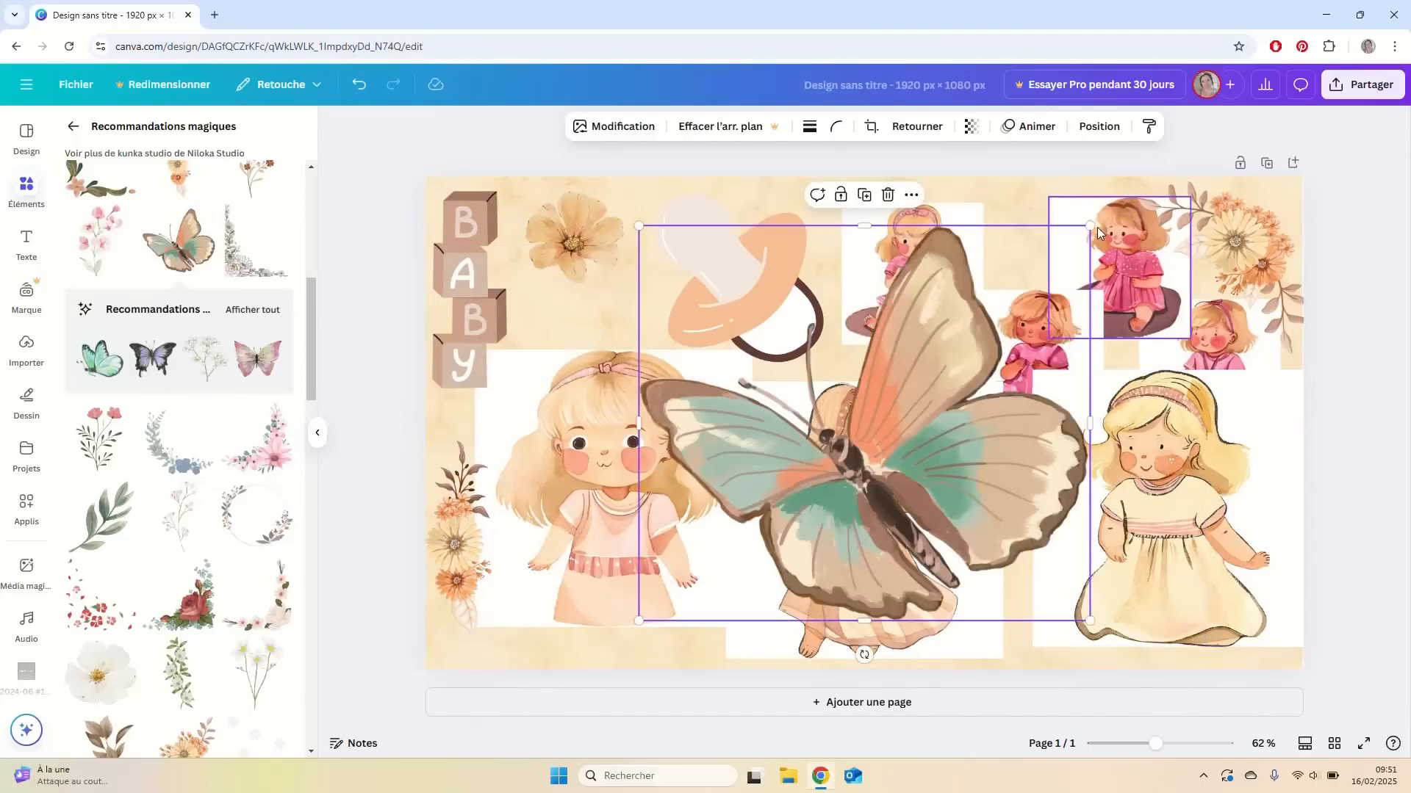
pyautogui.moveTo(1090, 228); pyautogui.dragTo(772, 472)
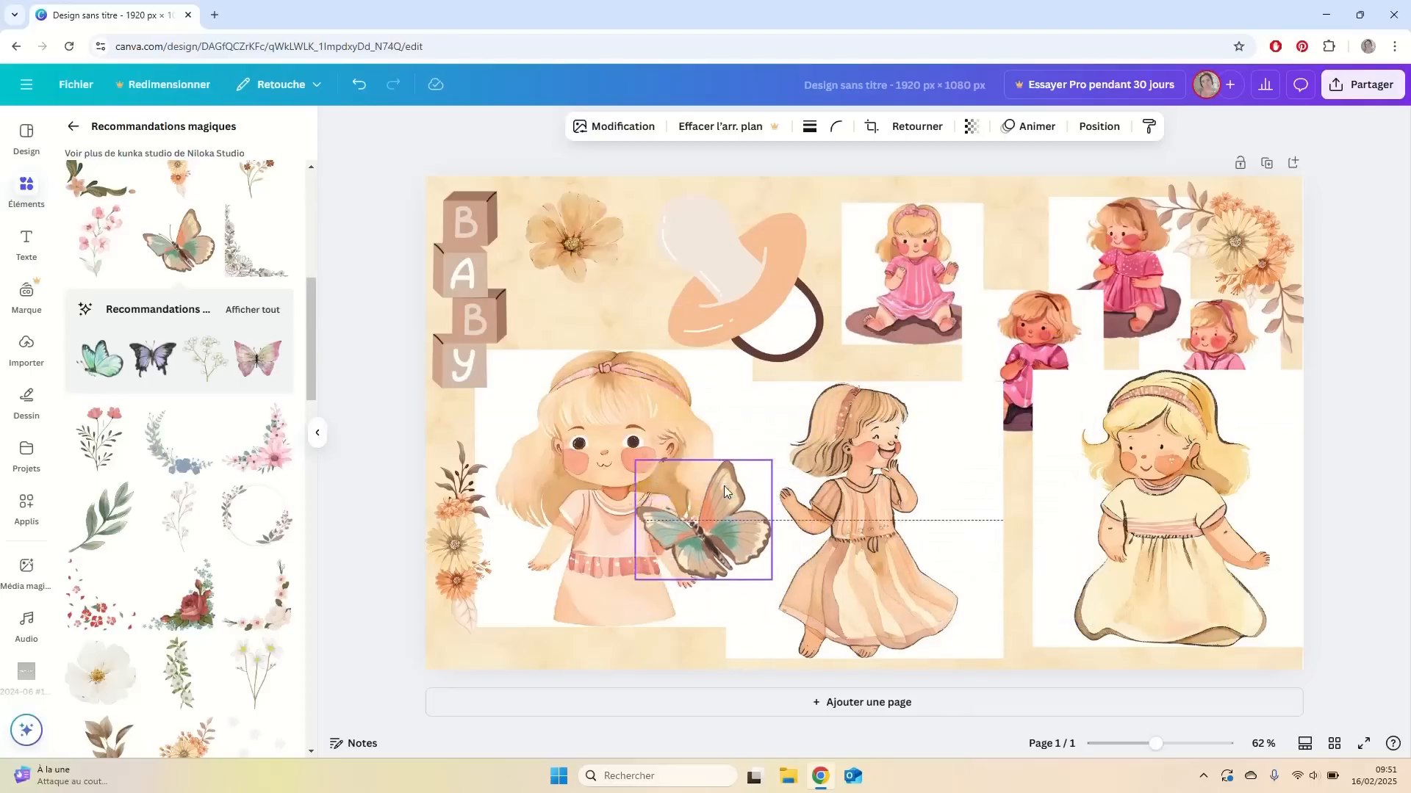
pyautogui.moveTo(742, 548); pyautogui.dragTo(689, 328)
pyautogui.moveTo(709, 236); pyautogui.dragTo(687, 259)
# - Shrink the three large girl illustrations together and centre them in a row along the page's lower edge
pyautogui.click(668, 493)
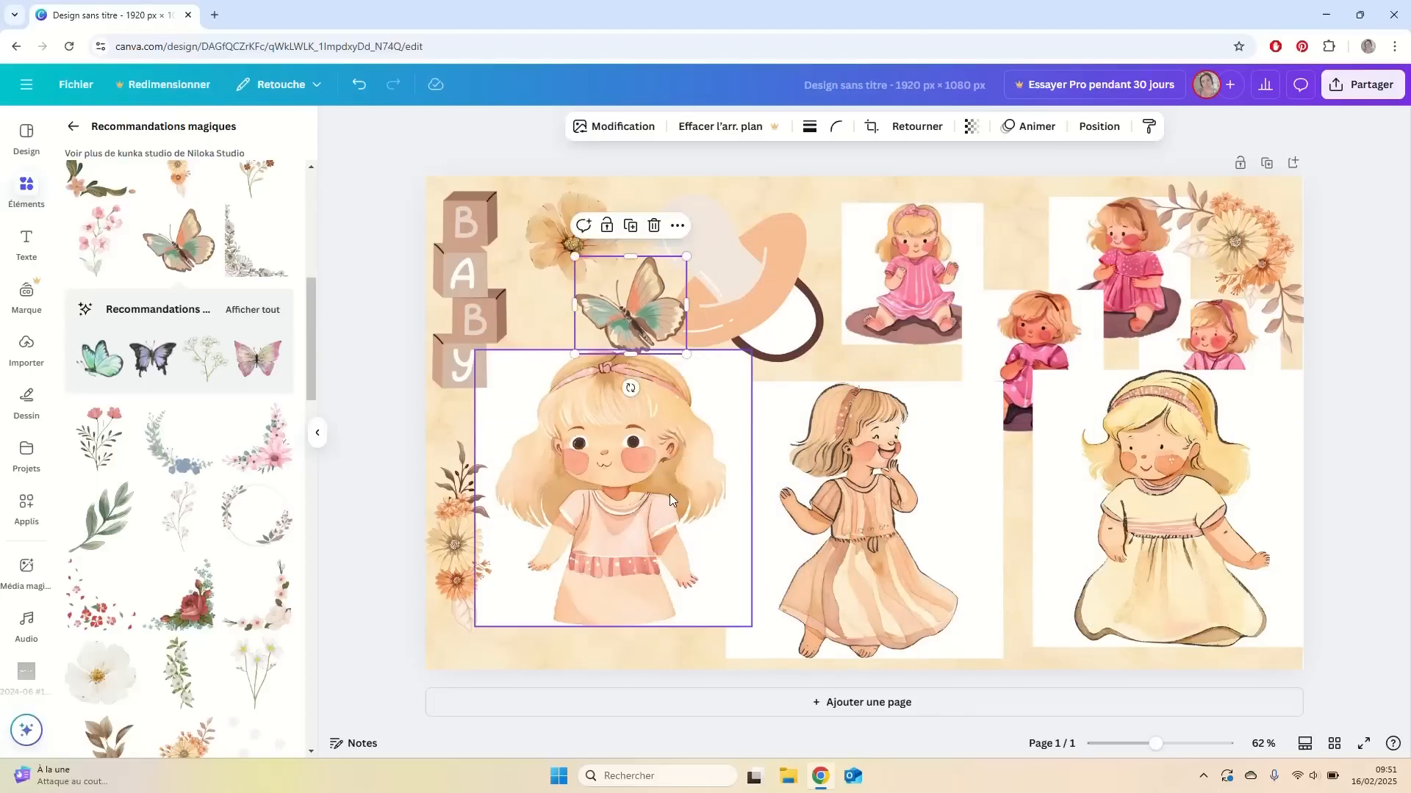
pyautogui.keyDown('shift'); pyautogui.click(882, 514); pyautogui.keyUp('shift')
pyautogui.keyDown('shift'); pyautogui.click(1200, 456); pyautogui.keyUp('shift')
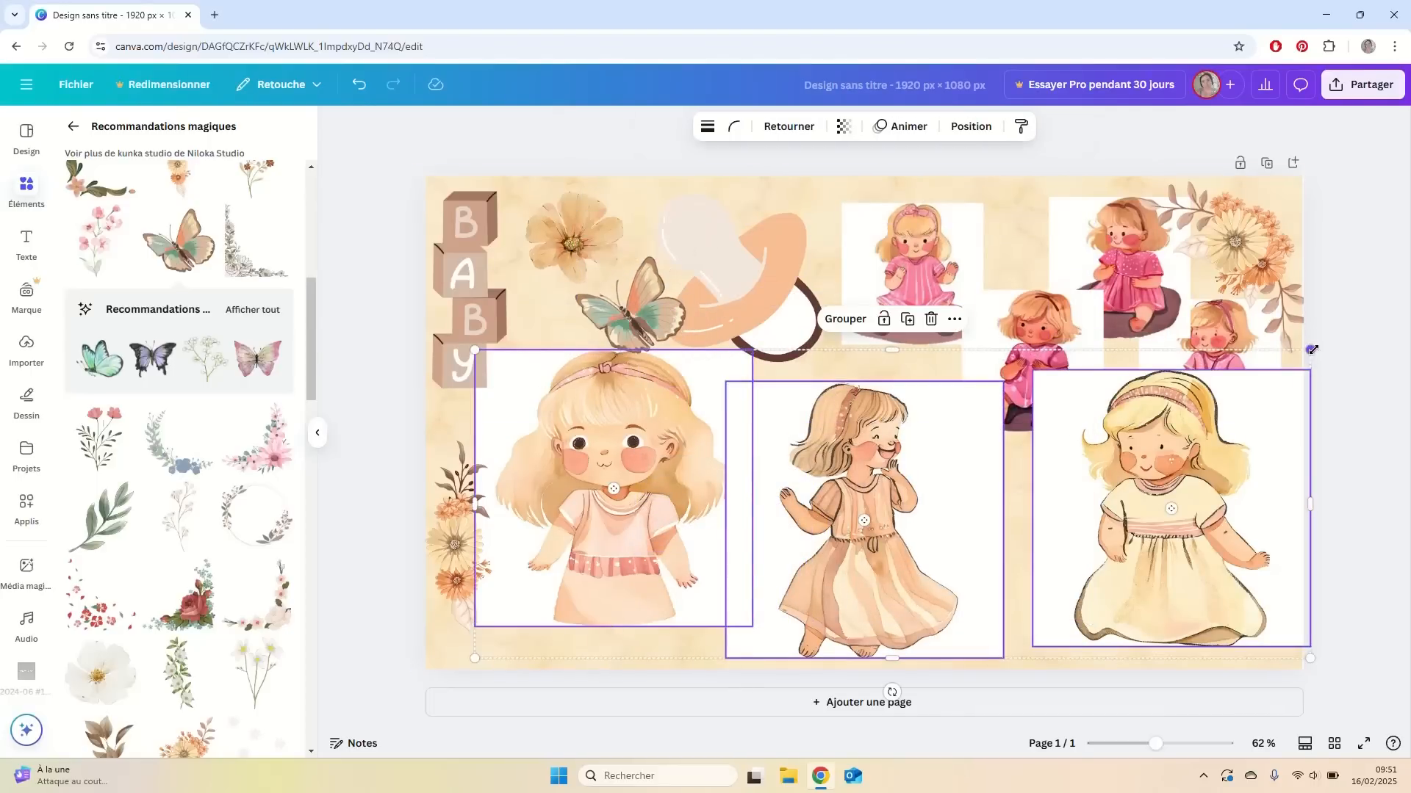
pyautogui.moveTo(1312, 350); pyautogui.dragTo(1008, 464)
pyautogui.moveTo(945, 588); pyautogui.dragTo(1048, 595)
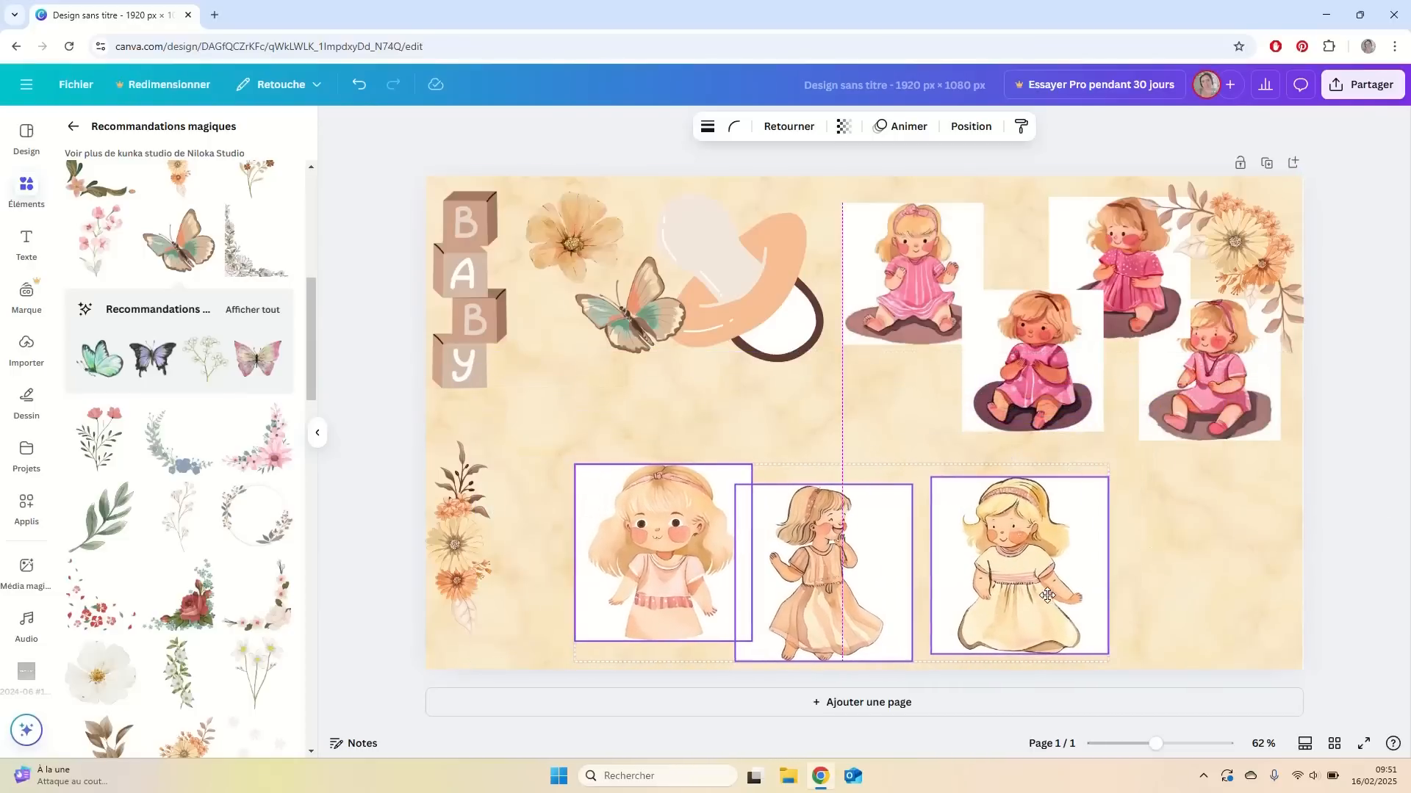
pyautogui.click(1338, 487)
pyautogui.scroll(-1, 200, 403)
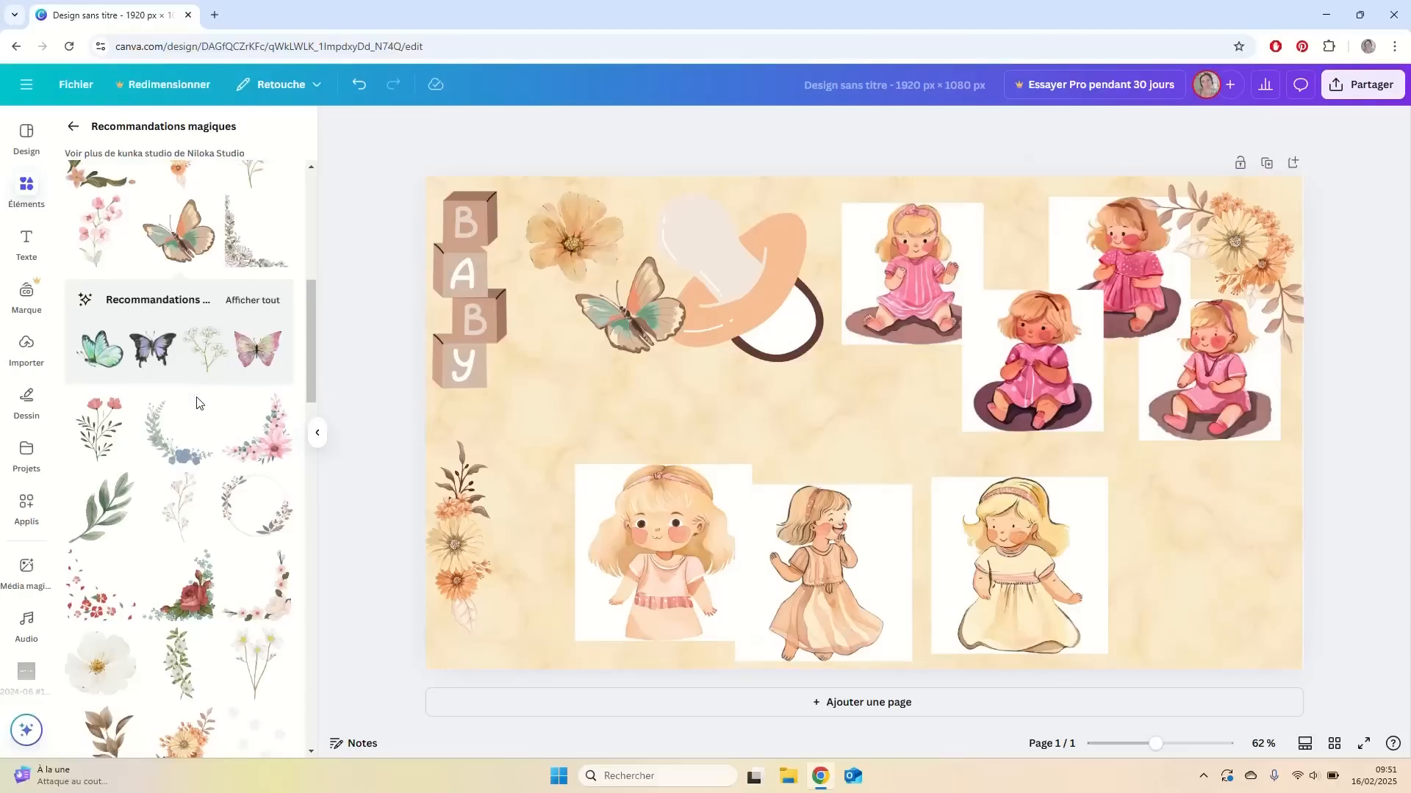
pyautogui.scroll(-6, 197, 403)
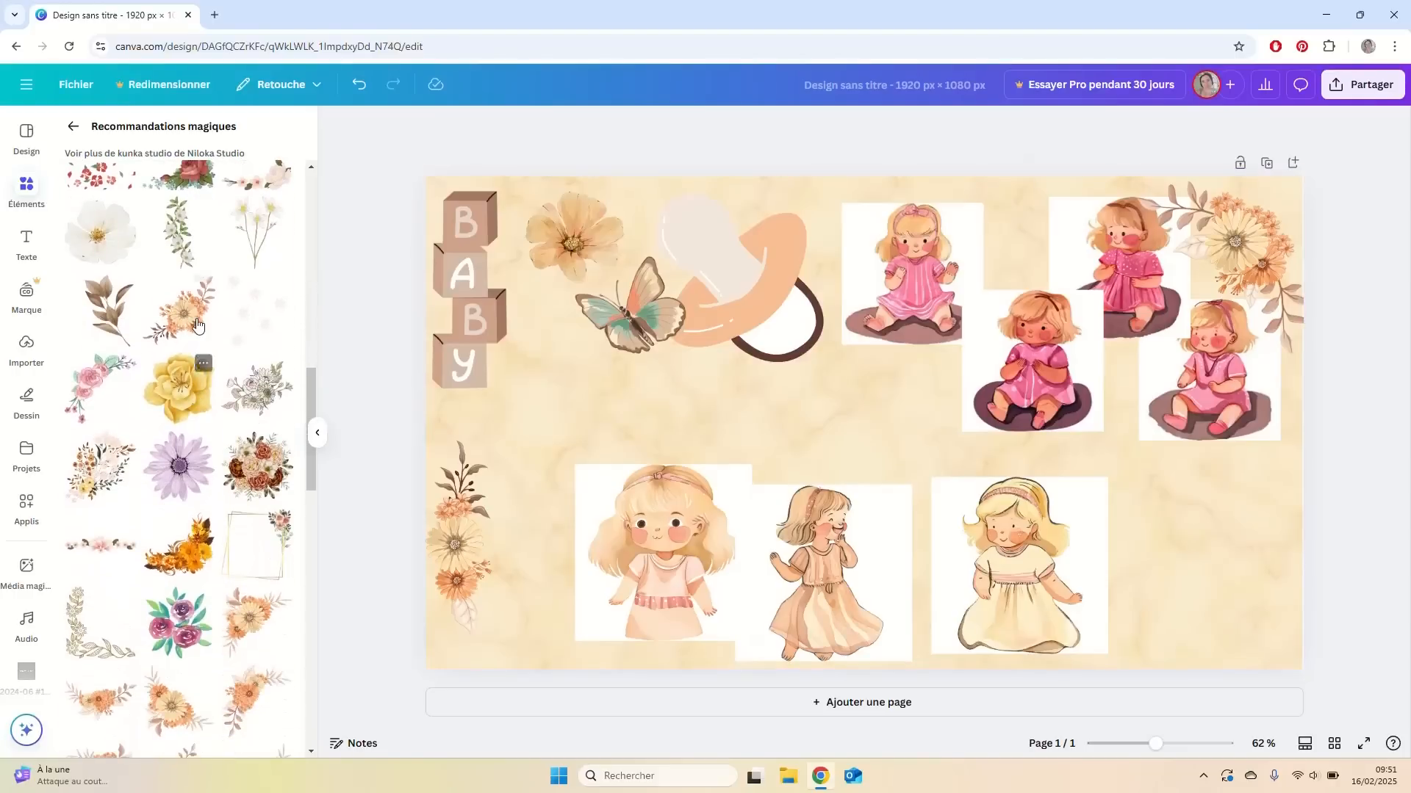
pyautogui.click(197, 323)
pyautogui.moveTo(932, 442); pyautogui.dragTo(1024, 481)
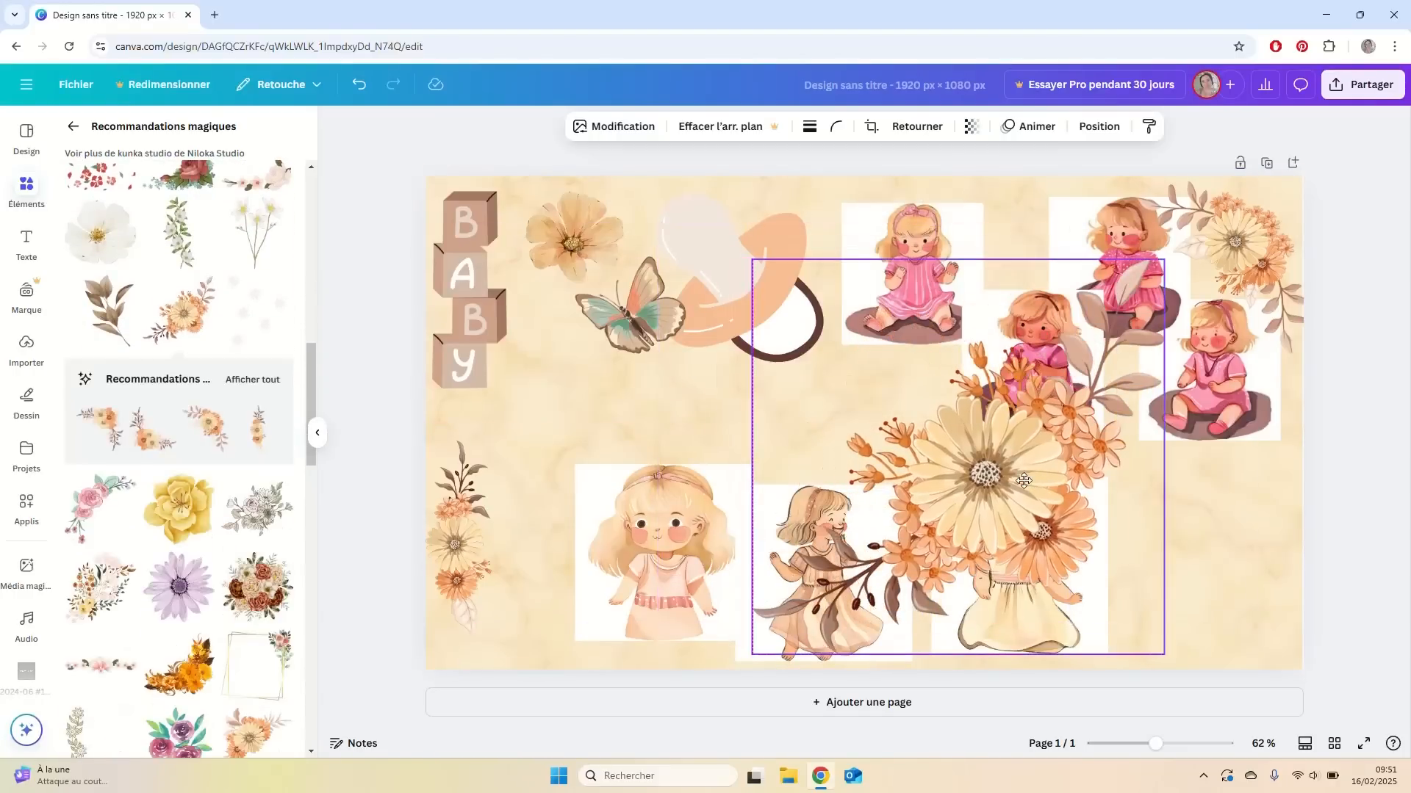
pyautogui.press('Delete')
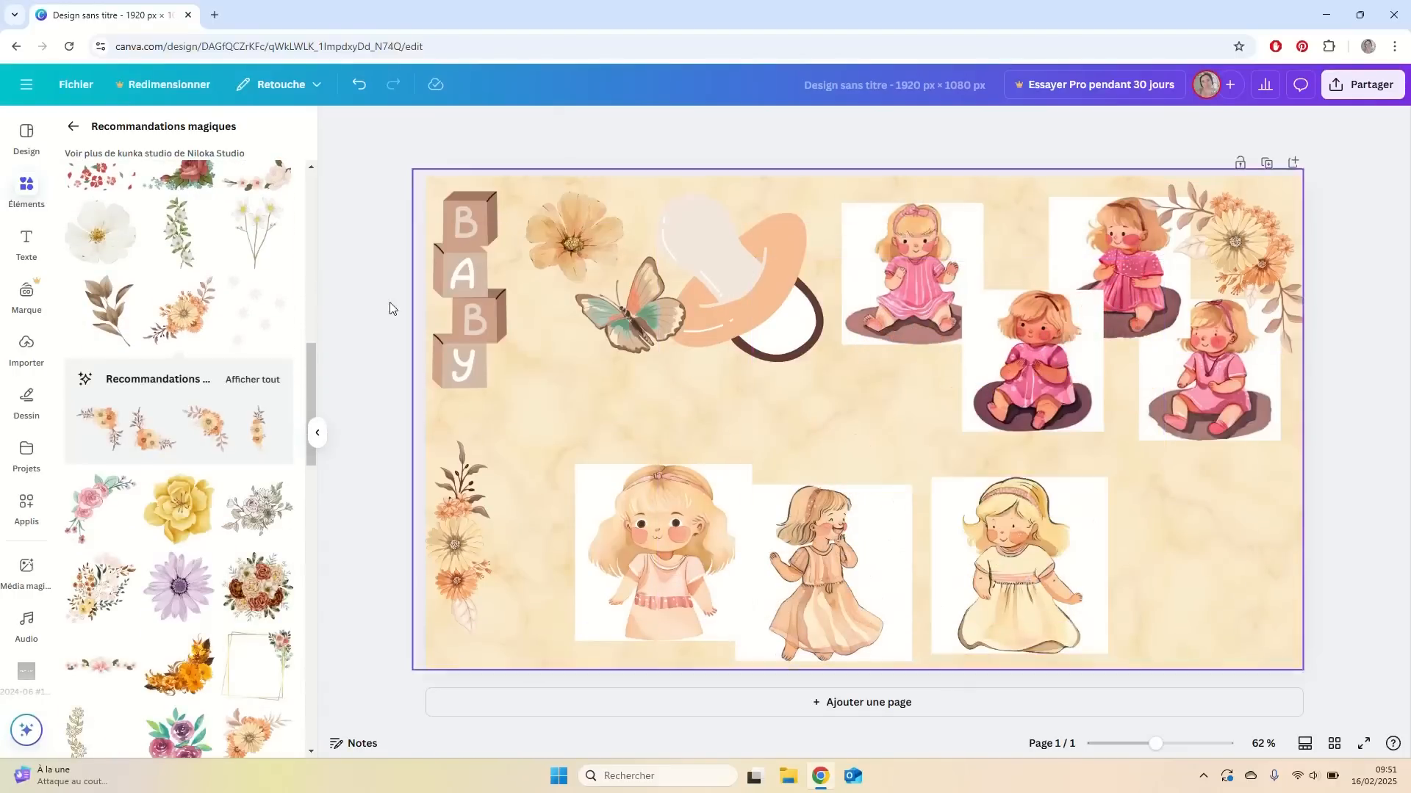
# - Return from the flower recommendations to the baby girl illustration results and add the beige baby sock to the page
pyautogui.scroll(-6, 212, 505)
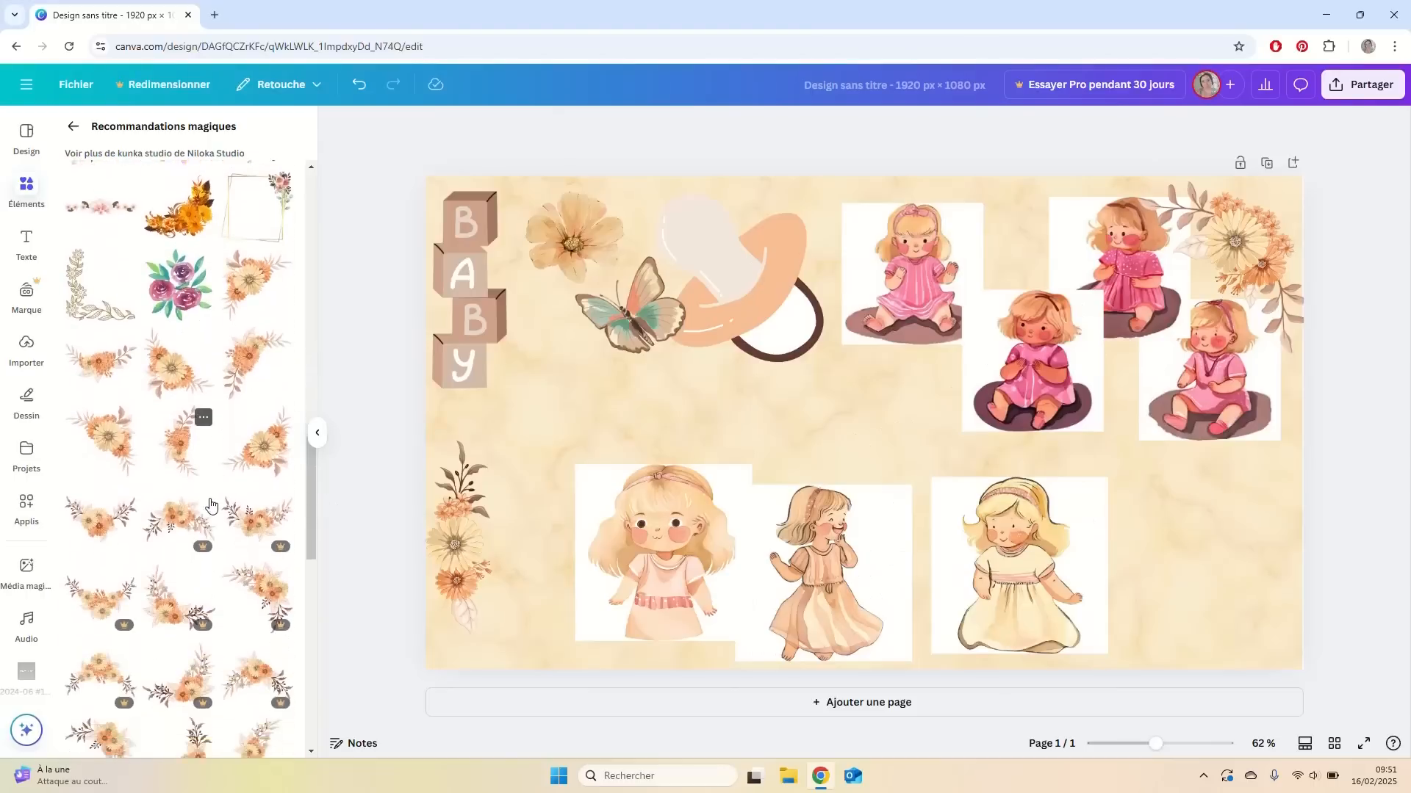
pyautogui.scroll(-3, 211, 505)
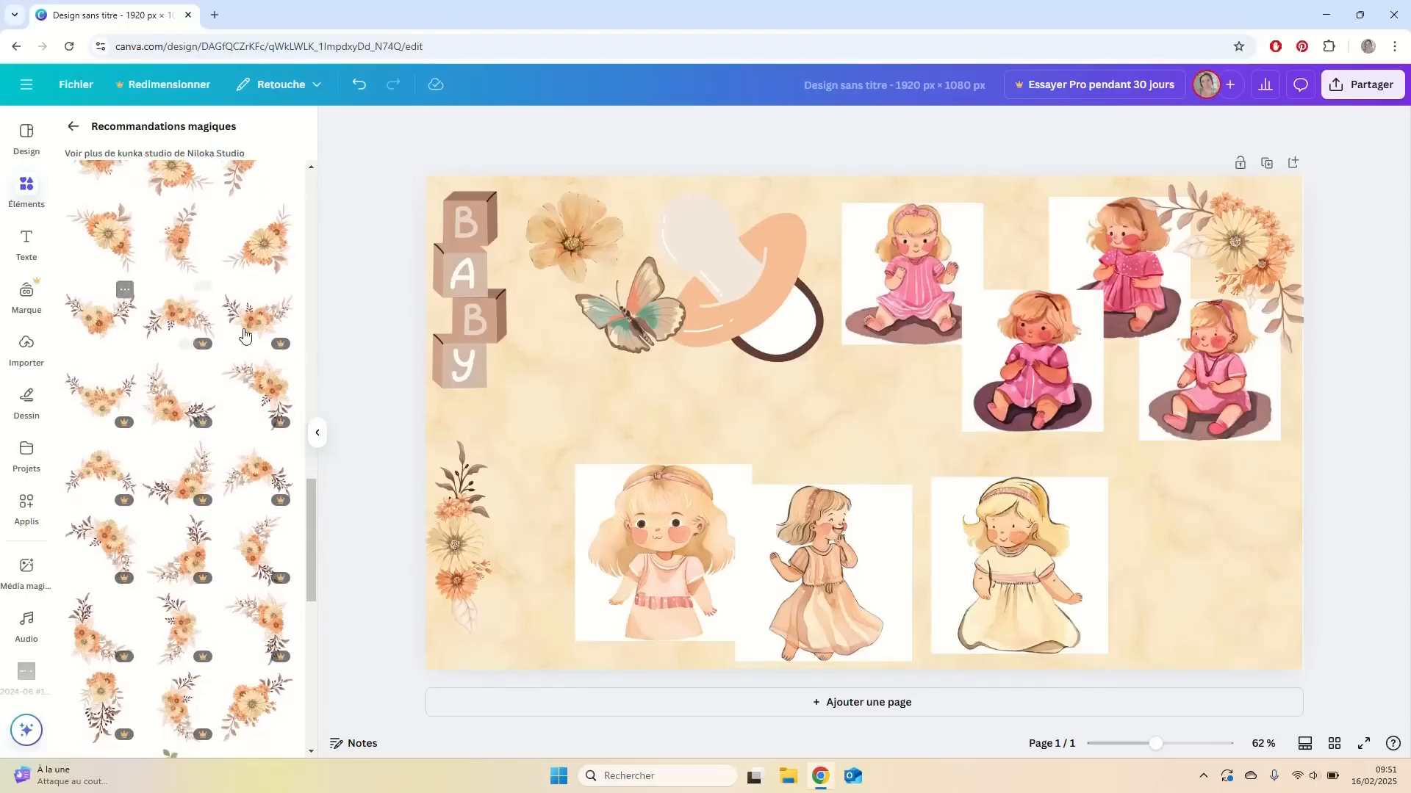
pyautogui.scroll(-8, 224, 562)
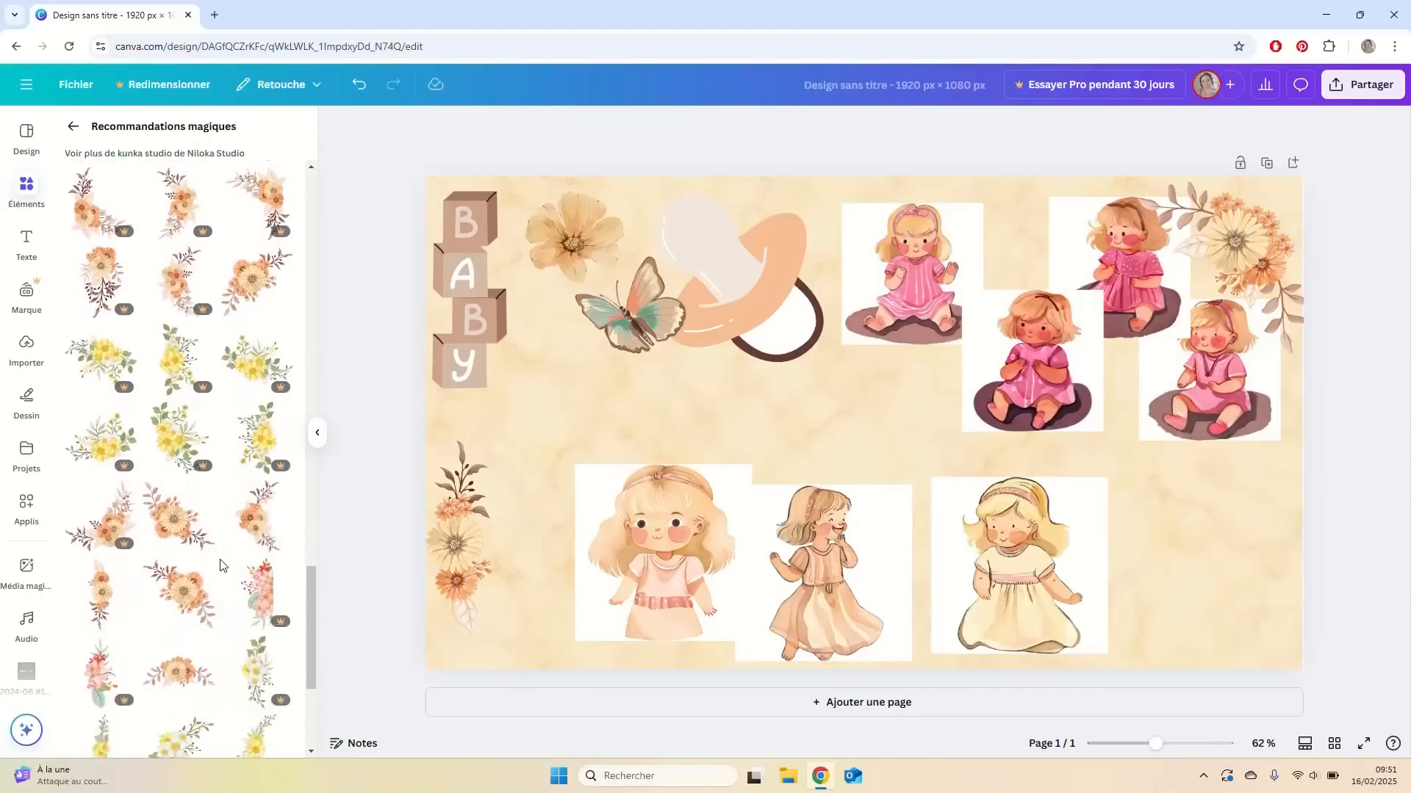
pyautogui.scroll(-1, 223, 562)
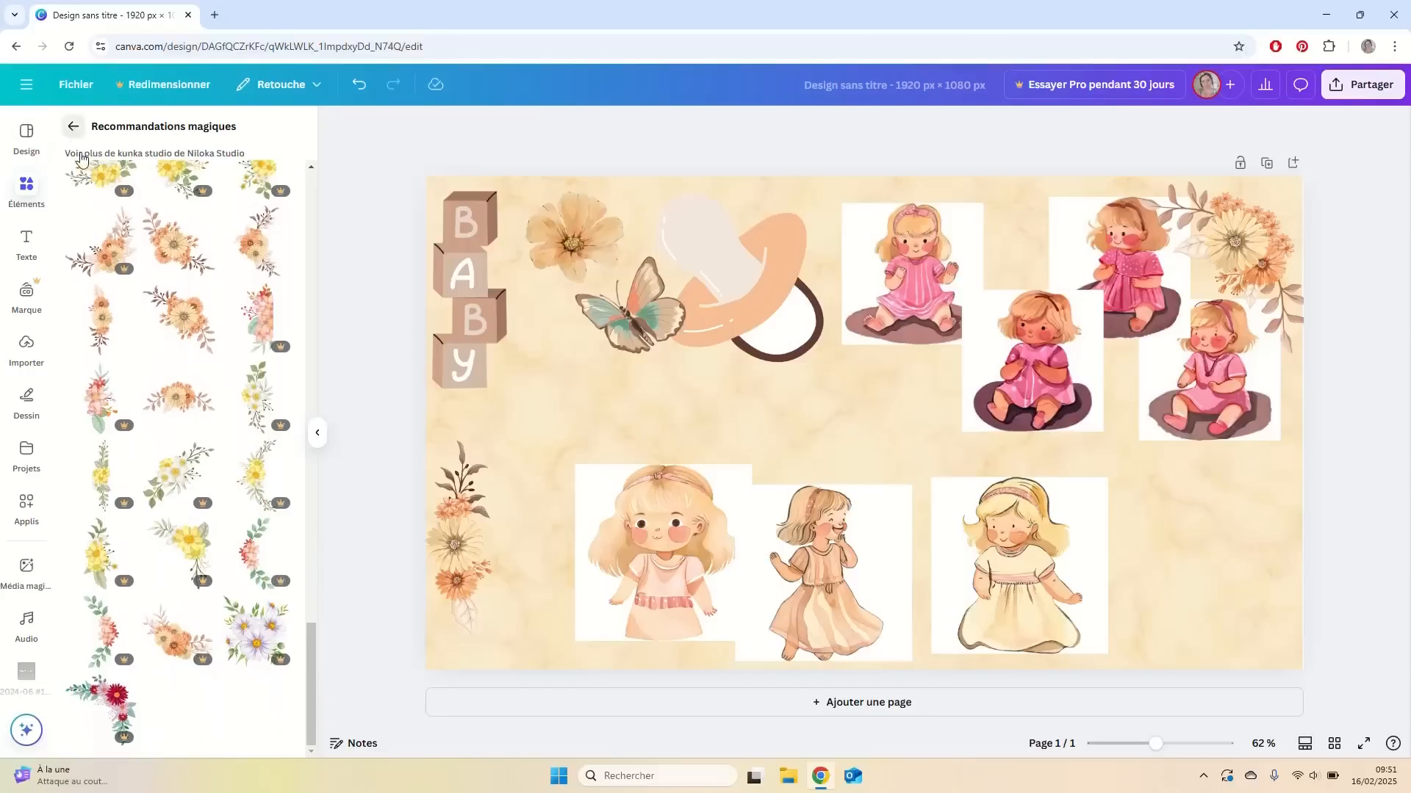
pyautogui.click(73, 127)
pyautogui.scroll(-4, 230, 561)
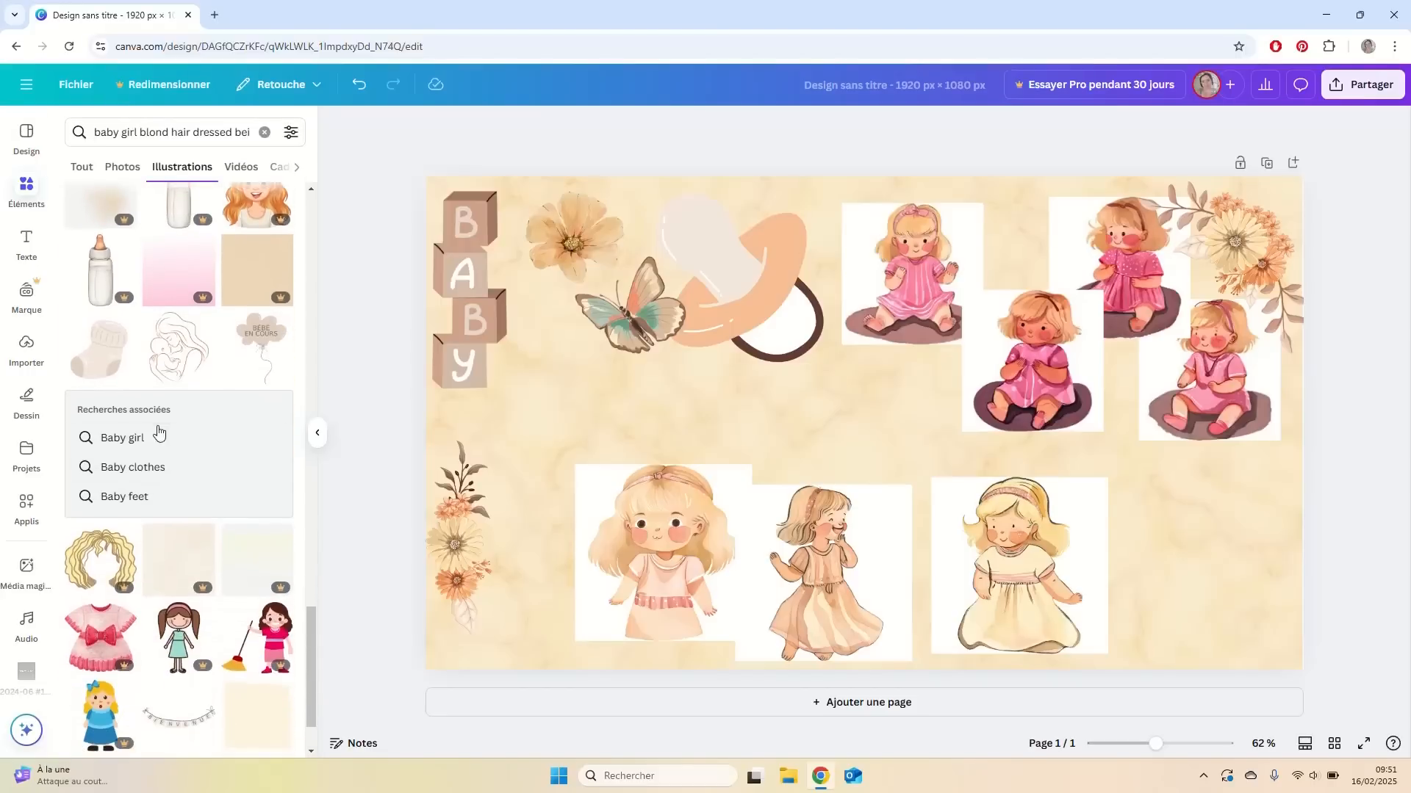
pyautogui.click(110, 377)
pyautogui.moveTo(892, 421); pyautogui.dragTo(829, 399)
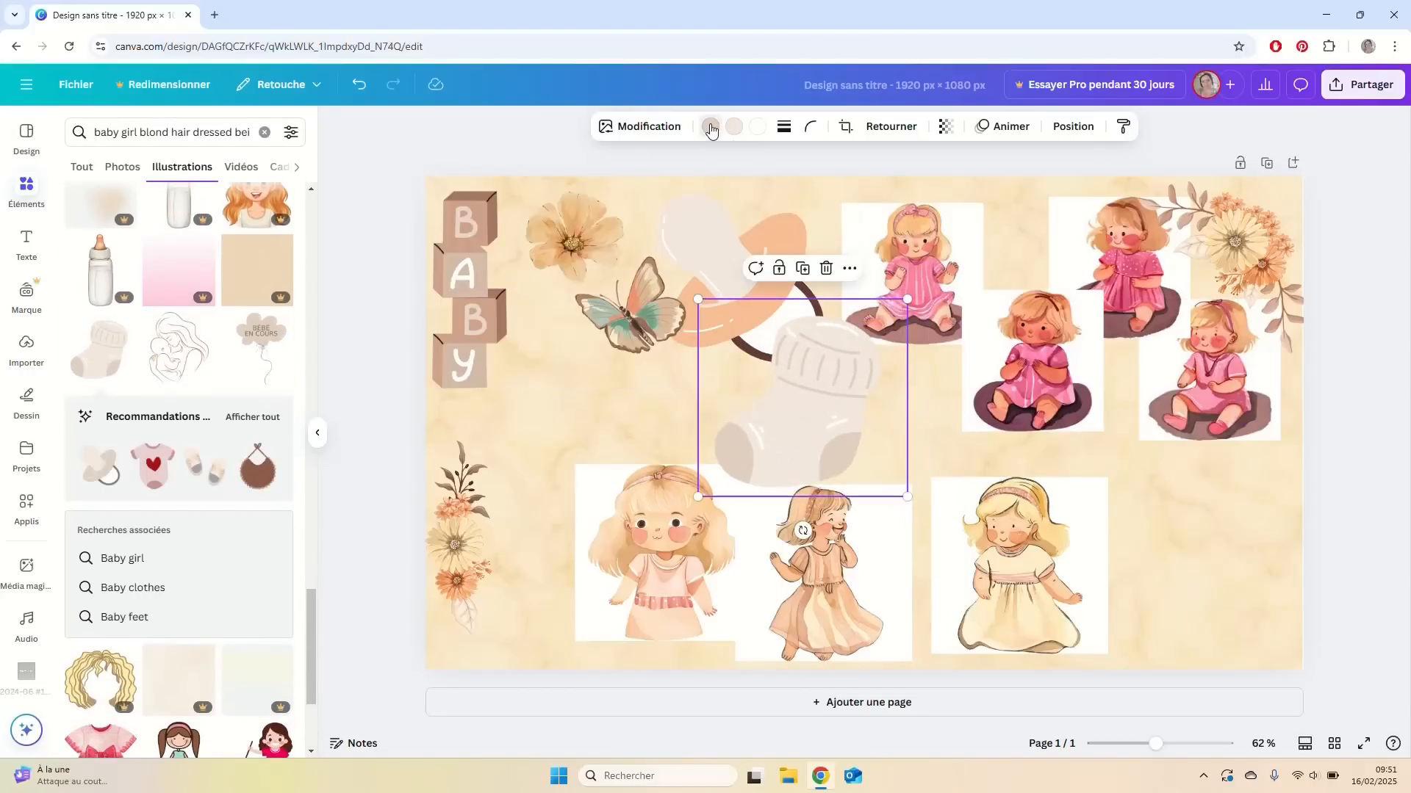
# - Recolour the sock's ribbing lines, heel and toe with the dusty rose from the photo colours
pyautogui.click(710, 128)
pyautogui.click(273, 466)
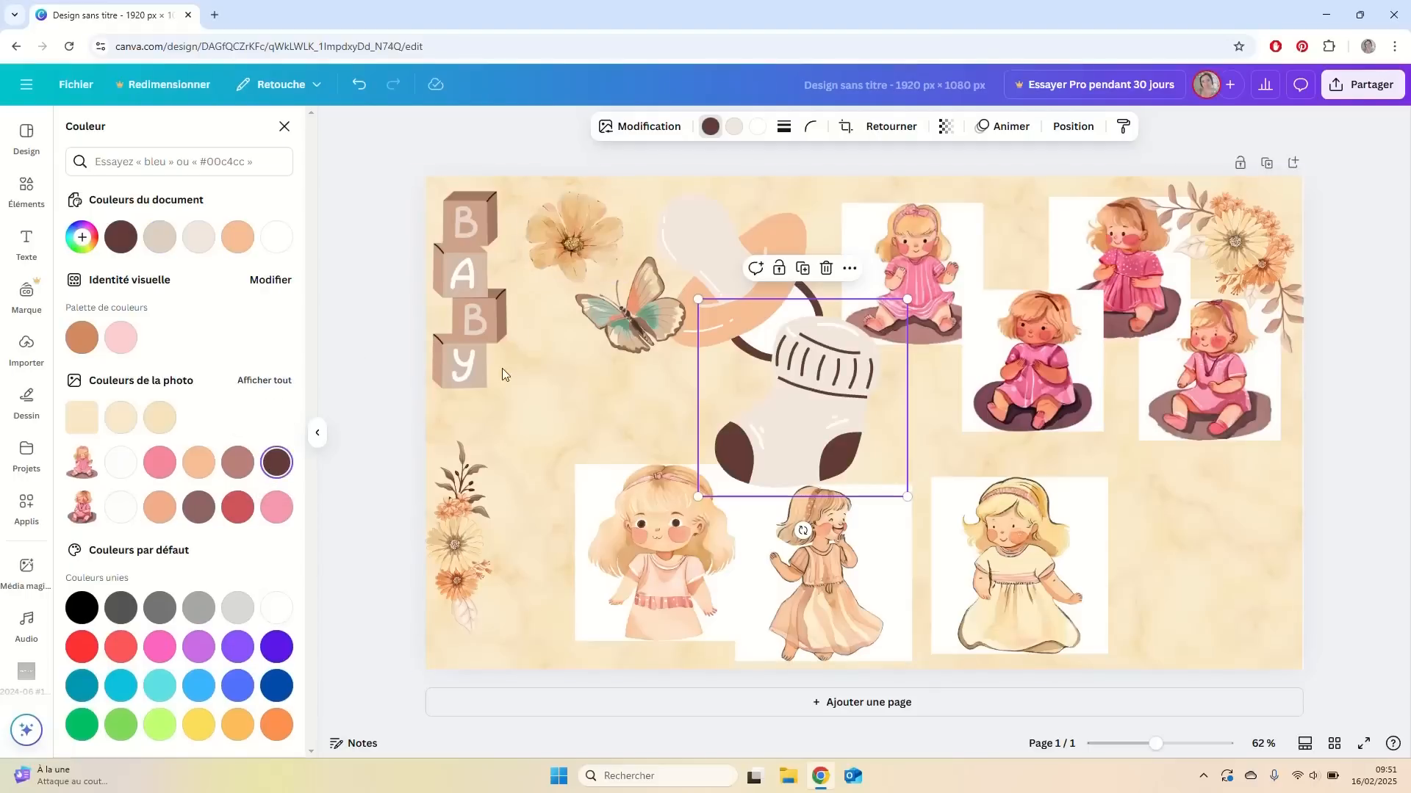
pyautogui.click(236, 463)
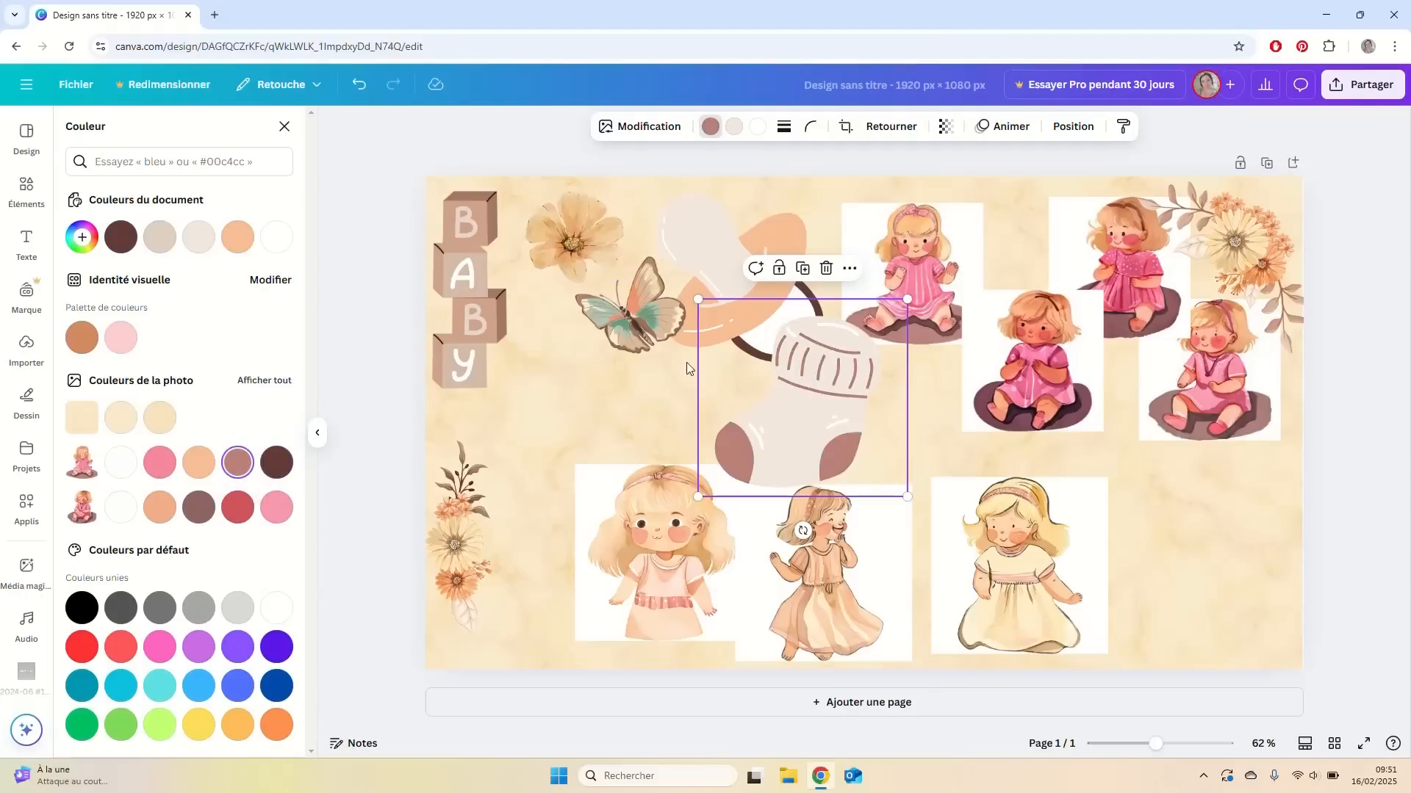
# - Try peach and pale cream as the sock's main colour, and restore the light beige from the document colours
pyautogui.click(734, 128)
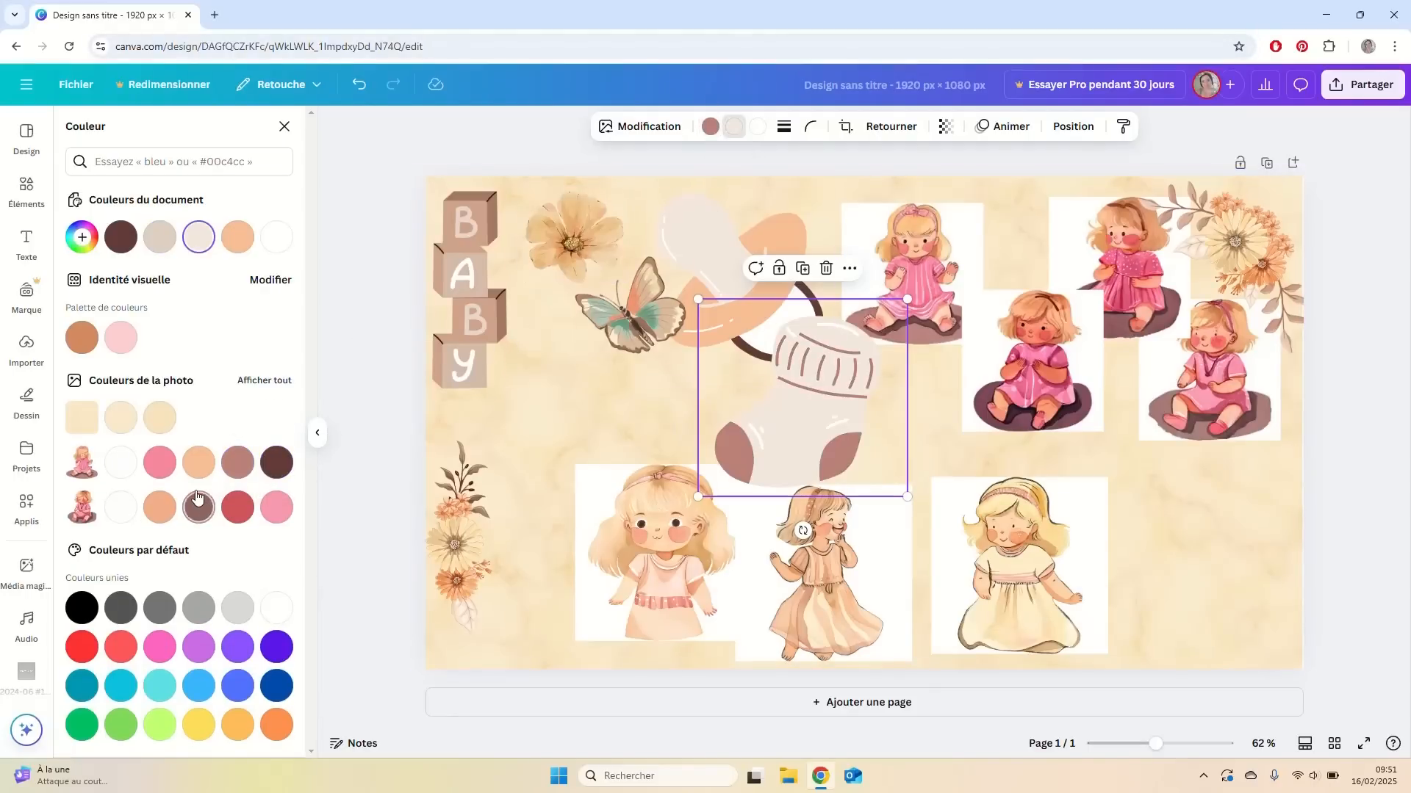
pyautogui.click(198, 463)
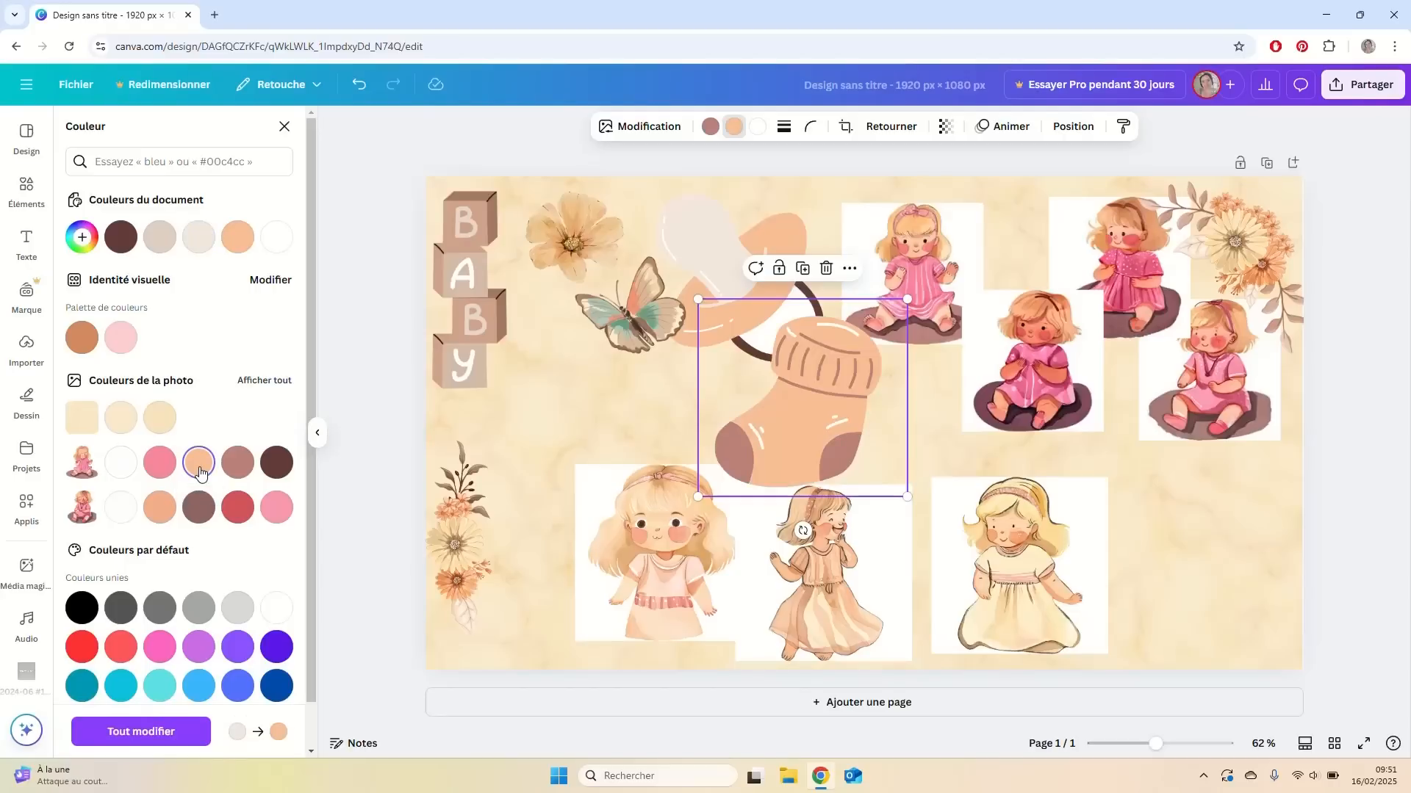
pyautogui.click(121, 419)
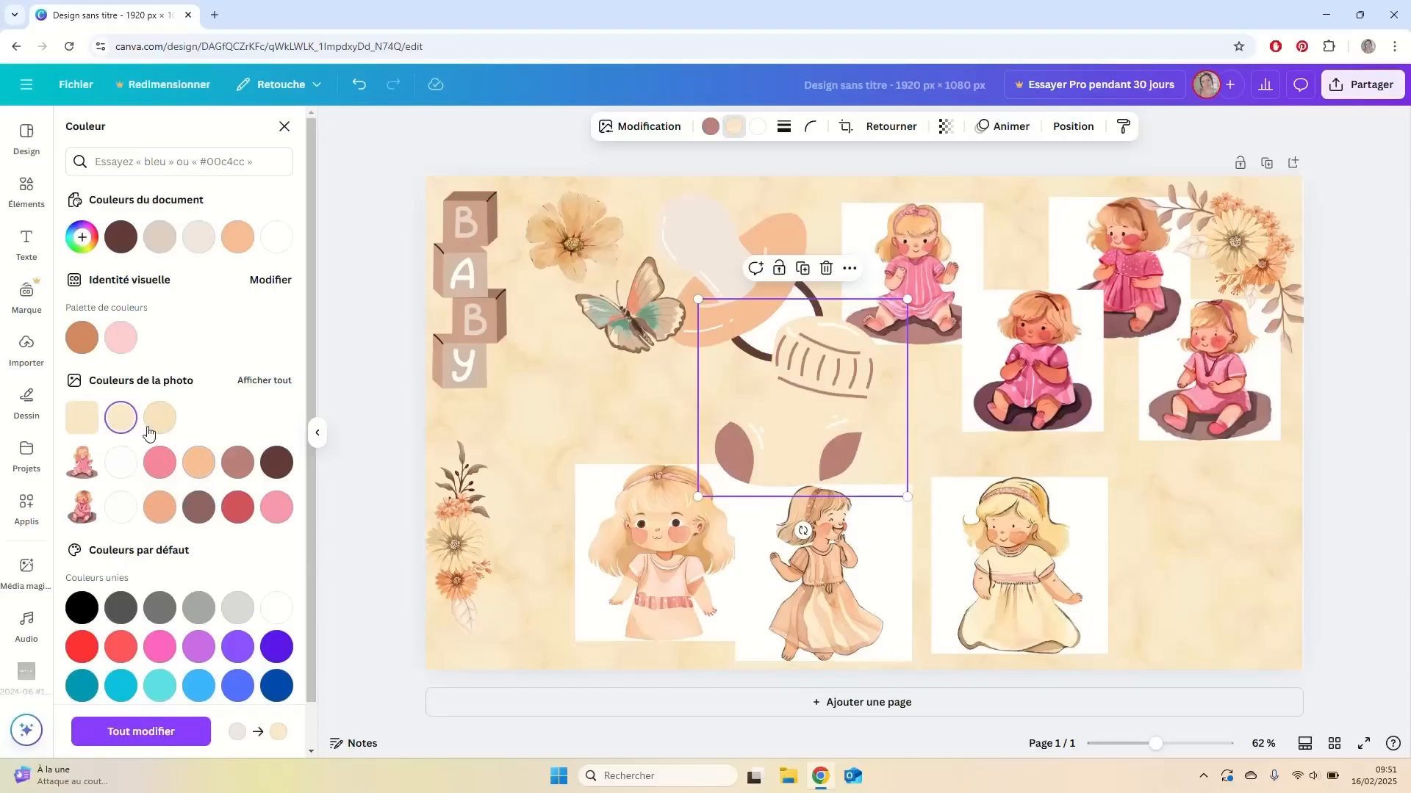
pyautogui.click(198, 236)
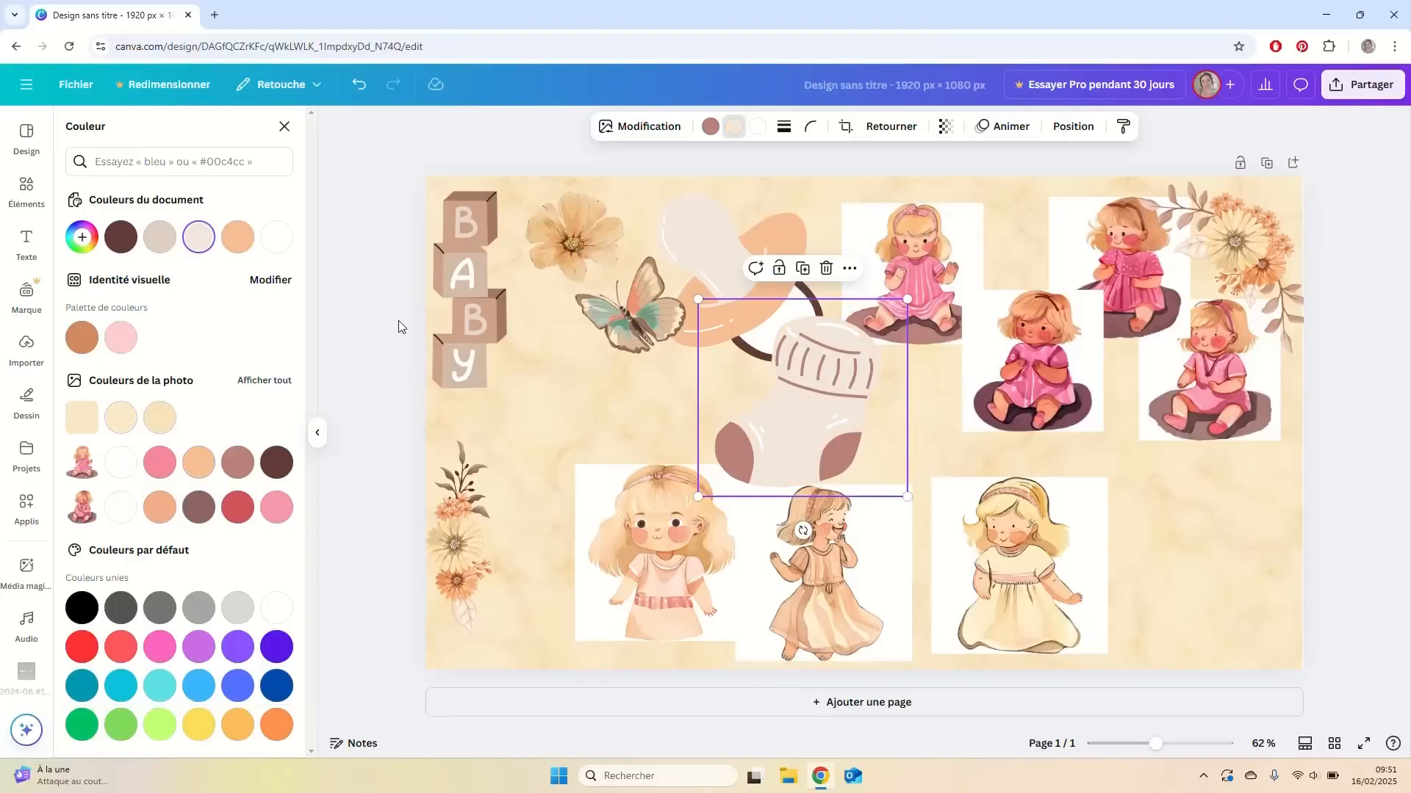
# - Shrink the sock and place it in the page's lower right area, beside the girl in the yellow dress
pyautogui.press('Escape')
pyautogui.moveTo(823, 462); pyautogui.dragTo(1190, 593)
pyautogui.moveTo(1287, 455); pyautogui.dragTo(1171, 562)
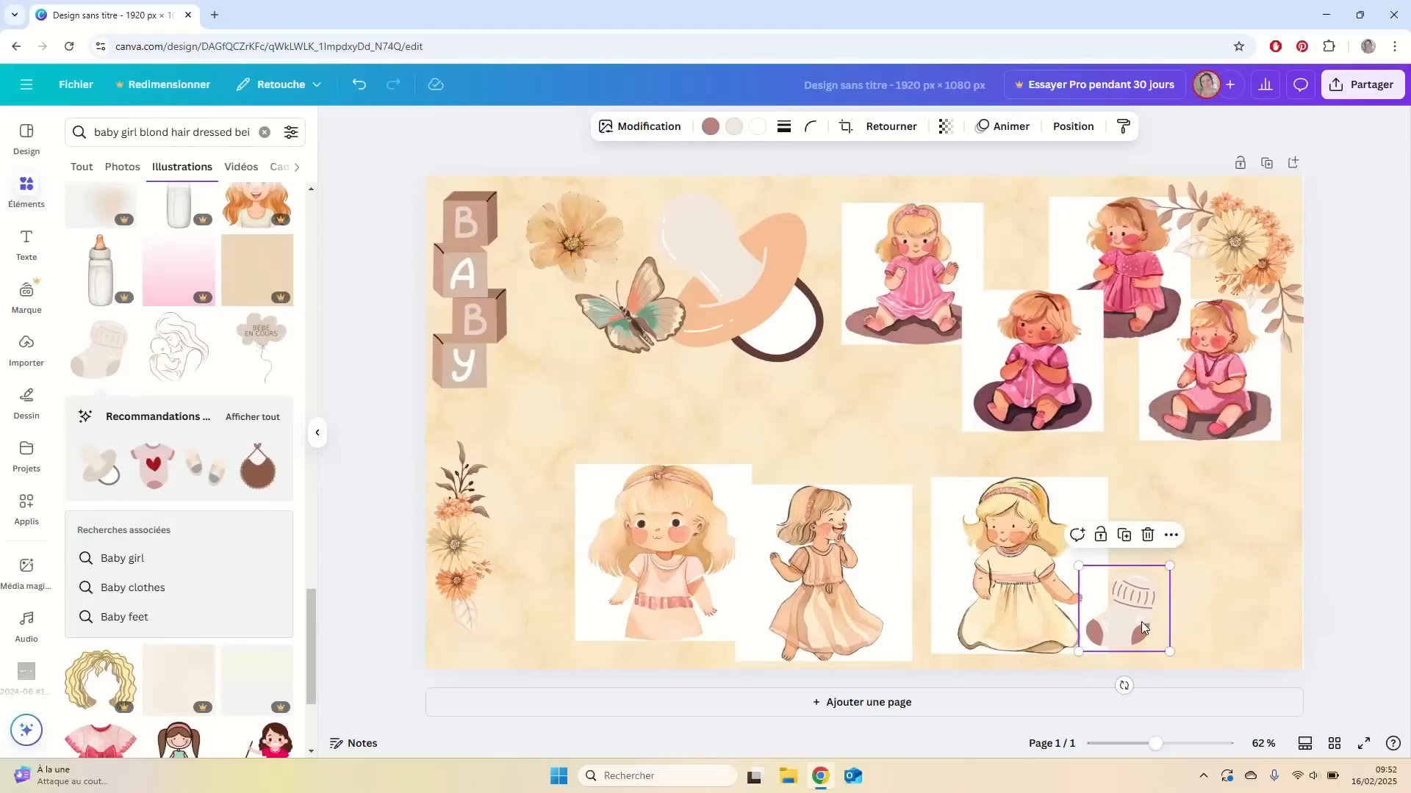
pyautogui.moveTo(1124, 606); pyautogui.dragTo(1183, 579)
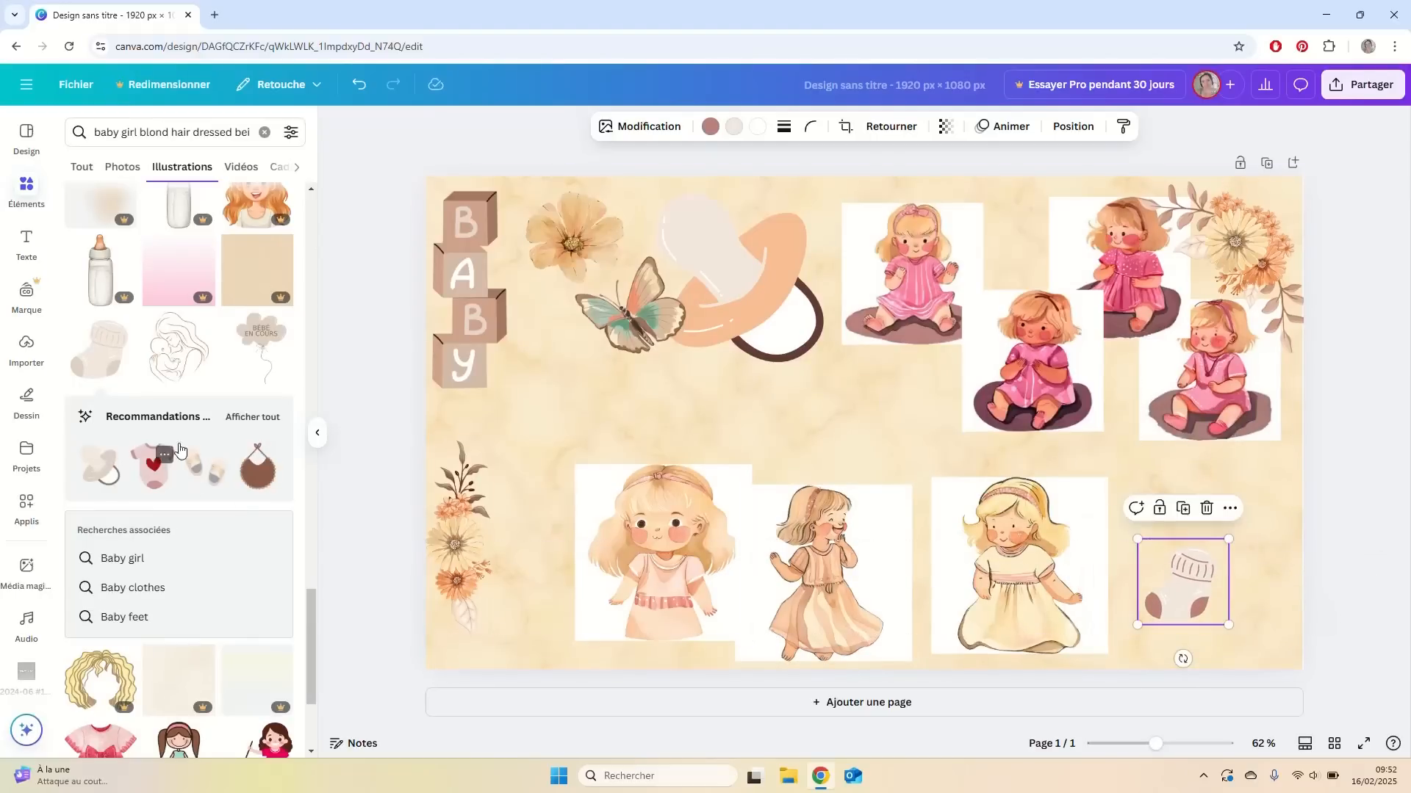
# - Show all recommendations for the sock, add the brown teddy bear head, shrink it and place it below the butterfly, beside the BABY blocks
pyautogui.click(242, 418)
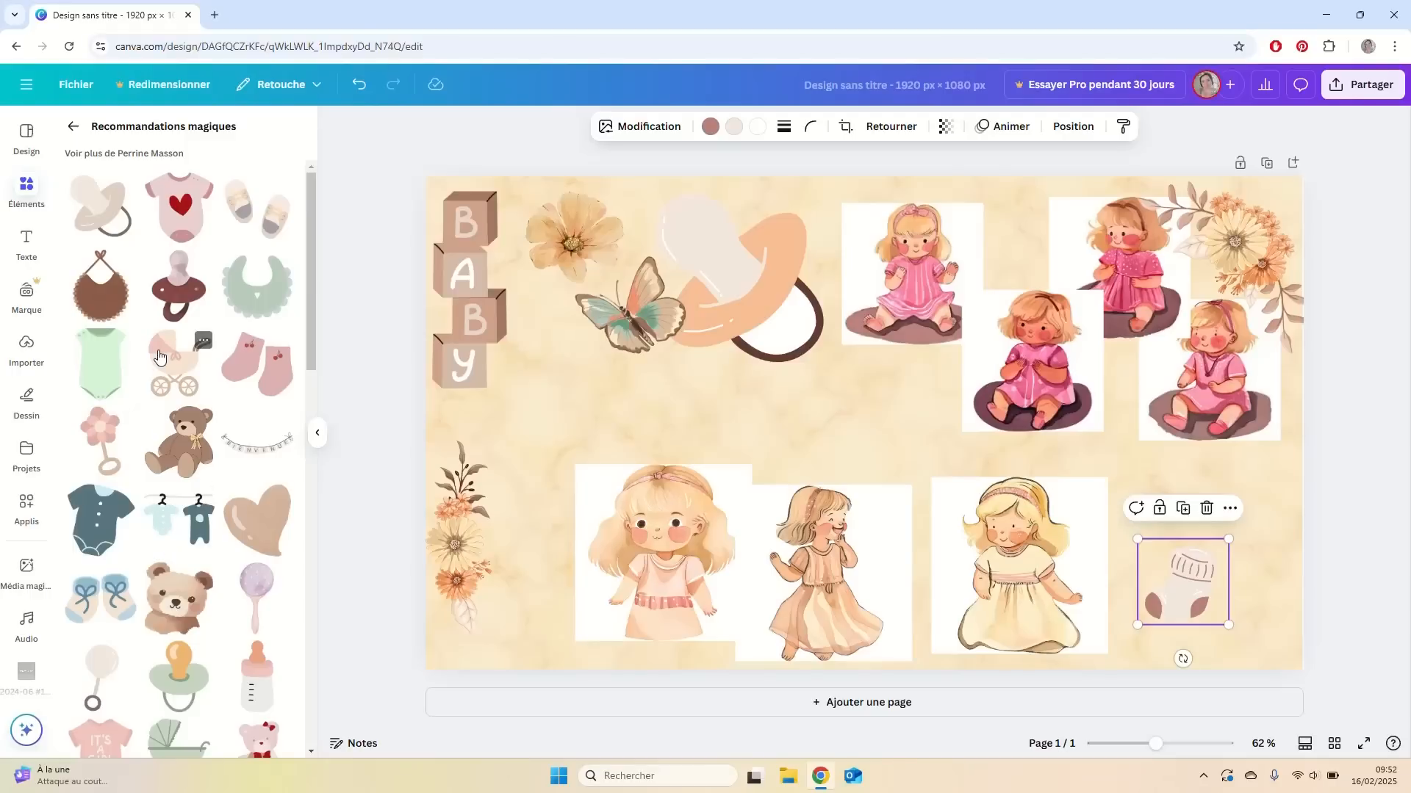
pyautogui.scroll(-3, 233, 515)
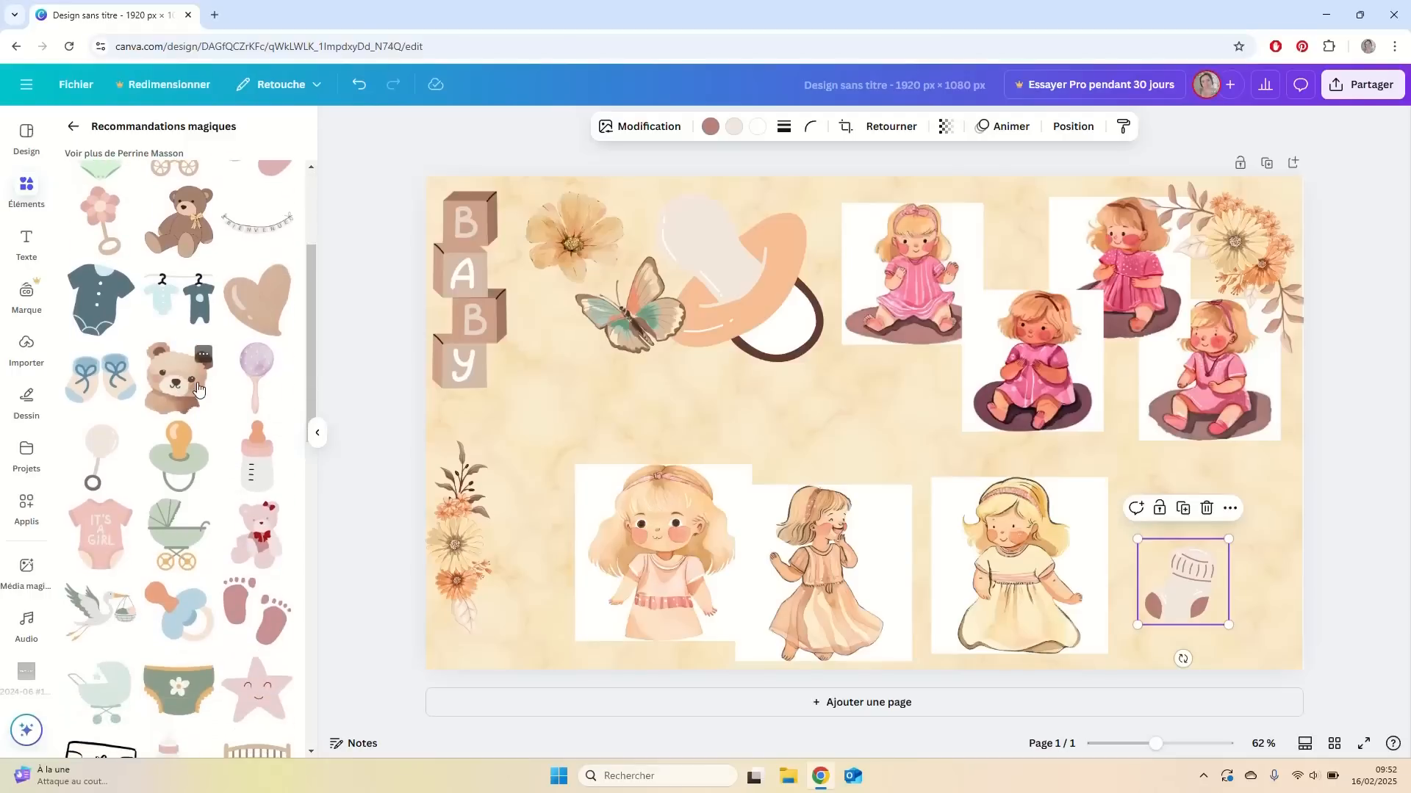
pyautogui.click(178, 374)
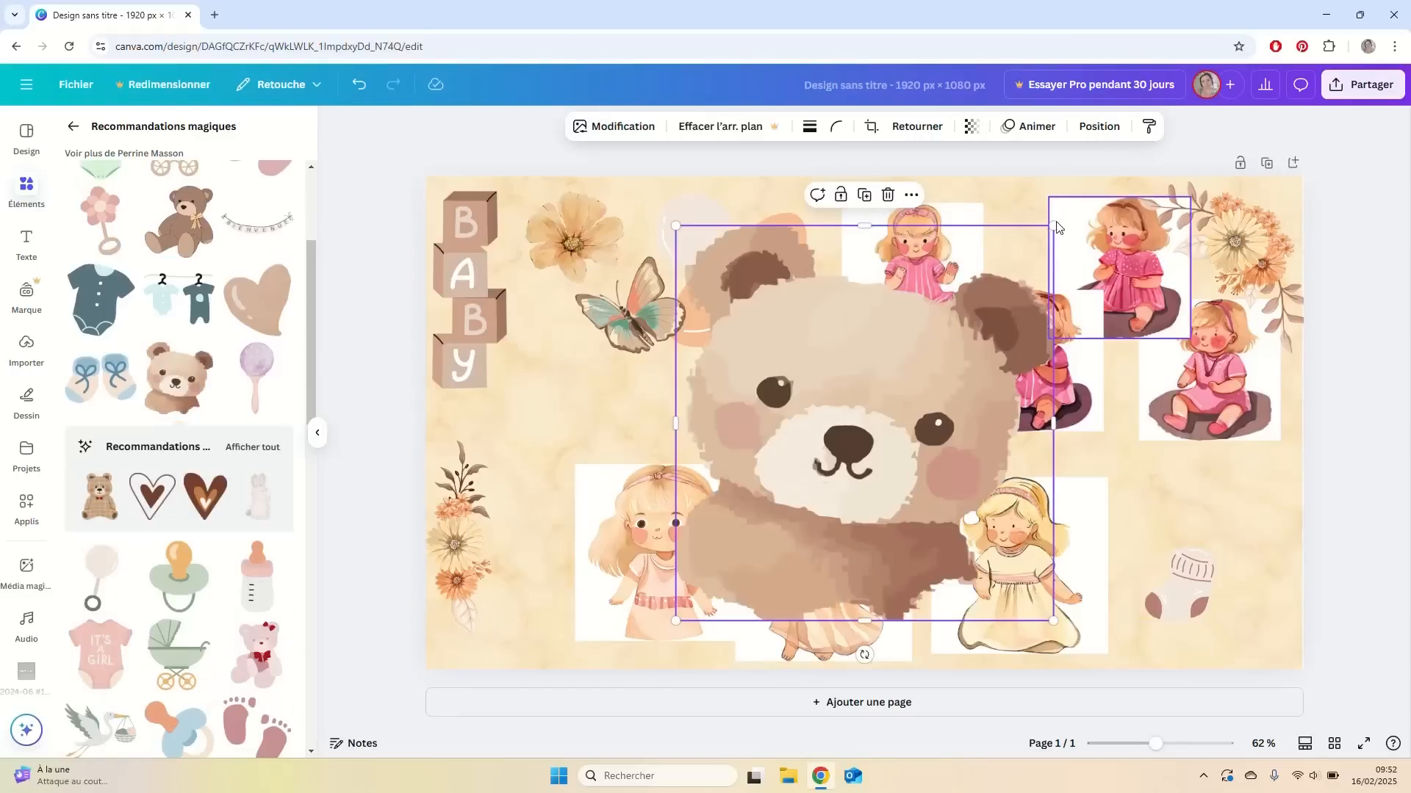
pyautogui.moveTo(1053, 226); pyautogui.dragTo(775, 520)
pyautogui.moveTo(719, 569); pyautogui.dragTo(543, 422)
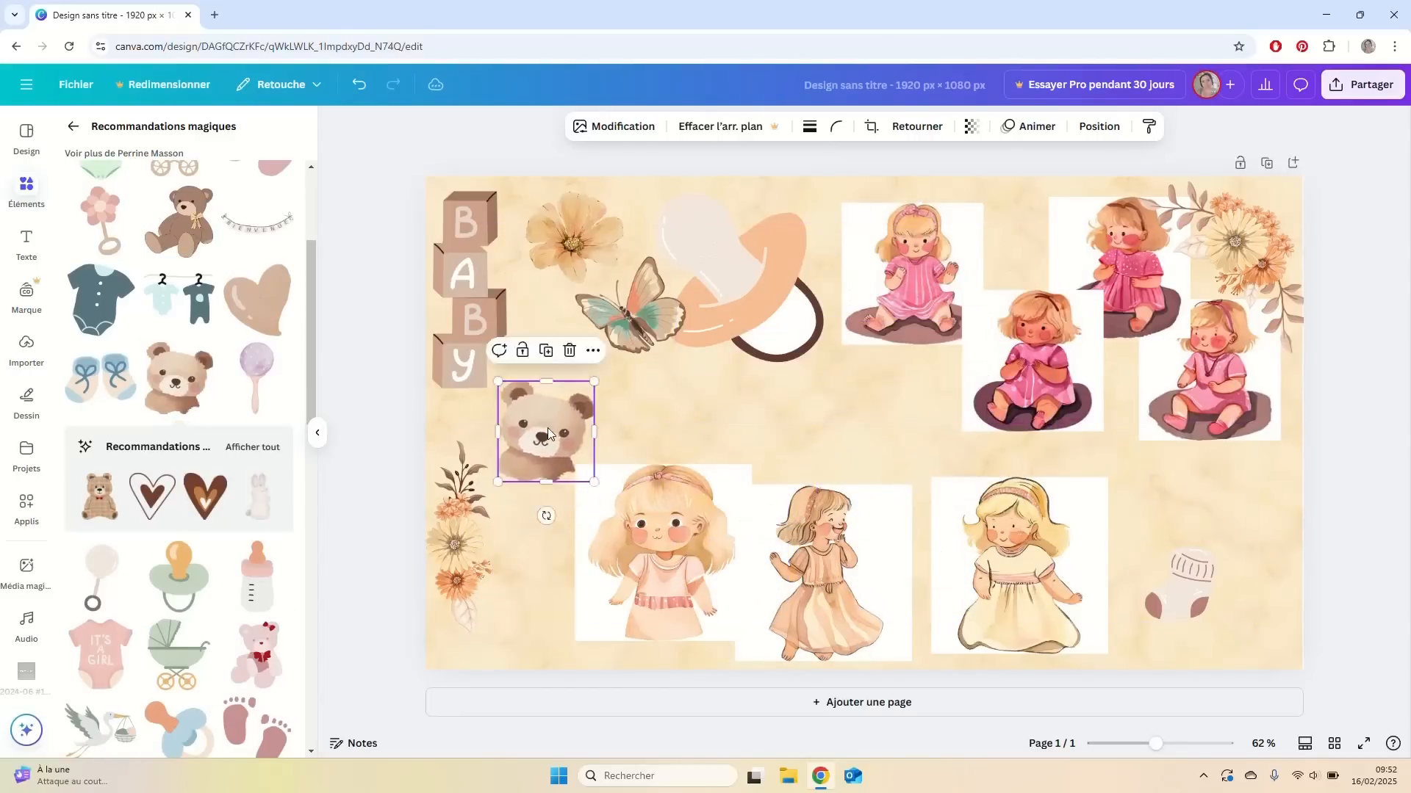
# - Add the purple rattle, remove it from the page and show all of its related recommendations
pyautogui.click(265, 382)
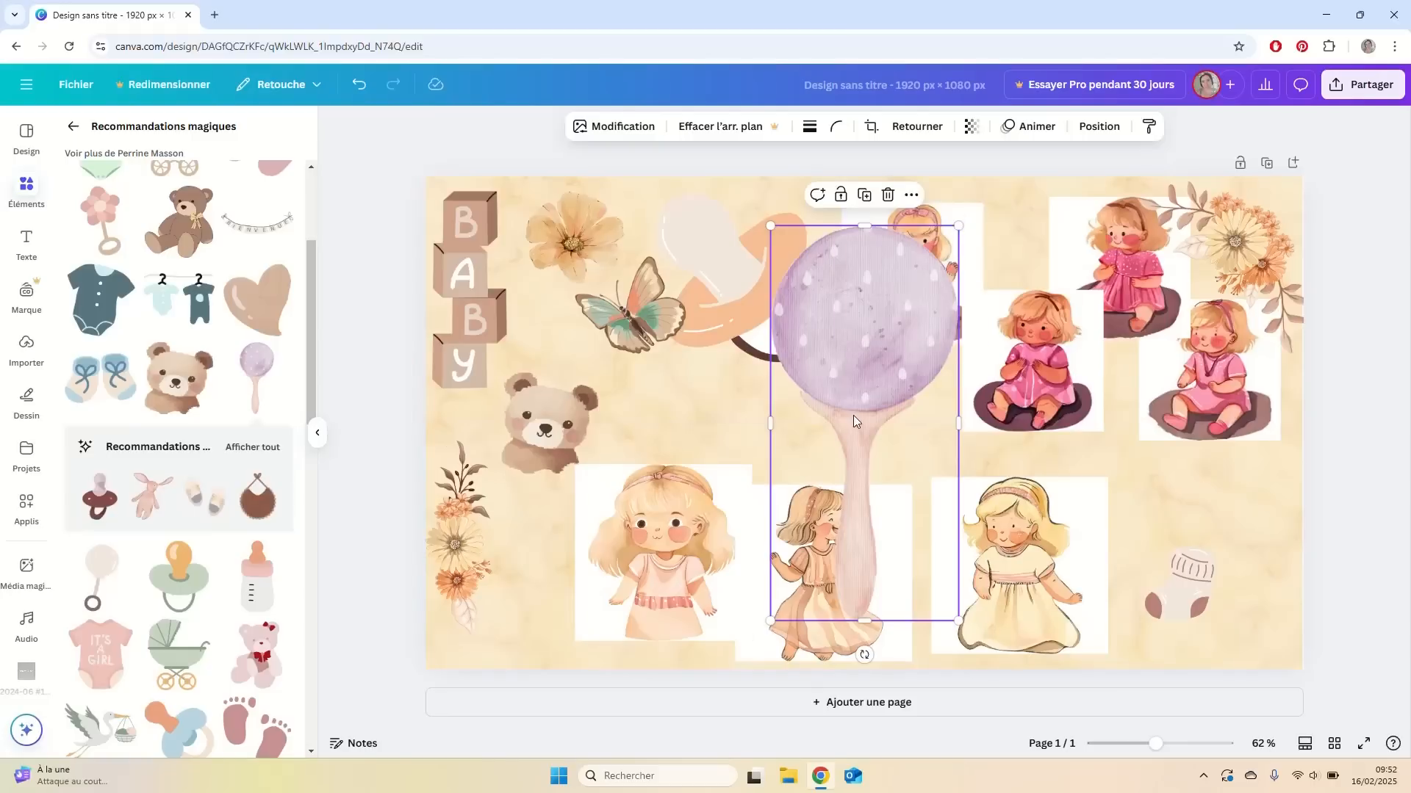
pyautogui.press('Delete')
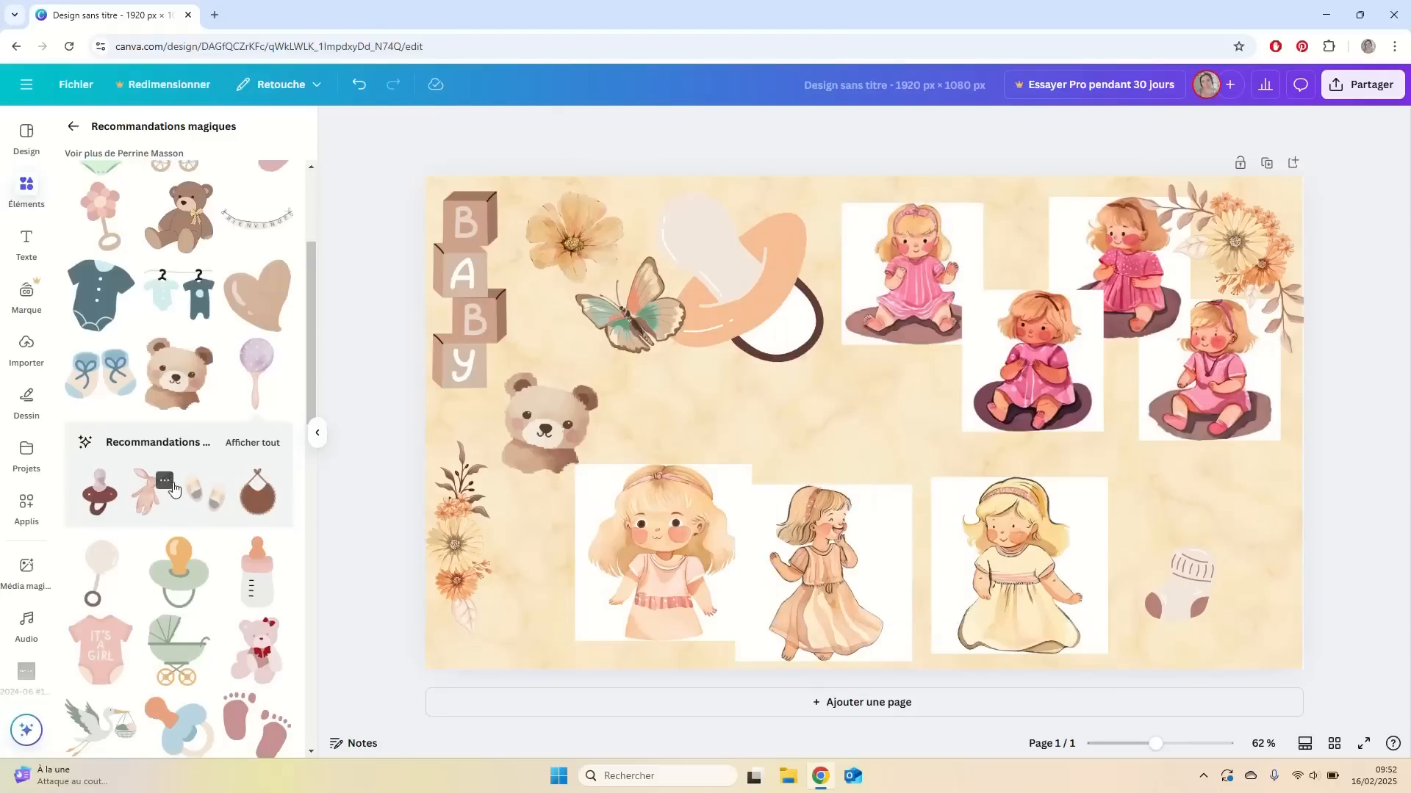
pyautogui.scroll(-2, 163, 446)
pyautogui.click(253, 301)
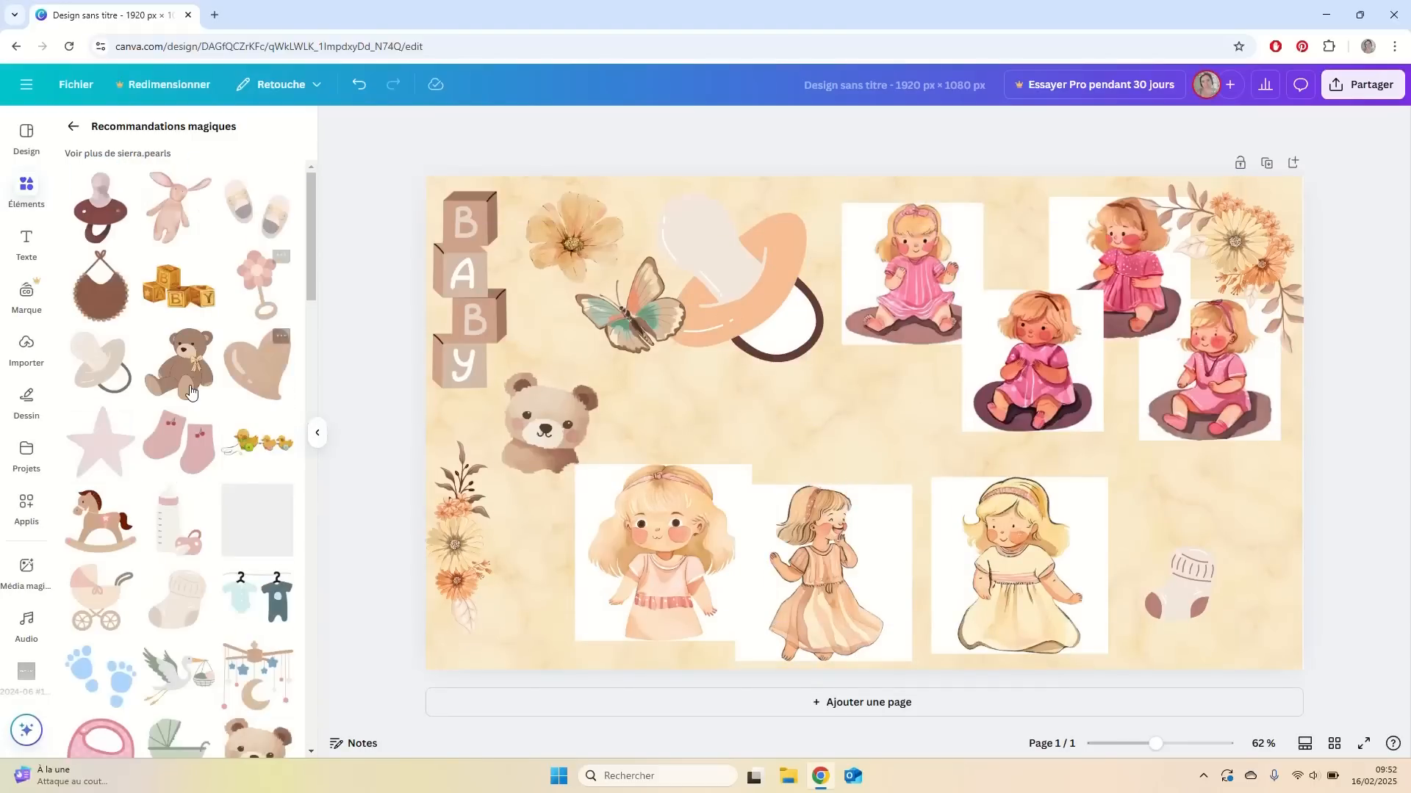
# - Add the pink plush rabbit, shrink it and place it above the sock near the page's right edge
pyautogui.click(163, 226)
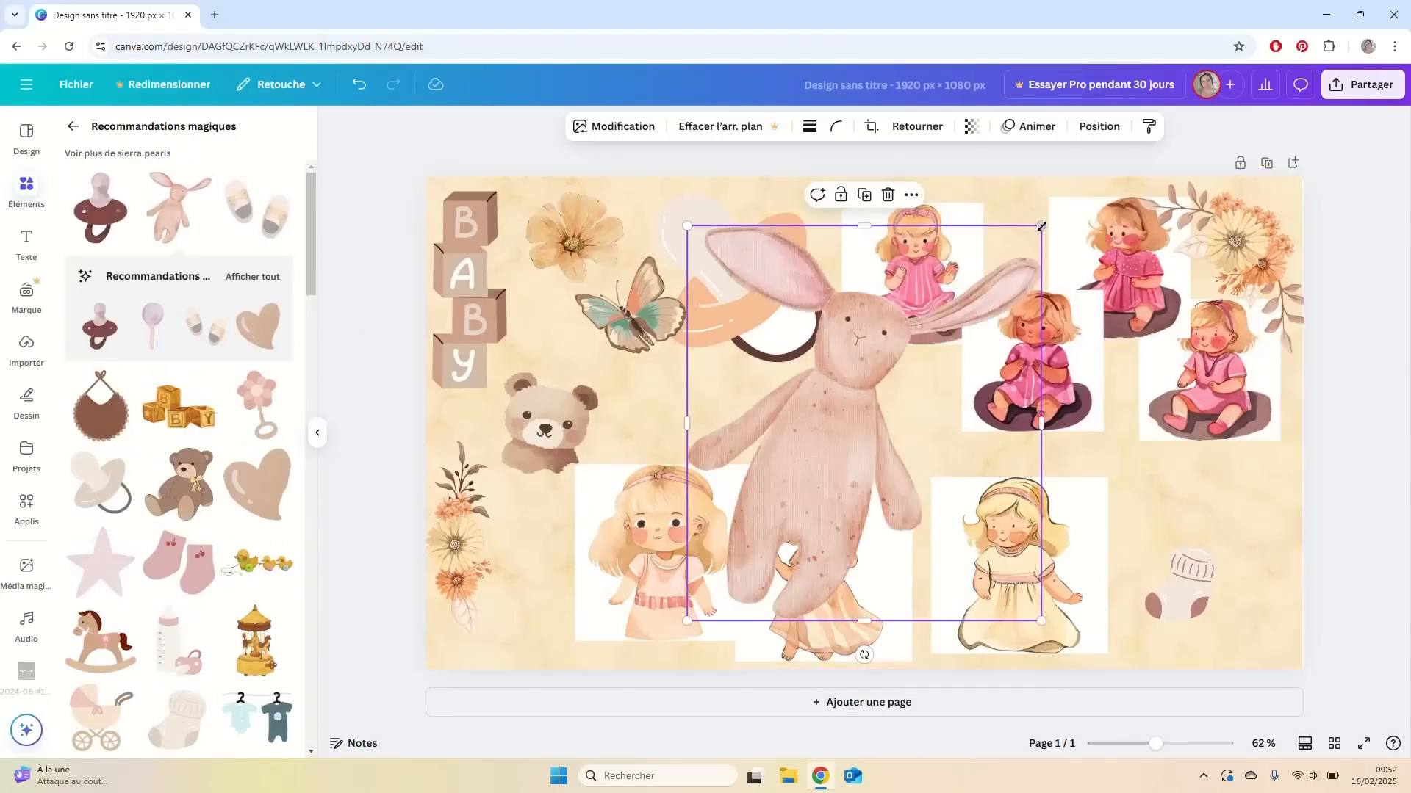
pyautogui.moveTo(1042, 222); pyautogui.dragTo(766, 532)
pyautogui.moveTo(727, 588); pyautogui.dragTo(1250, 527)
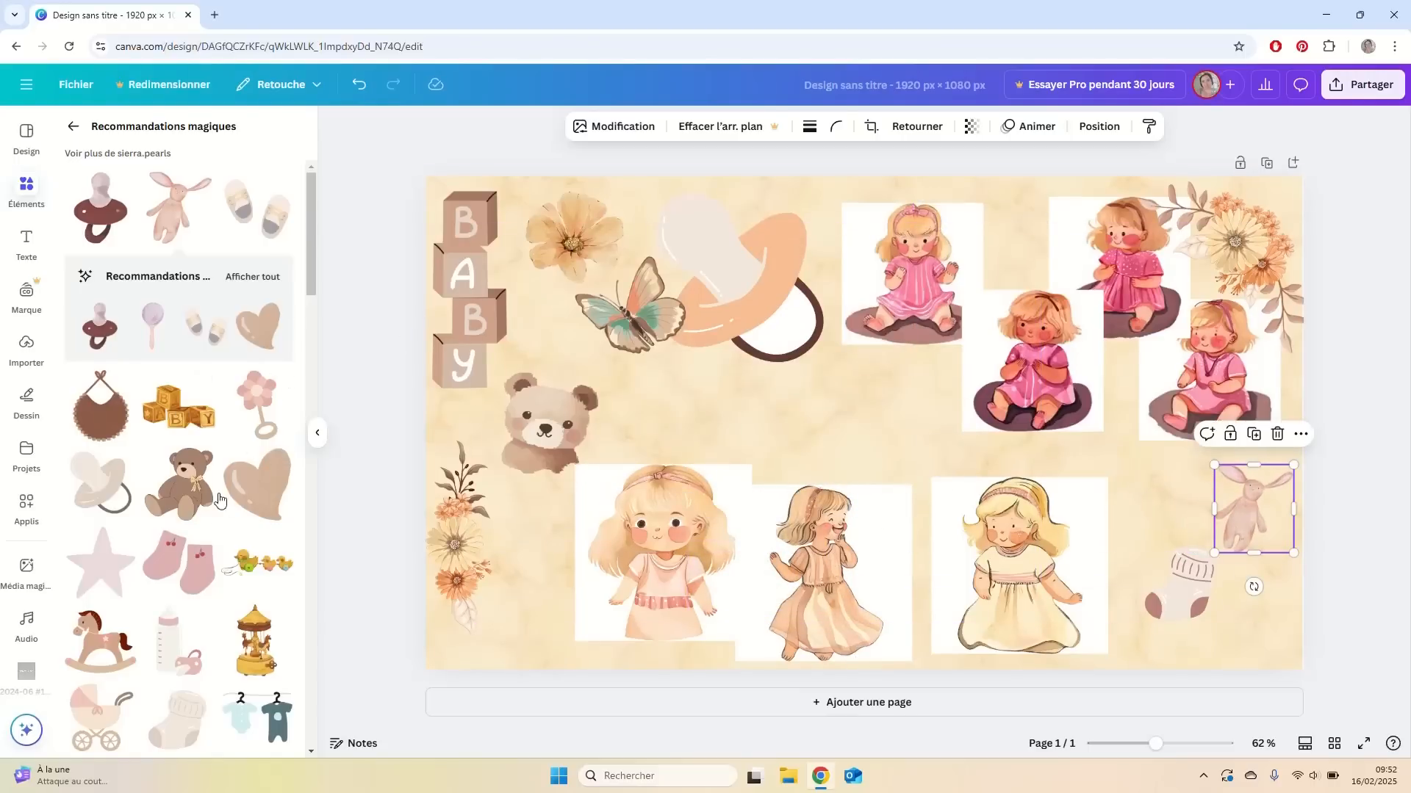
# - Add the baby mobile with stars and moon, shrink it and place it below the pacifier, above the girl in the middle
pyautogui.scroll(-4, 198, 502)
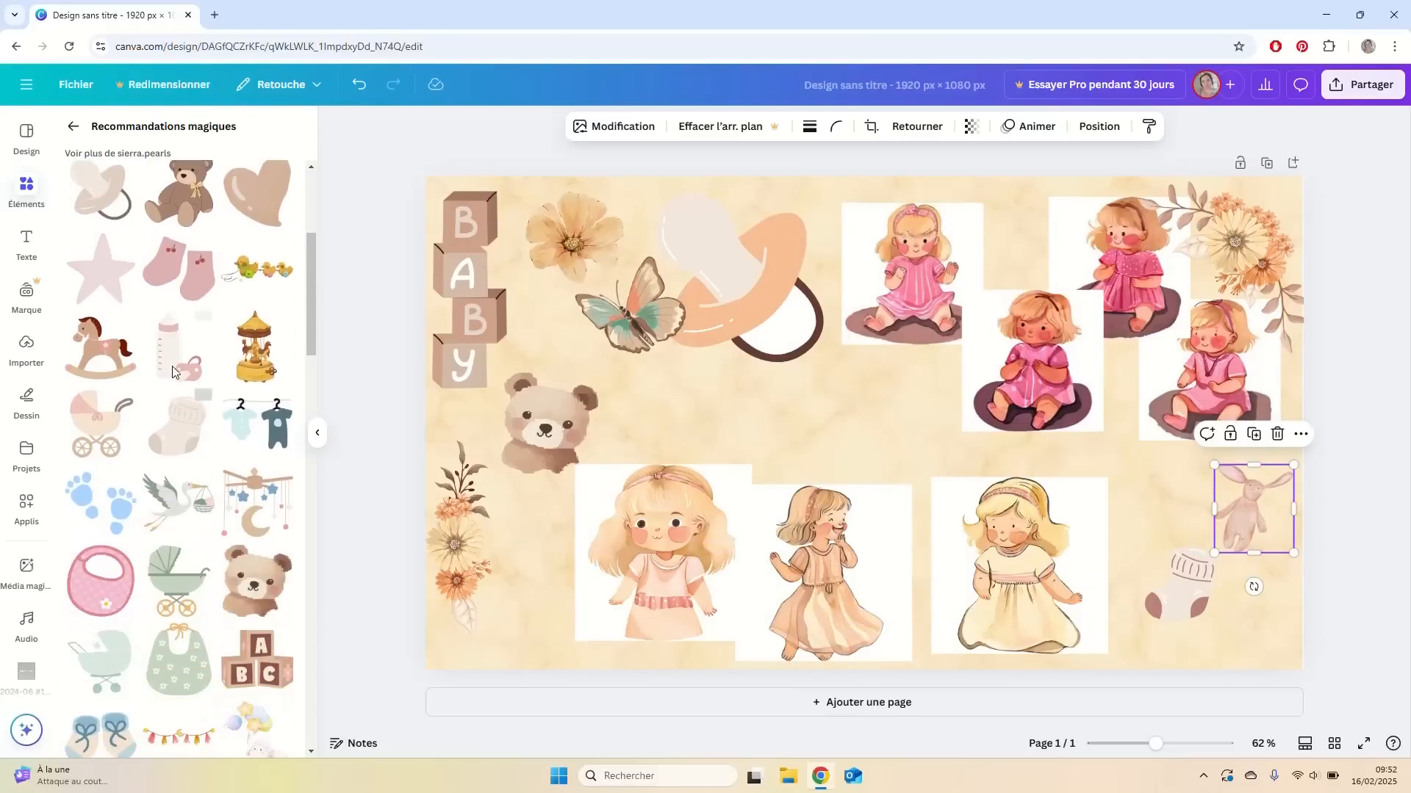
pyautogui.scroll(-2, 212, 466)
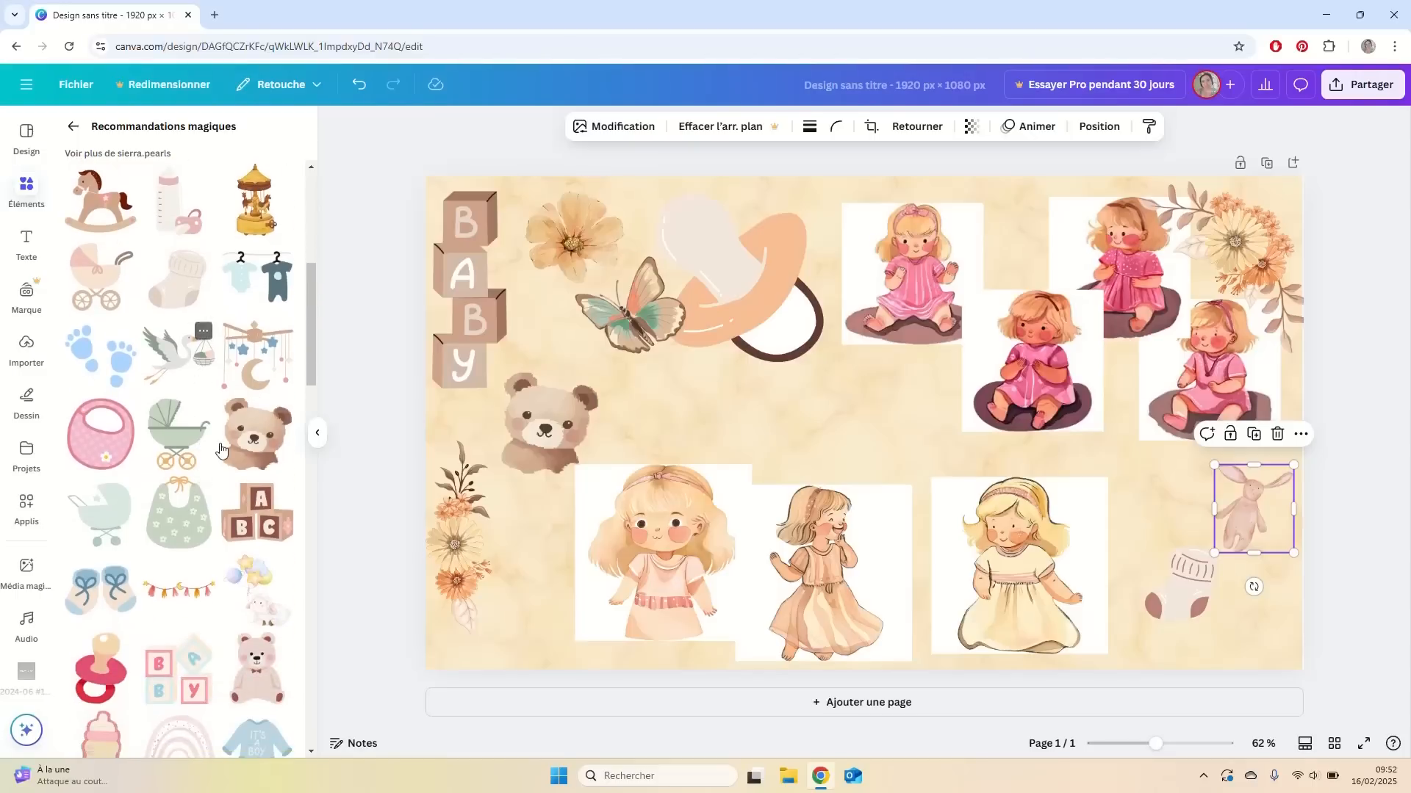
pyautogui.click(259, 362)
pyautogui.moveTo(903, 430)
pyautogui.mouseDown()
pyautogui.moveTo(790, 446)
pyautogui.moveTo(894, 263)
pyautogui.moveTo(913, 406)
pyautogui.mouseUp()
pyautogui.moveTo(973, 300); pyautogui.dragTo(888, 383)
pyautogui.moveTo(832, 439); pyautogui.dragTo(856, 417)
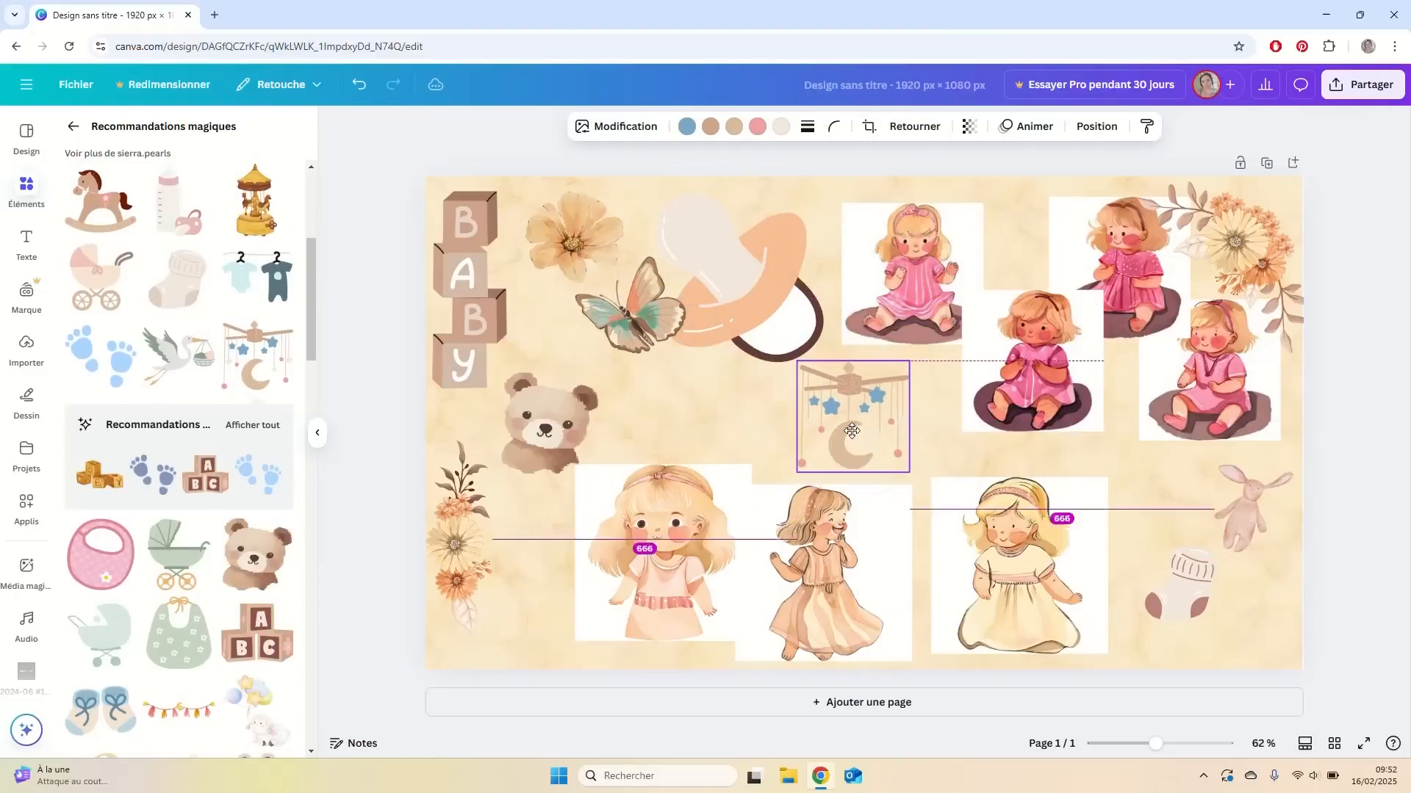
# - Recolour the mobile's blue stars with the dark brown from the photo colours
pyautogui.click(687, 128)
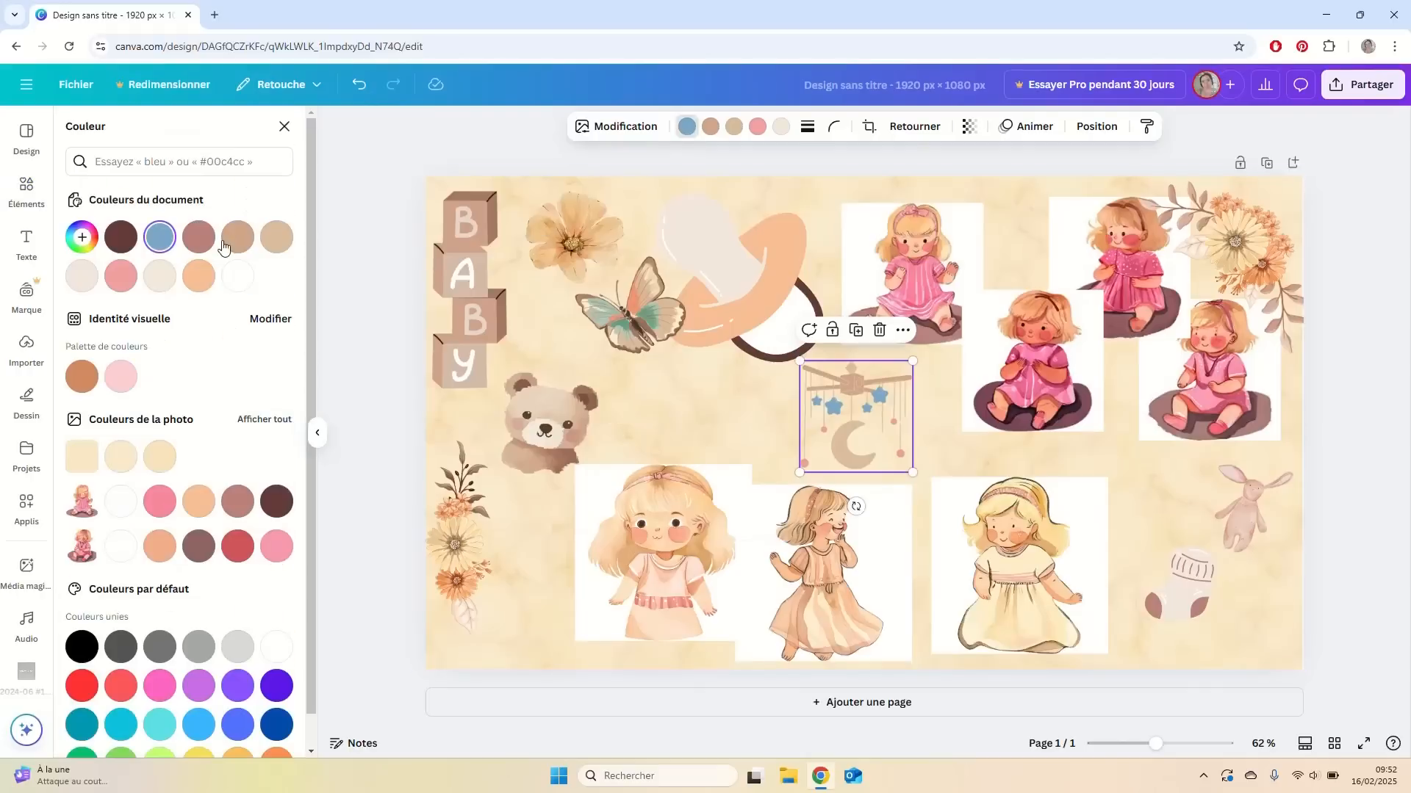
pyautogui.click(273, 504)
pyautogui.click(371, 383)
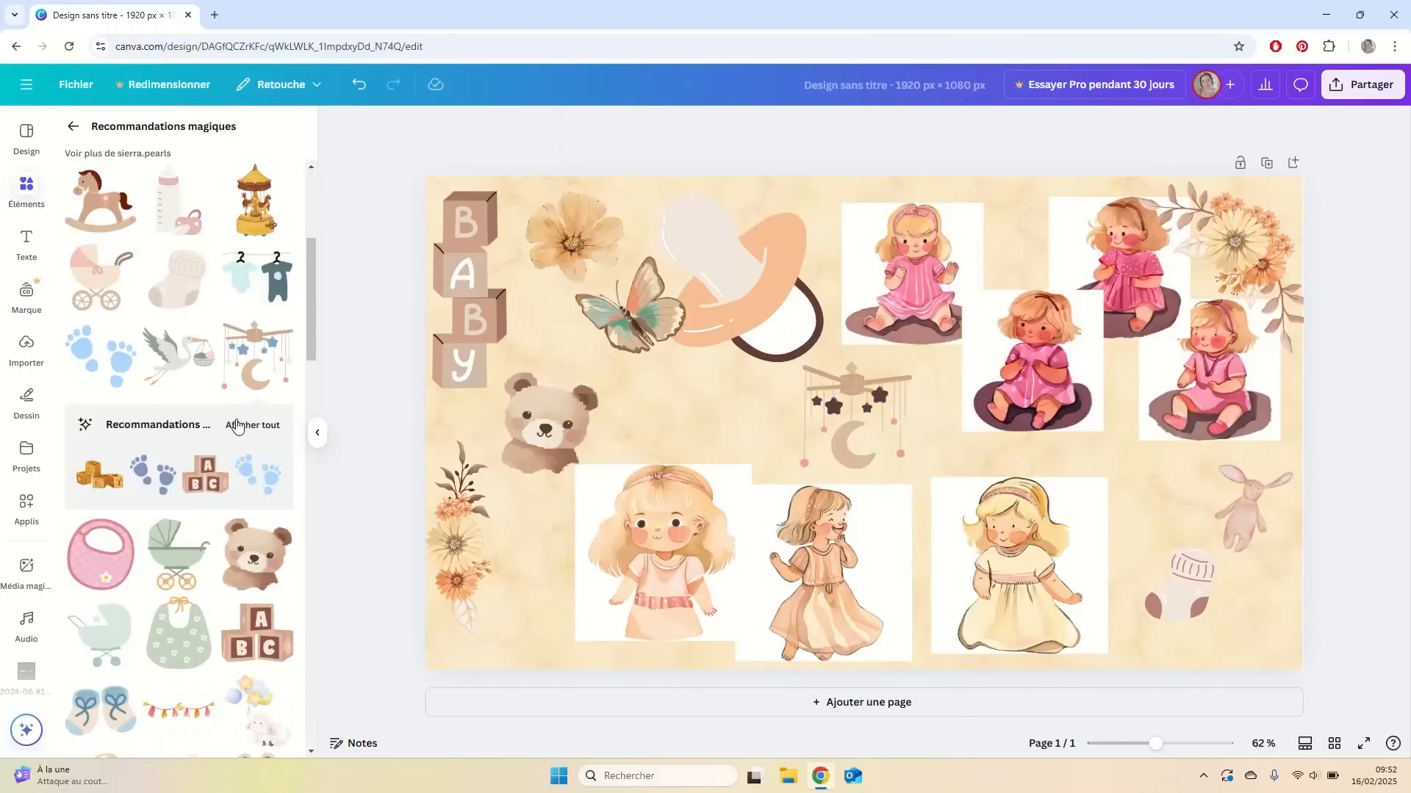
# - Add the green baby carriage with yellow wheels, shrink it and place it between the teddy bear and the mobile
pyautogui.click(203, 531)
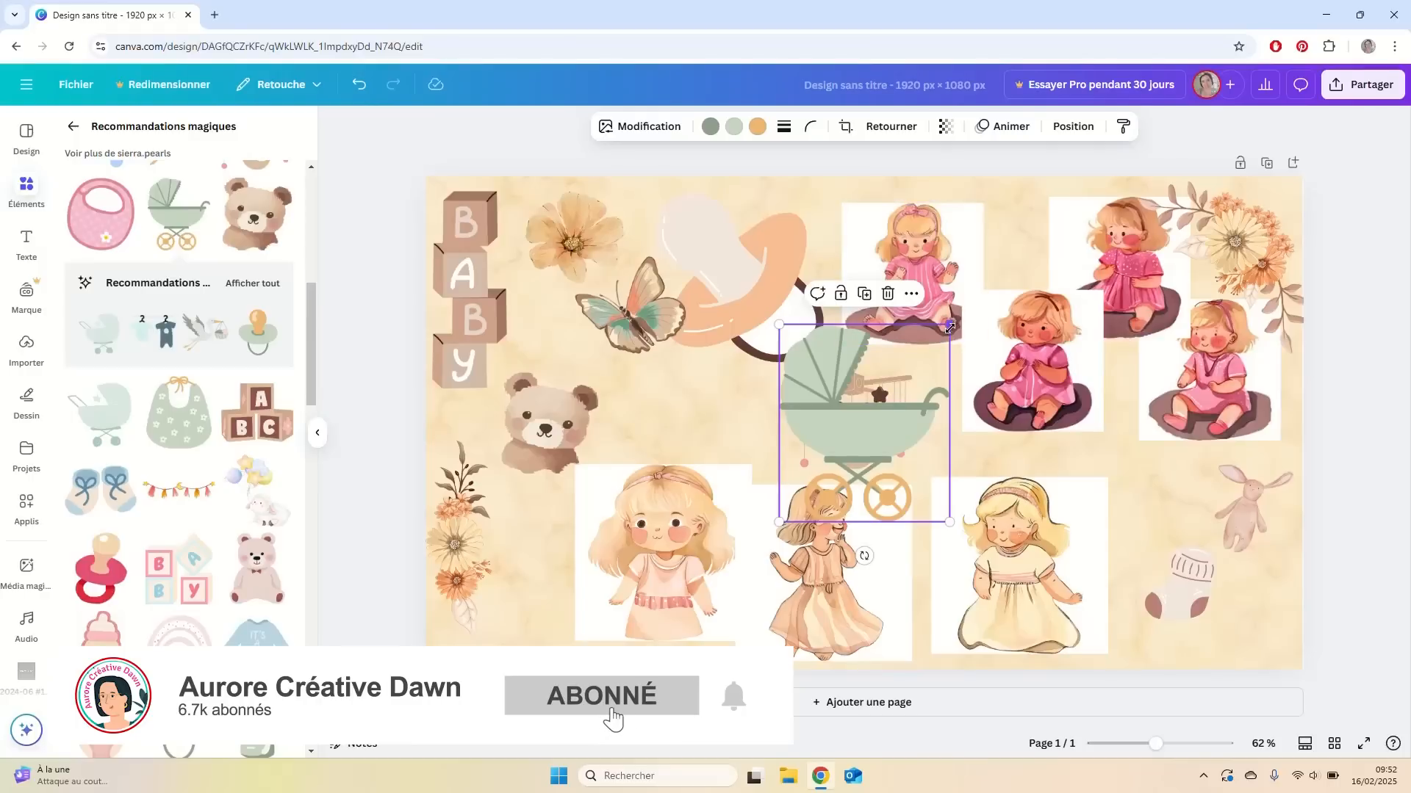
pyautogui.moveTo(949, 324); pyautogui.dragTo(699, 414)
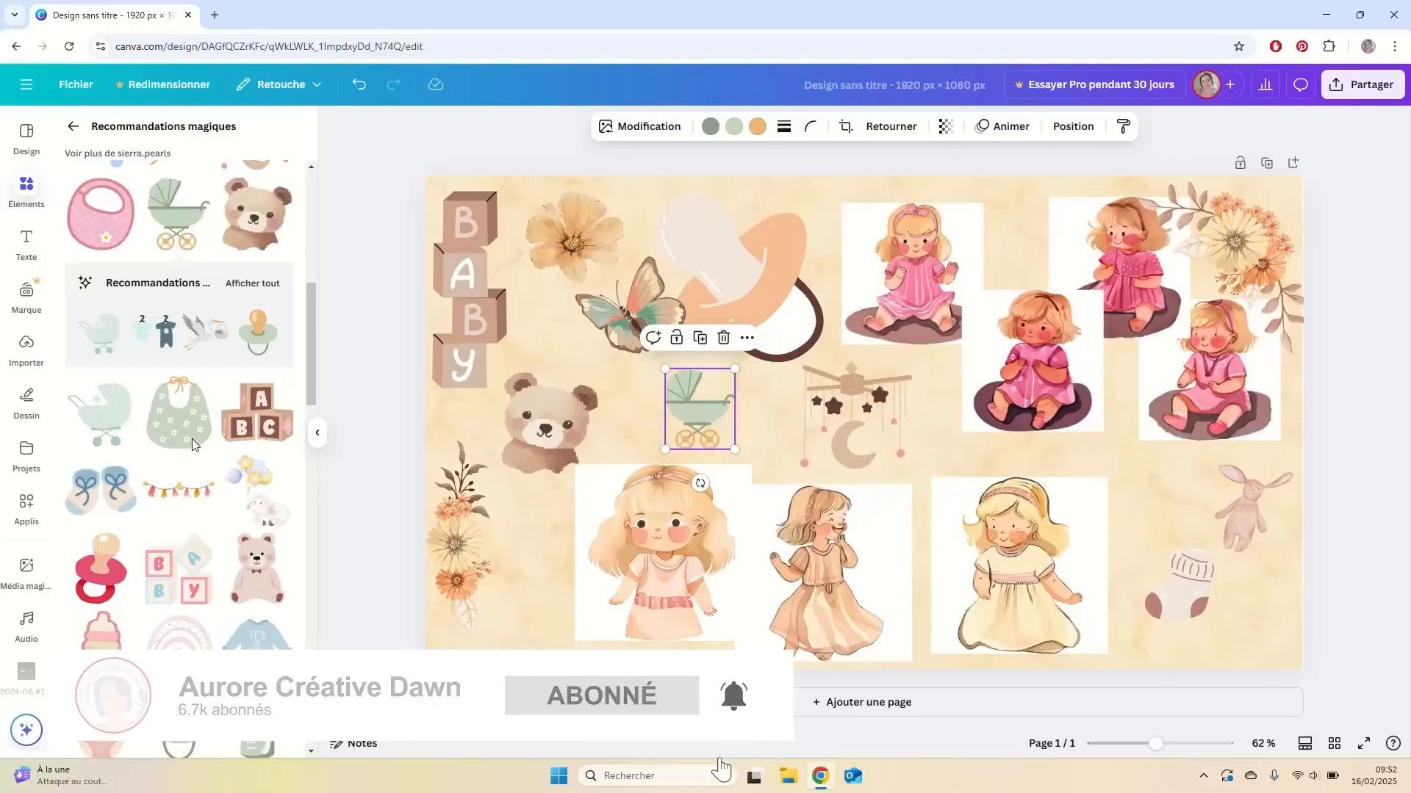
# - Look through the remaining recommendations for more matching baby elements and return to the baby girl illustration results
pyautogui.scroll(-4, 158, 410)
pyautogui.scroll(-10, 158, 410)
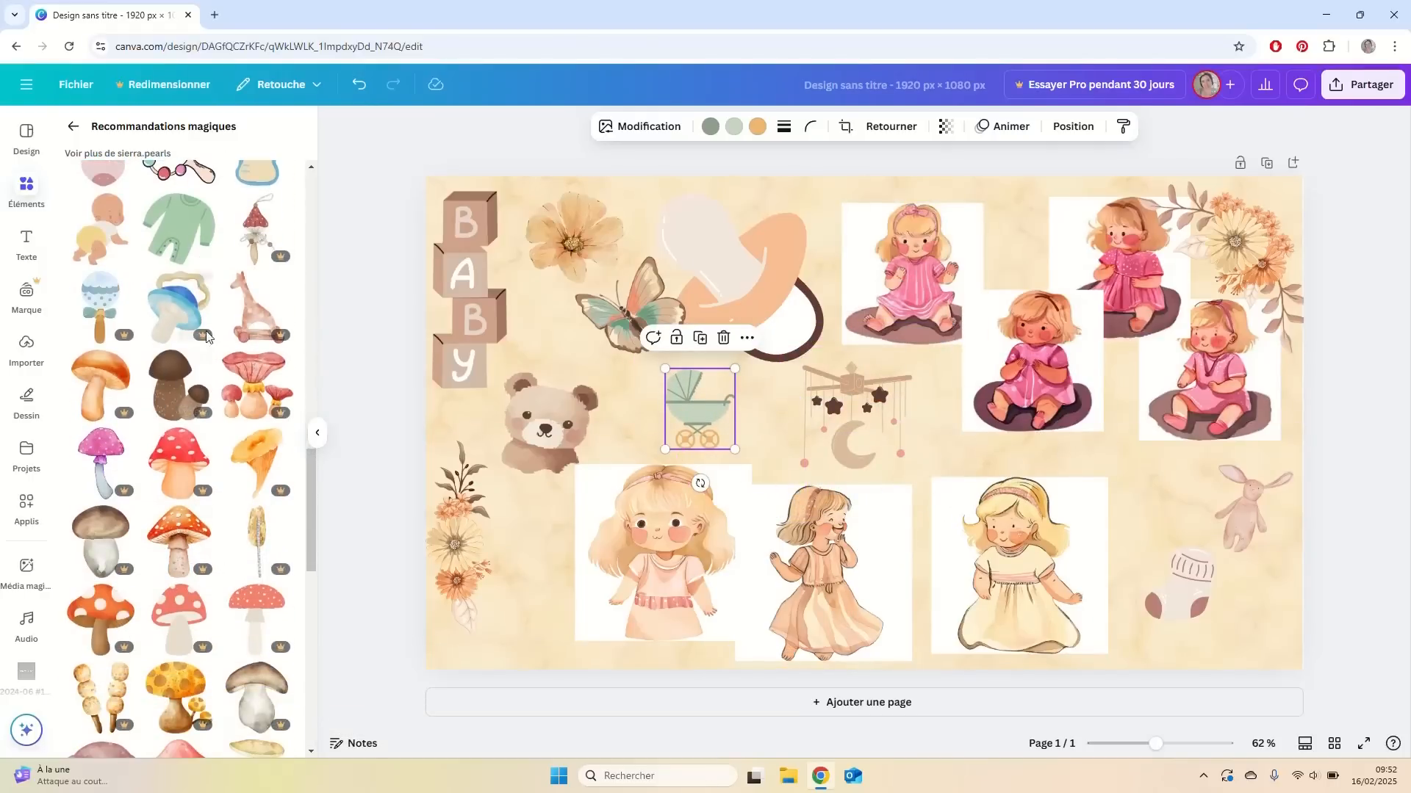
pyautogui.scroll(-5, 143, 574)
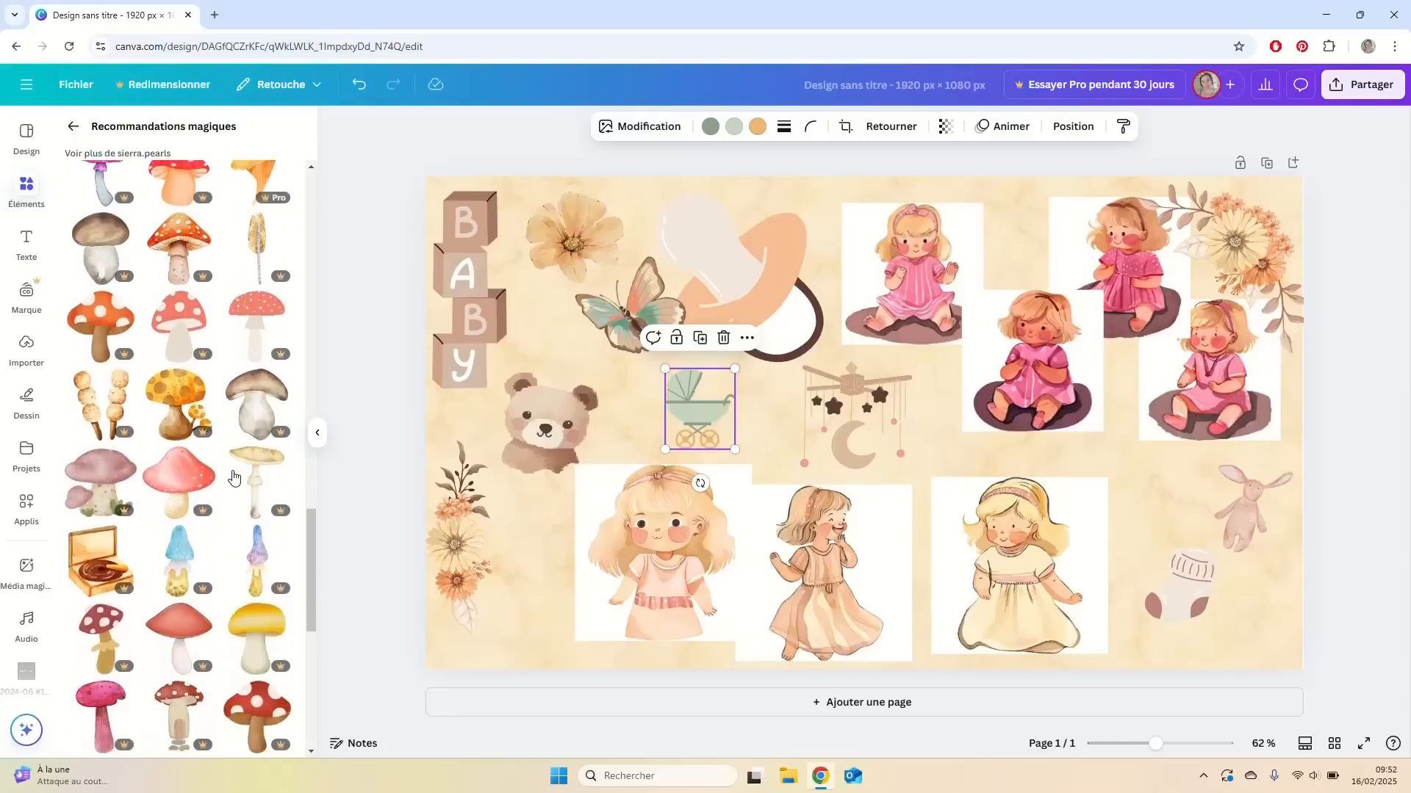
pyautogui.scroll(-4, 232, 474)
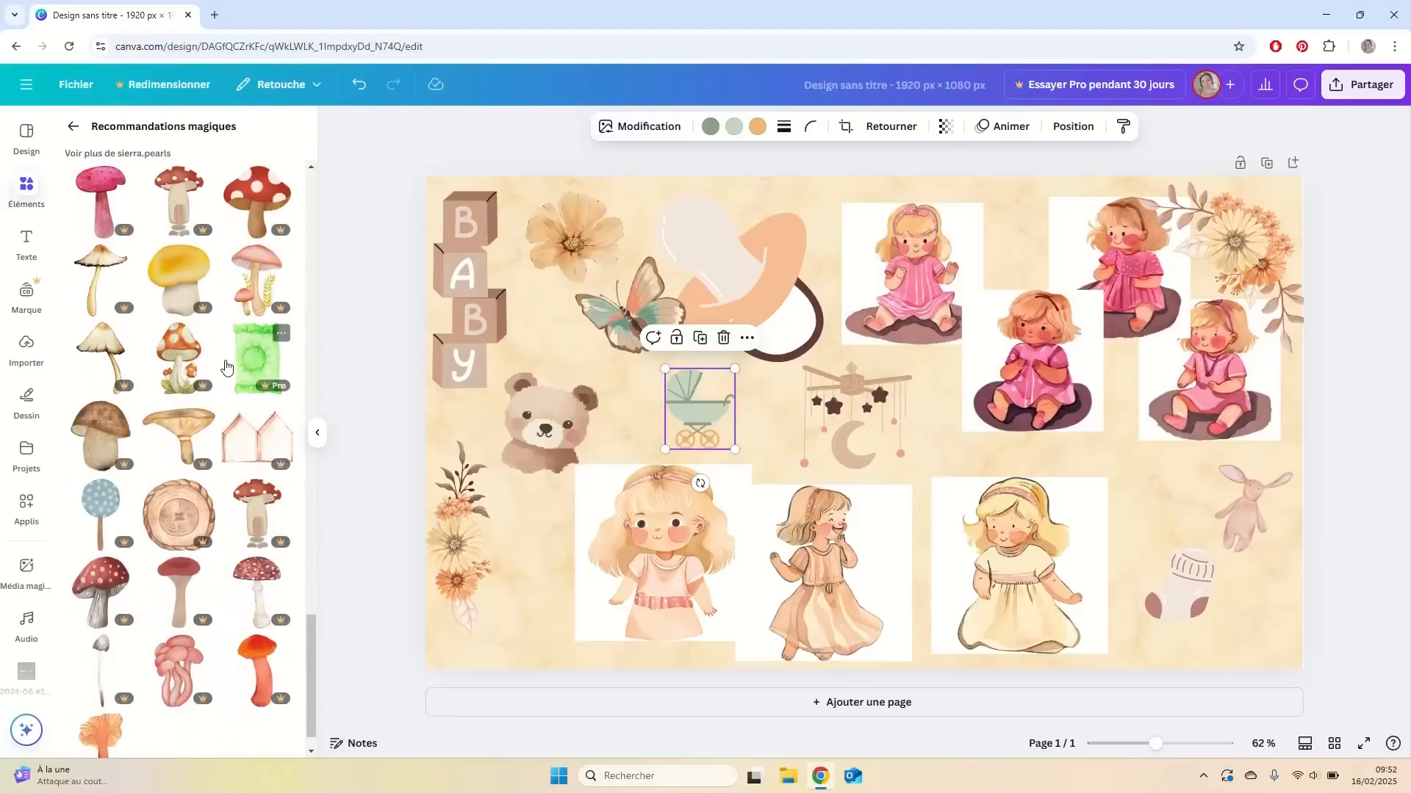
pyautogui.scroll(-2, 227, 367)
pyautogui.scroll(15, 176, 448)
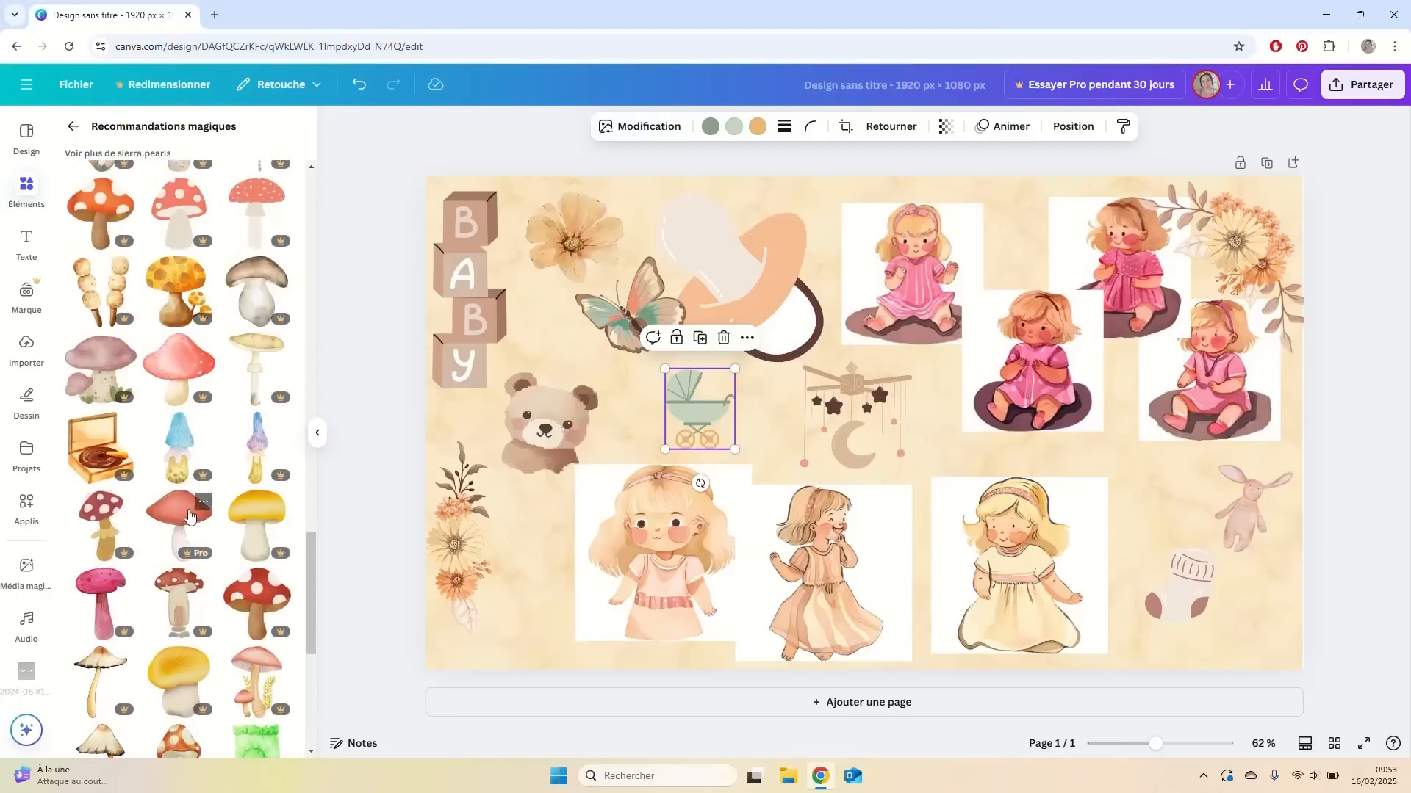
pyautogui.scroll(5, 154, 435)
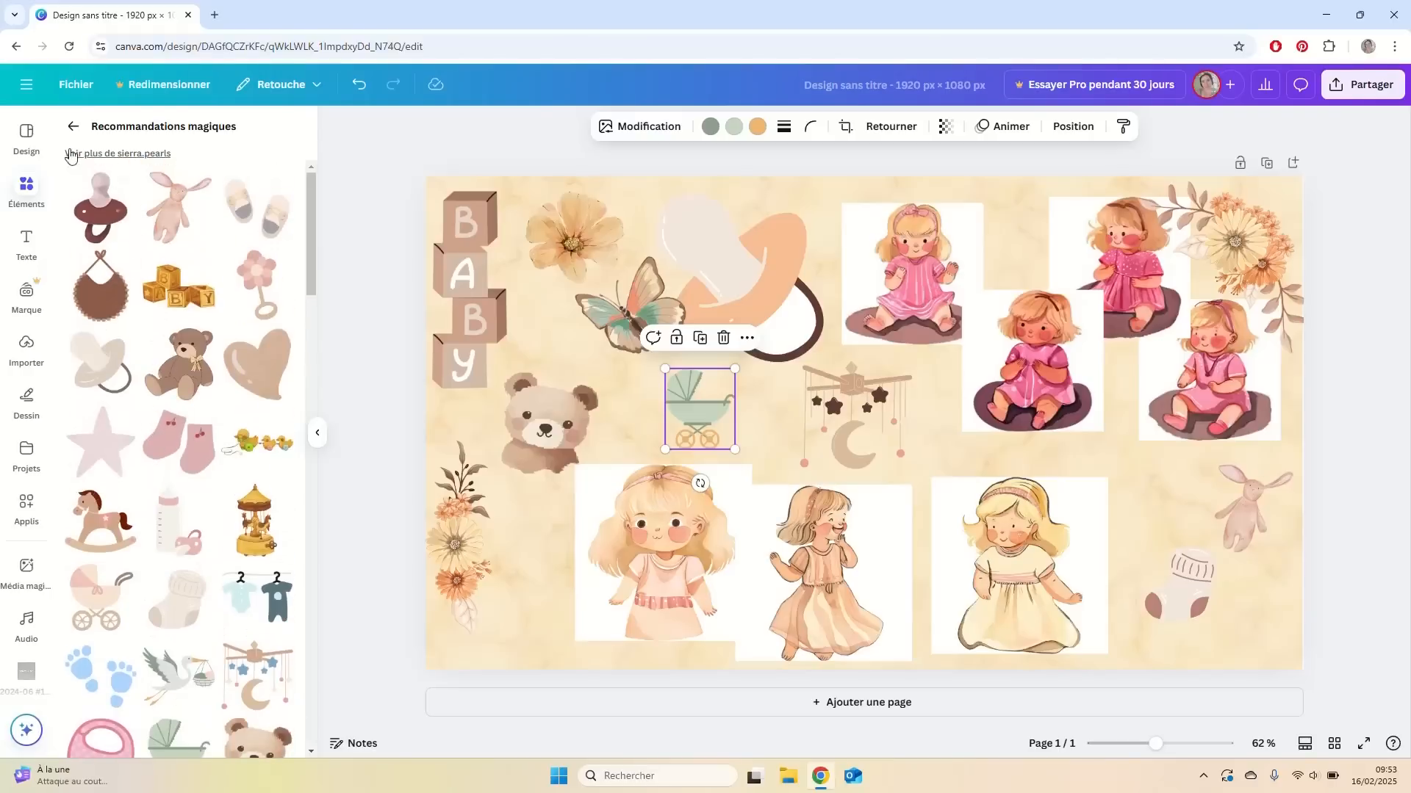
pyautogui.click(72, 127)
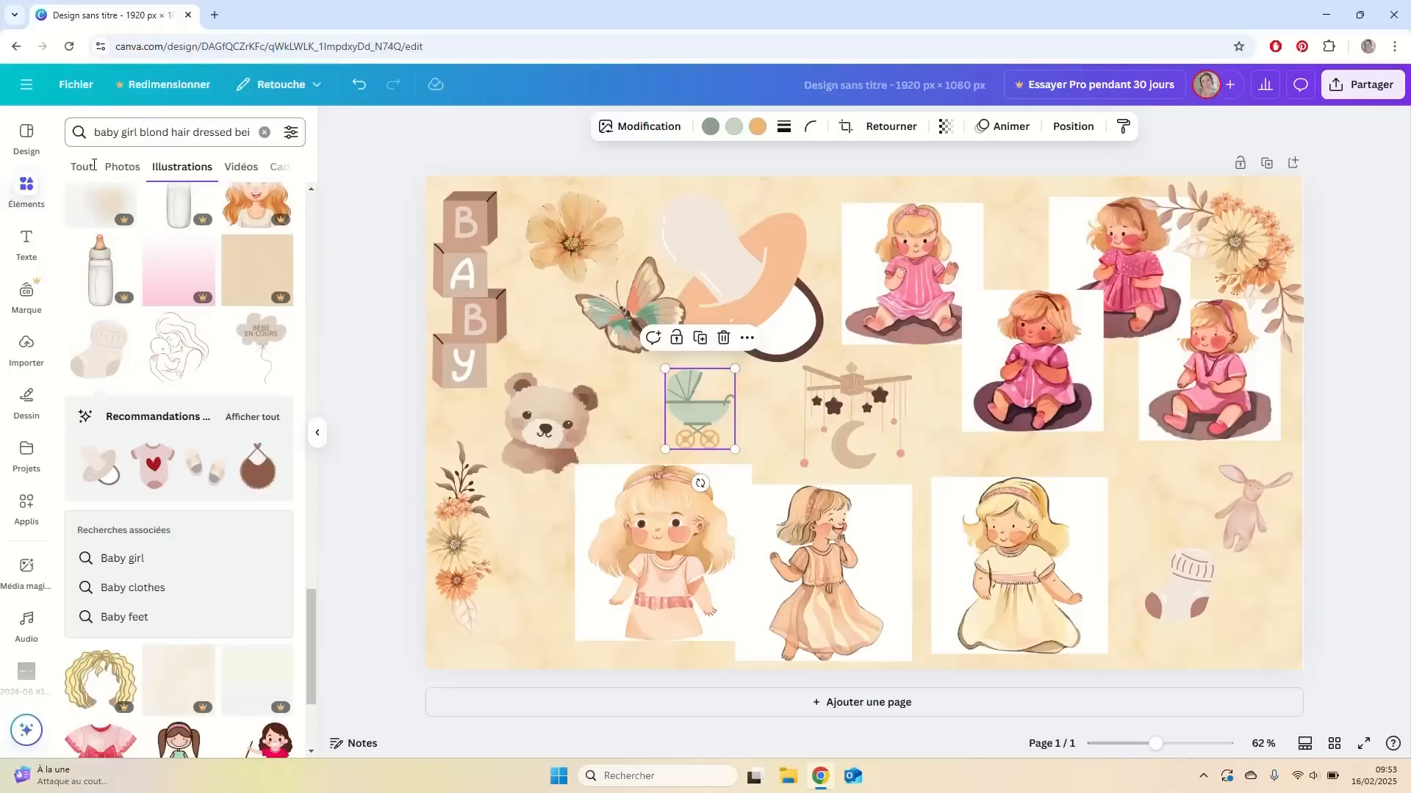
# - Replace the illustration search with "beige baby item" and run it
pyautogui.click(186, 131)
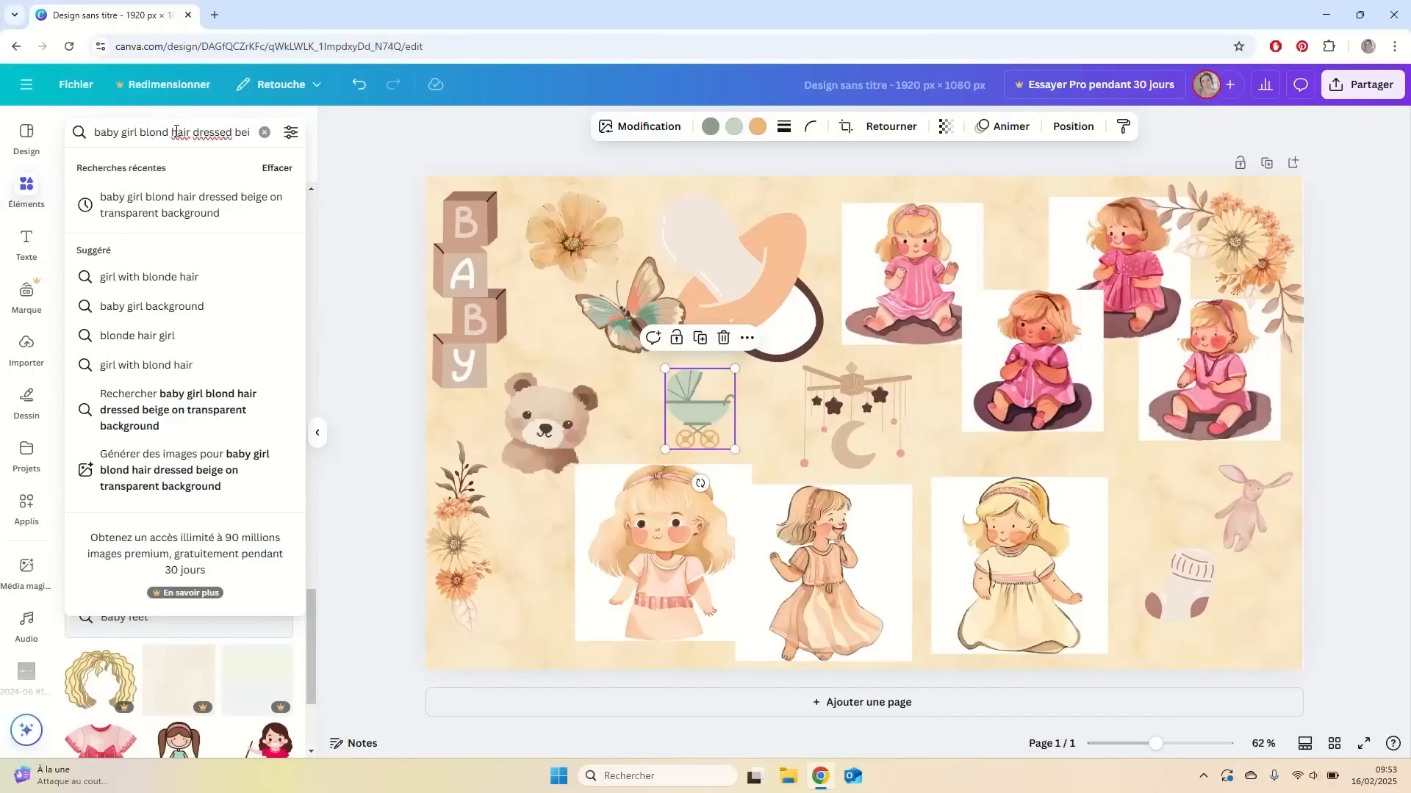
pyautogui.moveTo(231, 131); pyautogui.dragTo(87, 125)
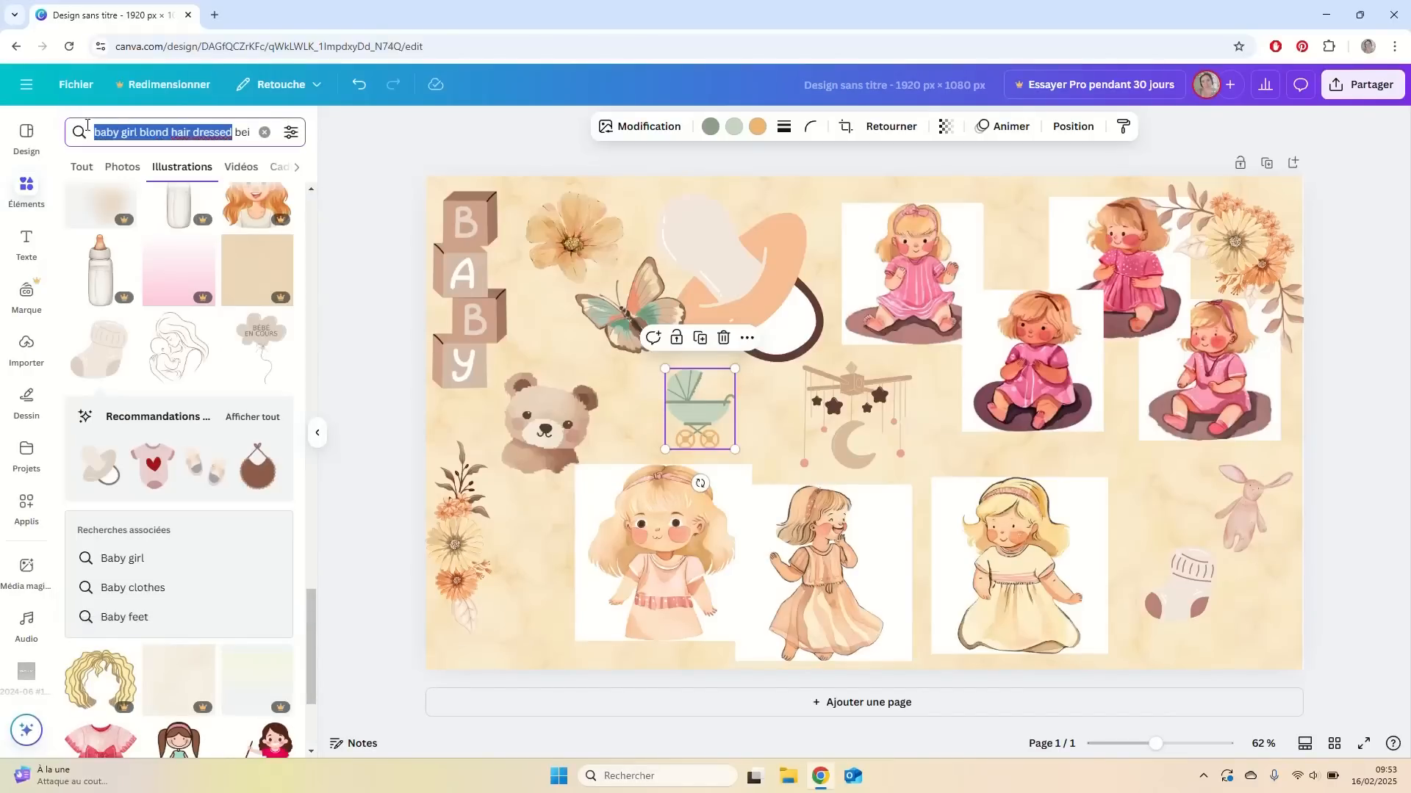
pyautogui.press('BackSpace')
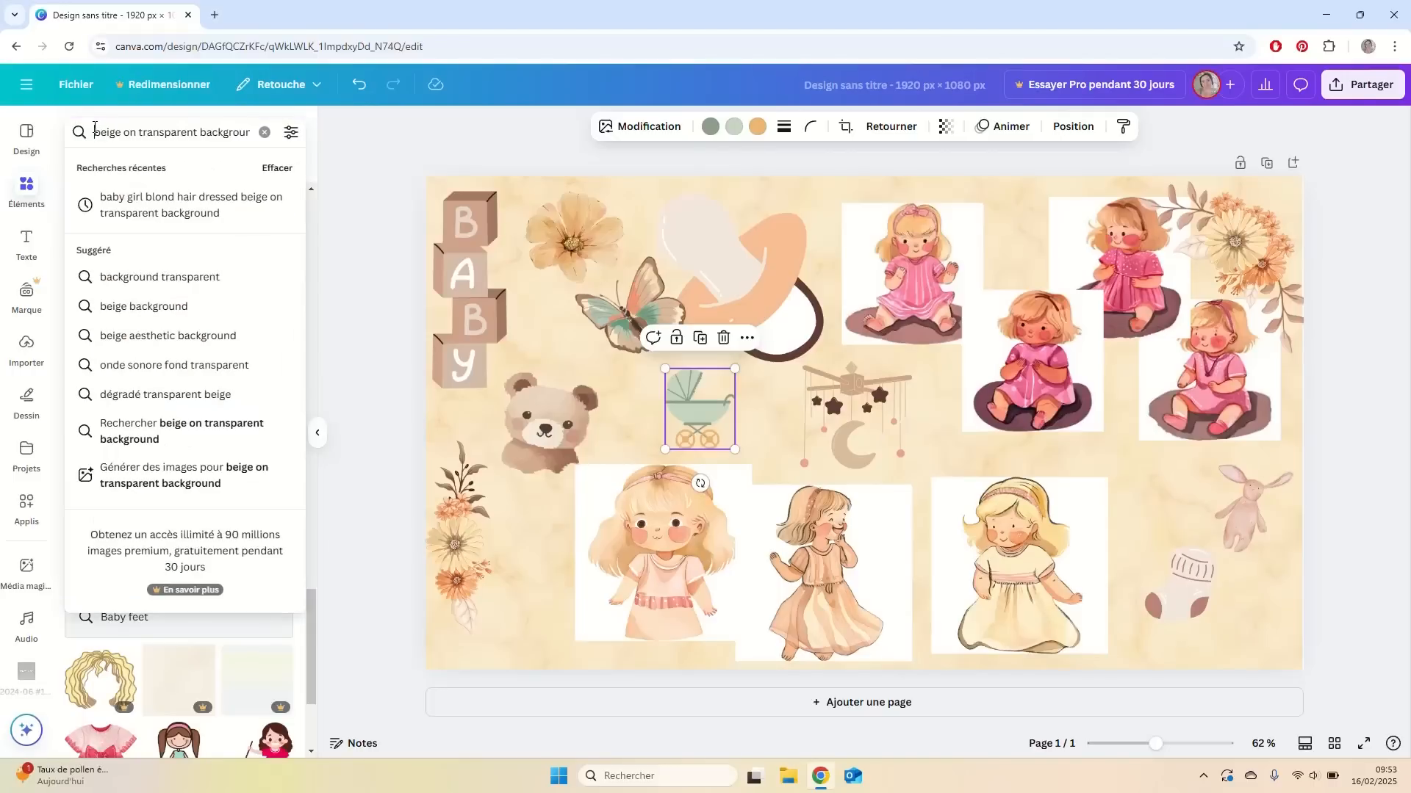
pyautogui.moveTo(125, 134); pyautogui.dragTo(289, 130)
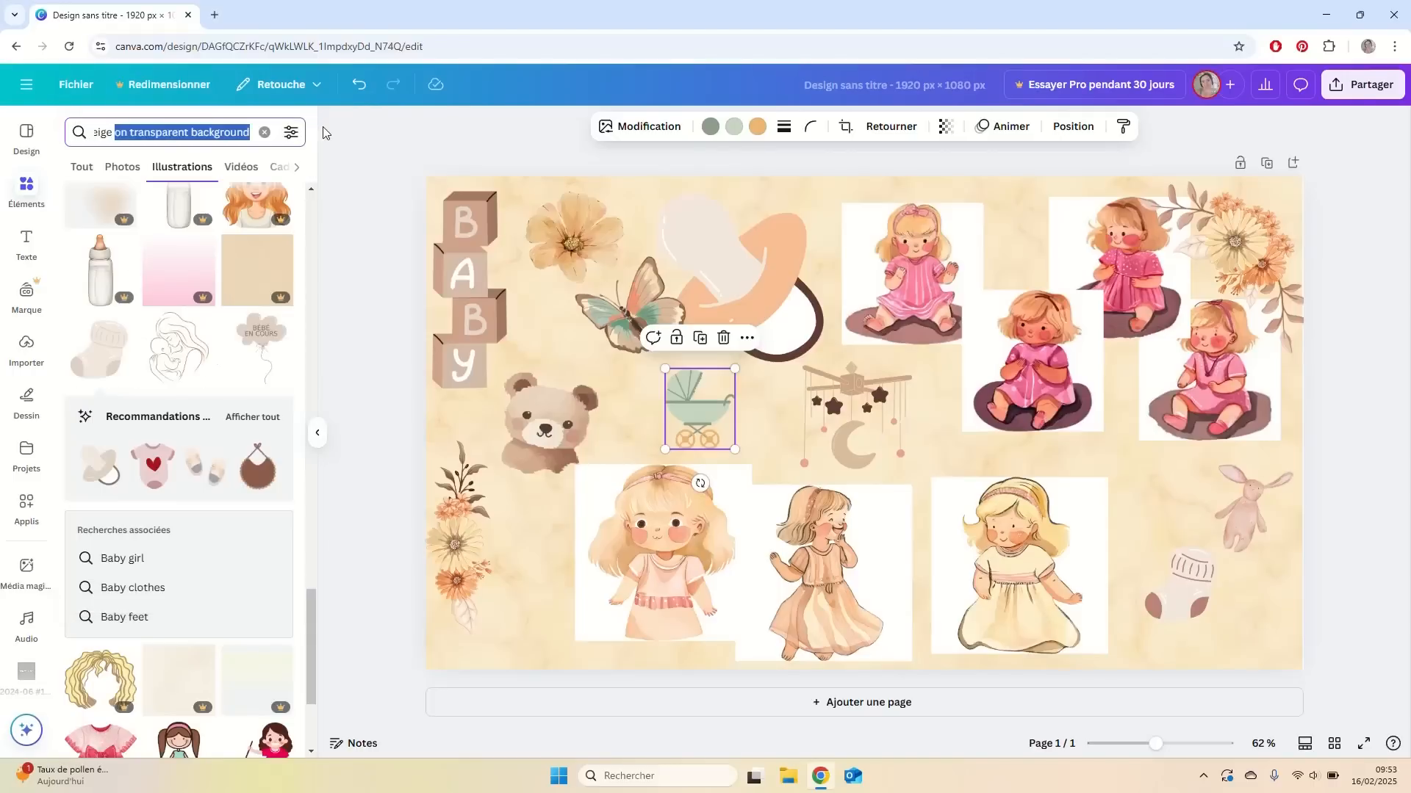
pyautogui.press('BackSpace')
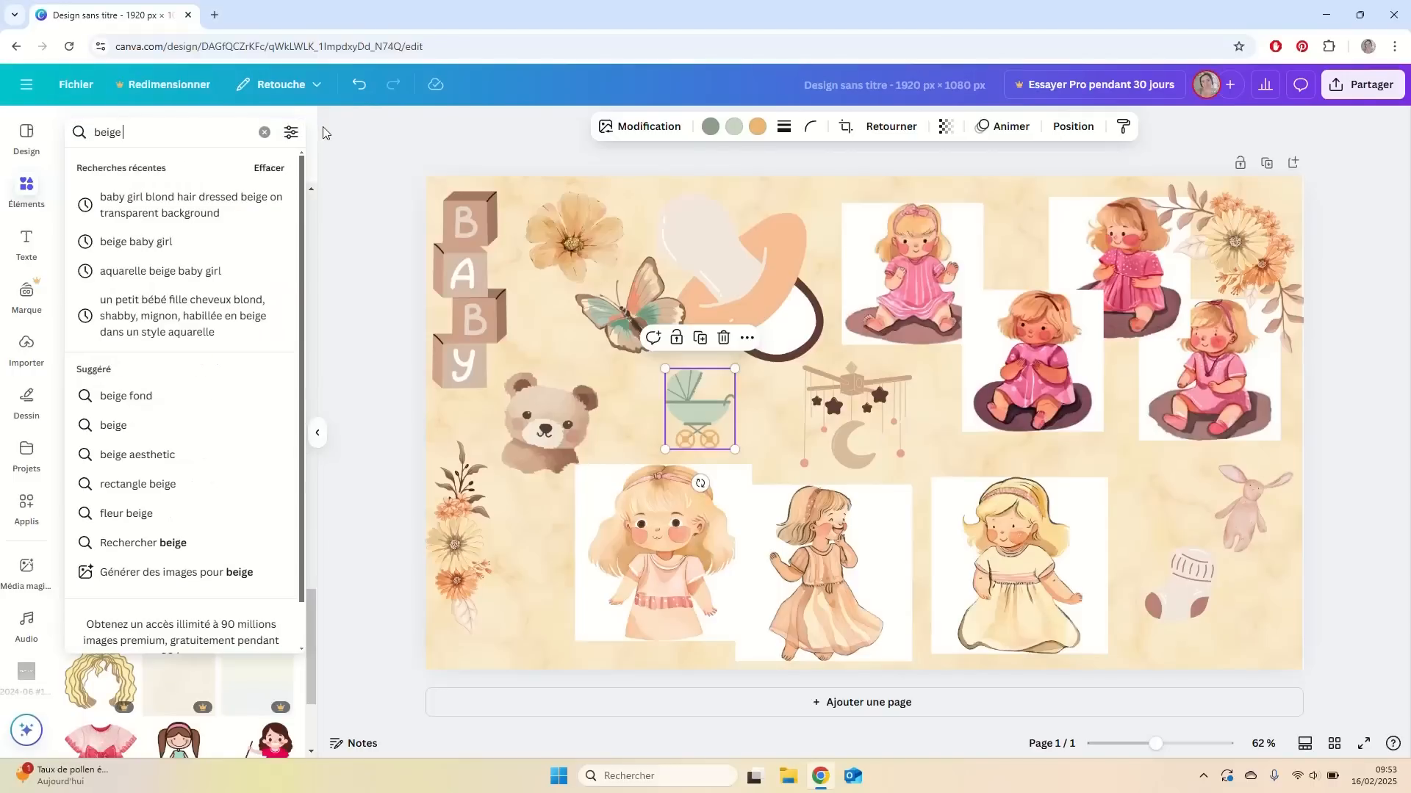
pyautogui.write('baby ')
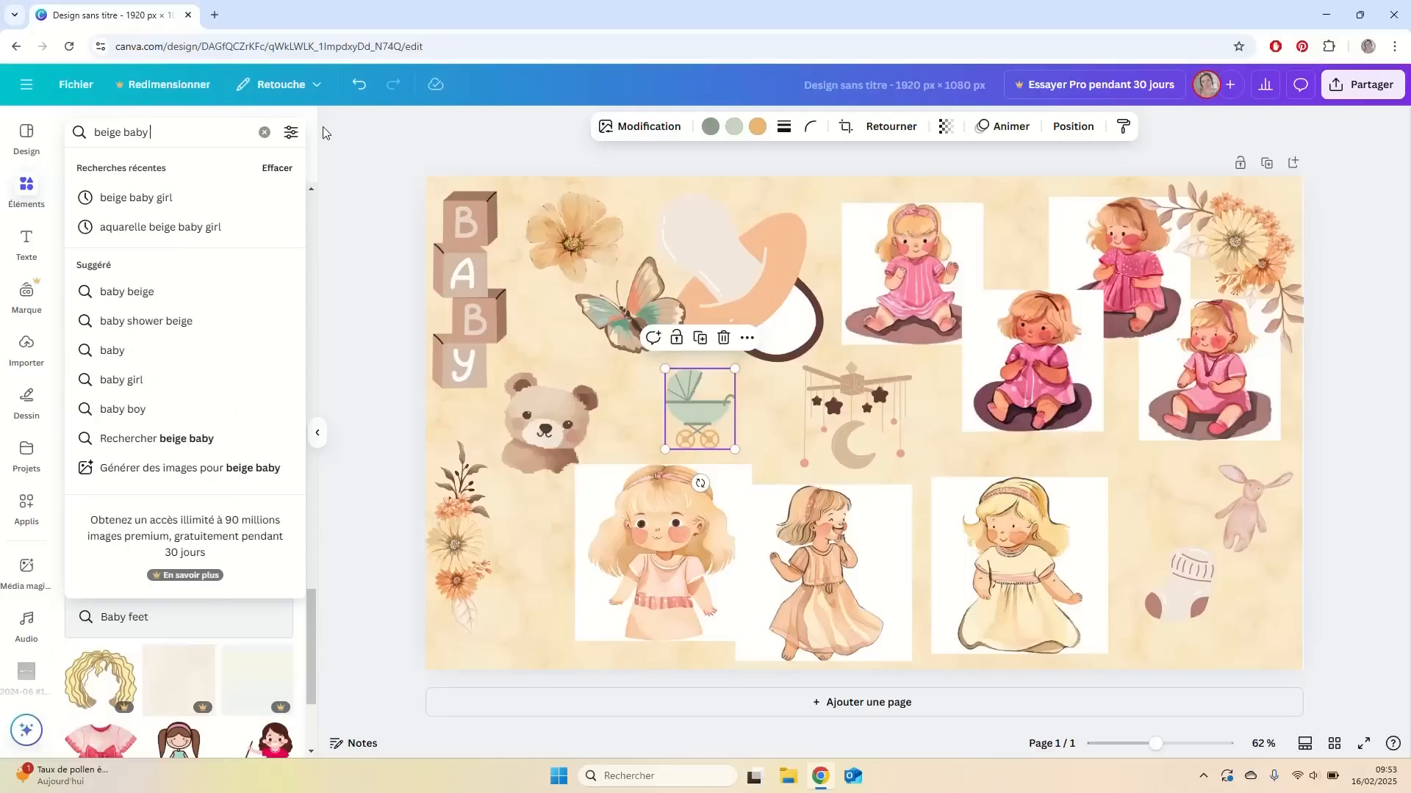
pyautogui.write('item')
pyautogui.press('Return')
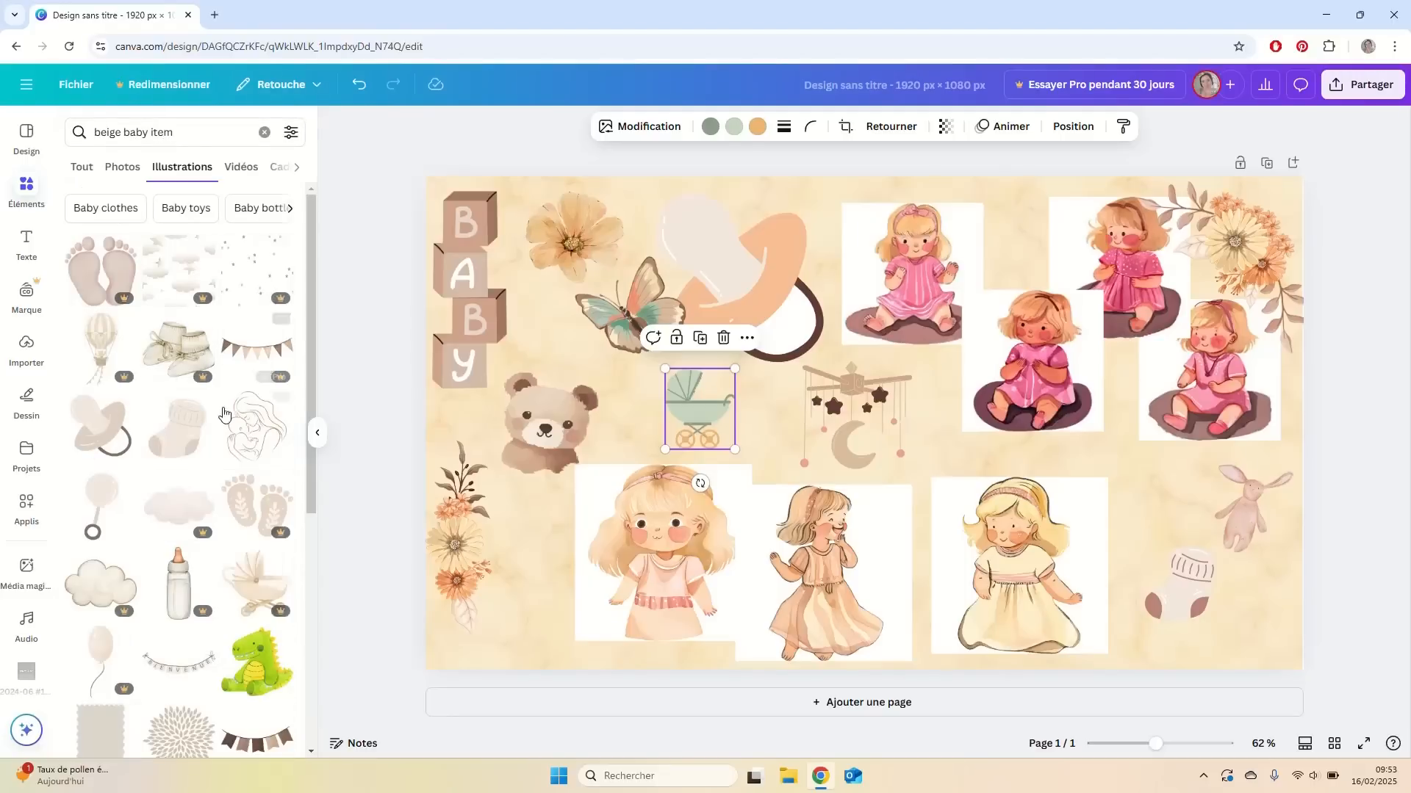
# - Look through the beige baby items and refine the search to "beige baby item watercolor"
pyautogui.scroll(-4, 227, 445)
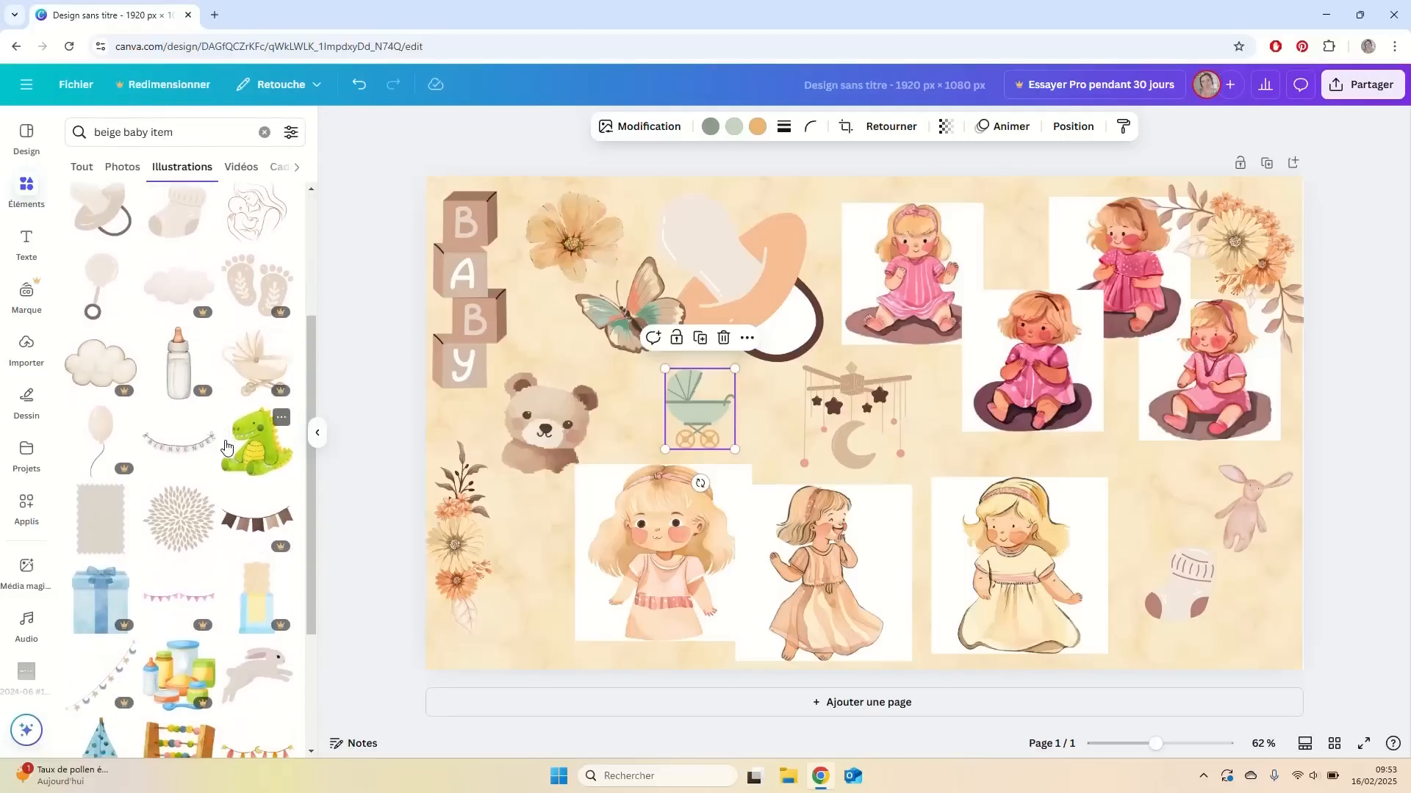
pyautogui.scroll(5, 226, 445)
pyautogui.click(225, 133)
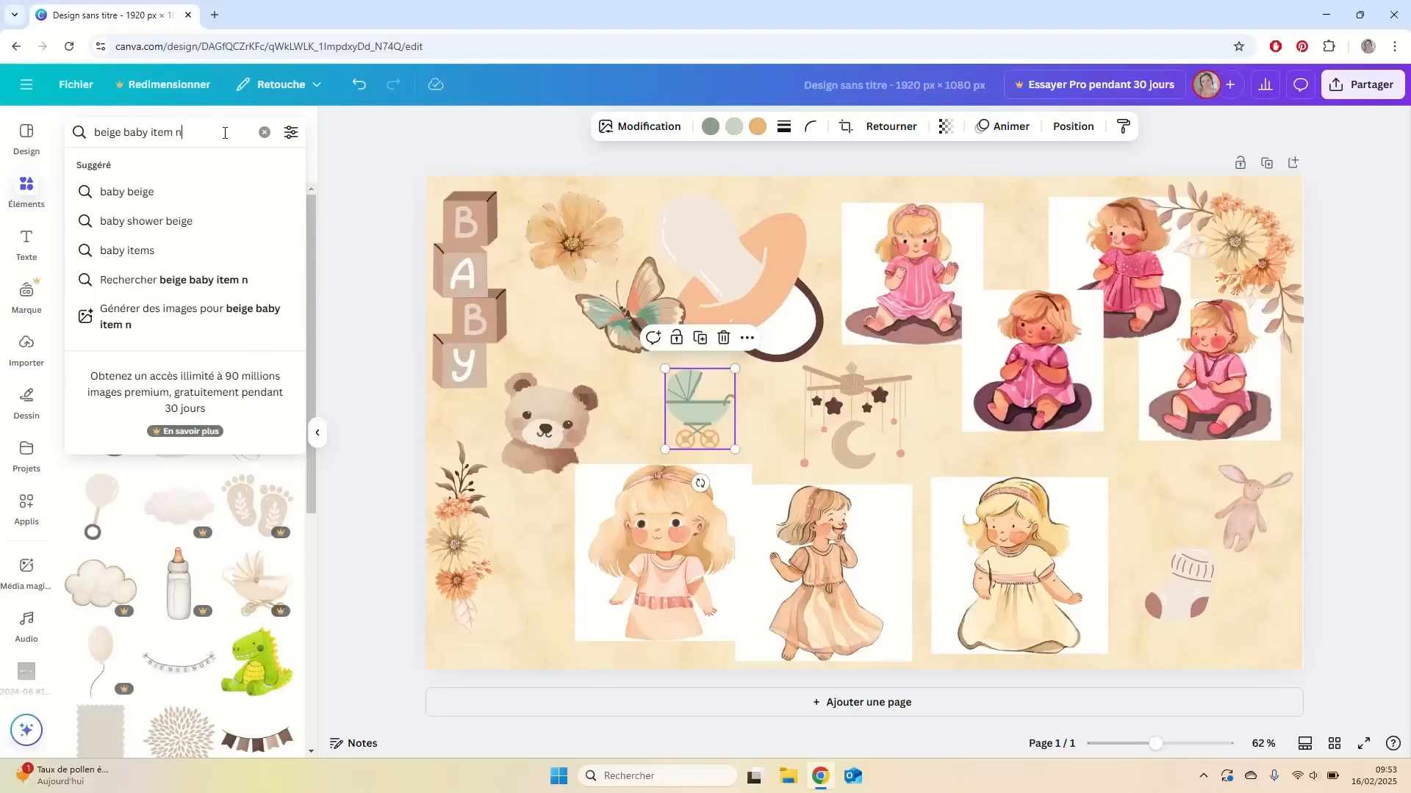
pyautogui.write('n')
pyautogui.press('BackSpace')
pyautogui.write('wate')
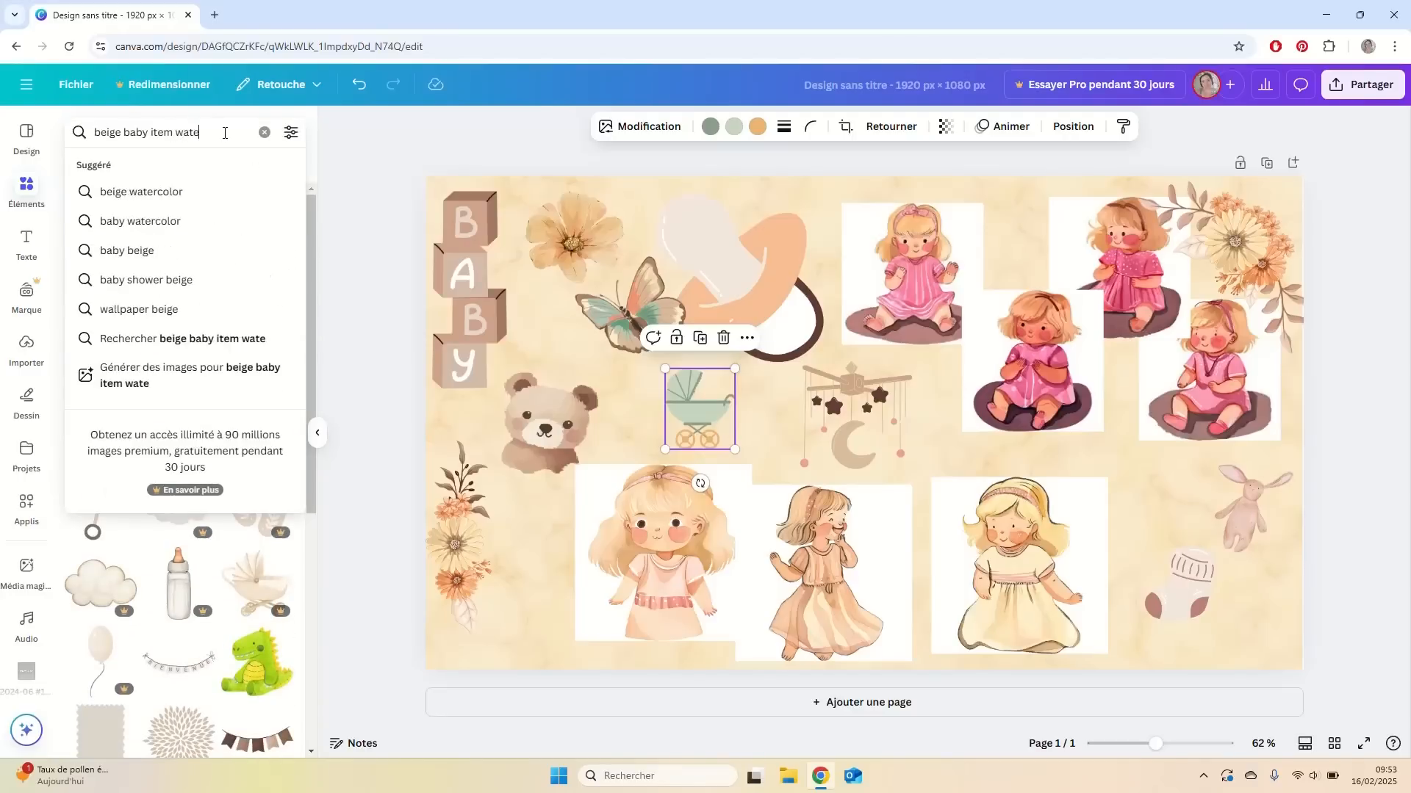
pyautogui.write('rcolor')
pyautogui.press('Return')
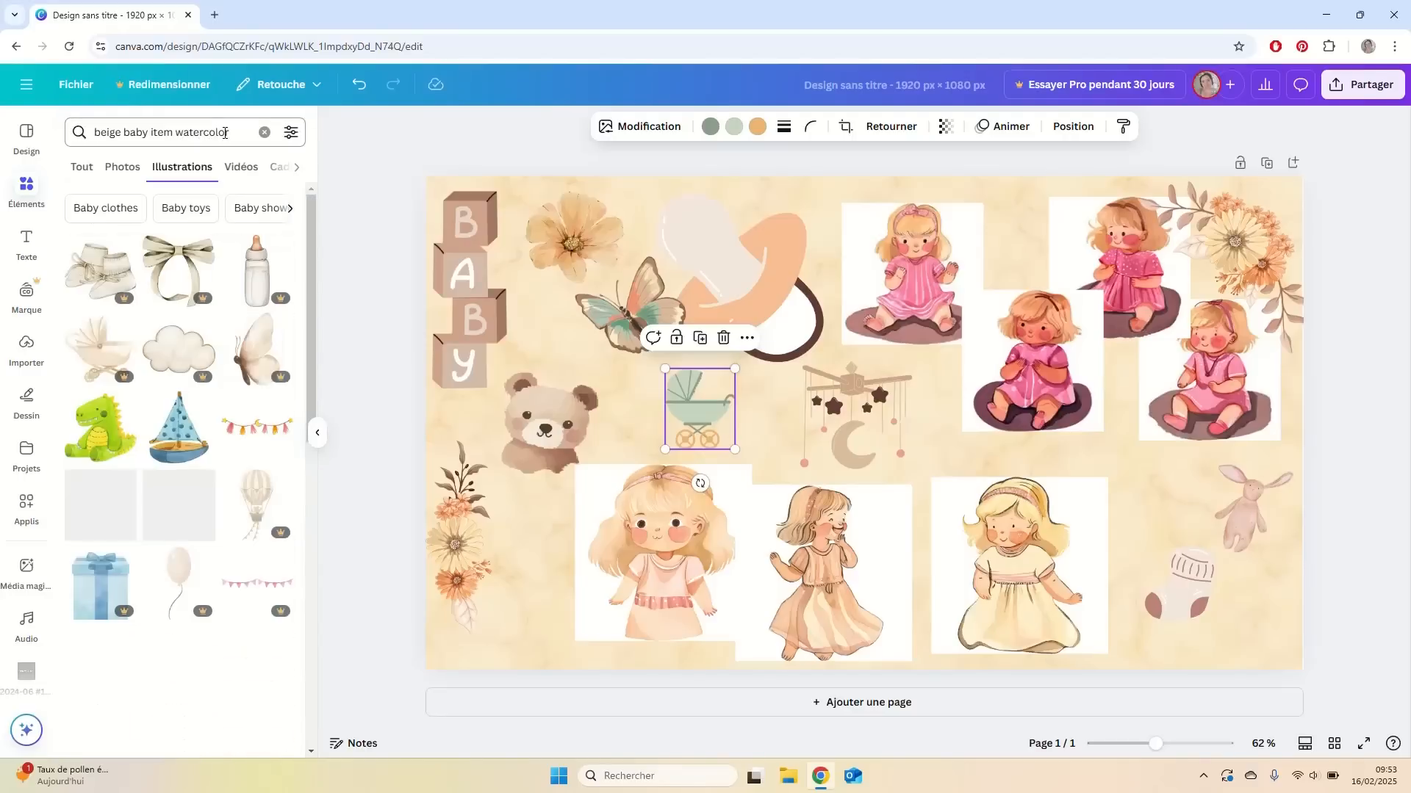
# - Add the wooden BABY letter blocks, shrink them and place them beside the rabbit, below the girls in pink
pyautogui.scroll(-3, 226, 497)
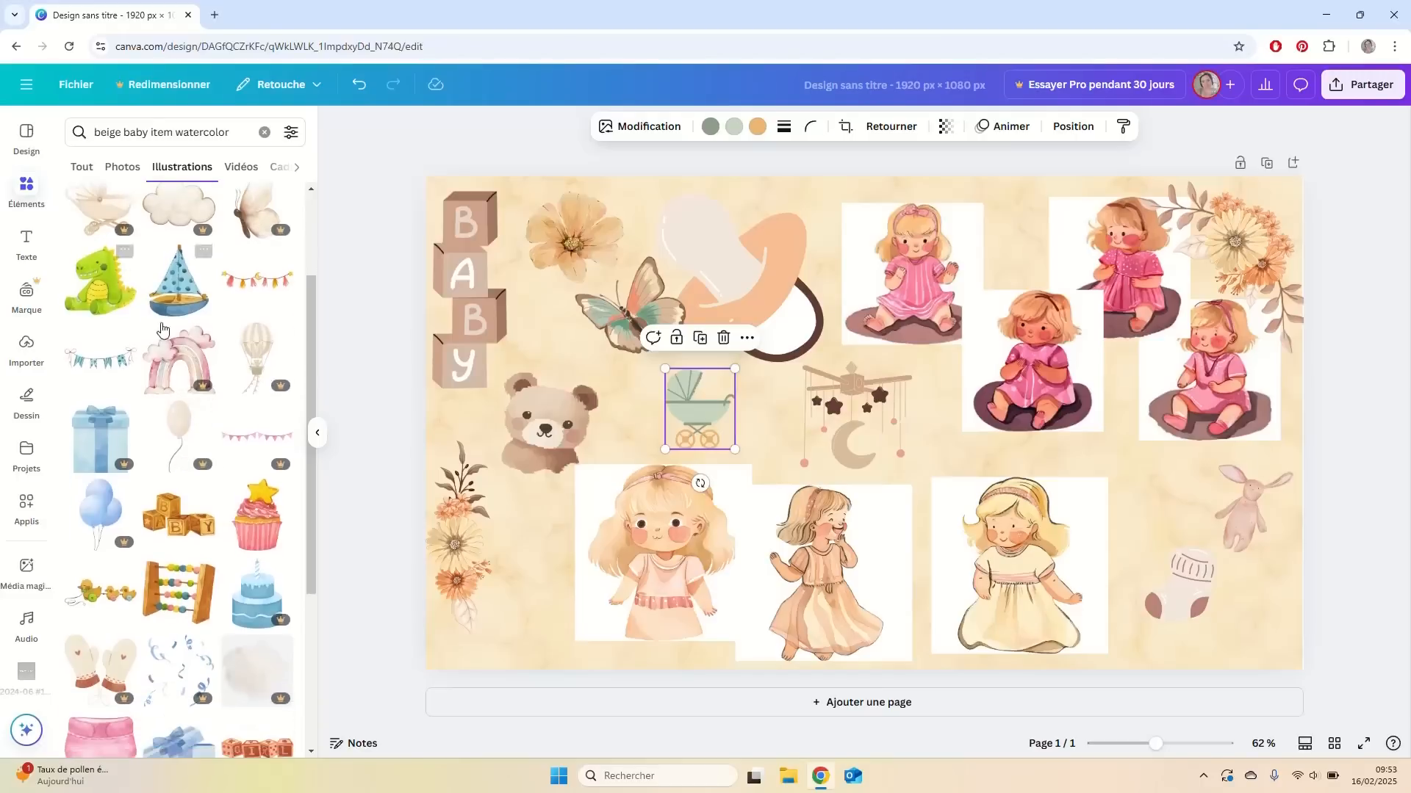
pyautogui.scroll(-3, 163, 523)
pyautogui.click(173, 371)
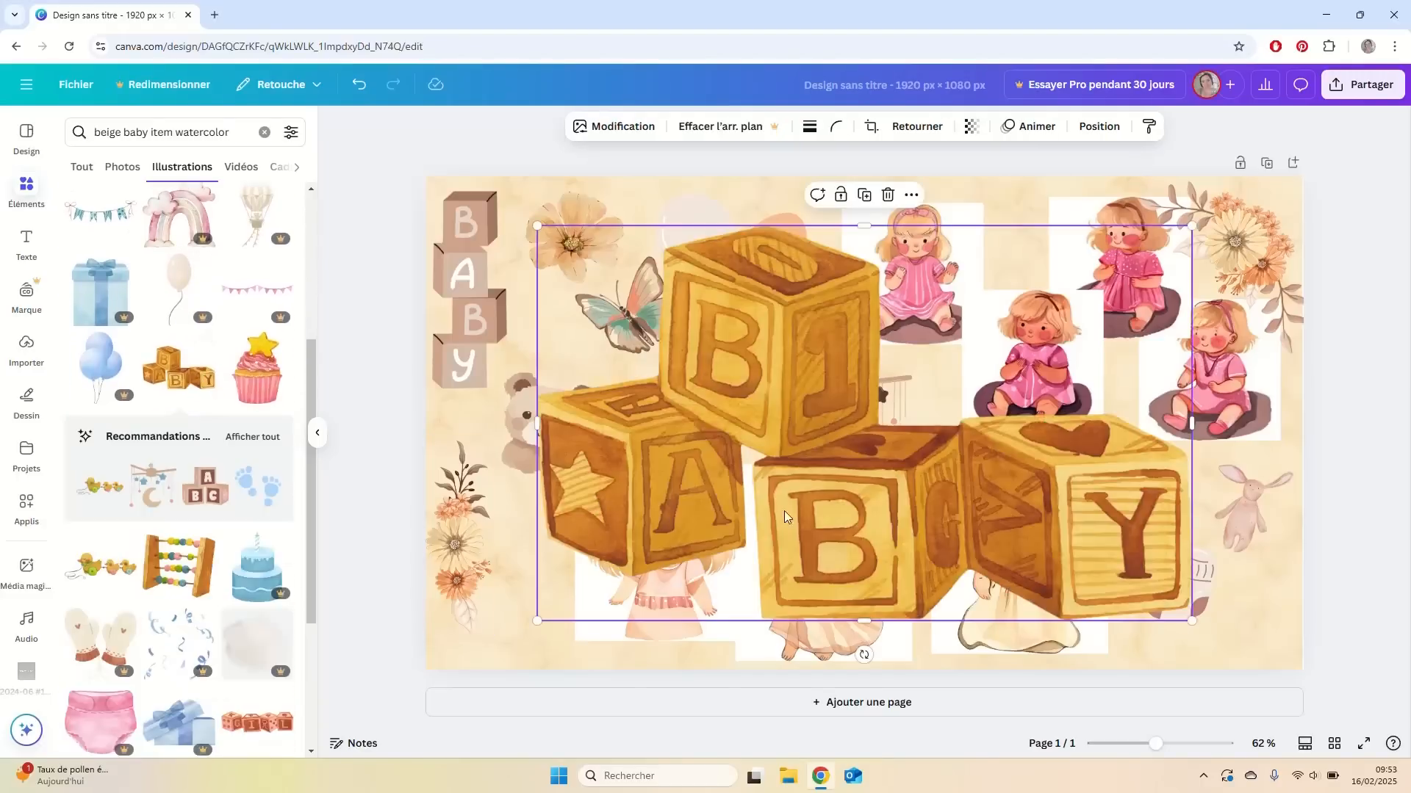
pyautogui.moveTo(1192, 225); pyautogui.dragTo(703, 598)
pyautogui.moveTo(625, 581); pyautogui.dragTo(1148, 494)
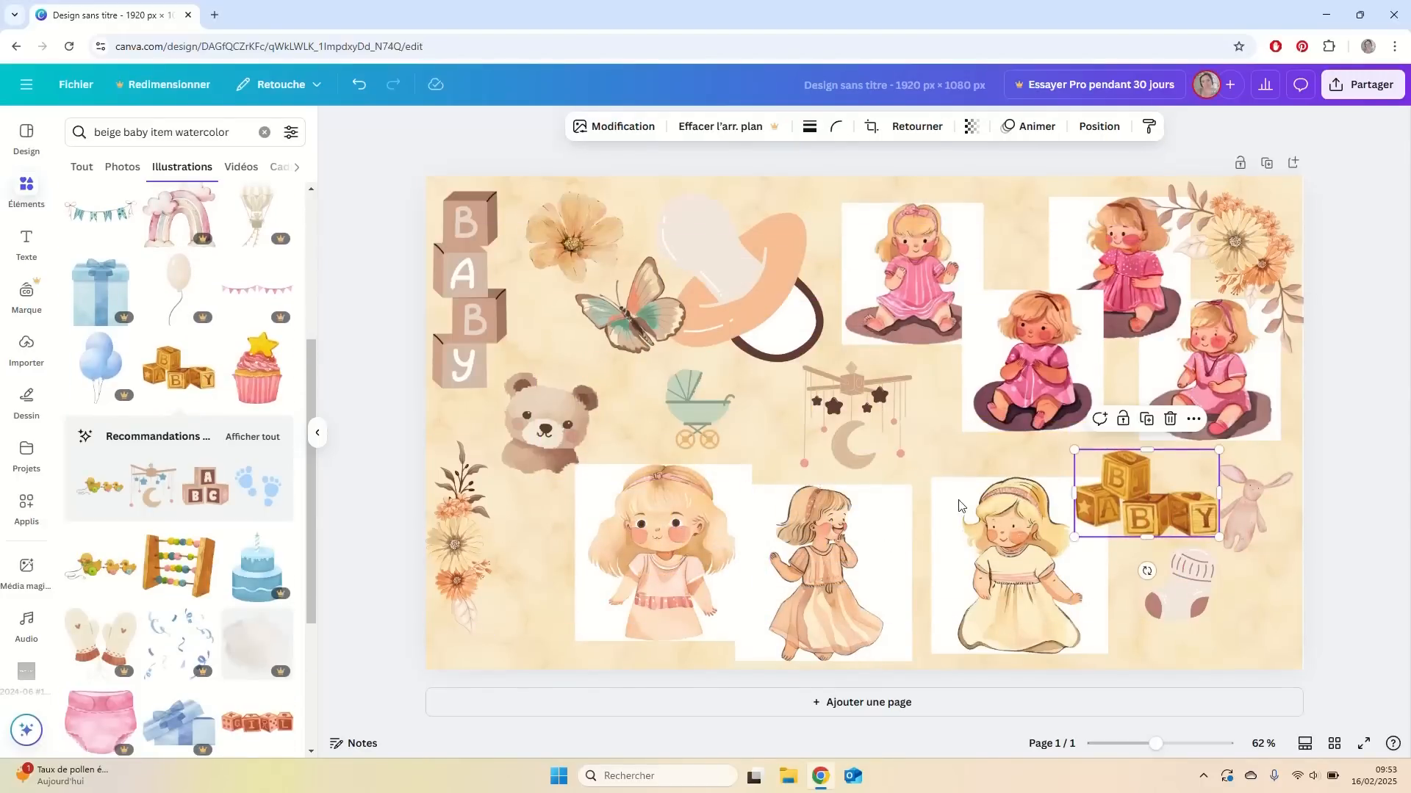
# - Add the pink cupcake with a yellow star, shrink it and place it between the lower flowers and the girl portrait
pyautogui.click(281, 378)
pyautogui.moveTo(1010, 221); pyautogui.dragTo(785, 535)
pyautogui.moveTo(765, 602); pyautogui.dragTo(538, 606)
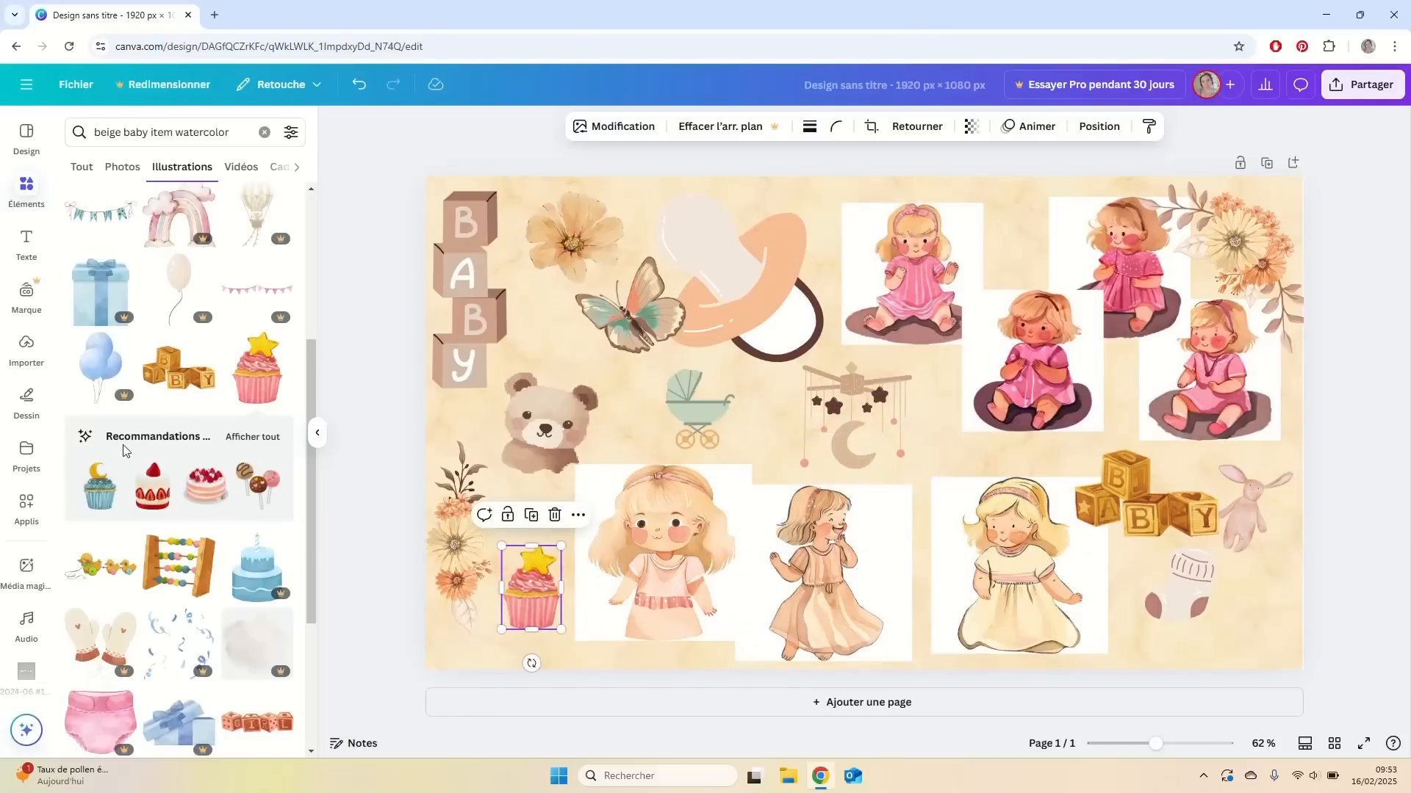
# - Add the bead abacus, shrink it and place it beside the first girl in pink, and shrink the pacifier to make room
pyautogui.scroll(-4, 208, 433)
pyautogui.click(178, 294)
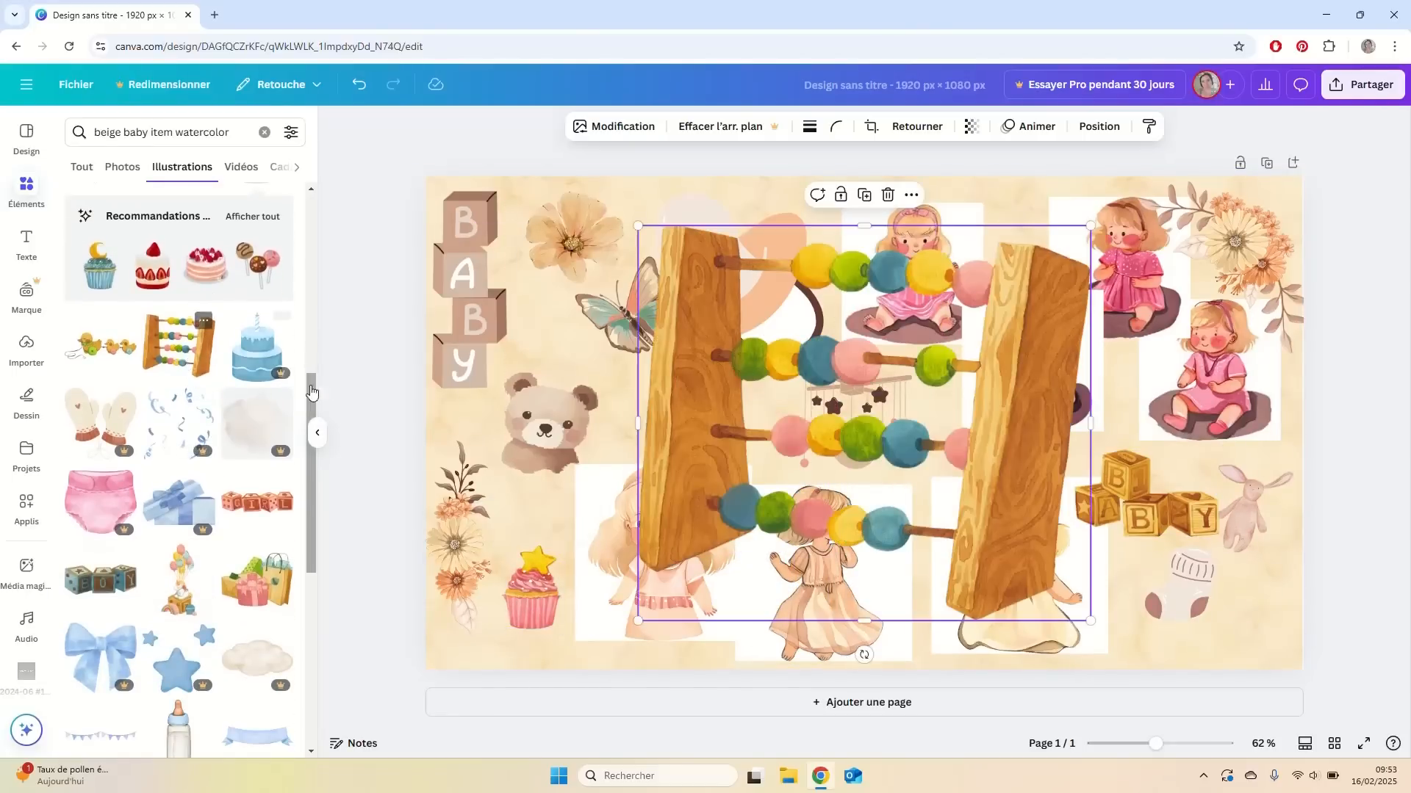
pyautogui.moveTo(1081, 227); pyautogui.dragTo(831, 224)
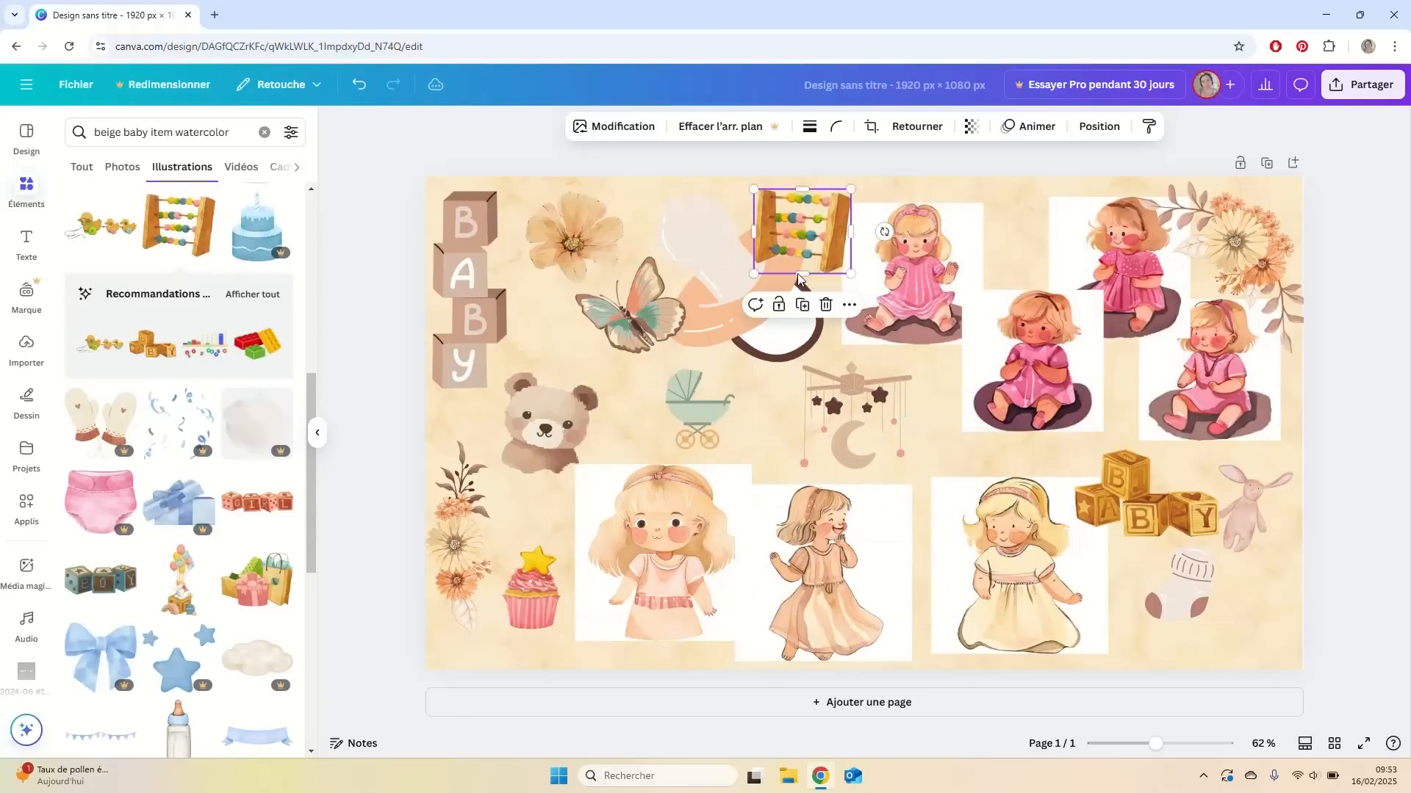
pyautogui.click(745, 344)
pyautogui.moveTo(833, 382); pyautogui.dragTo(739, 236)
# - Add the pink play tent, shrink it and place it below the abacus
pyautogui.scroll(-5, 205, 442)
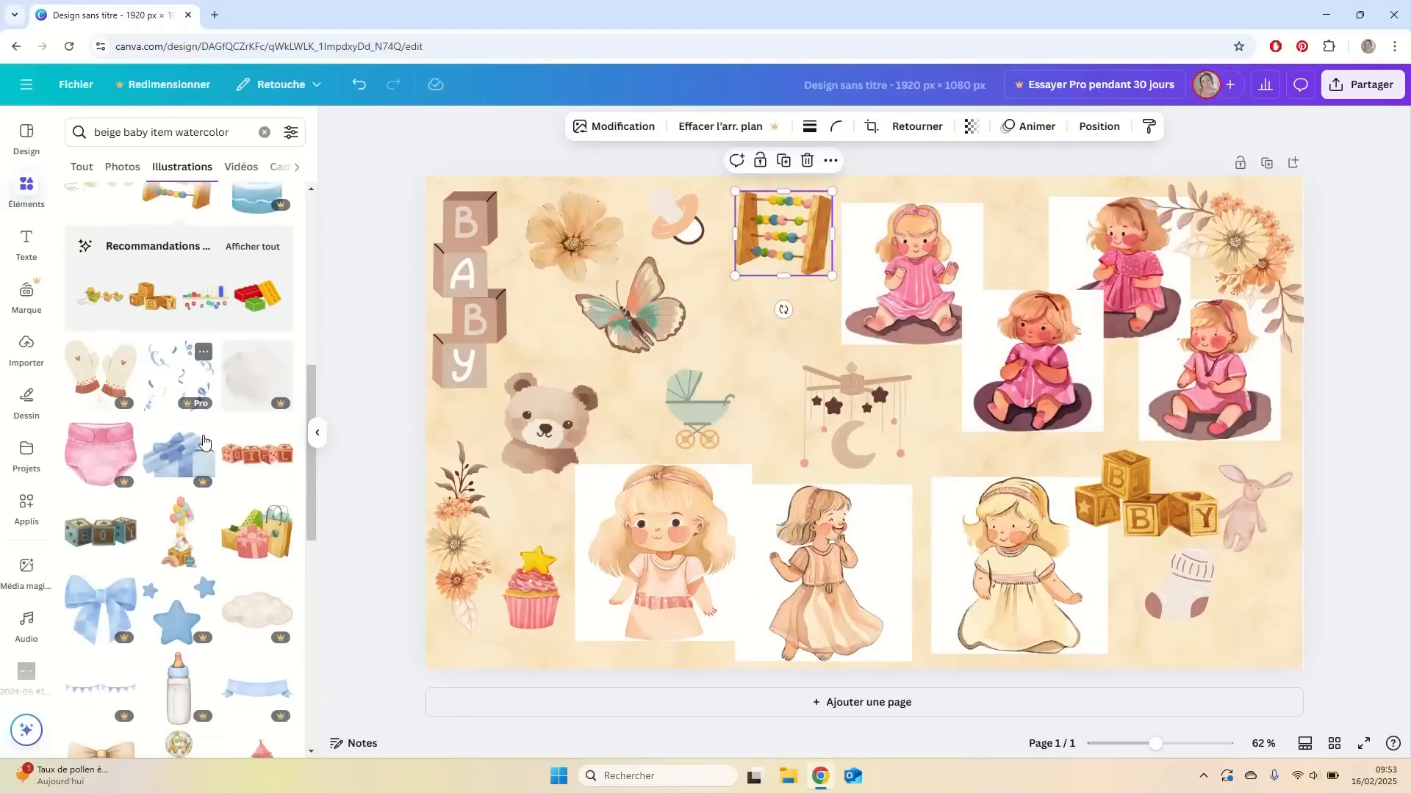
pyautogui.scroll(-1, 205, 442)
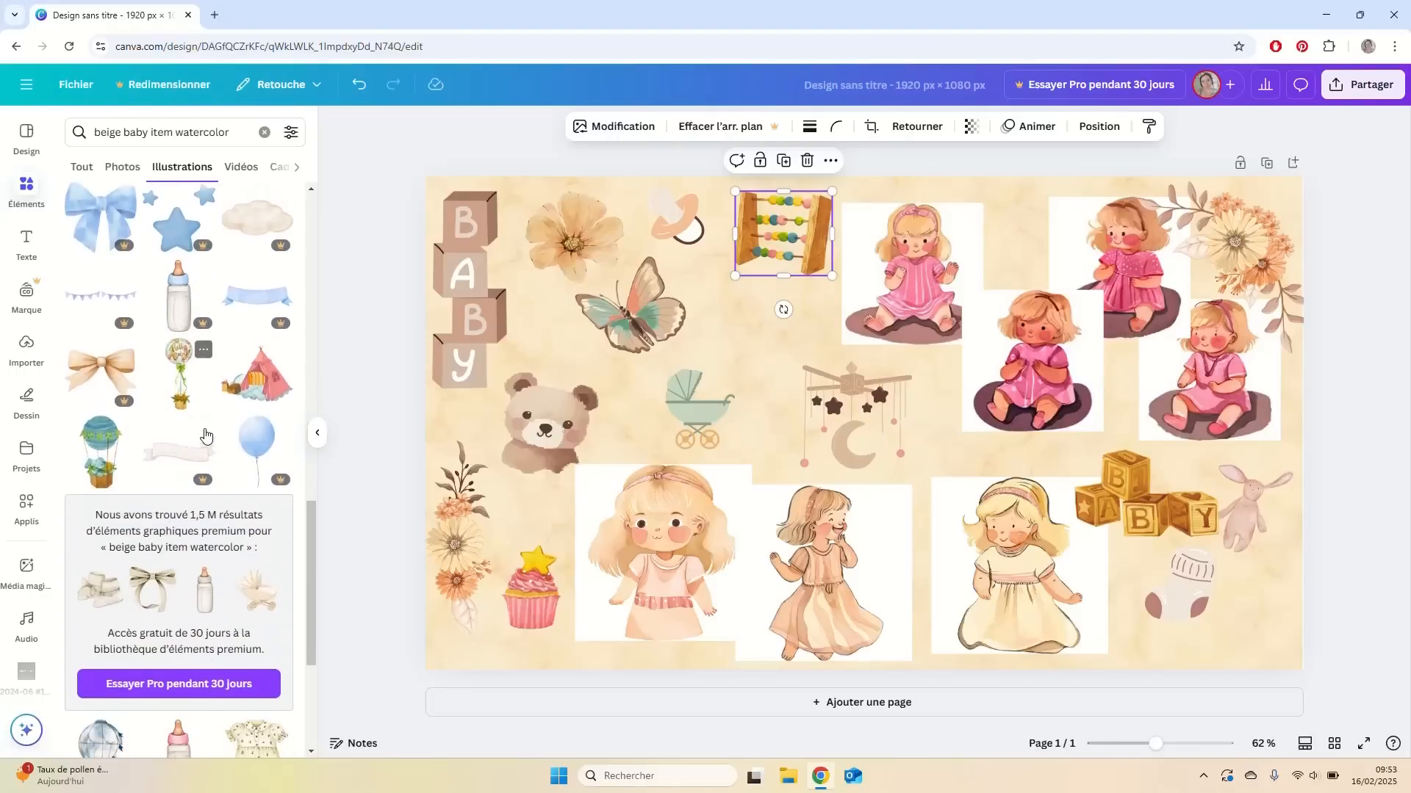
pyautogui.click(256, 377)
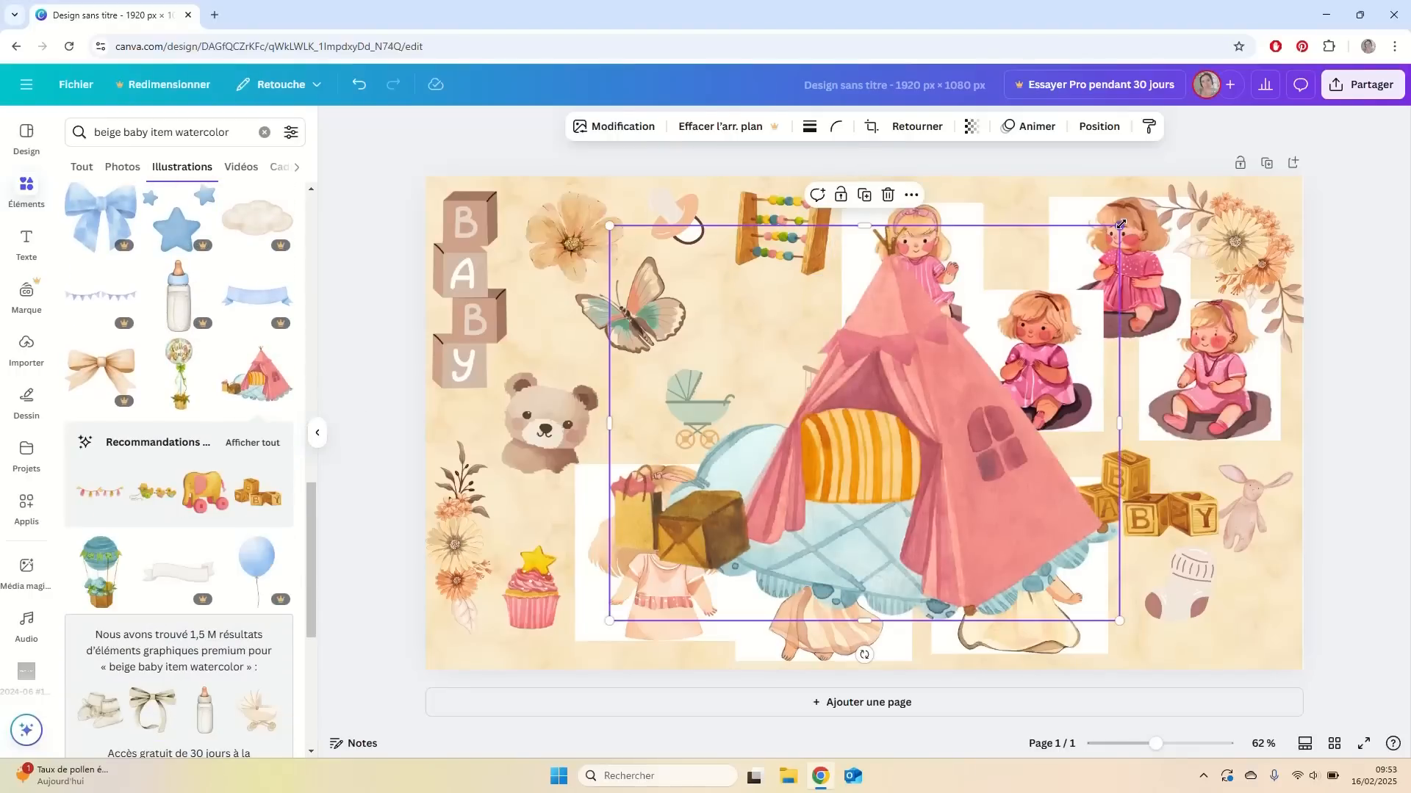
pyautogui.moveTo(1119, 224); pyautogui.dragTo(734, 520)
pyautogui.moveTo(709, 592); pyautogui.dragTo(802, 344)
# - Show all the magic recommendations related to the pink play tent
pyautogui.scroll(-3, 189, 474)
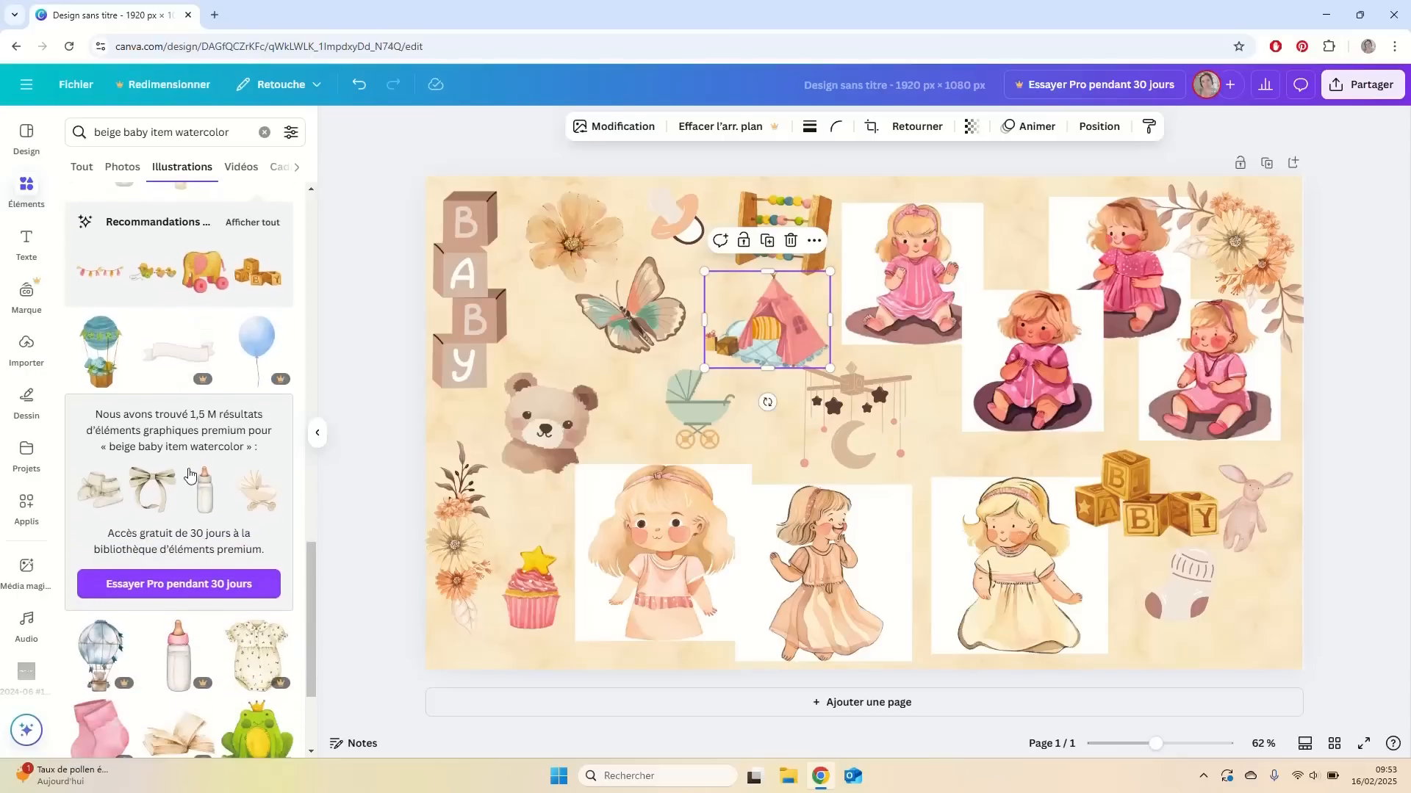
pyautogui.scroll(2, 199, 441)
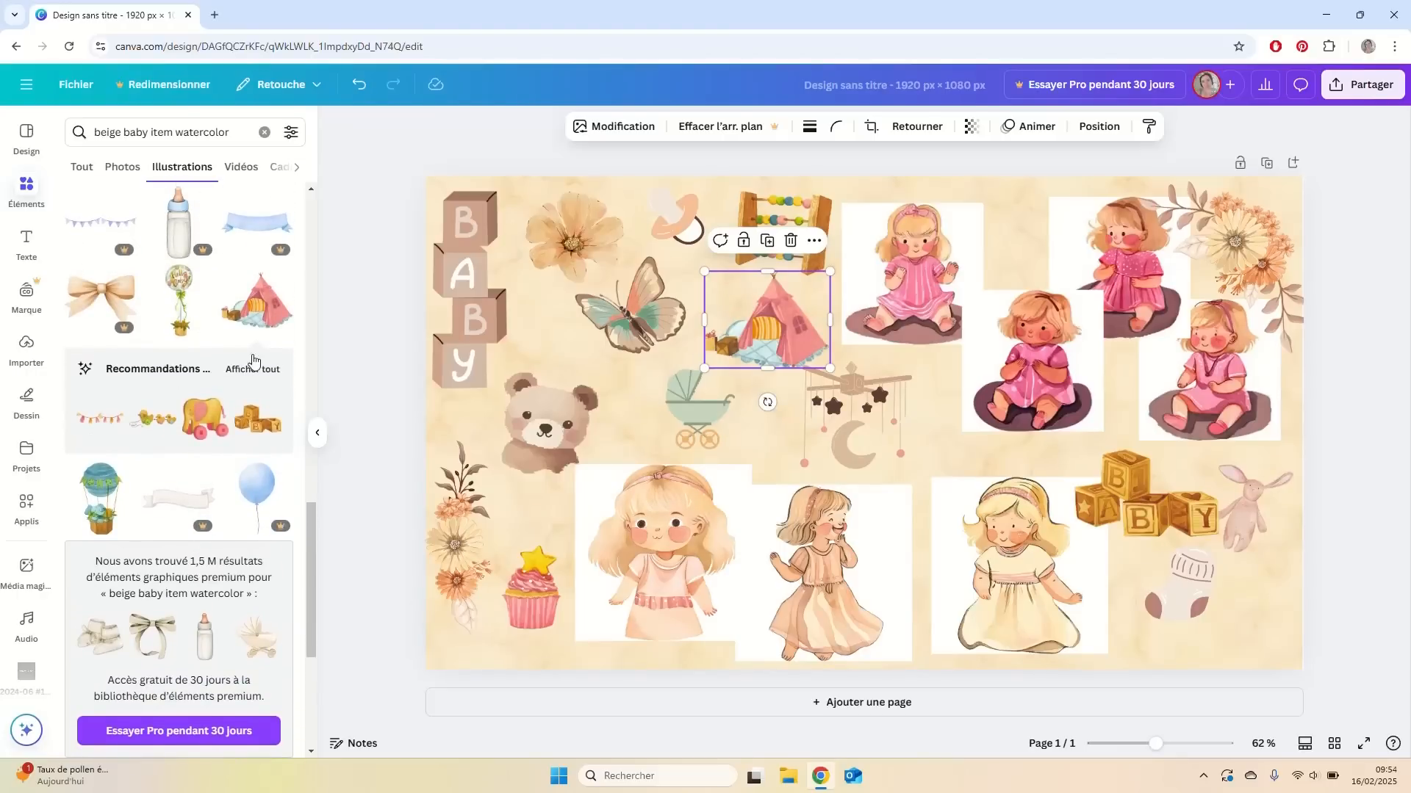
pyautogui.click(261, 371)
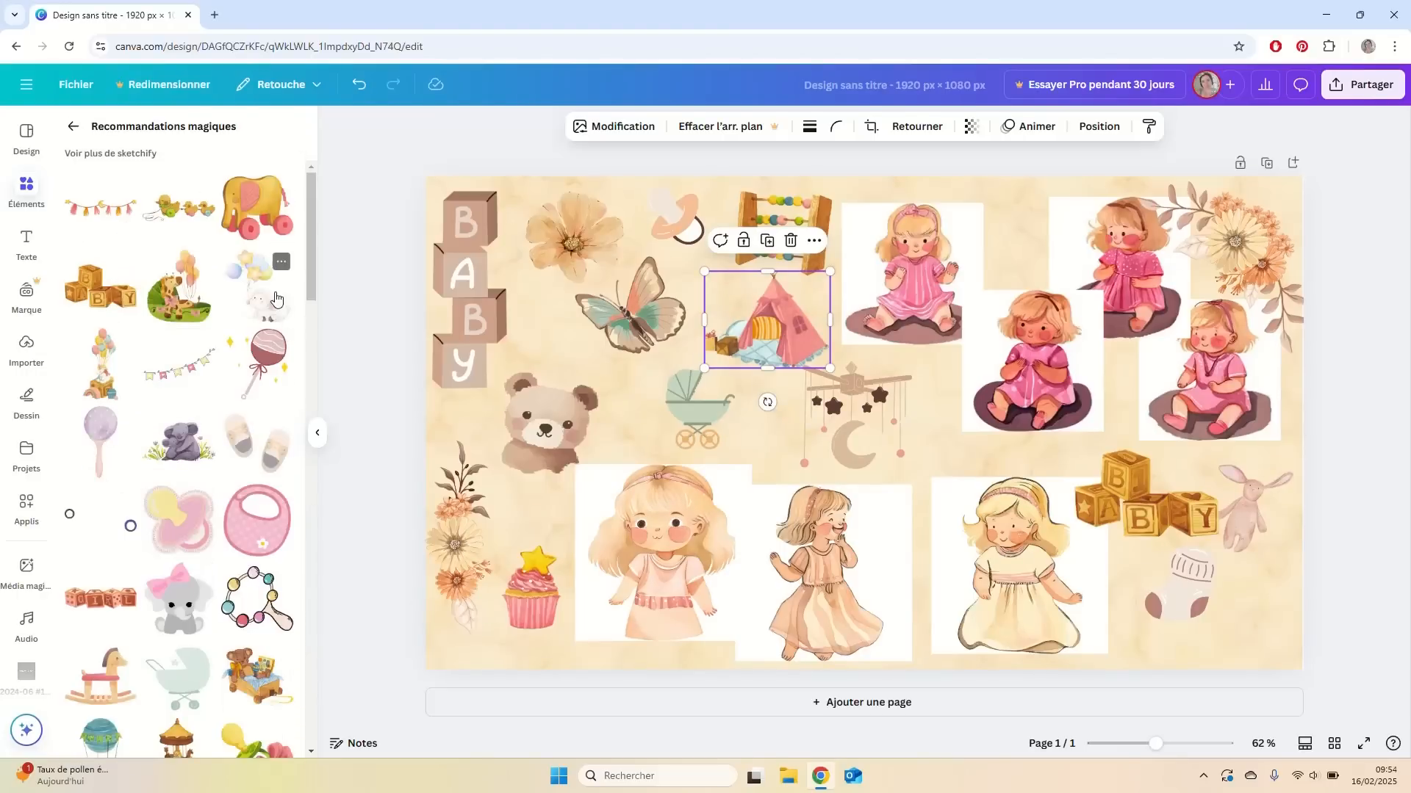
# - Try the giraffe in a green cradle with balloons on the design and delete it
pyautogui.click(195, 317)
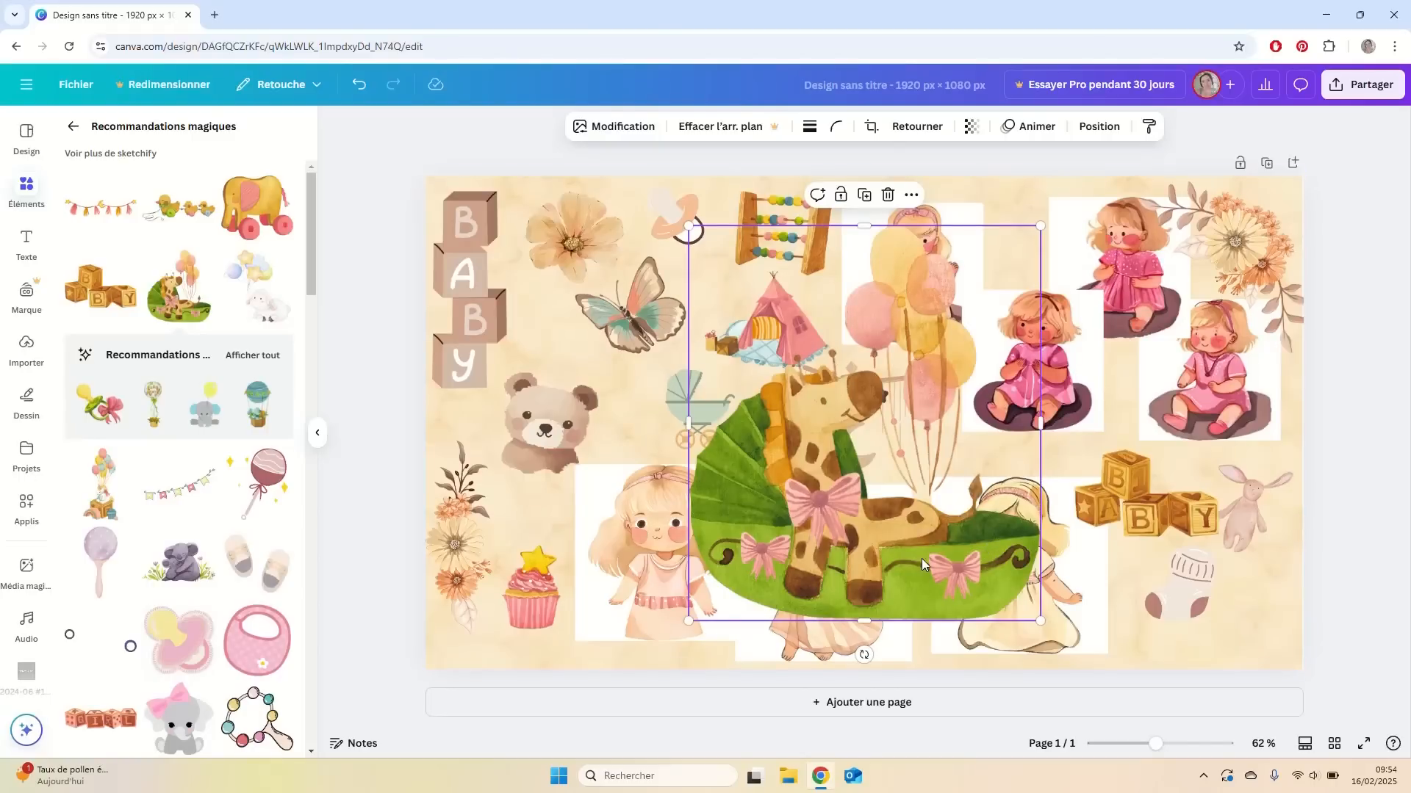
pyautogui.press('Delete')
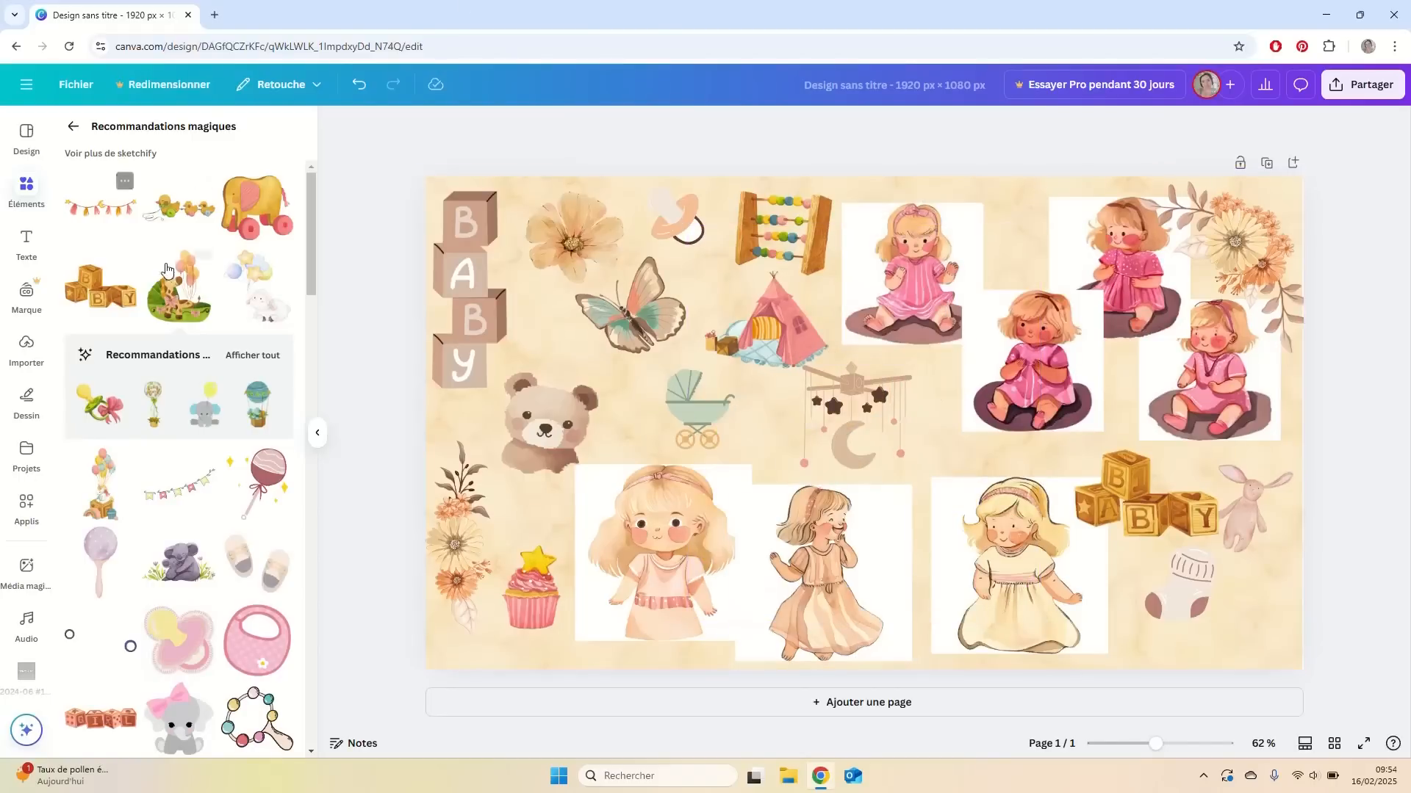
# - Add the pull-along yellow ducks, shrink them and place them just above the teddy bear
pyautogui.click(174, 213)
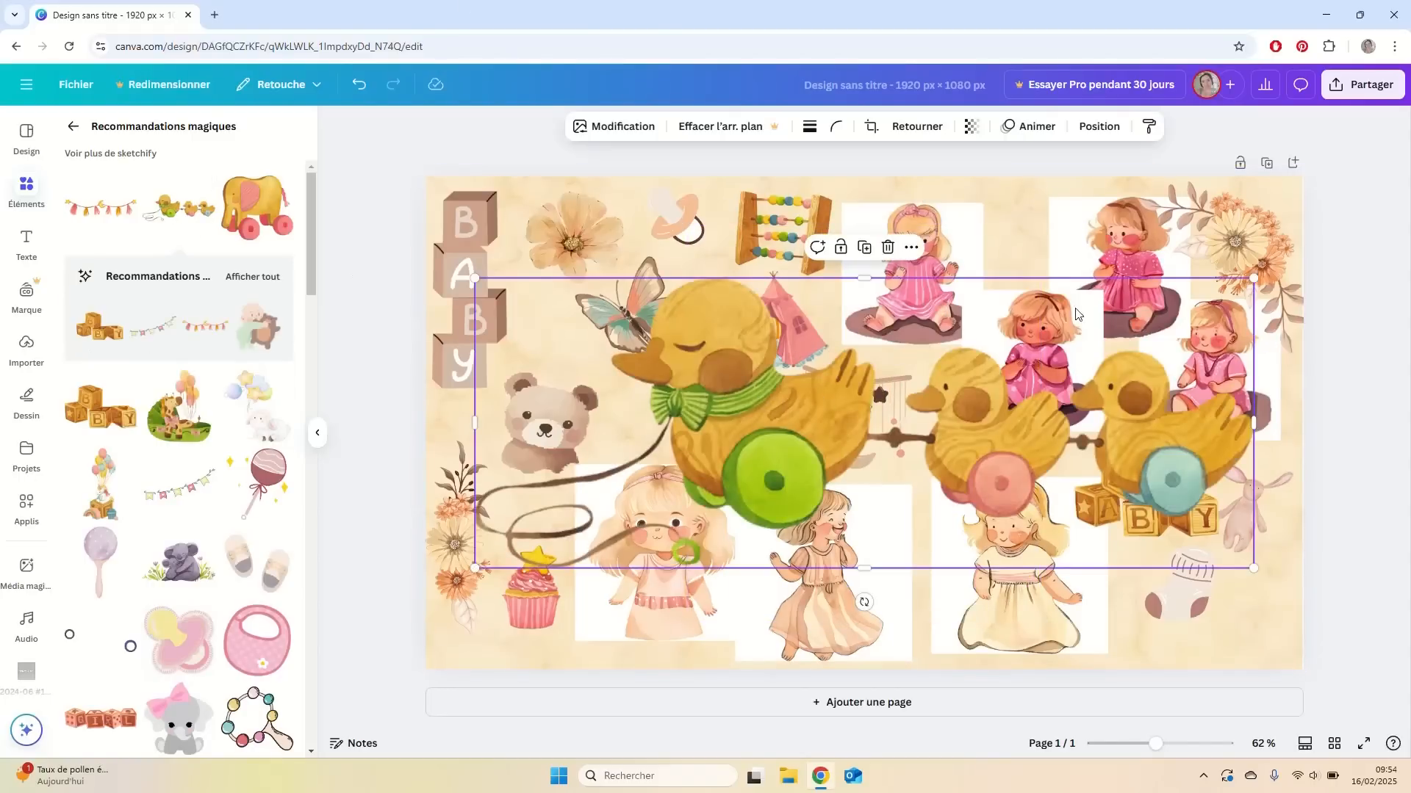
pyautogui.moveTo(1253, 279); pyautogui.dragTo(632, 506)
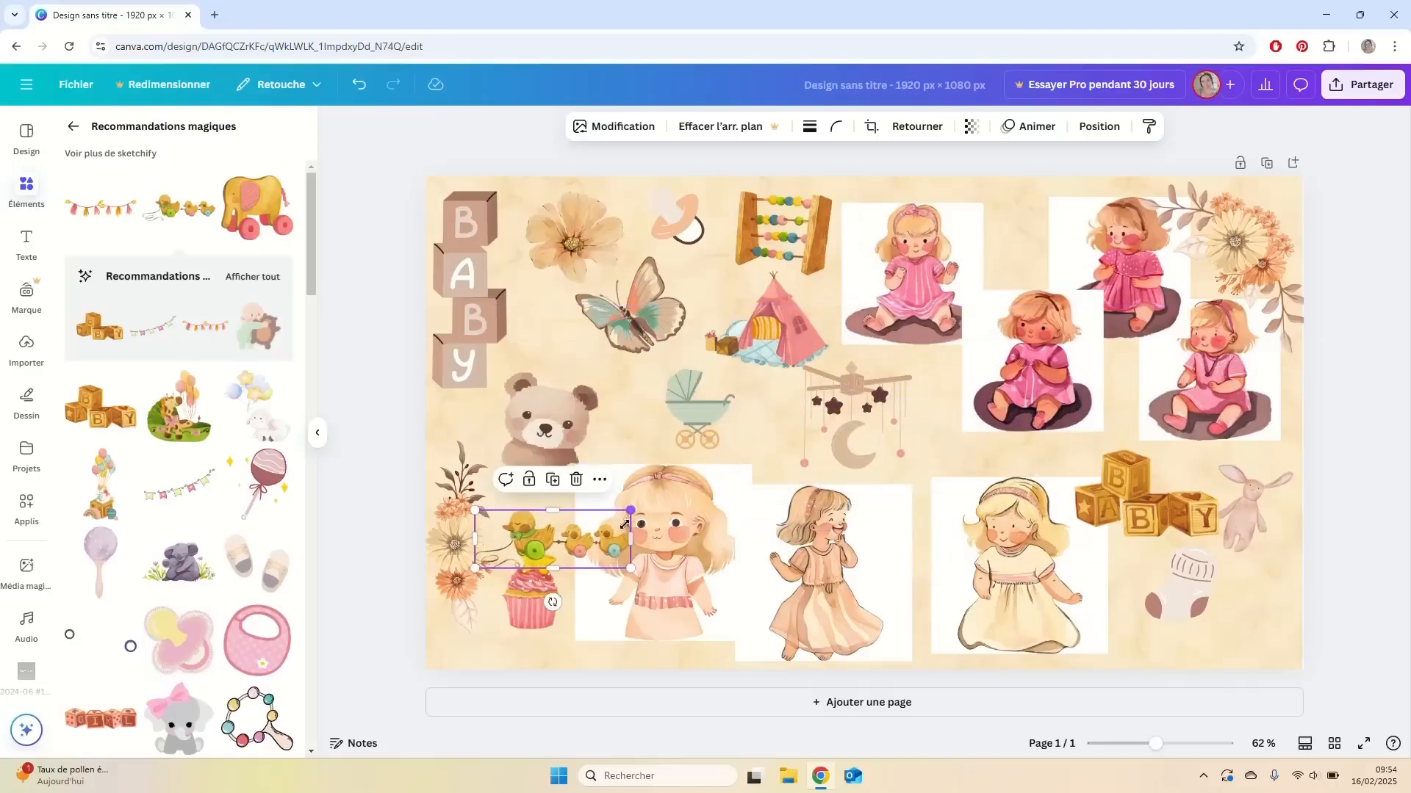
pyautogui.moveTo(558, 536); pyautogui.dragTo(581, 358)
# - Add the pink GIRL letter blocks, shrink them and place them under the BABY blocks, moving the sock above the girl in the cream dress
pyautogui.scroll(-3, 213, 412)
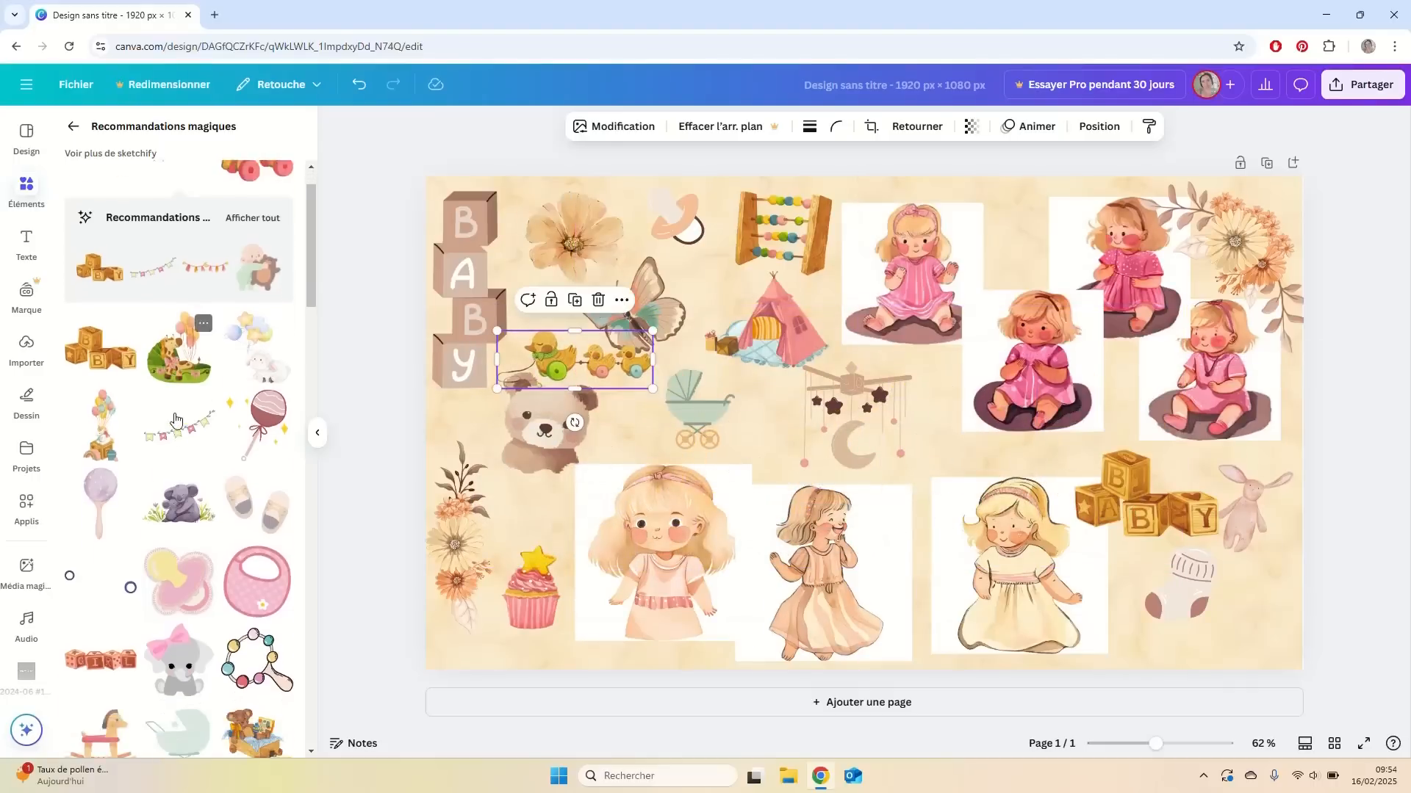
pyautogui.scroll(-3, 184, 419)
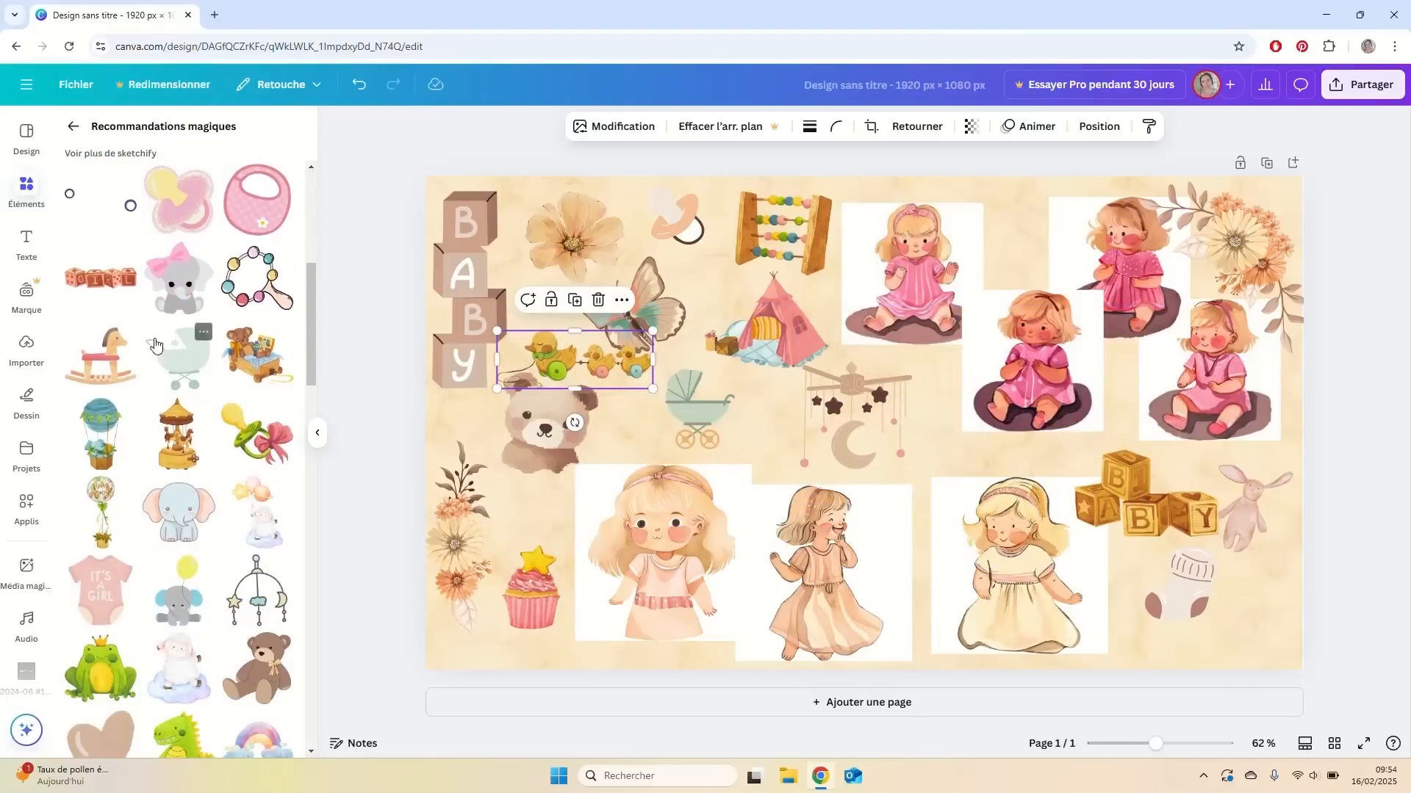
pyautogui.click(101, 278)
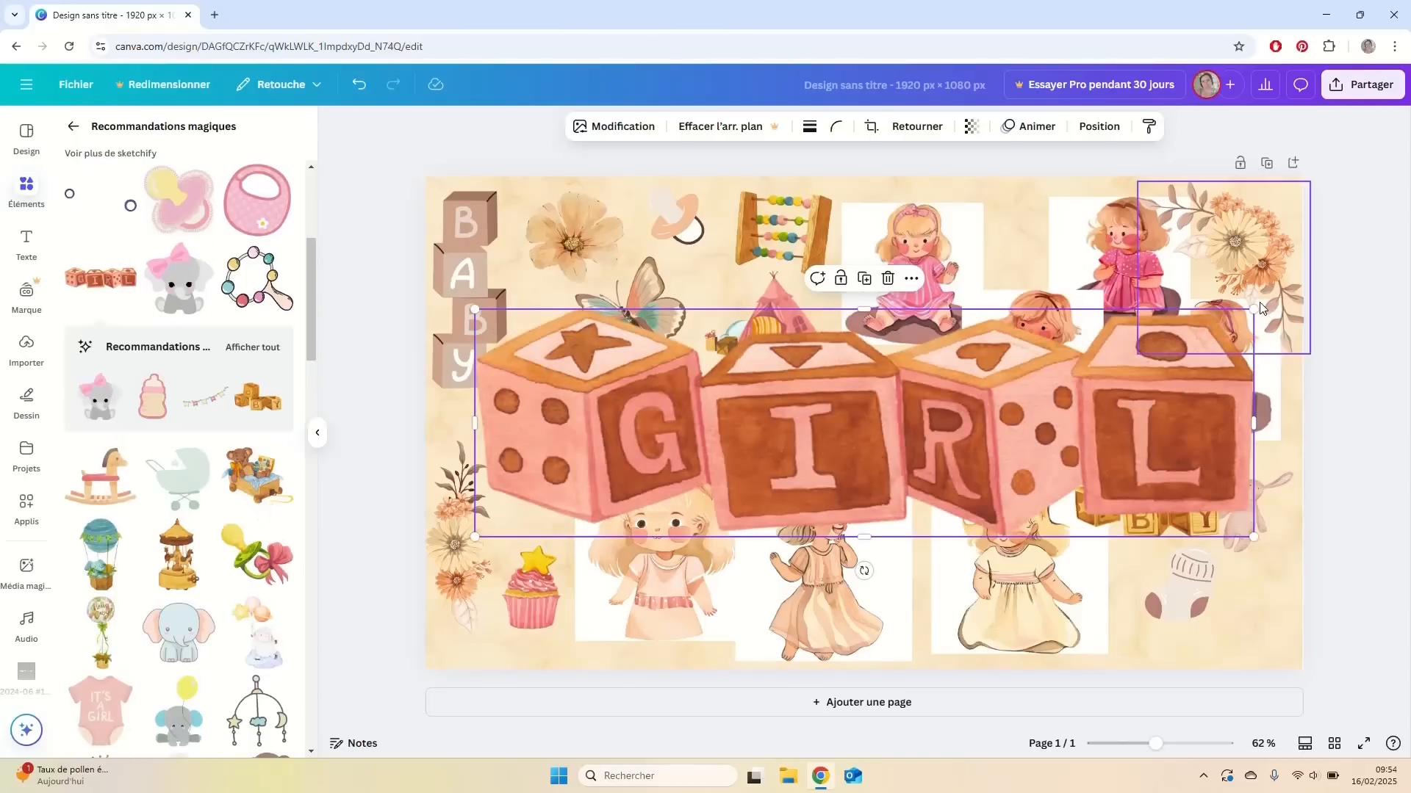
pyautogui.moveTo(1254, 308); pyautogui.dragTo(1250, 648)
pyautogui.moveTo(1196, 573); pyautogui.dragTo(974, 444)
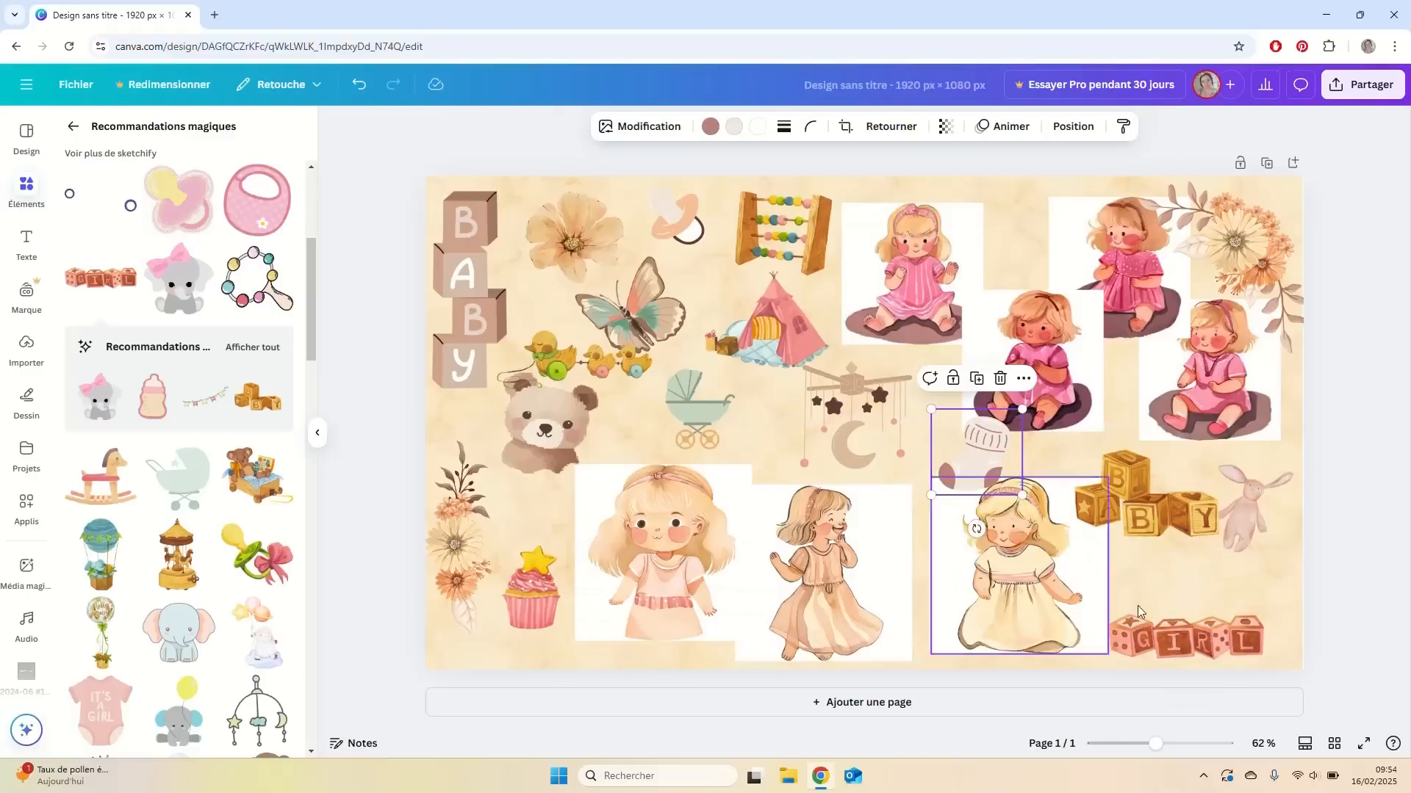
pyautogui.moveTo(1209, 646); pyautogui.dragTo(1214, 582)
# - Add the golden carousel, shrink it and place it between the baby carriage and the mobile
pyautogui.scroll(-2, 205, 532)
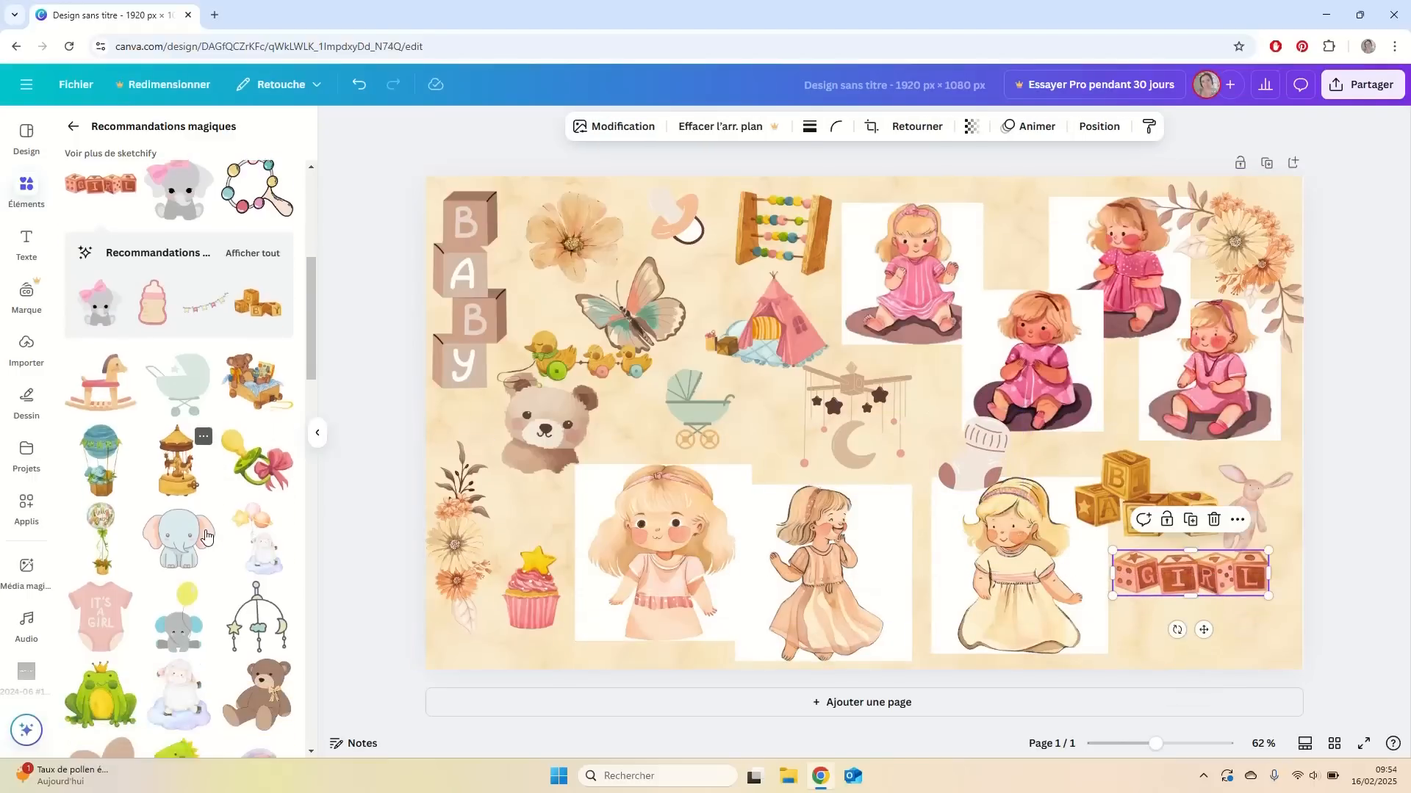
pyautogui.scroll(-1, 208, 527)
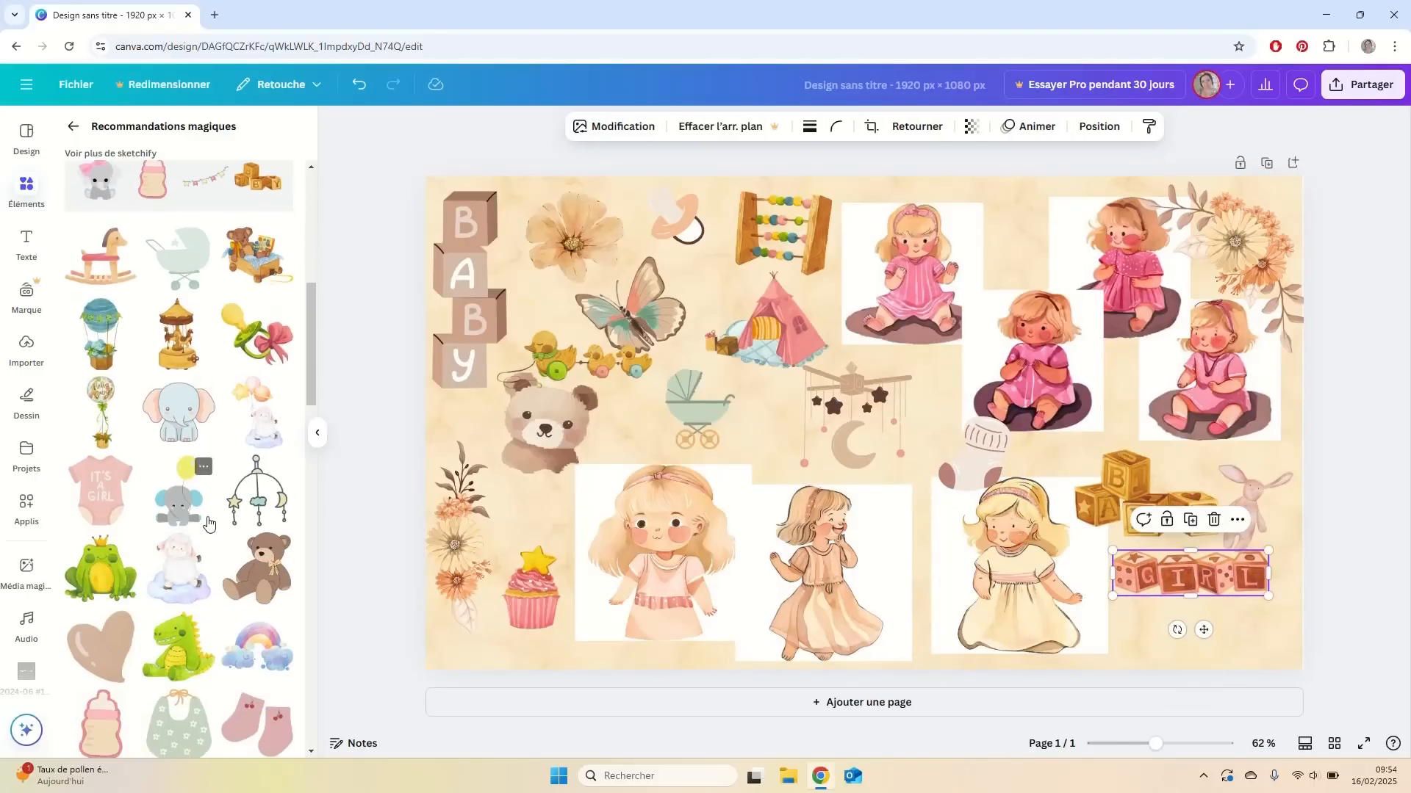
pyautogui.click(167, 307)
pyautogui.moveTo(970, 216); pyautogui.dragTo(847, 556)
pyautogui.moveTo(787, 604); pyautogui.dragTo(780, 456)
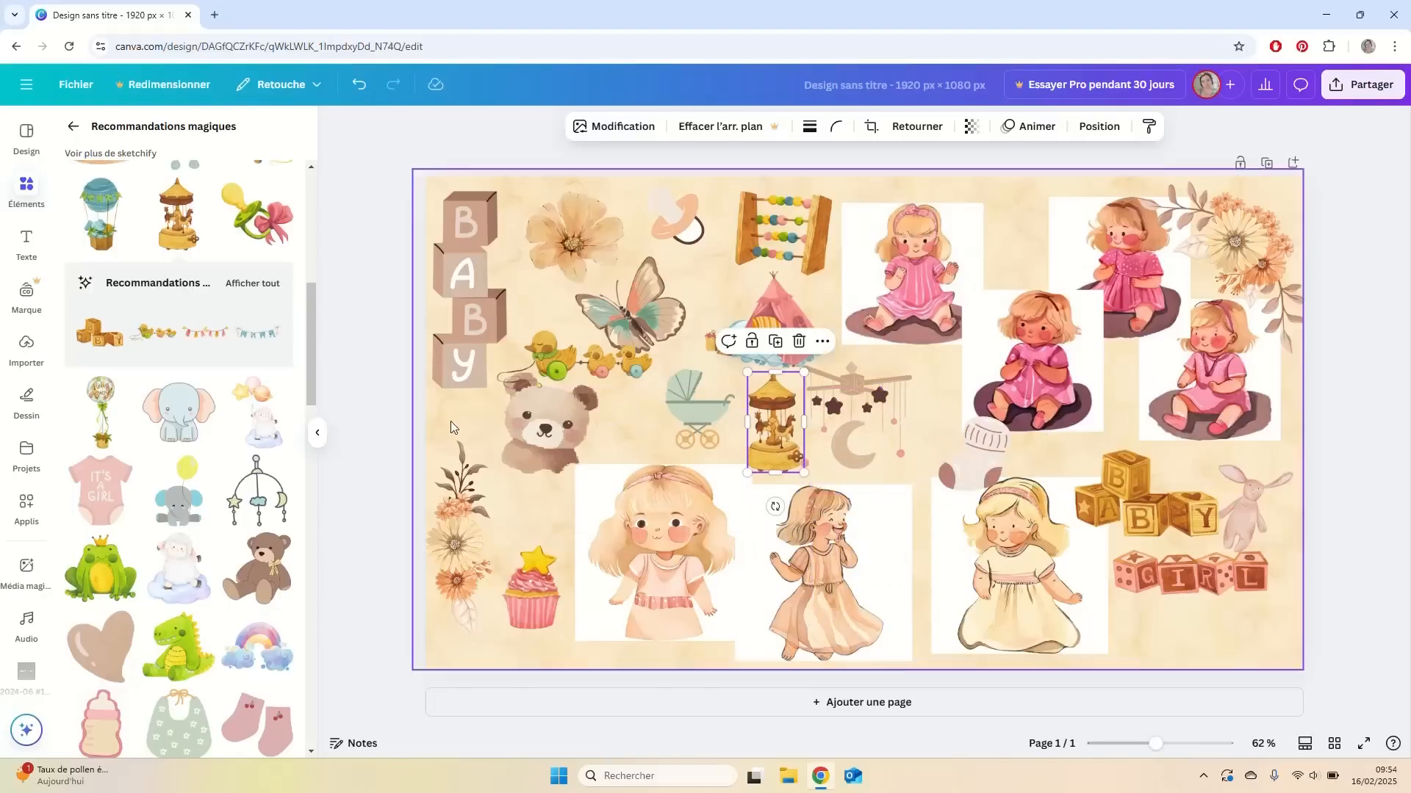
# - Try the blue hot-air balloon with the elephant on the design and delete it
pyautogui.scroll(1, 217, 270)
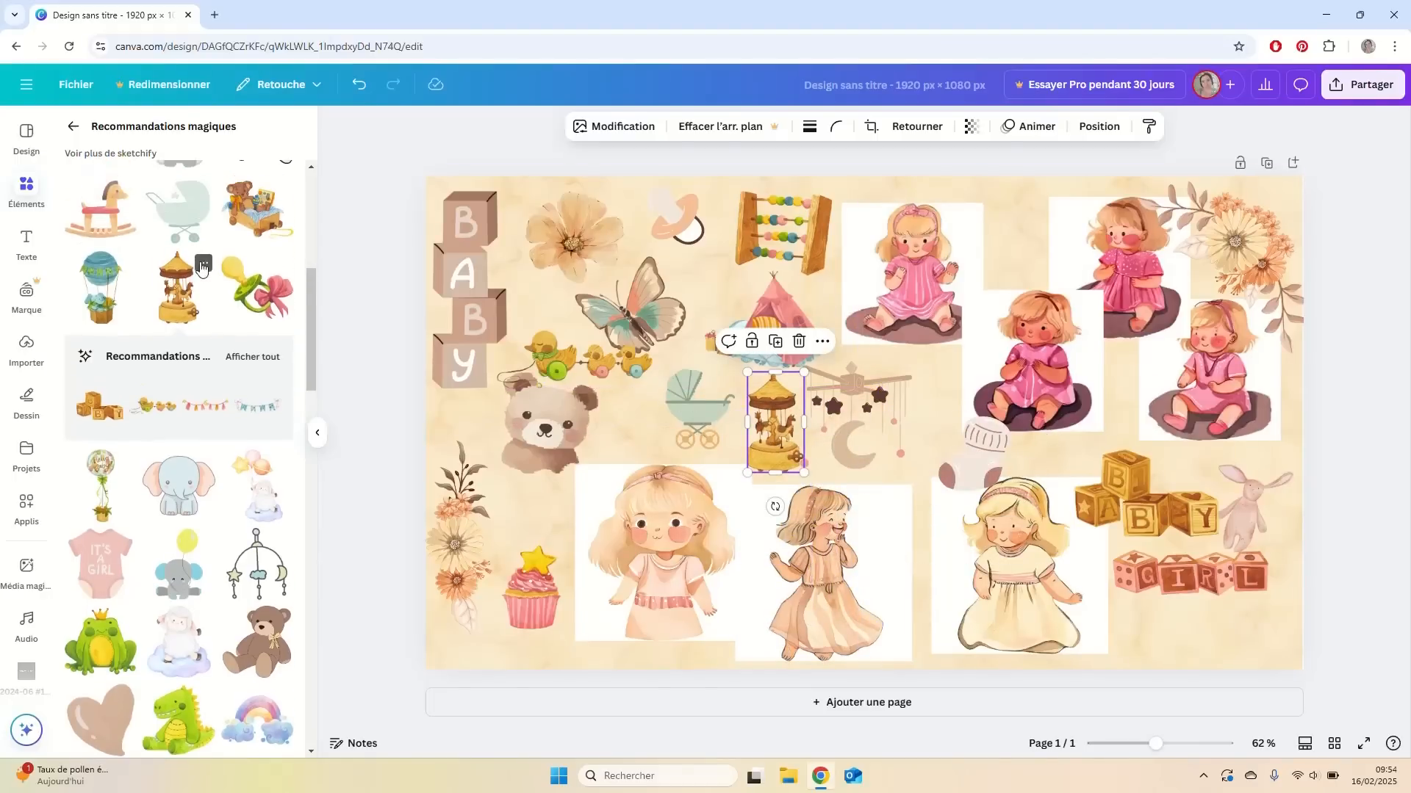
pyautogui.click(118, 308)
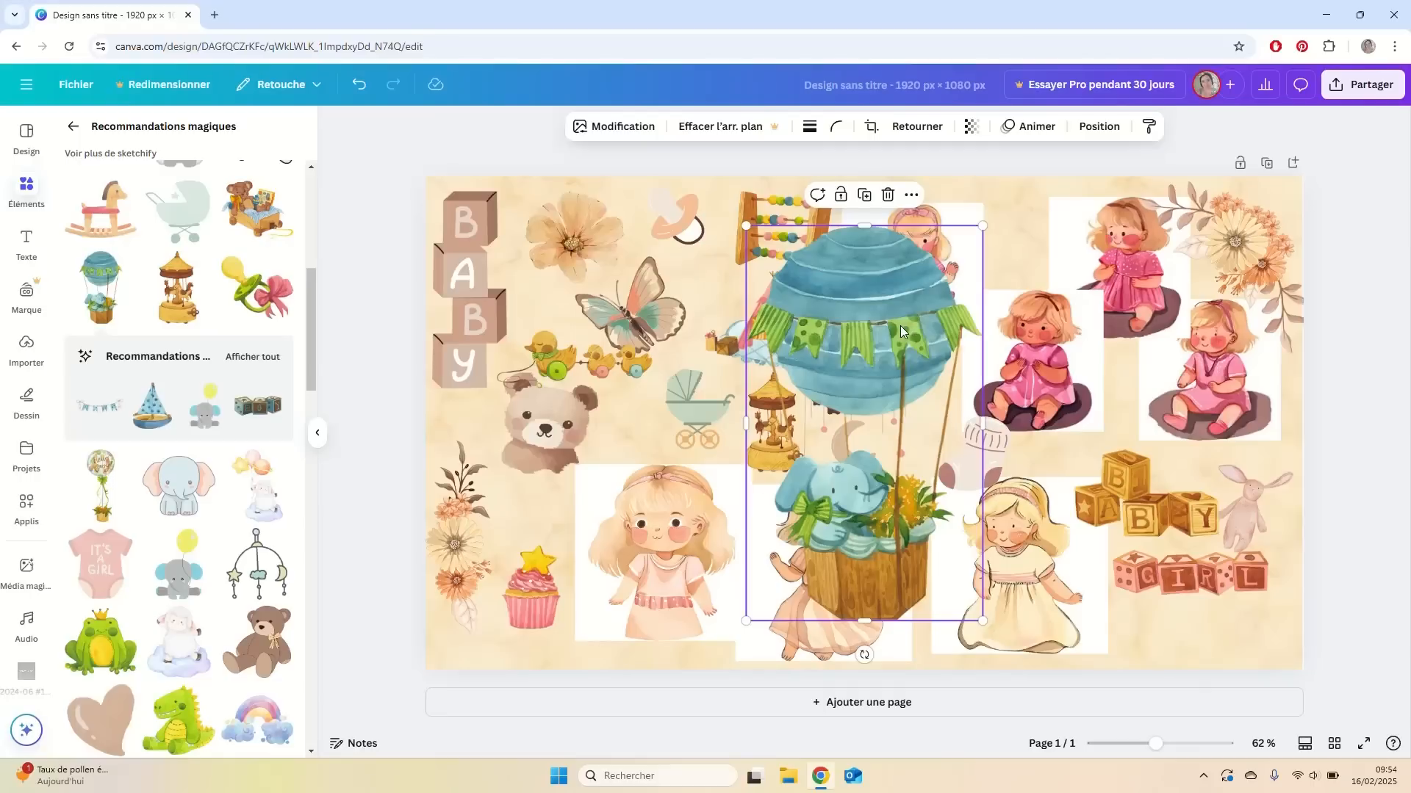
pyautogui.press('Delete')
# - Open the carousel illustration's details and show all the items of its collection
pyautogui.click(203, 263)
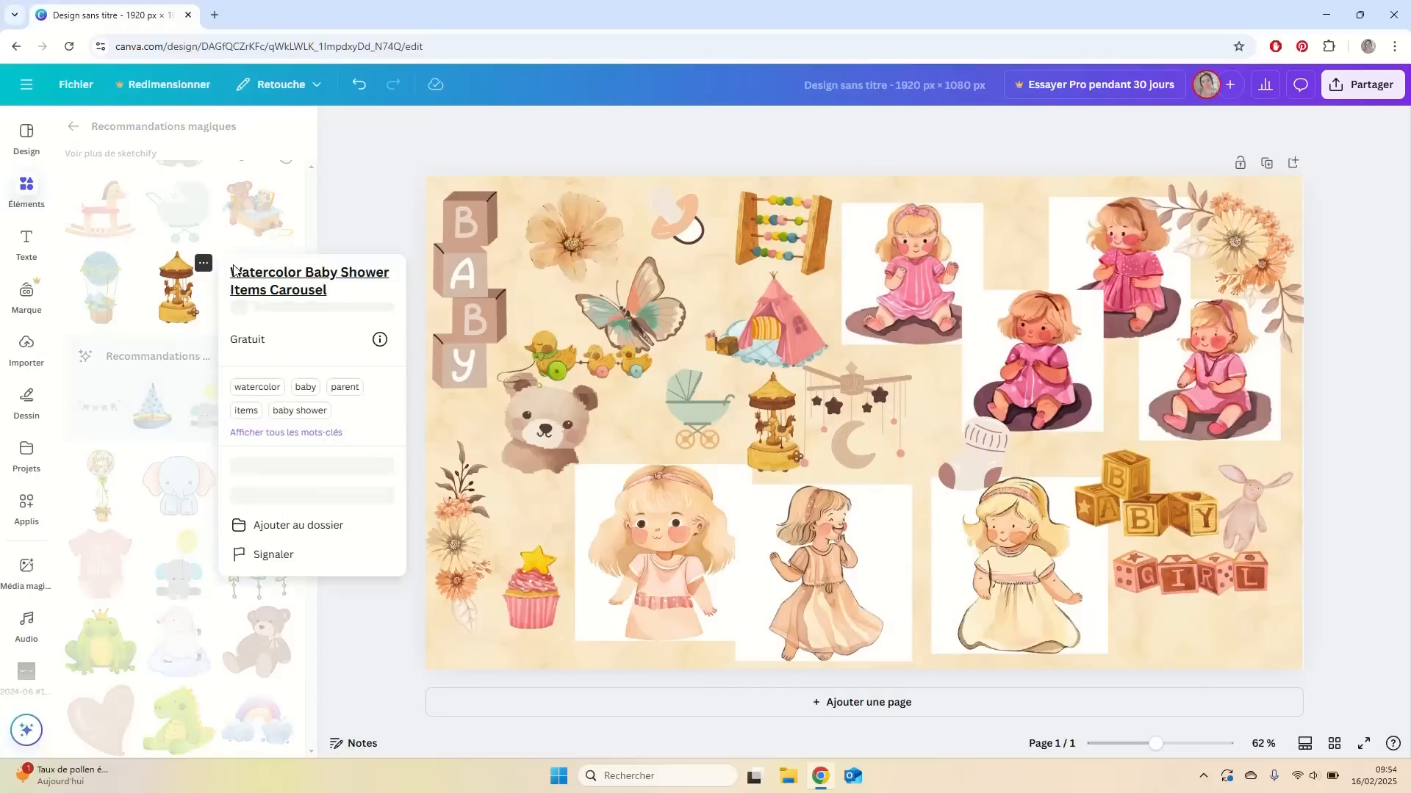
pyautogui.click(291, 585)
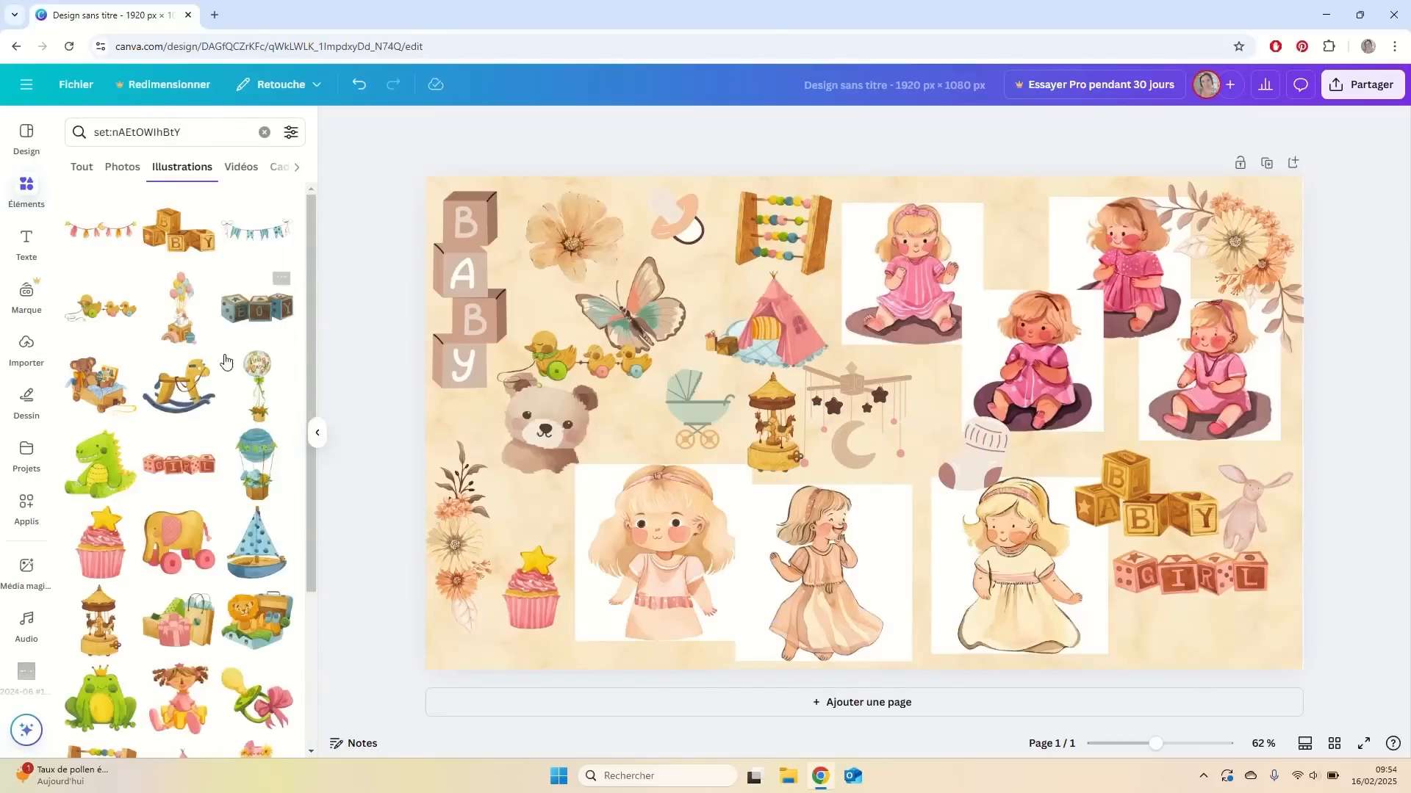
pyautogui.scroll(-1, 218, 417)
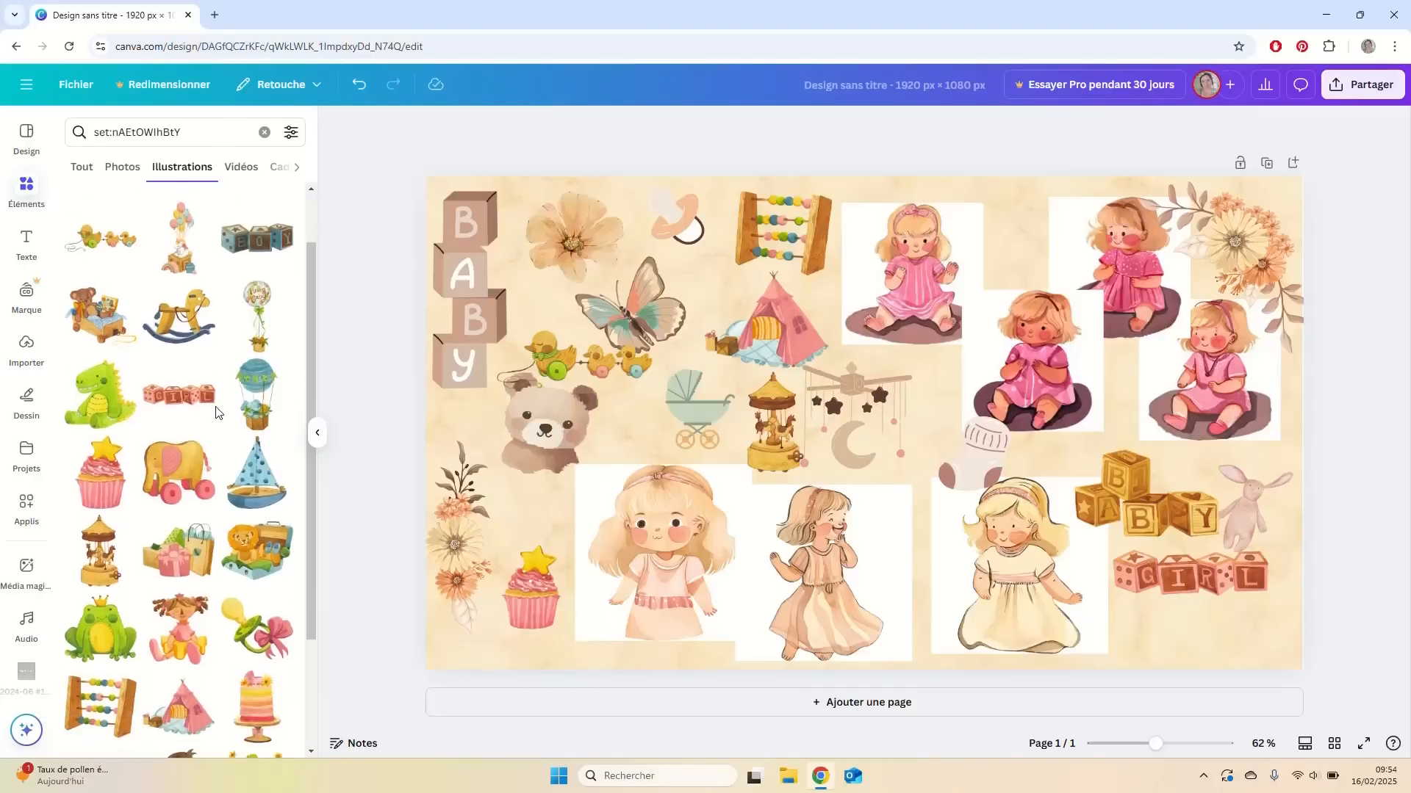
# - Try the teddy bear in a wooden toy wagon on the design and delete it
pyautogui.click(100, 310)
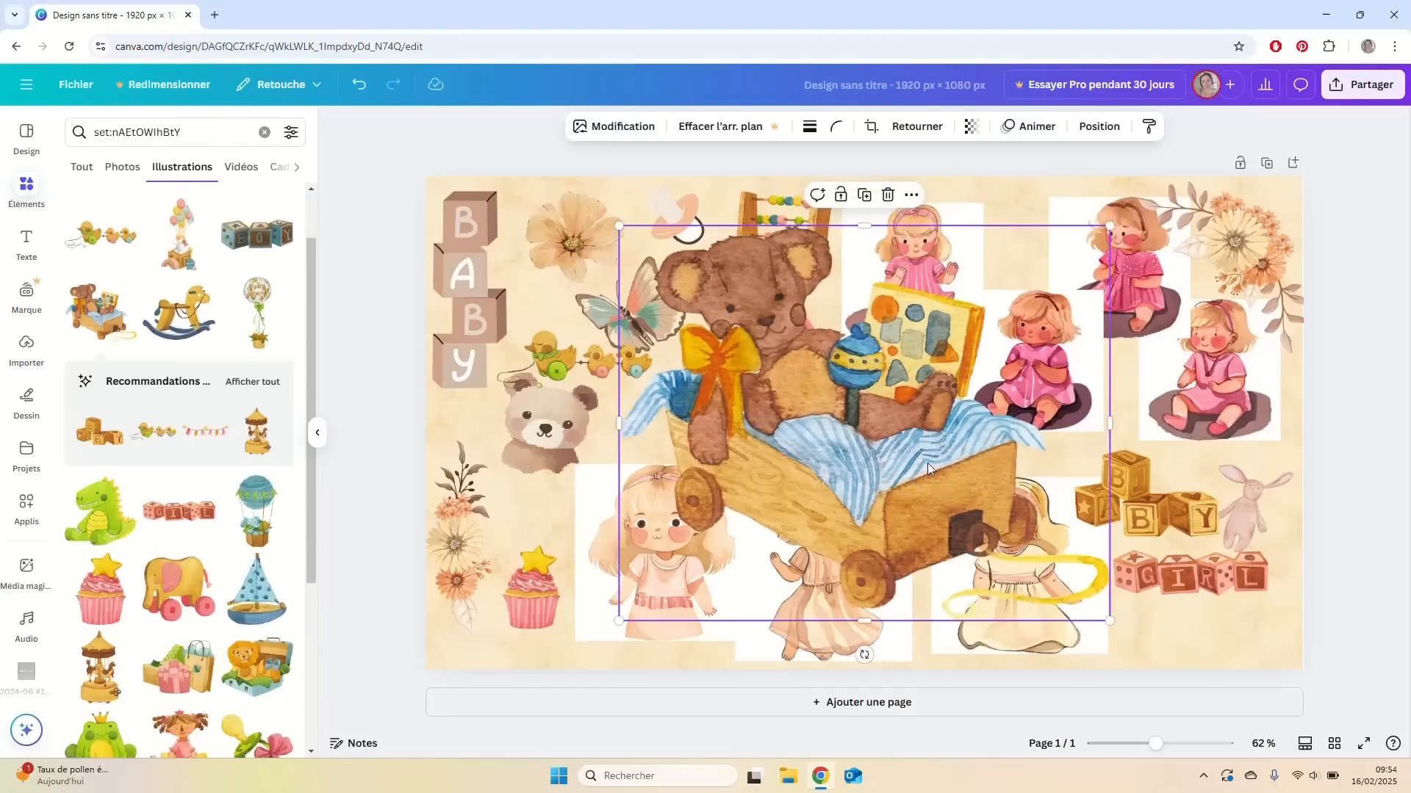
pyautogui.press('Delete')
pyautogui.scroll(1, 205, 411)
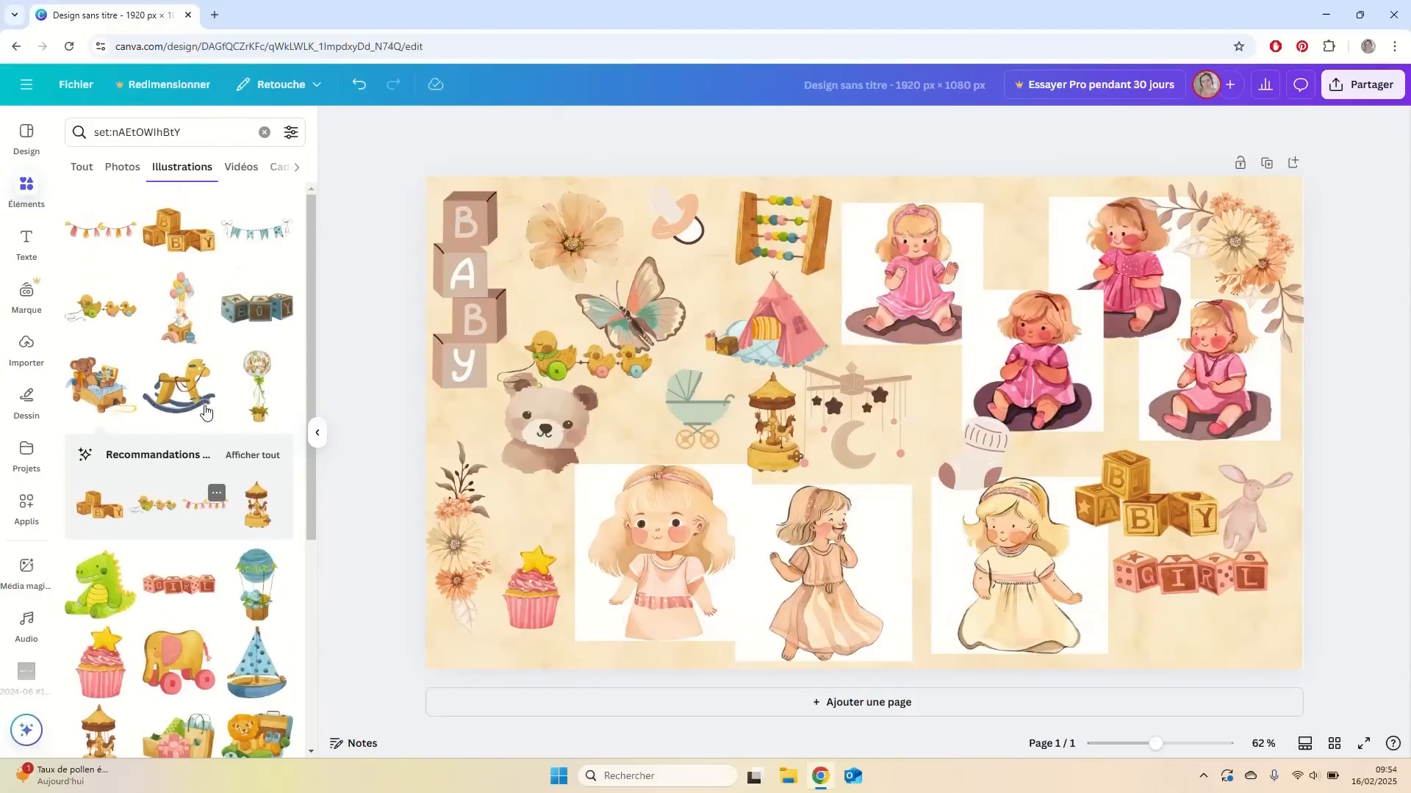
# - Add the toy box with balloons, shrink it and place it between the teddy bear and the lower flowers
pyautogui.click(186, 330)
pyautogui.moveTo(923, 523); pyautogui.dragTo(649, 512)
pyautogui.moveTo(700, 203); pyautogui.dragTo(497, 444)
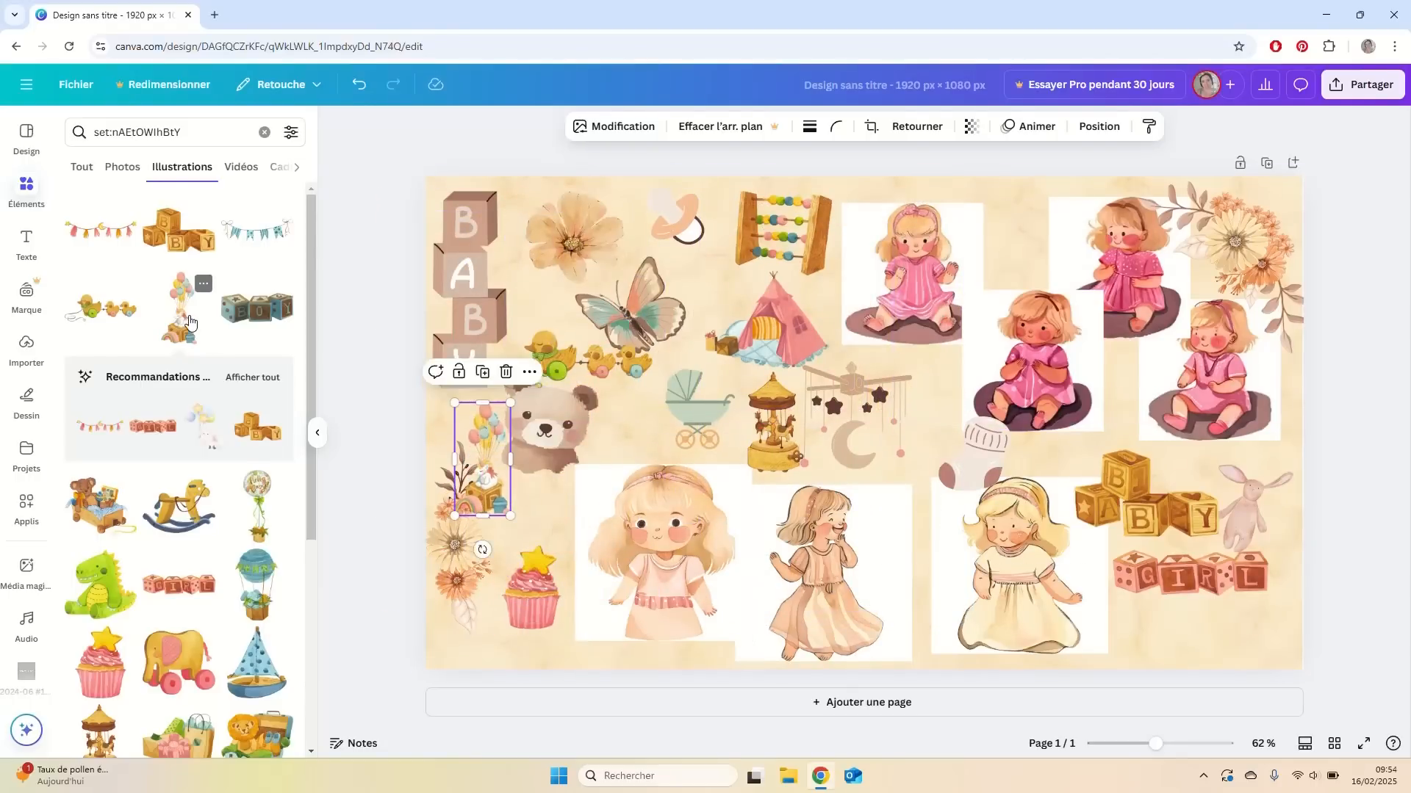
# - Try the "Hello Baby!" balloon with the flower basket on the design and delete it
pyautogui.scroll(-3, 189, 318)
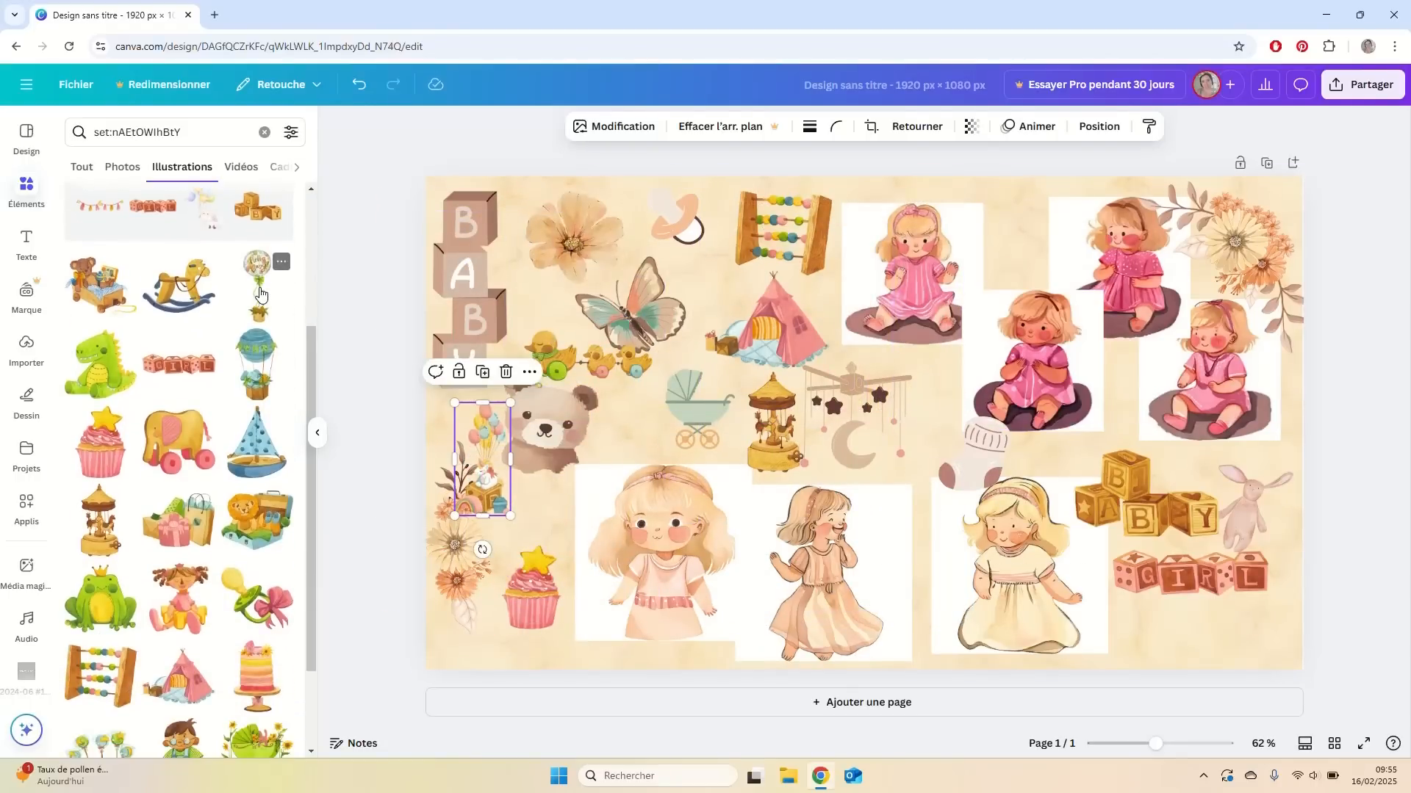
pyautogui.click(261, 295)
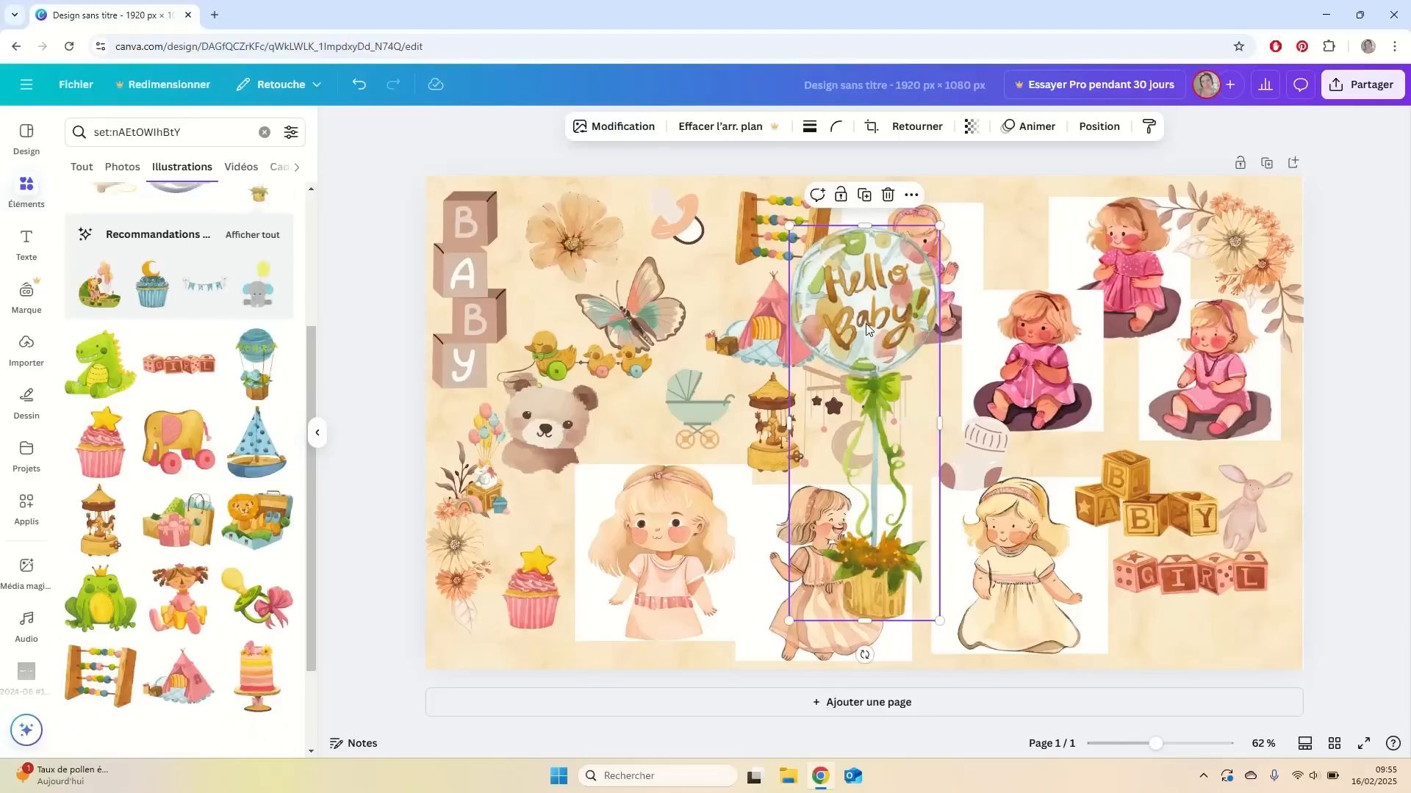
pyautogui.press('Delete')
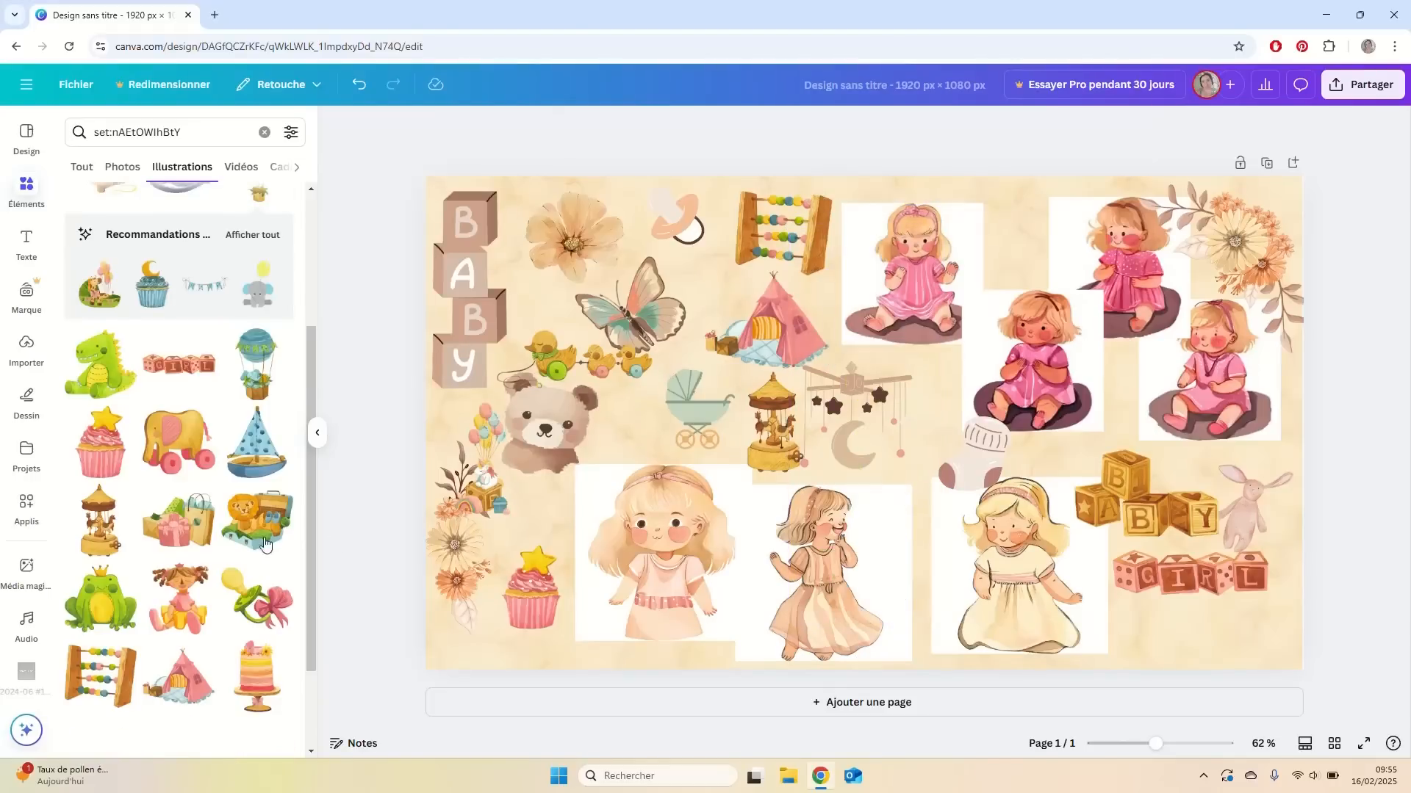
# - Try the yellow and green pacifier with the pink bow on the design and delete it
pyautogui.scroll(-1, 243, 527)
pyautogui.scroll(-2, 243, 528)
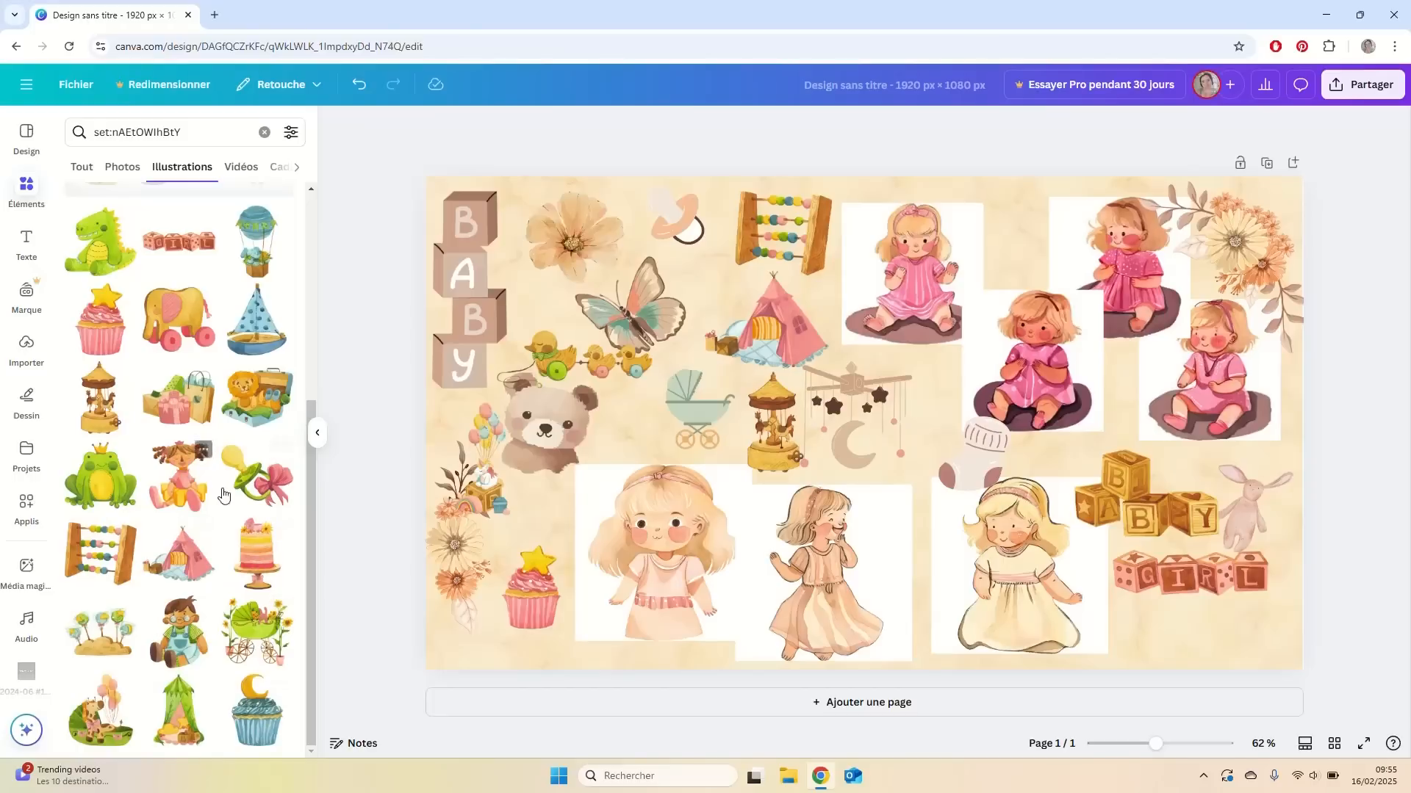
pyautogui.click(267, 496)
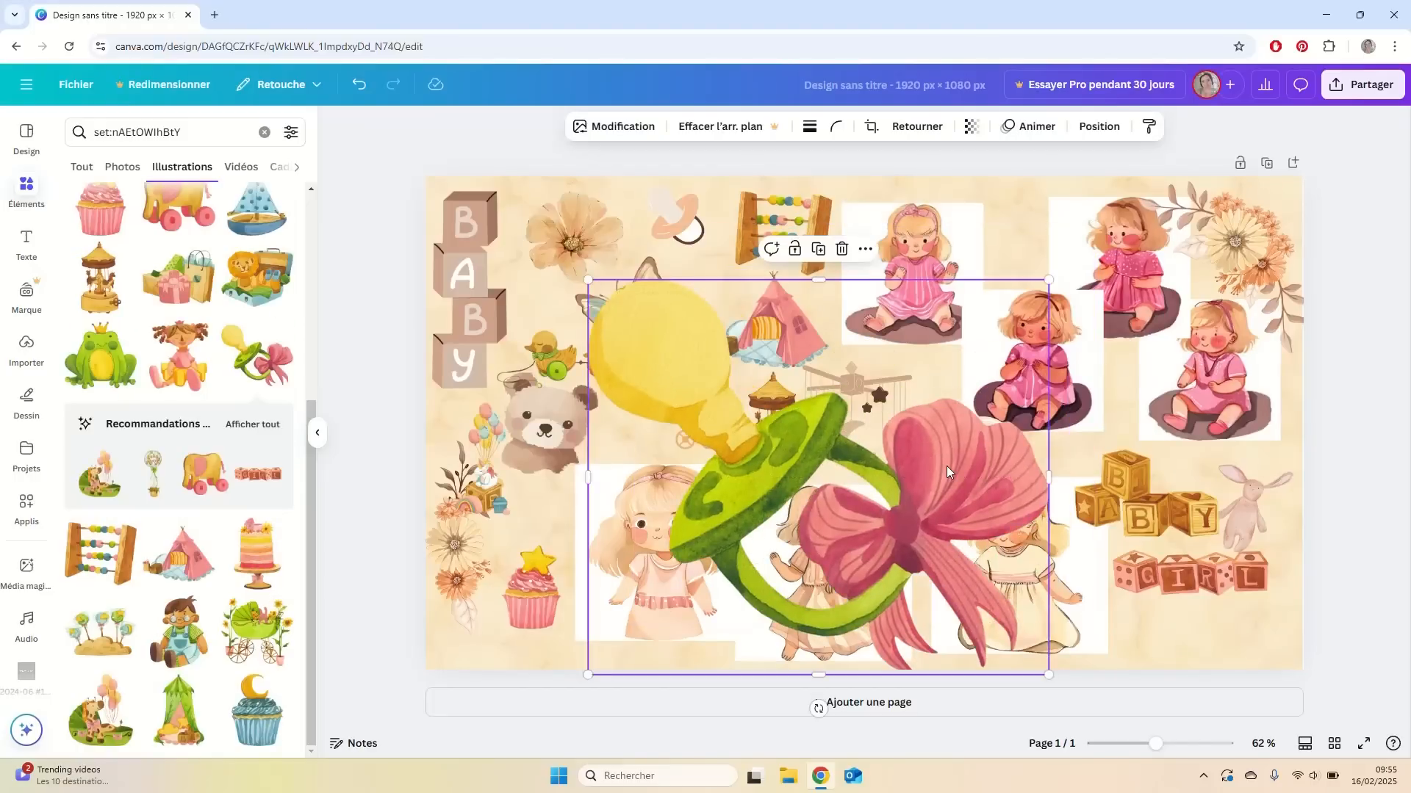
pyautogui.press('Delete')
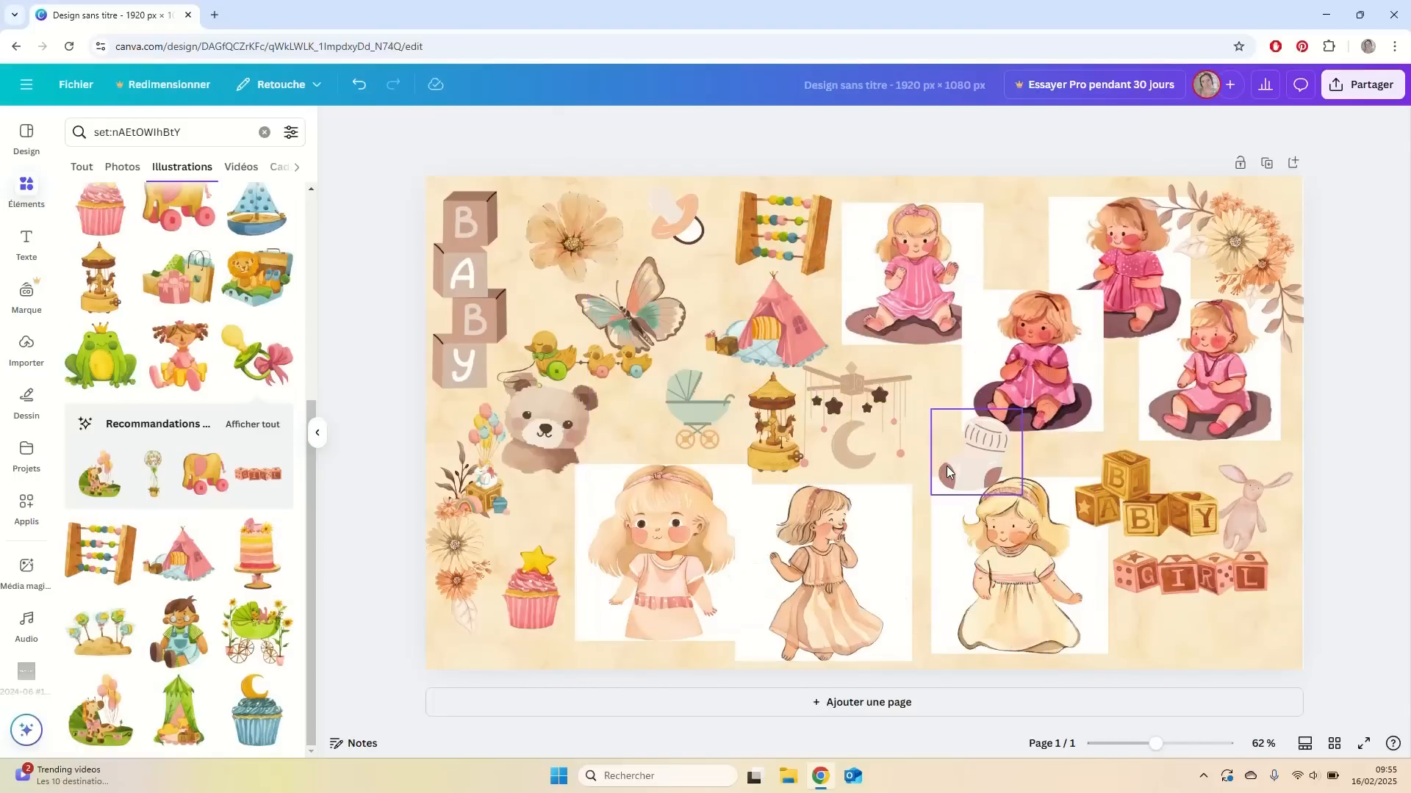
# - Add the tiered cake on a stand, shrink it and place it between the pink cupcake and the blond girl
pyautogui.click(264, 563)
pyautogui.moveTo(994, 226); pyautogui.dragTo(849, 499)
pyautogui.moveTo(812, 571); pyautogui.dragTo(619, 584)
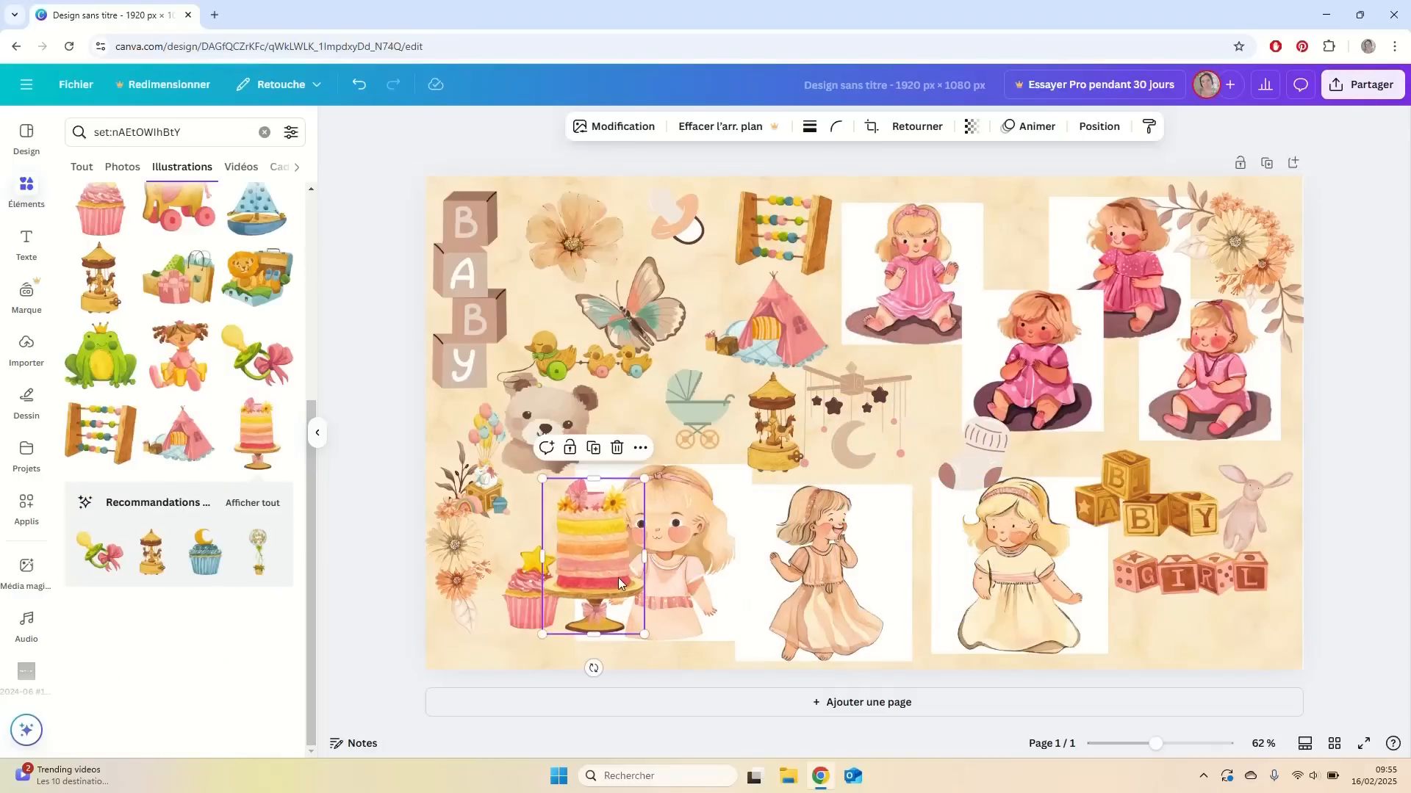
# - Show all recently used elements, try another copy of the tiered cake on the design and delete it
pyautogui.scroll(5, 177, 371)
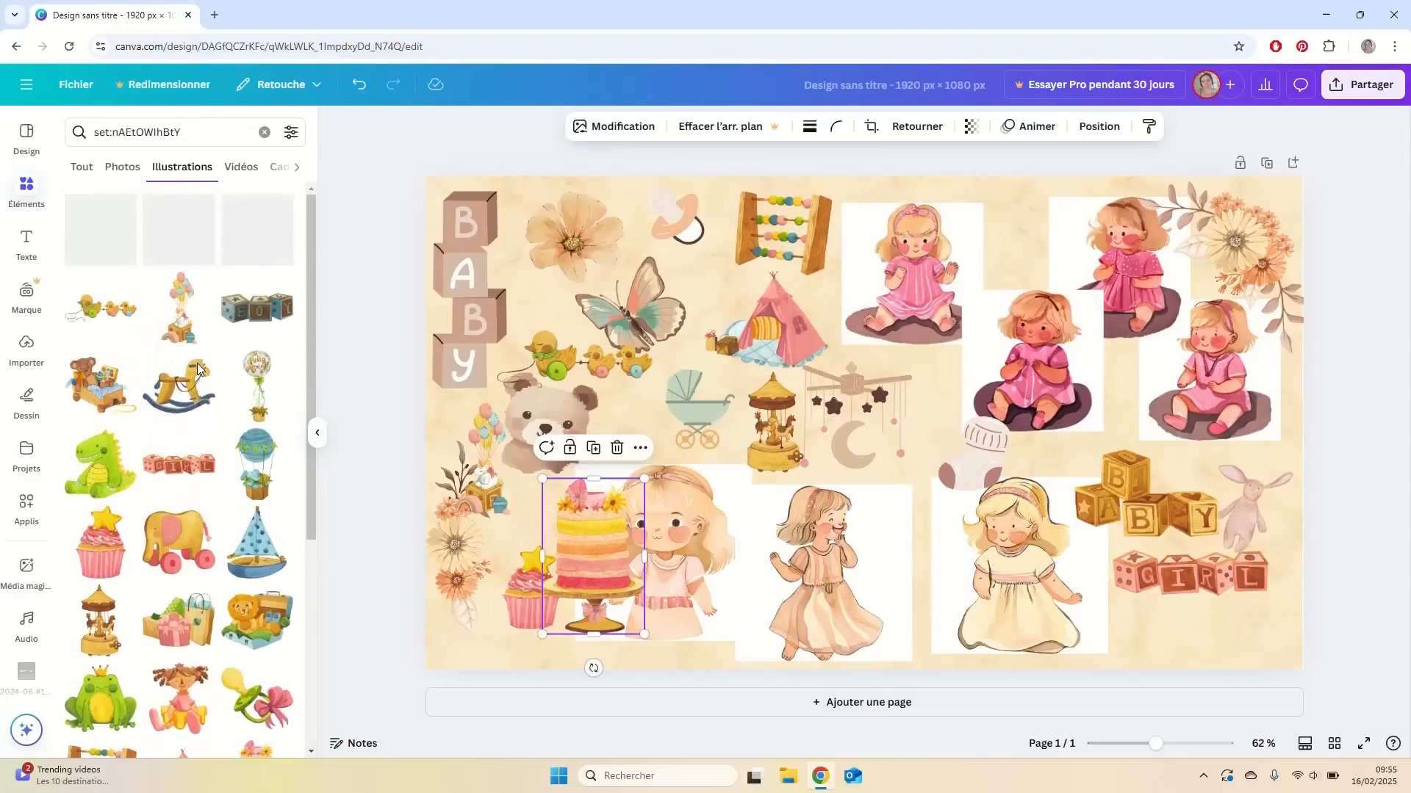
pyautogui.click(263, 133)
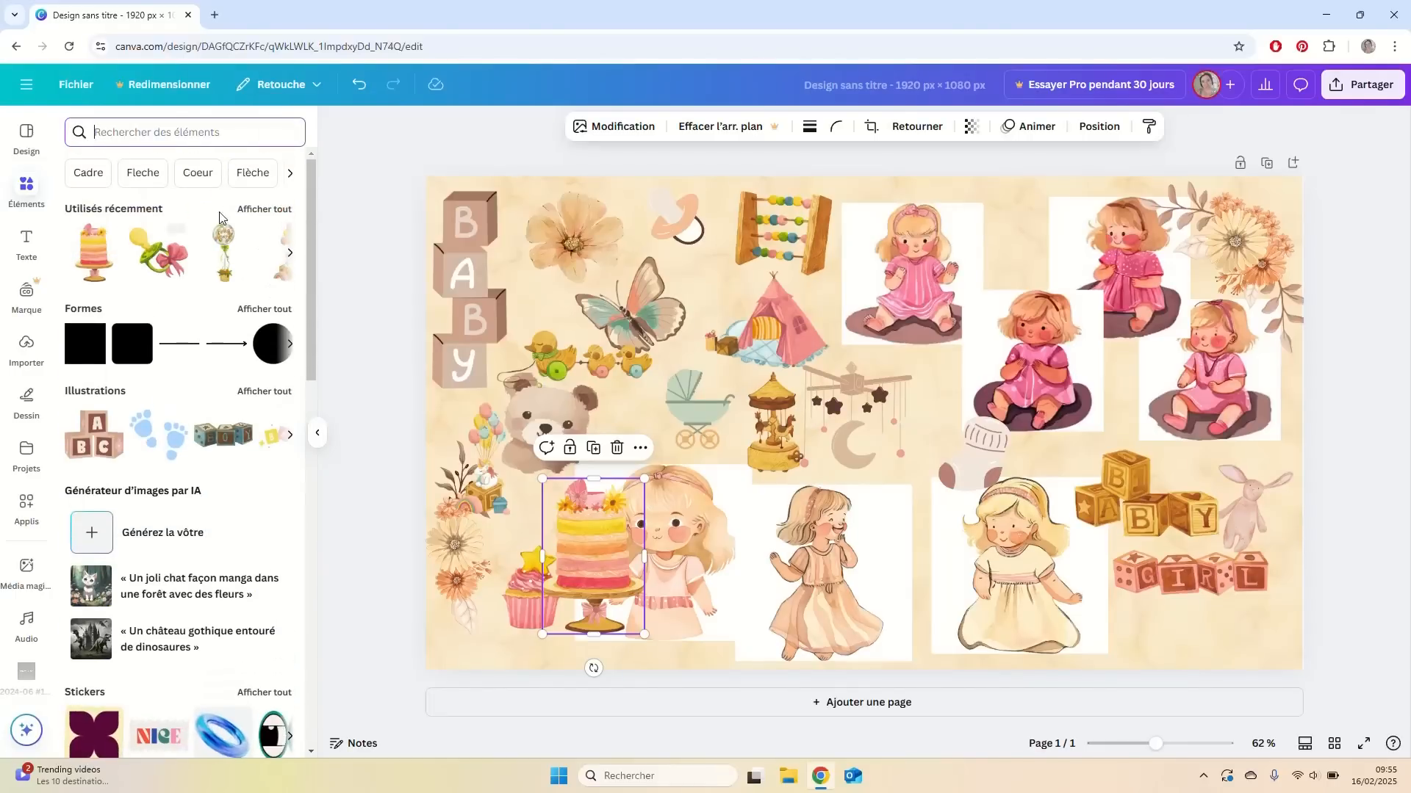
pyautogui.click(264, 209)
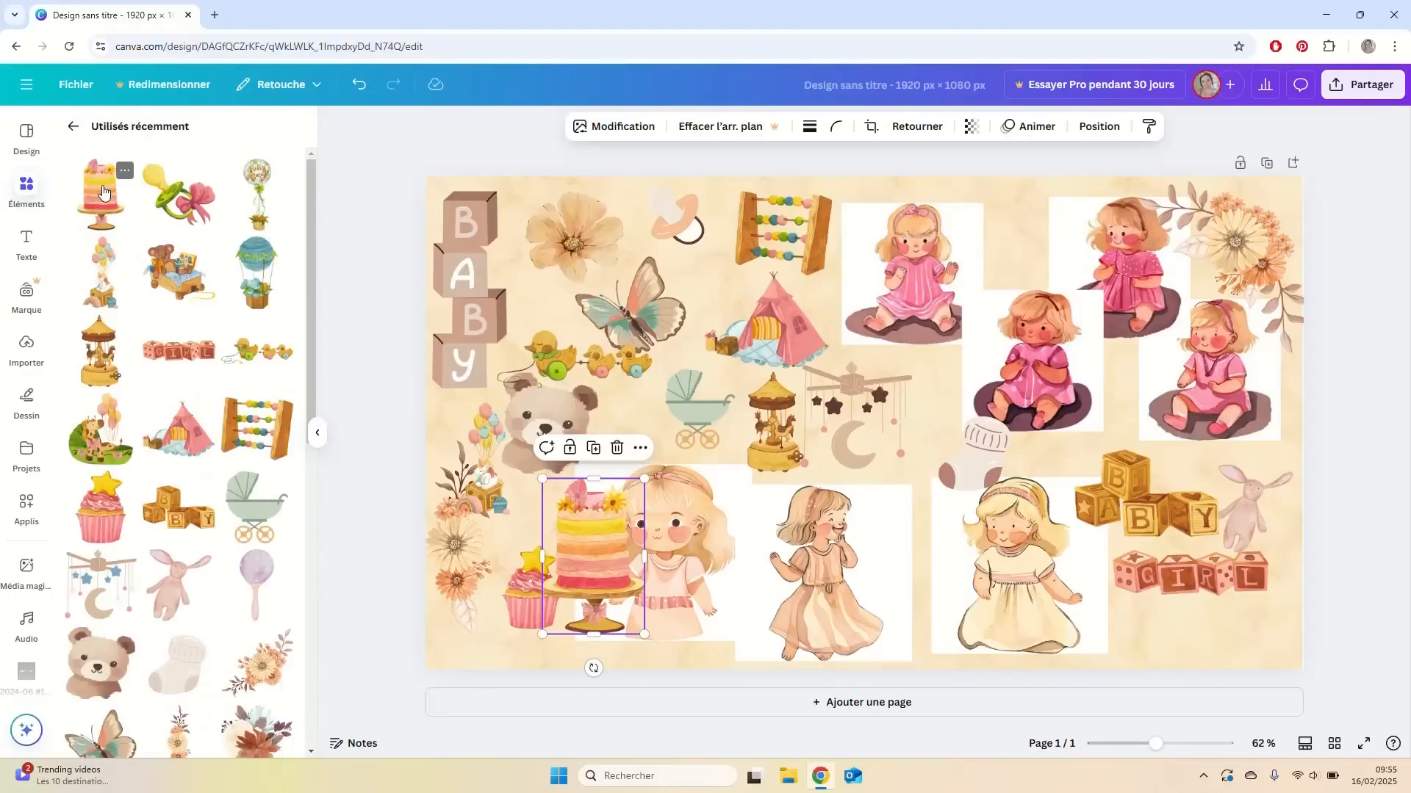
pyautogui.click(103, 193)
pyautogui.press('Delete')
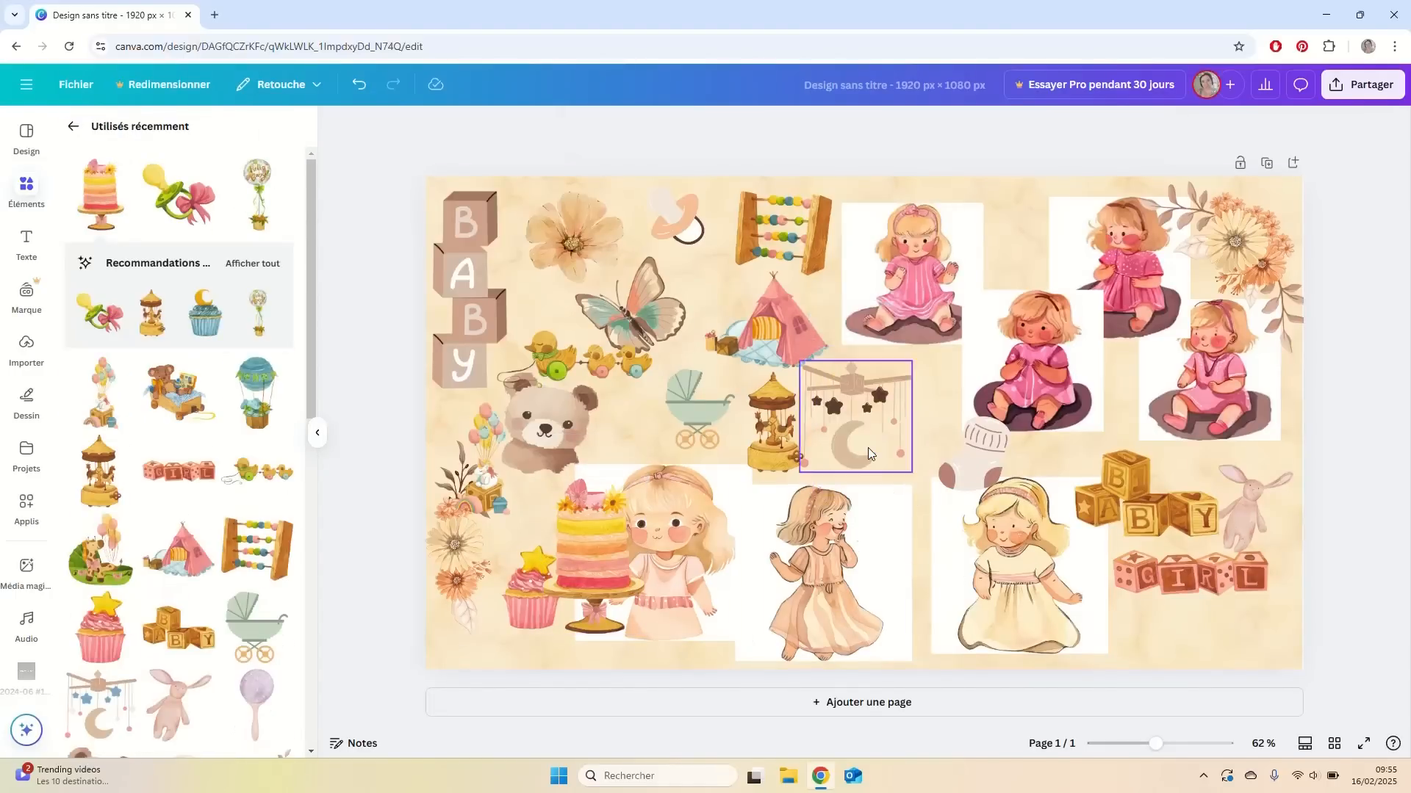
# - Search the illustrations for "beige baby item watercolor" again and look through the results for further baby elements
pyautogui.click(73, 126)
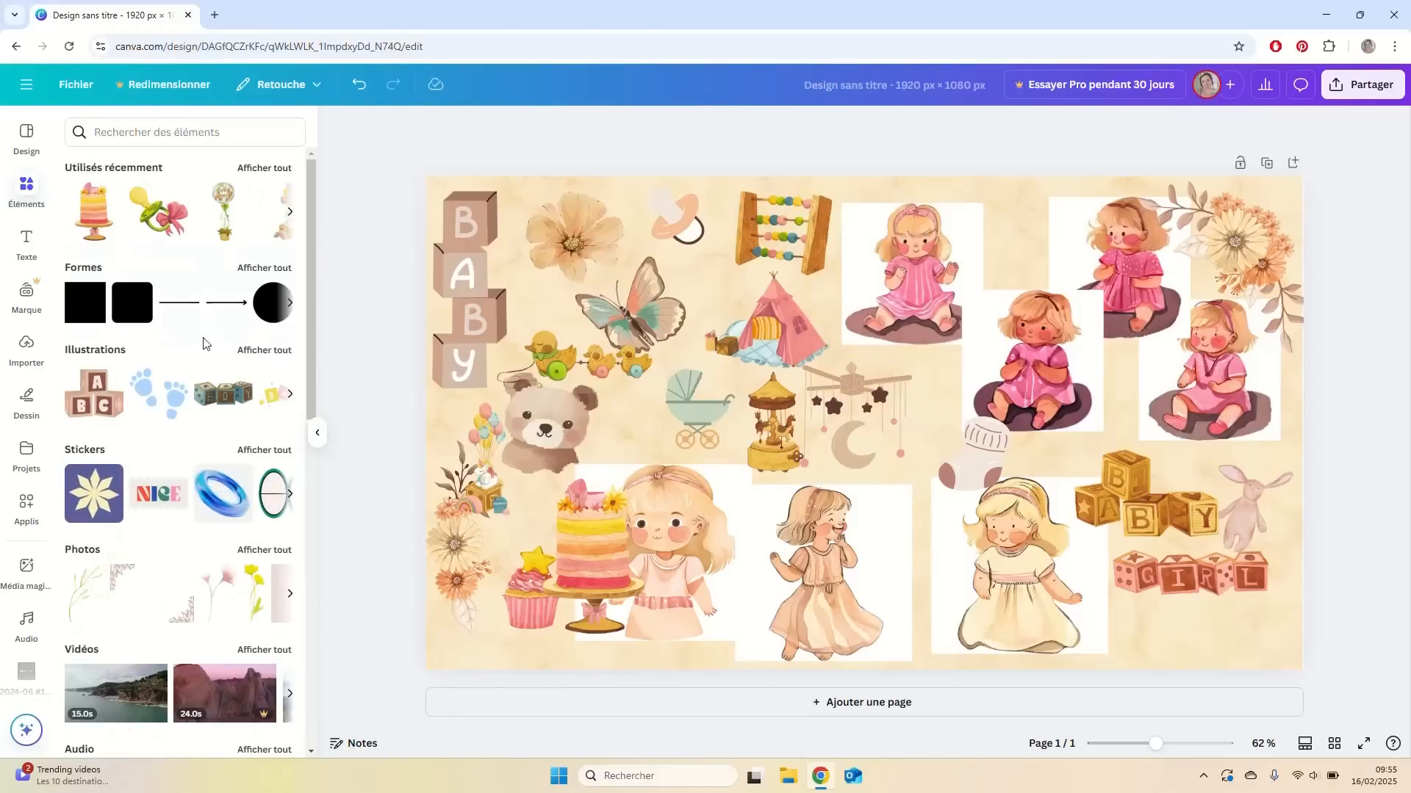
pyautogui.click(263, 351)
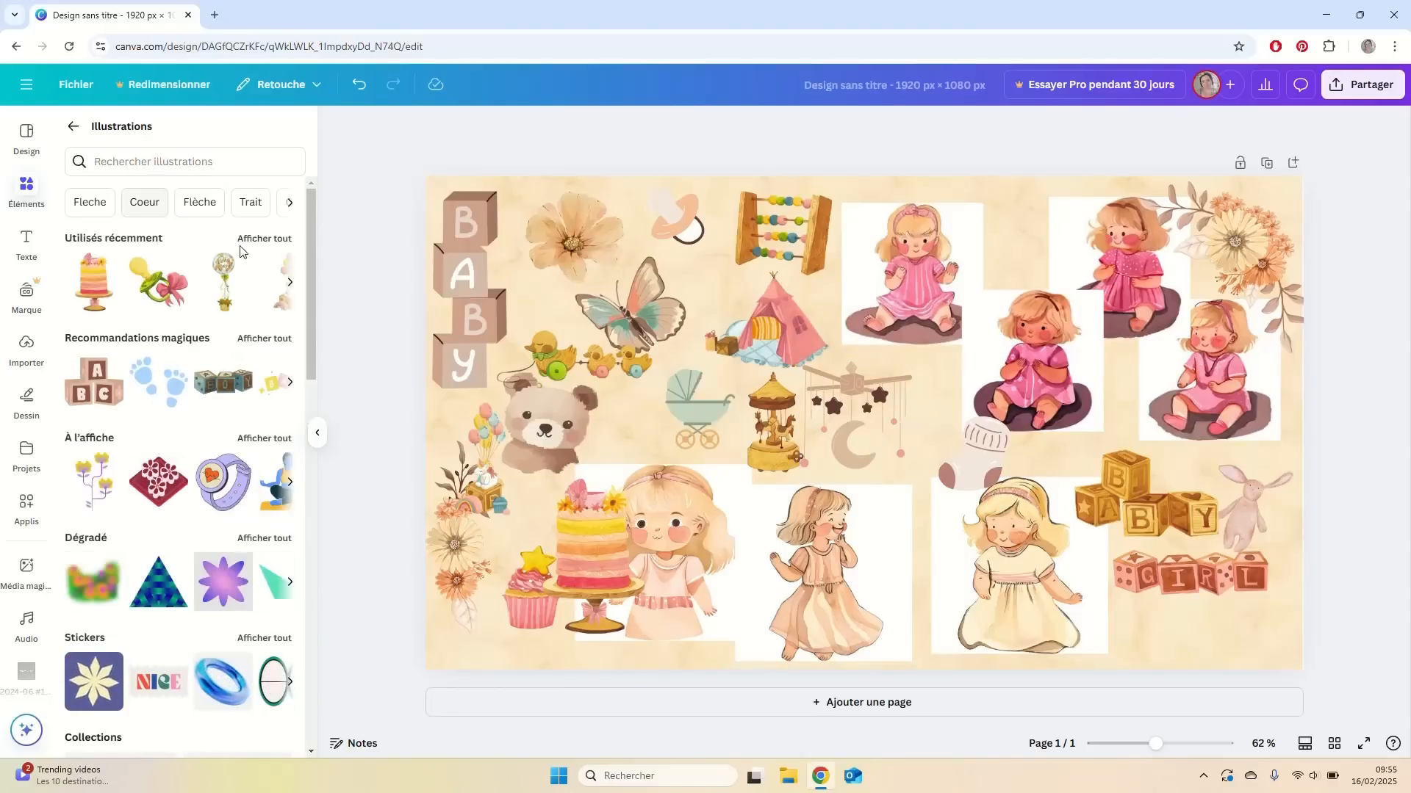
pyautogui.click(181, 156)
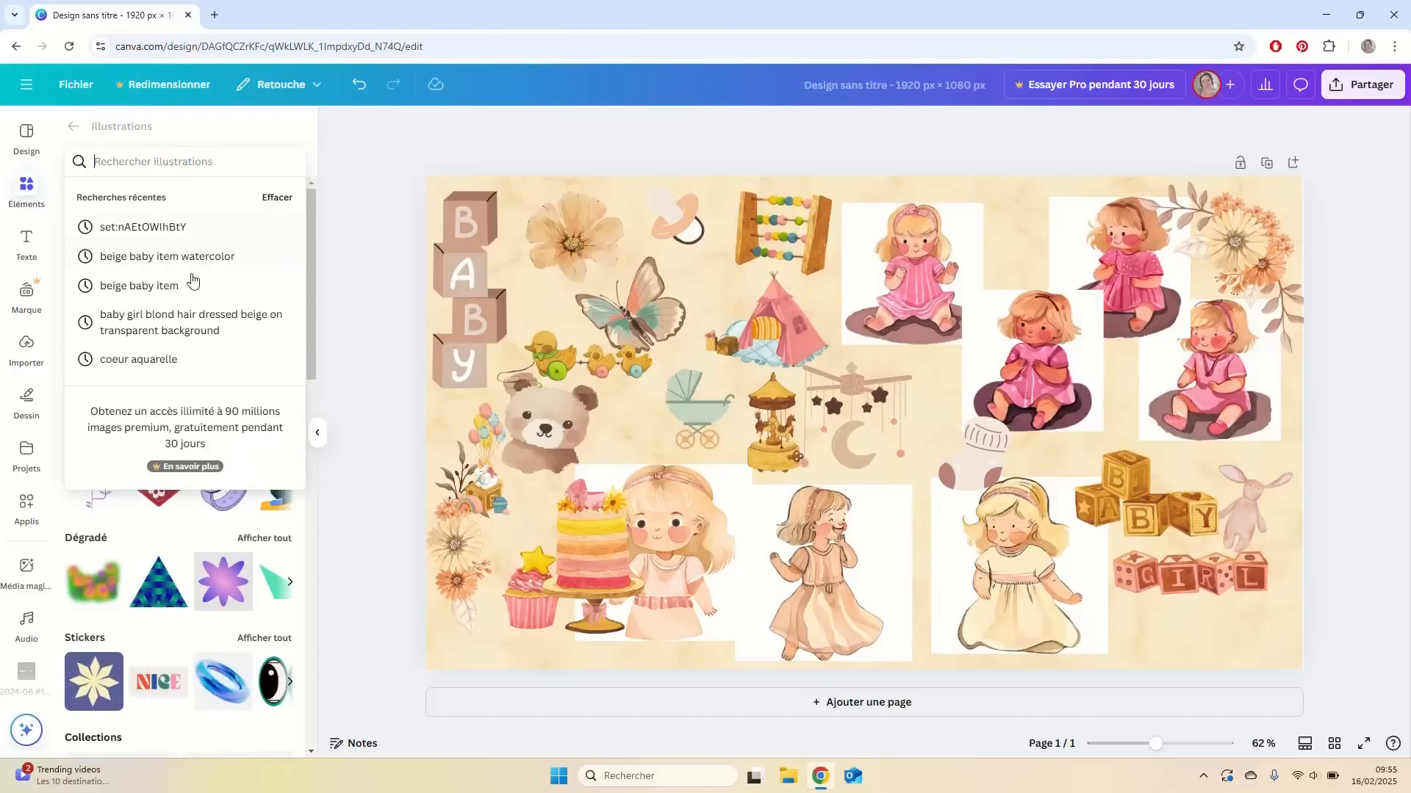
pyautogui.click(211, 264)
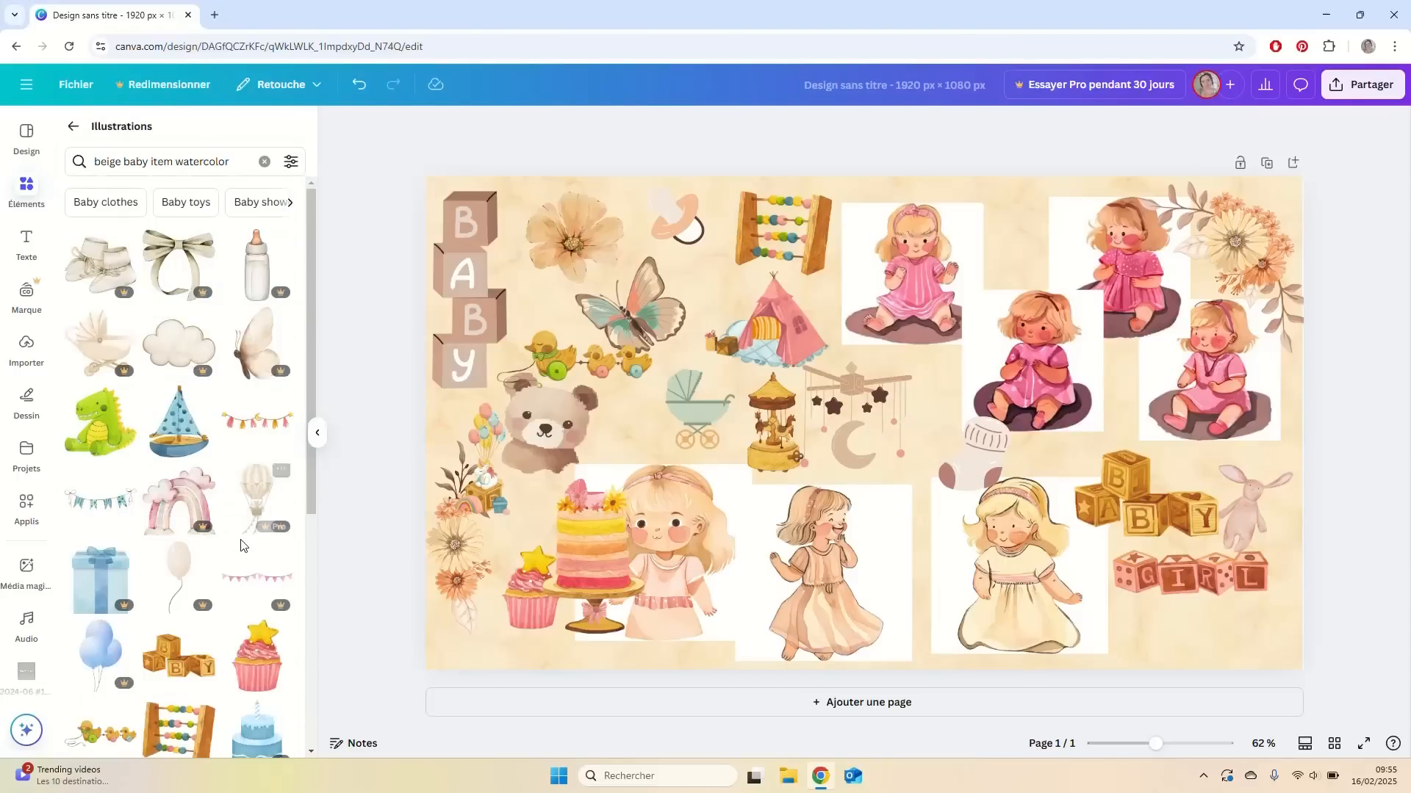
pyautogui.scroll(-5, 242, 541)
pyautogui.scroll(-2, 241, 544)
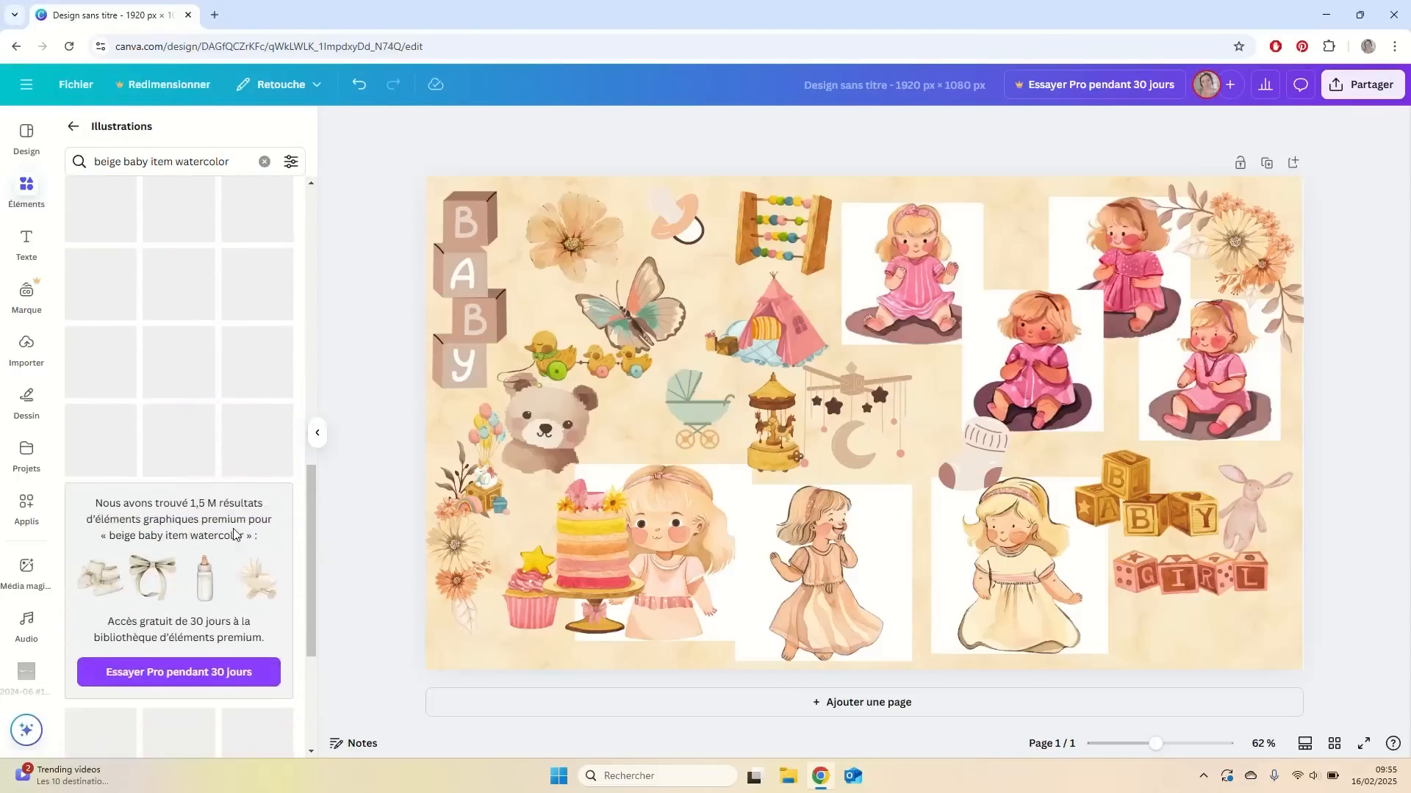
pyautogui.scroll(-10, 232, 537)
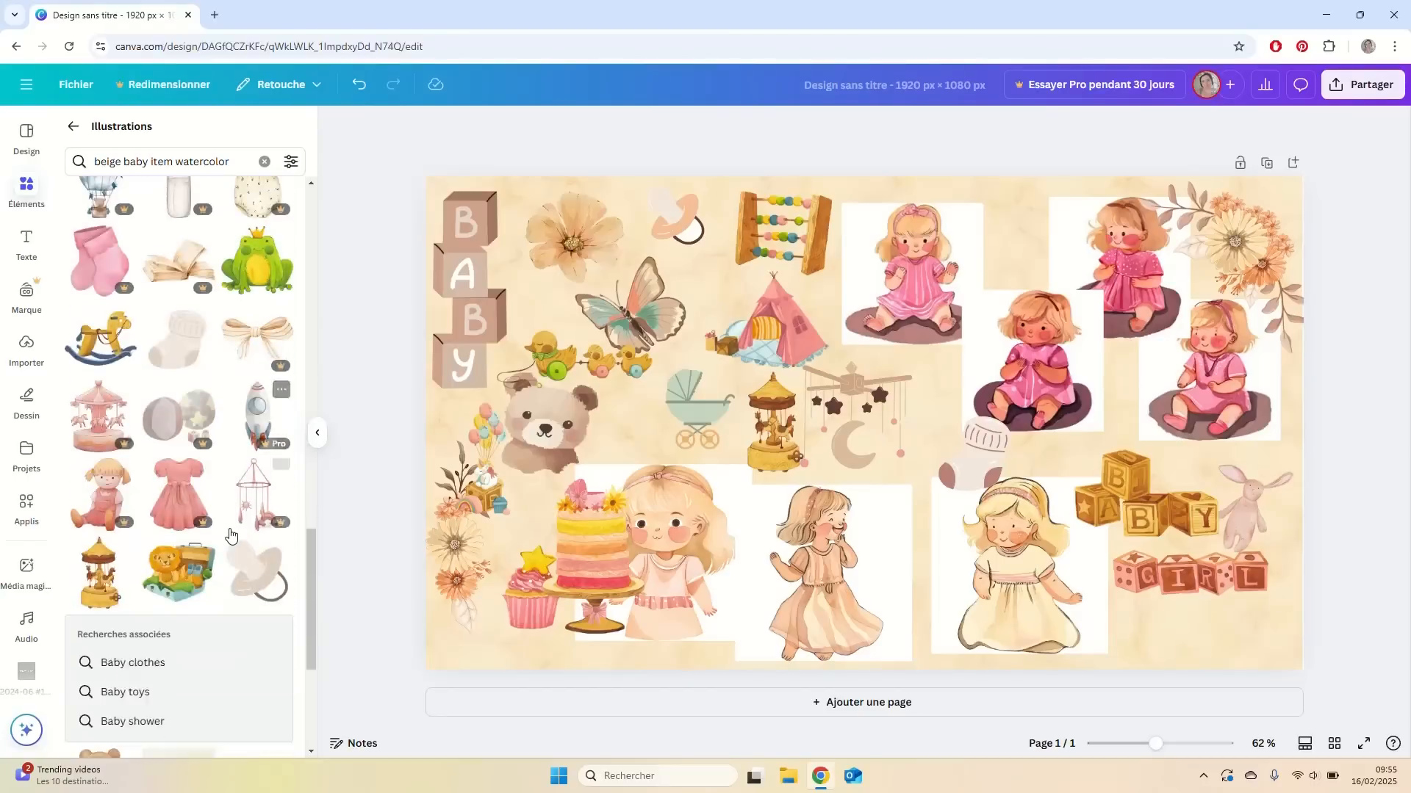
pyautogui.scroll(-15, 214, 637)
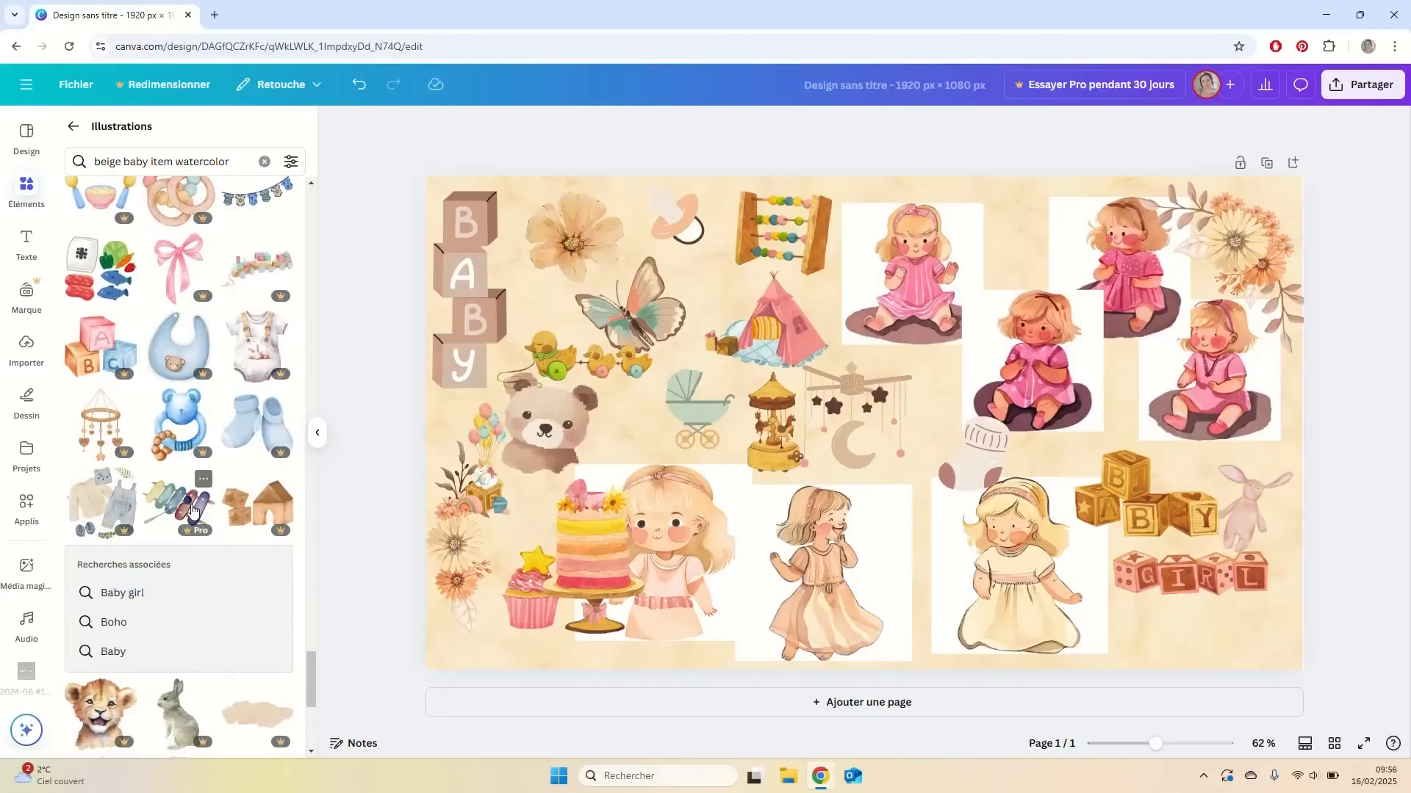
pyautogui.scroll(-4, 221, 529)
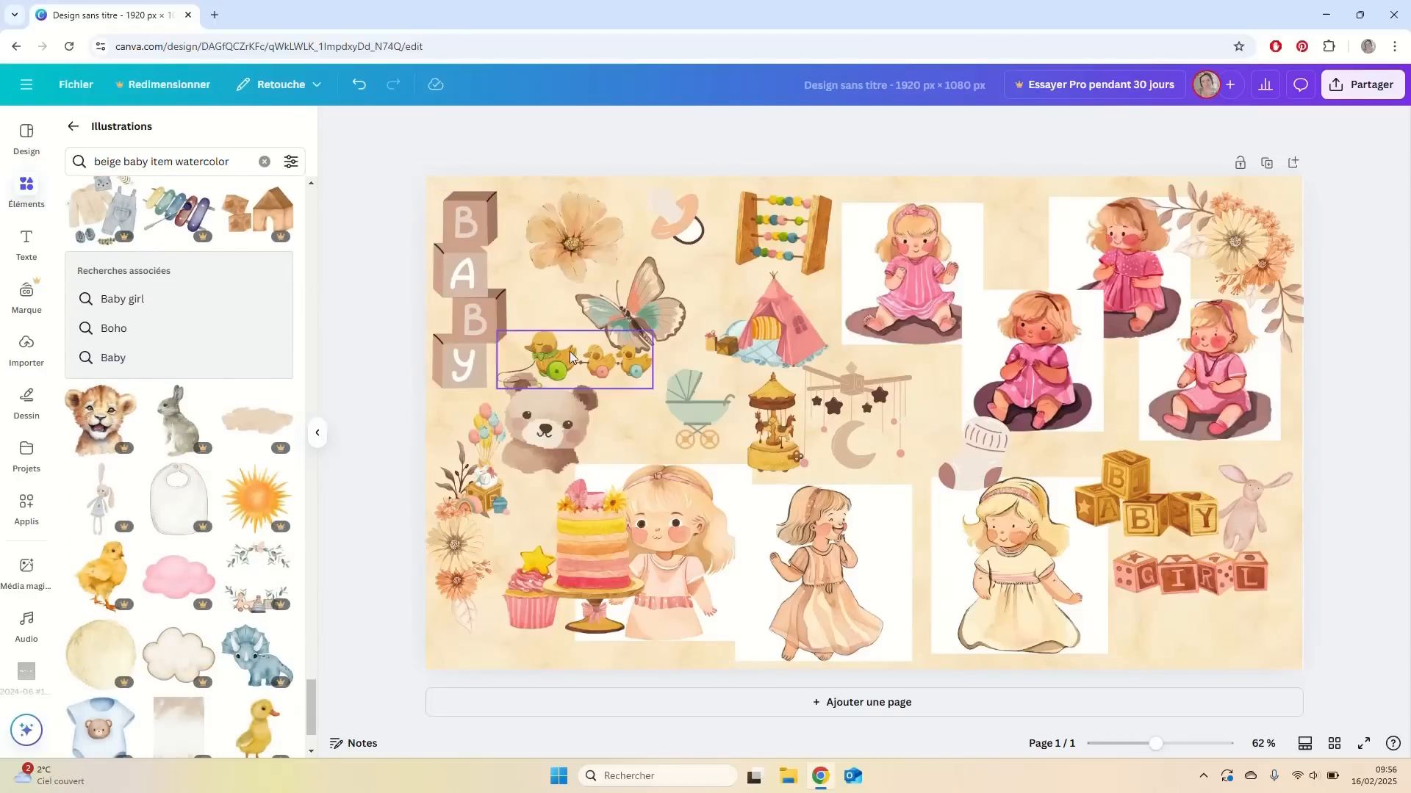
# - Delete the stacked BABY letter blocks from the design's upper-left corner and return to the general elements overview
pyautogui.click(485, 288)
pyautogui.press('Delete')
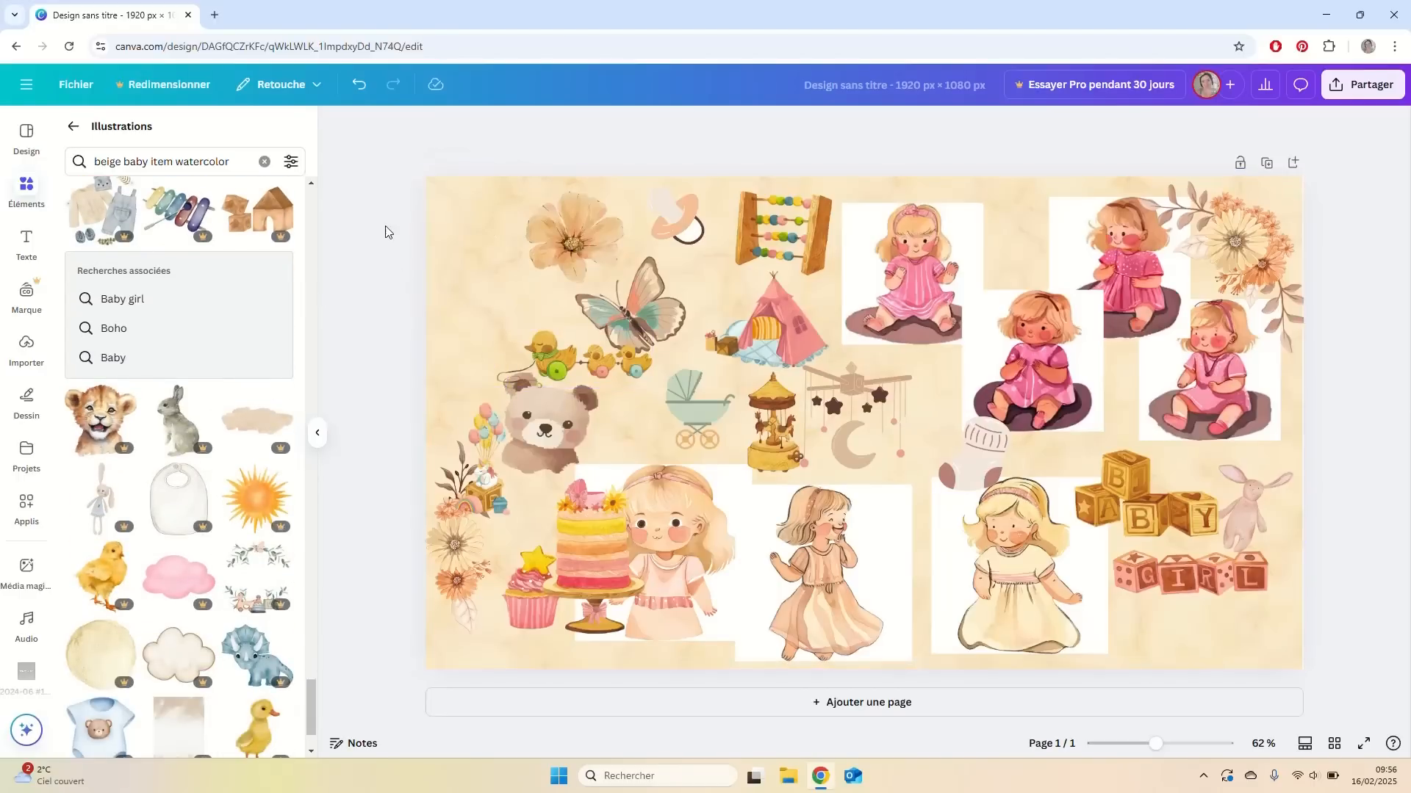
pyautogui.click(264, 162)
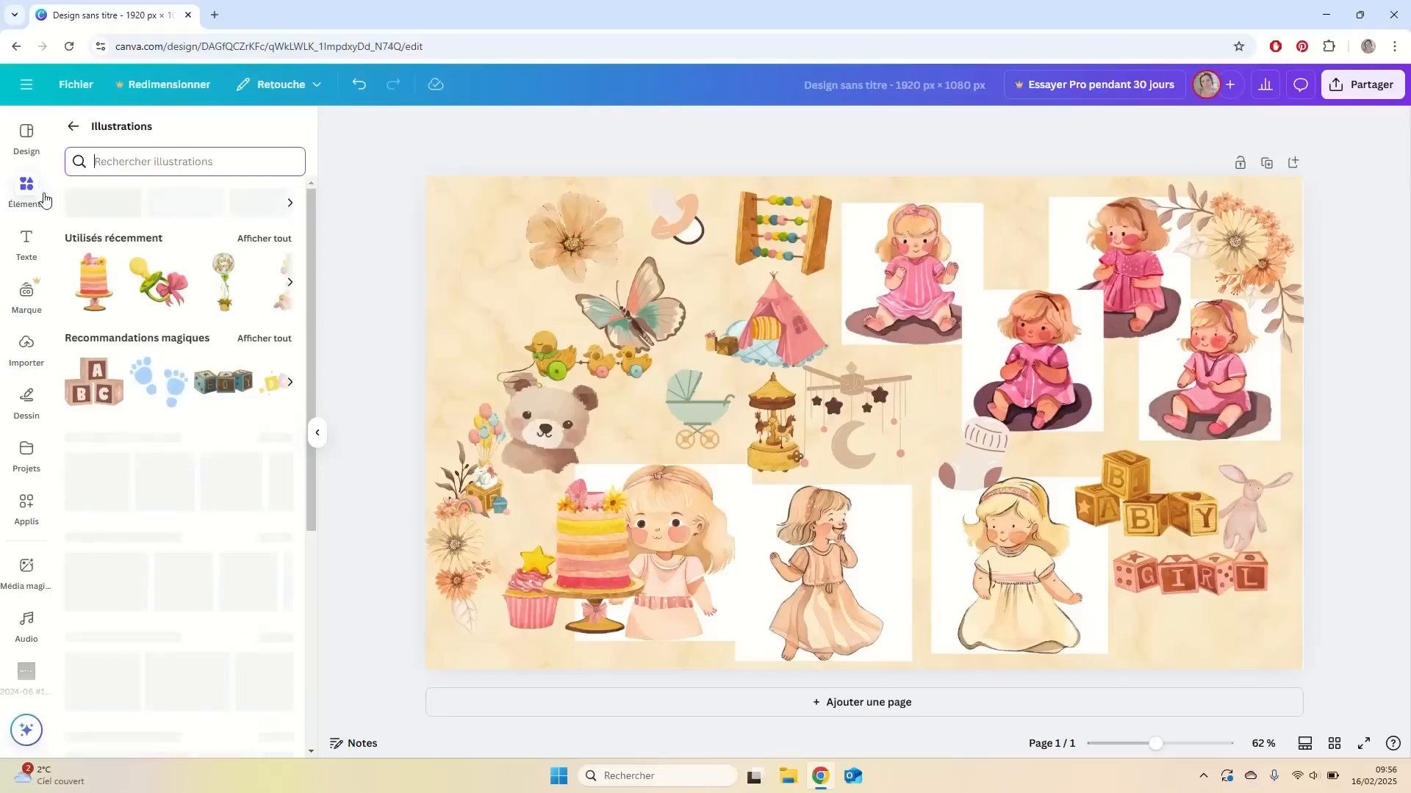
pyautogui.click(72, 127)
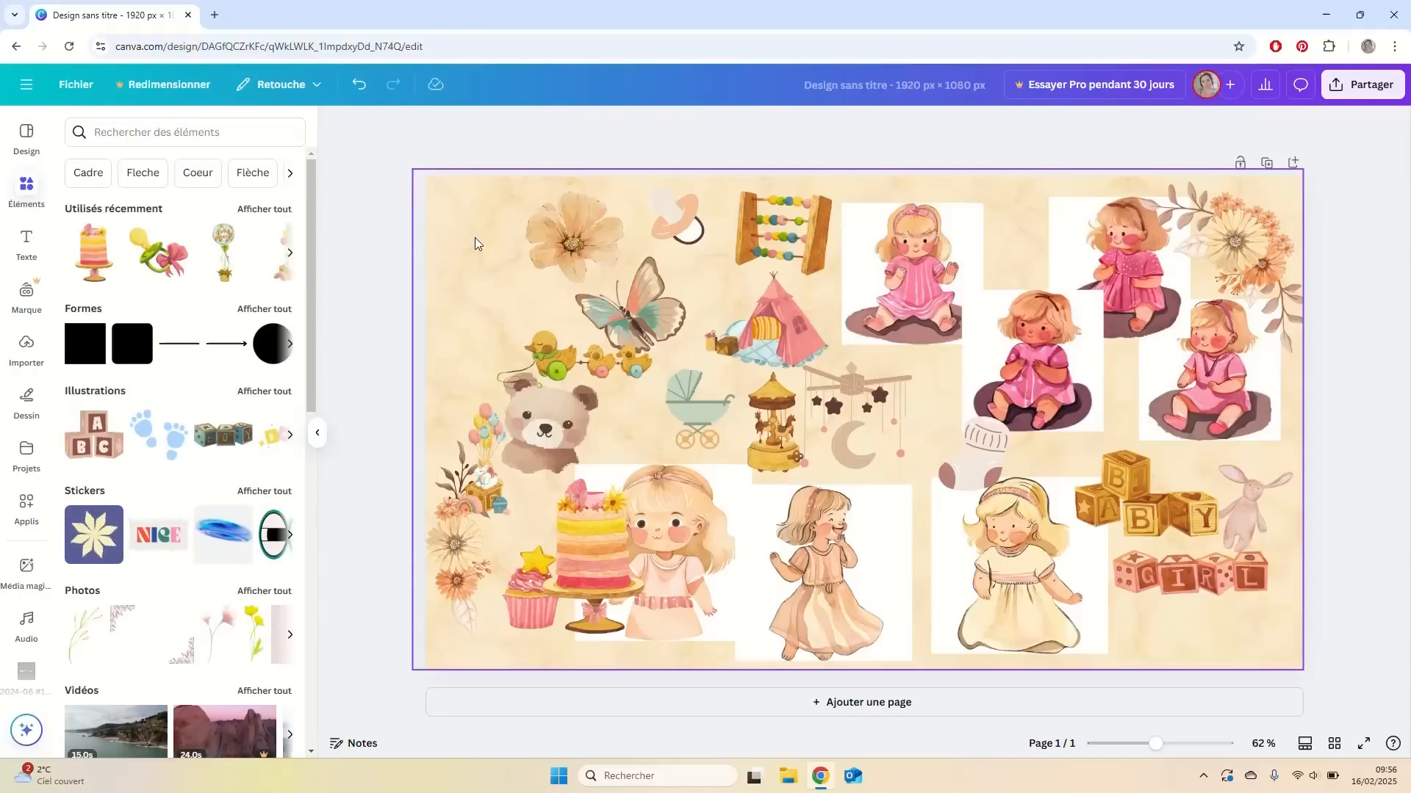
# - Align the beige background image with the page's upper-left corner and resize it to the page edges
pyautogui.click(498, 262)
pyautogui.moveTo(474, 237)
pyautogui.mouseDown()
pyautogui.moveTo(431, 264)
pyautogui.moveTo(488, 245)
pyautogui.mouseUp()
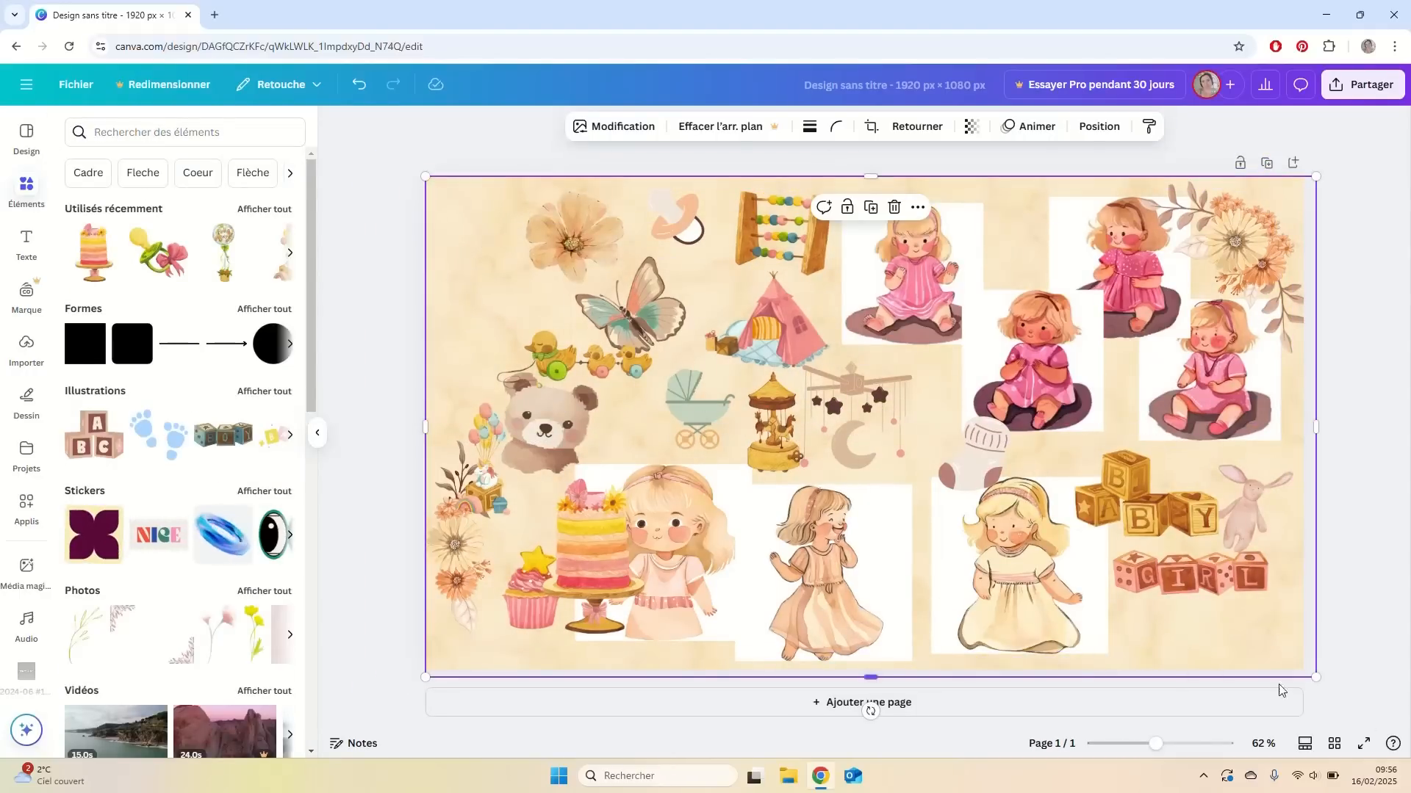
pyautogui.moveTo(1313, 675); pyautogui.dragTo(1304, 670)
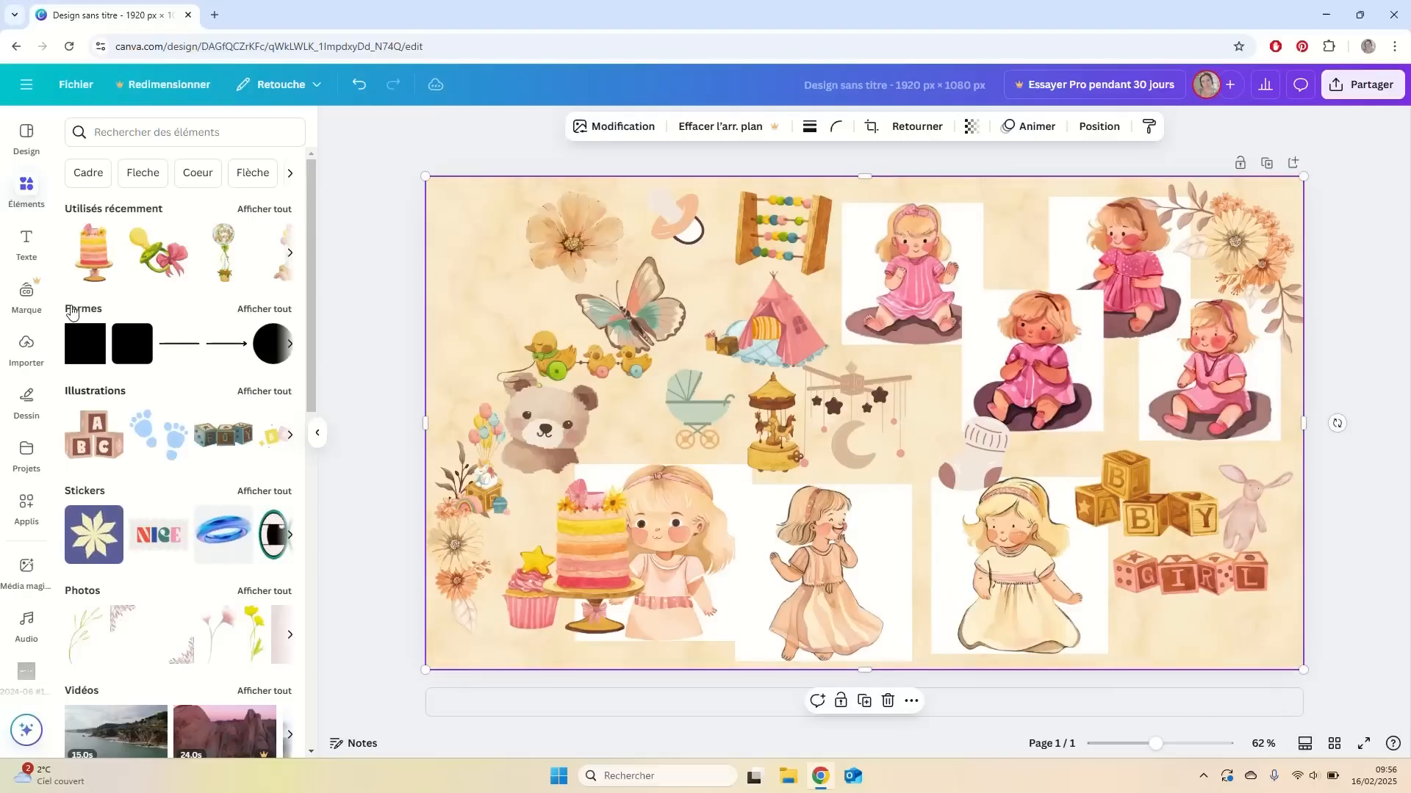
# - Generate AI images from the prompt "watercolor background light coffe beige"
pyautogui.scroll(-1, 152, 725)
pyautogui.scroll(-8, 152, 726)
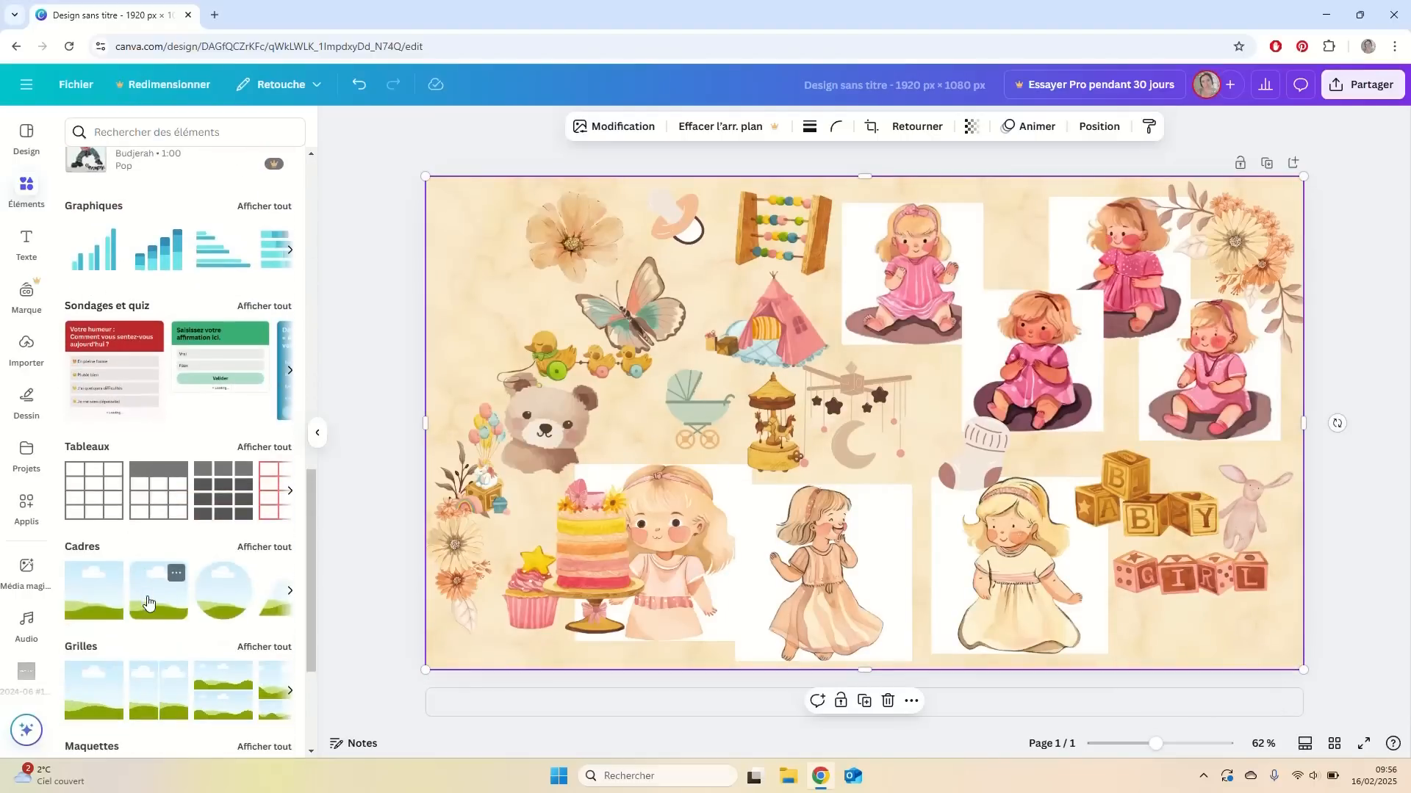
pyautogui.scroll(10, 152, 625)
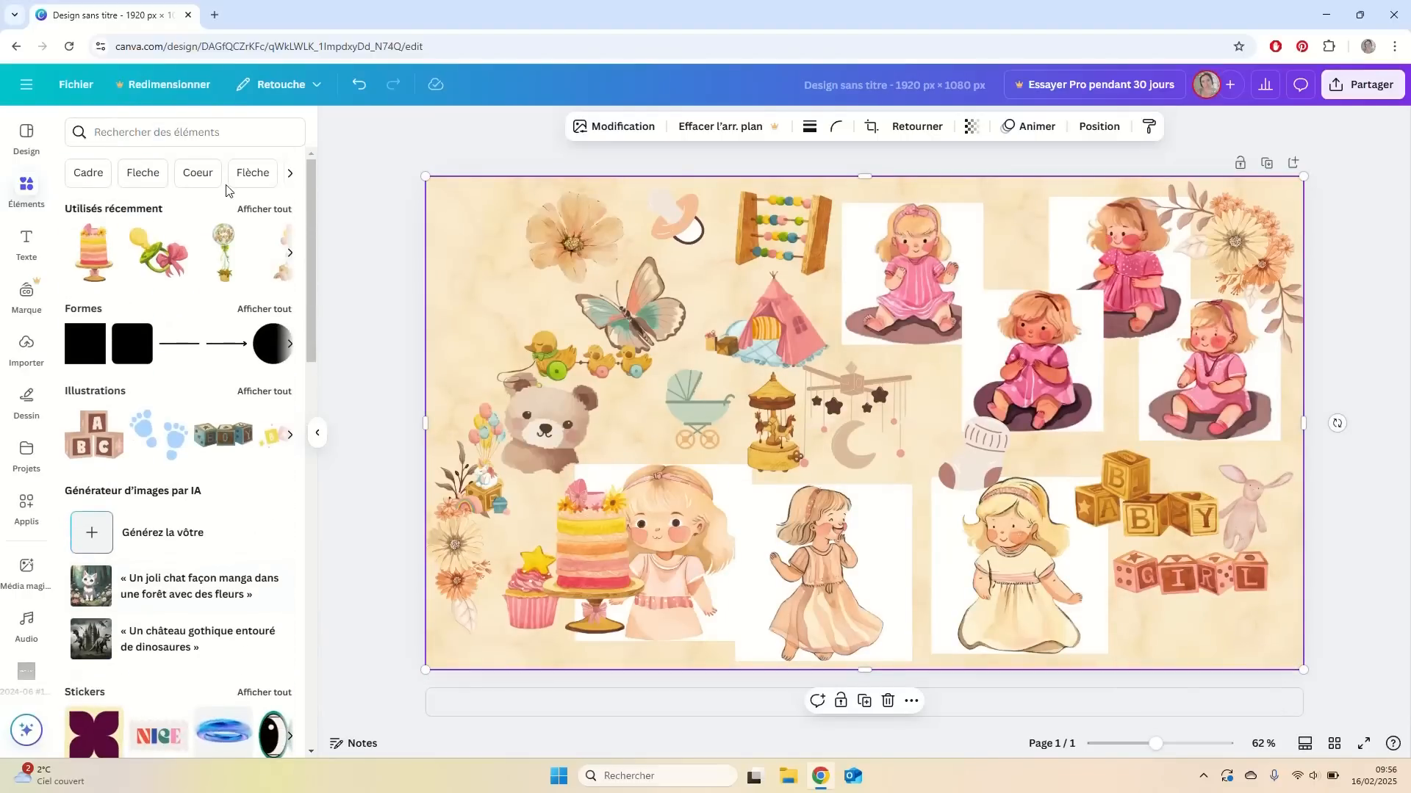
pyautogui.click(169, 532)
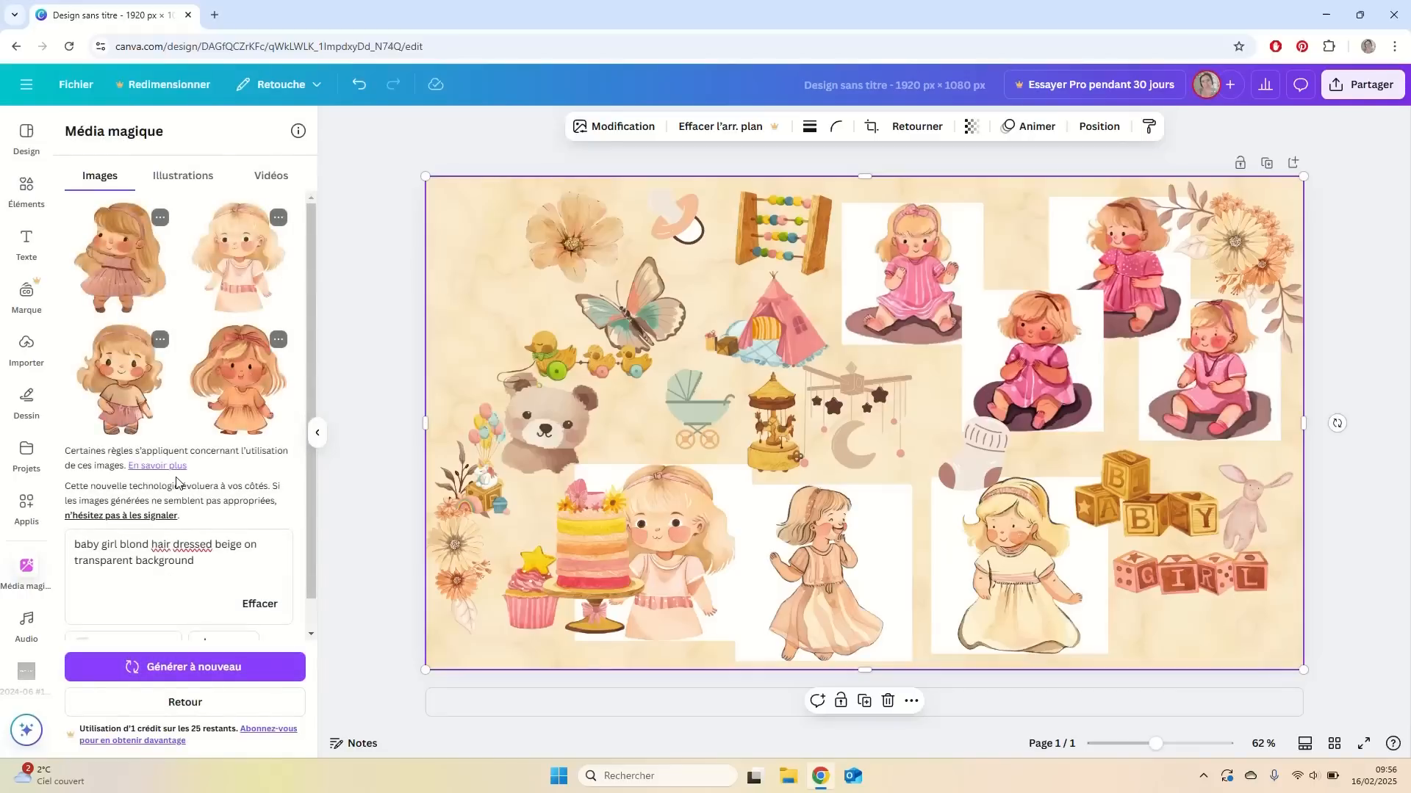
pyautogui.tripleClick(204, 556)
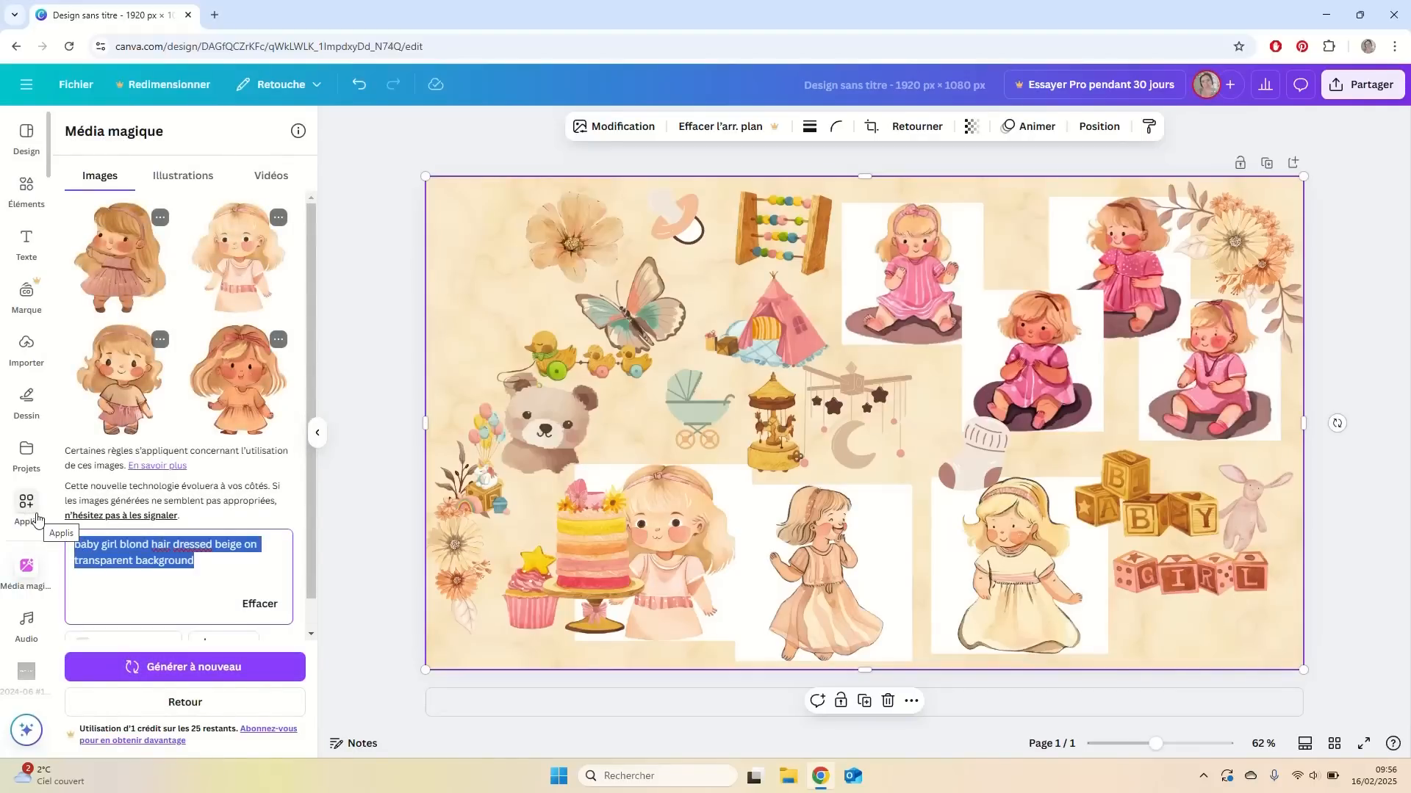
pyautogui.write('w')
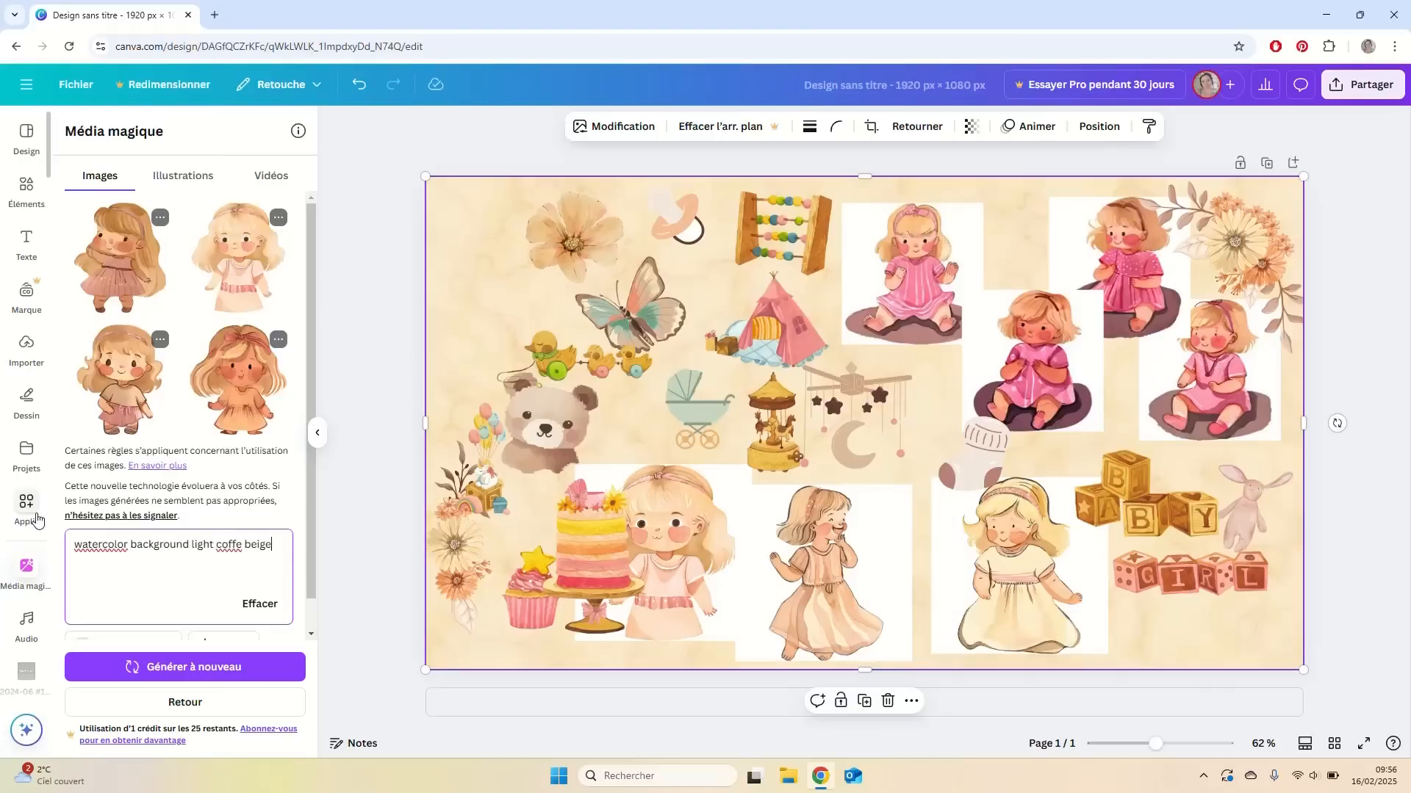
pyautogui.click(166, 668)
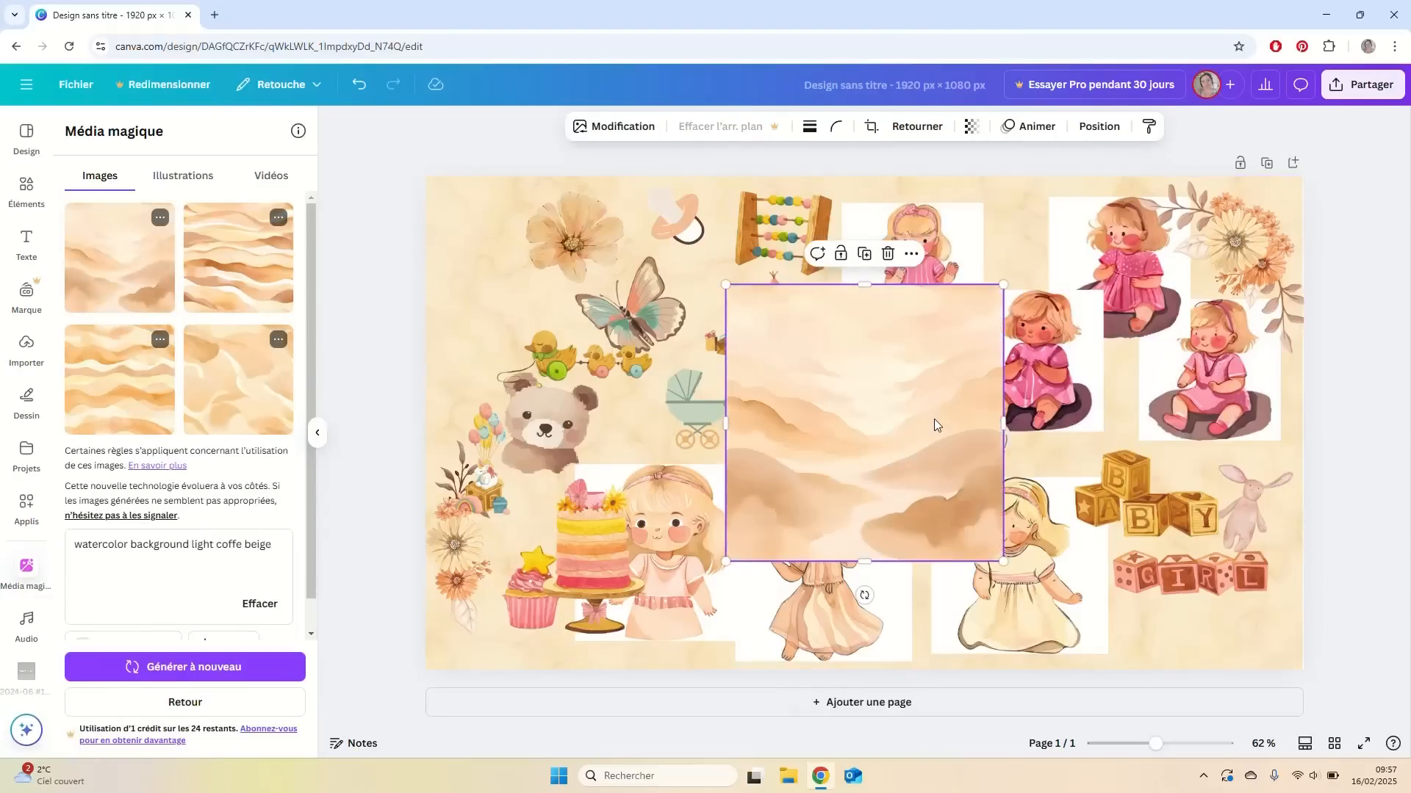
# - Add the first generated coffee-beige watercolour, shrink it and place it in the design's upper-left corner beside the beige flower
pyautogui.moveTo(933, 418); pyautogui.dragTo(696, 357)
pyautogui.moveTo(765, 501); pyautogui.dragTo(991, 592)
pyautogui.moveTo(711, 446); pyautogui.dragTo(759, 440)
pyautogui.moveTo(983, 216); pyautogui.dragTo(486, 241)
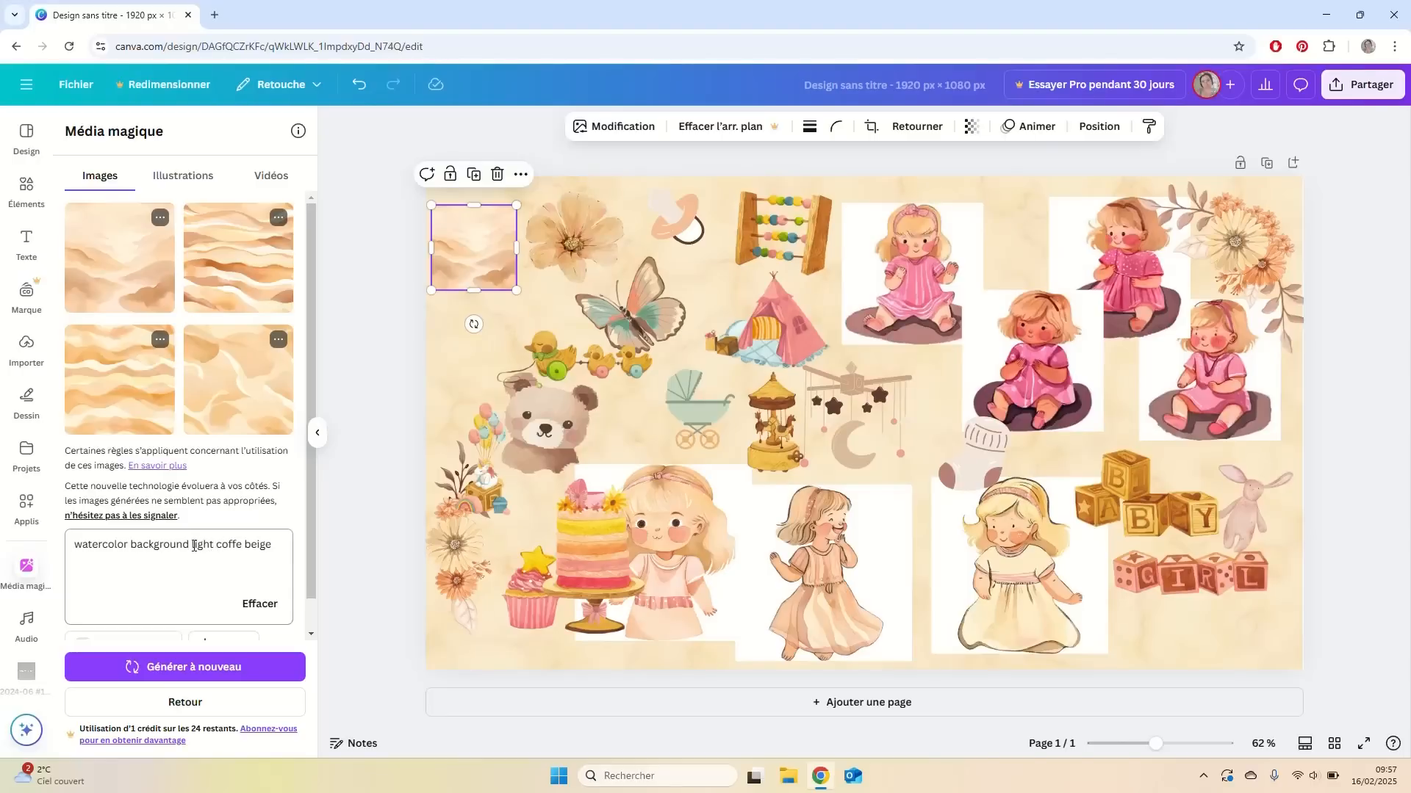
# - Switch to the DeepL translator in a new browser tab and translate "sable" from French into English
pyautogui.moveTo(194, 545); pyautogui.dragTo(312, 551)
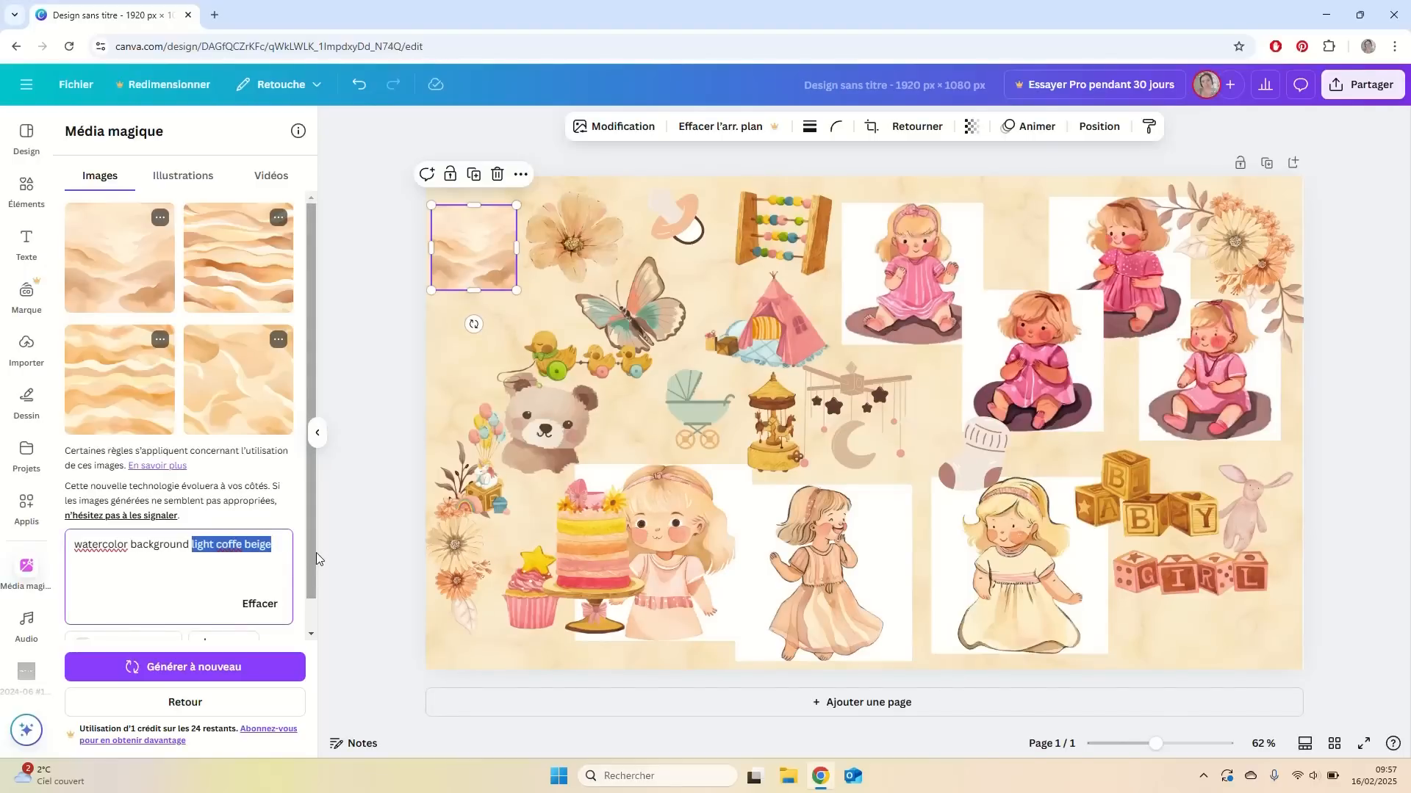
pyautogui.hotkey('ctrl', 't')
pyautogui.write('depl')
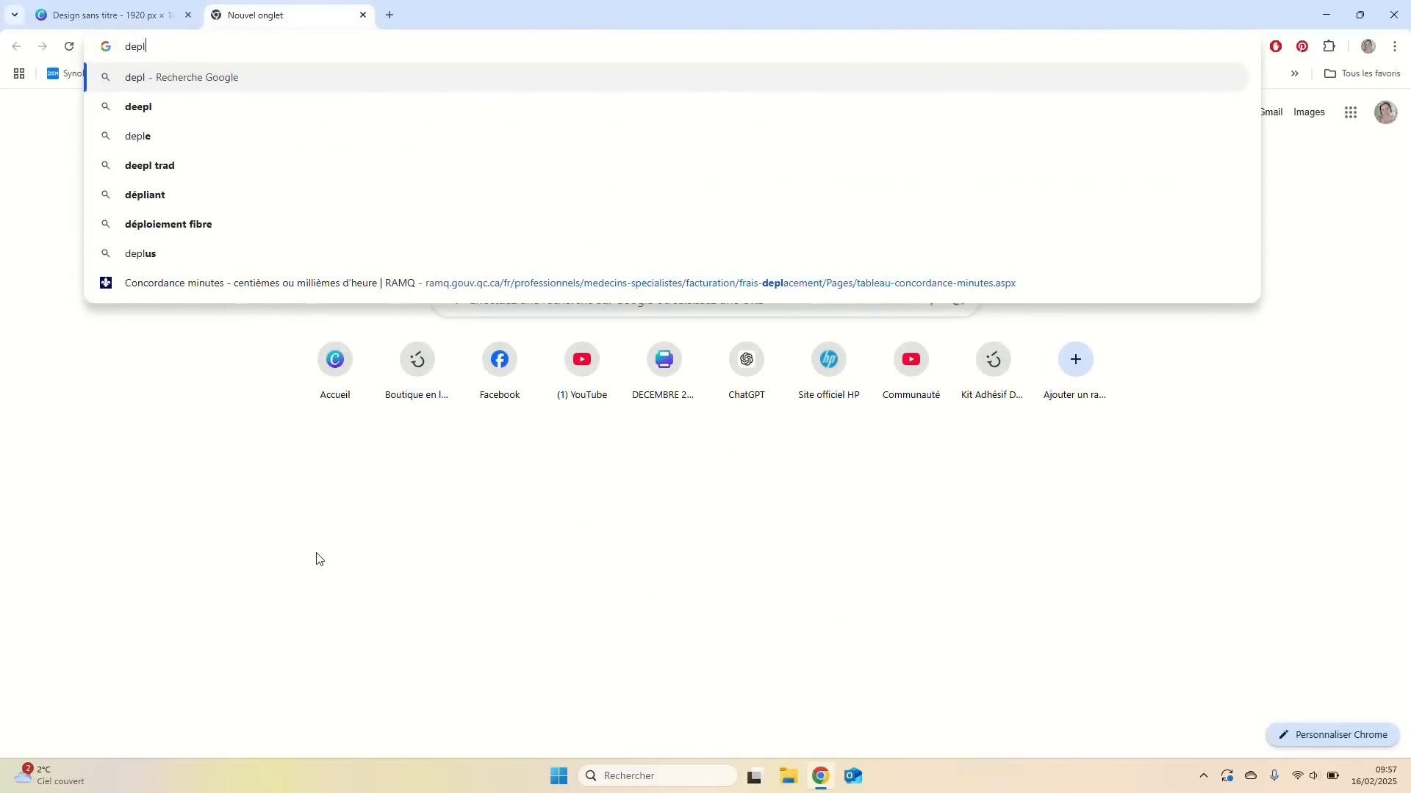
pyautogui.press('BackSpace')
pyautogui.press('BackSpace')
pyautogui.write('epl')
pyautogui.press('Return')
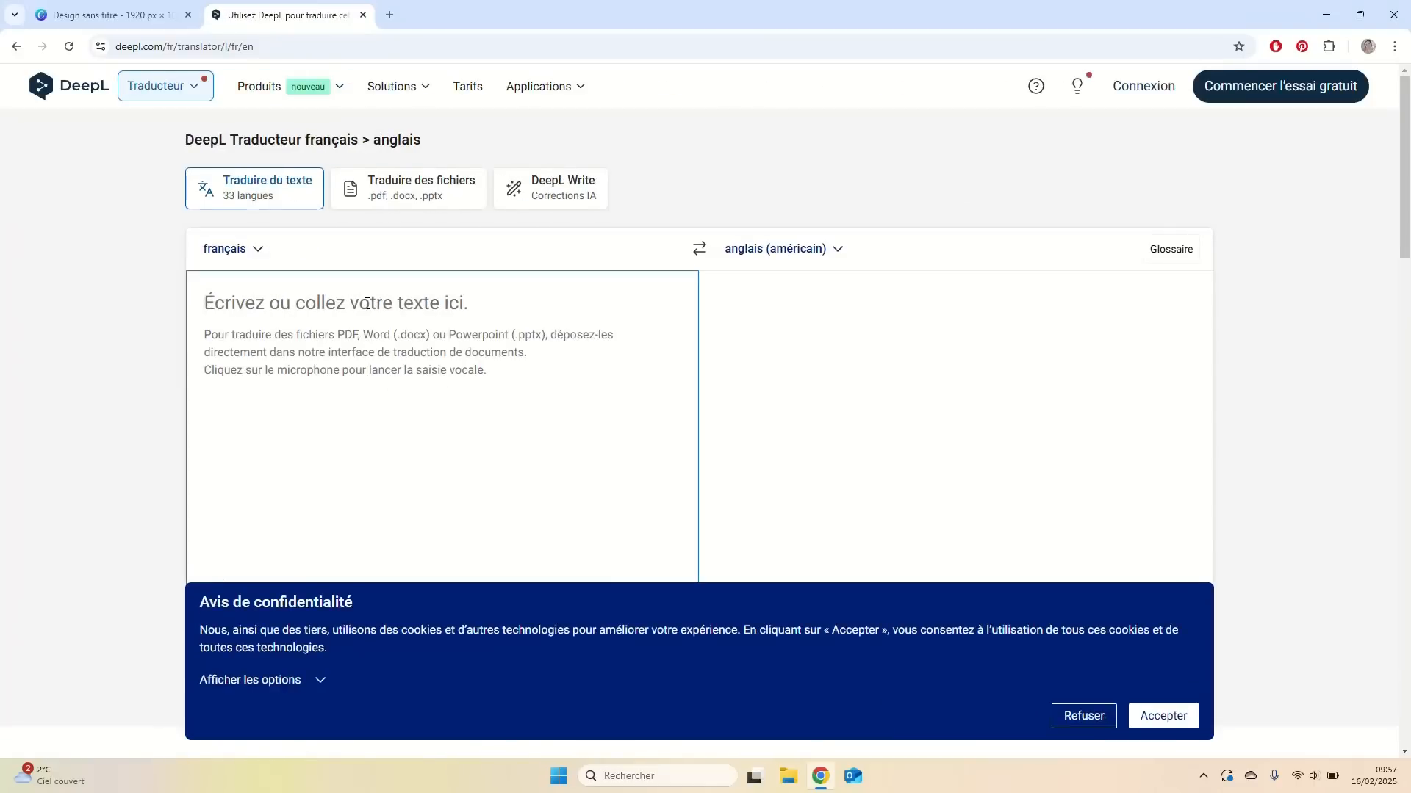
pyautogui.write('sable')
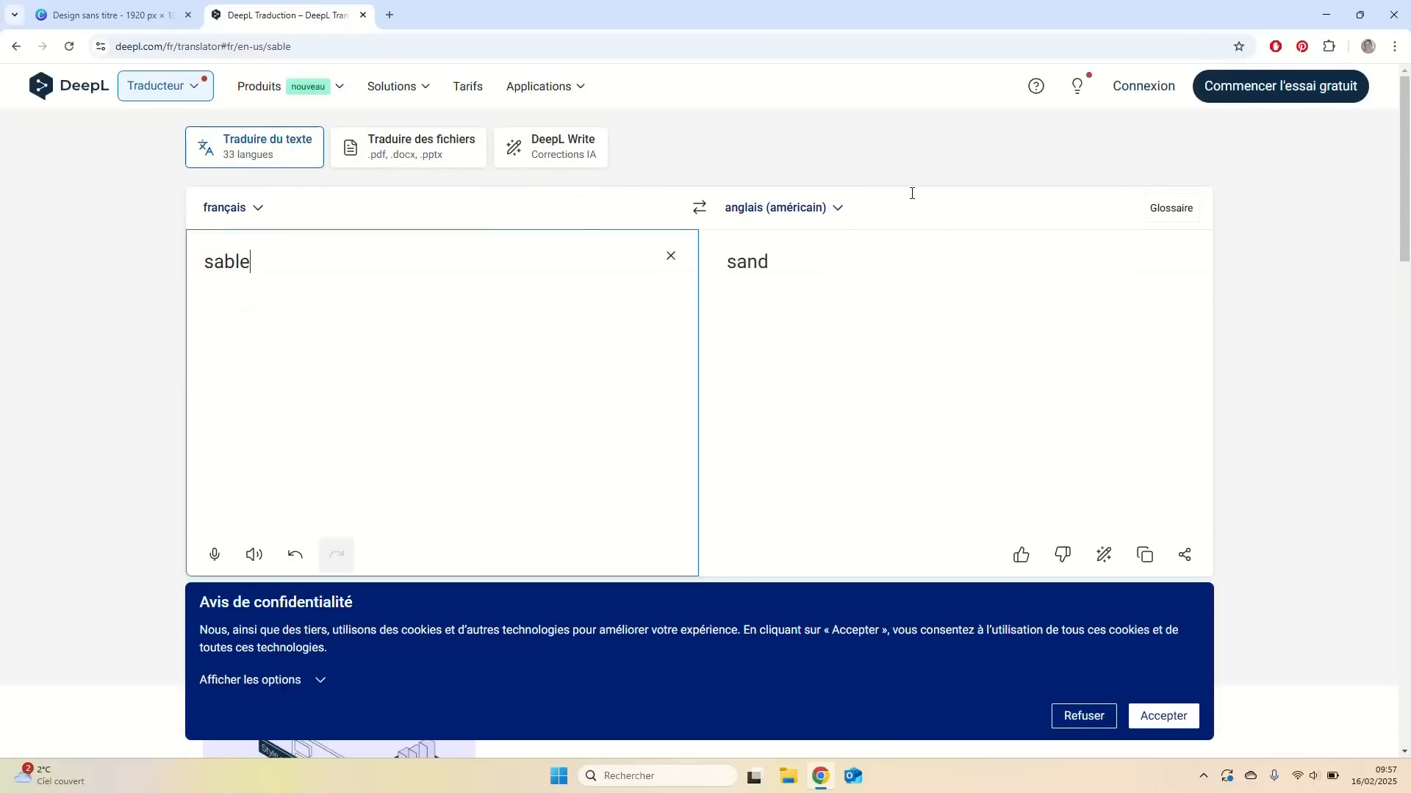
# - Switch back to the Canva design and generate new images with the prompt changed to "watercolor background sand color"
pyautogui.click(110, 15)
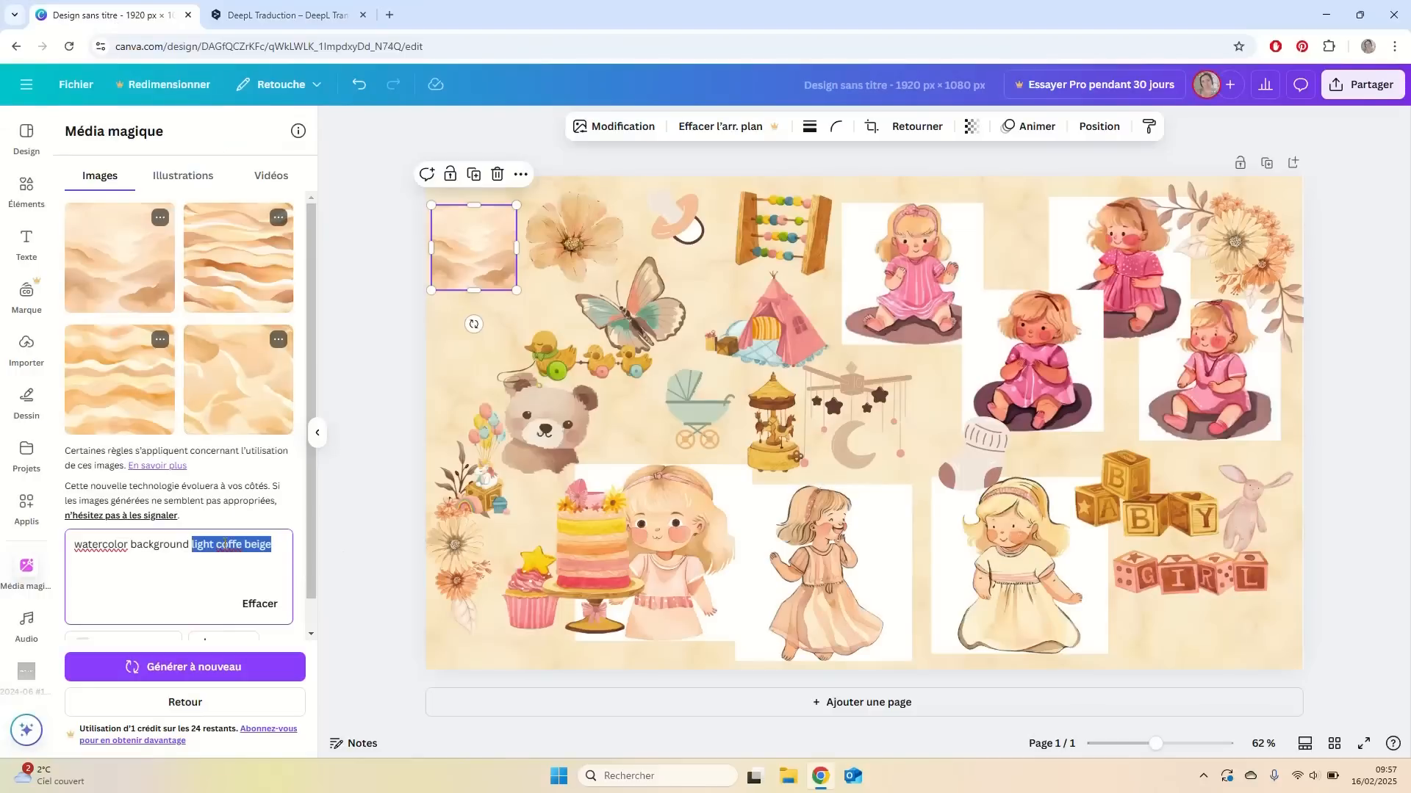
pyautogui.write('sand')
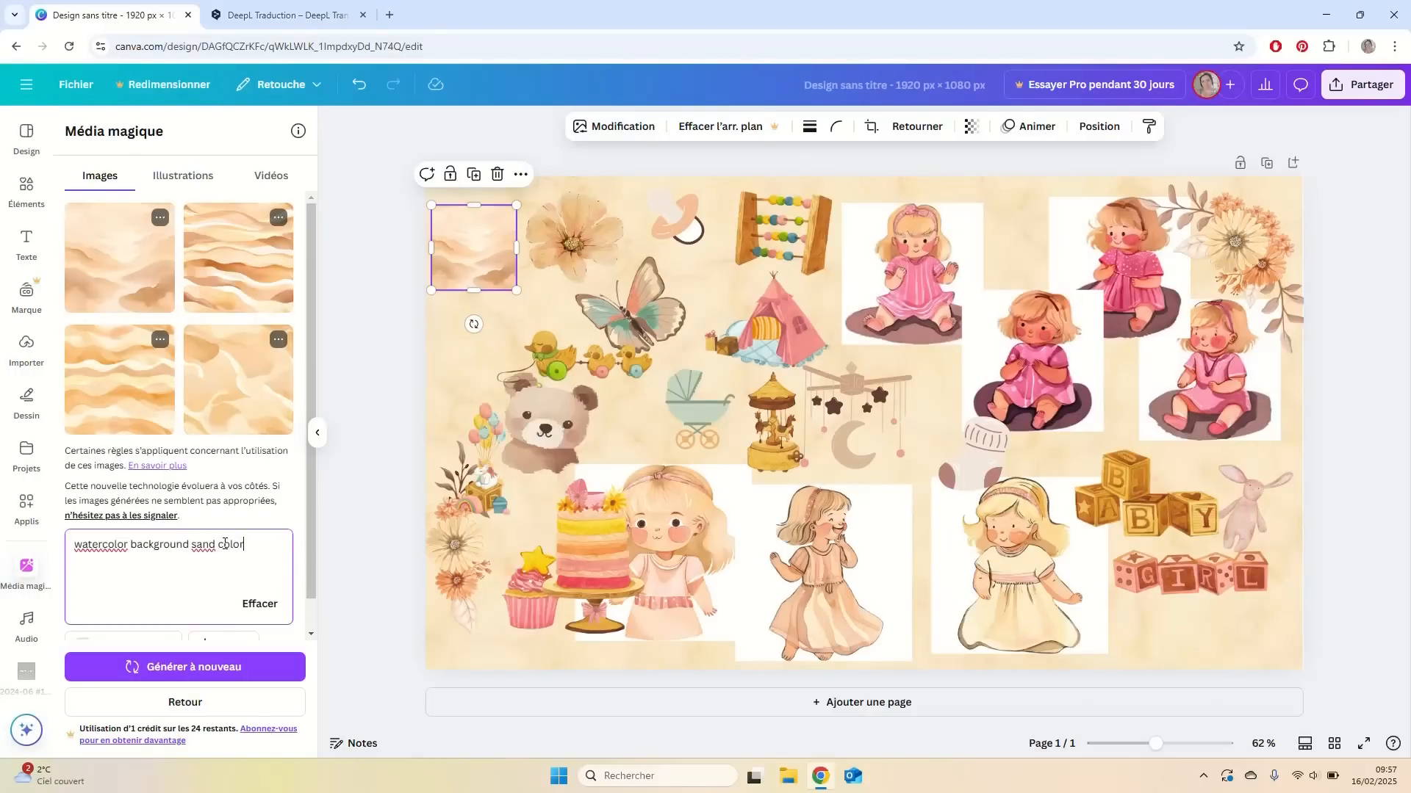
pyautogui.click(214, 667)
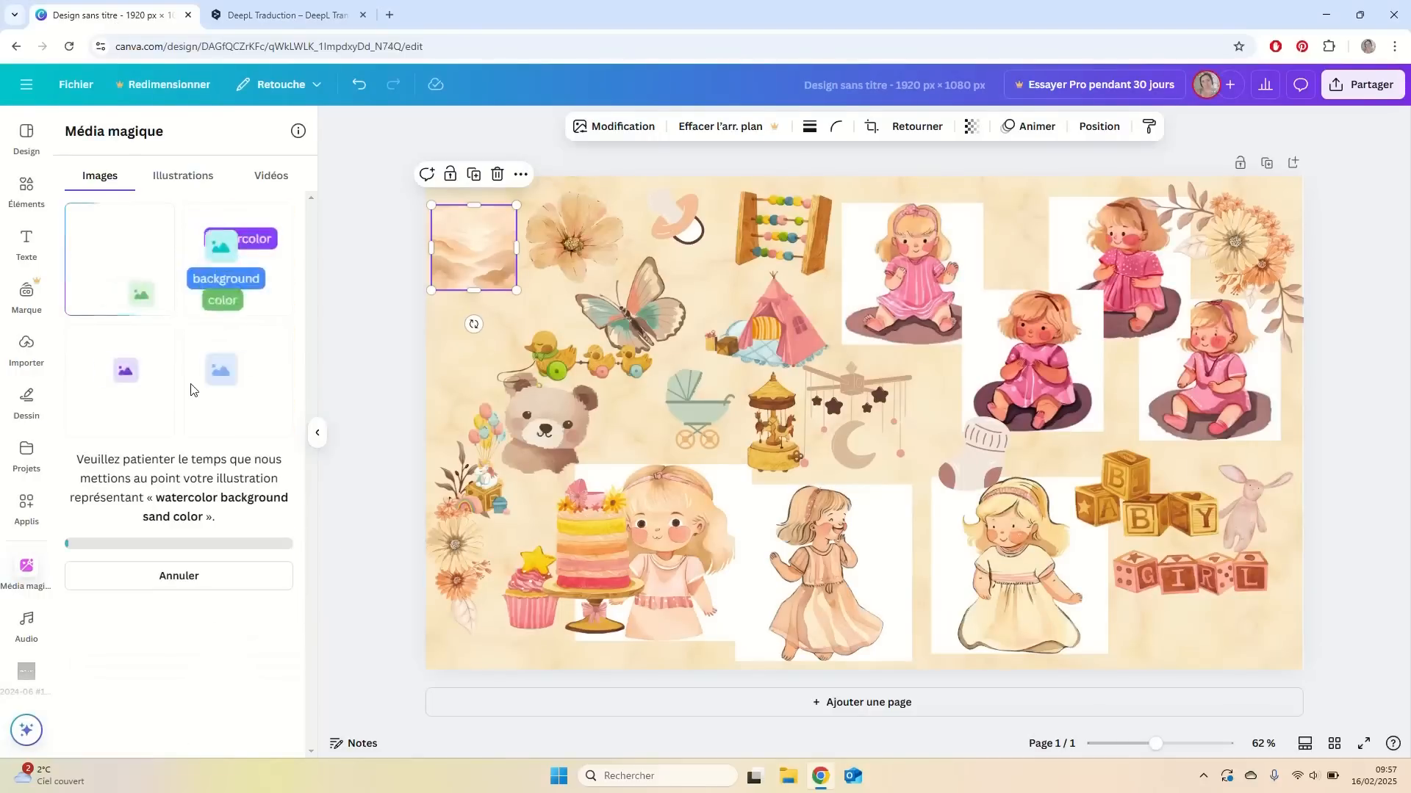
# - Fit the coffee-beige watercolour into the design's upper-left corner and shift the beige flower slightly to the right
pyautogui.moveTo(468, 236)
pyautogui.mouseDown()
pyautogui.moveTo(547, 291)
pyautogui.moveTo(475, 217)
pyautogui.mouseUp()
pyautogui.moveTo(574, 231); pyautogui.dragTo(598, 237)
# - Add the first generated sand-colour watercolour, shrink it and place it in the design's lower-right corner
pyautogui.click(121, 259)
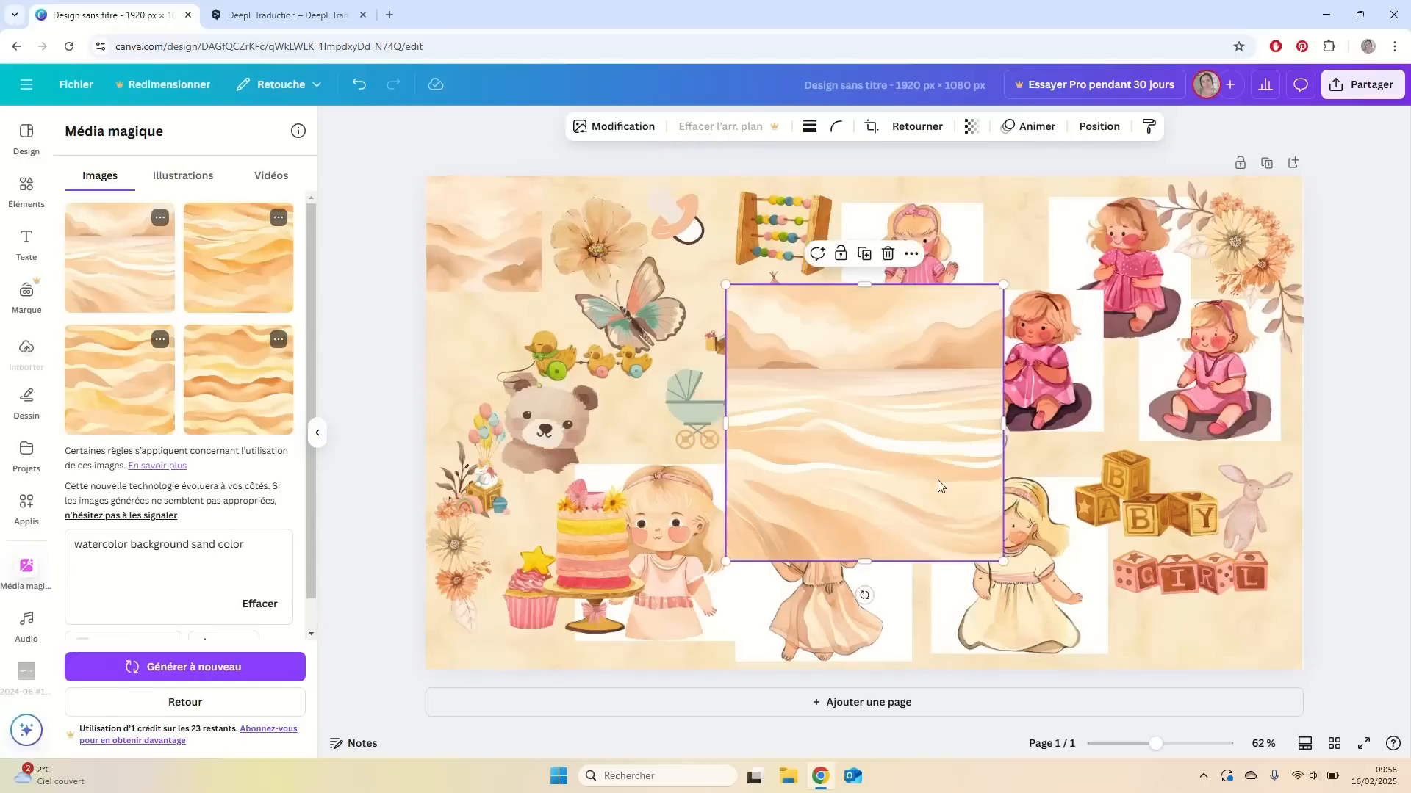
pyautogui.moveTo(1009, 566); pyautogui.dragTo(864, 421)
pyautogui.moveTo(829, 401); pyautogui.dragTo(1269, 651)
pyautogui.moveTo(1160, 527); pyautogui.dragTo(1237, 604)
# - Change the prompt to "watercolor baby girl room with multiple object sand color" and generate new images
pyautogui.click(244, 542)
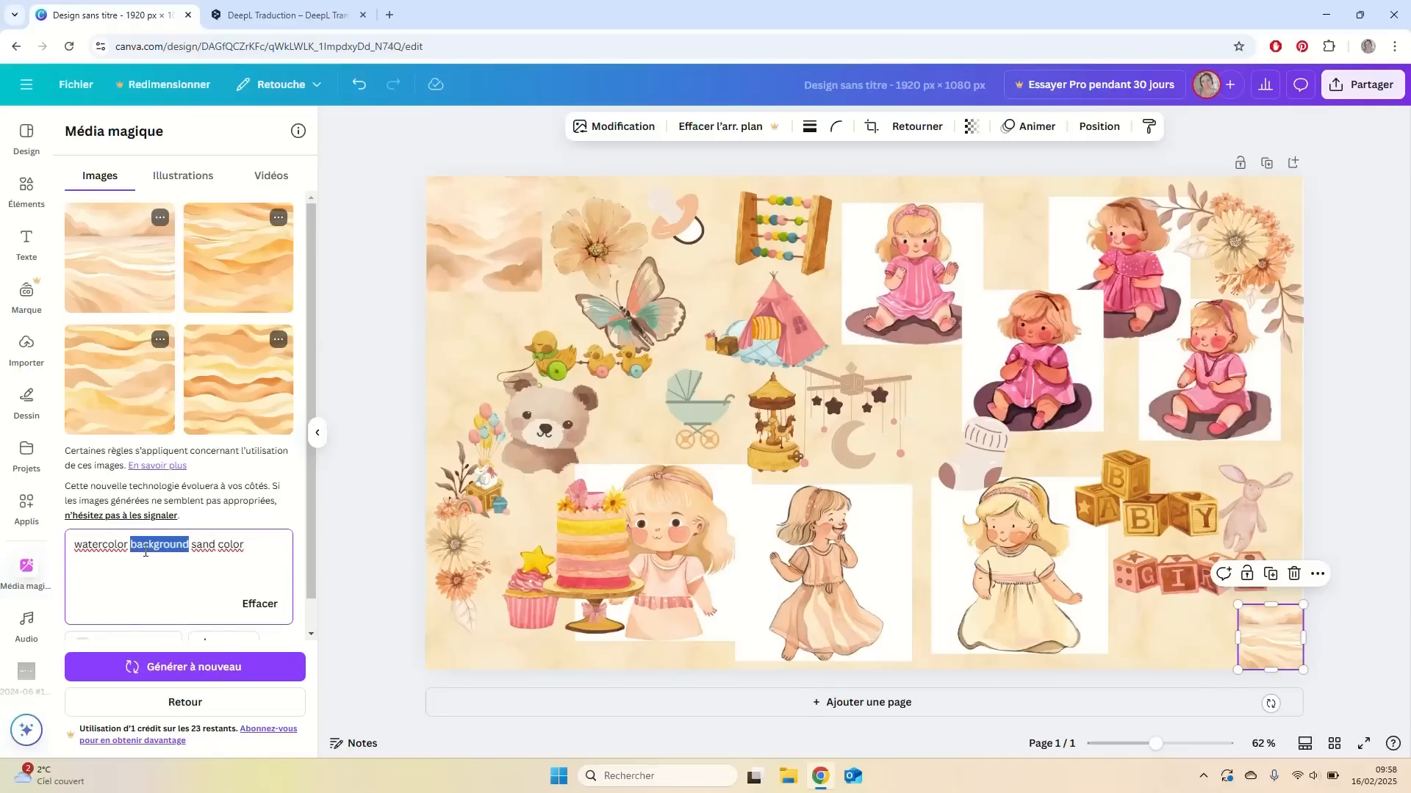
pyautogui.write('bab')
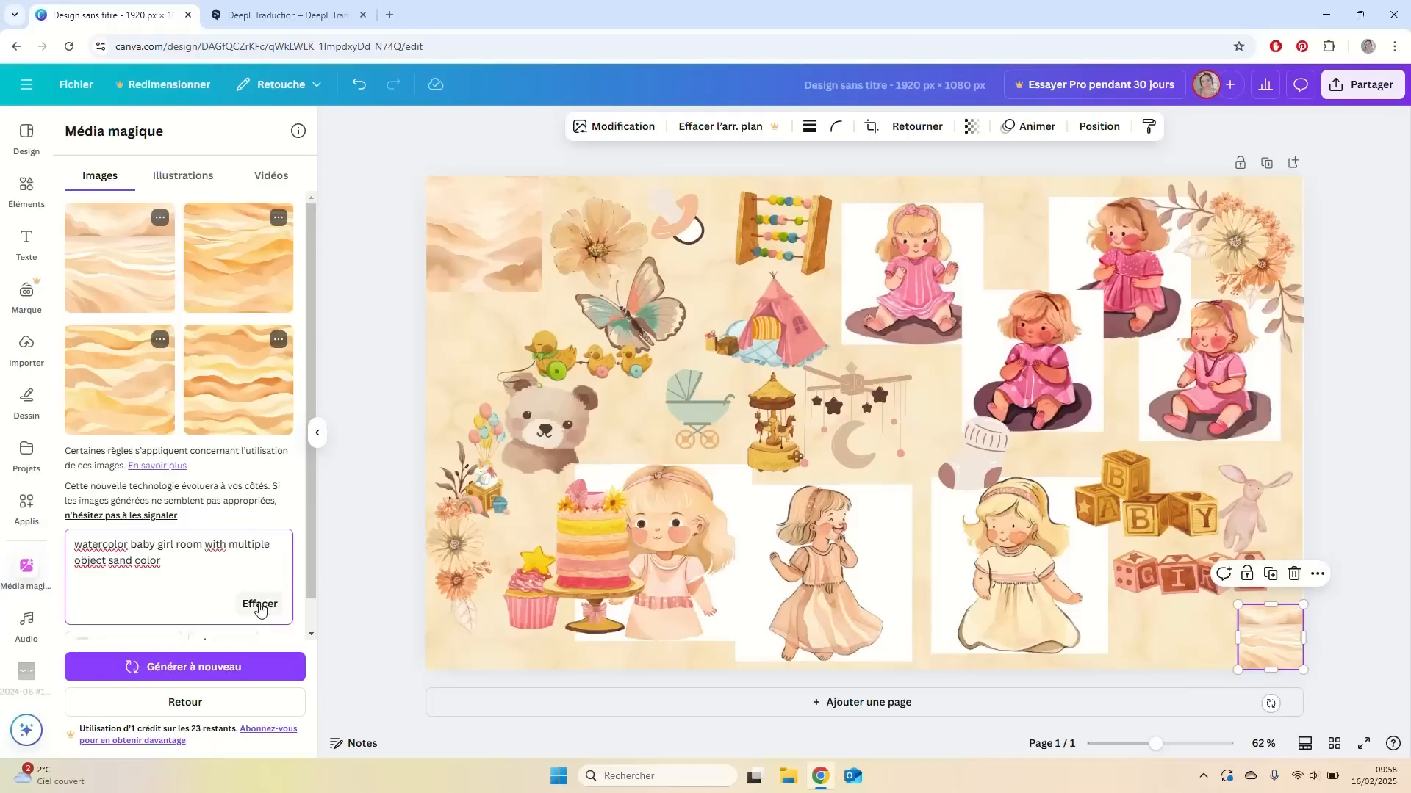
pyautogui.click(185, 667)
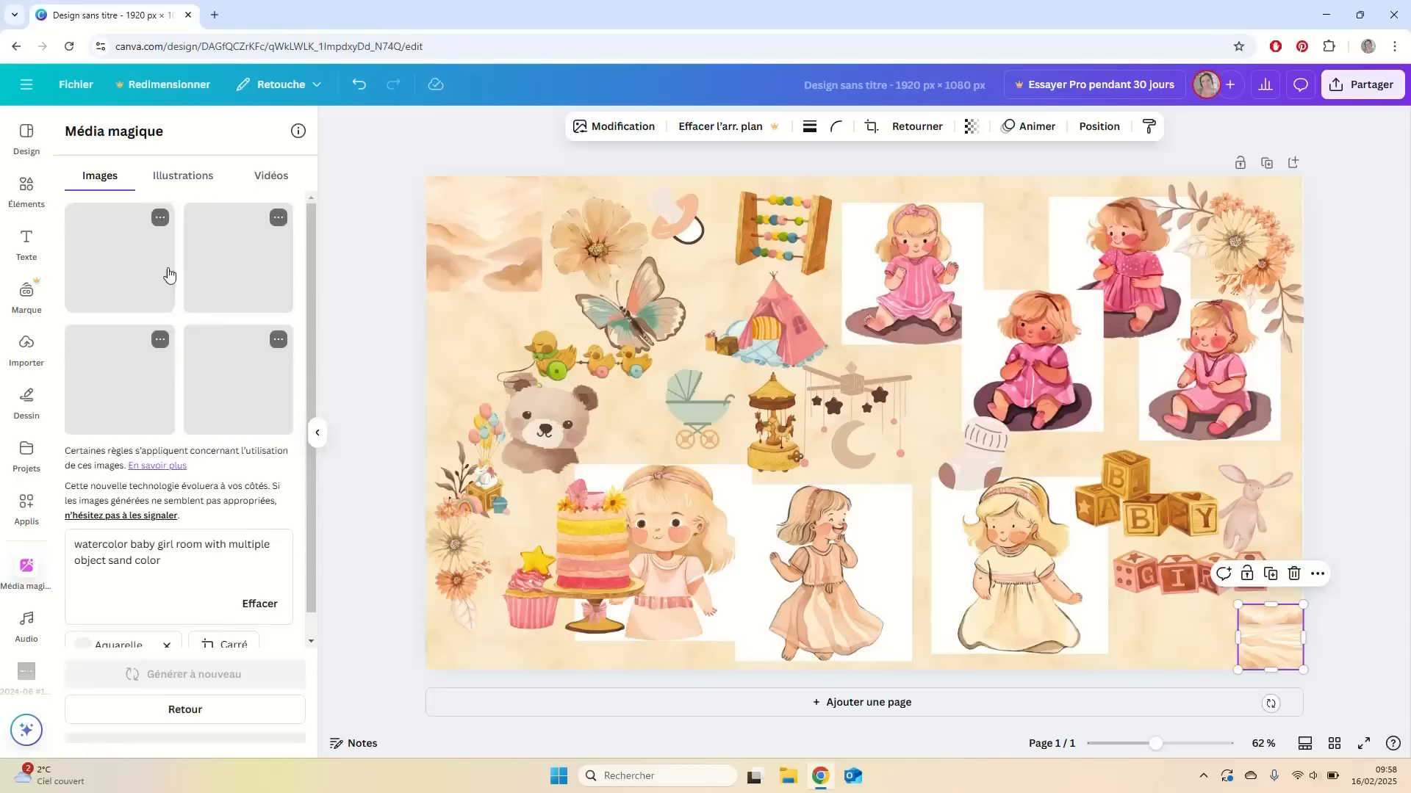
# - Add the first two generated nursery images to the design and enlarge each to the full page height
pyautogui.click(120, 258)
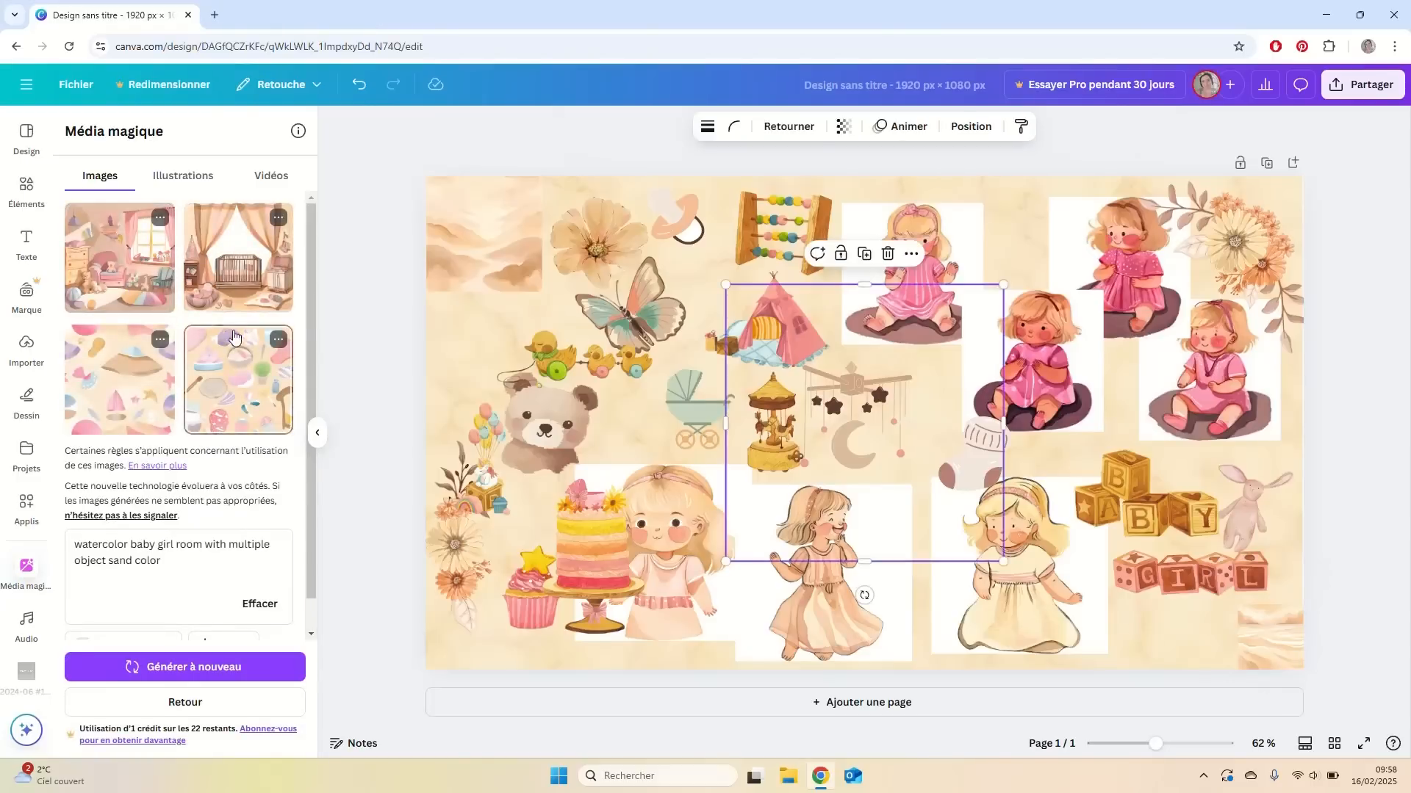
pyautogui.moveTo(718, 278); pyautogui.dragTo(617, 177)
pyautogui.moveTo(1007, 563); pyautogui.dragTo(1108, 667)
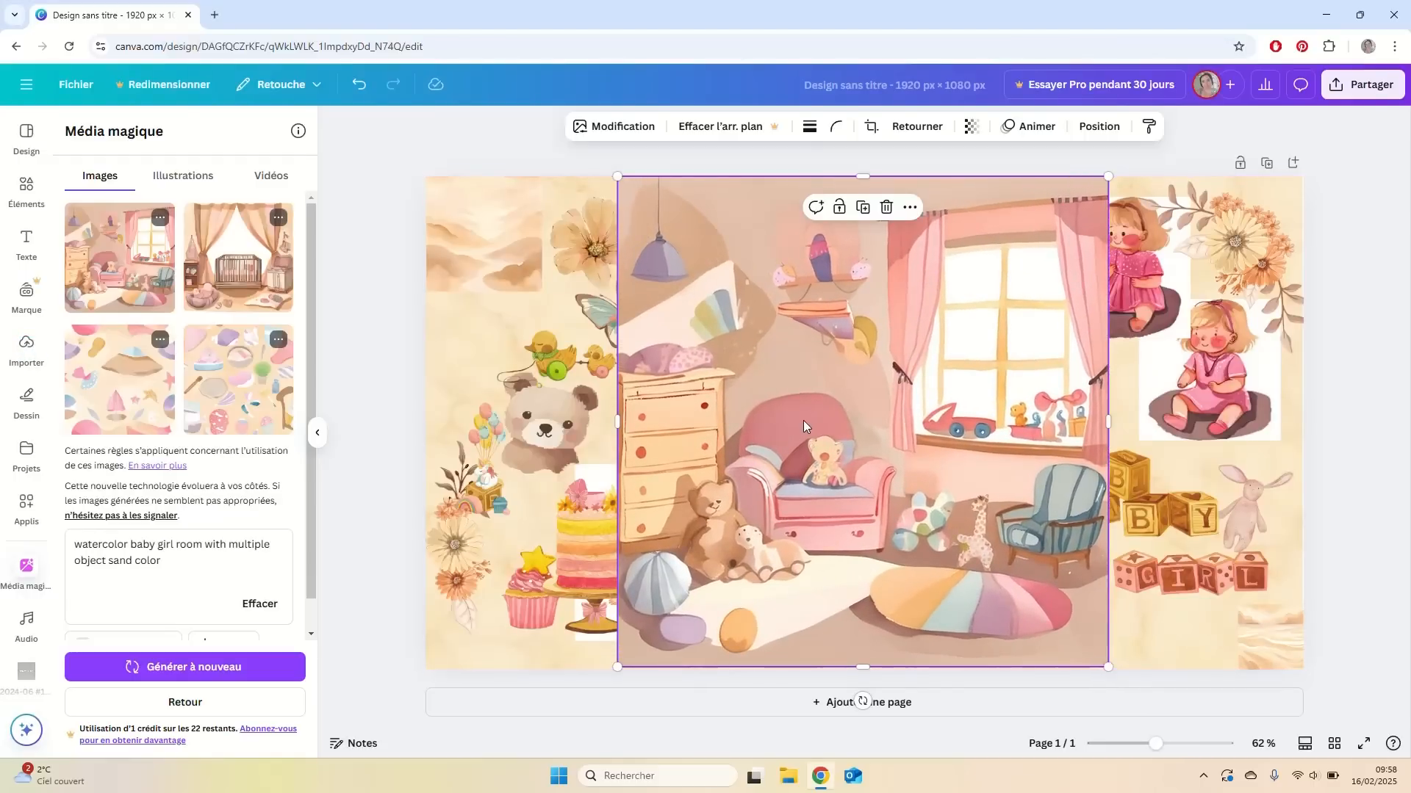
pyautogui.moveTo(240, 280); pyautogui.dragTo(629, 336)
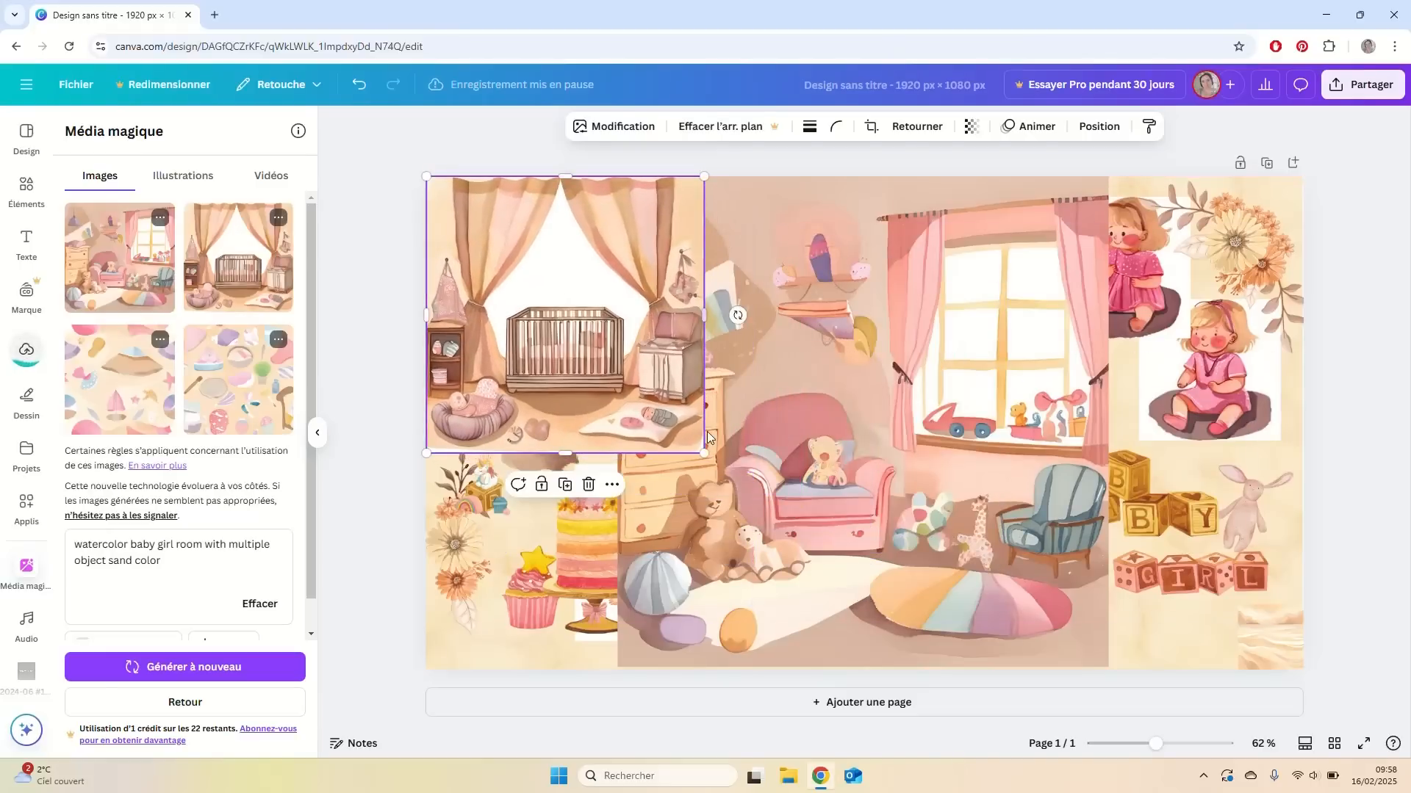
pyautogui.moveTo(705, 455); pyautogui.dragTo(915, 664)
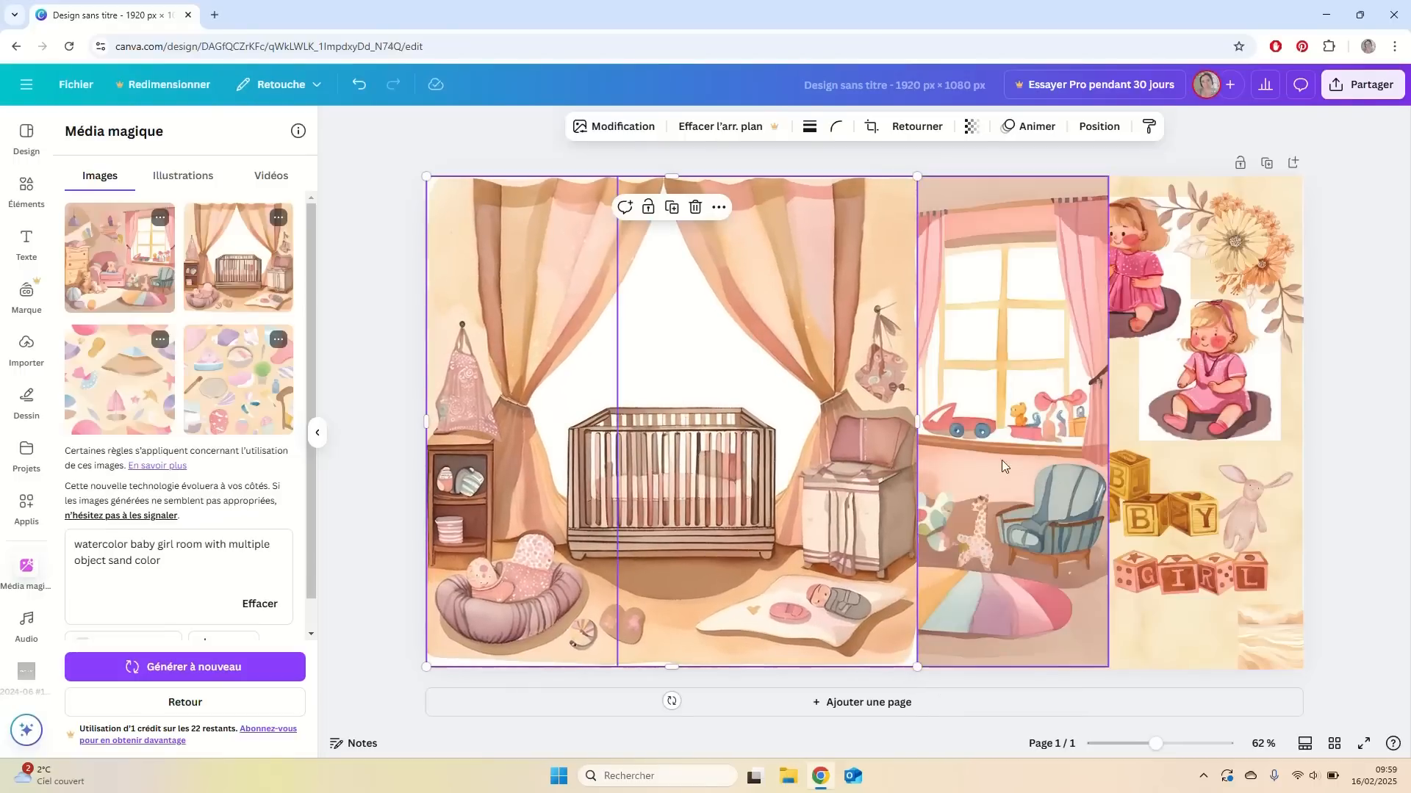
# - Shrink both nursery images and group them closely near the design's upper-left corner, beside the beige flower
pyautogui.moveTo(1002, 460); pyautogui.dragTo(1142, 460)
pyautogui.keyDown('shift'); pyautogui.click(703, 308); pyautogui.keyUp('shift')
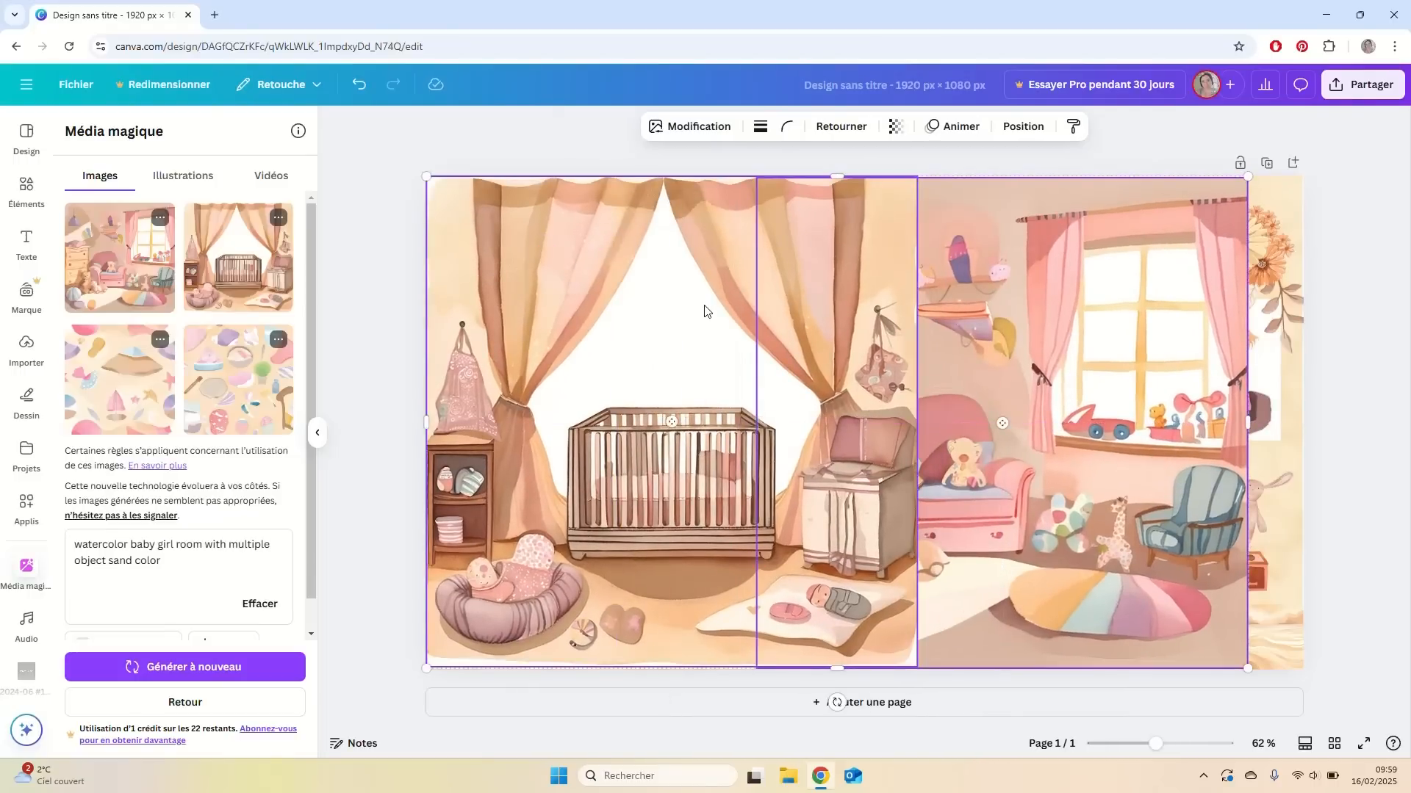
pyautogui.moveTo(1248, 178); pyautogui.dragTo(477, 254)
pyautogui.press('Escape')
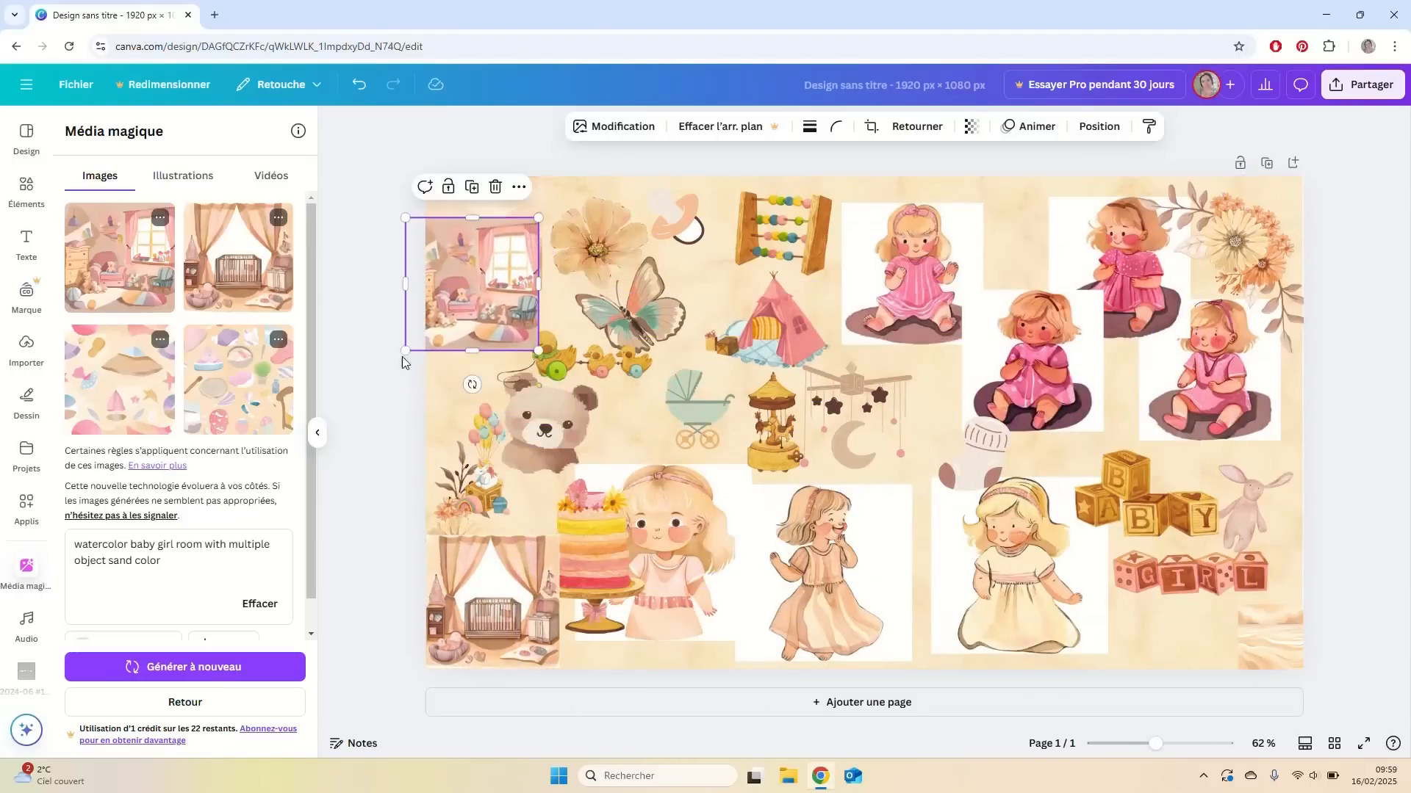
pyautogui.moveTo(408, 349); pyautogui.dragTo(464, 302)
pyautogui.click(536, 606)
pyautogui.moveTo(560, 537); pyautogui.dragTo(535, 236)
pyautogui.click(1364, 239)
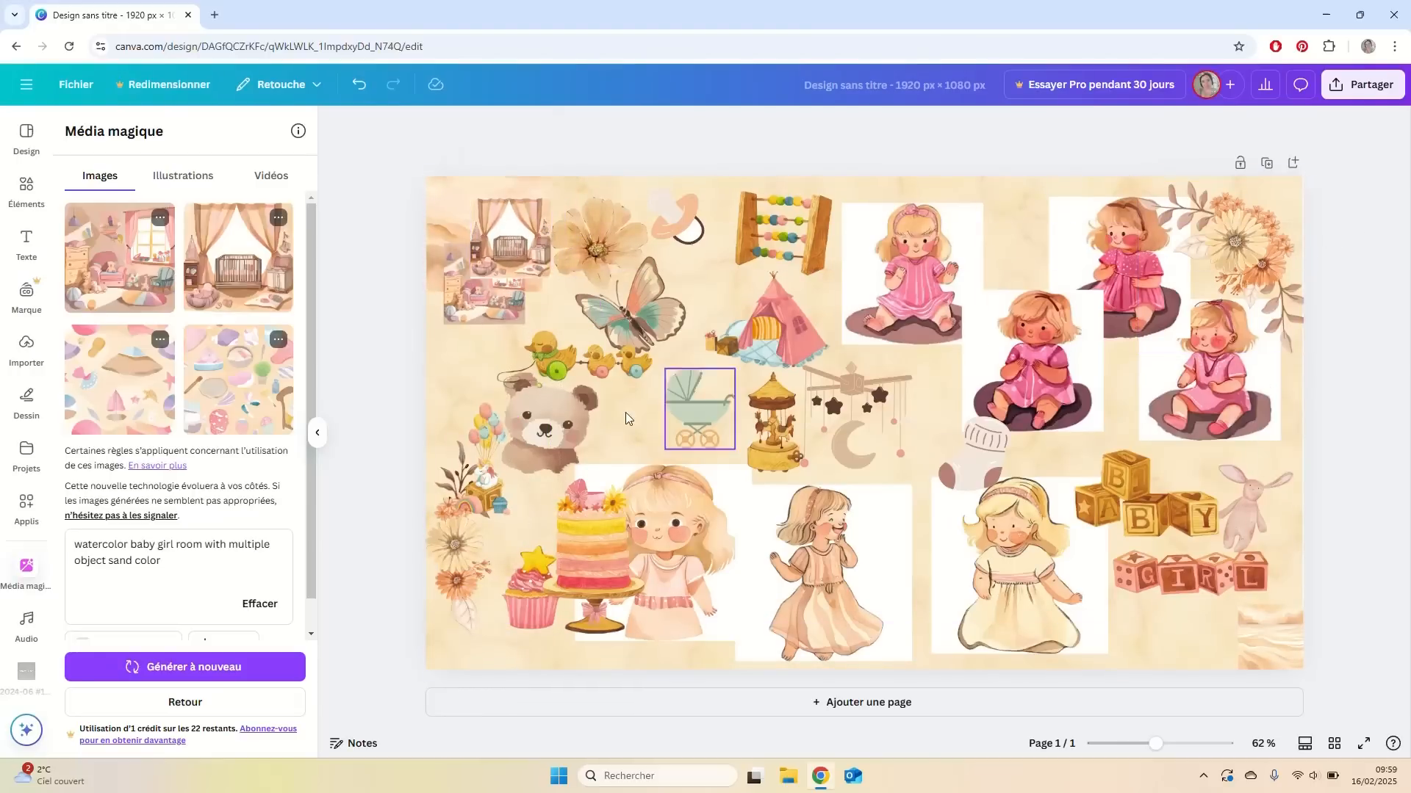
# - Generate more images similar to the nursery with the crib and open curtains, leaving none of the variations on the design
pyautogui.scroll(-1, 213, 599)
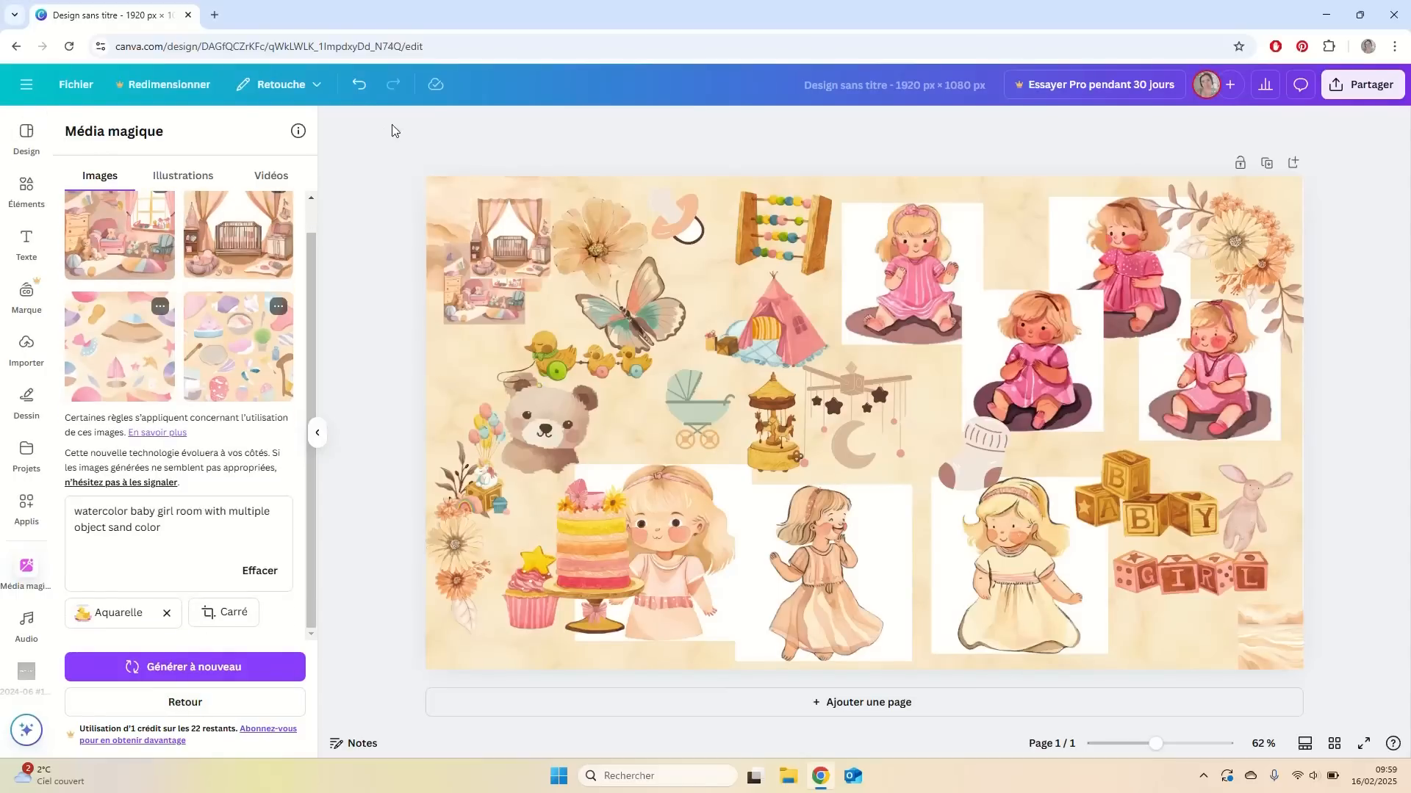
pyautogui.scroll(1, 150, 253)
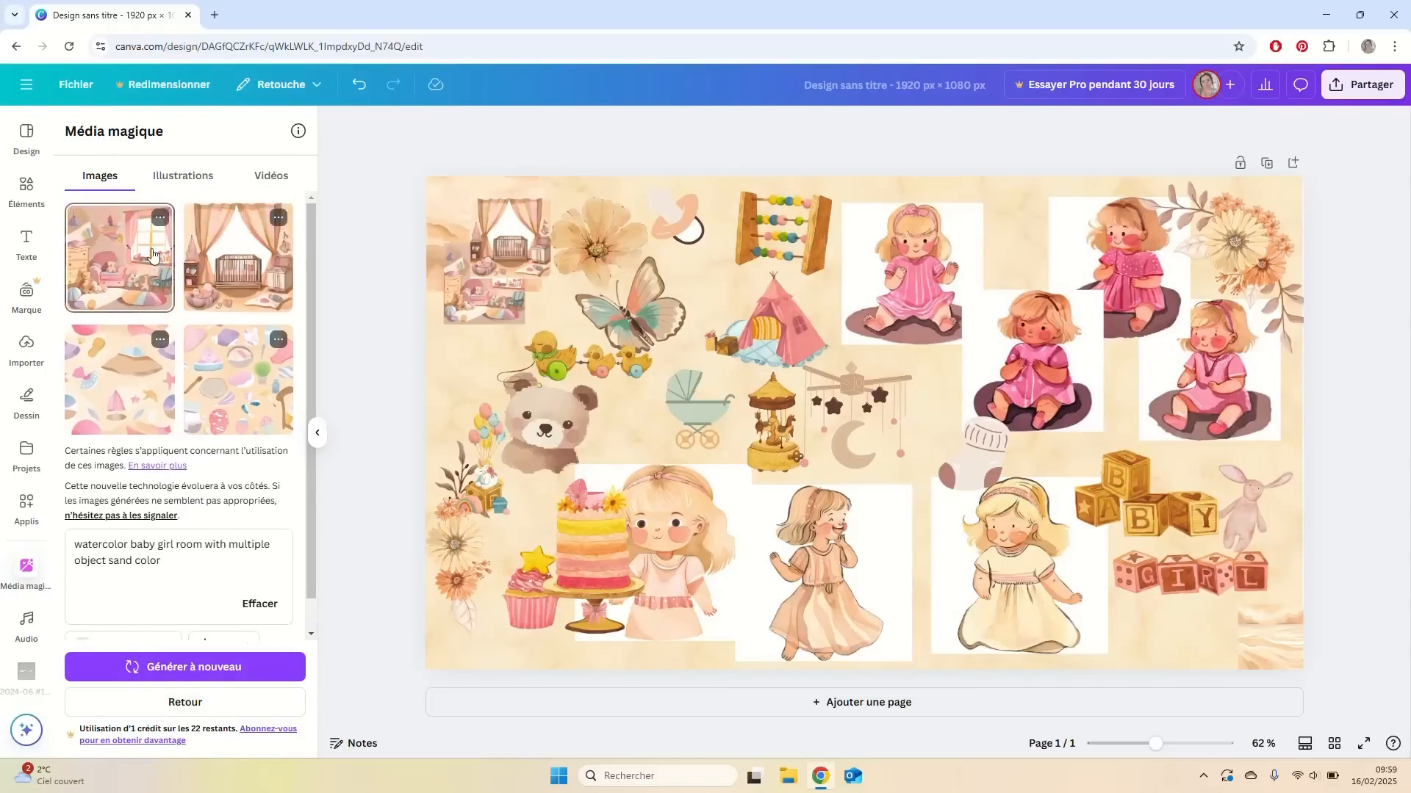
pyautogui.click(279, 218)
pyautogui.click(338, 252)
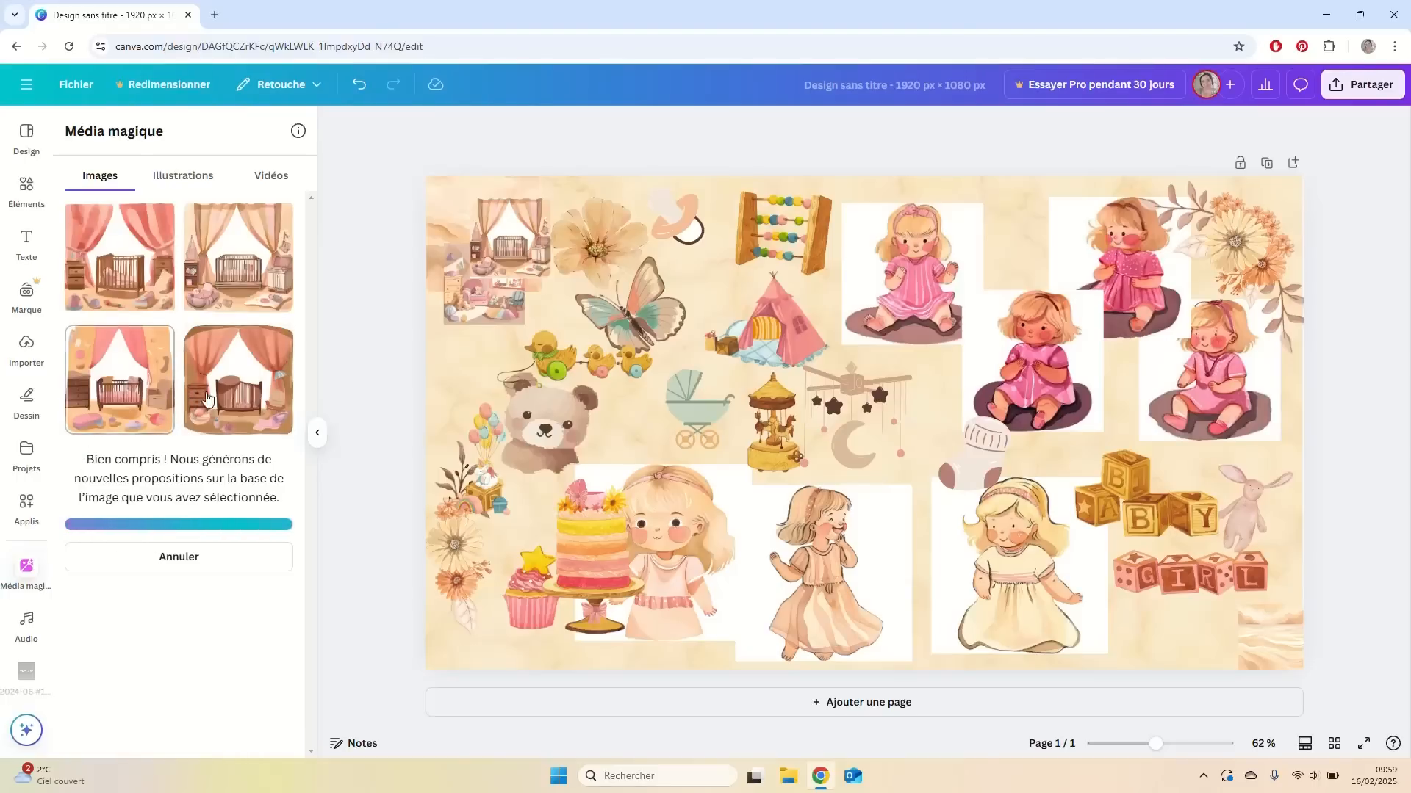
pyautogui.click(142, 274)
pyautogui.press('Delete')
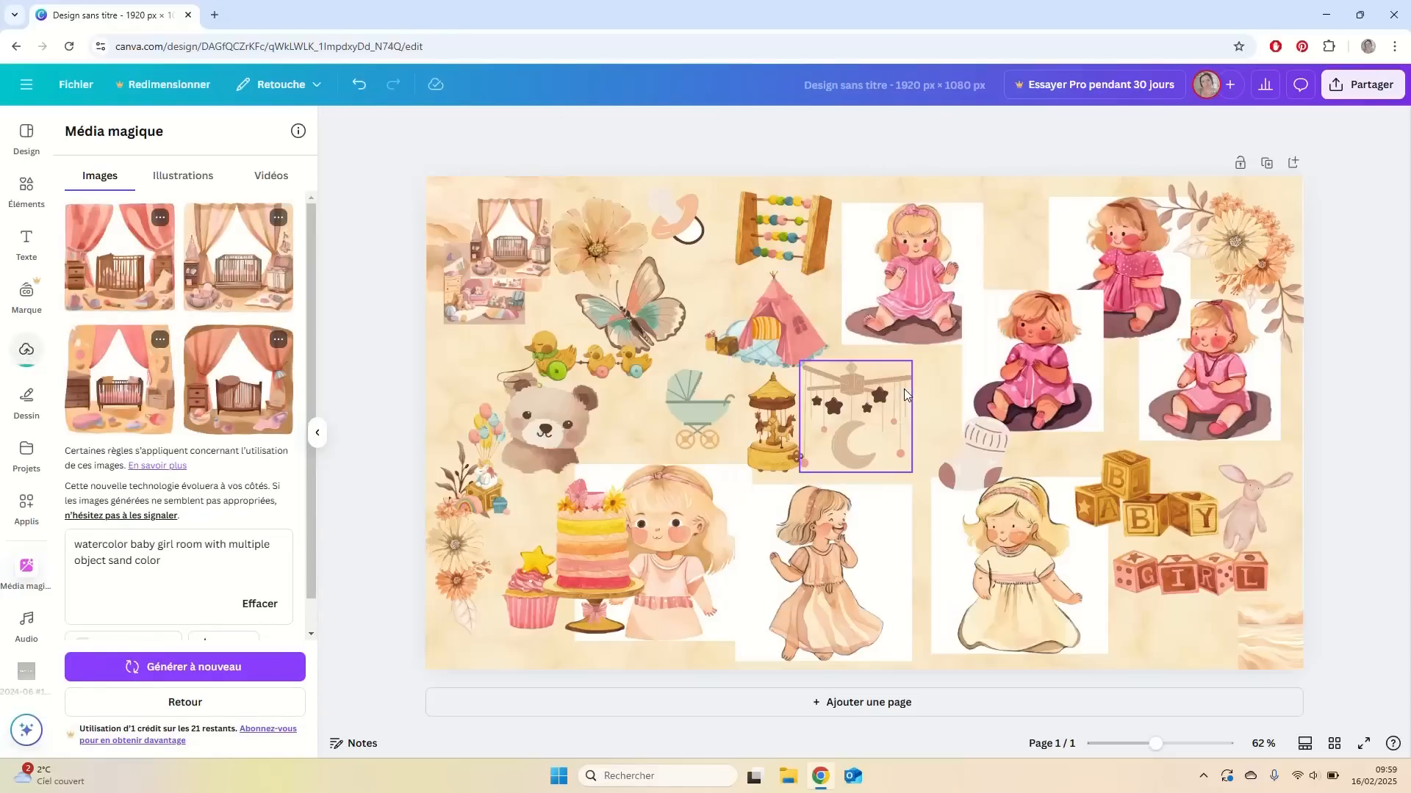
pyautogui.click(185, 187)
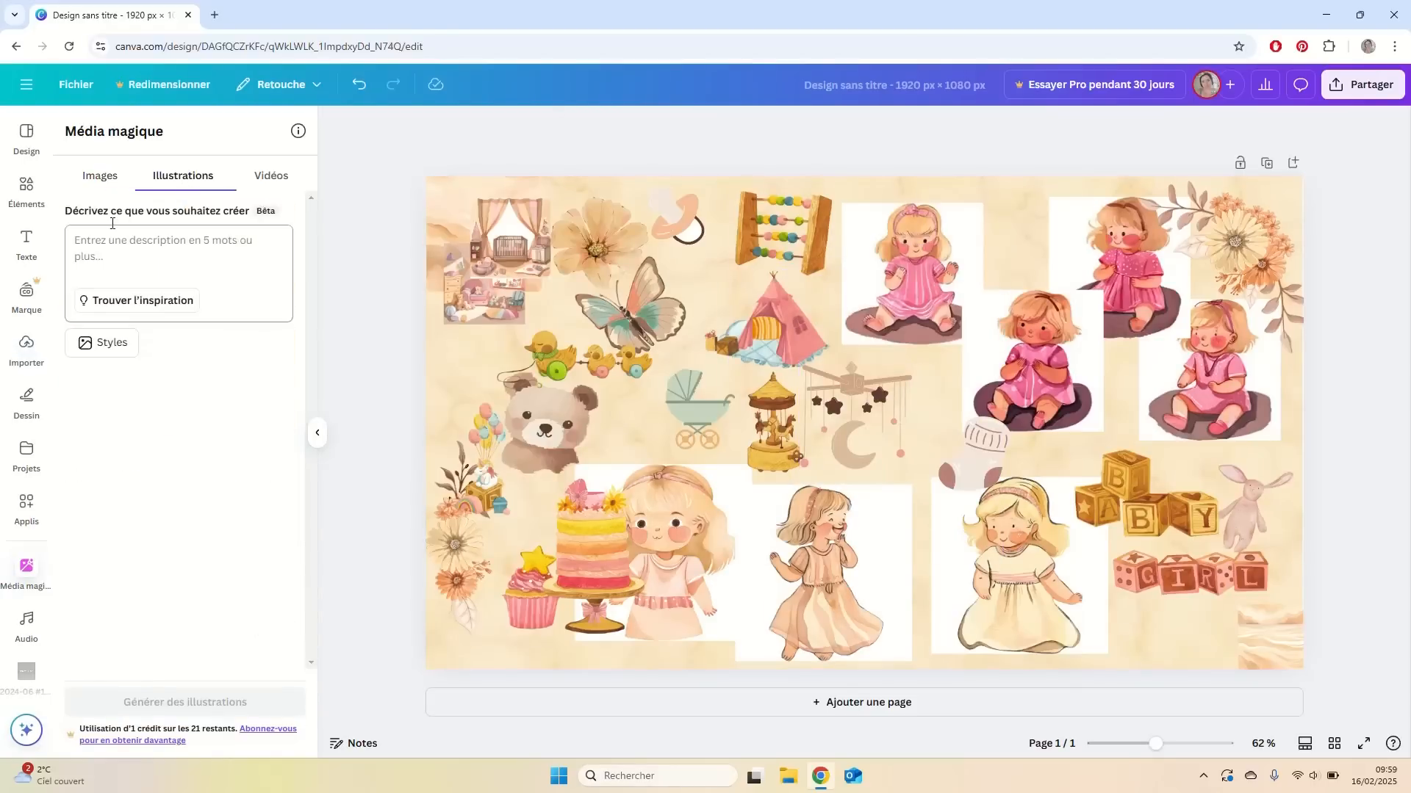
pyautogui.click(29, 140)
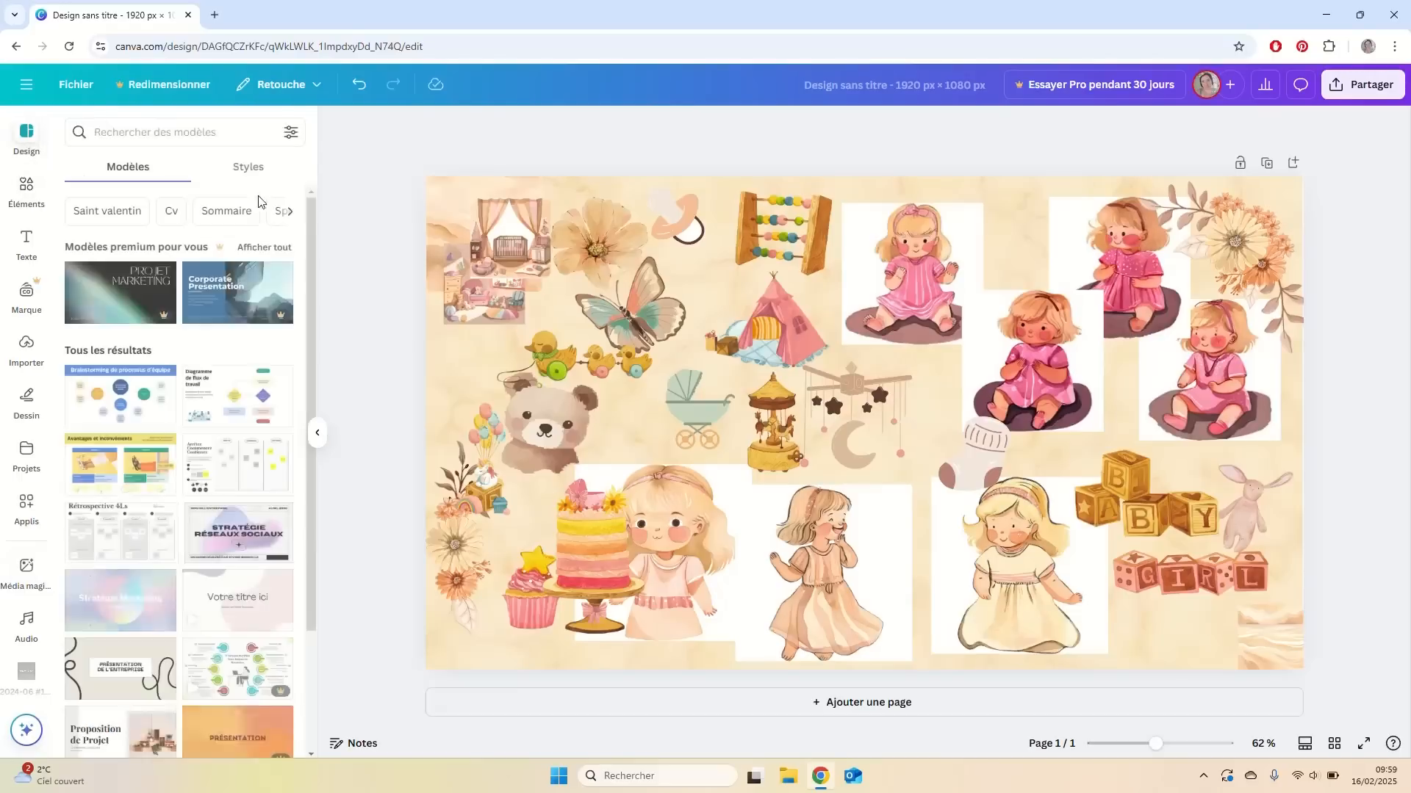
pyautogui.click(30, 185)
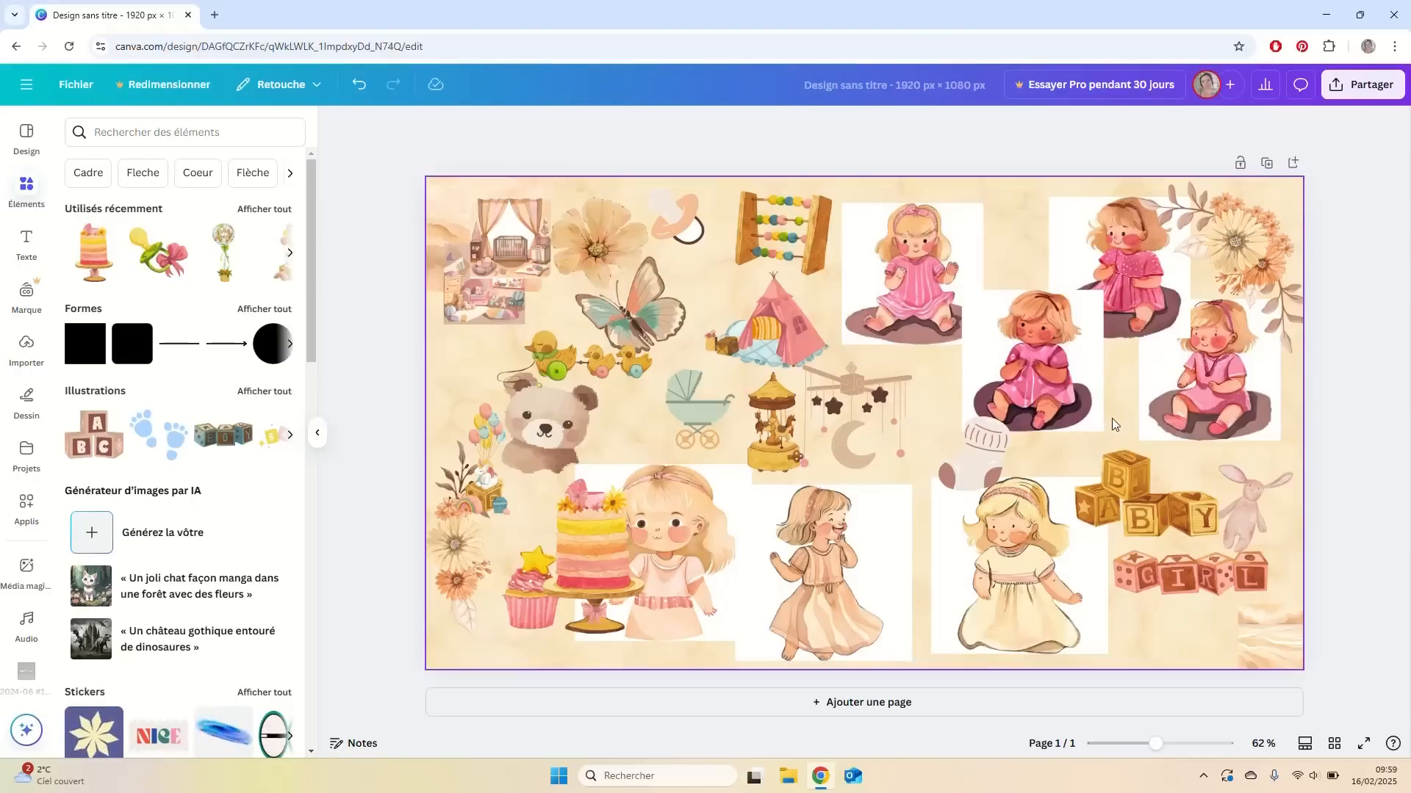
# - Try deleting the four images of seated girls in pink dresses together, and undo the deletion
pyautogui.click(941, 255)
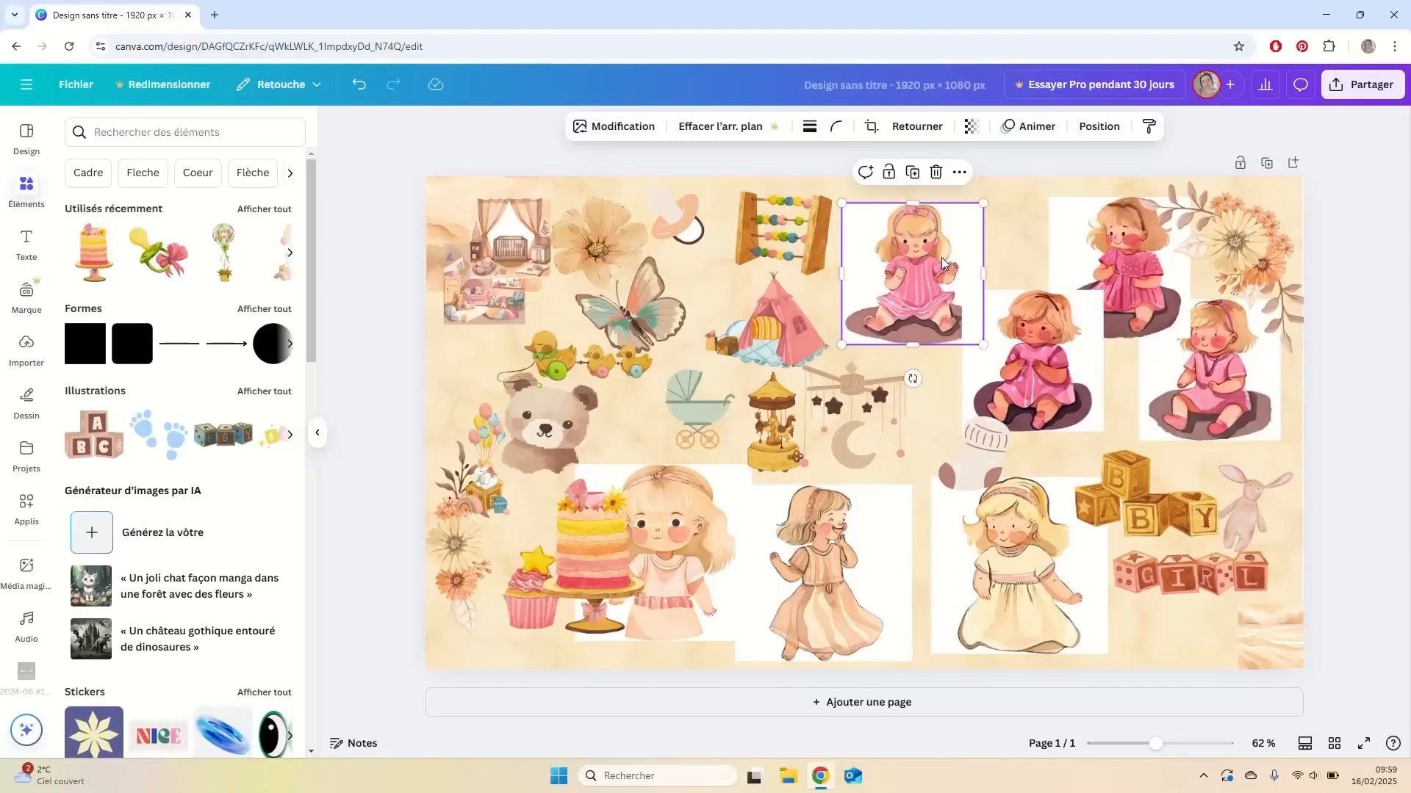
pyautogui.click(1048, 364)
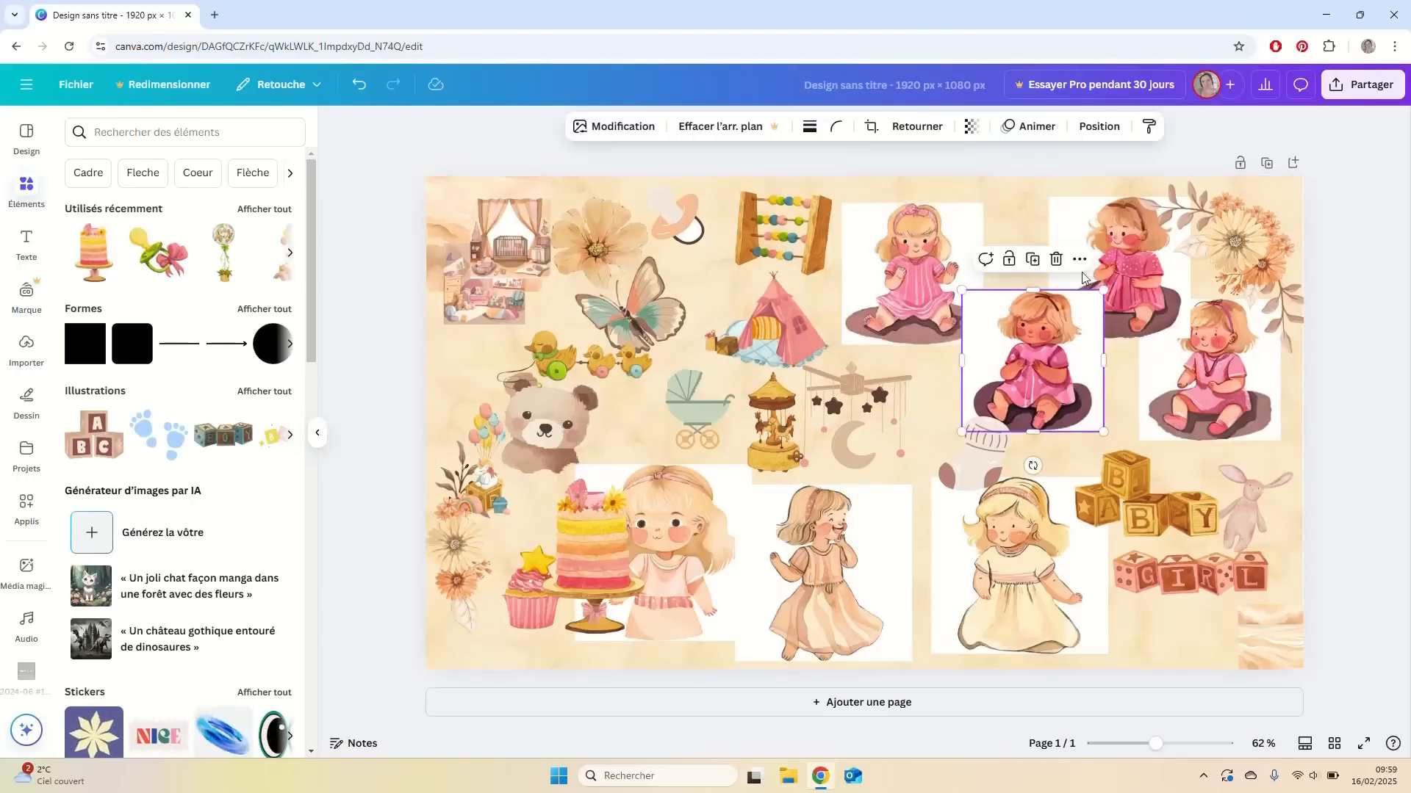
pyautogui.keyDown('shift'); pyautogui.click(1073, 228); pyautogui.keyUp('shift')
pyautogui.keyDown('shift'); pyautogui.click(935, 251); pyautogui.keyUp('shift')
pyautogui.keyDown('shift'); pyautogui.click(1261, 408); pyautogui.keyUp('shift')
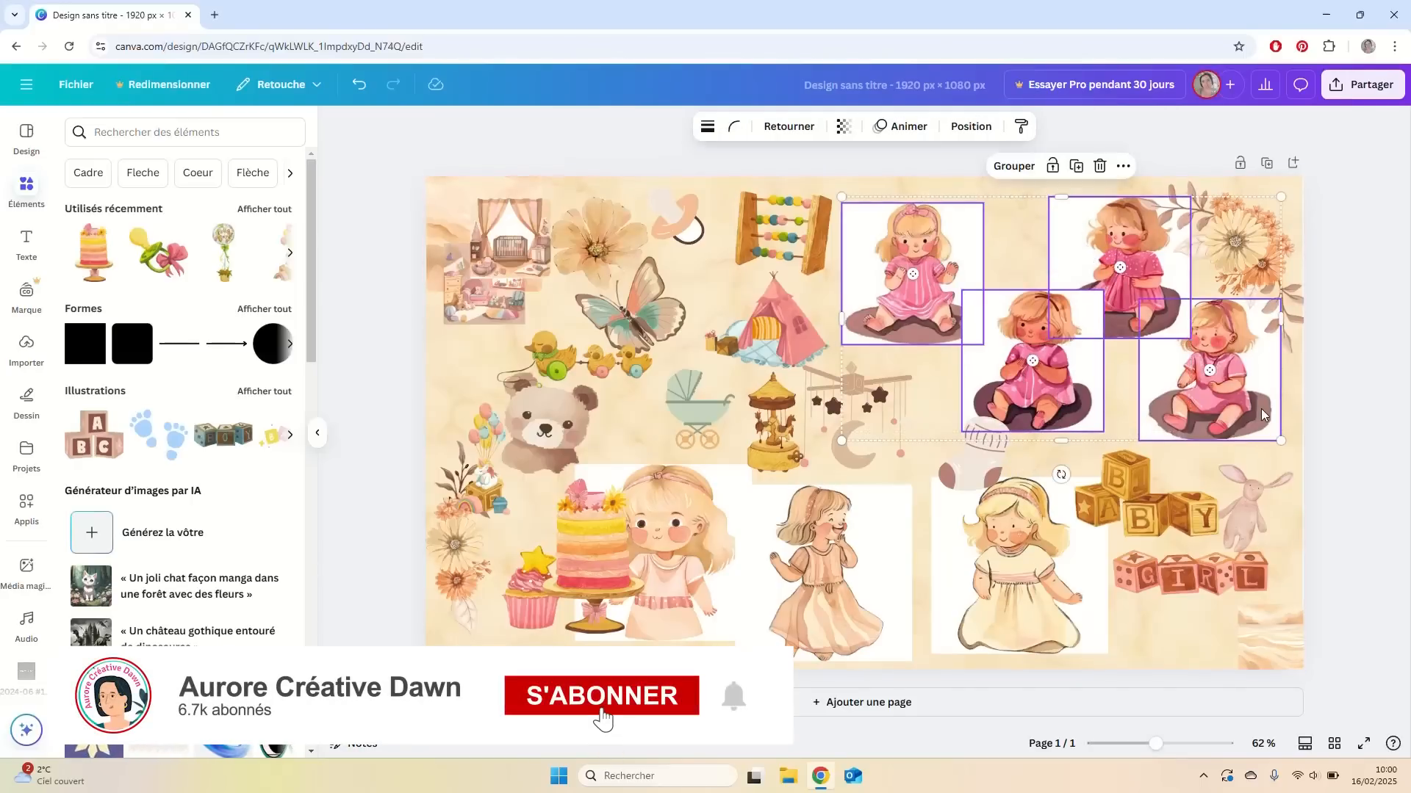
pyautogui.press('Delete')
pyautogui.hotkey('ctrl', 'z')
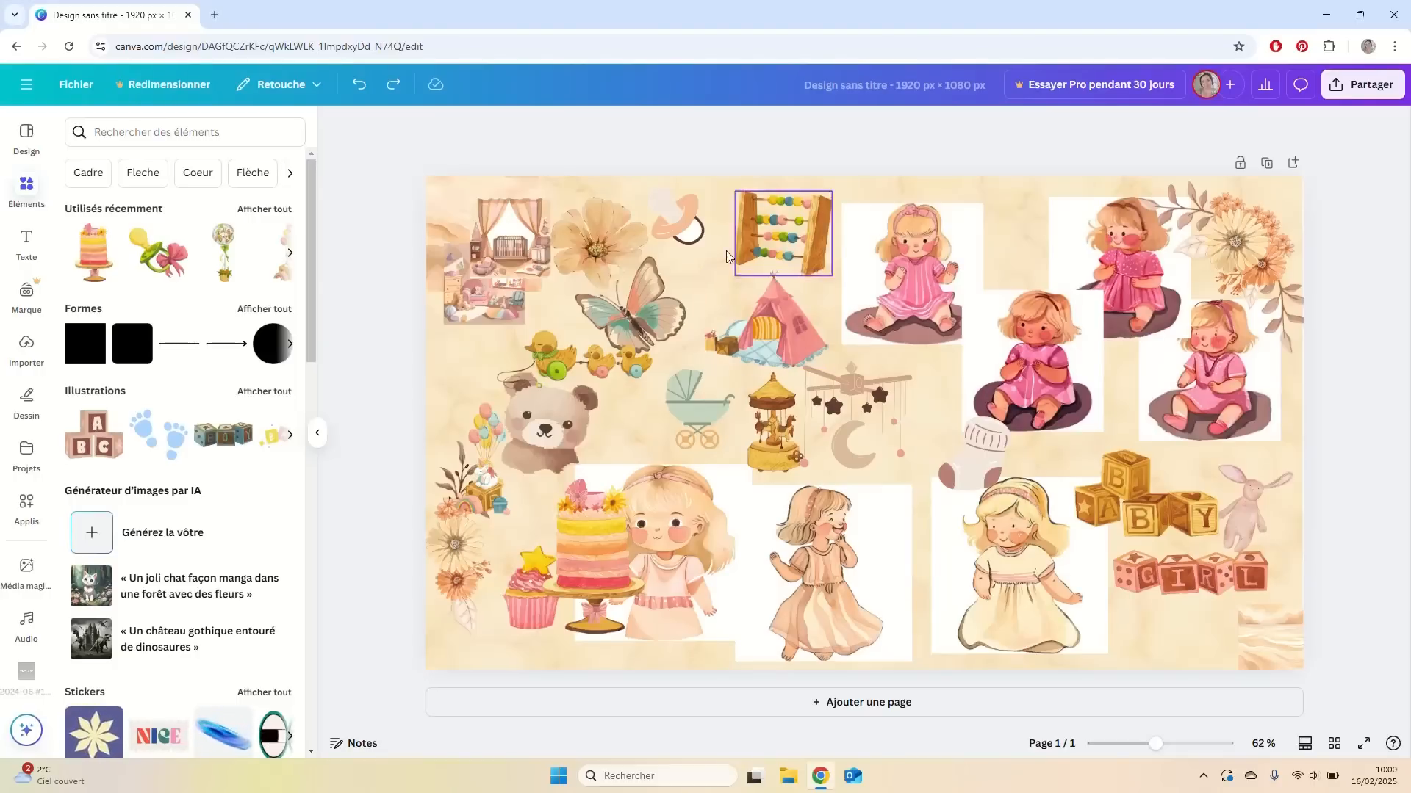
# - Open the Canva Projects page in a new browser tab and switch to it
pyautogui.click(27, 83)
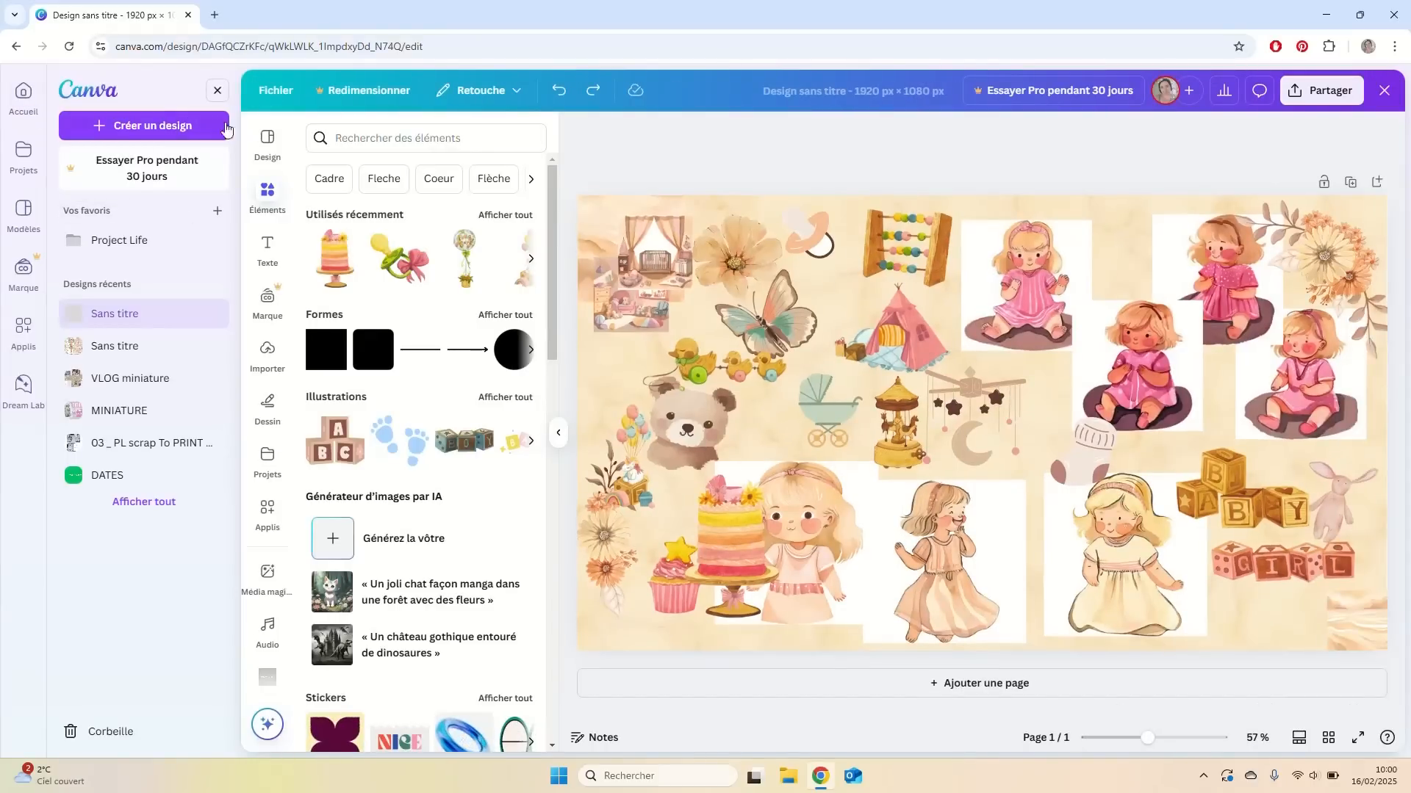
pyautogui.click(216, 90)
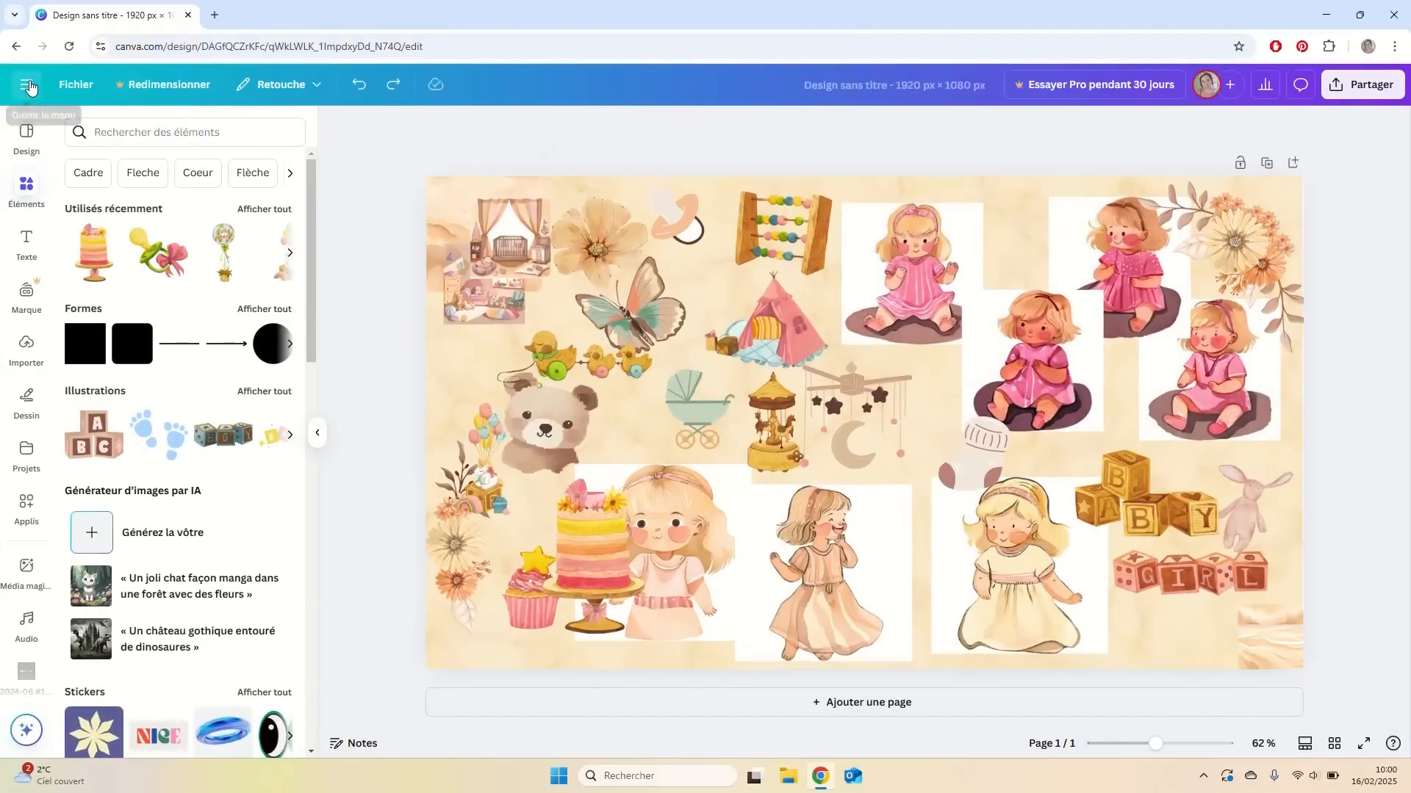
pyautogui.click(27, 84)
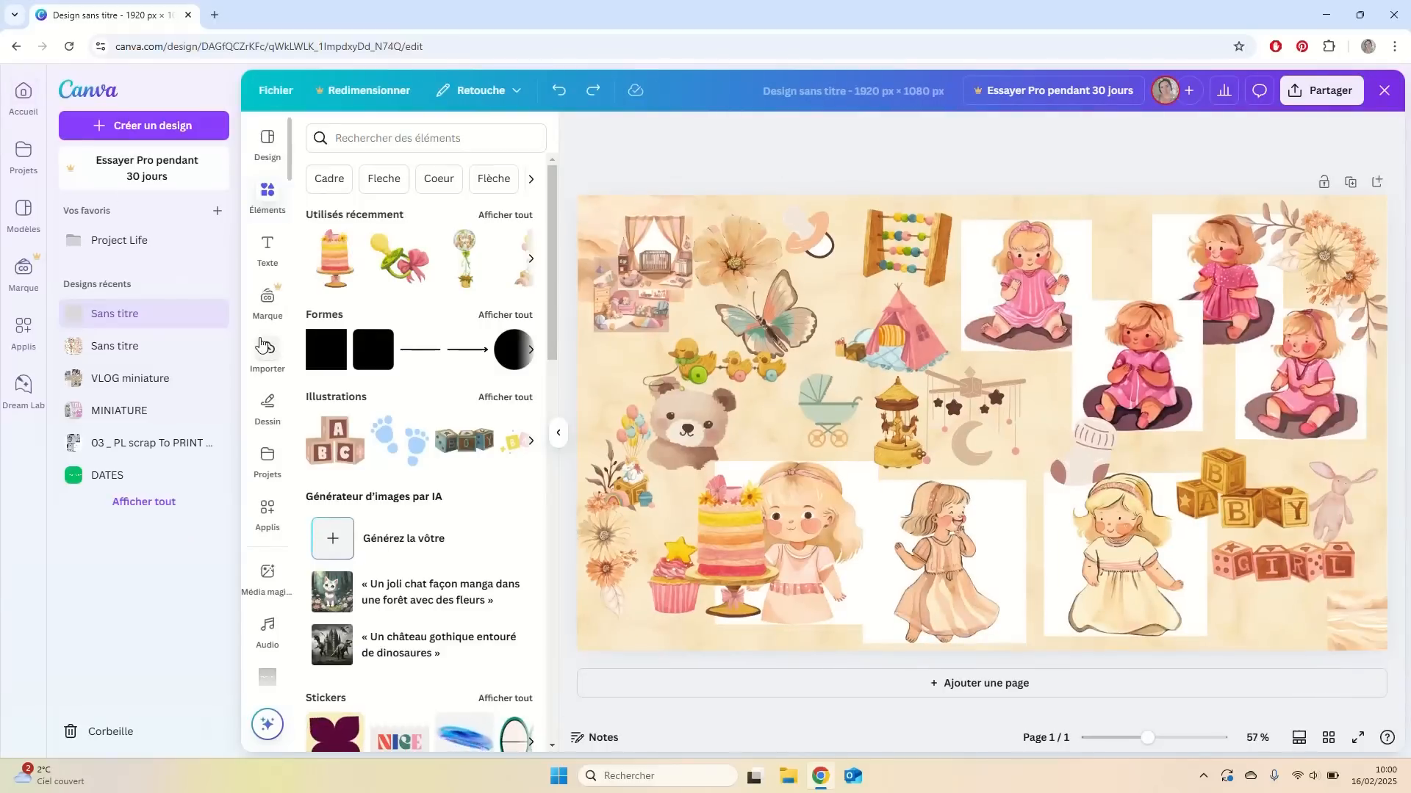
pyautogui.rightClick(22, 159)
pyautogui.click(118, 176)
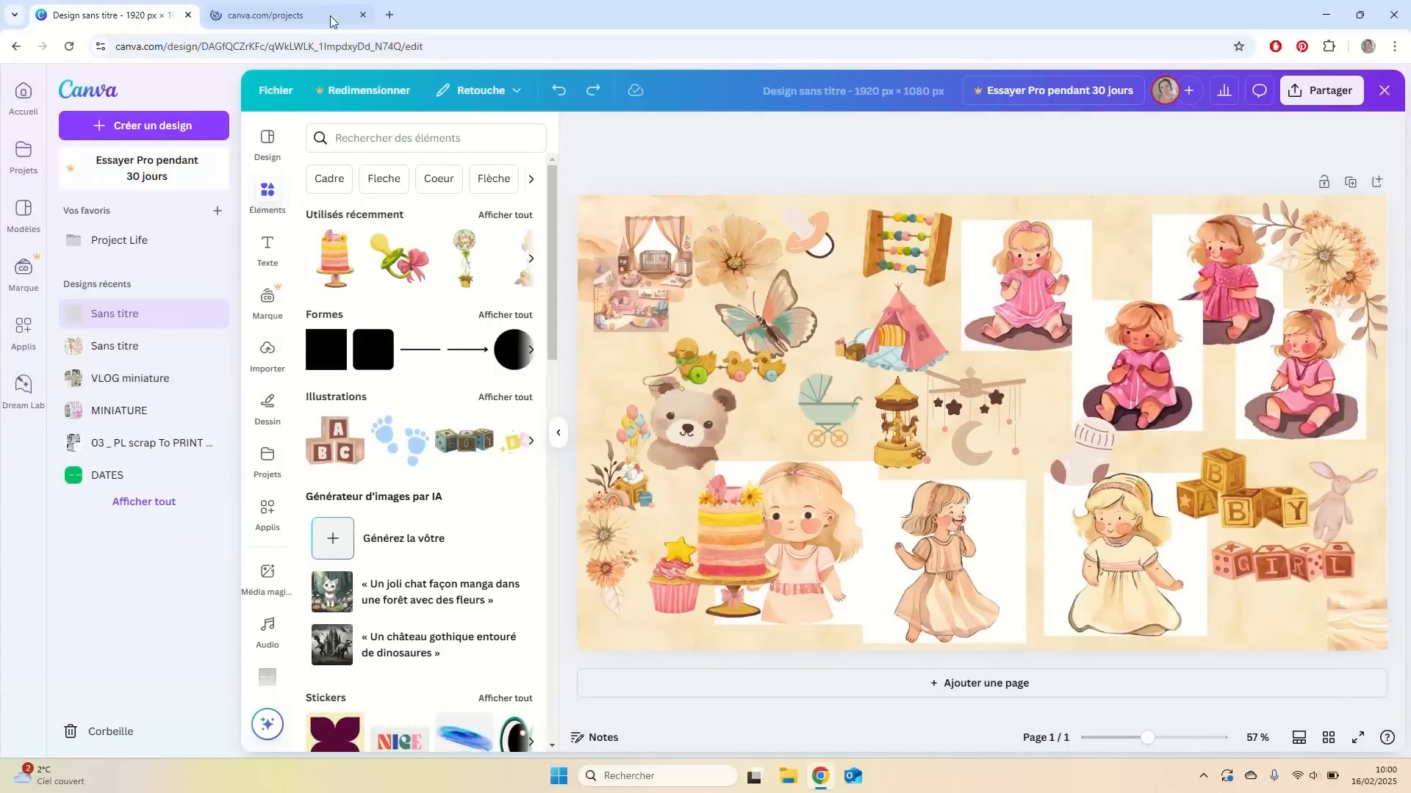
pyautogui.click(297, 19)
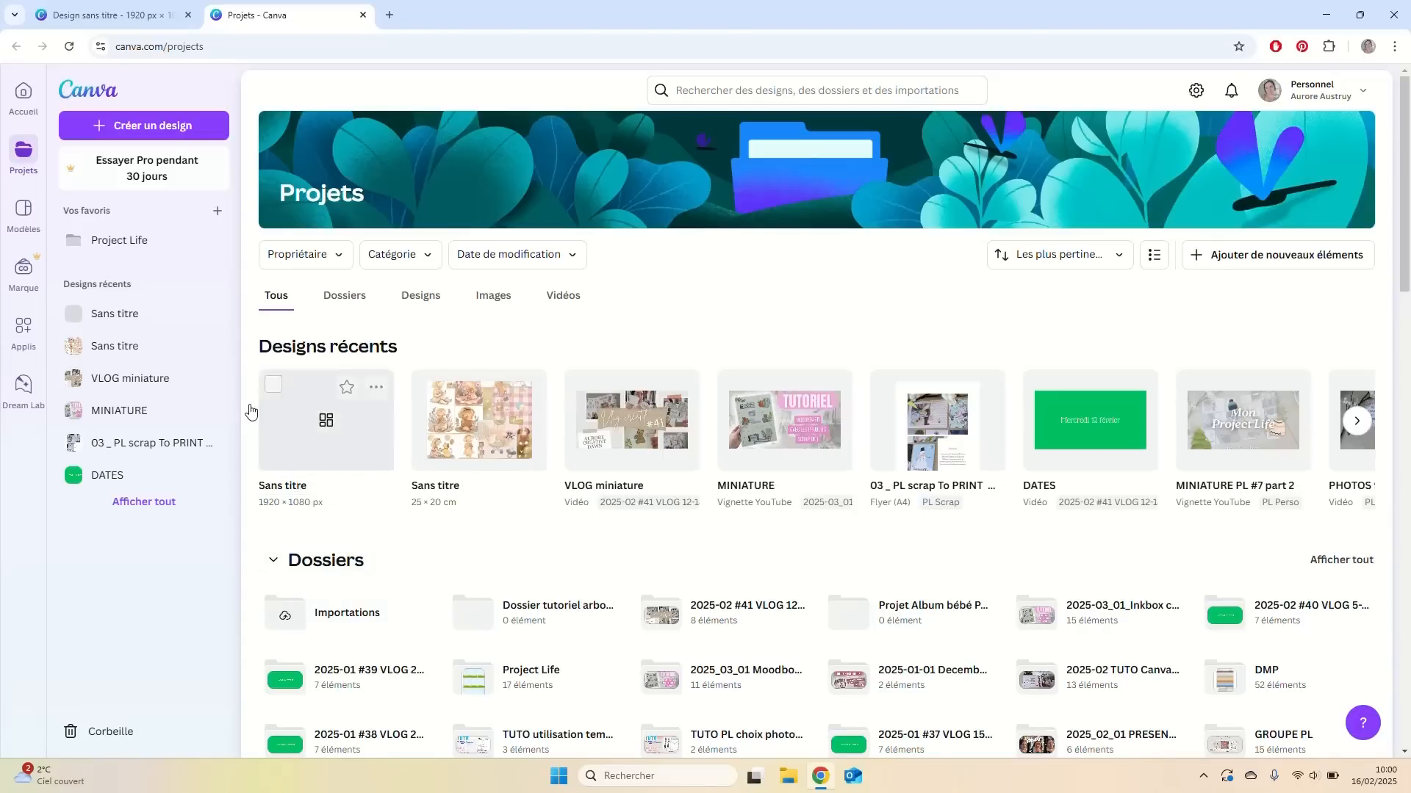
# - Create a project folder named "Projet album bébé beige" and open it
pyautogui.click(1275, 257)
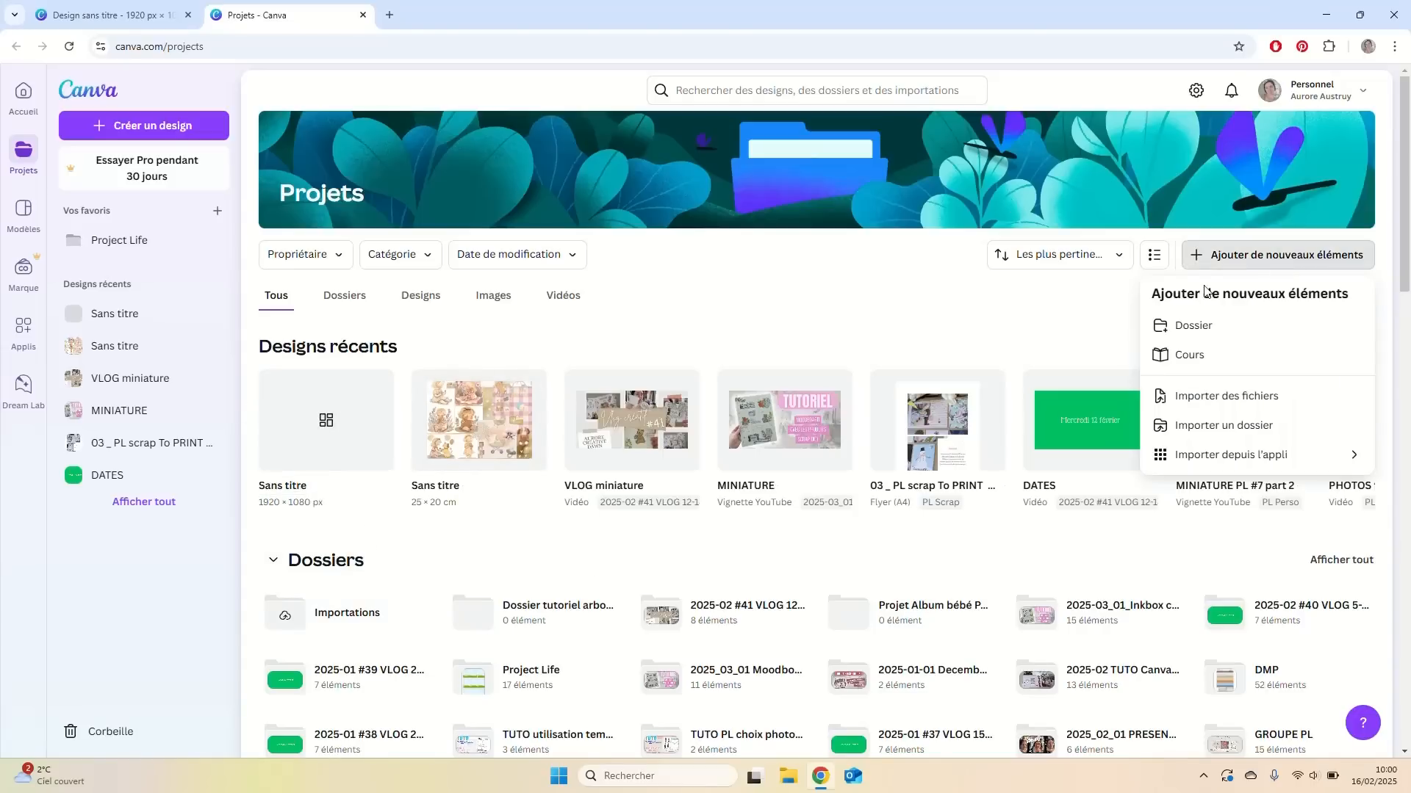
pyautogui.click(1184, 331)
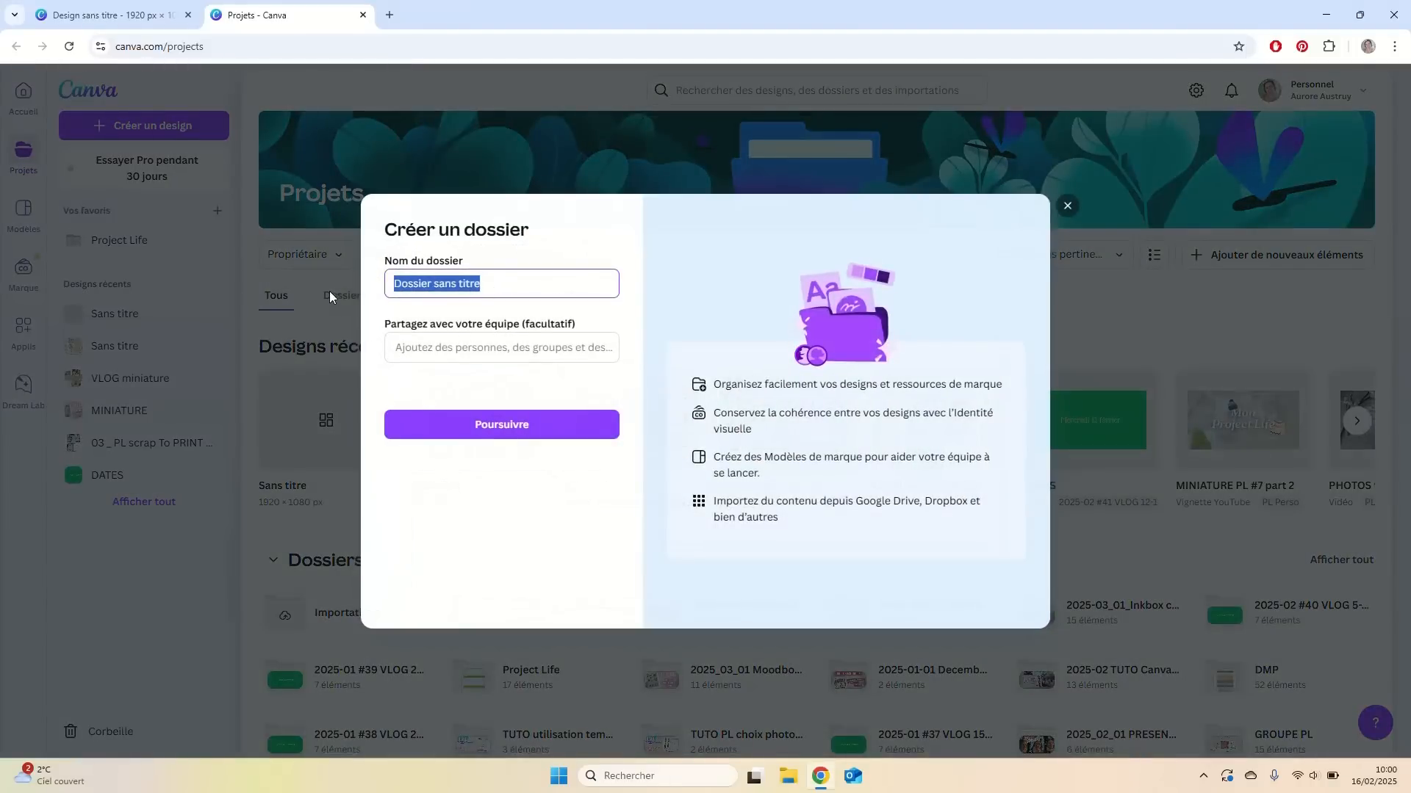
pyautogui.write('Projet alb')
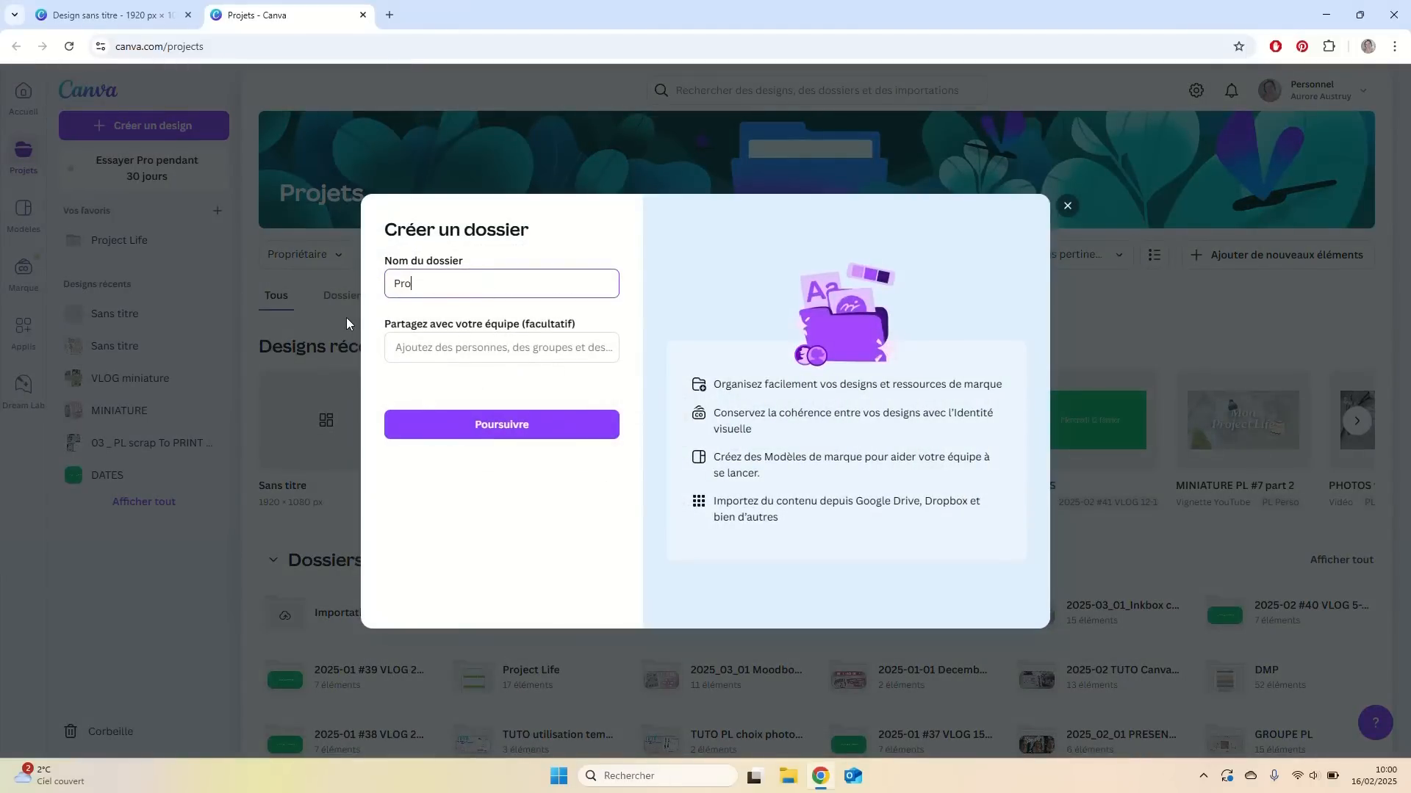
pyautogui.write('um bébéb')
pyautogui.press('BackSpace')
pyautogui.write('beige')
pyautogui.click(485, 426)
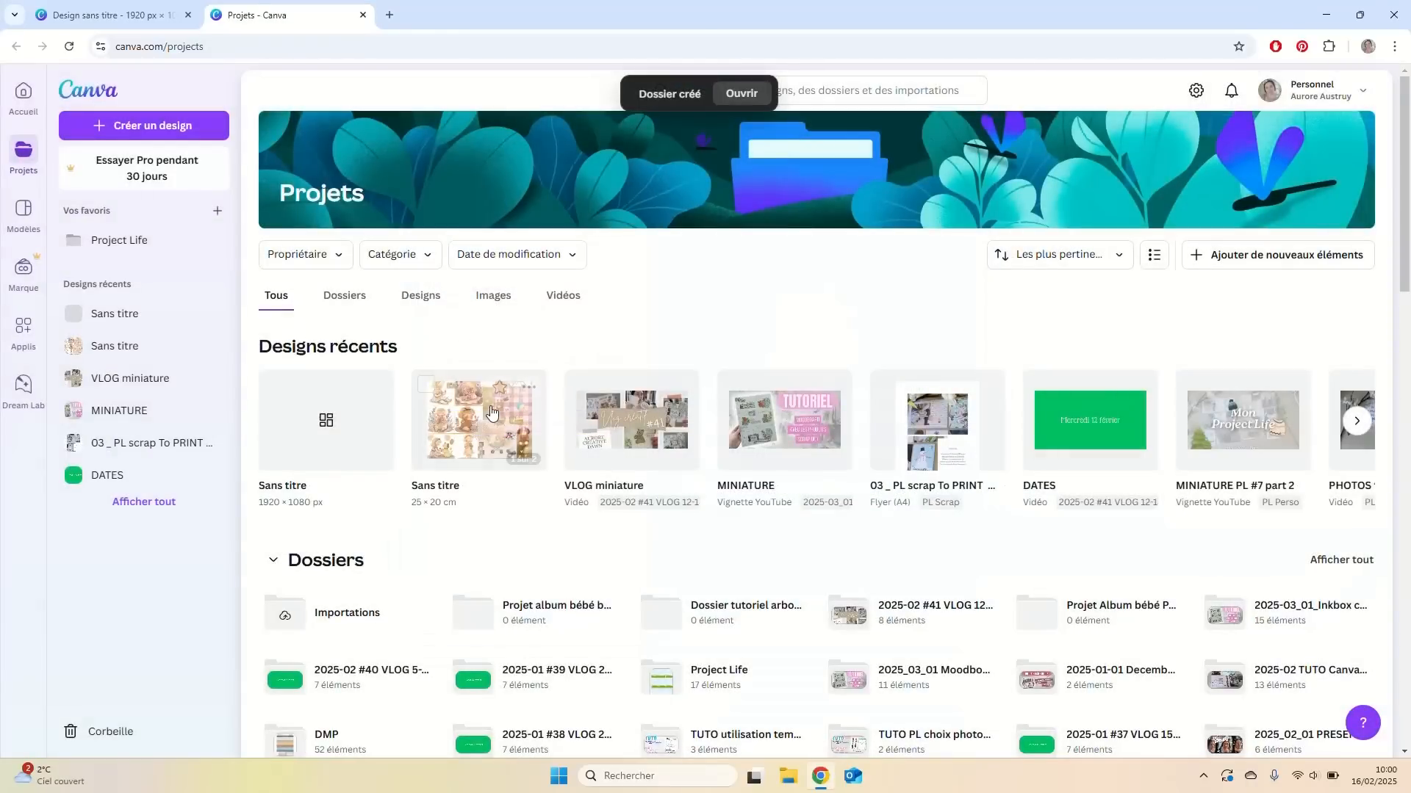
pyautogui.click(547, 621)
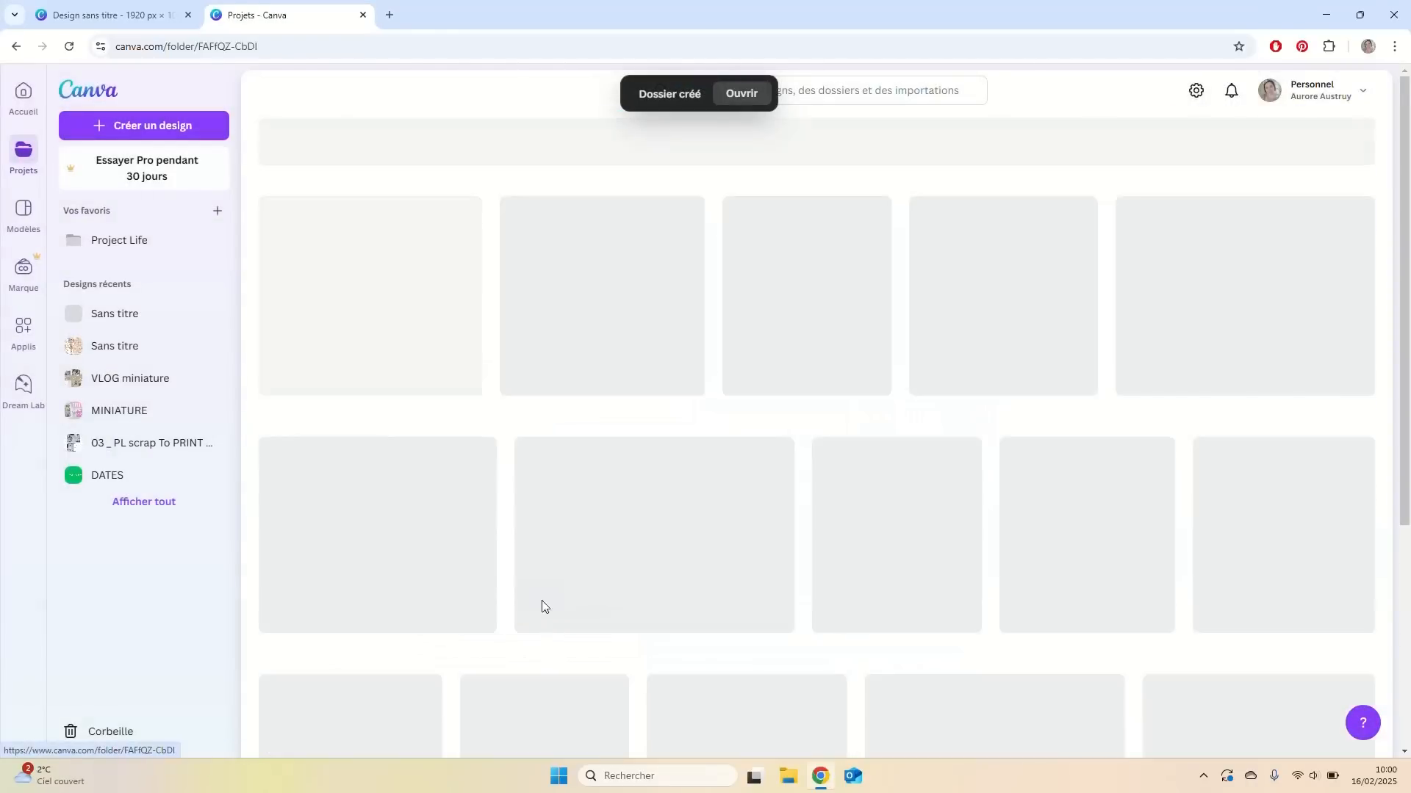
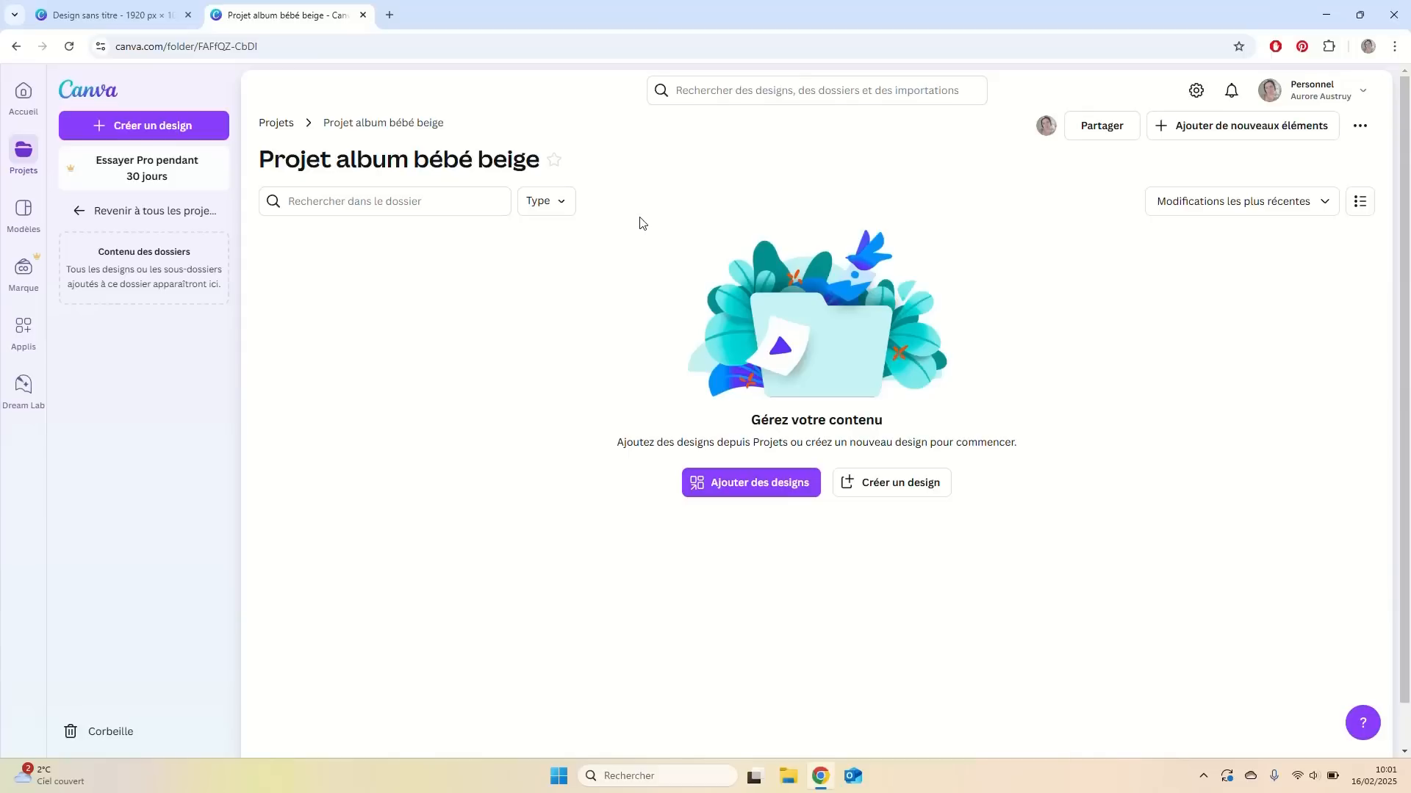
# - Create a custom-size design of 20 × 20 cm in the project folder
pyautogui.click(148, 127)
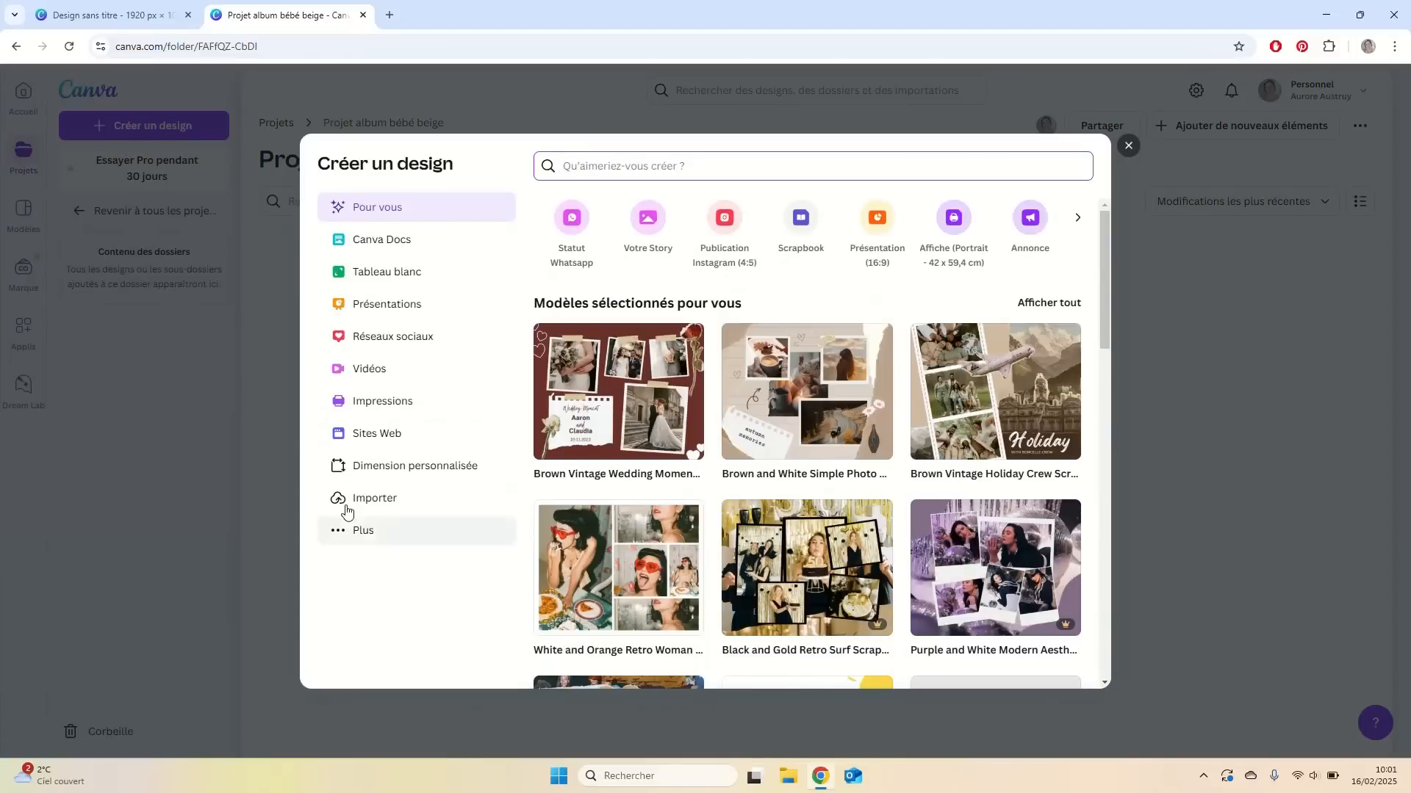
pyautogui.click(401, 472)
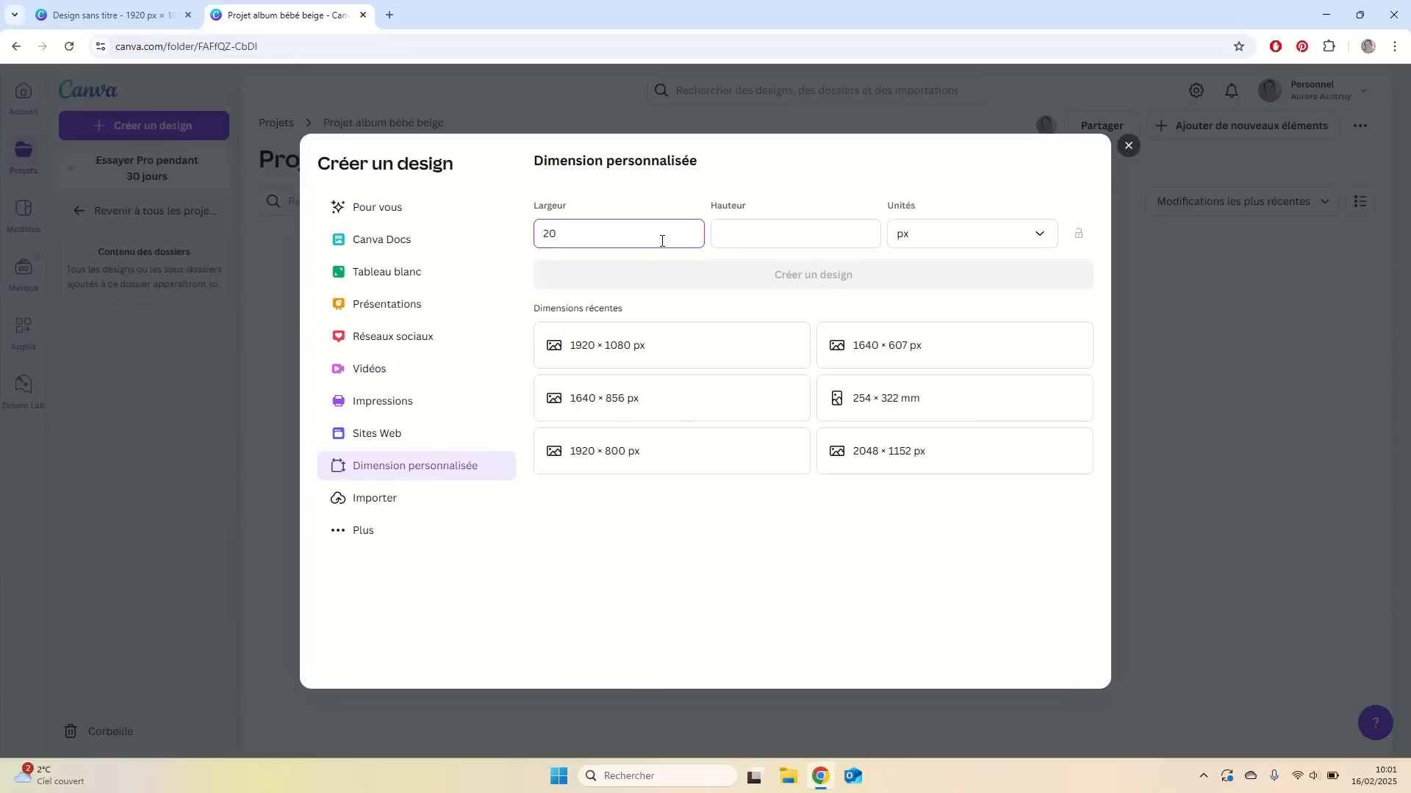
pyautogui.click(732, 231)
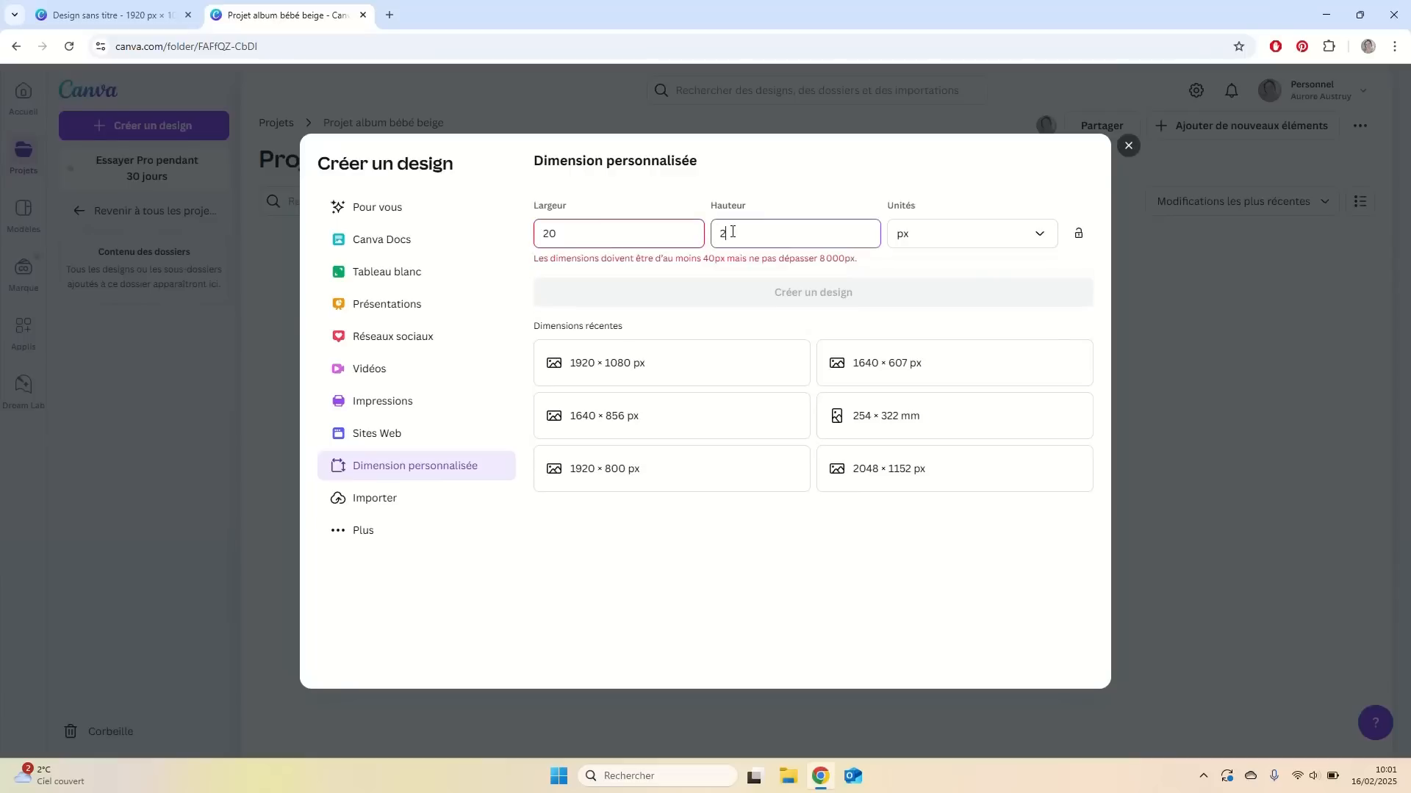
pyautogui.click(1036, 234)
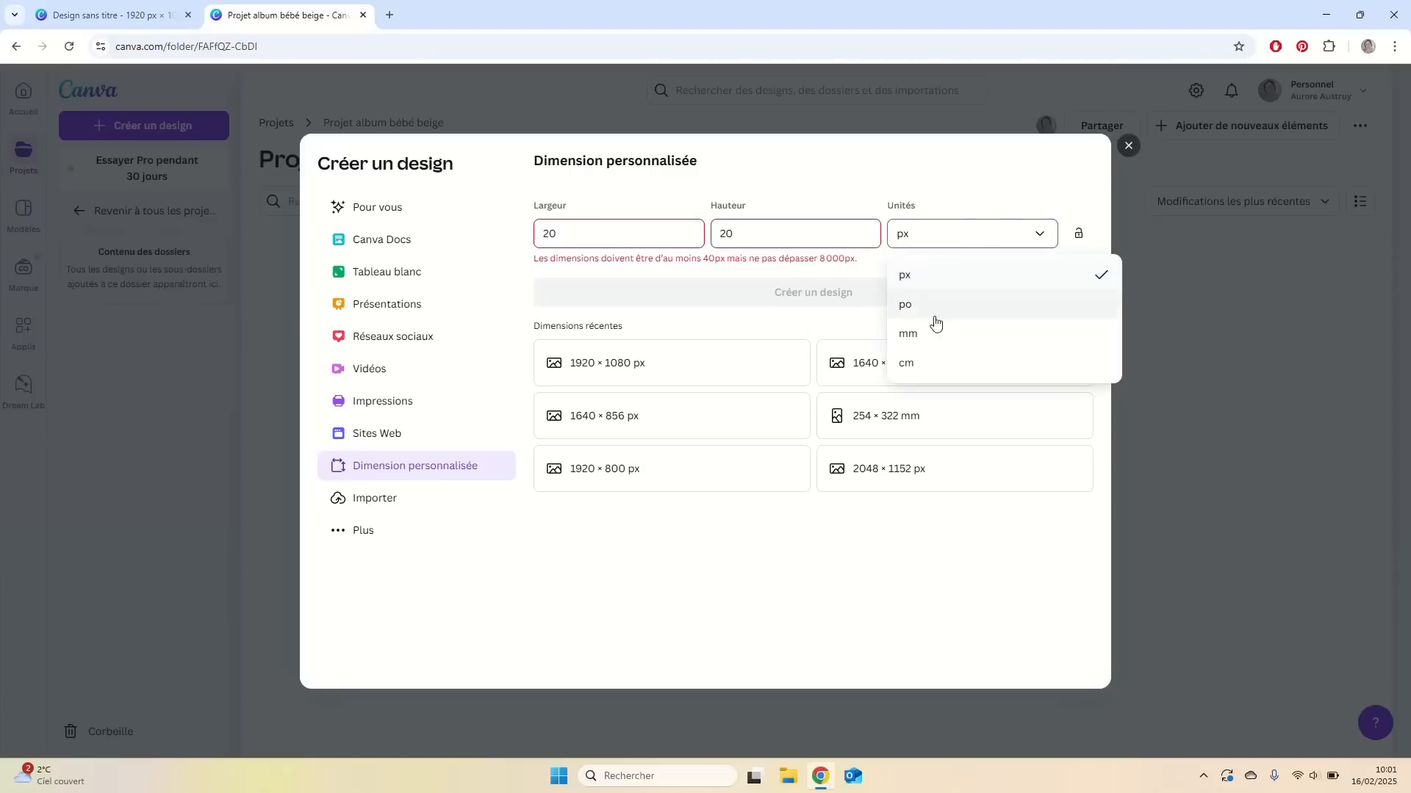
pyautogui.click(917, 365)
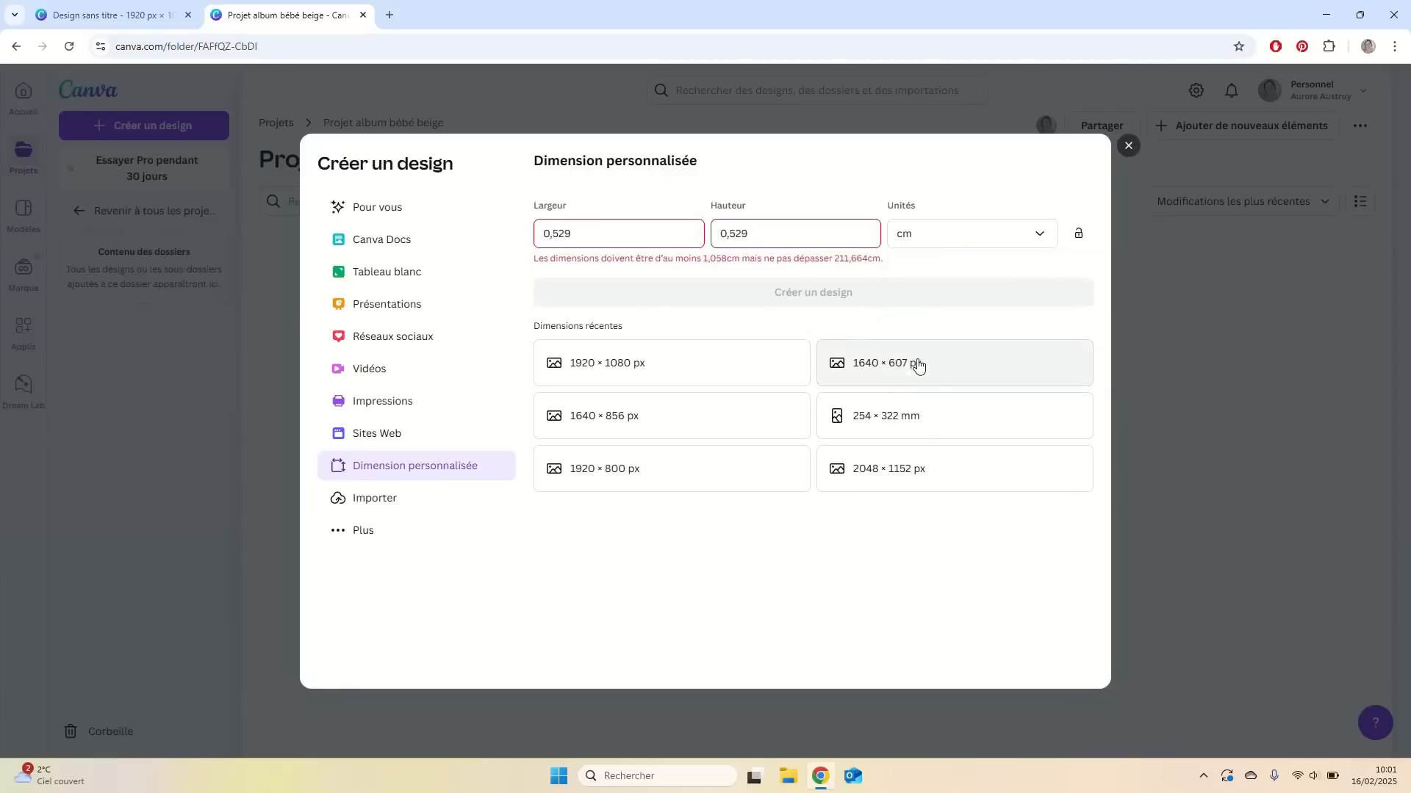
pyautogui.doubleClick(558, 230)
pyautogui.write('20')
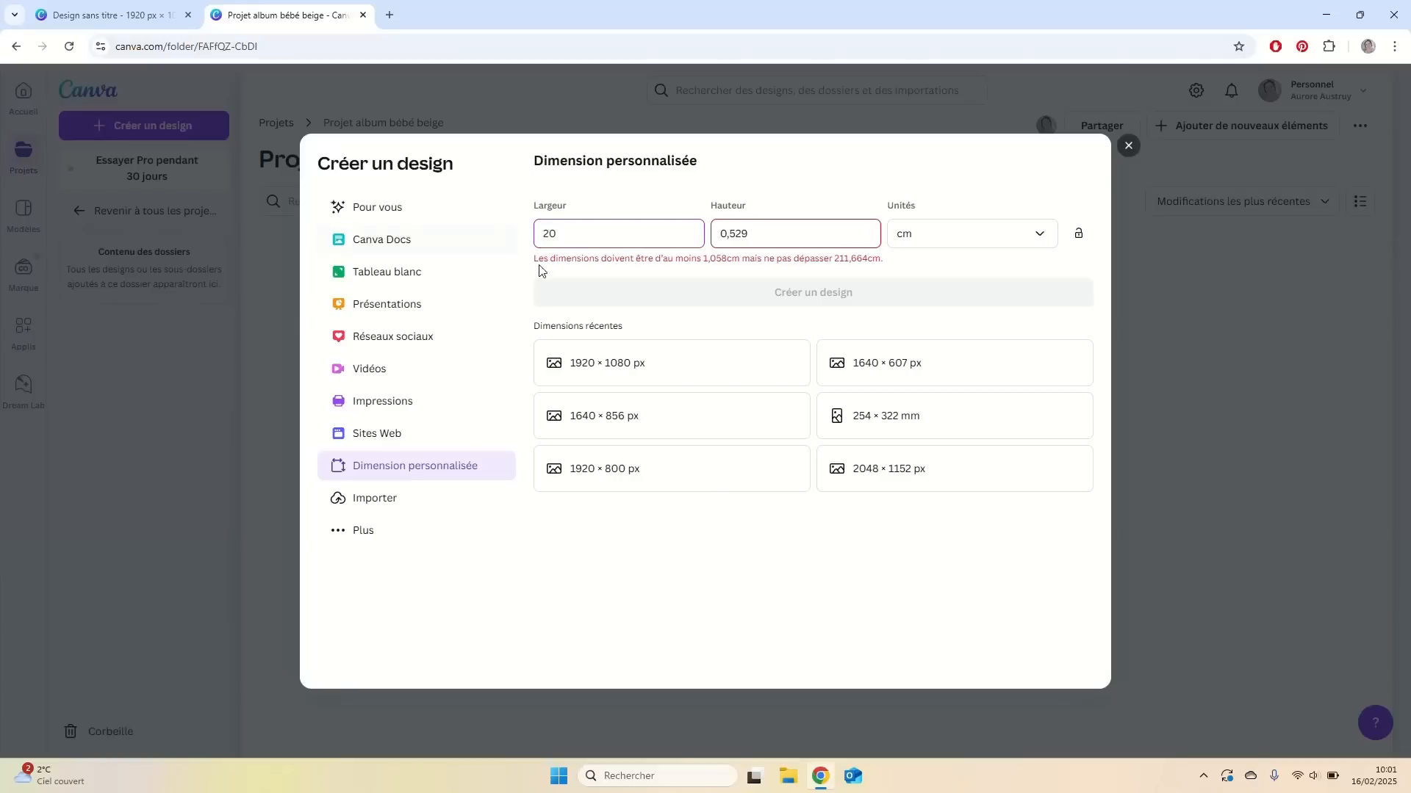
pyautogui.doubleClick(765, 239)
pyautogui.write('20')
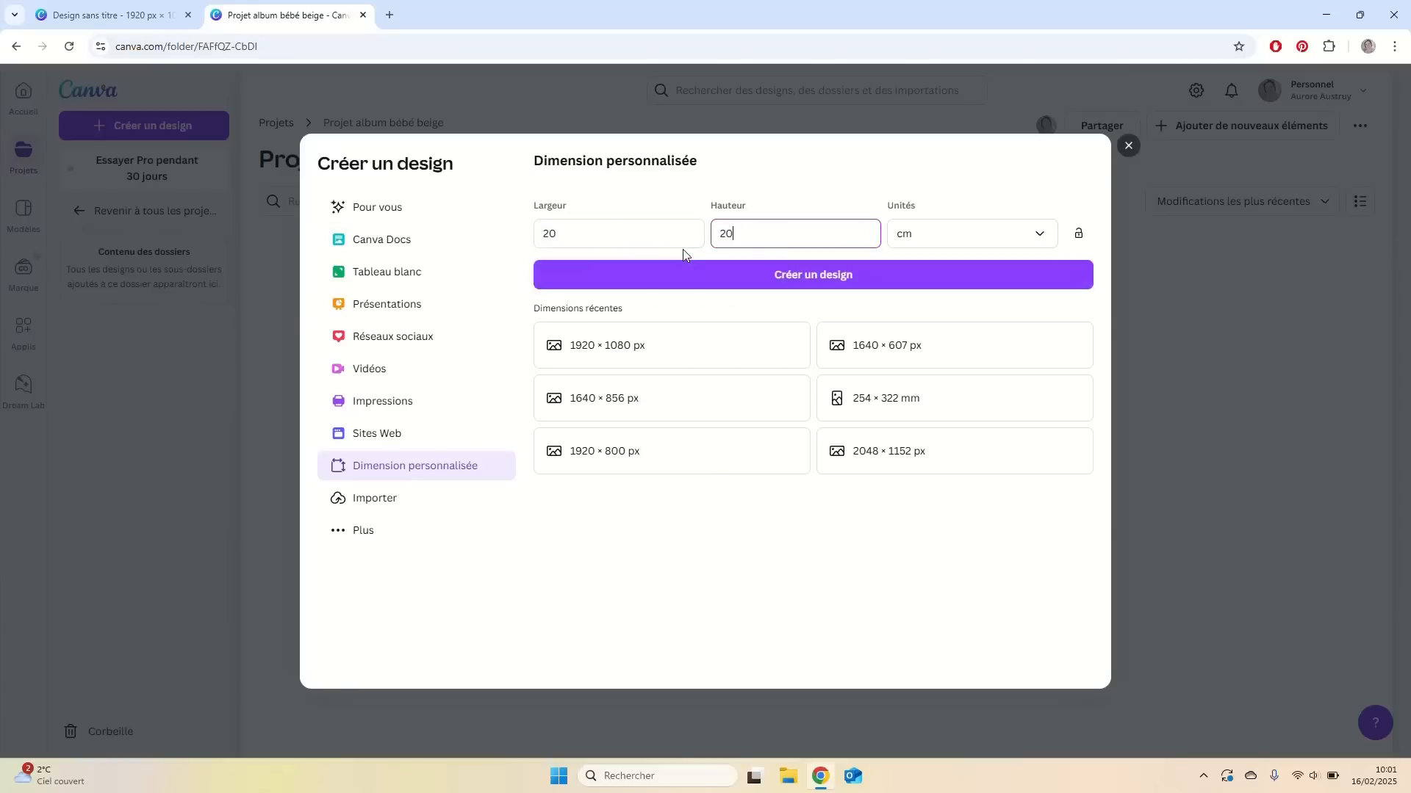
pyautogui.click(689, 276)
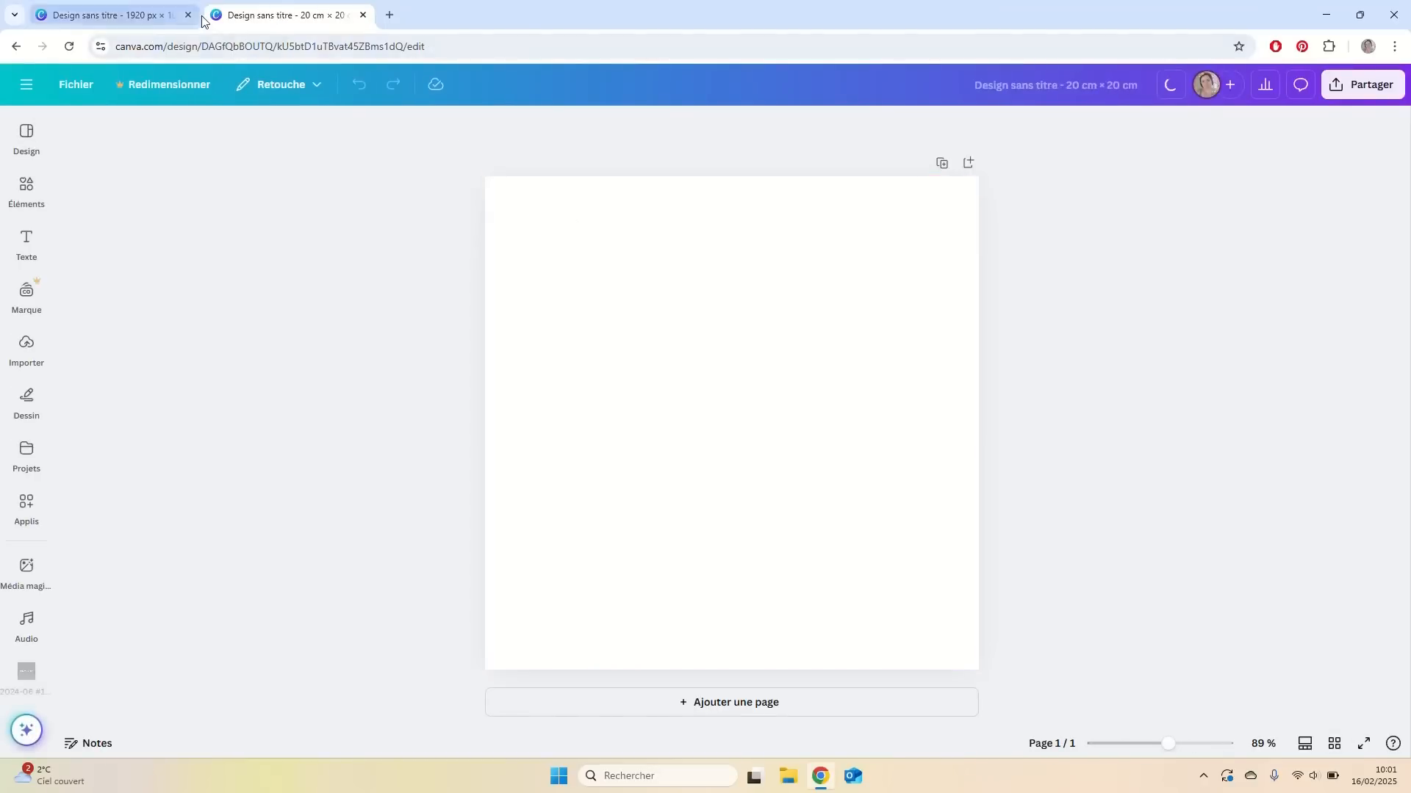
# - Move the new design into its own window, arrange it side by side with the moodboard, and collapse the moodboard's elements list
pyautogui.moveTo(264, 22); pyautogui.dragTo(579, 224)
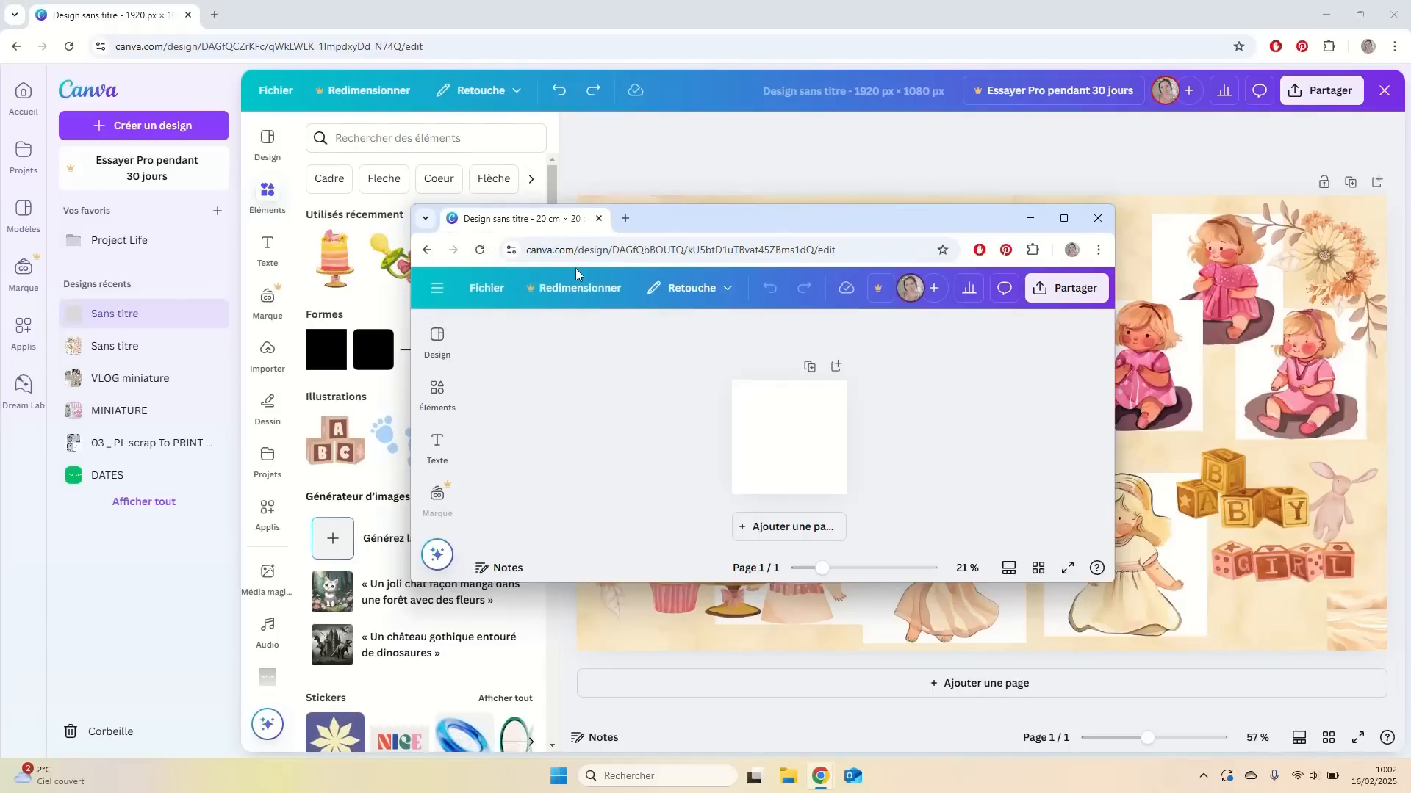
pyautogui.press('super+Right')
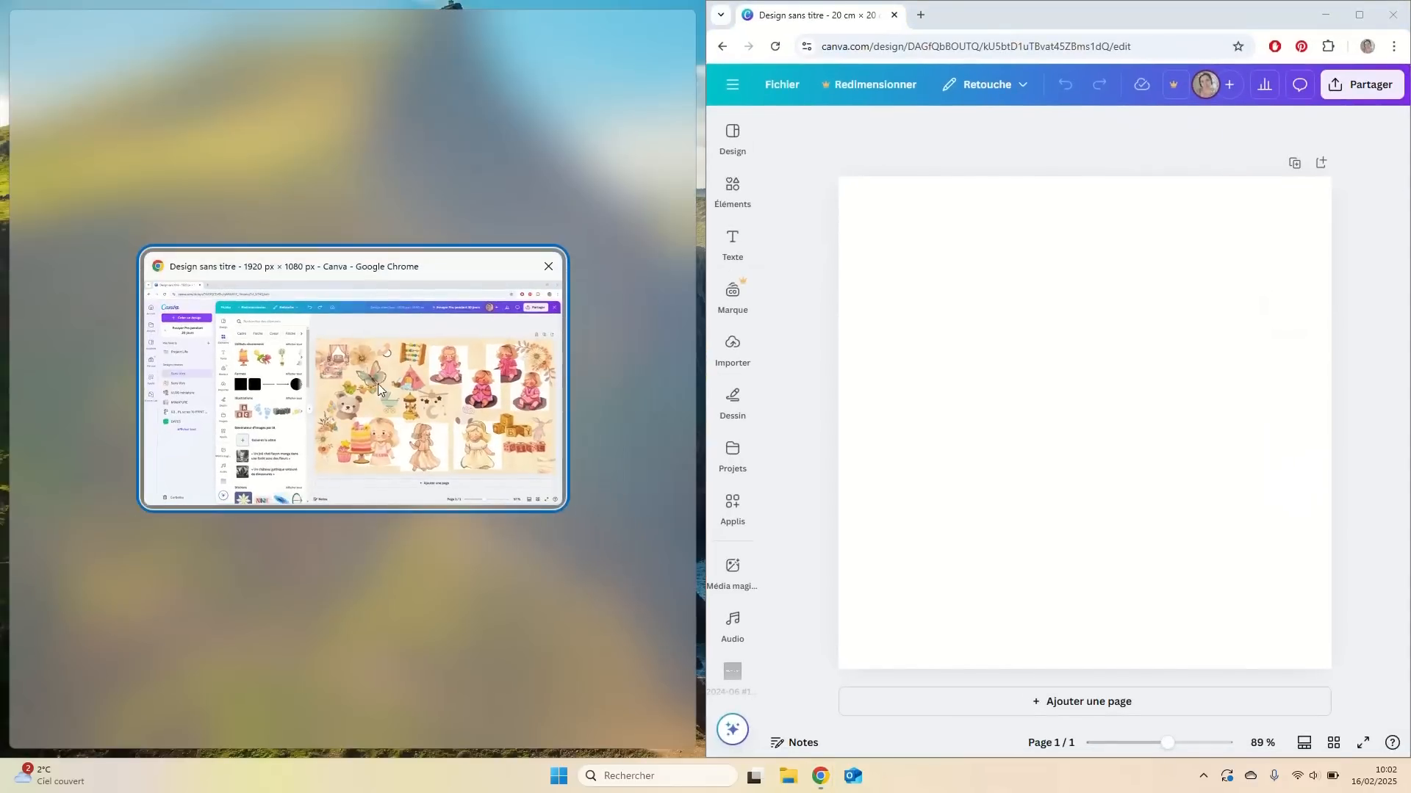
pyautogui.click(318, 393)
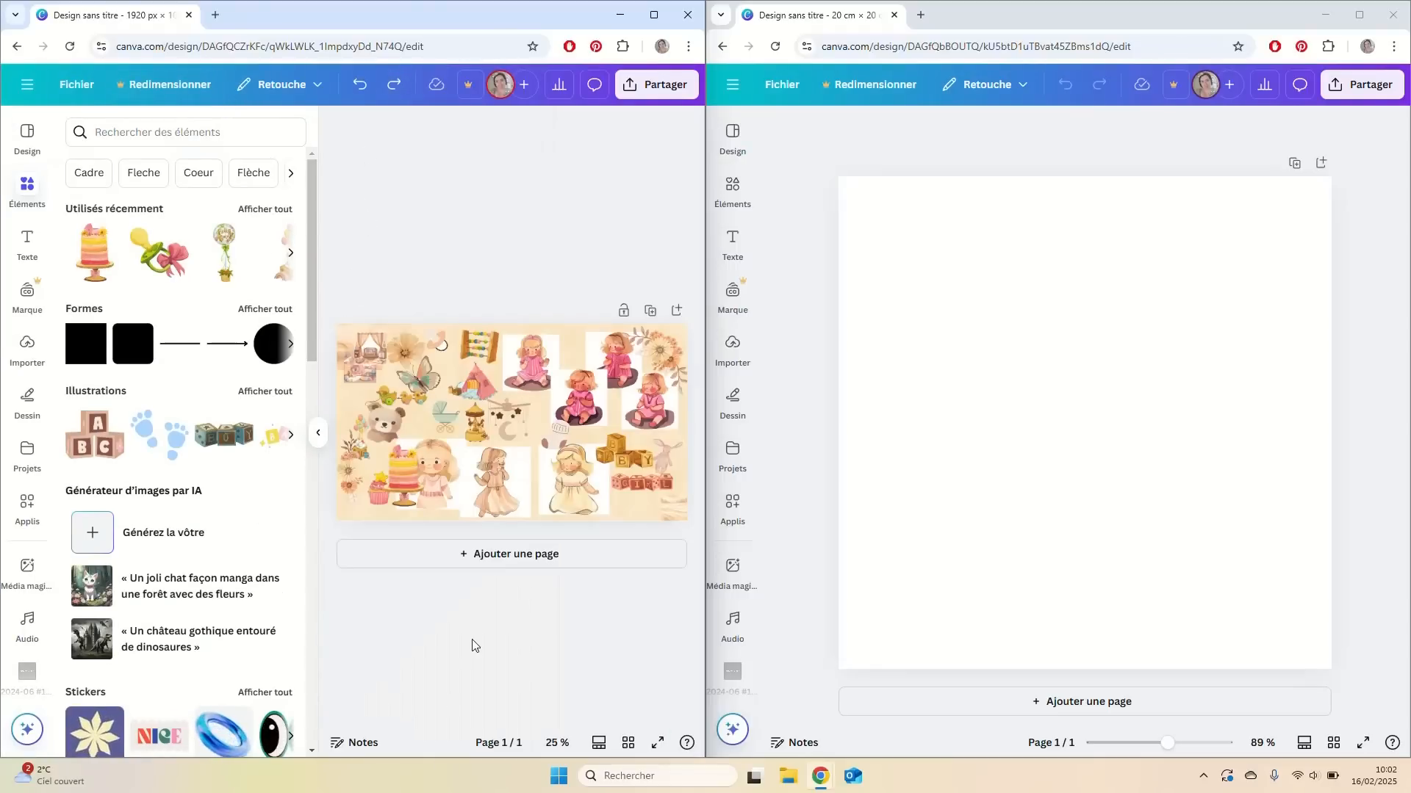
pyautogui.click(315, 439)
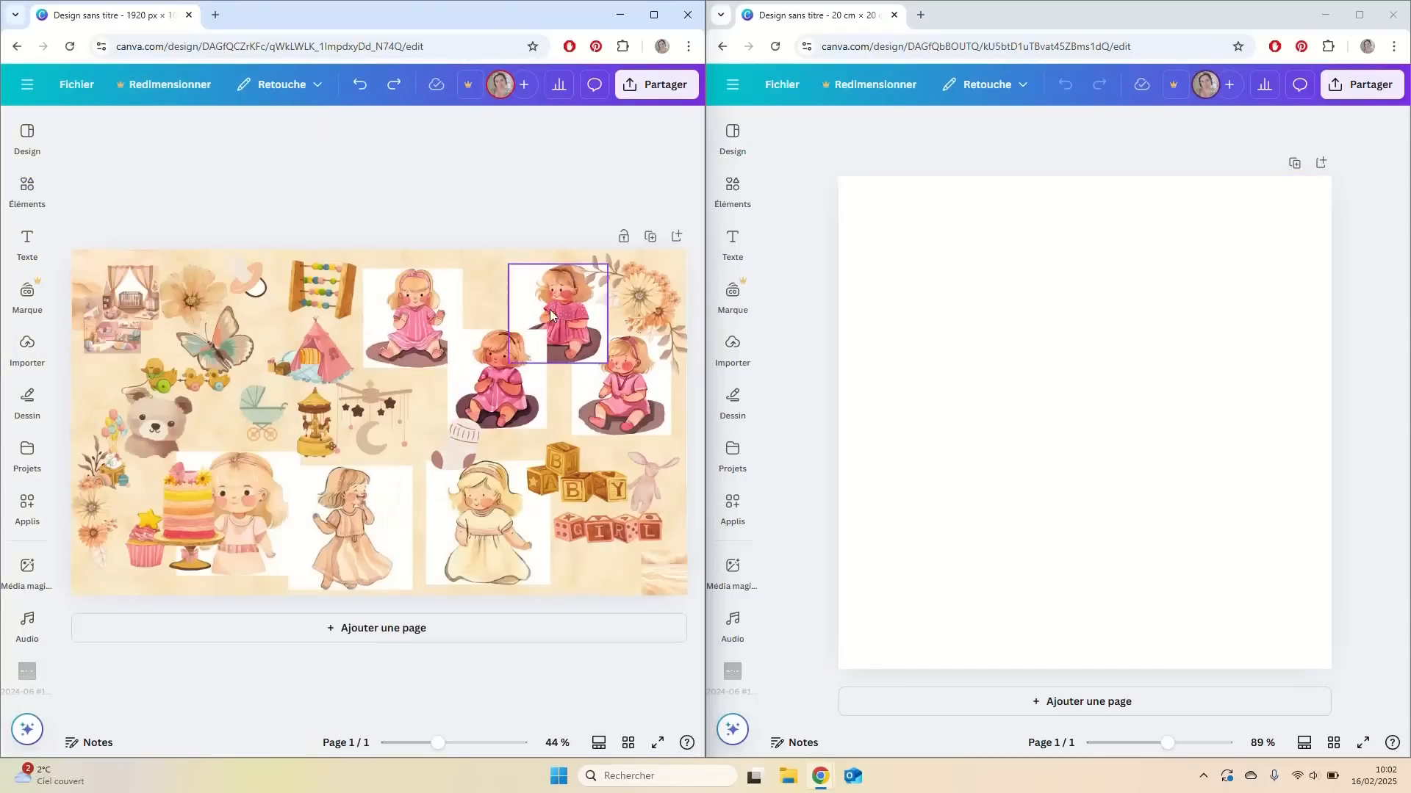
# - Copy the beige watercolour dune background from the moodboard onto page 1 of the album and enlarge it to fill the page
pyautogui.click(91, 275)
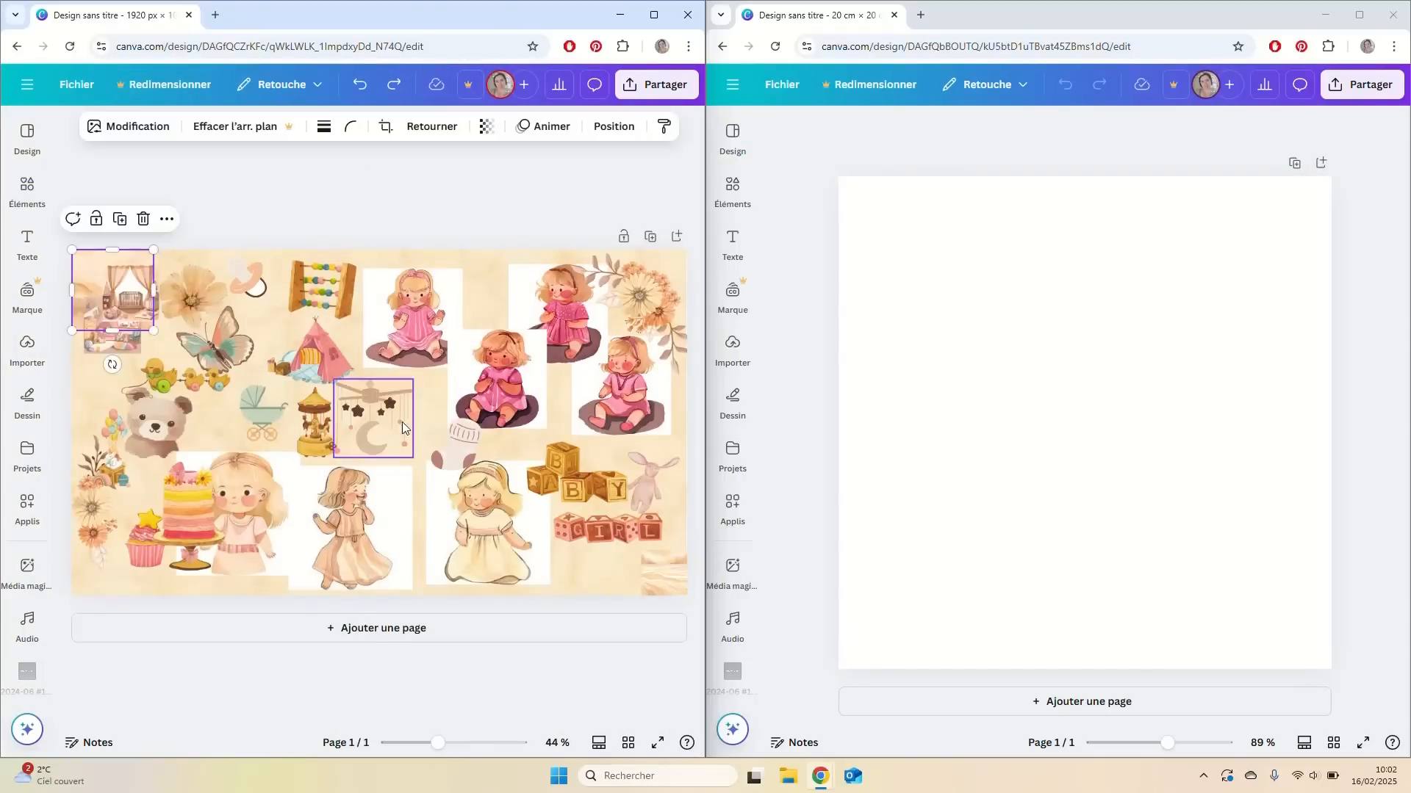
pyautogui.click(970, 305)
pyautogui.hotkey('ctrl', 'v')
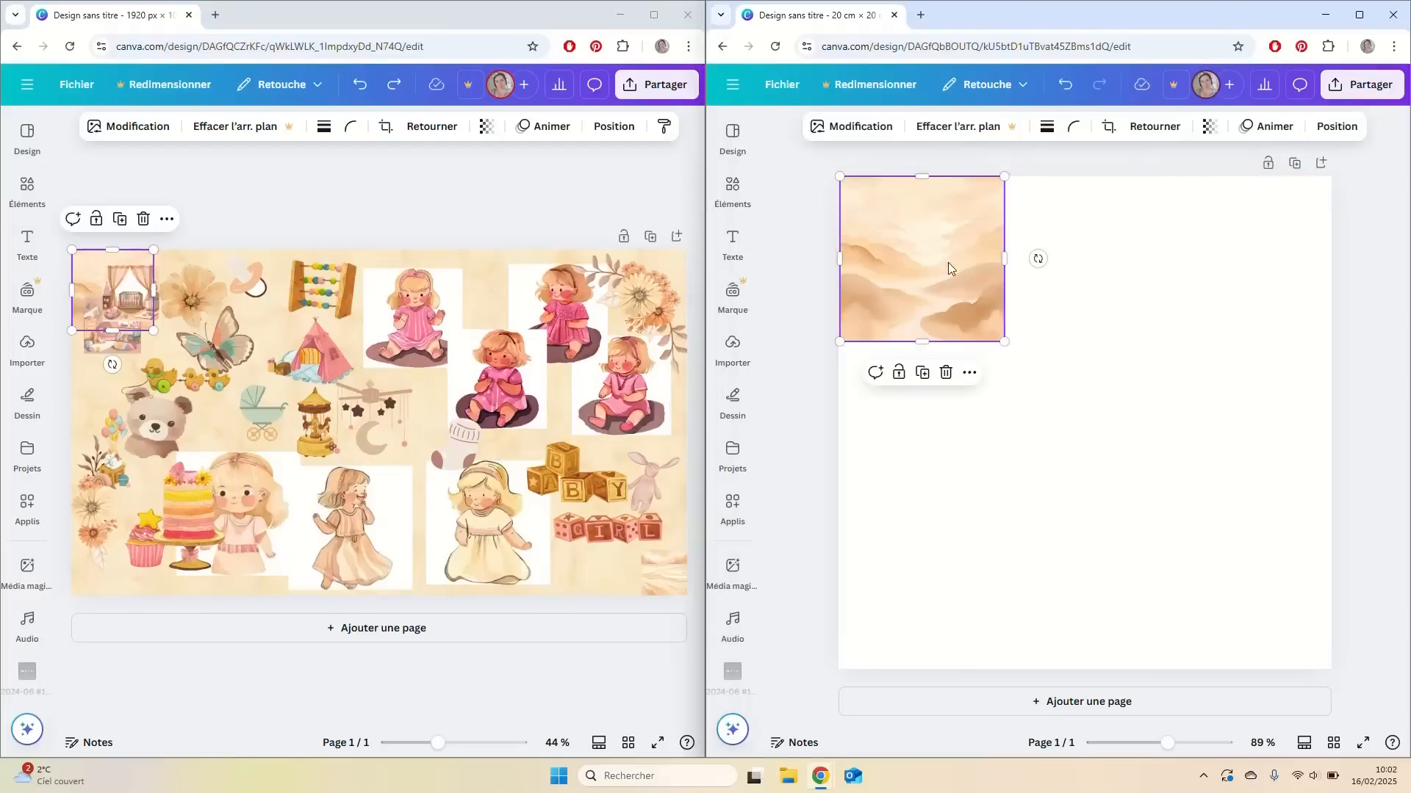
pyautogui.moveTo(1003, 340); pyautogui.dragTo(1331, 667)
# - Duplicate page 1, clear the background from the copy, and fill it with the moodboard's nursery image with the pink armchair
pyautogui.click(1295, 163)
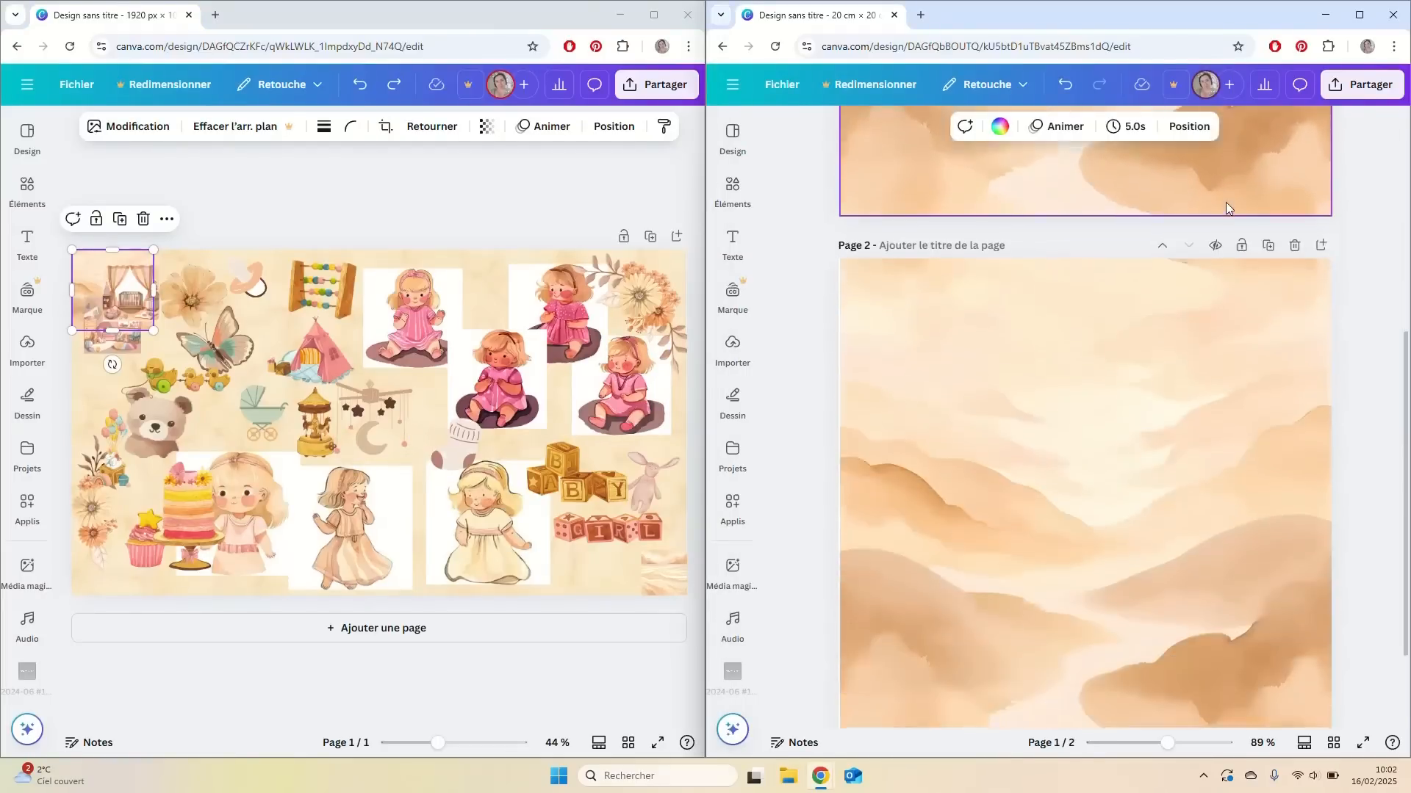
pyautogui.press('Delete')
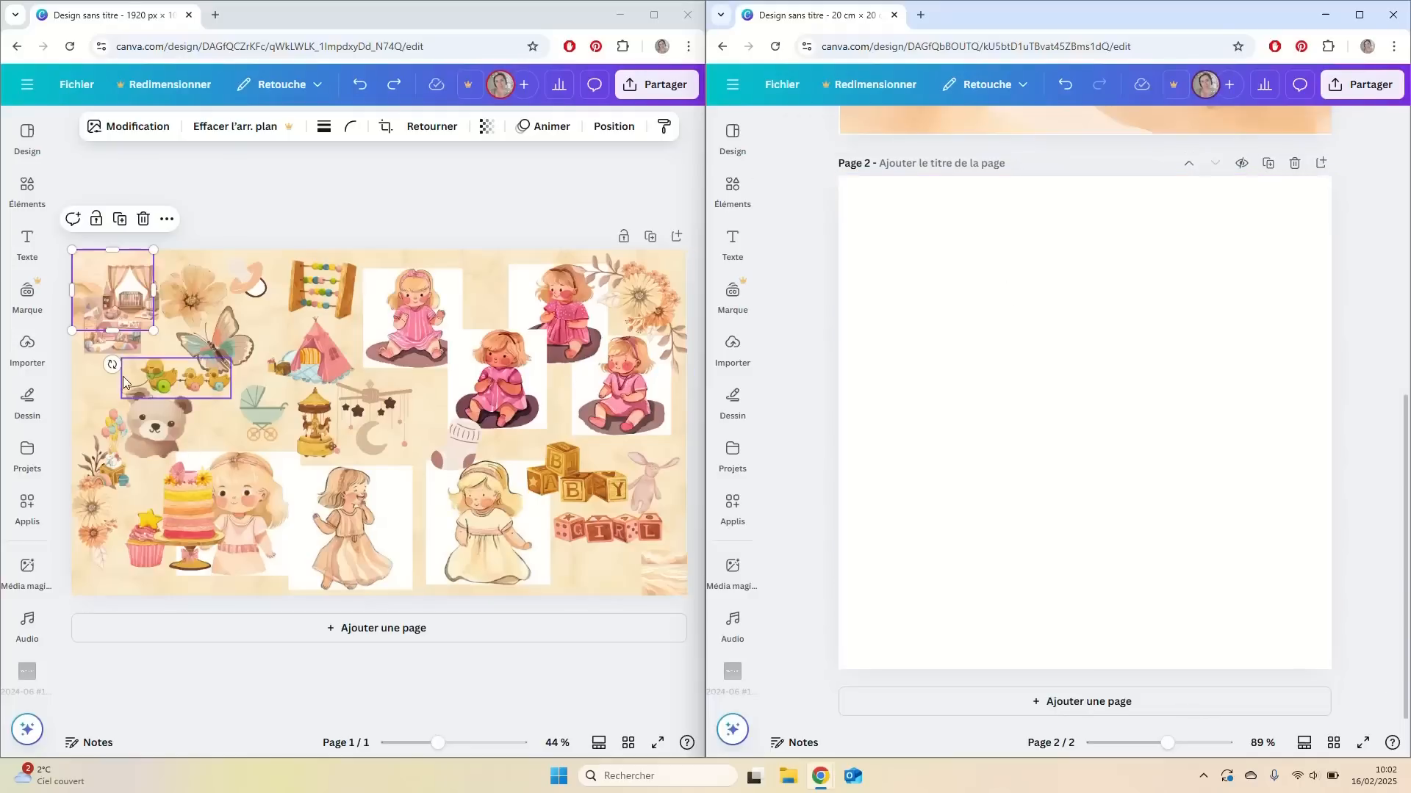
pyautogui.click(116, 343)
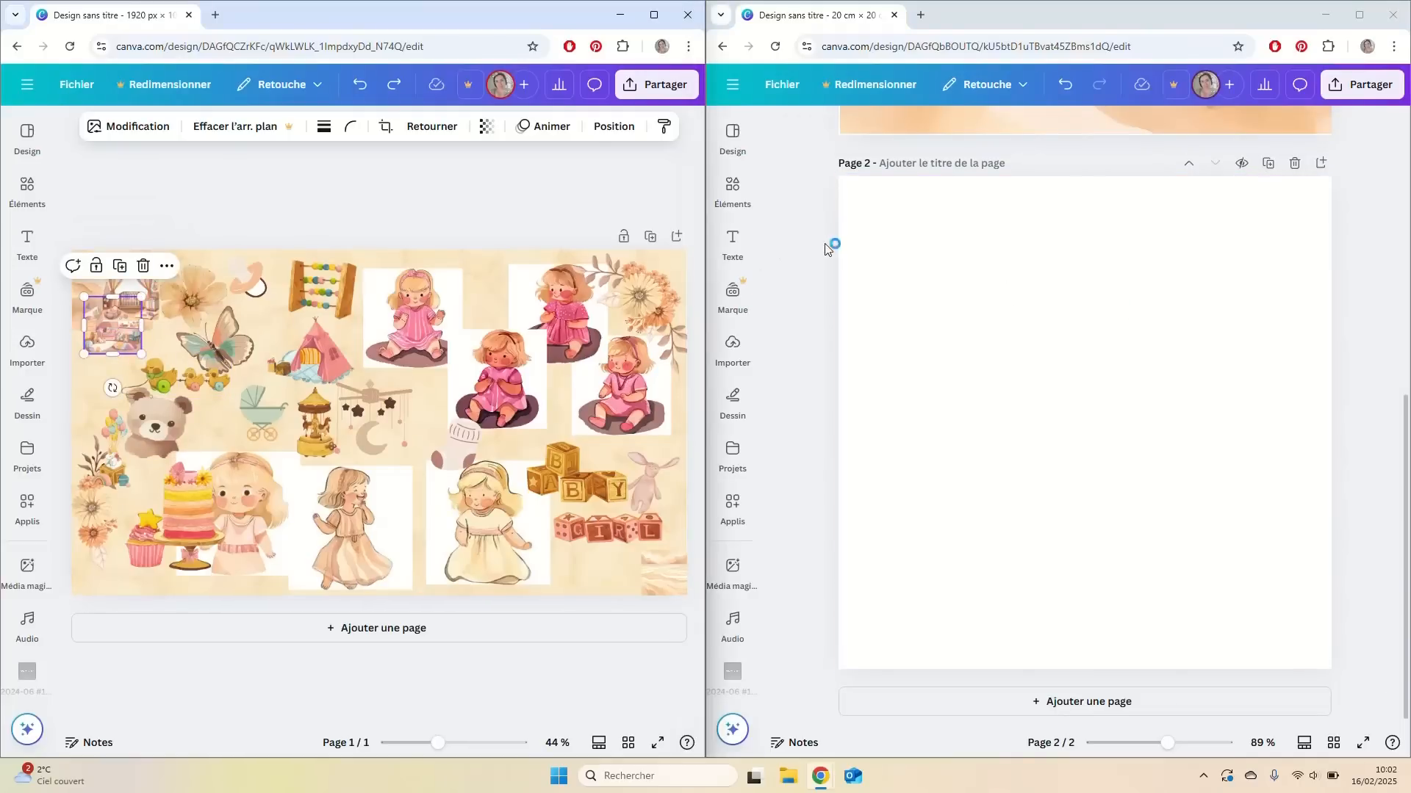
pyautogui.click(1159, 306)
pyautogui.hotkey('ctrl', 'v')
pyautogui.moveTo(910, 316); pyautogui.dragTo(887, 226)
pyautogui.moveTo(954, 292); pyautogui.dragTo(1345, 659)
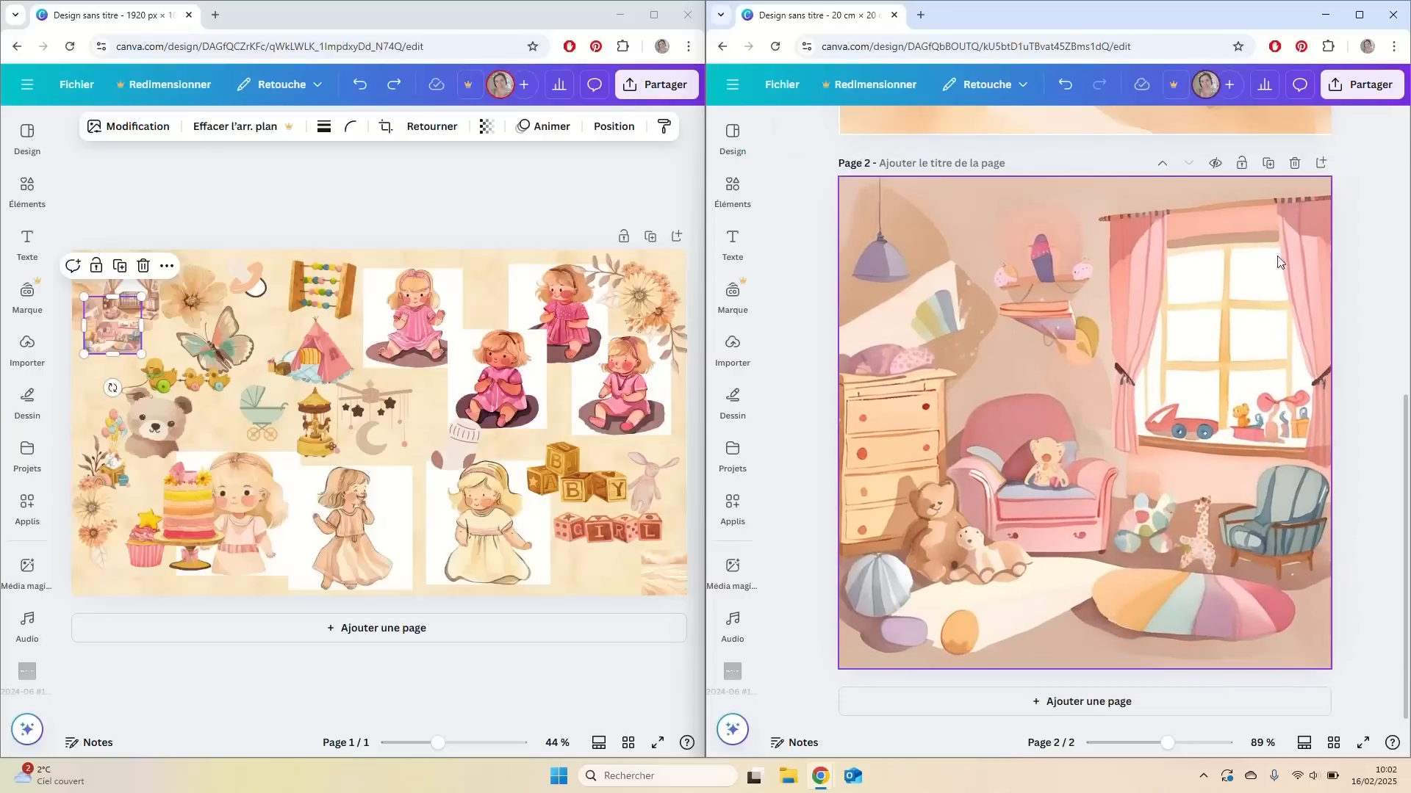
# - Add a third page and fill it with the moodboard's nursery image with the crib and open curtains
pyautogui.click(1320, 162)
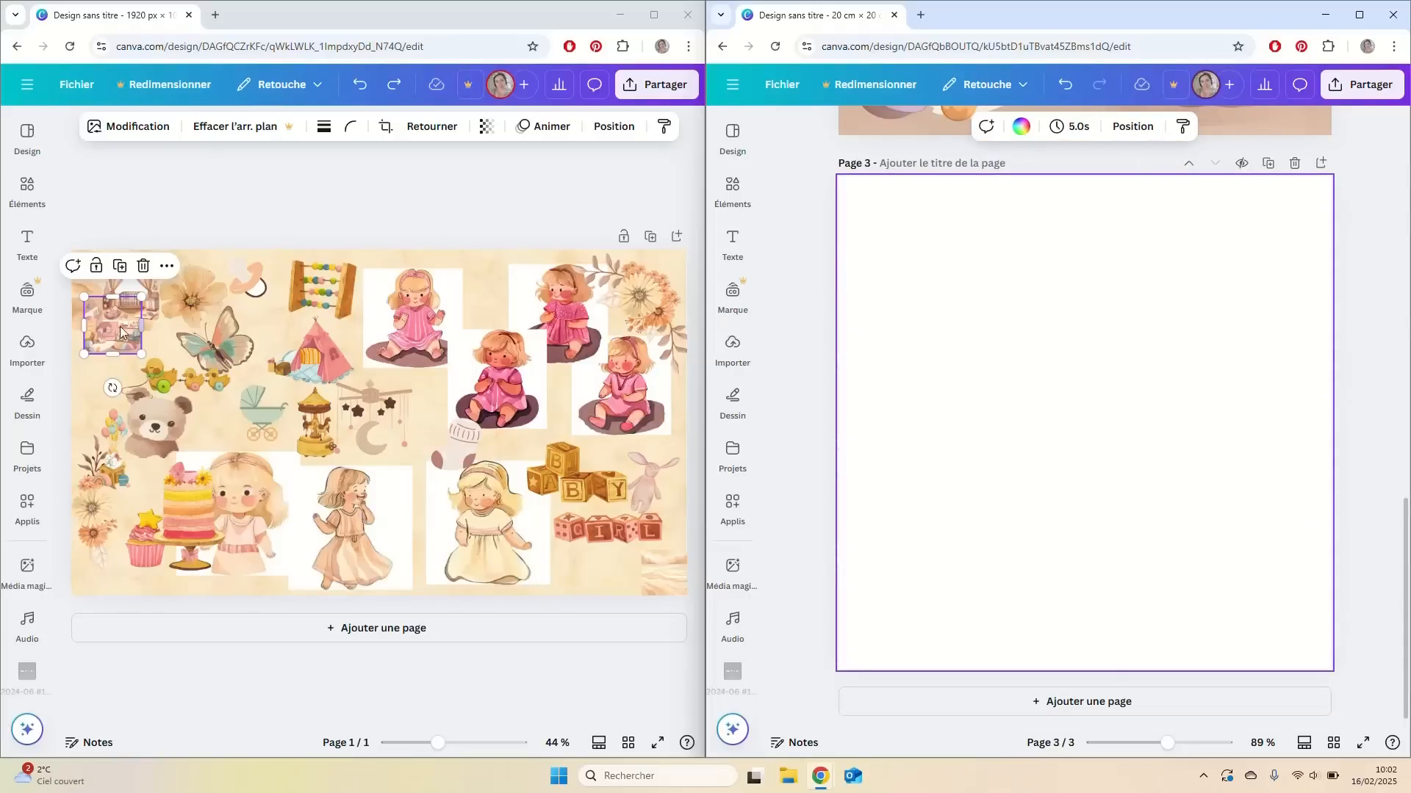
pyautogui.moveTo(132, 301); pyautogui.dragTo(1330, 667)
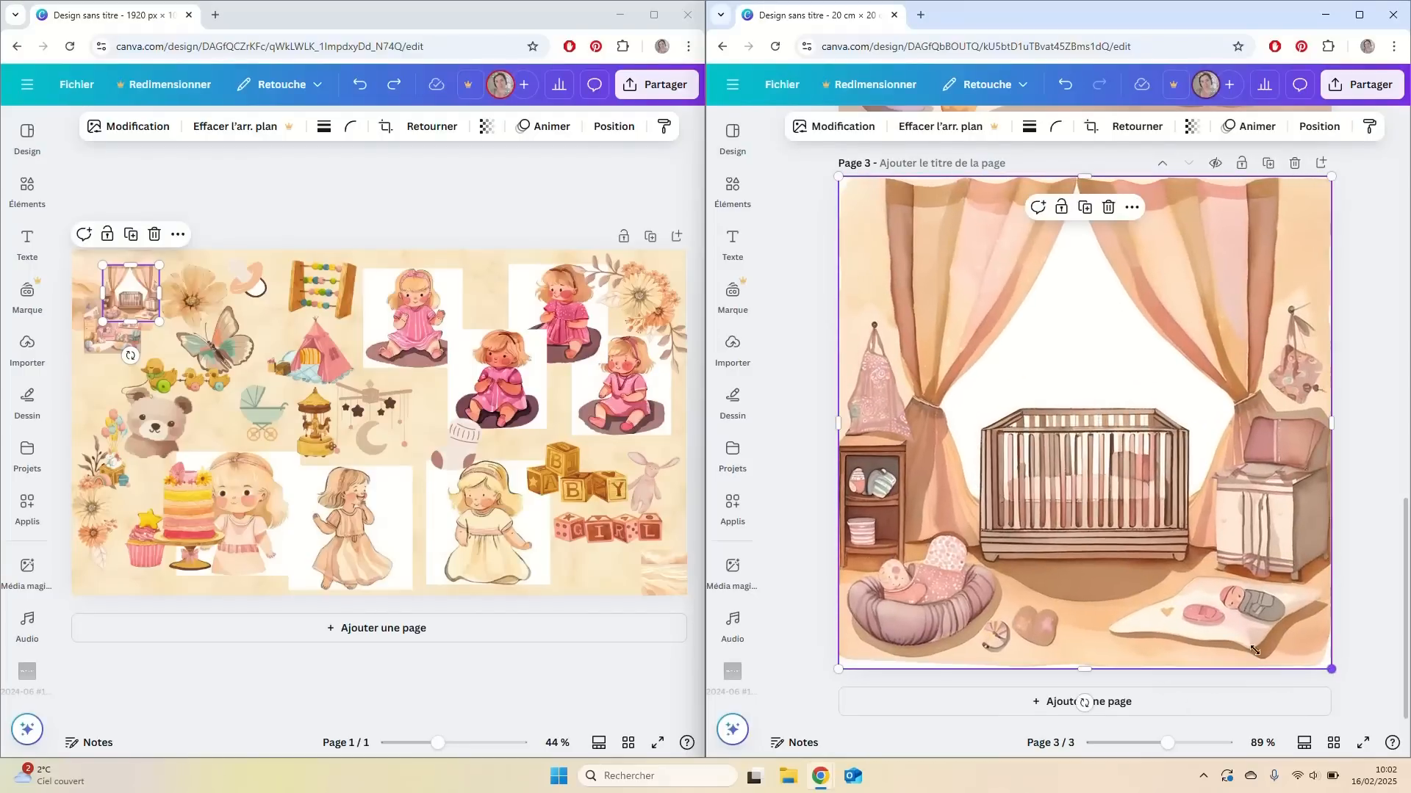
# - Try to copy the abacus from the moodboard onto page 3, and realign the displaced crib image with the page
pyautogui.click(340, 302)
pyautogui.rightClick(340, 302)
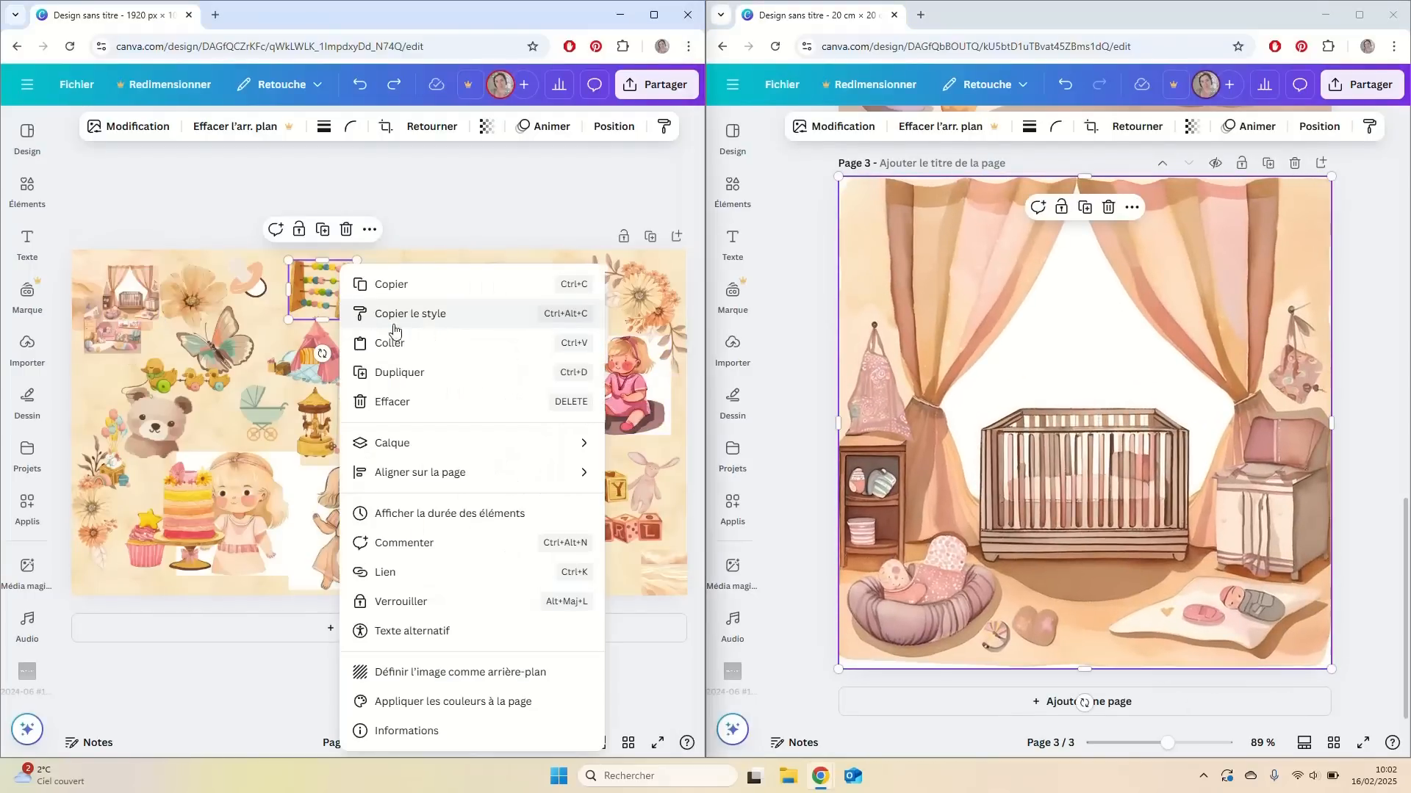
pyautogui.click(401, 293)
pyautogui.rightClick(808, 252)
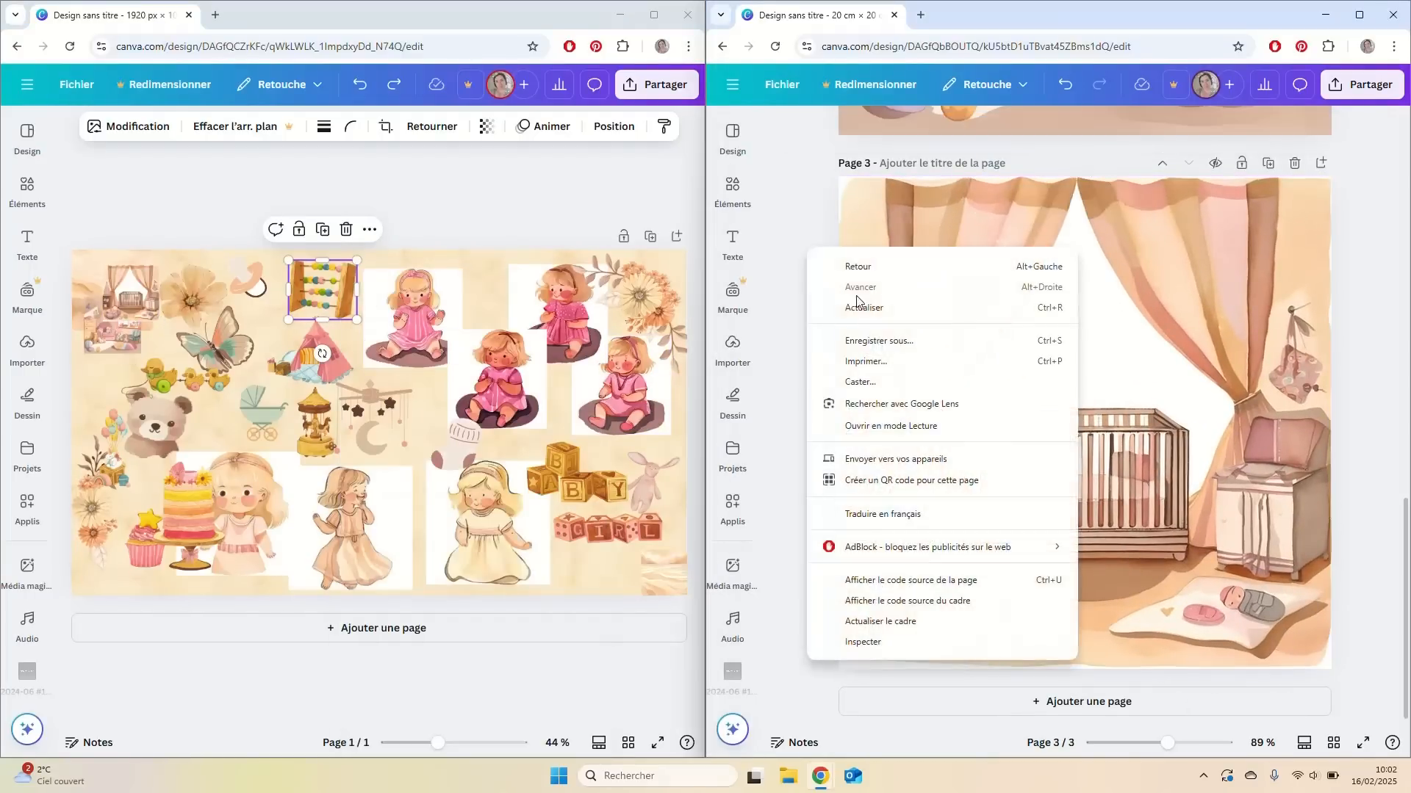
pyautogui.click(977, 209)
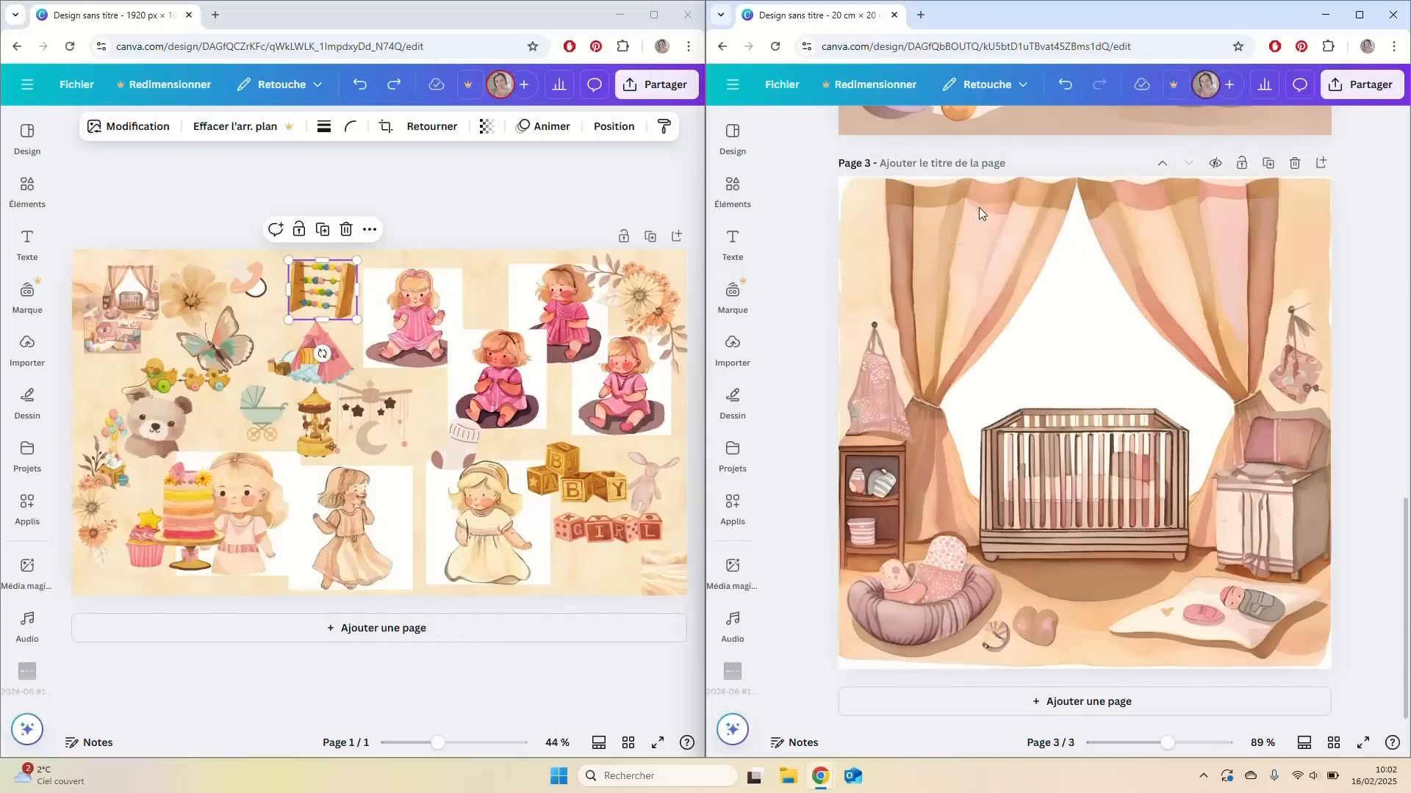
pyautogui.rightClick(1139, 215)
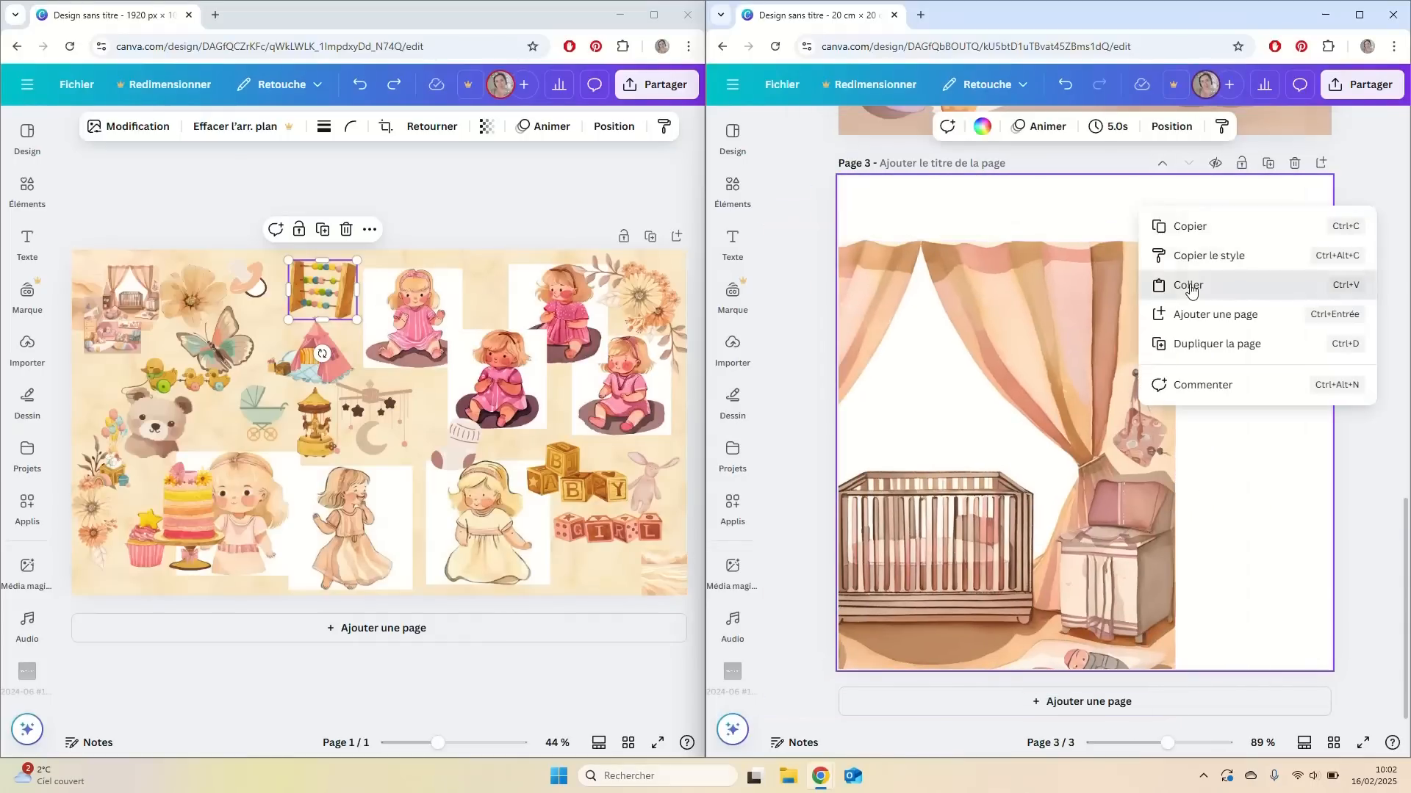
pyautogui.click(1154, 283)
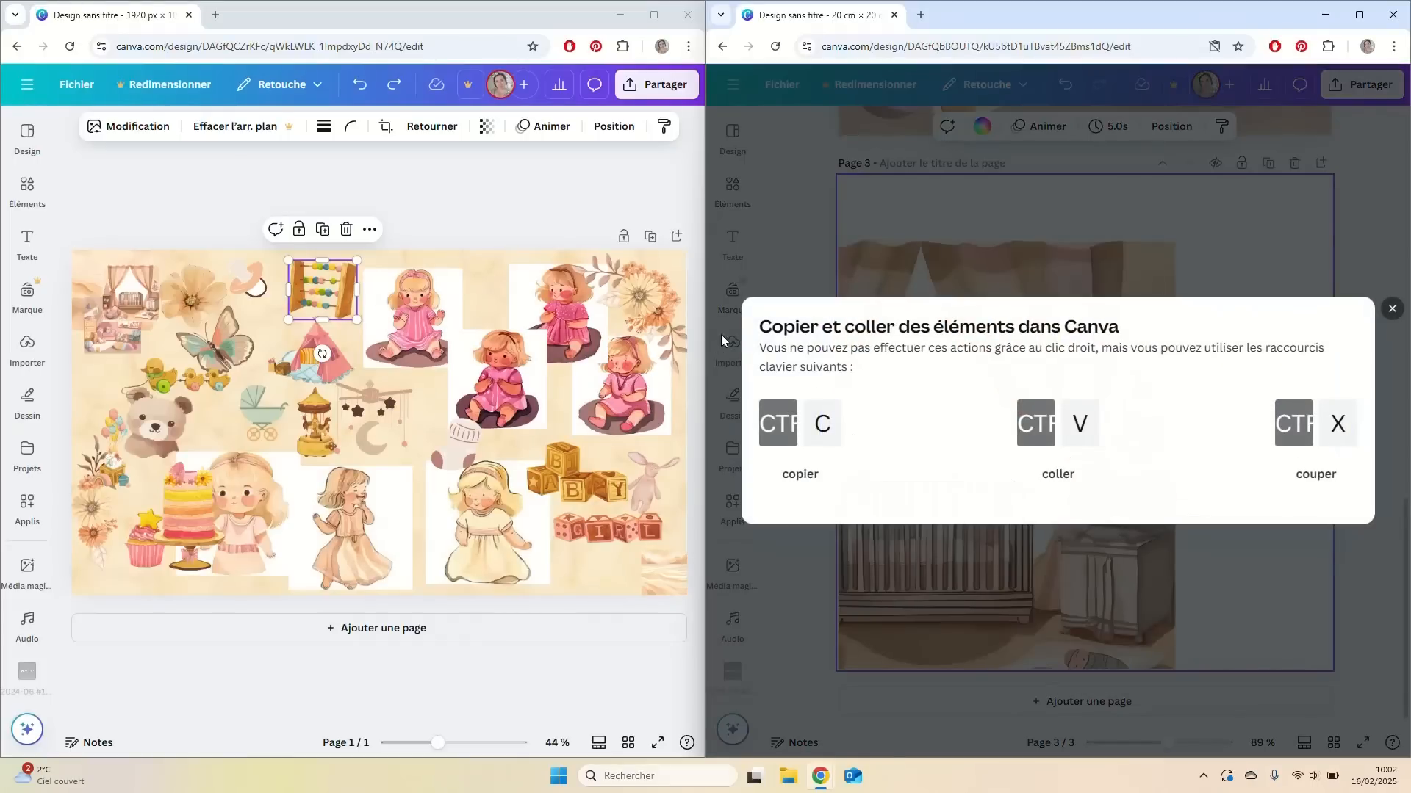
pyautogui.click(1391, 312)
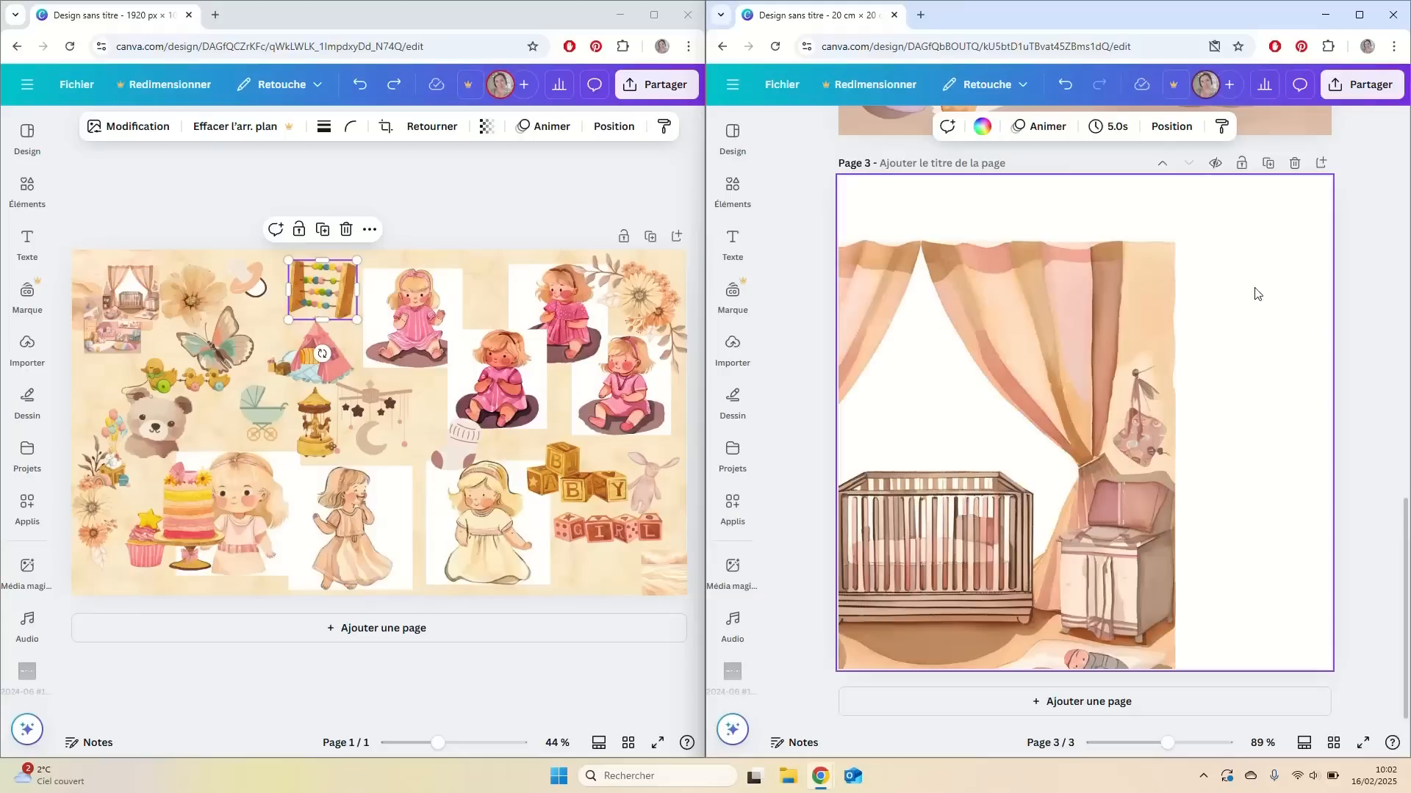
pyautogui.moveTo(1173, 299); pyautogui.dragTo(1333, 234)
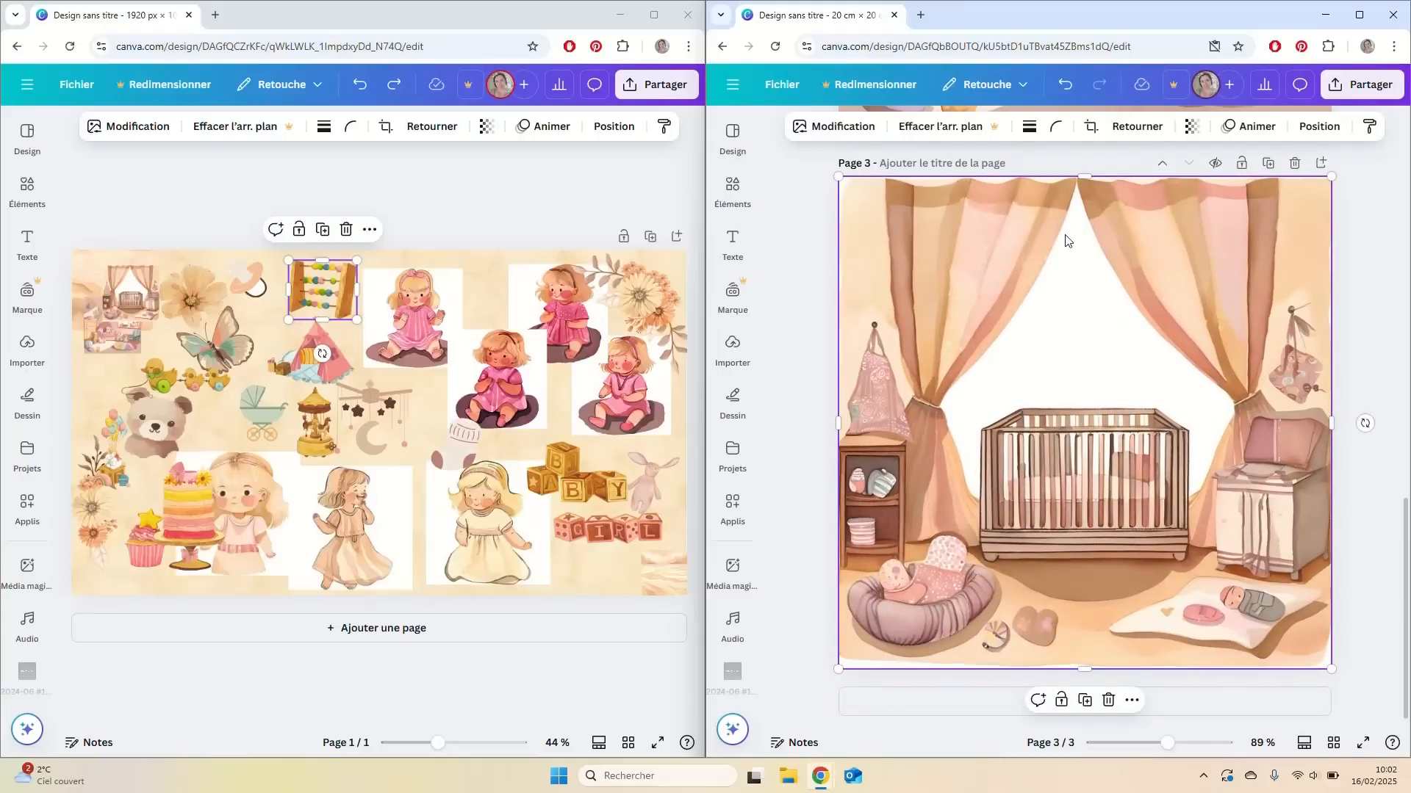
# - Duplicate page 1 with the beige watercolour dune background
pyautogui.click(517, 203)
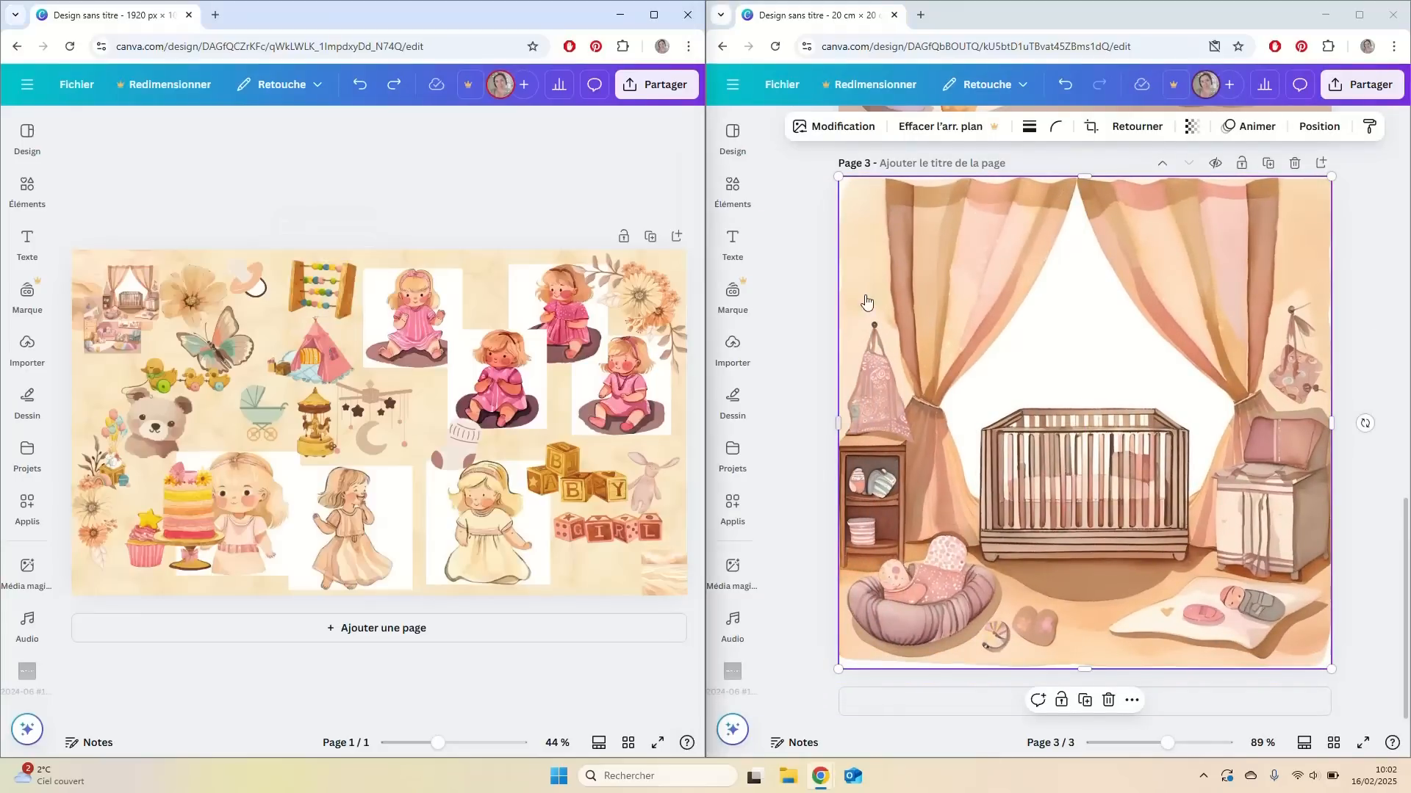
pyautogui.click(830, 290)
pyautogui.scroll(5, 1175, 419)
pyautogui.scroll(7, 1170, 416)
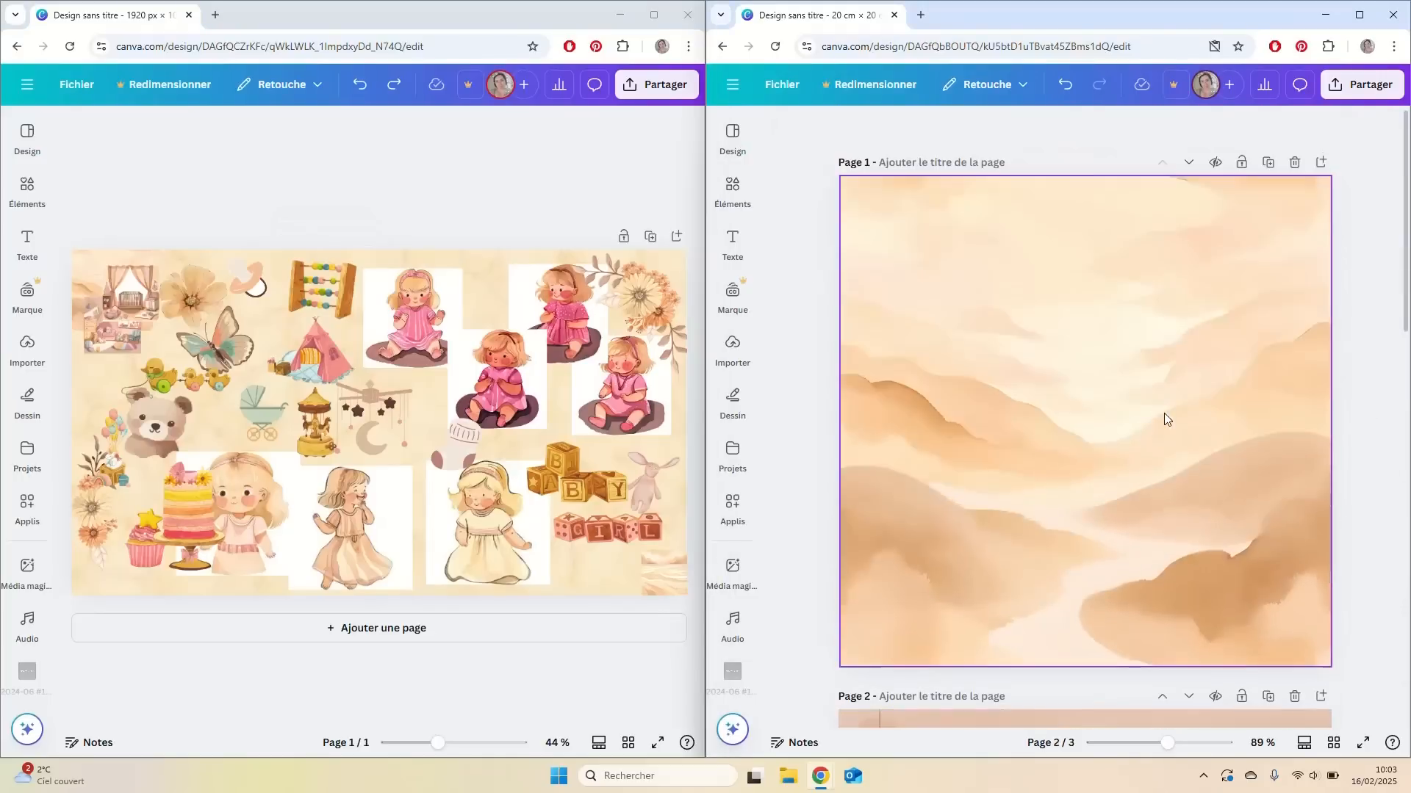
pyautogui.scroll(-3, 1146, 404)
pyautogui.scroll(-2, 1133, 400)
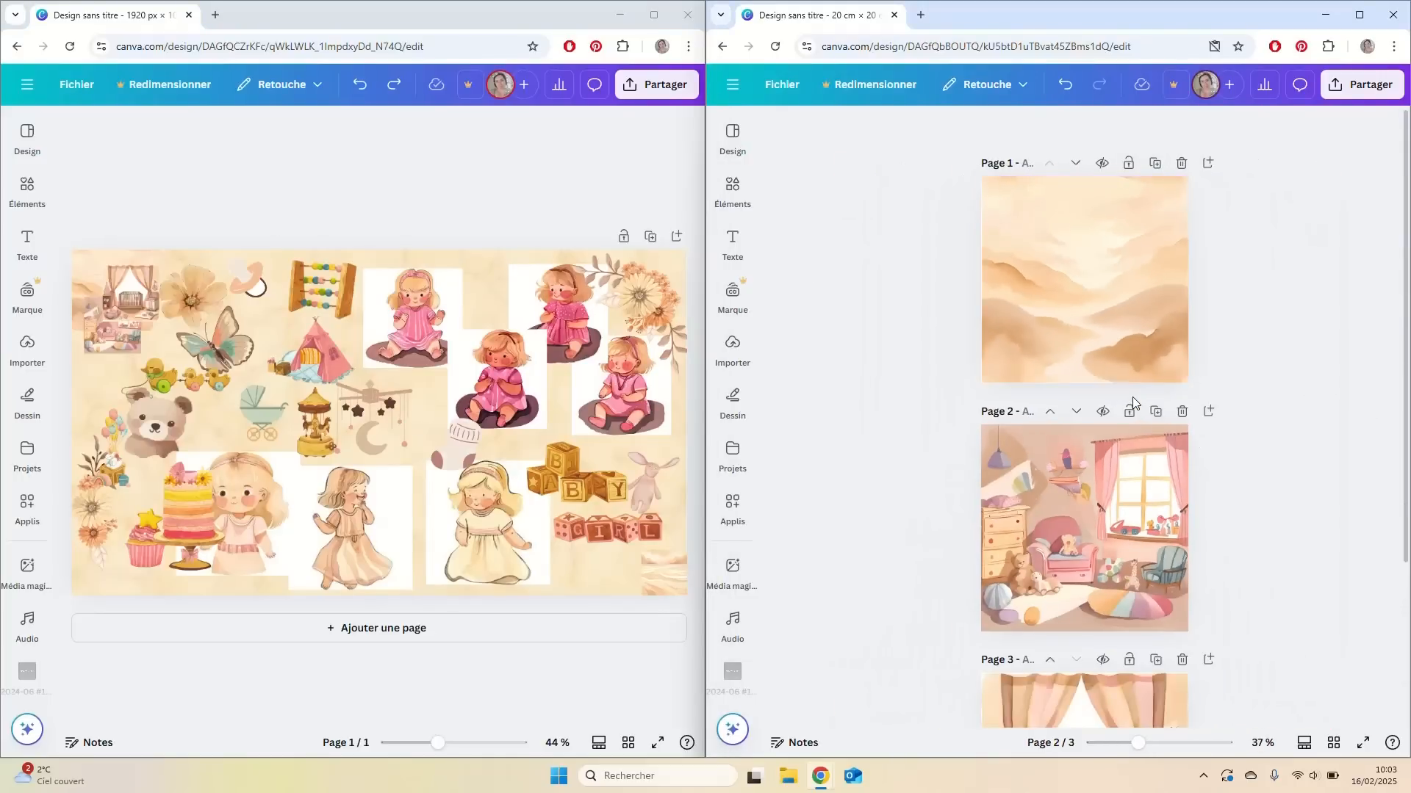
pyautogui.scroll(-3, 1132, 399)
pyautogui.scroll(3, 1131, 398)
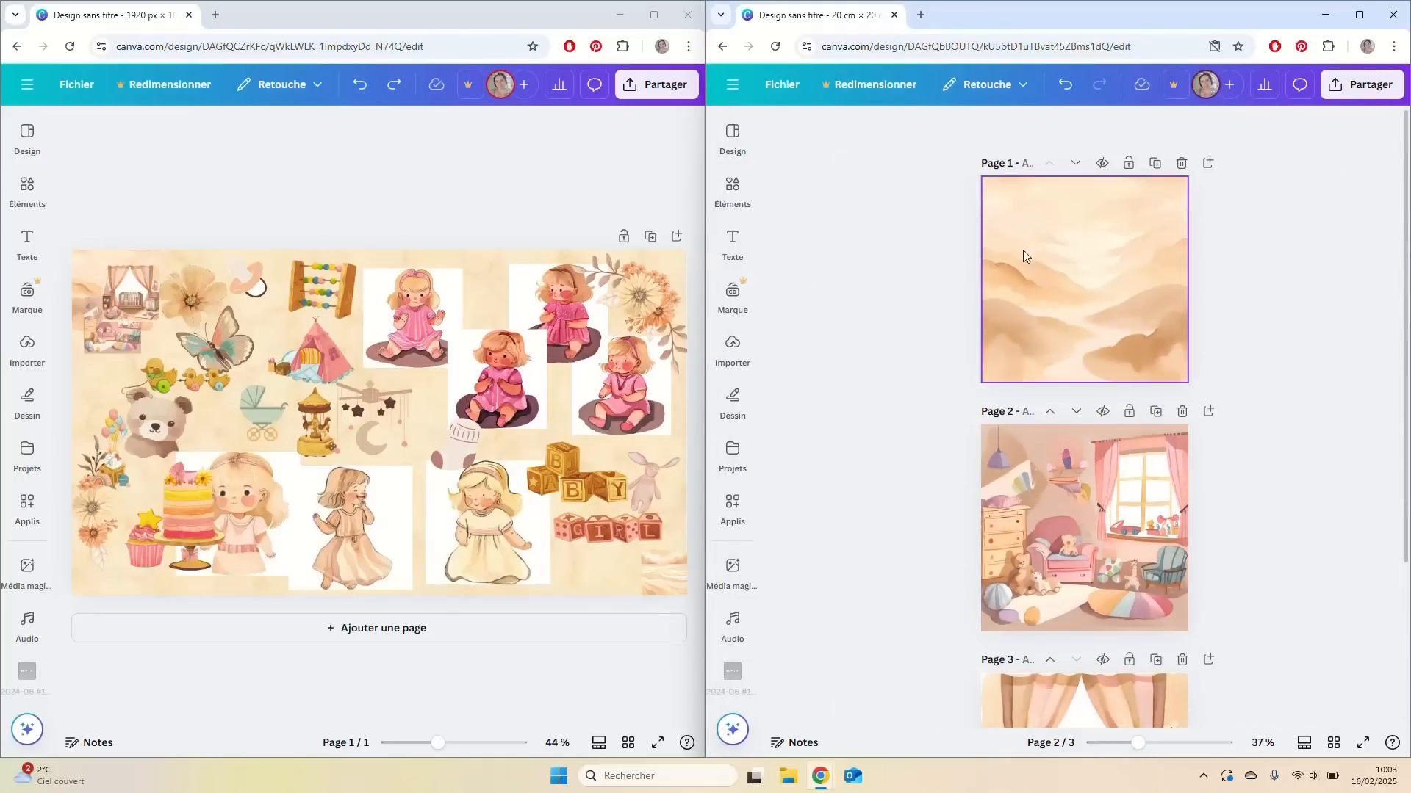
pyautogui.click(1155, 163)
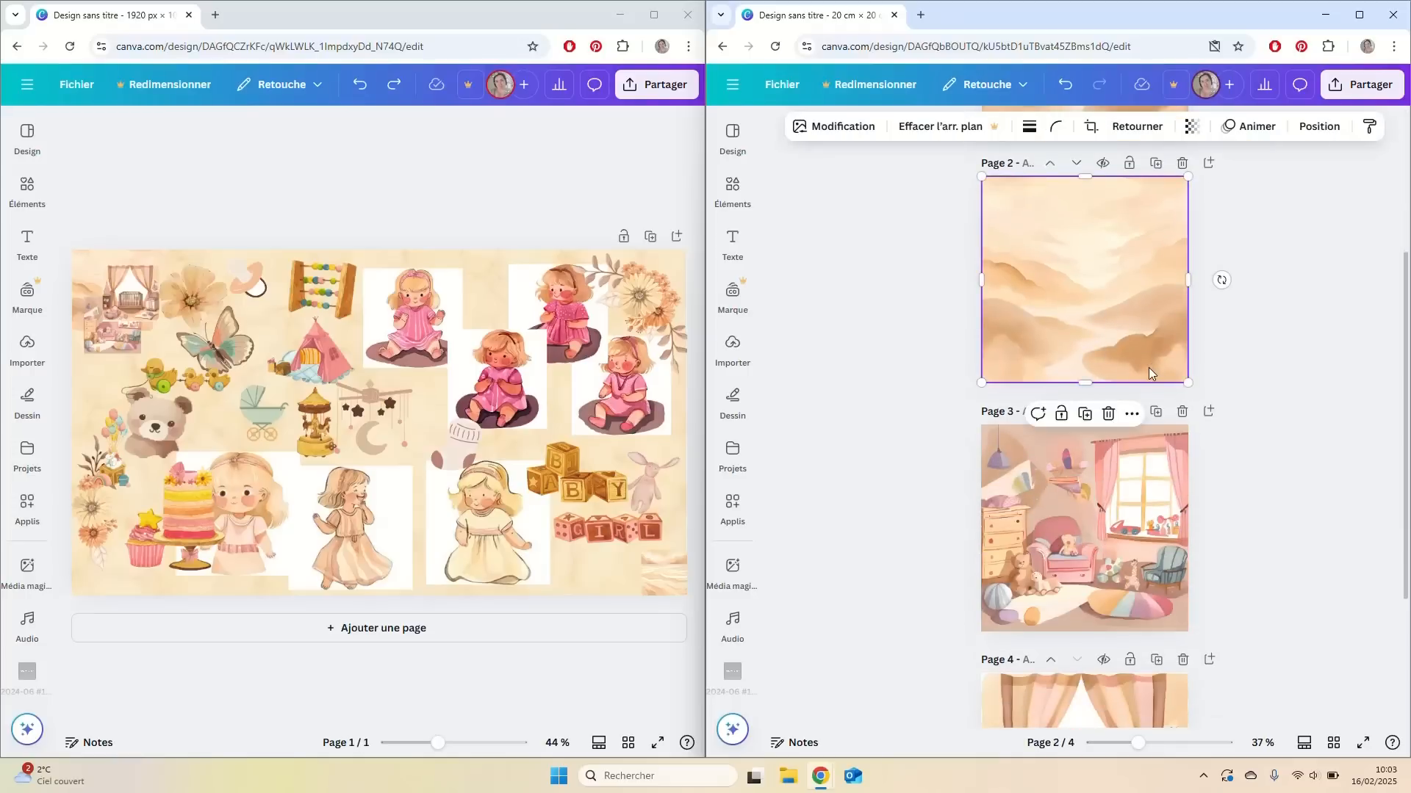
# - Copy the floral corner arrangement from the moodboard and place it in the upper-right corner of page 2
pyautogui.scroll(4, 1134, 356)
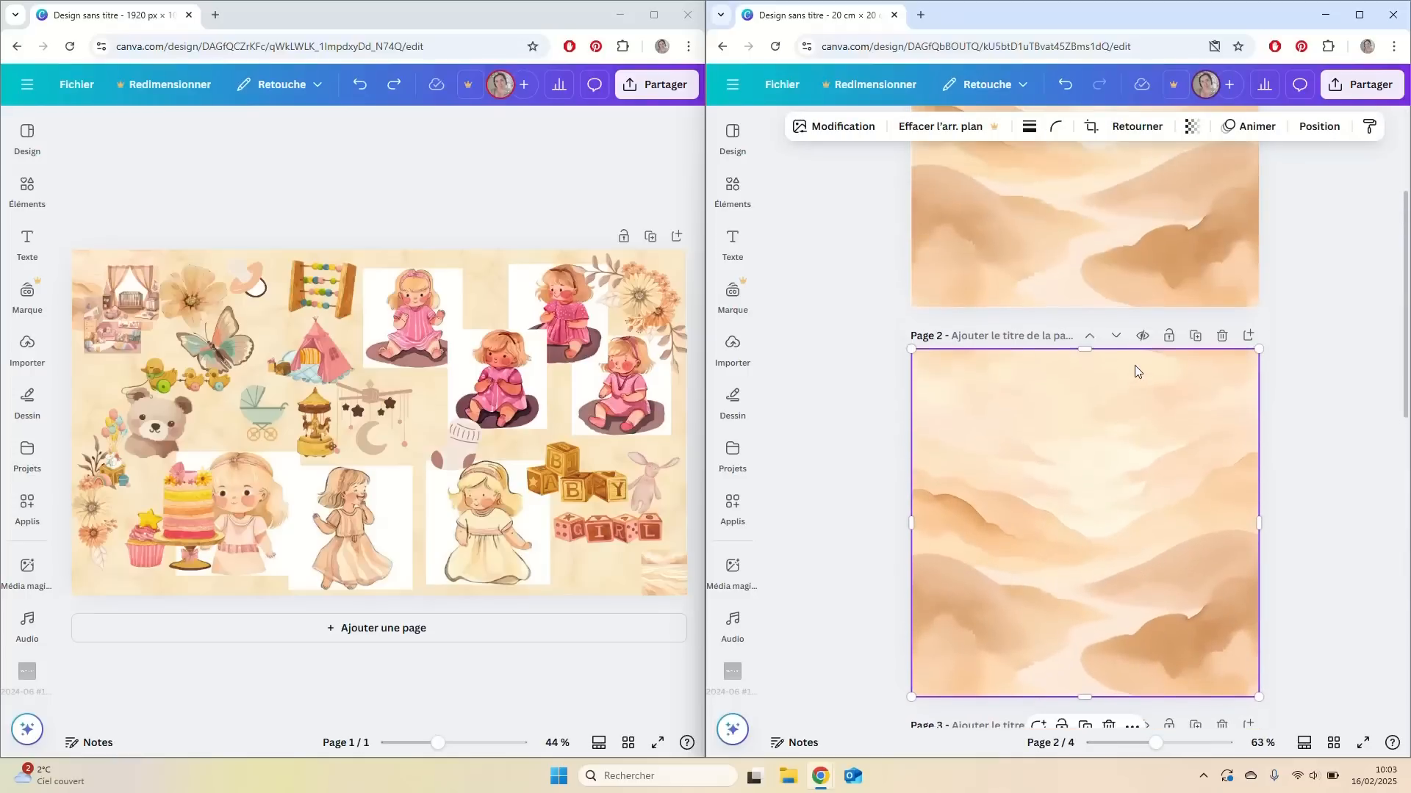
pyautogui.scroll(-1, 1135, 364)
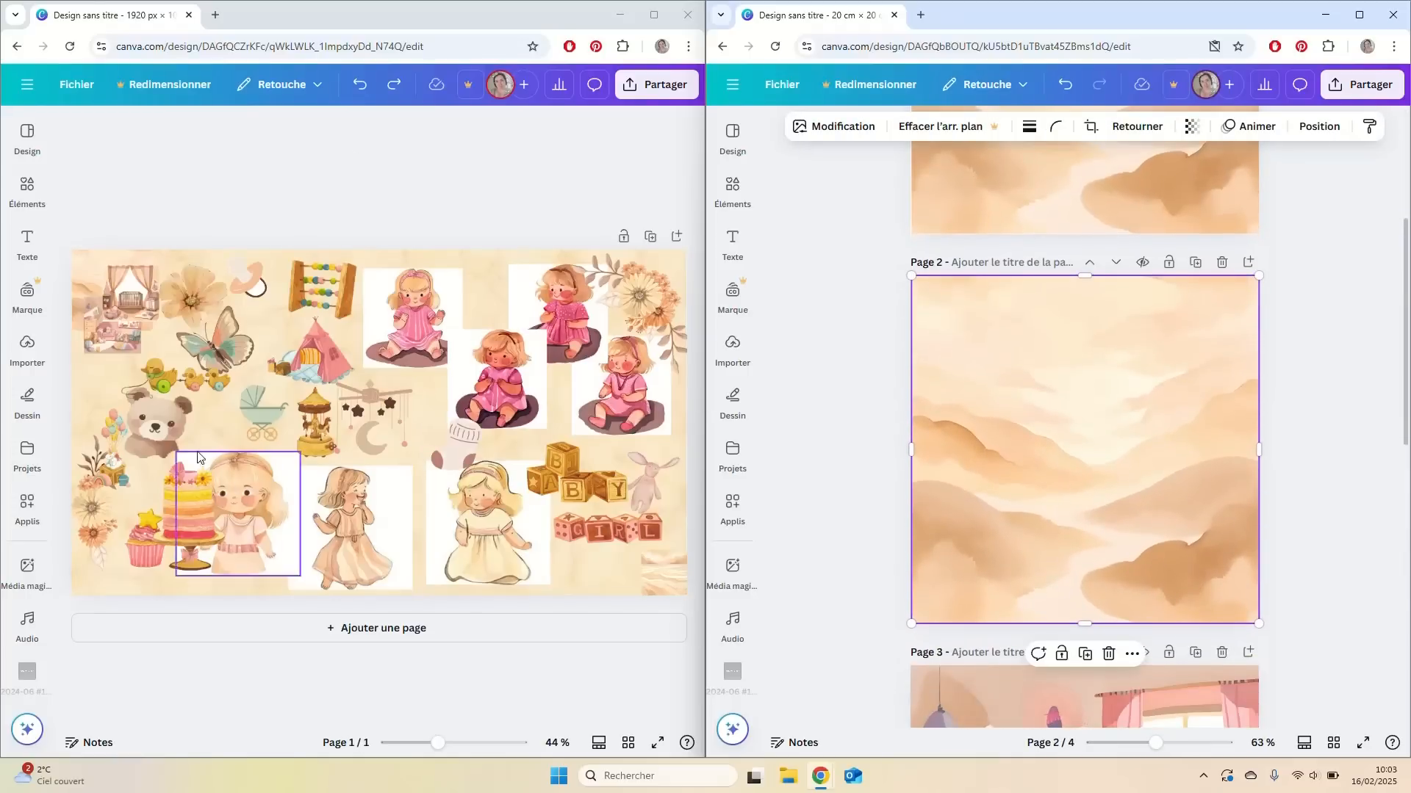
pyautogui.click(198, 288)
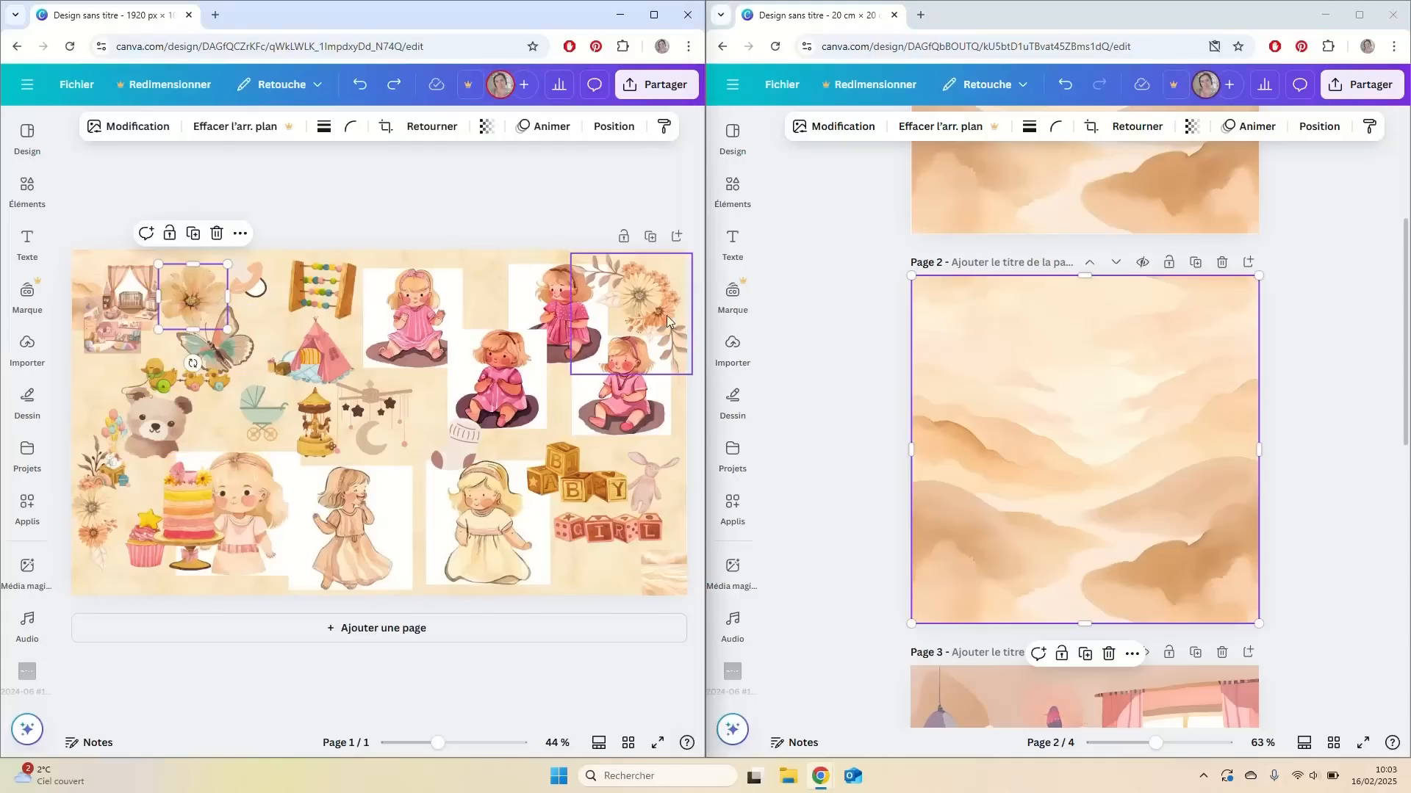
pyautogui.click(667, 314)
pyautogui.click(732, 344)
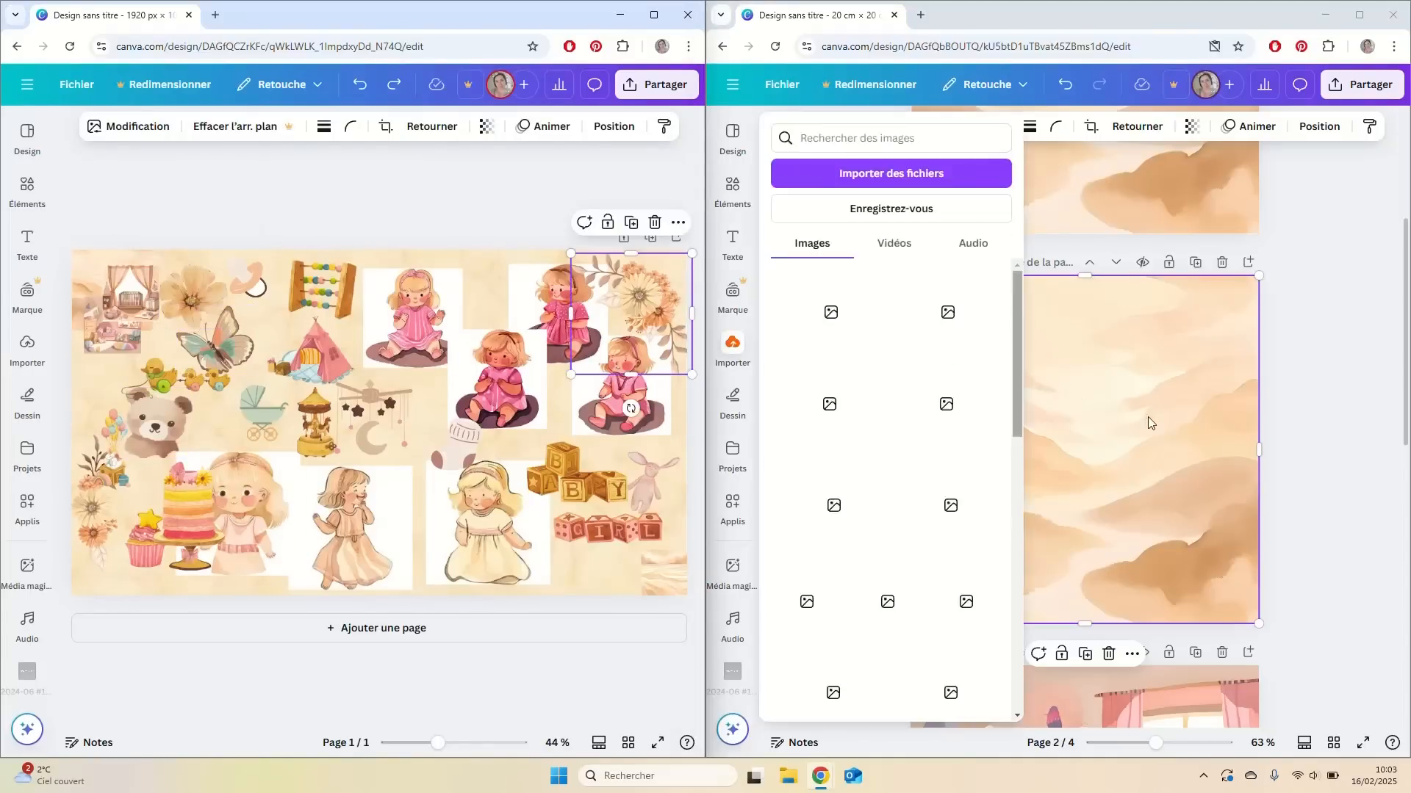
pyautogui.click(1148, 423)
pyautogui.hotkey('ctrl', 'v')
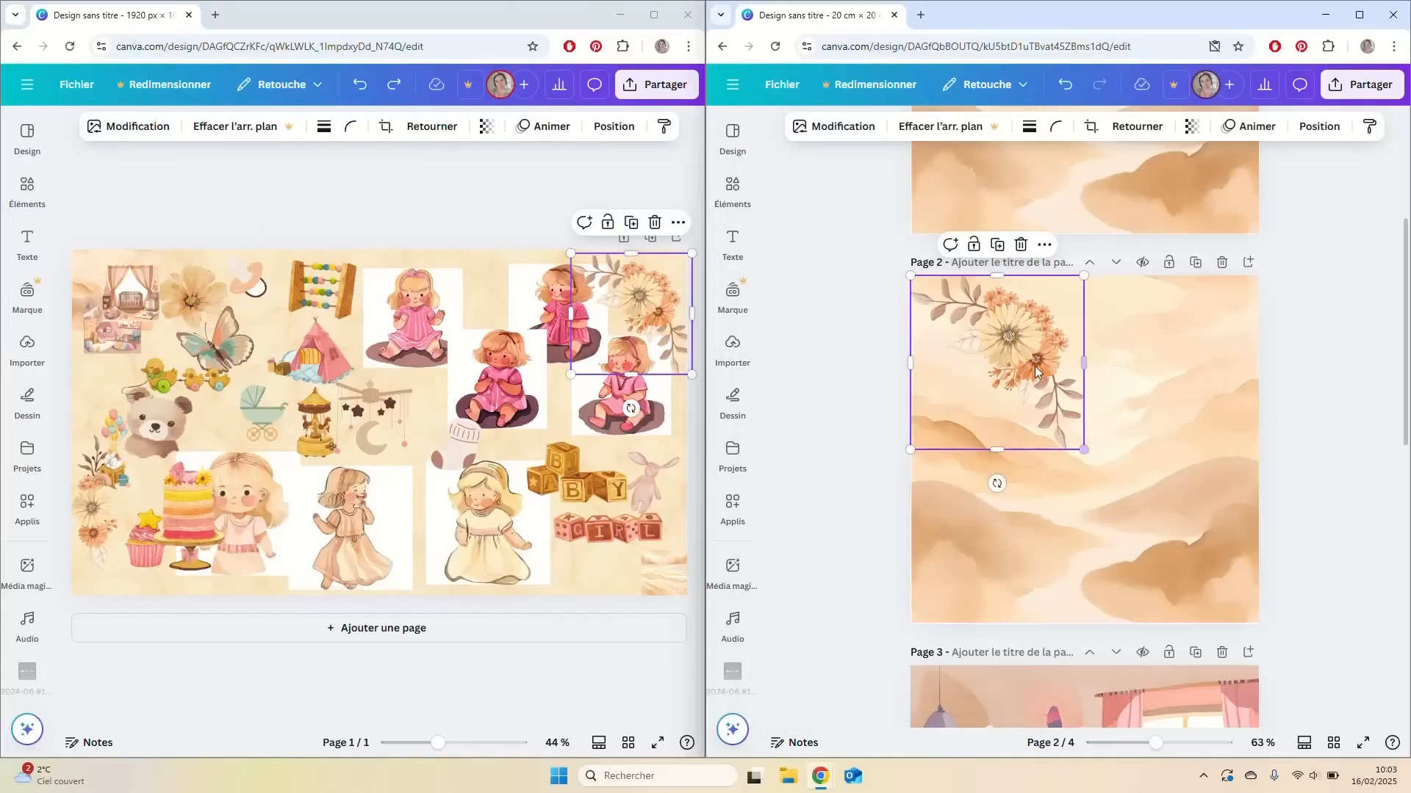
pyautogui.moveTo(1035, 371); pyautogui.dragTo(1071, 486)
# - Duplicate the floral arrangement on page 2, rotate the copy 180°, and place it in the page's lower-left corner
pyautogui.hotkey('ctrl', 'd')
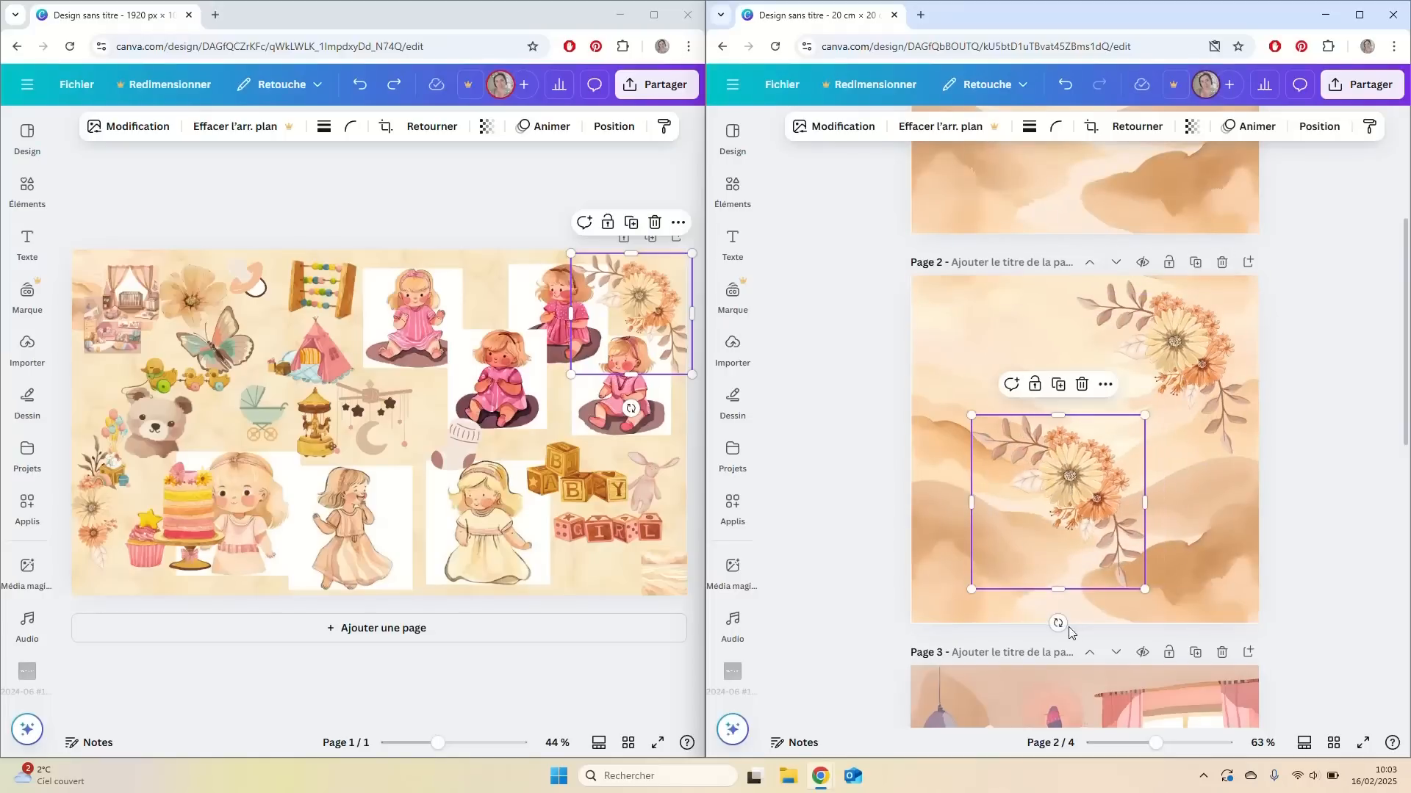
pyautogui.moveTo(1059, 619); pyautogui.dragTo(1056, 391)
pyautogui.moveTo(1035, 539); pyautogui.dragTo(992, 561)
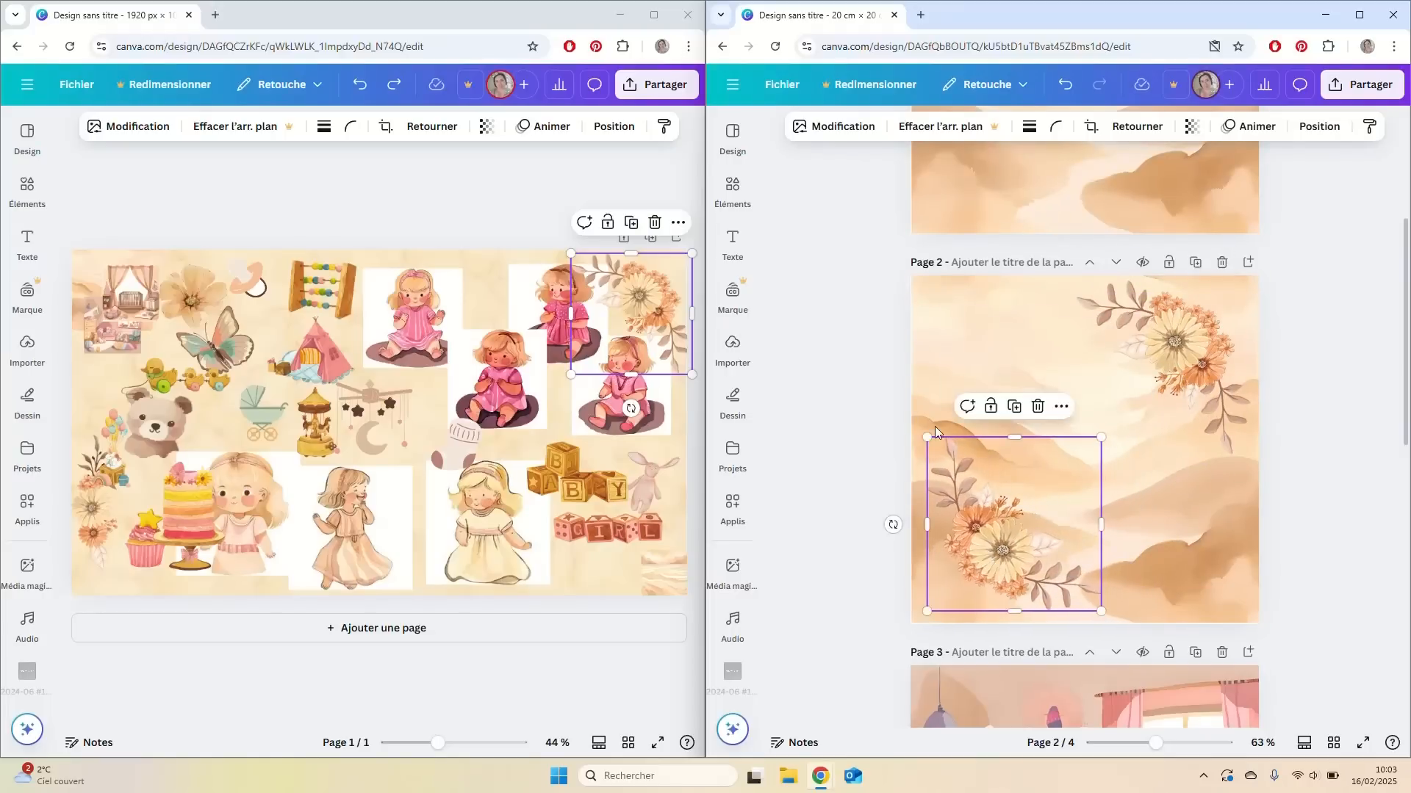
pyautogui.click(936, 243)
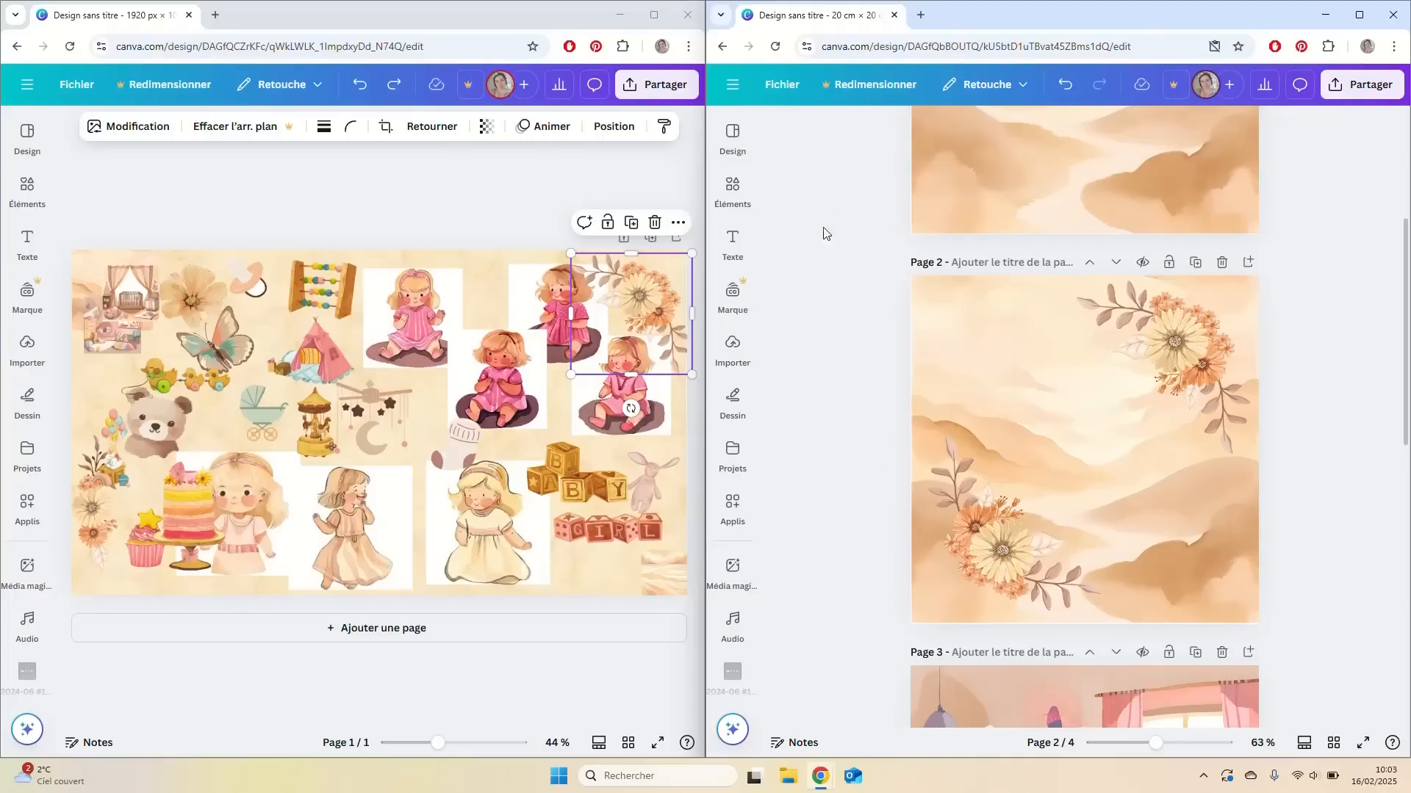
# - Insert a square shape on page 2 between the two floral arrangements
pyautogui.click(731, 136)
pyautogui.click(733, 190)
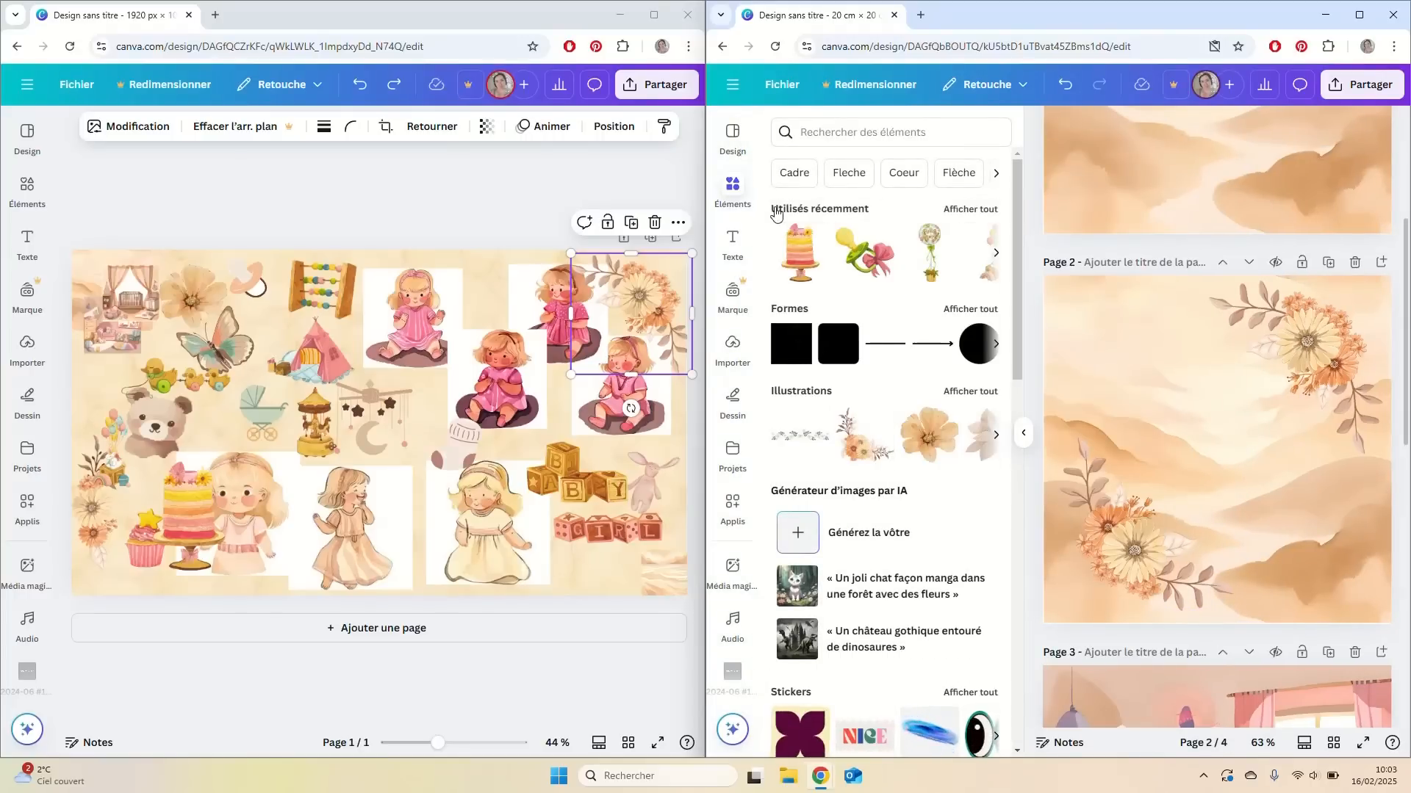
pyautogui.click(793, 358)
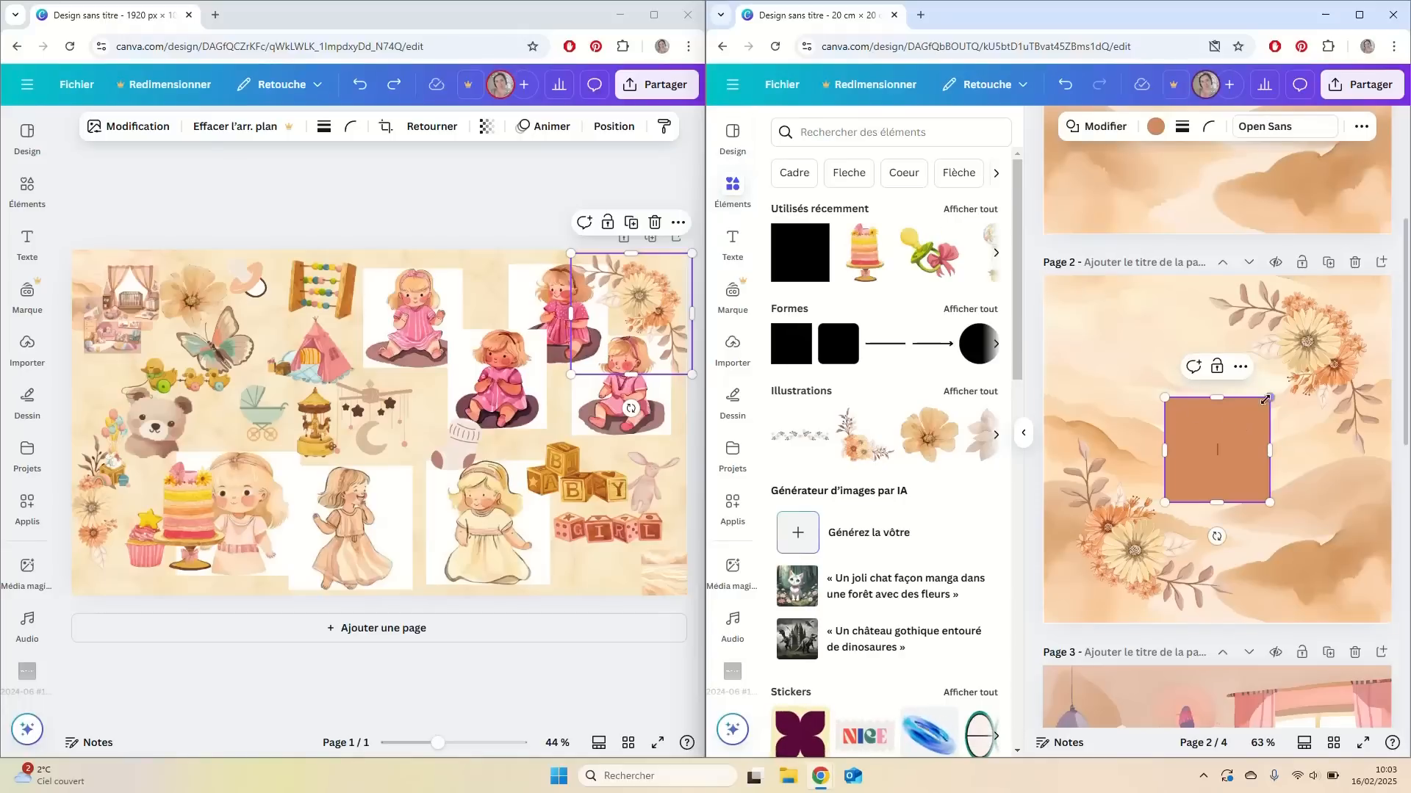
pyautogui.click(1024, 437)
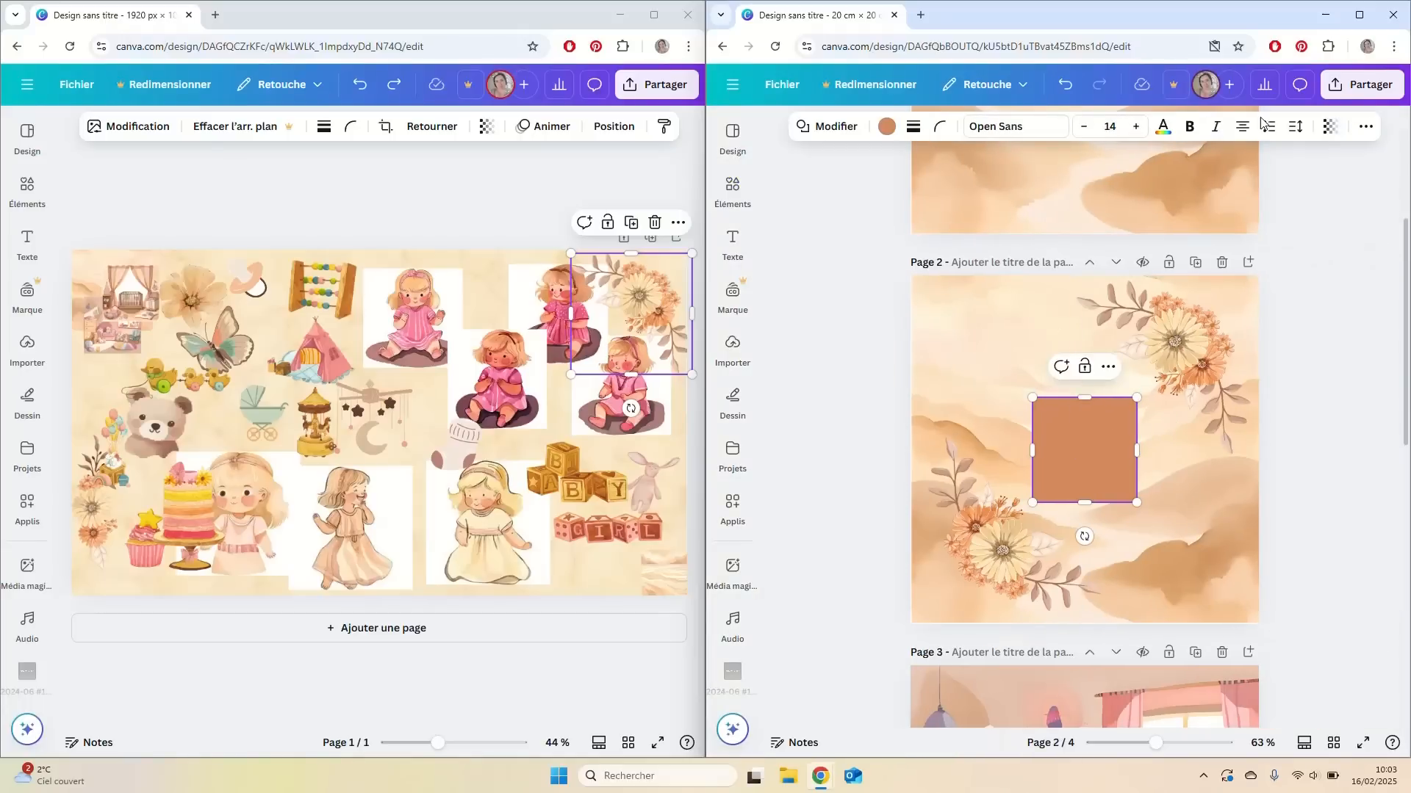
# - Set the shape to 15 cm wide and 10 cm high, rotate it 90° upright, and move it to mid-page
pyautogui.click(1362, 129)
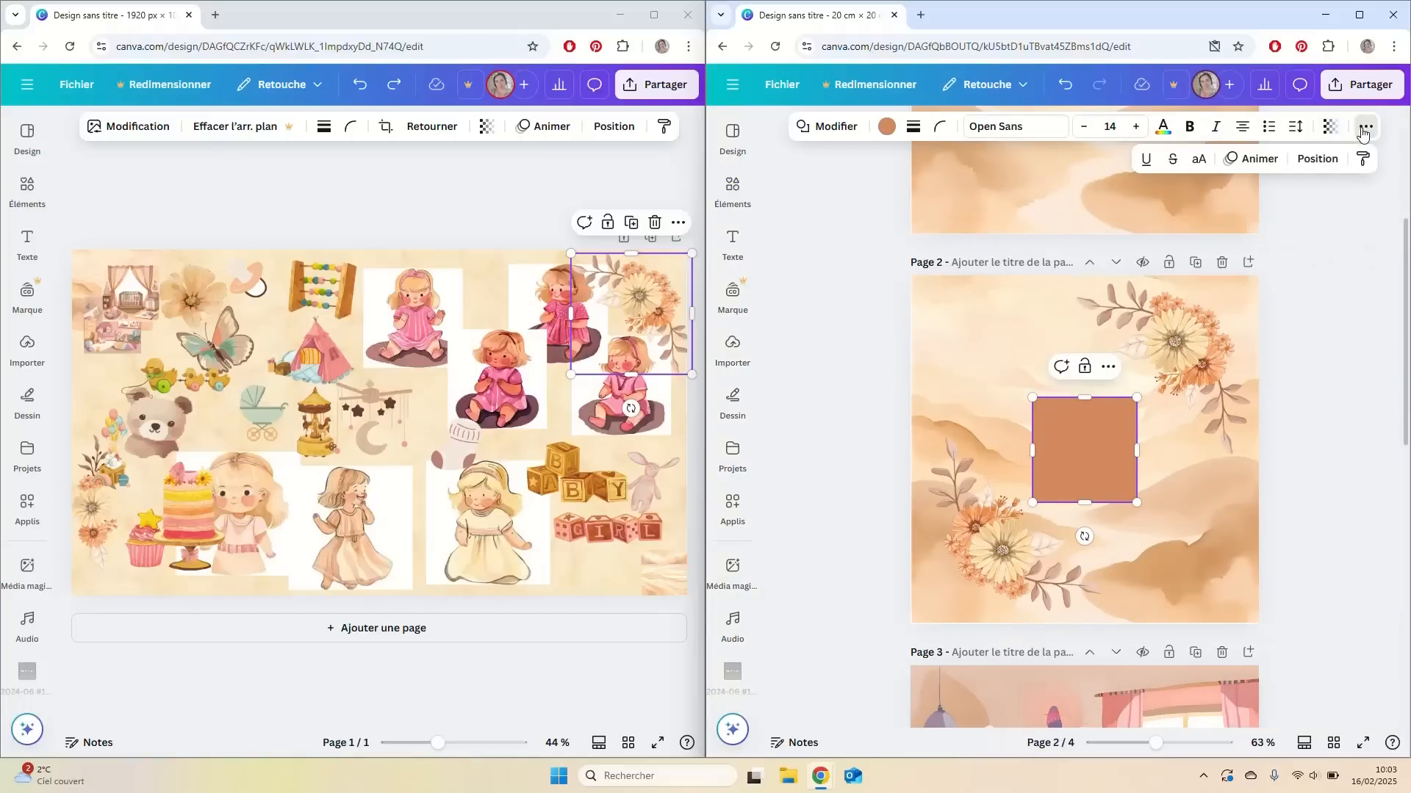
pyautogui.click(1319, 161)
pyautogui.click(801, 511)
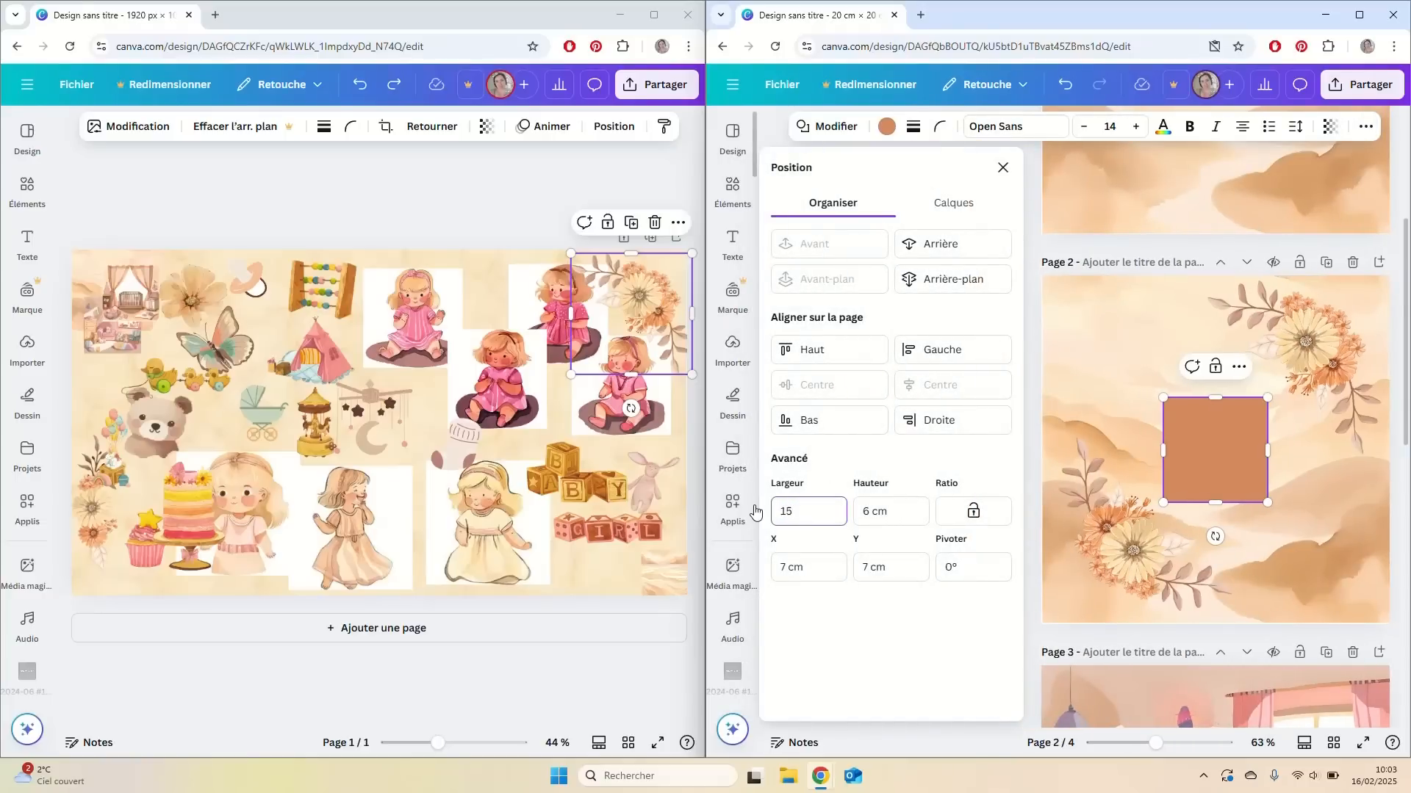
pyautogui.press('Tab')
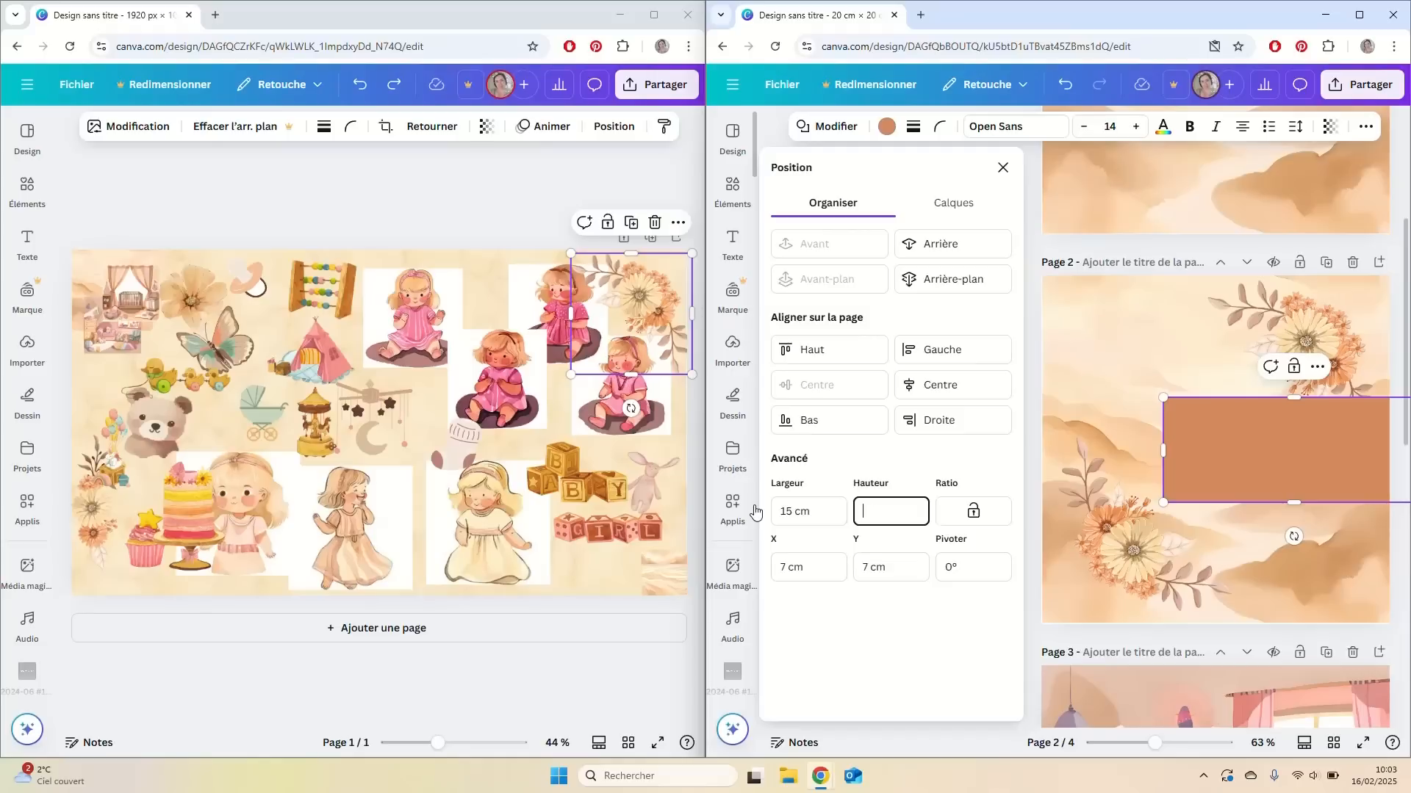
pyautogui.press('Tab')
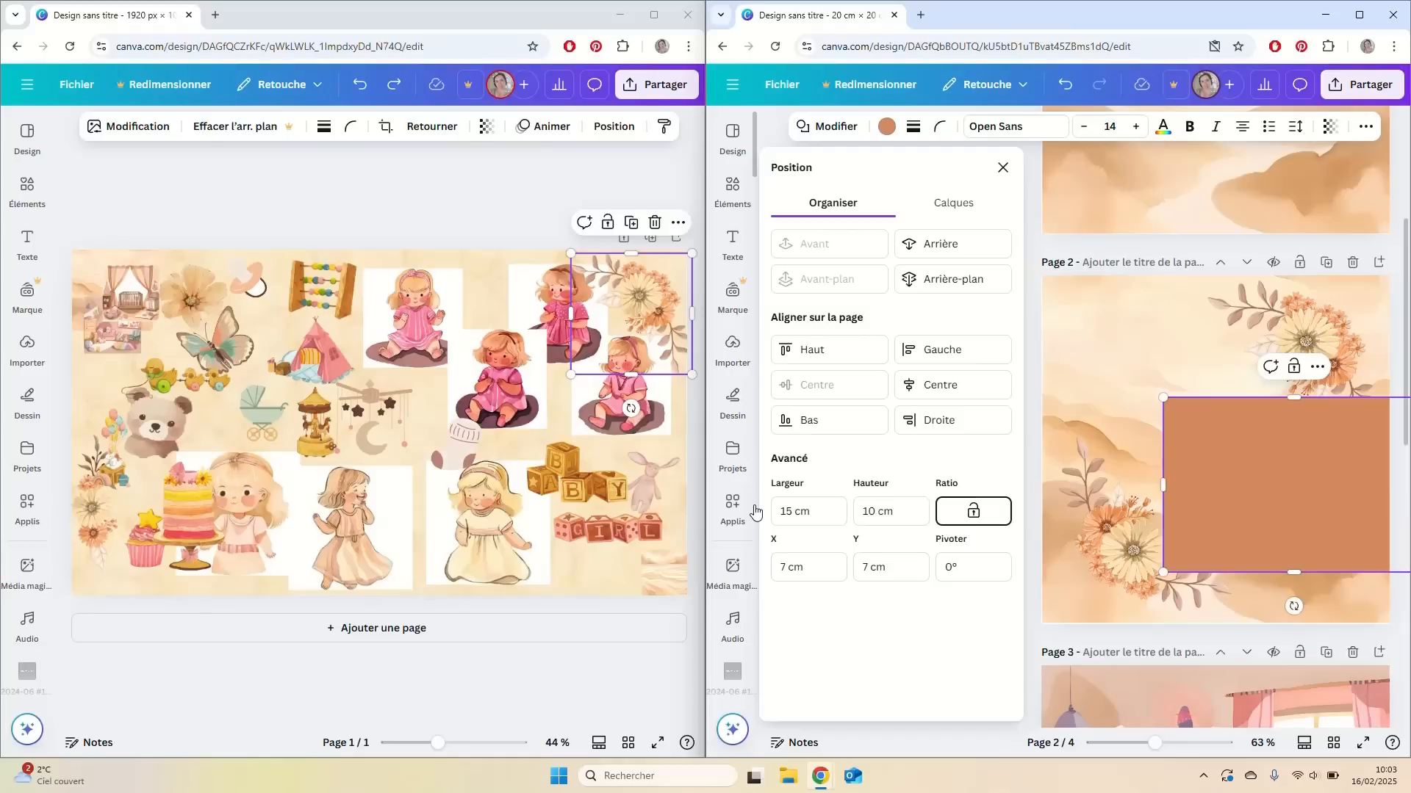
pyautogui.moveTo(1273, 461); pyautogui.dragTo(1205, 411)
pyautogui.moveTo(1224, 559); pyautogui.dragTo(1254, 405)
# - Shrink both floral arrangements to about 7.1 cm and fit them into page 2's upper-right and lower-left corners, clear of the rectangle
pyautogui.moveTo(1333, 372); pyautogui.dragTo(1343, 365)
pyautogui.click(1104, 524)
pyautogui.moveTo(1103, 526); pyautogui.dragTo(1087, 538)
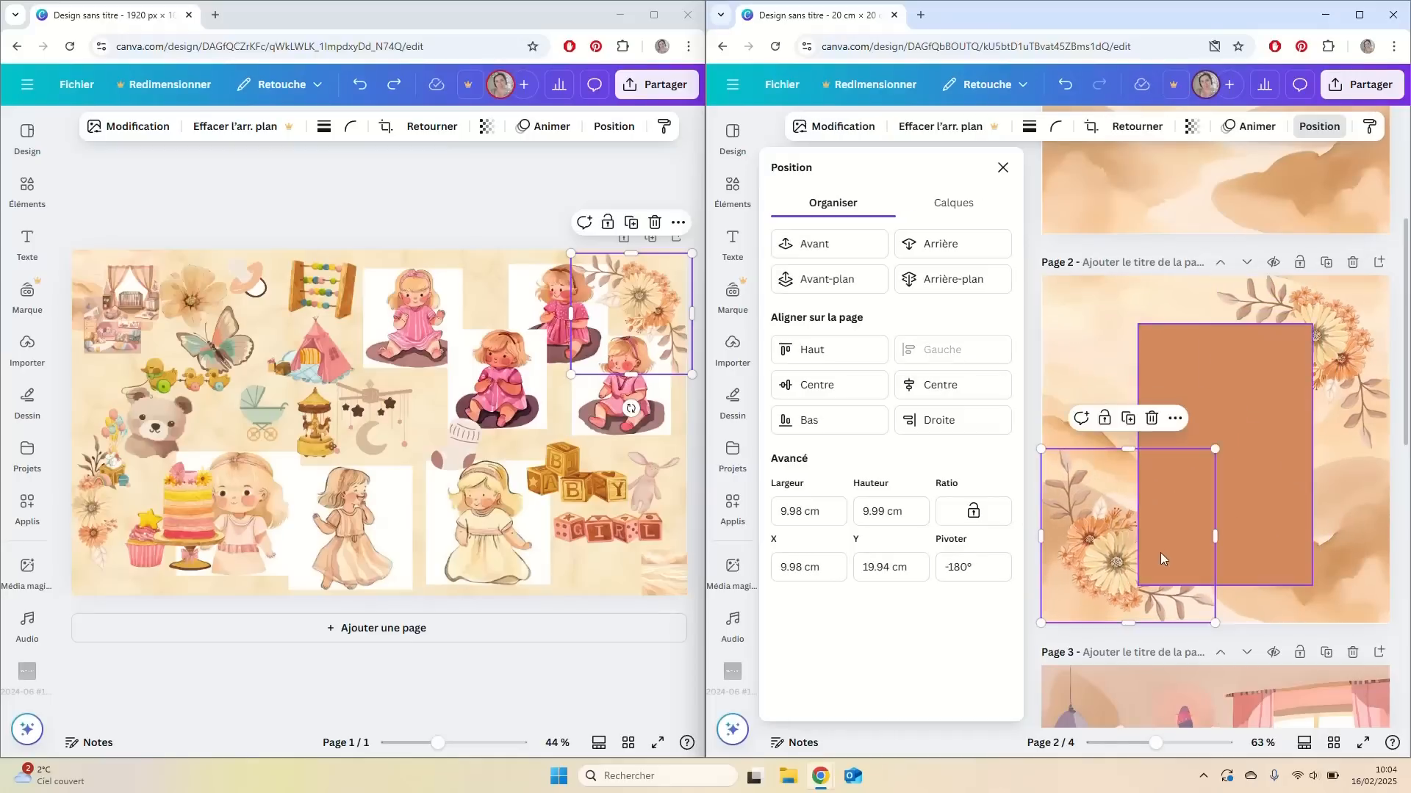
pyautogui.keyDown('shift'); pyautogui.click(1328, 358); pyautogui.keyUp('shift')
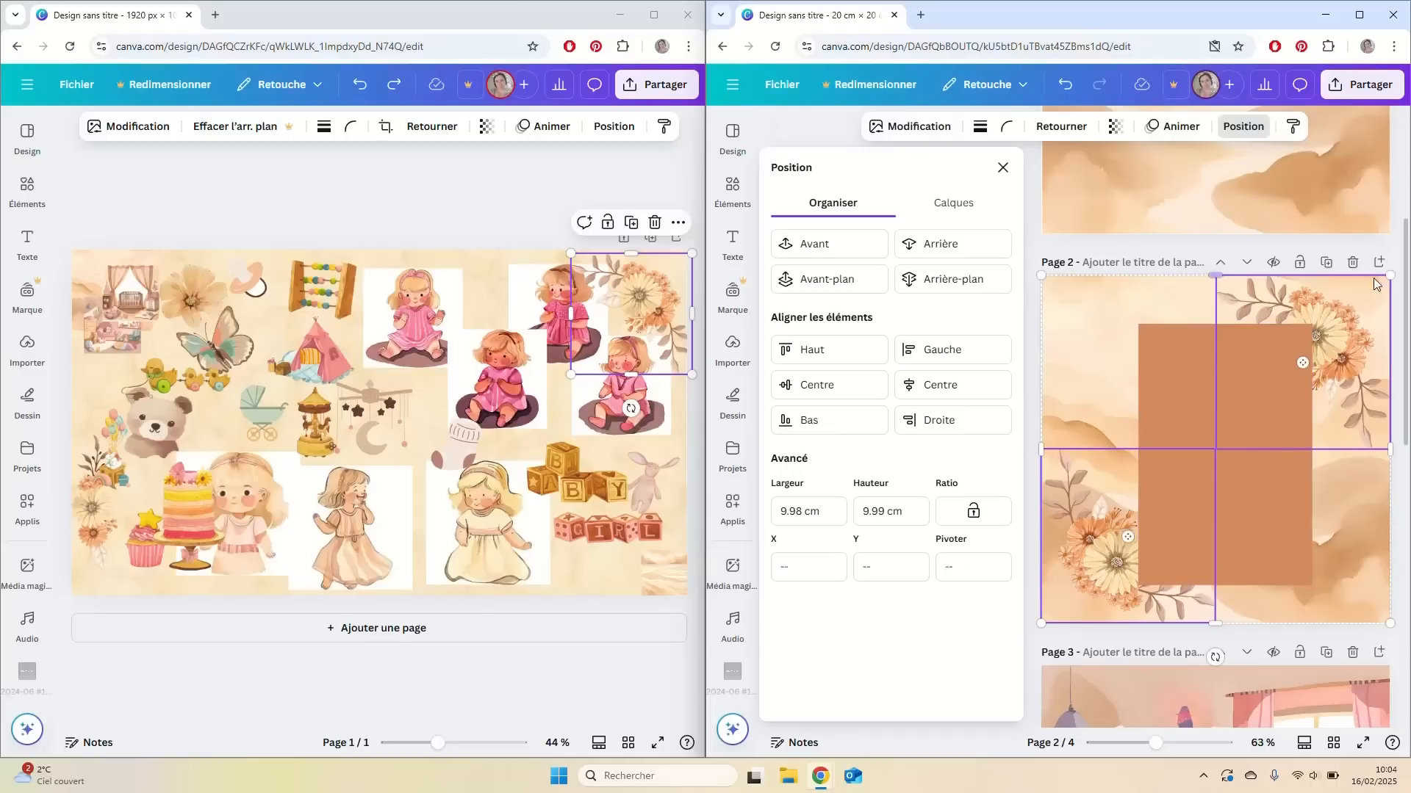
pyautogui.moveTo(1390, 275); pyautogui.dragTo(1219, 360)
pyautogui.click(1228, 359)
pyautogui.moveTo(1259, 432); pyautogui.dragTo(1360, 341)
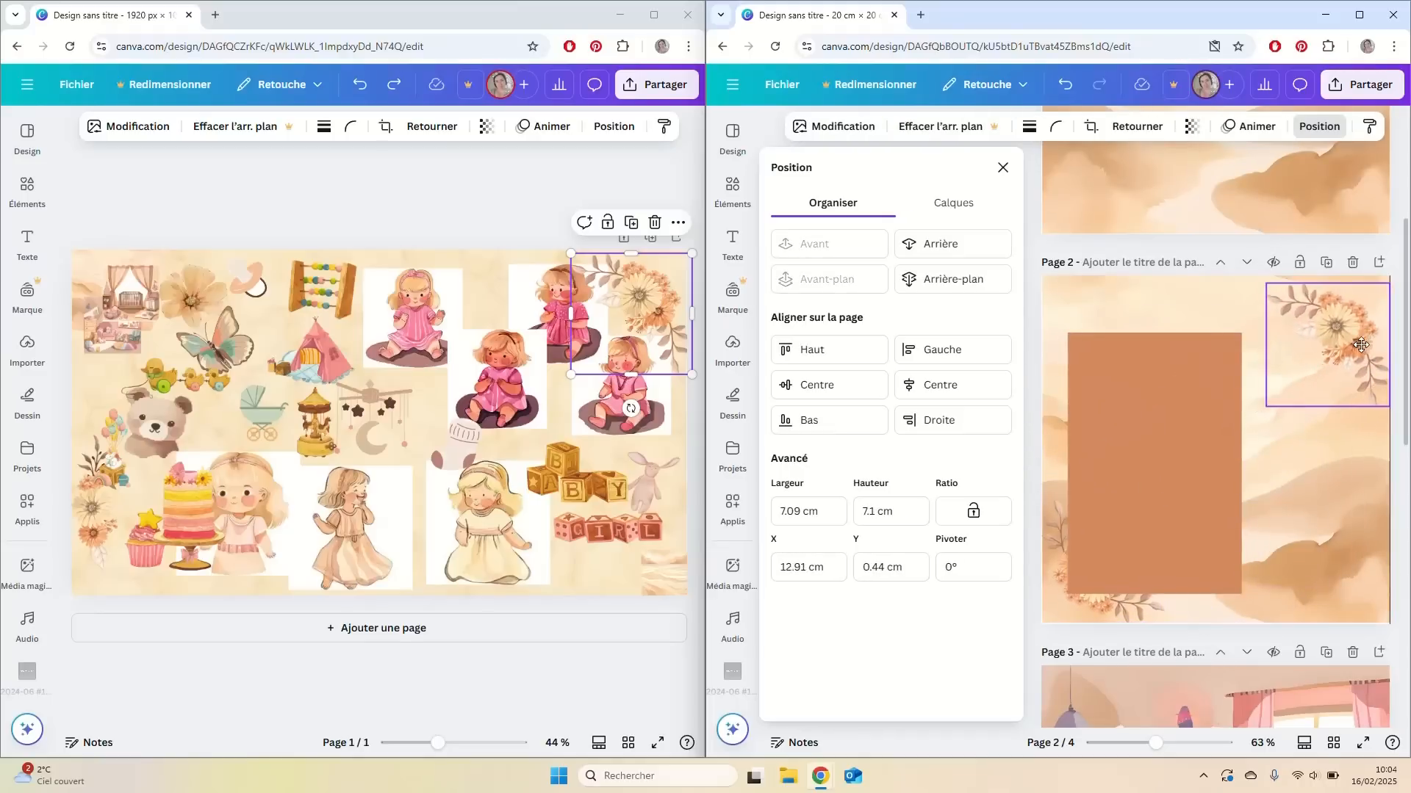
pyautogui.moveTo(1212, 410); pyautogui.dragTo(1288, 412)
pyautogui.click(1106, 582)
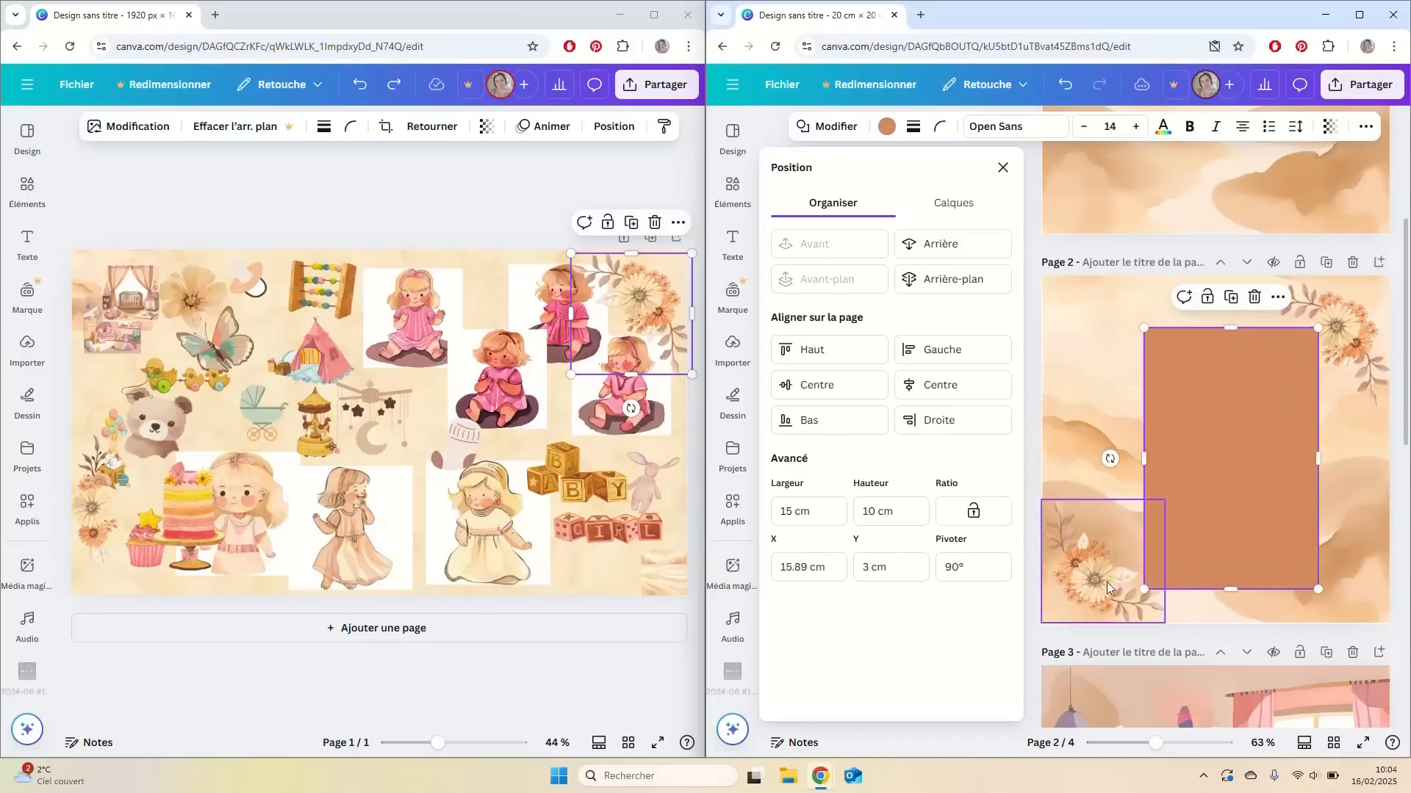
pyautogui.moveTo(1125, 586); pyautogui.dragTo(1137, 589)
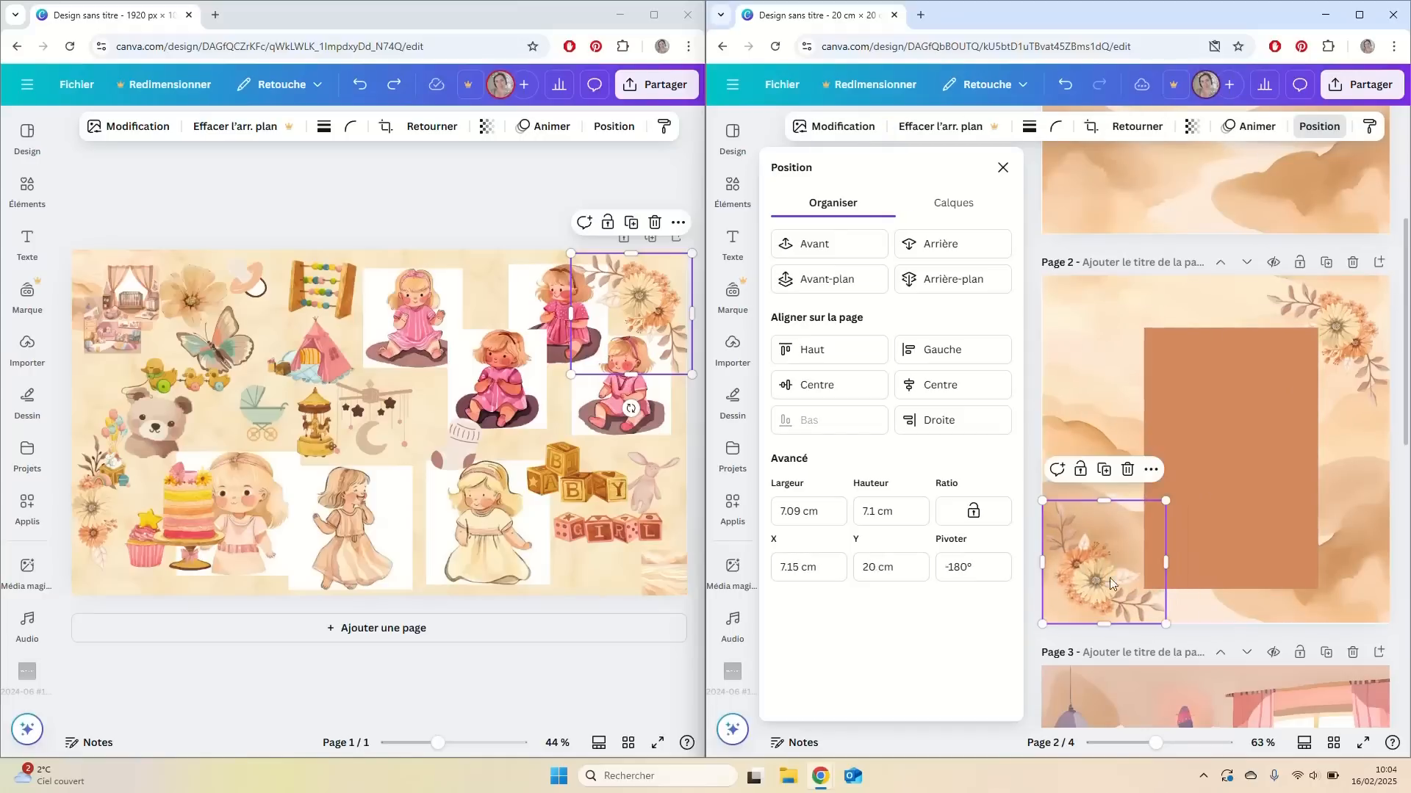
# - Centre the upright terracotta rectangle horizontally and vertically on page 2
pyautogui.moveTo(1222, 495); pyautogui.dragTo(1209, 495)
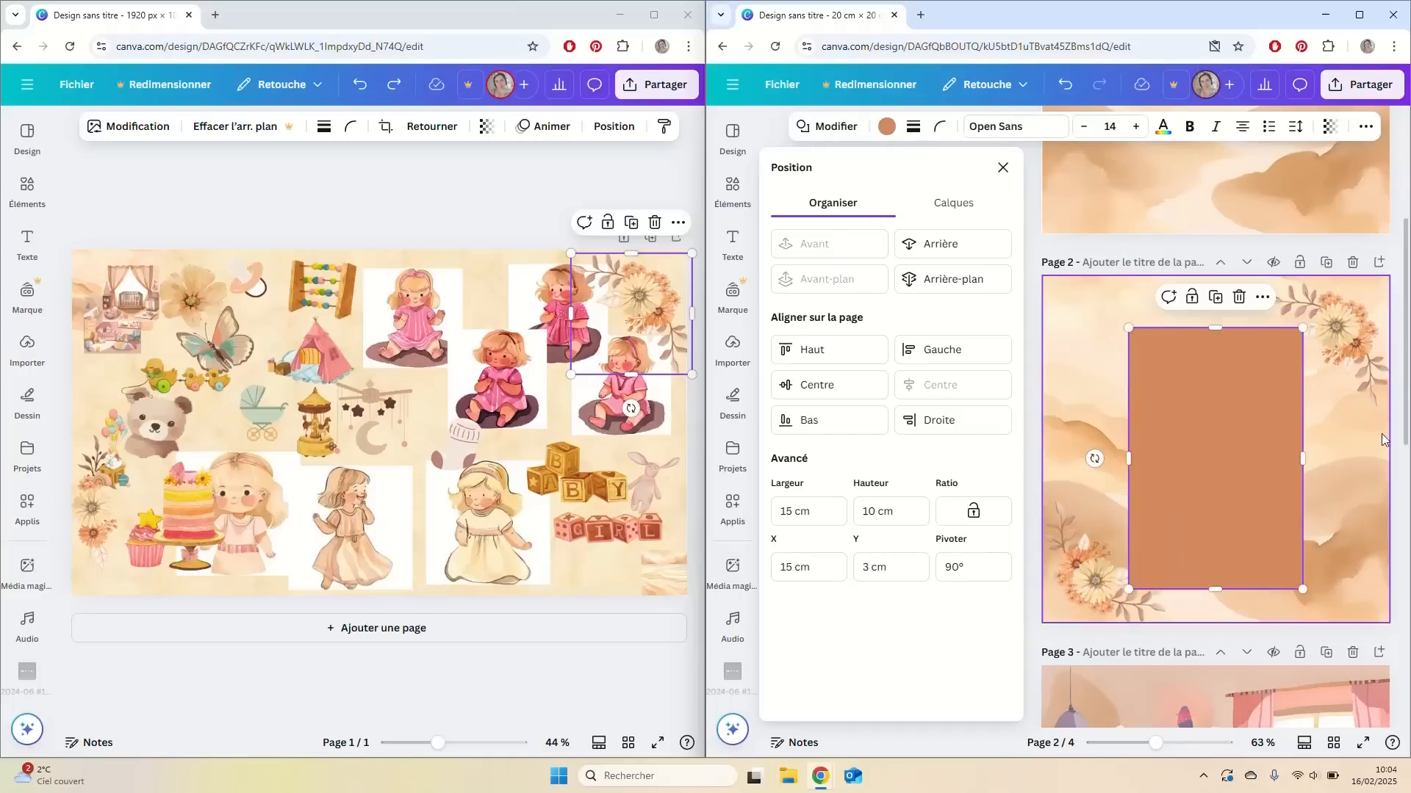
pyautogui.press('Escape')
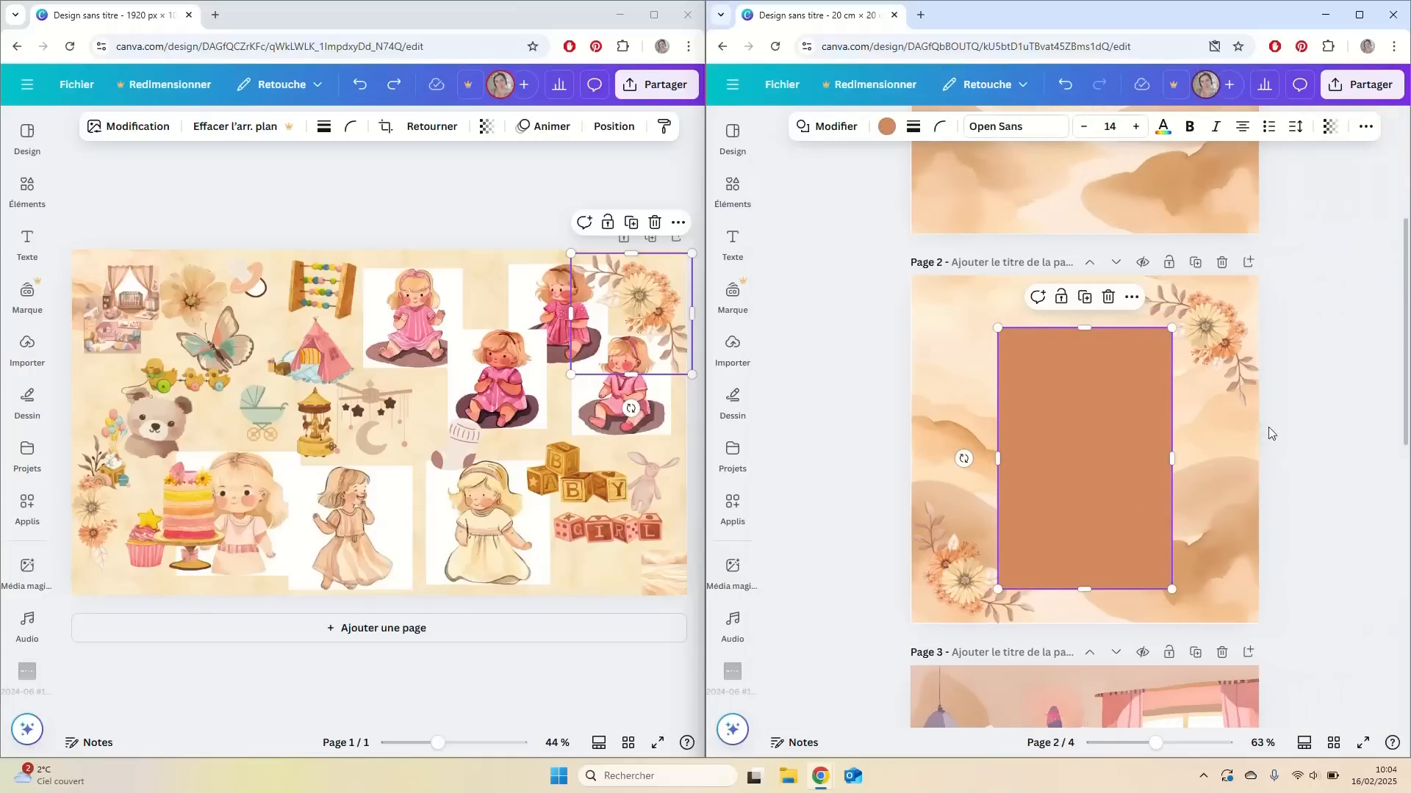
pyautogui.click(1135, 632)
pyautogui.moveTo(1090, 501); pyautogui.dragTo(1106, 484)
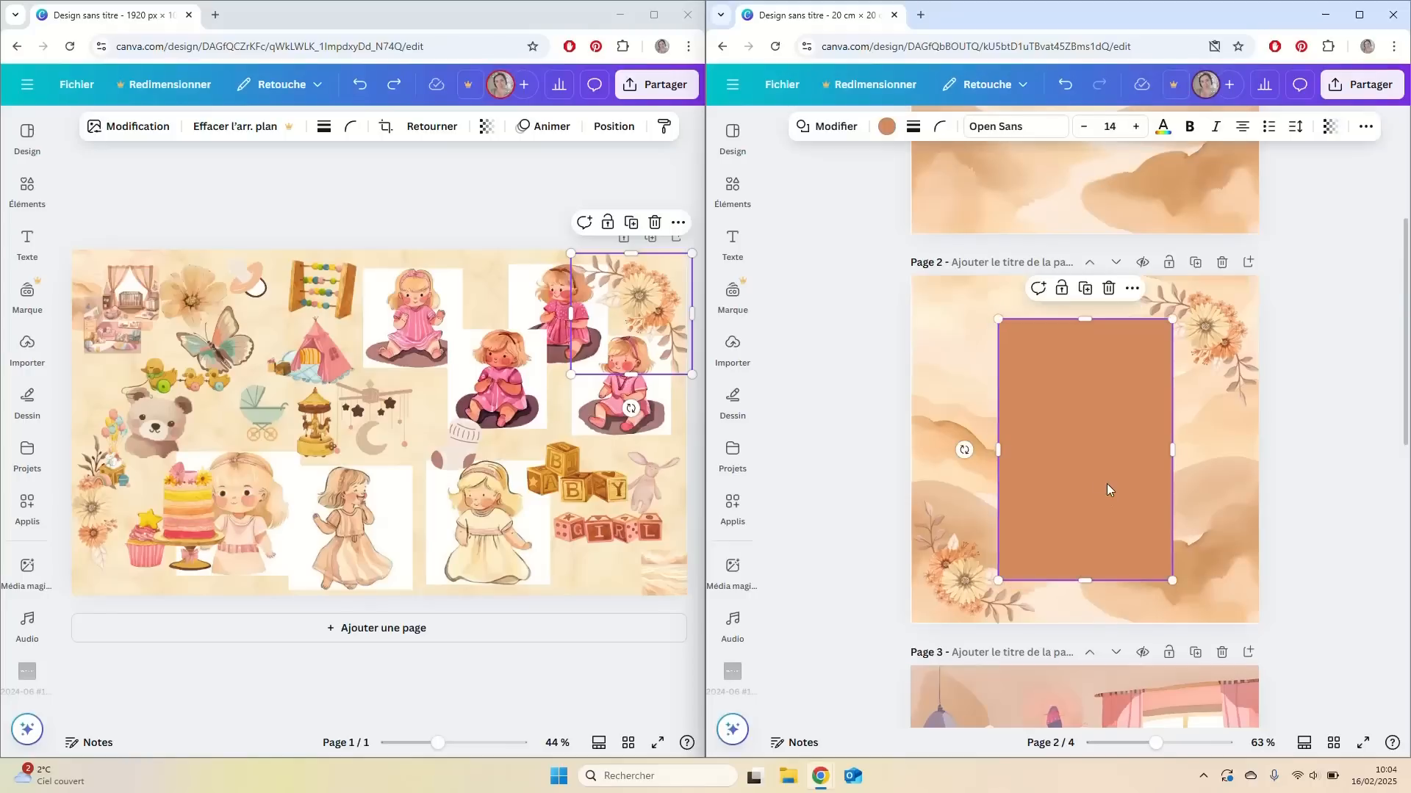
# - Try to copy the terracotta rectangle onto nursery pages 3 and 4
pyautogui.scroll(-6, 1130, 545)
pyautogui.hotkey('ctrl', 'v')
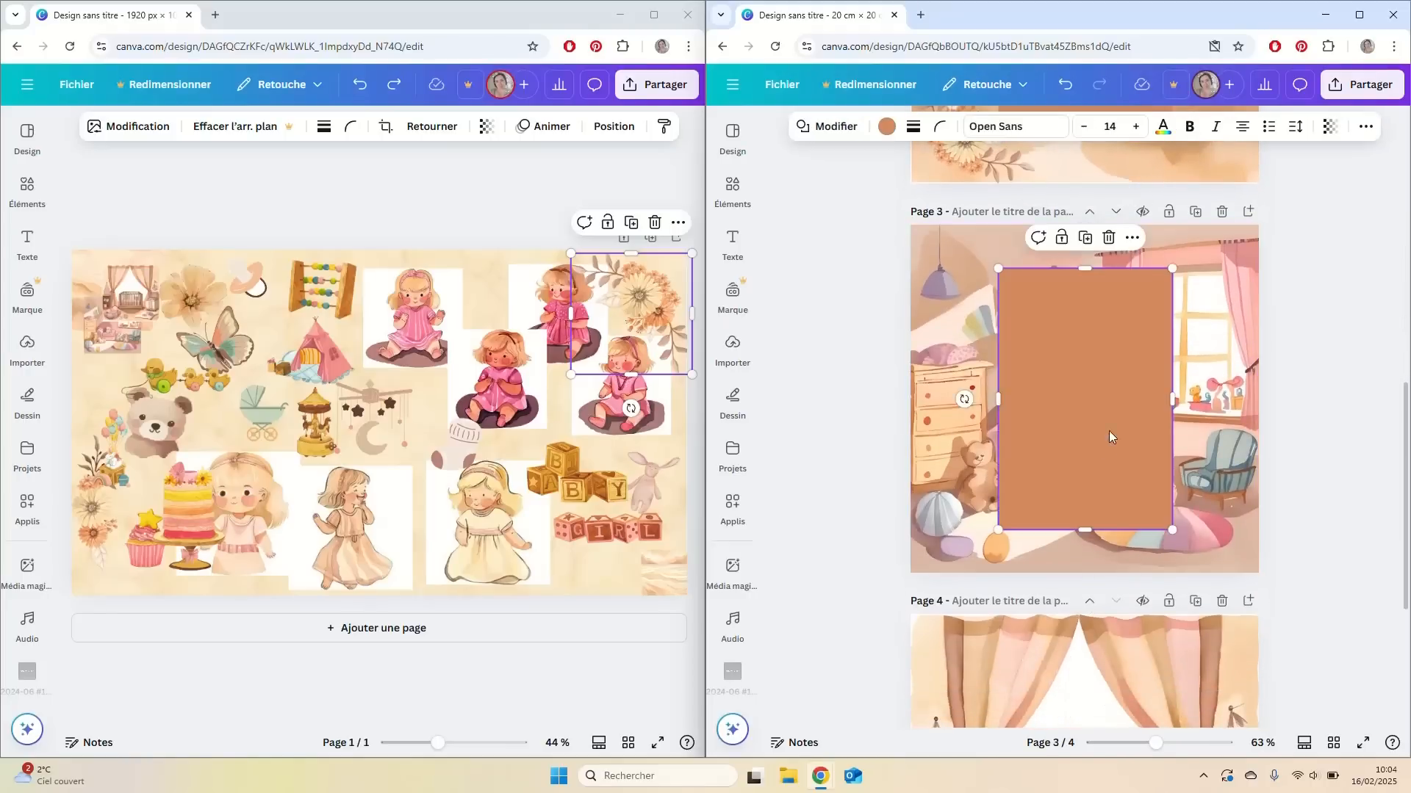
pyautogui.moveTo(1108, 431); pyautogui.dragTo(1119, 375)
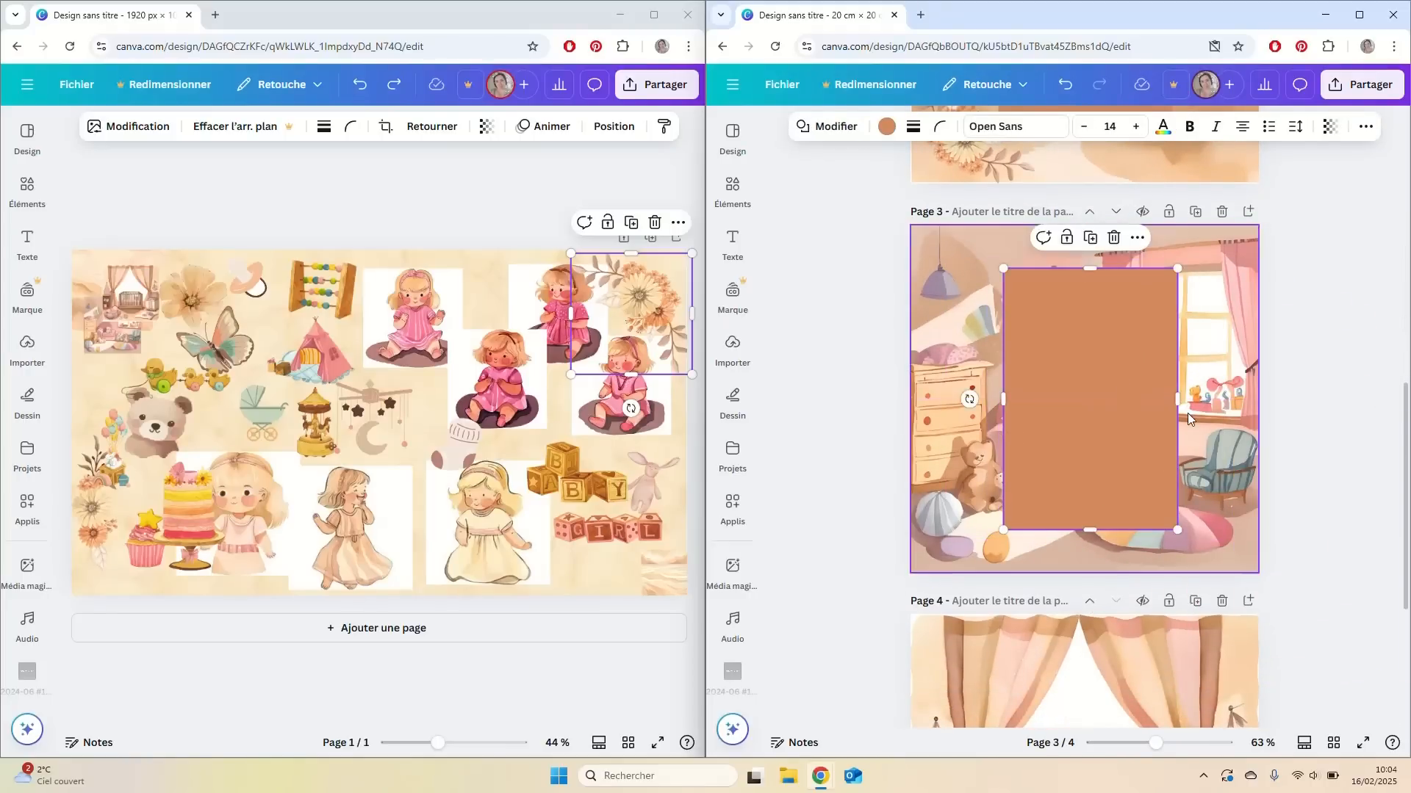
pyautogui.scroll(-4, 1187, 416)
pyautogui.moveTo(1139, 196); pyautogui.dragTo(1136, 587)
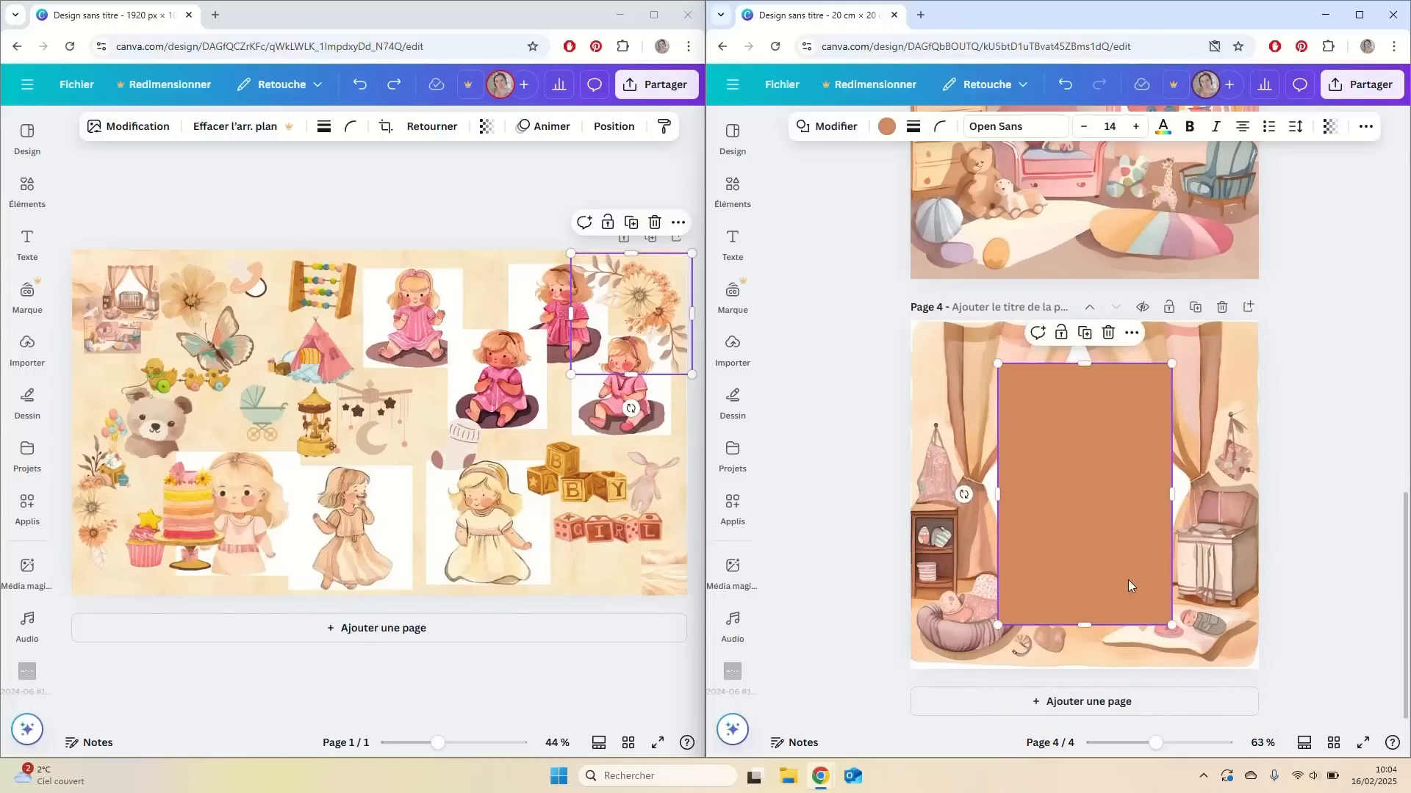
# - Undo the rectangle copies on pages 3 and 4
pyautogui.hotkey('ctrl', 'z')
pyautogui.scroll(6, 1122, 576)
pyautogui.hotkey('ctrl', 'z')
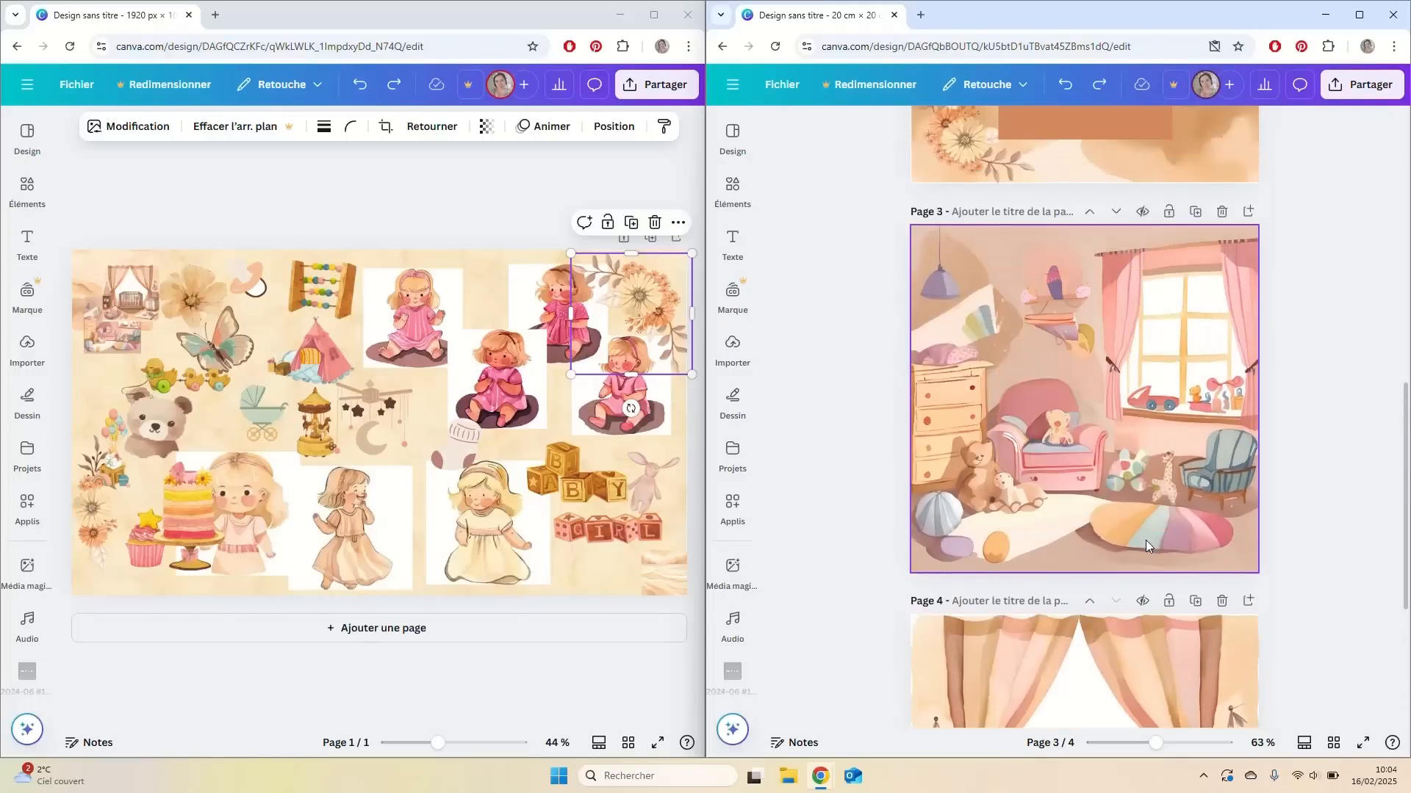
# - Duplicate page 2 and delete both floral arrangements from the copy, keeping the dune background and the rectangle
pyautogui.scroll(3, 1144, 540)
pyautogui.scroll(4, 1217, 496)
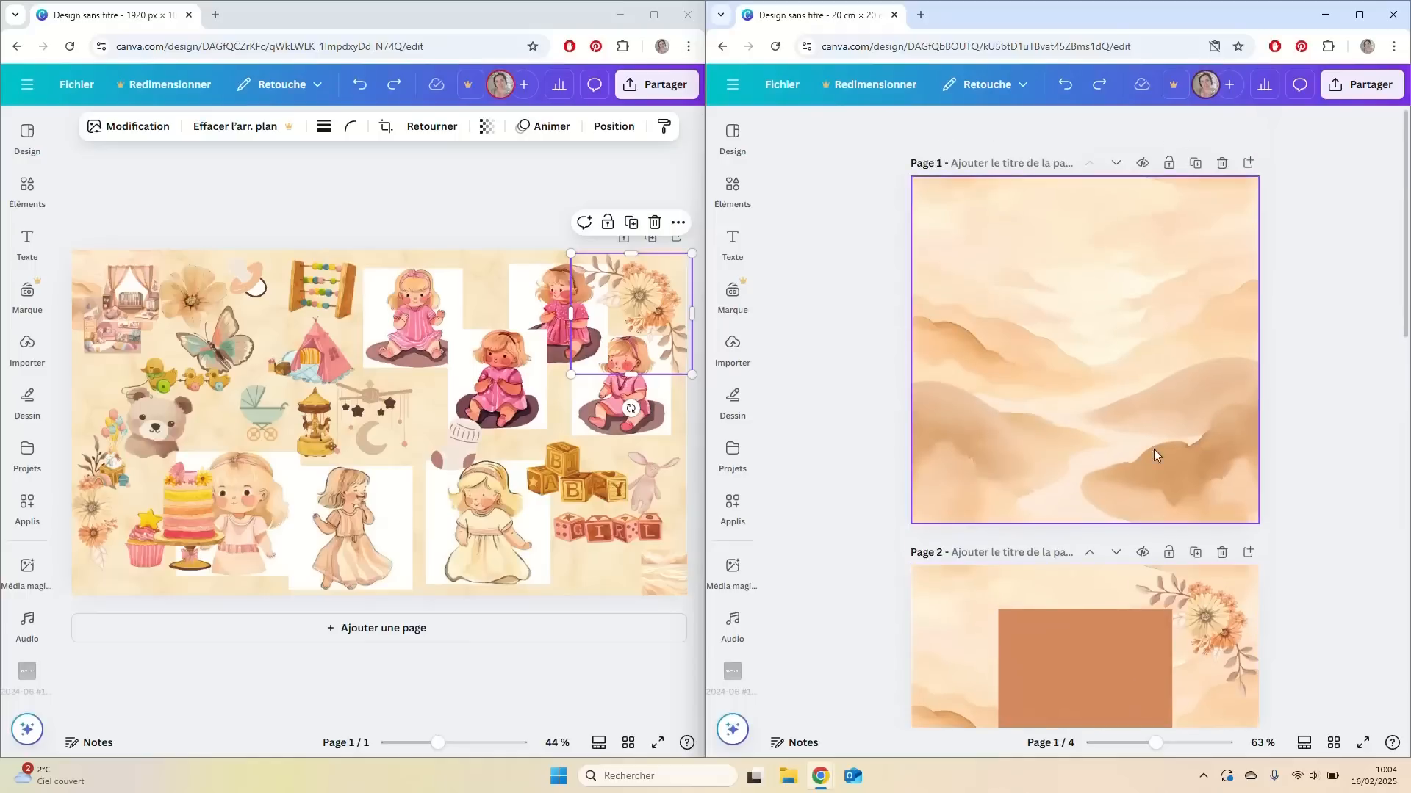
pyautogui.scroll(-3, 1267, 511)
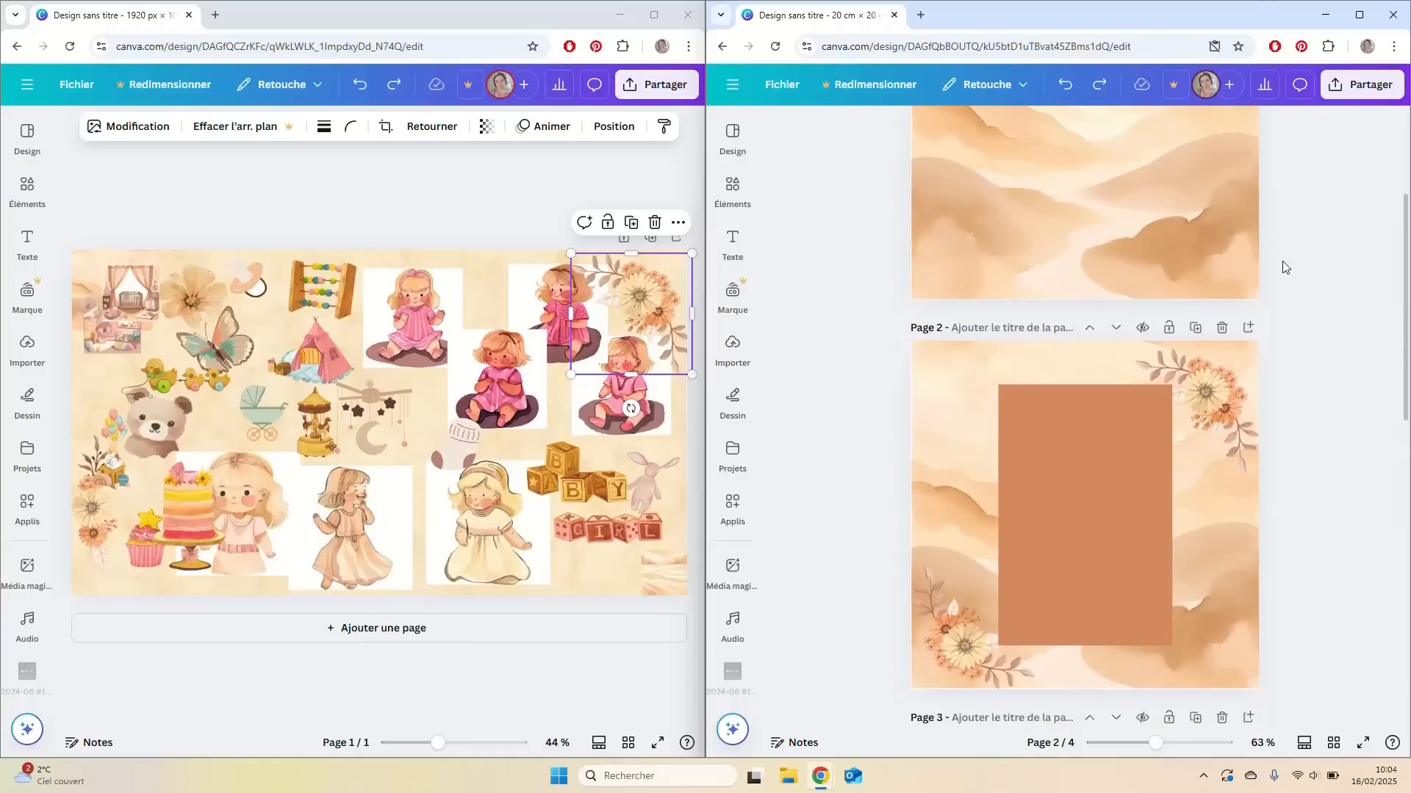
pyautogui.scroll(1, 1281, 262)
pyautogui.scroll(-2, 1264, 294)
pyautogui.click(1195, 327)
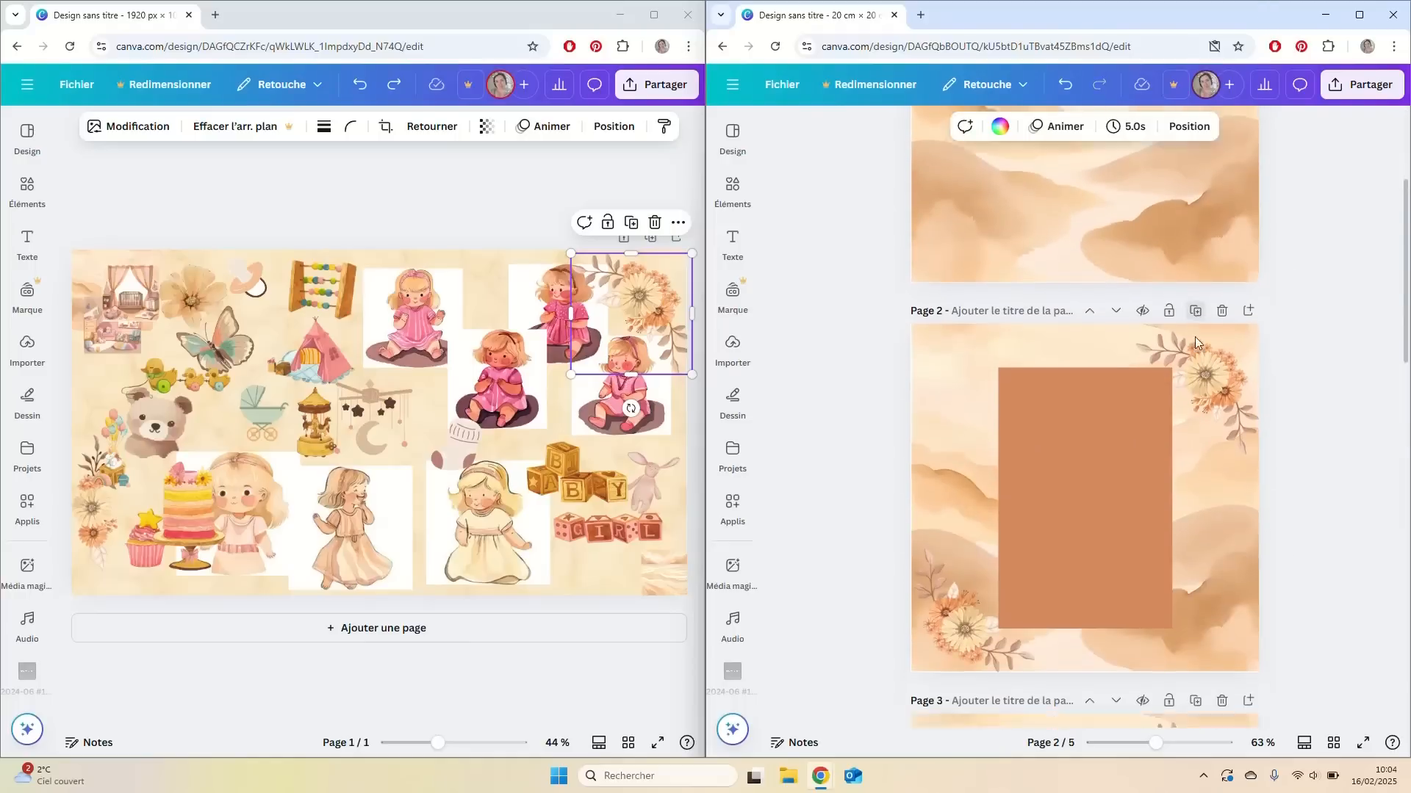
pyautogui.click(1161, 440)
pyautogui.press('Delete')
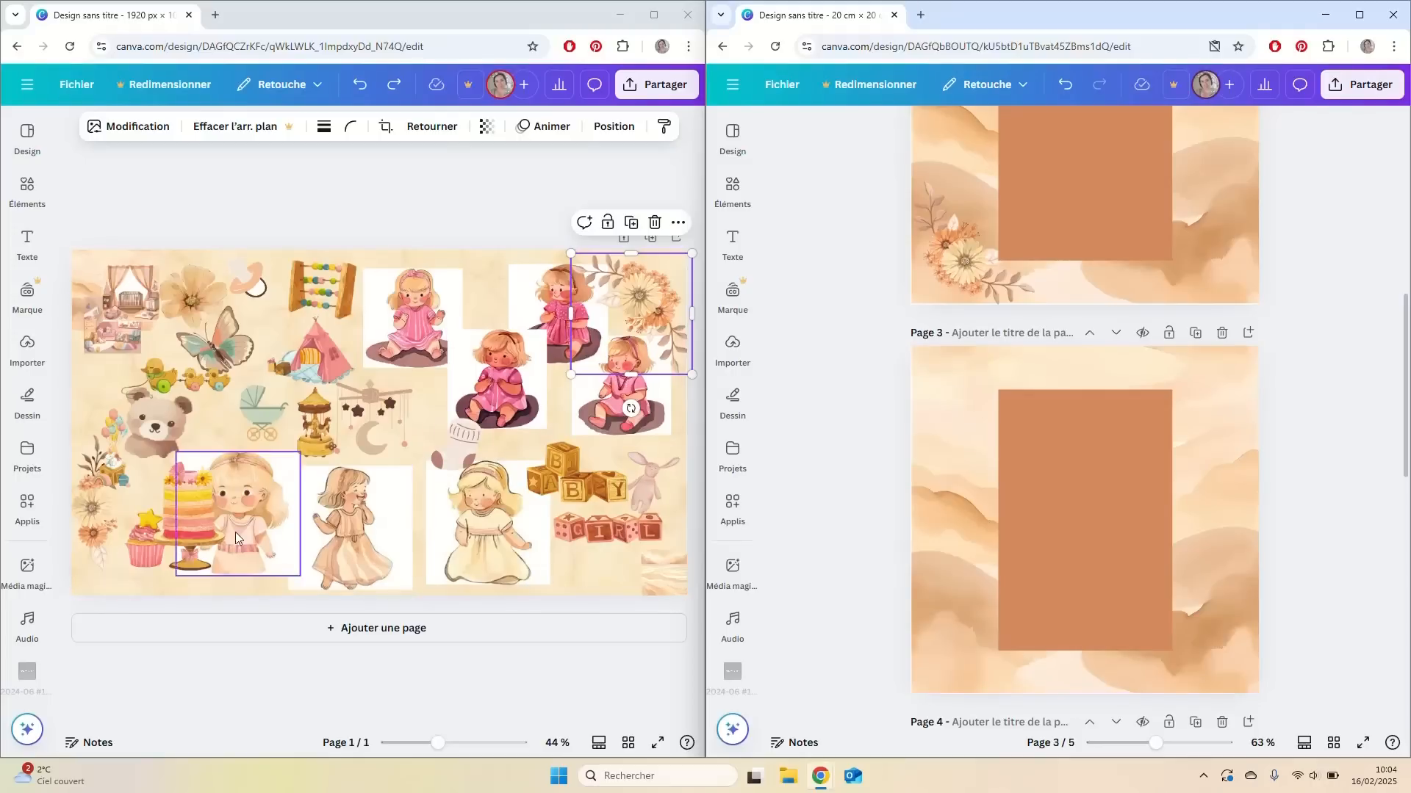
# - Copy the butterfly from the moodboard onto page 3, overlapping the rectangle's upper-right corner
pyautogui.click(163, 421)
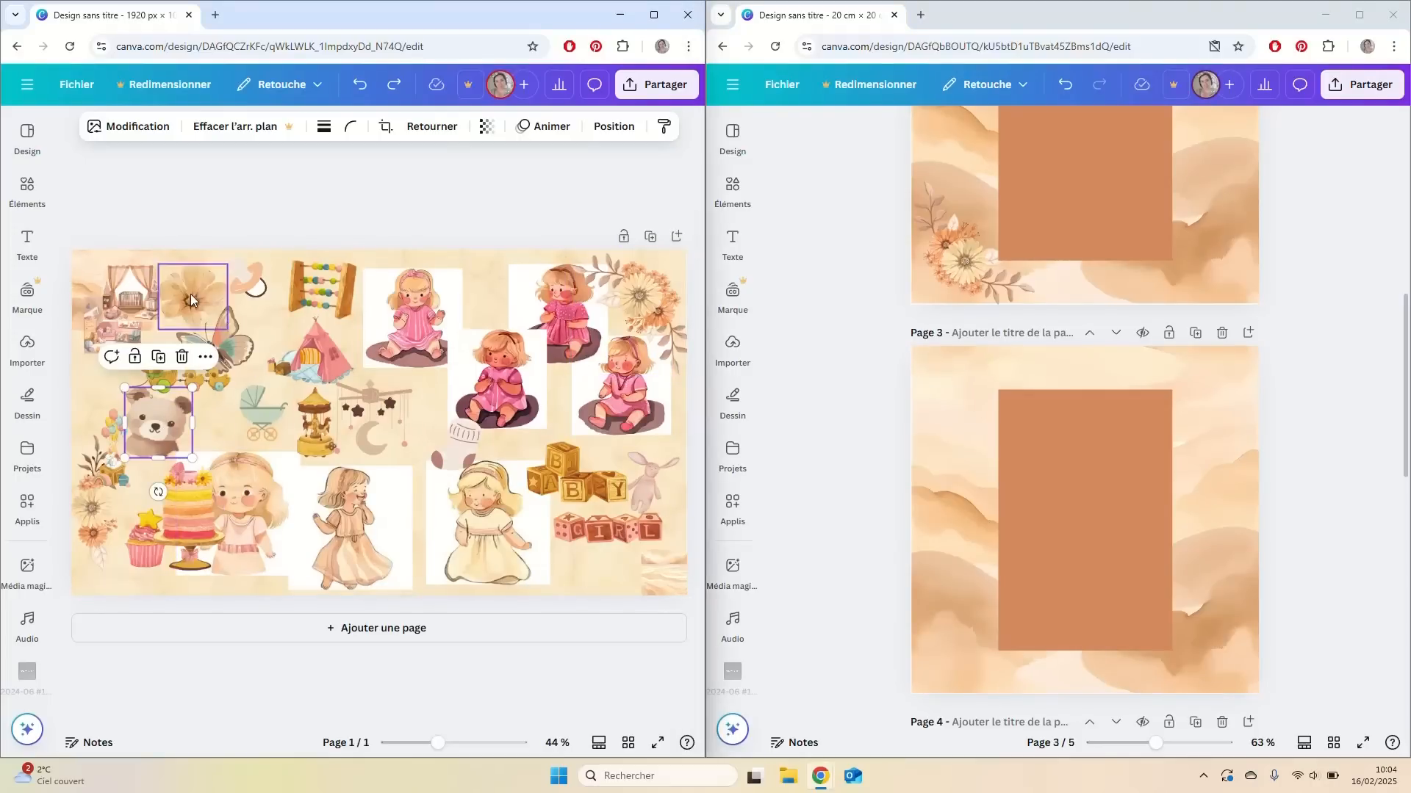
pyautogui.click(244, 353)
pyautogui.click(1228, 436)
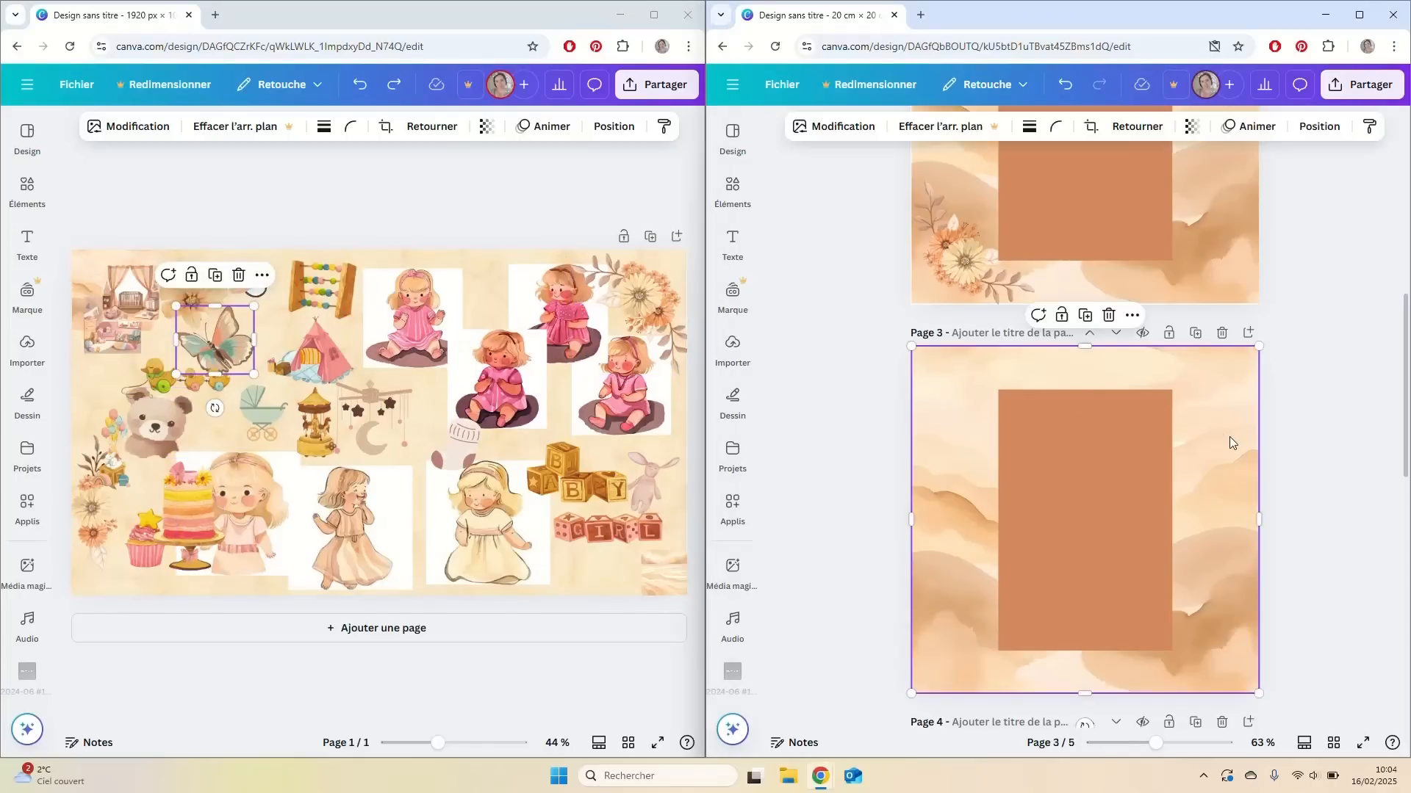
pyautogui.hotkey('ctrl', 'v')
pyautogui.moveTo(1143, 482); pyautogui.dragTo(1205, 419)
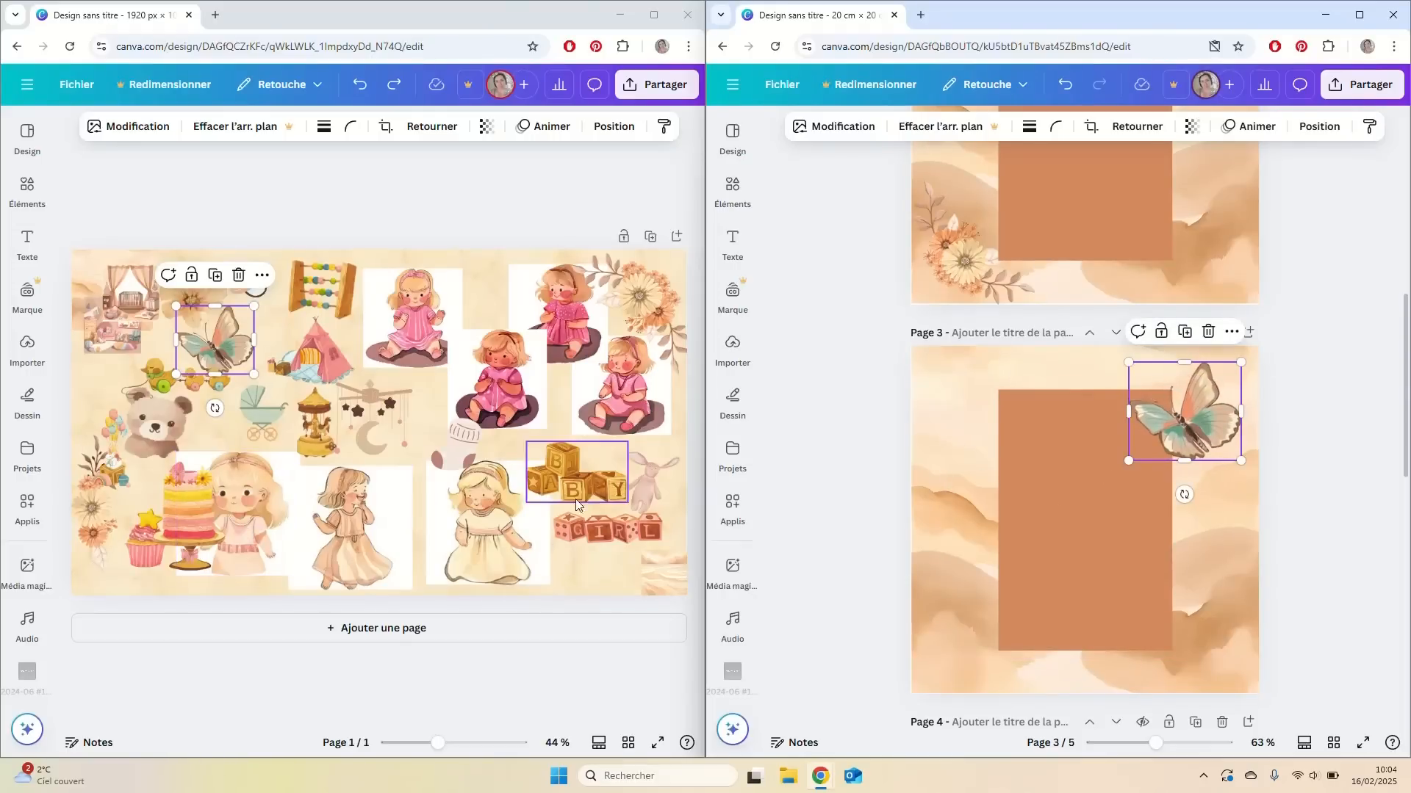
# - Copy the BABY and GIRL toy blocks from the moodboard onto page 3, at the upper-left and lower-right corners
pyautogui.click(609, 531)
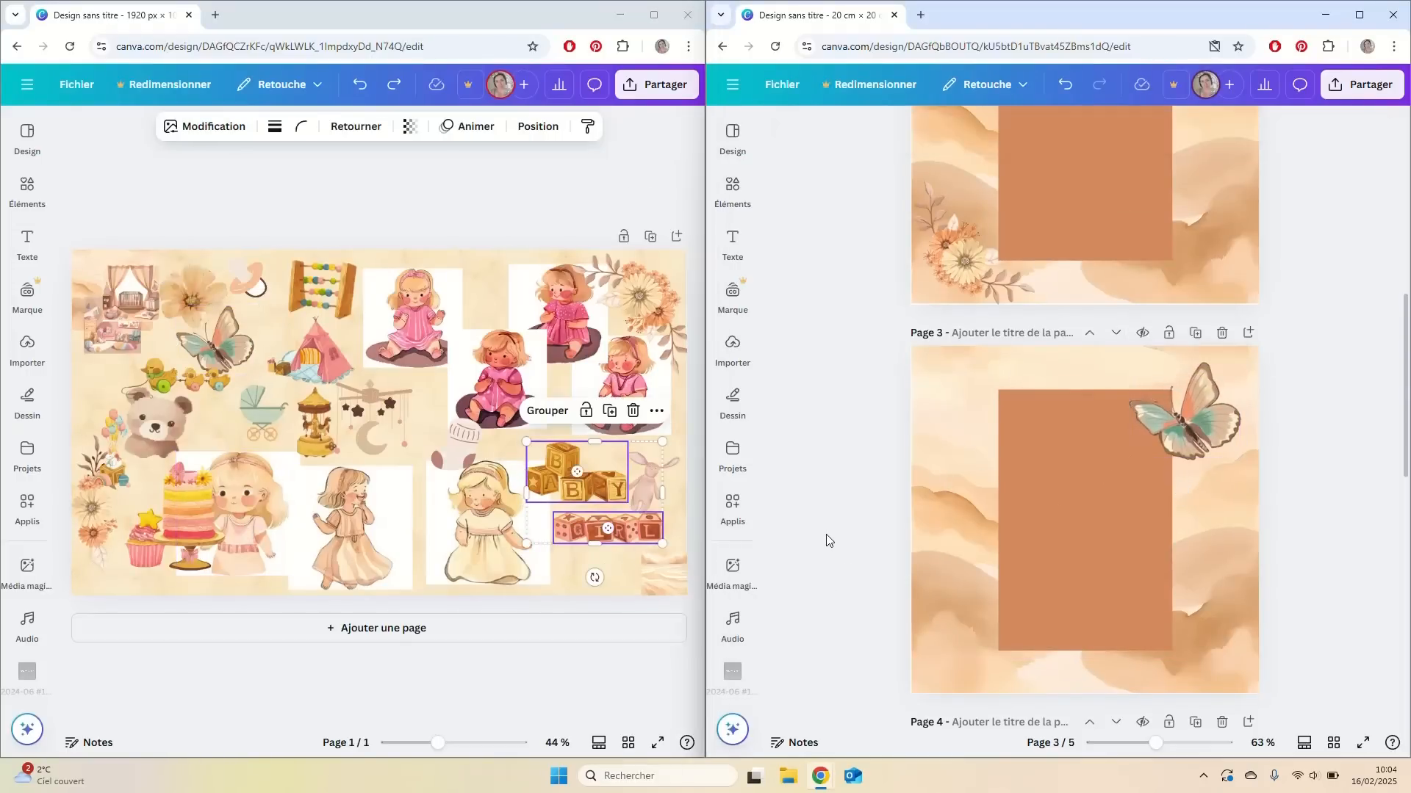
pyautogui.click(1008, 500)
pyautogui.hotkey('ctrl', 'v')
pyautogui.moveTo(1008, 417); pyautogui.dragTo(1029, 621)
pyautogui.moveTo(1079, 580); pyautogui.dragTo(1220, 649)
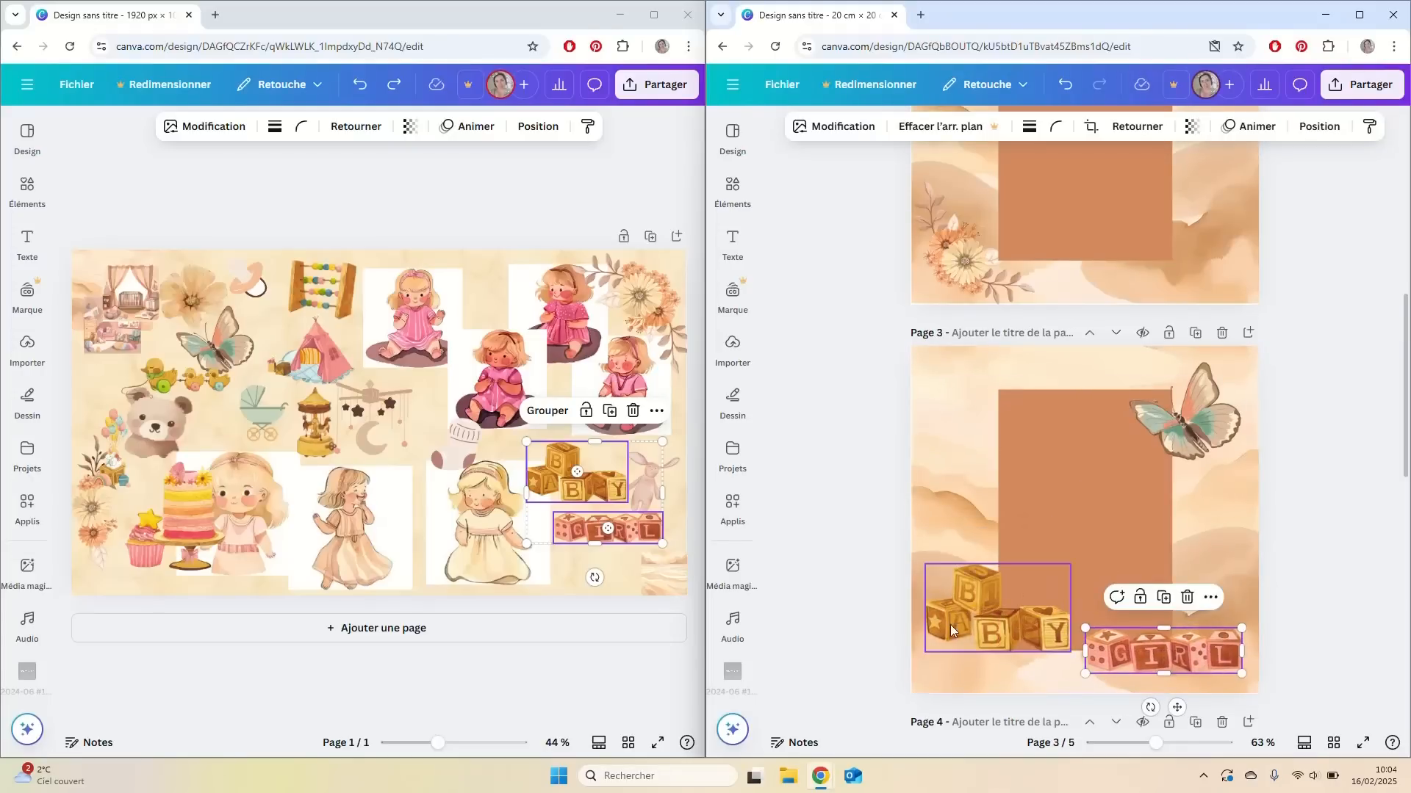
pyautogui.moveTo(950, 625); pyautogui.dragTo(964, 416)
pyautogui.moveTo(1202, 665); pyautogui.dragTo(1202, 674)
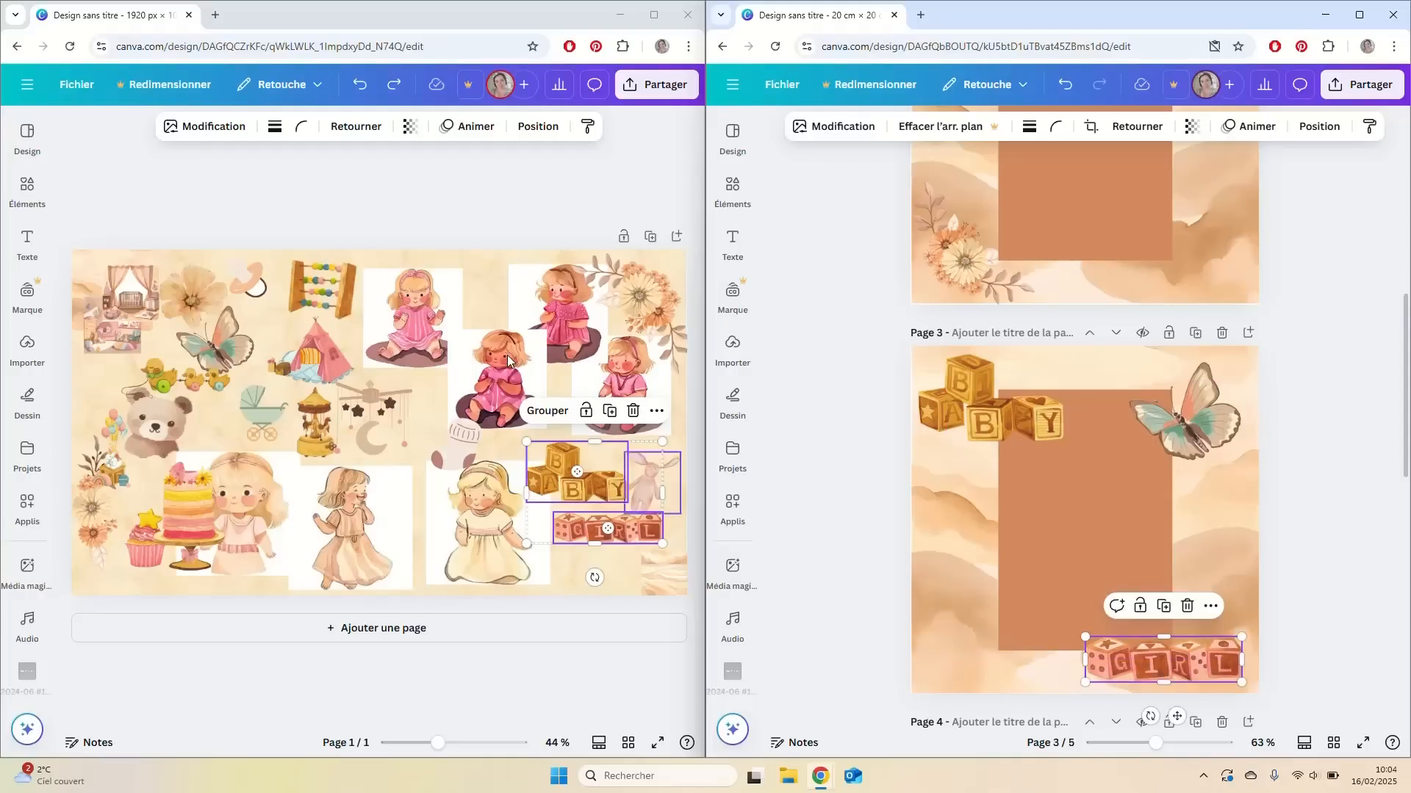
# - Copy the pink rabbit from the moodboard onto page 3, enlarge it and place it at the page's lower-left corner
pyautogui.click(672, 461)
pyautogui.click(732, 504)
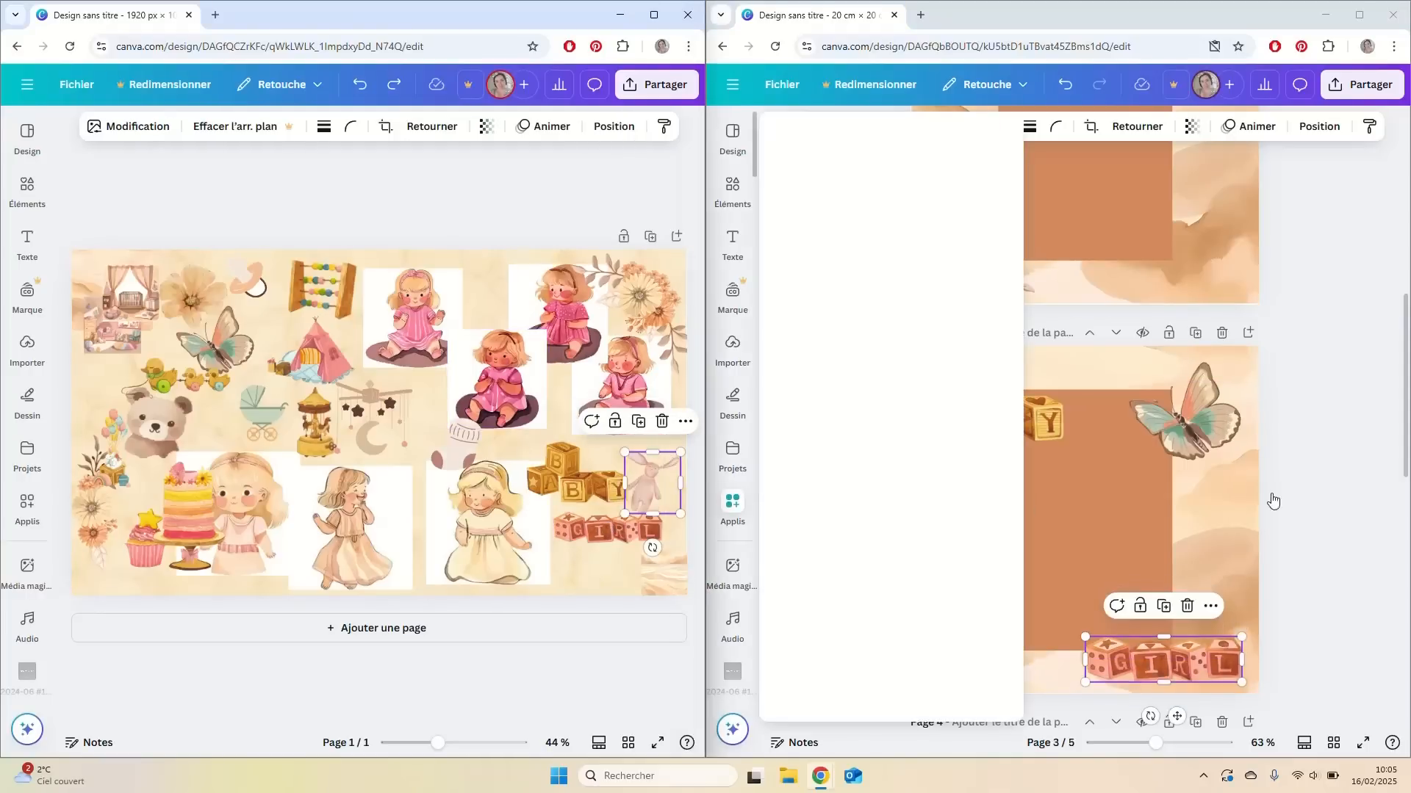
pyautogui.click(1220, 512)
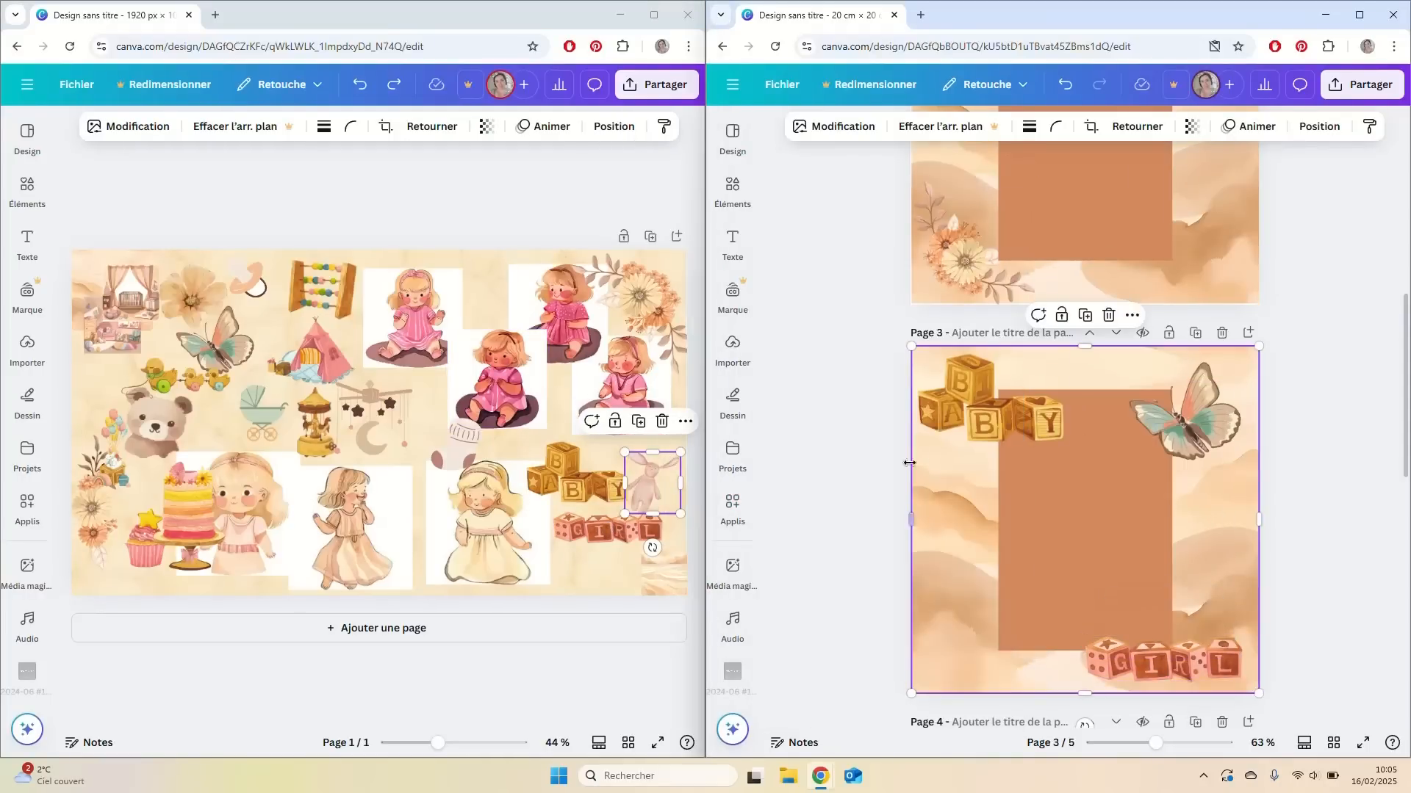
pyautogui.hotkey('ctrl', 'v')
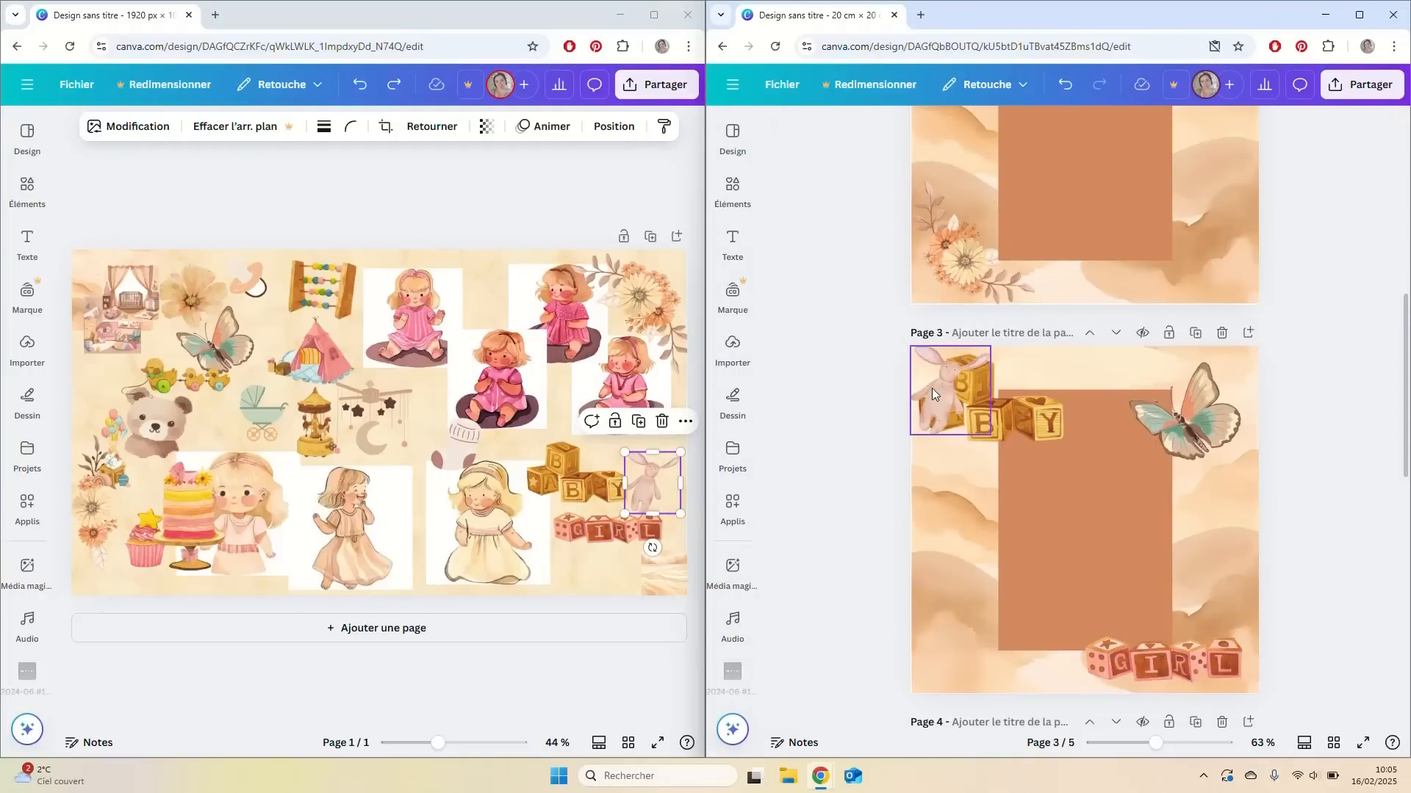
pyautogui.moveTo(932, 388); pyautogui.dragTo(963, 617)
pyautogui.moveTo(1014, 576); pyautogui.dragTo(1039, 554)
pyautogui.moveTo(980, 605); pyautogui.dragTo(981, 605)
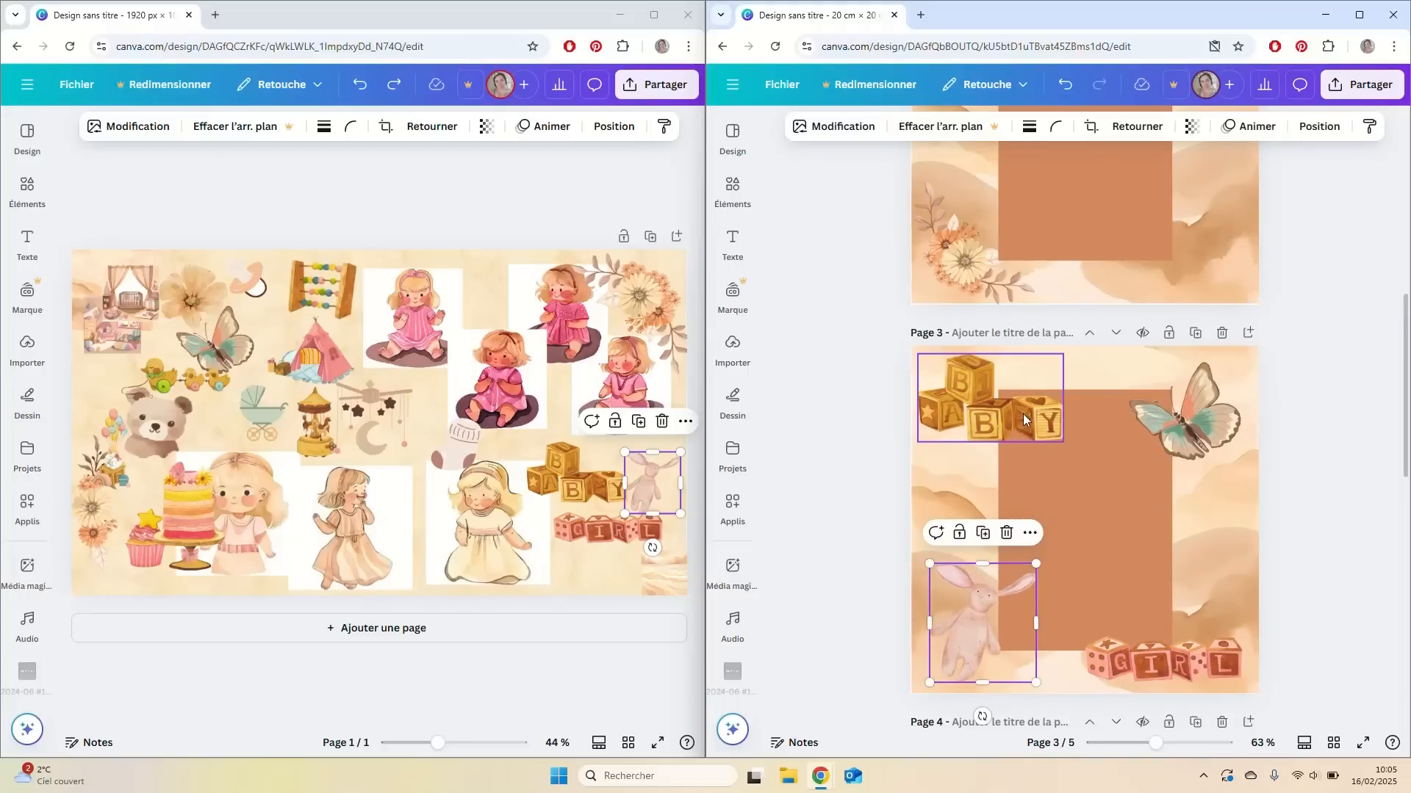
# - Stack the BABY blocks above the GIRL blocks in page 3's lower-right corner and tilt both slightly counterclockwise
pyautogui.moveTo(1021, 419); pyautogui.dragTo(1125, 619)
pyautogui.click(1279, 630)
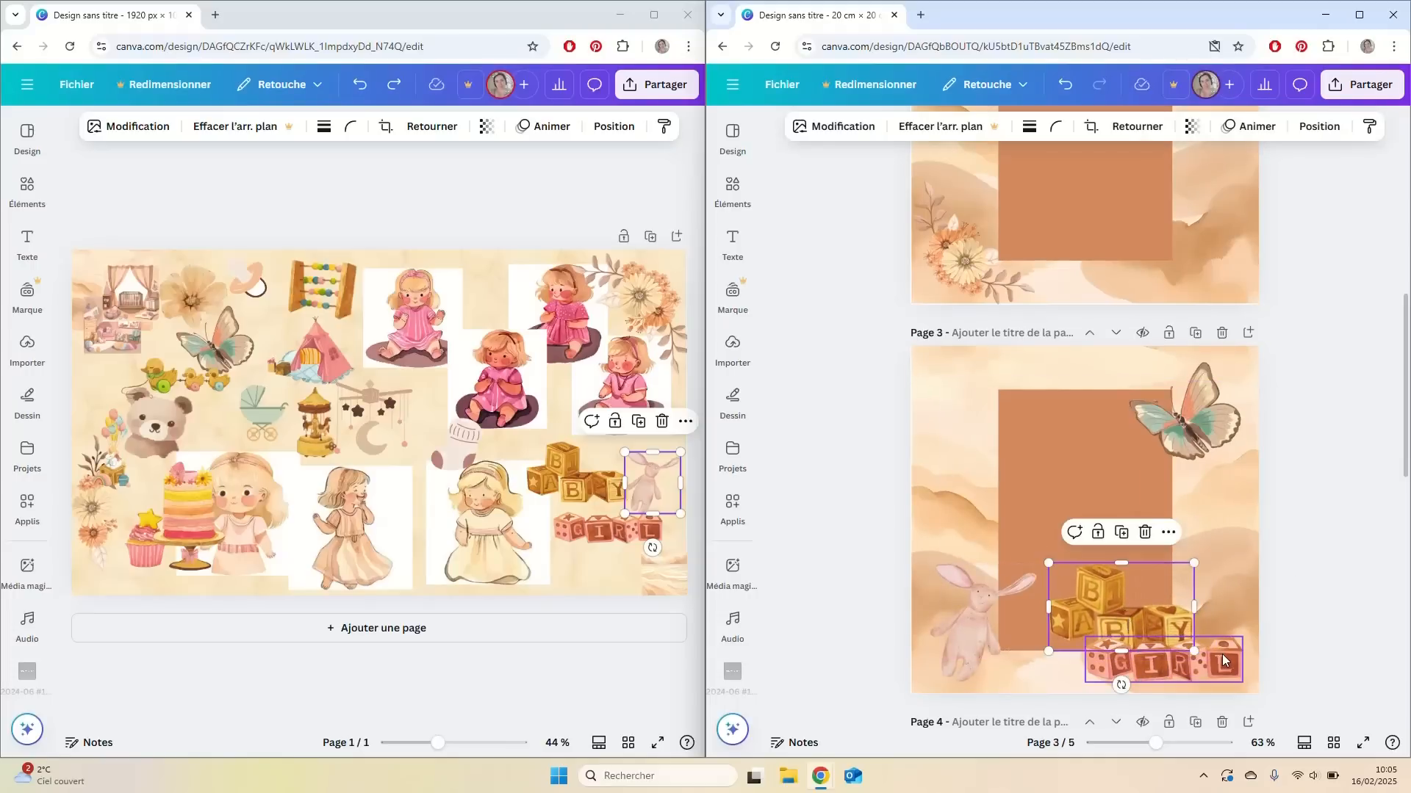
pyautogui.click(1223, 660)
pyautogui.moveTo(1150, 714); pyautogui.dragTo(1133, 685)
pyautogui.click(1100, 595)
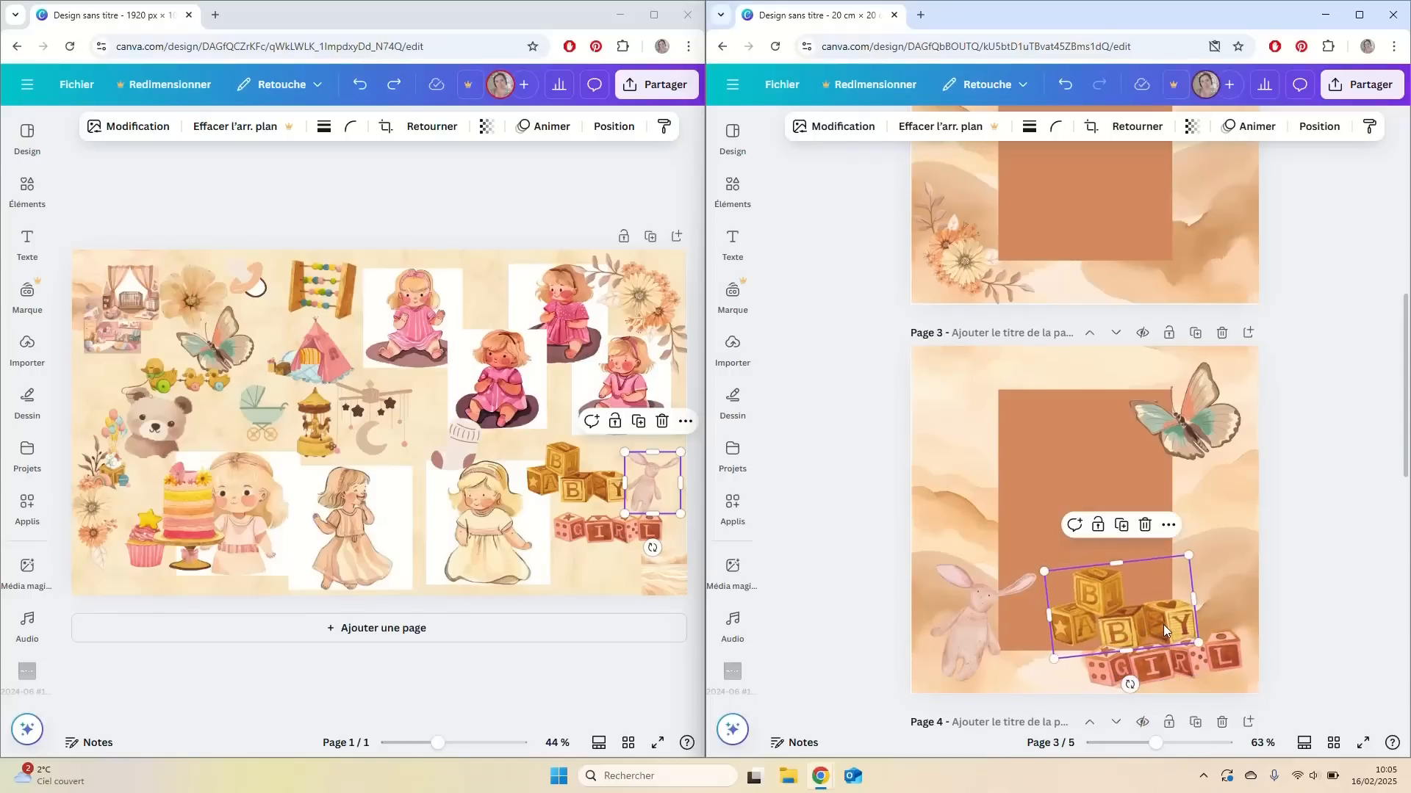
pyautogui.click(1232, 551)
pyautogui.click(1316, 445)
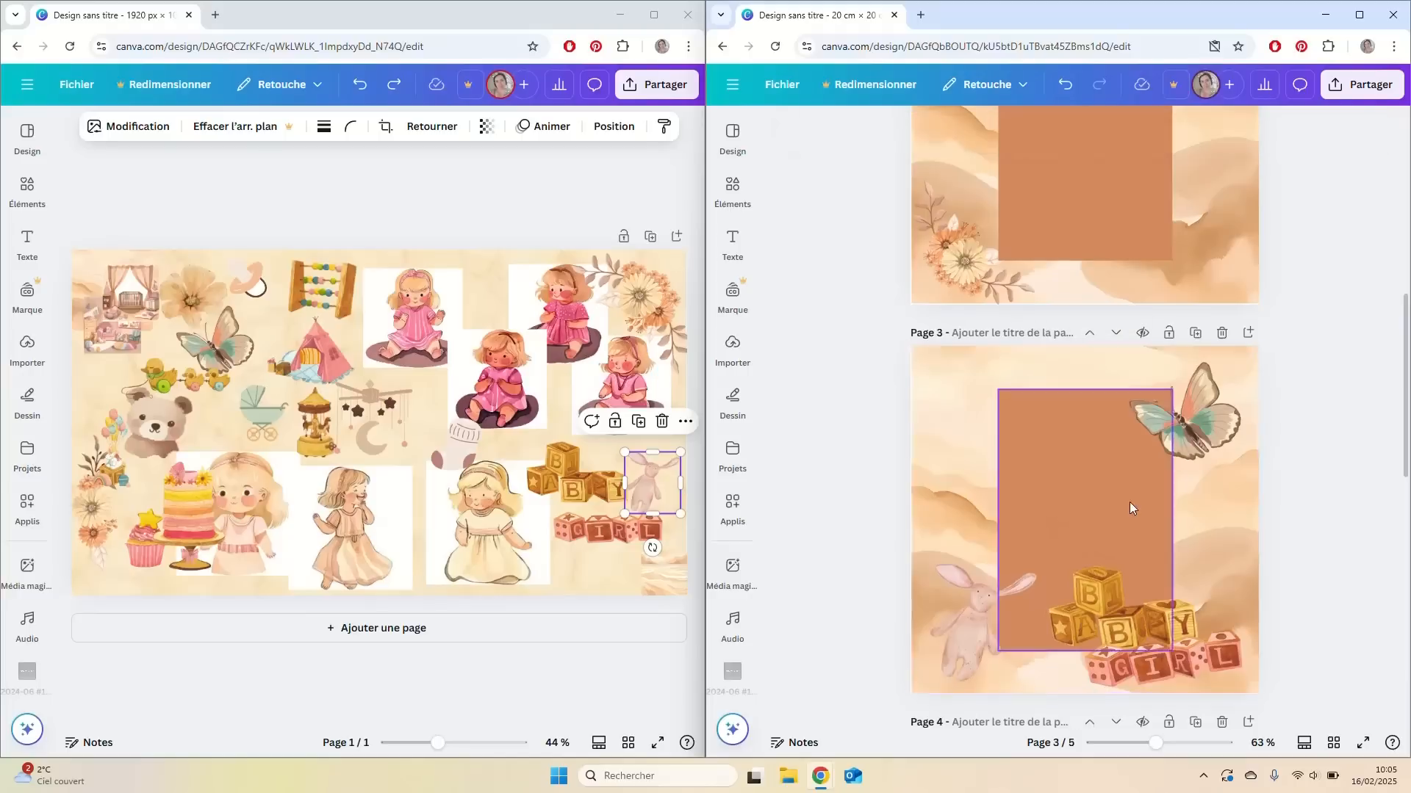
# - Duplicate page 3 and delete the butterfly, blocks, rabbit and rectangle from the copy, keeping the dune background
pyautogui.click(1195, 338)
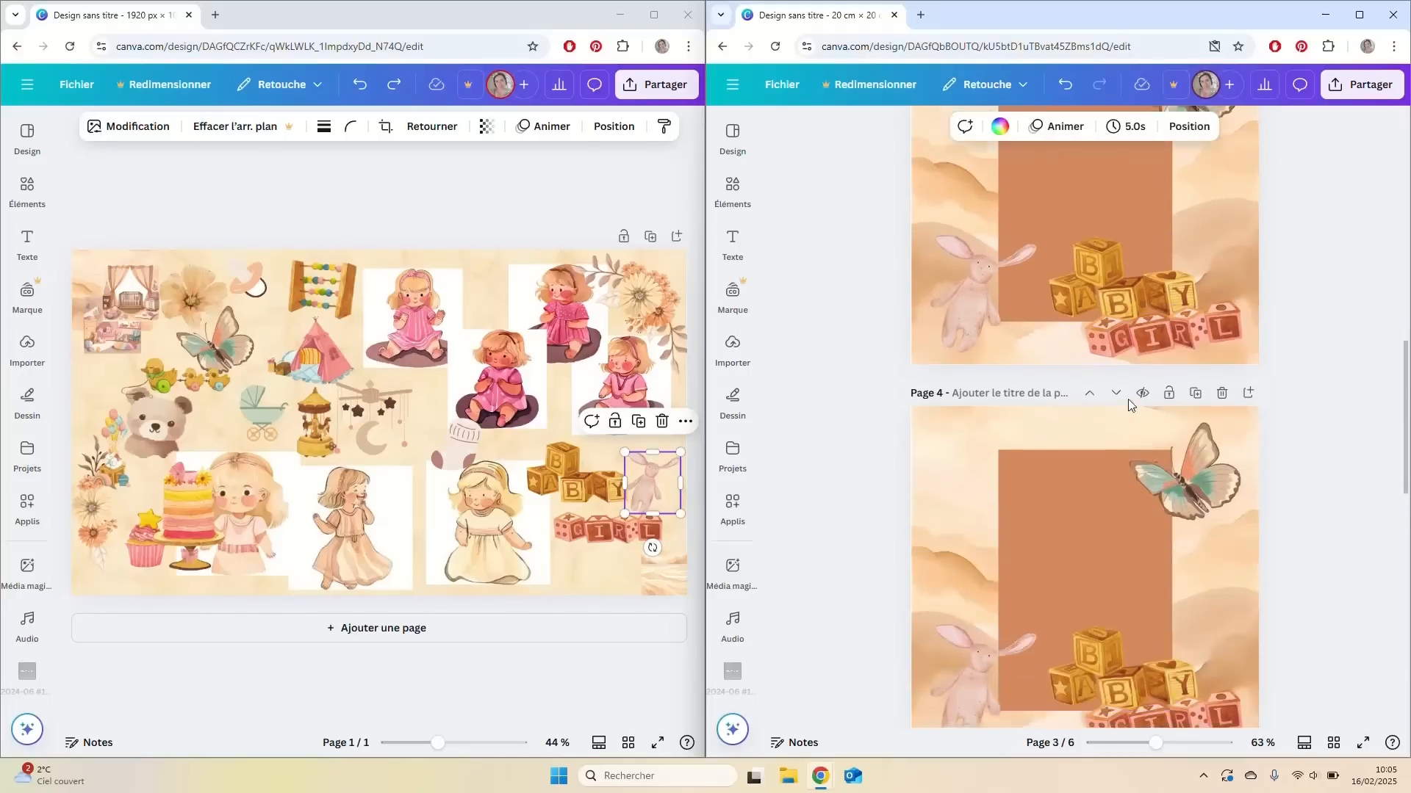
pyautogui.click(1205, 435)
pyautogui.press('Delete')
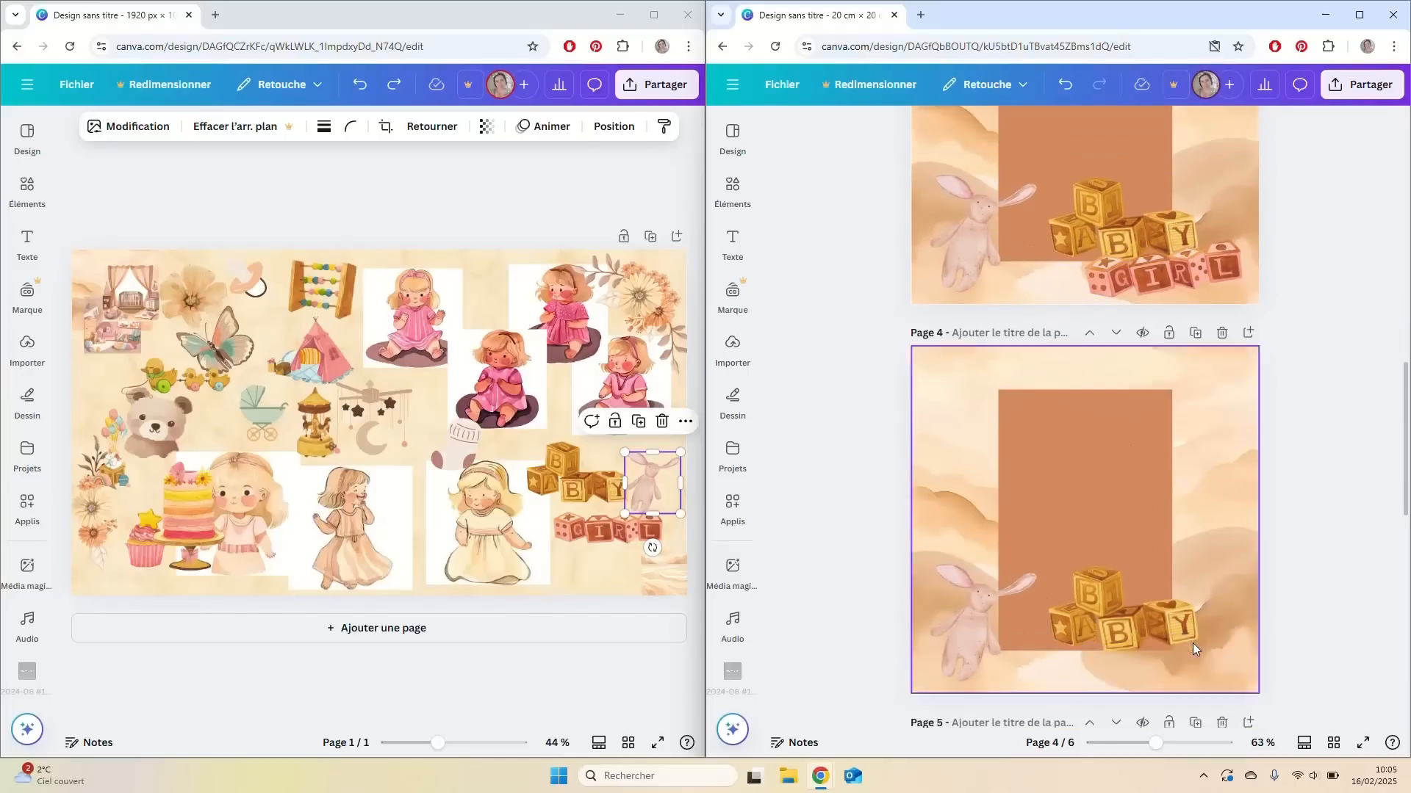
pyautogui.click(1192, 642)
pyautogui.press('Delete')
pyautogui.click(999, 614)
pyautogui.press('Delete')
pyautogui.click(1074, 512)
pyautogui.press('Delete')
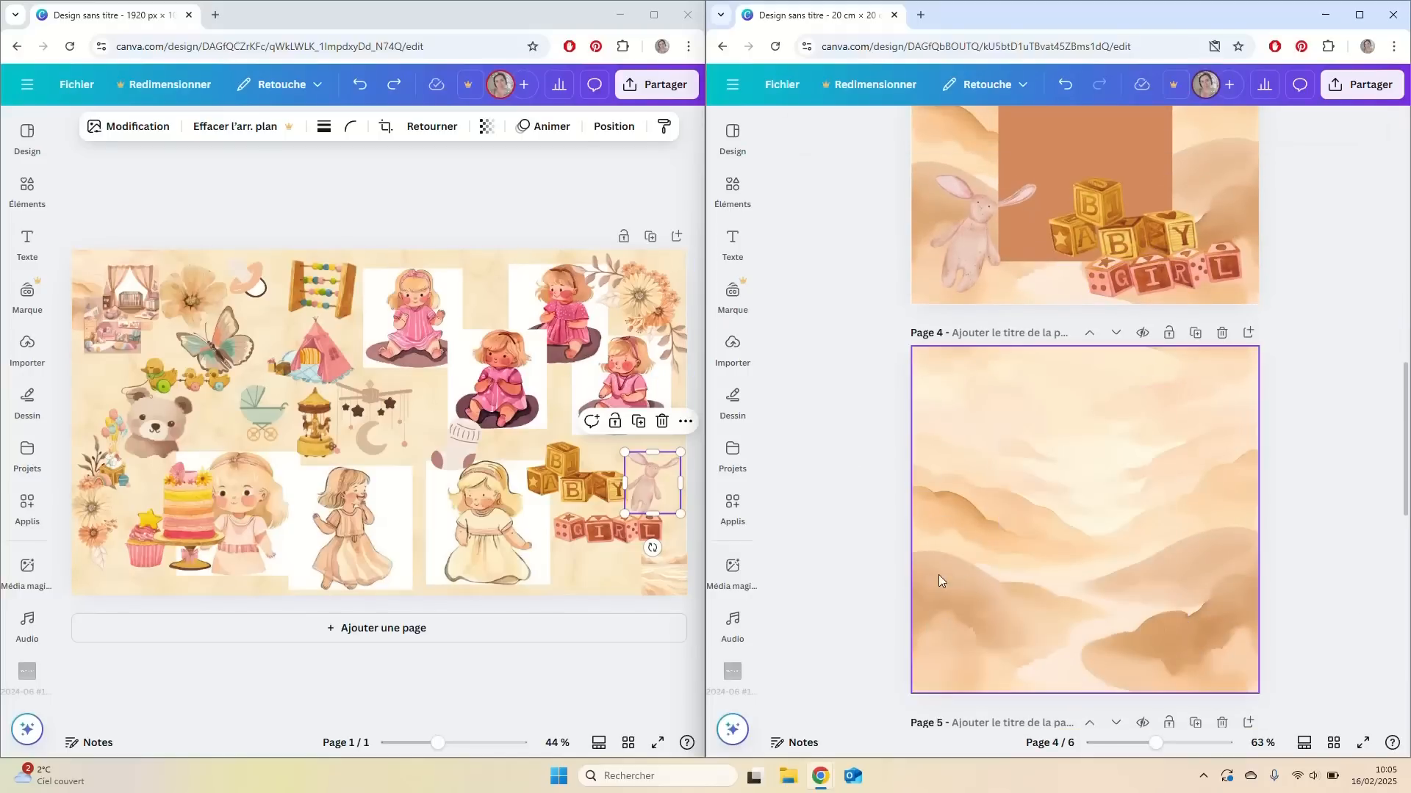
# - Copy the layered cake, the star cupcake and the balloon-and-unicorn illustration from the moodboard onto page 4
pyautogui.moveTo(188, 527); pyautogui.dragTo(285, 535)
pyautogui.hotkey('ctrl', 'z')
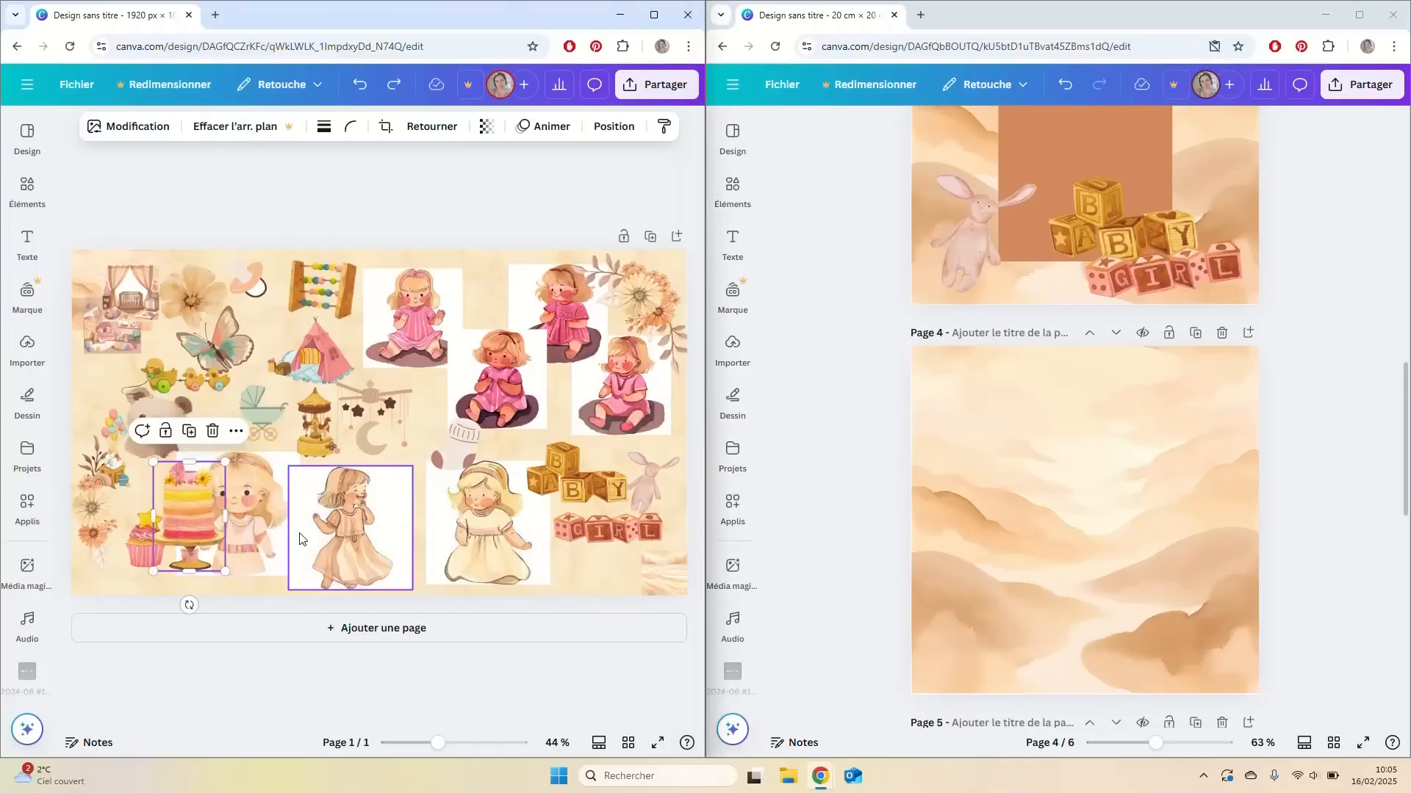
pyautogui.click(145, 548)
pyautogui.click(110, 444)
pyautogui.click(733, 507)
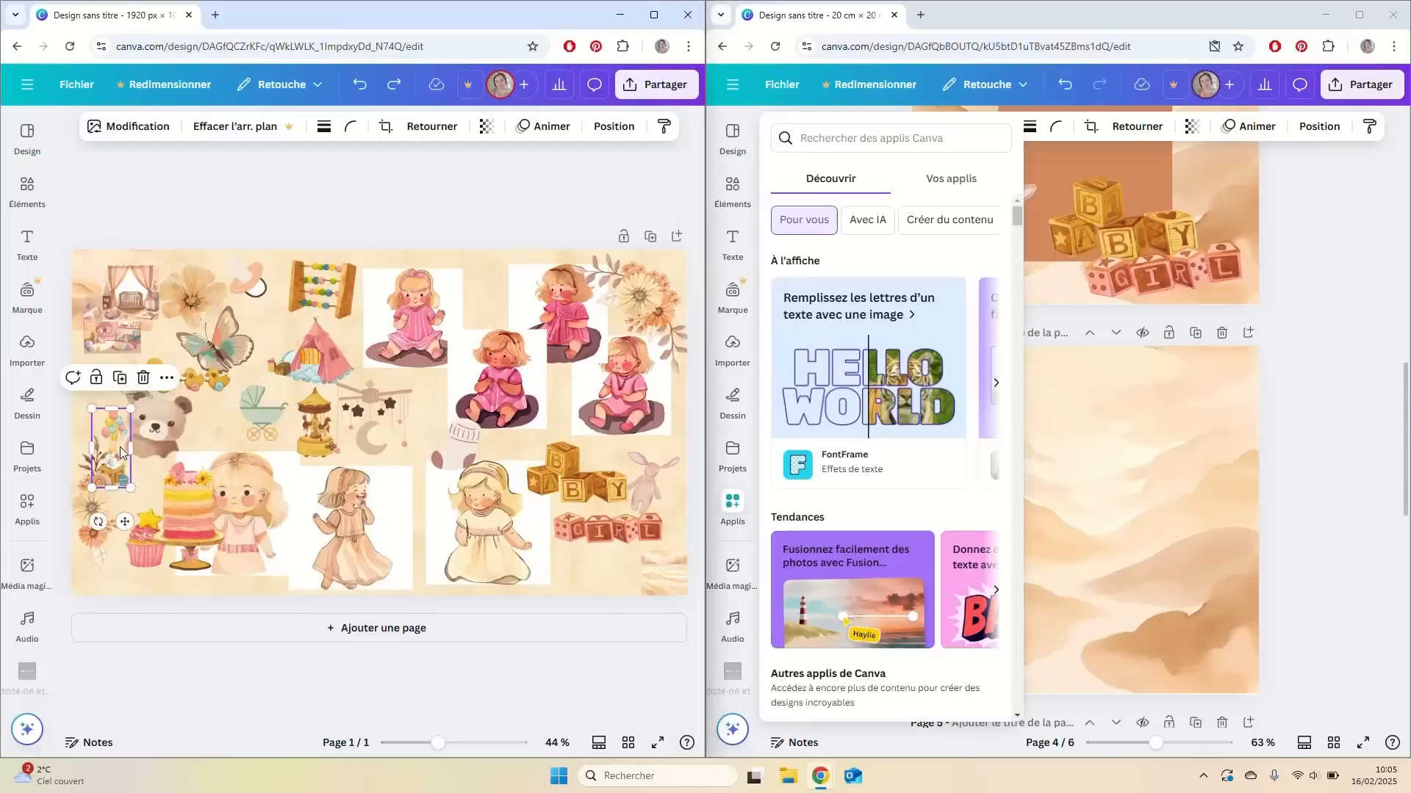
pyautogui.click(867, 352)
pyautogui.click(1391, 246)
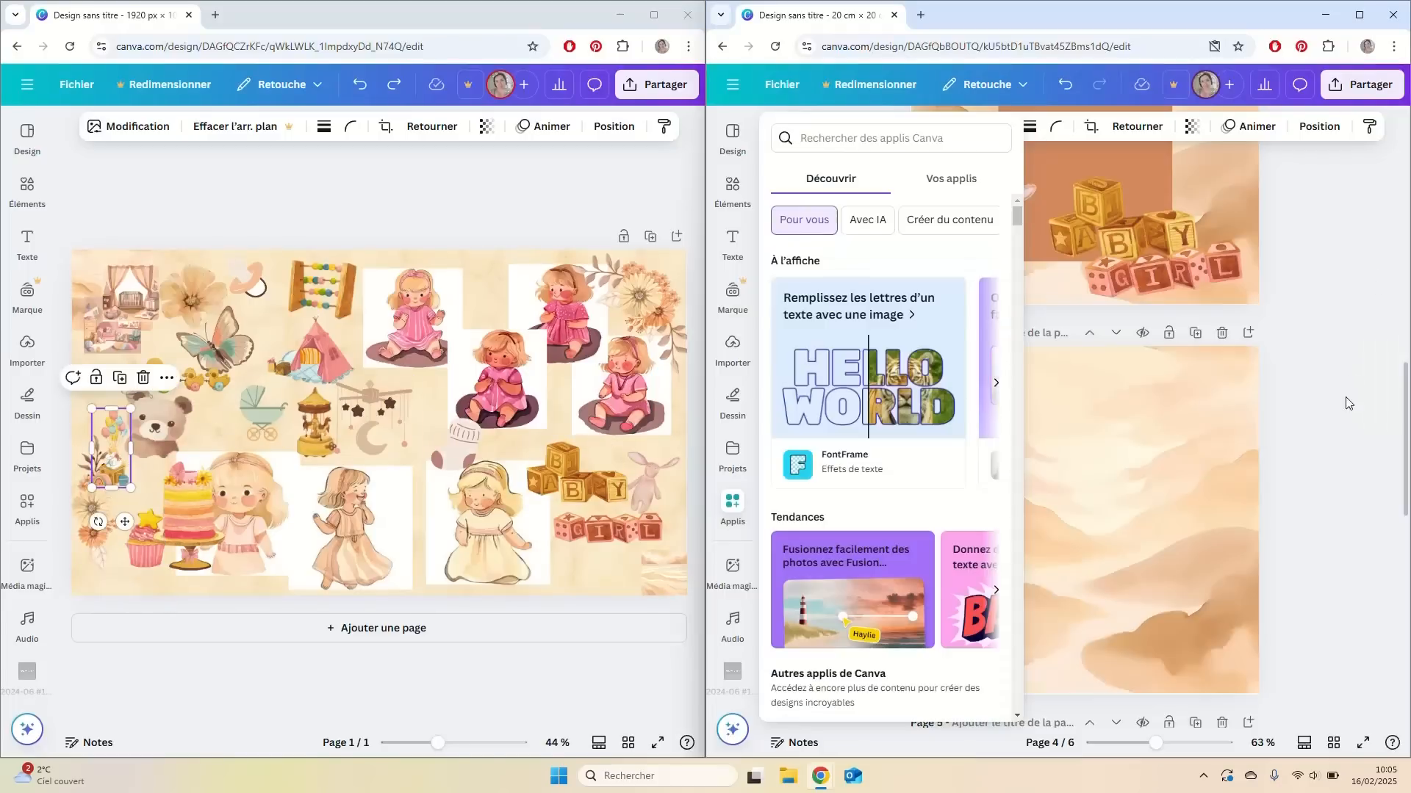
pyautogui.click(924, 149)
pyautogui.hotkey('ctrl', 'v')
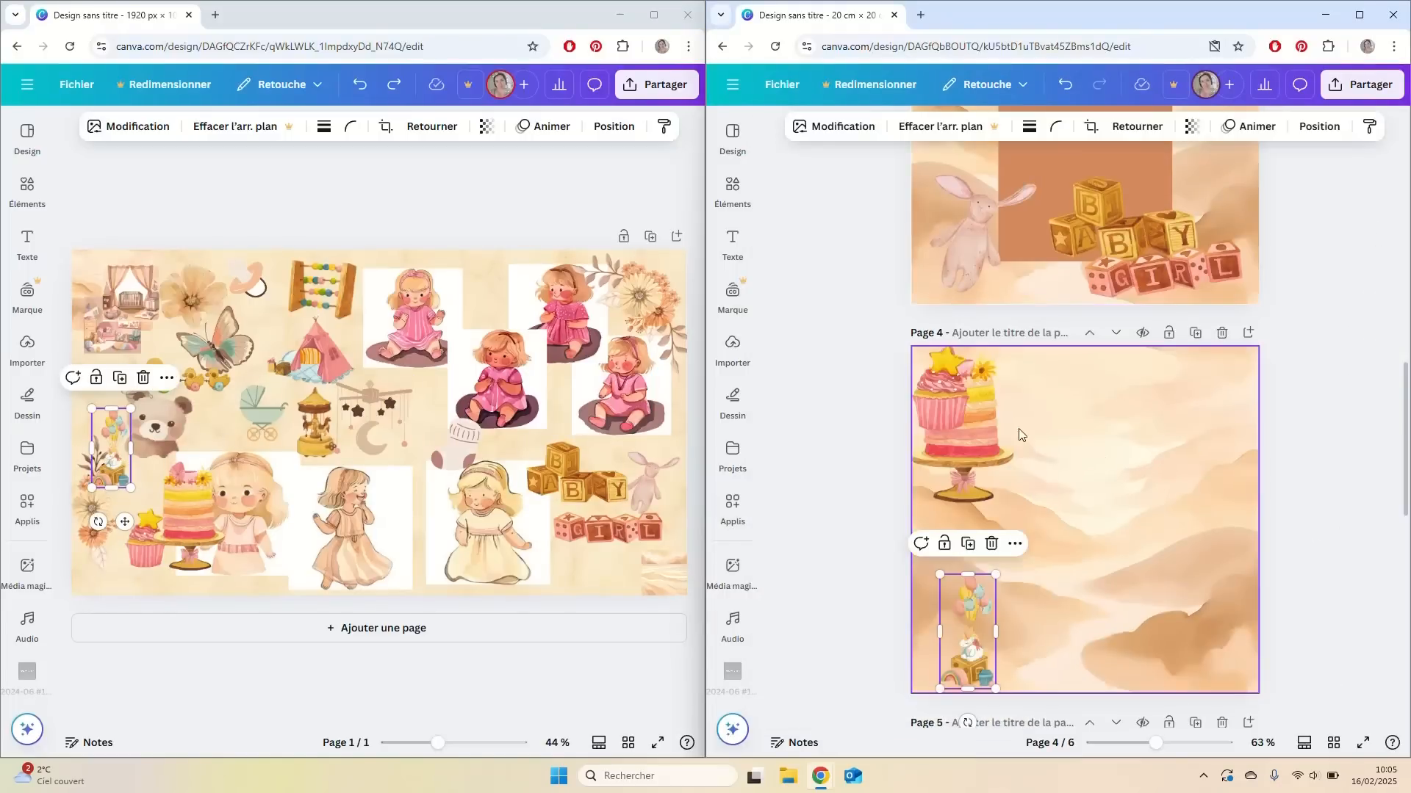
# - Enlarge the balloon-and-unicorn illustration in page 4's lower-right corner and set the cake and cupcake side by side at the upper left
pyautogui.moveTo(973, 628); pyautogui.dragTo(1200, 425)
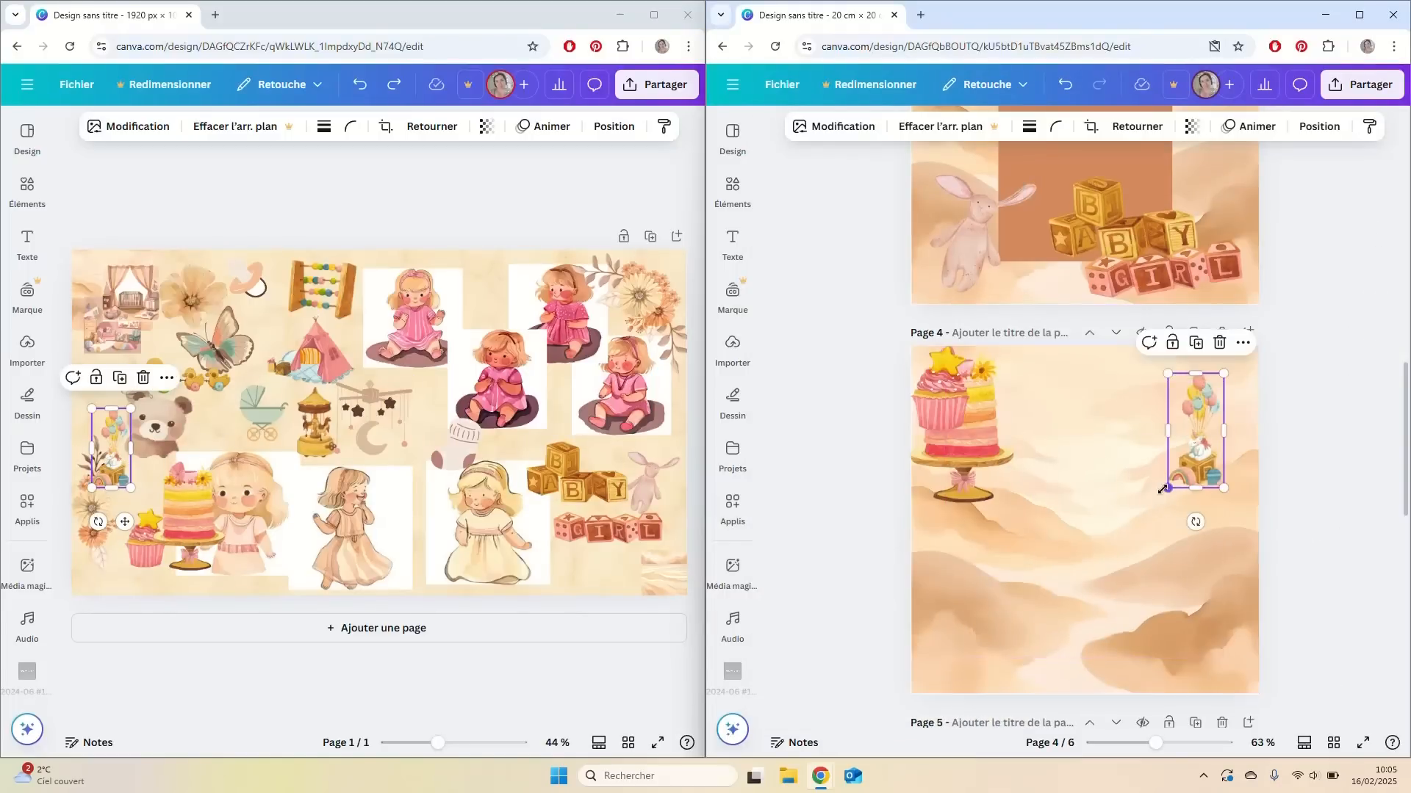
pyautogui.moveTo(1163, 489); pyautogui.dragTo(1097, 629)
pyautogui.moveTo(970, 448); pyautogui.dragTo(1048, 473)
pyautogui.moveTo(952, 414); pyautogui.dragTo(972, 513)
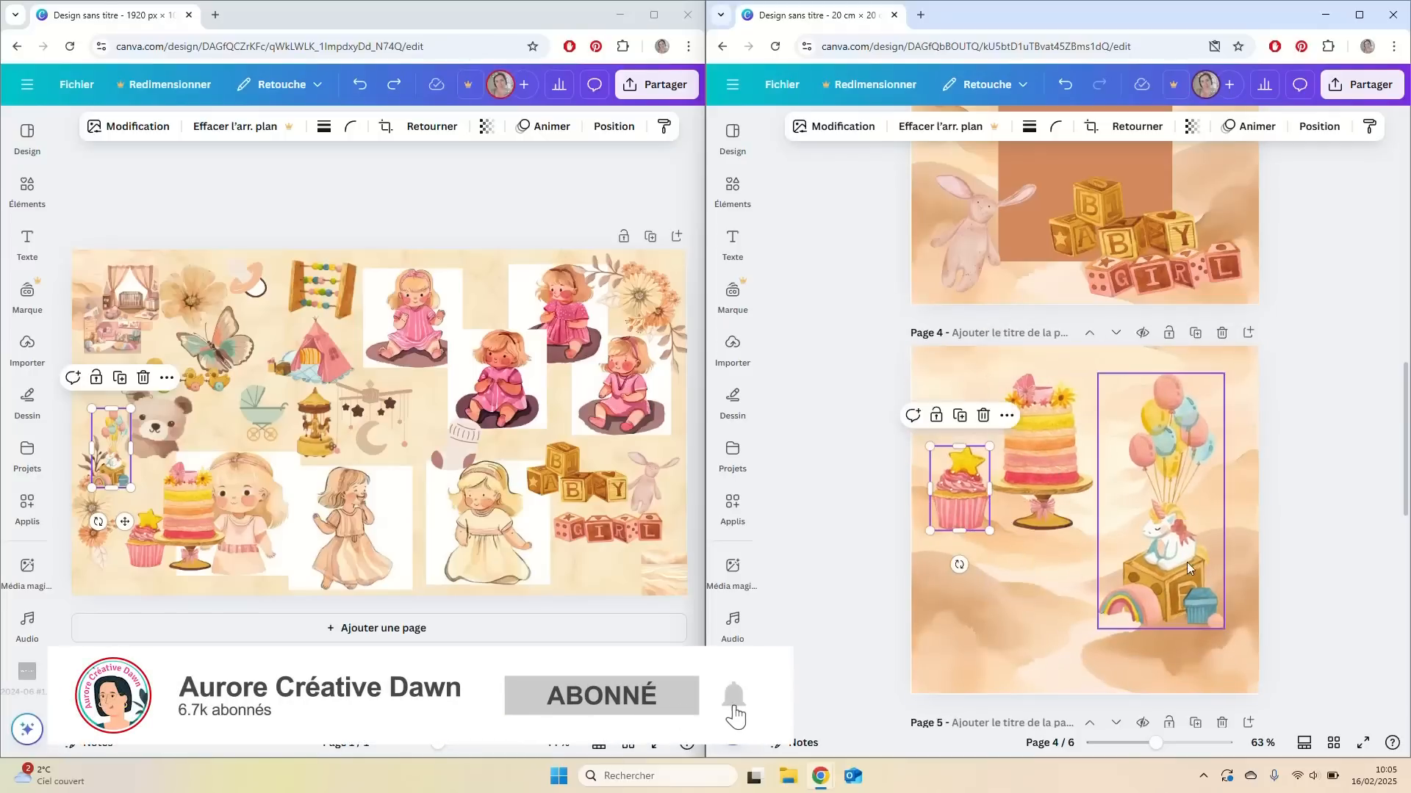
pyautogui.moveTo(1186, 579); pyautogui.dragTo(1206, 634)
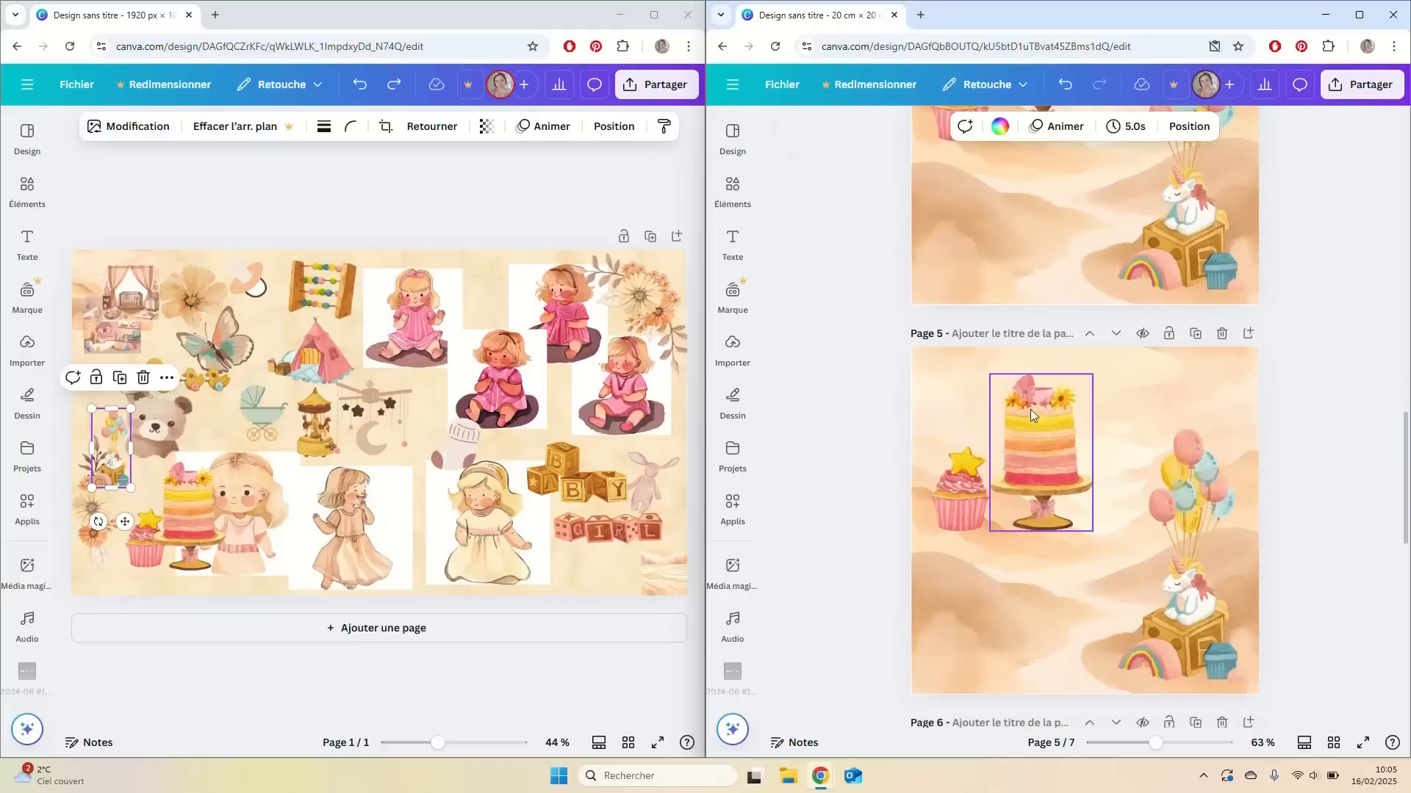
# - Duplicate page 4 and delete the balloon-and-unicorn illustration from the copy
pyautogui.click(1032, 413)
pyautogui.click(1207, 537)
pyautogui.press('Delete')
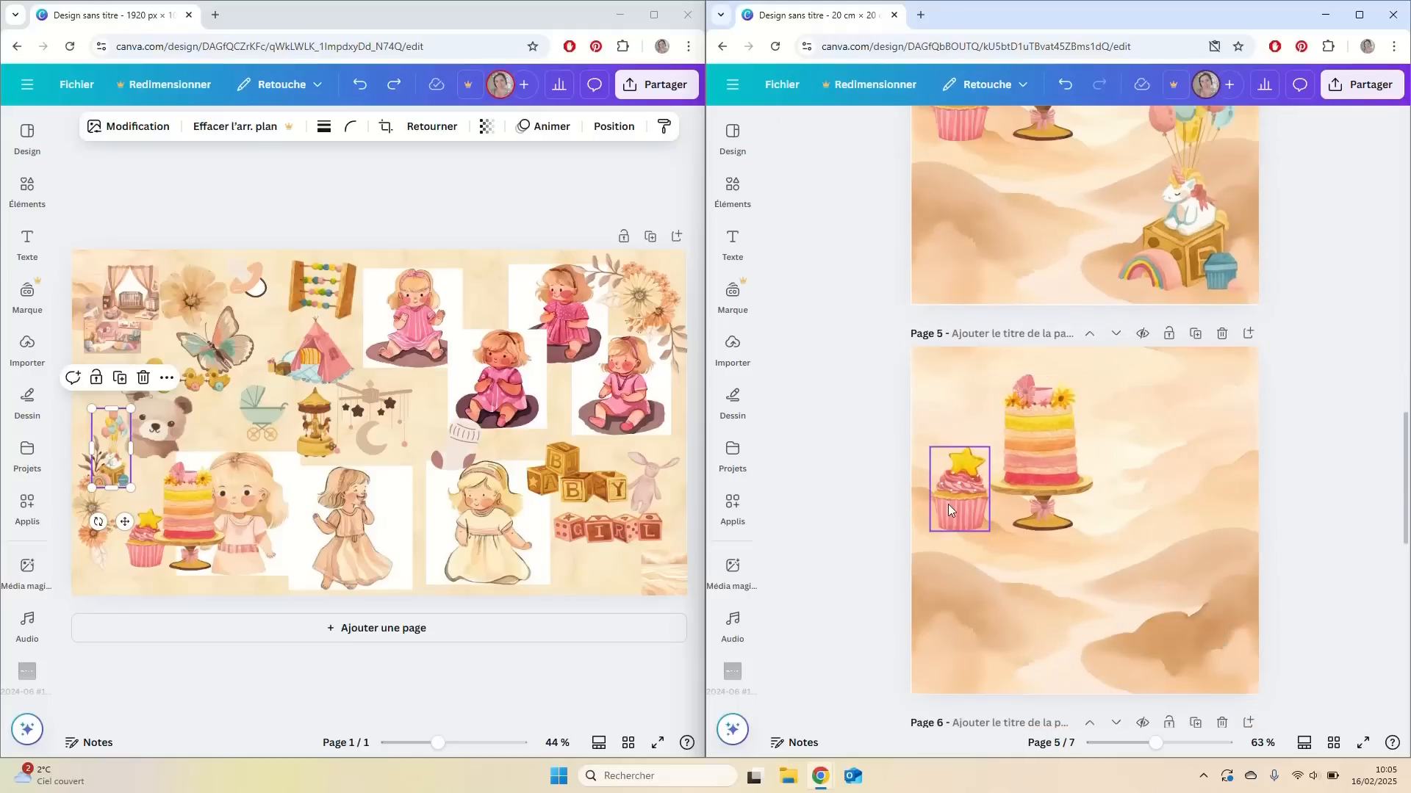
# - Duplicate the cupcake on page 5, shrink the copy to the right of the cake and flip it horizontally
pyautogui.moveTo(948, 504); pyautogui.dragTo(963, 523)
pyautogui.click(1034, 480)
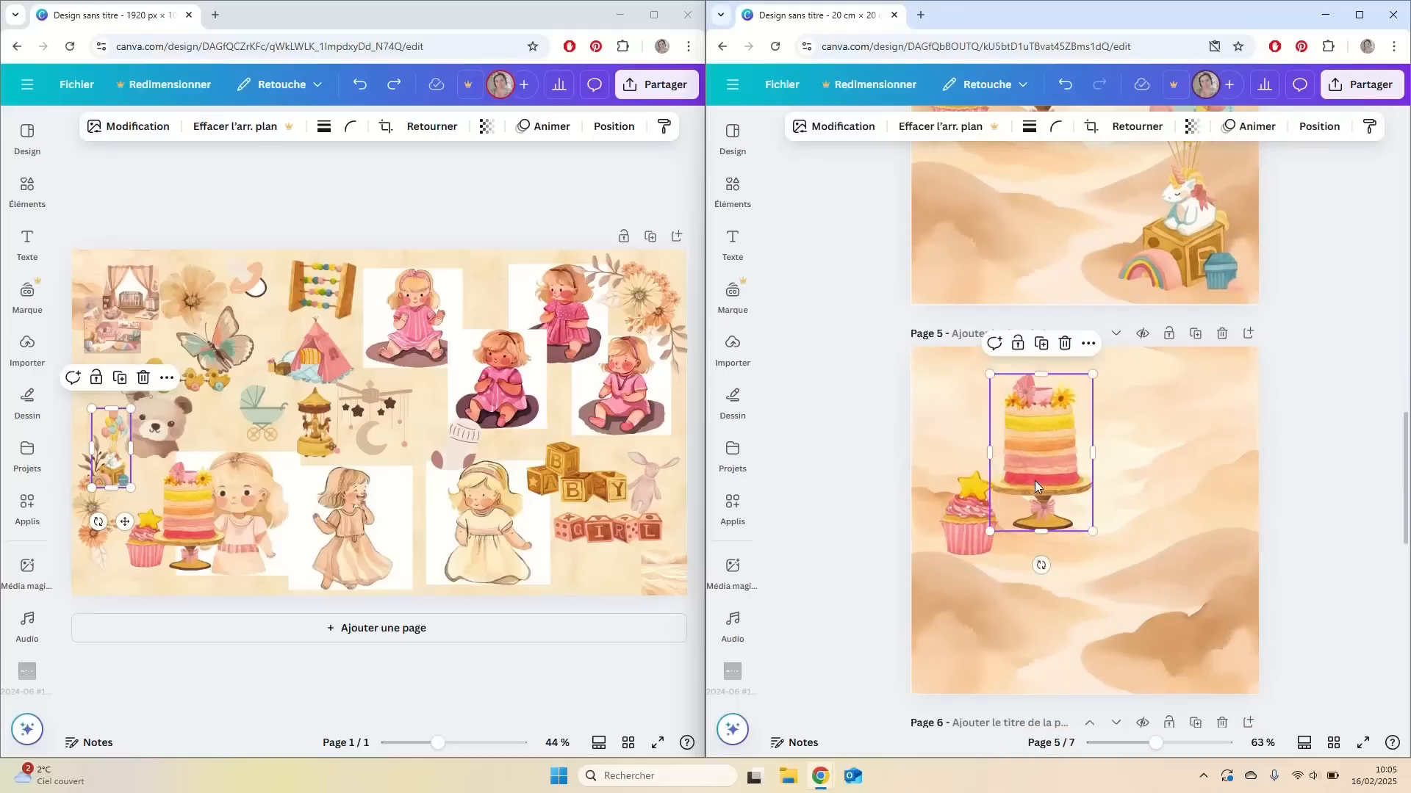
pyautogui.click(969, 544)
pyautogui.hotkey('ctrl', 'd')
pyautogui.moveTo(977, 544); pyautogui.dragTo(1160, 556)
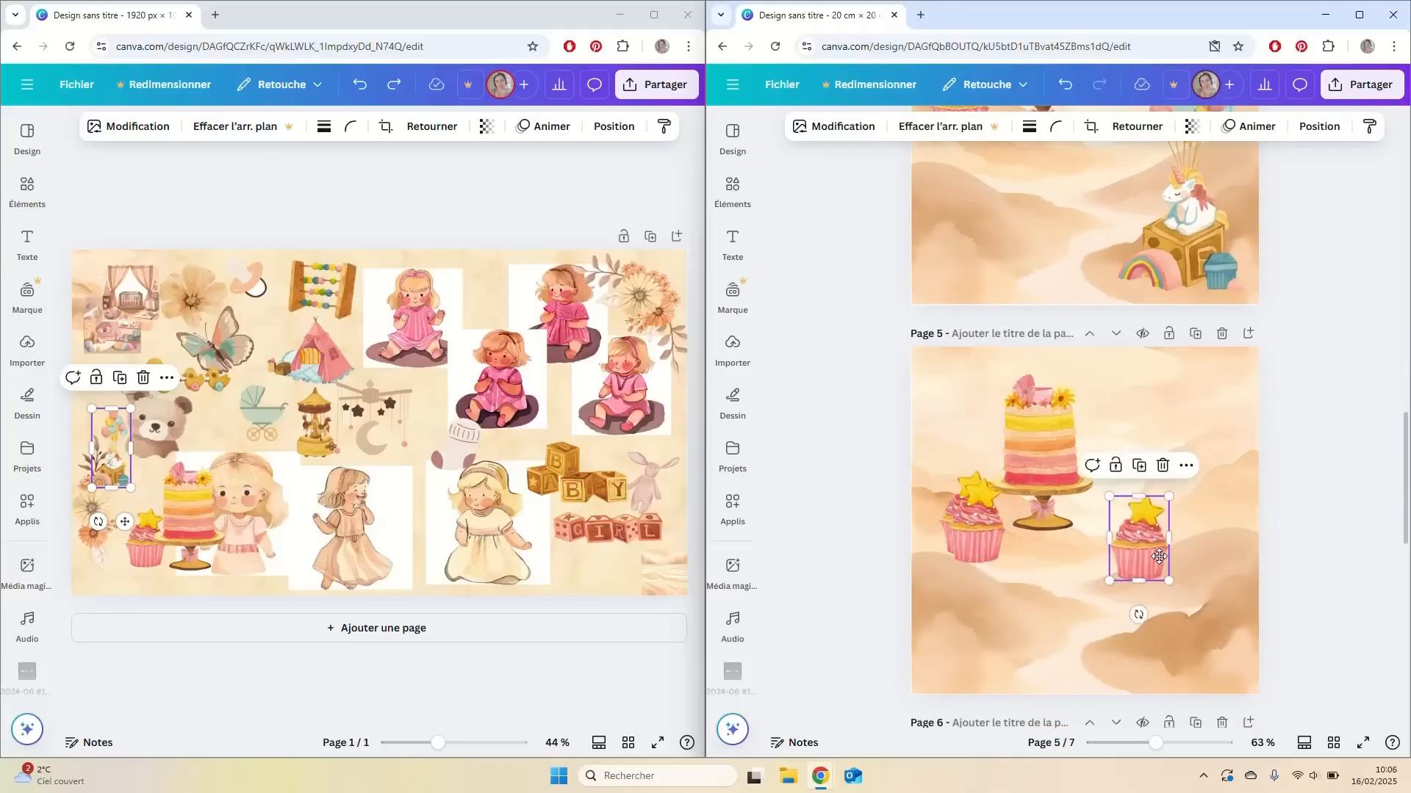
pyautogui.hotkey('ctrl', 'z')
pyautogui.moveTo(1168, 499); pyautogui.dragTo(1151, 521)
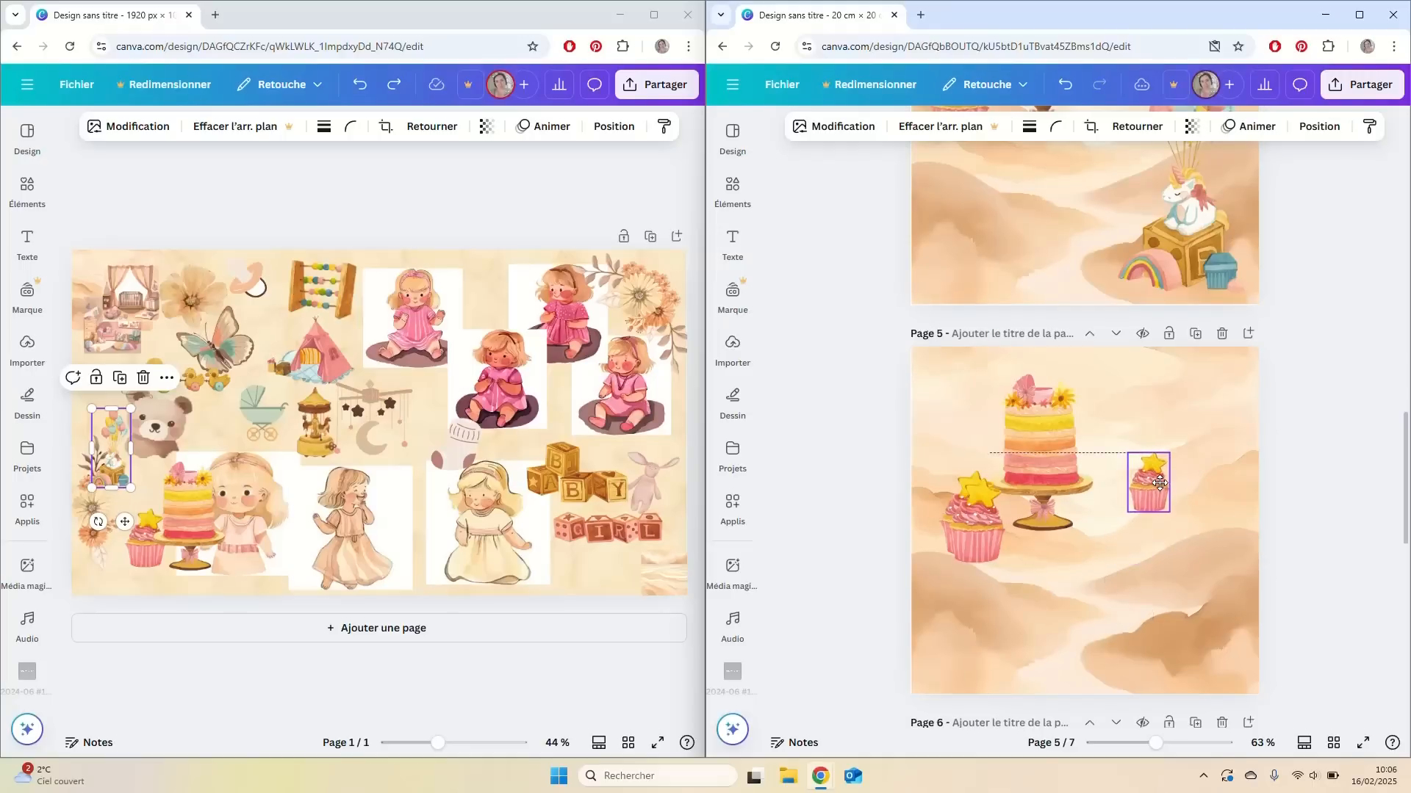
pyautogui.click(1137, 127)
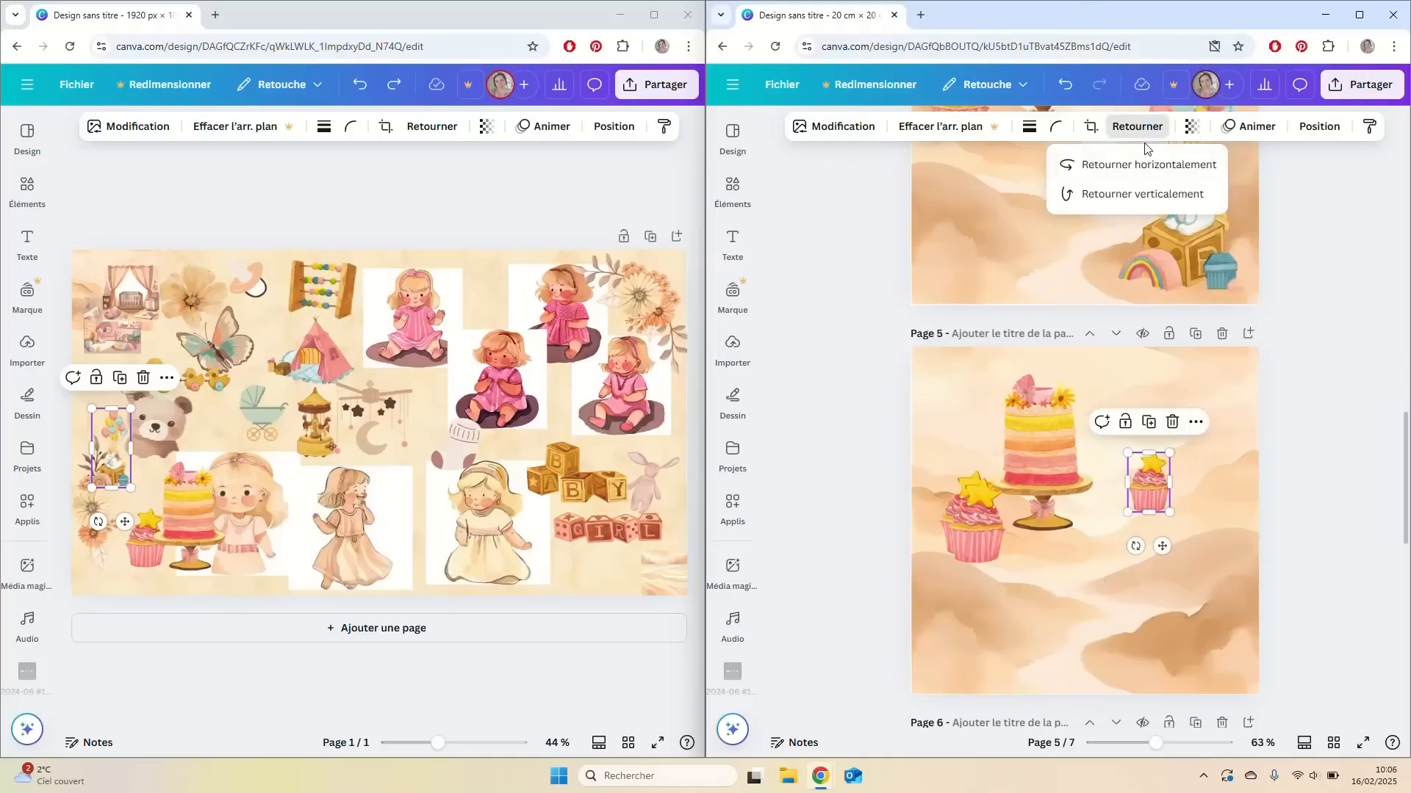
# - Add a third, slightly smaller cupcake on page 5 and cluster all three to the right of the cake
pyautogui.moveTo(978, 542); pyautogui.dragTo(1077, 577)
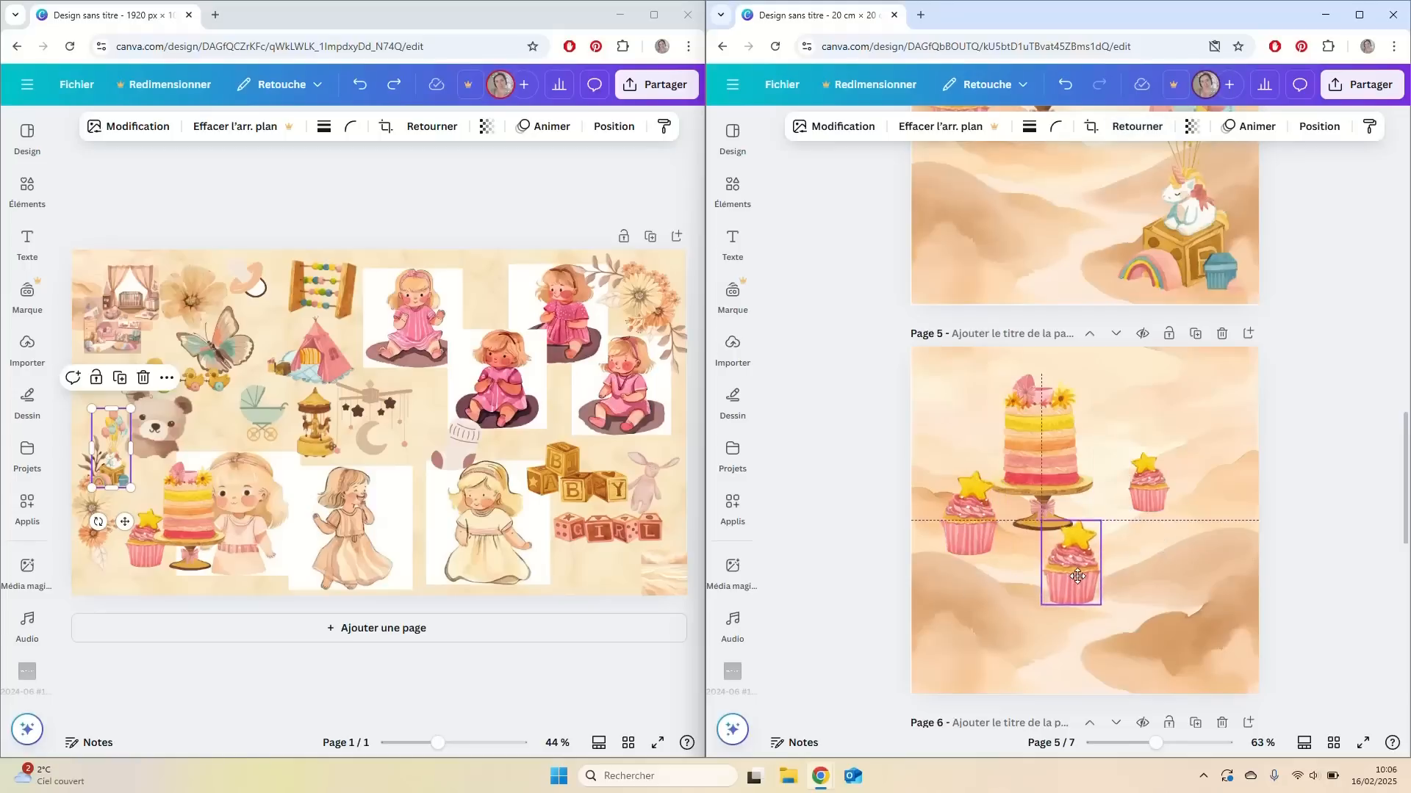
pyautogui.moveTo(1128, 524)
pyautogui.mouseDown()
pyautogui.moveTo(1140, 509)
pyautogui.moveTo(1117, 536)
pyautogui.mouseUp()
pyautogui.moveTo(1092, 575); pyautogui.dragTo(975, 447)
pyautogui.moveTo(970, 538); pyautogui.dragTo(1114, 543)
pyautogui.rightClick(1111, 544)
pyautogui.moveTo(1168, 441)
pyautogui.click(1028, 471)
pyautogui.moveTo(977, 458); pyautogui.dragTo(1197, 527)
# - Enlarge the cake on page 5 and move the three cupcakes down beside its stand
pyautogui.click(1036, 470)
pyautogui.moveTo(991, 532); pyautogui.dragTo(954, 587)
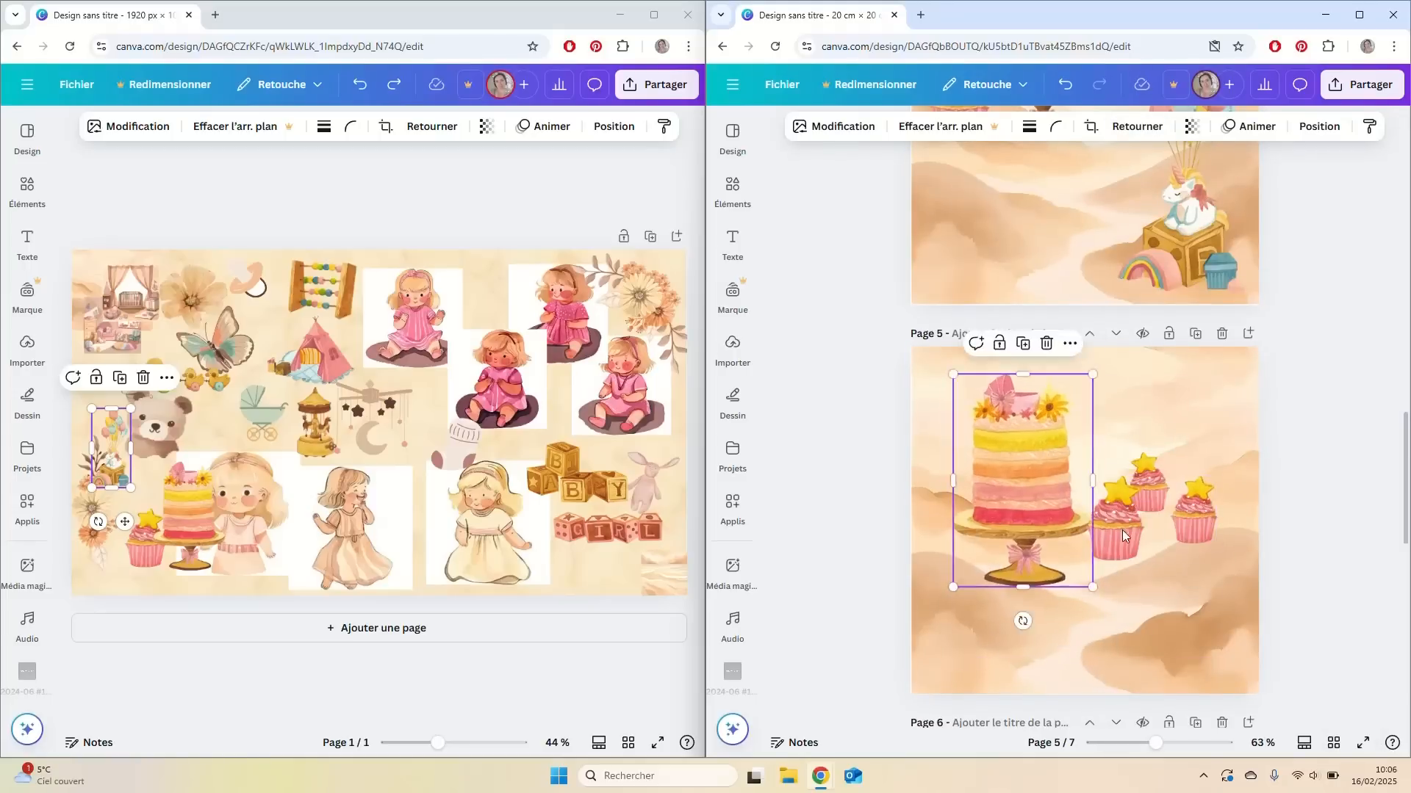
pyautogui.moveTo(1110, 442); pyautogui.dragTo(1202, 615)
# - Replace page 5's dune background with the moodboard's beige textured background, stretched over the full page behind the other elements
pyautogui.click(1243, 437)
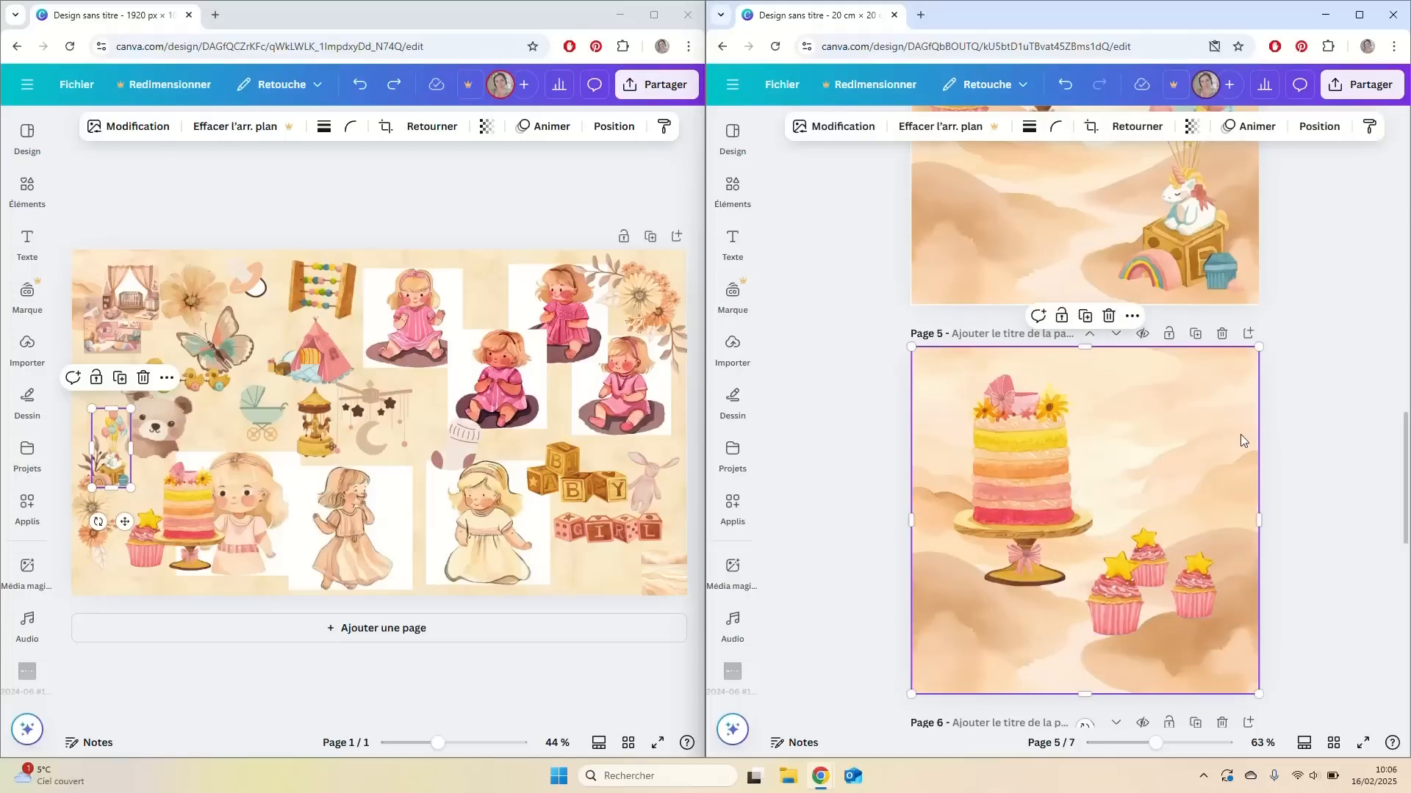
pyautogui.press('Delete')
pyautogui.click(492, 259)
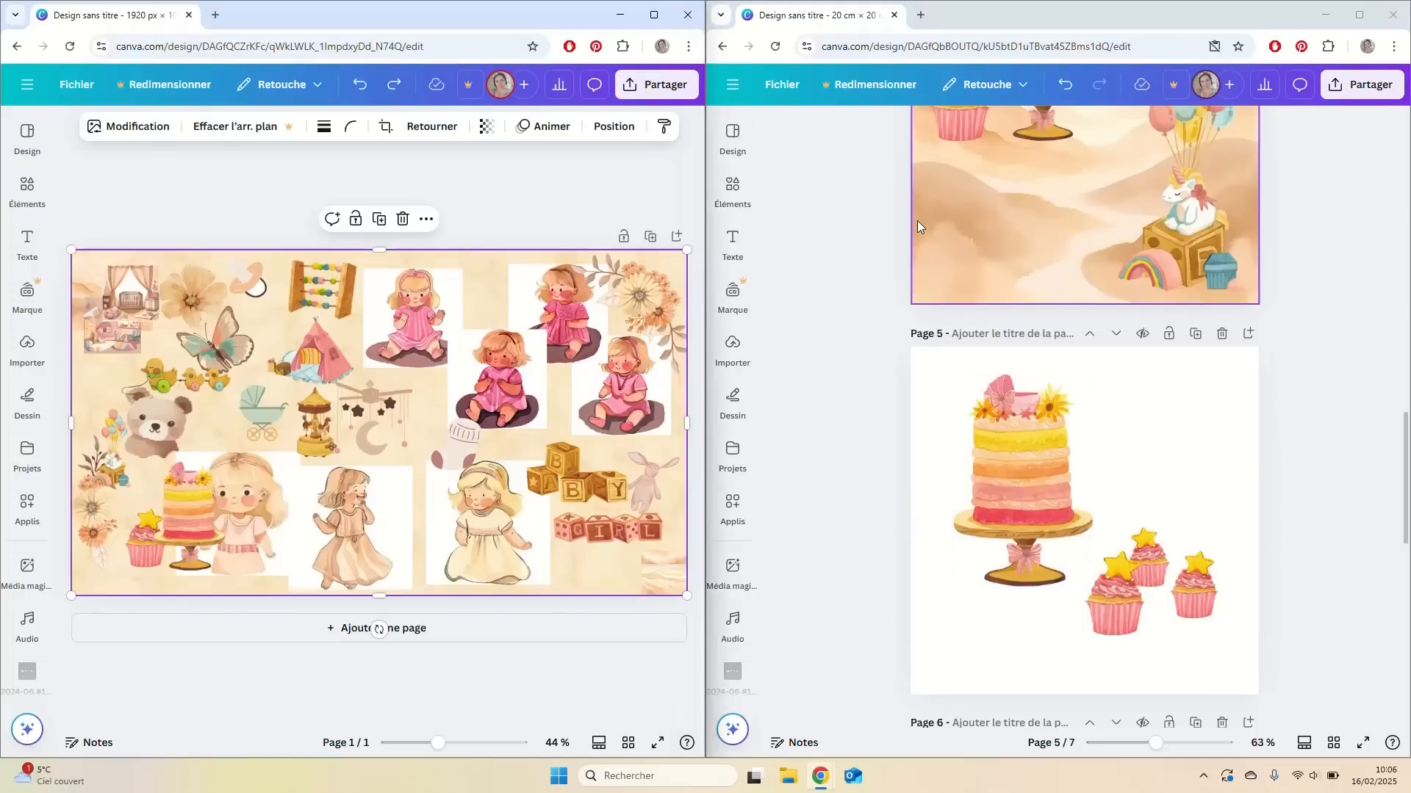
pyautogui.click(1222, 441)
pyautogui.hotkey('ctrl', 'v')
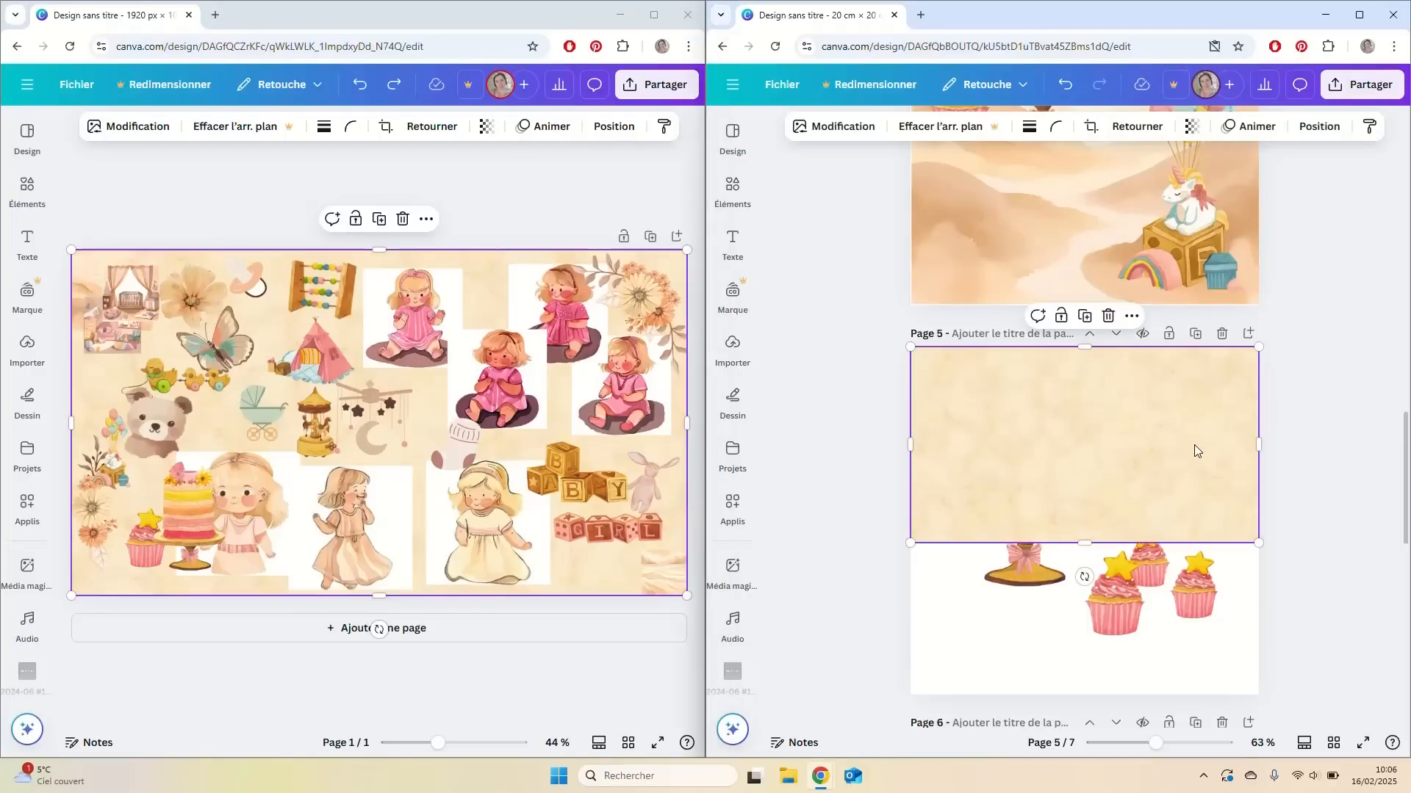
pyautogui.moveTo(1086, 543); pyautogui.dragTo(1101, 699)
pyautogui.rightClick(1088, 514)
pyautogui.click(1146, 624)
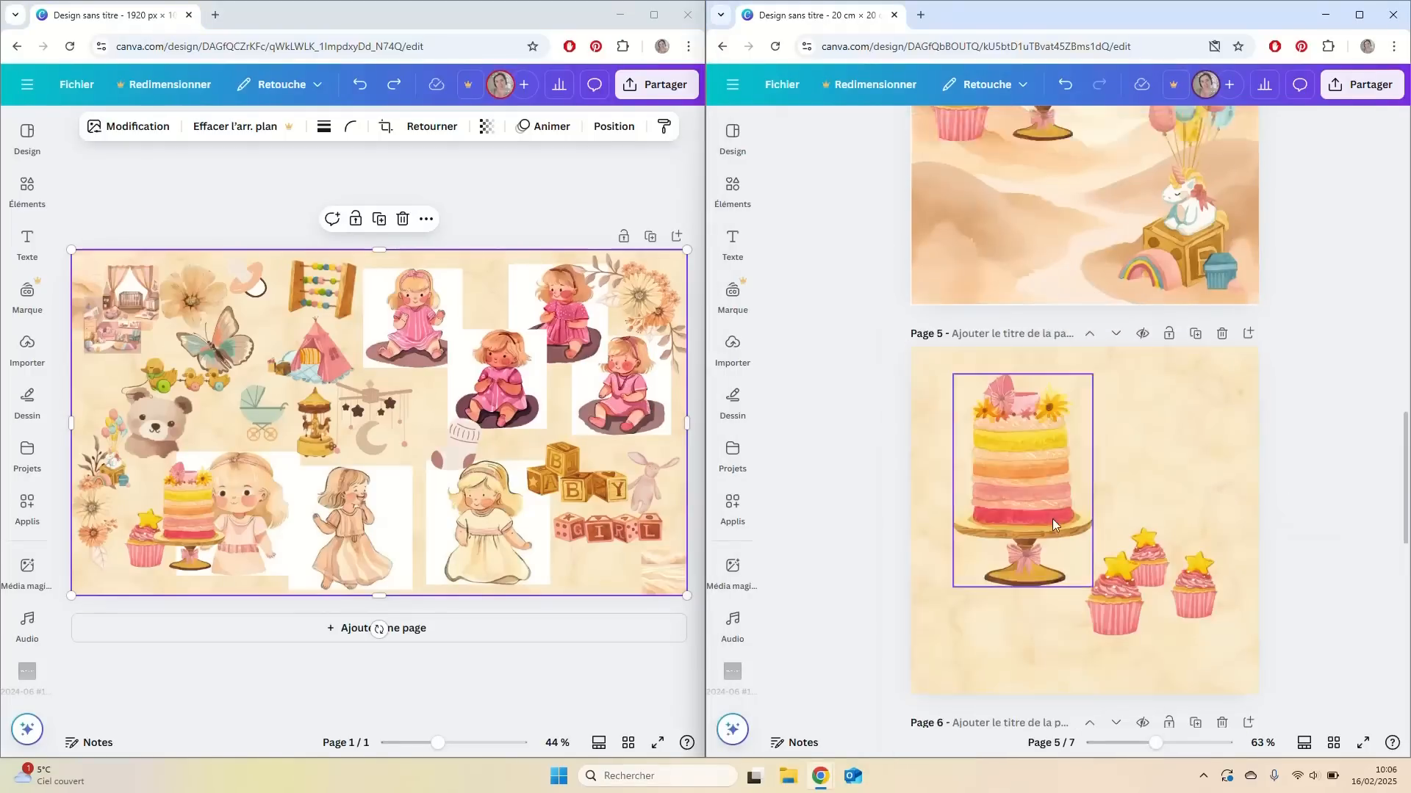
# - Shrink the cake and cupcakes on page 5 and line them up along the bottom, starting at the lower-left corner
pyautogui.moveTo(1052, 519); pyautogui.dragTo(1019, 605)
pyautogui.moveTo(1077, 515); pyautogui.dragTo(1197, 634)
pyautogui.click(1307, 587)
pyautogui.scroll(19, 1196, 479)
pyautogui.scroll(-20, 1197, 478)
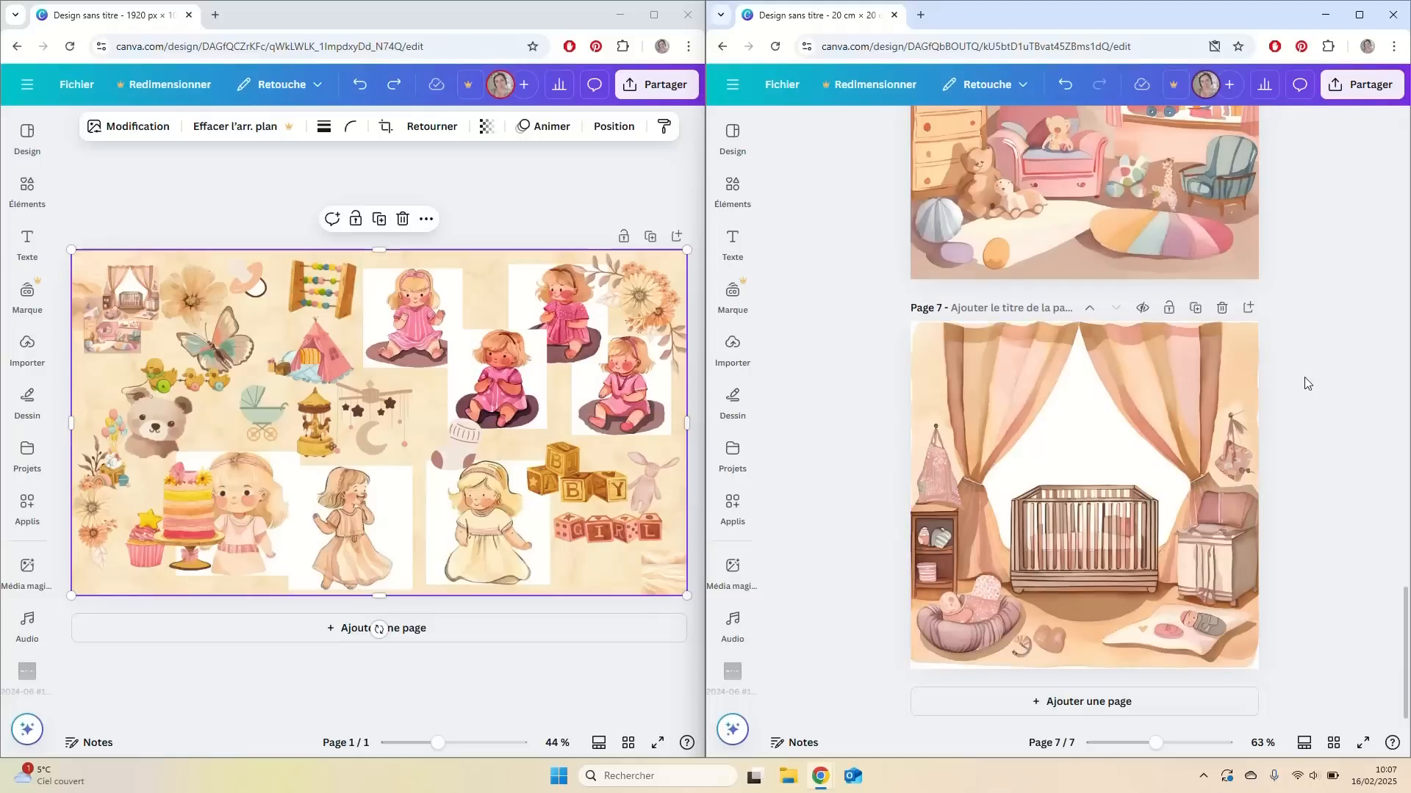
pyautogui.scroll(10, 1307, 384)
pyautogui.click(1006, 485)
pyautogui.moveTo(1077, 382); pyautogui.dragTo(1011, 491)
pyautogui.moveTo(1263, 478); pyautogui.dragTo(1073, 595)
pyautogui.moveTo(1244, 476); pyautogui.dragTo(1179, 526)
pyautogui.moveTo(1163, 581); pyautogui.dragTo(1123, 593)
# - Copy the terracotta rectangle from page 3 onto page 5, rotate it to landscape and place it across the upper part
pyautogui.scroll(9, 1171, 404)
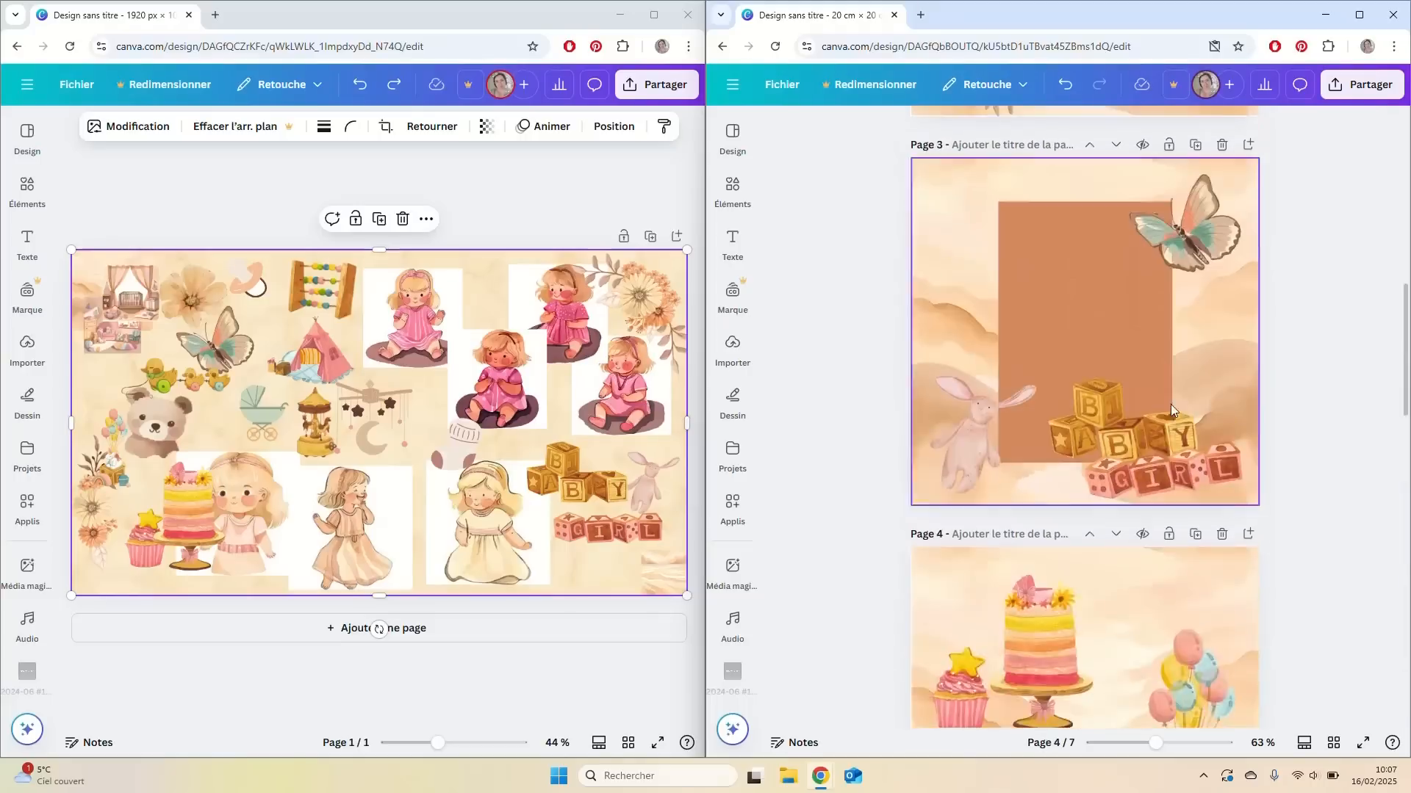
pyautogui.click(1124, 353)
pyautogui.scroll(-8, 1124, 367)
pyautogui.hotkey('ctrl', 'v')
pyautogui.moveTo(1087, 360); pyautogui.dragTo(922, 524)
pyautogui.moveTo(1121, 499); pyautogui.dragTo(1121, 469)
pyautogui.rightClick(1095, 488)
pyautogui.moveTo(1083, 507)
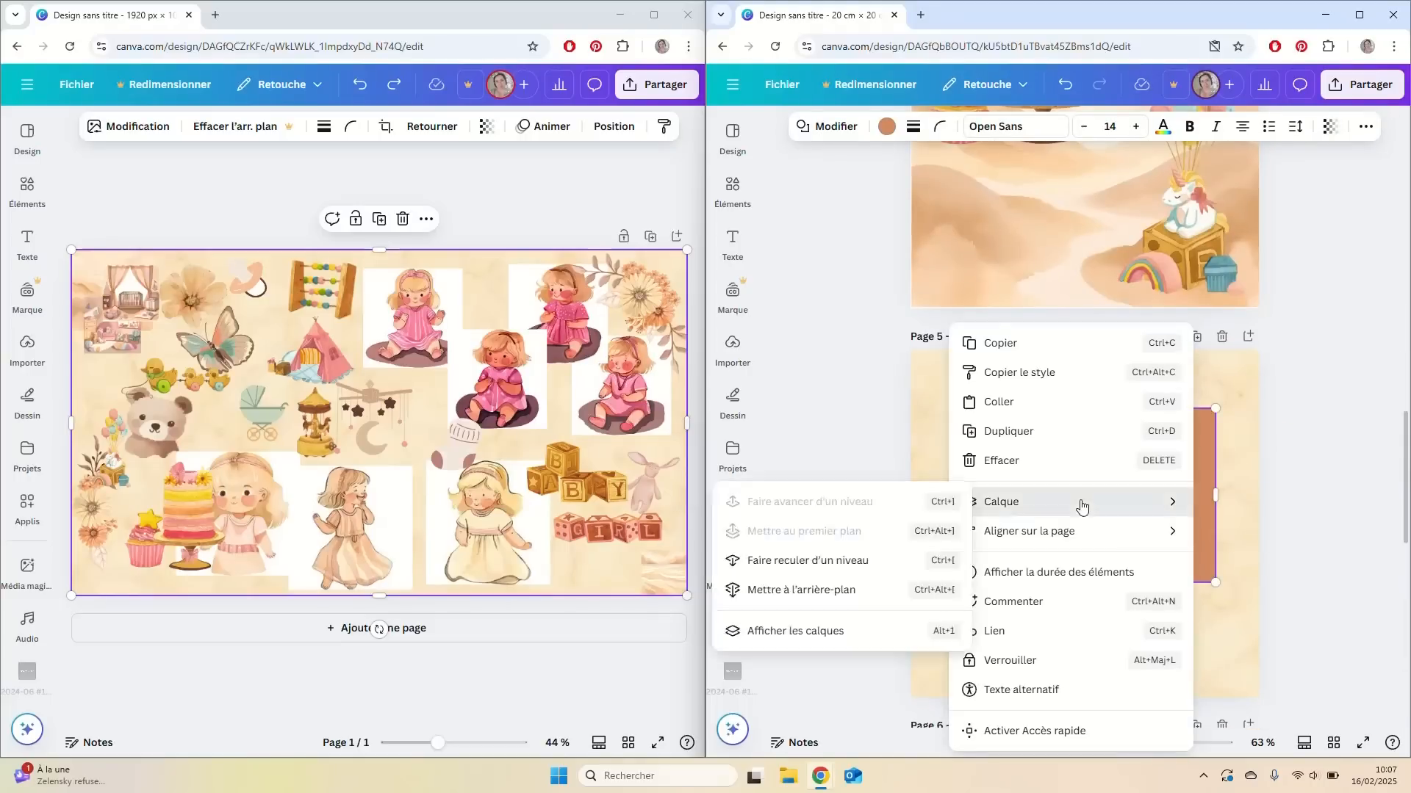
pyautogui.click(795, 630)
pyautogui.click(1219, 417)
# - Copy the balloon-and-unicorn illustration from page 4 to page 5's lower-right corner, overlapping the rectangle
pyautogui.moveTo(1135, 577); pyautogui.dragTo(1050, 642)
pyautogui.hotkey('ctrl', 'c')
pyautogui.hotkey('ctrl', 'v')
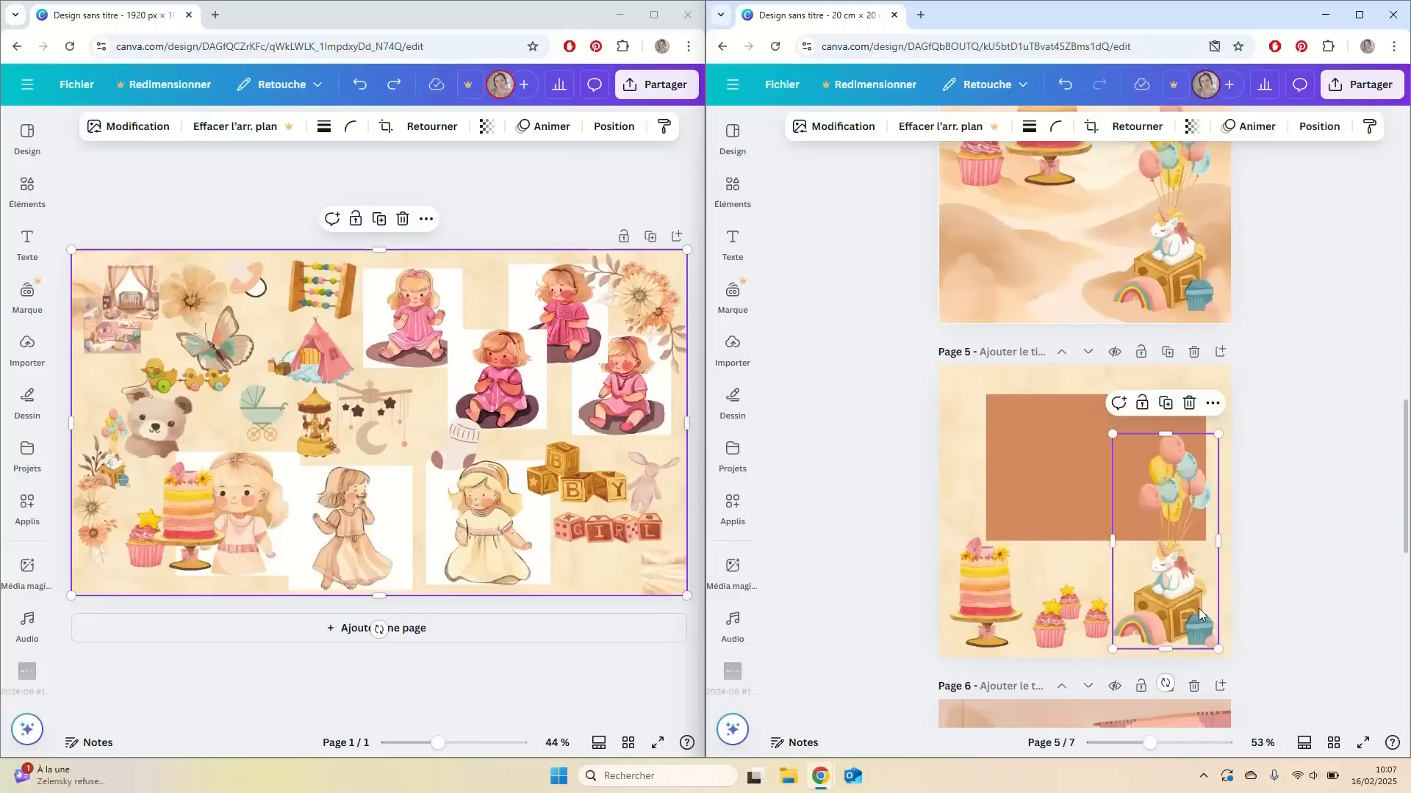
# - Delete the balloon-and-unicorn illustration from page 5 and move the terracotta rectangle slightly lower on the page
pyautogui.press('Delete')
pyautogui.moveTo(1171, 492)
pyautogui.mouseDown()
pyautogui.moveTo(1158, 526)
pyautogui.moveTo(1168, 515)
pyautogui.mouseUp()
# - Copy the abacus from the moodboard and place it in page 4's lower-left corner
pyautogui.scroll(2, 1169, 539)
pyautogui.scroll(-1, 1170, 540)
pyautogui.click(322, 290)
pyautogui.click(1102, 316)
pyautogui.hotkey('ctrl', 'v')
pyautogui.moveTo(1217, 158); pyautogui.dragTo(998, 340)
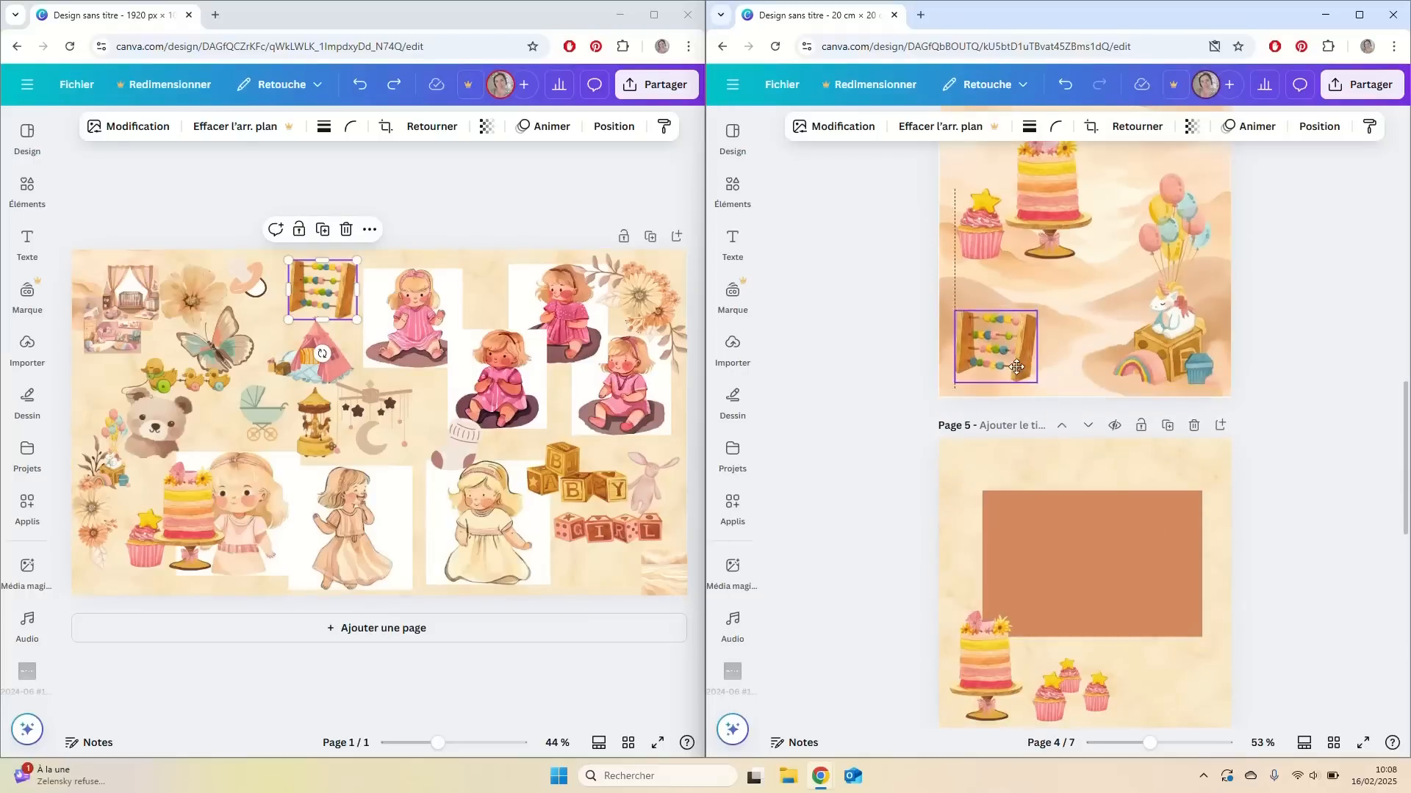
# - Copy the teddy bear from the moodboard to page 4, shrink it and place it in the upper-left corner
pyautogui.click(158, 422)
pyautogui.click(1102, 319)
pyautogui.hotkey('ctrl', 'v')
pyautogui.scroll(3, 1167, 360)
pyautogui.scroll(3, 1124, 405)
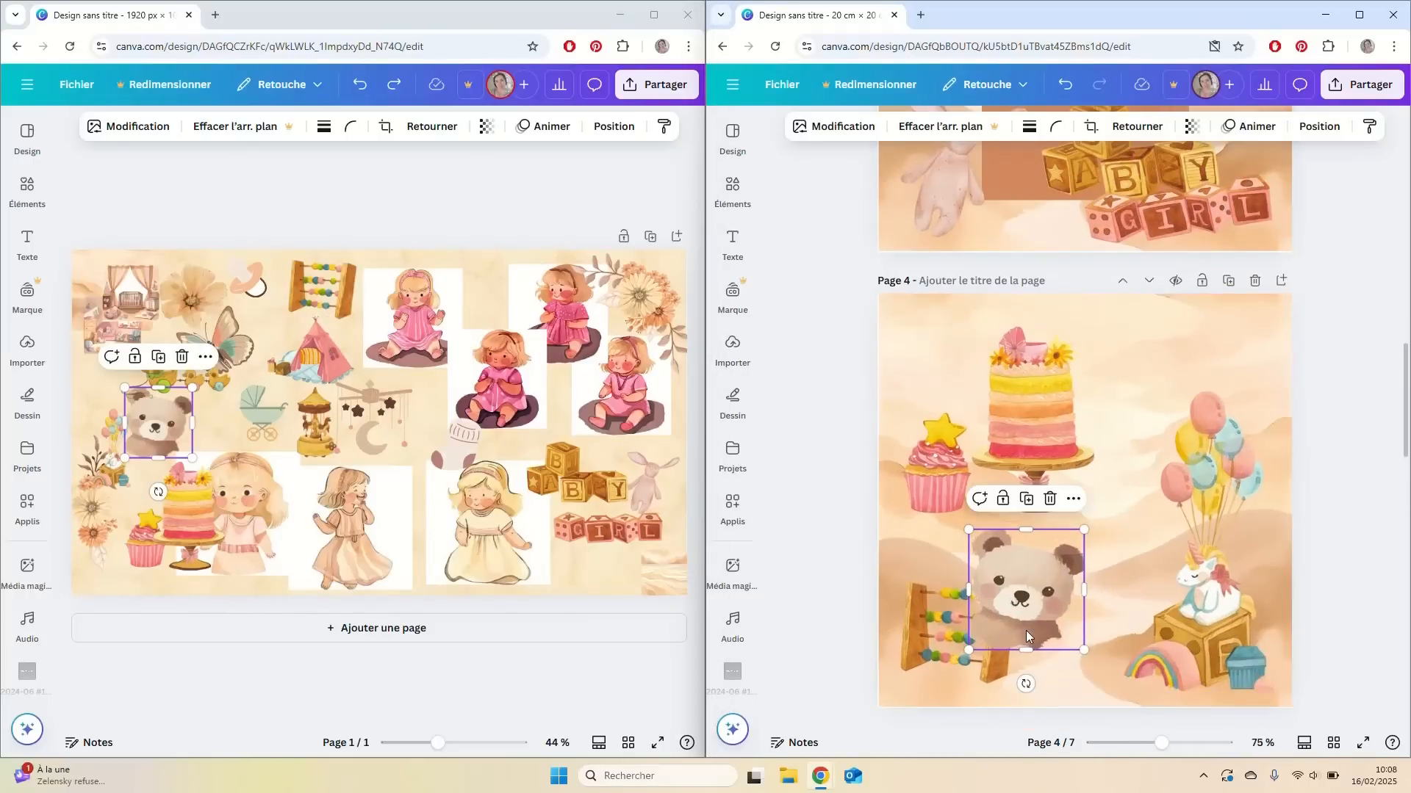
pyautogui.moveTo(1086, 541); pyautogui.dragTo(943, 349)
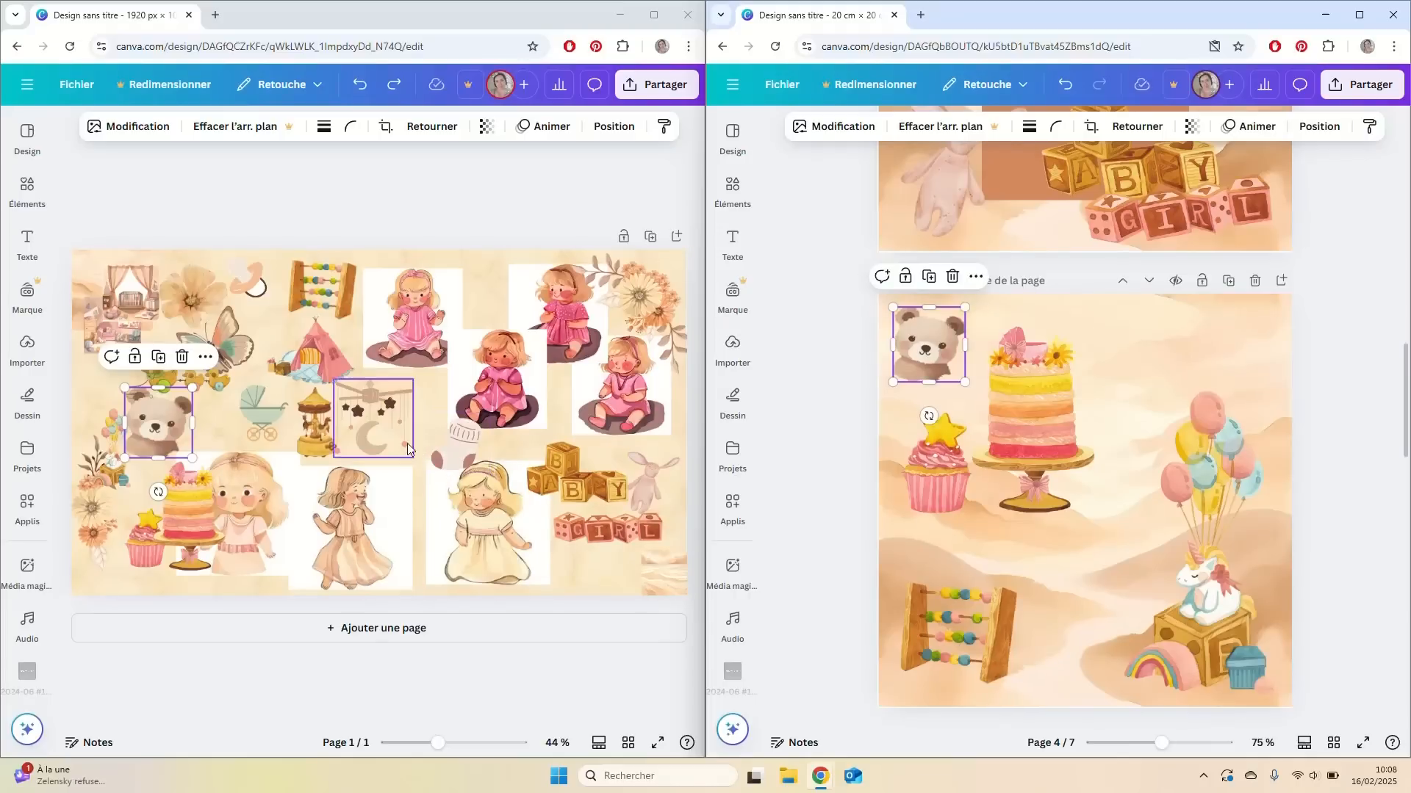
# - Copy the carousel from the moodboard to page 4 and place it in the upper area, right of the cake
pyautogui.click(316, 423)
pyautogui.click(1124, 433)
pyautogui.hotkey('ctrl', 'v')
pyautogui.moveTo(1084, 500); pyautogui.dragTo(1128, 367)
# - Copy the toy ducks from the moodboard to page 4 and resize and position them in the lower middle
pyautogui.click(176, 379)
pyautogui.hotkey('ctrl', 'v')
pyautogui.moveTo(1018, 583); pyautogui.dragTo(980, 626)
pyautogui.moveTo(1102, 500); pyautogui.dragTo(1074, 555)
pyautogui.moveTo(1014, 580); pyautogui.dragTo(986, 583)
# - Duplicate page 5 and delete the cake, cupcakes and textured background from the copy, keeping only the terracotta rectangle
pyautogui.click(192, 297)
pyautogui.scroll(-5, 1176, 412)
pyautogui.click(1228, 369)
pyautogui.click(945, 632)
pyautogui.press('Delete')
pyautogui.moveTo(1306, 645); pyautogui.dragTo(947, 706)
pyautogui.press('Delete')
pyautogui.click(952, 660)
pyautogui.press('Delete')
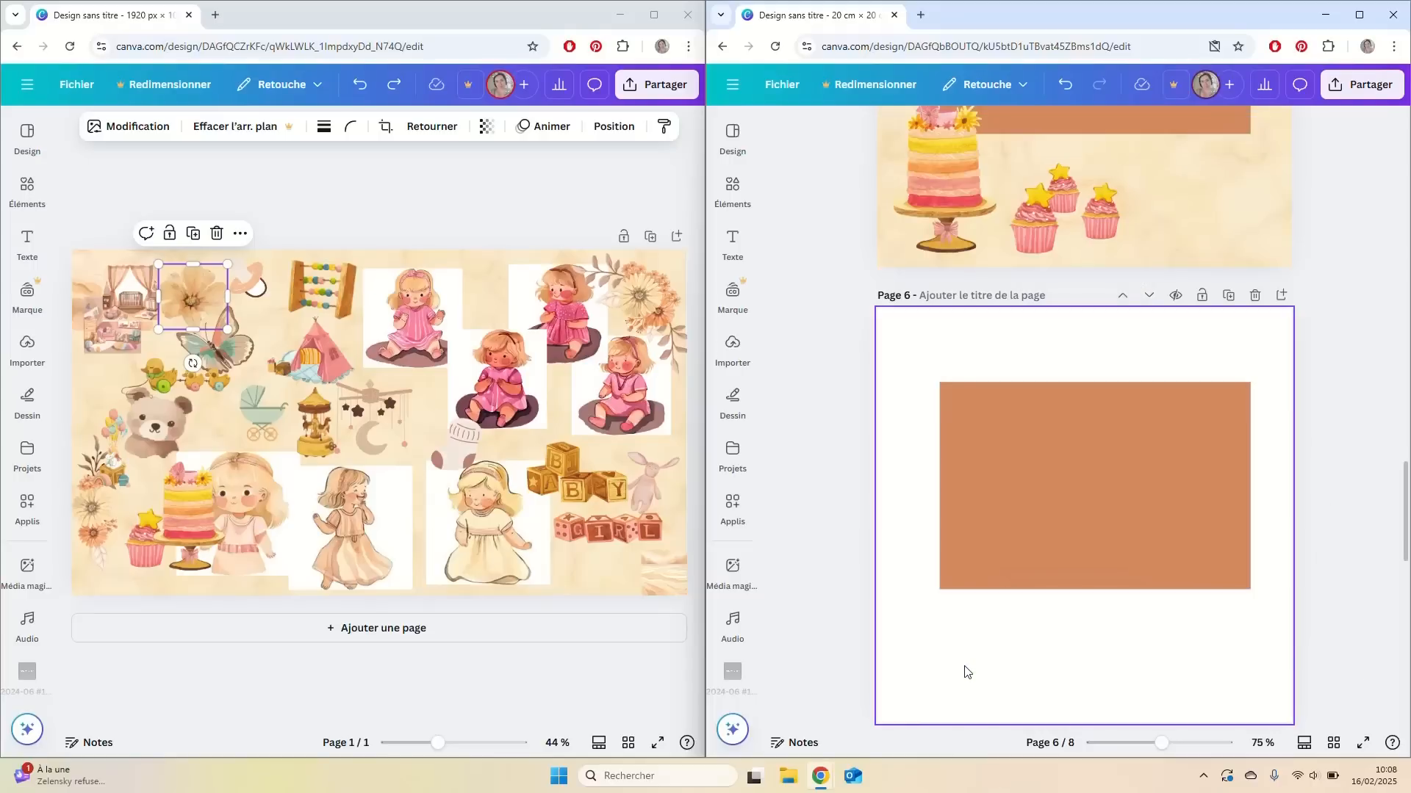
# - Place a copy of the moodboard's beige flower in page 6's lower-left corner, just below the rectangle
pyautogui.hotkey('ctrl', 'v')
pyautogui.moveTo(1106, 381); pyautogui.dragTo(997, 632)
# - Search the elements library for "beige background" and look through the photo results
pyautogui.click(731, 189)
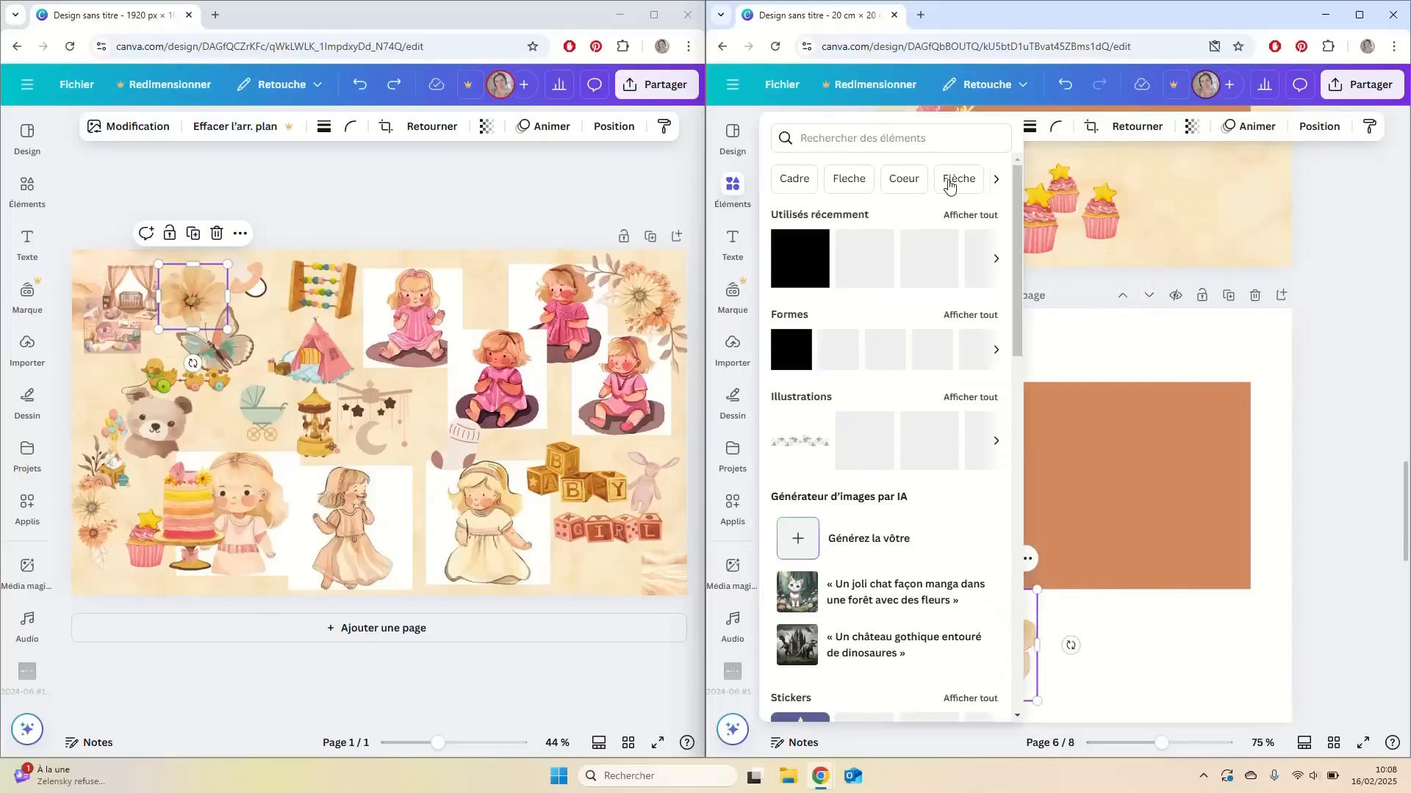
pyautogui.click(845, 132)
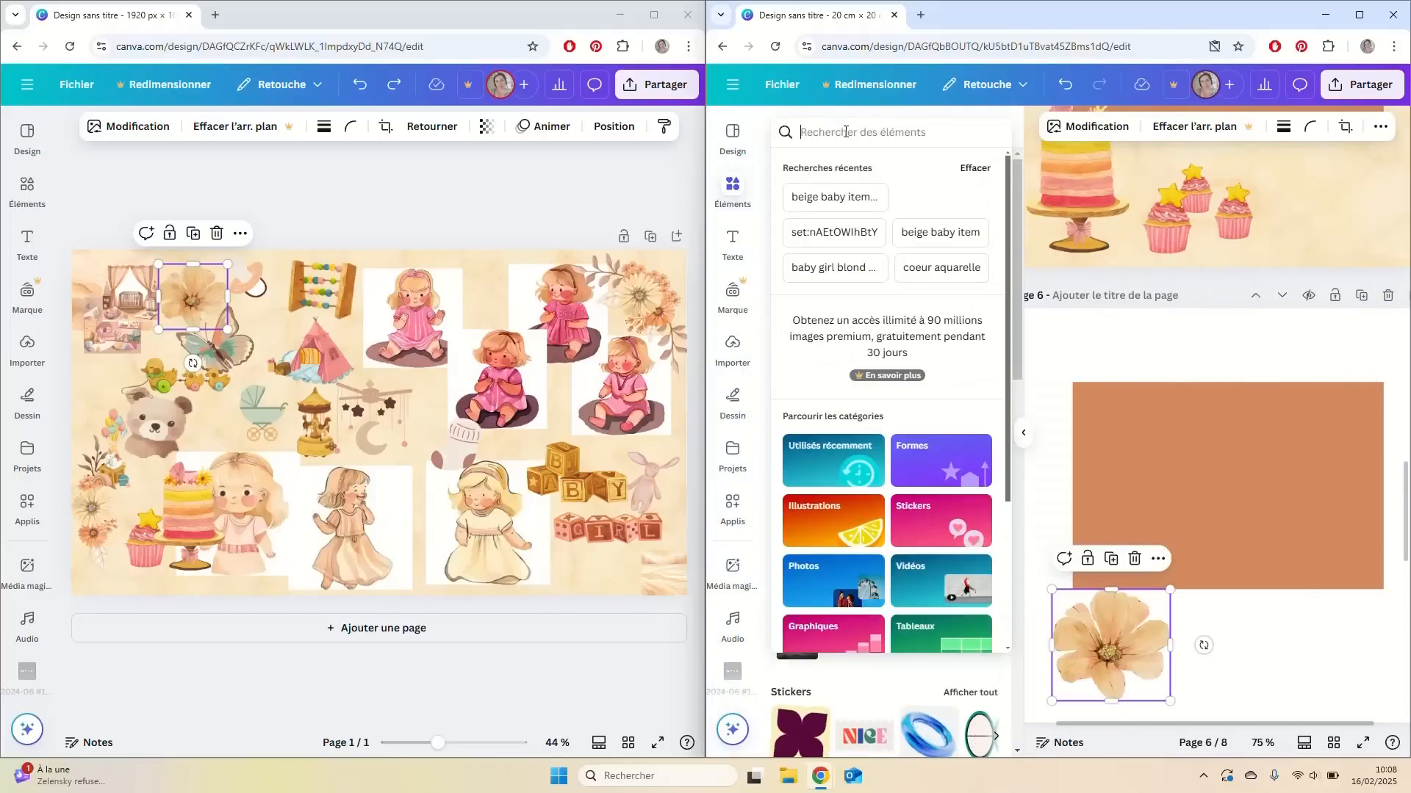
pyautogui.write('beige ')
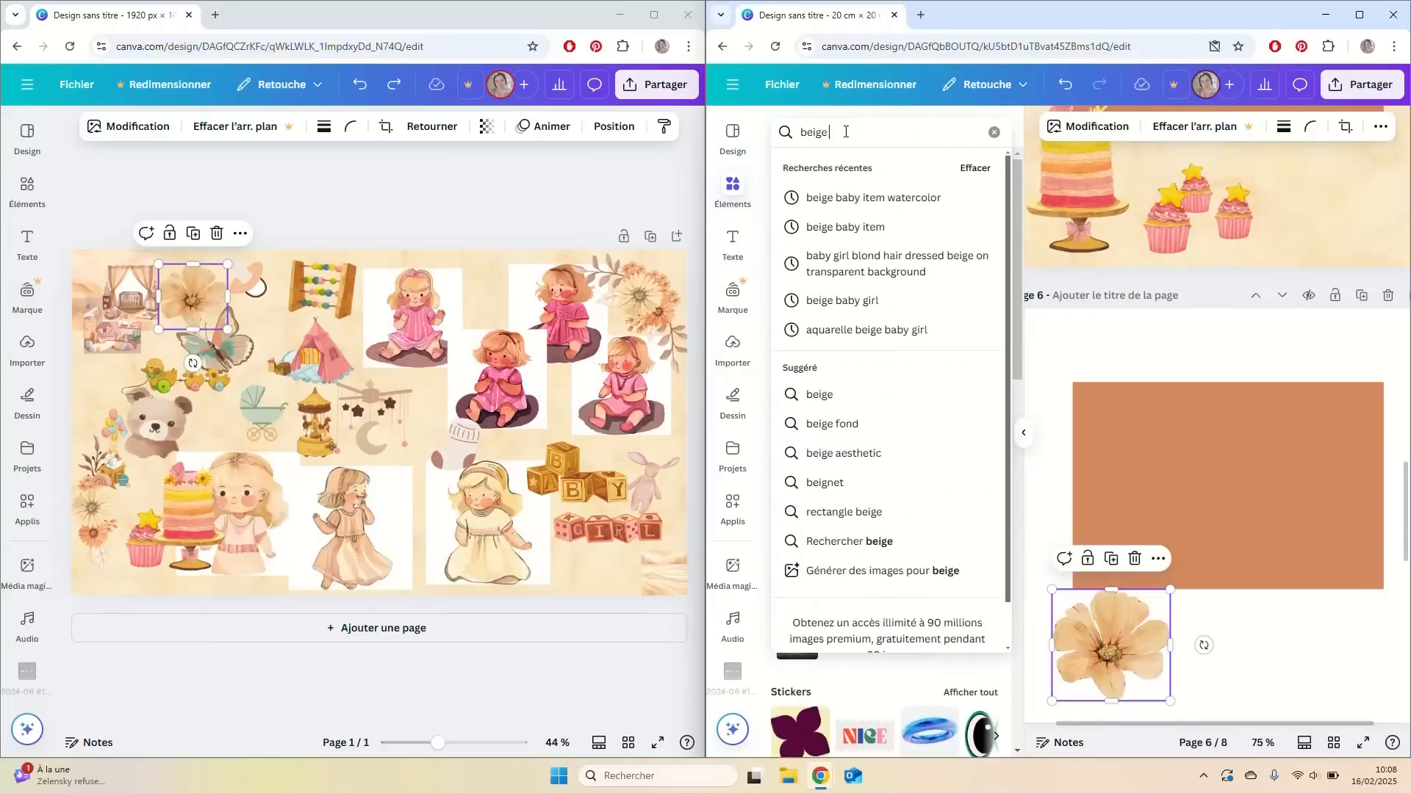
pyautogui.write('background')
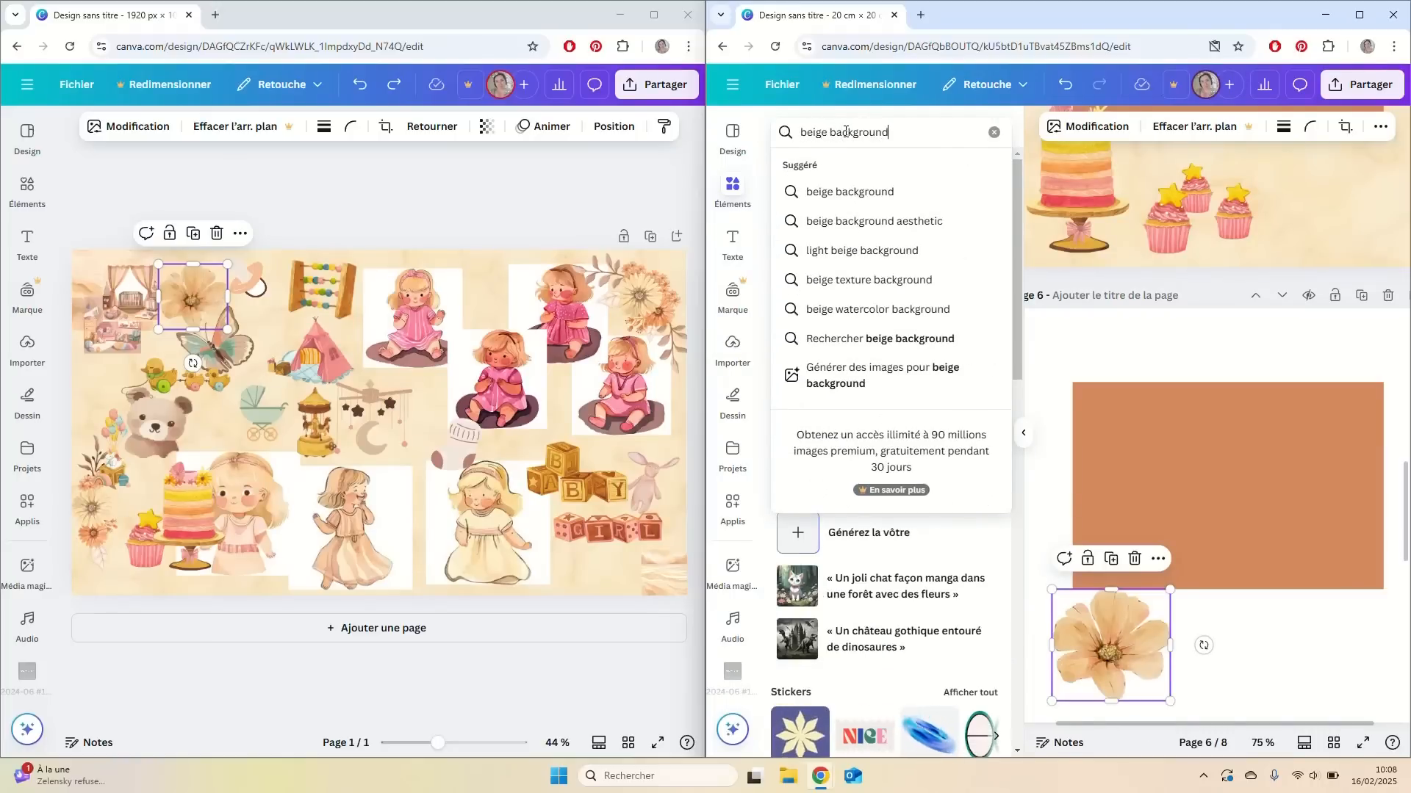
pyautogui.press('Return')
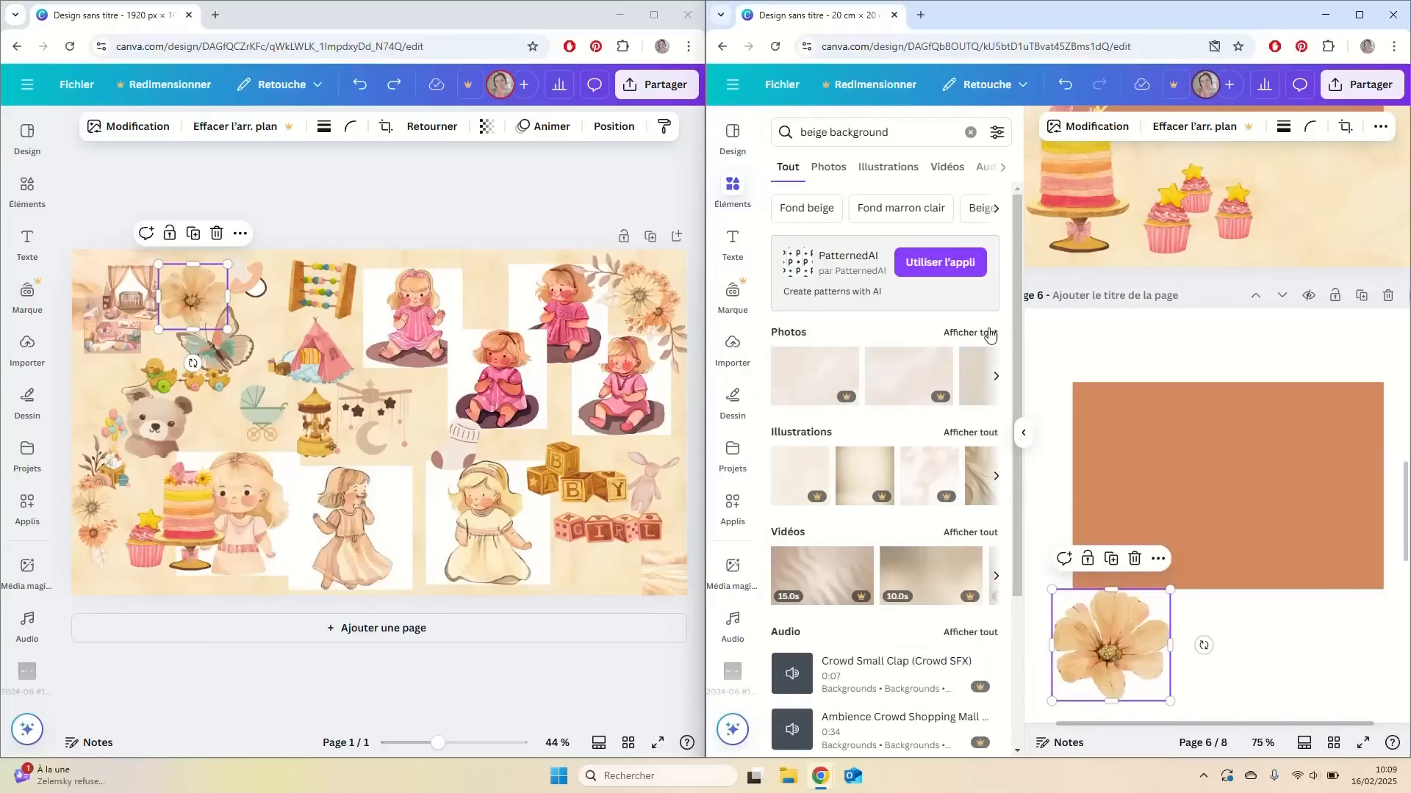
pyautogui.click(985, 334)
pyautogui.scroll(-2, 881, 500)
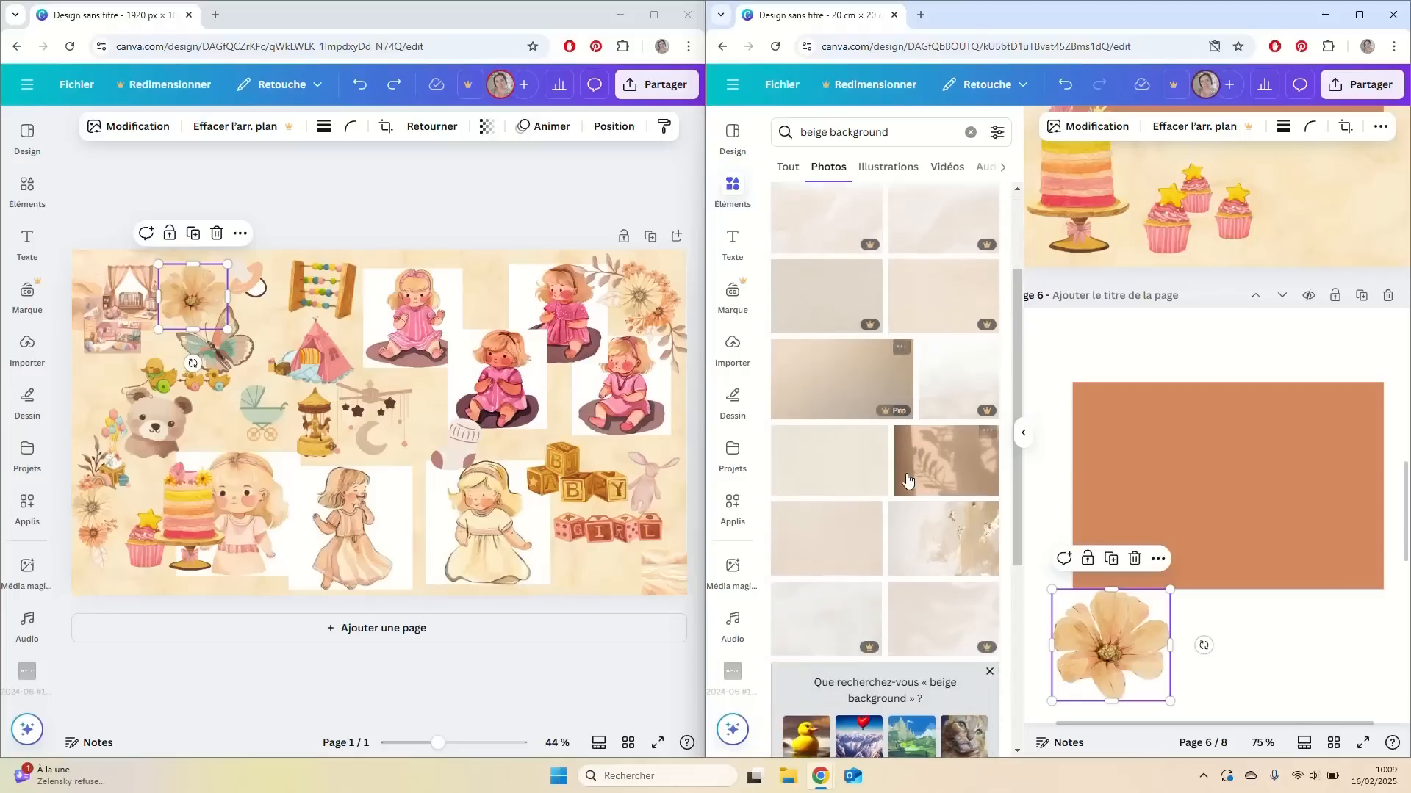
# - Restrict the results to illustrations and add a pale cream background and a pink floral texture to page 6
pyautogui.click(888, 167)
pyautogui.scroll(-5, 935, 539)
pyautogui.click(885, 382)
pyautogui.scroll(-5, 907, 466)
pyautogui.click(907, 466)
pyautogui.scroll(-5, 907, 456)
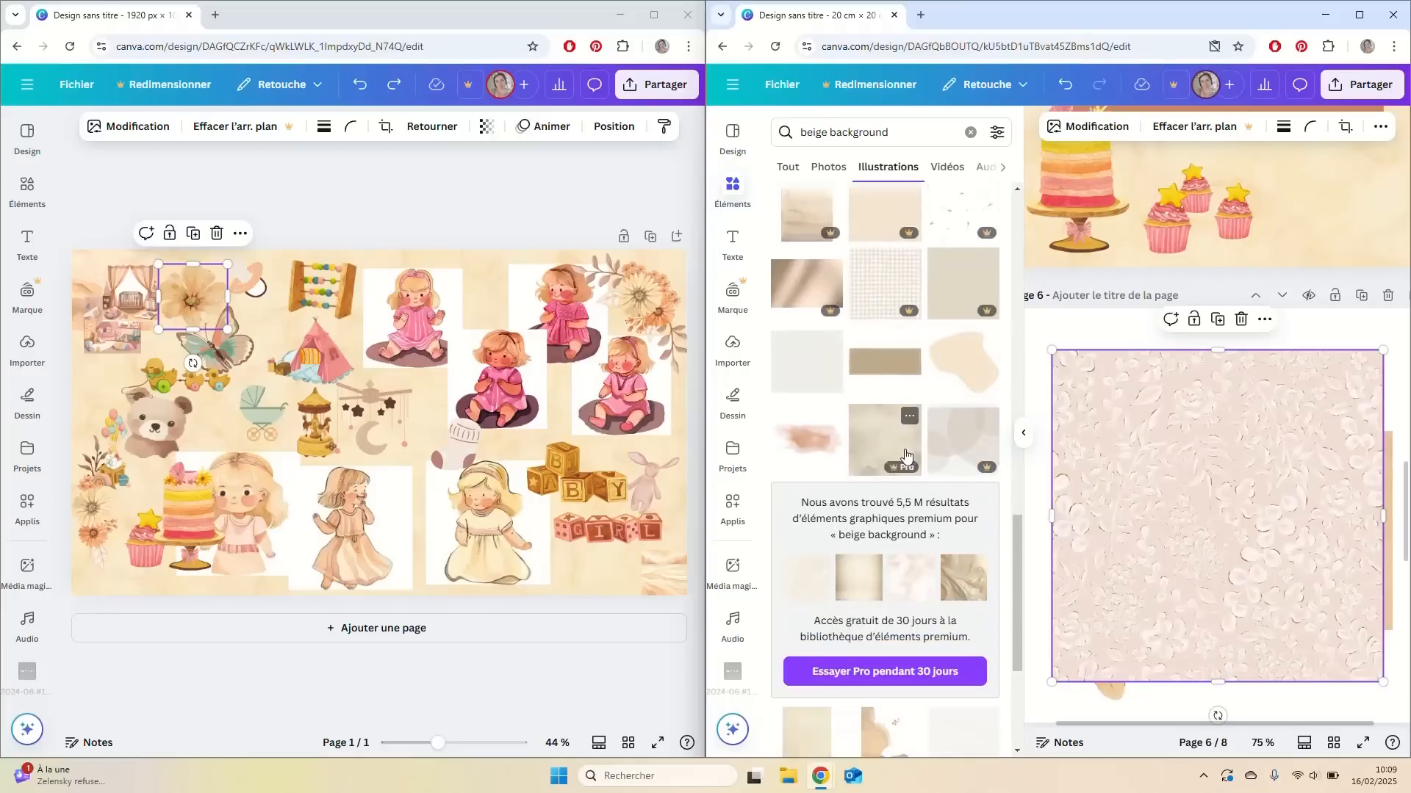
# - Try the pink watercolour blotch on page 6, then delete it and the pink floral texture
pyautogui.click(812, 442)
pyautogui.scroll(-10, 888, 438)
pyautogui.scroll(-2, 889, 438)
pyautogui.press('Delete')
pyautogui.click(1246, 517)
pyautogui.press('Delete')
pyautogui.moveTo(1246, 517); pyautogui.dragTo(1295, 542)
pyautogui.press('Delete')
# - Add the green, terracotta and pink watercolour brush-stroke illustration to page 6 from further down the results
pyautogui.scroll(-6, 898, 471)
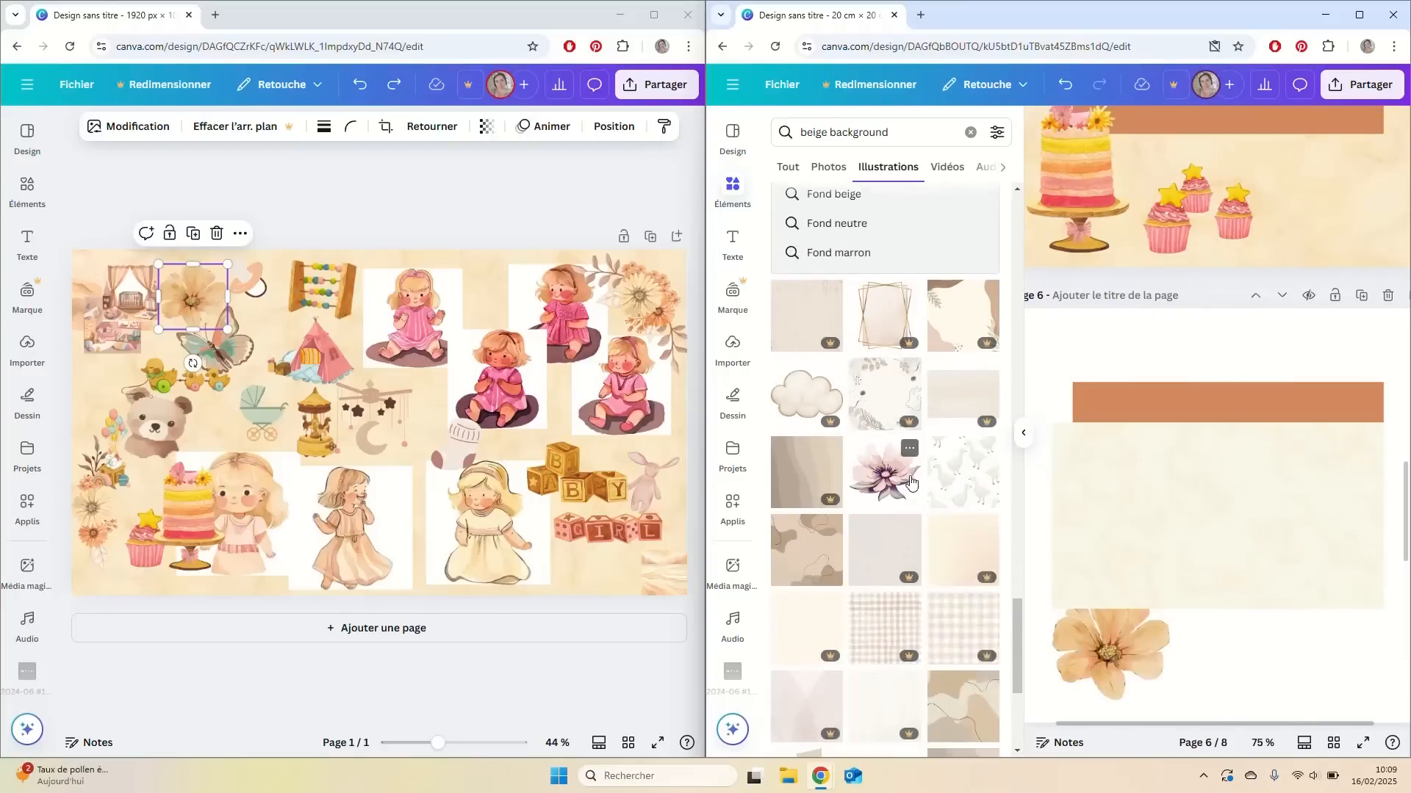
pyautogui.click(963, 252)
pyautogui.press('Delete')
pyautogui.scroll(-2, 885, 456)
pyautogui.click(885, 400)
pyautogui.scroll(-12, 945, 497)
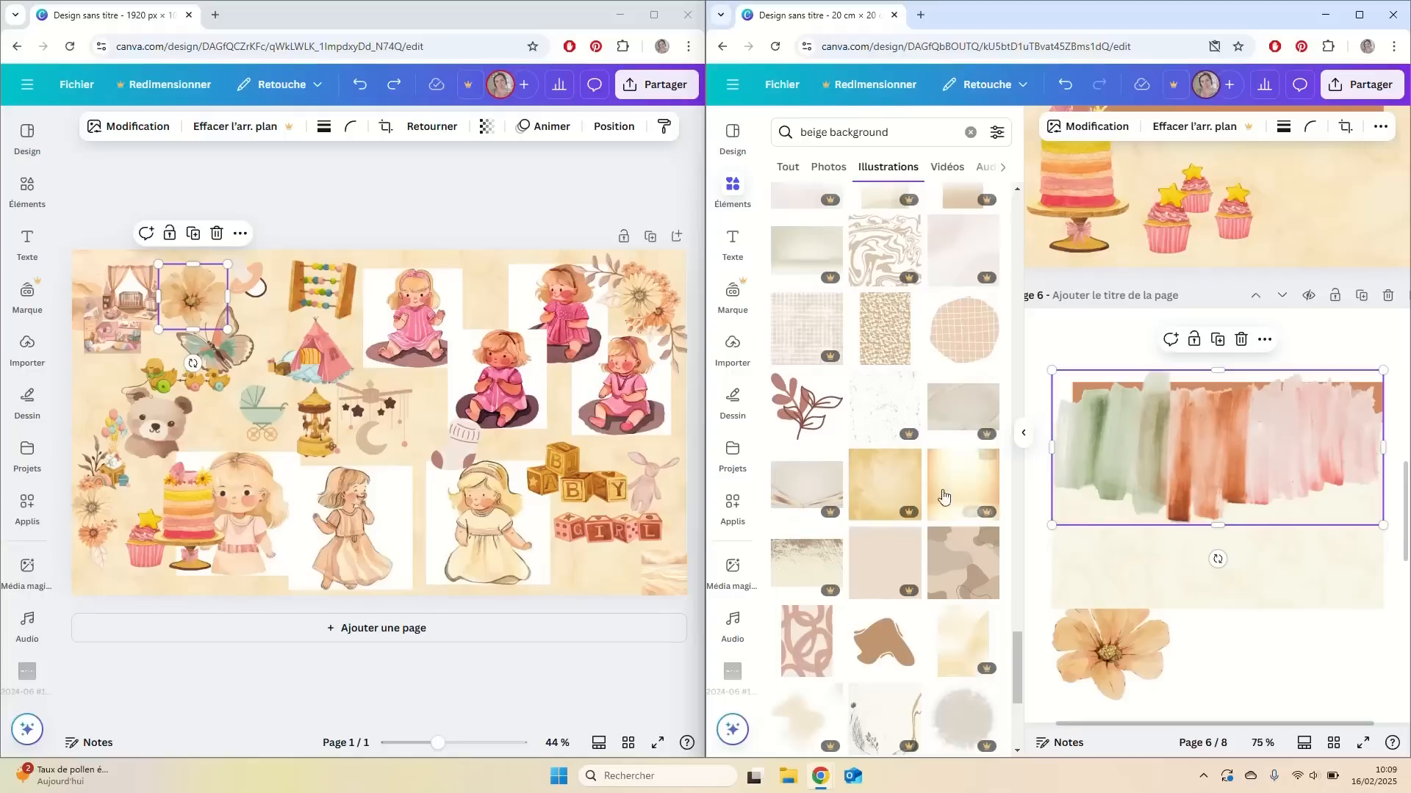
# - Refine the illustration search to "beige background watercolor" and add the warm beige textured rectangle to page 6
pyautogui.click(913, 137)
pyautogui.write('watercolor')
pyautogui.press('Return')
pyautogui.scroll(-5, 957, 514)
pyautogui.click(958, 459)
pyautogui.scroll(-6, 958, 541)
pyautogui.click(957, 529)
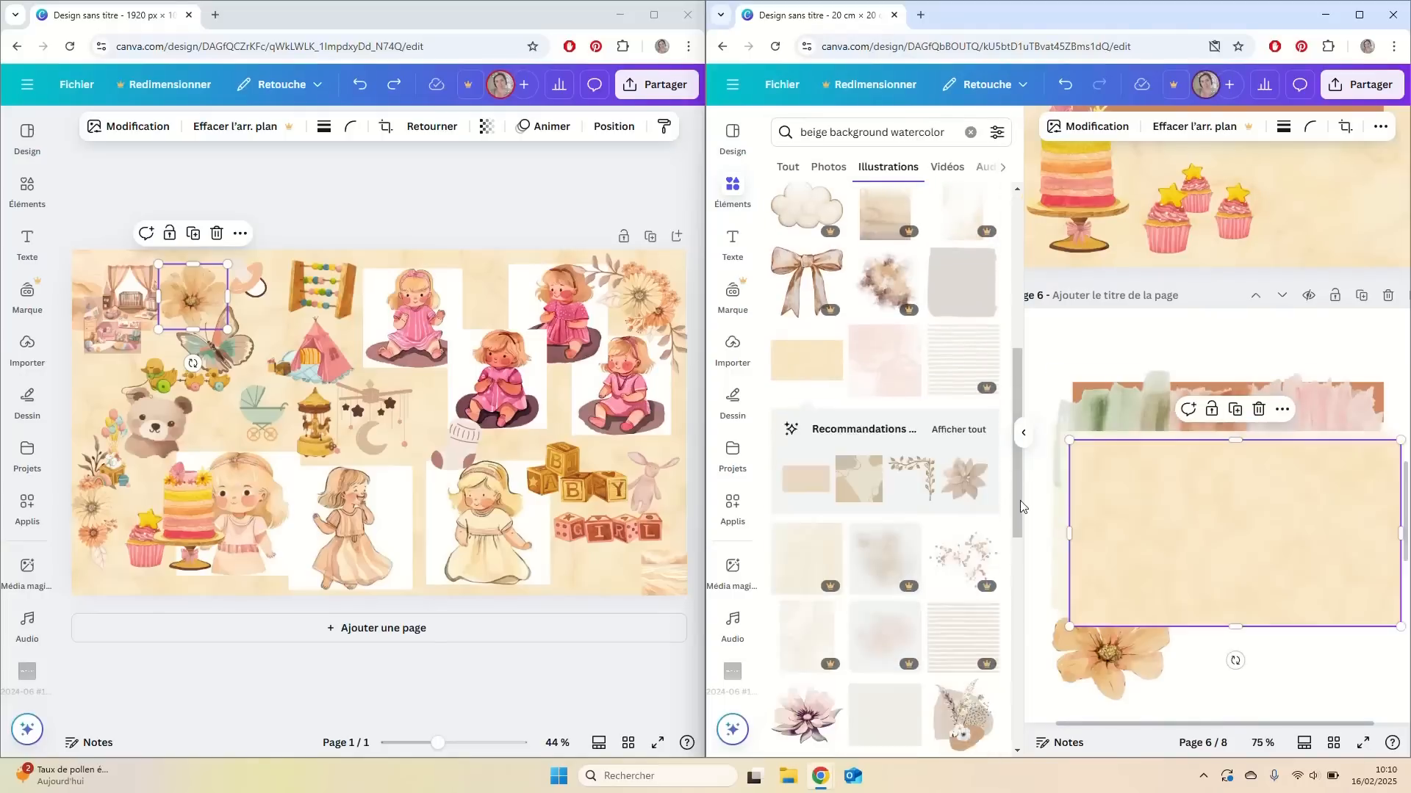
# - Delete the beige background rectangle from page 6 and add a beige watercolour stain illustration in its place
pyautogui.press('Delete')
pyautogui.scroll(-6, 952, 559)
pyautogui.scroll(-10, 955, 566)
pyautogui.click(888, 492)
pyautogui.moveTo(1202, 547); pyautogui.dragTo(1222, 570)
# - Add a pale watercolour texture from the illustration results to page 6
pyautogui.scroll(-6, 945, 440)
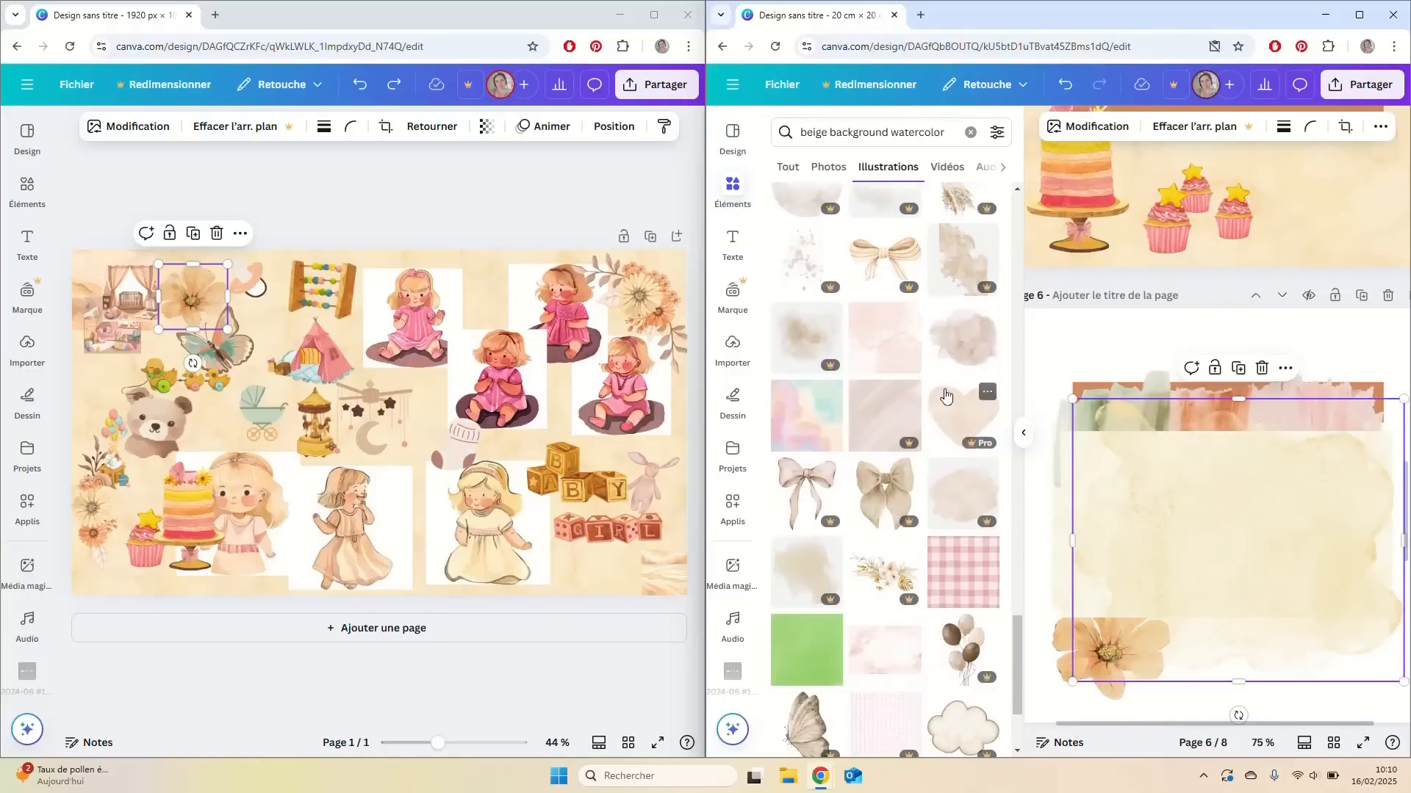
pyautogui.click(893, 410)
pyautogui.scroll(-3, 963, 377)
pyautogui.scroll(-5, 933, 514)
pyautogui.click(1024, 433)
# - Shrink the brush strokes and the beige stain on page 6 and place them along the page's right side
pyautogui.hotkey('ctrl', 'a')
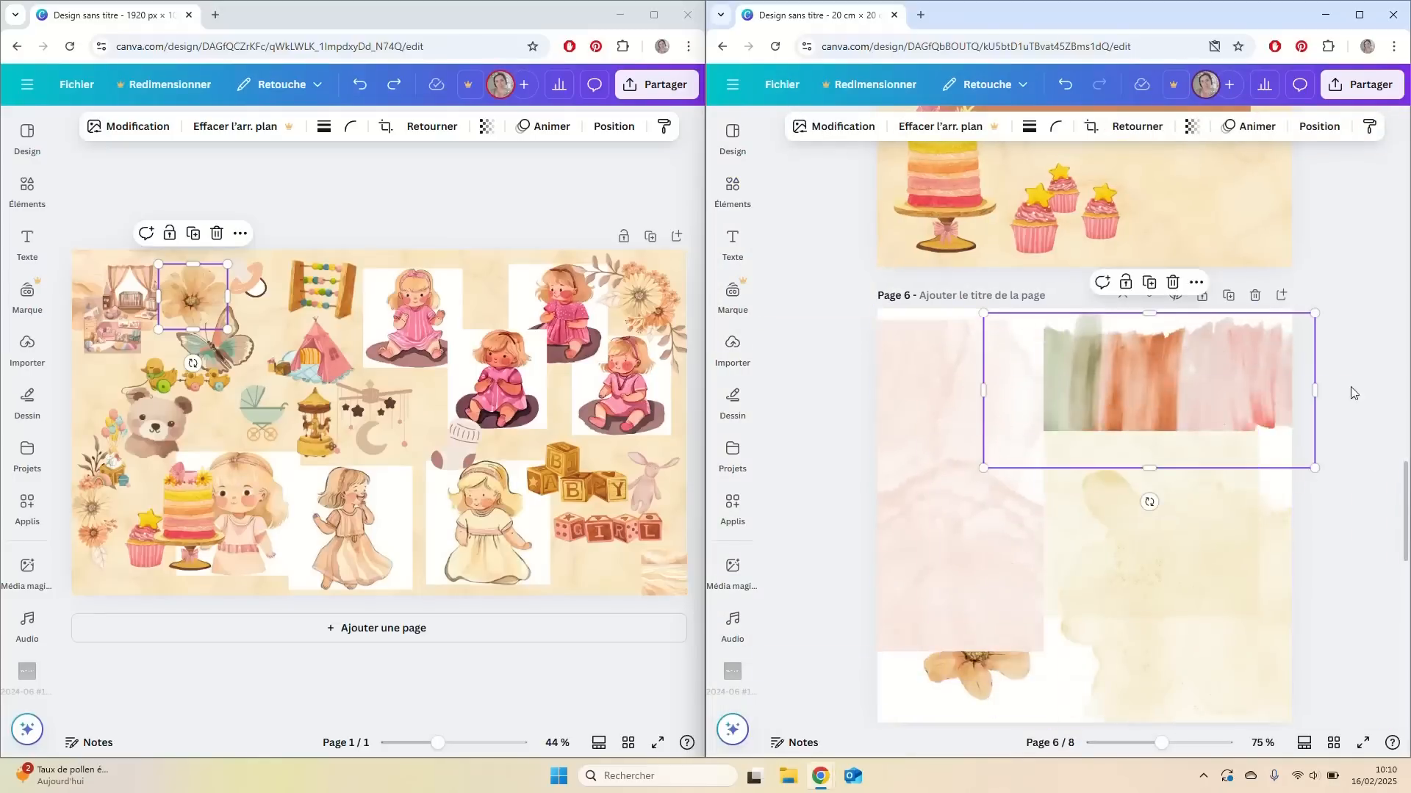
pyautogui.moveTo(1392, 312); pyautogui.dragTo(1019, 579)
pyautogui.moveTo(1168, 515); pyautogui.dragTo(1234, 662)
pyautogui.moveTo(1153, 393); pyautogui.dragTo(1258, 364)
pyautogui.moveTo(1121, 473); pyautogui.dragTo(1215, 538)
# - Enlarge the pink watercolour texture to cover all of page 6 and move it behind the other elements
pyautogui.moveTo(1029, 460); pyautogui.dragTo(1293, 723)
pyautogui.rightClick(1216, 602)
pyautogui.moveTo(1066, 473)
pyautogui.click(801, 561)
pyautogui.moveTo(1212, 359); pyautogui.dragTo(1195, 384)
pyautogui.moveTo(976, 652); pyautogui.dragTo(957, 648)
# - Duplicate page 6 and delete the pink watercolour background from the copy
pyautogui.click(1228, 295)
pyautogui.click(1065, 529)
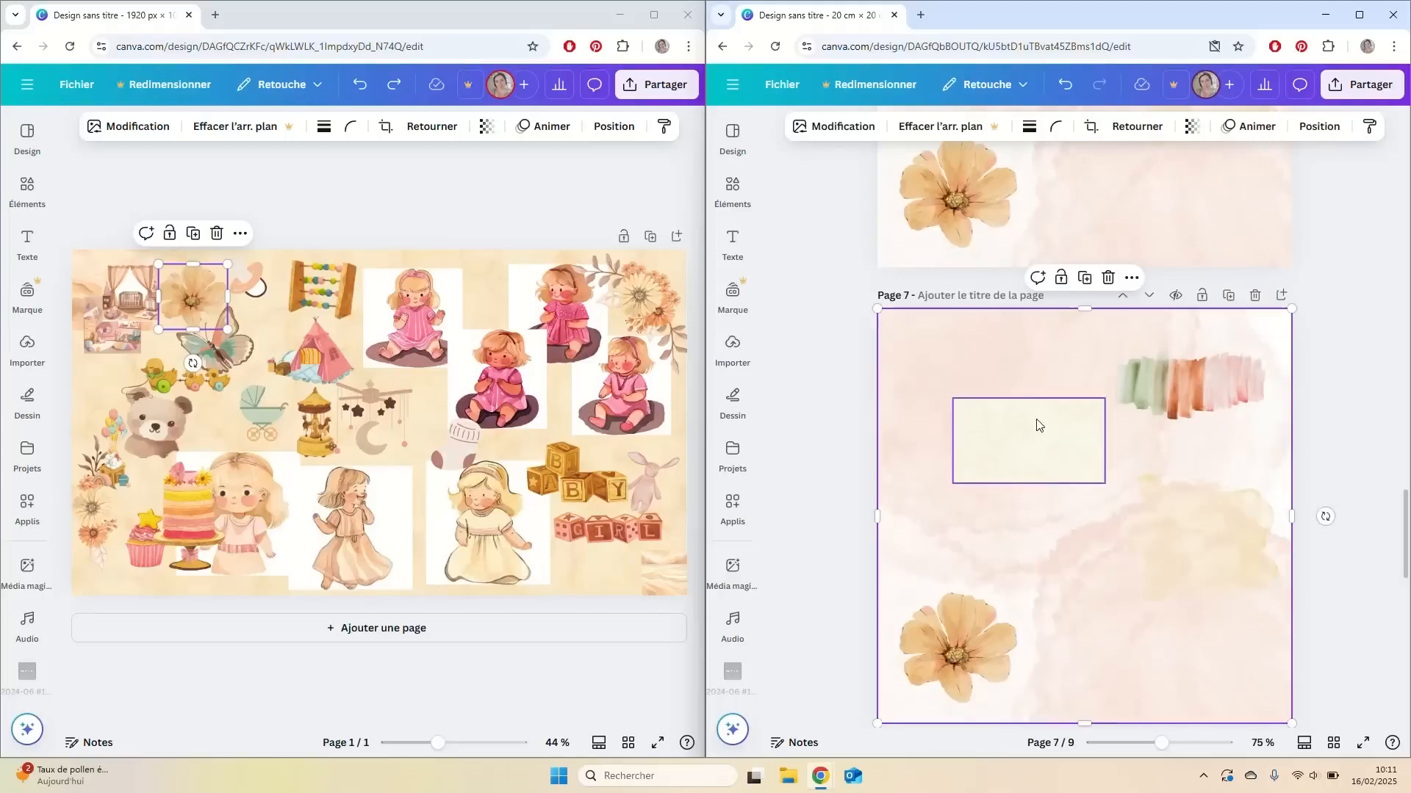
pyautogui.press('Delete')
# - Enlarge the cream texture to cover all of page 7 and send it behind the flower, stain and brush strokes
pyautogui.moveTo(1039, 425); pyautogui.dragTo(966, 337)
pyautogui.moveTo(1032, 397); pyautogui.dragTo(1240, 641)
pyautogui.moveTo(1084, 542); pyautogui.dragTo(1107, 719)
pyautogui.scroll(20, 1143, 574)
pyautogui.scroll(-20, 1143, 573)
pyautogui.rightClick(1079, 426)
pyautogui.click(945, 559)
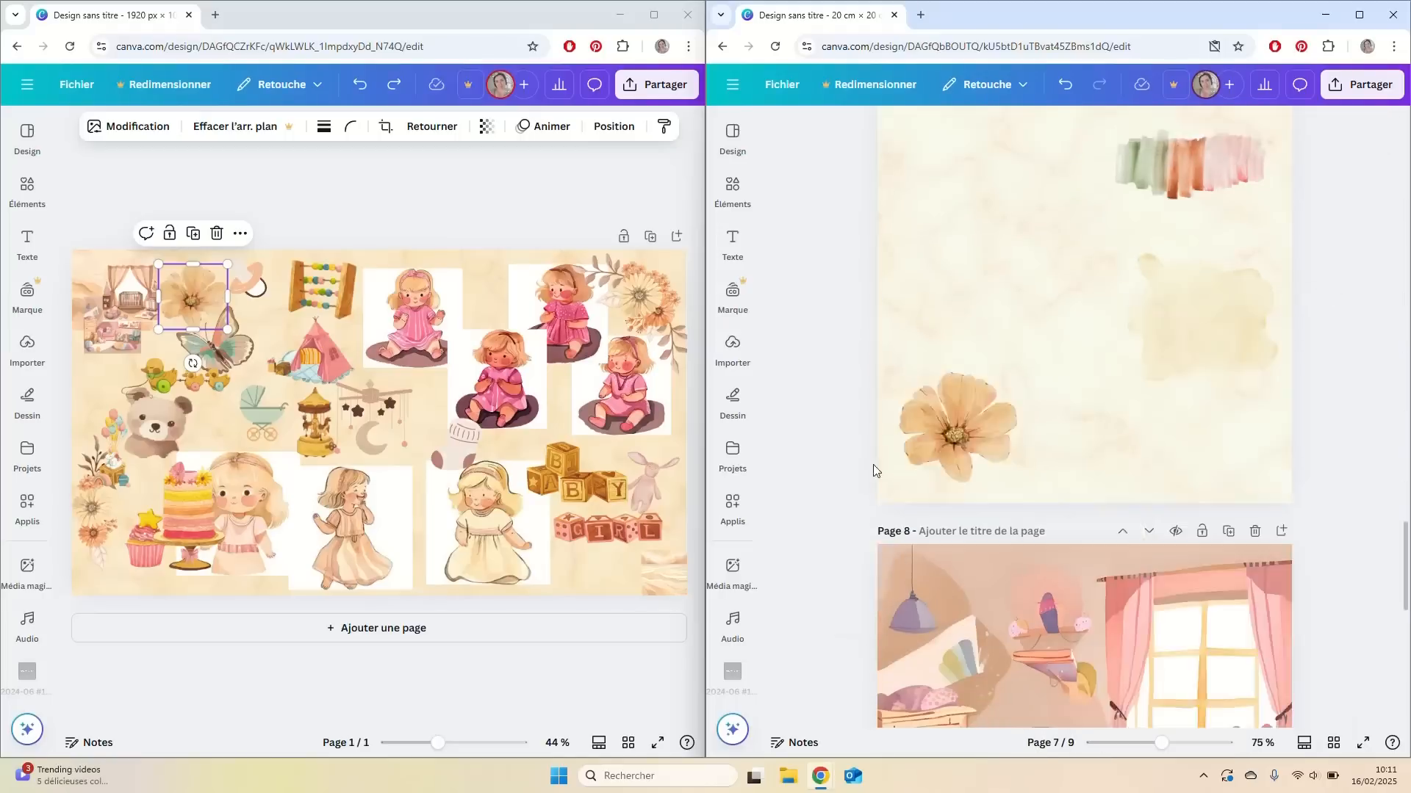
# - Enlarge the beige stain over the centre of page 7 and duplicate the page
pyautogui.scroll(3, 1146, 471)
pyautogui.moveTo(1196, 545); pyautogui.dragTo(1163, 594)
pyautogui.click(1228, 295)
# - Delete the flower from page 6 and the brush strokes from page 7
pyautogui.scroll(8, 1102, 514)
pyautogui.press('Delete')
pyautogui.scroll(-8, 1181, 592)
pyautogui.click(1190, 225)
pyautogui.press('Delete')
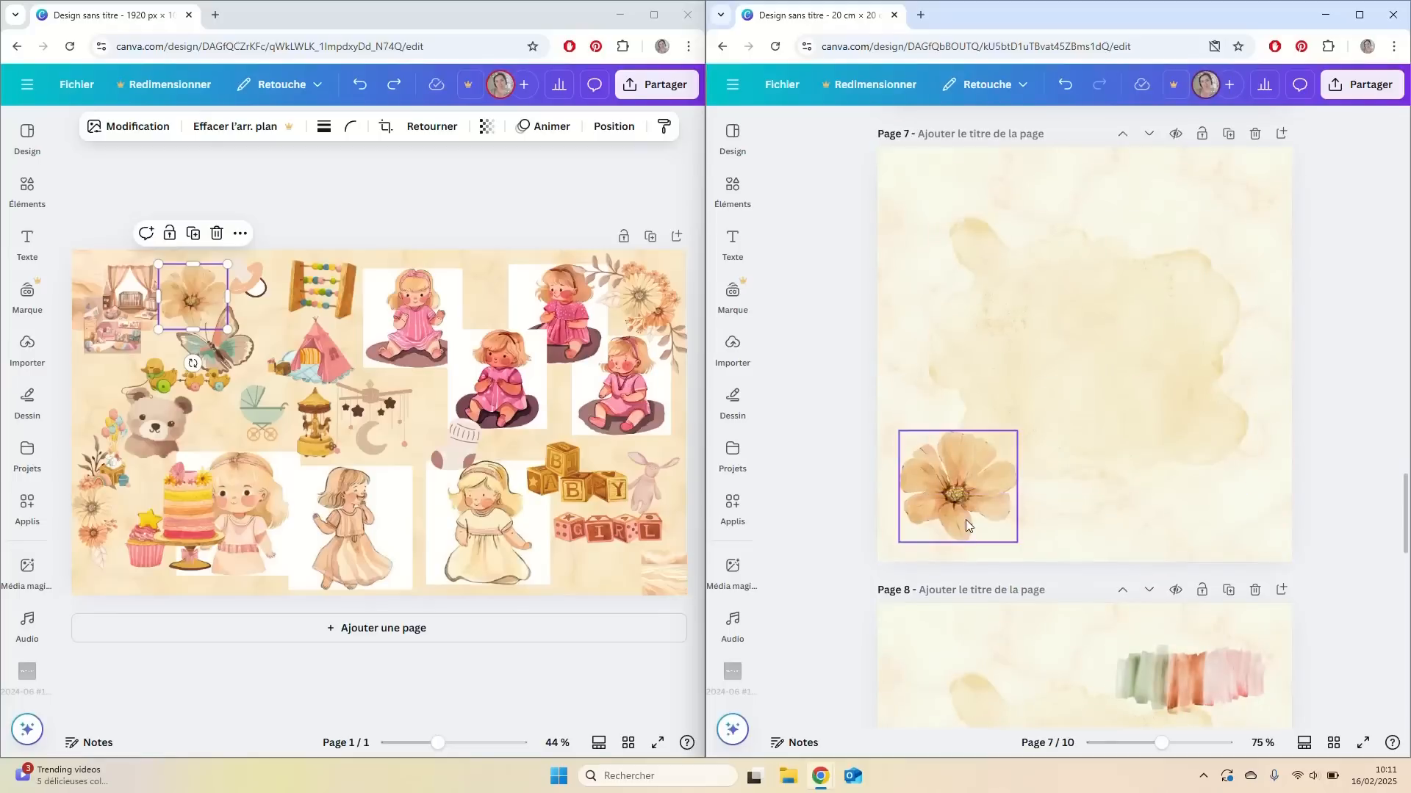
# - Enlarge the beige stain on page 7 and reposition it so it fills most of the page
pyautogui.click(1198, 264)
pyautogui.moveTo(1131, 369); pyautogui.dragTo(1102, 340)
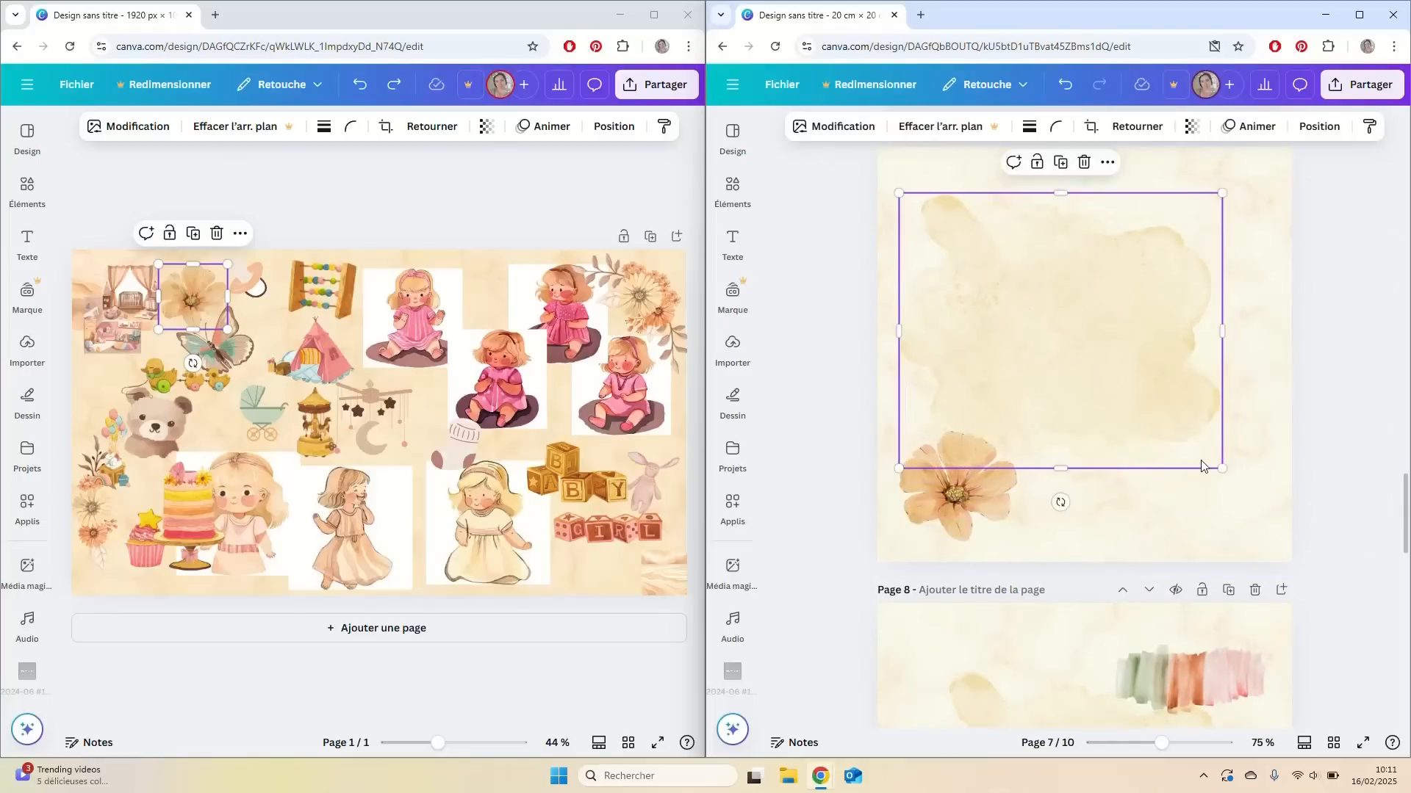
pyautogui.moveTo(1222, 471); pyautogui.dragTo(1259, 527)
pyautogui.moveTo(1181, 435); pyautogui.dragTo(1173, 431)
pyautogui.moveTo(983, 495); pyautogui.dragTo(982, 501)
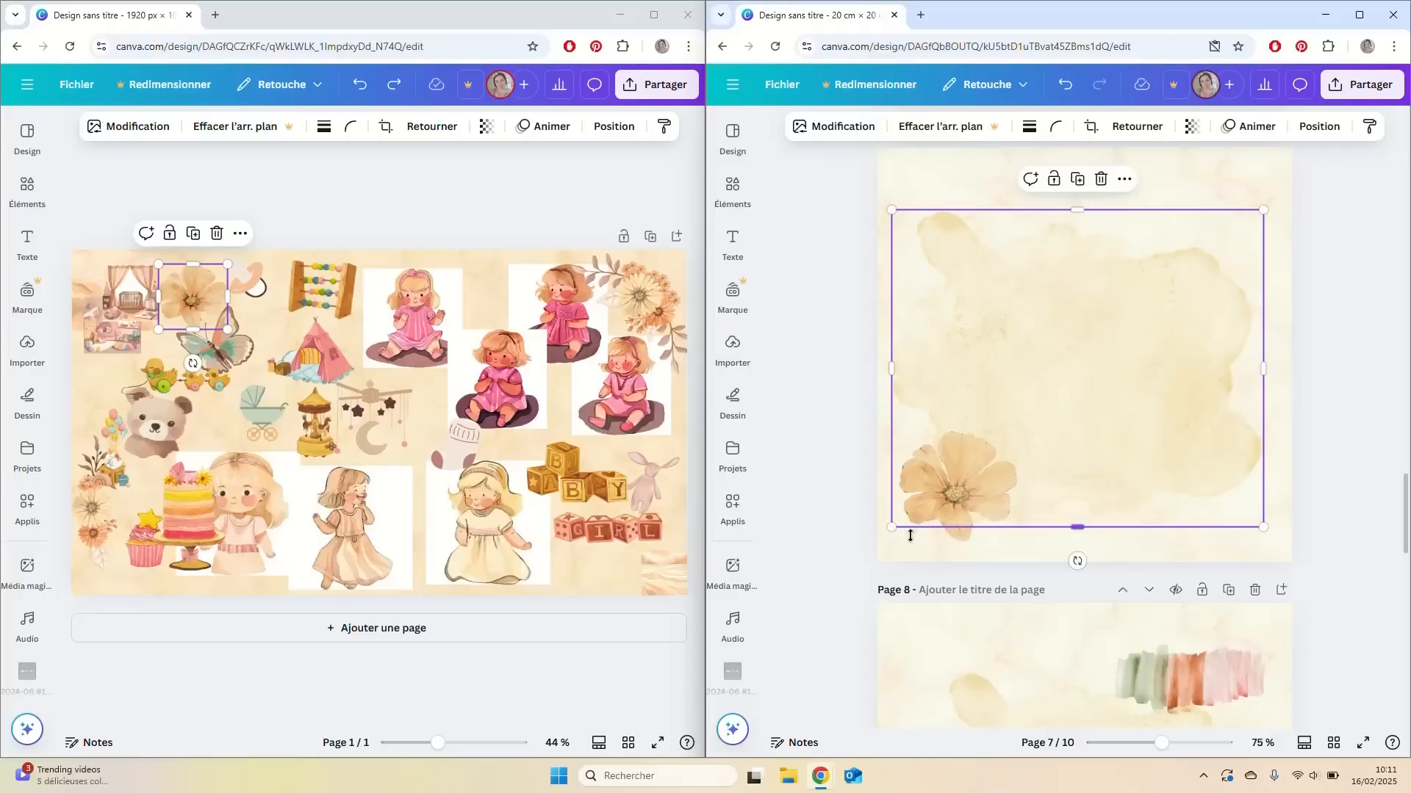
# - Bring the flower on page 7 in front of the beige stain
pyautogui.click(962, 528)
pyautogui.rightClick(962, 528)
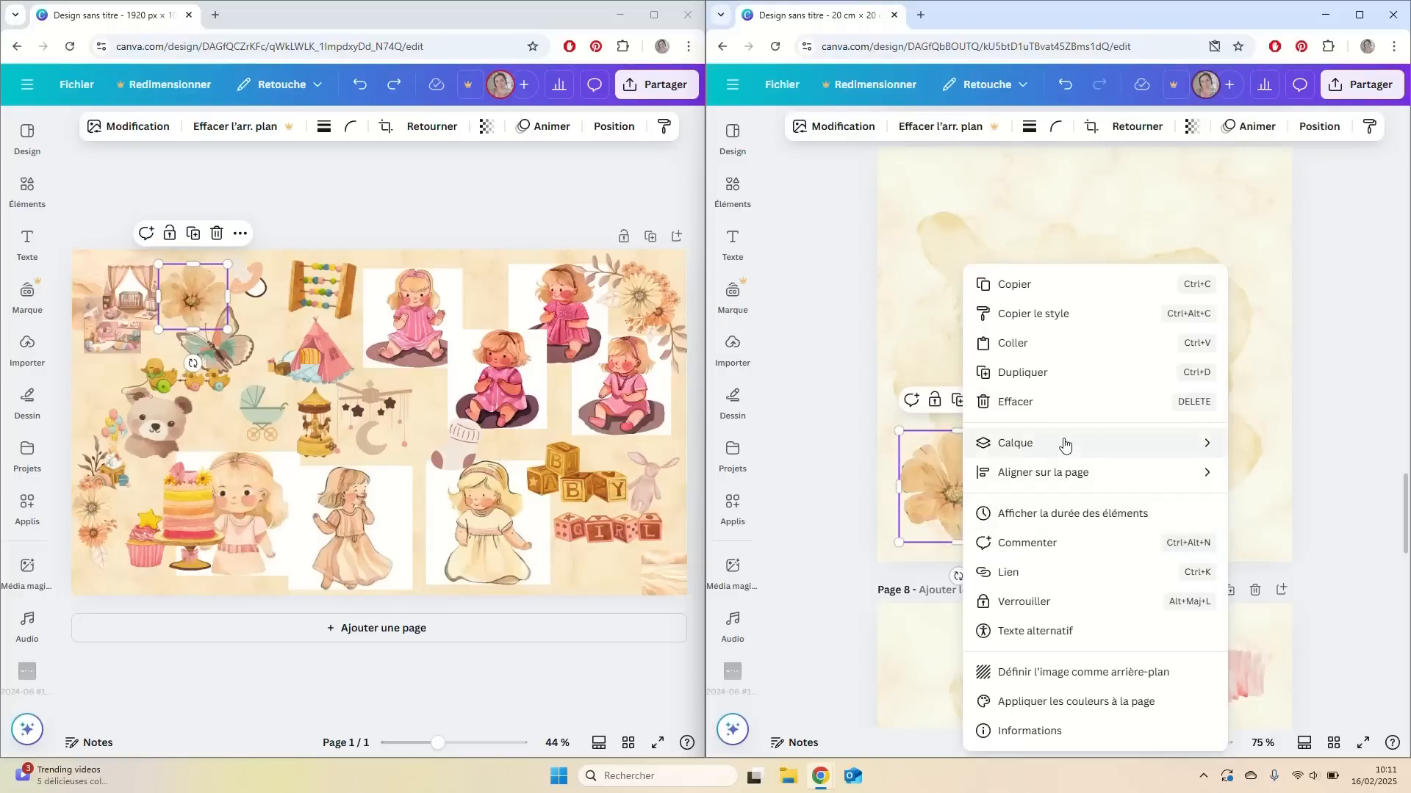
pyautogui.moveTo(1171, 447)
pyautogui.click(813, 459)
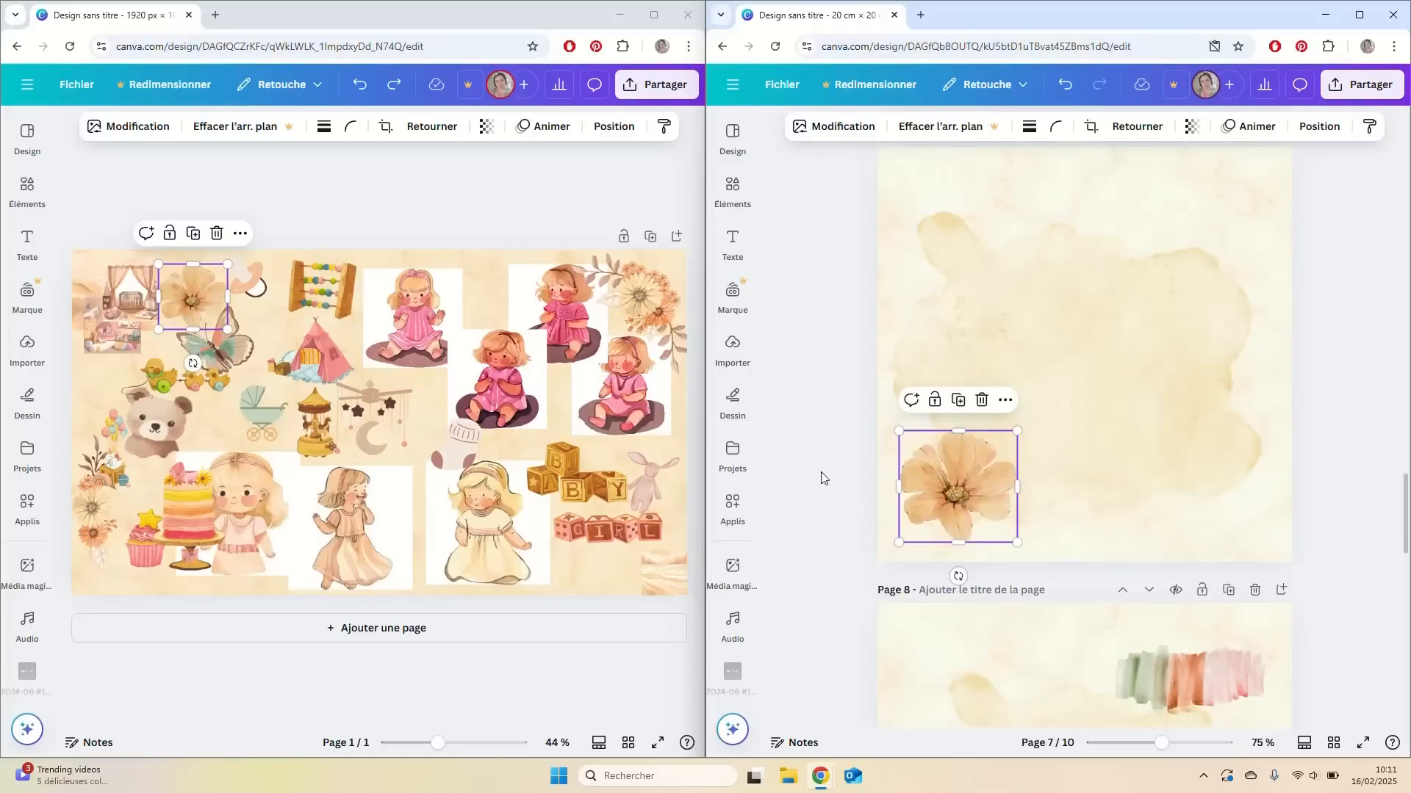
pyautogui.click(860, 472)
pyautogui.click(989, 491)
# - Copy the orange photo-placeholder rectangle from page 5 onto page 7 and centre it on the page
pyautogui.scroll(10, 1144, 443)
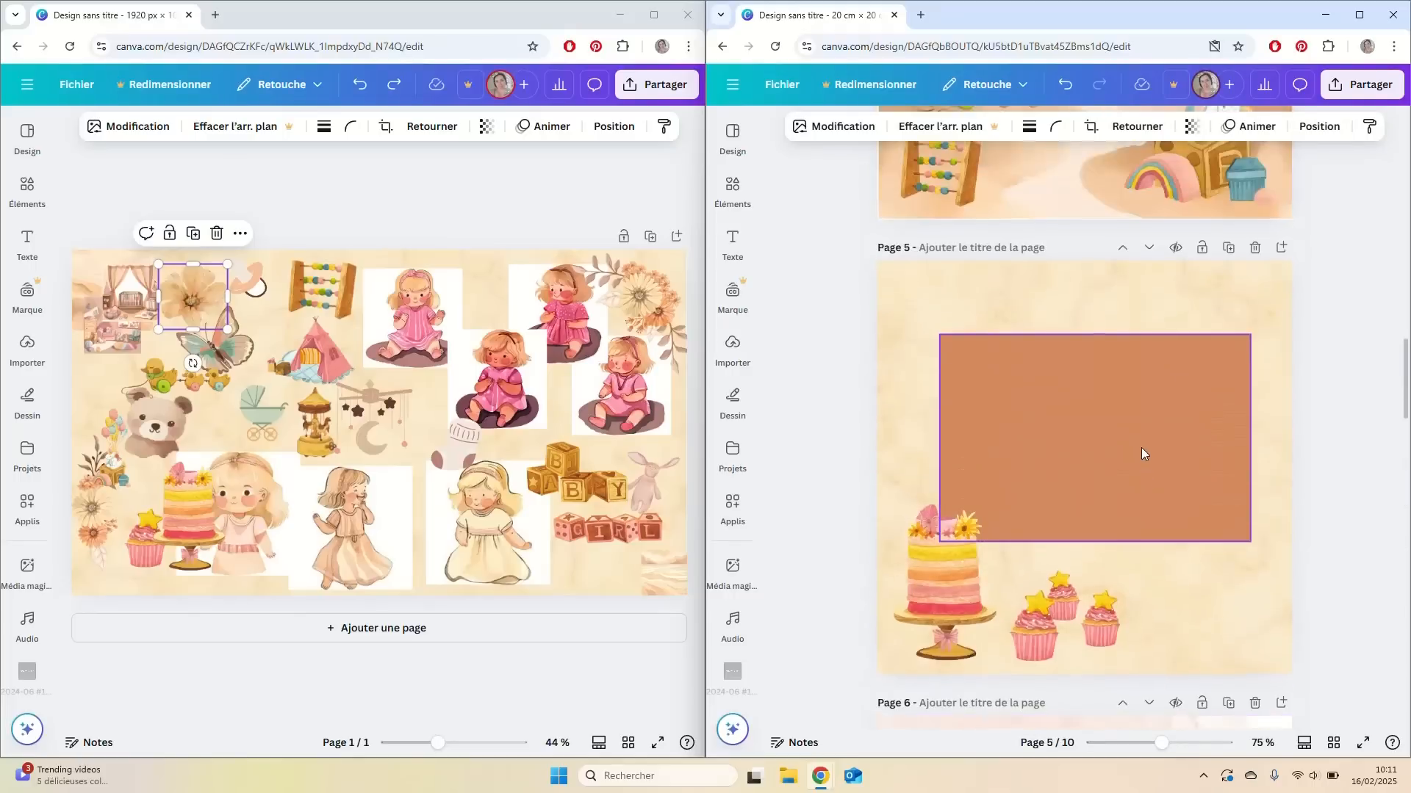
pyautogui.click(1148, 461)
pyautogui.scroll(-15, 1139, 464)
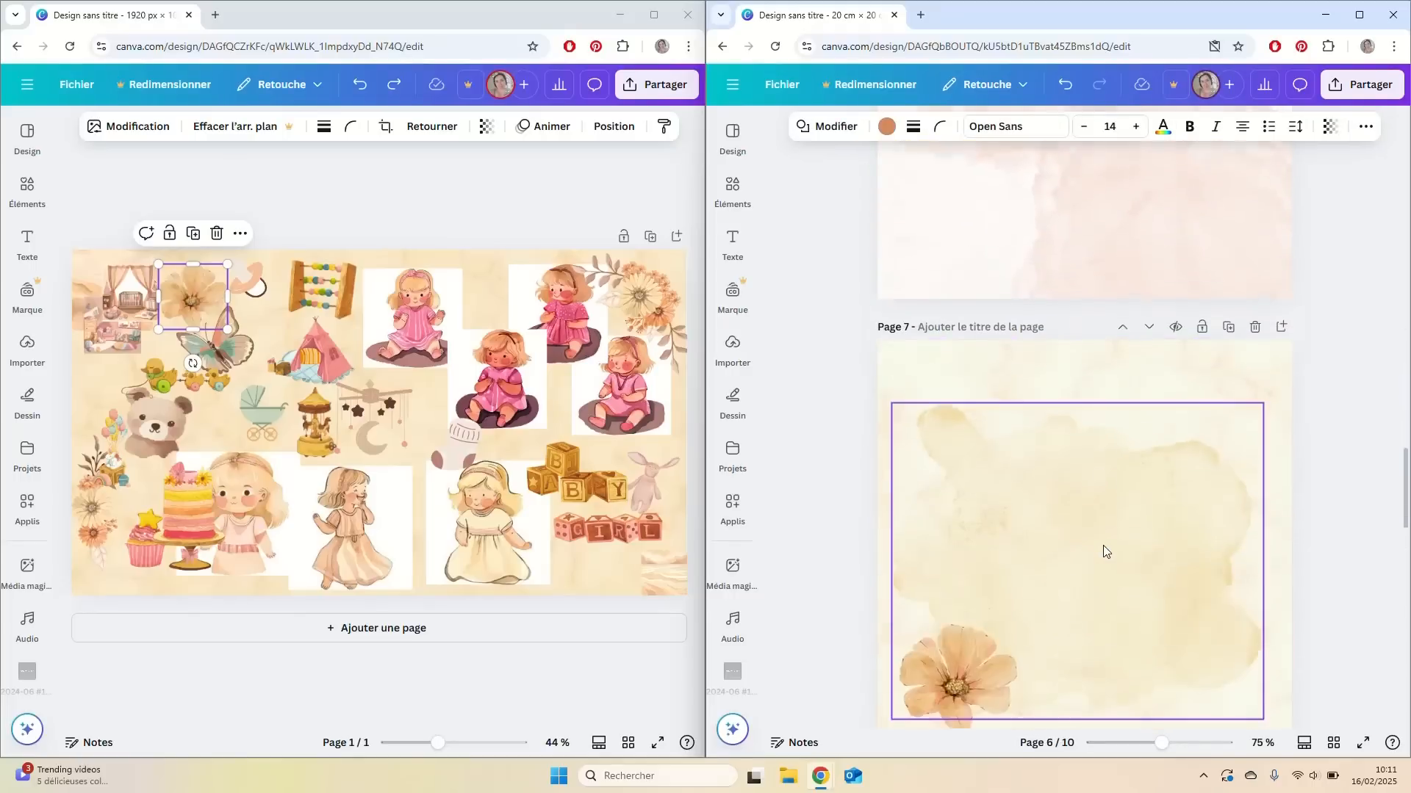
pyautogui.click(863, 375)
pyautogui.hotkey('ctrl', 'v')
pyautogui.scroll(3, 1131, 431)
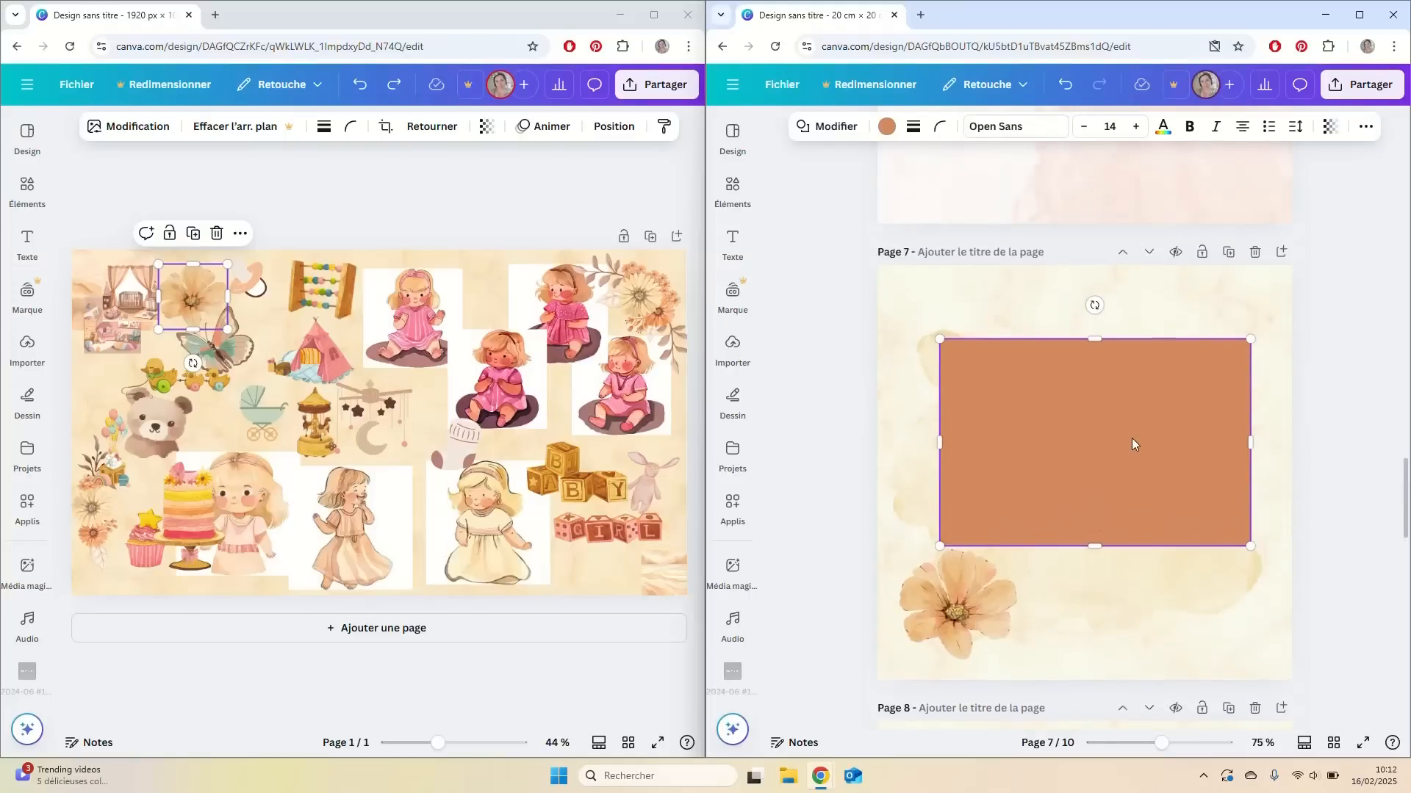
pyautogui.moveTo(1132, 438); pyautogui.dragTo(1111, 489)
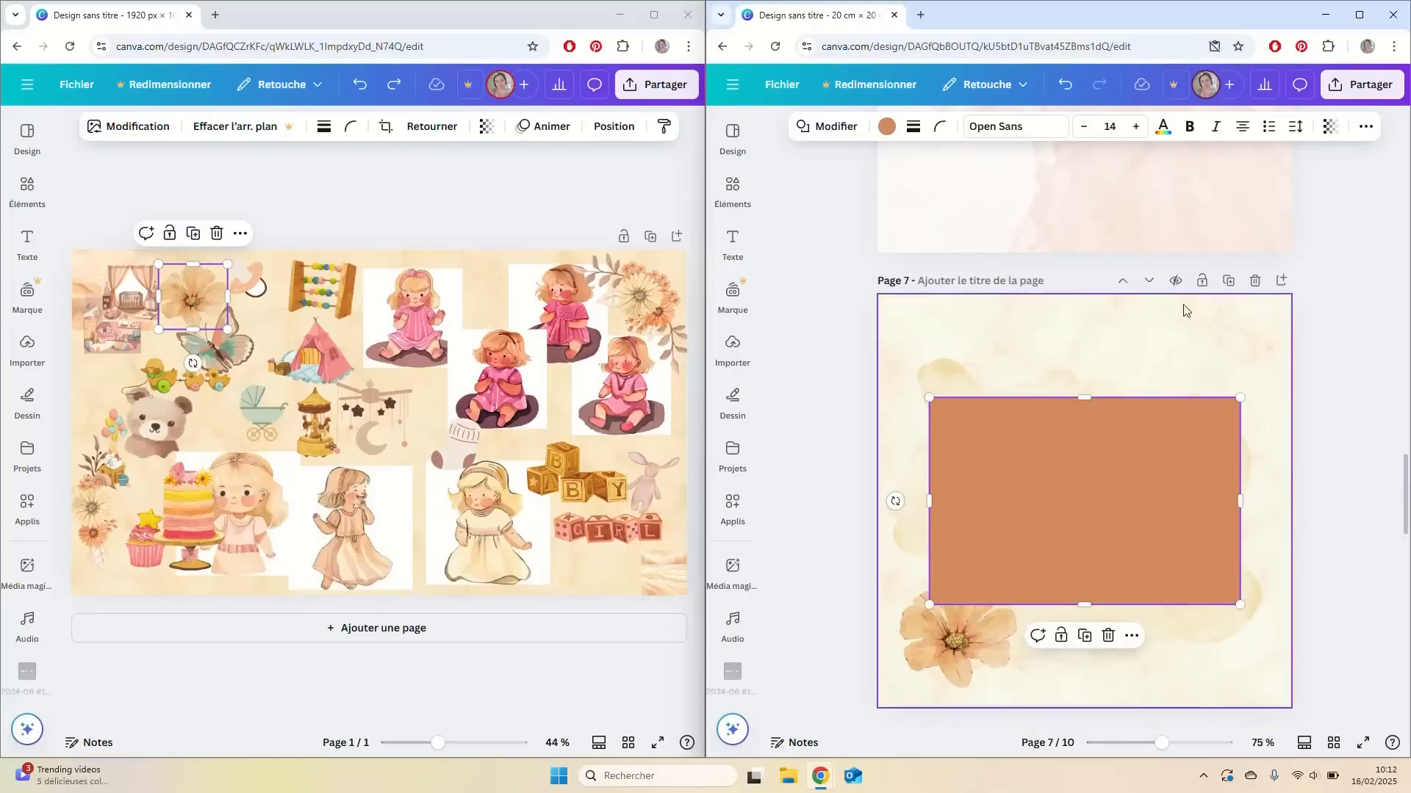
# - Check the orange rectangle's size and page alignment in its position settings
pyautogui.click(1365, 129)
pyautogui.click(1312, 155)
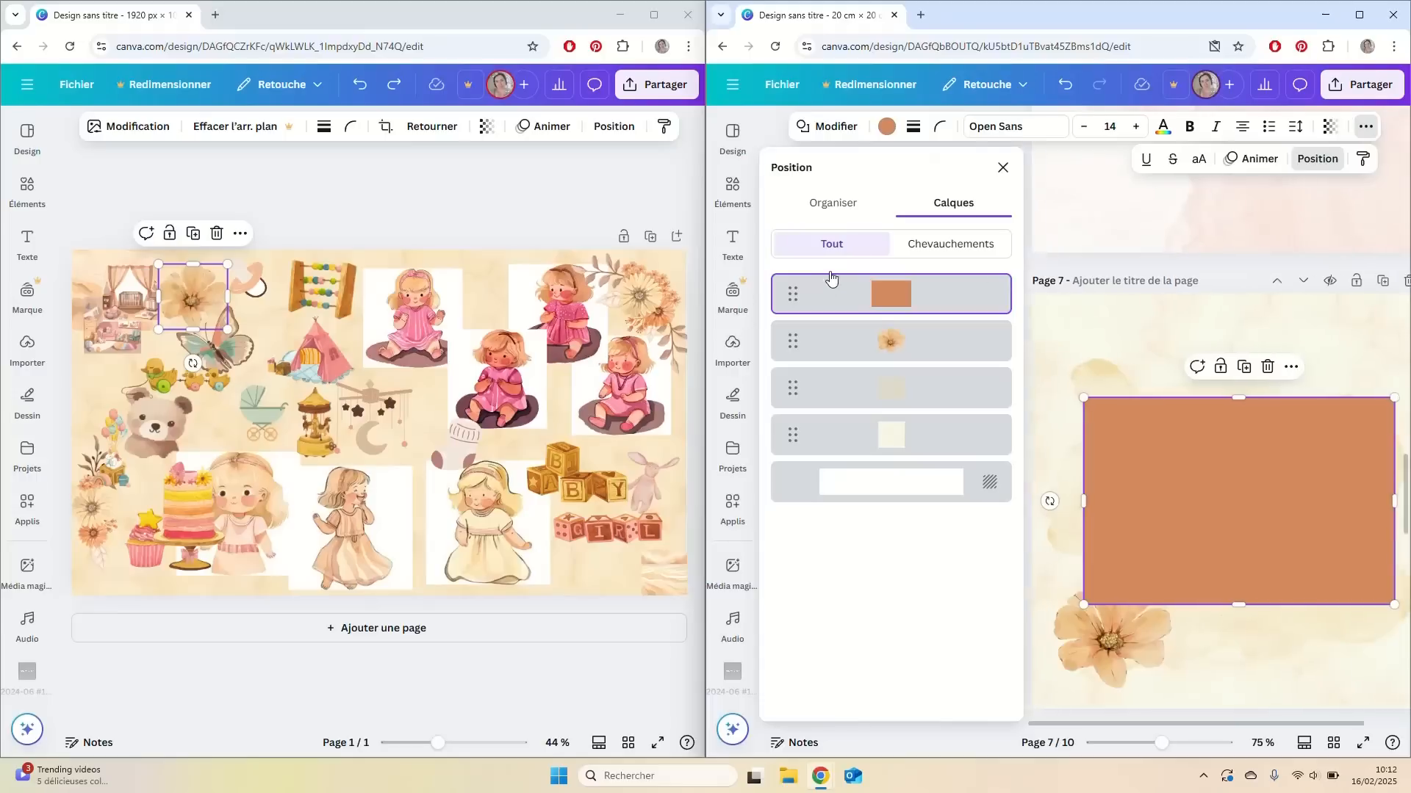
pyautogui.click(833, 202)
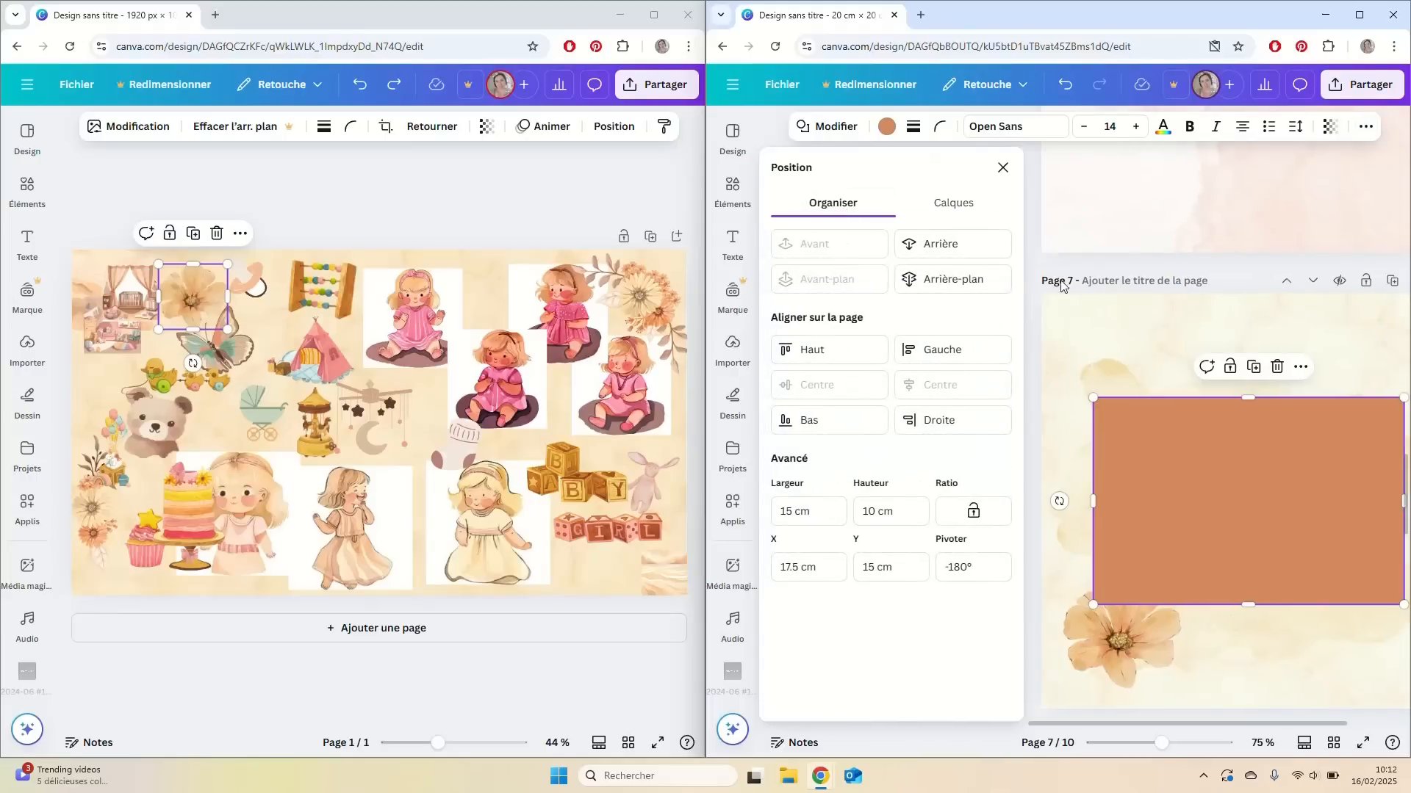
# - Enlarge the beige stain slightly around the orange rectangle on page 7
pyautogui.click(1073, 262)
pyautogui.click(1256, 472)
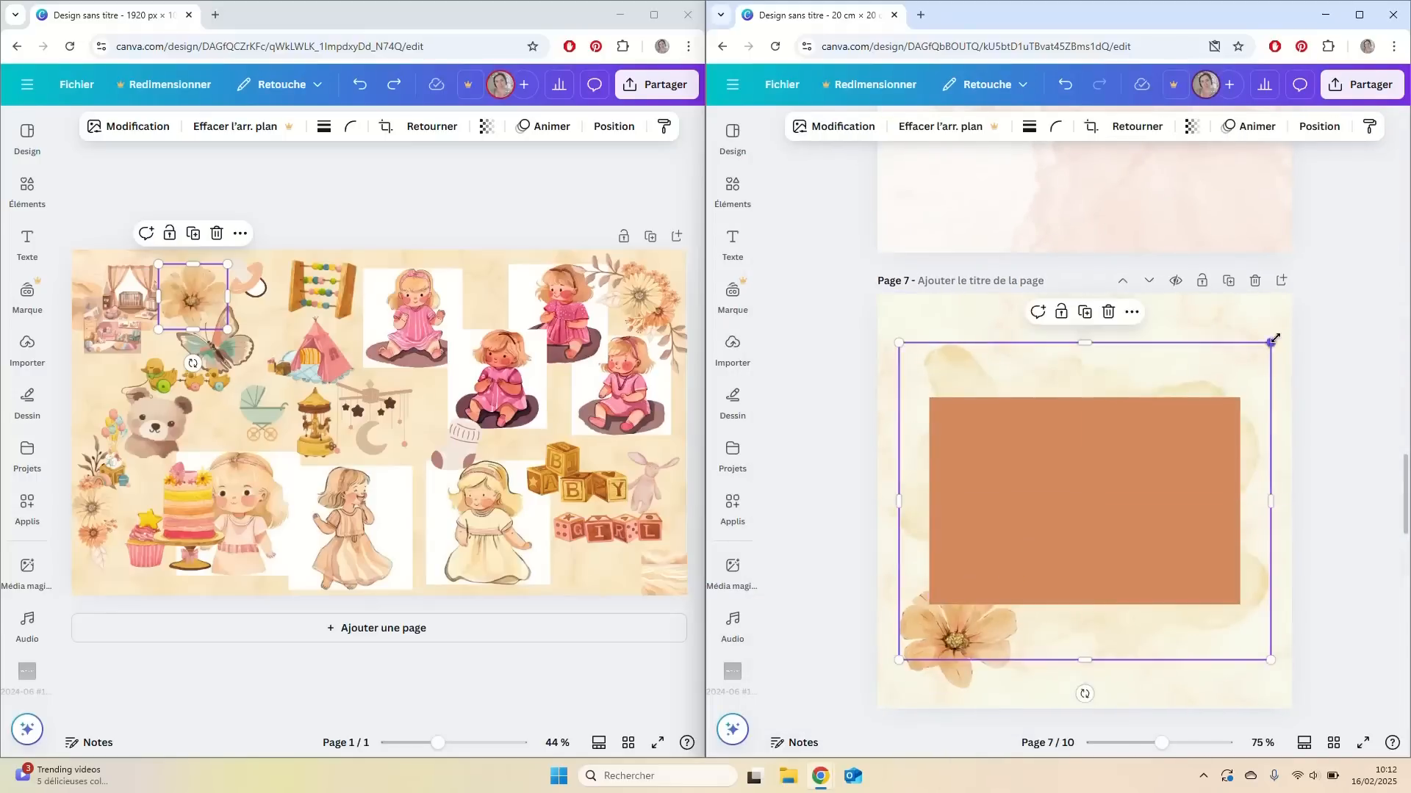
pyautogui.moveTo(1272, 341); pyautogui.dragTo(1280, 335)
# - Duplicate the flower on page 7, place one at the rectangle's upper-right corner and rotate the one at its lower-left corner
pyautogui.moveTo(968, 658); pyautogui.dragTo(960, 658)
pyautogui.hotkey('ctrl', 'd')
pyautogui.moveTo(949, 725)
pyautogui.mouseDown()
pyautogui.moveTo(997, 560)
pyautogui.moveTo(925, 728)
pyautogui.mouseUp()
pyautogui.moveTo(958, 648); pyautogui.dragTo(1215, 395)
pyautogui.moveTo(958, 645); pyautogui.dragTo(959, 625)
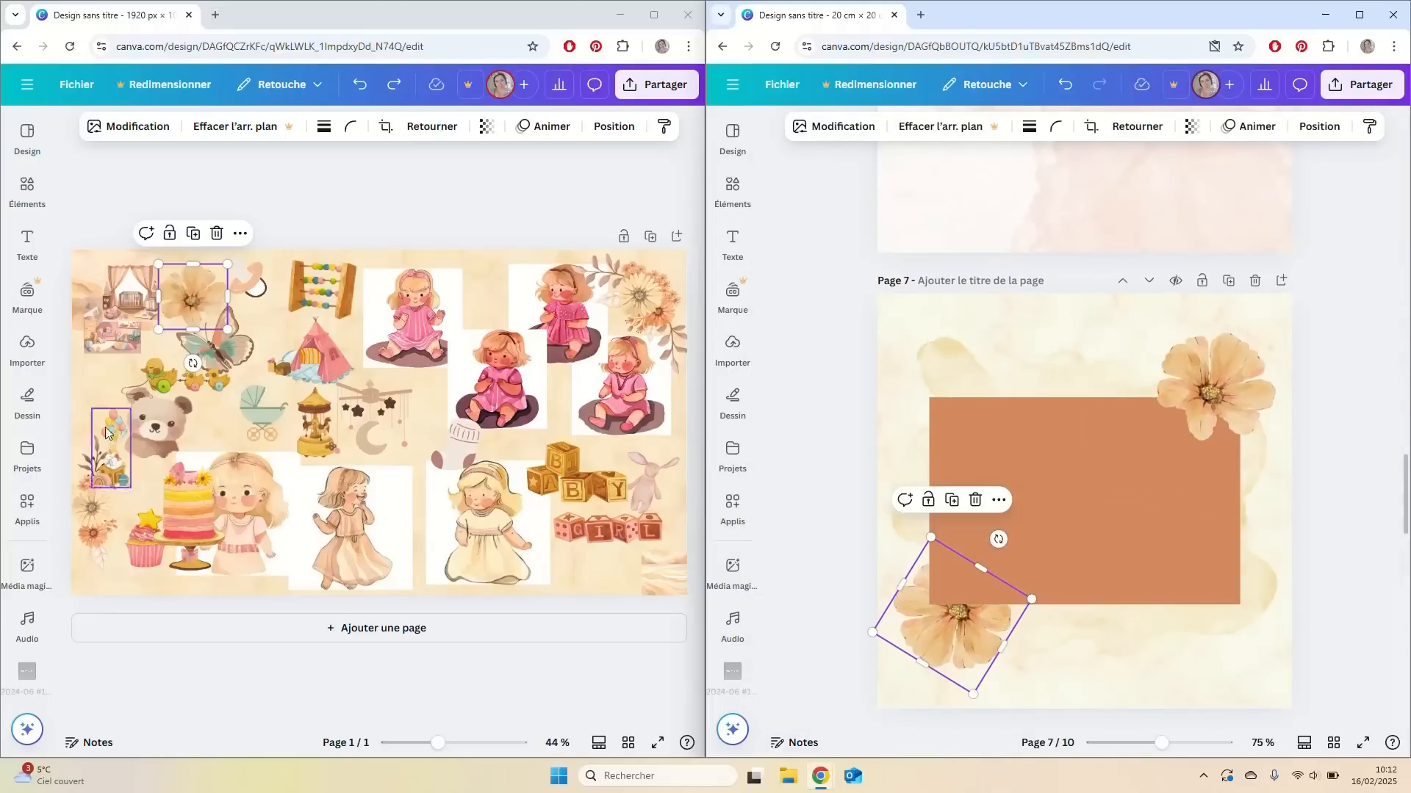
# - Copy the flower garland from the mood board to page 7 and lay it horizontally along the rectangle's upper edge, replacing the single flowers
pyautogui.moveTo(105, 432); pyautogui.dragTo(1106, 537)
pyautogui.moveTo(1106, 677); pyautogui.dragTo(977, 548)
pyautogui.moveTo(1094, 545); pyautogui.dragTo(1038, 386)
pyautogui.moveTo(1153, 426); pyautogui.dragTo(1262, 452)
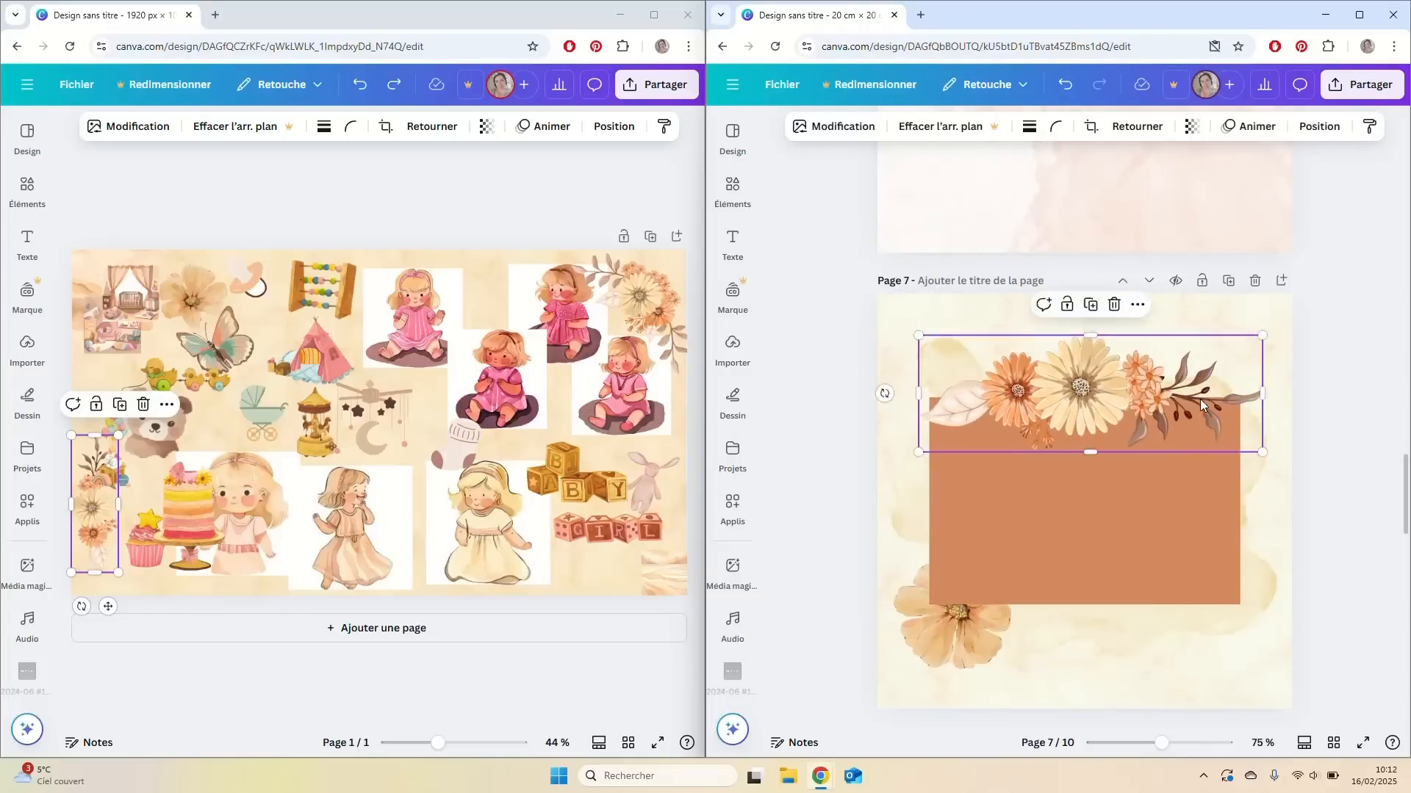
pyautogui.click(972, 623)
# - Duplicate page 8 and delete the beige stain and the flower from the upper copy
pyautogui.scroll(-5, 1227, 539)
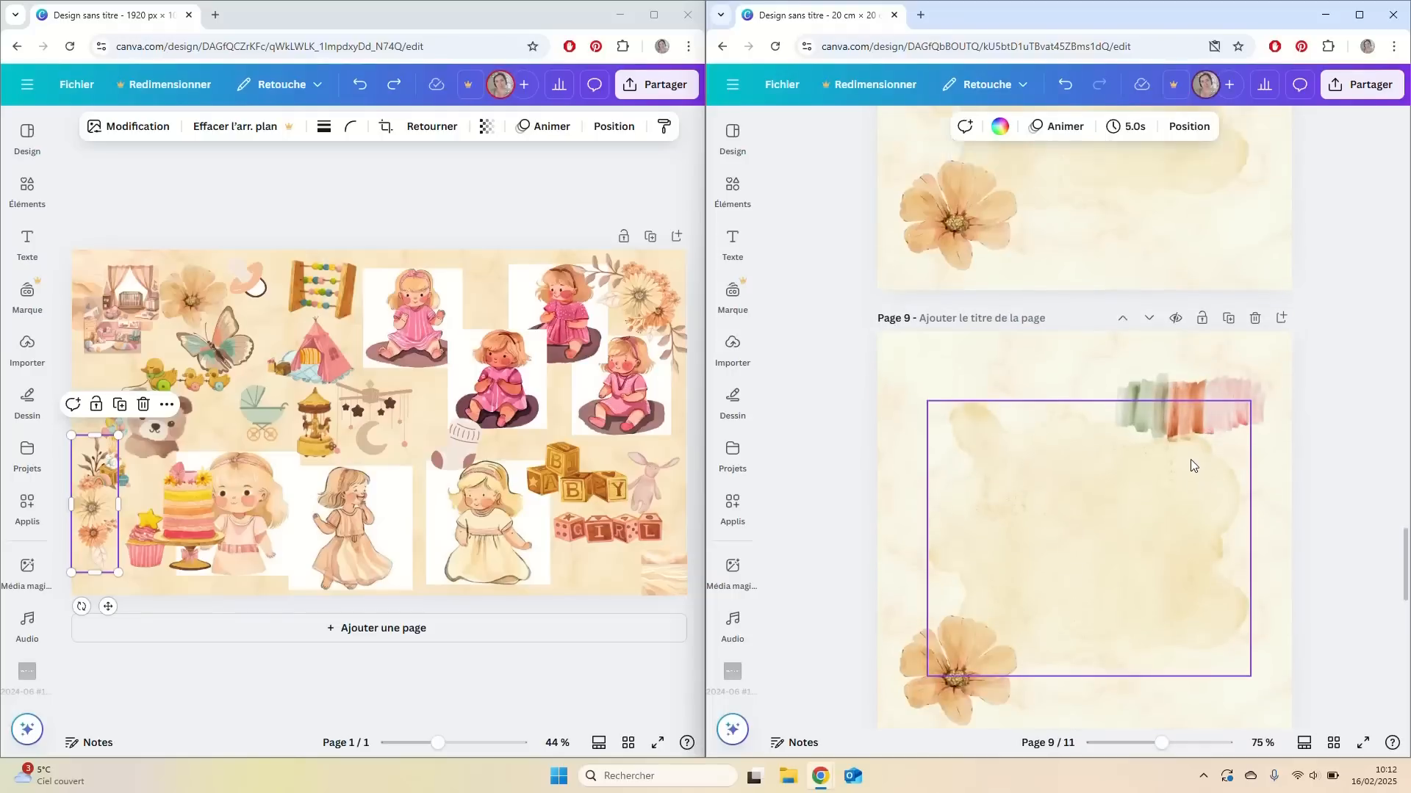
pyautogui.scroll(3, 1190, 460)
pyautogui.click(1118, 444)
pyautogui.press('Delete')
pyautogui.click(920, 452)
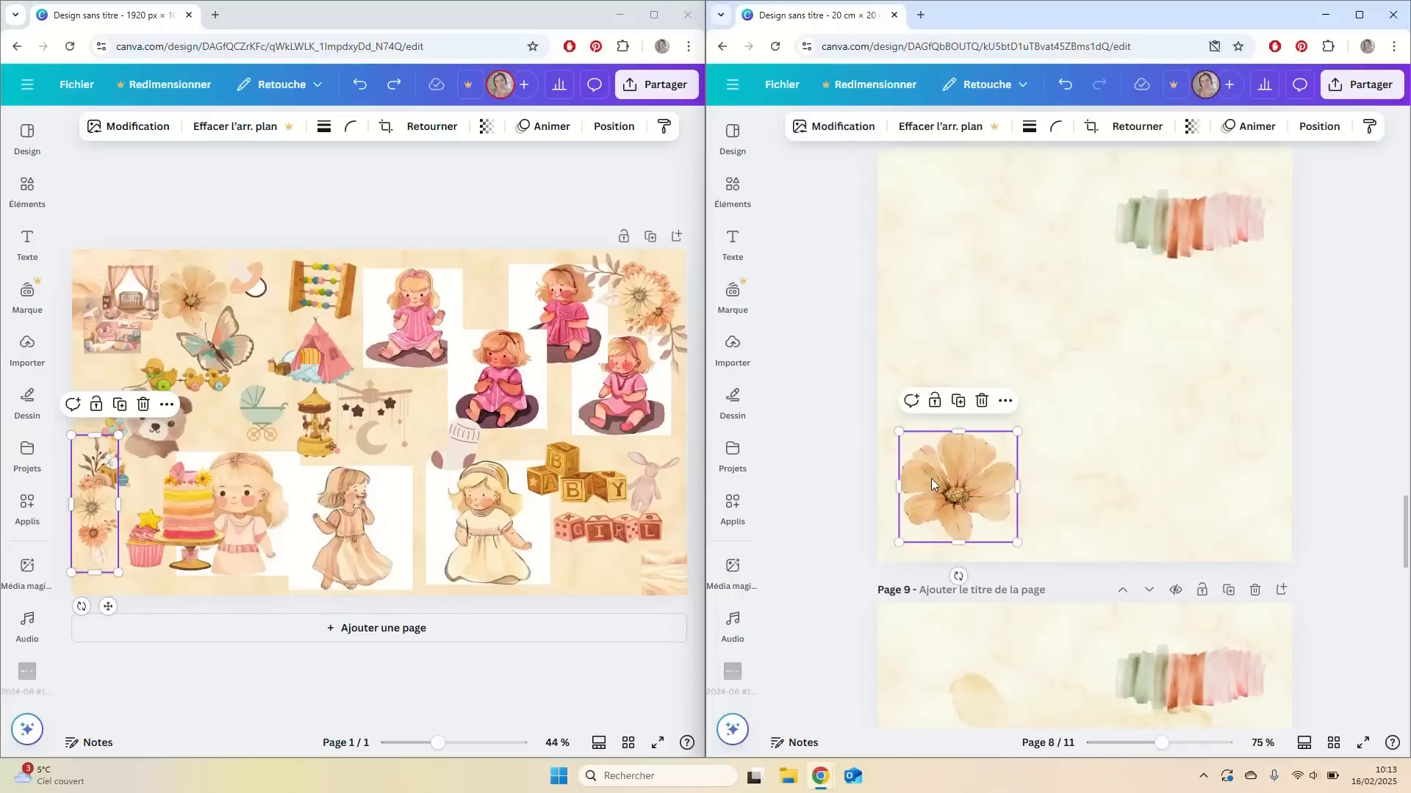
pyautogui.press('Delete')
# - Enlarge the brush strokes on page 8 to about 16 cm wide and move them to the middle of the page
pyautogui.click(1189, 219)
pyautogui.moveTo(1232, 219); pyautogui.dragTo(1215, 419)
pyautogui.moveTo(1159, 293); pyautogui.dragTo(1152, 360)
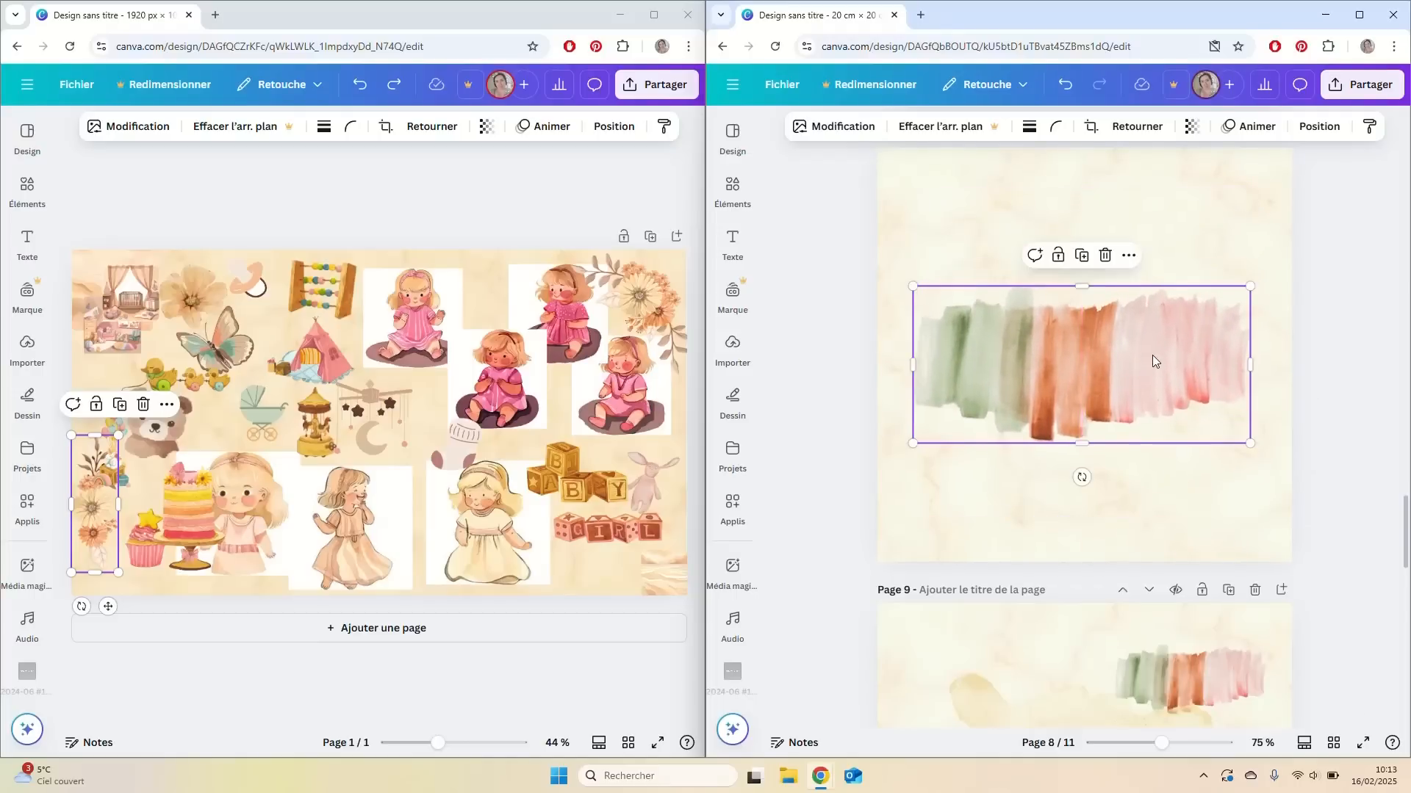
# - Centre the brush strokes on page 8 both vertically and horizontally
pyautogui.click(1319, 126)
pyautogui.click(841, 383)
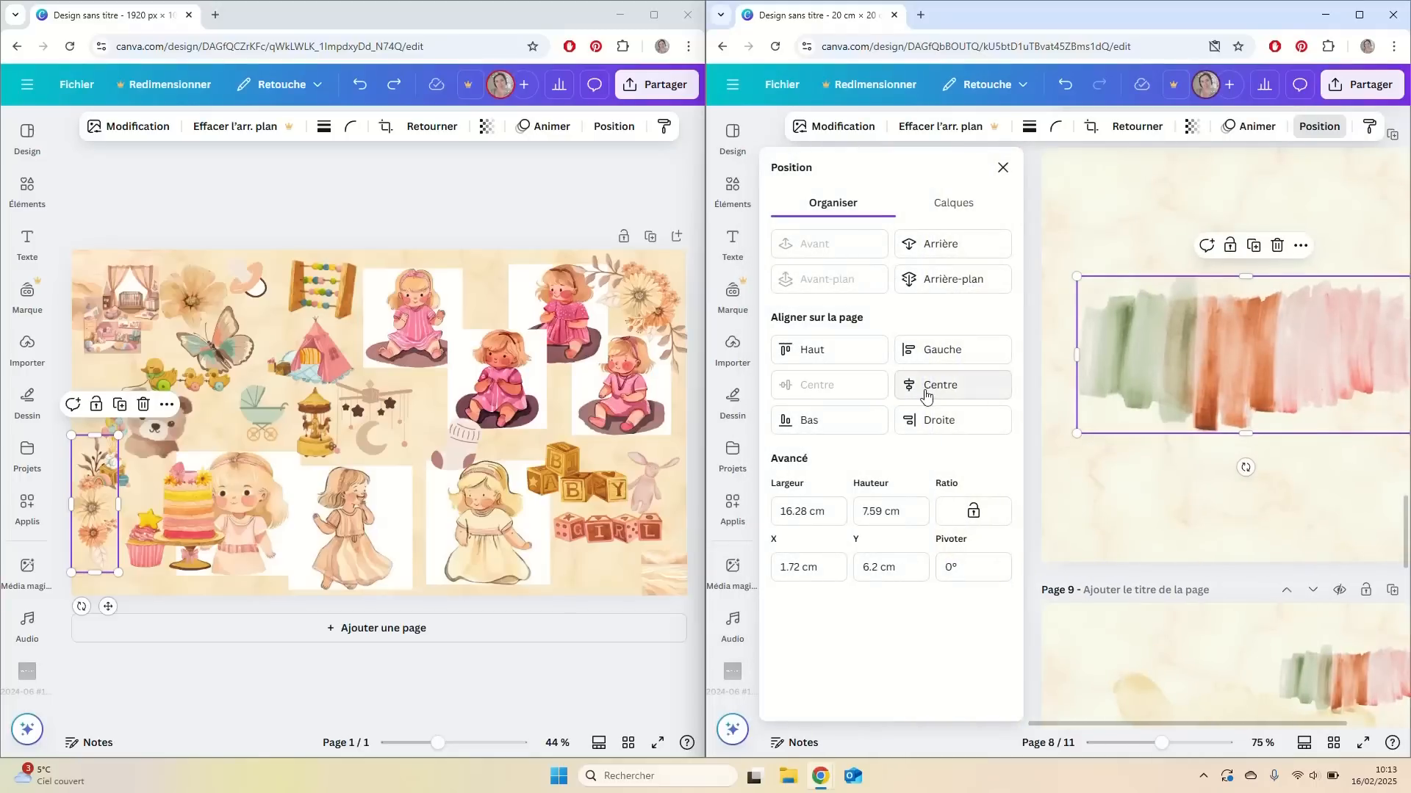
pyautogui.click(926, 384)
pyautogui.scroll(-2, 1236, 337)
pyautogui.click(1003, 167)
# - Copy the orange rectangle from page 7 onto page 8
pyautogui.scroll(5, 1111, 382)
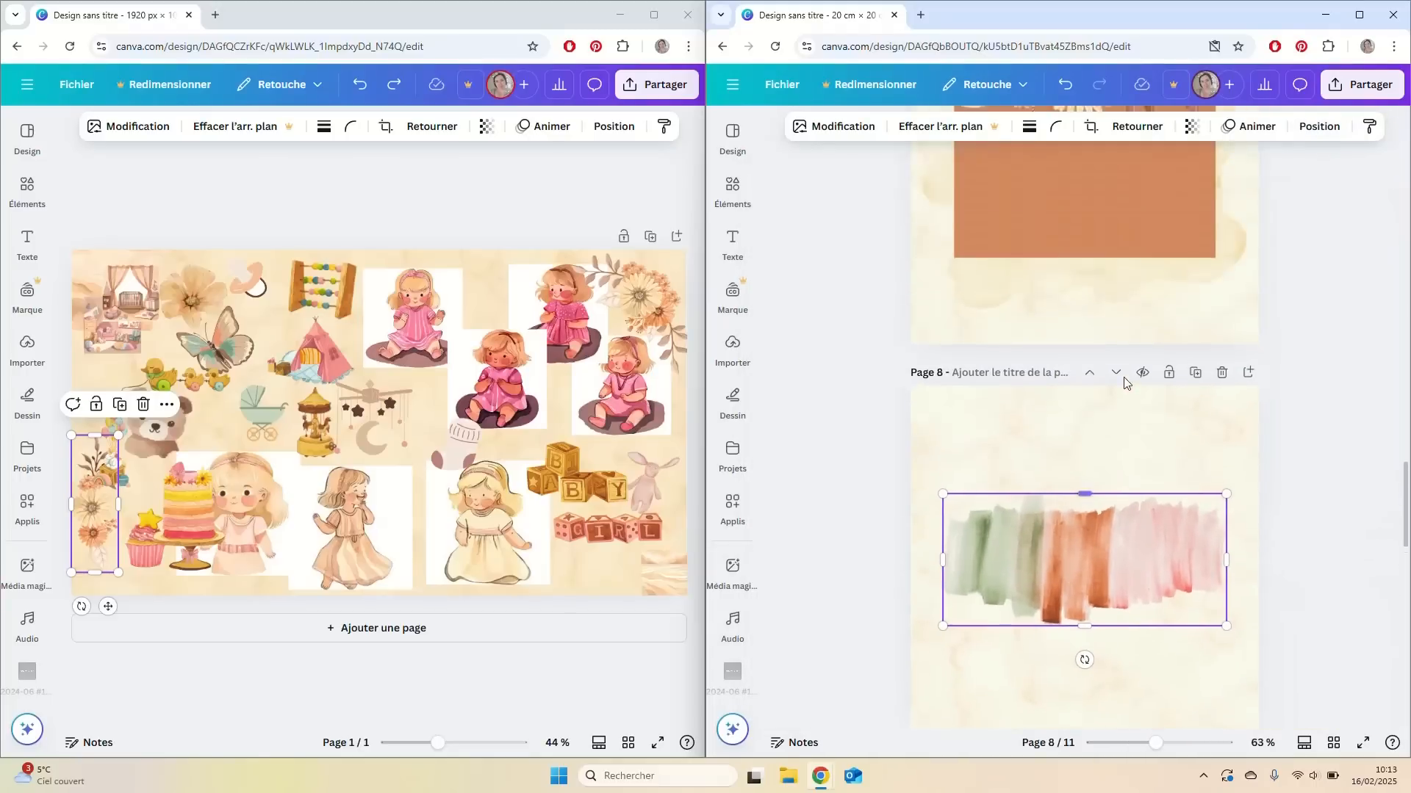
pyautogui.click(1125, 514)
pyautogui.hotkey('ctrl', 'c')
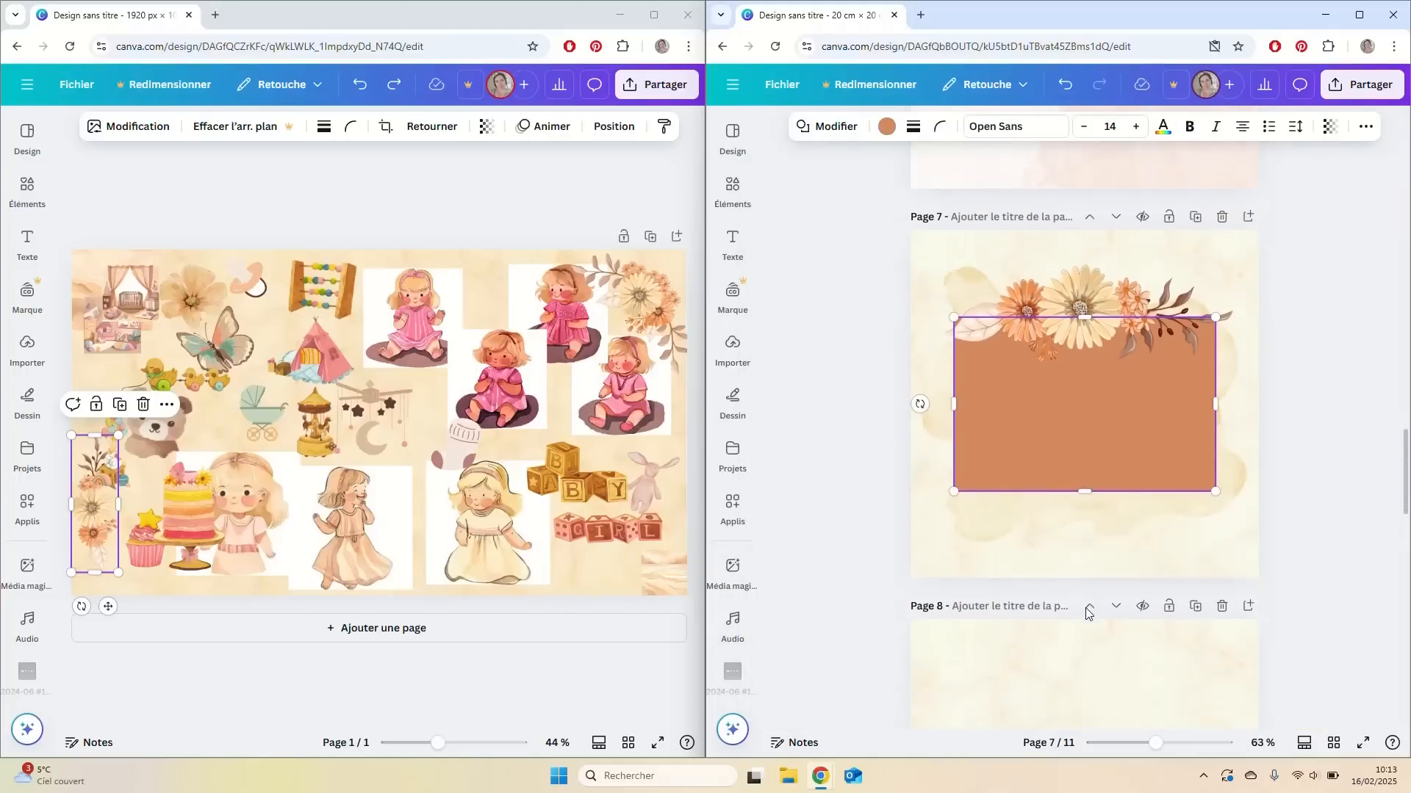
pyautogui.scroll(-5, 1065, 573)
pyautogui.hotkey('ctrl', 'v')
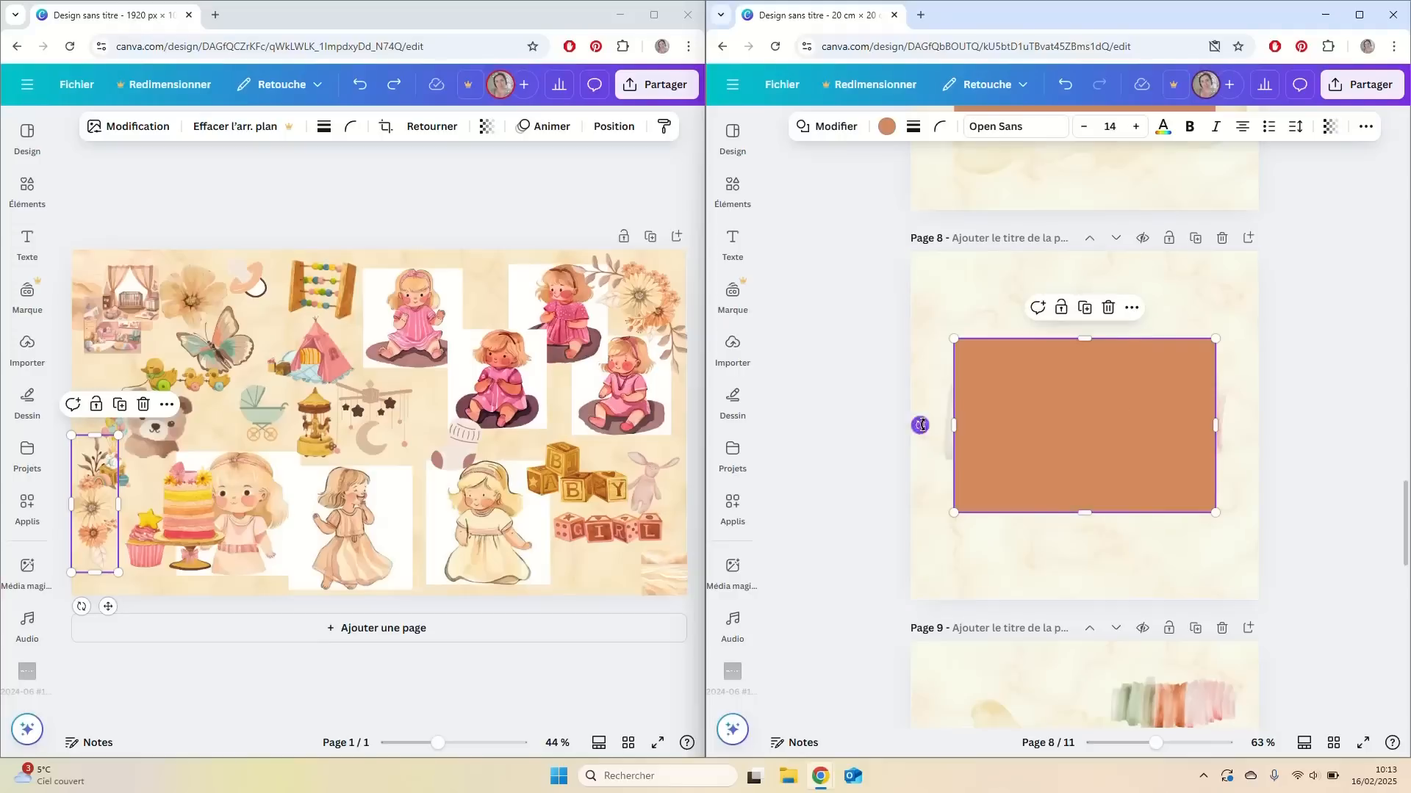
# - Rotate the orange rectangle on page 8 a quarter turn and enlarge the brush strokes behind it
pyautogui.moveTo(920, 425); pyautogui.dragTo(1084, 589)
pyautogui.moveTo(1219, 345); pyautogui.dragTo(1185, 470)
pyautogui.moveTo(1057, 368)
pyautogui.mouseDown()
pyautogui.moveTo(1098, 362)
pyautogui.moveTo(1077, 360)
pyautogui.mouseUp()
# - Delete the brush strokes and the beige stain from page 9
pyautogui.scroll(-6, 1078, 441)
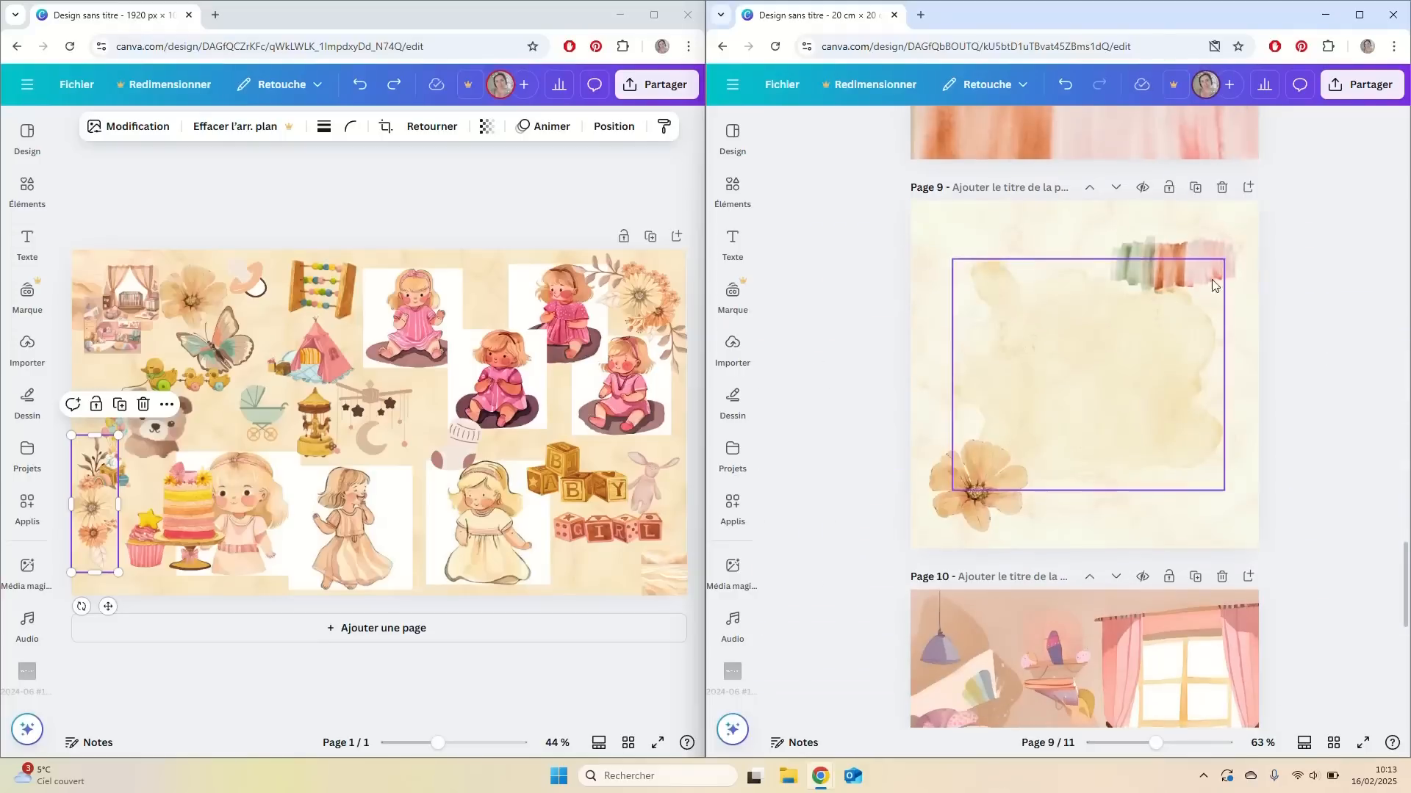
pyautogui.click(1179, 266)
pyautogui.press('Delete')
pyautogui.click(1158, 352)
pyautogui.press('Delete')
# - Enlarge the flower on page 9 and paste a copy of the orange rectangle onto the page
pyautogui.moveTo(1020, 444); pyautogui.dragTo(1161, 315)
pyautogui.scroll(5, 1134, 398)
pyautogui.click(1102, 353)
pyautogui.hotkey('ctrl', 'v')
pyautogui.moveTo(1033, 495); pyautogui.dragTo(961, 316)
# - Paste another copied element on page 9, place it towards the lower-right corner and flip it
pyautogui.hotkey('ctrl', 'v')
pyautogui.moveTo(1058, 224); pyautogui.dragTo(1237, 470)
pyautogui.click(1137, 127)
pyautogui.click(1135, 199)
pyautogui.moveTo(1281, 396); pyautogui.dragTo(1236, 467)
pyautogui.moveTo(1168, 507)
pyautogui.mouseDown()
pyautogui.moveTo(1203, 483)
pyautogui.moveTo(1153, 504)
pyautogui.mouseUp()
# - Paste one more copied element onto the page and change its layer order
pyautogui.scroll(2, 1197, 330)
pyautogui.hotkey('ctrl', 'v')
pyautogui.rightClick(1185, 383)
pyautogui.click(1249, 561)
# - Lower the opacity of the decorative element on the page
pyautogui.click(1241, 401)
pyautogui.click(1189, 132)
pyautogui.moveTo(1235, 187); pyautogui.dragTo(1155, 191)
pyautogui.click(1308, 294)
# - Add a blank page 12 at the end and copy the three standing dolls from the mood board onto it
pyautogui.scroll(-11, 1328, 446)
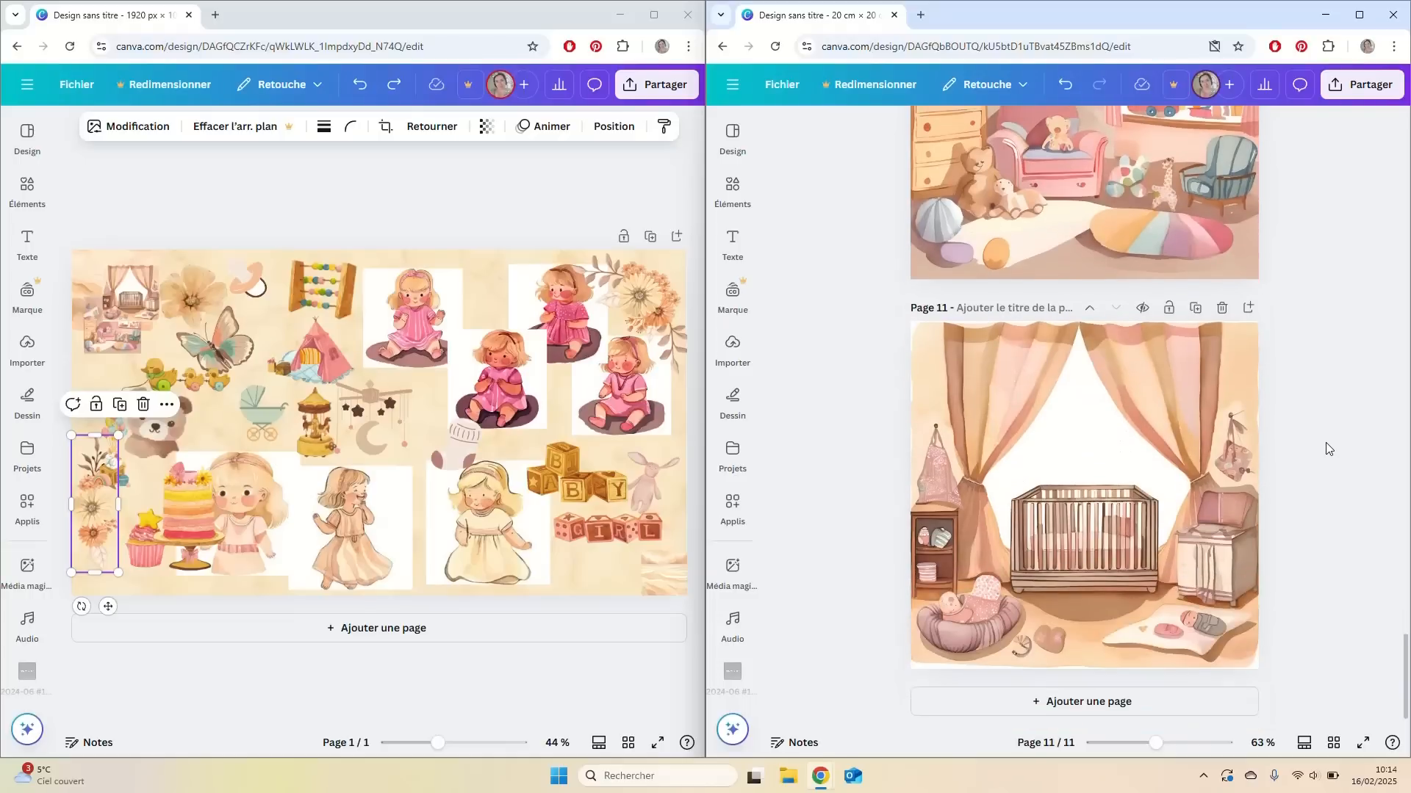
pyautogui.click(1191, 698)
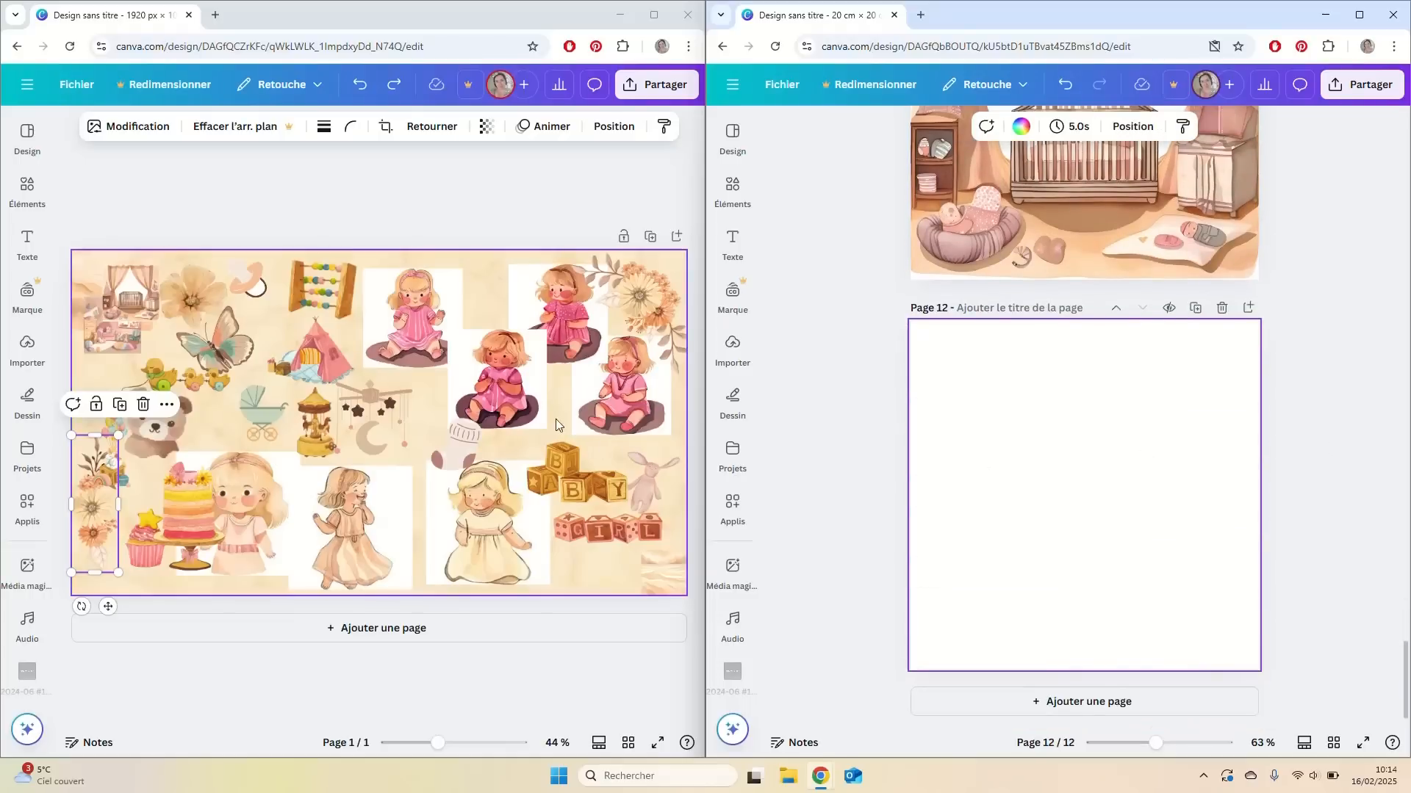
pyautogui.click(273, 514)
pyautogui.keyDown('shift'); pyautogui.click(358, 500); pyautogui.keyUp('shift')
pyautogui.keyDown('shift'); pyautogui.click(514, 520); pyautogui.keyUp('shift')
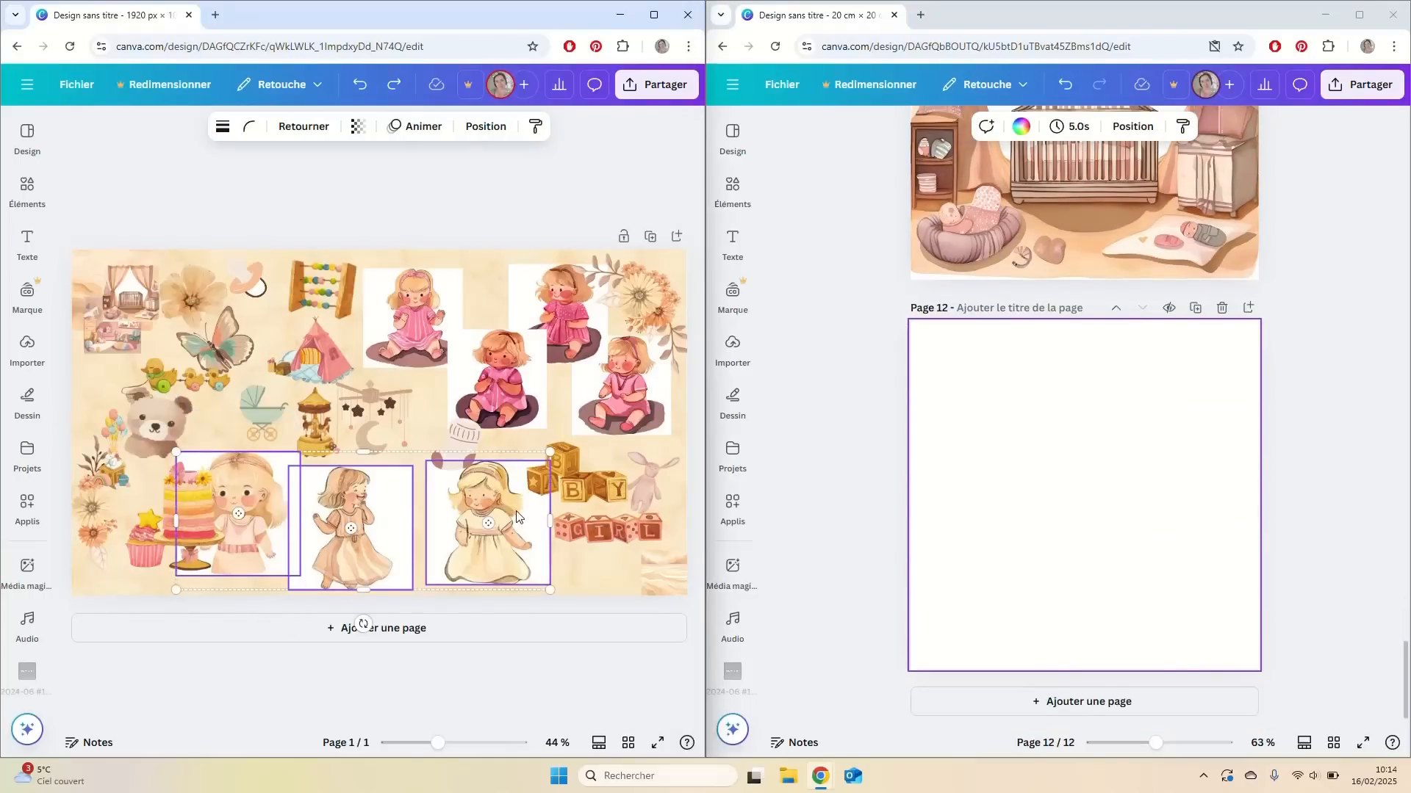
pyautogui.click(988, 486)
pyautogui.hotkey('ctrl', 'v')
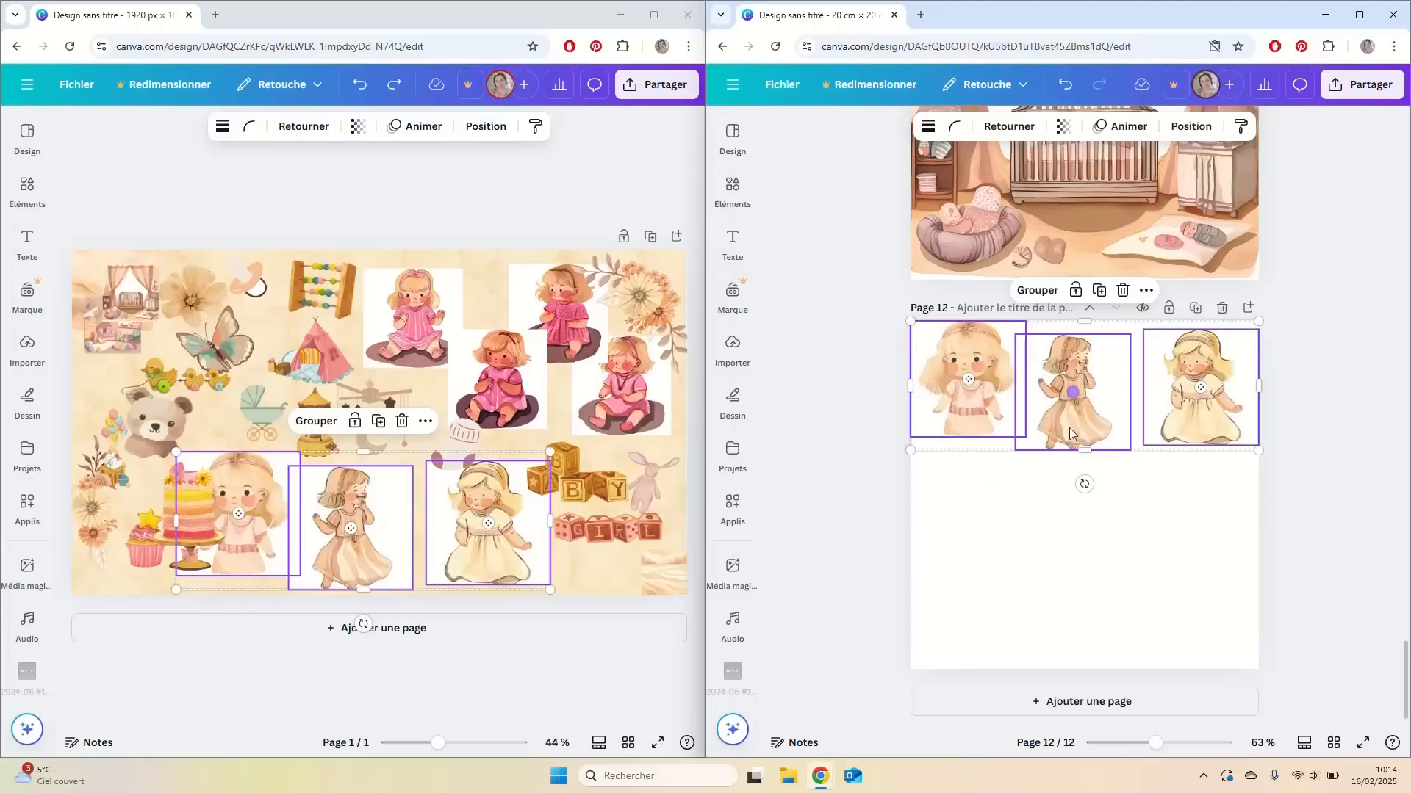
# - Scale down the three dolls on page 12 and place them in a row in the upper part of the page
pyautogui.moveTo(1132, 460); pyautogui.dragTo(964, 386)
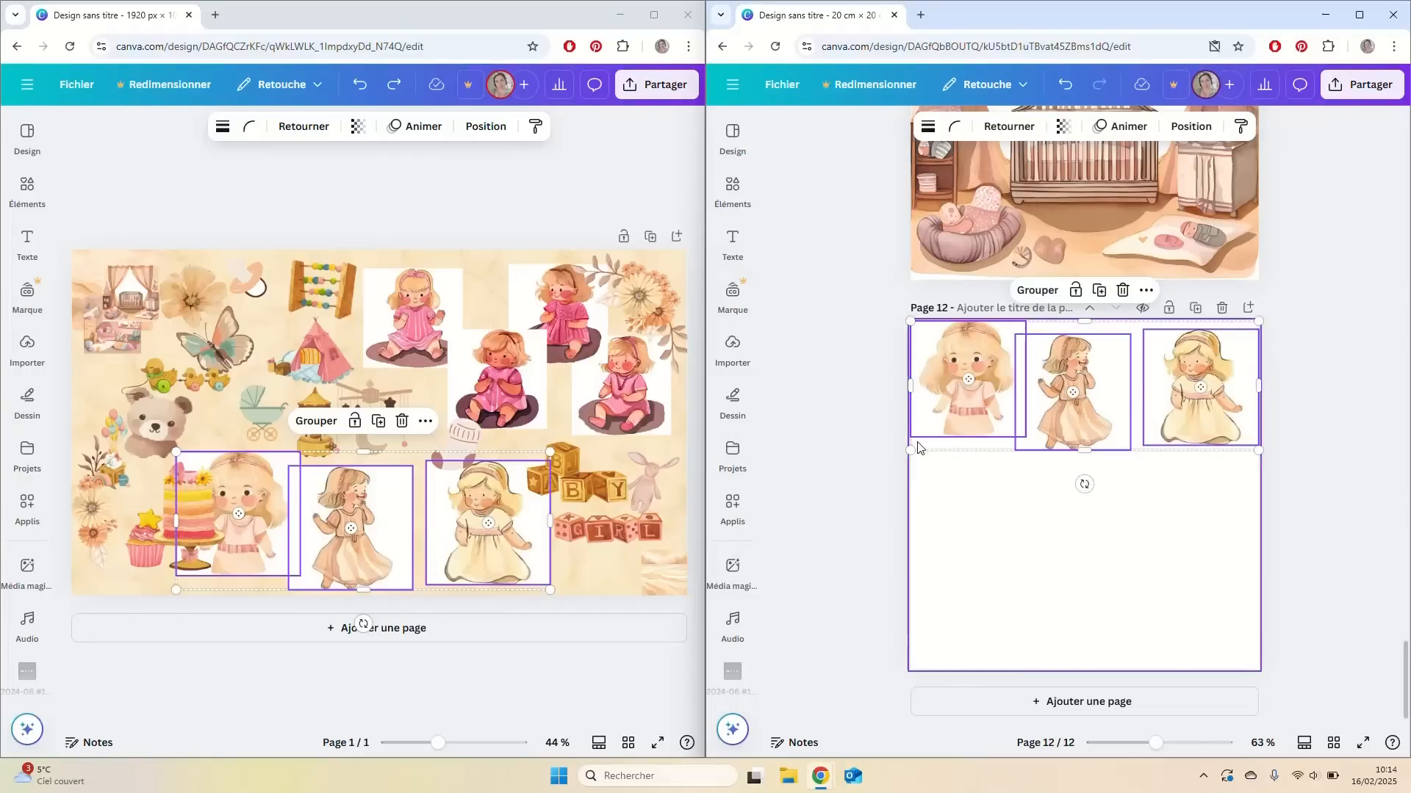
pyautogui.moveTo(911, 449); pyautogui.dragTo(977, 414)
pyautogui.click(1037, 542)
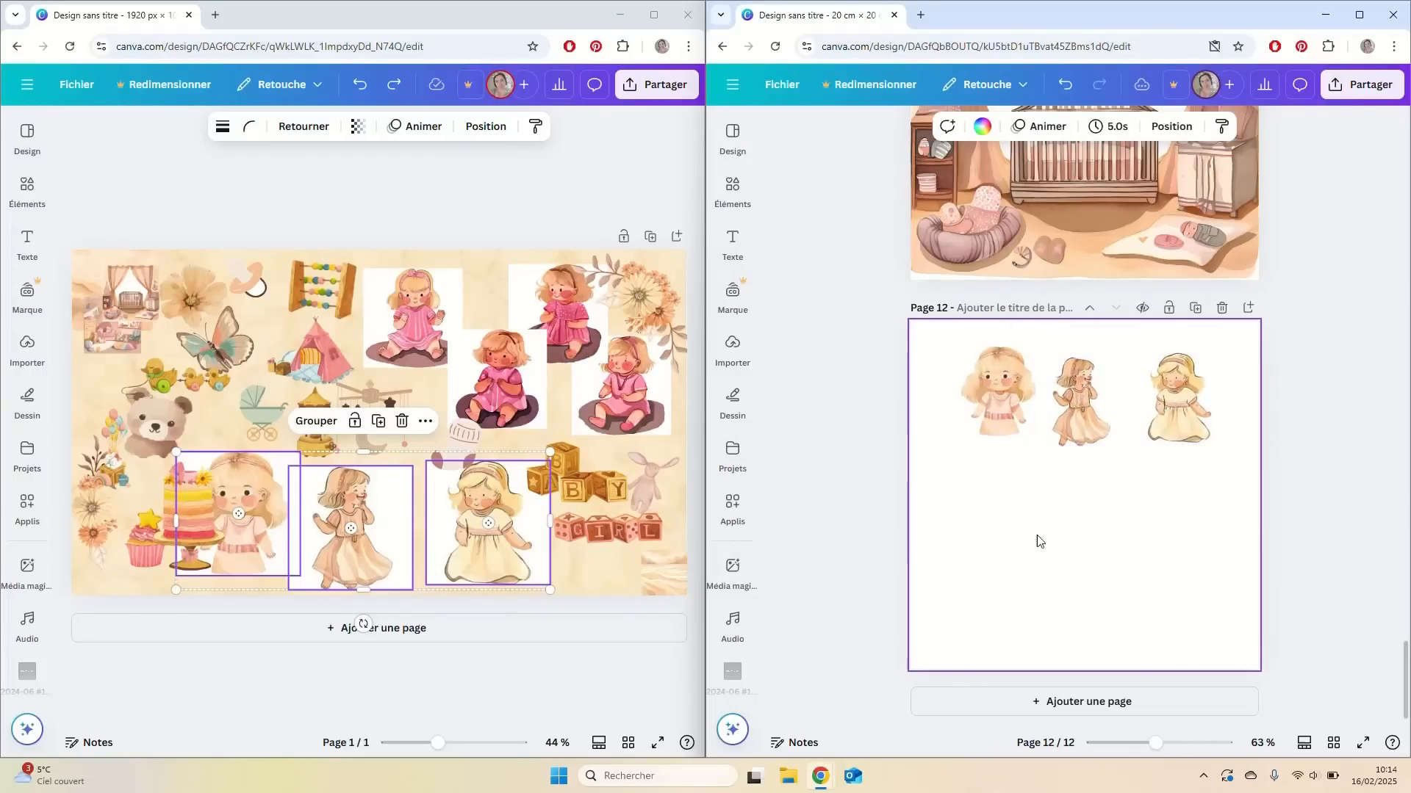
# - Try to erase the background of the mood board's doll in the cream dress
pyautogui.click(496, 558)
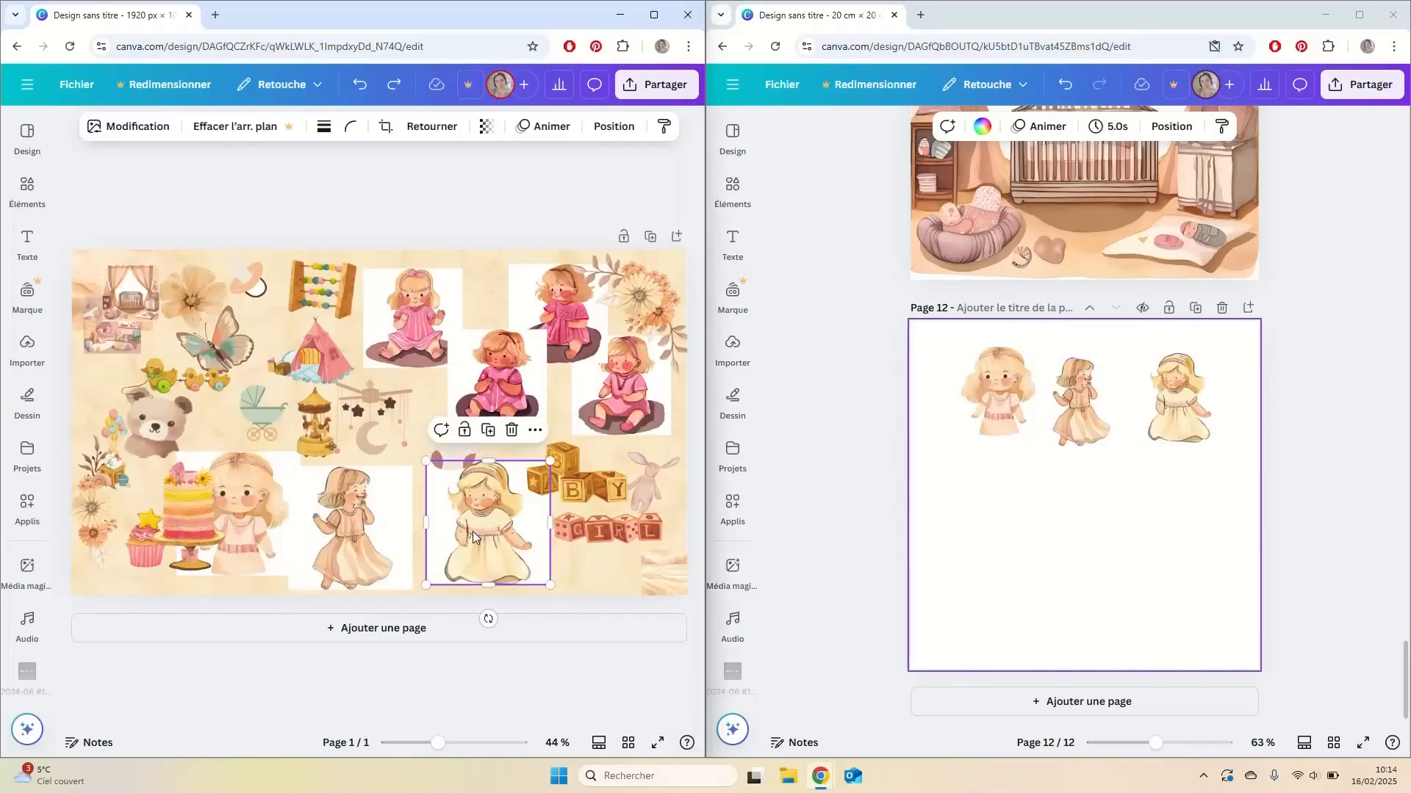
pyautogui.click(230, 129)
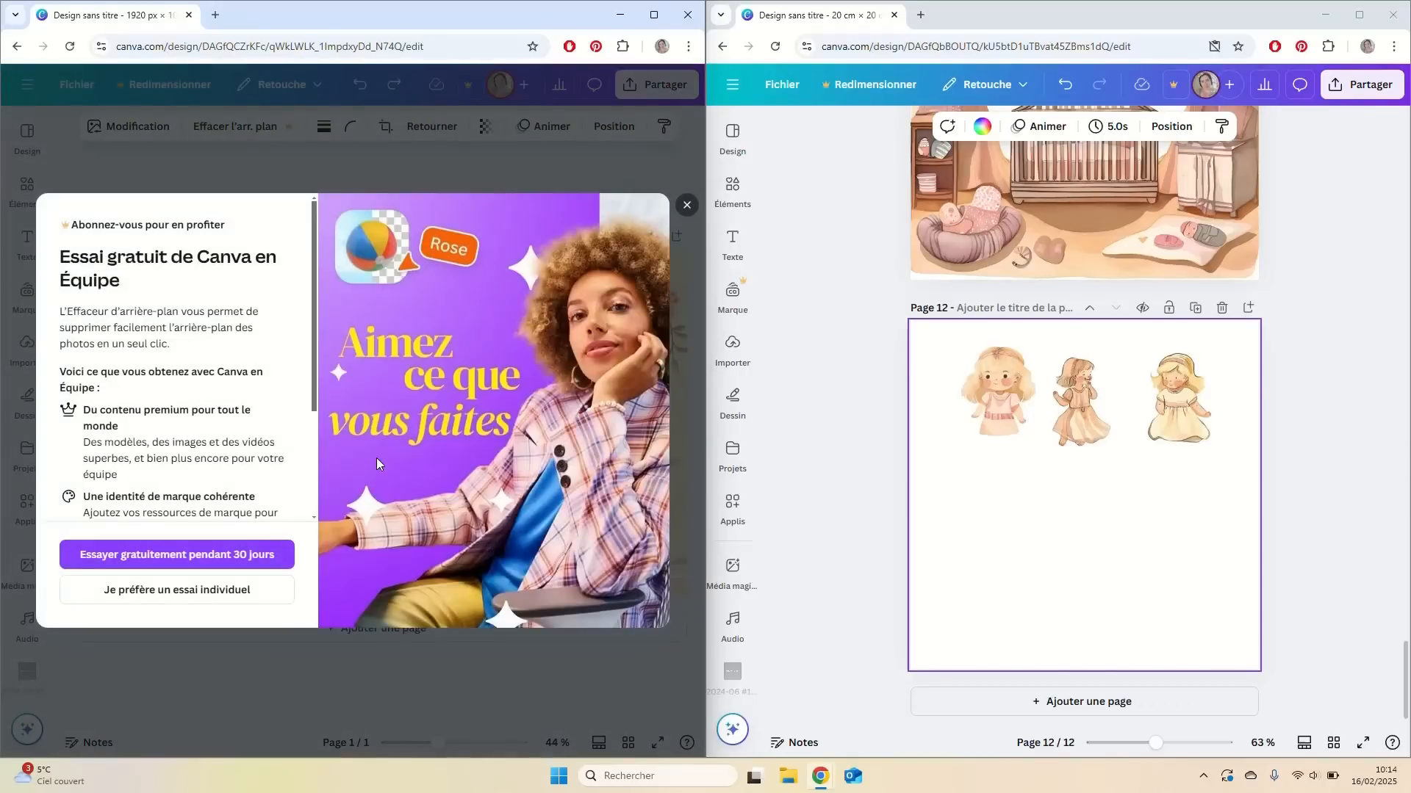
pyautogui.click(686, 208)
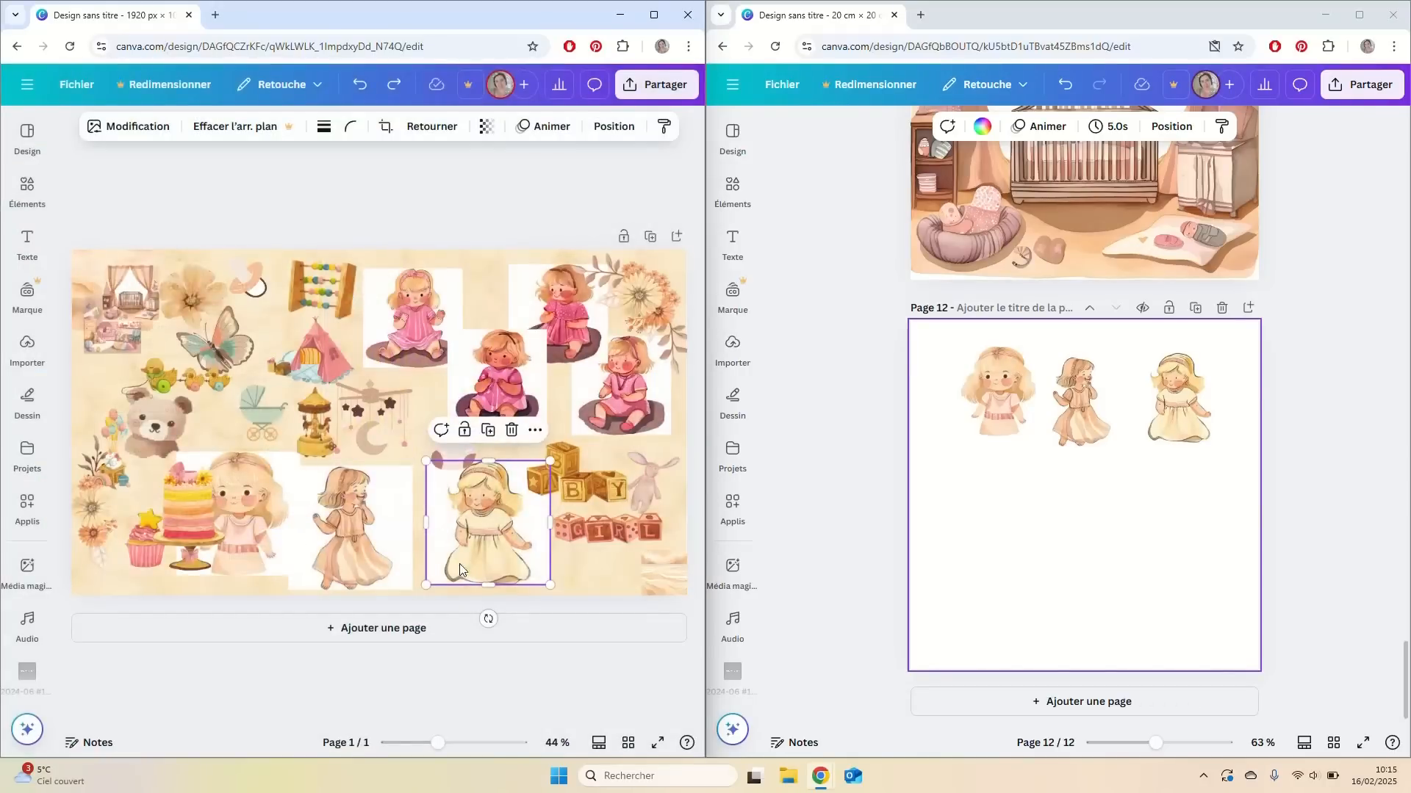
# - Copy the butterfly, teddy bear, toys, cupcake and loose flower decorations from the mood board onto page 12
pyautogui.click(177, 439)
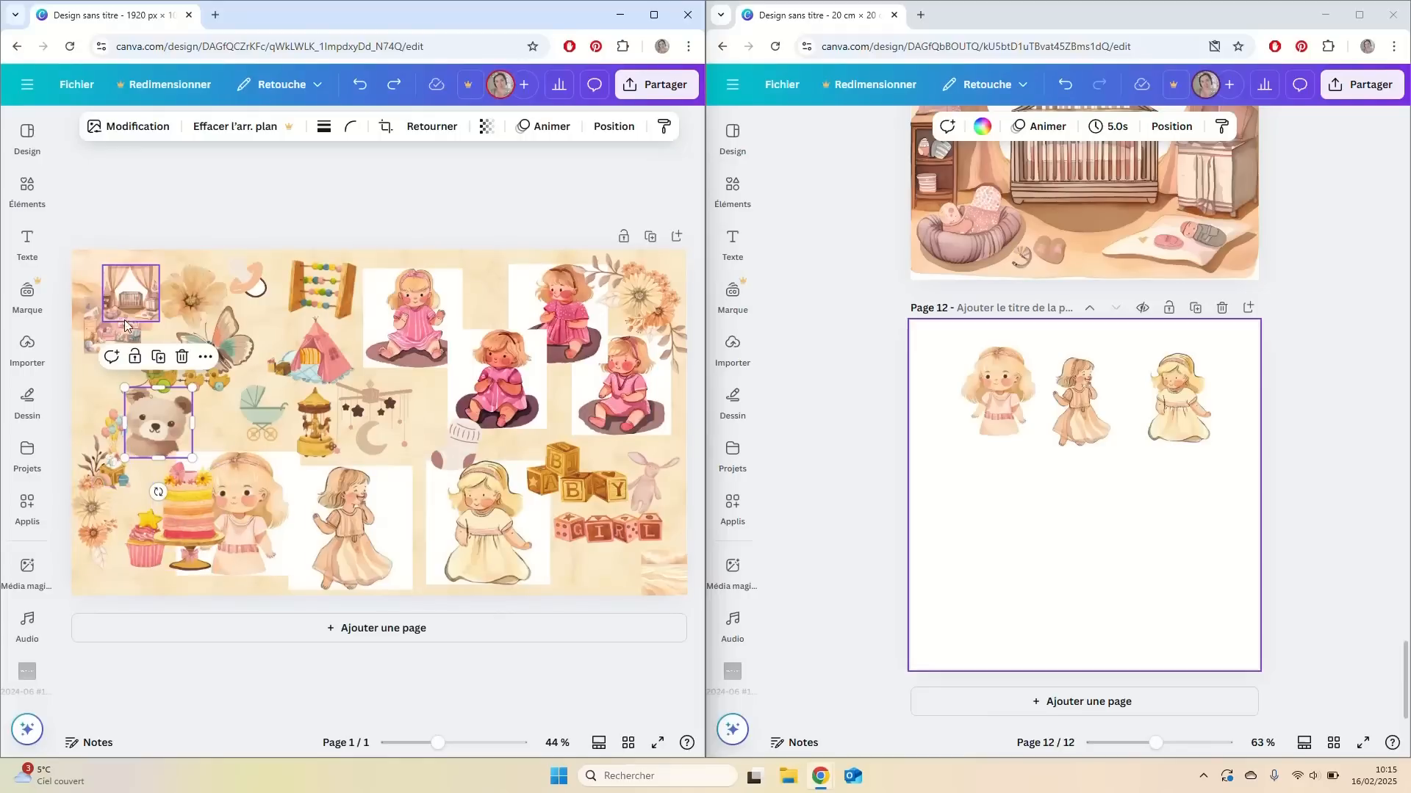
pyautogui.click(235, 331)
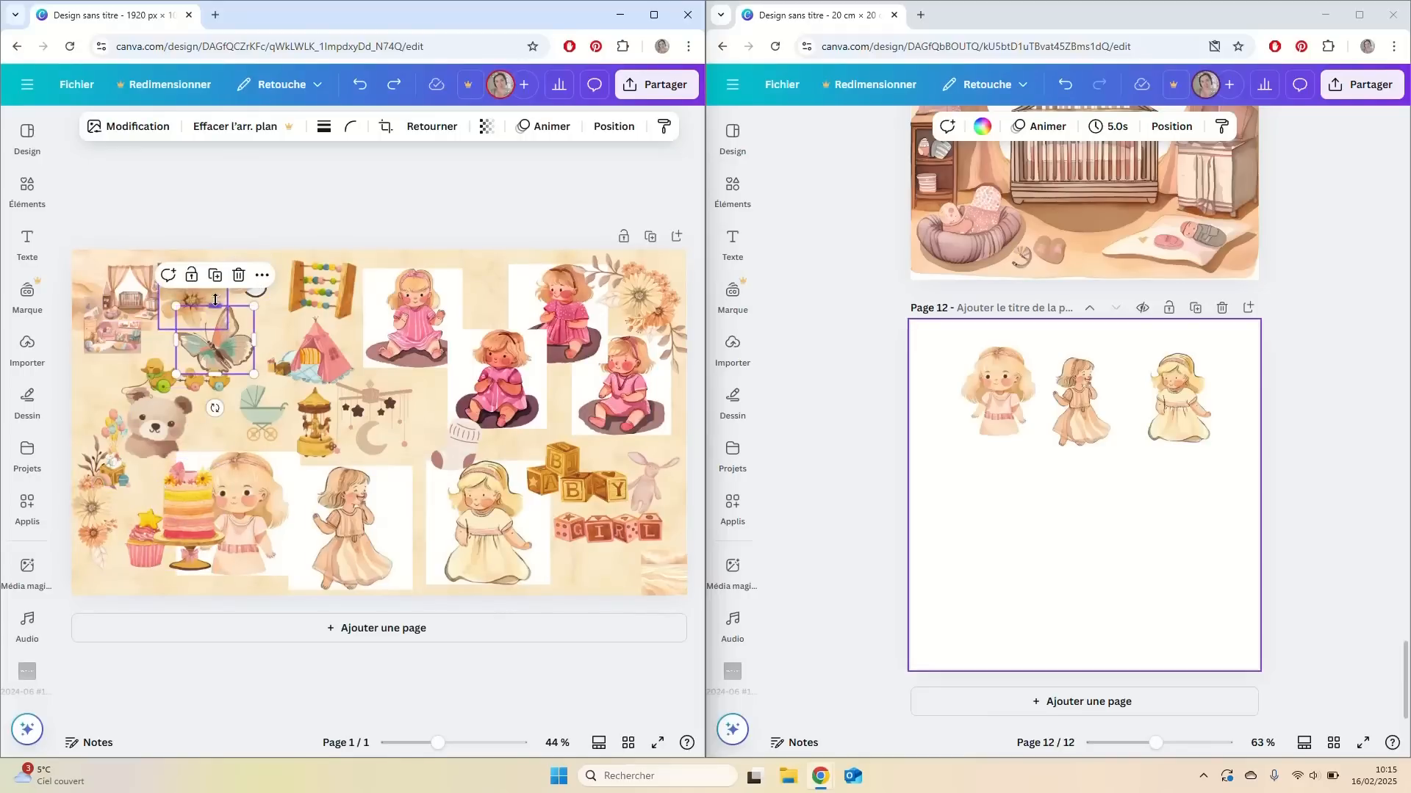
pyautogui.keyDown('shift'); pyautogui.click(207, 287); pyautogui.keyUp('shift')
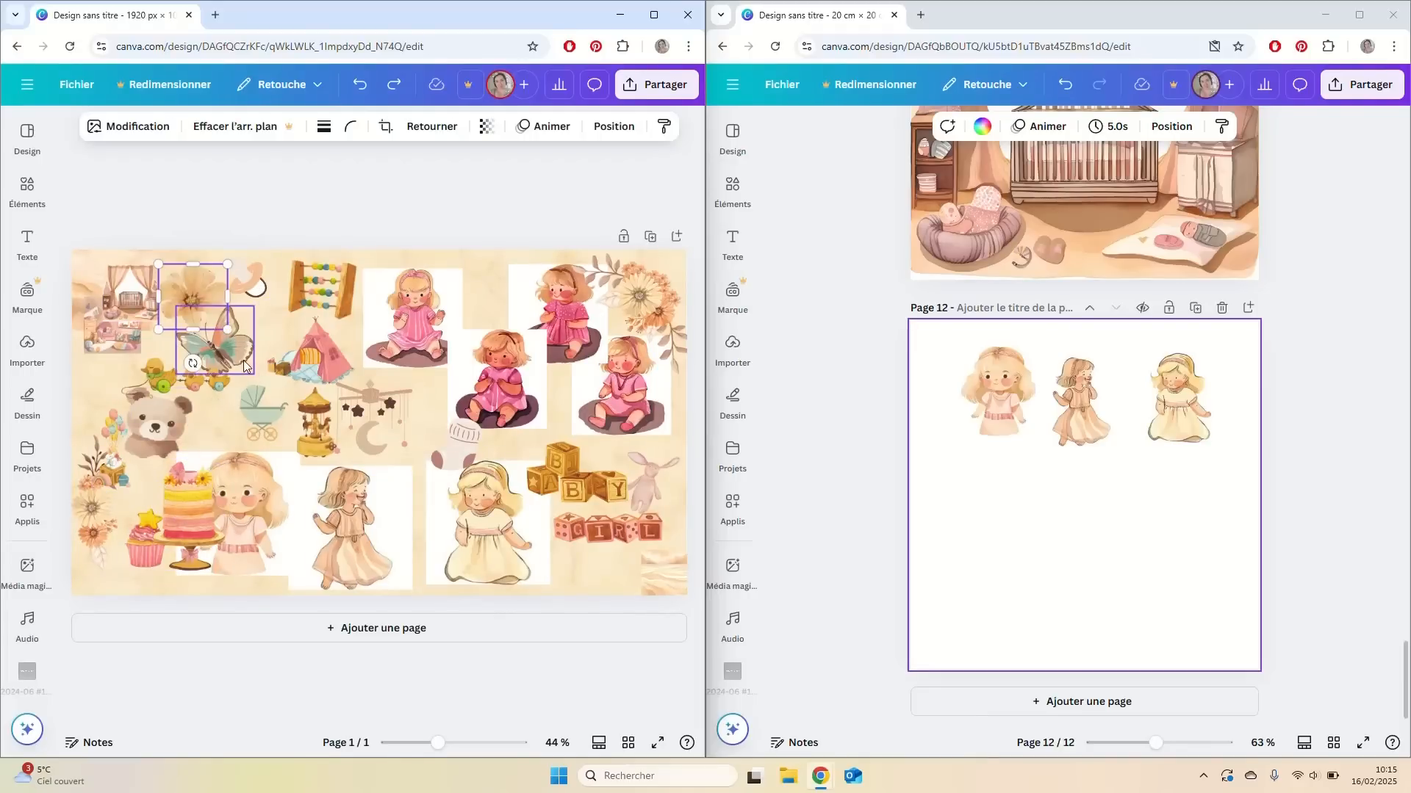
pyautogui.keyDown('shift'); pyautogui.click(335, 347); pyautogui.keyUp('shift')
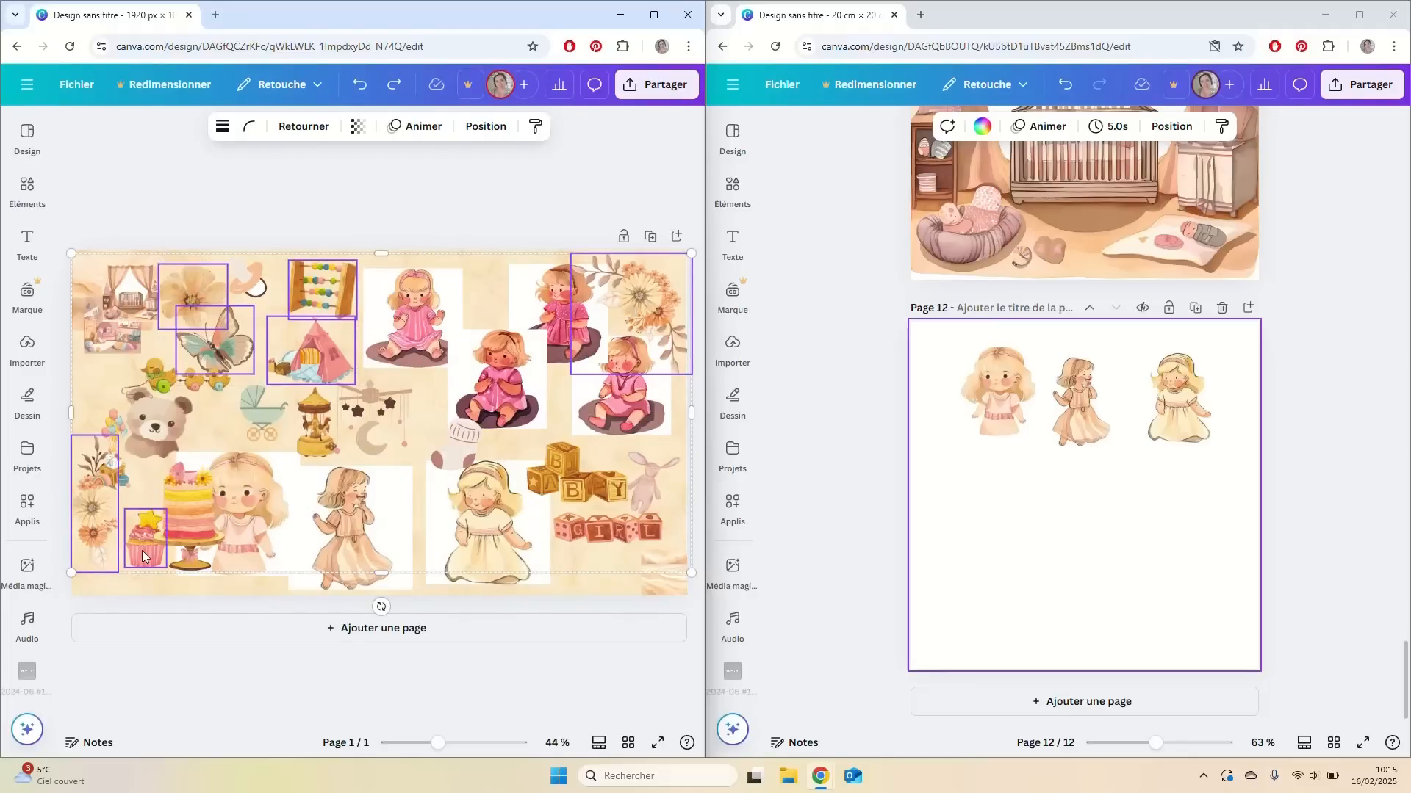
pyautogui.keyDown('shift'); pyautogui.click(653, 486); pyautogui.keyUp('shift')
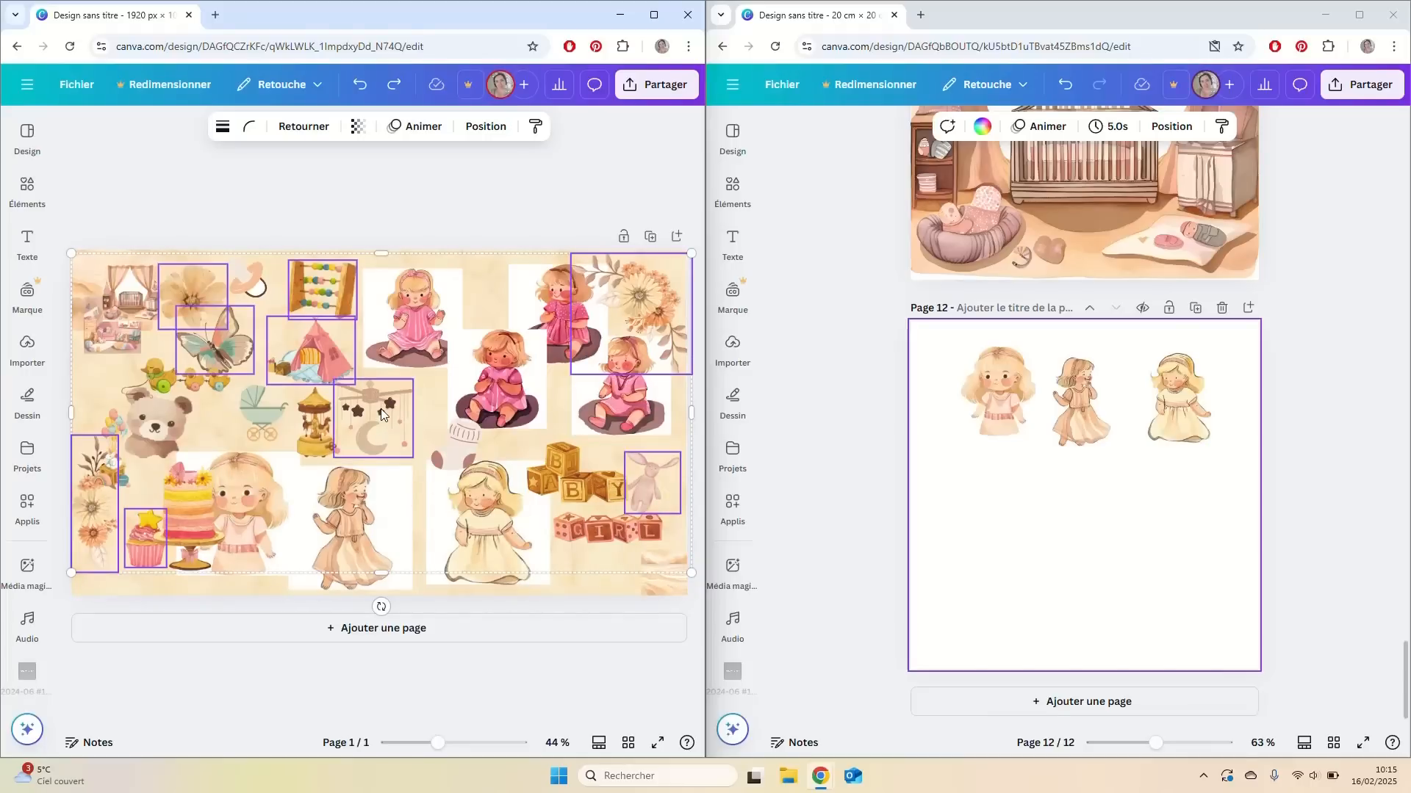
pyautogui.keyDown('shift'); pyautogui.click(257, 372); pyautogui.keyUp('shift')
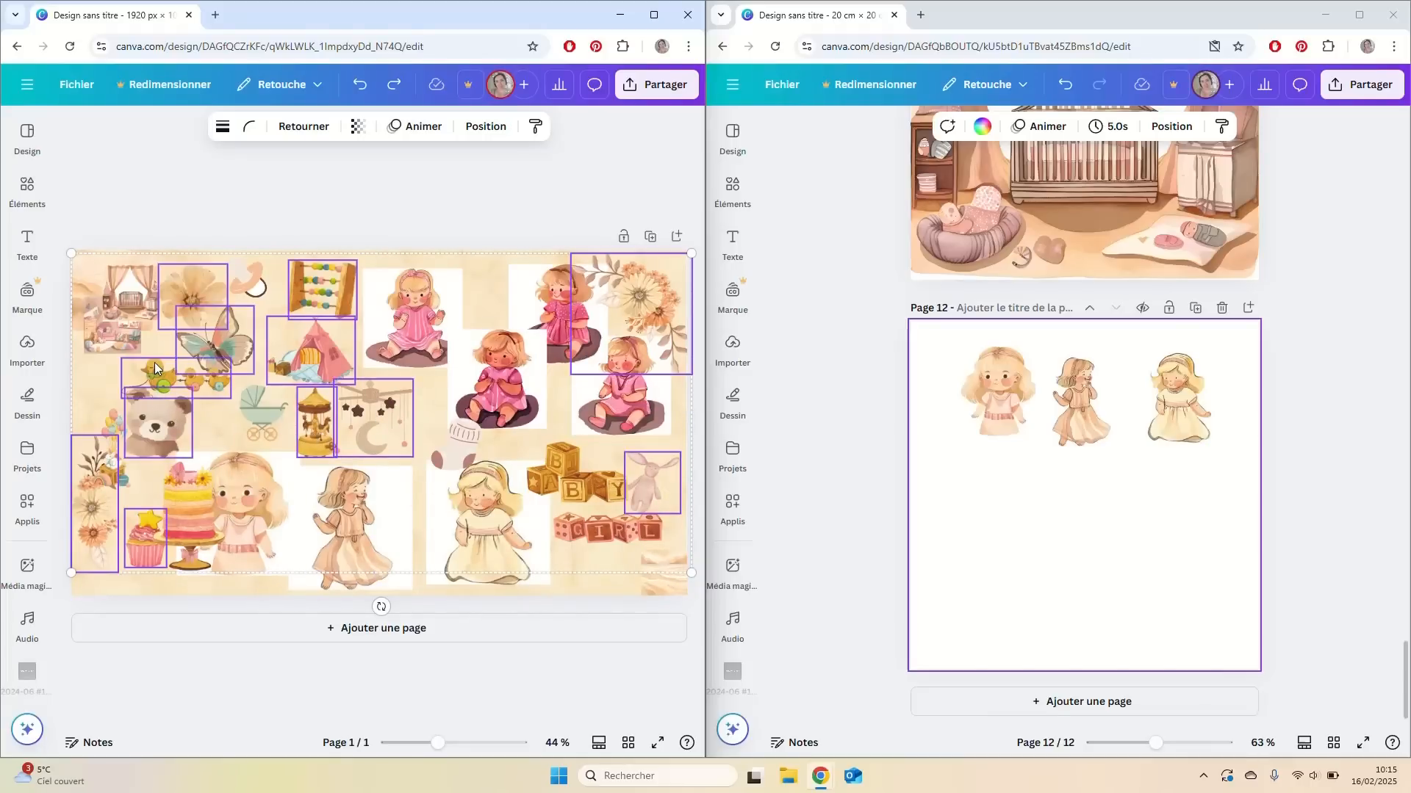
pyautogui.keyDown('shift'); pyautogui.click(108, 422); pyautogui.keyUp('shift')
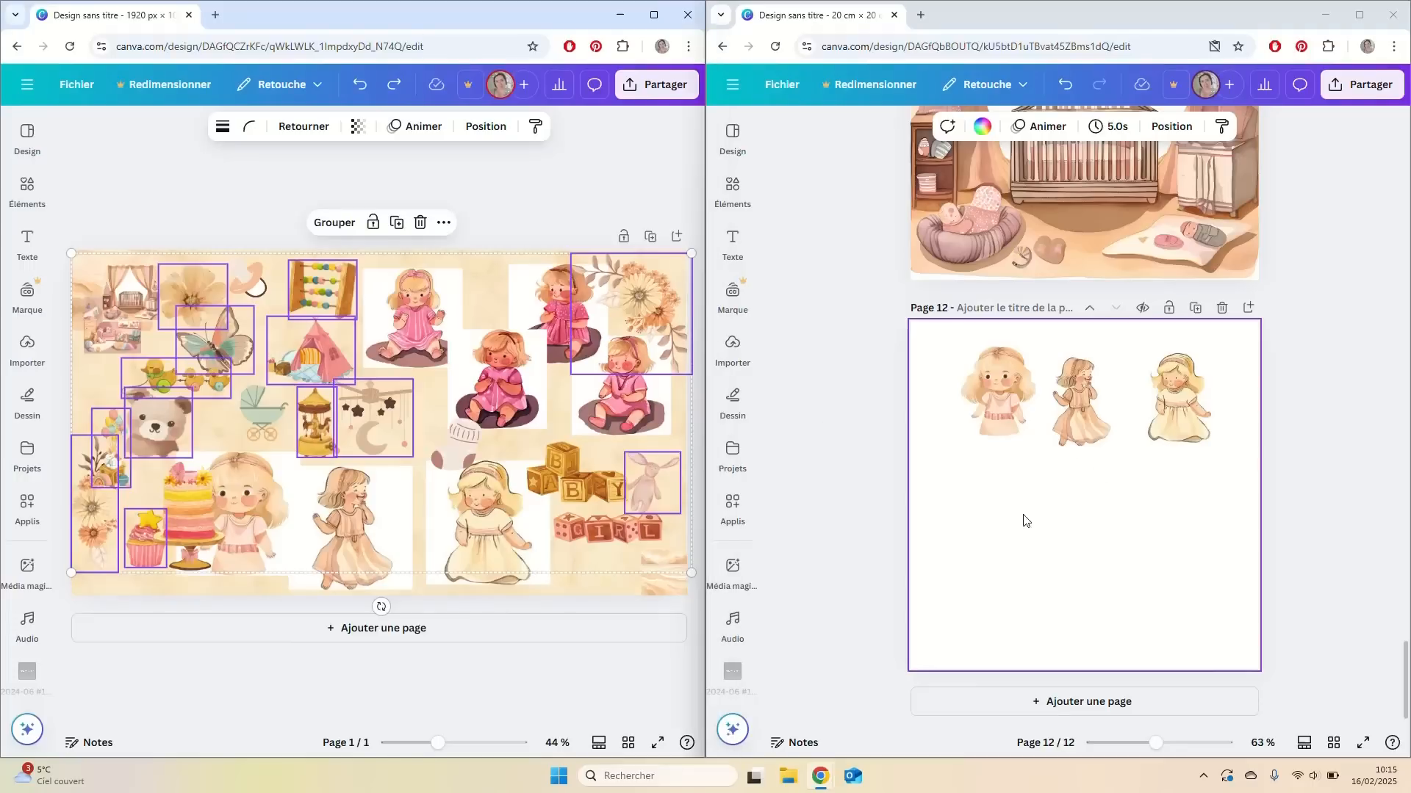
pyautogui.hotkey('ctrl', 'v')
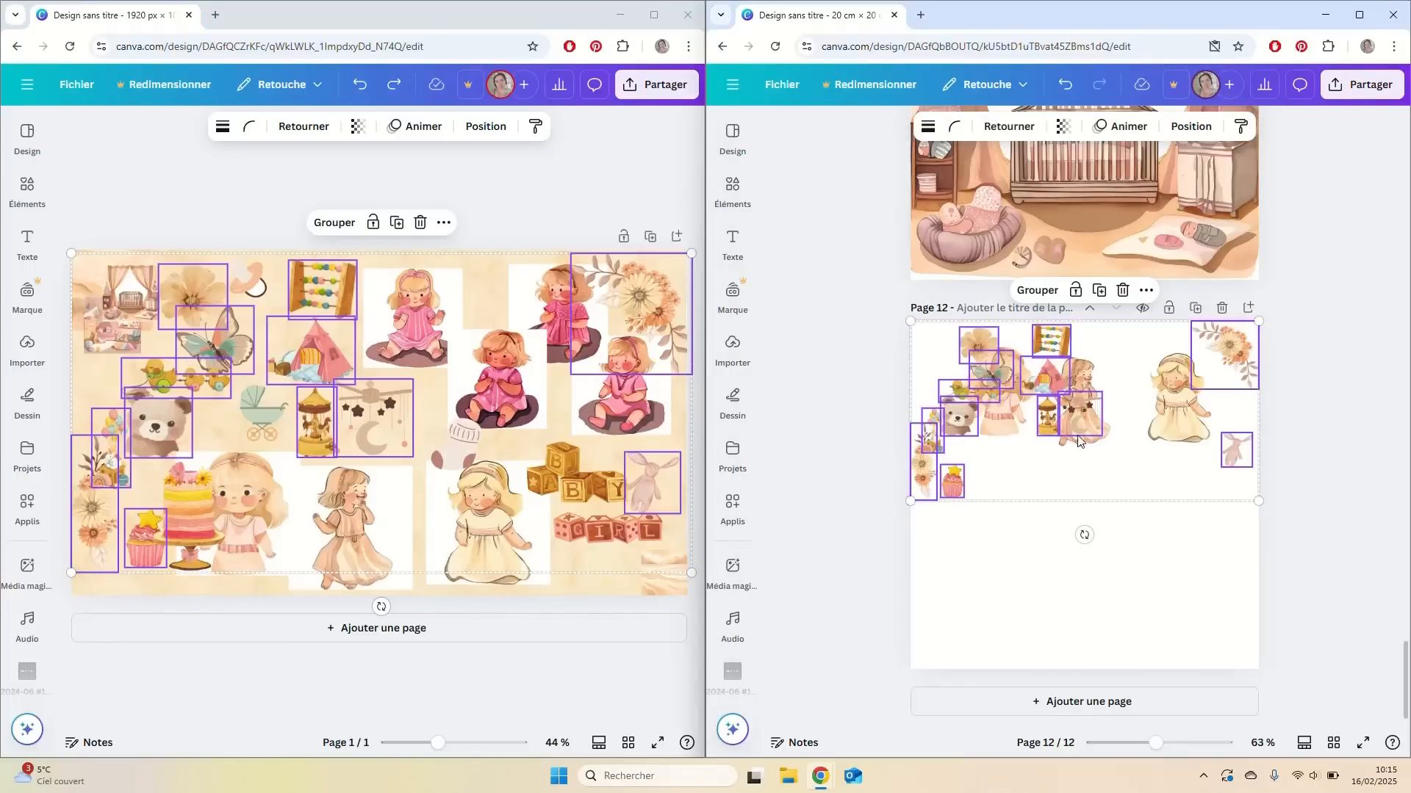
# - Move the pasted illustrations below the three dolls, and bring the corner flower spray and the rabbit inward
pyautogui.moveTo(1078, 430); pyautogui.dragTo(1076, 592)
pyautogui.click(1291, 544)
pyautogui.moveTo(1232, 527); pyautogui.dragTo(1130, 520)
pyautogui.moveTo(1230, 620); pyautogui.dragTo(1201, 625)
pyautogui.moveTo(1060, 640); pyautogui.dragTo(1060, 639)
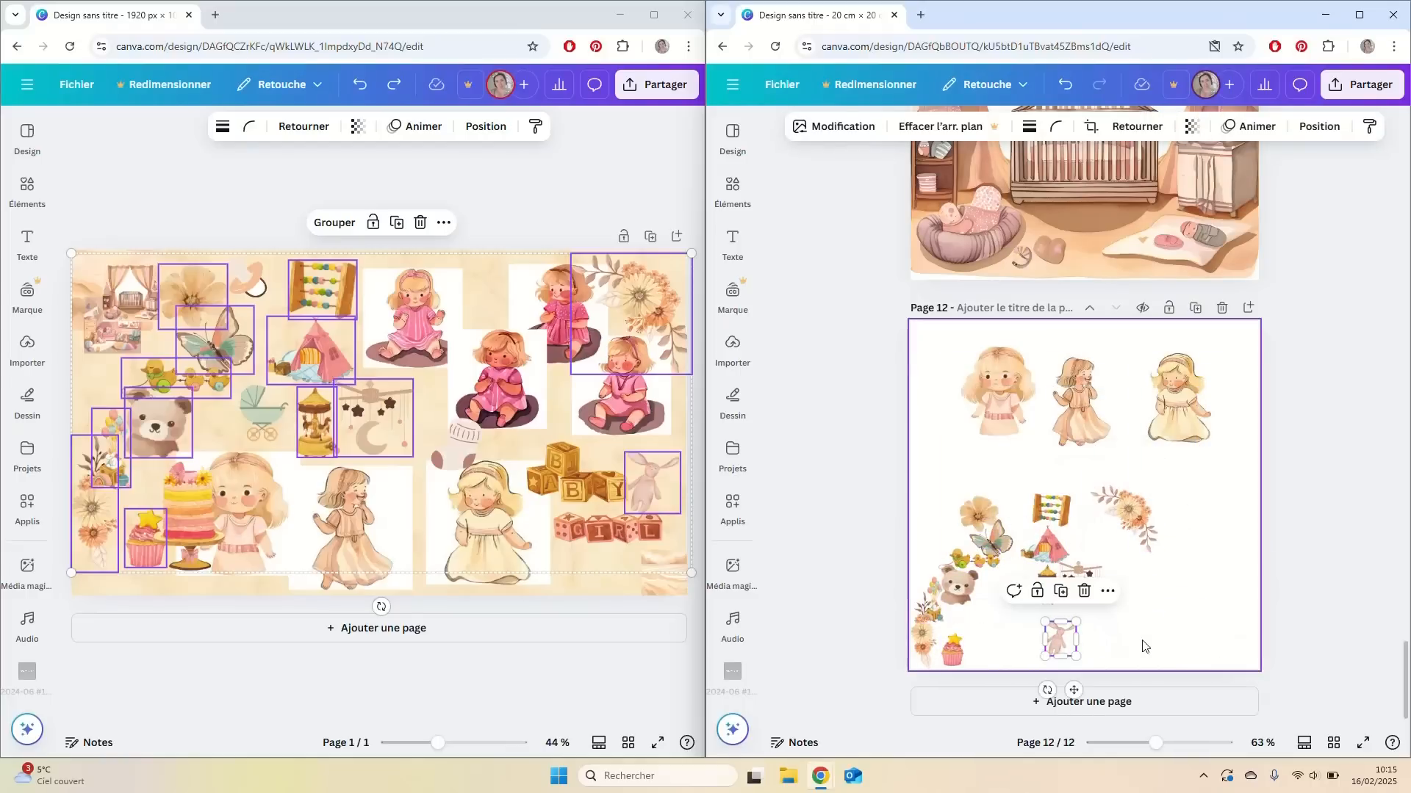
# - Enlarge all the pasted decorations on page 12 together, keeping the dolls out of the selection
pyautogui.moveTo(1165, 674); pyautogui.dragTo(918, 481)
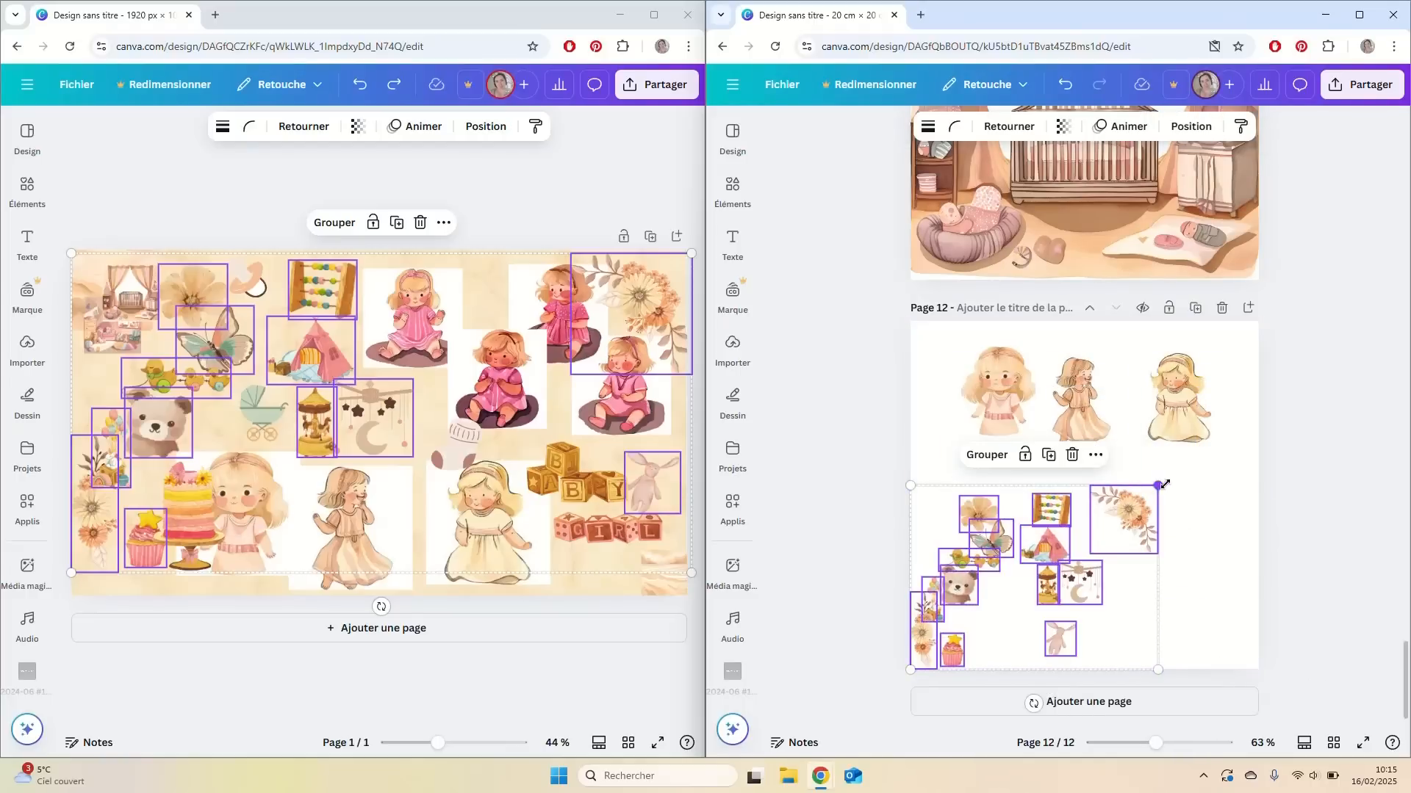
pyautogui.moveTo(1159, 485); pyautogui.dragTo(1260, 410)
pyautogui.click(1314, 430)
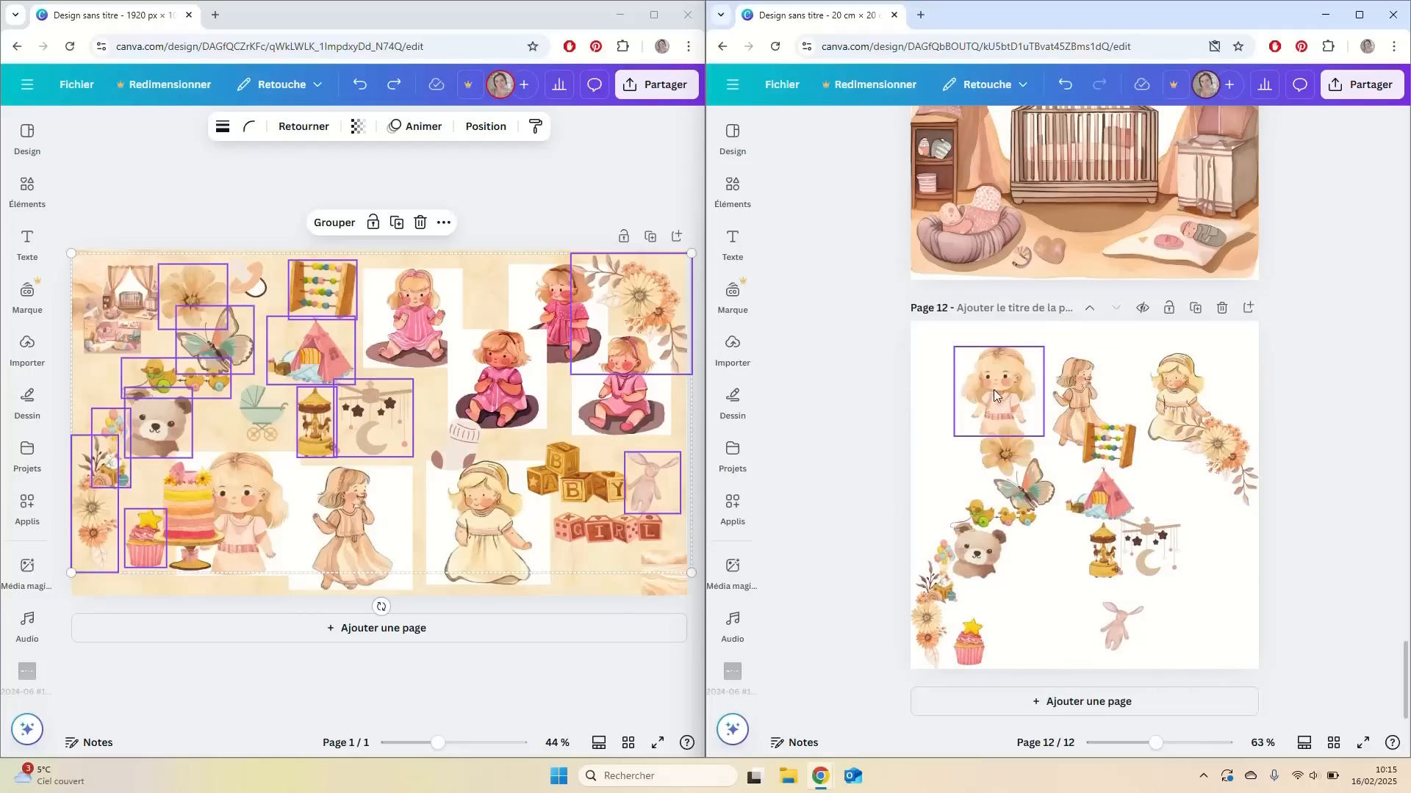
# - Maximize the album window and arrange the three dolls close together along the upper edge of page 12
pyautogui.moveTo(994, 397); pyautogui.dragTo(964, 377)
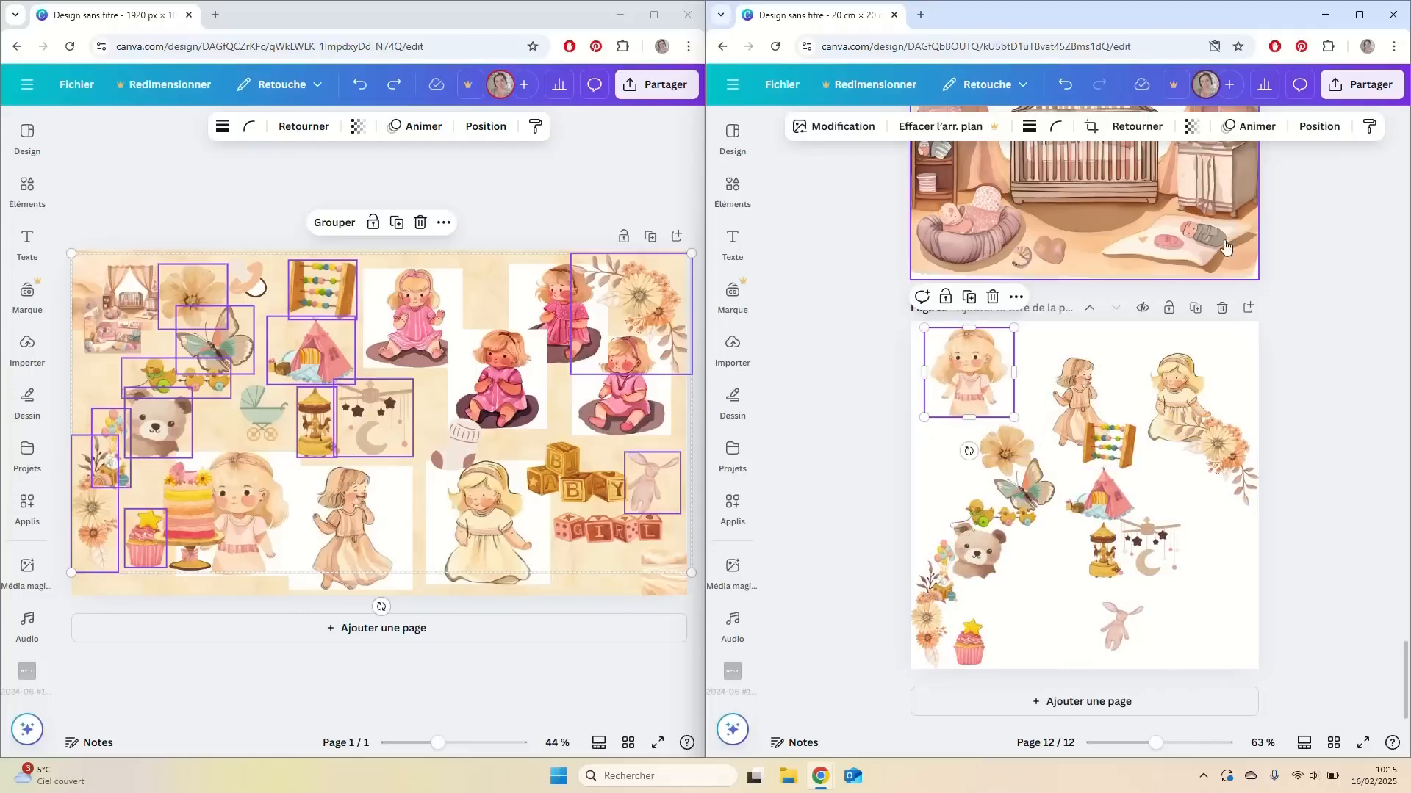
pyautogui.click(1320, 128)
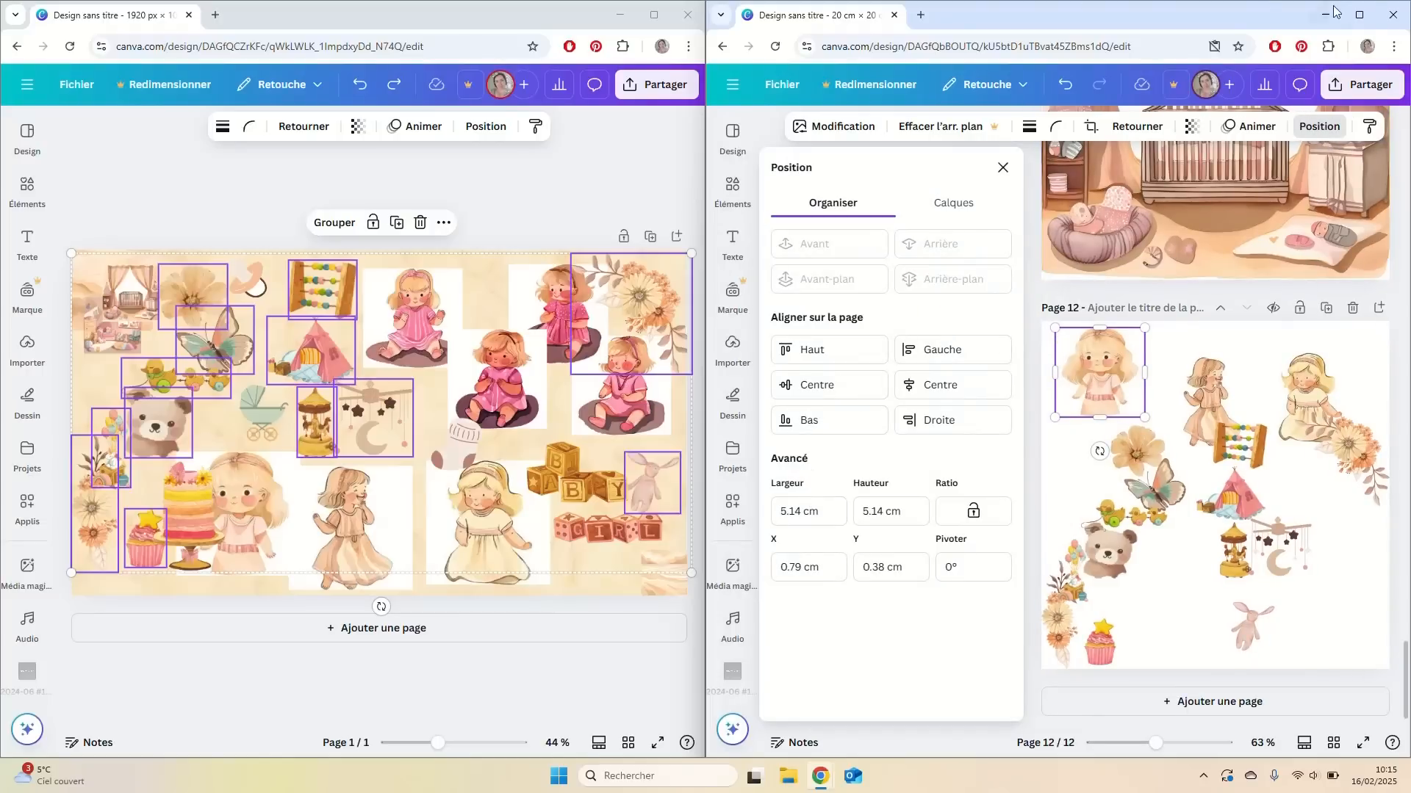
pyautogui.click(1360, 20)
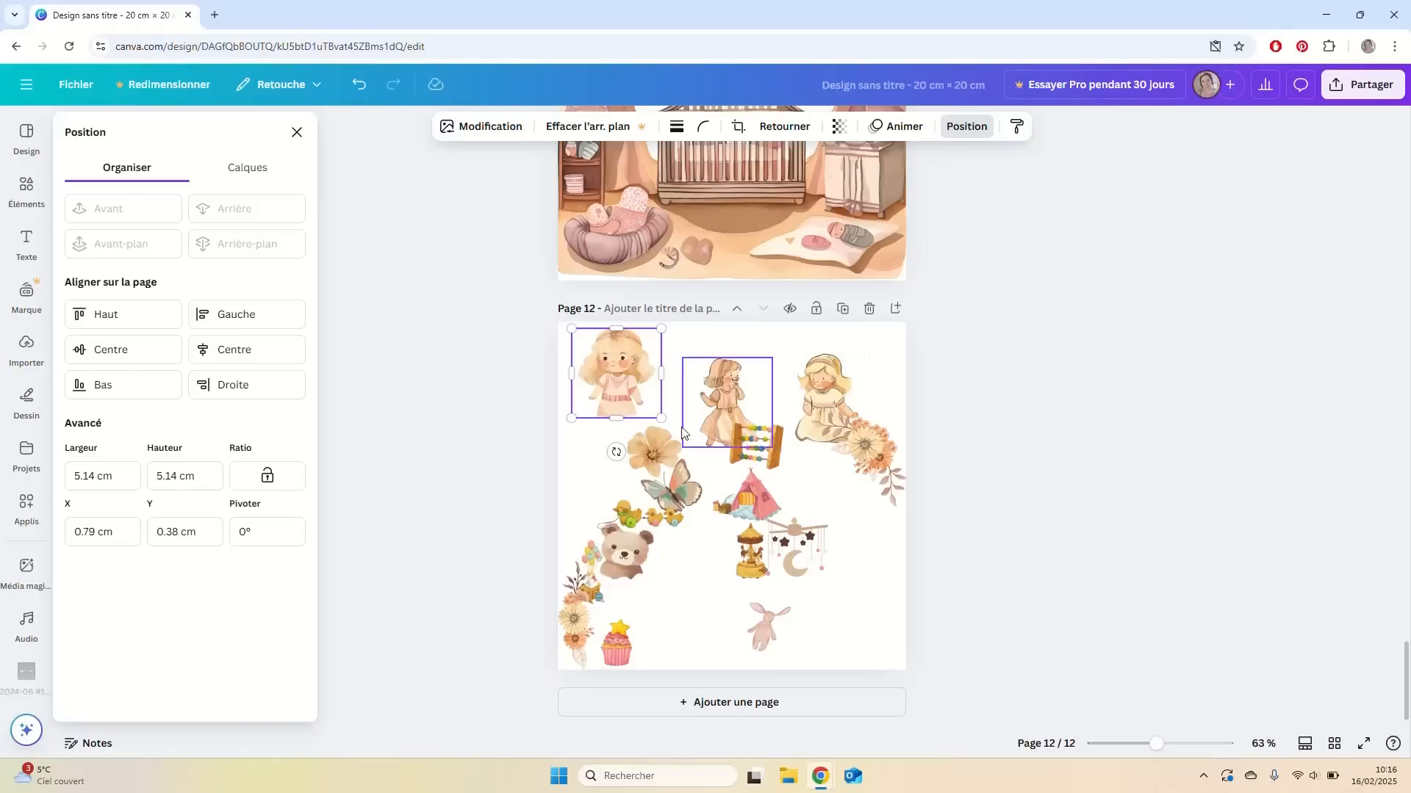
pyautogui.moveTo(719, 408); pyautogui.dragTo(703, 373)
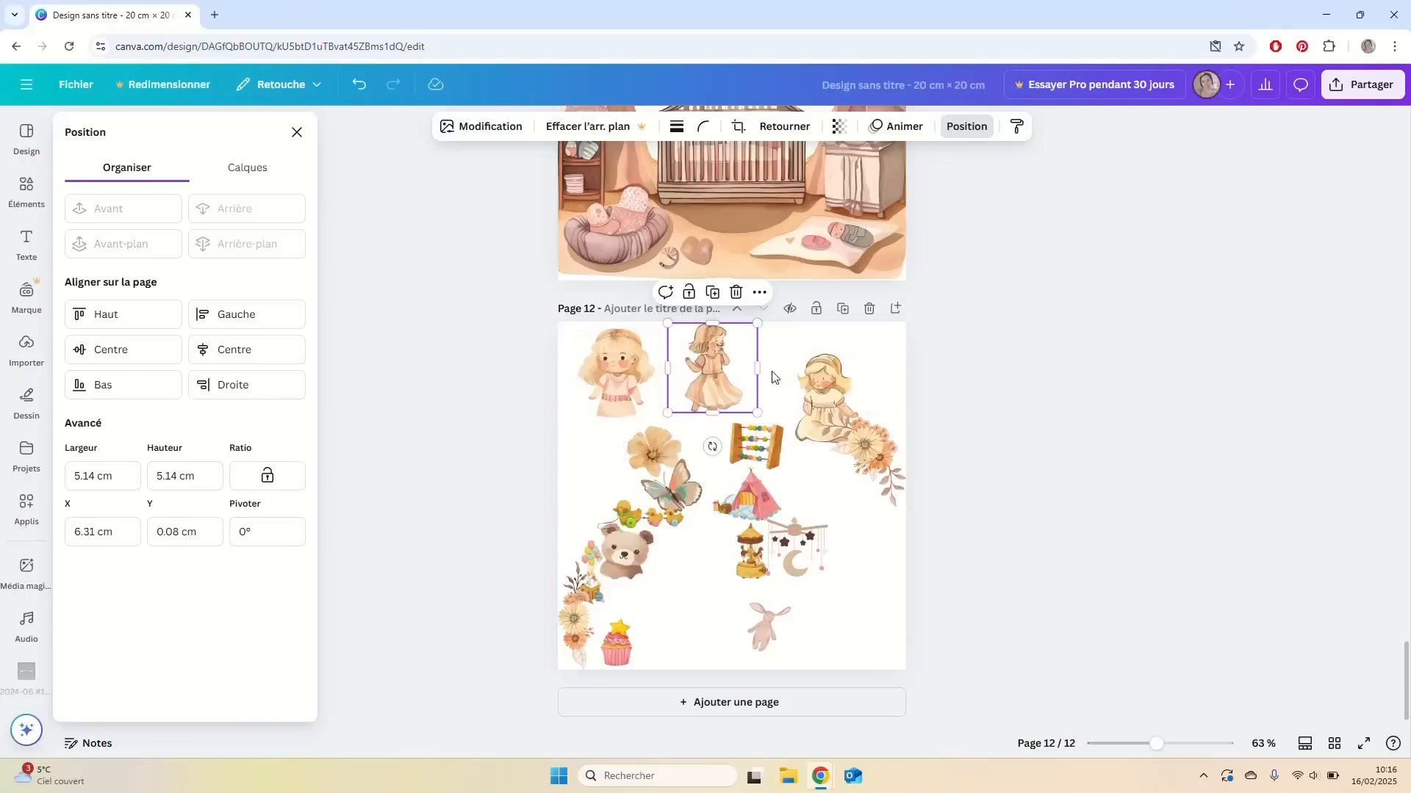
pyautogui.moveTo(836, 375); pyautogui.dragTo(790, 335)
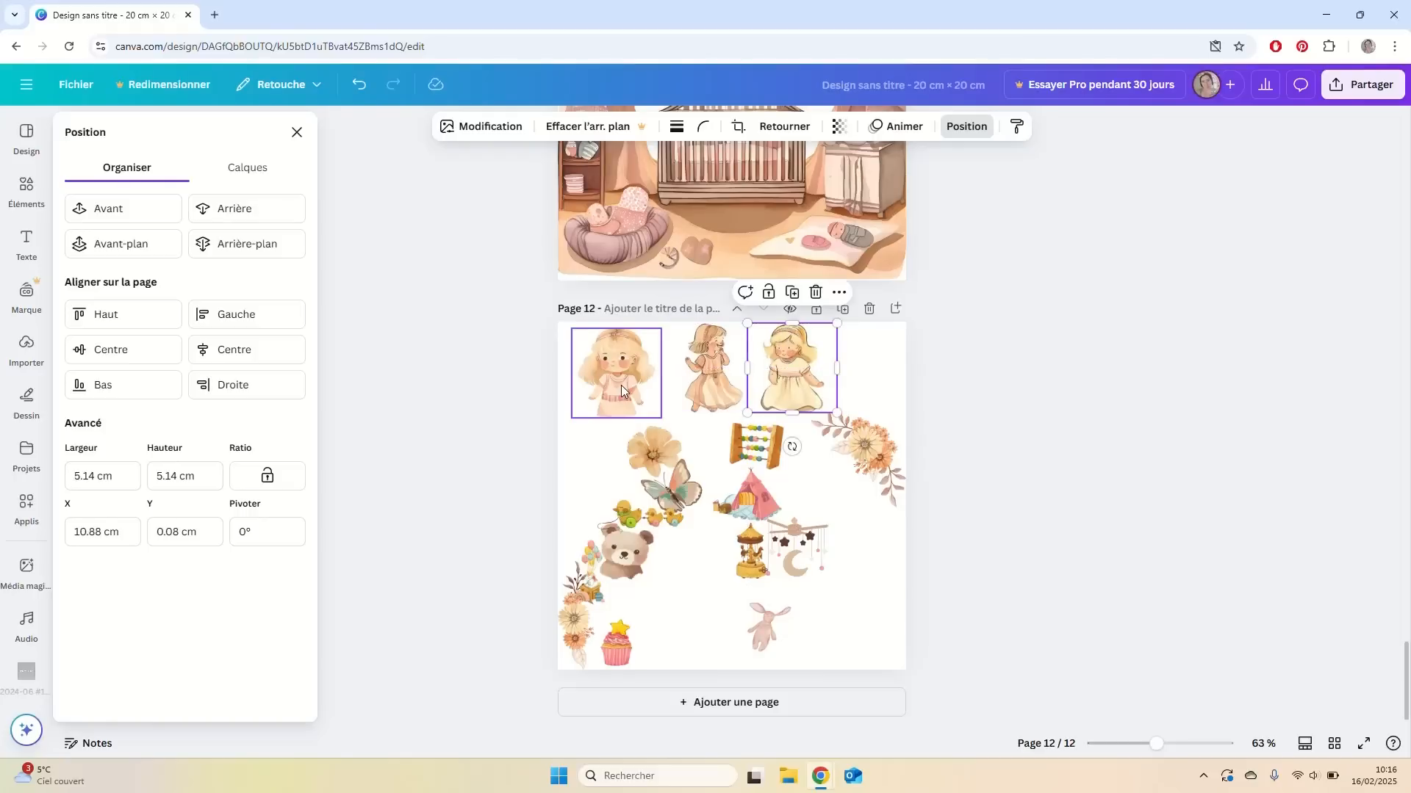
pyautogui.moveTo(622, 390); pyautogui.dragTo(662, 380)
pyautogui.click(691, 375)
pyautogui.click(650, 382)
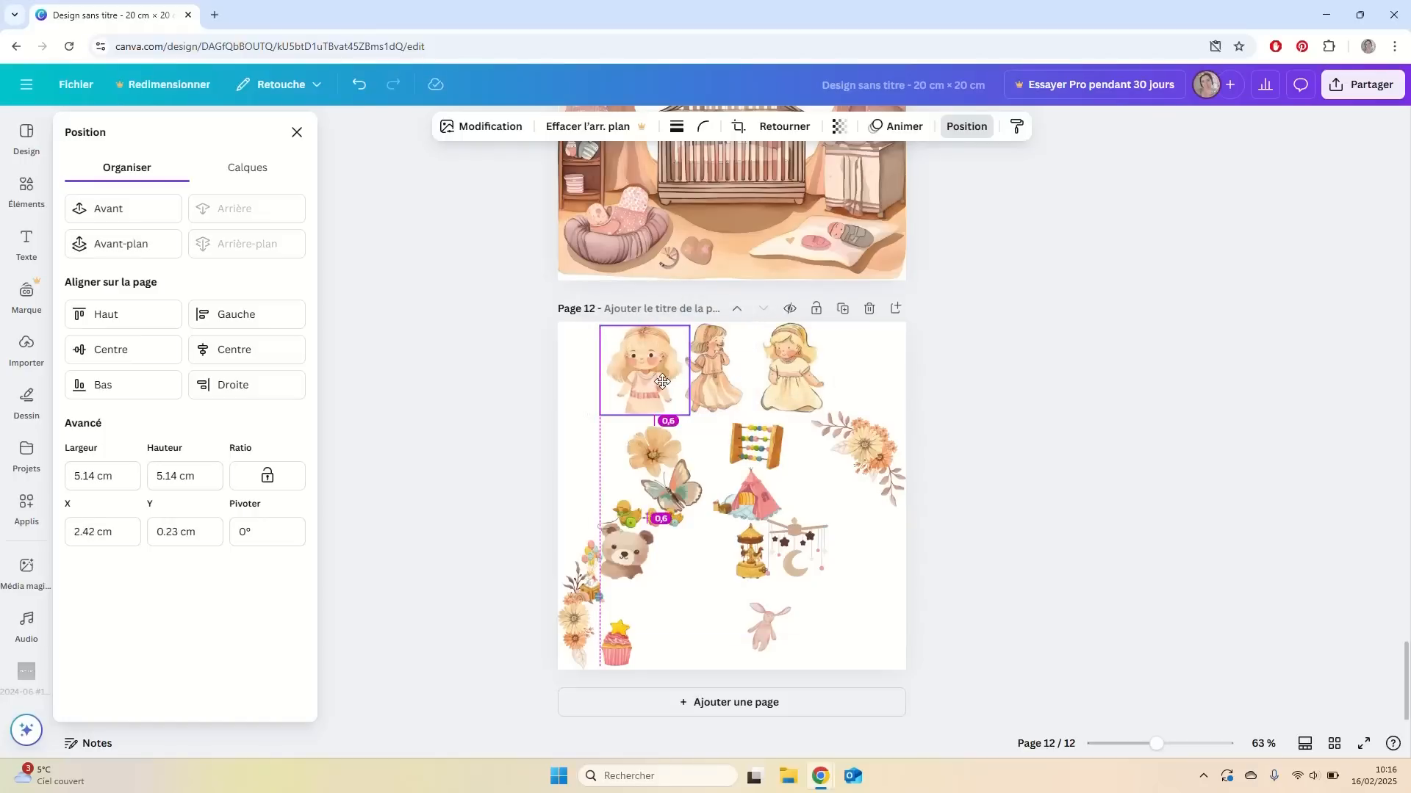
pyautogui.moveTo(779, 377)
pyautogui.mouseDown()
pyautogui.moveTo(740, 373)
pyautogui.moveTo(784, 382)
pyautogui.mouseUp()
# - Send the doll in the cream dress to the back of the layer order
pyautogui.rightClick(785, 382)
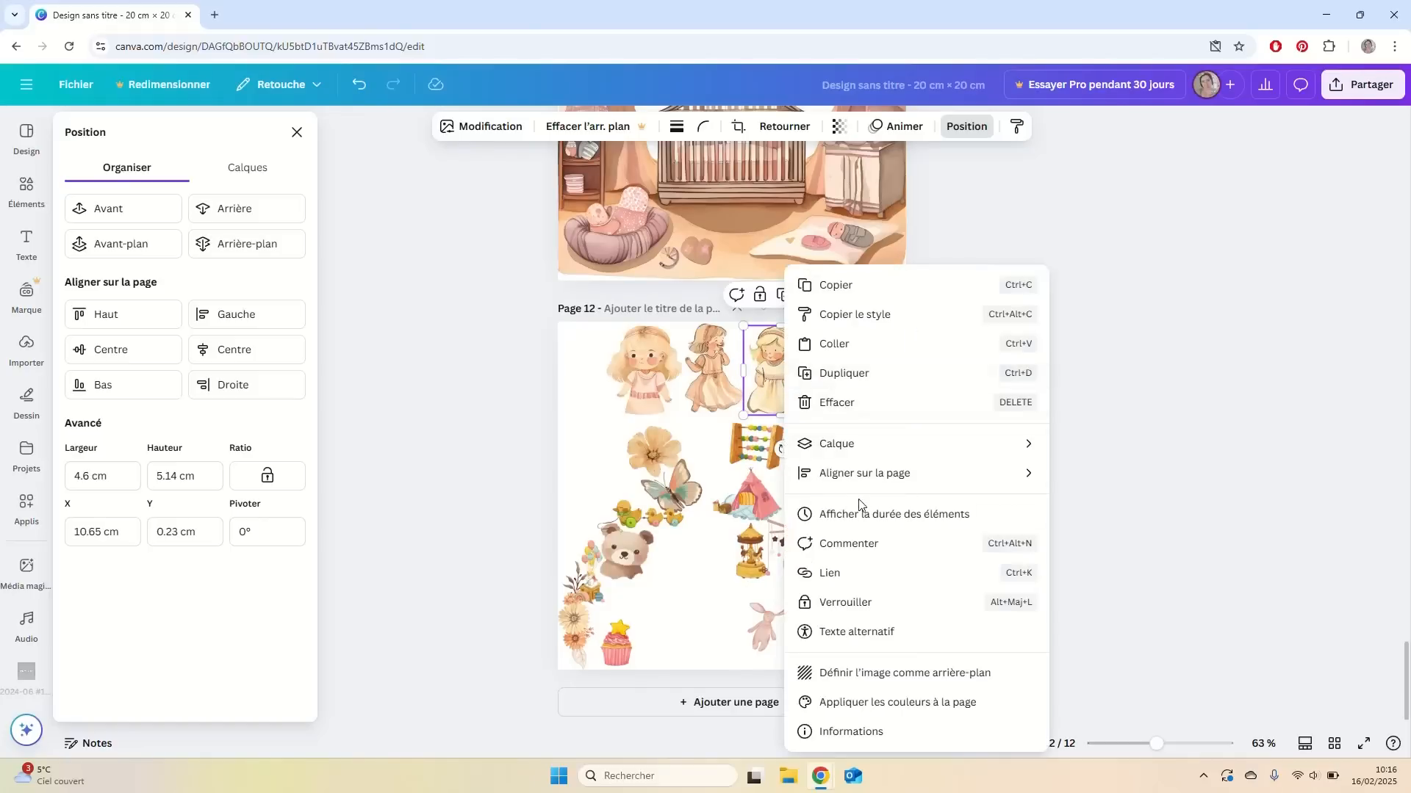
pyautogui.moveTo(874, 451)
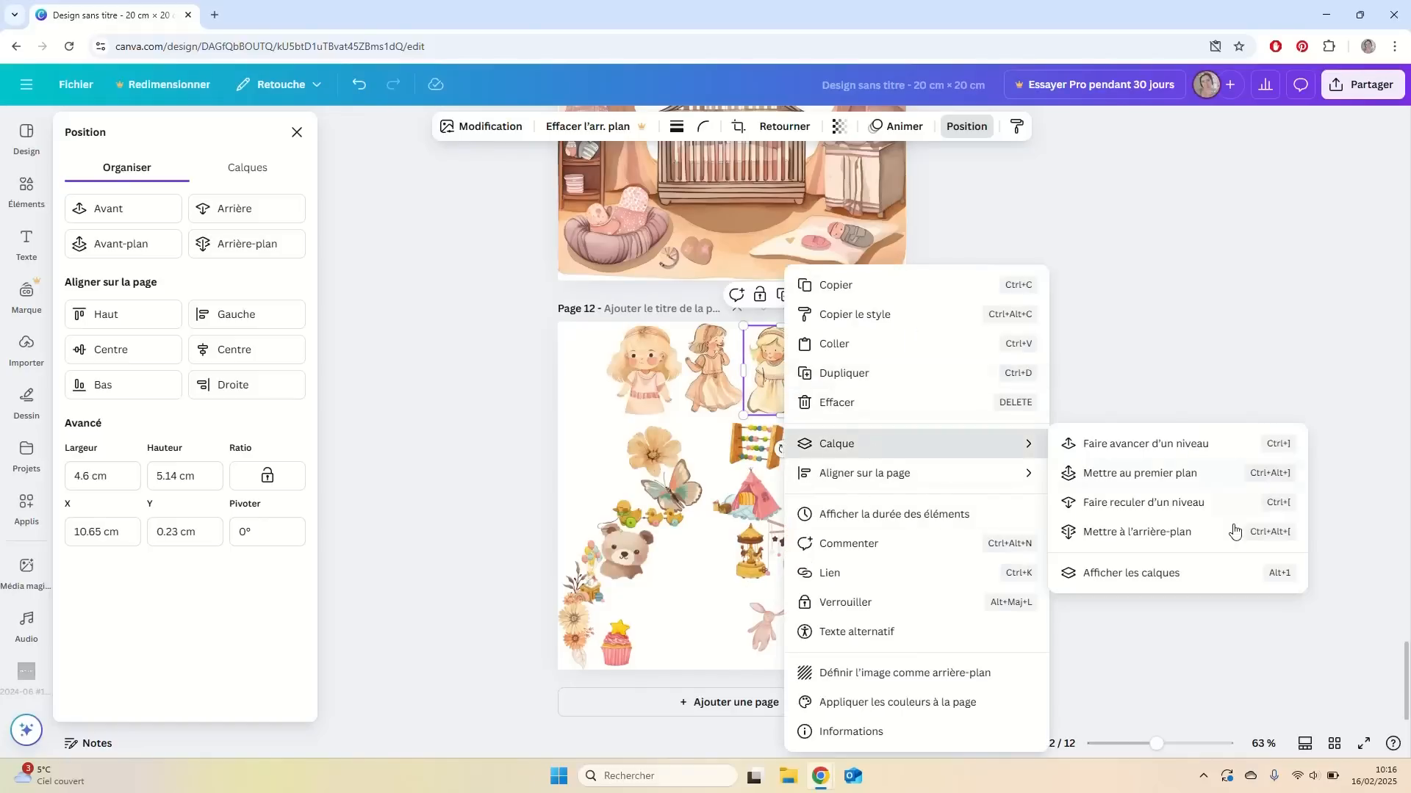
pyautogui.click(1158, 531)
# - Shift the three dolls together toward the page's left edge and align them by their top edges
pyautogui.scroll(5, 1156, 416)
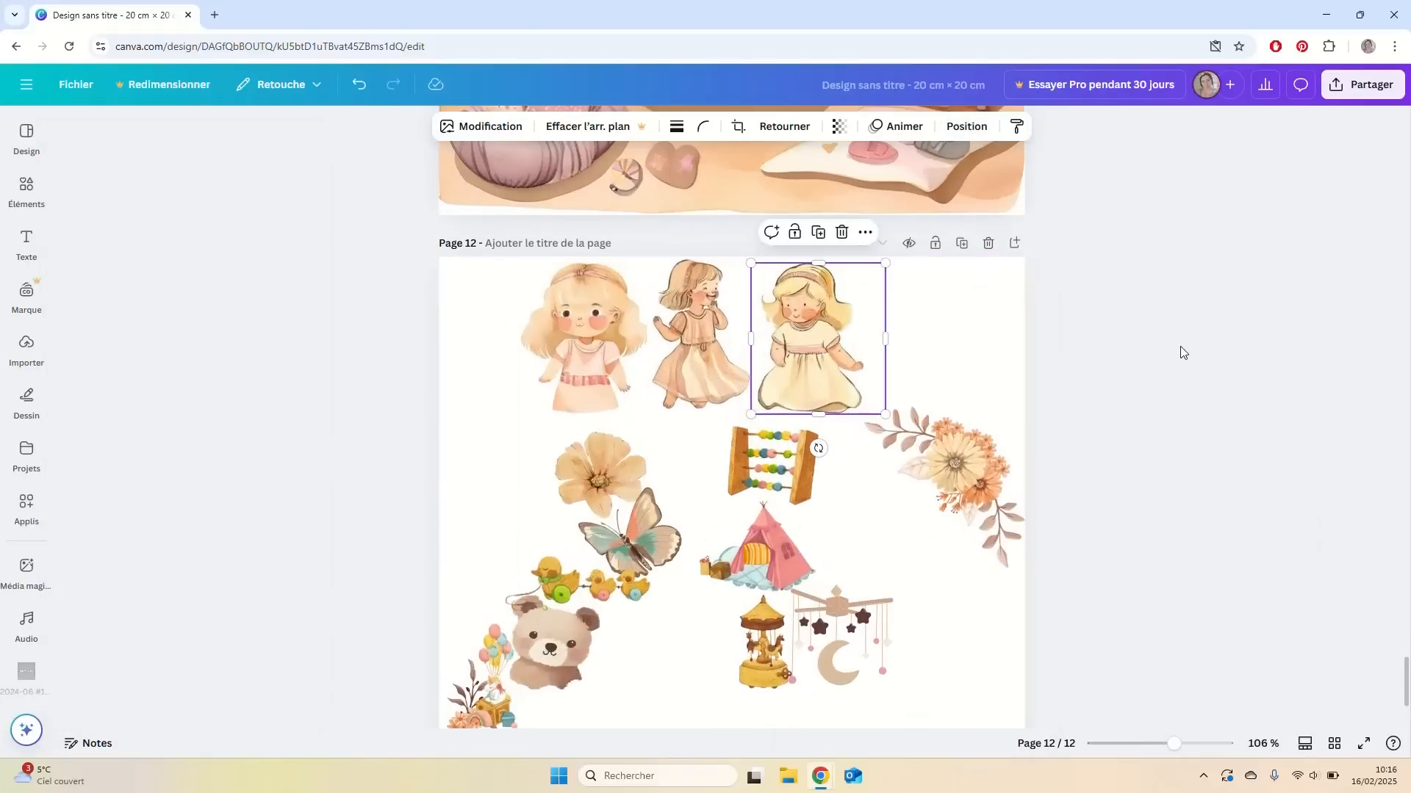
pyautogui.click(1182, 353)
pyautogui.moveTo(926, 322); pyautogui.dragTo(513, 390)
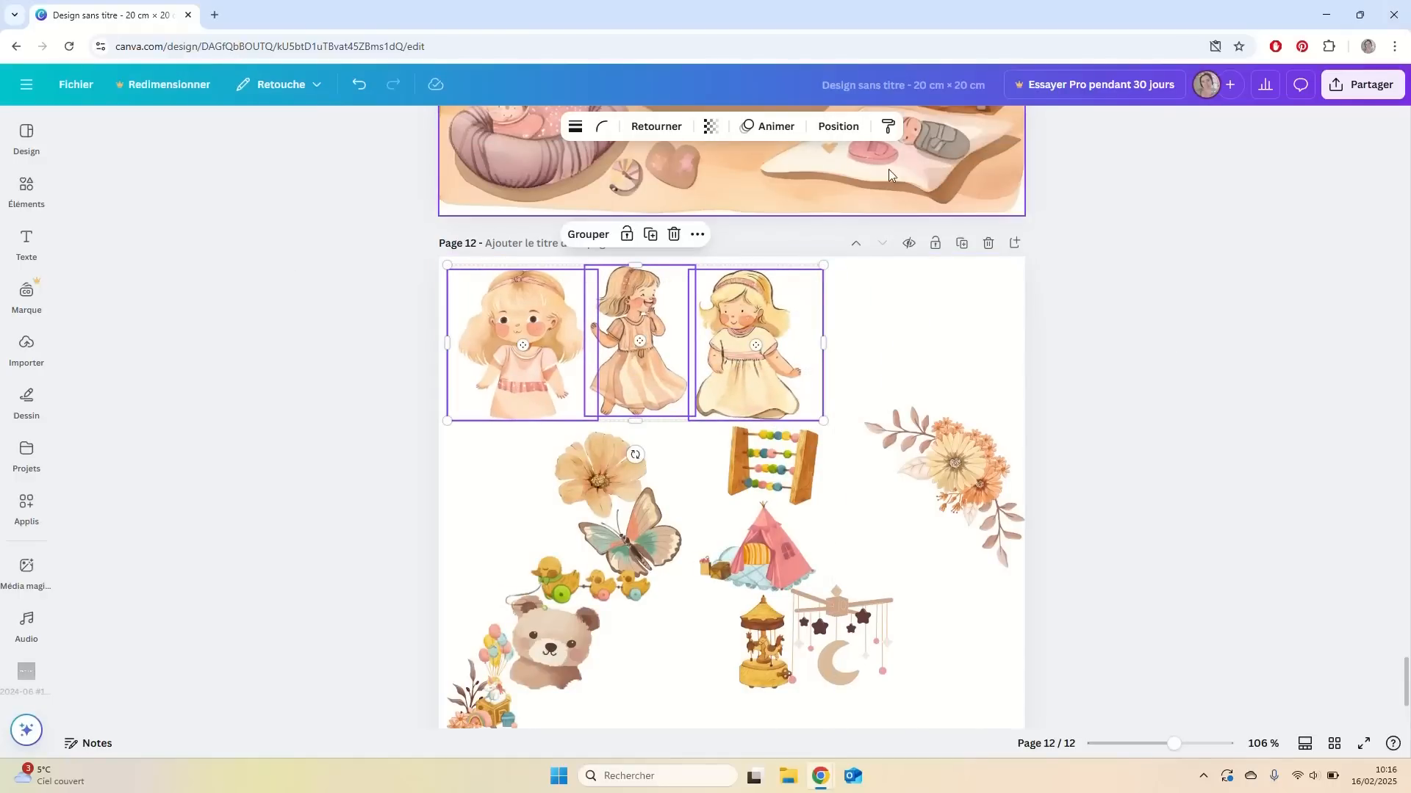
pyautogui.click(838, 126)
pyautogui.click(106, 313)
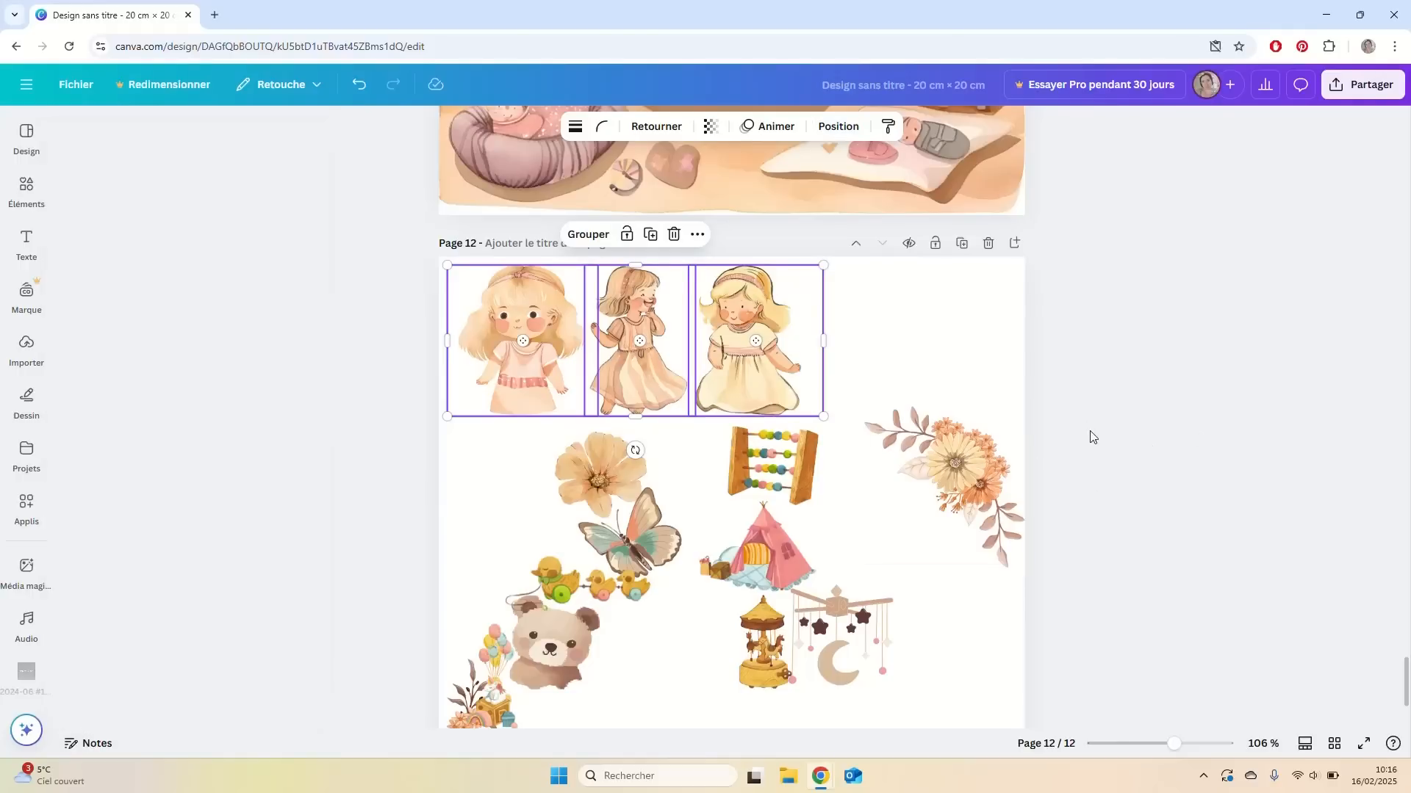
# - Copy the large daisy garland from page 7 onto page 12 and delete the small vertical flower spray there
pyautogui.scroll(5, 1095, 440)
pyautogui.scroll(15, 1100, 448)
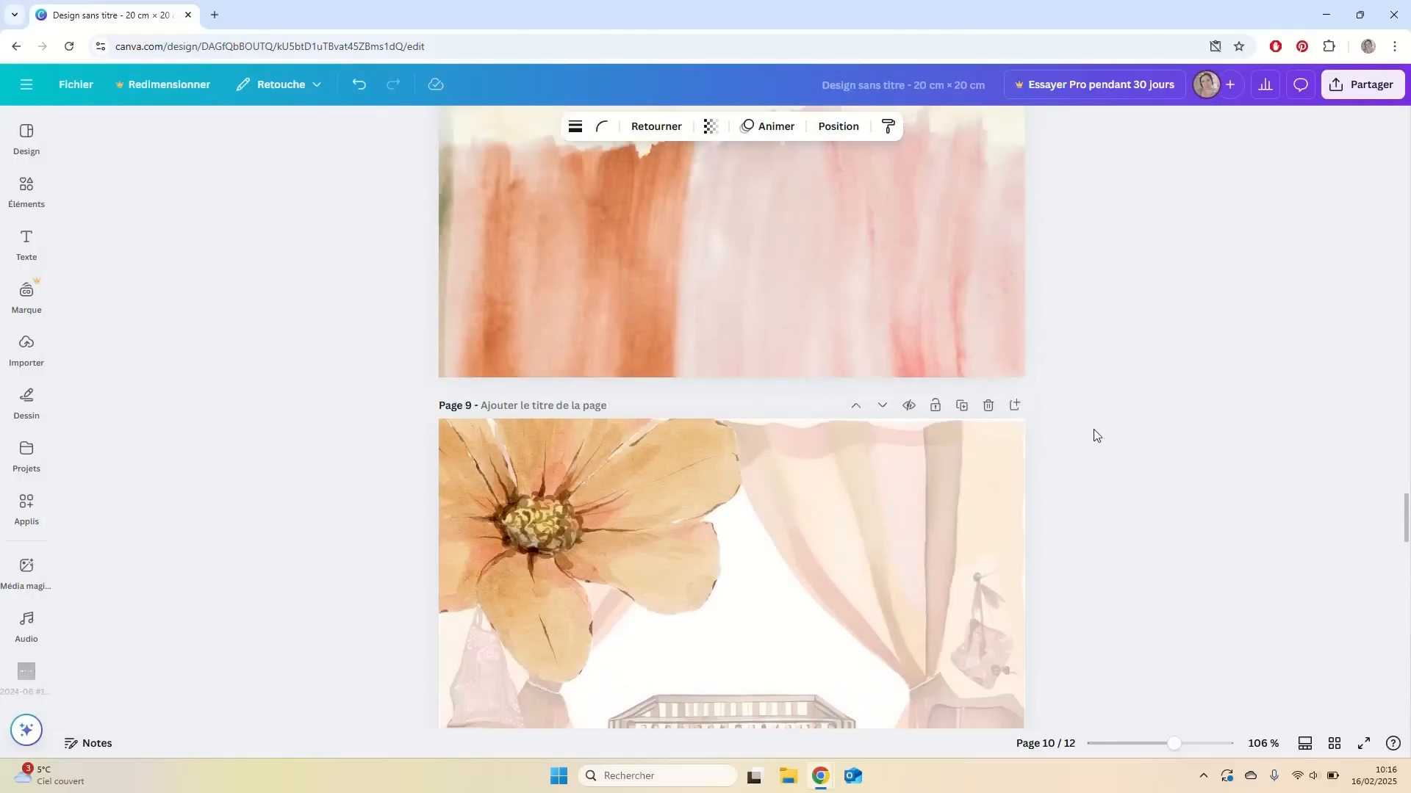
pyautogui.scroll(8, 1095, 435)
pyautogui.click(725, 531)
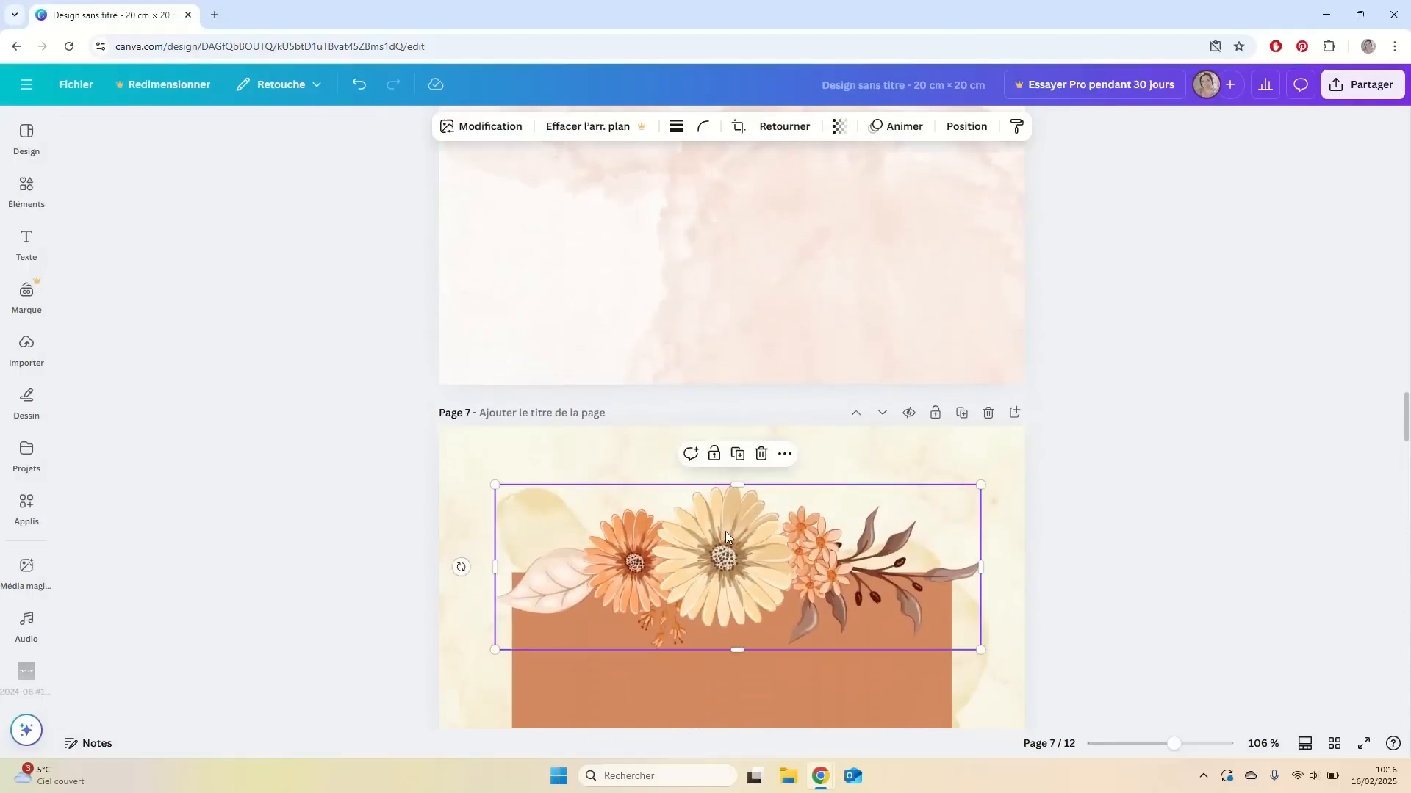
pyautogui.scroll(-2, 1107, 519)
pyautogui.scroll(-1, 1107, 519)
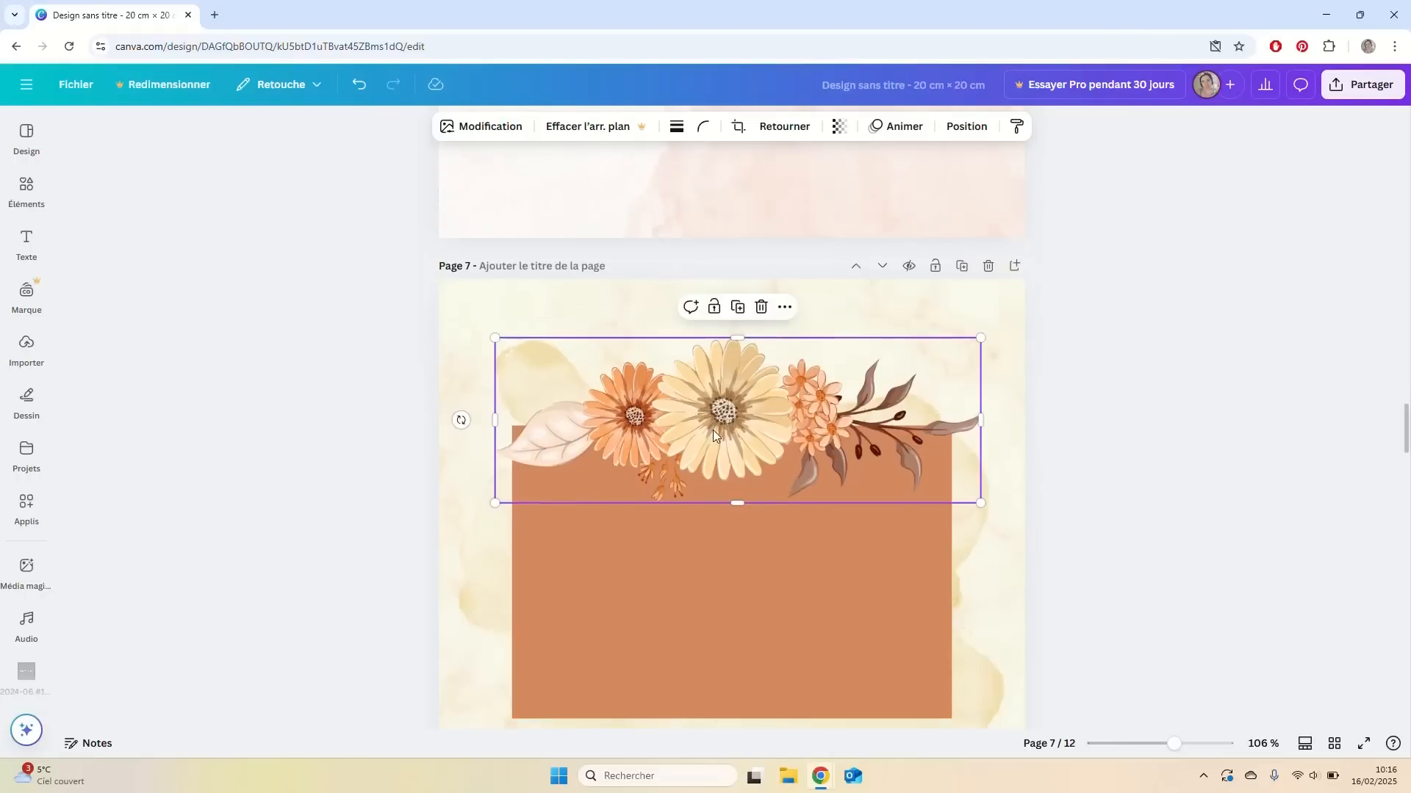
pyautogui.scroll(-20, 957, 461)
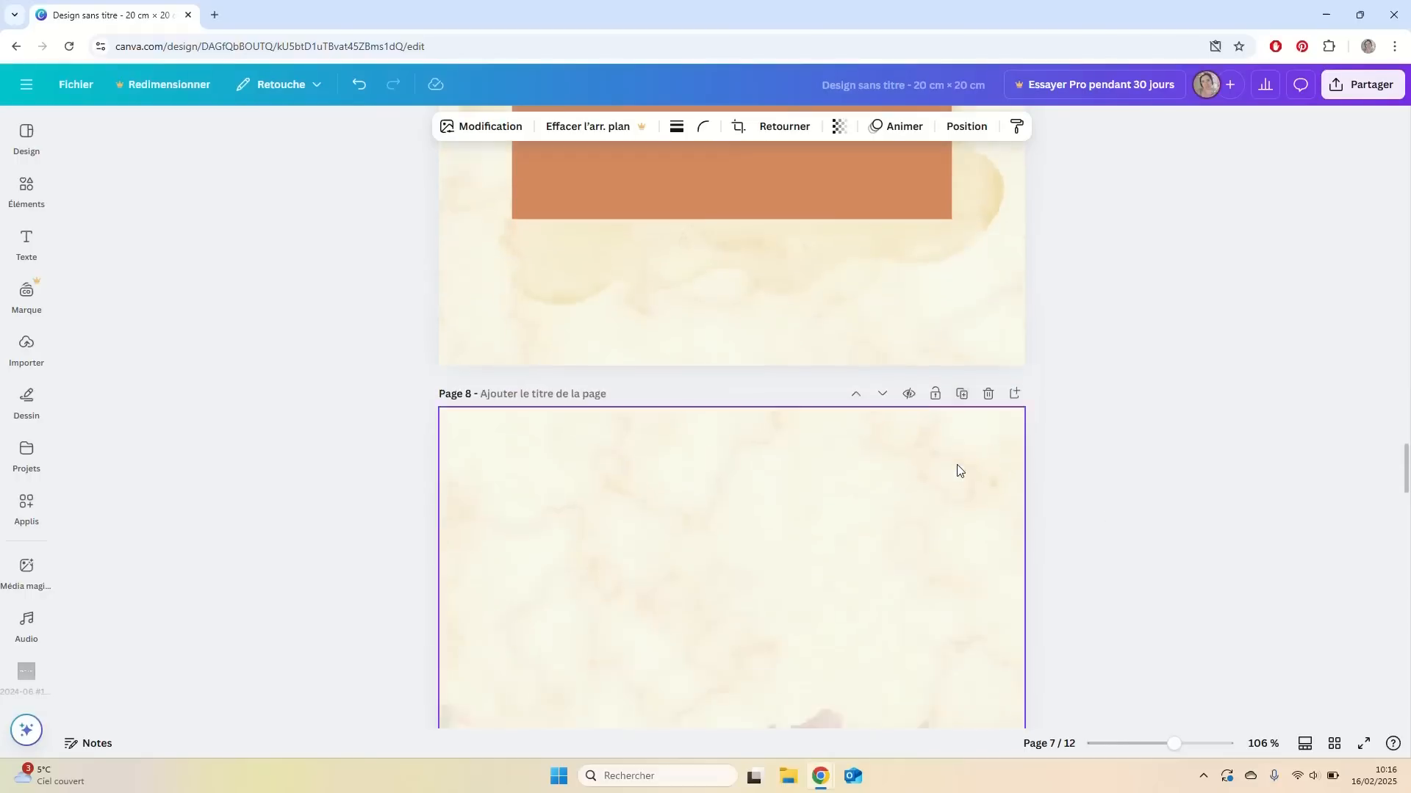
pyautogui.scroll(-1, 948, 463)
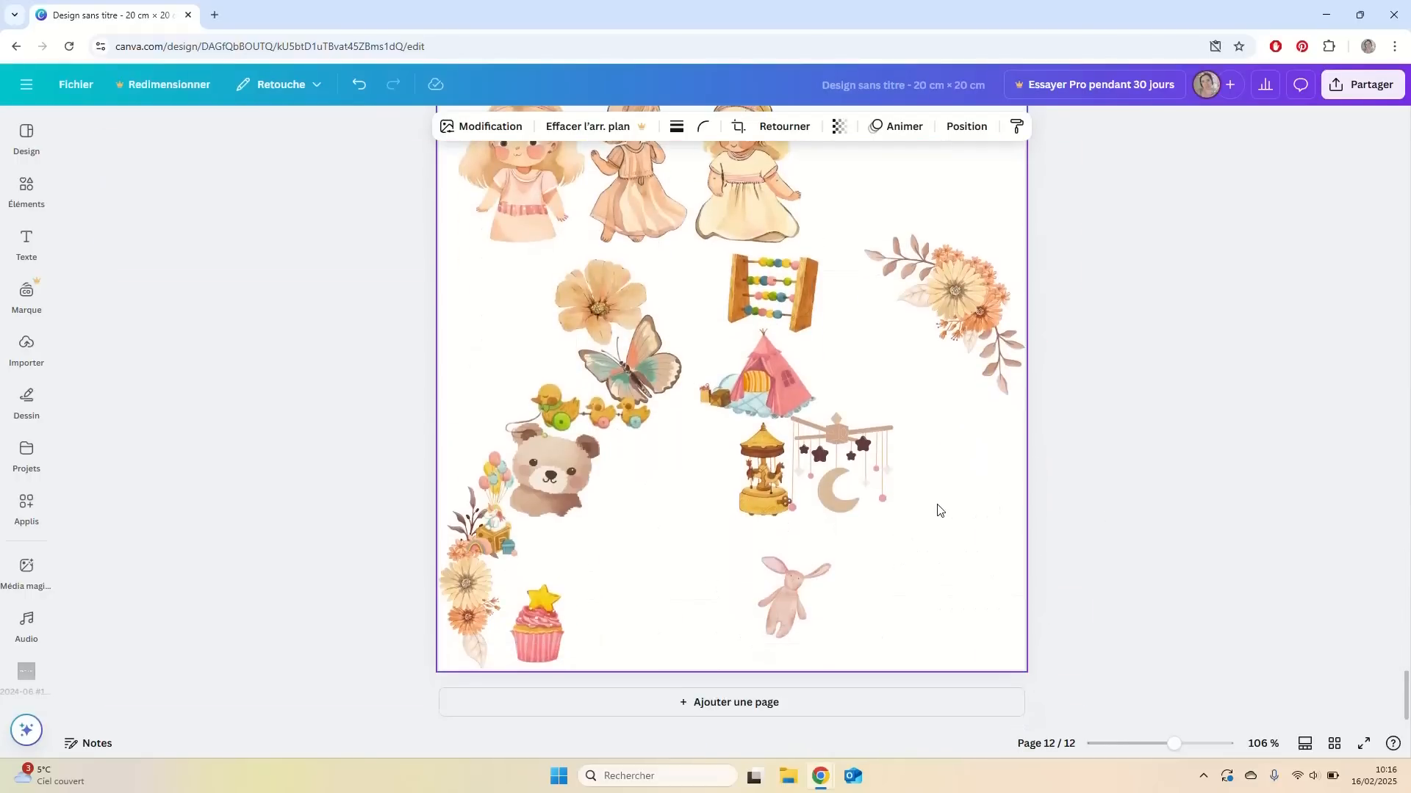
pyautogui.hotkey('ctrl', 'v')
pyautogui.moveTo(737, 250); pyautogui.dragTo(1073, 495)
pyautogui.click(483, 602)
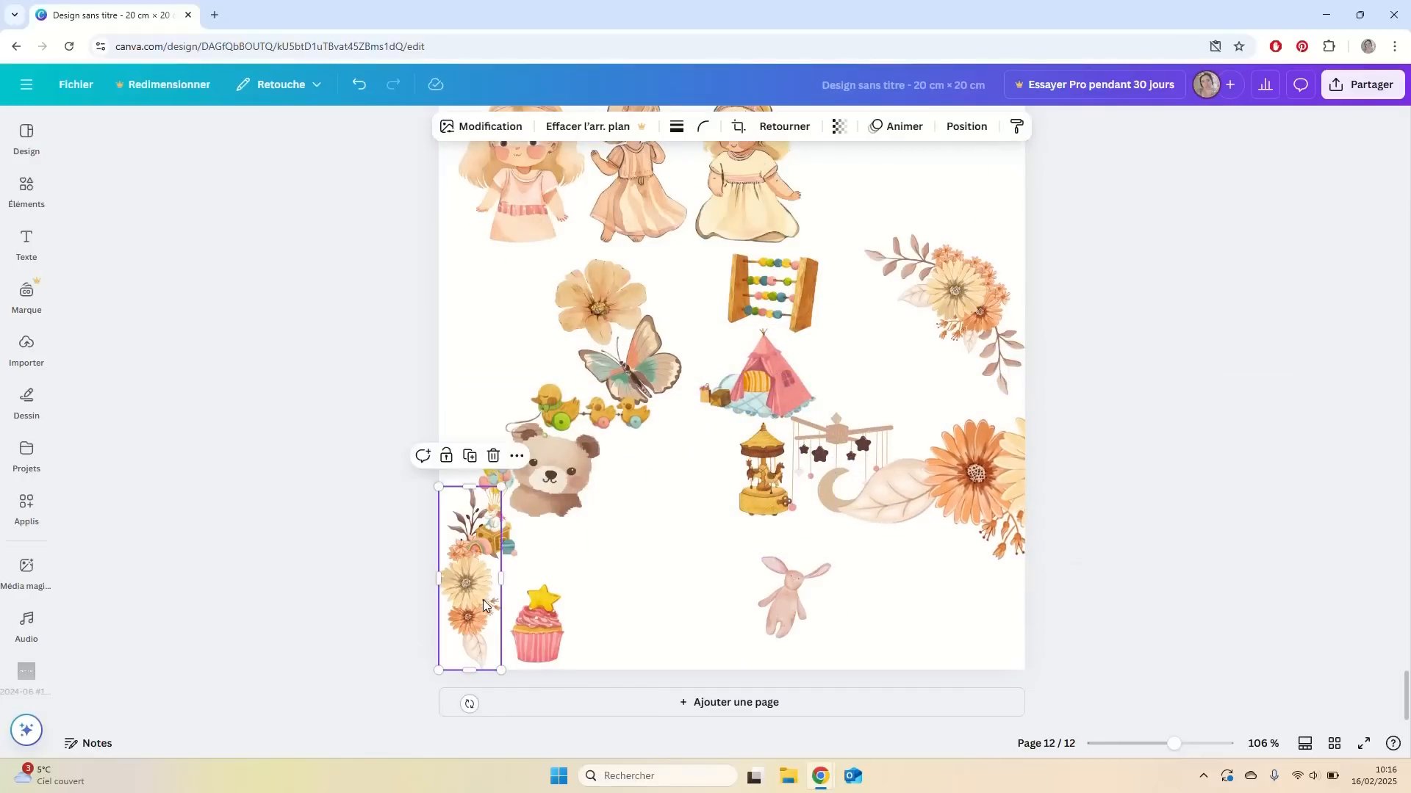
pyautogui.press('Delete')
# - Align the toys, animals, single flower and cupcake on page 12 by their left edges
pyautogui.moveTo(859, 640); pyautogui.dragTo(477, 286)
pyautogui.moveTo(780, 284); pyautogui.dragTo(761, 281)
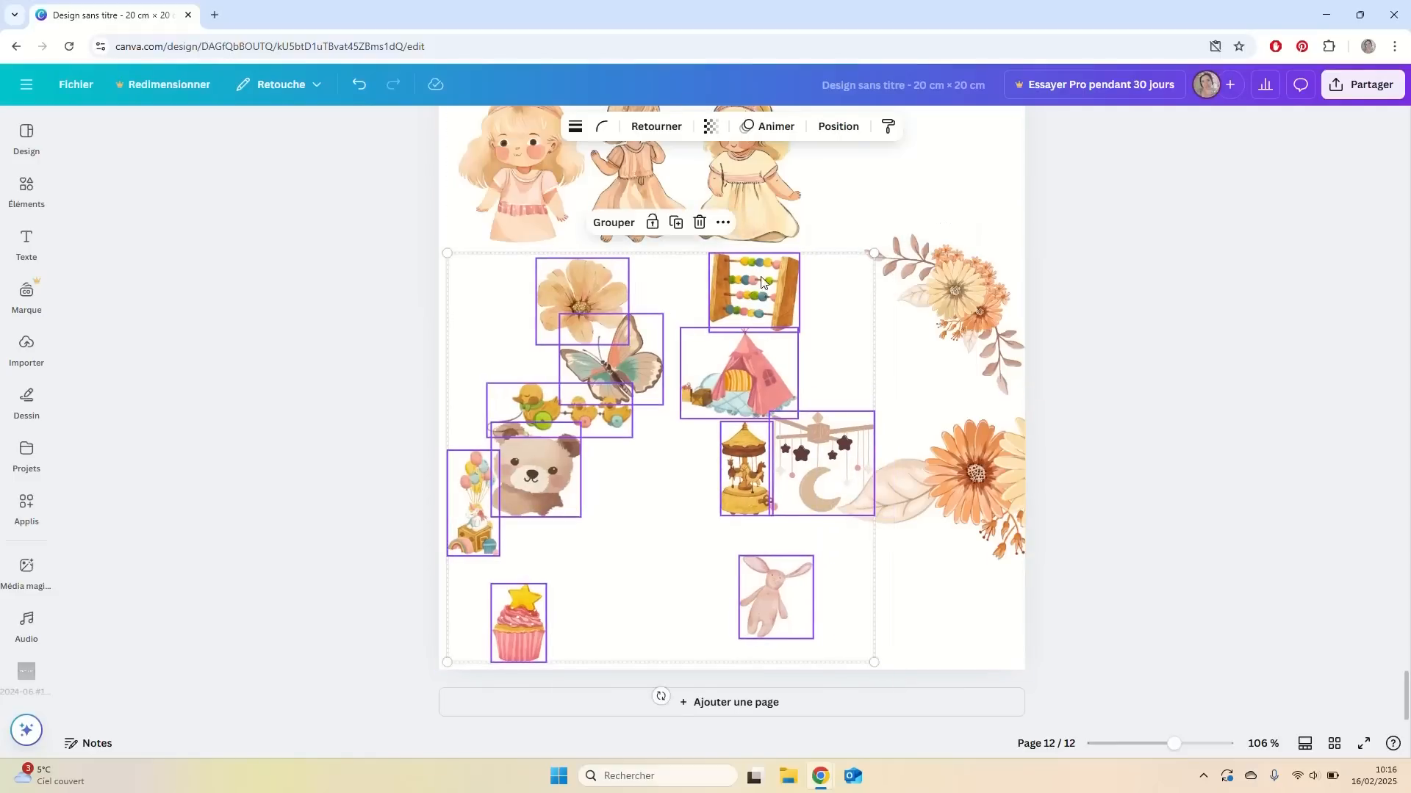
pyautogui.click(817, 125)
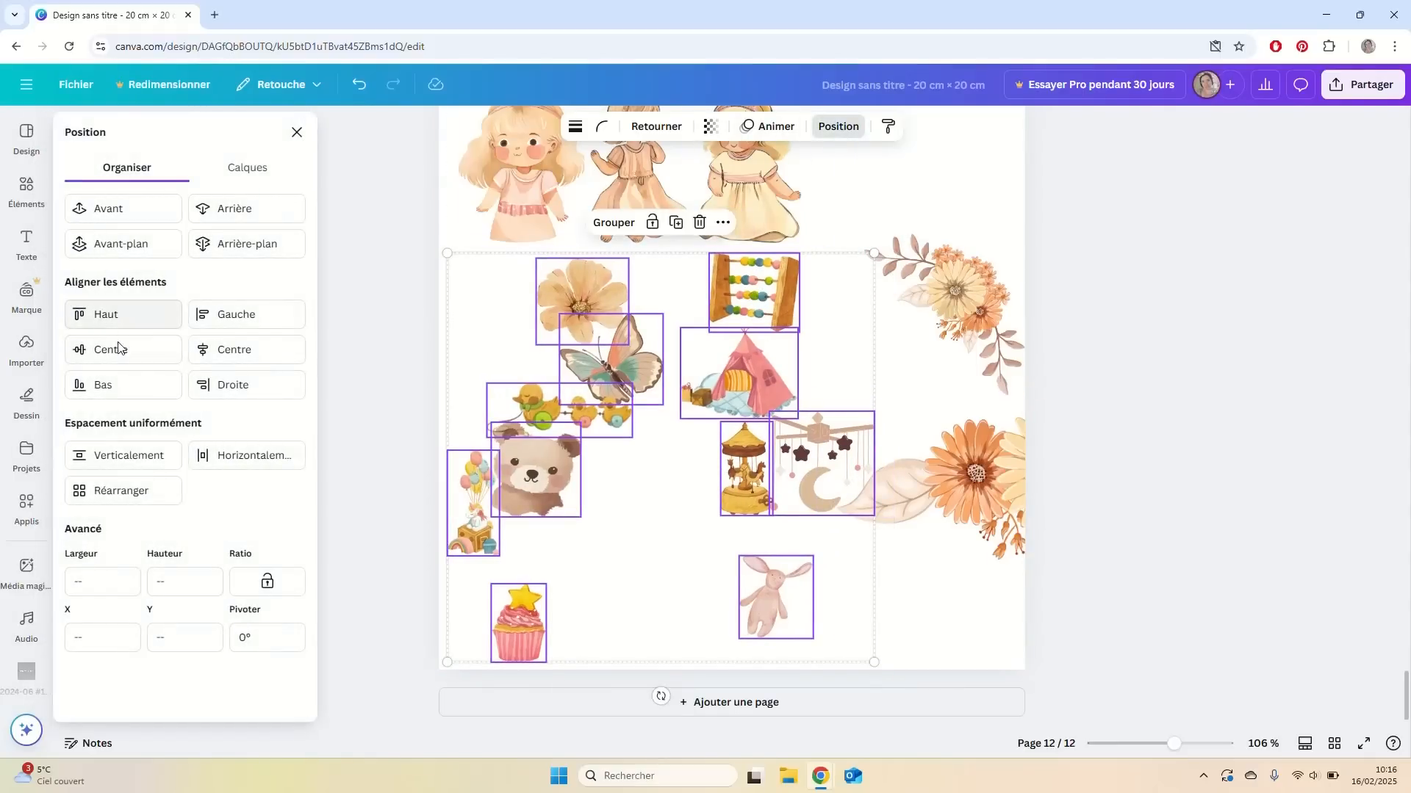
pyautogui.click(189, 327)
pyautogui.click(427, 391)
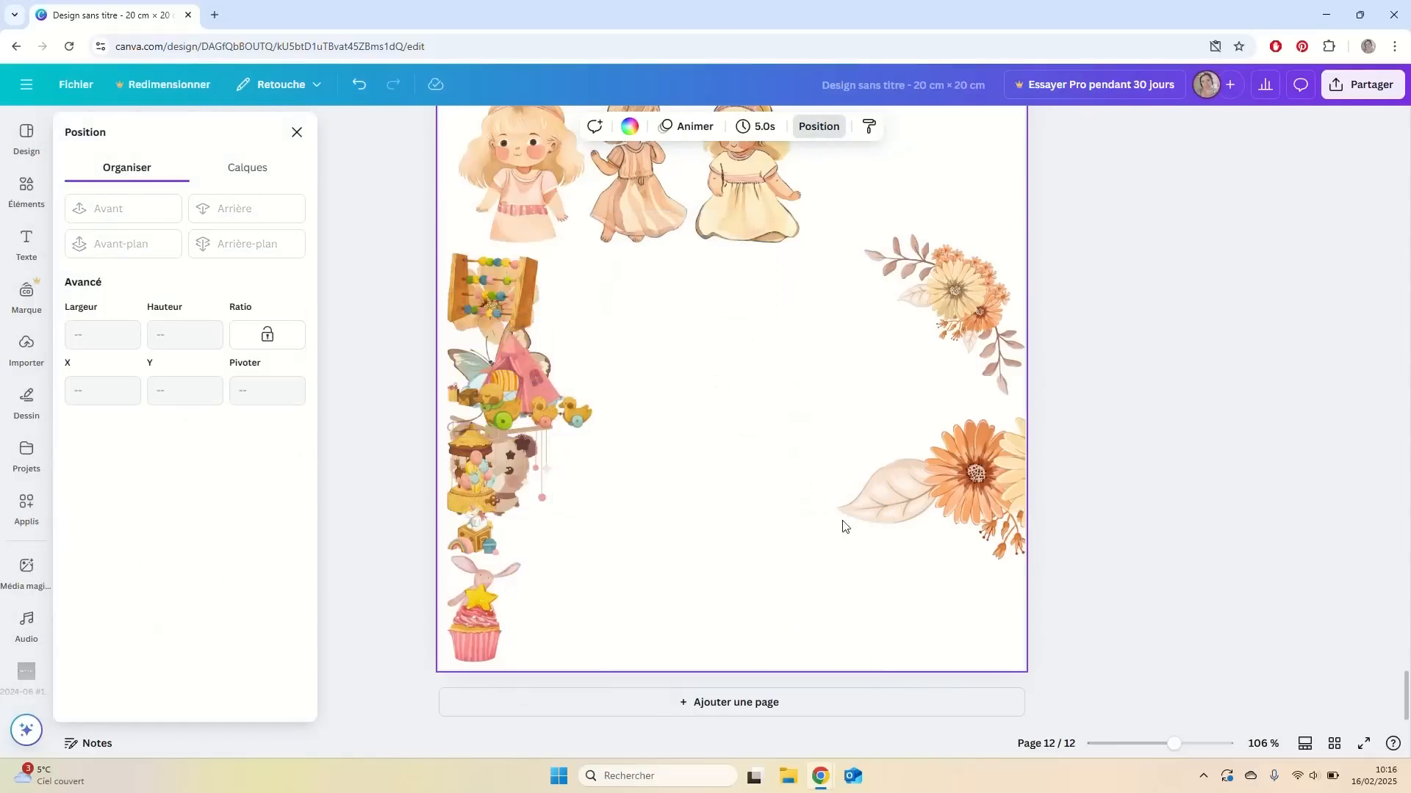
# - Move the corner flower spray to mid-page and rotate the daisy garland upright, leaf end up, along the page's right side
pyautogui.moveTo(841, 526); pyautogui.dragTo(557, 592)
pyautogui.moveTo(1003, 309); pyautogui.dragTo(756, 373)
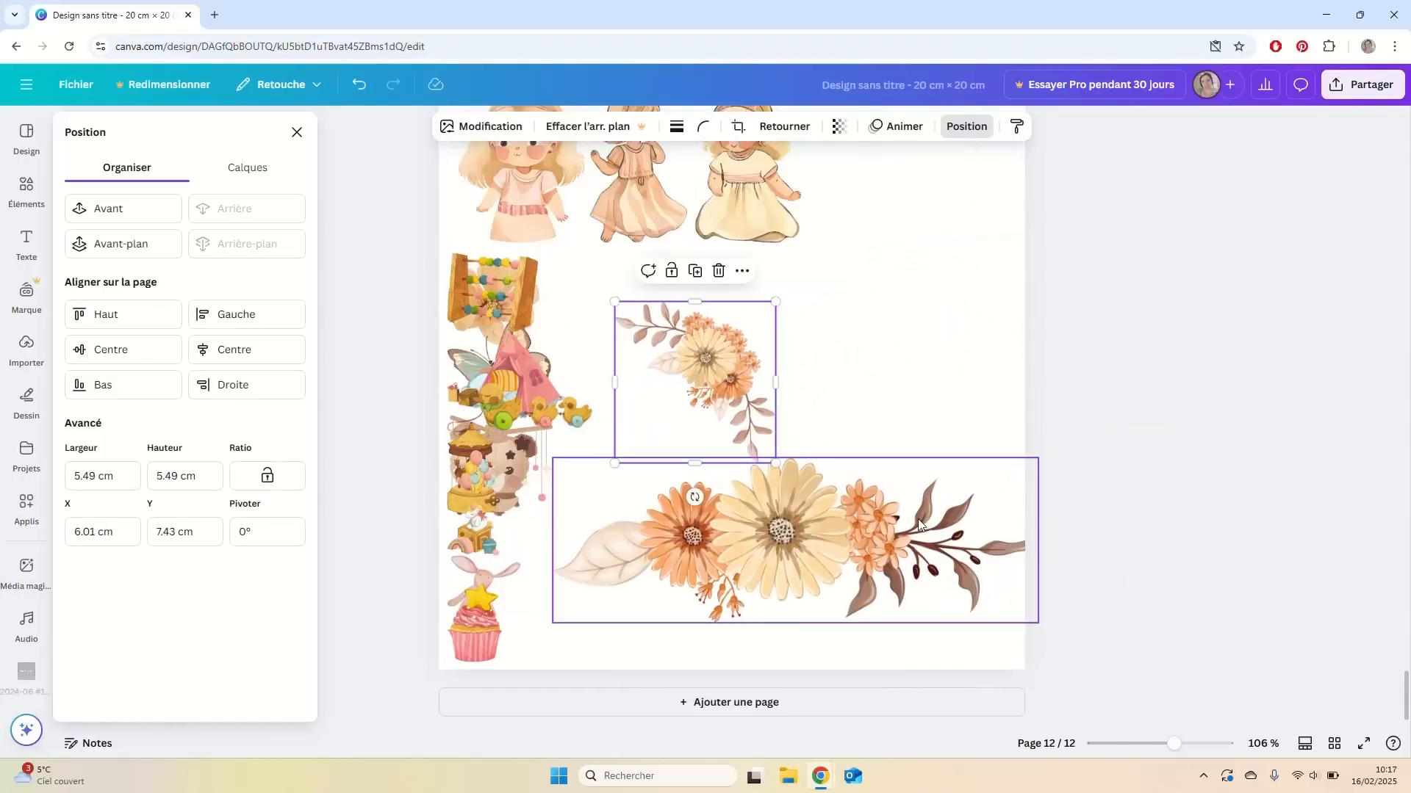
pyautogui.click(952, 615)
pyautogui.moveTo(518, 540); pyautogui.dragTo(794, 601)
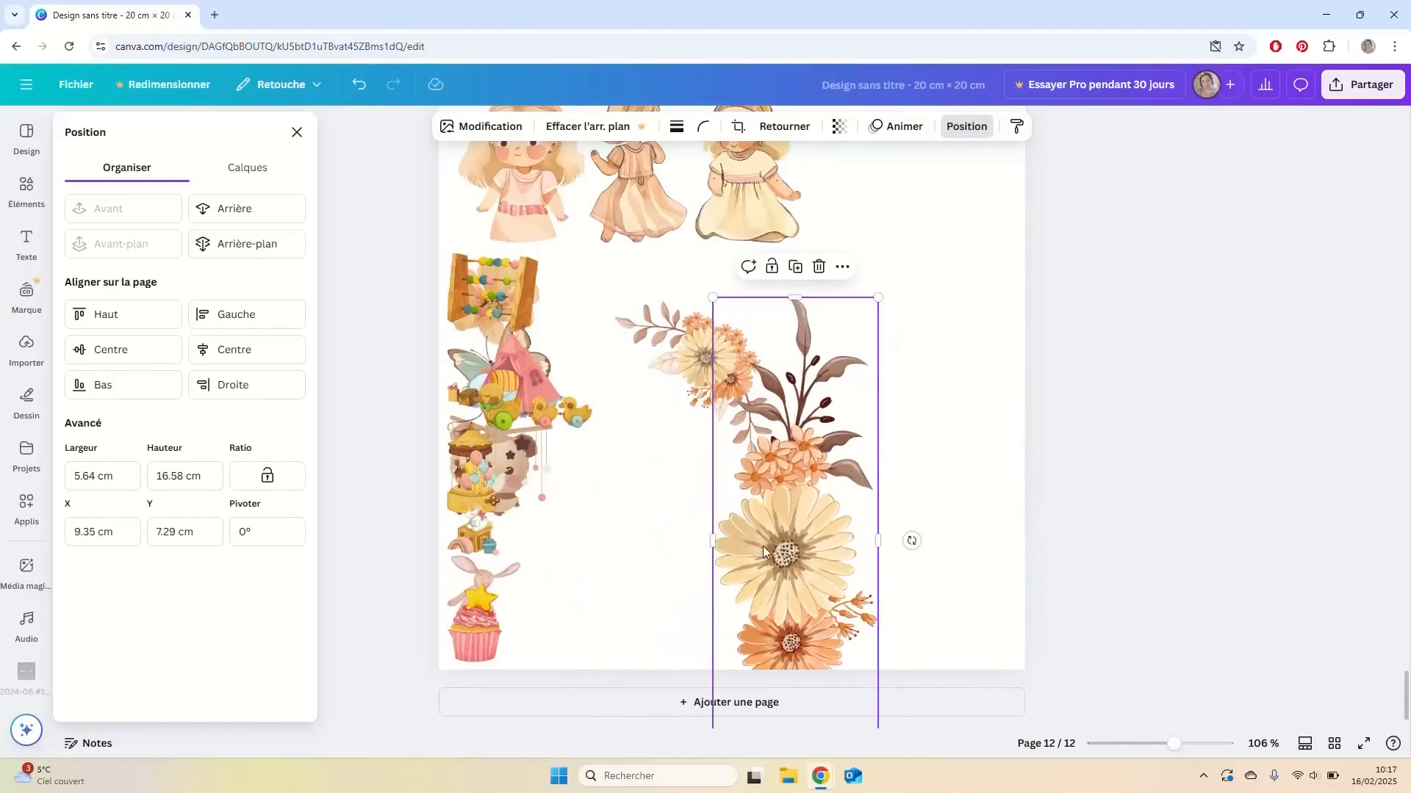
pyautogui.moveTo(762, 552); pyautogui.dragTo(897, 391)
pyautogui.scroll(-2, 967, 363)
pyautogui.moveTo(892, 658); pyautogui.dragTo(893, 276)
pyautogui.moveTo(885, 419); pyautogui.dragTo(891, 396)
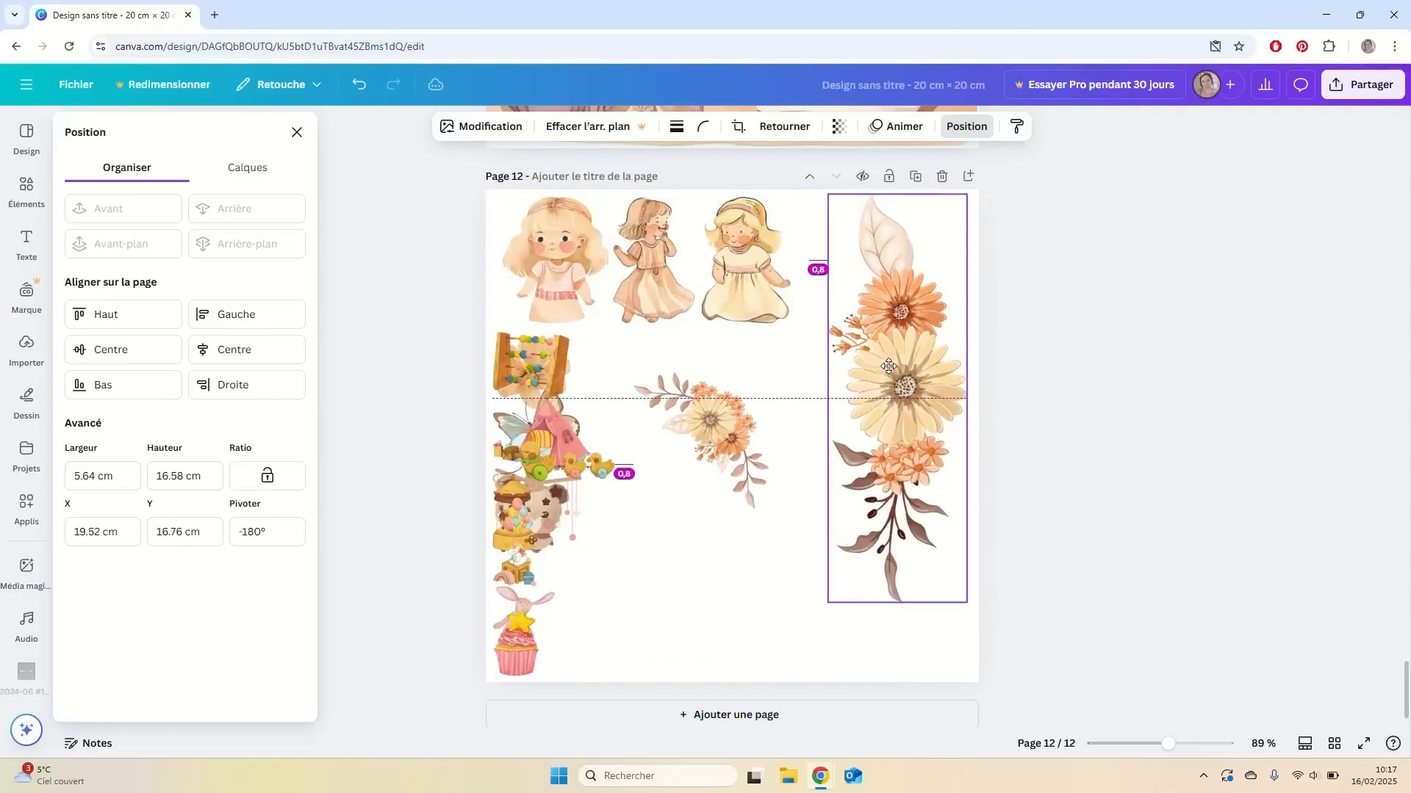
# - Resize and rotate the corner flower spray and place it at the page's lower edge under the garland
pyautogui.click(713, 423)
pyautogui.moveTo(769, 373); pyautogui.dragTo(845, 298)
pyautogui.keyDown('shift'); pyautogui.click(889, 397); pyautogui.keyUp('shift')
pyautogui.moveTo(790, 389)
pyautogui.mouseDown()
pyautogui.moveTo(756, 419)
pyautogui.moveTo(797, 390)
pyautogui.mouseUp()
pyautogui.click(776, 411)
pyautogui.moveTo(868, 320); pyautogui.dragTo(835, 353)
pyautogui.moveTo(768, 419); pyautogui.dragTo(748, 454)
pyautogui.moveTo(725, 603); pyautogui.dragTo(526, 299)
pyautogui.moveTo(734, 500); pyautogui.dragTo(838, 615)
pyautogui.moveTo(739, 508); pyautogui.dragTo(798, 451)
# - Move the abacus and single flower beside the garland, the tent to page 12's lower edge, and the cupcake beside the third doll
pyautogui.moveTo(552, 366); pyautogui.dragTo(812, 394)
pyautogui.moveTo(530, 374); pyautogui.dragTo(790, 481)
pyautogui.moveTo(551, 440); pyautogui.dragTo(699, 382)
pyautogui.moveTo(640, 423); pyautogui.dragTo(597, 459)
pyautogui.moveTo(683, 404); pyautogui.dragTo(700, 616)
pyautogui.moveTo(528, 628); pyautogui.dragTo(840, 232)
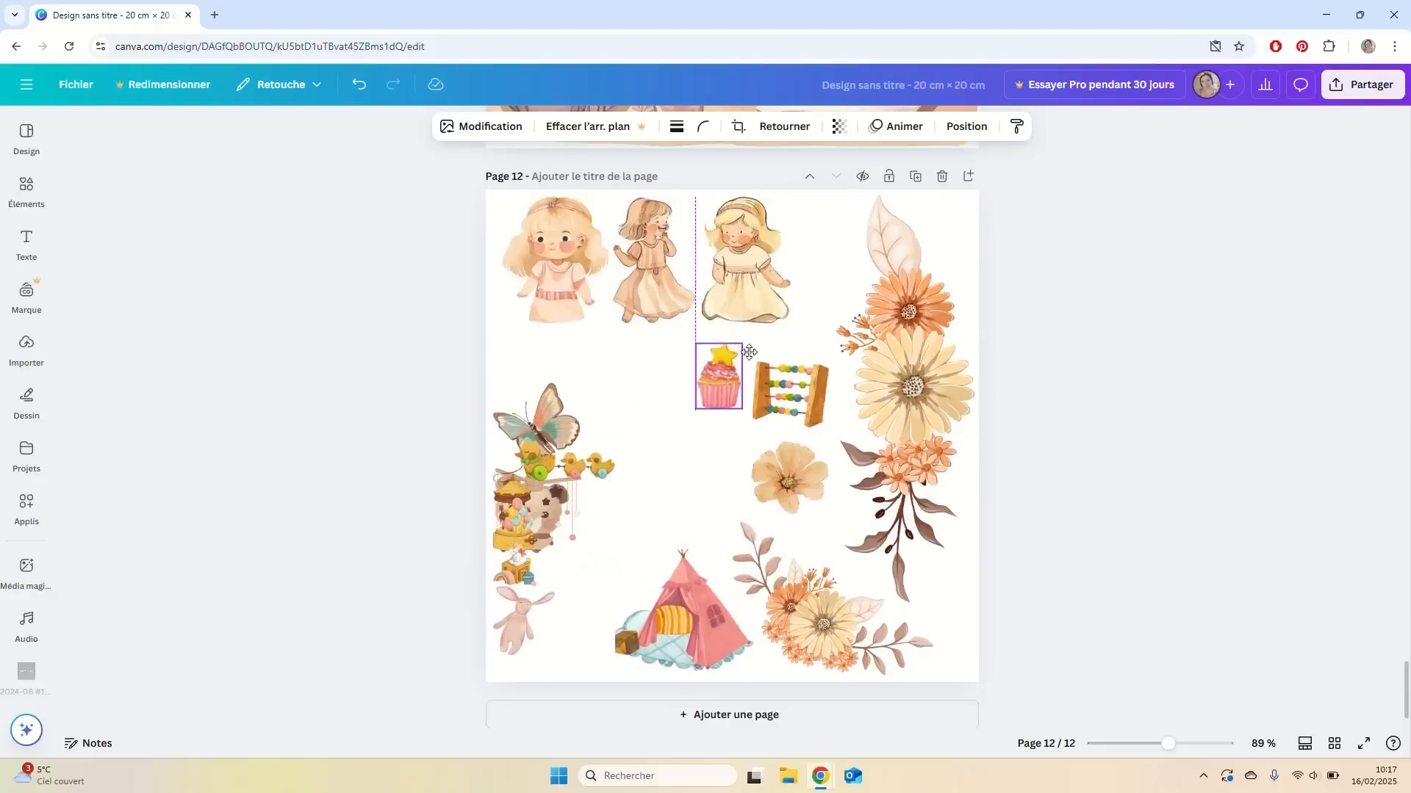
# - Place the butterfly under the first doll and the duck train under the second doll, and delete the baby mobile from page 12
pyautogui.moveTo(555, 423); pyautogui.dragTo(555, 367)
pyautogui.moveTo(594, 457); pyautogui.dragTo(711, 354)
pyautogui.moveTo(555, 509); pyautogui.dragTo(678, 468)
pyautogui.click(557, 420)
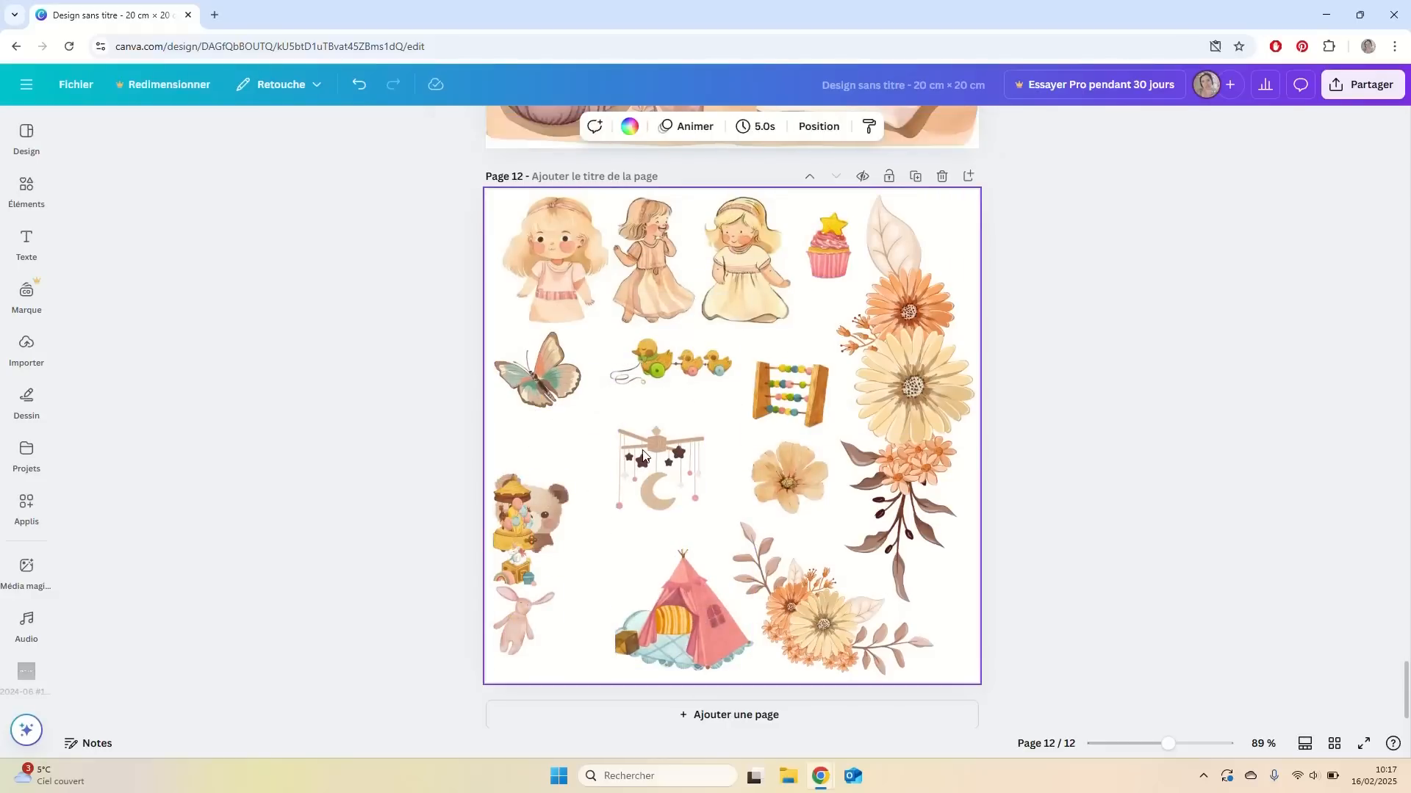
pyautogui.click(659, 471)
pyautogui.press('Delete')
# - Spread out the carousel, bear, bunny and balloon unicorn on page 12, with the balloon unicorn in the lower-left corner
pyautogui.moveTo(517, 551); pyautogui.dragTo(592, 598)
pyautogui.moveTo(622, 548); pyautogui.dragTo(733, 482)
pyautogui.click(531, 540)
pyautogui.click(547, 514)
pyautogui.moveTo(547, 514); pyautogui.dragTo(554, 446)
pyautogui.click(547, 592)
pyautogui.moveTo(547, 591); pyautogui.dragTo(720, 390)
pyautogui.click(626, 494)
pyautogui.moveTo(626, 494); pyautogui.dragTo(547, 580)
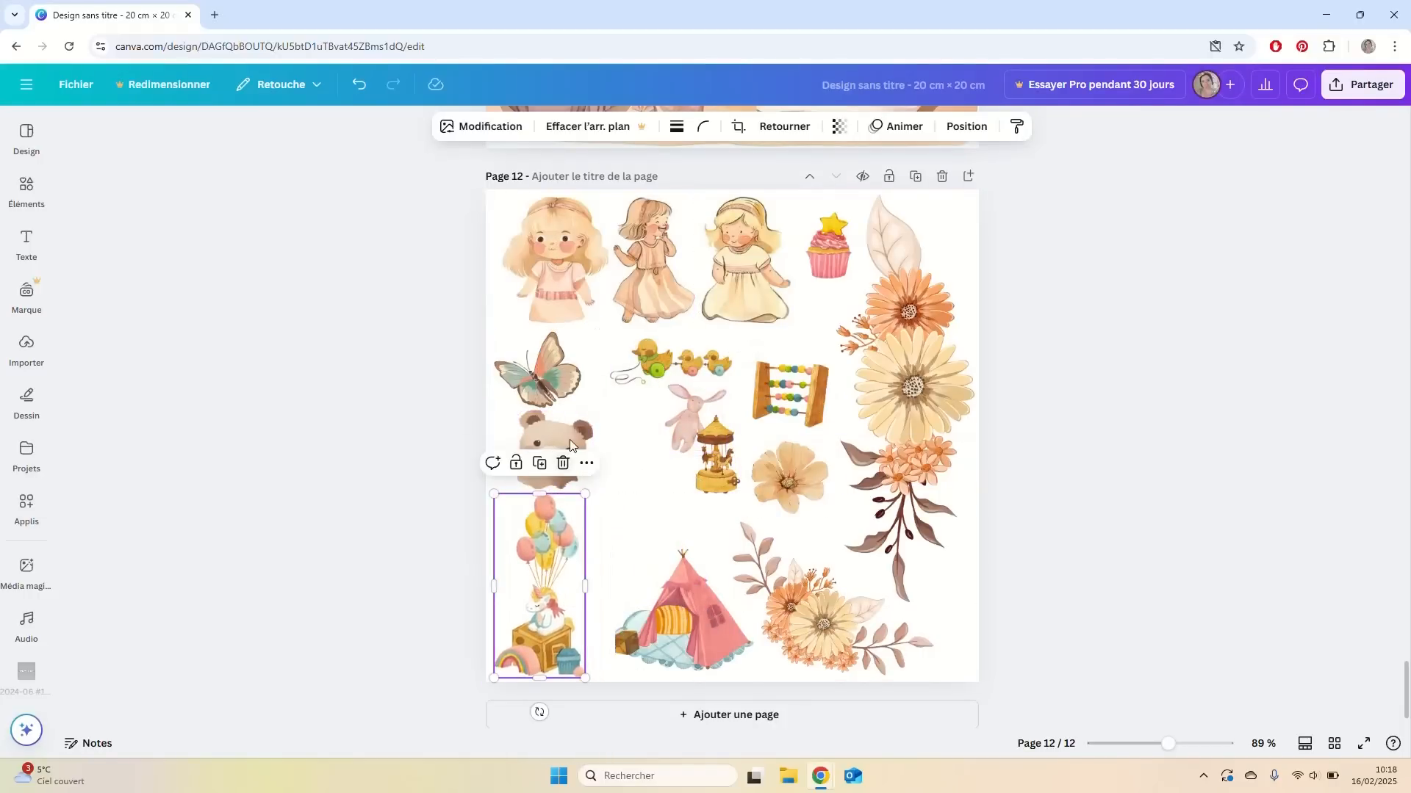
# - Move the bear above the tent and enlarge the balloon unicorn image to fill page 12's lower-left corner
pyautogui.moveTo(568, 425); pyautogui.dragTo(647, 524)
pyautogui.click(550, 551)
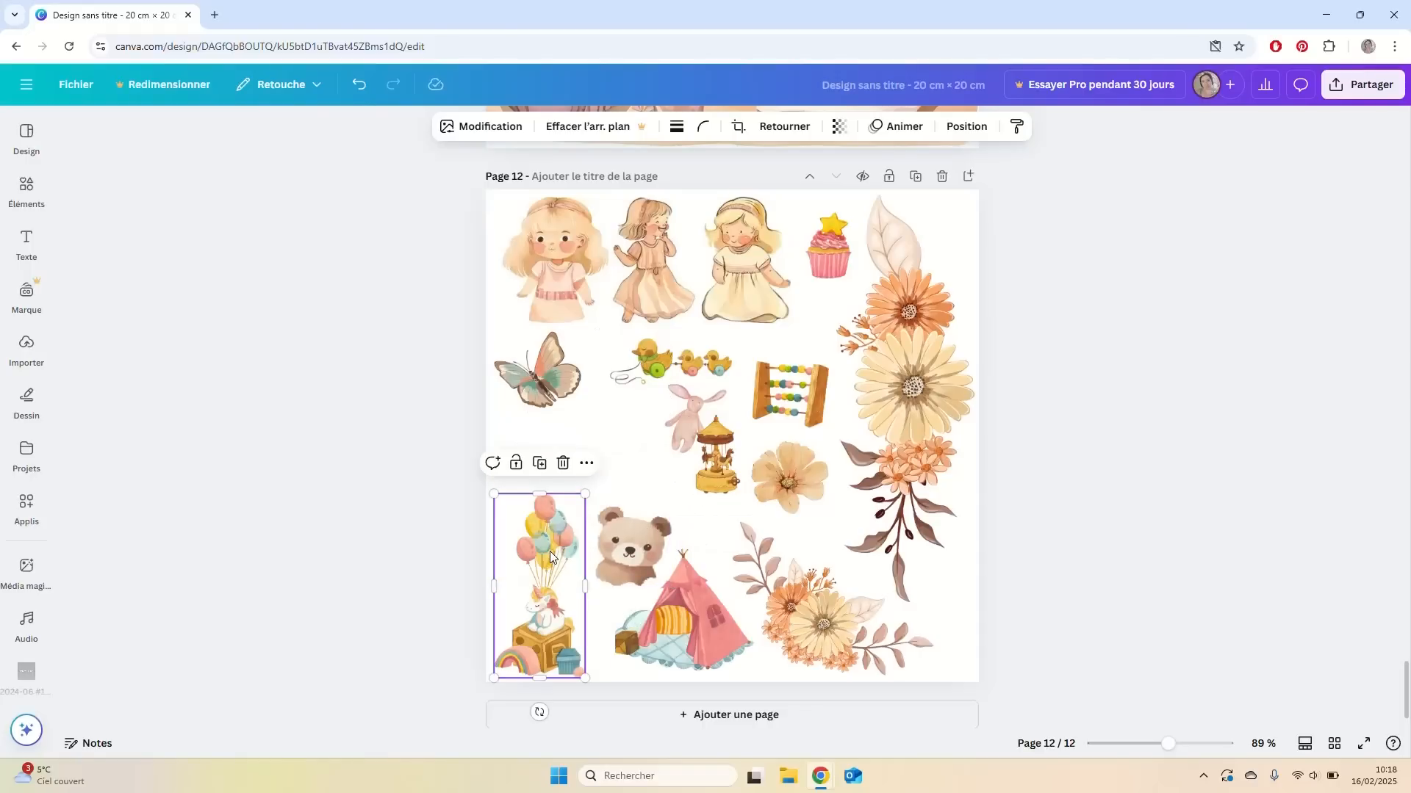
pyautogui.moveTo(584, 488); pyautogui.dragTo(620, 424)
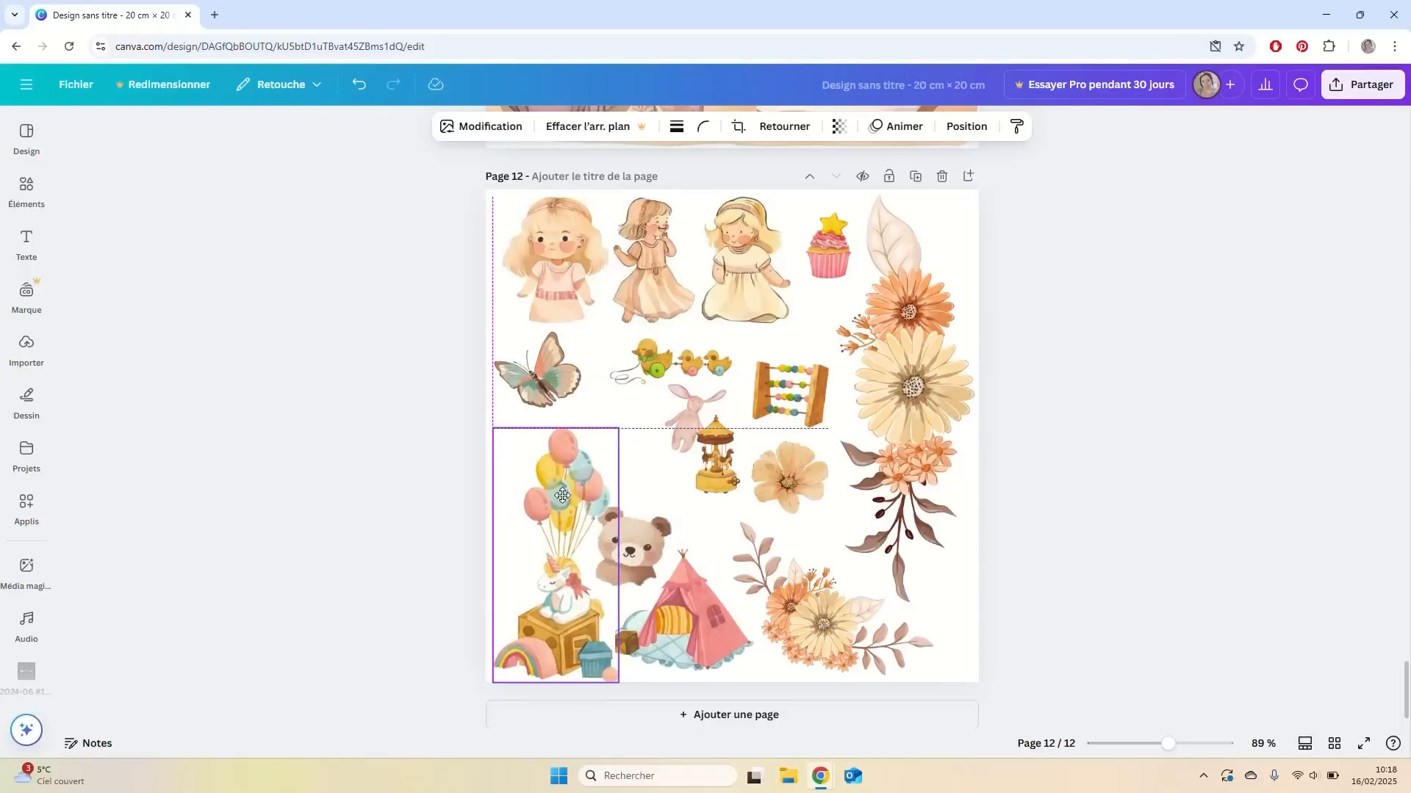
pyautogui.moveTo(576, 479); pyautogui.dragTo(573, 479)
# - Position the bear between the tent and the bunny on page 12, and center the butterfly under the first doll
pyautogui.moveTo(641, 539); pyautogui.dragTo(657, 499)
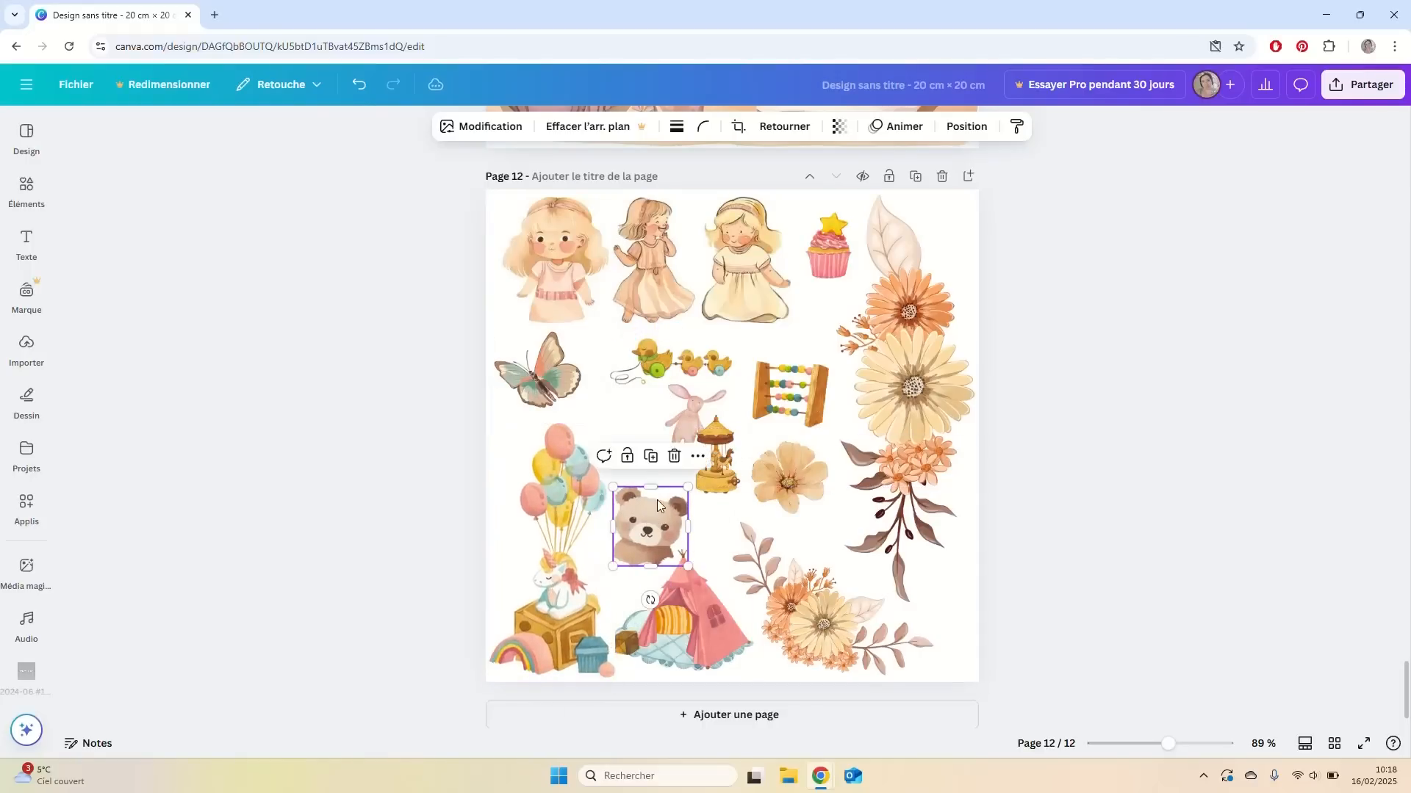
pyautogui.moveTo(681, 416); pyautogui.dragTo(645, 430)
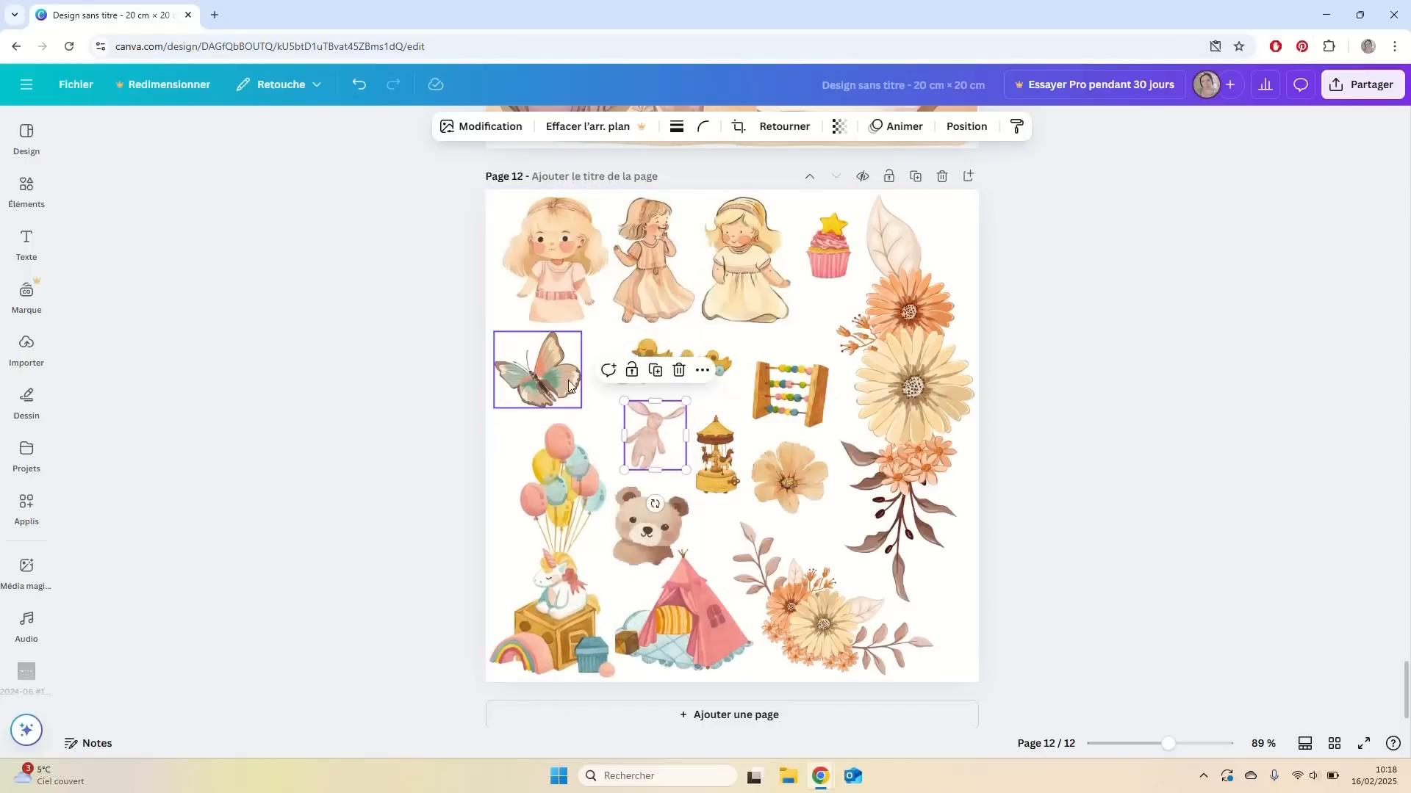
pyautogui.moveTo(535, 371); pyautogui.dragTo(543, 379)
pyautogui.click(1083, 456)
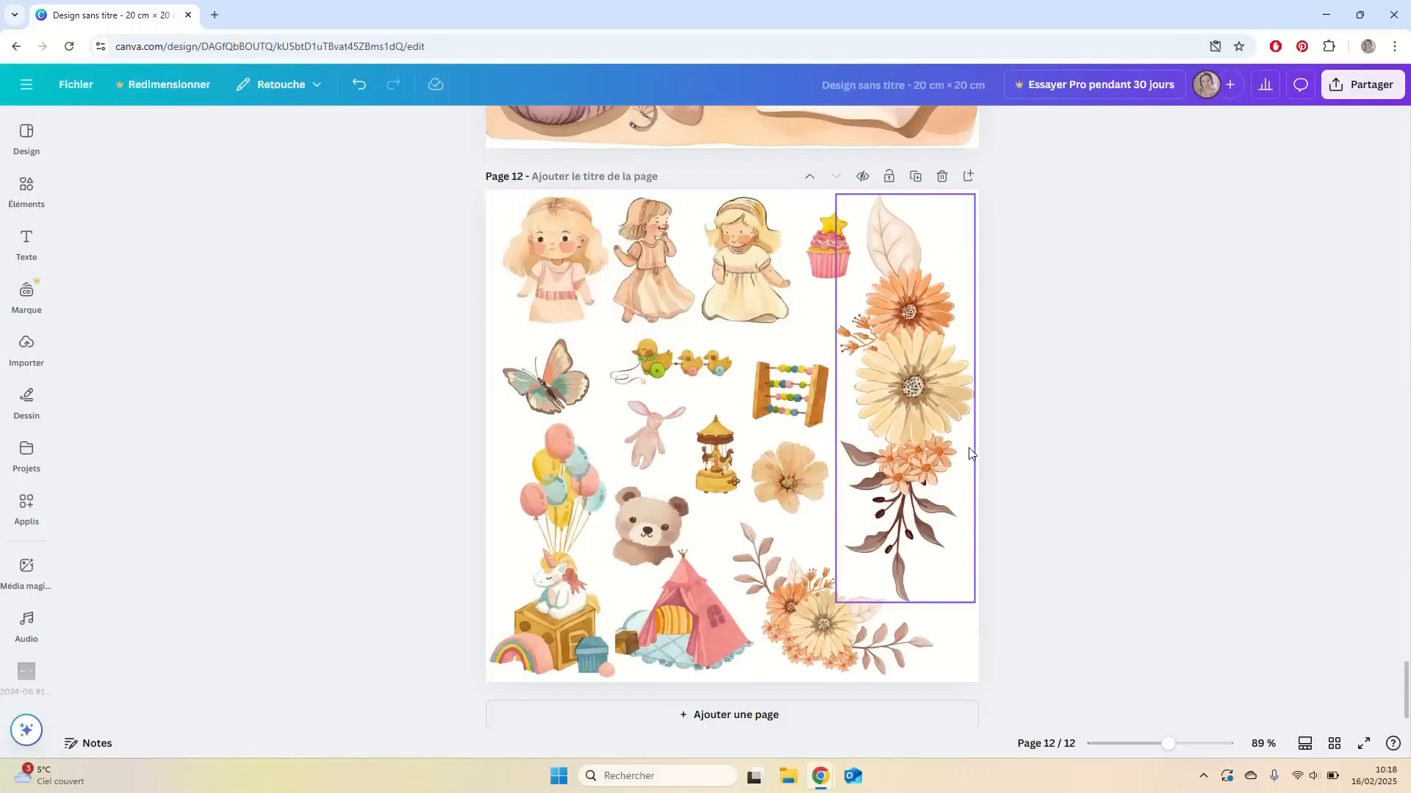
# - Crop and enlarge the cream background image on page 8 behind the brush streaks
pyautogui.scroll(15, 953, 421)
pyautogui.scroll(15, 952, 422)
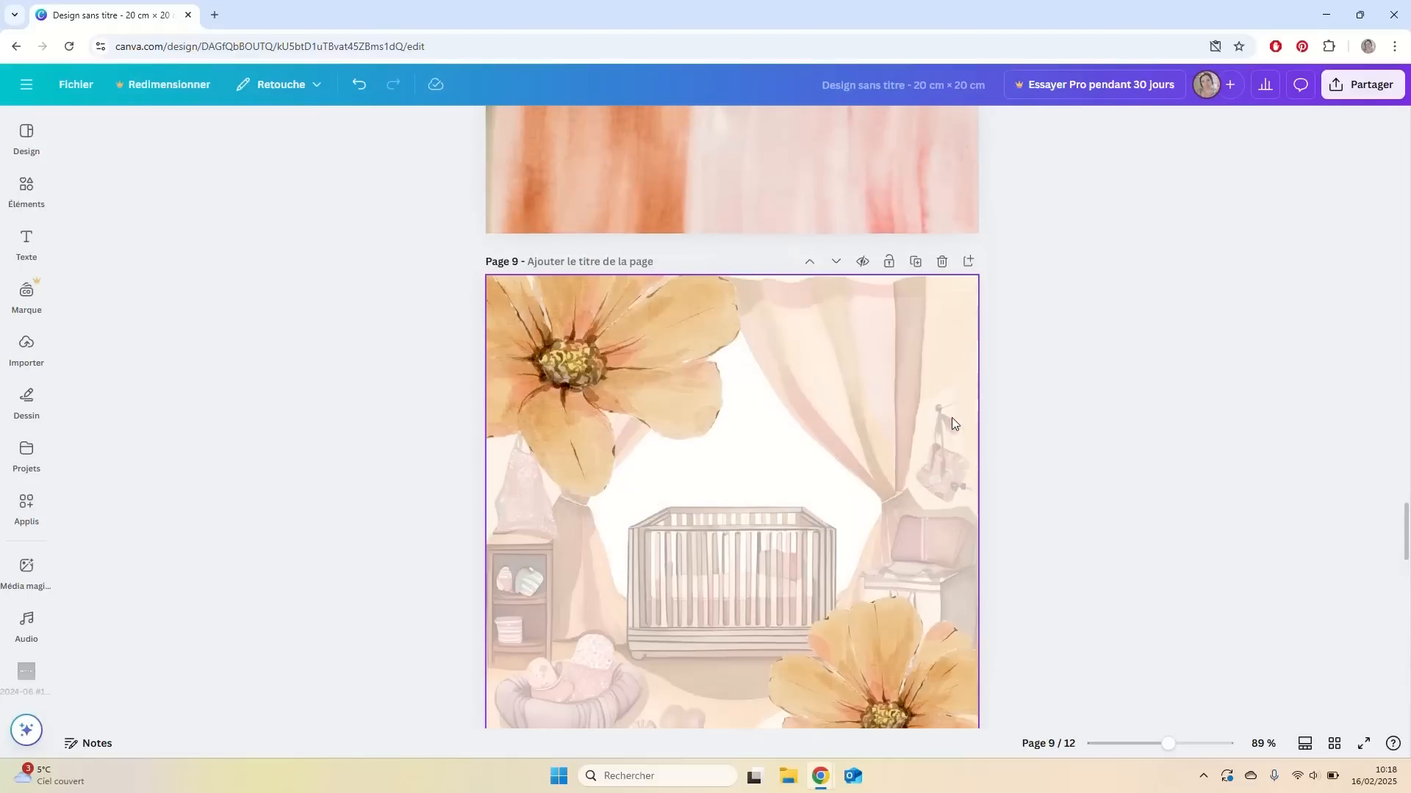
pyautogui.keyDown('ctrl'); pyautogui.scroll(-3, 953, 424); pyautogui.keyUp('ctrl')
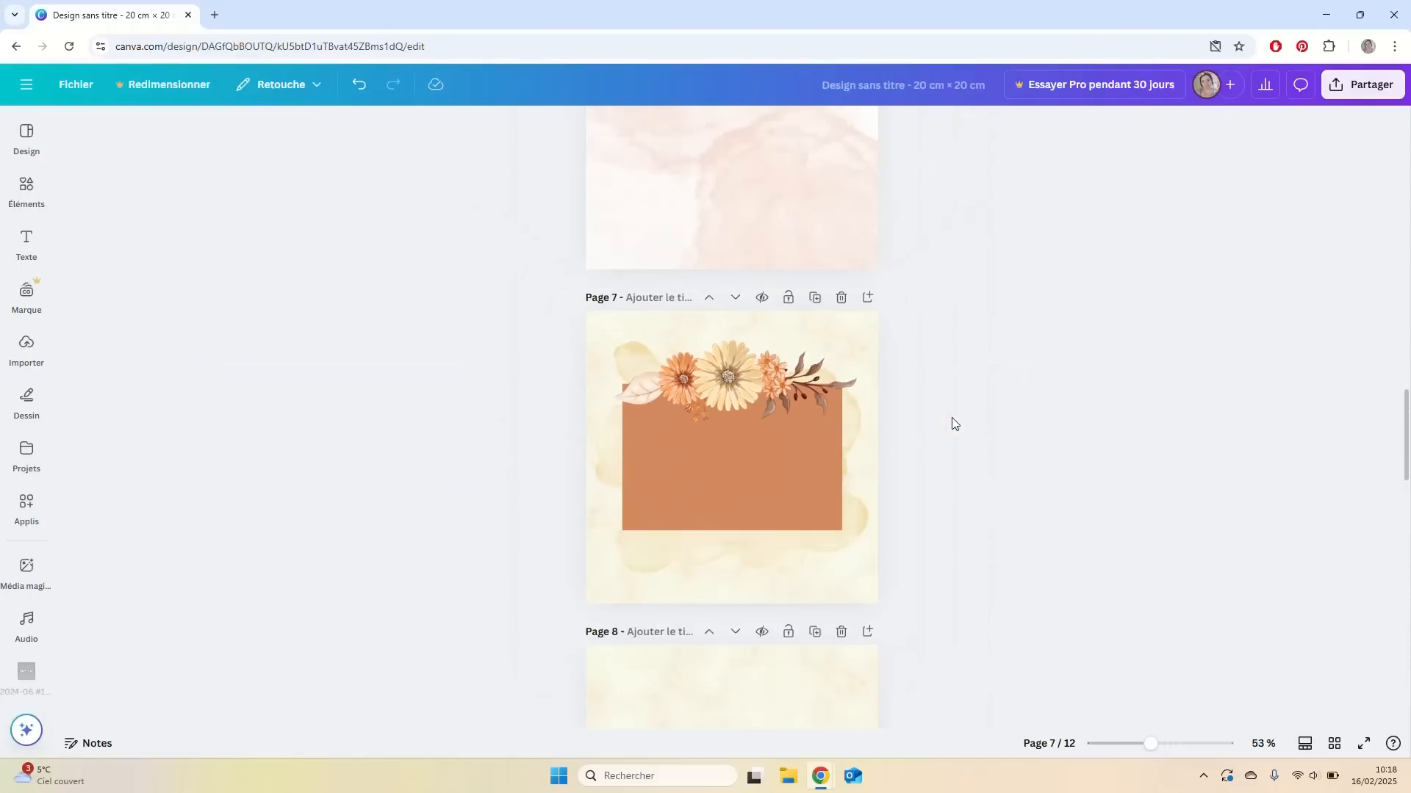
pyautogui.scroll(-7, 946, 440)
pyautogui.scroll(2, 875, 315)
pyautogui.click(724, 356)
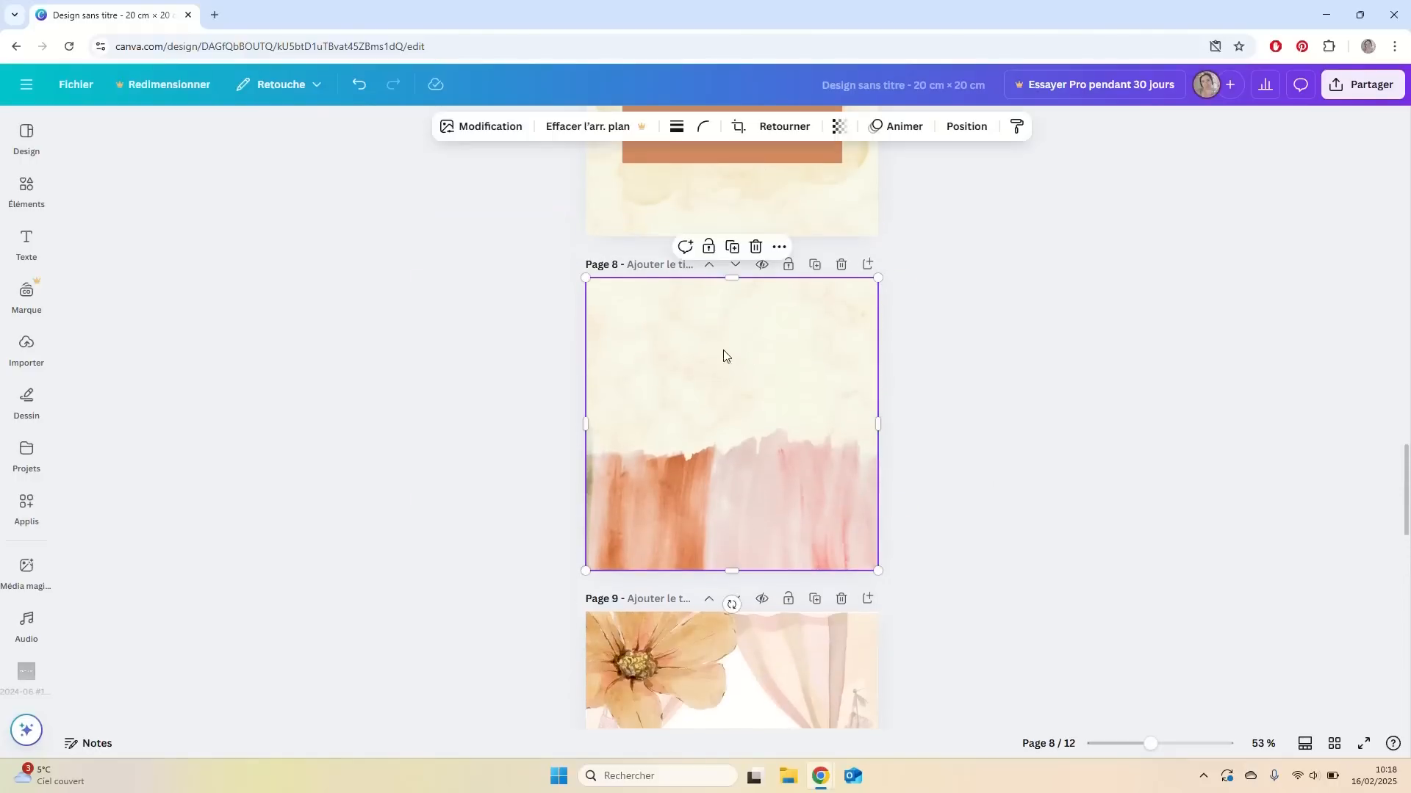
pyautogui.moveTo(878, 571); pyautogui.dragTo(751, 396)
pyautogui.doubleClick(747, 393)
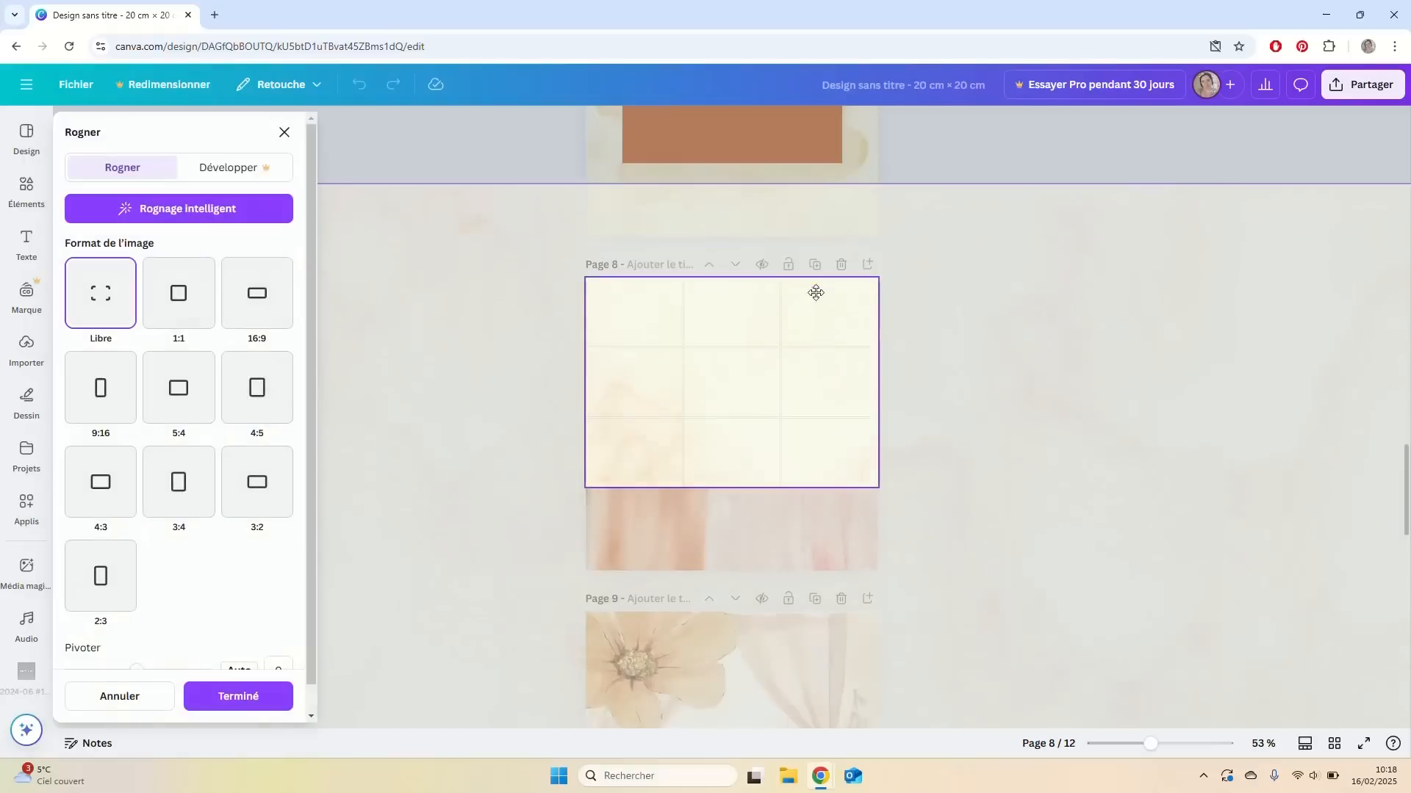
pyautogui.click(940, 150)
pyautogui.click(1016, 488)
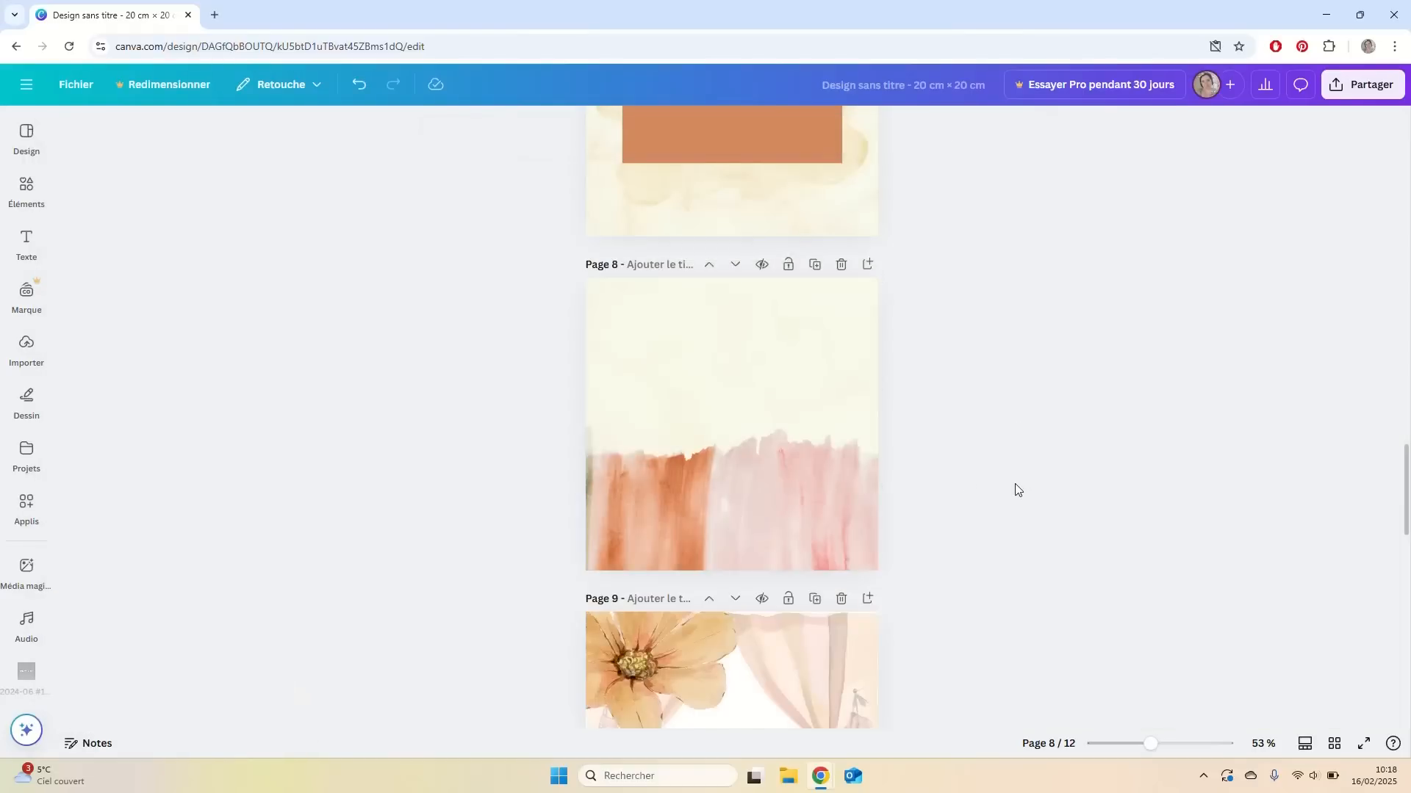
# - Readjust the cream image inside its crop frame on page 8
pyautogui.click(789, 371)
pyautogui.doubleClick(789, 371)
pyautogui.moveTo(765, 397); pyautogui.dragTo(873, 287)
pyautogui.click(961, 167)
pyautogui.click(944, 531)
# - Replace page 8's cream background with a copy of the pink marbled background from page 6
pyautogui.scroll(7, 908, 471)
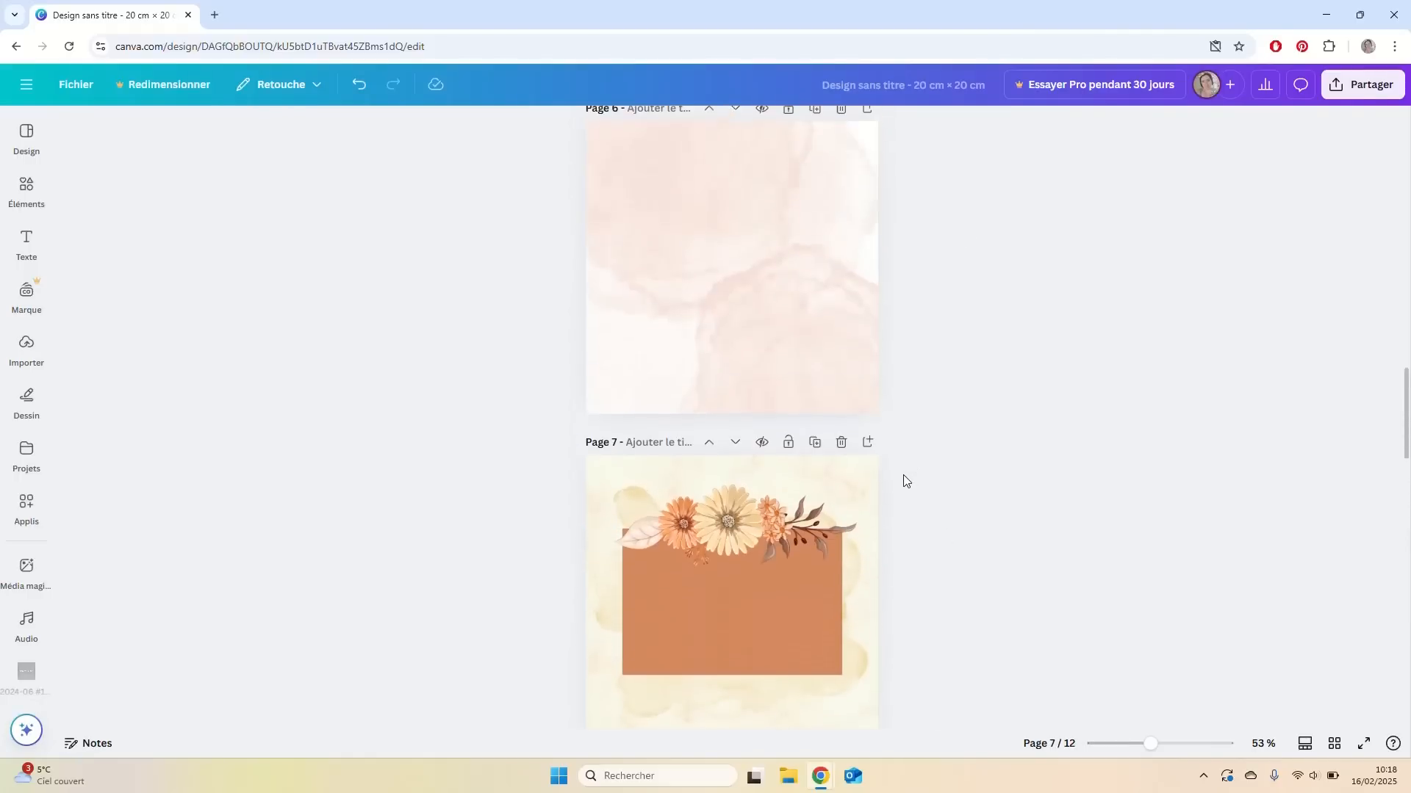
pyautogui.scroll(-5, 904, 477)
pyautogui.scroll(-1, 900, 461)
pyautogui.scroll(6, 902, 451)
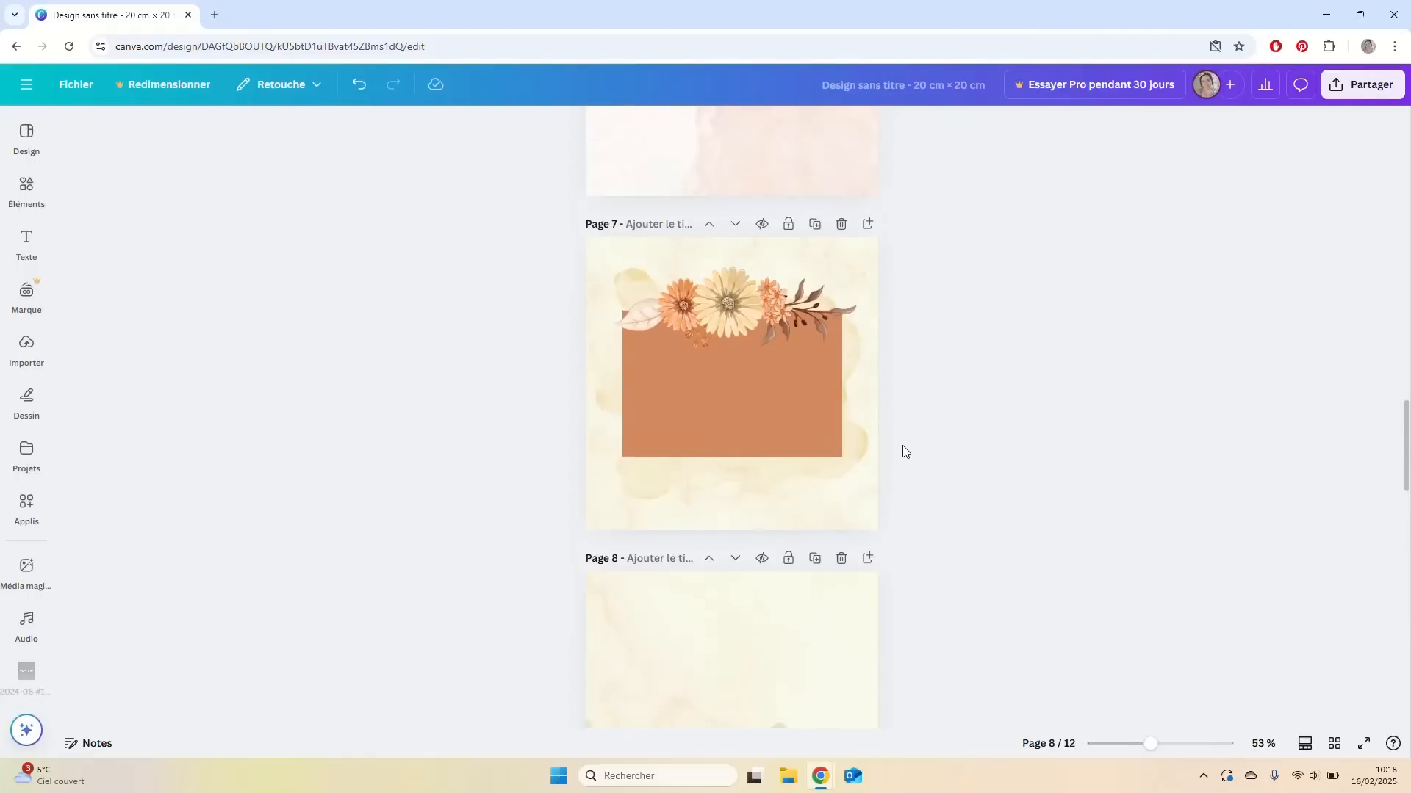
pyautogui.click(765, 438)
pyautogui.scroll(-6, 764, 434)
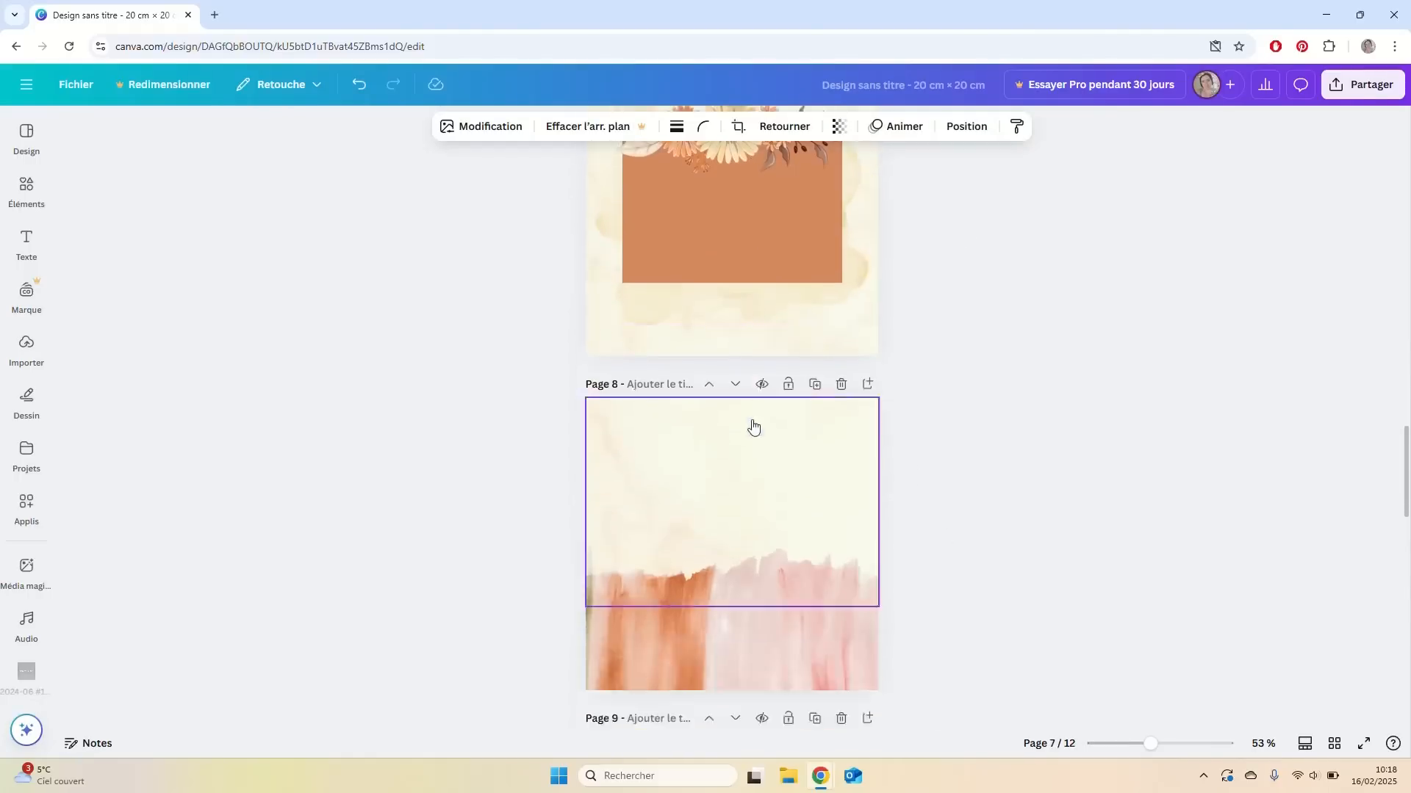
pyautogui.click(776, 424)
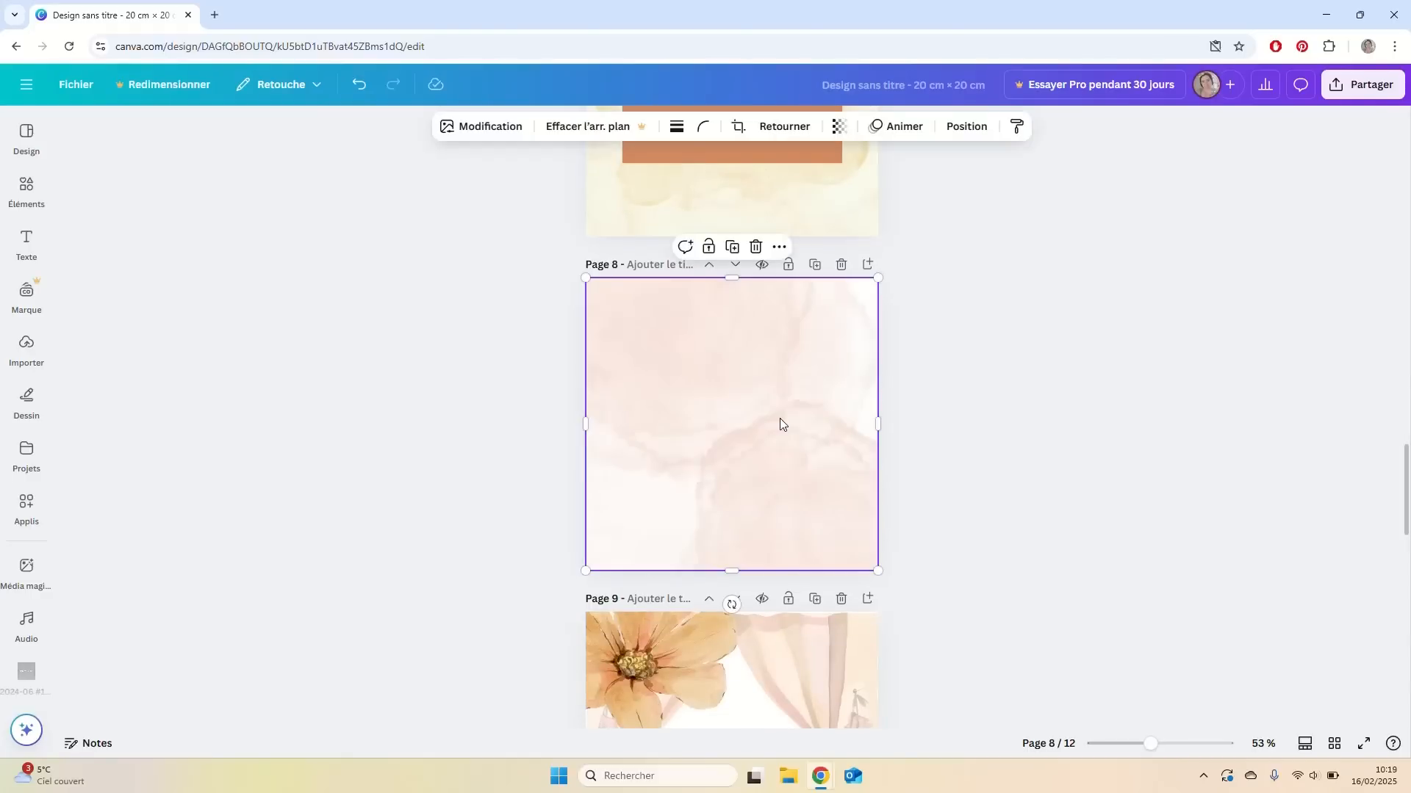
# - Send the pink marbled background on page 8 to the back and shift the brush-streak image slightly up and to the left
pyautogui.rightClick(779, 417)
pyautogui.moveTo(874, 480)
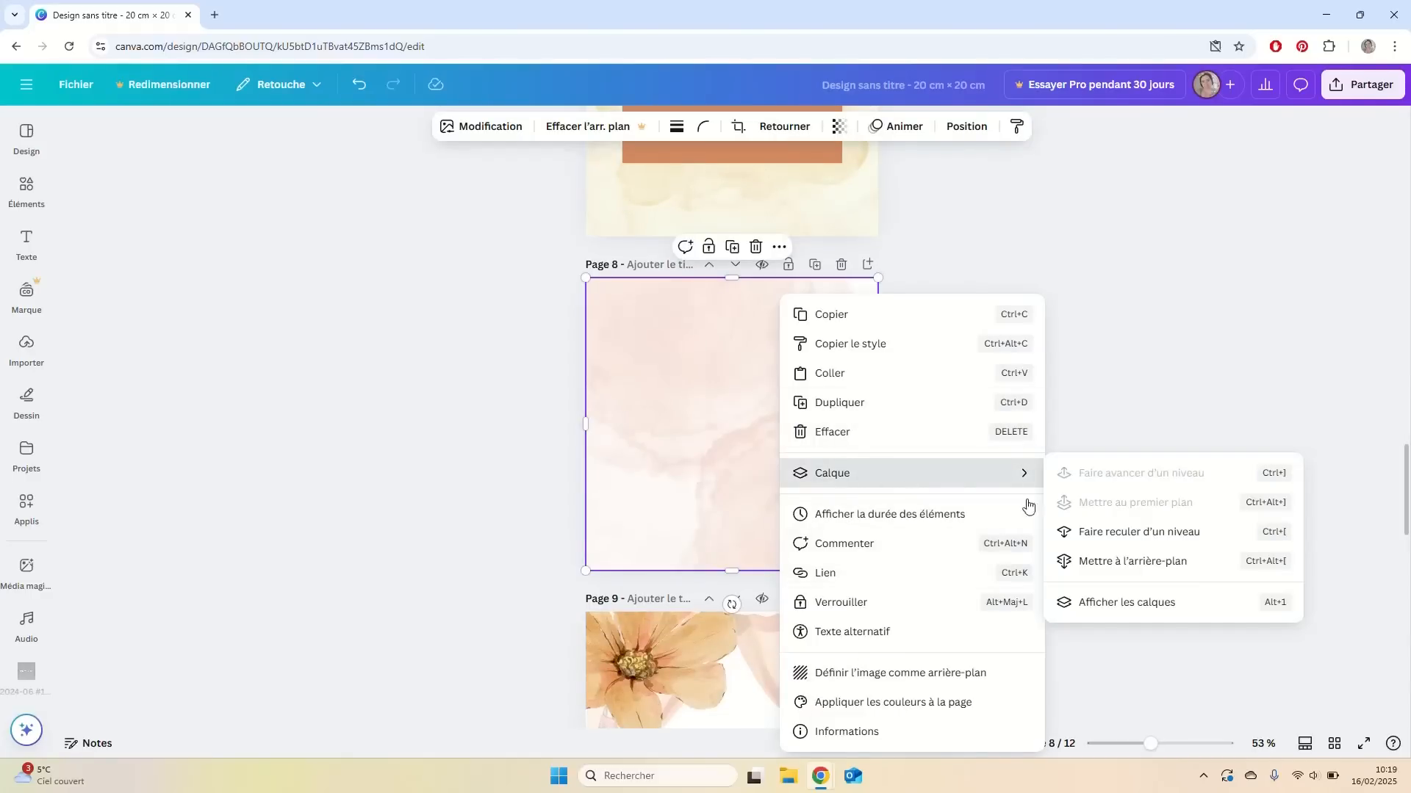
pyautogui.click(1086, 560)
pyautogui.click(952, 477)
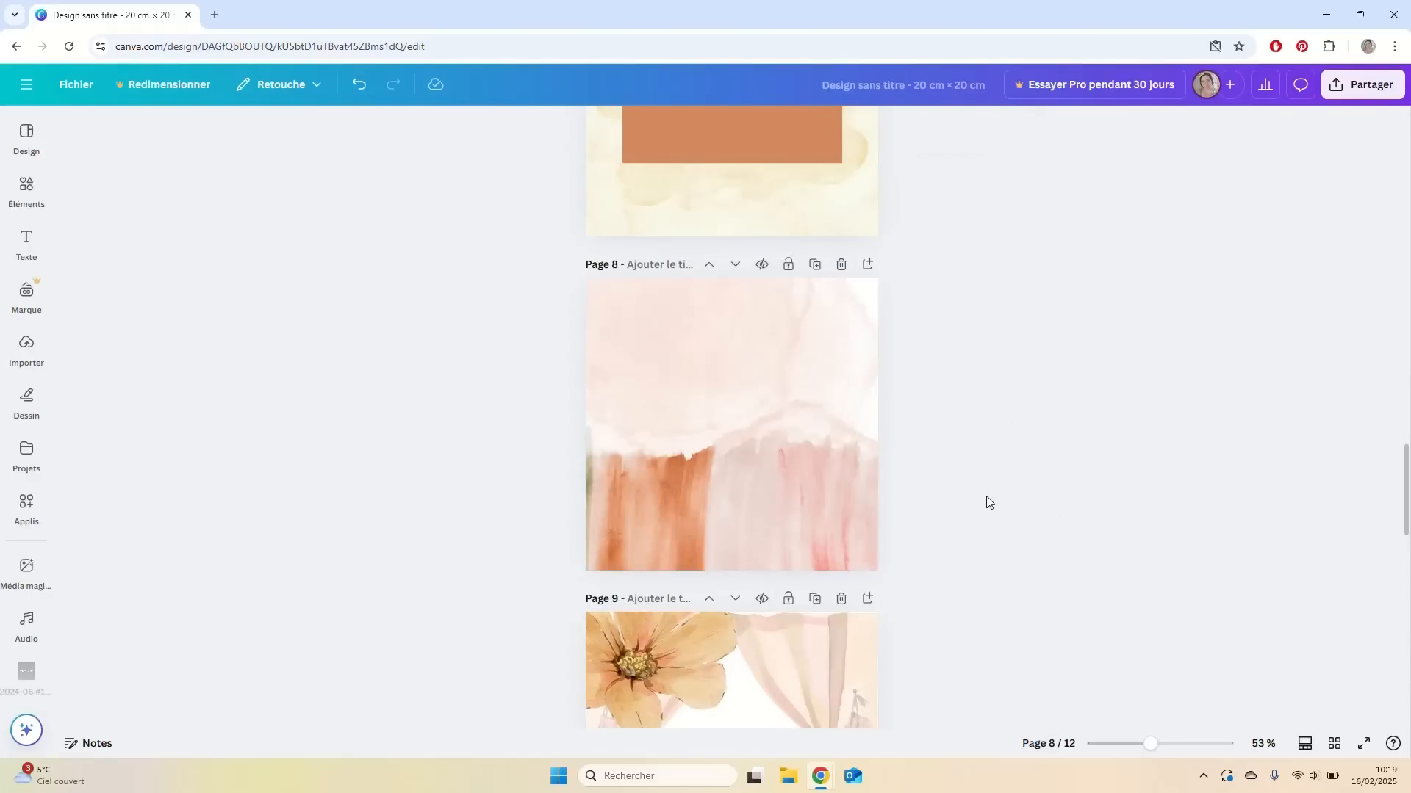
pyautogui.moveTo(779, 506); pyautogui.dragTo(762, 498)
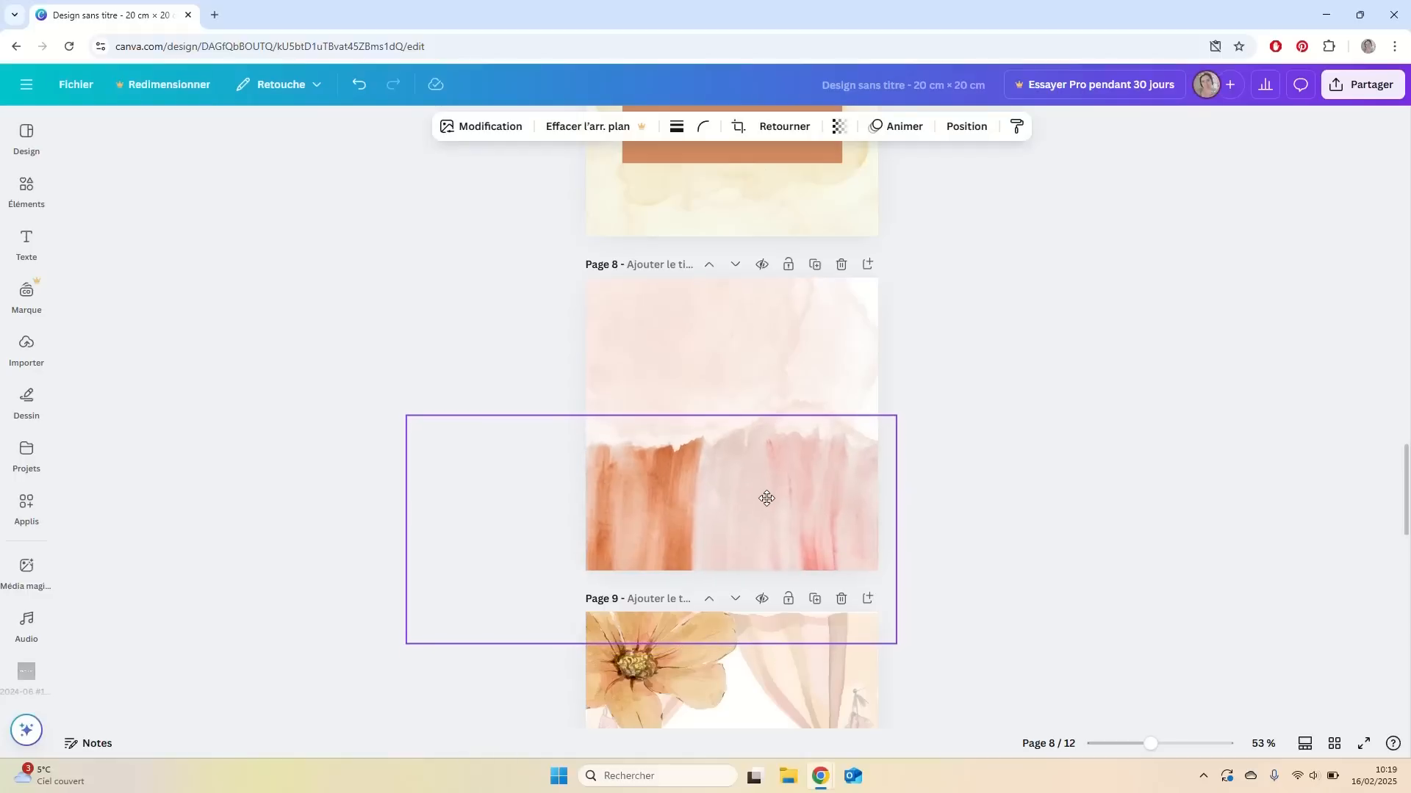
pyautogui.click(918, 456)
# - Delete the terracotta placeholder rectangles from pages 7, 5 and 3
pyautogui.scroll(8, 865, 457)
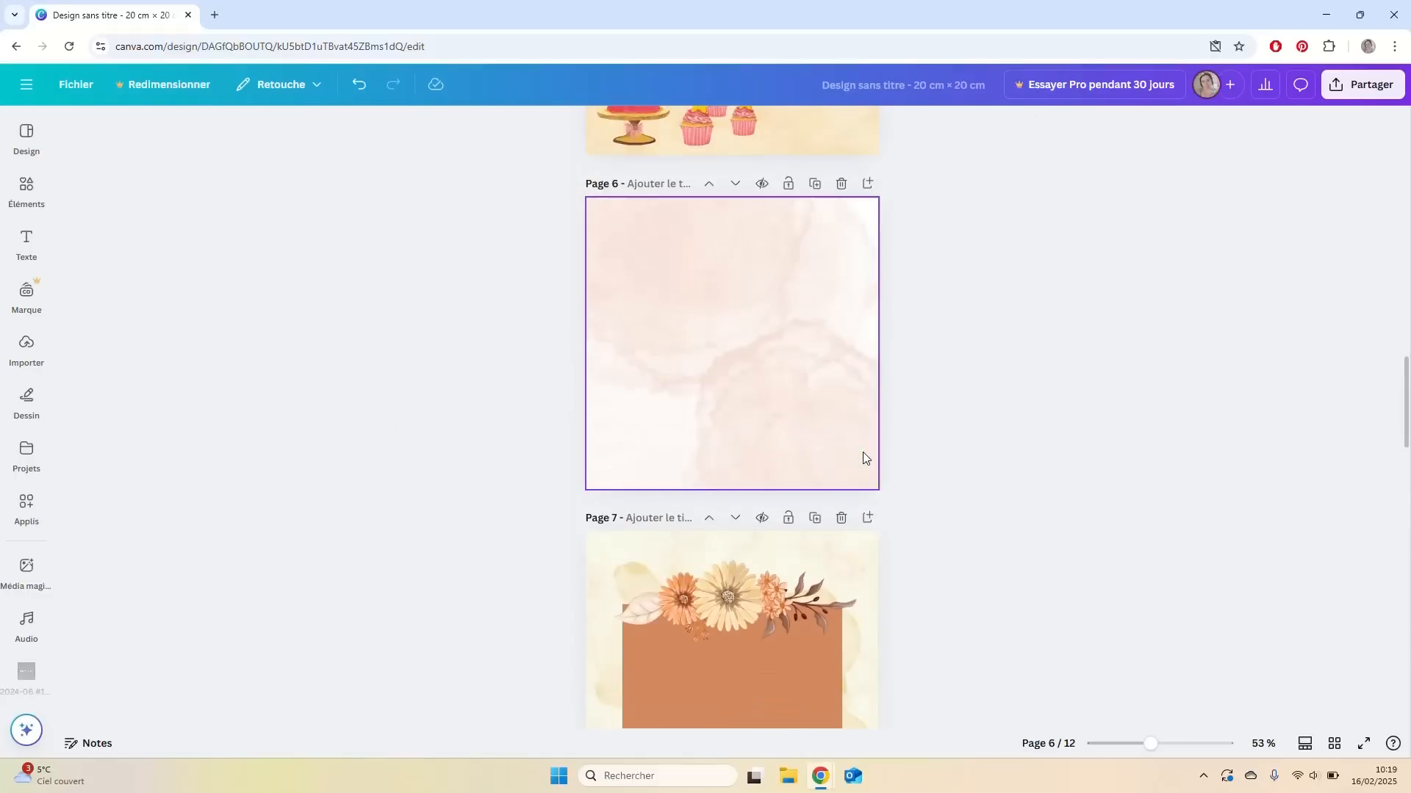
pyautogui.scroll(1, 863, 459)
pyautogui.scroll(-2, 863, 460)
pyautogui.click(760, 600)
pyautogui.press('Delete')
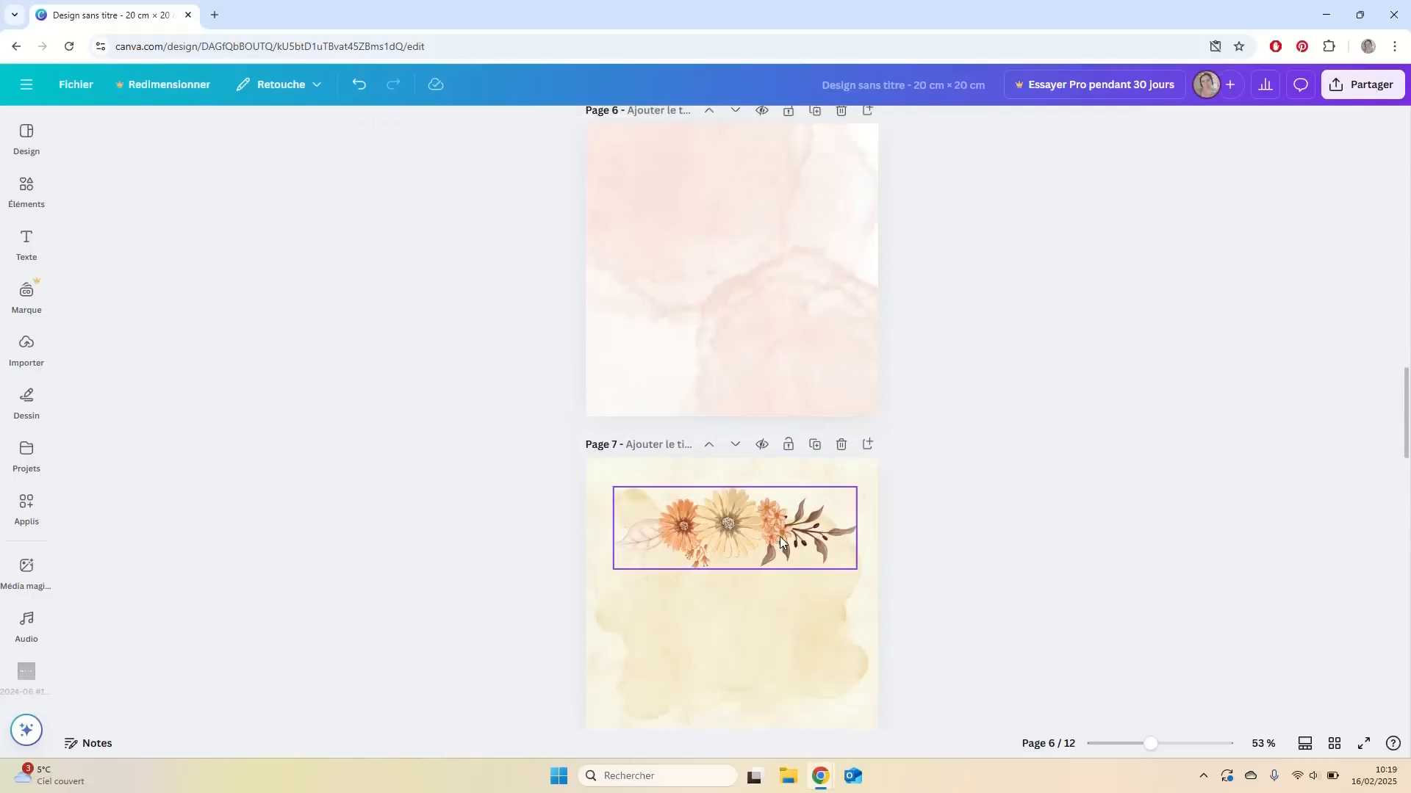
pyautogui.scroll(6, 783, 510)
pyautogui.click(791, 446)
pyautogui.press('Delete')
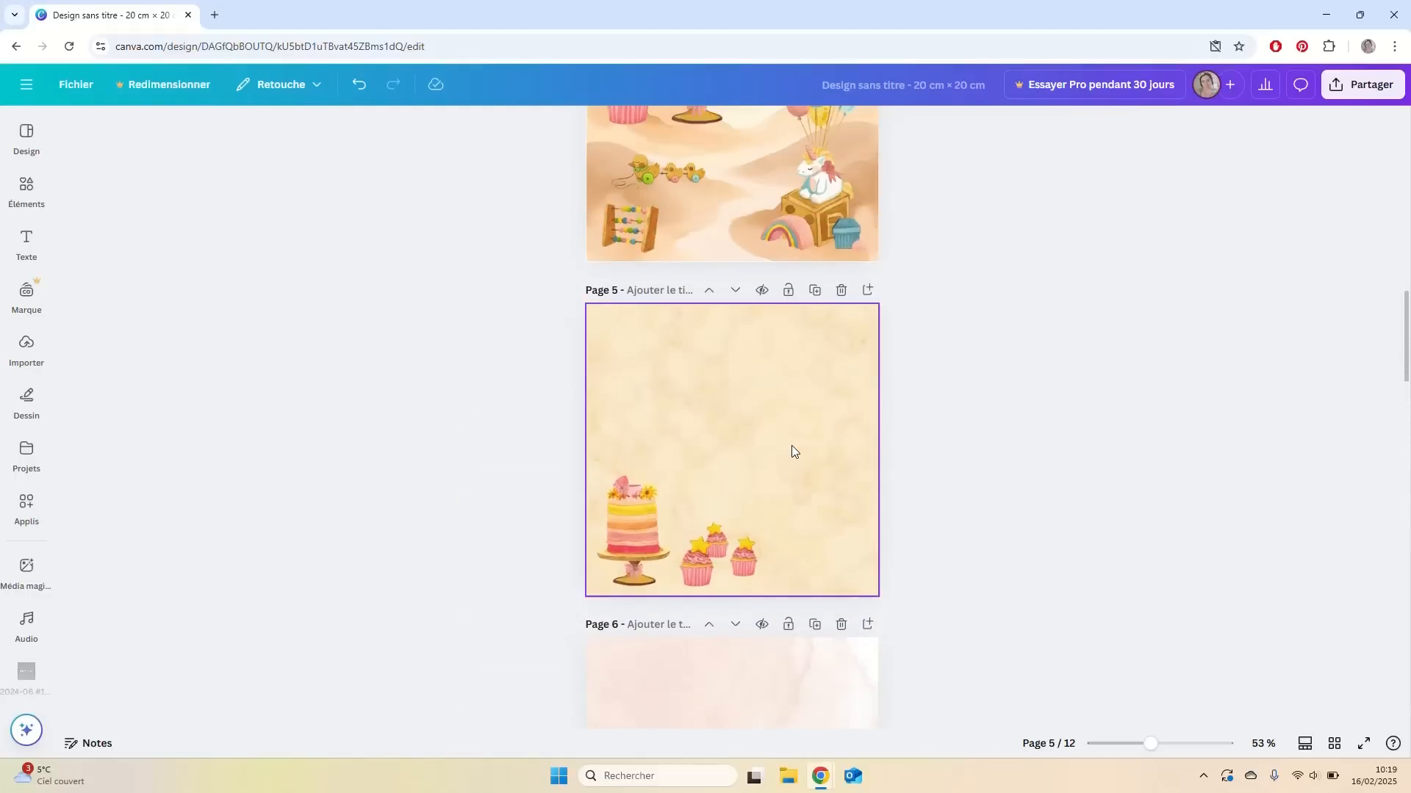
pyautogui.scroll(6, 791, 446)
pyautogui.click(778, 397)
pyautogui.press('Delete')
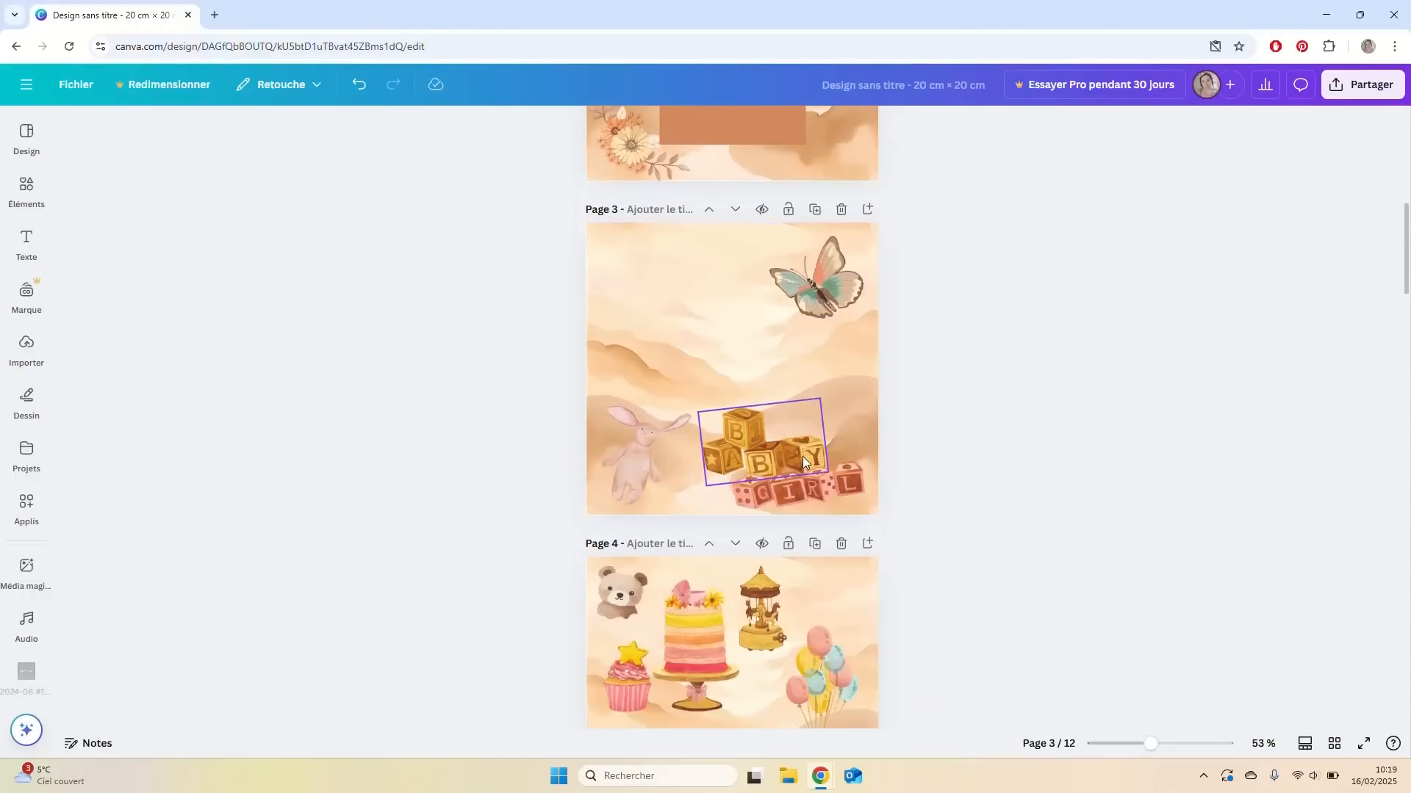
# - Shrink the BABY GIRL blocks into page 3's lower-right corner and delete the bunny and butterfly from that page
pyautogui.moveTo(913, 435); pyautogui.dragTo(823, 444)
pyautogui.moveTo(771, 496); pyautogui.dragTo(839, 497)
pyautogui.click(651, 466)
pyautogui.press('Delete')
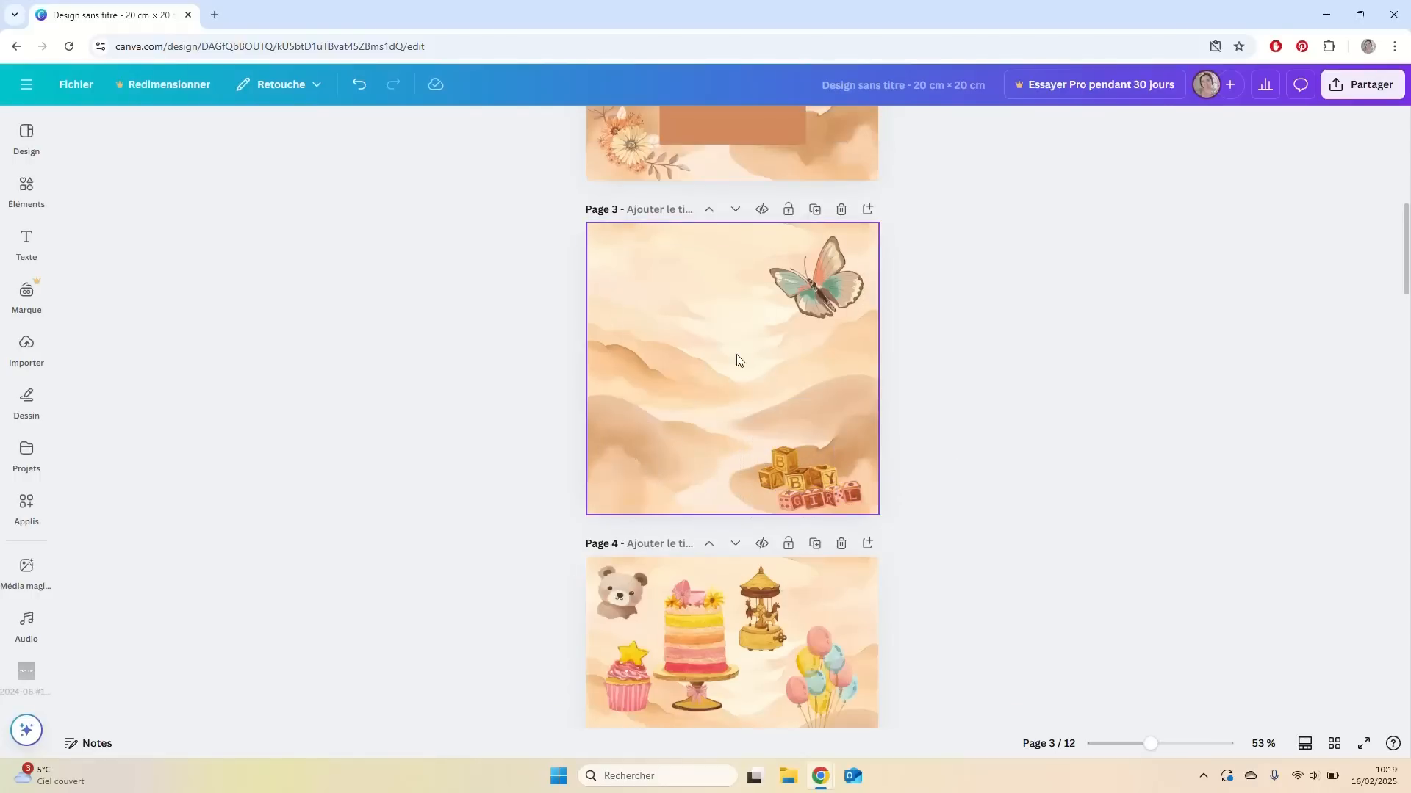
pyautogui.click(822, 281)
pyautogui.press('Delete')
pyautogui.scroll(1, 945, 429)
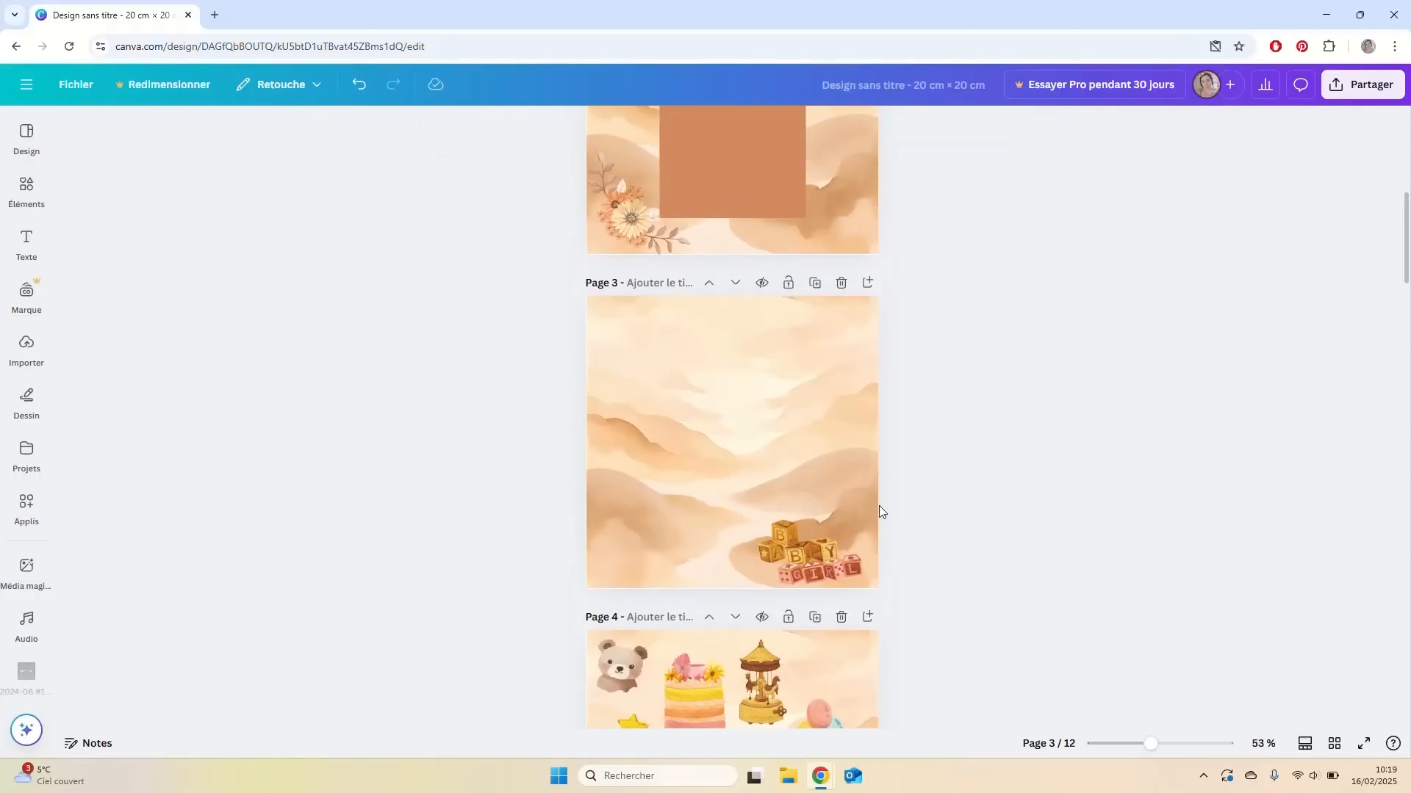
pyautogui.moveTo(945, 511); pyautogui.dragTo(833, 557)
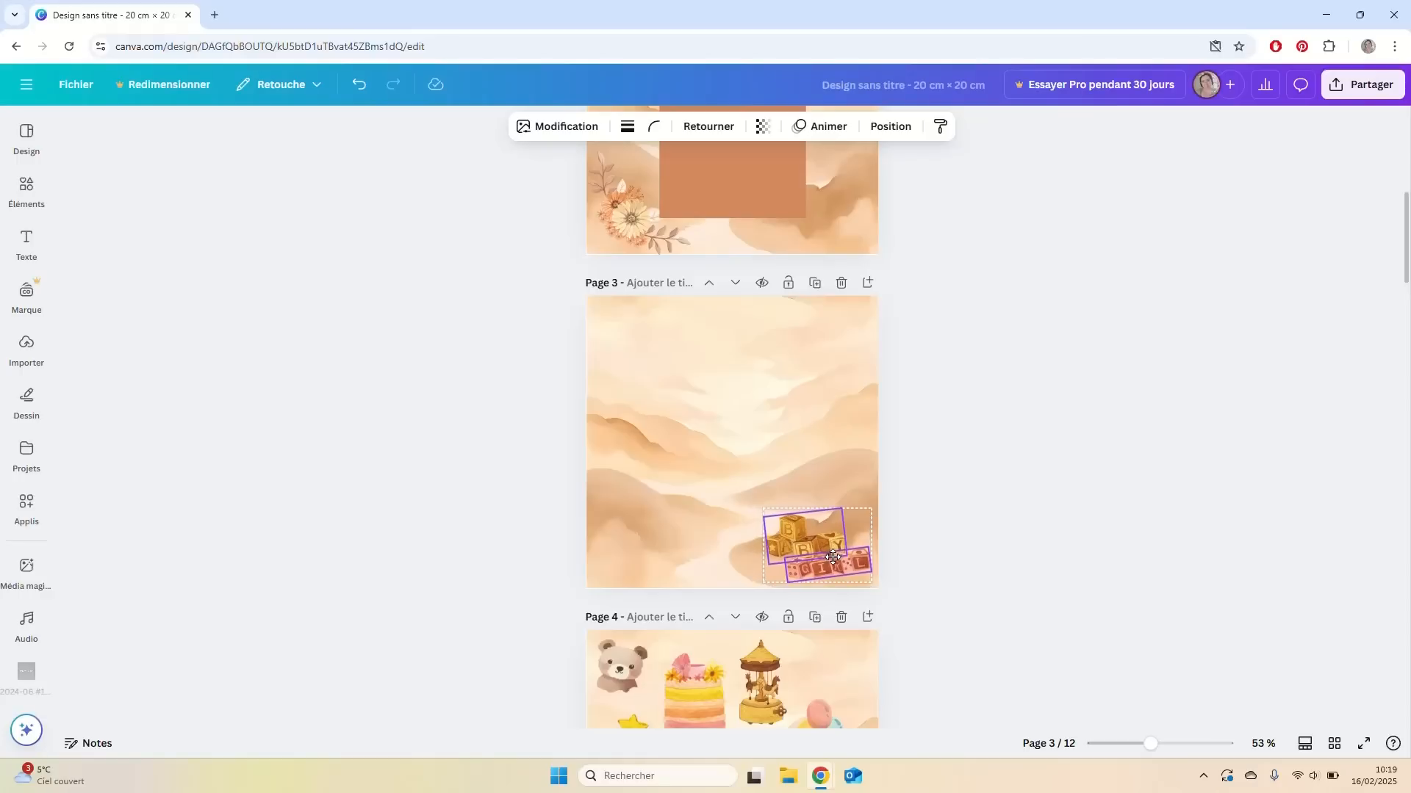
pyautogui.click(926, 466)
# - Delete the terracotta placeholder rectangle from page 2, keeping its two corner flower sprays
pyautogui.scroll(6, 926, 485)
pyautogui.click(756, 529)
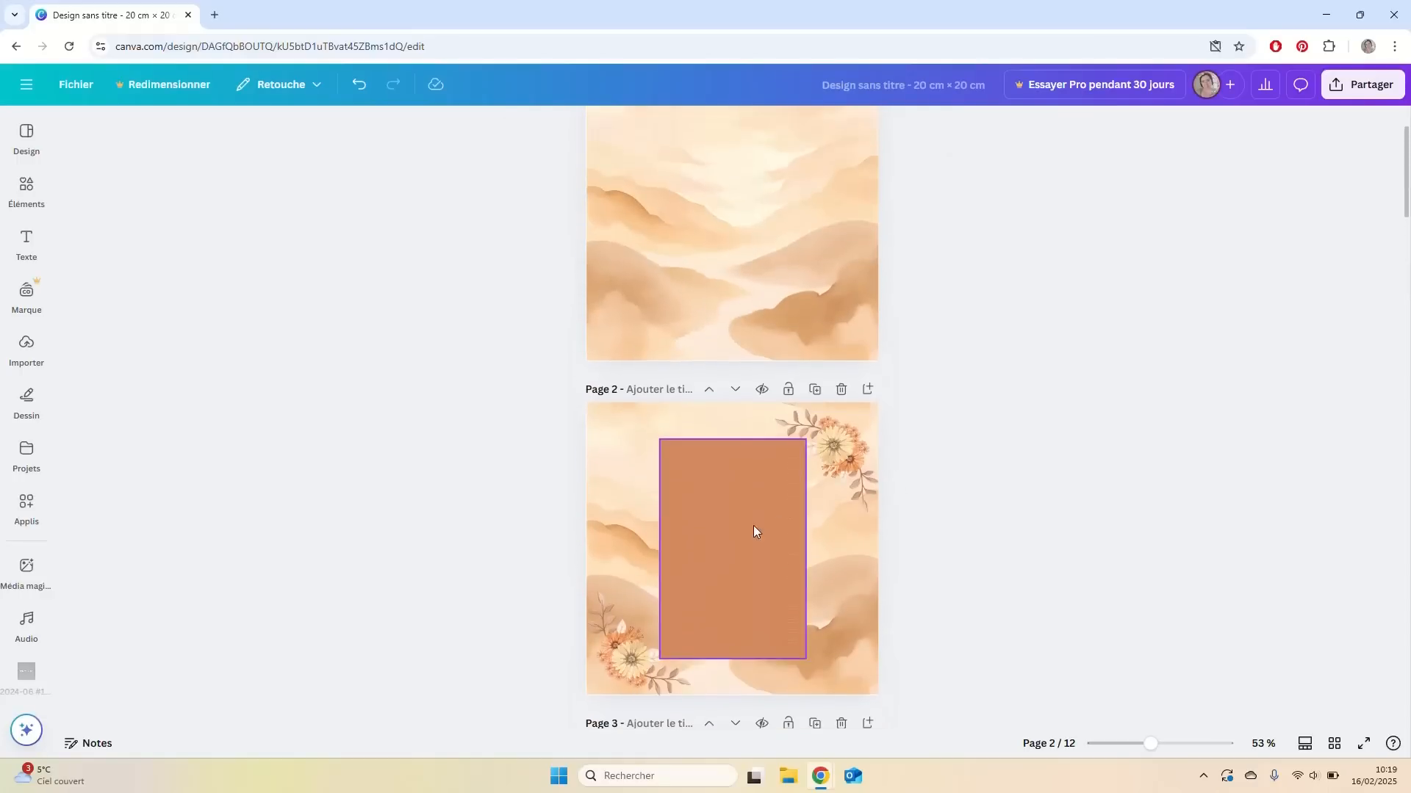
pyautogui.press('Delete')
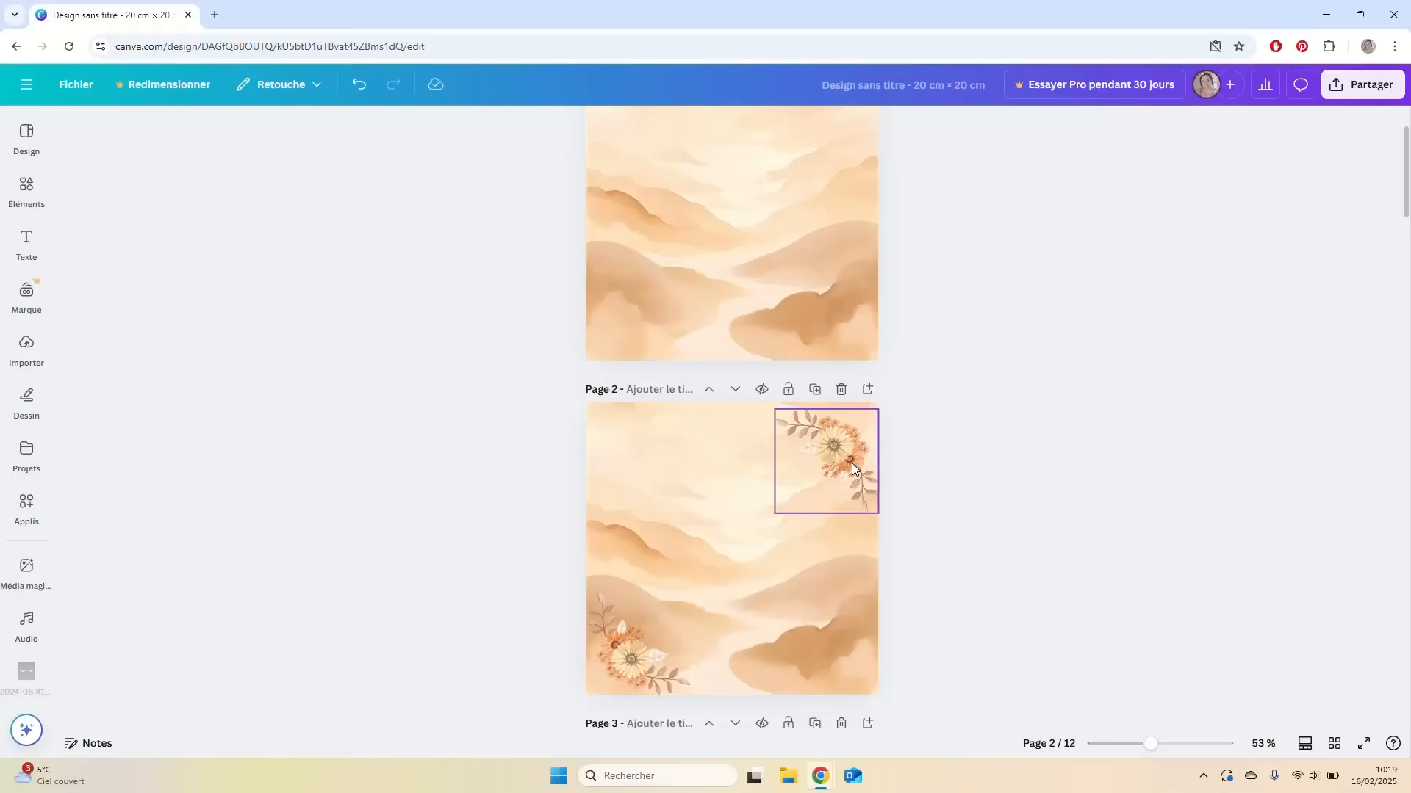
pyautogui.scroll(2, 852, 460)
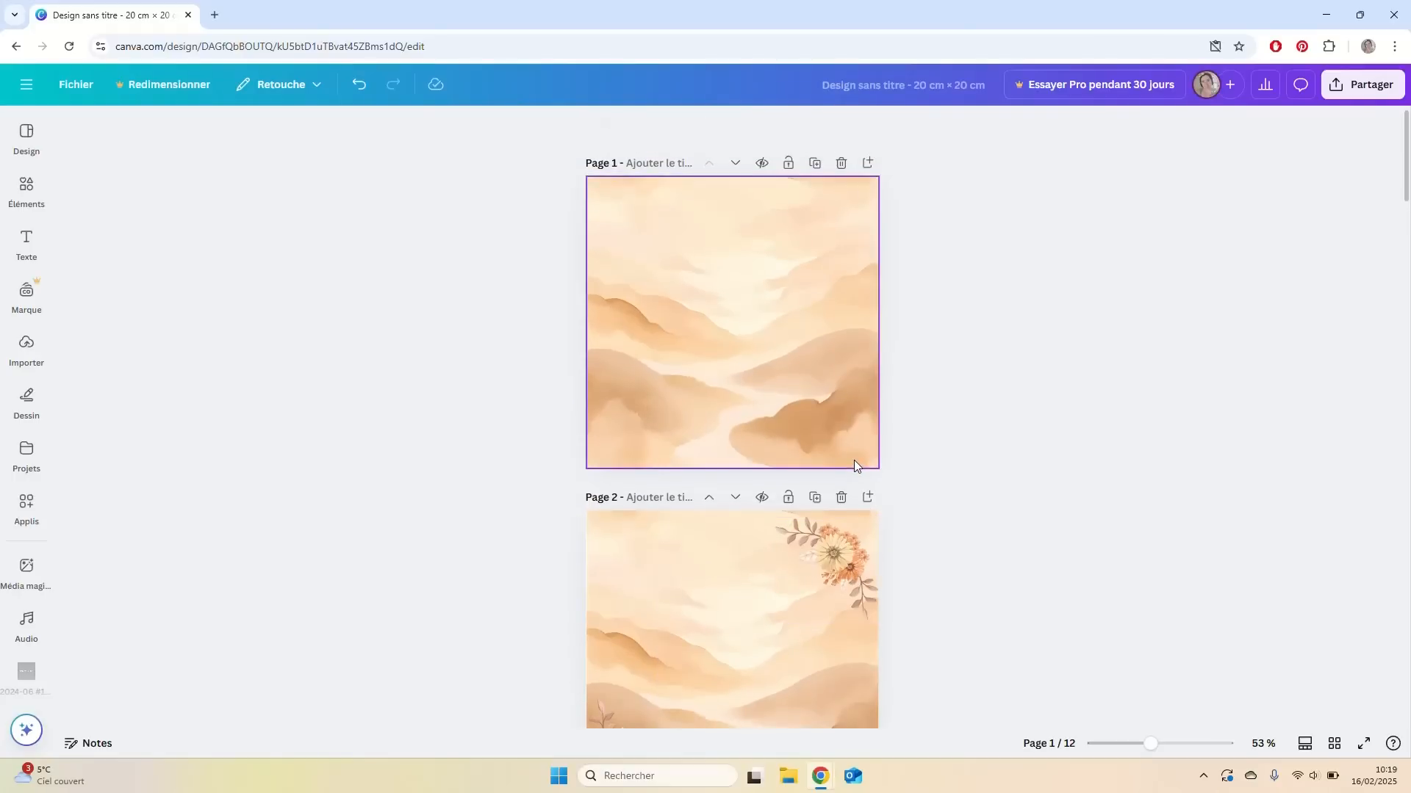
pyautogui.scroll(-7, 781, 407)
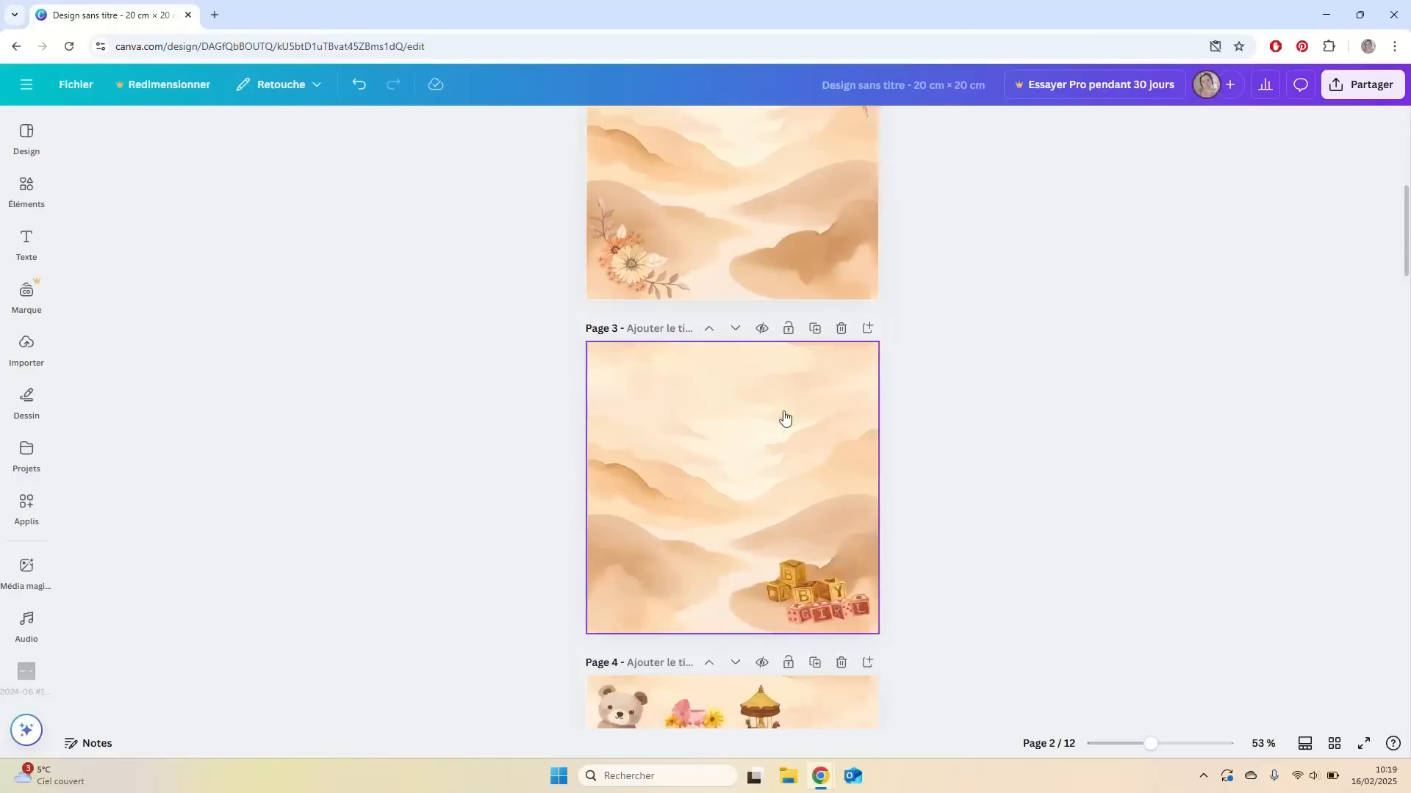
pyautogui.scroll(5, 782, 411)
# - Show the mood board design beside the album and copy its dune landscape image onto page 1
pyautogui.press('super+Right')
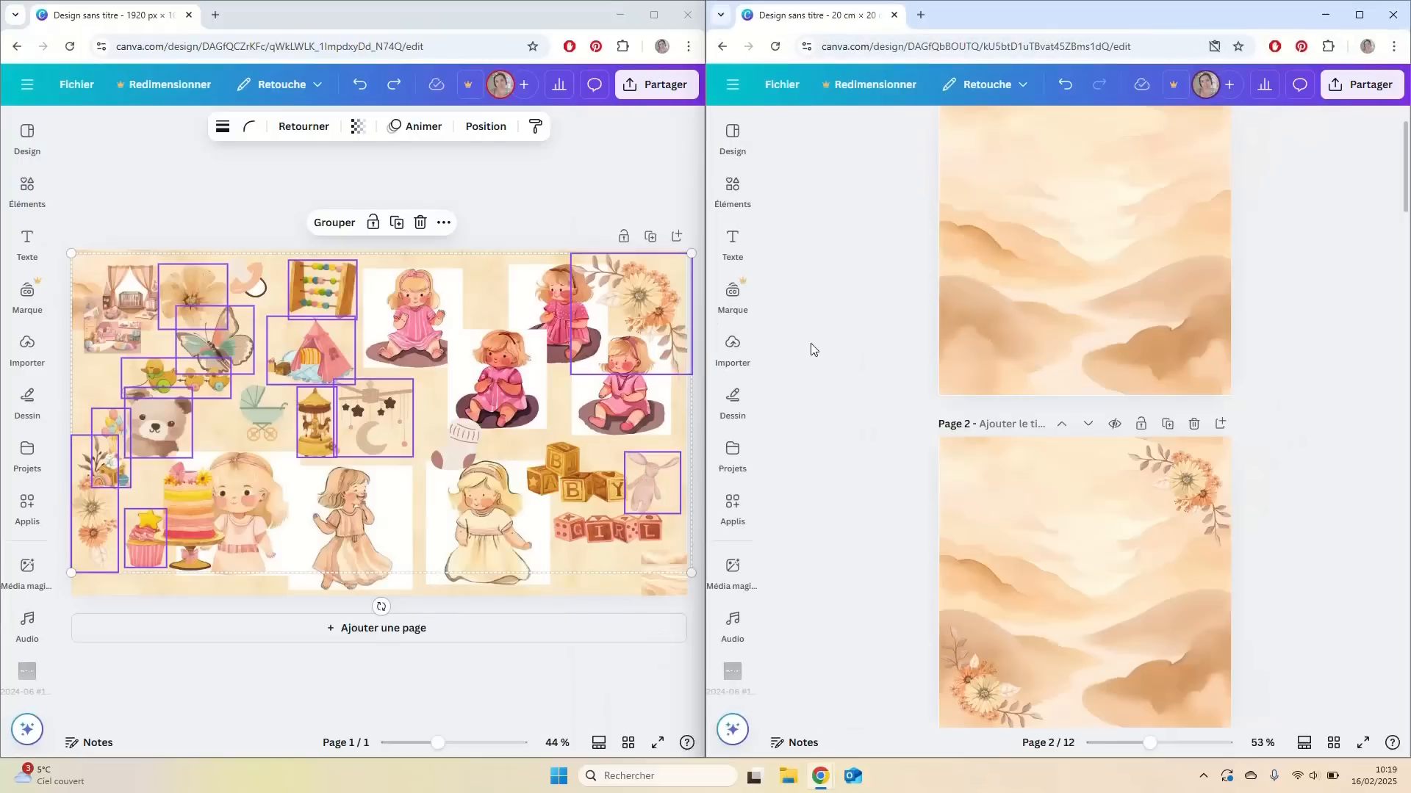
pyautogui.click(200, 212)
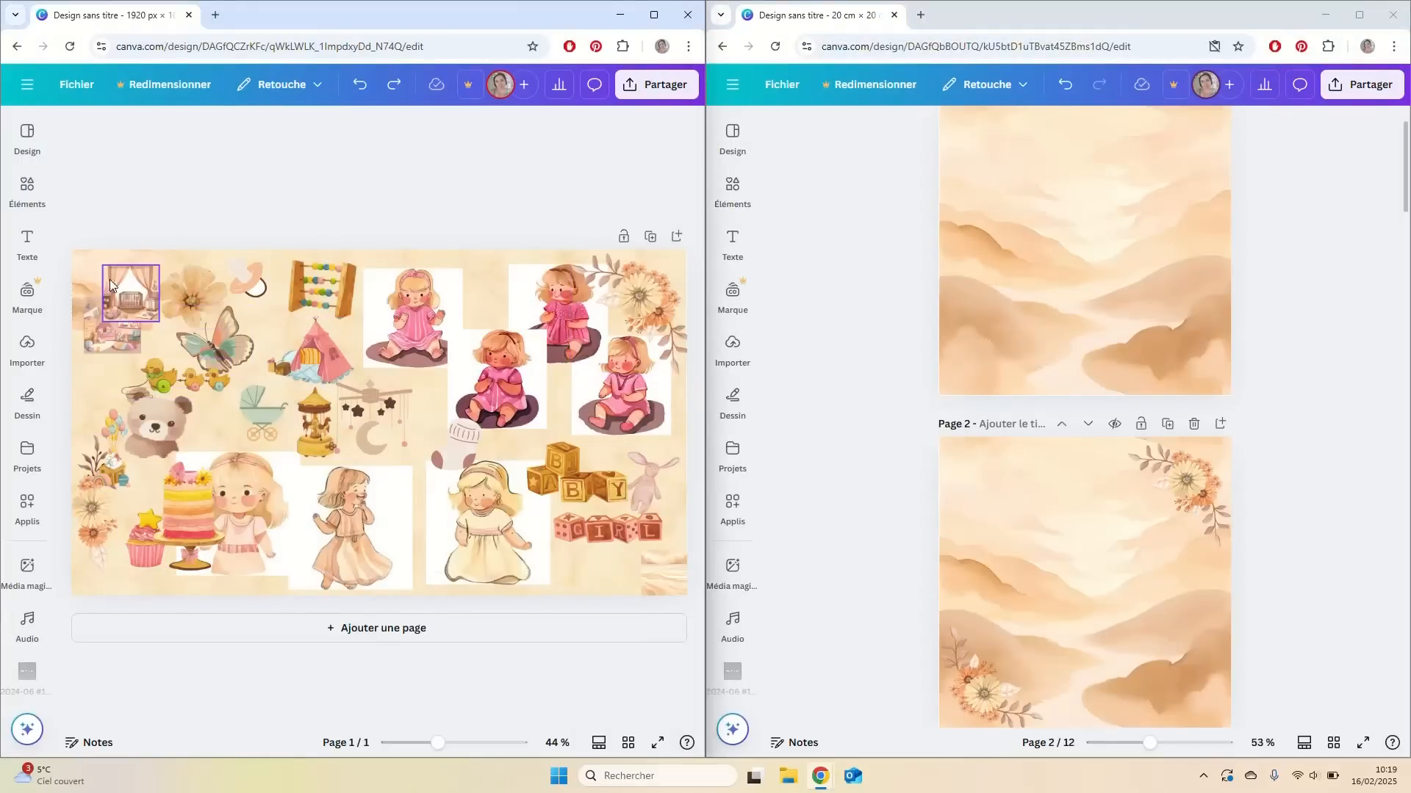
pyautogui.click(77, 271)
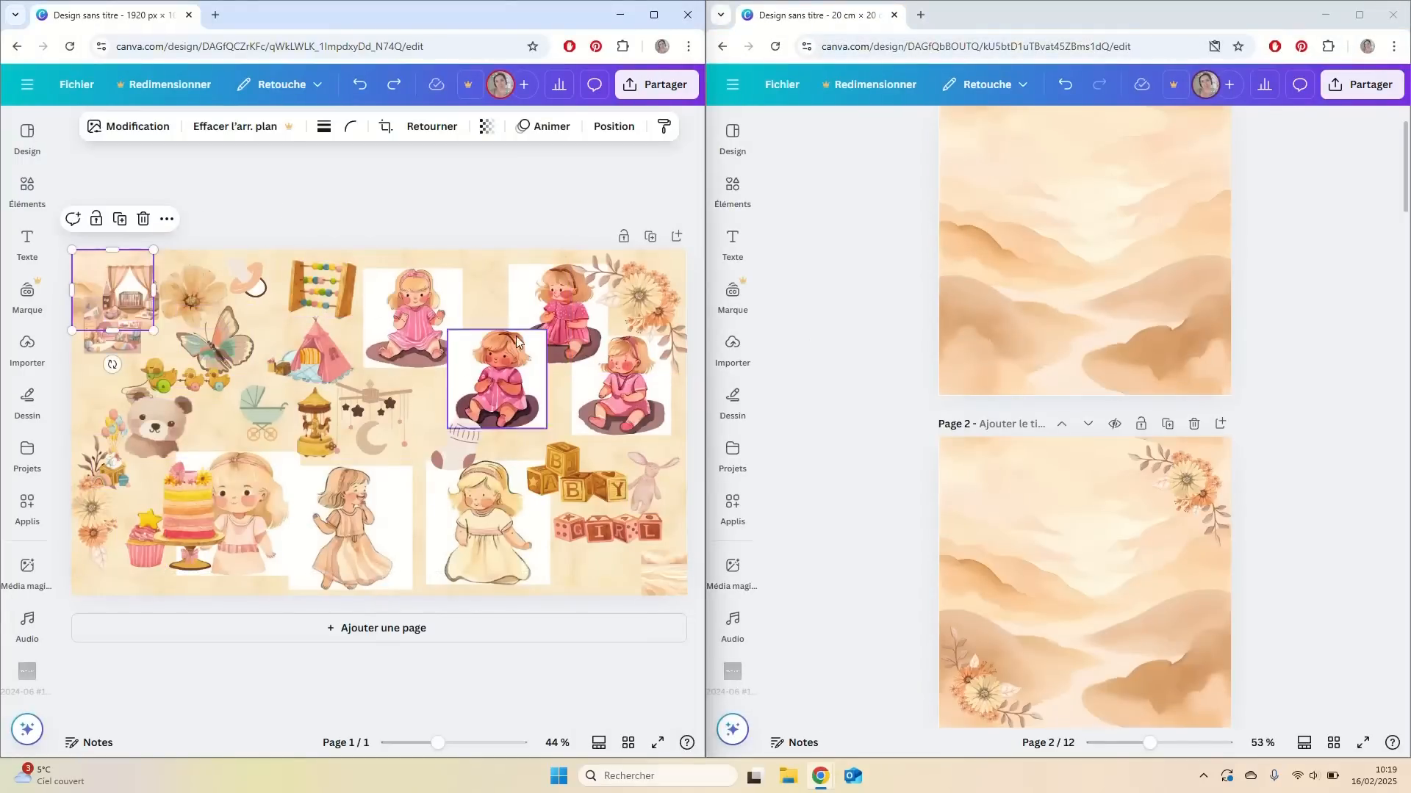
pyautogui.click(1139, 227)
pyautogui.hotkey('ctrl', 'v')
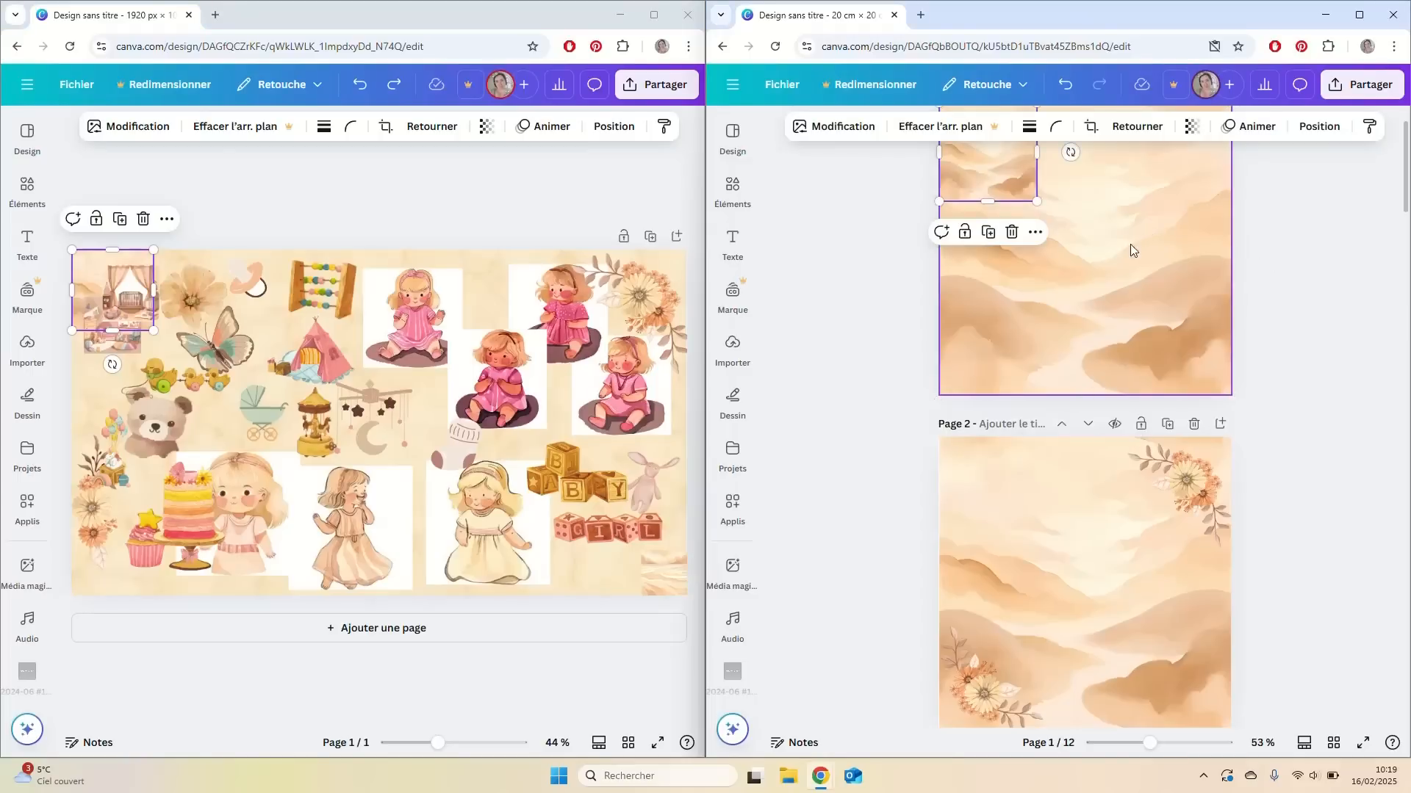
# - Delete the small dune image copy from page 1 and remove the whole page 4 with the bear, cake and carousel
pyautogui.press('Delete')
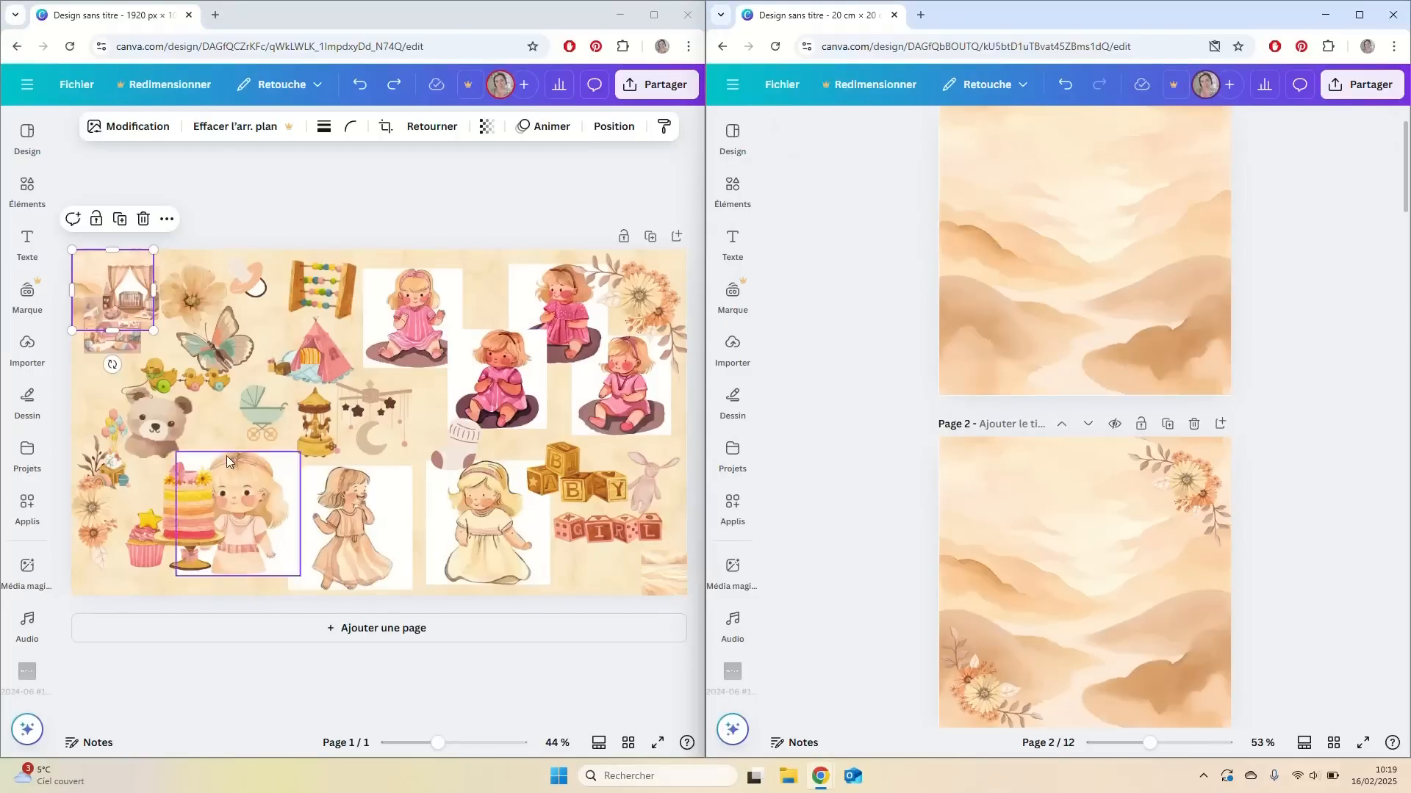
pyautogui.scroll(-3, 1259, 513)
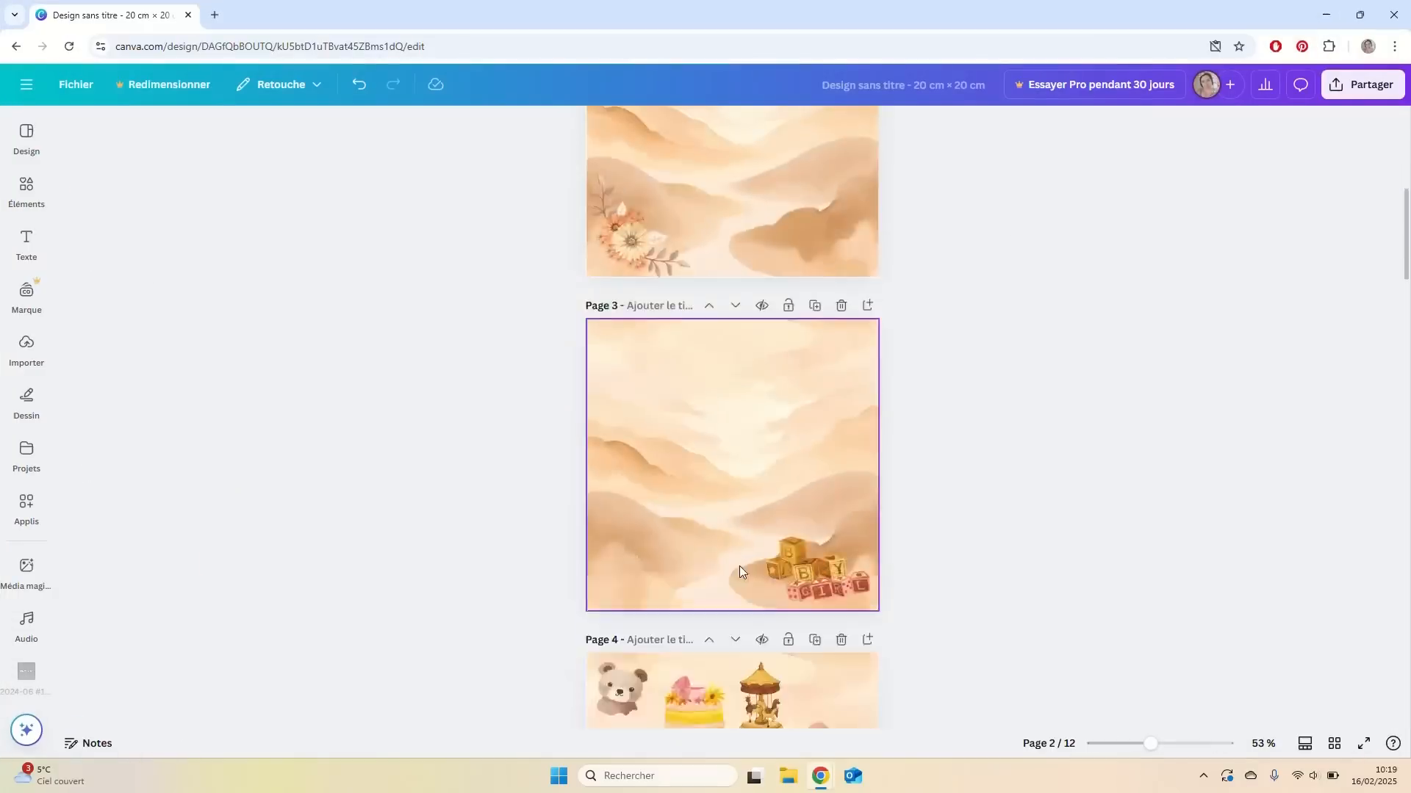
pyautogui.scroll(-5, 917, 371)
pyautogui.click(842, 286)
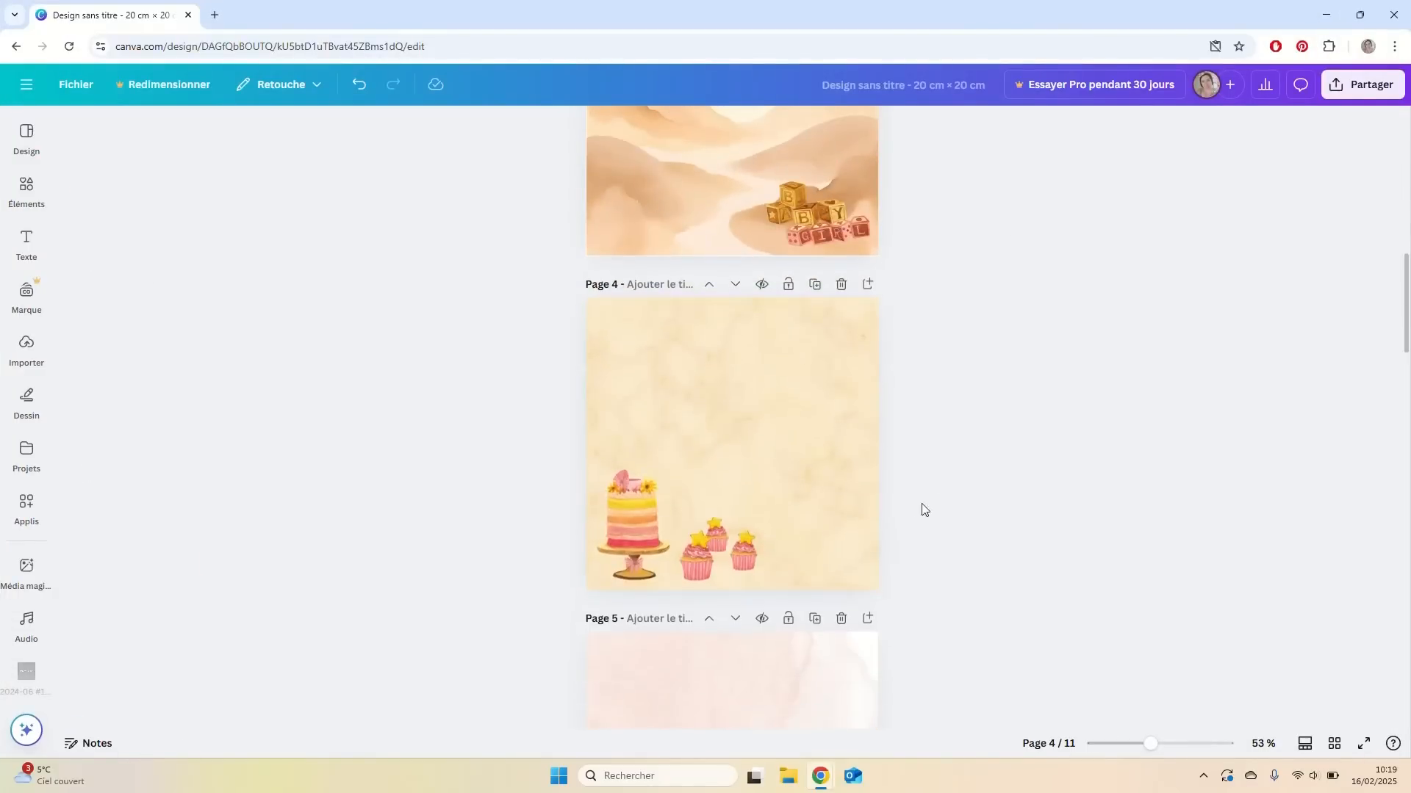
pyautogui.scroll(3, 933, 481)
pyautogui.scroll(-4, 932, 479)
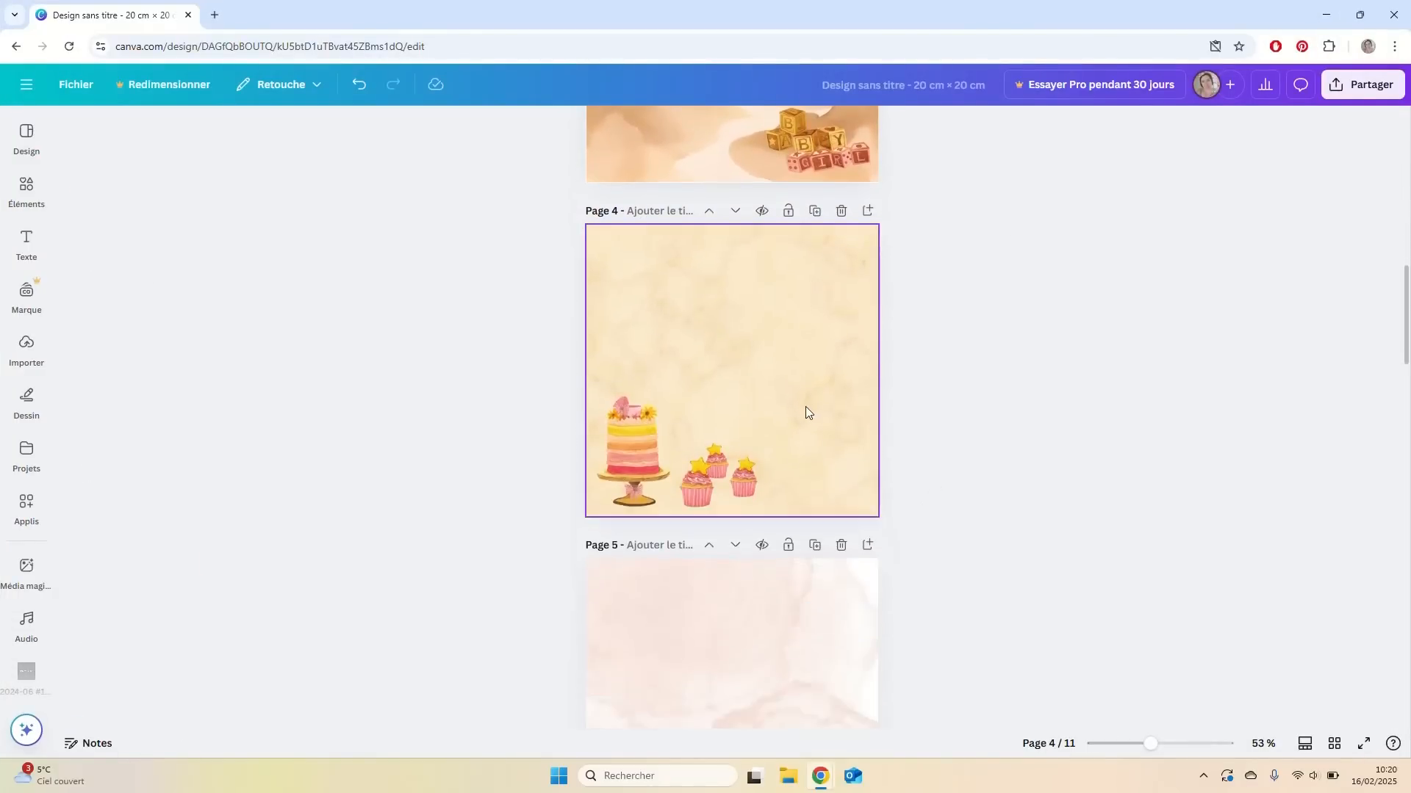
# - Enlarge the cream textured background image within its square crop on page 4, behind the cake and cupcakes, so the pattern looks larger
pyautogui.click(822, 333)
pyautogui.doubleClick(822, 334)
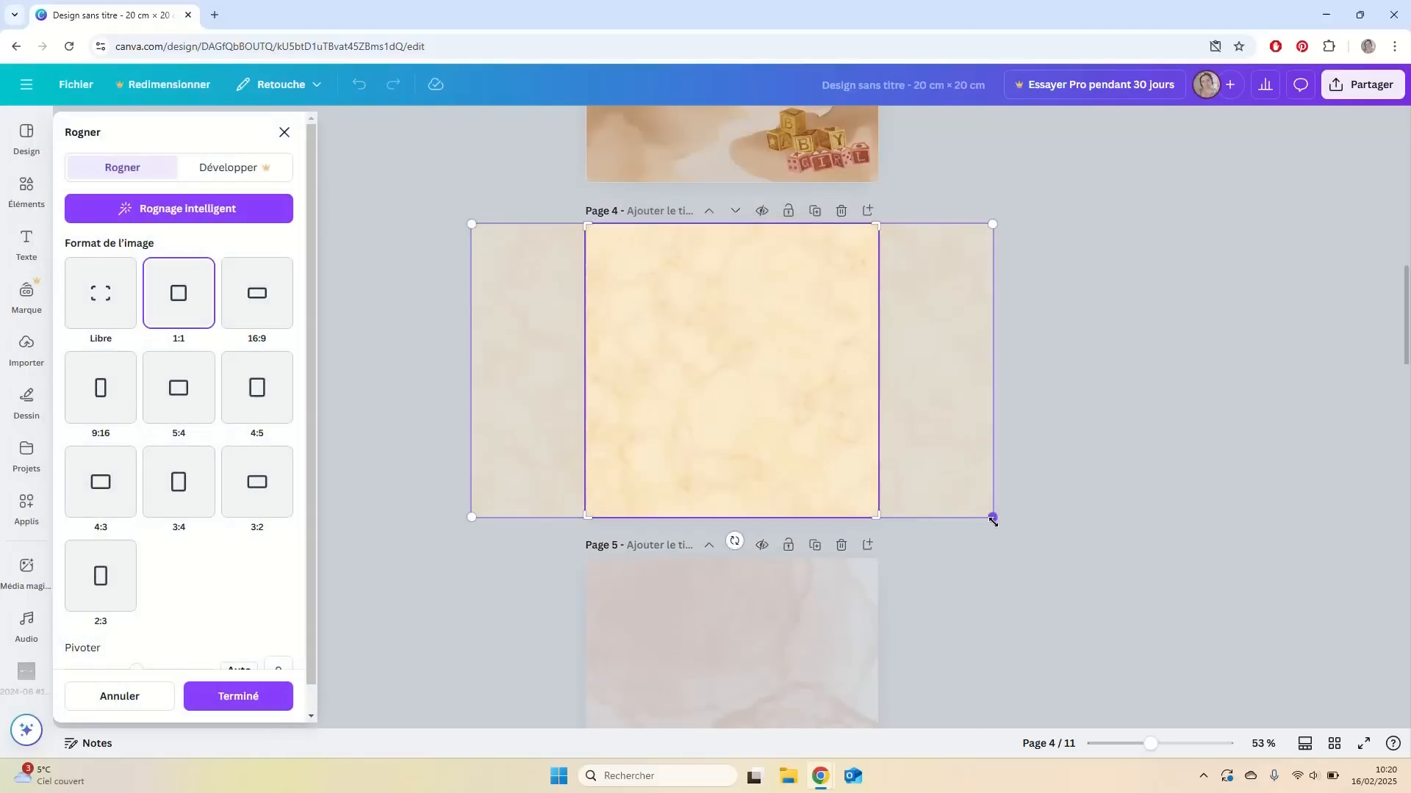
pyautogui.moveTo(992, 519); pyautogui.dragTo(1409, 742)
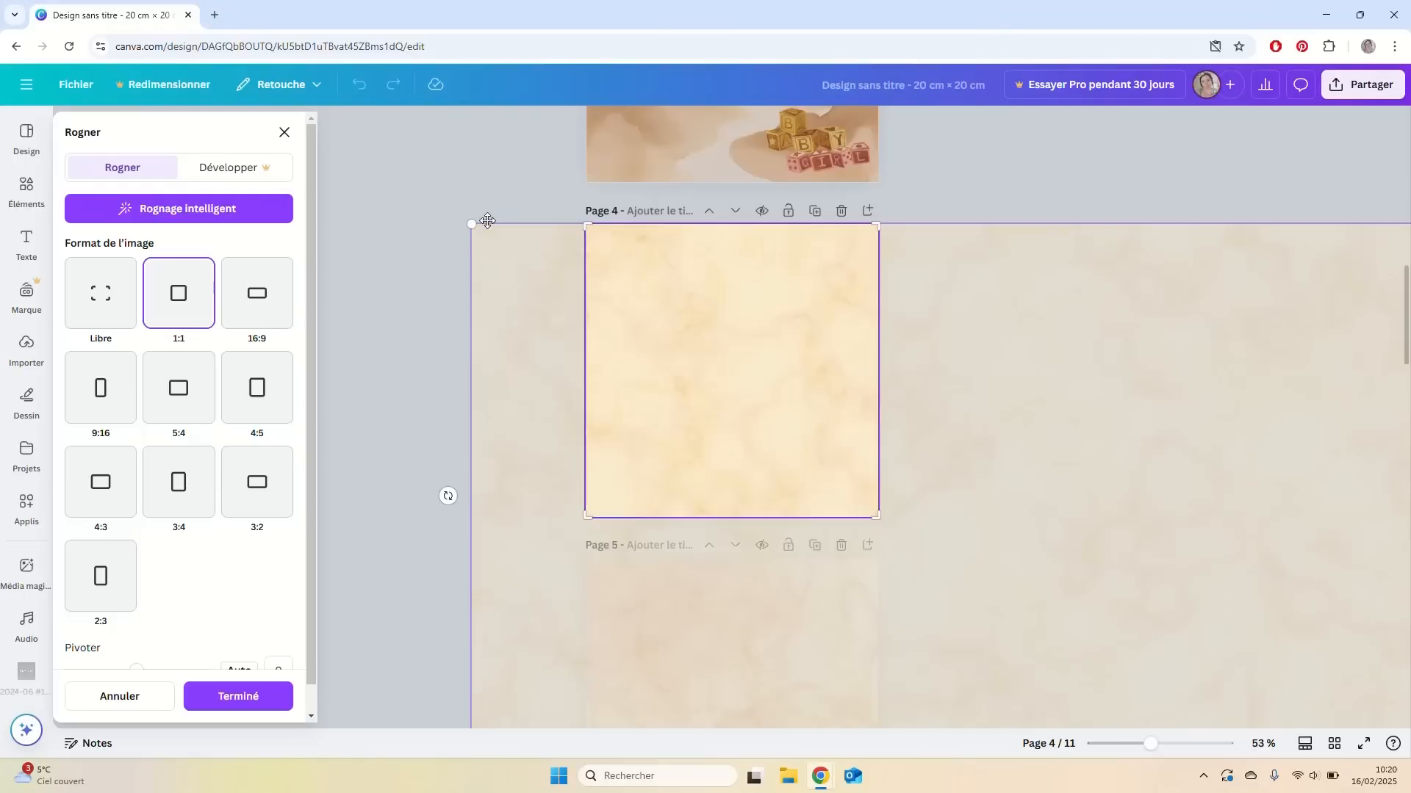
pyautogui.moveTo(470, 225); pyautogui.dragTo(13, 7)
pyautogui.scroll(-5, 705, 441)
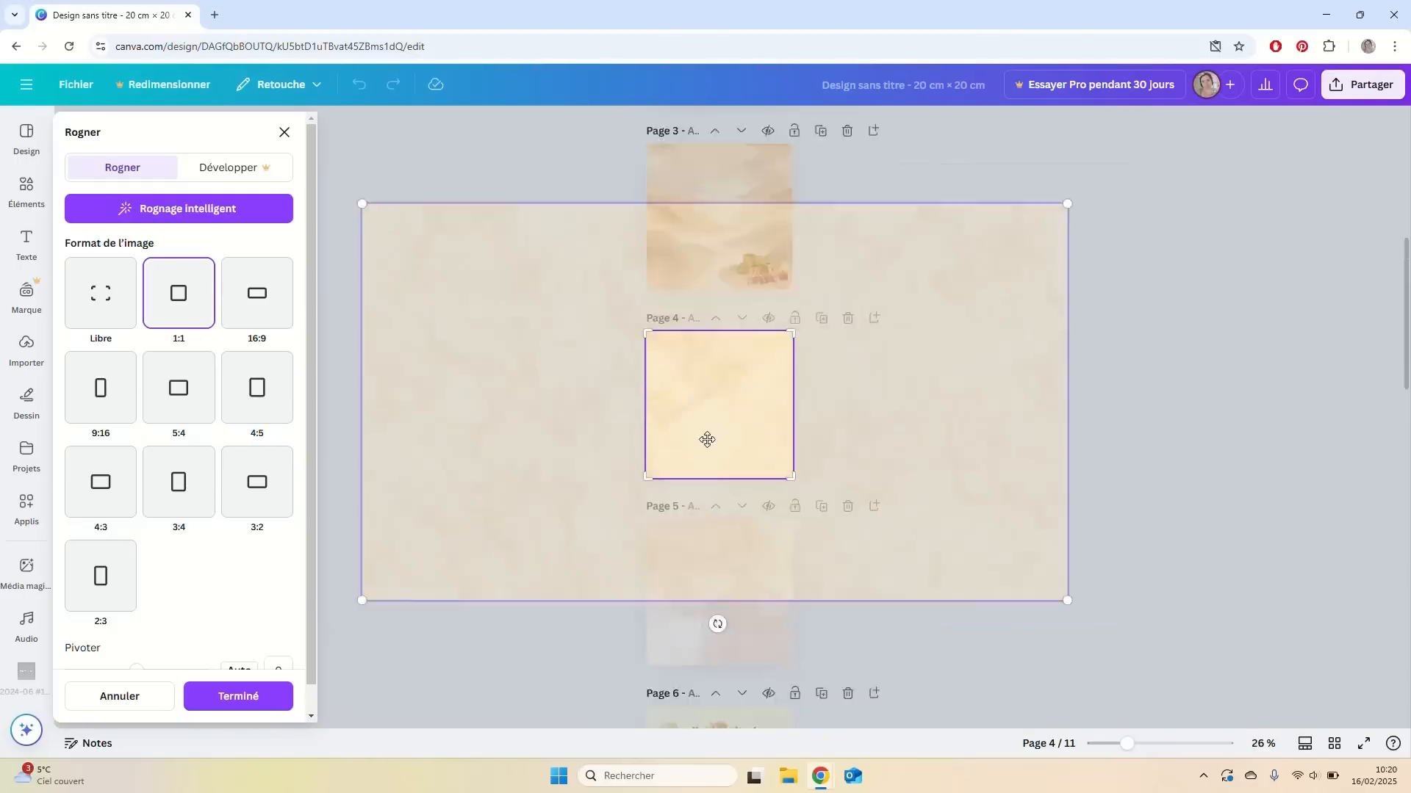
pyautogui.moveTo(964, 272); pyautogui.dragTo(1211, 134)
pyautogui.moveTo(461, 553); pyautogui.dragTo(71, 759)
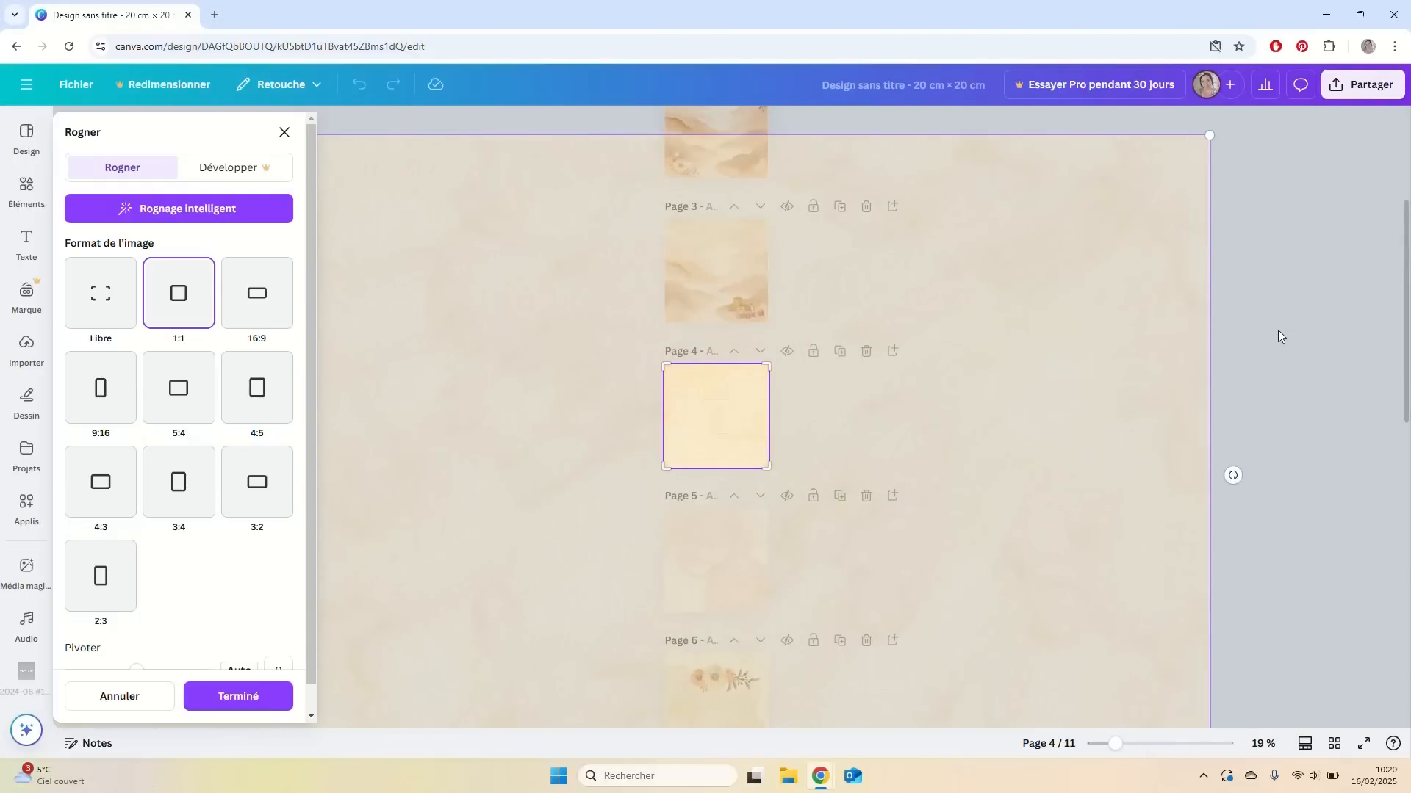
pyautogui.click(1278, 335)
pyautogui.scroll(6, 777, 435)
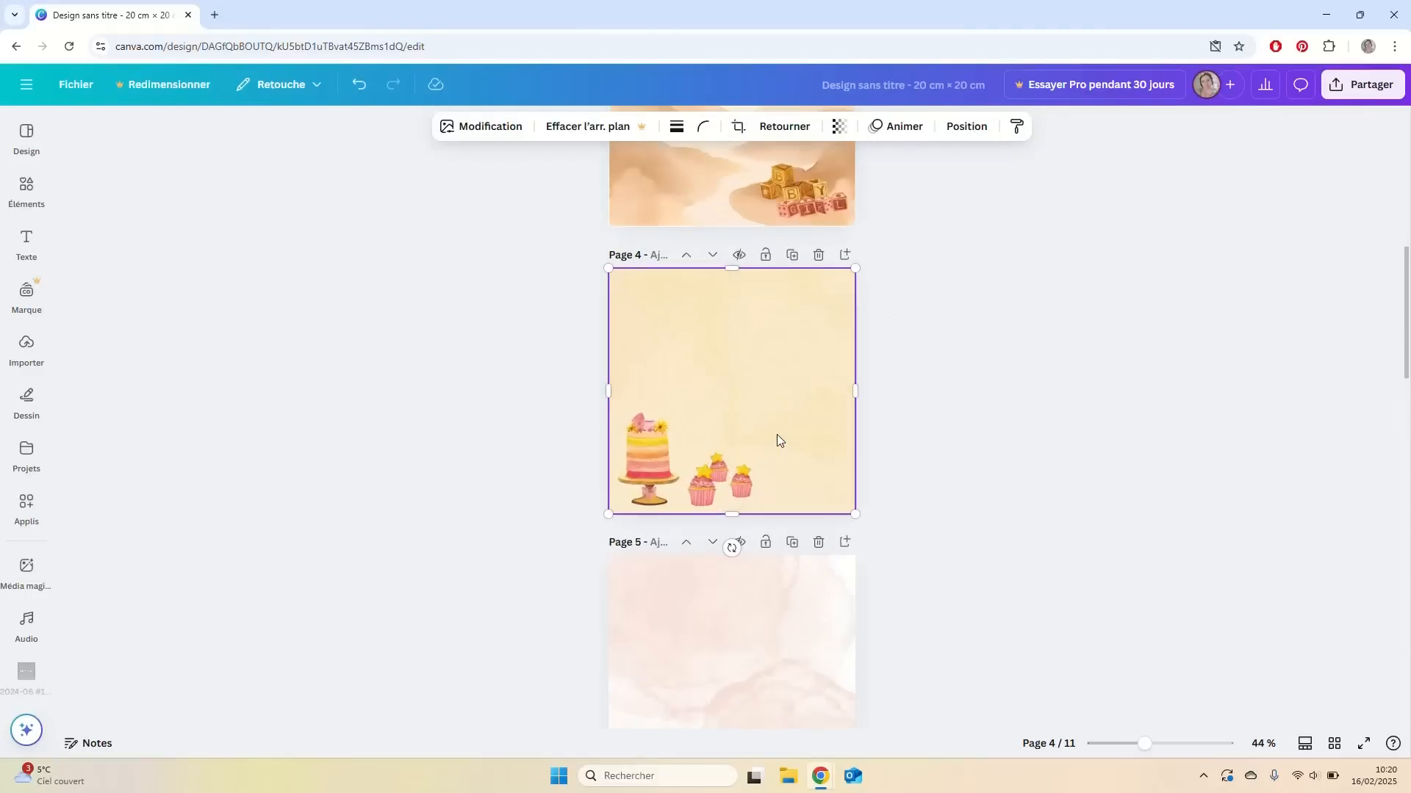
pyautogui.click(1038, 425)
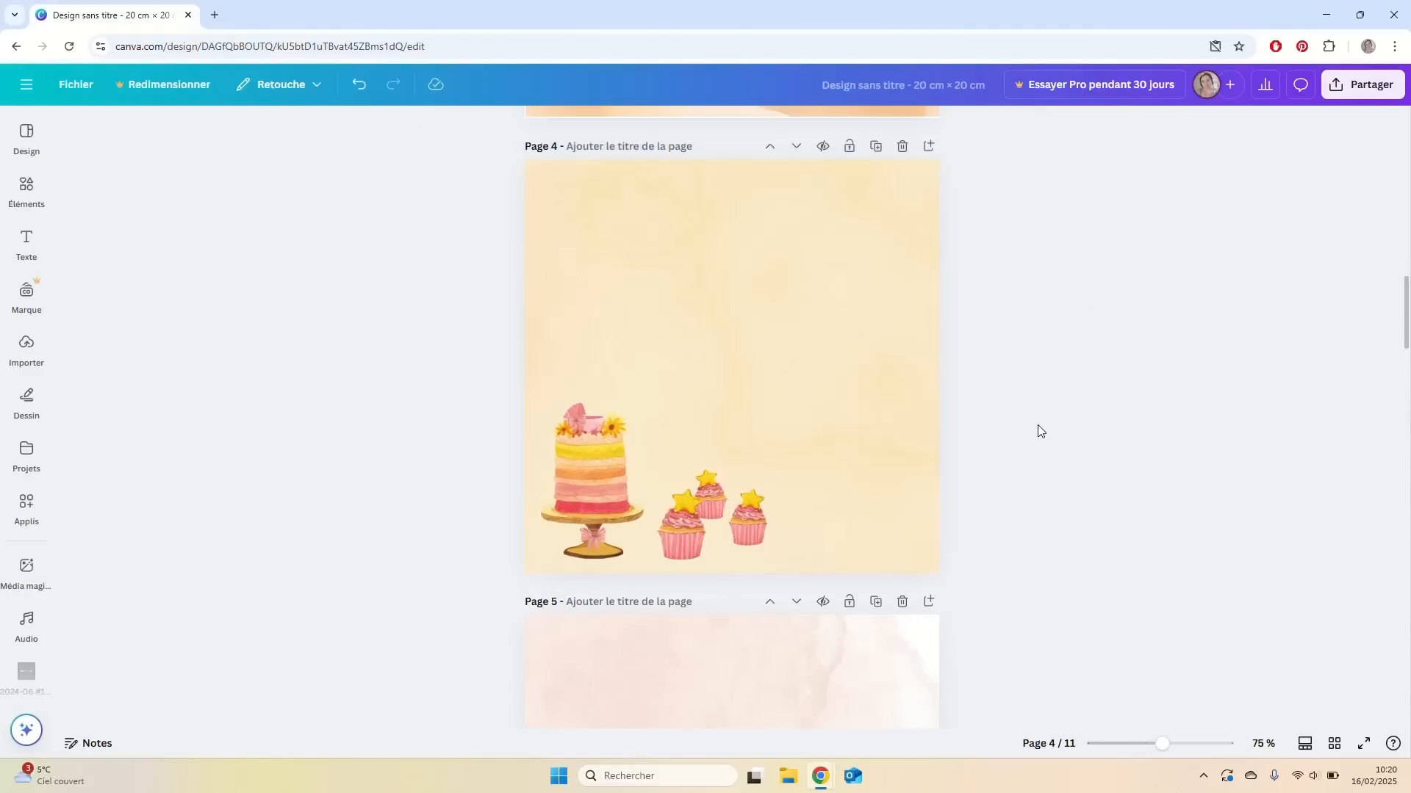
# - Review the album's pages, checking the backgrounds and decorations from page 4 to page 9 and back to page 1
pyautogui.scroll(-10, 1037, 422)
pyautogui.scroll(-20, 1038, 425)
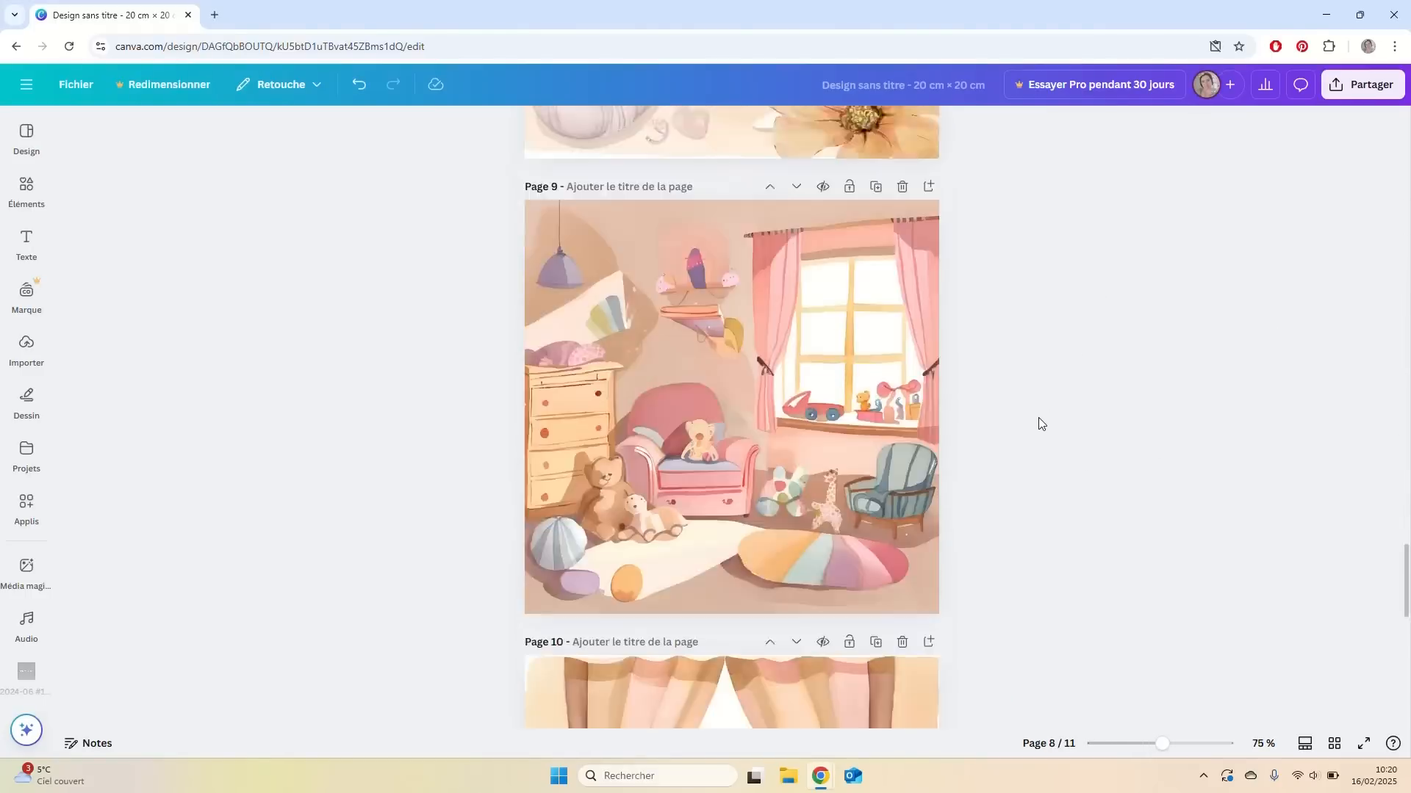
pyautogui.scroll(8, 1042, 366)
pyautogui.scroll(8, 1045, 356)
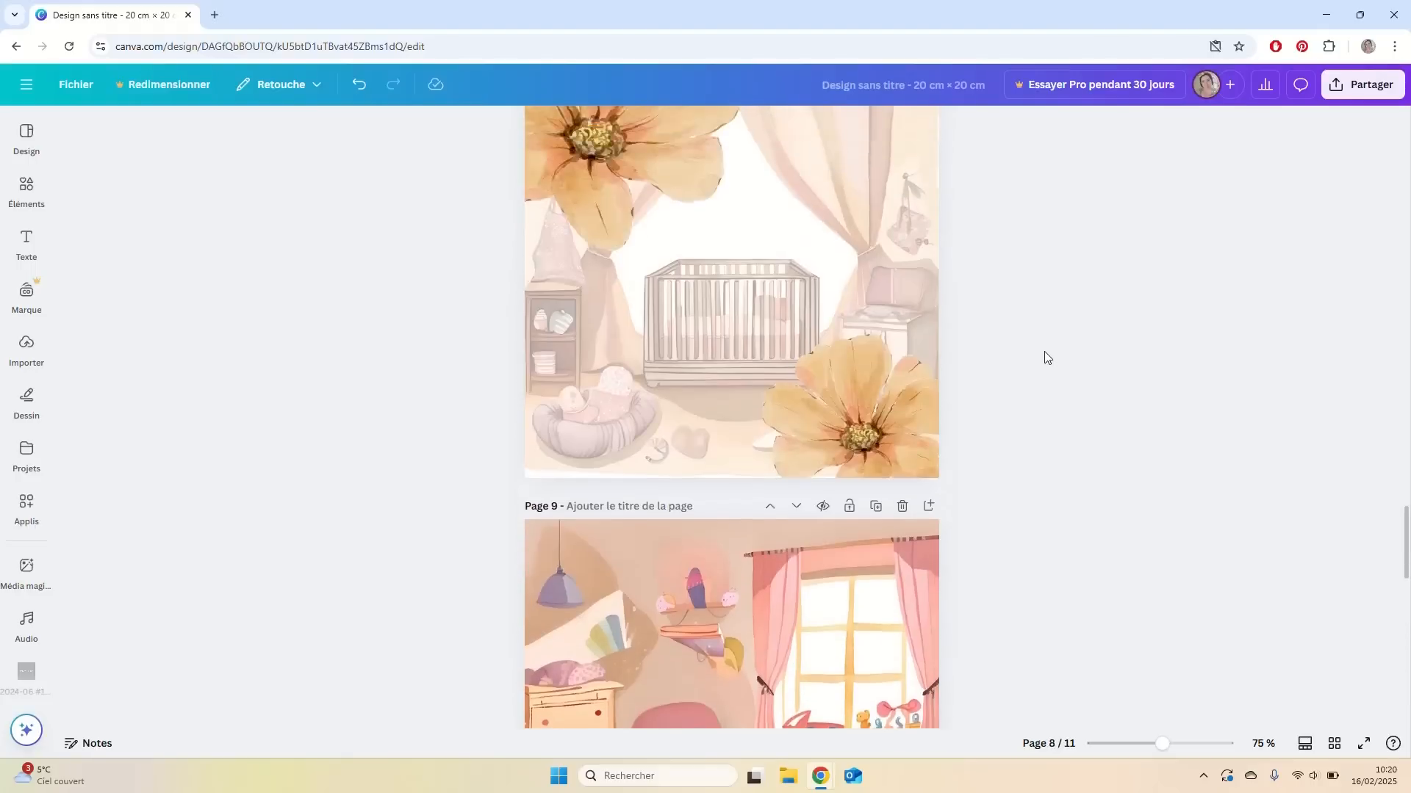
pyautogui.scroll(-3, 1042, 356)
pyautogui.scroll(10, 1037, 354)
pyautogui.scroll(12, 1035, 350)
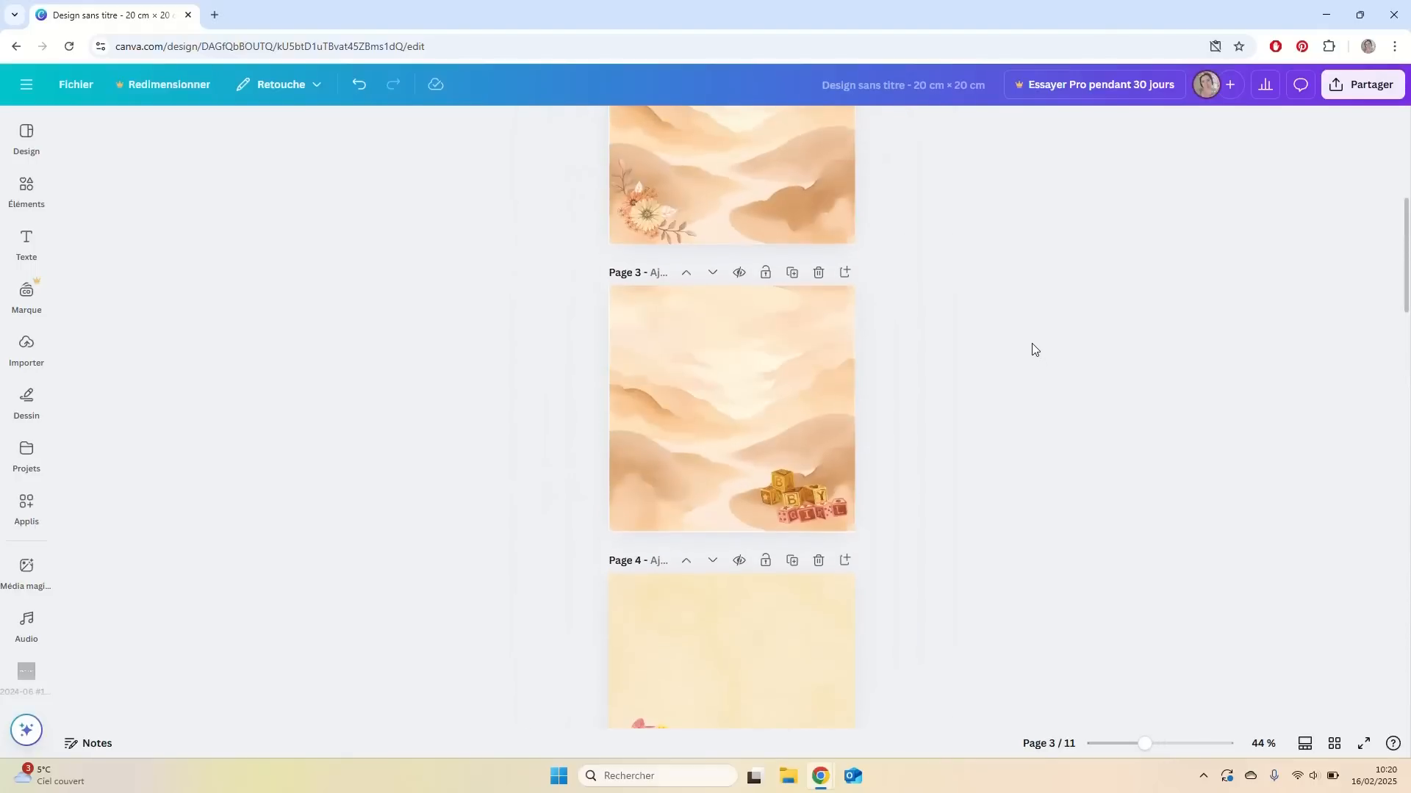
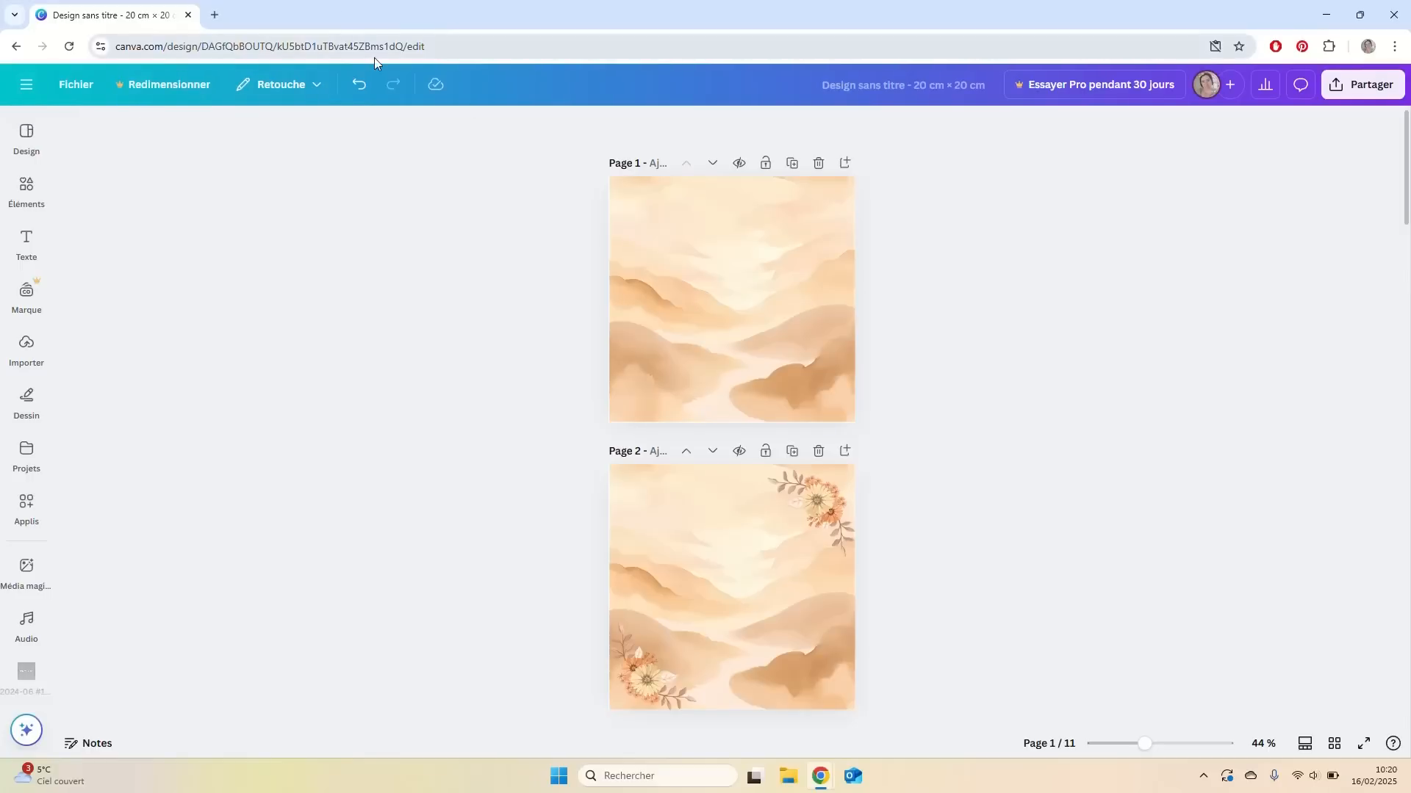
# - Place the album beside the mood board window, and in that window open the project folder Projet Album bébé PAPIERS
pyautogui.press('super+Right')
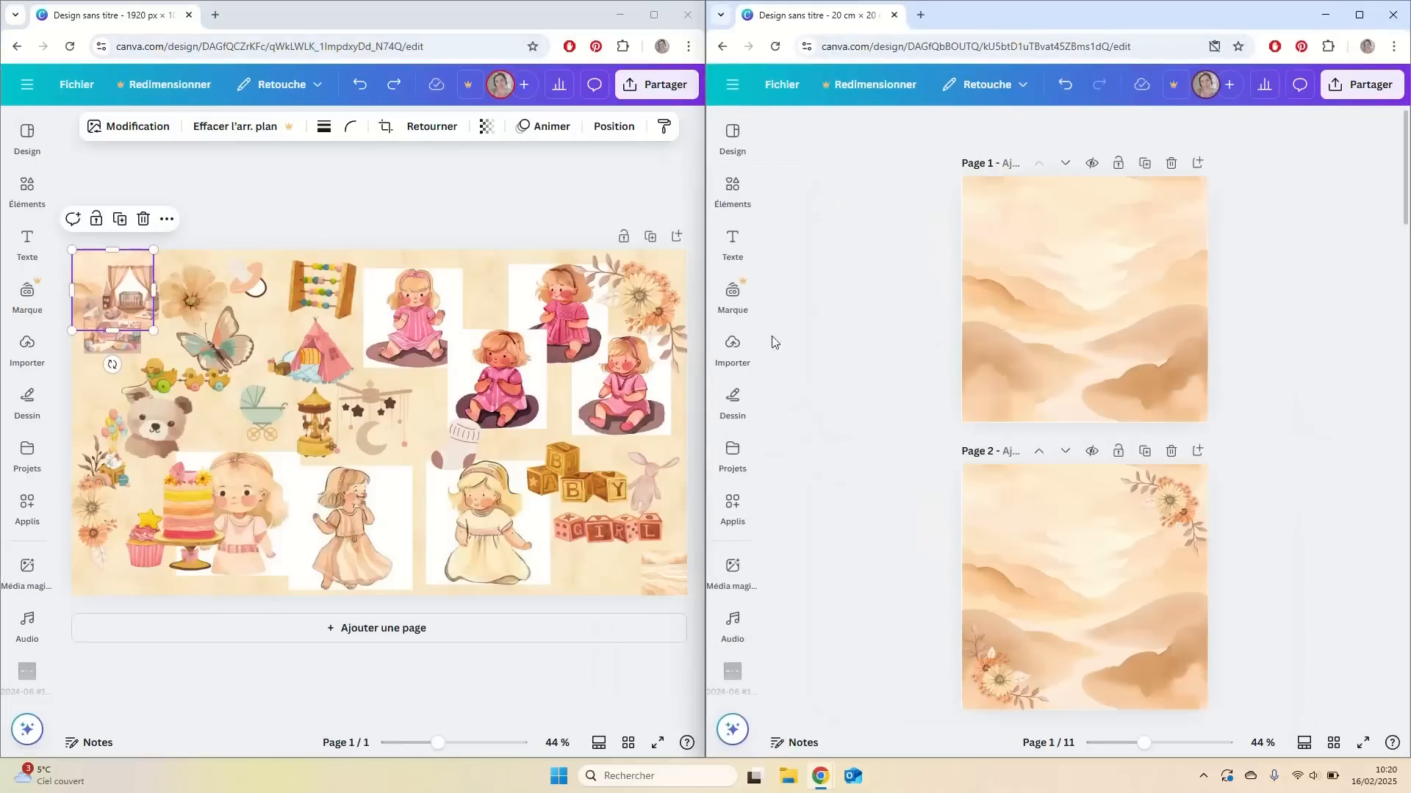
pyautogui.click(28, 83)
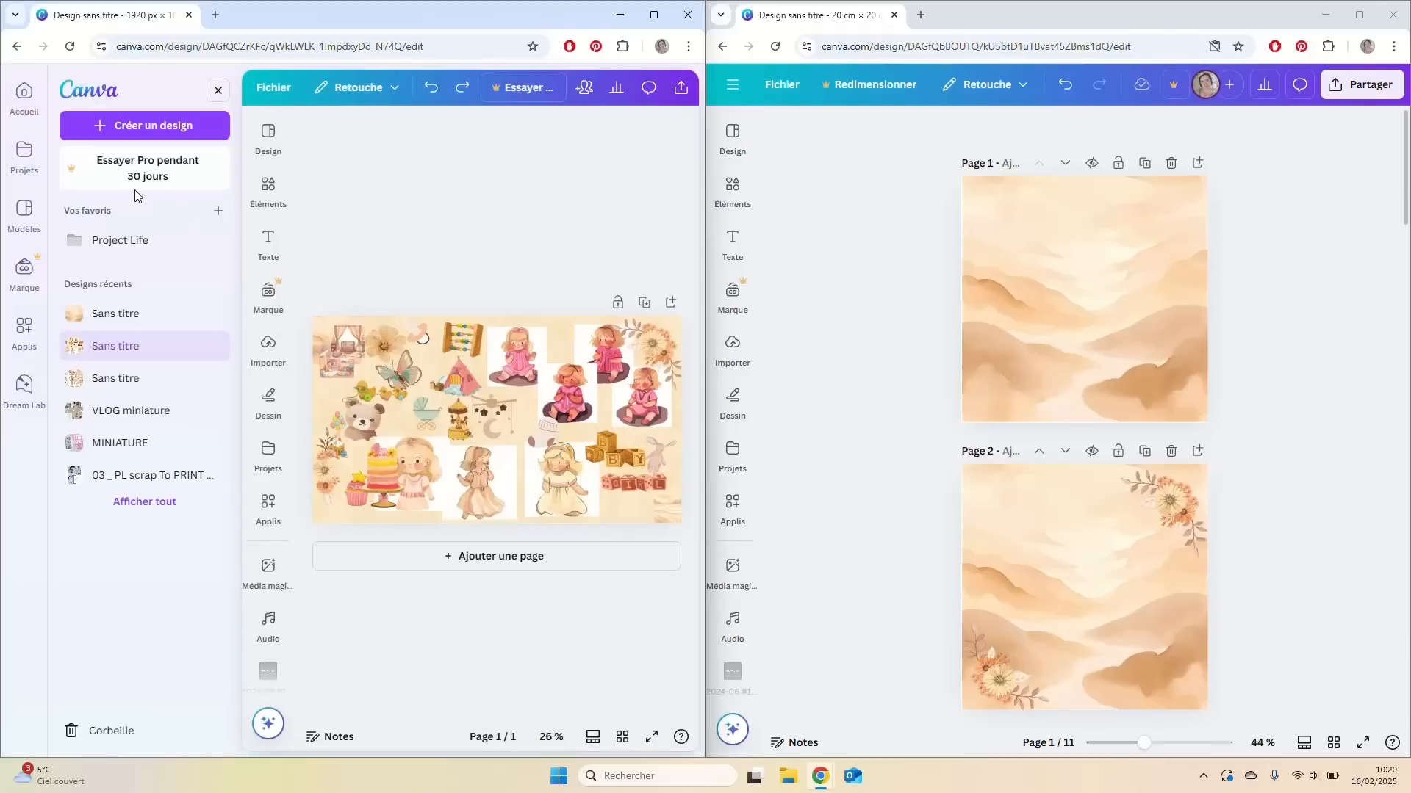
pyautogui.click(25, 153)
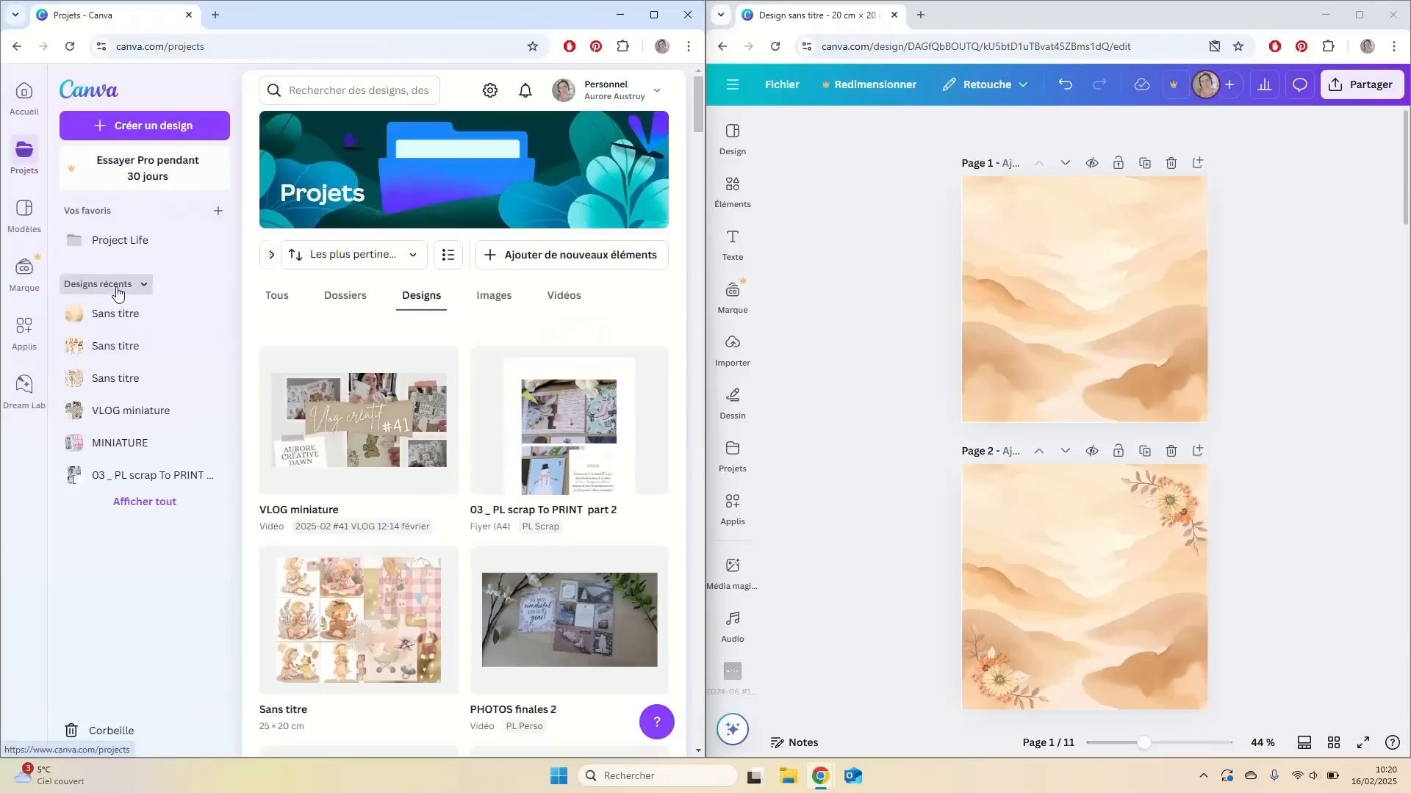
pyautogui.click(653, 14)
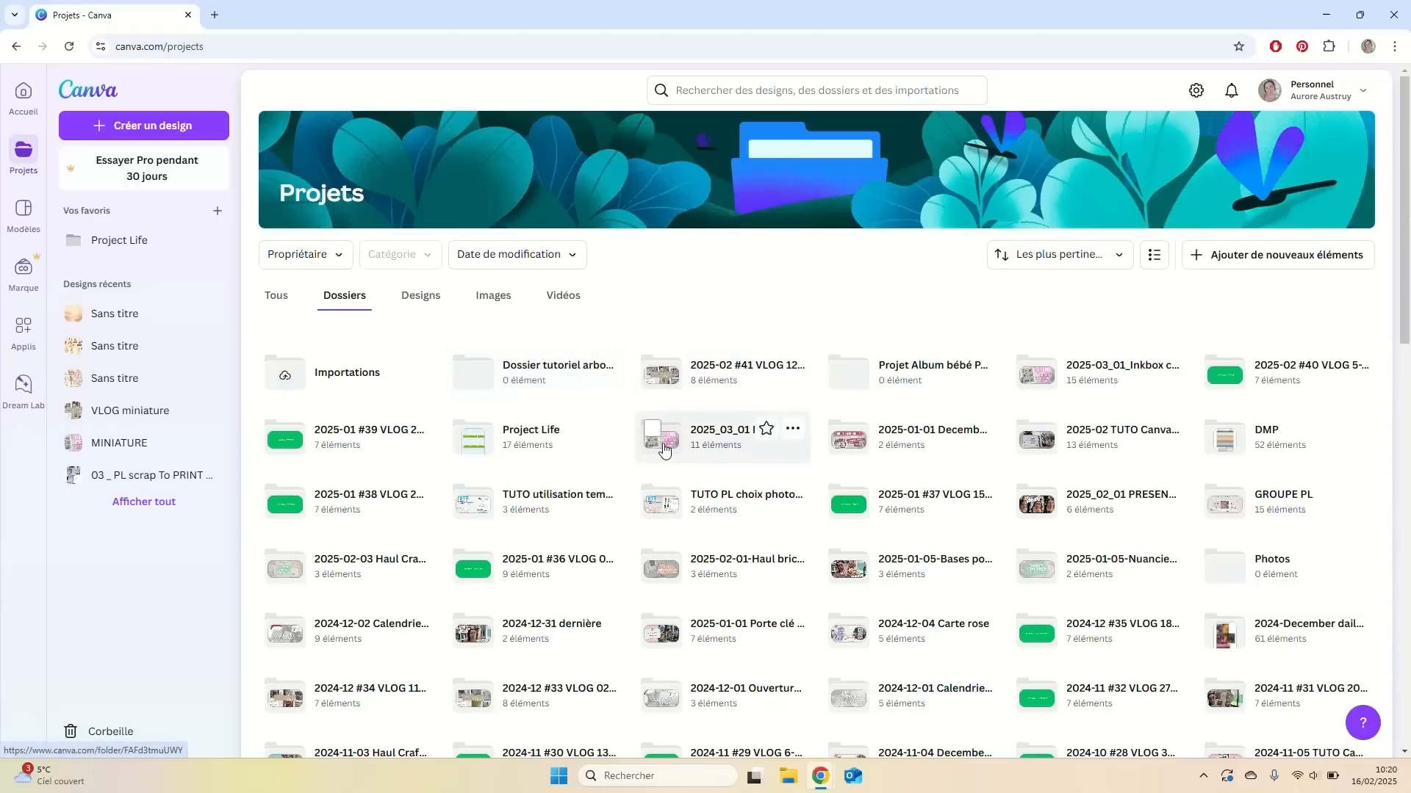
pyautogui.click(915, 368)
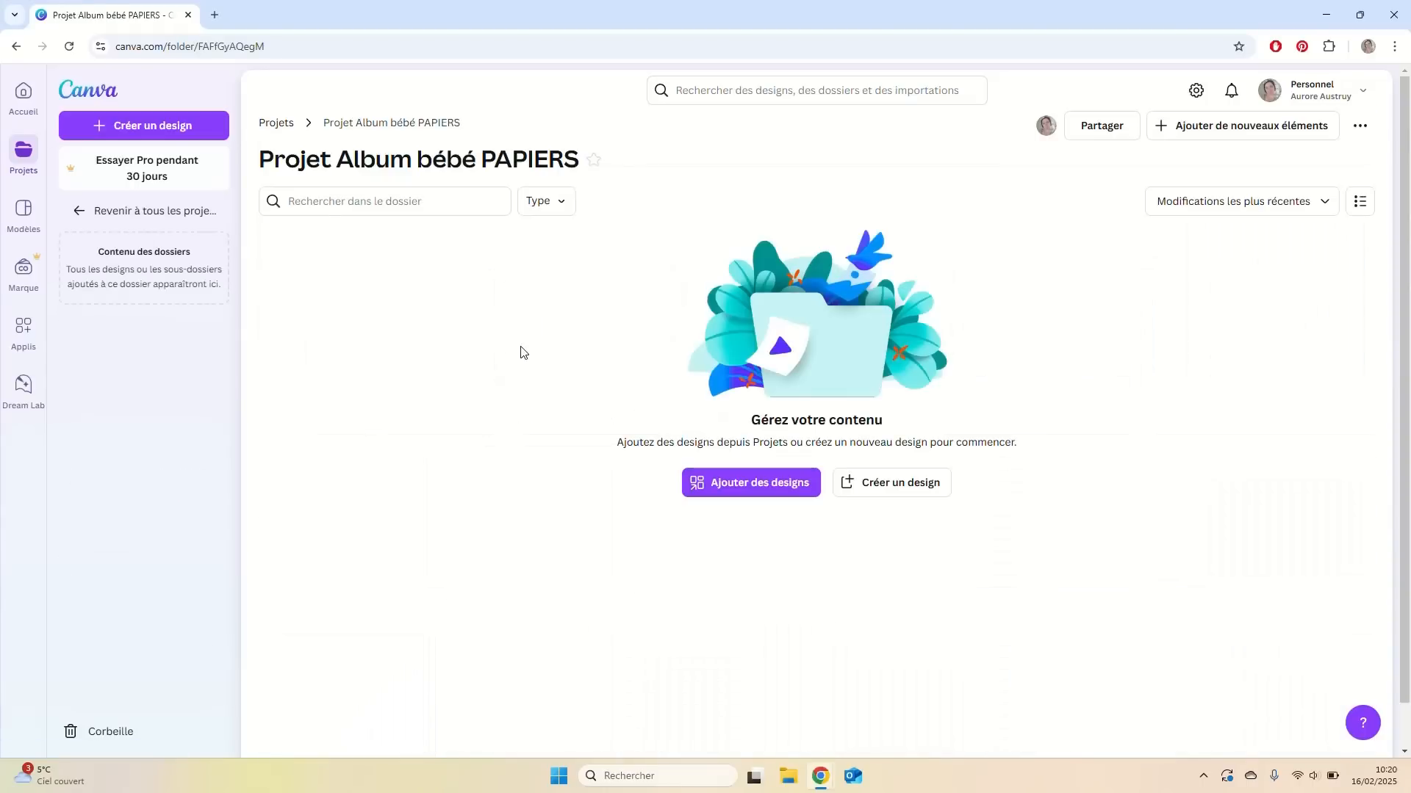
# - Create a blank A4 flyer design (21 × 29.7 cm) in the folder and show it side by side with the album
pyautogui.click(788, 486)
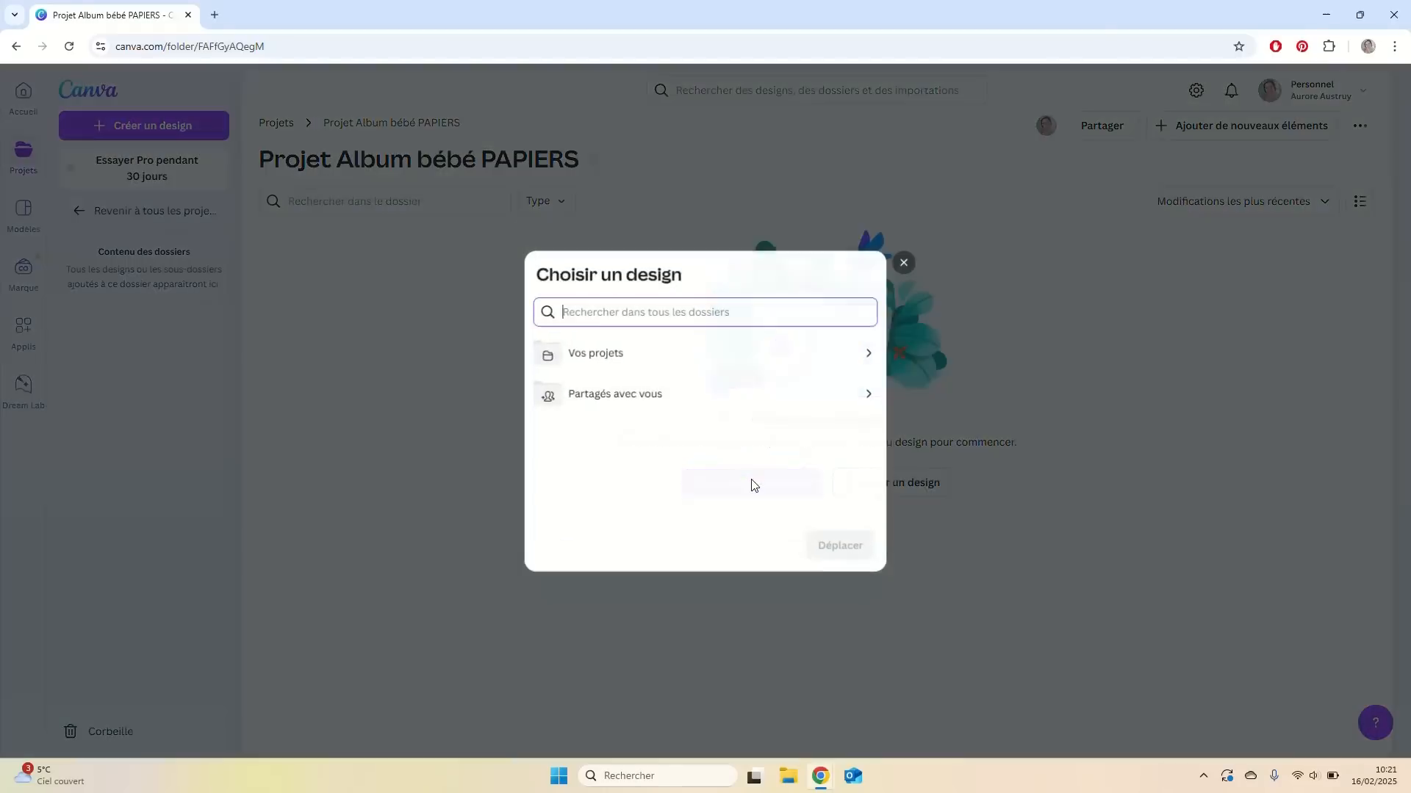
pyautogui.click(908, 266)
pyautogui.click(902, 481)
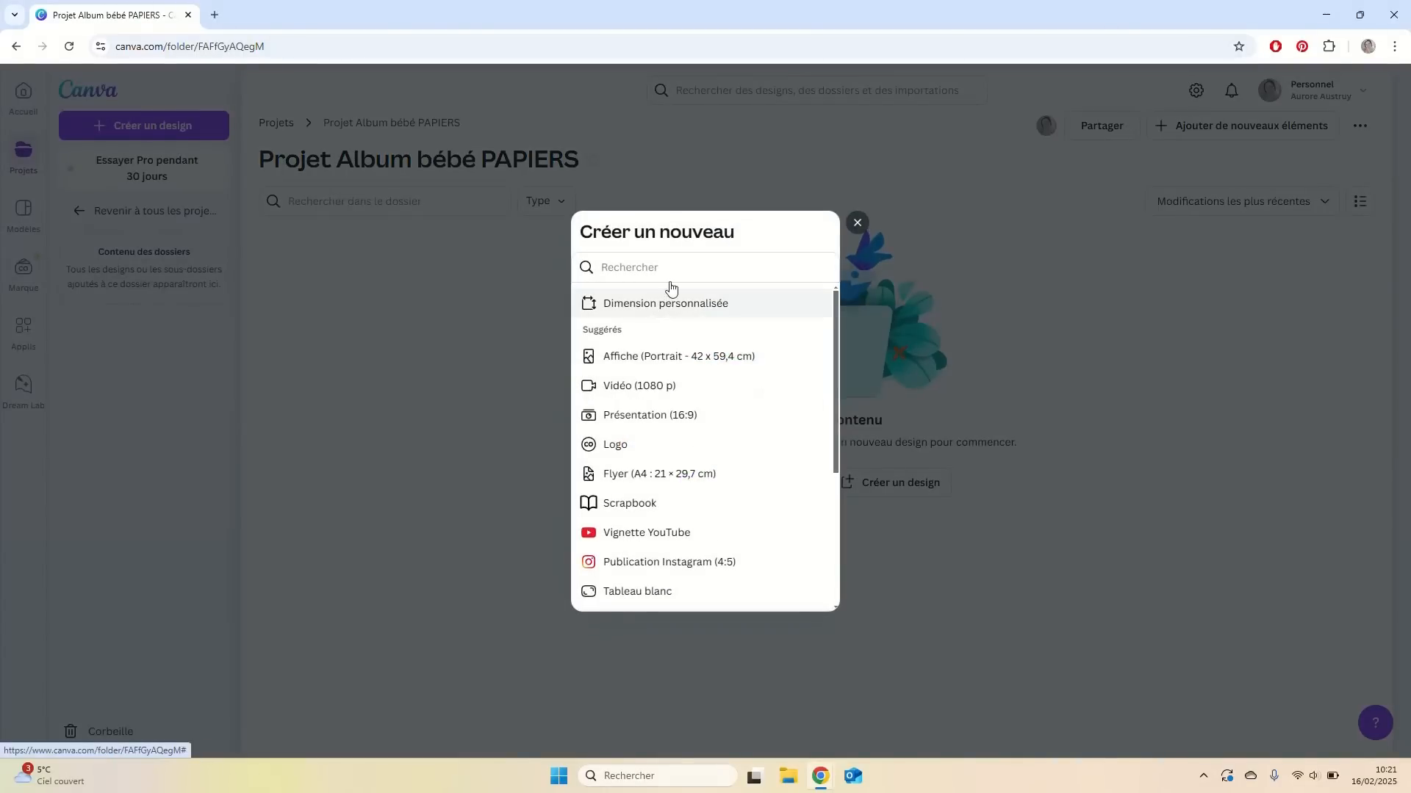
pyautogui.click(657, 476)
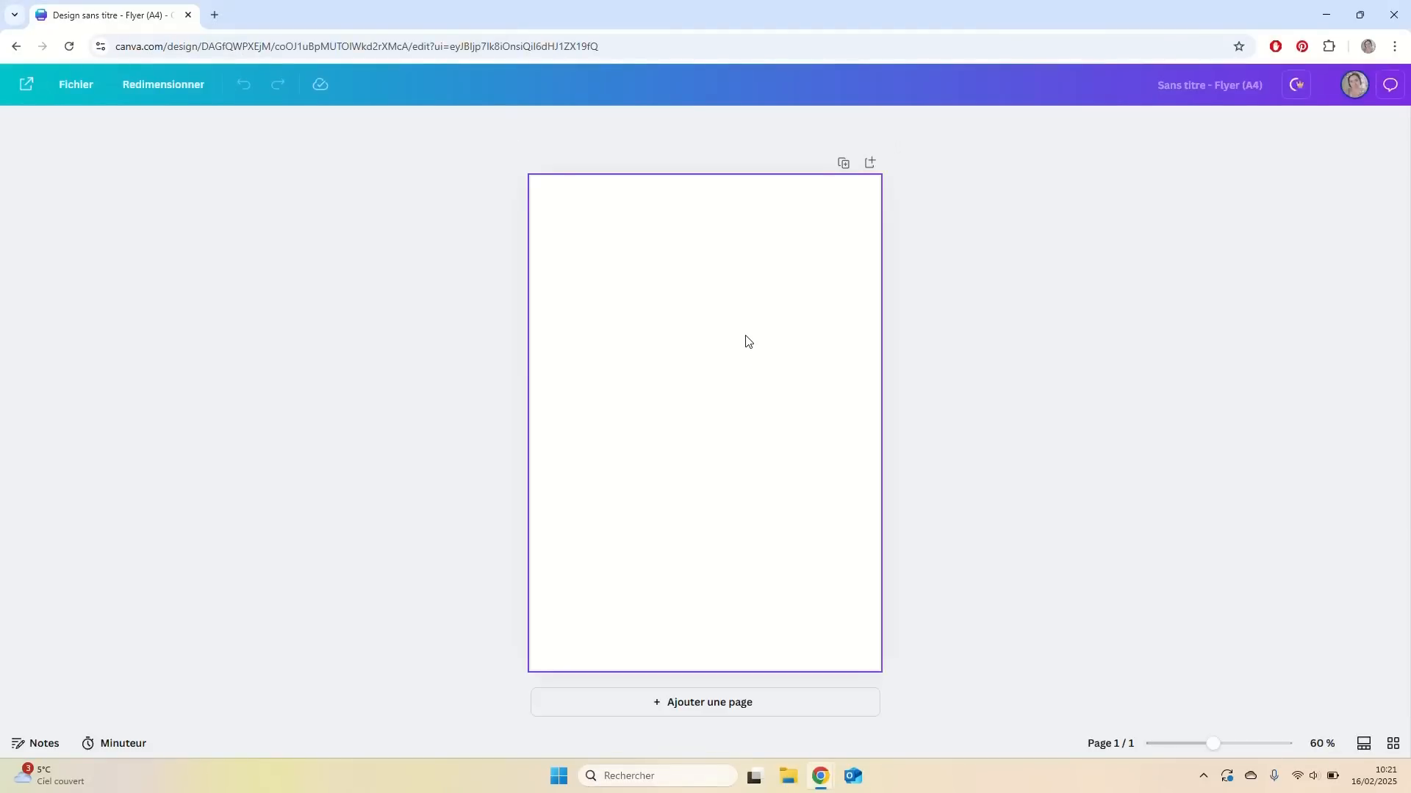
pyautogui.press('super+Left')
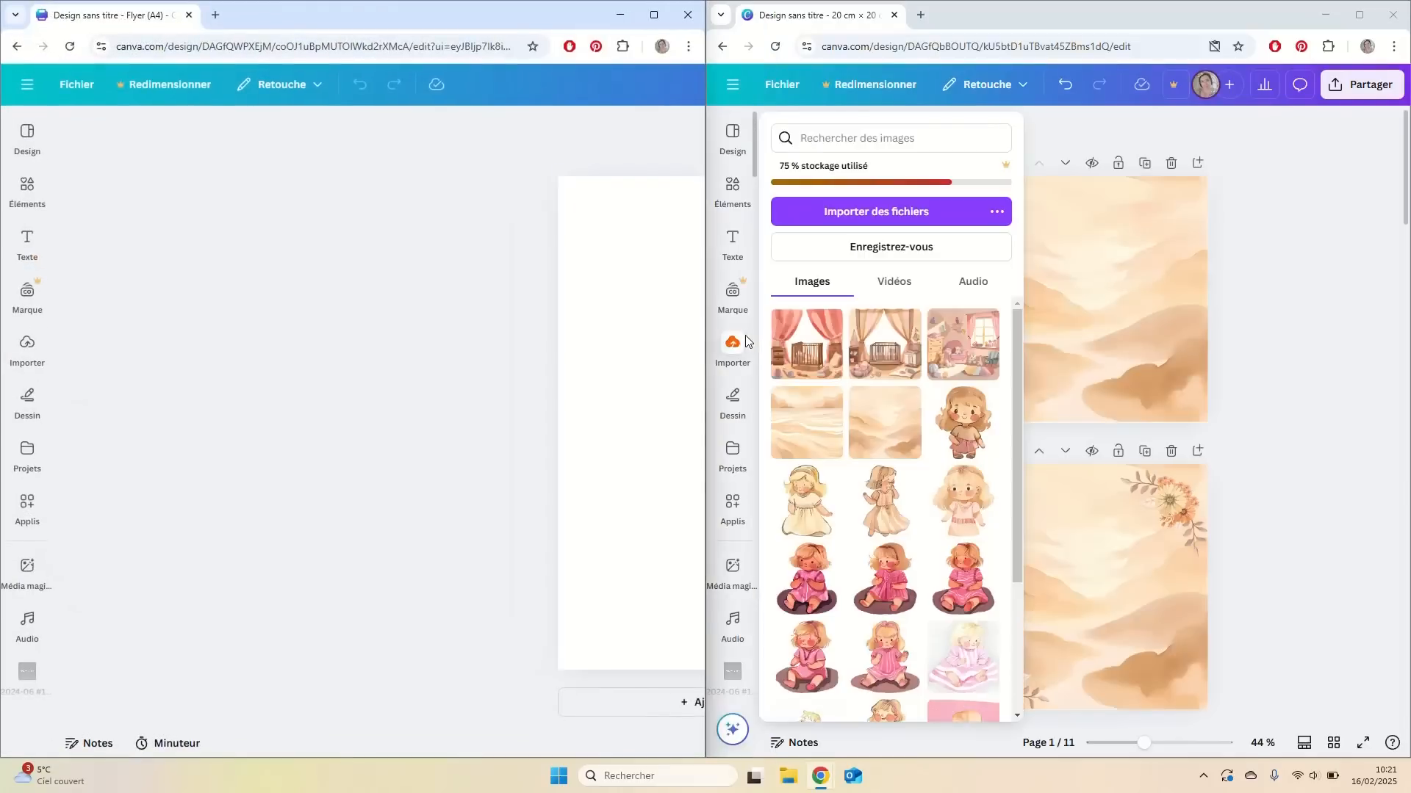
pyautogui.click(715, 353)
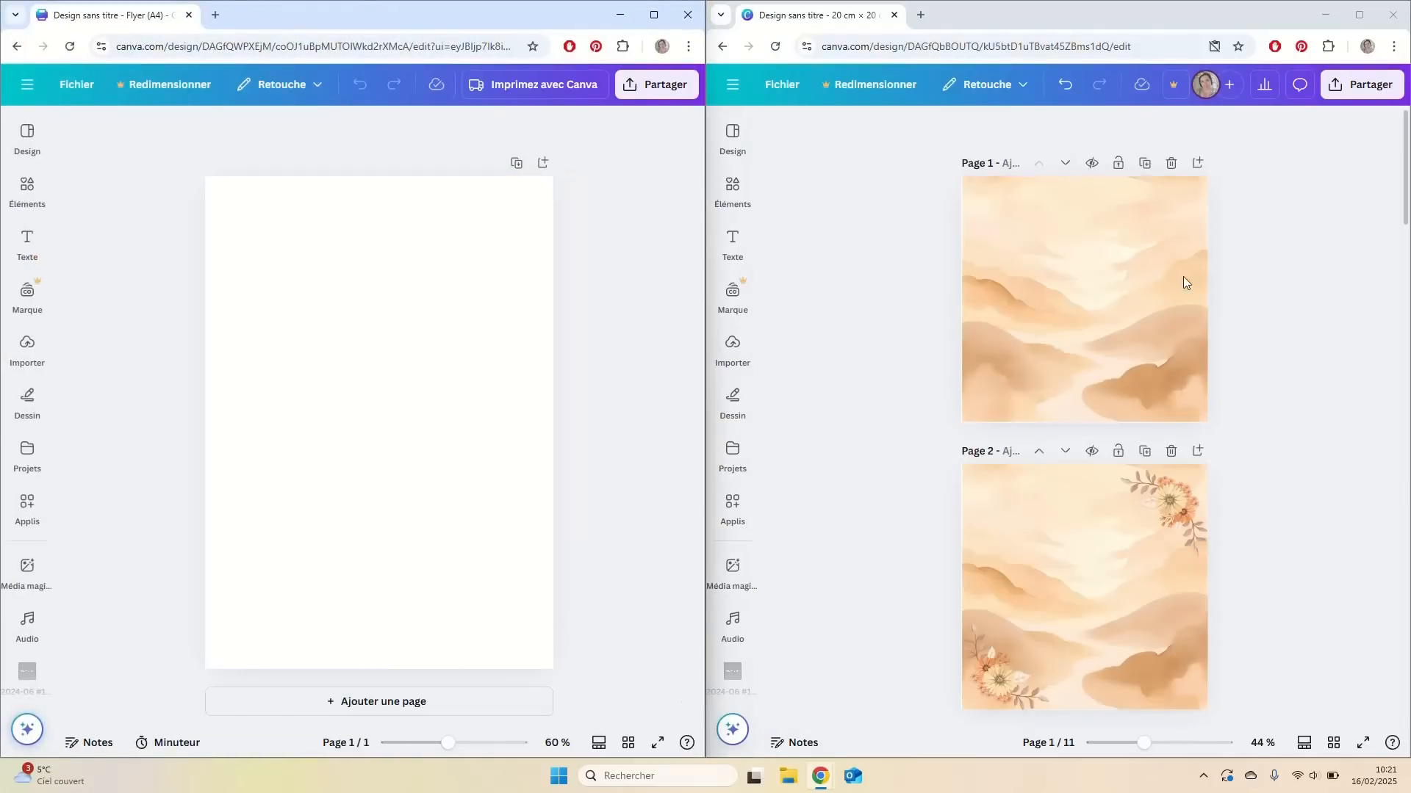
# - Copy the dune landscape background from the album's page 1 into the blank A4 flyer
pyautogui.click(1095, 347)
pyautogui.click(391, 390)
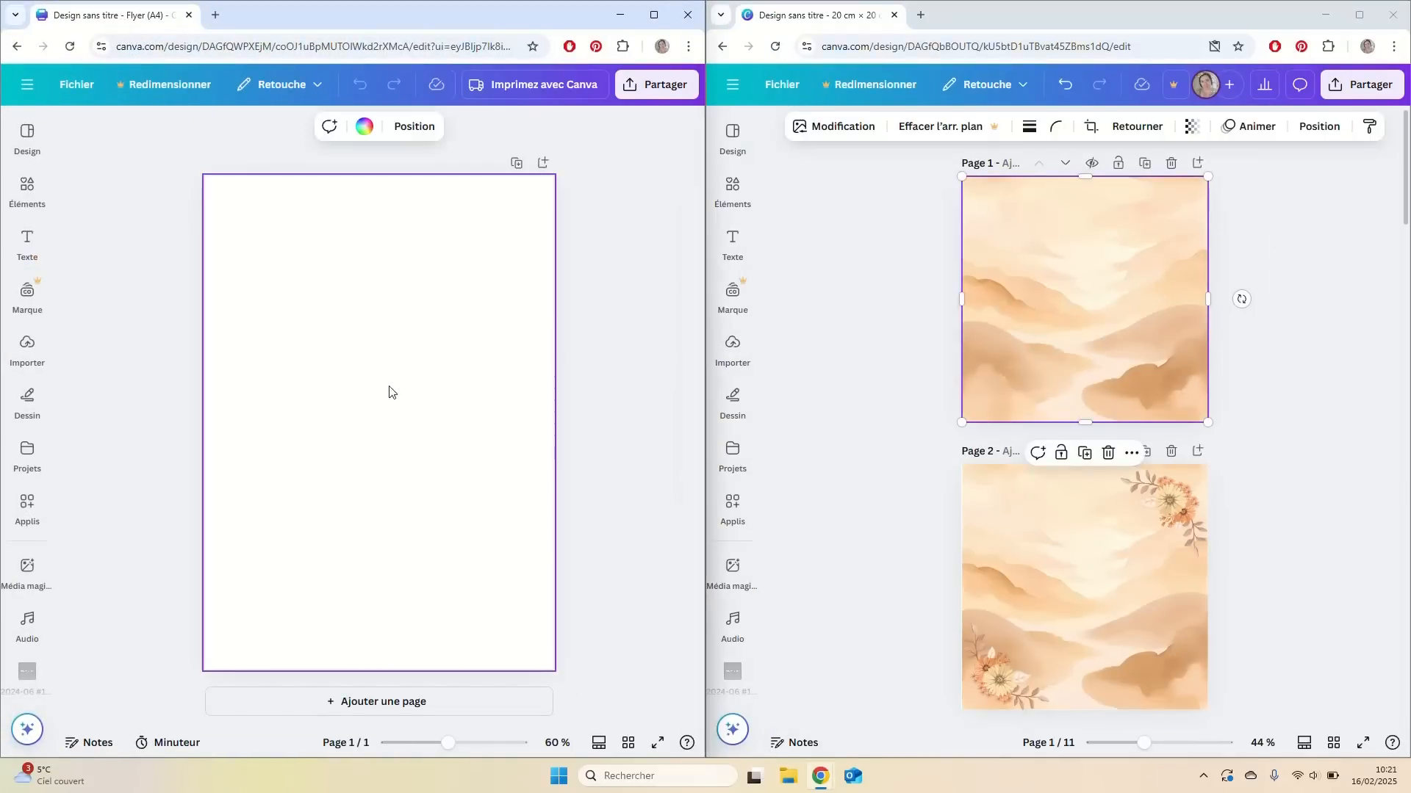
pyautogui.hotkey('ctrl', 'v')
pyautogui.click(585, 481)
pyautogui.click(529, 454)
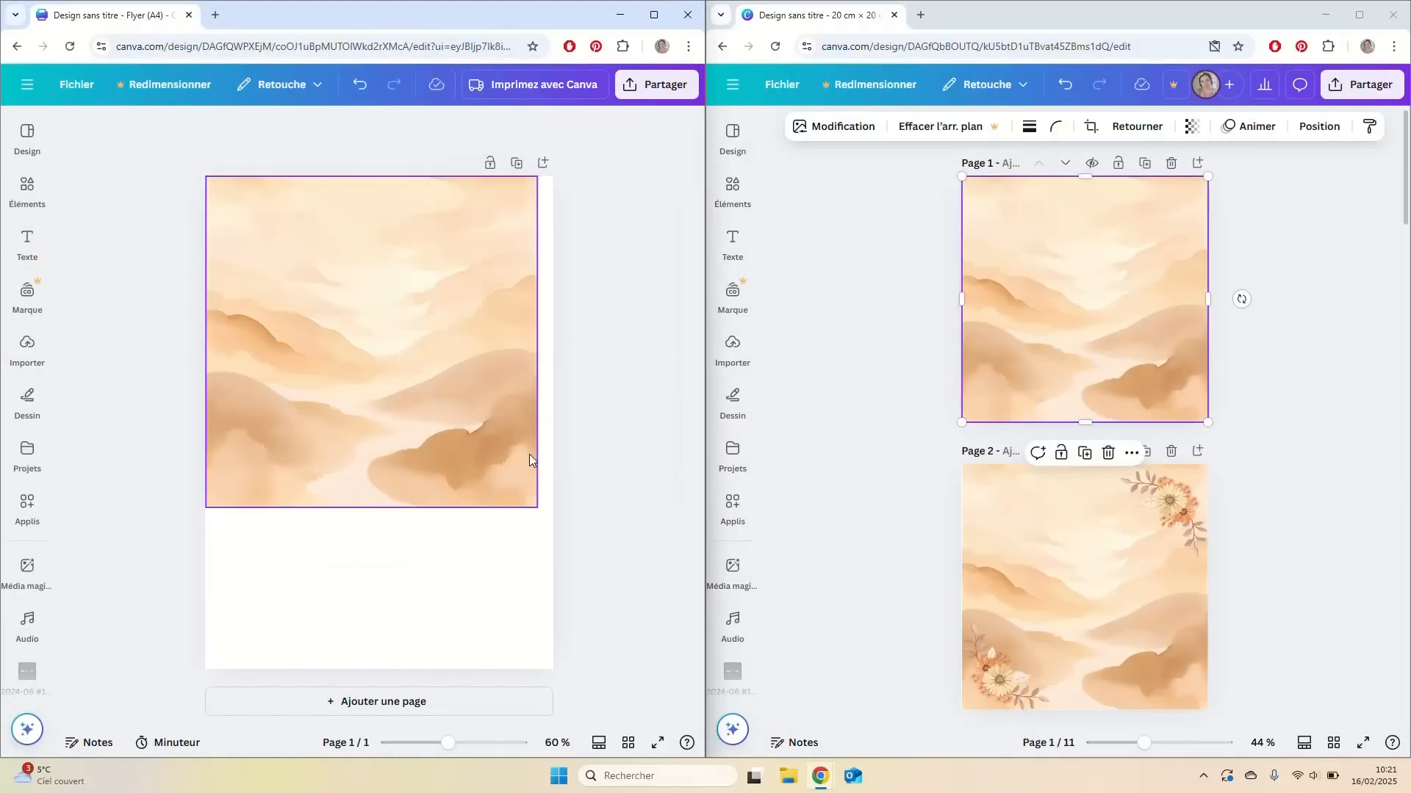
# - Centre the pasted dune image both vertically and horizontally on the A4 page
pyautogui.click(621, 129)
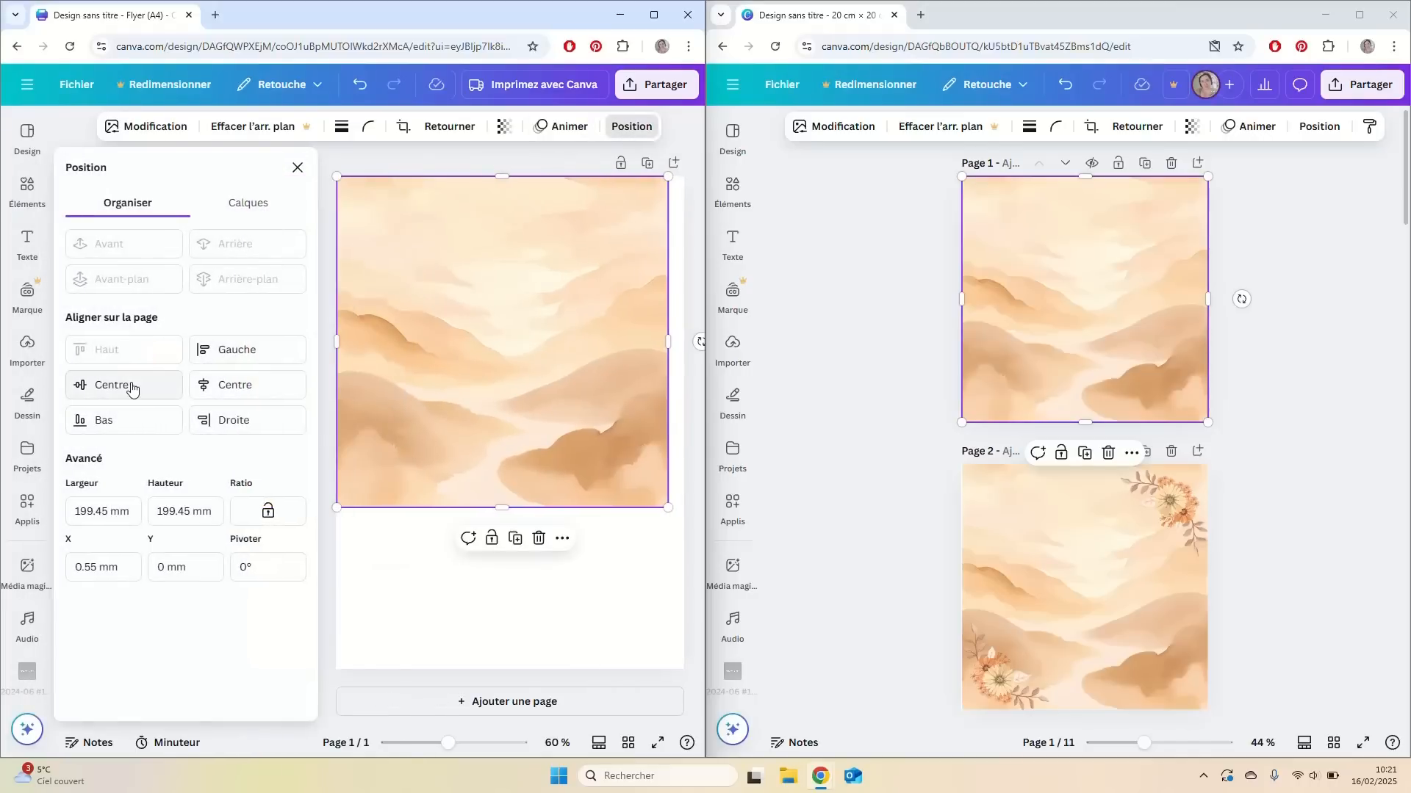
pyautogui.click(114, 384)
pyautogui.click(241, 384)
pyautogui.click(668, 208)
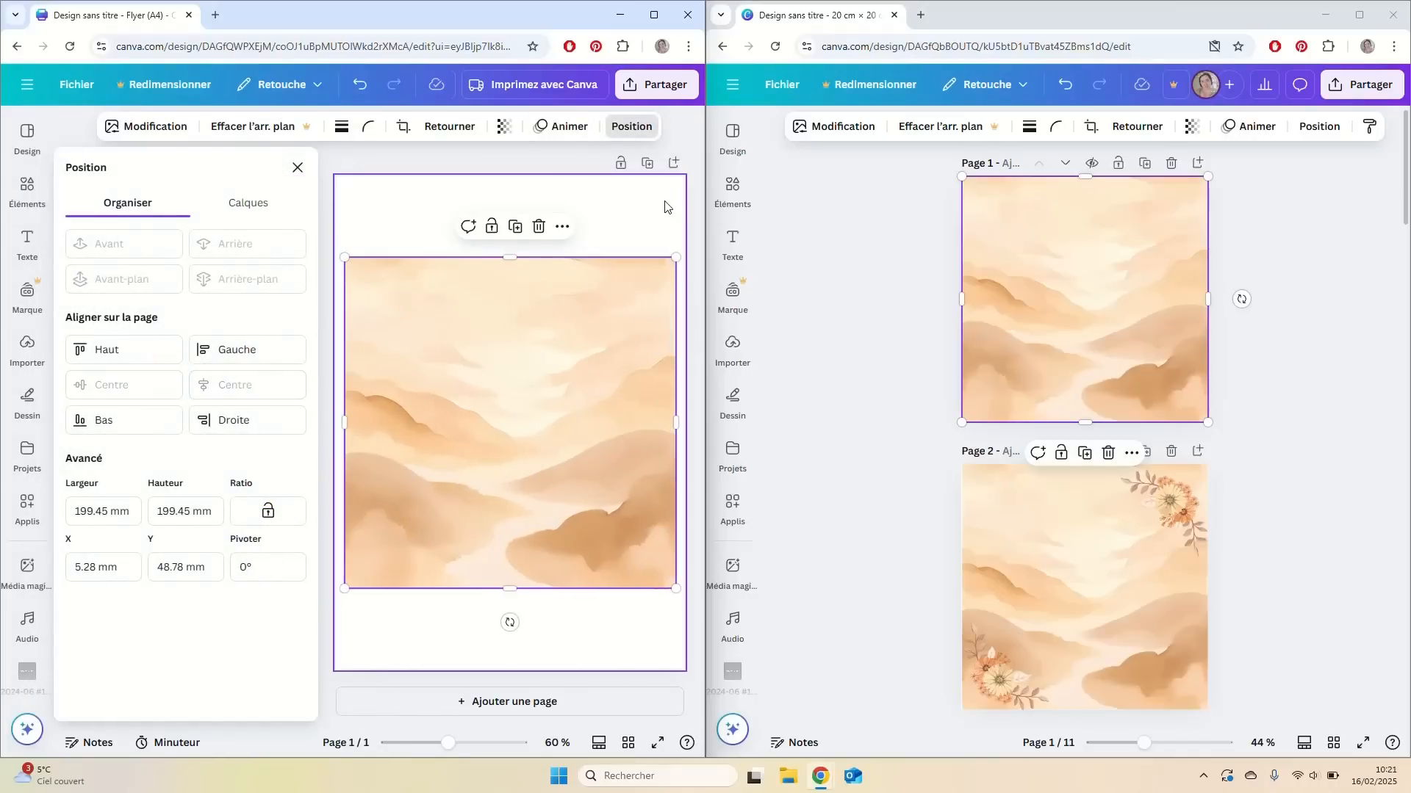
# - Move the dune image up to about 6 mm below the A4 page's upper edge, keeping it horizontally centred
pyautogui.click(1278, 372)
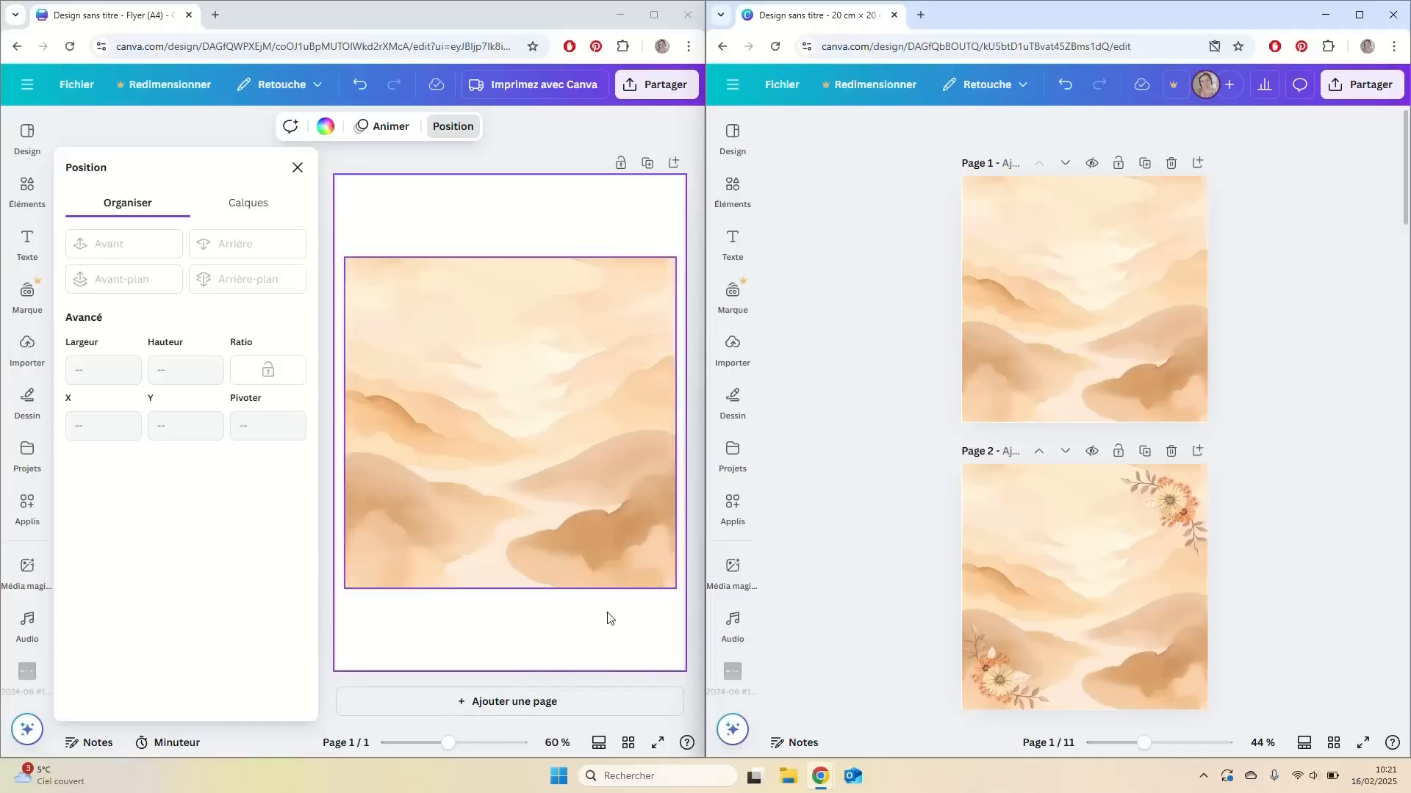
pyautogui.scroll(-15, 1264, 529)
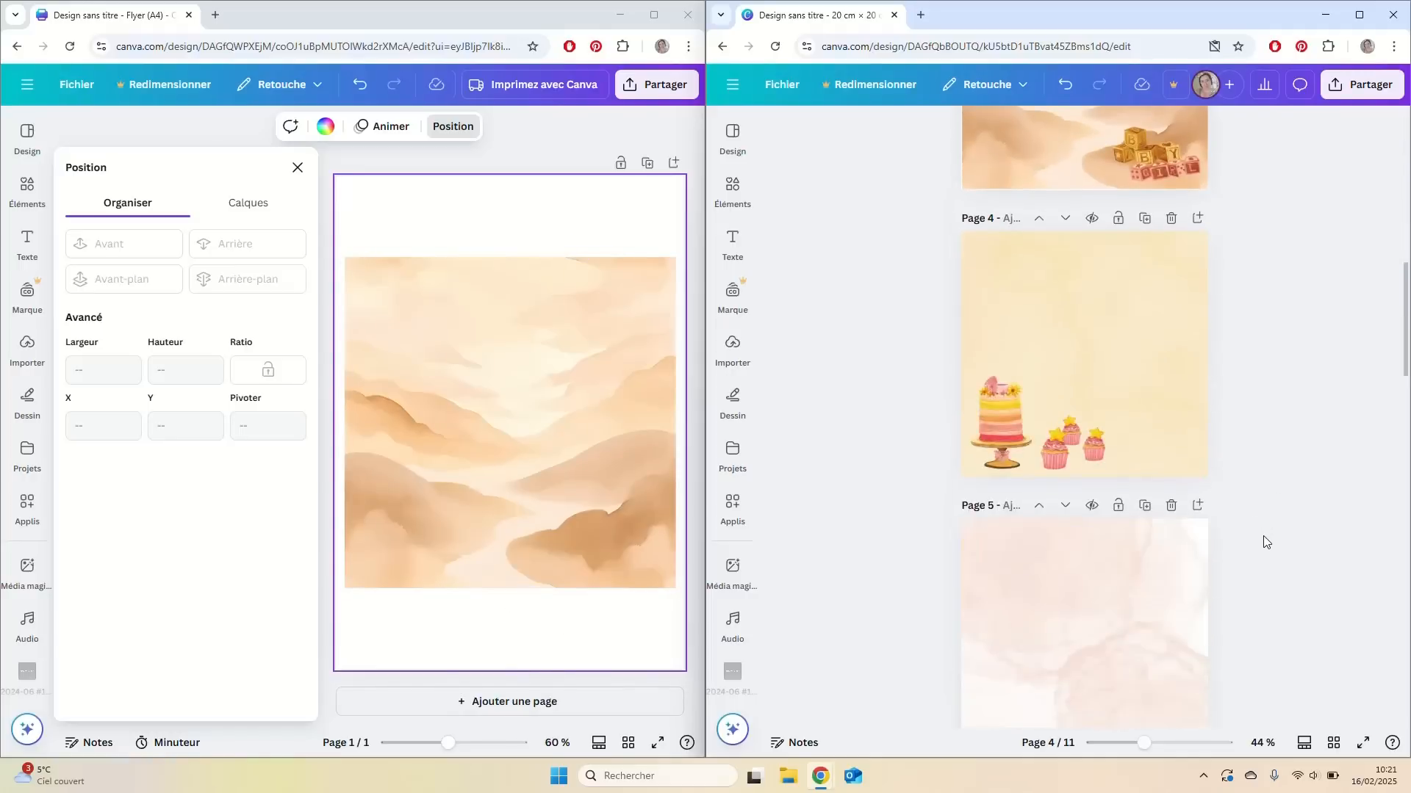
pyautogui.scroll(-12, 1249, 544)
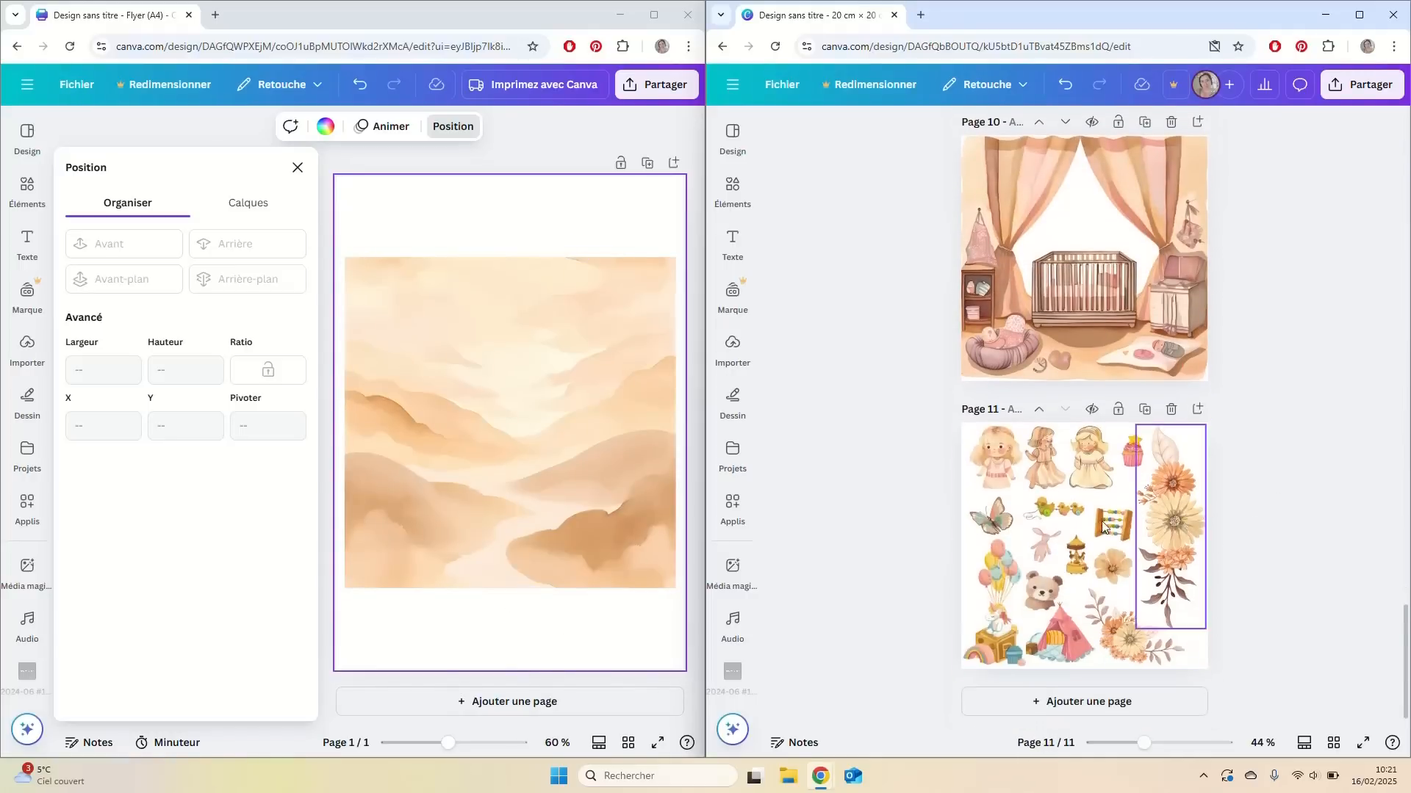
pyautogui.moveTo(601, 455); pyautogui.dragTo(604, 383)
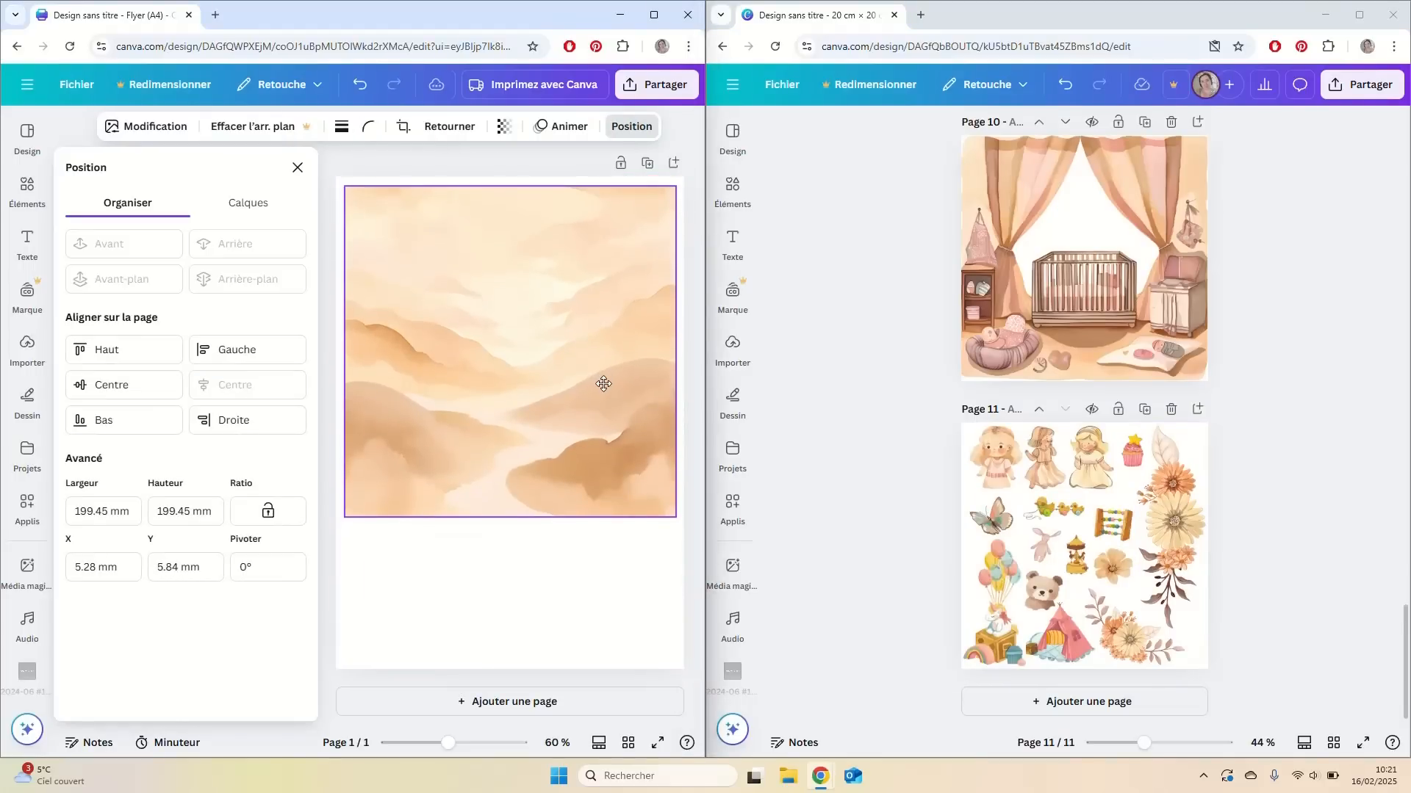
# - Copy the tall floral spray from album page 11 into the A4 flyer and rotate it to about -92° across the dune image's lower edge
pyautogui.click(1171, 556)
pyautogui.click(404, 665)
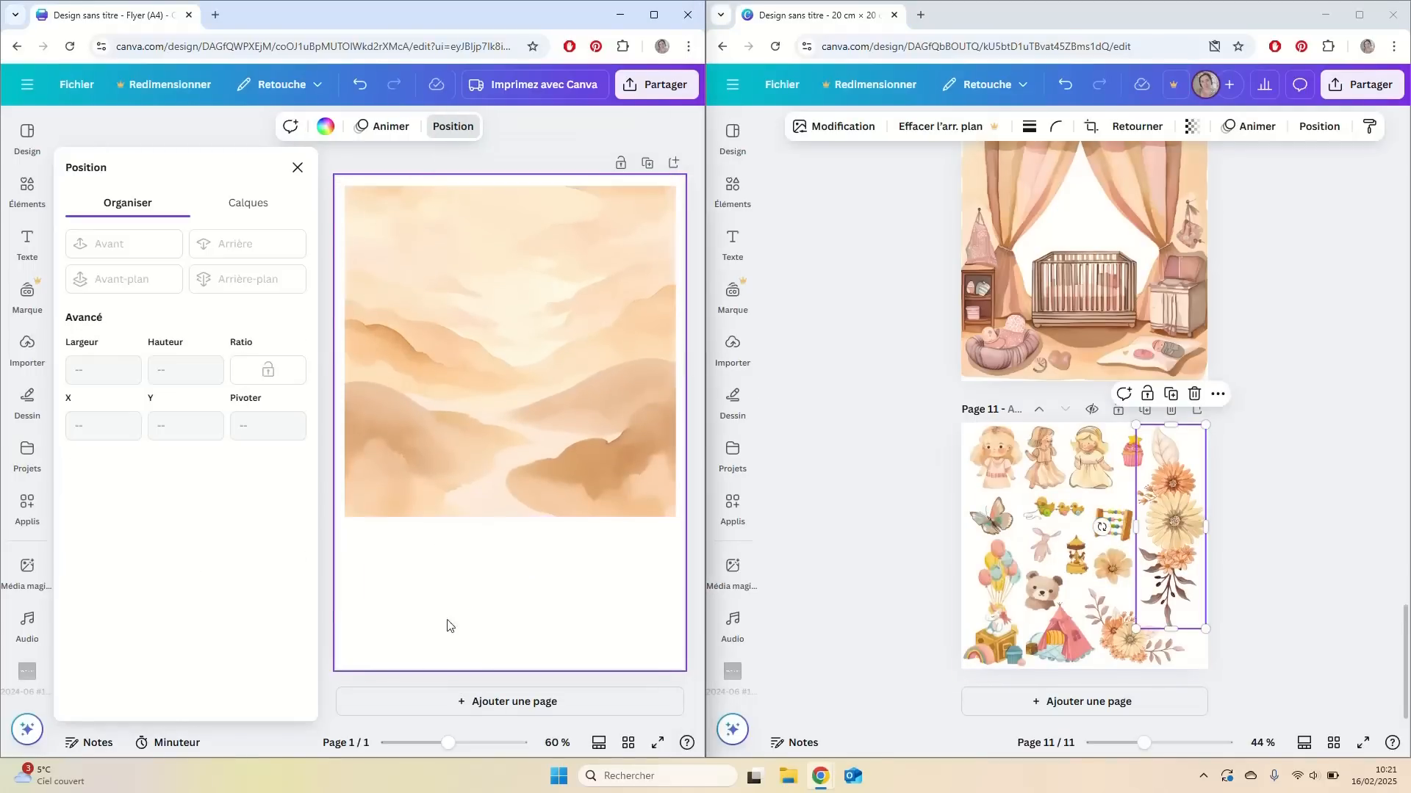
pyautogui.hotkey('ctrl', 'v')
pyautogui.moveTo(622, 319); pyautogui.dragTo(500, 514)
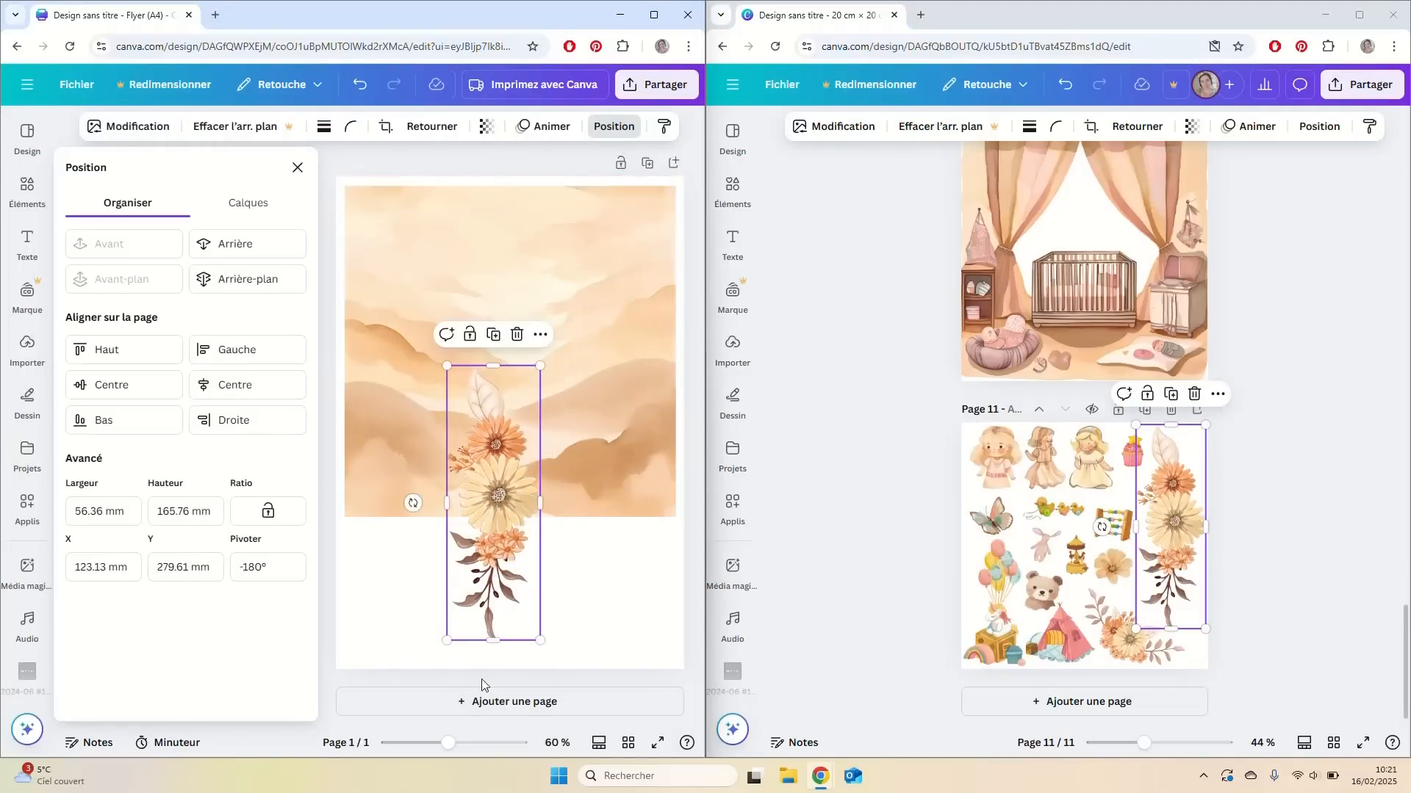
pyautogui.moveTo(409, 497); pyautogui.dragTo(499, 443)
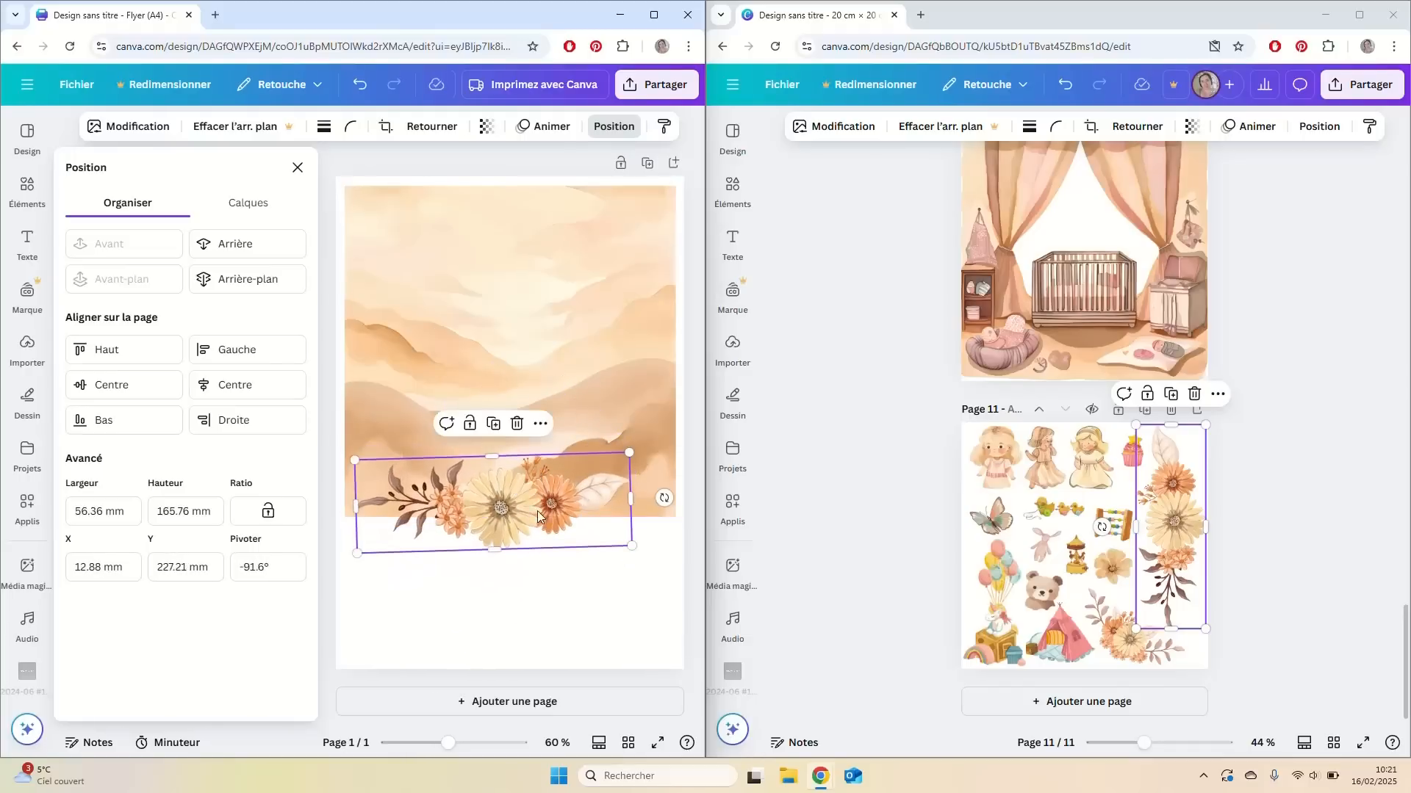
# - Rotate the floral spray to -90° and move it just below the dune image, aligned with the image's left edge
pyautogui.moveTo(664, 498); pyautogui.dragTo(664, 497)
pyautogui.moveTo(526, 520); pyautogui.dragTo(518, 592)
# - Place two copies of the album's page 11 teddy bear head side by side beneath the floral spray, nudging the spray slightly up
pyautogui.click(1246, 487)
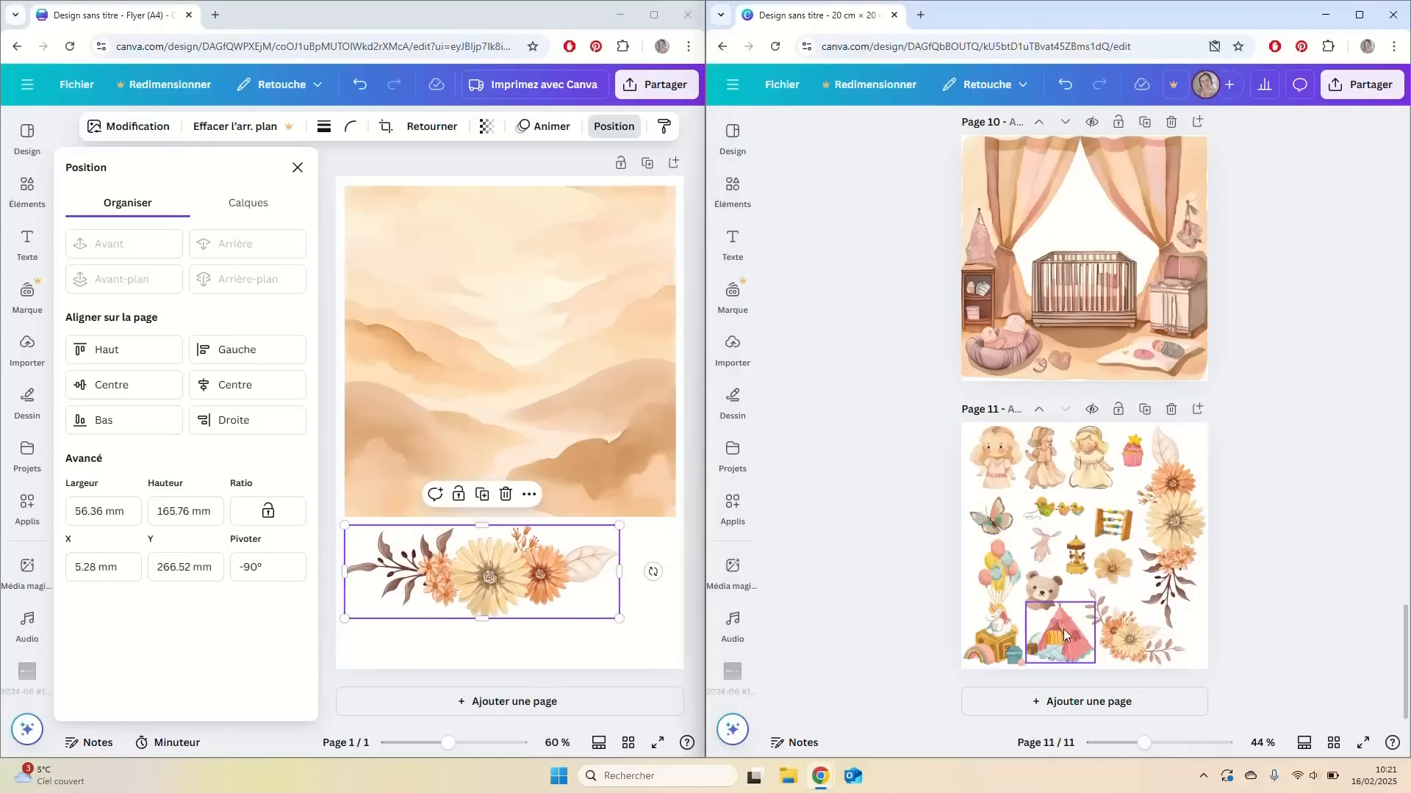
pyautogui.click(1049, 588)
pyautogui.hotkey('ctrl', 'c')
pyautogui.click(627, 590)
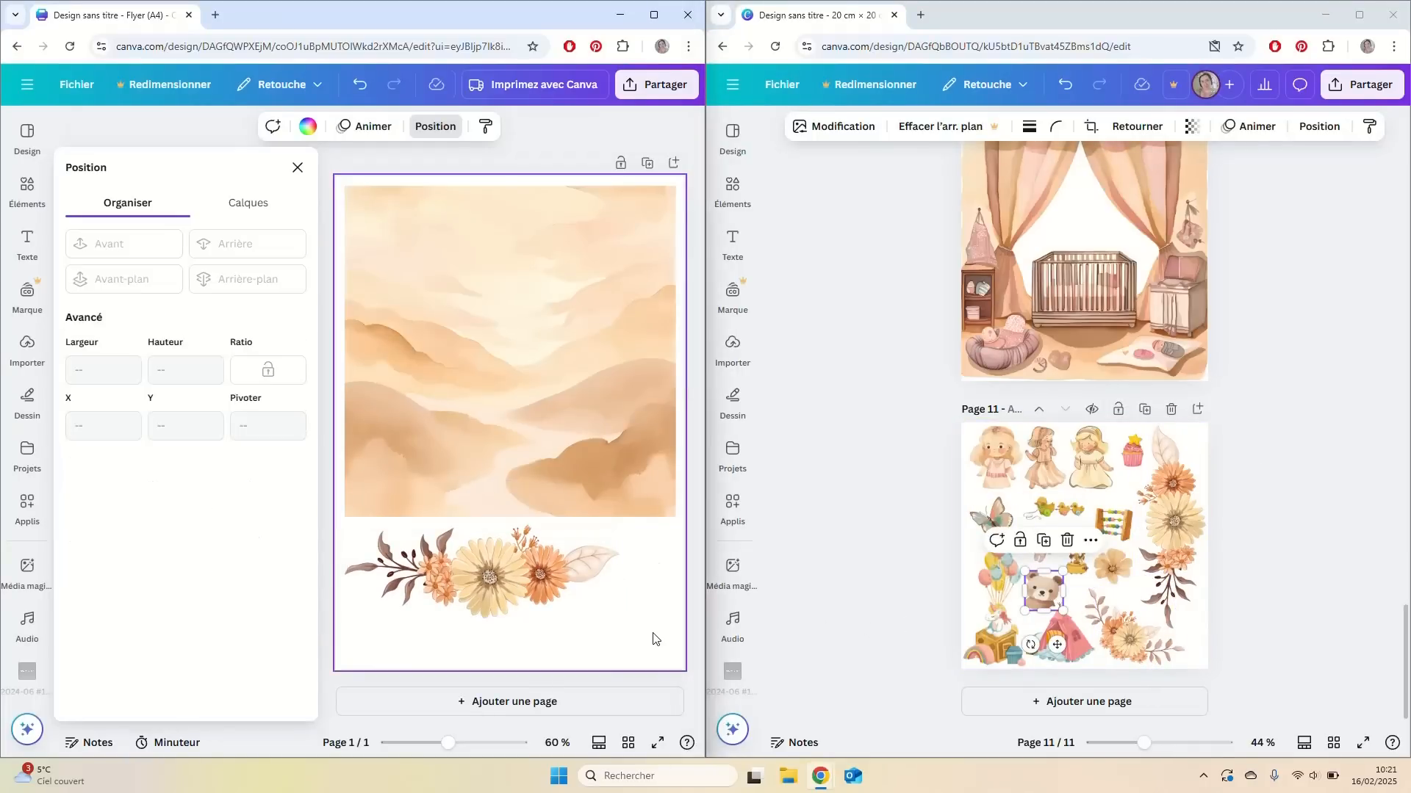
pyautogui.hotkey('ctrl', 'v')
pyautogui.moveTo(457, 407); pyautogui.dragTo(632, 622)
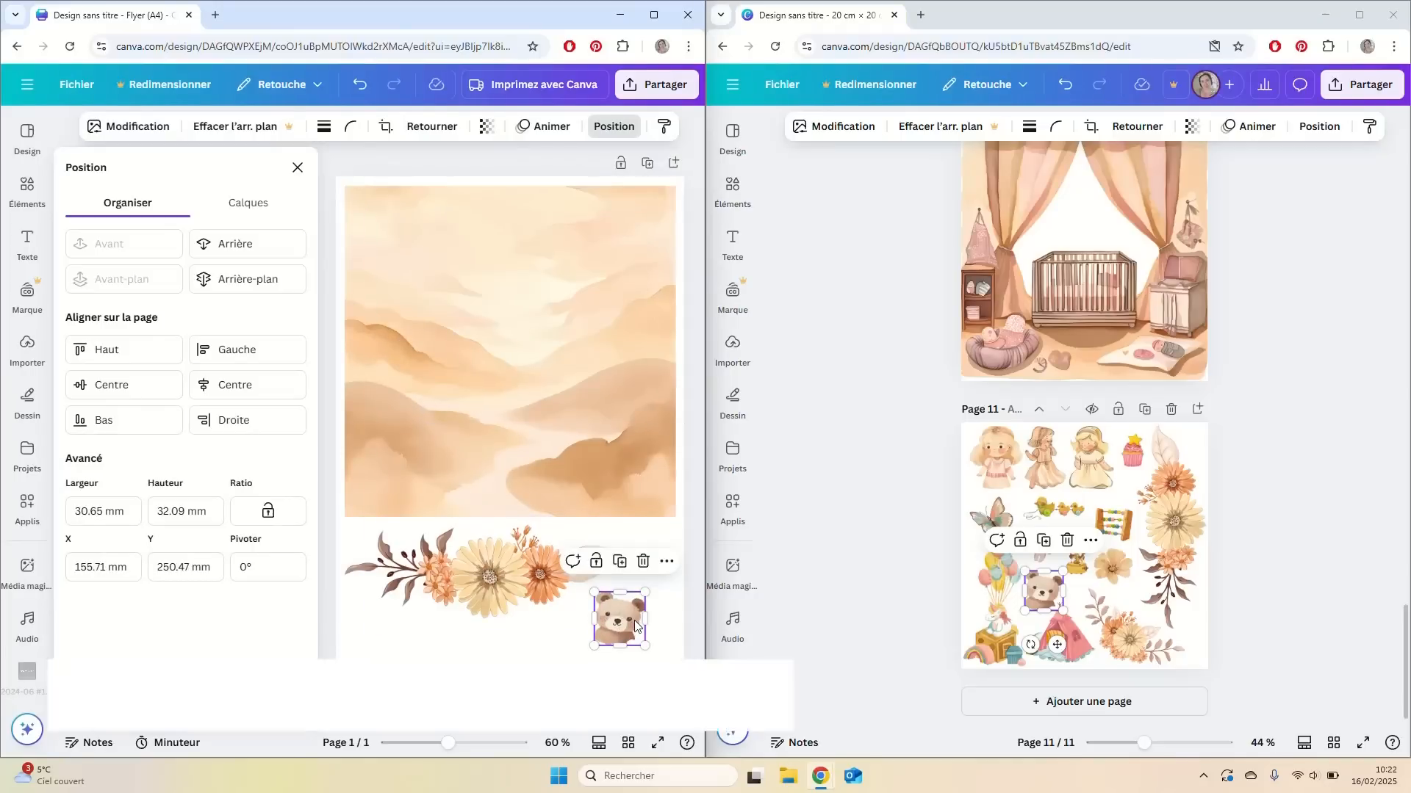
pyautogui.moveTo(643, 587); pyautogui.dragTo(446, 639)
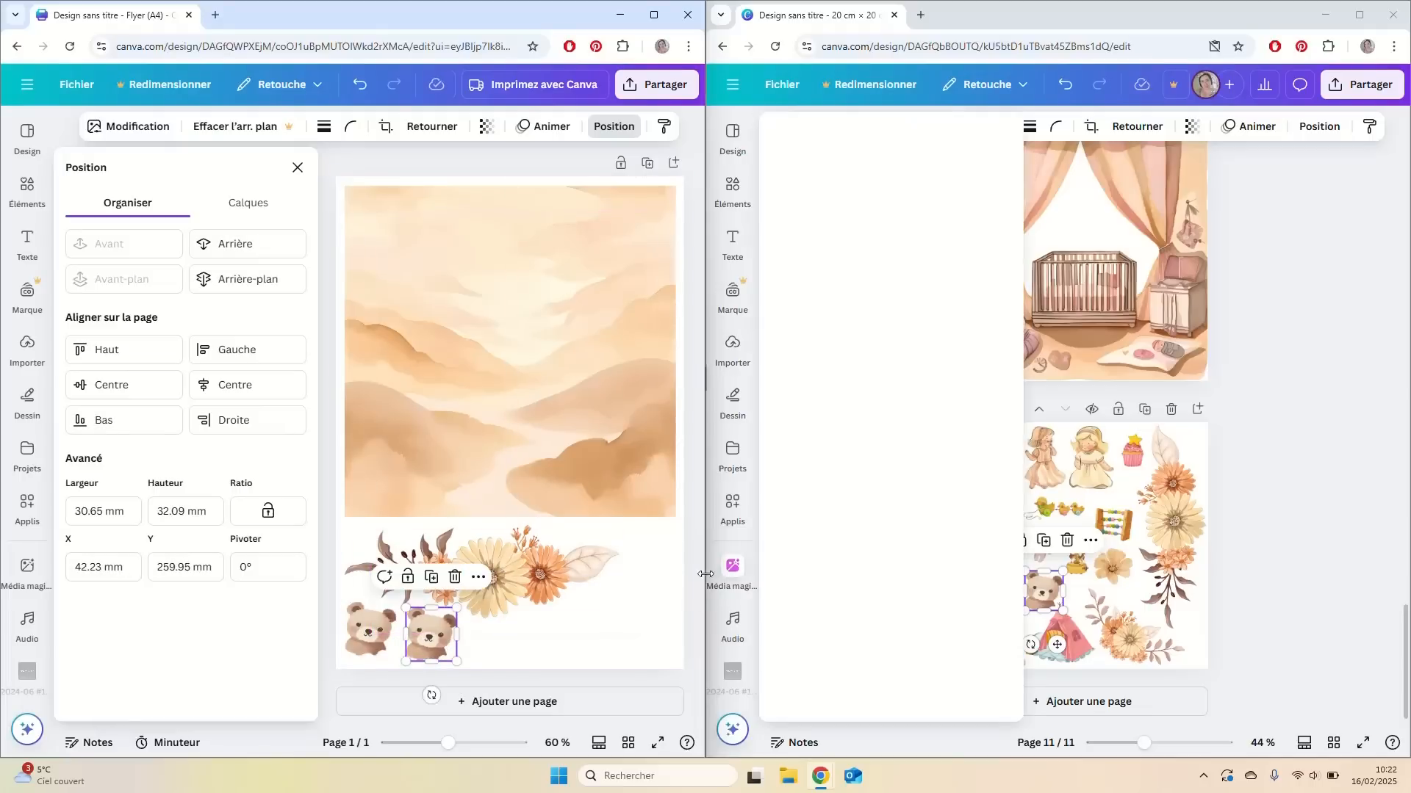
pyautogui.click(557, 560)
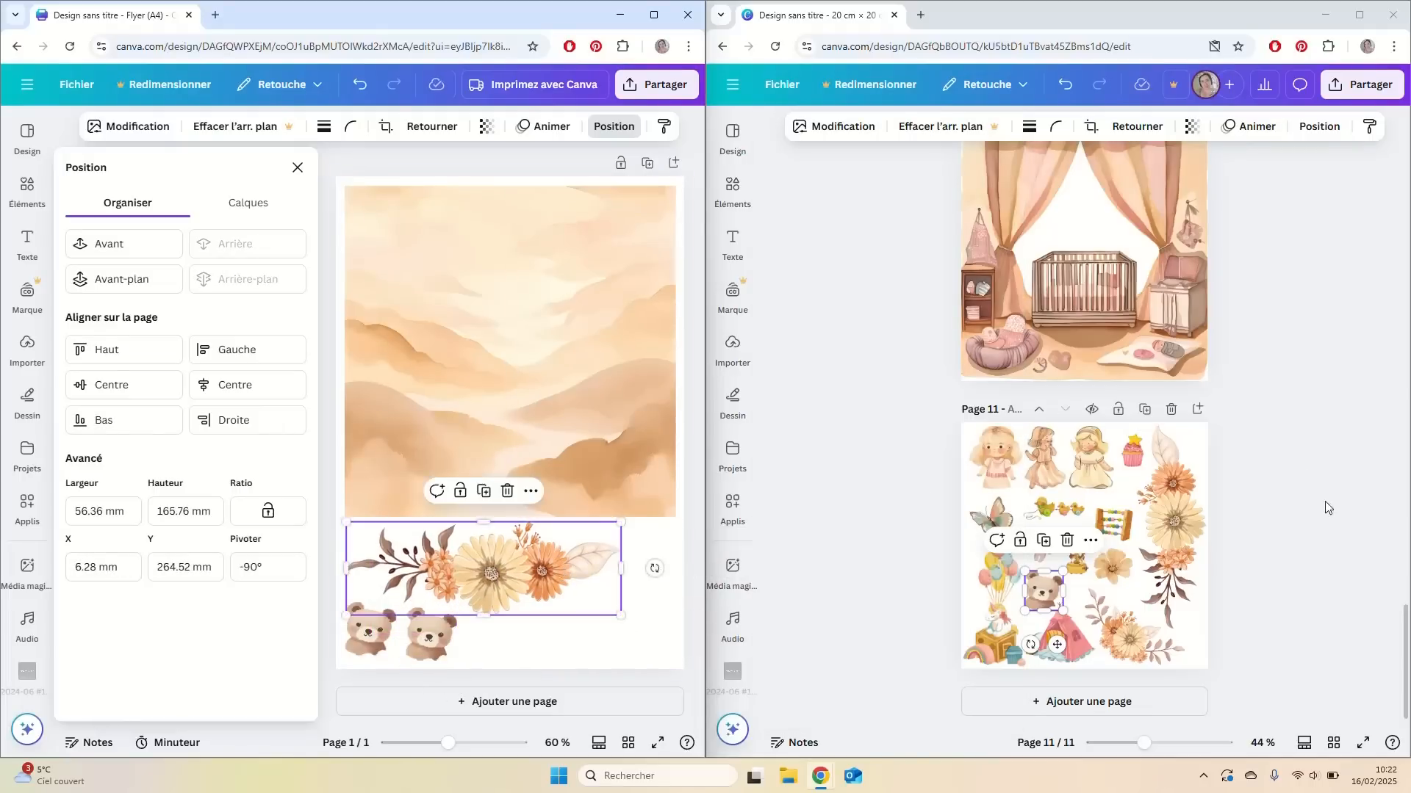
# - Copy the single beige flower from album page 11 to the right of the floral spray, at about X 172 mm, Y 227 mm
pyautogui.click(924, 493)
pyautogui.click(1117, 564)
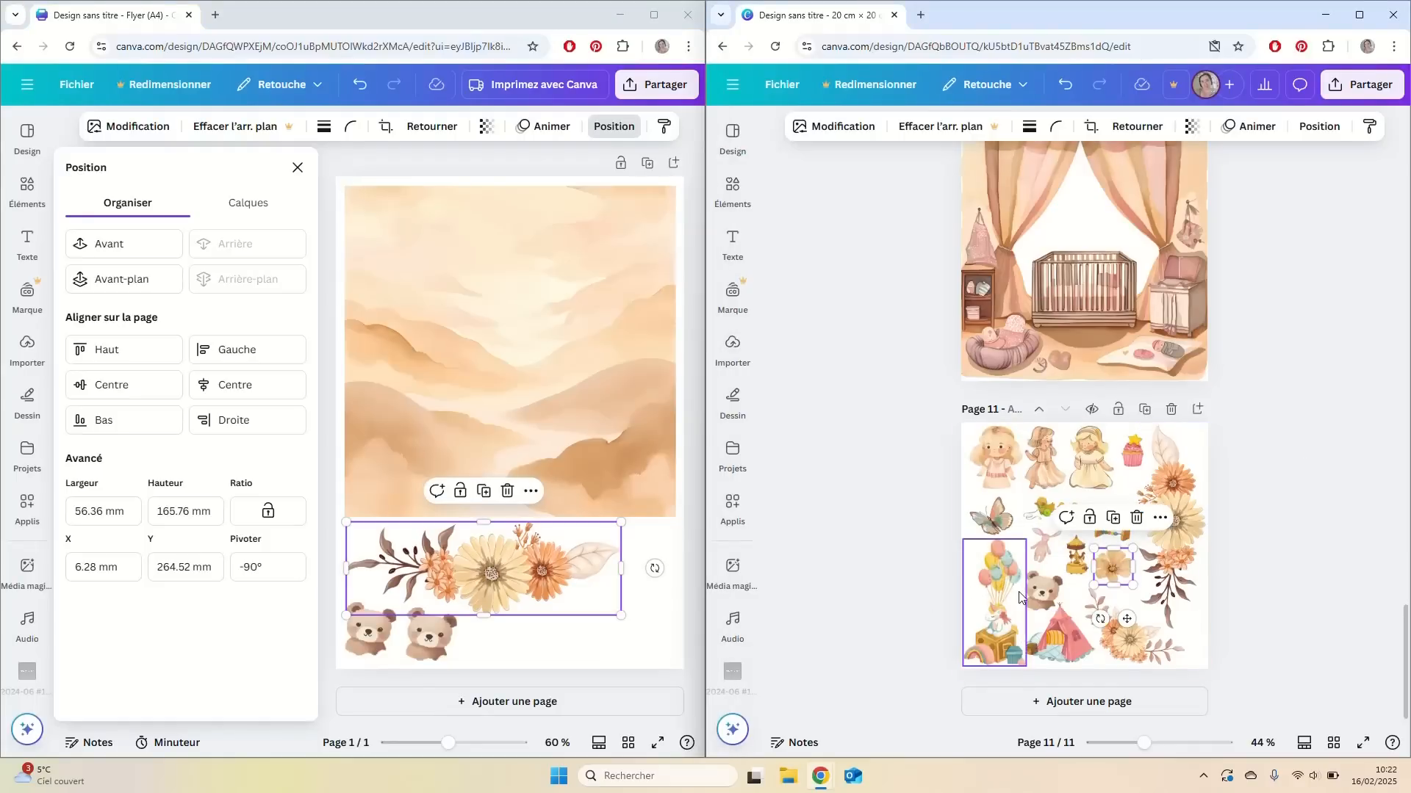
pyautogui.hotkey('ctrl', 'c')
pyautogui.click(676, 661)
pyautogui.hotkey('ctrl', 'v')
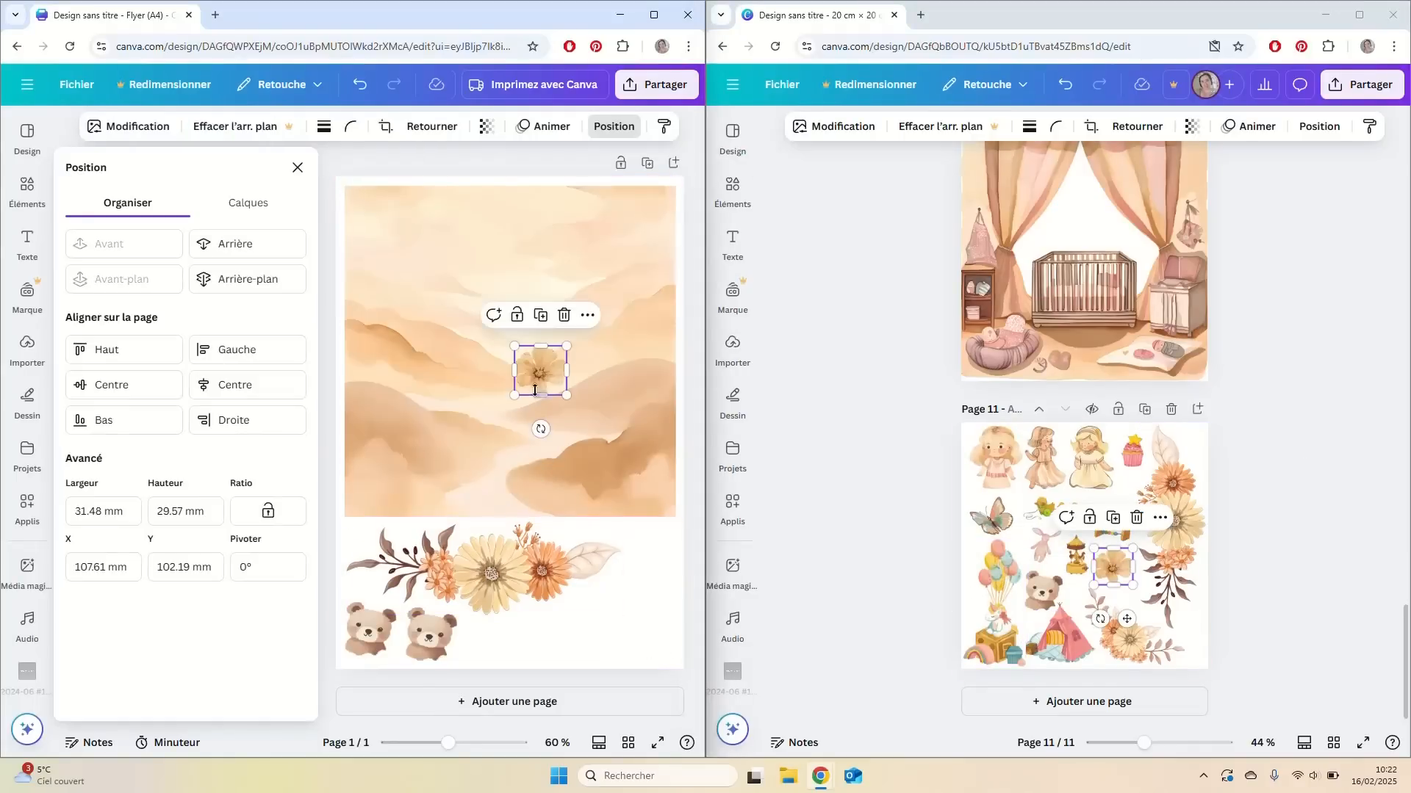
pyautogui.moveTo(540, 375); pyautogui.dragTo(652, 577)
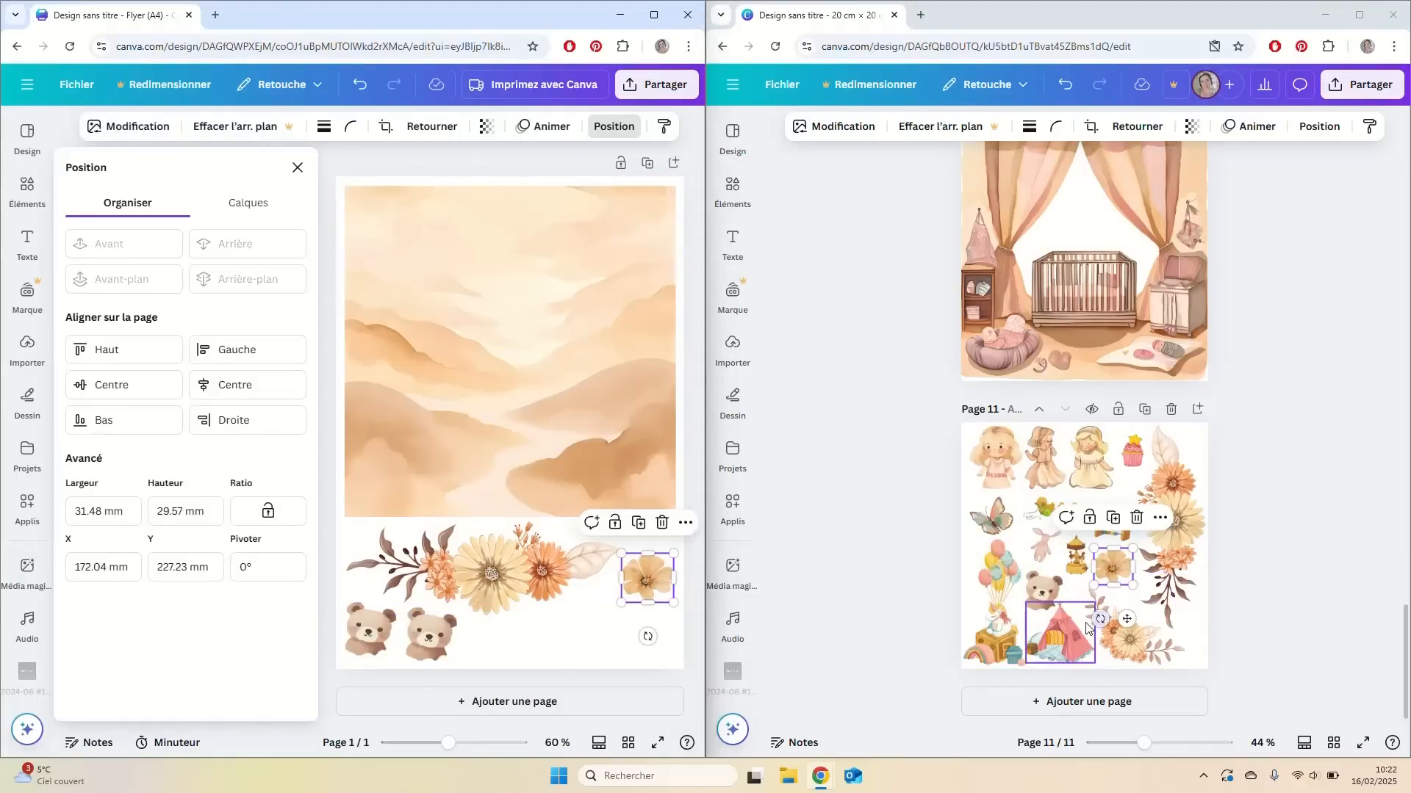
# - Copy the butterfly from album page 11 to below the floral spray, at about X 137 mm, Y 257 mm
pyautogui.click(993, 518)
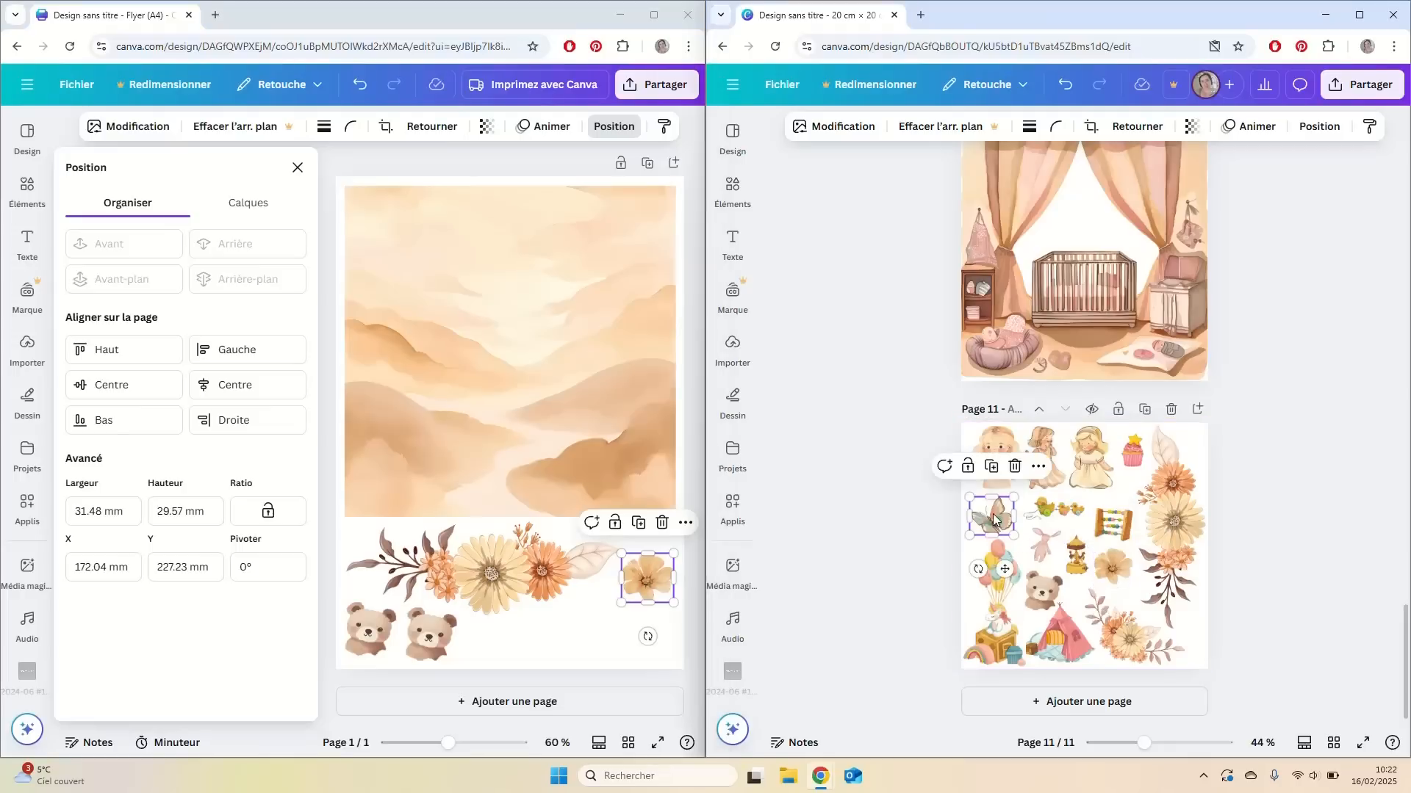
pyautogui.click(616, 676)
pyautogui.hotkey('ctrl', 'v')
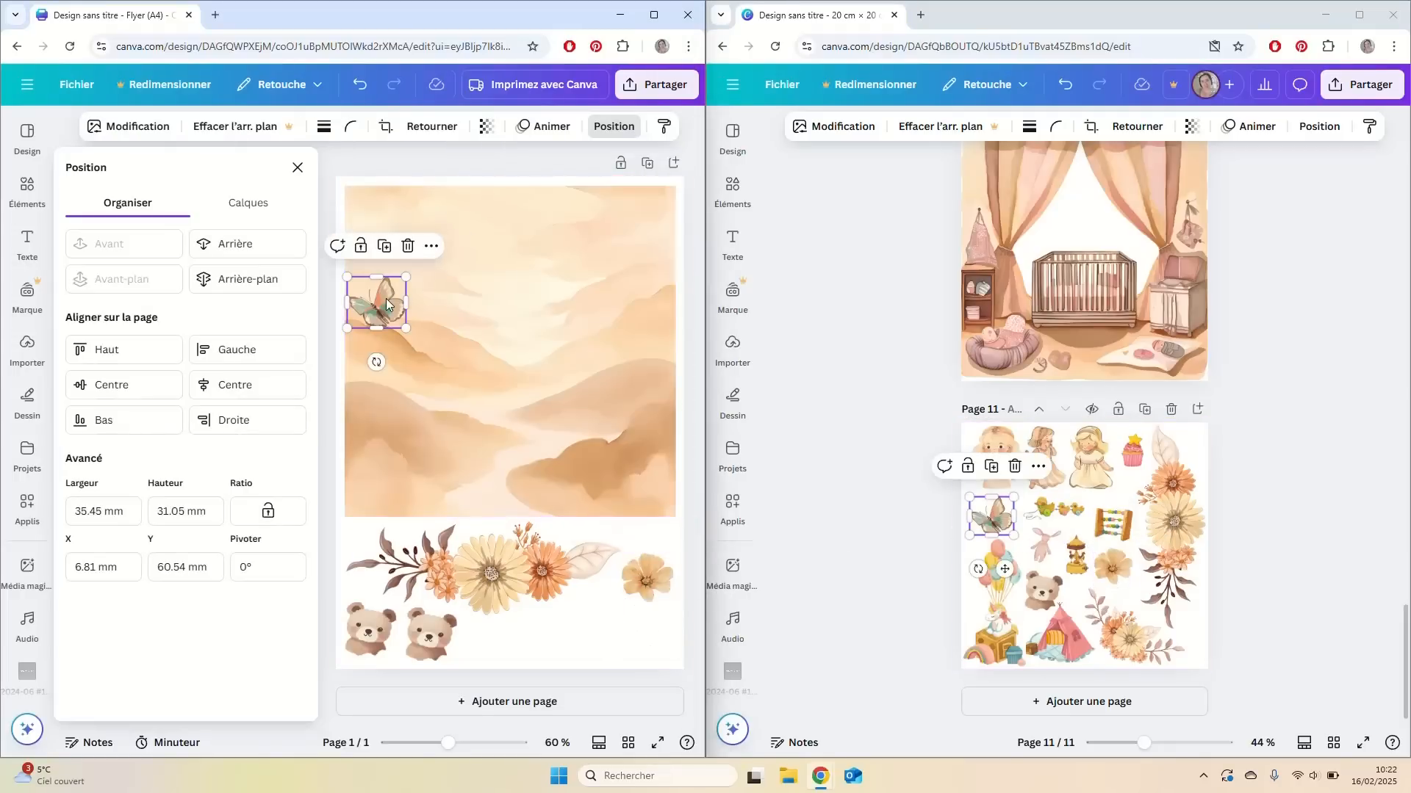
pyautogui.moveTo(387, 302); pyautogui.dragTo(606, 623)
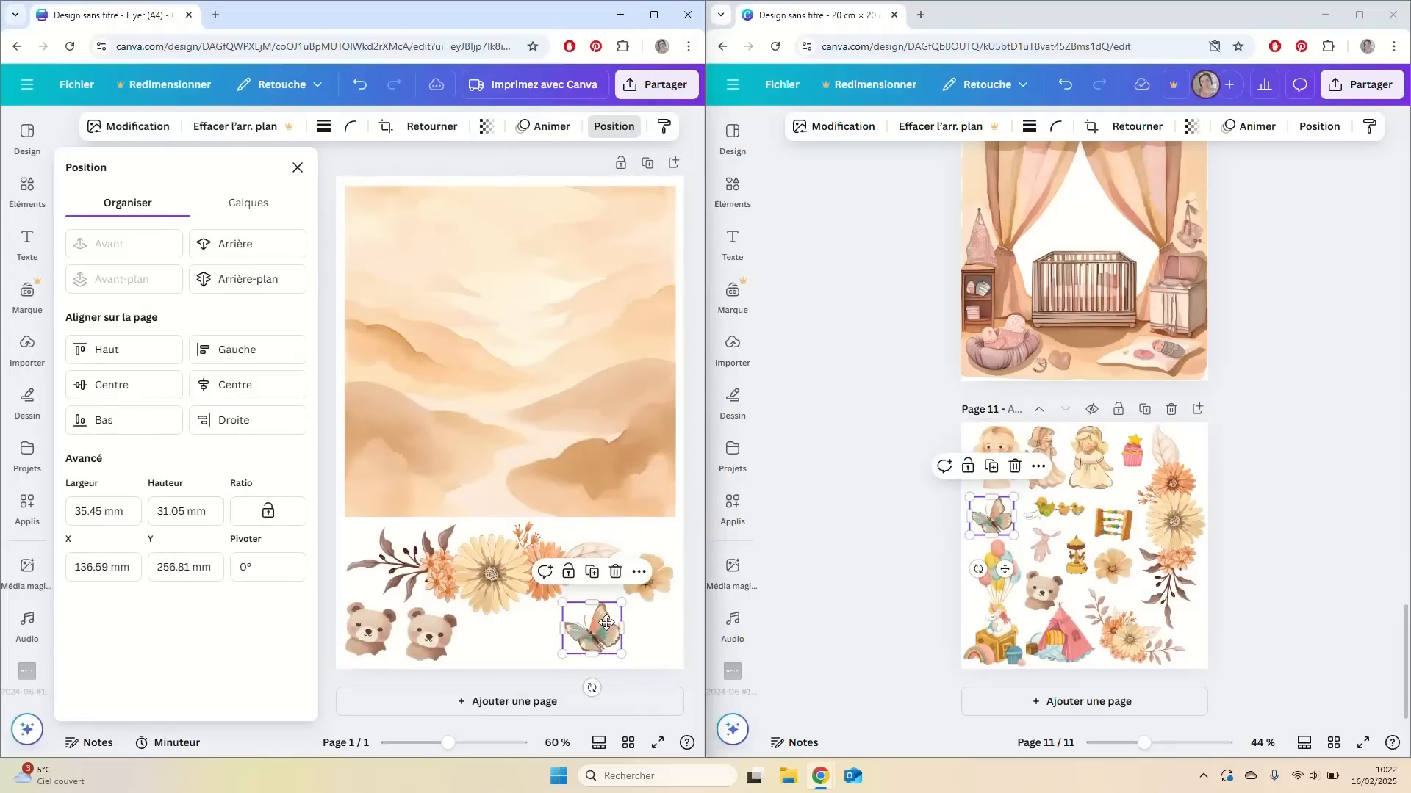
# - Place three copies of album page 11's star-topped cupcake along the flyer's lower edge and shift the butterfly up slightly
pyautogui.click(1132, 452)
pyautogui.hotkey('ctrl', 'c')
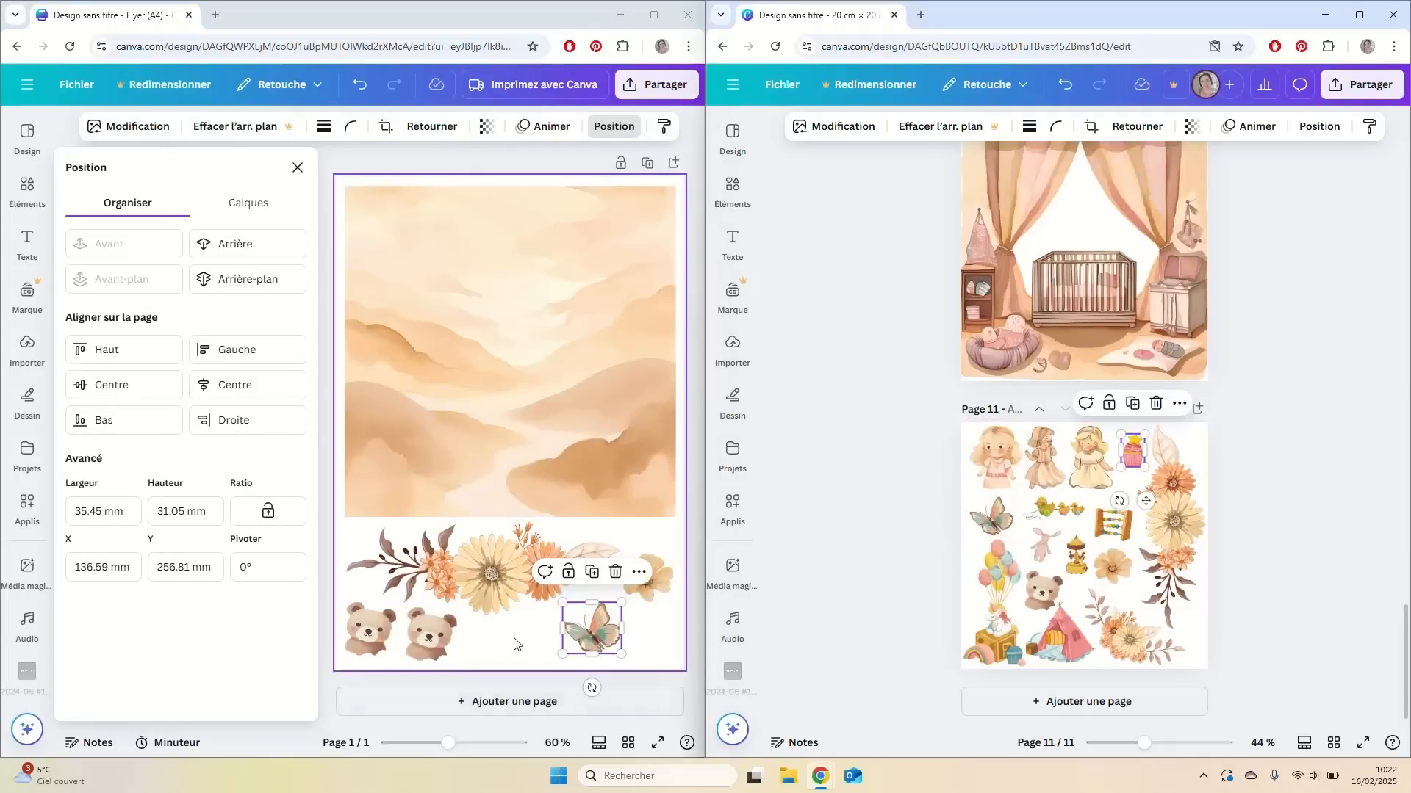
pyautogui.click(559, 445)
pyautogui.hotkey('ctrl', 'v')
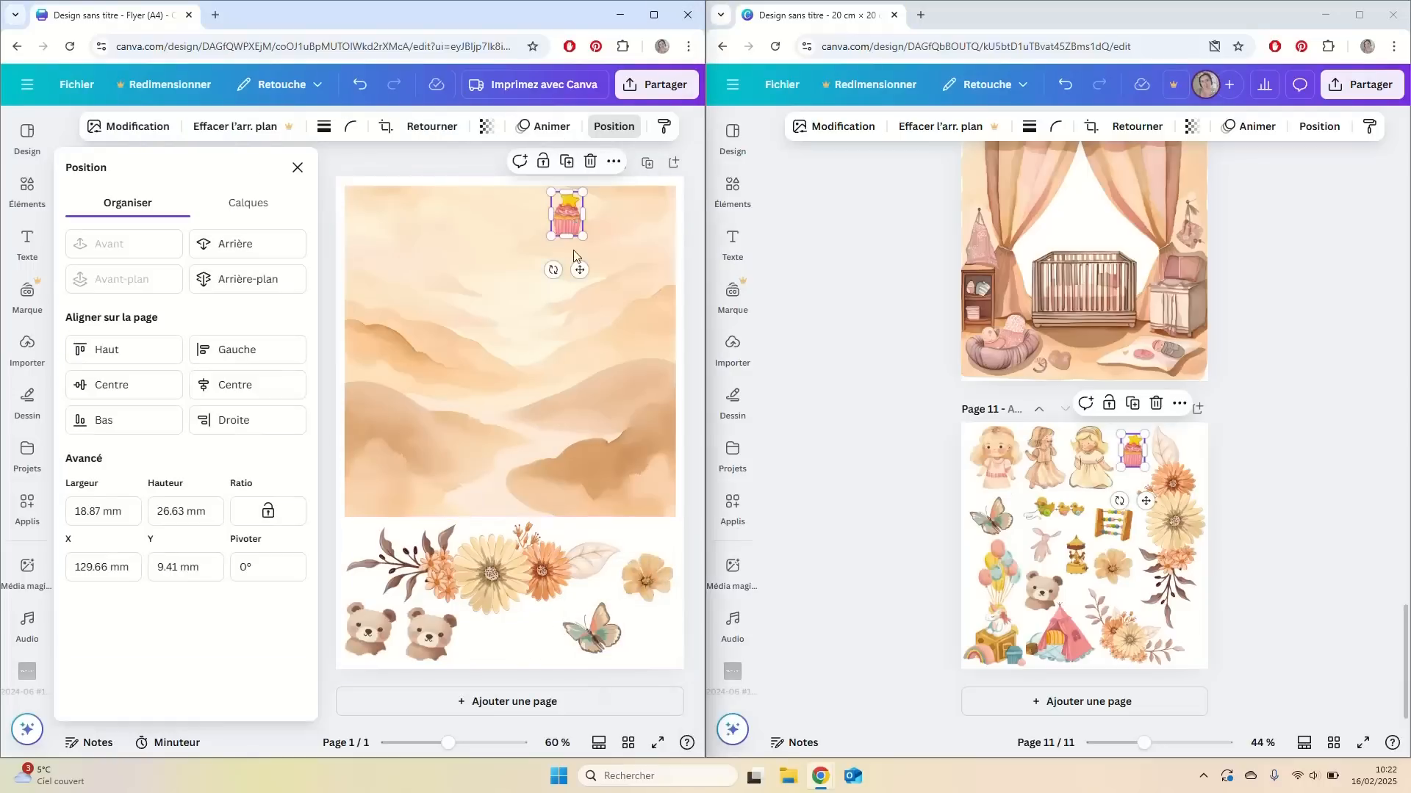
pyautogui.moveTo(560, 215); pyautogui.dragTo(653, 637)
pyautogui.moveTo(538, 651); pyautogui.dragTo(502, 645)
pyautogui.click(598, 637)
pyautogui.click(548, 647)
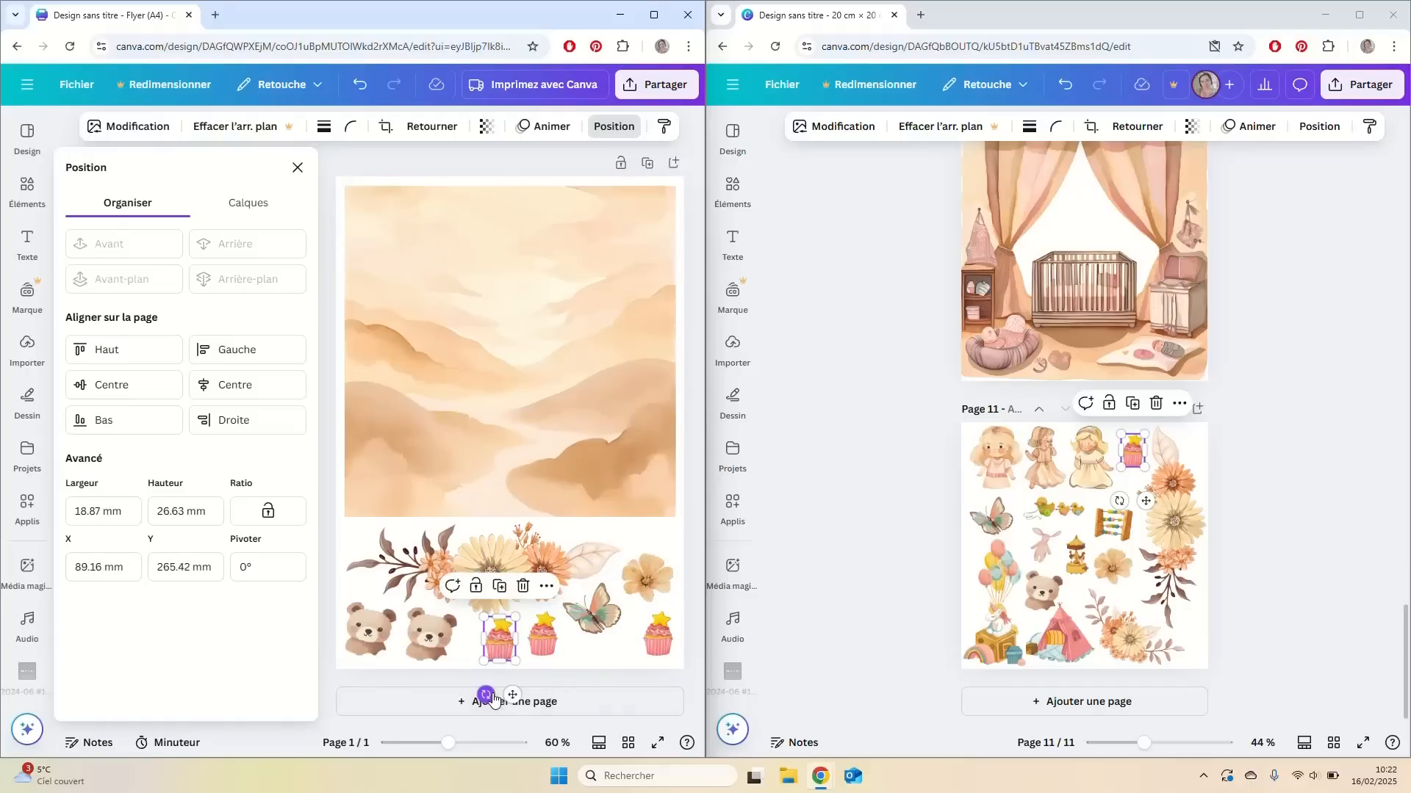
# - Rotate the leftmost cupcake to 90° and fit it between the second bear and the middle cupcake
pyautogui.moveTo(490, 696); pyautogui.dragTo(445, 634)
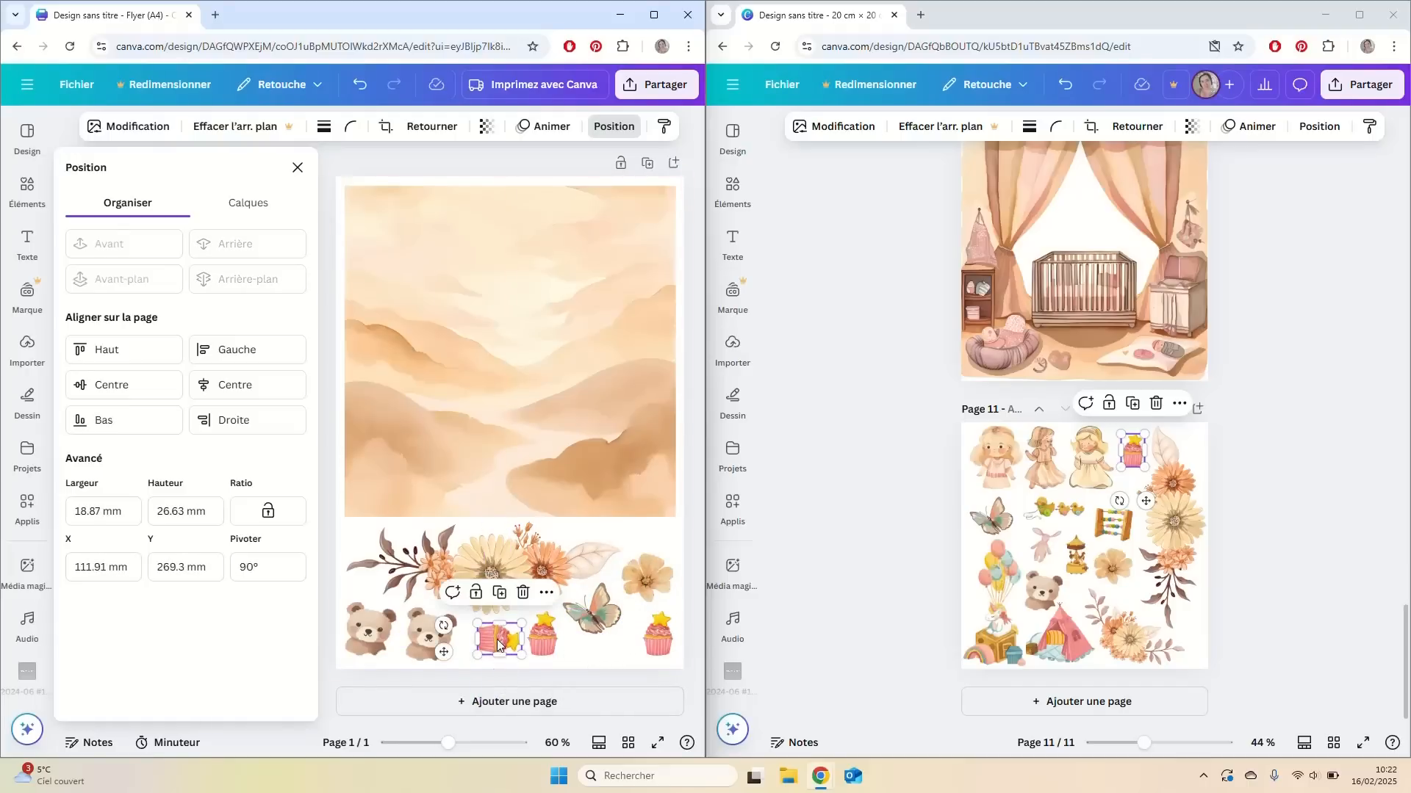
pyautogui.click(546, 646)
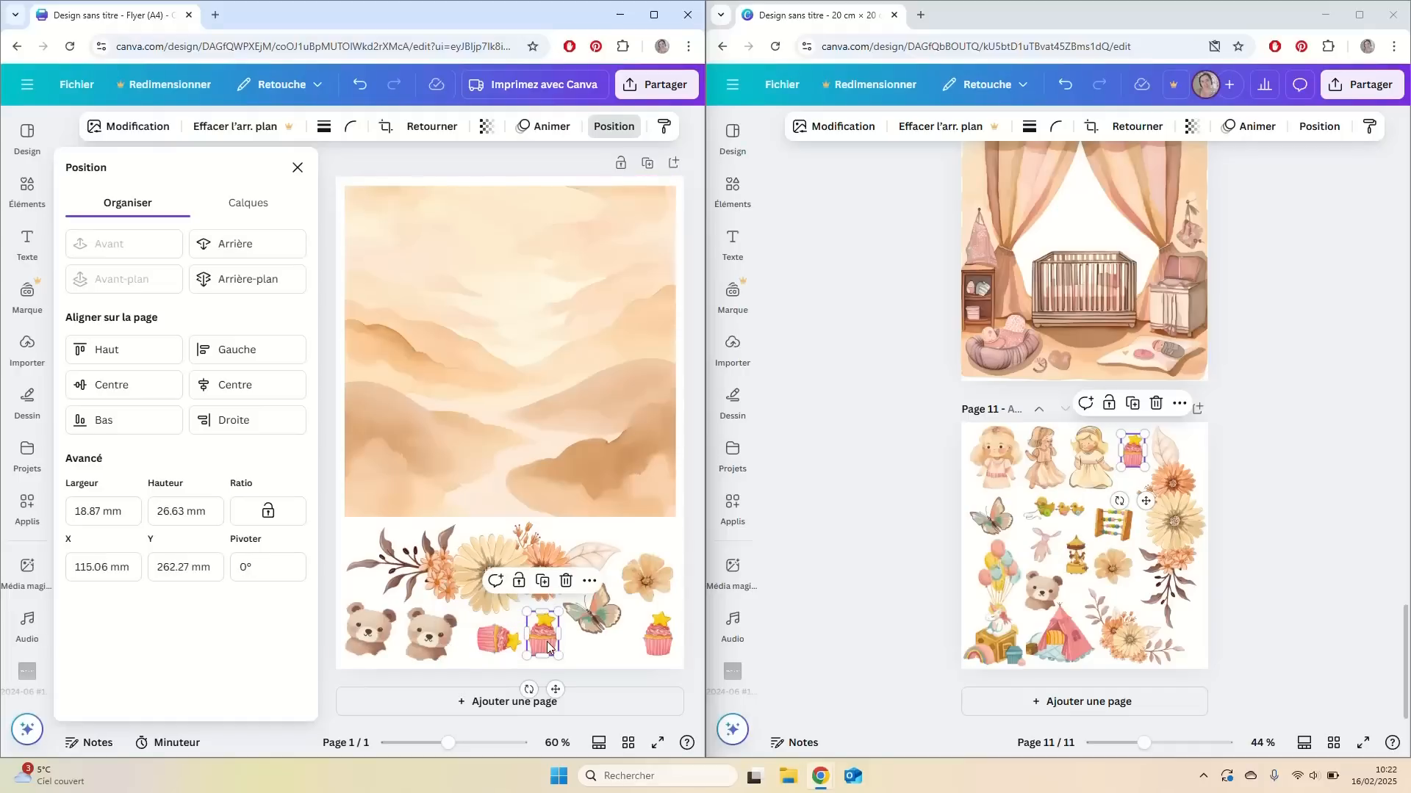
pyautogui.click(561, 640)
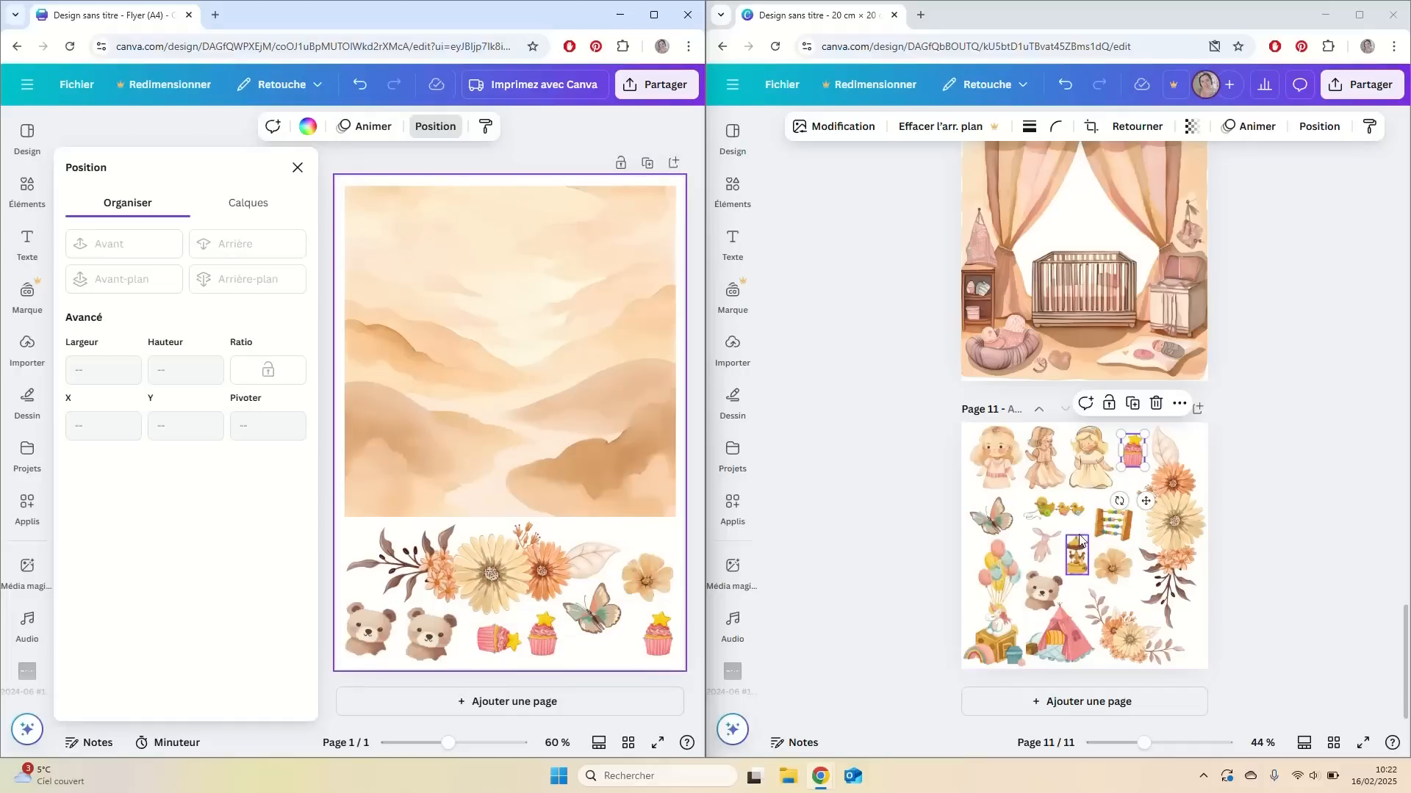
# - Add a second A4 page and copy album page 2's dune image with floral corners into it, centred horizontally about 6 mm below the upper edge
pyautogui.click(671, 165)
pyautogui.click(1331, 394)
pyautogui.scroll(5, 1331, 394)
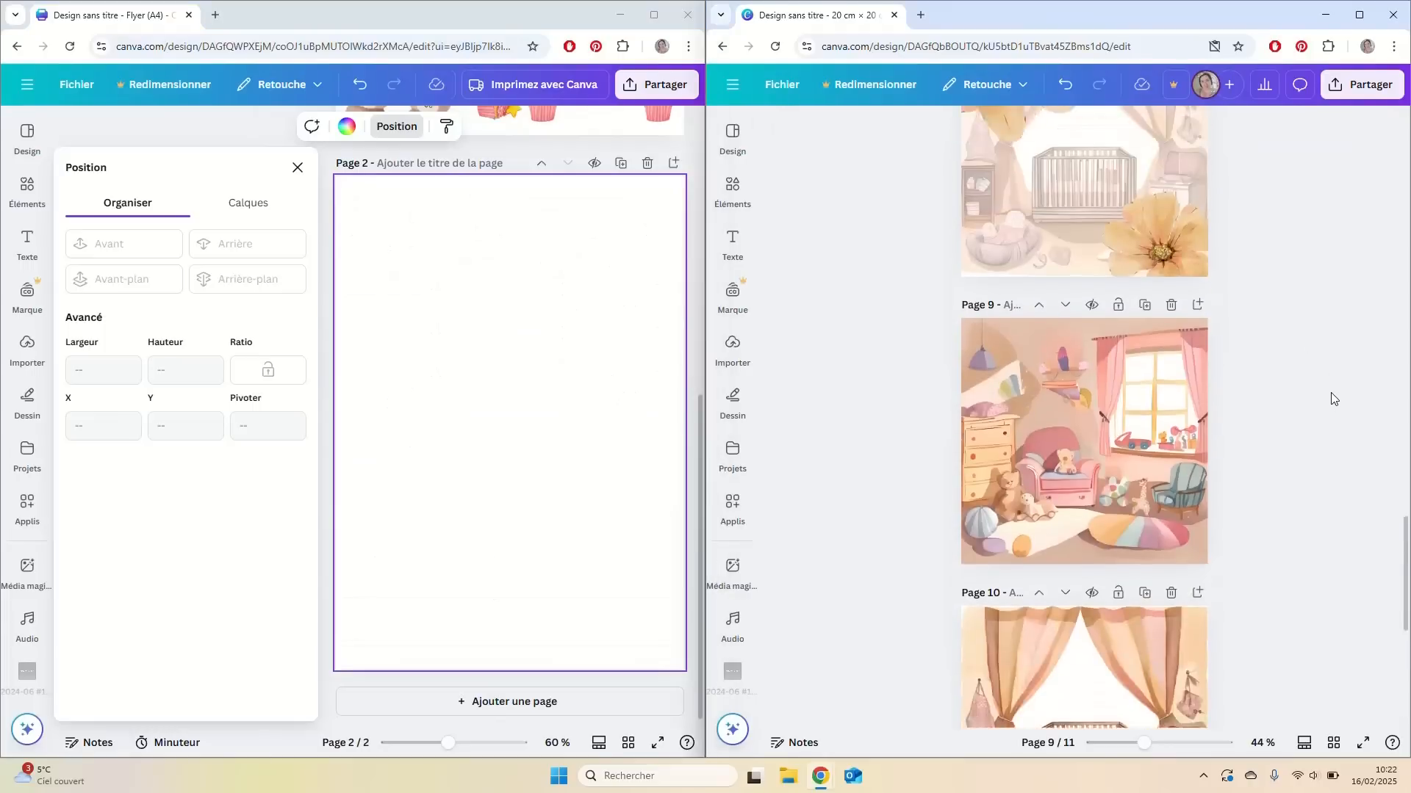
pyautogui.scroll(20, 1330, 392)
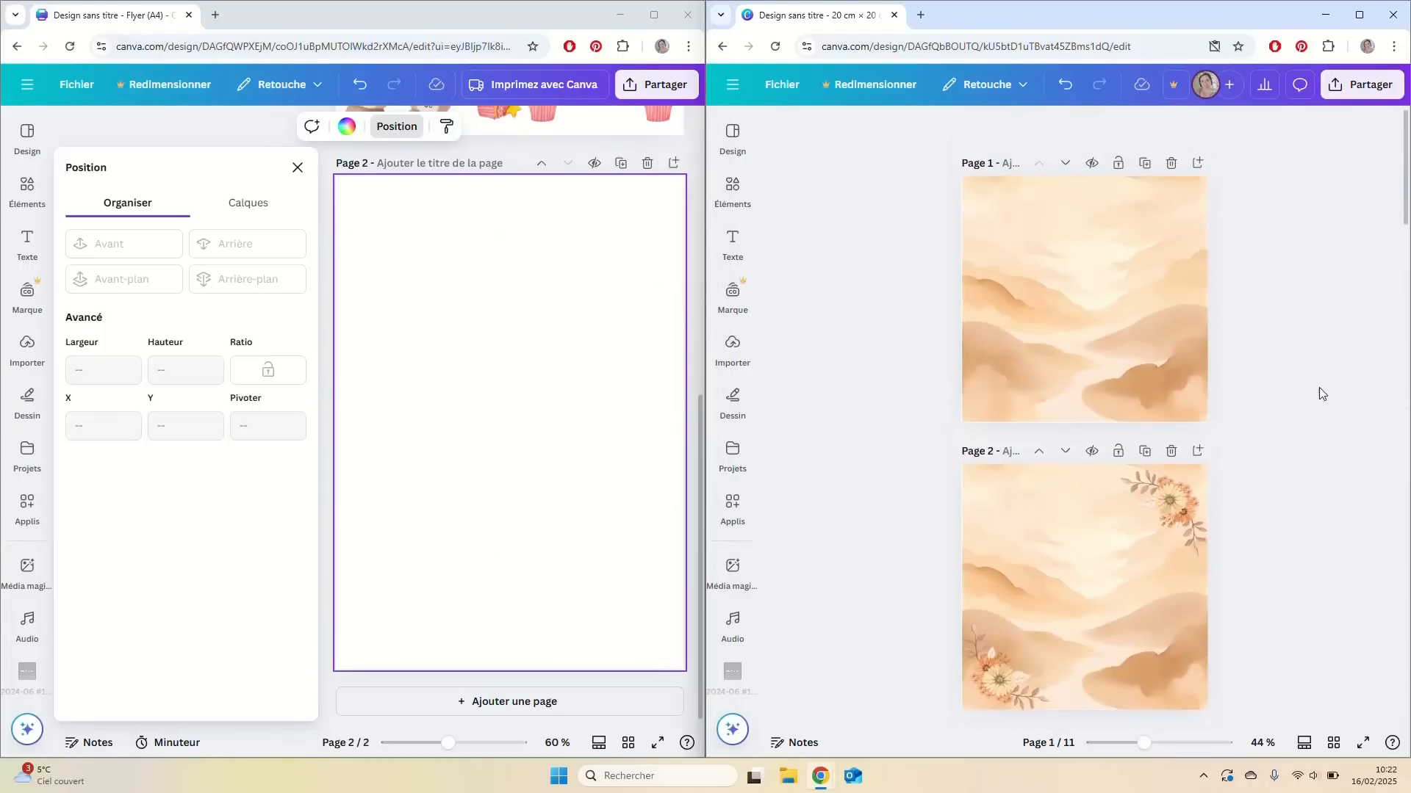
pyautogui.moveTo(1240, 479); pyautogui.dragTo(966, 714)
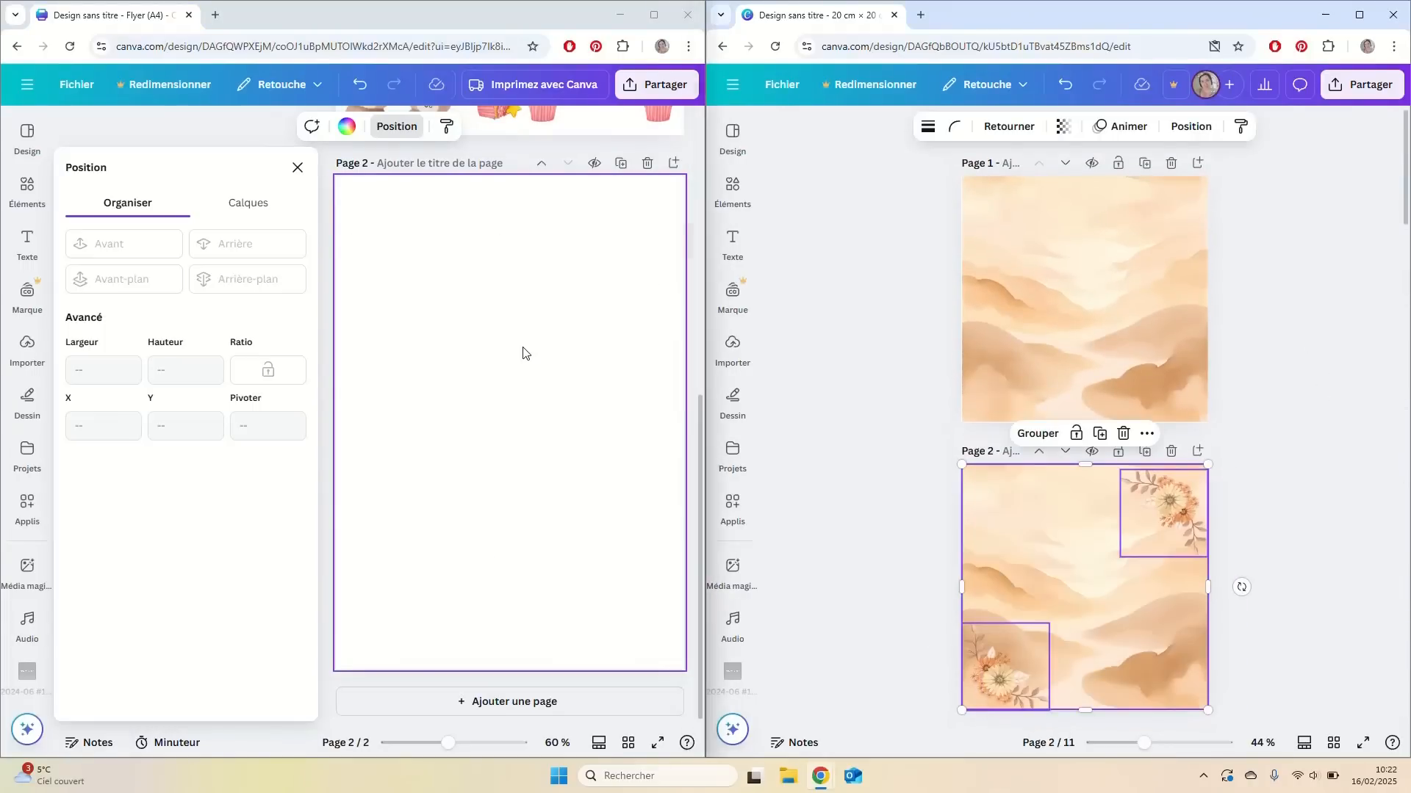
pyautogui.hotkey('ctrl', 'v')
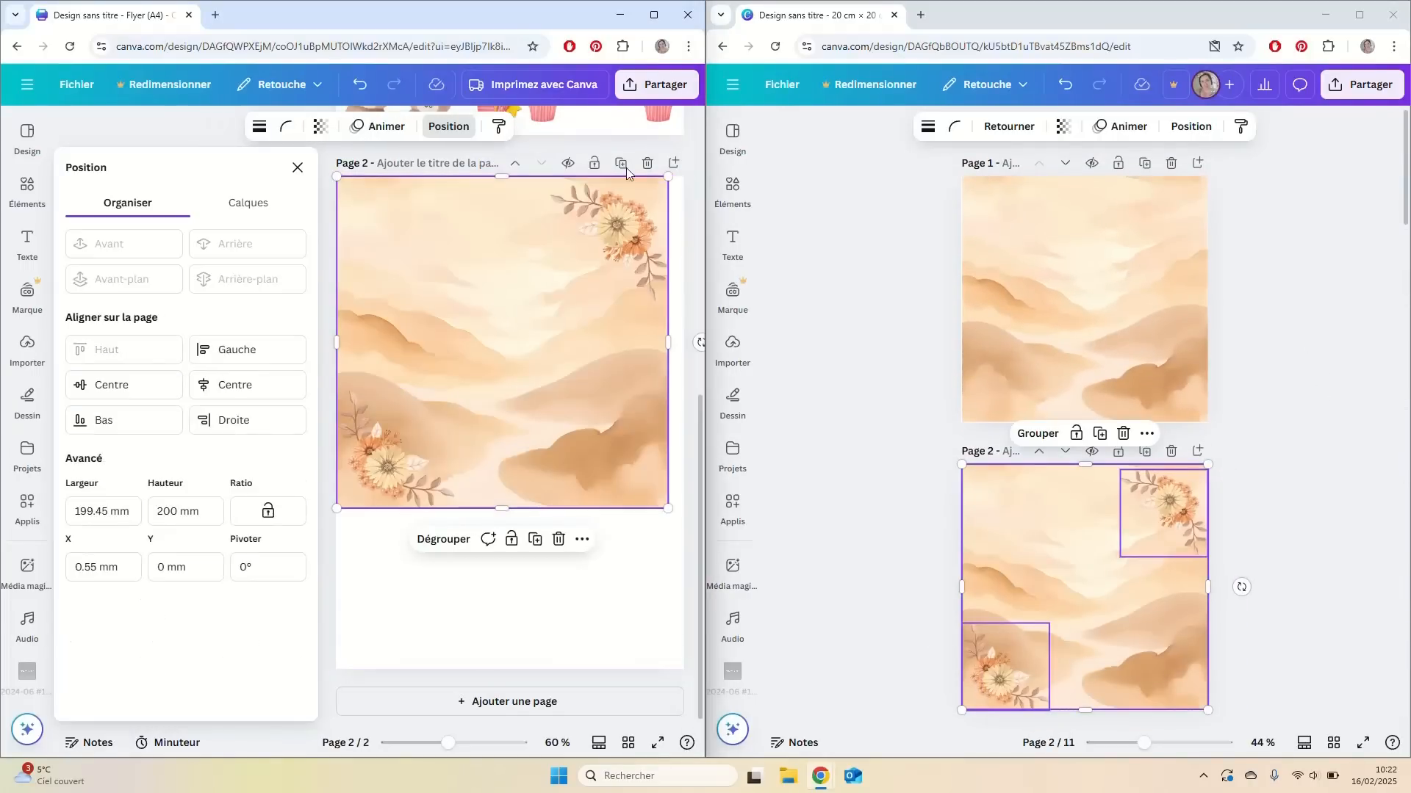
pyautogui.click(207, 384)
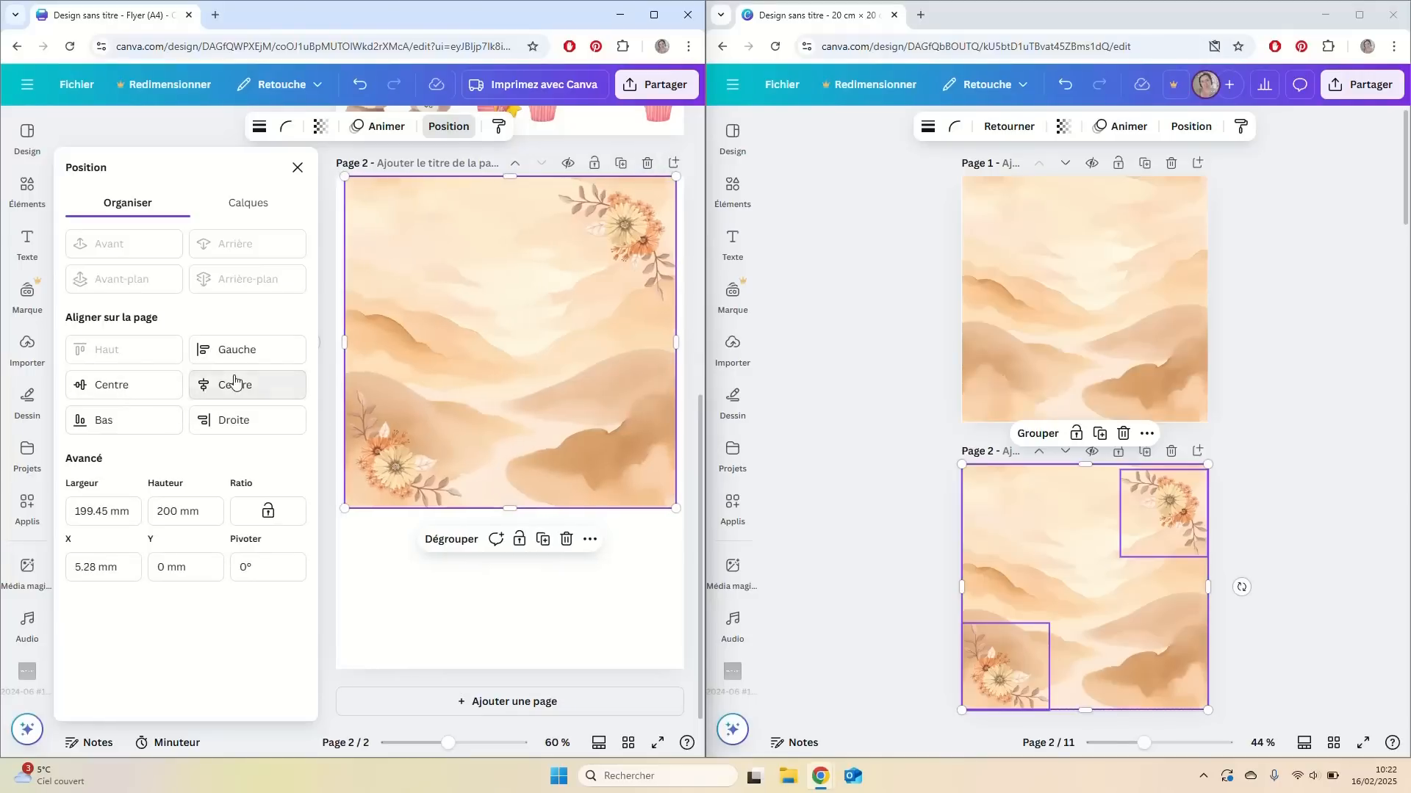
pyautogui.moveTo(558, 454); pyautogui.dragTo(559, 464)
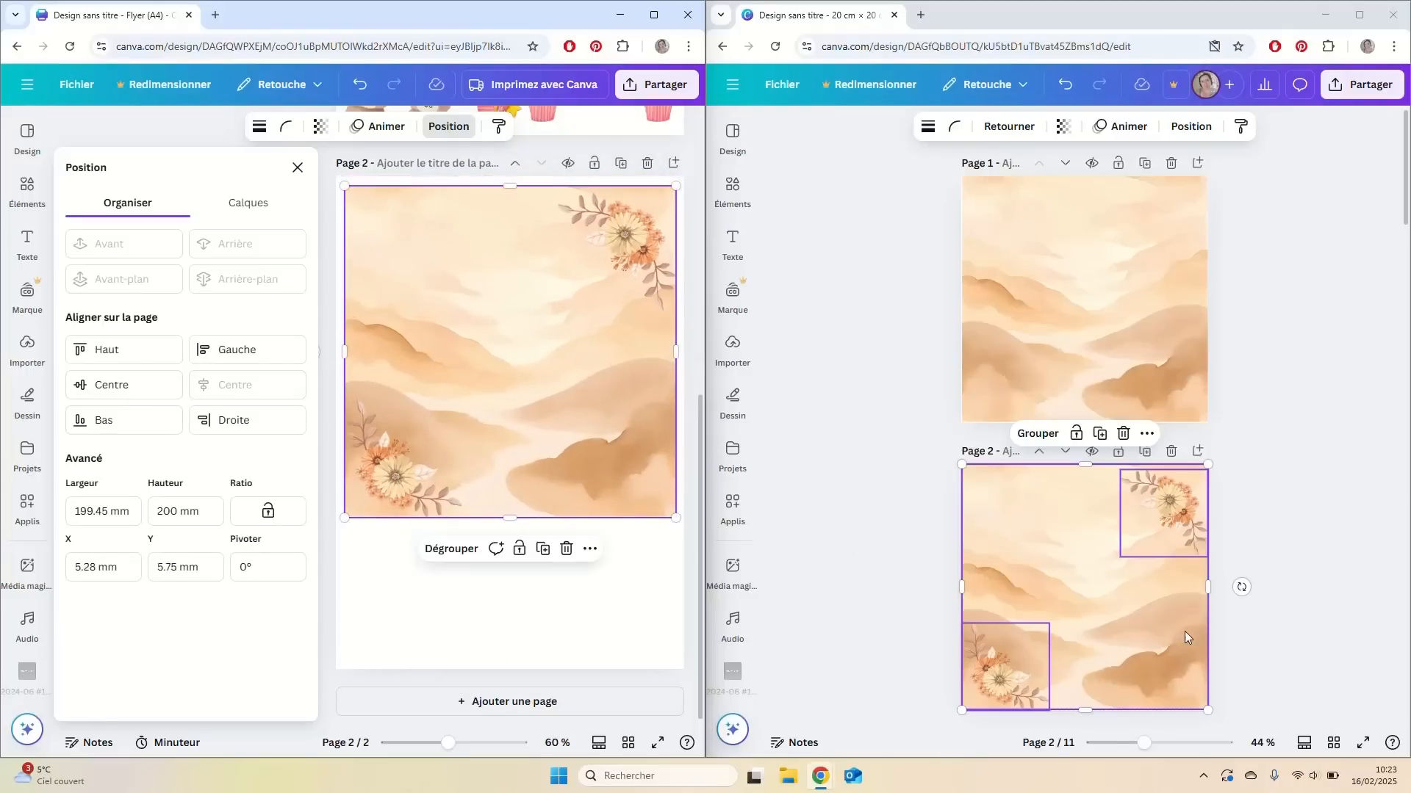
# - Copy album page 3's BABY and GIRL blocks below the second page's dune image, with GIRL under BABY at the left edge
pyautogui.click(1272, 494)
pyautogui.scroll(-5, 1275, 507)
pyautogui.scroll(-10, 1278, 521)
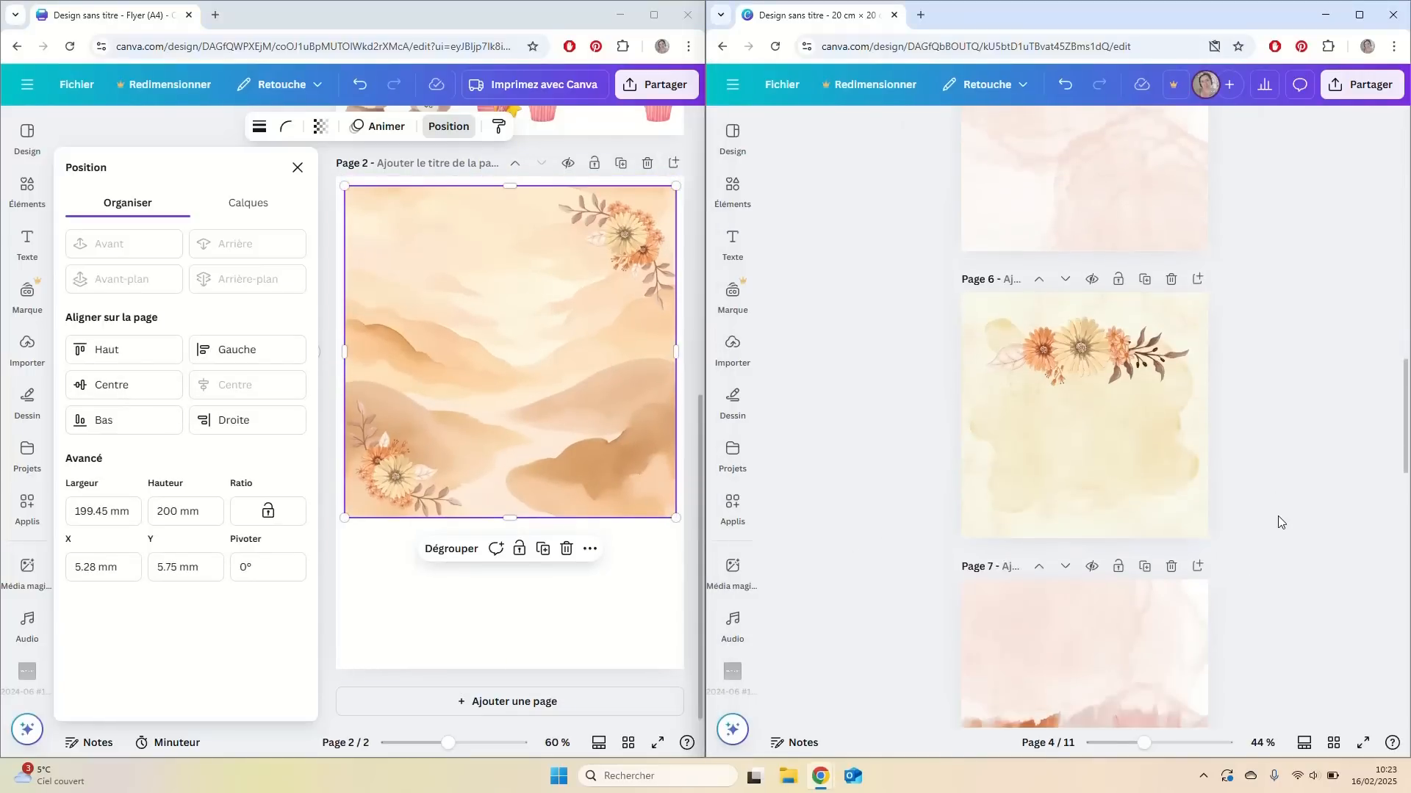
pyautogui.scroll(10, 1277, 516)
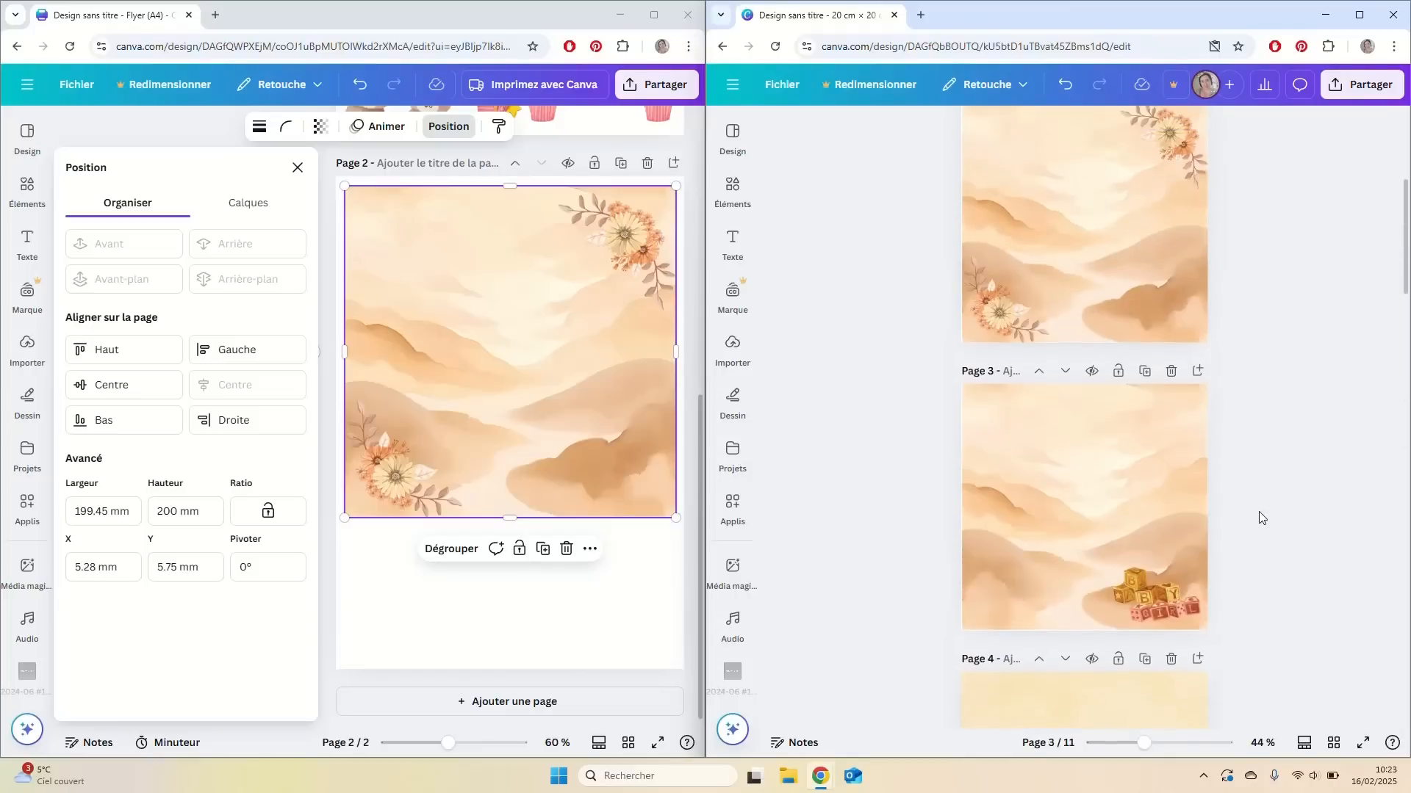
pyautogui.moveTo(1242, 561); pyautogui.dragTo(1157, 606)
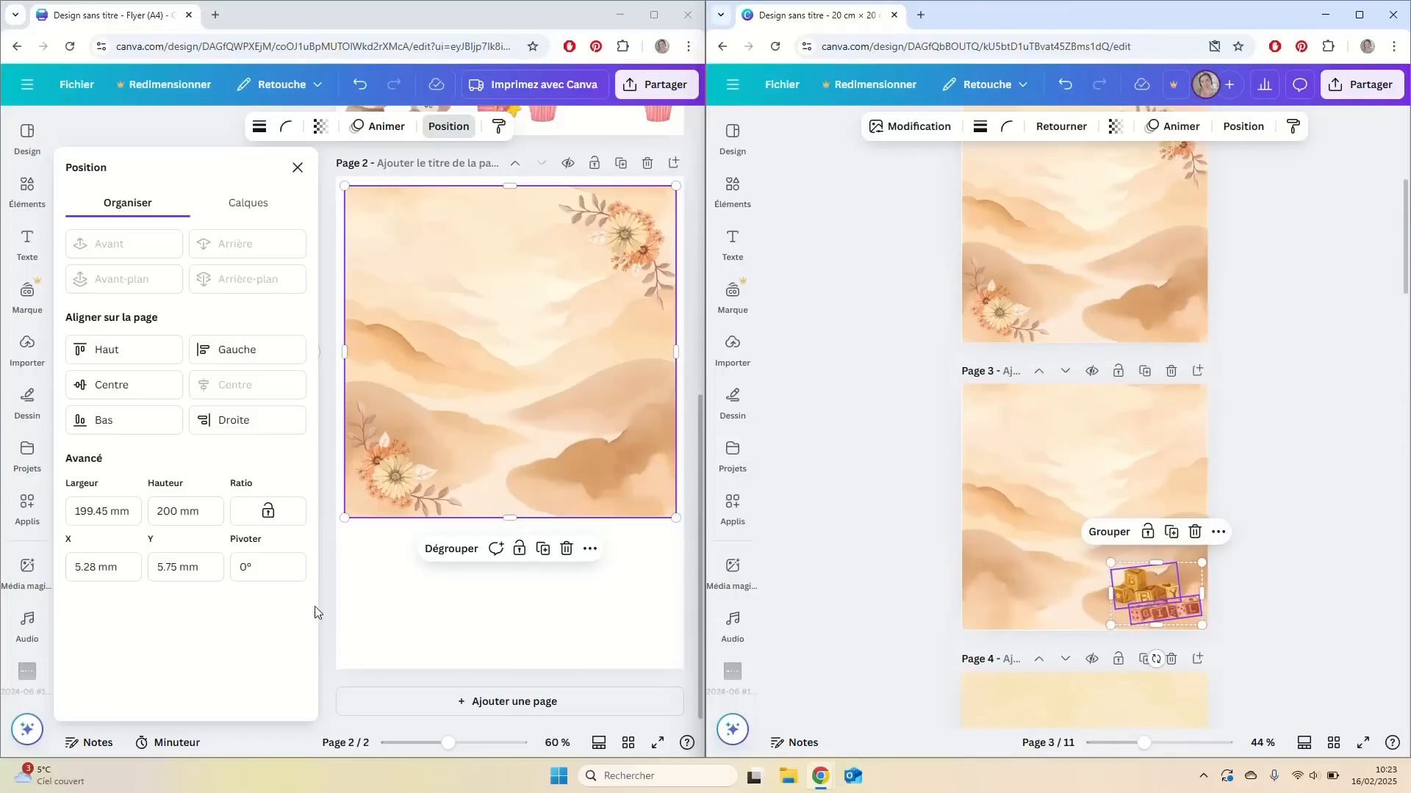
pyautogui.click(481, 598)
pyautogui.hotkey('ctrl', 'v')
pyautogui.moveTo(563, 493); pyautogui.dragTo(356, 578)
pyautogui.click(452, 601)
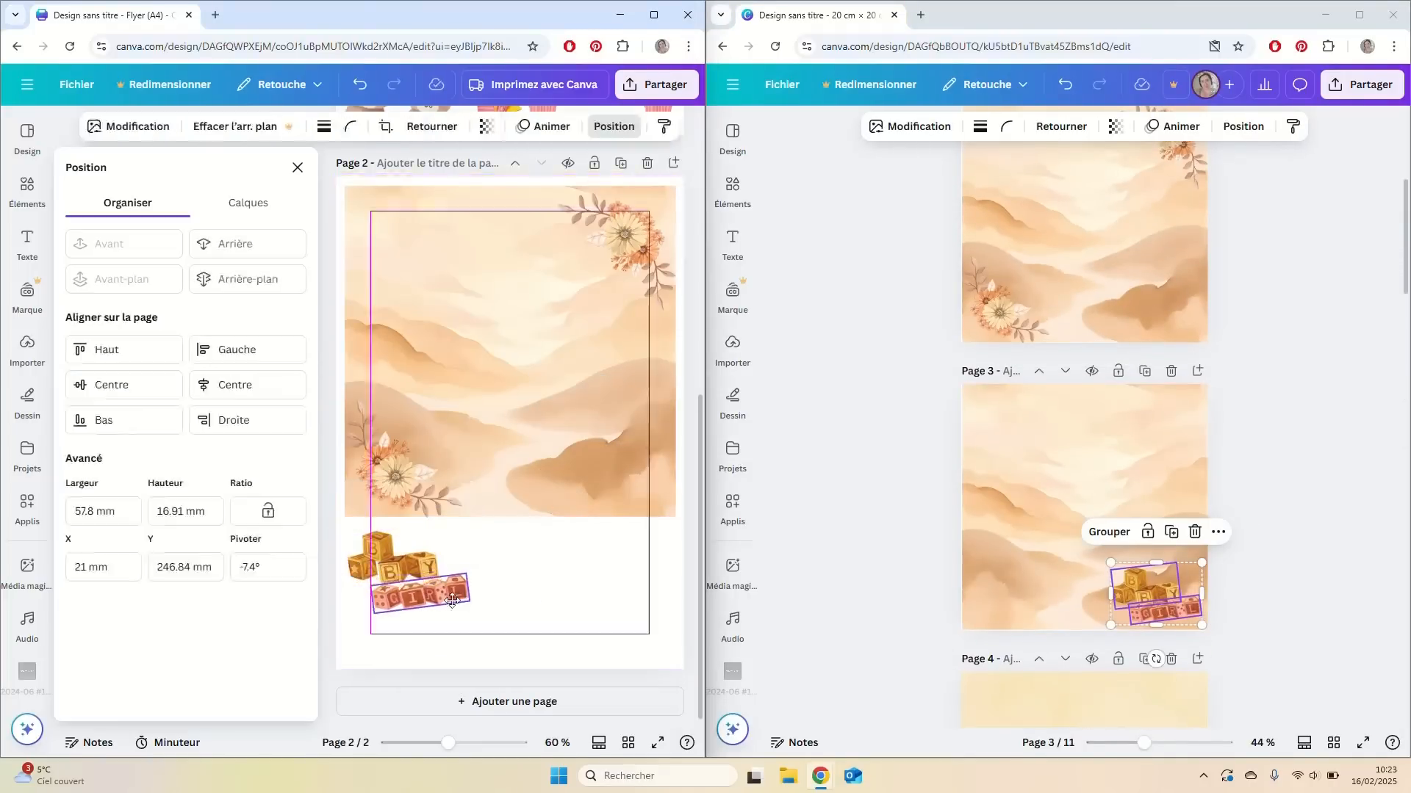
pyautogui.moveTo(452, 601); pyautogui.dragTo(427, 615)
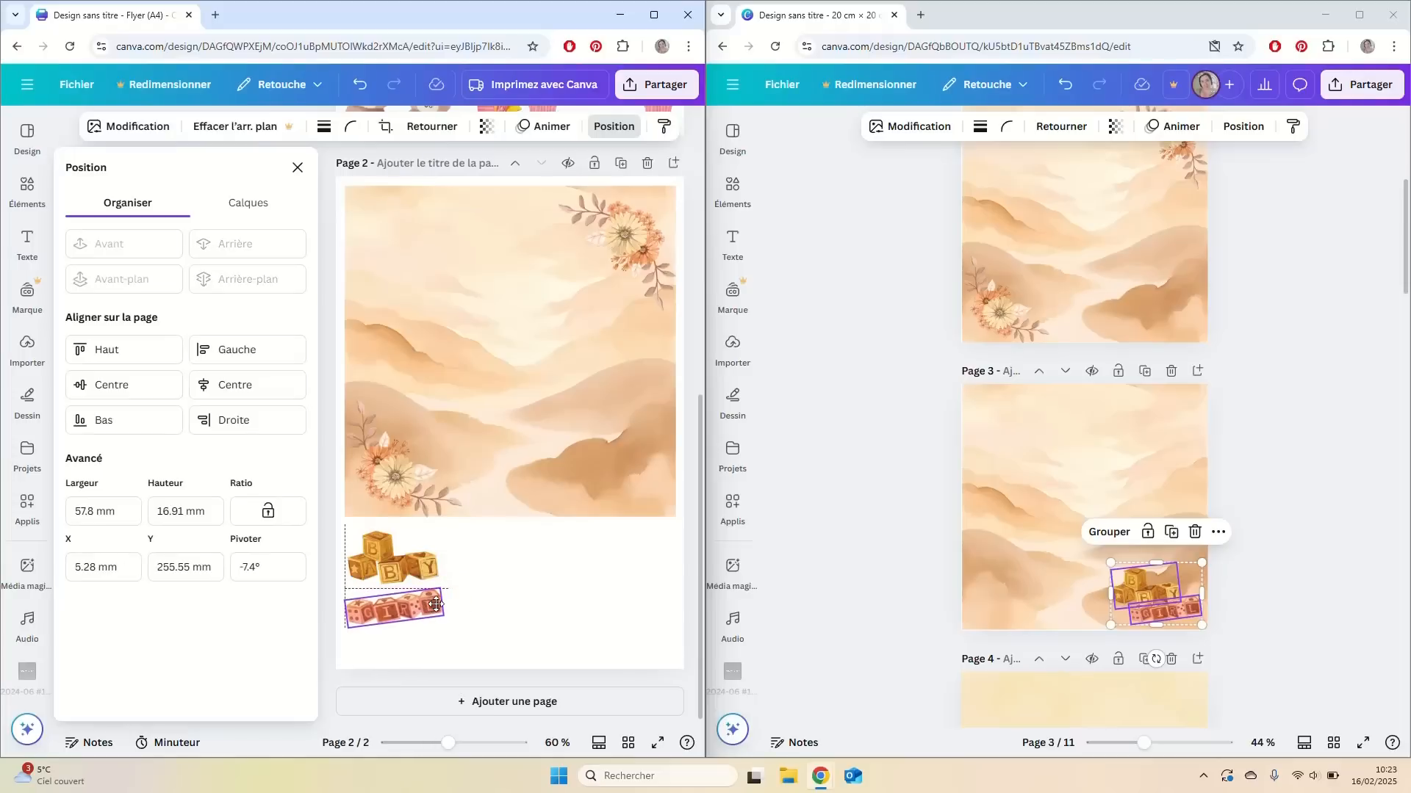
# - Examine the overlapping BABY and GIRL blocks up close on album page 3 and compare them with the flyer copies
pyautogui.click(1207, 540)
pyautogui.scroll(5, 1272, 536)
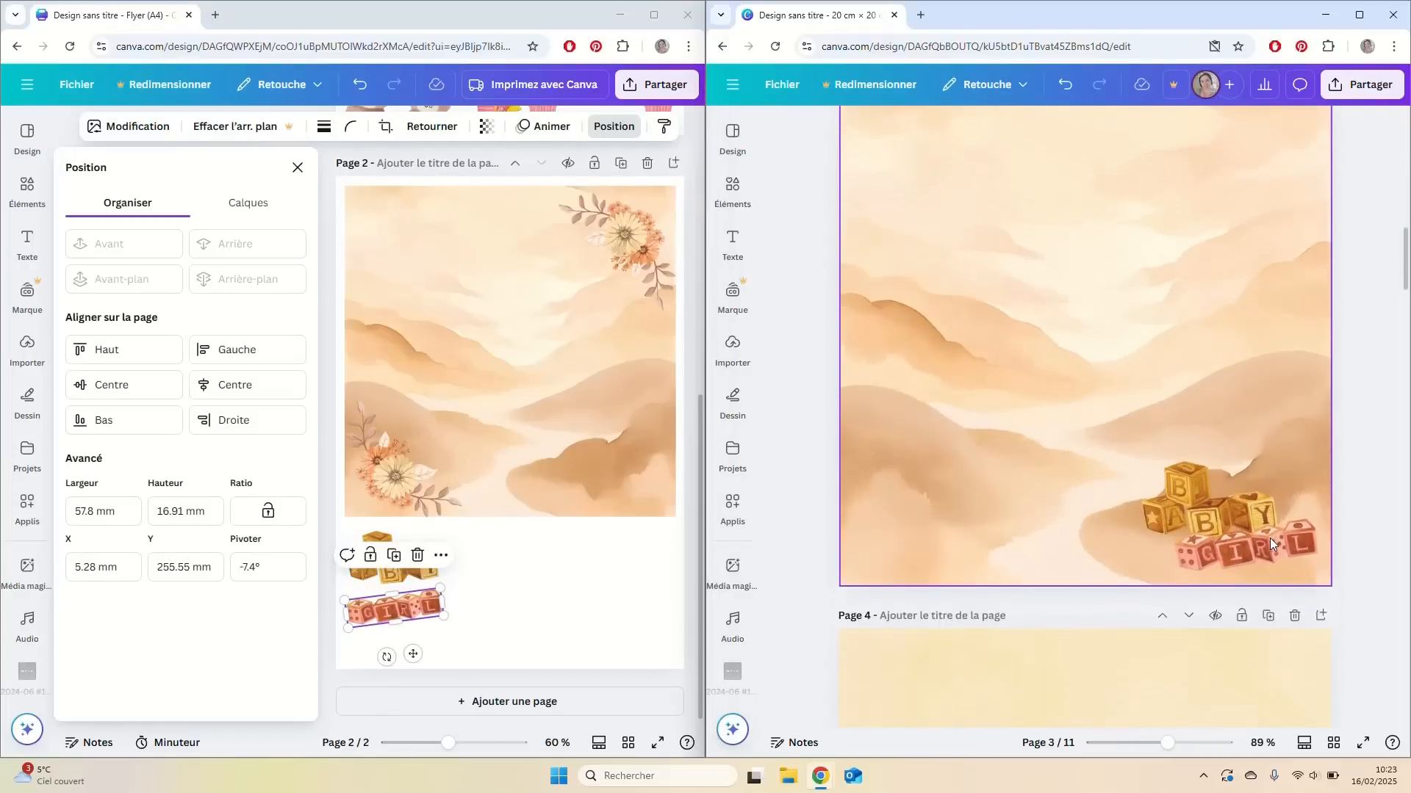
pyautogui.click(1212, 548)
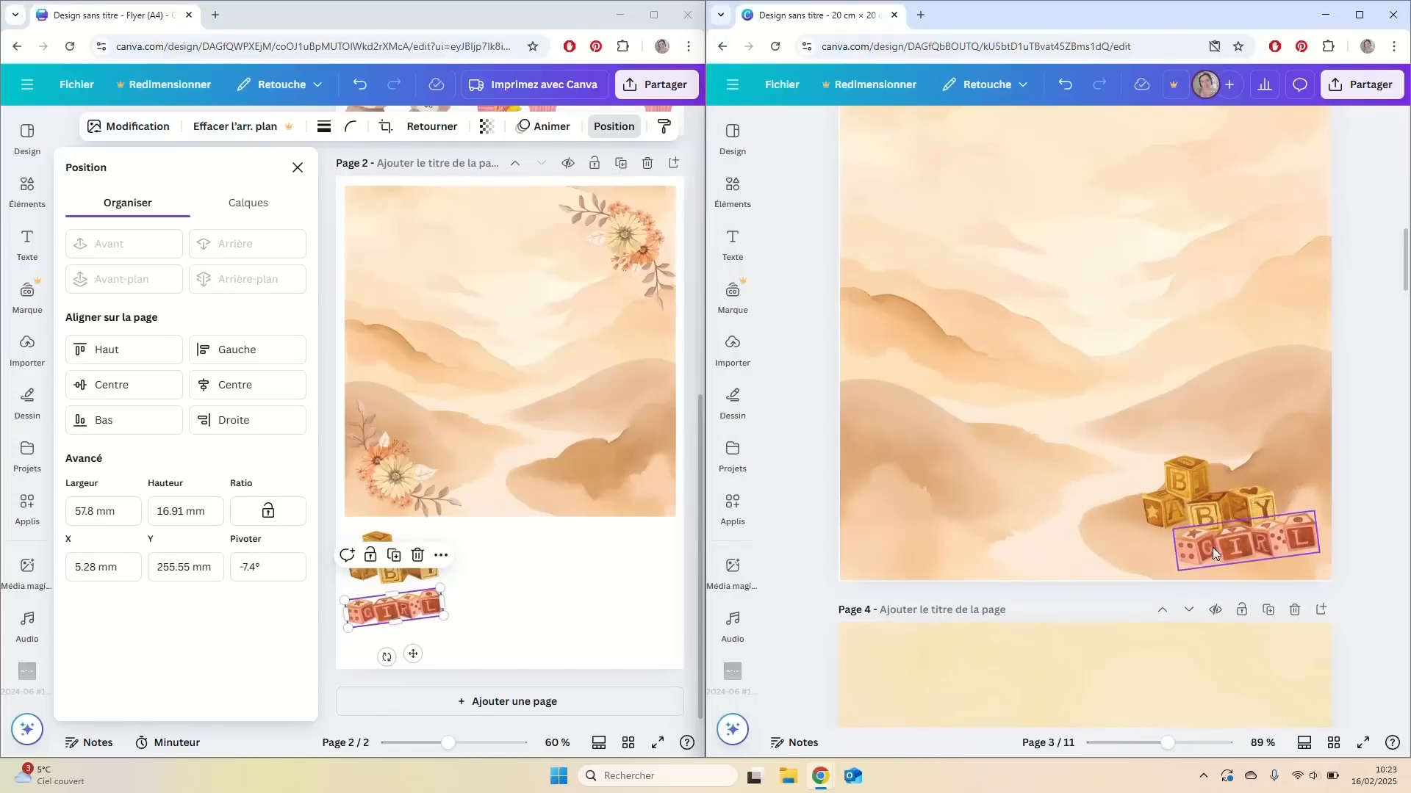
pyautogui.click(557, 585)
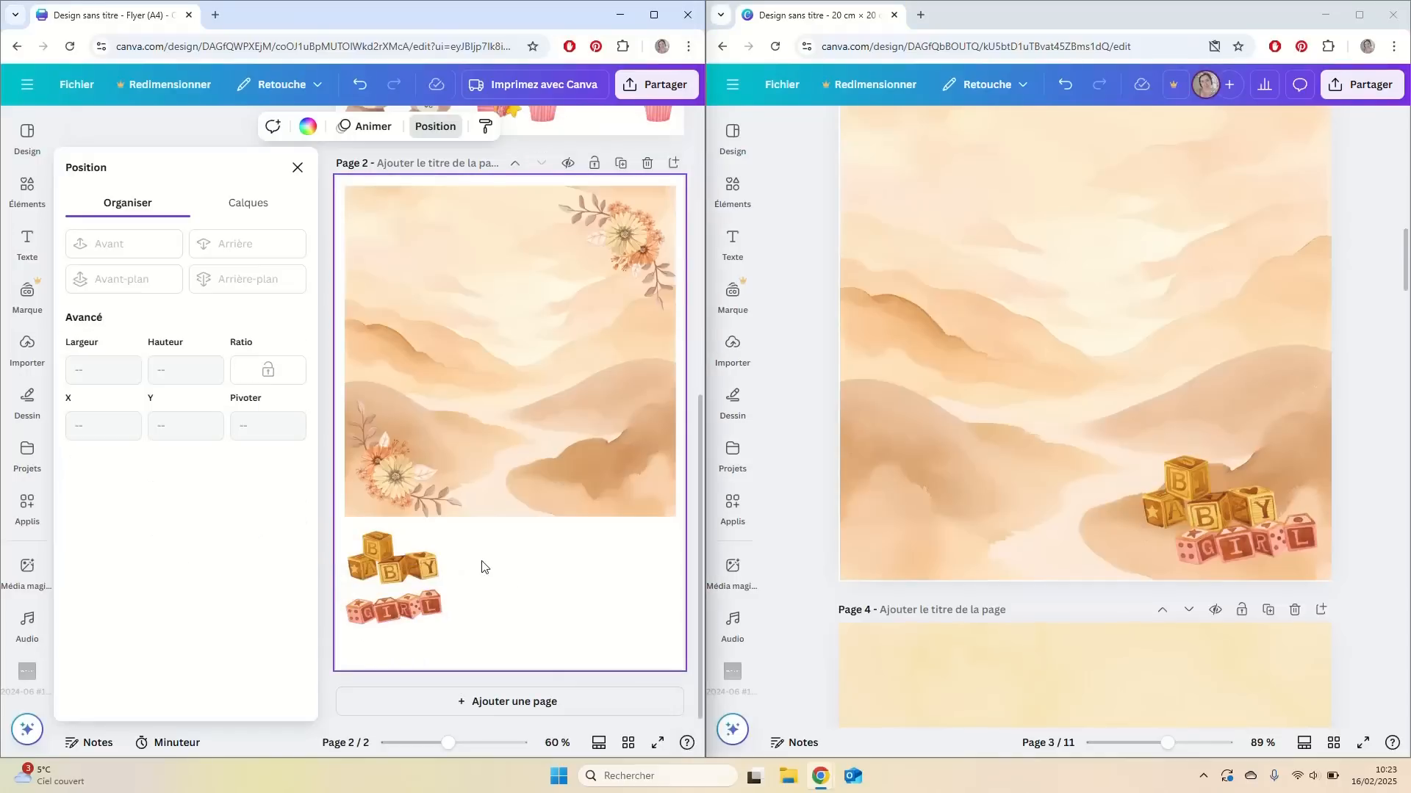
pyautogui.moveTo(479, 557); pyautogui.dragTo(421, 621)
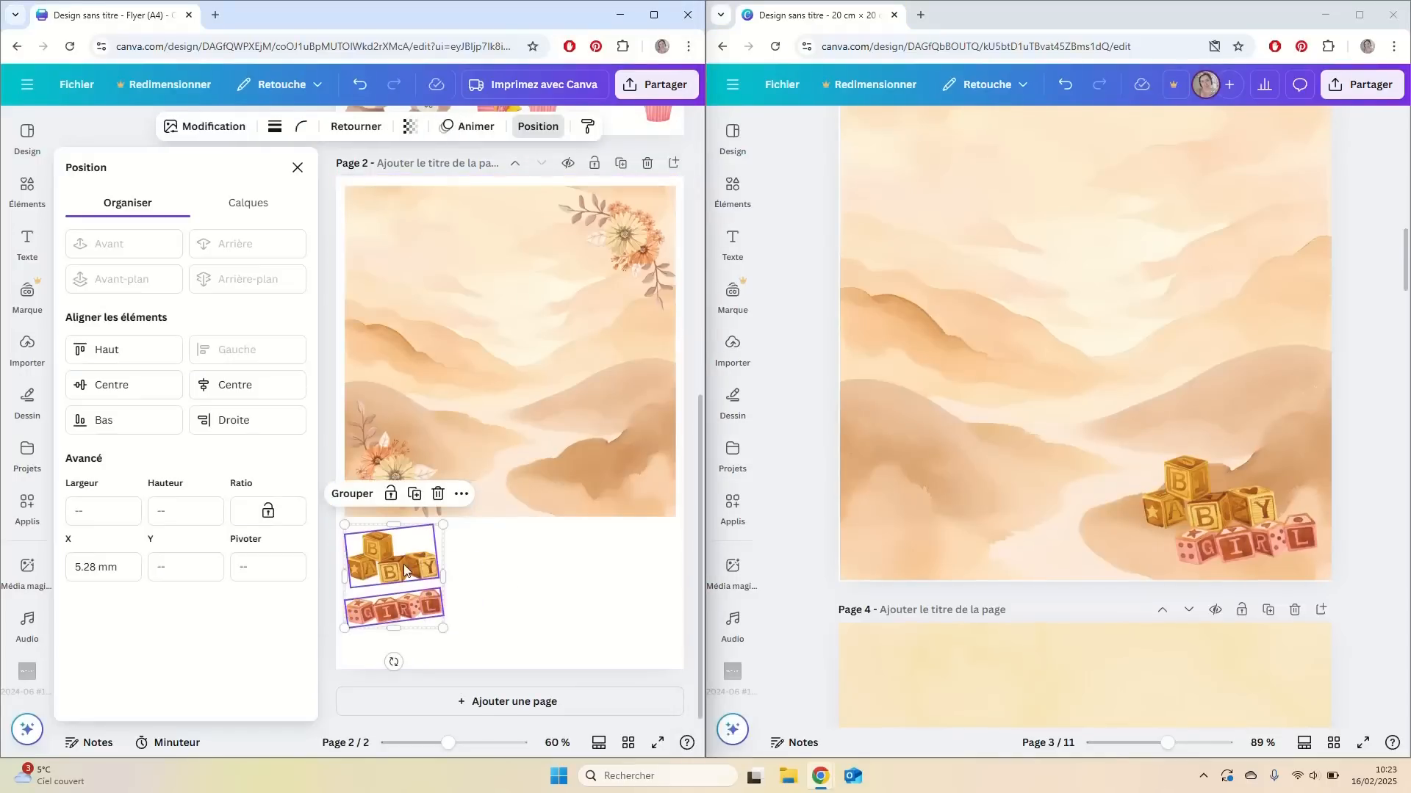
pyautogui.click(464, 586)
pyautogui.click(1184, 465)
pyautogui.click(1299, 541)
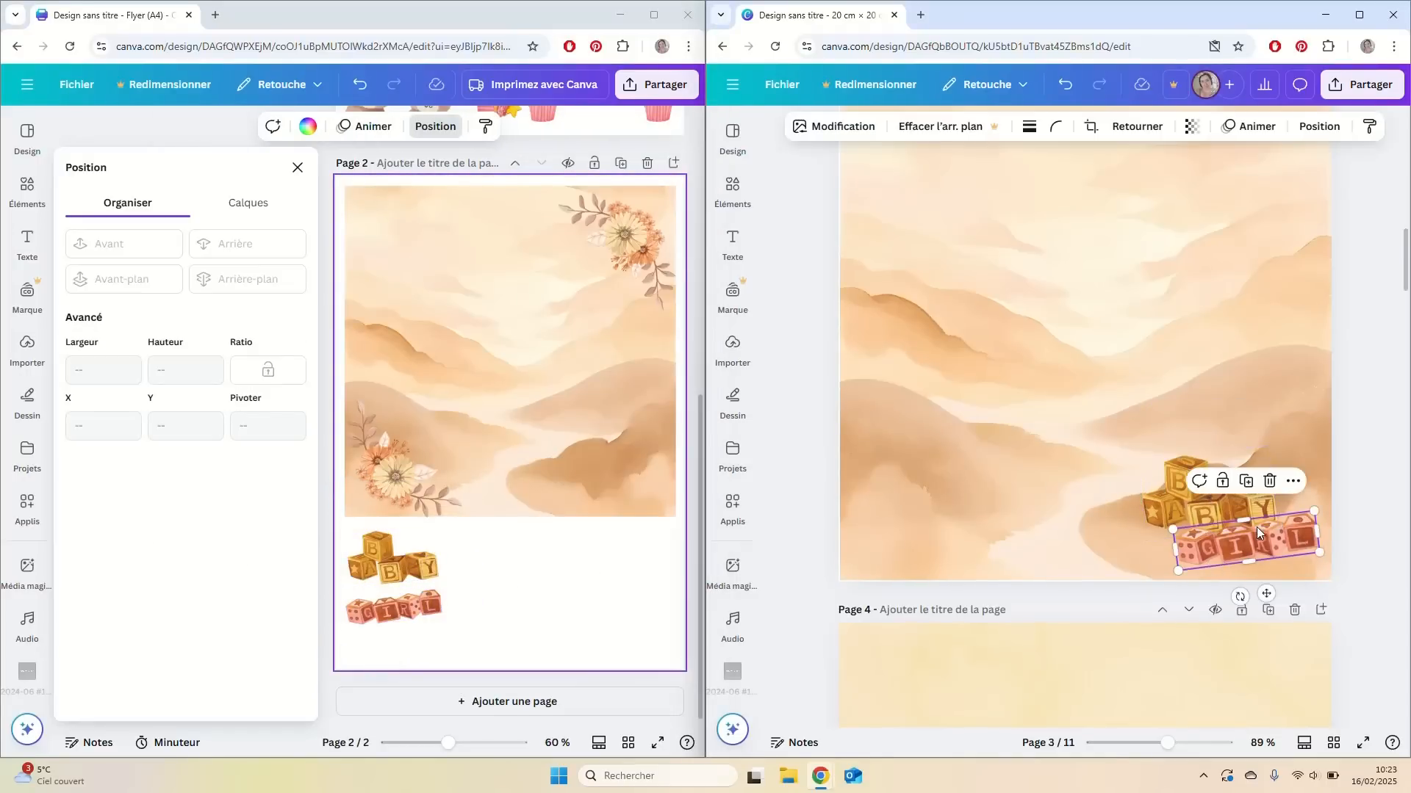
pyautogui.click(544, 585)
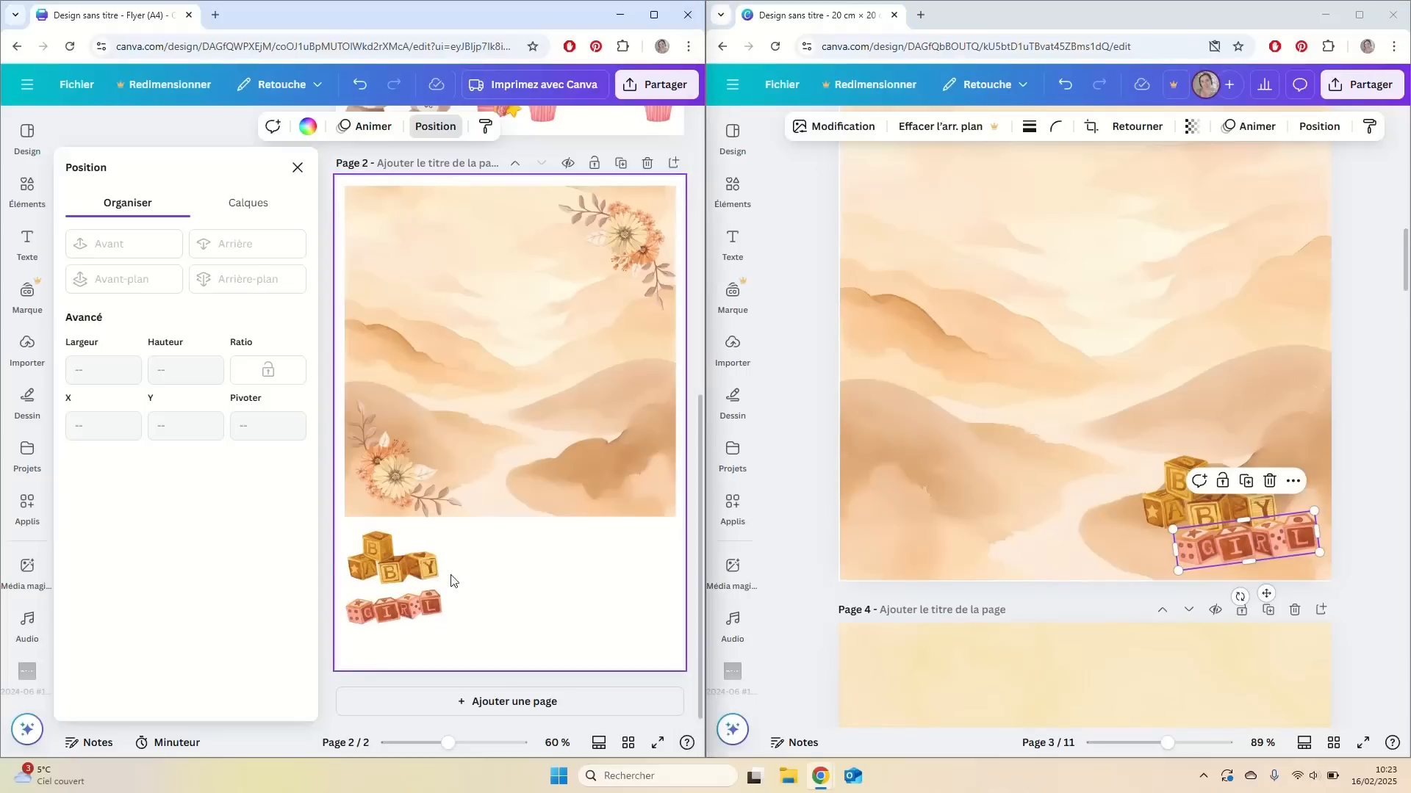
# - Duplicate the BABY and GIRL blocks on the flyer's second page and place the copies directly to the right of the originals
pyautogui.moveTo(474, 555); pyautogui.dragTo(510, 573)
pyautogui.hotkey('ctrl', 'd')
pyautogui.click(590, 564)
pyautogui.scroll(-5, 1293, 497)
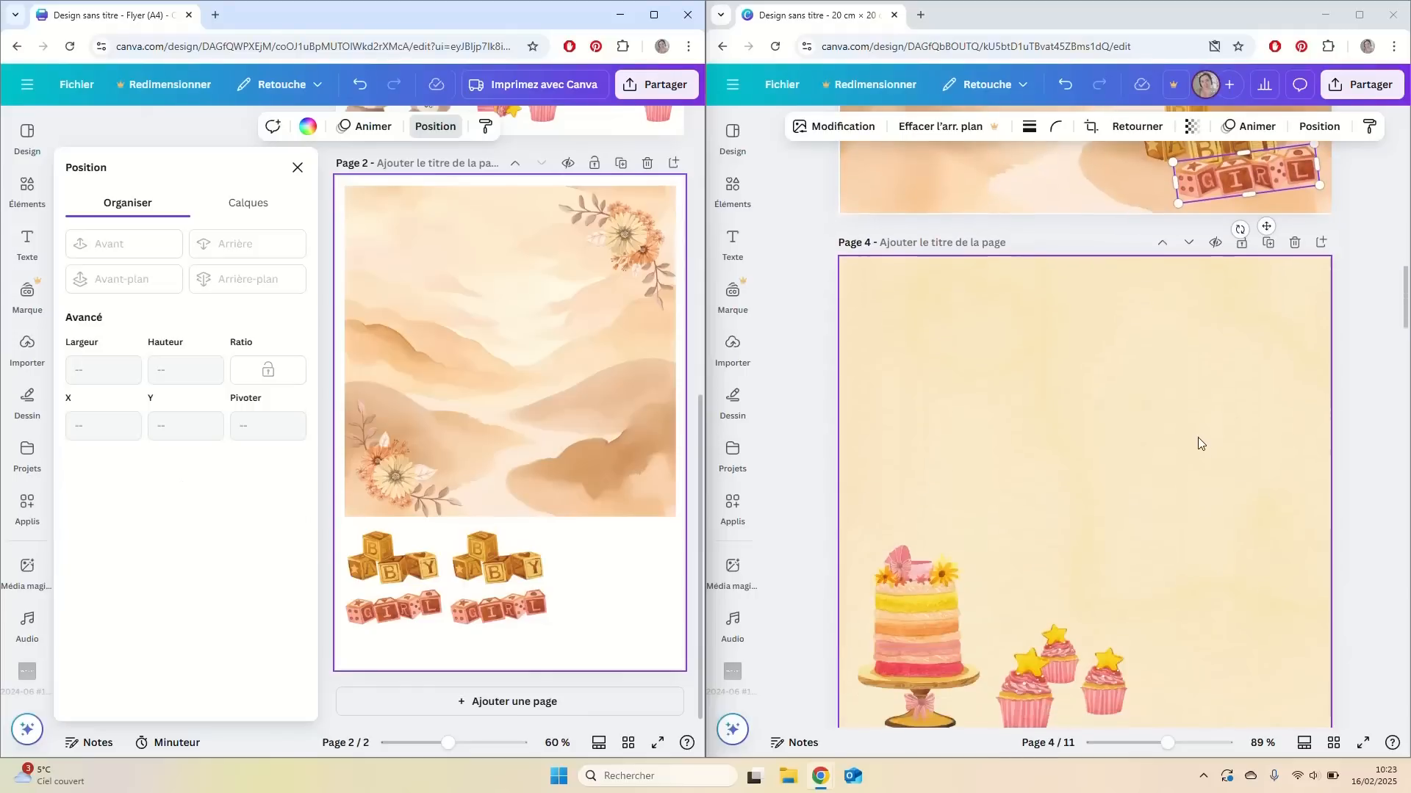
# - Copy the lower floral corner from album page 2 onto the flyer's second page, to the right of the BABY and GIRL blocks
pyautogui.scroll(-4, 1196, 437)
pyautogui.scroll(-10, 1179, 437)
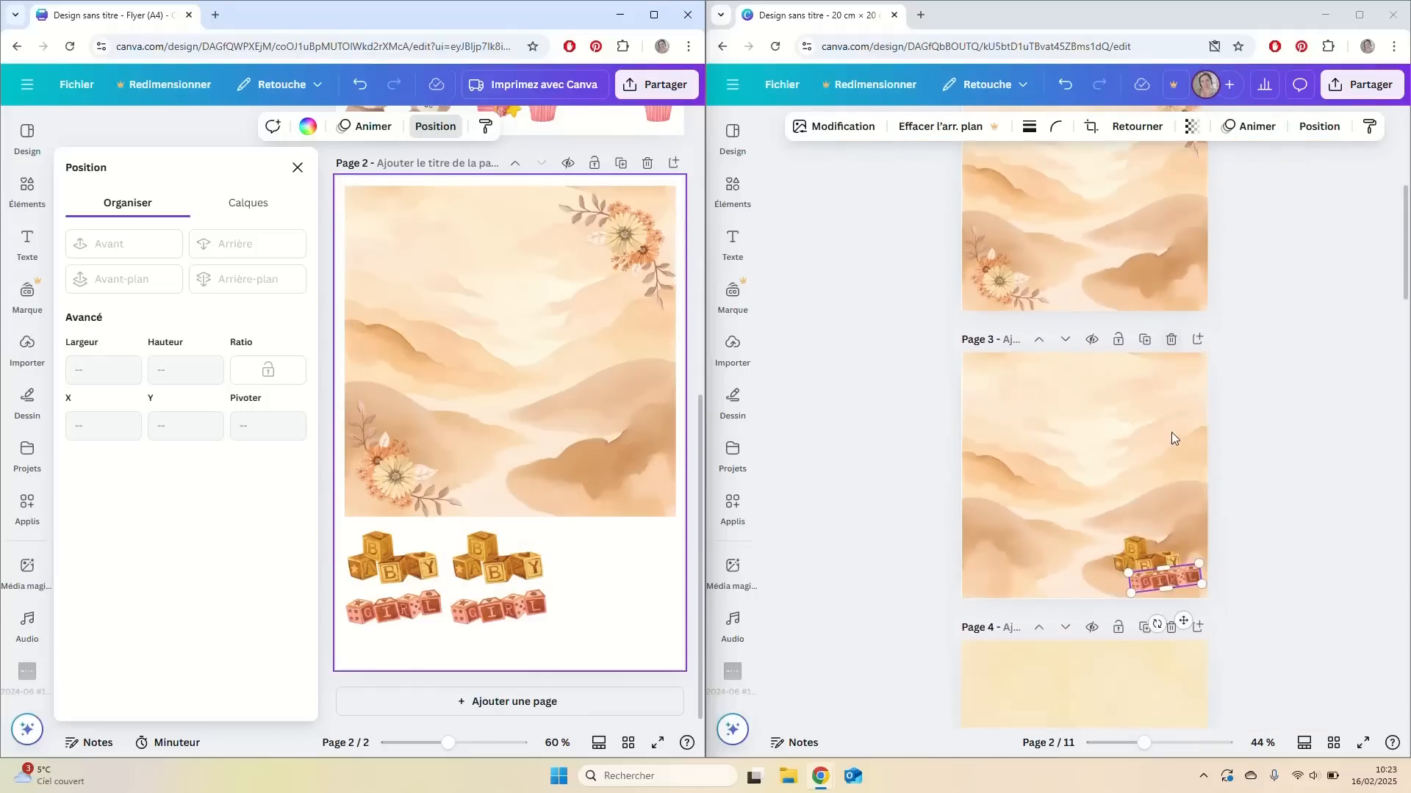
pyautogui.scroll(10, 1162, 435)
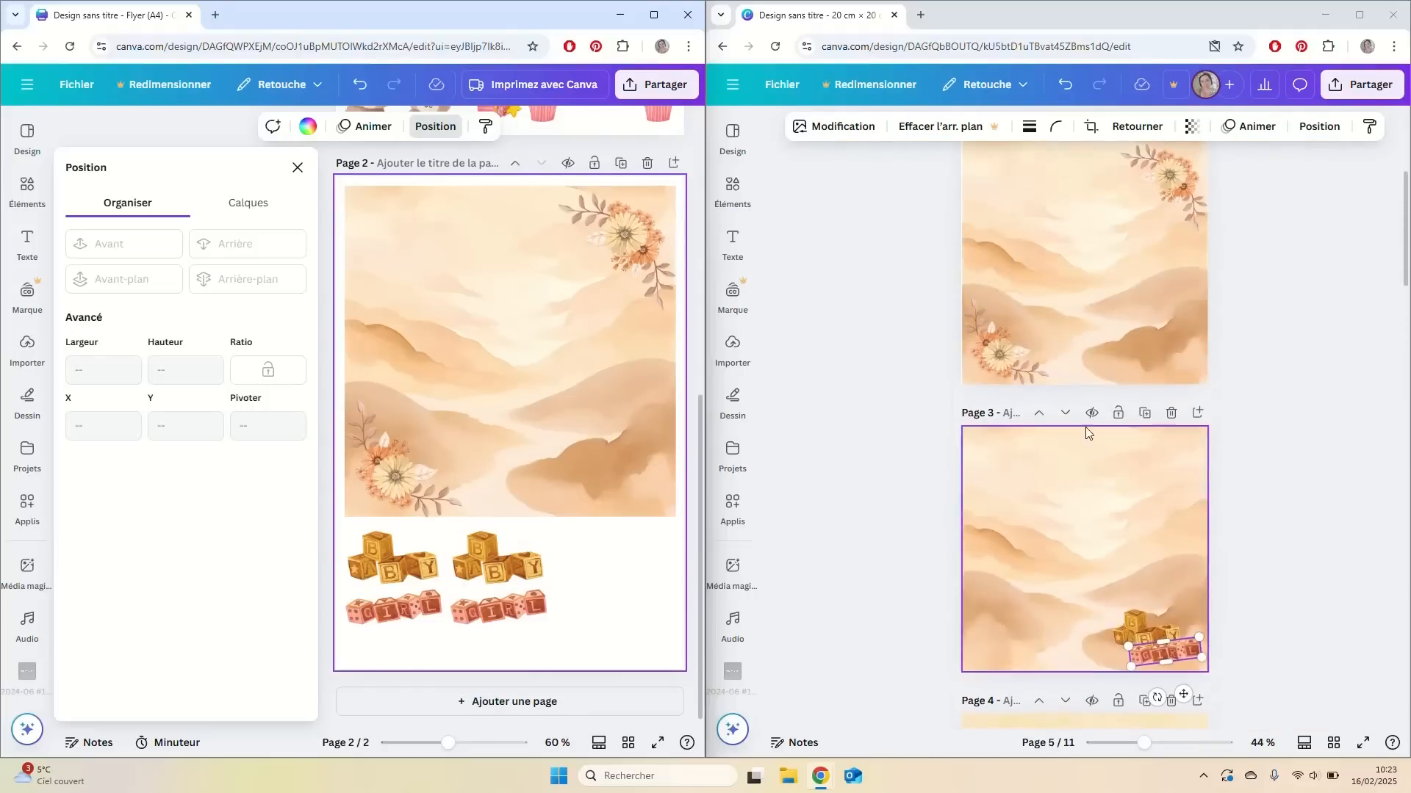
pyautogui.click(418, 488)
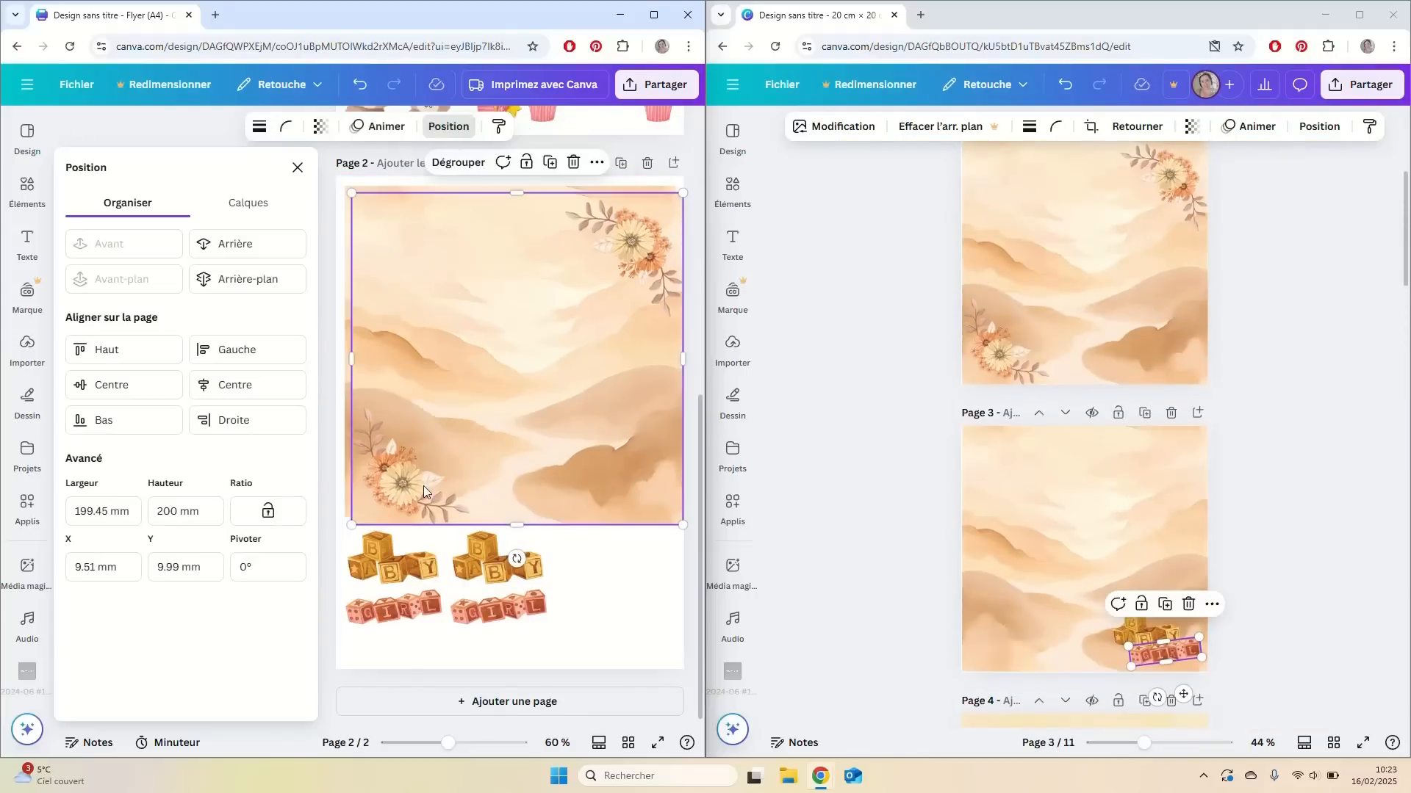
pyautogui.moveTo(423, 487); pyautogui.dragTo(988, 343)
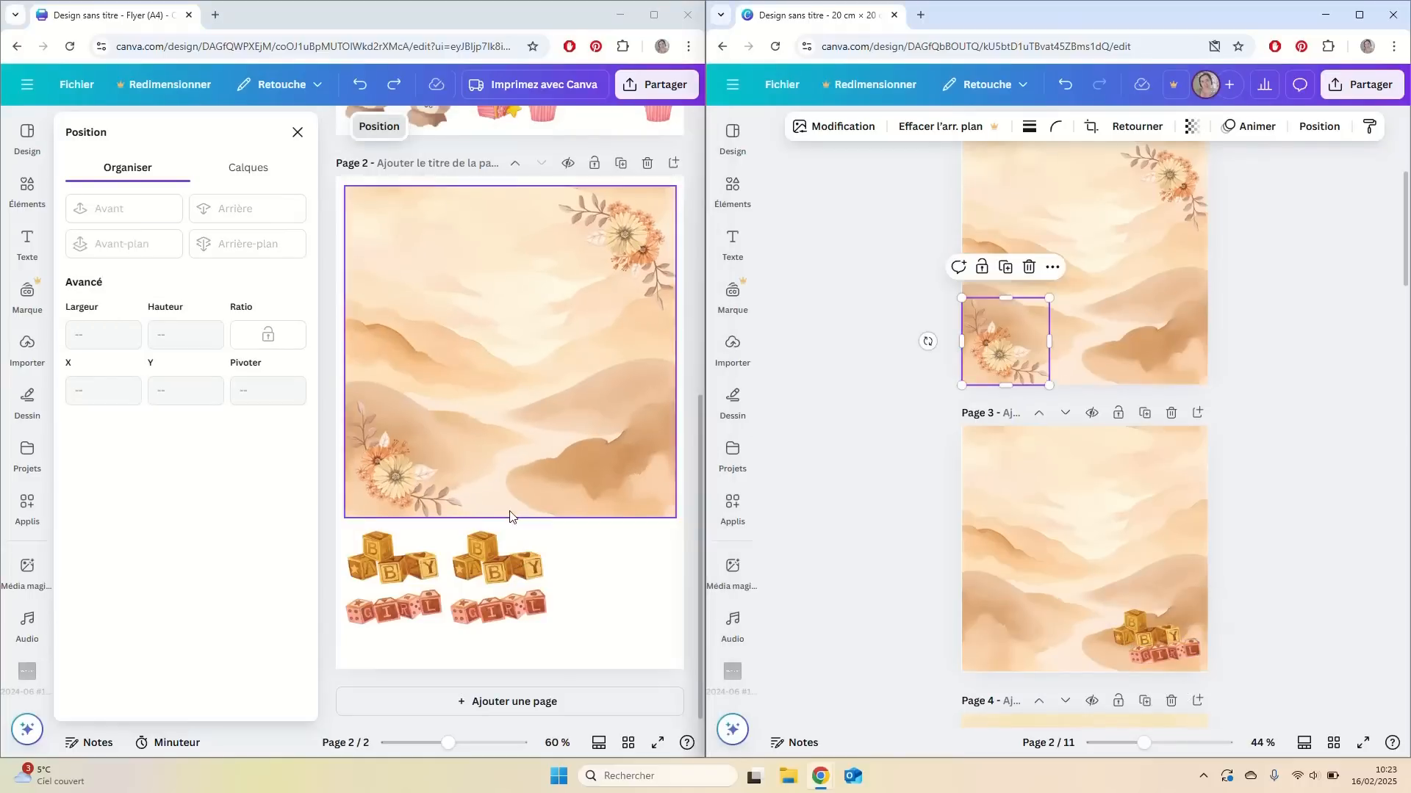
pyautogui.click(620, 580)
pyautogui.hotkey('ctrl', 'v')
pyautogui.moveTo(382, 477); pyautogui.dragTo(641, 621)
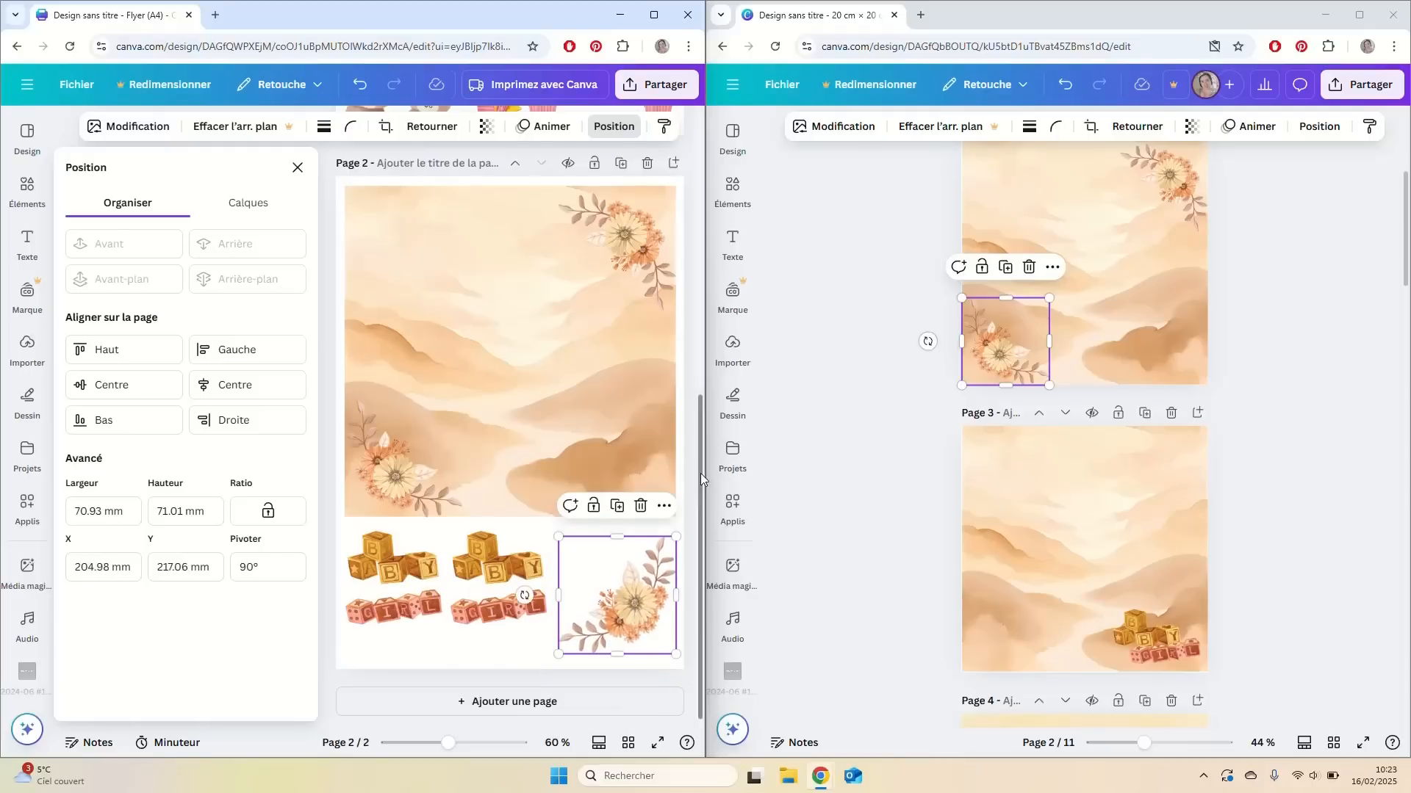
# - Delete the loose floral corner copy beside the blocks on the flyer's second page
pyautogui.click(520, 652)
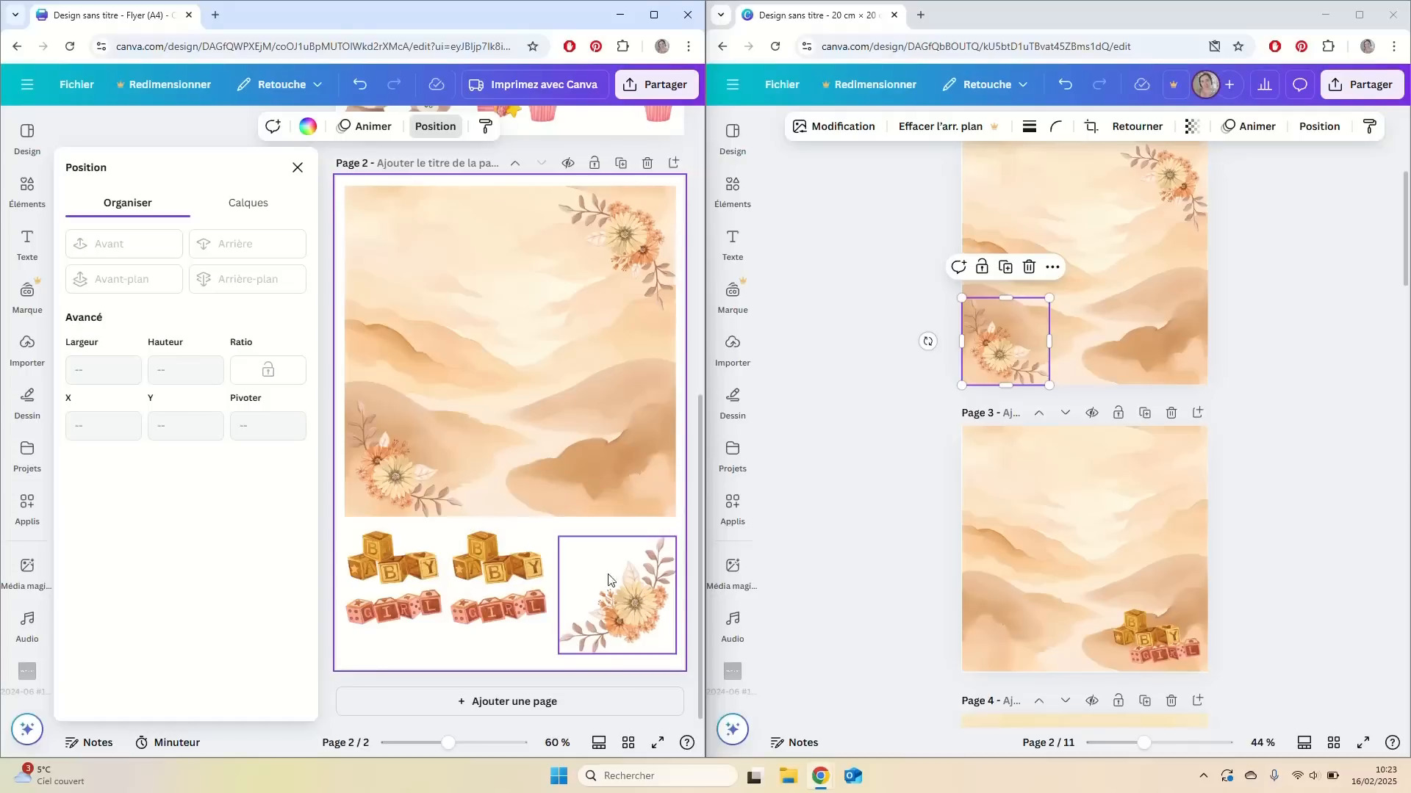
pyautogui.click(397, 468)
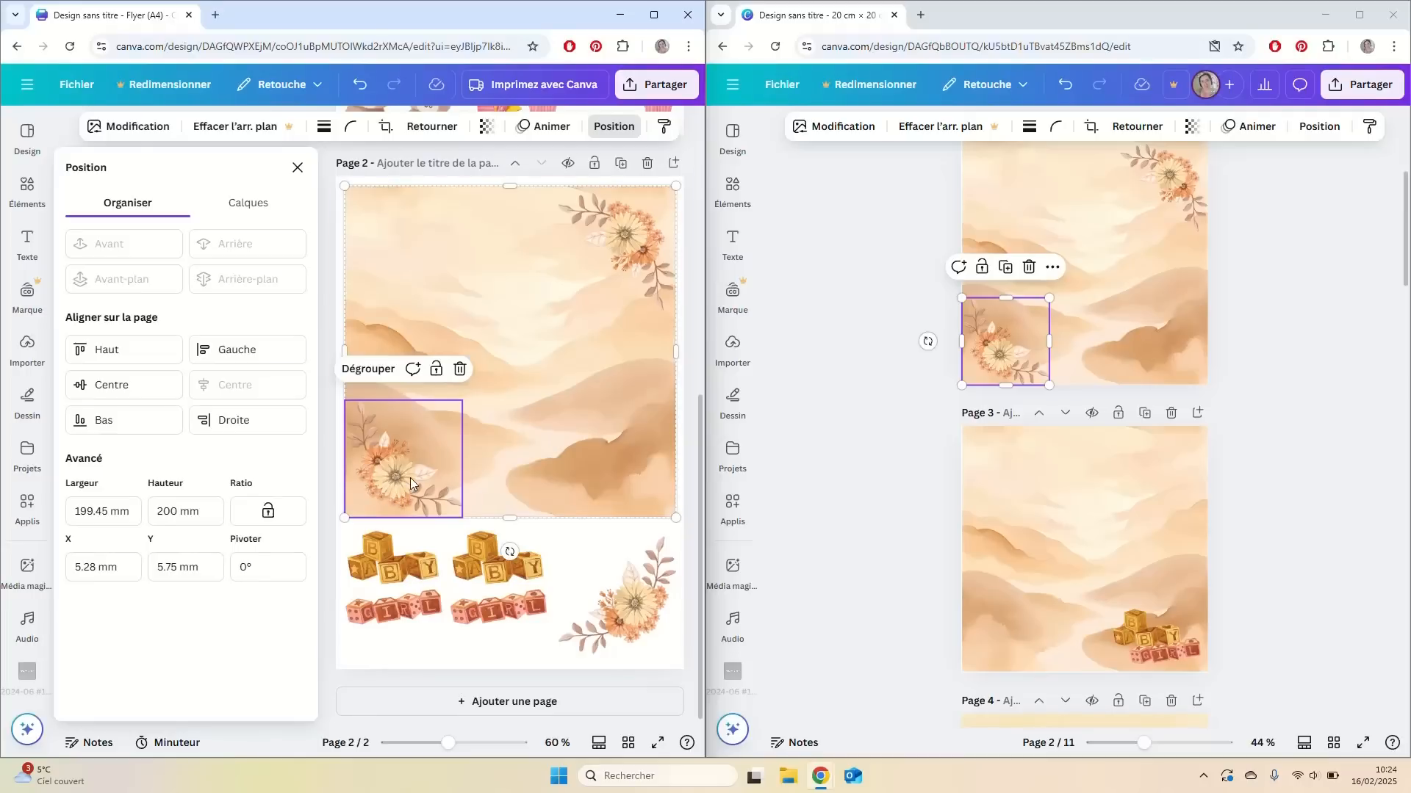
pyautogui.click(510, 474)
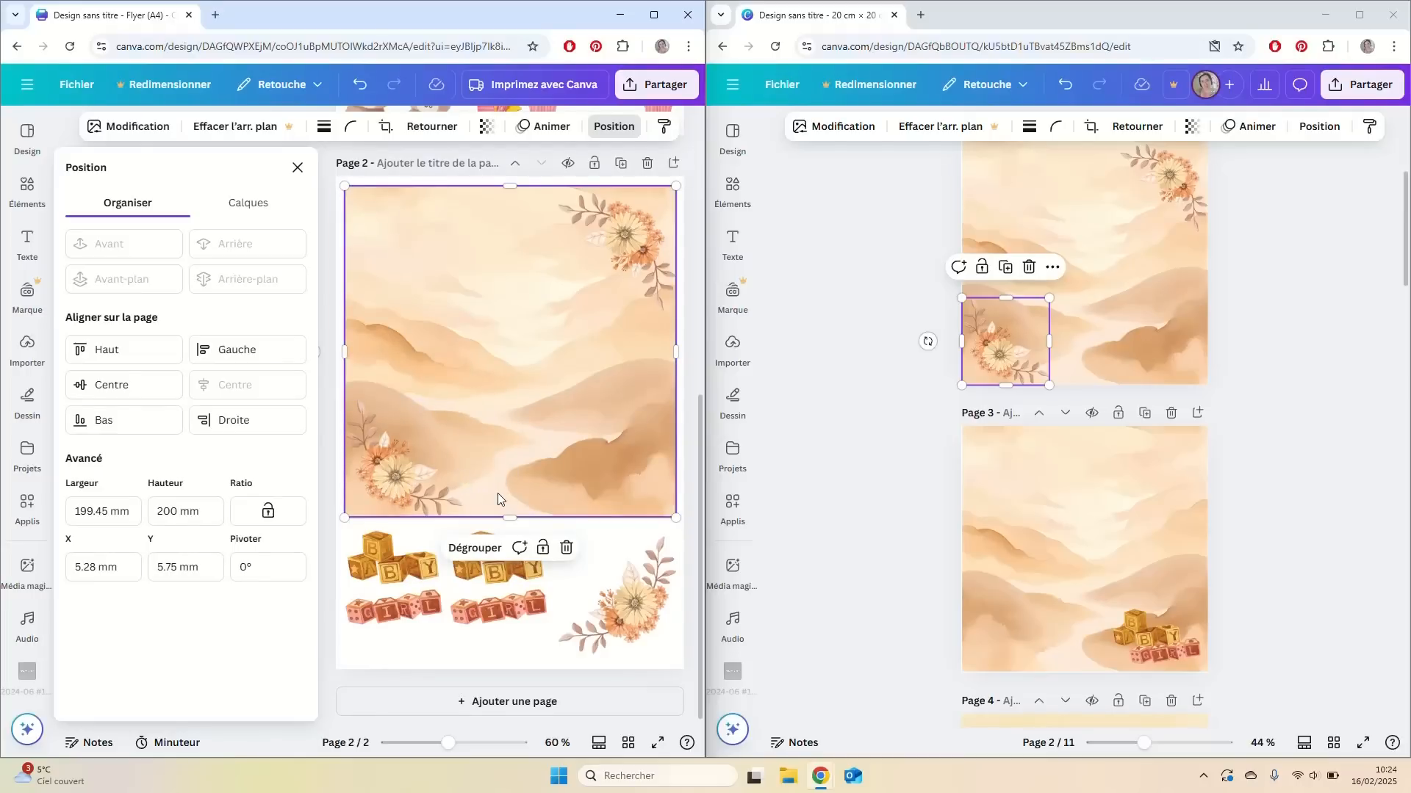
pyautogui.click(655, 618)
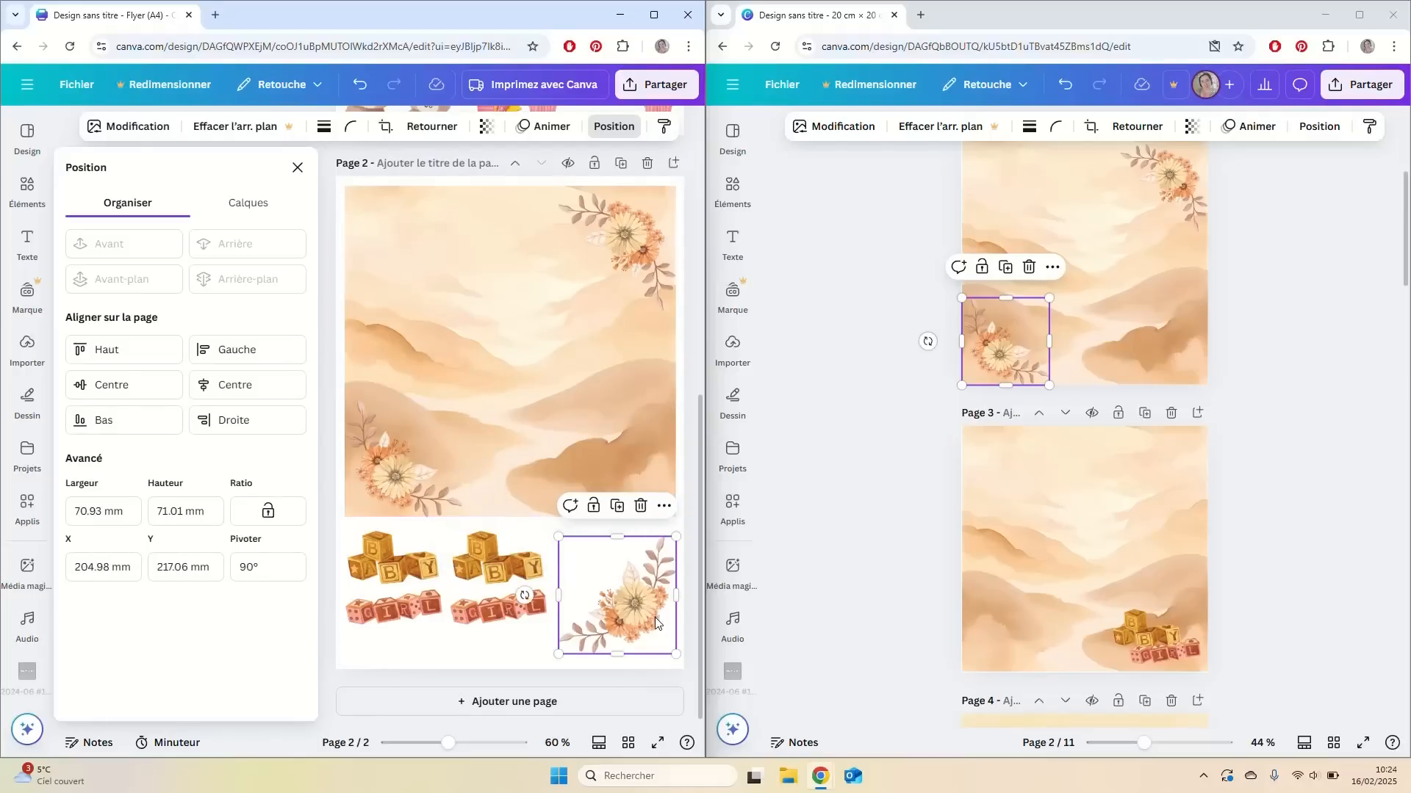
pyautogui.press('Delete')
# - Duplicate the dune image group on the flyer's second page and delete the upper floral corner from the copy
pyautogui.click(432, 487)
pyautogui.click(635, 603)
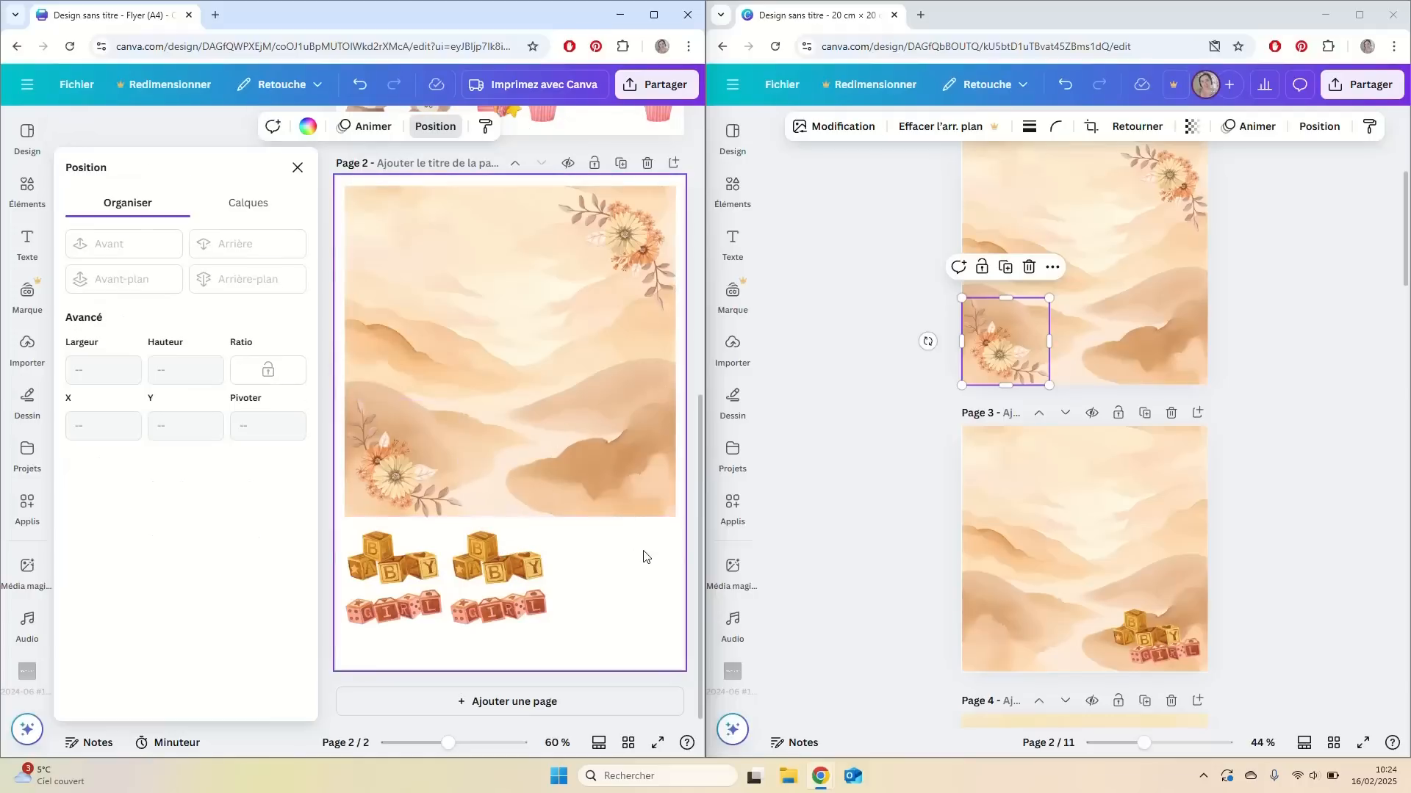
pyautogui.click(648, 499)
pyautogui.hotkey('ctrl', 'd')
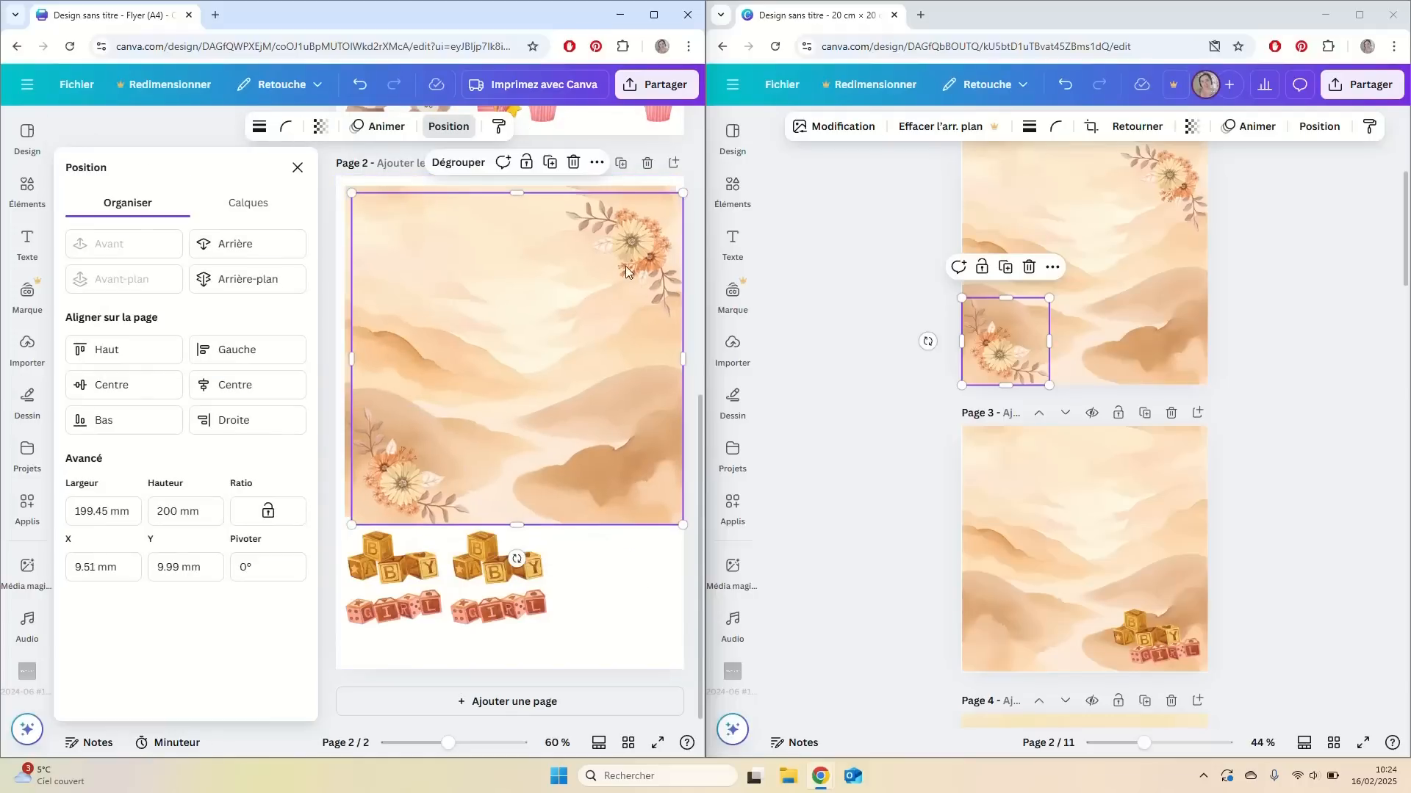
pyautogui.doubleClick(648, 280)
pyautogui.press('Delete')
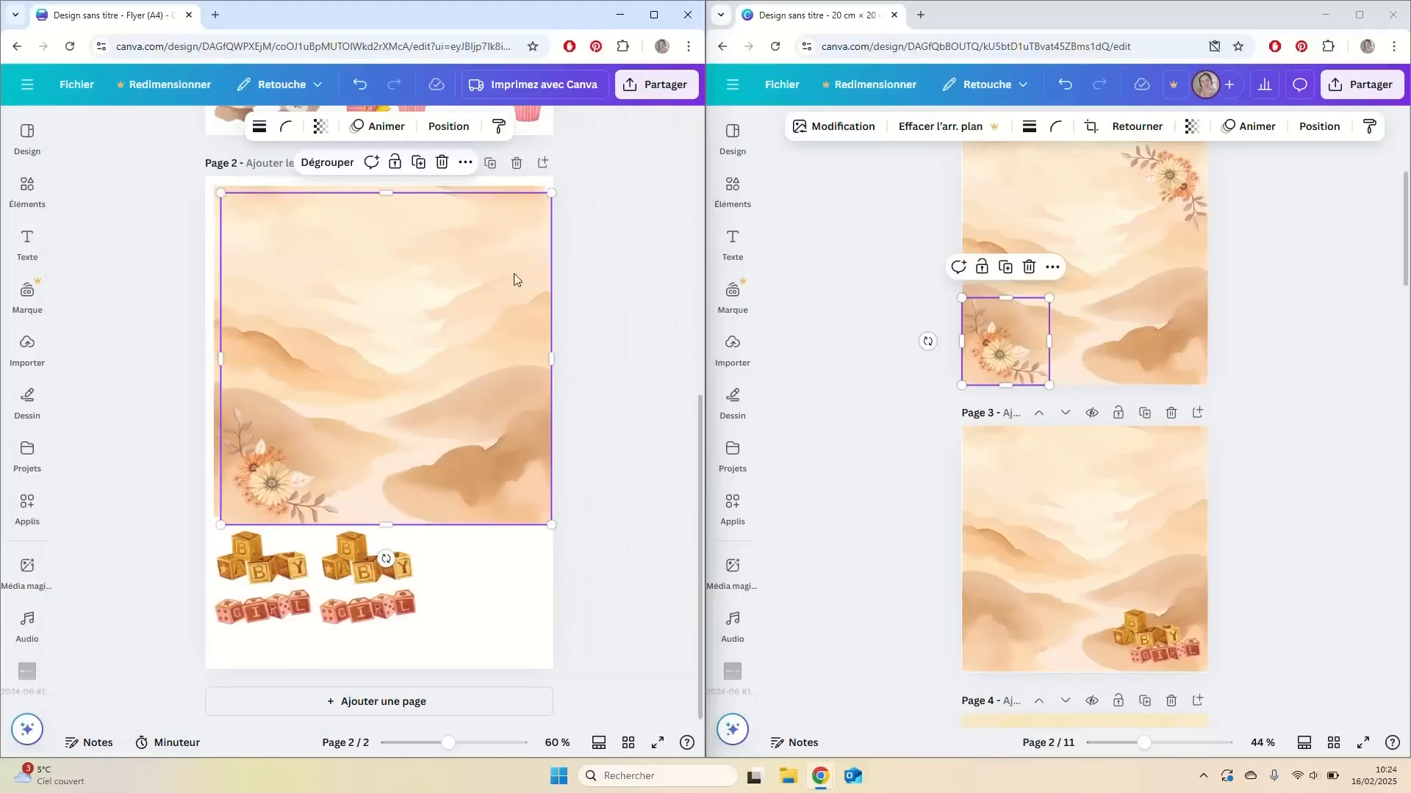
# - Try to shrink the duplicated dune group from its upper-right corner and upper edge, undoing each resize
pyautogui.moveTo(551, 193); pyautogui.dragTo(496, 264)
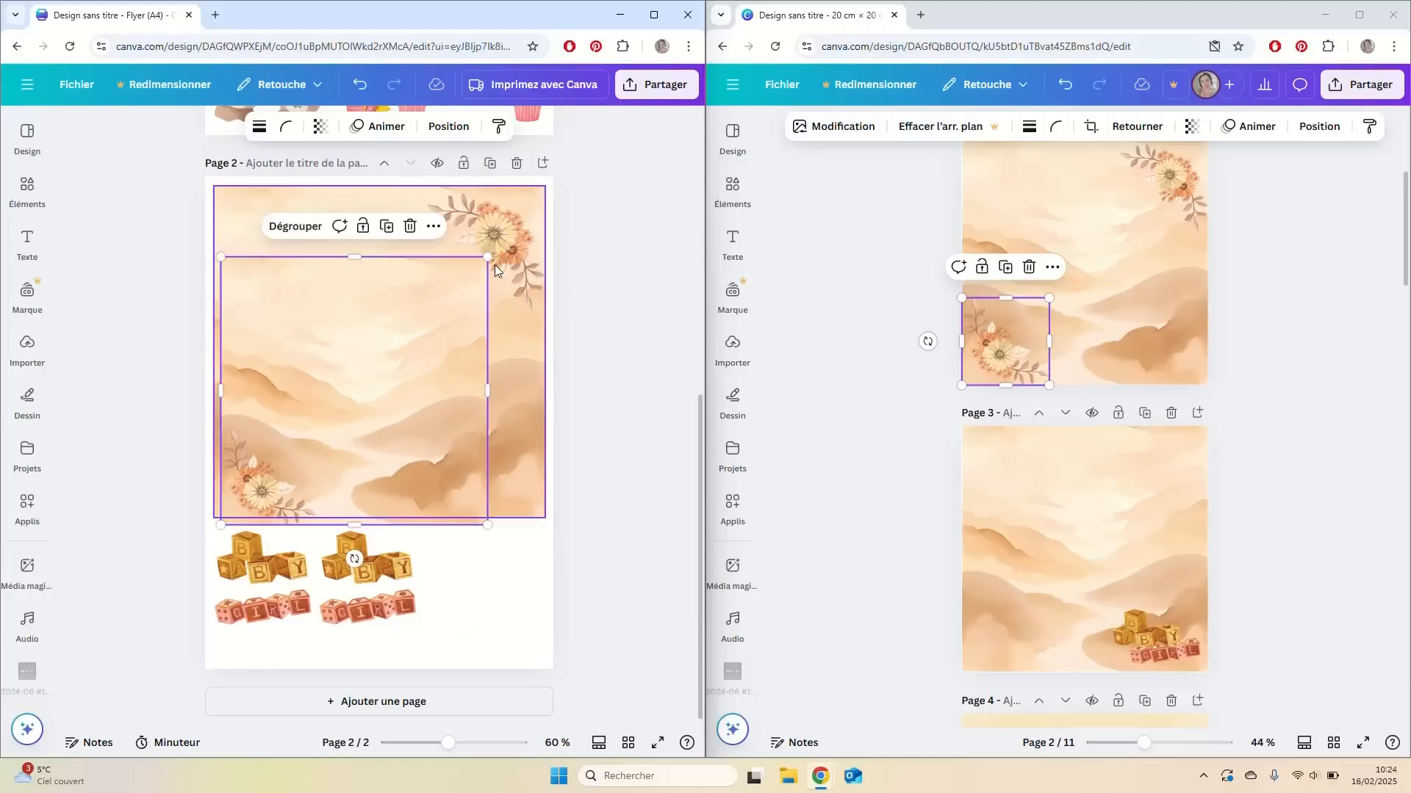
pyautogui.hotkey('ctrl', 'z')
pyautogui.moveTo(383, 191); pyautogui.dragTo(385, 264)
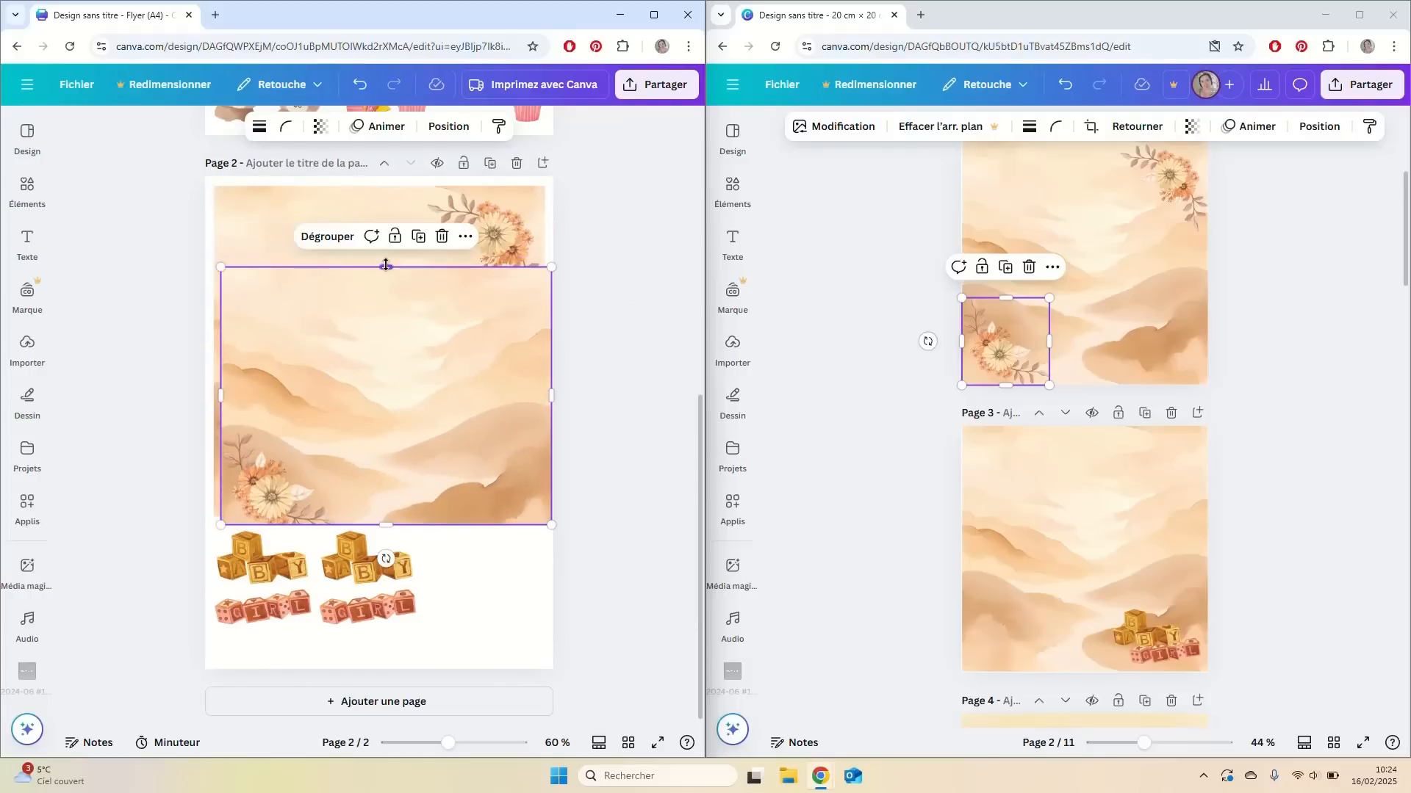
pyautogui.hotkey('ctrl', 'z')
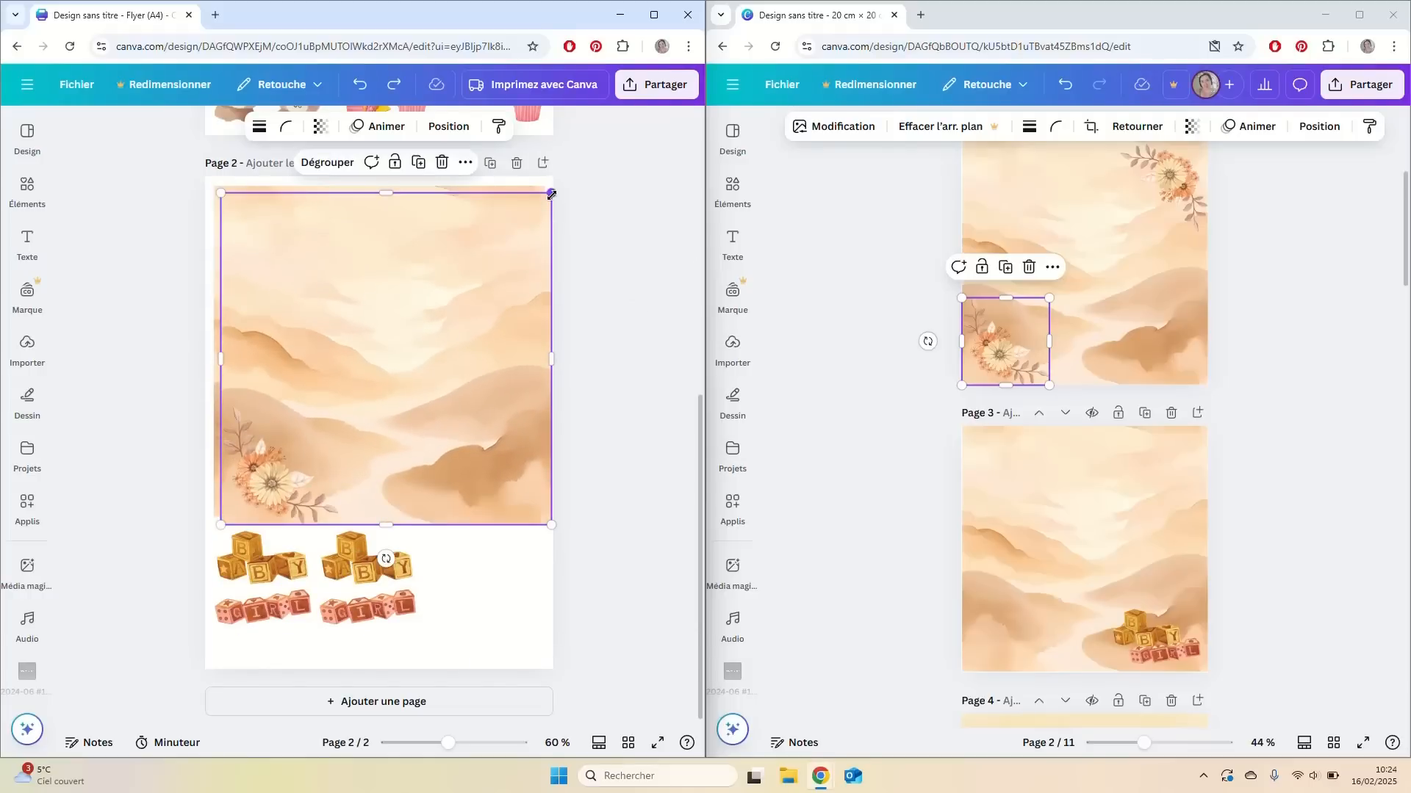
pyautogui.moveTo(551, 193); pyautogui.dragTo(500, 245)
pyautogui.hotkey('ctrl', 'z')
pyautogui.moveTo(552, 196); pyautogui.dragTo(498, 227)
pyautogui.hotkey('ctrl', 'z')
# - Ungroup the duplicated dune image and crop its background to the square around the lower floral corner
pyautogui.click(490, 317)
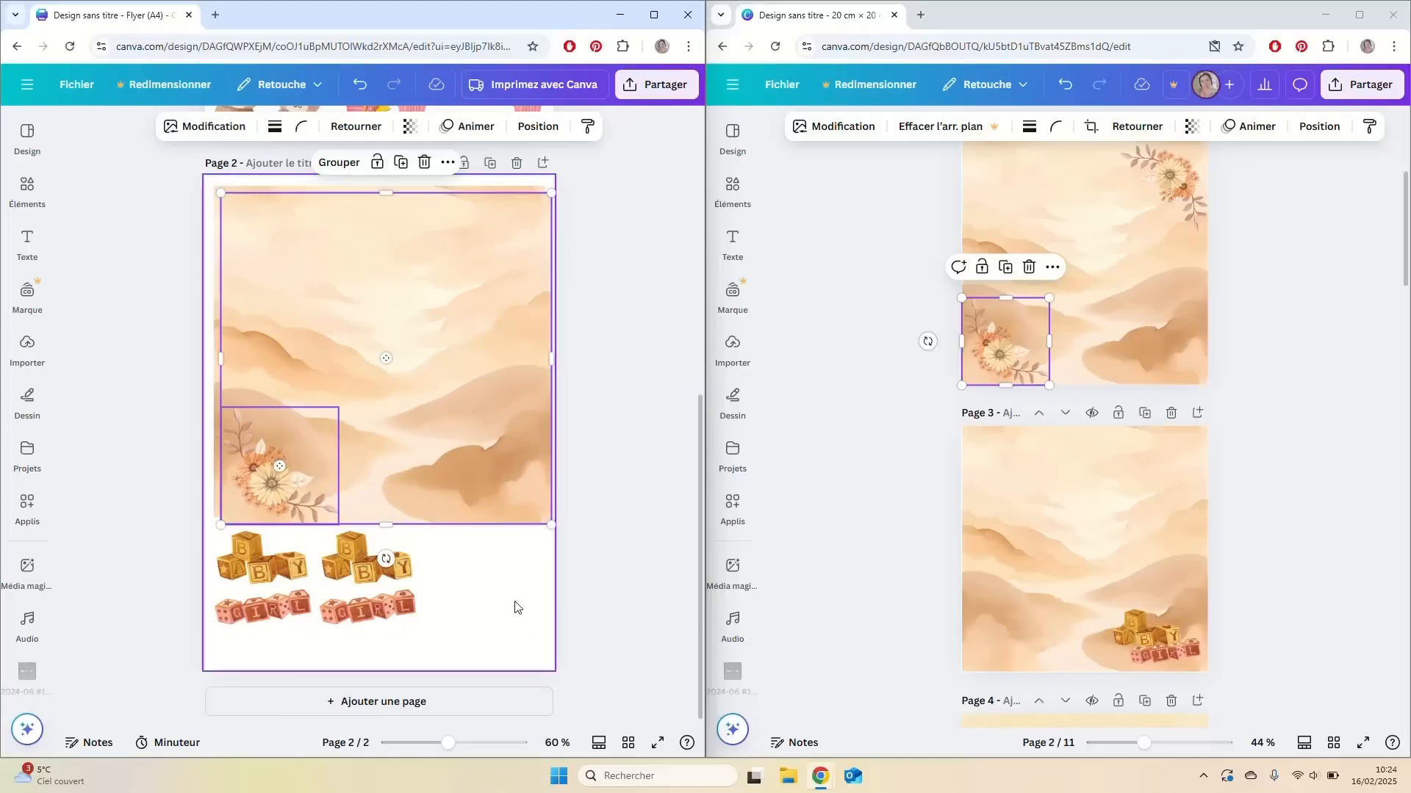
pyautogui.moveTo(553, 193); pyautogui.dragTo(343, 403)
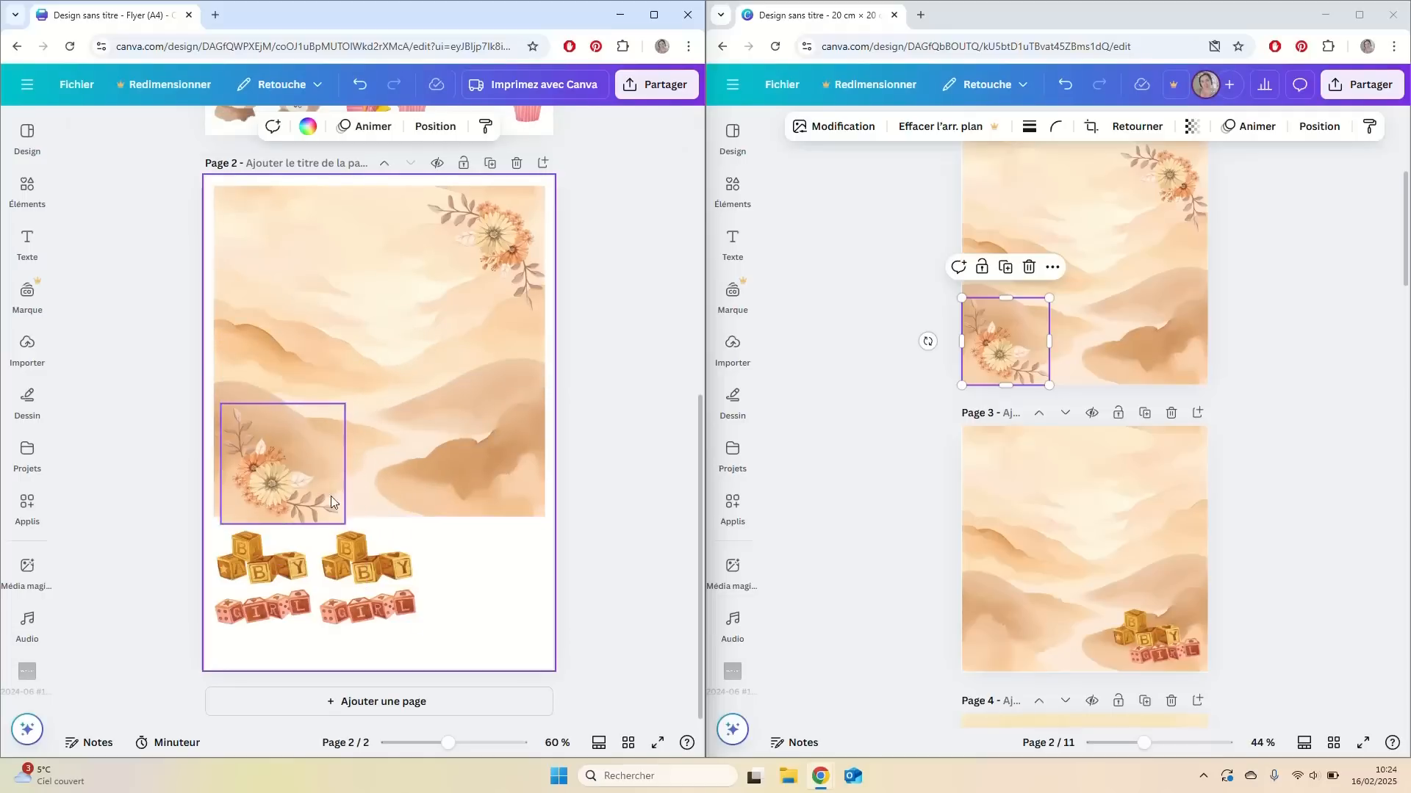
pyautogui.moveTo(282, 481); pyautogui.dragTo(484, 596)
pyautogui.hotkey('ctrl', 'z')
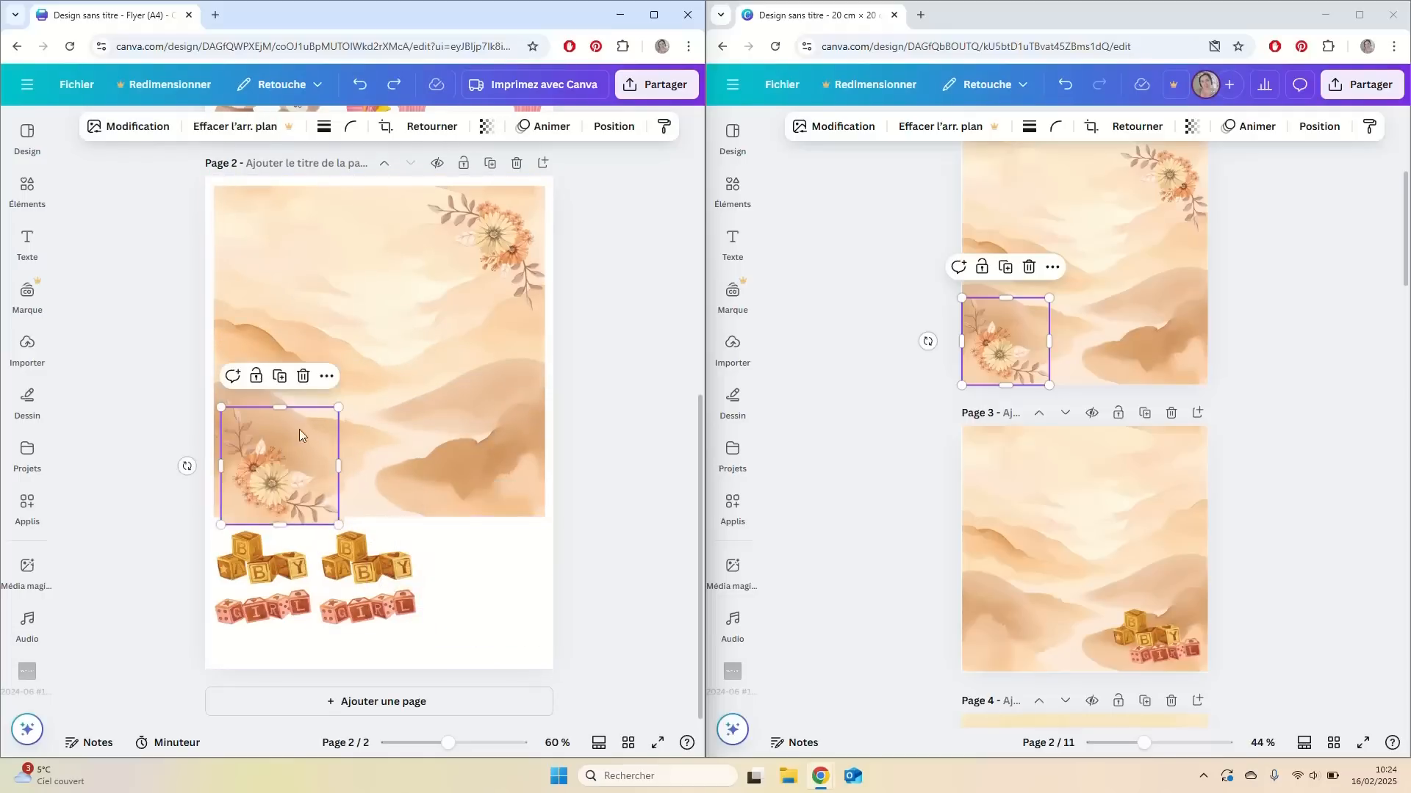
# - Select the floral corner together with its cropped background and move both below the dune image, to the right of the blocks
pyautogui.moveTo(193, 457); pyautogui.dragTo(259, 477)
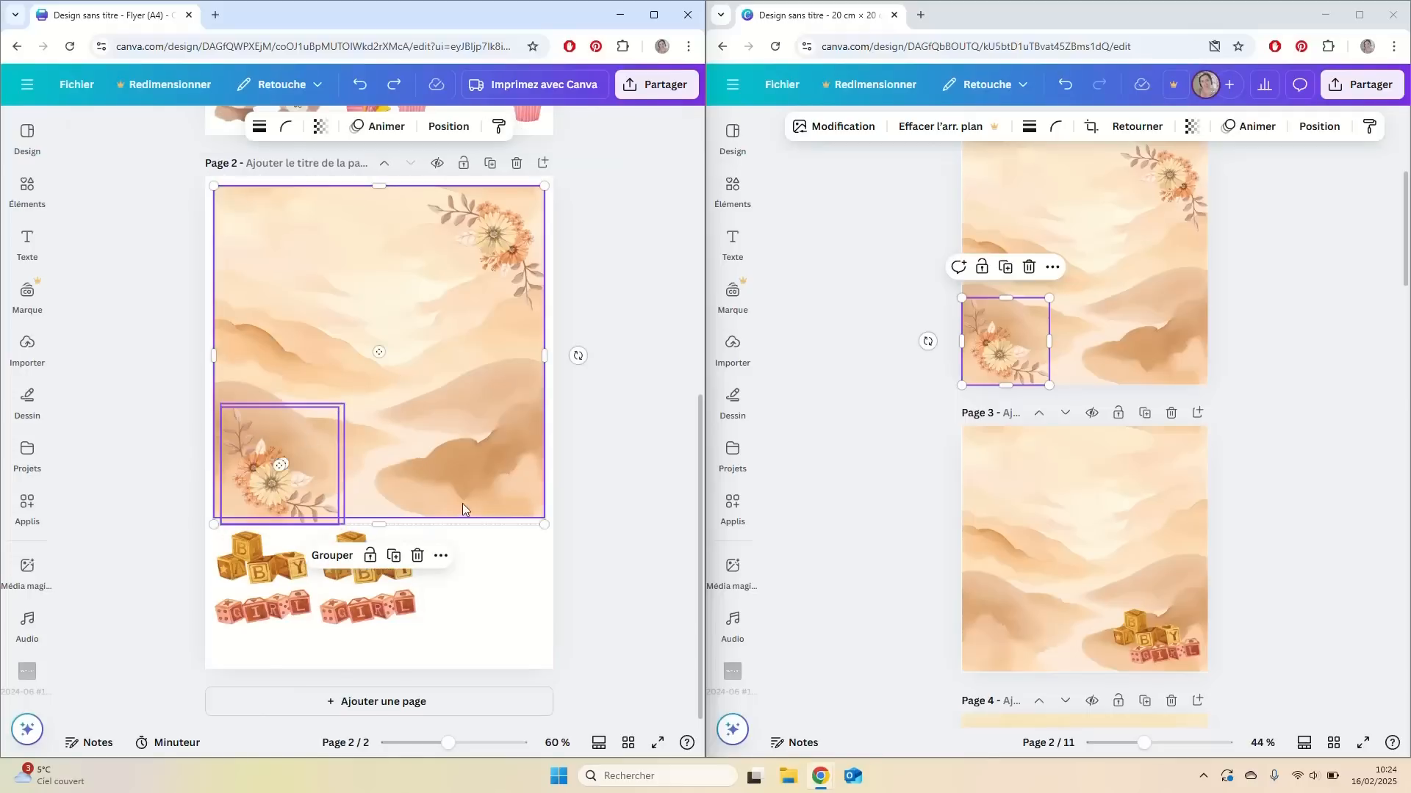
pyautogui.press('shift')
pyautogui.click(182, 441)
pyautogui.click(245, 435)
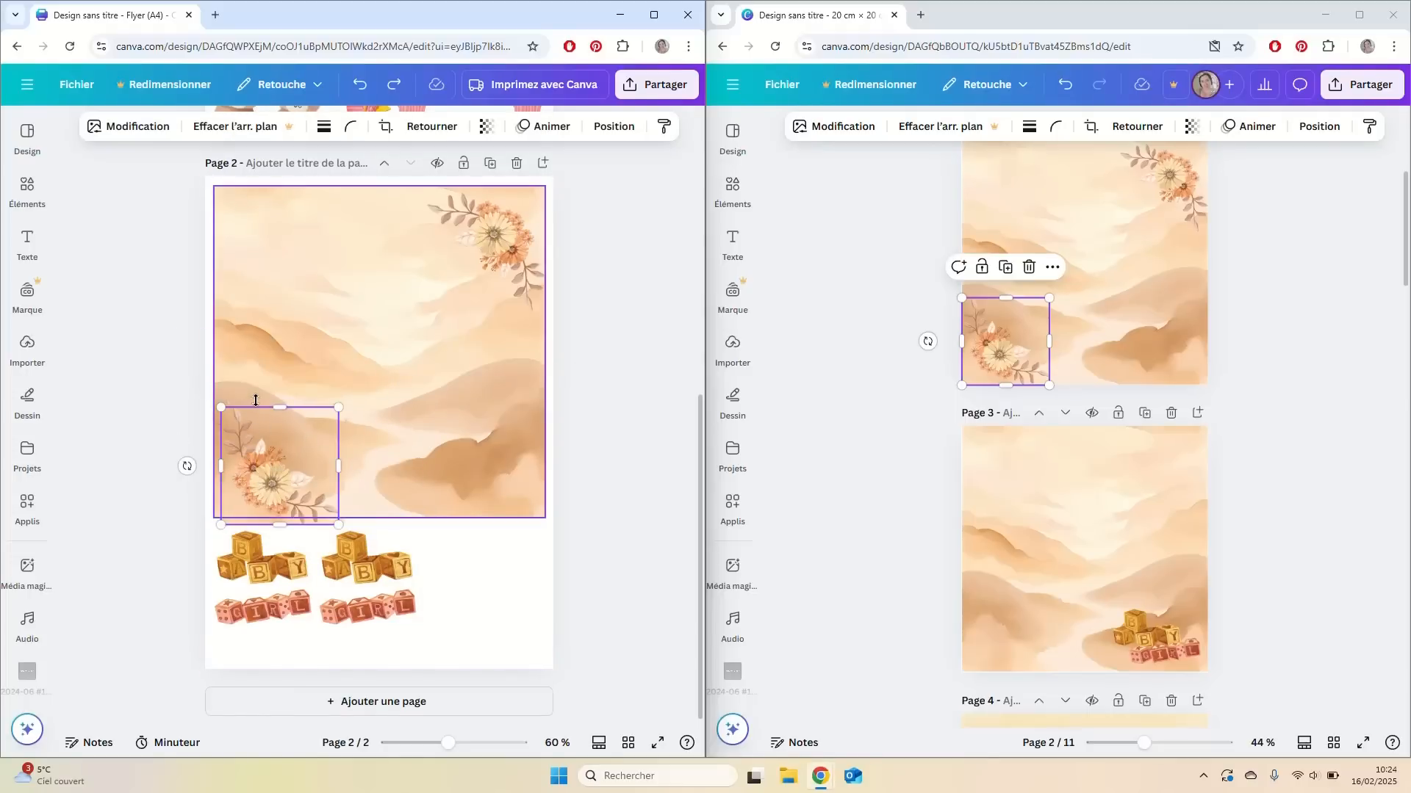
pyautogui.keyDown('shift'); pyautogui.click(344, 443); pyautogui.keyUp('shift')
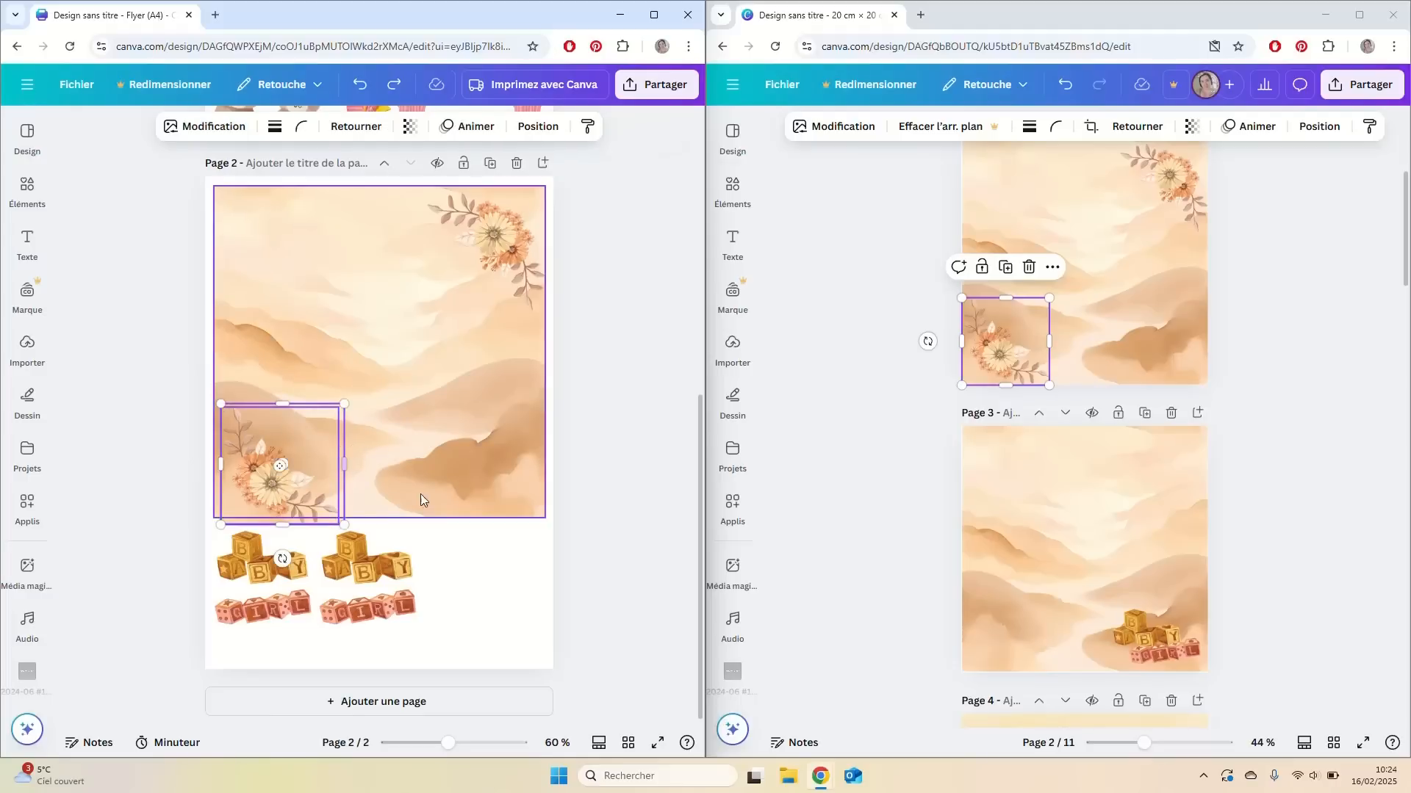
pyautogui.moveTo(311, 453); pyautogui.dragTo(522, 571)
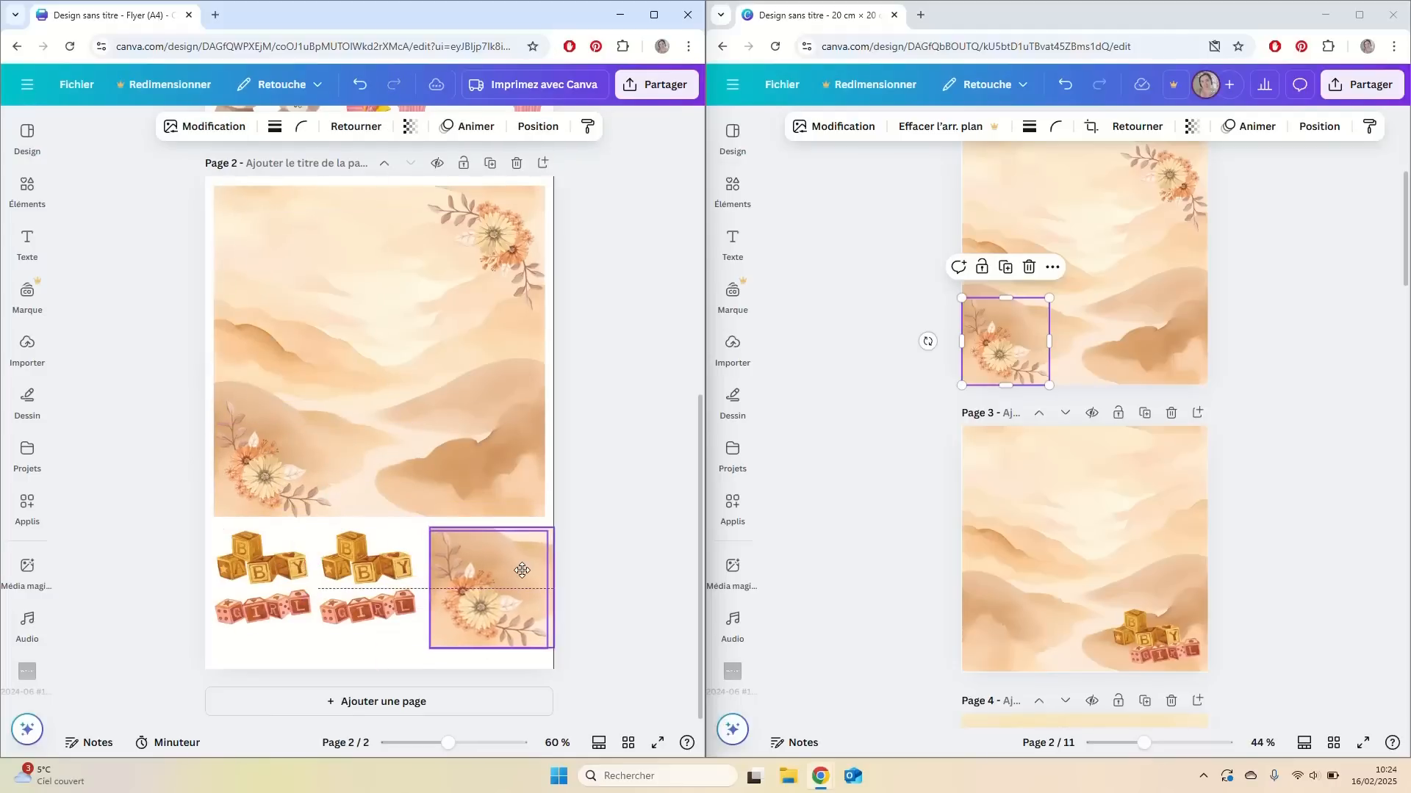
pyautogui.click(597, 595)
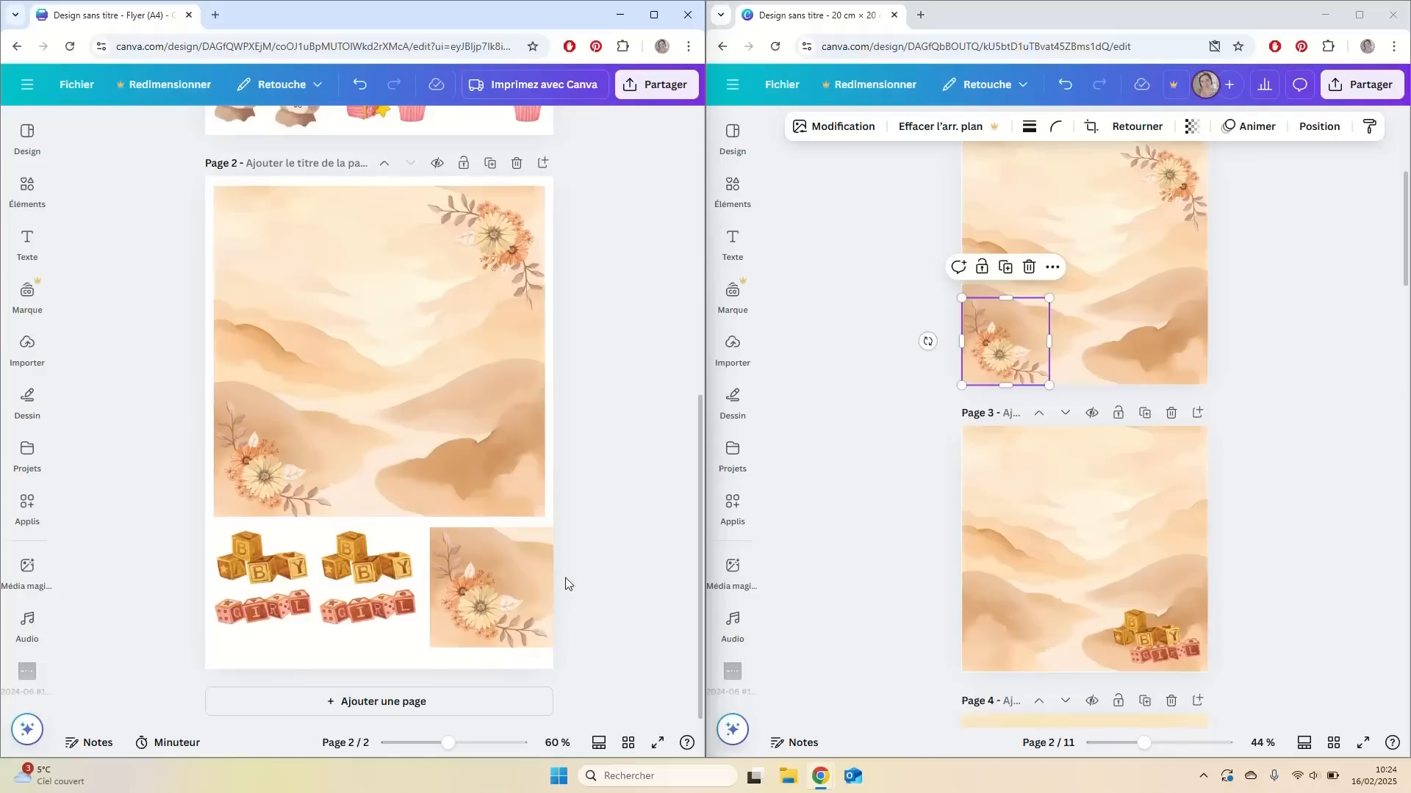
# - Group the floral corner with its cropped background and nudge the group left, away from the flyer page's edge
pyautogui.moveTo(566, 579); pyautogui.dragTo(509, 611)
pyautogui.hotkey('ctrl', 'g')
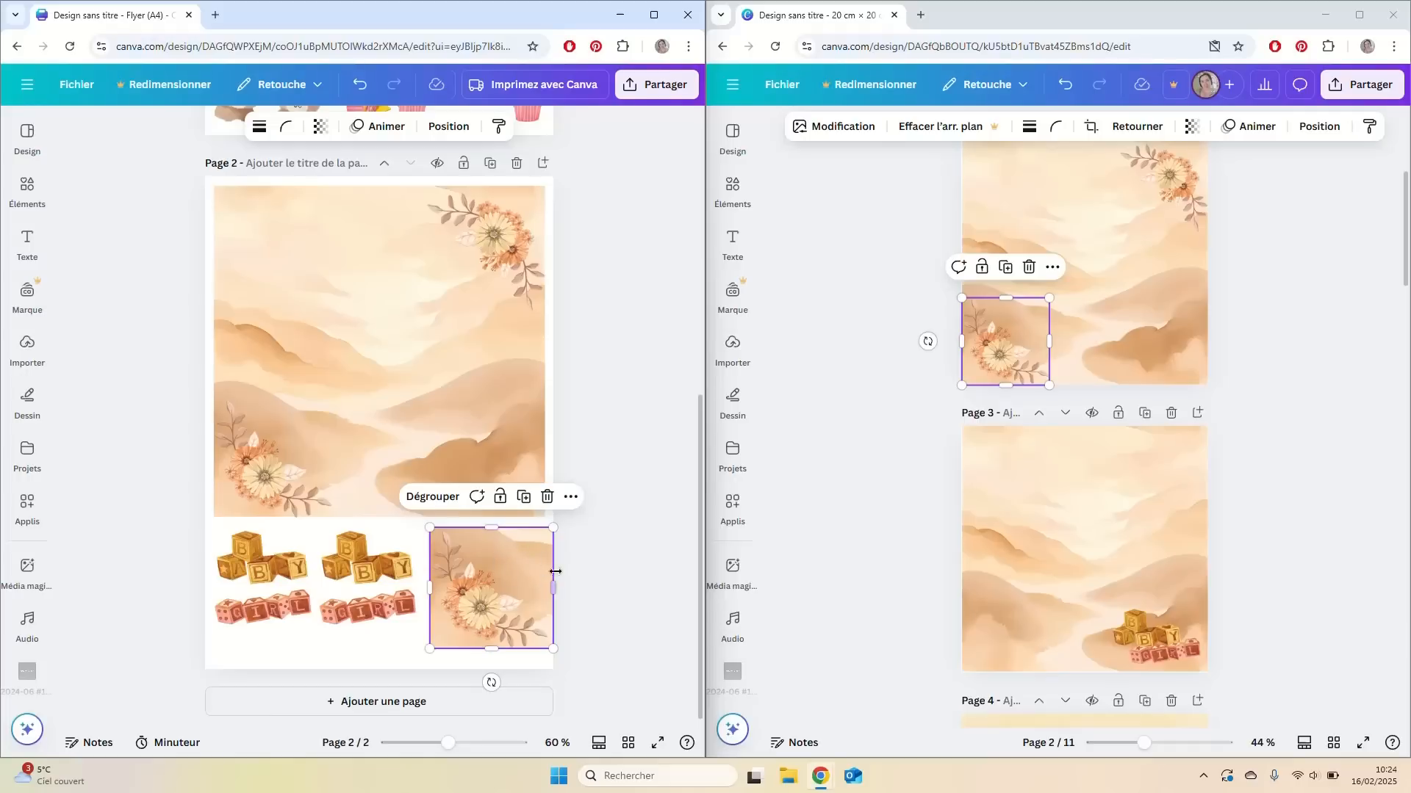
pyautogui.click(601, 547)
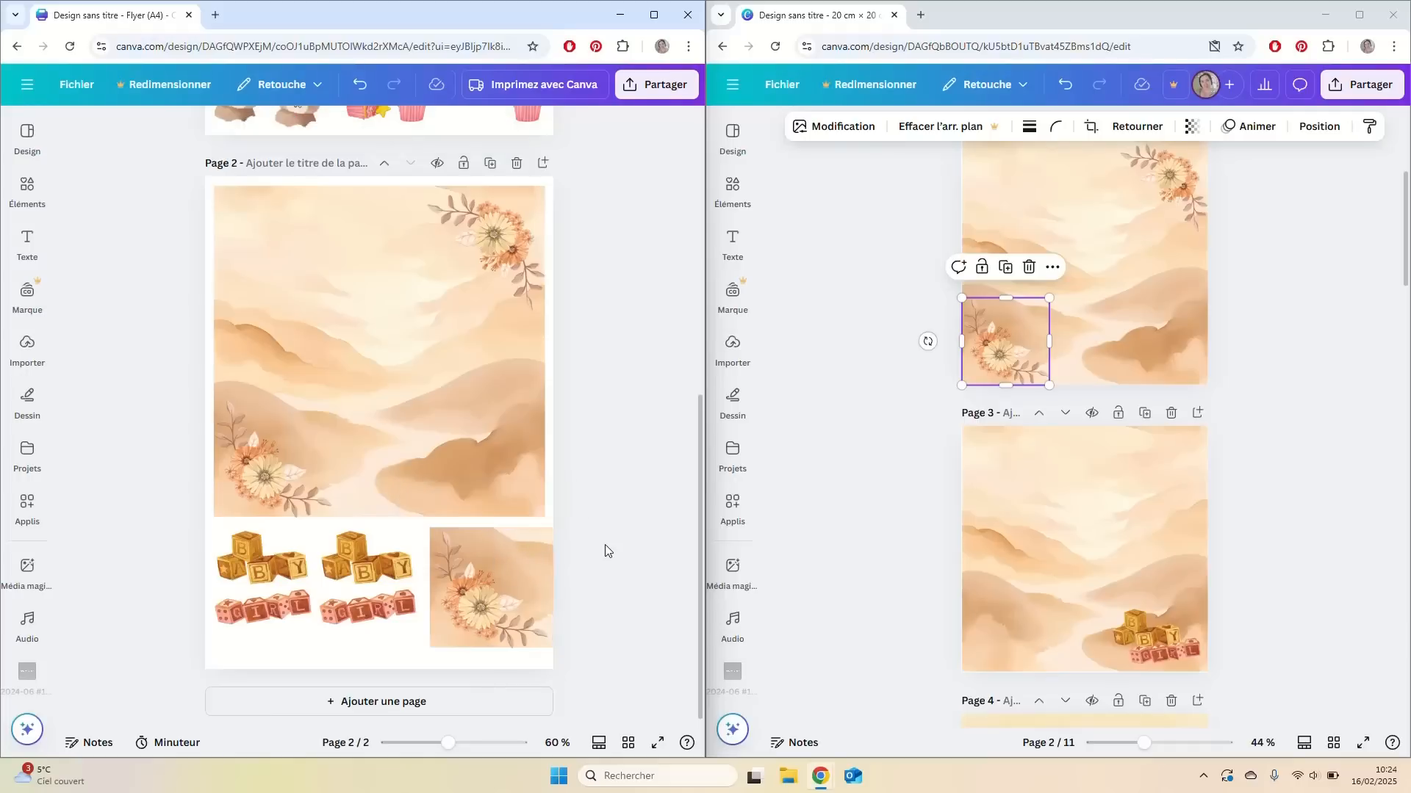
pyautogui.click(543, 562)
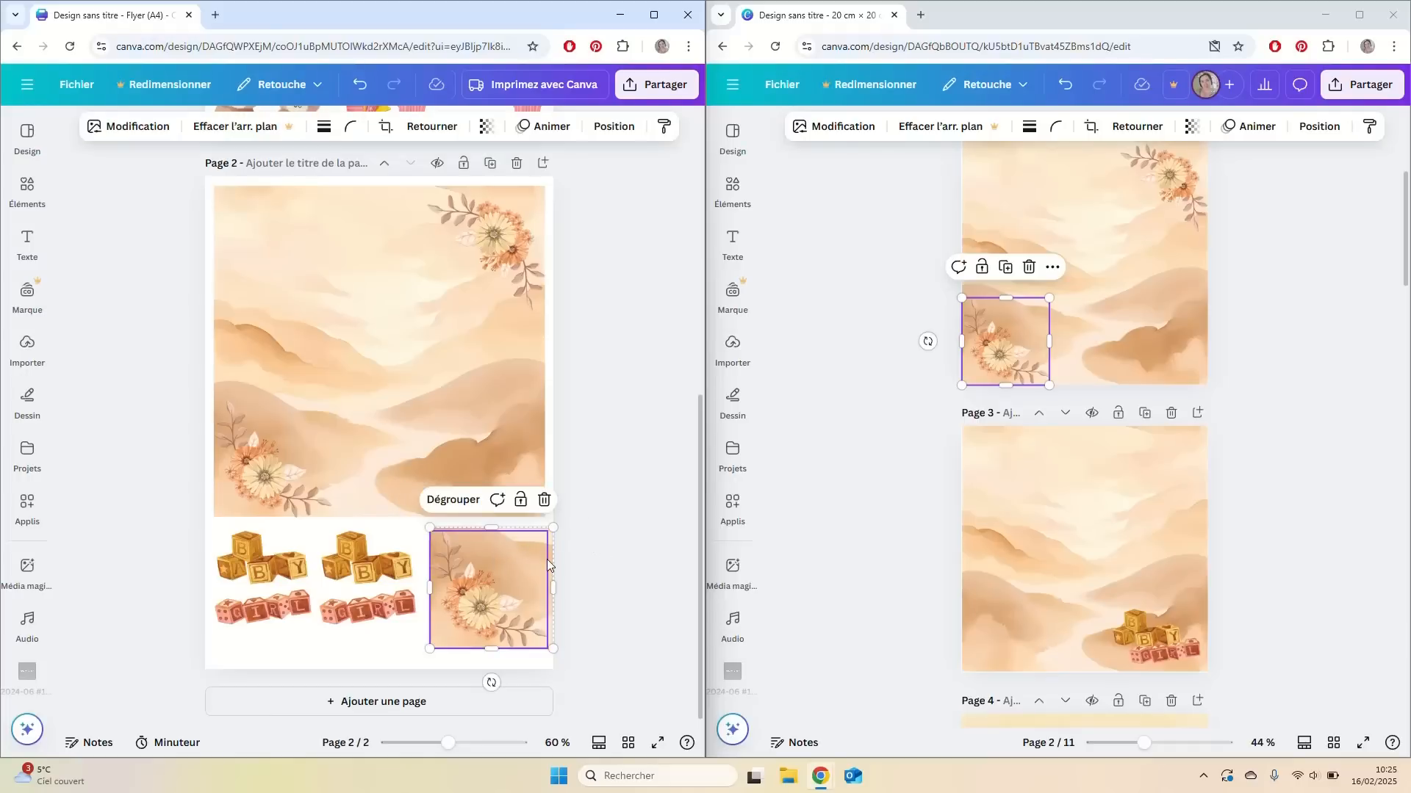
pyautogui.moveTo(586, 553); pyautogui.dragTo(501, 586)
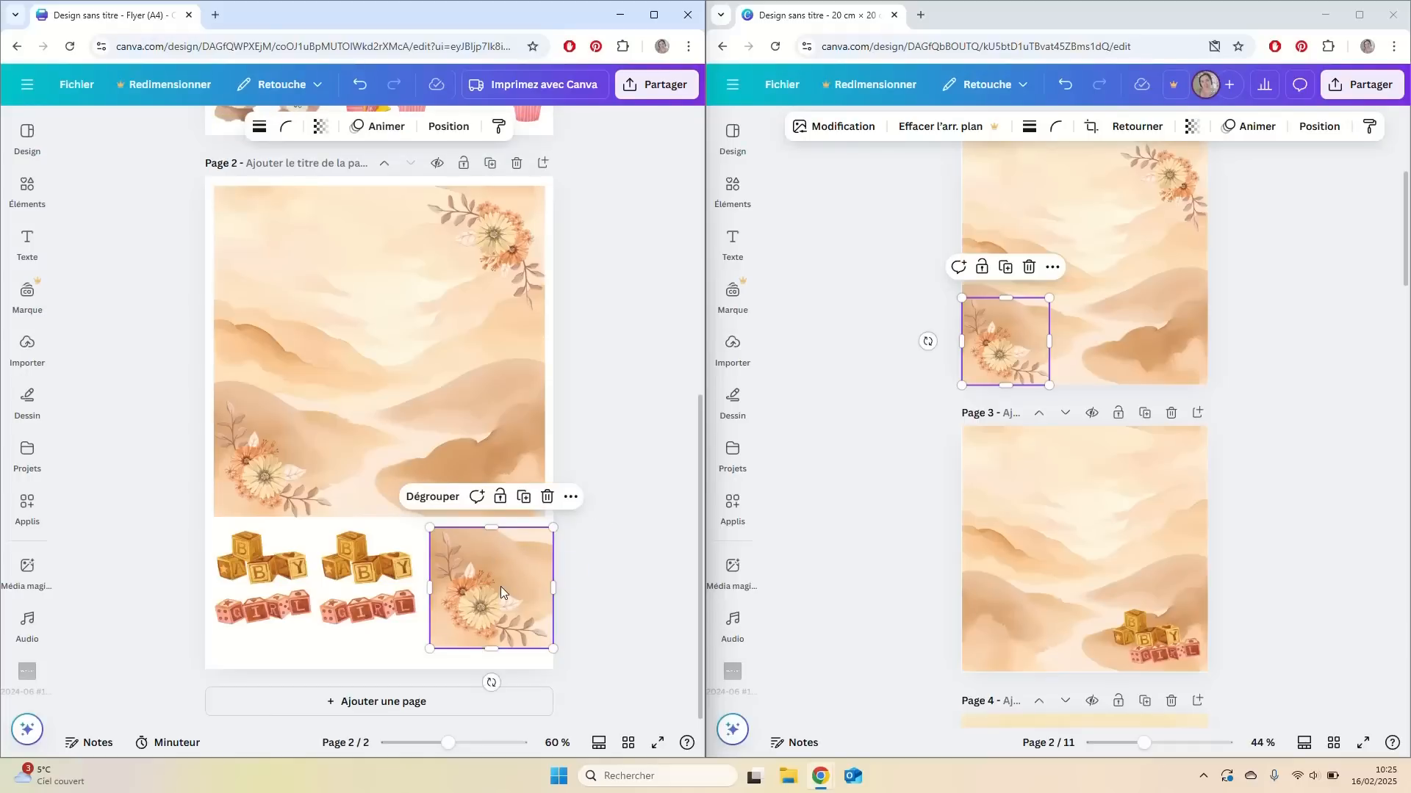
pyautogui.hotkey('shift', 'Left')
pyautogui.hotkey('shift', 'Left')
pyautogui.click(501, 586)
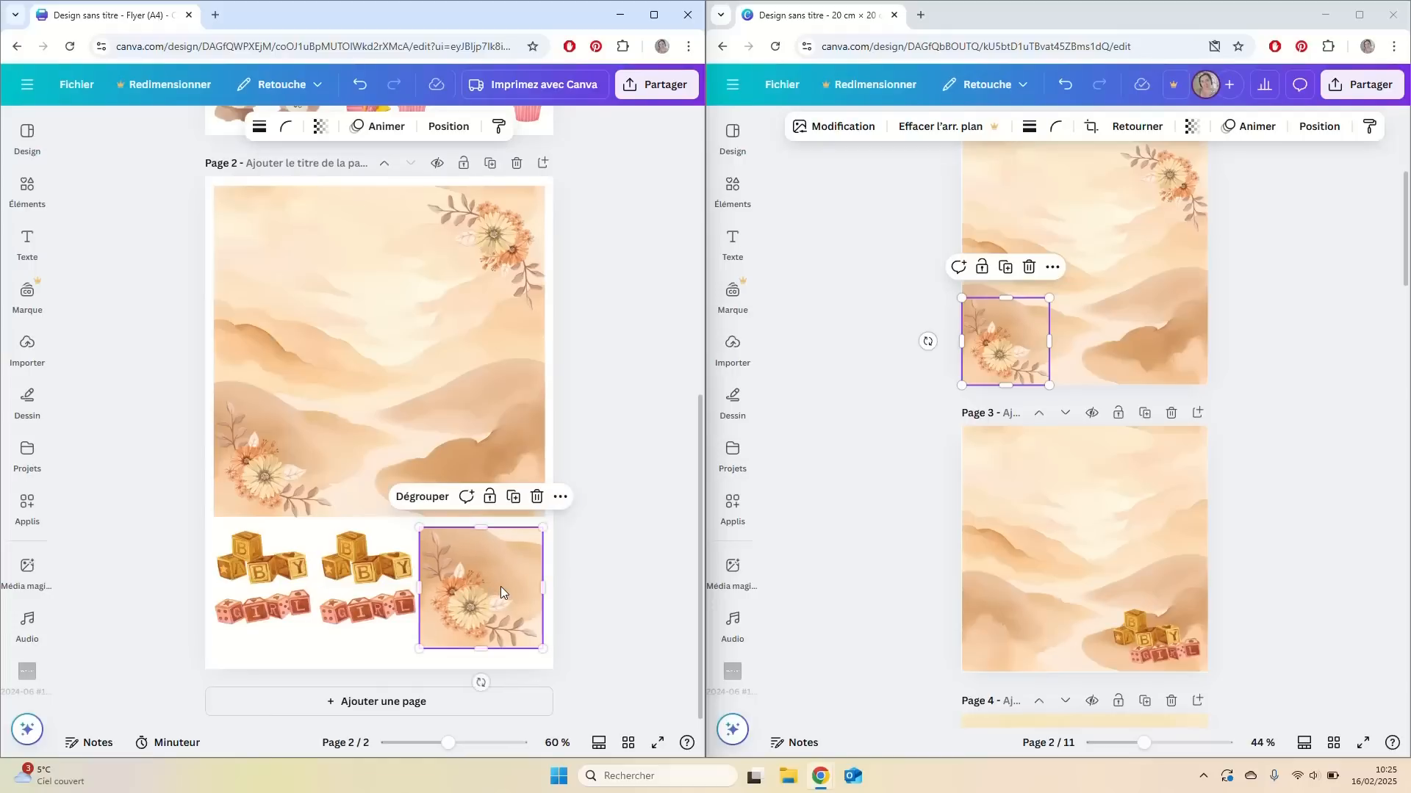
# - Move the second GIRL blocks copy directly beneath the first GIRL blocks at the flyer page's lower left
pyautogui.moveTo(395, 606); pyautogui.dragTo(316, 642)
pyautogui.click(410, 634)
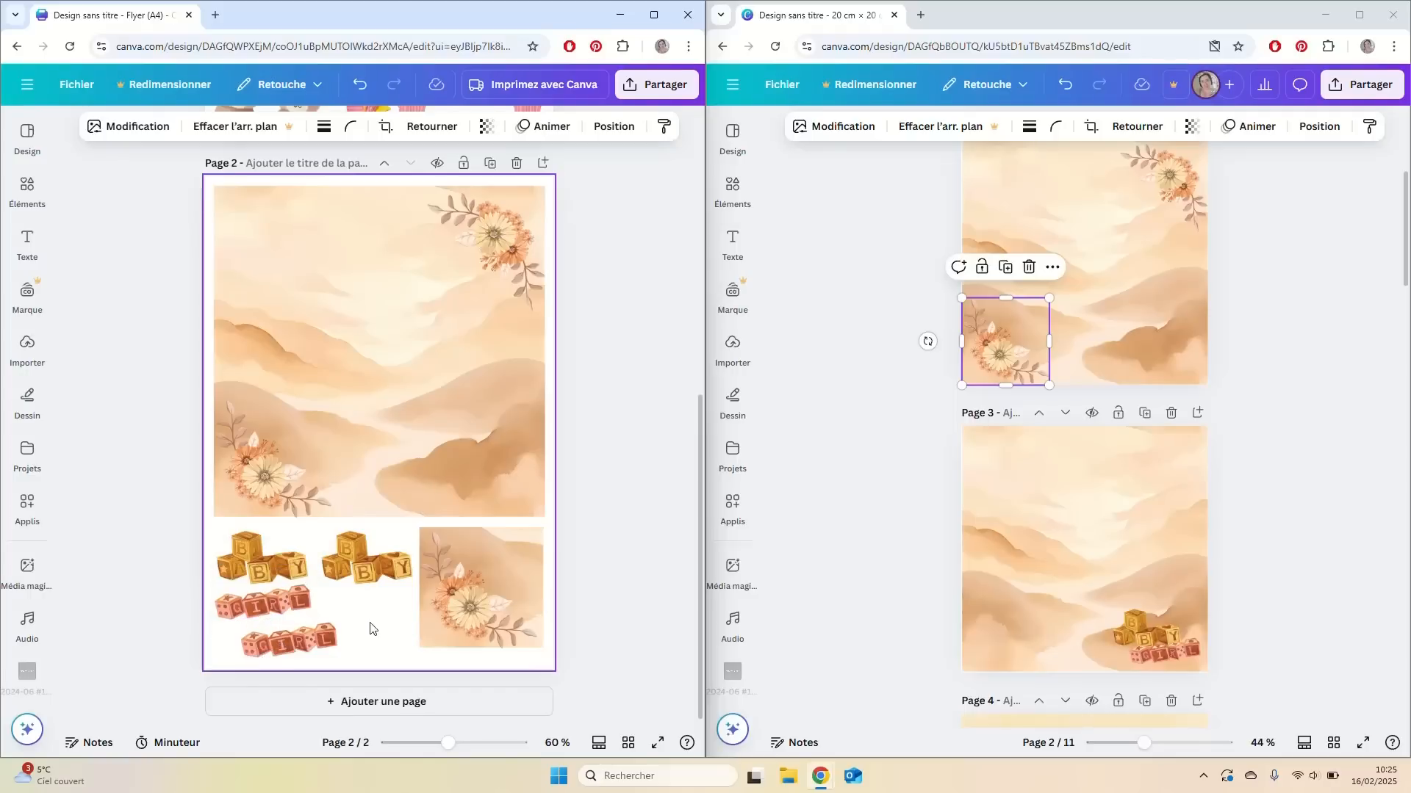
pyautogui.click(346, 566)
pyautogui.scroll(1, 301, 606)
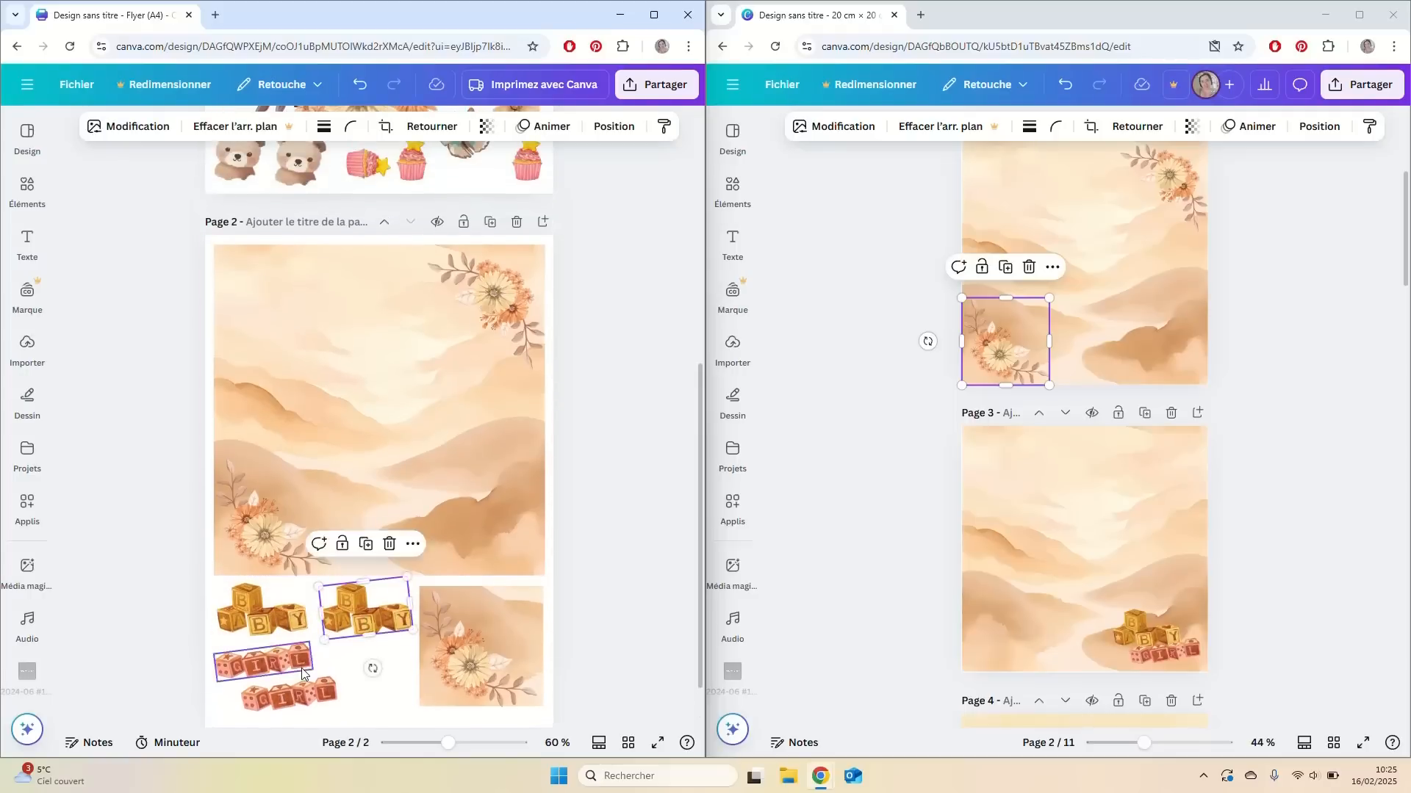
pyautogui.moveTo(318, 693); pyautogui.dragTo(297, 694)
pyautogui.click(333, 673)
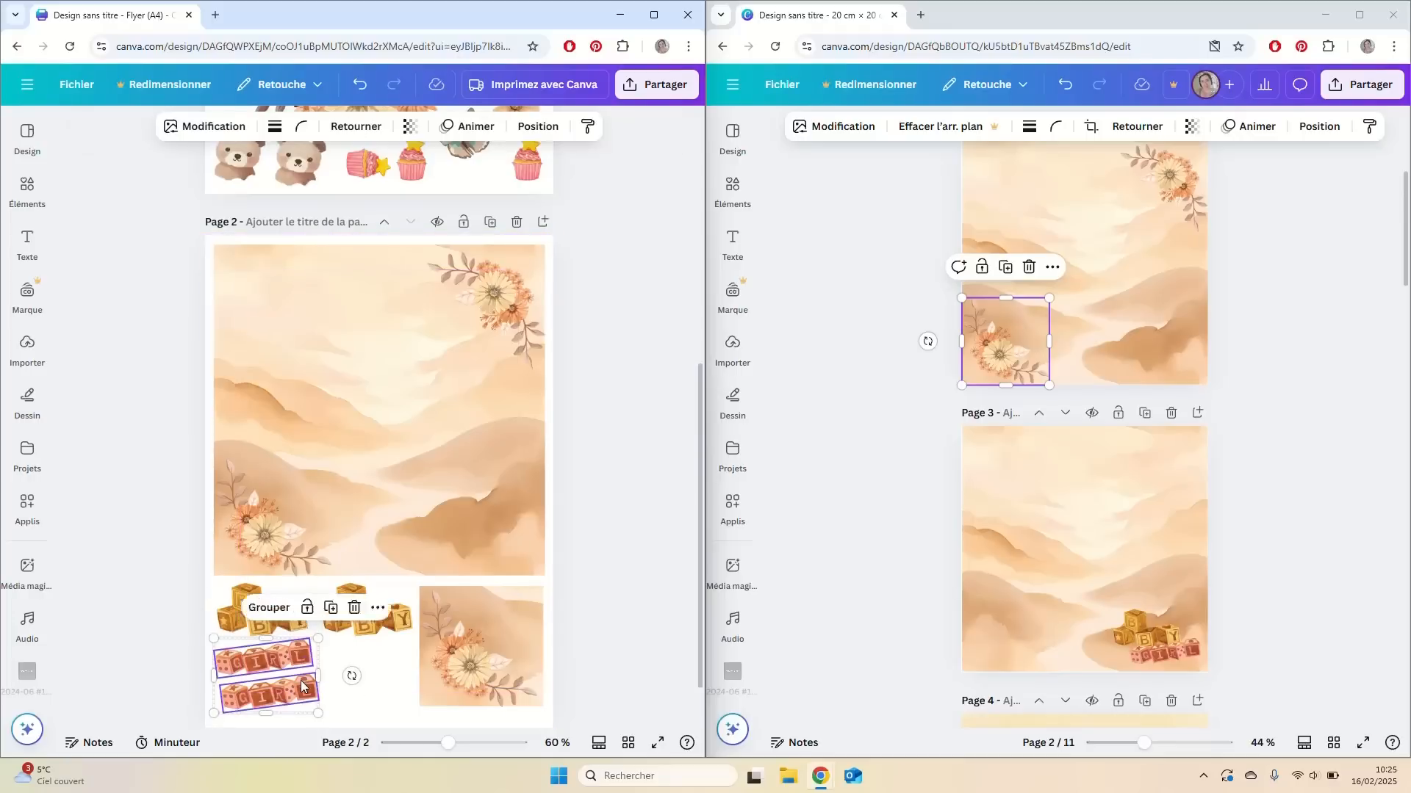
# - Duplicate the flyer's second page, with its dune image and decorations, as page 3
pyautogui.click(1335, 314)
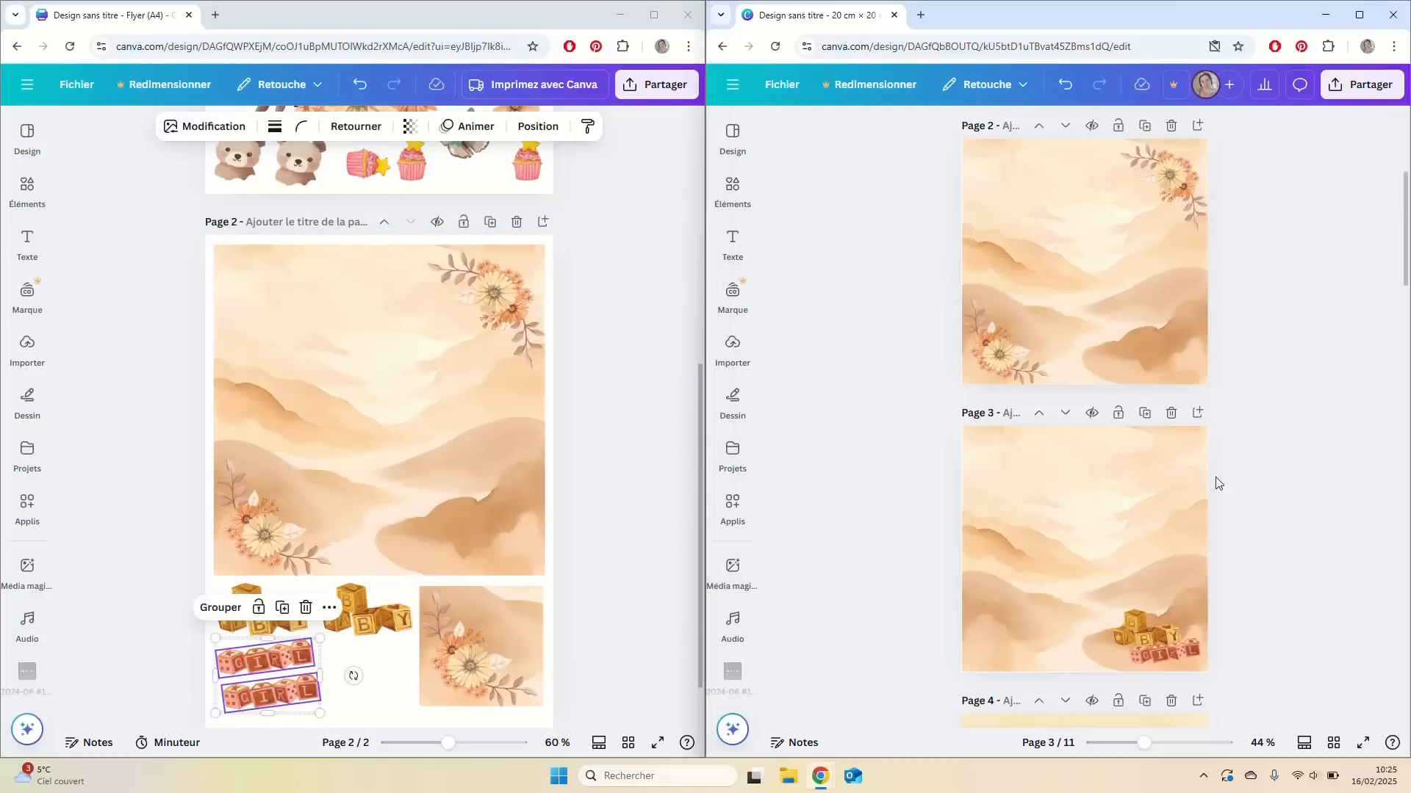
pyautogui.click(506, 294)
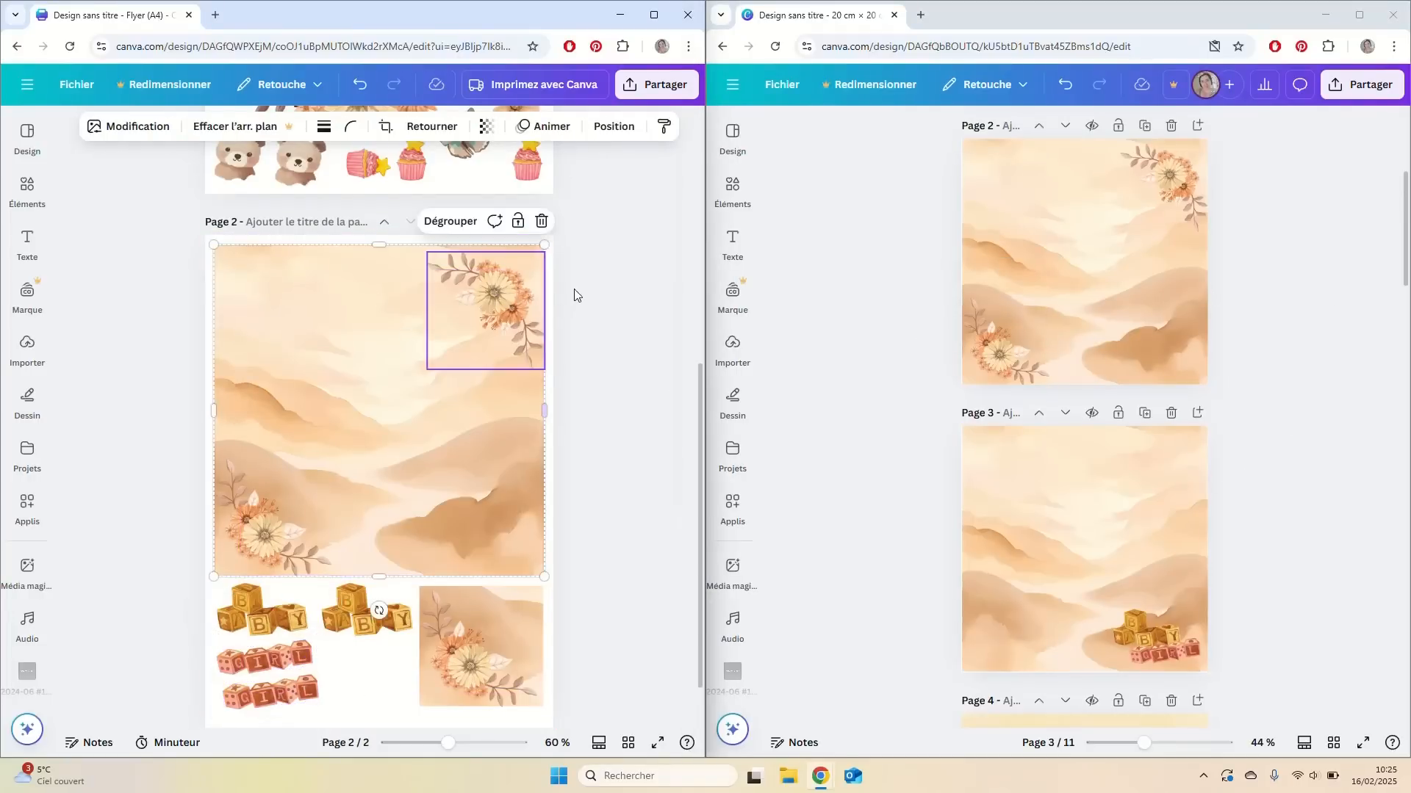
pyautogui.click(574, 293)
pyautogui.click(542, 221)
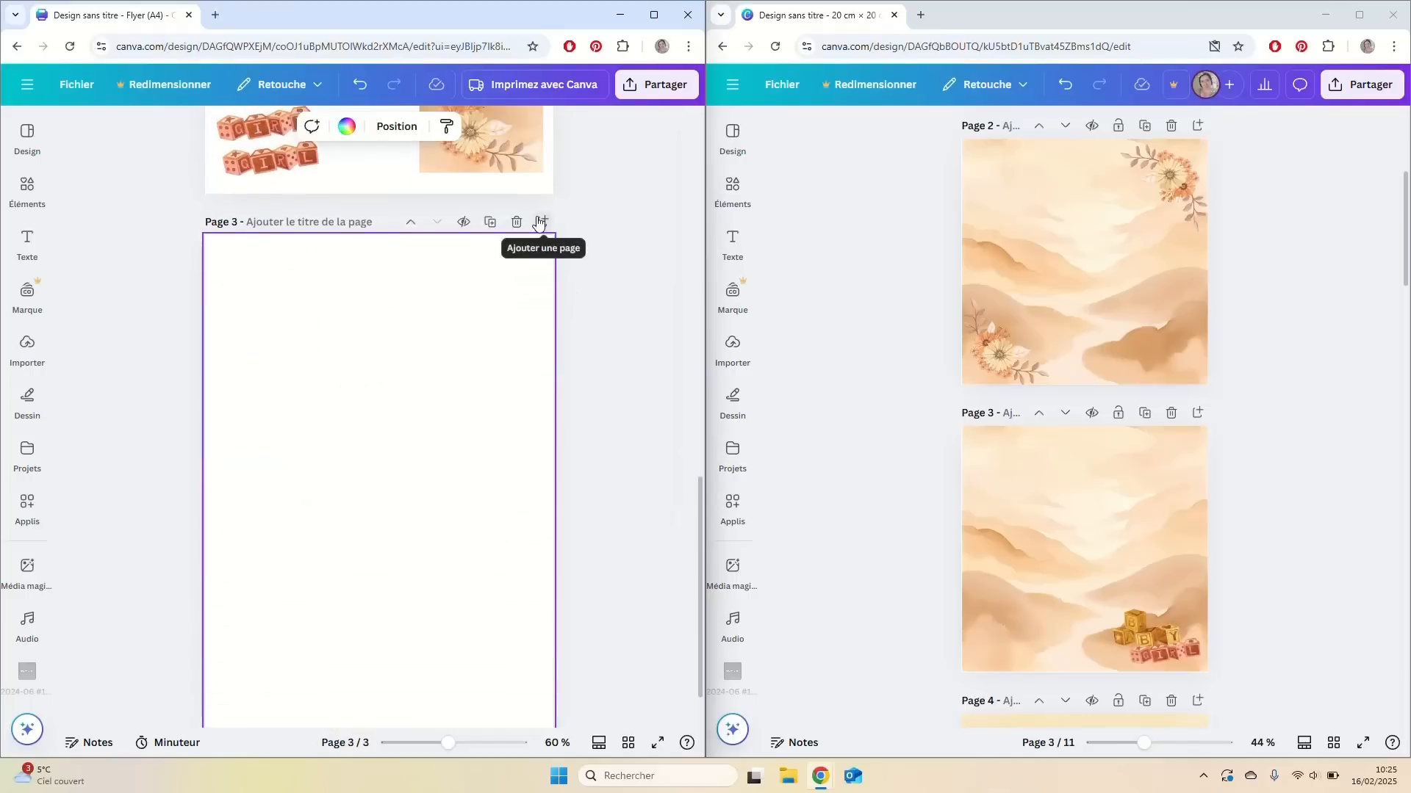
pyautogui.hotkey('ctrl', 'z')
pyautogui.click(489, 165)
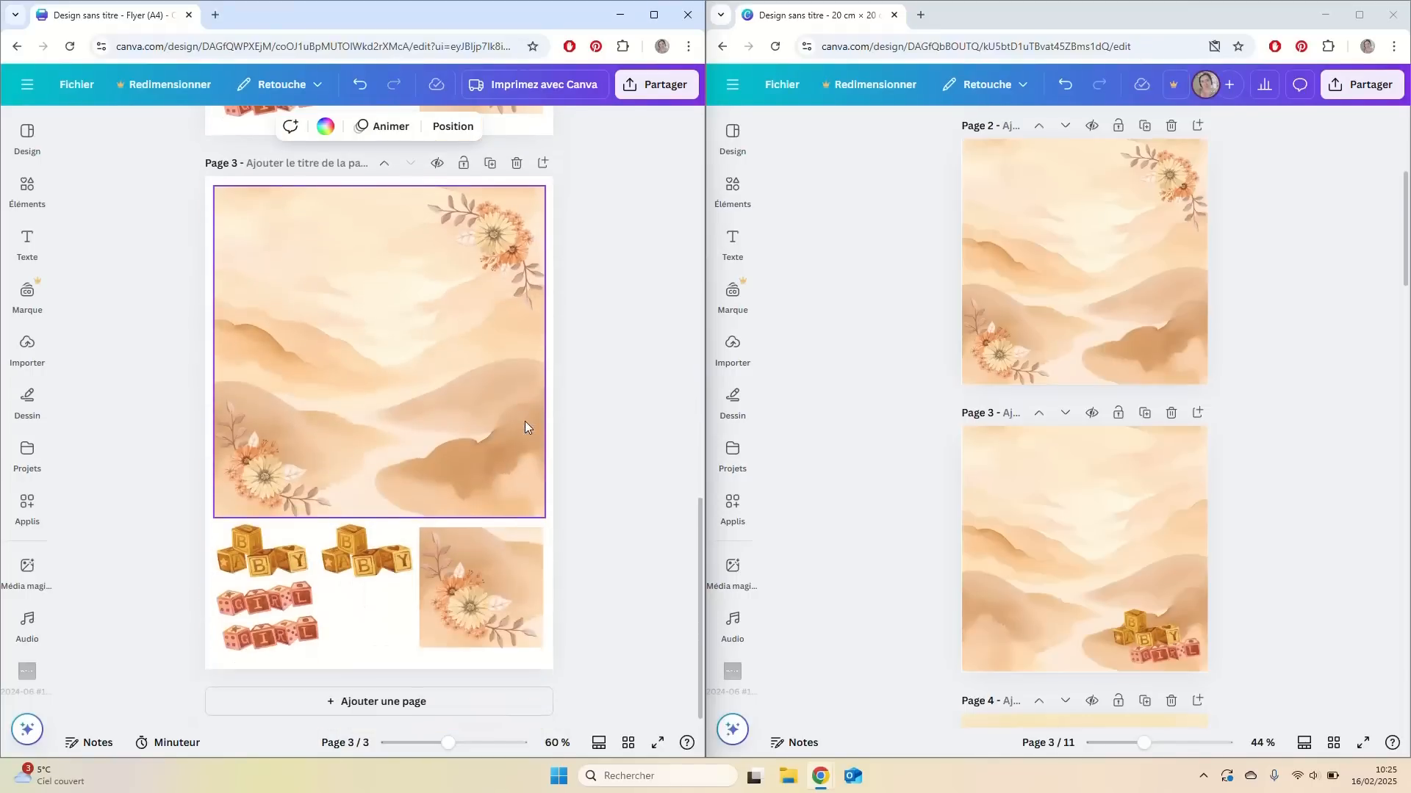
# - Delete the blocks and the cropped floral corner below the dune image on flyer page 3
pyautogui.moveTo(590, 531); pyautogui.dragTo(244, 651)
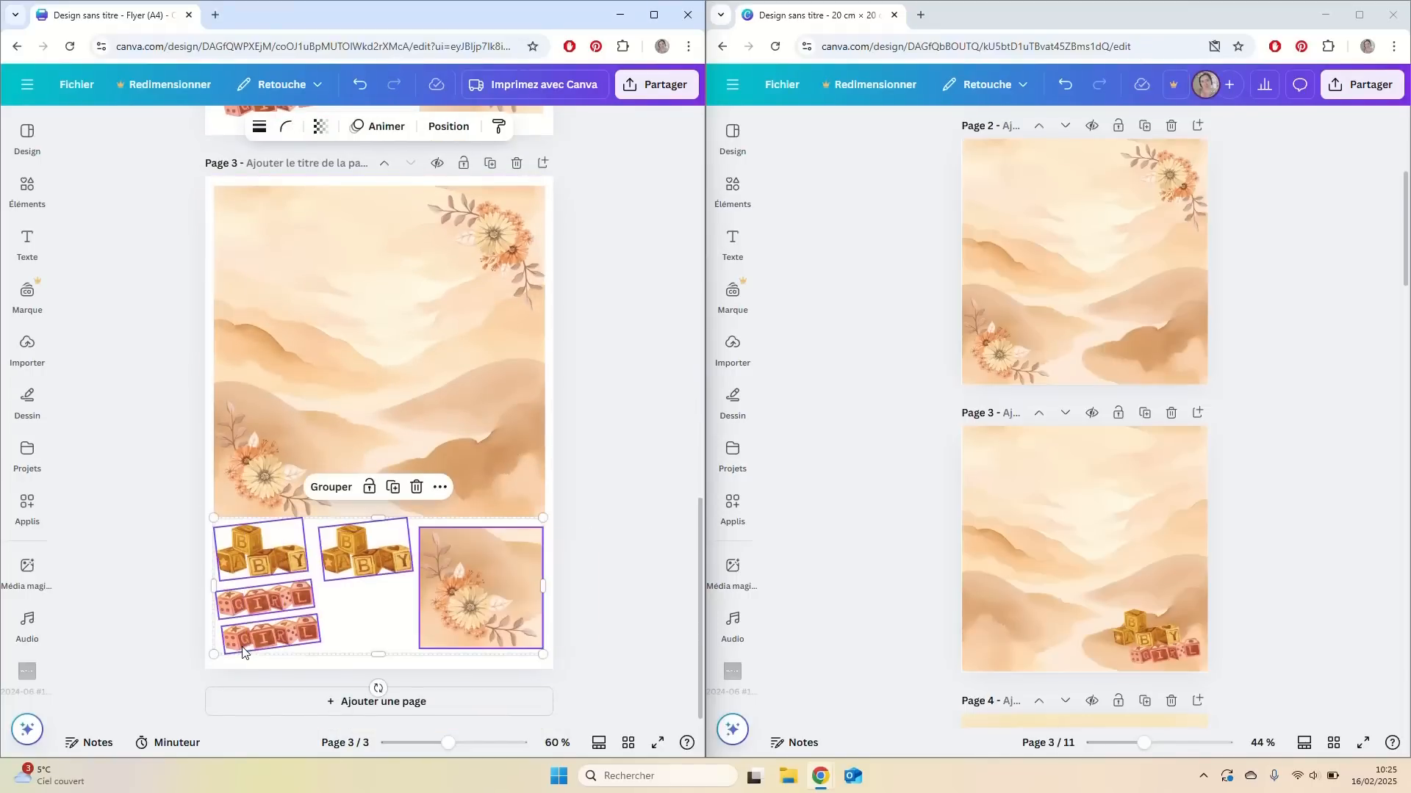
pyautogui.press('Delete')
pyautogui.doubleClick(272, 475)
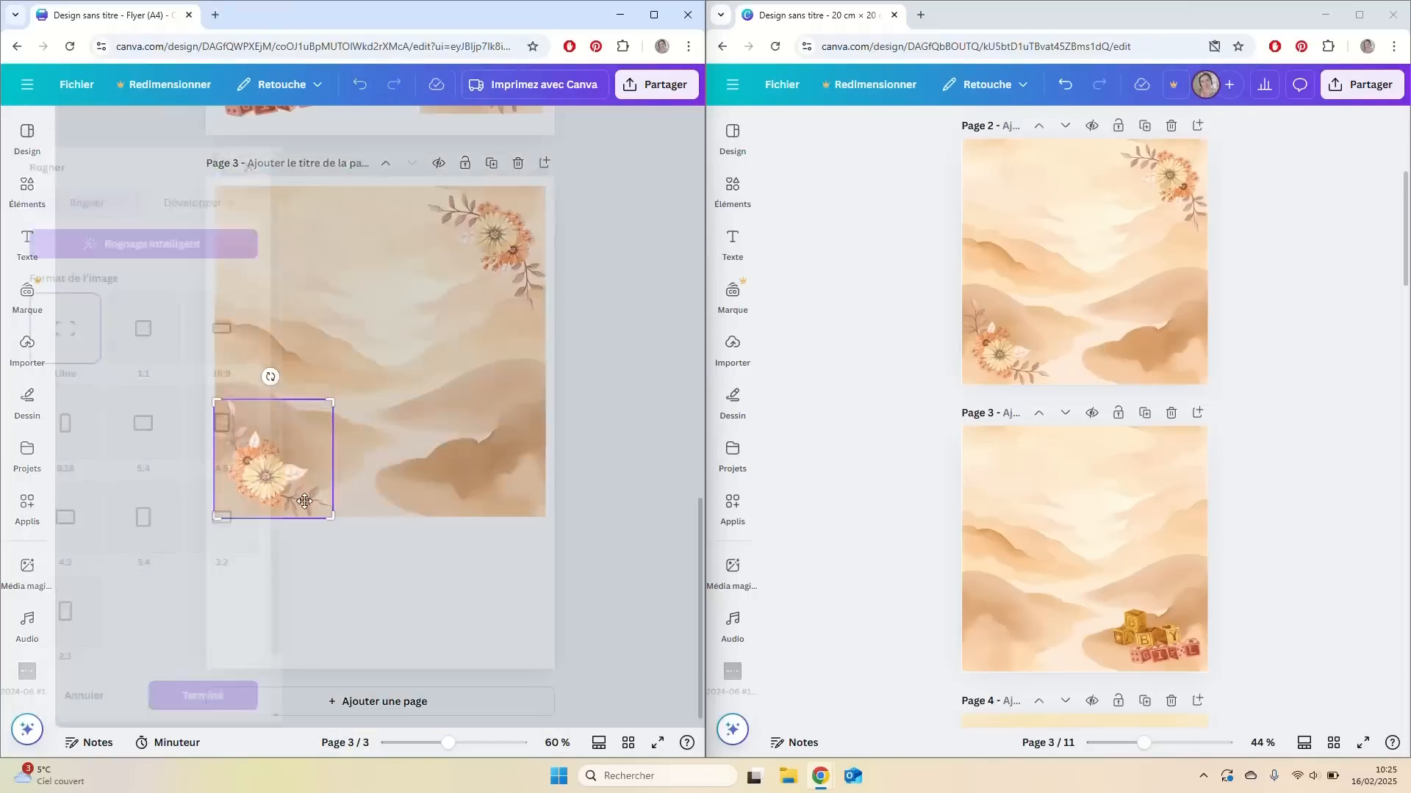
pyautogui.click(331, 542)
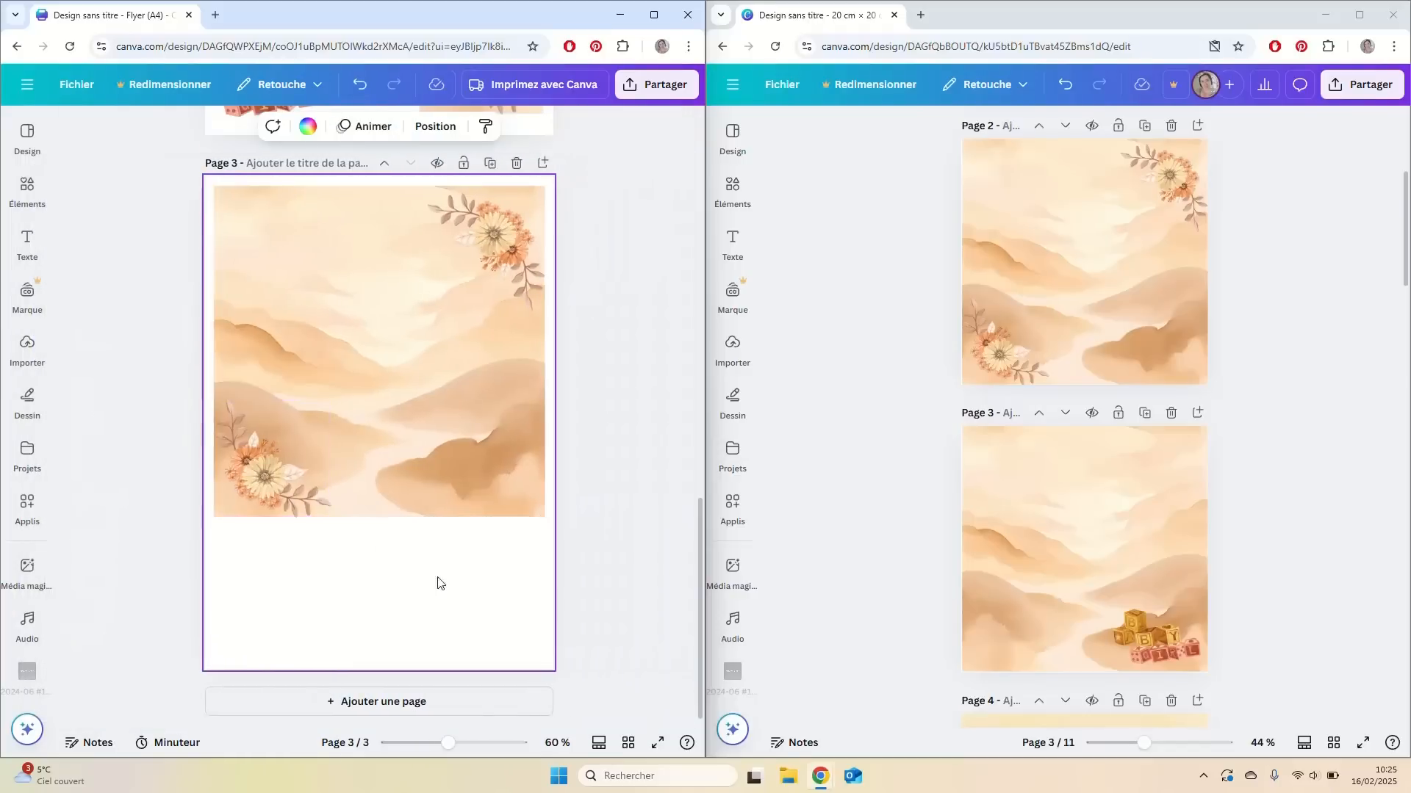
# - Ungroup the dune image on flyer page 3 and delete the lower-left flowers
pyautogui.click(385, 426)
pyautogui.rightClick(385, 426)
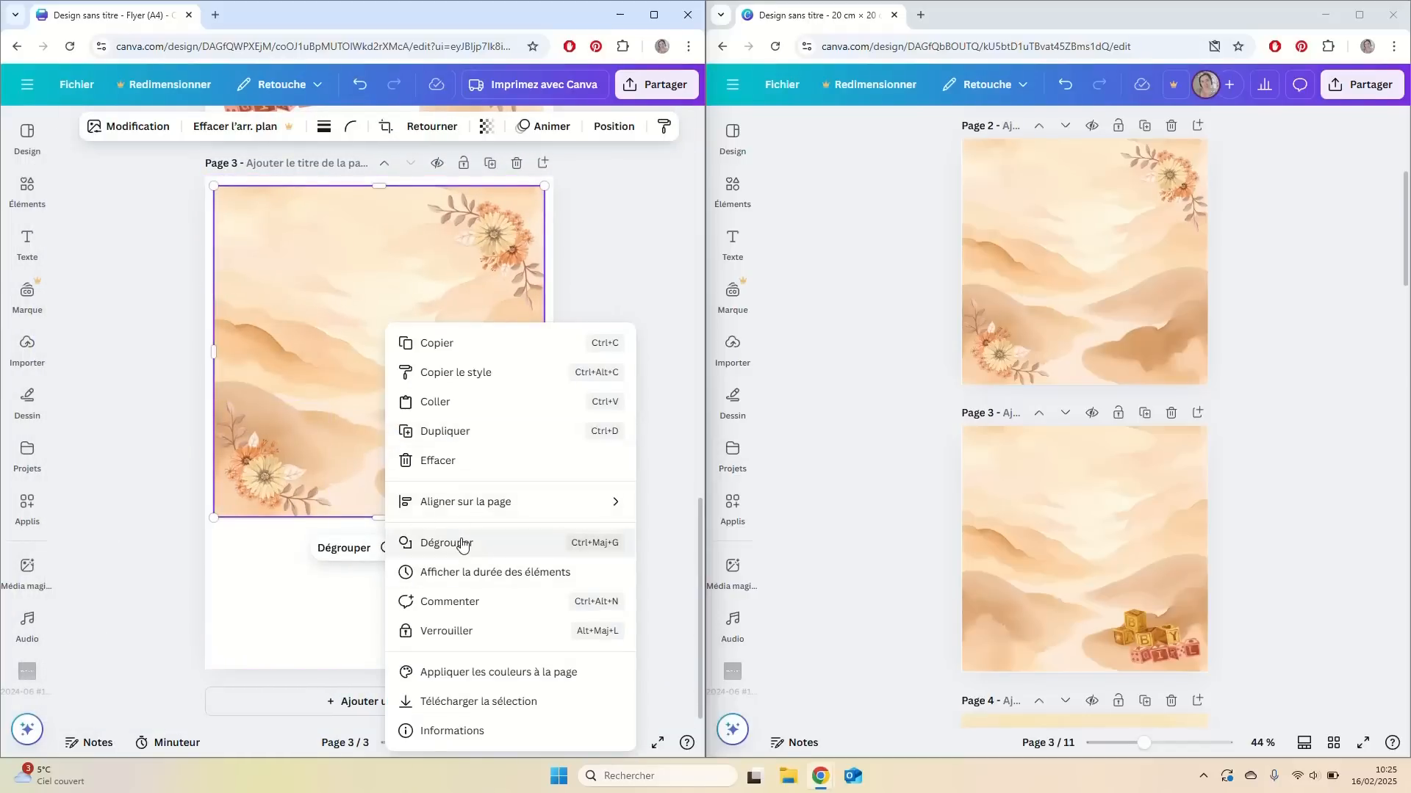
pyautogui.click(463, 541)
pyautogui.click(301, 480)
pyautogui.press('Delete')
# - Crop the dune background to about 75 × 80 mm around the upper-right flowers and move it, grouped with them, to the page's lower-right corner
pyautogui.click(363, 403)
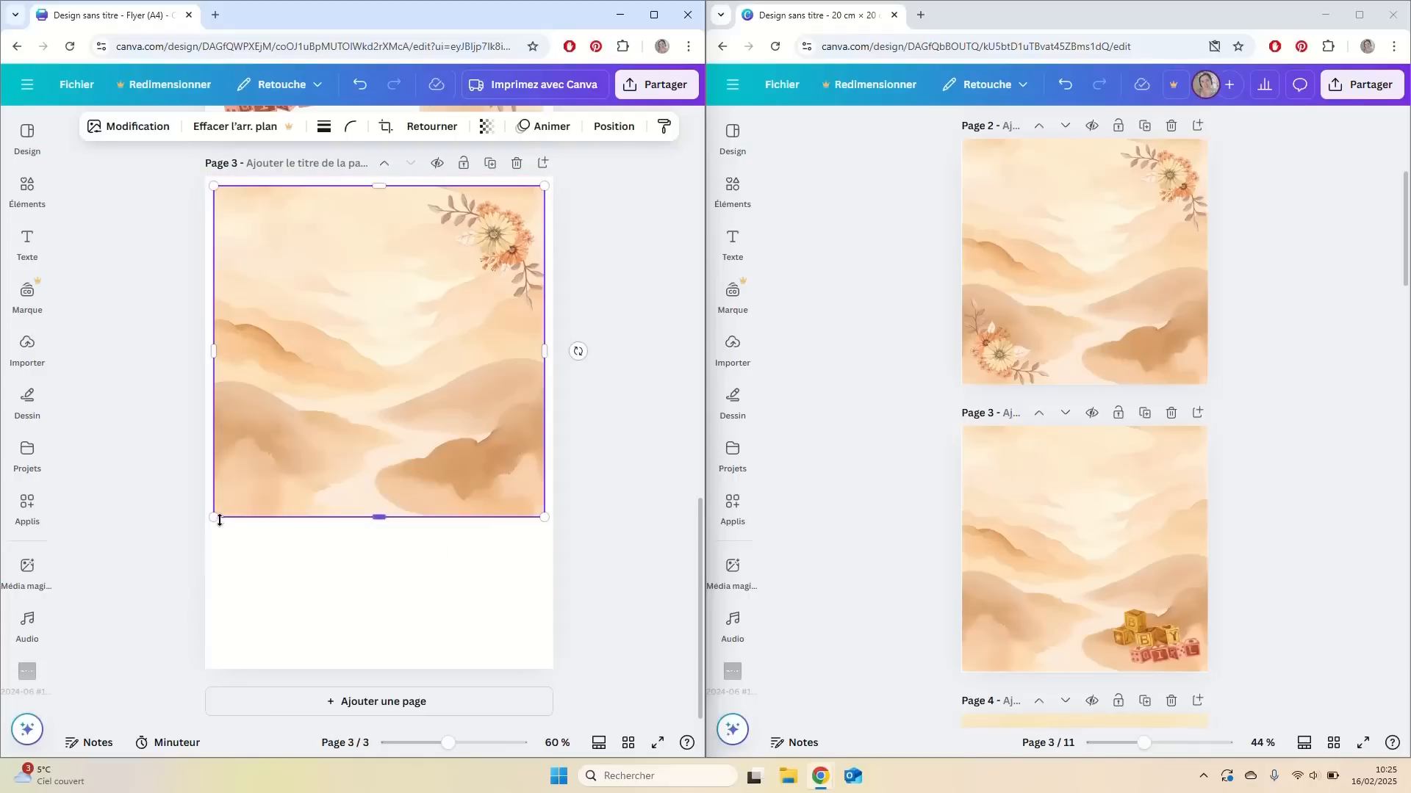
pyautogui.moveTo(219, 520); pyautogui.dragTo(421, 320)
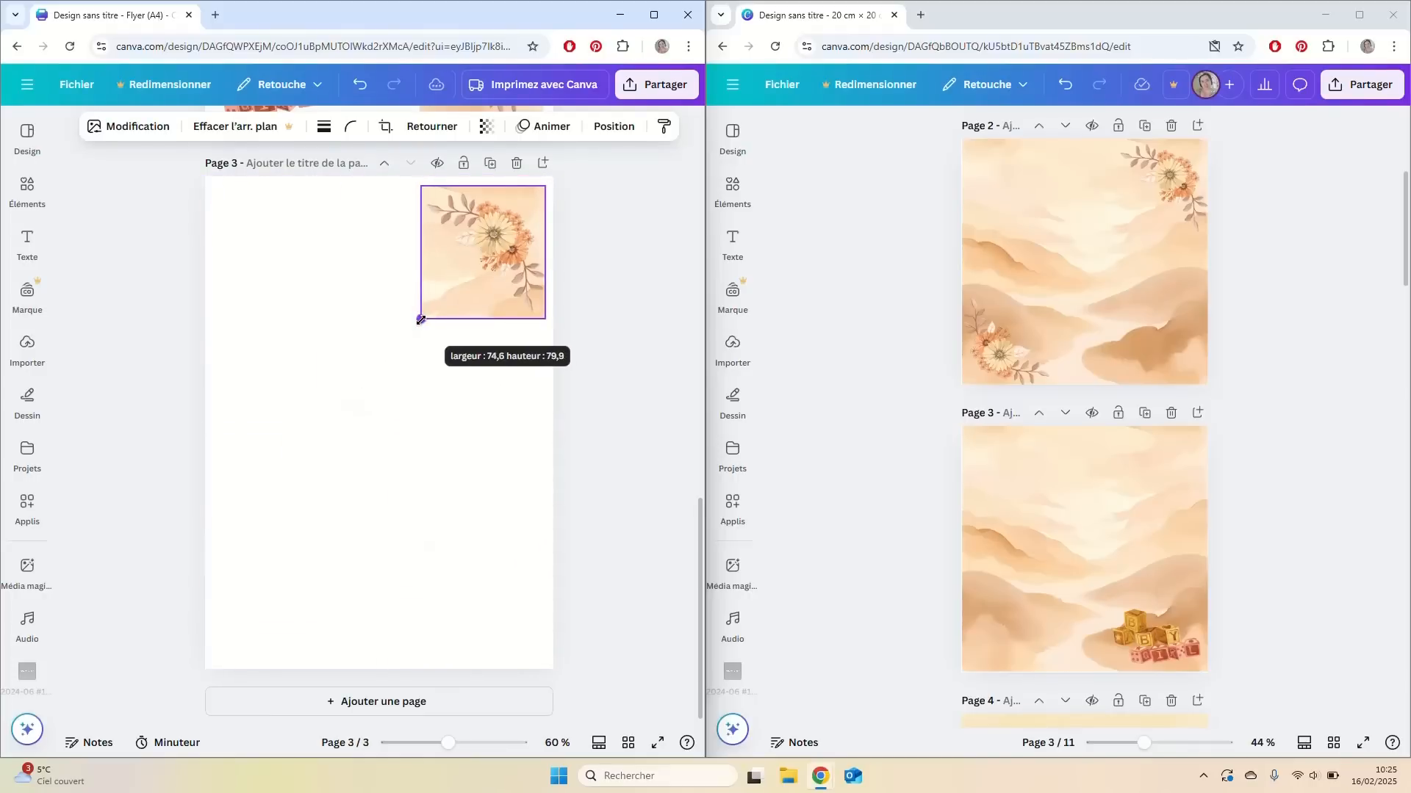
pyautogui.click(507, 397)
pyautogui.moveTo(535, 404); pyautogui.dragTo(519, 552)
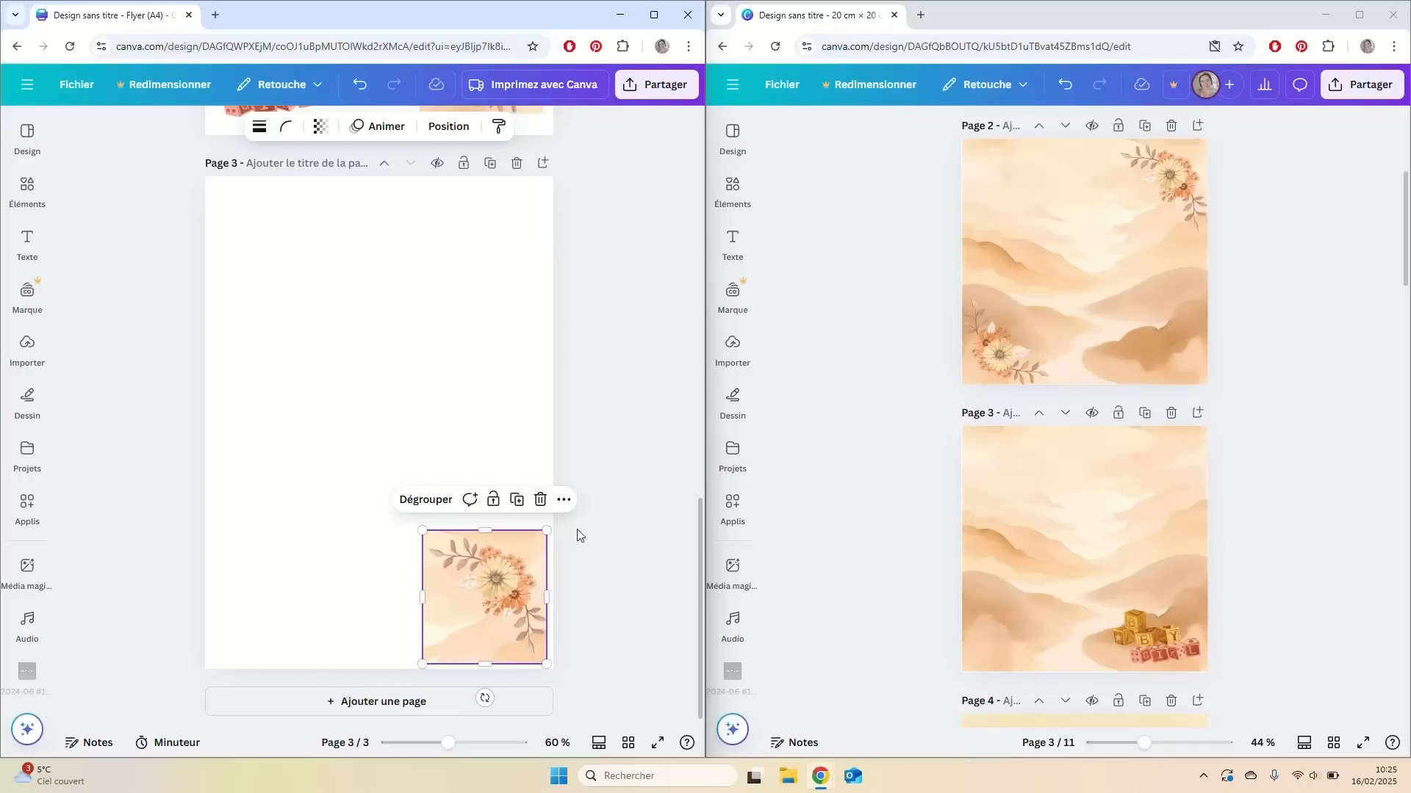
pyautogui.click(576, 535)
# - Copy the dune background with the BABY GIRL blocks from album page 3 onto flyer page 3 and group it
pyautogui.moveTo(1243, 481); pyautogui.dragTo(1086, 670)
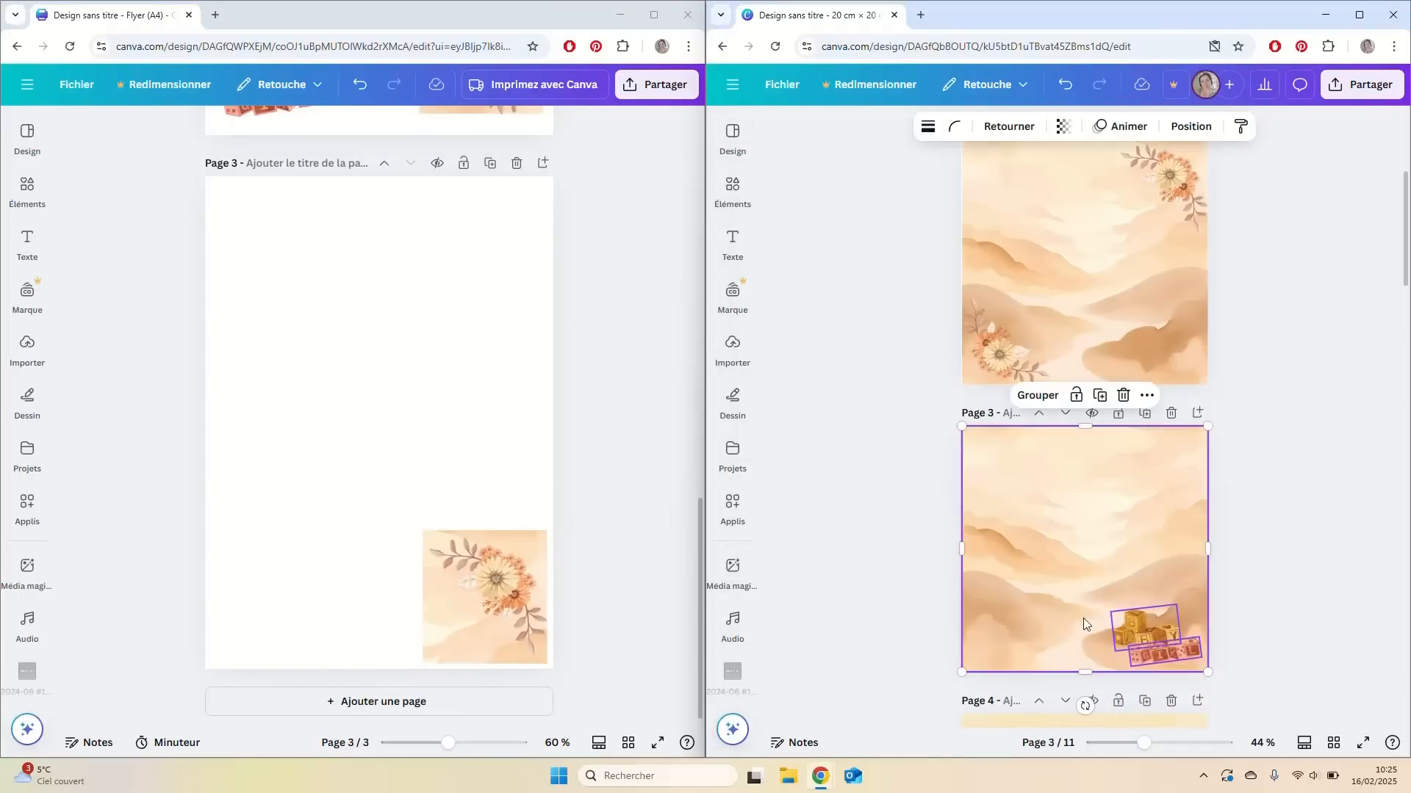
pyautogui.hotkey('ctrl', 'f')
pyautogui.click(1367, 171)
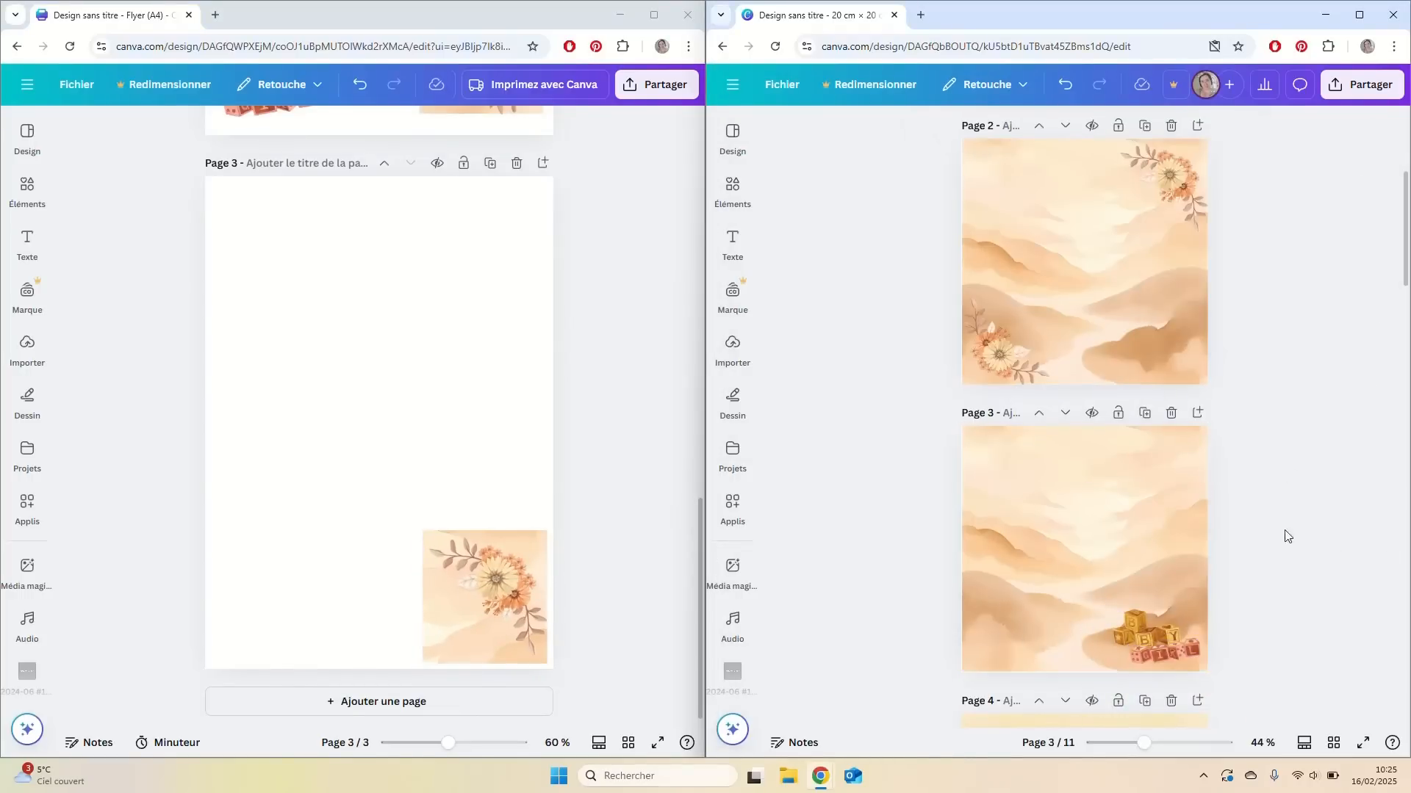
pyautogui.moveTo(1278, 534); pyautogui.dragTo(1113, 670)
pyautogui.click(326, 391)
pyautogui.hotkey('ctrl', 'v')
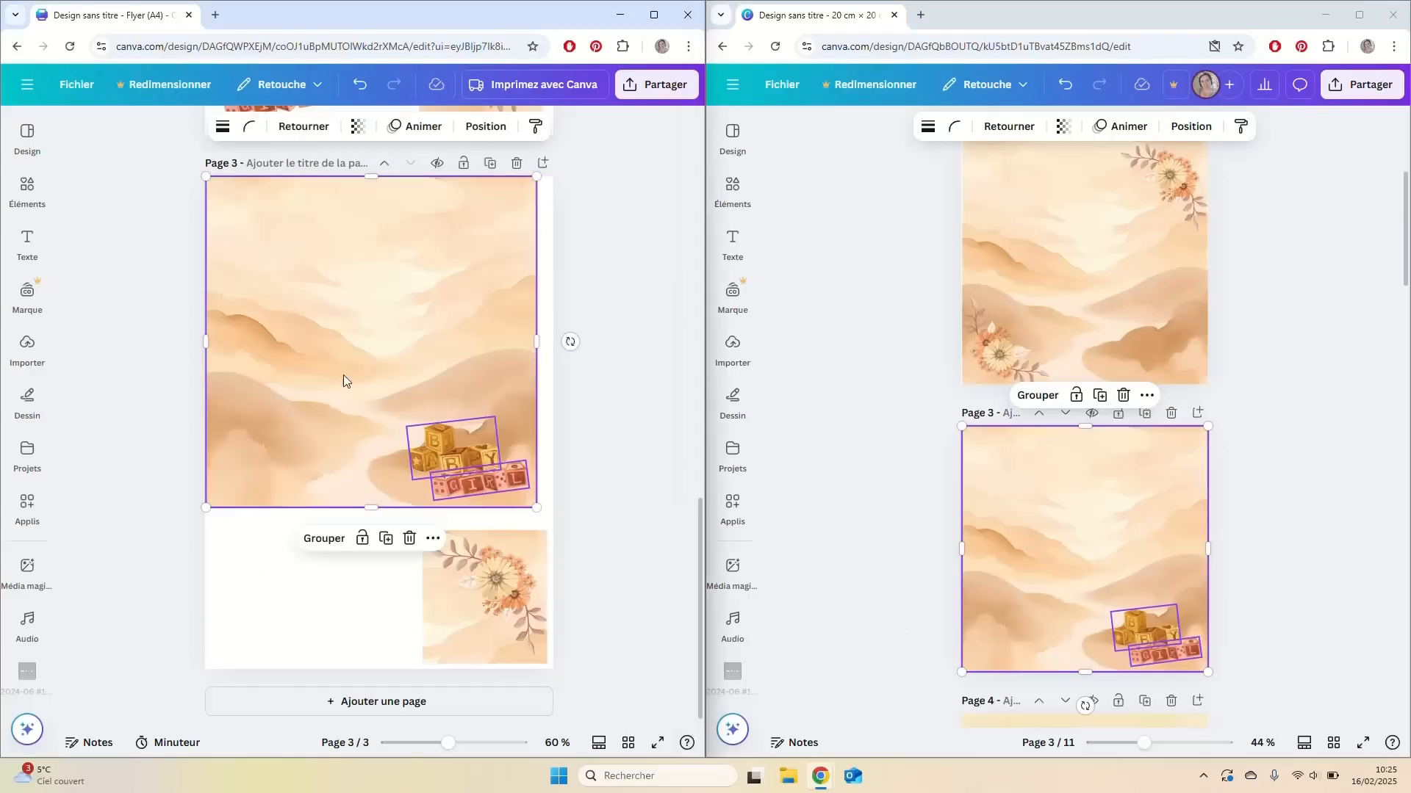
pyautogui.hotkey('ctrl', 'g')
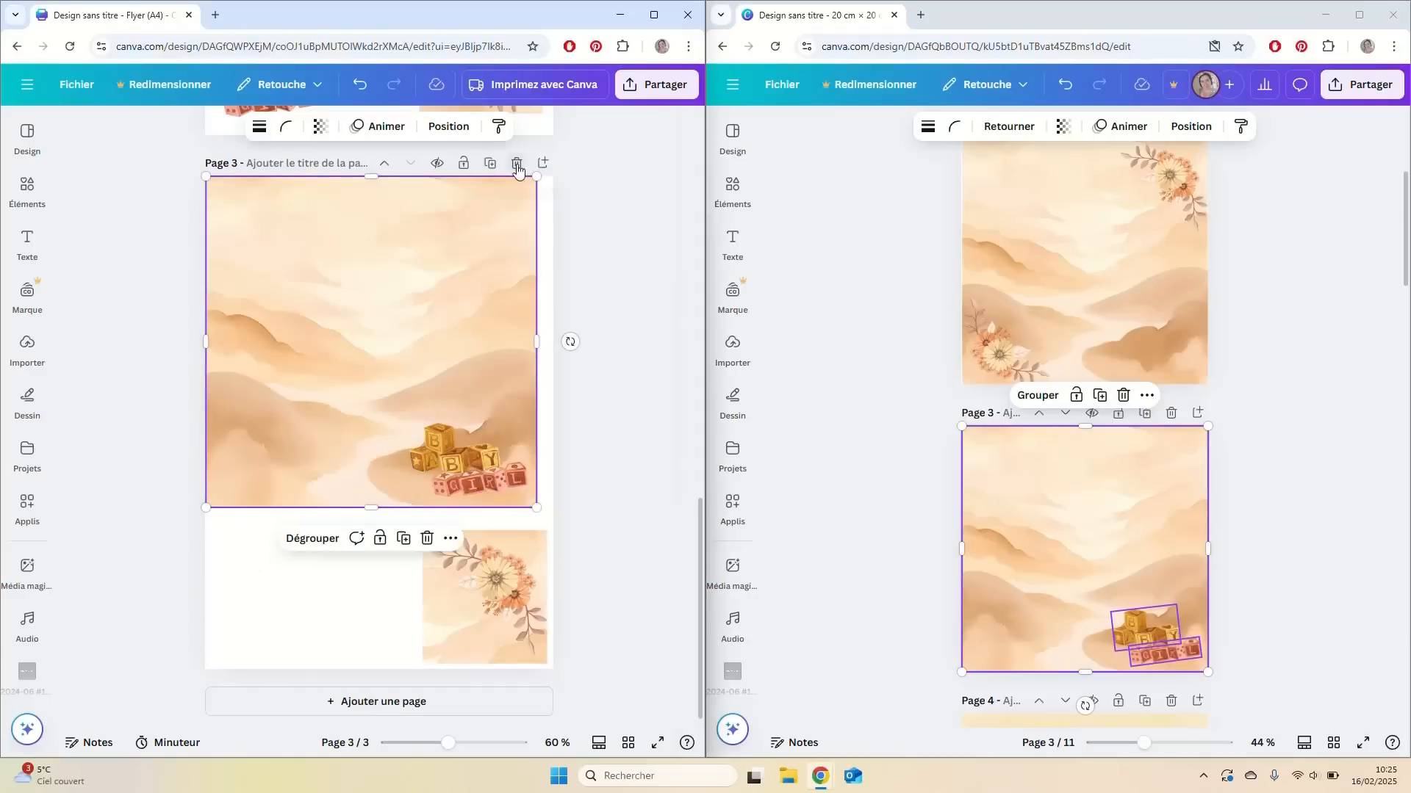
# - Centre the grouped dune image horizontally near the top of flyer page 3, at X 5.28 mm and Y 4.43 mm
pyautogui.click(460, 129)
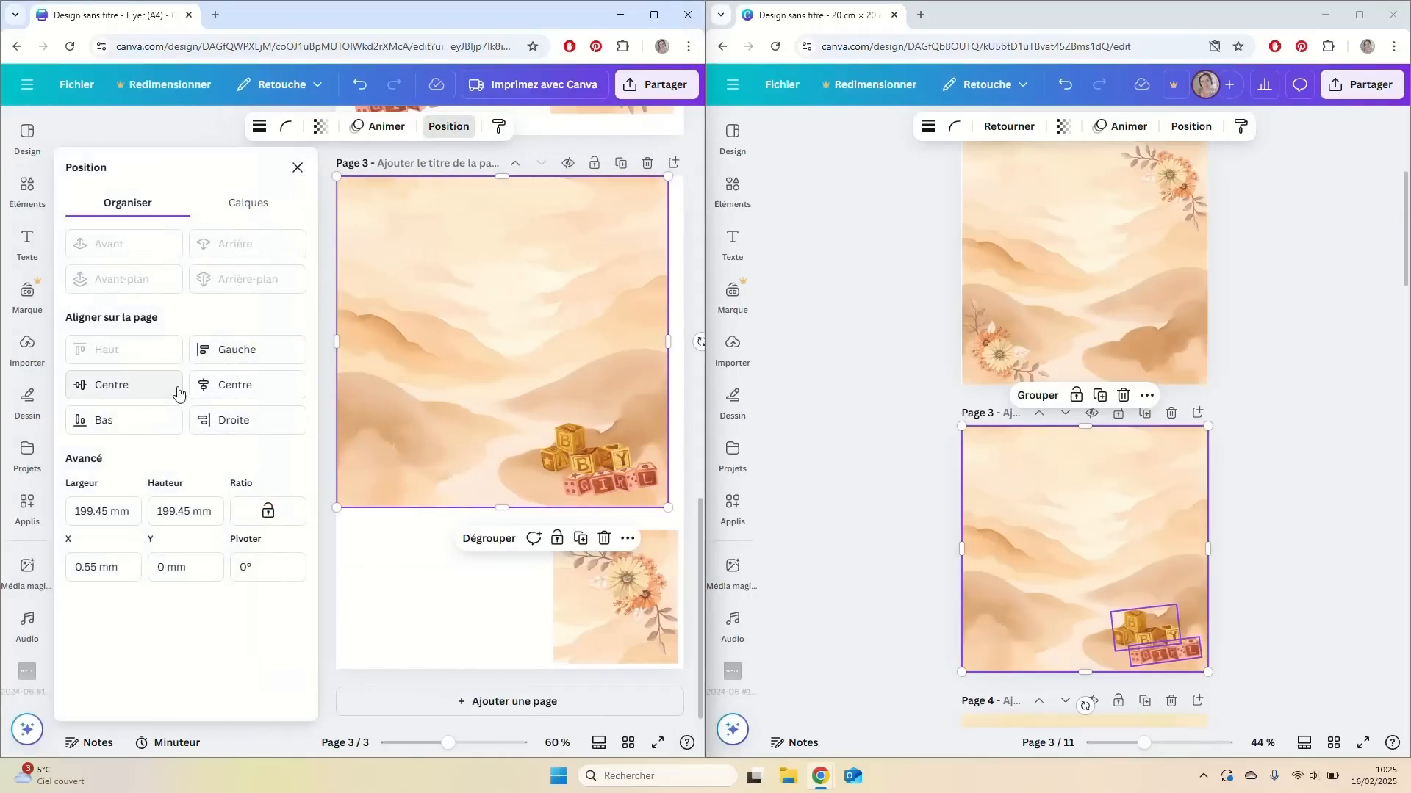
pyautogui.moveTo(524, 263); pyautogui.dragTo(528, 276)
# - Add a blank page 4 to the flyer and try pasting album page 4's cake and cupcakes without their background
pyautogui.click(841, 553)
pyautogui.scroll(-6, 994, 553)
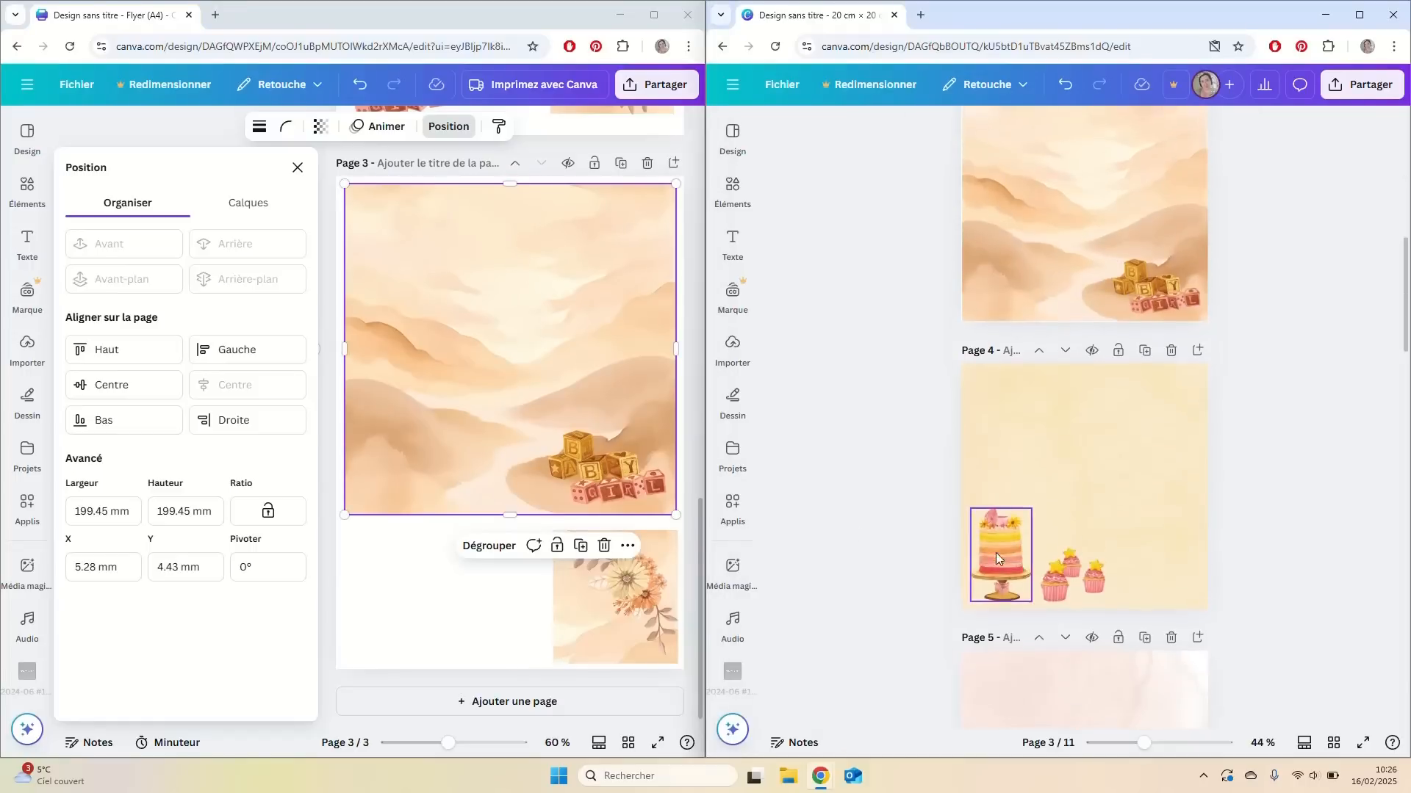
pyautogui.moveTo(1256, 366); pyautogui.dragTo(946, 507)
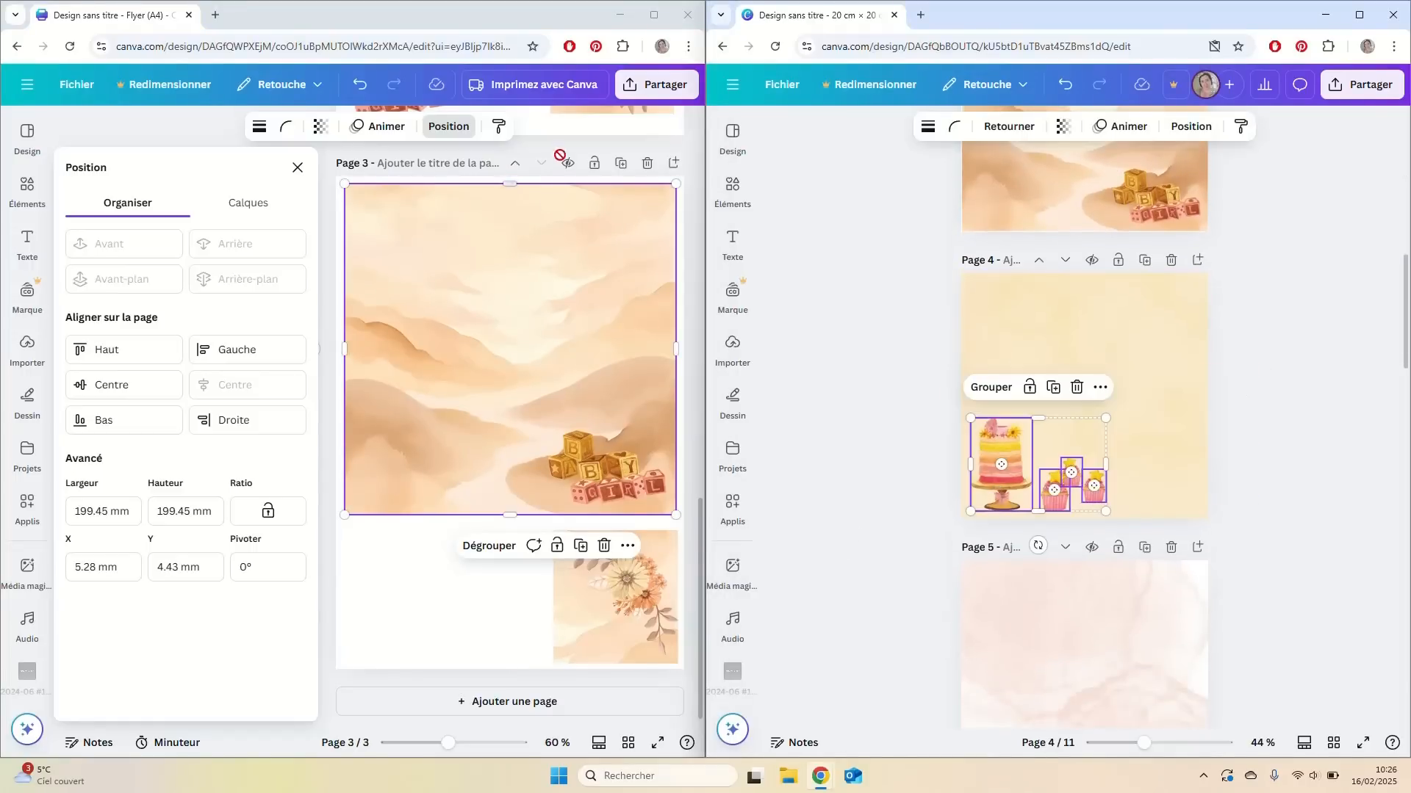
pyautogui.click(669, 163)
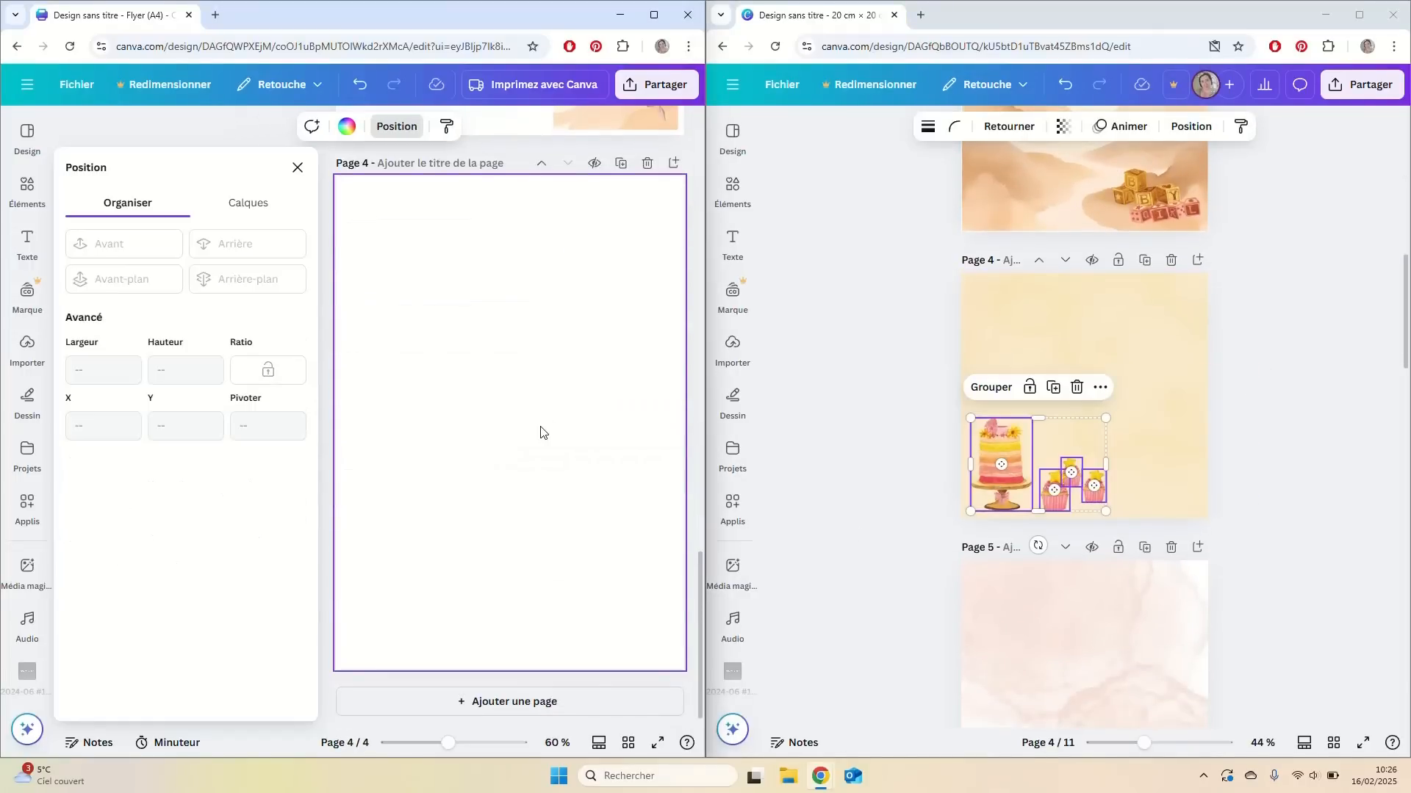
pyautogui.hotkey('ctrl', 'v')
pyautogui.hotkey('ctrl', 'z')
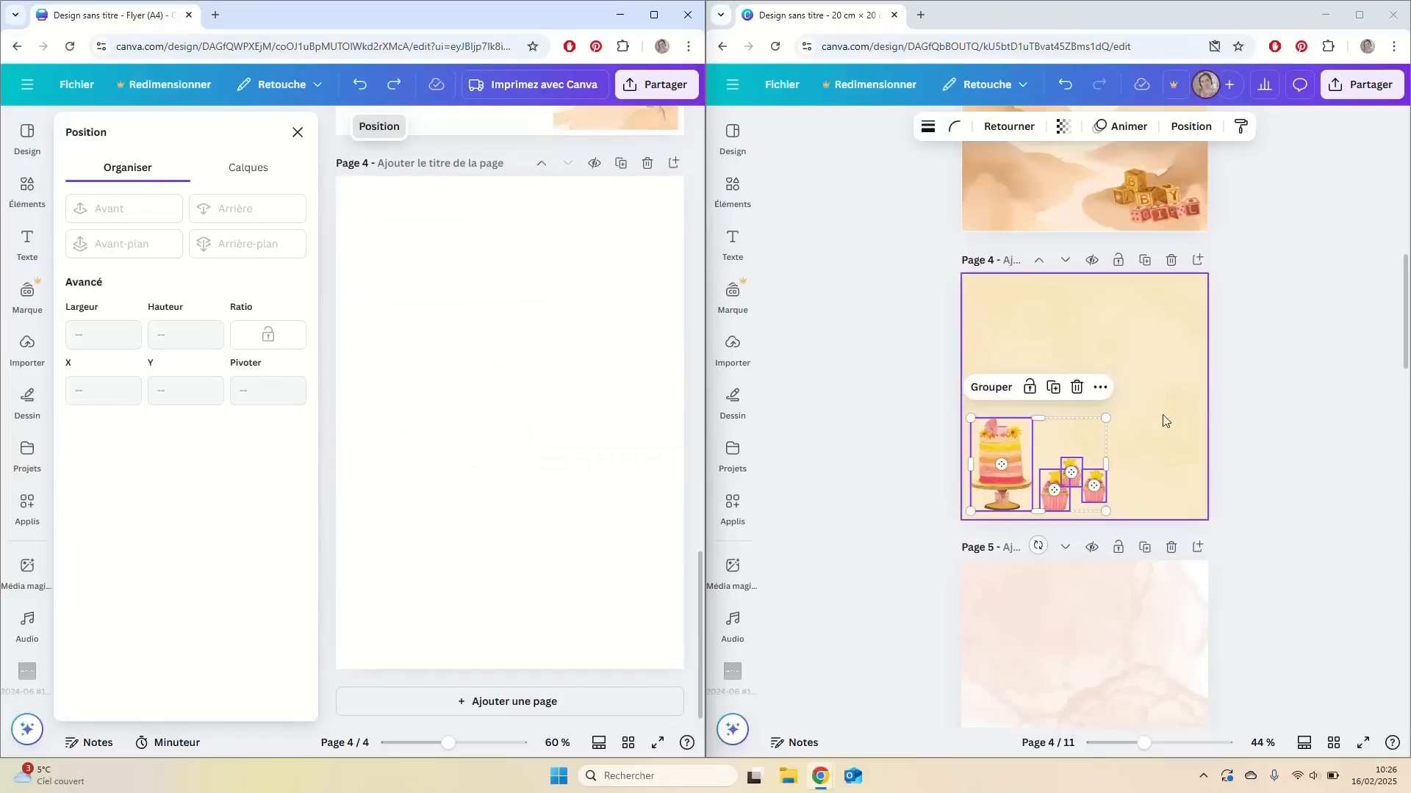
# - Paste album page 4's yellow background with the cake and cupcakes onto flyer page 4 as a group centred near the top
pyautogui.click(1174, 376)
pyautogui.click(502, 345)
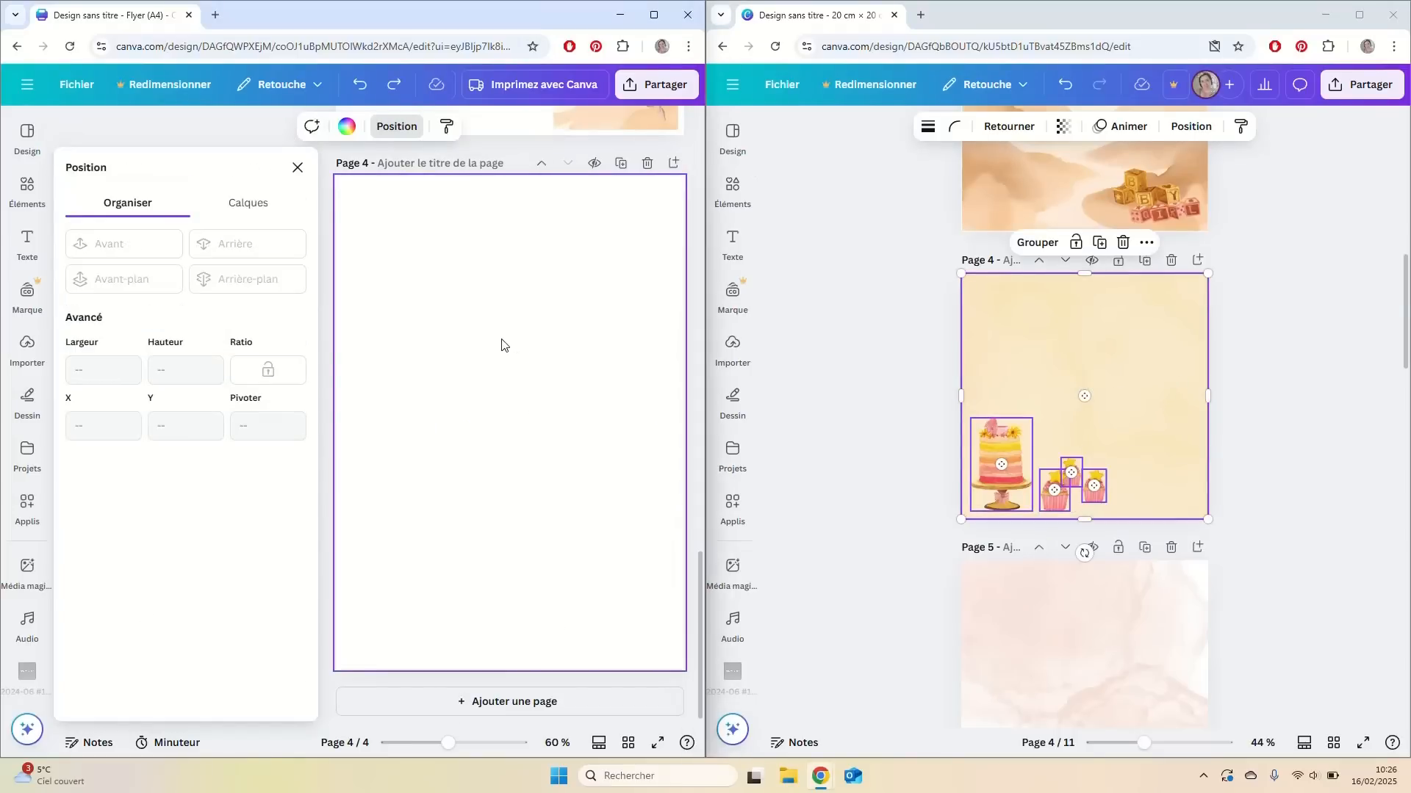
pyautogui.click(297, 168)
pyautogui.hotkey('ctrl', 'v')
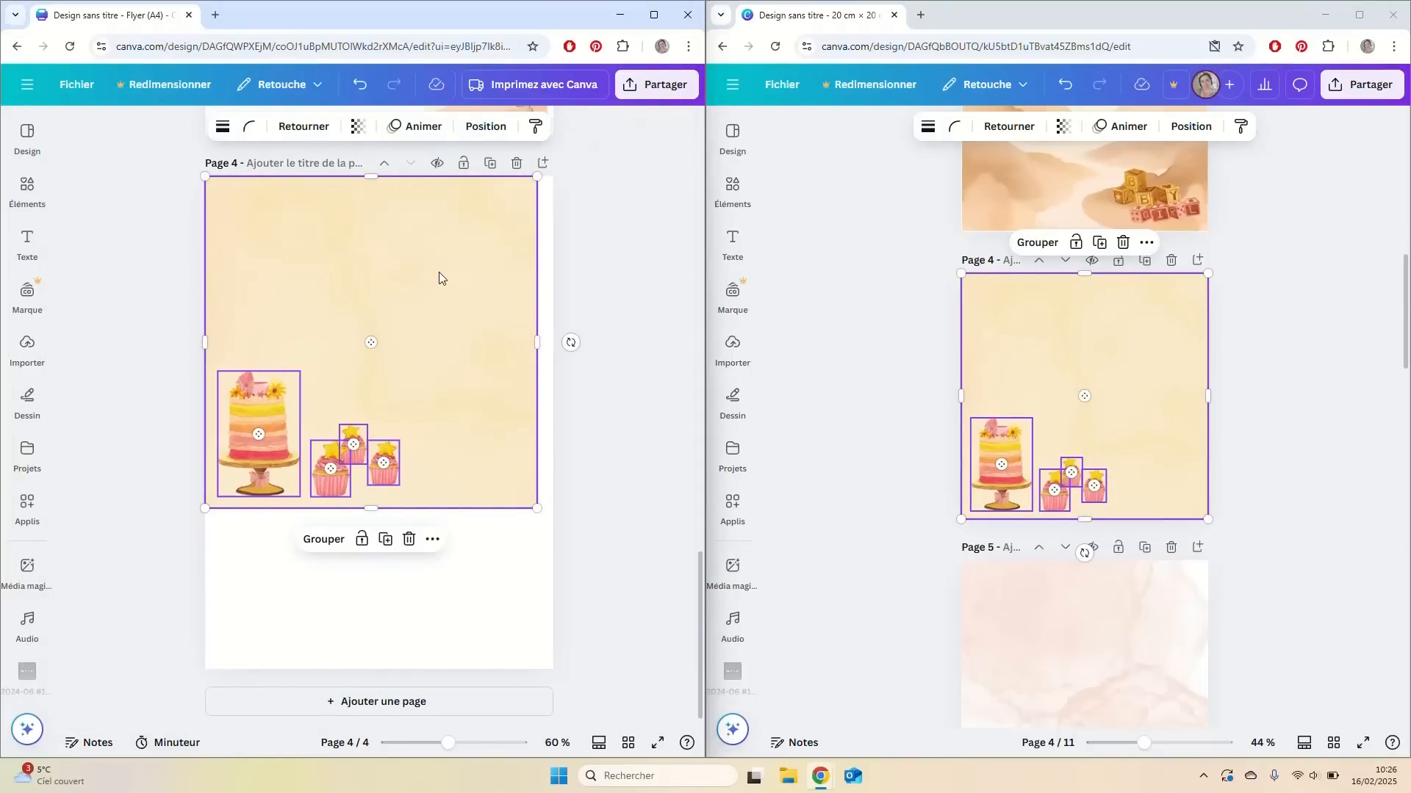
pyautogui.click(439, 273)
pyautogui.moveTo(439, 273); pyautogui.dragTo(448, 271)
# - Add flyer page 5 and copy the pink watercolour background from album page 5 onto it
pyautogui.click(1253, 442)
pyautogui.scroll(-4, 1069, 454)
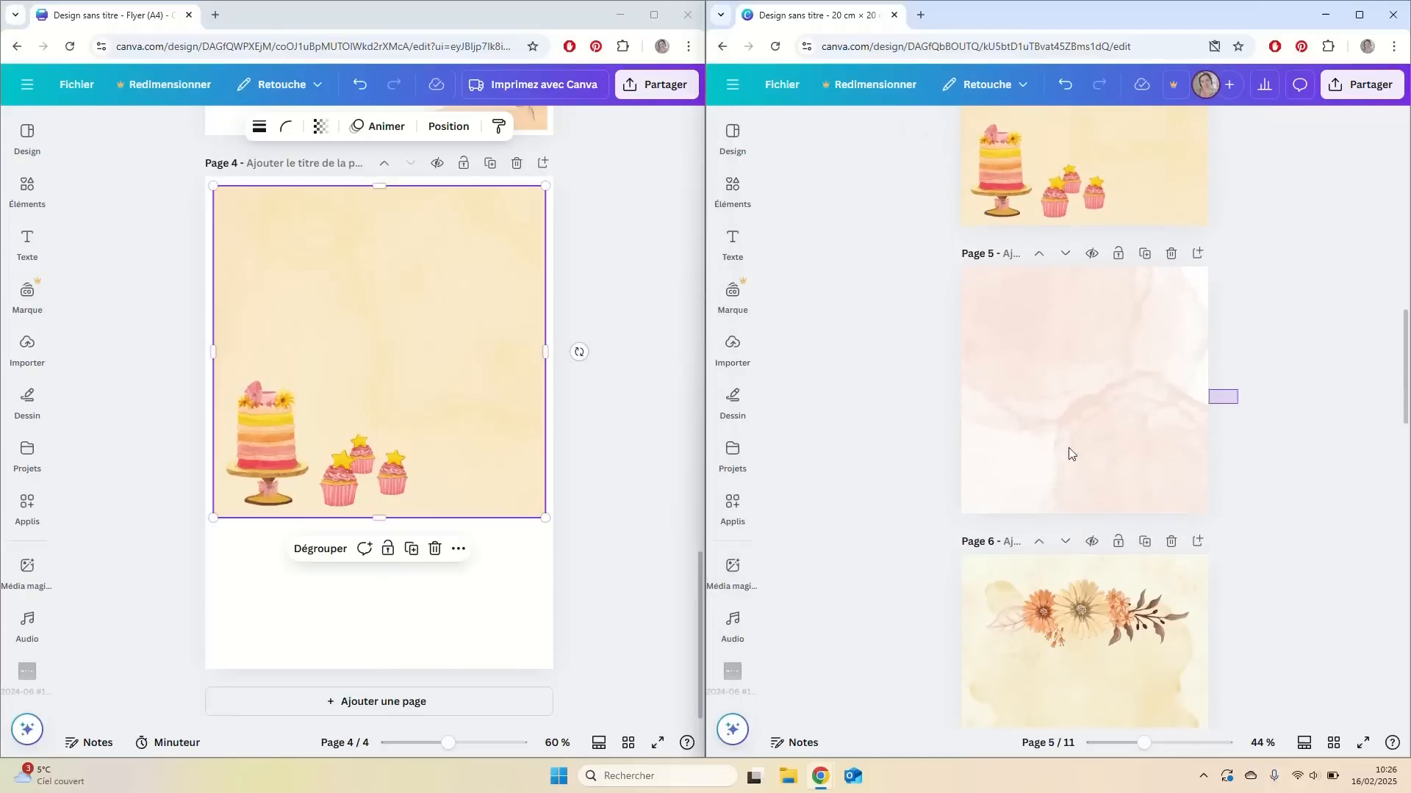
pyautogui.click(543, 163)
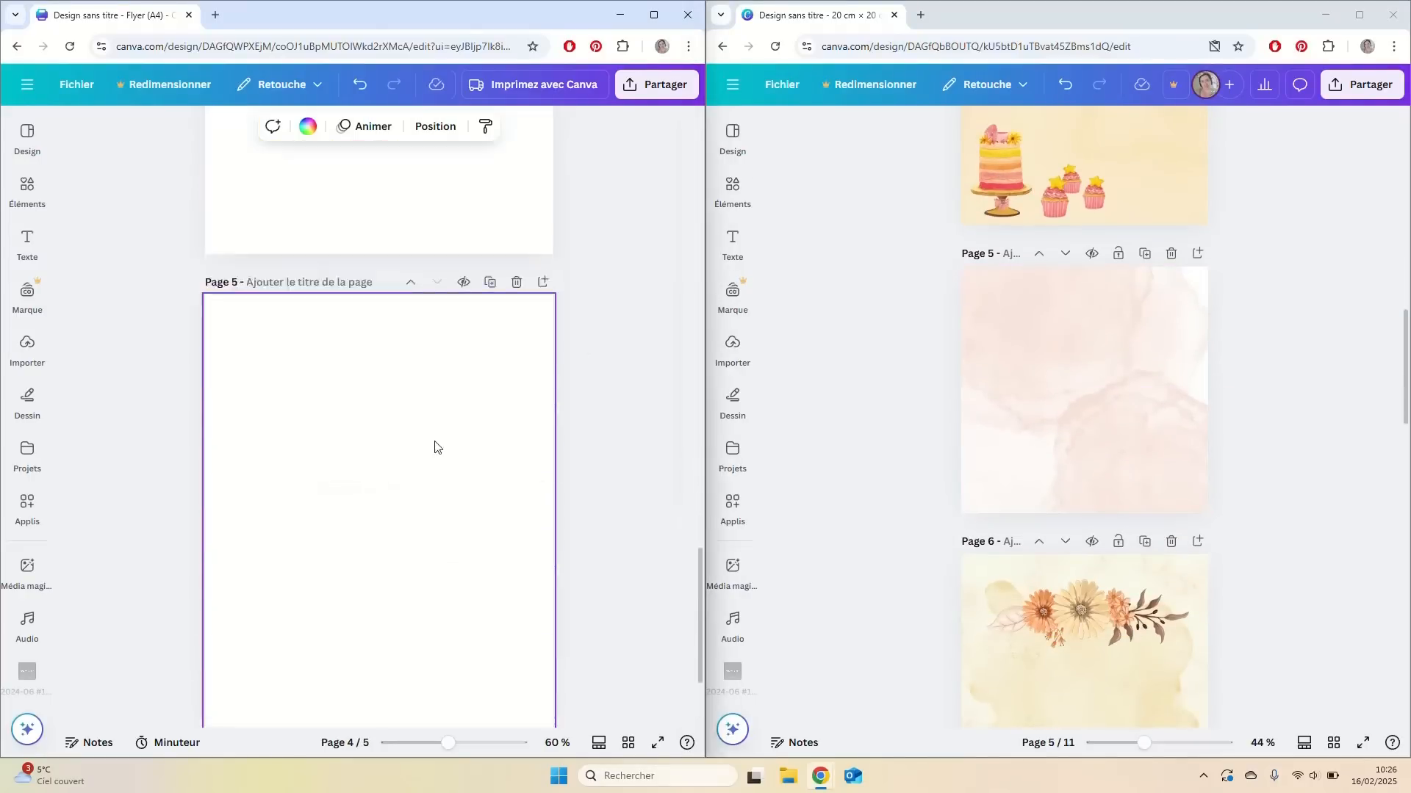
pyautogui.hotkey('ctrl', 'v')
pyautogui.click(1091, 347)
pyautogui.hotkey('ctrl', 'c')
pyautogui.click(378, 423)
pyautogui.hotkey('ctrl', 'v')
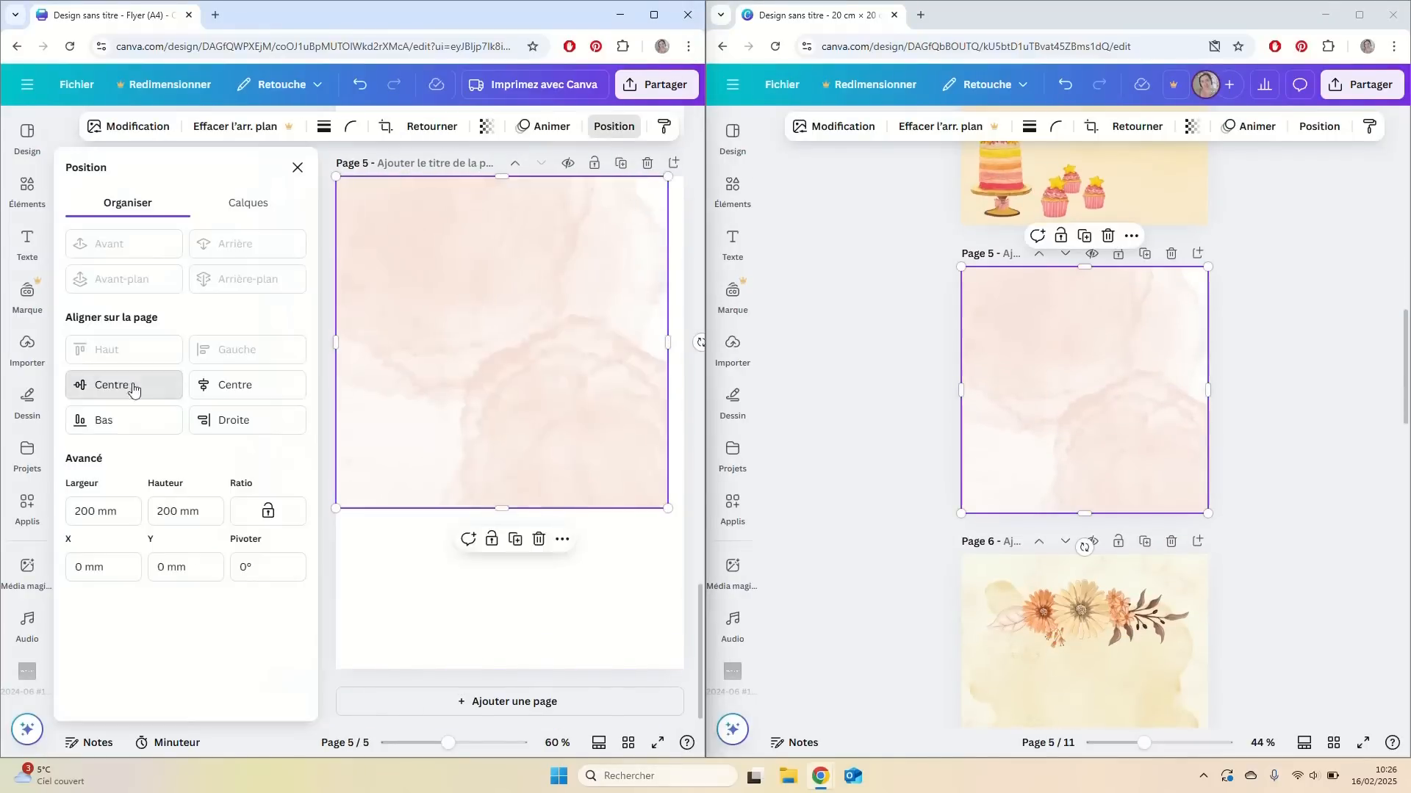
# - Add flyer page 6 and copy album page 6's cream background with its floral garland onto it as a group
pyautogui.click(543, 163)
pyautogui.moveTo(1282, 735); pyautogui.dragTo(959, 598)
pyautogui.hotkey('ctrl', 'c')
pyautogui.click(372, 410)
pyautogui.hotkey('ctrl', 'v')
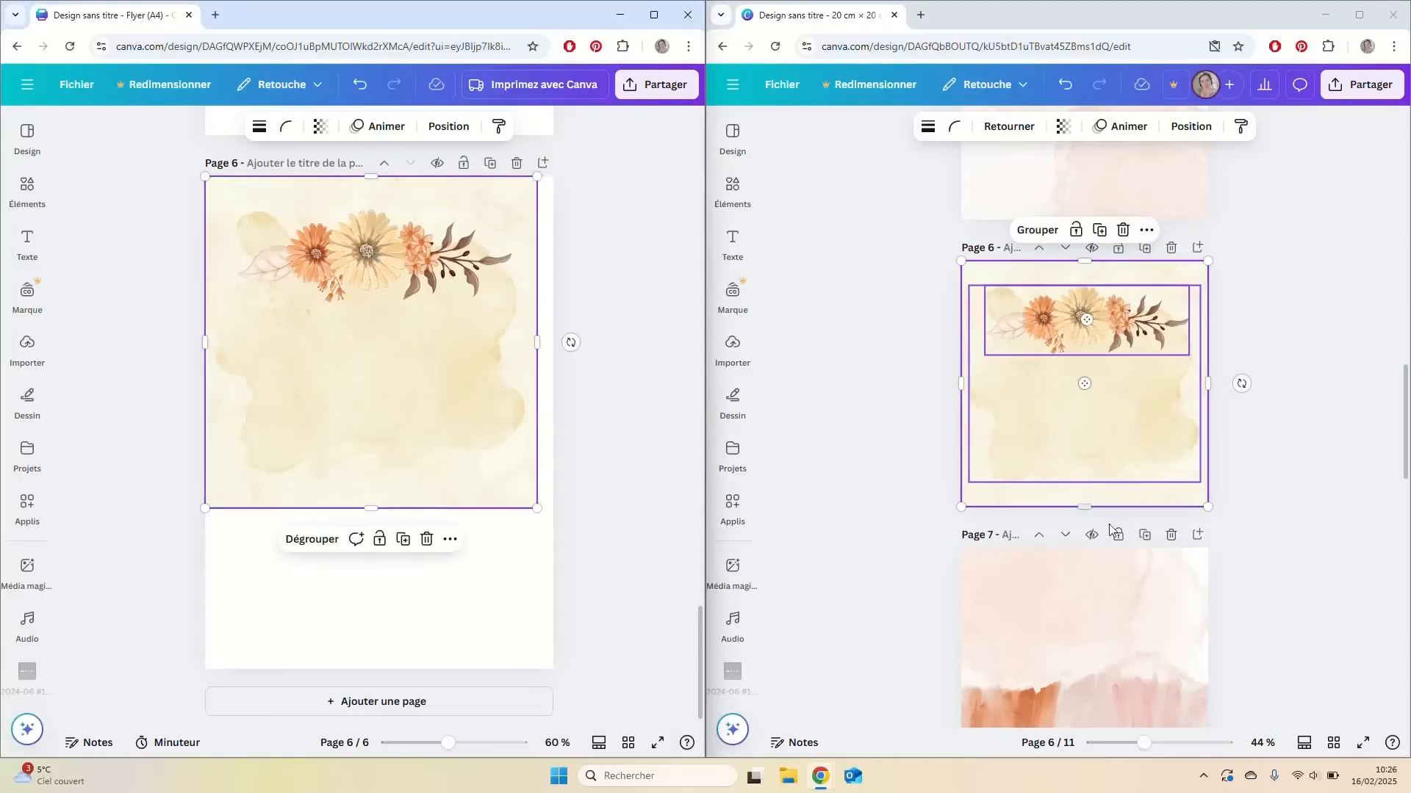
# - Add flyer page 7 and crop the terracotta and pink brush-stroke image to the bottom edge of album page 7
pyautogui.scroll(-5, 1087, 441)
pyautogui.moveTo(1249, 514); pyautogui.dragTo(923, 409)
pyautogui.click(543, 163)
pyautogui.click(1246, 328)
pyautogui.moveTo(1246, 328); pyautogui.dragTo(955, 433)
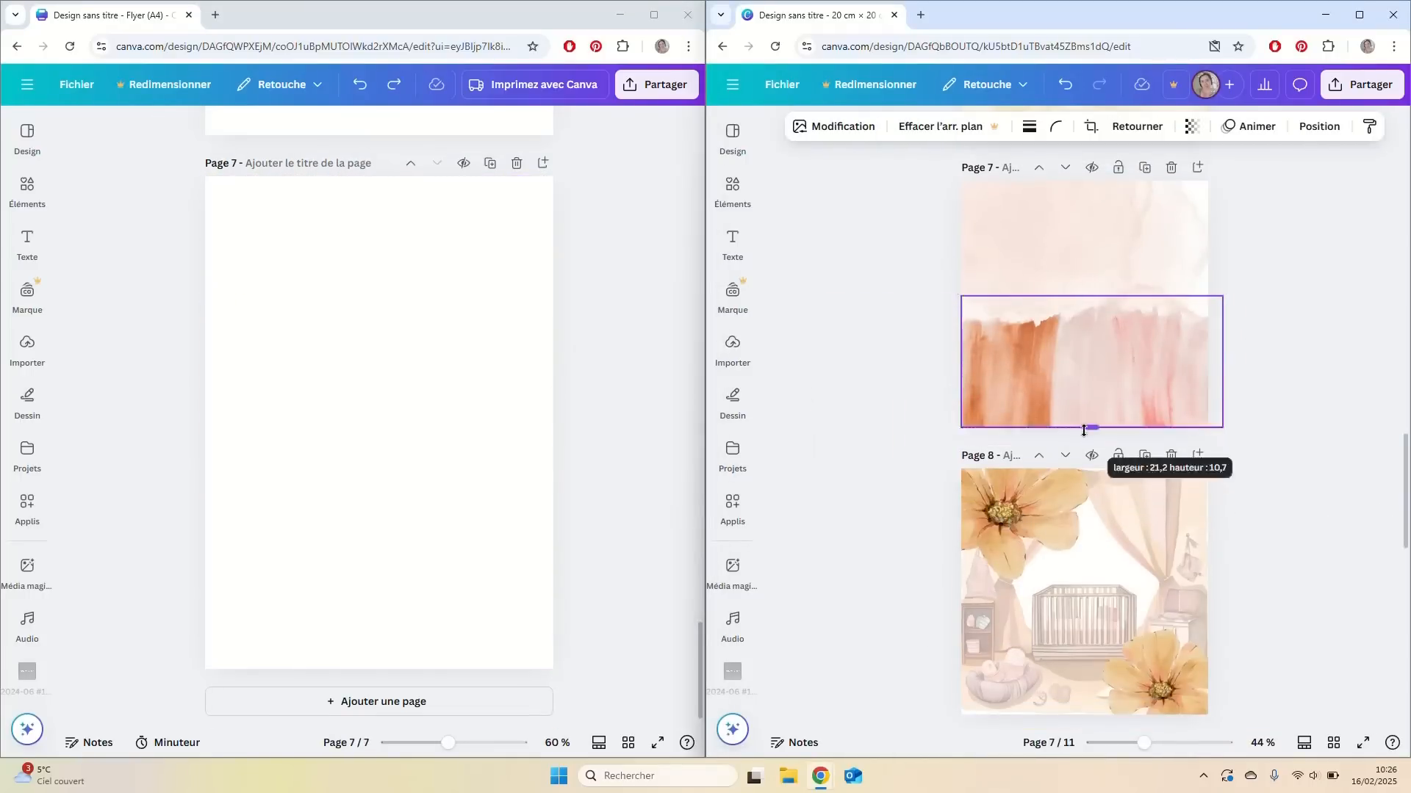
# - Copy the pink background with its brush strokes from album page 7 onto flyer page 7
pyautogui.hotkey('ctrl', 'c')
pyautogui.click(378, 368)
pyautogui.hotkey('ctrl', 'v')
# - Add flyer page 8 and crop the two large flowers on album page 8 to the page's edges
pyautogui.click(543, 163)
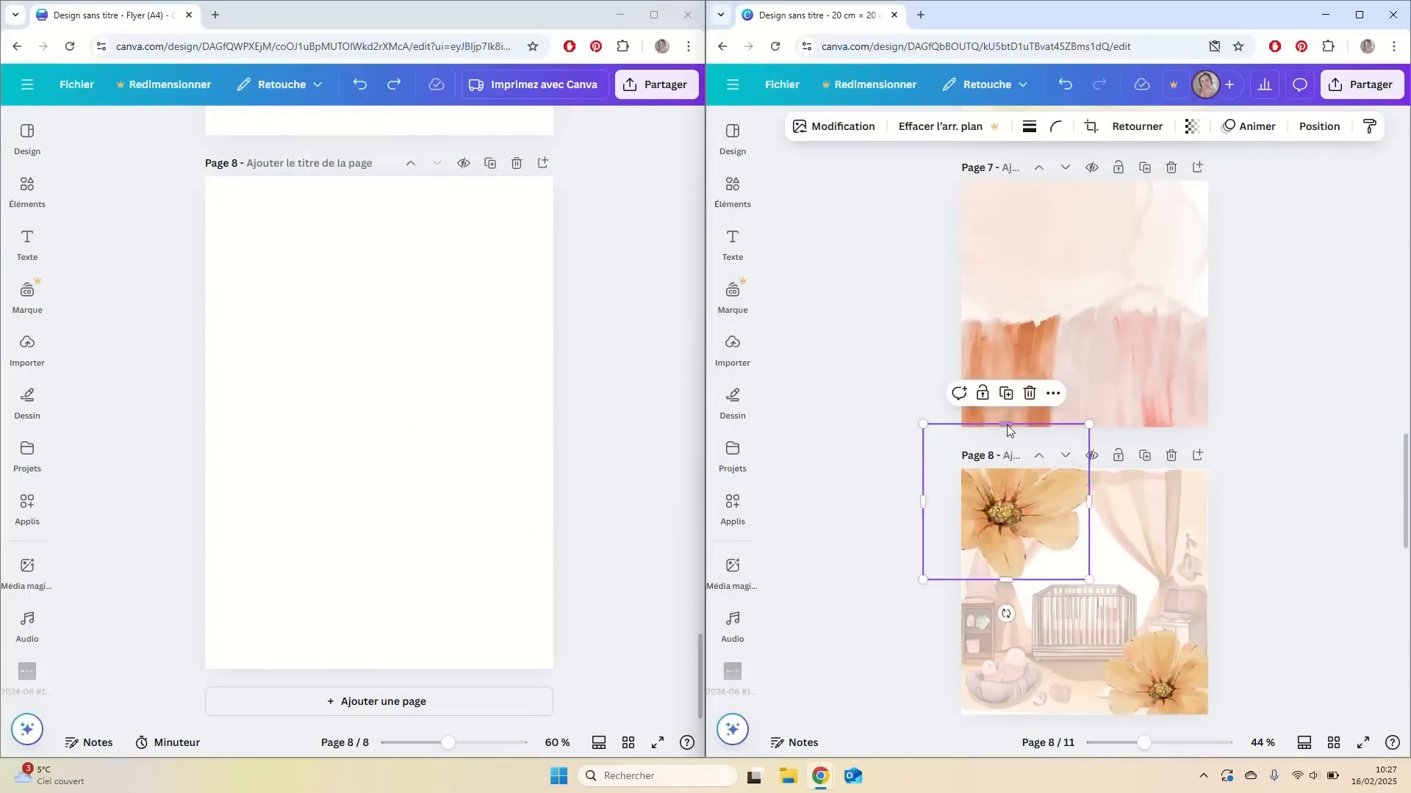
pyautogui.click(1013, 461)
pyautogui.moveTo(923, 519); pyautogui.dragTo(957, 527)
pyautogui.scroll(-2, 1155, 541)
pyautogui.click(1171, 538)
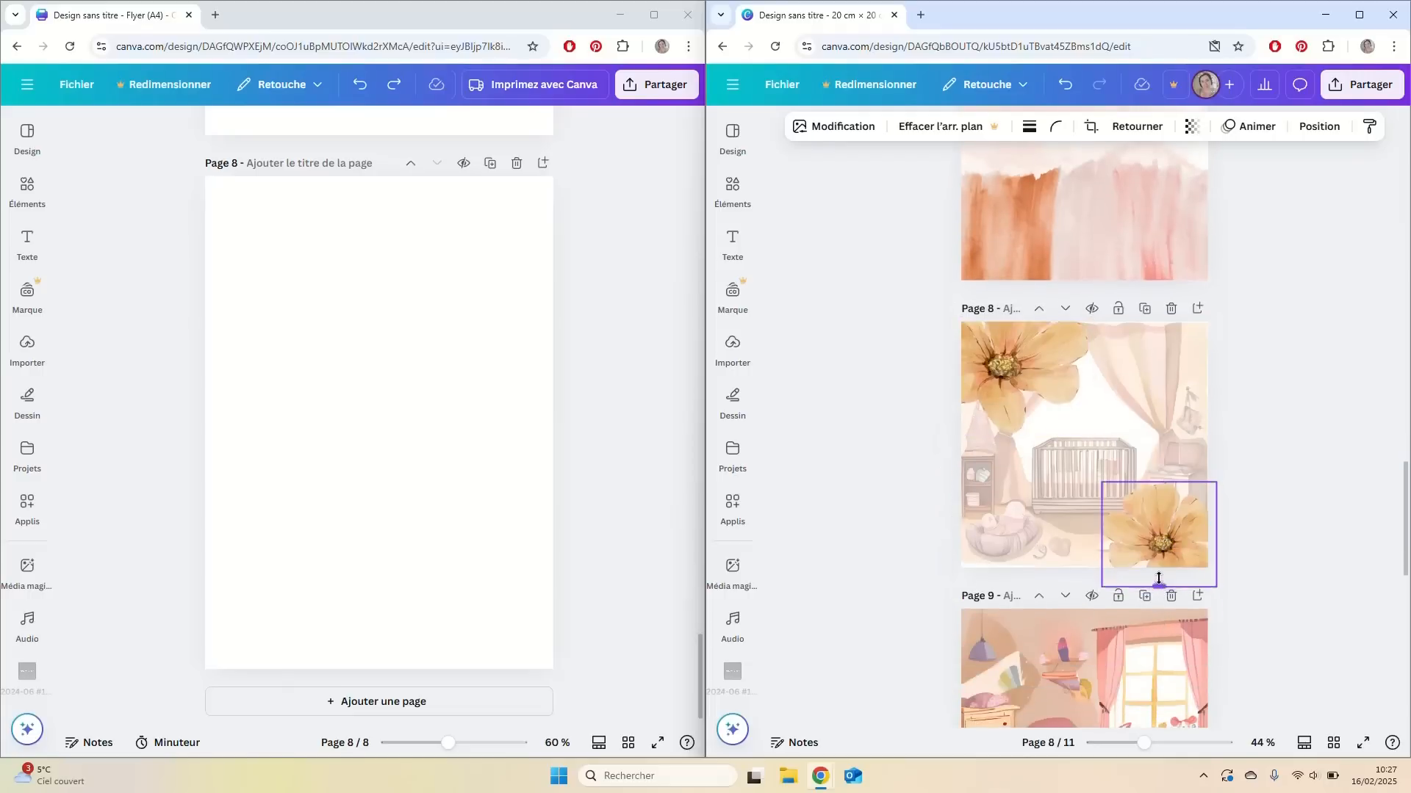
pyautogui.moveTo(1159, 568); pyautogui.dragTo(1159, 568)
pyautogui.moveTo(1215, 526); pyautogui.dragTo(1207, 525)
# - Copy album page 8's pale nursery background with both flowers onto flyer page 8 and centre it near the top
pyautogui.hotkey('ctrl', 'a')
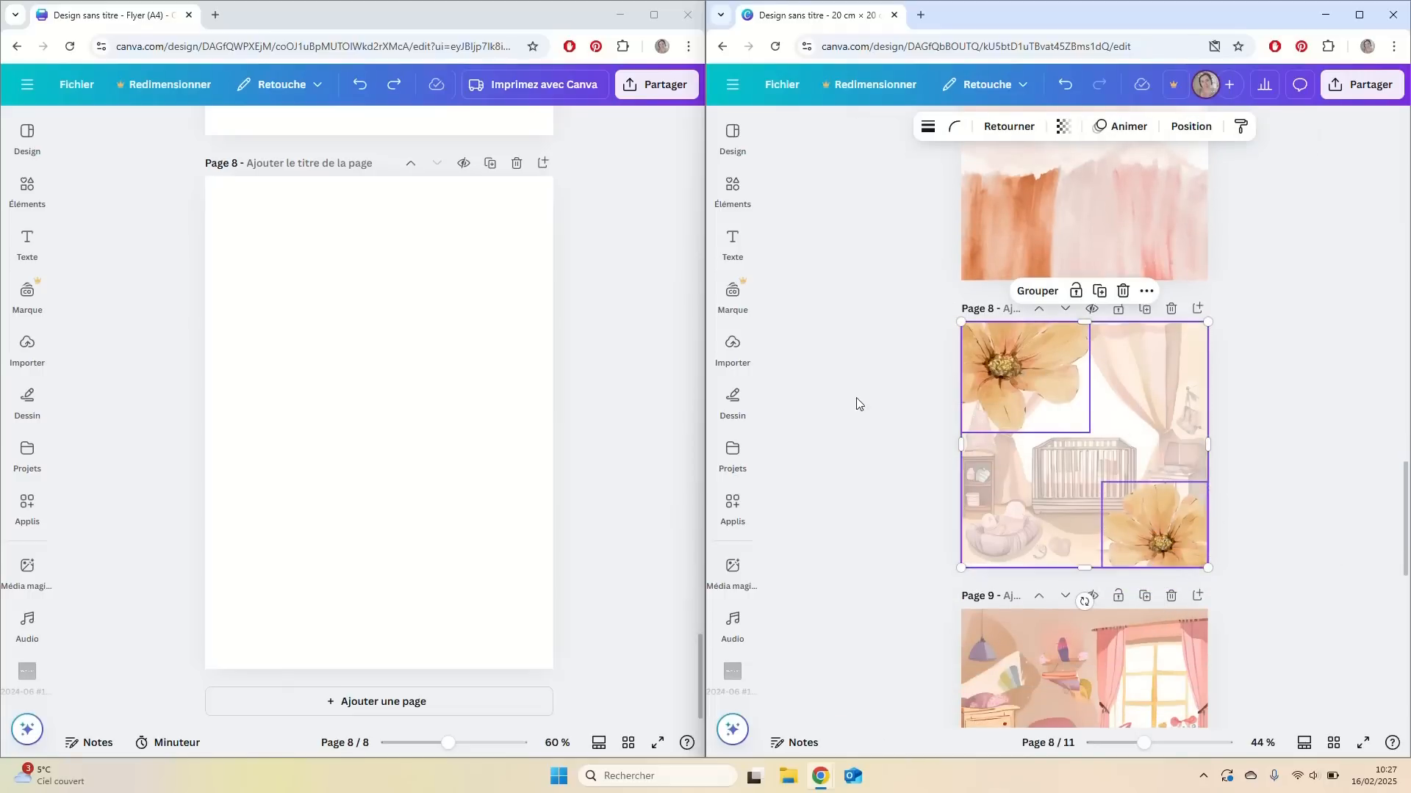
pyautogui.click(374, 391)
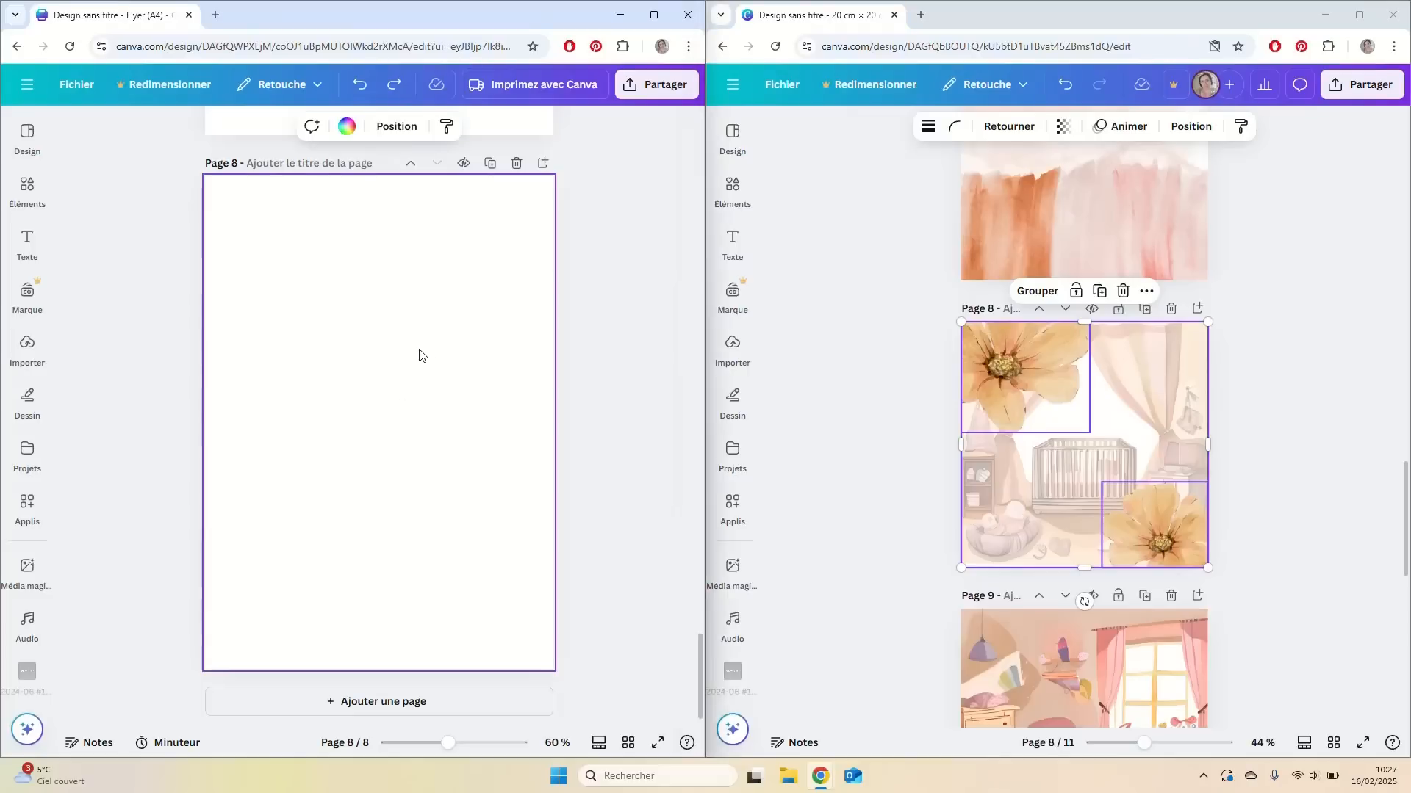
pyautogui.hotkey('ctrl', 'v')
pyautogui.moveTo(435, 274)
pyautogui.mouseDown()
pyautogui.moveTo(440, 290)
pyautogui.moveTo(455, 274)
pyautogui.mouseUp()
# - Copy the album's playroom and curtained crib backgrounds onto new flyer pages 9 and 10
pyautogui.scroll(-5, 1149, 504)
pyautogui.click(1149, 440)
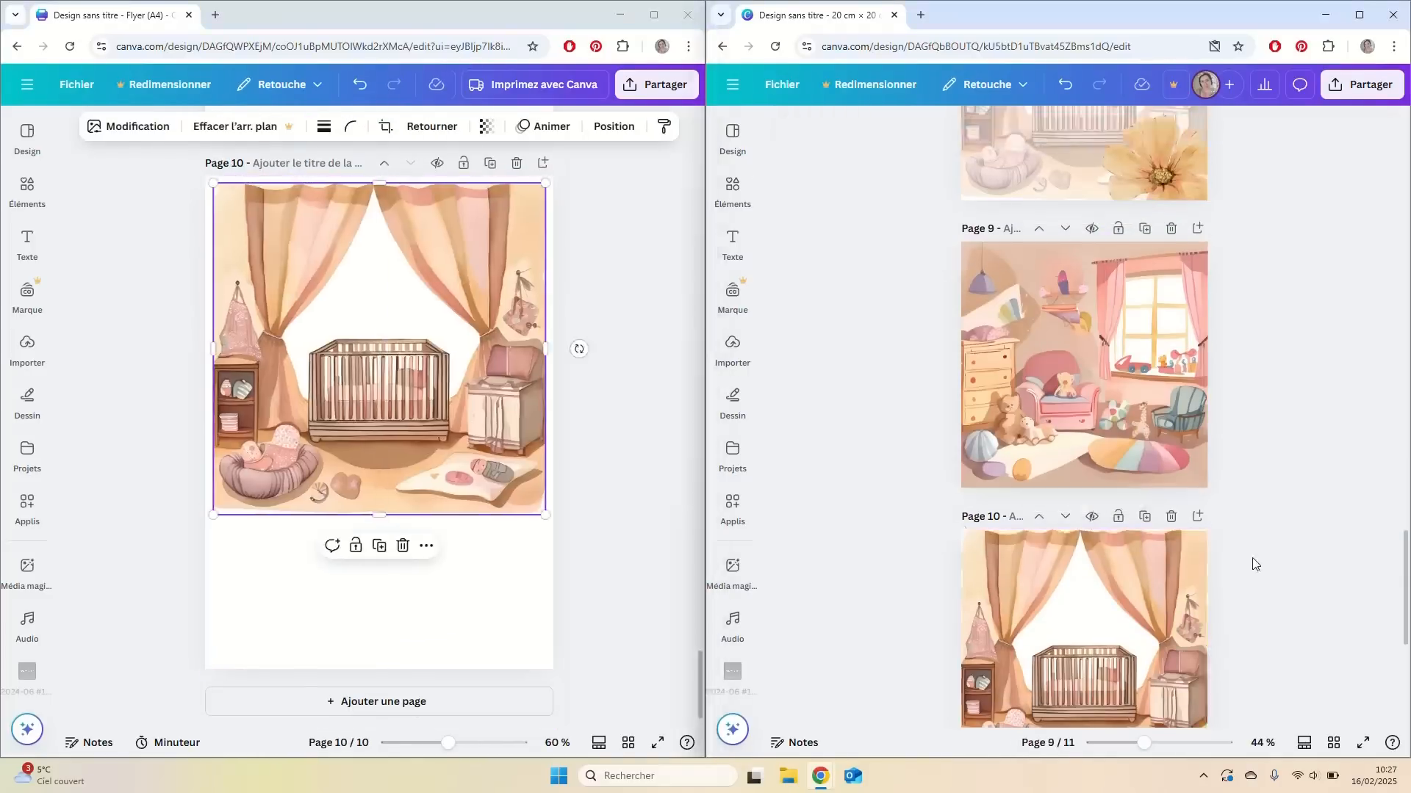
# - Add flyer page 11 and copy all the loose decorations from album page 11 onto it
pyautogui.scroll(-5, 976, 648)
pyautogui.hotkey('ctrl', 'a')
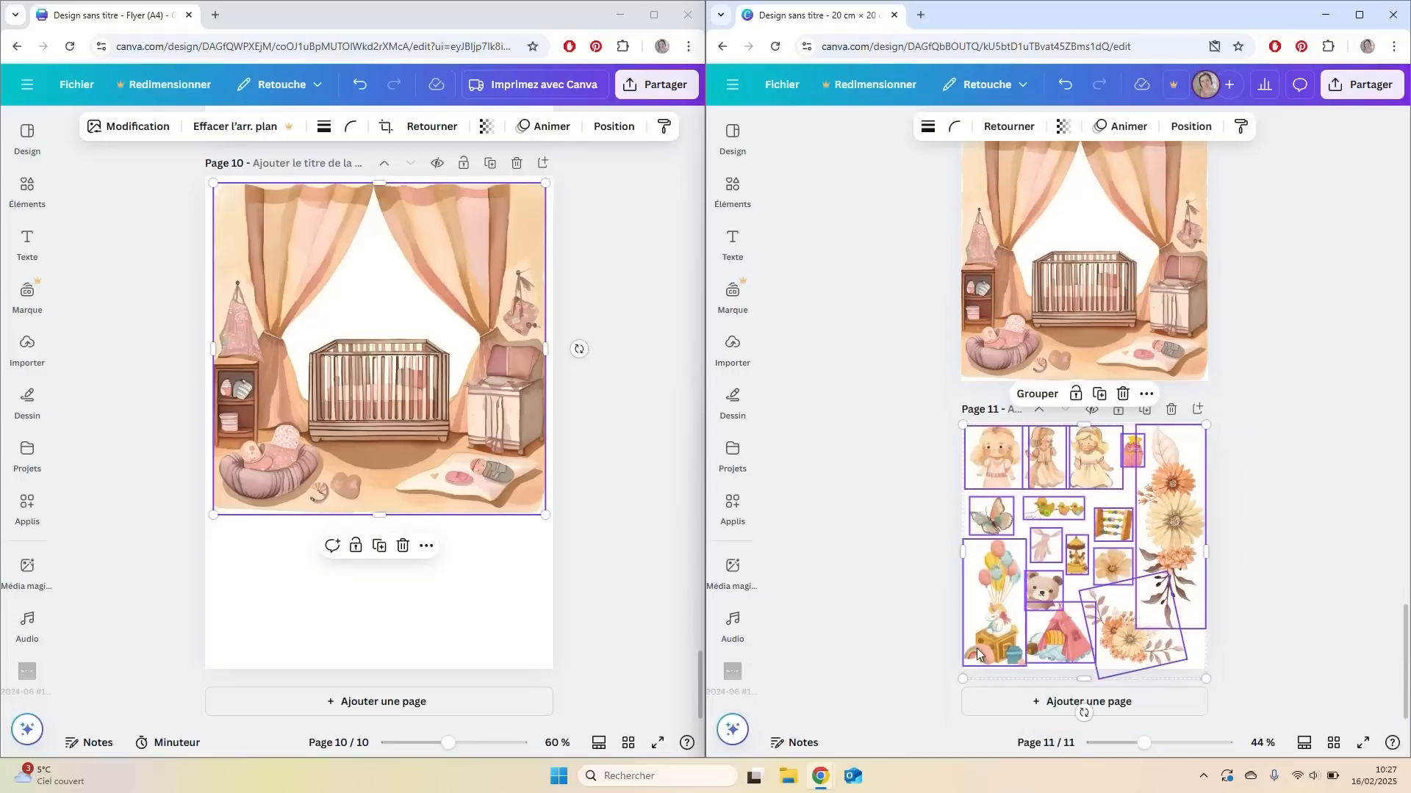
pyautogui.click(541, 164)
pyautogui.hotkey('ctrl', 'v')
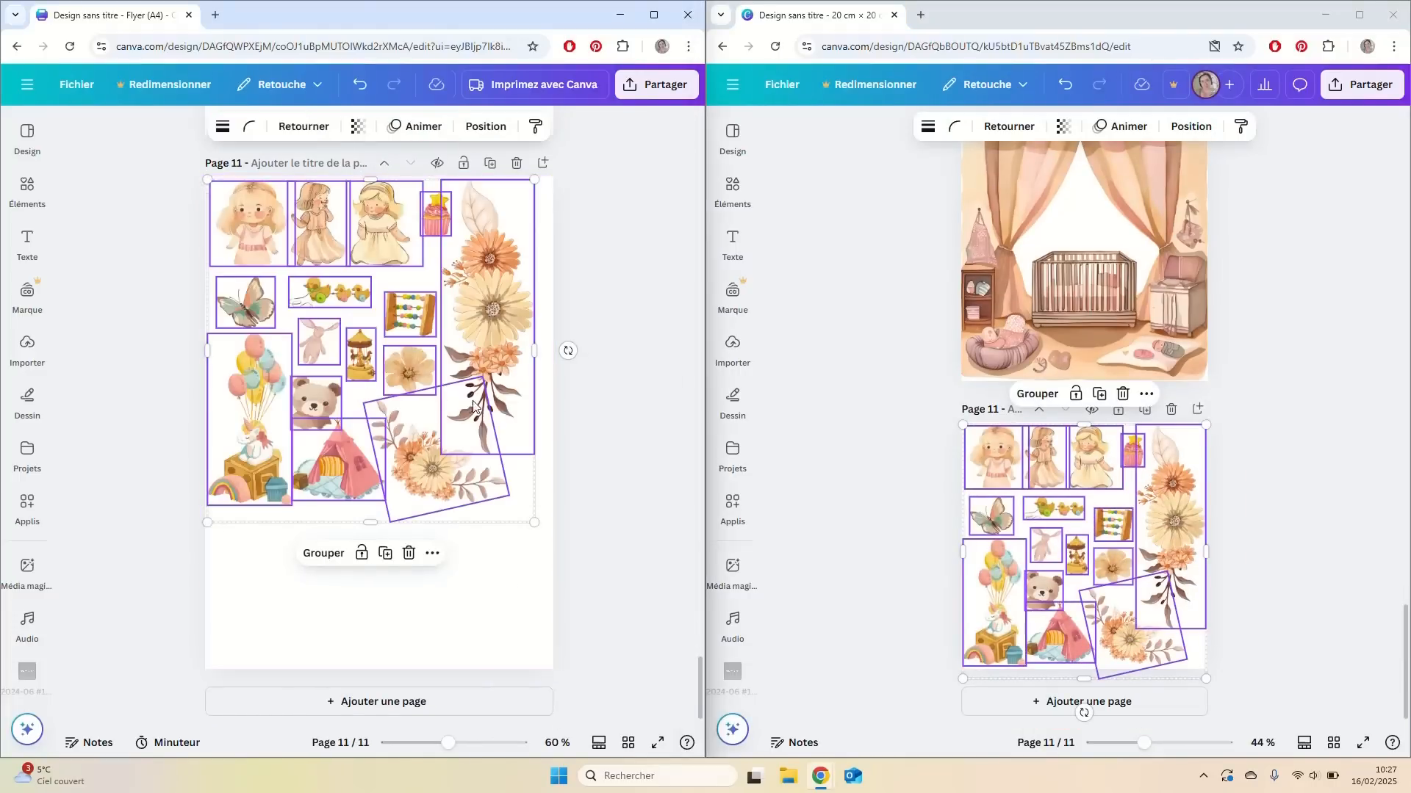
# - Move the carousel out of the decorations on flyer page 11, enlarge it and place it in the lower-right corner
pyautogui.click(522, 578)
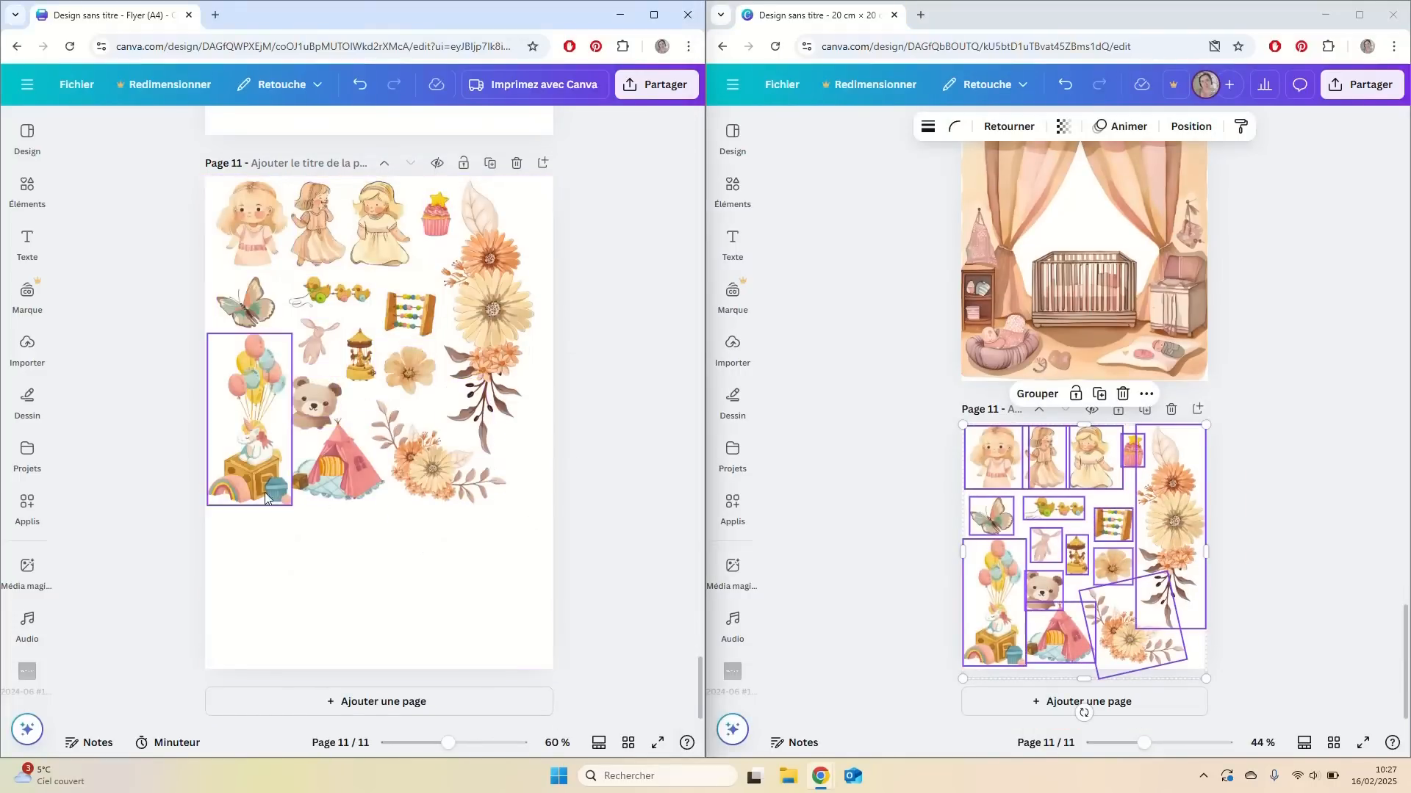
pyautogui.moveTo(355, 373); pyautogui.dragTo(389, 612)
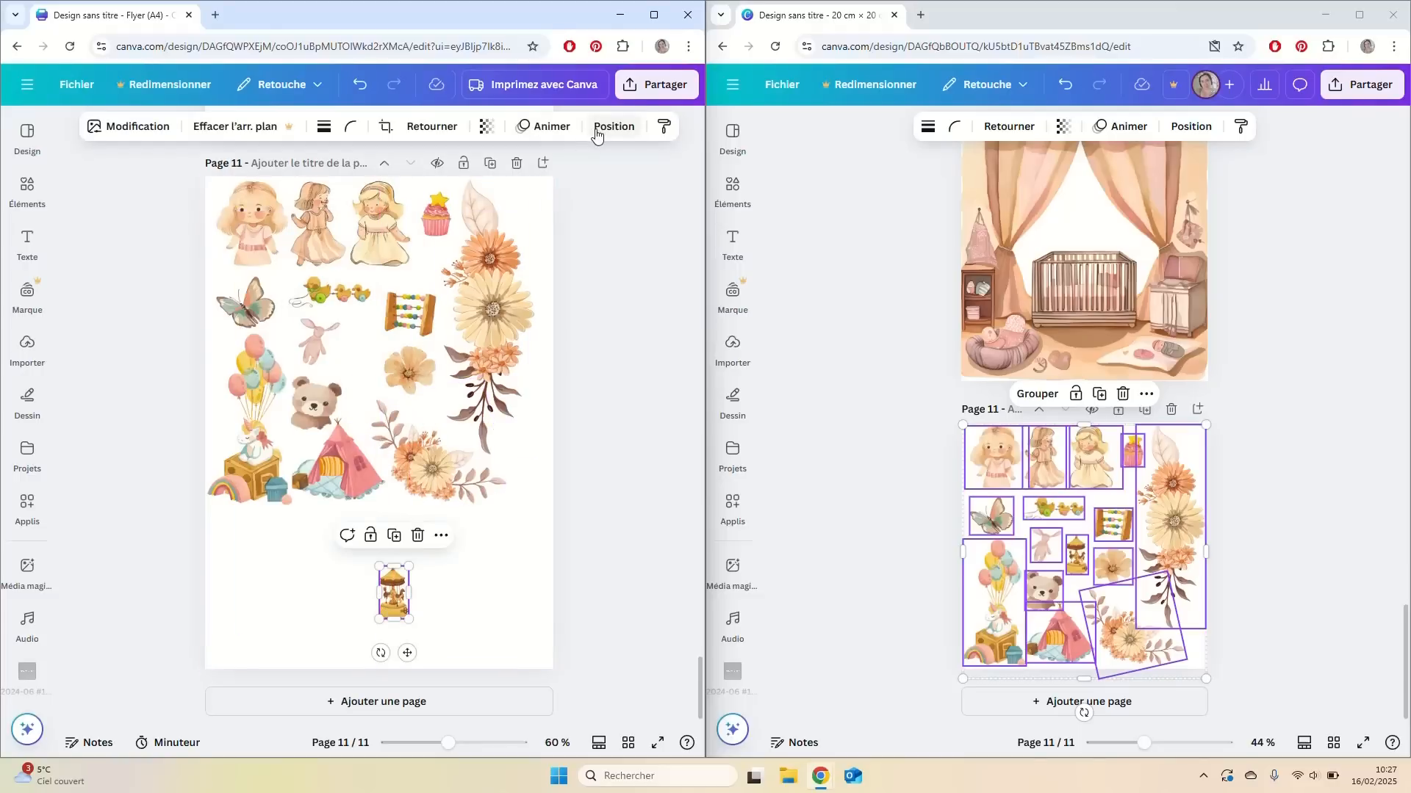
pyautogui.click(612, 126)
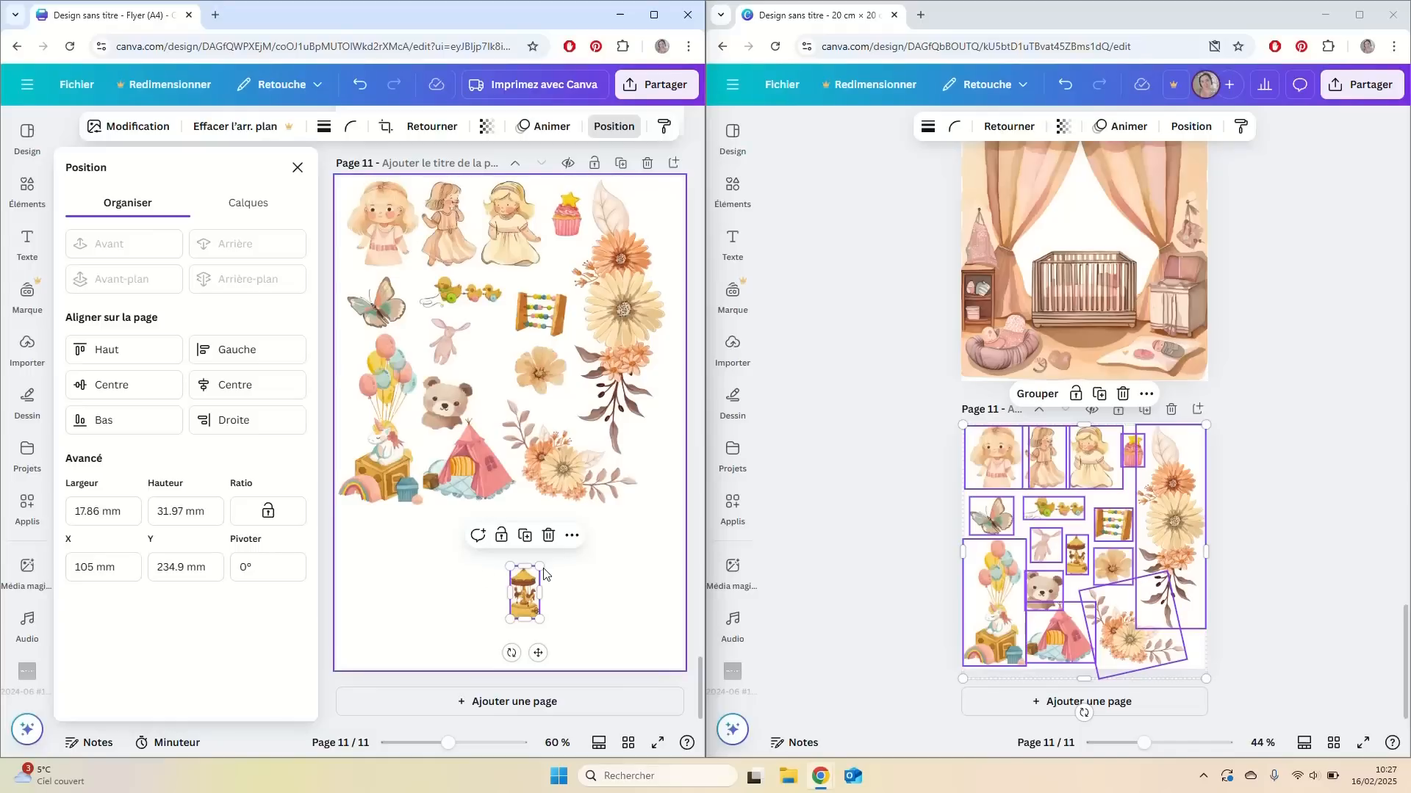
pyautogui.moveTo(543, 570); pyautogui.dragTo(563, 526)
pyautogui.moveTo(540, 607); pyautogui.dragTo(646, 643)
# - Enlarge the pink tent to about 90 × 79 mm and place it at the bottom of flyer page 11, beside the carousel
pyautogui.click(514, 430)
pyautogui.moveTo(514, 430); pyautogui.dragTo(626, 471)
pyautogui.moveTo(550, 581); pyautogui.dragTo(497, 602)
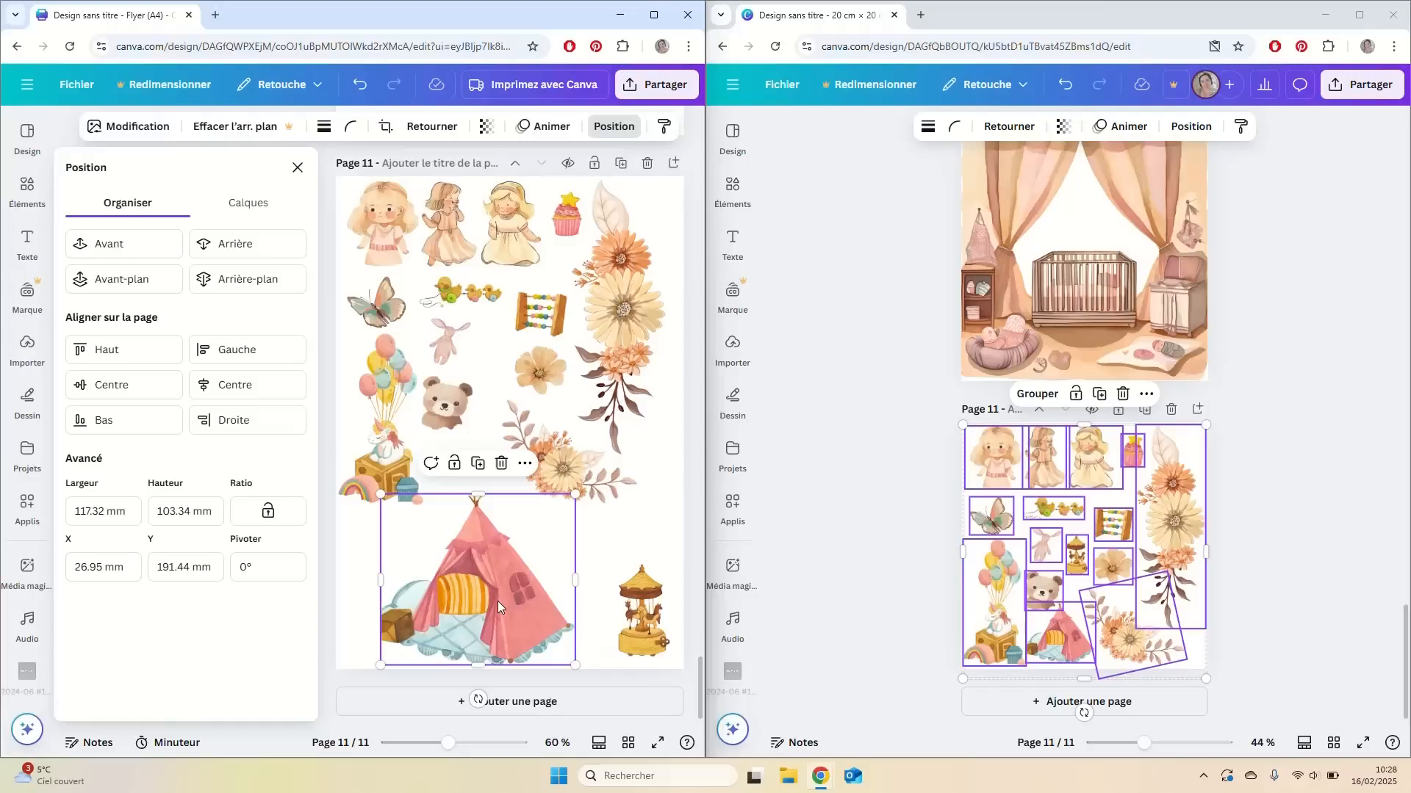
pyautogui.moveTo(569, 496); pyautogui.dragTo(532, 531)
pyautogui.moveTo(484, 626); pyautogui.dragTo(551, 619)
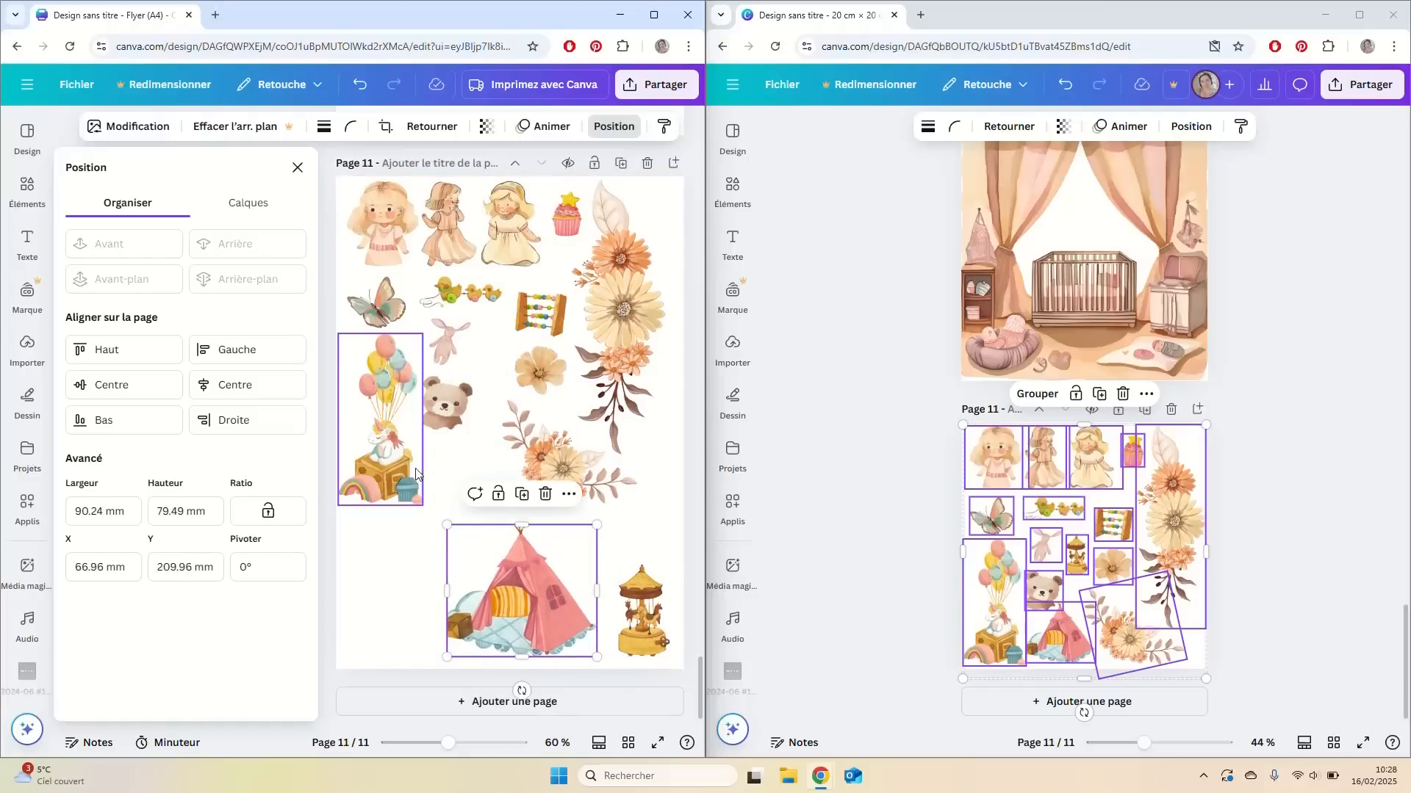
# - Enlarge the unicorn with balloons to about 65 × 132 mm on flyer page 11, removing the teddy bear and shifting the unicorn into the freed space
pyautogui.moveTo(416, 474); pyautogui.dragTo(432, 620)
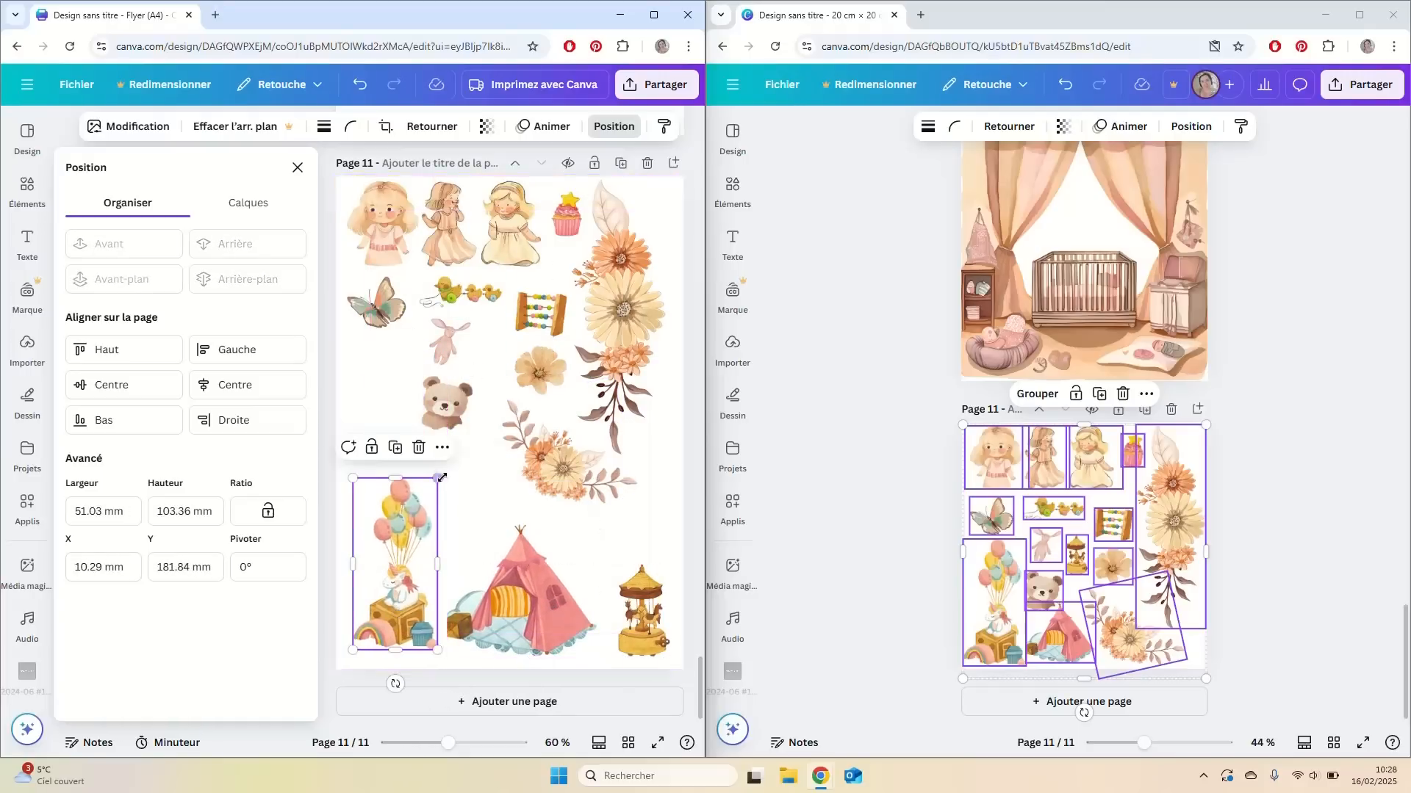
pyautogui.moveTo(439, 478); pyautogui.dragTo(462, 432)
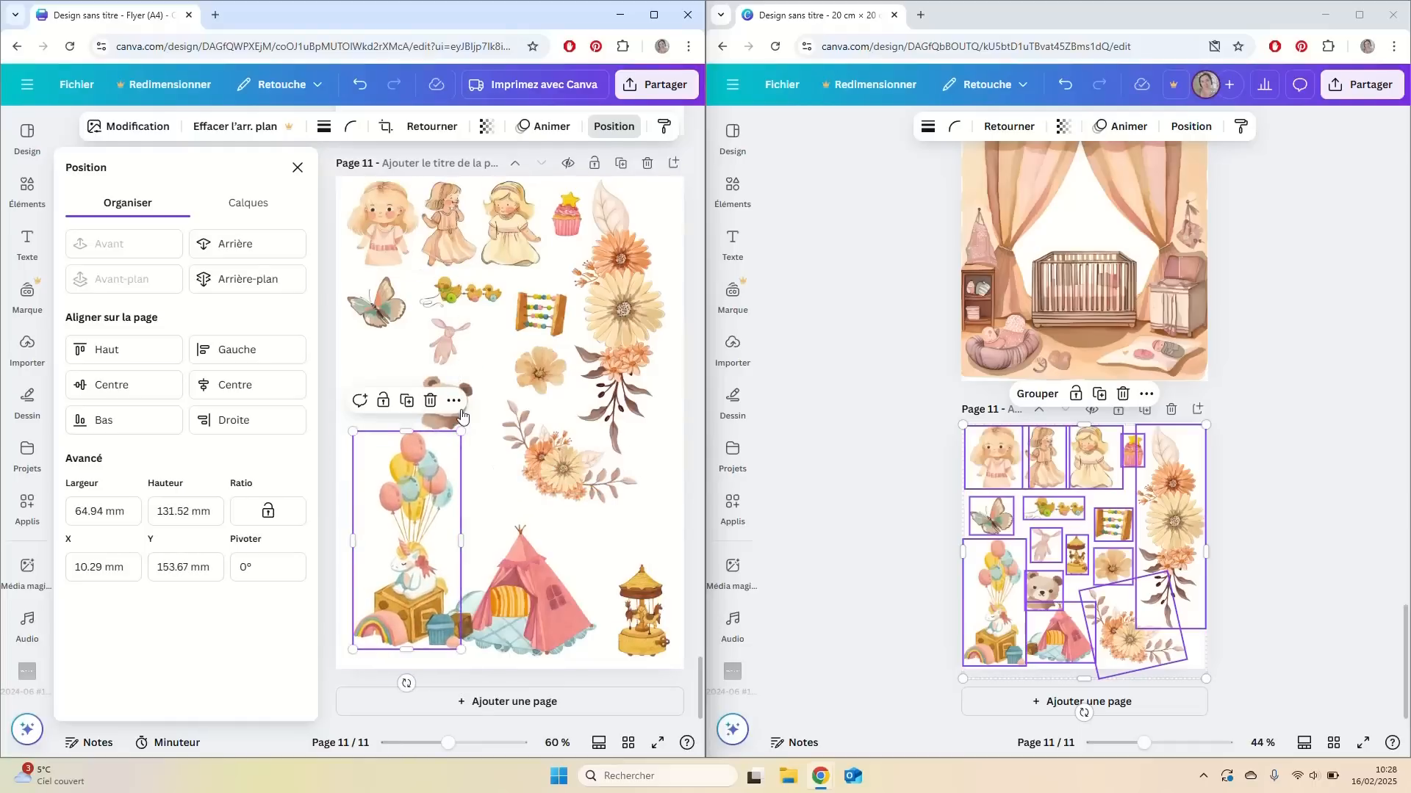
pyautogui.click(482, 376)
pyautogui.click(465, 396)
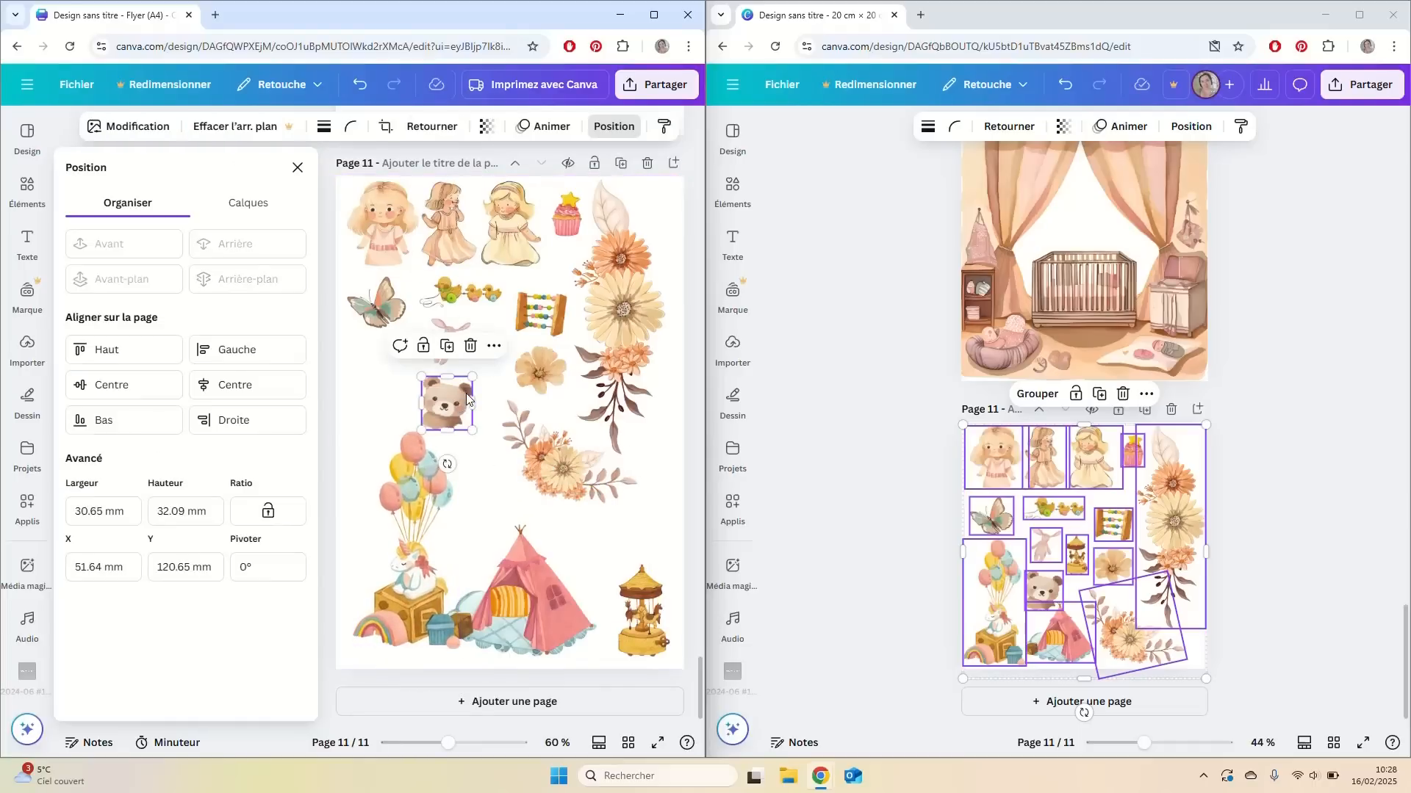
pyautogui.press('Delete')
pyautogui.moveTo(412, 506); pyautogui.dragTo(407, 435)
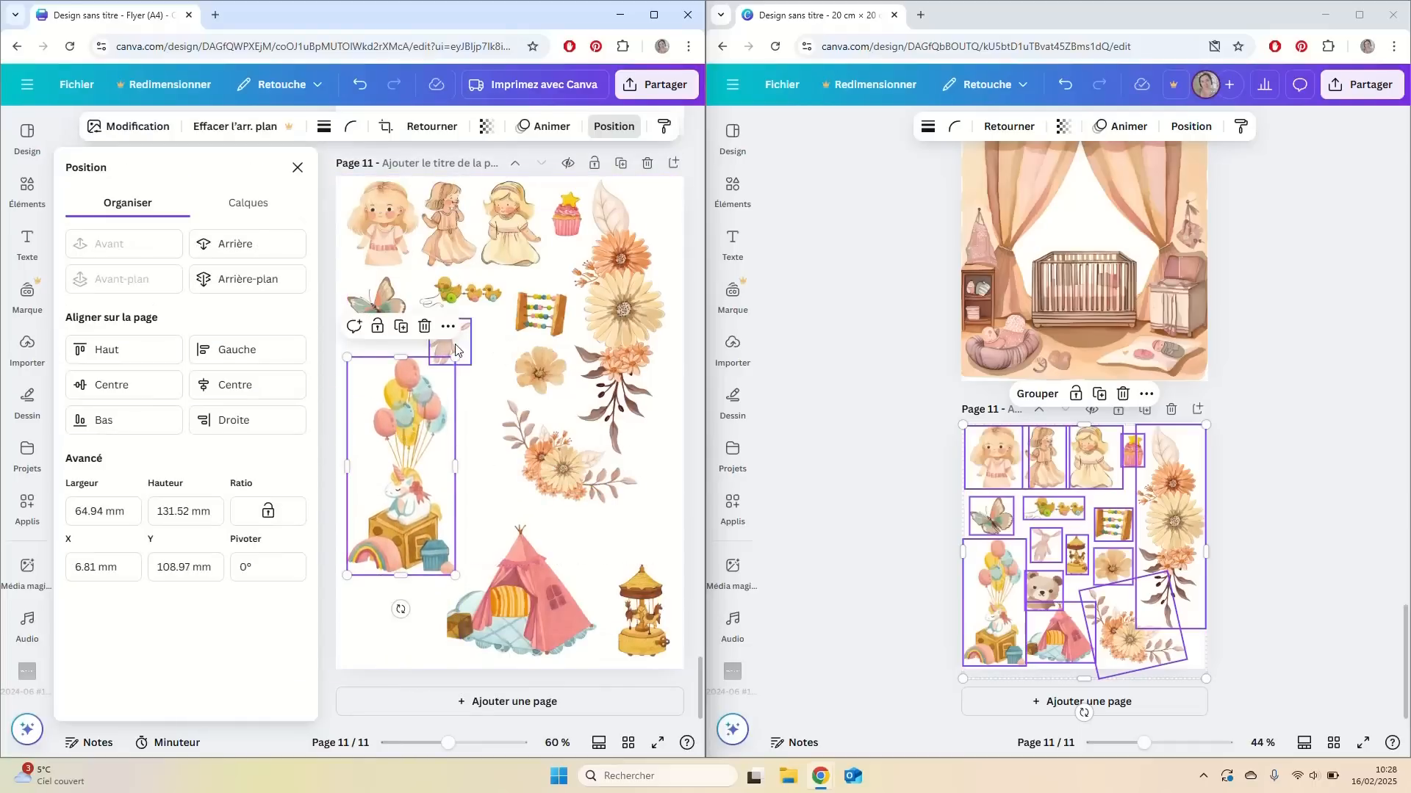
# - Place the pink rabbit in the lower-left corner of flyer page 11 beside the tent and size it to about 38 × 42 mm
pyautogui.click(456, 345)
pyautogui.moveTo(472, 365); pyautogui.dragTo(388, 646)
pyautogui.moveTo(406, 493); pyautogui.dragTo(412, 476)
pyautogui.click(385, 645)
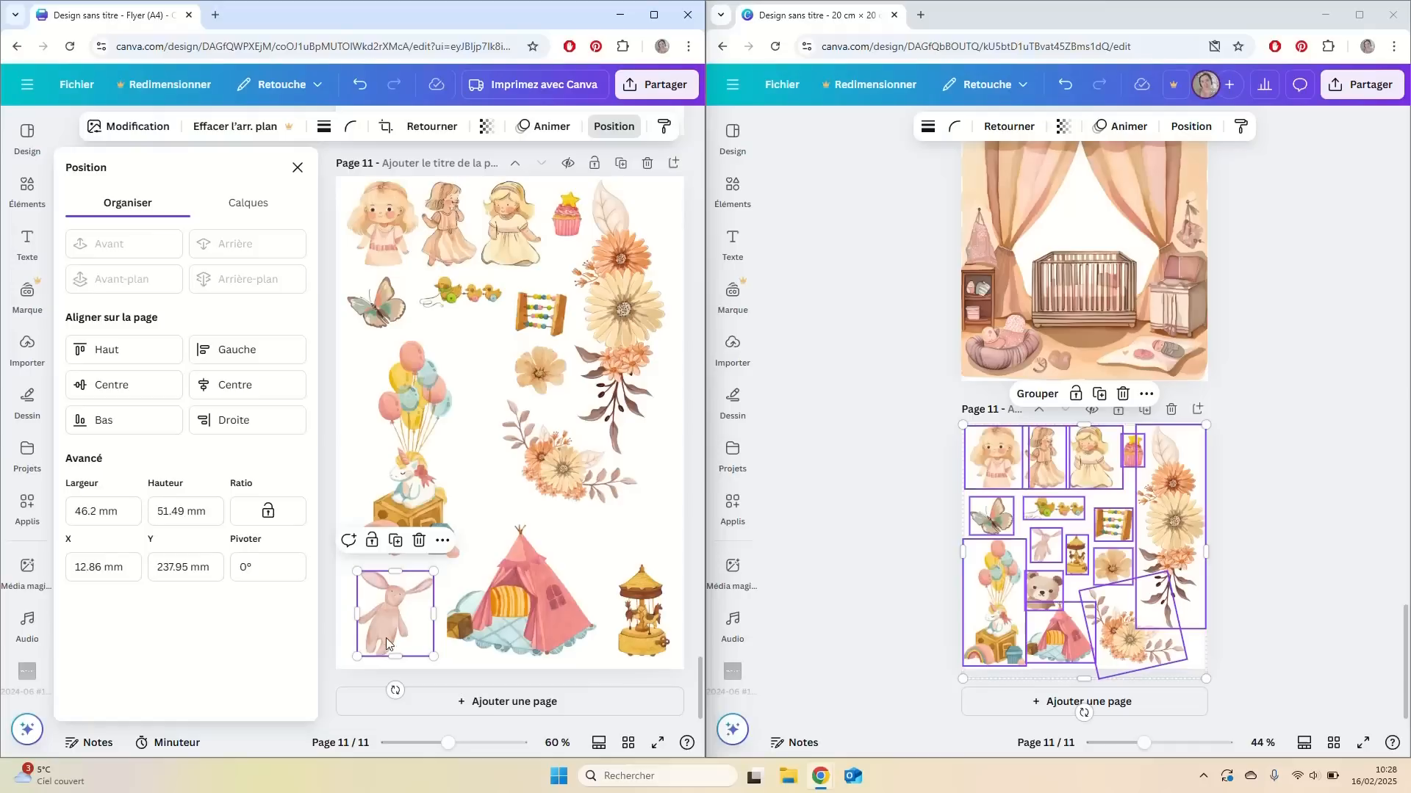
pyautogui.moveTo(433, 571); pyautogui.dragTo(422, 590)
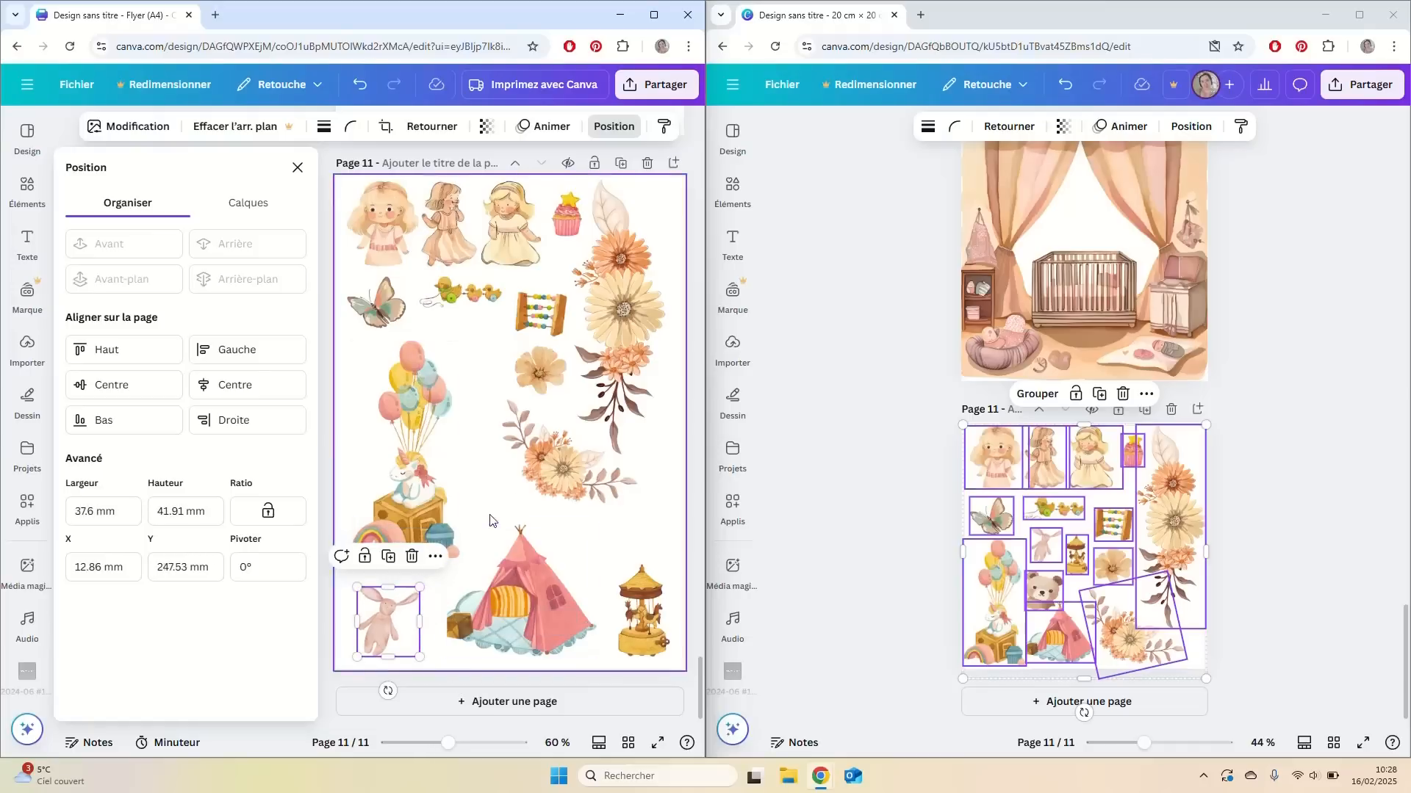
# - Place the flower bouquet above the carousel and enlarge the single beige flower to about 49 × 46 mm
pyautogui.moveTo(545, 471); pyautogui.dragTo(601, 531)
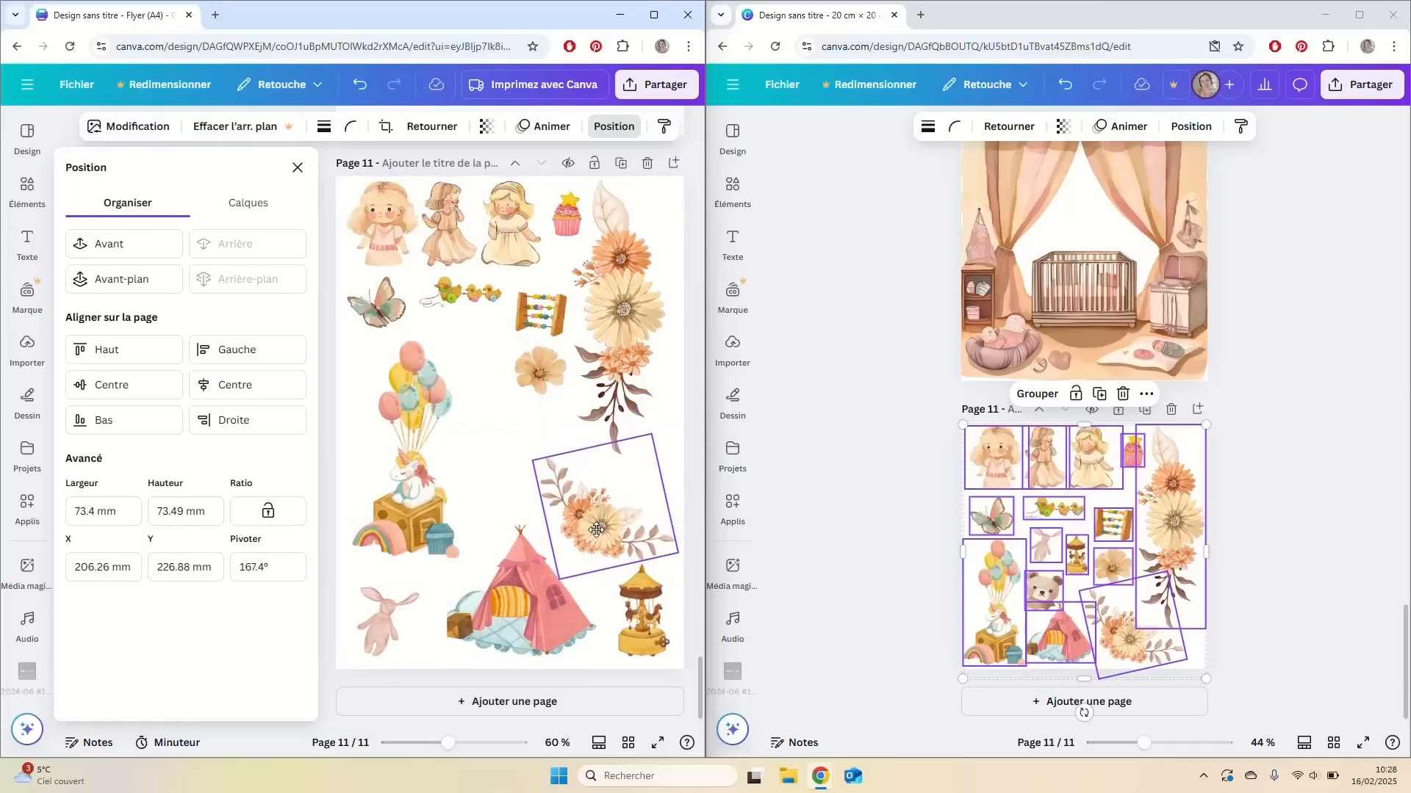
pyautogui.click(534, 391)
pyautogui.moveTo(514, 396); pyautogui.dragTo(497, 437)
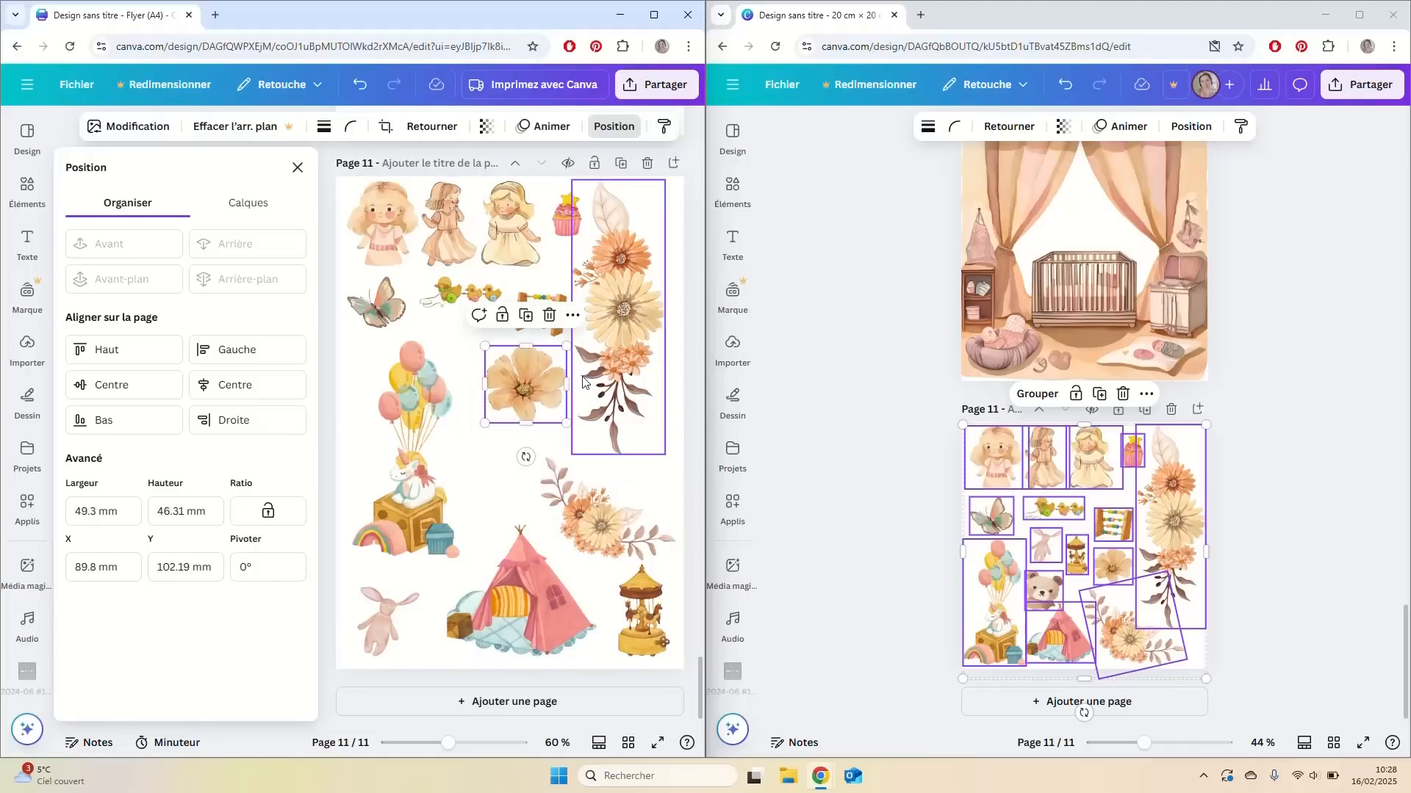
pyautogui.moveTo(553, 395); pyautogui.dragTo(550, 390)
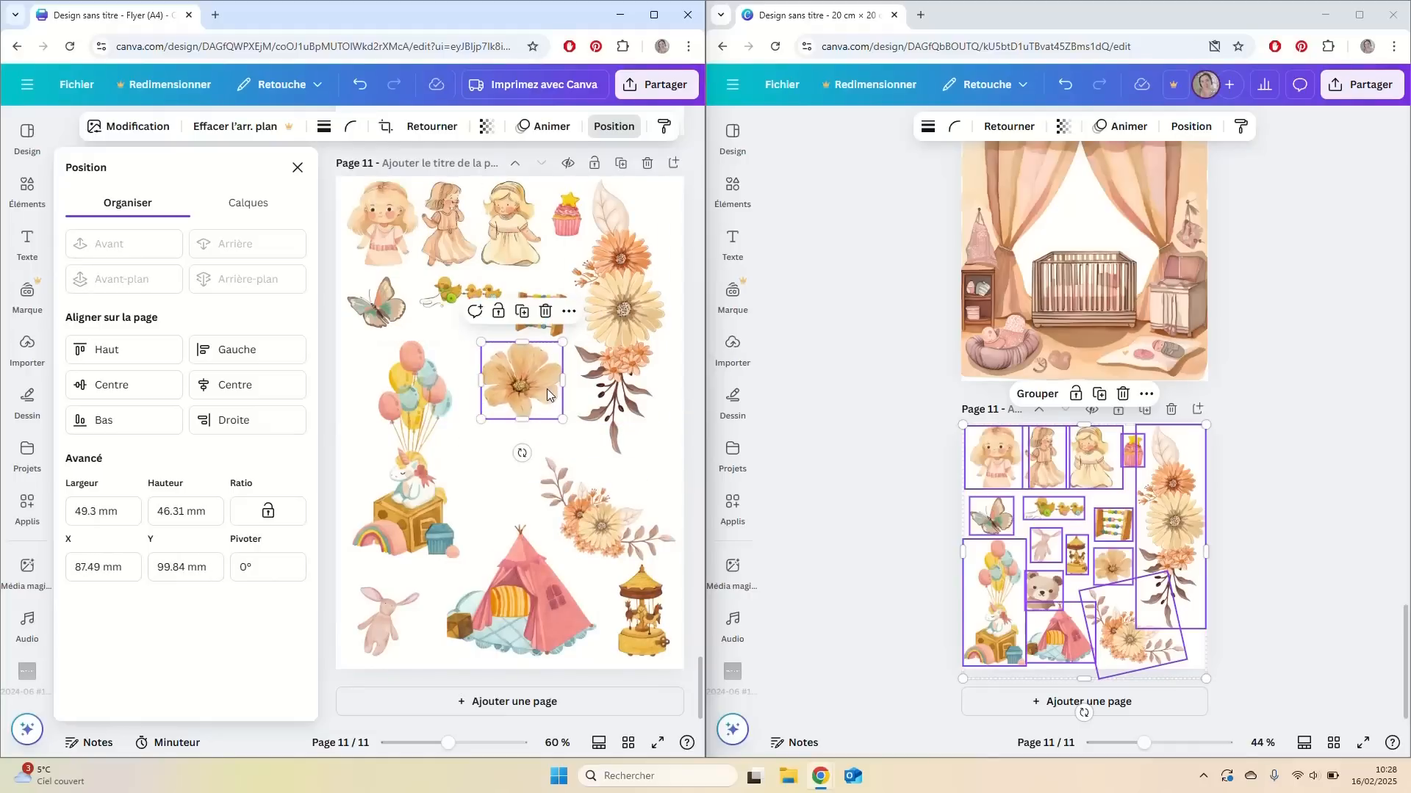
# - Copy the enlarged beige flower onto flyer page 10 and spread five copies across the blank strip below the crib background
pyautogui.scroll(6, 537, 404)
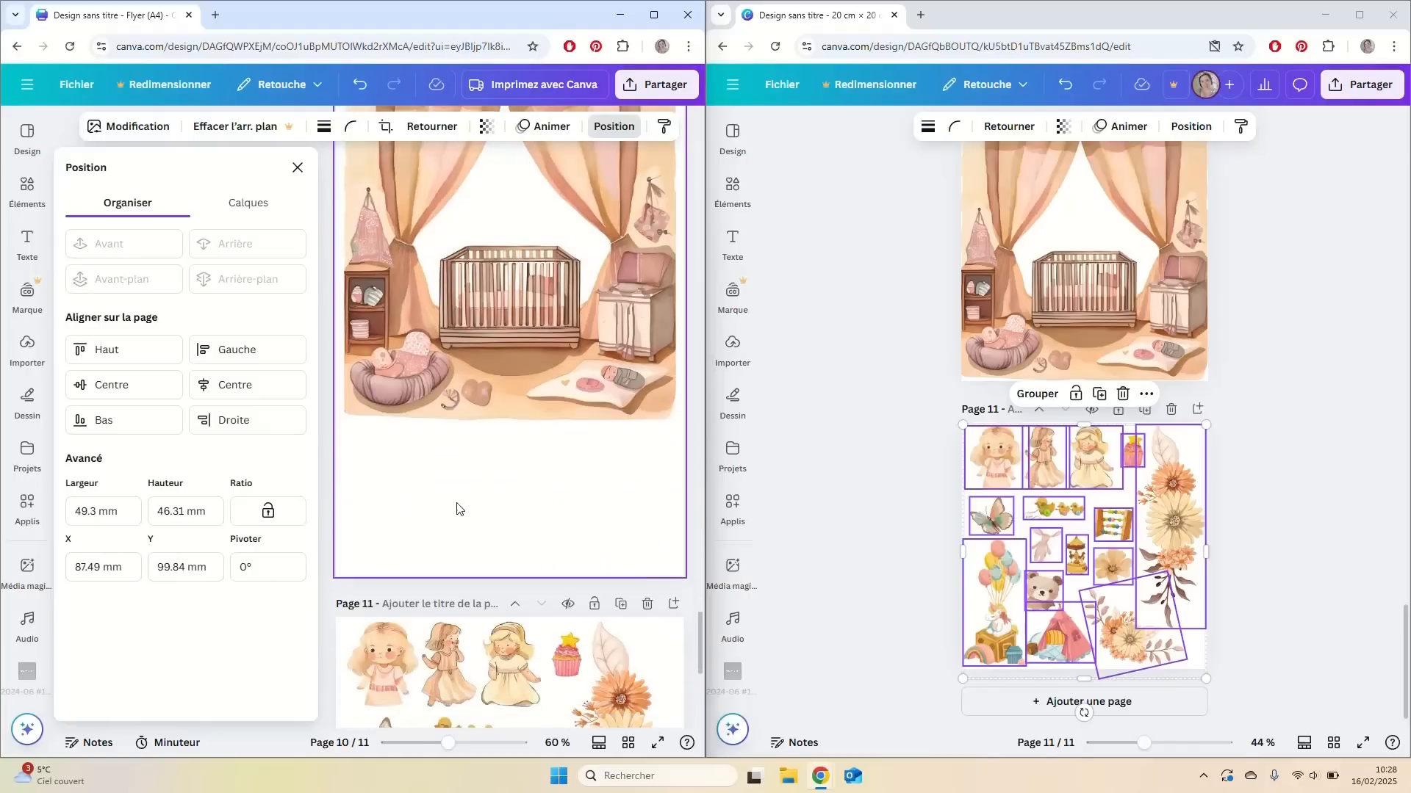
pyautogui.hotkey('ctrl', 'v')
pyautogui.moveTo(531, 318); pyautogui.dragTo(399, 471)
pyautogui.hotkey('ctrl', 'v')
pyautogui.hotkey('ctrl', 'v')
pyautogui.hotkey('ctrl', 'v')
pyautogui.hotkey('ctrl', 'v')
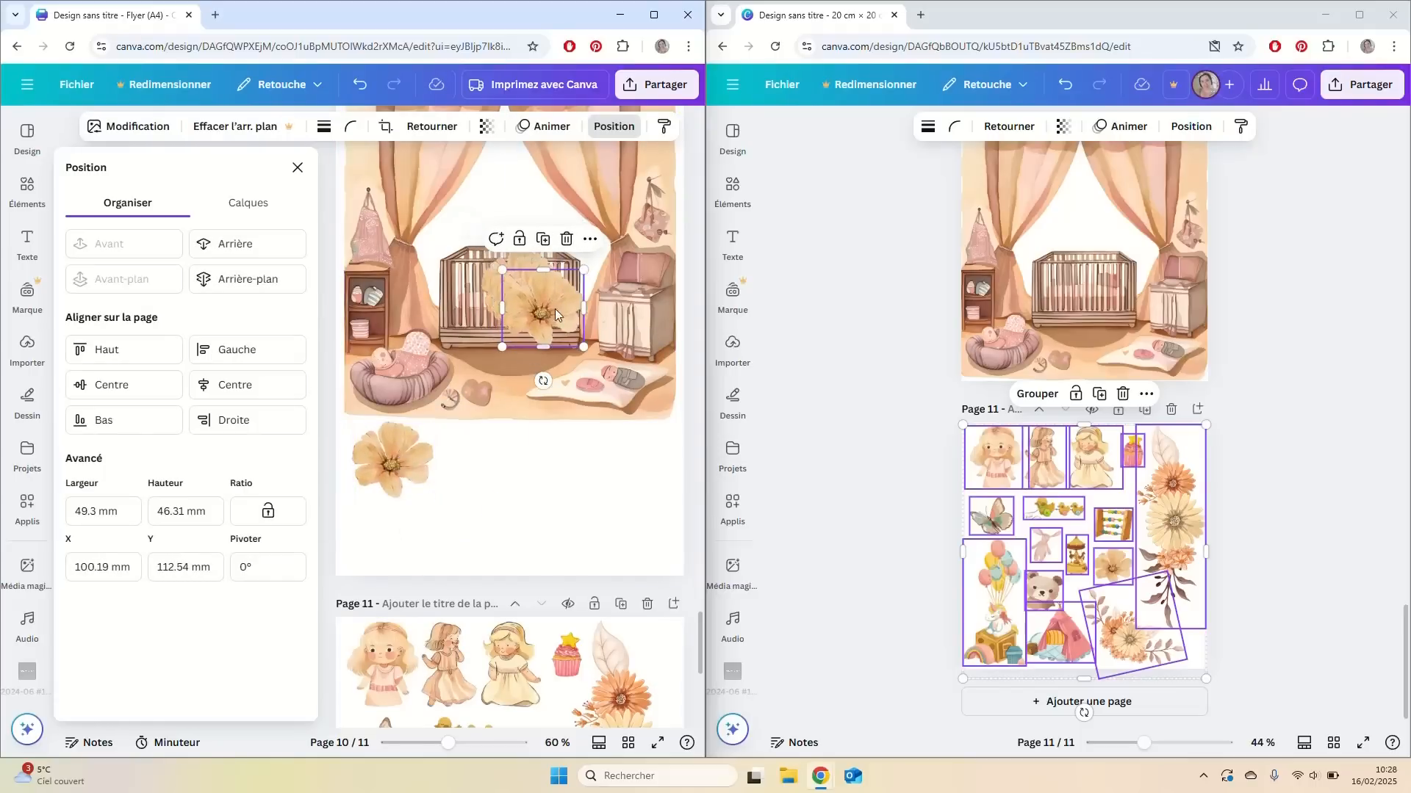
pyautogui.moveTo(554, 308); pyautogui.dragTo(460, 526)
pyautogui.moveTo(547, 305); pyautogui.dragTo(605, 537)
pyautogui.moveTo(548, 292); pyautogui.dragTo(660, 441)
pyautogui.moveTo(638, 472); pyautogui.dragTo(642, 462)
# - Reduce the middle flower copy on page 10 to about 43 × 40 mm and rearrange the flowers closer together in the strip
pyautogui.click(545, 463)
pyautogui.moveTo(563, 432); pyautogui.dragTo(550, 445)
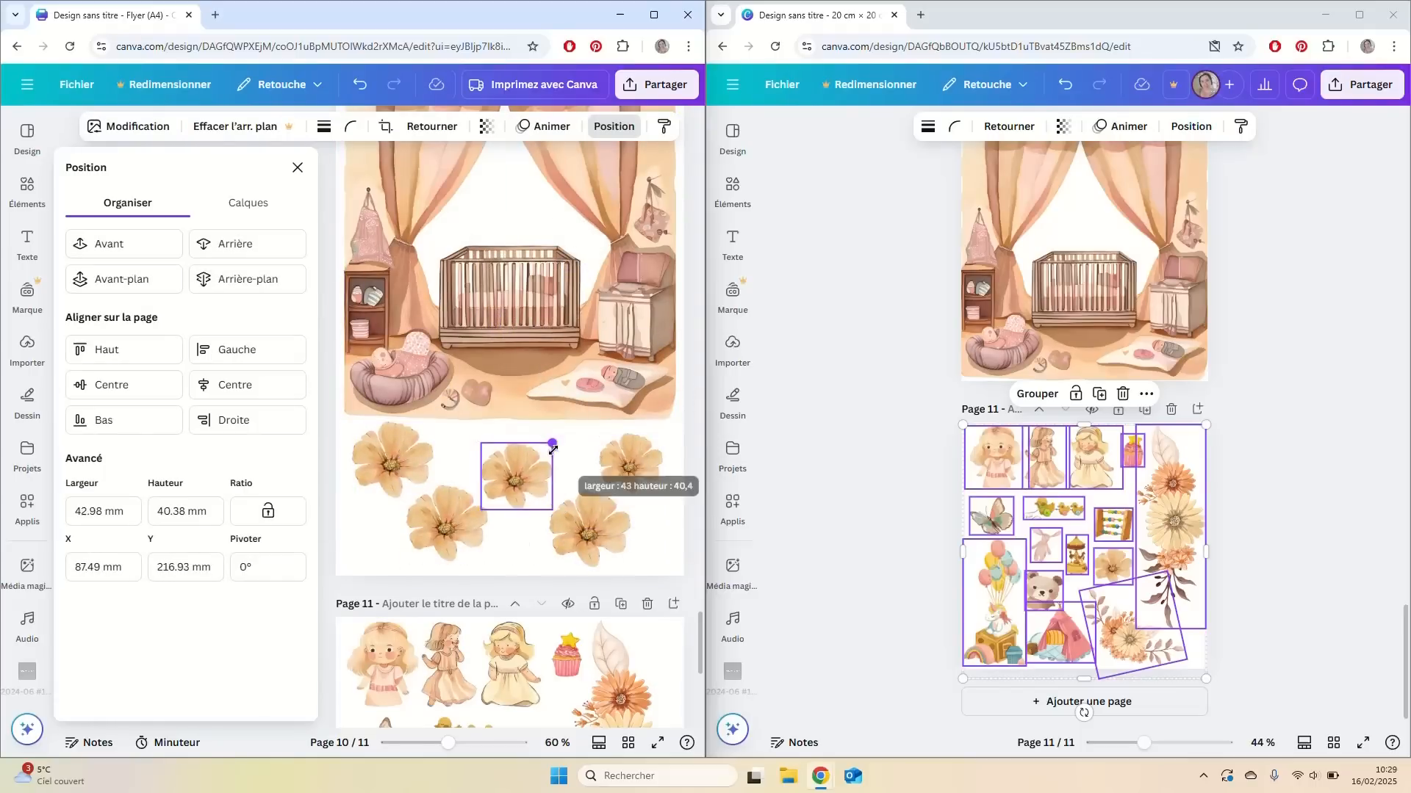
pyautogui.click(461, 513)
pyautogui.moveTo(487, 497); pyautogui.dragTo(398, 514)
pyautogui.moveTo(514, 478); pyautogui.dragTo(454, 520)
pyautogui.moveTo(597, 536); pyautogui.dragTo(469, 465)
# - Fill the rest of page 10's blank strip with more large and small copies of the beige flower
pyautogui.click(382, 529)
pyautogui.keyDown('shift'); pyautogui.click(470, 525); pyautogui.keyUp('shift')
pyautogui.moveTo(474, 525); pyautogui.dragTo(618, 533)
pyautogui.click(551, 470)
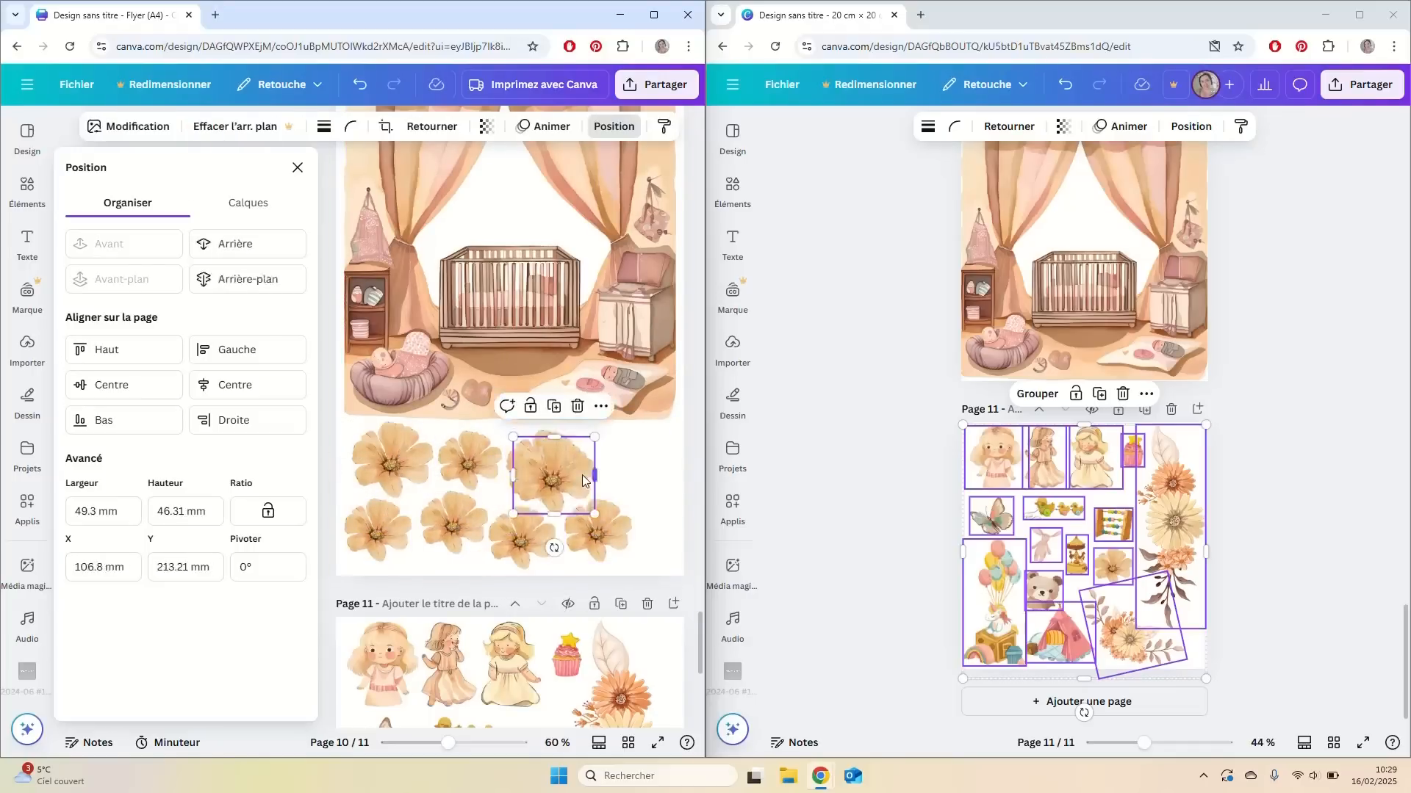
pyautogui.moveTo(551, 470); pyautogui.dragTo(637, 471)
pyautogui.click(297, 168)
pyautogui.click(542, 535)
# - Ungroup the artwork on flyer page 4, copy its cake and three cupcakes without the background, and restore the group
pyautogui.scroll(-3, 554, 540)
pyautogui.scroll(3, 560, 528)
pyautogui.scroll(20, 557, 520)
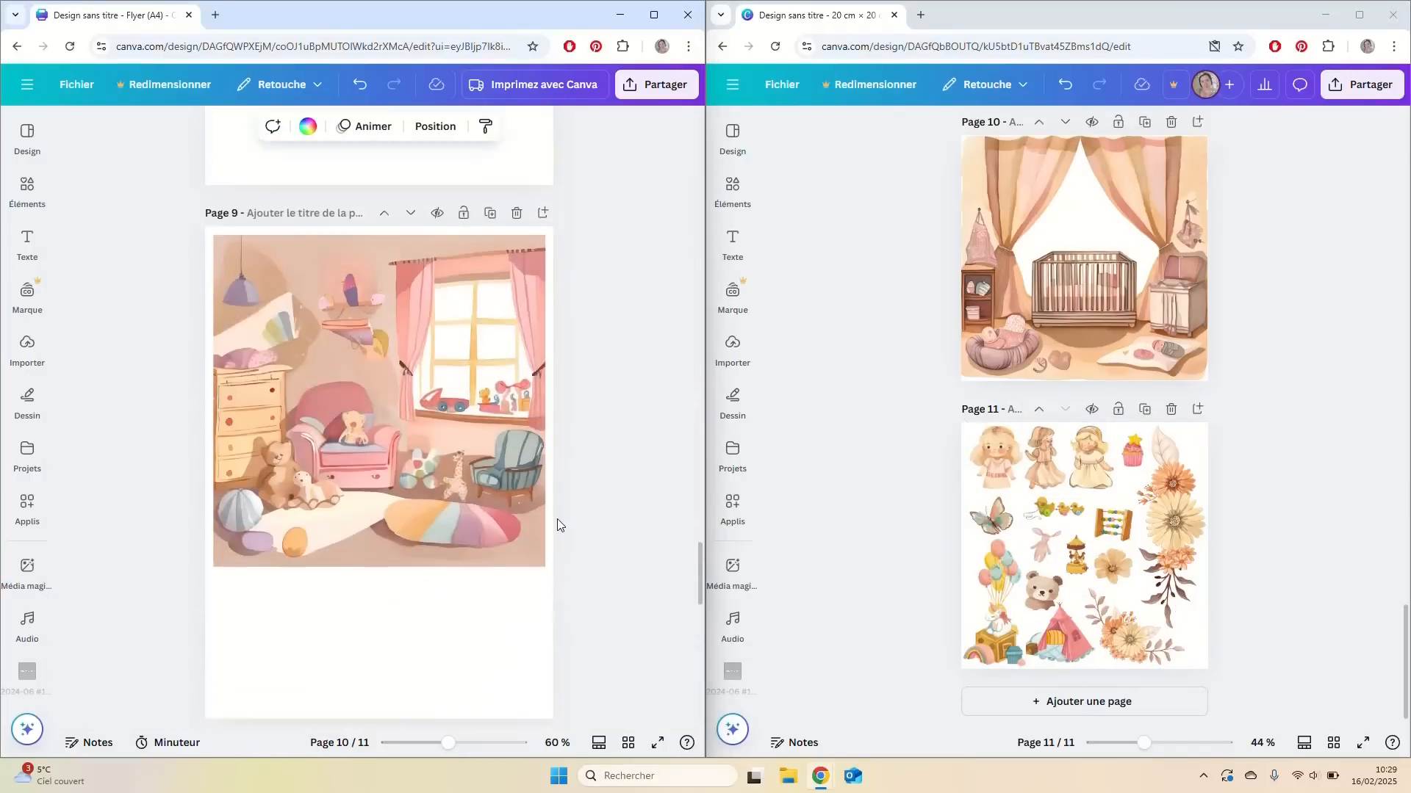
pyautogui.scroll(11, 553, 518)
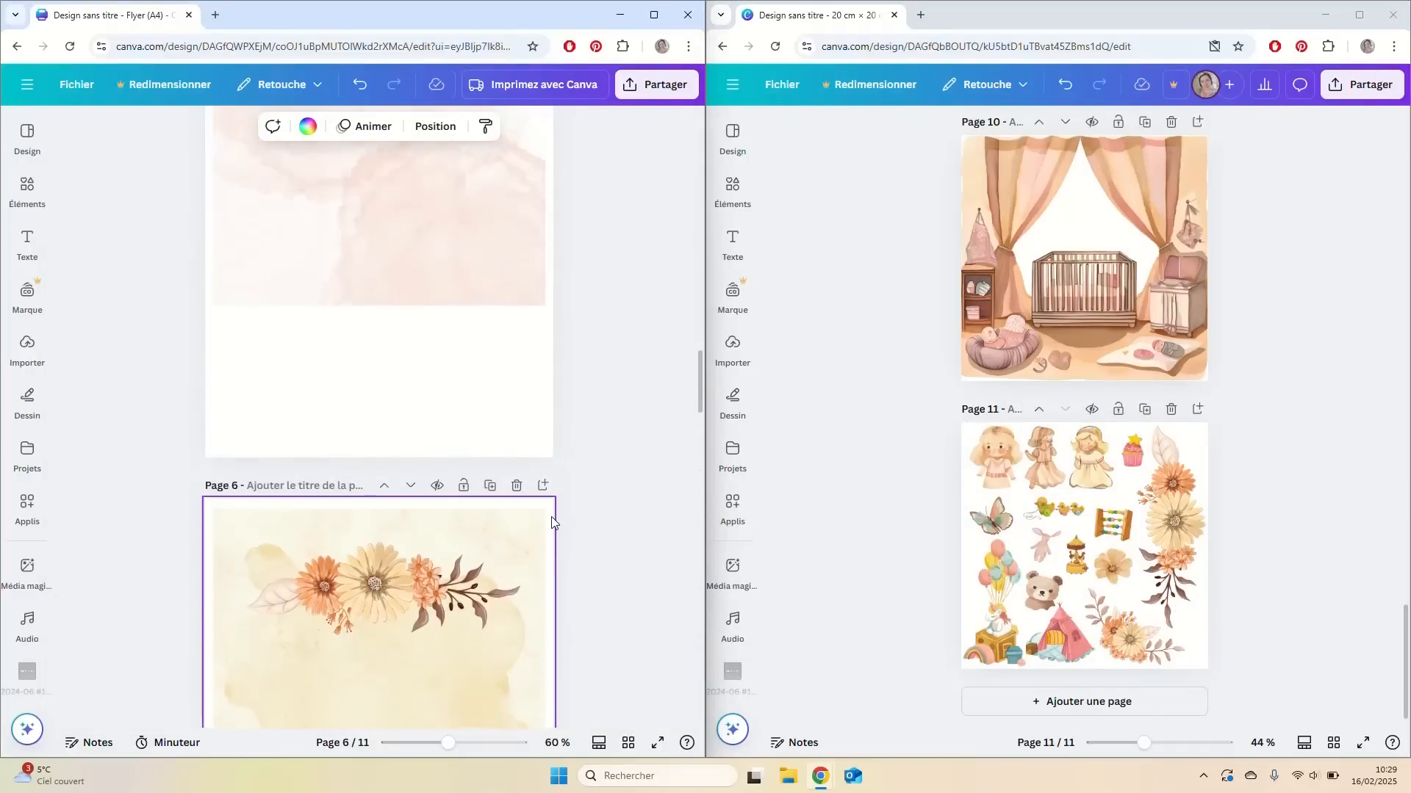
pyautogui.scroll(-7, 550, 517)
pyautogui.scroll(10, 550, 517)
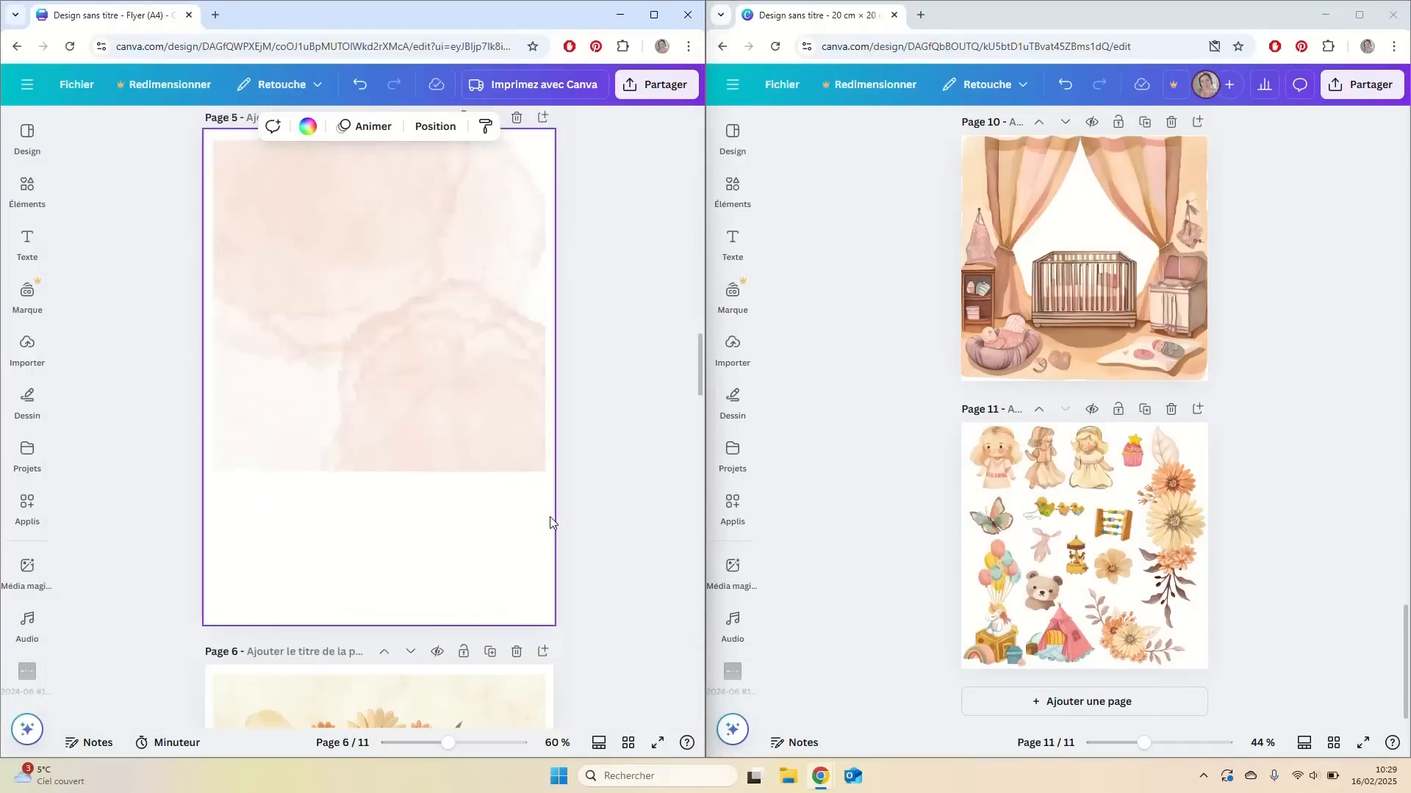
pyautogui.click(280, 513)
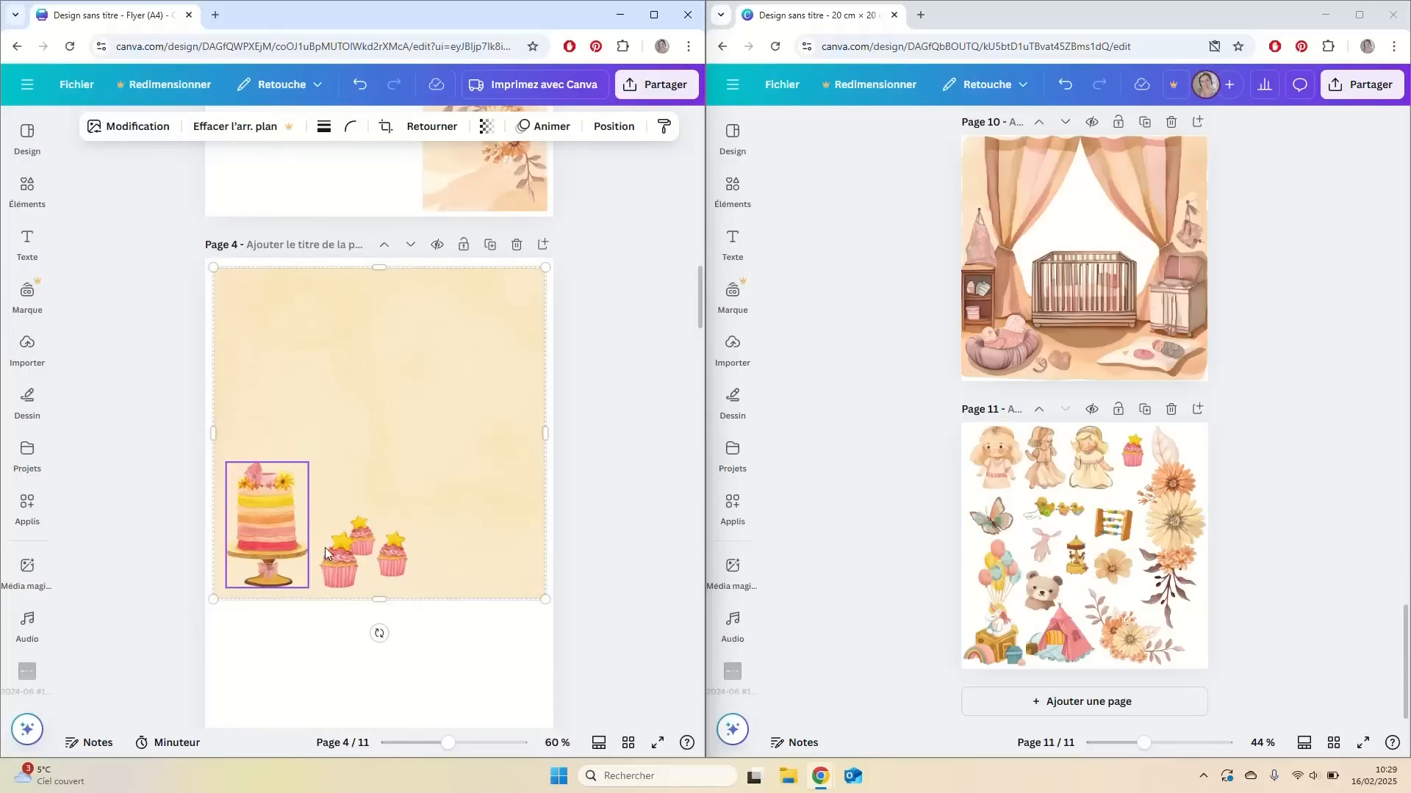
pyautogui.click(401, 488)
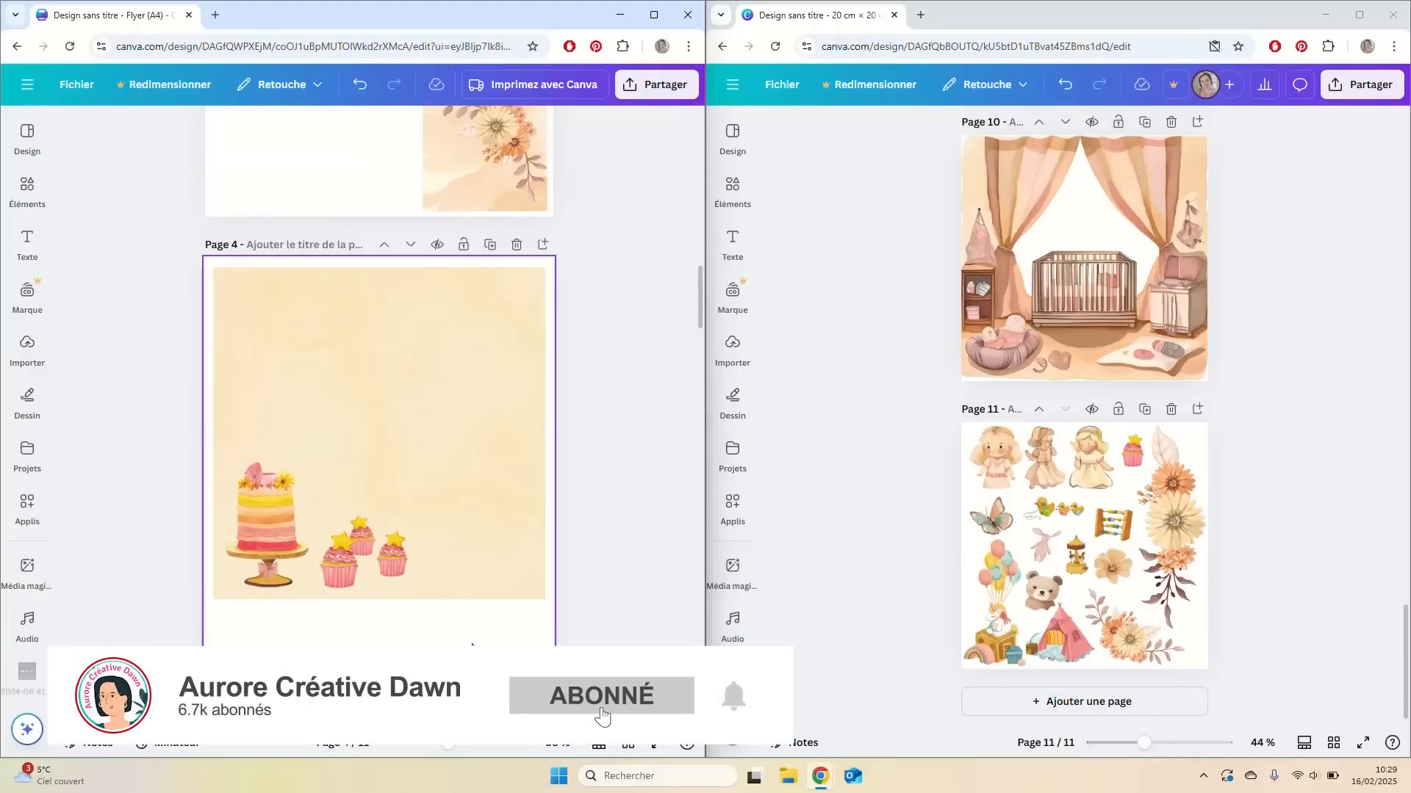
pyautogui.rightClick(401, 491)
pyautogui.click(452, 542)
pyautogui.moveTo(450, 645); pyautogui.dragTo(268, 474)
pyautogui.keyDown('shift'); pyautogui.click(448, 499); pyautogui.keyUp('shift')
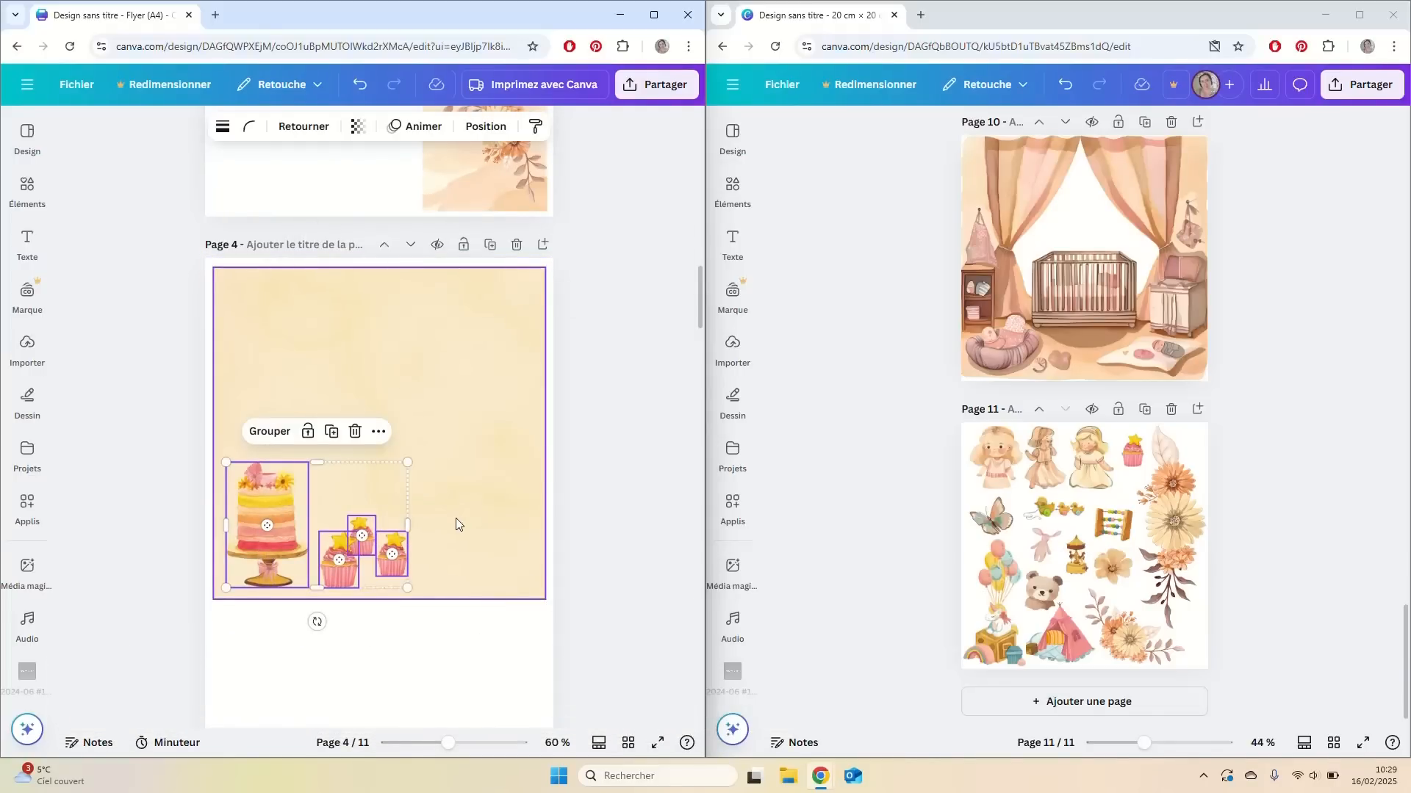
pyautogui.hotkey('ctrl', 'z')
pyautogui.click(521, 522)
pyautogui.click(549, 538)
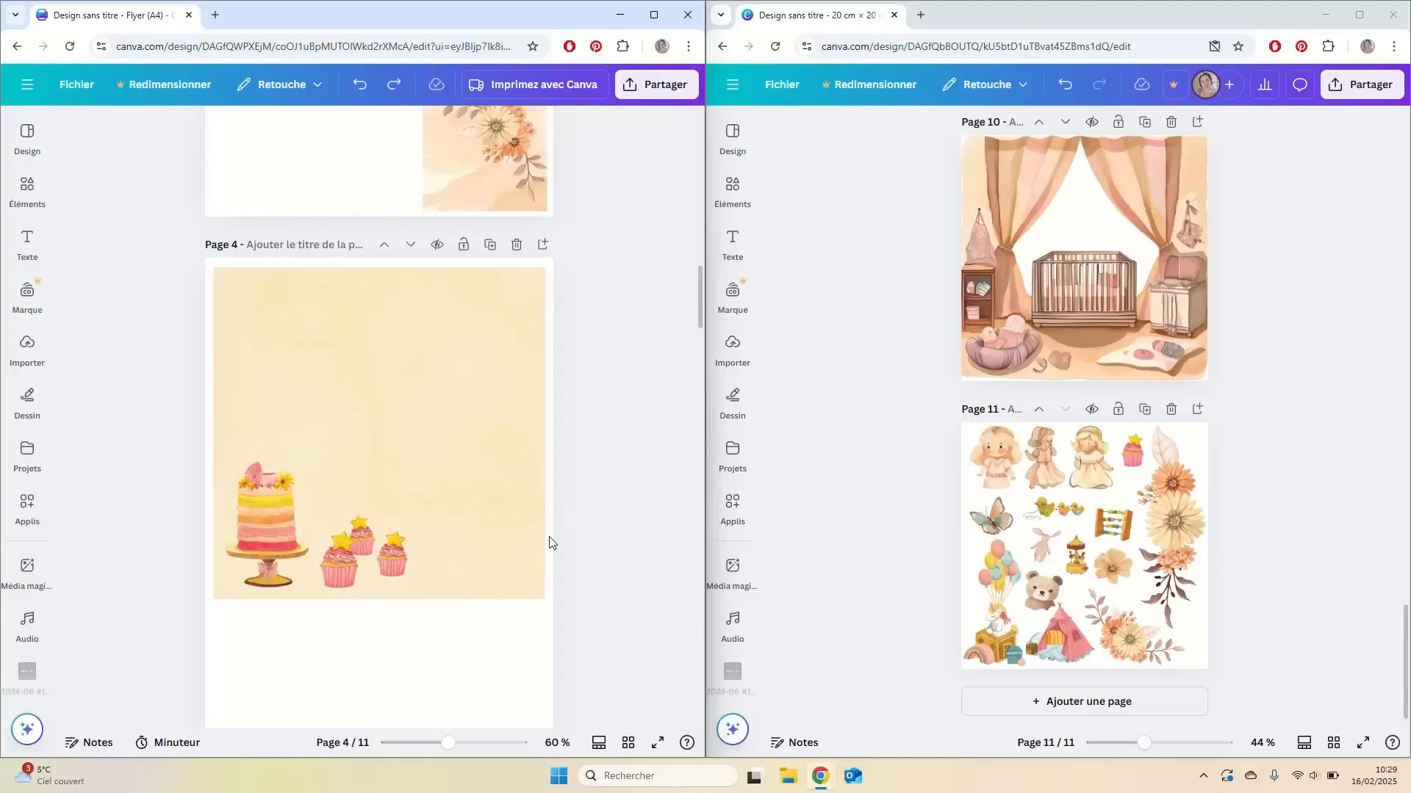
# - Paste the cake and three cupcakes into the blank strip below page 4's background
pyautogui.scroll(-5, 526, 553)
pyautogui.scroll(5, 523, 554)
pyautogui.click(395, 539)
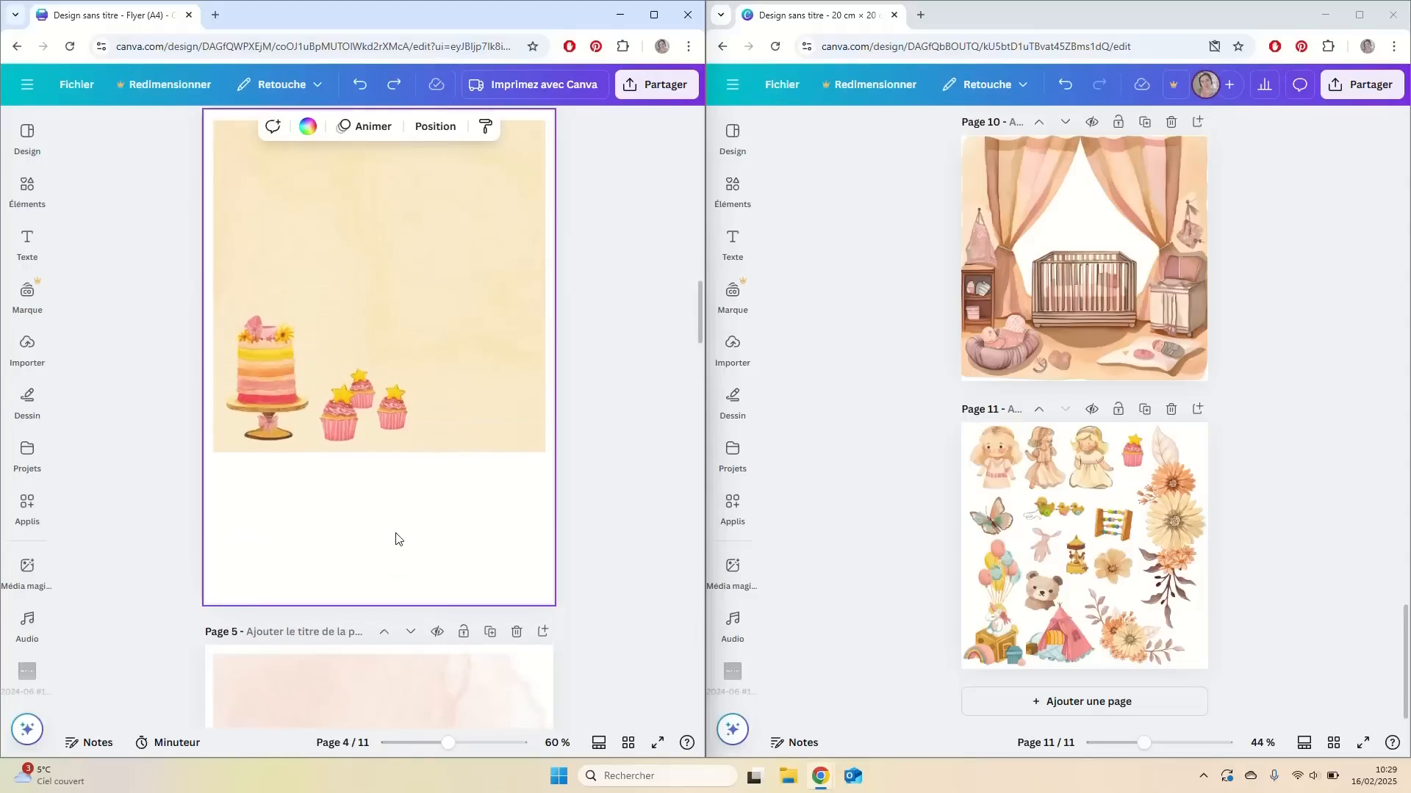
pyautogui.hotkey('ctrl', 'v')
pyautogui.moveTo(392, 424); pyautogui.dragTo(505, 500)
# - Add three extra cupcake copies at the right end of page 4's blank strip
pyautogui.click(419, 523)
pyautogui.click(456, 552)
pyautogui.click(536, 487)
pyautogui.click(598, 518)
pyautogui.moveTo(450, 571); pyautogui.dragTo(531, 484)
pyautogui.moveTo(466, 501); pyautogui.dragTo(485, 502)
pyautogui.moveTo(503, 562); pyautogui.dragTo(520, 540)
pyautogui.moveTo(479, 507); pyautogui.dragTo(485, 506)
pyautogui.click(519, 540)
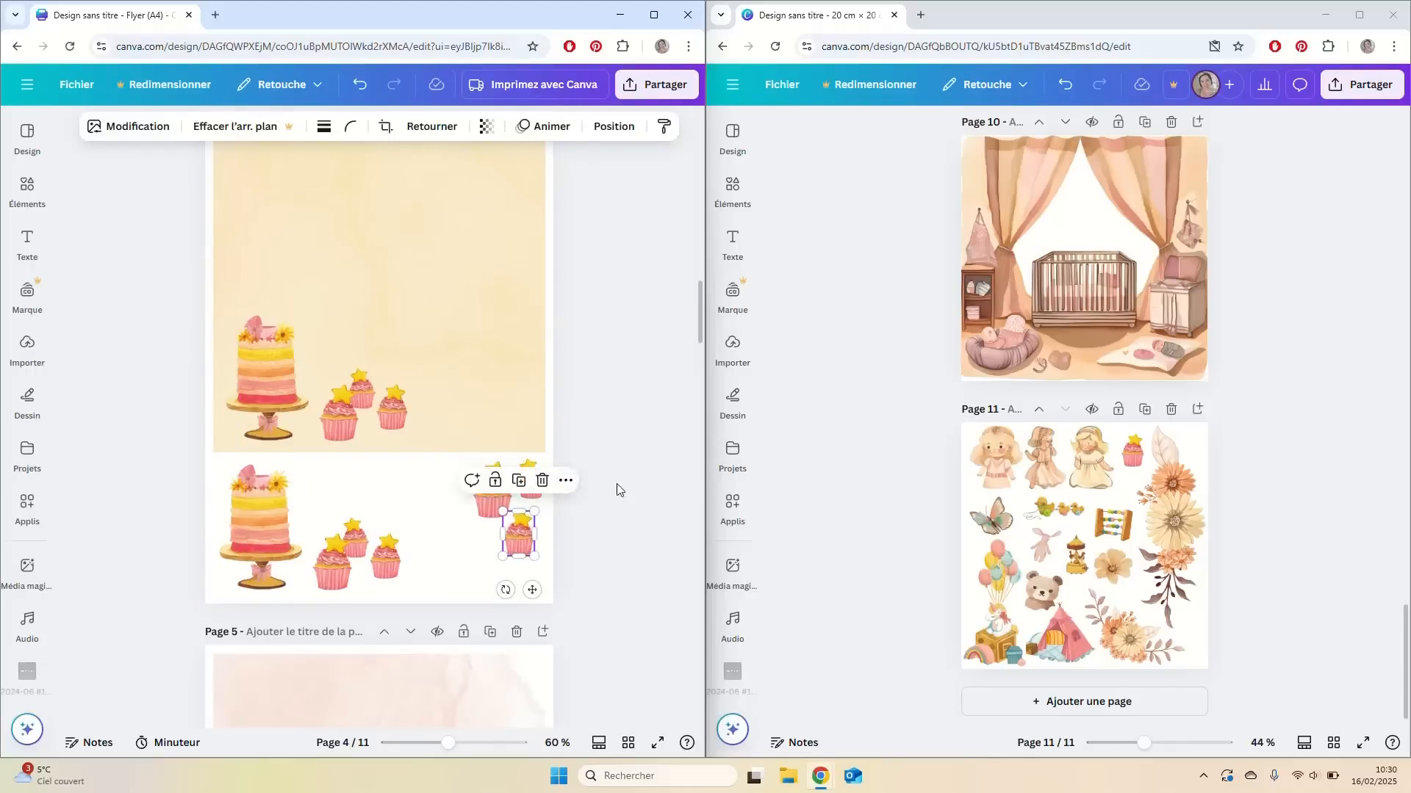
# - Adjust the spacing of the three extra cupcakes on page 4 so they sit close together without overlapping
pyautogui.click(538, 127)
pyautogui.moveTo(615, 483); pyautogui.dragTo(483, 503)
pyautogui.click(244, 391)
pyautogui.moveTo(577, 474); pyautogui.dragTo(522, 542)
pyautogui.moveTo(519, 538); pyautogui.dragTo(527, 537)
pyautogui.click(577, 529)
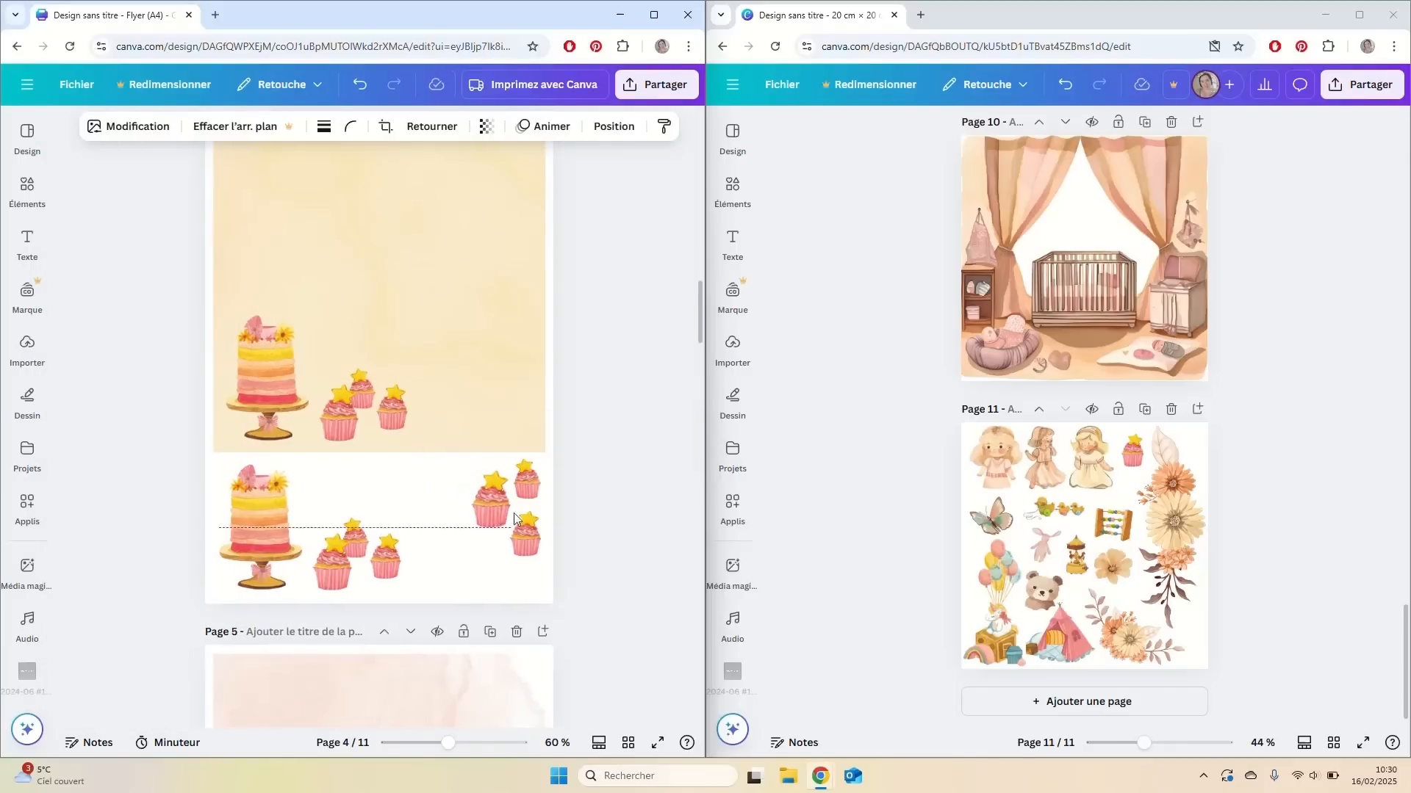
# - Try ungrouping the page 8 artwork to pick out its two large flowers without the crib background
pyautogui.scroll(-15, 581, 515)
pyautogui.scroll(3, 610, 483)
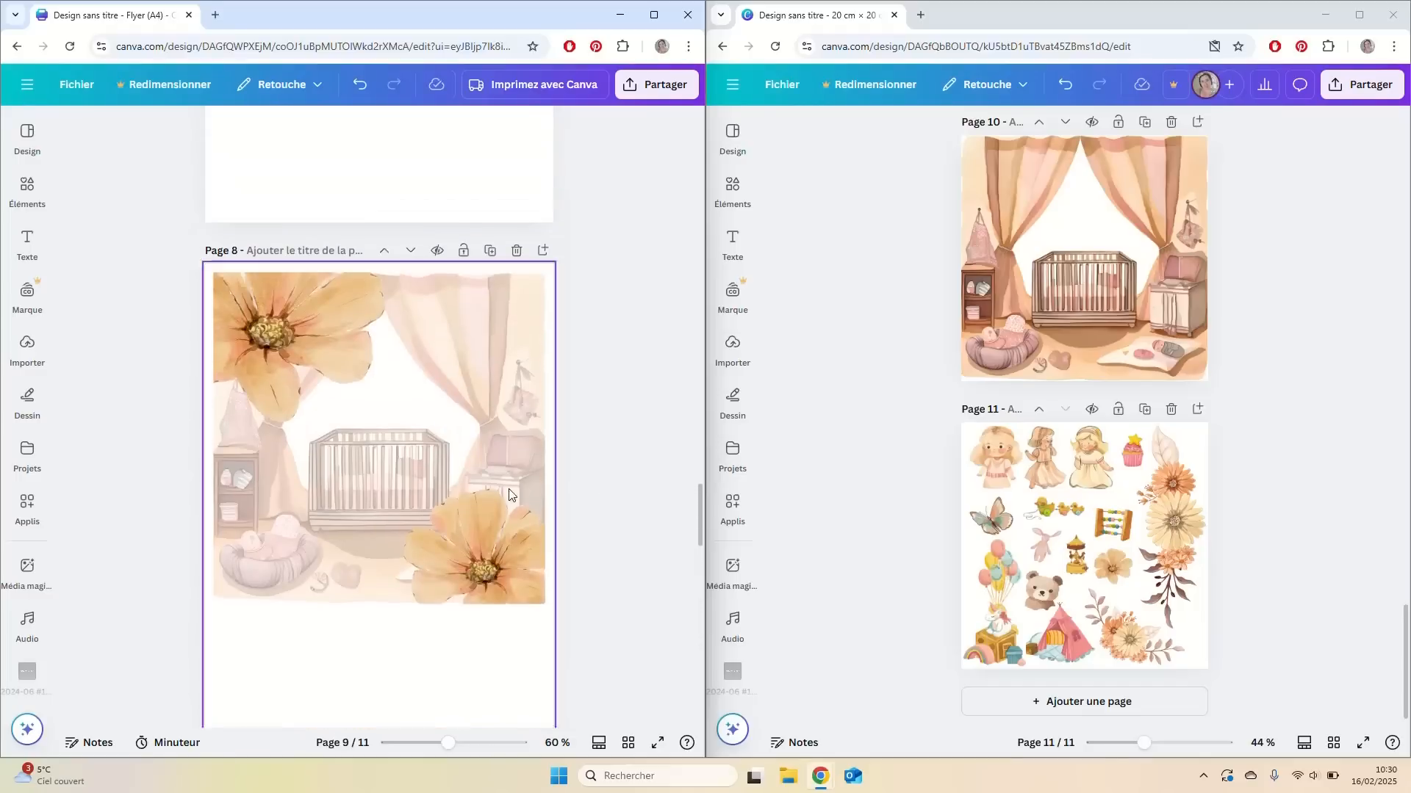
pyautogui.click(470, 513)
pyautogui.rightClick(504, 391)
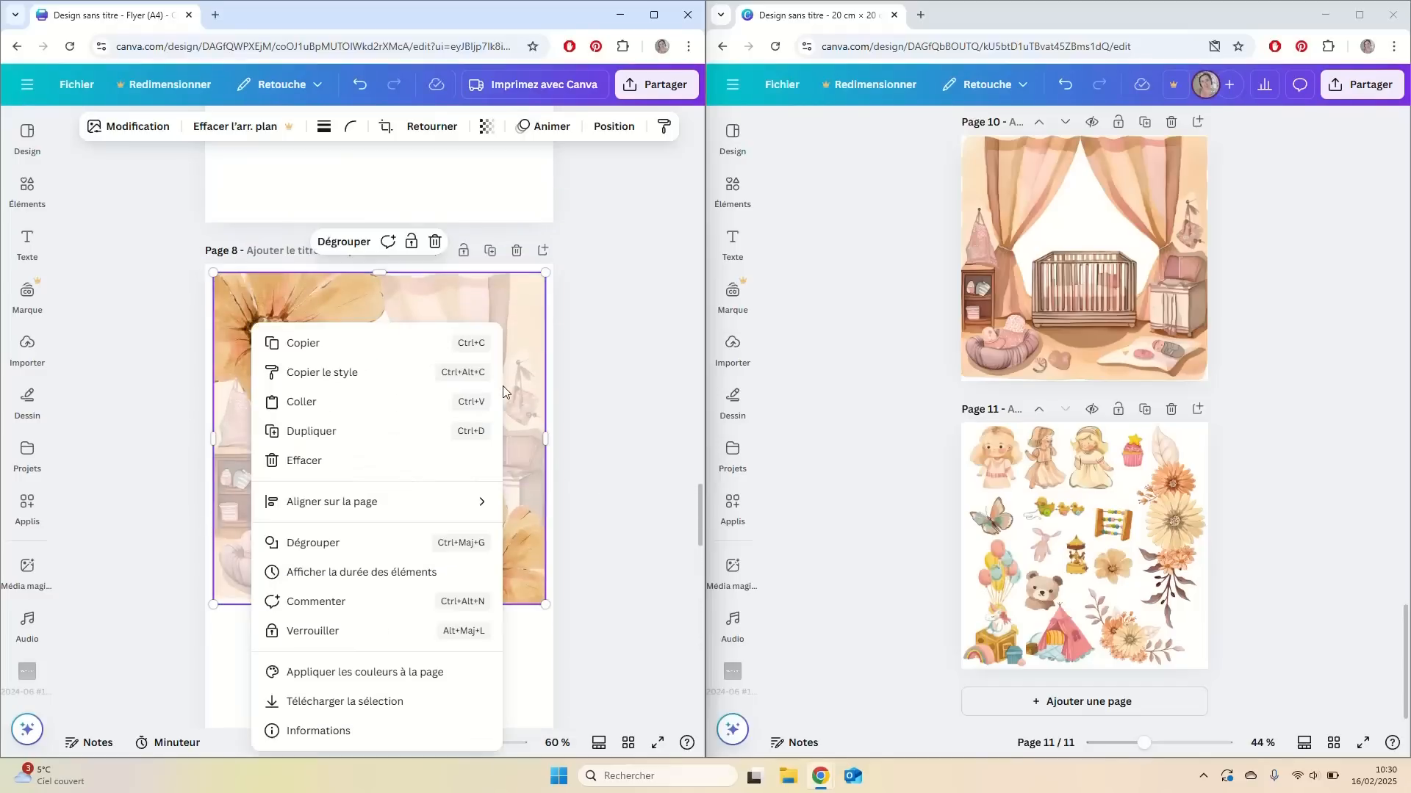
pyautogui.click(312, 544)
pyautogui.click(474, 547)
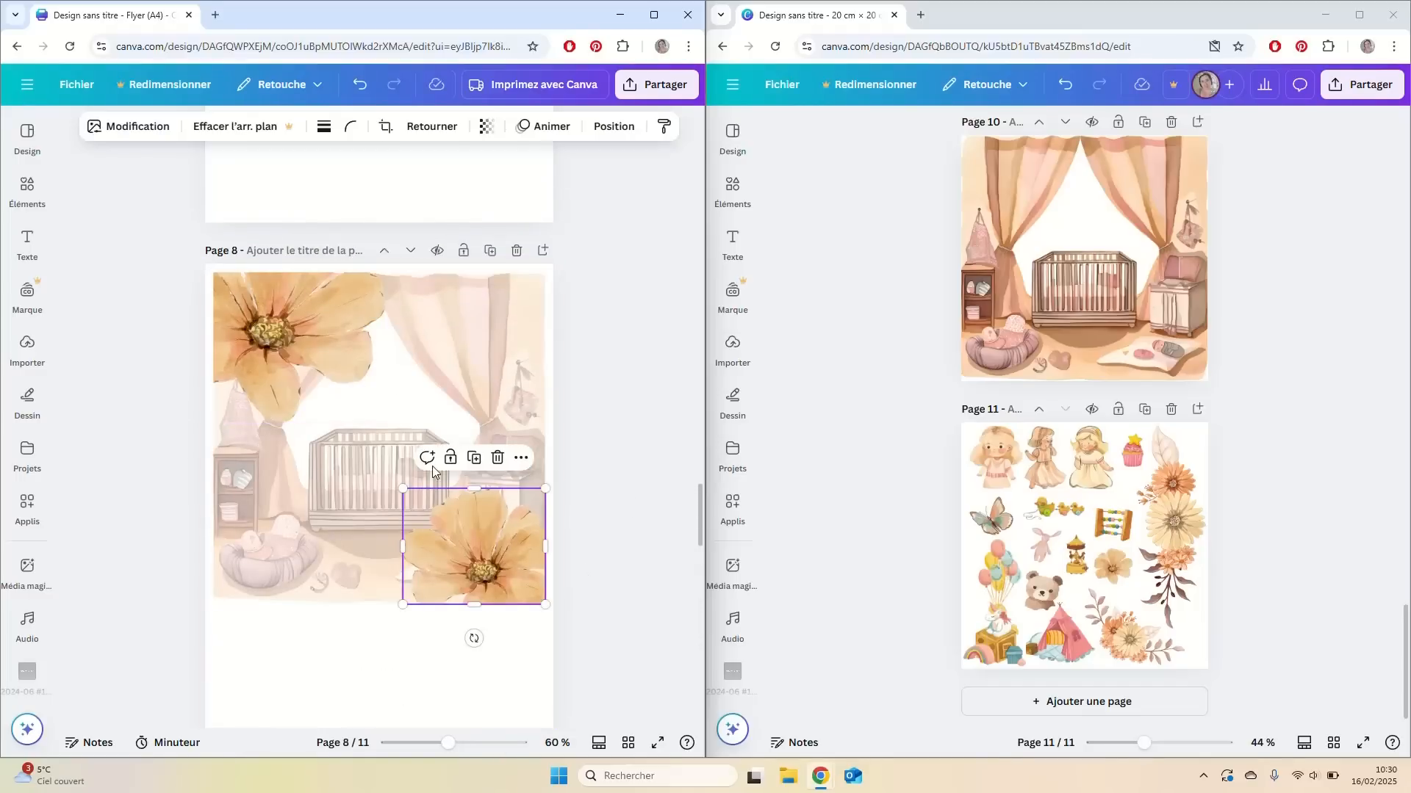
pyautogui.keyDown('shift'); pyautogui.click(357, 329); pyautogui.keyUp('shift')
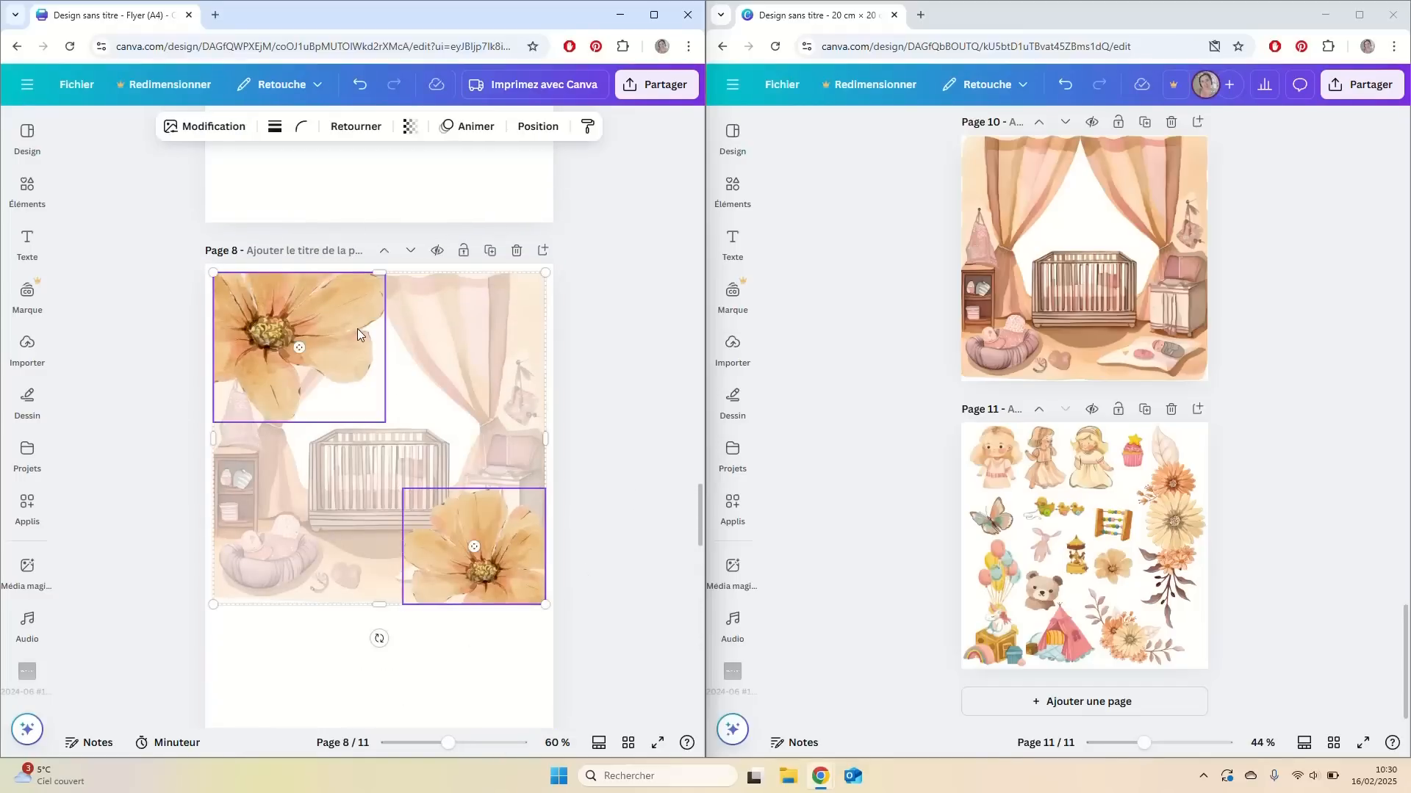
pyautogui.click(574, 369)
pyautogui.scroll(-3, 563, 479)
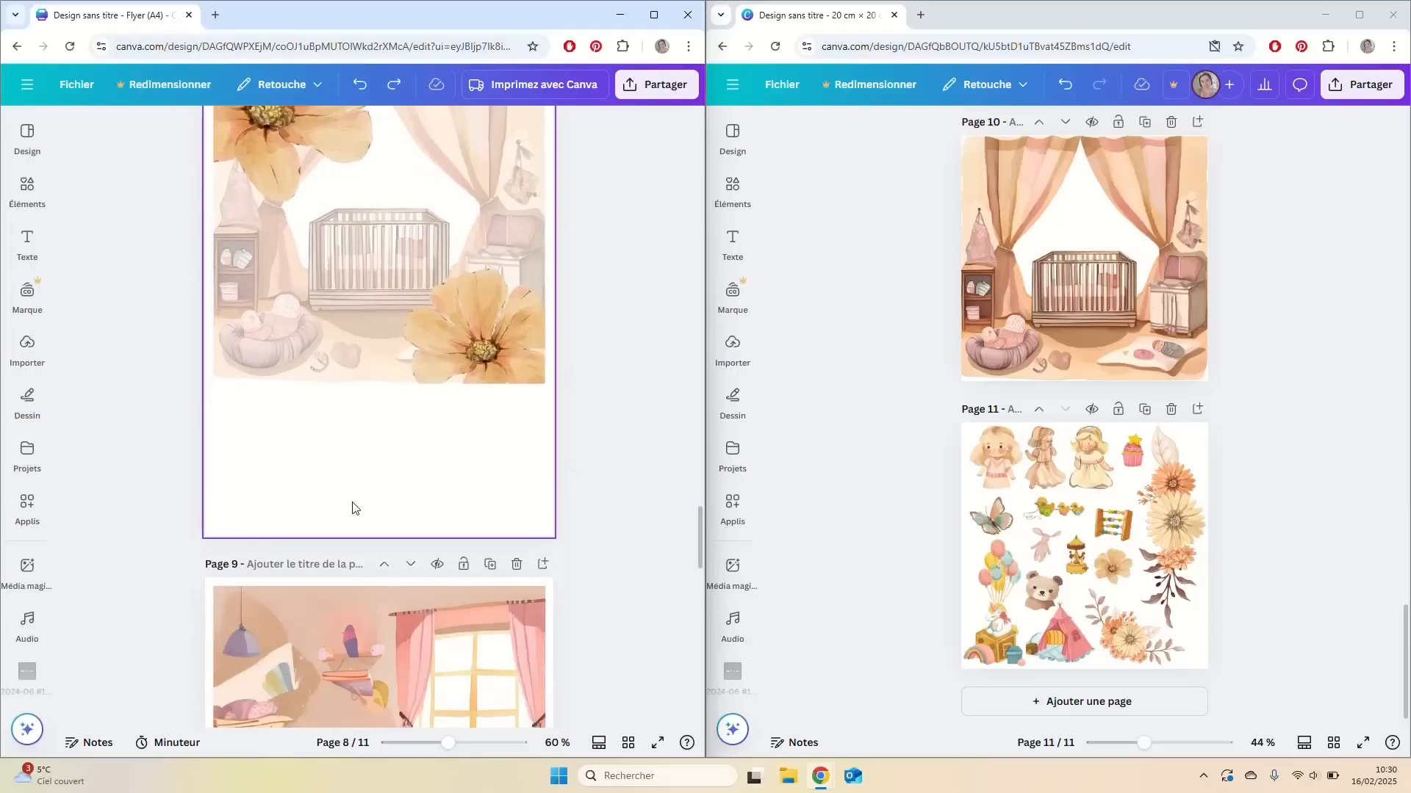
pyautogui.click(354, 504)
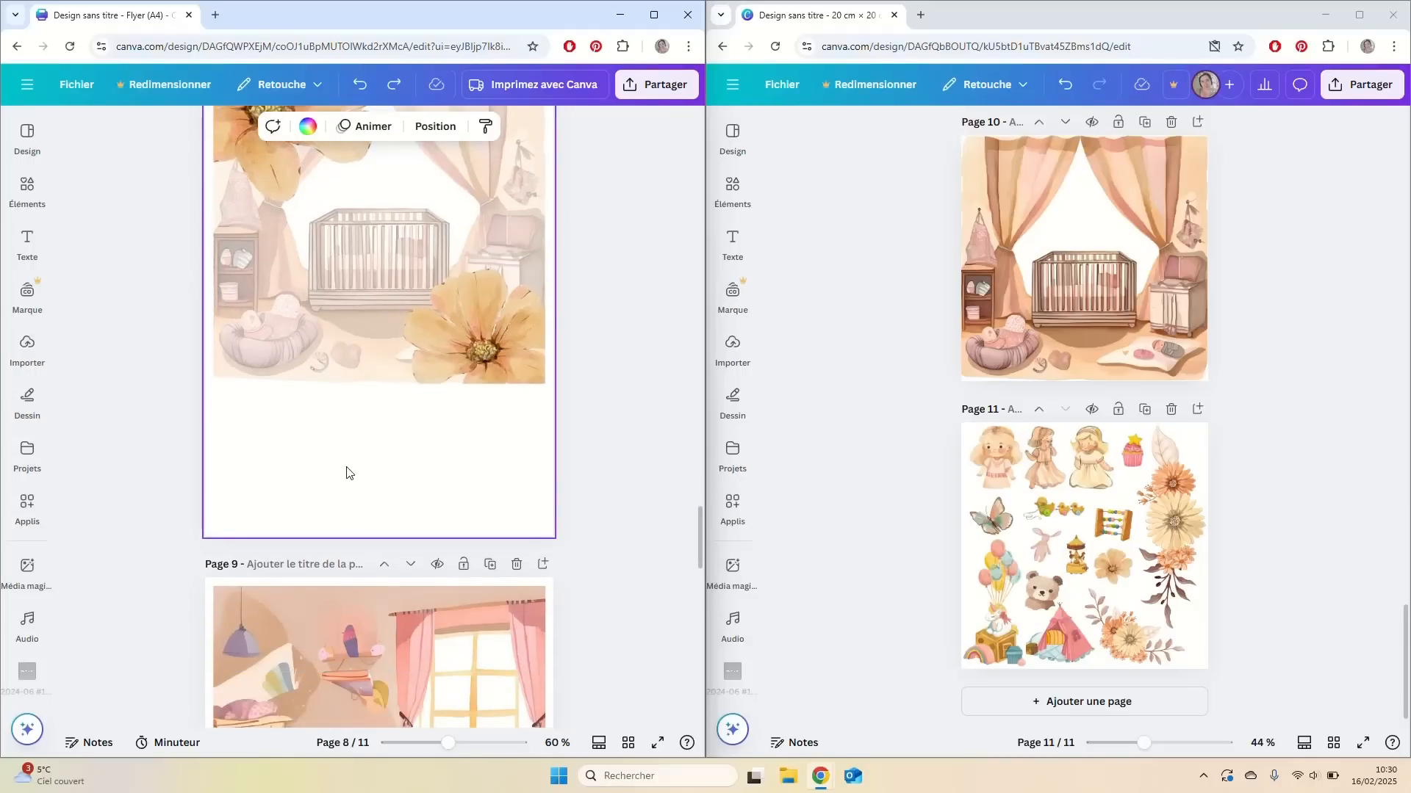
# - Ungroup the crib background and flowers on page 8 again and select both large flowers
pyautogui.click(444, 328)
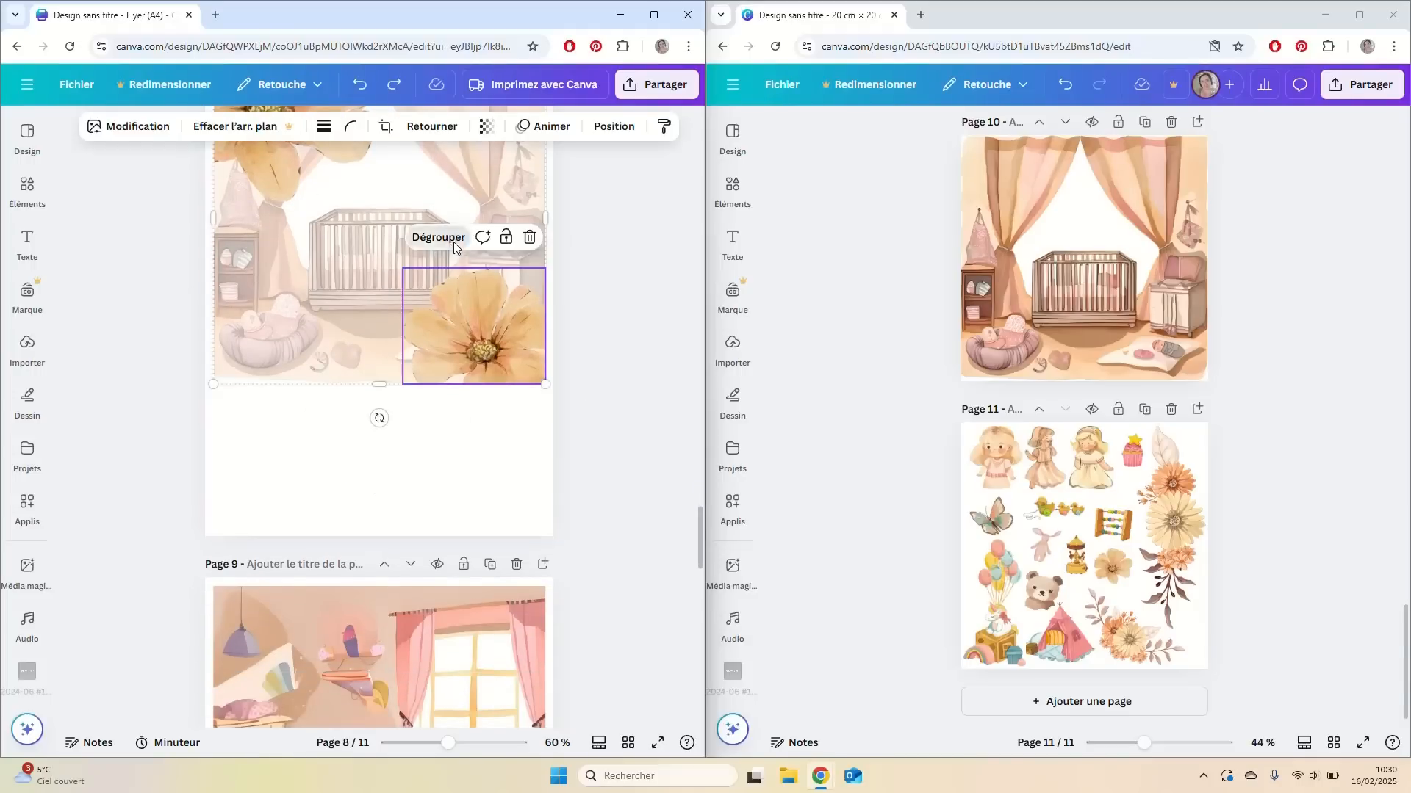
pyautogui.click(473, 284)
pyautogui.keyDown('shift'); pyautogui.click(277, 183); pyautogui.keyUp('shift')
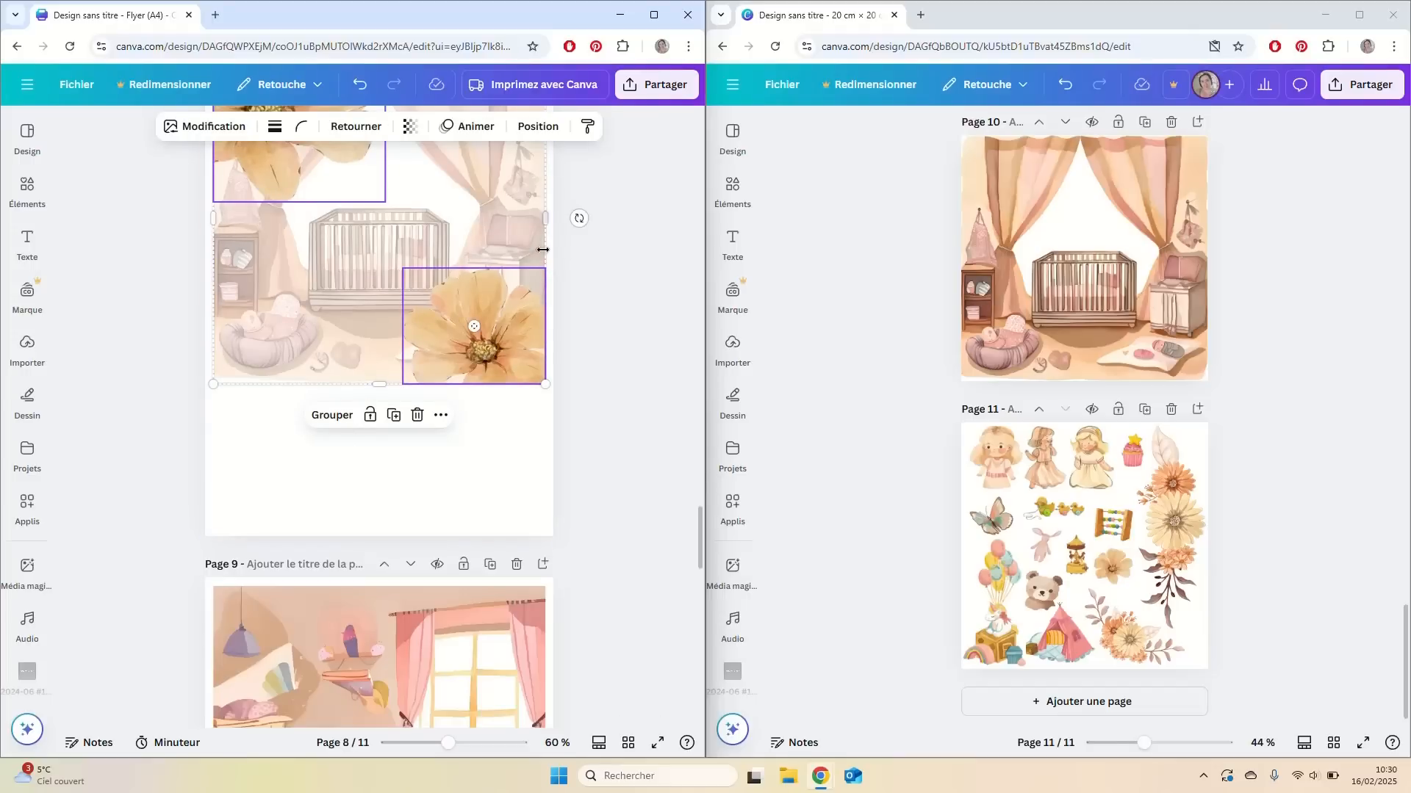
pyautogui.rightClick(543, 221)
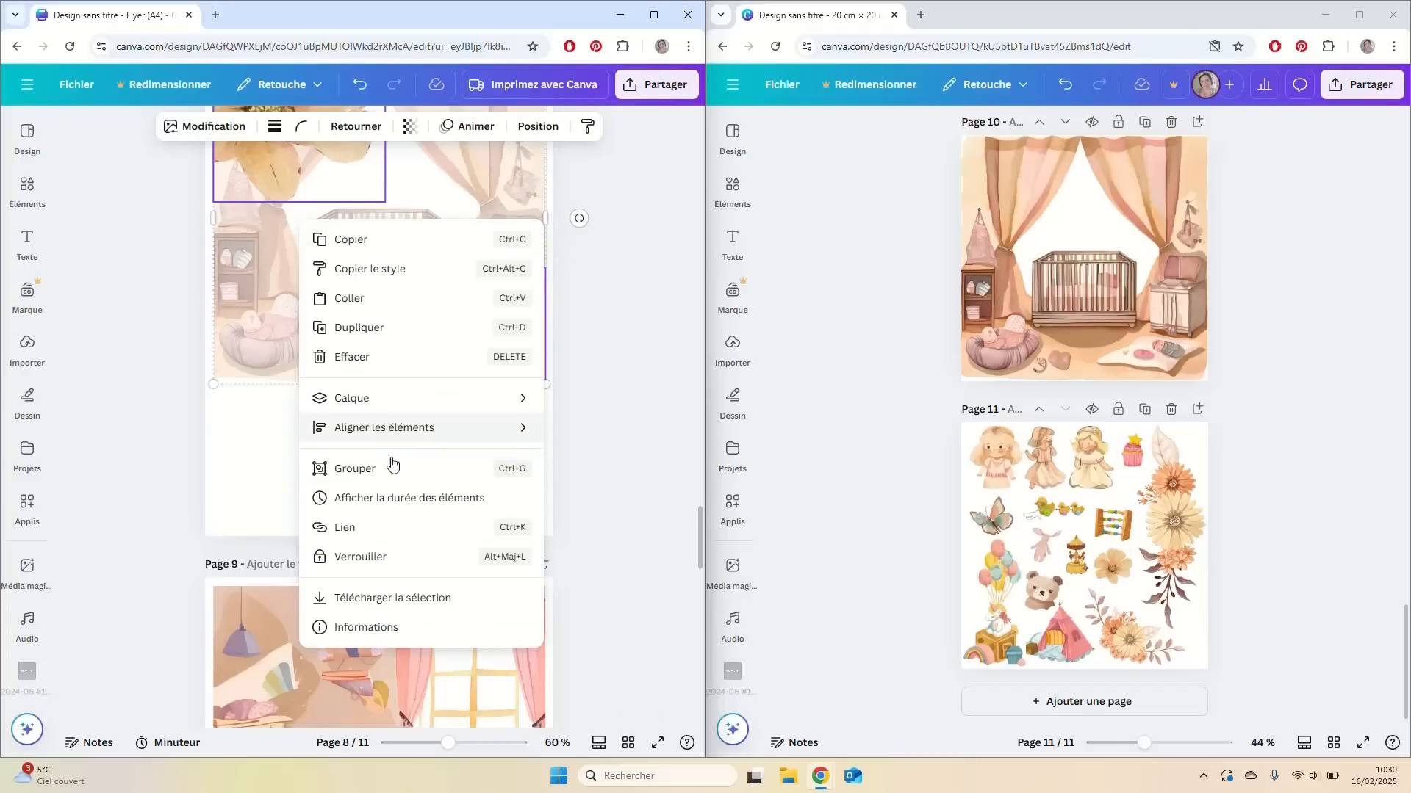
pyautogui.click(640, 413)
# - Try grouping the page 8 crib background with both large flowers
pyautogui.moveTo(592, 389); pyautogui.dragTo(309, 184)
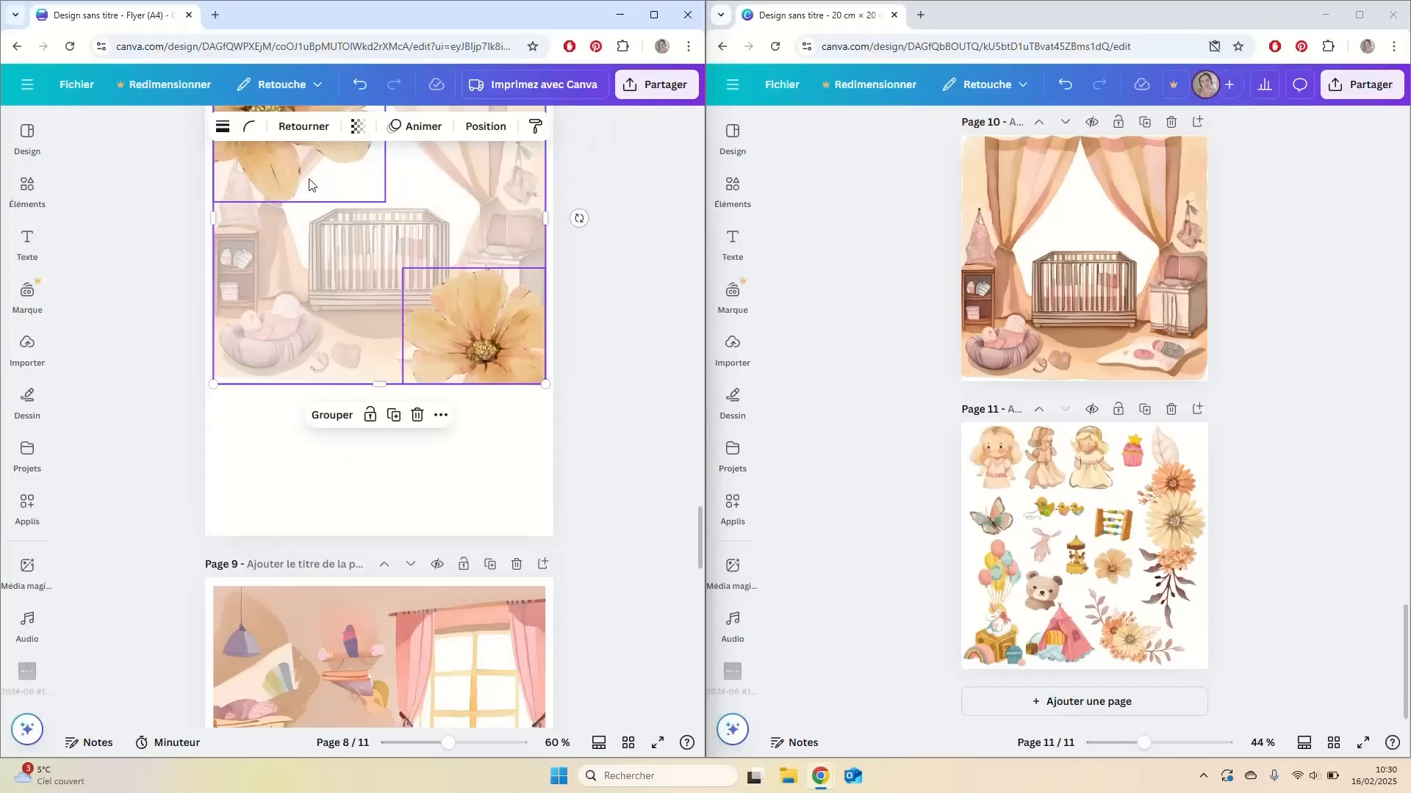
pyautogui.rightClick(404, 229)
pyautogui.click(494, 476)
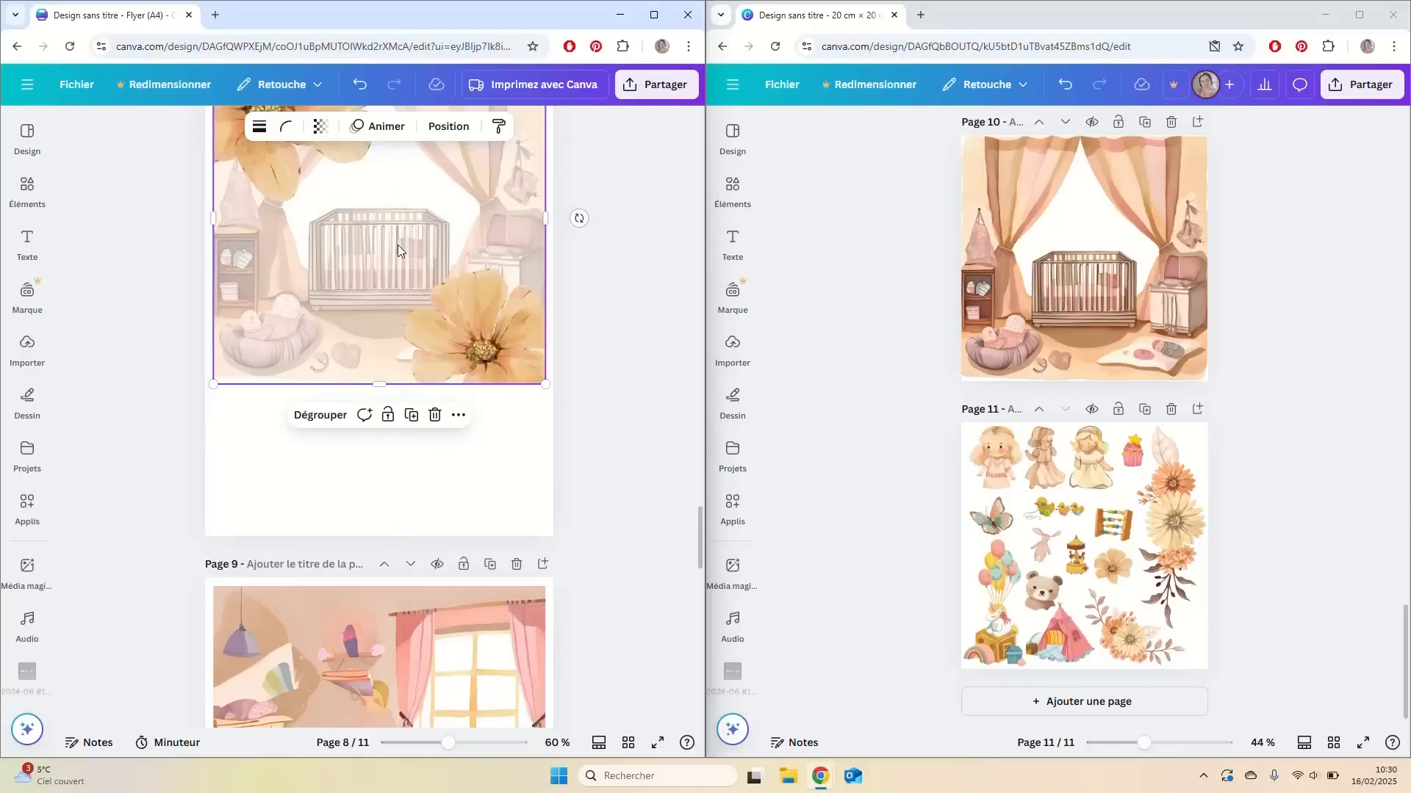
pyautogui.rightClick(399, 244)
pyautogui.click(478, 467)
# - Duplicate the two large flowers on page 8 and place the copies side by side in the blank area below the crib background
pyautogui.click(485, 323)
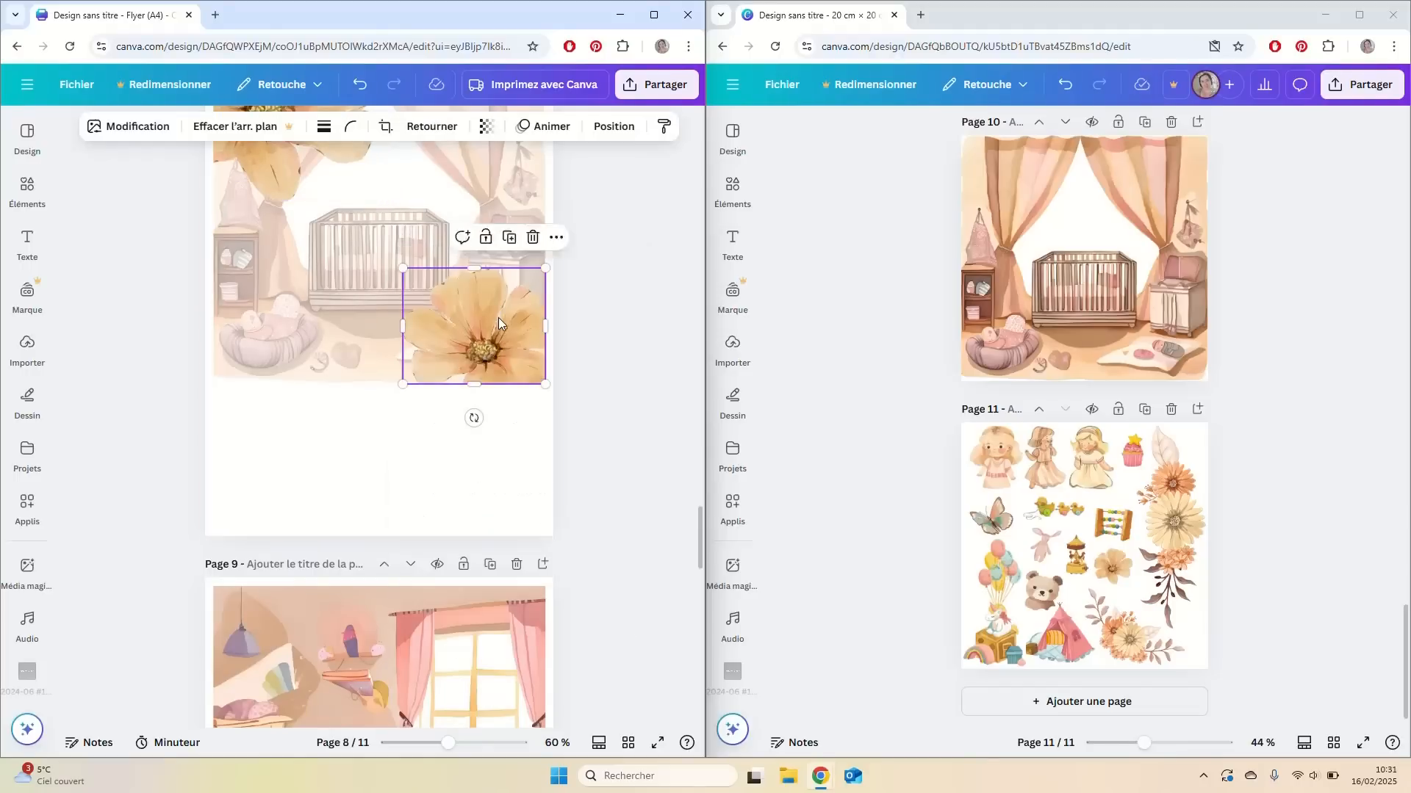
pyautogui.keyDown('shift'); pyautogui.click(254, 182); pyautogui.keyUp('shift')
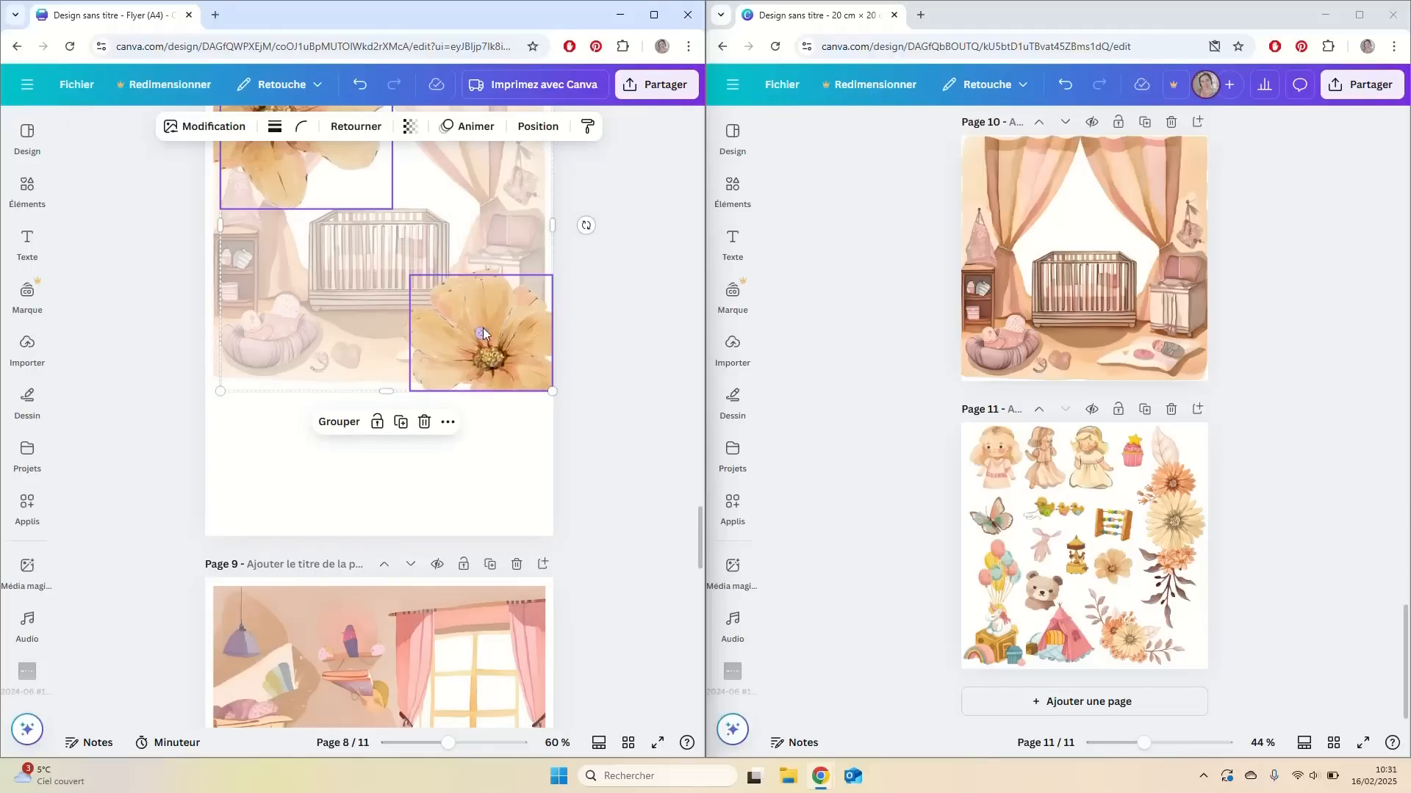
pyautogui.moveTo(483, 328); pyautogui.dragTo(483, 467)
pyautogui.click(381, 300)
pyautogui.moveTo(381, 299); pyautogui.dragTo(381, 474)
pyautogui.moveTo(522, 482); pyautogui.dragTo(516, 482)
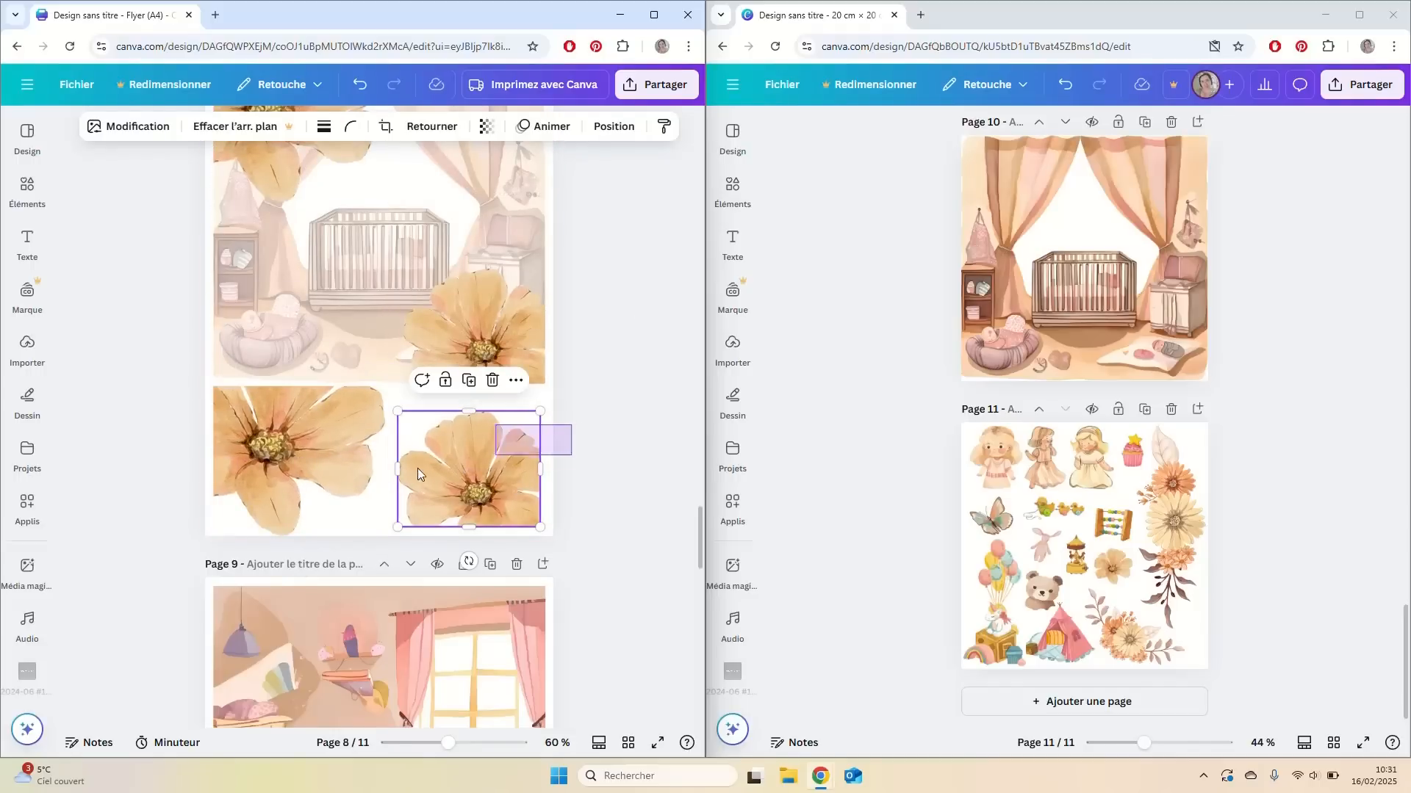
# - Cut both large flower copies from the blank area of page 8
pyautogui.keyDown('shift'); pyautogui.click(312, 486); pyautogui.keyUp('shift')
pyautogui.scroll(-3, 406, 534)
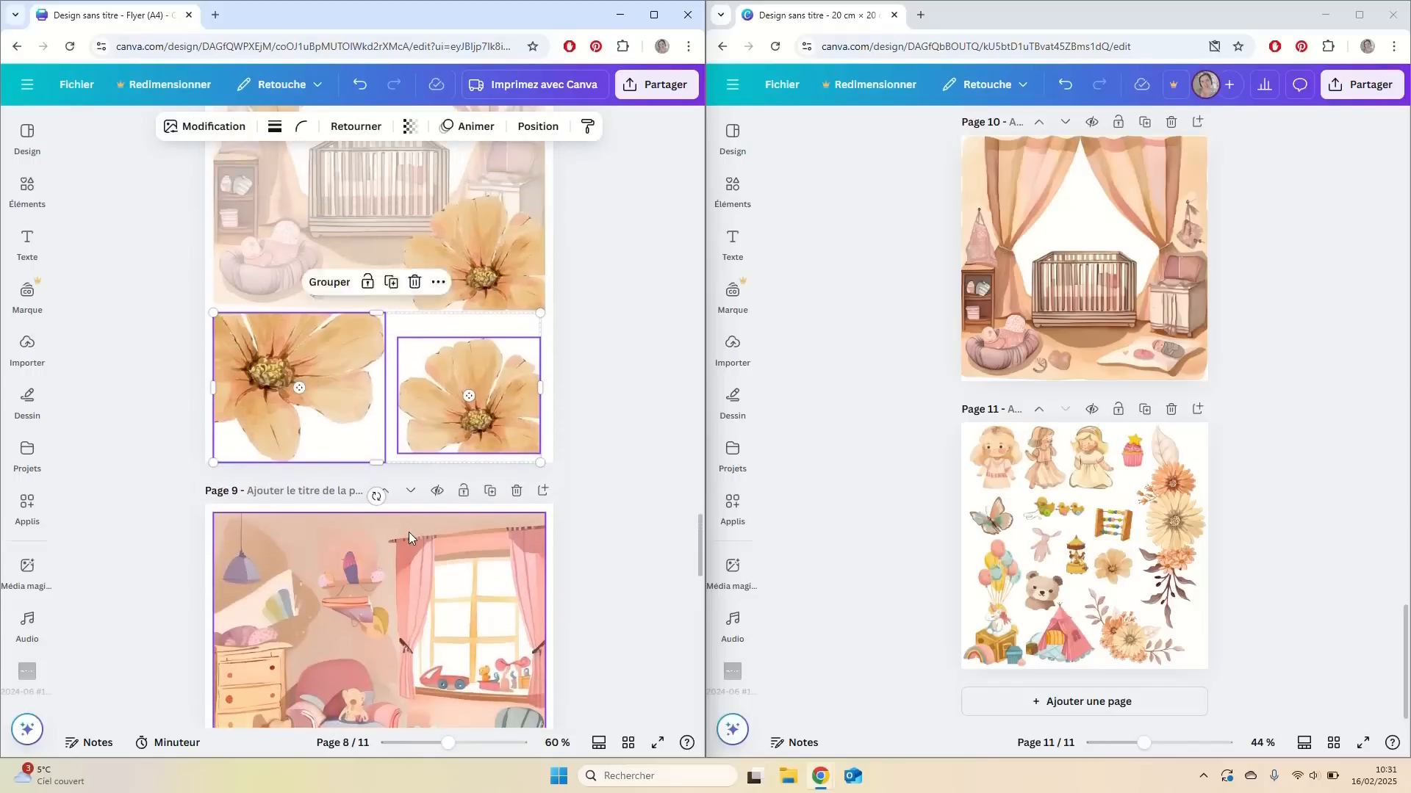
pyautogui.press('Delete')
# - Delete the single flower on page 11 and shift the tall floral spray closer to the page's edge
pyautogui.scroll(-10, 433, 518)
pyautogui.scroll(-5, 435, 522)
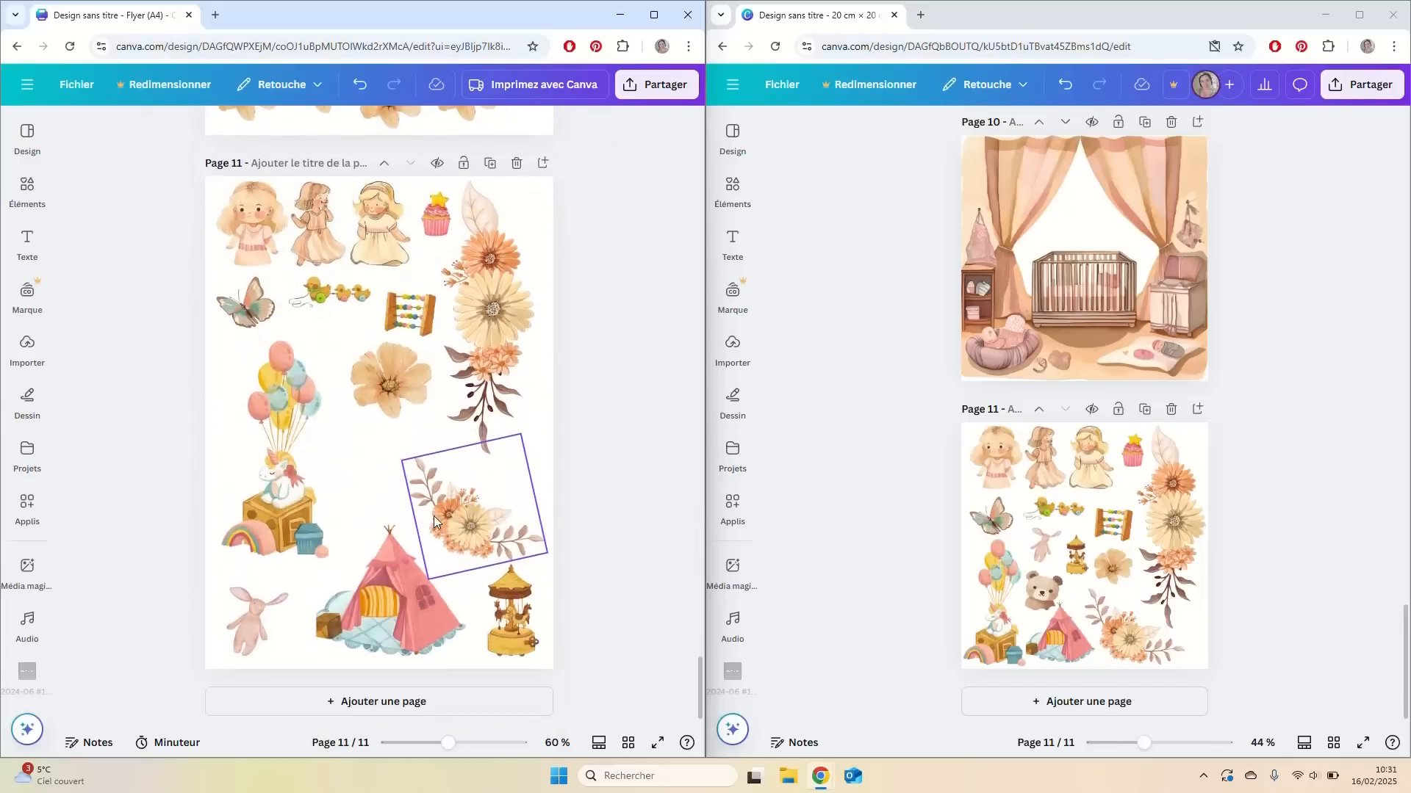
pyautogui.click(411, 375)
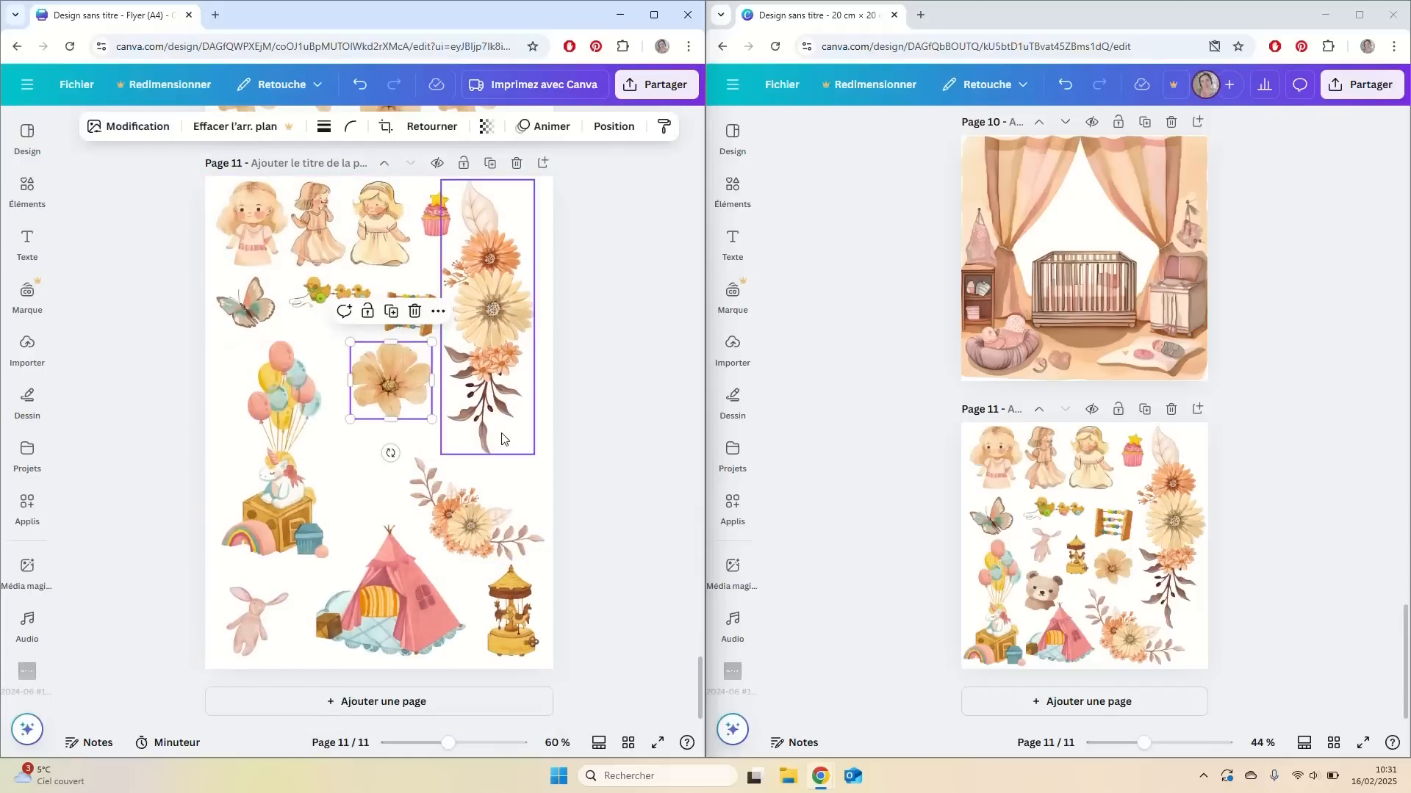
pyautogui.scroll(3, 419, 559)
pyautogui.click(414, 531)
pyautogui.click(502, 531)
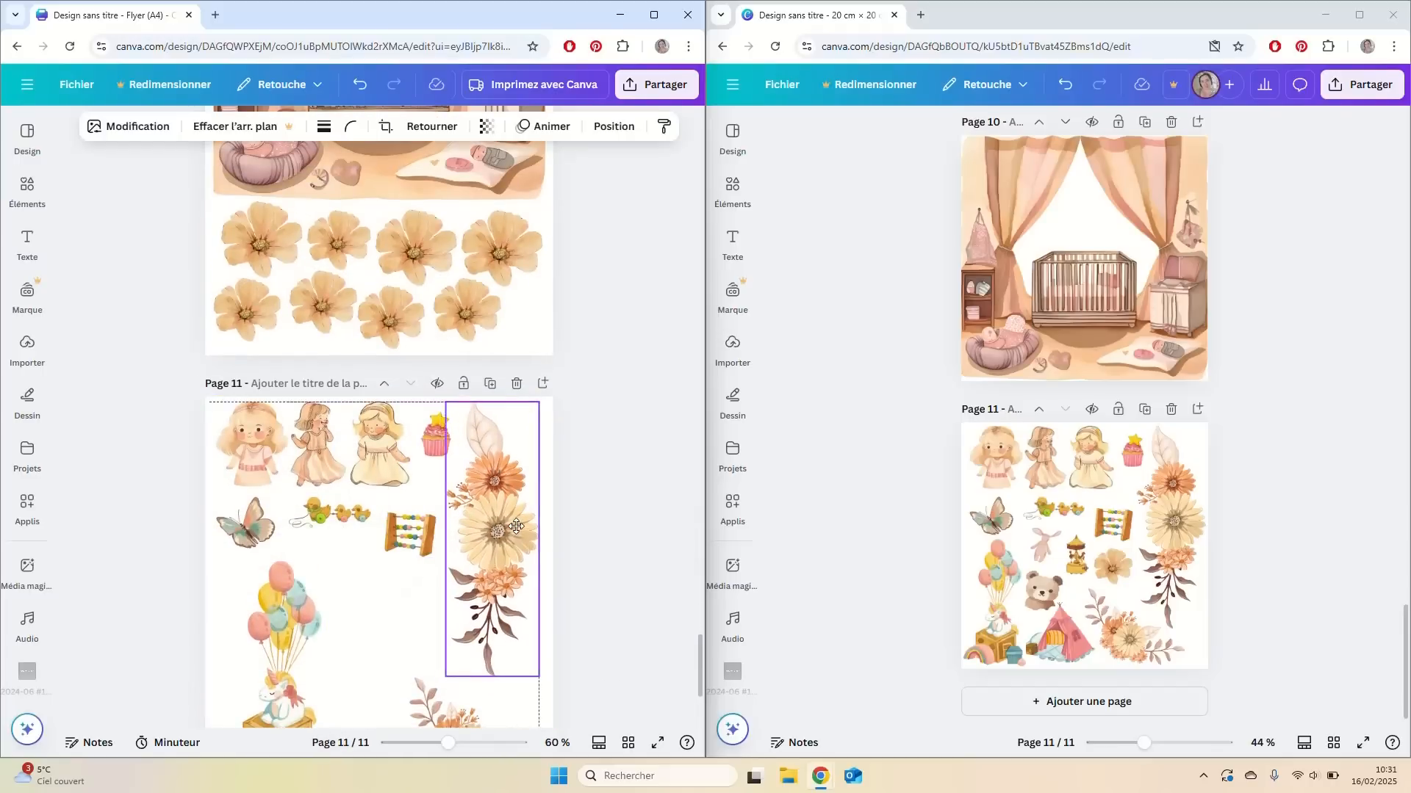
pyautogui.scroll(-2, 426, 526)
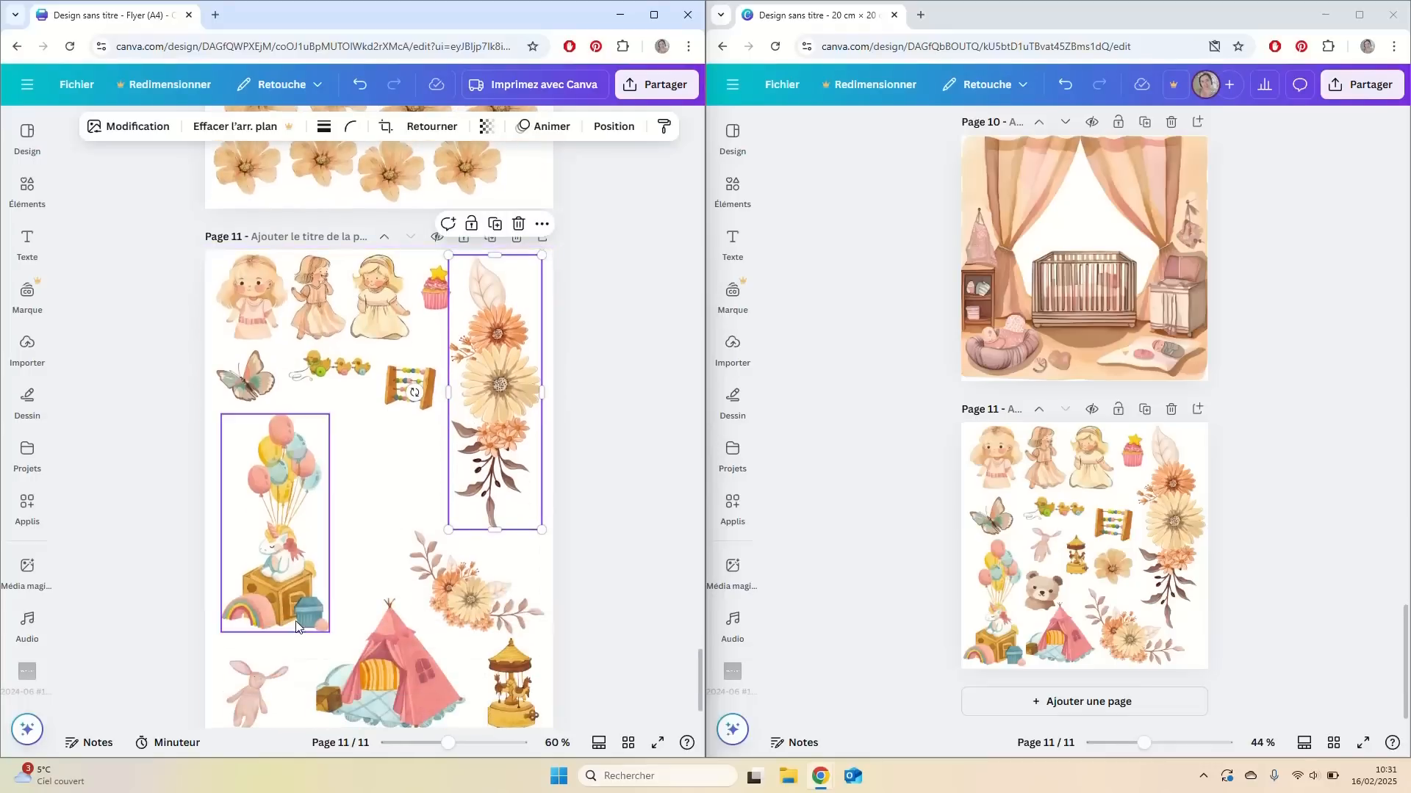
# - Move the rabbit on page 11 into the gap beside the floral spray and shift the corner bouquet and carousel upward
pyautogui.moveTo(271, 665); pyautogui.dragTo(391, 488)
pyautogui.scroll(-1, 540, 554)
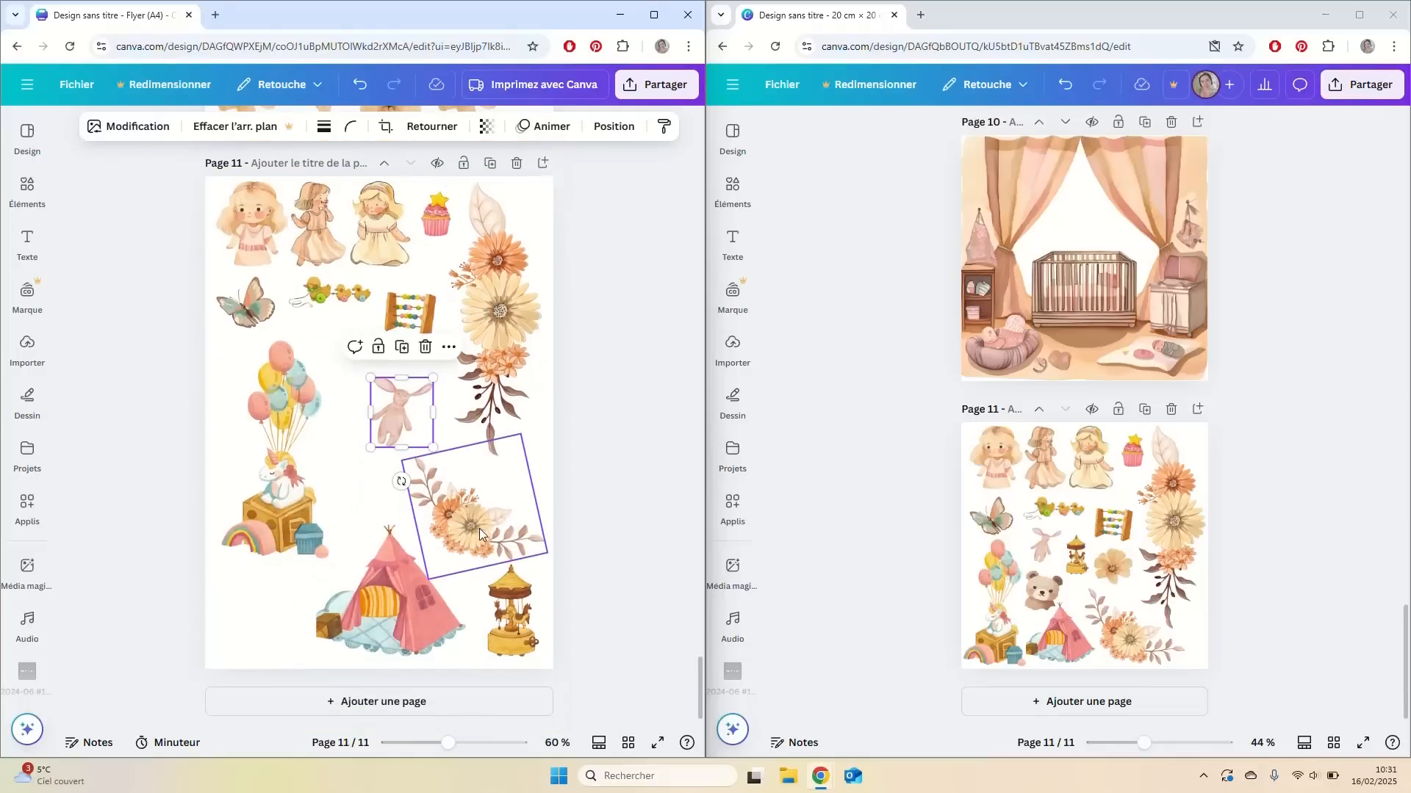
pyautogui.moveTo(479, 528); pyautogui.dragTo(450, 478)
pyautogui.moveTo(507, 596); pyautogui.dragTo(501, 506)
# - Rearrange the tent, unicorn toy box with balloons, butterfly and rabbit across the lower part of page 11 to free space above
pyautogui.moveTo(434, 620); pyautogui.dragTo(492, 624)
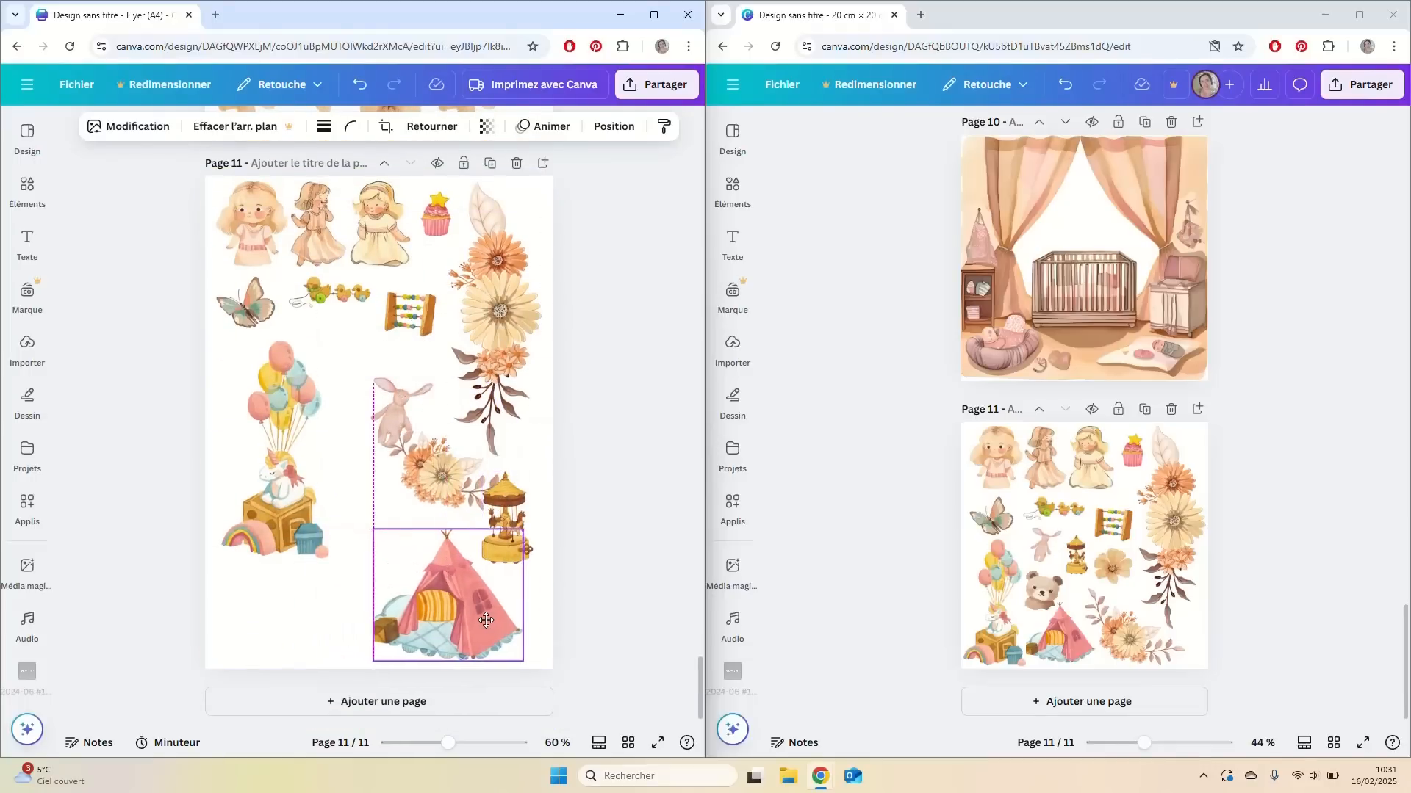
pyautogui.moveTo(292, 534); pyautogui.dragTo(287, 635)
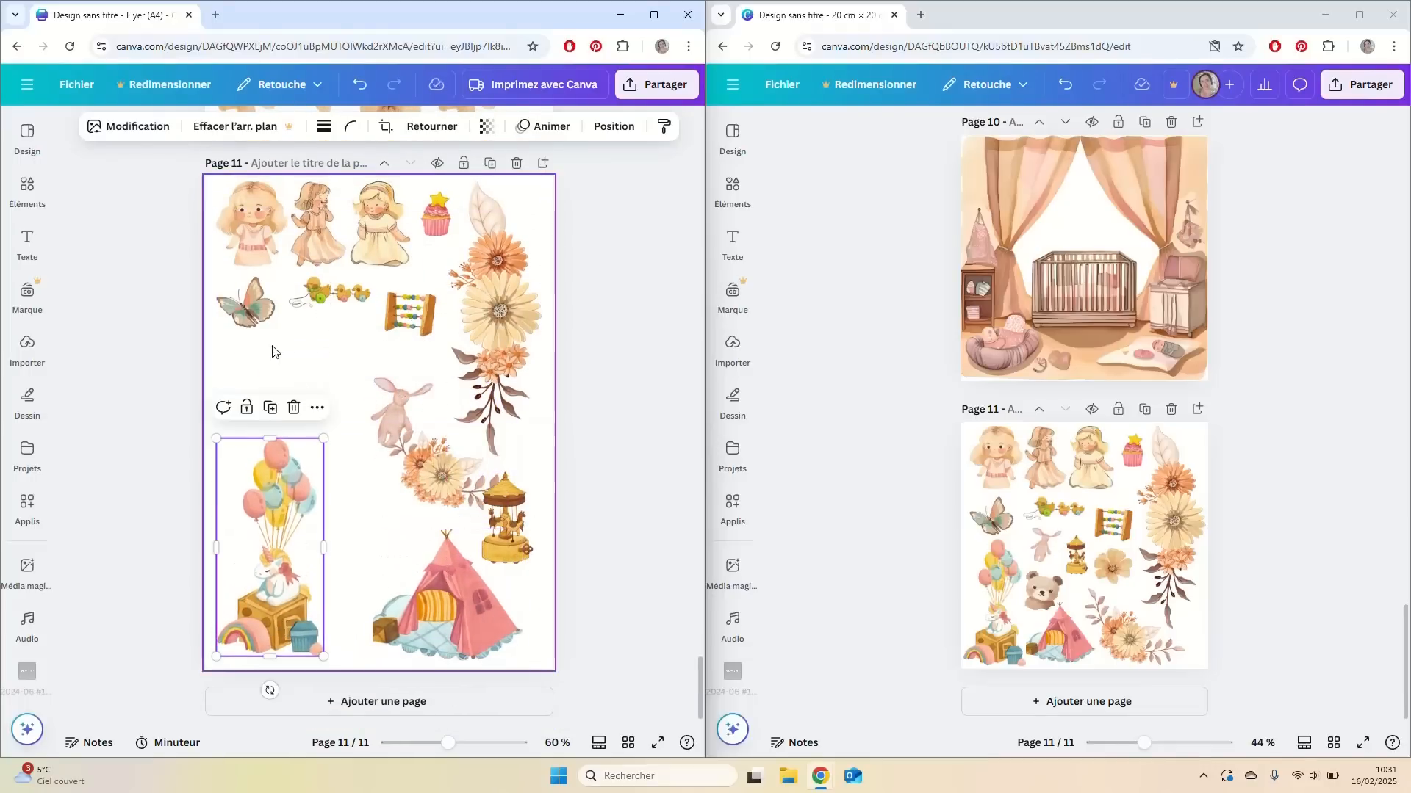
pyautogui.moveTo(254, 308); pyautogui.dragTo(357, 595)
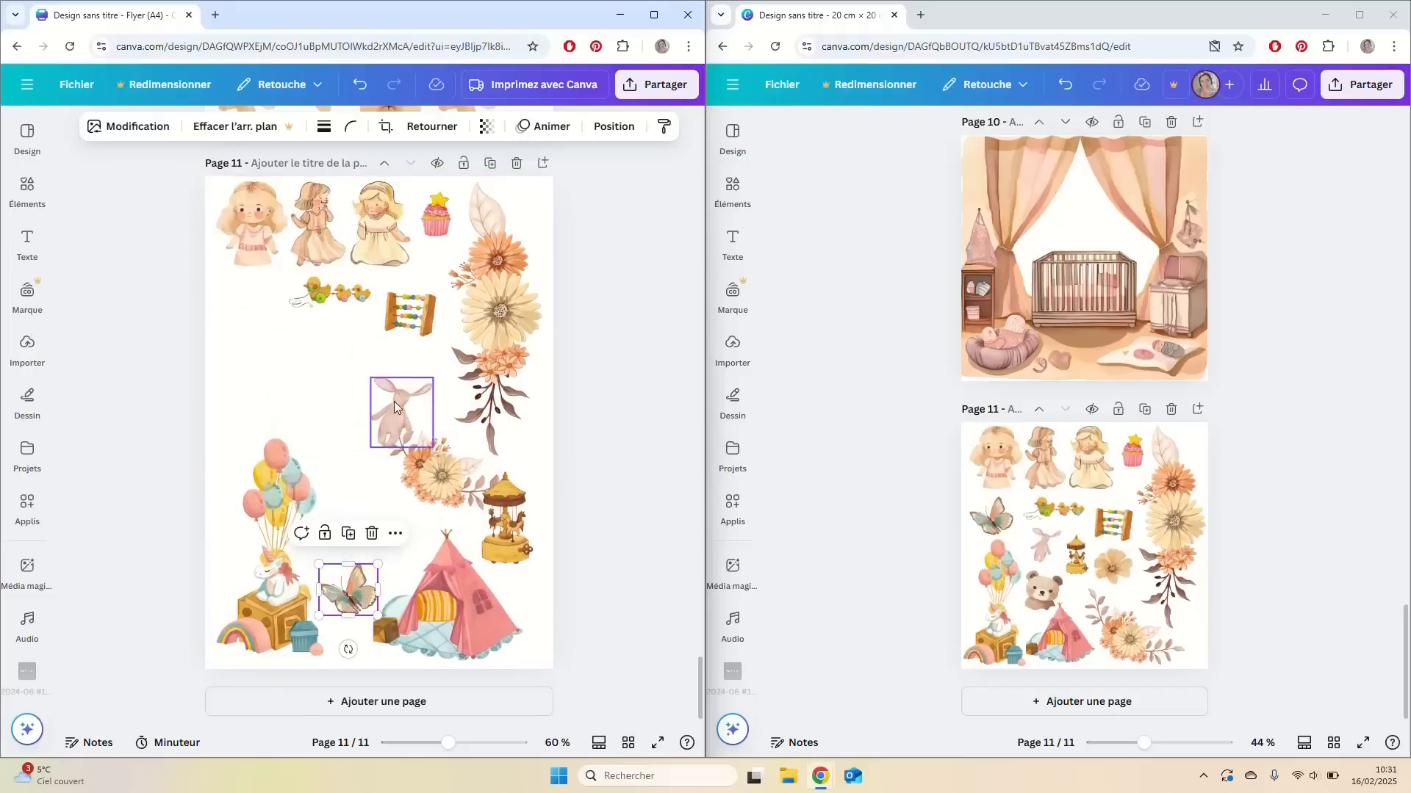
pyautogui.moveTo(394, 402); pyautogui.dragTo(387, 521)
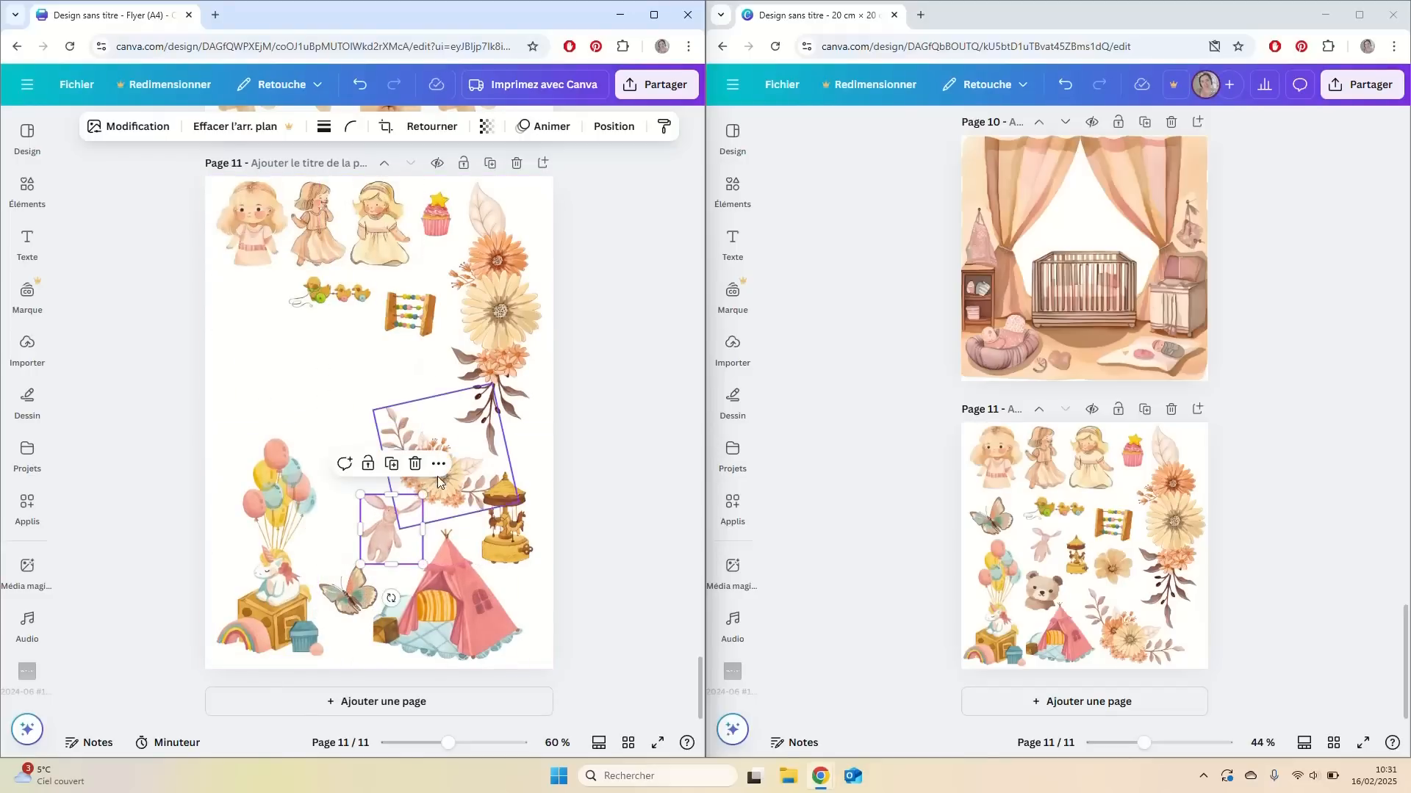
# - Try pasting the two large flowers into the freed space on page 11
pyautogui.click(287, 365)
pyautogui.hotkey('ctrl', 'v')
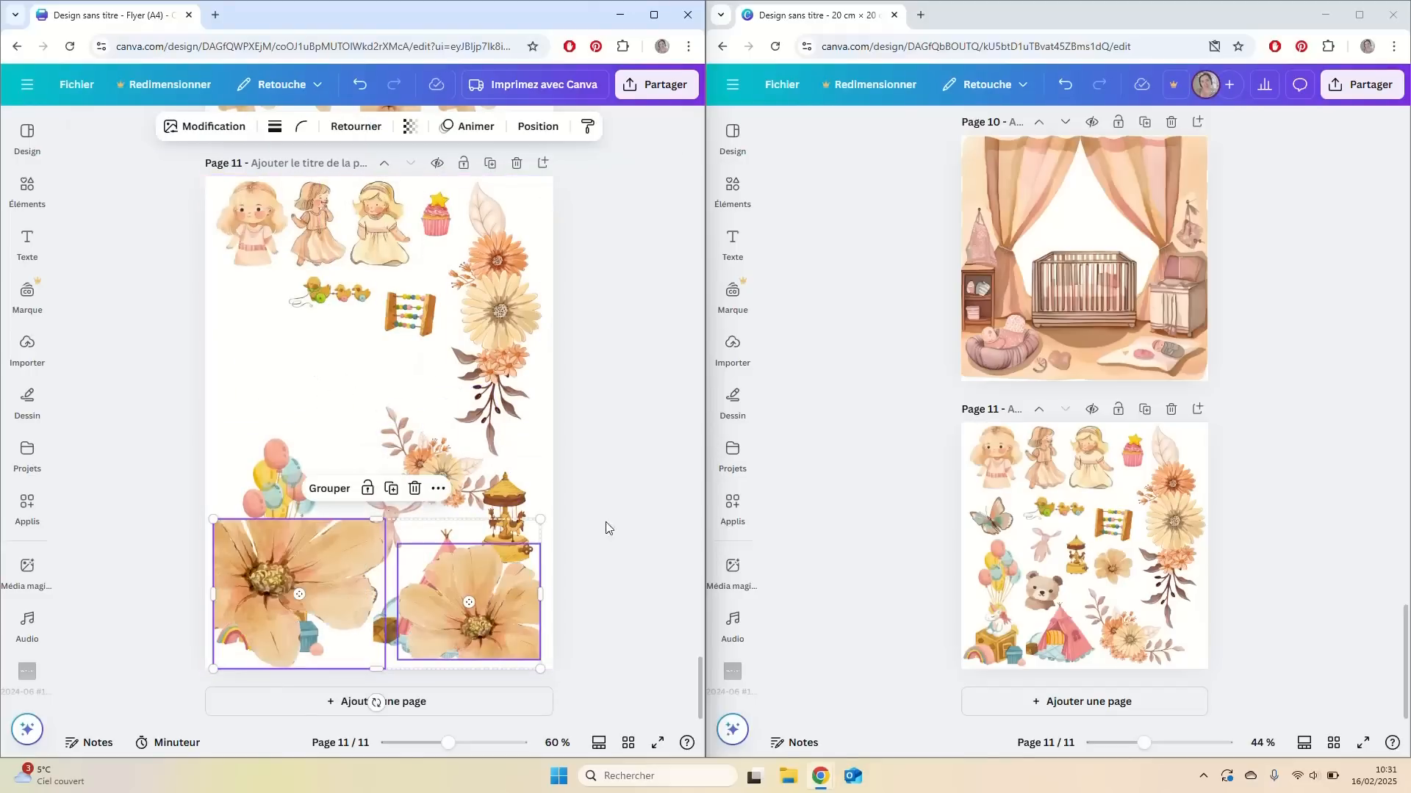
pyautogui.moveTo(294, 563); pyautogui.dragTo(278, 353)
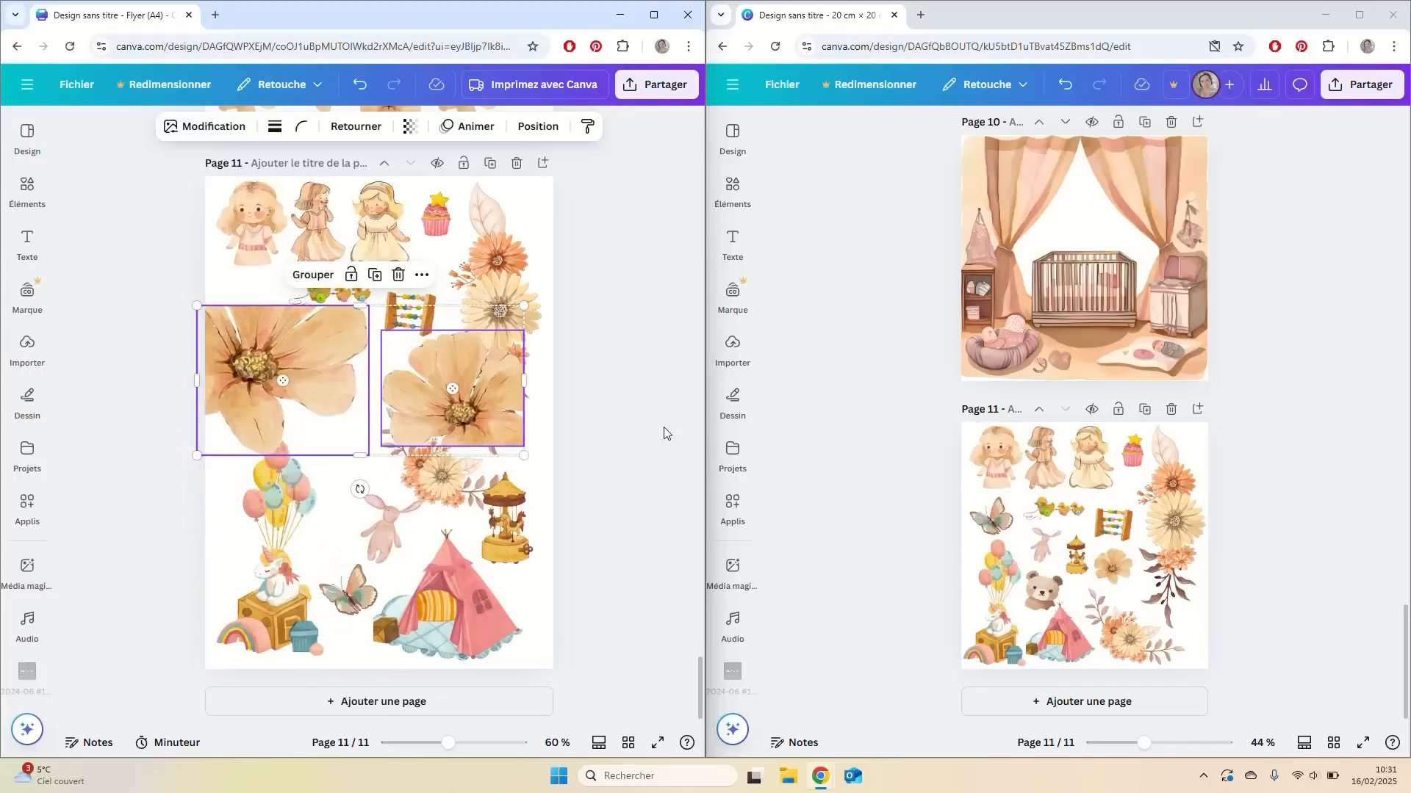
pyautogui.click(576, 351)
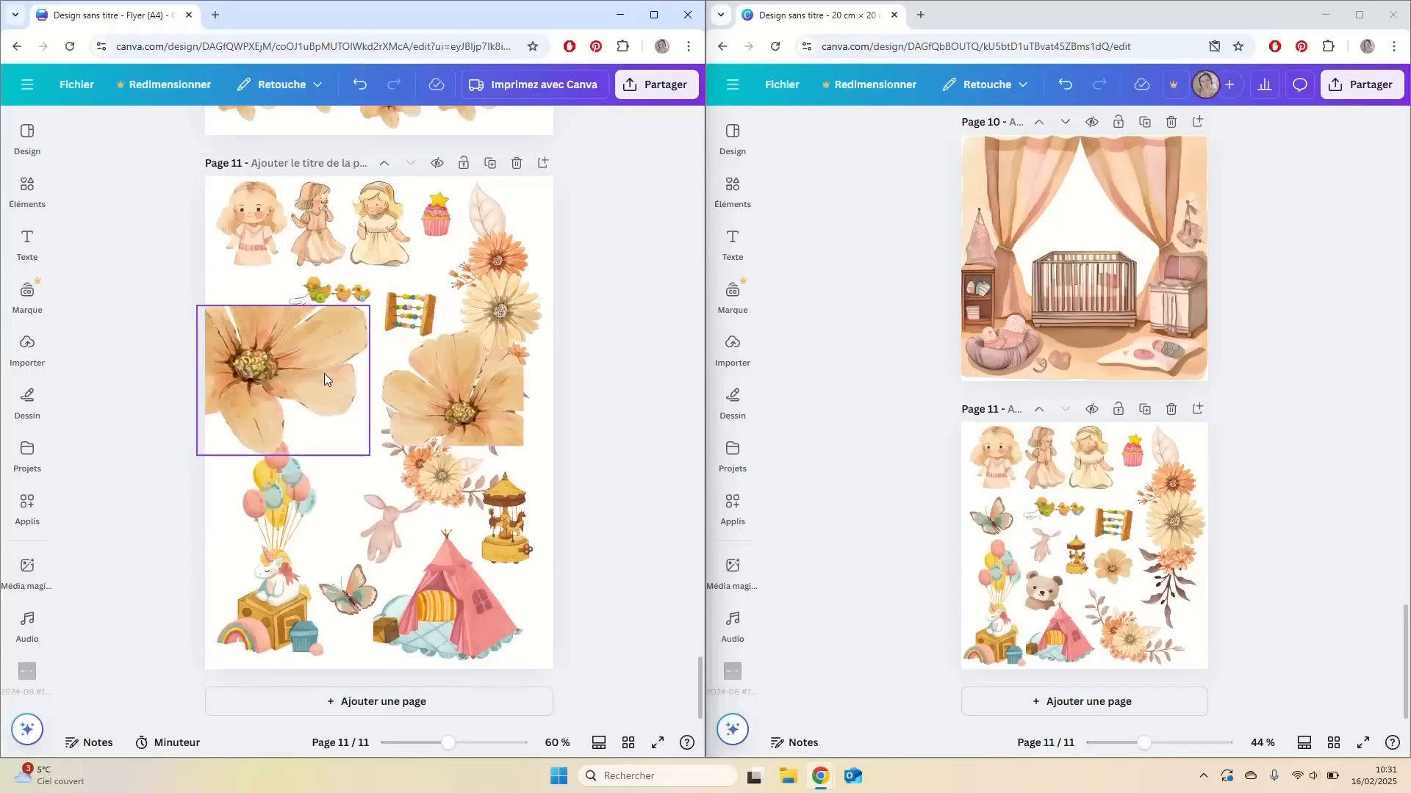
pyautogui.hotkey('ctrl', 'z')
pyautogui.hotkey('ctrl', 'z')
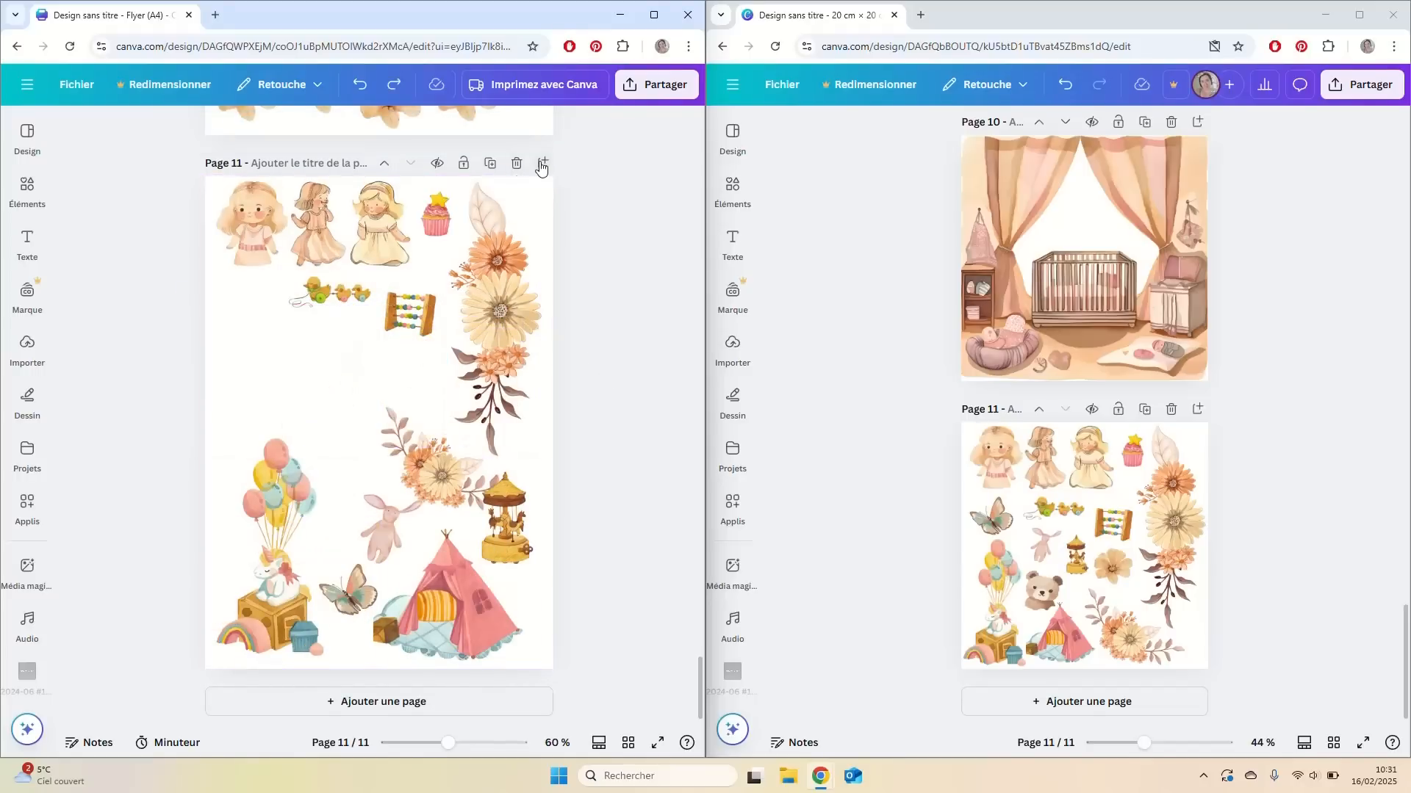
# - Add a blank page after page 11, paste the two large flowers there and move them to its upper edge
pyautogui.click(542, 163)
pyautogui.hotkey('ctrl', 'v')
pyautogui.click(476, 470)
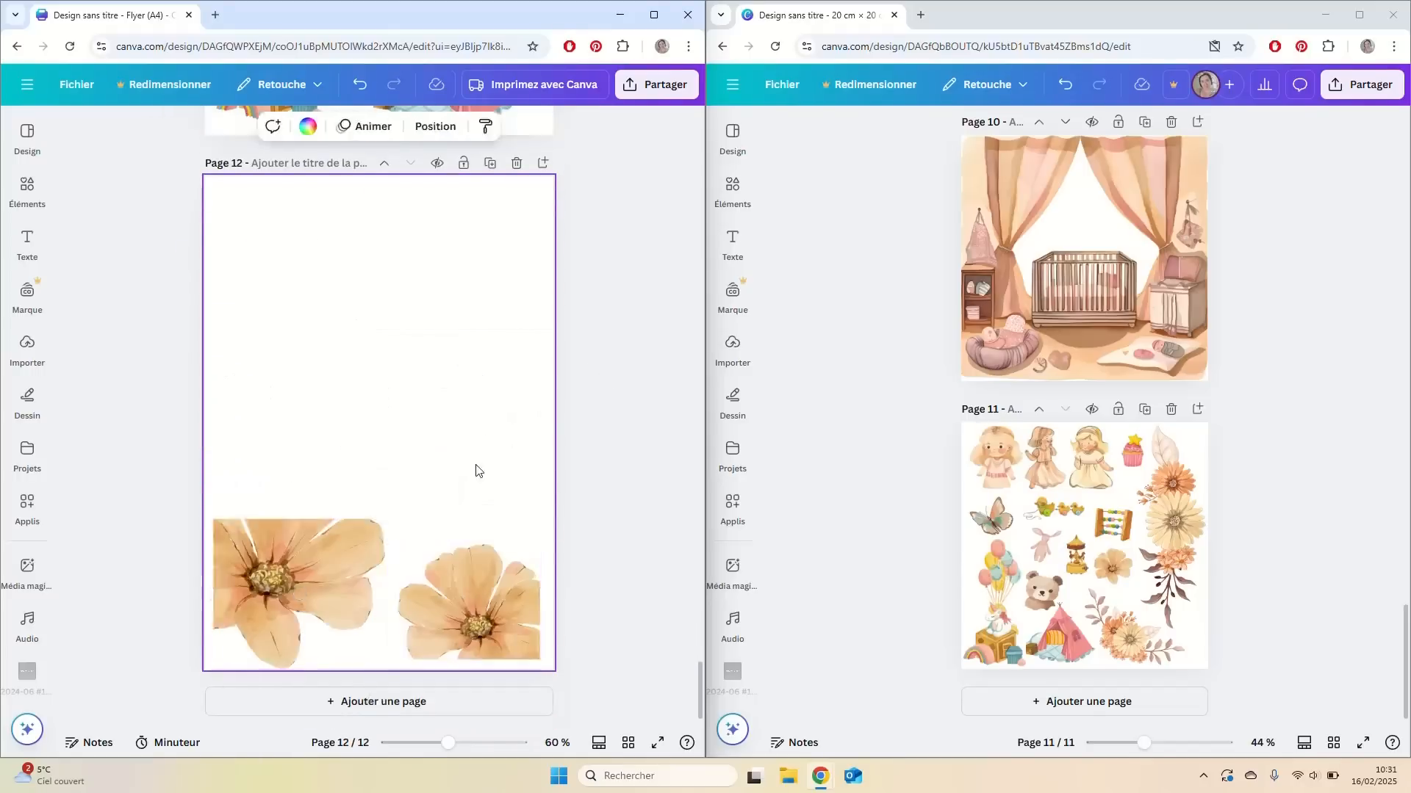
pyautogui.moveTo(320, 559); pyautogui.dragTo(324, 226)
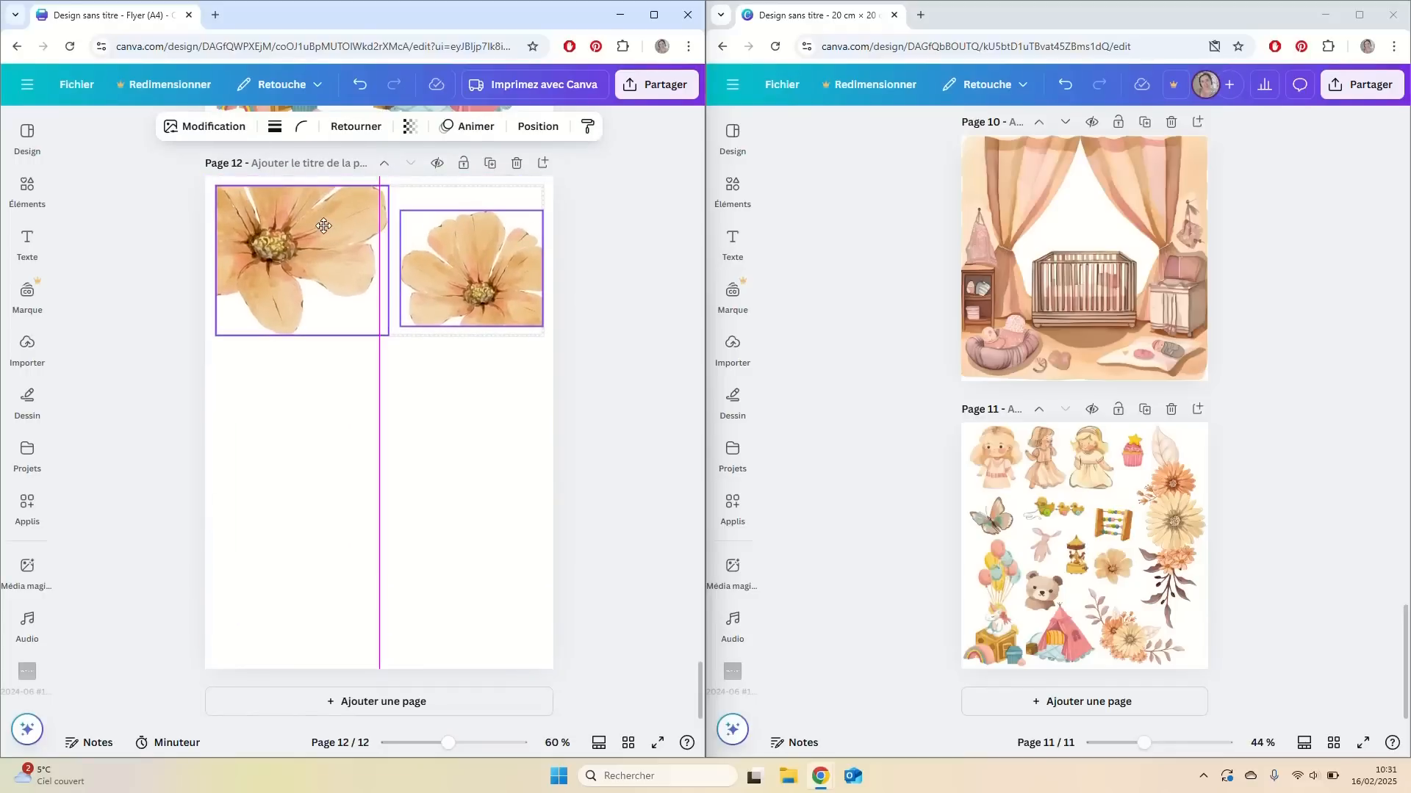
pyautogui.click(647, 404)
# - Move the corner bouquet and carousel into the gap below the dolls on page 11 and place the abacus above the tent
pyautogui.scroll(5, 599, 397)
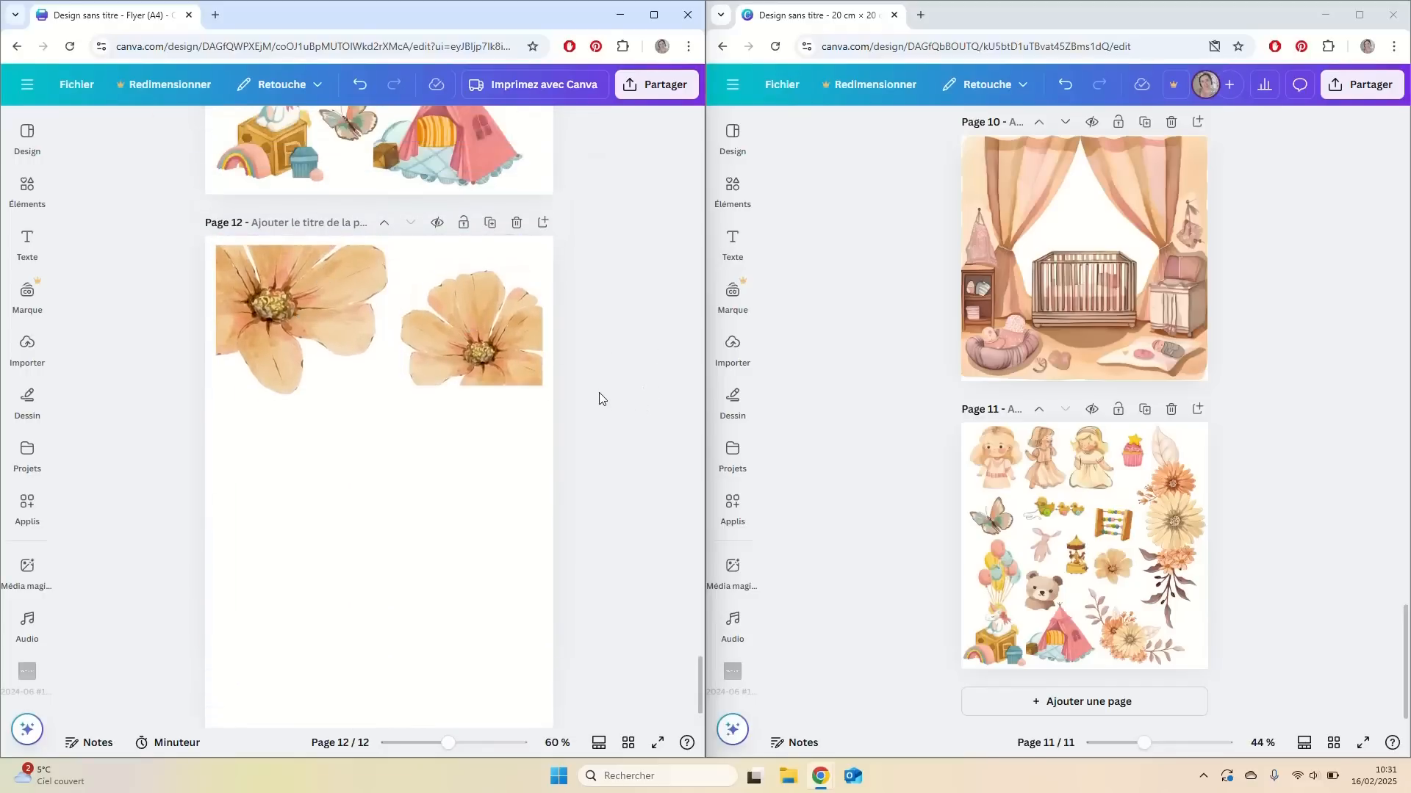
pyautogui.scroll(3, 597, 396)
pyautogui.moveTo(441, 522); pyautogui.dragTo(290, 400)
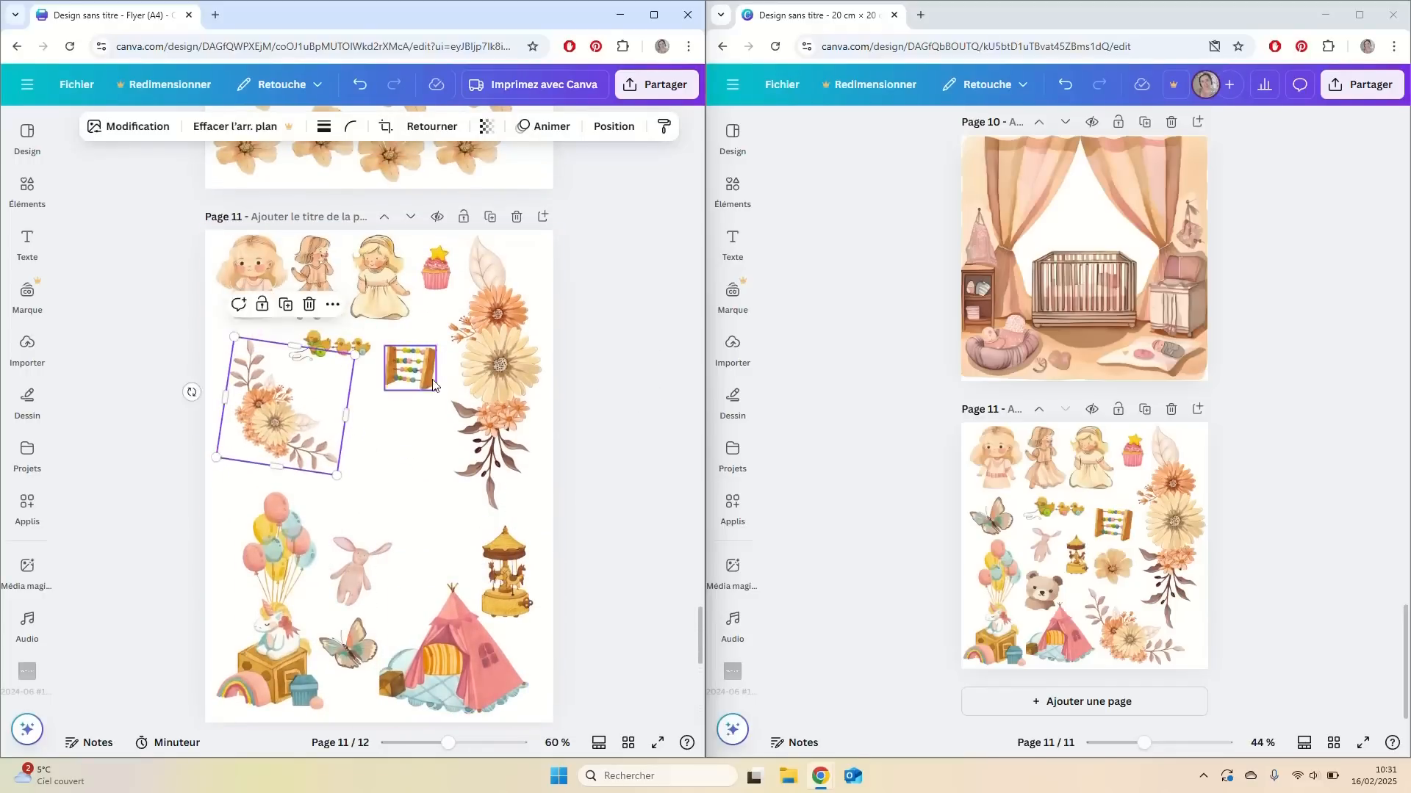
pyautogui.moveTo(424, 356); pyautogui.dragTo(461, 525)
pyautogui.moveTo(506, 566); pyautogui.dragTo(386, 411)
# - Enlarge the carousel on page 11 and shift the abacus to the page's edge beneath the floral spray
pyautogui.rightClick(386, 412)
pyautogui.click(331, 514)
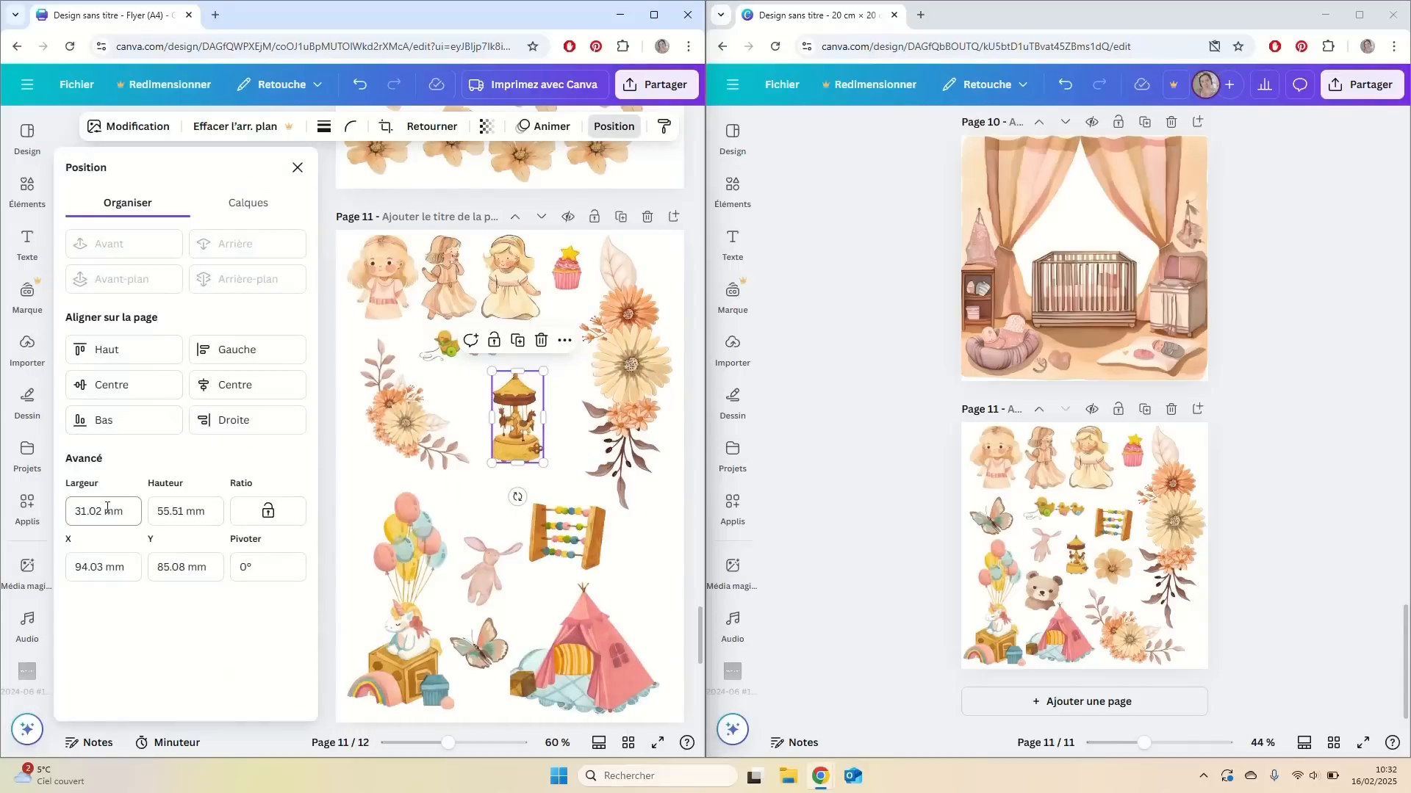
pyautogui.moveTo(517, 416); pyautogui.dragTo(534, 420)
pyautogui.click(570, 536)
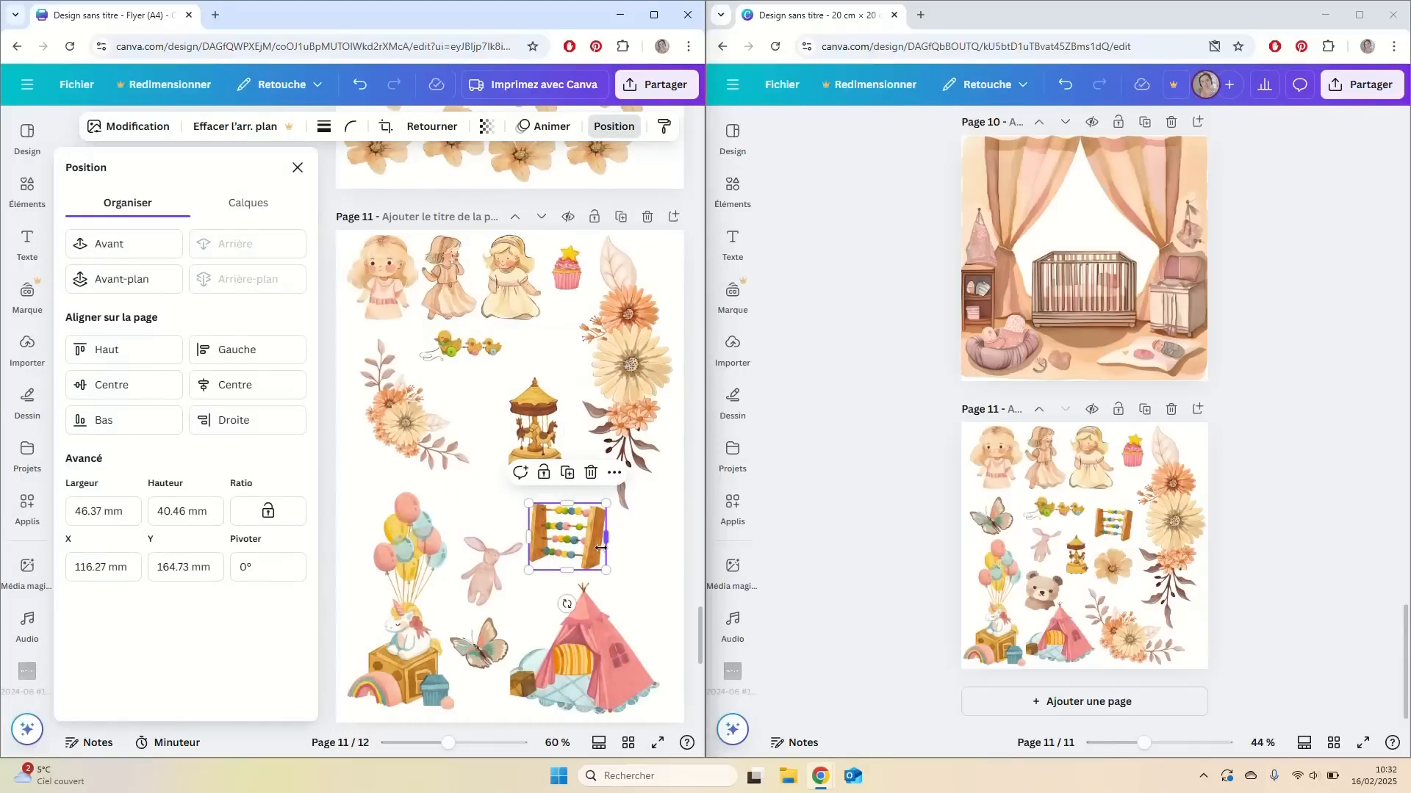
pyautogui.moveTo(593, 557); pyautogui.dragTo(662, 577)
# - Enlarge the rabbit slightly and the pull-along ducks to about 88 × 33 mm on page 11
pyautogui.click(520, 549)
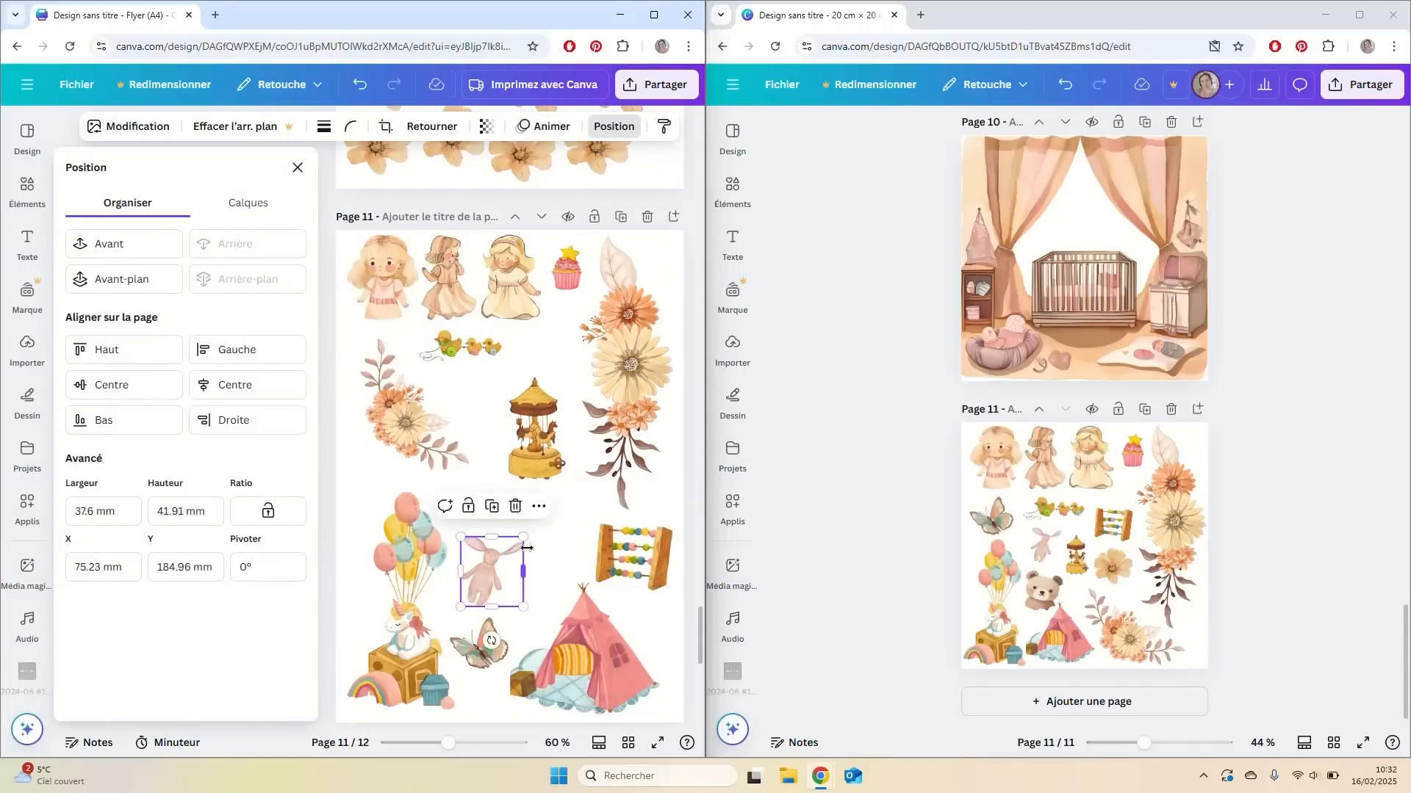
pyautogui.moveTo(523, 537); pyautogui.dragTo(548, 524)
pyautogui.click(494, 359)
pyautogui.moveTo(503, 361); pyautogui.dragTo(567, 385)
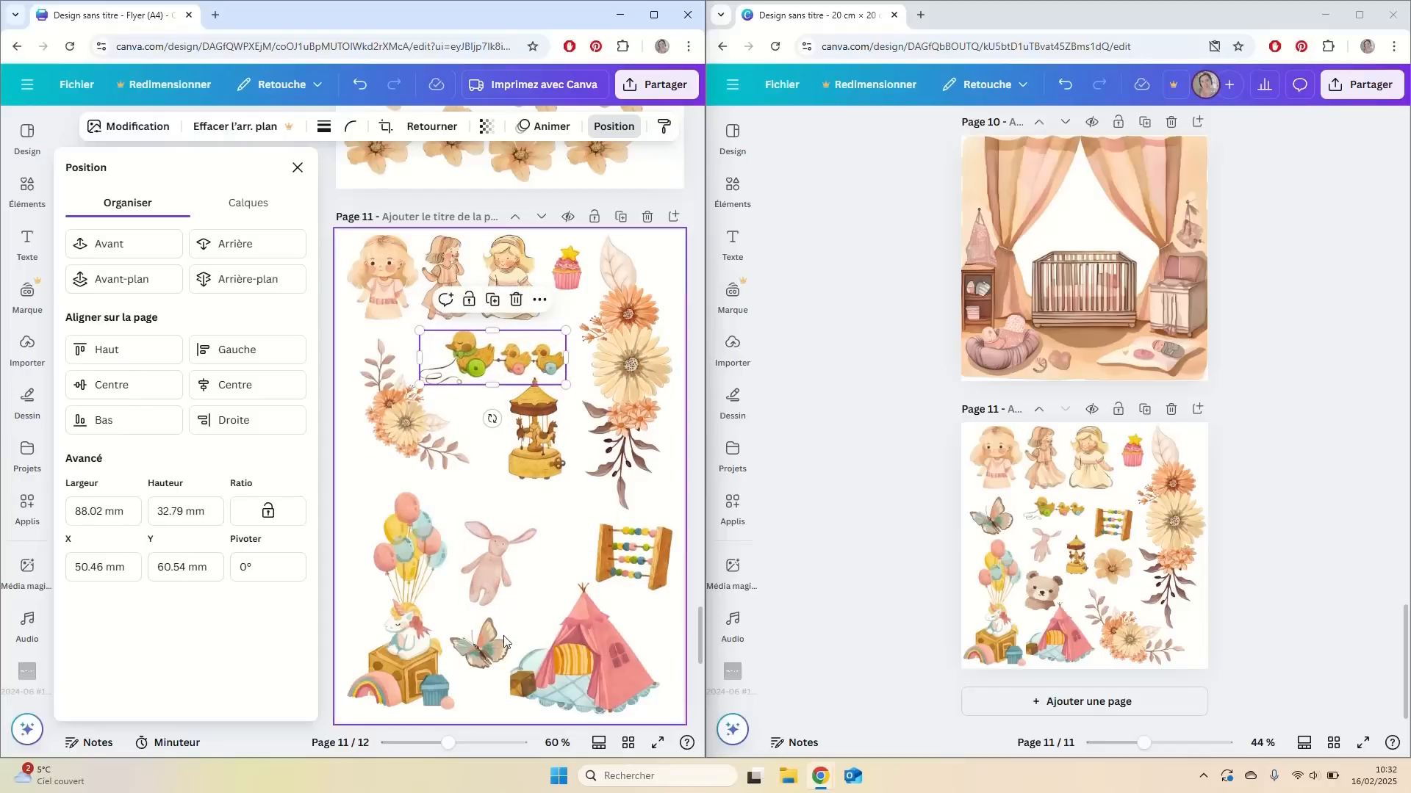
# - Swap the positions of the butterfly and rabbit on page 11 and enlarge the butterfly to fill its gap
pyautogui.moveTo(495, 648); pyautogui.dragTo(588, 514)
pyautogui.moveTo(497, 562); pyautogui.dragTo(491, 638)
pyautogui.moveTo(587, 528)
pyautogui.mouseDown()
pyautogui.moveTo(493, 576)
pyautogui.moveTo(545, 564)
pyautogui.mouseUp()
# - Delete the corner bouquet on page 11 and fill its place with the standing doll enlarged to about 54 × 74 mm
pyautogui.click(416, 432)
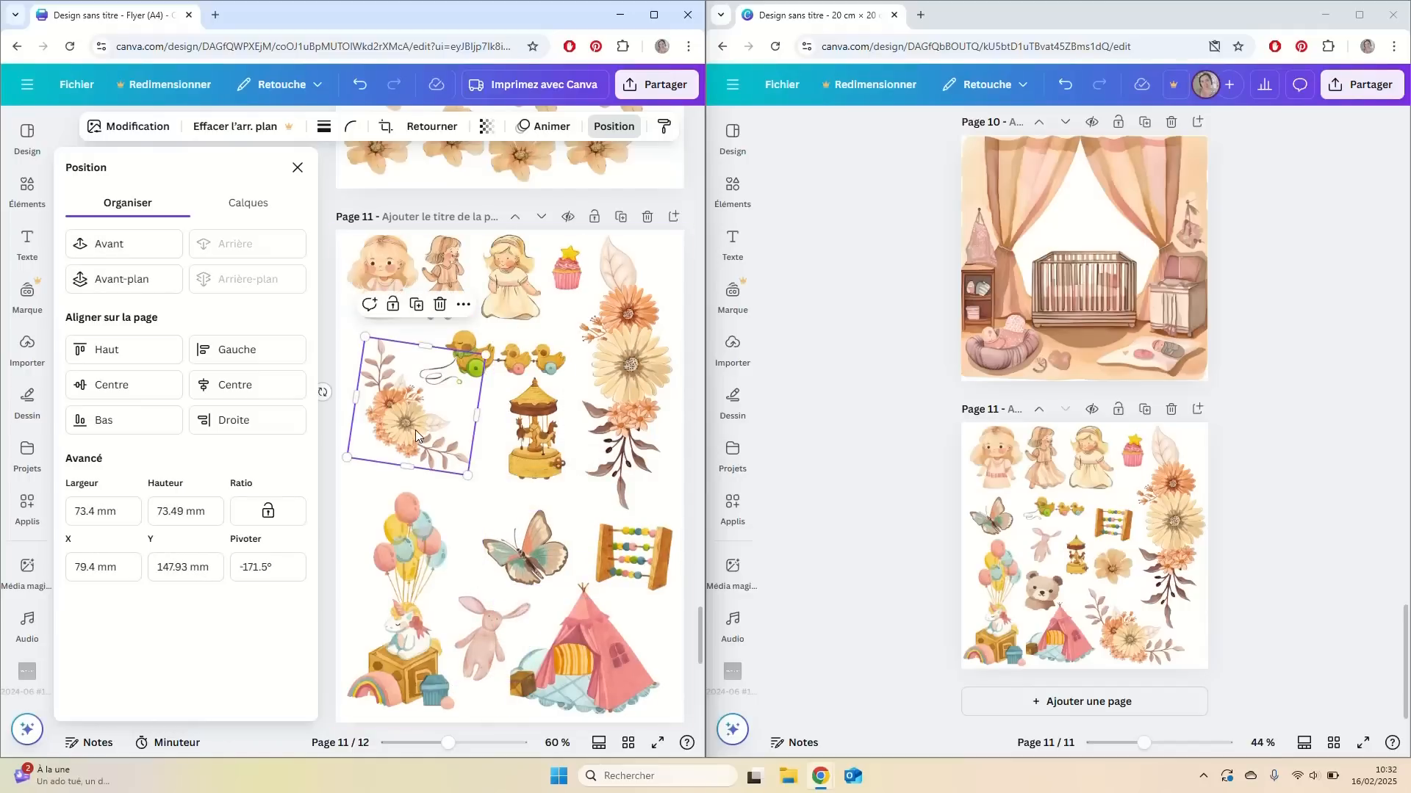
pyautogui.press('Delete')
pyautogui.click(390, 306)
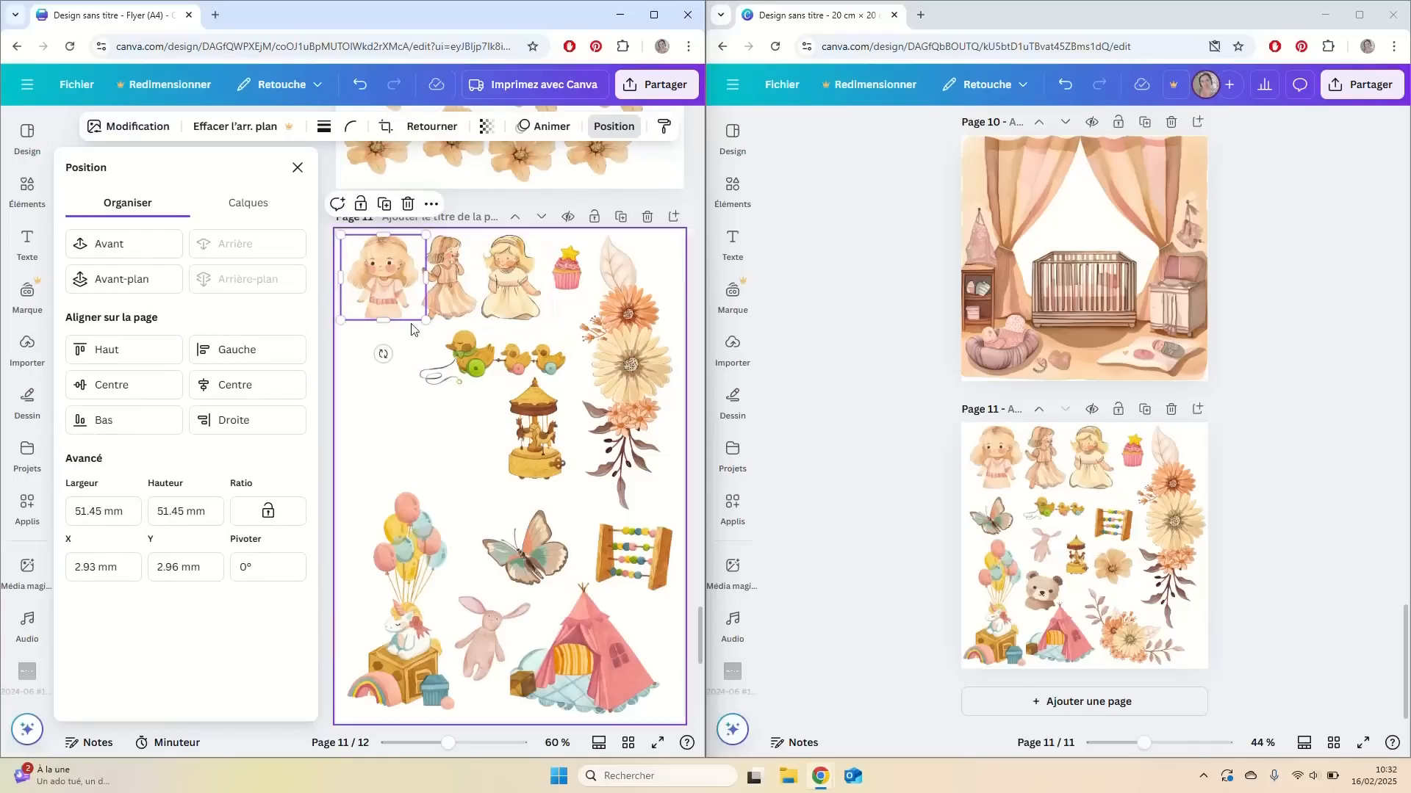
pyautogui.moveTo(477, 309); pyautogui.dragTo(406, 457)
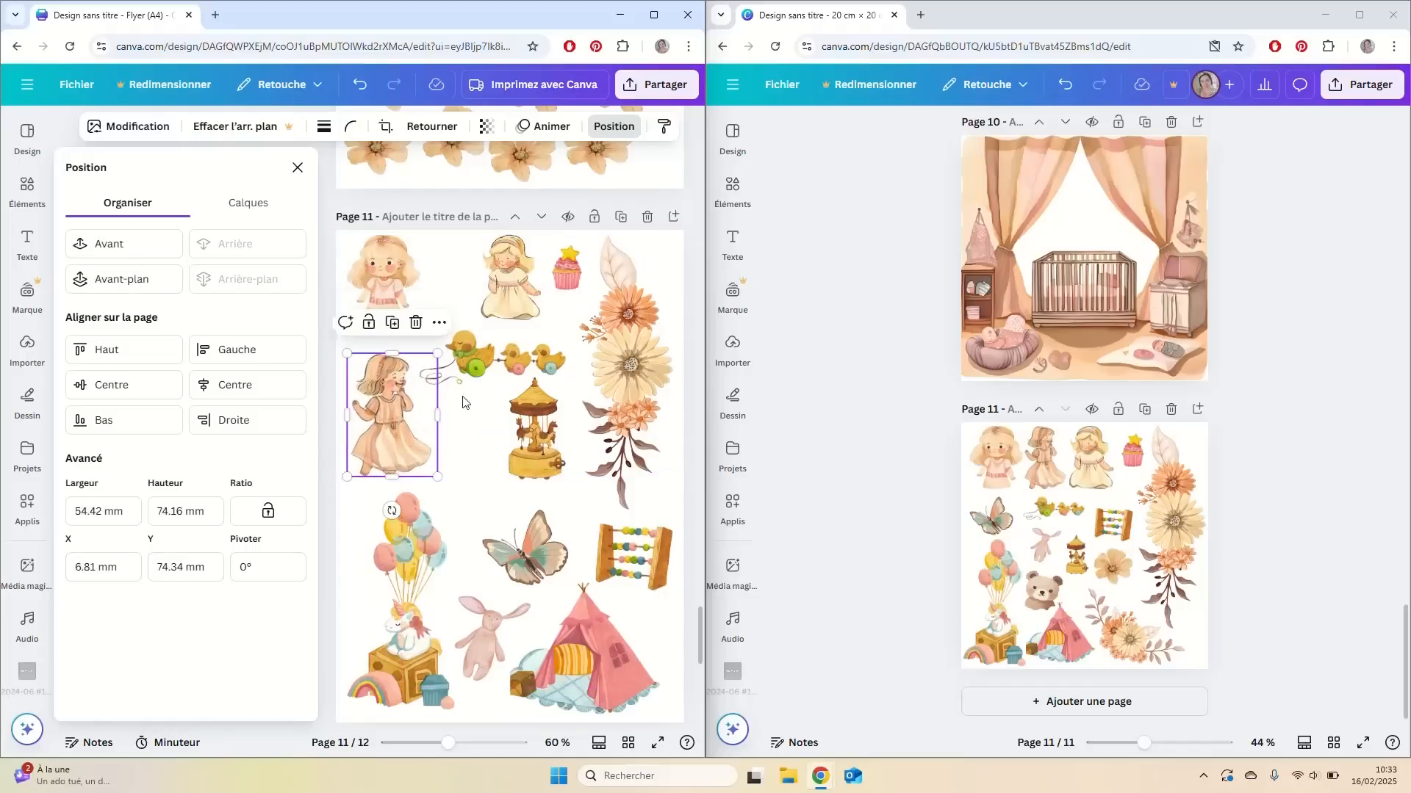
# - Remove the cupcake from page 11, place the remaining small doll beside the carousel and raise the ducks above them
pyautogui.click(570, 281)
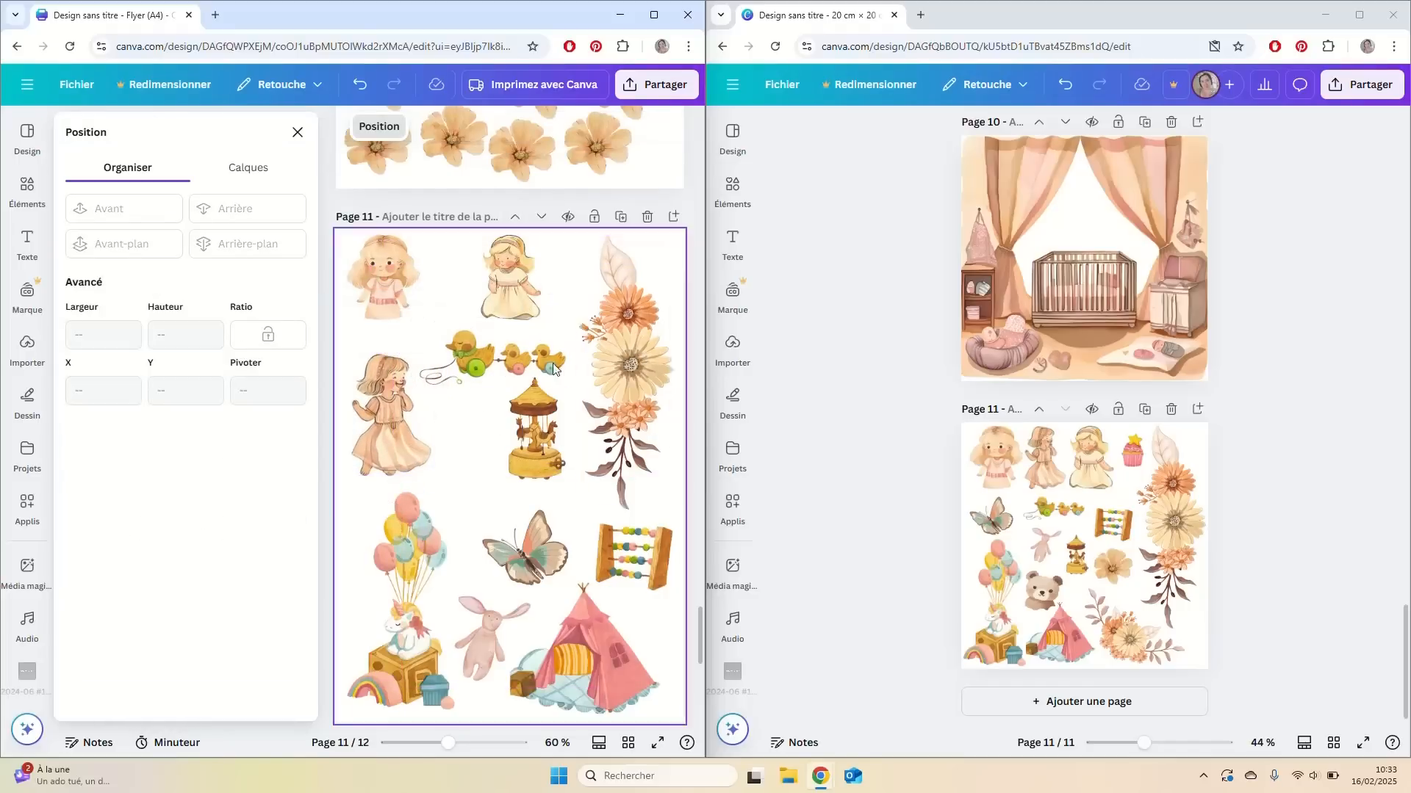
pyautogui.moveTo(509, 302); pyautogui.dragTo(560, 487)
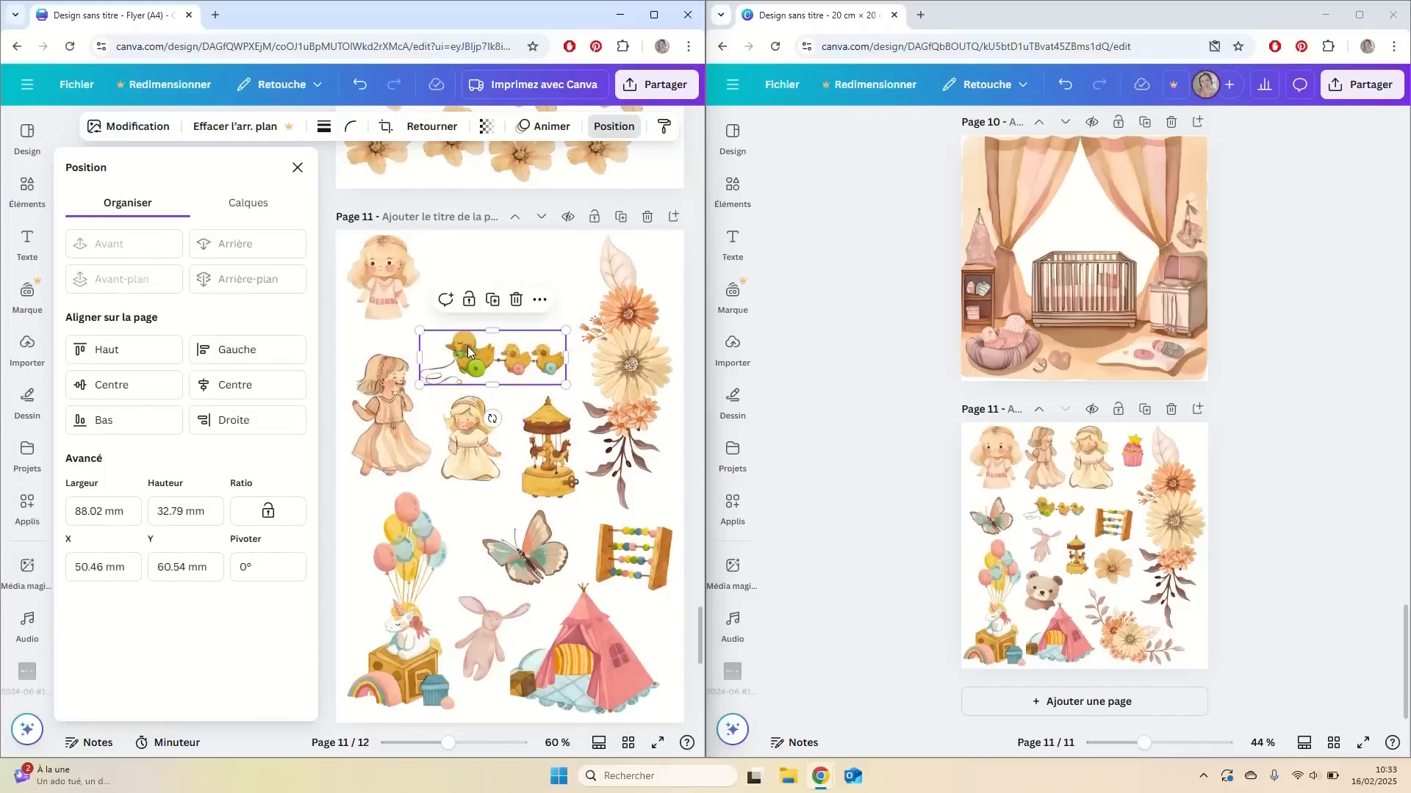
pyautogui.moveTo(467, 346); pyautogui.dragTo(470, 329)
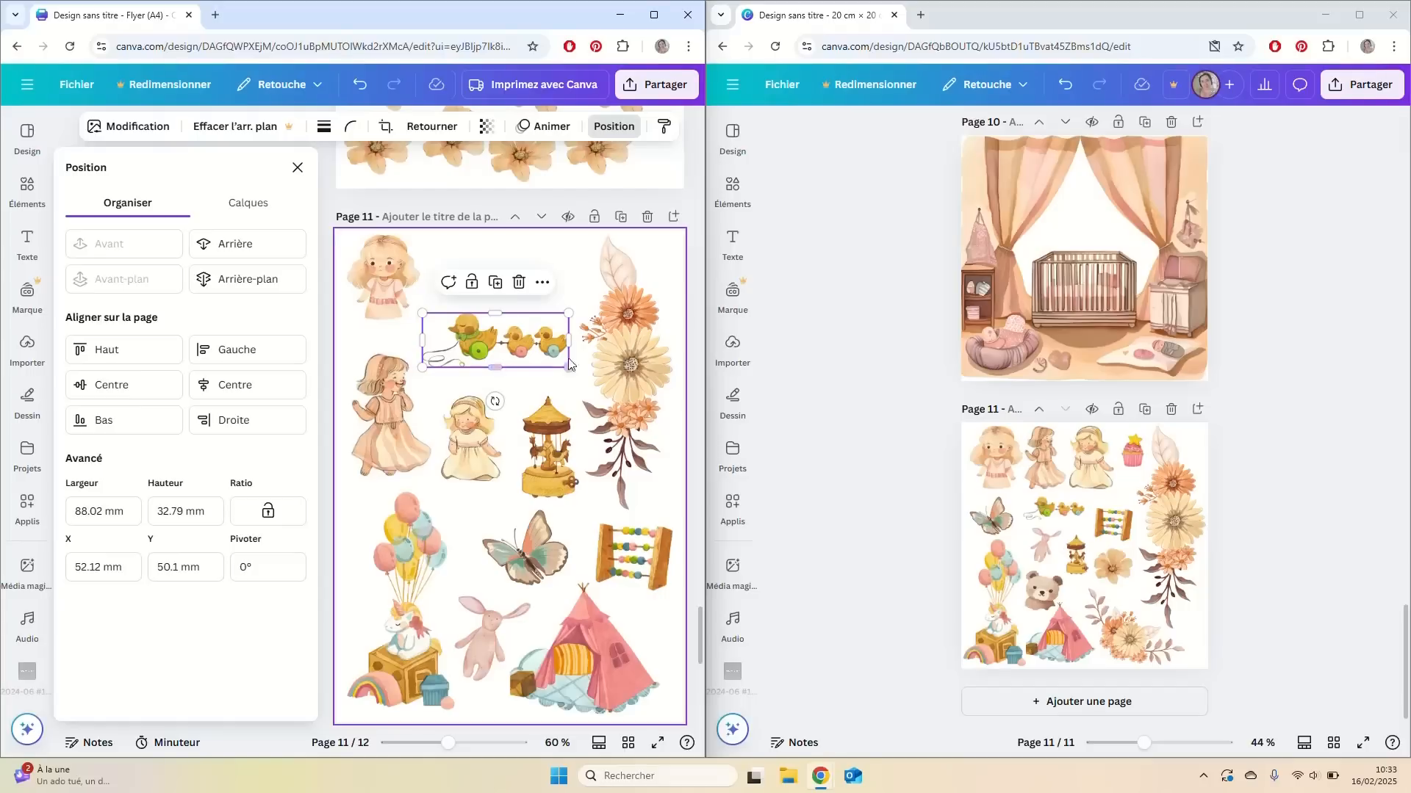
# - Duplicate the pull-along ducks on page 11, place the copy above the original and flip it horizontally
pyautogui.click(576, 285)
pyautogui.click(548, 339)
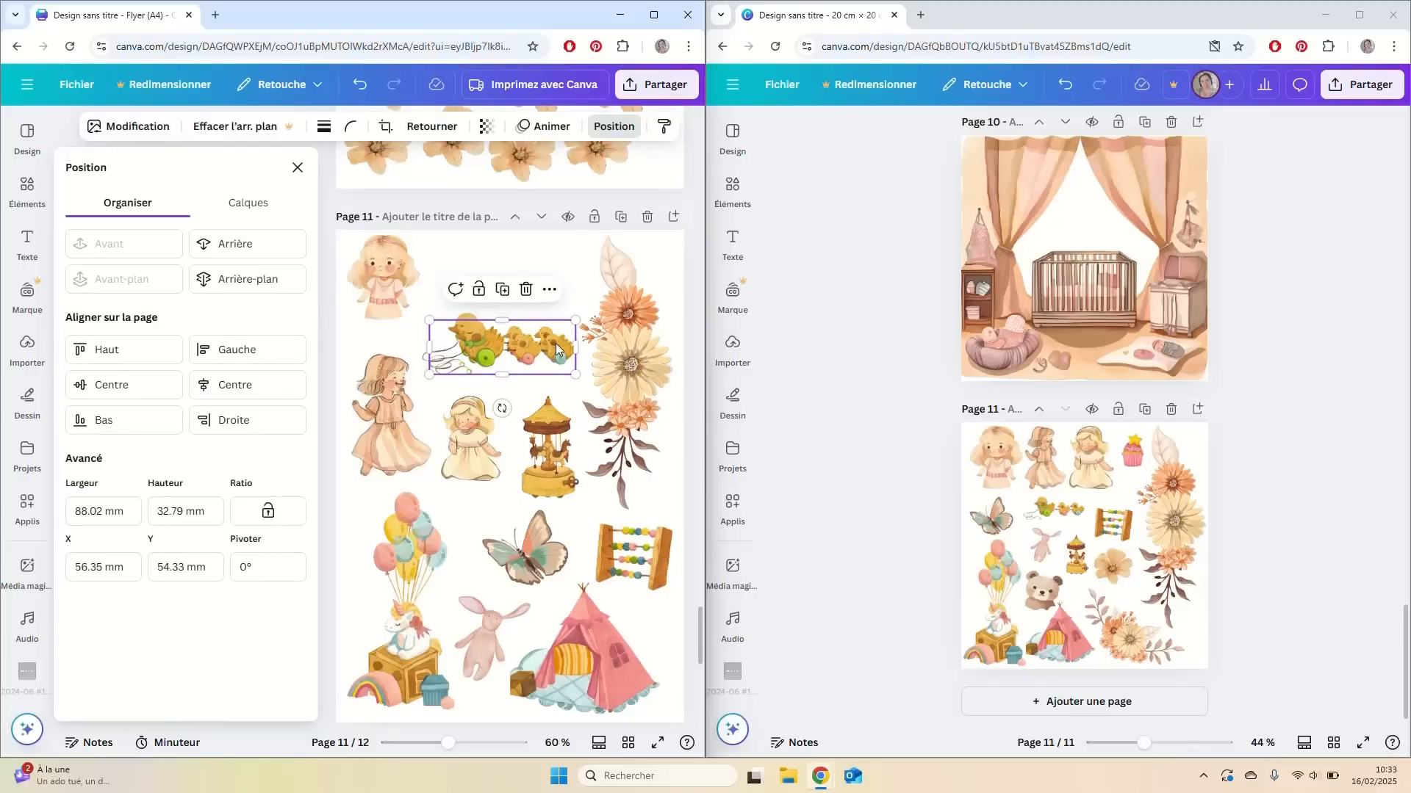
pyautogui.moveTo(555, 342); pyautogui.dragTo(557, 287)
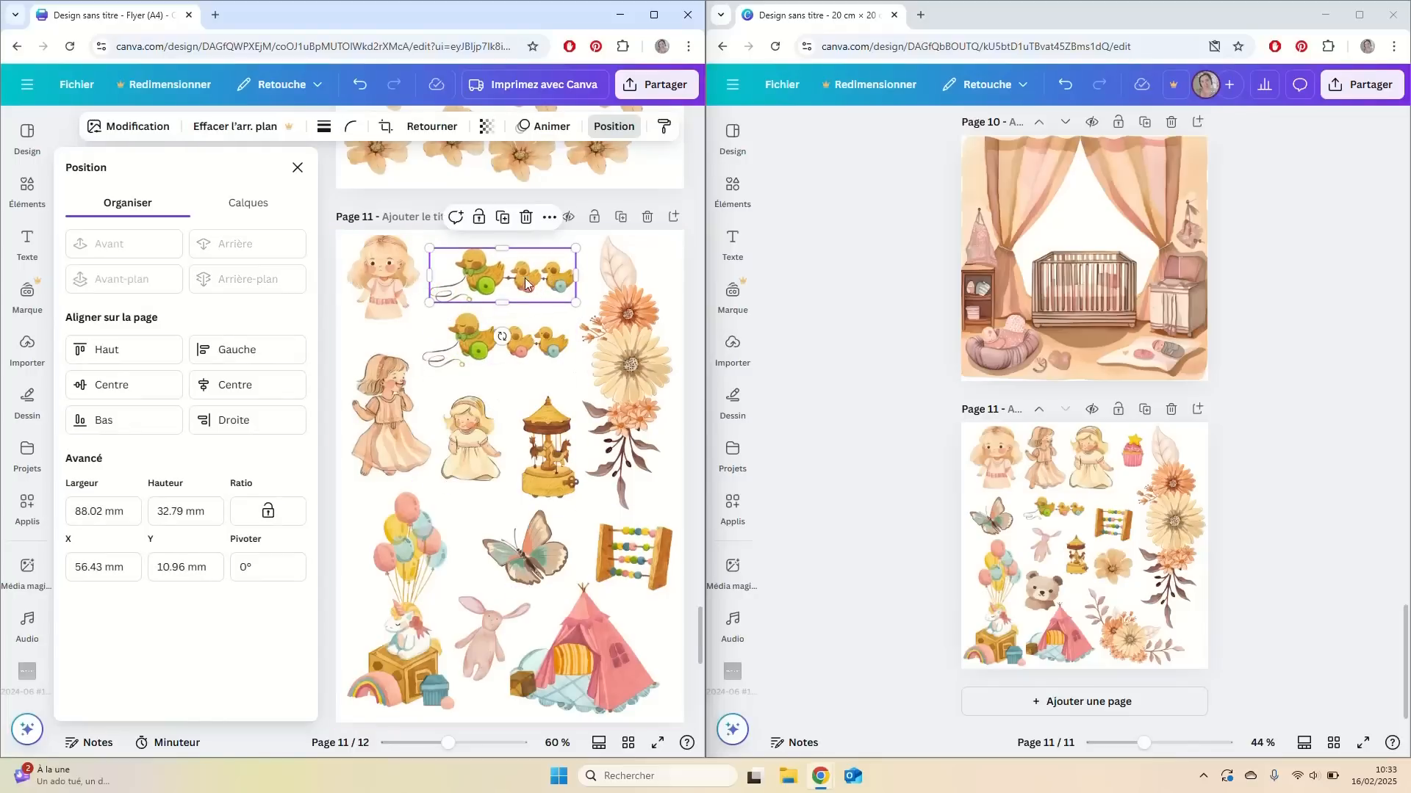
pyautogui.click(434, 127)
pyautogui.click(443, 164)
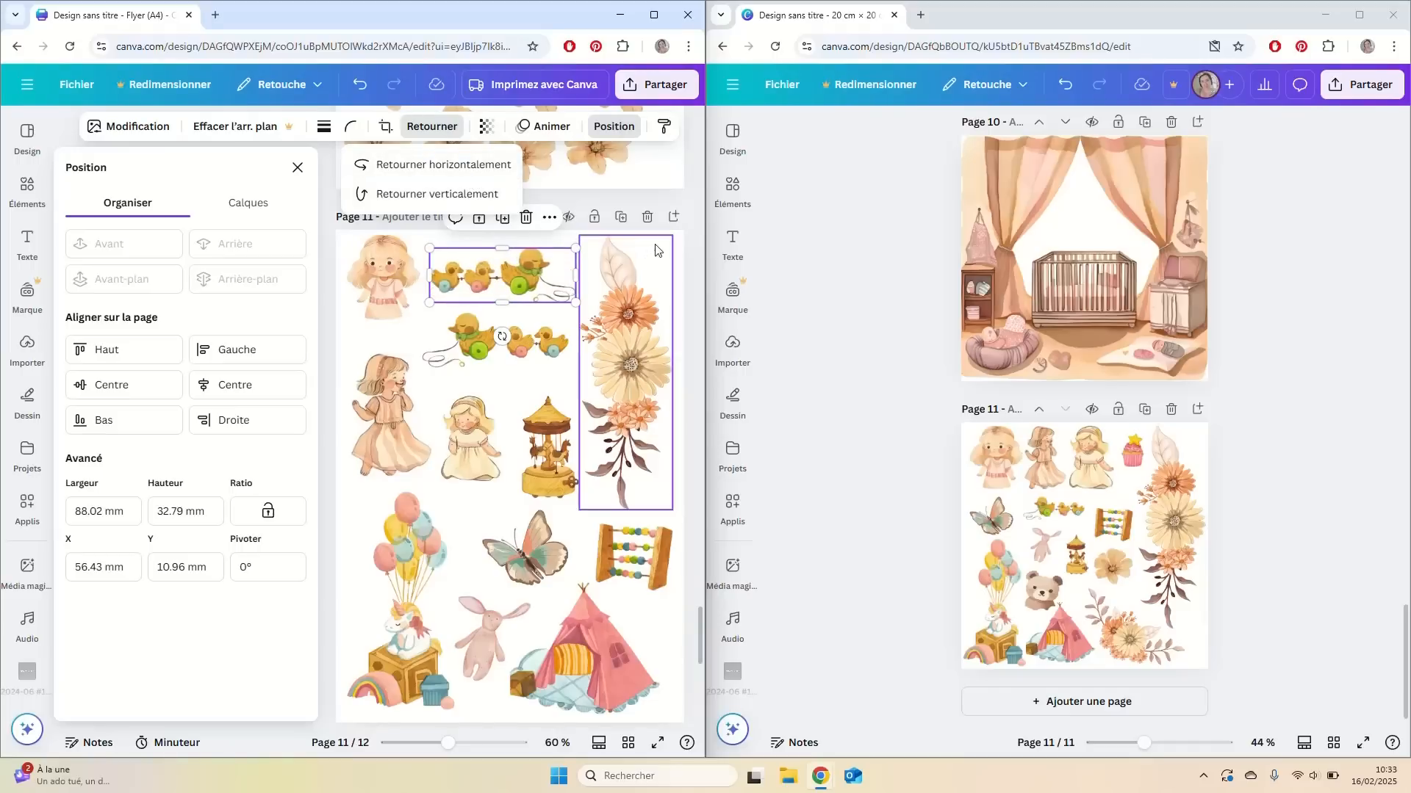
pyautogui.click(620, 553)
pyautogui.scroll(5, 502, 485)
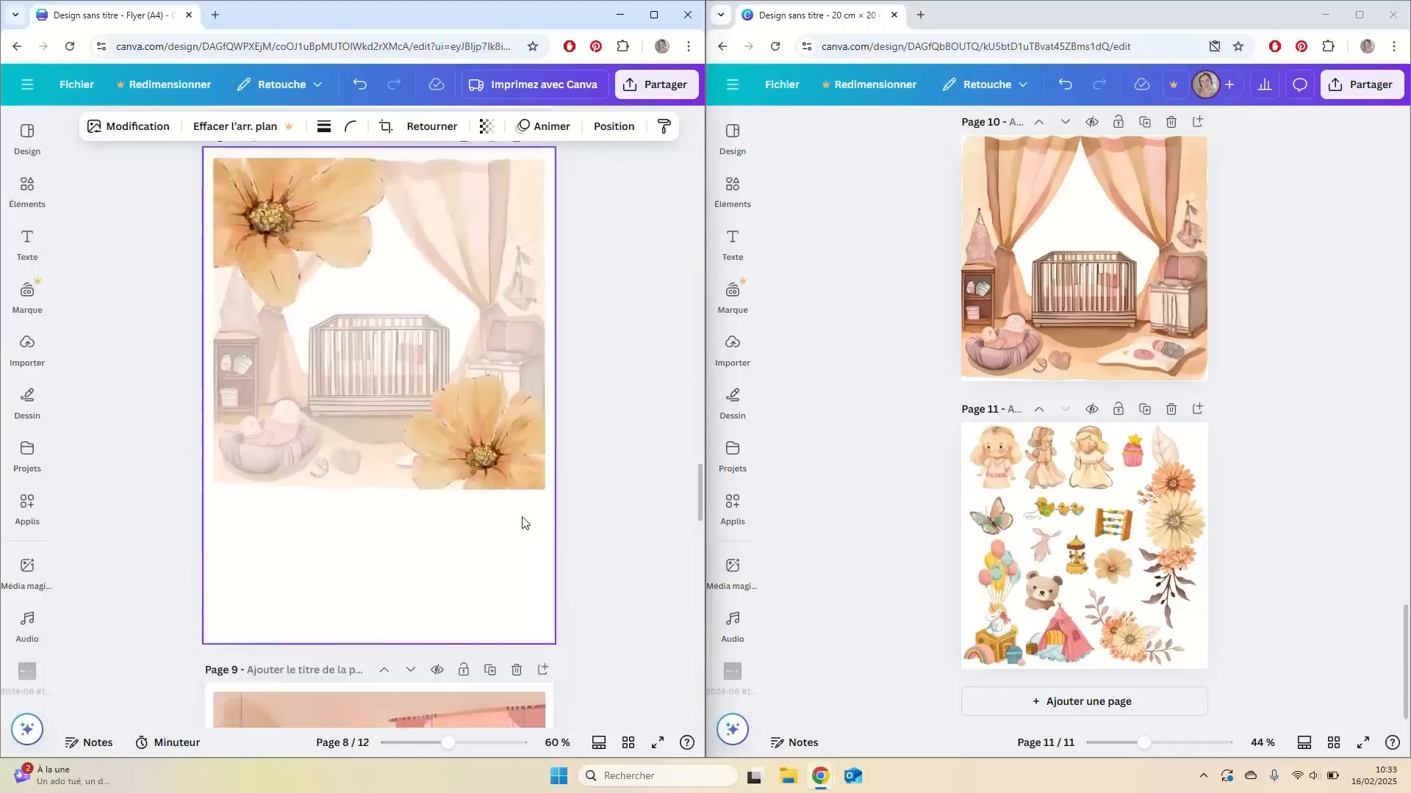
# - Copy the small doll in the pale yellow dress from page 11 to page 9 and place it enlarged below the nursery picture
pyautogui.scroll(-7, 502, 485)
pyautogui.click(252, 290)
pyautogui.click(340, 298)
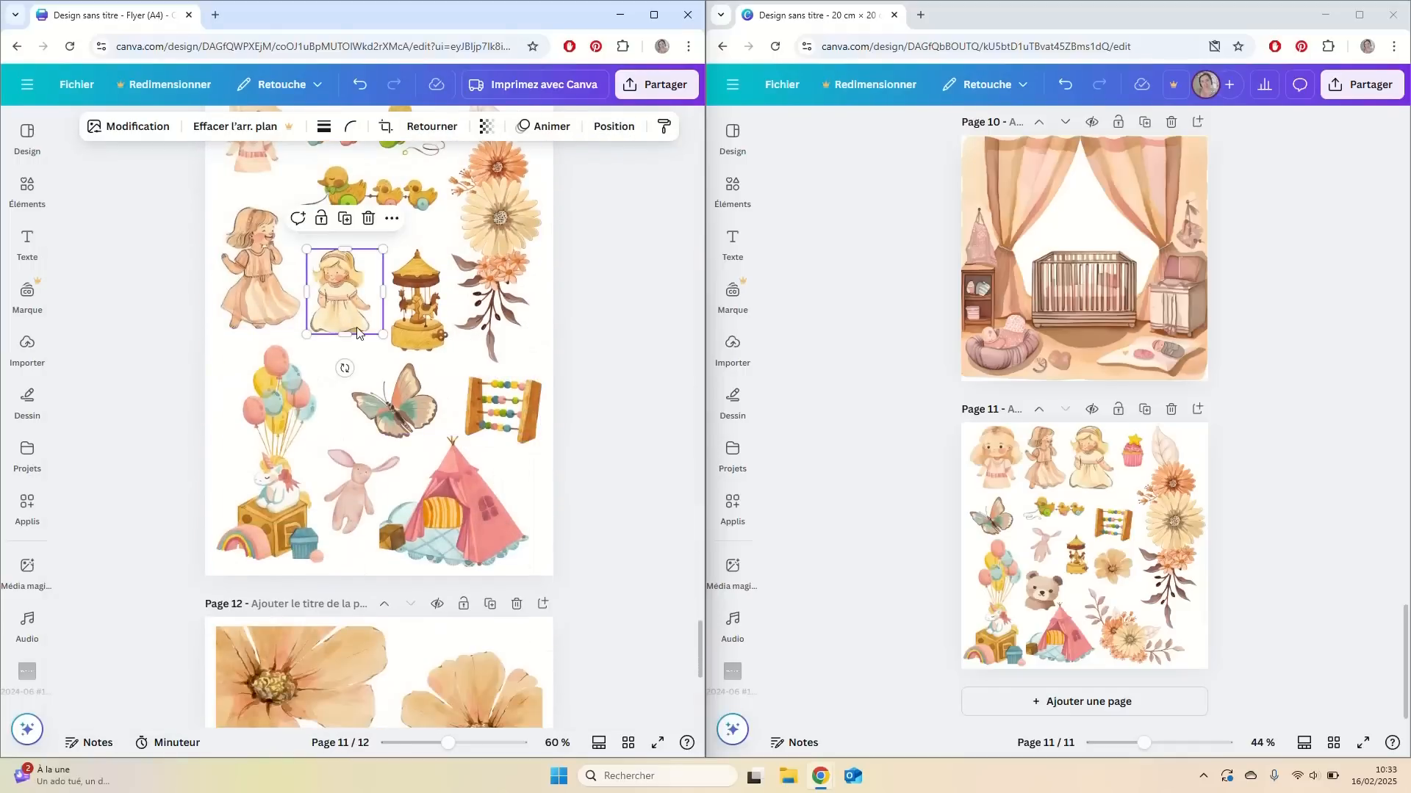
pyautogui.scroll(10, 469, 398)
pyautogui.click(290, 445)
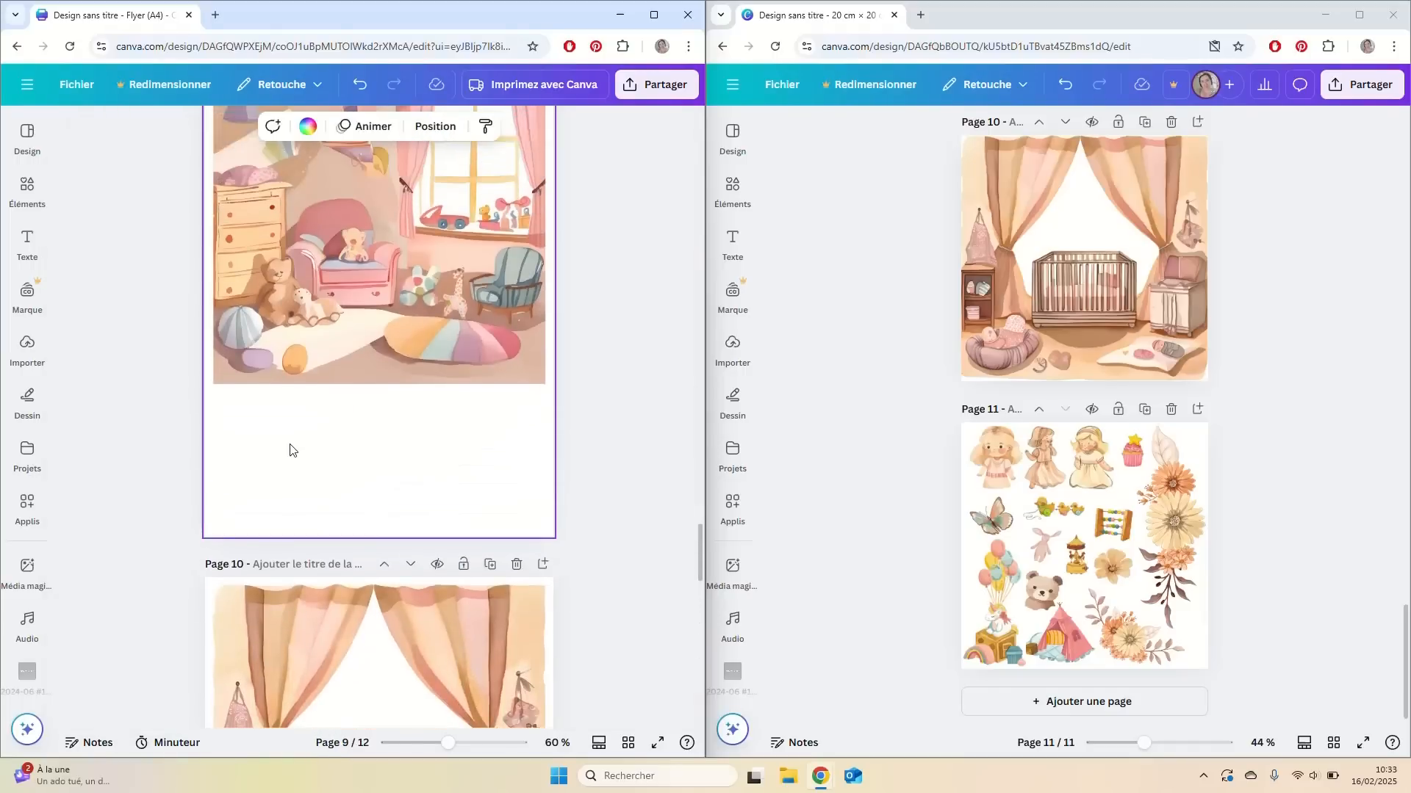
pyautogui.hotkey('ctrl', 'v')
pyautogui.moveTo(351, 267); pyautogui.dragTo(490, 347)
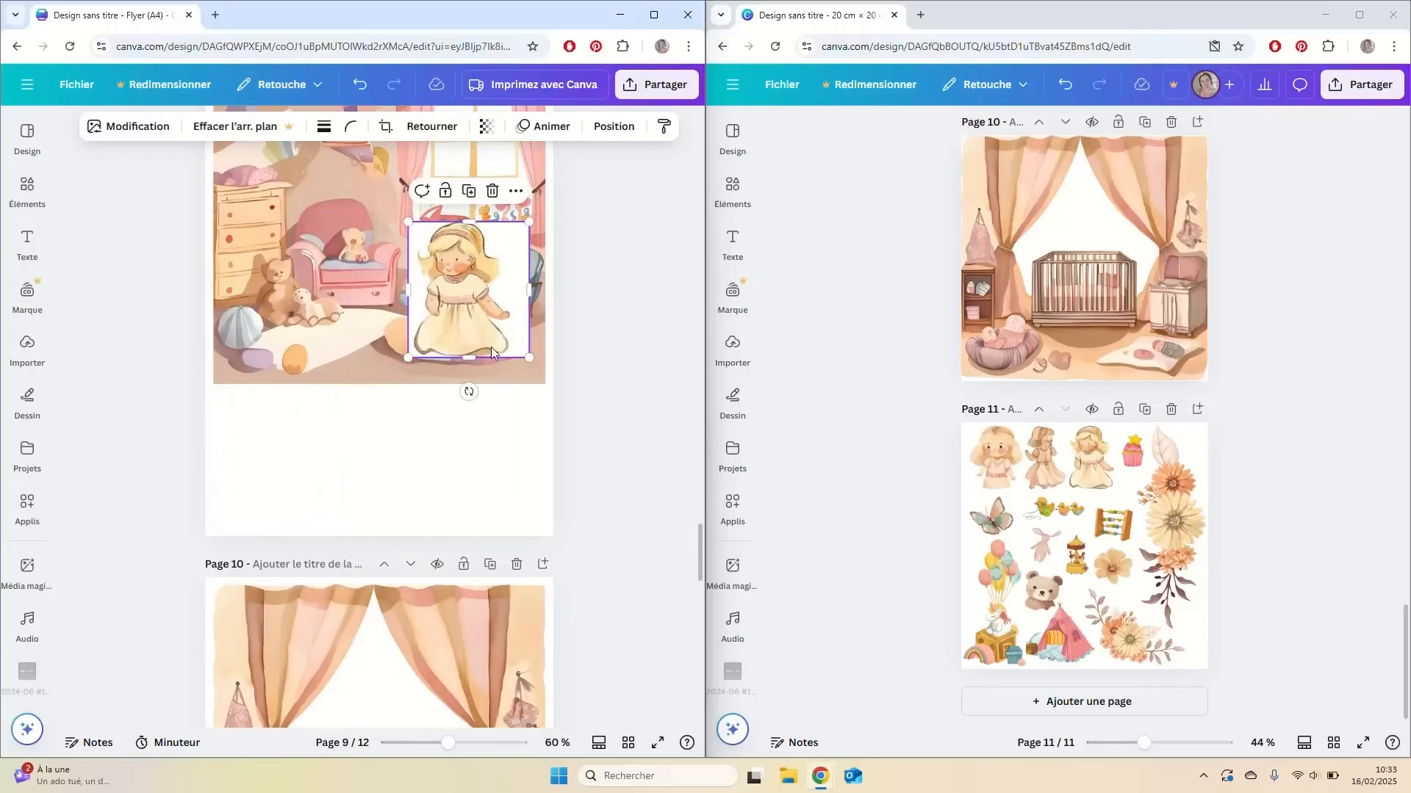
pyautogui.scroll(2, 471, 360)
pyautogui.moveTo(408, 371); pyautogui.dragTo(375, 334)
pyautogui.moveTo(455, 443); pyautogui.dragTo(316, 604)
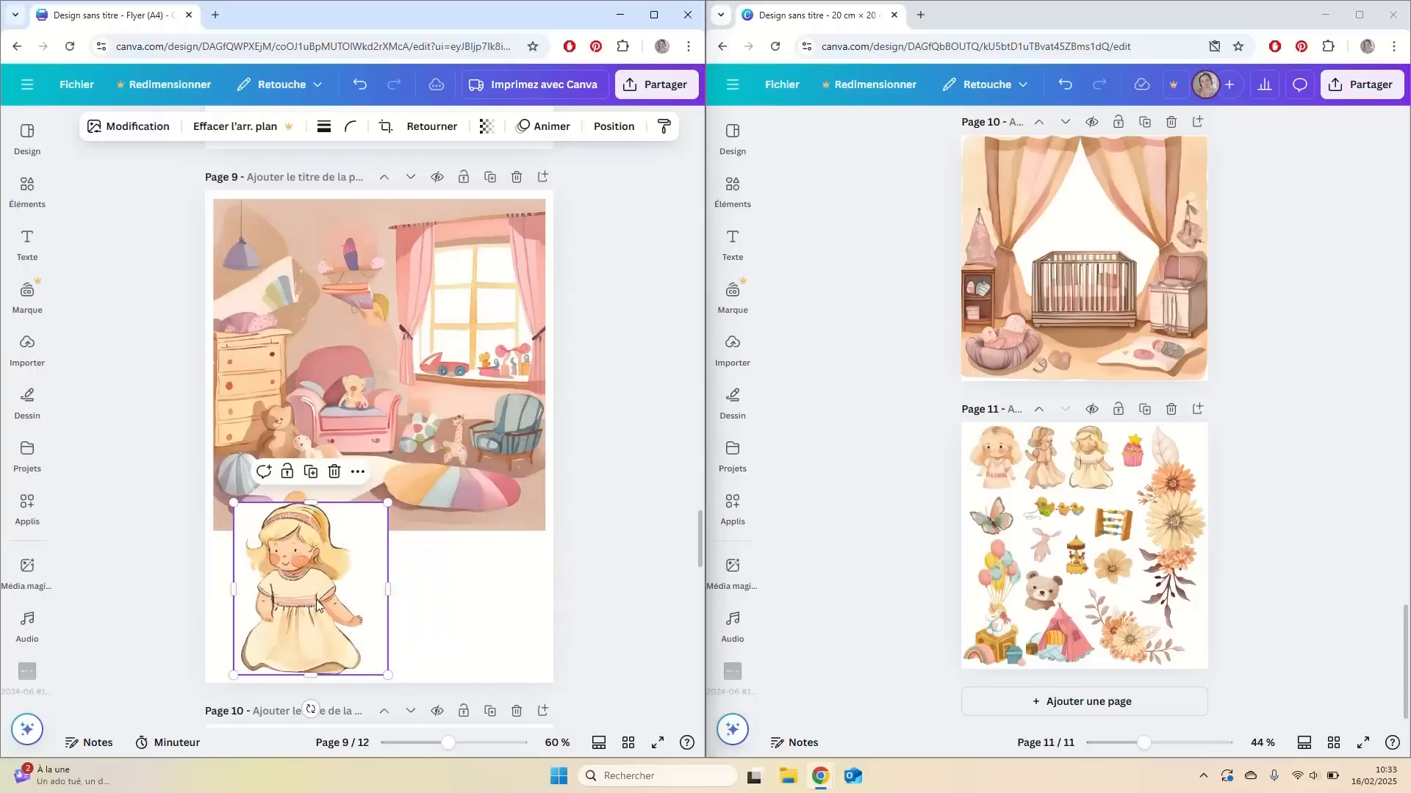
# - Rotate the doll on page 9 a quarter turn and fit it lying down in the blank strip below the nursery picture
pyautogui.moveTo(311, 710); pyautogui.dragTo(211, 589)
pyautogui.moveTo(340, 585); pyautogui.dragTo(336, 612)
pyautogui.moveTo(306, 691); pyautogui.dragTo(305, 678)
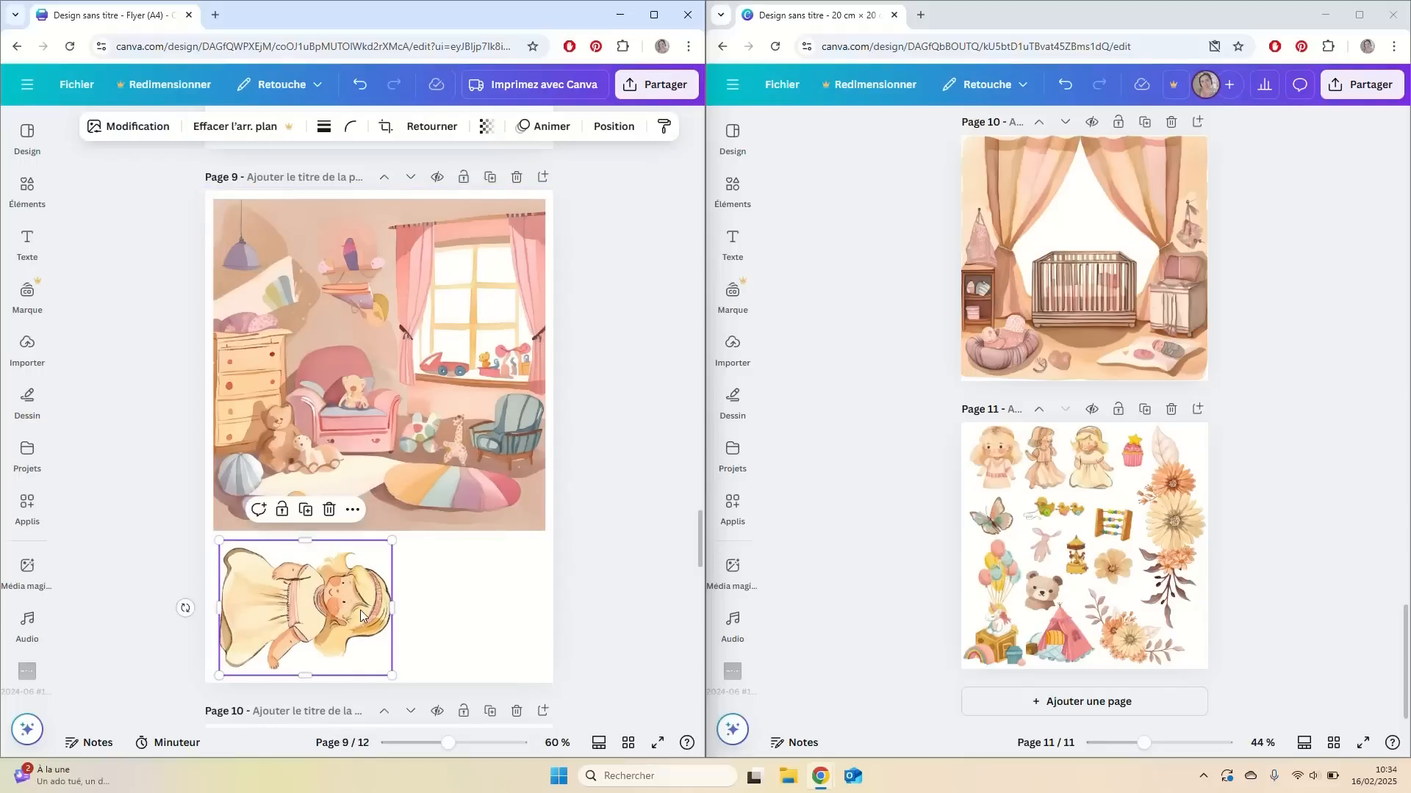
pyautogui.click(535, 601)
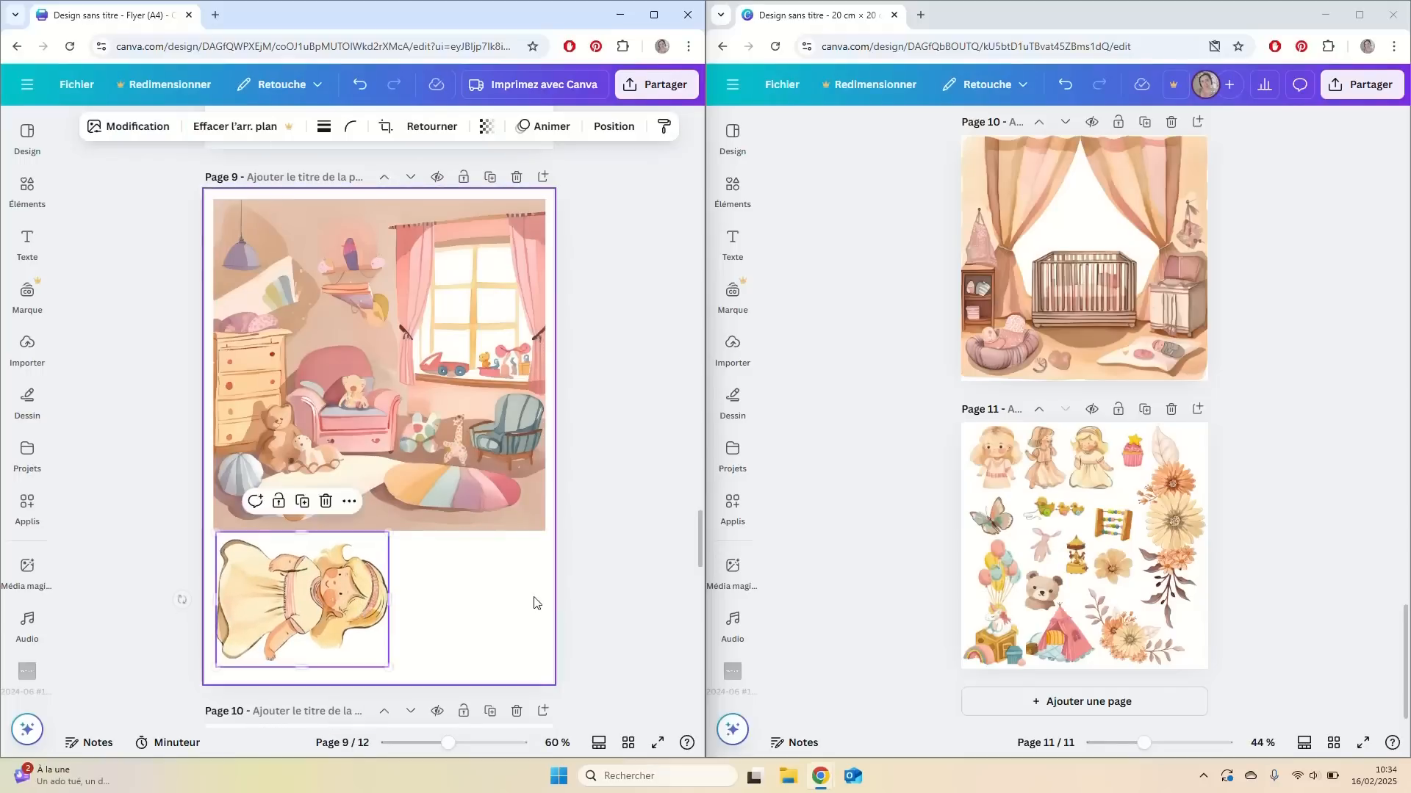
# - Copy the pink-dress doll from page 11 to page 8 and place it enlarged over the blank strip under the picture
pyautogui.scroll(-12, 520, 604)
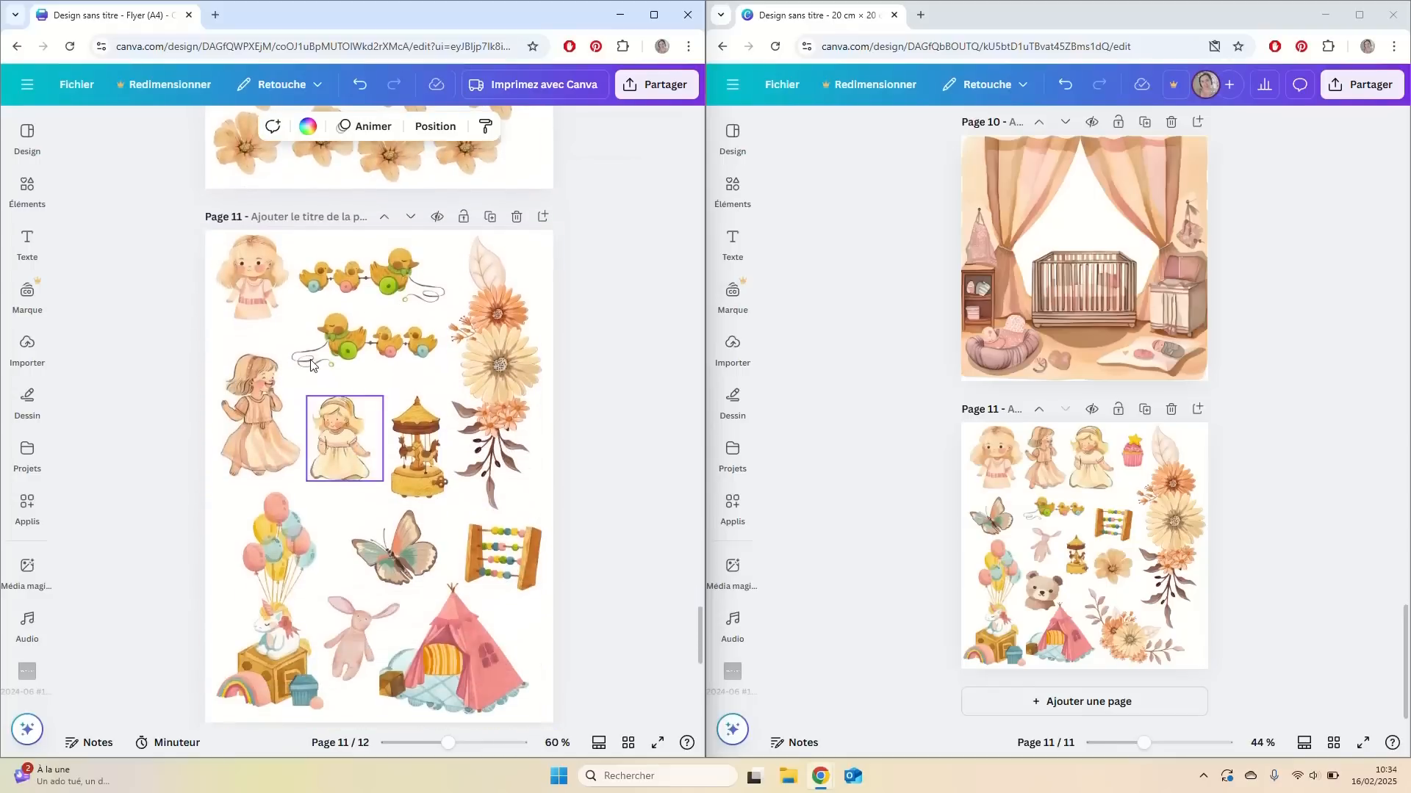
pyautogui.click(263, 285)
pyautogui.scroll(14, 507, 463)
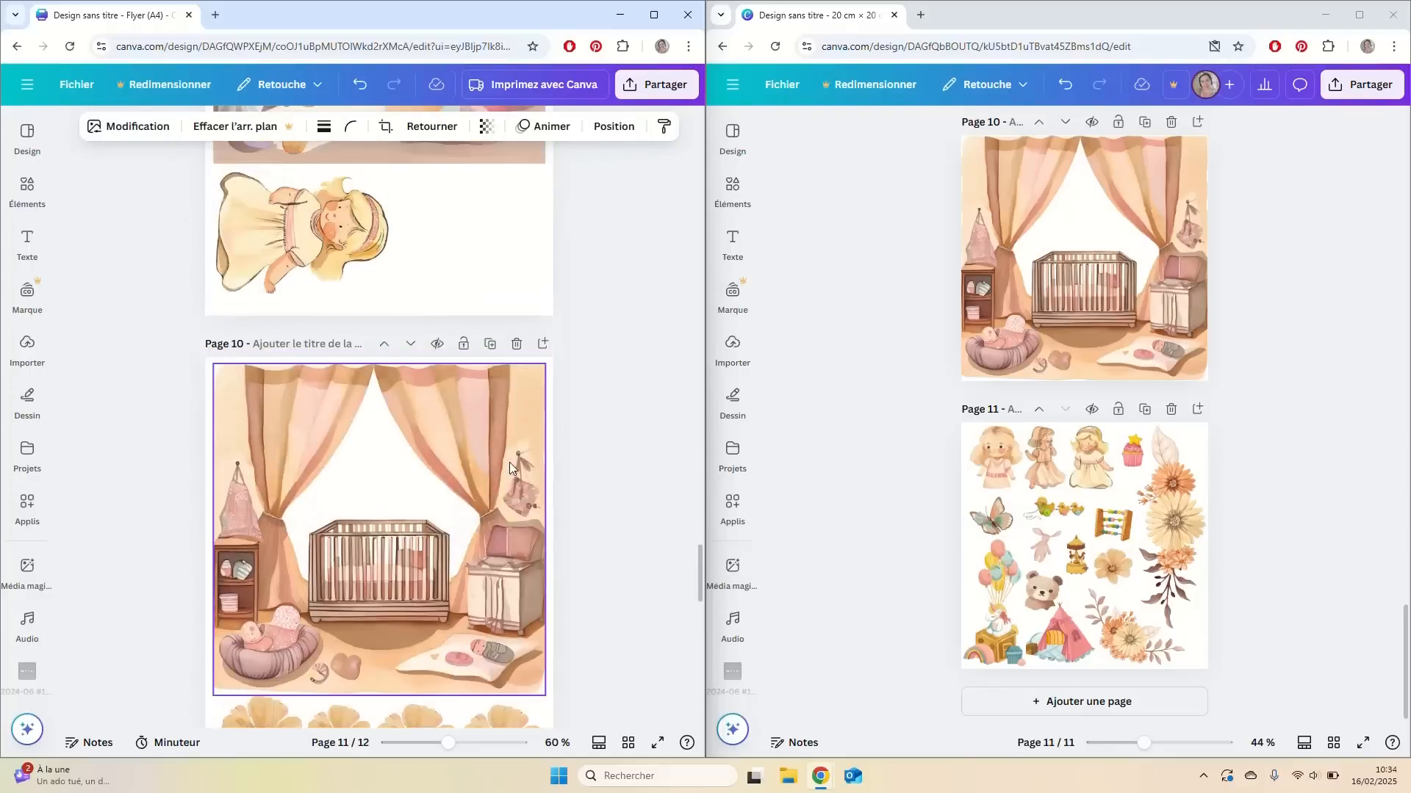
pyautogui.scroll(5, 505, 464)
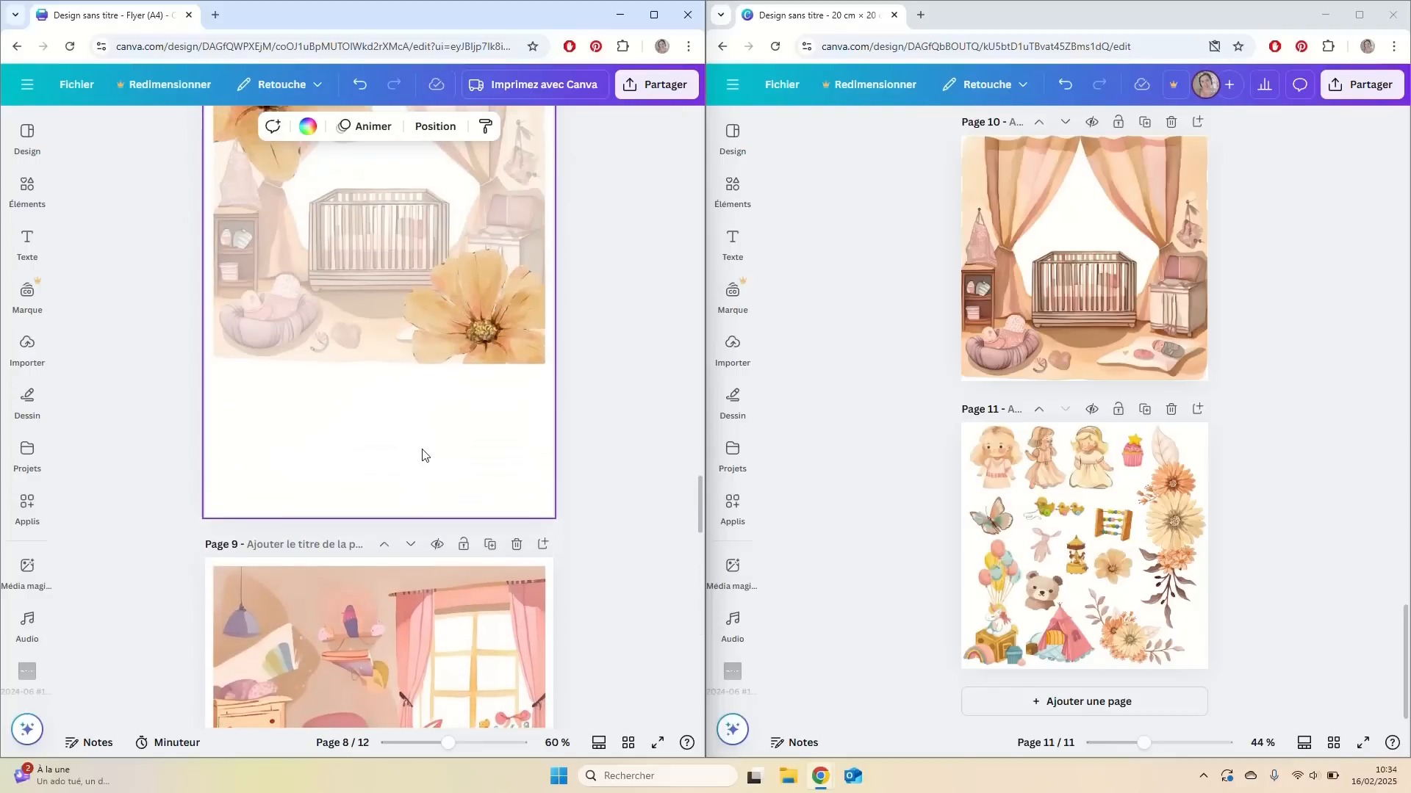
pyautogui.scroll(3, 371, 382)
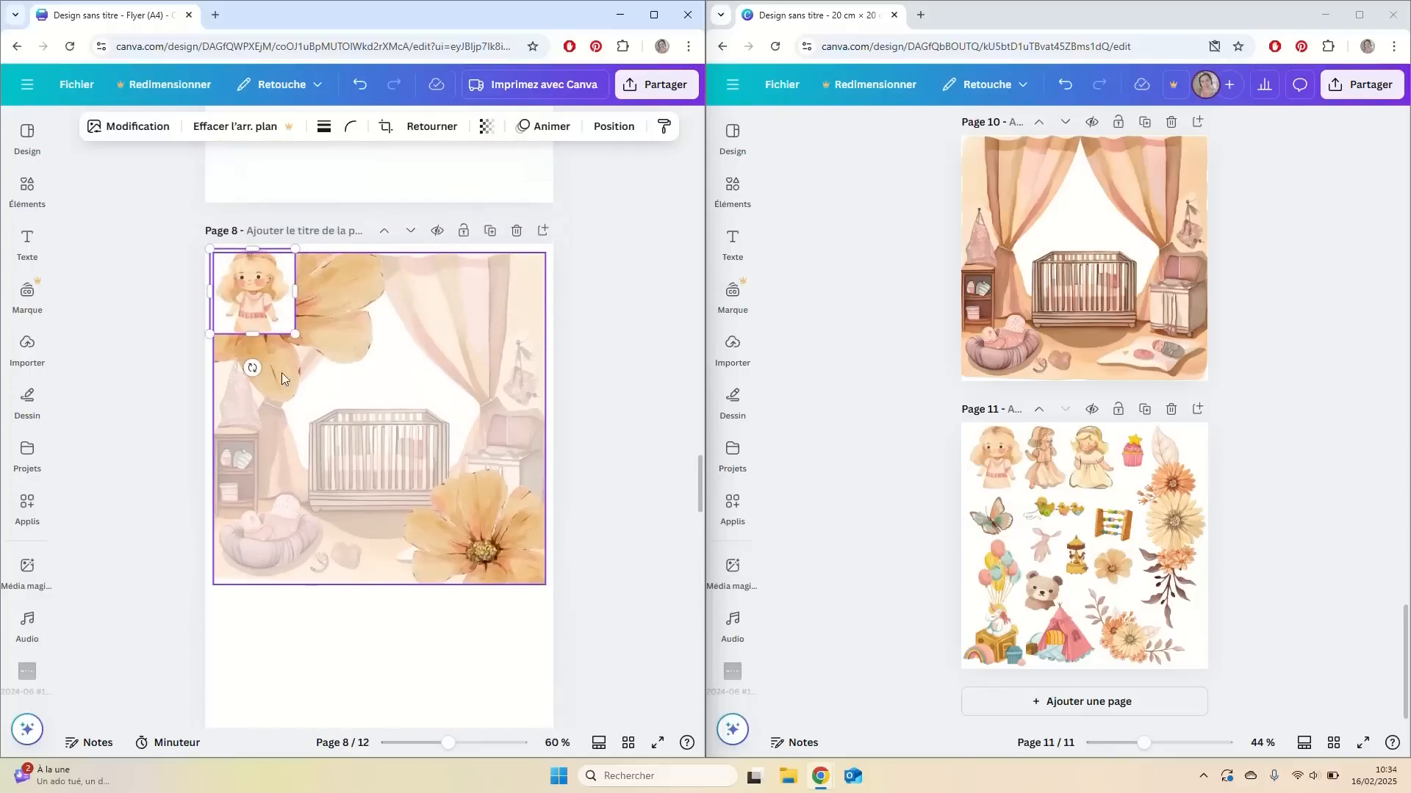
pyautogui.moveTo(295, 336); pyautogui.dragTo(395, 433)
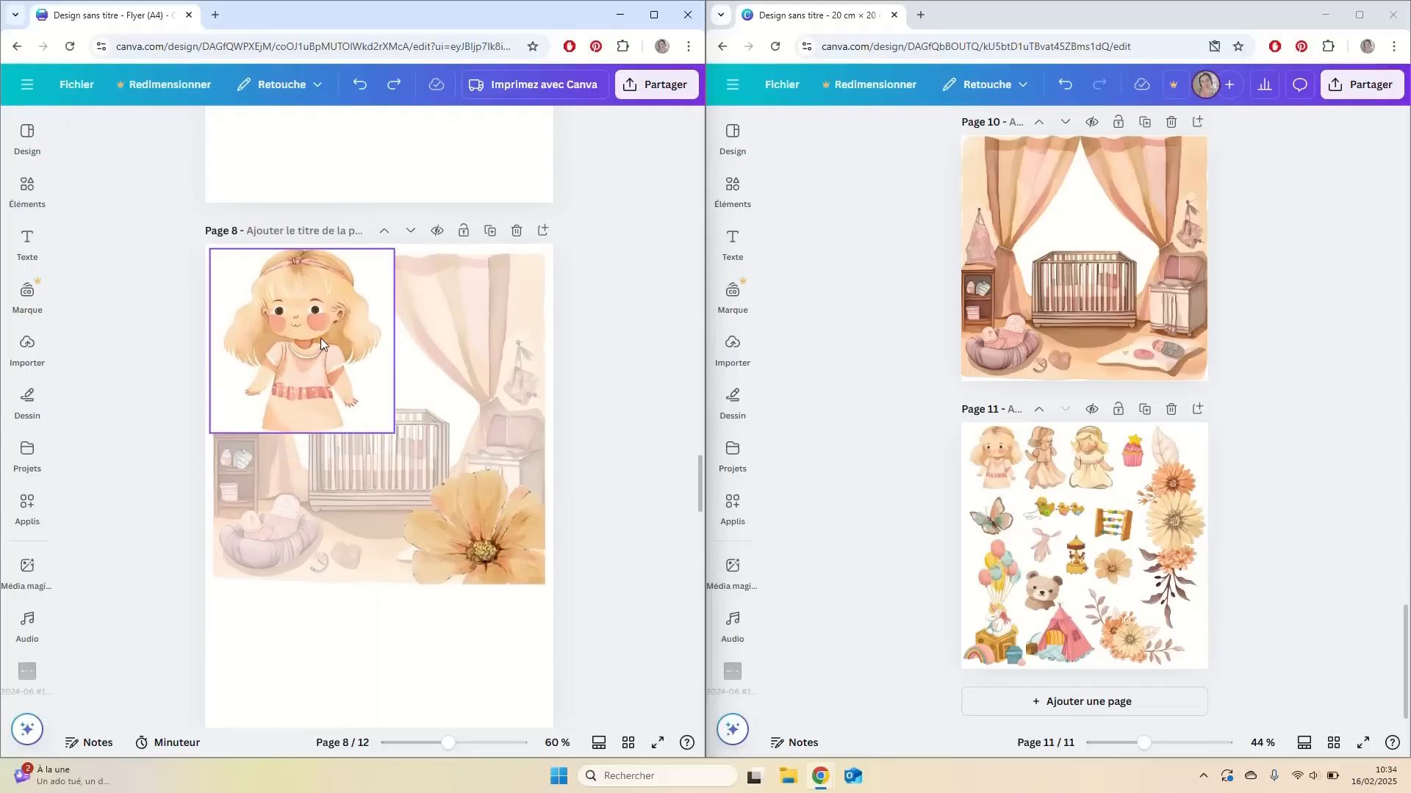
pyautogui.moveTo(321, 338); pyautogui.dragTo(312, 637)
# - Rotate the doll on page 8 a quarter turn, trim its frame slightly and shift it inside the page margin
pyautogui.scroll(-3, 351, 395)
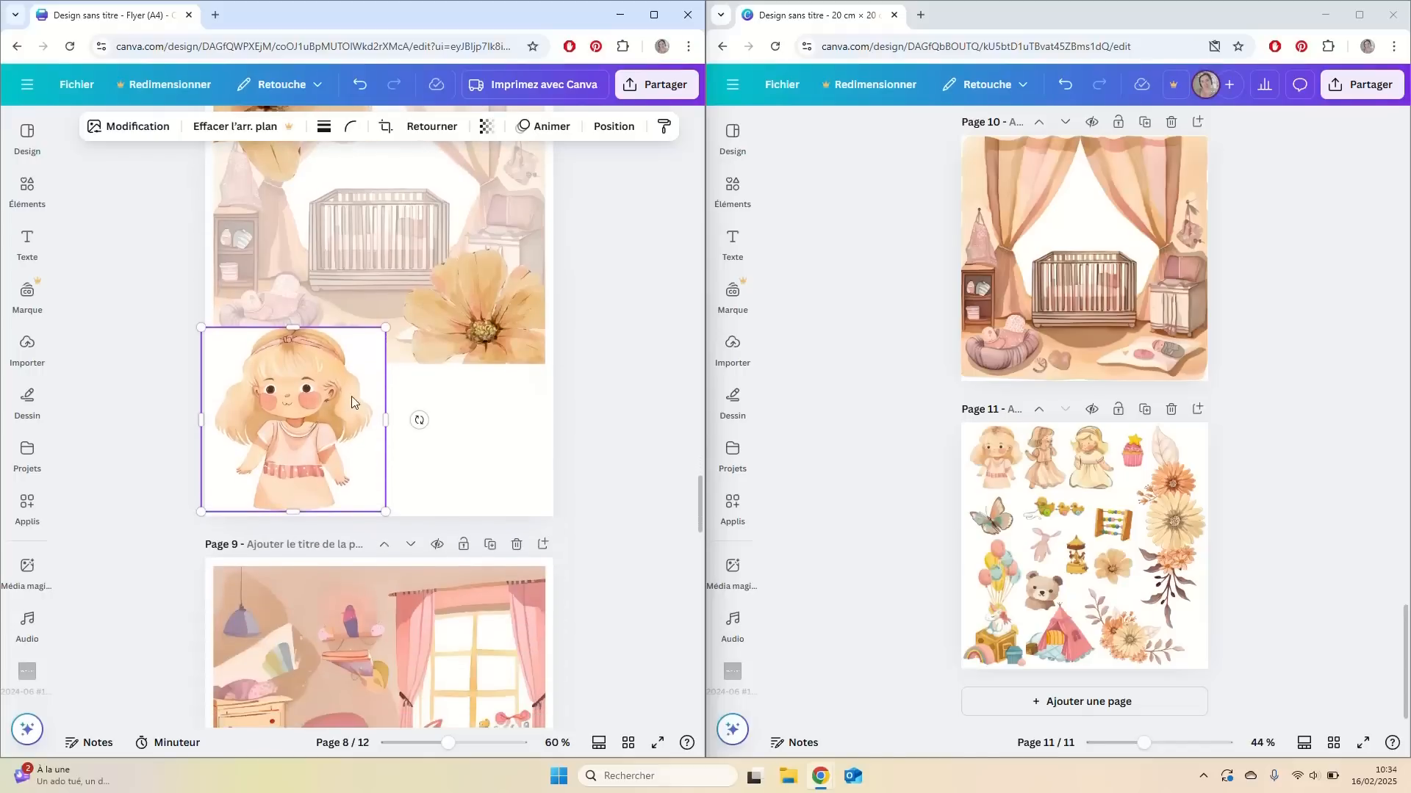
pyautogui.moveTo(419, 422); pyautogui.dragTo(290, 504)
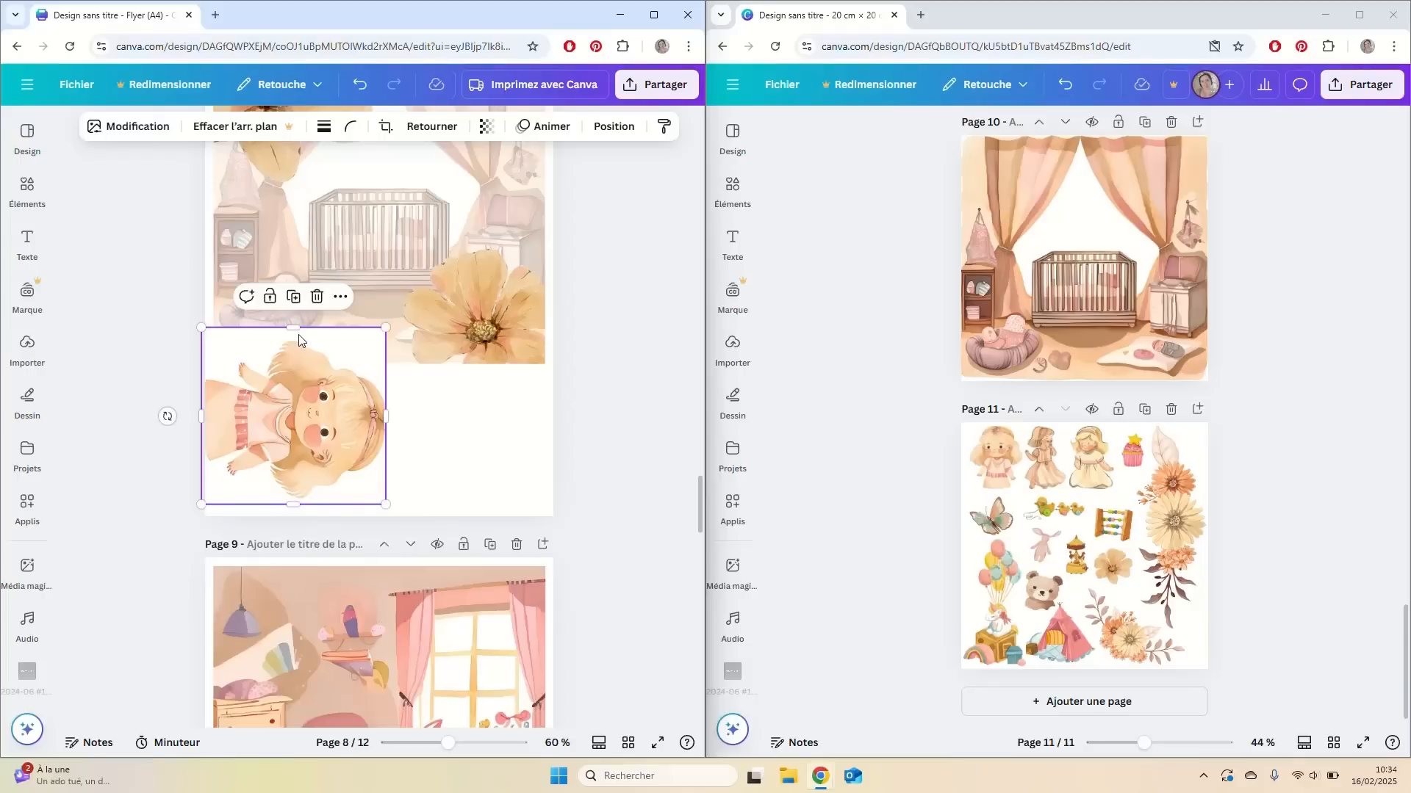
pyautogui.moveTo(294, 332); pyautogui.dragTo(294, 338)
pyautogui.moveTo(334, 403); pyautogui.dragTo(350, 414)
# - Paste the enlarged pink-dress doll onto page 12, rotate it upright to 0° and place it under the large cropped flower
pyautogui.scroll(15, 409, 394)
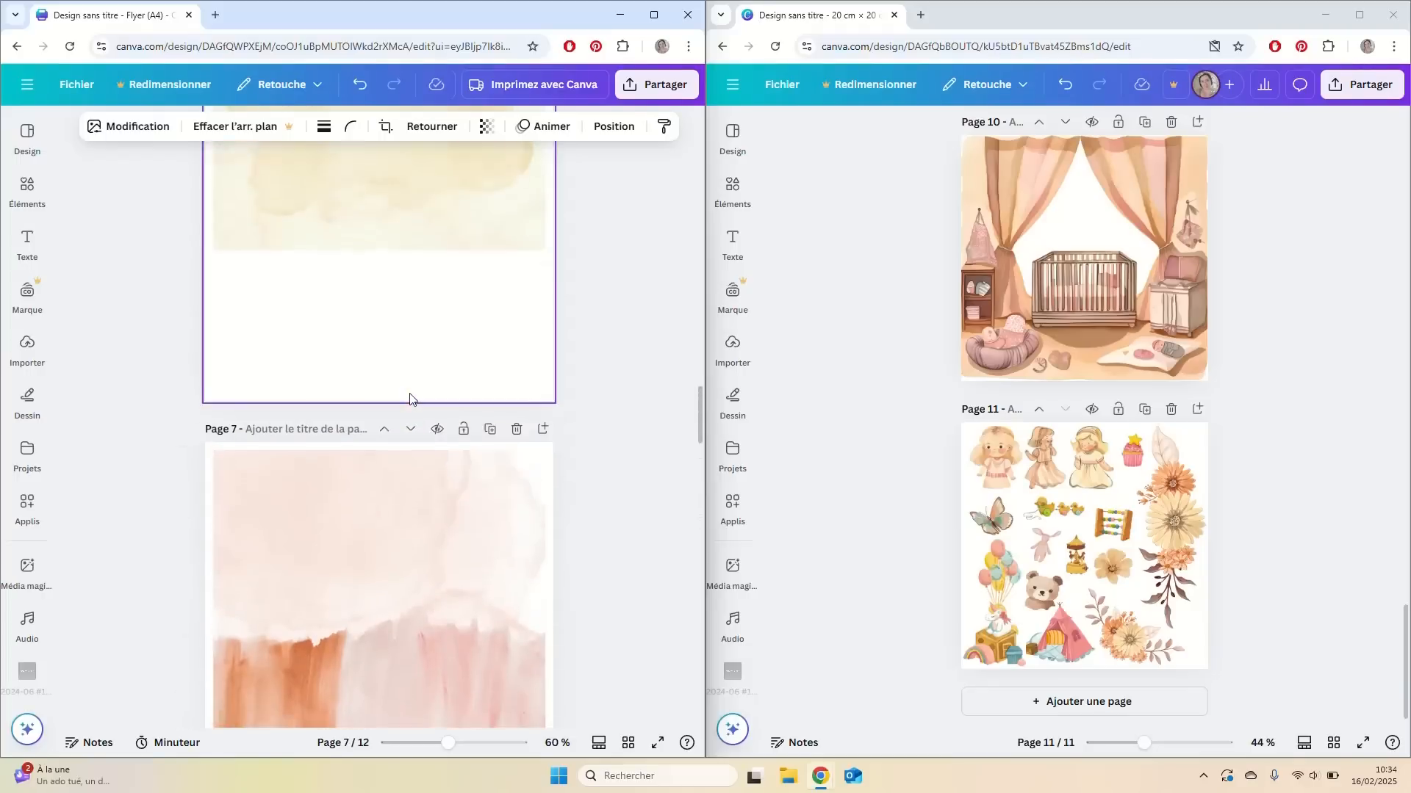
pyautogui.scroll(-18, 409, 399)
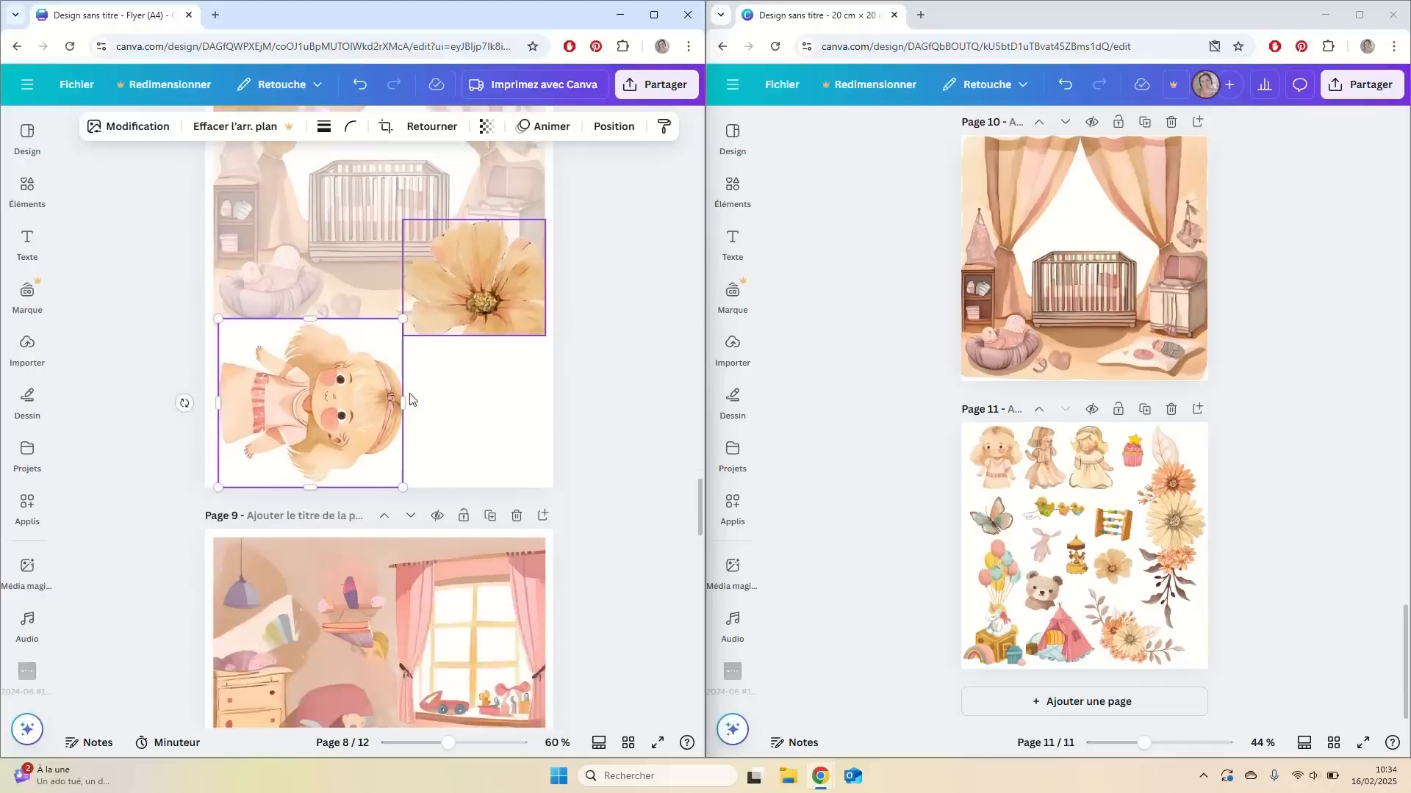
pyautogui.scroll(-15, 429, 376)
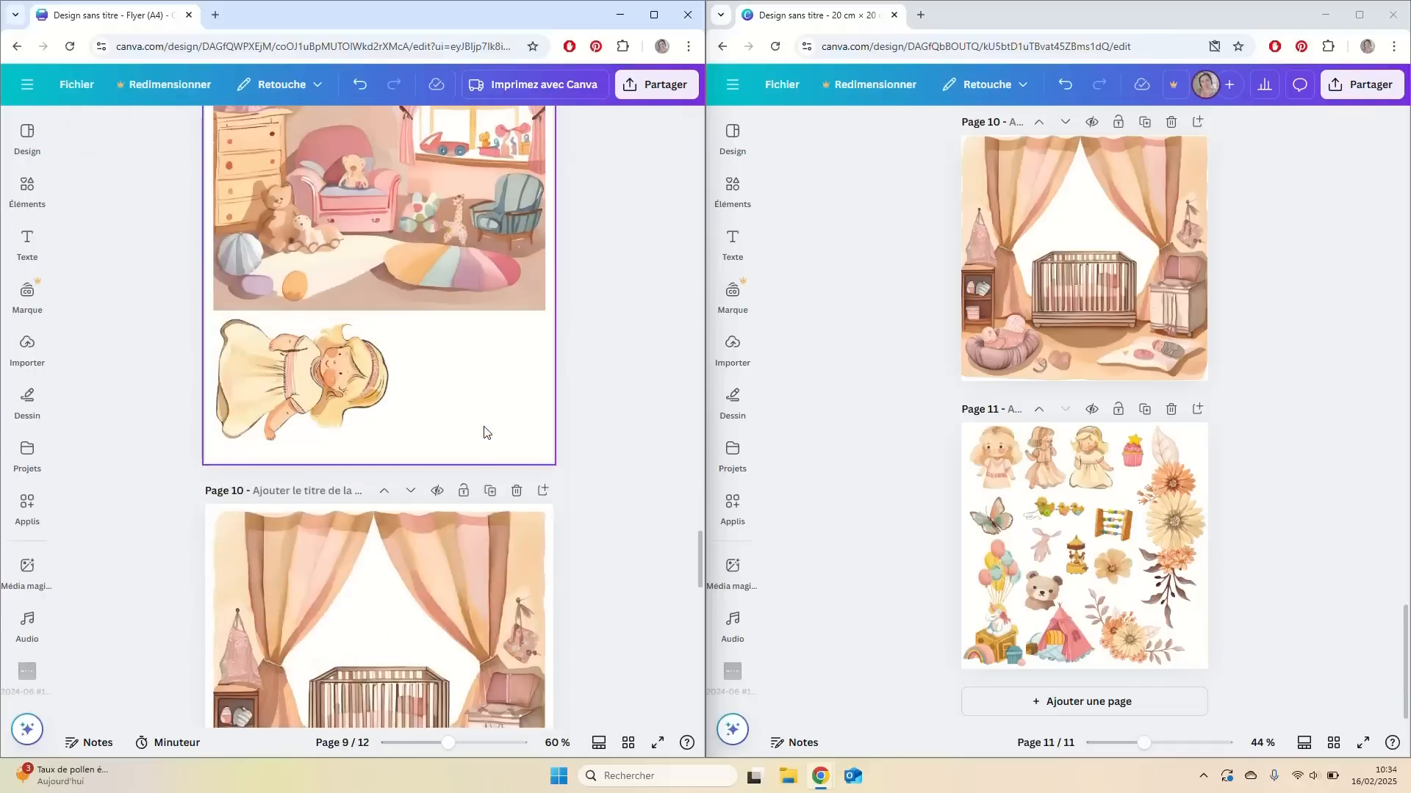
pyautogui.scroll(-3, 477, 435)
pyautogui.hotkey('ctrl', 'v')
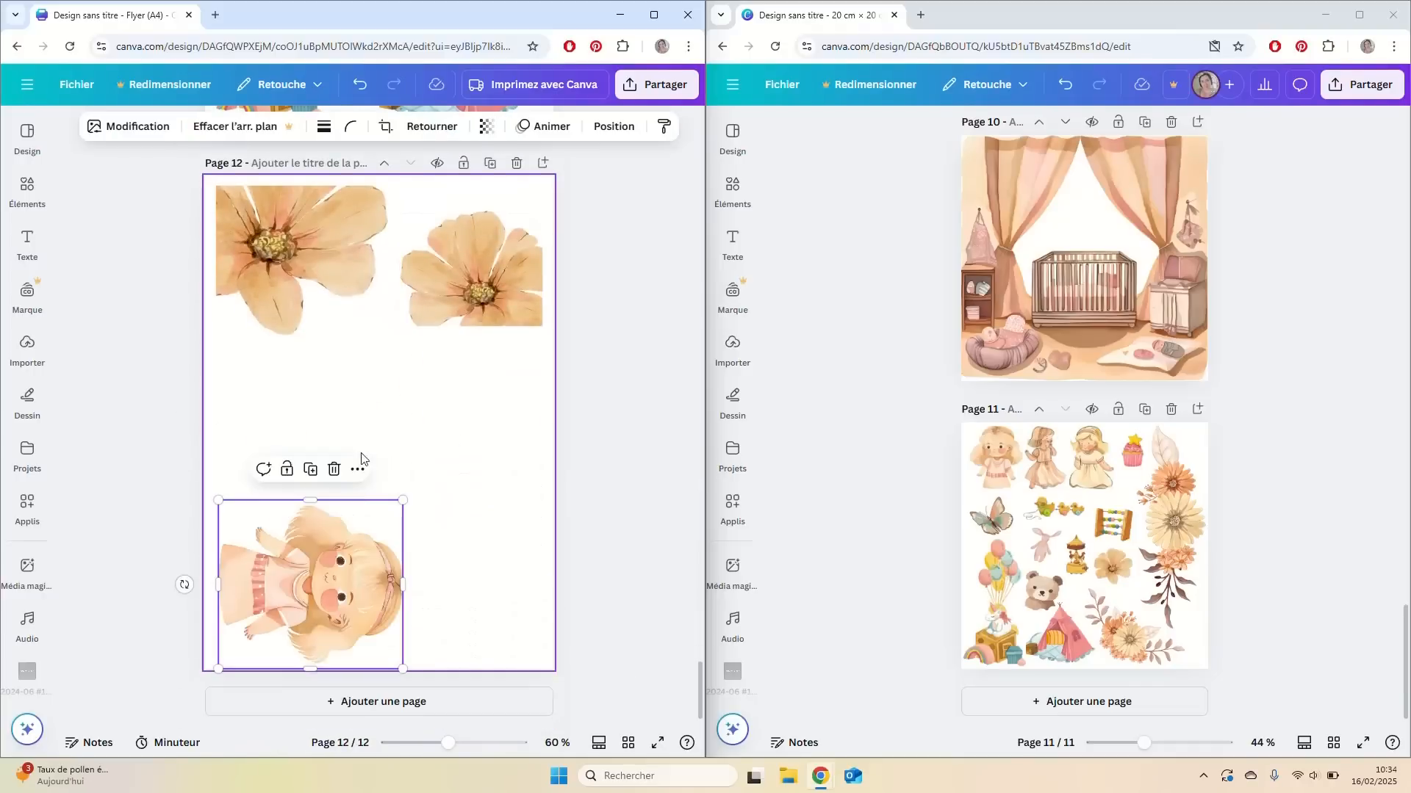
pyautogui.moveTo(185, 585); pyautogui.dragTo(310, 645)
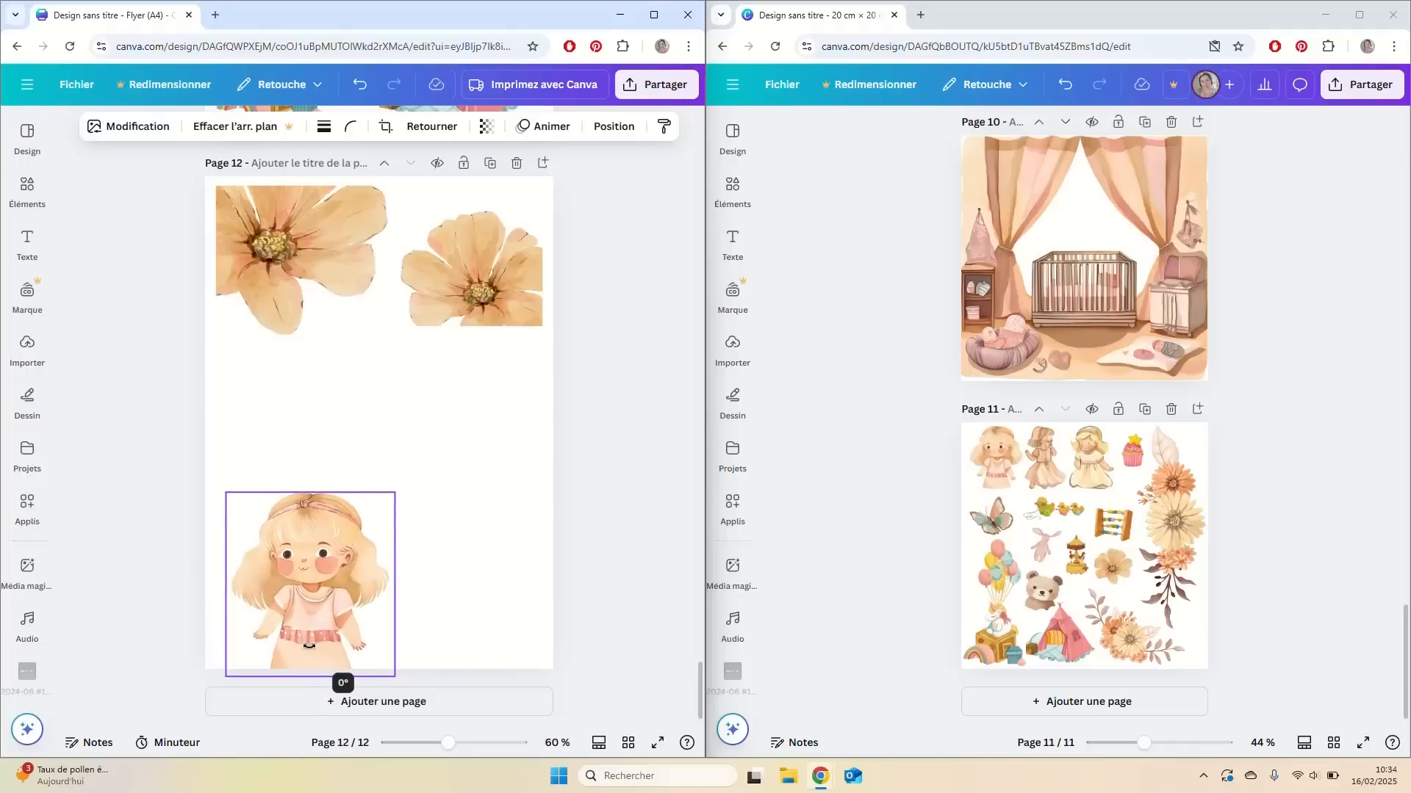
pyautogui.moveTo(334, 542); pyautogui.dragTo(325, 397)
# - Duplicate both cropped flowers on page 12 together and place the copies in the lower part of the page
pyautogui.click(333, 237)
pyautogui.keyDown('shift'); pyautogui.click(464, 284); pyautogui.keyUp('shift')
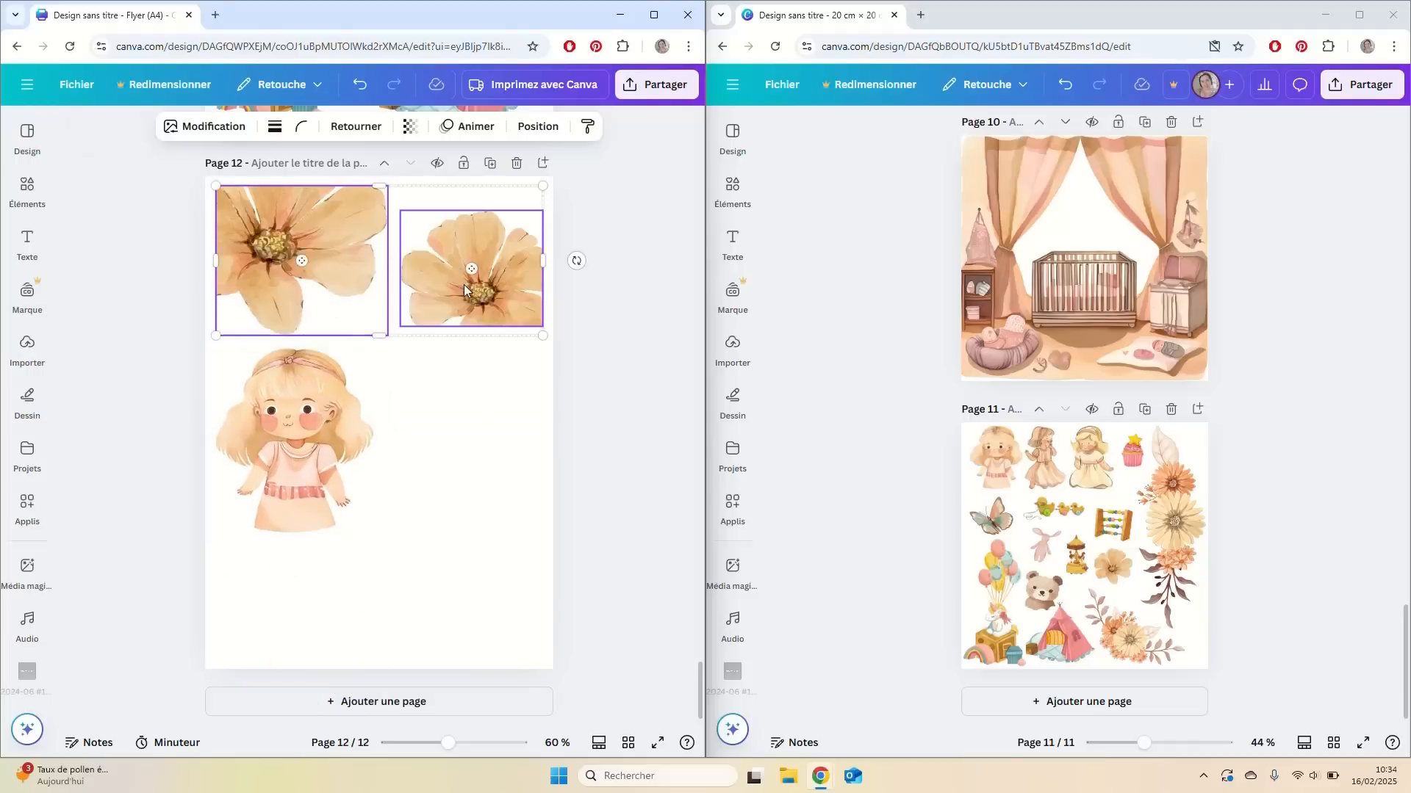
pyautogui.hotkey('ctrl', 'd')
pyautogui.moveTo(506, 303); pyautogui.dragTo(505, 614)
# - Extend the crop of the large flower copy to reveal the whole blossom and set it at the lower margin of page 12
pyautogui.click(328, 529)
pyautogui.moveTo(306, 506); pyautogui.dragTo(311, 441)
pyautogui.moveTo(220, 551); pyautogui.dragTo(205, 551)
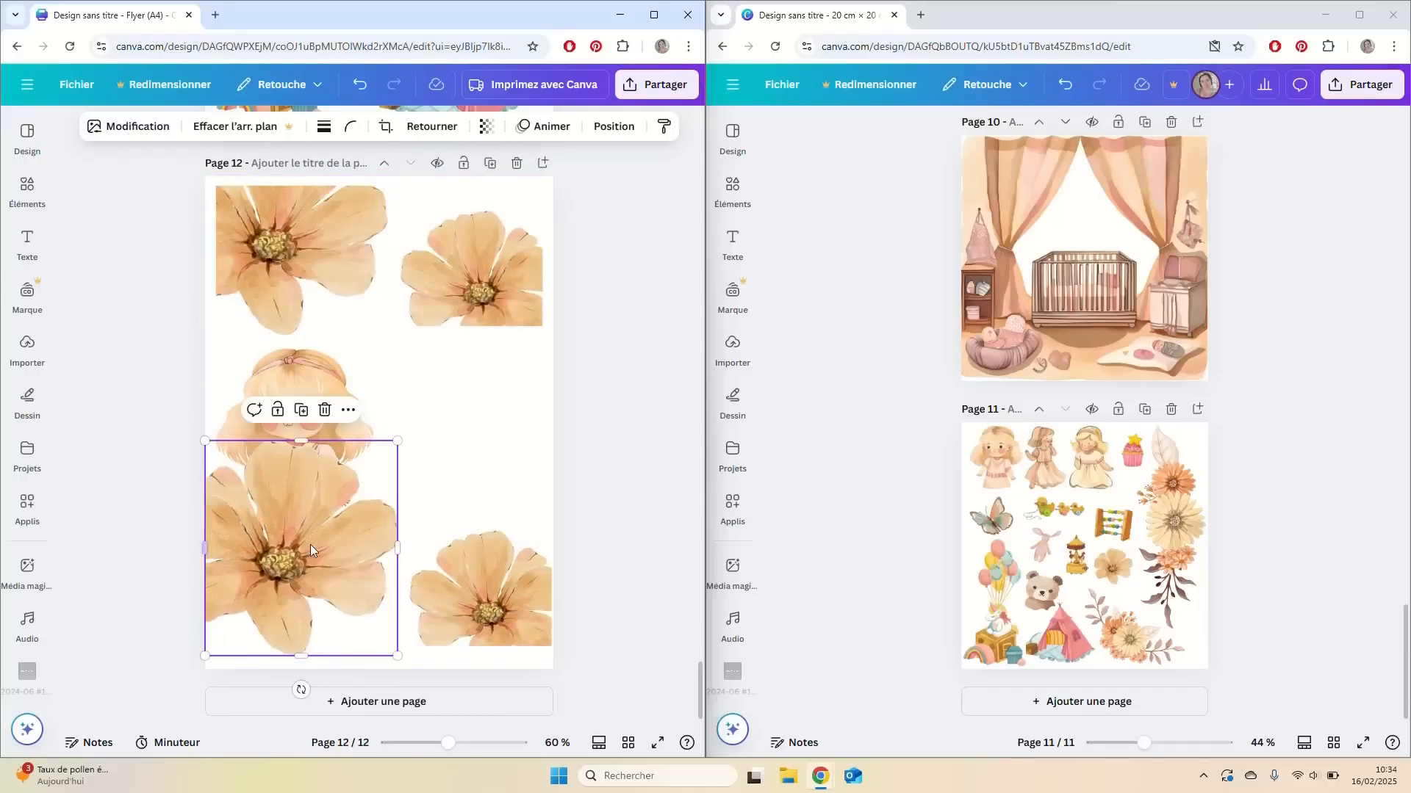
pyautogui.moveTo(357, 533); pyautogui.dragTo(464, 449)
pyautogui.moveTo(307, 468); pyautogui.dragTo(275, 468)
pyautogui.moveTo(420, 489); pyautogui.dragTo(365, 562)
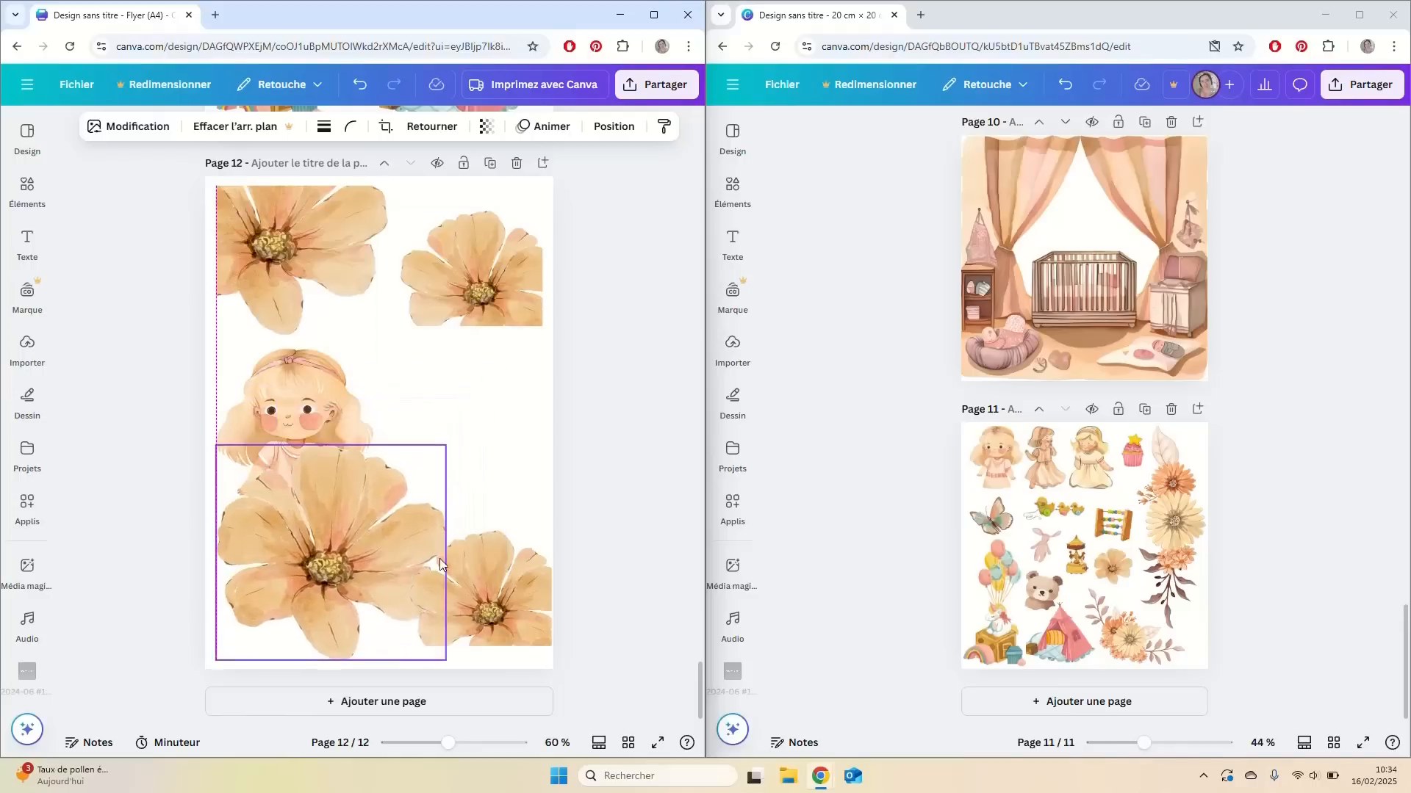
# - Extend the crop of the small flower copy to reveal its hidden petals and place it directly under the original small flower
pyautogui.moveTo(484, 645); pyautogui.dragTo(470, 519)
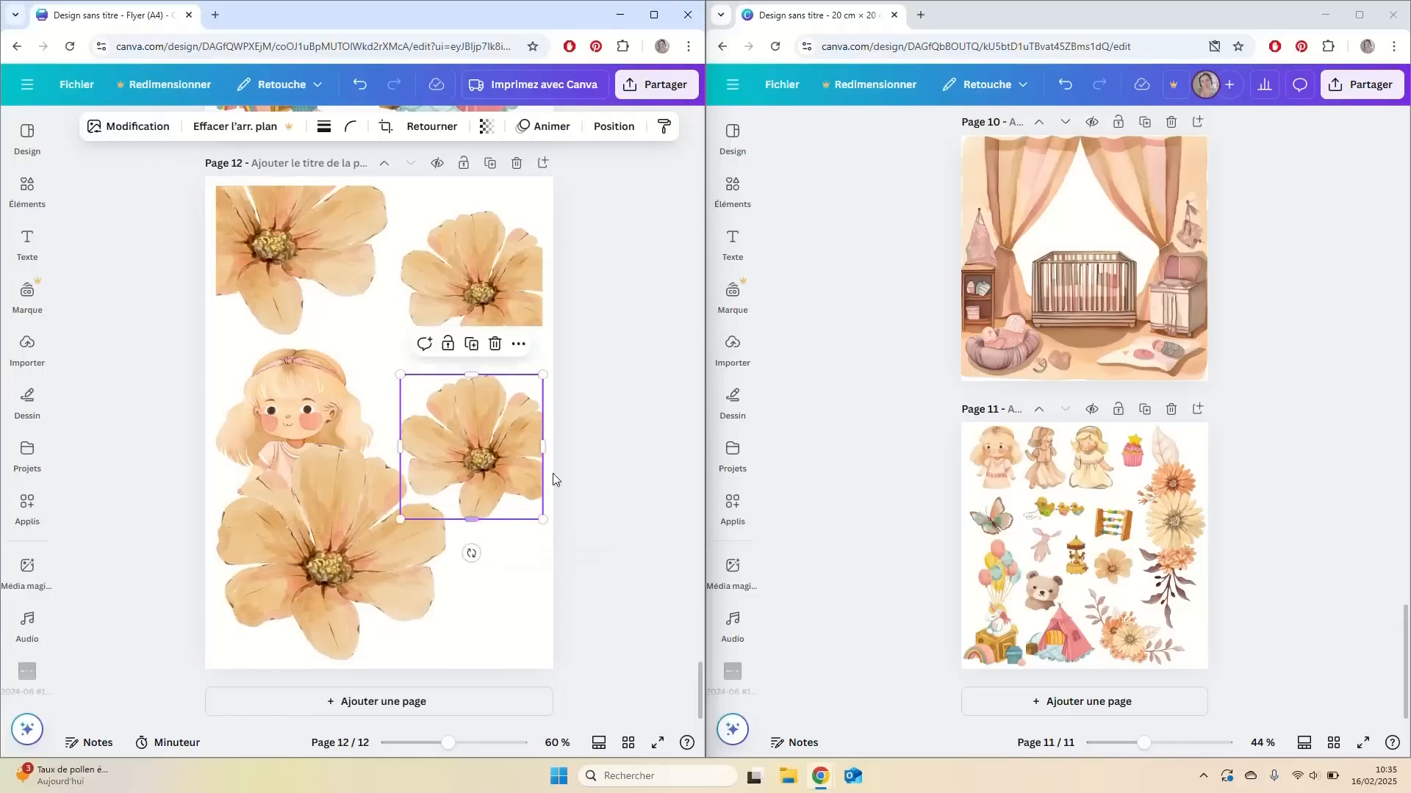
pyautogui.moveTo(545, 453); pyautogui.dragTo(472, 598)
pyautogui.moveTo(472, 705); pyautogui.dragTo(482, 462)
# - Rotate the large full flower on page 12 and swap the positions of the doll and the small full flower
pyautogui.moveTo(461, 589); pyautogui.dragTo(349, 608)
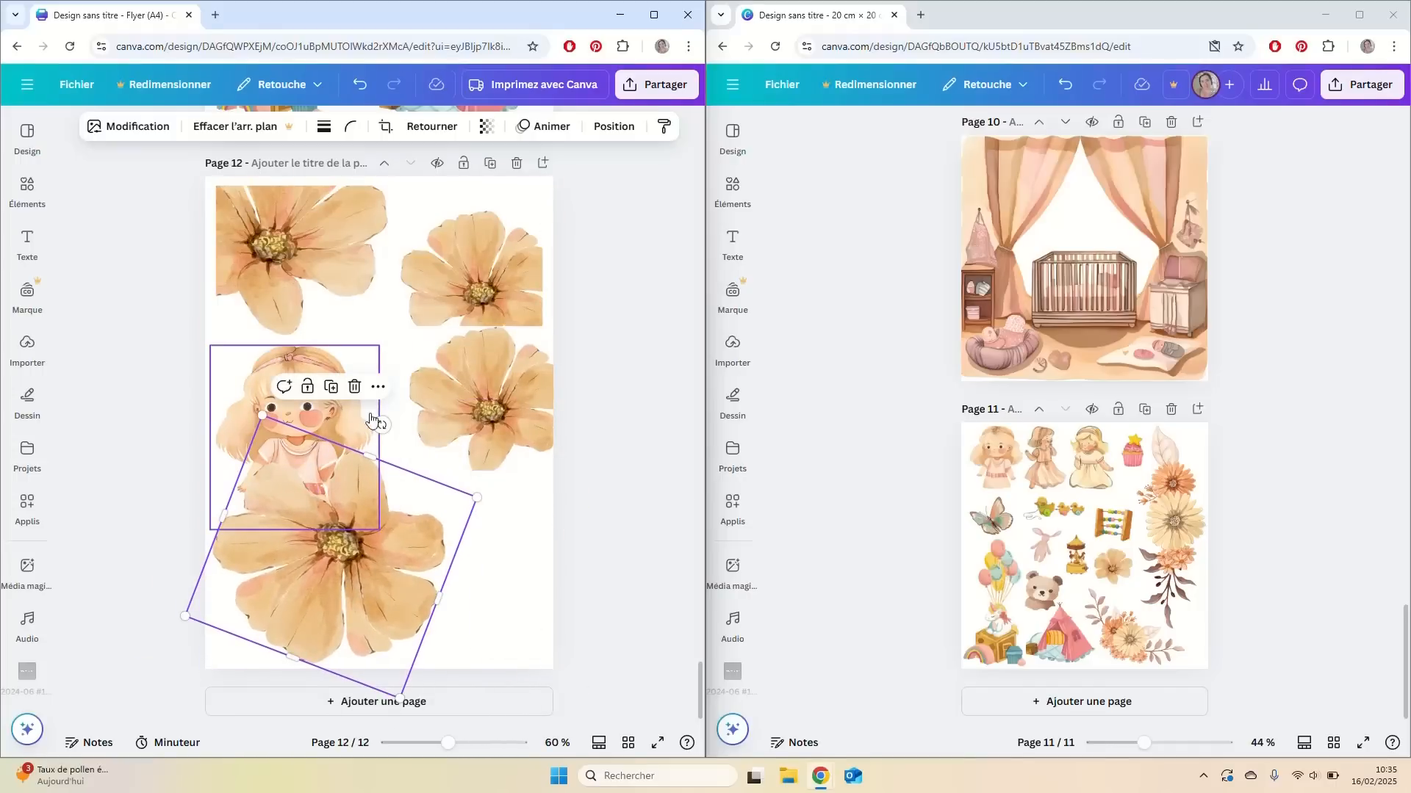
pyautogui.moveTo(380, 425); pyautogui.dragTo(270, 556)
pyautogui.moveTo(320, 550); pyautogui.dragTo(306, 546)
pyautogui.moveTo(296, 405); pyautogui.dragTo(479, 535)
pyautogui.moveTo(484, 404); pyautogui.dragTo(286, 389)
pyautogui.moveTo(476, 558); pyautogui.dragTo(476, 443)
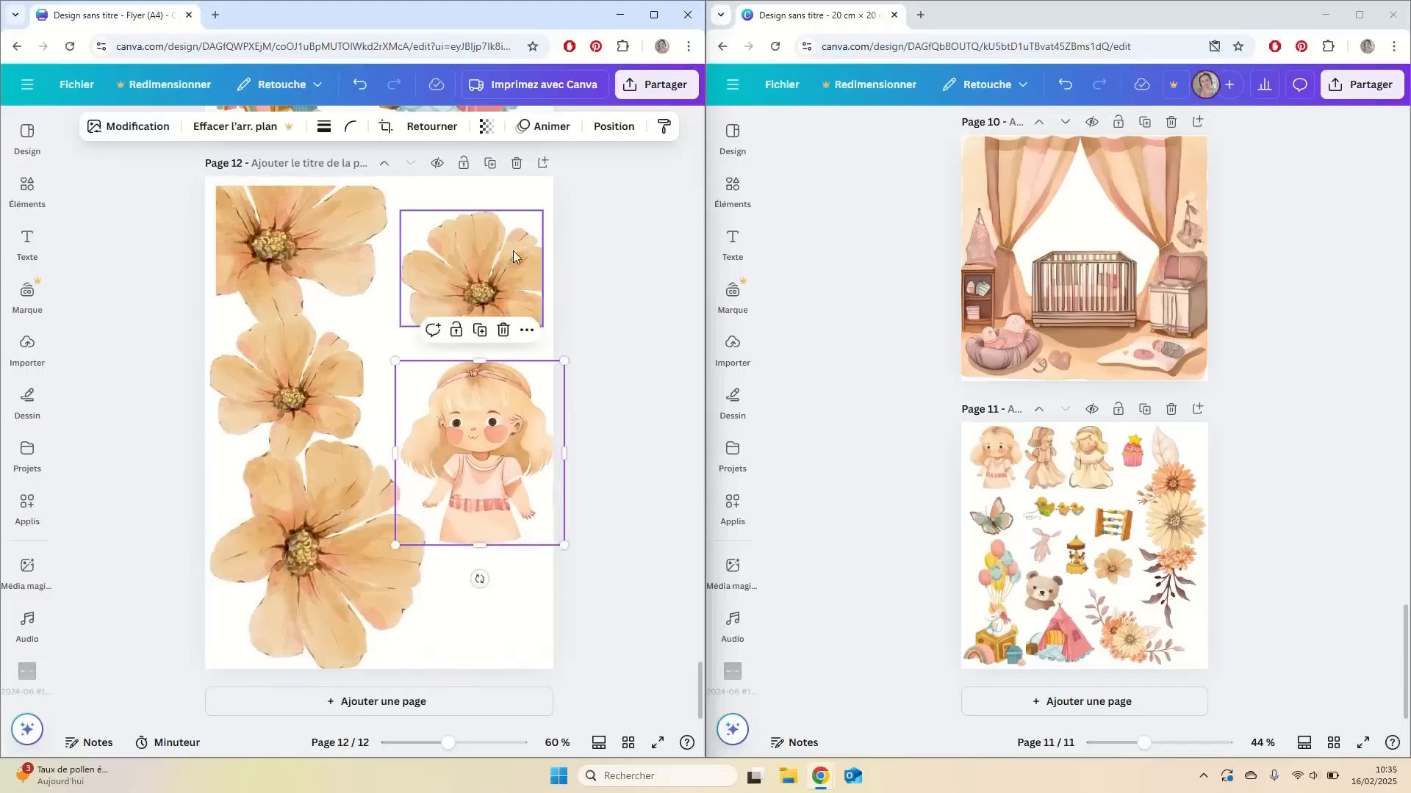
# - Raise the cropped small flower and the doll on page 12, then realign the two full flowers along the opposite margin
pyautogui.moveTo(513, 252); pyautogui.dragTo(514, 226)
pyautogui.moveTo(470, 450); pyautogui.dragTo(469, 402)
pyautogui.moveTo(290, 391); pyautogui.dragTo(494, 588)
pyautogui.moveTo(323, 496); pyautogui.dragTo(328, 489)
pyautogui.moveTo(178, 548); pyautogui.dragTo(342, 523)
pyautogui.moveTo(494, 584); pyautogui.dragTo(296, 402)
pyautogui.moveTo(476, 404); pyautogui.dragTo(476, 407)
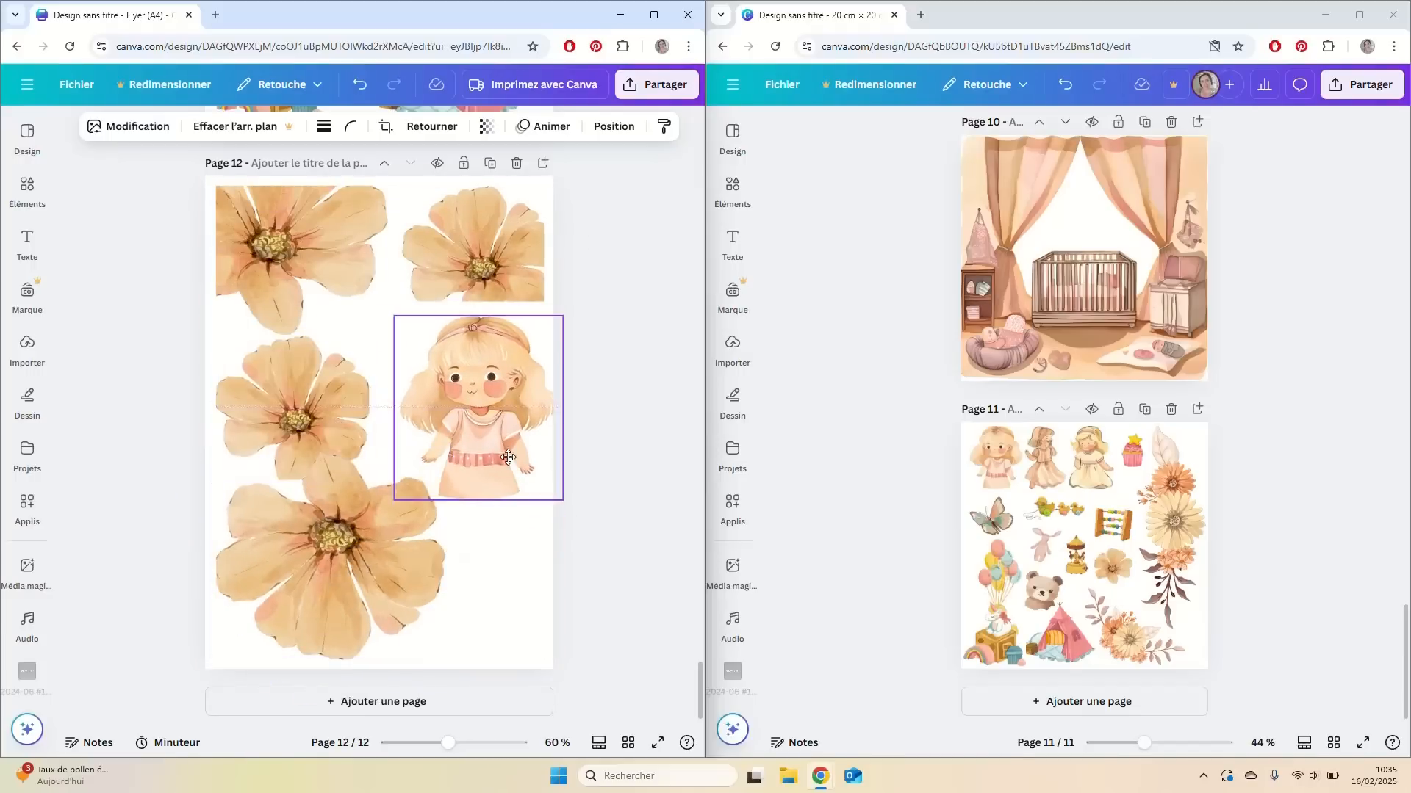
# - Rotate the doll on page 12 a quarter turn and position it lying down beneath the cropped small flower
pyautogui.moveTo(477, 534); pyautogui.dragTo(354, 410)
pyautogui.moveTo(478, 405); pyautogui.dragTo(461, 405)
pyautogui.click(307, 380)
pyautogui.moveTo(307, 381); pyautogui.dragTo(511, 579)
pyautogui.moveTo(470, 407); pyautogui.dragTo(469, 389)
# - Rotate the small full flower, return it beside the doll and move the large full flower across to the opposite margin
pyautogui.click(331, 544)
pyautogui.moveTo(535, 607); pyautogui.dragTo(517, 549)
pyautogui.moveTo(479, 655); pyautogui.dragTo(582, 552)
pyautogui.moveTo(481, 549); pyautogui.dragTo(293, 414)
pyautogui.moveTo(404, 548); pyautogui.dragTo(504, 551)
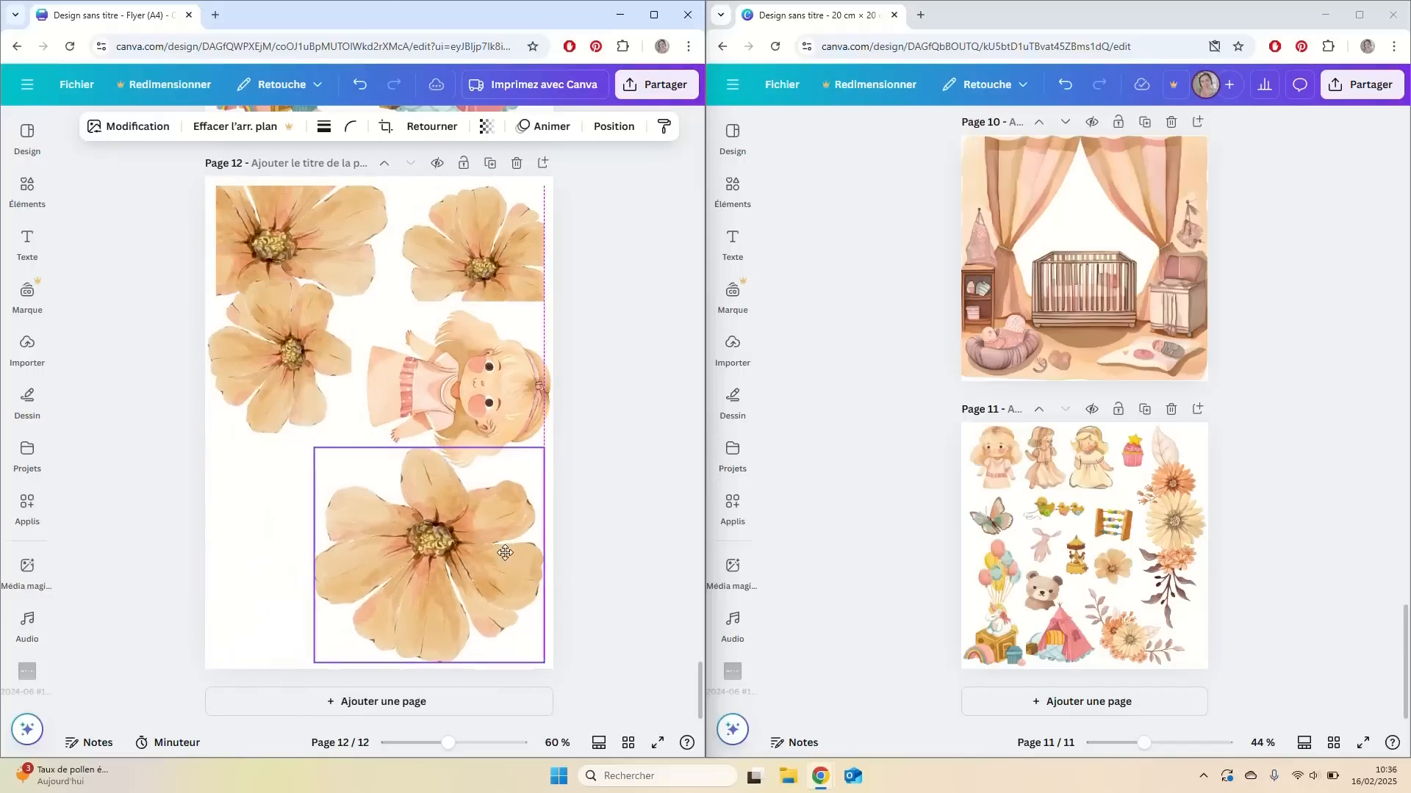
# - Reduce the size of the small full flower on page 12 so it fits beside the lying doll
pyautogui.click(294, 413)
pyautogui.moveTo(392, 419); pyautogui.dragTo(393, 456)
pyautogui.moveTo(298, 418); pyautogui.dragTo(292, 401)
pyautogui.click(624, 411)
pyautogui.click(294, 411)
pyautogui.moveTo(243, 328); pyautogui.dragTo(258, 360)
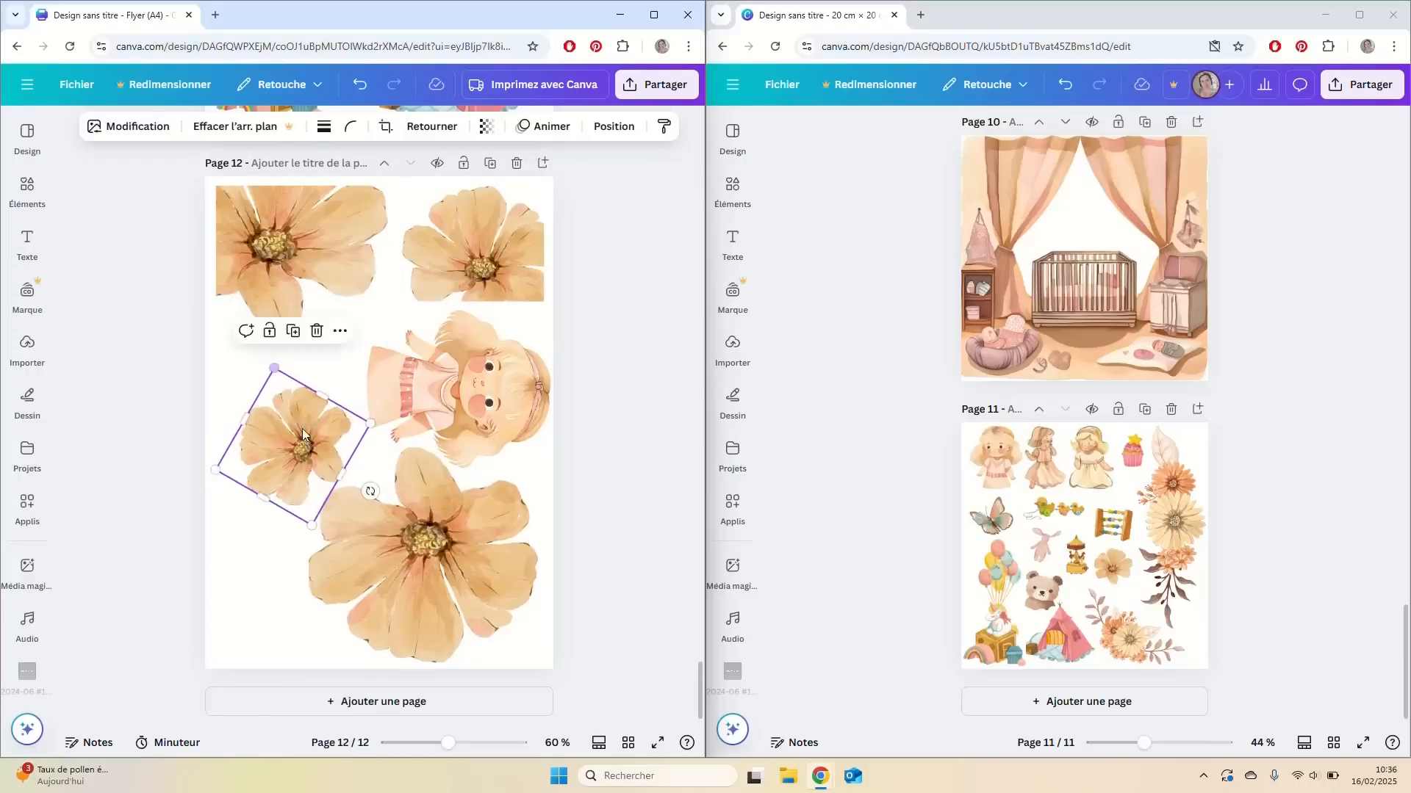
# - Adjust the small flower's angle, set it beside the doll inside the margins and centre the large full flower below them
pyautogui.moveTo(298, 439); pyautogui.dragTo(287, 581)
pyautogui.moveTo(360, 628); pyautogui.dragTo(375, 584)
pyautogui.moveTo(309, 562); pyautogui.dragTo(292, 450)
pyautogui.moveTo(462, 397); pyautogui.dragTo(453, 397)
pyautogui.moveTo(275, 471); pyautogui.dragTo(278, 403)
pyautogui.moveTo(426, 555); pyautogui.dragTo(361, 550)
pyautogui.click(518, 531)
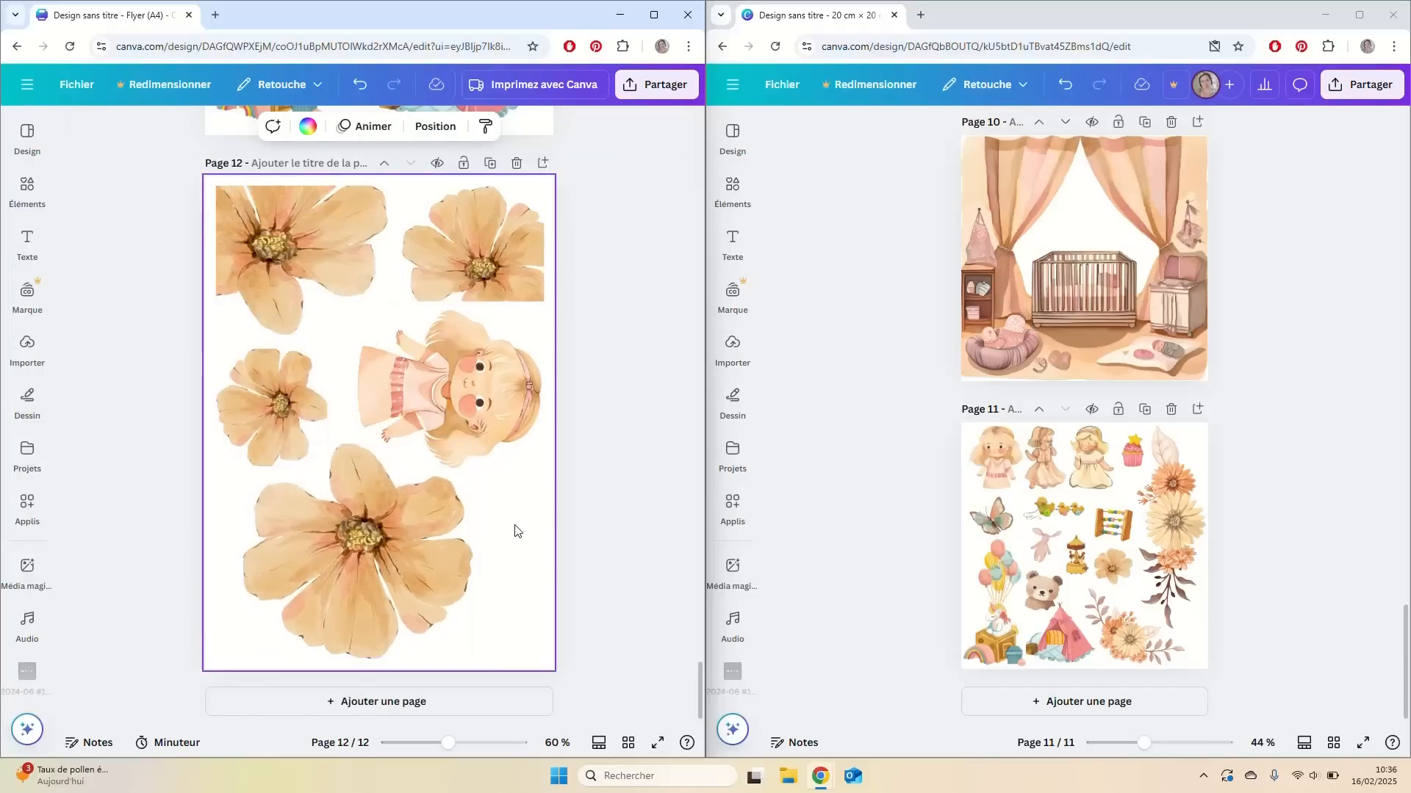
pyautogui.click(607, 382)
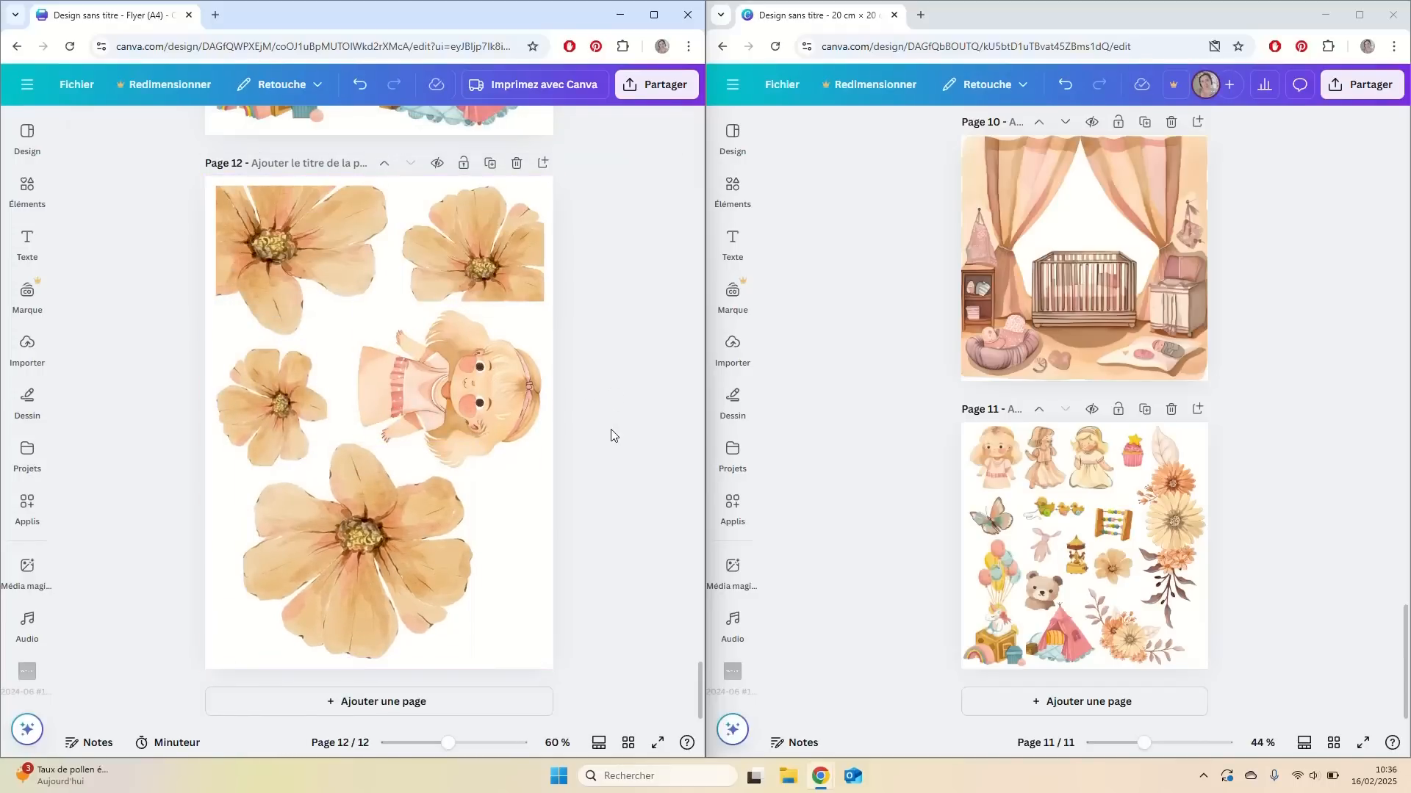
# - Nudge the upper pull-along ducks on page 11 slightly toward the tall flower arrangement
pyautogui.scroll(7, 610, 428)
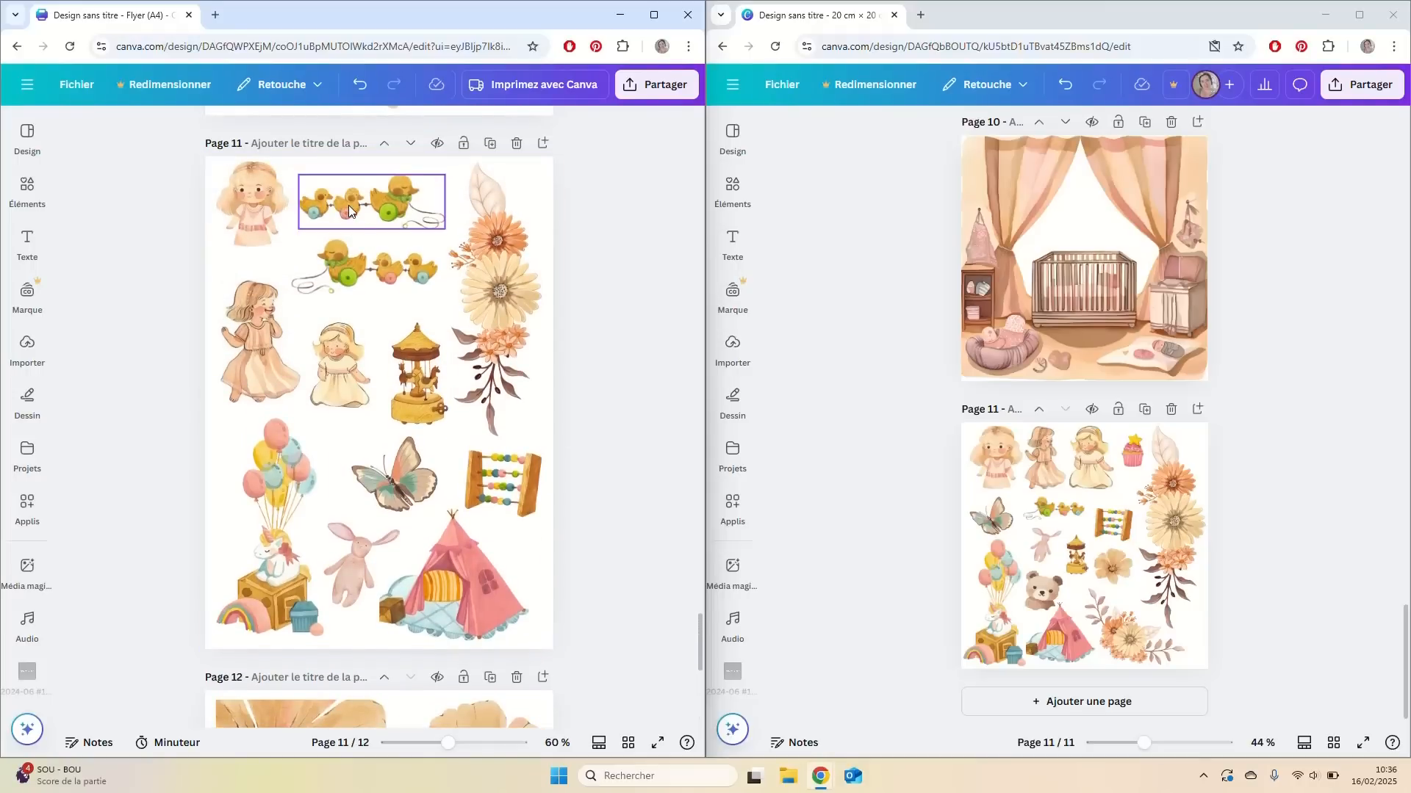
pyautogui.moveTo(349, 209); pyautogui.dragTo(353, 209)
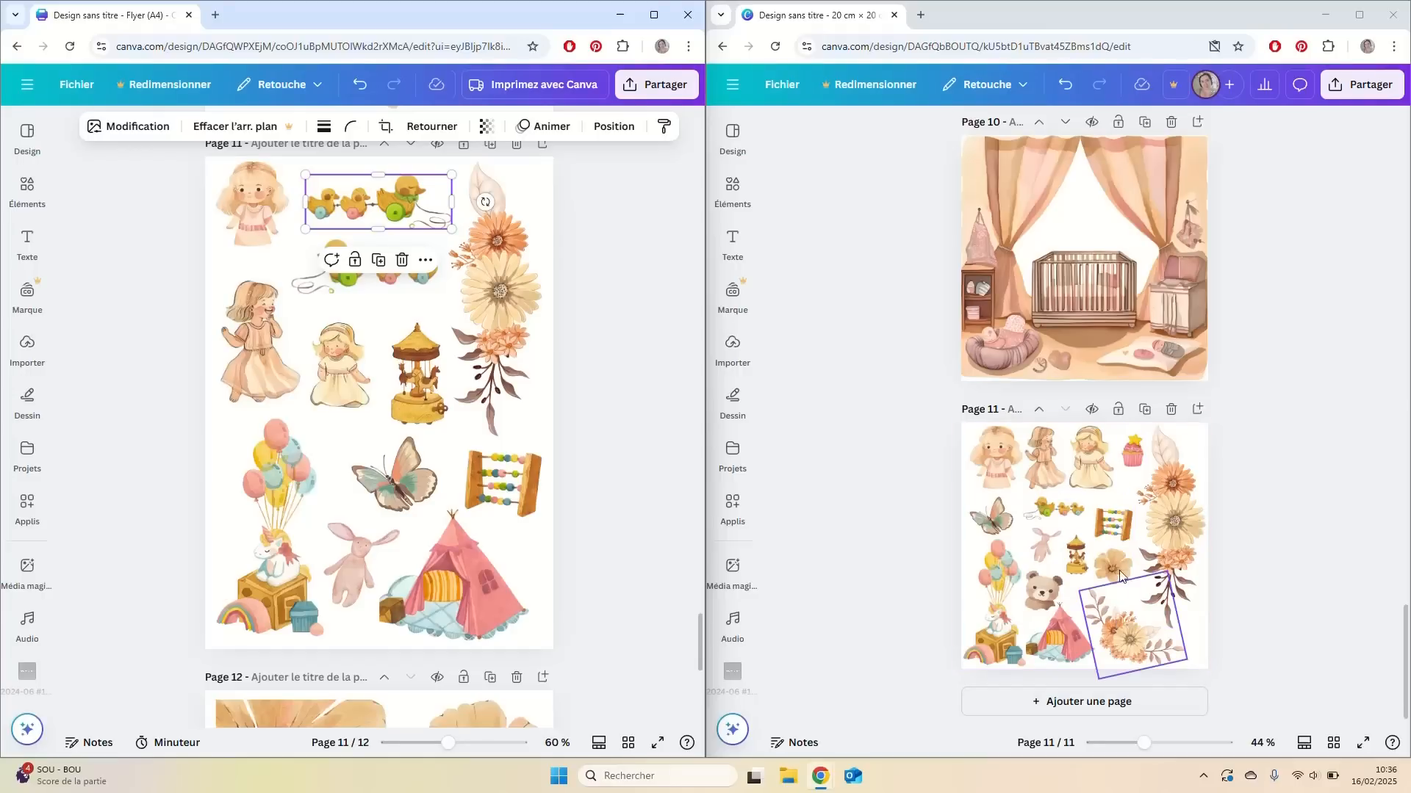
# - Review the pages of the square album and the A4 flyer, comparing their illustrations and the remaining blank areas
pyautogui.scroll(15, 1089, 416)
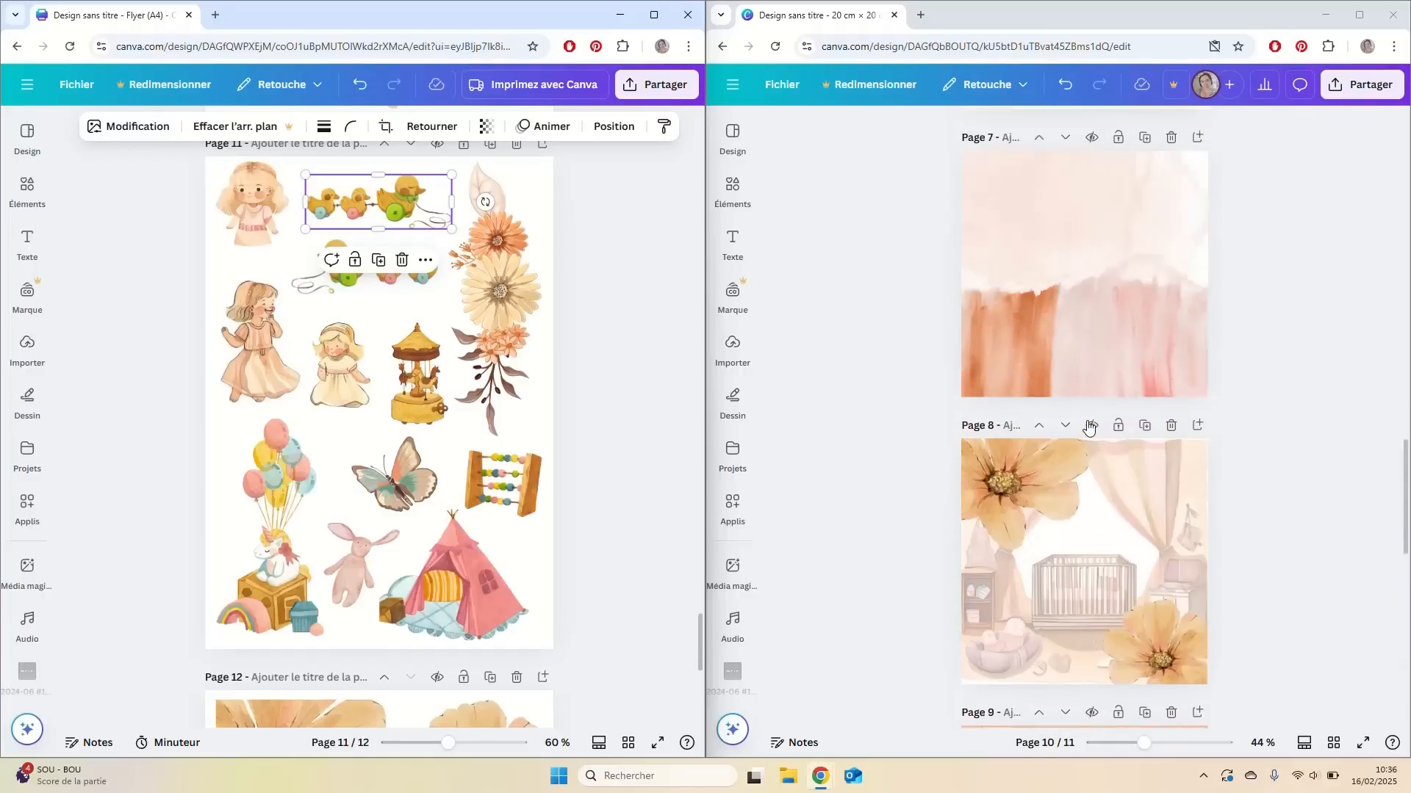
pyautogui.scroll(4, 1087, 428)
pyautogui.scroll(-9, 1086, 422)
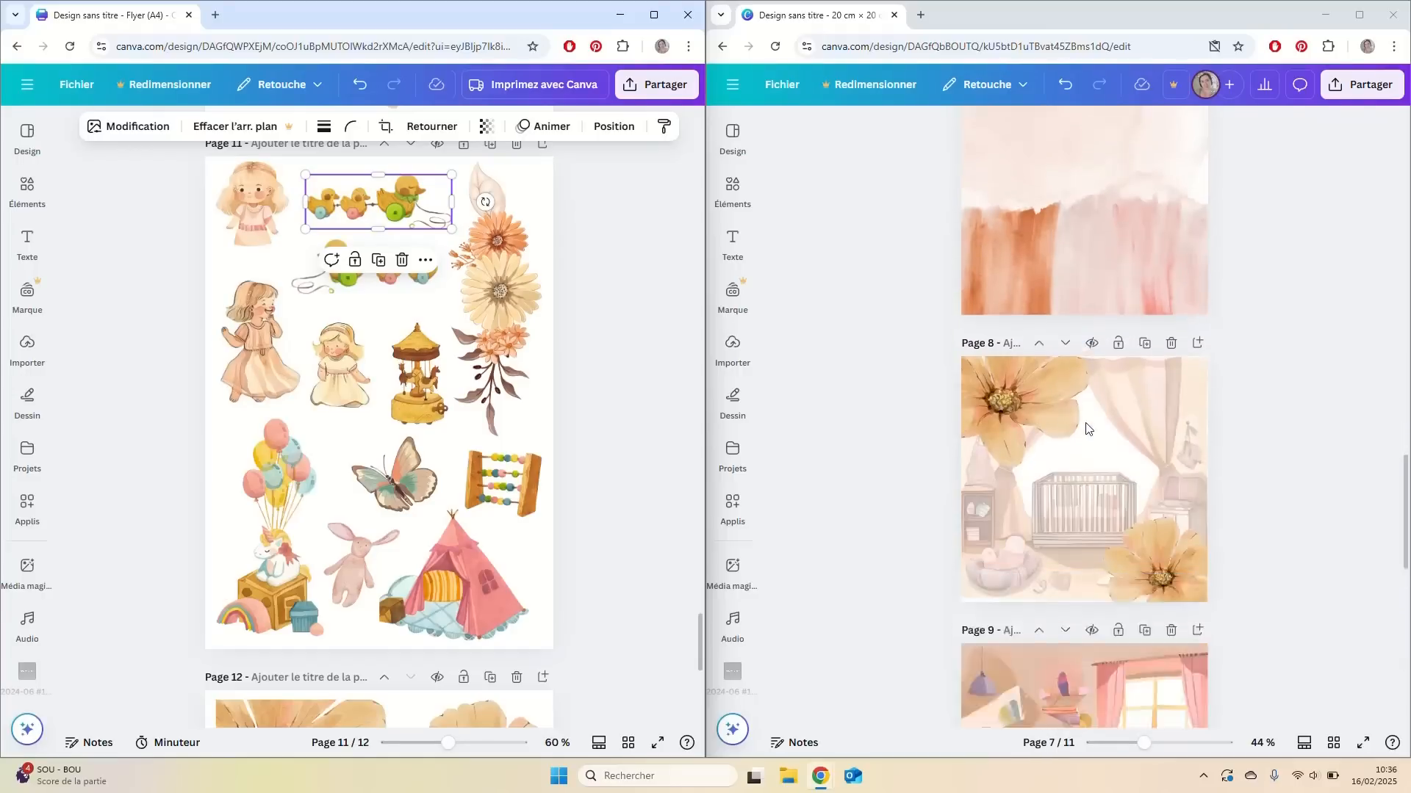
pyautogui.scroll(20, 1086, 422)
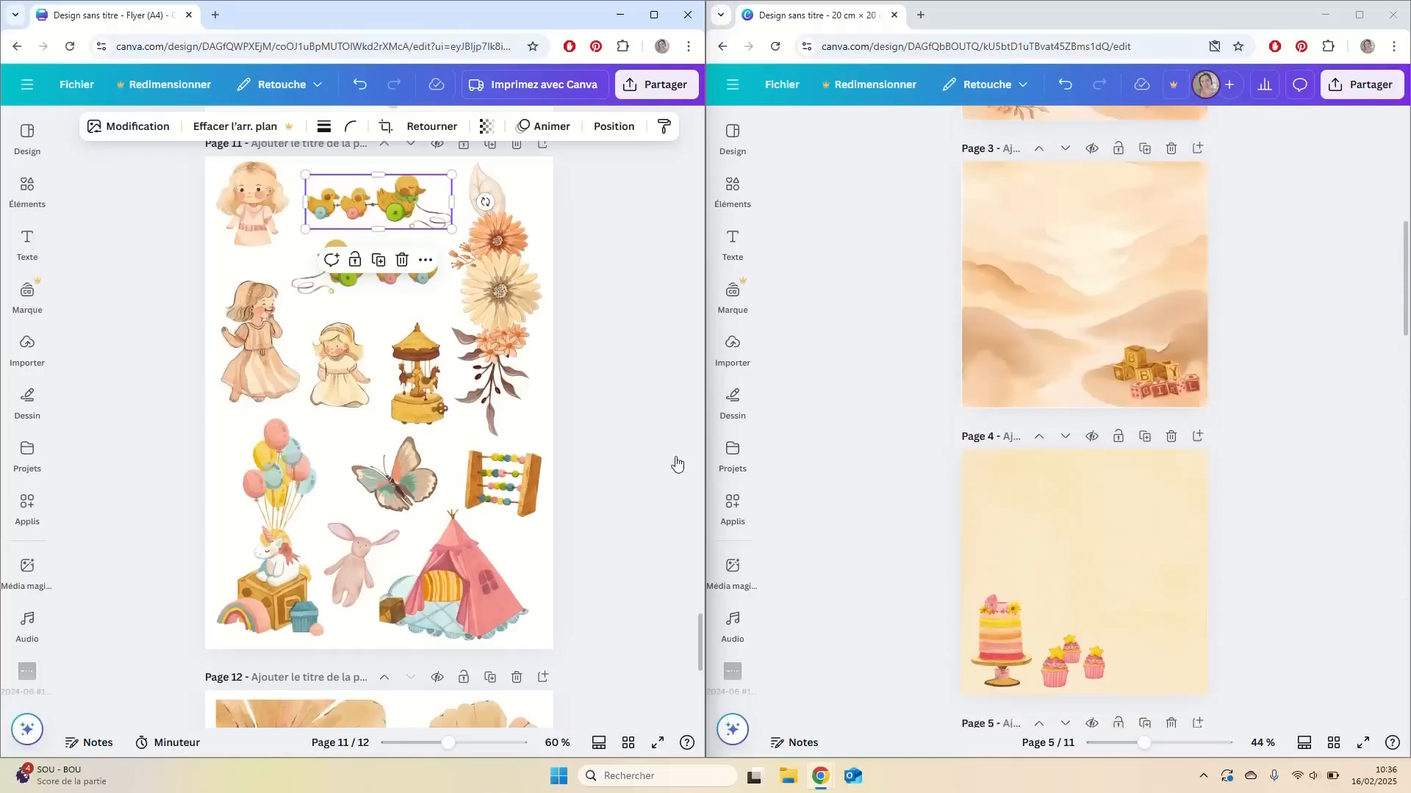
pyautogui.scroll(5, 364, 448)
pyautogui.scroll(8, 365, 454)
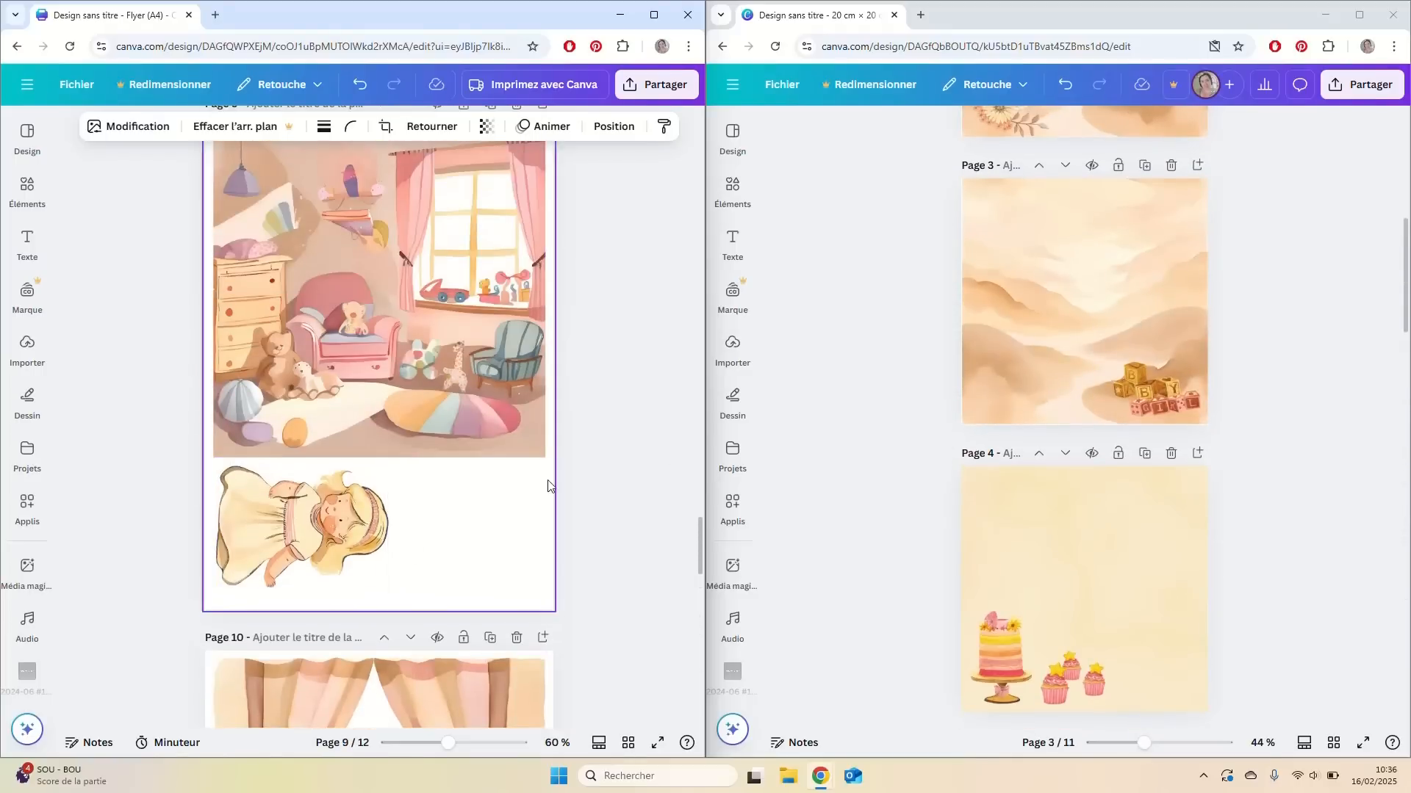
pyautogui.scroll(12, 486, 510)
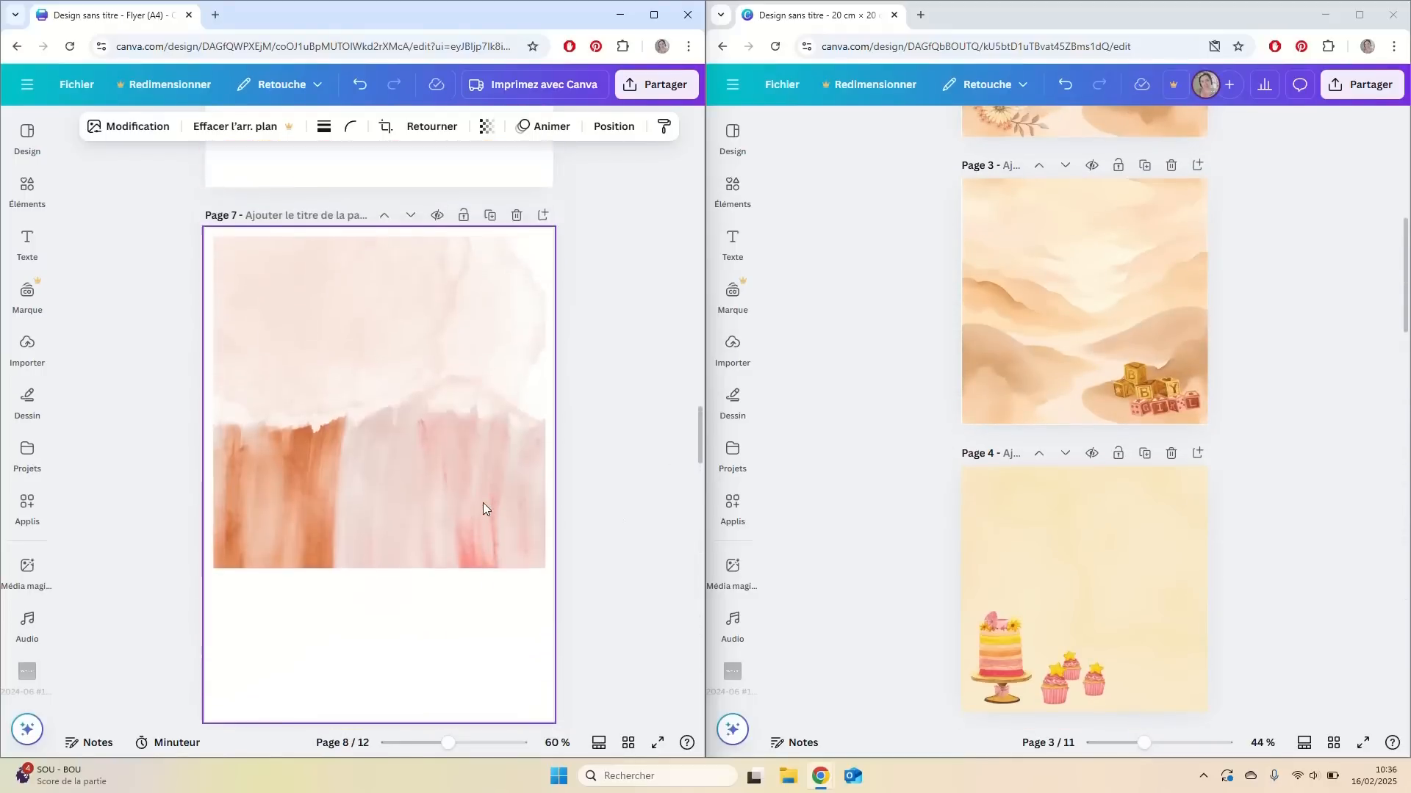
pyautogui.scroll(8, 484, 509)
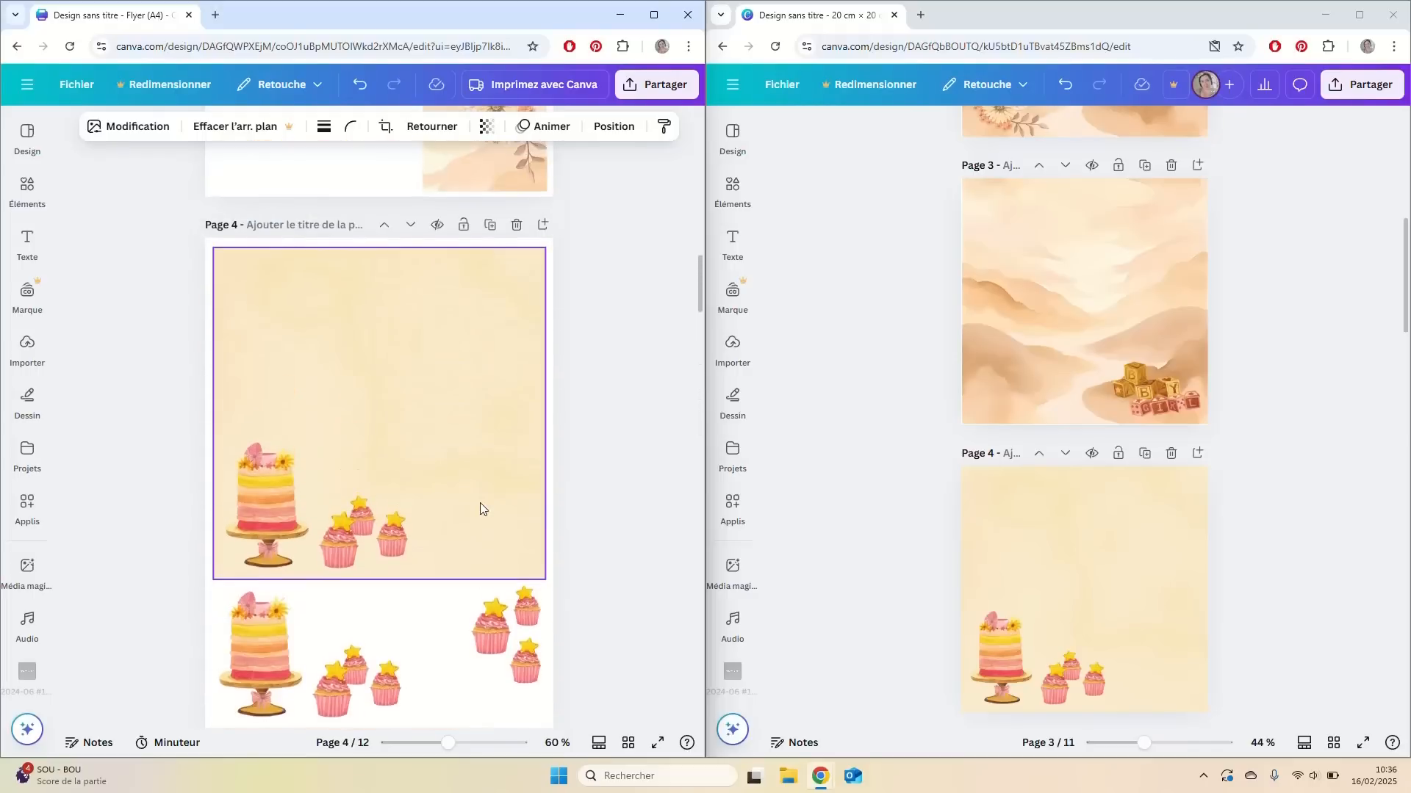
pyautogui.scroll(6, 478, 502)
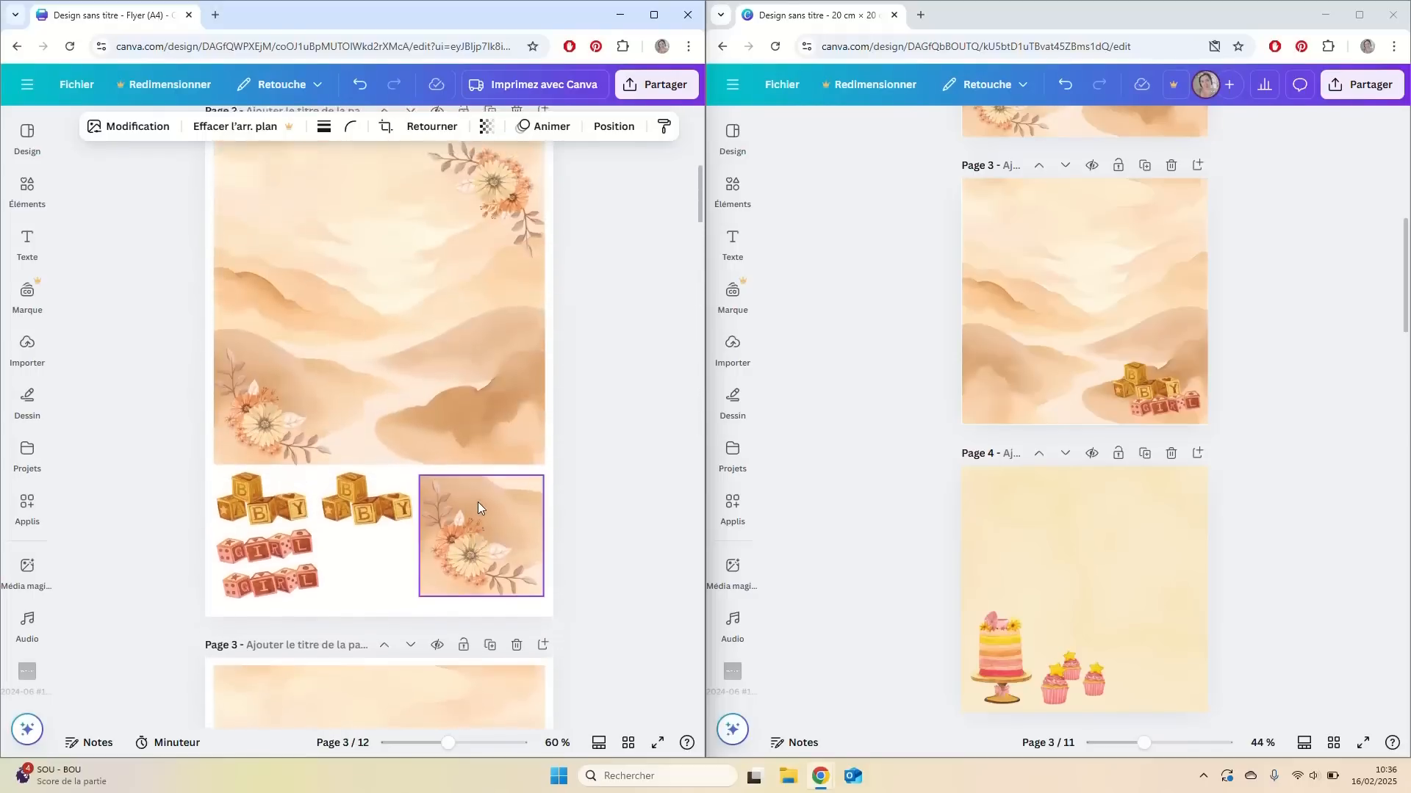
pyautogui.scroll(-3, 478, 501)
pyautogui.scroll(-8, 478, 501)
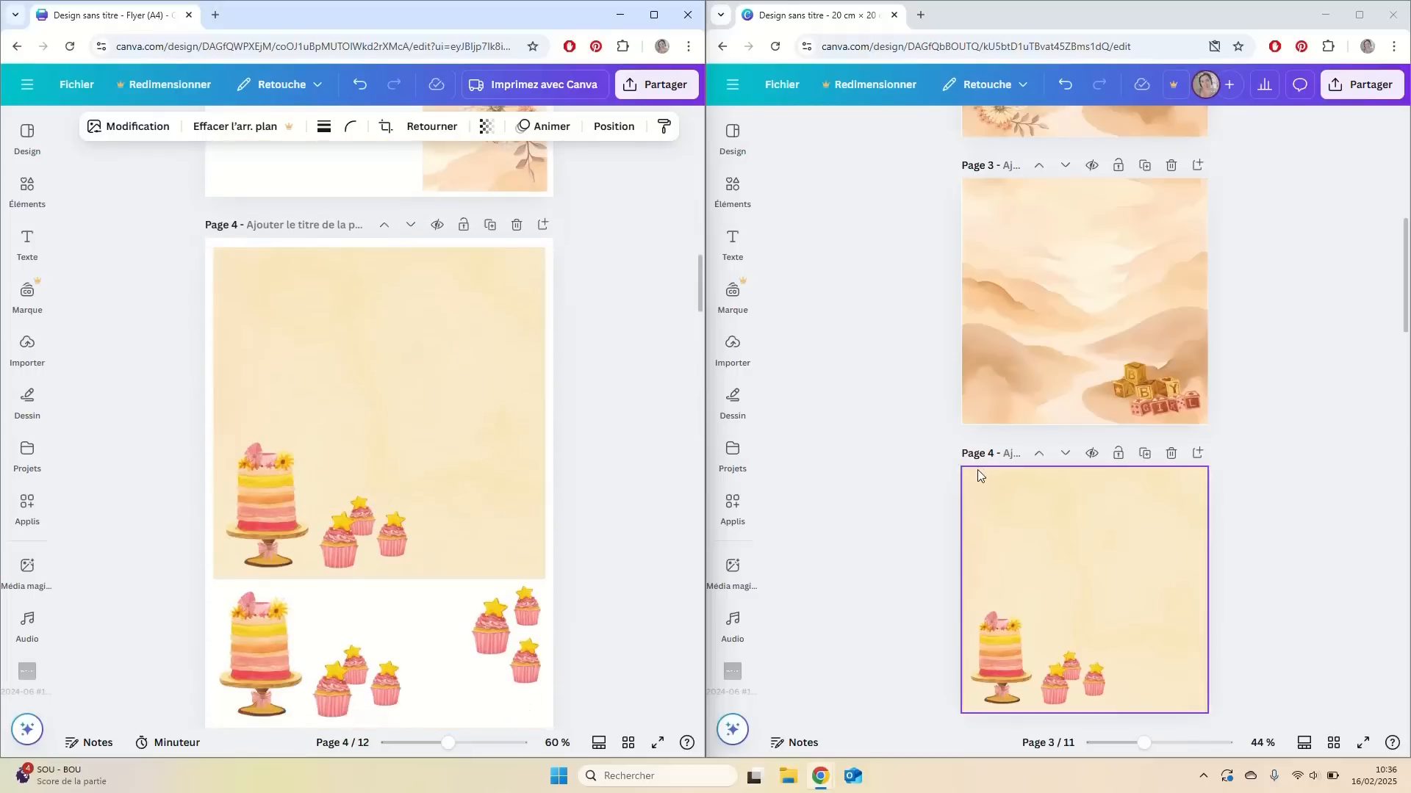
pyautogui.scroll(-5, 1086, 460)
pyautogui.scroll(-15, 1085, 463)
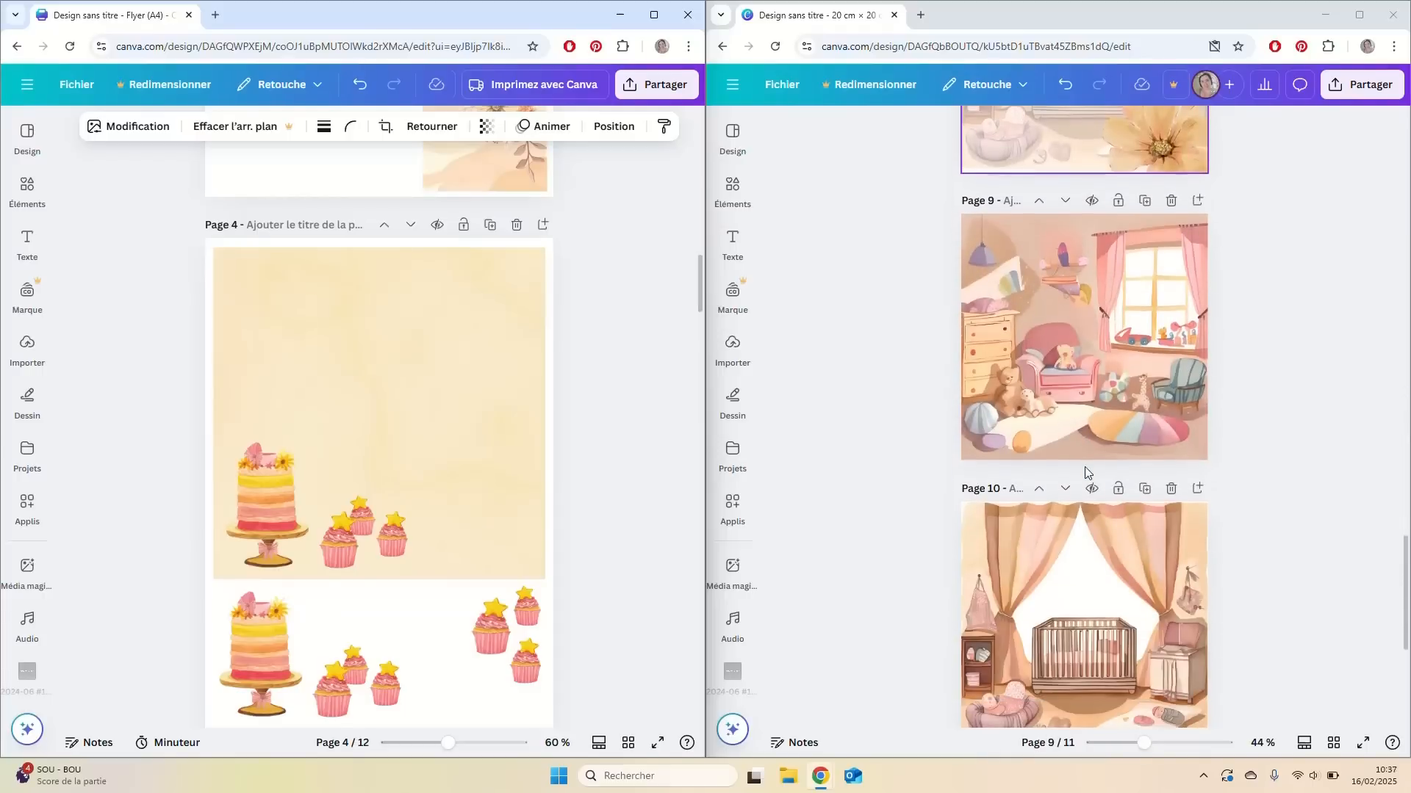
pyautogui.scroll(-2, 1082, 469)
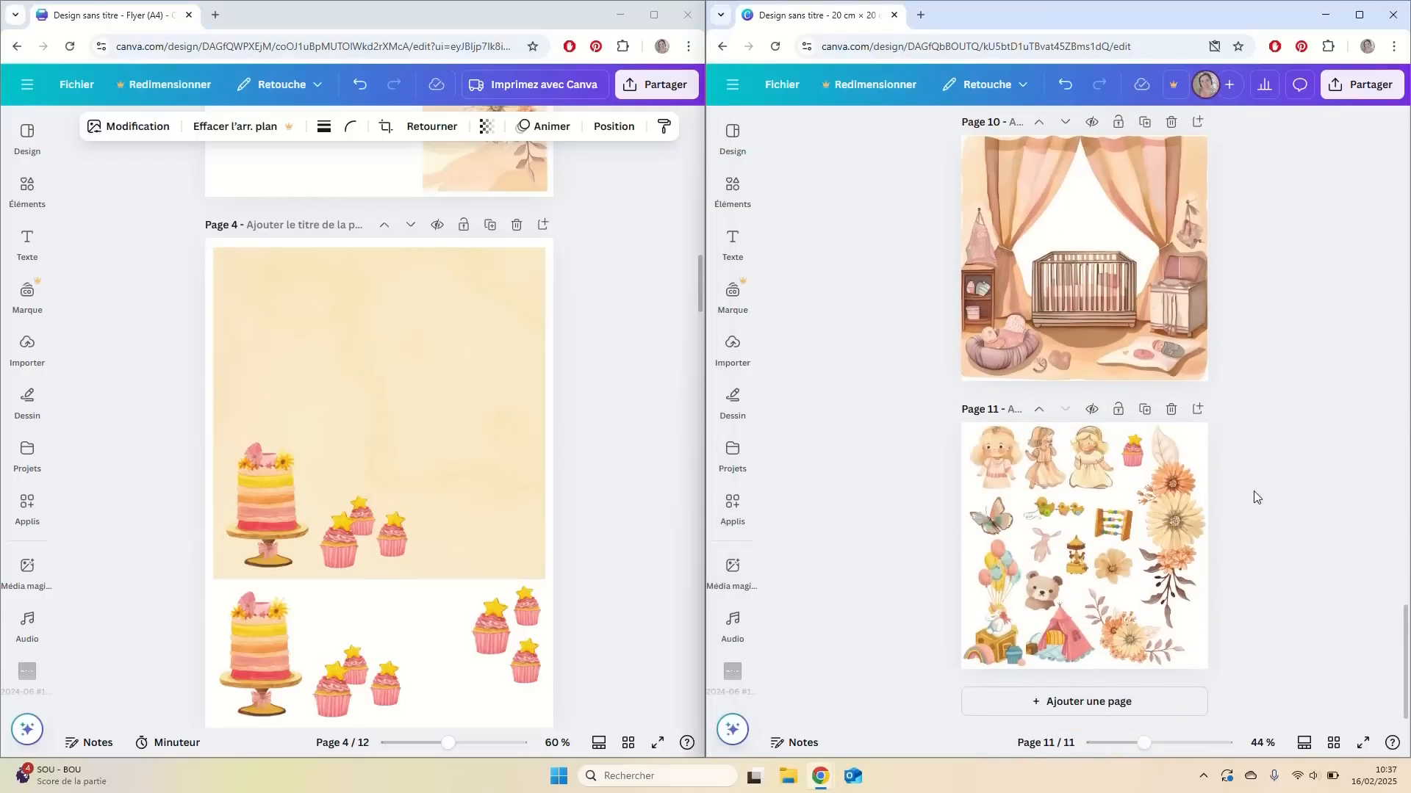
pyautogui.scroll(-20, 558, 498)
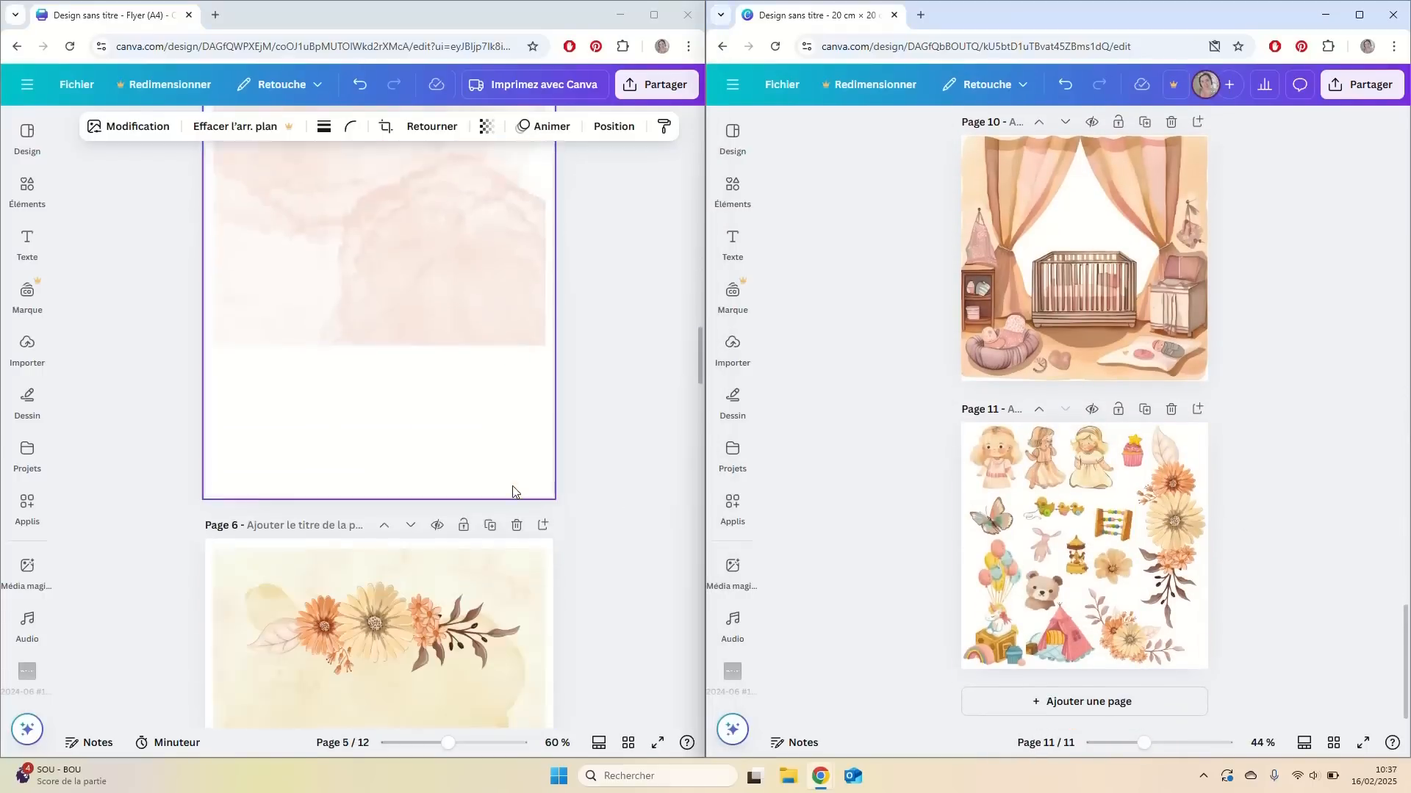
pyautogui.scroll(-20, 494, 508)
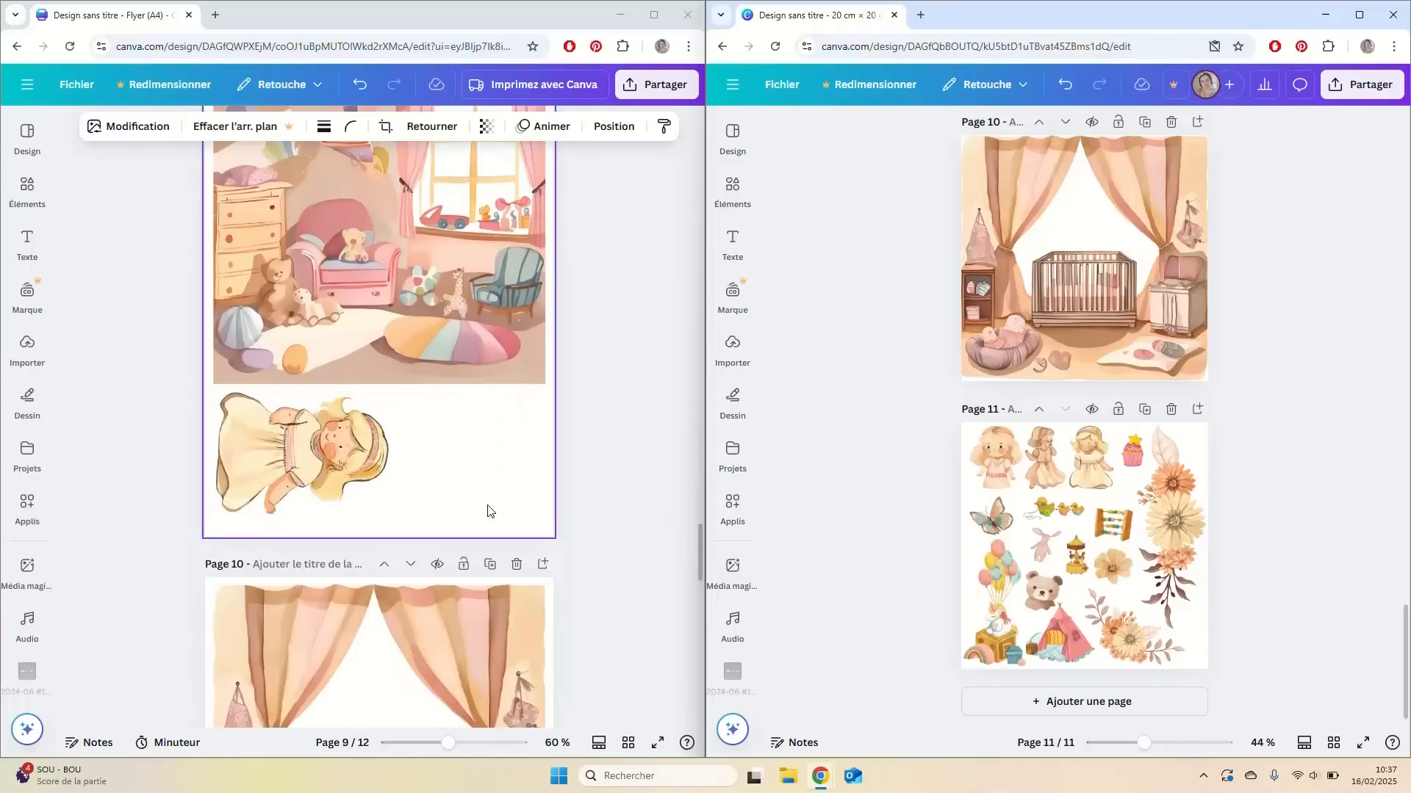
pyautogui.scroll(-10, 401, 492)
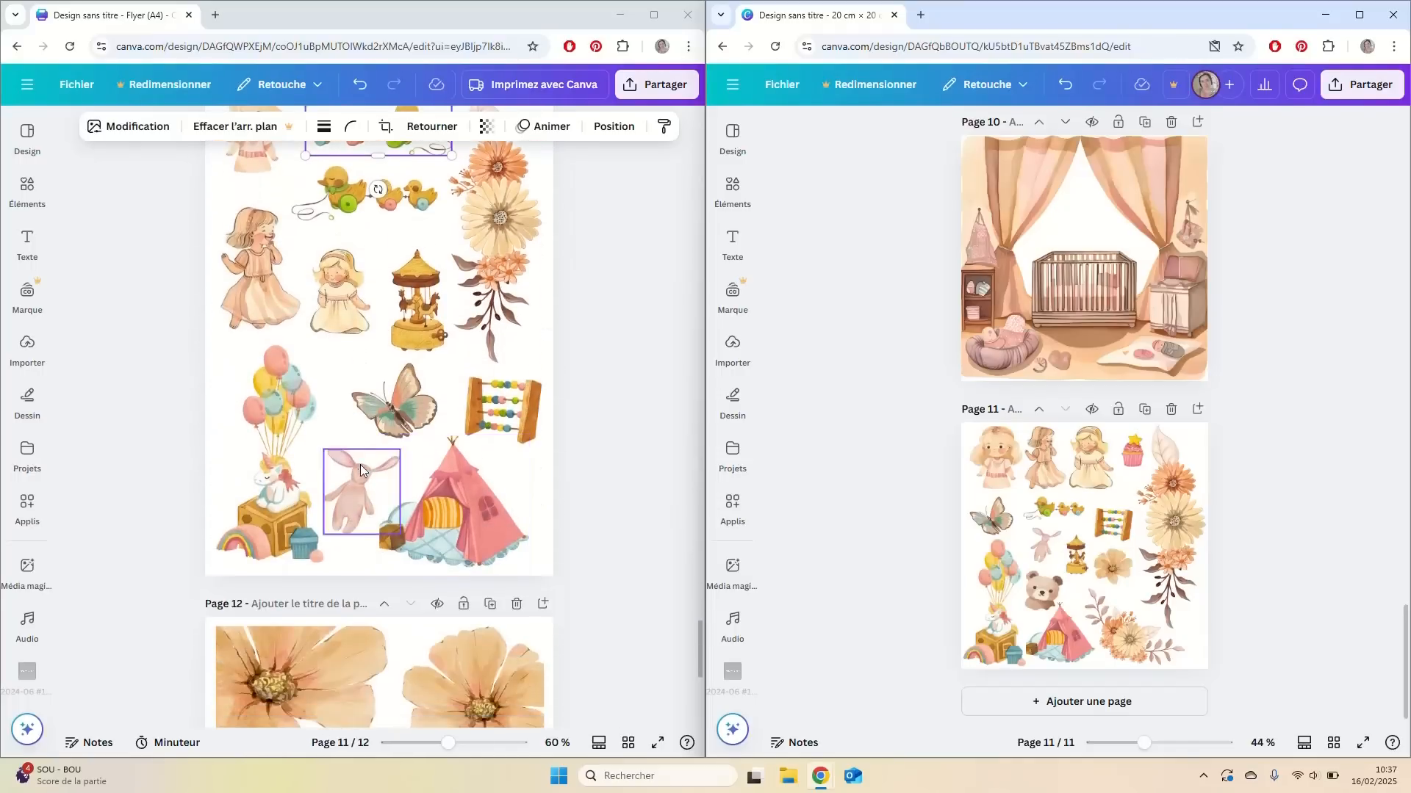
# - Nudge the curly-haired doll in the upper corner of page 11 slightly inward from the page edges
pyautogui.scroll(2, 334, 297)
pyautogui.scroll(2, 333, 301)
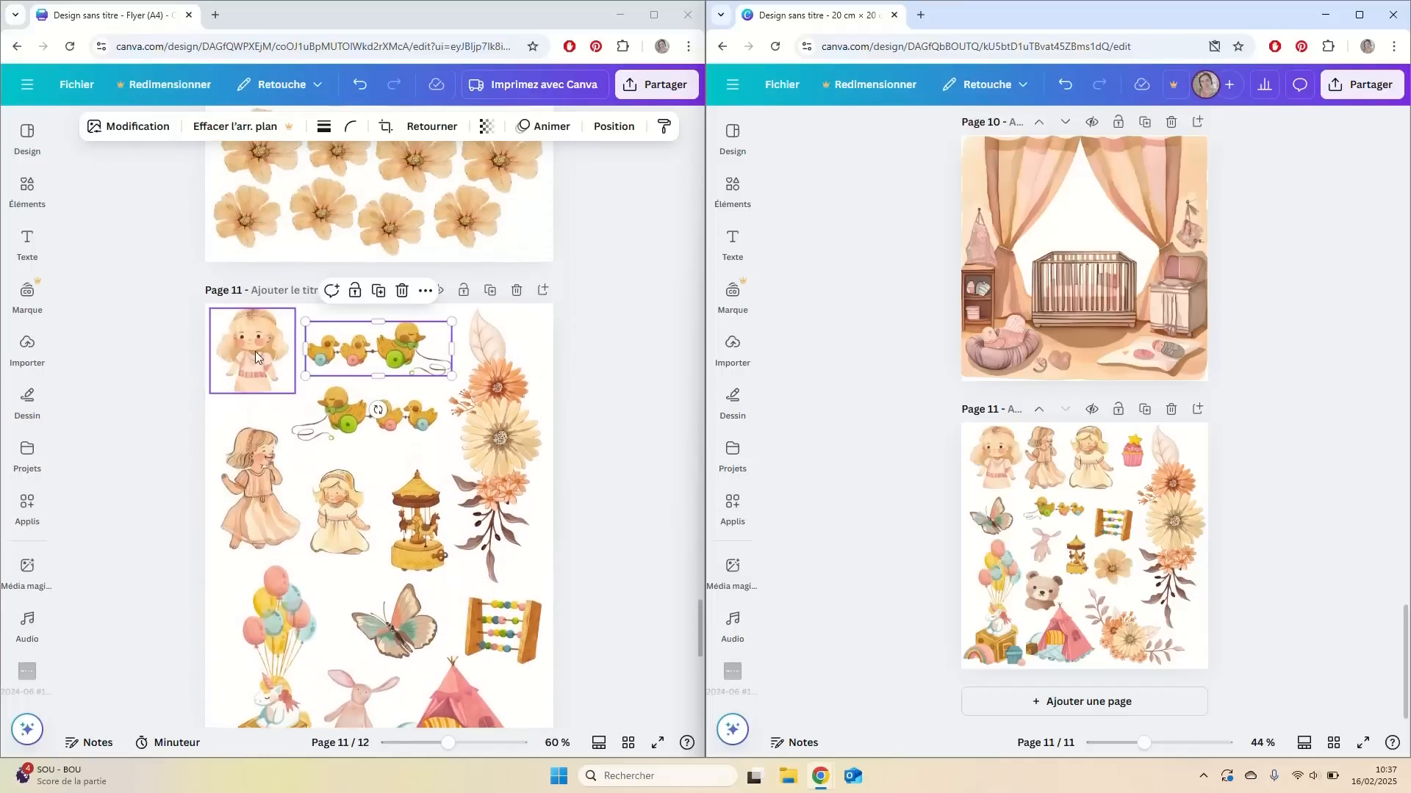
pyautogui.moveTo(266, 376); pyautogui.dragTo(271, 381)
pyautogui.click(608, 408)
# - Copy the pink play tent from page 11 onto page 9 and place it in the blank area beside the lying doll
pyautogui.scroll(-8, 598, 420)
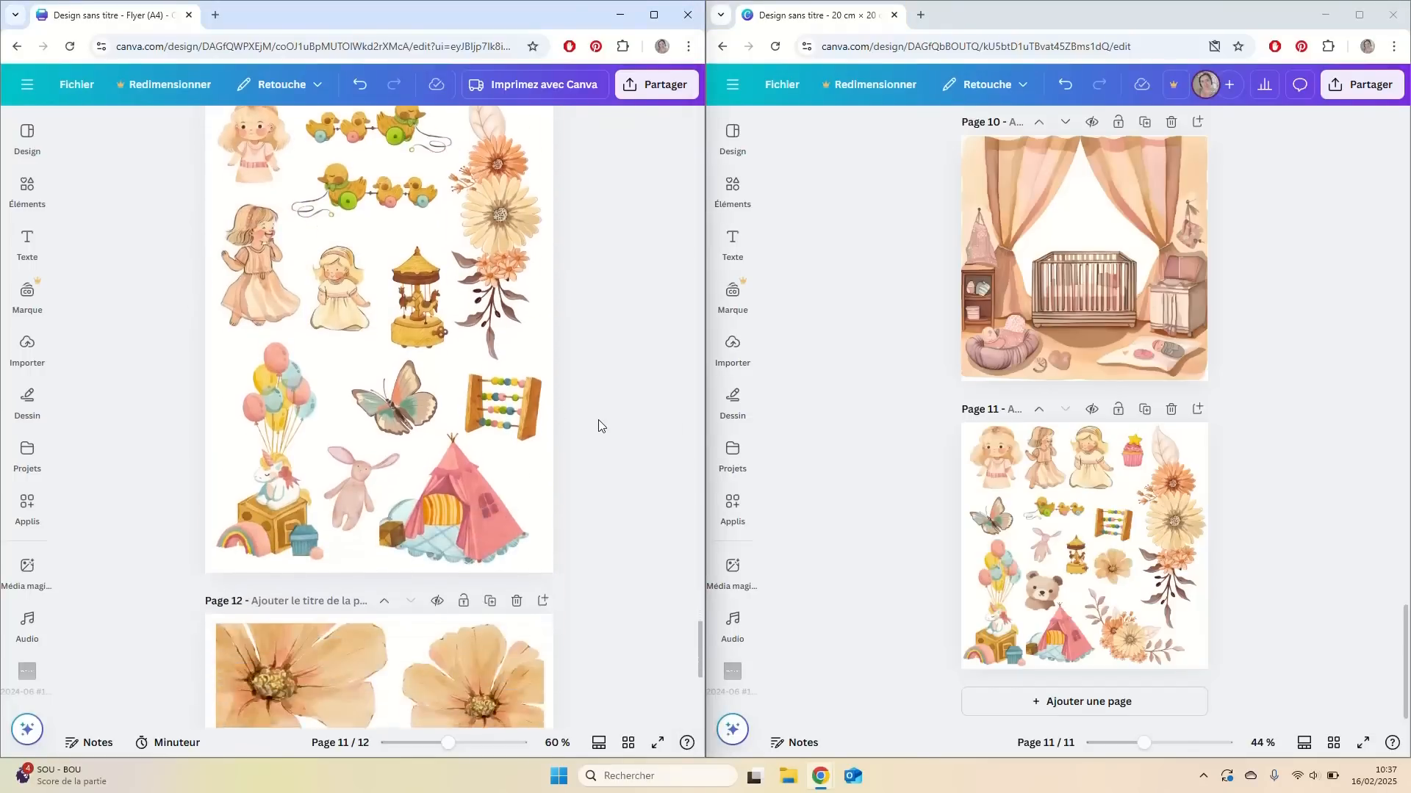
pyautogui.scroll(3, 599, 420)
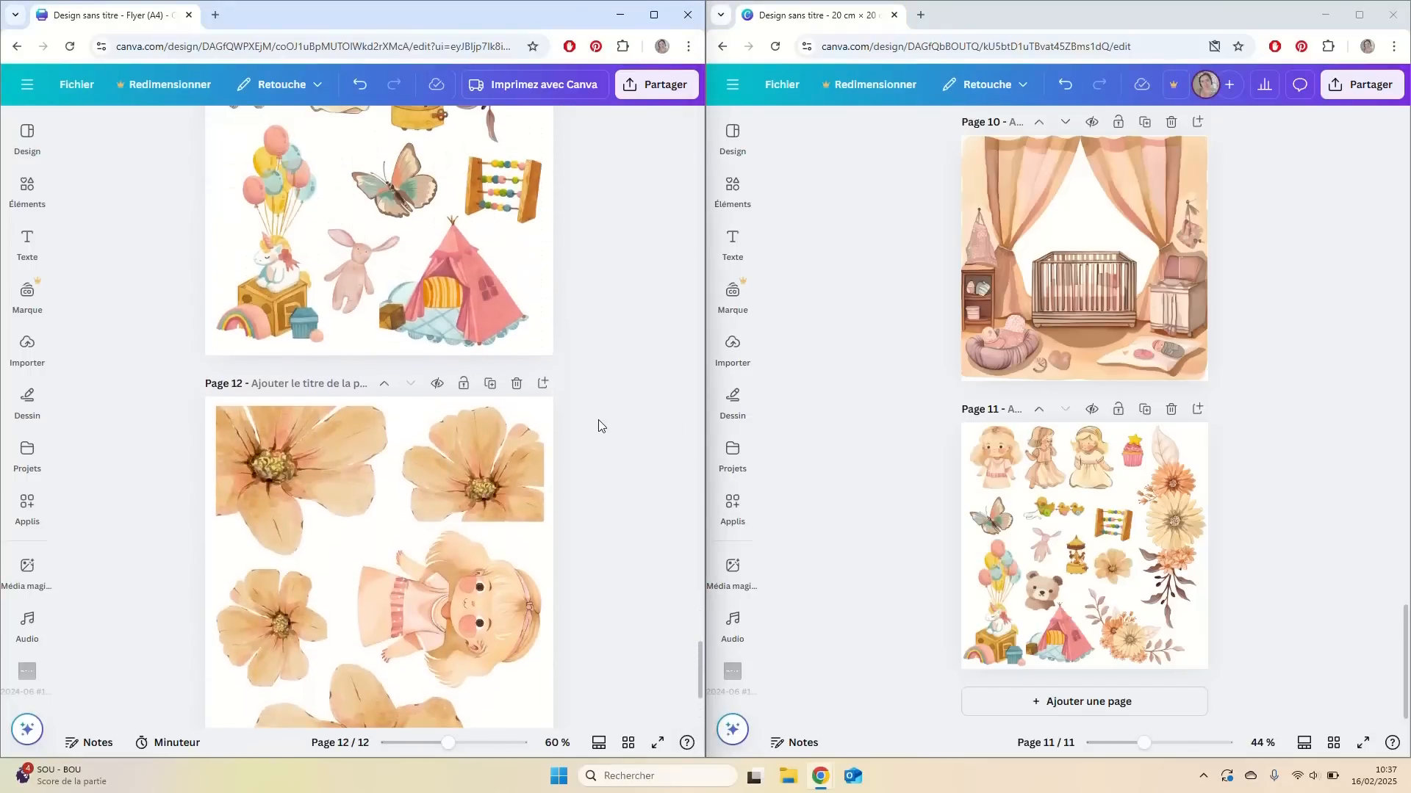
pyautogui.click(490, 299)
pyautogui.scroll(1, 584, 378)
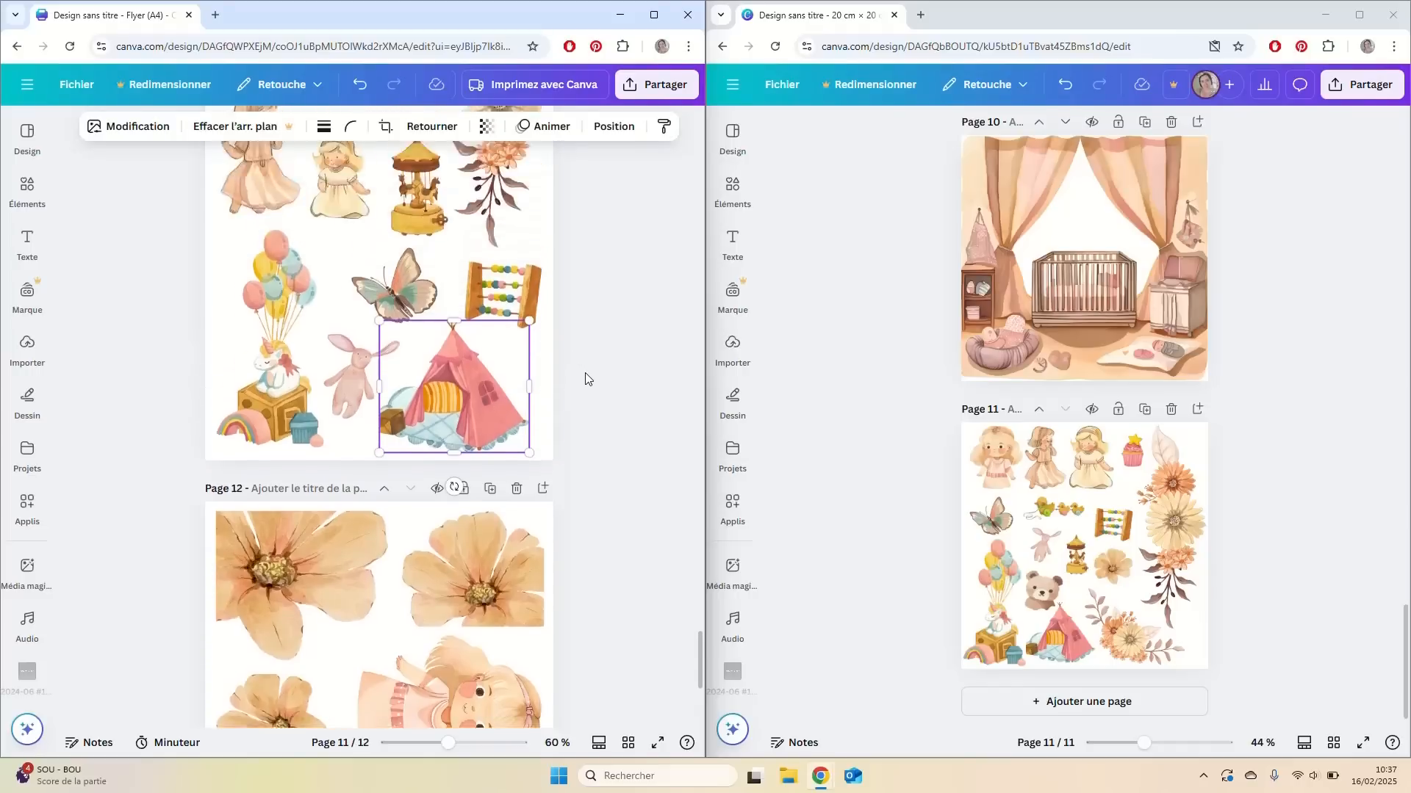
pyautogui.scroll(15, 585, 379)
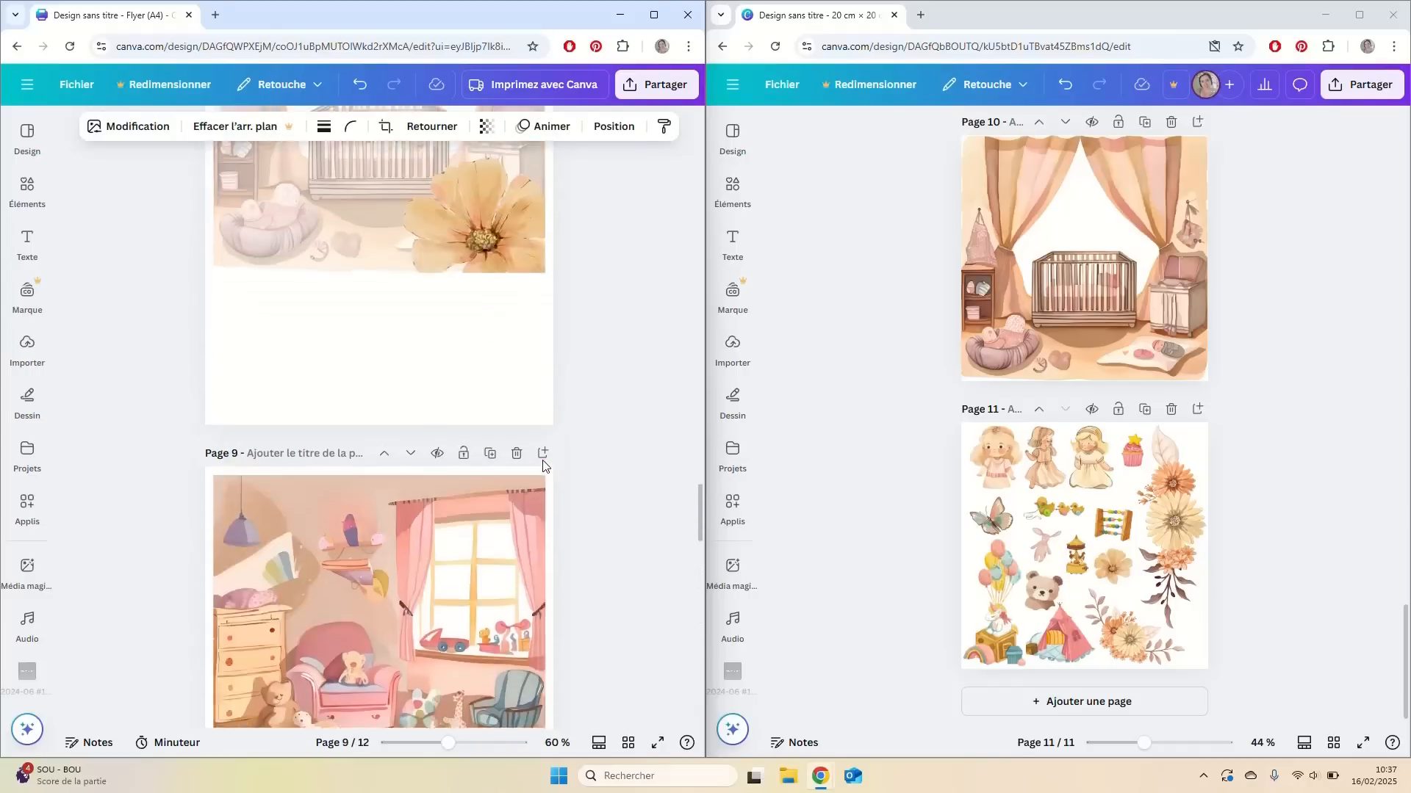
pyautogui.scroll(-7, 543, 465)
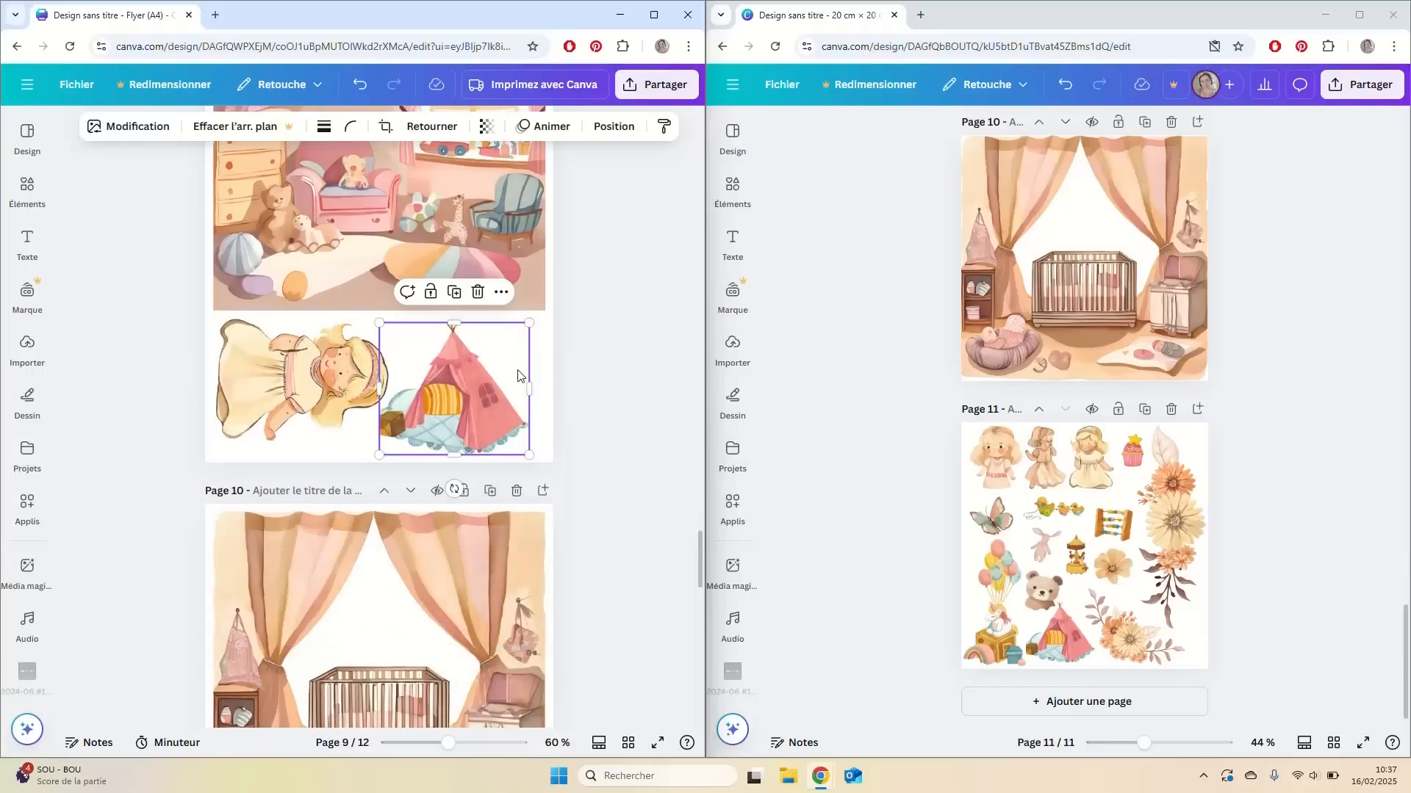
pyautogui.moveTo(493, 415); pyautogui.dragTo(502, 413)
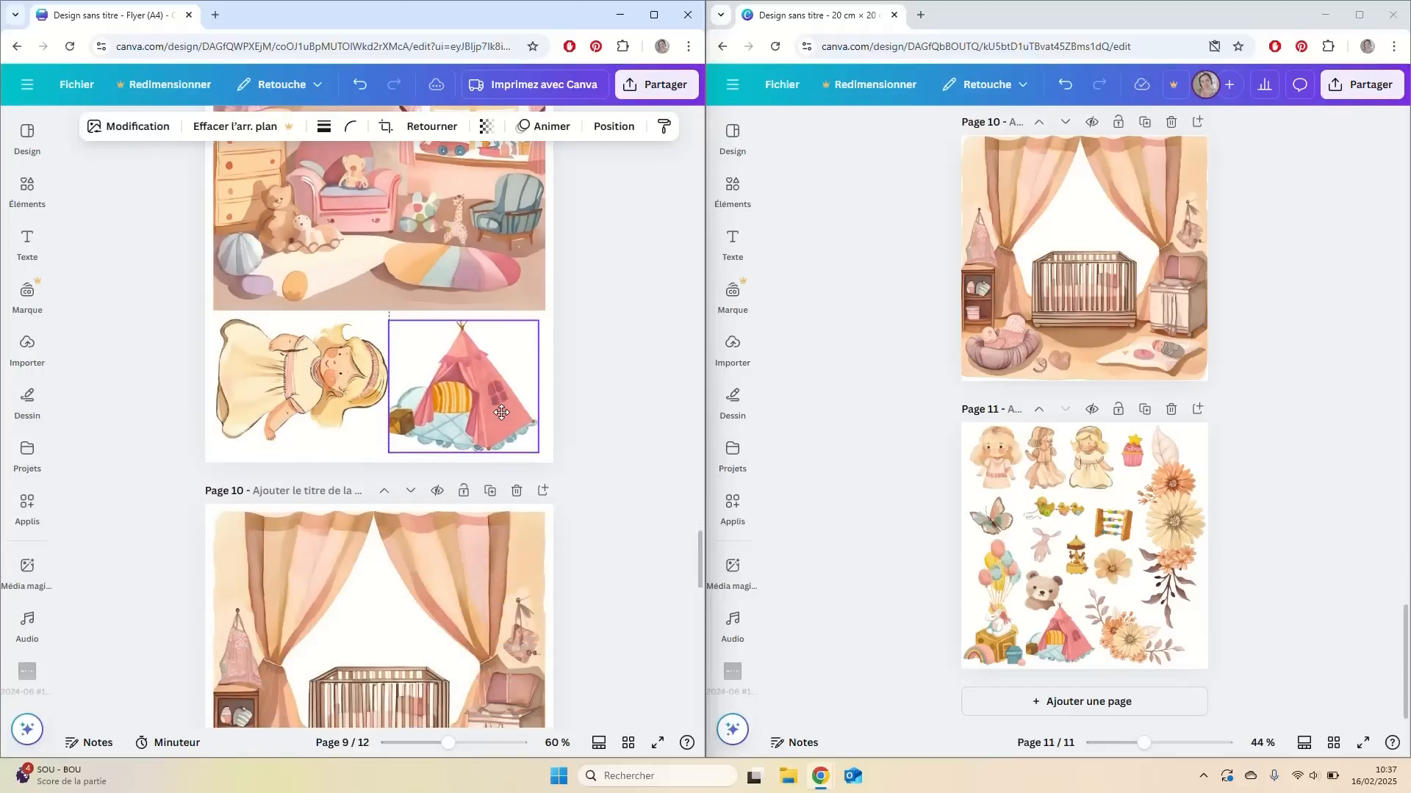
pyautogui.click(576, 396)
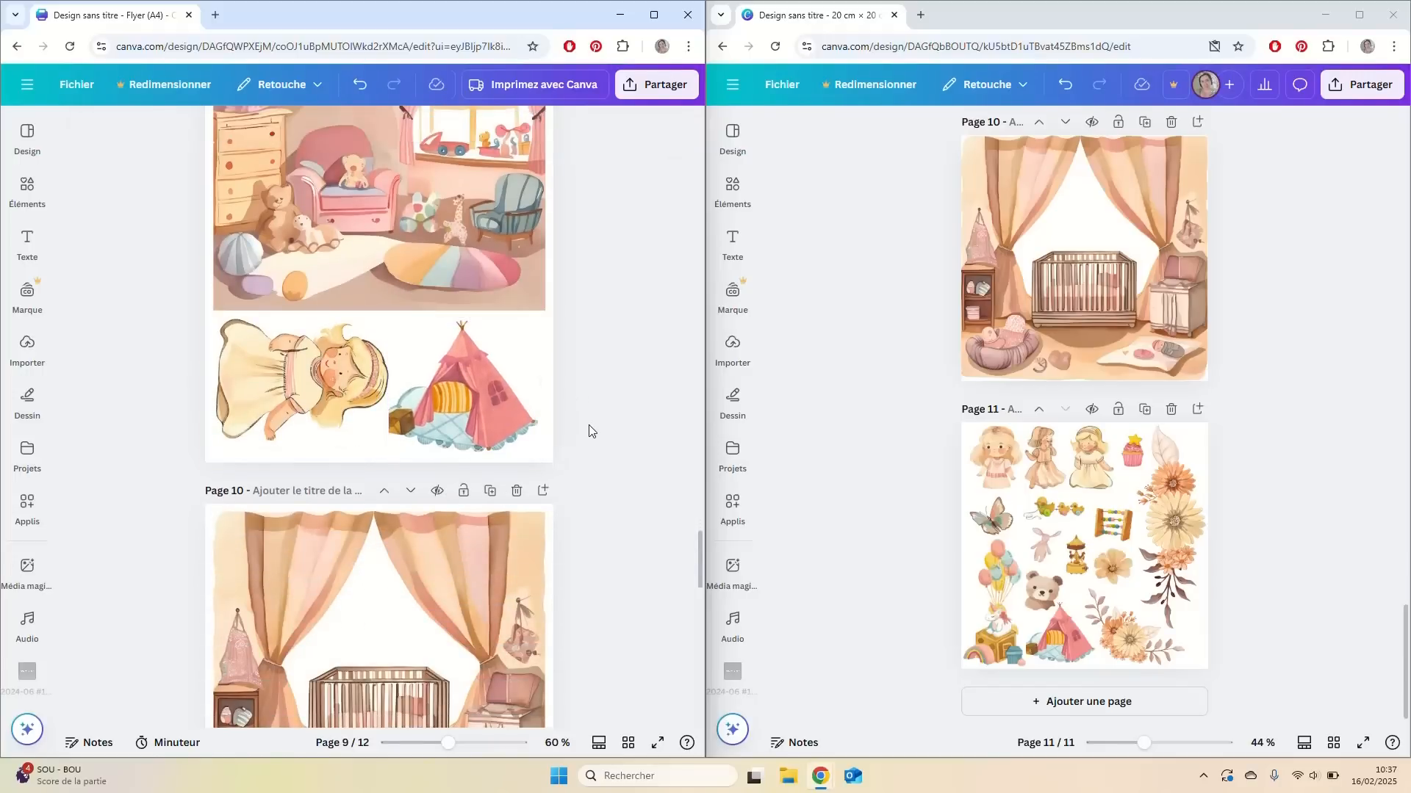
# - Extend the crop of the page 9 tent on the doll's side to reveal more toys, and shift the tent toward the outer margin
pyautogui.click(402, 407)
pyautogui.moveTo(390, 390); pyautogui.dragTo(363, 403)
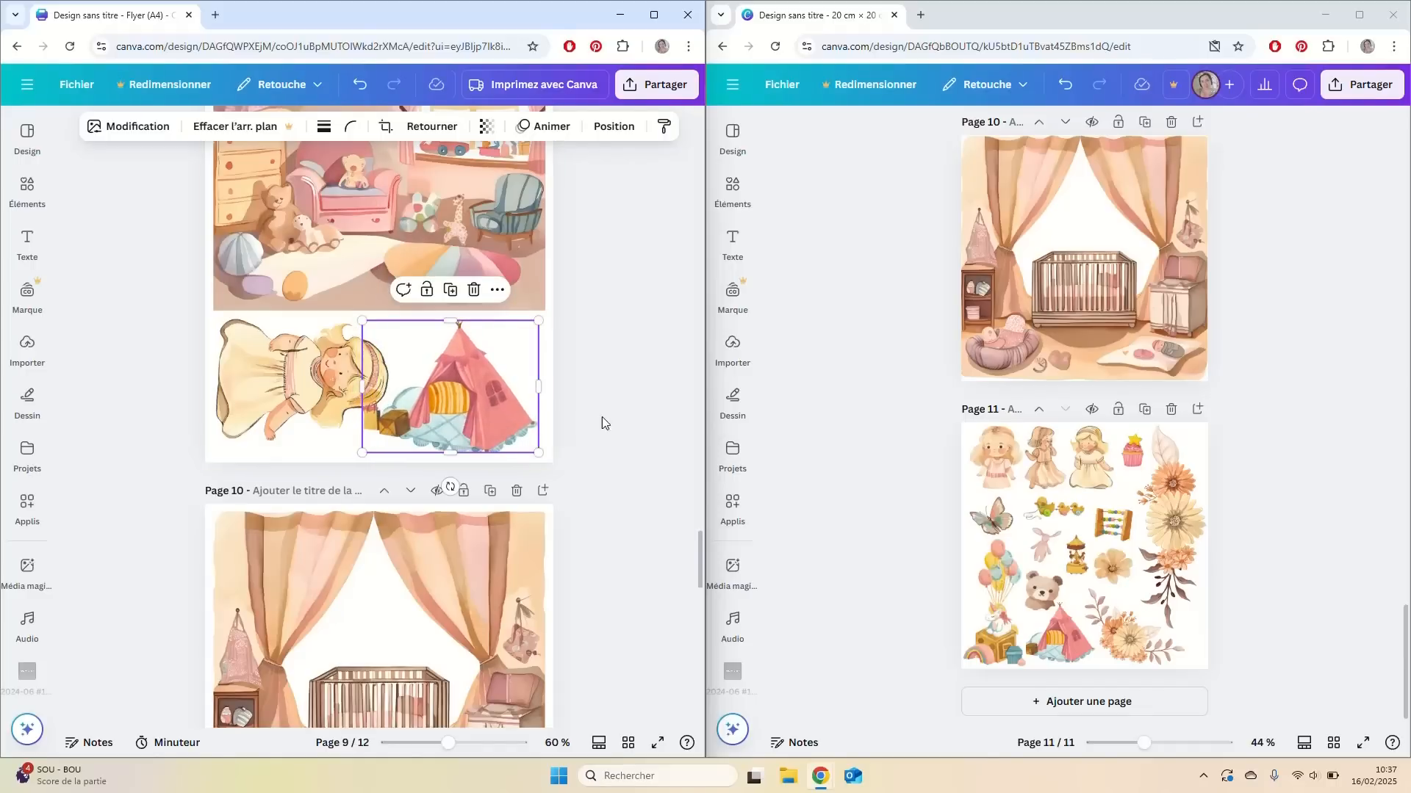
pyautogui.moveTo(475, 433); pyautogui.dragTo(489, 435)
# - Extend the crop of the page 11 tent on the rabbit's side and shift the tent toward the outer margin
pyautogui.scroll(-10, 489, 455)
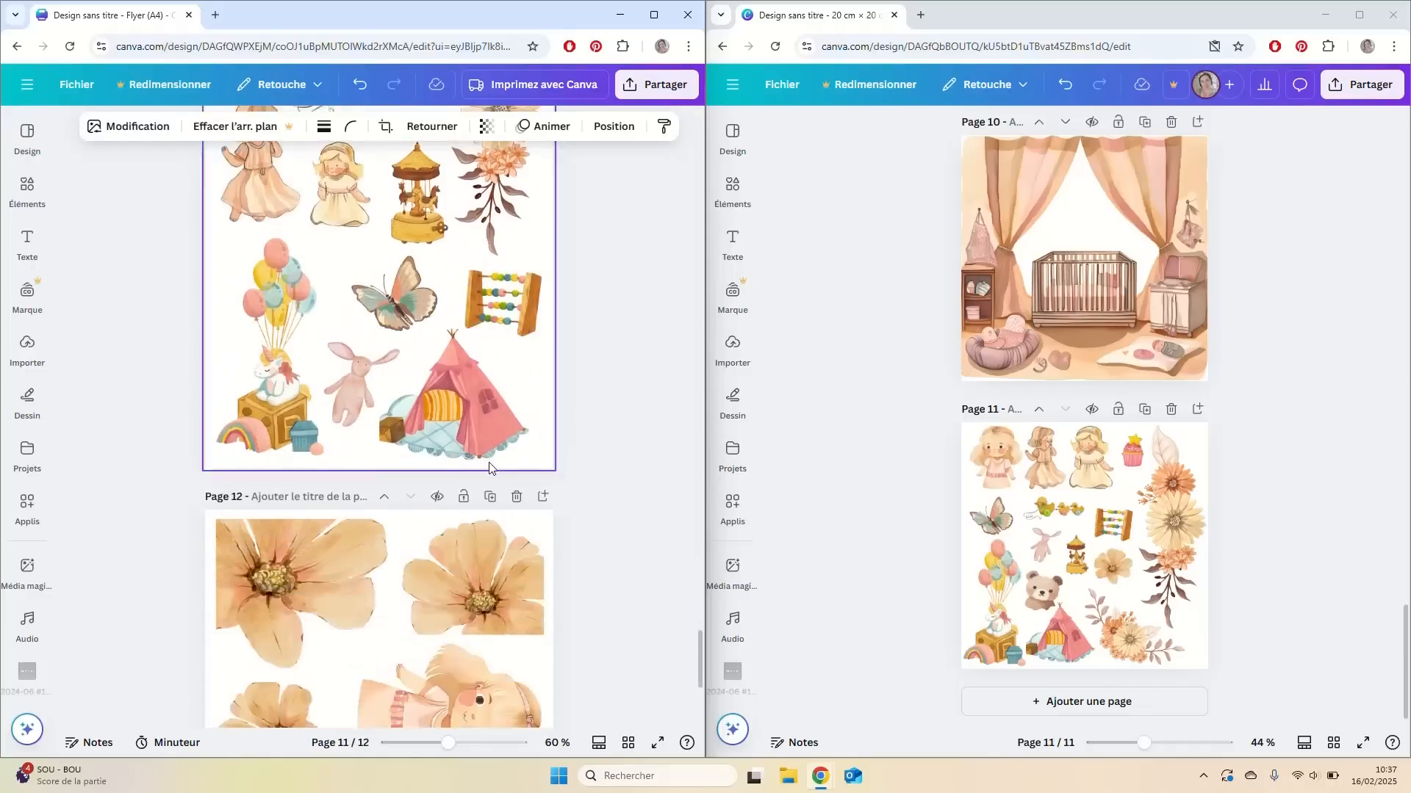
pyautogui.moveTo(377, 284); pyautogui.dragTo(355, 285)
pyautogui.moveTo(456, 290); pyautogui.dragTo(466, 284)
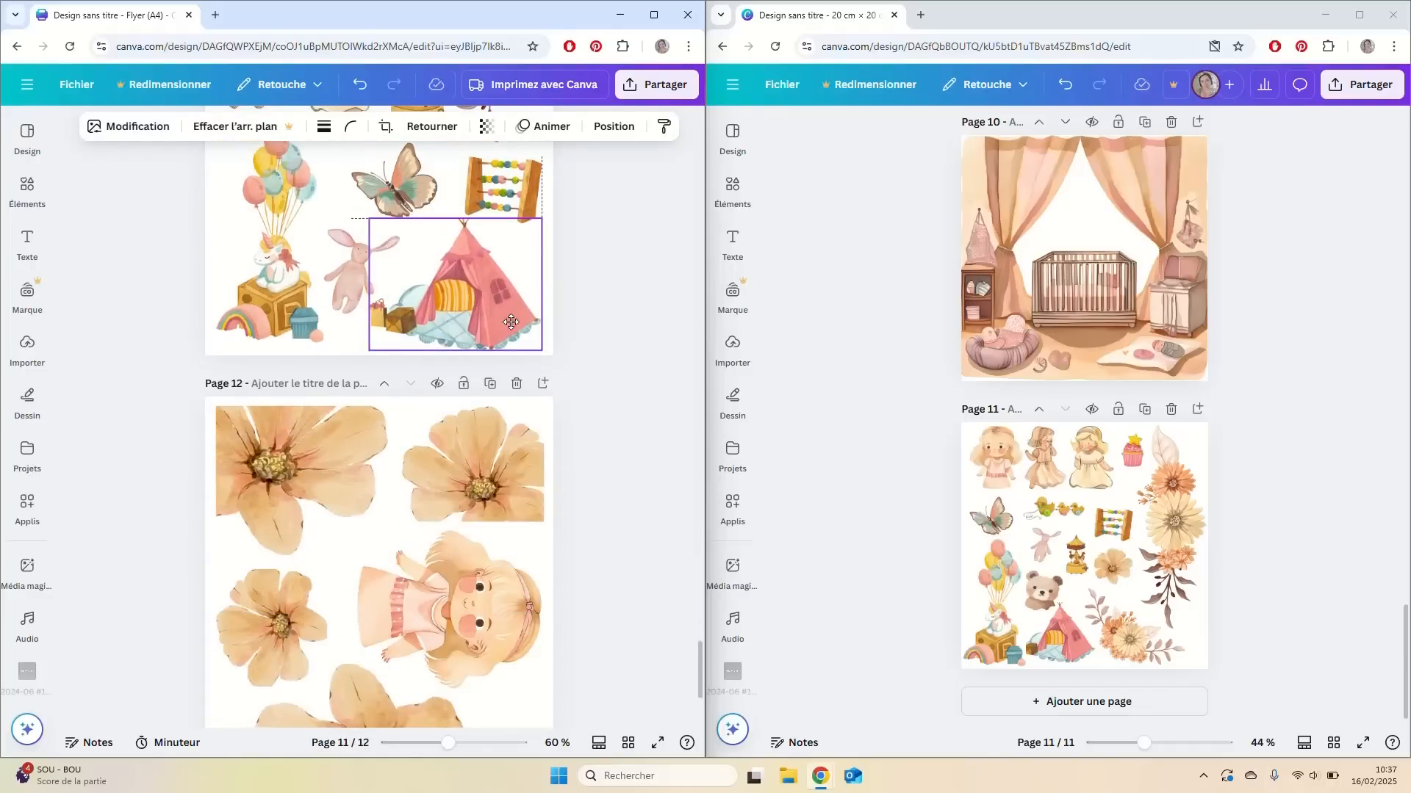
# - Rearrange page 11 around the widened tent: move and tilt the rabbit and butterfly, and rotate the abacus above the tent
pyautogui.scroll(4, 467, 286)
pyautogui.moveTo(354, 551); pyautogui.dragTo(354, 543)
pyautogui.moveTo(394, 475); pyautogui.dragTo(365, 462)
pyautogui.moveTo(354, 551); pyautogui.dragTo(356, 543)
pyautogui.moveTo(503, 483); pyautogui.dragTo(504, 471)
pyautogui.moveTo(503, 543); pyautogui.dragTo(528, 539)
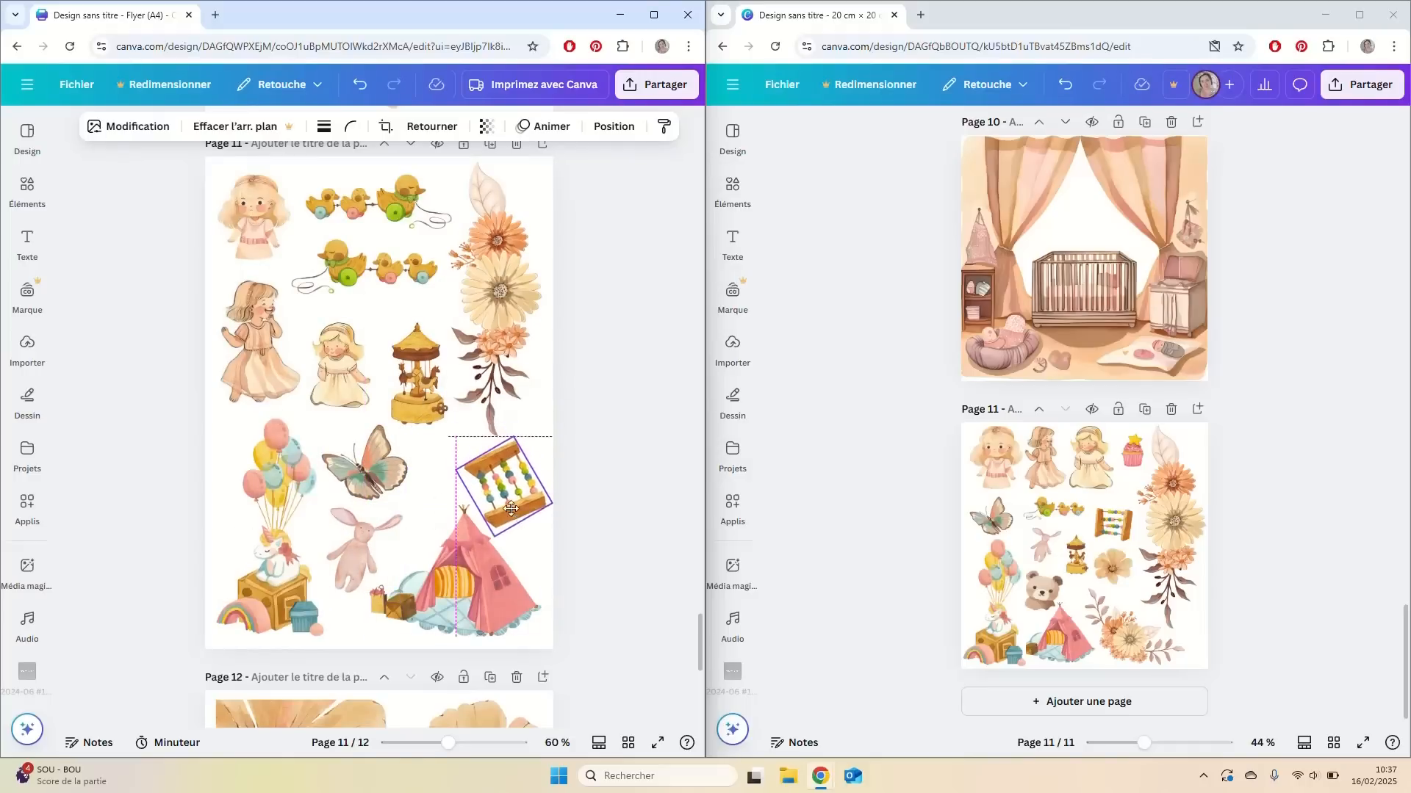
# - Check the size and position values of the balloon and unicorn toy box illustration on page 11
pyautogui.click(272, 514)
pyautogui.click(632, 126)
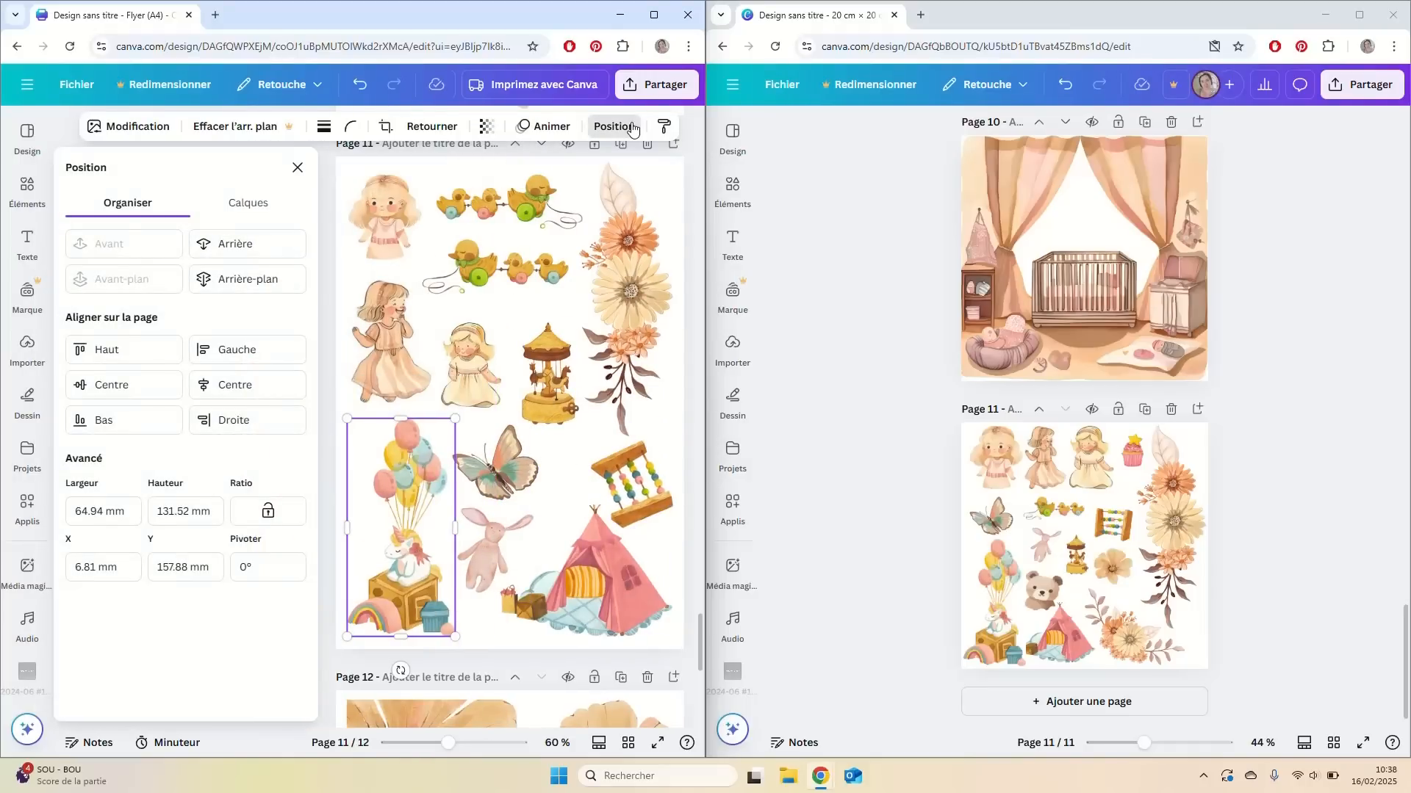
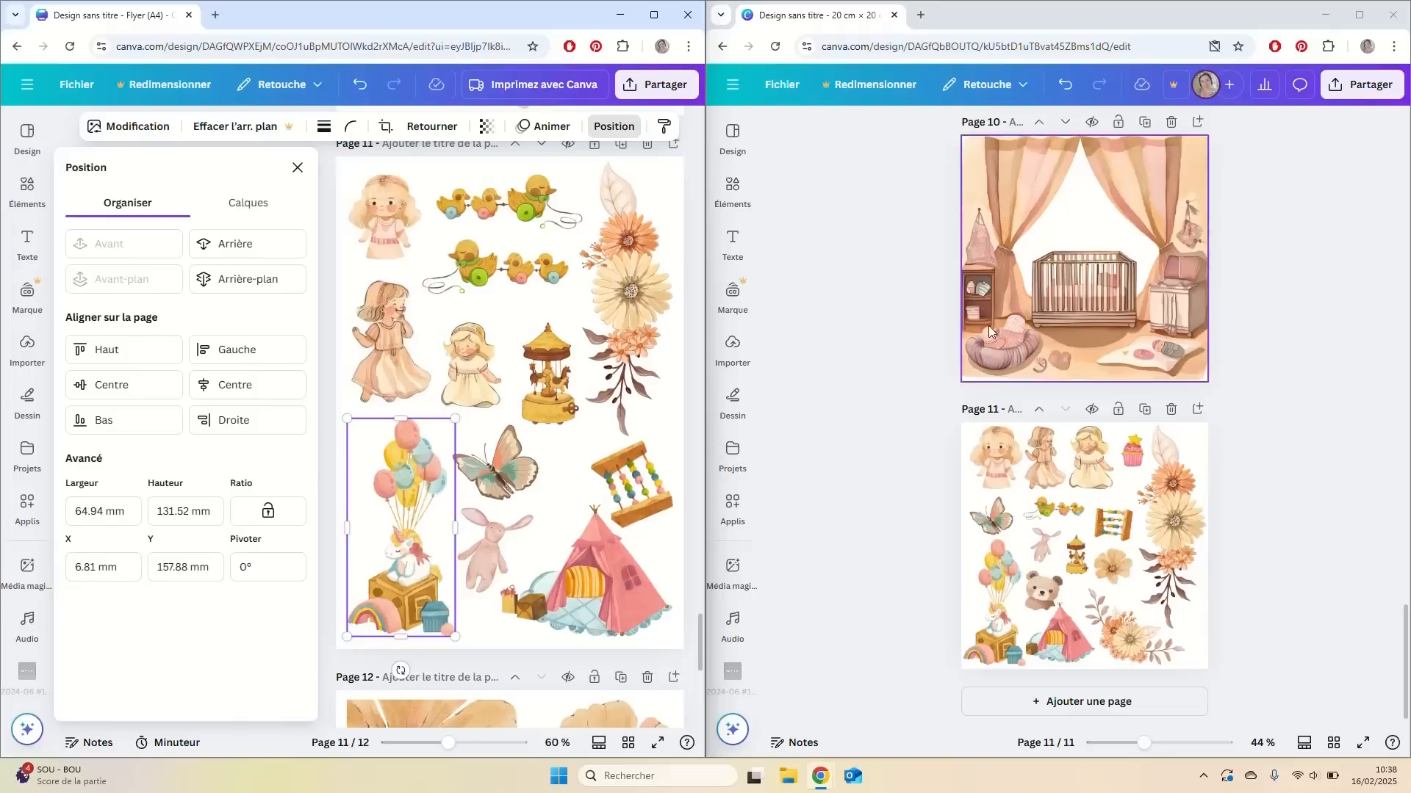
pyautogui.click(897, 289)
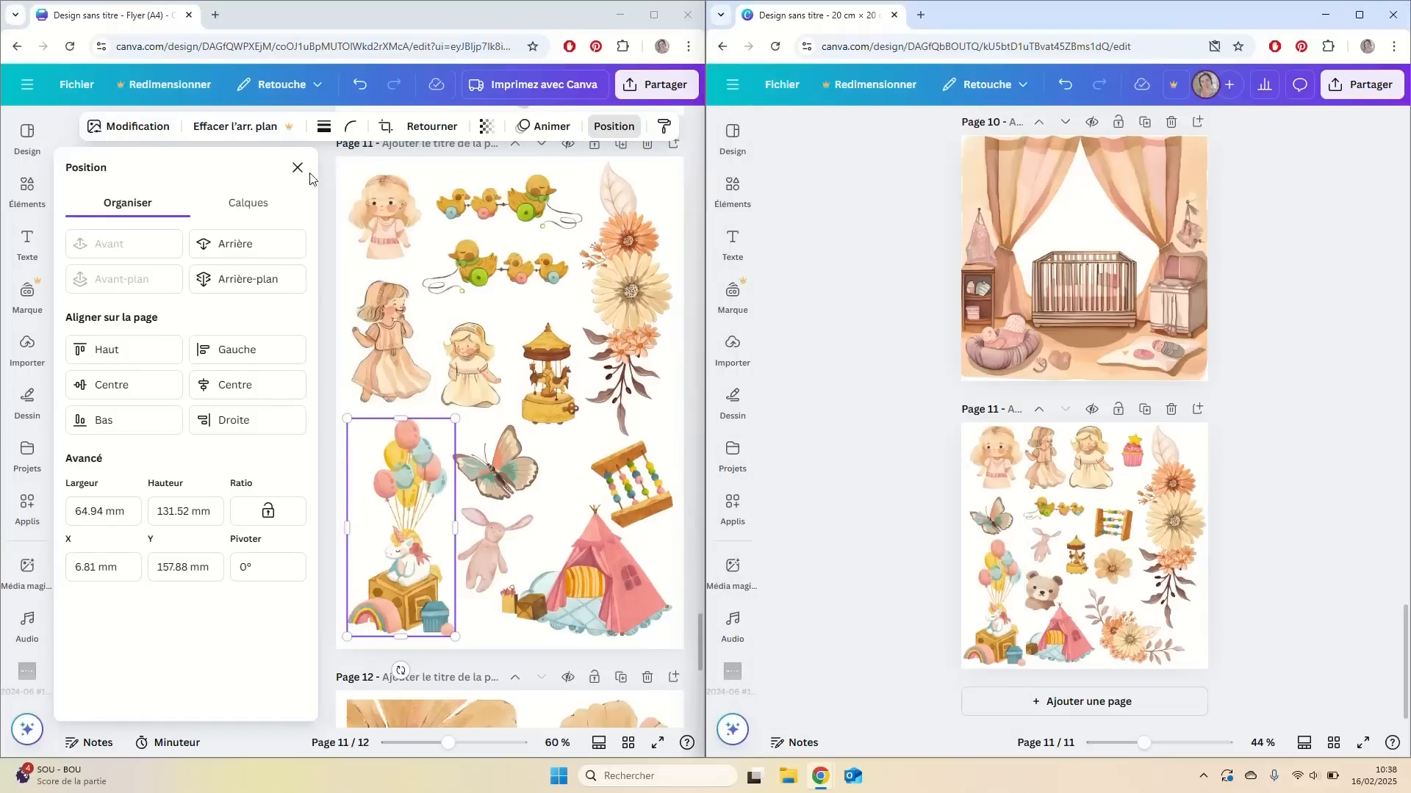
pyautogui.click(297, 168)
# - Bring the flyer to the blank area of page 8 and open the untitled 25 × 20 cm illustration design from the projects in the second window
pyautogui.scroll(5, 565, 459)
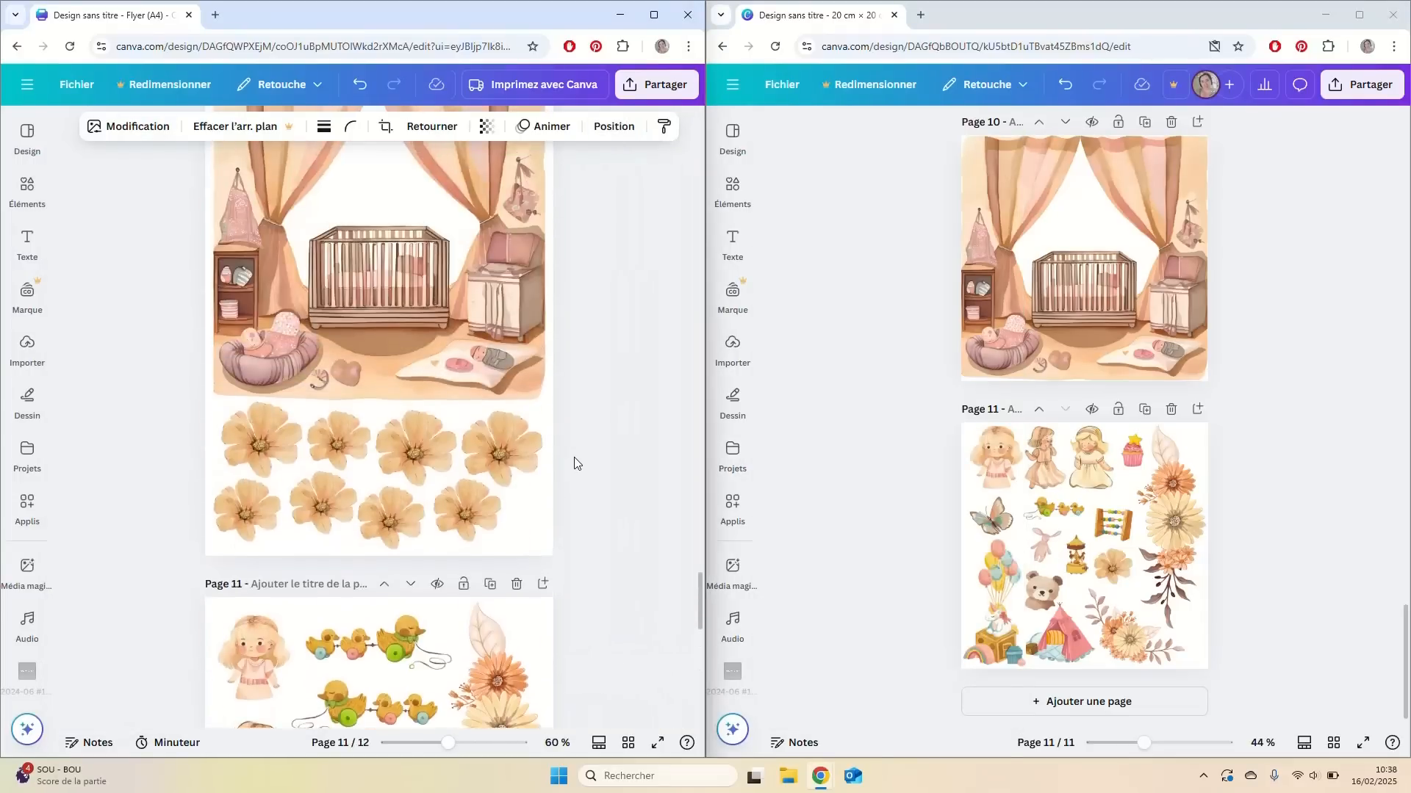
pyautogui.scroll(15, 575, 463)
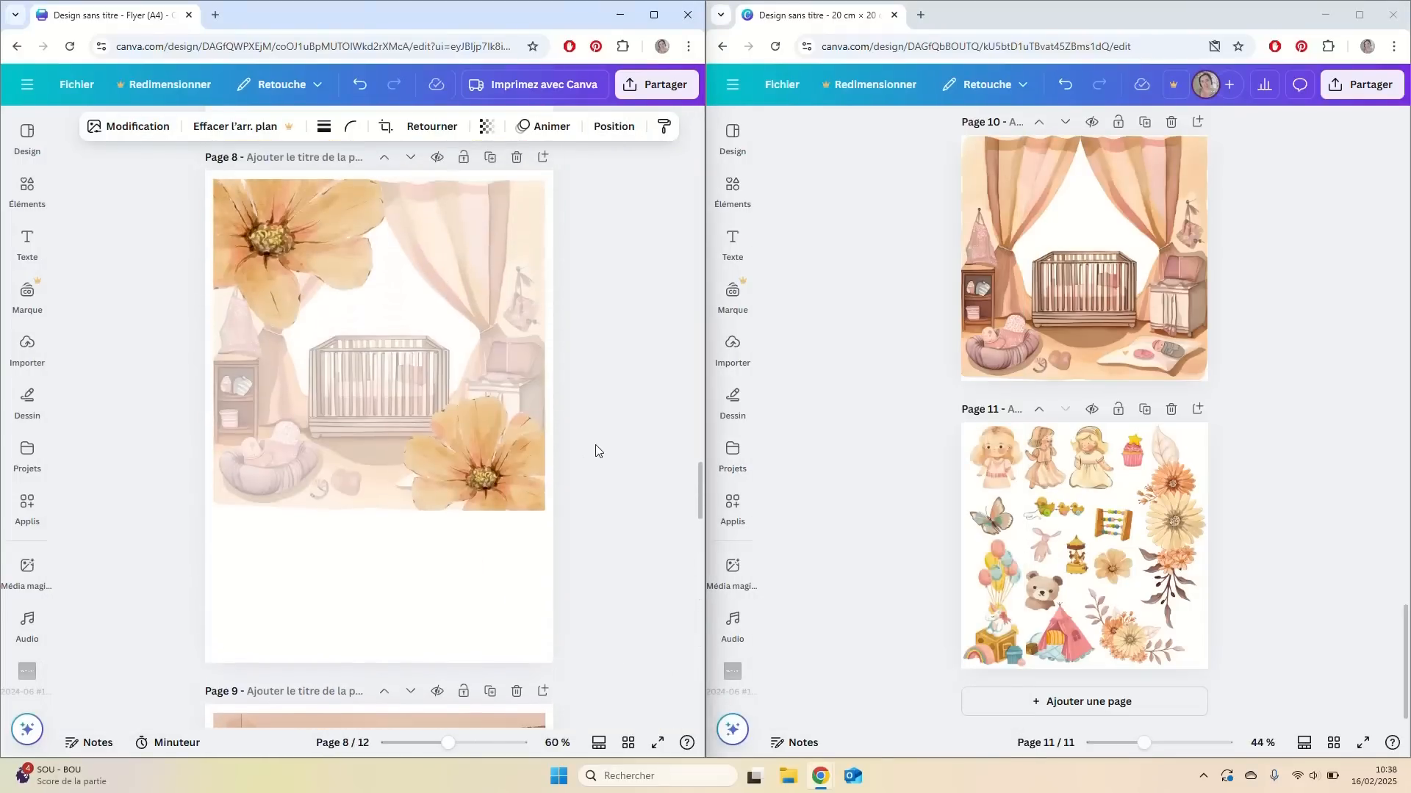
pyautogui.click(596, 447)
pyautogui.click(869, 367)
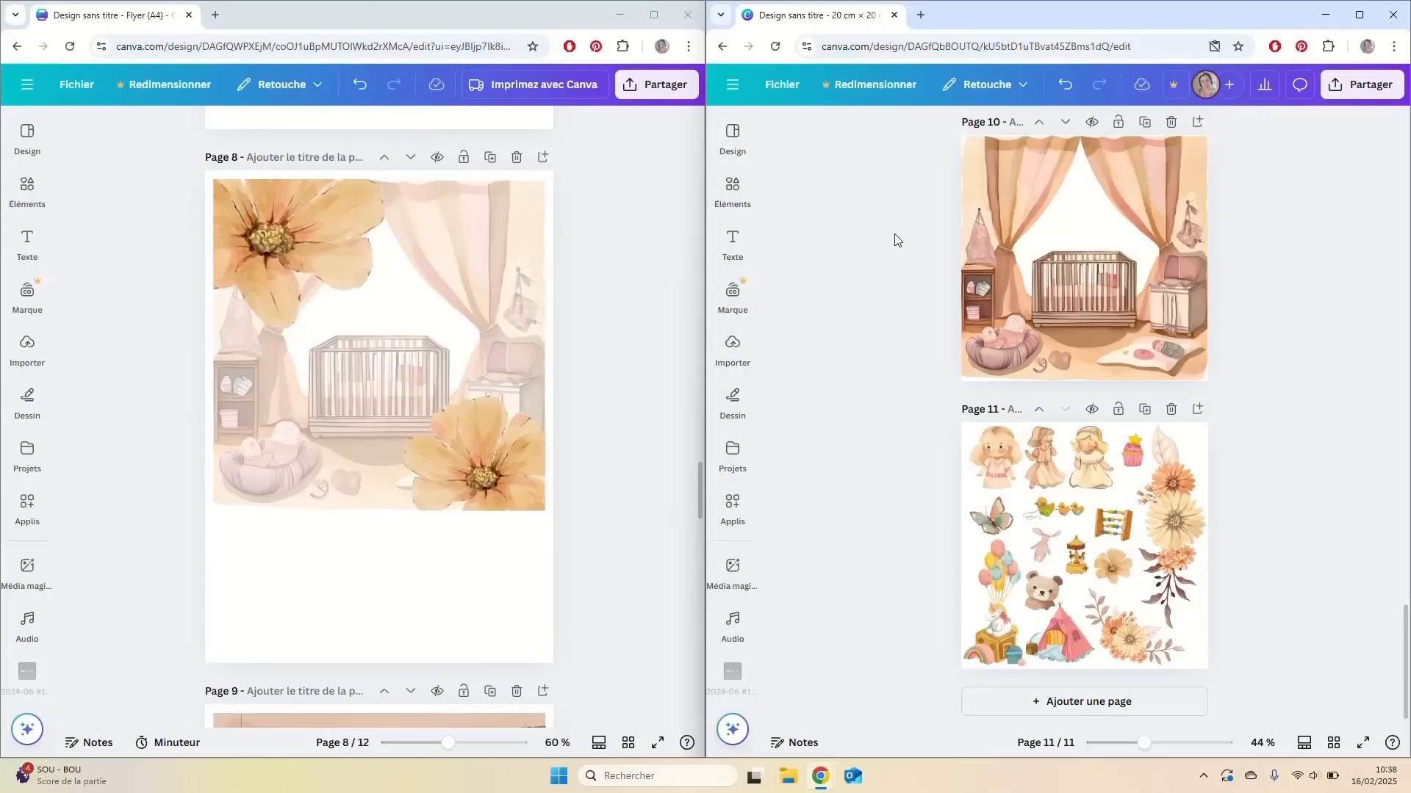
pyautogui.click(732, 136)
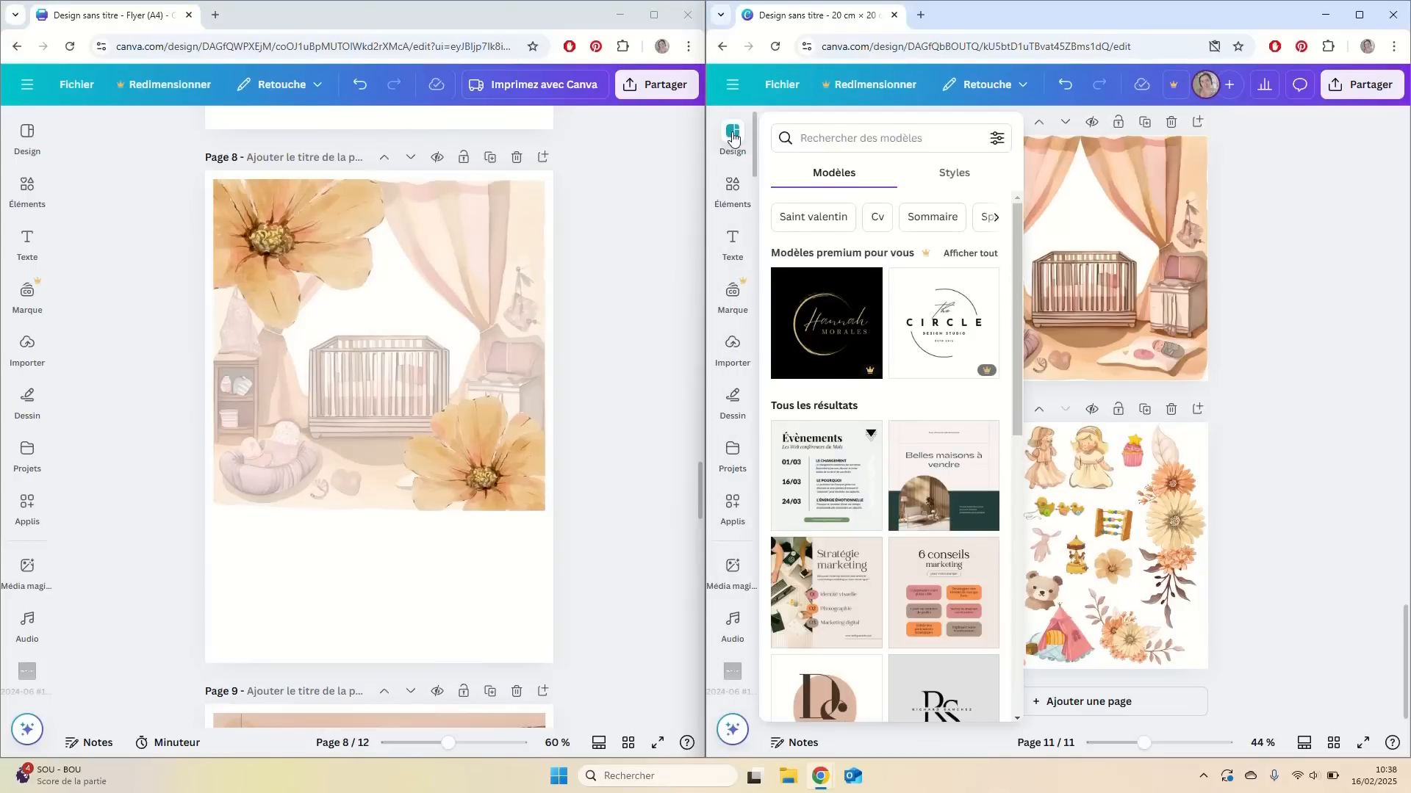
pyautogui.click(734, 86)
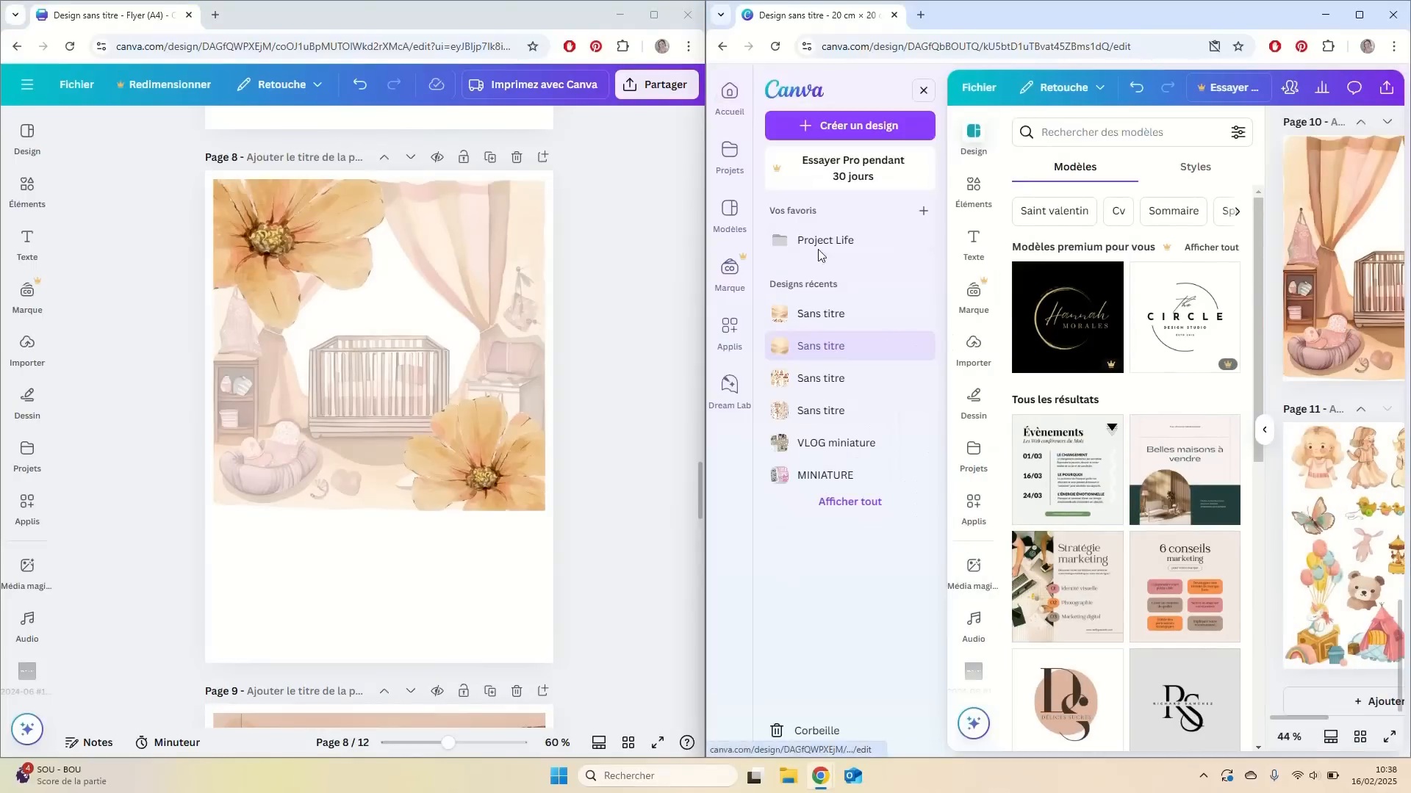
pyautogui.click(730, 158)
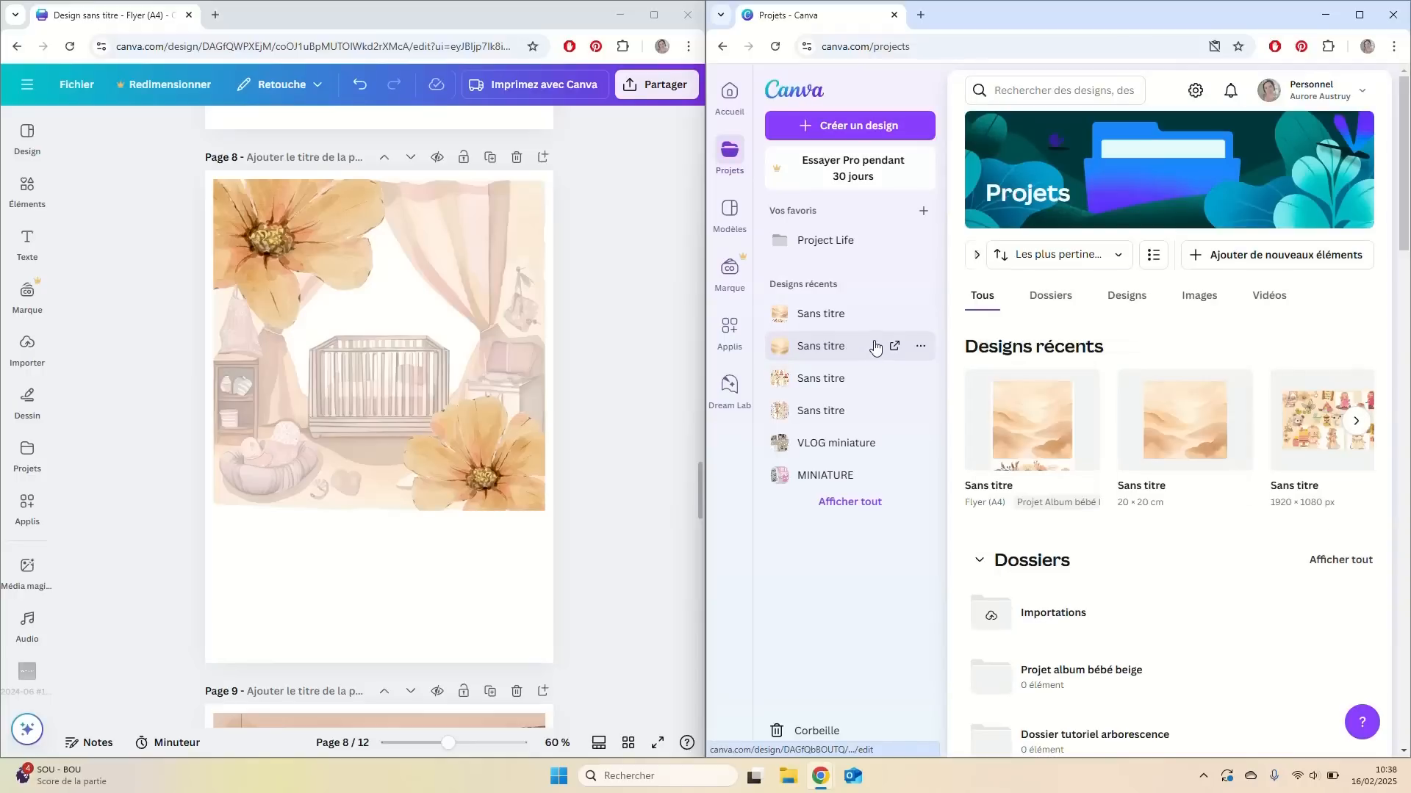
pyautogui.click(1355, 421)
pyautogui.click(1048, 467)
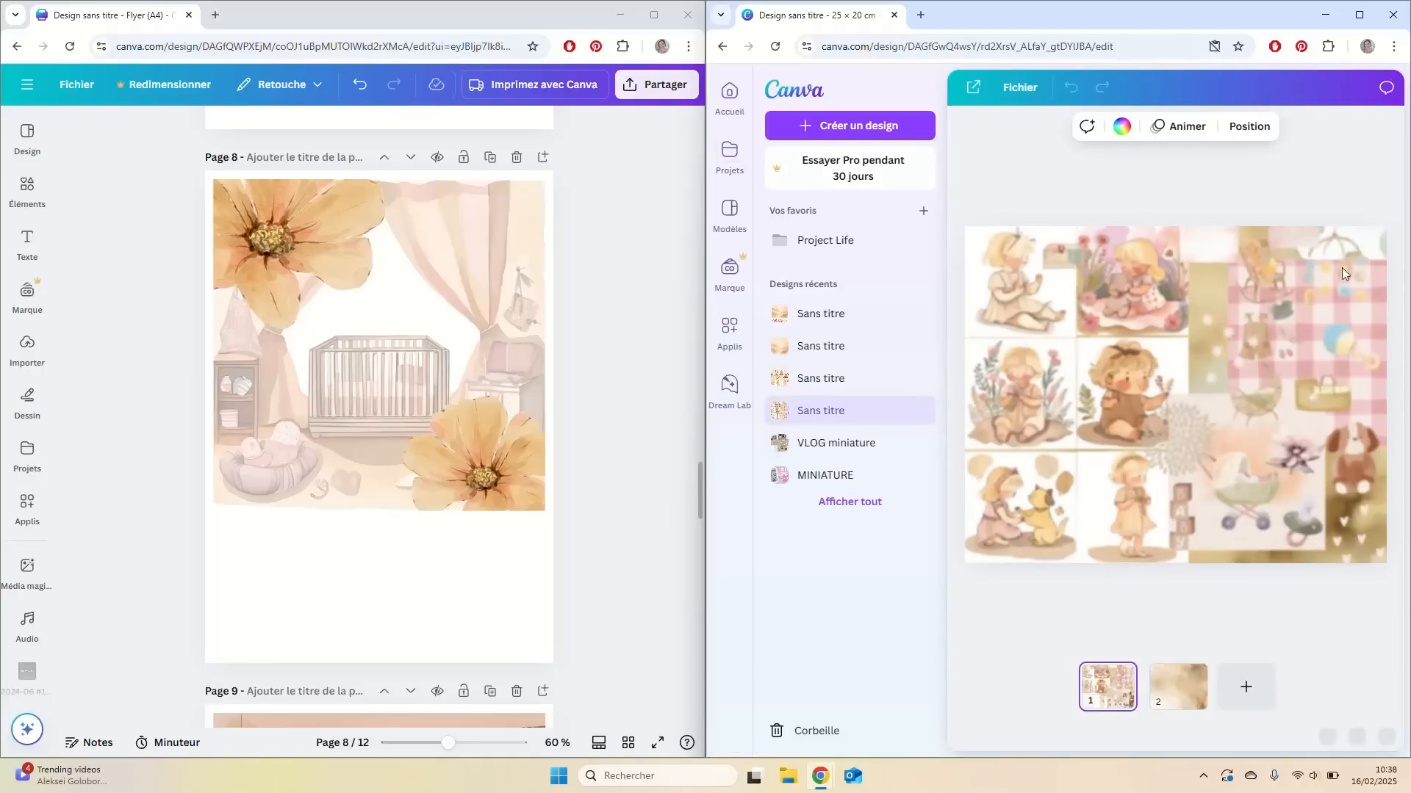
# - Copy the kneeling girl with the yellow pet from the illustration design into page 8's blank area, enlarged below the crib background
pyautogui.click(1054, 537)
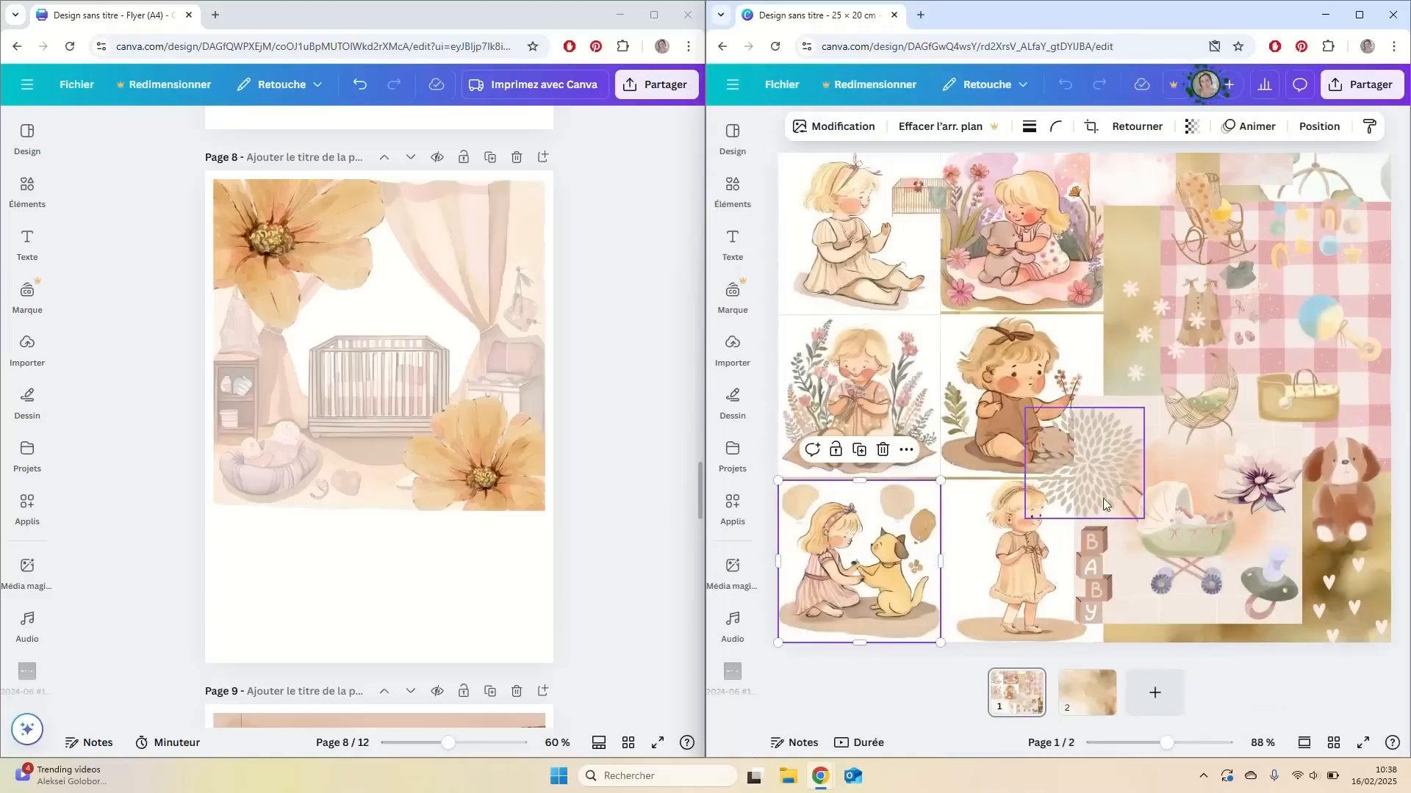
pyautogui.click(345, 610)
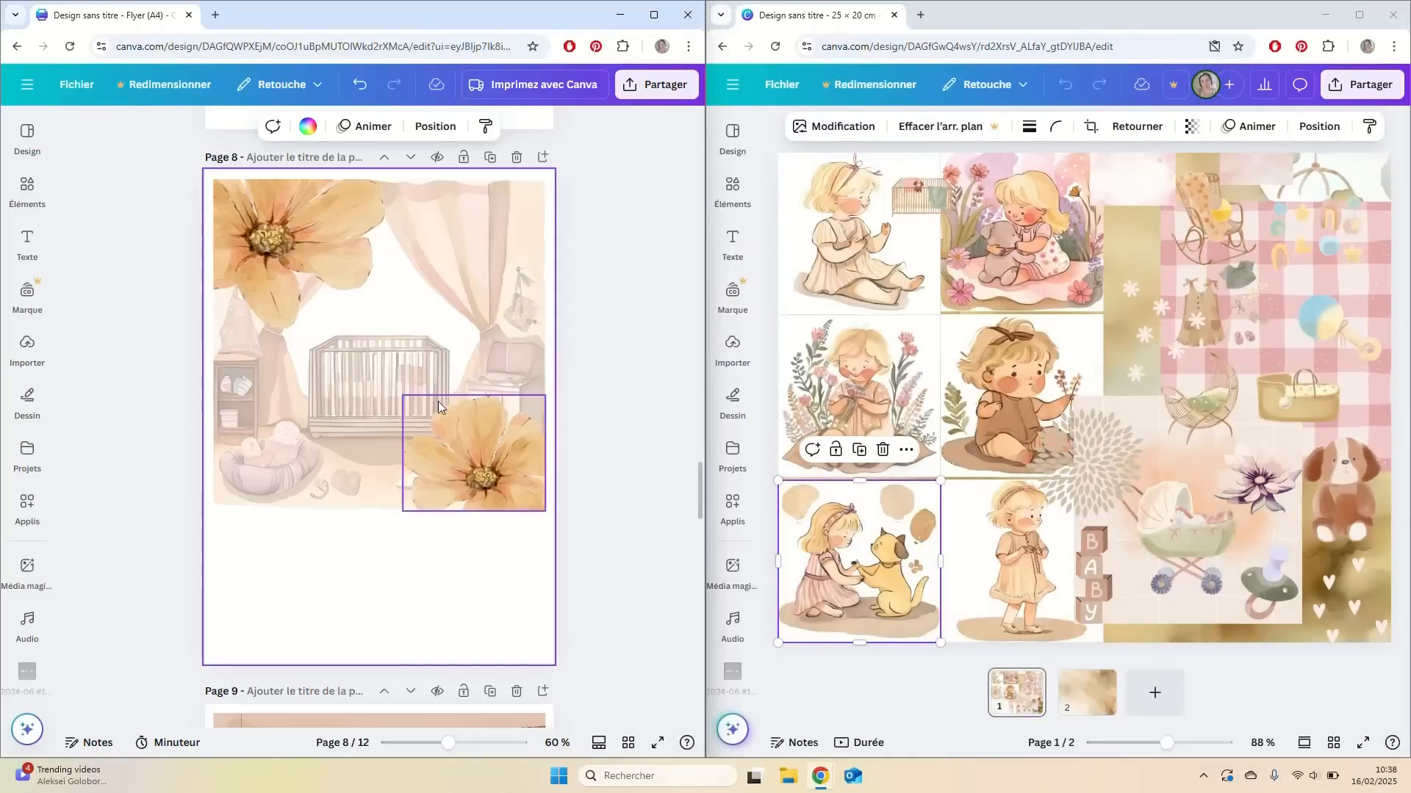
pyautogui.hotkey('ctrl', 'v')
pyautogui.moveTo(299, 479); pyautogui.dragTo(352, 657)
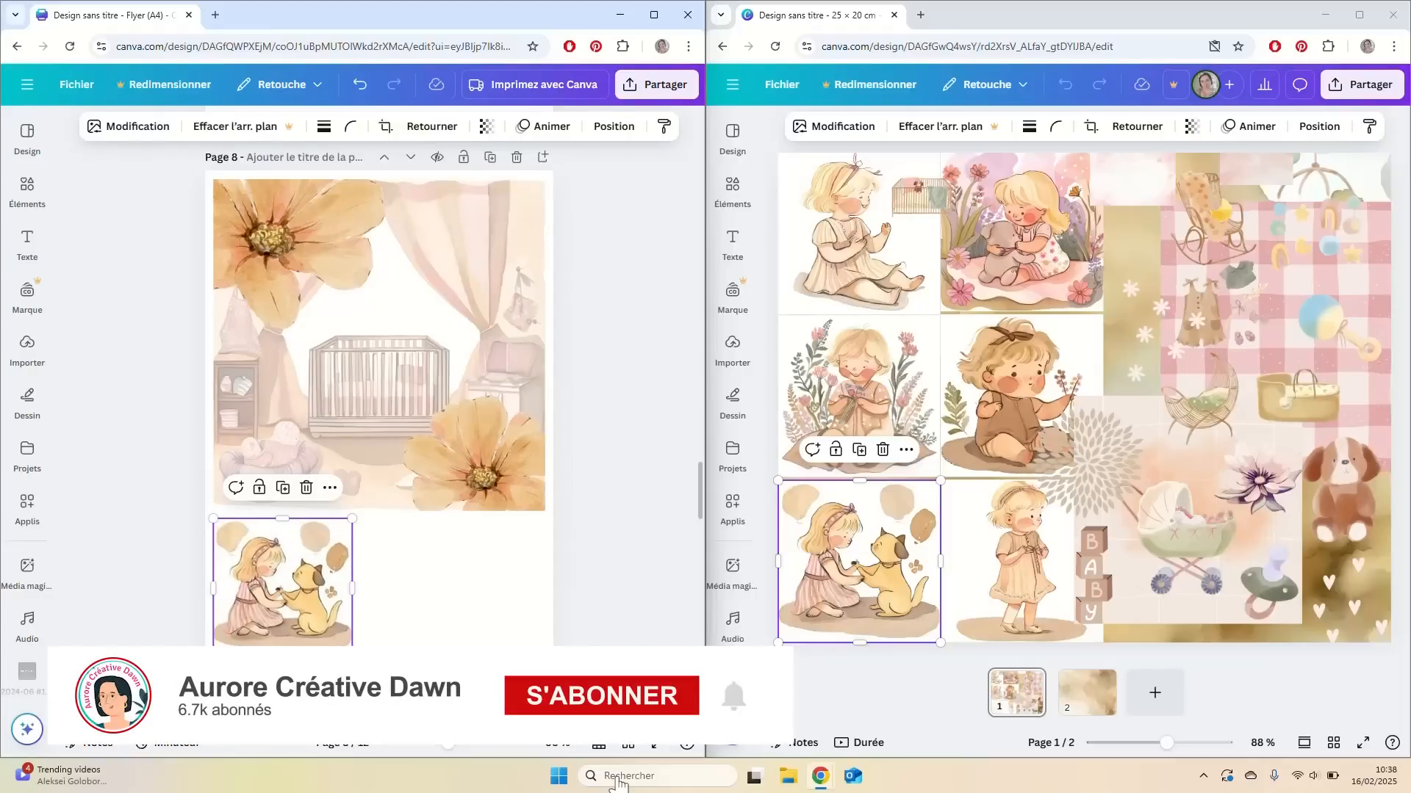
pyautogui.moveTo(352, 518); pyautogui.dragTo(282, 448)
pyautogui.click(457, 580)
# - Copy the standing girl in the cream dress to page 8 and size and place her beside the girl with the pet
pyautogui.click(1027, 565)
pyautogui.hotkey('ctrl', 'c')
pyautogui.click(496, 581)
pyautogui.hotkey('ctrl', 'v')
pyautogui.moveTo(371, 447); pyautogui.dragTo(421, 568)
pyautogui.moveTo(476, 624); pyautogui.dragTo(535, 683)
pyautogui.moveTo(451, 580); pyautogui.dragTo(457, 580)
pyautogui.moveTo(540, 516); pyautogui.dragTo(544, 513)
pyautogui.click(636, 514)
# - Copy the rocking chair illustration to page 7 and place it, enlarged, in the blank area below the watercolor background
pyautogui.scroll(5, 638, 515)
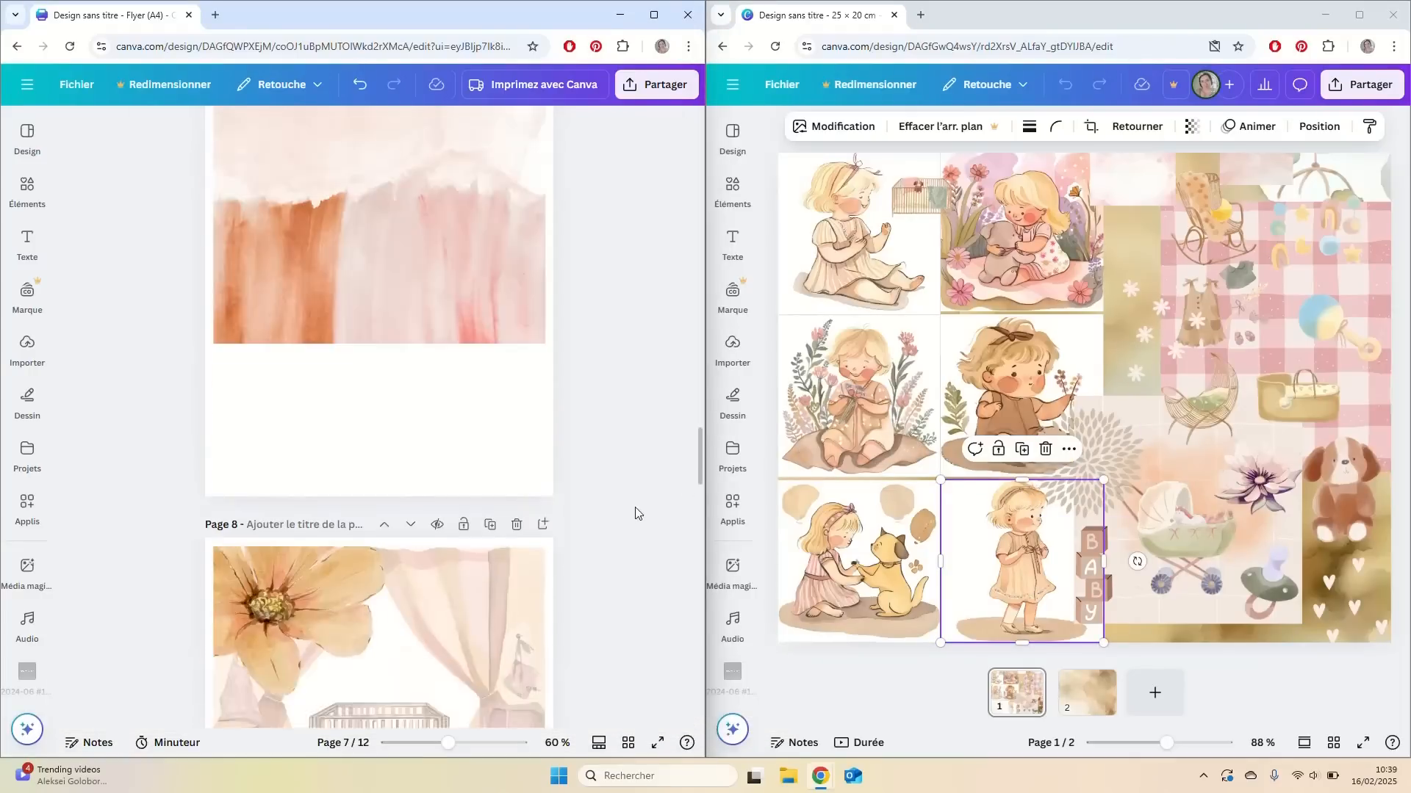
pyautogui.scroll(1, 638, 514)
pyautogui.click(1212, 221)
pyautogui.hotkey('ctrl', 'c')
pyautogui.click(431, 331)
pyautogui.hotkey('ctrl', 'v')
pyautogui.moveTo(501, 150); pyautogui.dragTo(328, 554)
# - Copy the baby basket to page 7 beside the rocking chair, sized about 66 × 43 mm, and display its position values
pyautogui.click(1298, 397)
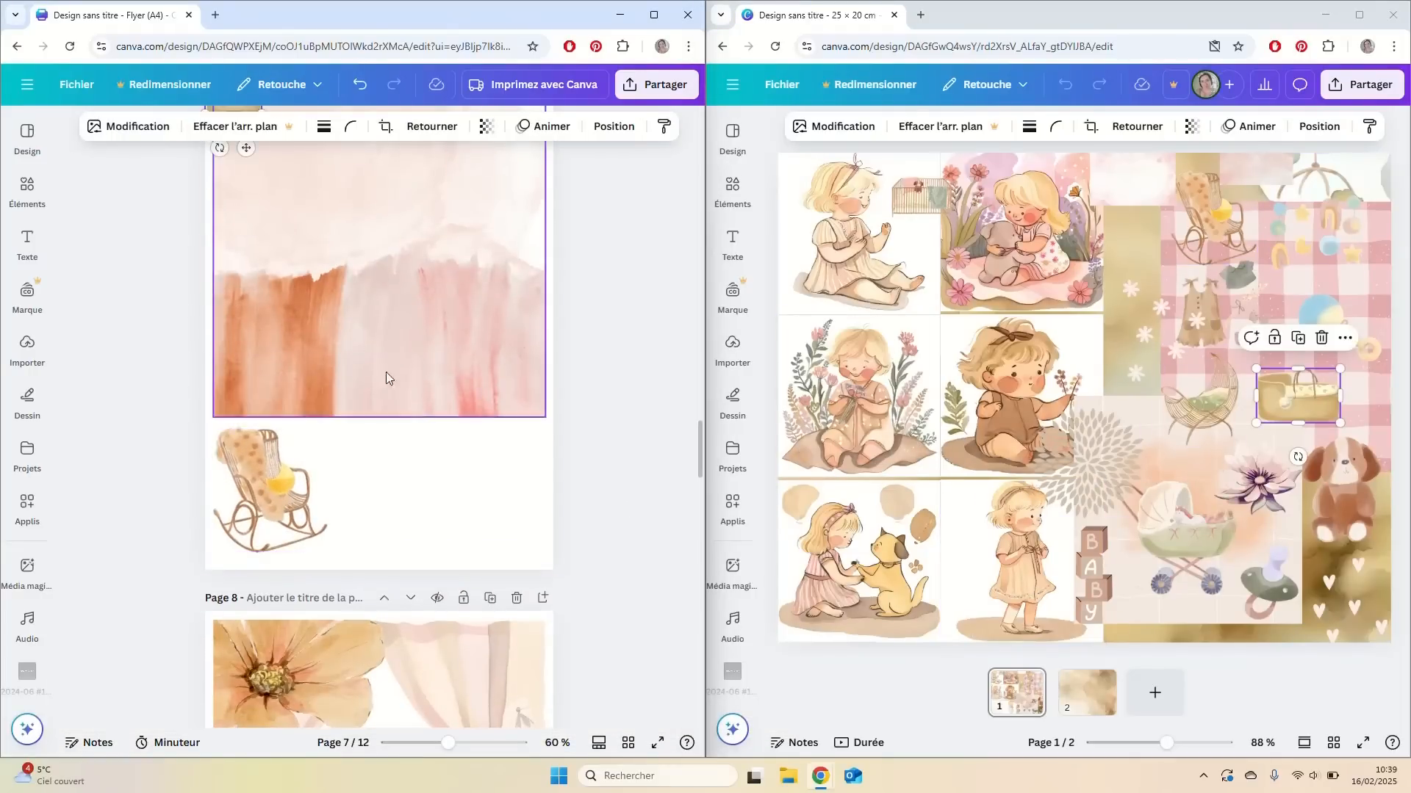
pyautogui.scroll(1, 390, 378)
pyautogui.moveTo(234, 166); pyautogui.dragTo(454, 572)
pyautogui.click(614, 127)
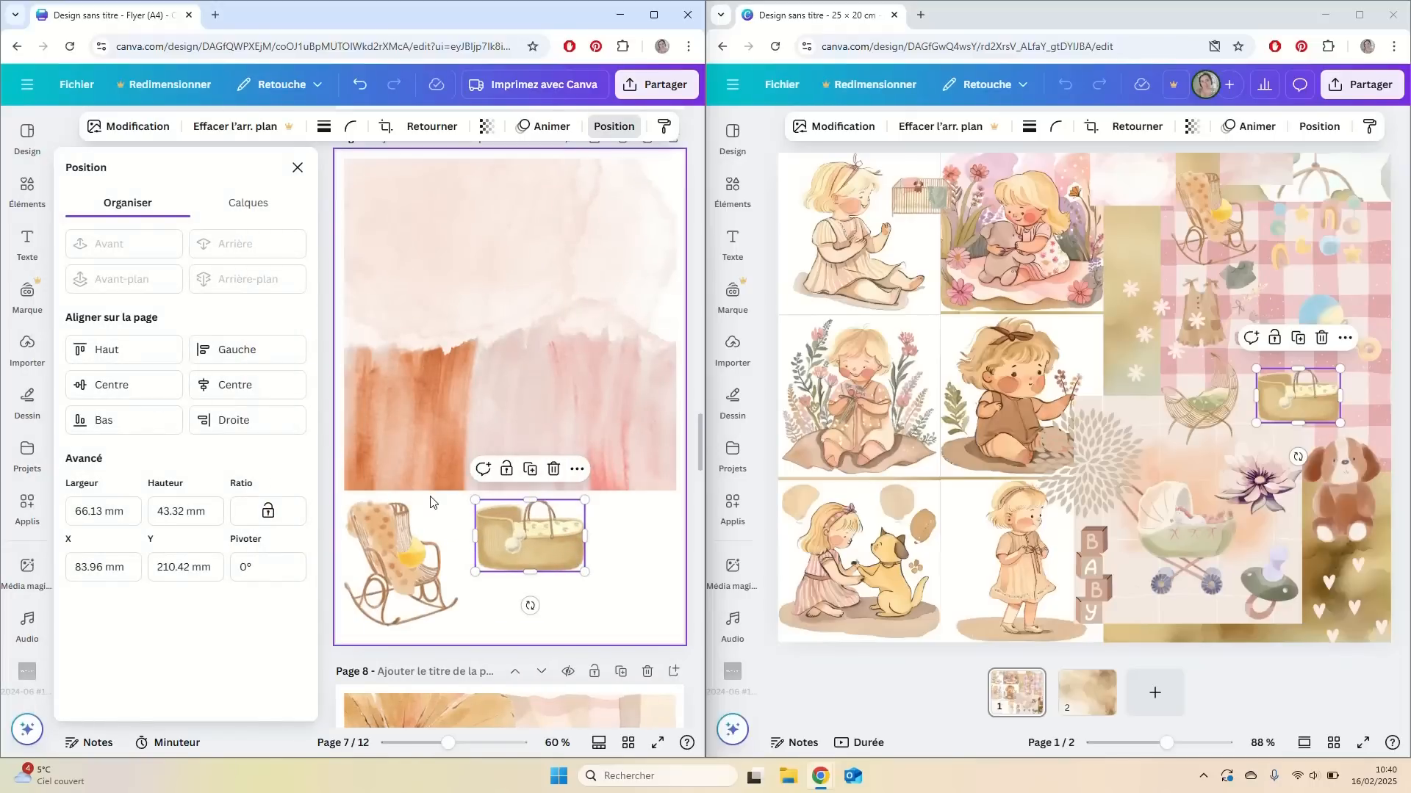
# - Copy the plush dog to page 7 beside the baby basket and enlarge it to about 50 × 66 mm
pyautogui.click(1357, 485)
pyautogui.click(647, 559)
pyautogui.hotkey('ctrl', 'v')
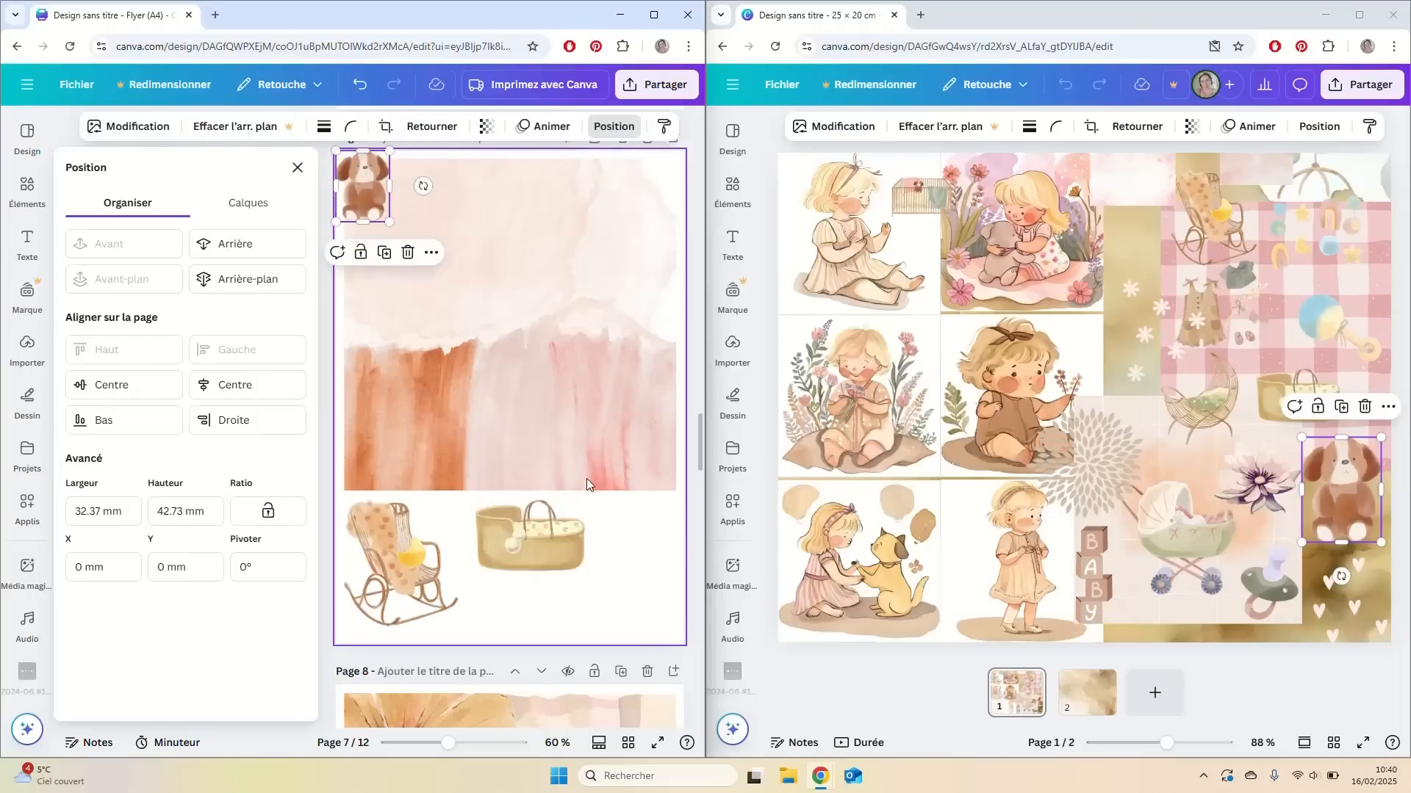
pyautogui.moveTo(367, 185); pyautogui.dragTo(600, 617)
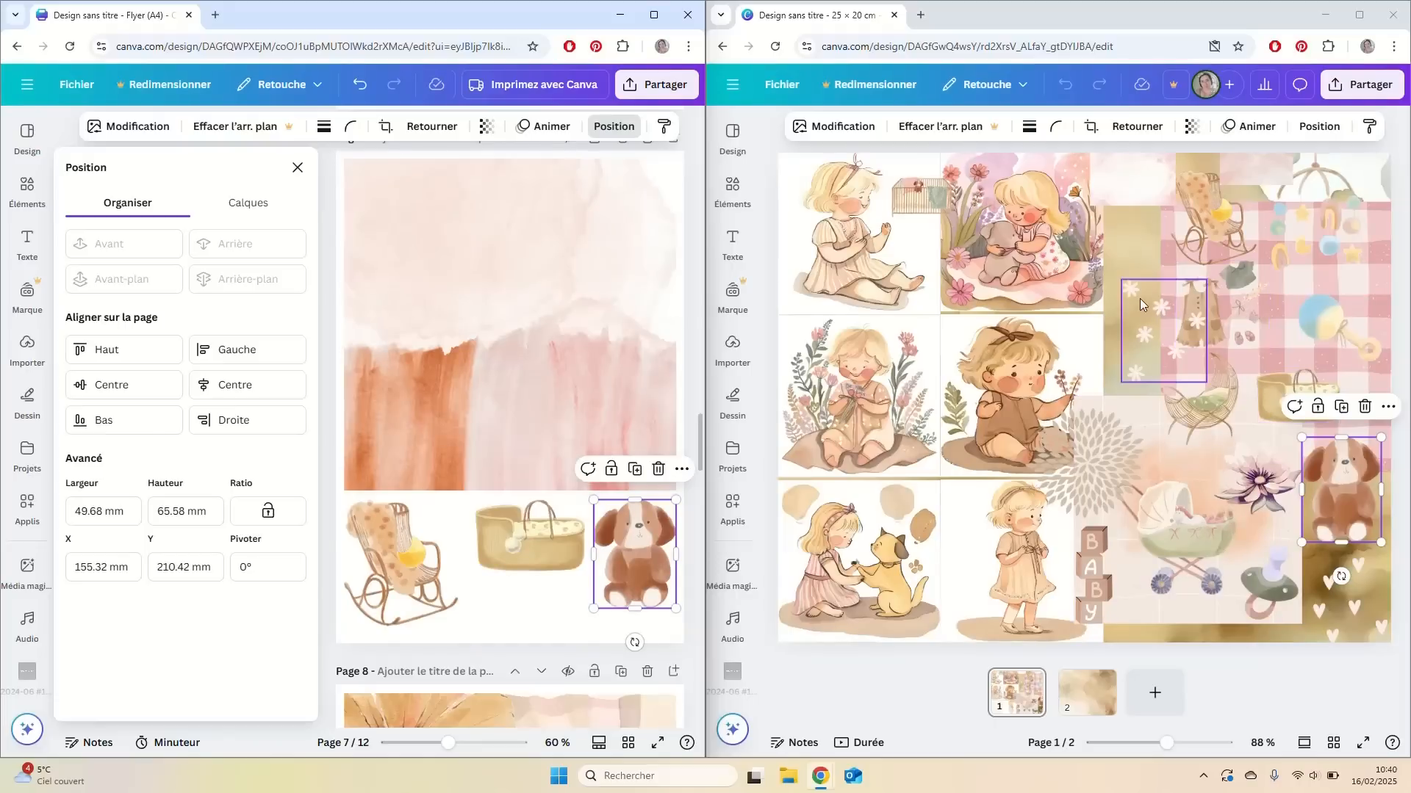
# - Copy the baby clothes illustration to page 6's blank area and enlarge it to about 84 × 78 mm below the beige background
pyautogui.click(1244, 294)
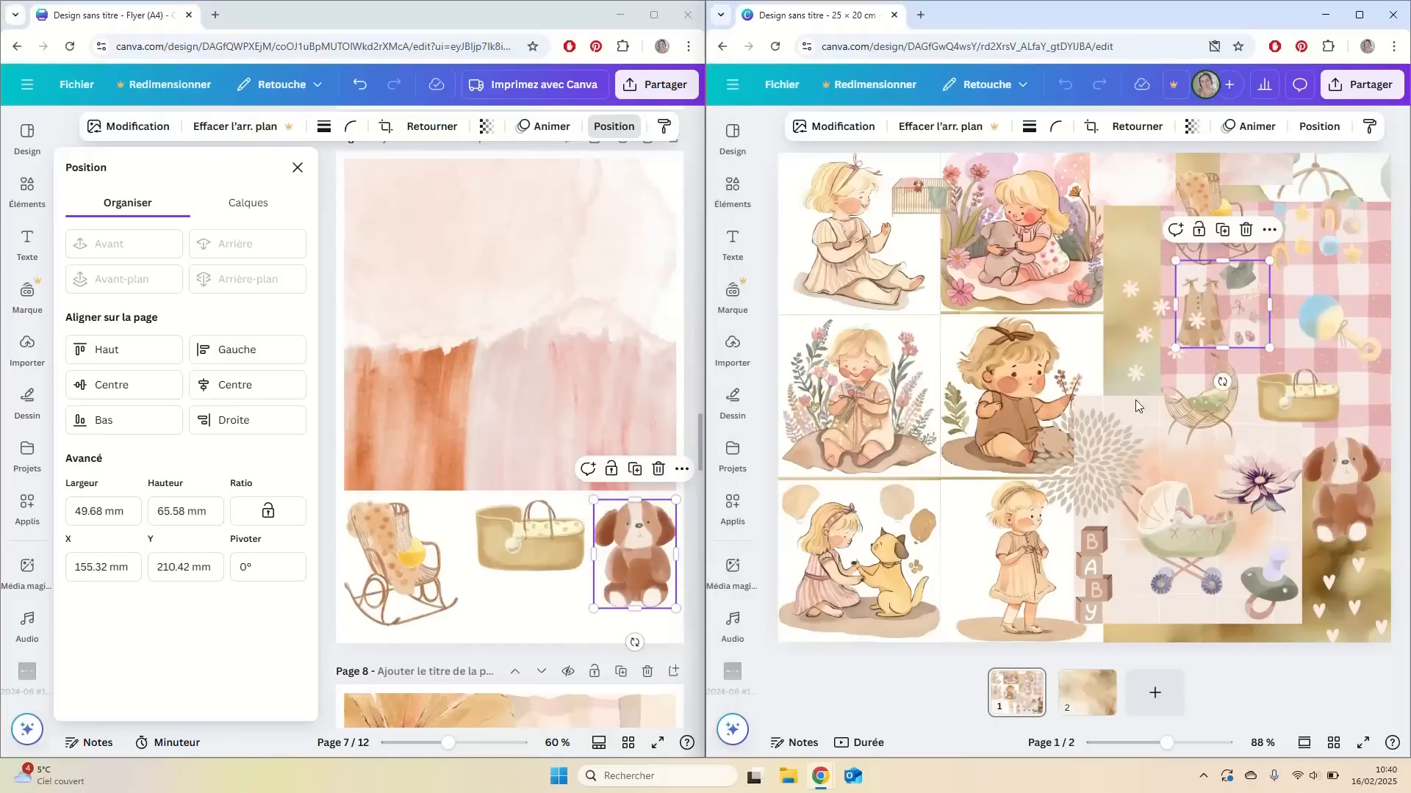
pyautogui.click(544, 602)
pyautogui.scroll(7, 567, 580)
pyautogui.hotkey('ctrl', 'v')
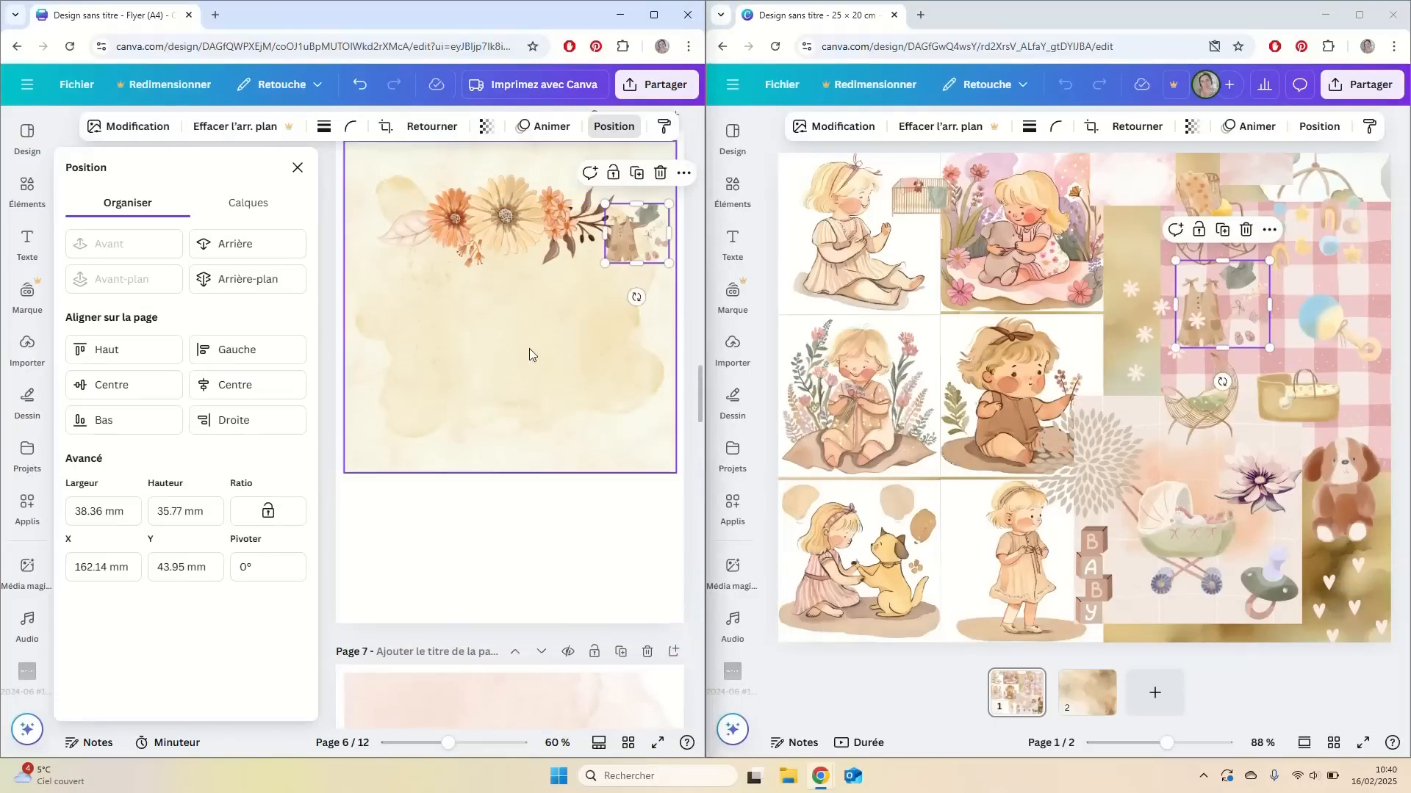
pyautogui.moveTo(610, 232); pyautogui.dragTo(349, 512)
pyautogui.moveTo(410, 545); pyautogui.dragTo(504, 599)
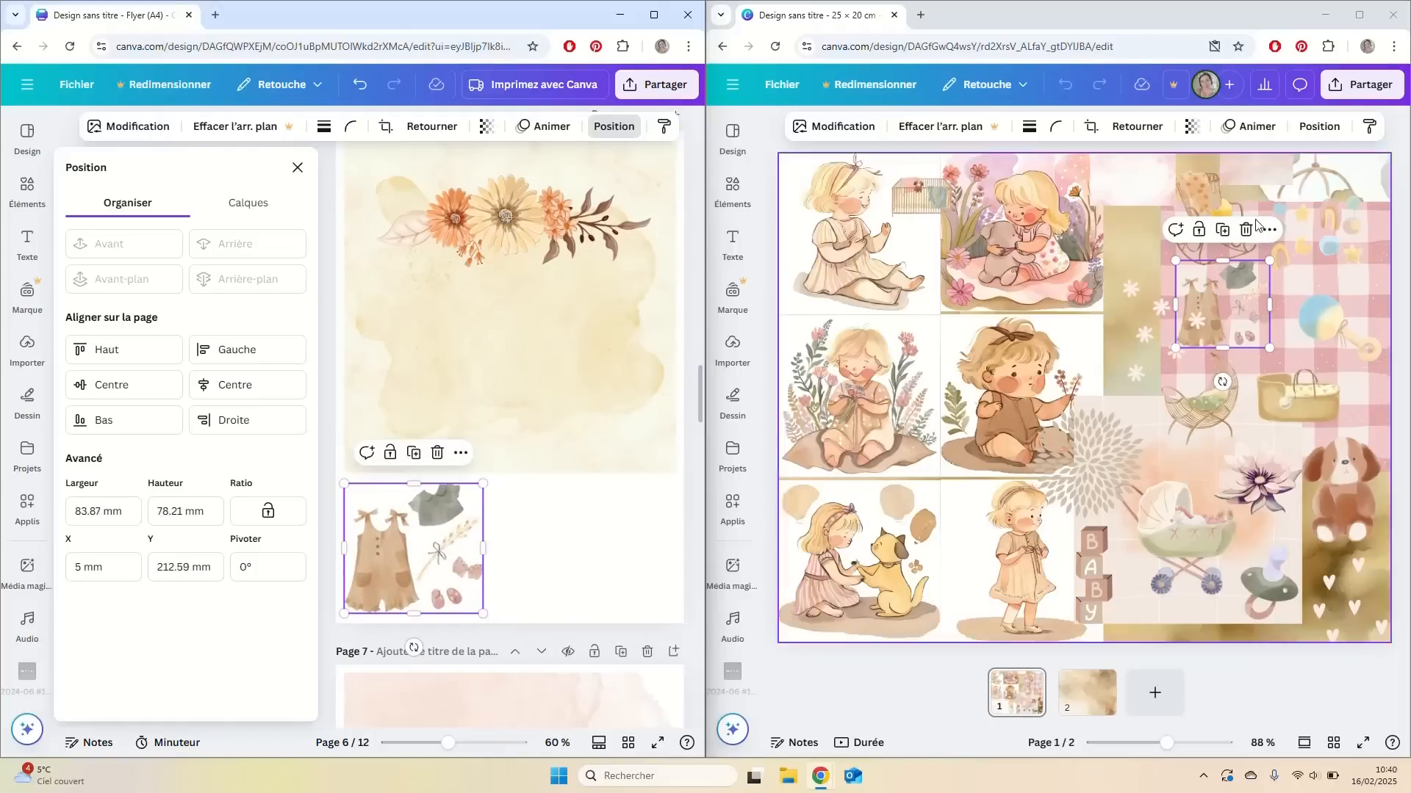
# - Examine the decorative elements and backgrounds on both pages of the baby-themed collage design
pyautogui.click(1322, 217)
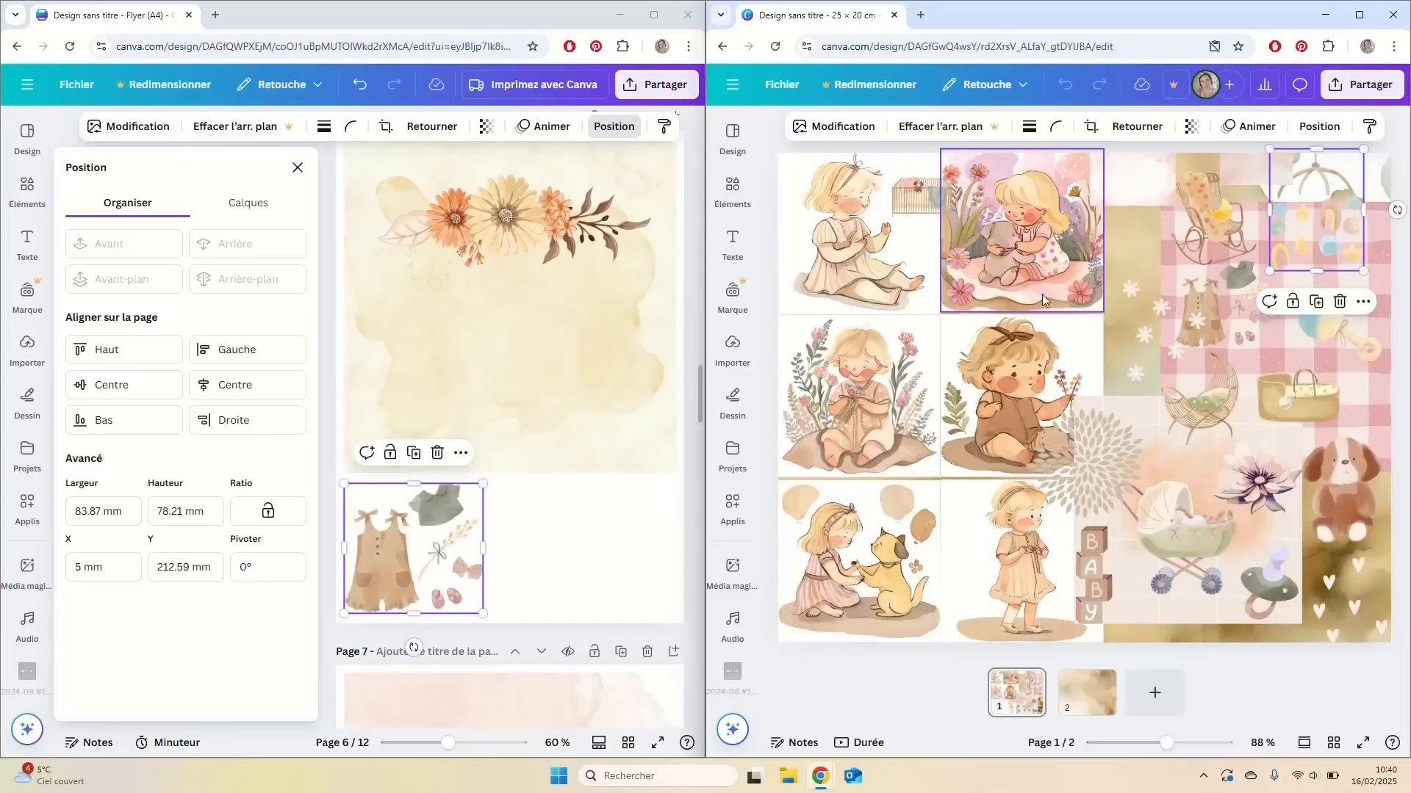
pyautogui.click(918, 205)
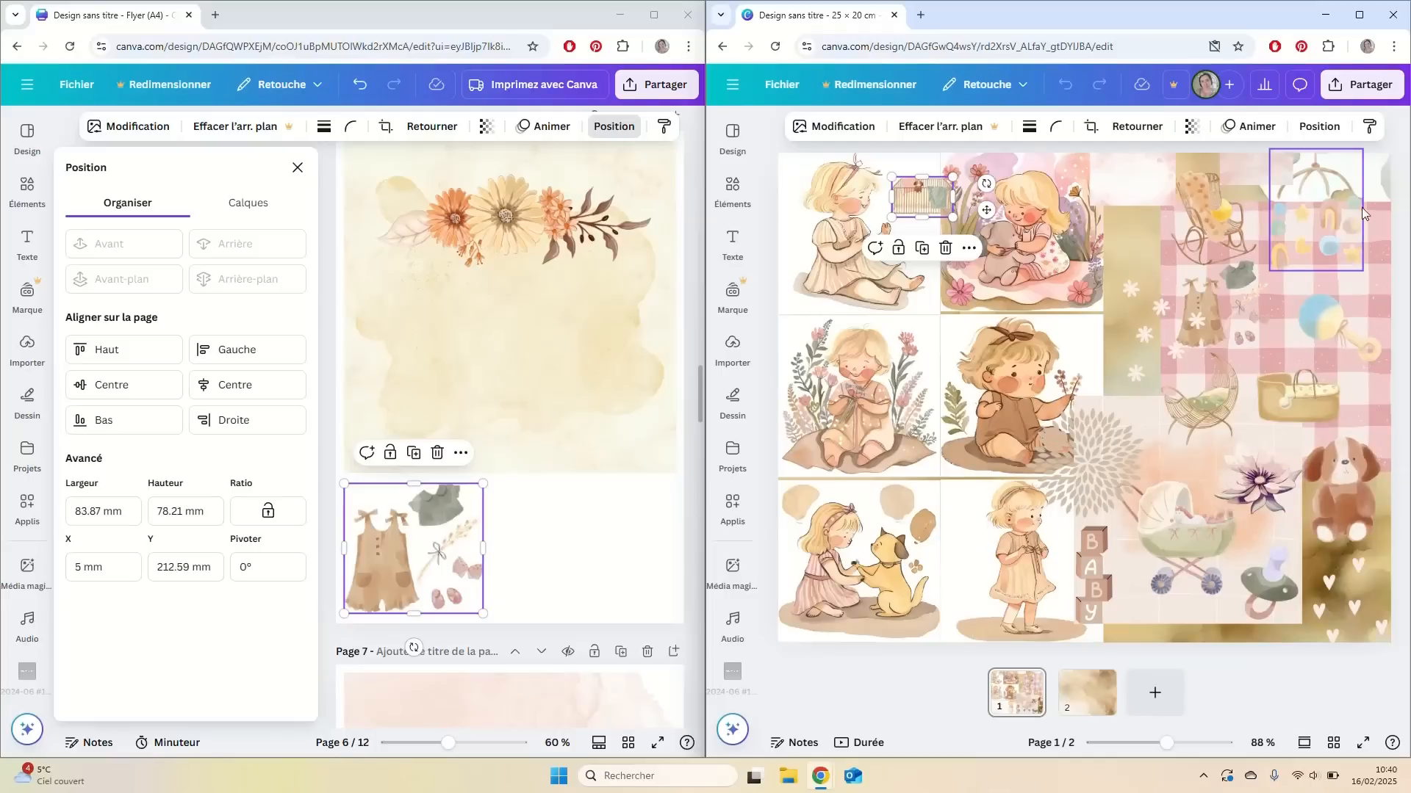
pyautogui.scroll(-2, 1281, 396)
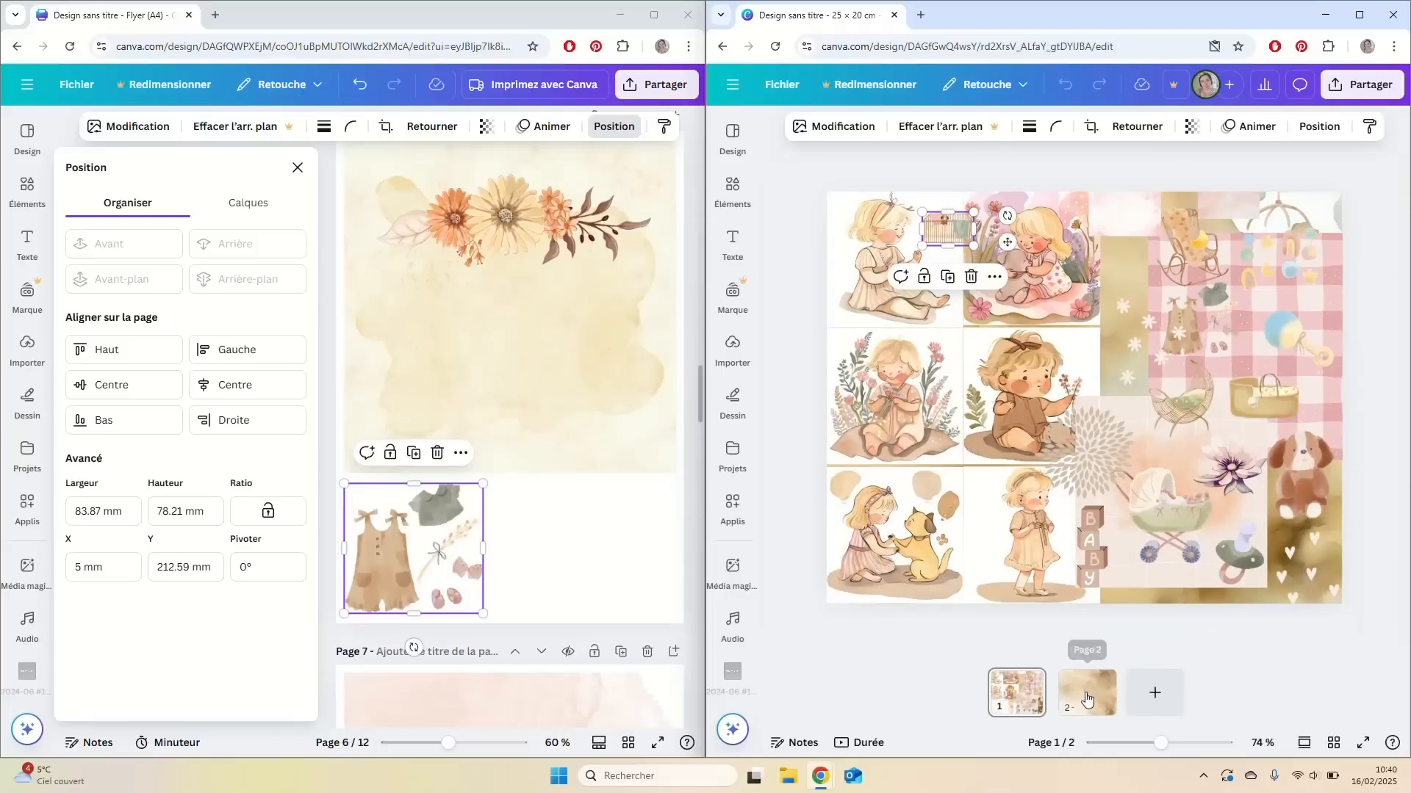
pyautogui.click(1087, 699)
pyautogui.click(1019, 699)
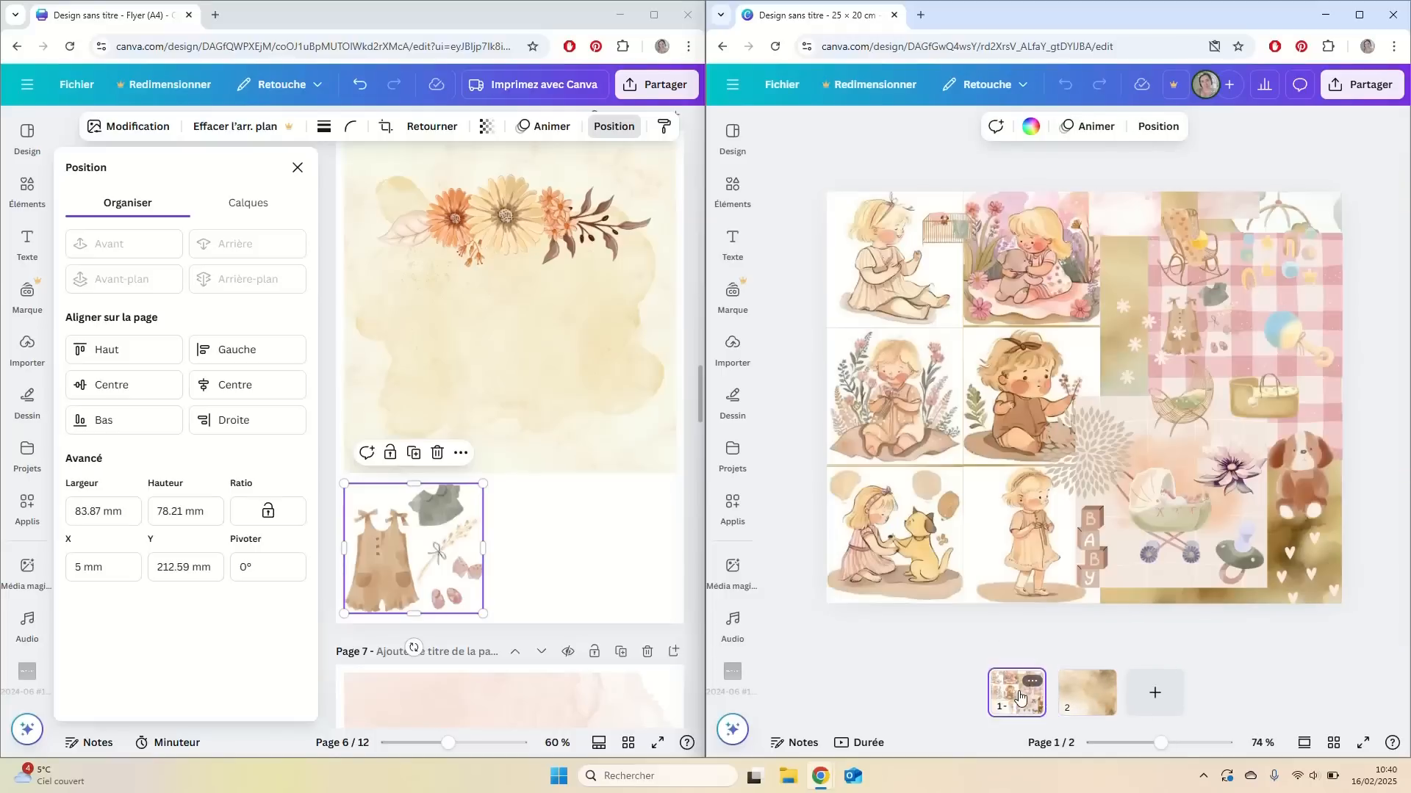
pyautogui.click(1080, 698)
pyautogui.click(1199, 485)
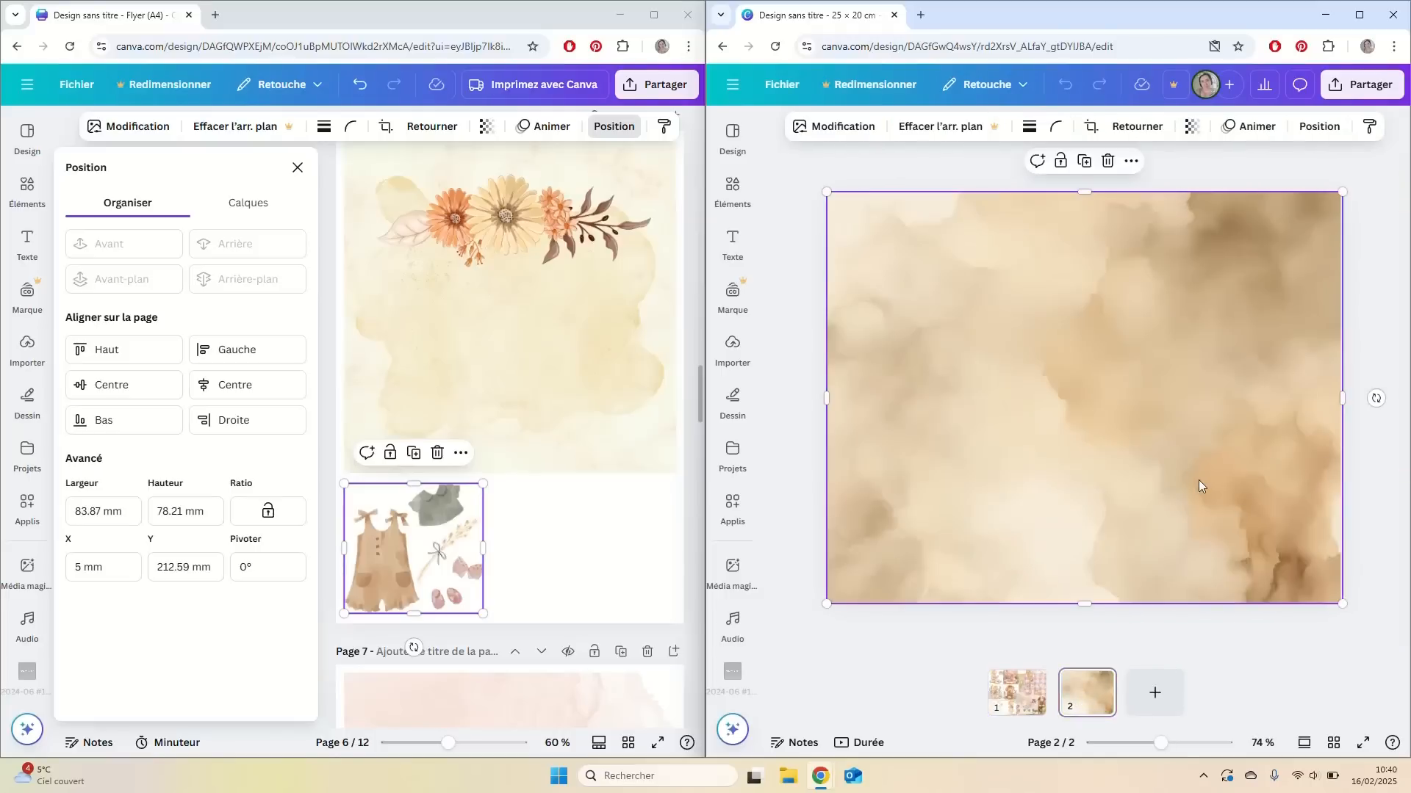
pyautogui.click(1029, 700)
pyautogui.click(1305, 567)
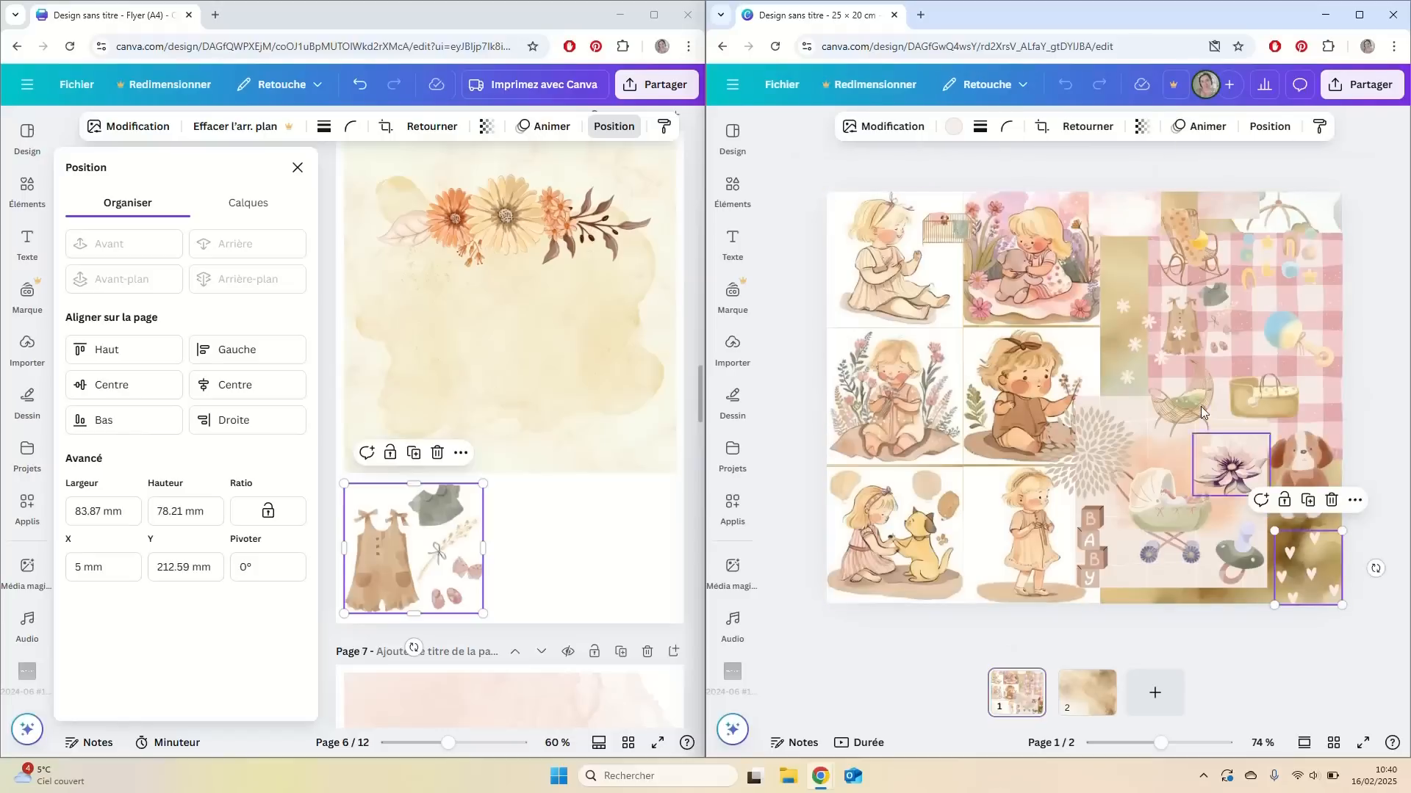
pyautogui.click(1143, 332)
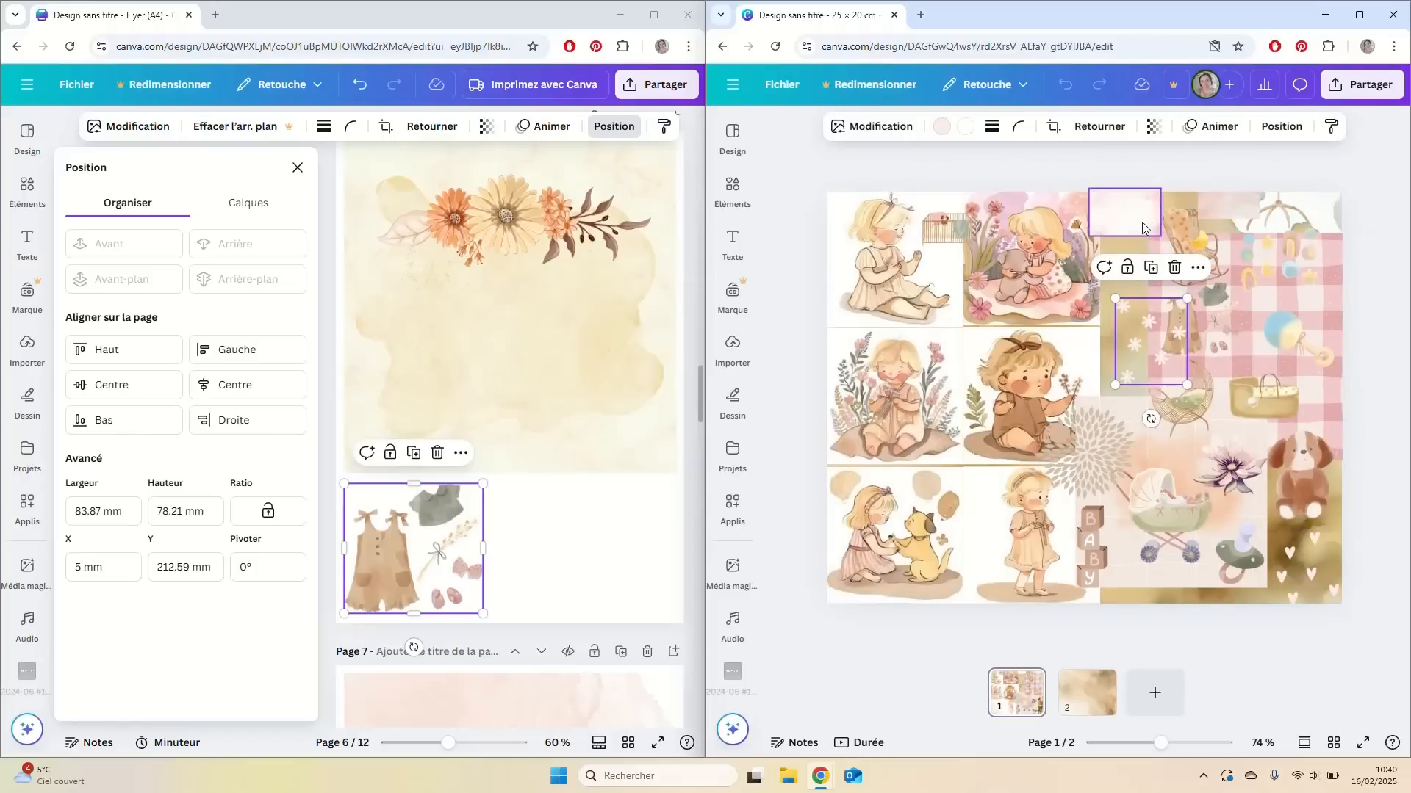
# - Copy the pink watercolour background from the collage onto page 6 of the A4 flyer and enlarge it to about 176 by 118 mm
pyautogui.click(1143, 228)
pyautogui.click(554, 526)
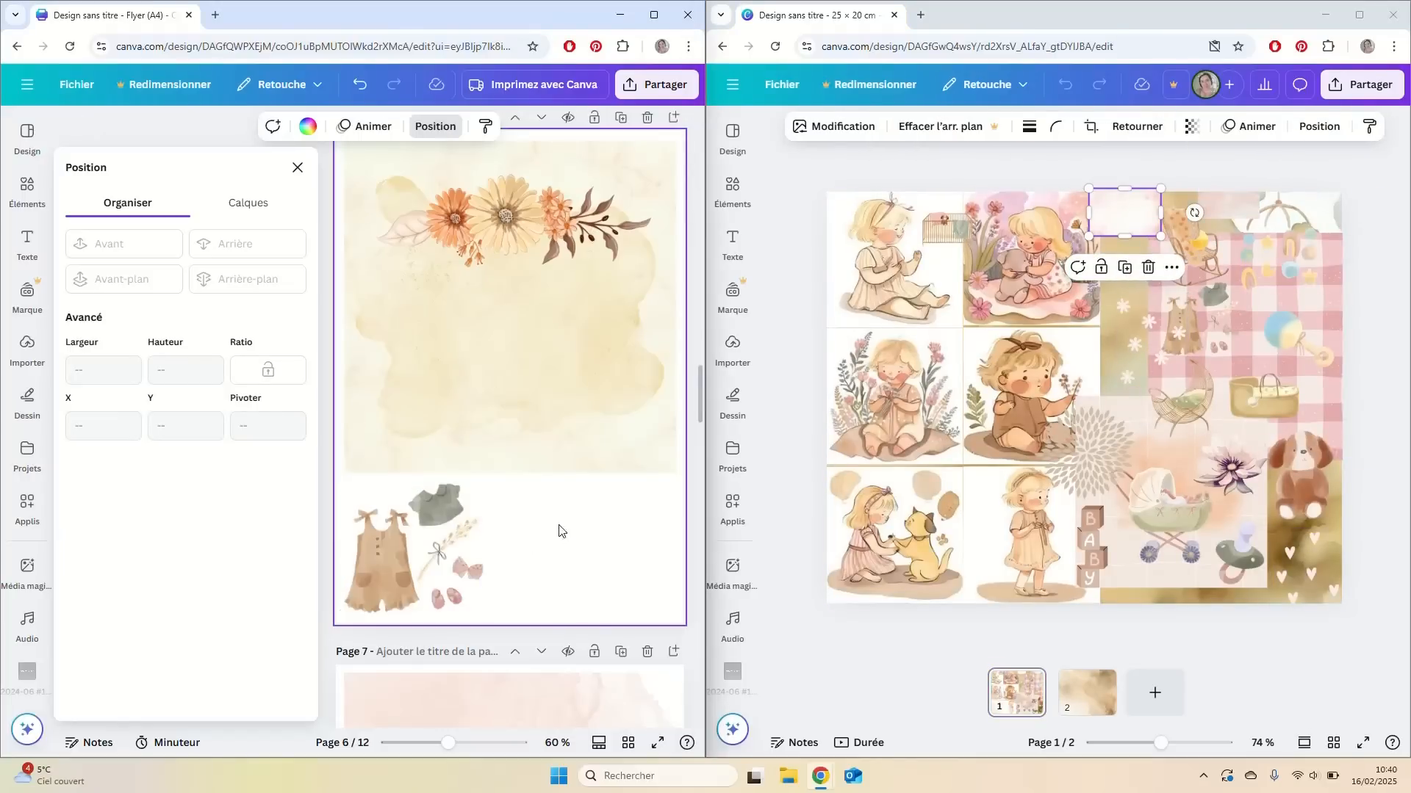
pyautogui.hotkey('ctrl', 'v')
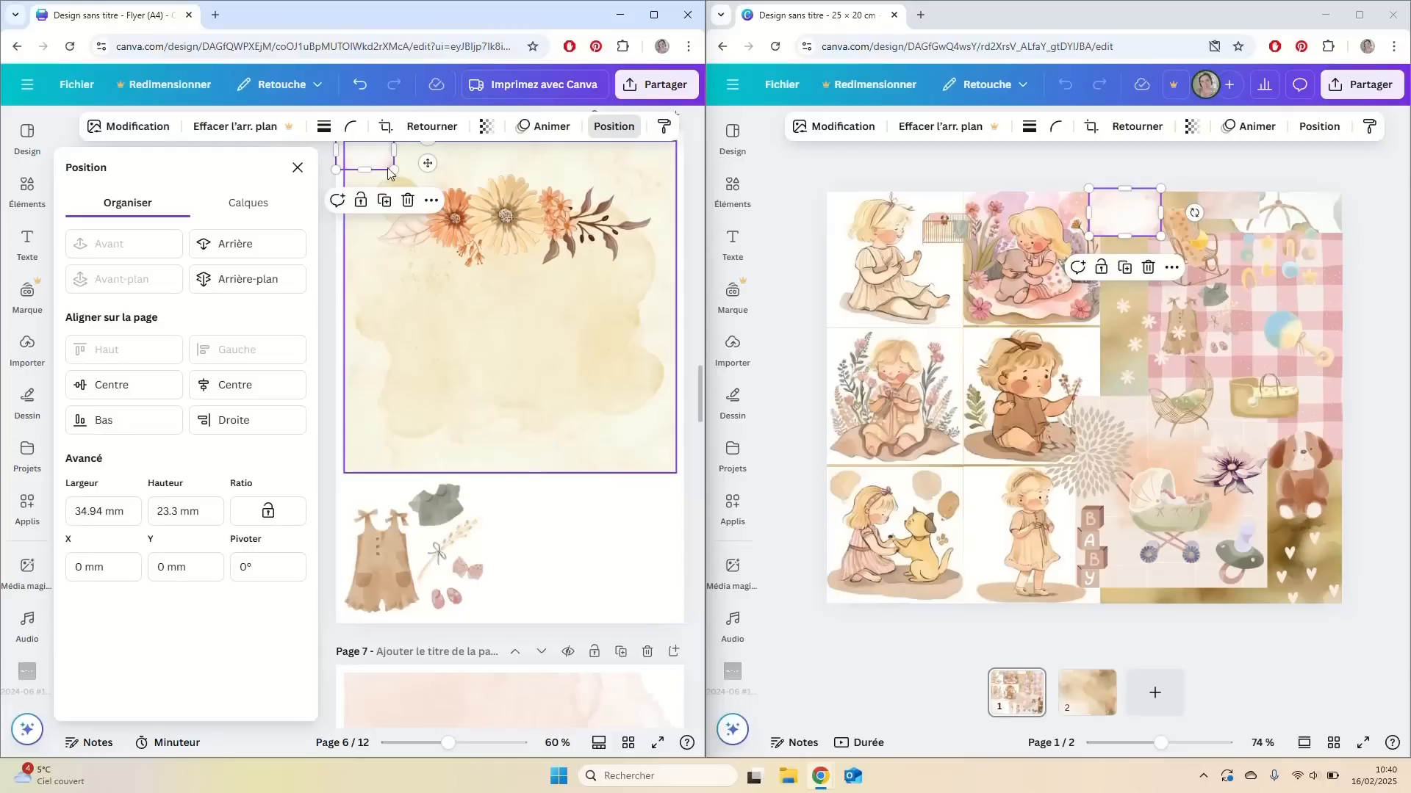
pyautogui.moveTo(382, 168); pyautogui.dragTo(684, 604)
# - Move the pink watercolour background from page 6 to the lower part of a new blank page inserted after it
pyautogui.press('Delete')
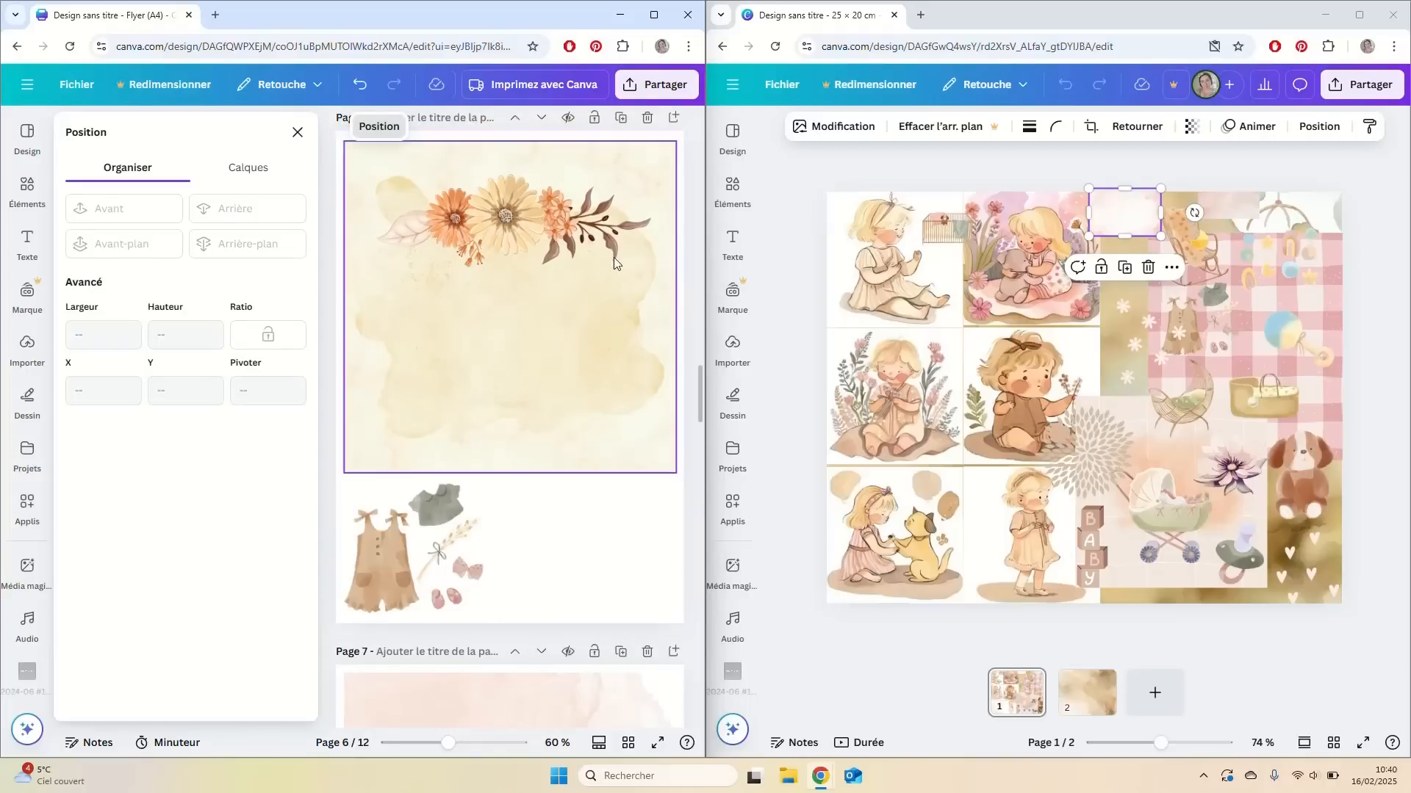
pyautogui.click(669, 123)
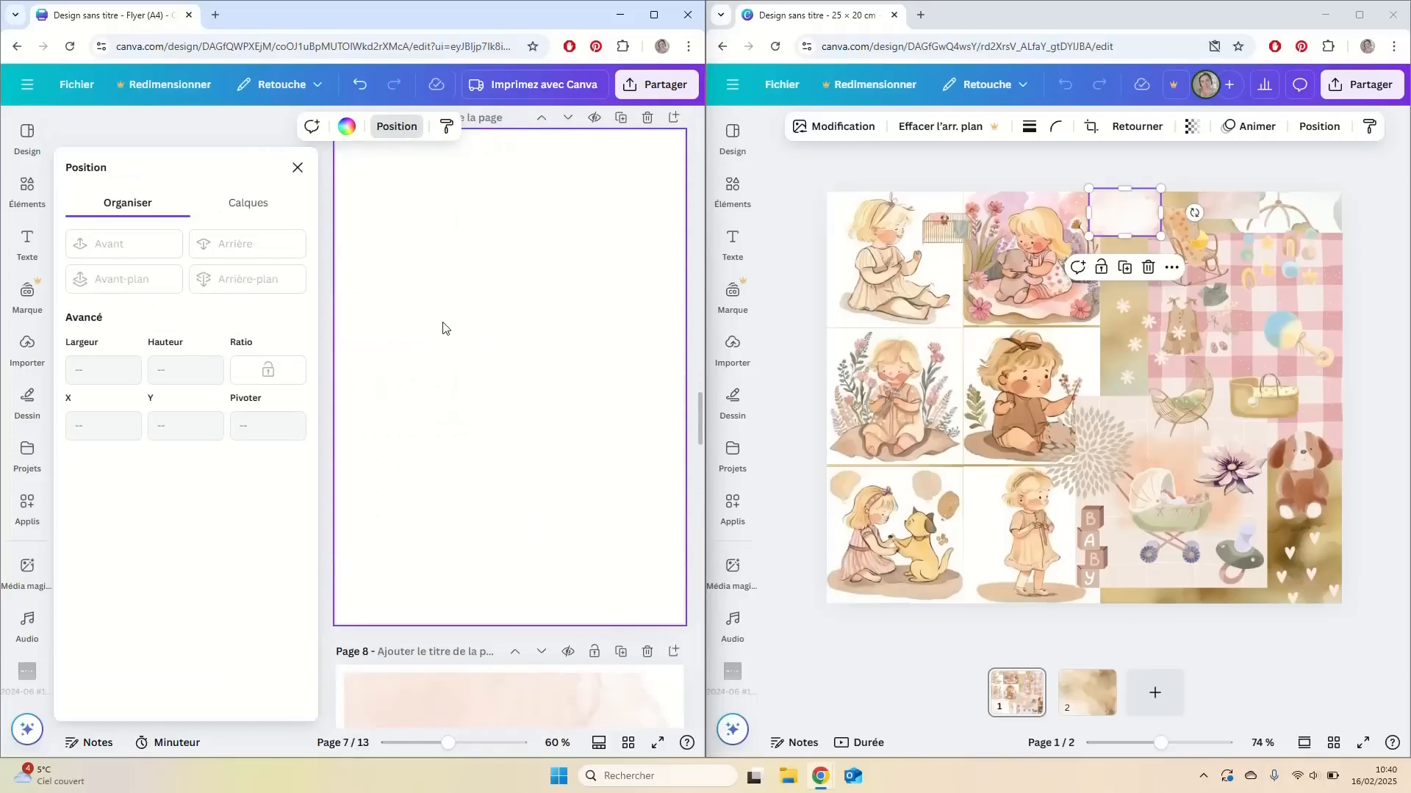
pyautogui.hotkey('ctrl', 'v')
pyautogui.moveTo(531, 507); pyautogui.dragTo(391, 408)
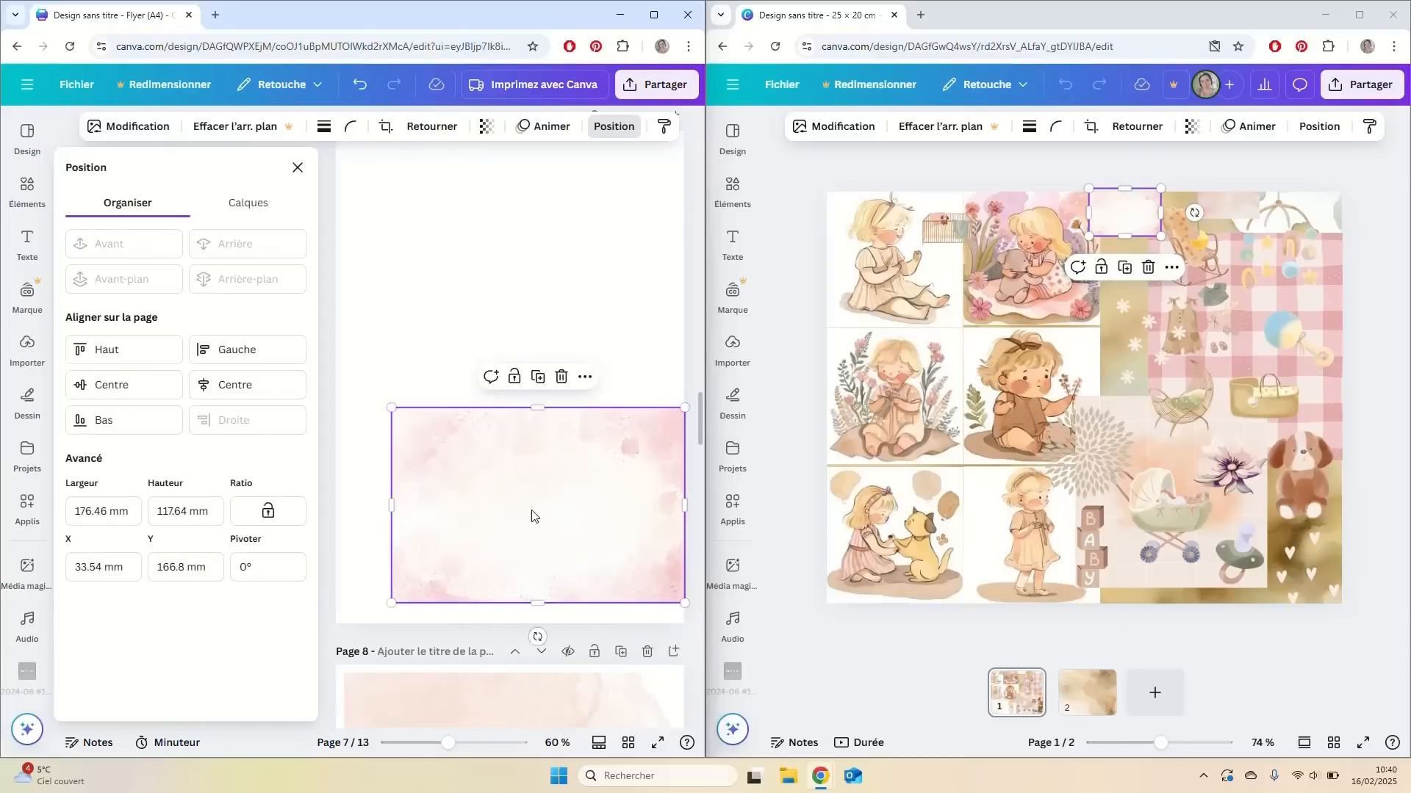
# - Rotate the pink watercolour background 90° and enlarge it to fill page 7 with a narrow white margin
pyautogui.moveTo(539, 638); pyautogui.dragTo(411, 505)
pyautogui.scroll(-1, 533, 402)
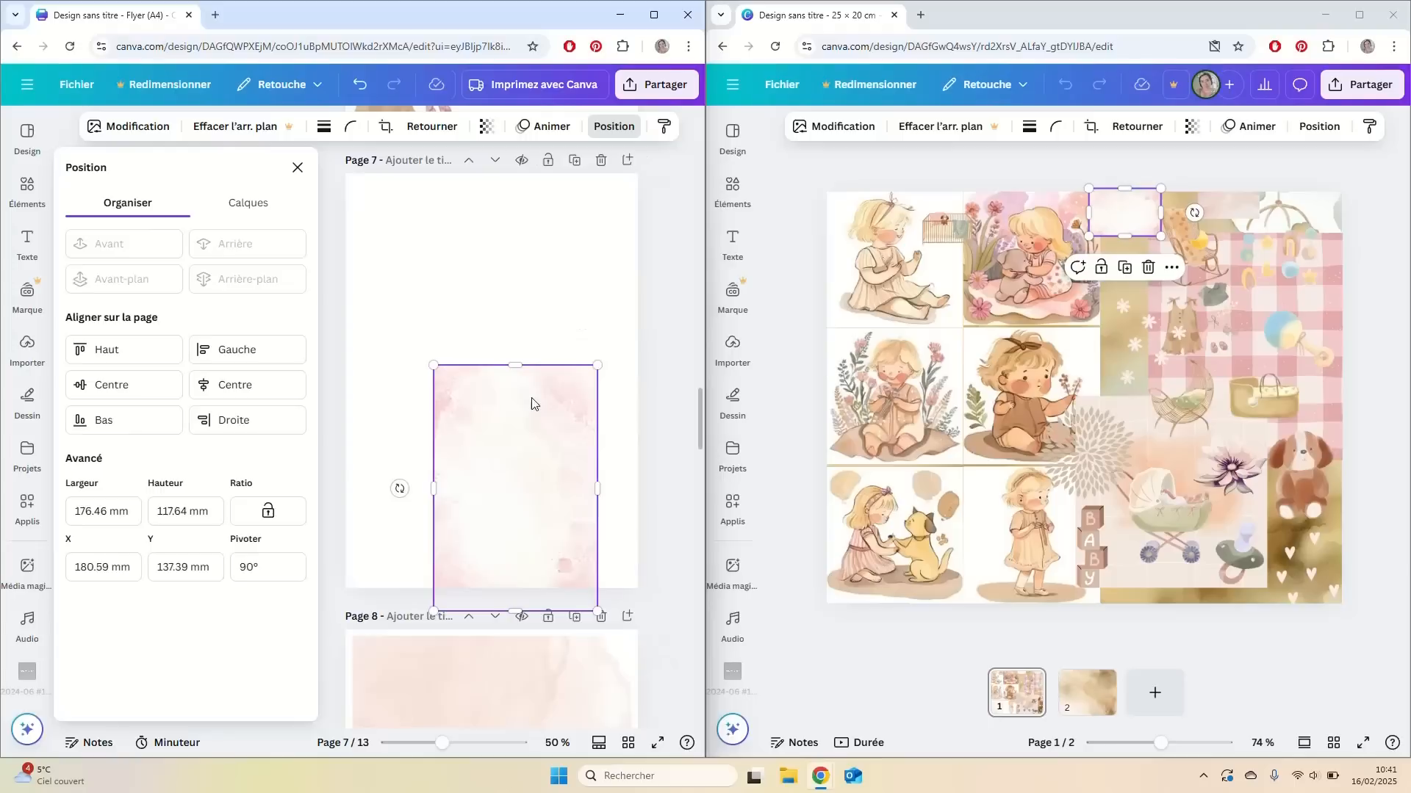
pyautogui.click(433, 270)
pyautogui.click(298, 169)
pyautogui.moveTo(403, 419); pyautogui.dragTo(311, 227)
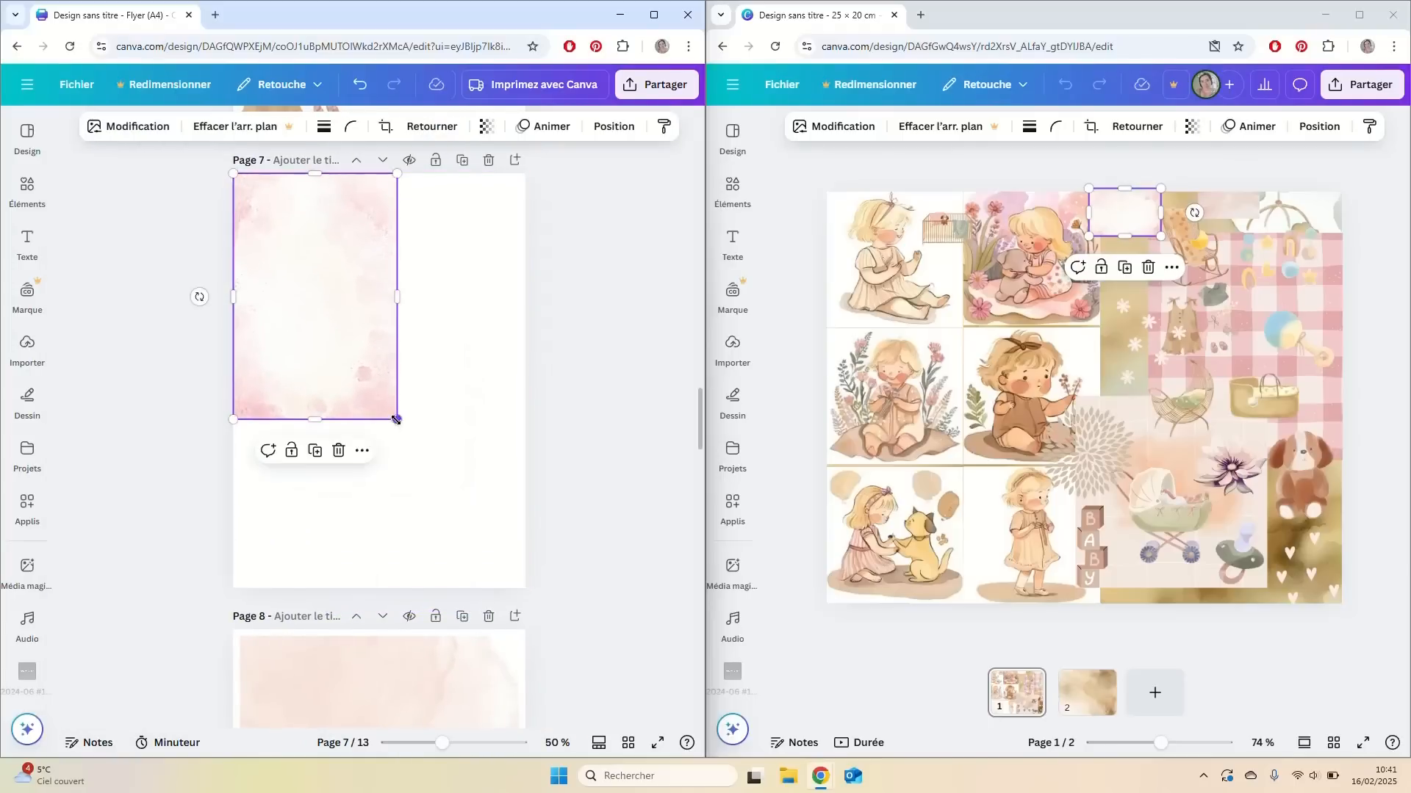
pyautogui.moveTo(396, 420); pyautogui.dragTo(502, 532)
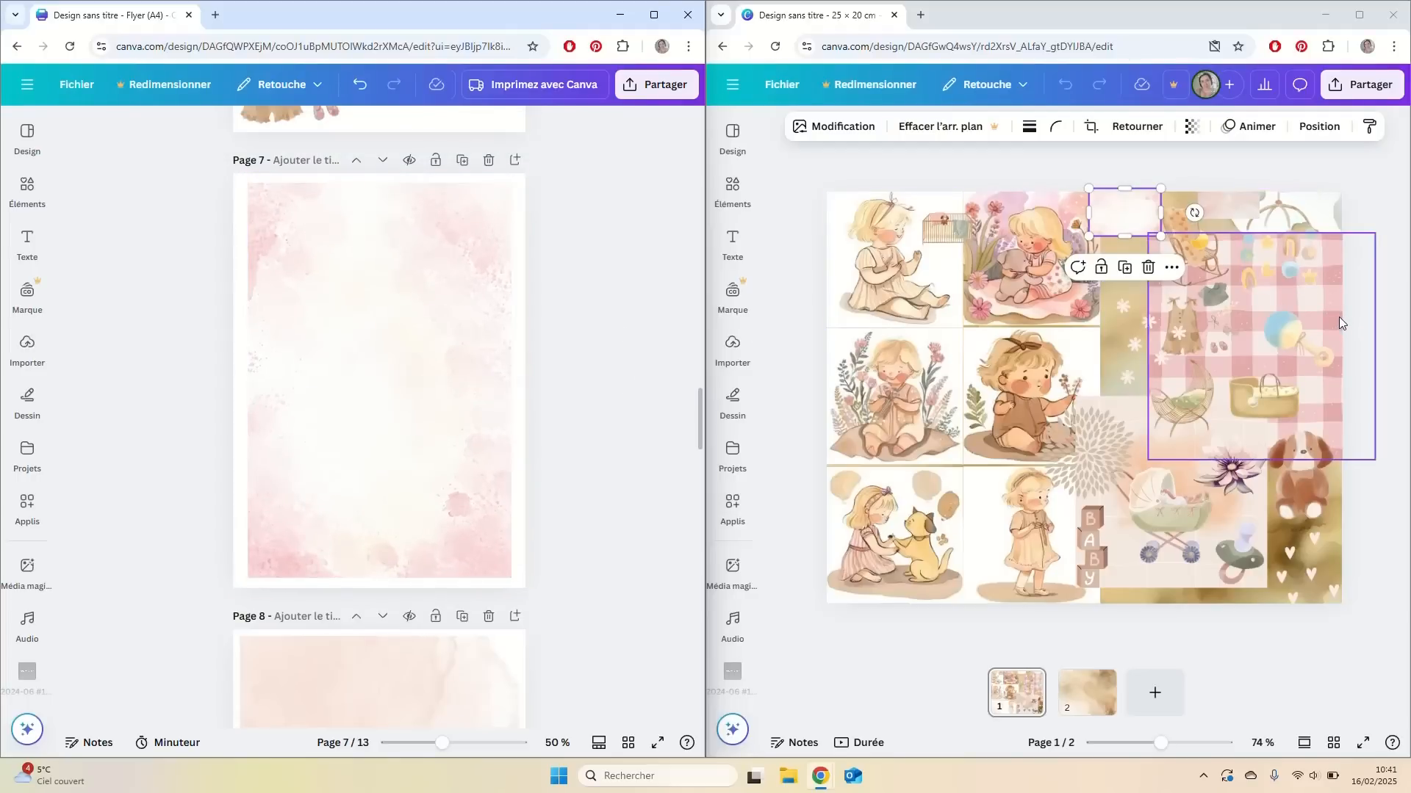
# - Shift the collage's gingham pattern up and outward, and copy the beige grid texture onto a new flyer page after page 7
pyautogui.moveTo(1338, 316); pyautogui.dragTo(1358, 278)
pyautogui.click(1135, 404)
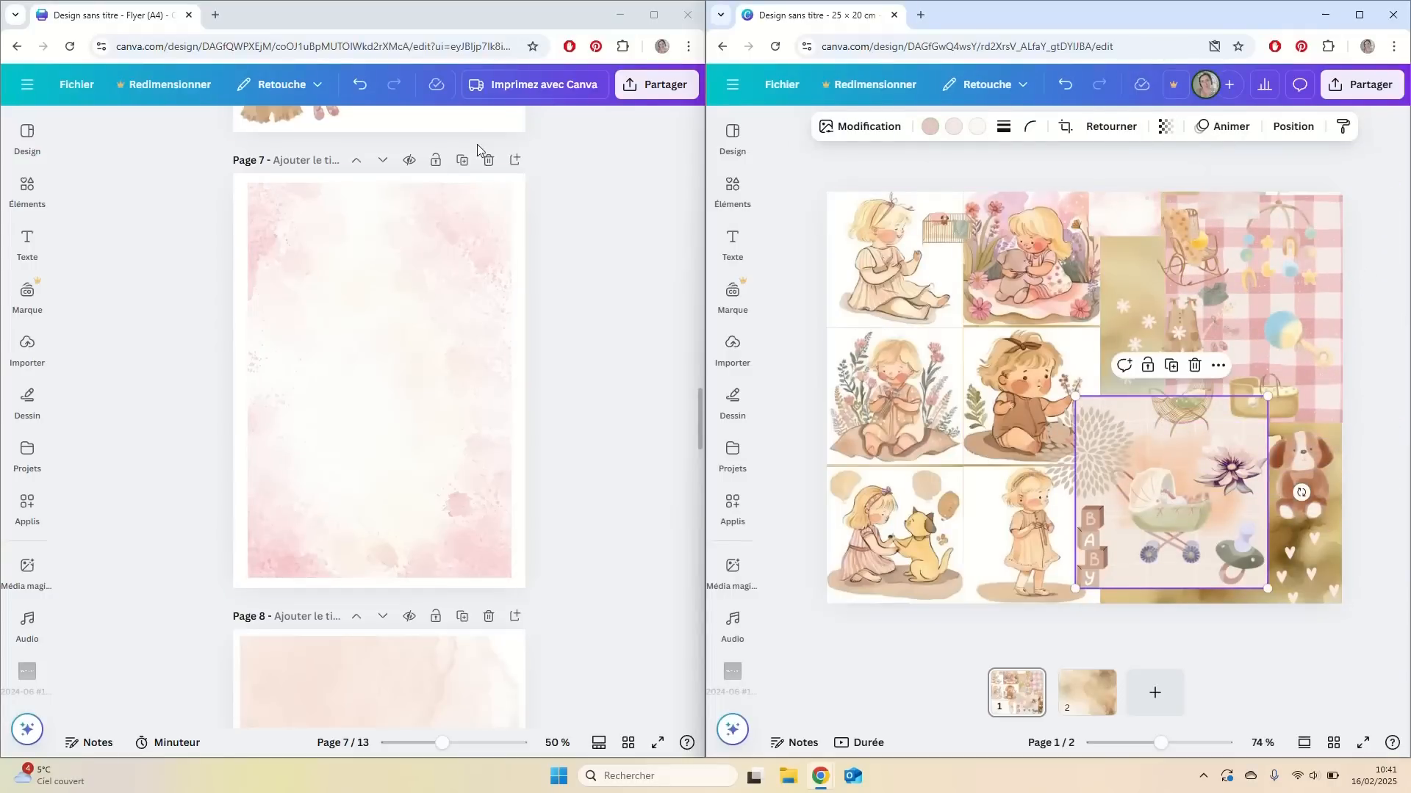
pyautogui.click(515, 159)
pyautogui.hotkey('ctrl', 'v')
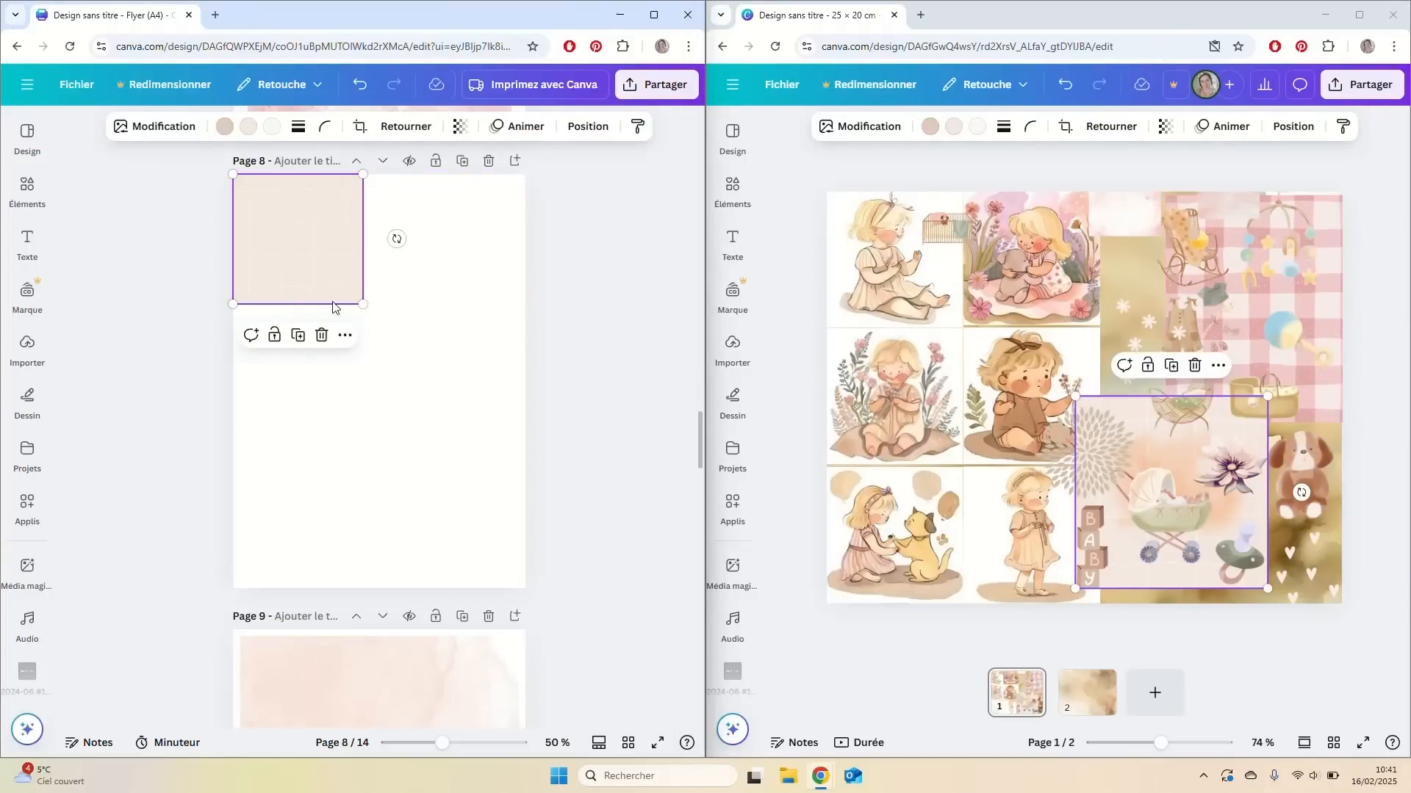
# - Shrink the beige texture tile and duplicate it into a two-by-two block starting at page 8's upper corner
pyautogui.moveTo(362, 305); pyautogui.dragTo(411, 224)
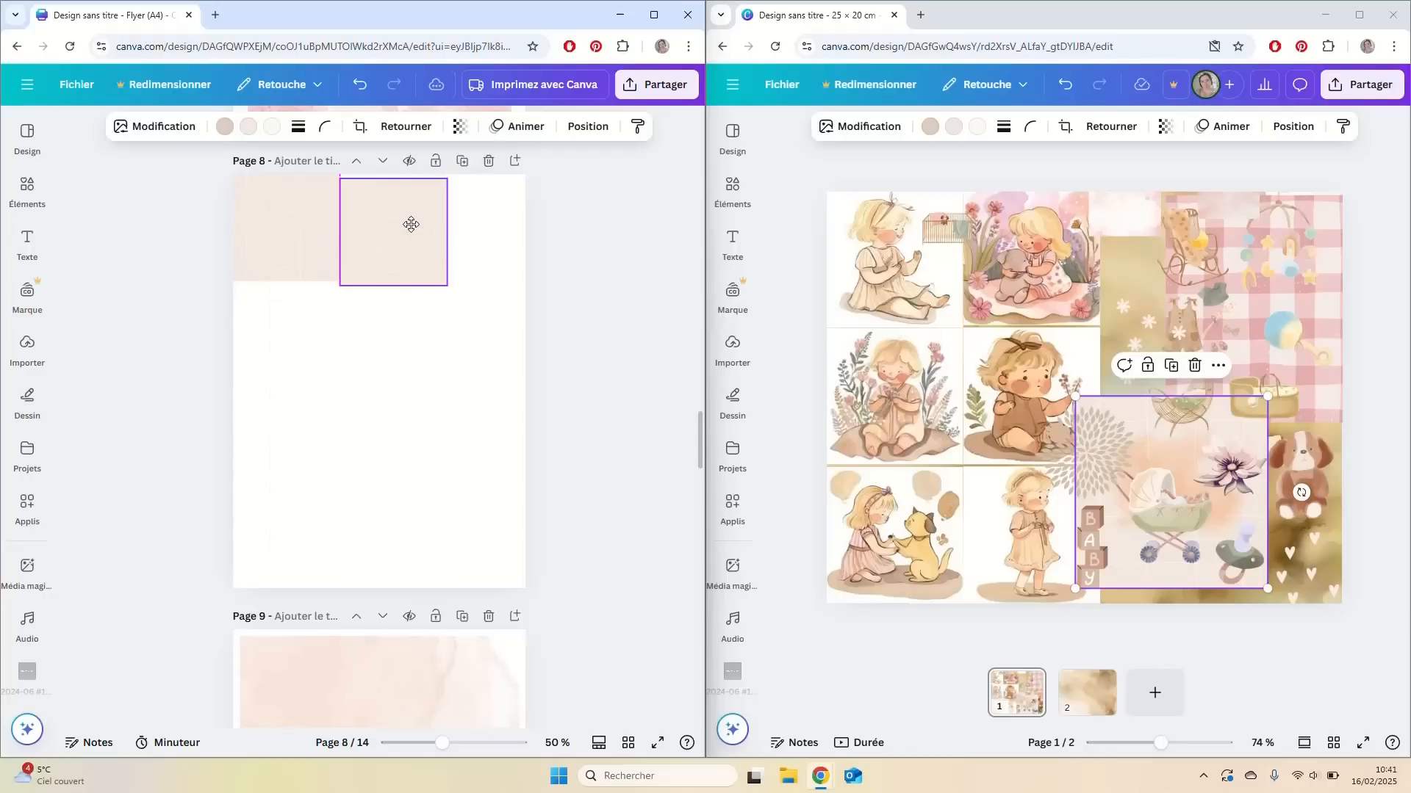
pyautogui.moveTo(481, 298); pyautogui.dragTo(297, 250)
pyautogui.click(297, 245)
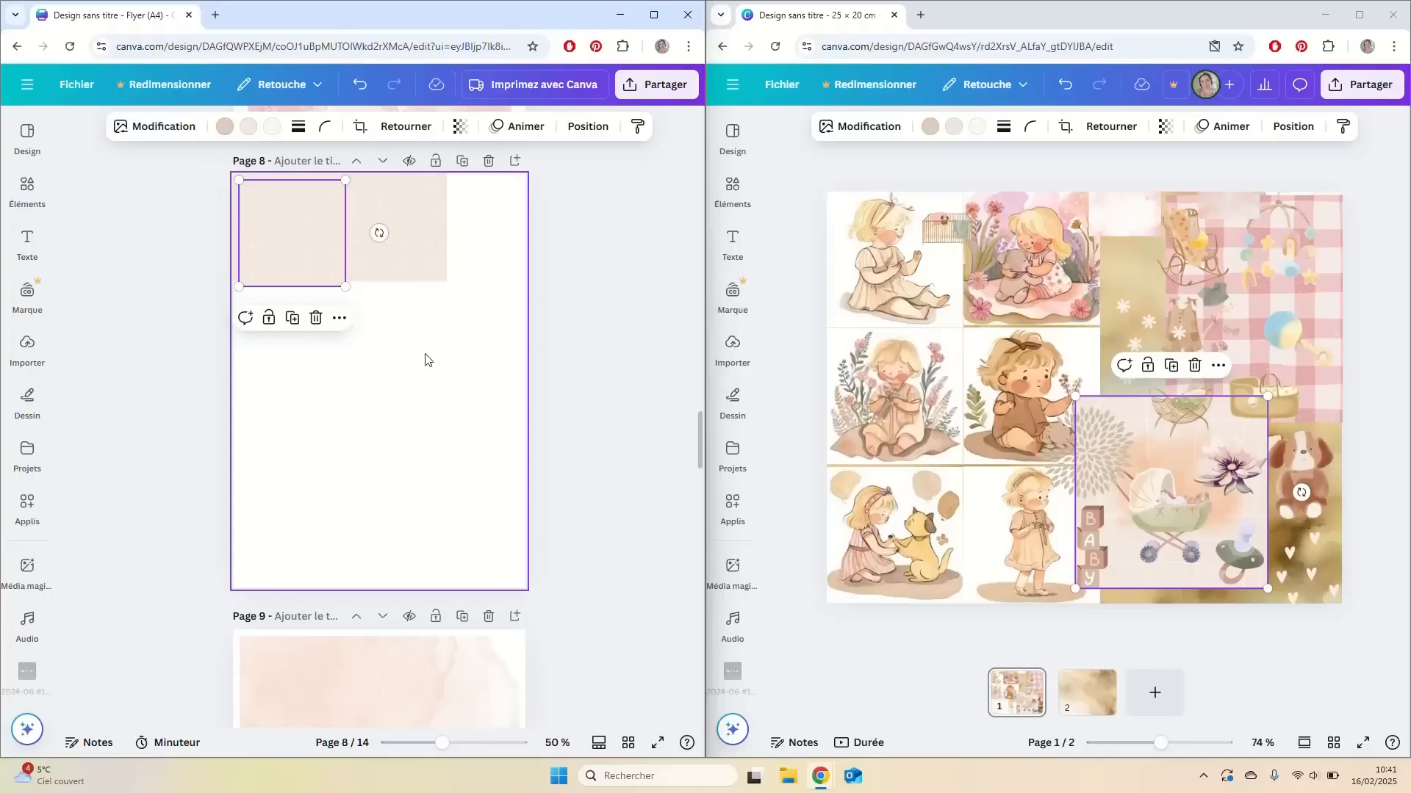
pyautogui.click(332, 253)
pyautogui.click(349, 316)
pyautogui.moveTo(393, 342); pyautogui.dragTo(310, 273)
pyautogui.moveTo(370, 228); pyautogui.dragTo(411, 302)
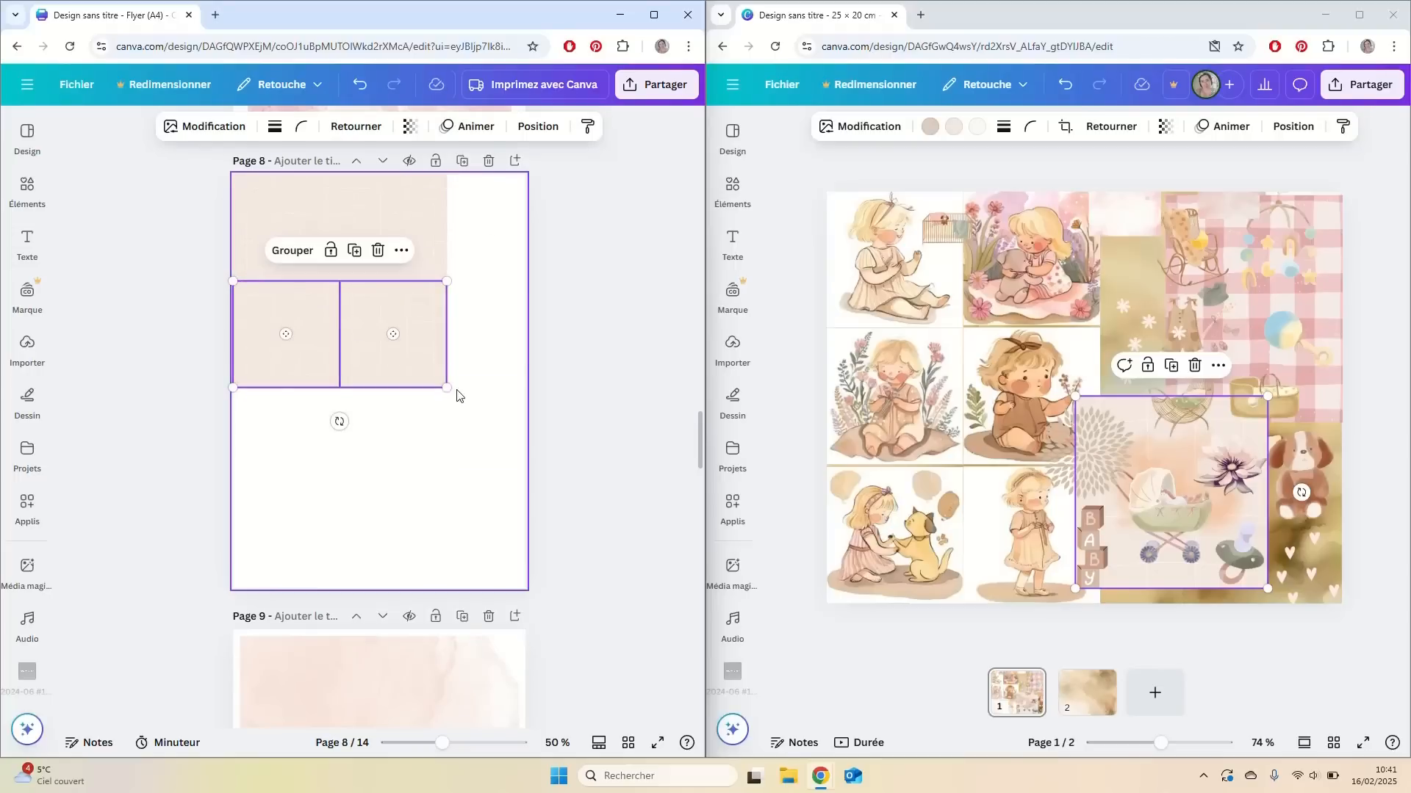
# - Duplicate the beige tiles into a third and fourth row and a third column to cover page 8
pyautogui.hotkey('ctrl', 'z')
pyautogui.moveTo(431, 235); pyautogui.dragTo(424, 439)
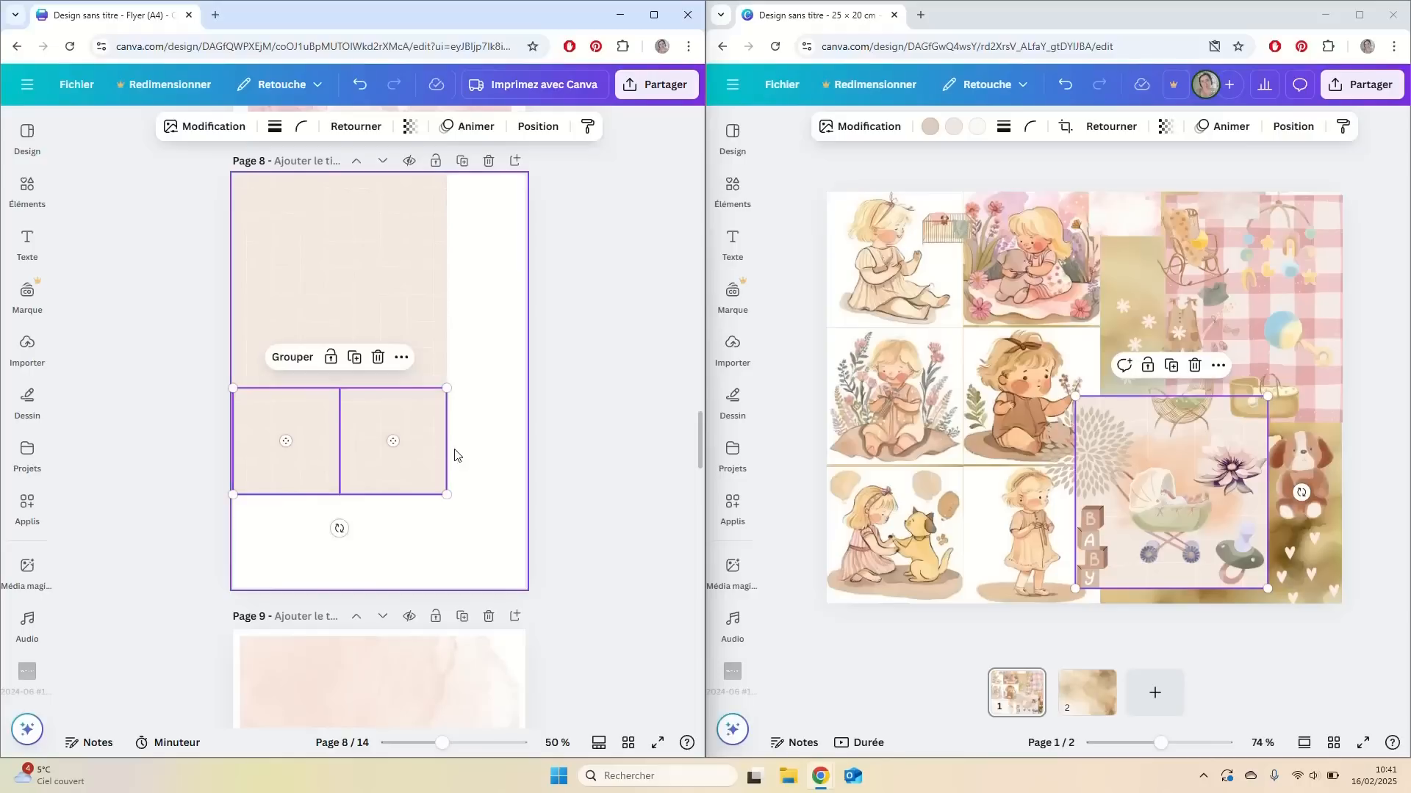
pyautogui.hotkey('ctrl', 'z')
pyautogui.moveTo(425, 267); pyautogui.dragTo(421, 555)
pyautogui.moveTo(473, 224); pyautogui.dragTo(257, 235)
# - Group all the beige tiles covering page 8 and check the joins of the pattern up close
pyautogui.rightClick(260, 230)
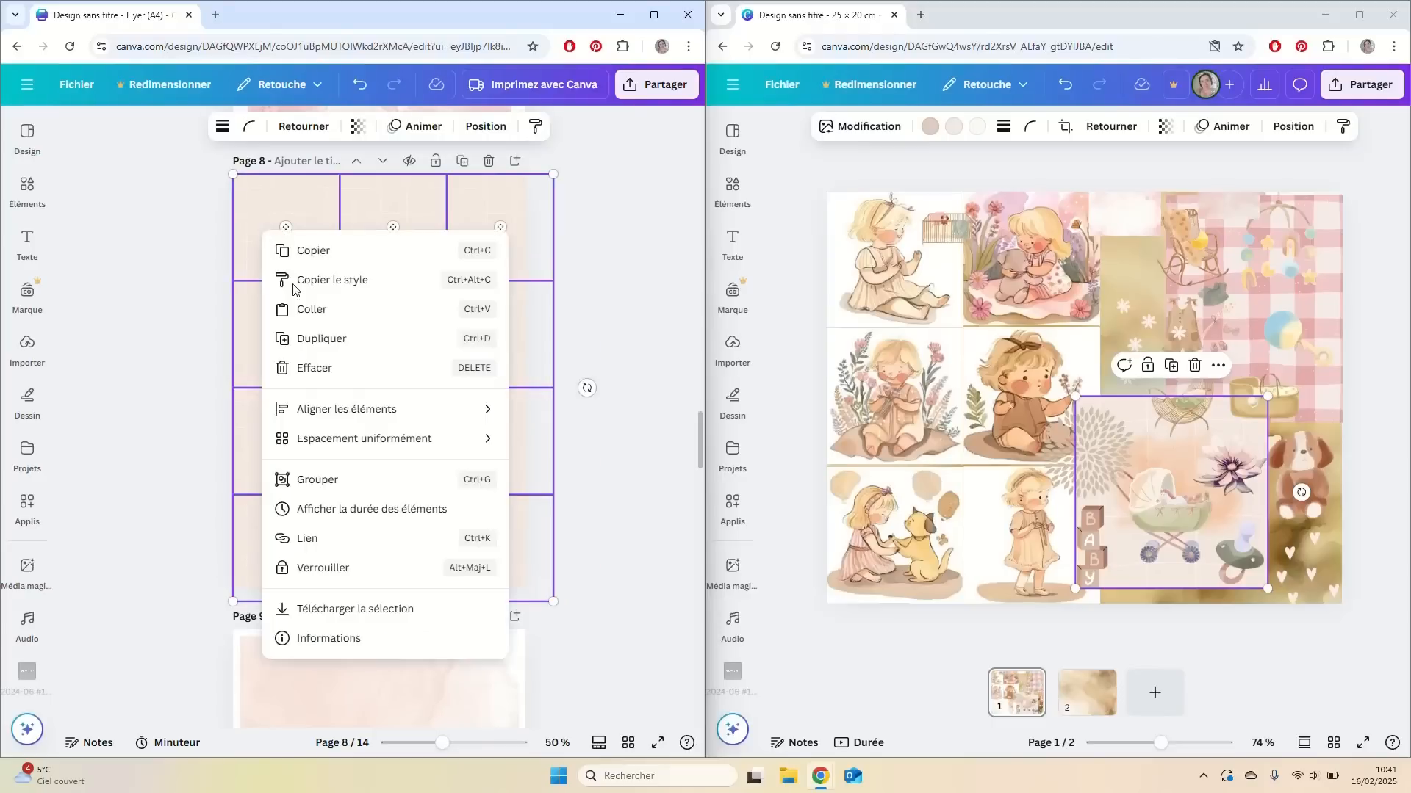
pyautogui.click(360, 479)
pyautogui.click(578, 421)
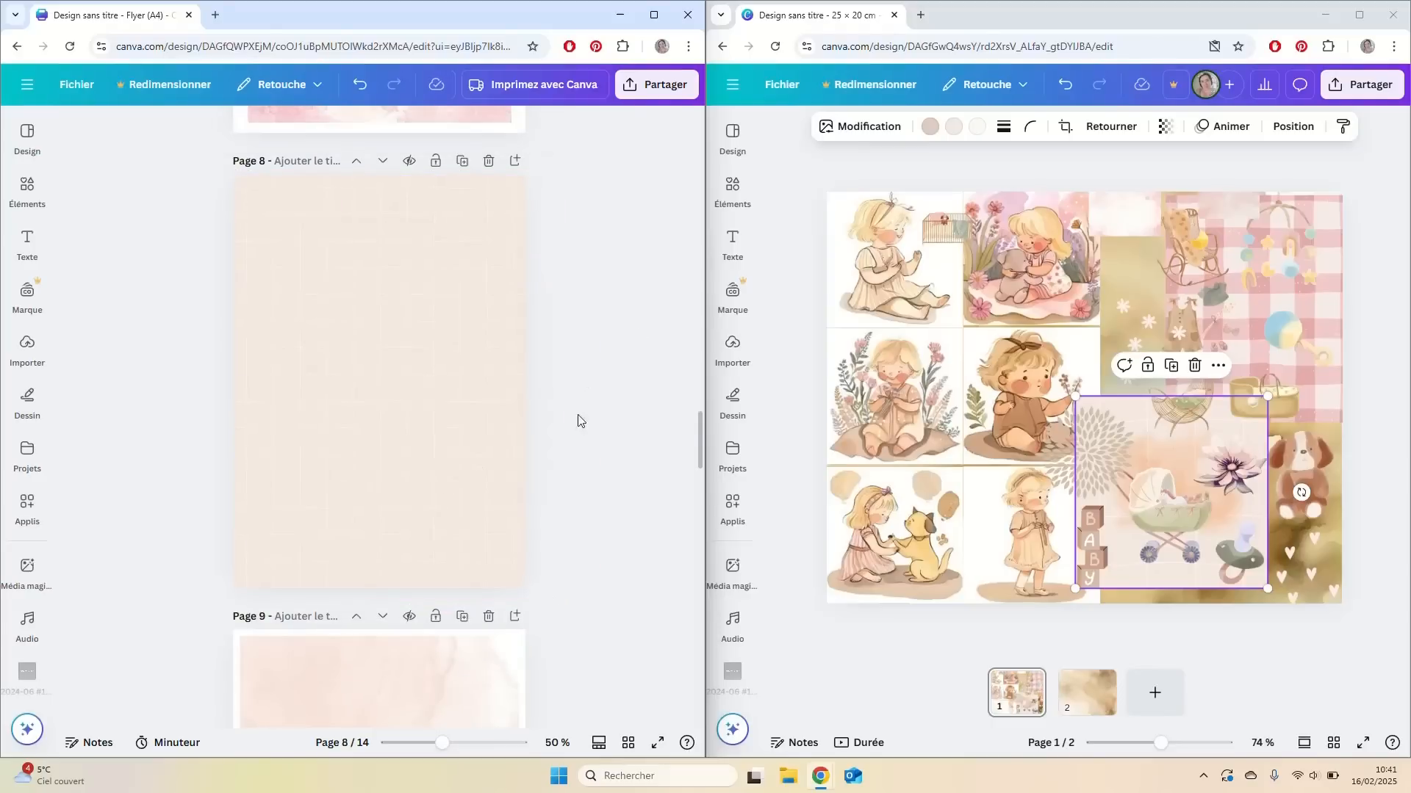
pyautogui.scroll(3, 395, 452)
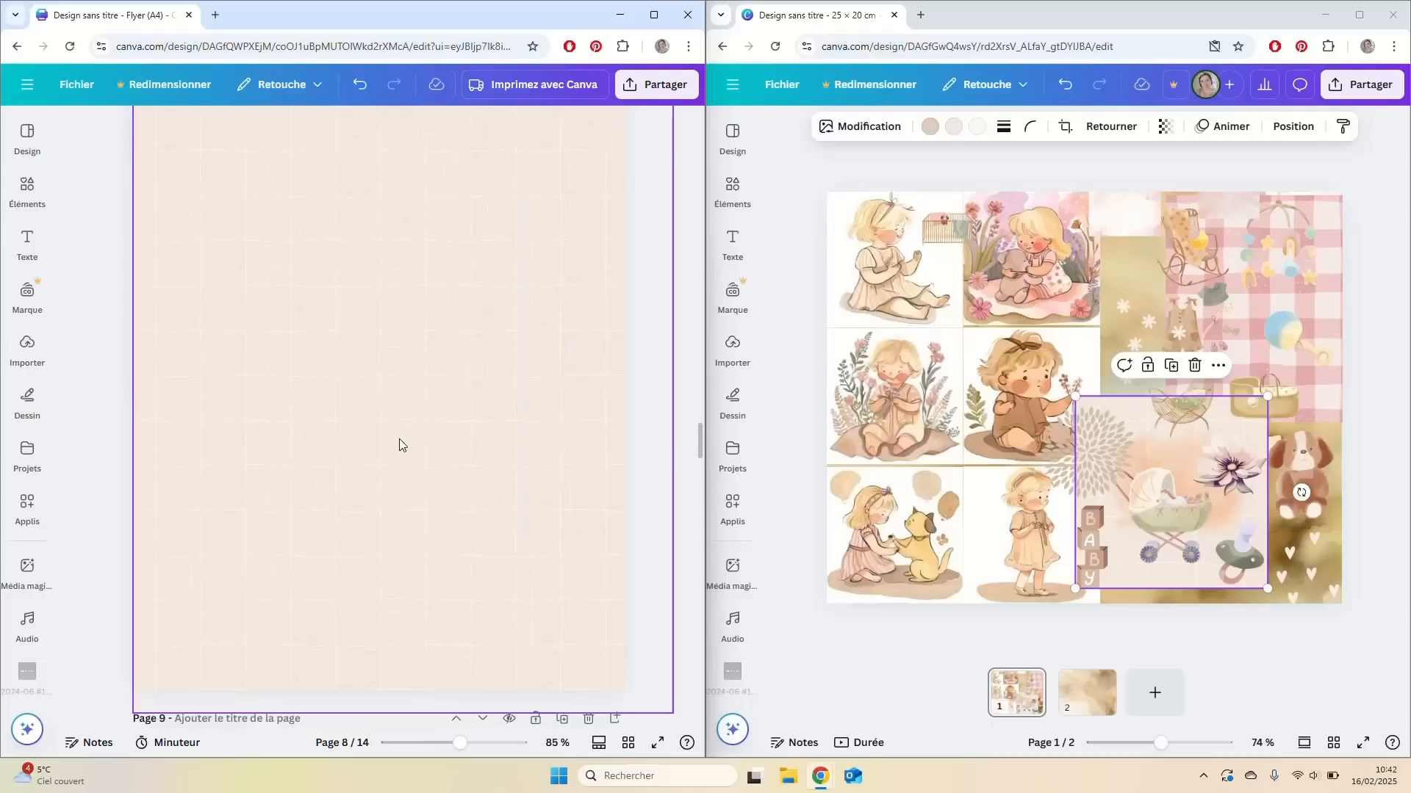
pyautogui.scroll(2, 399, 438)
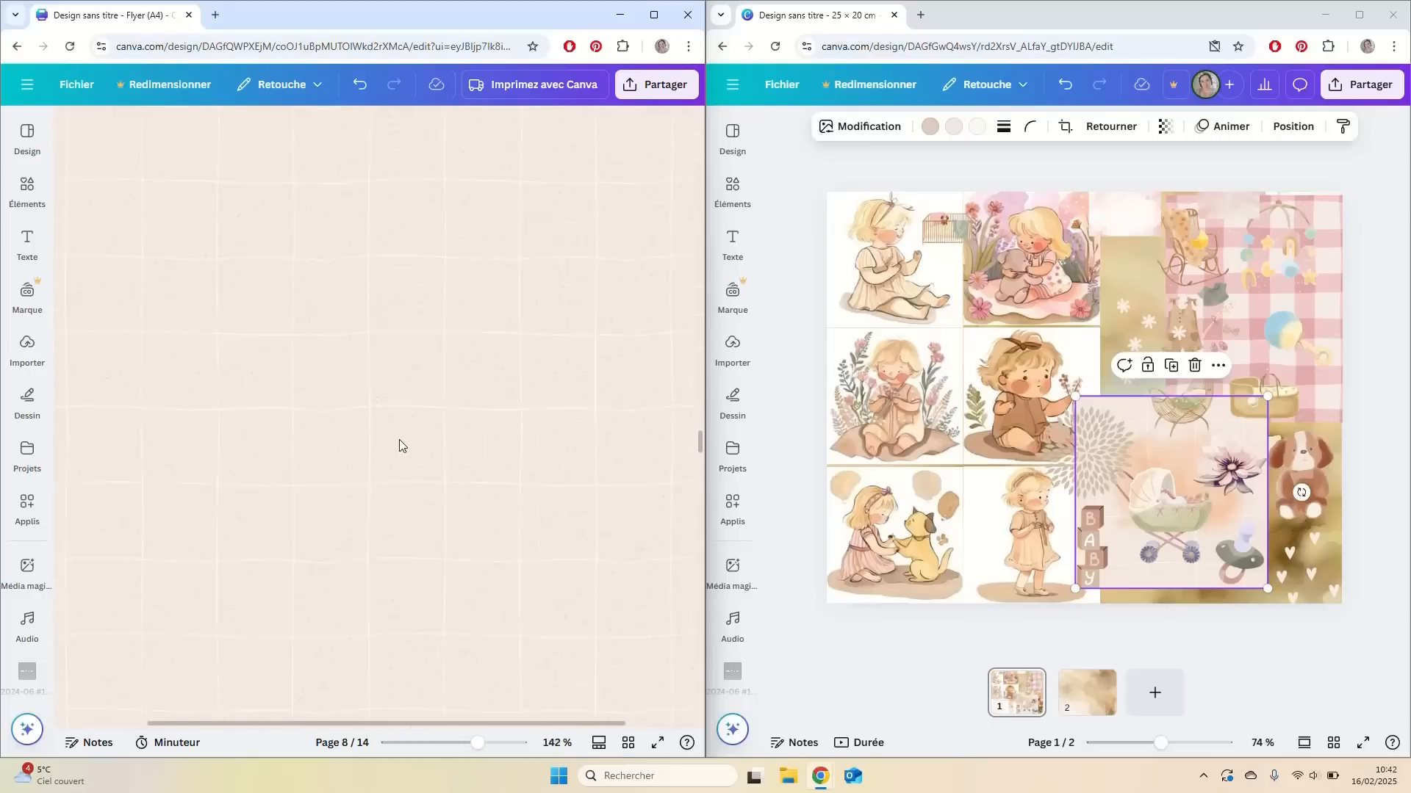
pyautogui.scroll(-4, 399, 439)
pyautogui.scroll(-3, 399, 440)
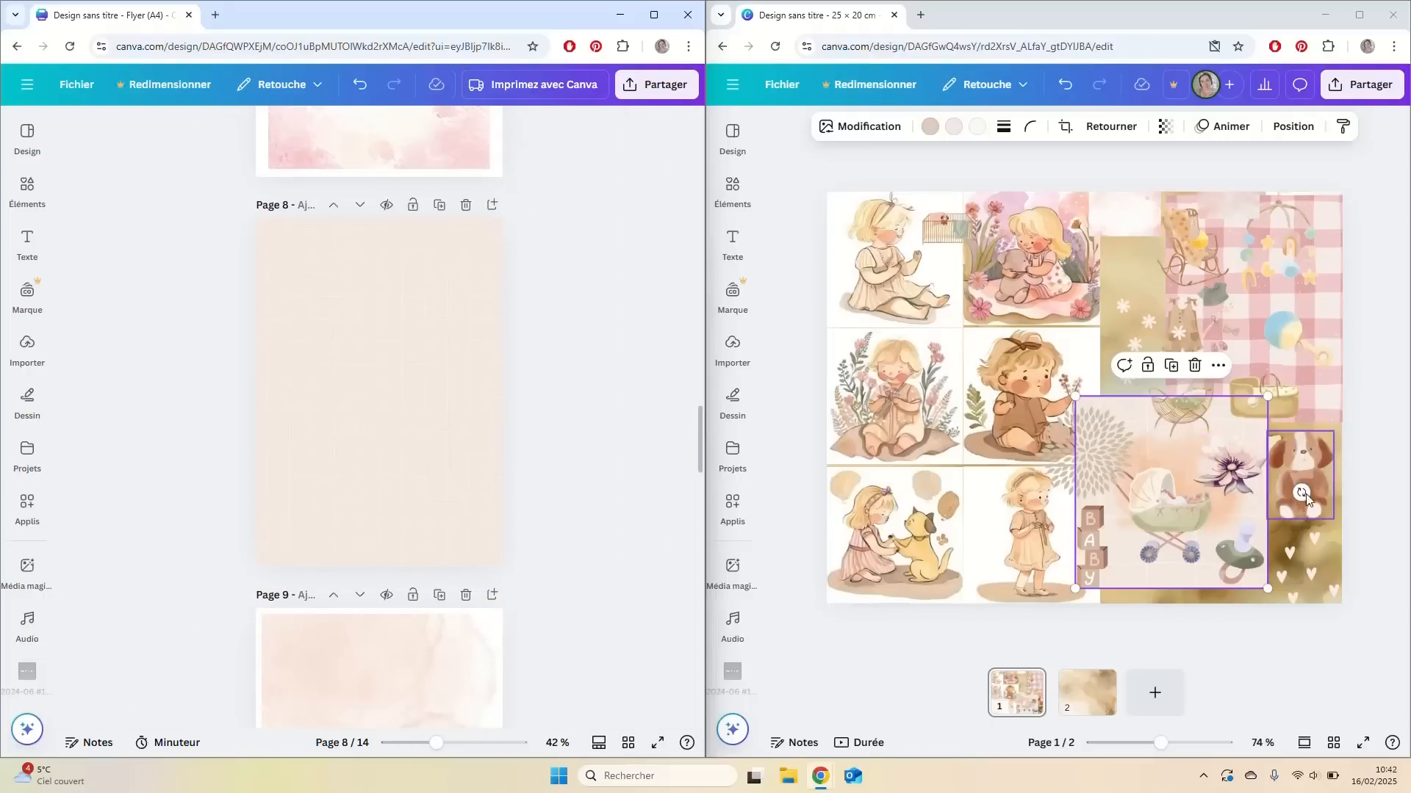
# - Copy the pink gingham pattern from the collage onto a new flyer page inserted after page 8
pyautogui.click(1353, 486)
pyautogui.click(1321, 405)
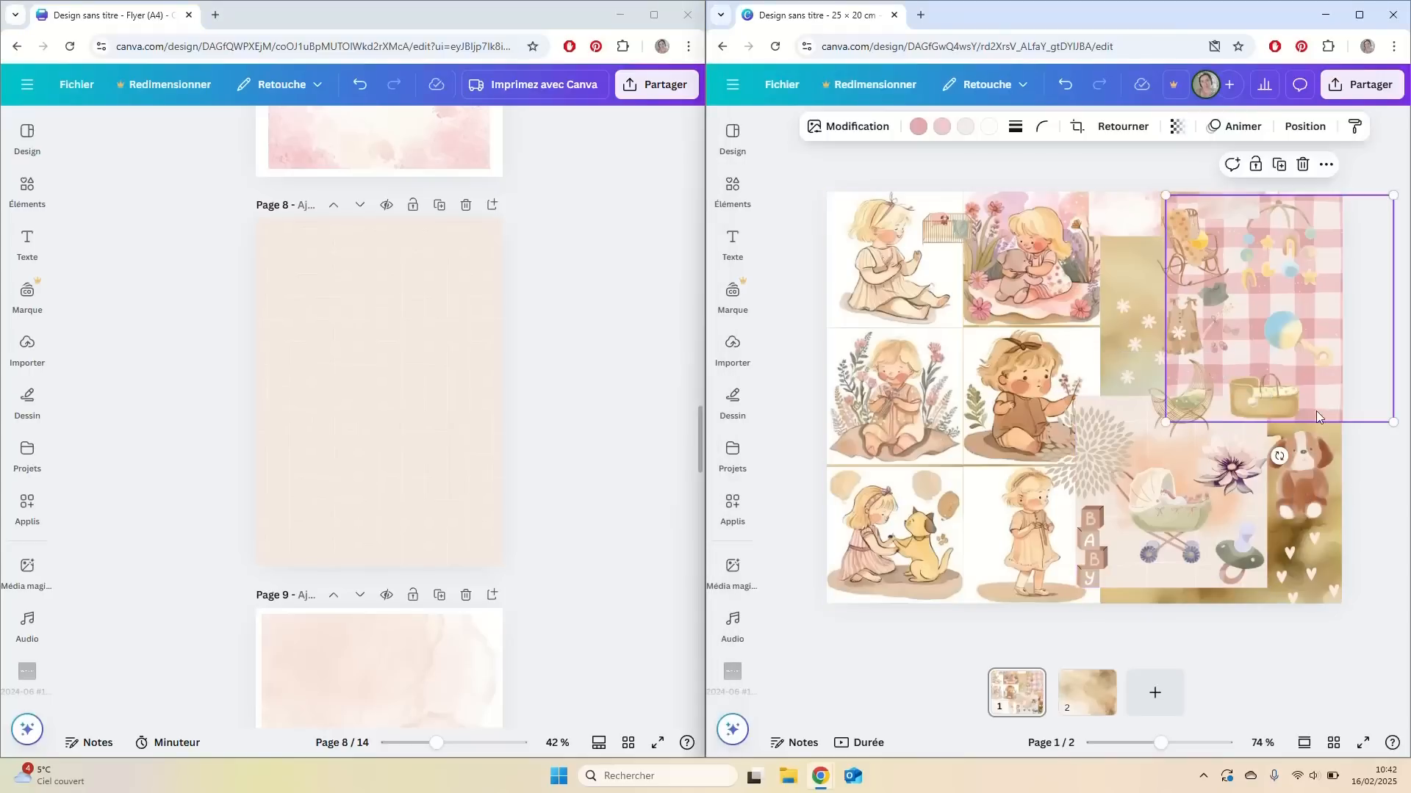
pyautogui.click(493, 205)
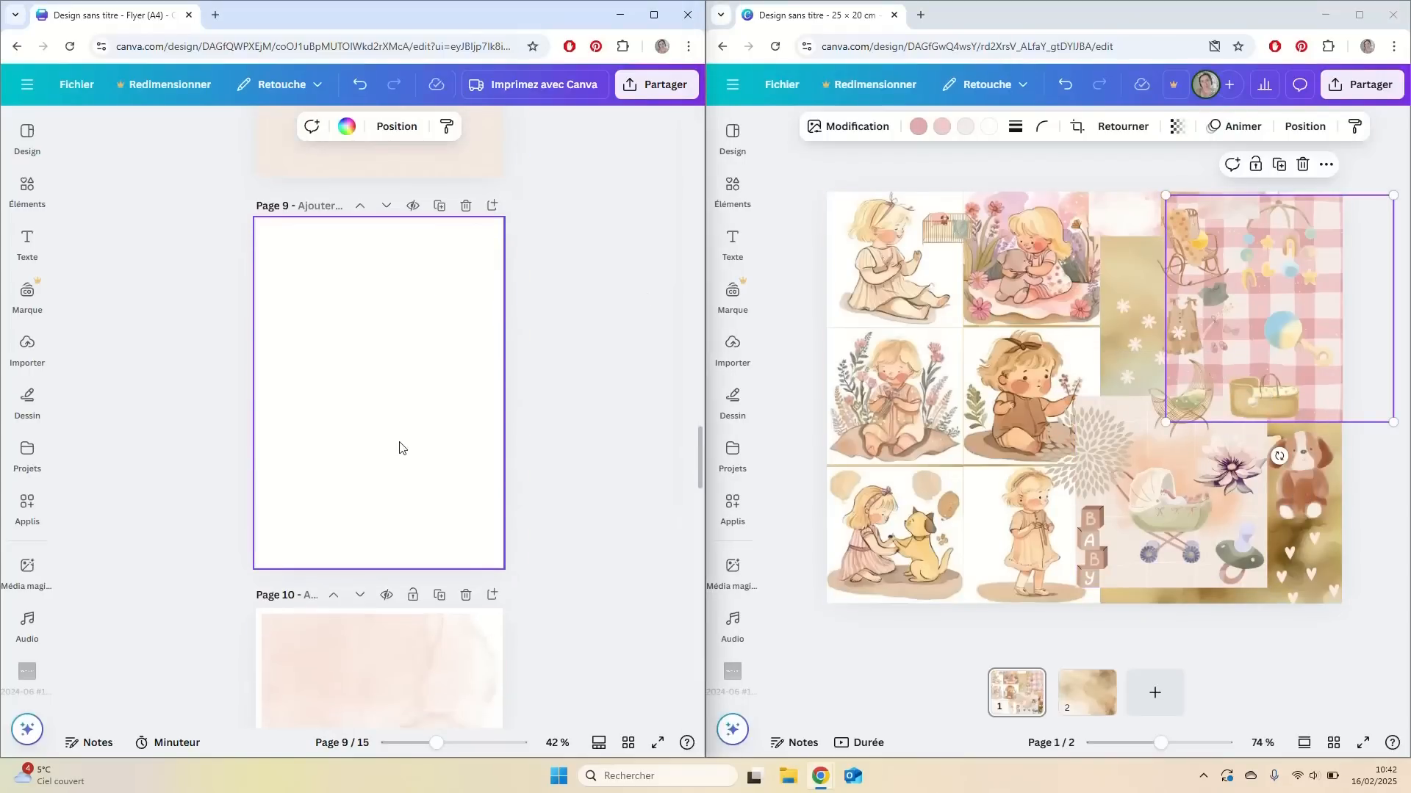
pyautogui.hotkey('ctrl', 'v')
# - Size the gingham pattern to 200 by 200 mm and centre it horizontally about 10 mm below page 9's upper edge
pyautogui.moveTo(383, 347); pyautogui.dragTo(485, 455)
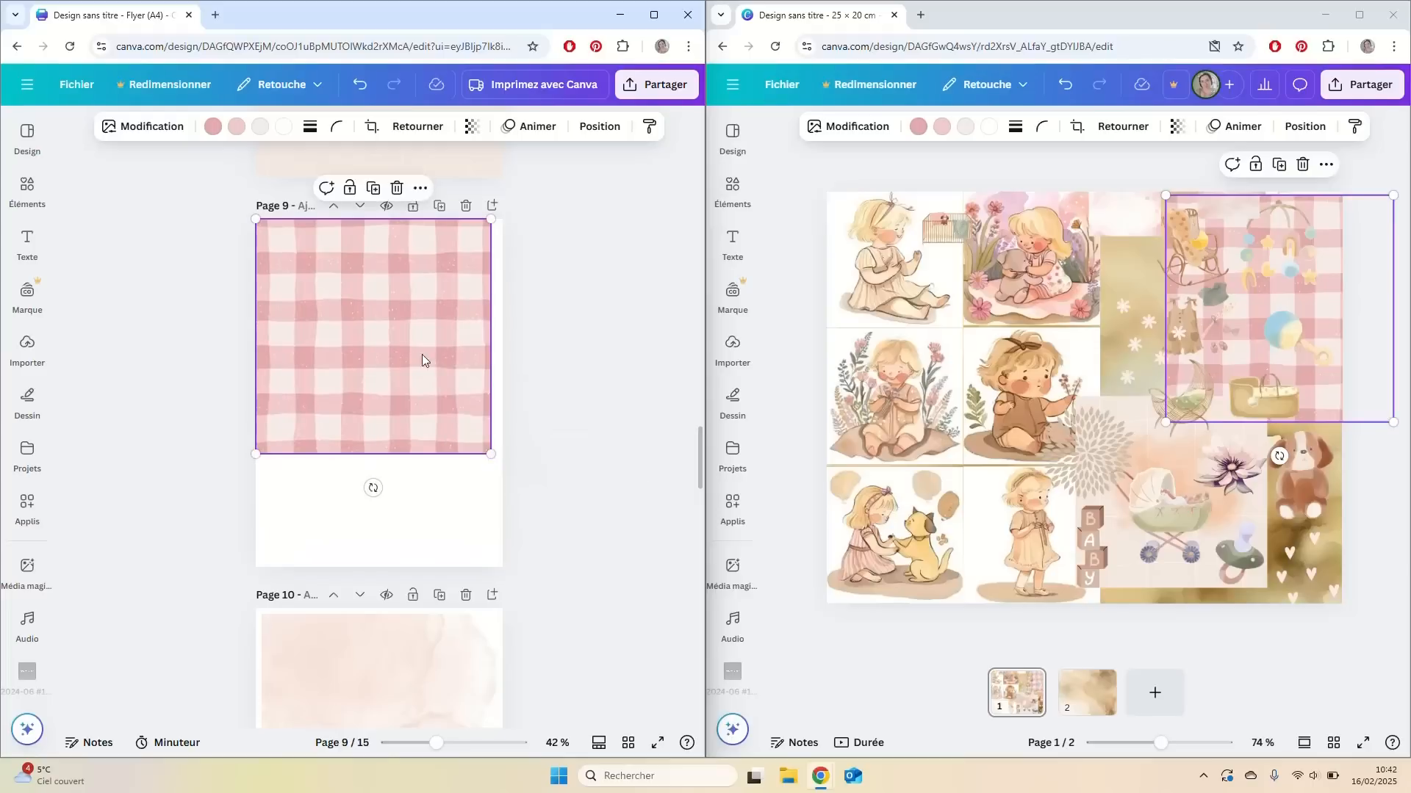
pyautogui.click(610, 130)
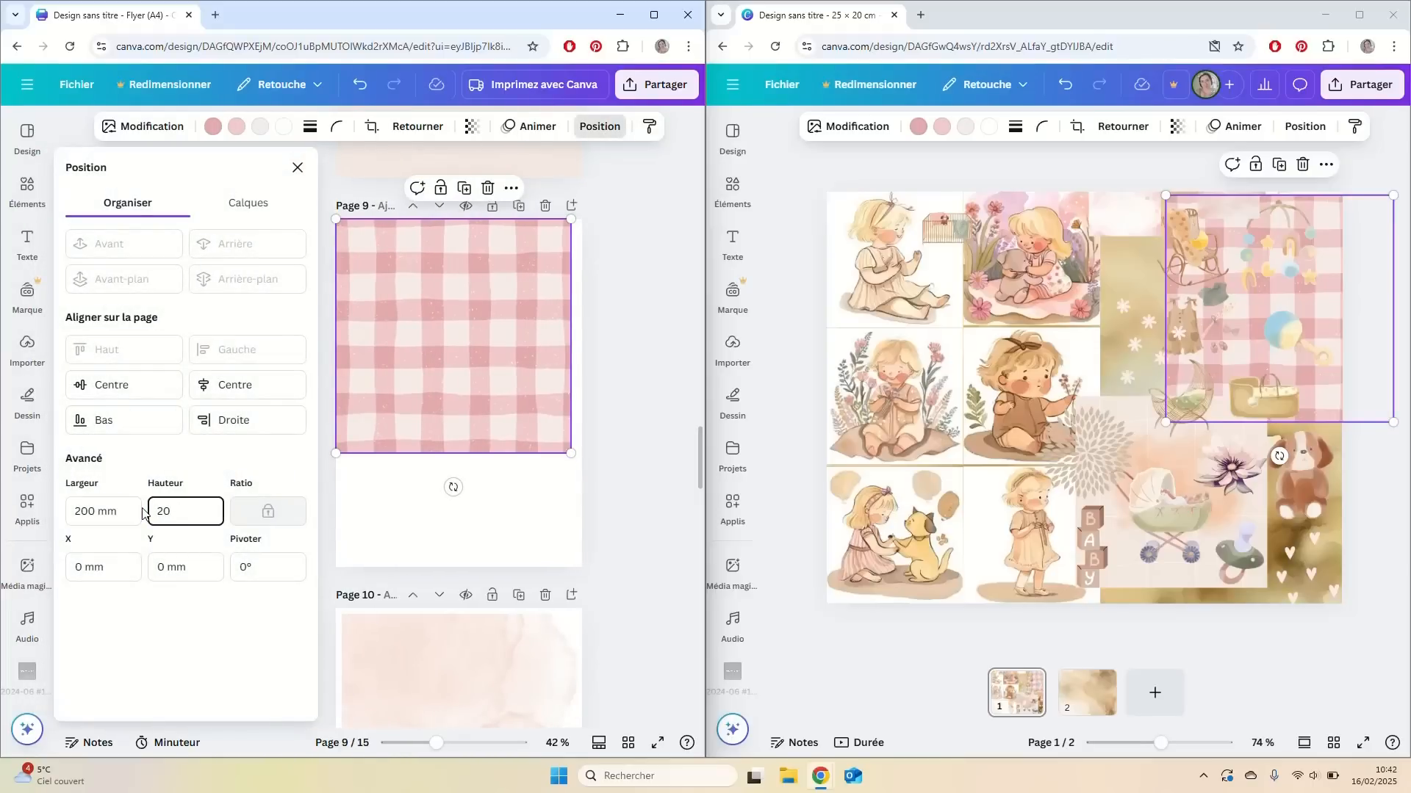
pyautogui.moveTo(527, 378); pyautogui.dragTo(534, 388)
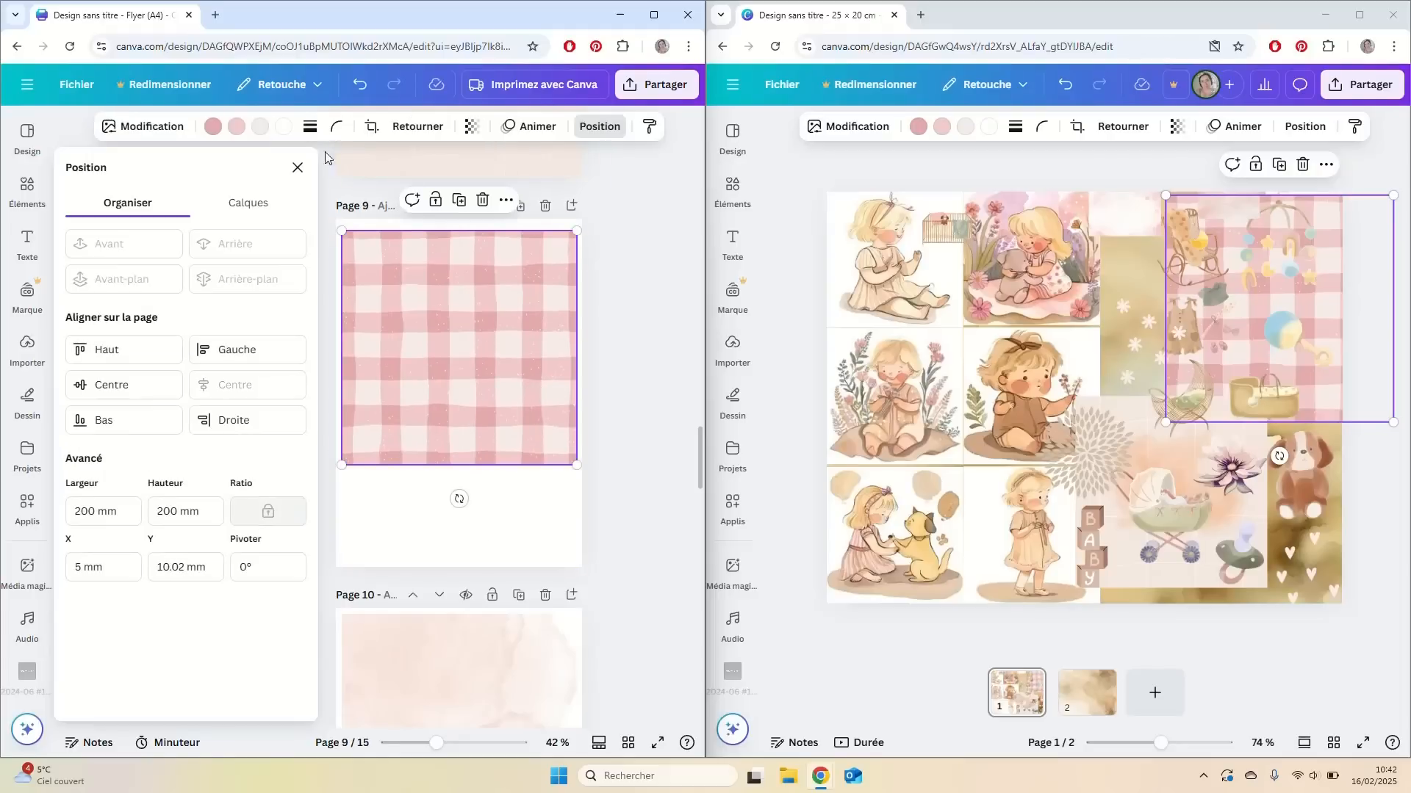
# - Recolour the gingham's dark pink, light pink and pale grey shades with light peach, peach and tan from the photo colours
pyautogui.click(215, 128)
pyautogui.click(196, 498)
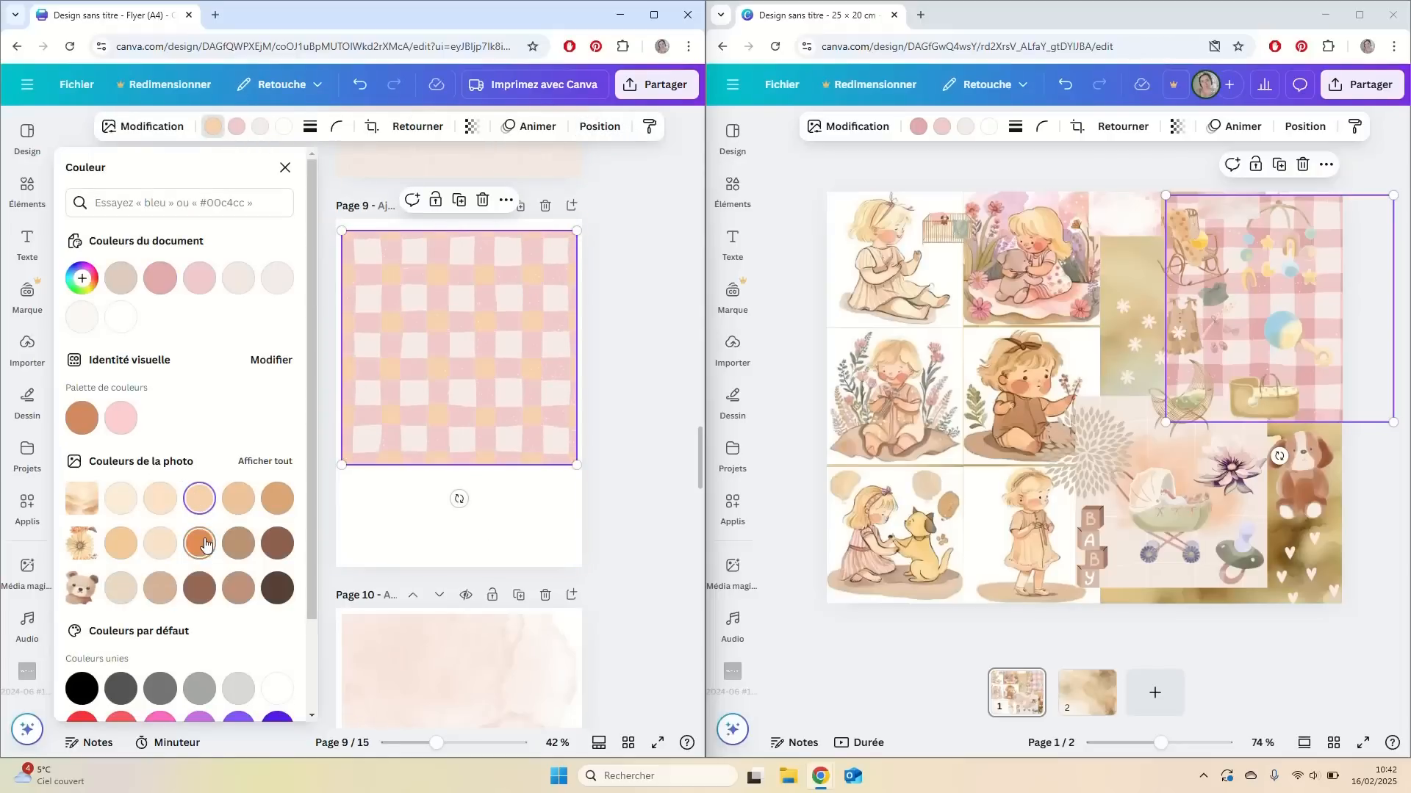
pyautogui.click(241, 504)
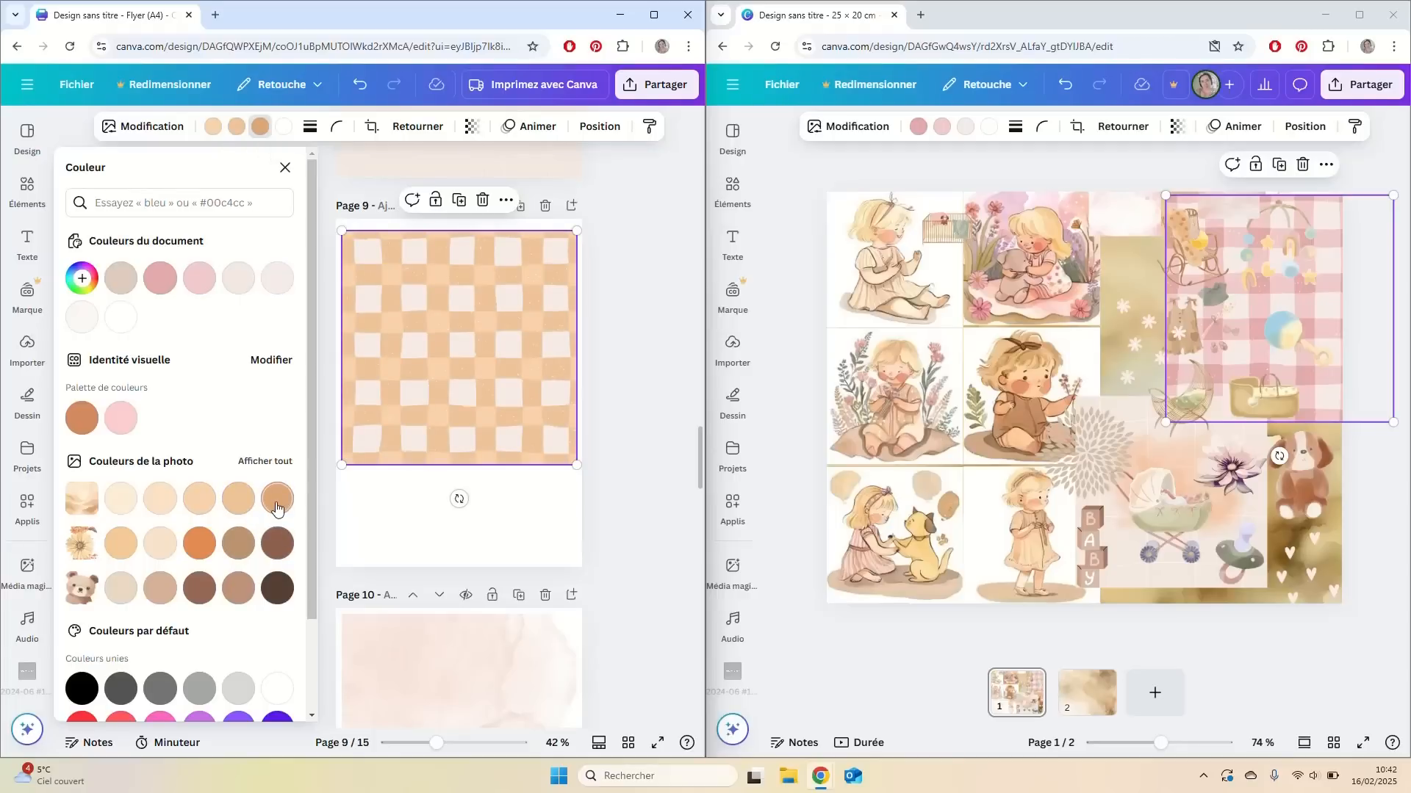
pyautogui.click(277, 508)
pyautogui.click(494, 488)
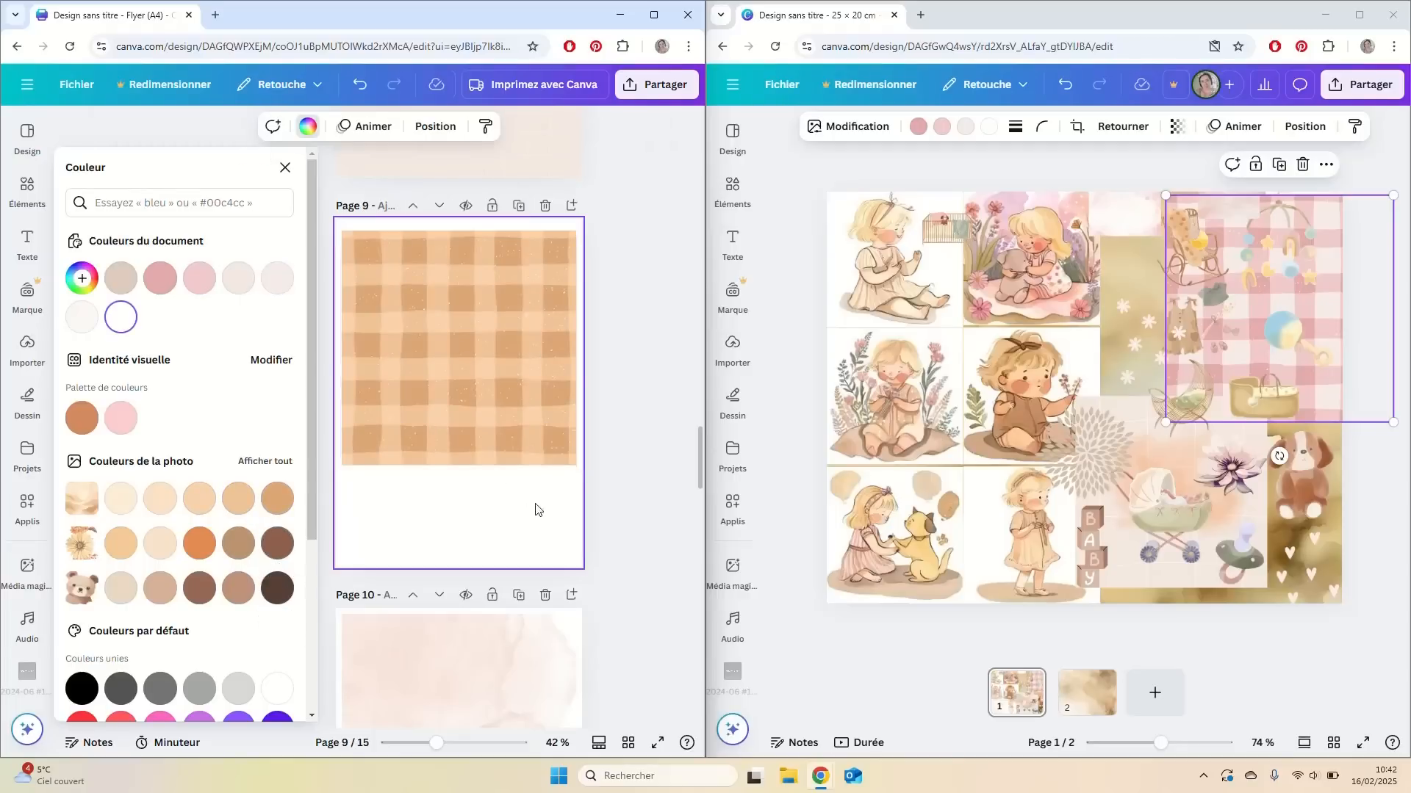
pyautogui.scroll(-4, 581, 509)
pyautogui.scroll(6, 580, 509)
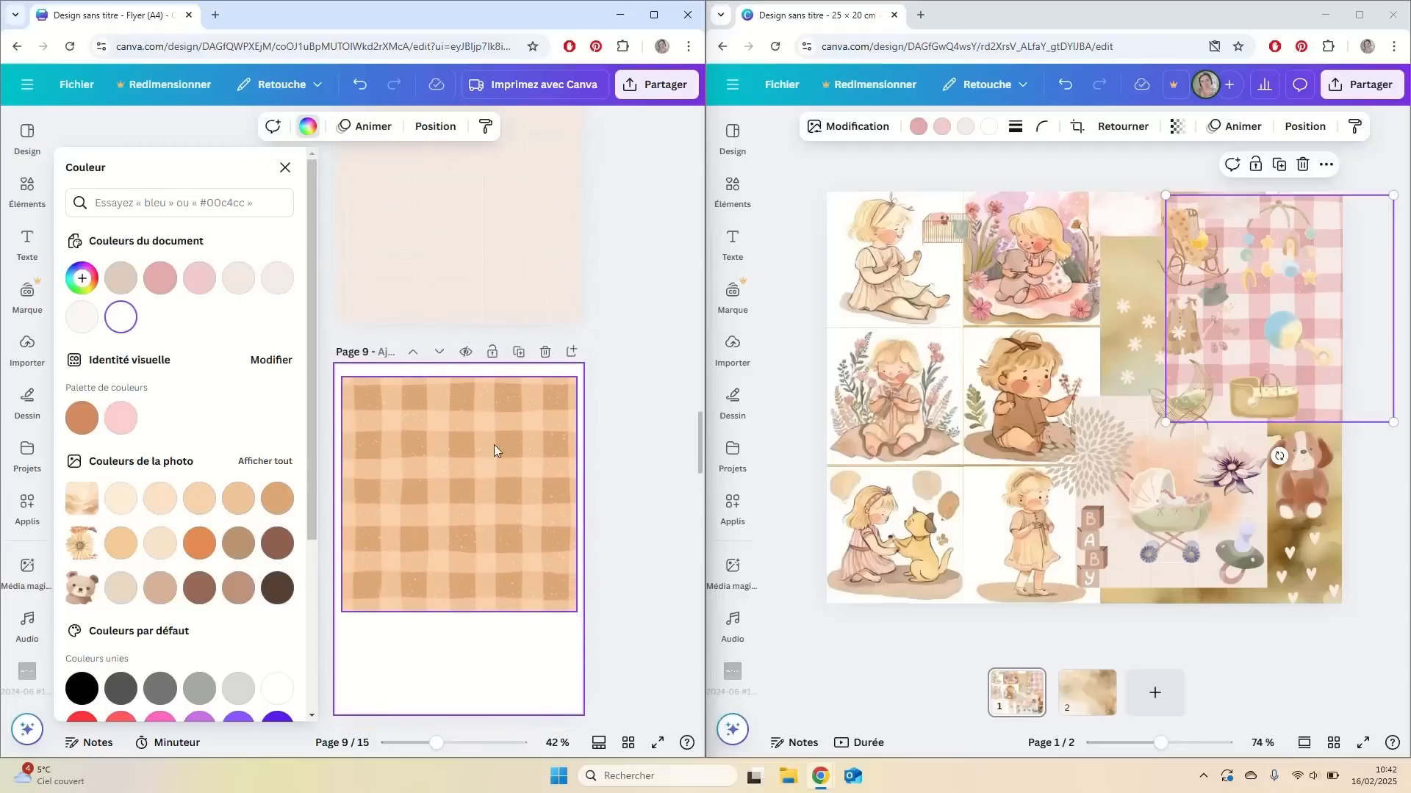
# - Copy the recoloured peach gingham on page 9 and undo its colour changes there
pyautogui.click(488, 440)
pyautogui.hotkey('ctrl', 'z')
pyautogui.hotkey('ctrl', 'z')
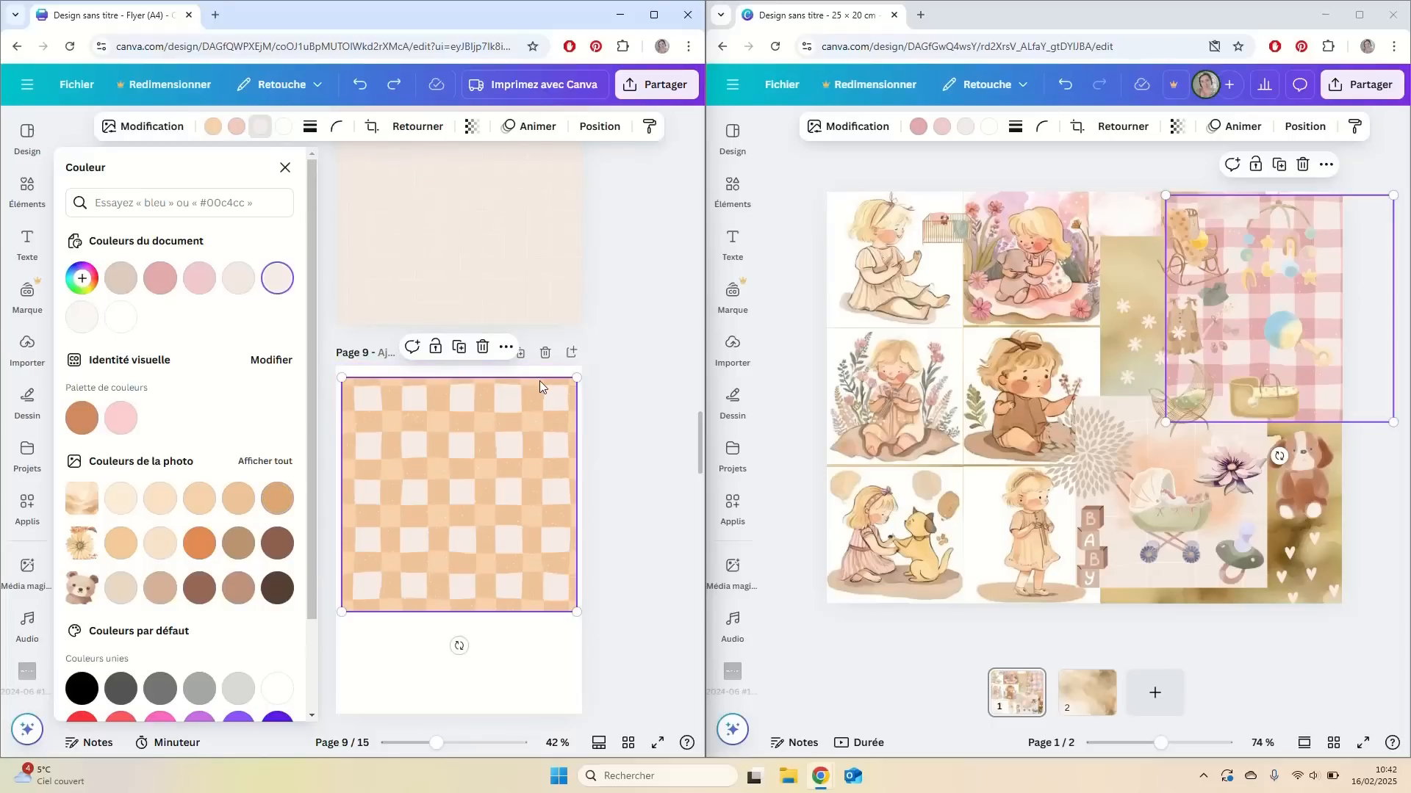
# - Insert a flyer page after page 9, paste the peach gingham onto it and nudge the pattern towards the page's upper edge
pyautogui.click(571, 352)
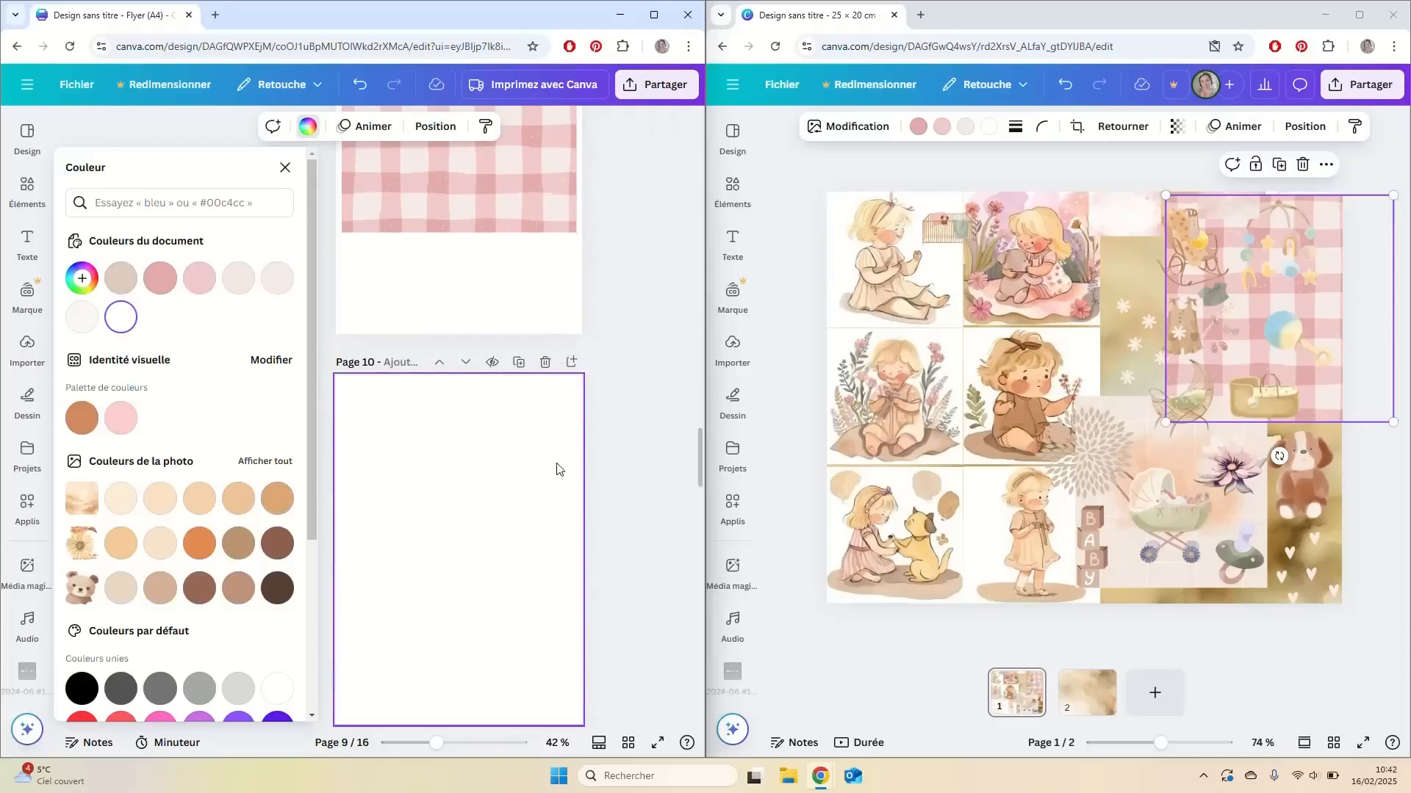
pyautogui.hotkey('ctrl', 'v')
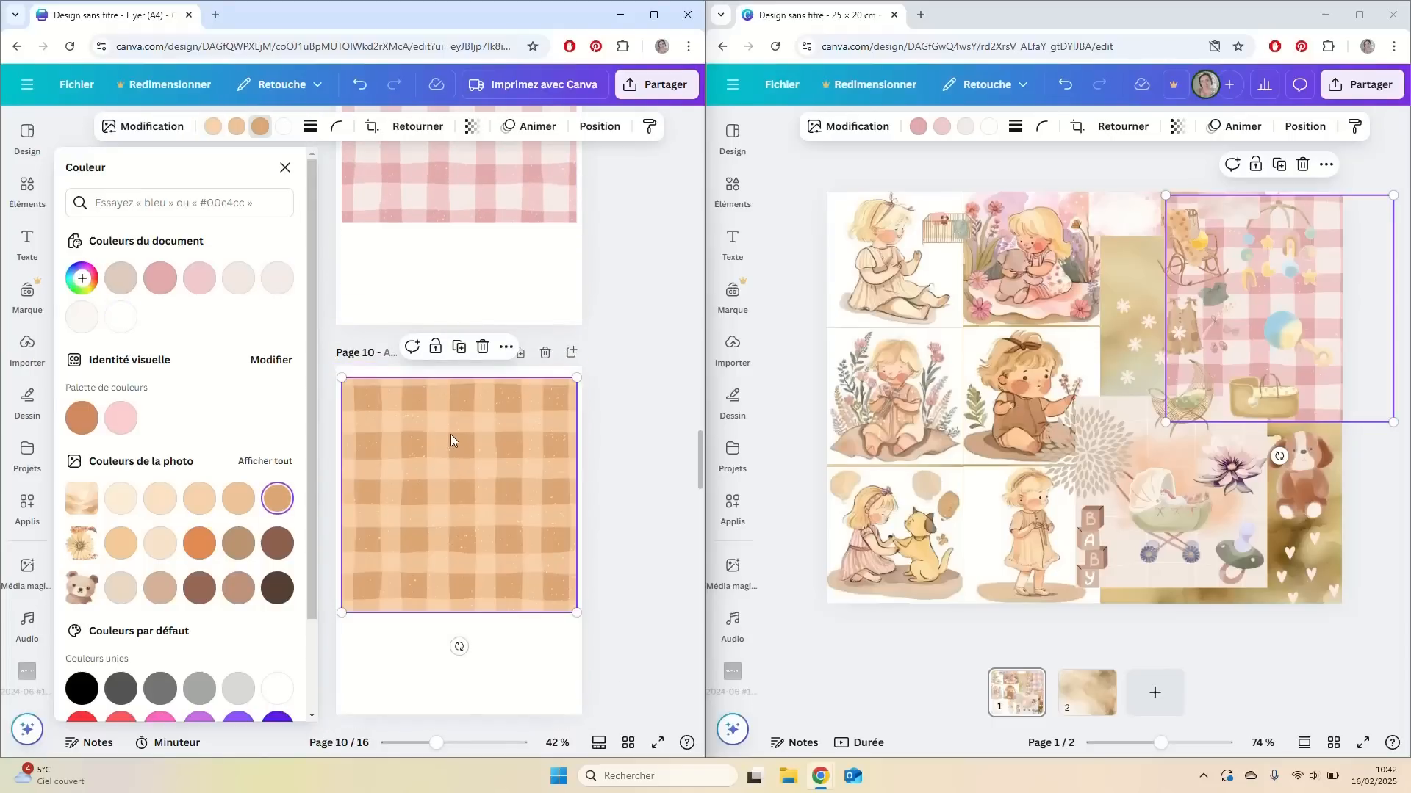
pyautogui.moveTo(451, 434); pyautogui.dragTo(451, 429)
pyautogui.click(603, 441)
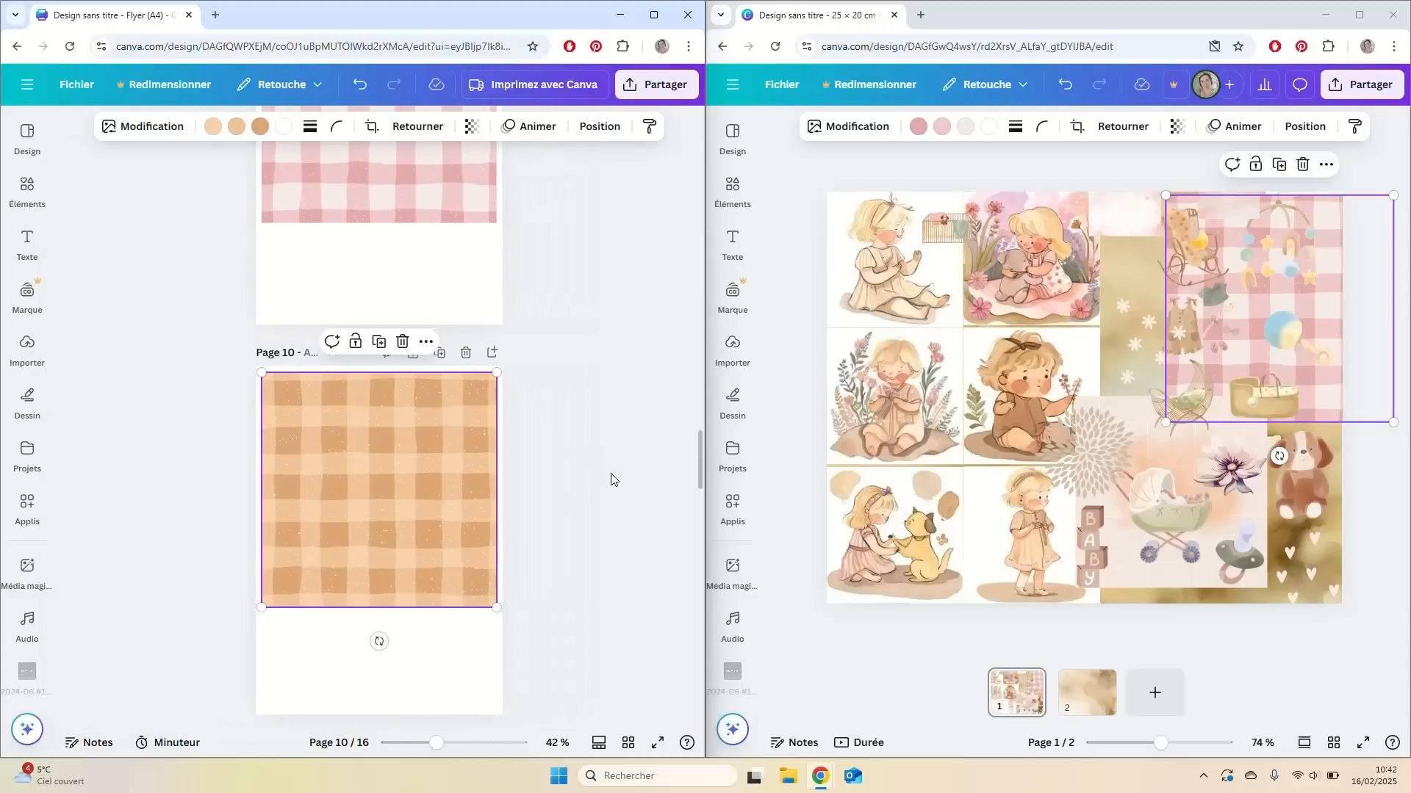
pyautogui.scroll(4, 610, 479)
pyautogui.scroll(-3, 604, 480)
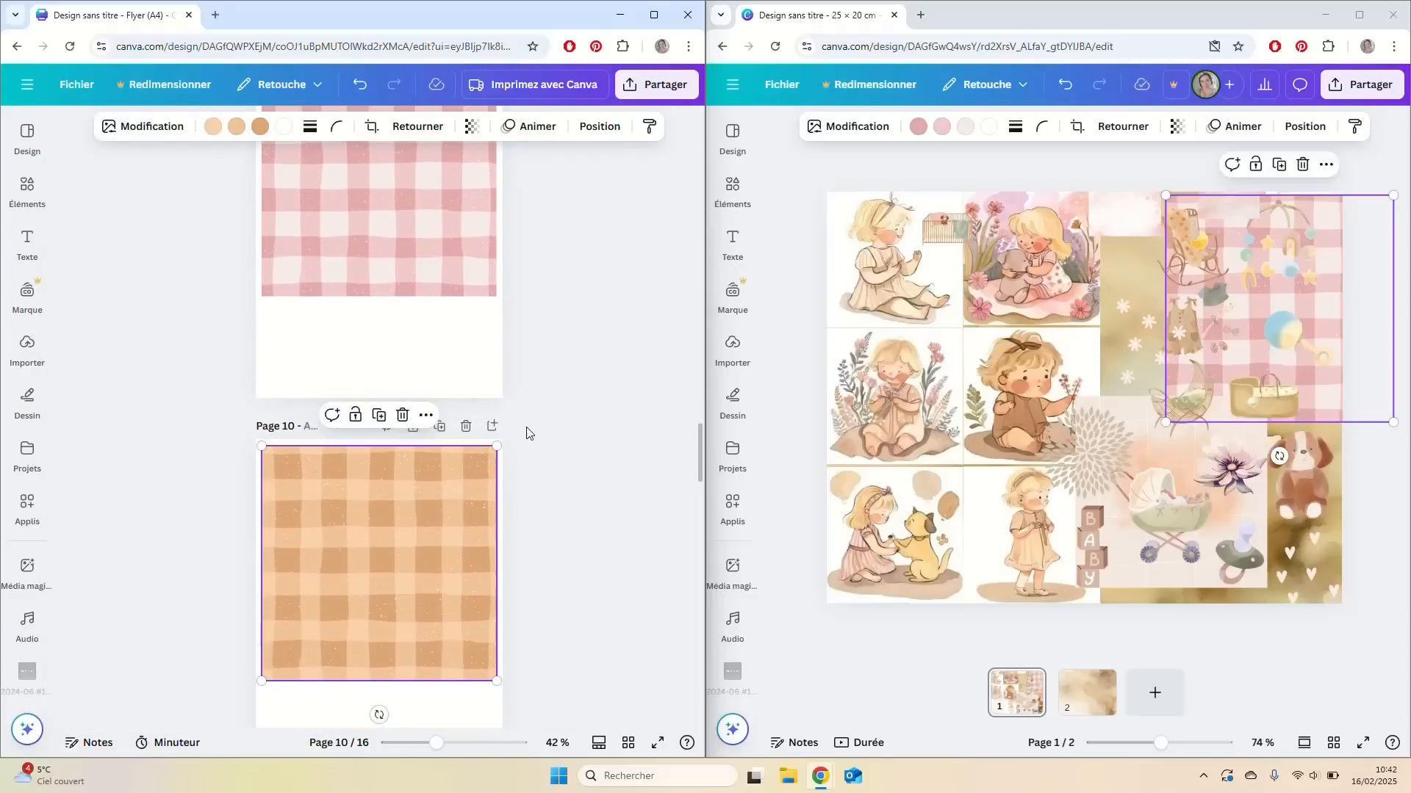
# - Copy the collage's white heart pattern onto page 10's peach gingham and place a horizontally flipped cluster in its lower-right corner
pyautogui.click(1135, 355)
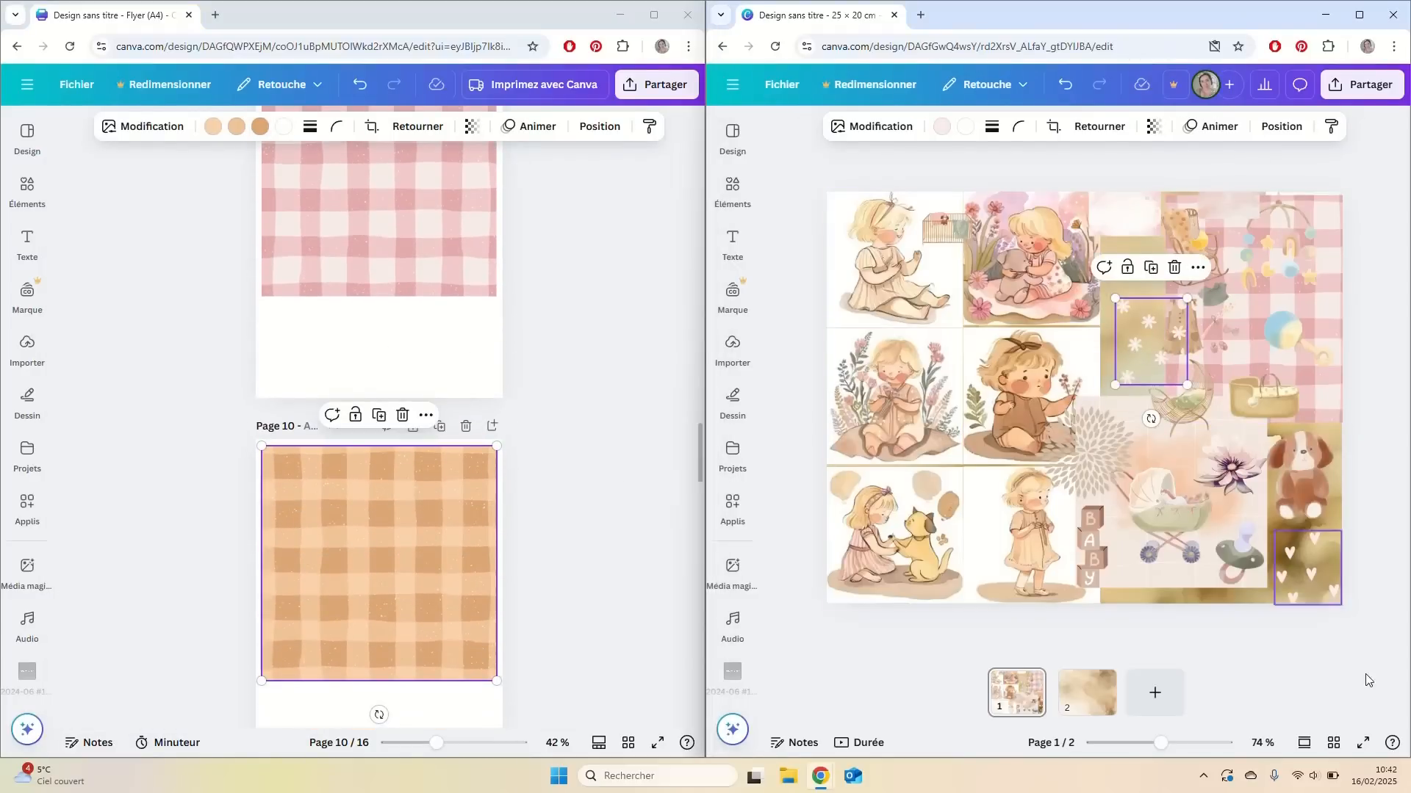
pyautogui.click(1309, 583)
pyautogui.click(399, 491)
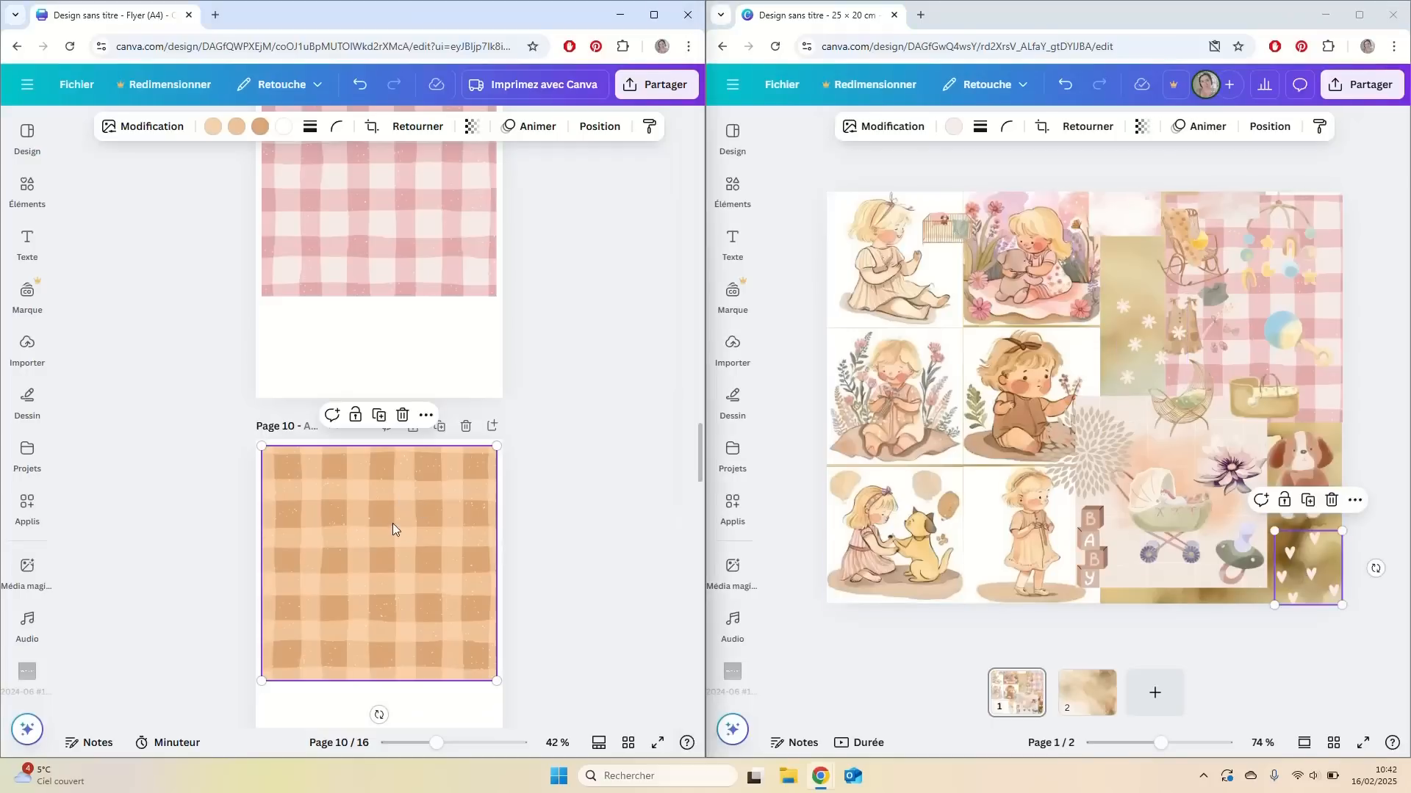
pyautogui.hotkey('ctrl', 'v')
pyautogui.moveTo(289, 478); pyautogui.dragTo(469, 648)
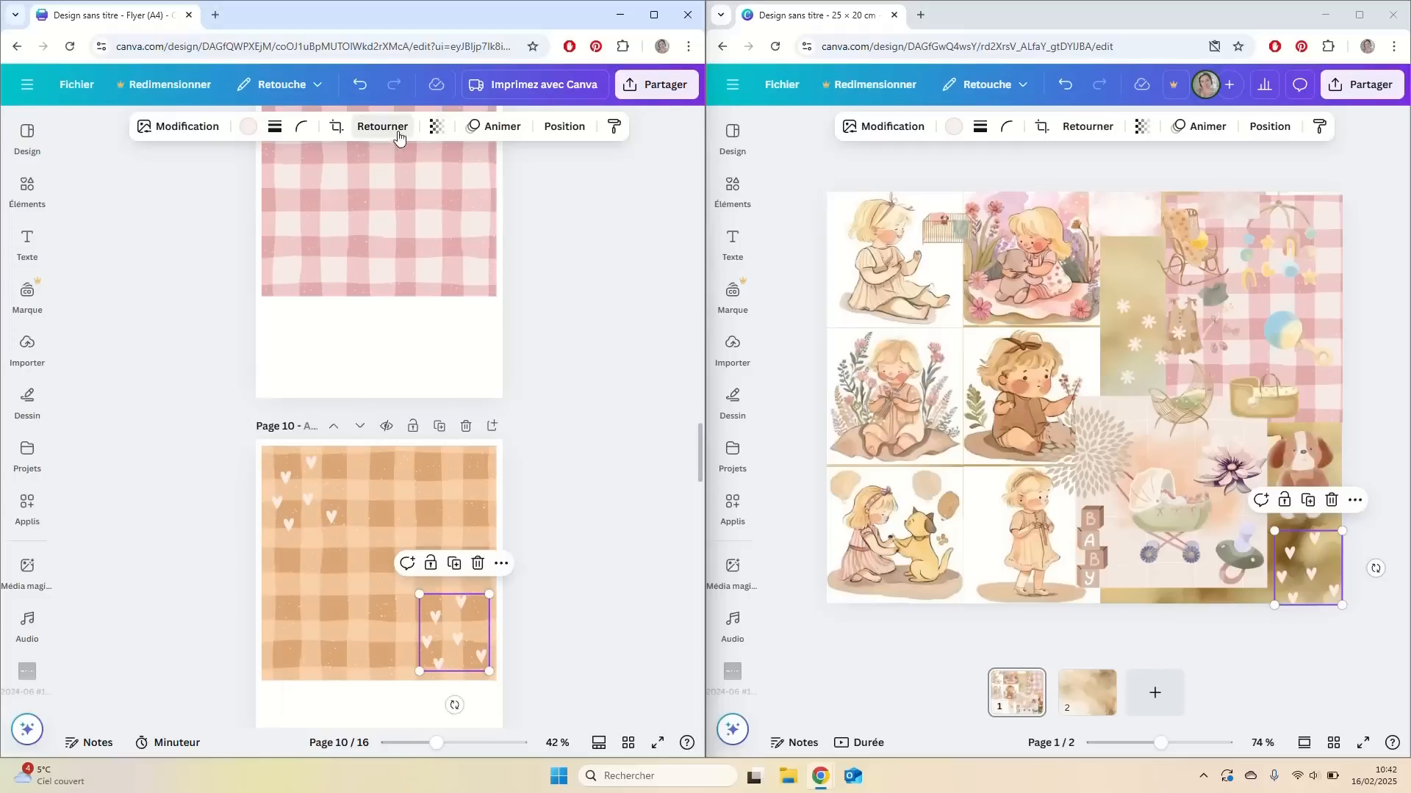
pyautogui.click(397, 129)
pyautogui.click(385, 168)
# - Scatter further smaller heart clusters over page 10's gingham and tilt the upper-left cluster slightly
pyautogui.hotkey('ctrl', 'v')
pyautogui.moveTo(345, 536); pyautogui.dragTo(320, 509)
pyautogui.moveTo(329, 614); pyautogui.dragTo(411, 588)
pyautogui.hotkey('ctrl', 'v')
pyautogui.click(428, 508)
pyautogui.moveTo(405, 483); pyautogui.dragTo(397, 475)
pyautogui.click(307, 499)
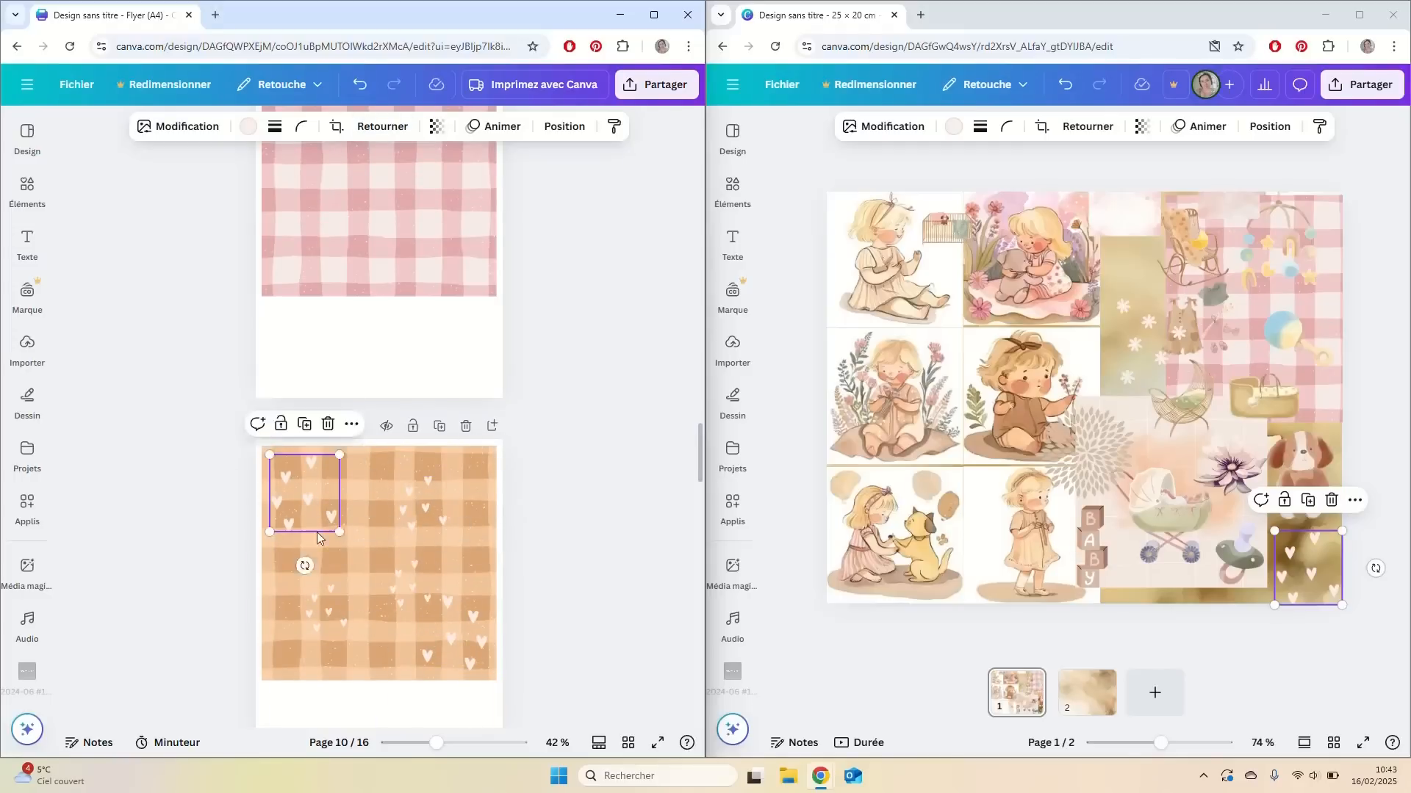
pyautogui.moveTo(305, 564); pyautogui.dragTo(313, 562)
pyautogui.click(590, 509)
pyautogui.click(414, 597)
pyautogui.click(577, 558)
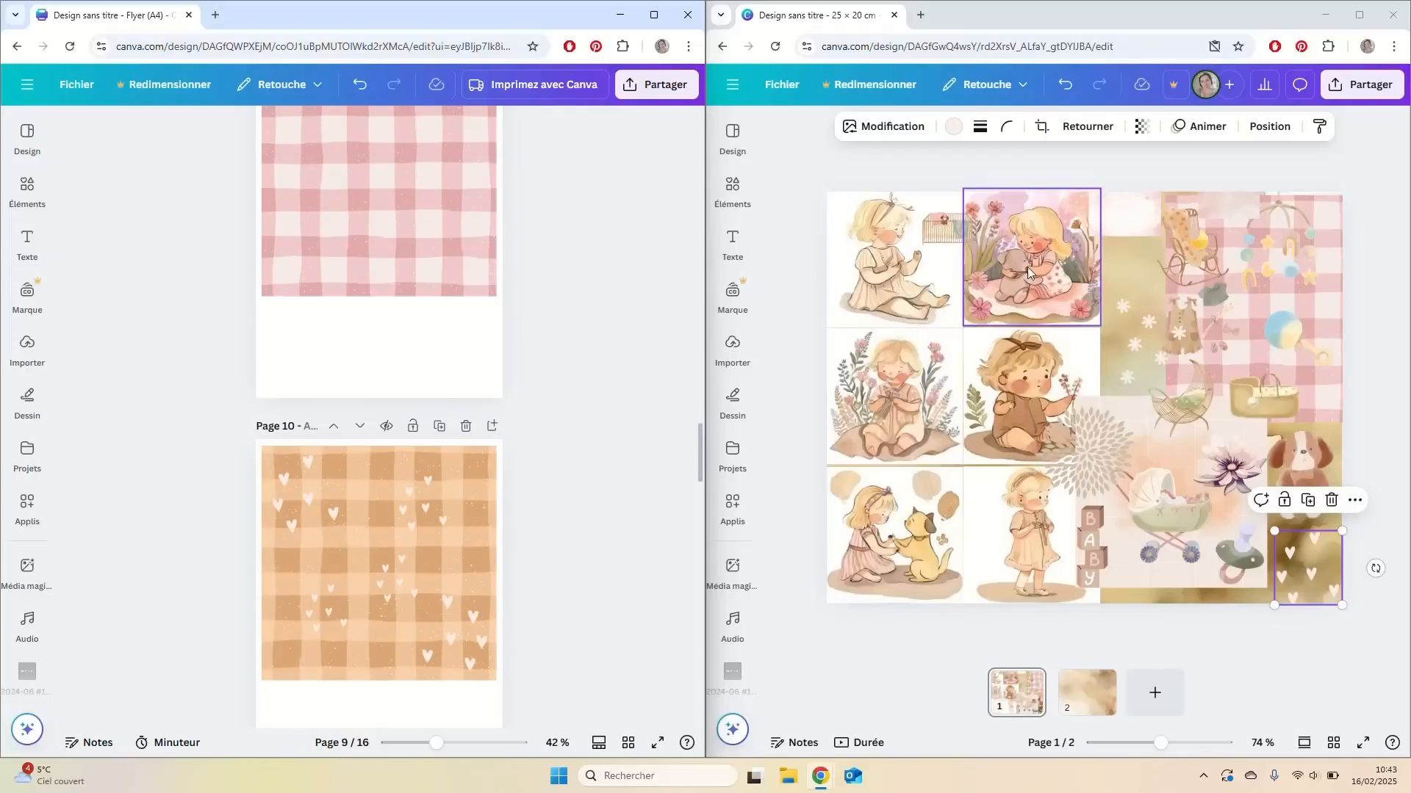
# - Copy the collage's white flower pattern onto the beige background of page 8 and enlarge it
pyautogui.click(1138, 336)
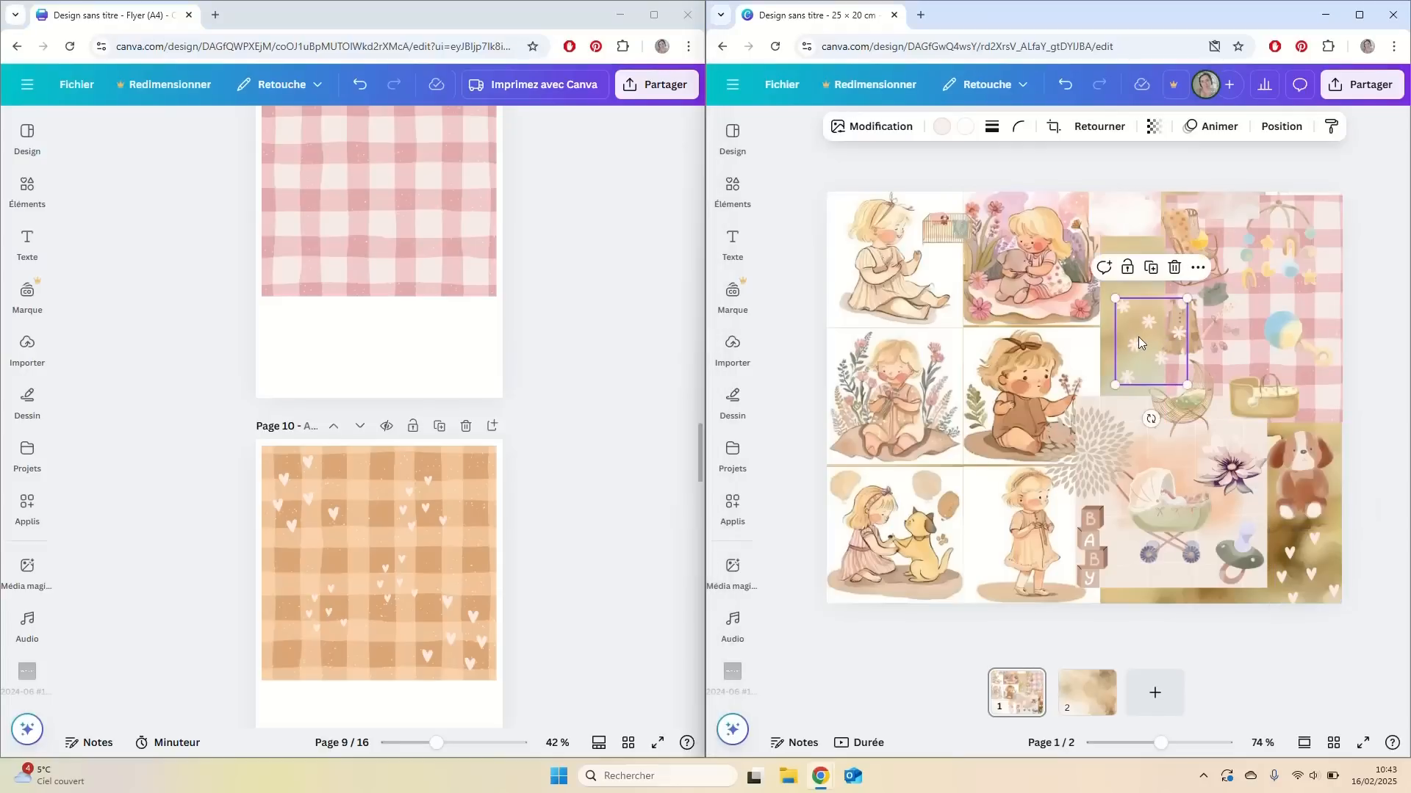
pyautogui.scroll(5, 522, 439)
pyautogui.scroll(3, 510, 441)
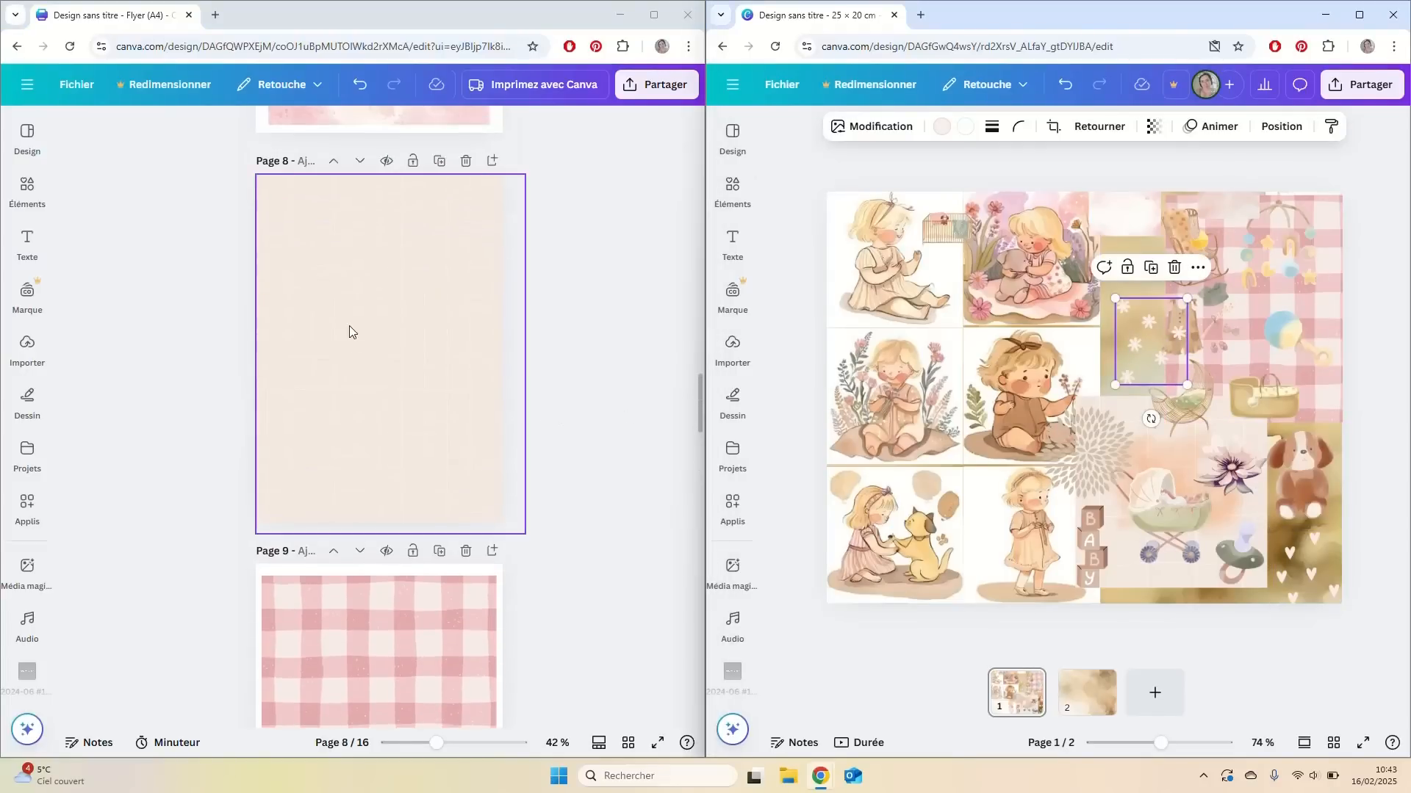
pyautogui.click(349, 327)
pyautogui.hotkey('ctrl', 'v')
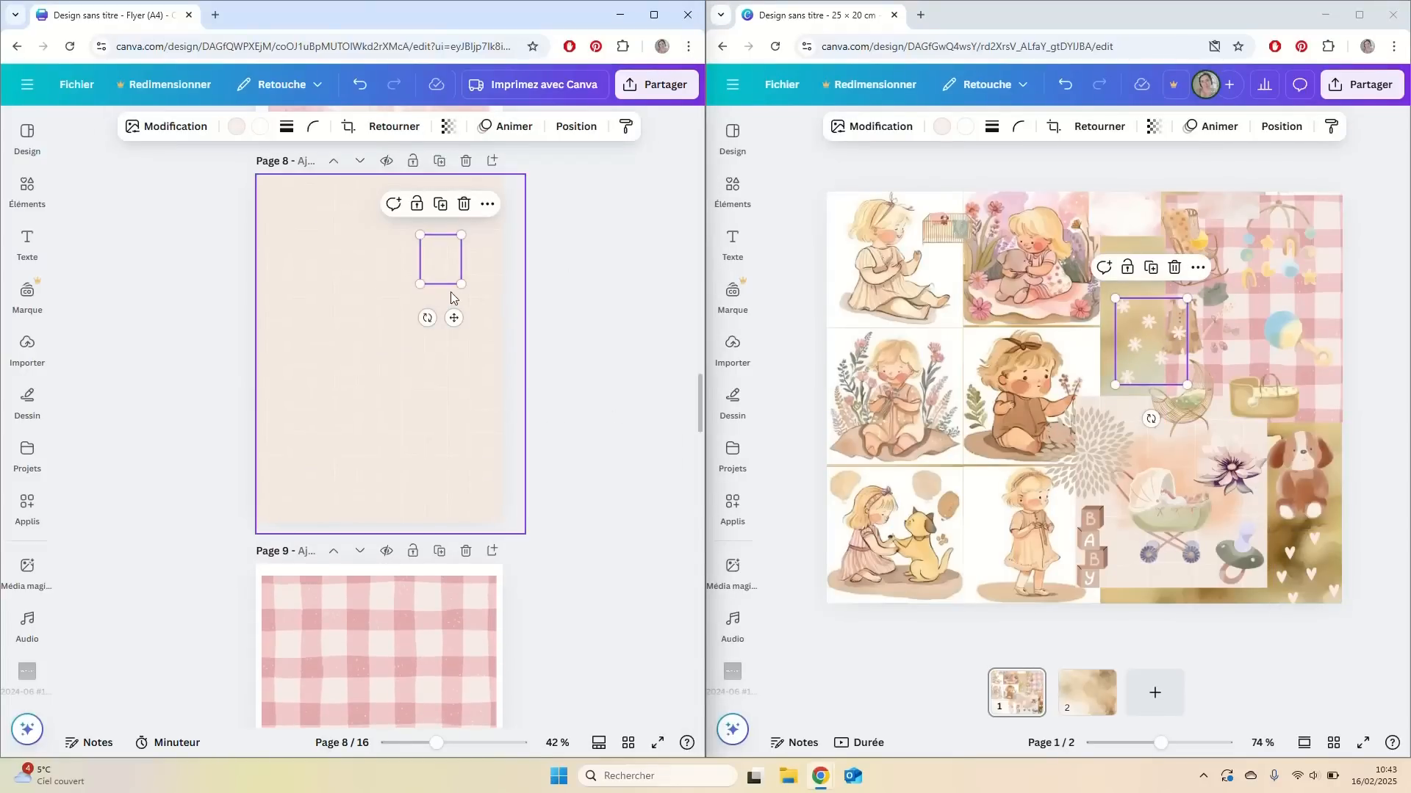
pyautogui.moveTo(420, 284); pyautogui.dragTo(305, 420)
# - Recolour the flowers on page 8 with the tan document colour and shrink the cluster to under half the page width
pyautogui.click(236, 127)
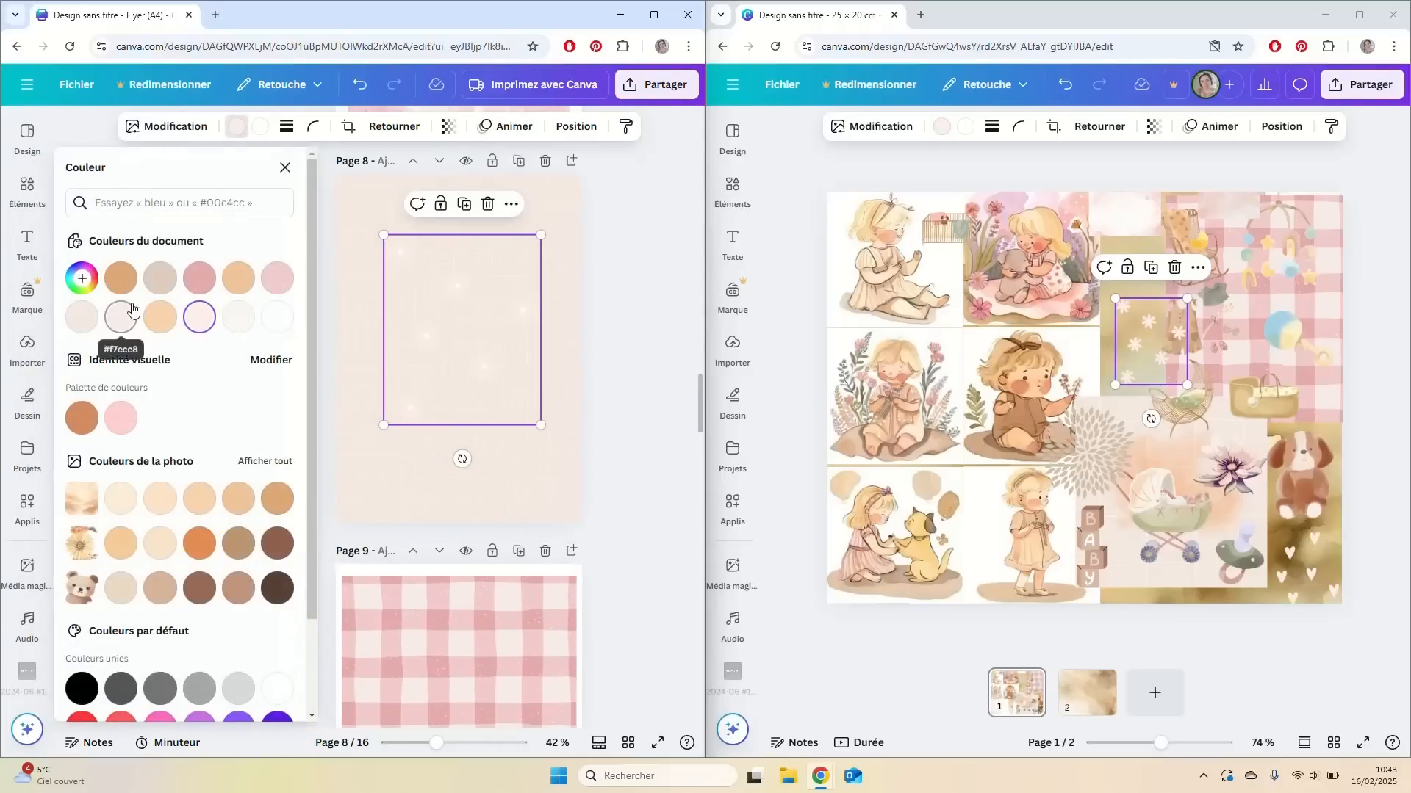
pyautogui.click(120, 278)
pyautogui.press('Escape')
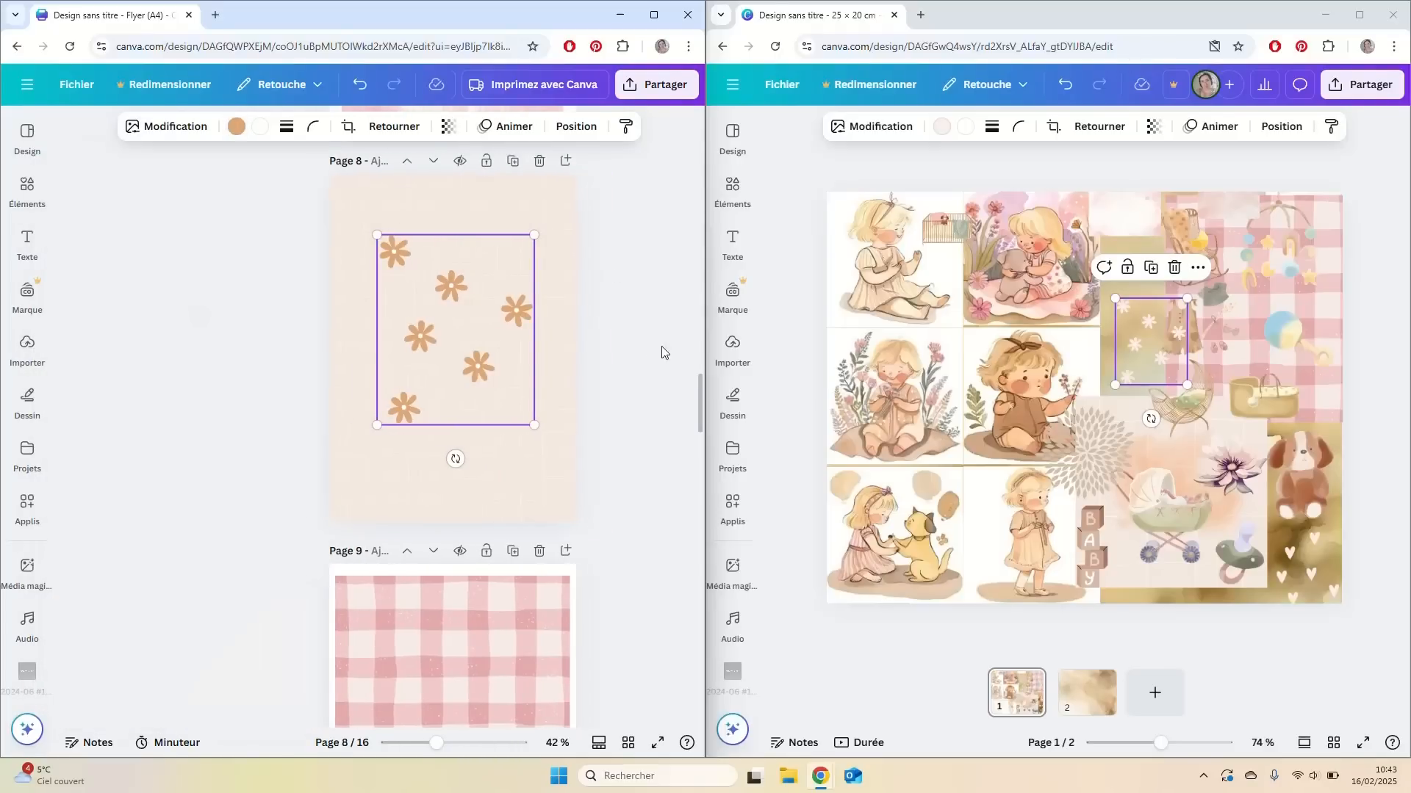
pyautogui.moveTo(463, 424); pyautogui.dragTo(413, 366)
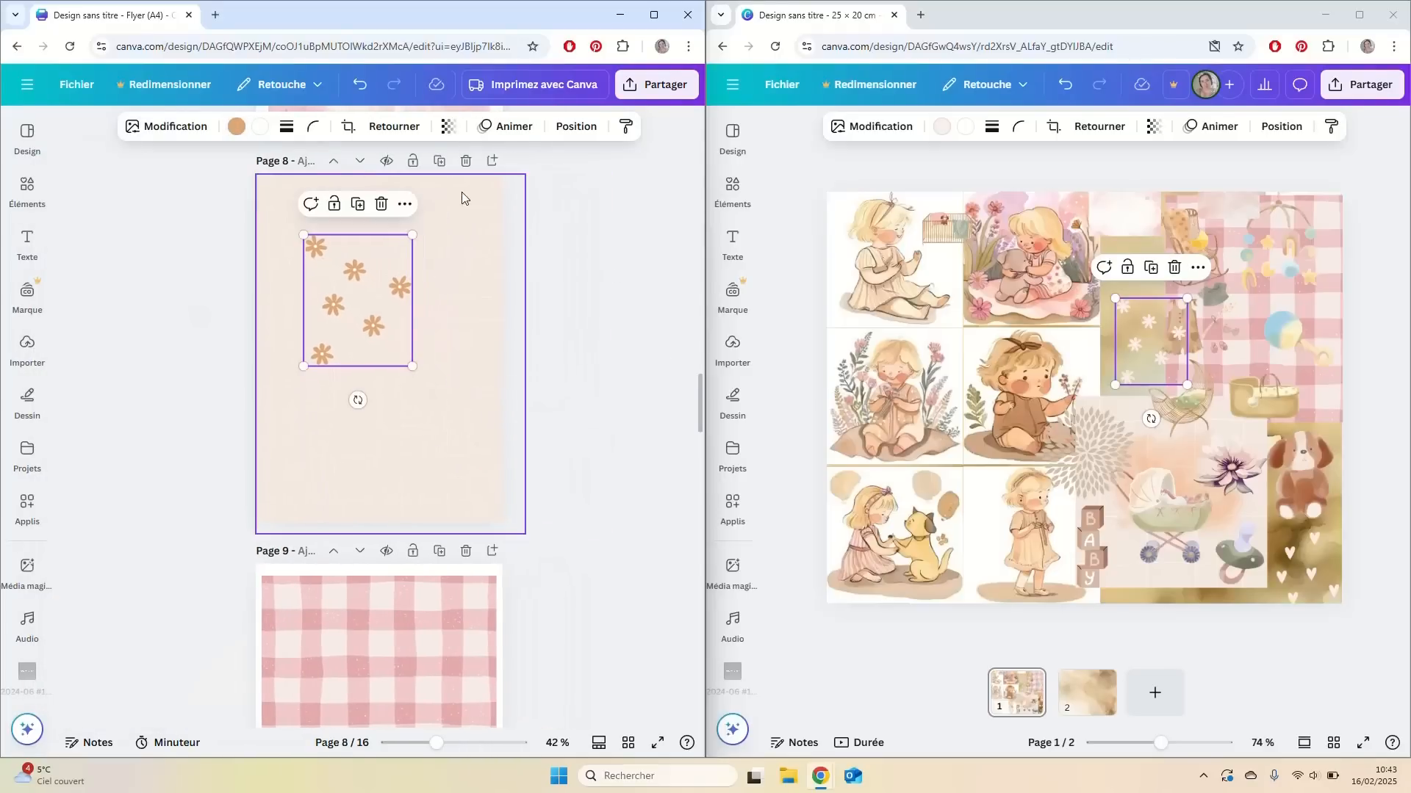
# - Duplicate page 8 and delete the tan flowers from the copy to keep a plain beige page 9
pyautogui.click(492, 161)
pyautogui.hotkey('ctrl', 'z')
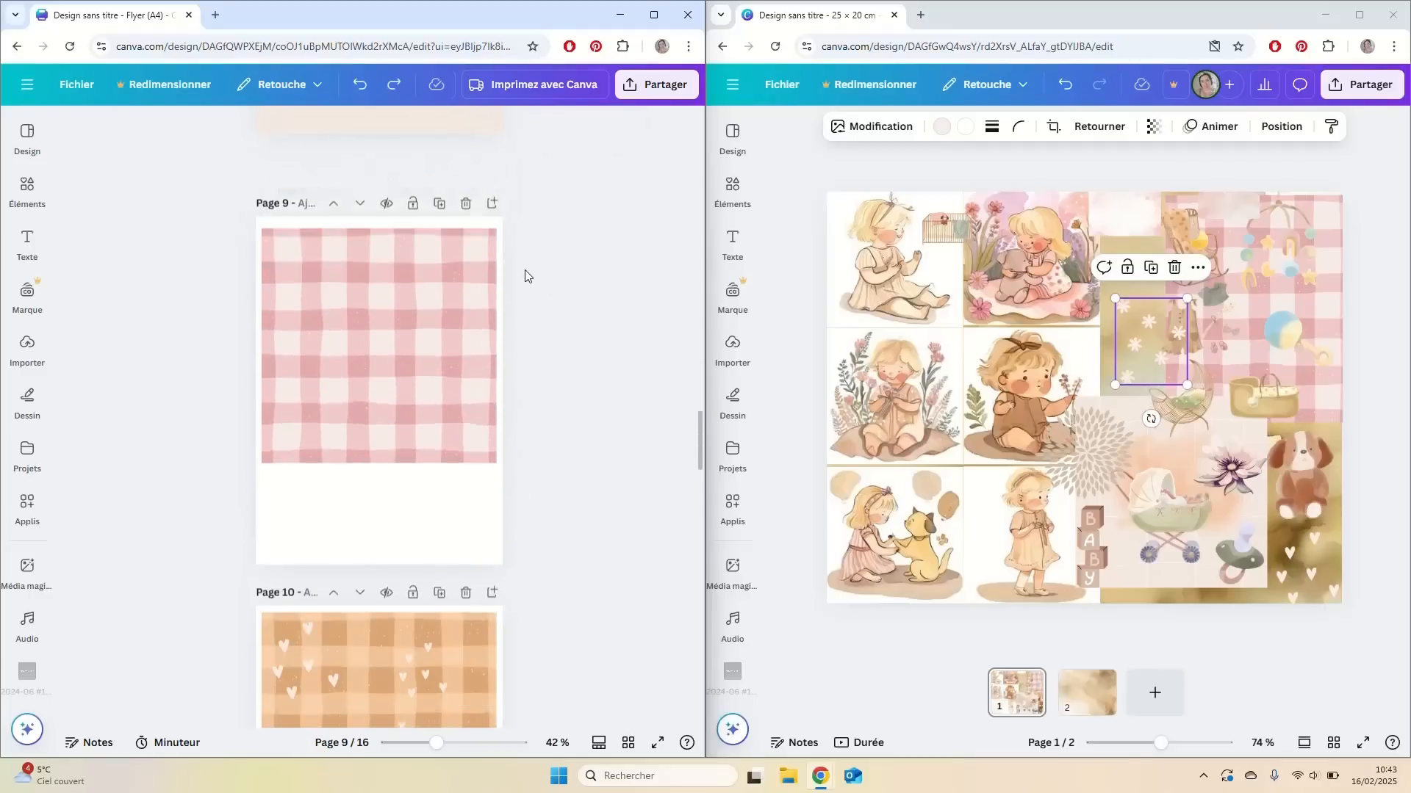
pyautogui.scroll(5, 473, 243)
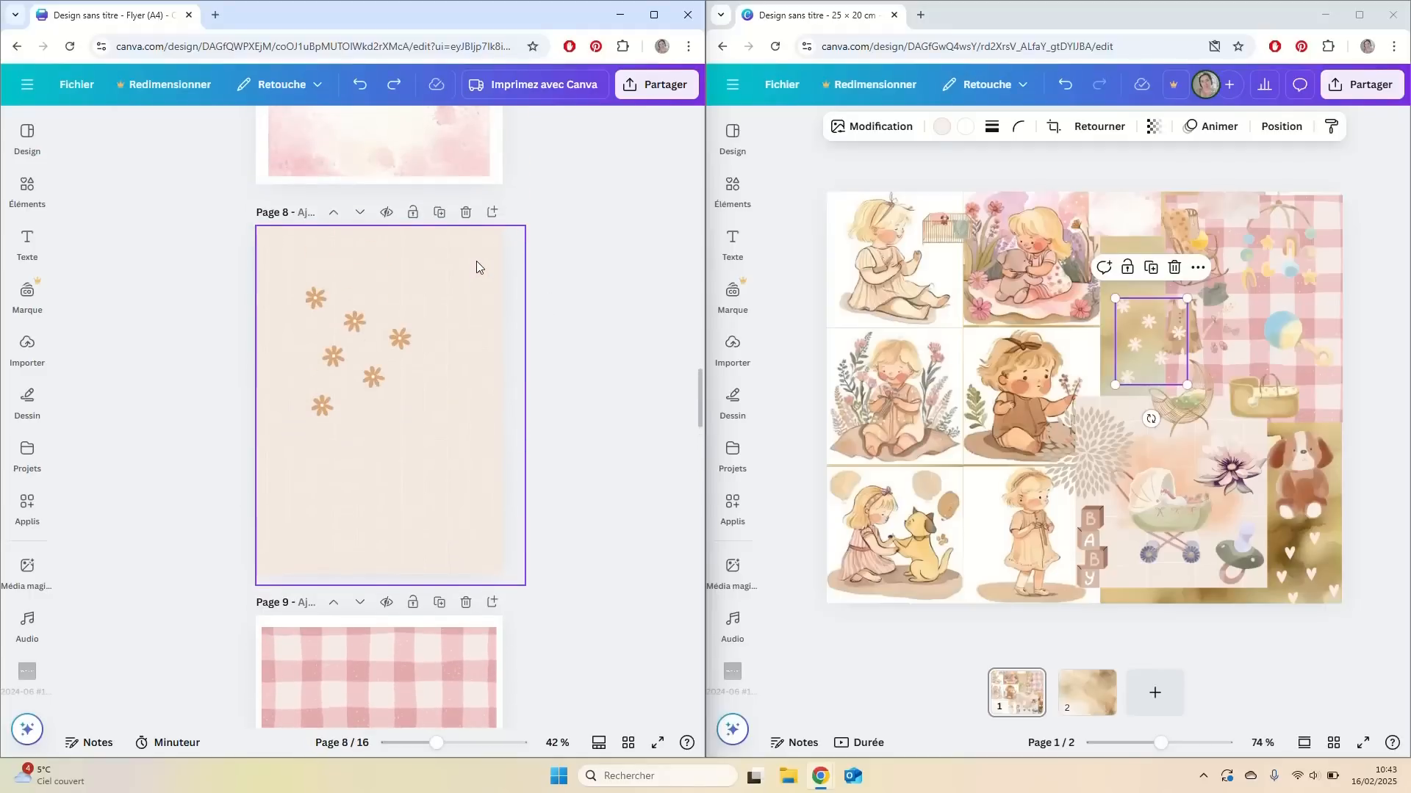
pyautogui.click(439, 212)
pyautogui.click(406, 342)
pyautogui.press('Delete')
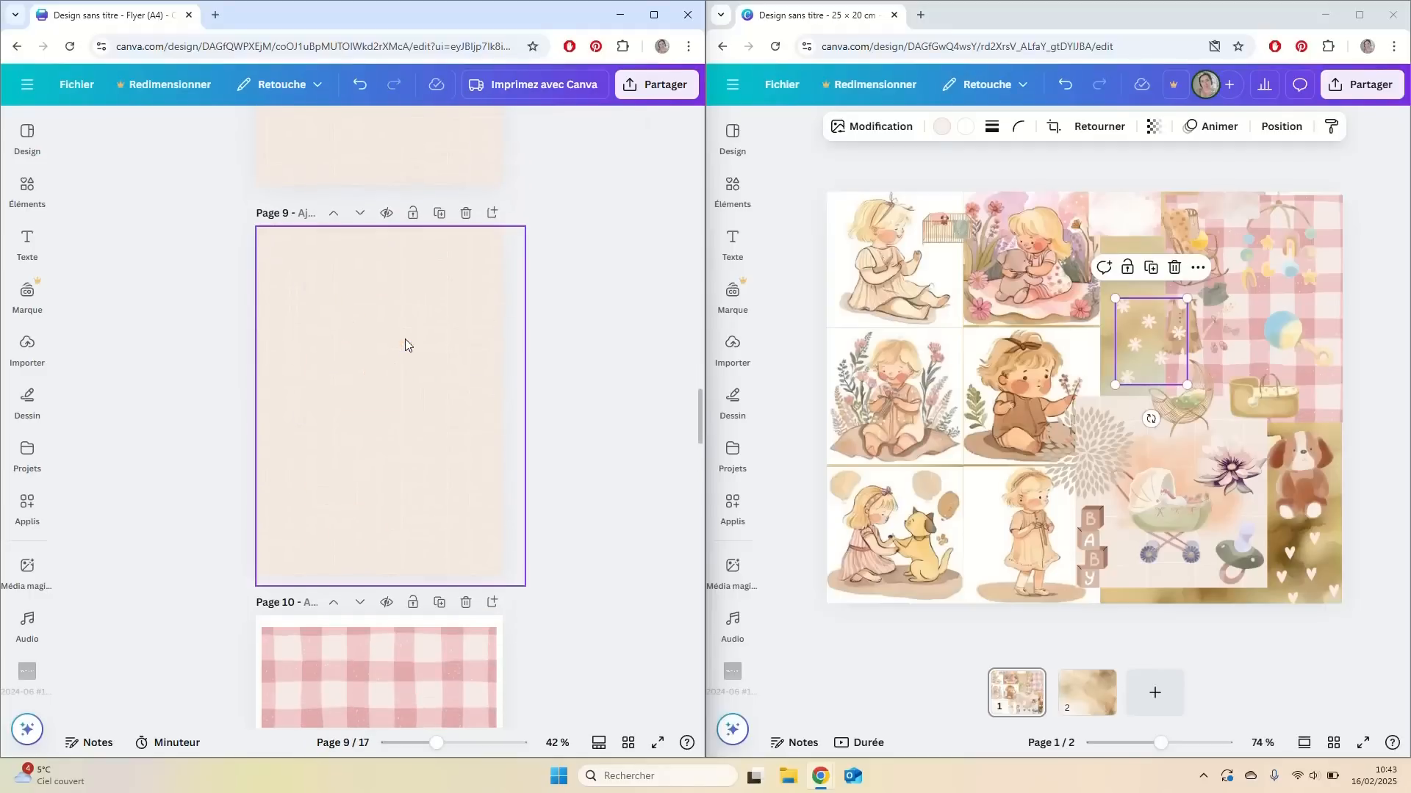
# - Place copies of the tan flower cluster down page 8 and on its right half, flipping the right-hand copy horizontally
pyautogui.scroll(4, 403, 337)
pyautogui.click(399, 279)
pyautogui.moveTo(402, 245); pyautogui.dragTo(384, 368)
pyautogui.click(388, 202)
pyautogui.moveTo(387, 204); pyautogui.dragTo(483, 267)
pyautogui.click(393, 127)
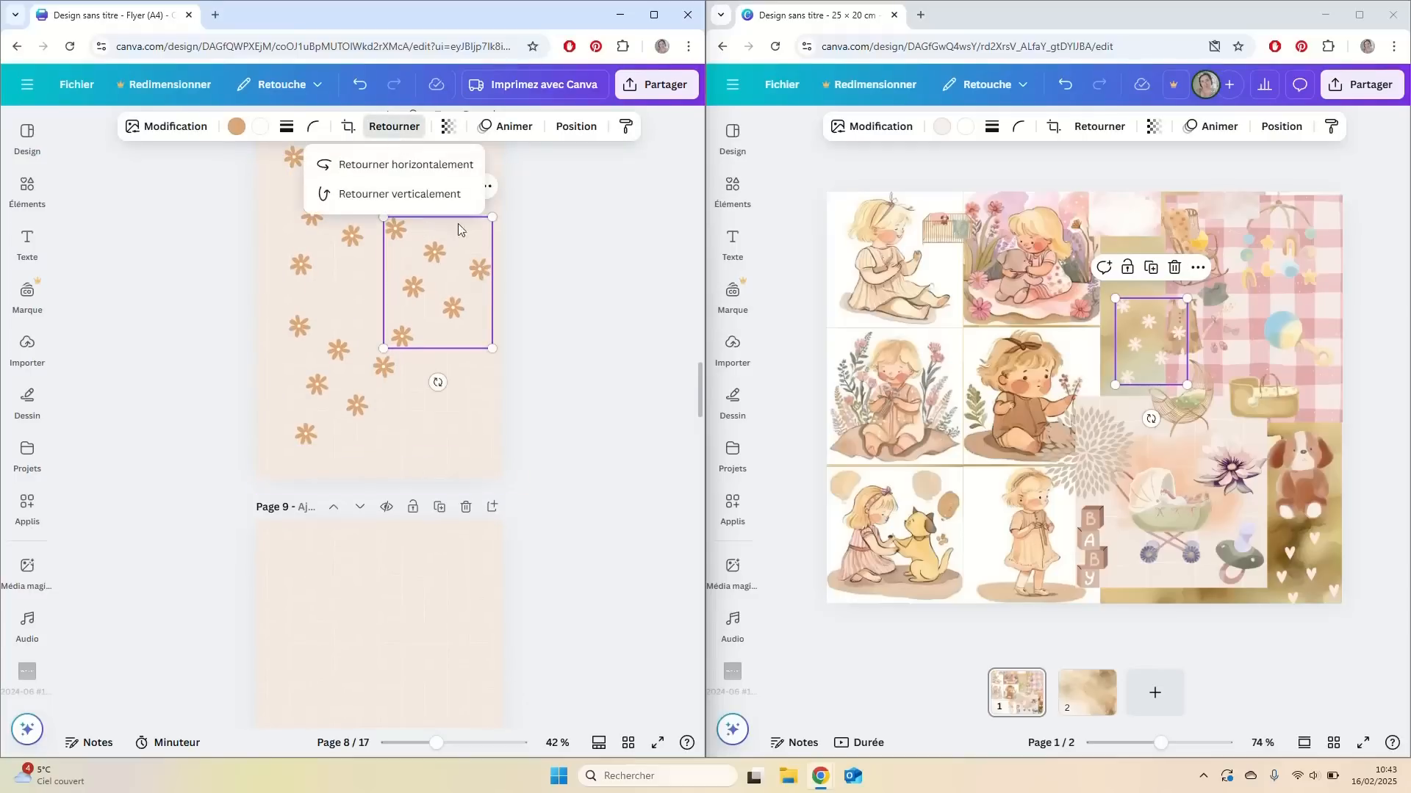
pyautogui.click(406, 165)
pyautogui.moveTo(460, 298); pyautogui.dragTo(456, 325)
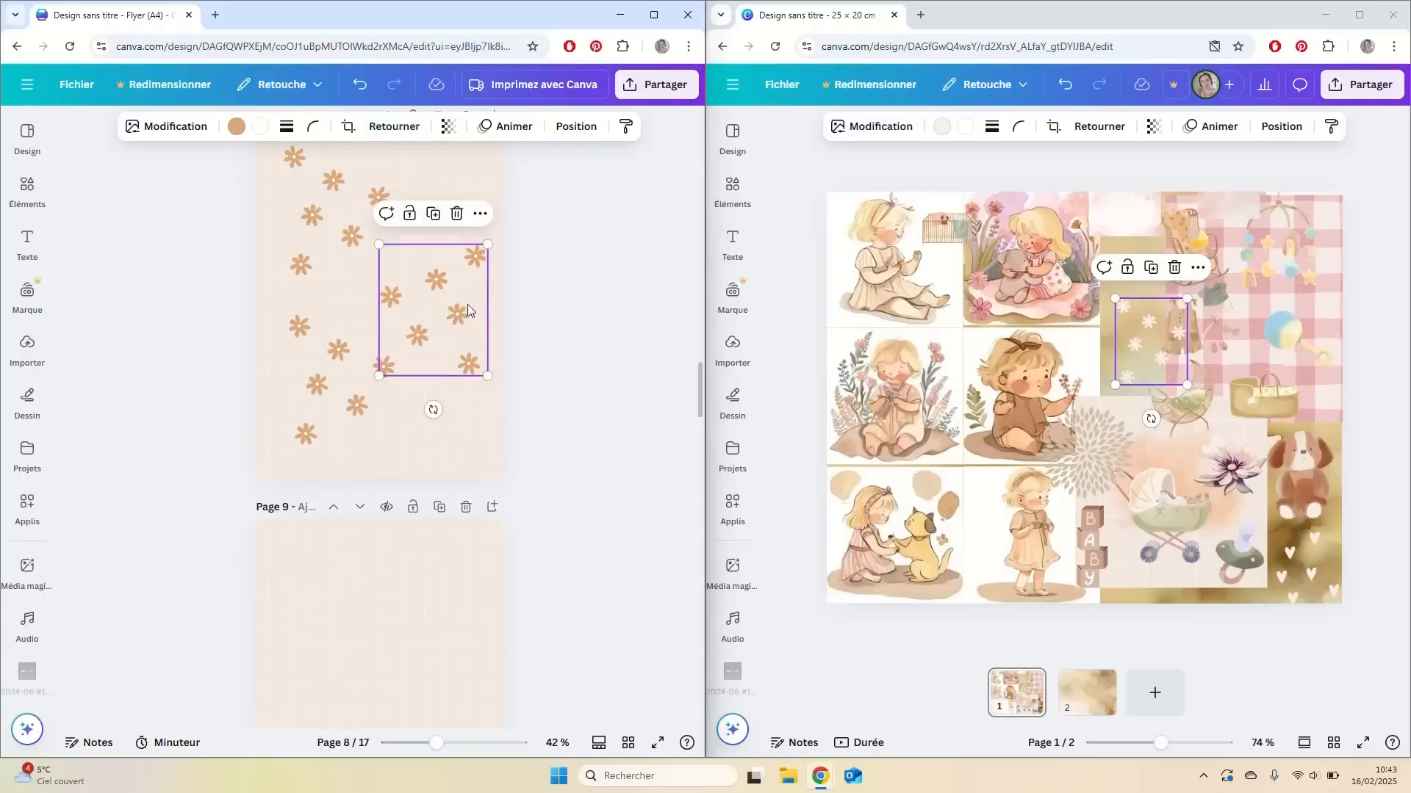
# - Fill page 8's remaining upper-right and lower areas with more flower clusters and adjust their spacing for an even scatter
pyautogui.scroll(-2, 532, 303)
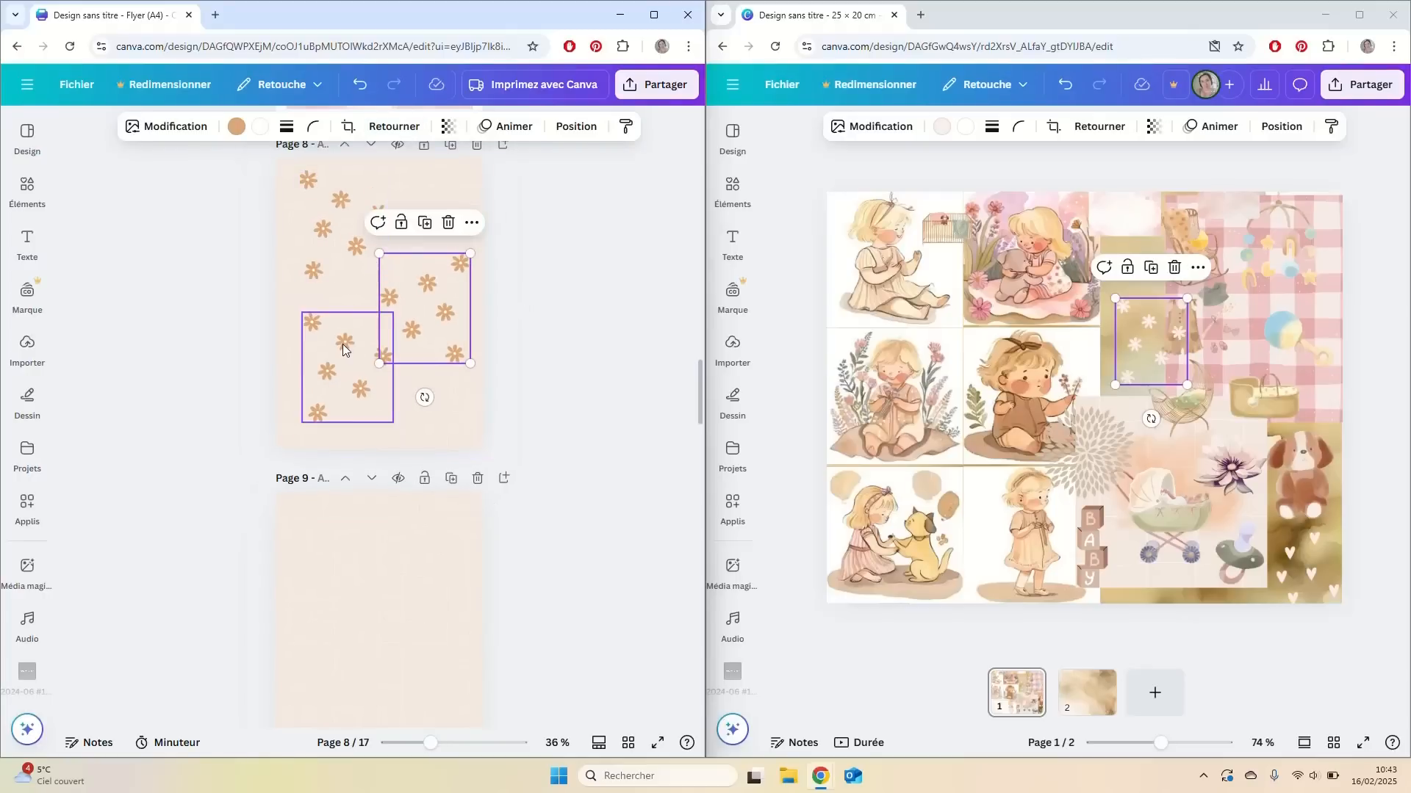
pyautogui.moveTo(342, 343); pyautogui.dragTo(409, 267)
pyautogui.keyDown('shift'); pyautogui.click(332, 218); pyautogui.keyUp('shift')
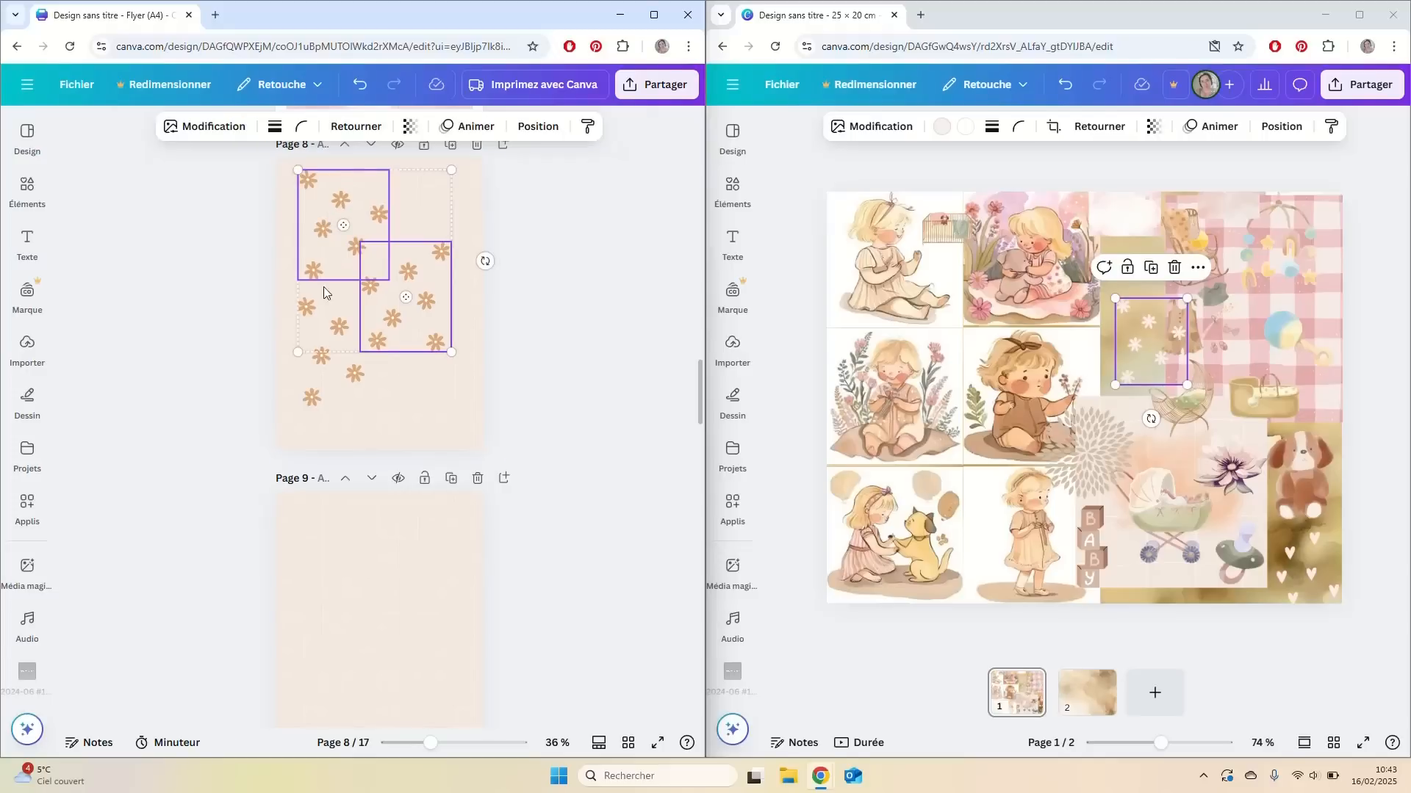
pyautogui.click(529, 334)
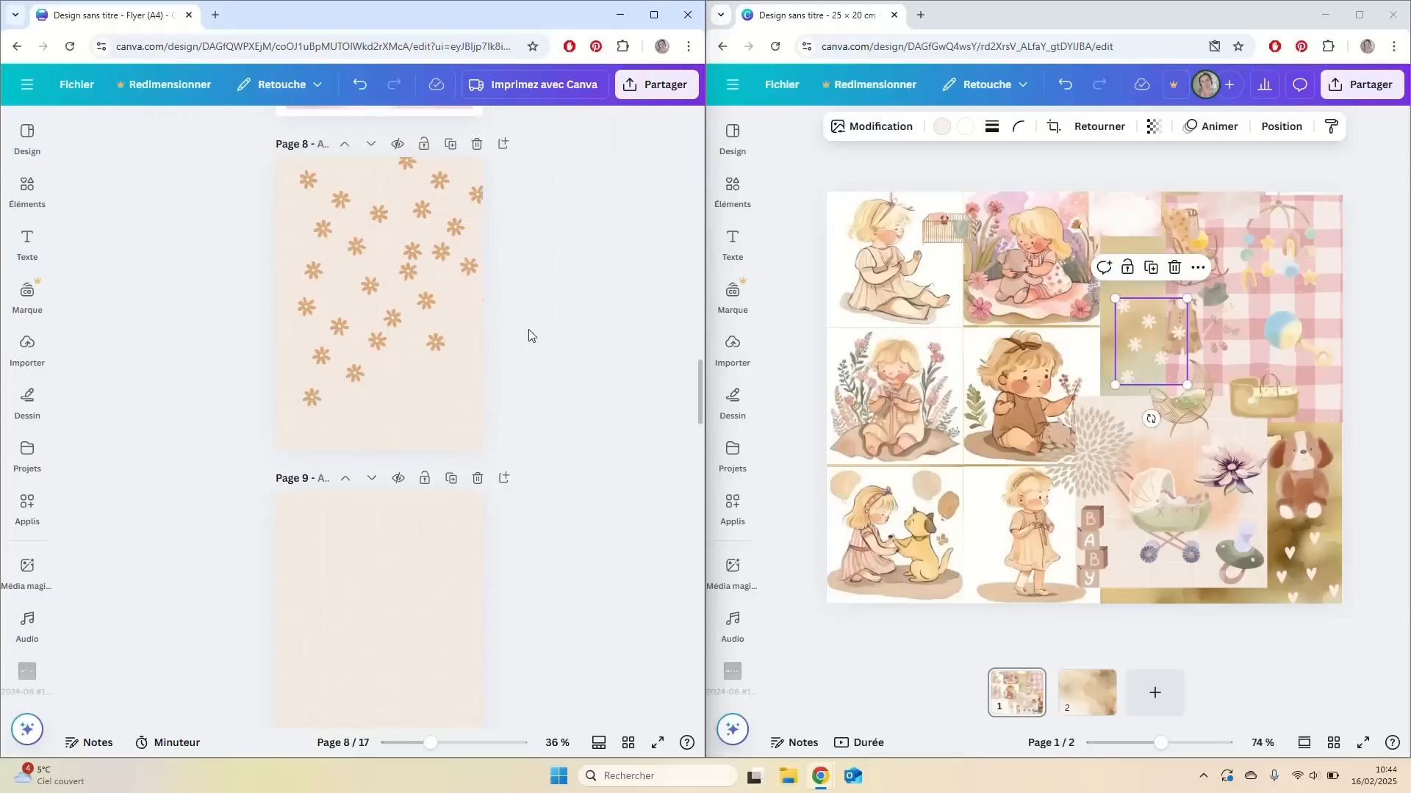
pyautogui.hotkey('ctrl', 'v')
pyautogui.moveTo(516, 309); pyautogui.dragTo(463, 207)
pyautogui.moveTo(323, 358); pyautogui.dragTo(330, 381)
pyautogui.moveTo(437, 331); pyautogui.dragTo(457, 343)
pyautogui.moveTo(330, 382); pyautogui.dragTo(311, 382)
pyautogui.click(471, 205)
pyautogui.hotkey('ctrl', 'v')
pyautogui.moveTo(472, 213); pyautogui.dragTo(472, 440)
pyautogui.click(526, 384)
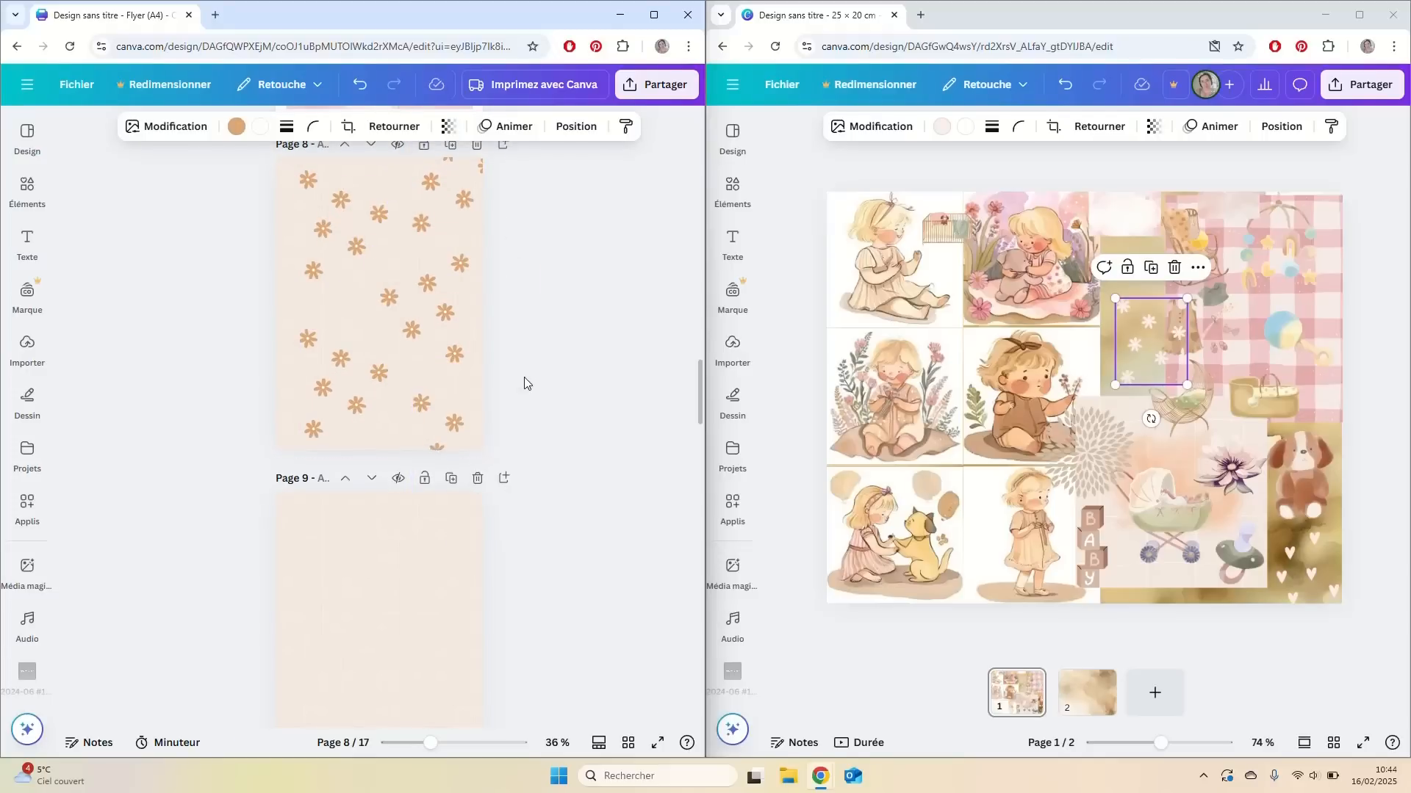
# - Duplicate page 6 and delete the floral garland from the yellow watercolour background on the copy
pyautogui.scroll(10, 514, 375)
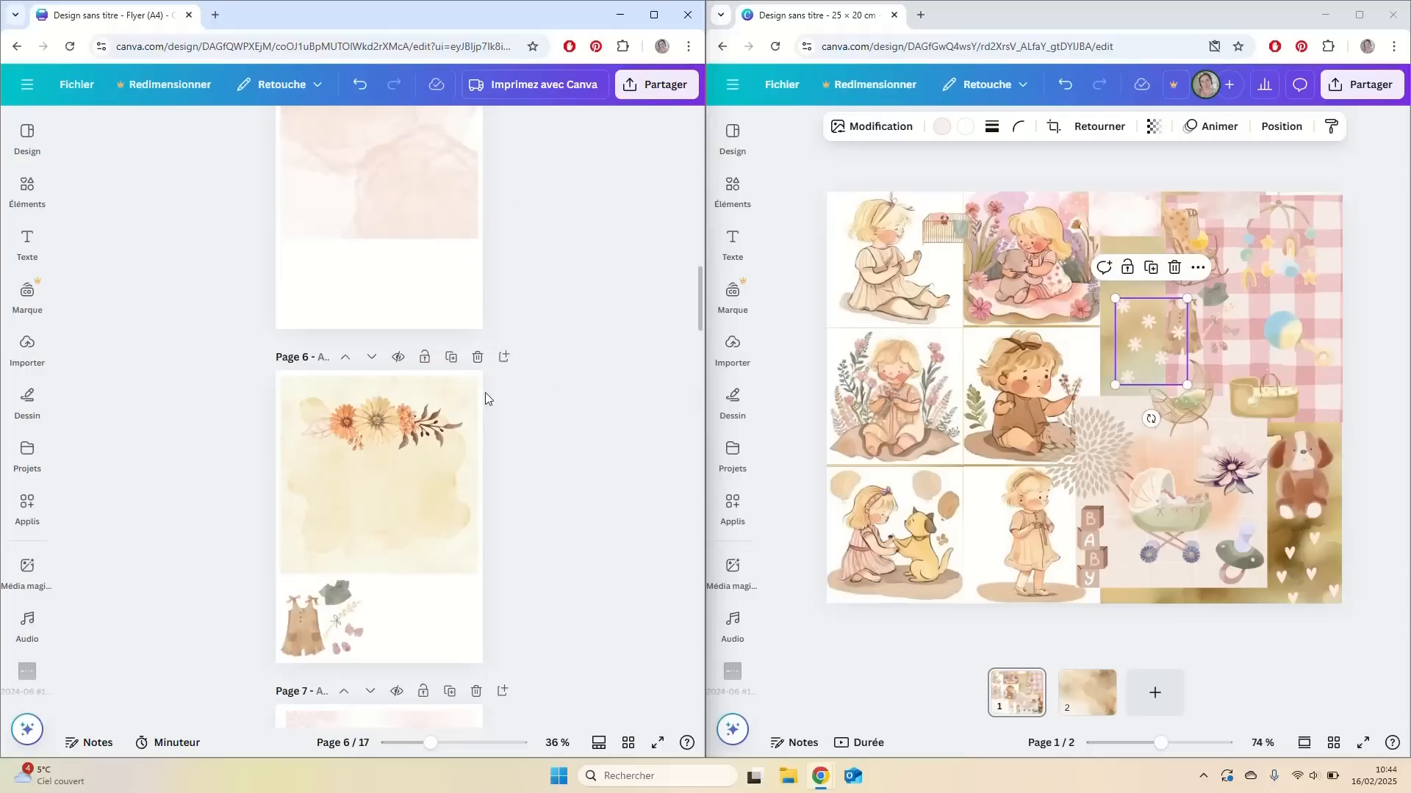
pyautogui.click(453, 363)
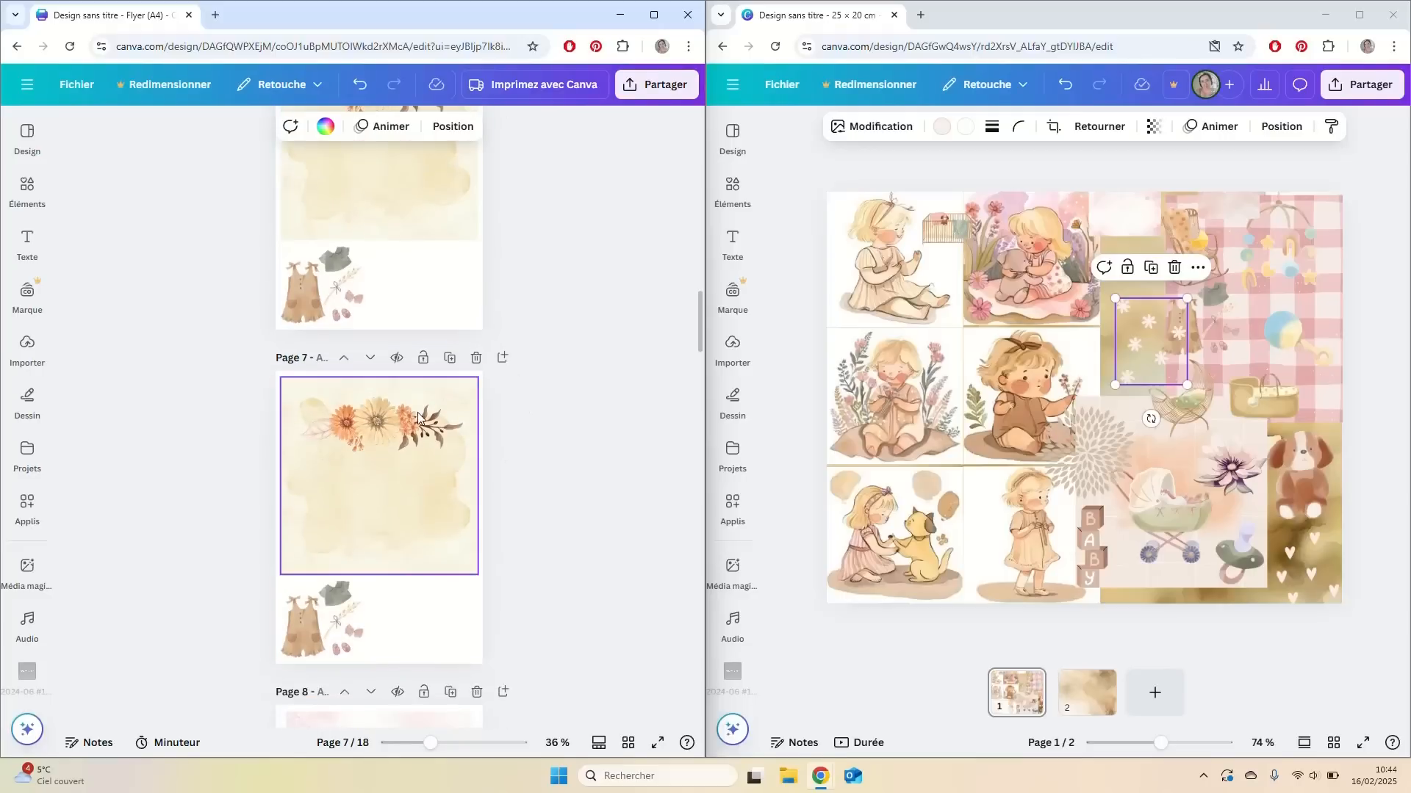
pyautogui.click(406, 438)
pyautogui.rightClick(407, 439)
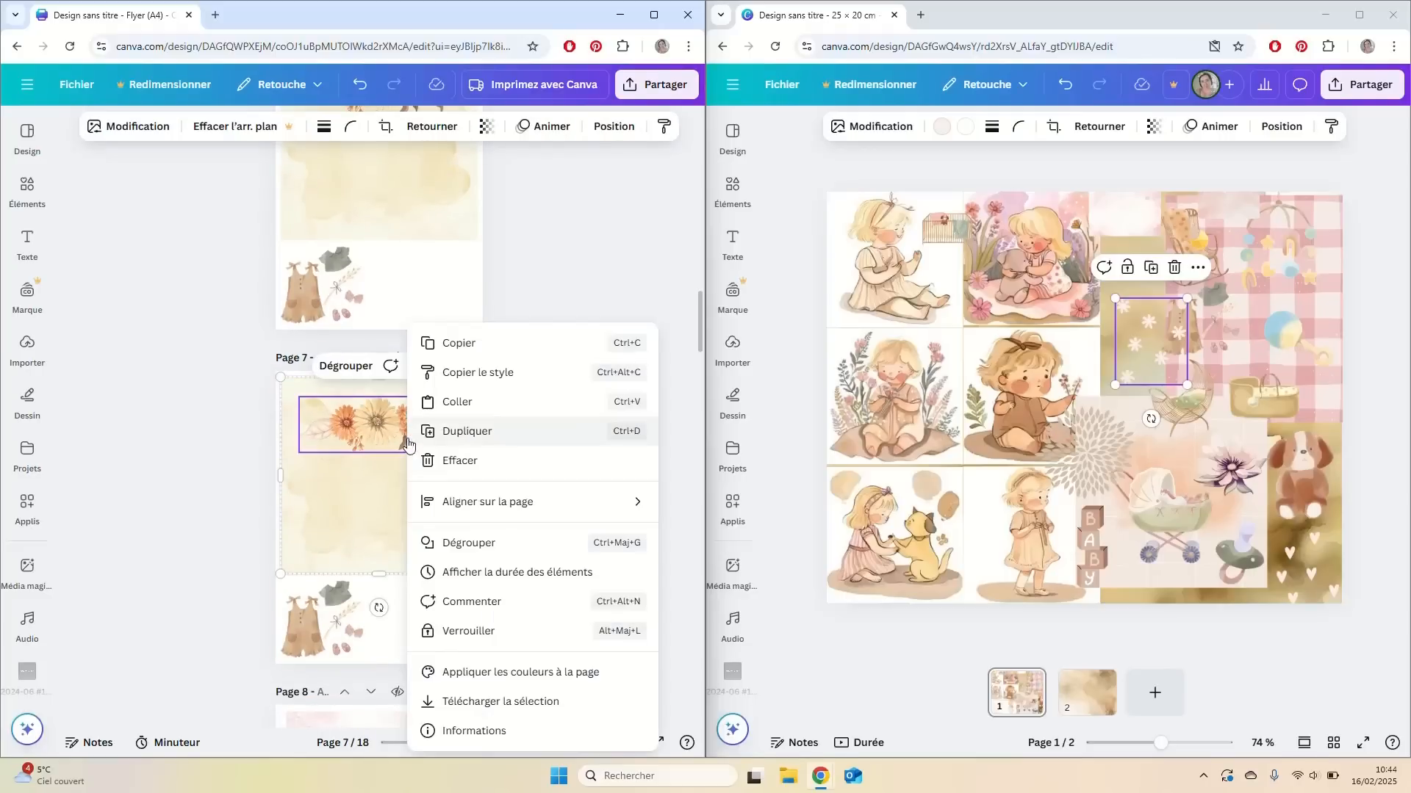
pyautogui.press('Escape')
pyautogui.keyDown('shift'); pyautogui.click(342, 372); pyautogui.keyUp('shift')
pyautogui.press('Delete')
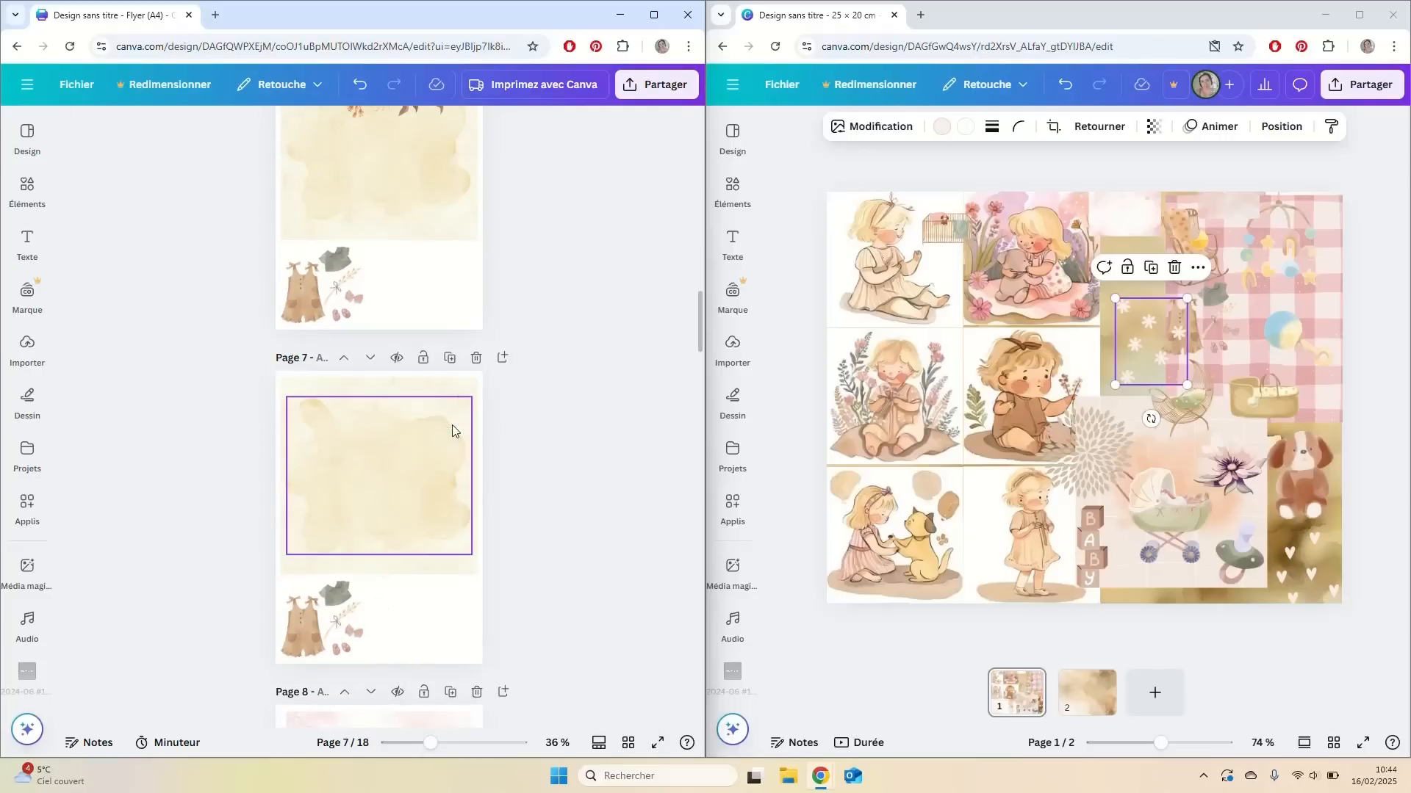
pyautogui.moveTo(432, 458)
pyautogui.mouseDown()
pyautogui.moveTo(498, 561)
pyautogui.moveTo(507, 501)
pyautogui.moveTo(446, 457)
pyautogui.mouseUp()
pyautogui.hotkey('ctrl', 'z')
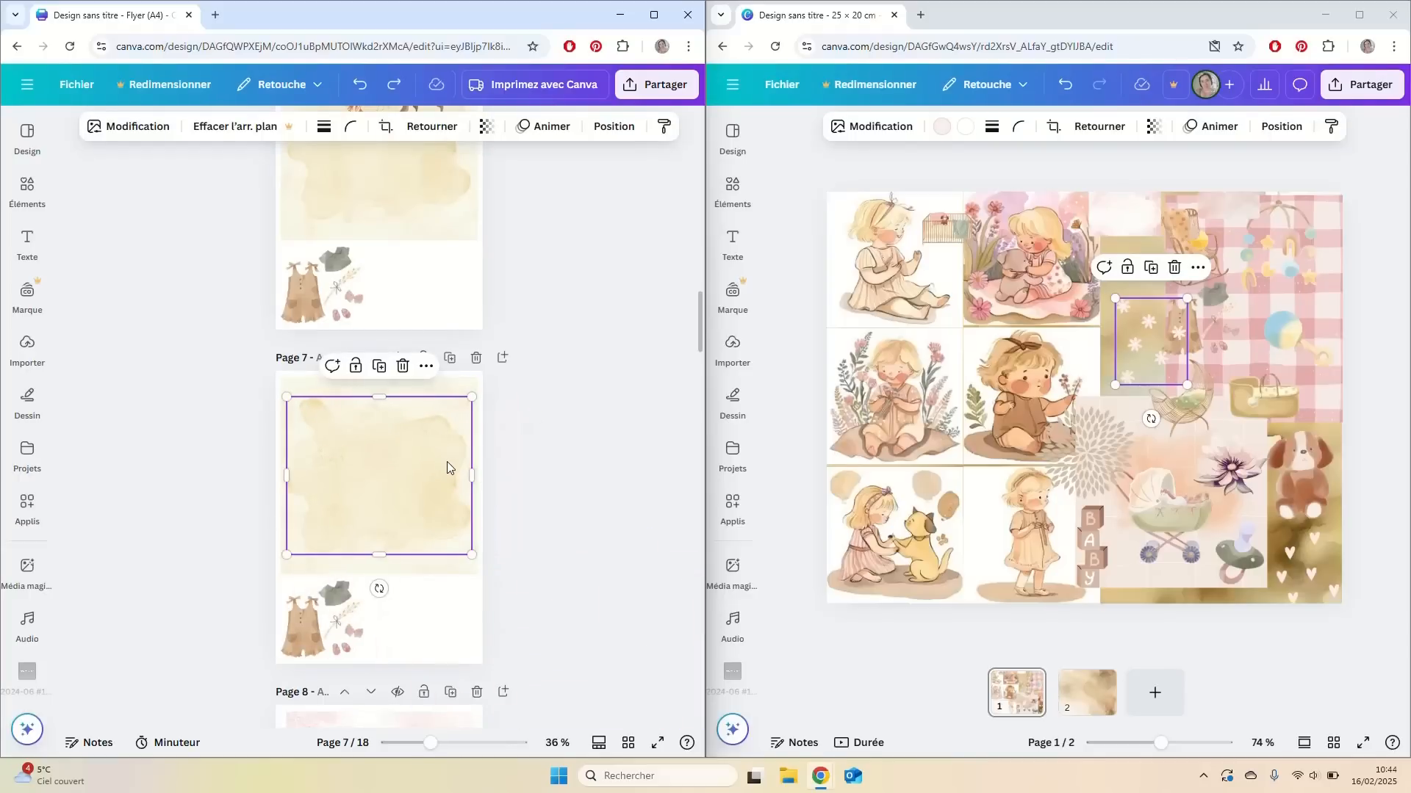
pyautogui.click(521, 440)
# - Delete the baby outfit illustration beneath the yellow watercolour background on page 7
pyautogui.scroll(-3, 485, 522)
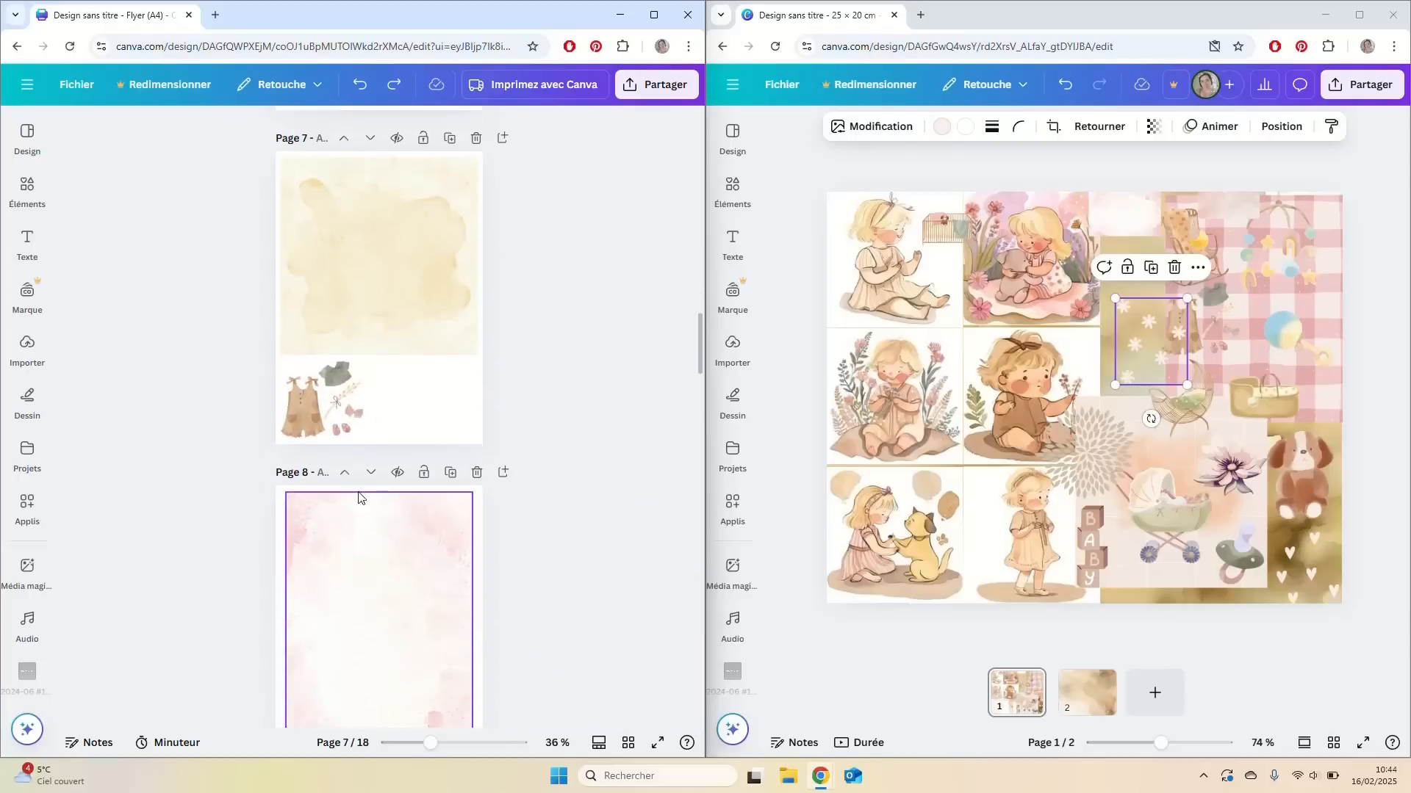
pyautogui.moveTo(441, 357); pyautogui.dragTo(309, 445)
pyautogui.press('Delete')
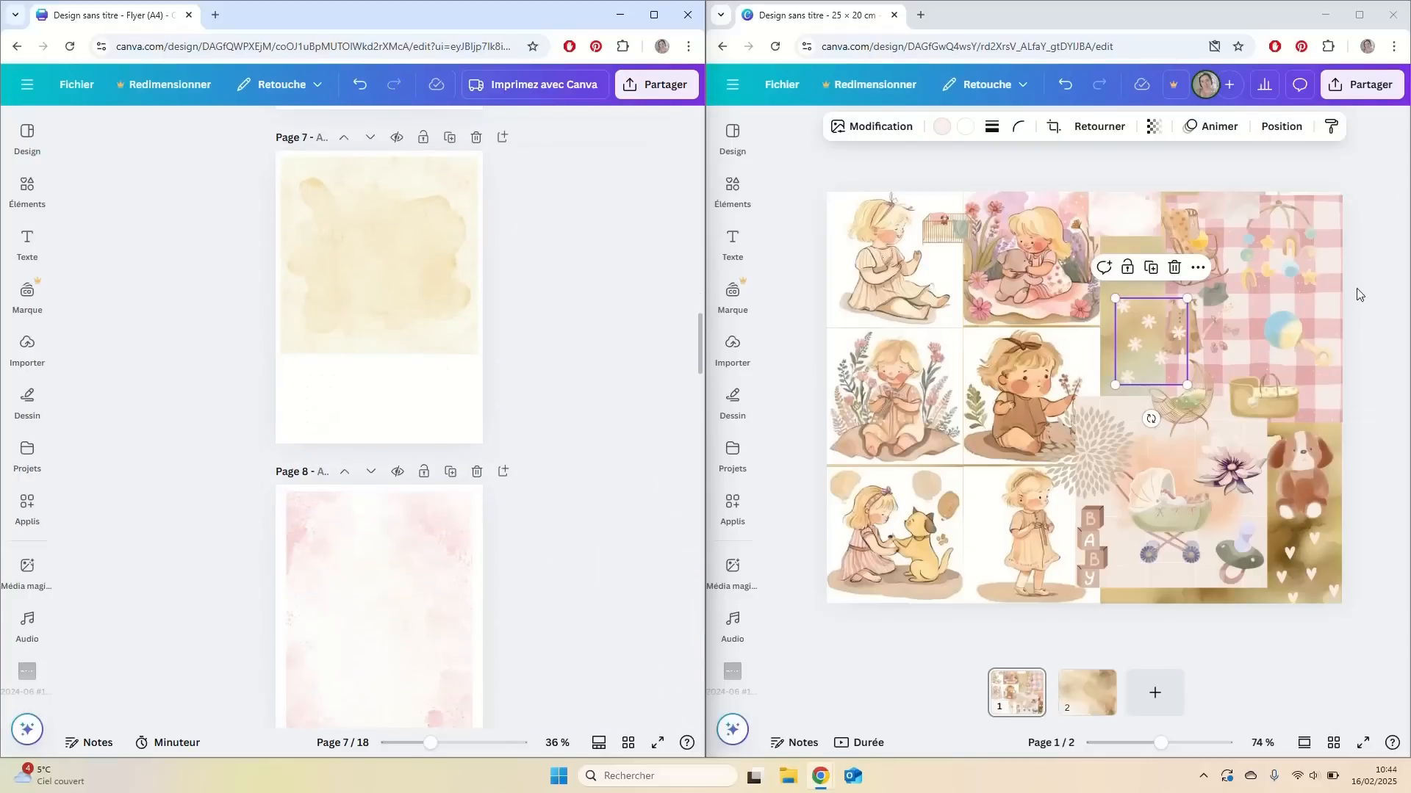
# - Copy the collage's purple flower into the lower-left corner of page 7, beneath the yellow watercolour background
pyautogui.click(1241, 477)
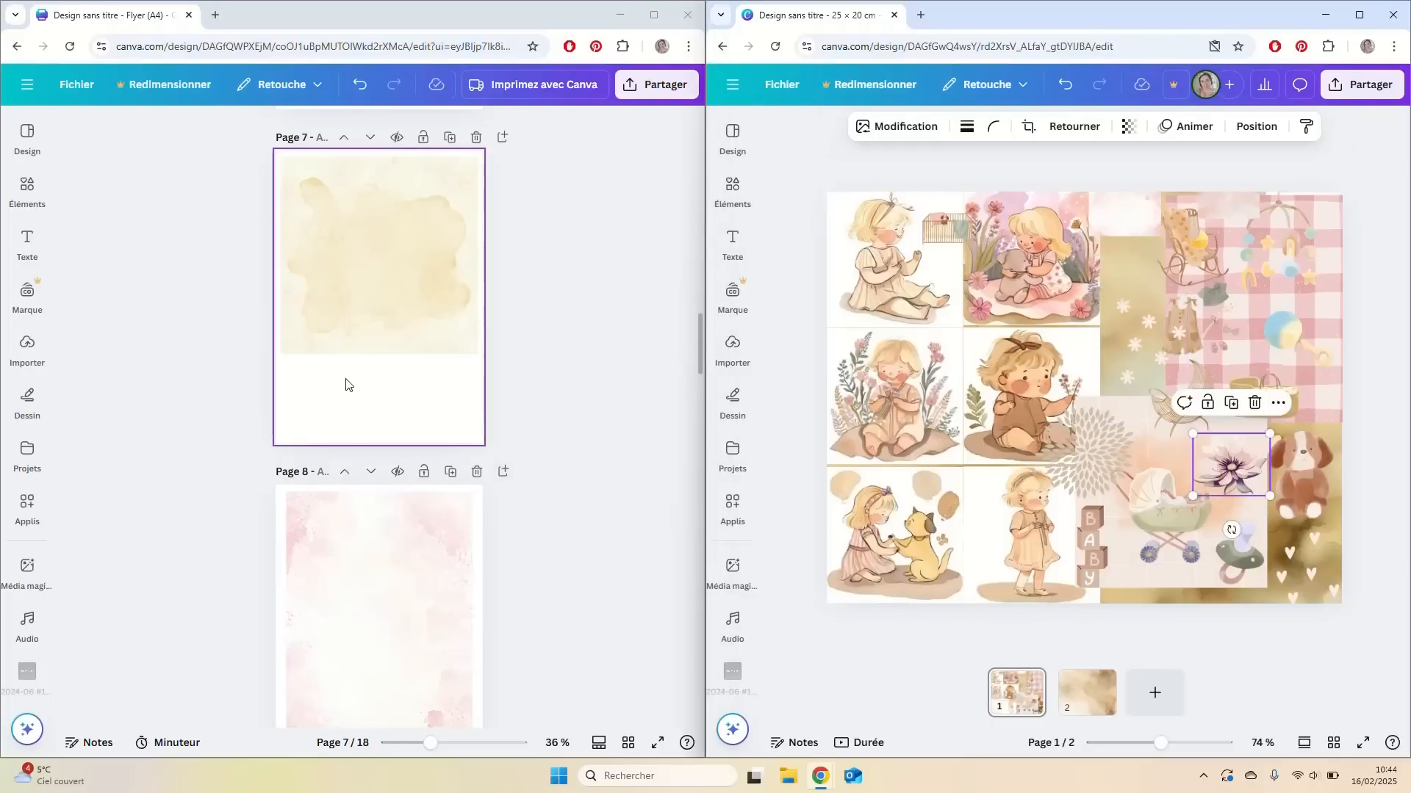
pyautogui.click(346, 403)
pyautogui.hotkey('ctrl', 'v')
pyautogui.moveTo(307, 175); pyautogui.dragTo(410, 576)
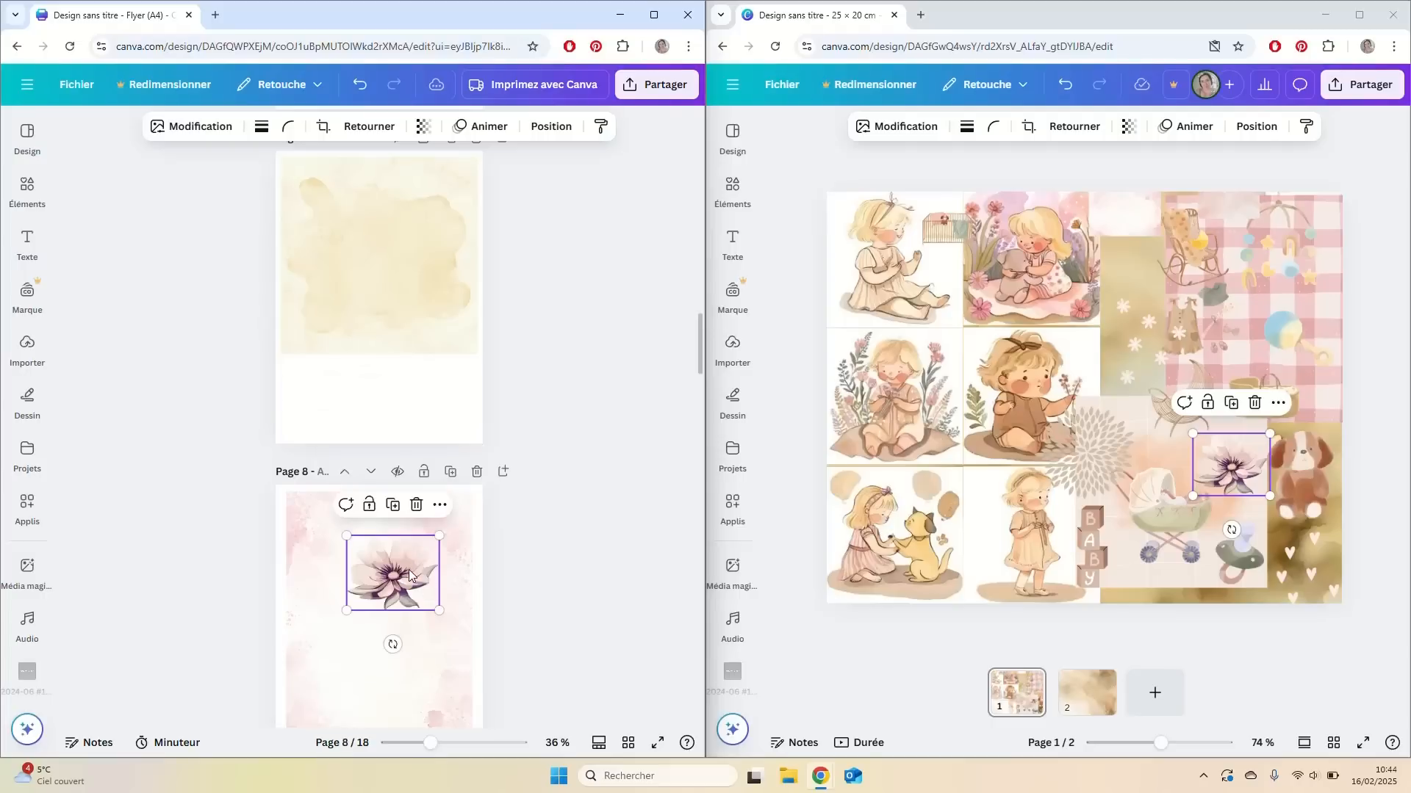
pyautogui.hotkey('ctrl', 'z')
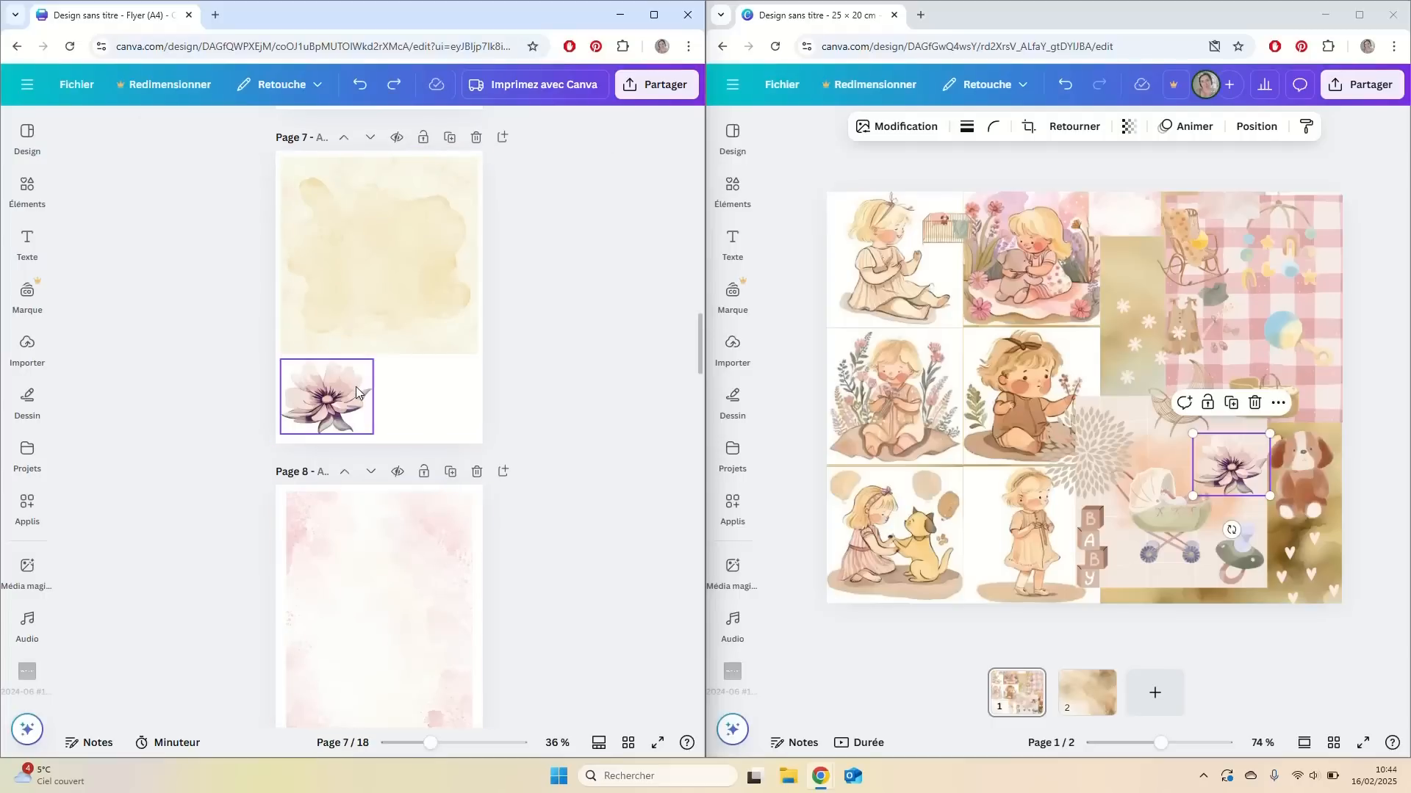
# - Duplicate page 8 with its pink watercolour background and paste the purple flower onto the copy
pyautogui.scroll(-2, 471, 426)
pyautogui.click(453, 325)
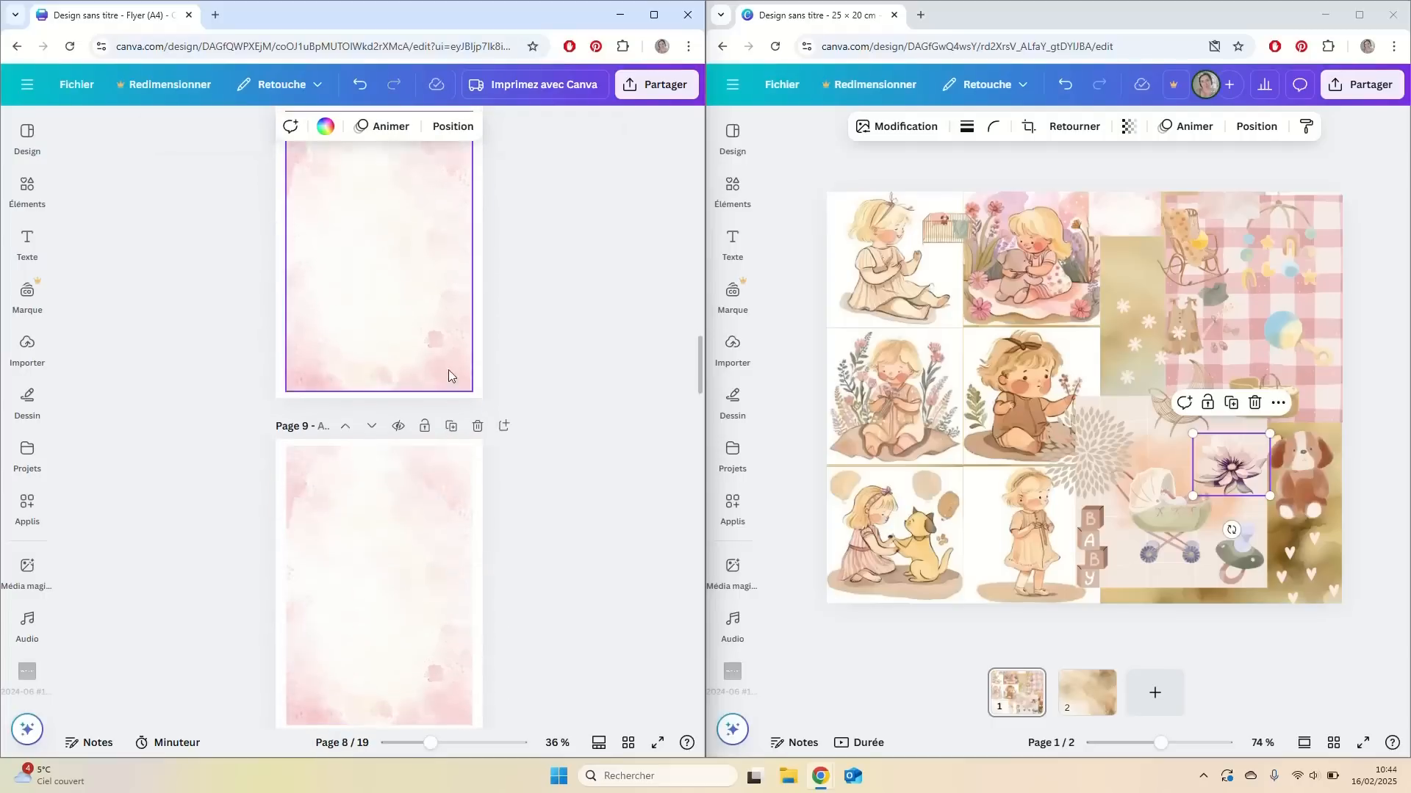
pyautogui.scroll(-2, 448, 376)
pyautogui.hotkey('ctrl', 'v')
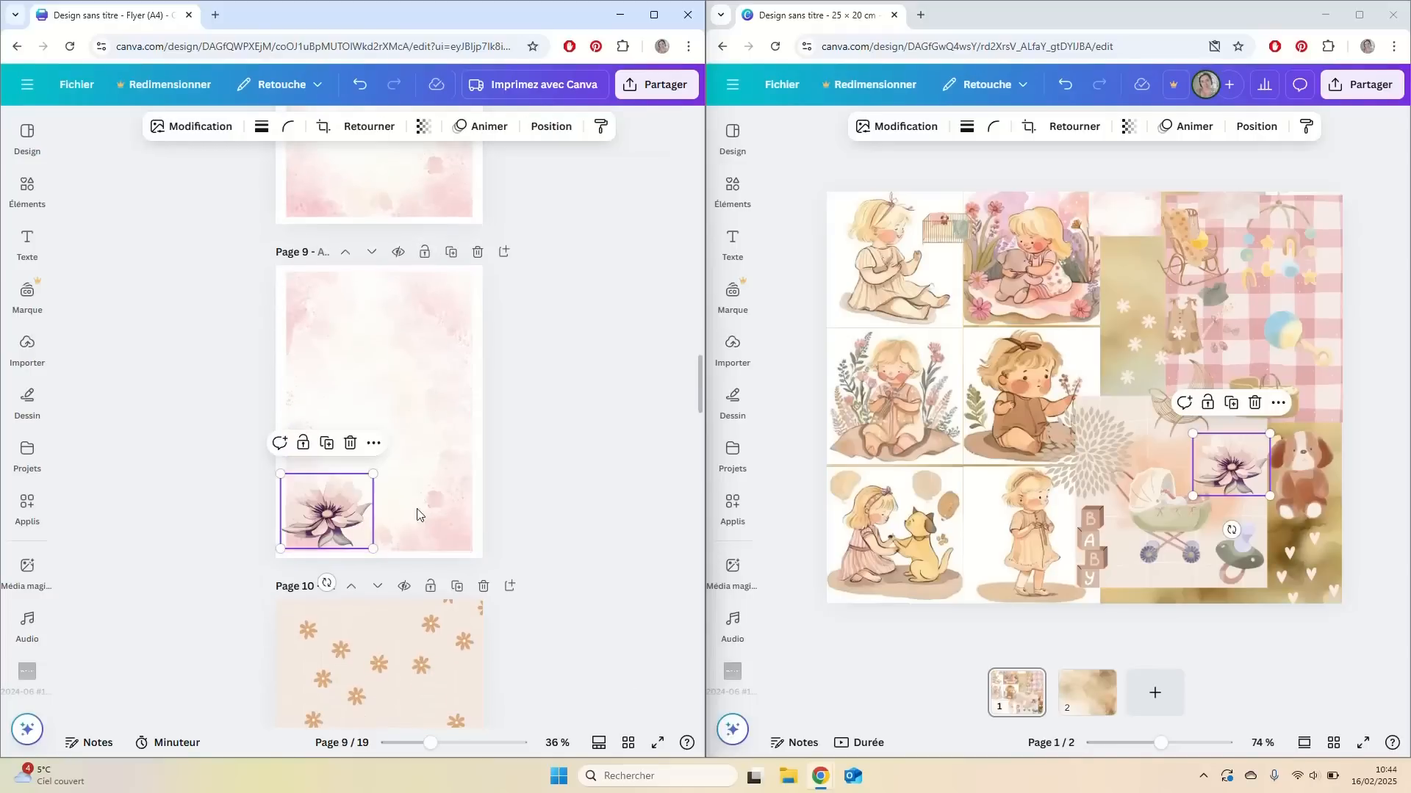
pyautogui.moveTo(358, 515); pyautogui.dragTo(365, 314)
# - Place a large purple flower in page 9's lower-right corner and add small flipped copies at the lower left and upper right
pyautogui.click(595, 444)
pyautogui.click(444, 510)
pyautogui.hotkey('ctrl', 'v')
pyautogui.moveTo(343, 387); pyautogui.dragTo(340, 389)
pyautogui.moveTo(312, 307); pyautogui.dragTo(416, 432)
pyautogui.click(369, 126)
pyautogui.click(369, 163)
pyautogui.hotkey('ctrl', 'v')
pyautogui.click(369, 126)
pyautogui.click(358, 161)
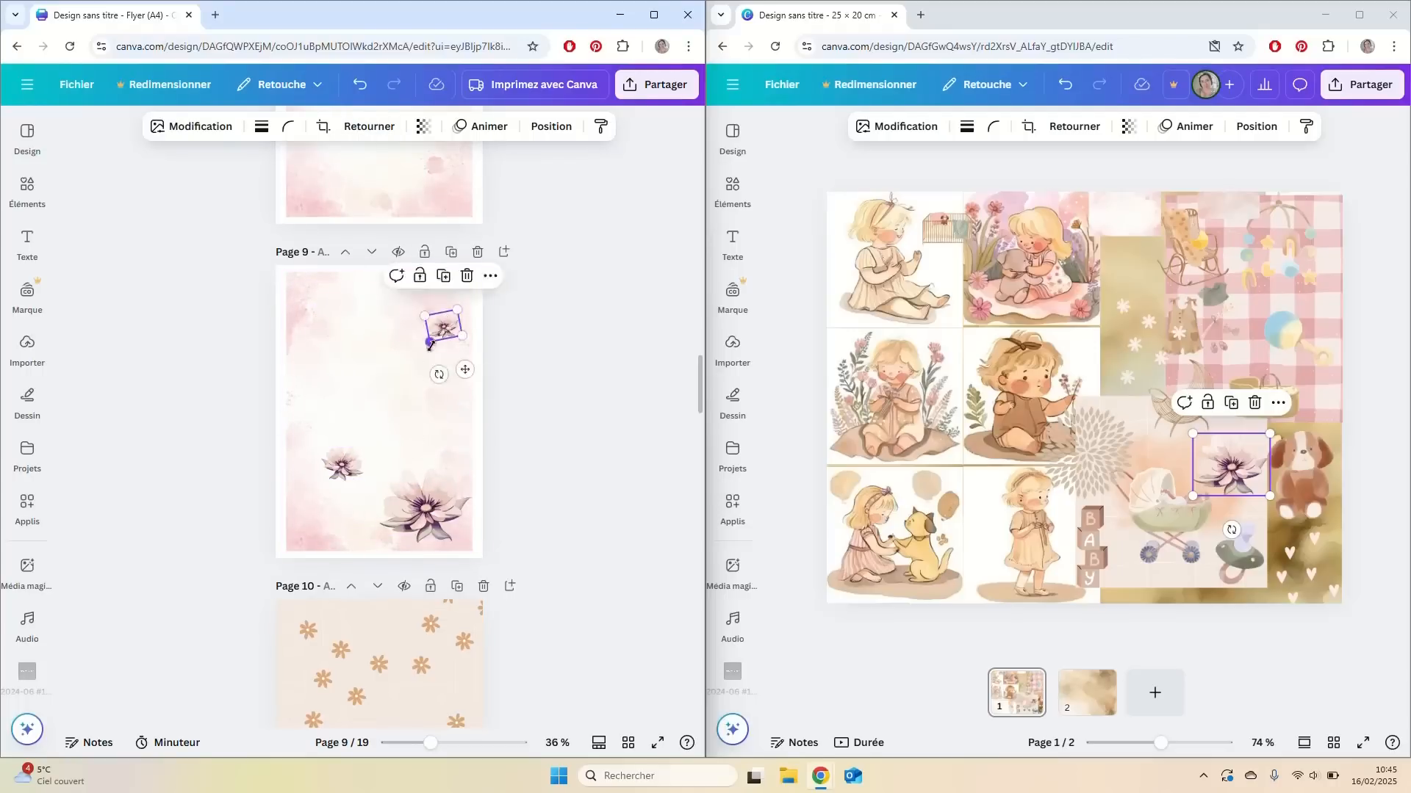
pyautogui.scroll(5, 514, 440)
pyautogui.hotkey('ctrl', 'v')
pyautogui.press('Delete')
pyautogui.scroll(20, 523, 454)
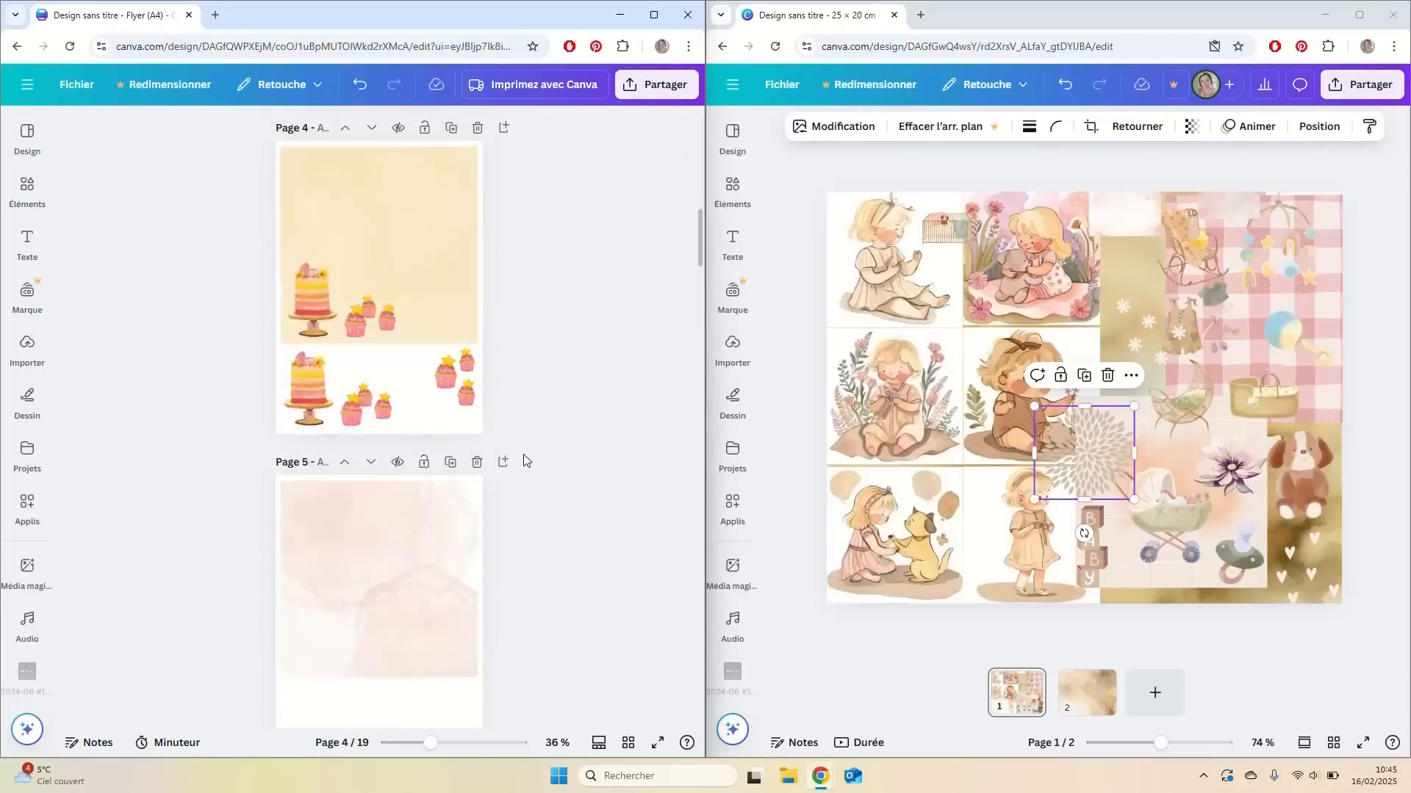
pyautogui.scroll(-1, 523, 454)
# - Copy the brown flower pattern from page 10 into the empty area of page 6 beside the baby outfit
pyautogui.click(1150, 338)
pyautogui.scroll(-20, 360, 420)
pyautogui.click(359, 421)
pyautogui.scroll(17, 390, 485)
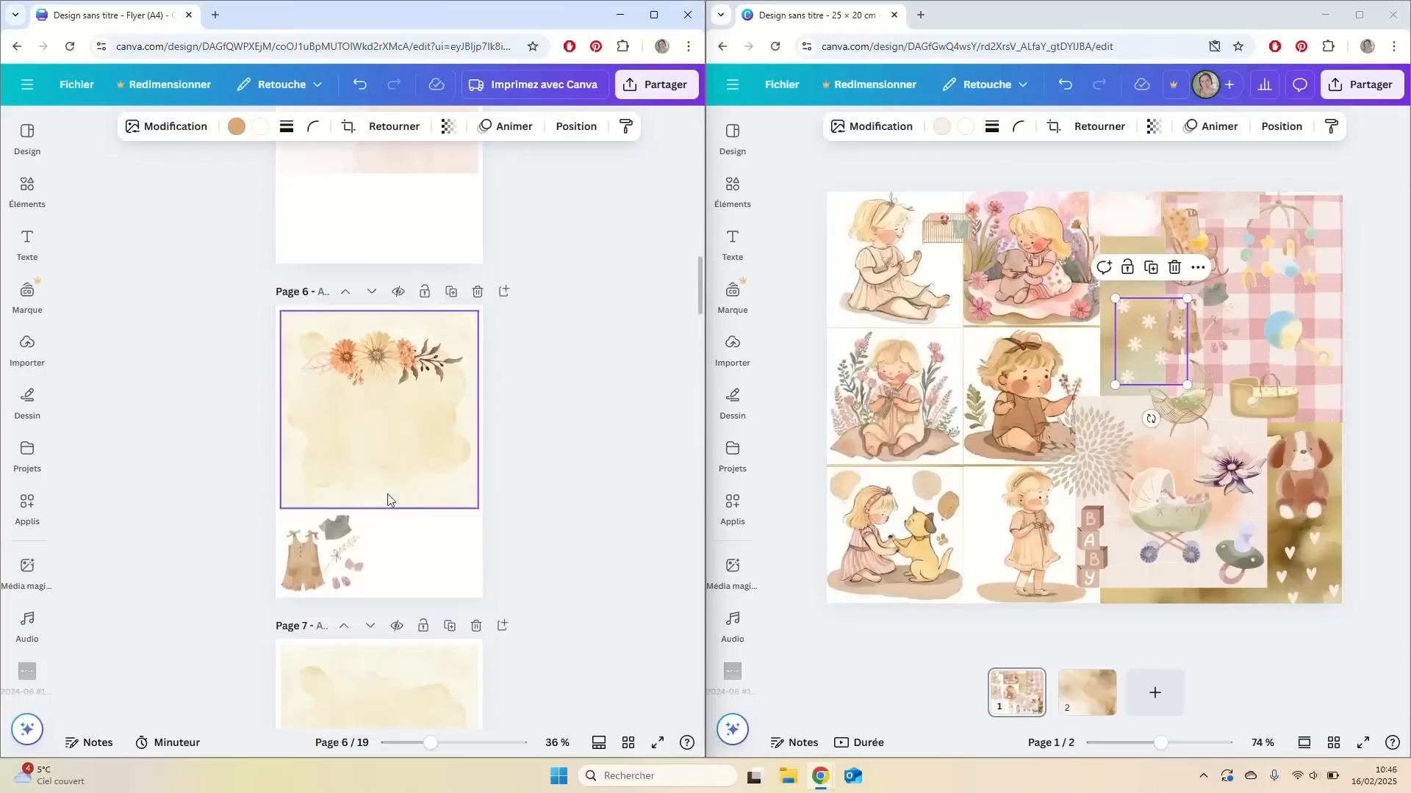
pyautogui.hotkey('ctrl', 'v')
pyautogui.moveTo(343, 384); pyautogui.dragTo(425, 533)
pyautogui.scroll(-3, 507, 517)
# - Resize the pasted brown flowers beneath page 6's yellow watercolour background and add a second copy to fill the space
pyautogui.moveTo(430, 742); pyautogui.dragTo(454, 742)
pyautogui.moveTo(472, 696); pyautogui.dragTo(327, 551)
pyautogui.moveTo(472, 551); pyautogui.dragTo(458, 595)
pyautogui.moveTo(568, 686); pyautogui.dragTo(526, 651)
pyautogui.click(542, 517)
pyautogui.moveTo(470, 565); pyautogui.dragTo(541, 568)
pyautogui.hotkey('ctrl', 'v')
pyautogui.moveTo(624, 554); pyautogui.dragTo(507, 624)
pyautogui.moveTo(507, 603); pyautogui.dragTo(485, 606)
pyautogui.click(647, 485)
# - Copy the green wicker cradle from the collage to page 7, beside the large purple flower
pyautogui.click(1181, 400)
pyautogui.hotkey('ctrl', 'c')
pyautogui.scroll(-10, 382, 411)
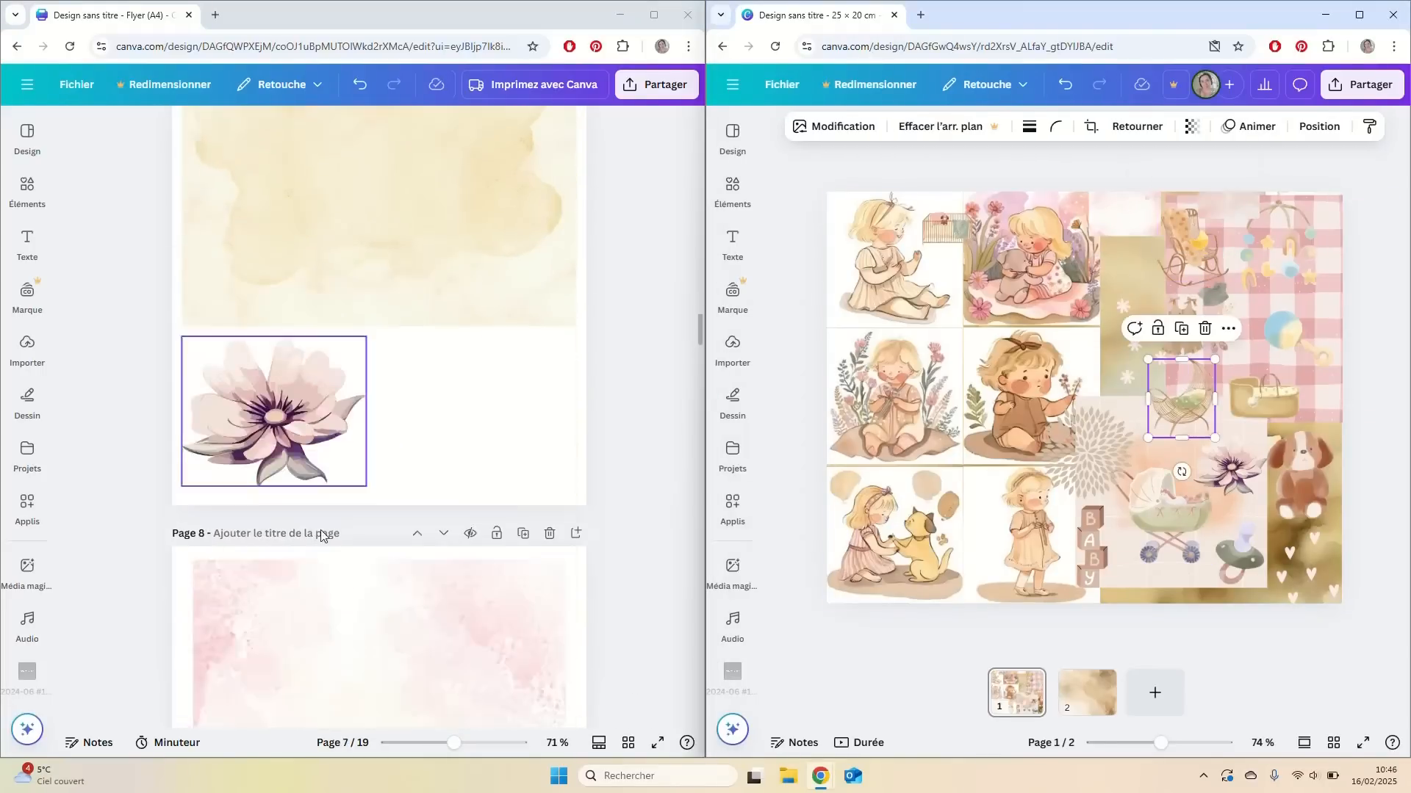
pyautogui.hotkey('ctrl', 'v')
pyautogui.moveTo(384, 299); pyautogui.dragTo(413, 353)
# - Copy the carousel and butterfly from page 18 for the free areas beneath the gingham backgrounds on pages 12 and 13
pyautogui.scroll(-5, 512, 511)
pyautogui.scroll(-20, 511, 507)
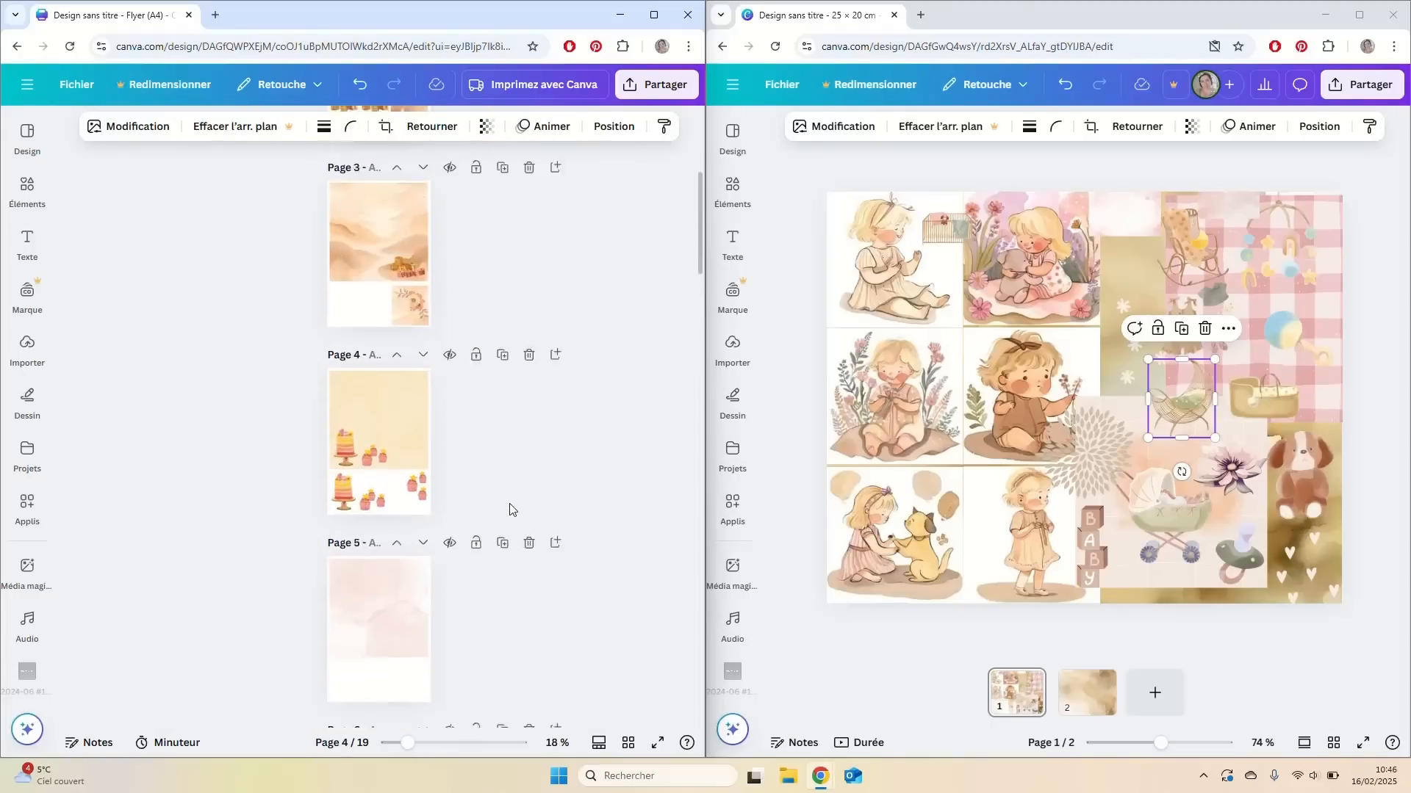
pyautogui.scroll(4, 510, 507)
pyautogui.click(414, 439)
pyautogui.keyDown('shift'); pyautogui.click(370, 476); pyautogui.keyUp('shift')
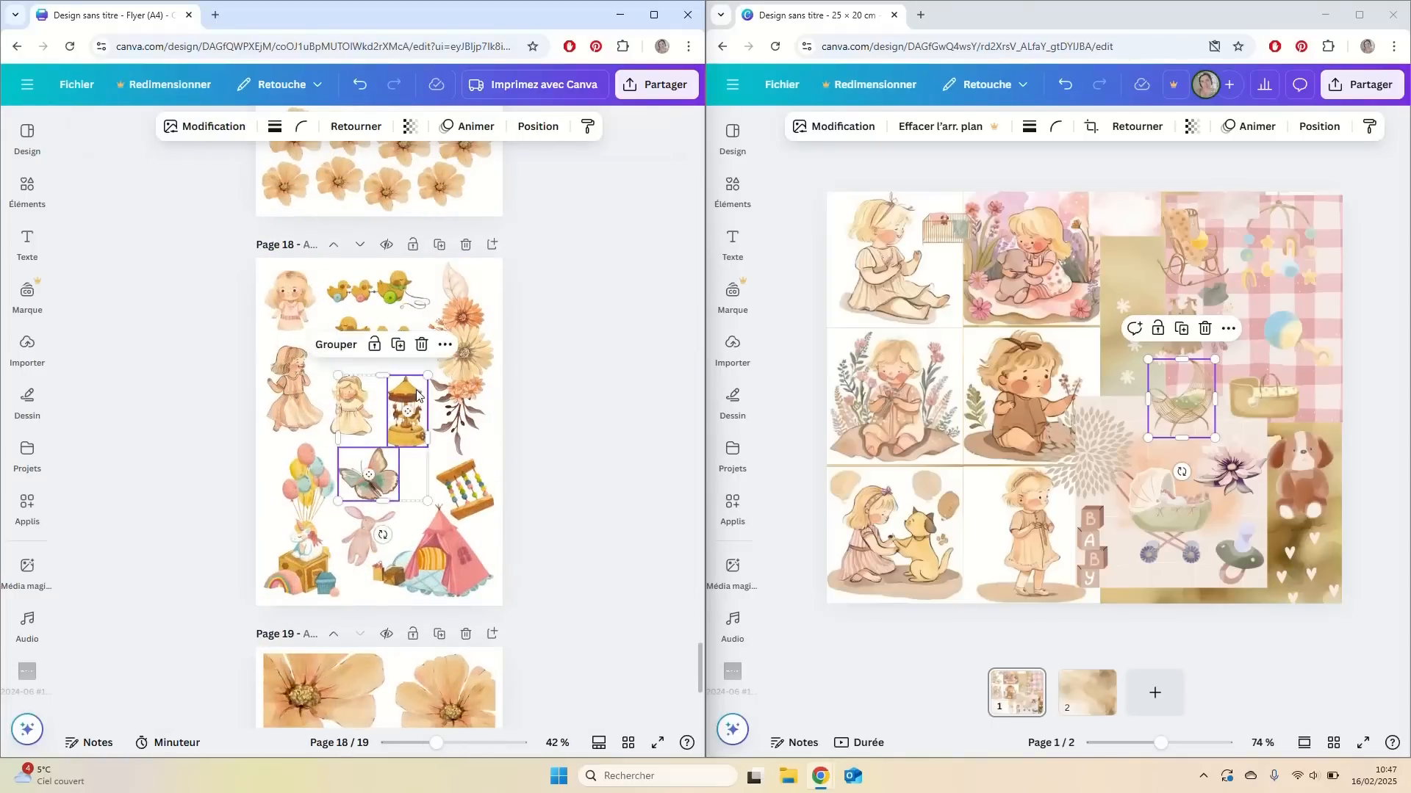
pyautogui.hotkey('ctrl', 'c')
pyautogui.scroll(20, 411, 433)
pyautogui.hotkey('ctrl', 'v')
# - Turn the carousel on its side and size it to fit beneath page 12's pink gingham background
pyautogui.click(555, 412)
pyautogui.moveTo(367, 364); pyautogui.dragTo(296, 426)
pyautogui.moveTo(326, 450); pyautogui.dragTo(360, 480)
pyautogui.moveTo(330, 438); pyautogui.dragTo(308, 412)
pyautogui.moveTo(453, 472); pyautogui.dragTo(439, 464)
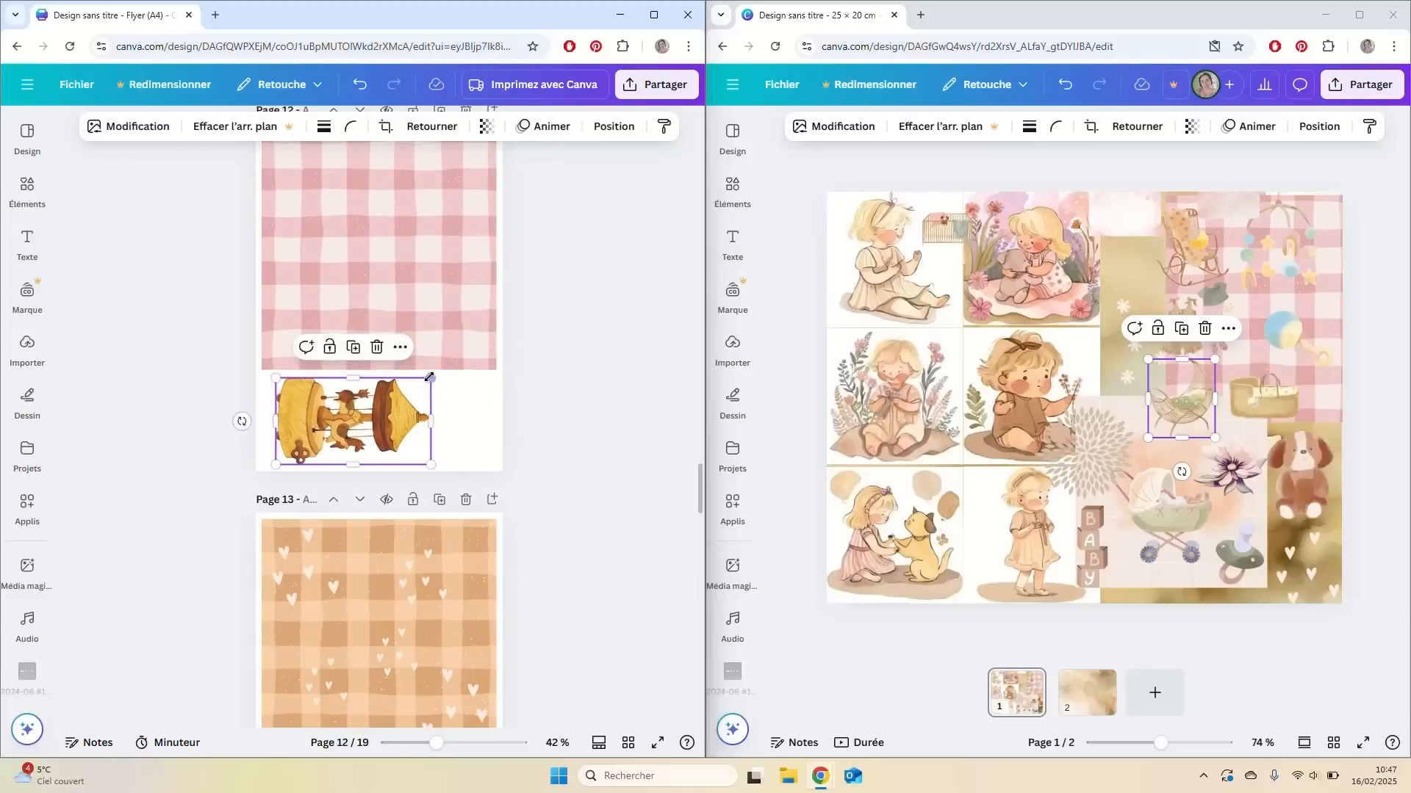
pyautogui.click(497, 431)
# - Copy the green pacifier from the collage to page 3's empty lower-left area and resize it there
pyautogui.scroll(20, 500, 426)
pyautogui.click(1239, 555)
pyautogui.hotkey('ctrl', 'c')
pyautogui.click(470, 456)
pyautogui.hotkey('ctrl', 'v')
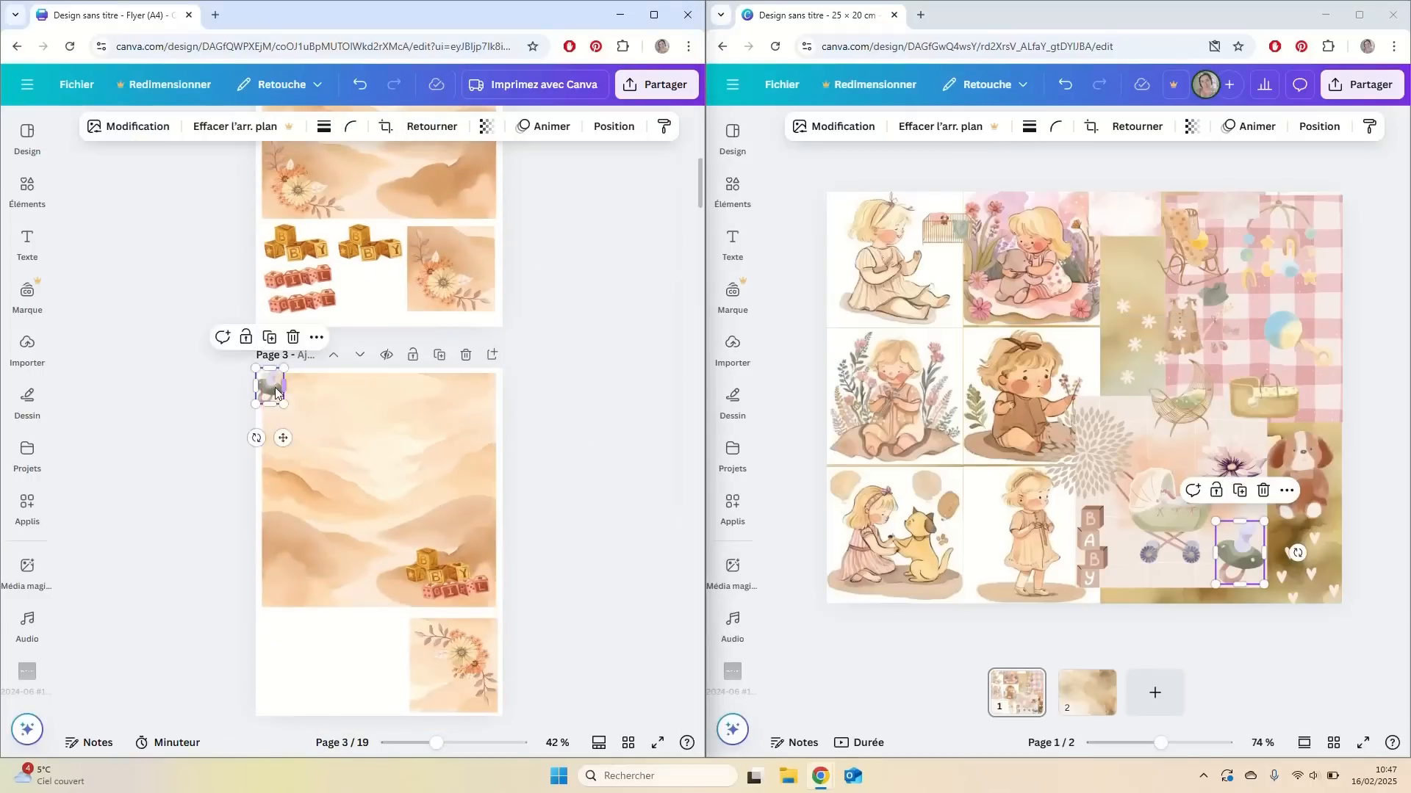
pyautogui.moveTo(271, 387); pyautogui.dragTo(312, 643)
pyautogui.moveTo(321, 707); pyautogui.dragTo(290, 672)
pyautogui.click(551, 532)
# - Copy the collage's pink watercolour strip to page 5 and enlarge it to full width beneath the existing background
pyautogui.click(1249, 222)
pyautogui.hotkey('ctrl', 'c')
pyautogui.scroll(-15, 412, 573)
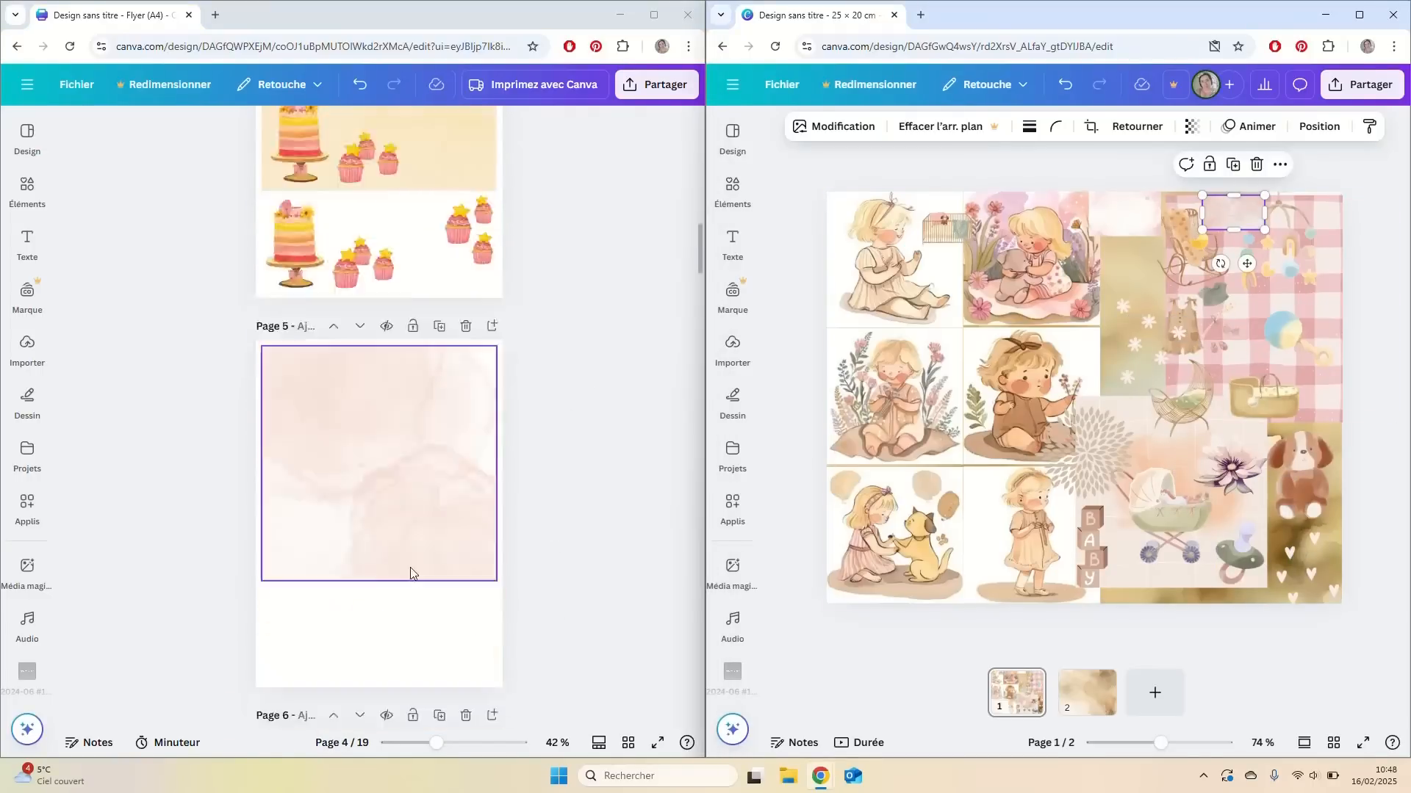
pyautogui.click(400, 345)
pyautogui.hotkey('ctrl', 'v')
pyautogui.moveTo(379, 239); pyautogui.dragTo(441, 382)
pyautogui.moveTo(427, 340); pyautogui.dragTo(499, 342)
pyautogui.click(573, 360)
# - Copy the Moses basket from the collage to page 14, between the rocking chair and the puppy
pyautogui.scroll(2, 573, 360)
pyautogui.click(1282, 402)
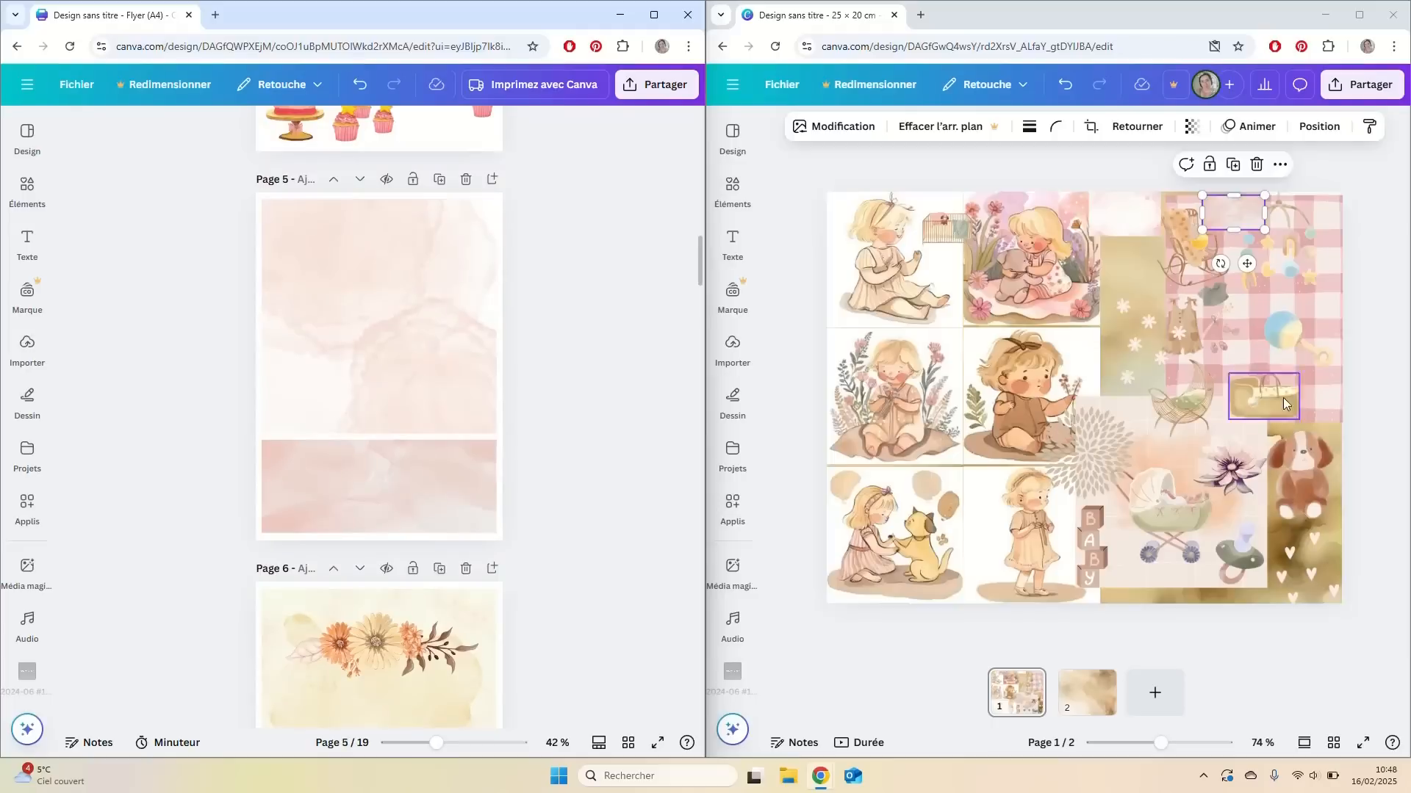
pyautogui.hotkey('ctrl', 'c')
pyautogui.scroll(-20, 160, 408)
pyautogui.scroll(12, 159, 407)
pyautogui.click(377, 415)
pyautogui.hotkey('ctrl', 'v')
pyautogui.moveTo(379, 336); pyautogui.dragTo(456, 470)
pyautogui.moveTo(403, 438)
pyautogui.mouseDown()
pyautogui.moveTo(391, 481)
pyautogui.moveTo(396, 435)
pyautogui.mouseUp()
# - Add two small copies of the purple flower between the large flower and the cradle on page 7
pyautogui.hotkey('ctrl', 'v')
pyautogui.moveTo(397, 467); pyautogui.dragTo(376, 459)
pyautogui.scroll(4, 446, 426)
pyautogui.scroll(-8, 447, 420)
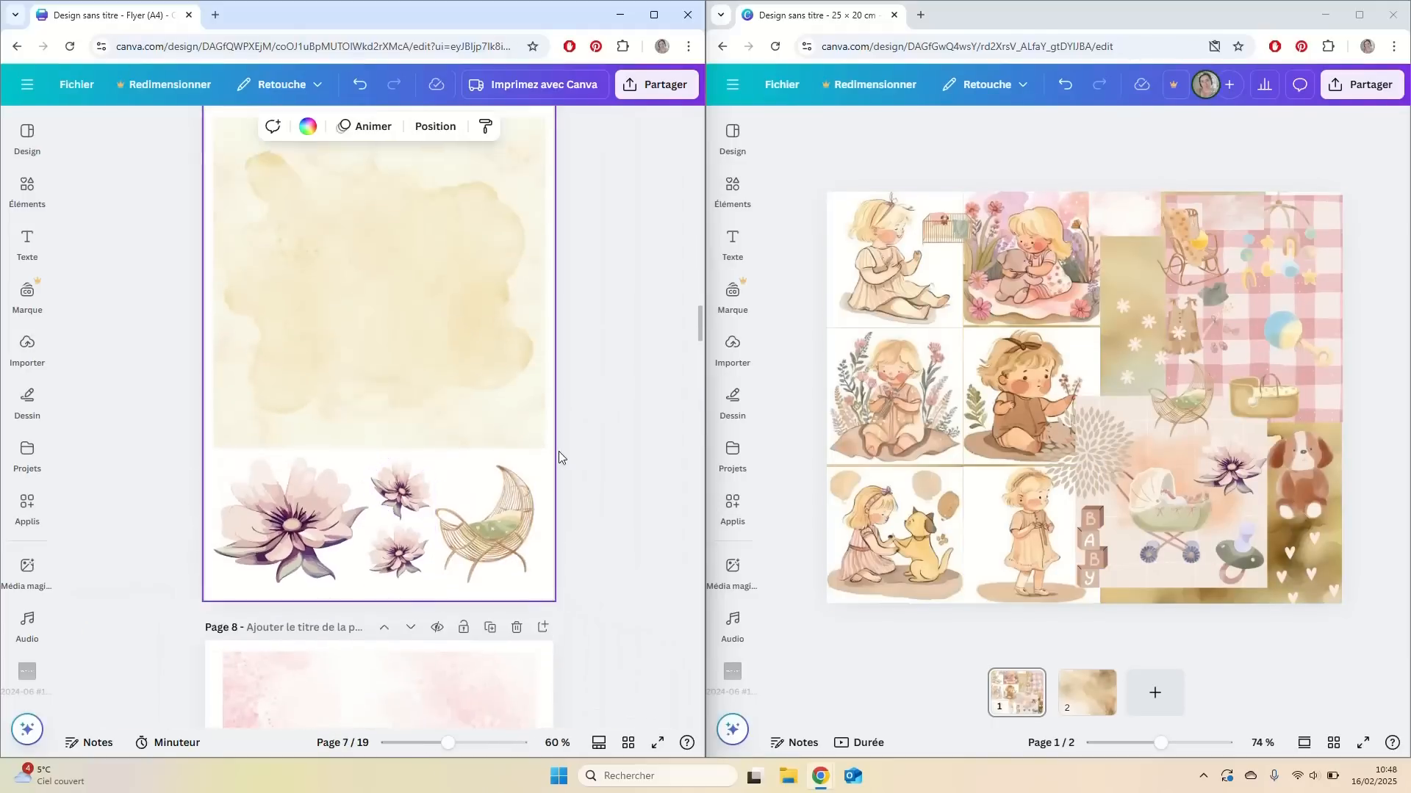
# - Copy the collage's taupe petal burst to page 13 and enlarge it beside the butterfly, beneath the orange gingham
pyautogui.scroll(-15, 529, 397)
pyautogui.scroll(12, 529, 390)
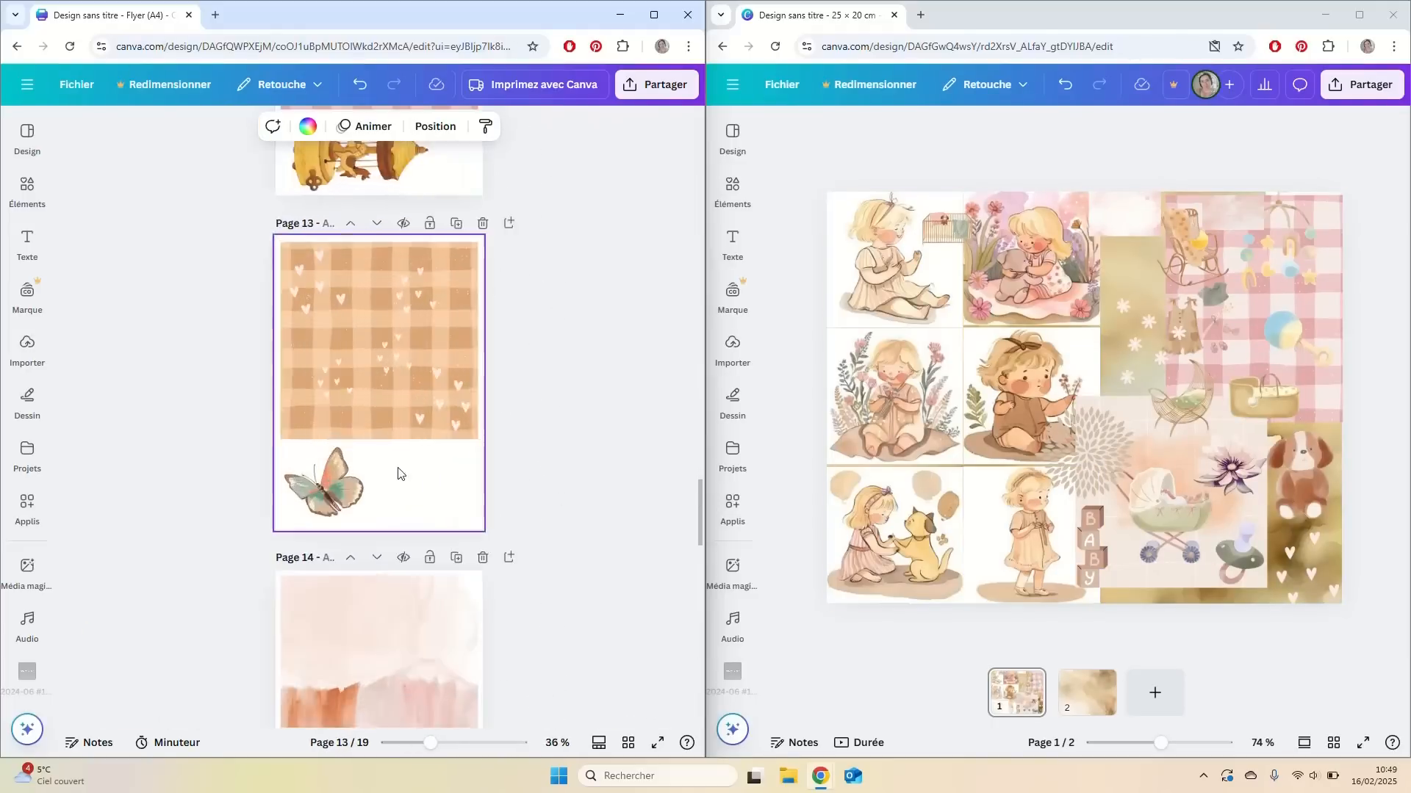
pyautogui.click(1085, 454)
pyautogui.hotkey('ctrl', 'c')
pyautogui.click(465, 504)
pyautogui.hotkey('ctrl', 'v')
pyautogui.moveTo(416, 253); pyautogui.dragTo(538, 568)
pyautogui.moveTo(505, 523); pyautogui.dragTo(513, 529)
pyautogui.click(603, 498)
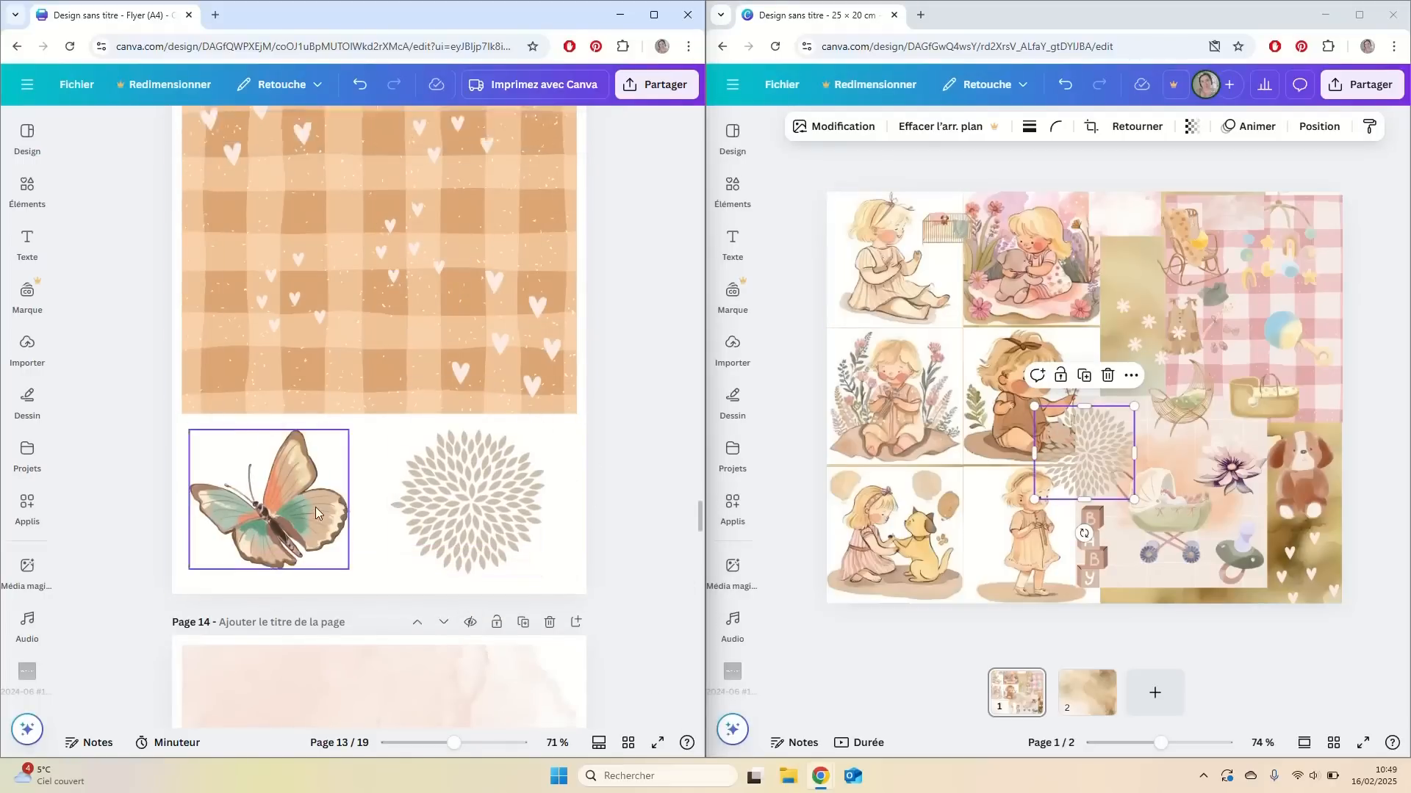
# - Add two small butterfly copies, one mirrored, above and beside the large butterfly on page 13
pyautogui.click(272, 506)
pyautogui.hotkey('ctrl', 'v')
pyautogui.moveTo(203, 579); pyautogui.dragTo(333, 479)
pyautogui.hotkey('ctrl', 'v')
pyautogui.click(432, 126)
pyautogui.click(438, 164)
pyautogui.moveTo(368, 547); pyautogui.dragTo(221, 450)
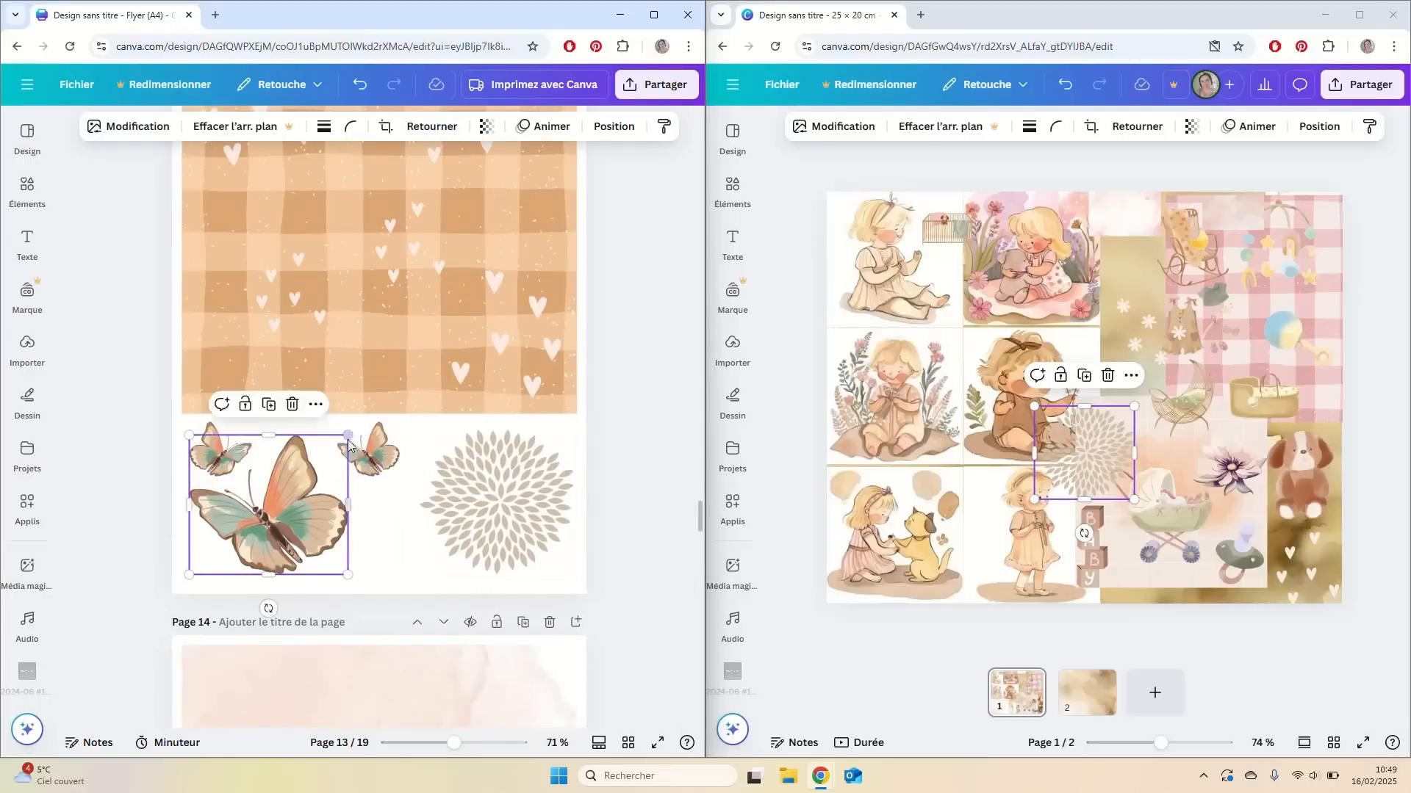
pyautogui.click(614, 127)
pyautogui.click(698, 113)
# - Look over the remaining flyer pages, close the collage's browser window and maximise the flyer's window
pyautogui.scroll(-10, 417, 526)
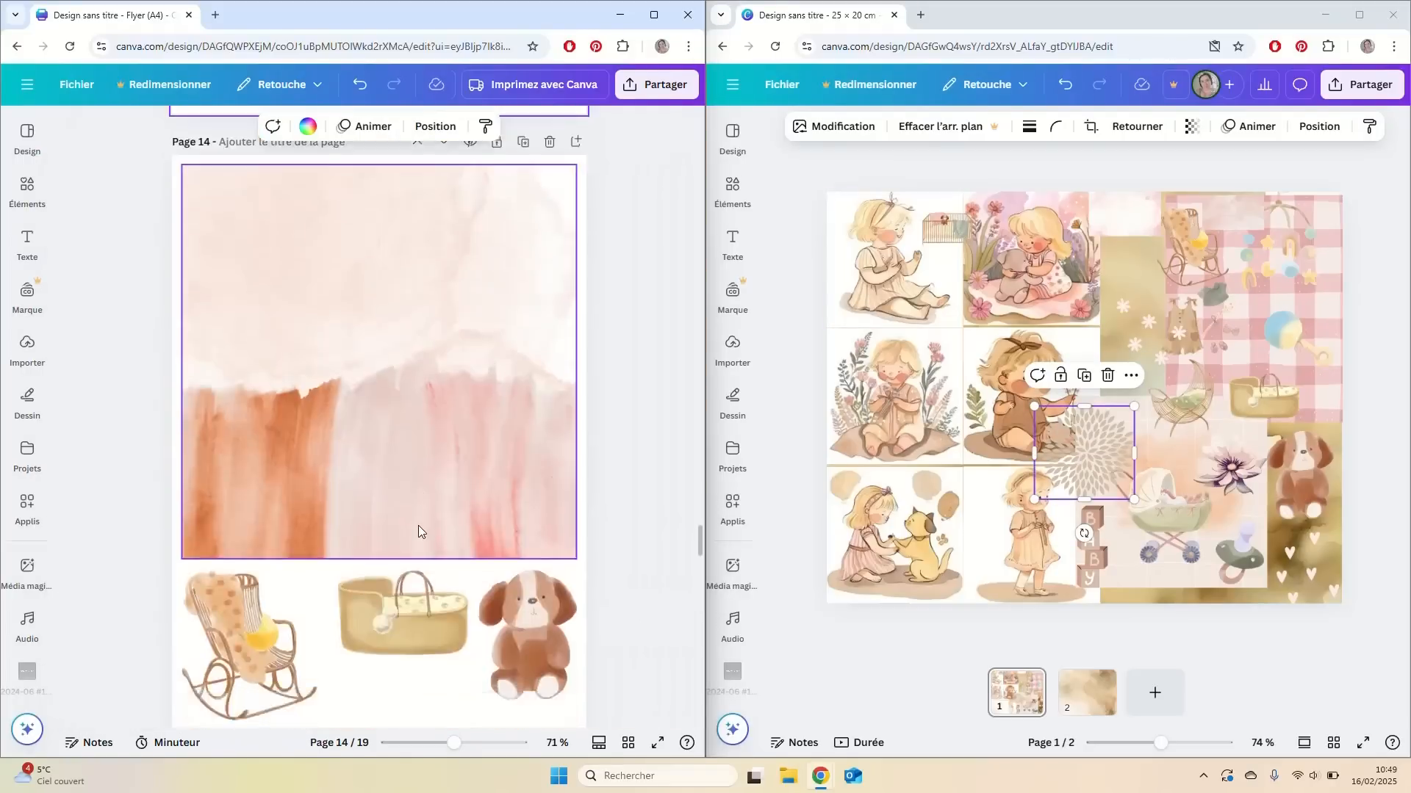
pyautogui.scroll(-15, 423, 544)
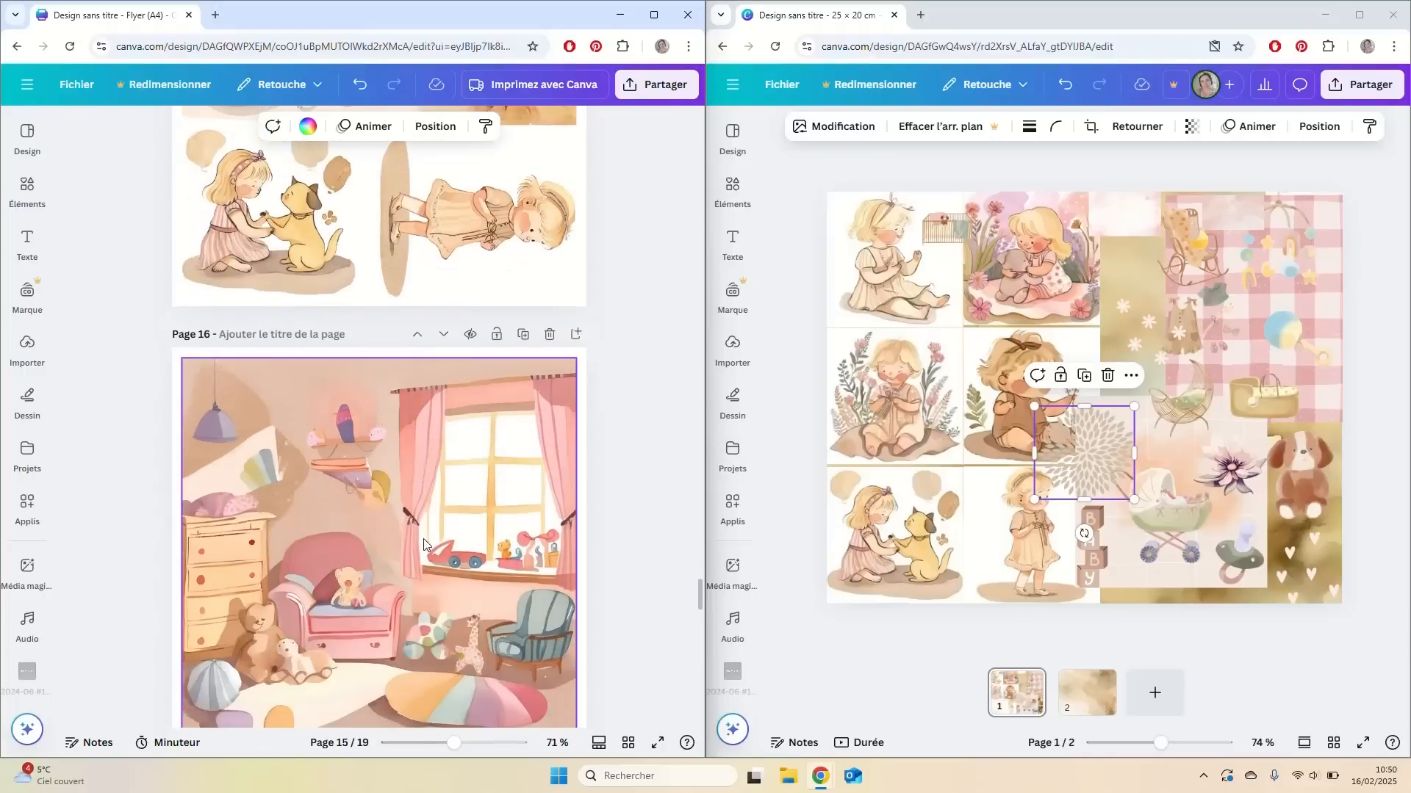
pyautogui.scroll(-5, 425, 531)
pyautogui.click(1393, 14)
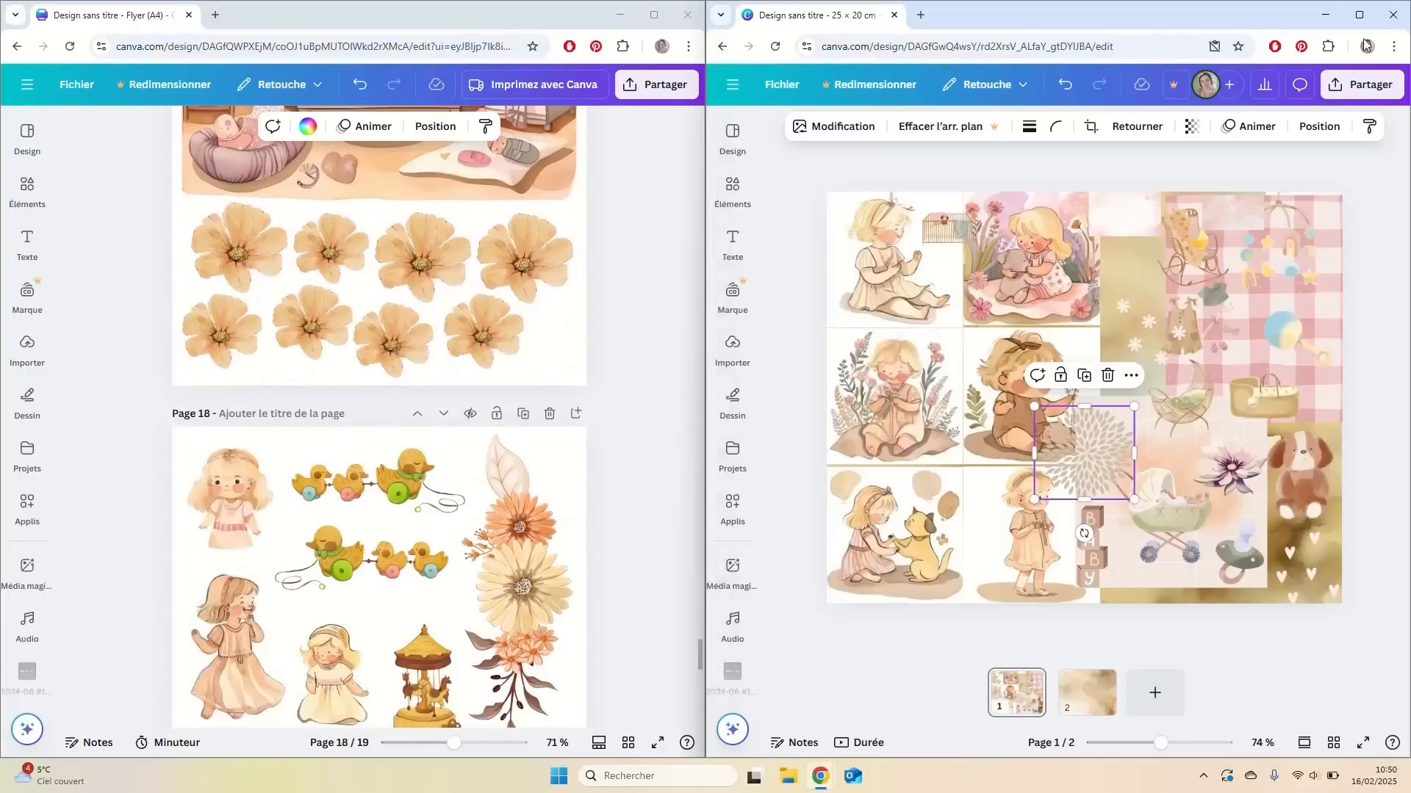
pyautogui.click(663, 14)
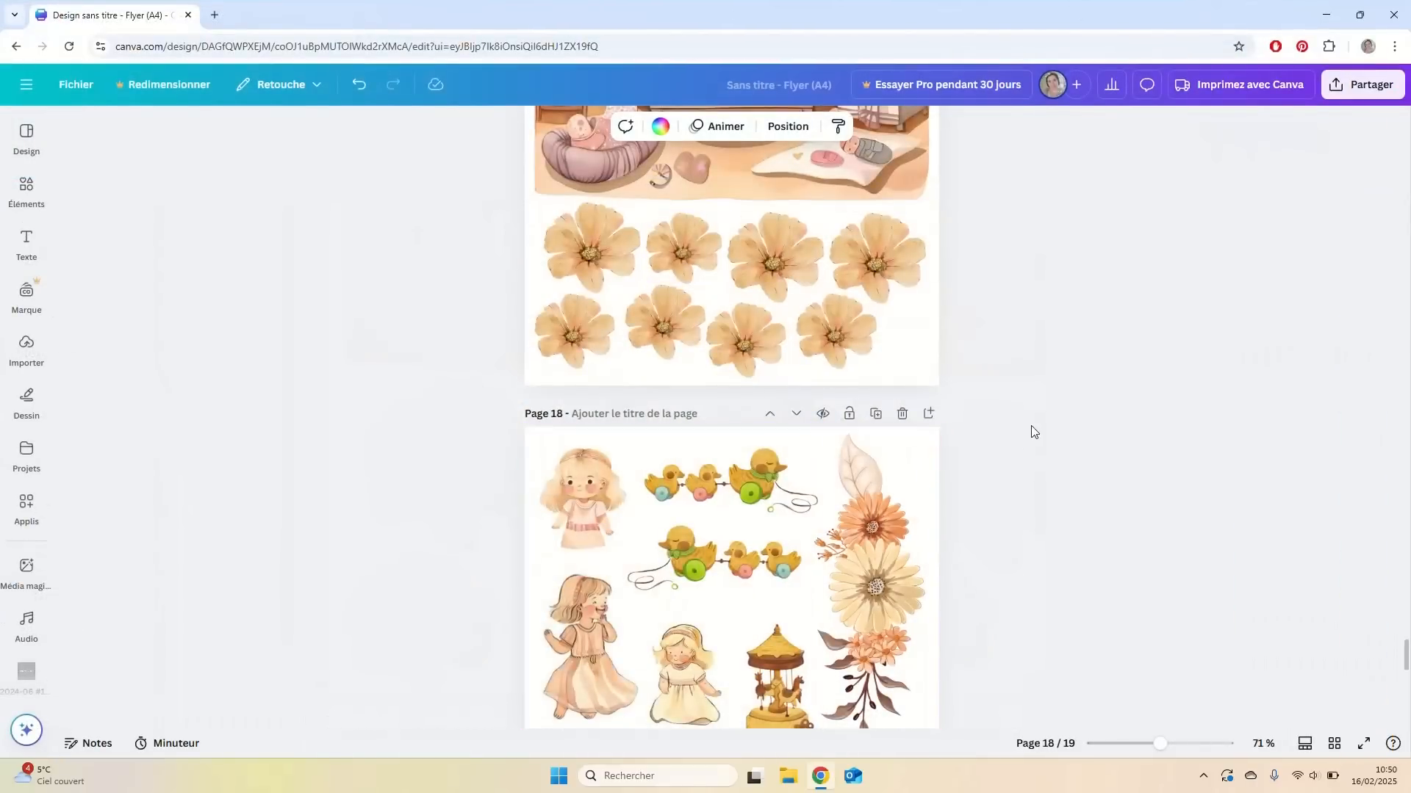
# - Add a blank page 20 after the last page of large flowers
pyautogui.scroll(-7, 1028, 446)
pyautogui.scroll(-6, 1027, 446)
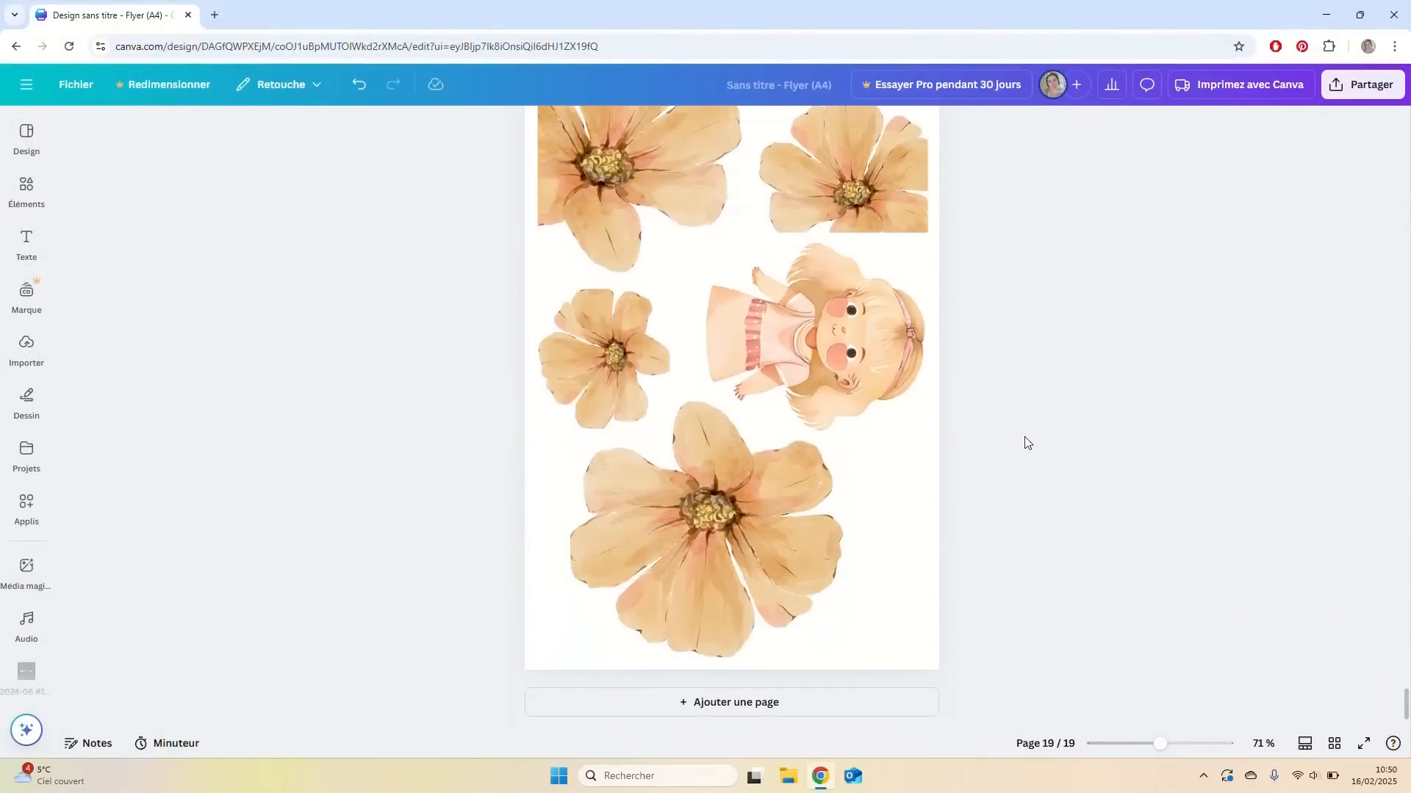
pyautogui.scroll(3, 1008, 286)
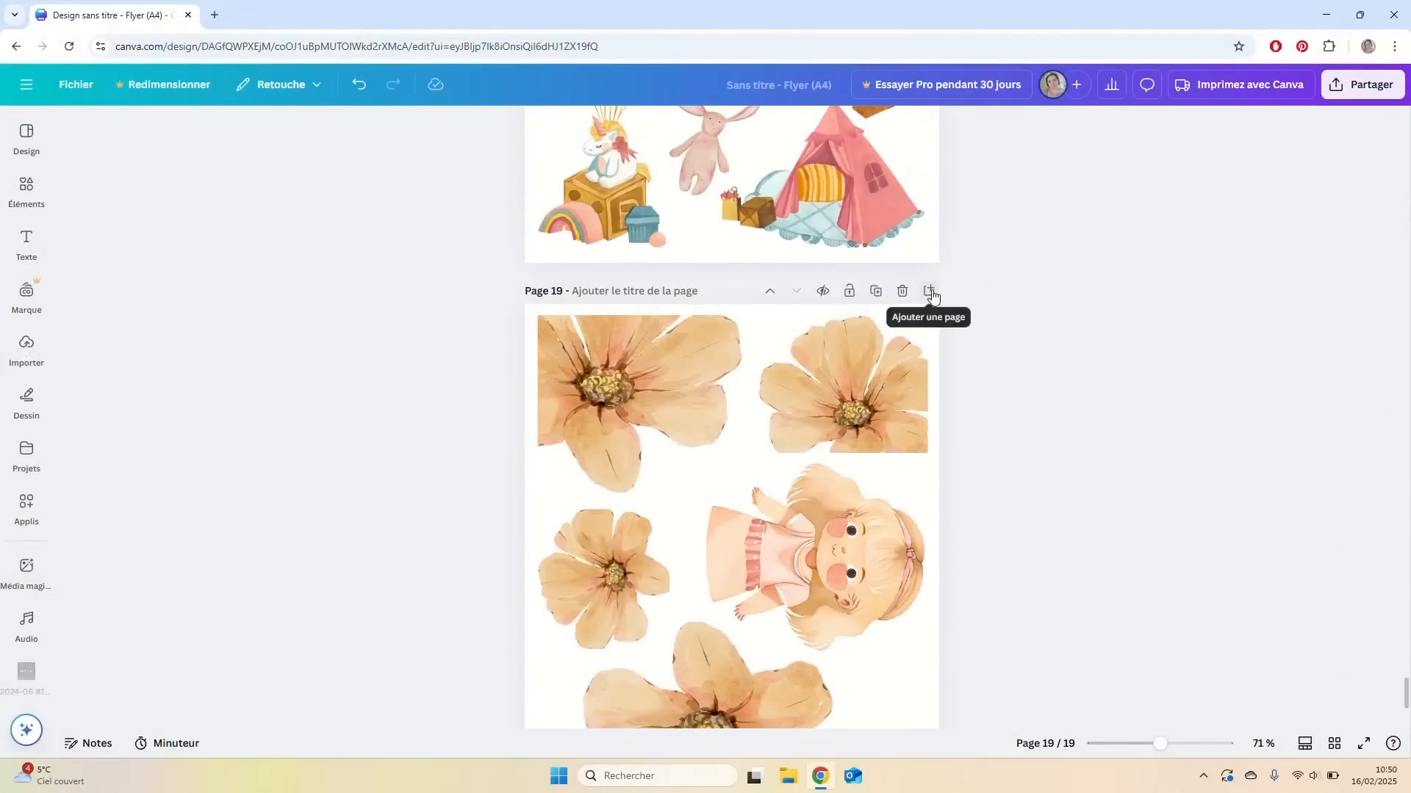
pyautogui.click(929, 288)
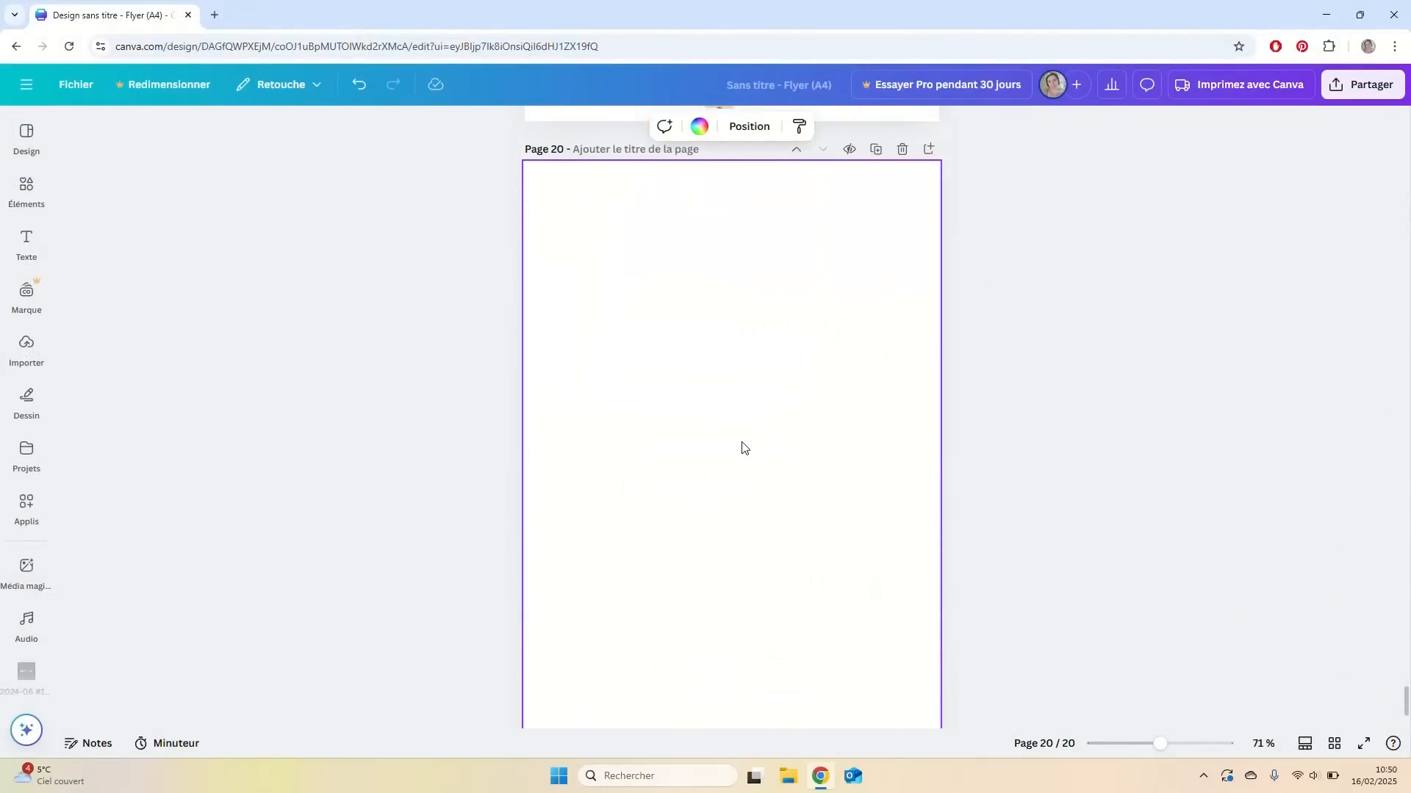
# - Add a square shape in page 20's upper-left corner and reshape it into a rectangle about 26 mm high
pyautogui.click(26, 185)
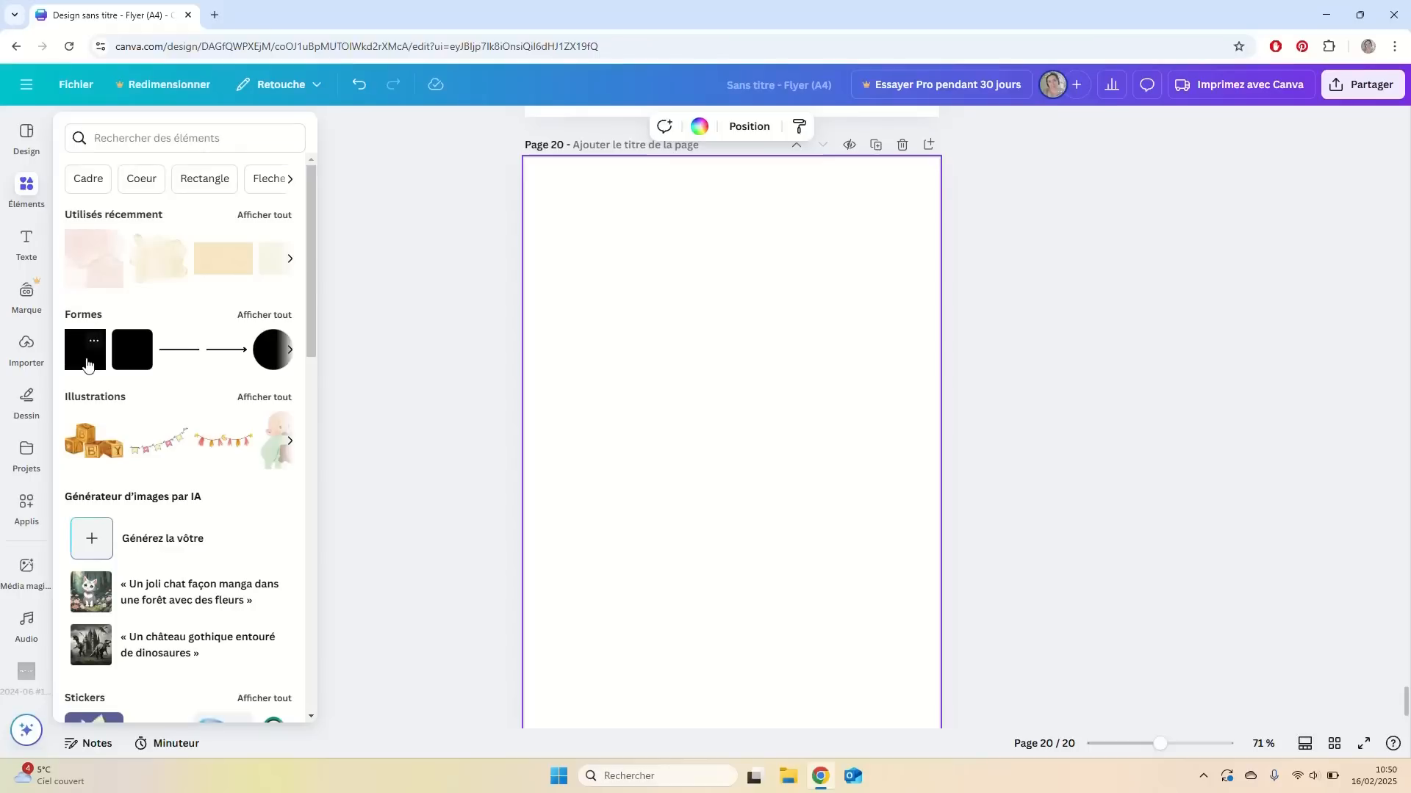
pyautogui.click(86, 365)
pyautogui.moveTo(761, 419); pyautogui.dragTo(648, 218)
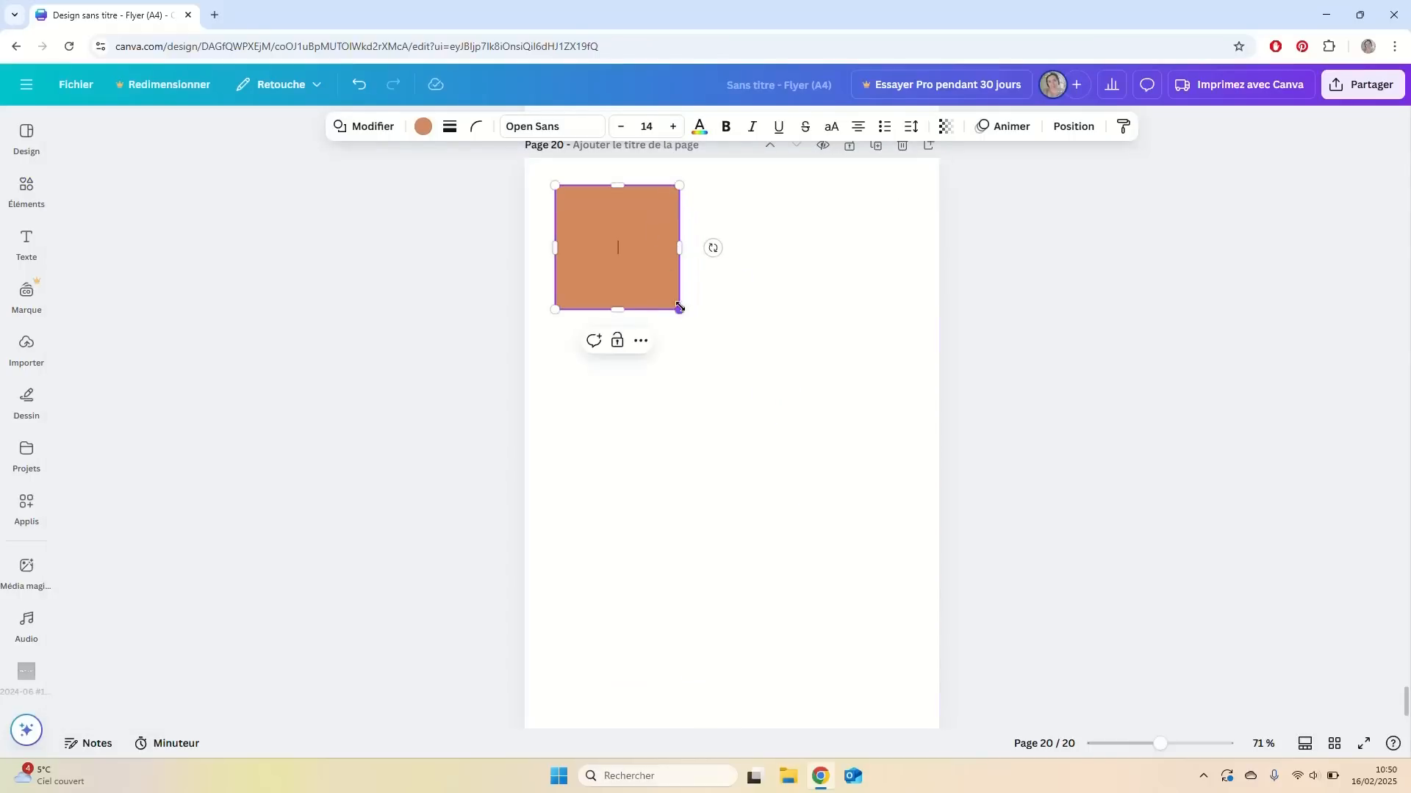
pyautogui.moveTo(679, 309); pyautogui.dragTo(665, 237)
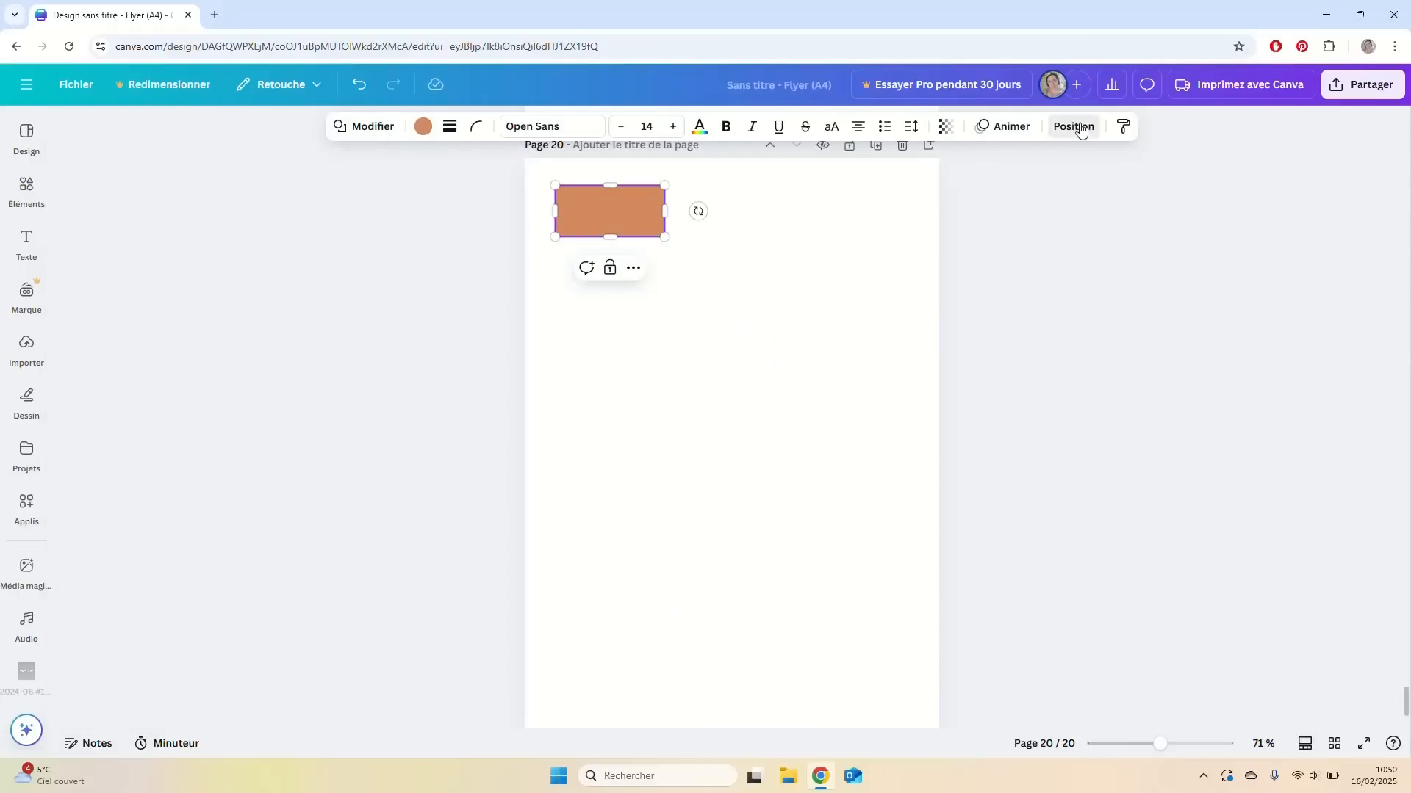
# - Set the rectangle's width to 50 mm and its height to 15 mm
pyautogui.click(1080, 129)
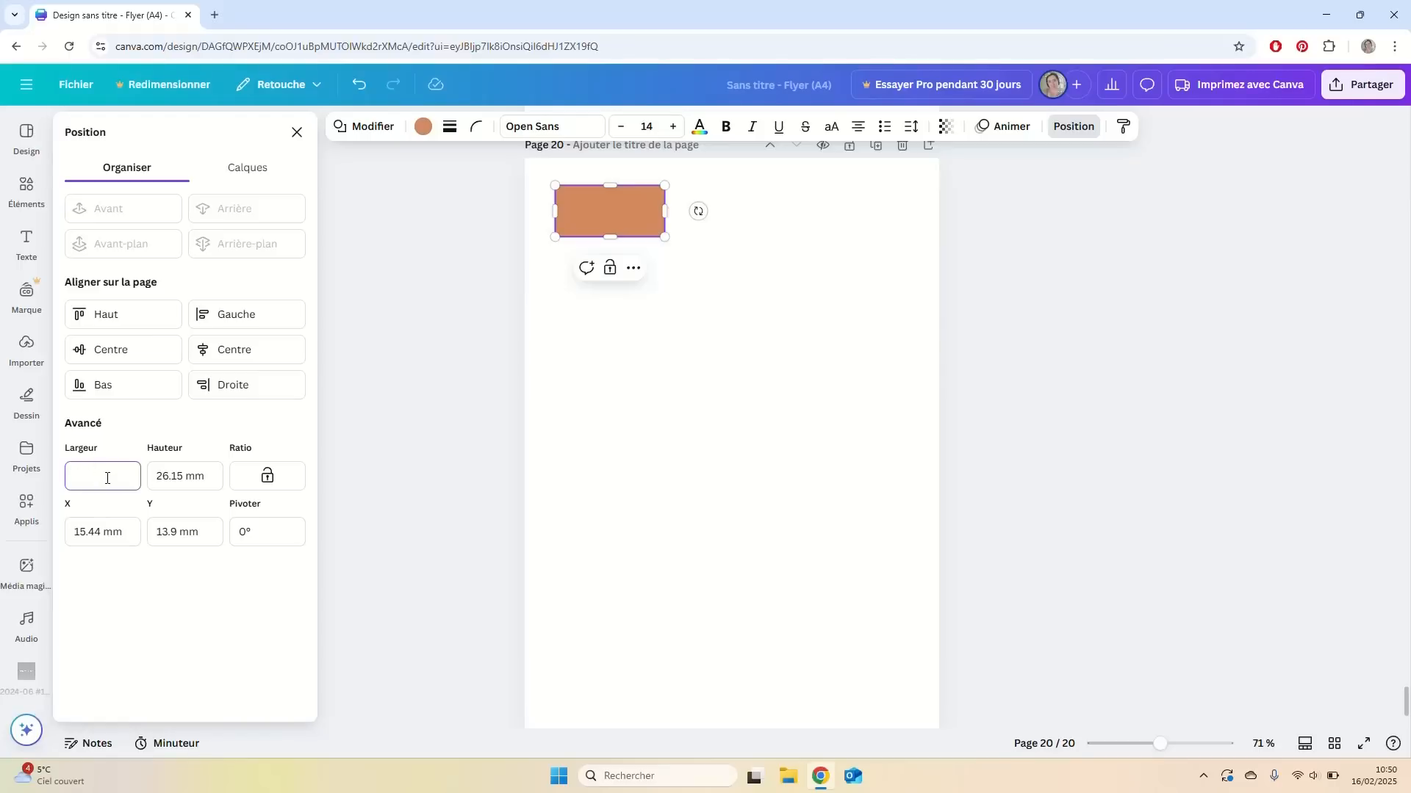
pyautogui.press('Tab')
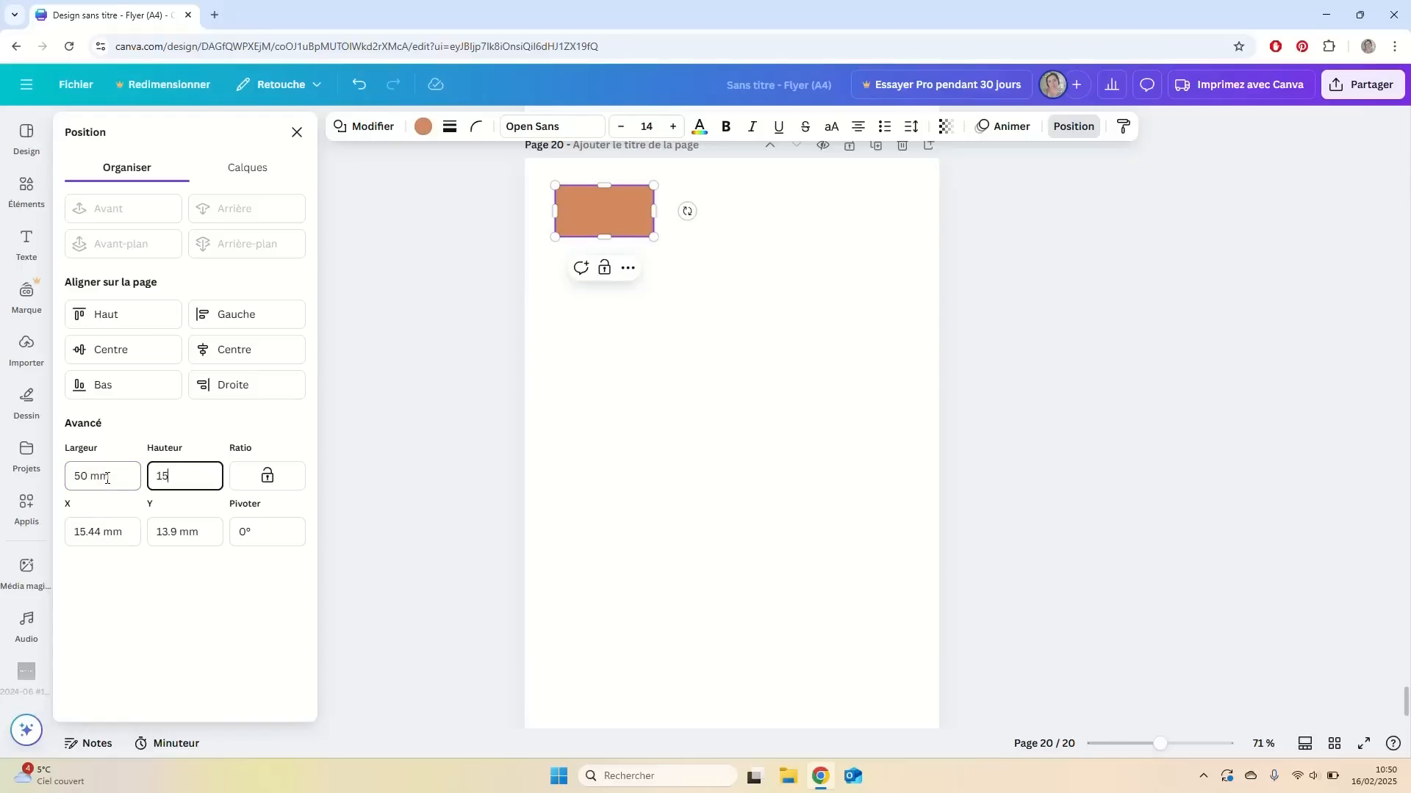
pyautogui.press('Return')
# - Give the 50 × 15 mm rectangle on page 20 a solid border with a thickness of 9
pyautogui.click(639, 204)
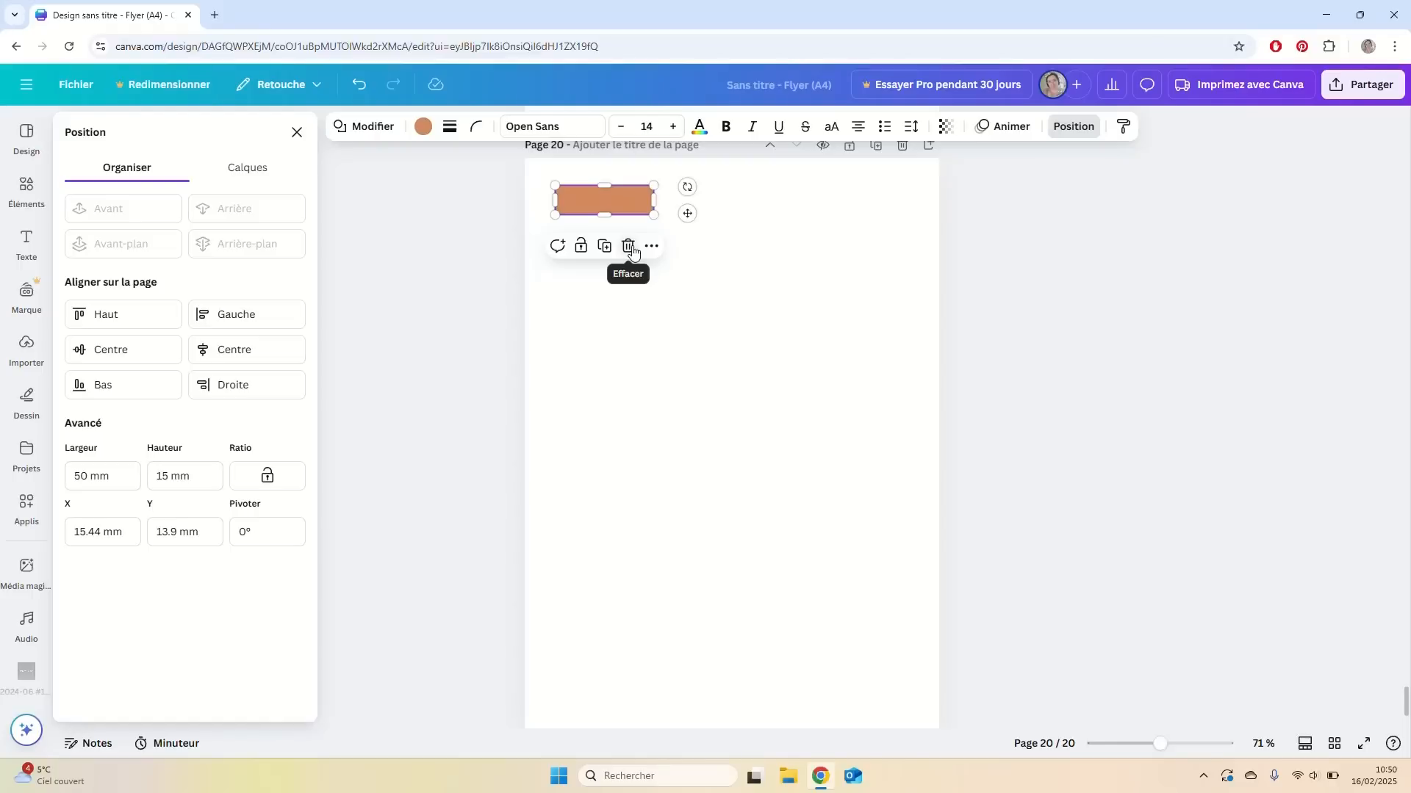
pyautogui.scroll(5, 672, 261)
pyautogui.scroll(3, 522, 294)
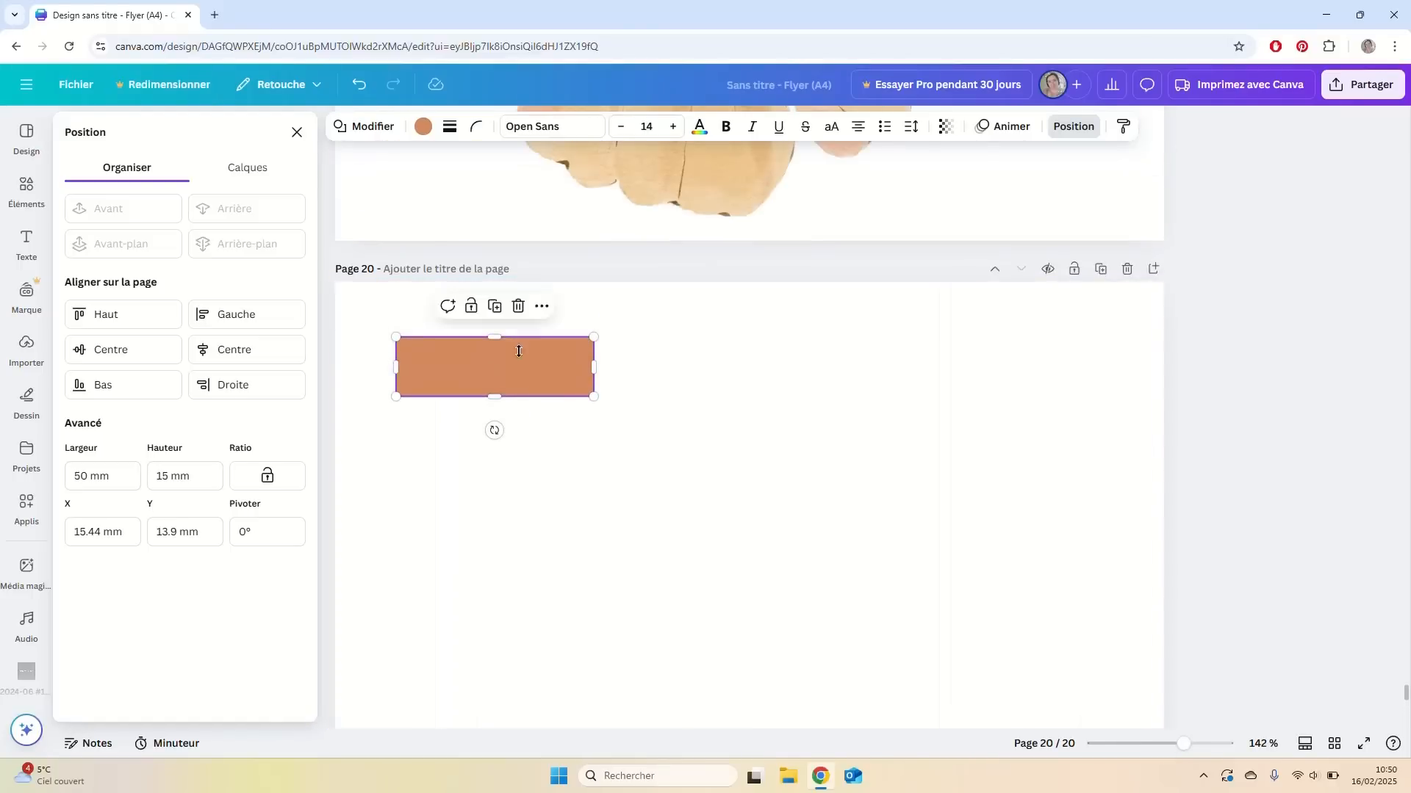
pyautogui.scroll(3, 518, 351)
pyautogui.click(626, 534)
pyautogui.moveTo(522, 512); pyautogui.dragTo(602, 522)
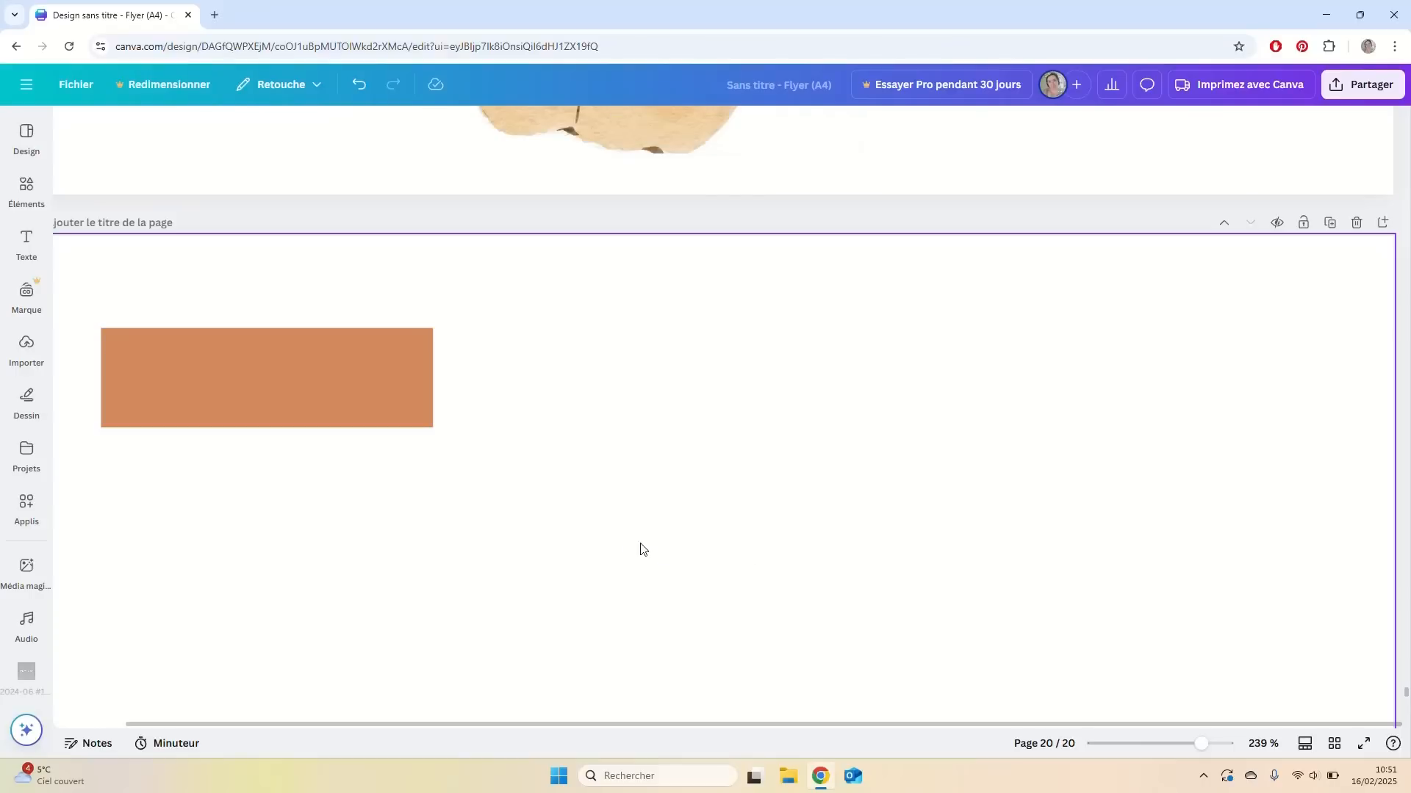
pyautogui.scroll(-3, 636, 547)
pyautogui.click(533, 417)
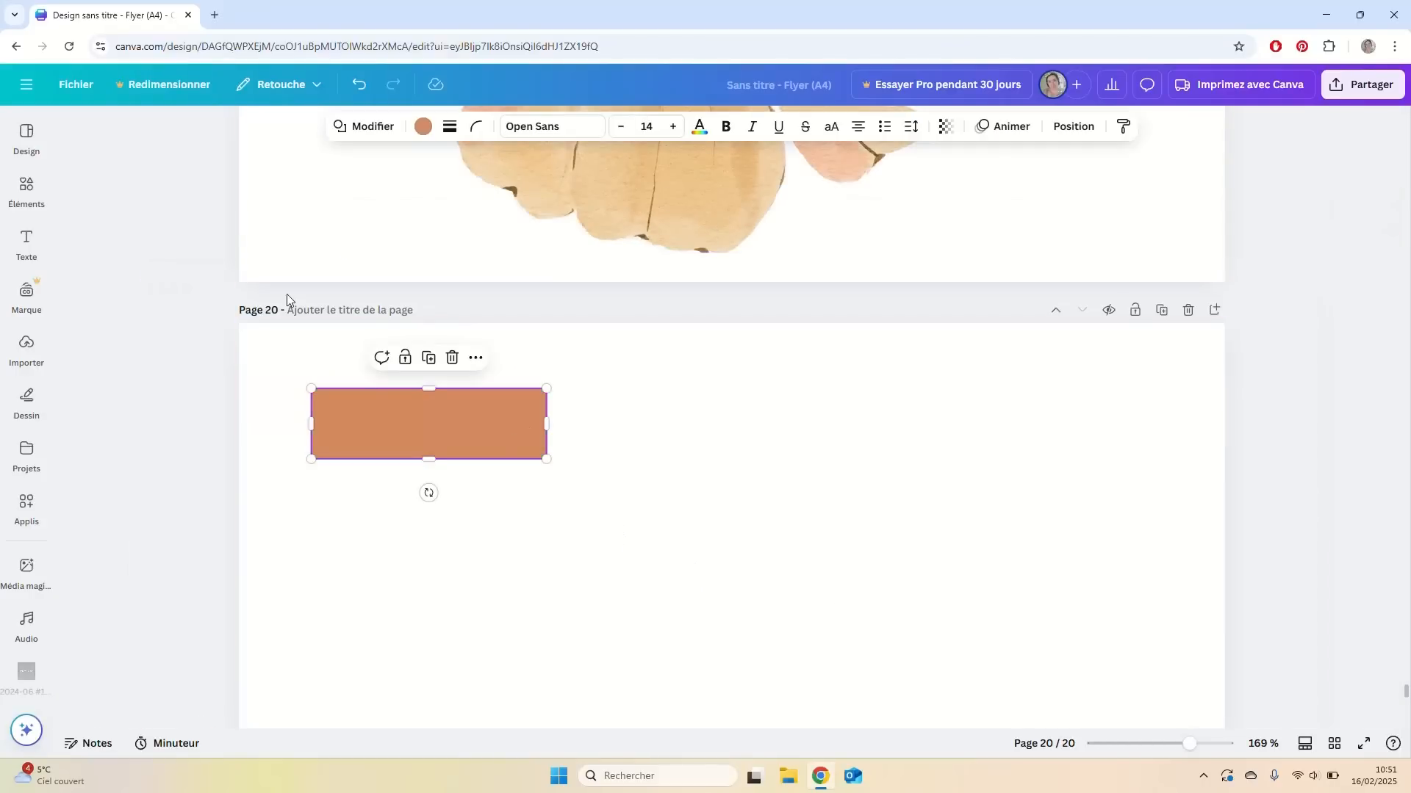
pyautogui.click(444, 128)
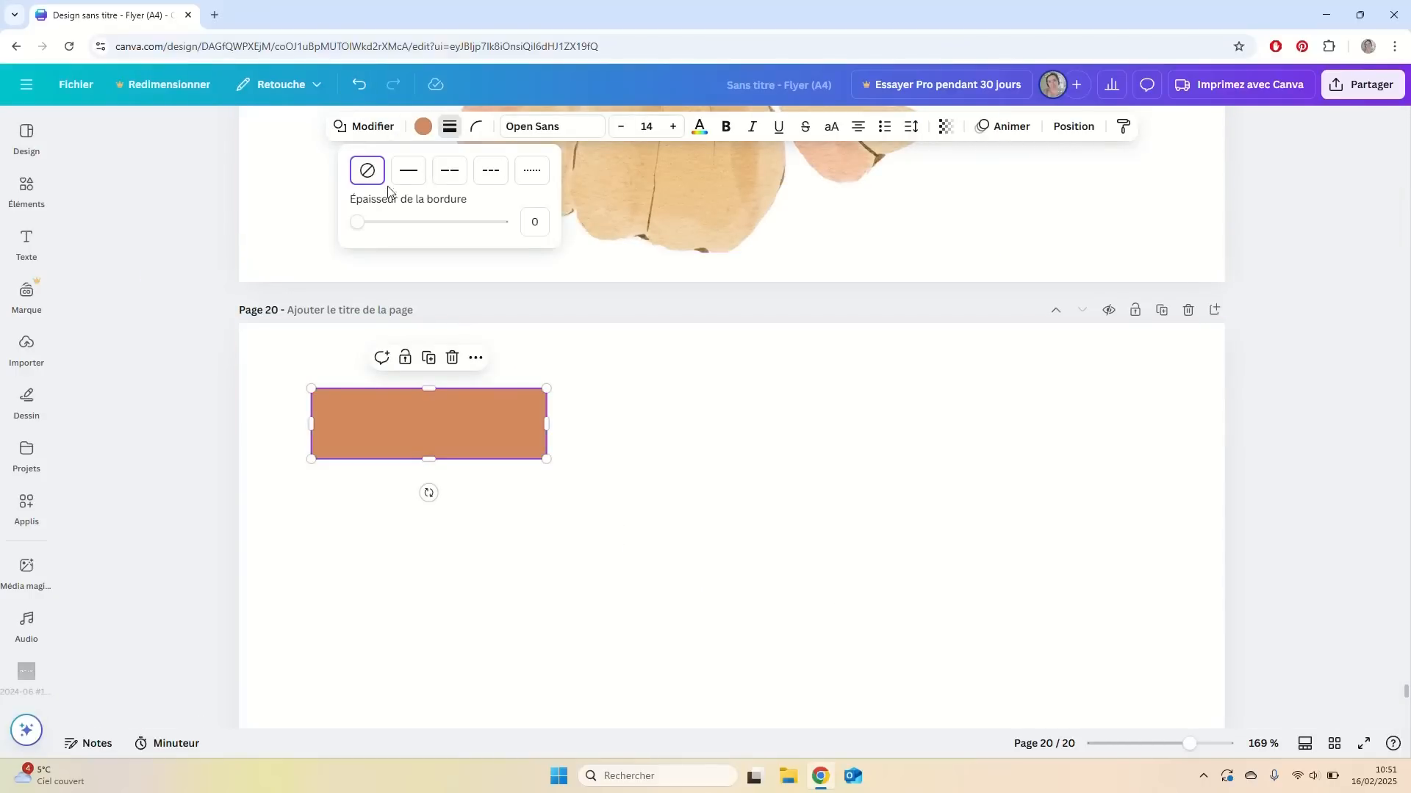
pyautogui.moveTo(359, 228); pyautogui.dragTo(371, 232)
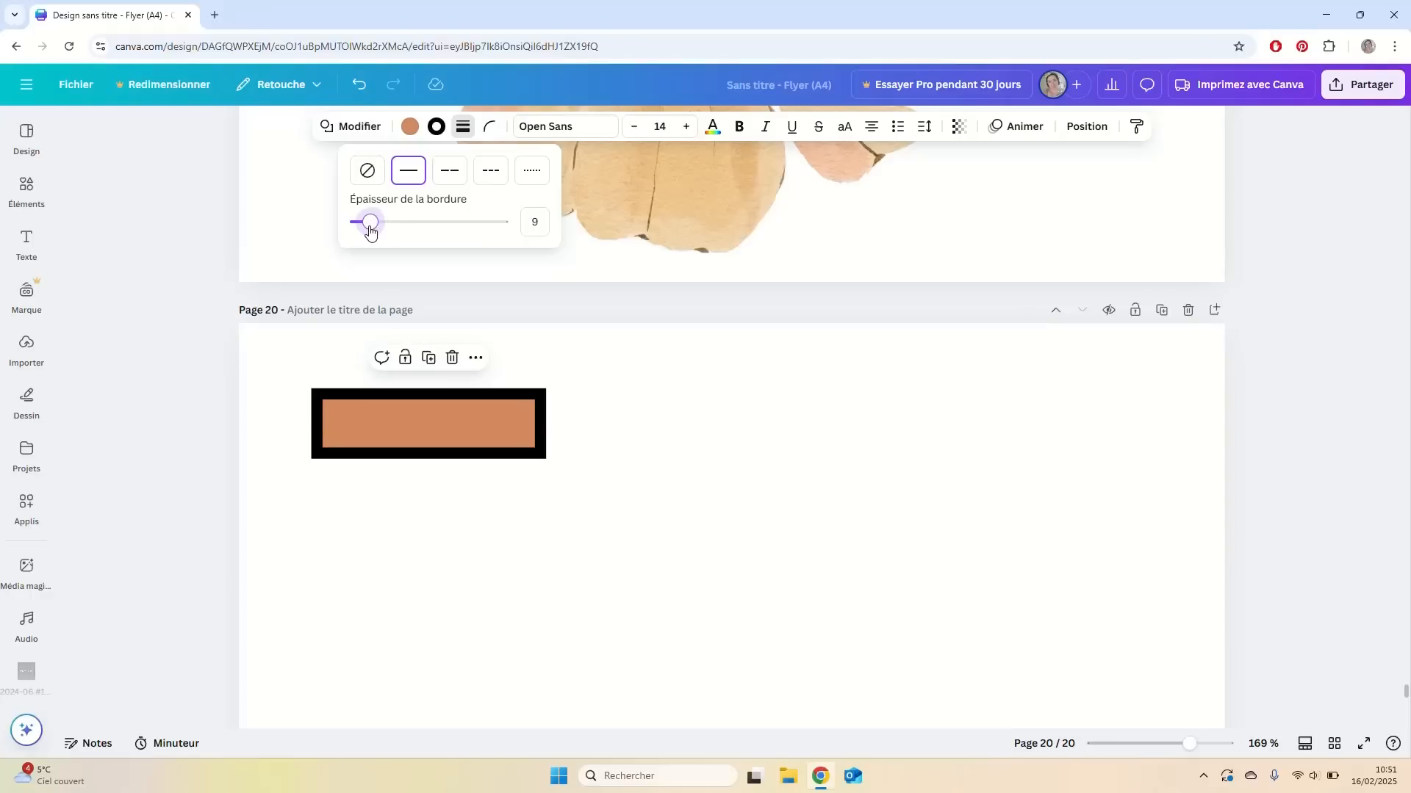
# - Fill the rectangle with the very pale pink document colour and make its border the orange from the flower photo's palette
pyautogui.click(410, 126)
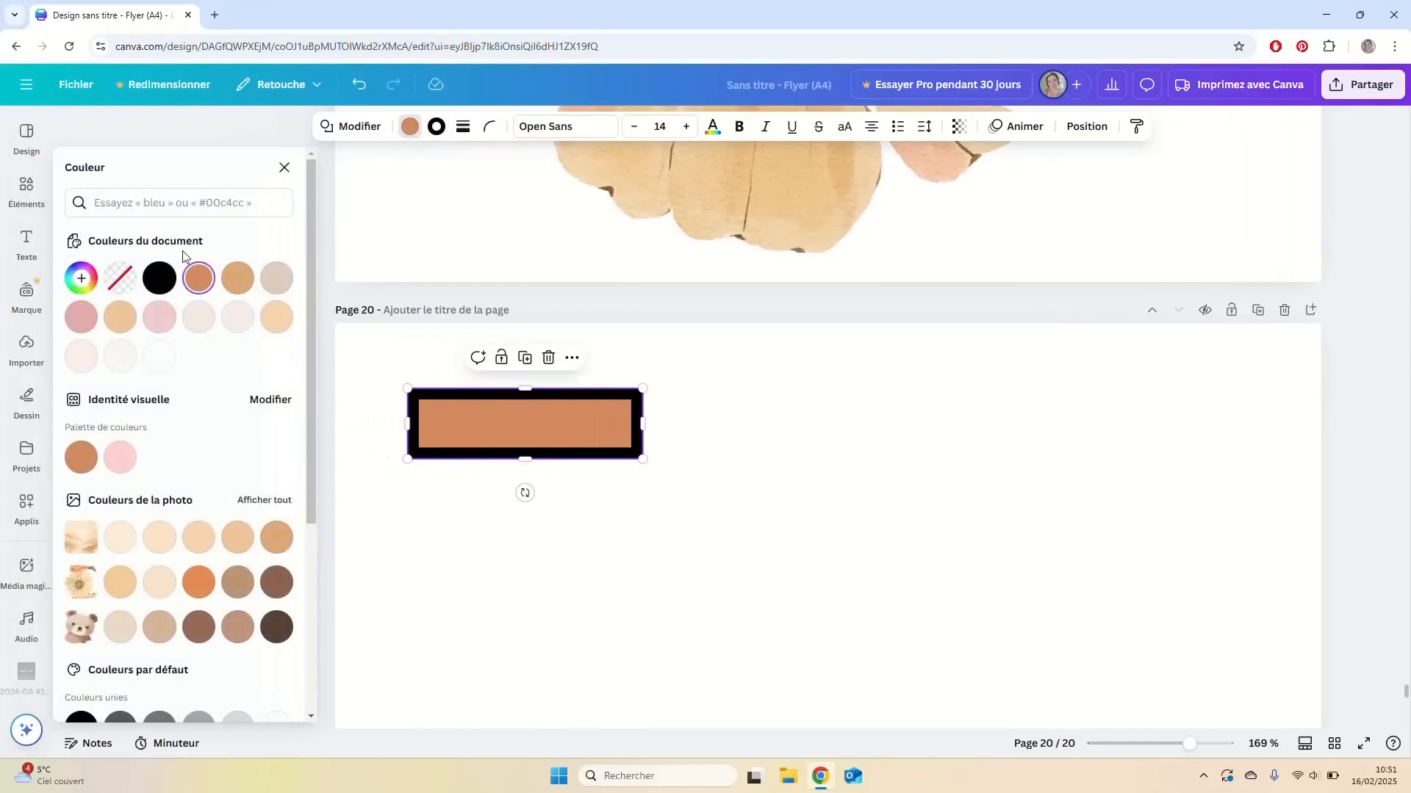
pyautogui.click(249, 321)
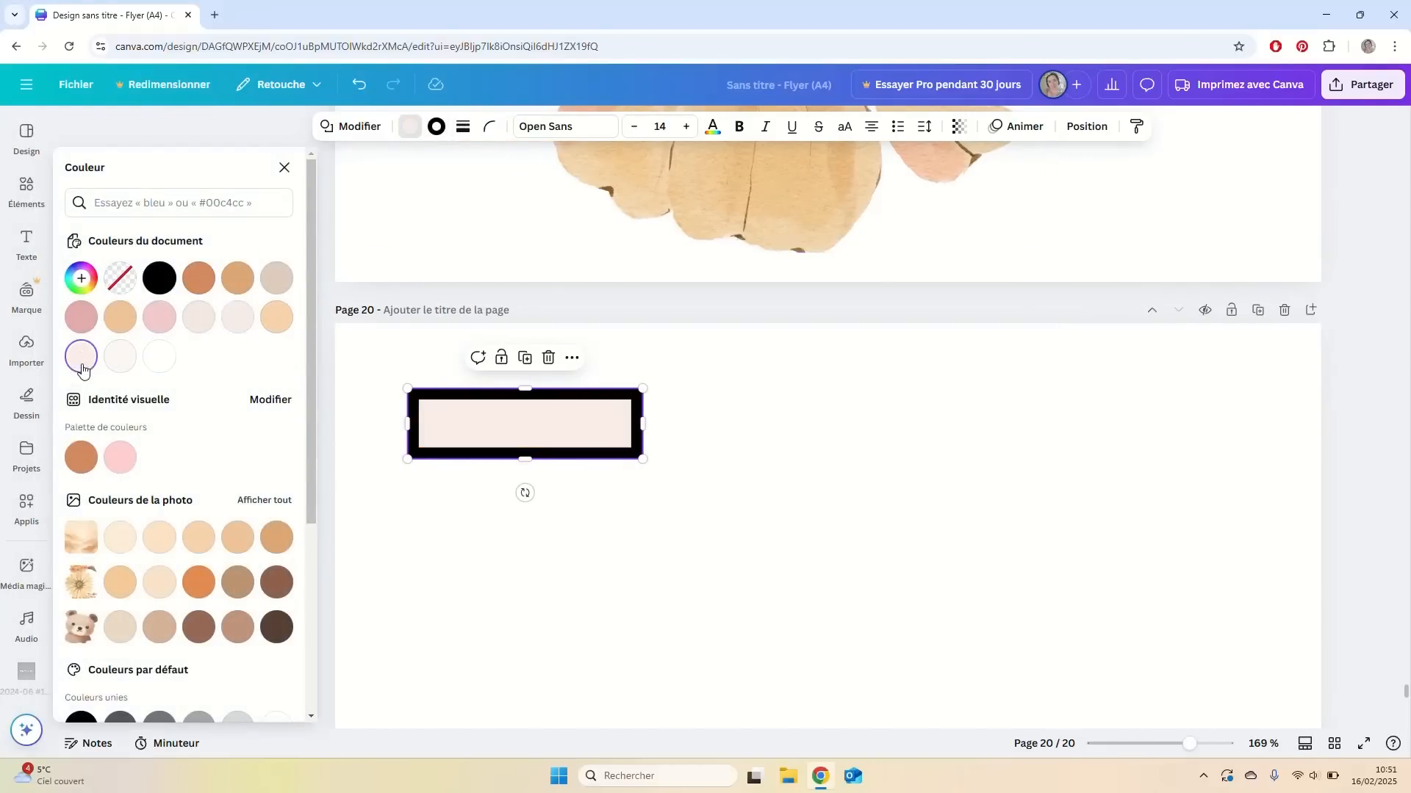
pyautogui.click(437, 126)
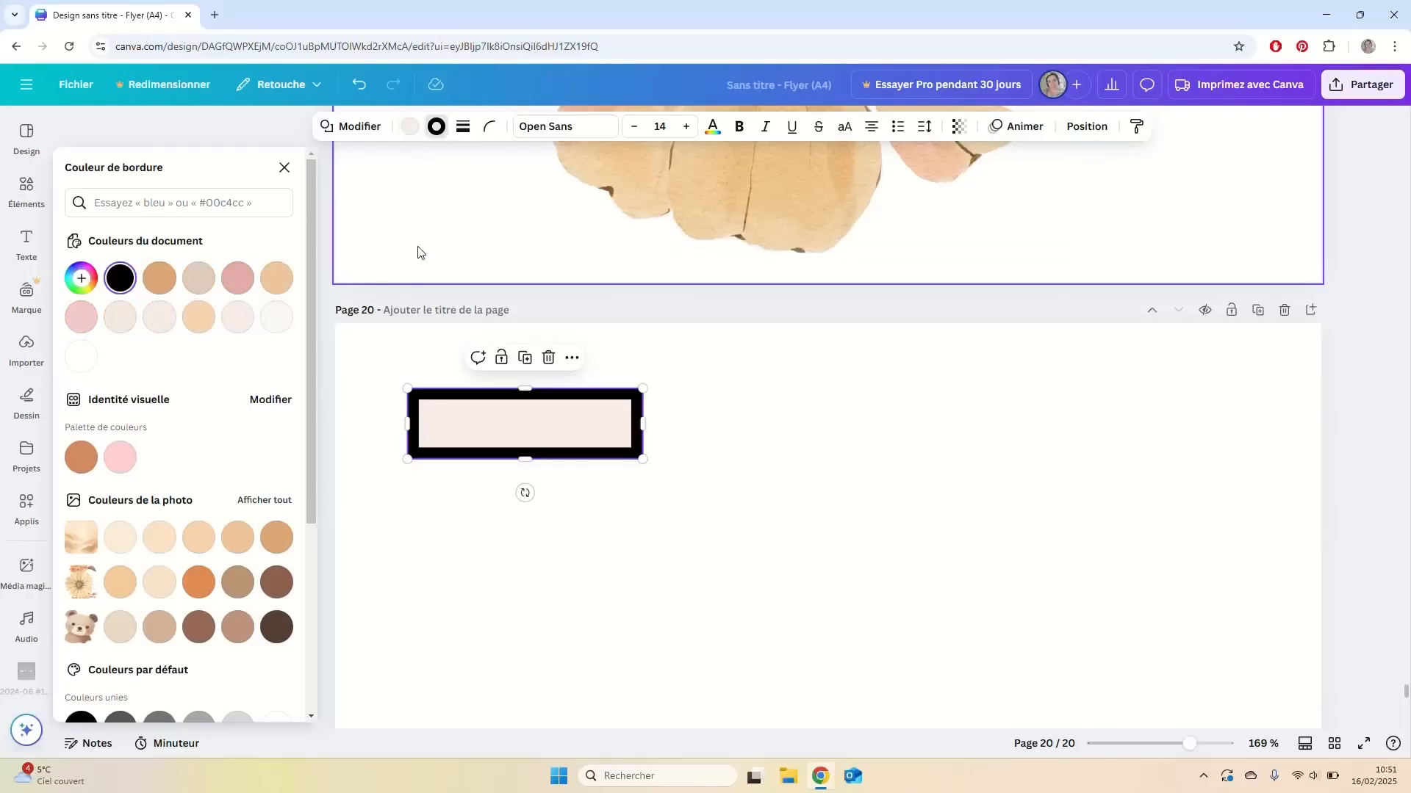
pyautogui.click(198, 582)
pyautogui.click(765, 514)
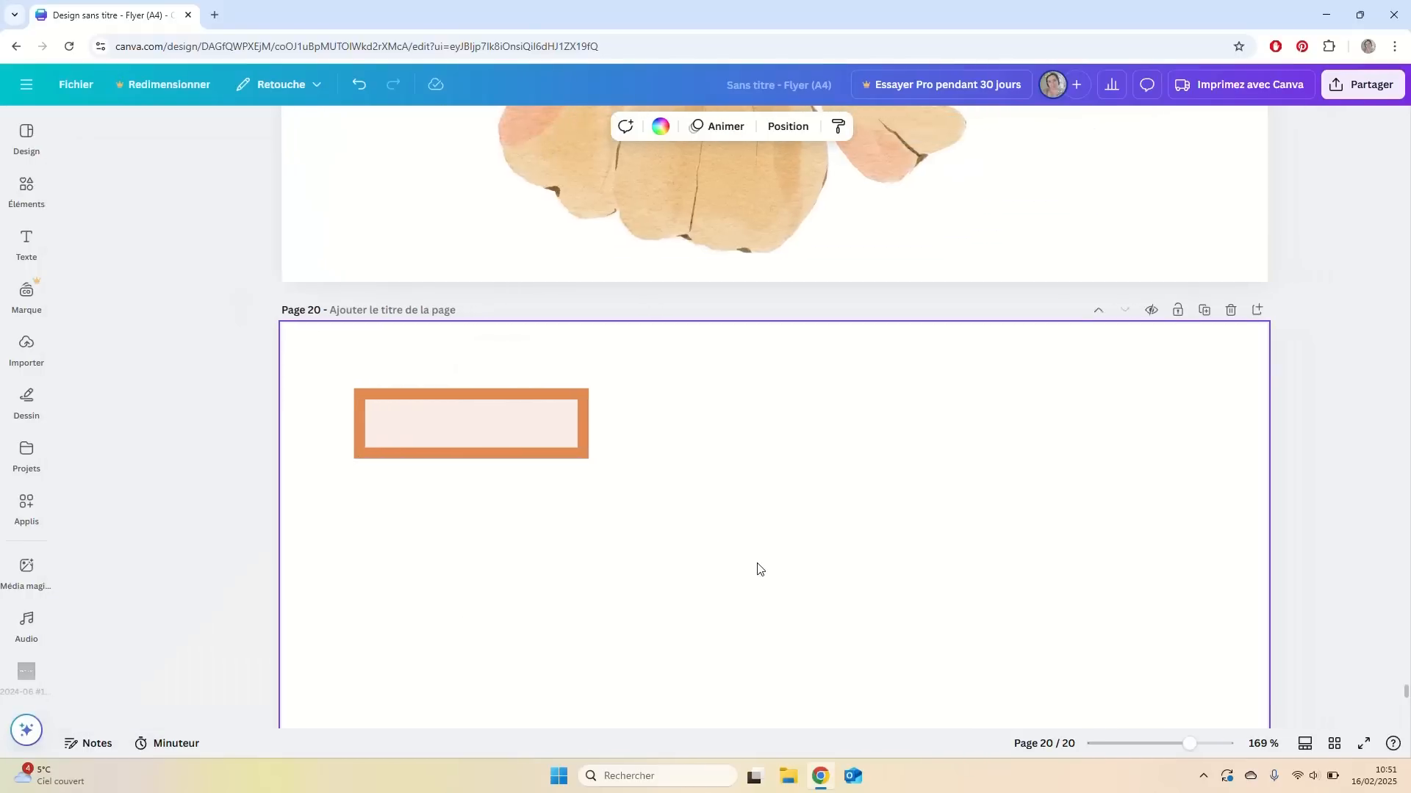
# - Look through the full set of photo colours available for the rectangle's border
pyautogui.click(532, 455)
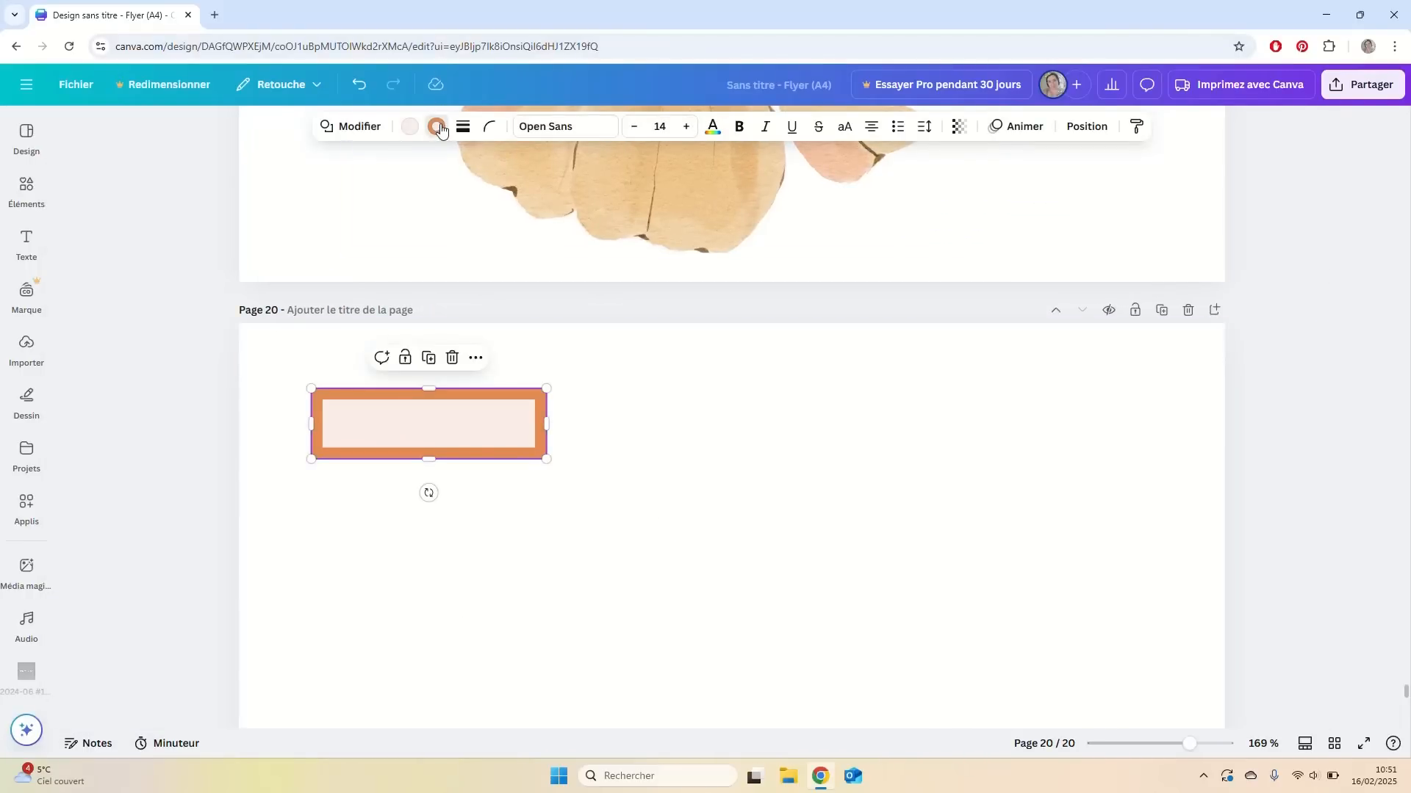
pyautogui.click(438, 126)
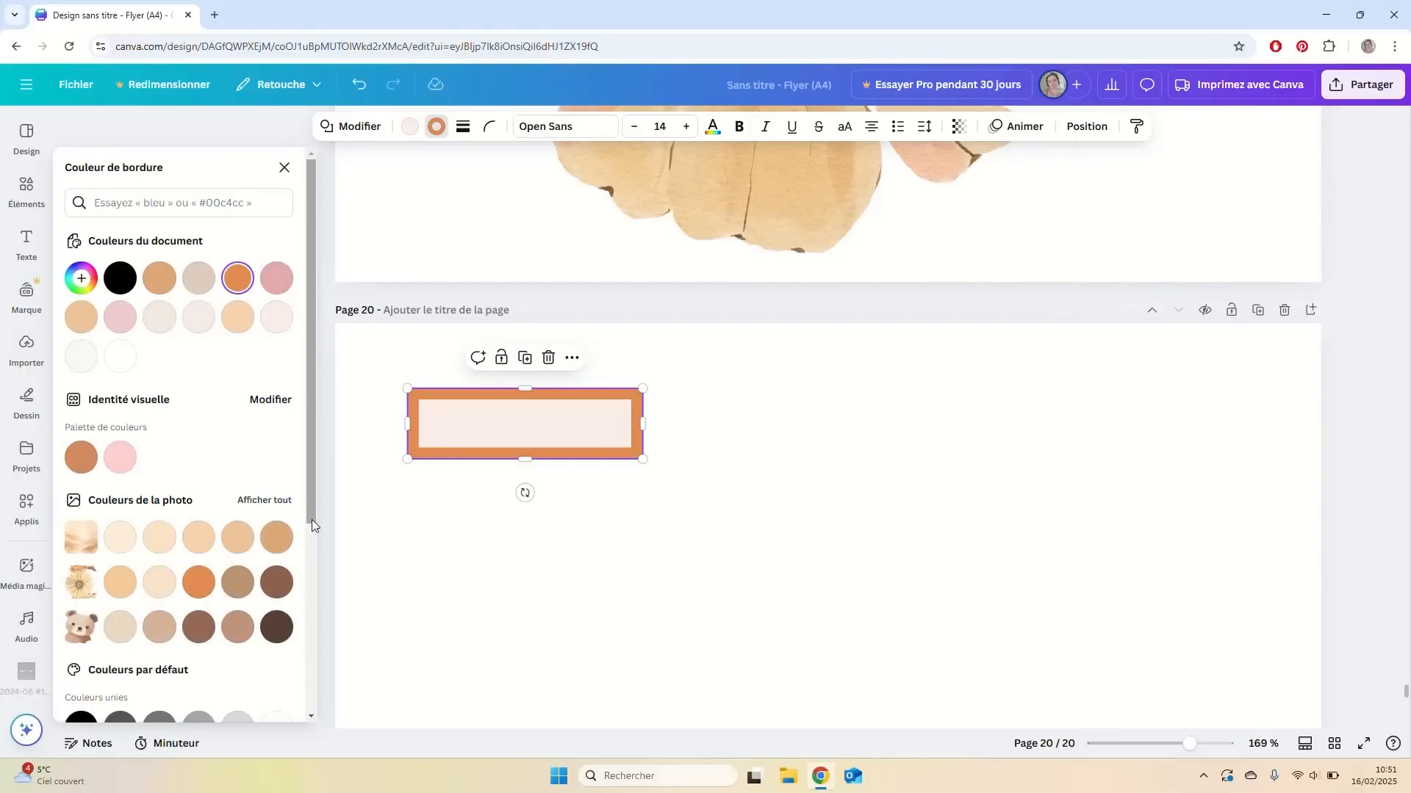
pyautogui.moveTo(311, 519); pyautogui.dragTo(320, 549)
pyautogui.click(284, 442)
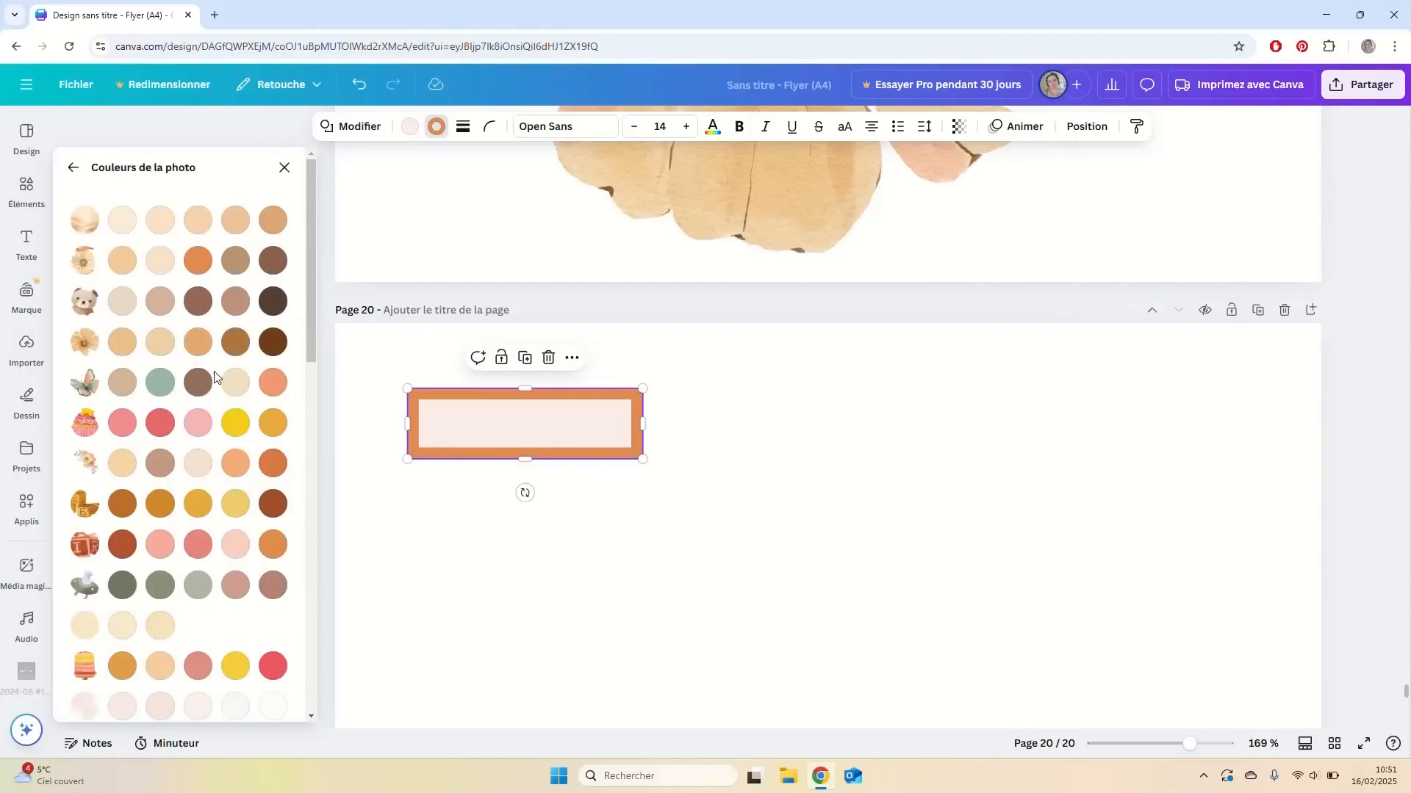
pyautogui.scroll(-10, 214, 377)
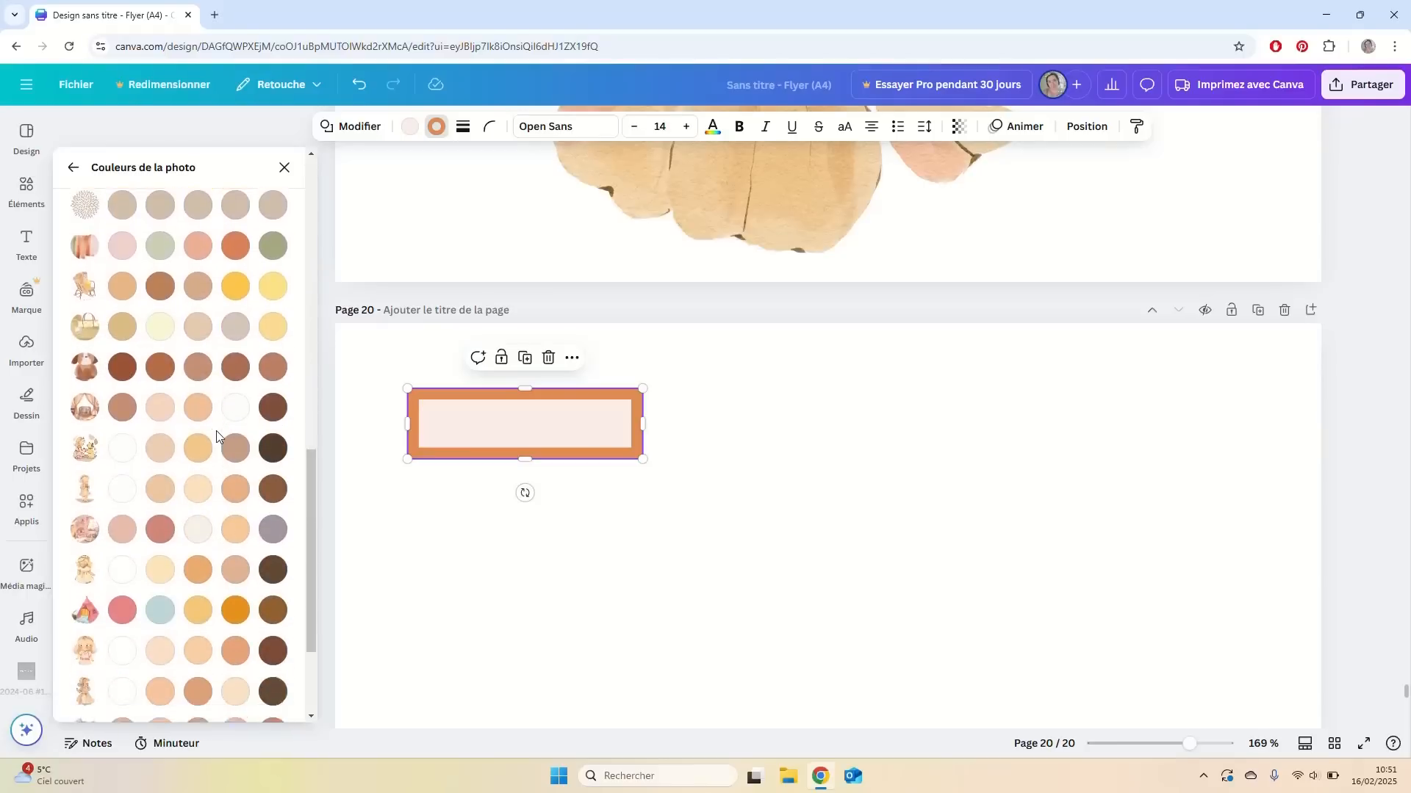
pyautogui.scroll(10, 217, 436)
pyautogui.click(661, 504)
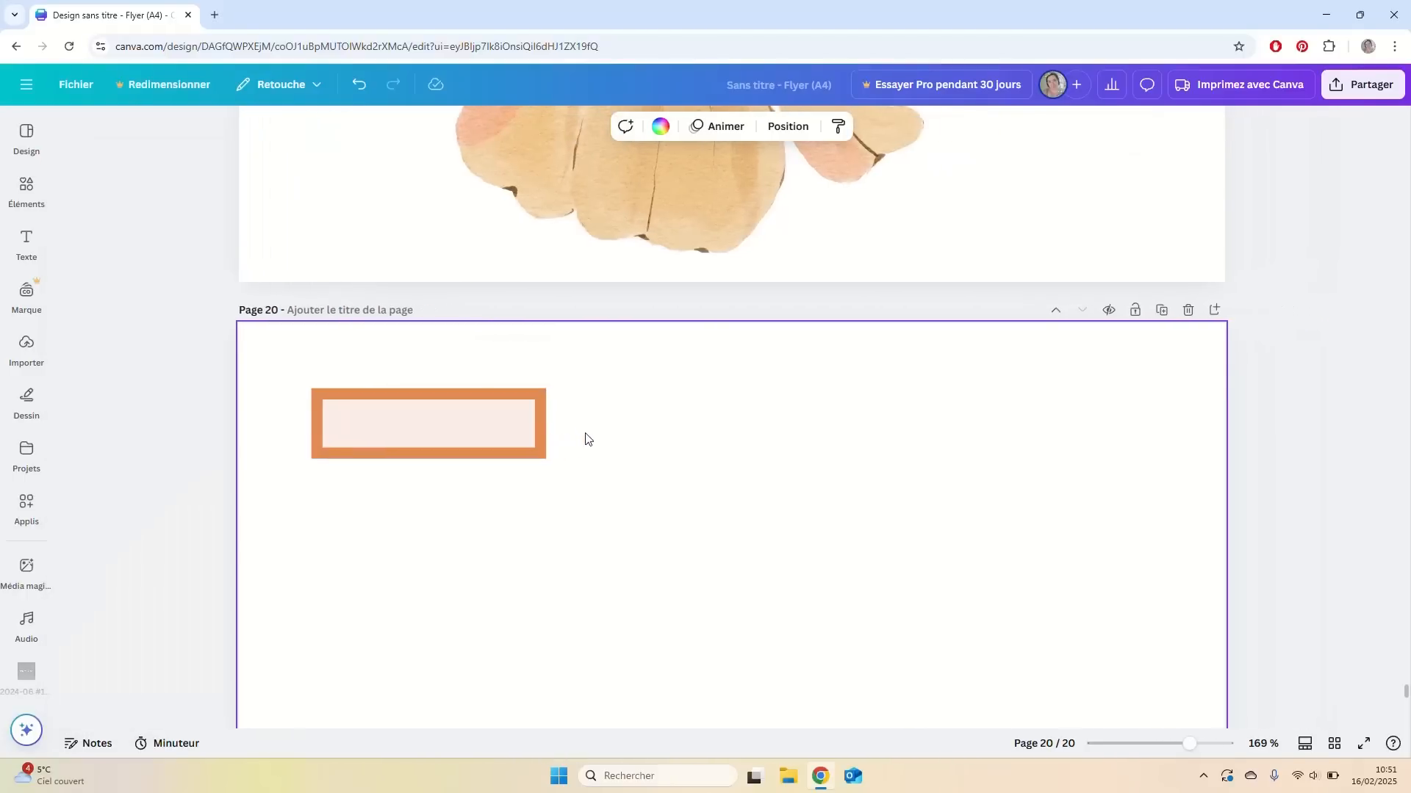
# - Duplicate the label twice and line the copies up edge to edge to form a row of three
pyautogui.click(516, 430)
pyautogui.hotkey('ctrl', 'd')
pyautogui.moveTo(482, 438); pyautogui.dragTo(695, 417)
pyautogui.hotkey('ctrl', 'd')
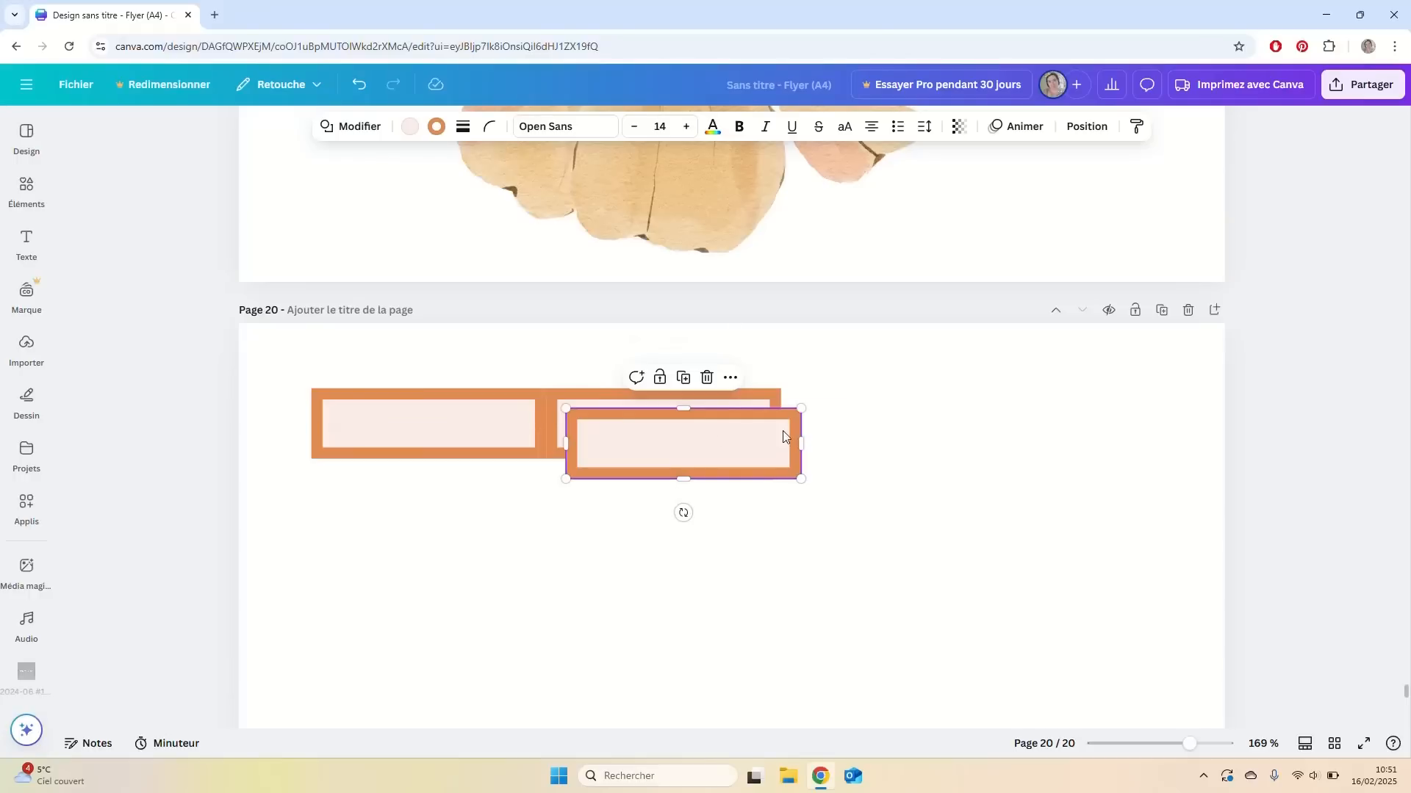
pyautogui.moveTo(783, 436); pyautogui.dragTo(934, 413)
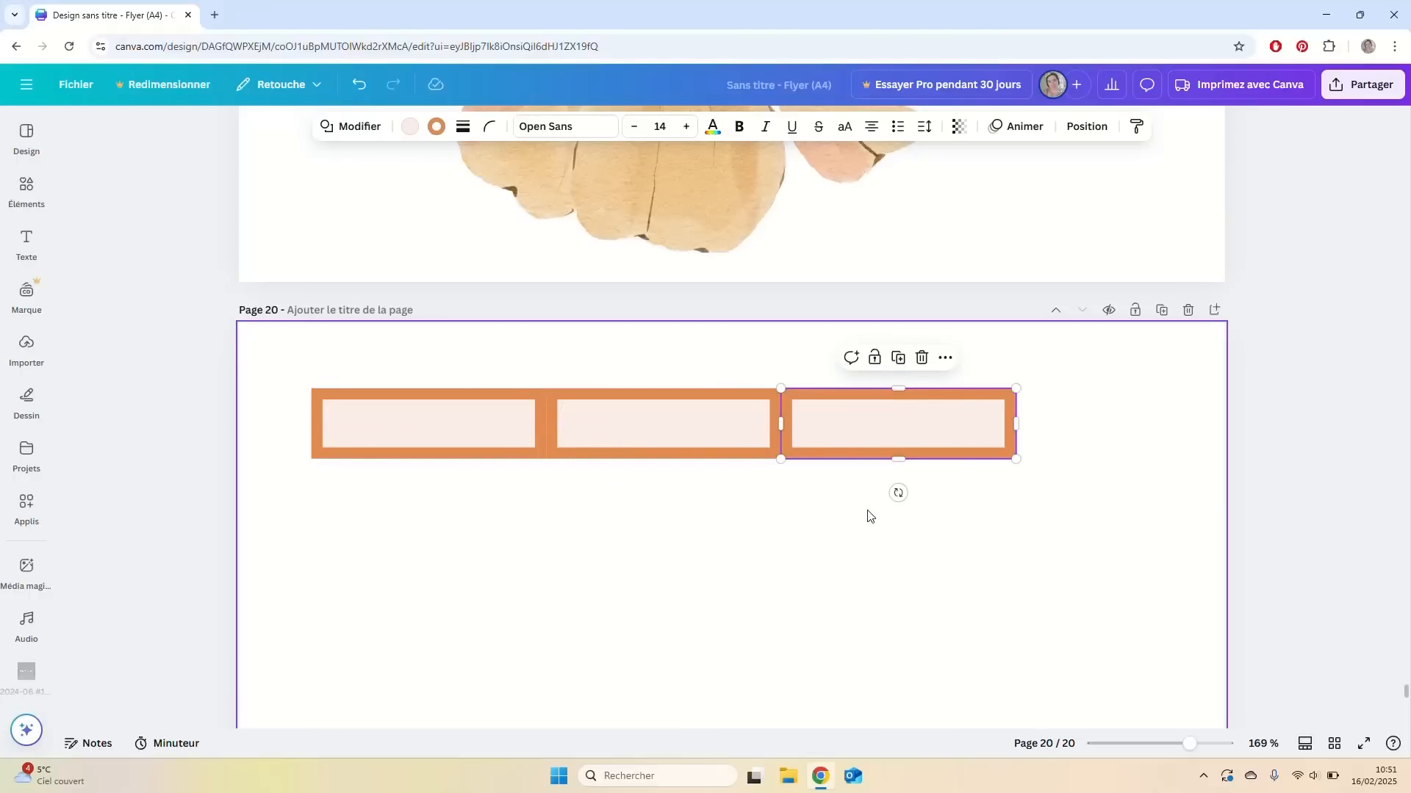
# - Duplicate the row of three labels three times, stacking the copies directly below to make a grid of four rows
pyautogui.moveTo(867, 516); pyautogui.dragTo(488, 633)
pyautogui.hotkey('ctrl', 'd')
pyautogui.hotkey('ctrl', 'd')
pyautogui.hotkey('ctrl', 'd')
pyautogui.click(1118, 509)
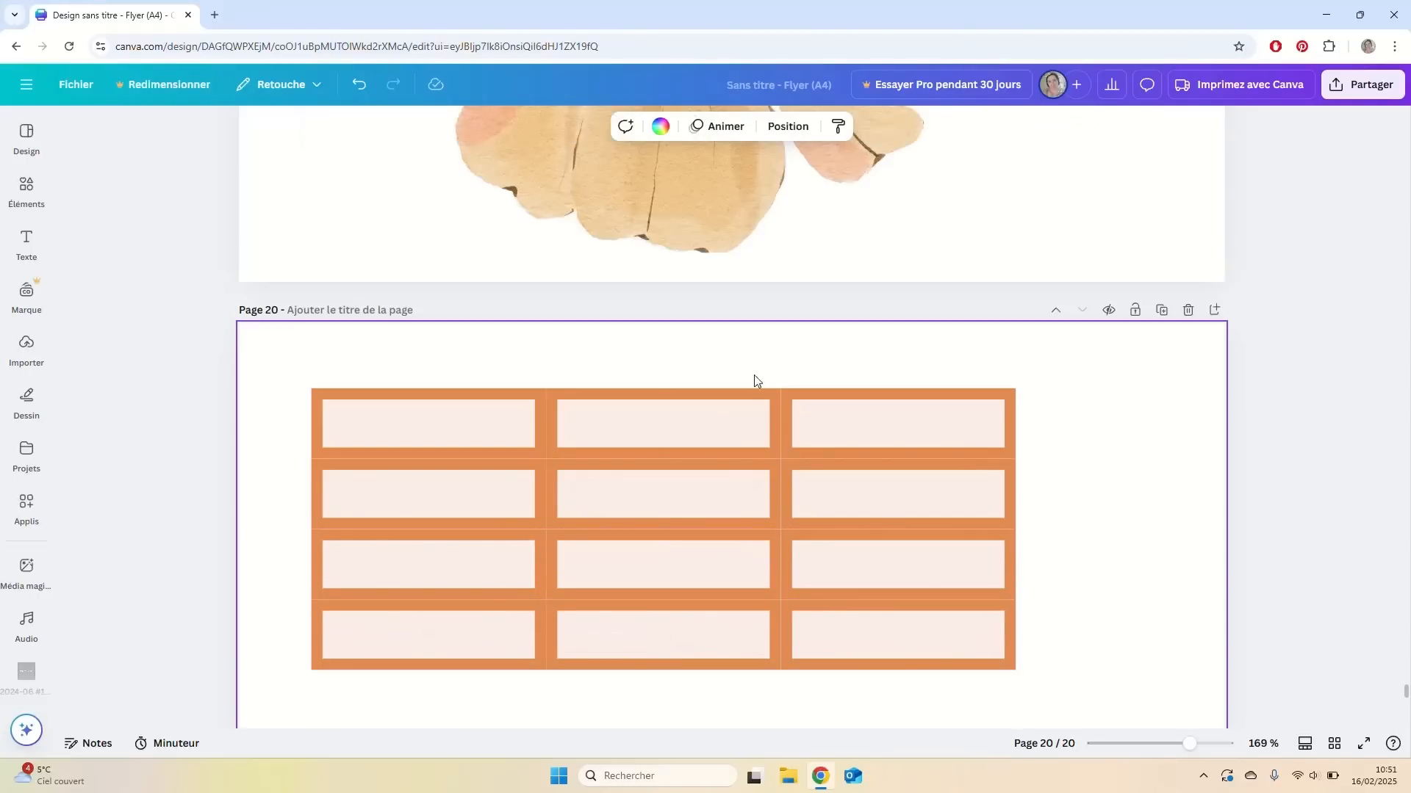
# - Recolour the borders of the first row's middle label to light pink and its last label to light peach
pyautogui.click(660, 416)
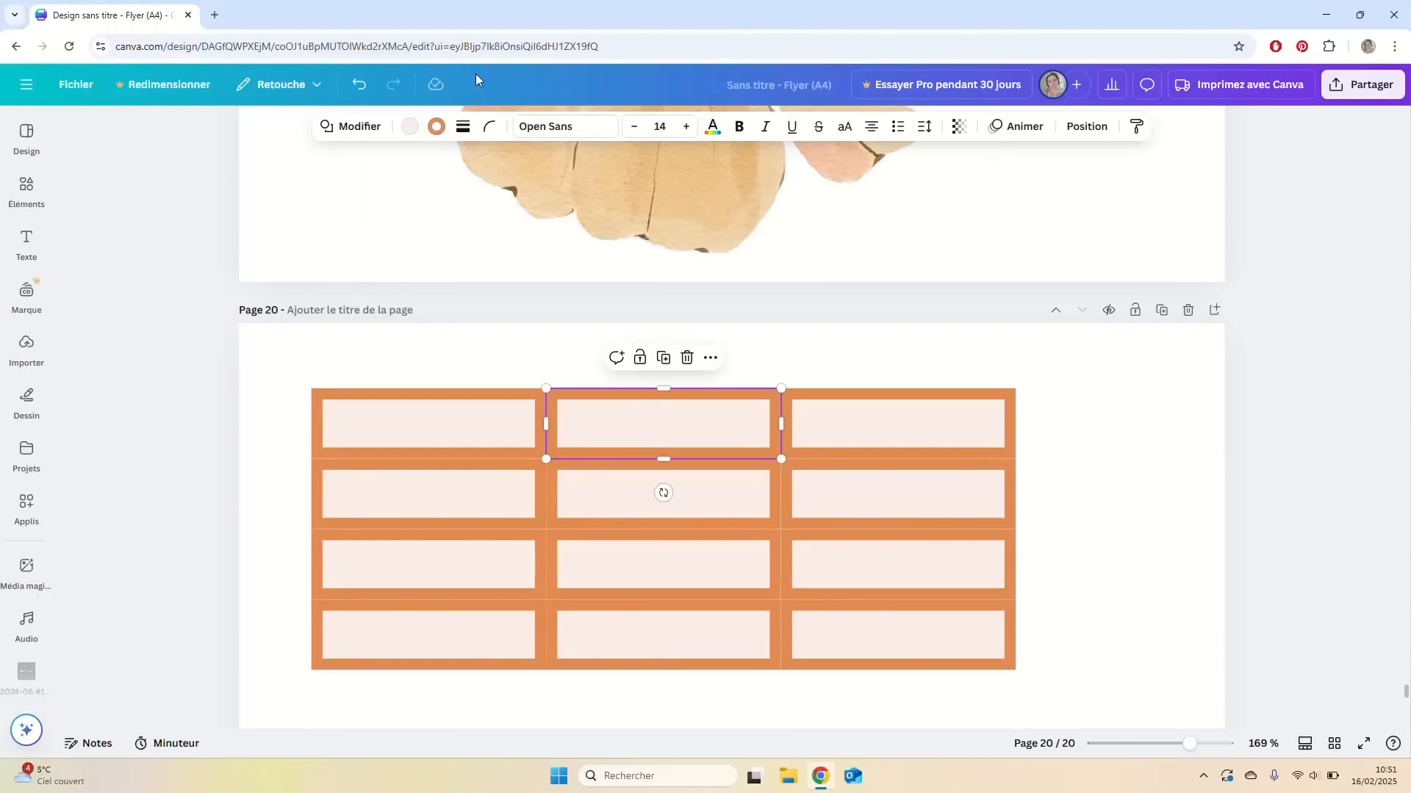
pyautogui.click(435, 125)
pyautogui.click(119, 328)
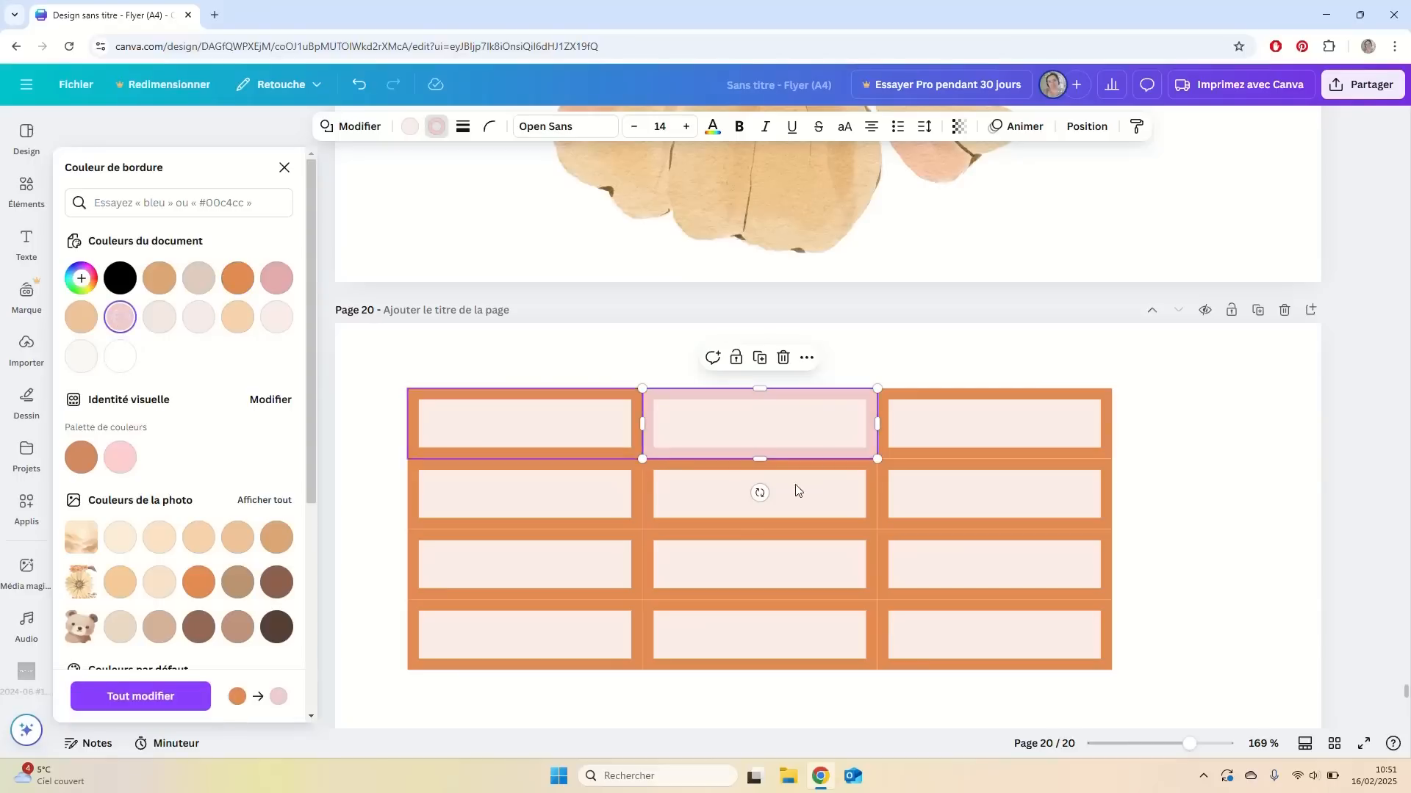
pyautogui.click(997, 405)
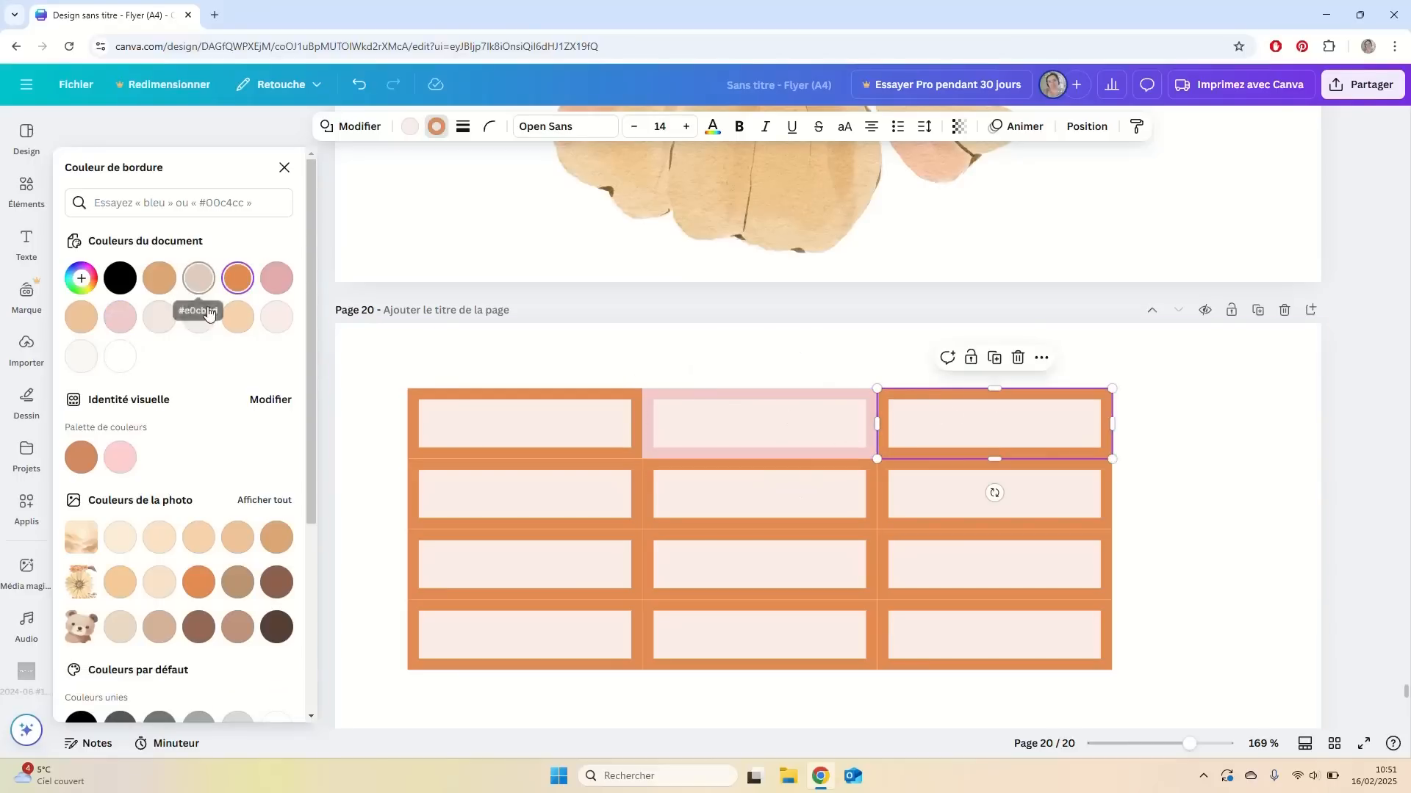
pyautogui.click(237, 317)
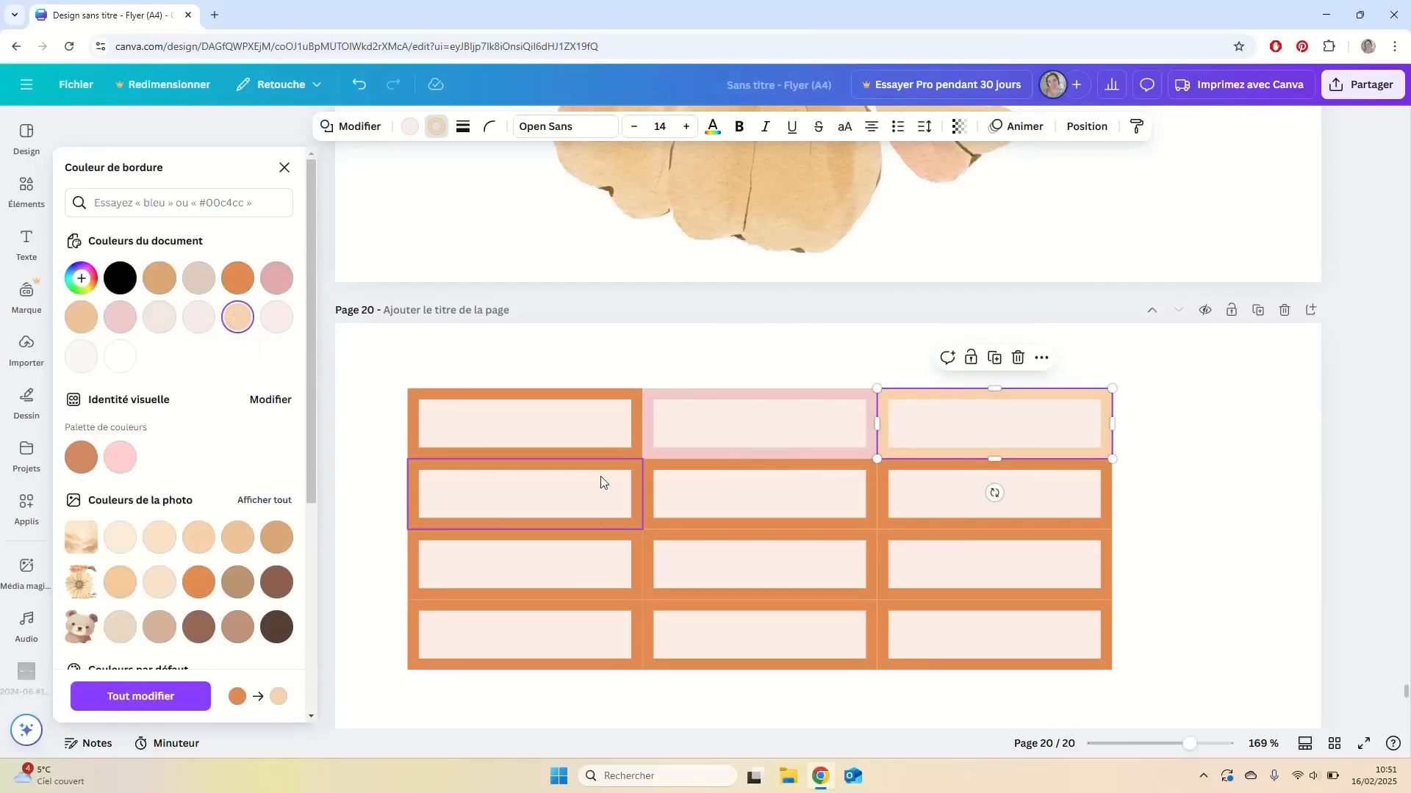
# - Recolour the second row's label borders to brown, dark brown and coral red, in that order
pyautogui.click(596, 492)
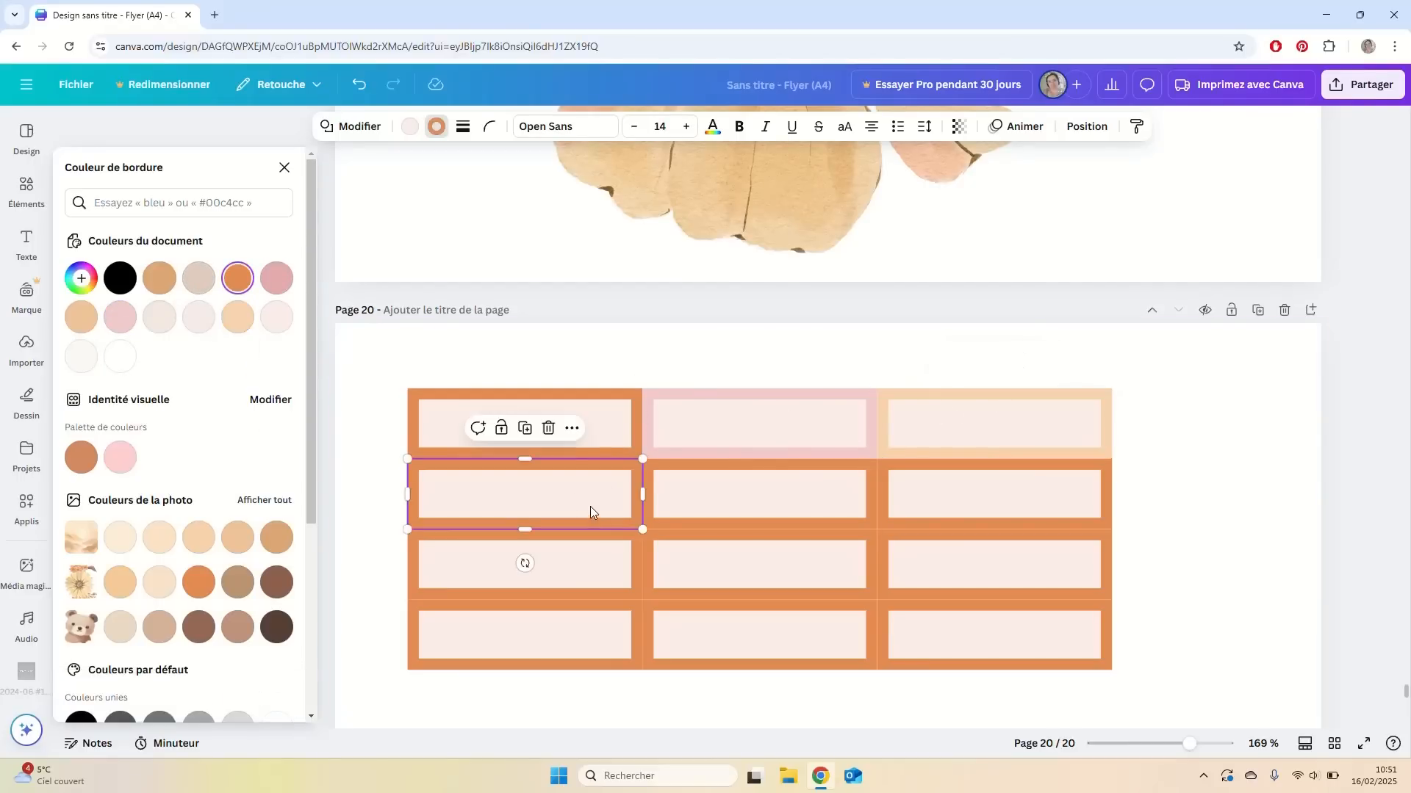
pyautogui.click(276, 581)
pyautogui.click(696, 488)
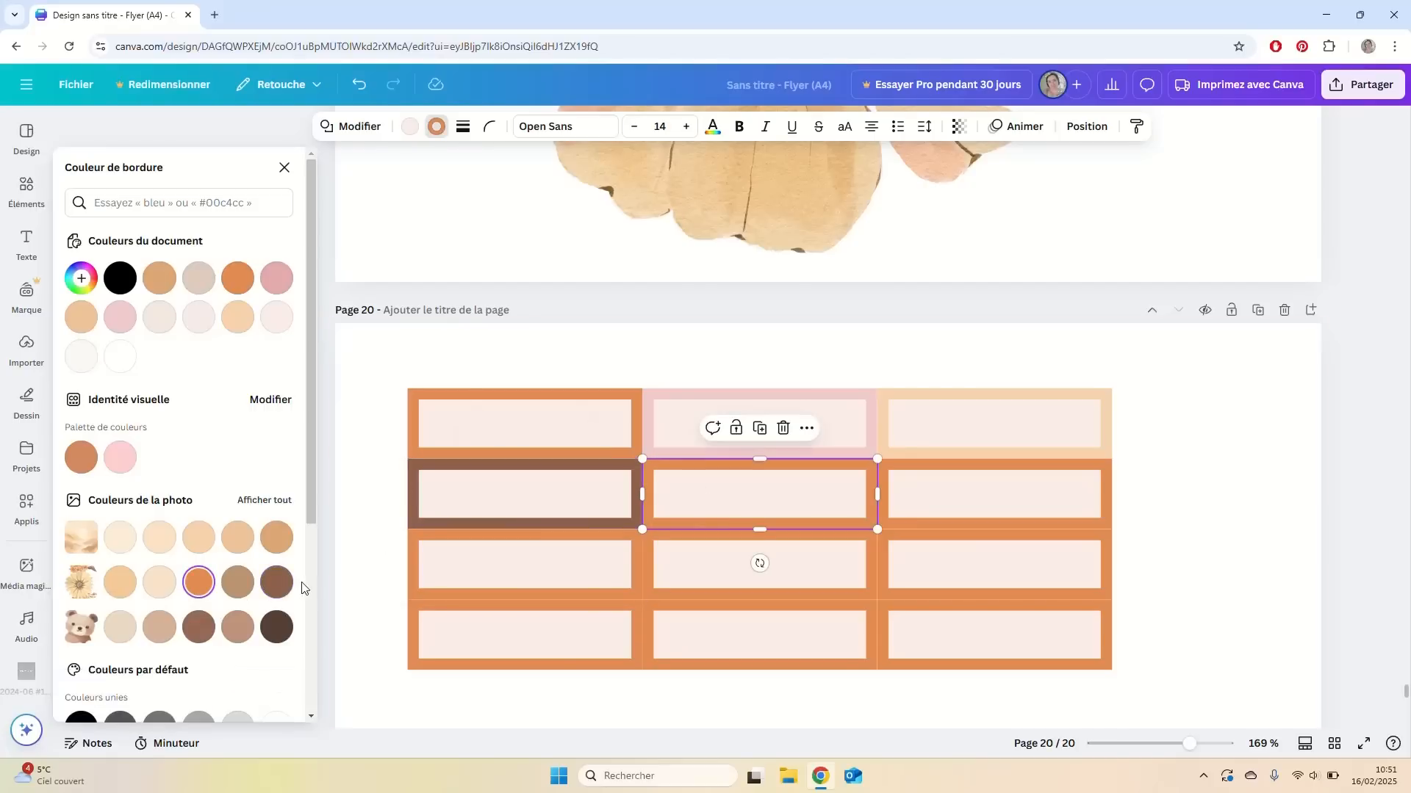
pyautogui.click(276, 628)
pyautogui.click(947, 499)
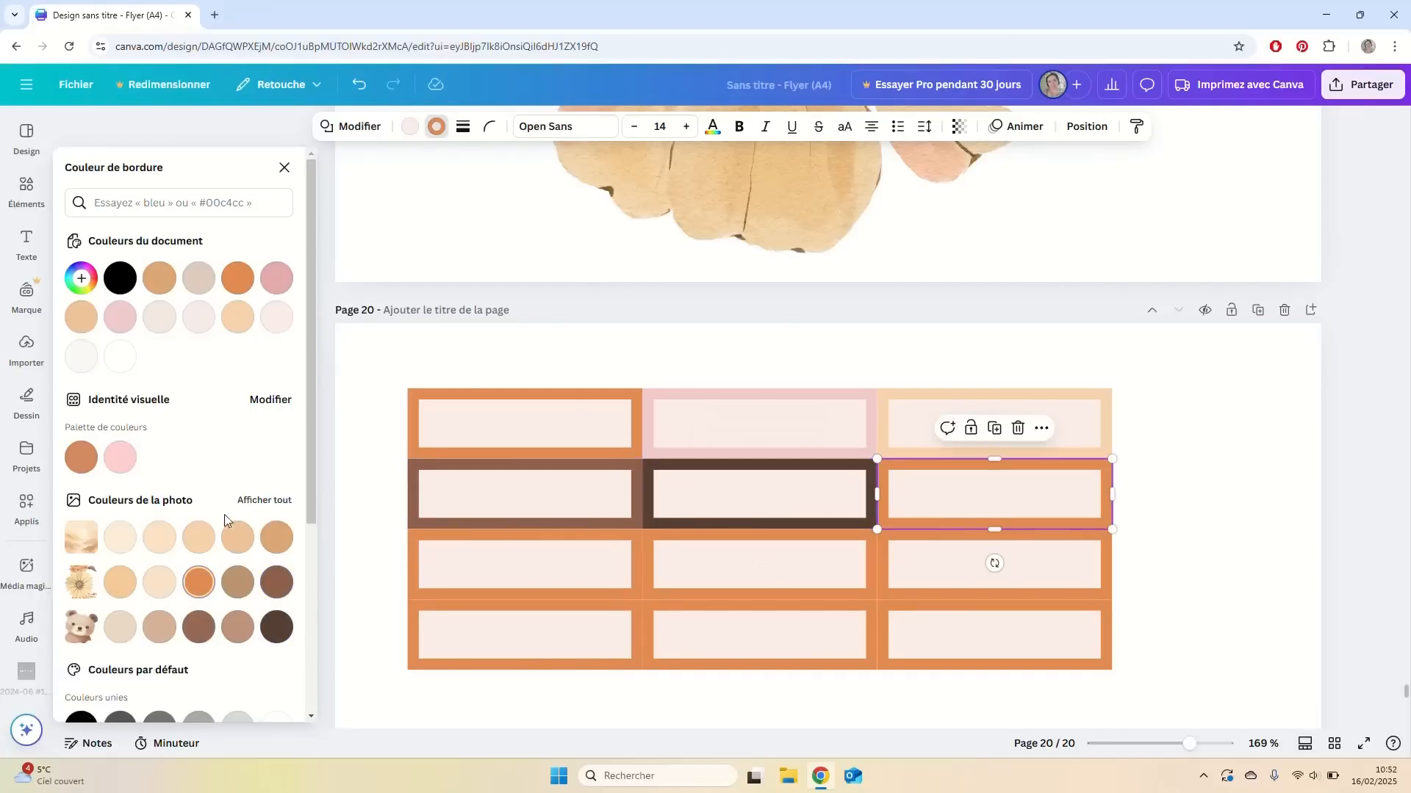
pyautogui.click(260, 503)
pyautogui.click(163, 430)
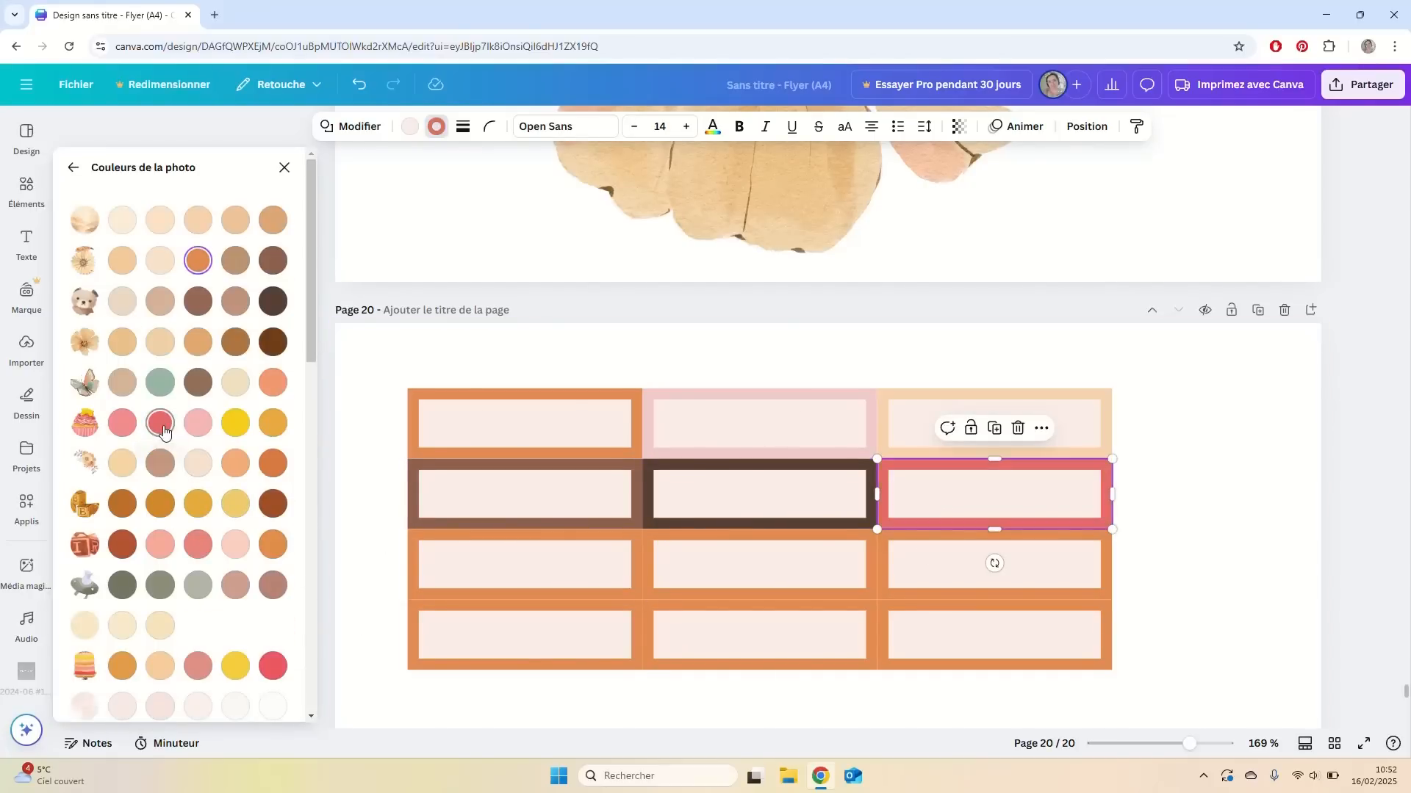
# - Recolour the third row's label borders to salmon pink, bright yellow and orange-brown, in that order
pyautogui.click(601, 576)
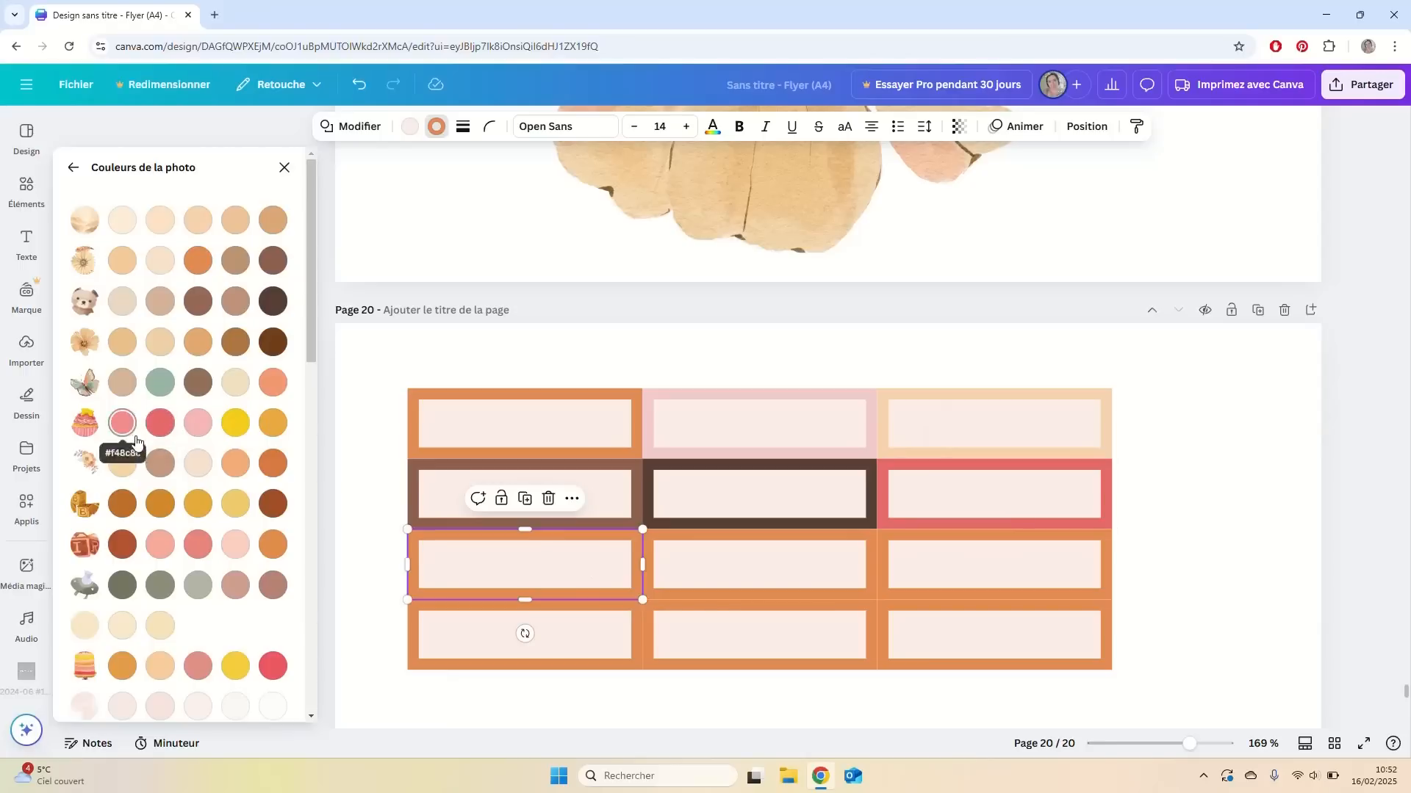
pyautogui.click(117, 425)
pyautogui.click(663, 579)
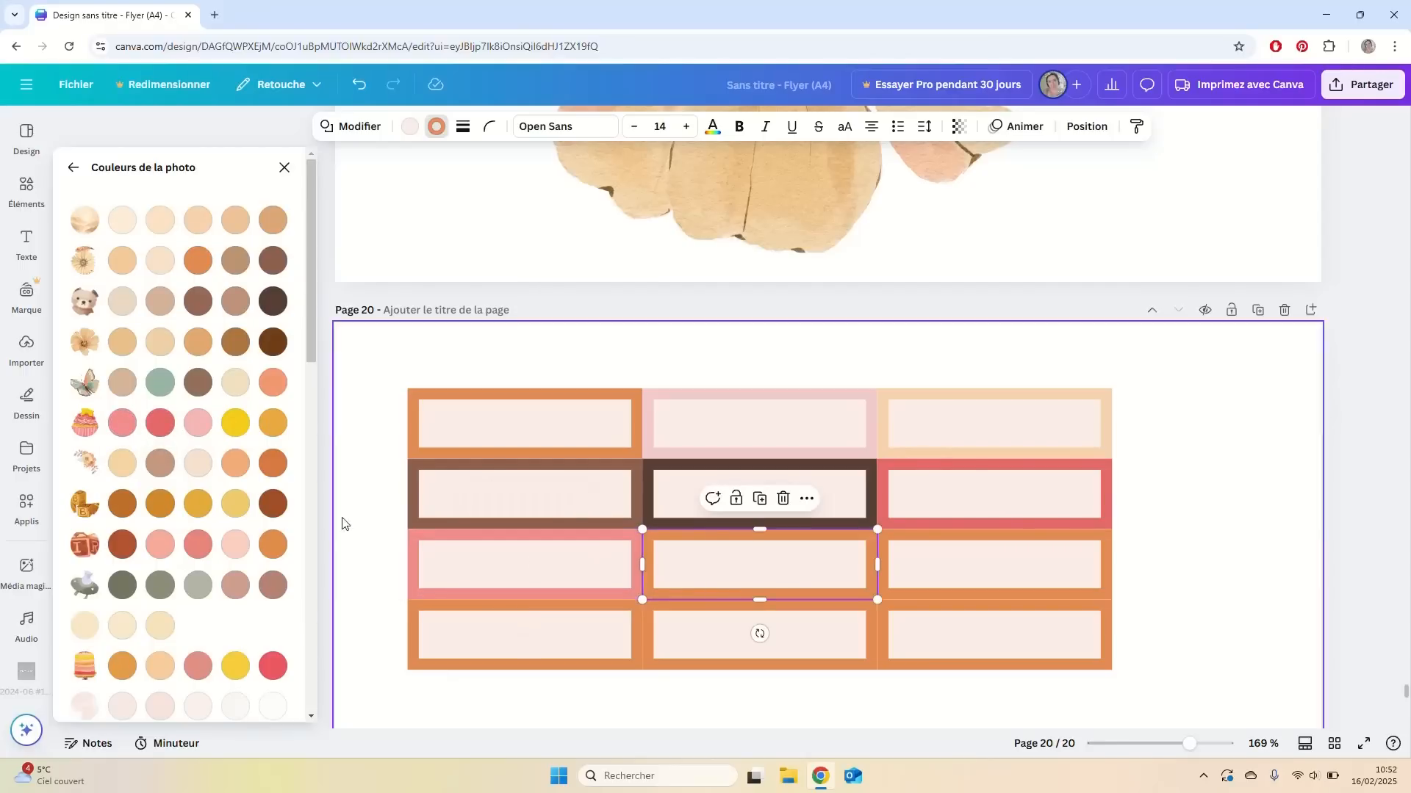
pyautogui.click(235, 423)
pyautogui.click(945, 579)
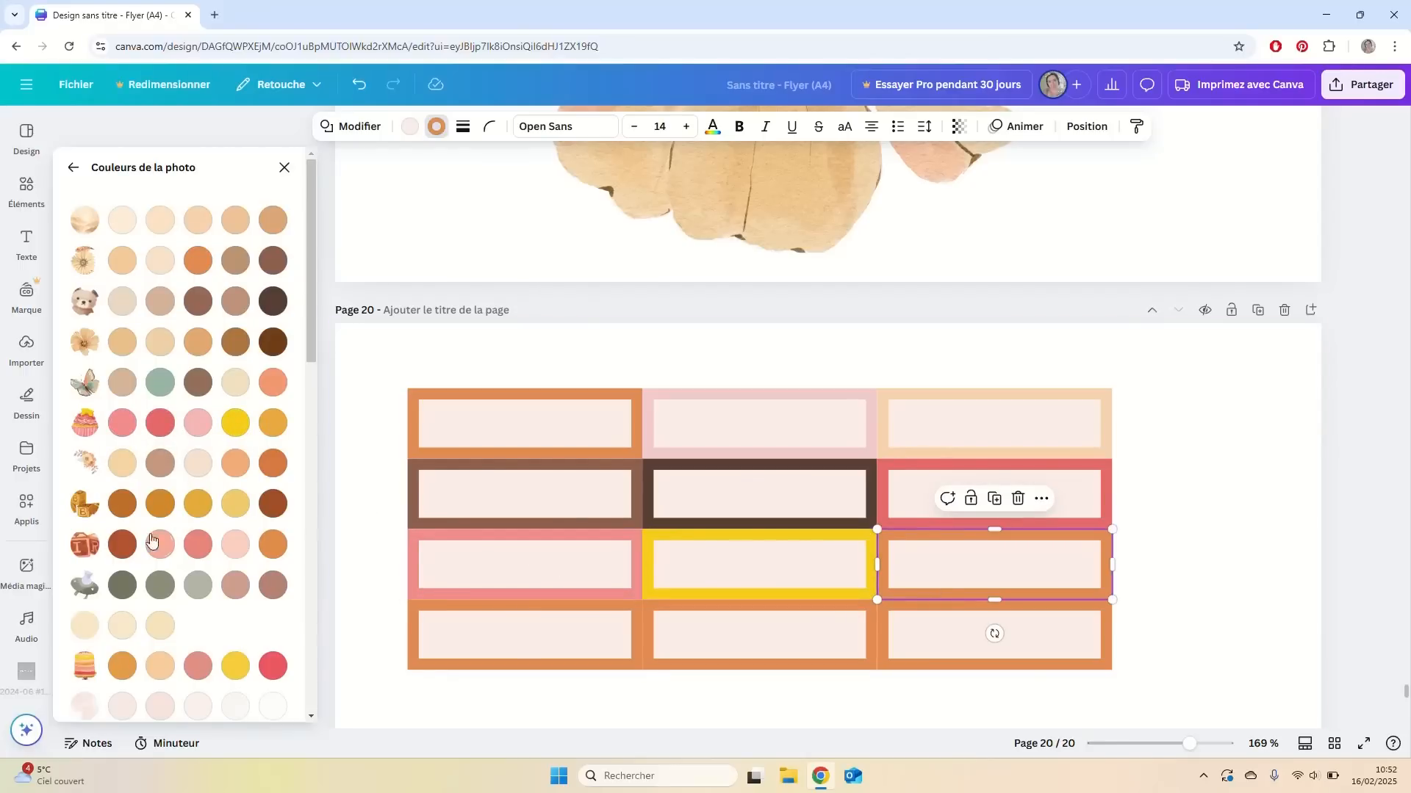
pyautogui.click(114, 507)
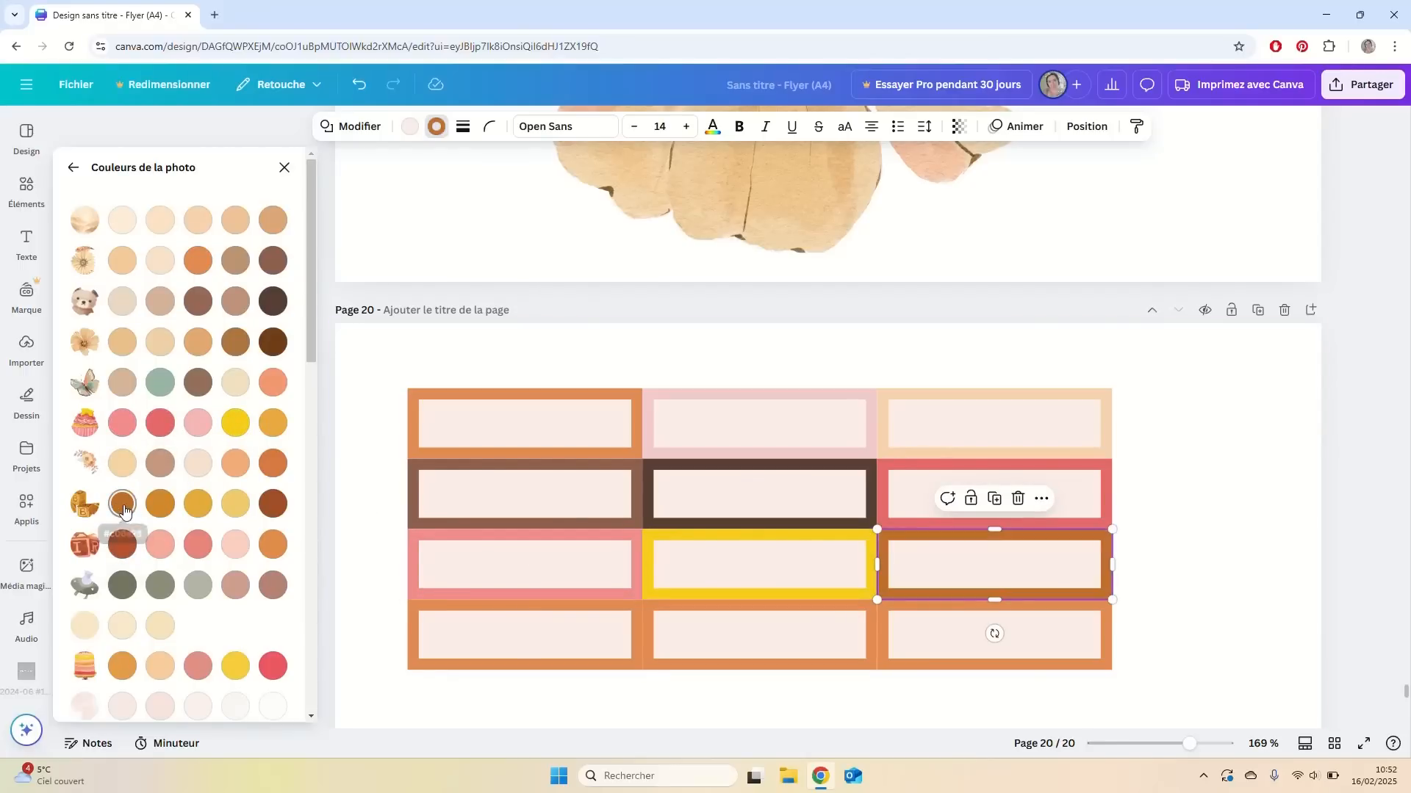
# - Recolour the fourth row's label borders to grey-green, darker grey-green and light brown, in that order
pyautogui.click(588, 633)
pyautogui.scroll(-5, 199, 586)
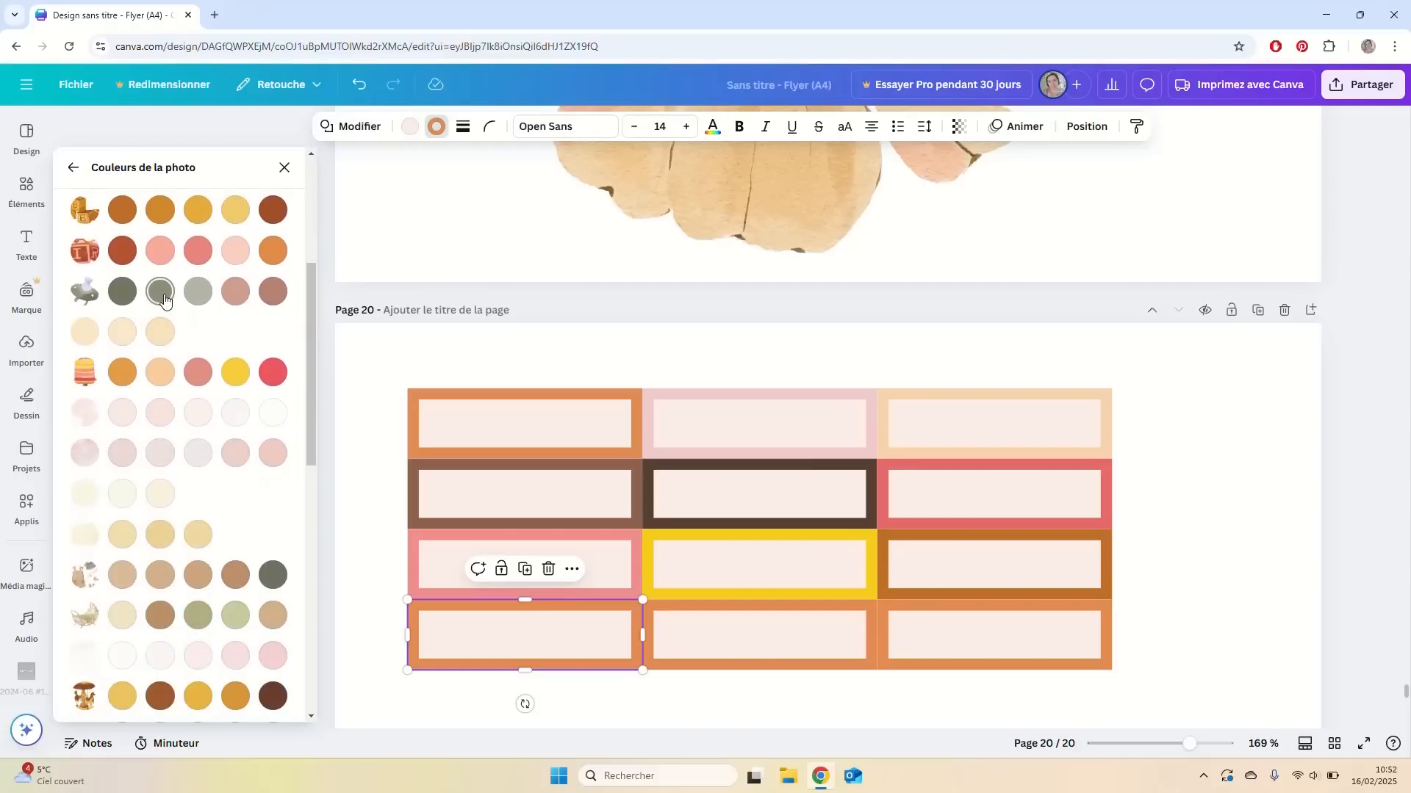
pyautogui.click(162, 294)
pyautogui.click(683, 638)
pyautogui.click(123, 291)
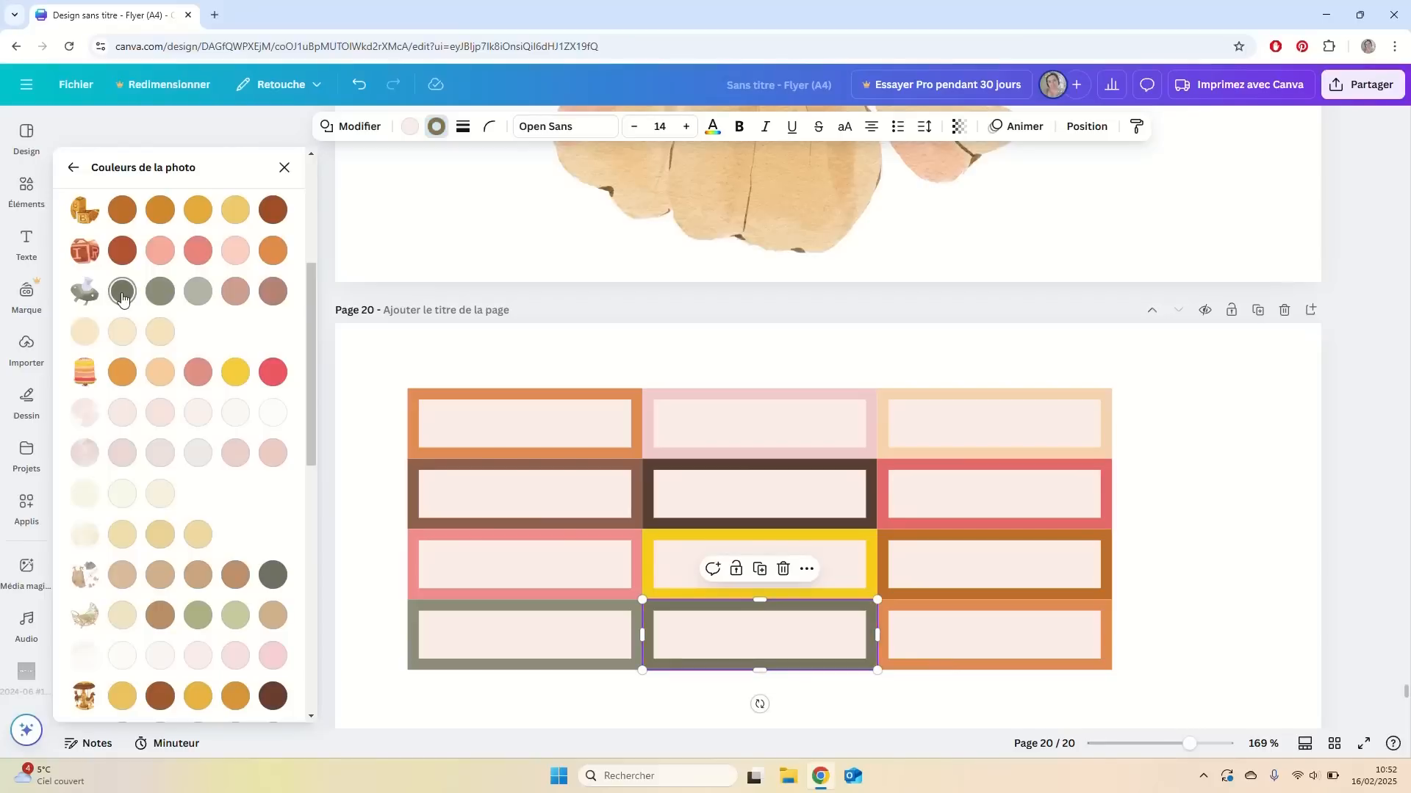
pyautogui.click(939, 656)
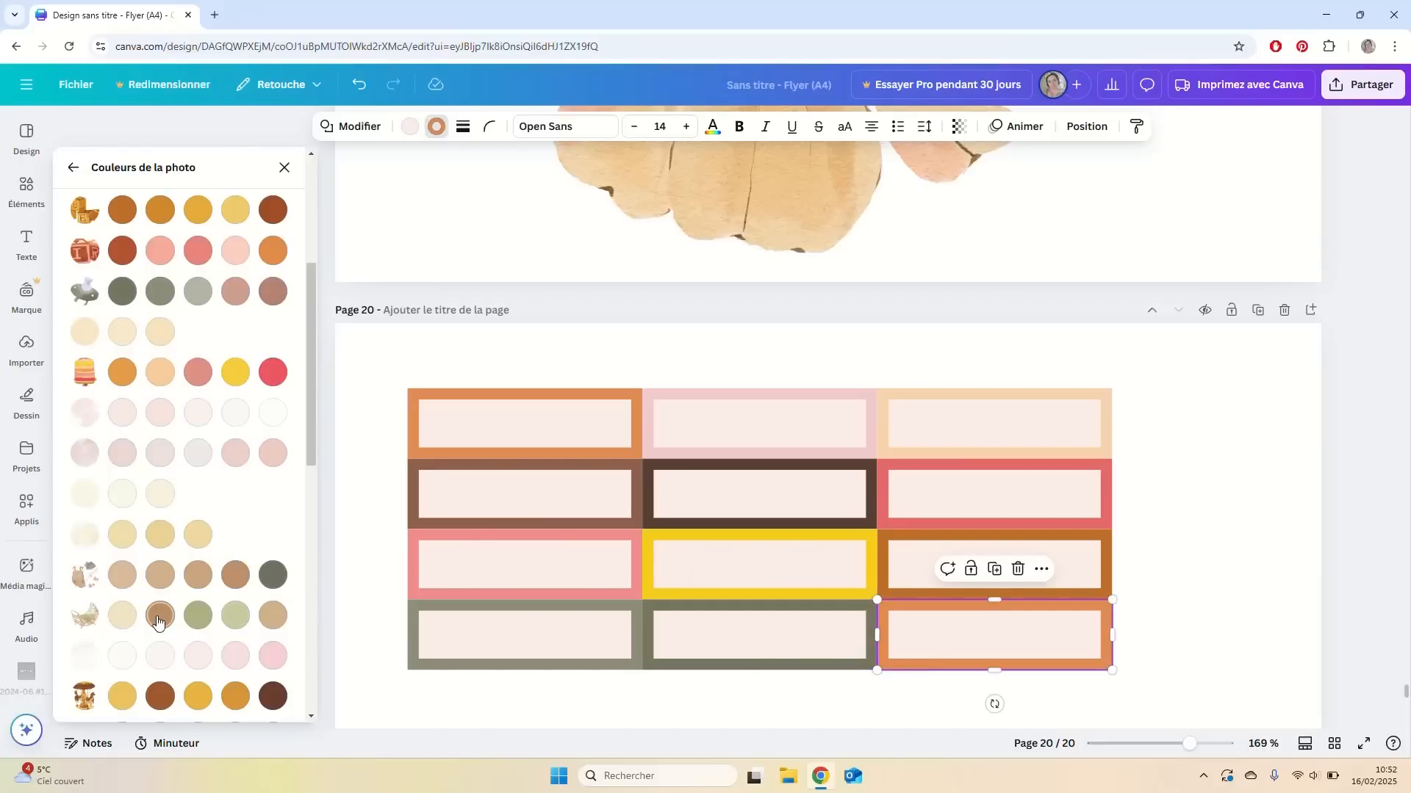
pyautogui.click(1161, 567)
# - Duplicate the block of twelve labels directly beneath itself to form rows five to eight
pyautogui.scroll(-4, 1124, 514)
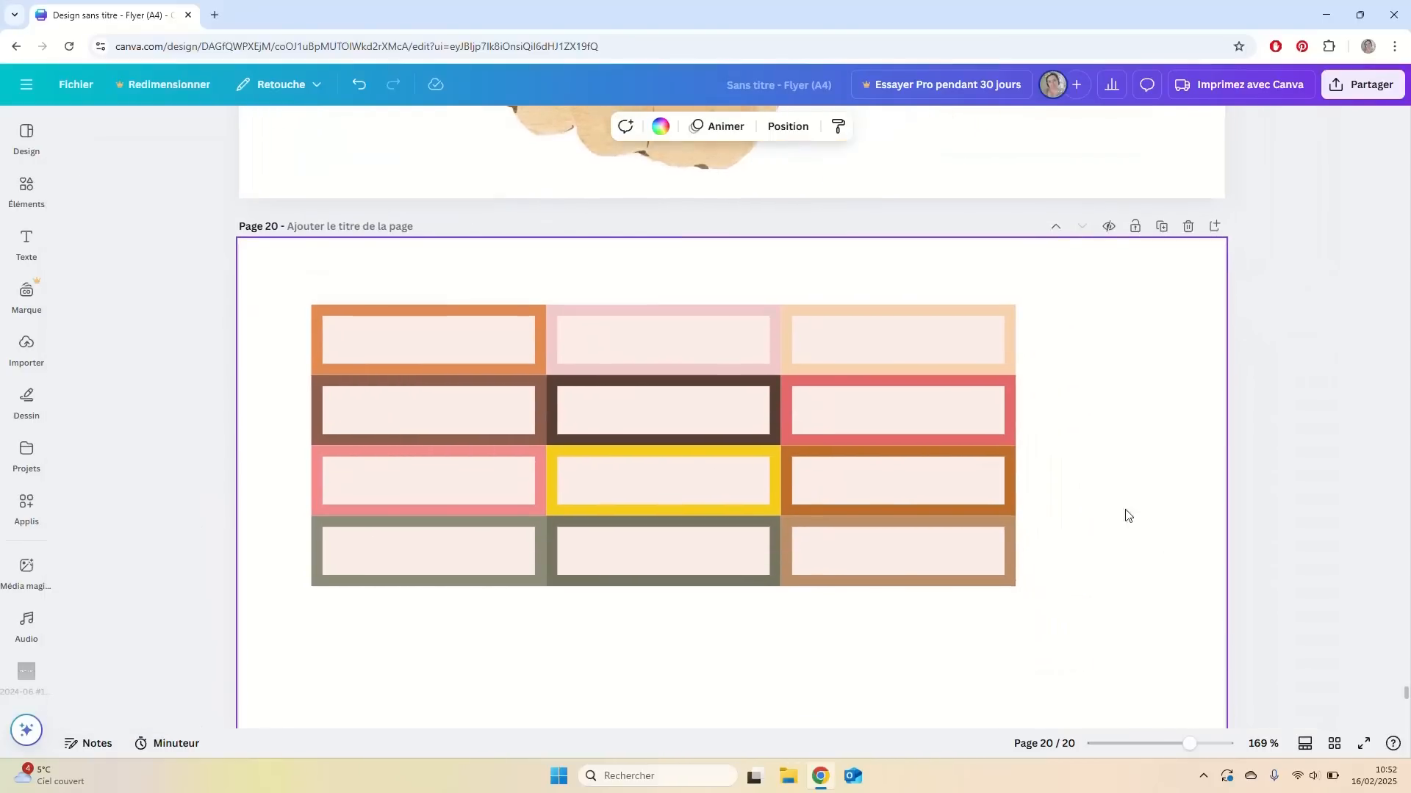
pyautogui.moveTo(1047, 152); pyautogui.dragTo(426, 397)
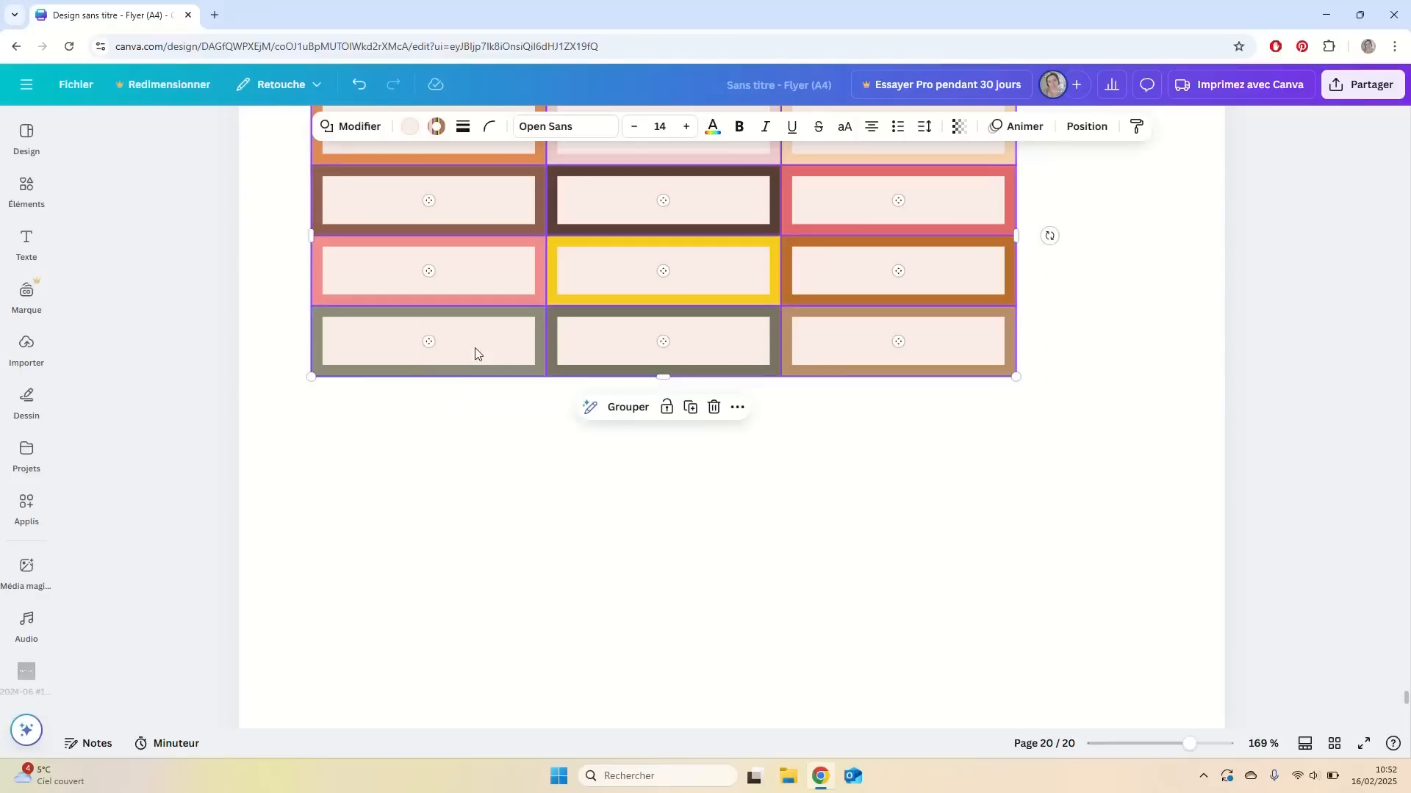
pyautogui.keyDown('alt'); pyautogui.moveTo(476, 352); pyautogui.dragTo(493, 632); pyautogui.keyUp('alt')
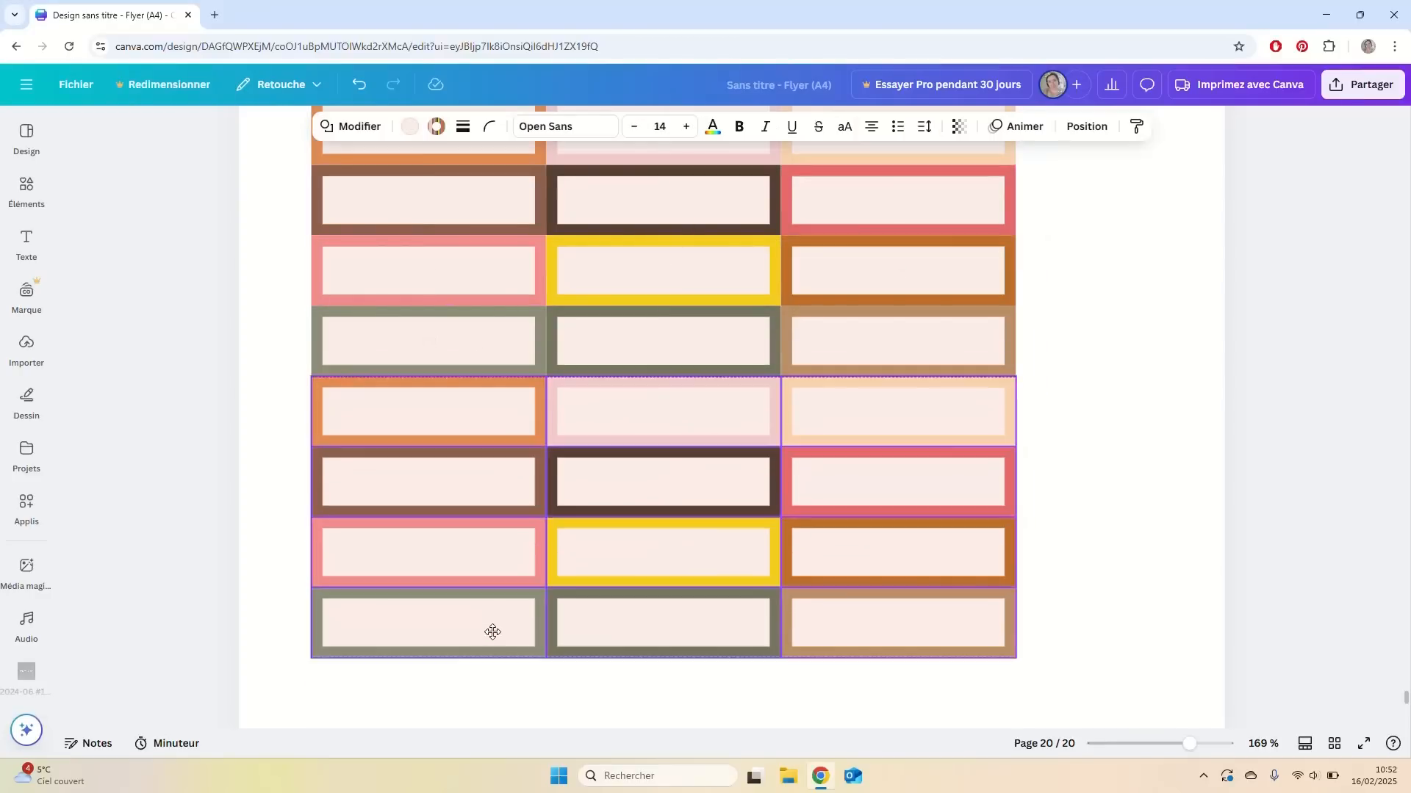
pyautogui.click(1099, 513)
# - Recolour the fifth row's label borders to red, pale sand yellow and light sage green, in that order
pyautogui.click(392, 431)
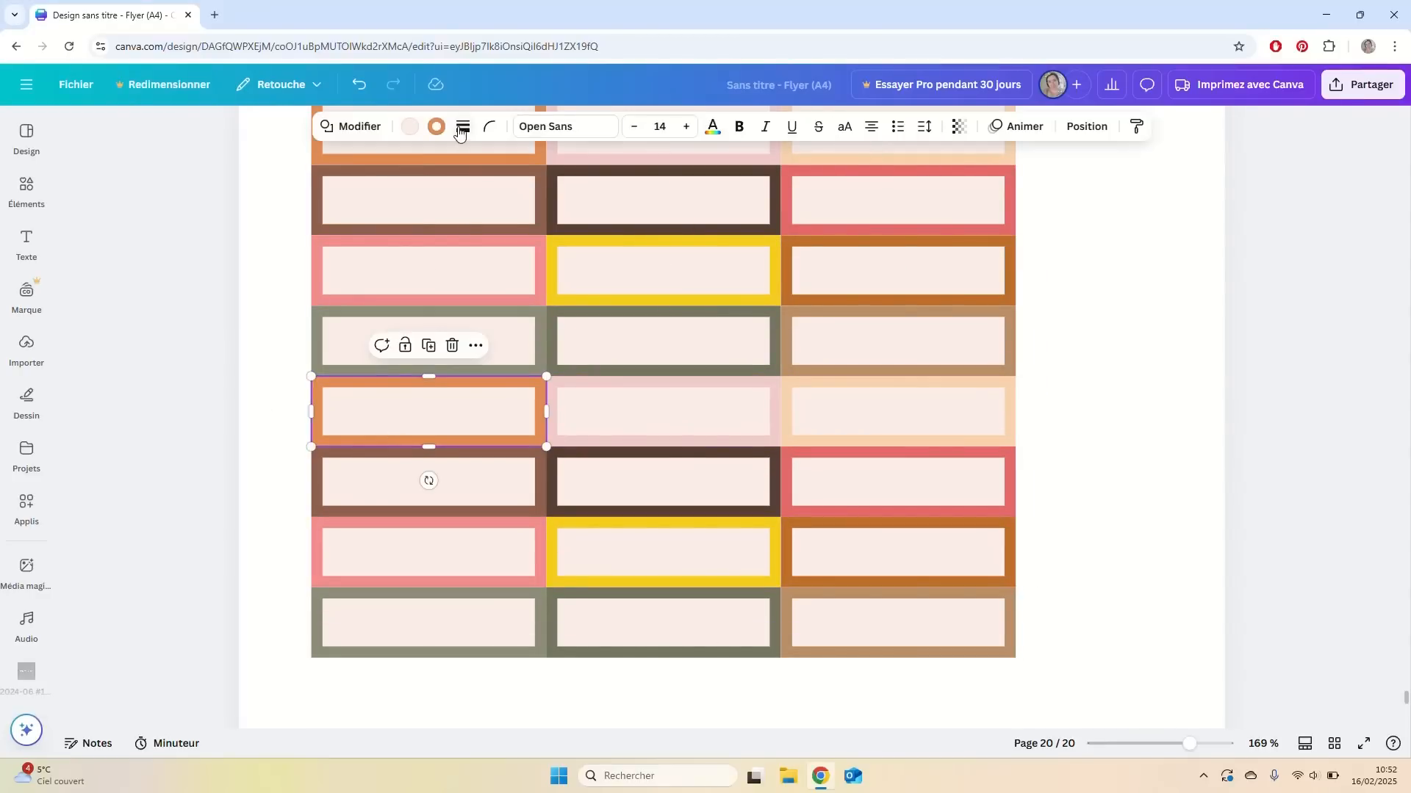
pyautogui.click(435, 127)
pyautogui.scroll(-4, 183, 565)
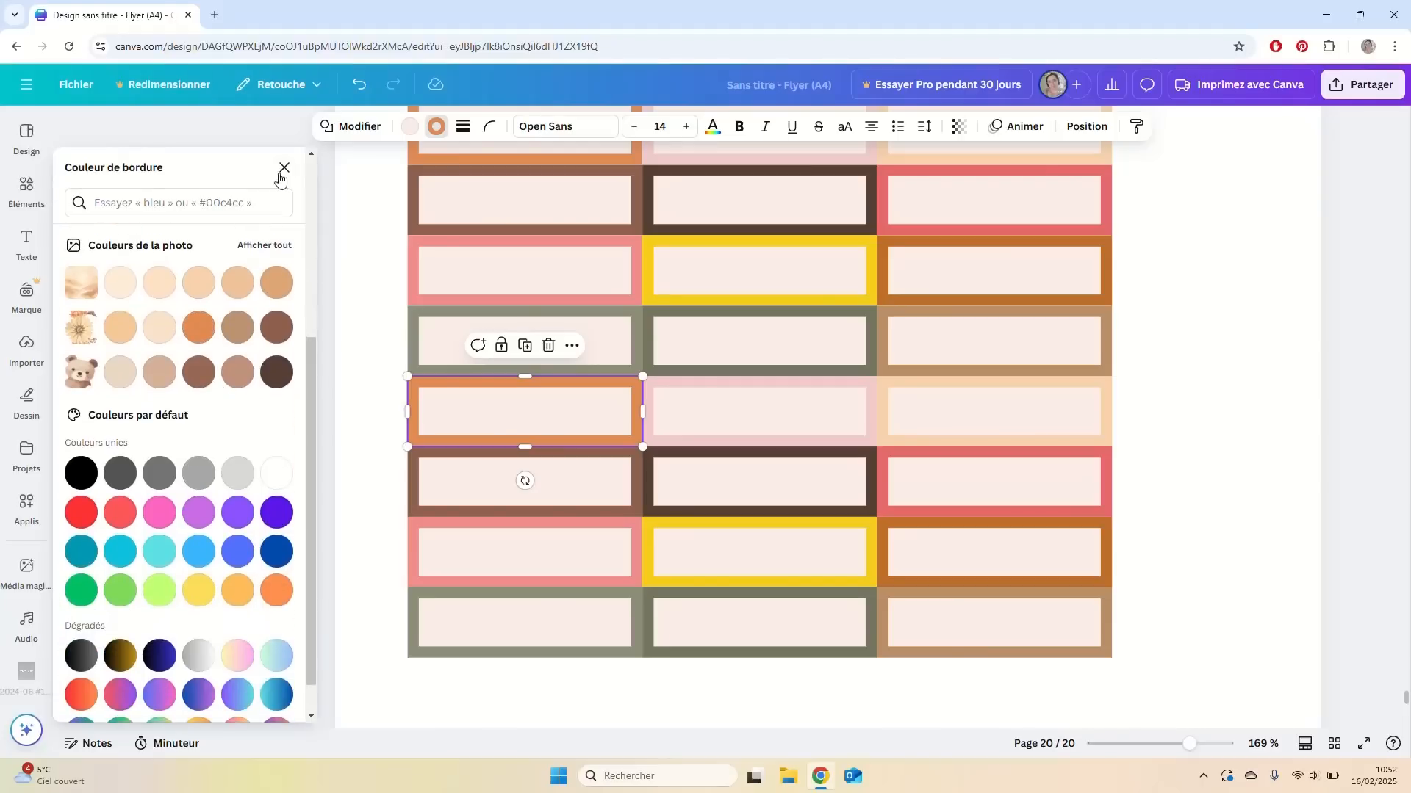
pyautogui.click(284, 246)
pyautogui.scroll(-8, 219, 533)
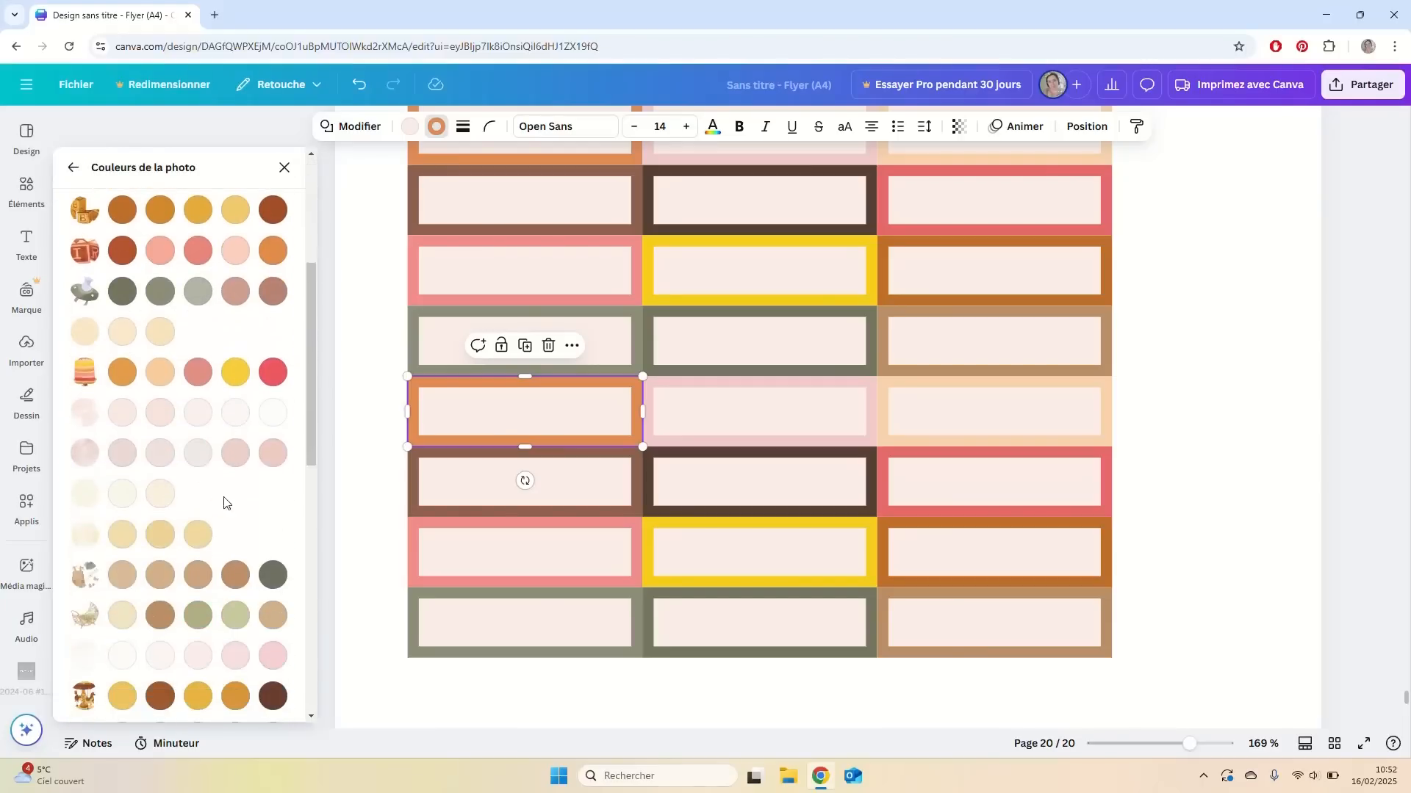
pyautogui.click(270, 374)
pyautogui.click(720, 417)
pyautogui.click(197, 535)
pyautogui.click(992, 412)
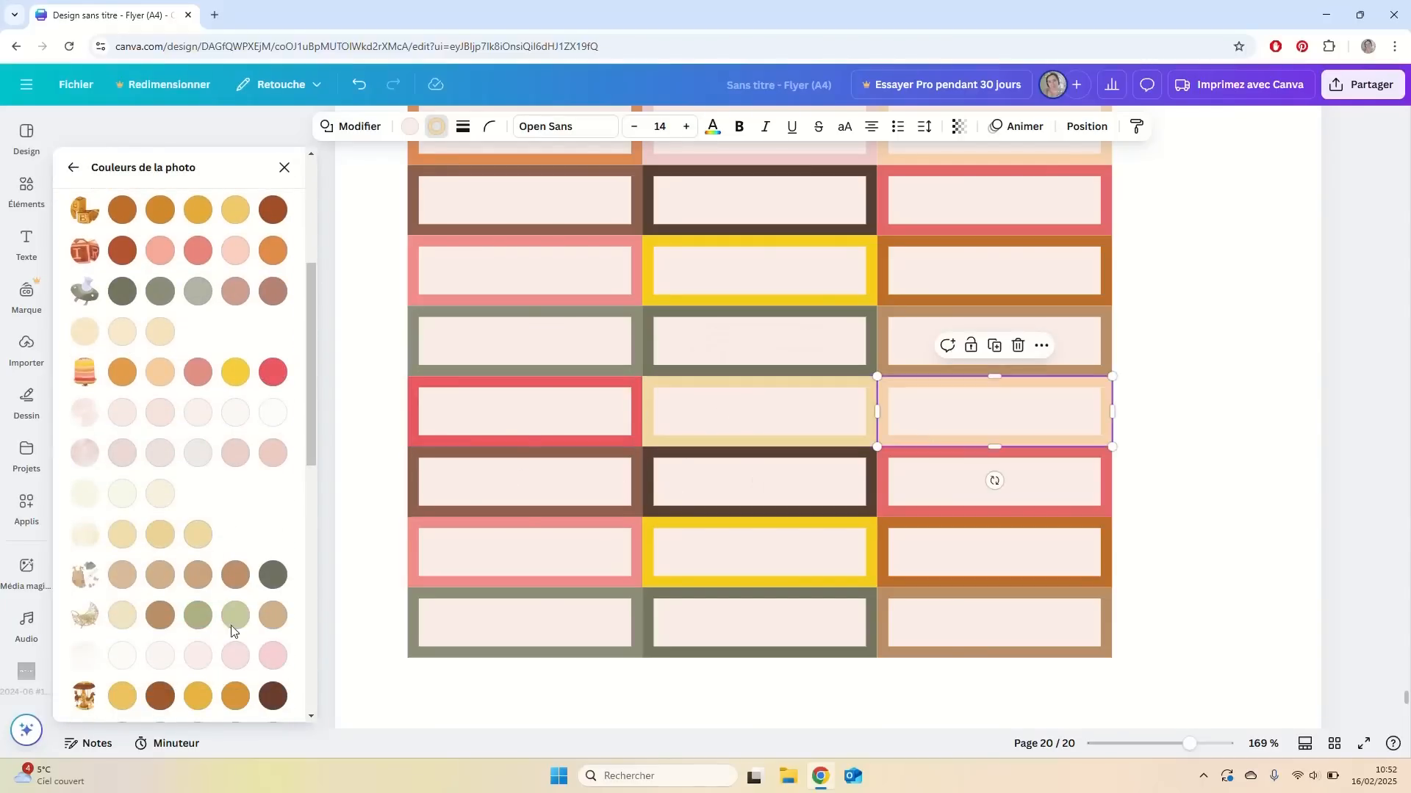
pyautogui.click(234, 618)
# - Recolour the sixth row's label borders to muted golden yellow, terracotta orange and bright golden yellow, in that order
pyautogui.click(514, 483)
pyautogui.scroll(-3, 177, 515)
pyautogui.click(123, 476)
pyautogui.click(727, 510)
pyautogui.scroll(-2, 220, 478)
pyautogui.click(235, 410)
pyautogui.click(934, 487)
pyautogui.click(235, 451)
# - Recolour the seventh row's label borders to mauve-grey, orange and salmon pink, in that order
pyautogui.click(514, 551)
pyautogui.scroll(-3, 257, 504)
pyautogui.click(273, 474)
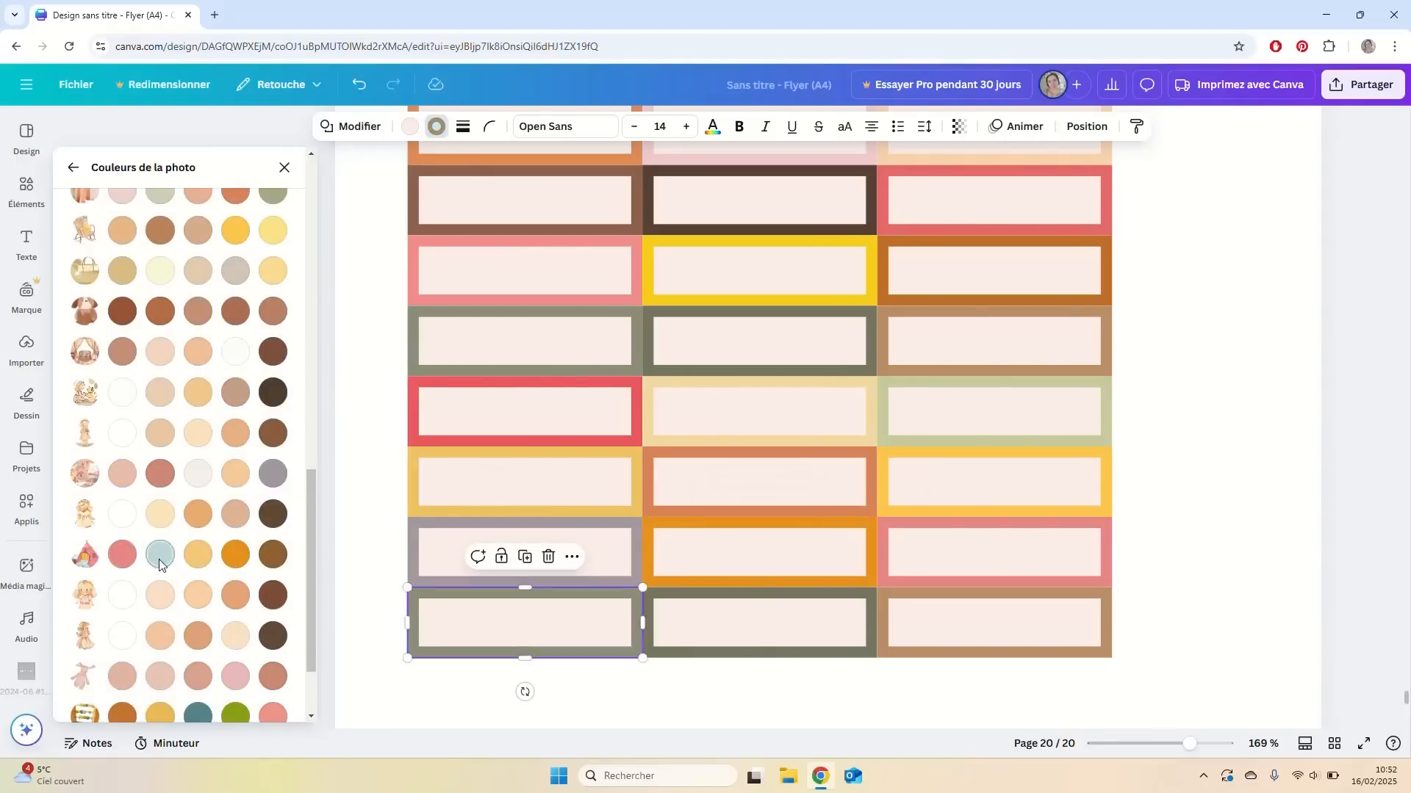
# - Recolour the eighth row's label borders to light blue, lime green and olive green, in that order
pyautogui.click(929, 626)
pyautogui.click(235, 609)
pyautogui.click(1168, 588)
# - Duplicate label rows five to eight directly beneath the existing labels to form rows nine to twelve
pyautogui.scroll(-4, 1104, 583)
pyautogui.scroll(-3, 1012, 547)
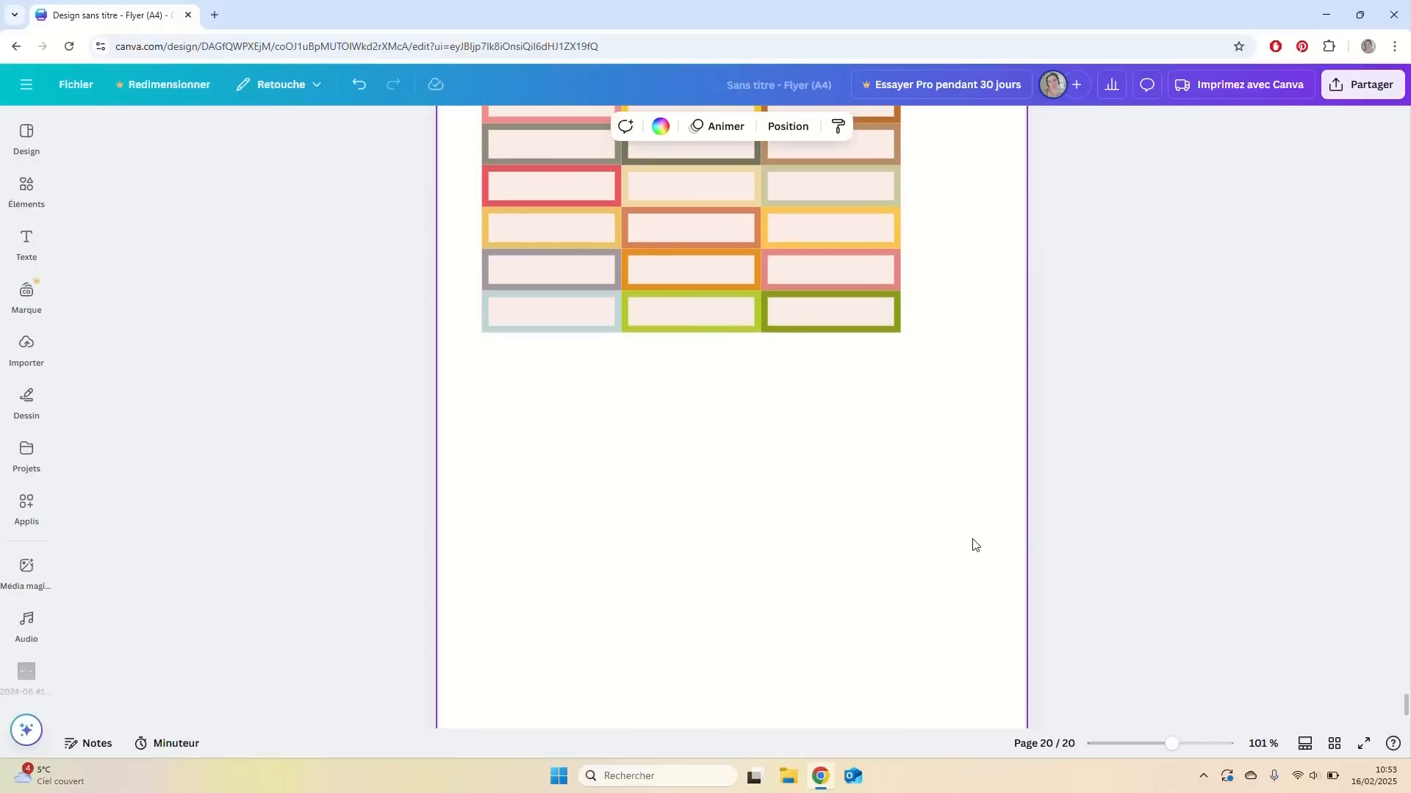
pyautogui.scroll(3, 971, 541)
pyautogui.moveTo(943, 568); pyautogui.dragTo(511, 233)
pyautogui.scroll(-2, 759, 518)
pyautogui.scroll(-5, 758, 518)
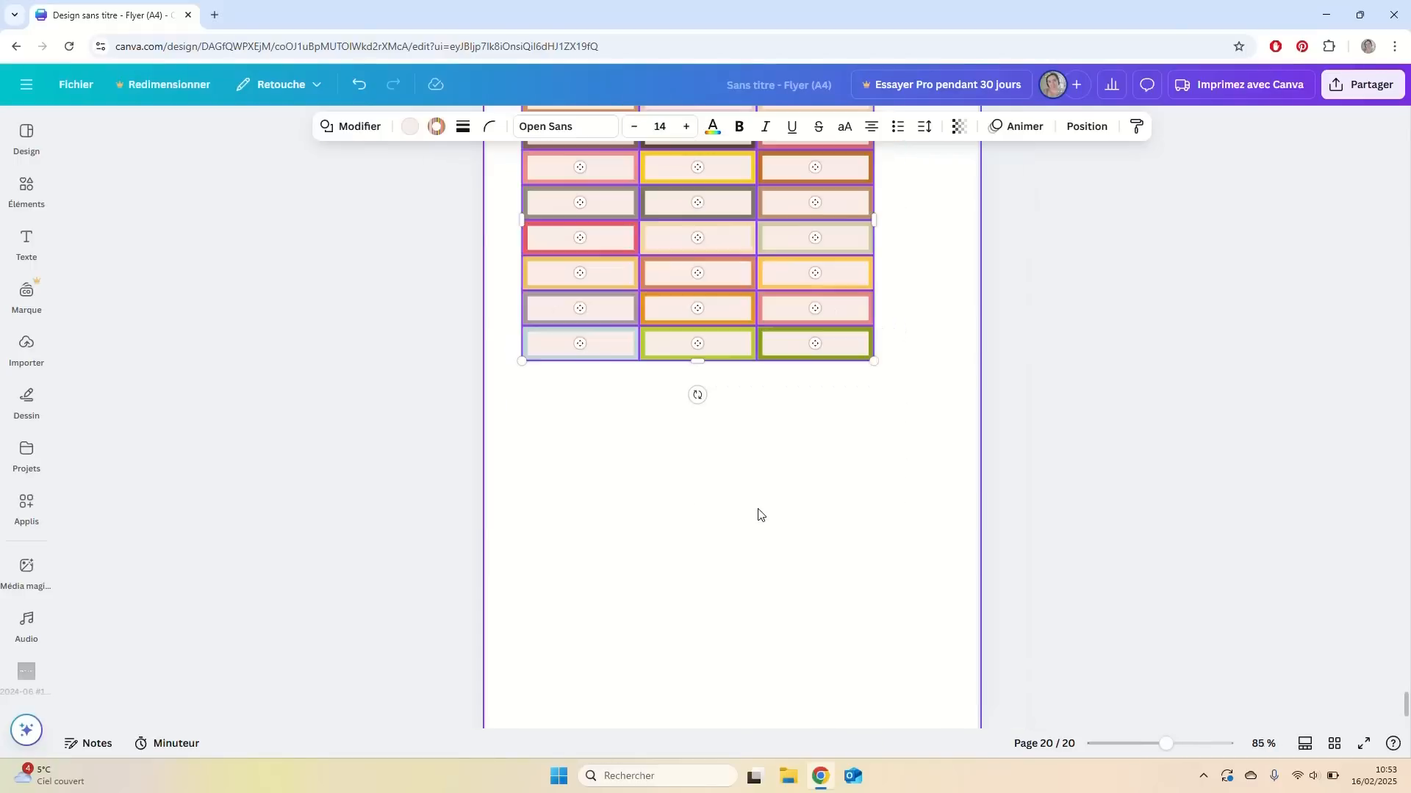
pyautogui.click(814, 459)
pyautogui.moveTo(869, 410); pyautogui.dragTo(652, 412)
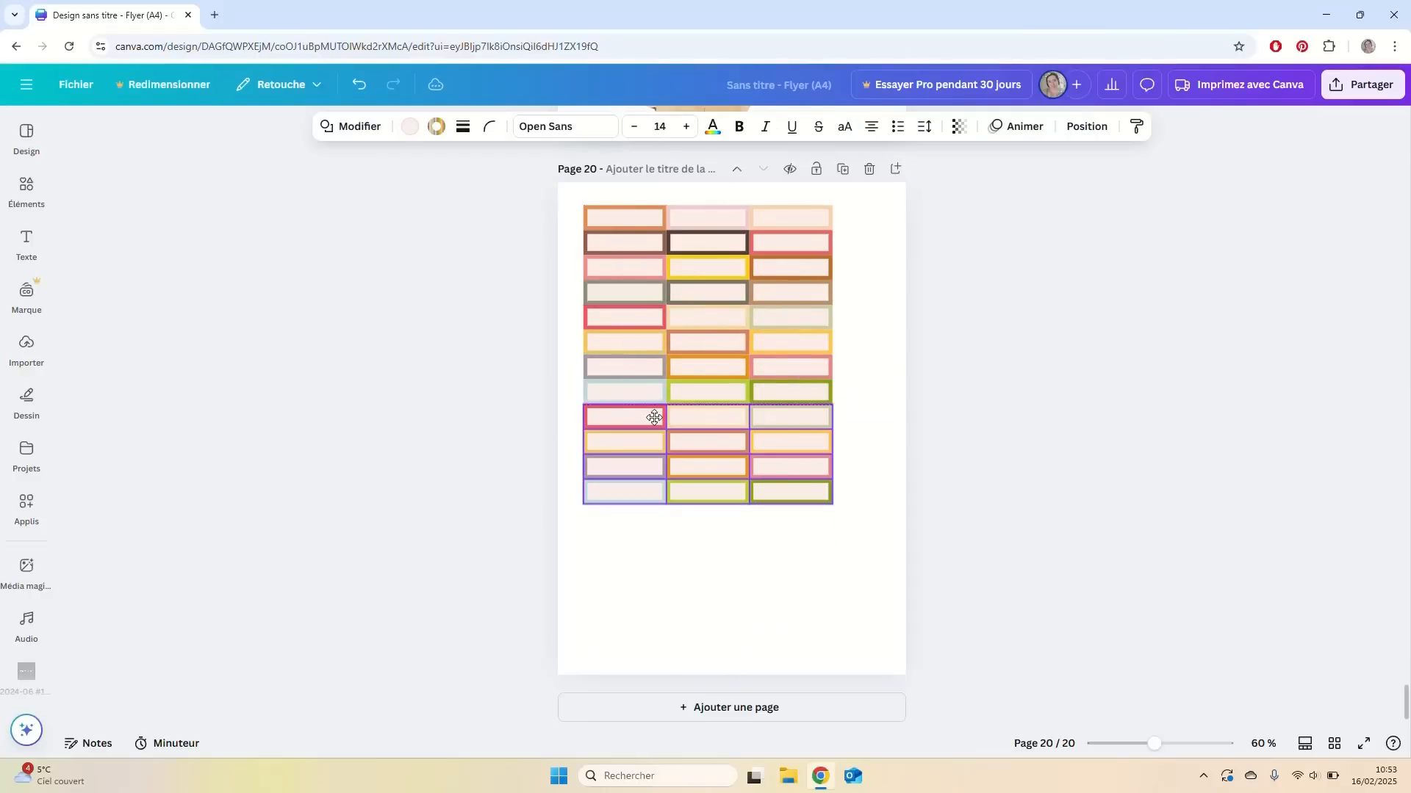
# - Recolour the border of the ninth row's first label to teal from the photo colours
pyautogui.scroll(8, 632, 430)
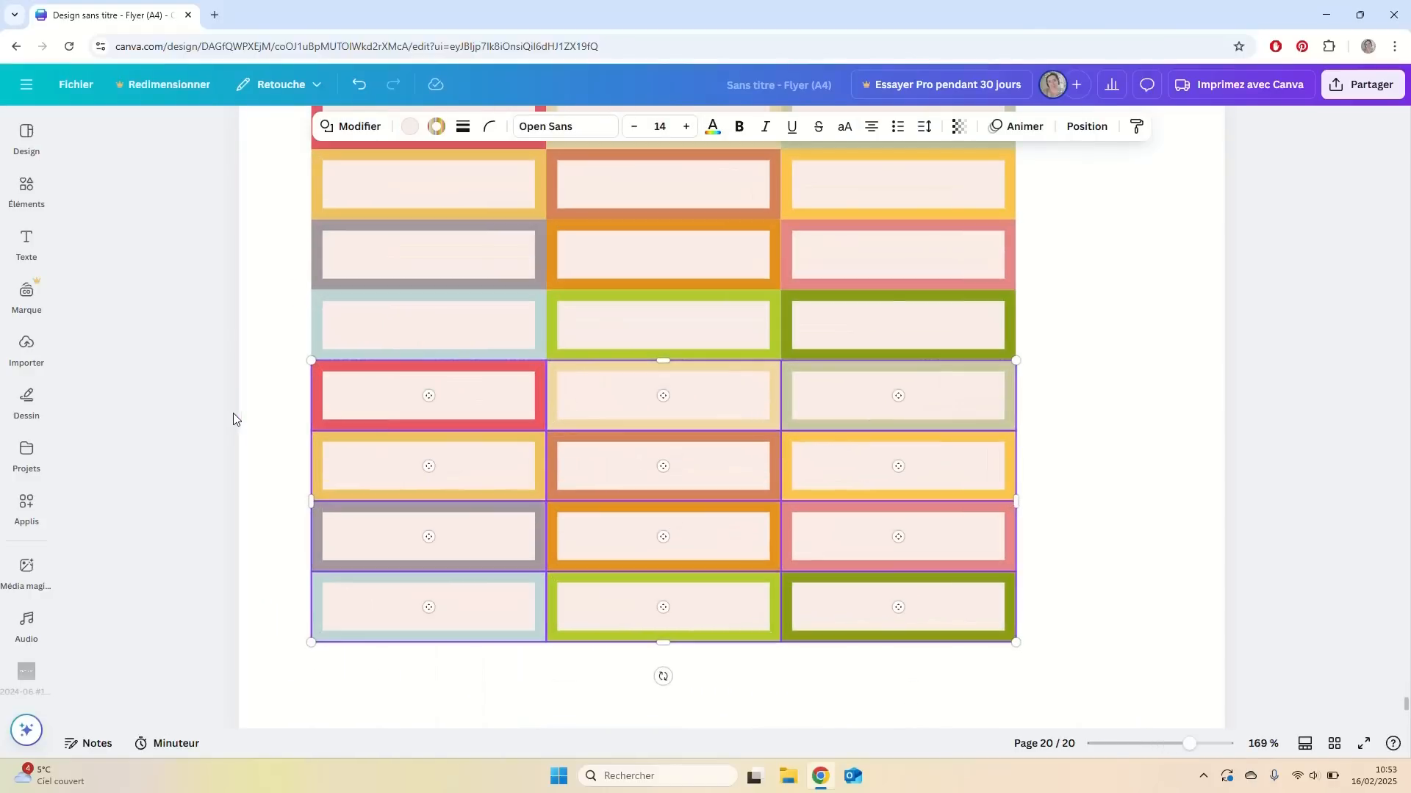
pyautogui.click(473, 364)
pyautogui.click(439, 126)
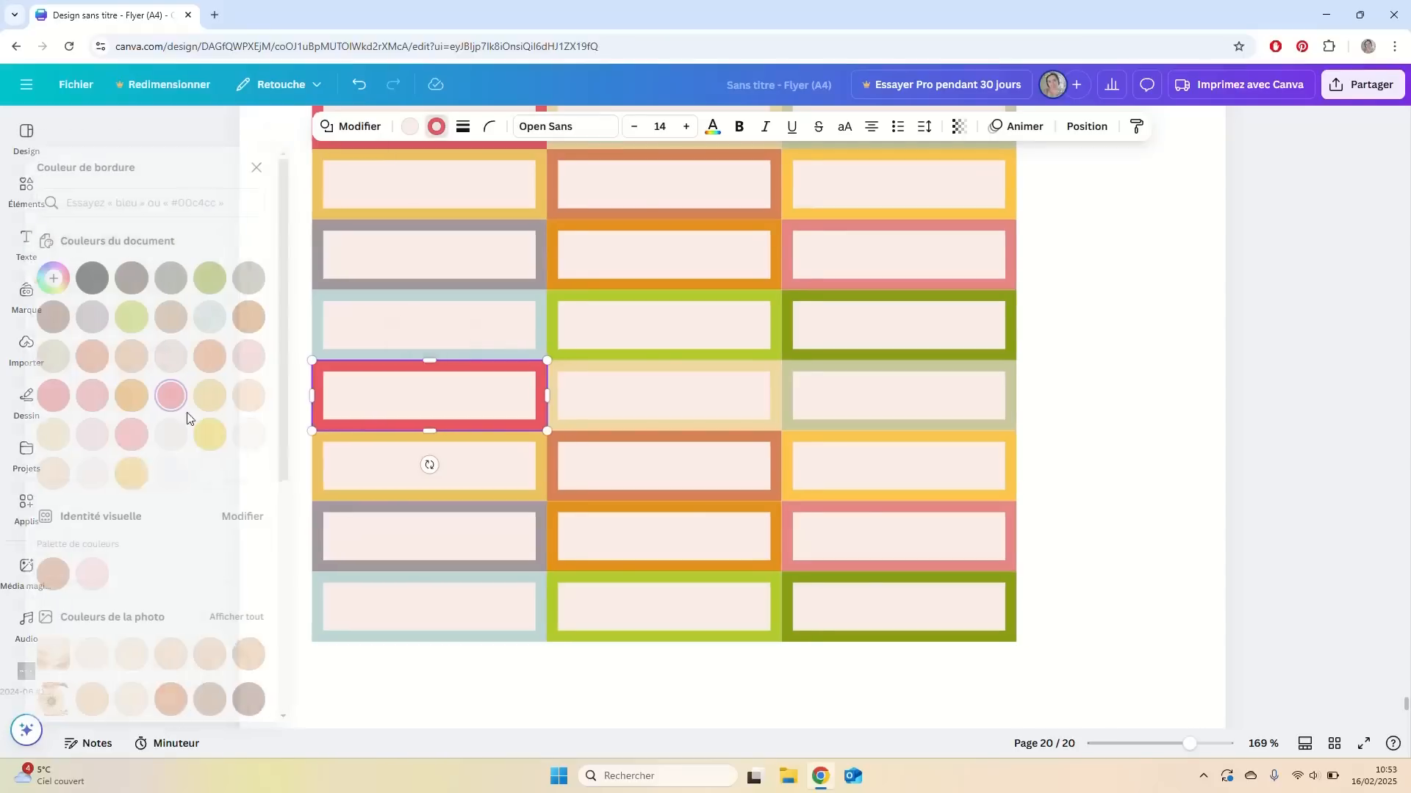
pyautogui.scroll(-1, 283, 491)
pyautogui.click(265, 544)
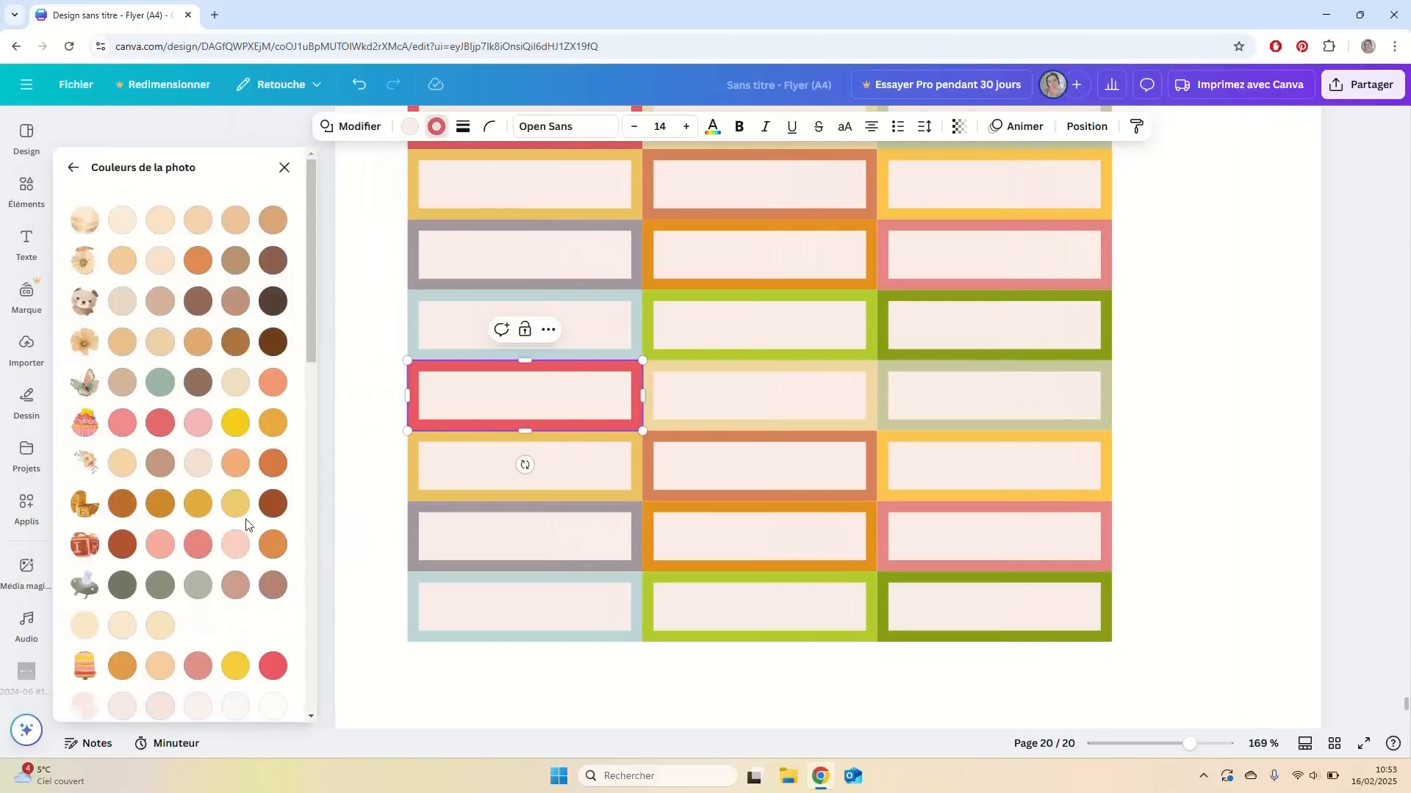
pyautogui.scroll(-10, 183, 504)
pyautogui.scroll(-1, 183, 500)
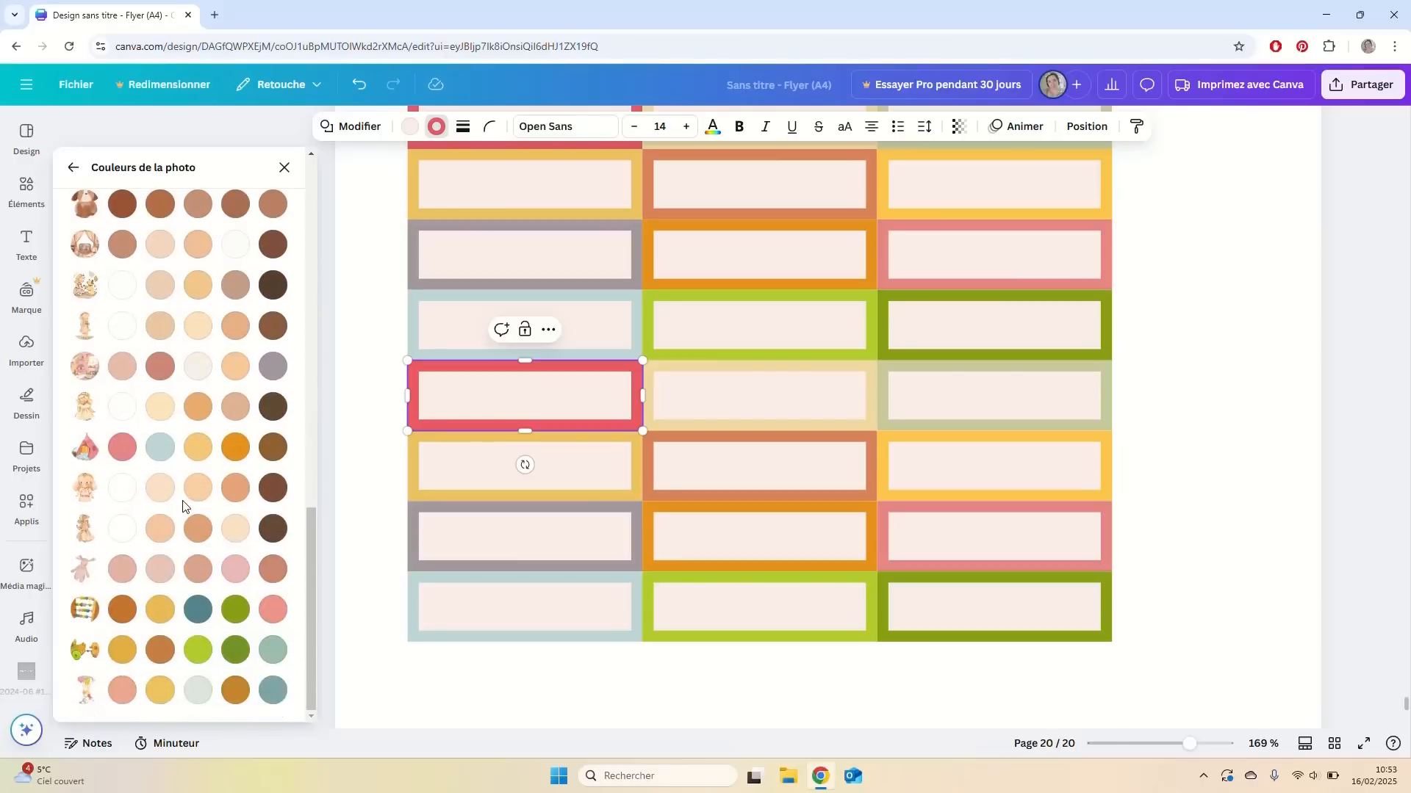
pyautogui.click(200, 610)
# - Recolour the borders of the ninth row's middle label to orange-brown and its last label to dark brown
pyautogui.click(701, 387)
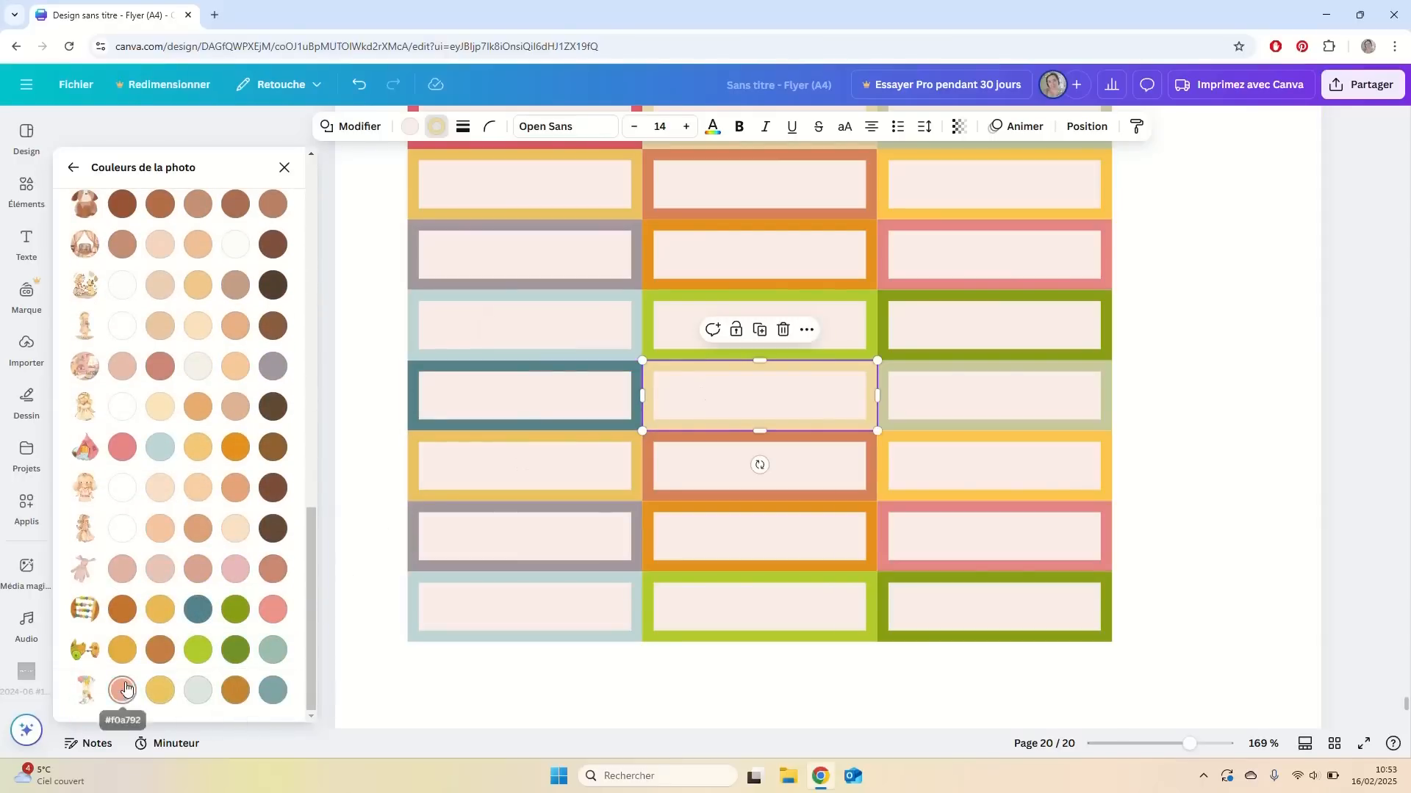
pyautogui.click(122, 609)
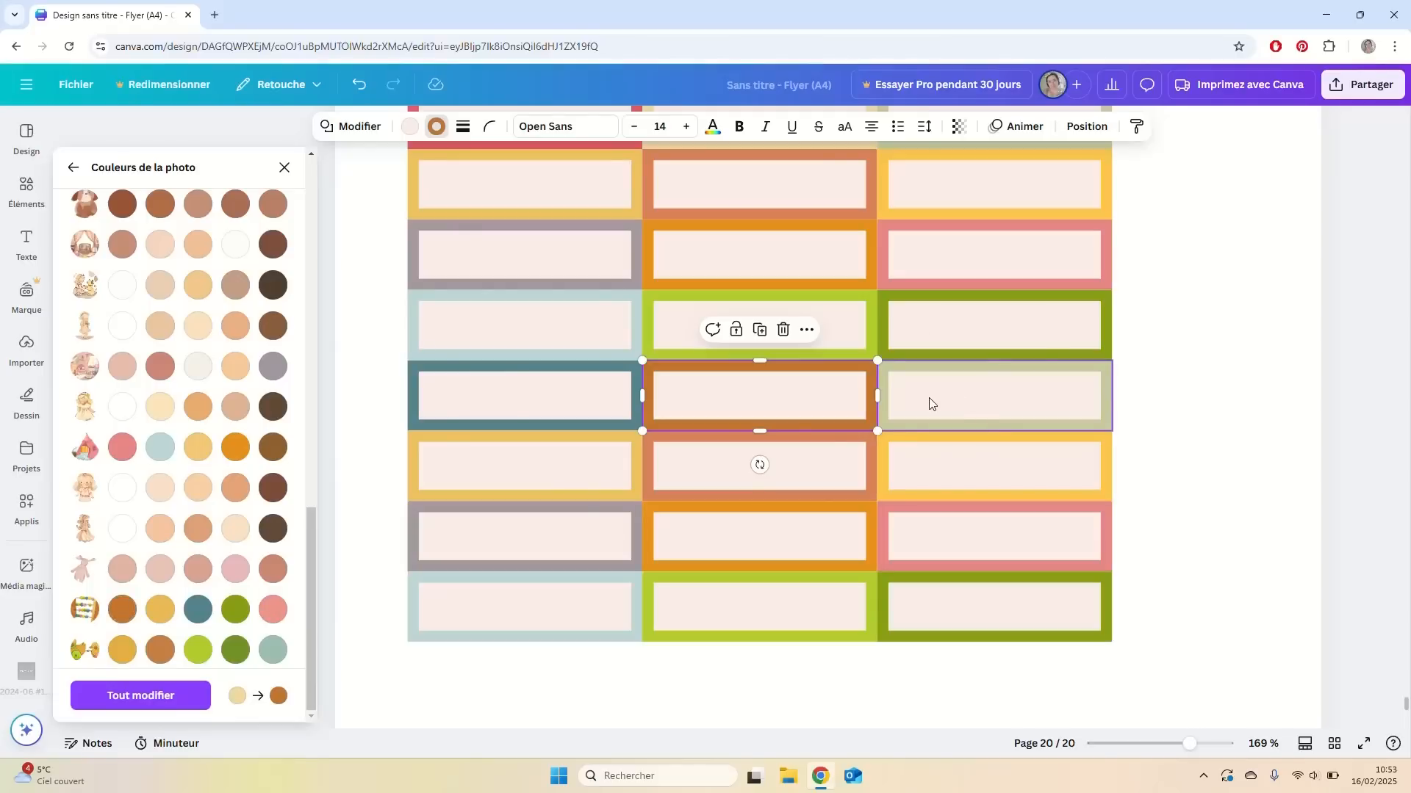
pyautogui.click(929, 400)
pyautogui.click(199, 649)
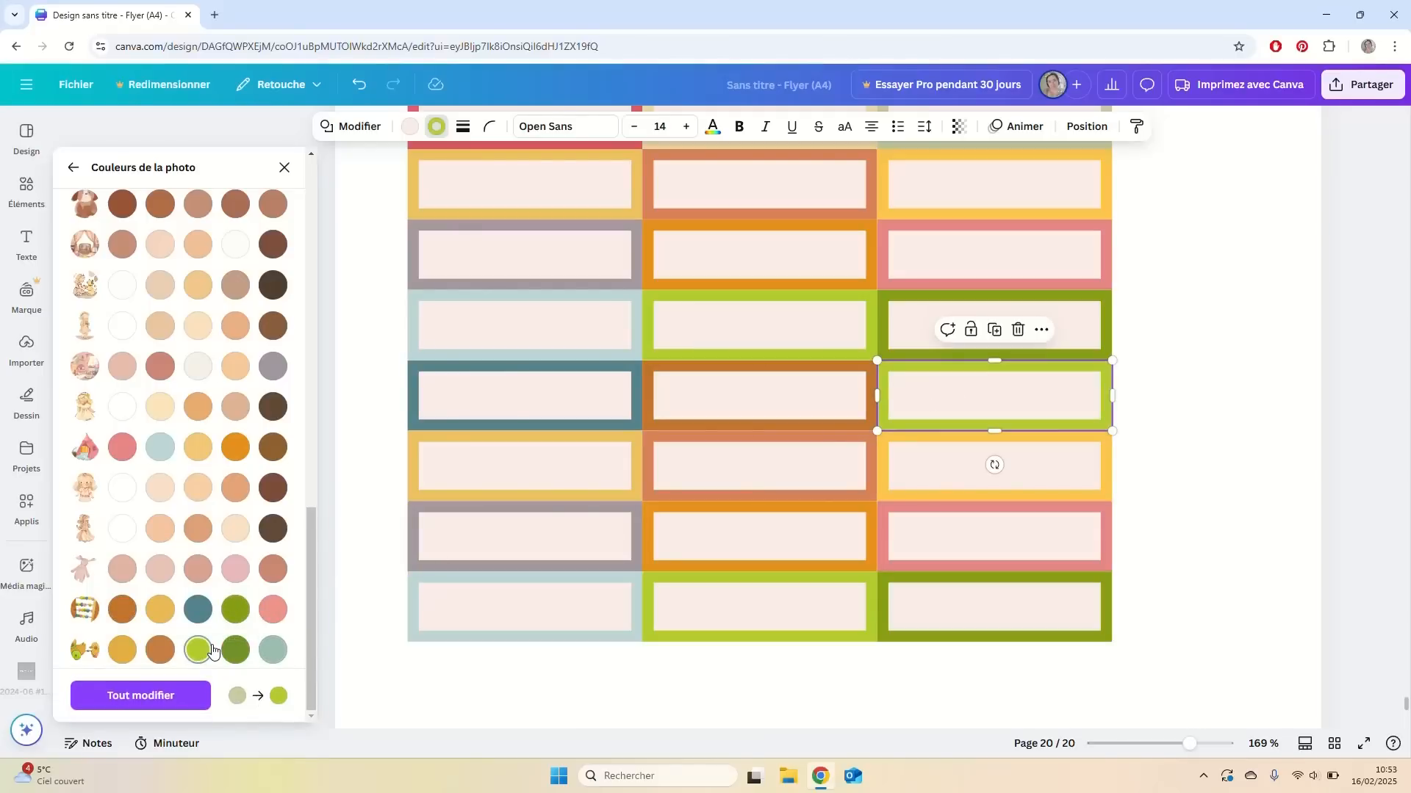
pyautogui.click(236, 610)
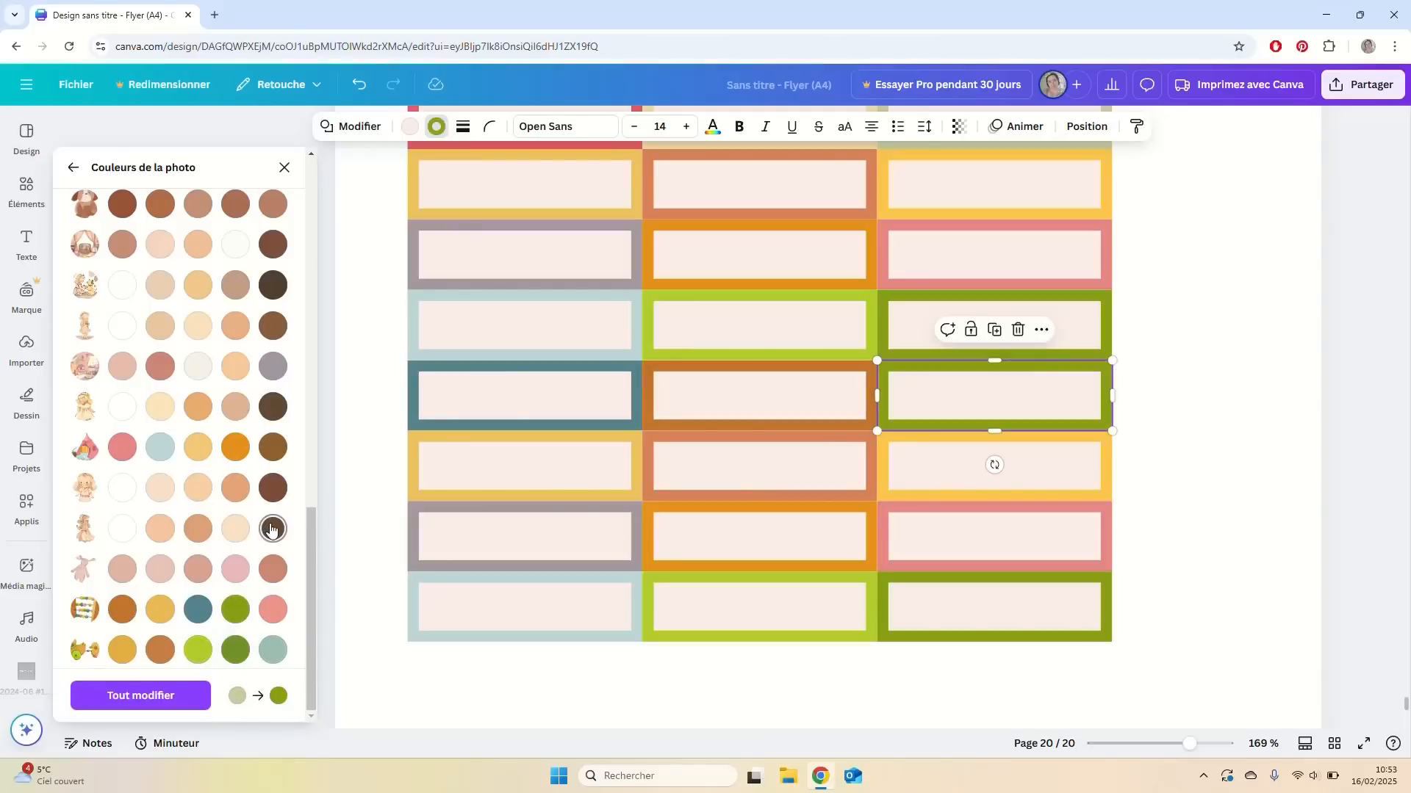
pyautogui.click(271, 528)
# - Recolour the tenth row's label borders to orange, mauve-grey and pale pink, in that order
pyautogui.click(545, 456)
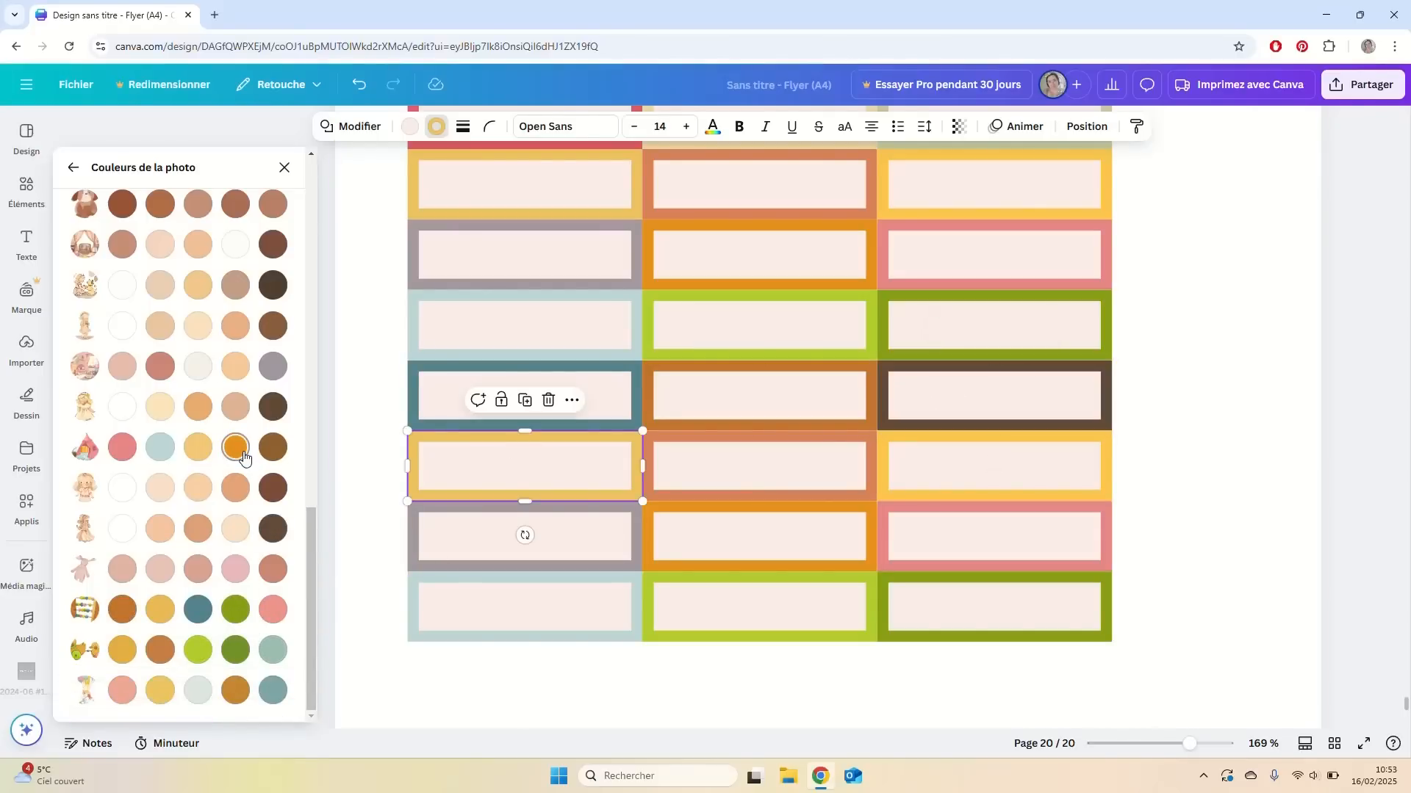
pyautogui.click(235, 447)
pyautogui.click(671, 478)
pyautogui.click(273, 366)
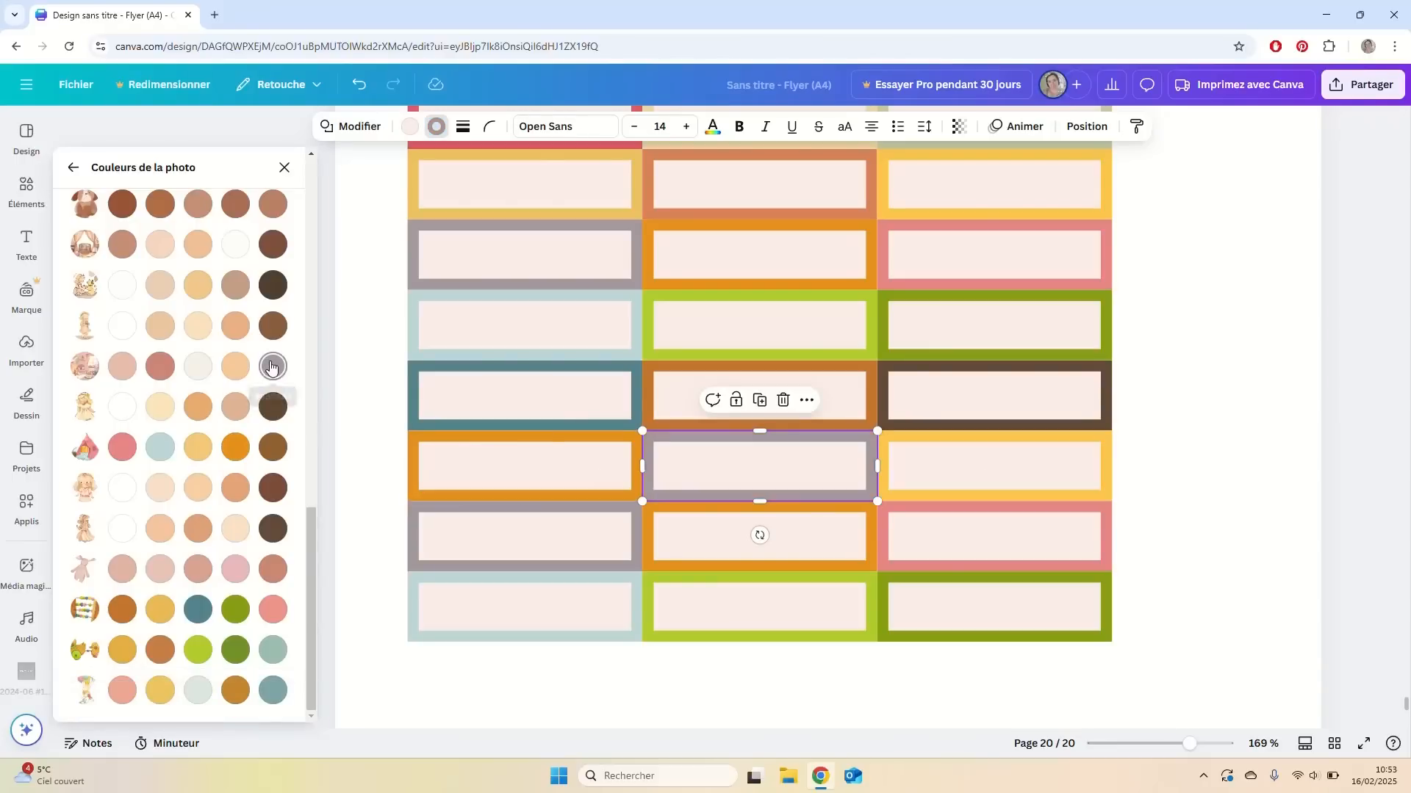
pyautogui.click(923, 478)
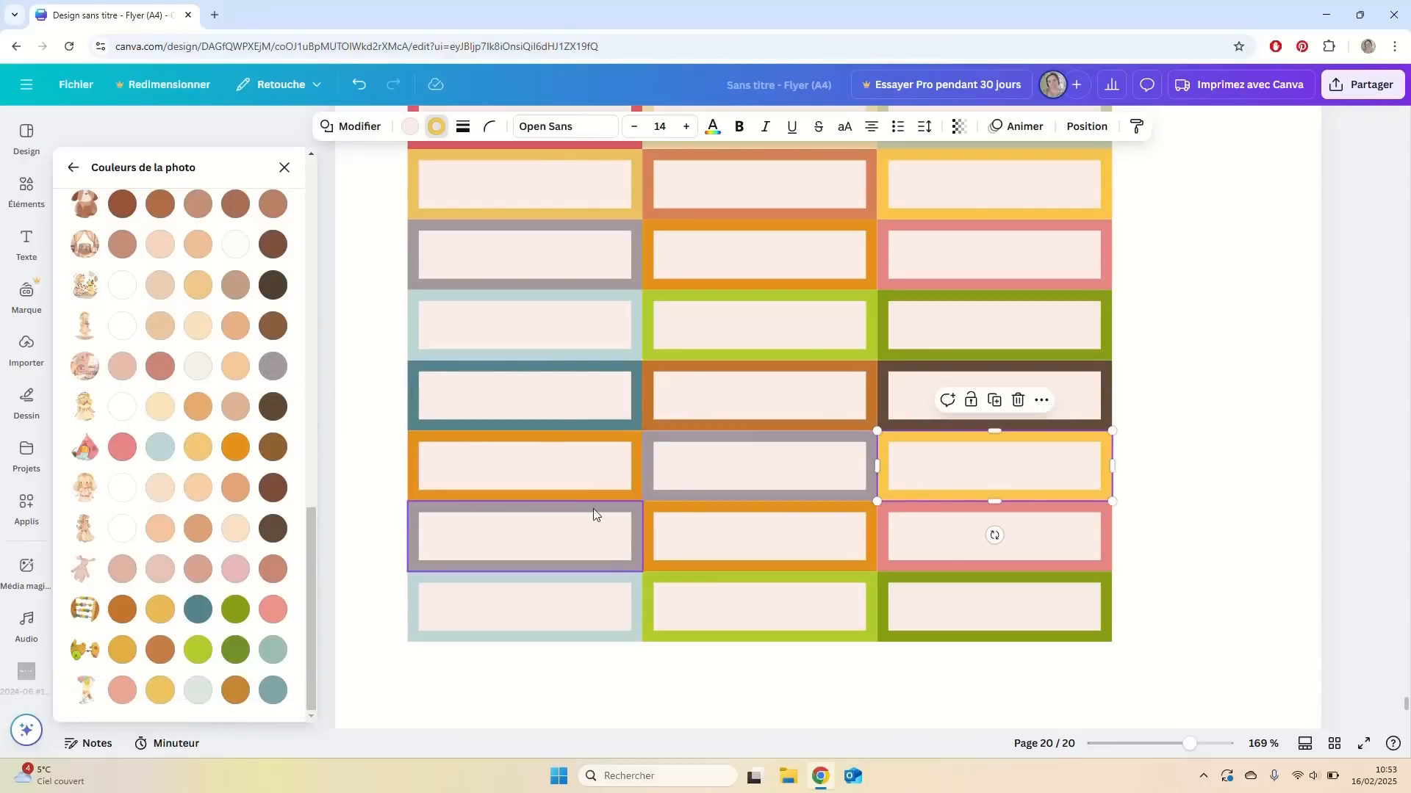
pyautogui.scroll(5, 237, 386)
pyautogui.click(130, 459)
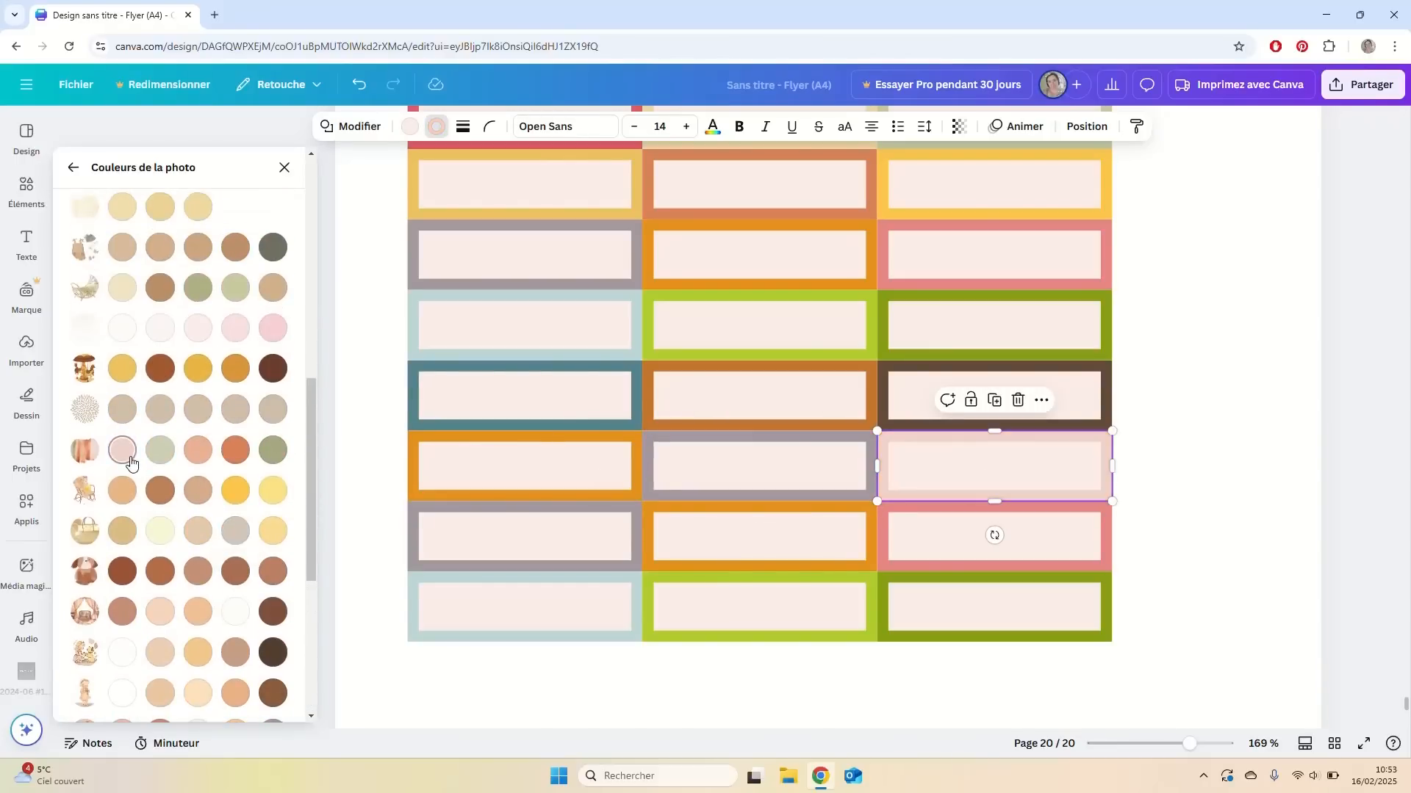
# - Recolour the eleventh row's label borders to terracotta orange, sage green and golden yellow, in that order
pyautogui.click(631, 533)
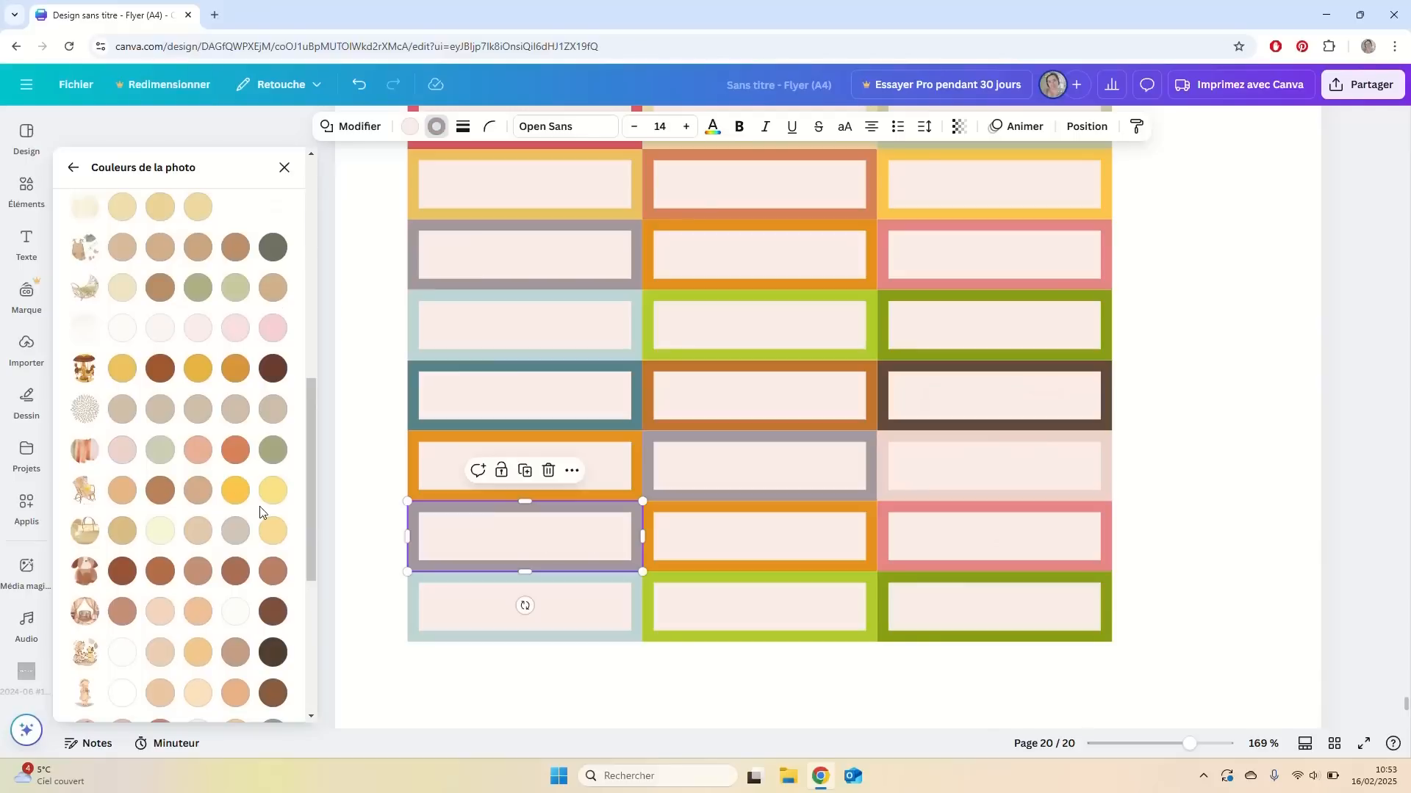
pyautogui.click(236, 457)
pyautogui.click(749, 548)
pyautogui.click(273, 450)
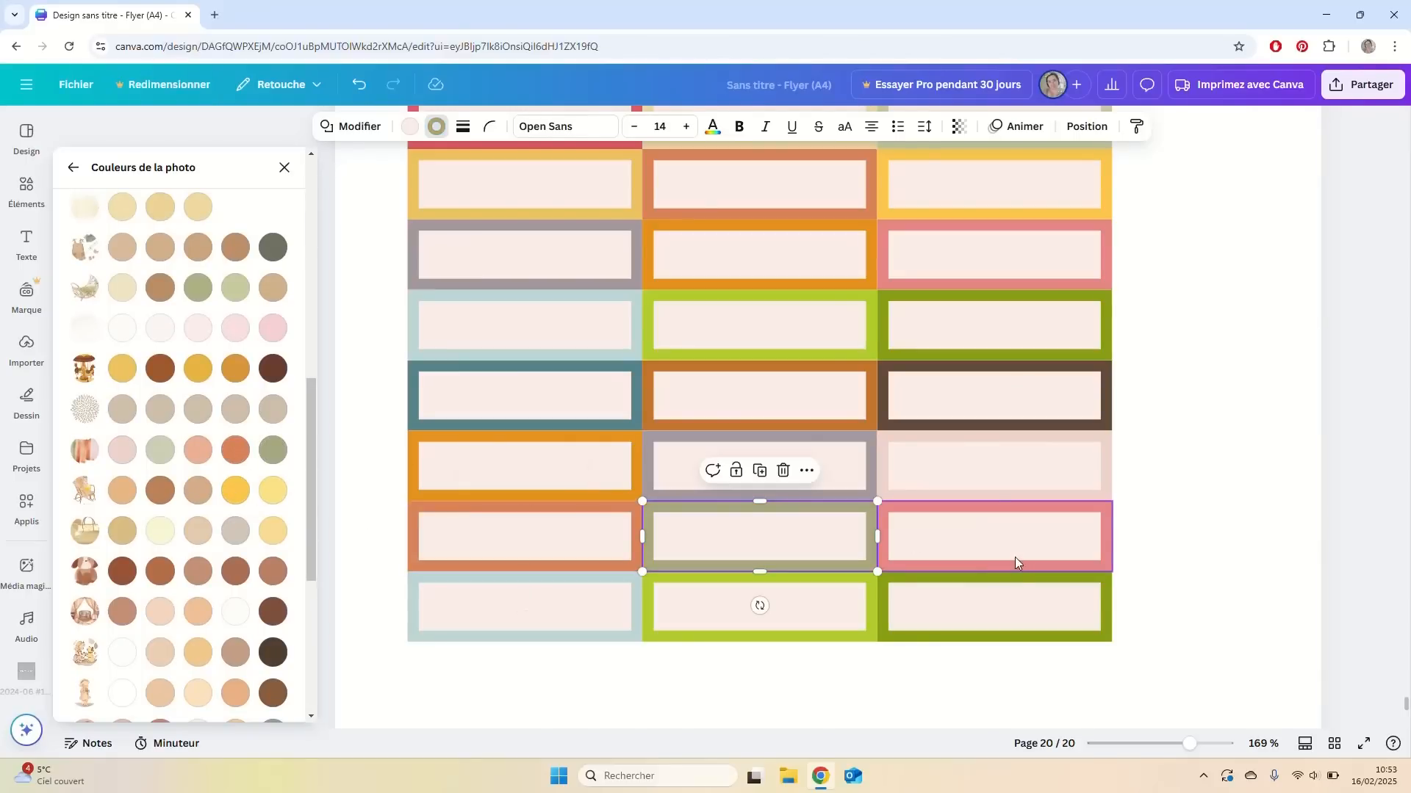
pyautogui.click(1015, 557)
pyautogui.click(235, 491)
# - Recolour the twelfth row's label borders to rust brown, dark grey-green and red, in that order
pyautogui.click(551, 613)
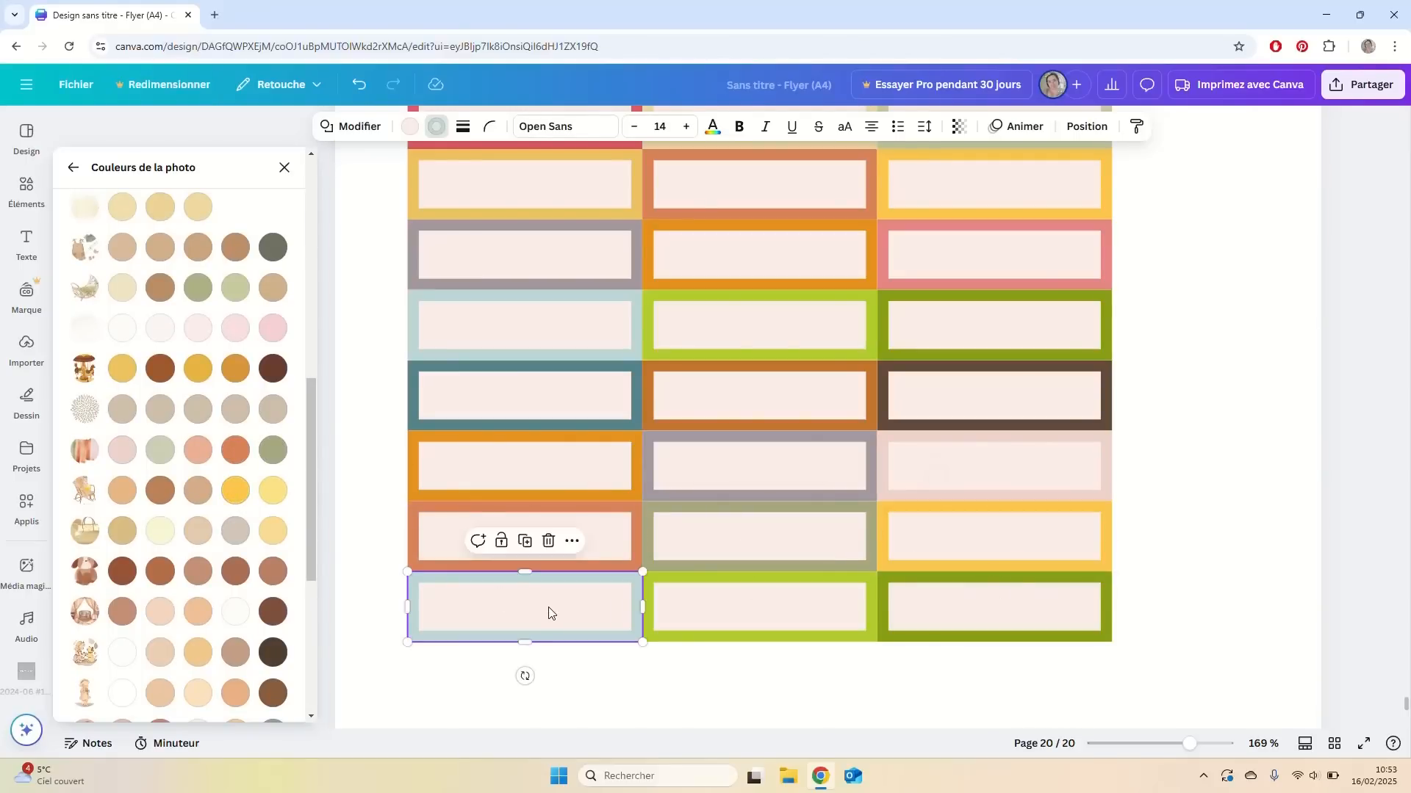
pyautogui.click(160, 368)
pyautogui.click(778, 607)
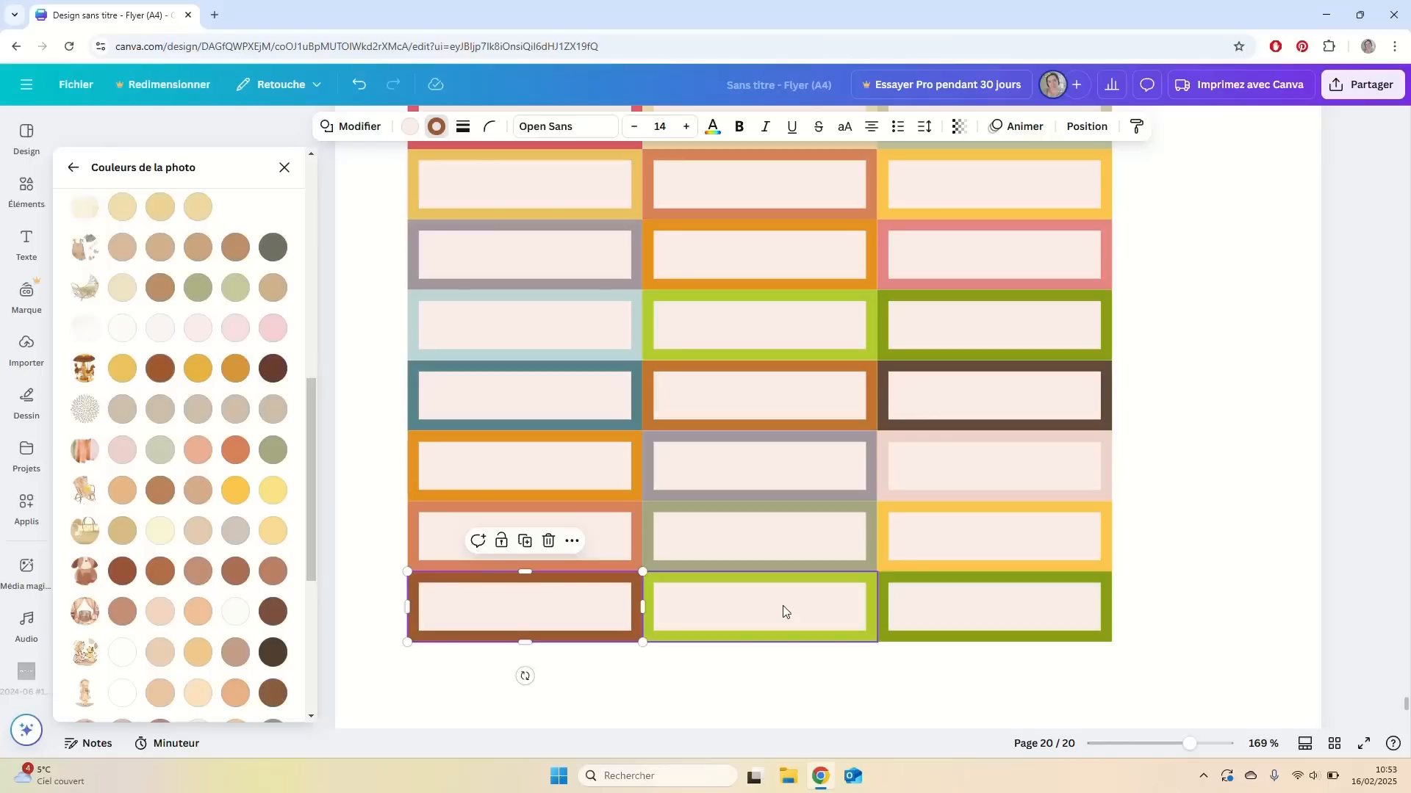
pyautogui.click(197, 288)
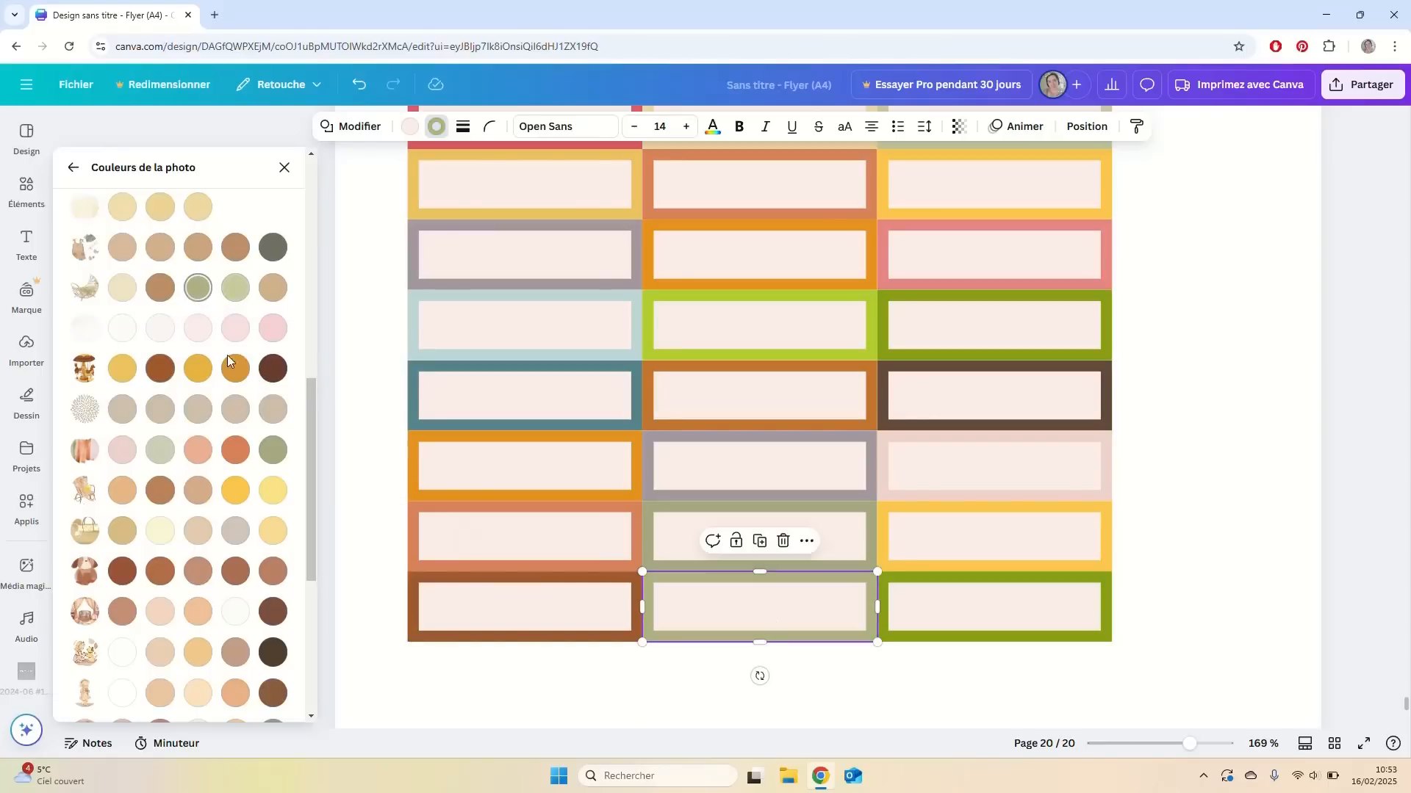
pyautogui.click(265, 253)
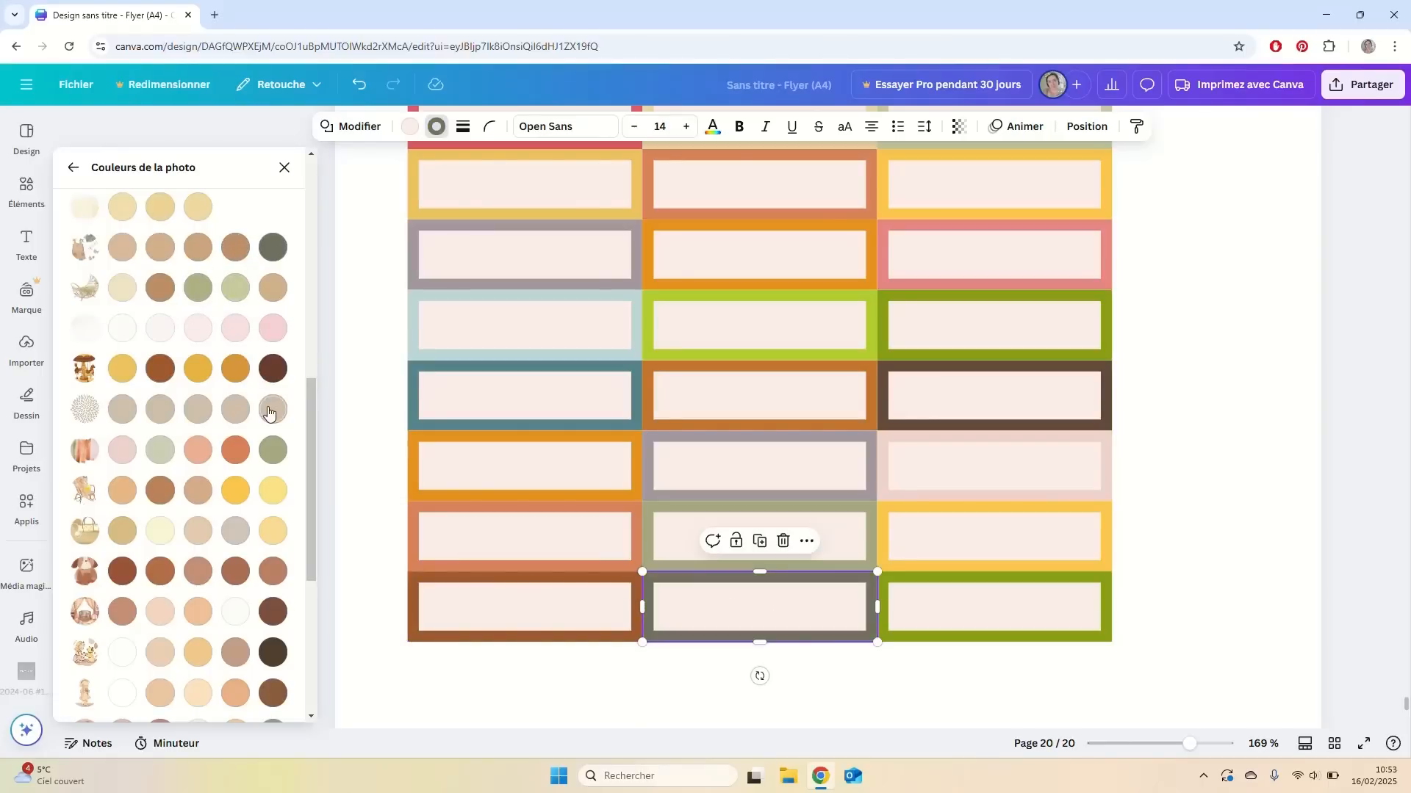
pyautogui.scroll(4, 271, 409)
pyautogui.click(1010, 605)
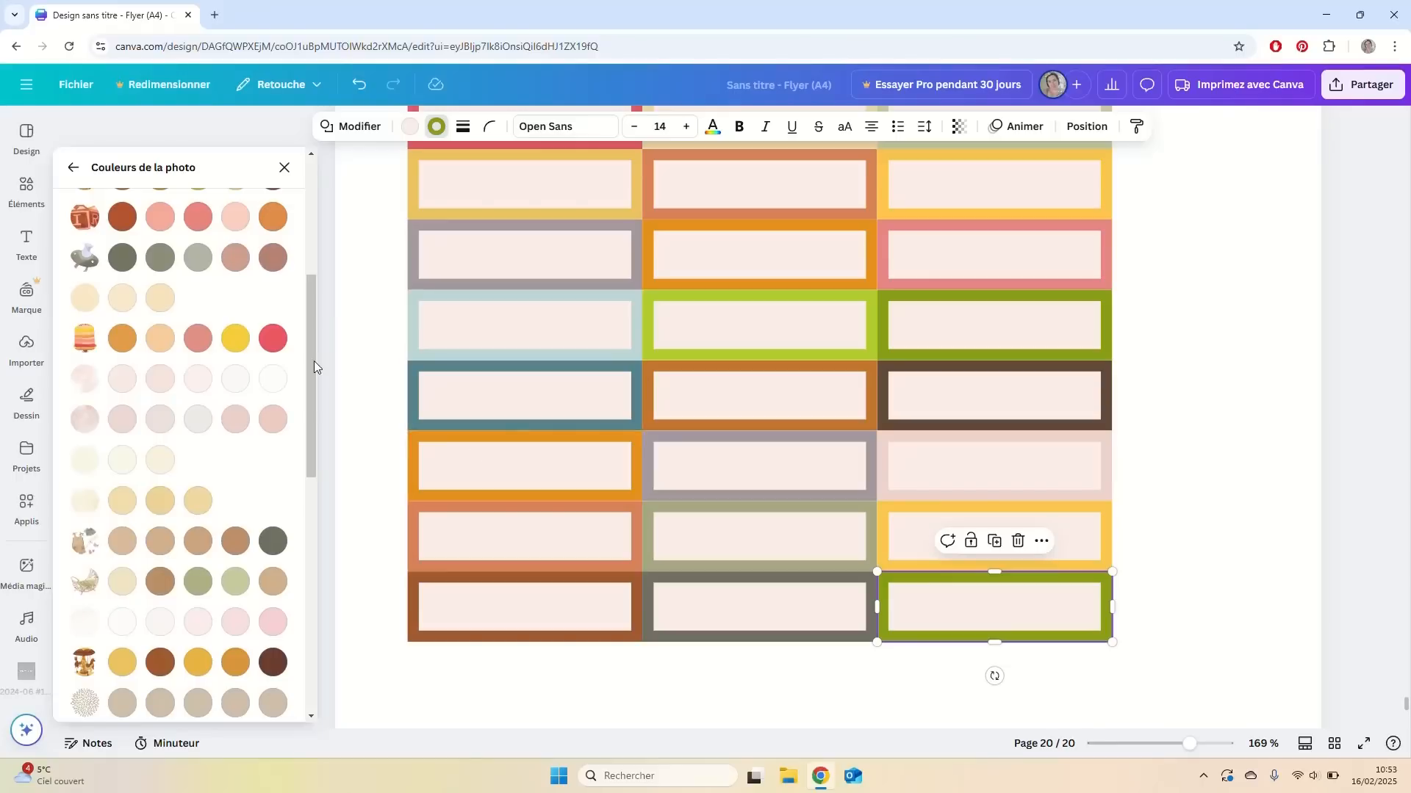
pyautogui.click(278, 342)
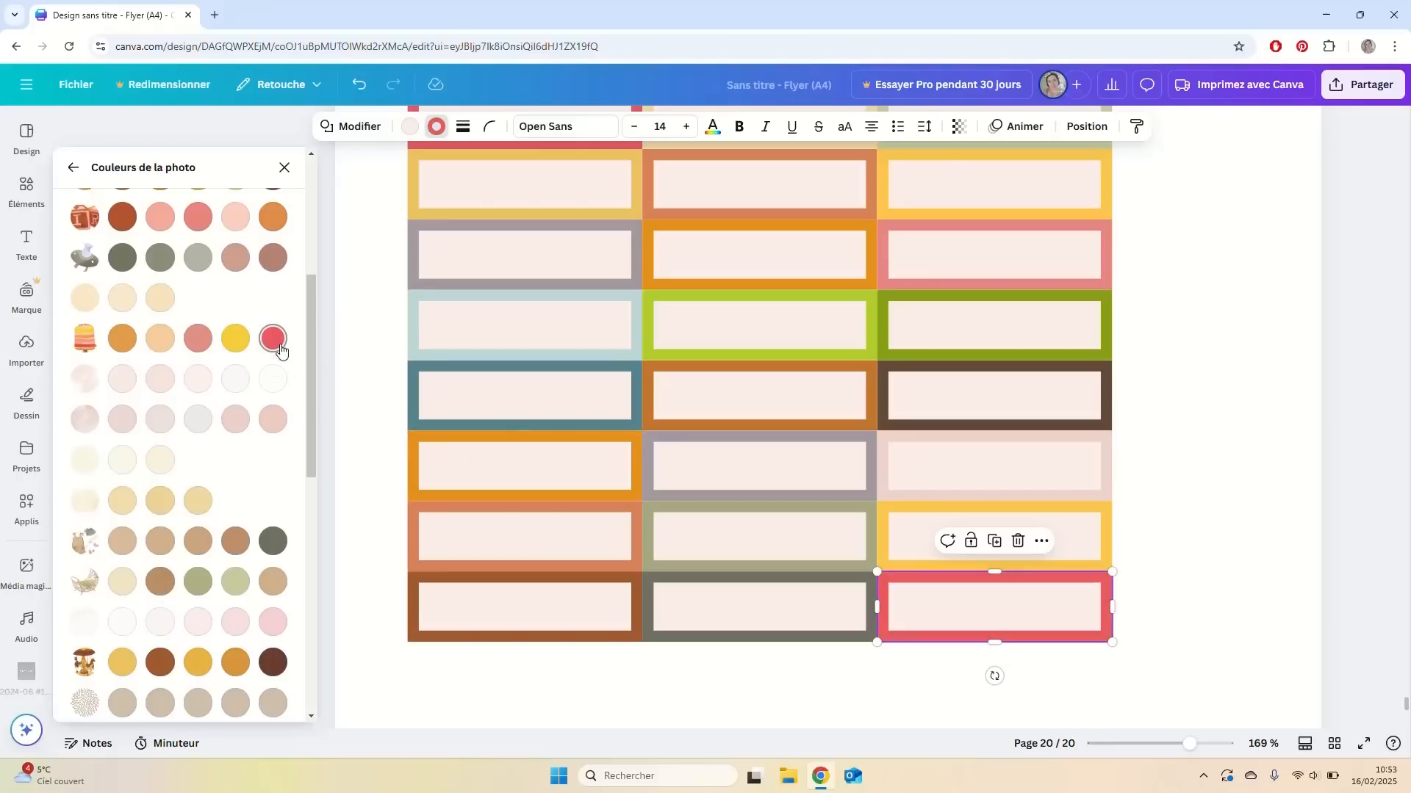
pyautogui.click(1178, 488)
pyautogui.scroll(-5, 1089, 474)
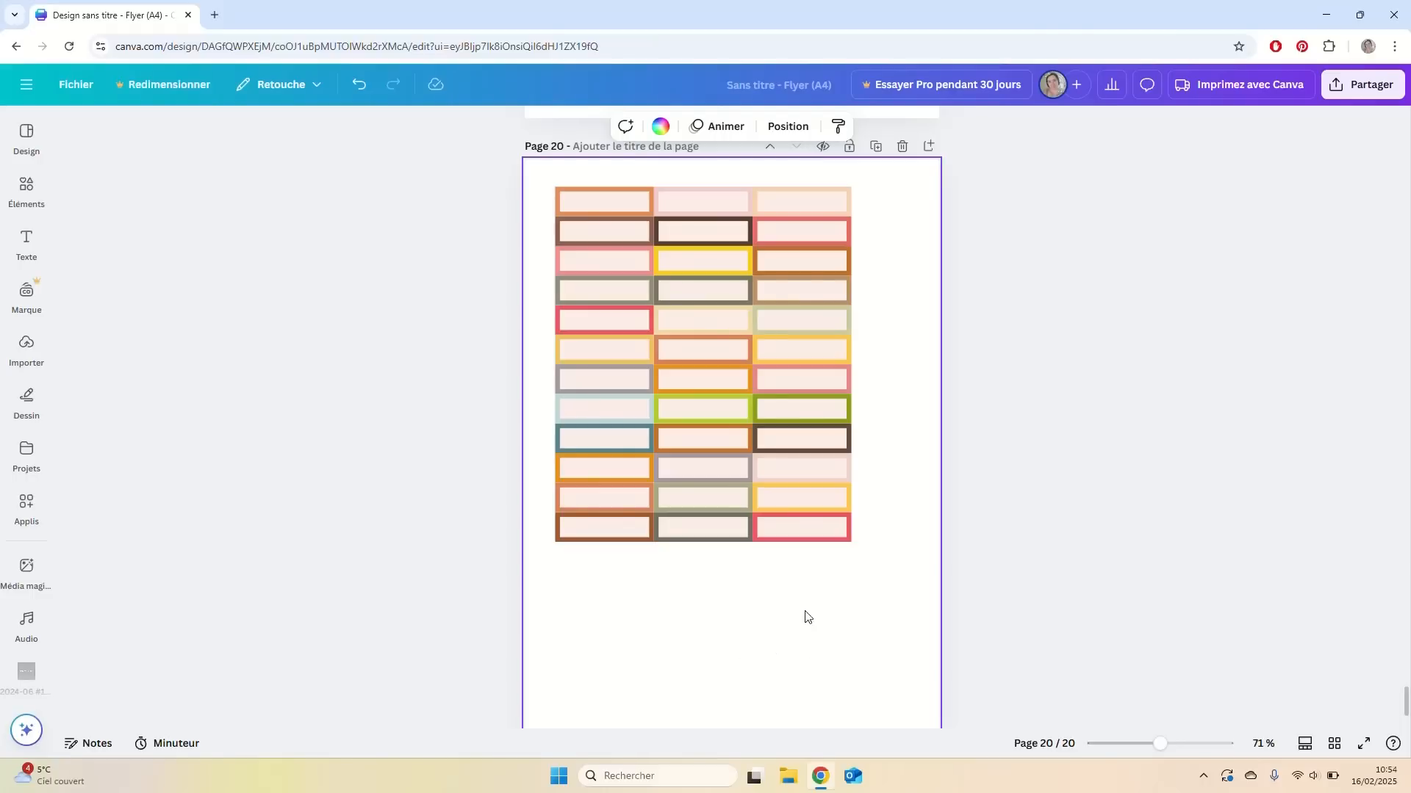
pyautogui.scroll(15, 798, 372)
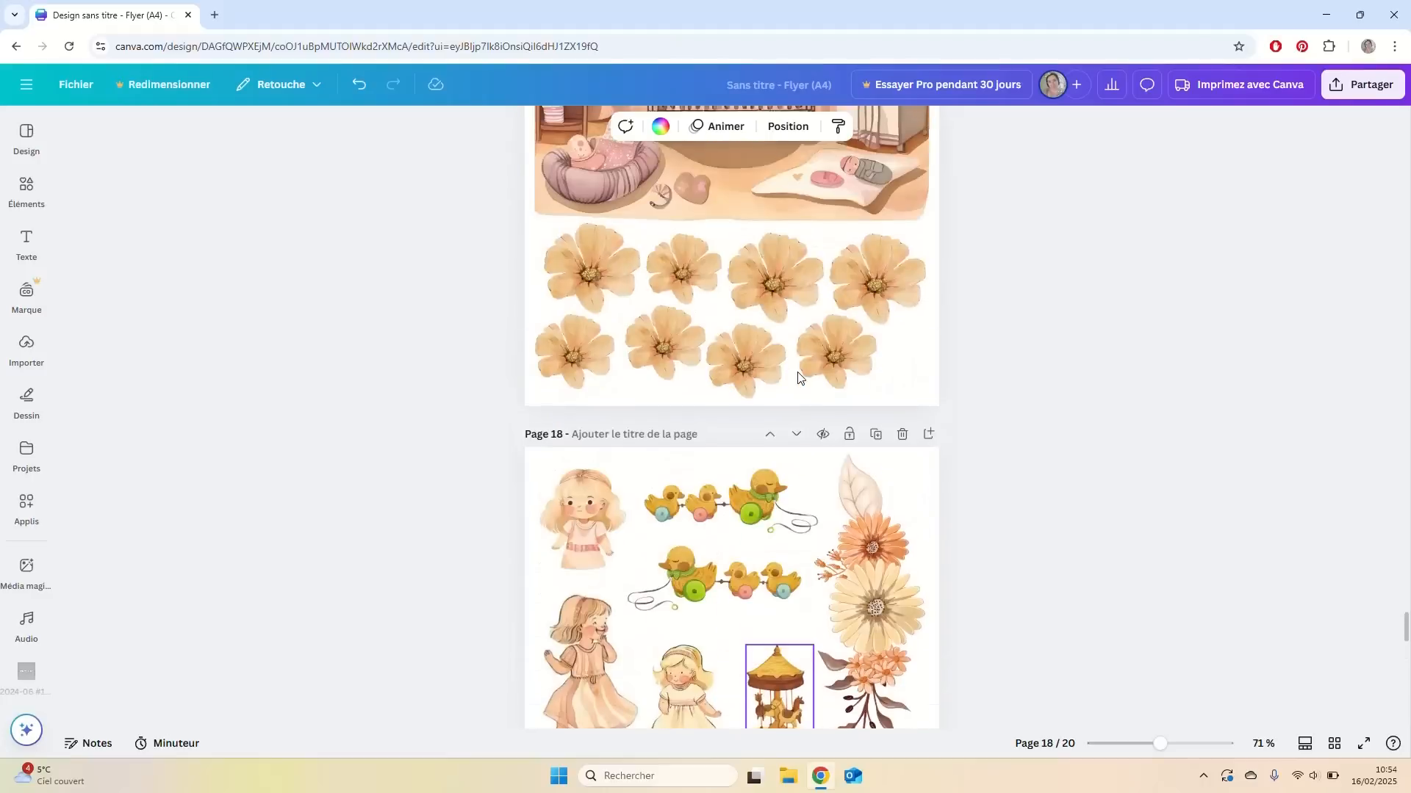
pyautogui.scroll(15, 798, 372)
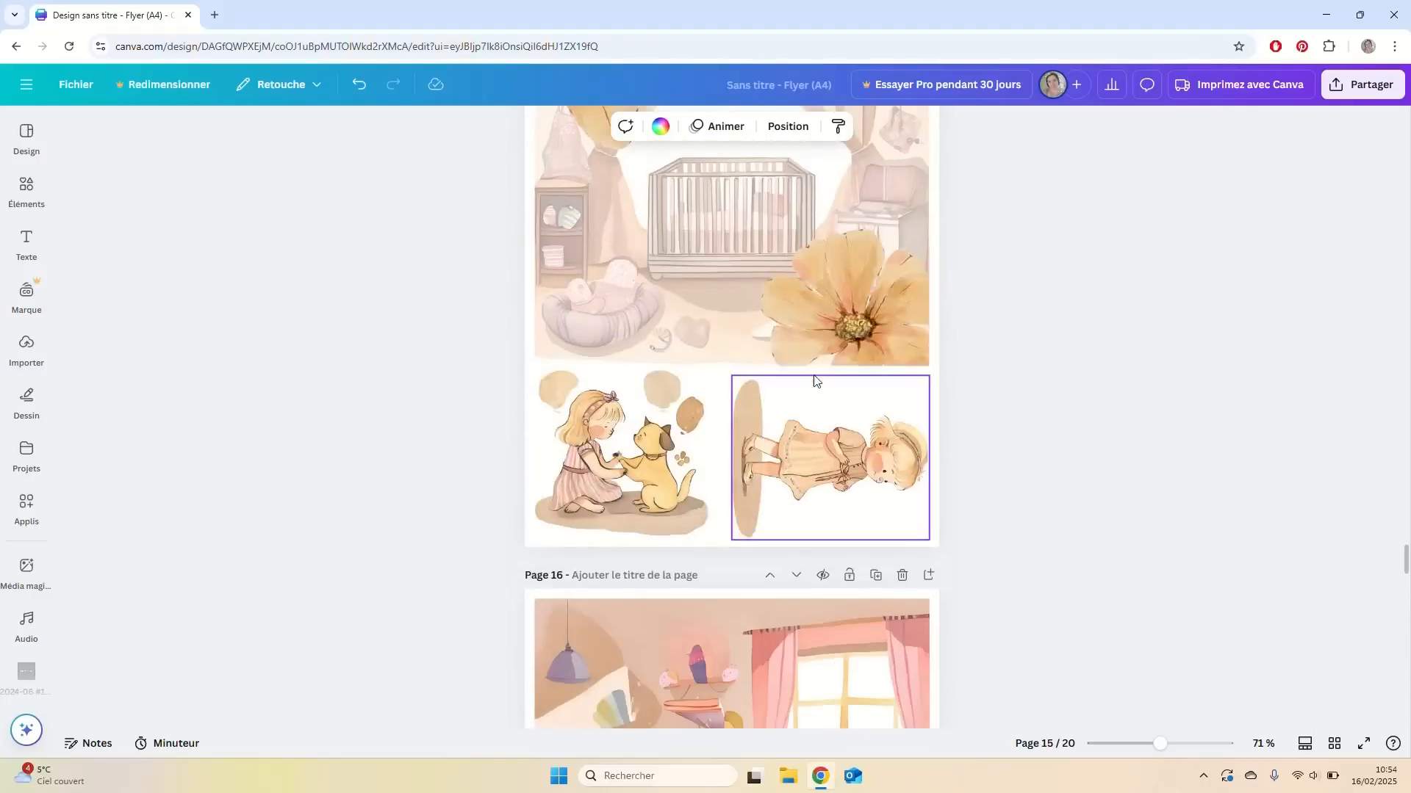
pyautogui.scroll(-20, 812, 384)
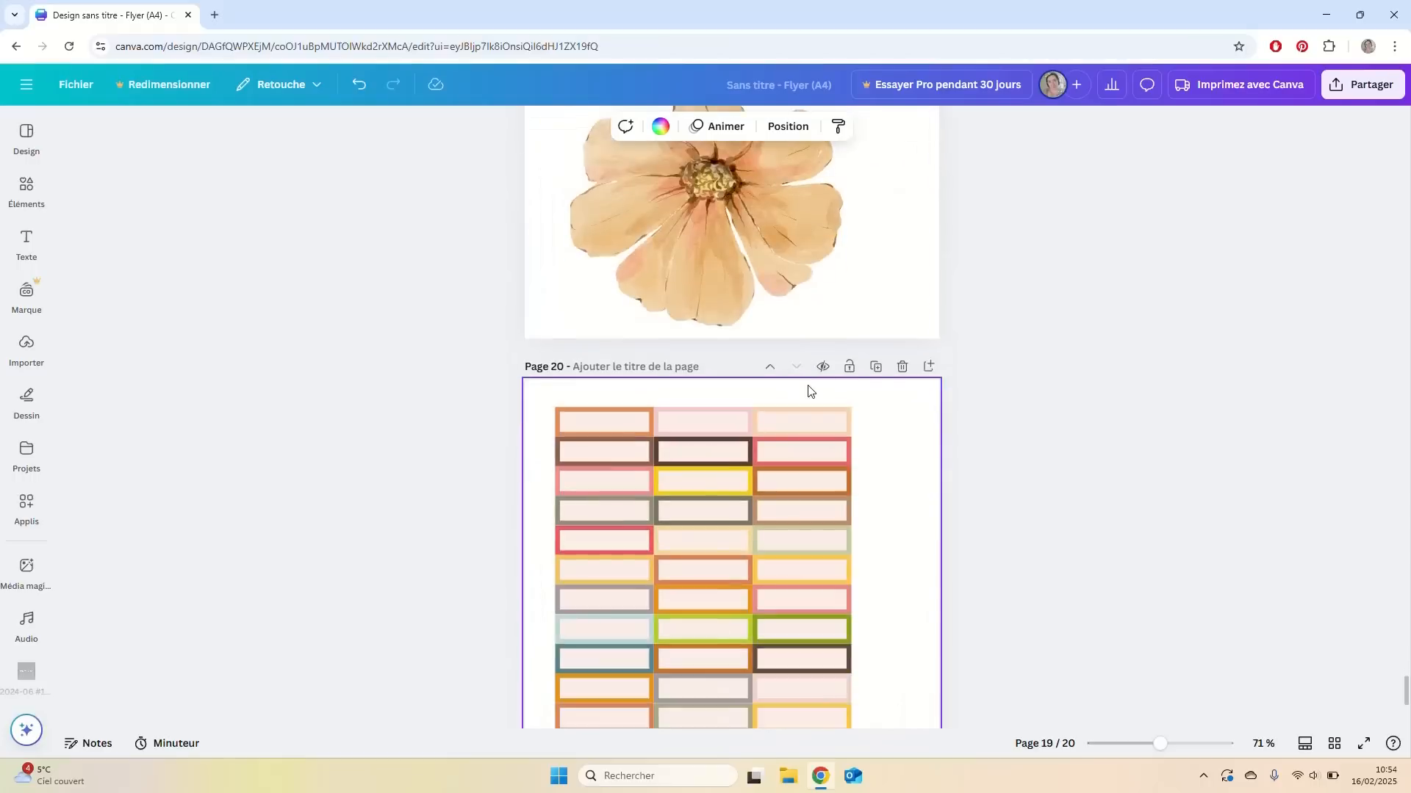
# - Open ChatGPT in a new browser tab and sign in with the existing account
pyautogui.scroll(-4, 808, 391)
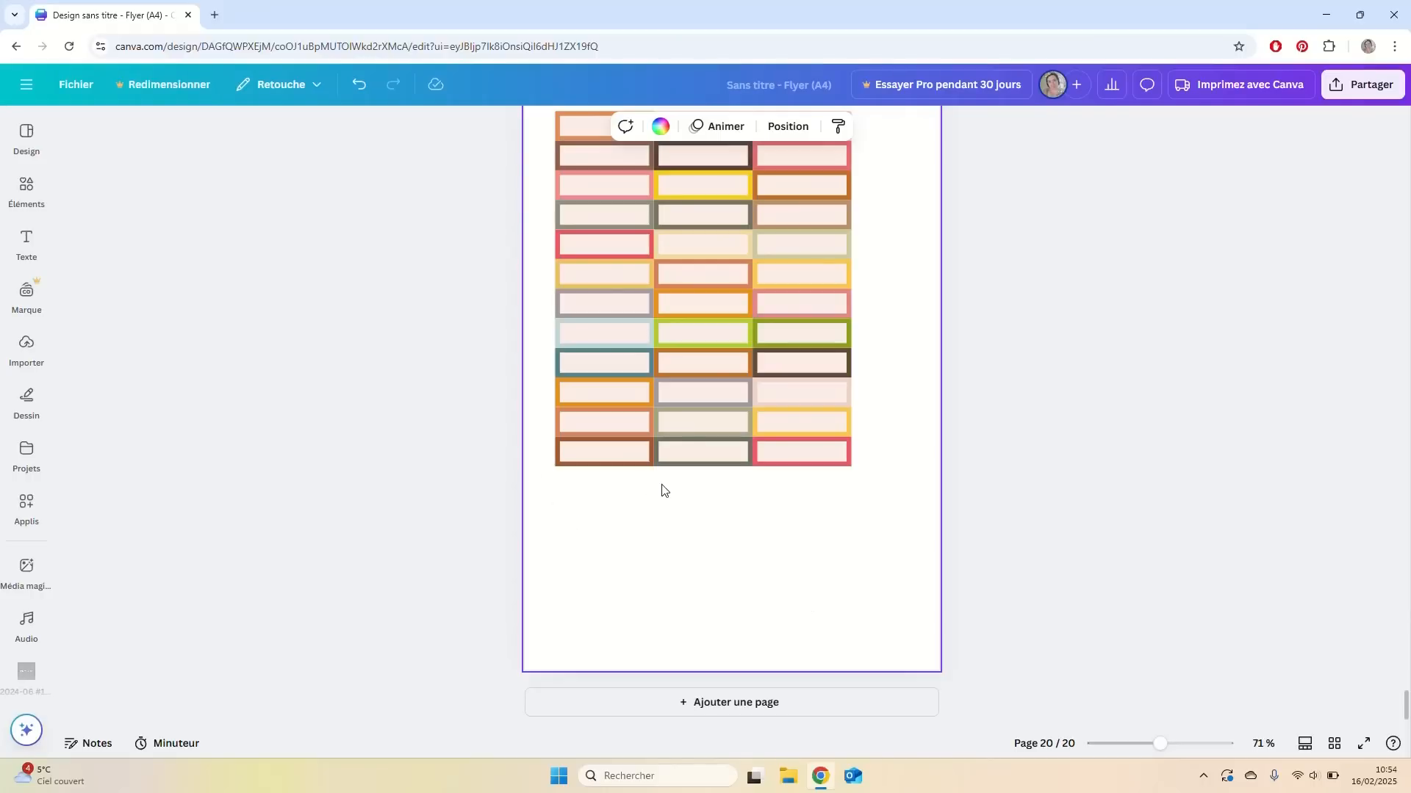
pyautogui.click(217, 13)
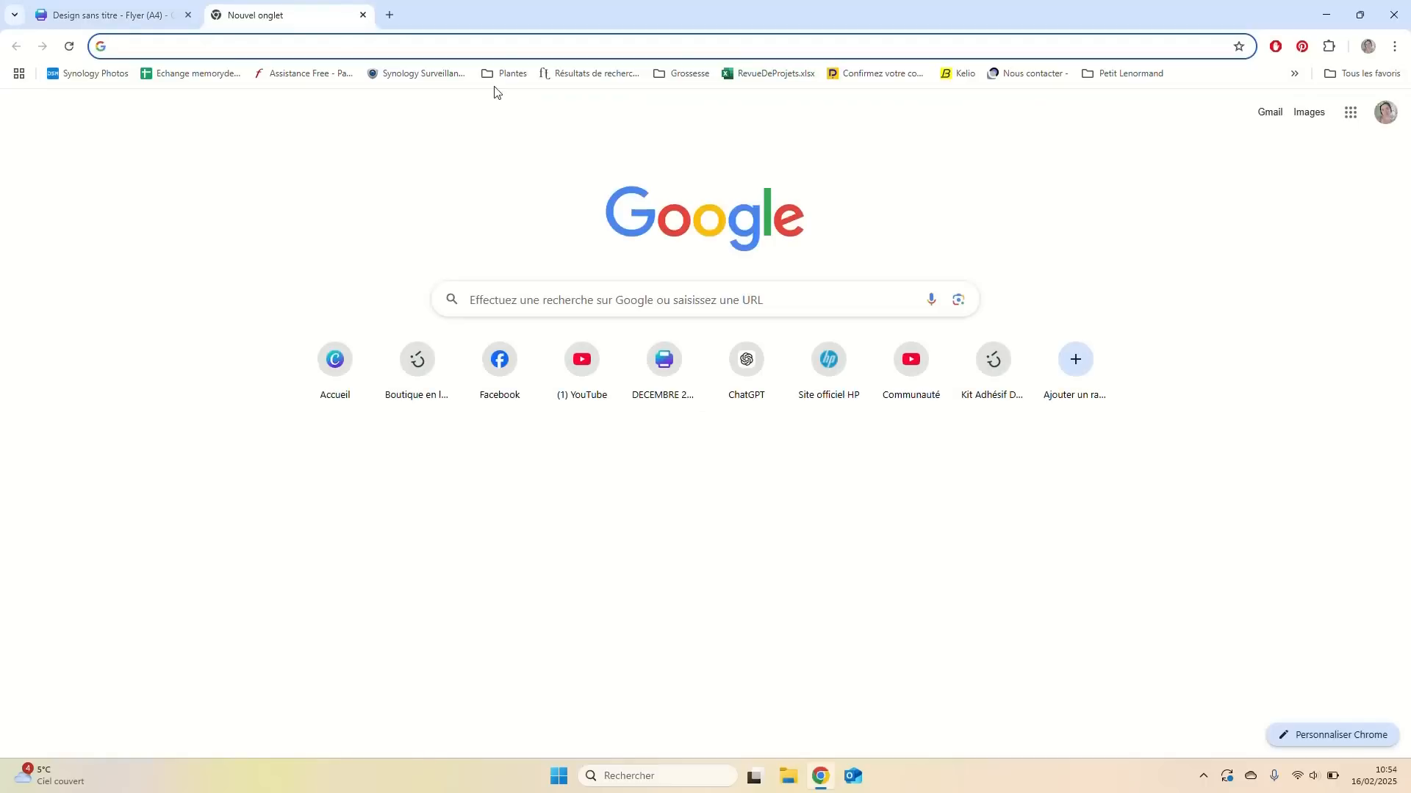
pyautogui.click(496, 45)
pyautogui.write('cha')
pyautogui.press('Return')
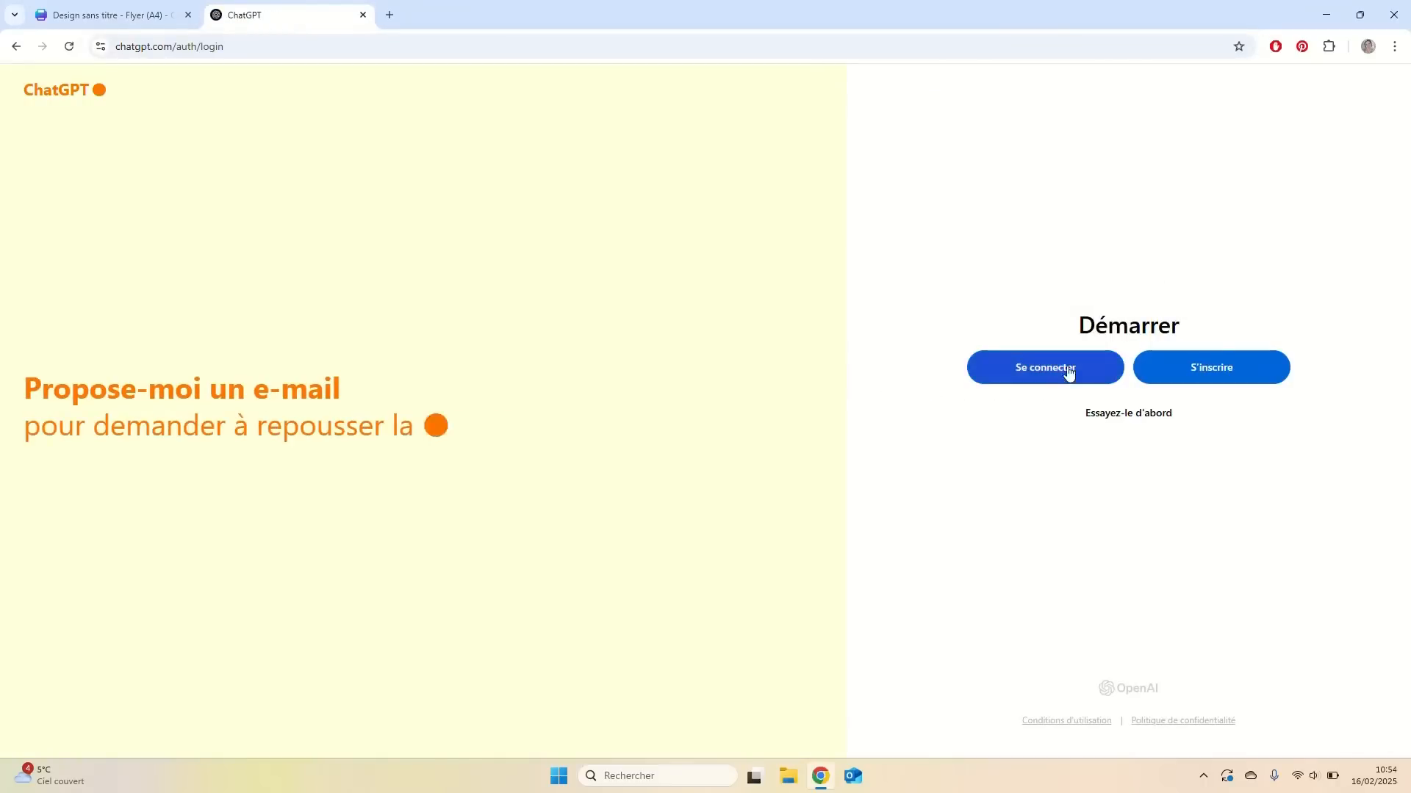
pyautogui.click(1070, 370)
pyautogui.click(766, 250)
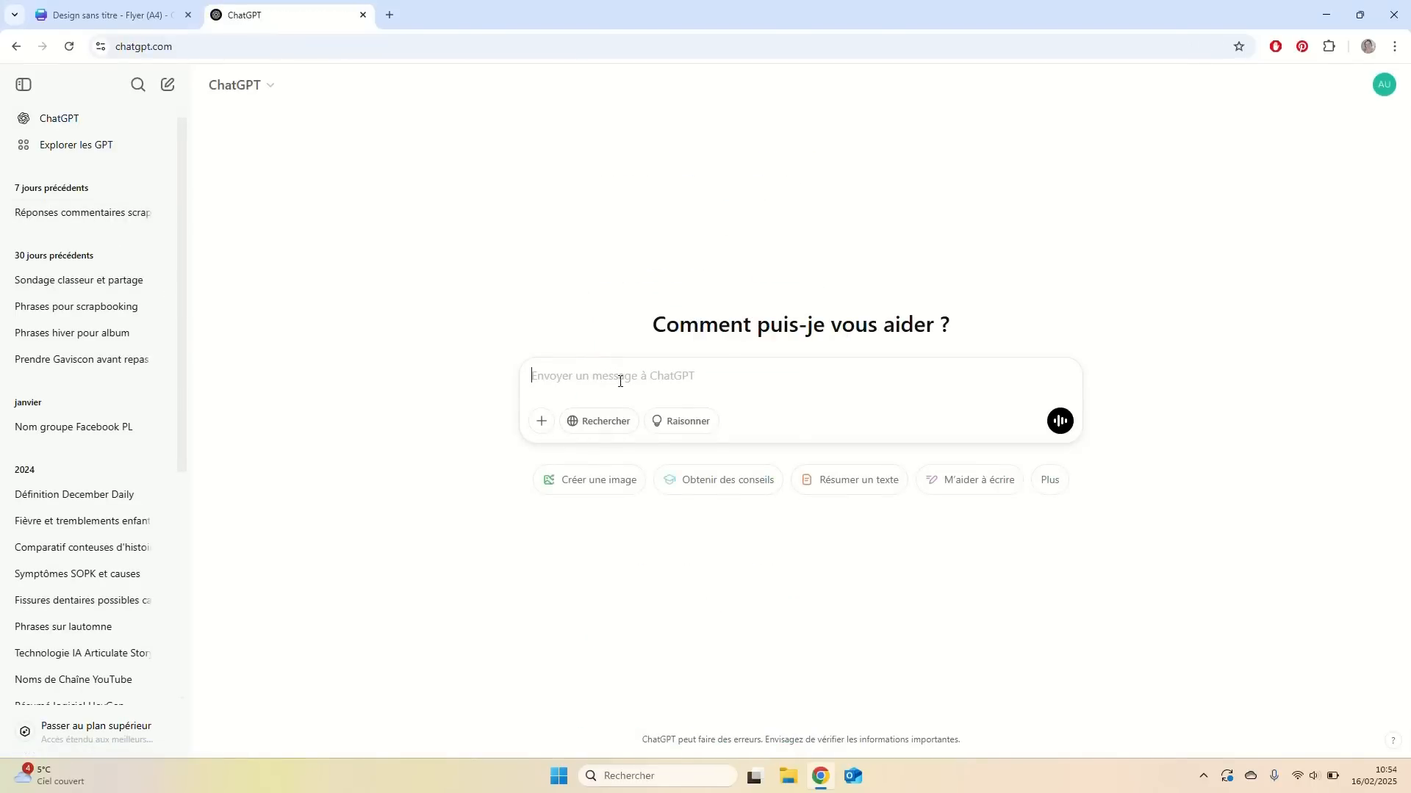
# - Ask ChatGPT: "écris dans un tableau de 3 colonne et 10 lignes des mots et phrases très courtes sur le thème de la 1ère année de bébé fille"
pyautogui.write('écris')
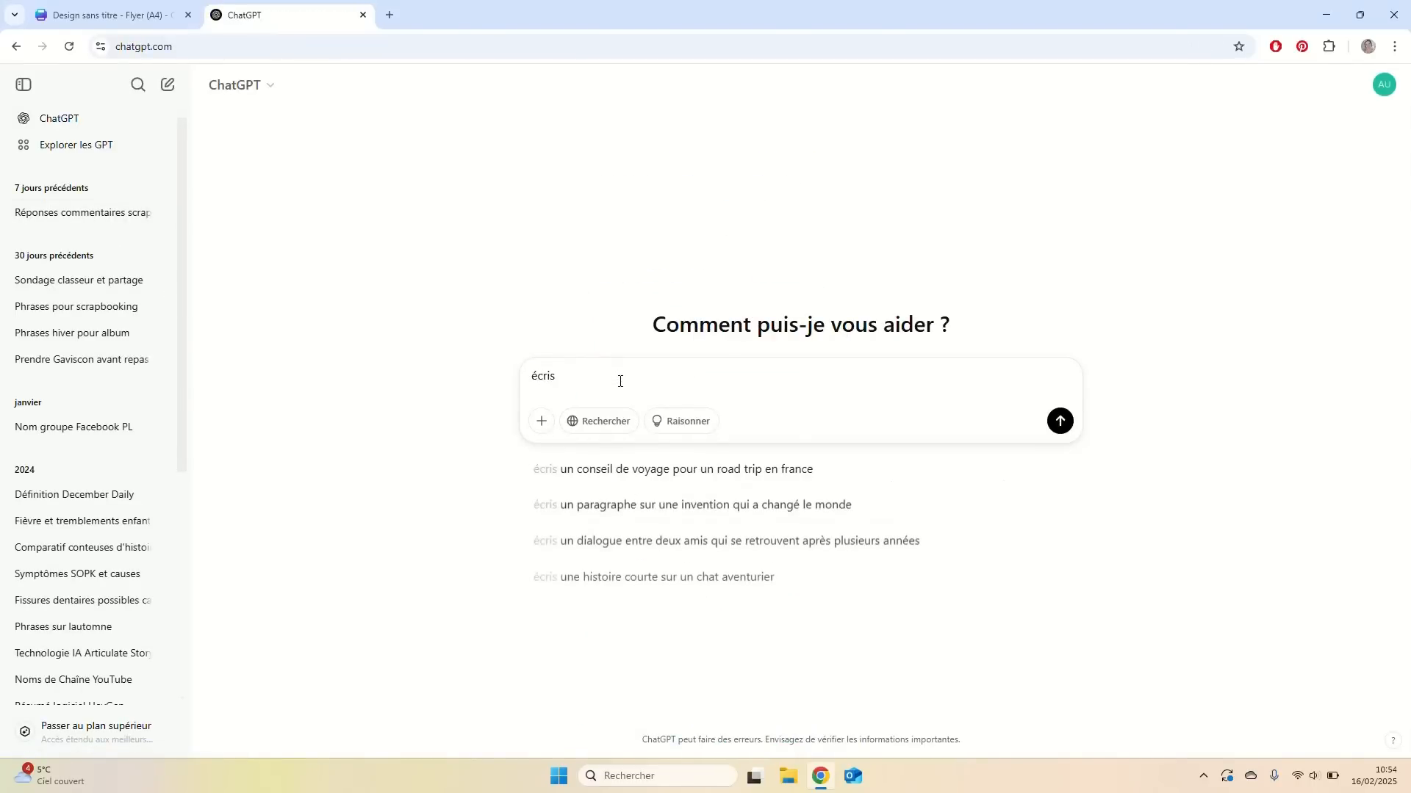
pyautogui.write(' dans ')
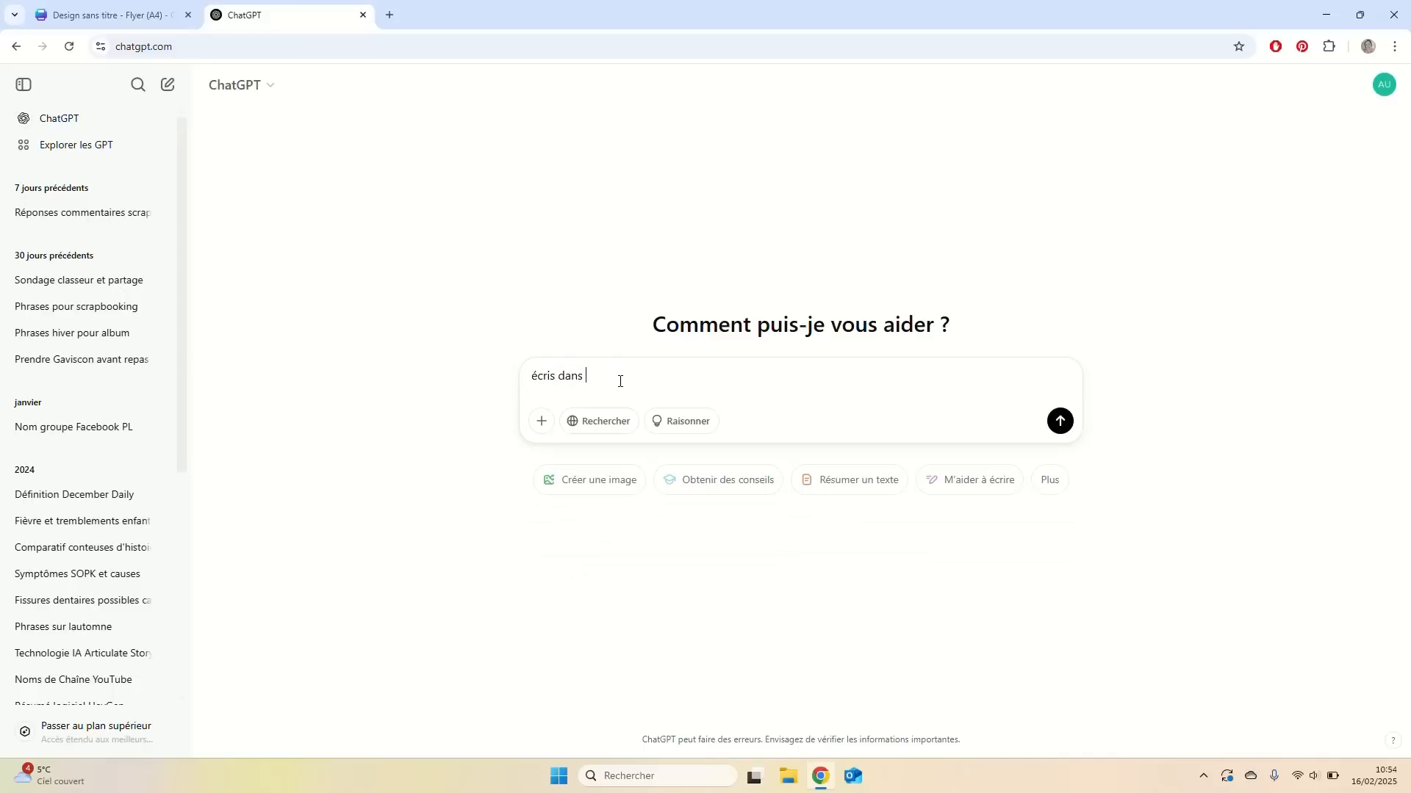
pyautogui.write('un tableau de 3 colon')
pyautogui.write('e et 10  lignes des mots et phrases très courtes sur le thème de la 1')
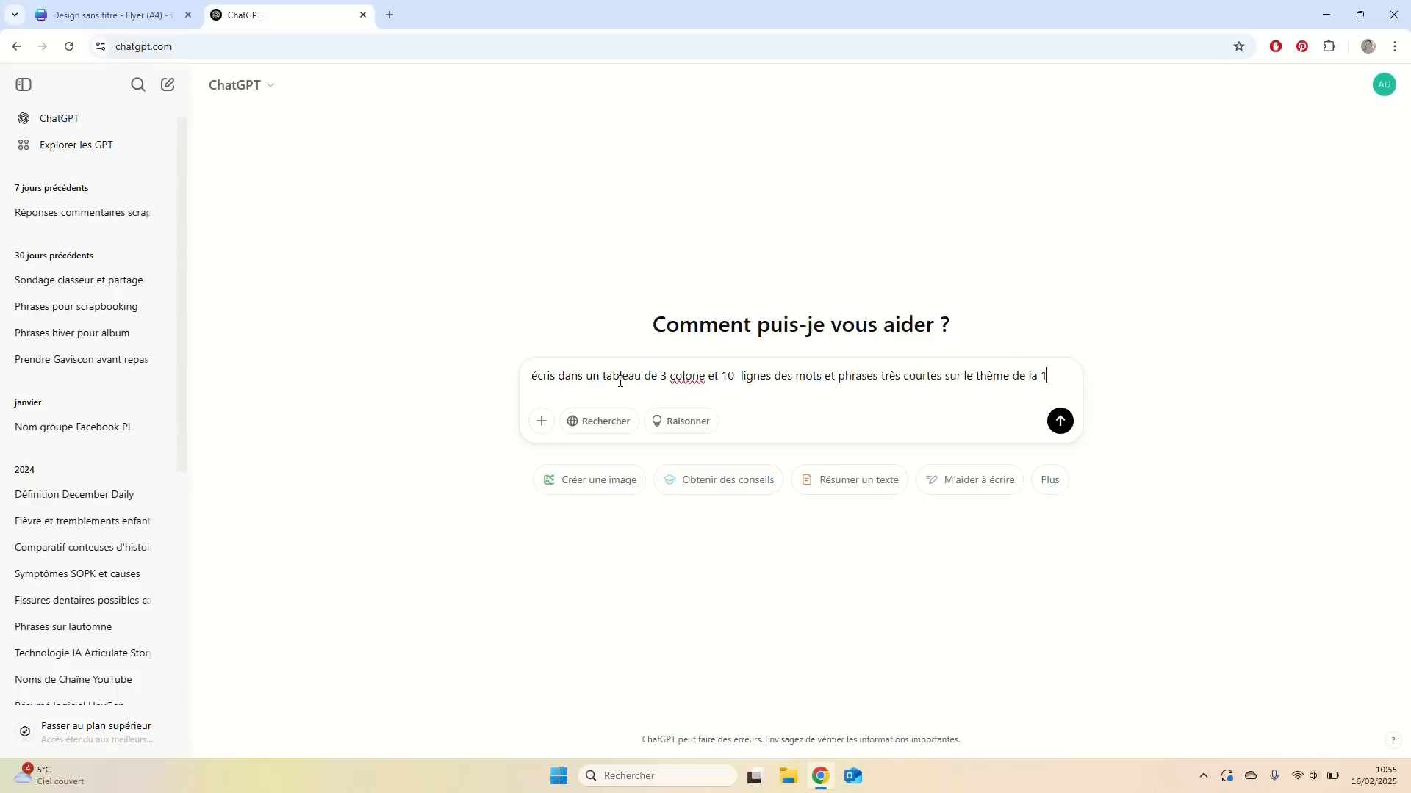
pyautogui.write('ère année de bébé fille.')
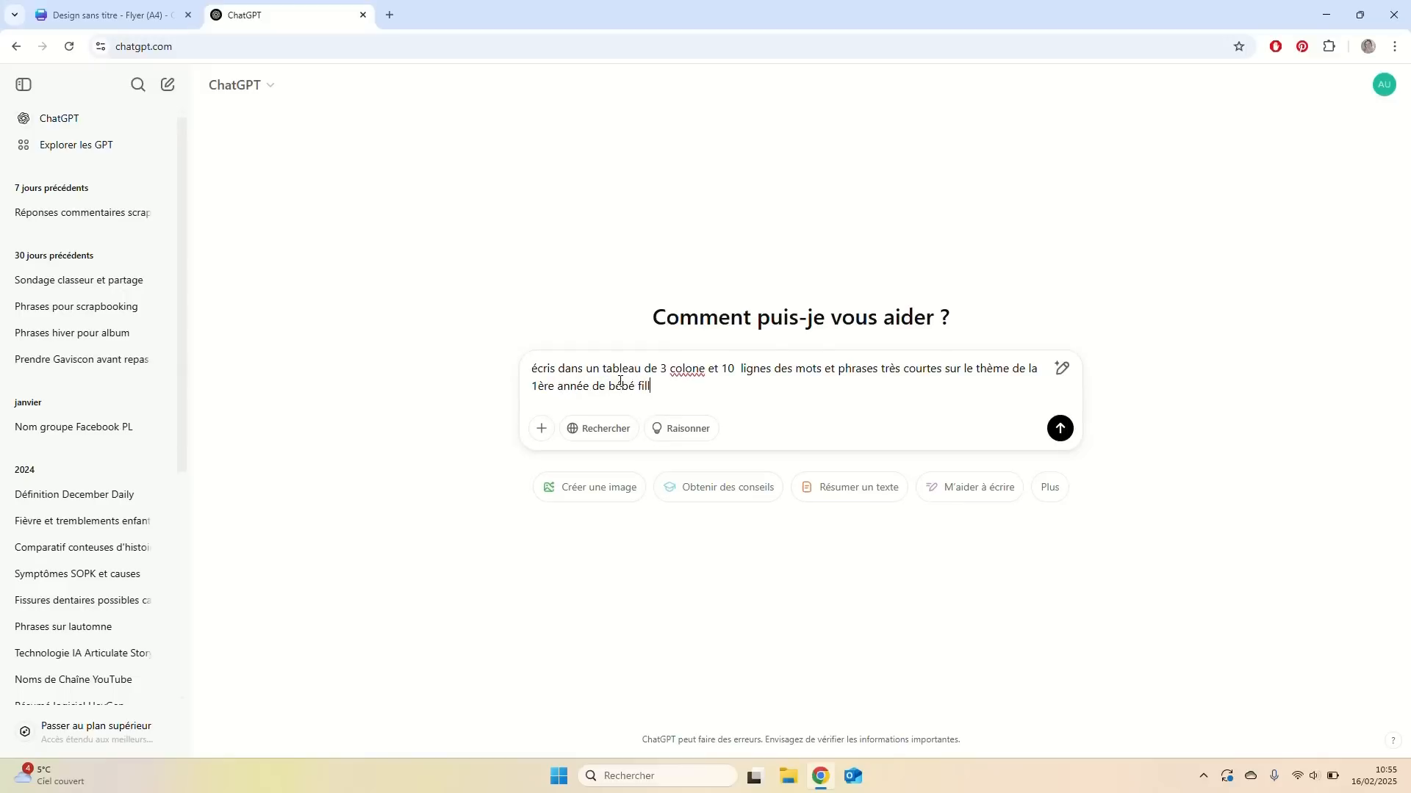
pyautogui.rightClick(678, 377)
pyautogui.click(707, 391)
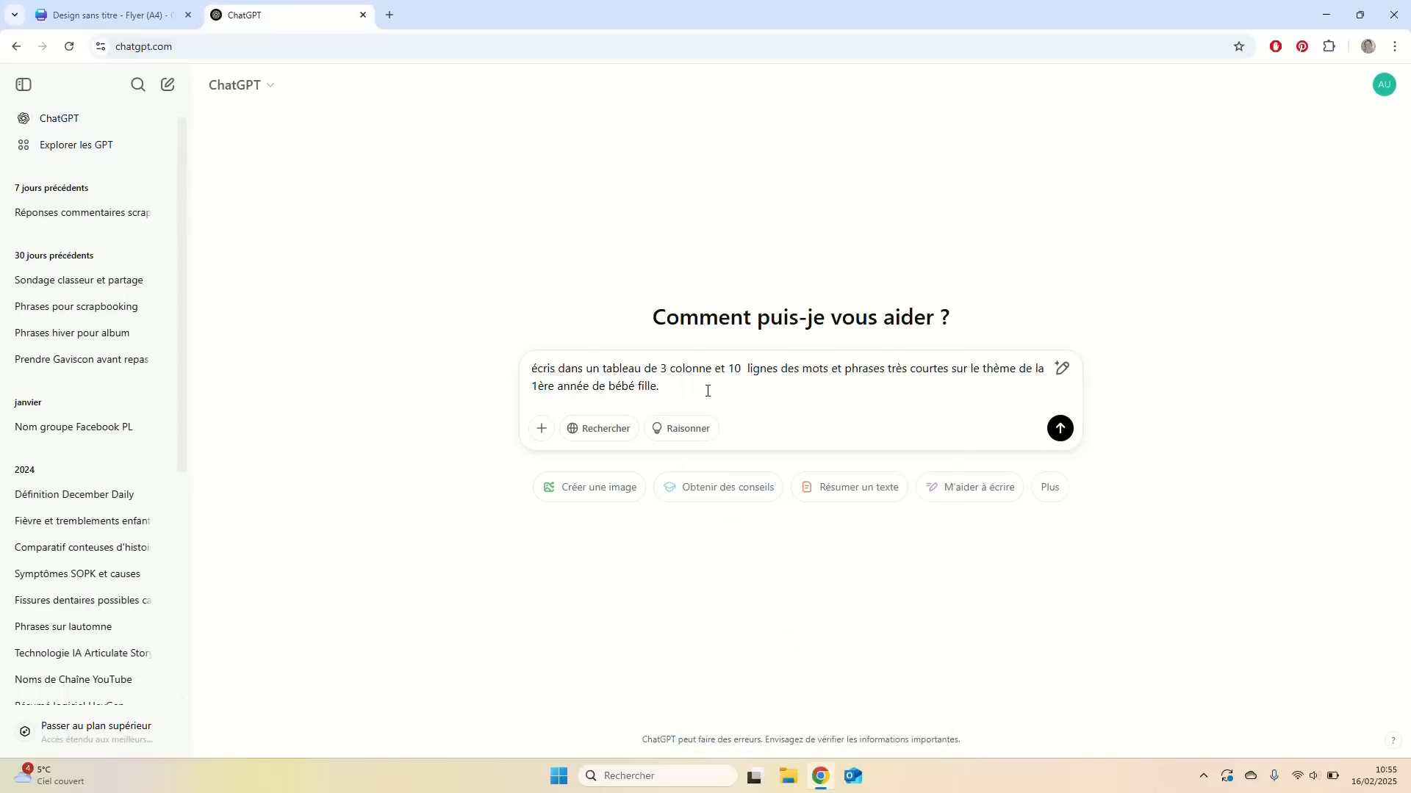
pyautogui.press('BackSpace')
pyautogui.press('Return')
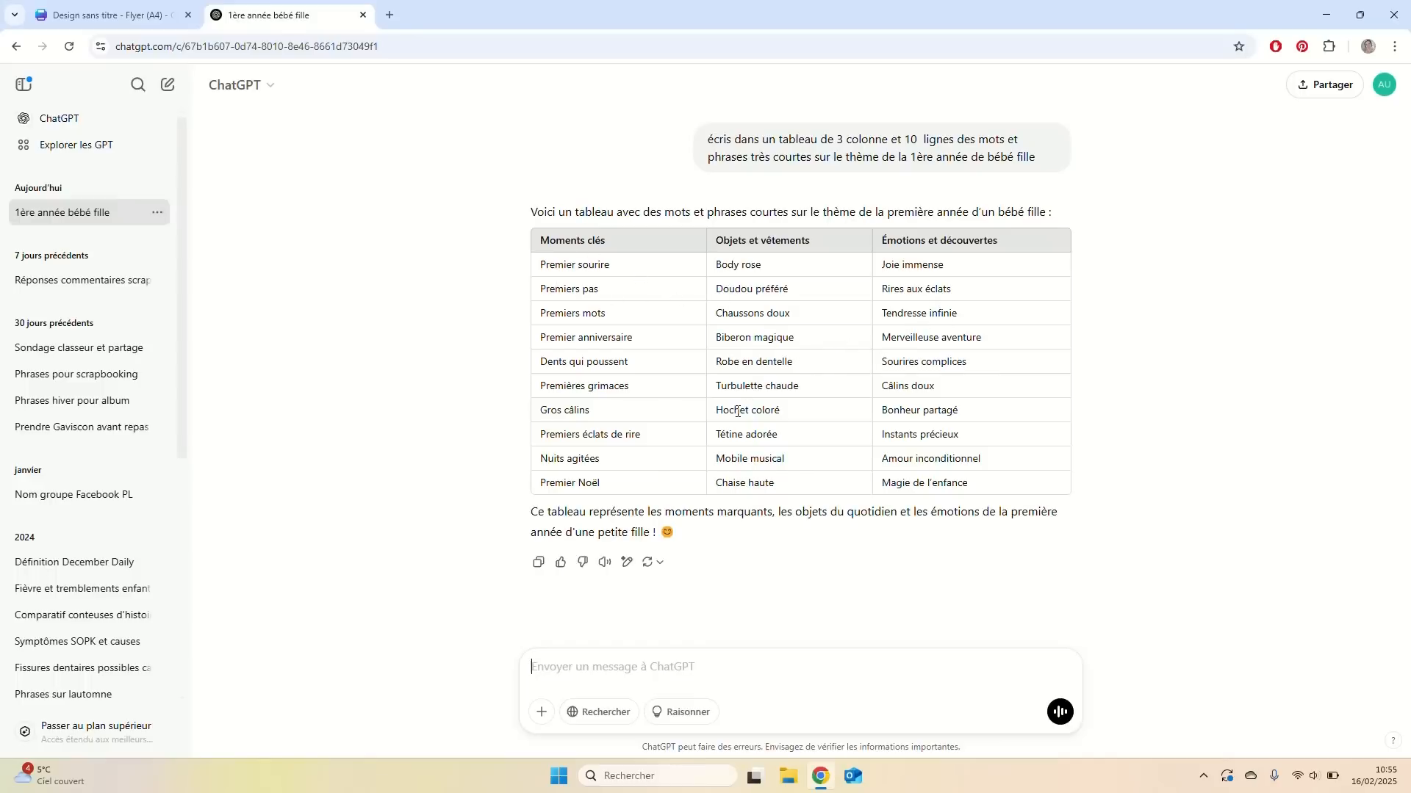
# - Copy the ten phrase rows from ChatGPT's table, without the headings, into page 20 of the Canva flyer and place them below the labels
pyautogui.moveTo(999, 490); pyautogui.dragTo(544, 265)
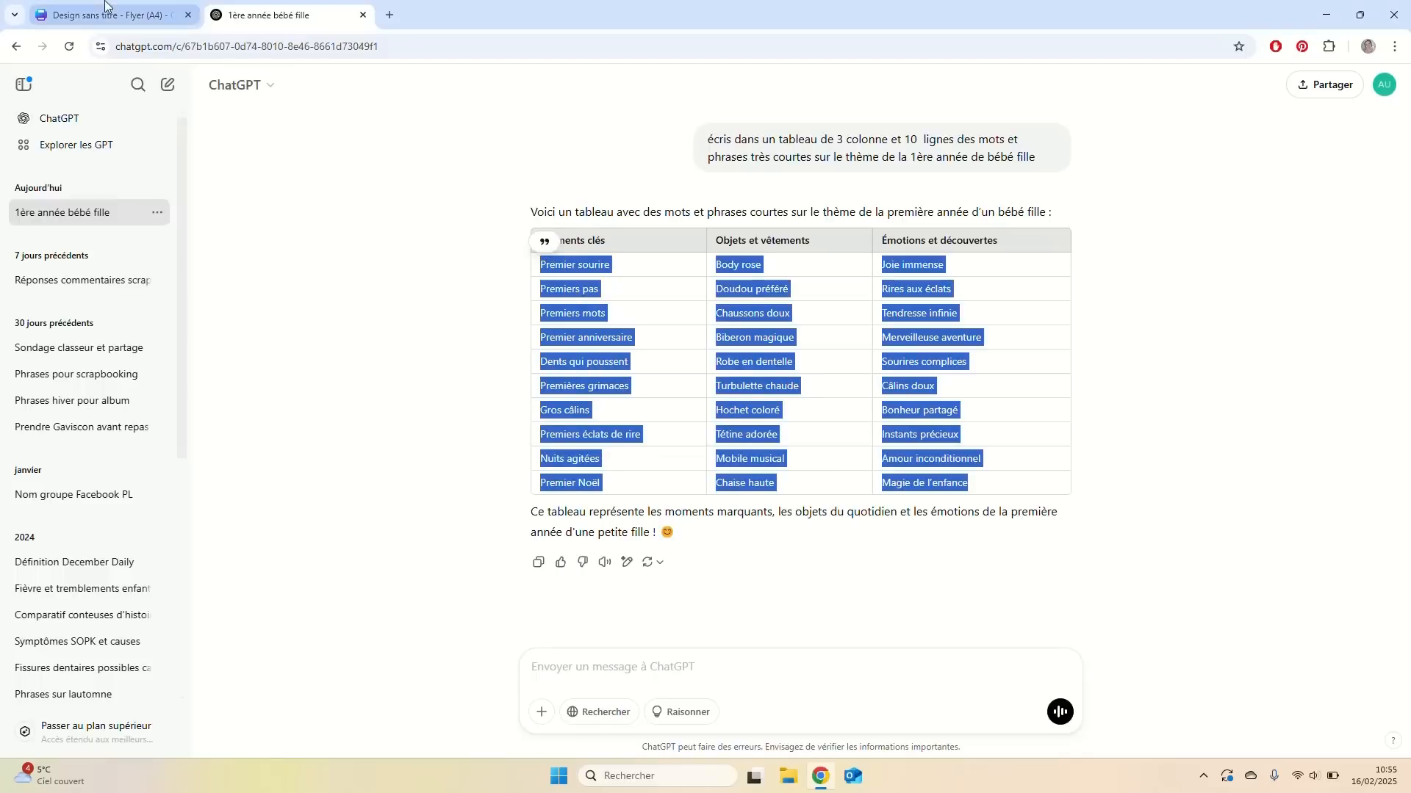
pyautogui.rightClick(580, 269)
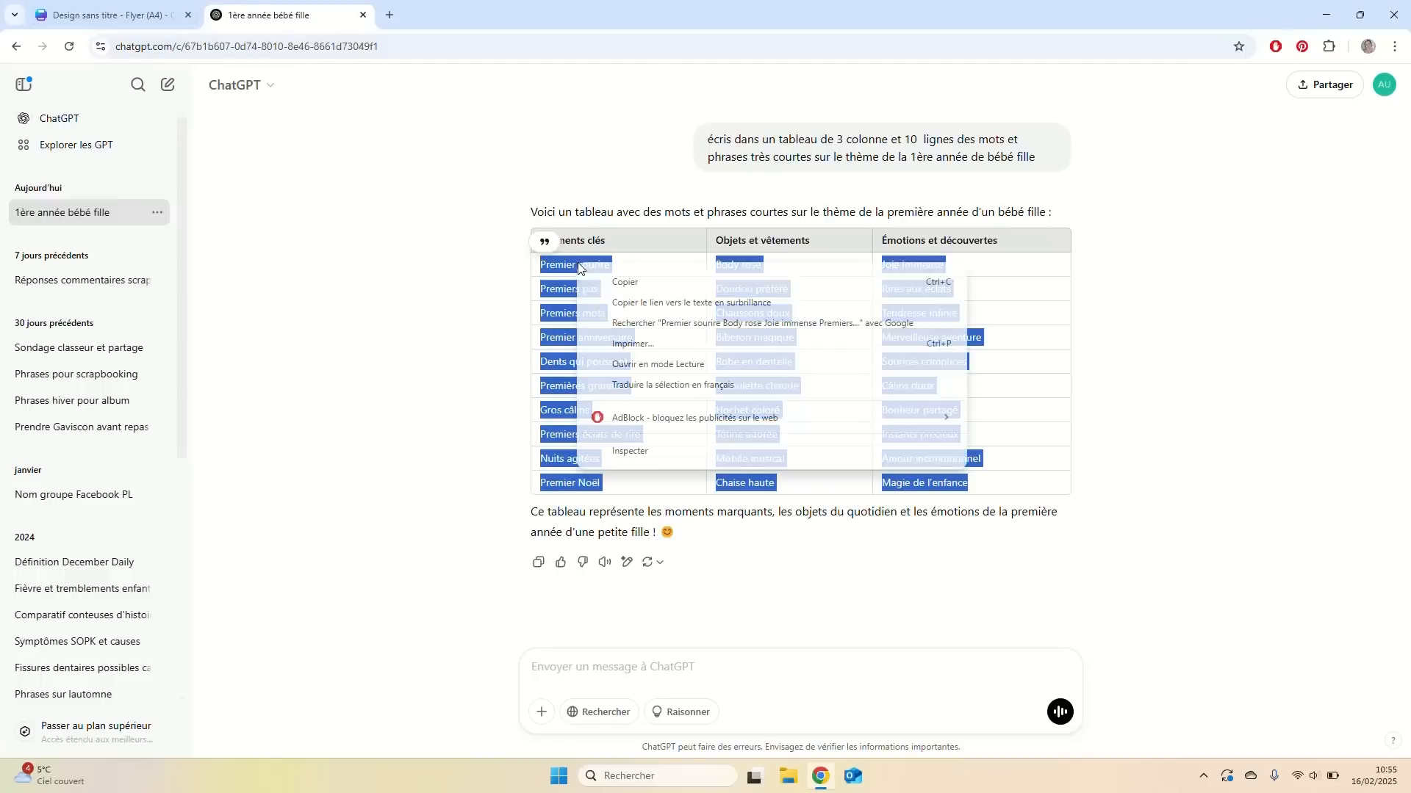
pyautogui.click(627, 282)
pyautogui.click(108, 16)
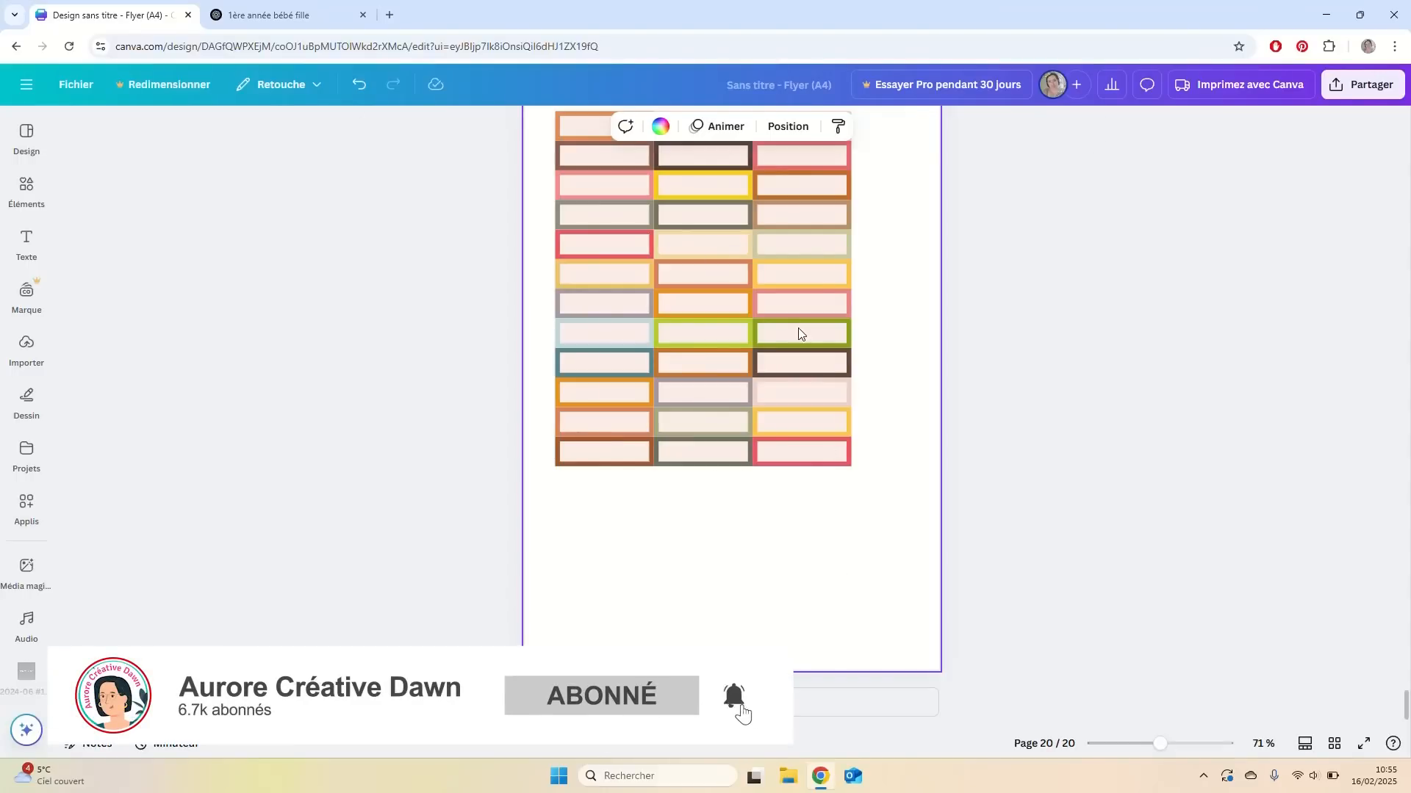
pyautogui.hotkey('ctrl', 'v')
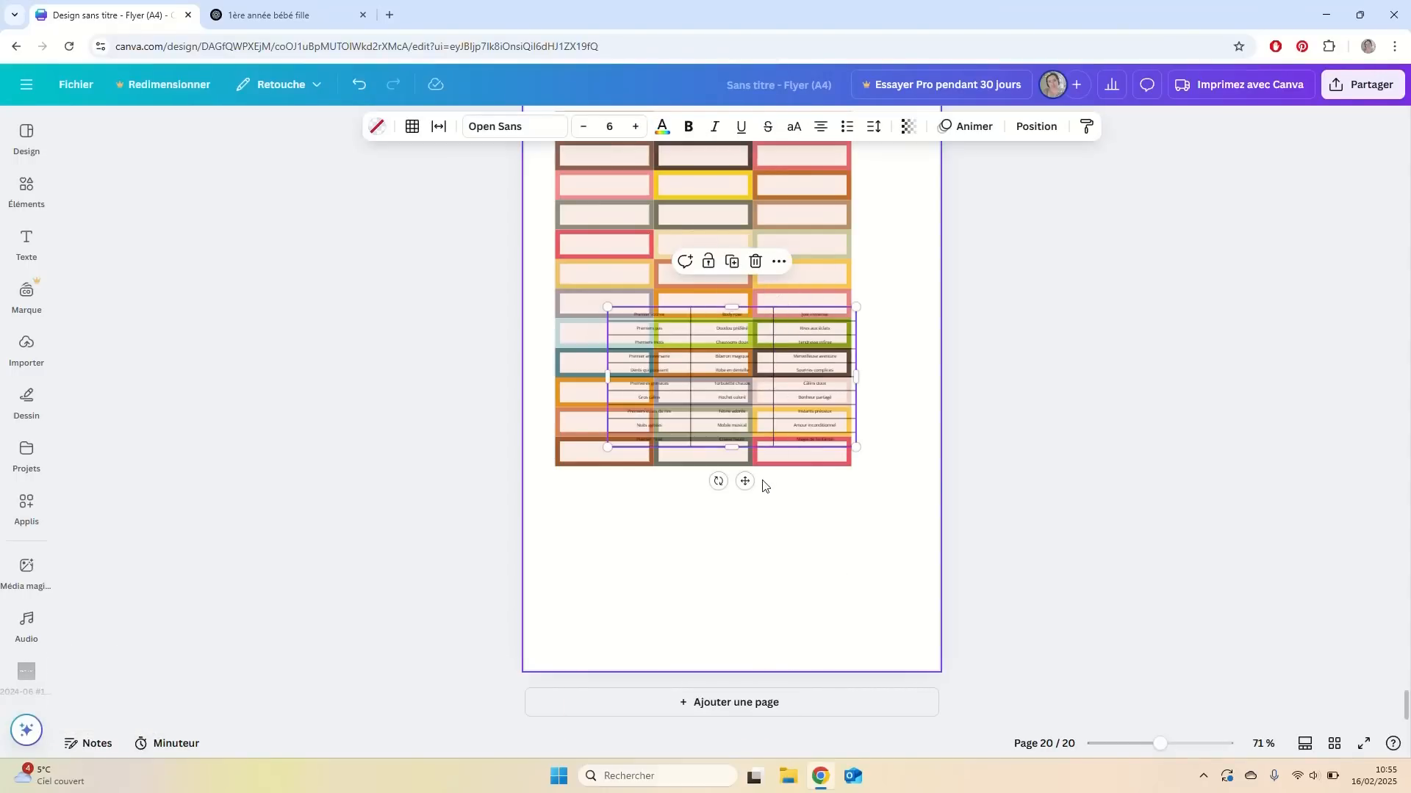
pyautogui.moveTo(745, 481); pyautogui.dragTo(693, 651)
pyautogui.scroll(2, 645, 543)
pyautogui.scroll(3, 641, 542)
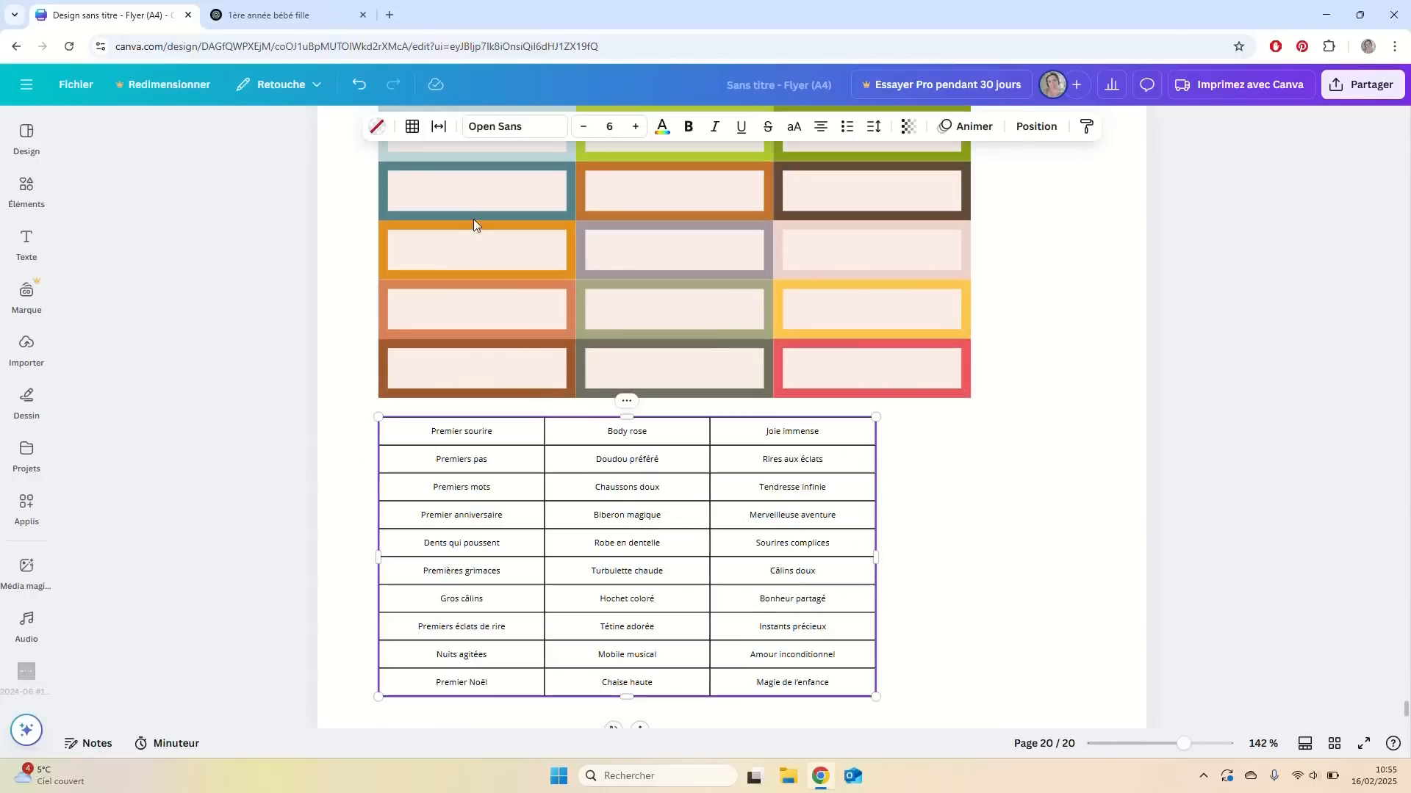
# - Search the fonts for the pasted table using "thème bébé", "bébé" and "baby", and return to the full font list
pyautogui.click(528, 127)
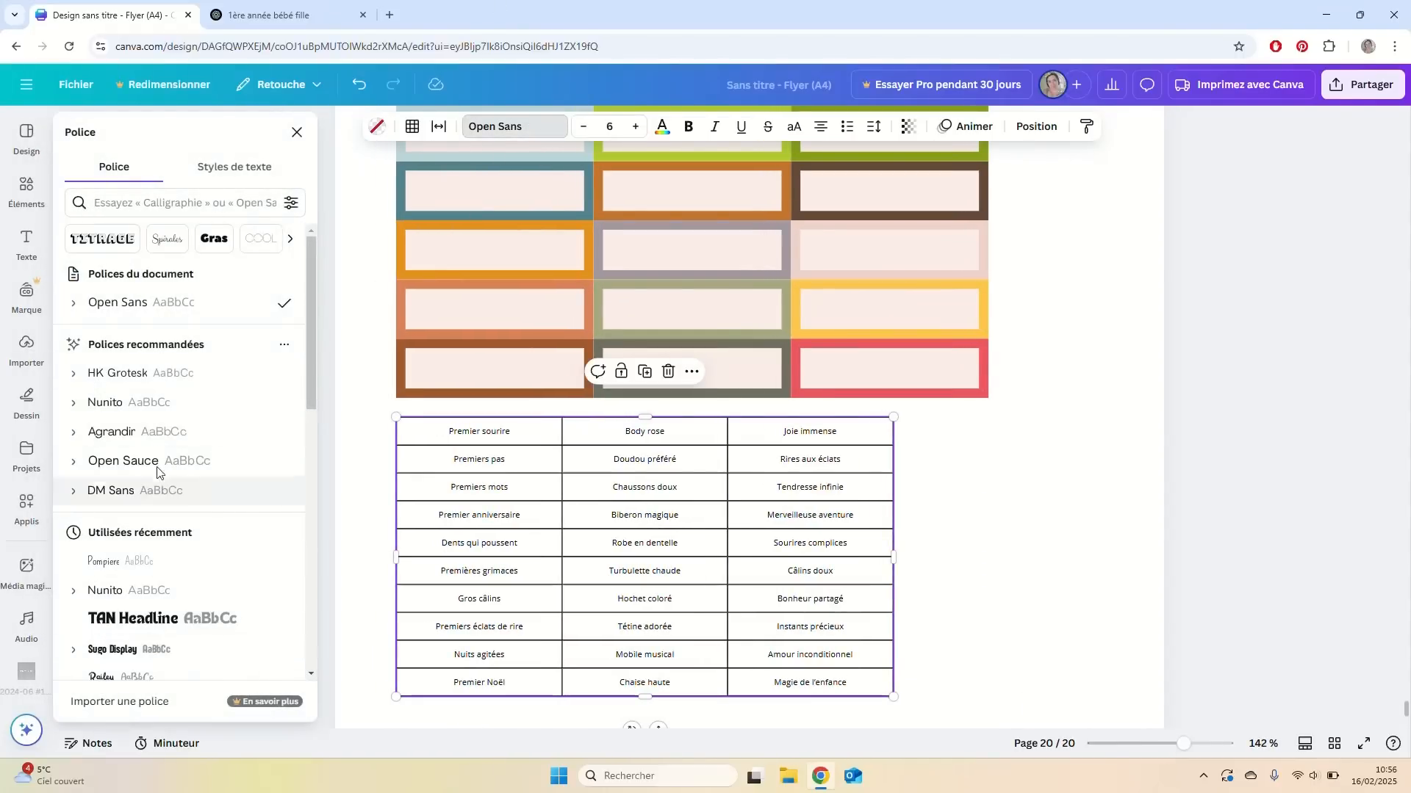
pyautogui.scroll(-1, 147, 331)
pyautogui.click(179, 206)
pyautogui.write('thème bébé')
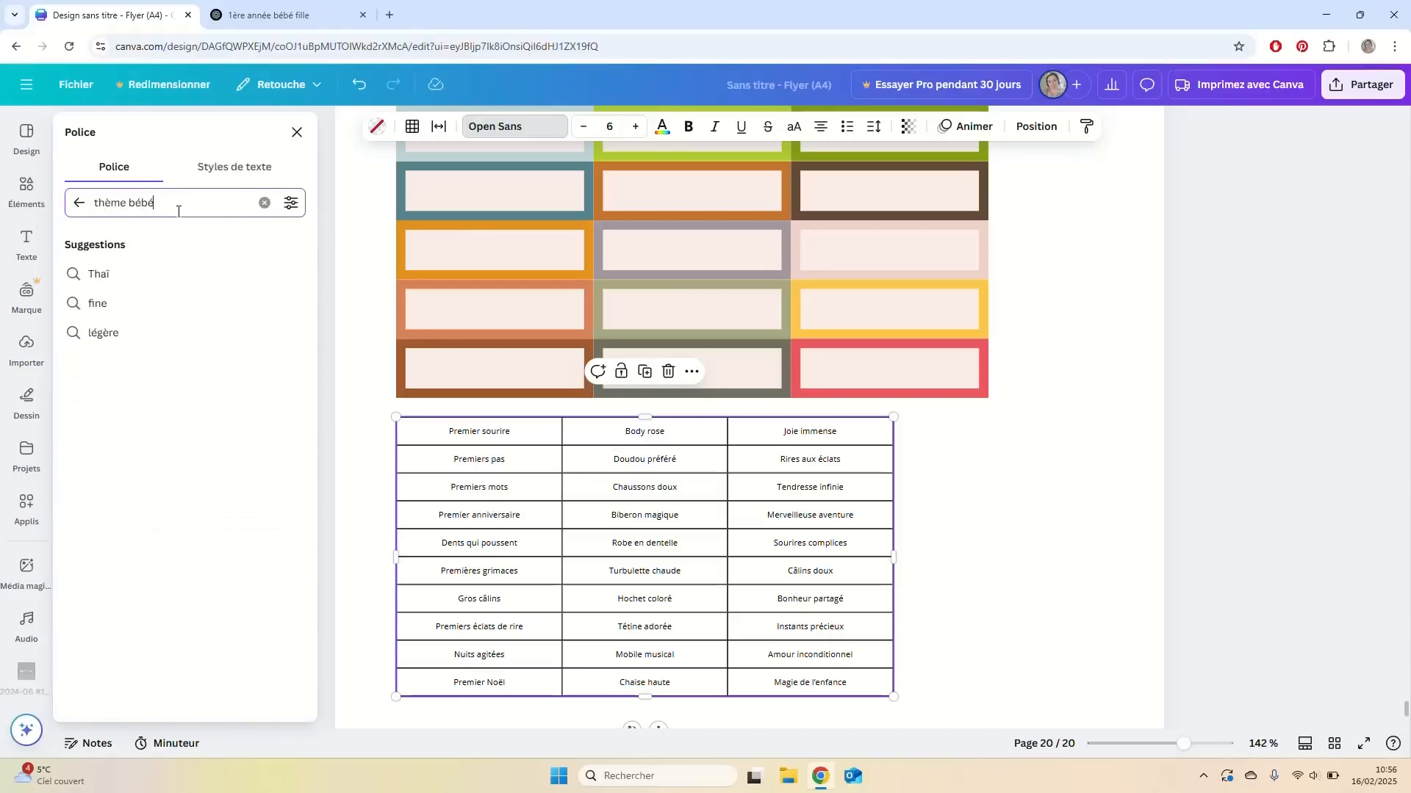
pyautogui.press('Return')
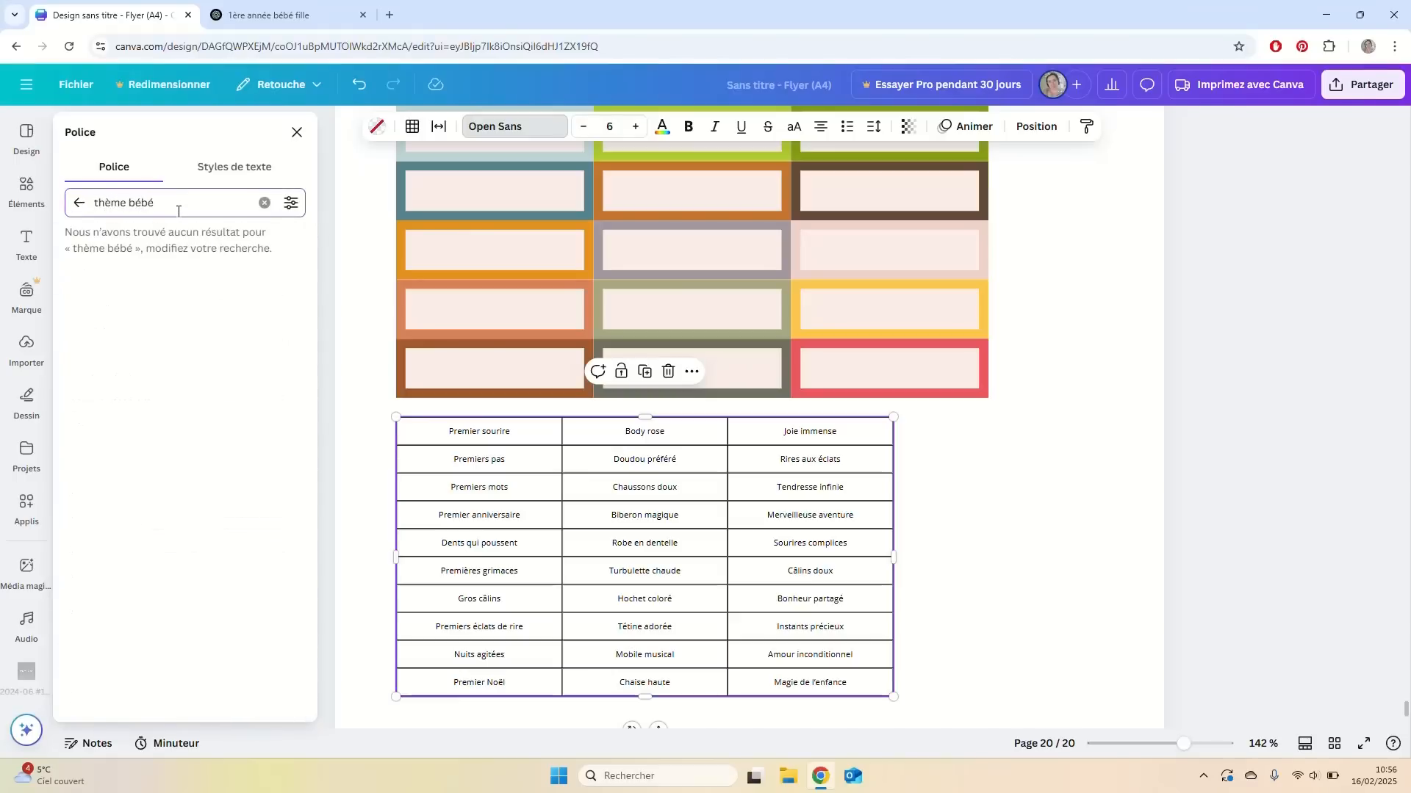
pyautogui.doubleClick(110, 203)
pyautogui.press('BackSpace')
pyautogui.hotkey('ctrl', 'a')
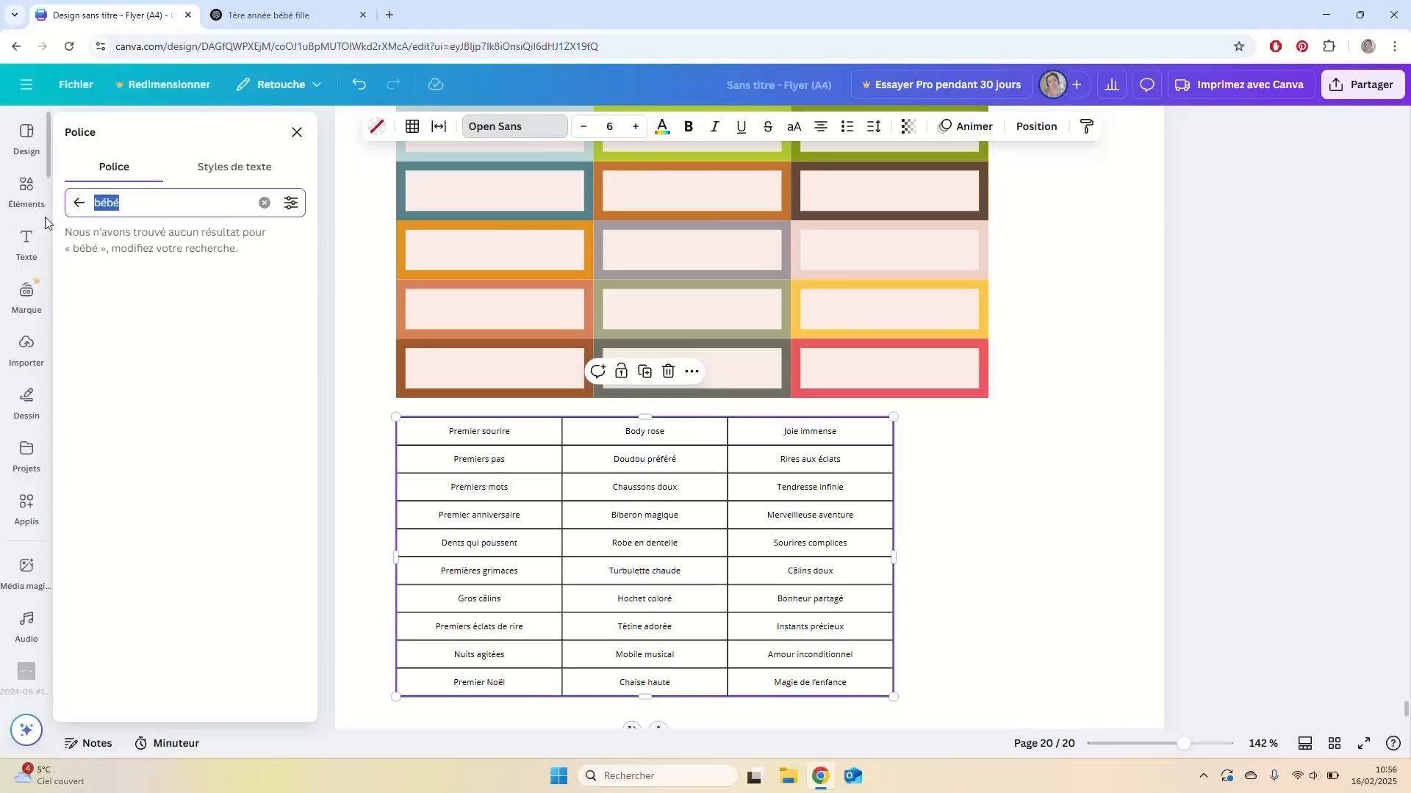
pyautogui.write('baby')
pyautogui.click(264, 202)
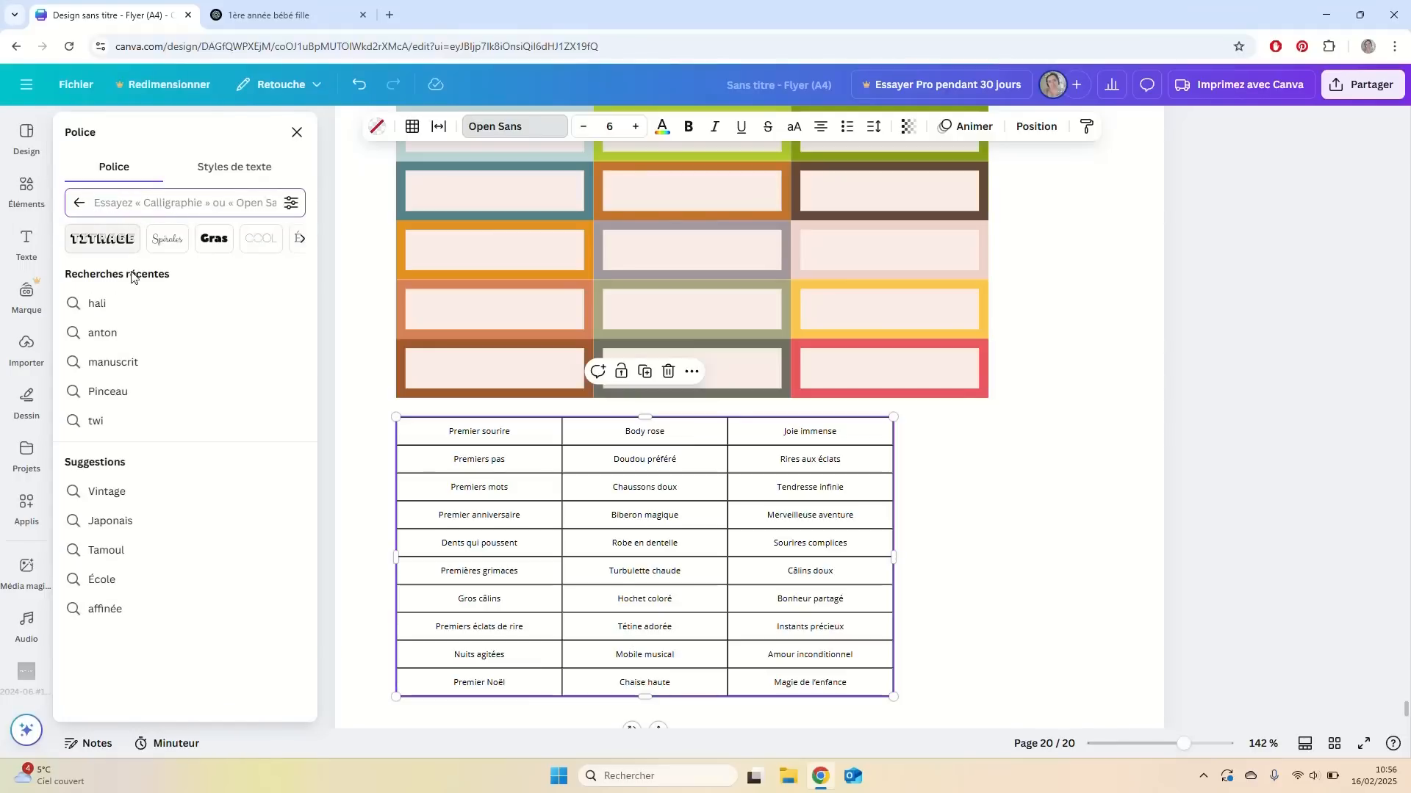
pyautogui.click(82, 207)
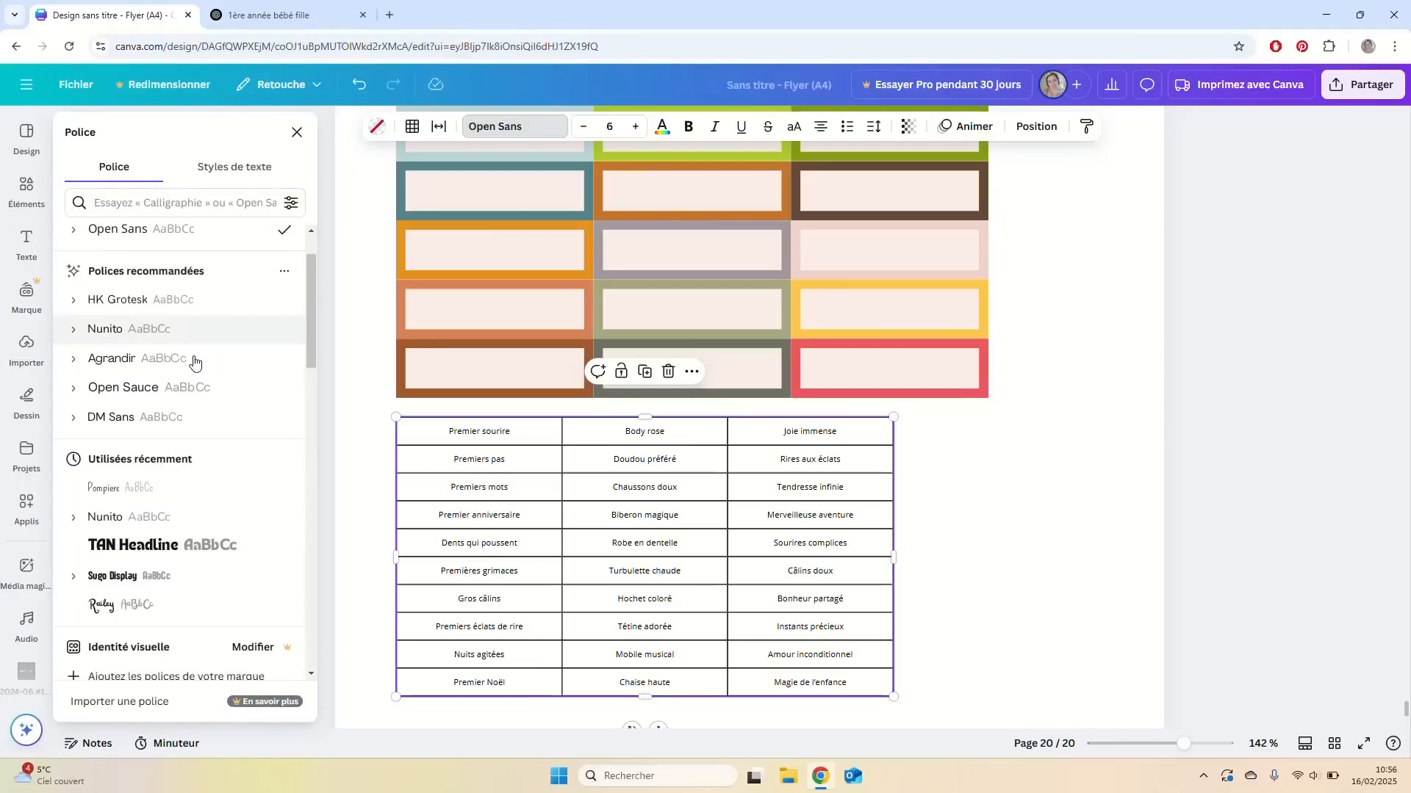
# - Browse the font list for a childlike typeface, and search the fonts for "scolaire" and "école"
pyautogui.scroll(-5, 183, 419)
pyautogui.scroll(-7, 183, 422)
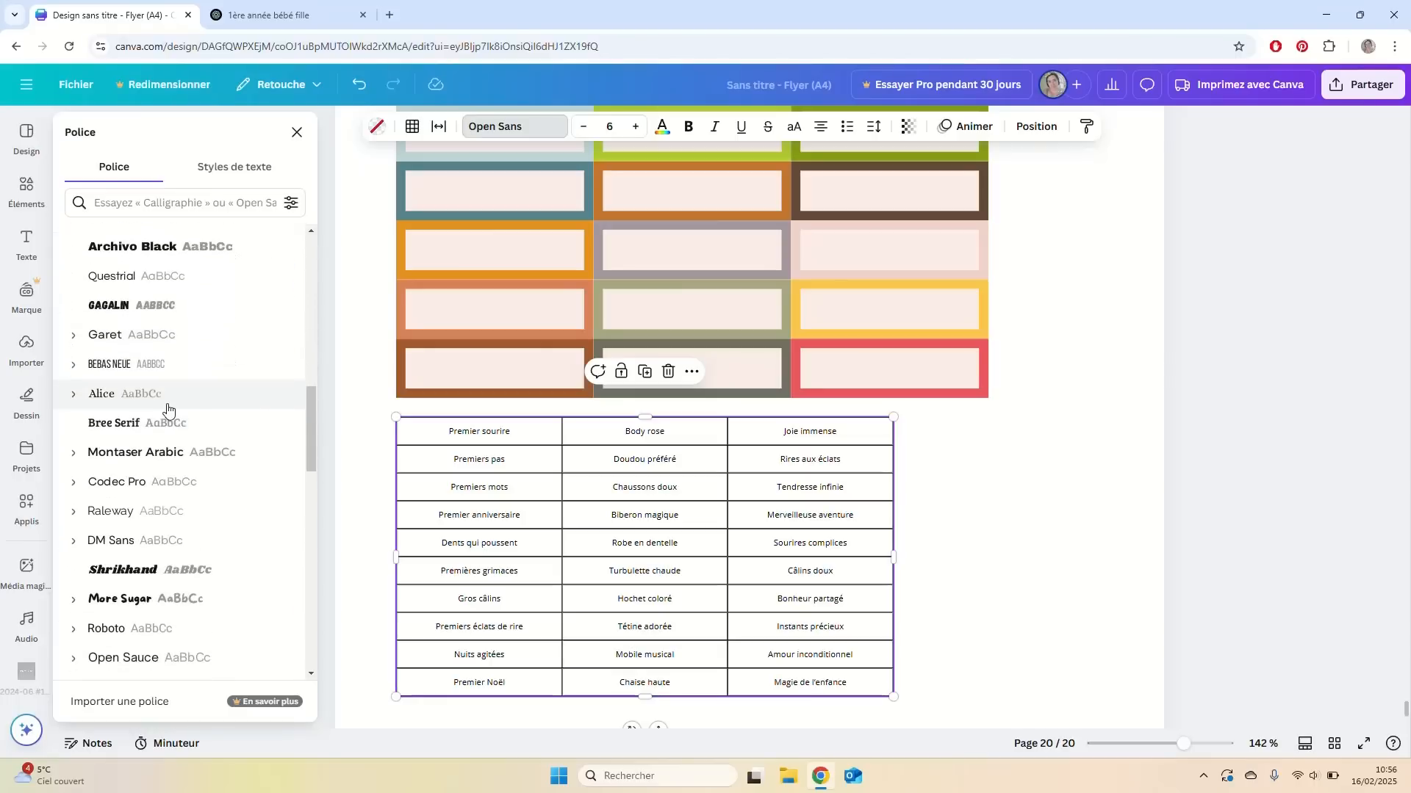
pyautogui.scroll(-4, 191, 399)
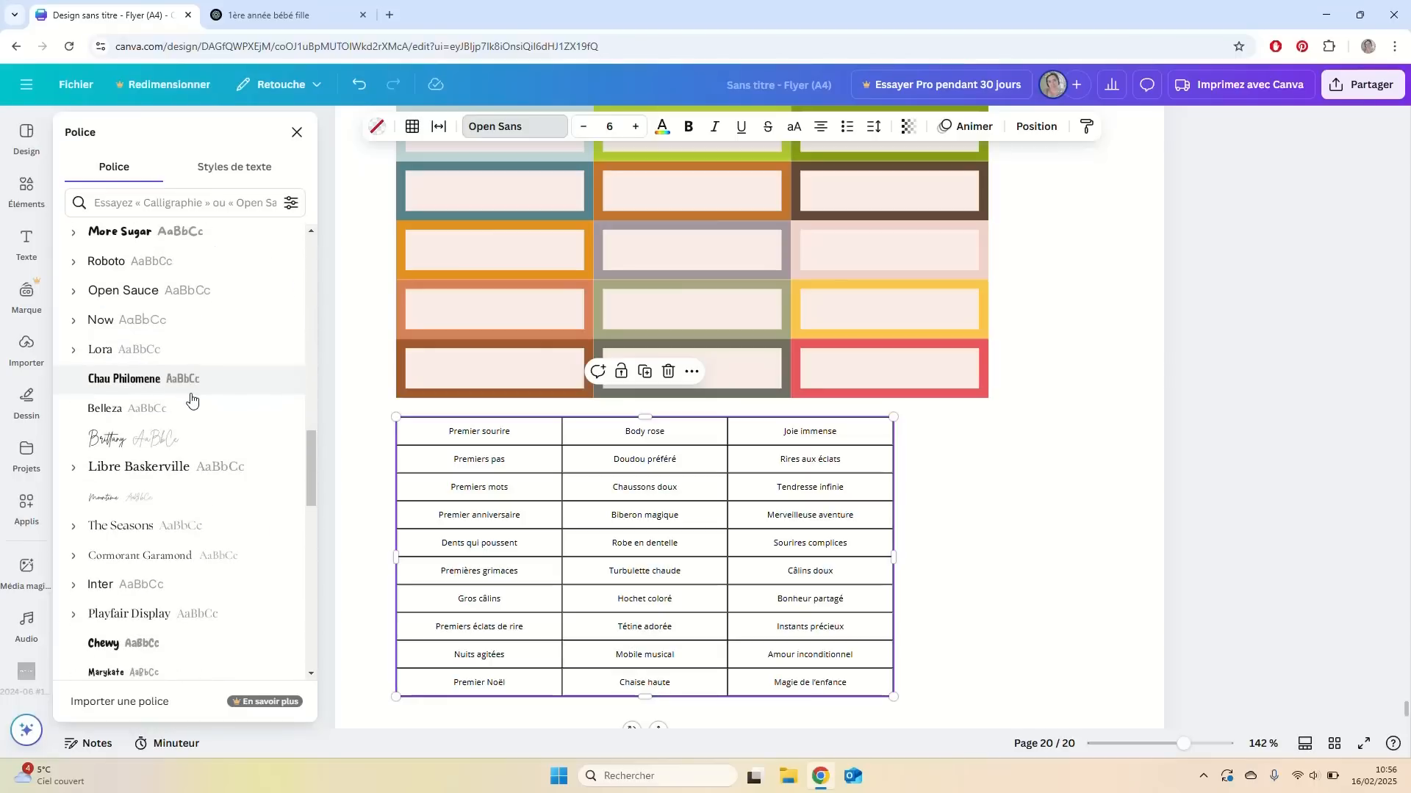
pyautogui.scroll(-8, 191, 399)
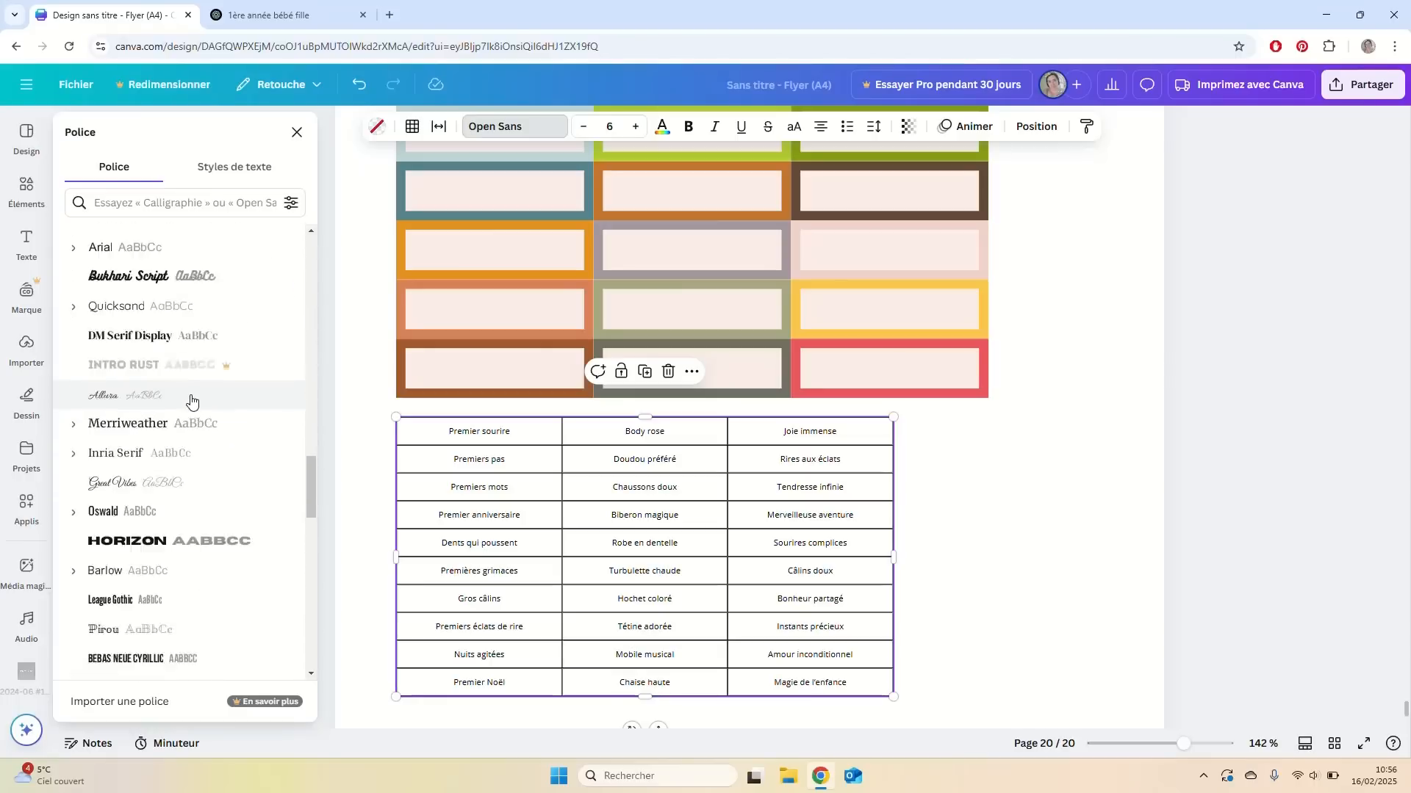
pyautogui.scroll(-4, 191, 399)
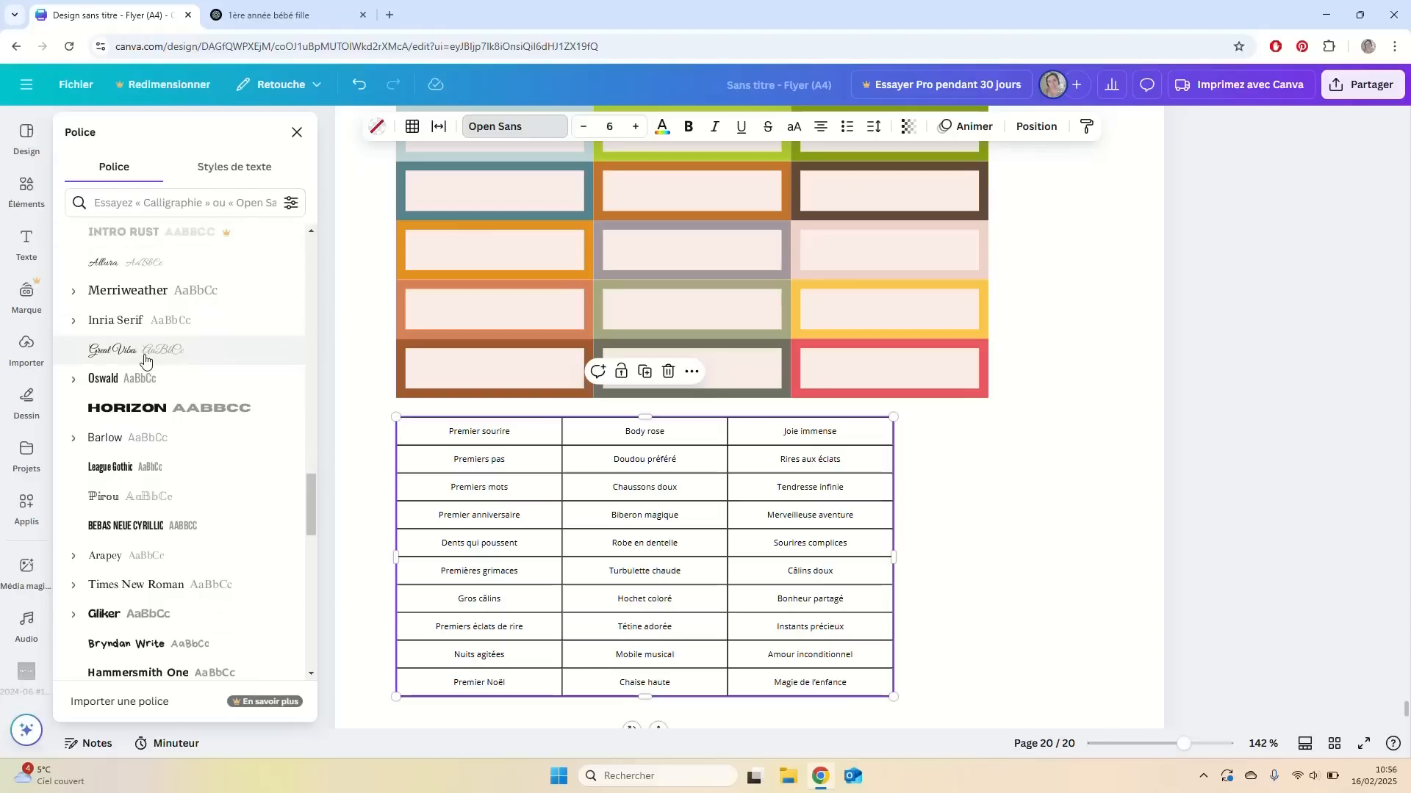
pyautogui.scroll(-2, 154, 385)
pyautogui.click(166, 200)
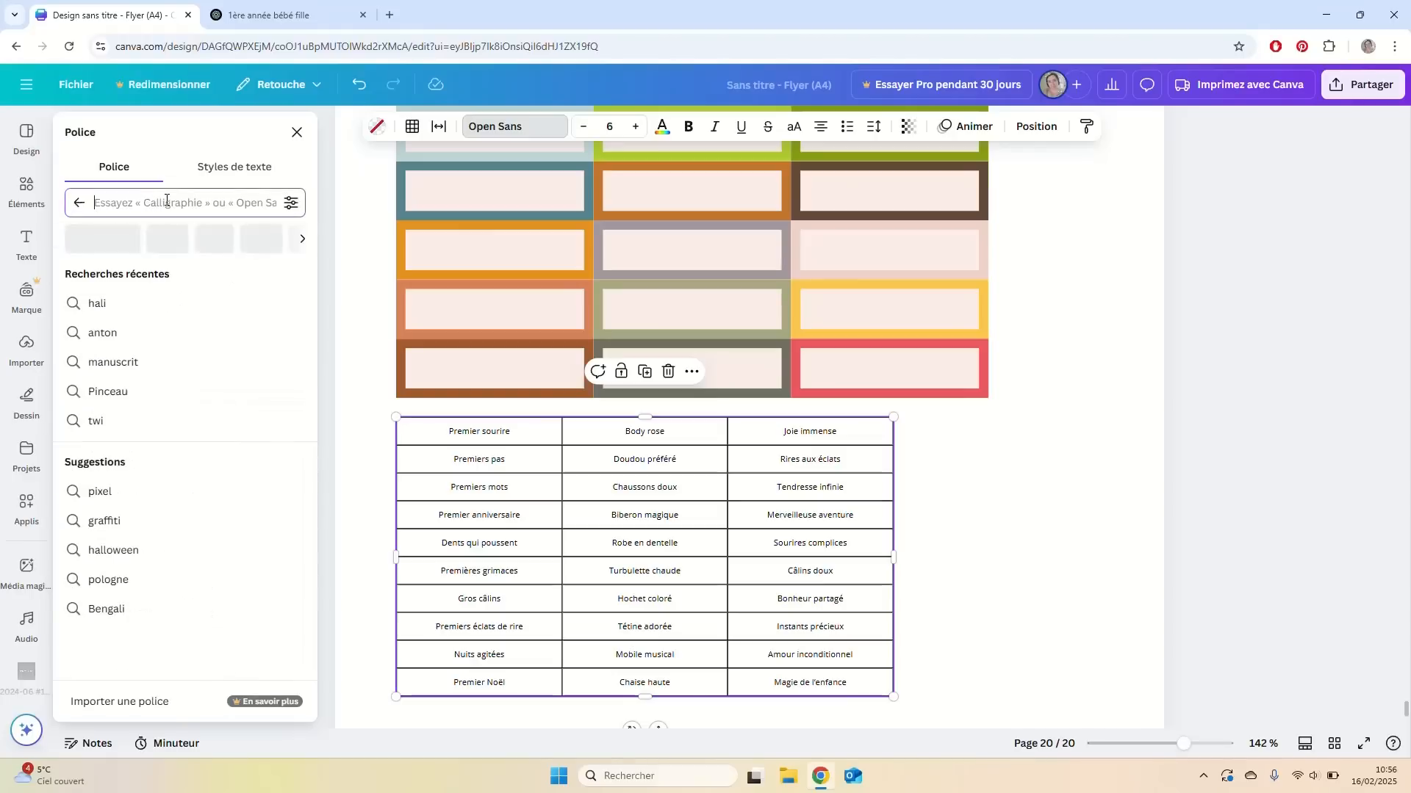
pyautogui.write('scolaire')
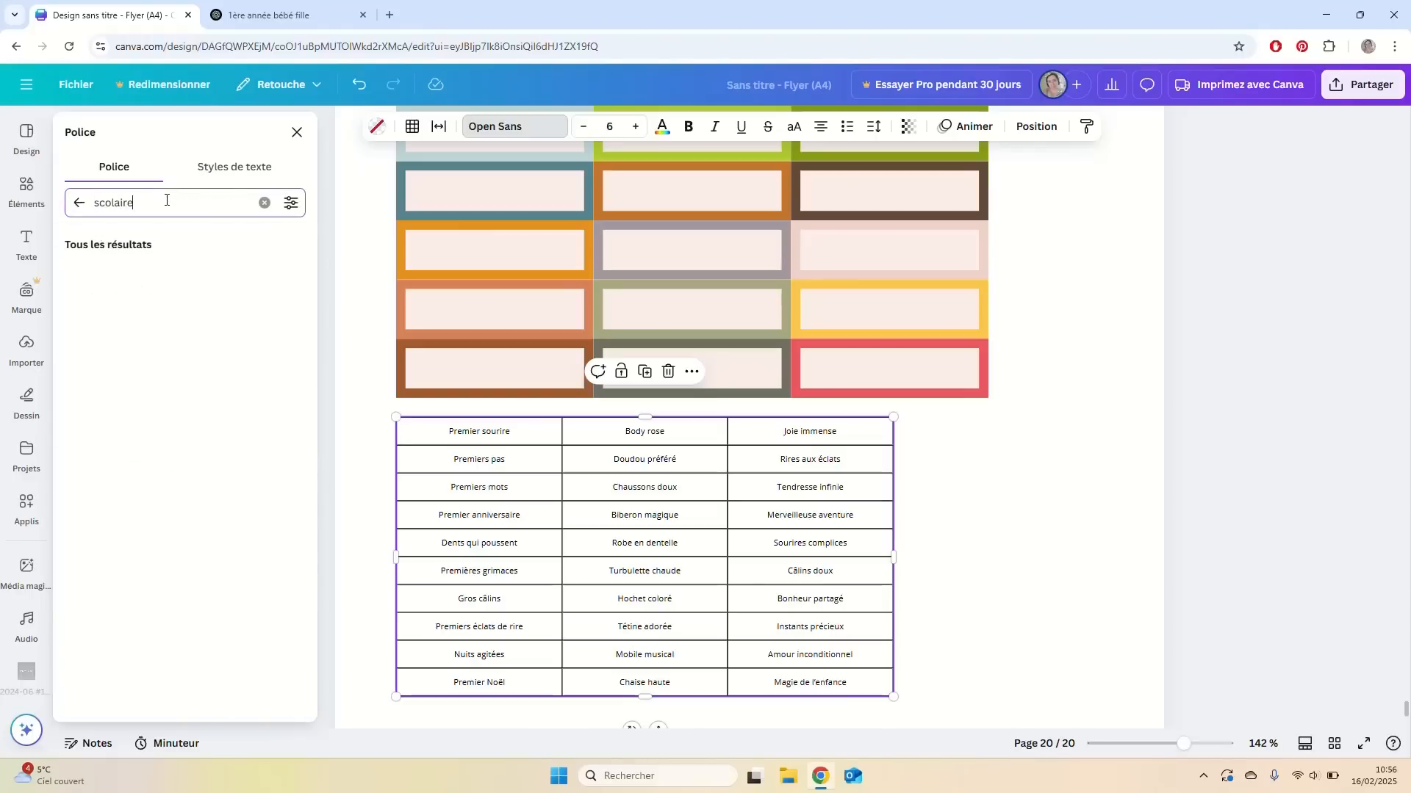
pyautogui.hotkey('ctrl', 'a')
pyautogui.write('é')
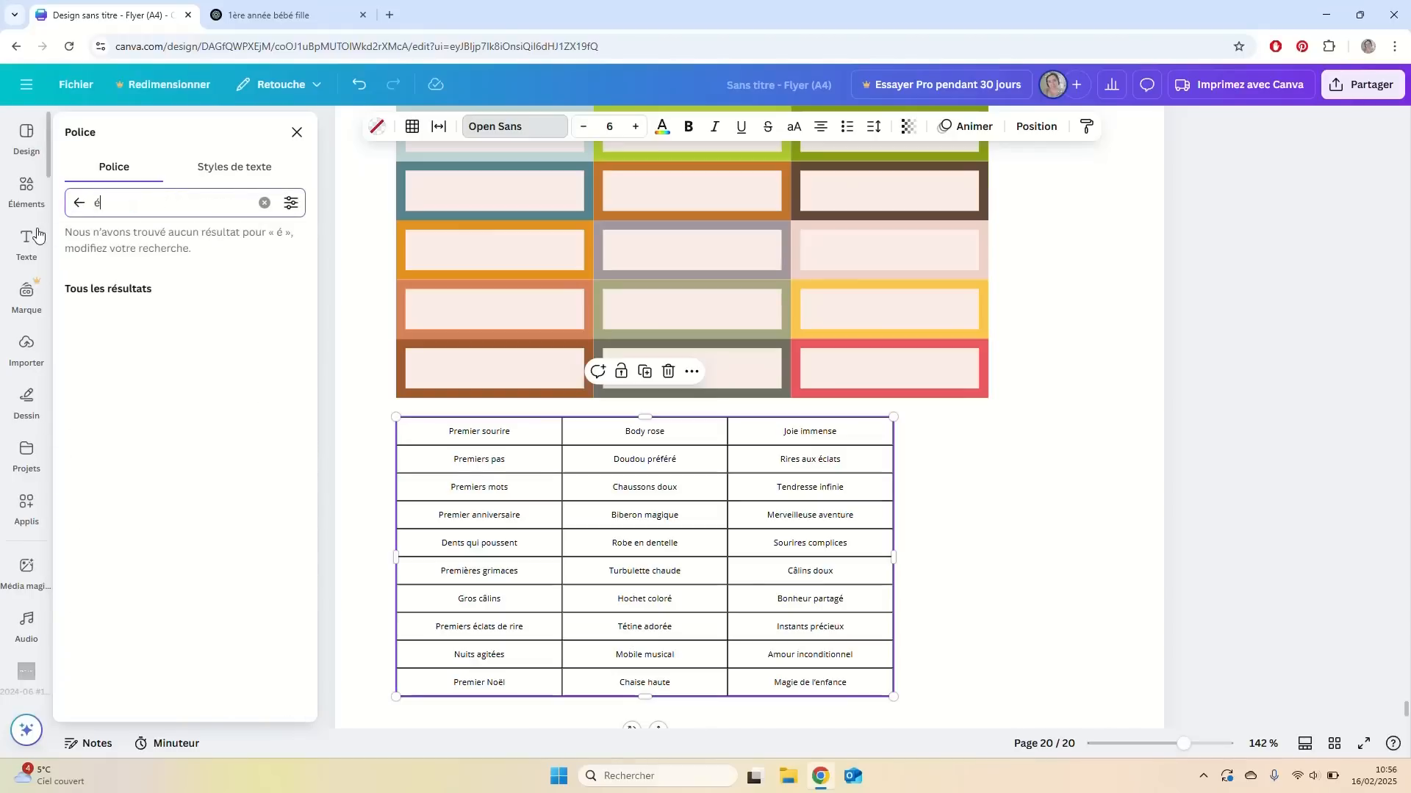
pyautogui.write('cole')
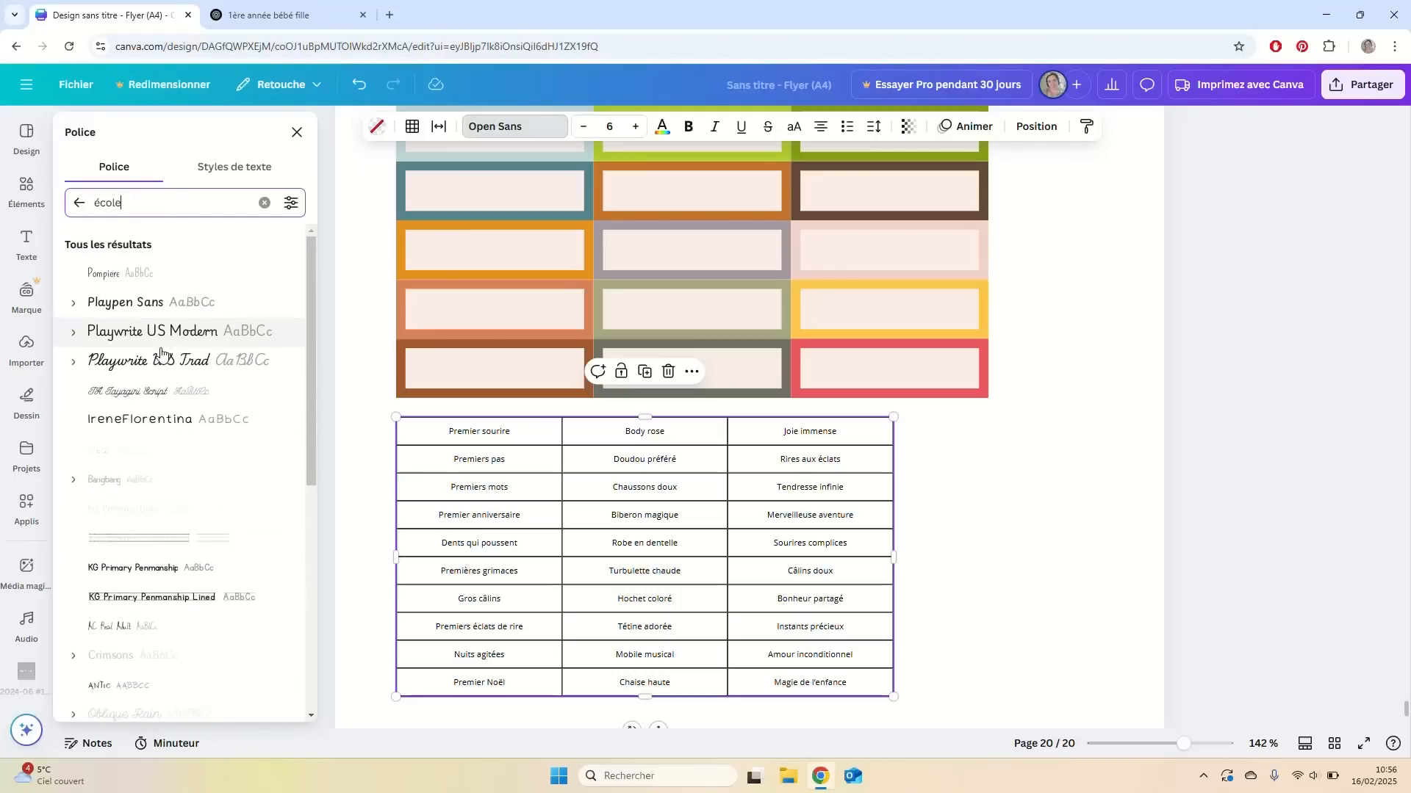
# - Try several of the "école" fonts on the phrase table, including KG Primary Penmanship and Sue Ellen Francisco
pyautogui.click(158, 316)
pyautogui.click(163, 332)
pyautogui.scroll(-3, 165, 341)
pyautogui.click(168, 349)
pyautogui.scroll(-8, 173, 357)
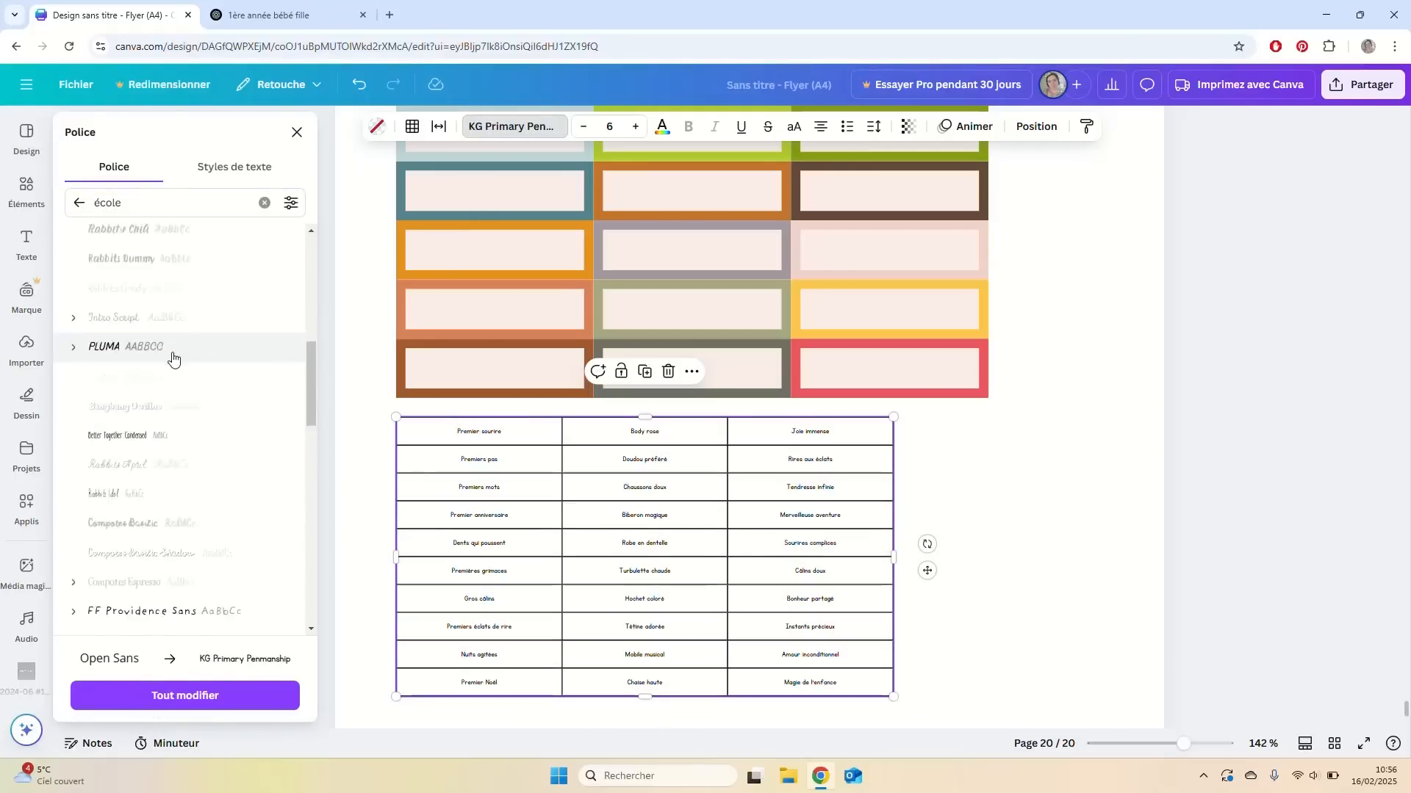
pyautogui.click(191, 324)
pyautogui.scroll(-3, 190, 342)
pyautogui.click(185, 363)
pyautogui.scroll(-4, 184, 370)
pyautogui.scroll(15, 183, 369)
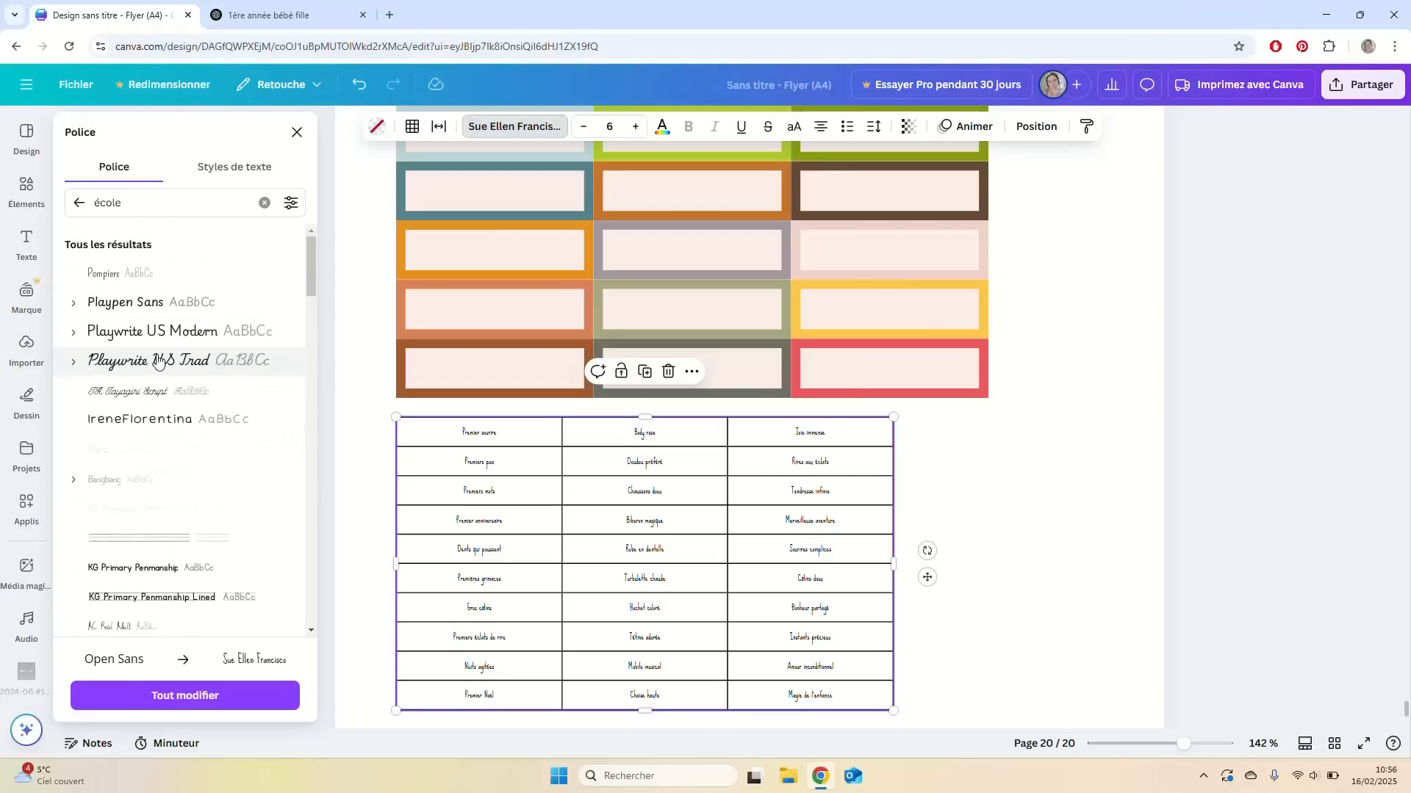
# - Set the phrase table's font to Playpen Sans and its text size to 10
pyautogui.click(136, 310)
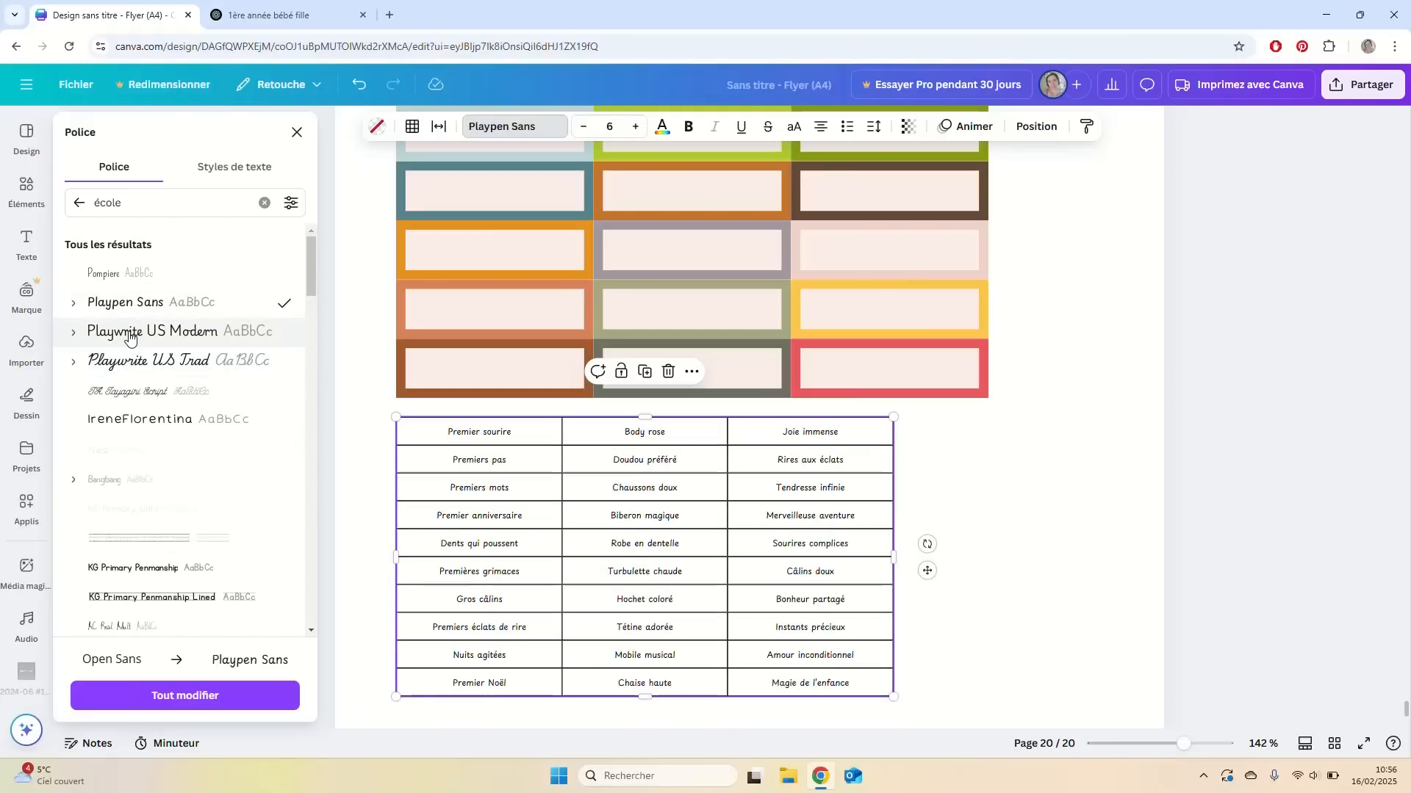
pyautogui.click(130, 335)
pyautogui.click(128, 303)
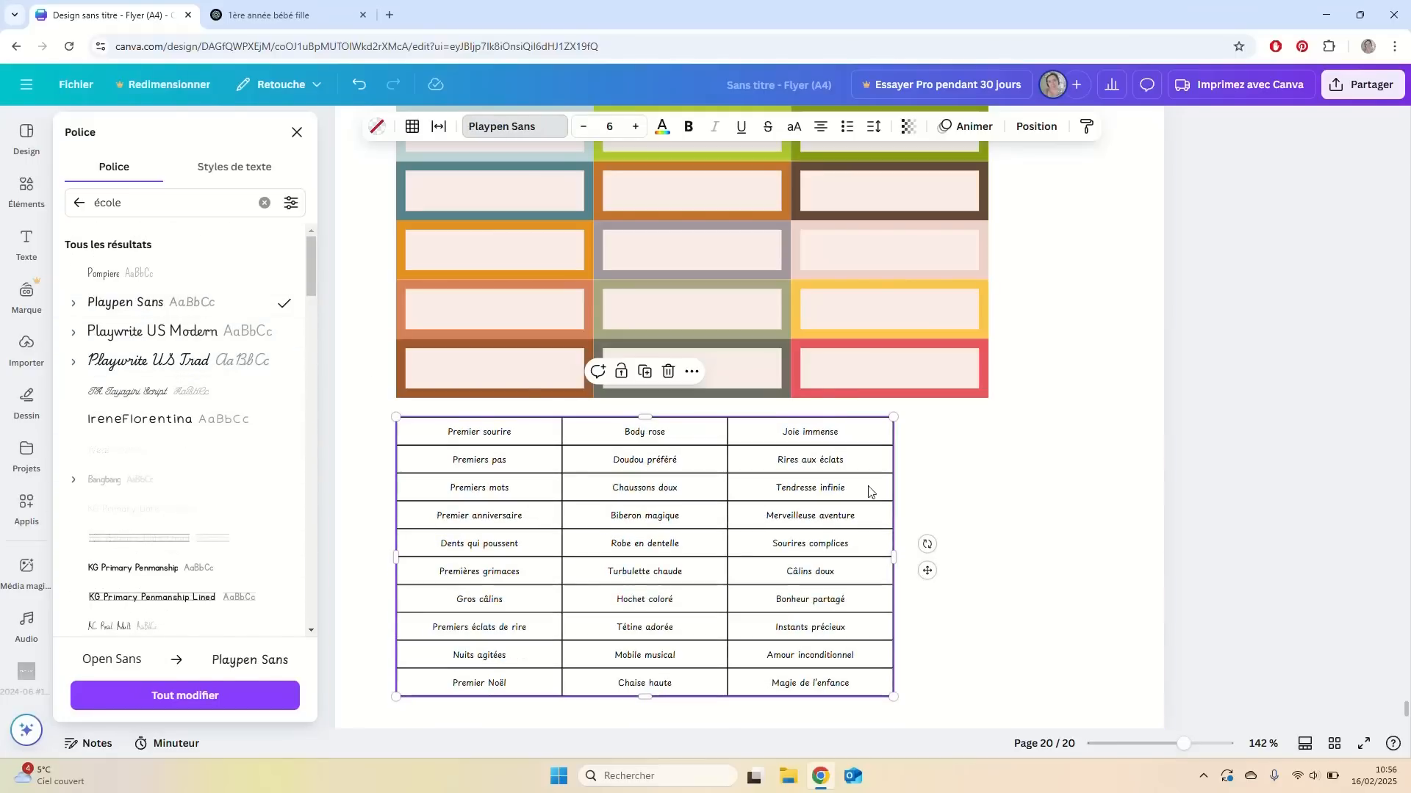
pyautogui.click(636, 127)
pyautogui.click(636, 129)
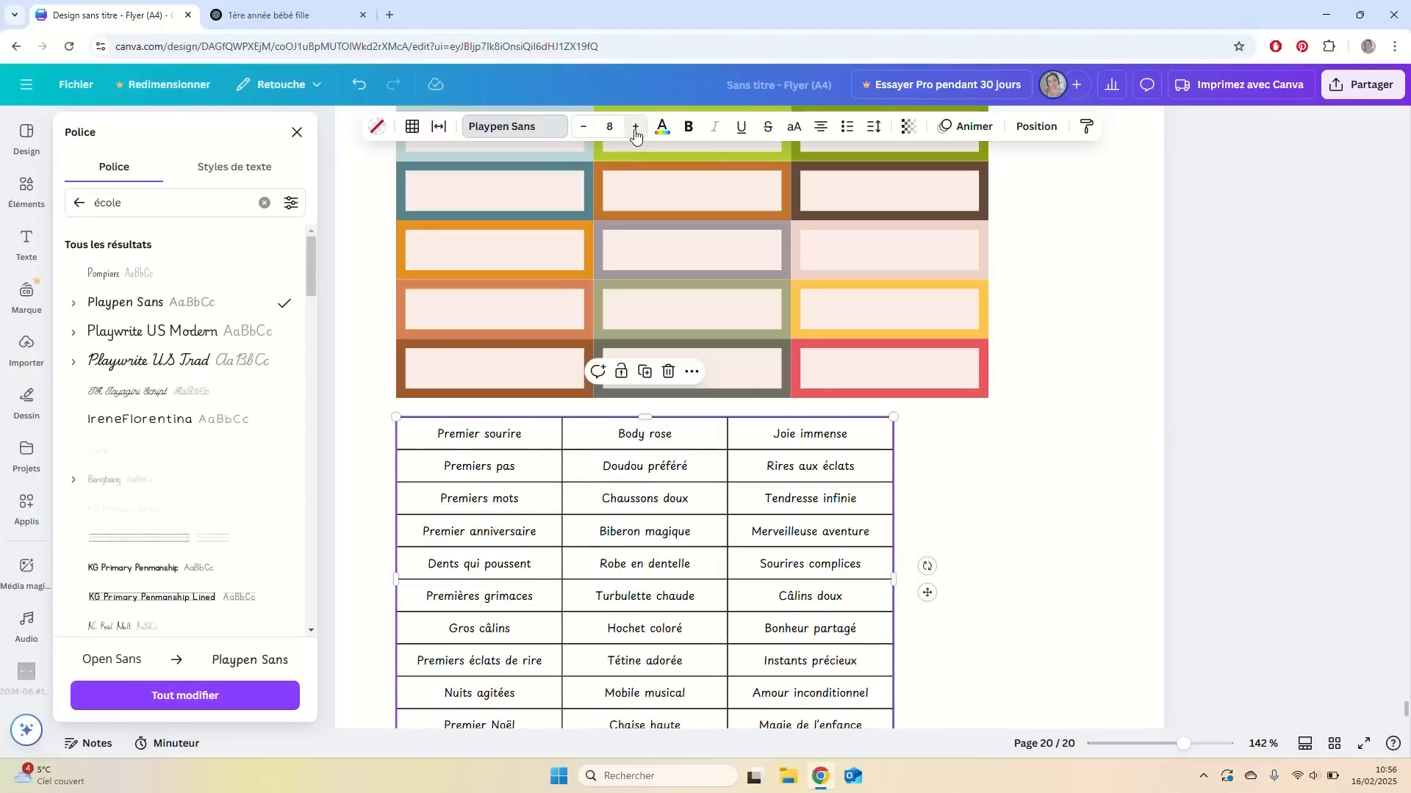
pyautogui.click(636, 127)
pyautogui.click(636, 127)
pyautogui.keyDown('ctrl'); pyautogui.scroll(-5, 997, 592); pyautogui.keyUp('ctrl')
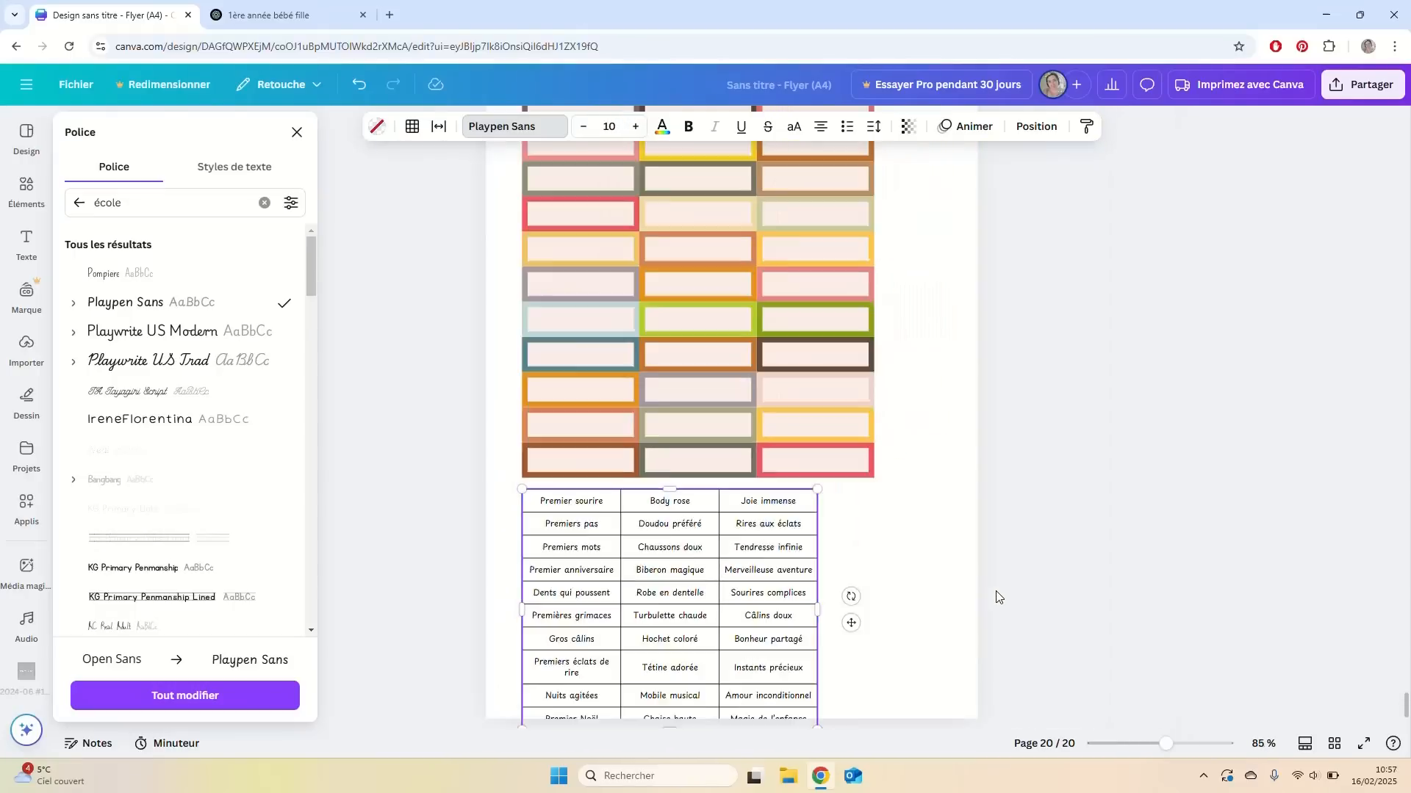
# - Widen the phrase table so the phrases fit on single lines, and set its cell spacing to 0
pyautogui.keyDown('ctrl'); pyautogui.scroll(-3, 997, 597); pyautogui.keyUp('ctrl')
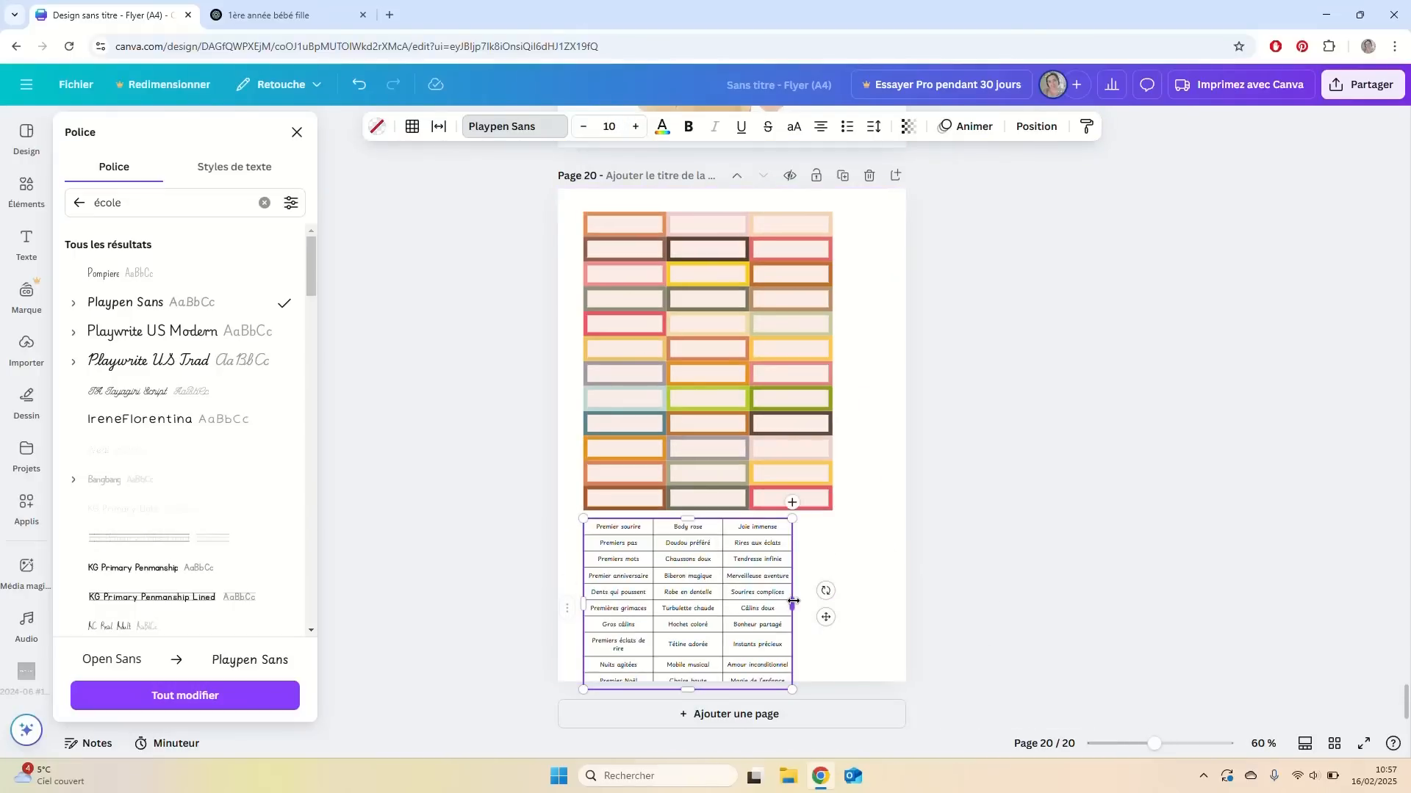
pyautogui.moveTo(794, 601); pyautogui.dragTo(849, 603)
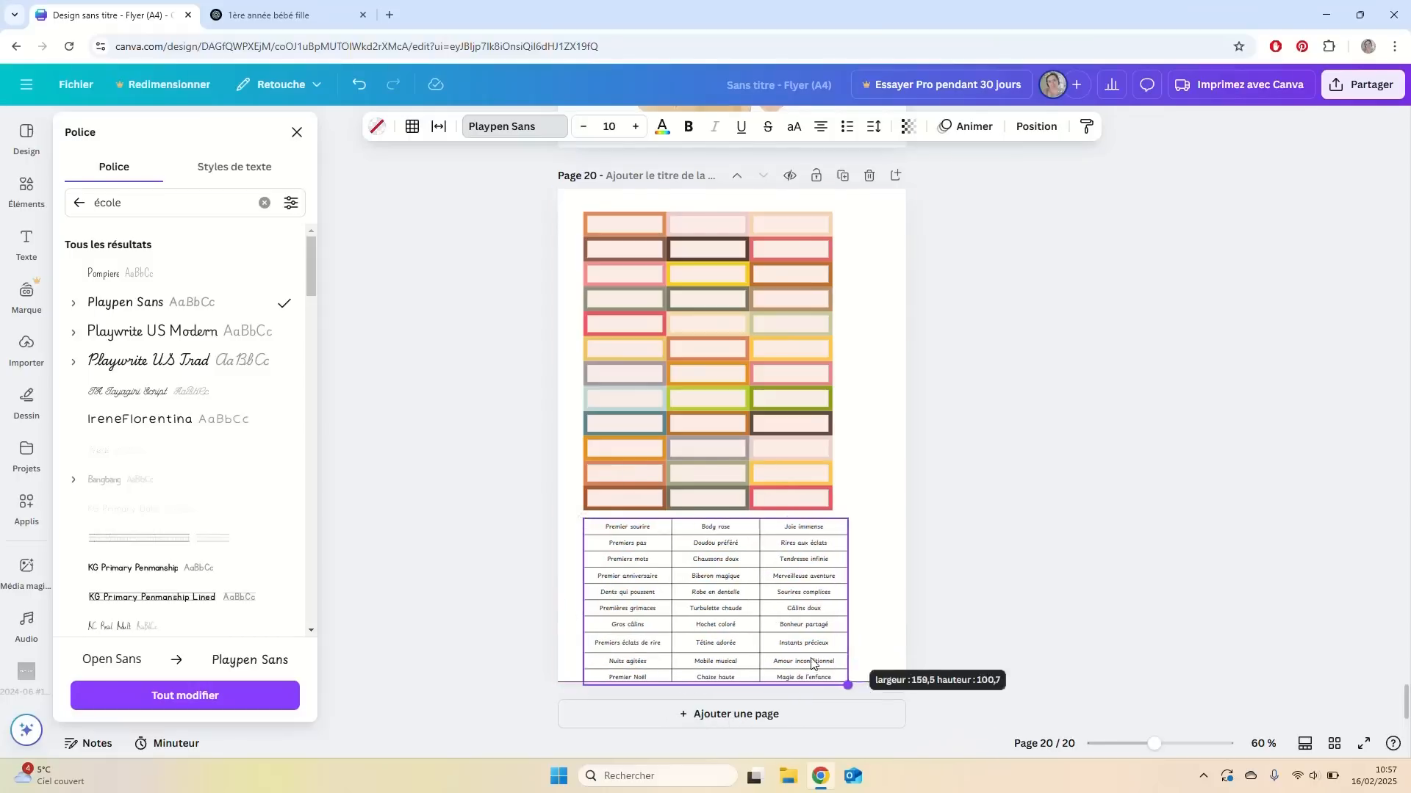
pyautogui.click(438, 126)
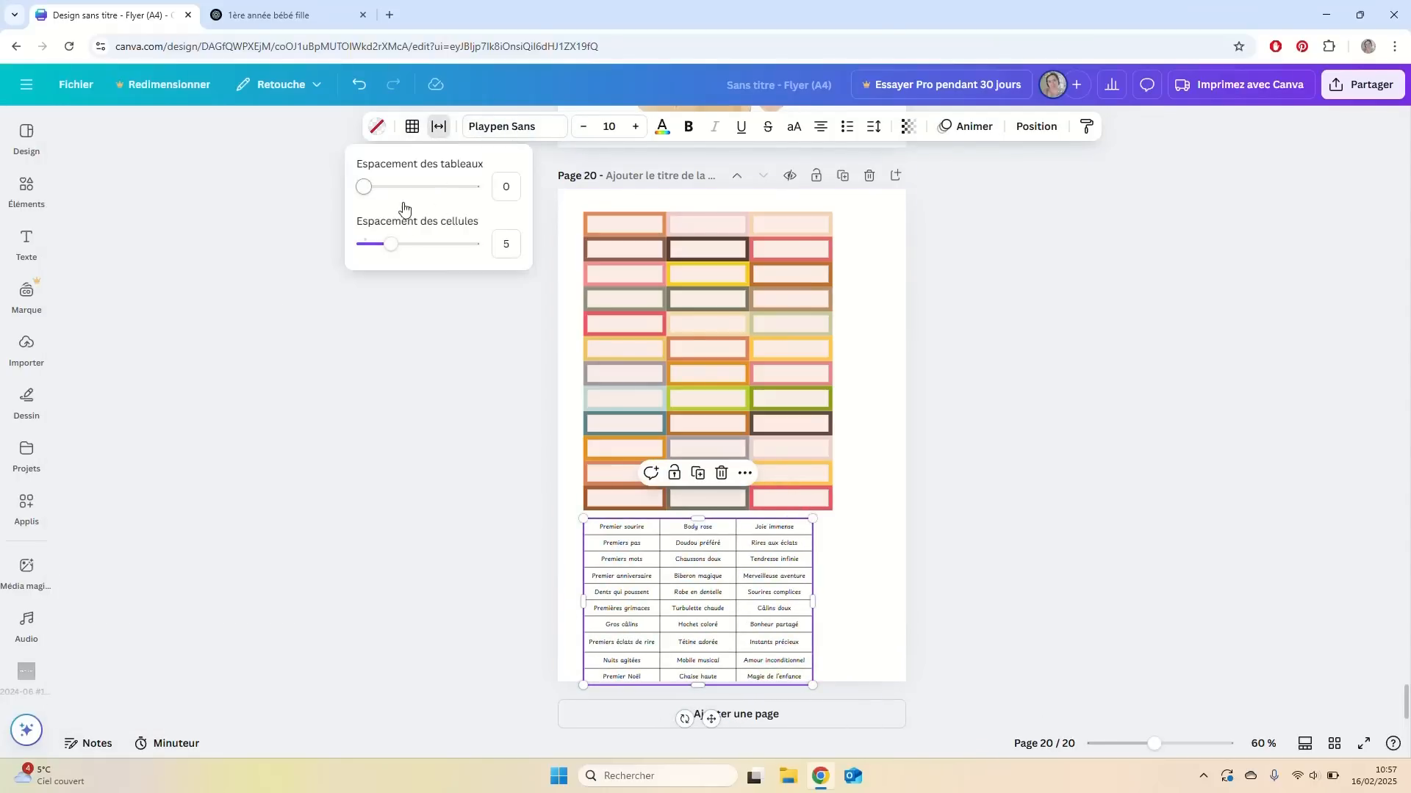
pyautogui.moveTo(390, 244); pyautogui.dragTo(309, 258)
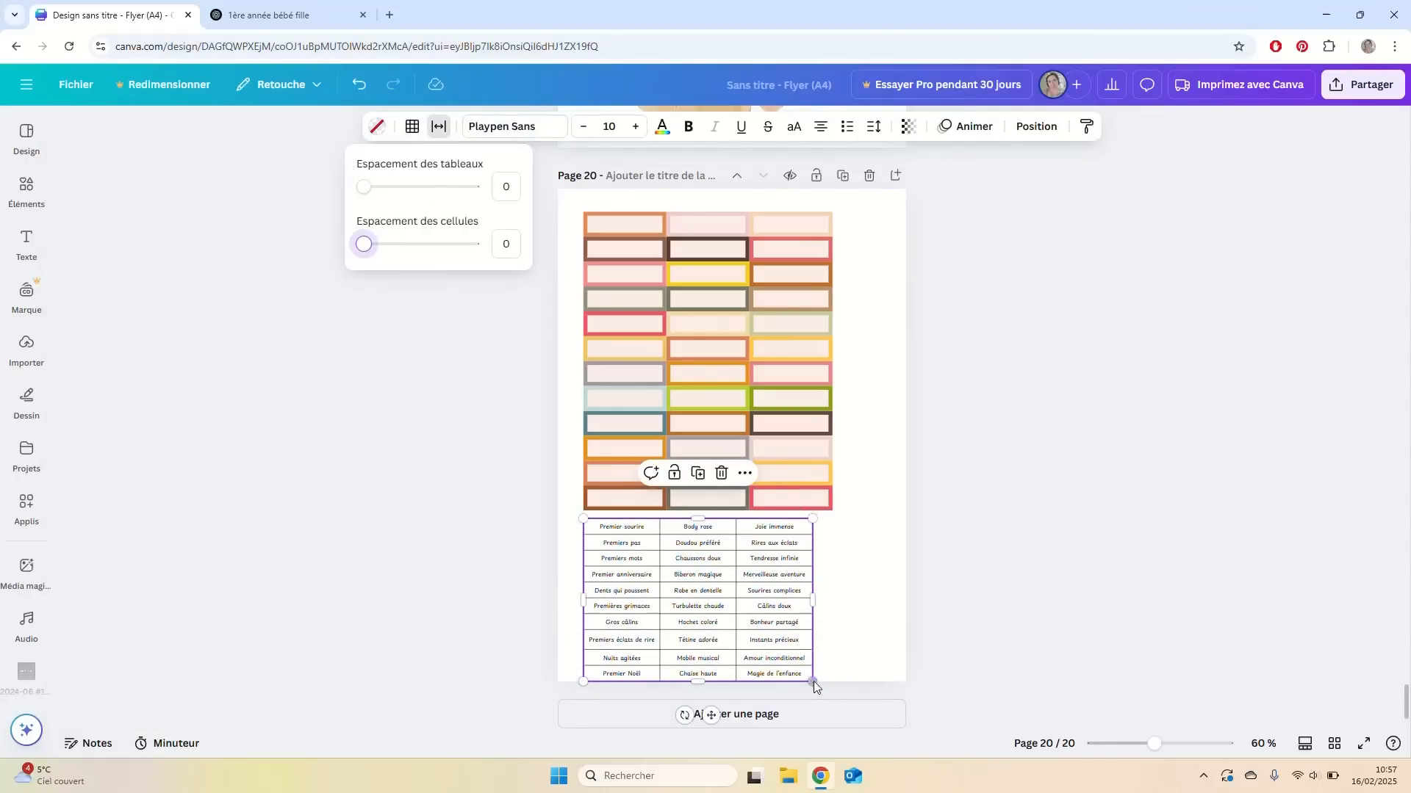
# - Resize the phrase table to the width of the three-column label grid, reduce its height, and place it over the lower labels
pyautogui.click(843, 660)
pyautogui.moveTo(838, 677); pyautogui.dragTo(613, 541)
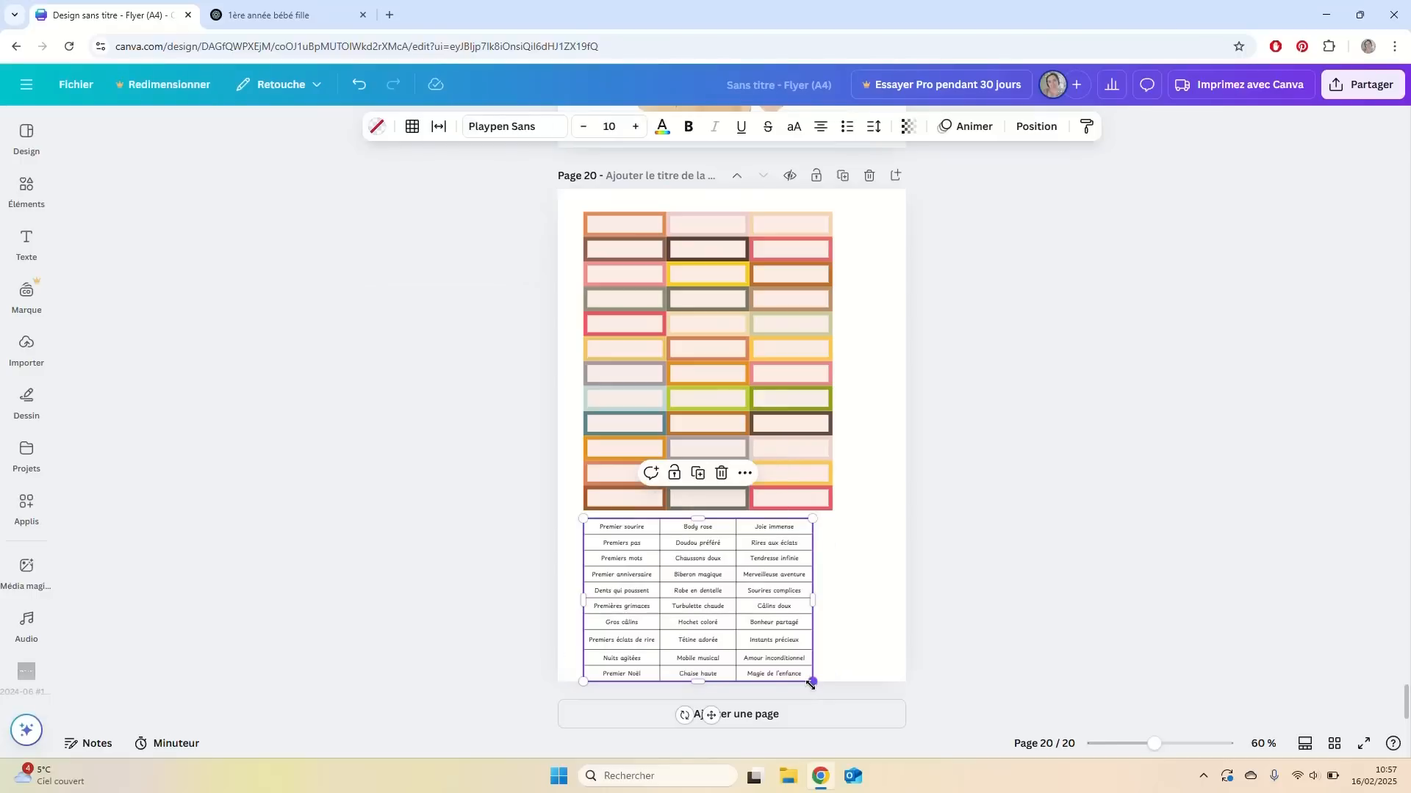
pyautogui.moveTo(811, 683); pyautogui.dragTo(832, 641)
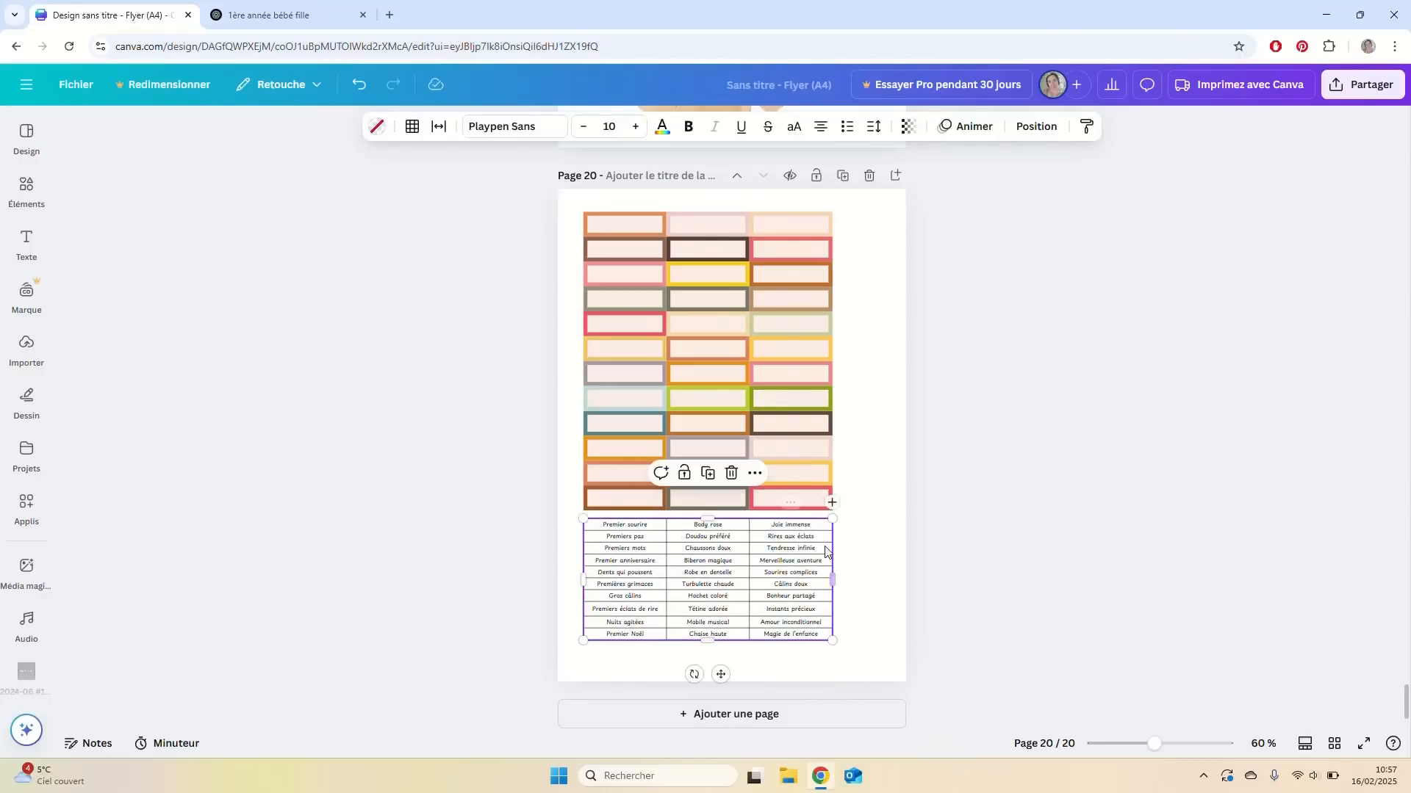
pyautogui.scroll(10, 825, 551)
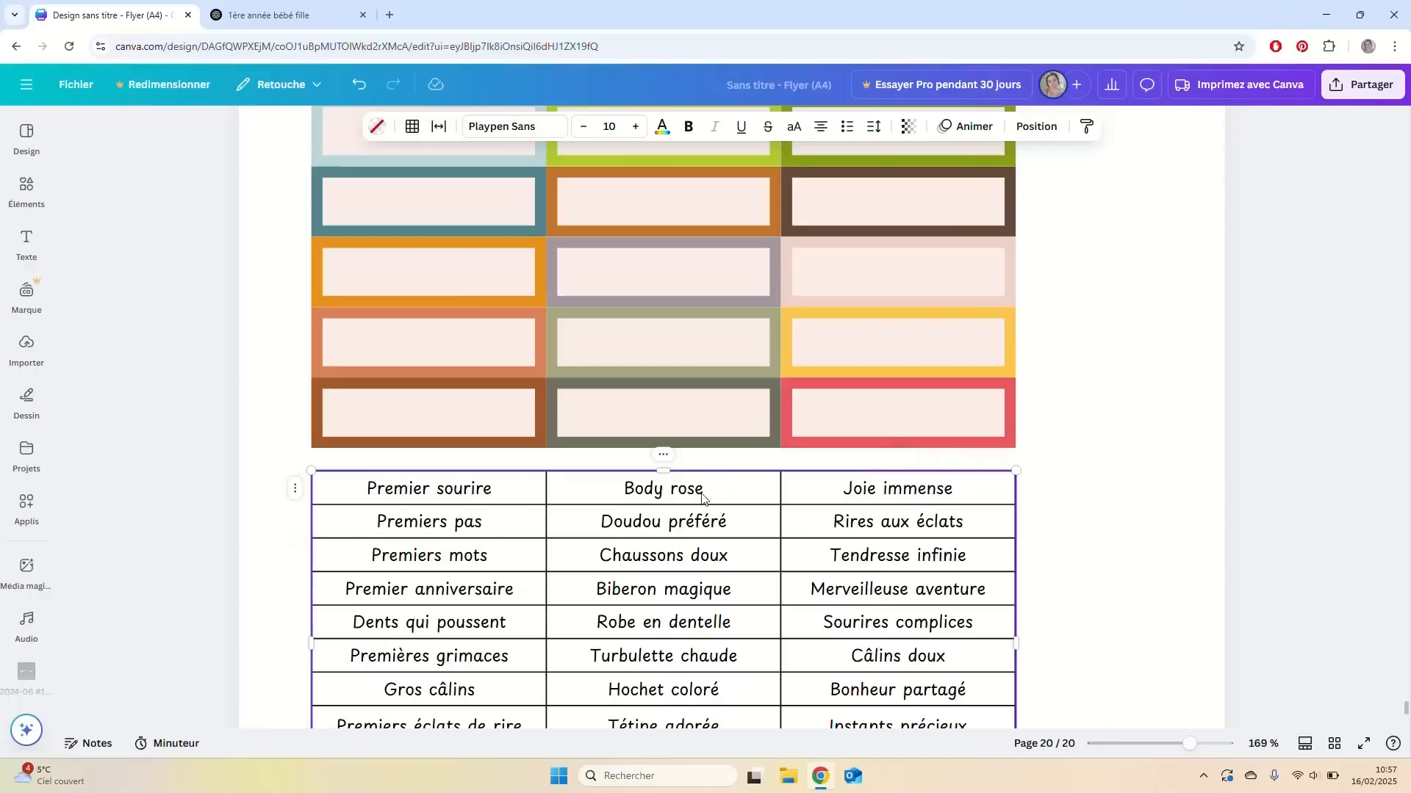
pyautogui.moveTo(701, 498); pyautogui.dragTo(689, 272)
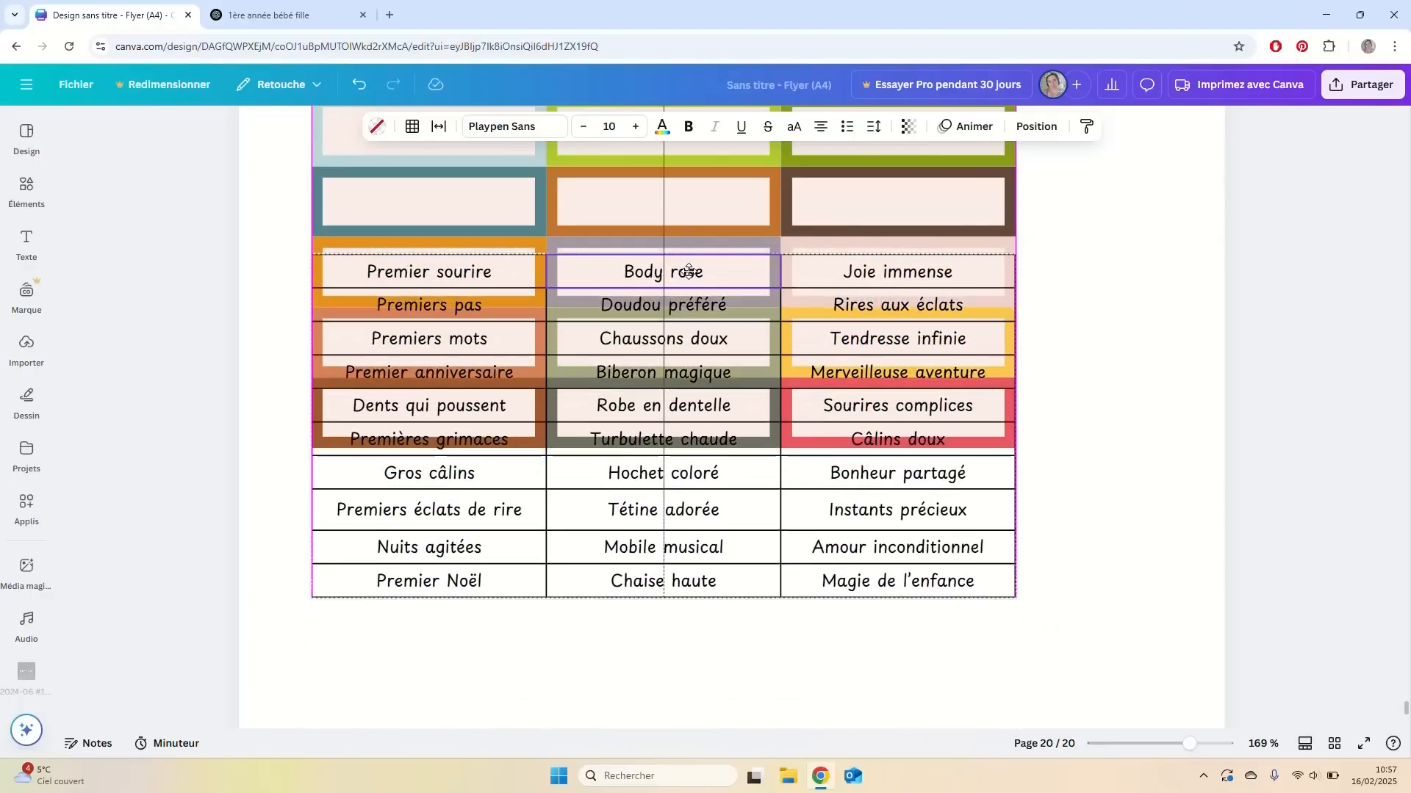
# - Try enlarging only the "Body rose" text to size 16, and undo the change
pyautogui.click(636, 127)
pyautogui.click(636, 126)
pyautogui.click(636, 127)
pyautogui.click(636, 127)
pyautogui.click(637, 127)
pyautogui.click(636, 126)
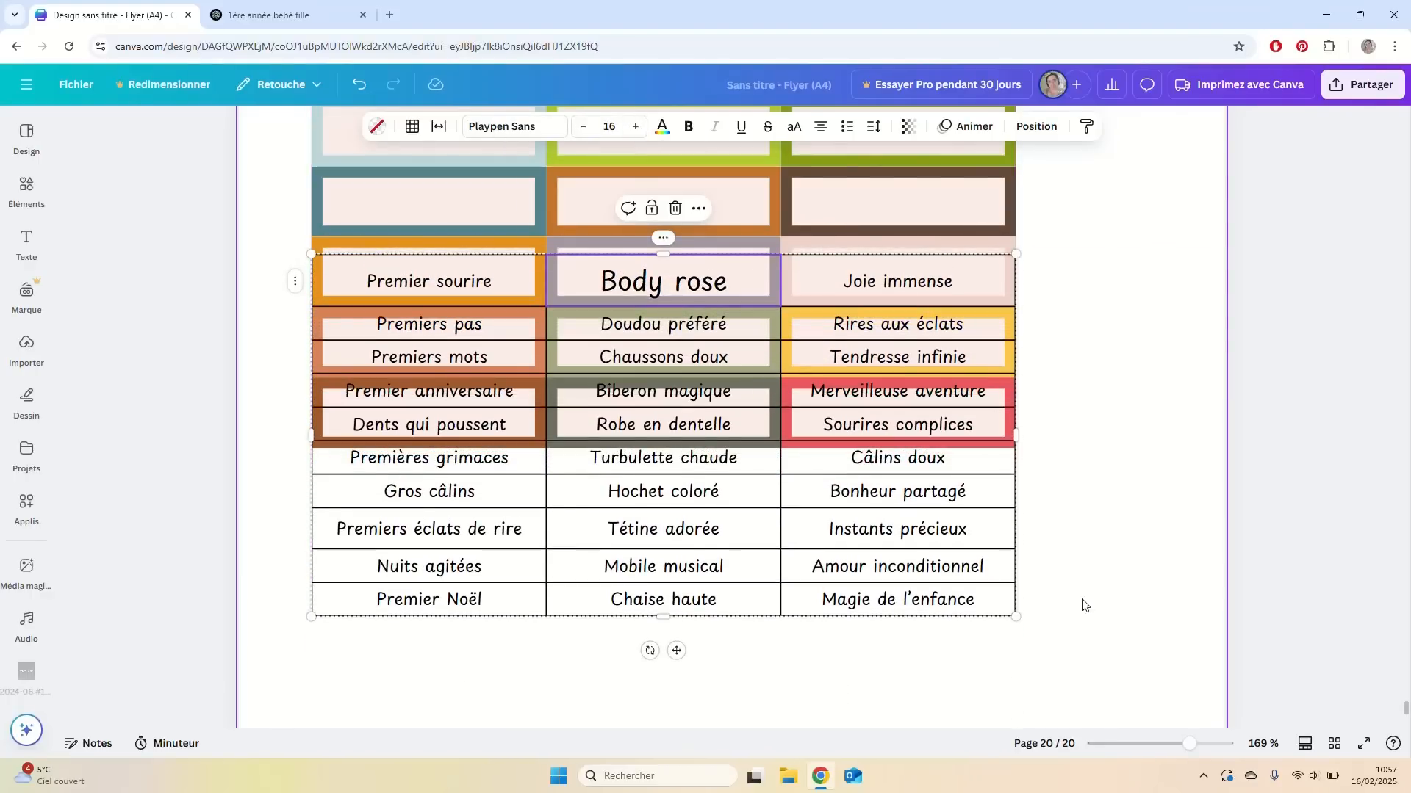
pyautogui.click(1074, 656)
pyautogui.hotkey('ctrl', 'z')
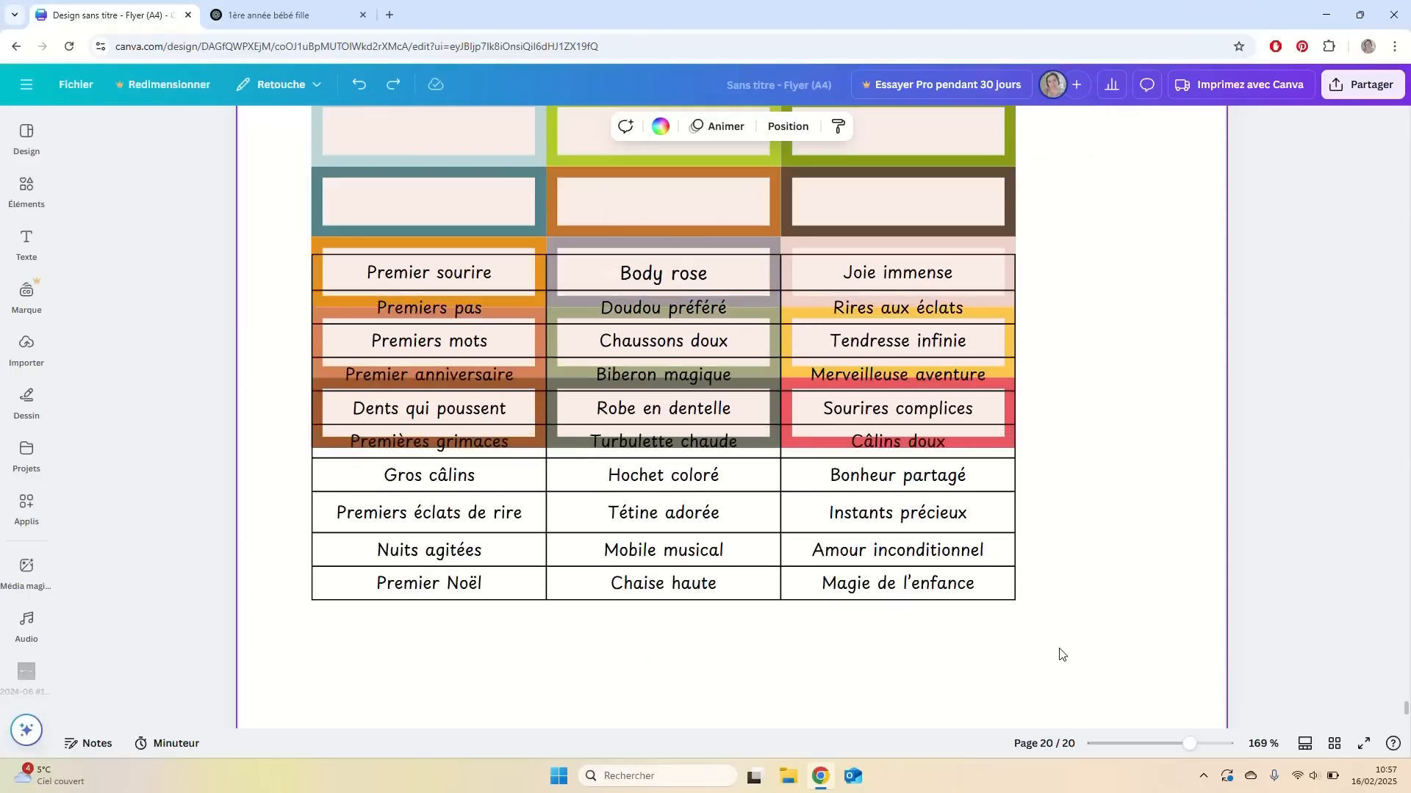
# - Select the whole phrase table and set its text size to 17
pyautogui.moveTo(1061, 655); pyautogui.dragTo(853, 477)
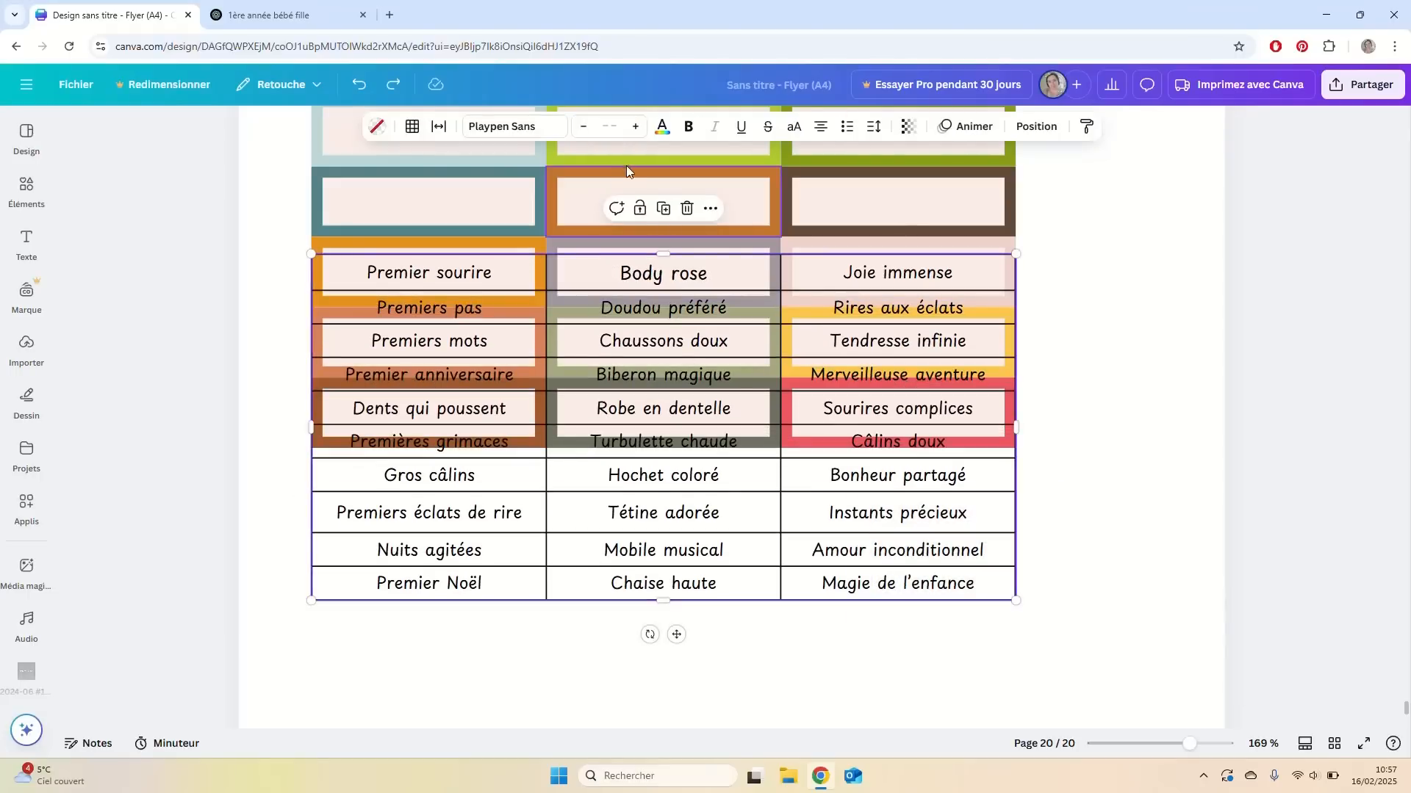
pyautogui.click(614, 128)
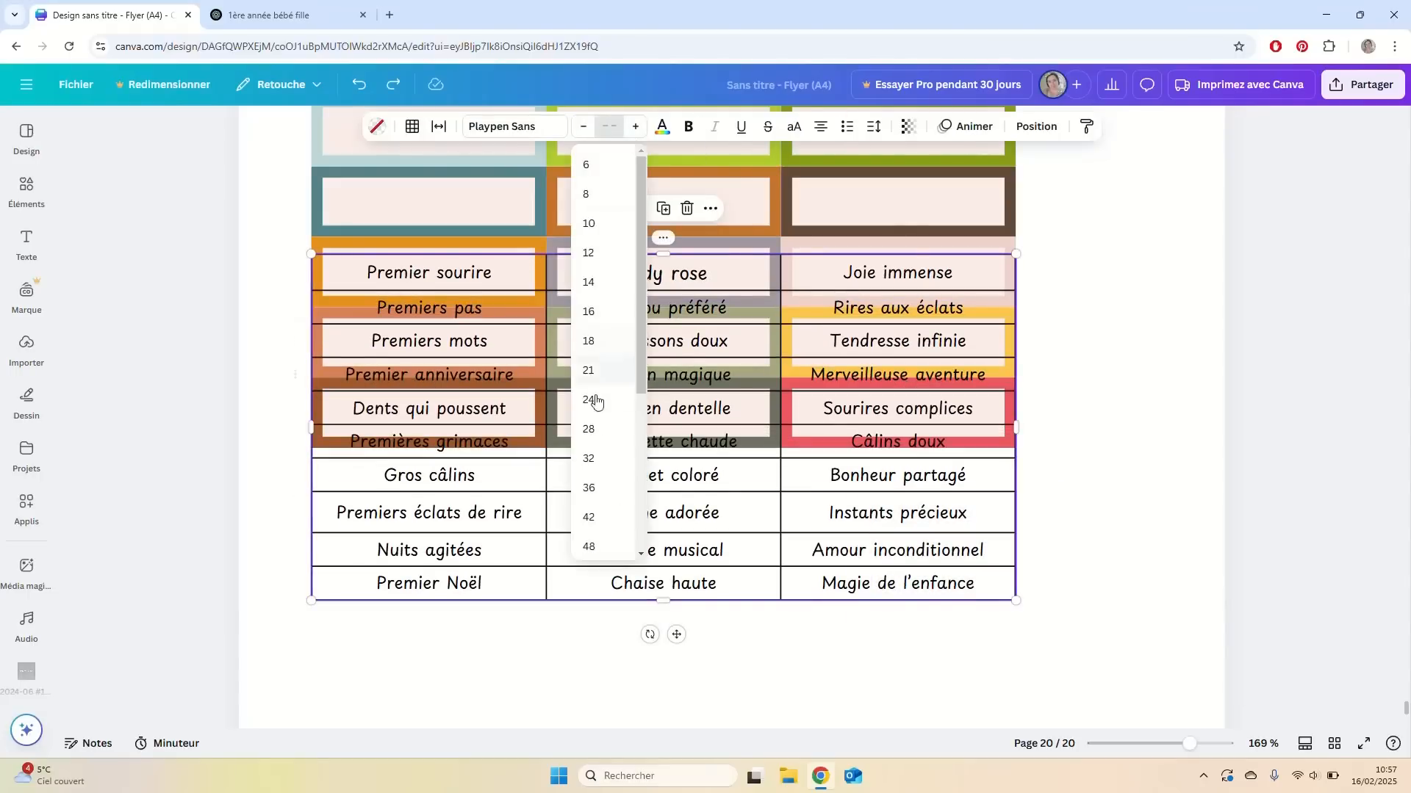
pyautogui.click(594, 489)
pyautogui.click(584, 126)
pyautogui.click(584, 126)
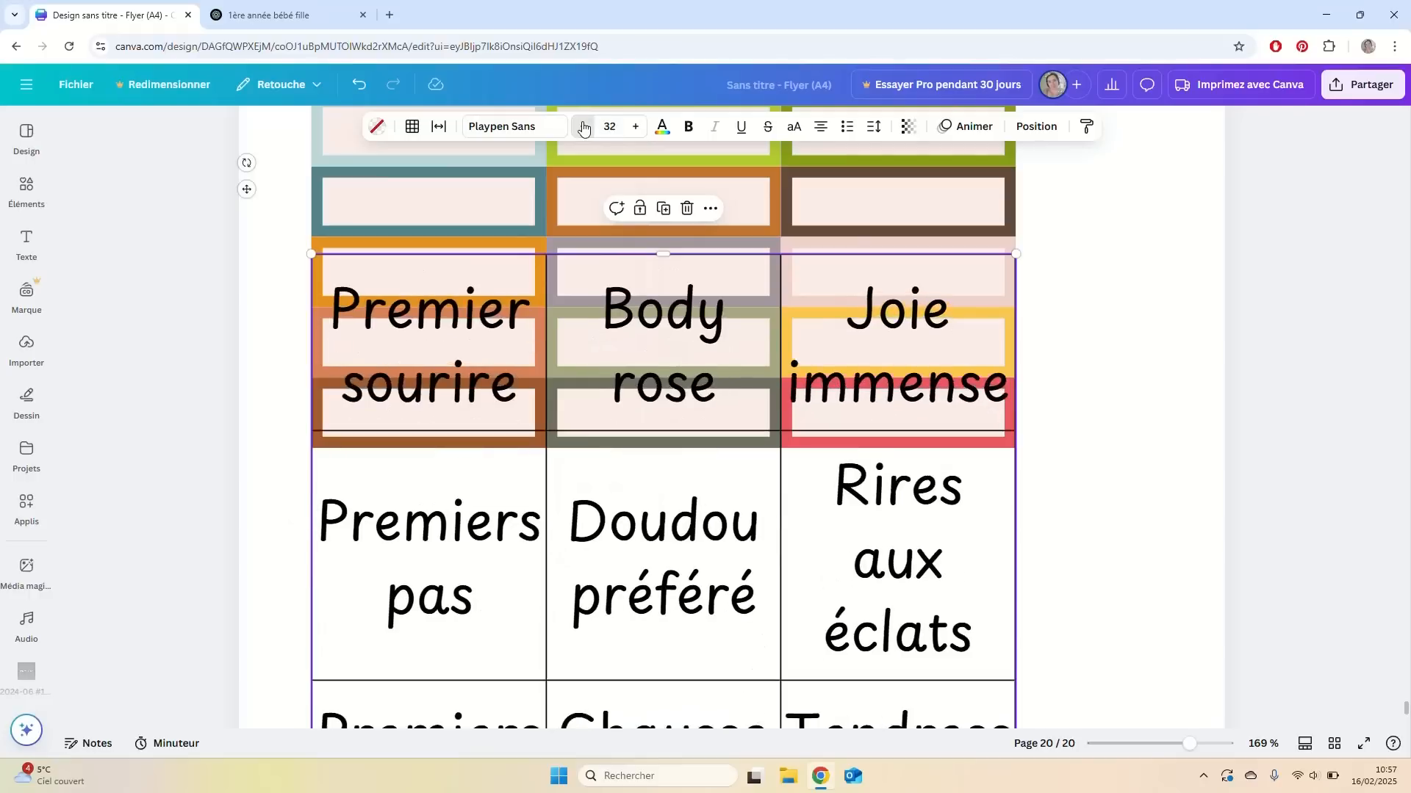
pyautogui.click(584, 126)
pyautogui.click(584, 126)
pyautogui.click(583, 126)
pyautogui.click(583, 126)
pyautogui.click(583, 127)
pyautogui.click(583, 126)
pyautogui.click(584, 127)
pyautogui.click(583, 126)
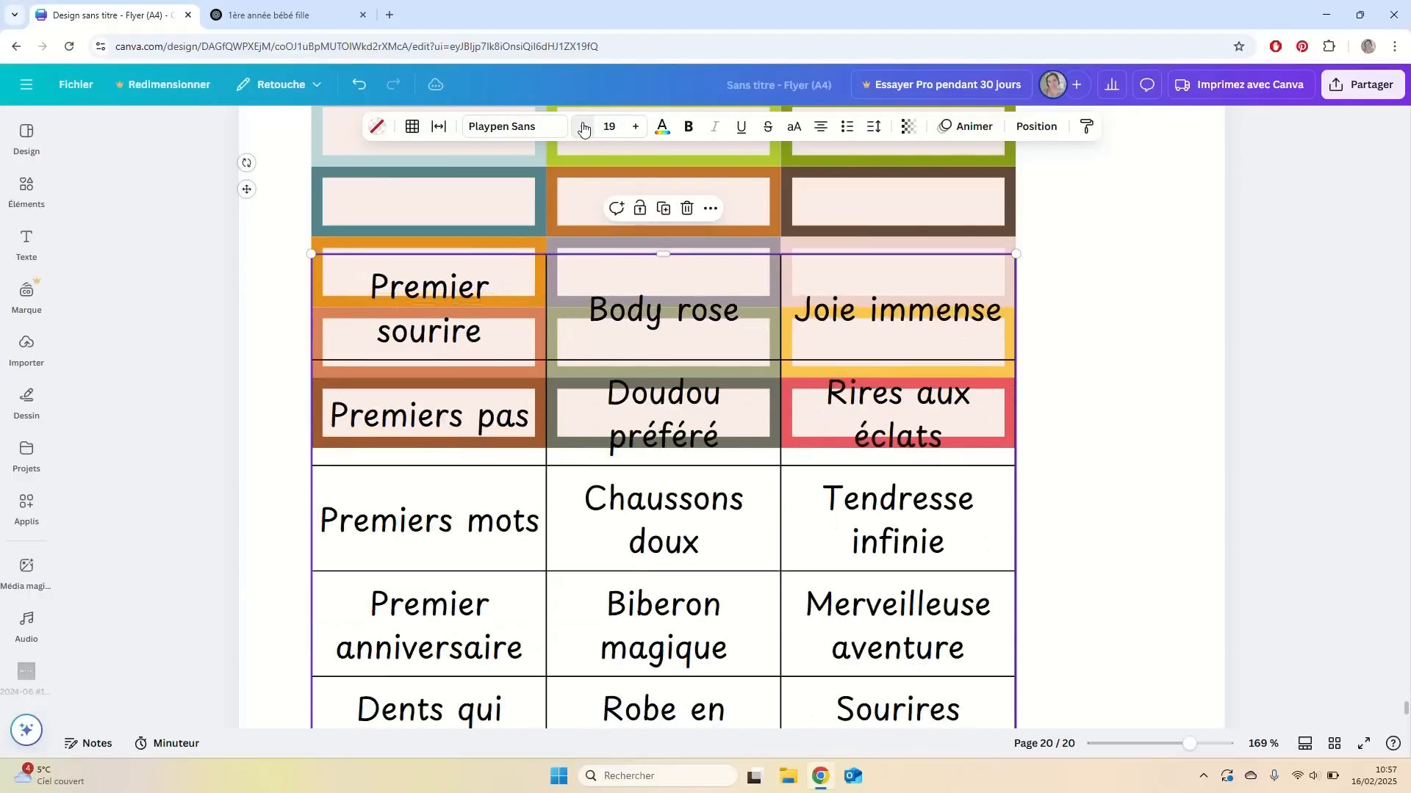
pyautogui.click(584, 126)
pyautogui.click(583, 126)
pyautogui.click(583, 126)
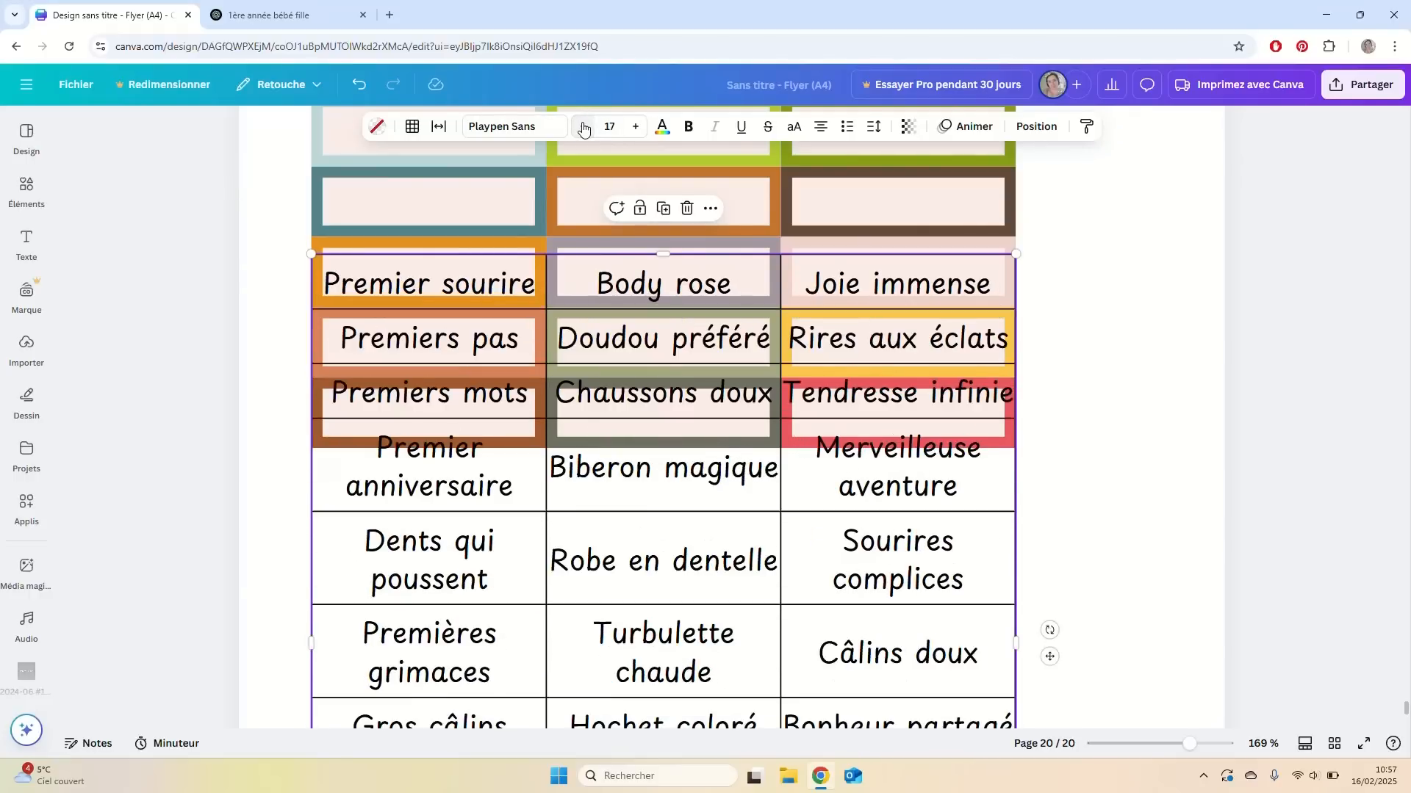
# - Shift and widen the phrase table on the page, and enlarge its first two columns for the longer phrases
pyautogui.moveTo(933, 461)
pyautogui.mouseDown()
pyautogui.moveTo(955, 393)
pyautogui.moveTo(947, 443)
pyautogui.mouseUp()
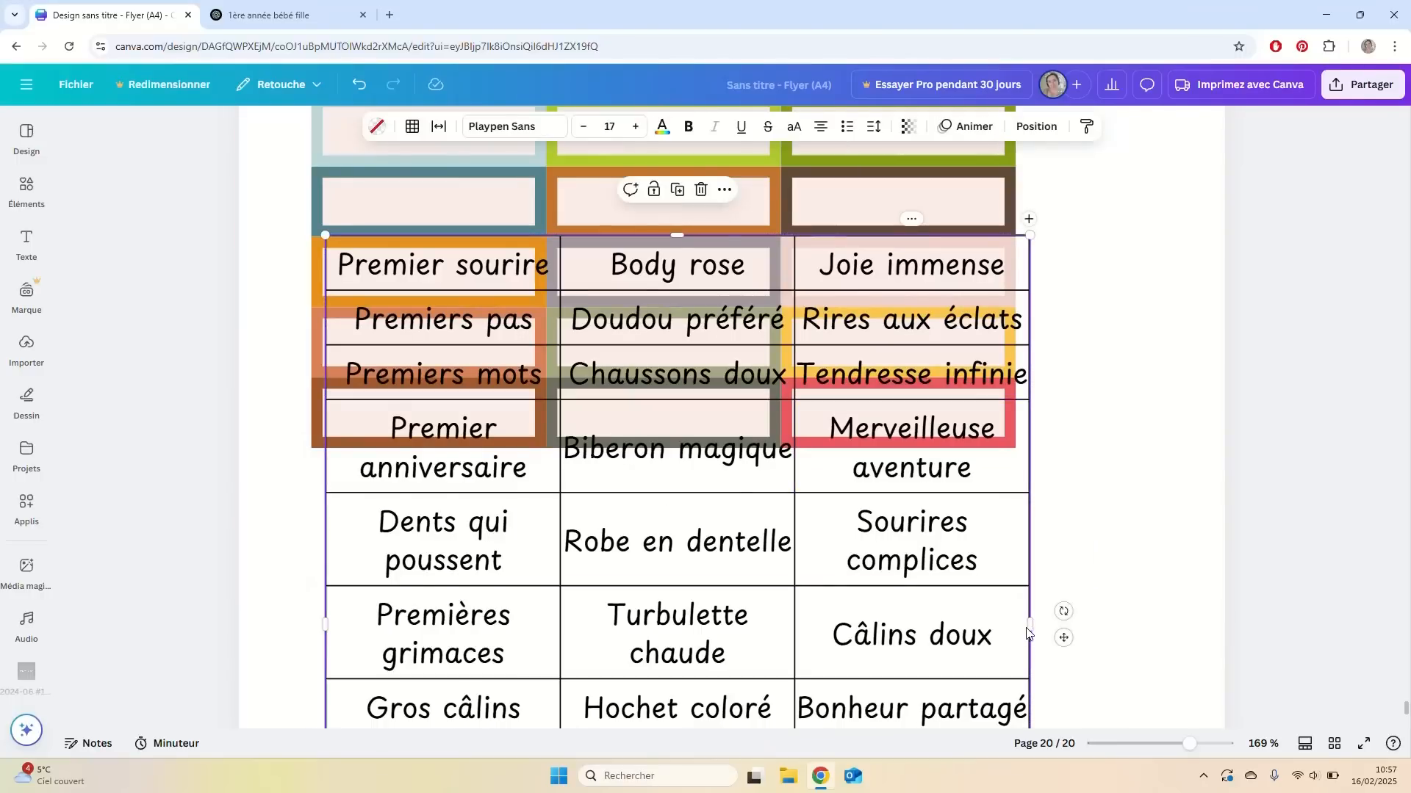
pyautogui.moveTo(1029, 618); pyautogui.dragTo(1175, 620)
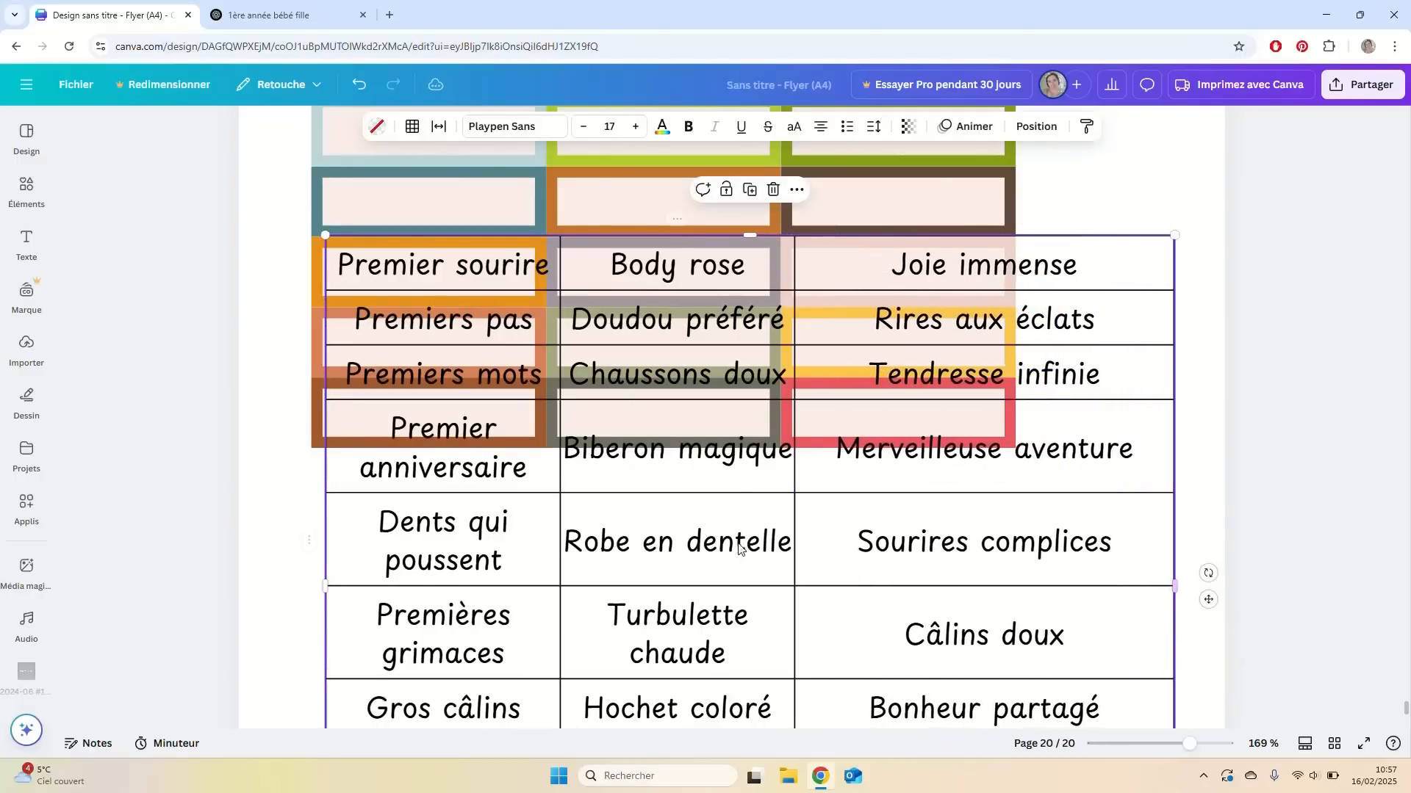
pyautogui.moveTo(793, 547); pyautogui.dragTo(877, 547)
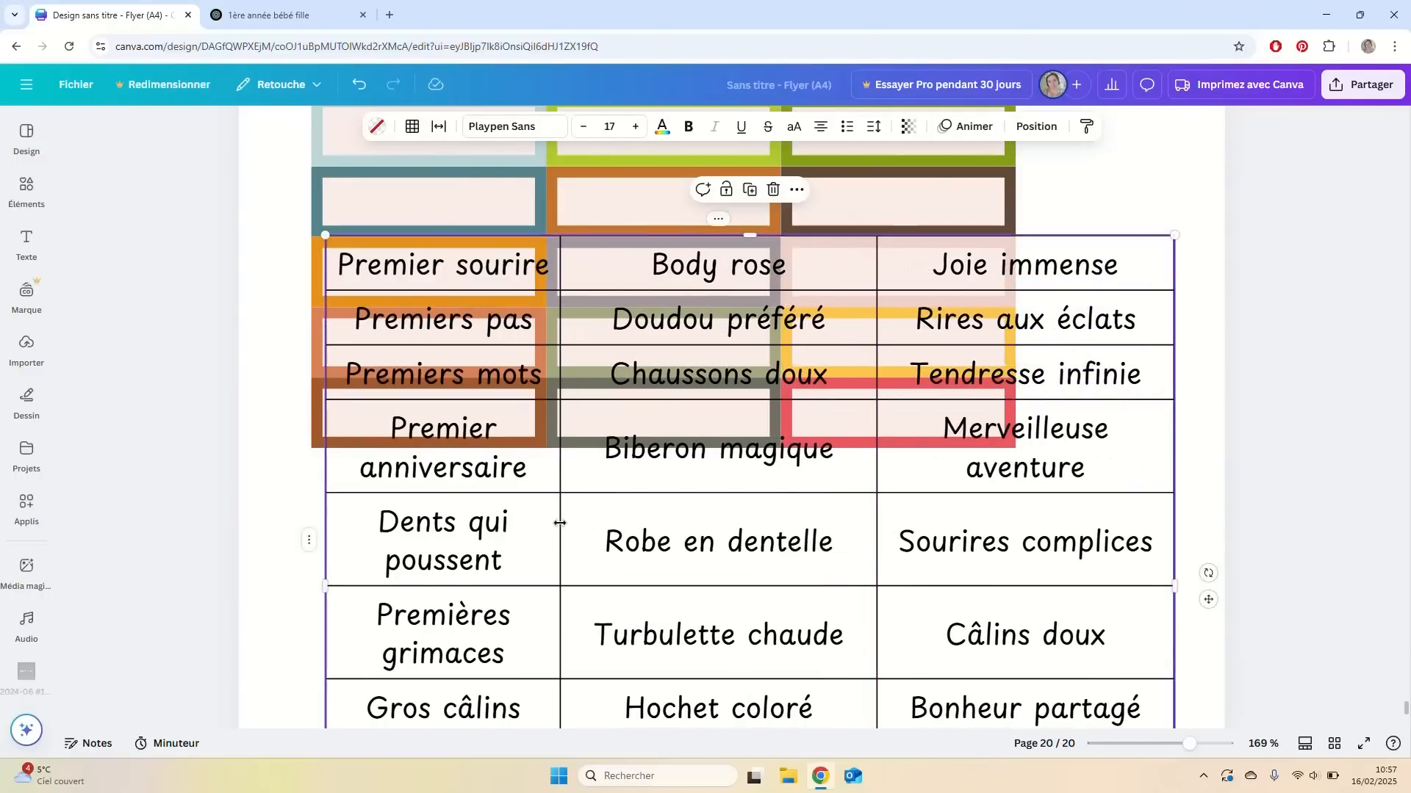
pyautogui.moveTo(608, 526); pyautogui.dragTo(663, 527)
pyautogui.moveTo(877, 536); pyautogui.dragTo(937, 536)
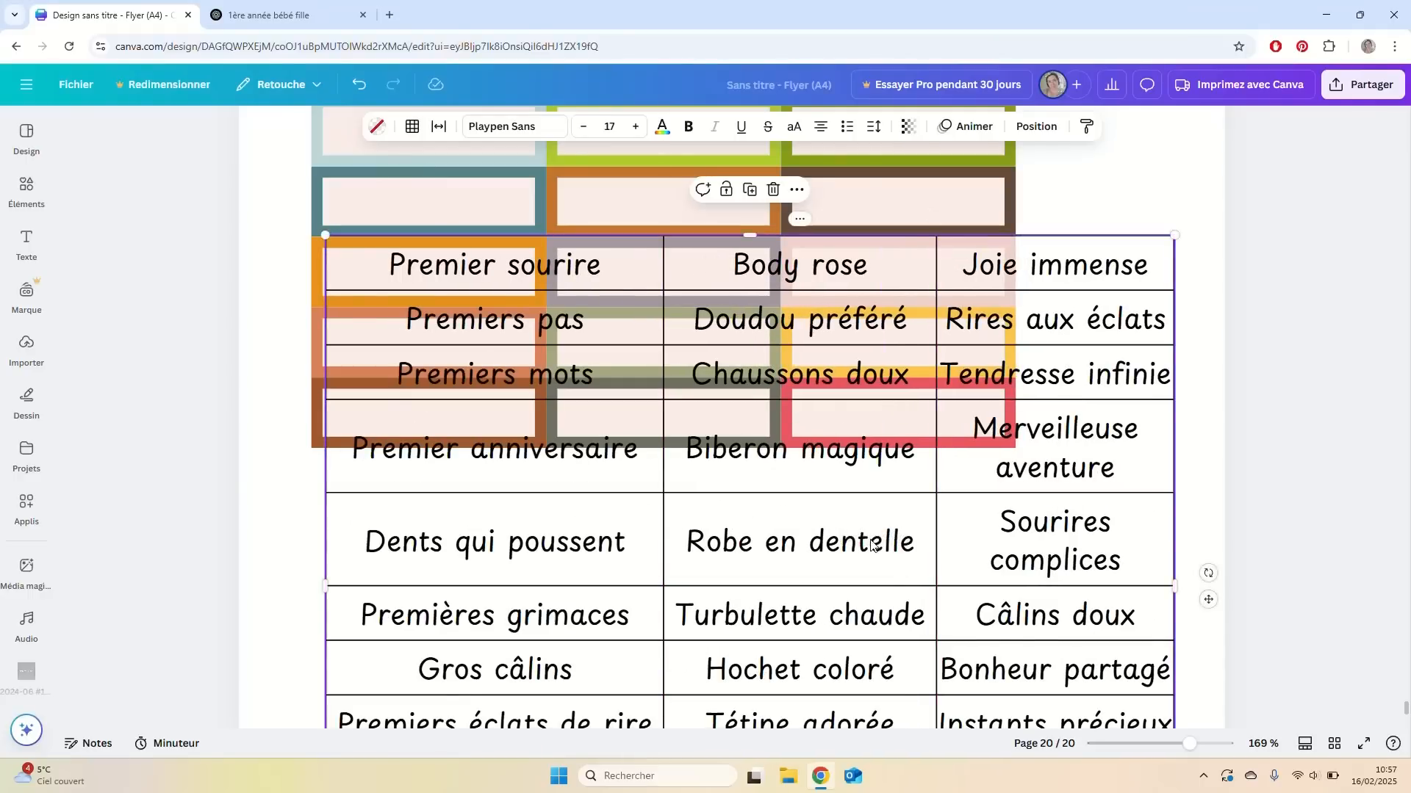
# - Set the phrase table's text size to 15, widen the table and shorten it so each phrase fits on one line
pyautogui.scroll(-3, 862, 543)
pyautogui.scroll(-3, 902, 604)
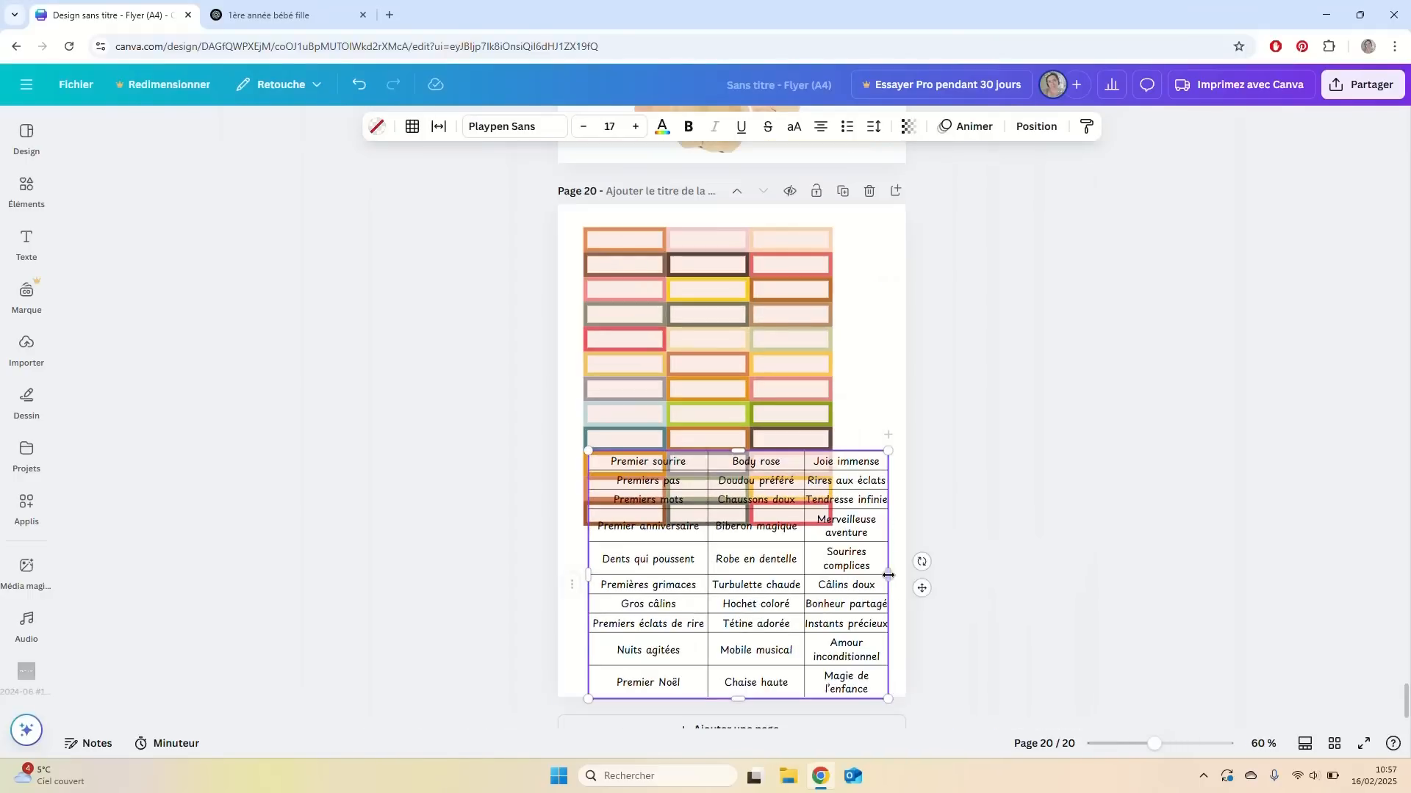
pyautogui.click(903, 688)
pyautogui.moveTo(909, 718); pyautogui.dragTo(834, 450)
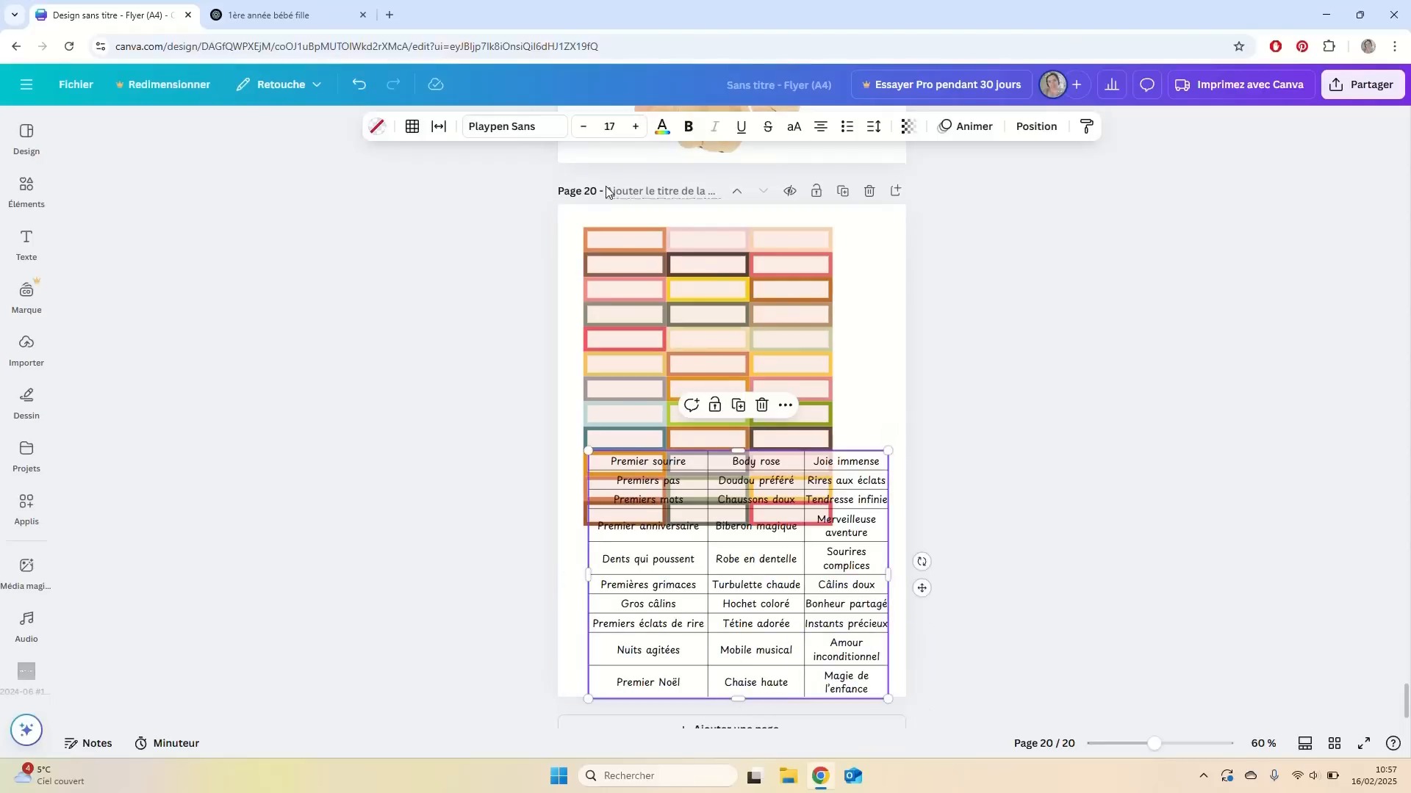
pyautogui.click(584, 128)
pyautogui.click(584, 128)
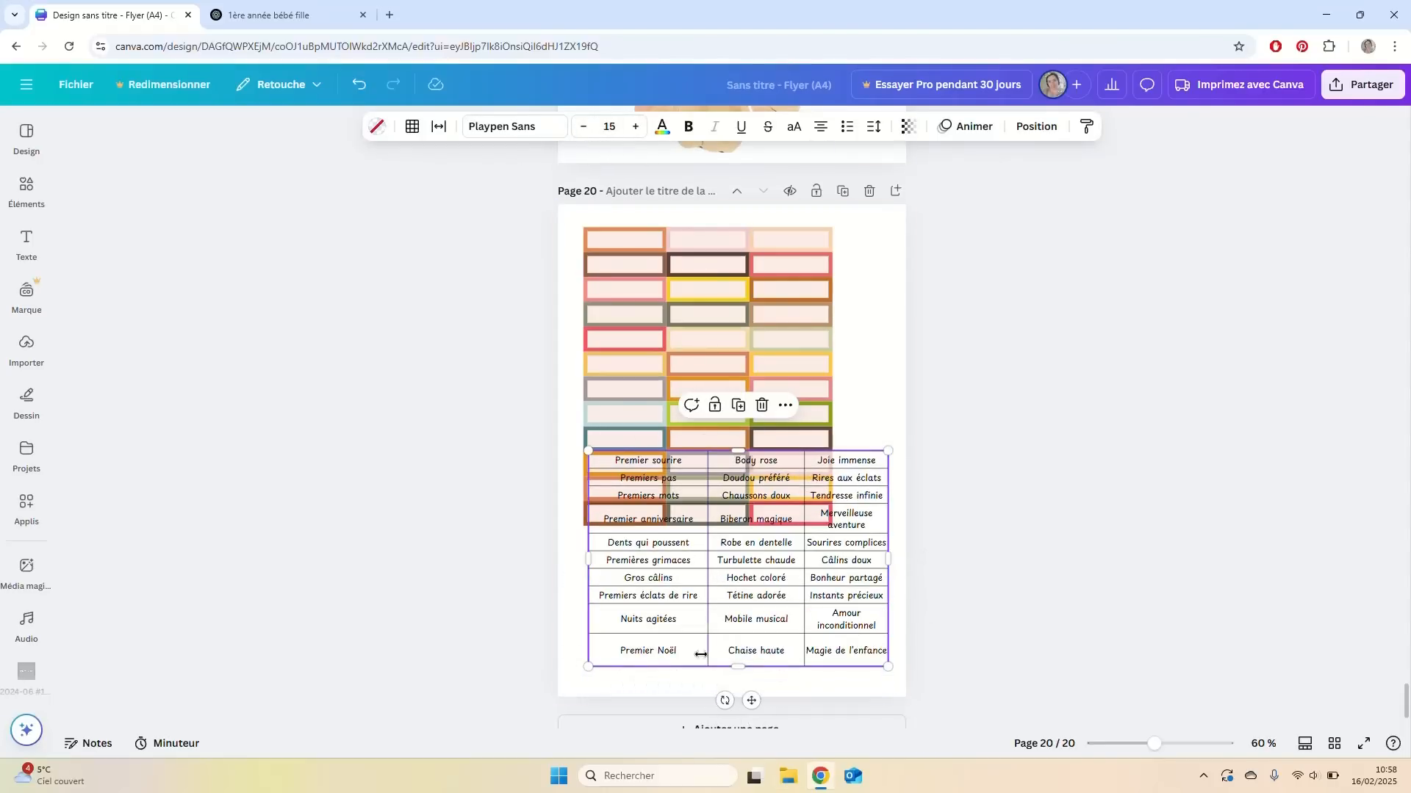
pyautogui.moveTo(735, 669); pyautogui.dragTo(735, 653)
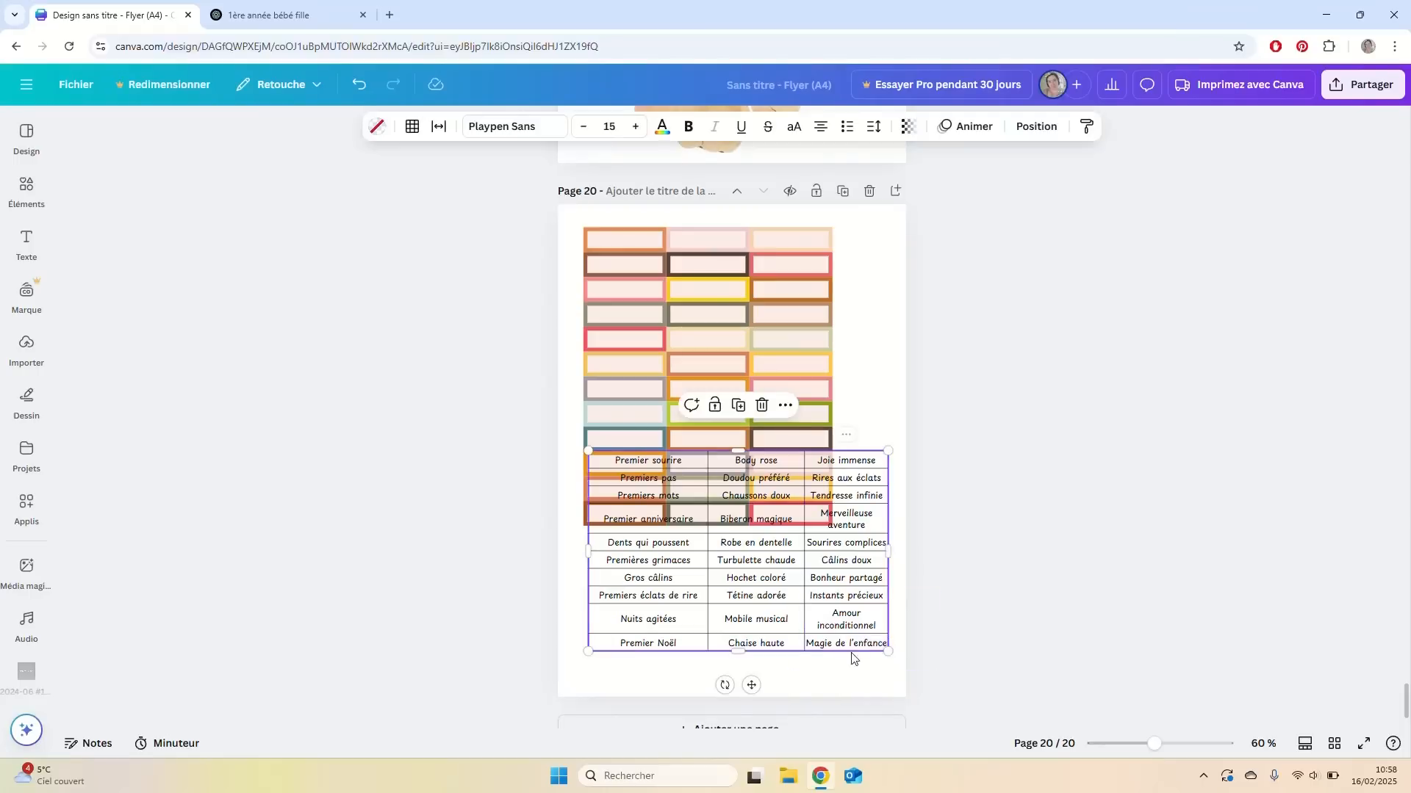
pyautogui.moveTo(887, 650); pyautogui.dragTo(922, 532)
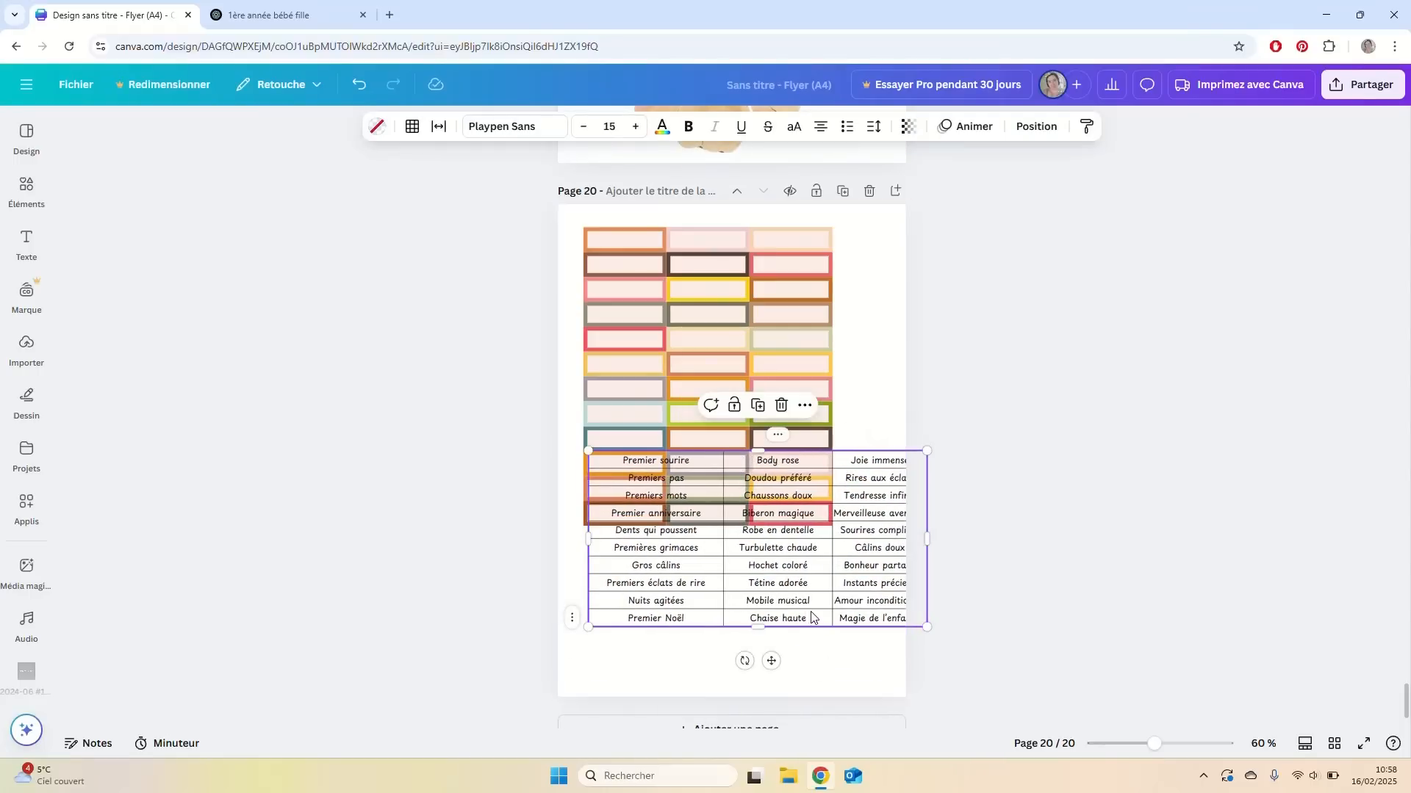
# - Move the phrase table to the lower part of the page and adjust its column widths to fit within the page
pyautogui.moveTo(771, 661); pyautogui.dragTo(742, 733)
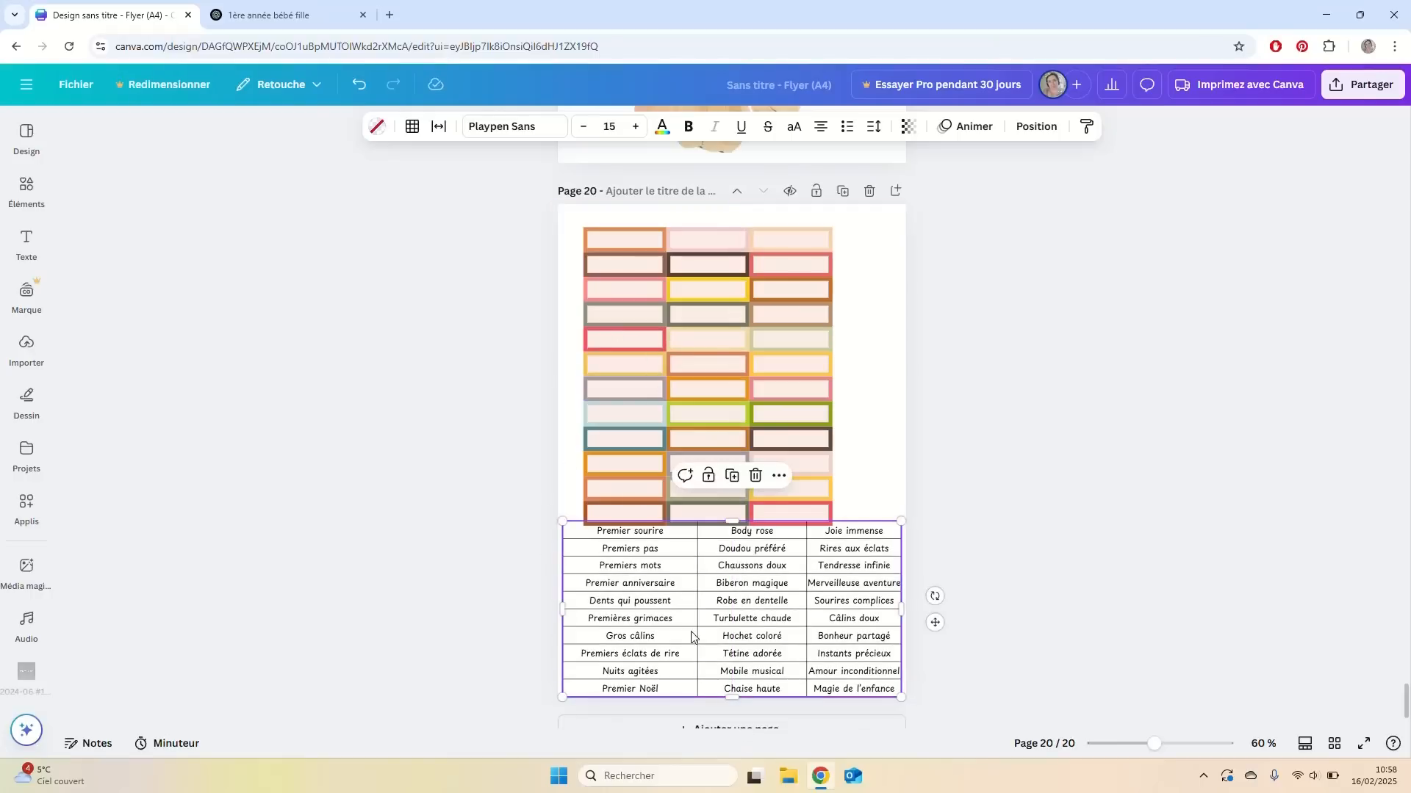
pyautogui.moveTo(560, 608); pyautogui.dragTo(597, 615)
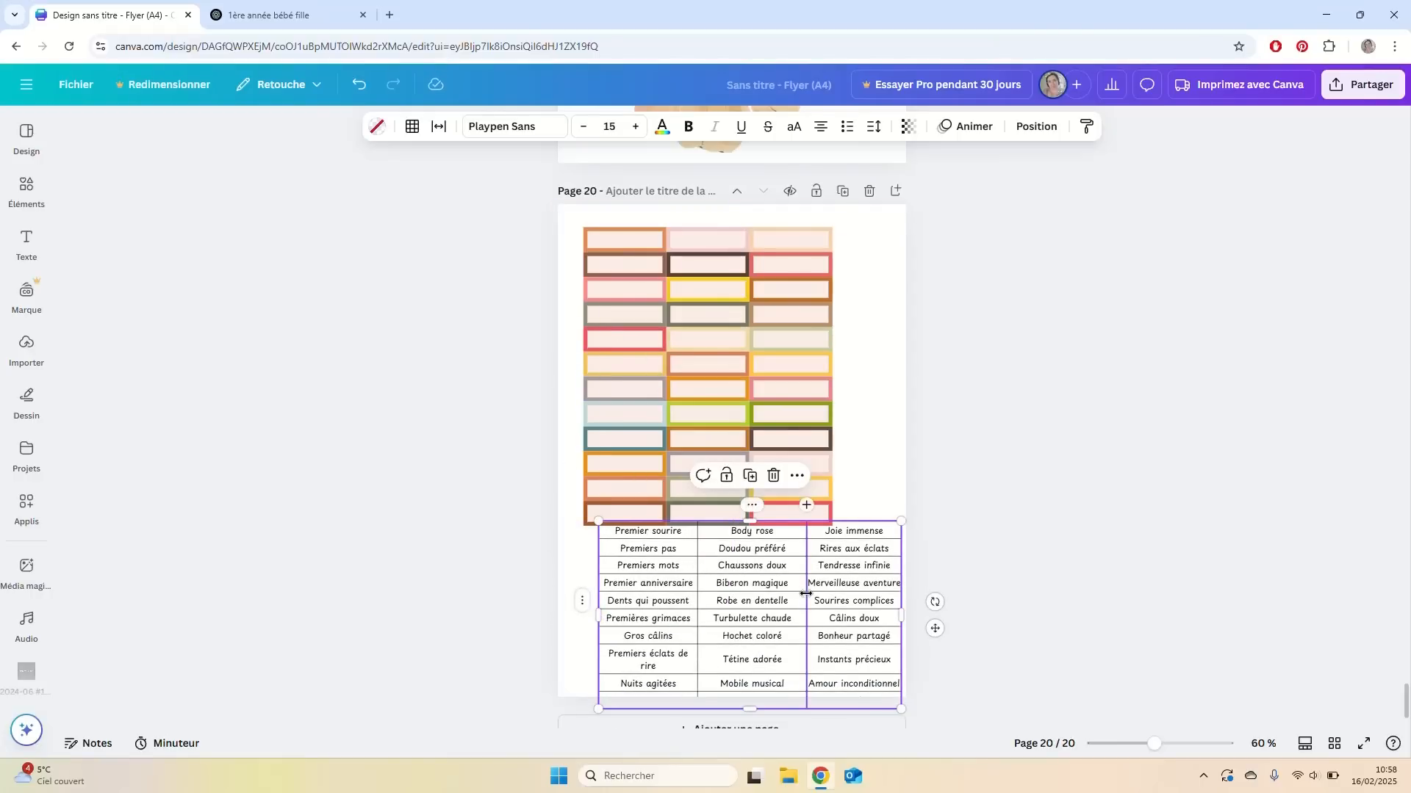
pyautogui.moveTo(806, 594); pyautogui.dragTo(792, 601)
pyautogui.moveTo(694, 637); pyautogui.dragTo(702, 637)
pyautogui.click(932, 586)
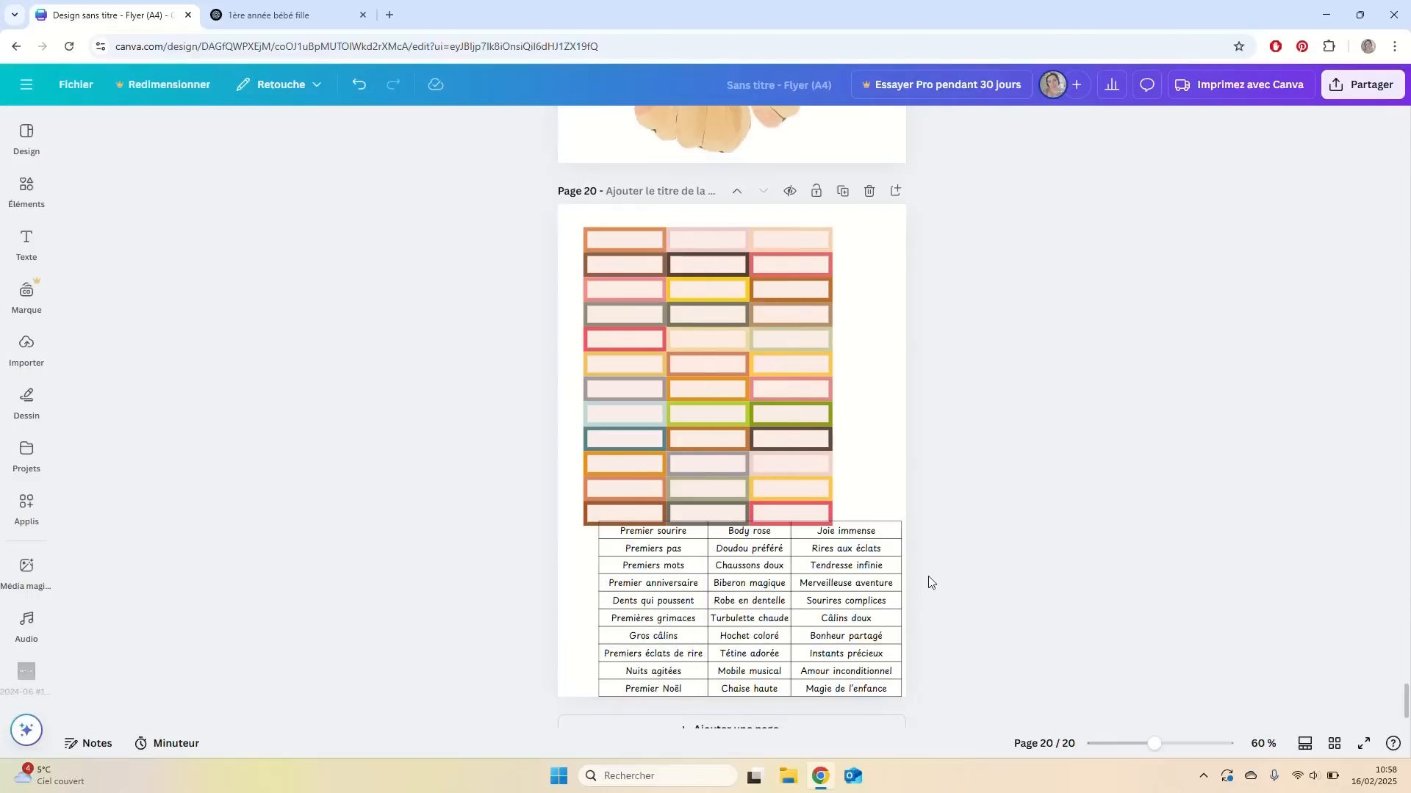
# - Group the last two label rows, rotate them to vertical and place them against the right side of the label grid
pyautogui.moveTo(860, 487); pyautogui.dragTo(767, 358)
pyautogui.hotkey('ctrl', 'g')
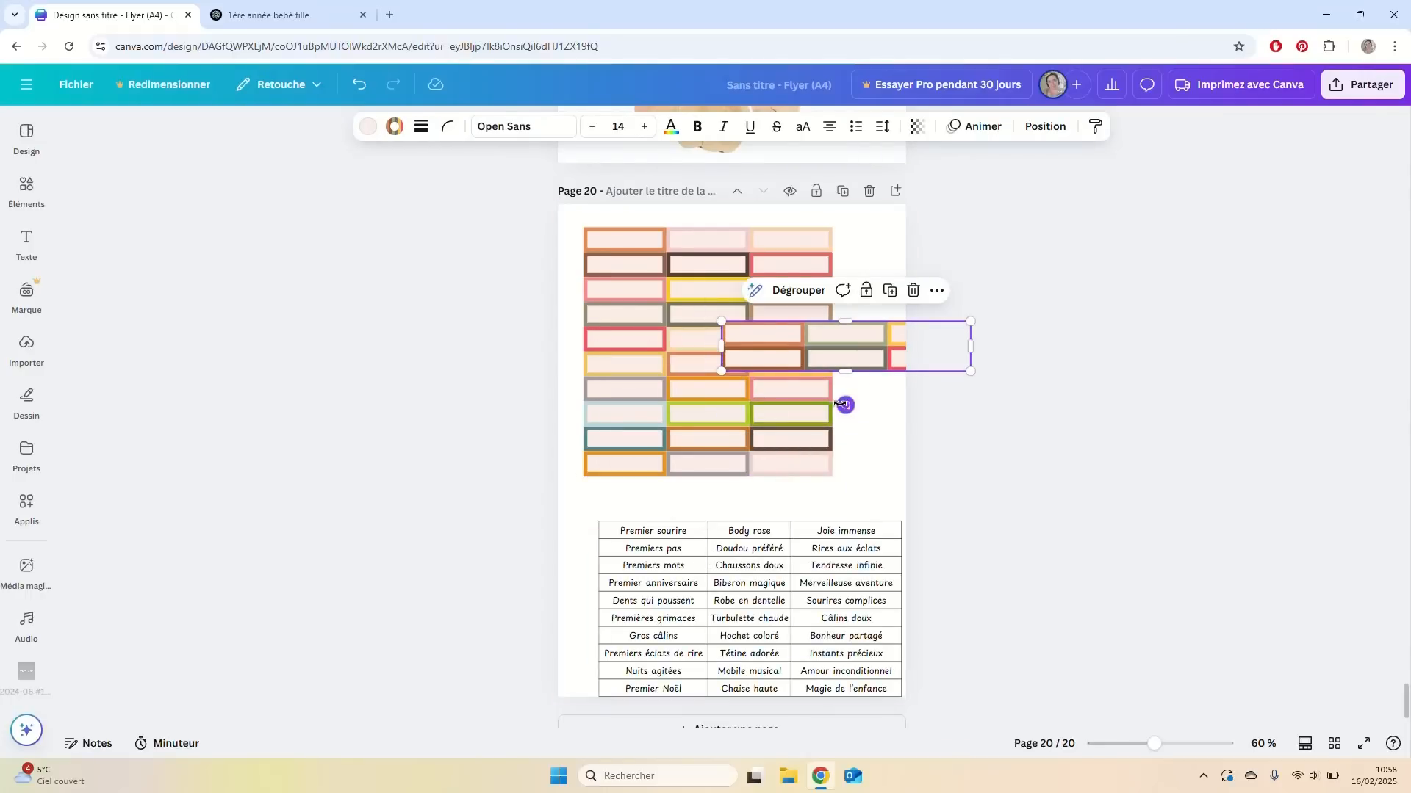
pyautogui.moveTo(842, 403); pyautogui.dragTo(871, 345)
pyautogui.moveTo(860, 274)
pyautogui.mouseDown()
pyautogui.moveTo(881, 276)
pyautogui.moveTo(868, 280)
pyautogui.mouseUp()
pyautogui.click(959, 345)
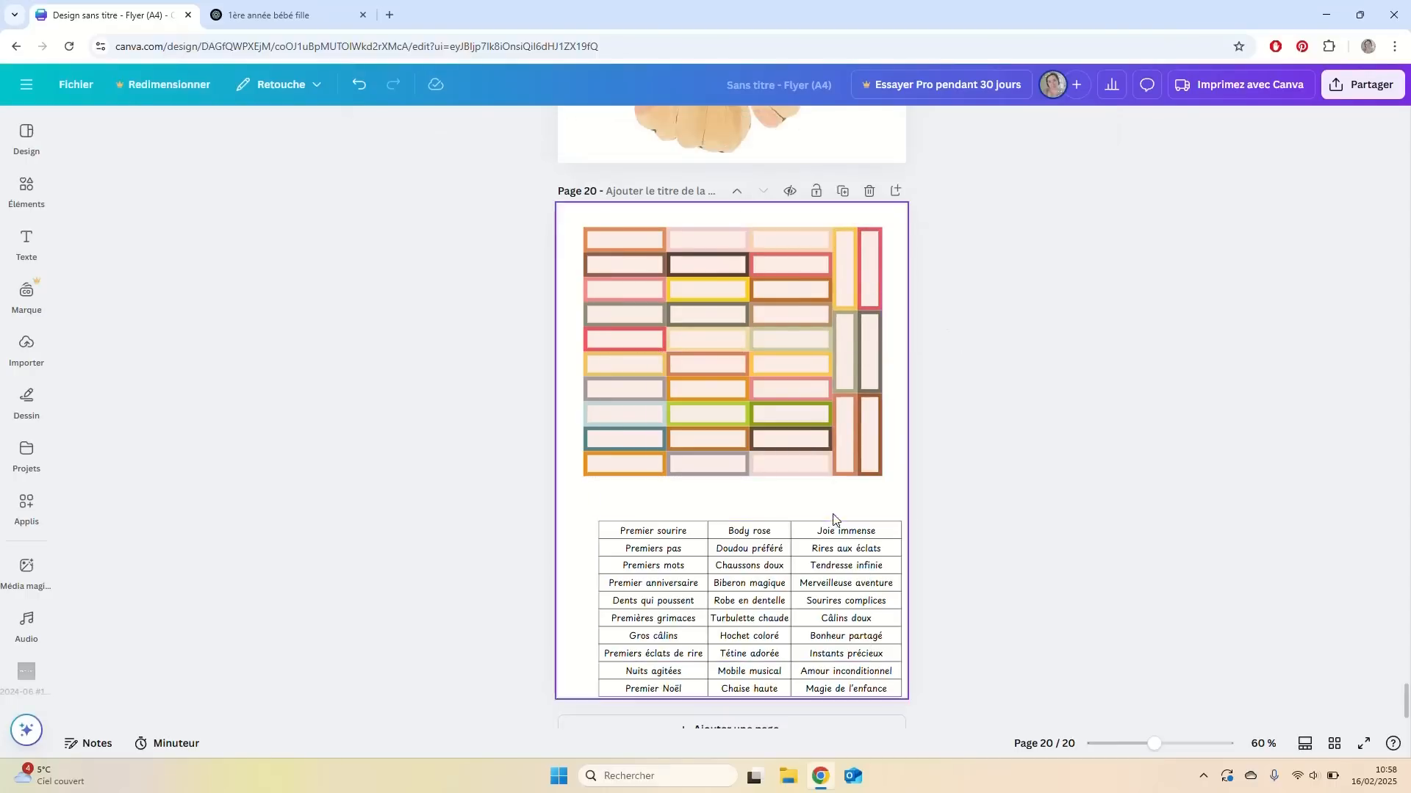
# - Move the phrase table just below the label grid, aligned with its left edge, and remove all the table's borders
pyautogui.moveTo(801, 529); pyautogui.dragTo(782, 506)
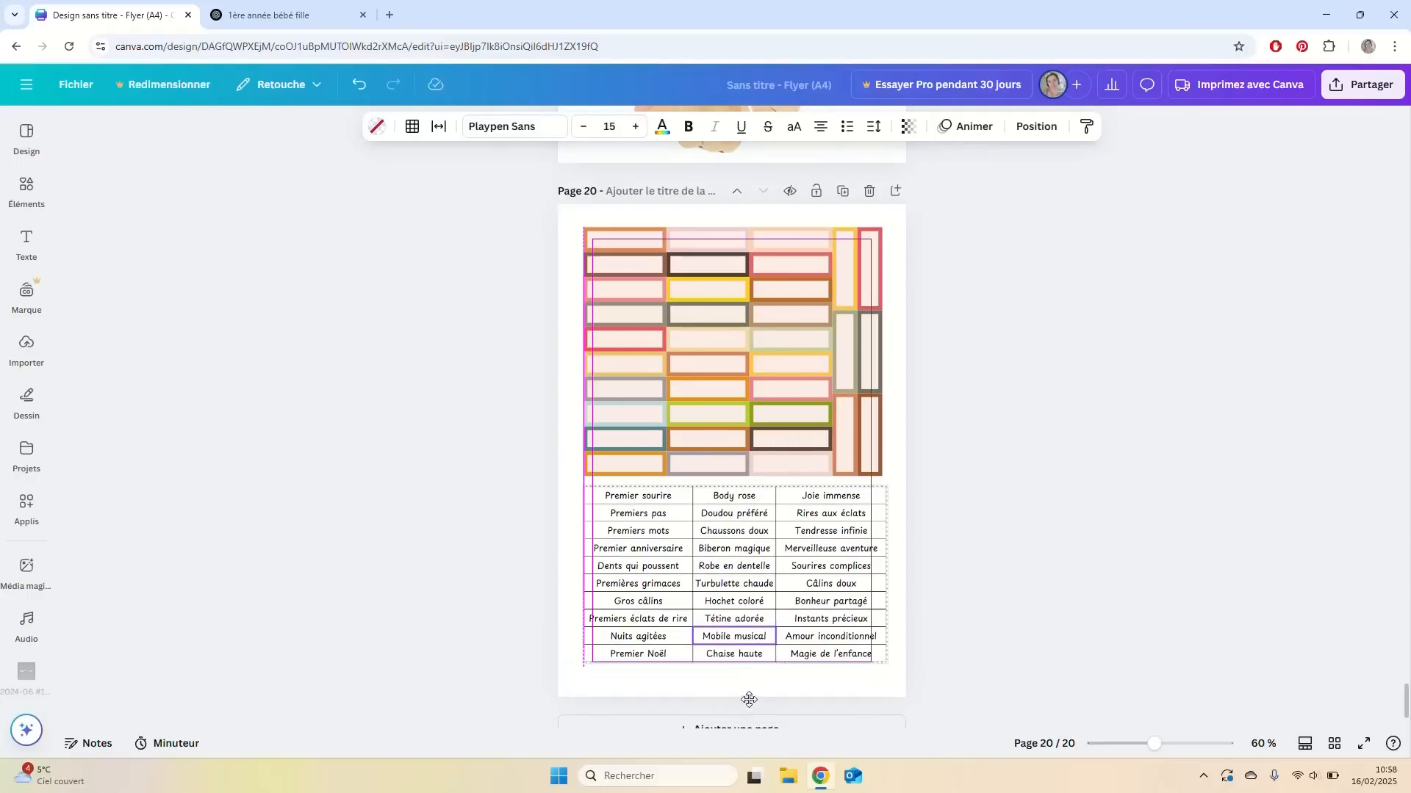
pyautogui.press('Escape')
pyautogui.scroll(5, 860, 578)
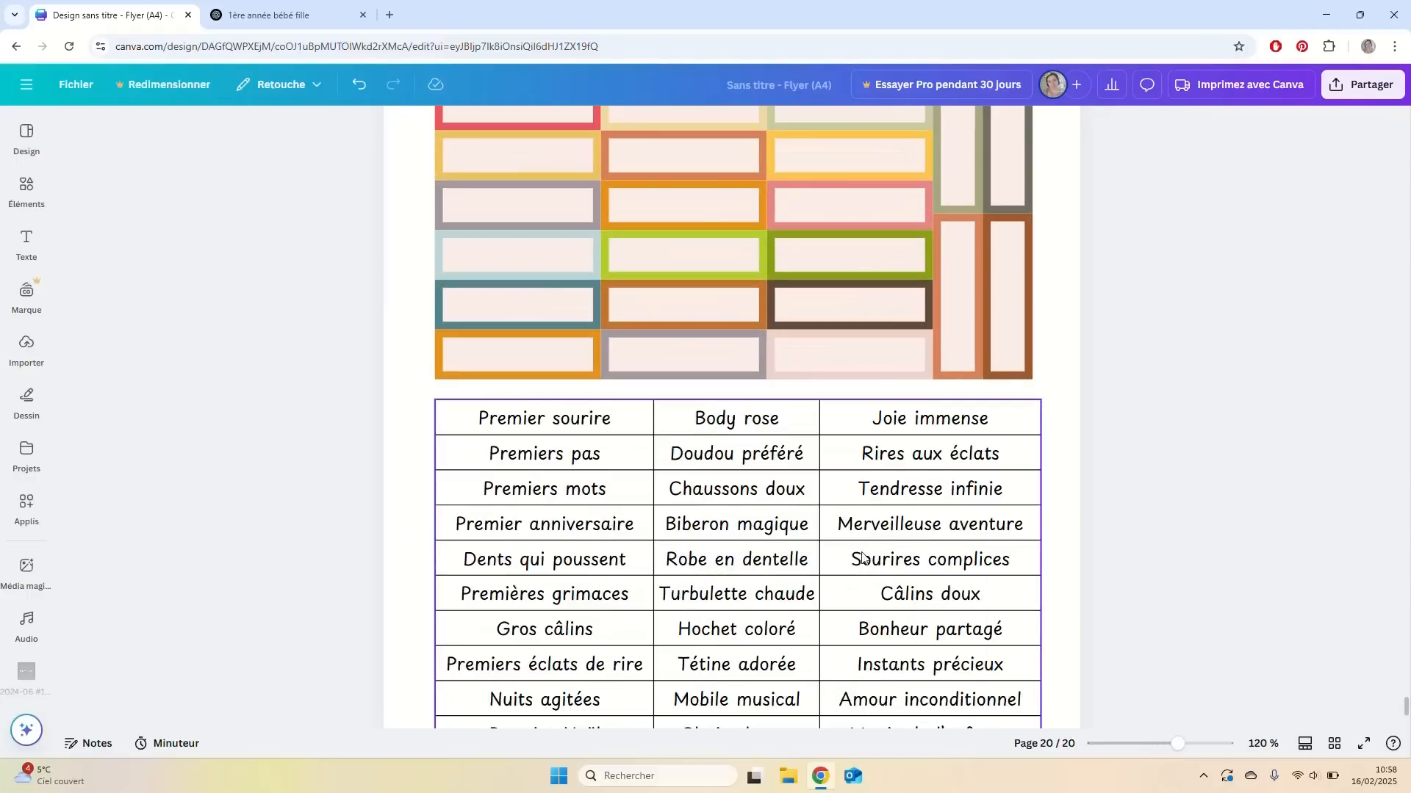
pyautogui.scroll(2, 860, 578)
pyautogui.click(984, 592)
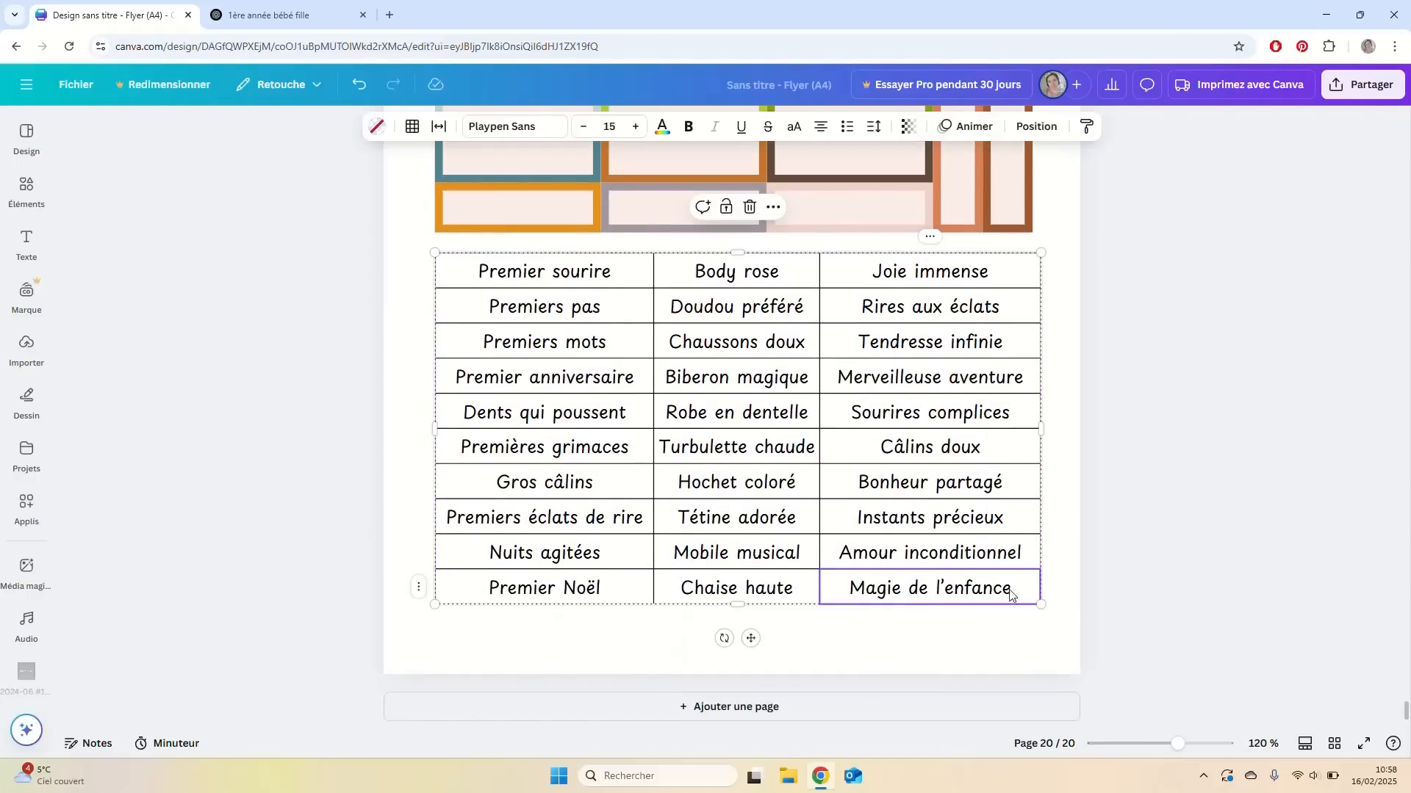
pyautogui.click(413, 128)
pyautogui.click(459, 200)
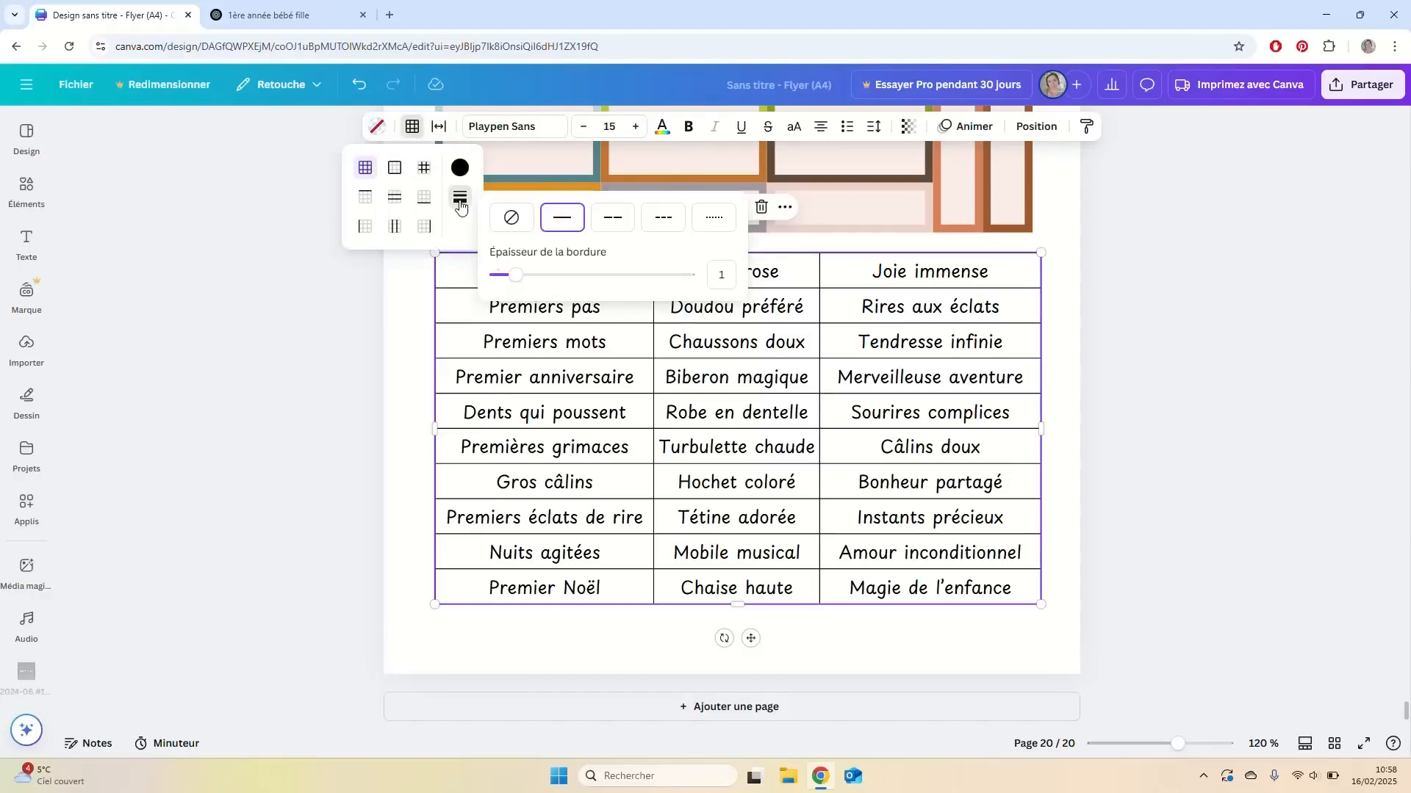
pyautogui.click(507, 217)
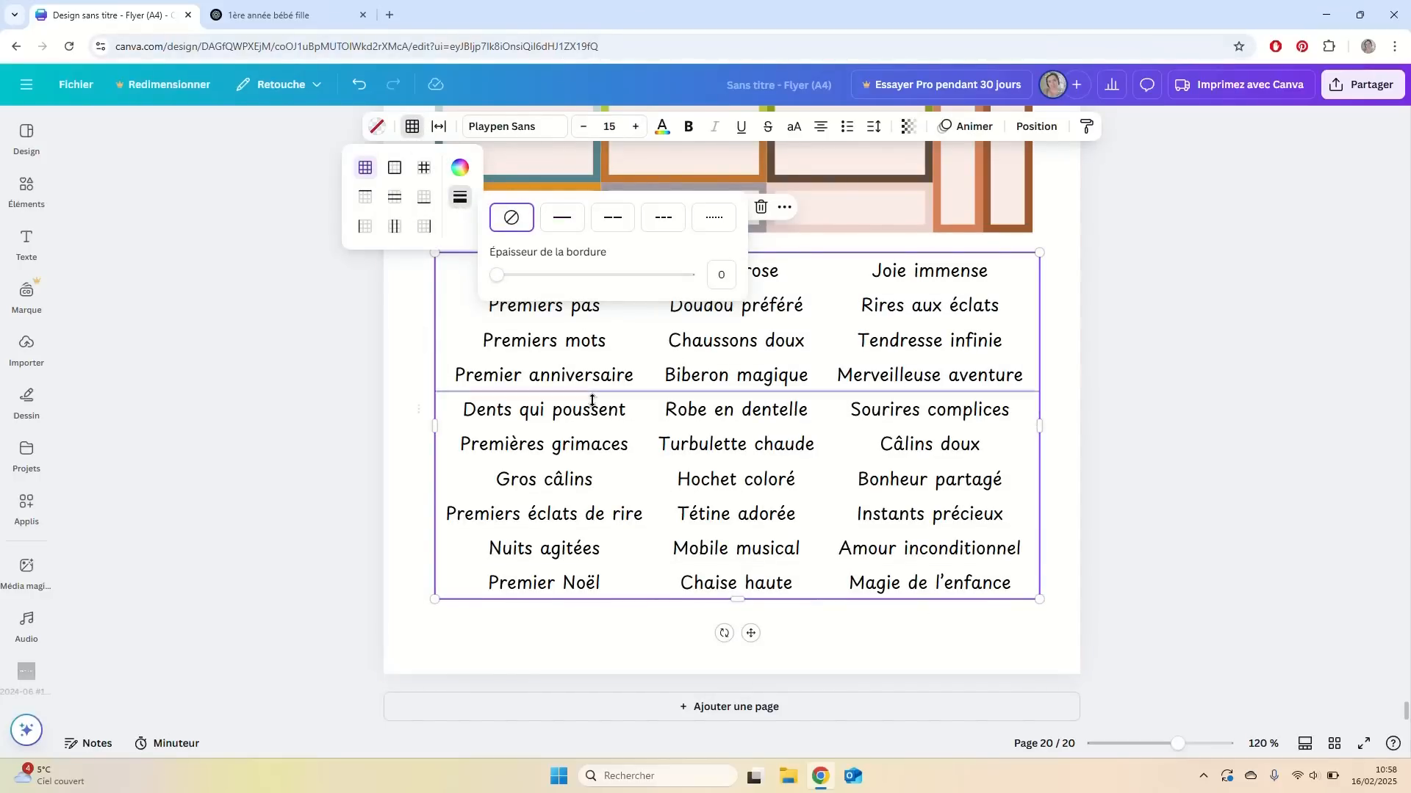
pyautogui.click(547, 397)
pyautogui.click(449, 282)
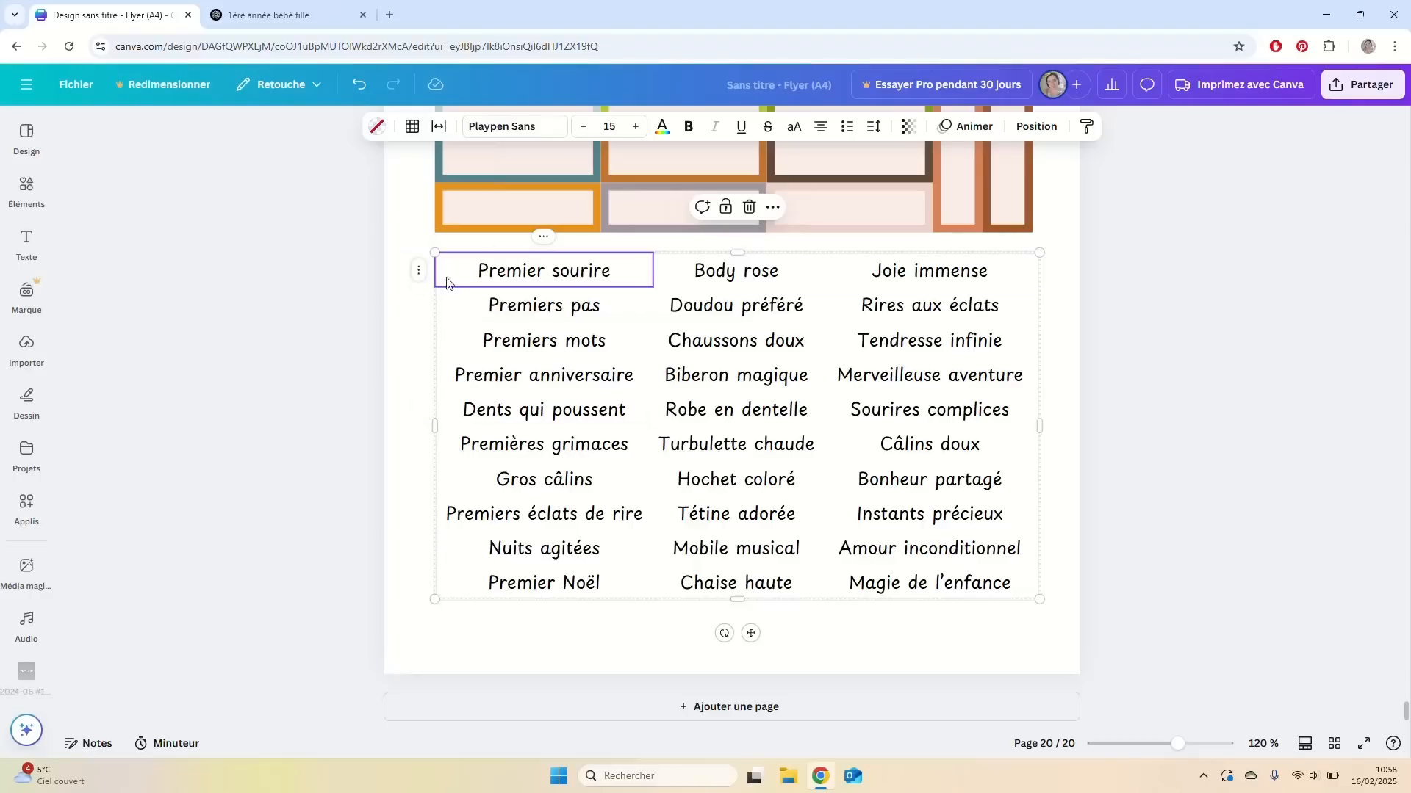
# - Fill the phrase table's first row, starting with "Premier sourire", with pale beige
pyautogui.rightClick(418, 275)
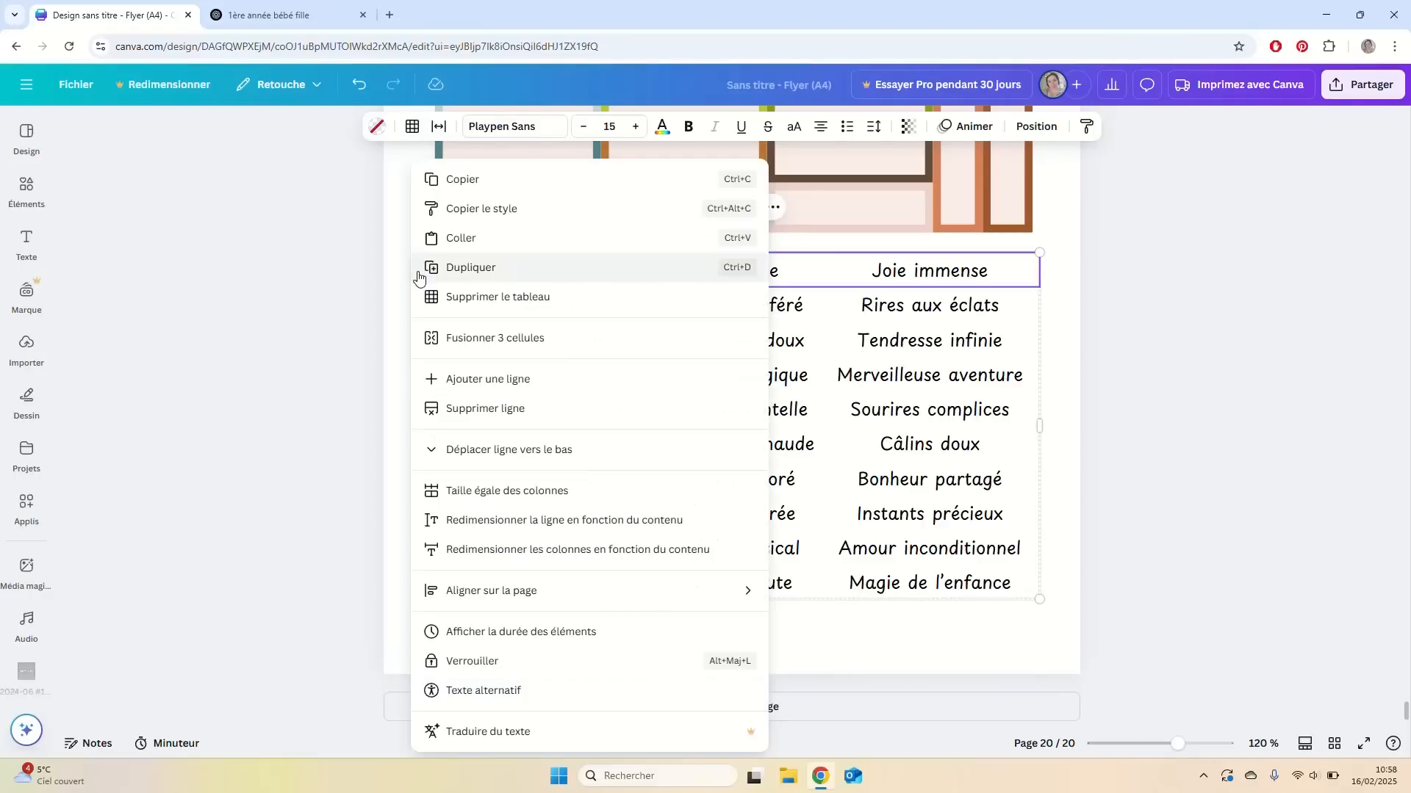
pyautogui.press('Escape')
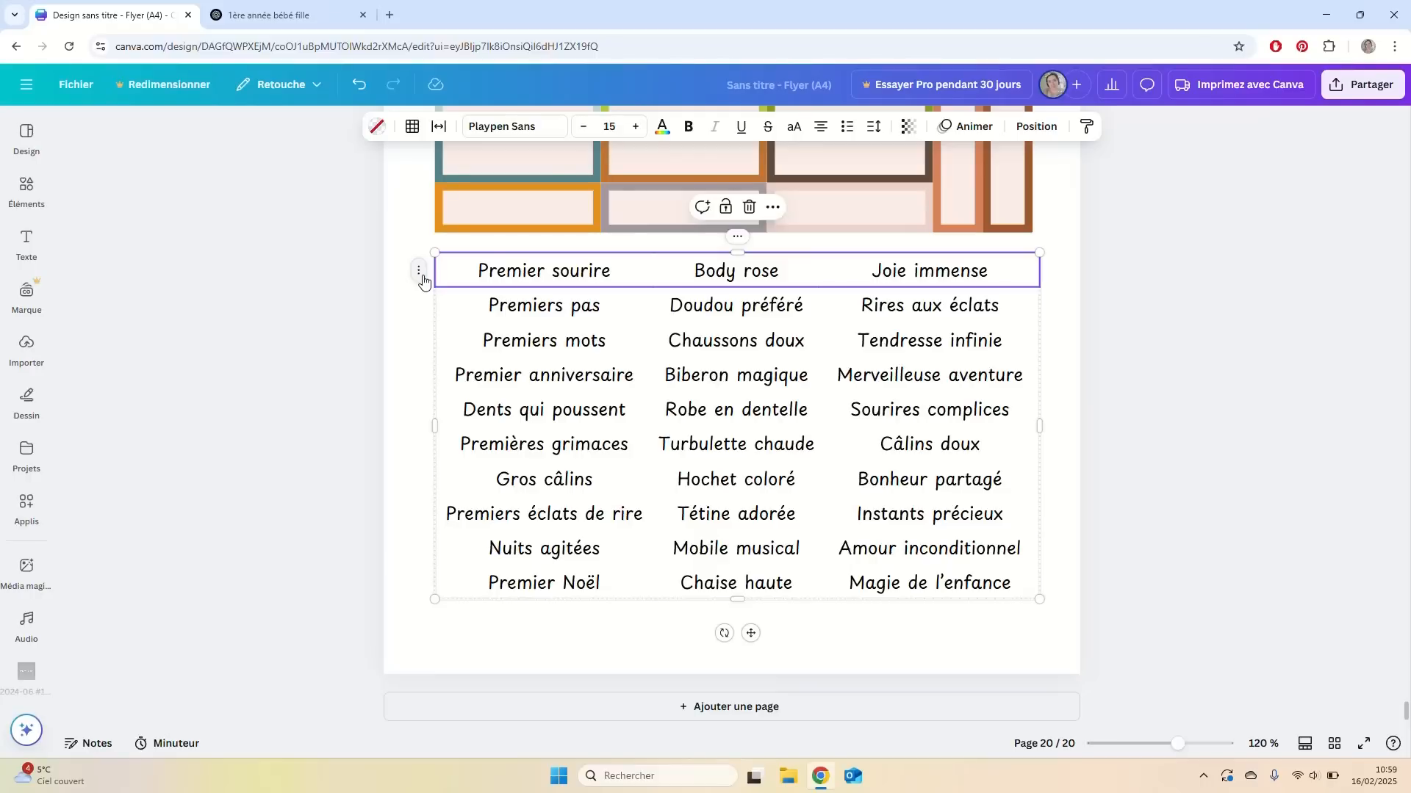
pyautogui.scroll(3, 700, 336)
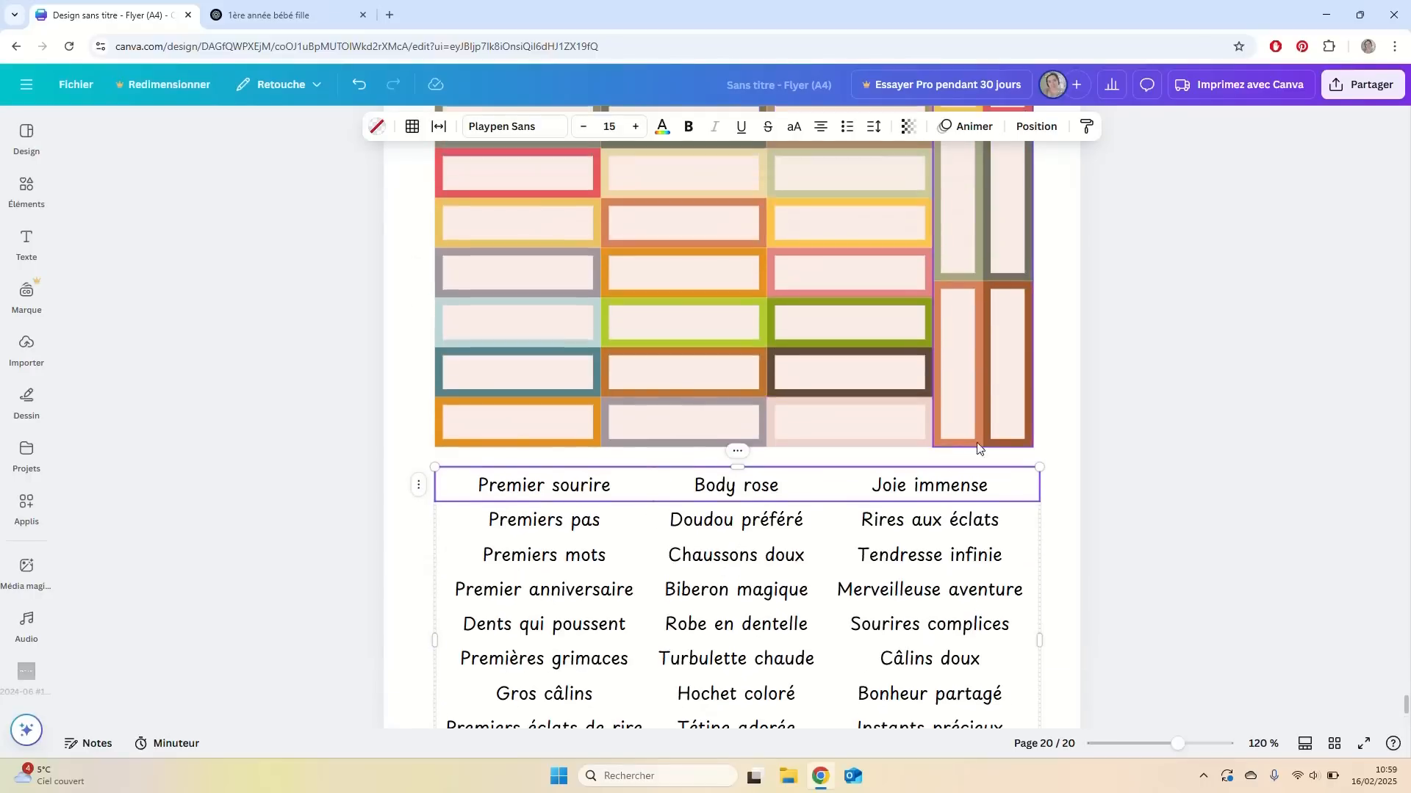
pyautogui.scroll(-2, 982, 449)
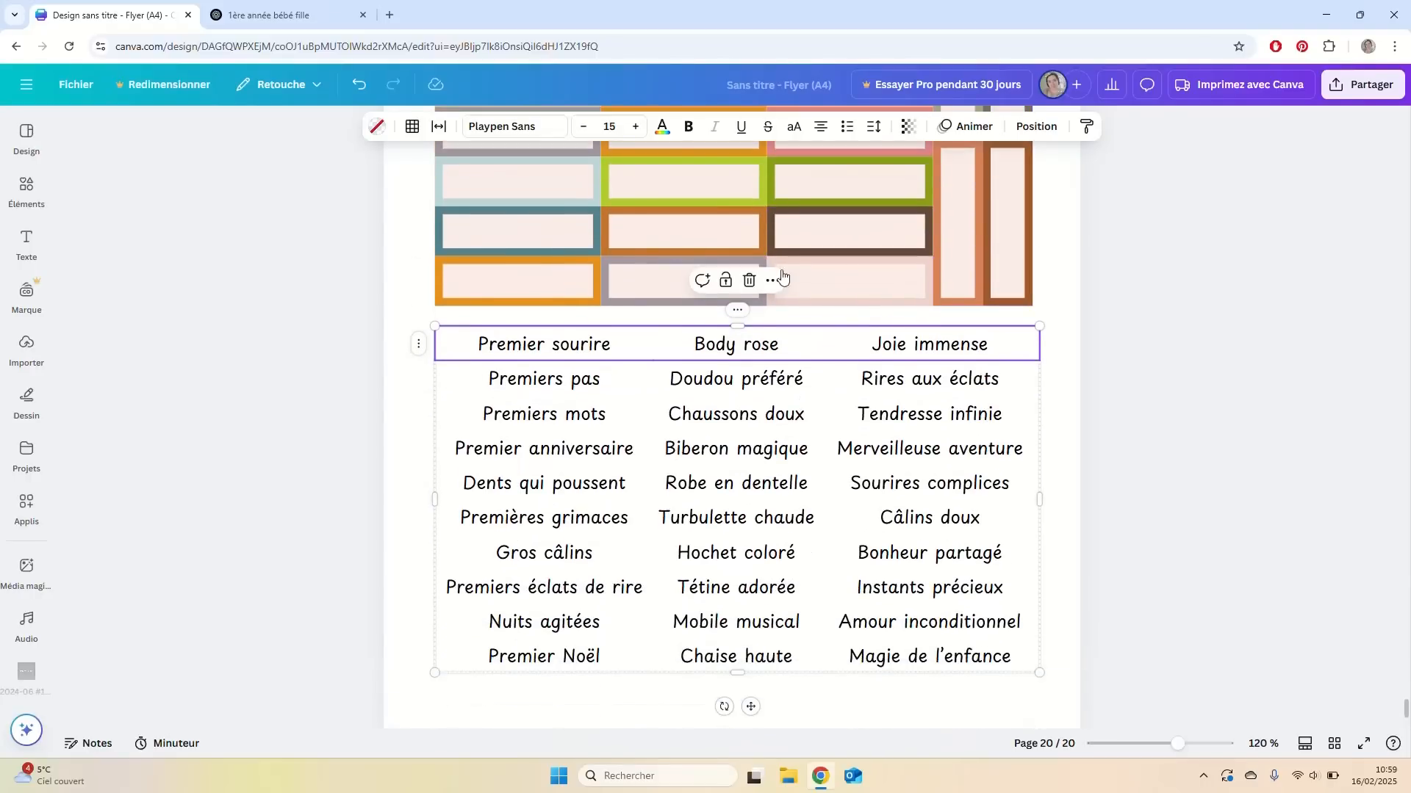
pyautogui.click(377, 127)
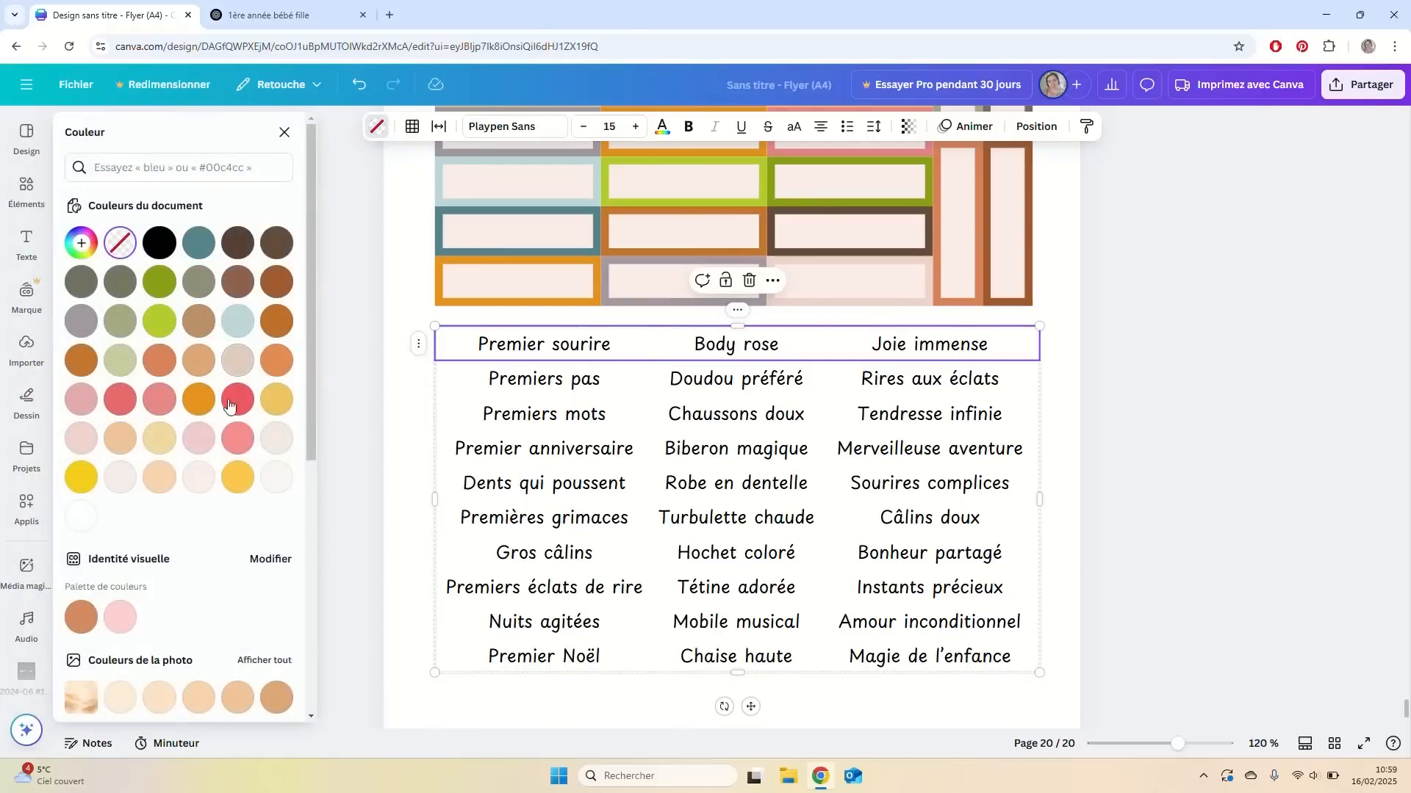
pyautogui.click(281, 449)
# - Fill the table's second row, starting with "Premiers pas", with light blue
pyautogui.click(455, 382)
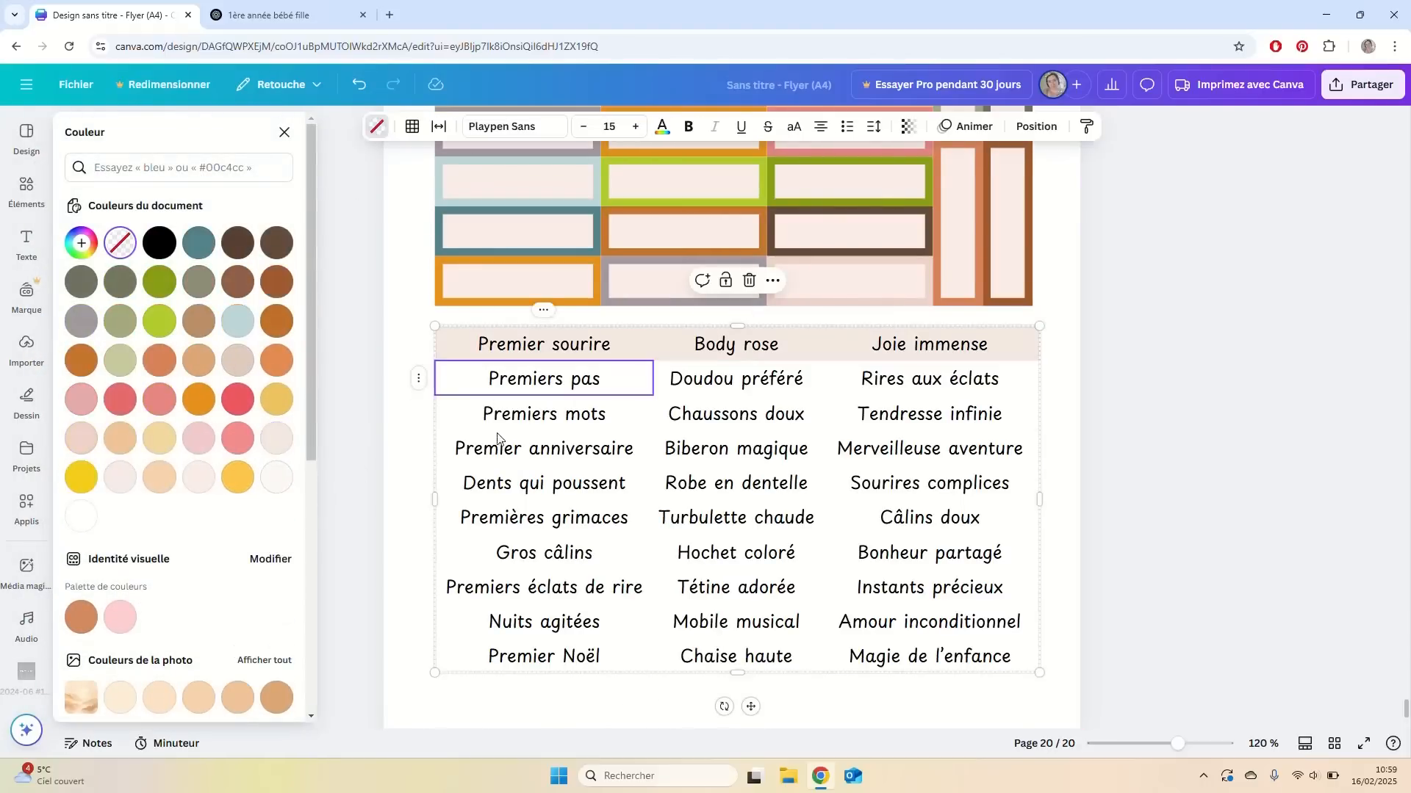
pyautogui.click(418, 379)
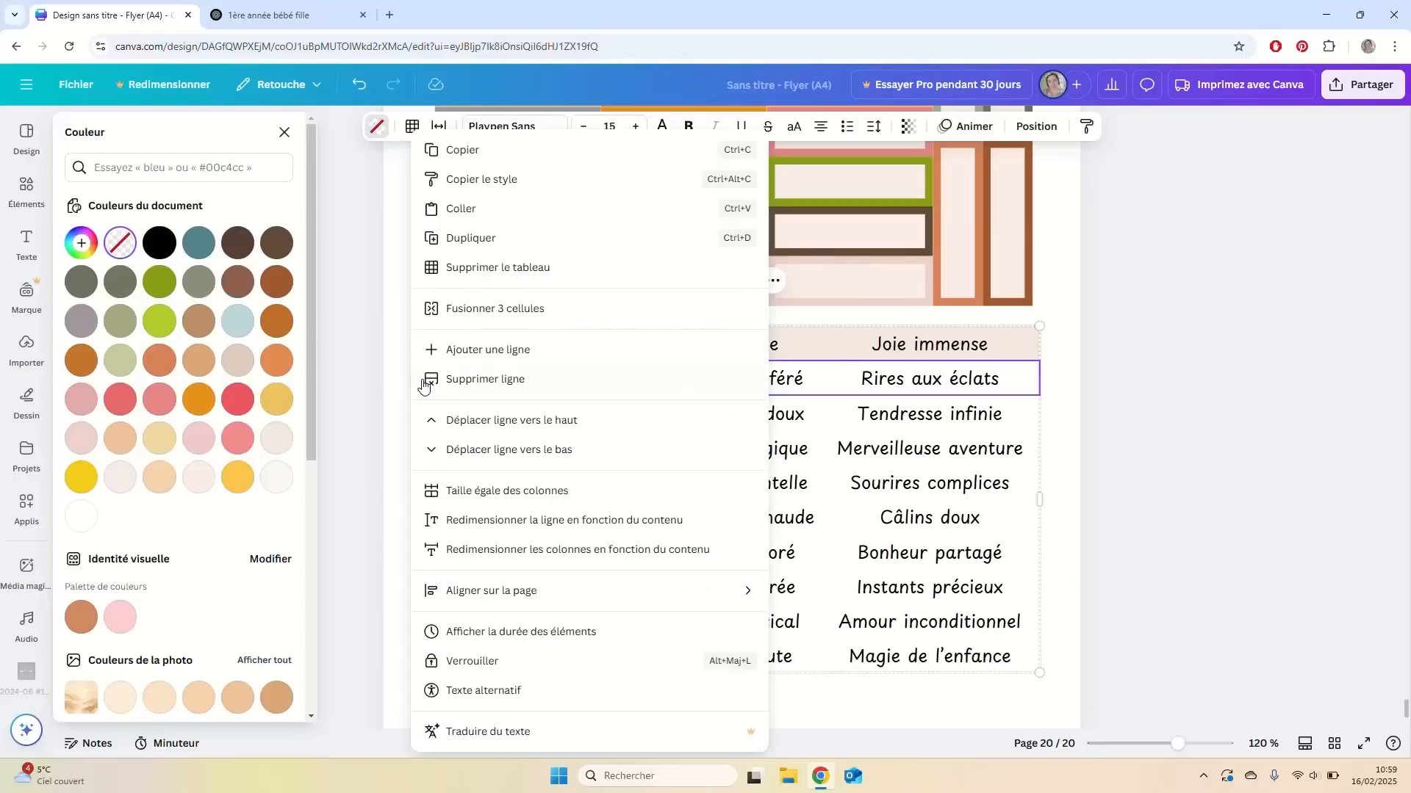
pyautogui.press('Escape')
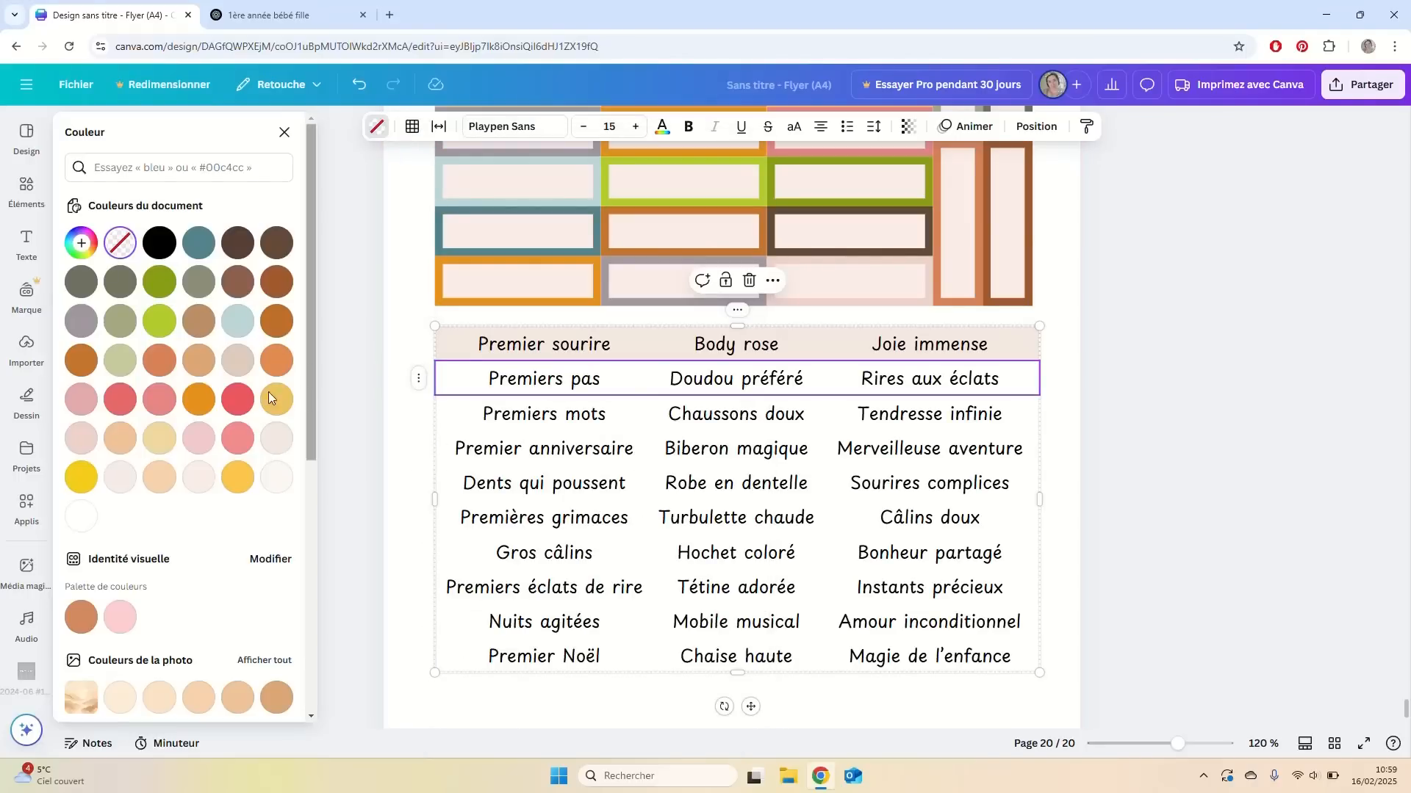
pyautogui.click(237, 321)
# - Fill the "Premiers mots" row with bright coral red and set its text to white
pyautogui.click(466, 417)
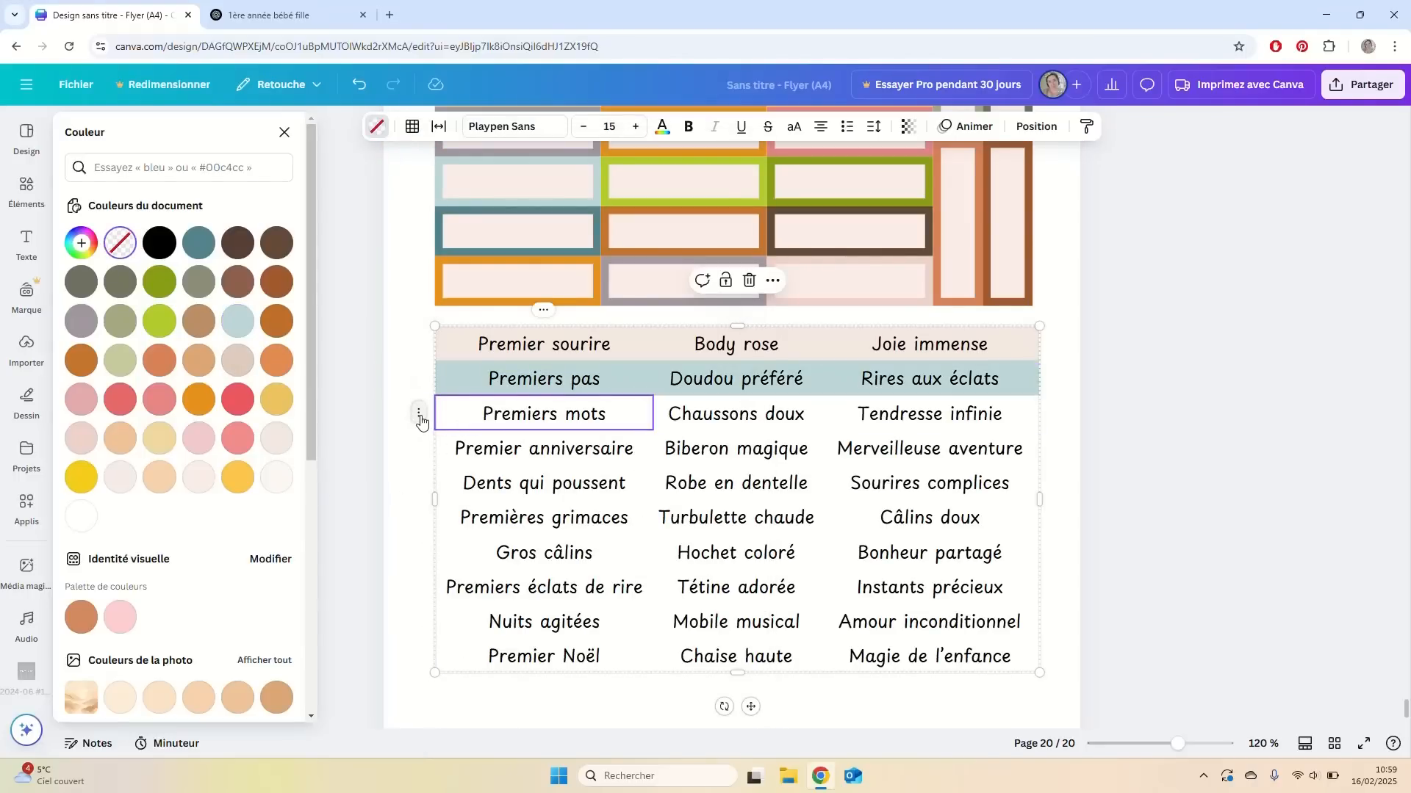
pyautogui.click(418, 412)
pyautogui.press('Escape')
pyautogui.click(238, 400)
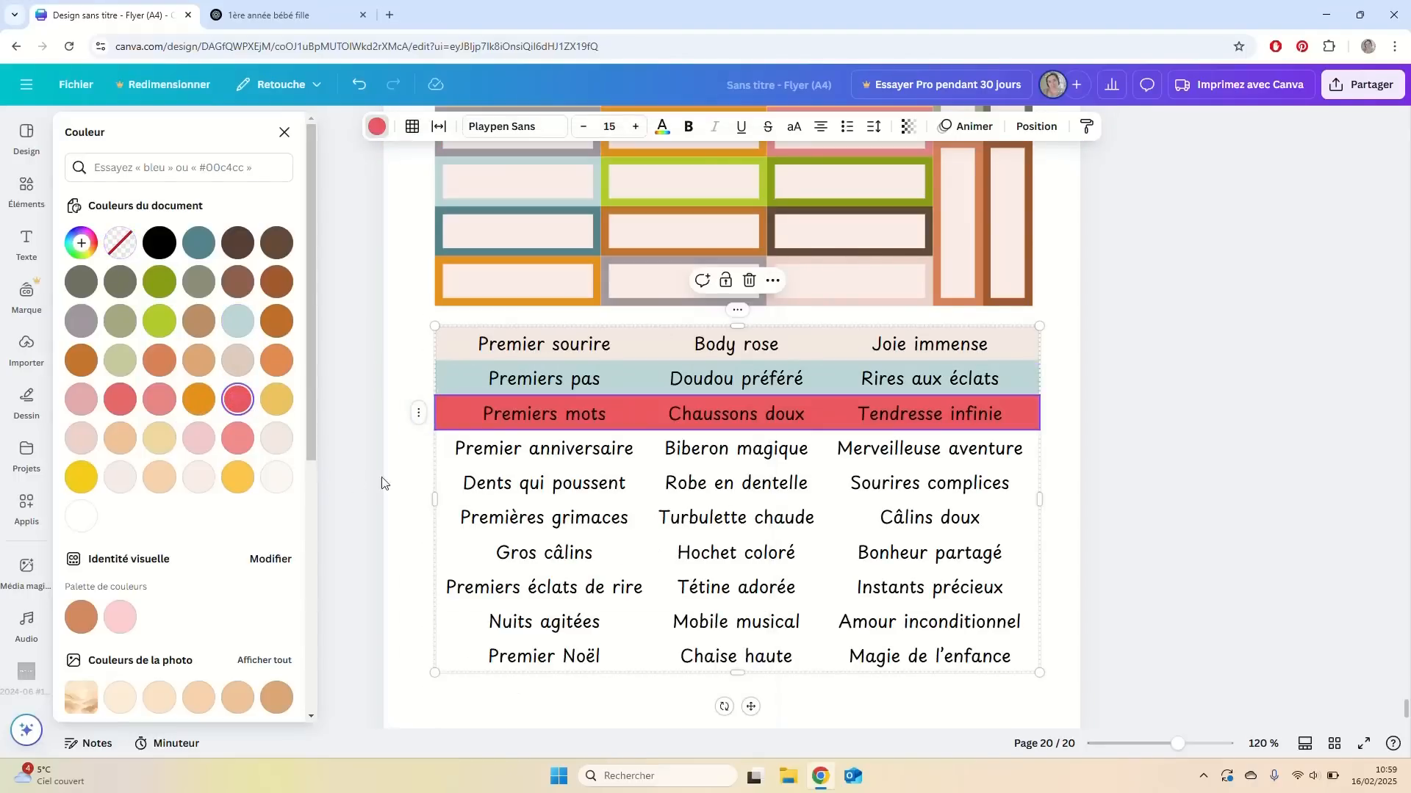
pyautogui.click(663, 127)
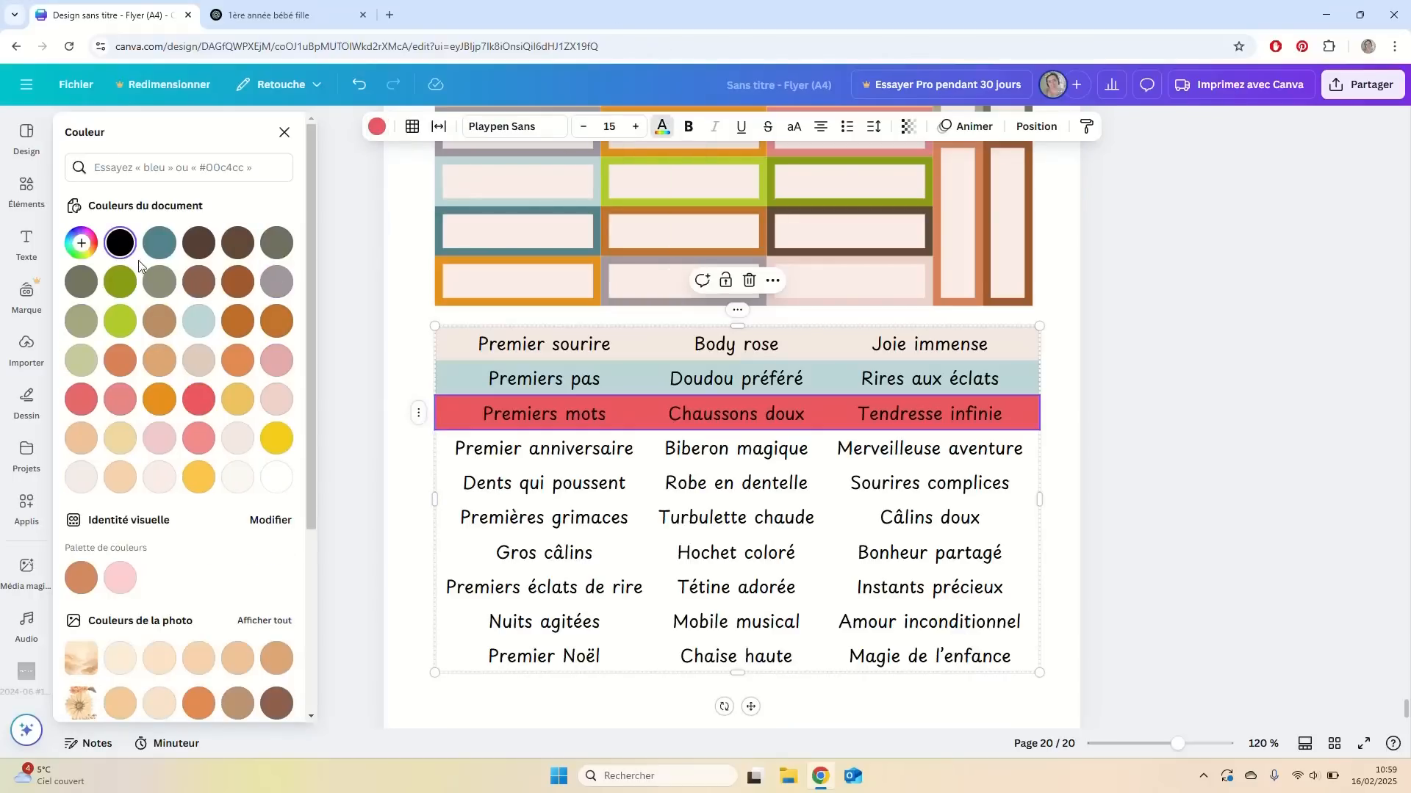
pyautogui.click(284, 483)
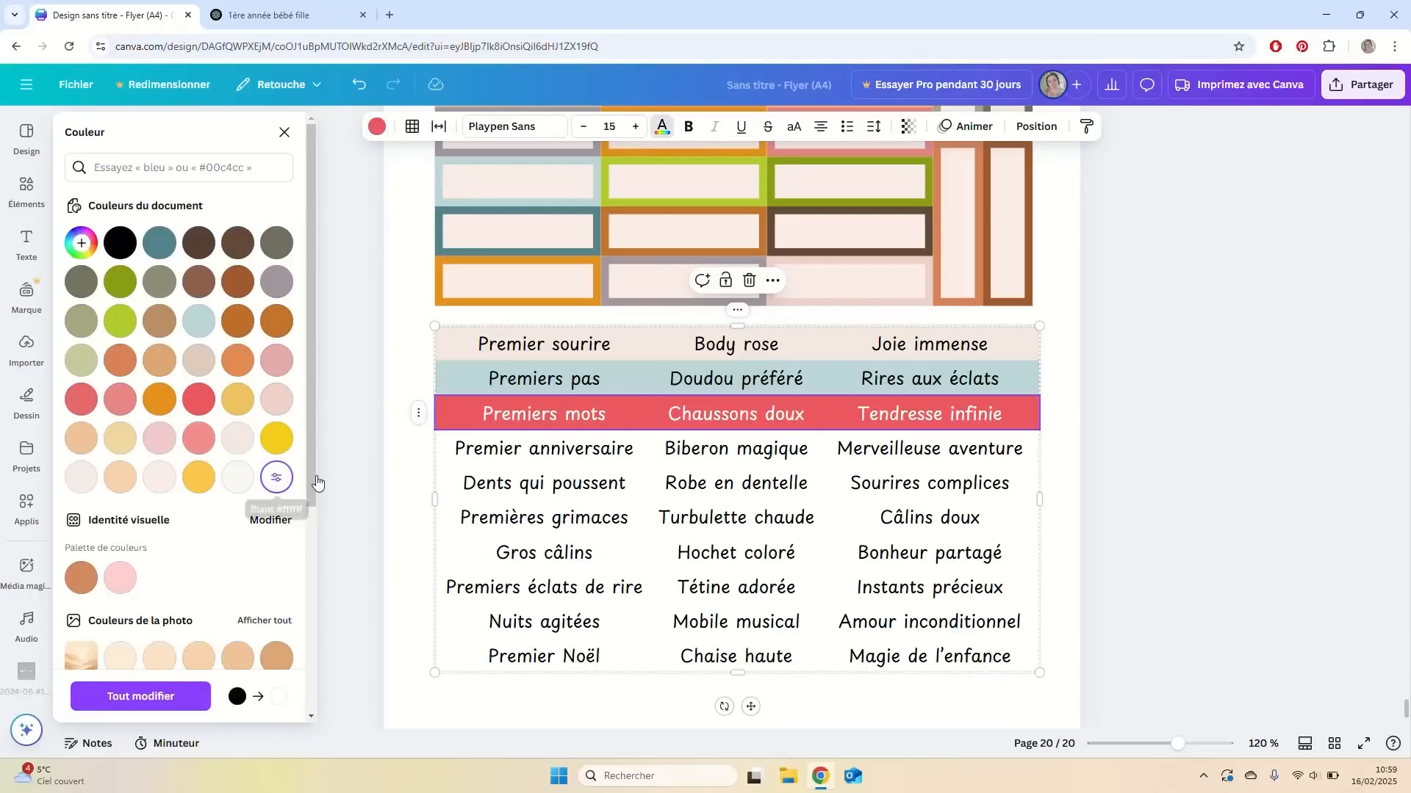
# - Try lime green and coral on the "Premier anniversaire" row, settle on bright yellow from the photo colours, and set its text to white
pyautogui.click(395, 463)
pyautogui.click(443, 454)
pyautogui.click(418, 451)
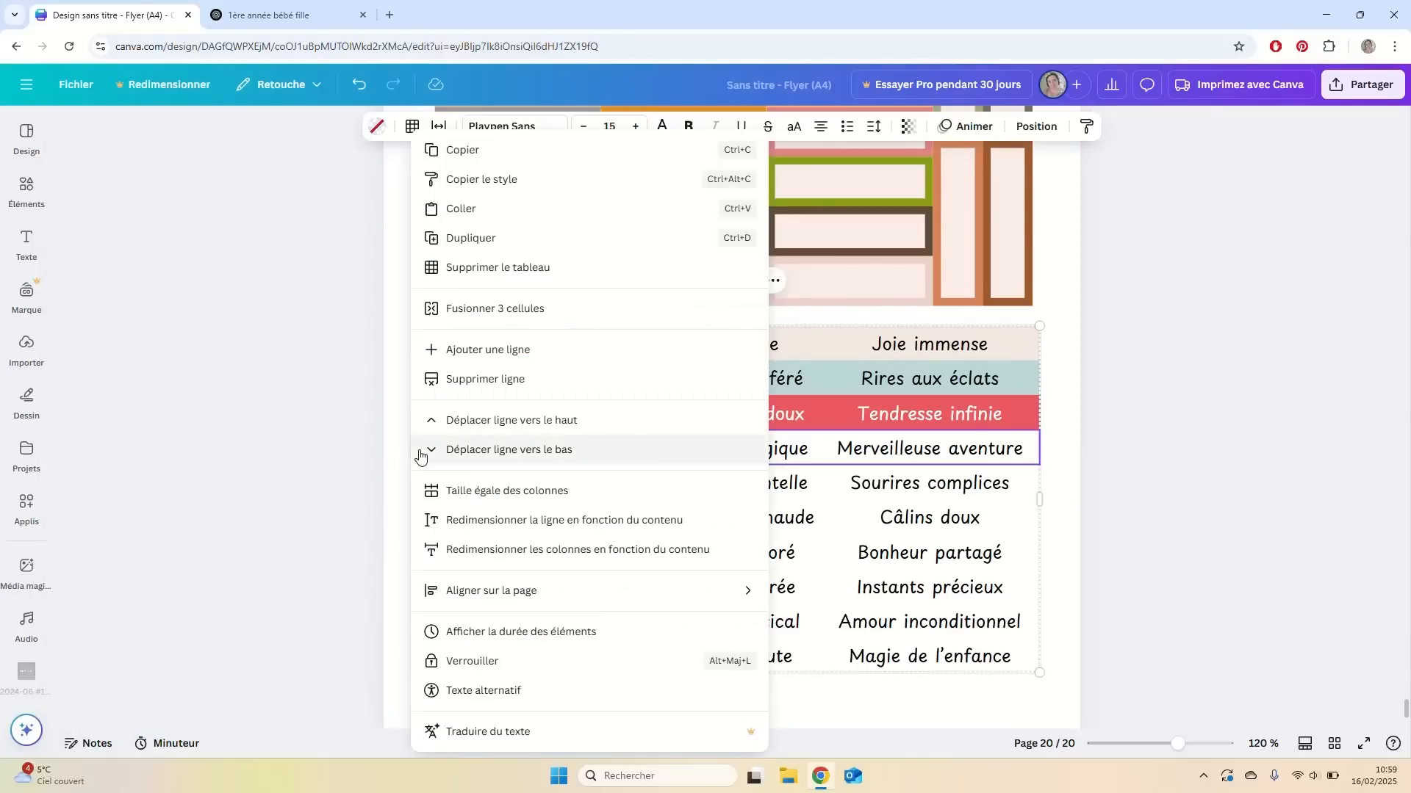
pyautogui.press('Escape')
pyautogui.click(379, 129)
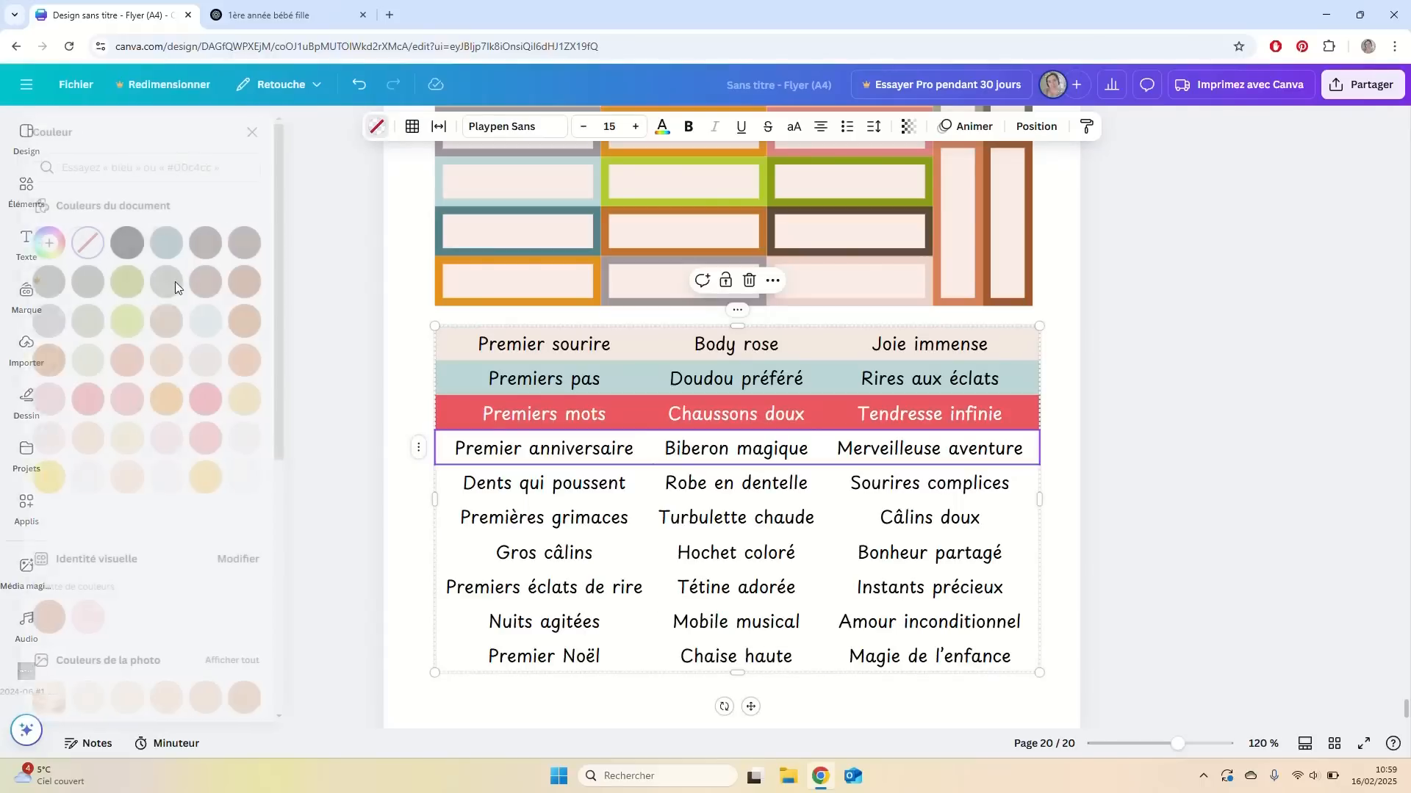
pyautogui.click(159, 323)
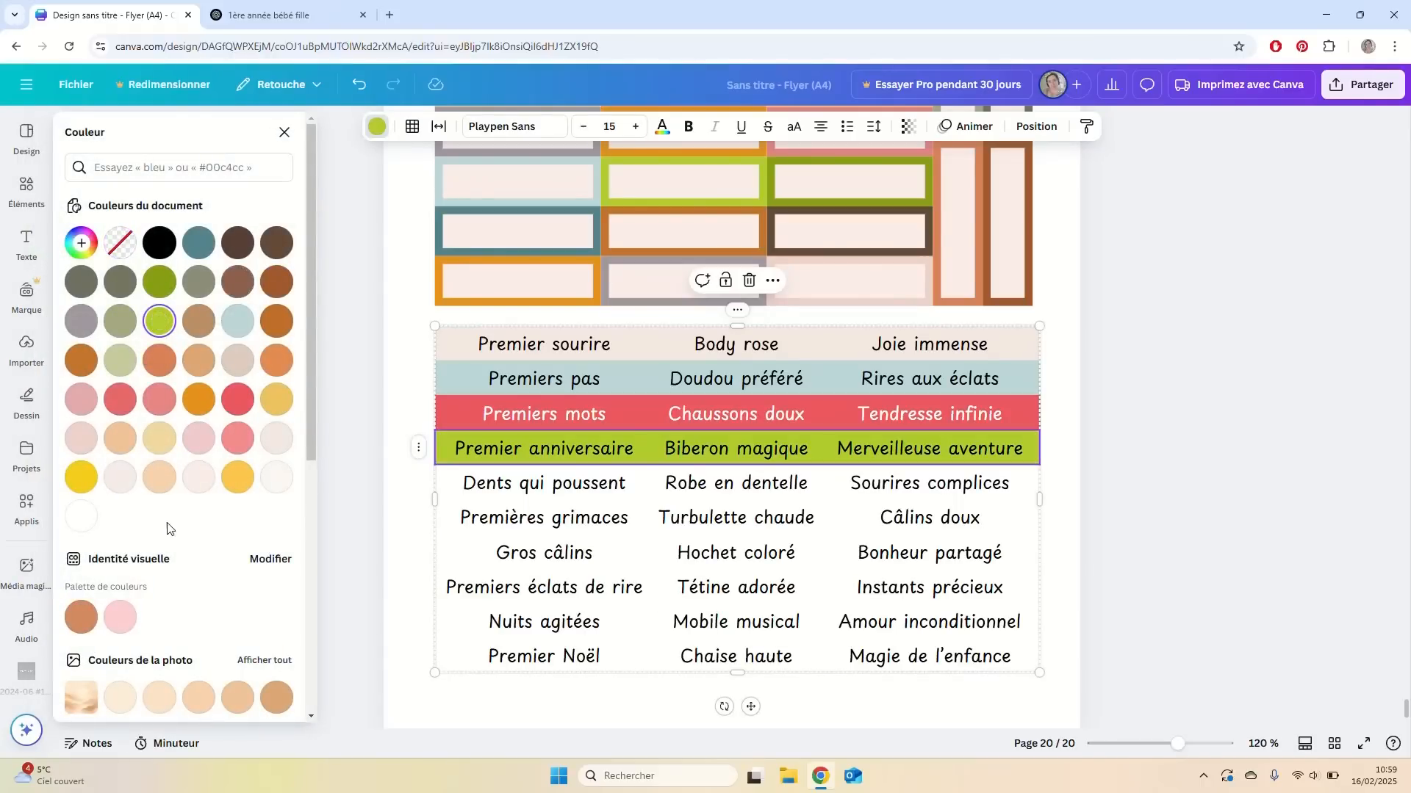
pyautogui.scroll(-4, 257, 544)
pyautogui.click(280, 375)
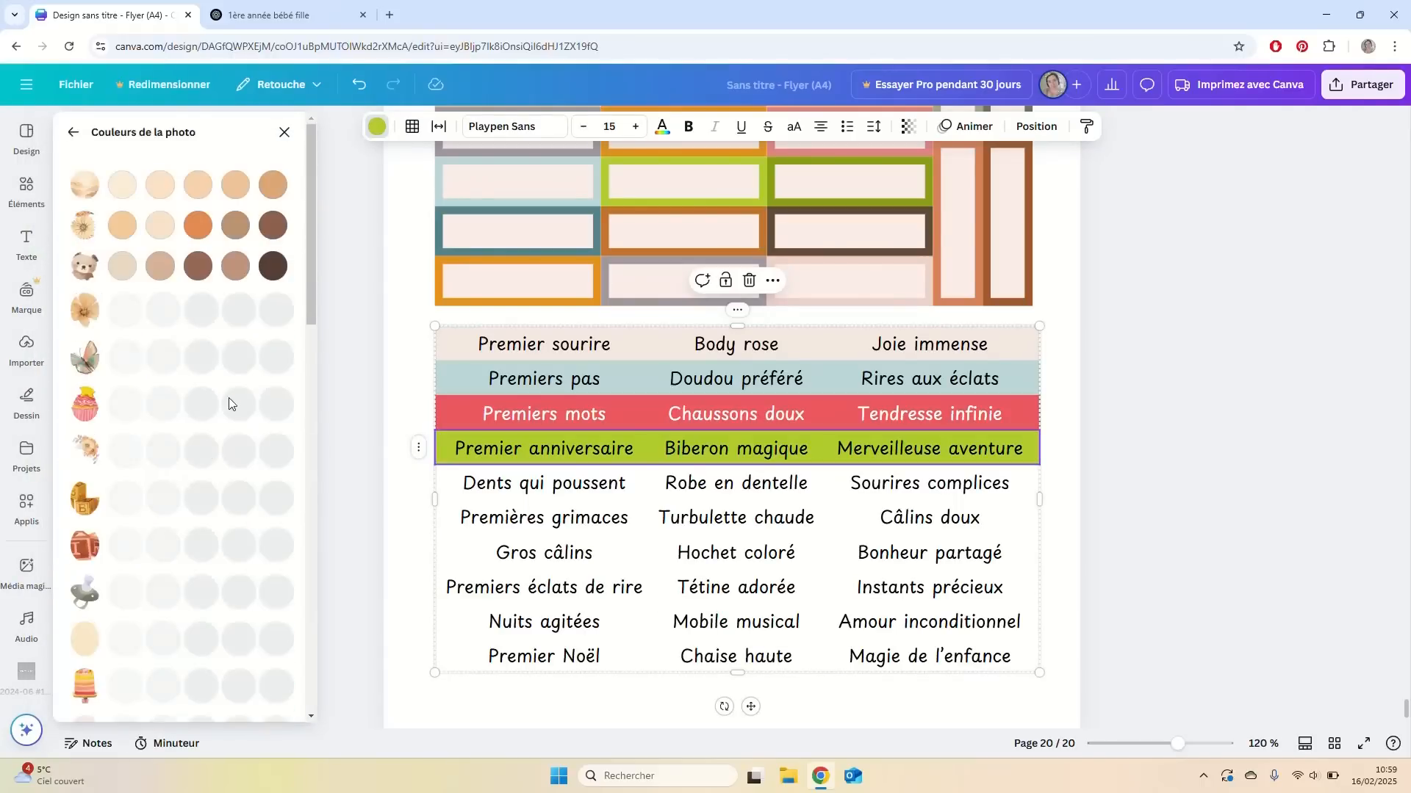
pyautogui.click(168, 248)
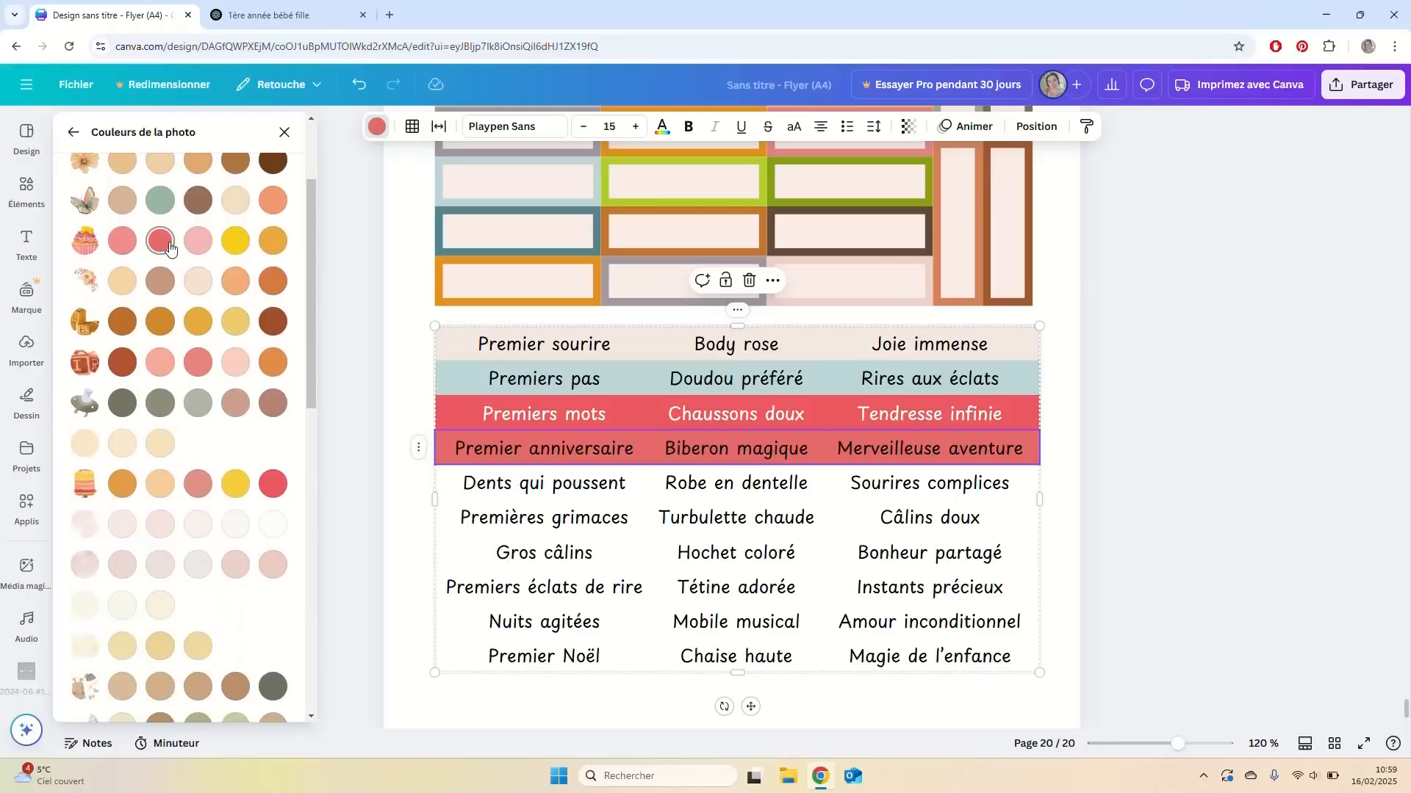
pyautogui.click(236, 243)
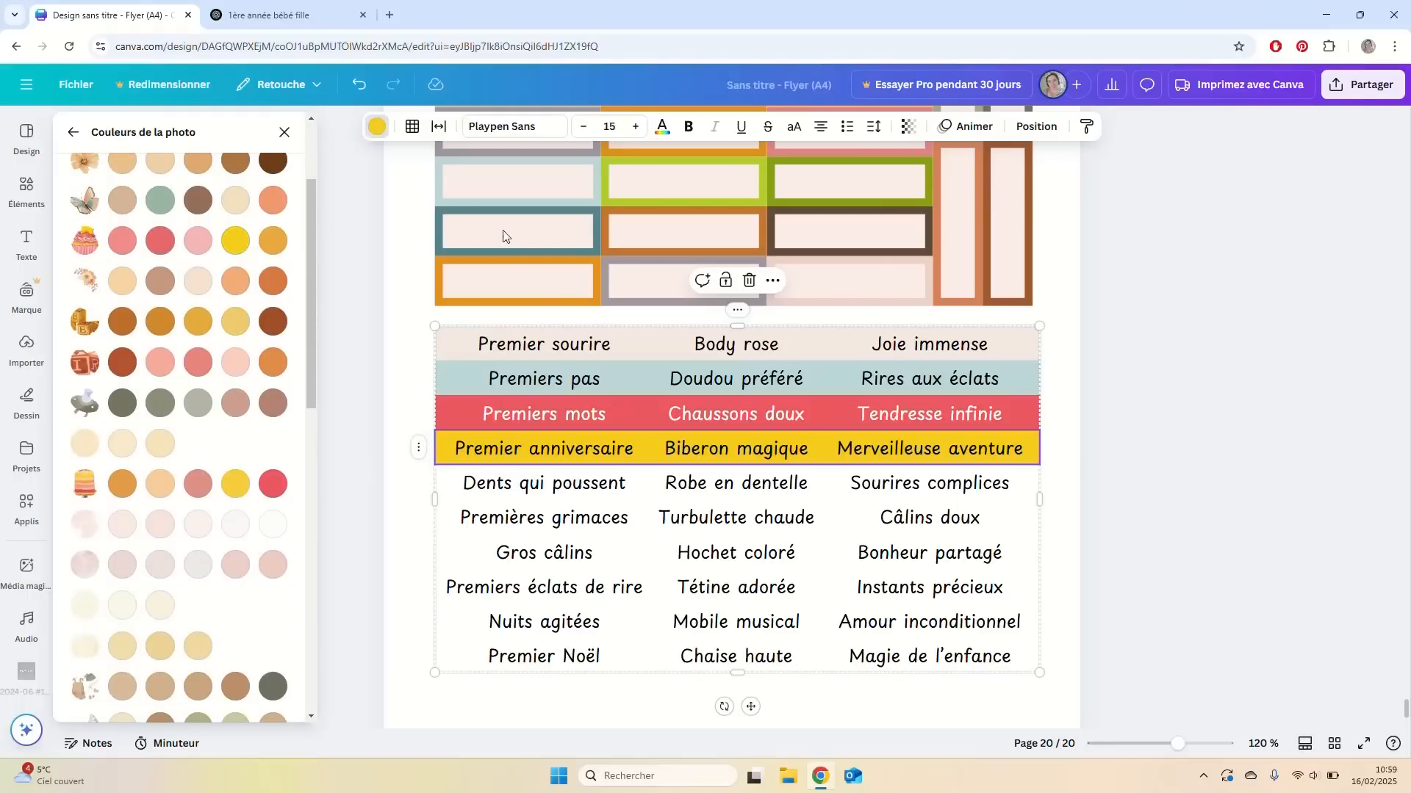
pyautogui.click(666, 131)
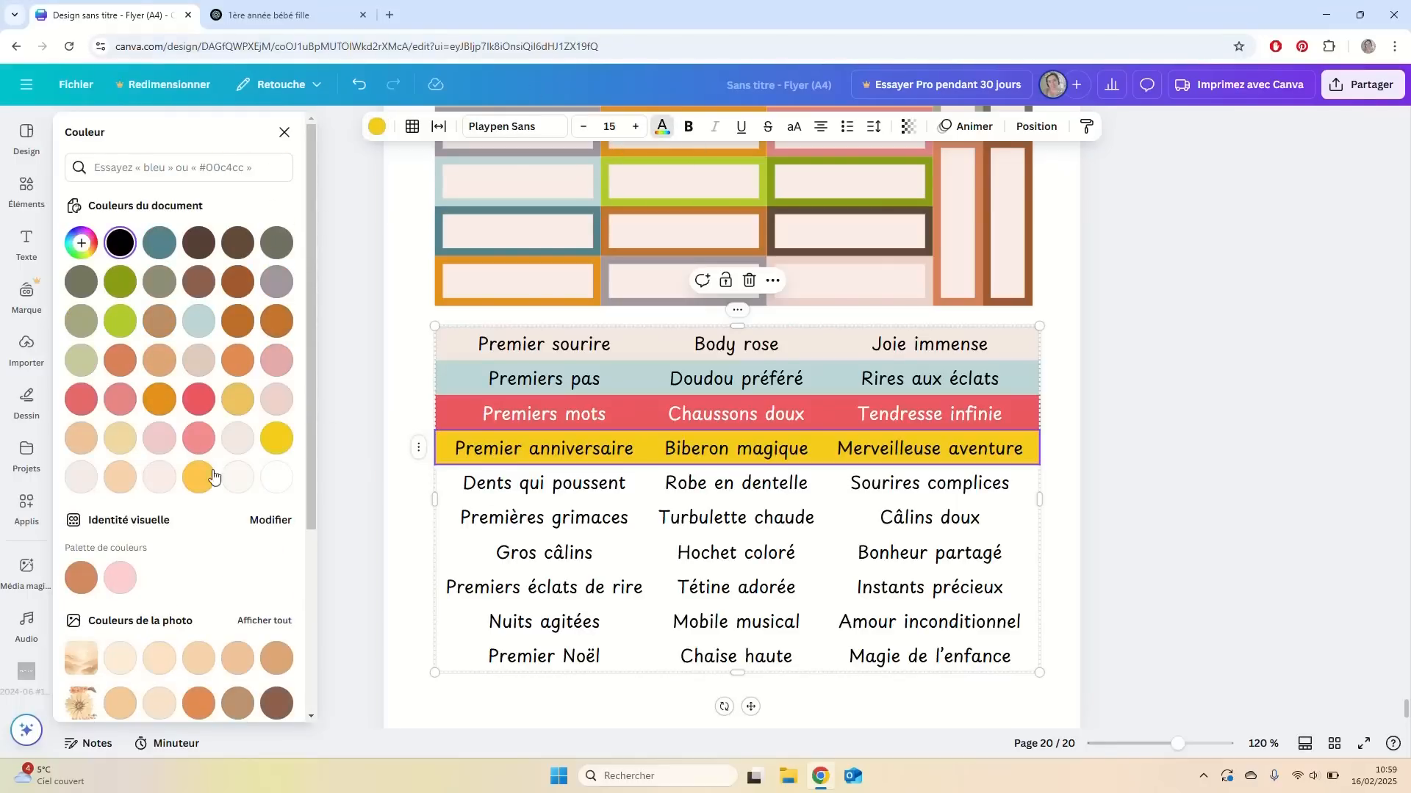
pyautogui.click(282, 482)
# - Fill the "Dents qui poussent" row with pale yellow
pyautogui.click(444, 485)
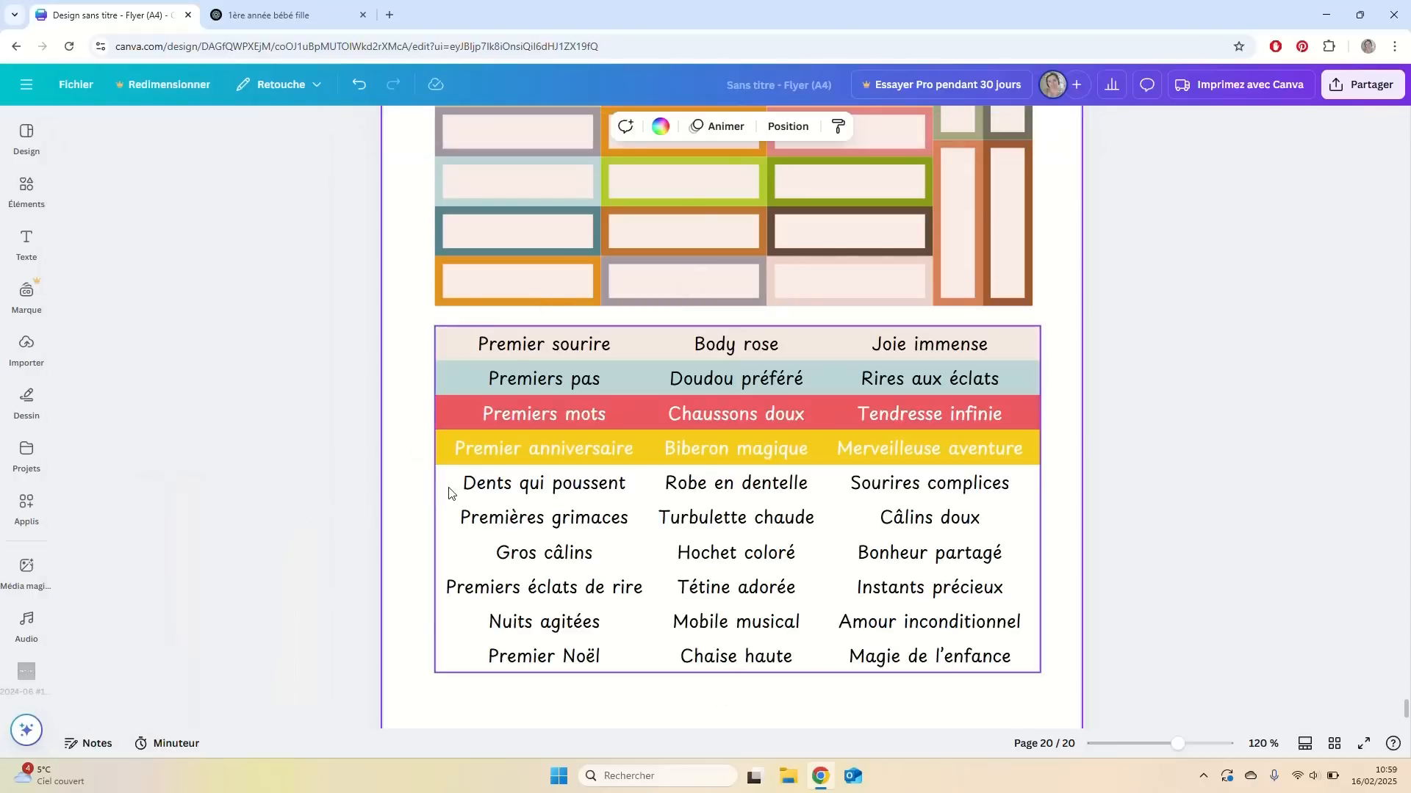
pyautogui.click(418, 483)
pyautogui.click(377, 127)
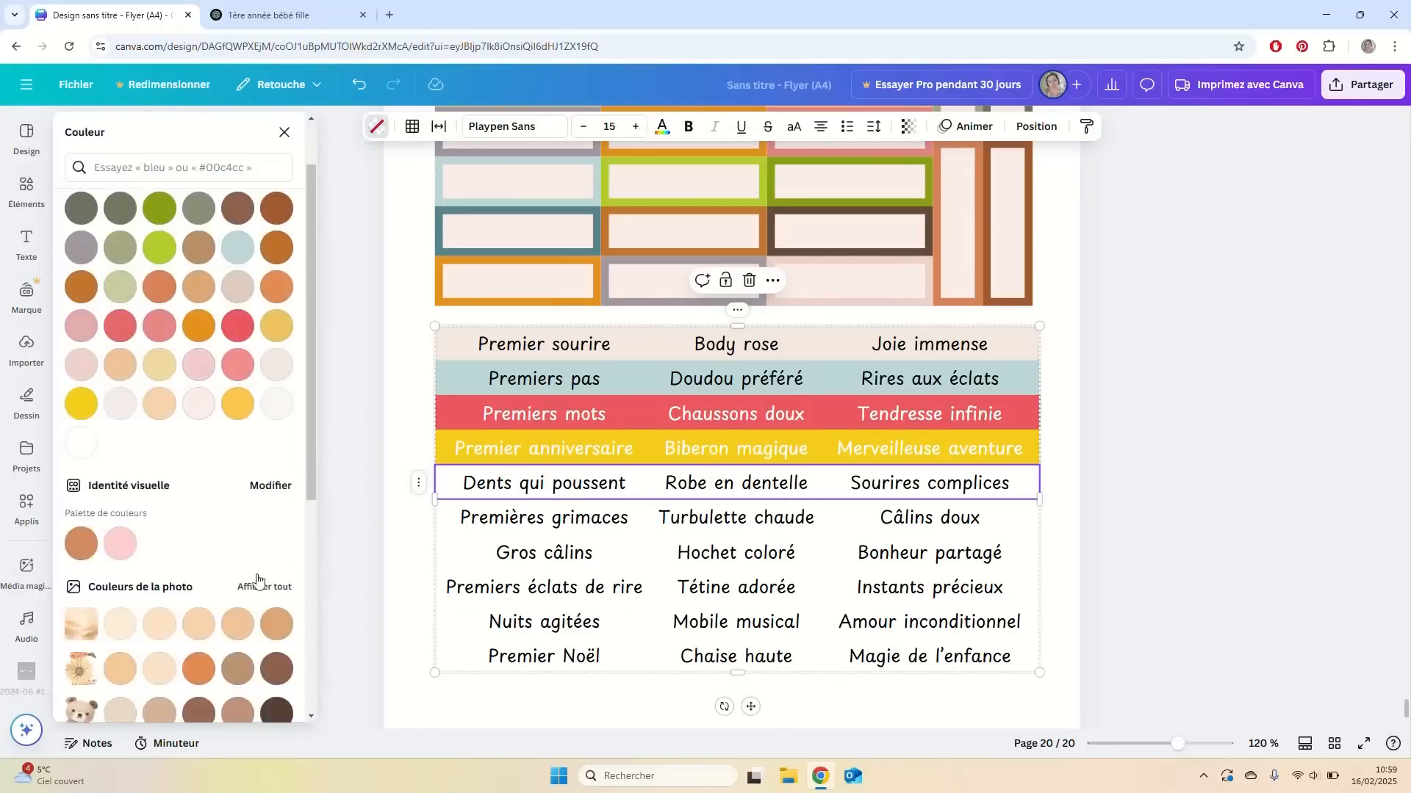
pyautogui.click(198, 278)
# - Fill the "Premières grimaces" row with terracotta orange and set its text to white
pyautogui.click(445, 518)
pyautogui.click(419, 518)
pyautogui.click(236, 348)
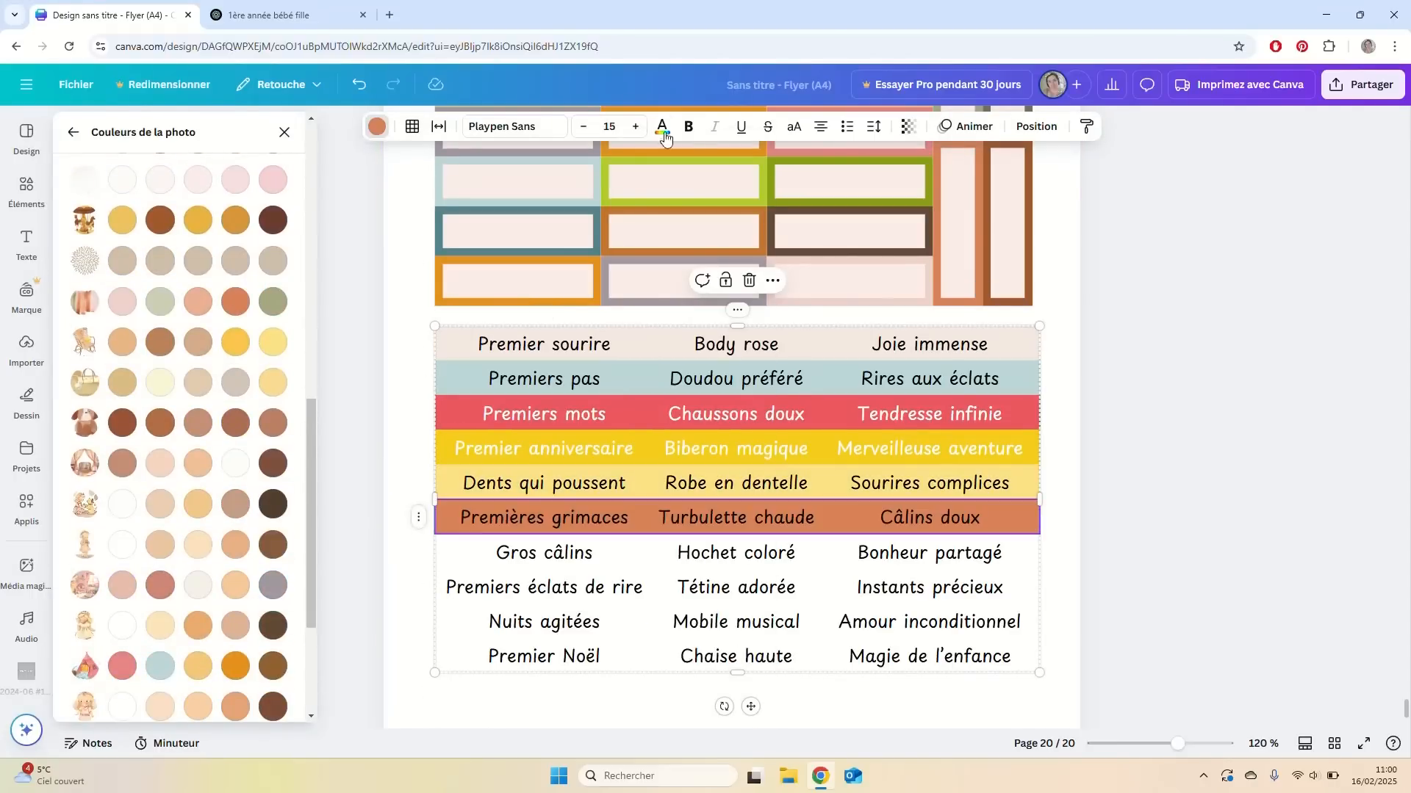
pyautogui.click(663, 130)
pyautogui.click(277, 482)
# - Fill the "Gros câlins" row with dark brown from the photo colours and set its text to white
pyautogui.click(445, 553)
pyautogui.click(419, 551)
pyautogui.click(377, 126)
pyautogui.click(264, 367)
pyautogui.scroll(-5, 265, 382)
pyautogui.click(273, 529)
pyautogui.click(663, 129)
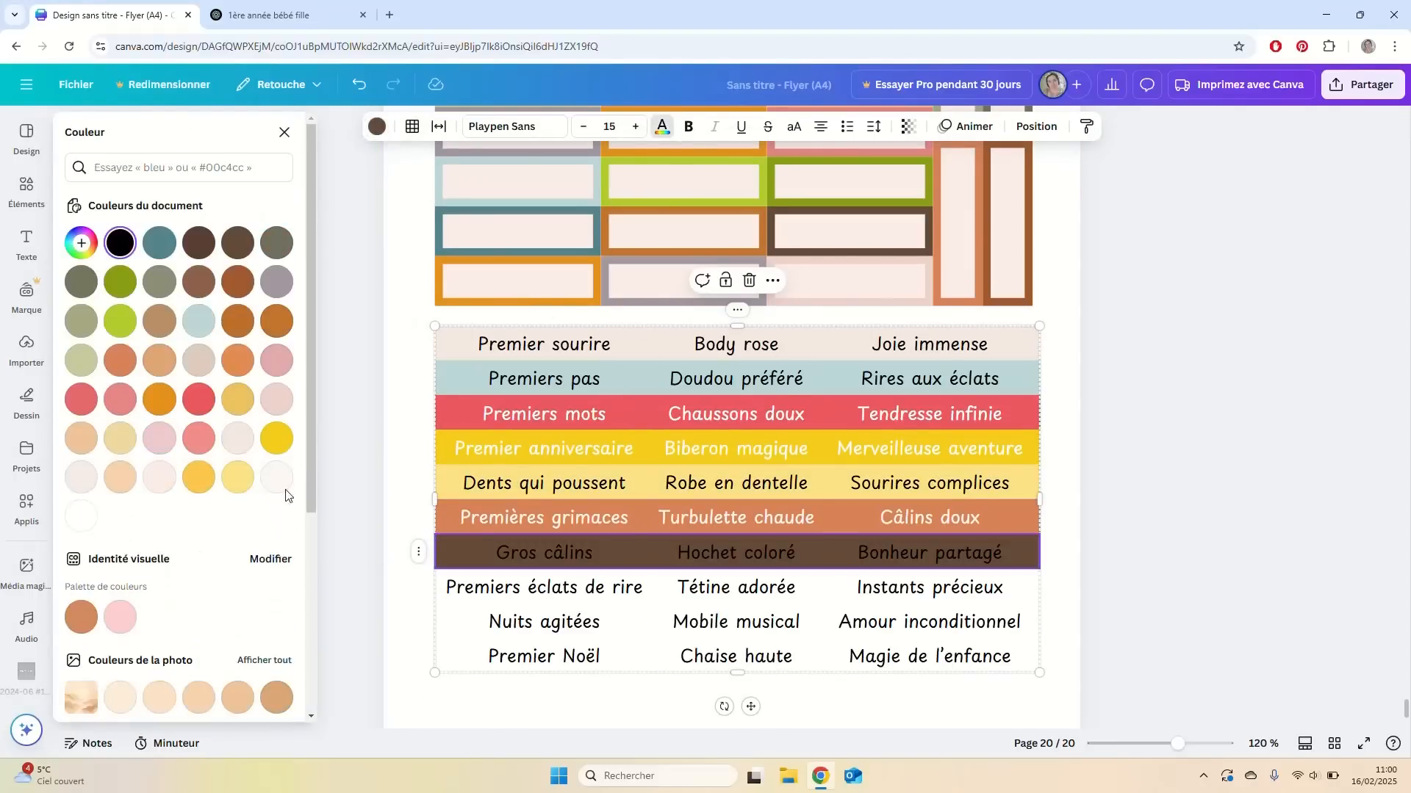
pyautogui.click(281, 483)
# - Set the text of the pale beige, light blue and pale yellow table rows to dark brown
pyautogui.click(462, 342)
pyautogui.click(419, 344)
pyautogui.click(664, 129)
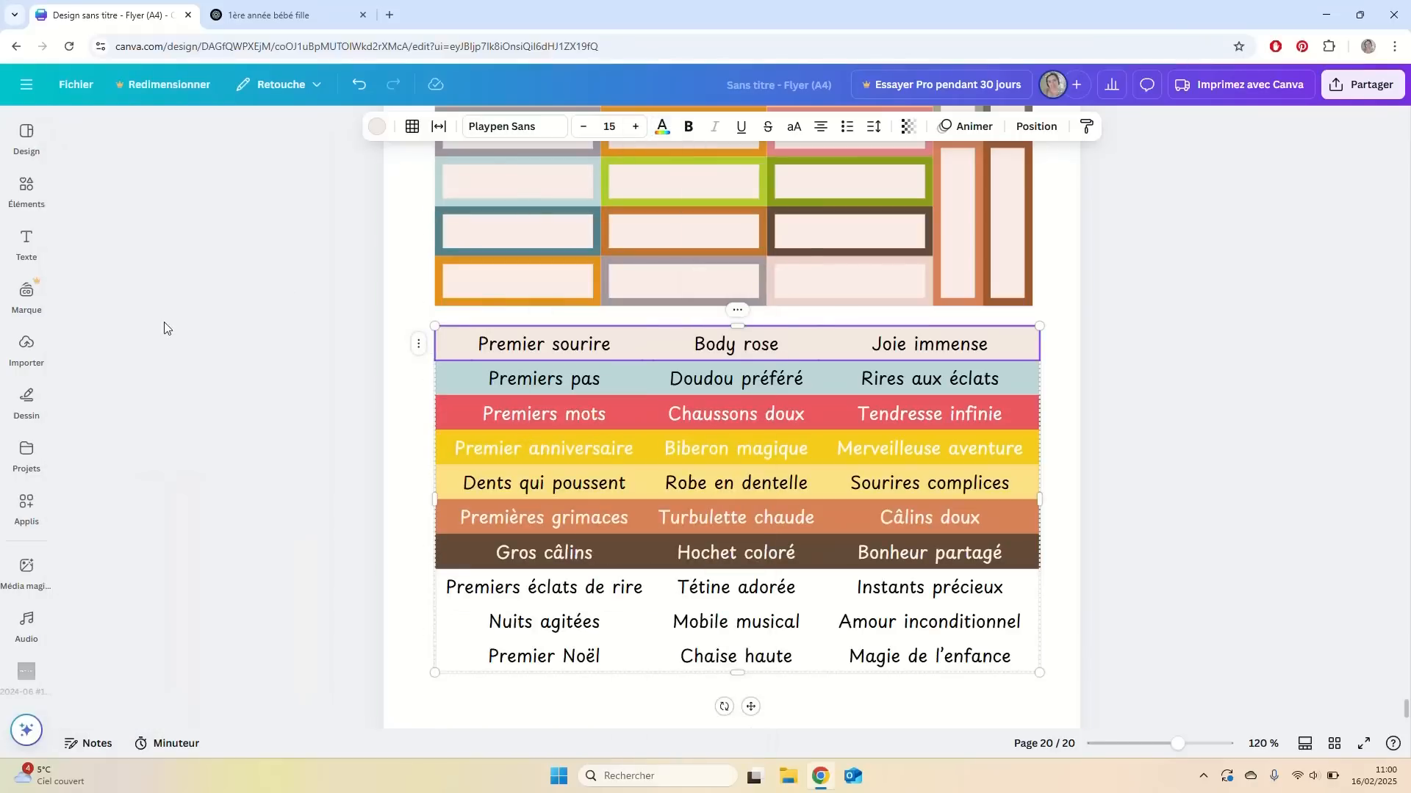
pyautogui.click(662, 129)
pyautogui.click(205, 254)
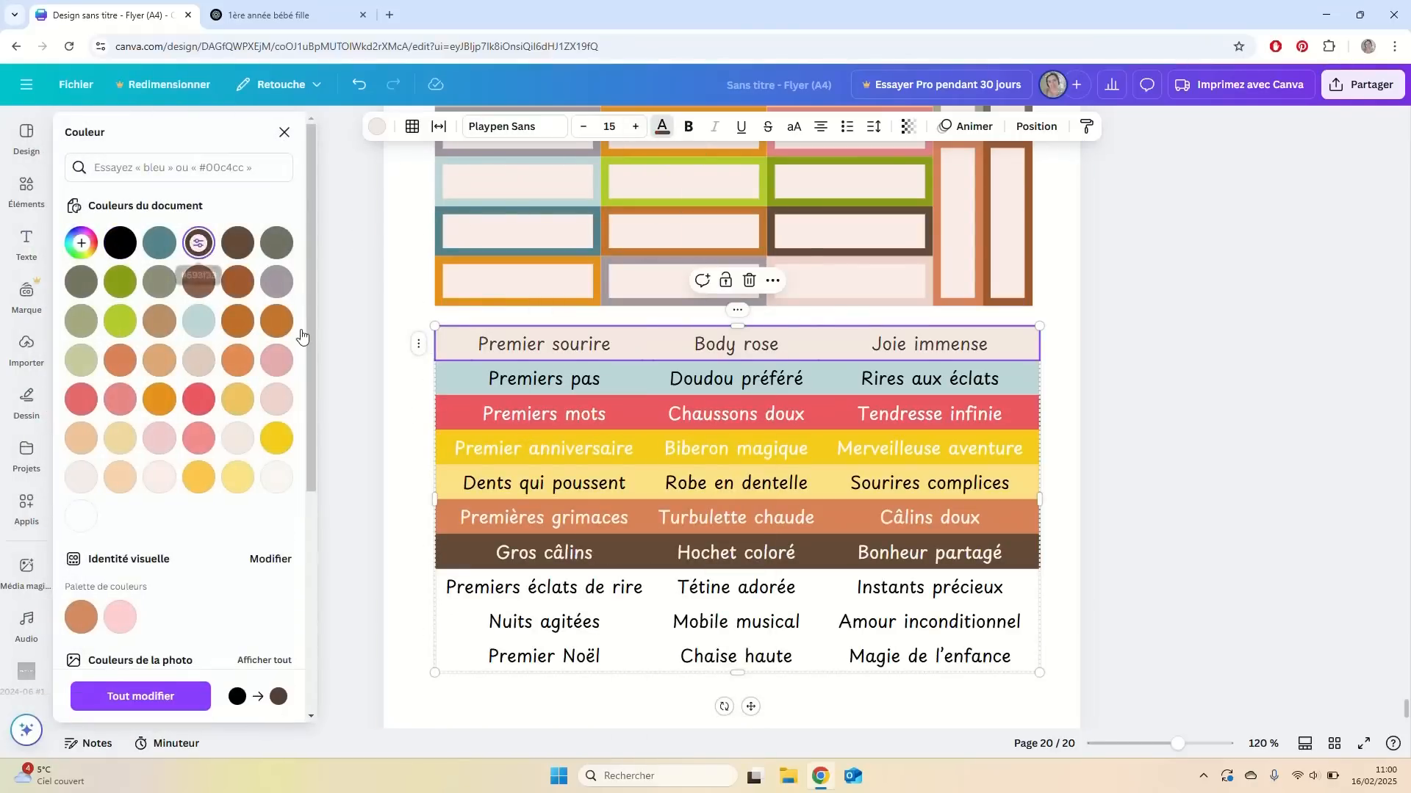
pyautogui.click(476, 389)
pyautogui.click(415, 379)
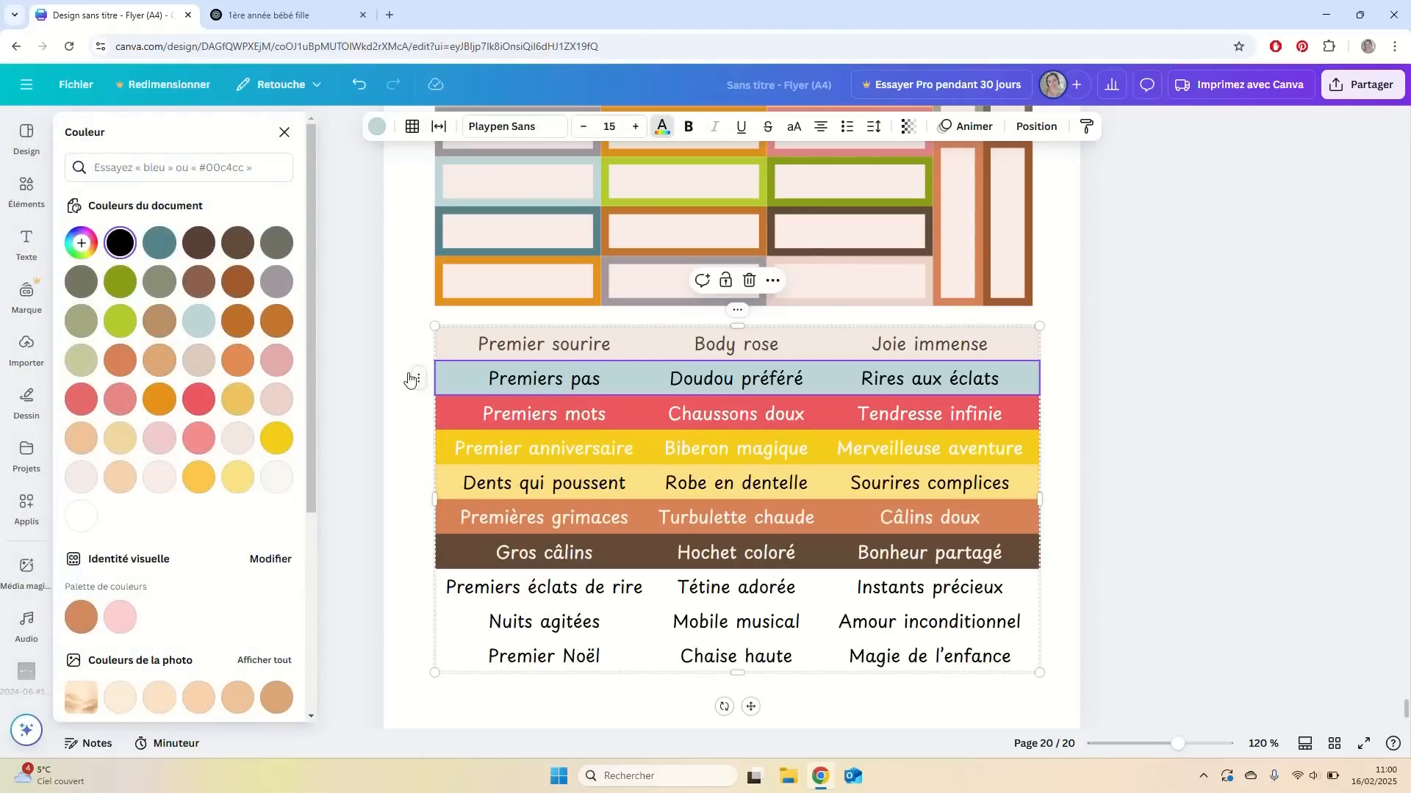
pyautogui.click(202, 252)
pyautogui.click(459, 489)
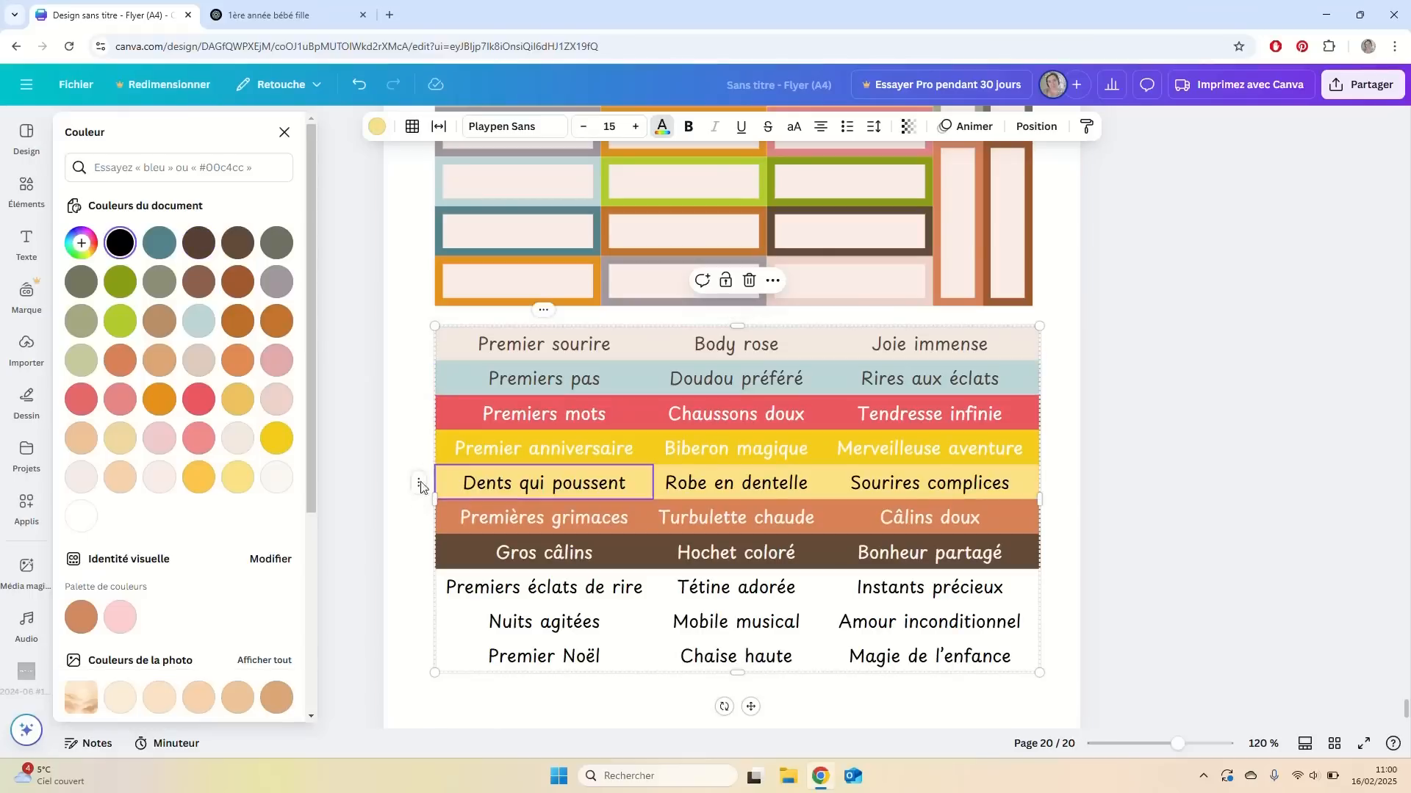
pyautogui.click(419, 485)
pyautogui.click(209, 246)
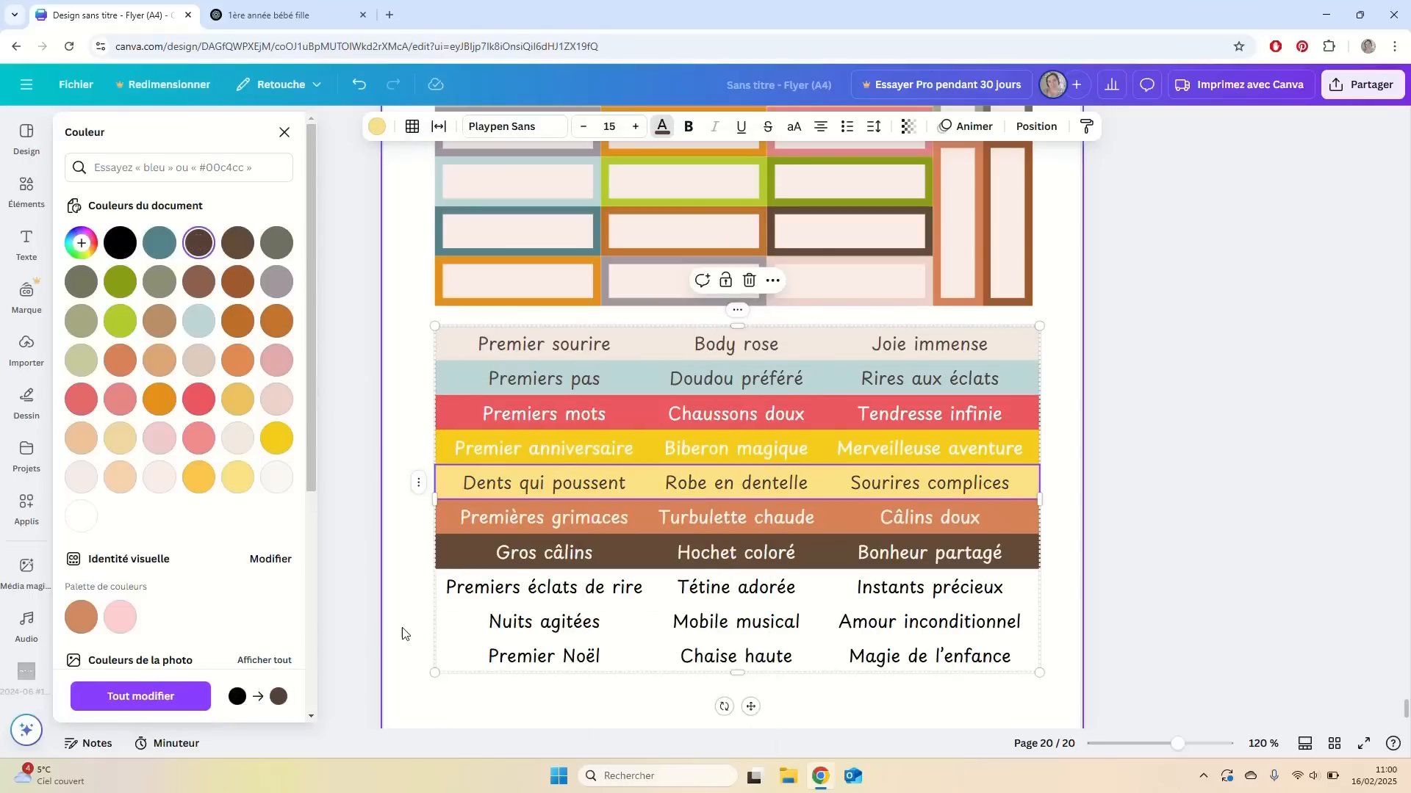
pyautogui.click(403, 630)
# - Try golden yellow from the photo colours on the "Premiers éclats de rire" row, then fill it with orange
pyautogui.click(491, 591)
pyautogui.click(417, 588)
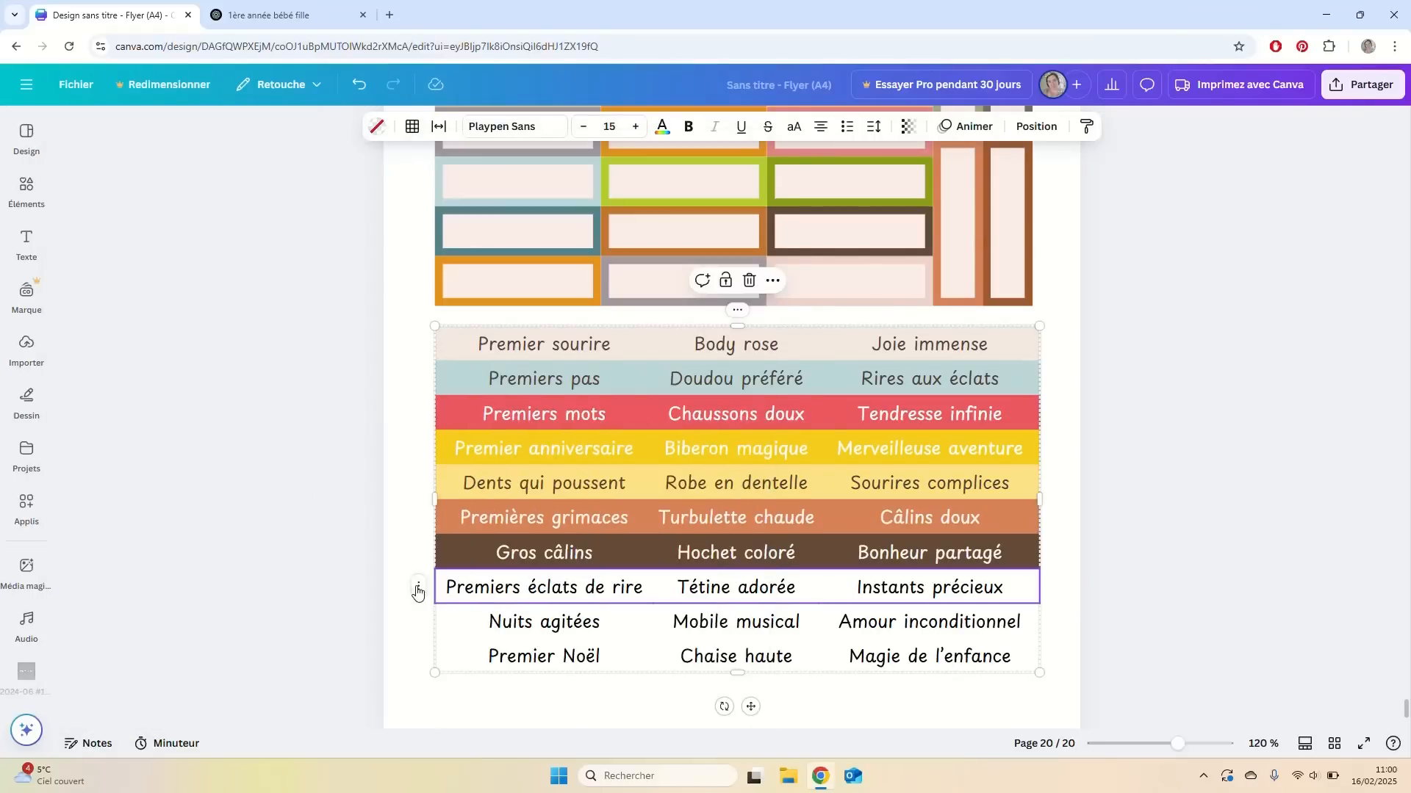
pyautogui.click(378, 130)
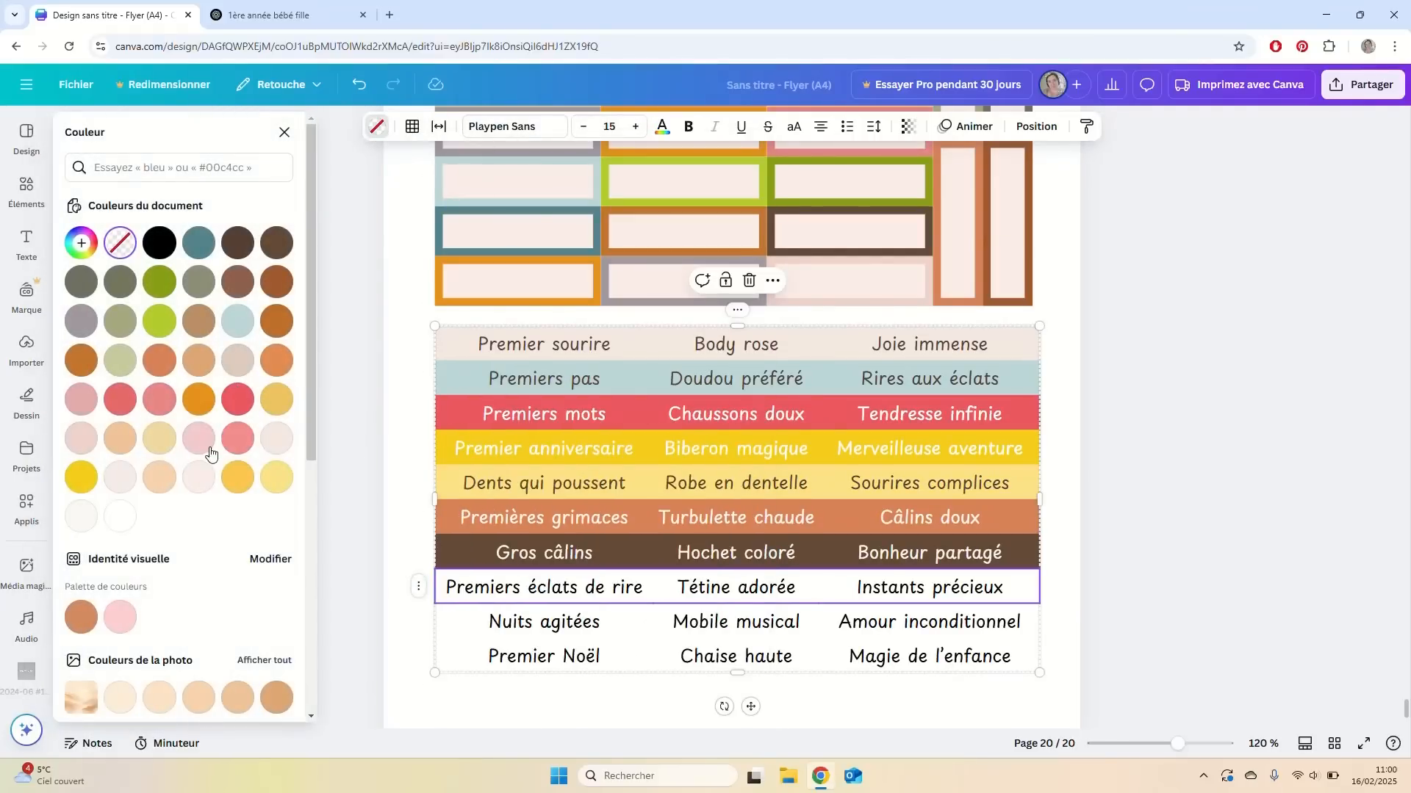
pyautogui.click(270, 560)
pyautogui.scroll(-3, 249, 470)
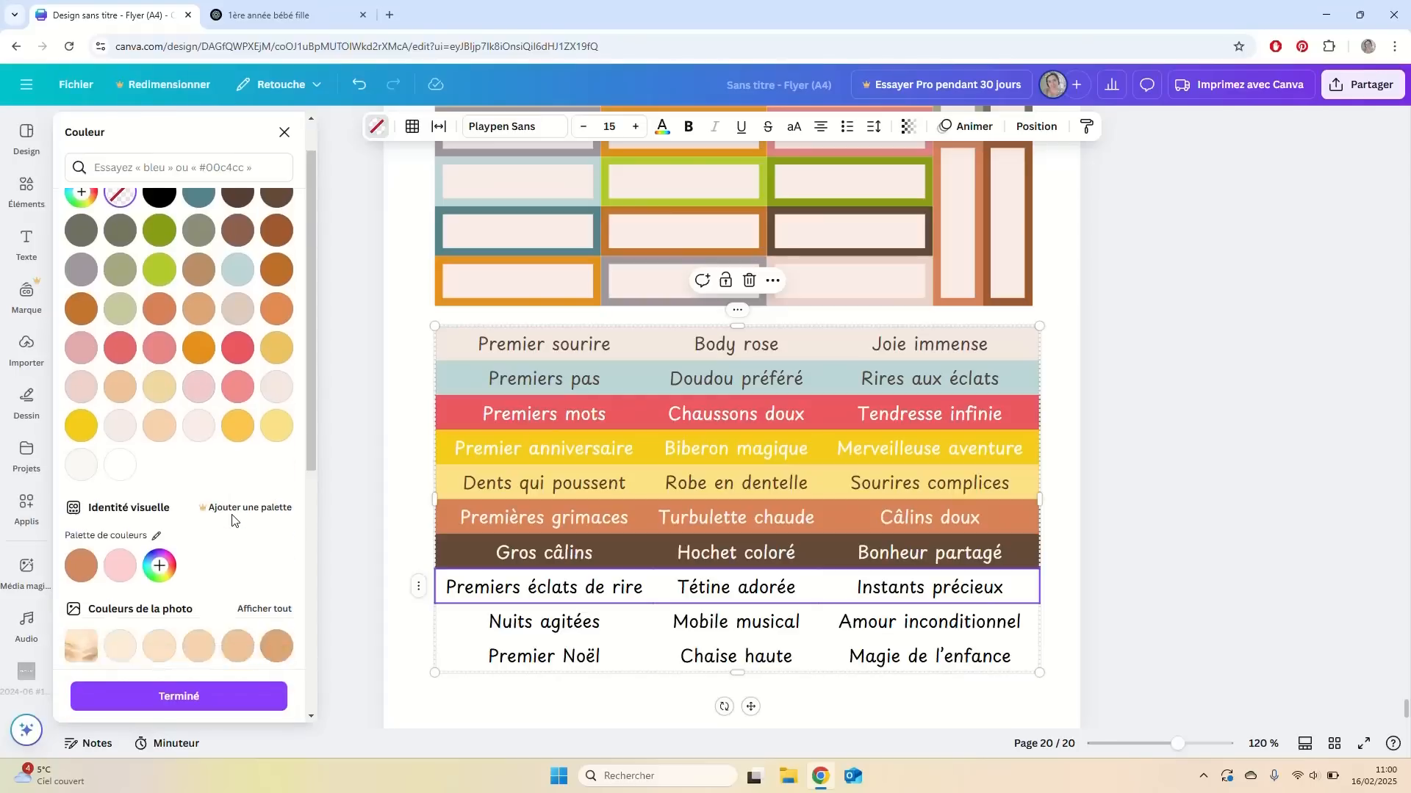
pyautogui.click(265, 441)
pyautogui.scroll(-10, 230, 464)
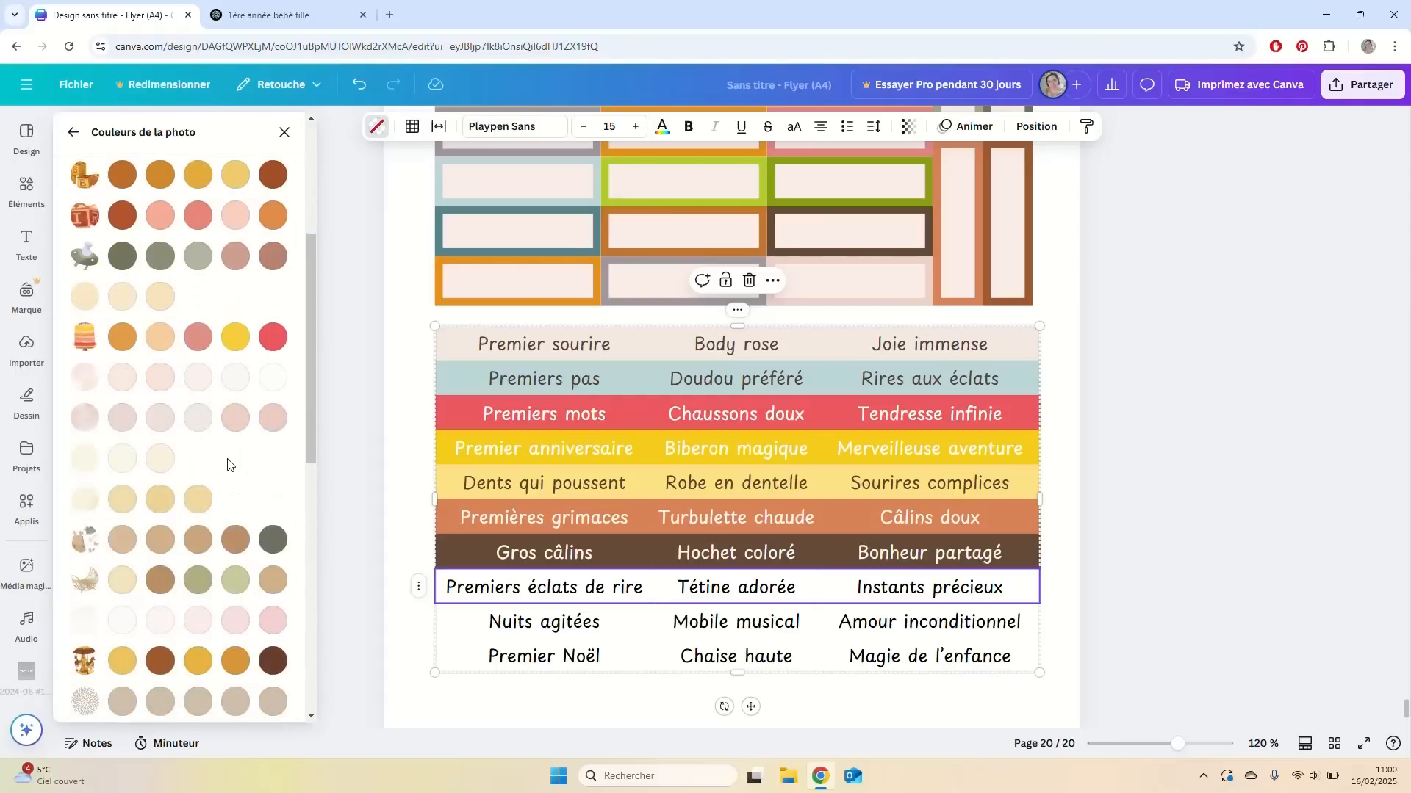
pyautogui.scroll(-3, 228, 464)
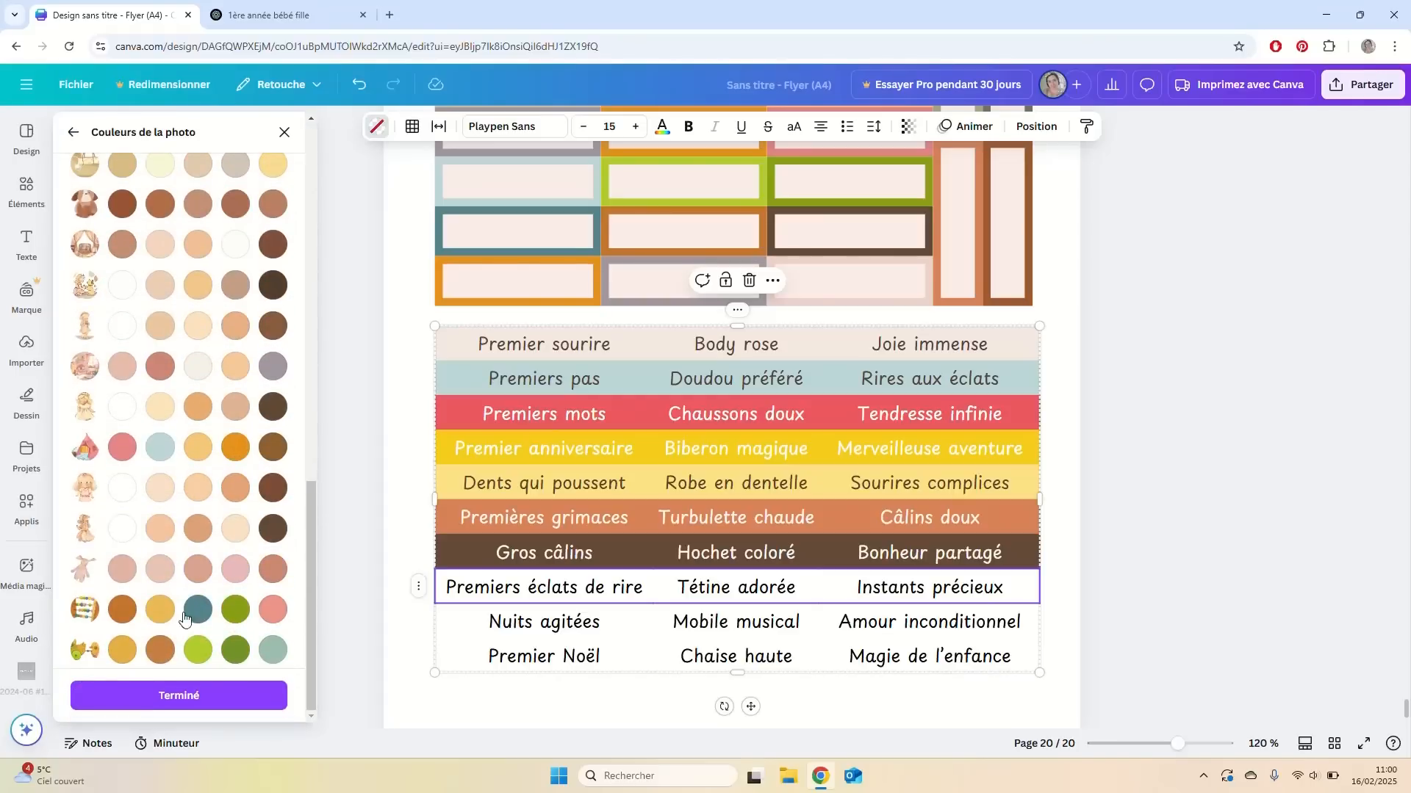
pyautogui.click(123, 649)
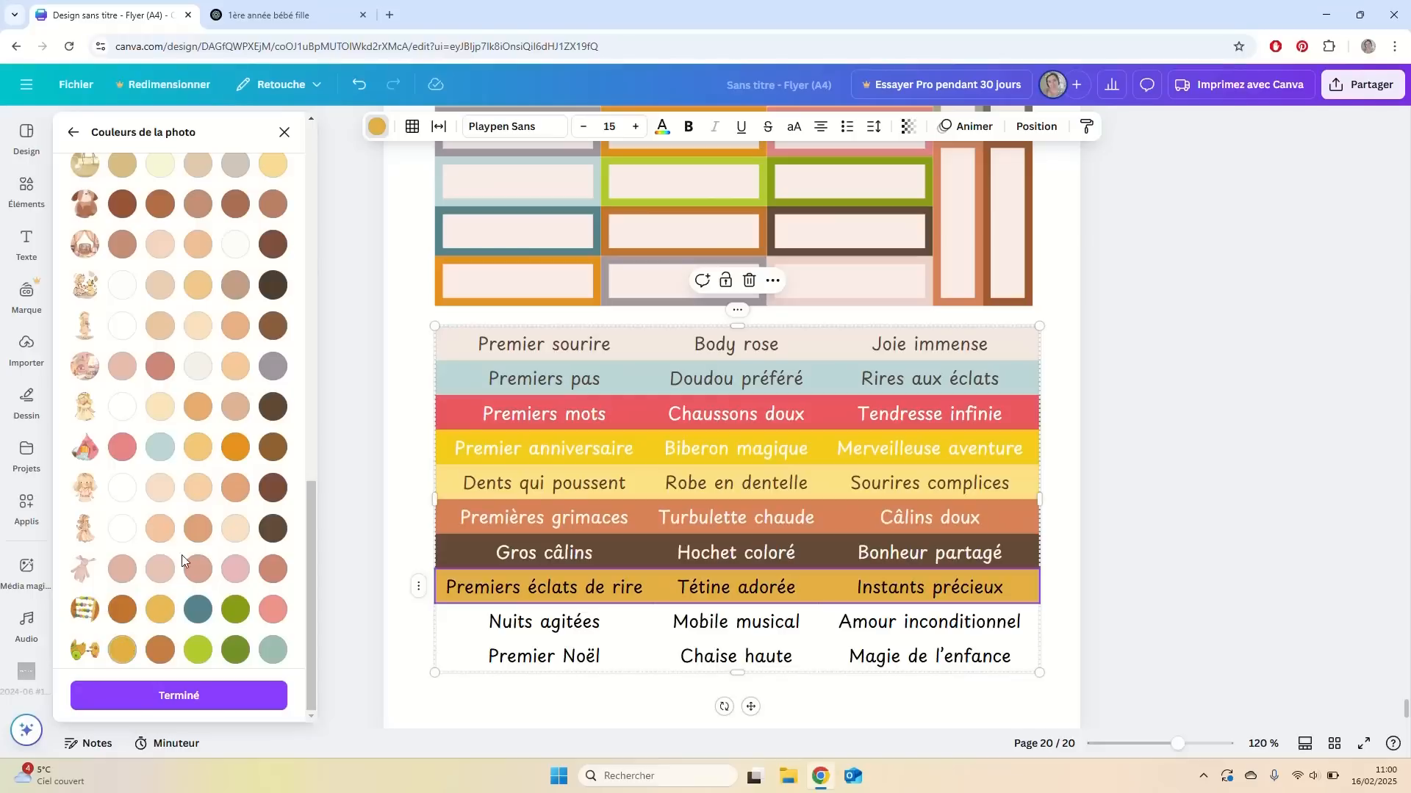
pyautogui.click(230, 450)
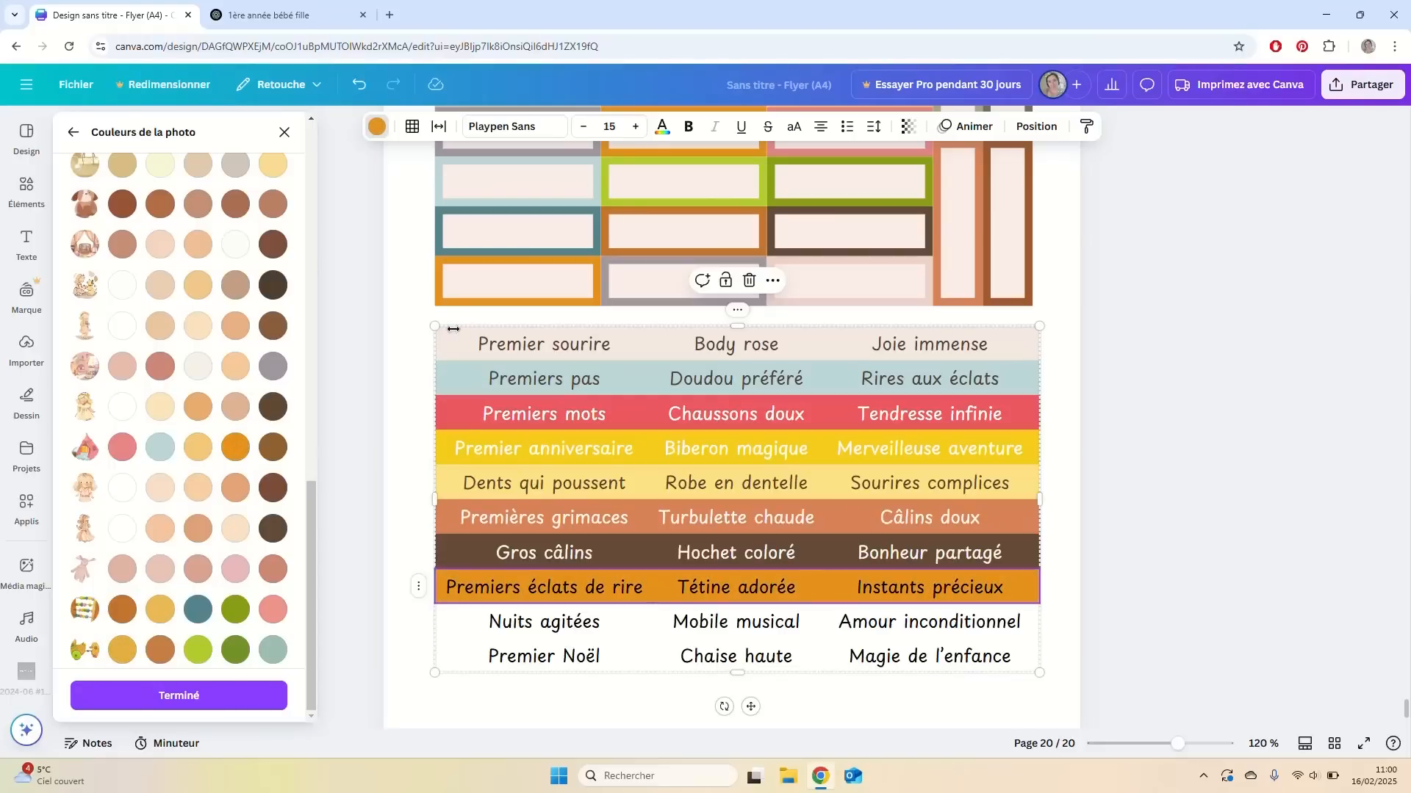
# - Set the text of the orange "Premiers éclats de rire" row to off-white
pyautogui.click(664, 128)
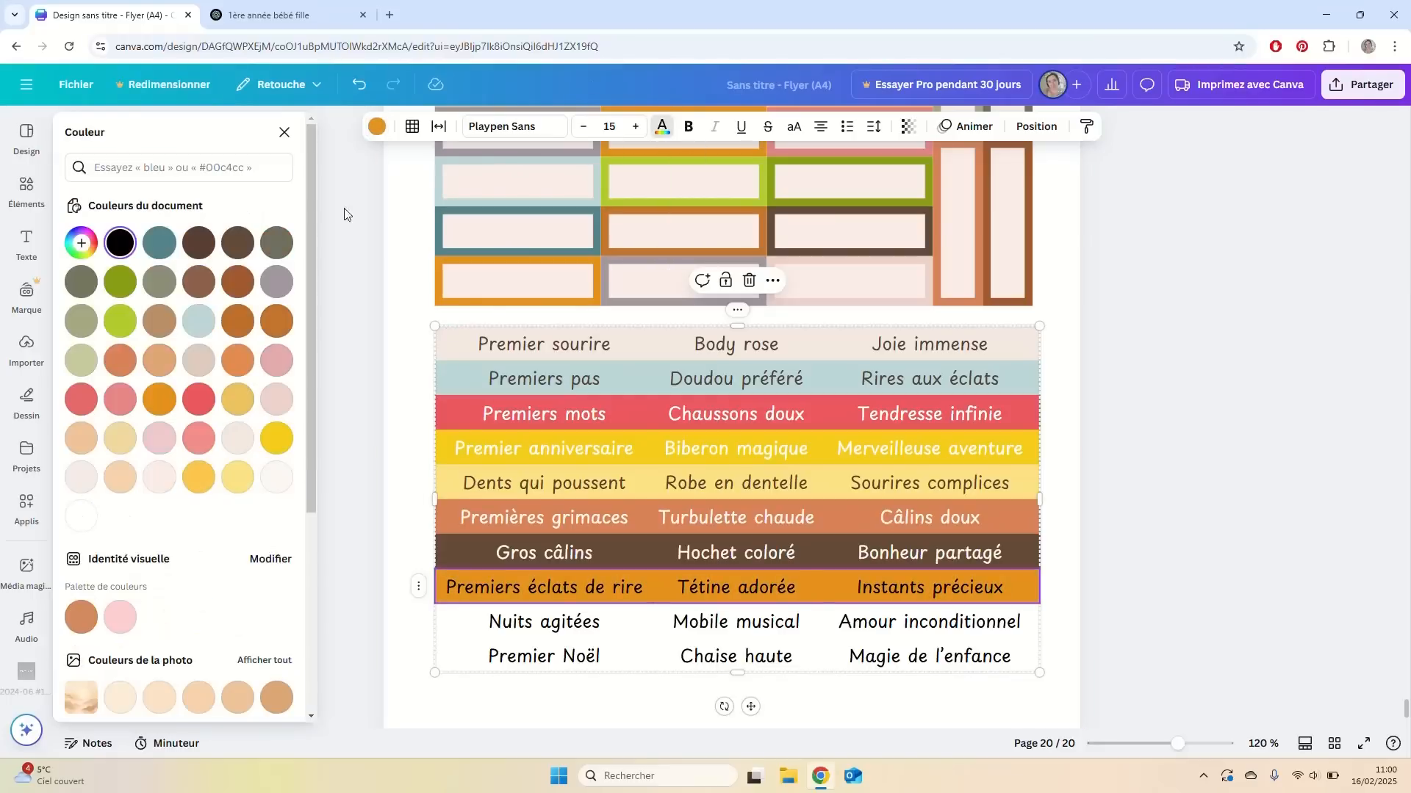
pyautogui.click(276, 479)
pyautogui.click(515, 630)
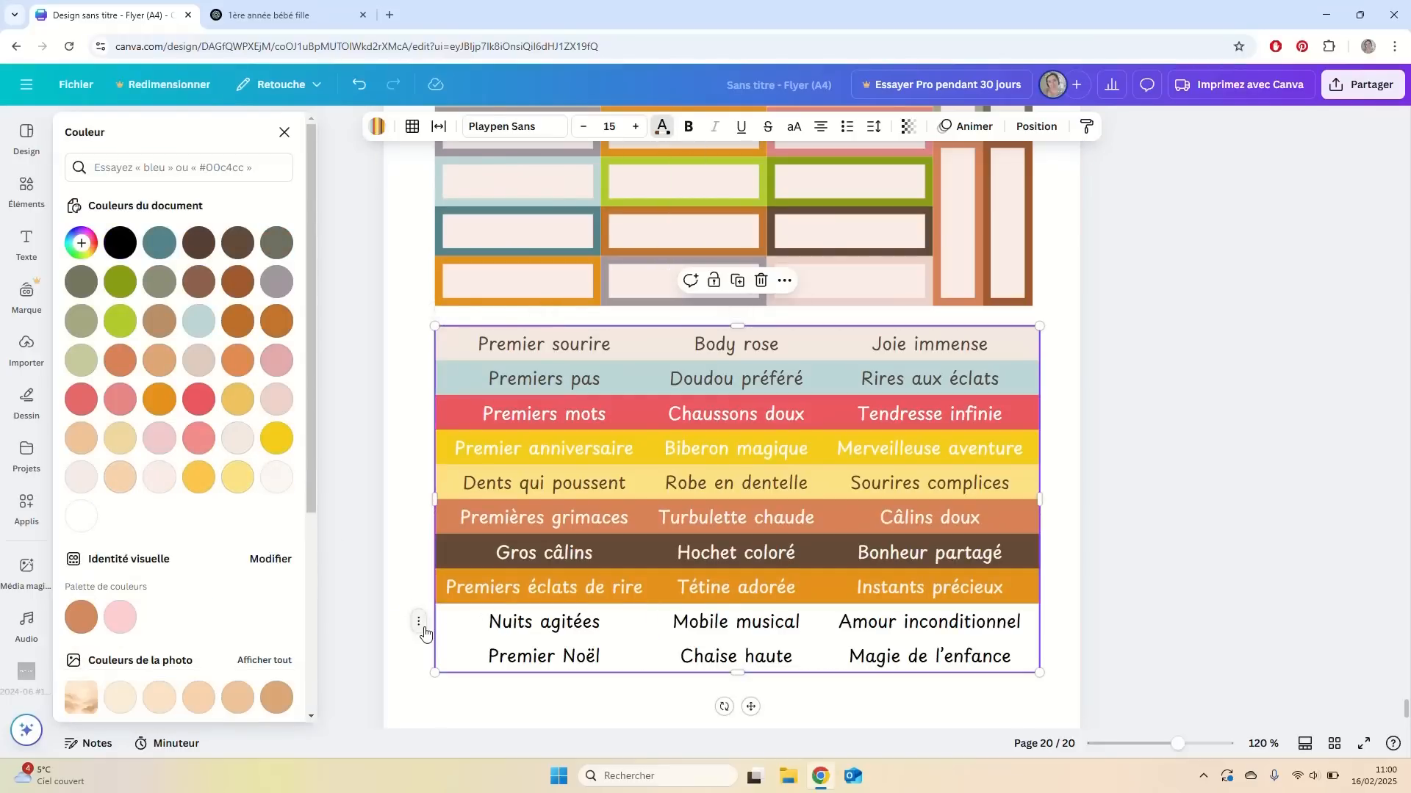
# - Fill the "Nuits agitées" row with lime green and set its text to off-white
pyautogui.click(419, 622)
pyautogui.click(379, 128)
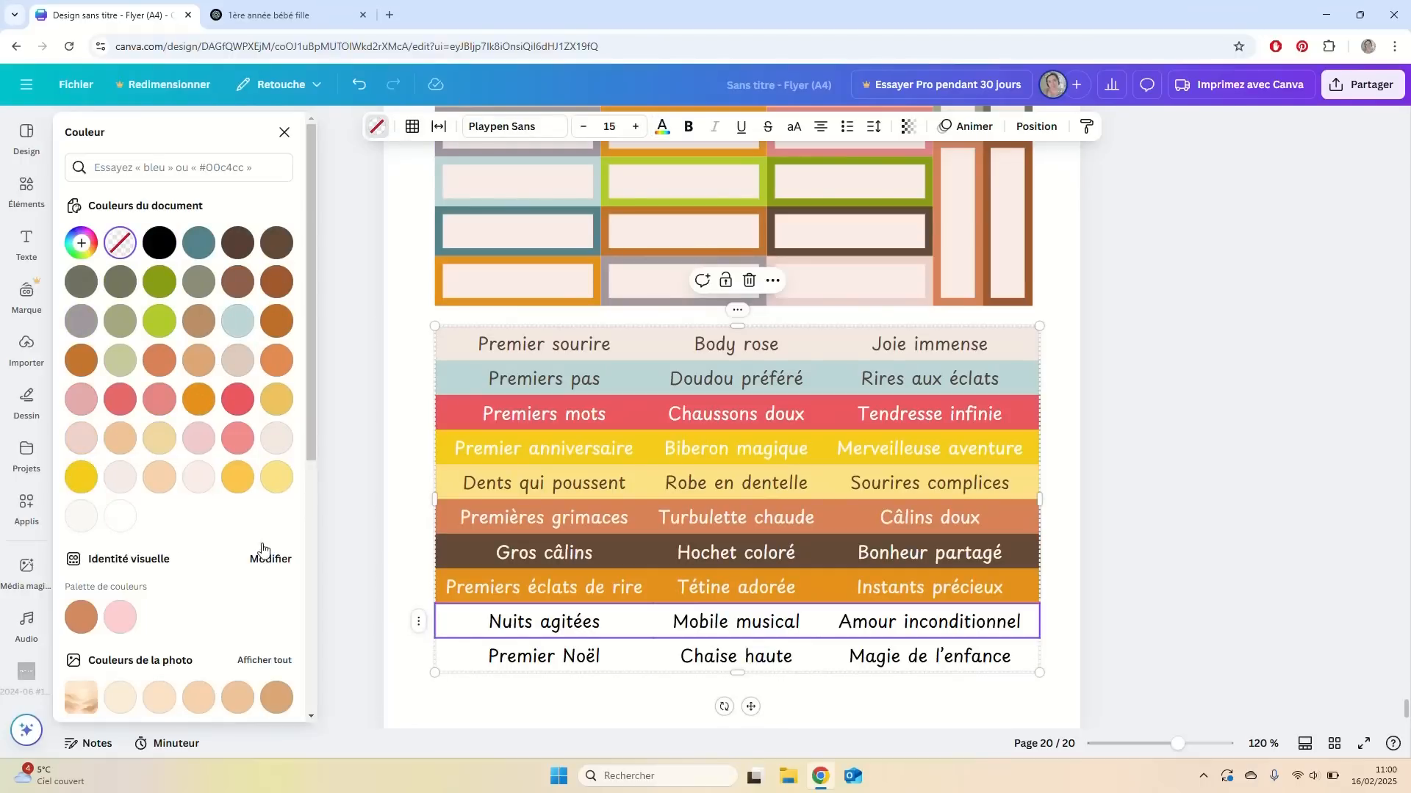
pyautogui.scroll(-2, 188, 354)
pyautogui.click(160, 247)
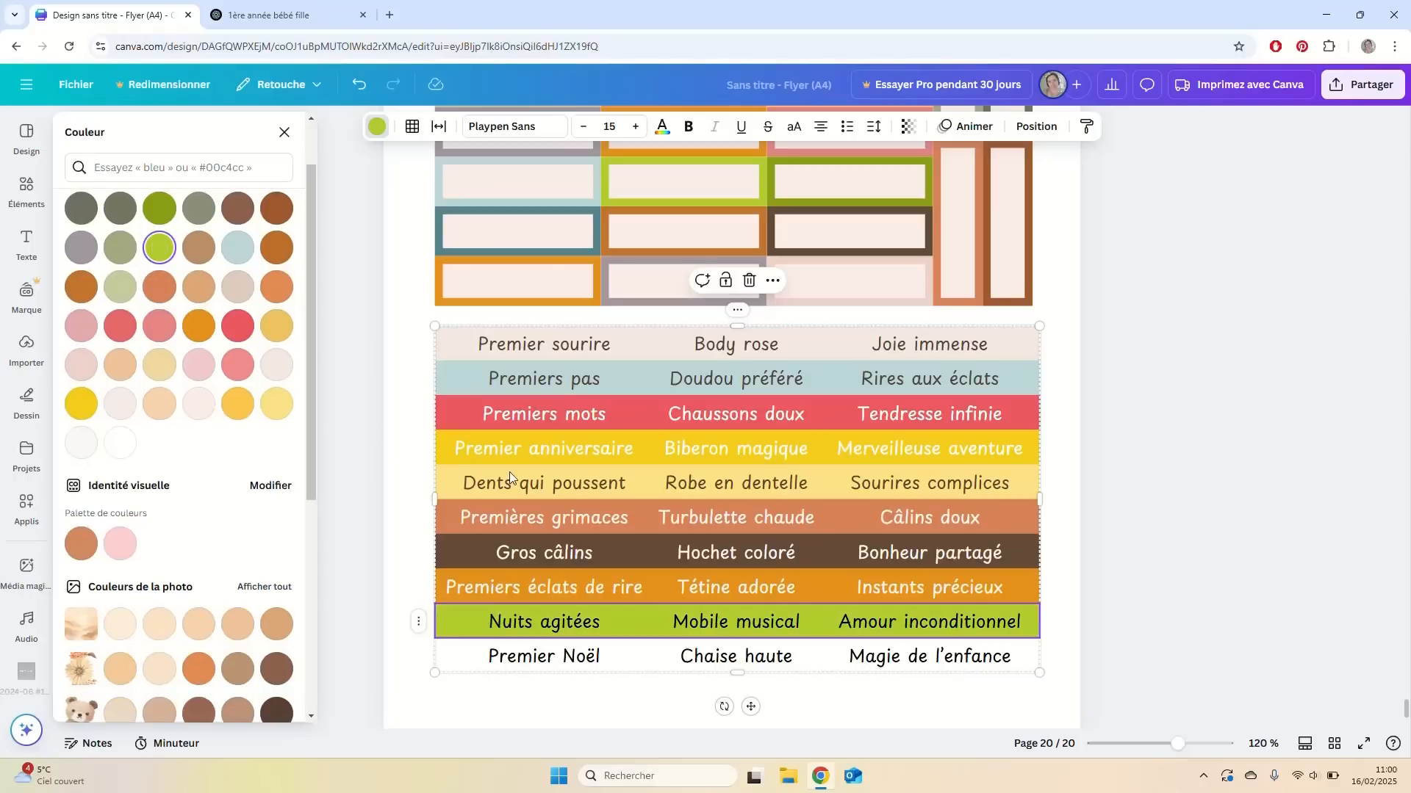
pyautogui.click(662, 125)
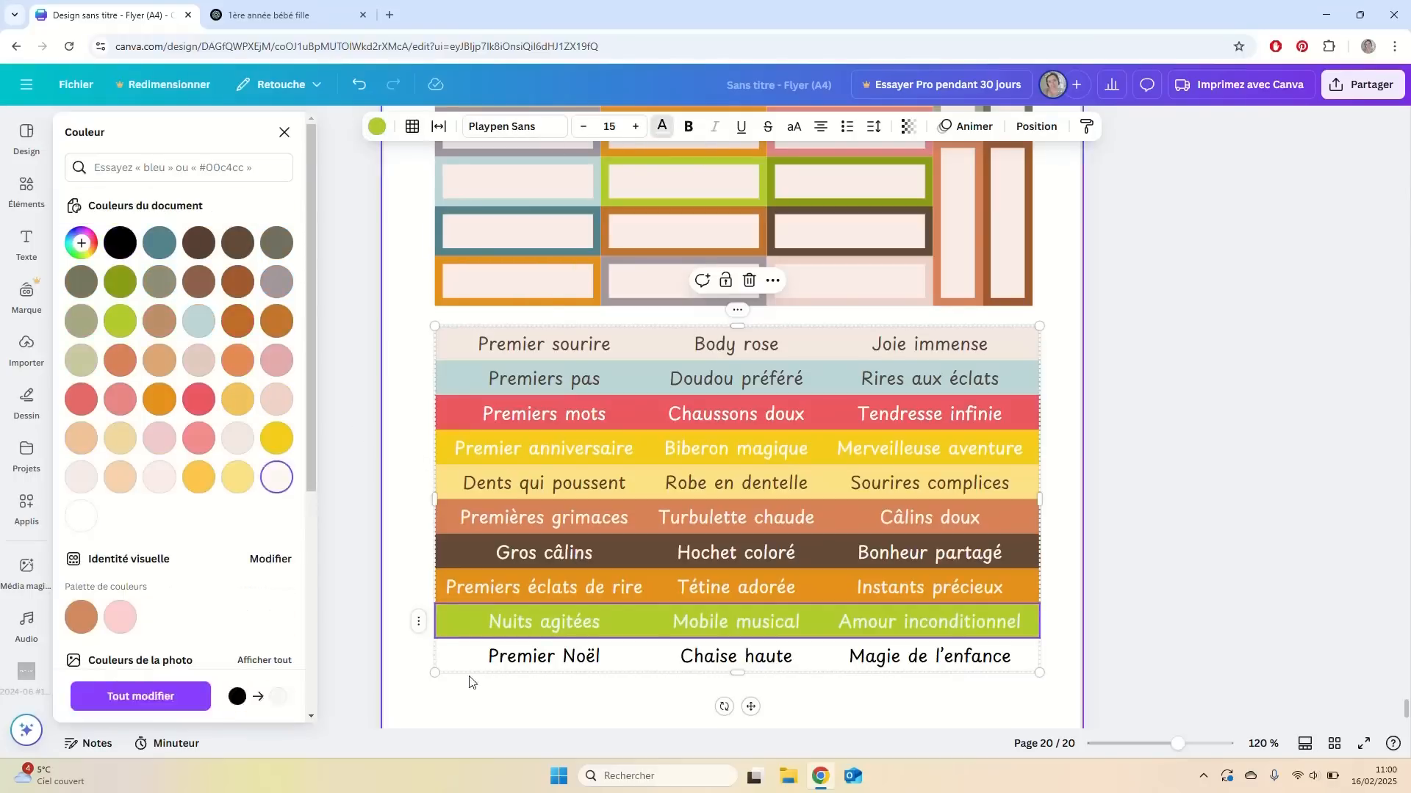
# - Fill the "Premier Noël" row with dusty pink from the photo colours and set its text to white
pyautogui.click(419, 656)
pyautogui.scroll(-2, 213, 331)
pyautogui.click(276, 502)
pyautogui.scroll(-3, 221, 404)
pyautogui.click(152, 247)
pyautogui.click(376, 127)
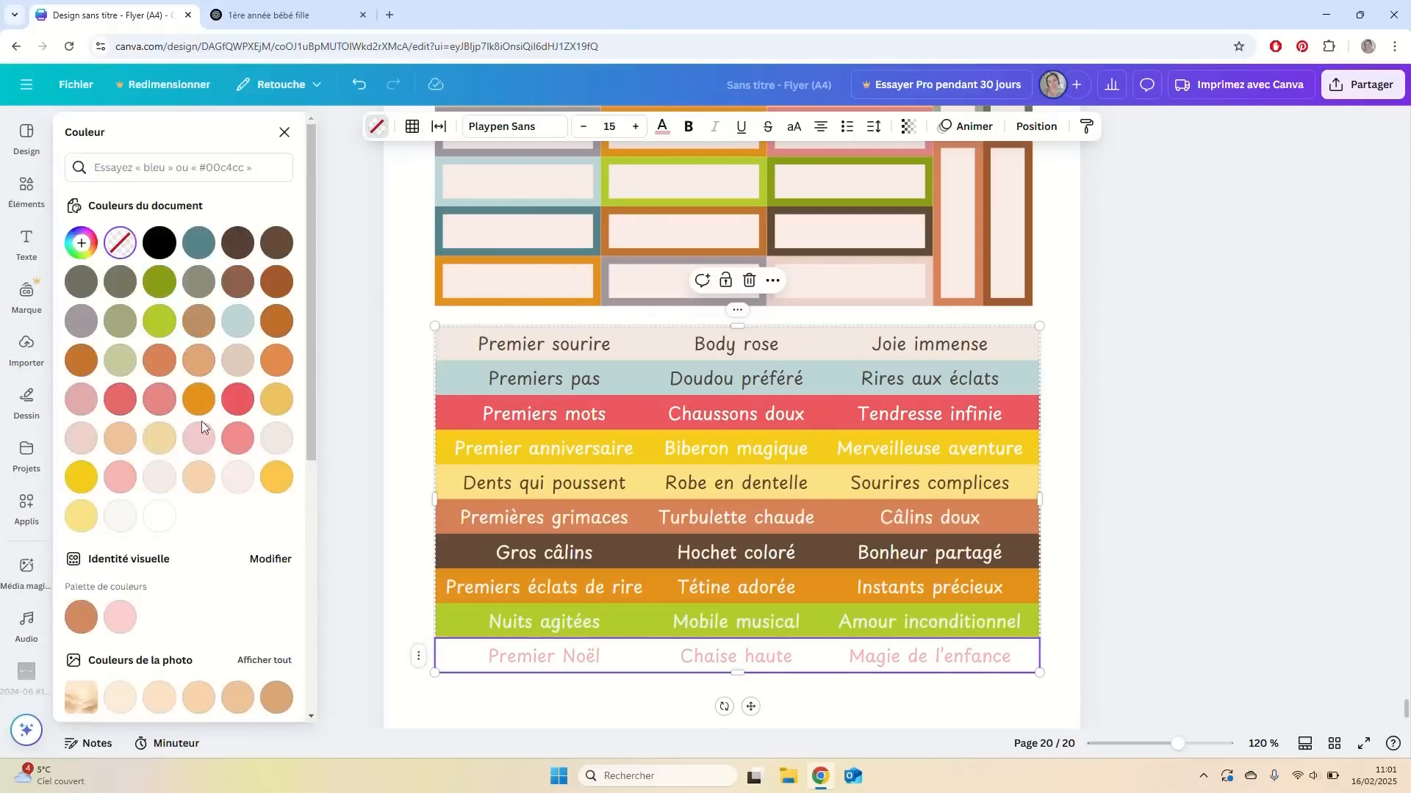
pyautogui.click(264, 660)
pyautogui.scroll(-3, 213, 404)
pyautogui.click(199, 265)
pyautogui.click(662, 127)
pyautogui.click(120, 516)
pyautogui.click(396, 545)
pyautogui.scroll(-2, 1048, 406)
pyautogui.scroll(1, 1029, 393)
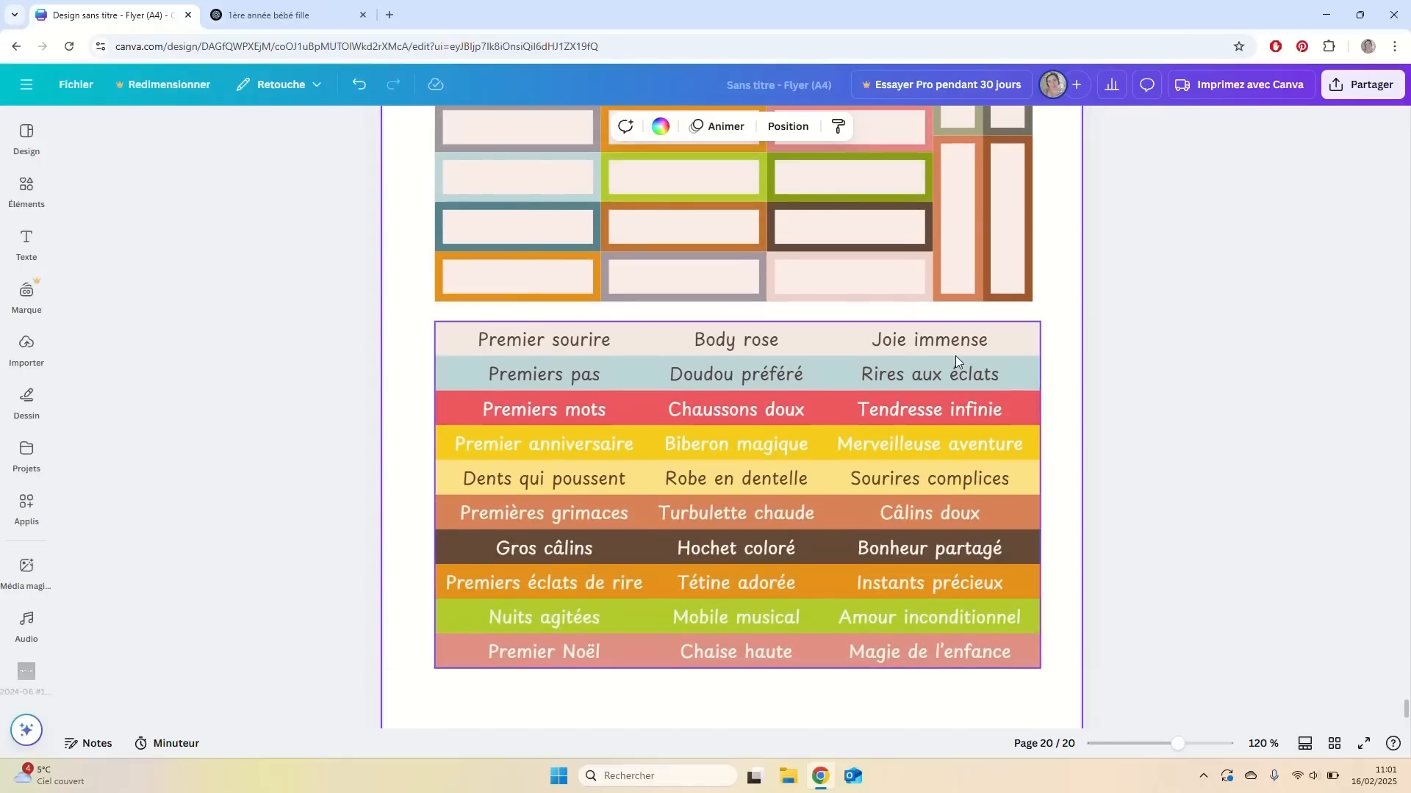
# - Review the flyer's pages from page 20 back up to page 7
pyautogui.keyDown('ctrl'); pyautogui.scroll(-5, 955, 355); pyautogui.keyUp('ctrl')
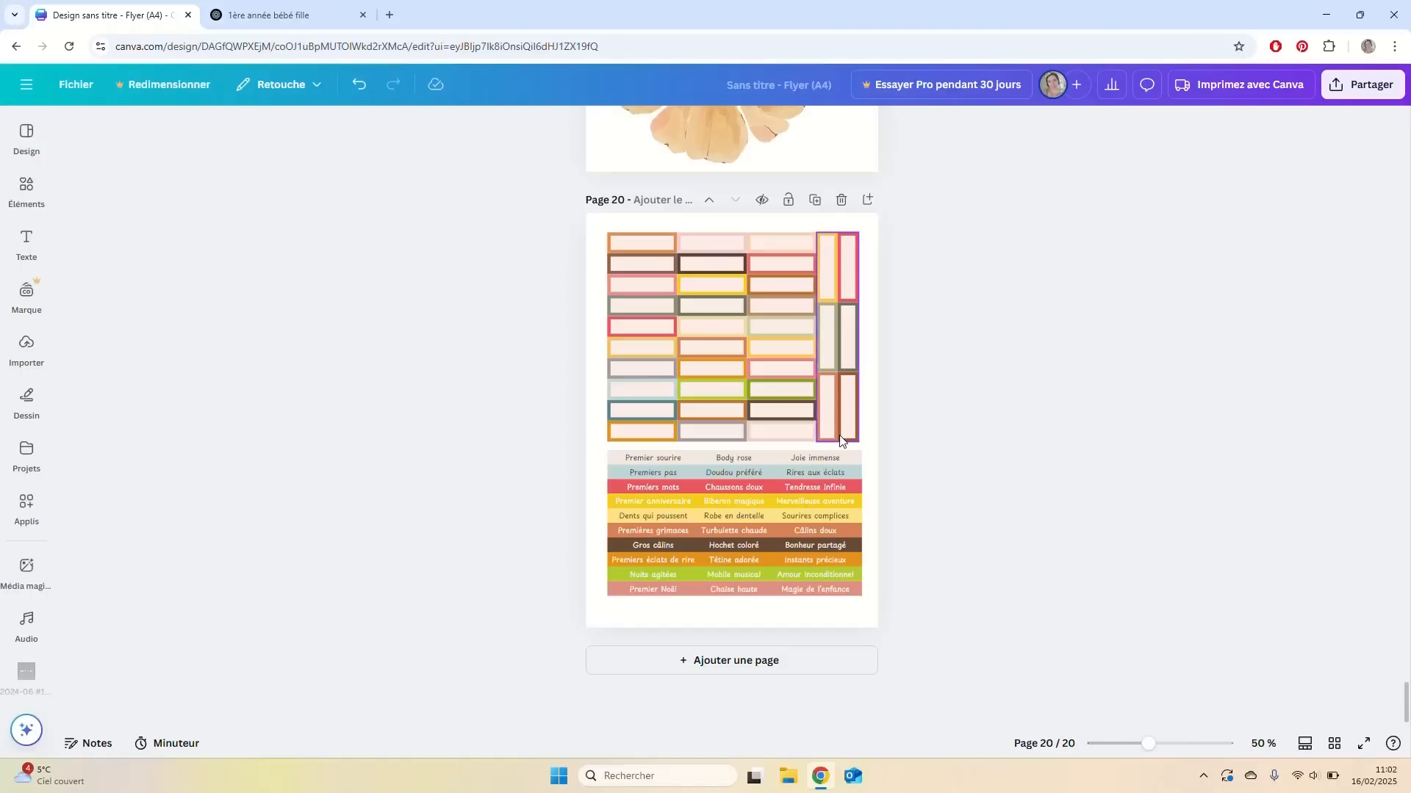
pyautogui.scroll(4, 843, 440)
pyautogui.scroll(20, 842, 439)
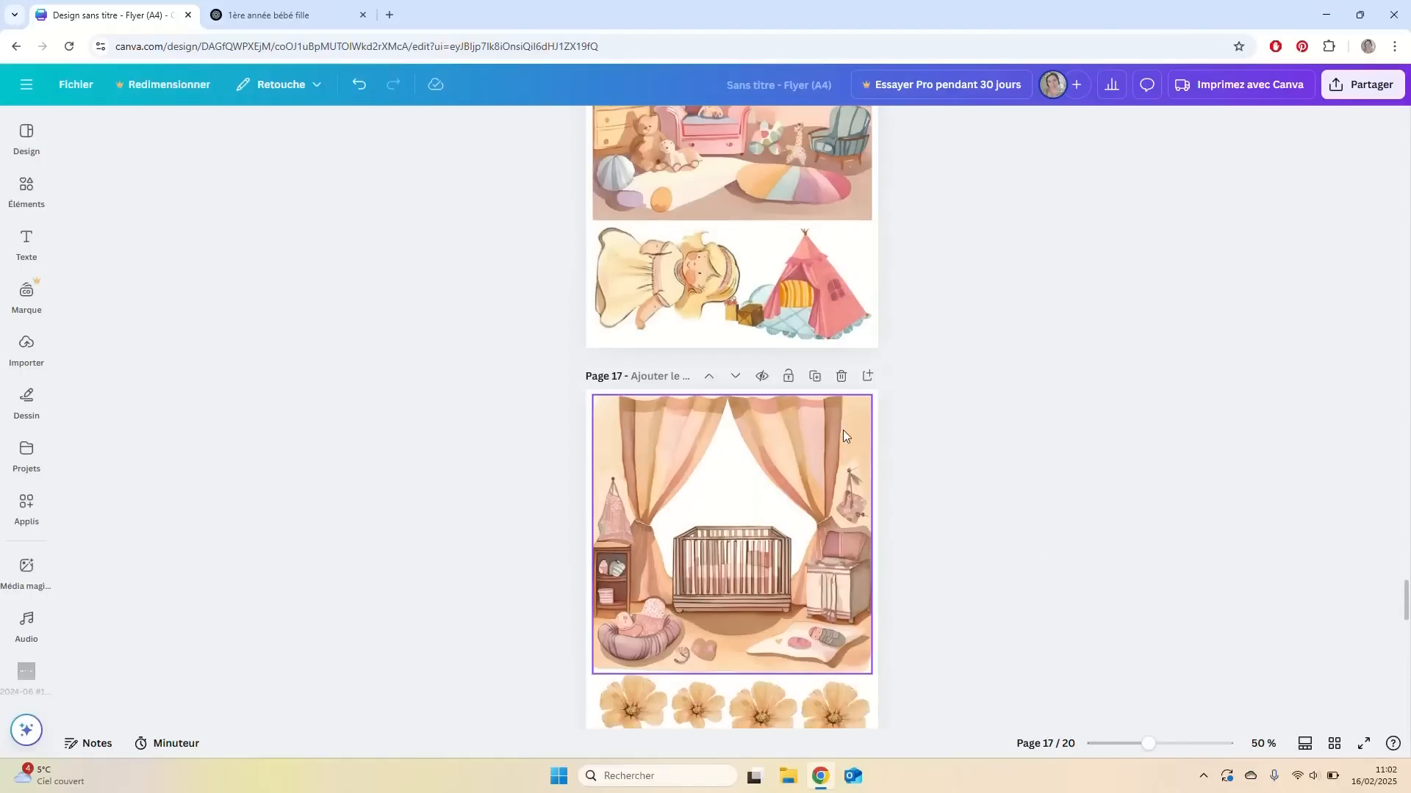
pyautogui.scroll(15, 844, 432)
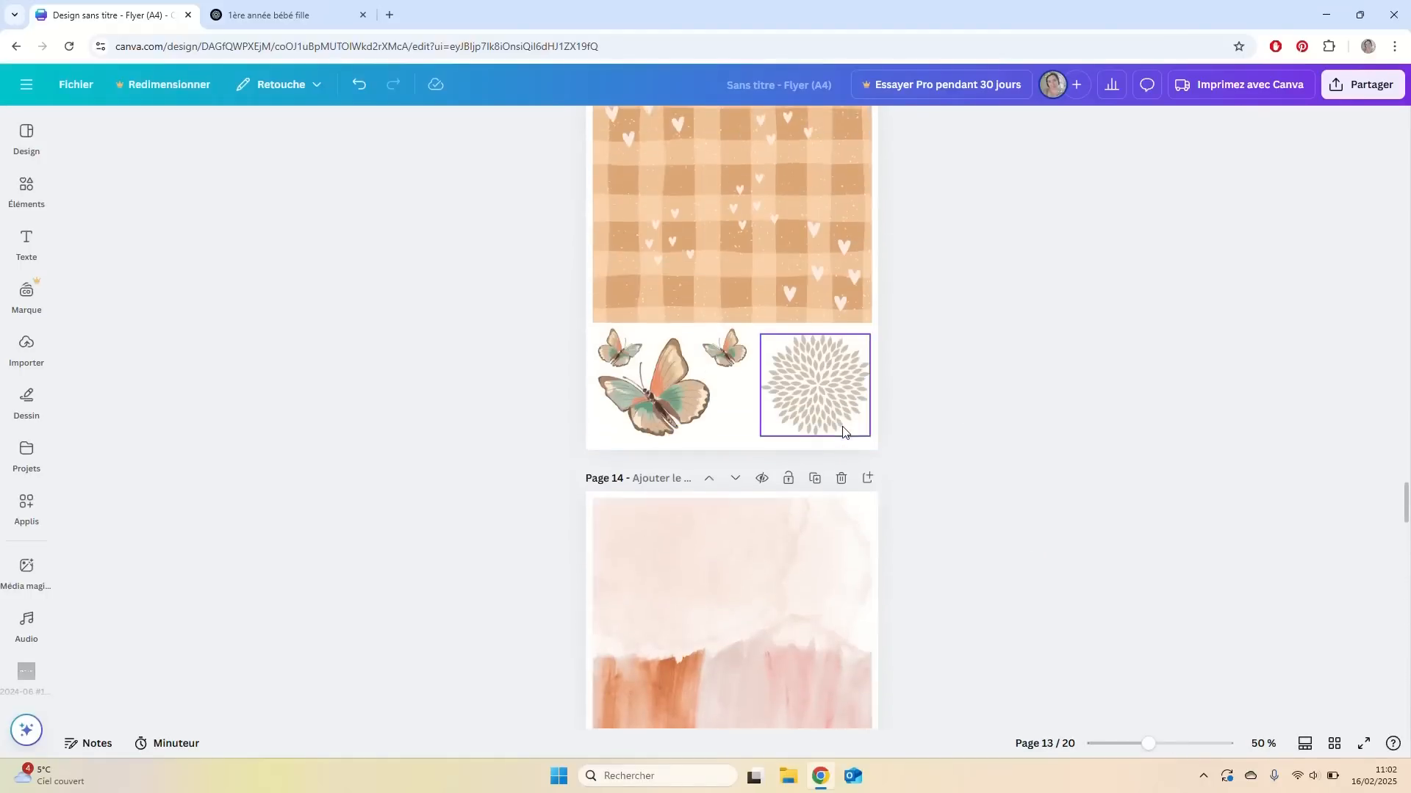
pyautogui.scroll(15, 842, 430)
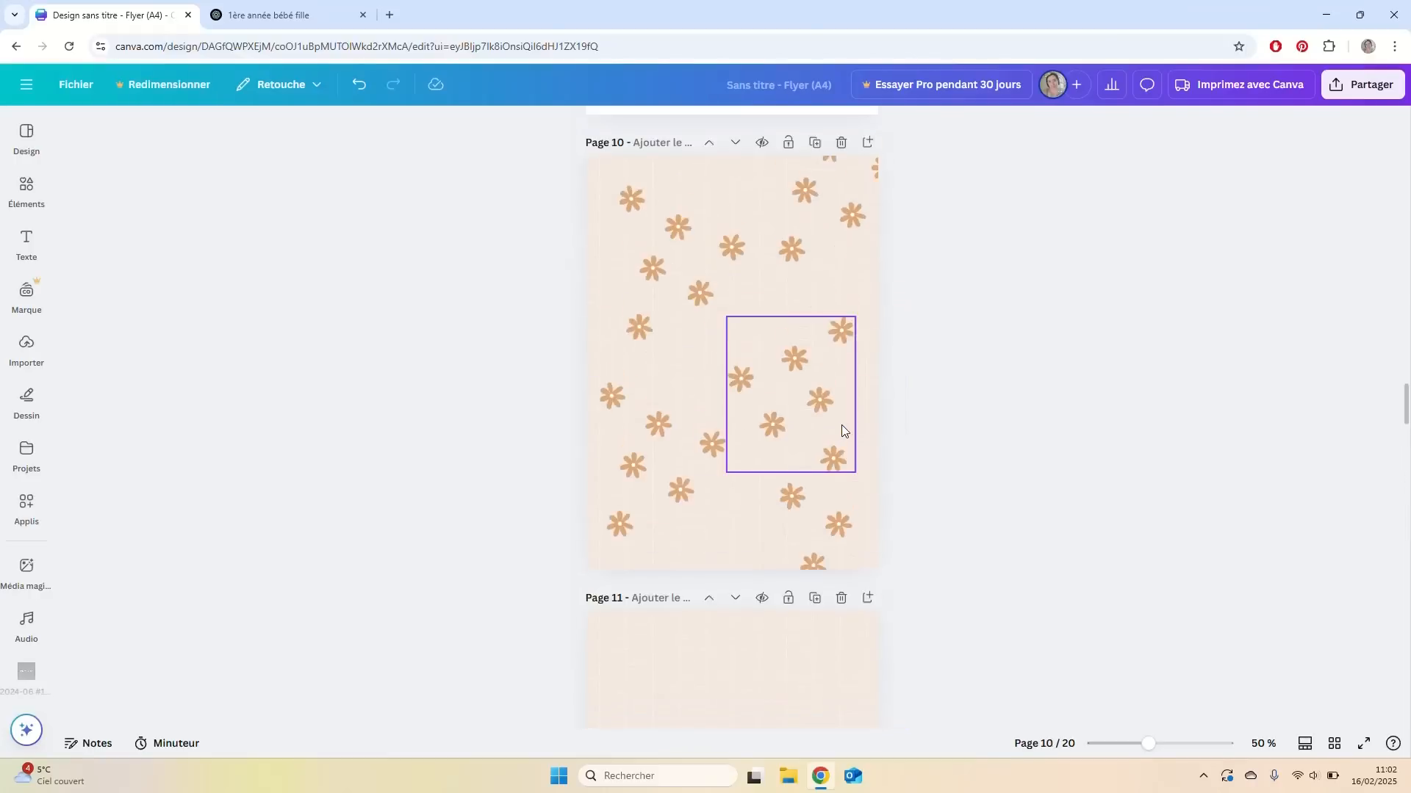
pyautogui.scroll(15, 842, 431)
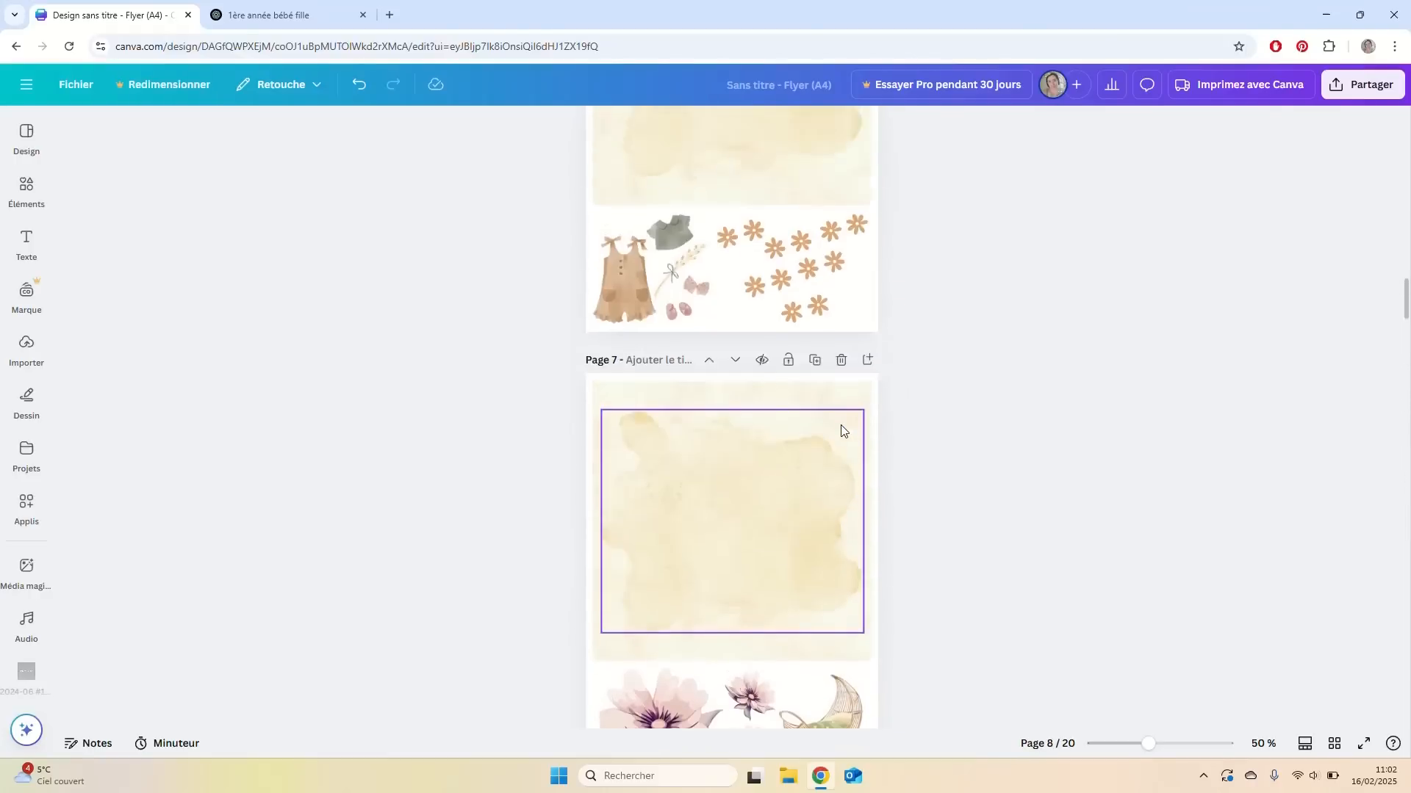
pyautogui.scroll(5, 842, 431)
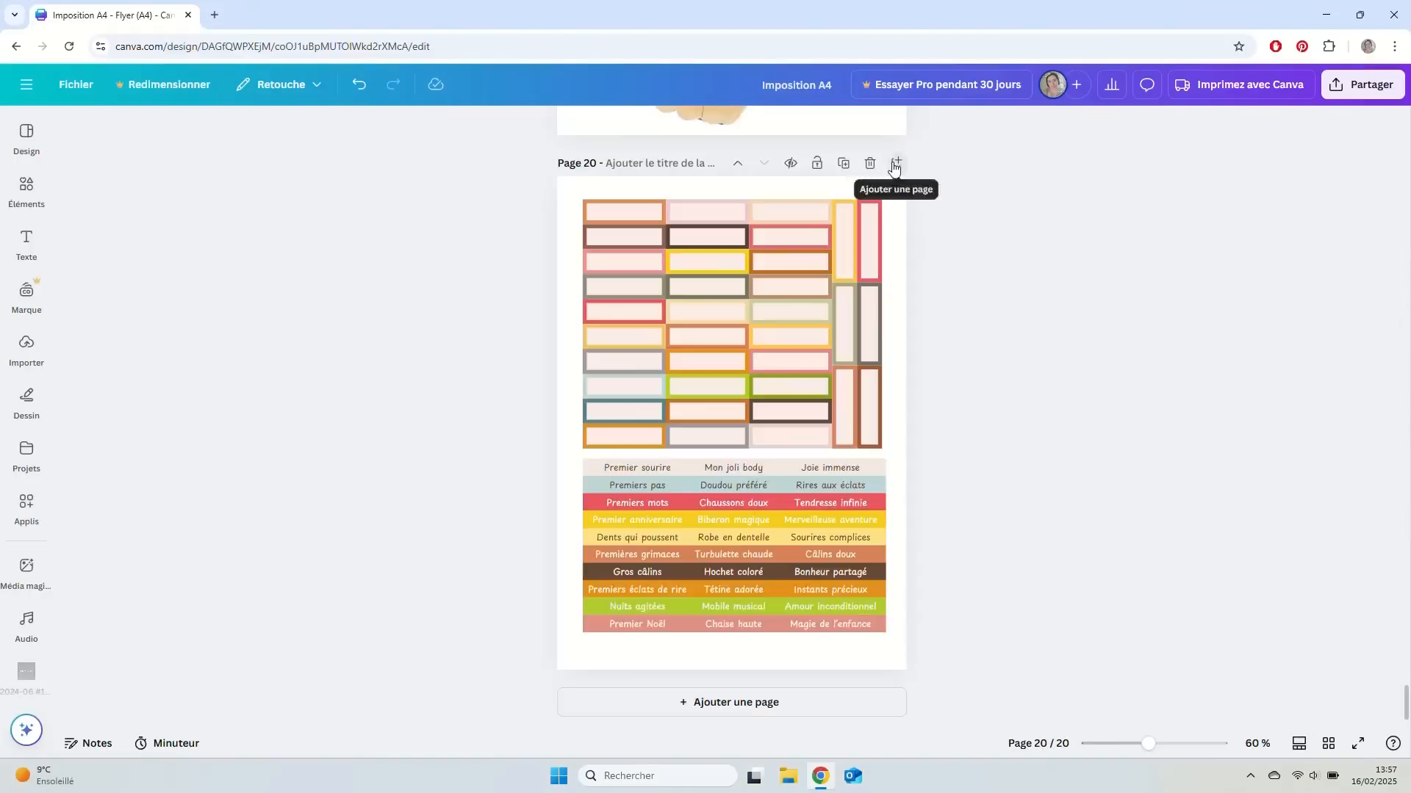
# - Add a new page after page 20 and place the text "1 mois" on it
pyautogui.click(898, 174)
pyautogui.write('Turbulette chaude')
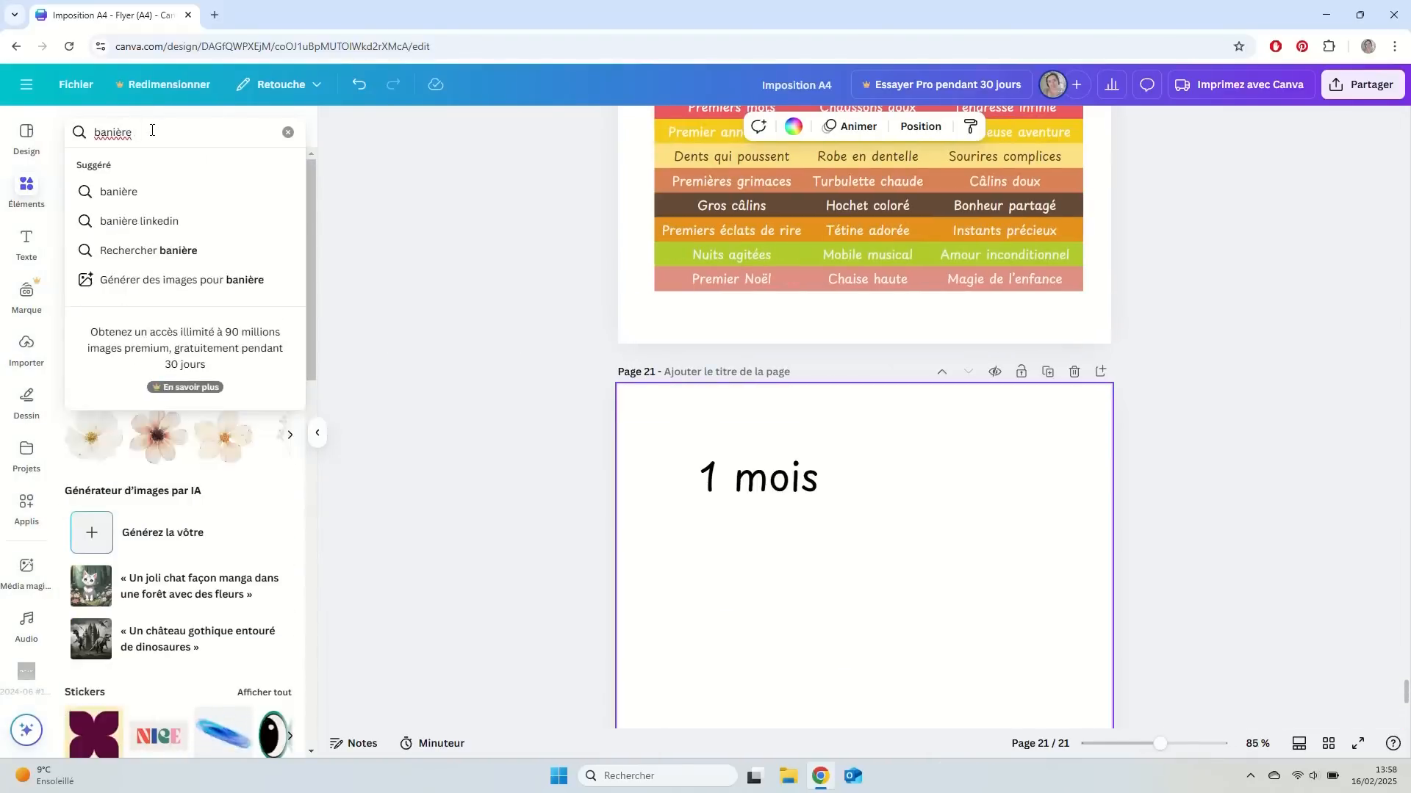
# - Search the illustrations for "banière beige aquarelle" and try one of the results on page 21
pyautogui.write('beige aquarelle')
pyautogui.press('Return')
pyautogui.click(135, 167)
pyautogui.click(101, 277)
pyautogui.scroll(-2, 939, 494)
pyautogui.moveTo(933, 590); pyautogui.dragTo(941, 475)
pyautogui.press('Delete')
# - Try another beige watercolour illustration from further down the results on page 21
pyautogui.scroll(-14, 205, 353)
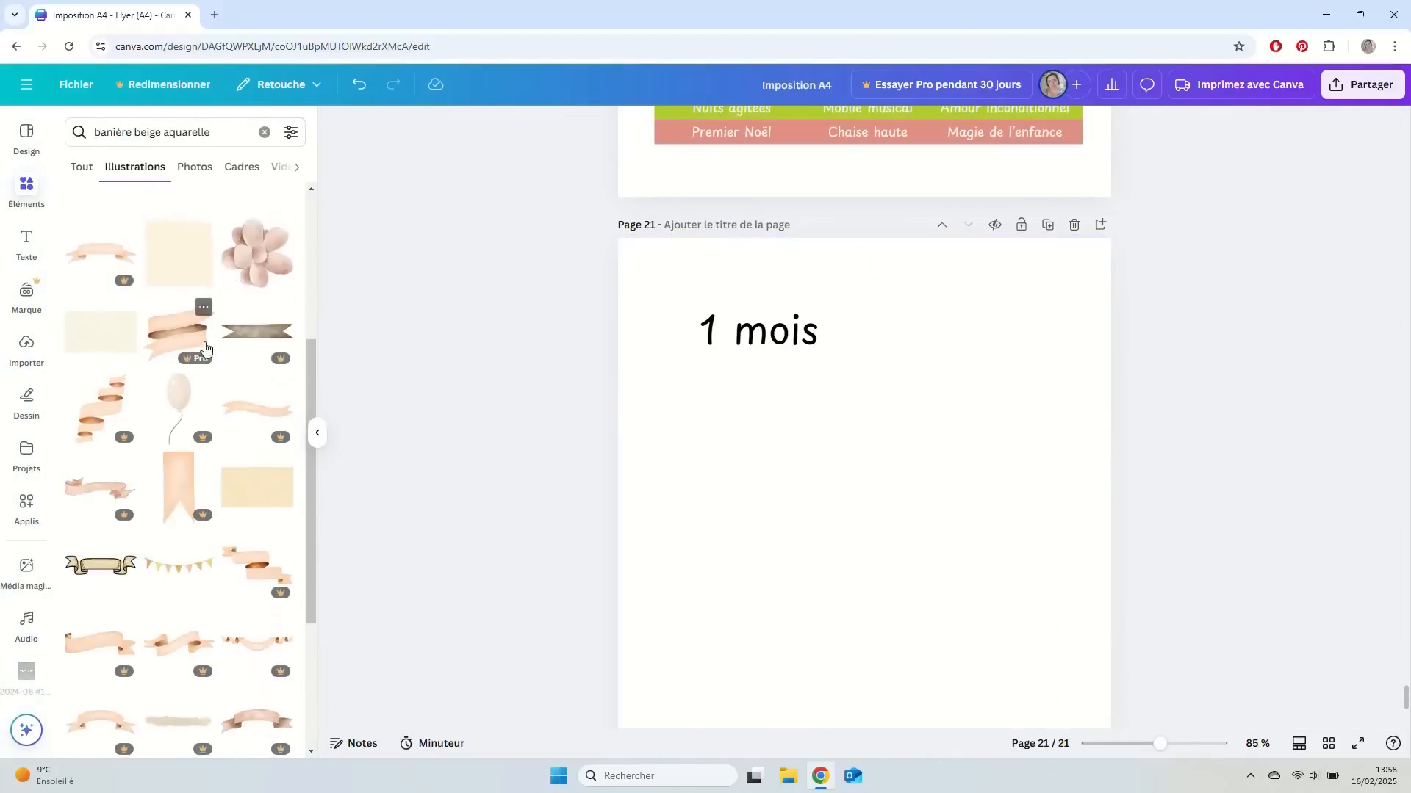
pyautogui.scroll(-12, 209, 426)
pyautogui.click(121, 426)
pyautogui.click(907, 562)
pyautogui.press('Delete')
# - Try a pale pink tape strip and a similar recommended element beneath the "1 mois" text
pyautogui.scroll(-7, 186, 419)
pyautogui.click(186, 417)
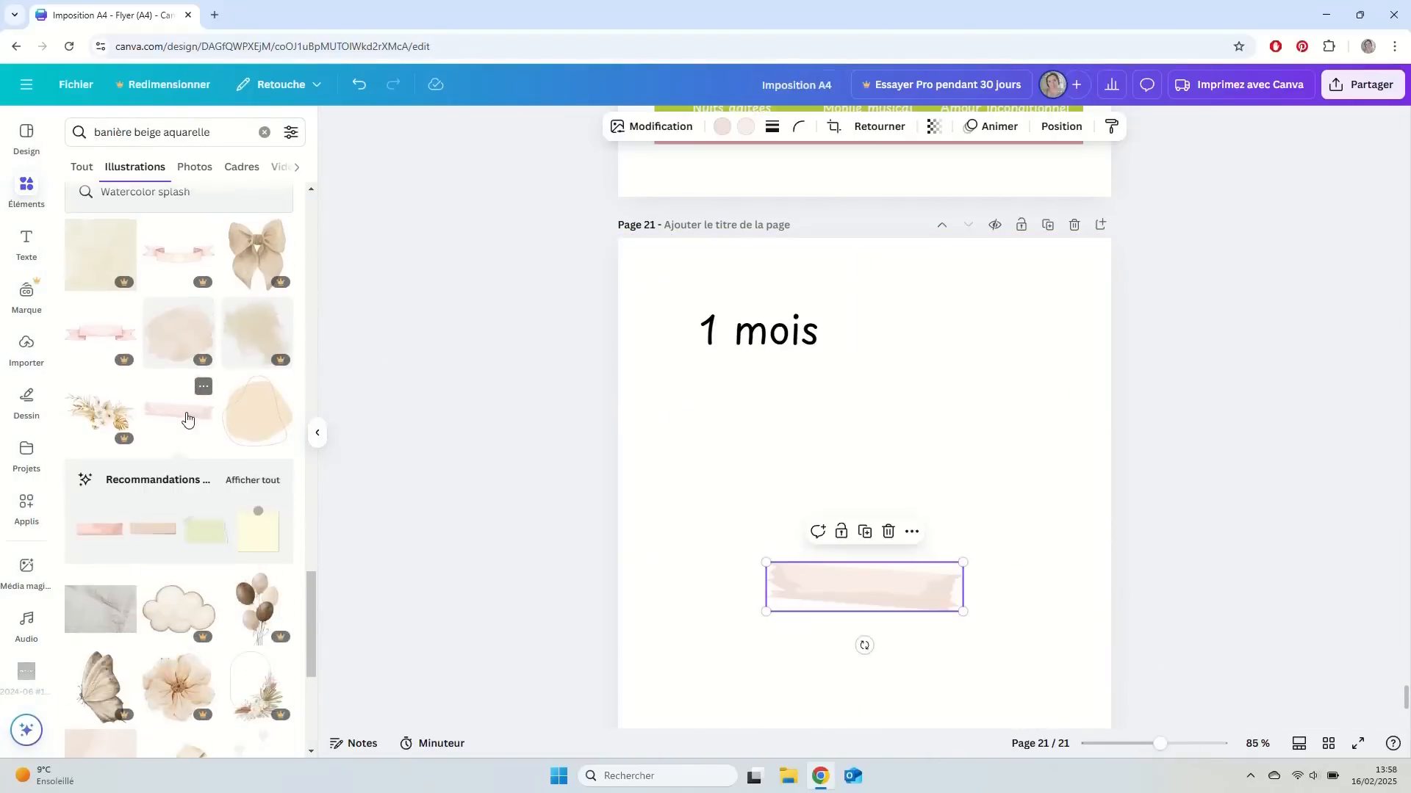
pyautogui.scroll(-12, 220, 433)
pyautogui.click(263, 445)
pyautogui.click(252, 484)
pyautogui.click(100, 205)
pyautogui.moveTo(839, 597); pyautogui.dragTo(825, 450)
pyautogui.press('Delete')
pyautogui.press('Delete')
# - Try an orange lined note with purple tape from the recommended elements on page 21
pyautogui.scroll(-6, 213, 441)
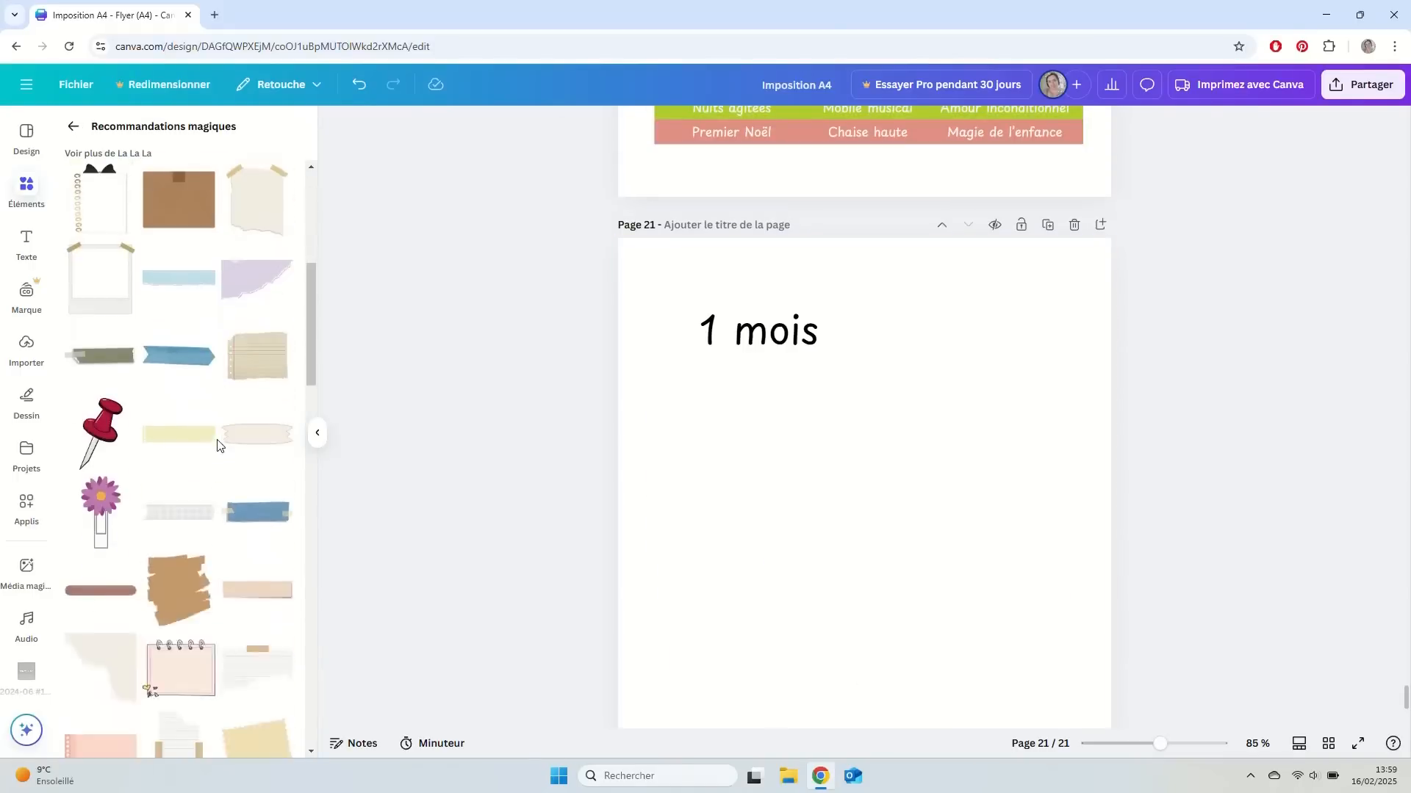
pyautogui.click(200, 441)
pyautogui.scroll(-7, 205, 458)
pyautogui.scroll(-4, 205, 458)
pyautogui.click(100, 290)
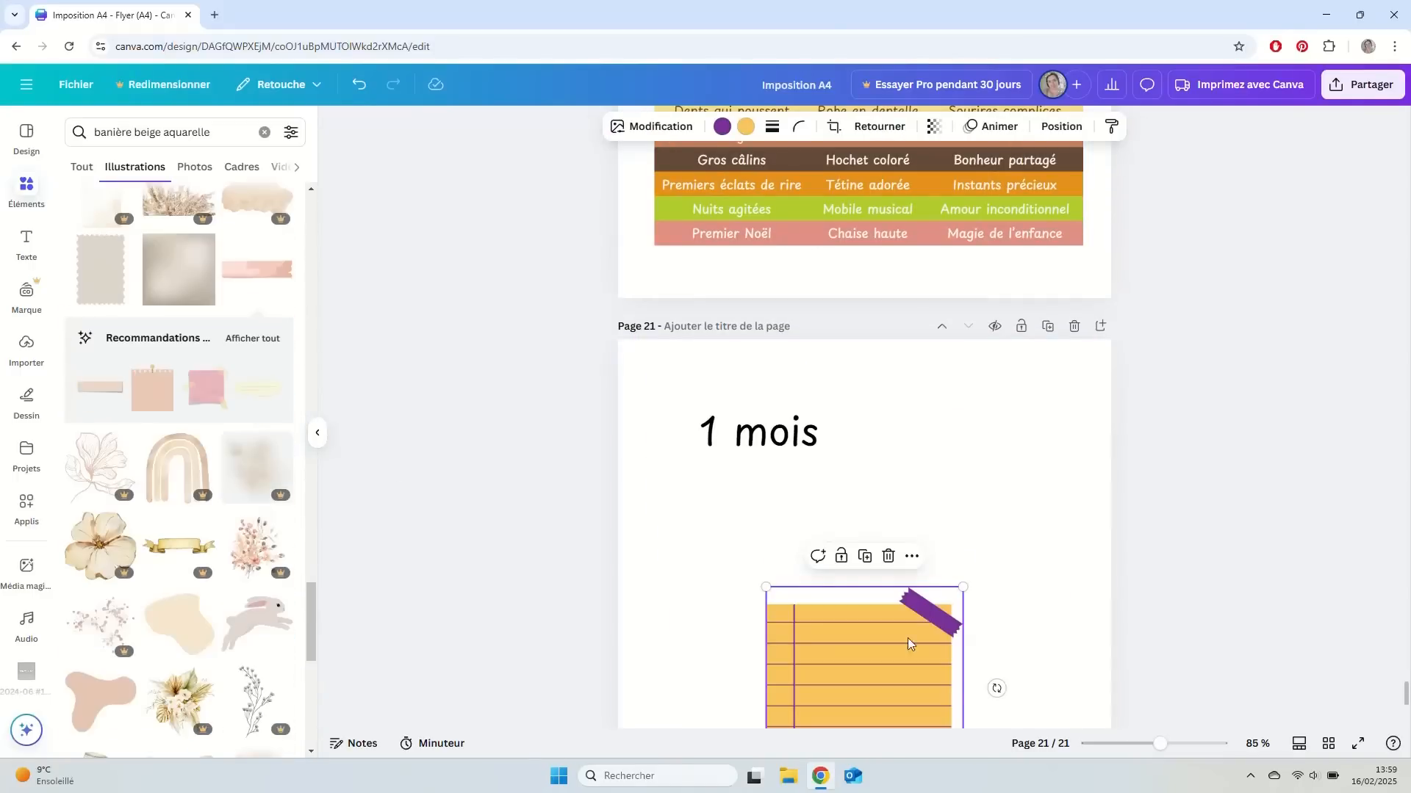
pyautogui.press('Delete')
# - Try the peach watercolour ribbon banner beneath the "1 mois" text
pyautogui.scroll(-10, 244, 444)
pyautogui.moveTo(311, 679); pyautogui.dragTo(312, 247)
pyautogui.click(100, 295)
pyautogui.click(123, 272)
# - Search the photos for "banière beige aquarelle" and try the beige image with orange and green edges in place of the ribbon
pyautogui.tripleClick(96, 134)
pyautogui.press('BackSpace')
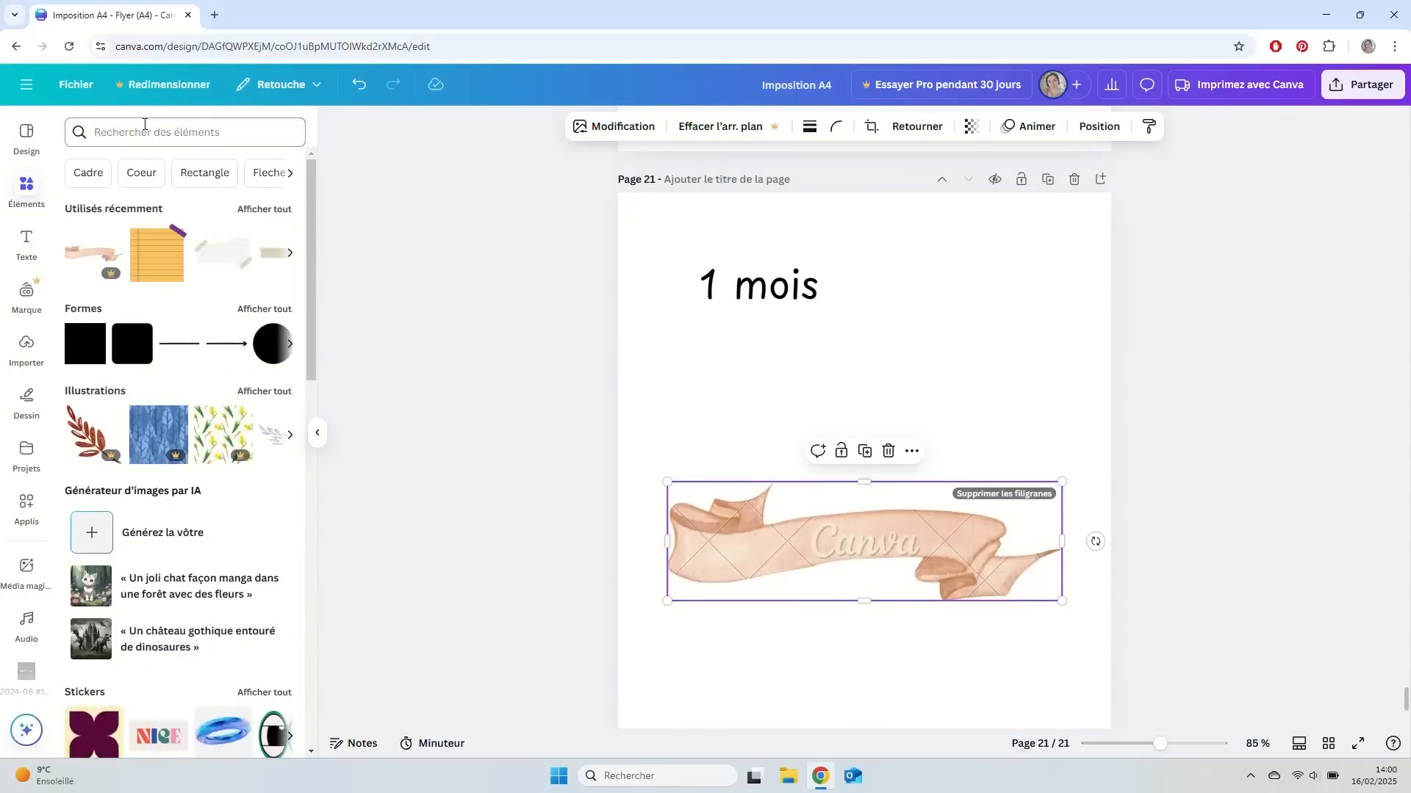
pyautogui.write('banière beige aquarelle')
pyautogui.press('Return')
pyautogui.click(184, 167)
pyautogui.scroll(-5, 235, 409)
pyautogui.scroll(-5, 236, 410)
pyautogui.press('Delete')
pyautogui.click(234, 383)
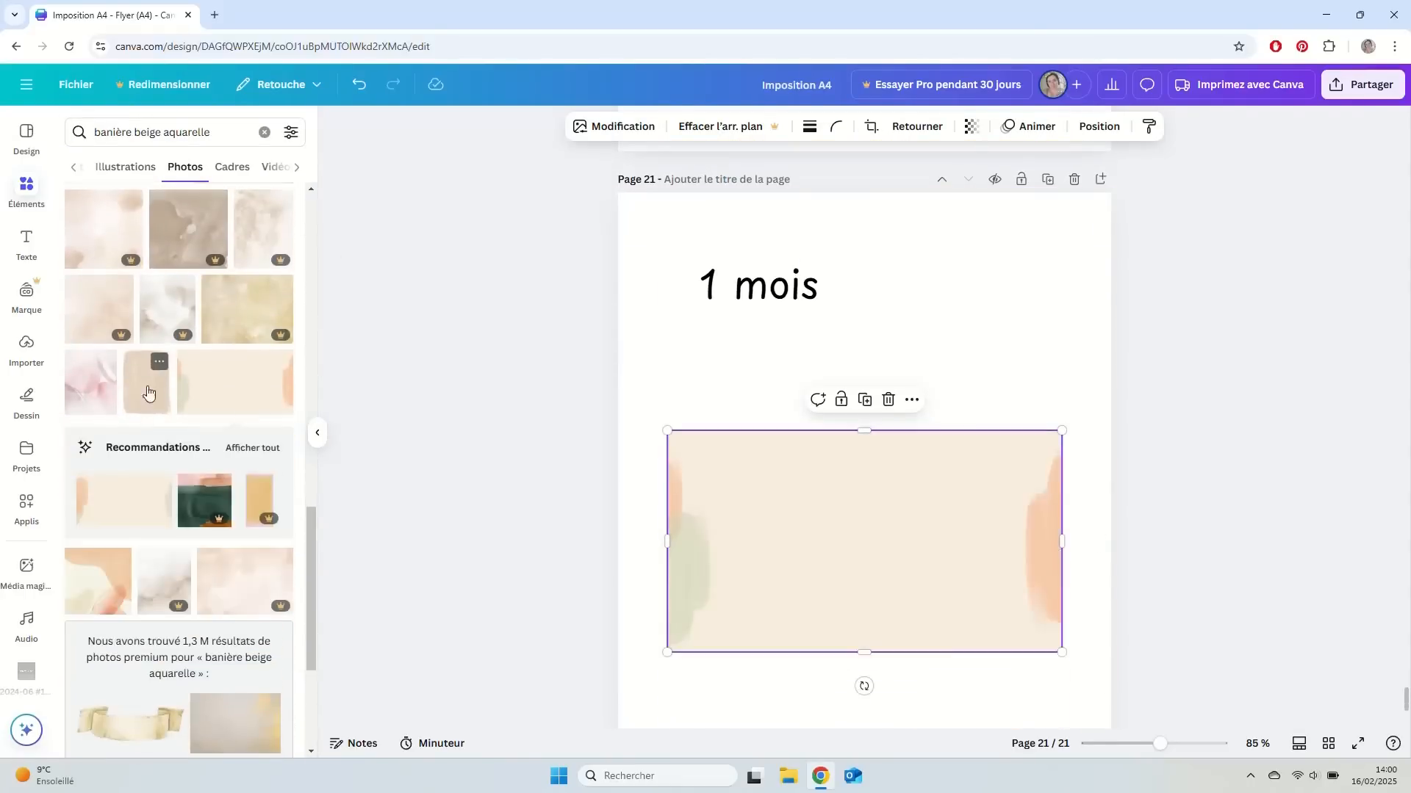
pyautogui.press('Delete')
pyautogui.scroll(-4, 214, 492)
# - Generate images with Média magique from the prompt "bannière beige aquarelle" and insert all four on page 21
pyautogui.click(265, 133)
pyautogui.click(164, 532)
pyautogui.write('bannière beige aquar')
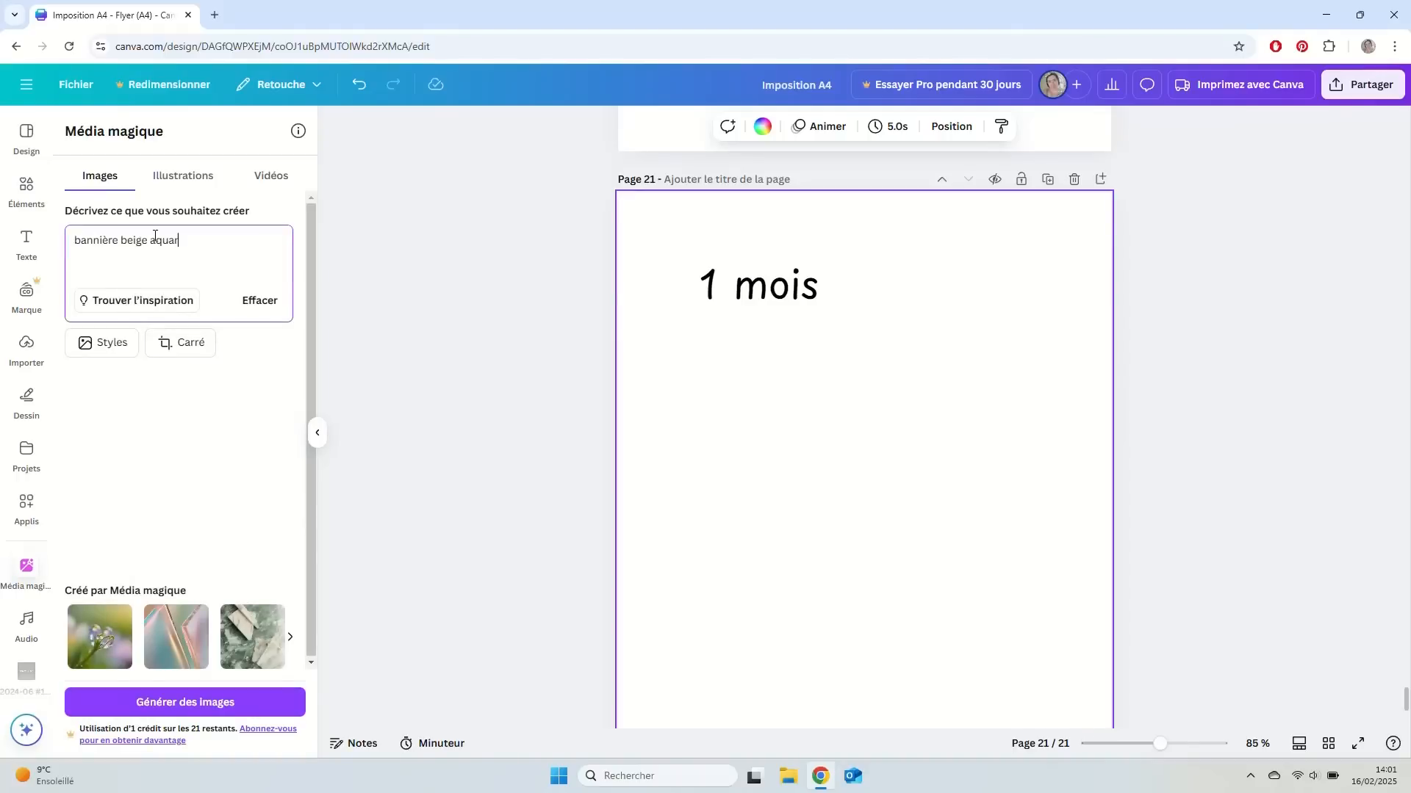
pyautogui.write('elle')
pyautogui.click(184, 702)
pyautogui.click(120, 380)
pyautogui.click(120, 257)
pyautogui.click(238, 261)
pyautogui.click(236, 390)
# - Spread the generated images out on page 21 and delete two of them
pyautogui.moveTo(894, 571); pyautogui.dragTo(957, 377)
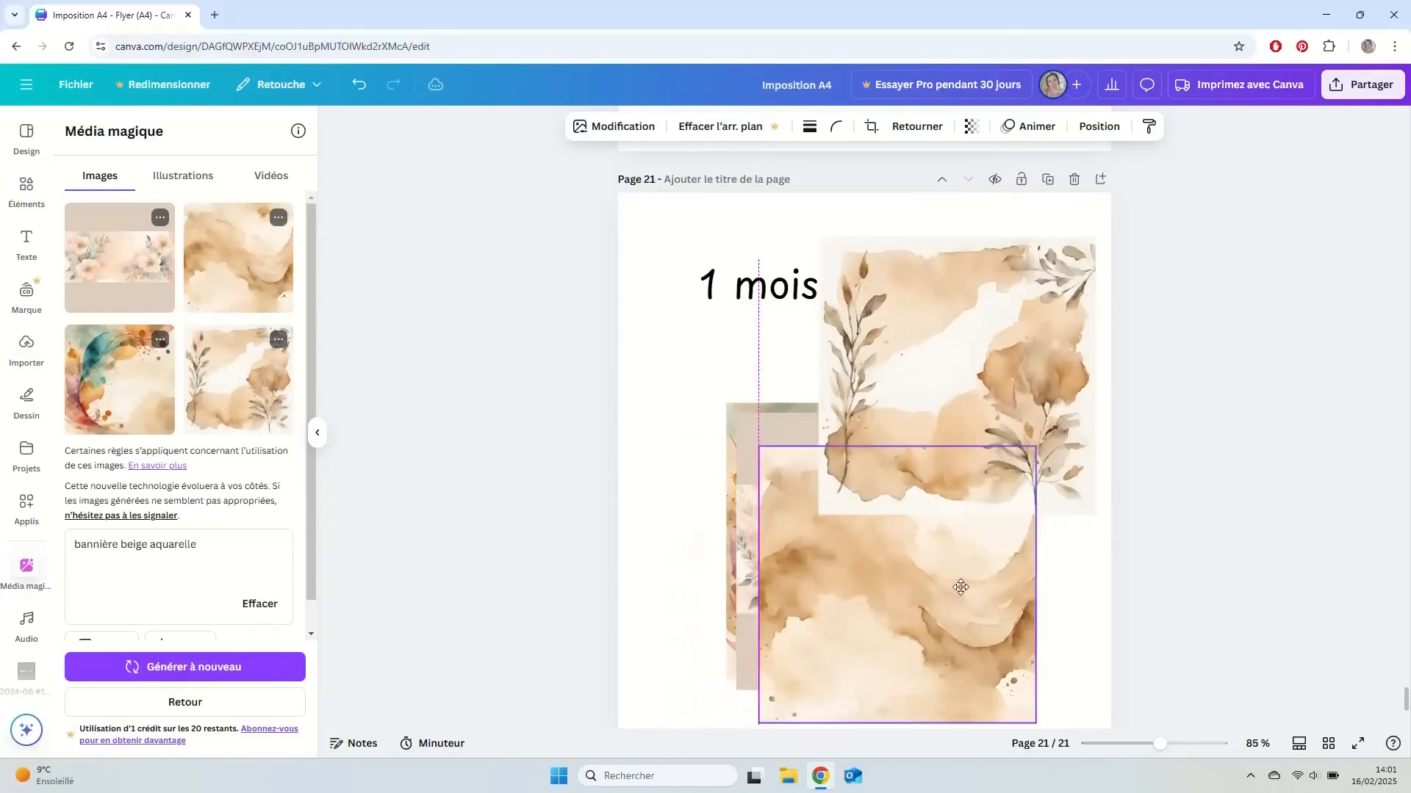
pyautogui.moveTo(960, 587); pyautogui.dragTo(1099, 553)
pyautogui.click(756, 507)
pyautogui.press('Delete')
pyautogui.click(1028, 588)
pyautogui.press('Delete')
pyautogui.moveTo(1034, 325); pyautogui.dragTo(875, 405)
# - Place the multicoloured generated watercolour on its own new page before the nursery curtain page
pyautogui.scroll(-5, 919, 323)
pyautogui.scroll(10, 920, 323)
pyautogui.click(1098, 127)
pyautogui.click(94, 472)
pyautogui.press('Return')
pyautogui.click(297, 127)
pyautogui.scroll(3, 942, 164)
pyautogui.scroll(4, 981, 390)
pyautogui.scroll(-4, 981, 390)
pyautogui.click(120, 380)
pyautogui.scroll(5, 914, 421)
pyautogui.scroll(-10, 955, 433)
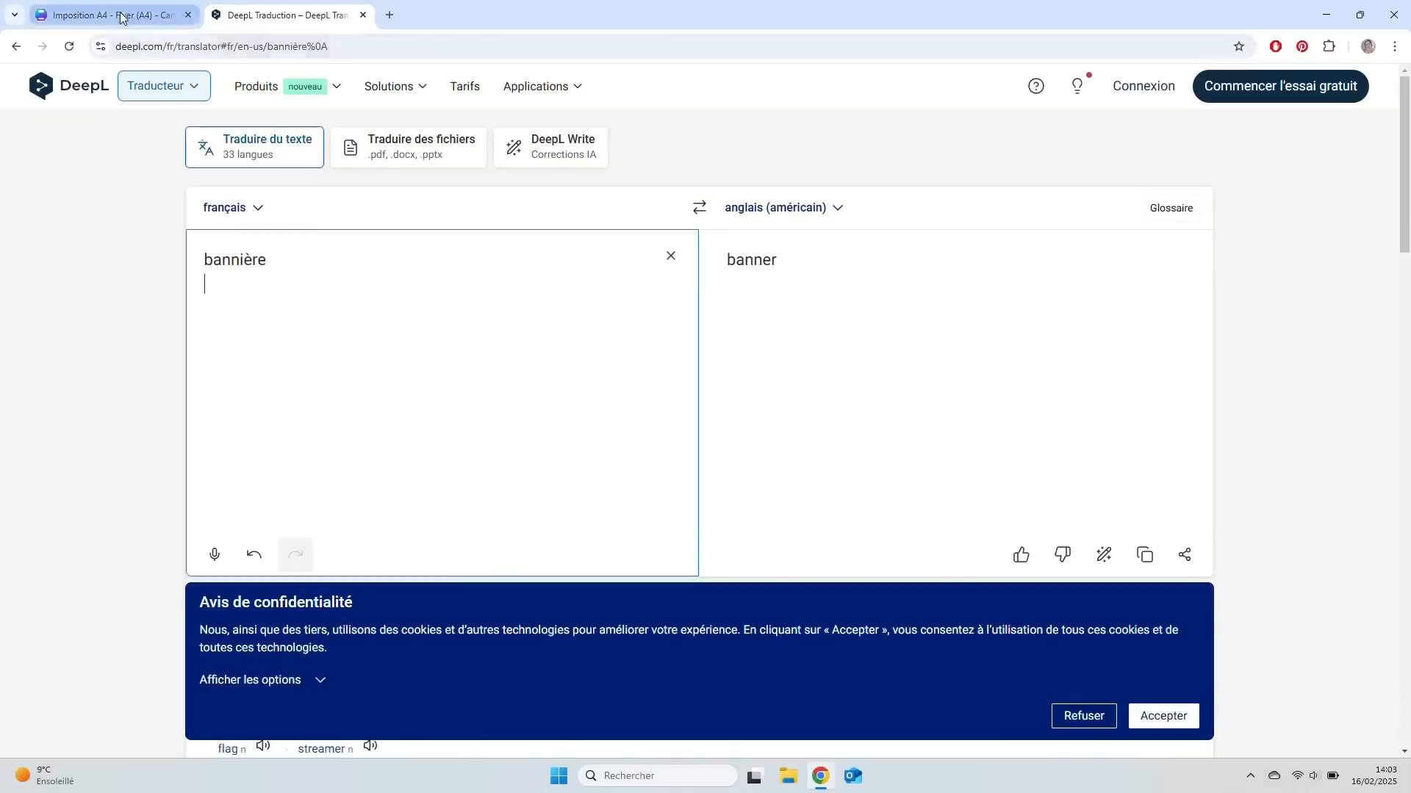
# - Return to Canva from DeepL and generate new images with the prompt "banner beige watercolor"
pyautogui.click(124, 19)
pyautogui.doubleClick(94, 545)
pyautogui.write('banner')
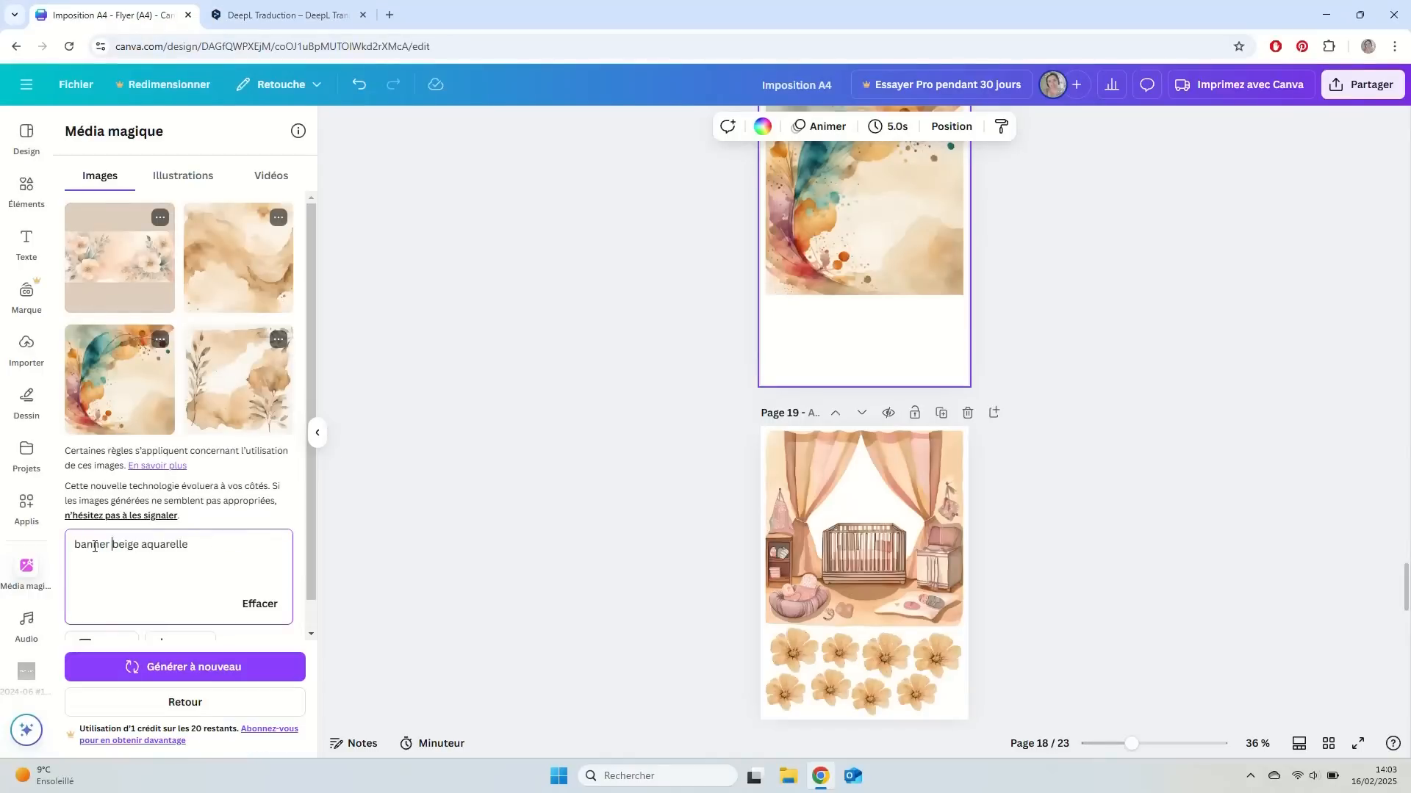
pyautogui.click(147, 667)
pyautogui.click(363, 15)
# - Put the generated beige watercolour with leaves on a new page 19 and enlarge it to nearly the page width
pyautogui.click(127, 399)
pyautogui.scroll(5, 964, 343)
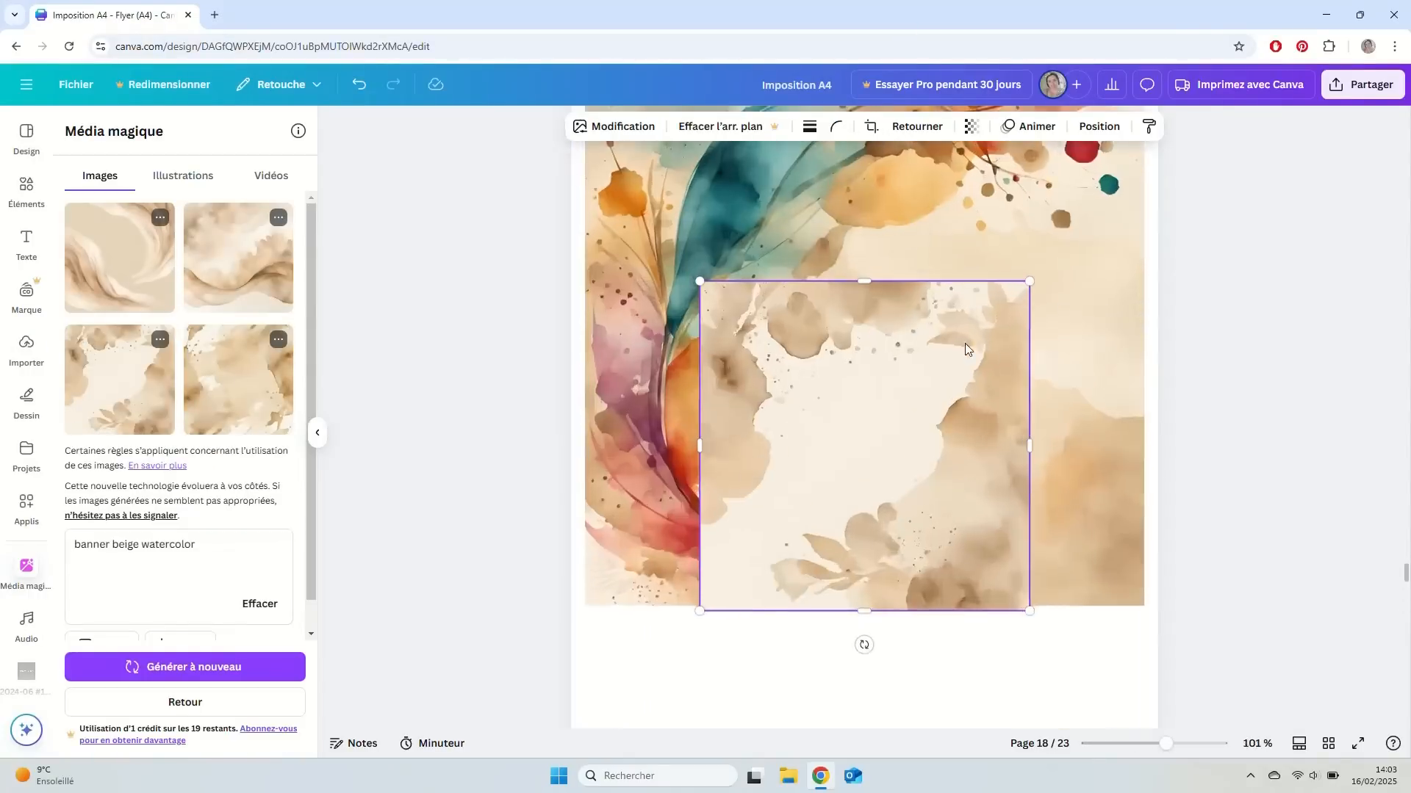
pyautogui.hotkey('ctrl', 'x')
pyautogui.scroll(-2, 864, 367)
pyautogui.click(1060, 113)
pyautogui.hotkey('ctrl', 'v')
pyautogui.moveTo(894, 510); pyautogui.dragTo(1064, 677)
pyautogui.scroll(-6, 943, 488)
pyautogui.scroll(-5, 943, 487)
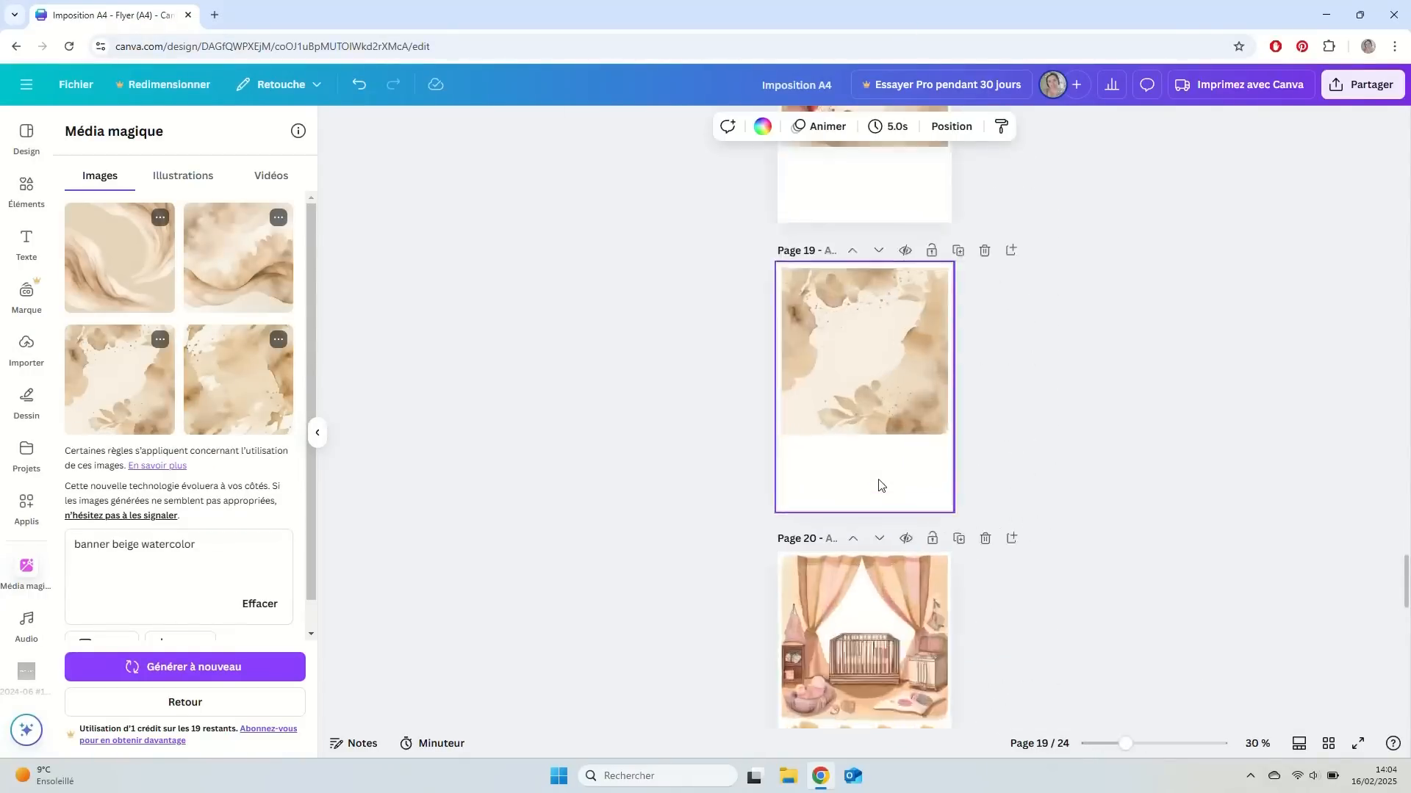
# - Search Google for "bannière beige aquarelle" in a new tab and examine the image results for ribbon banner ideas
pyautogui.hotkey('ctrl', 't')
pyautogui.click(535, 297)
pyautogui.write('bannière beige aquarelle')
pyautogui.press('Return')
pyautogui.click(667, 474)
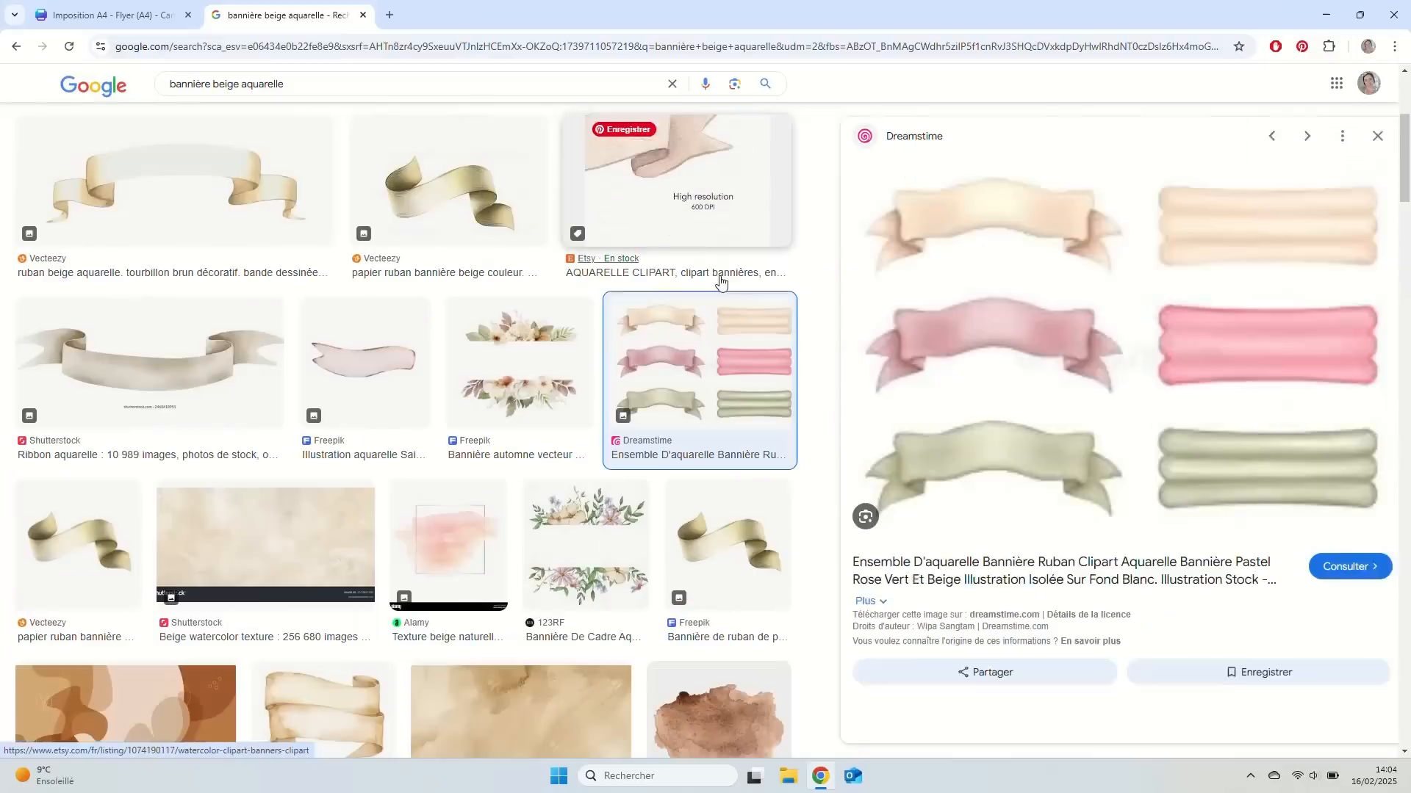
pyautogui.scroll(-6, 721, 284)
pyautogui.click(330, 397)
# - Switch back to Canva and search the illustrations for "noeud beig e aquarelle"
pyautogui.click(112, 15)
pyautogui.click(139, 134)
pyautogui.write('noeud beig a quarelle')
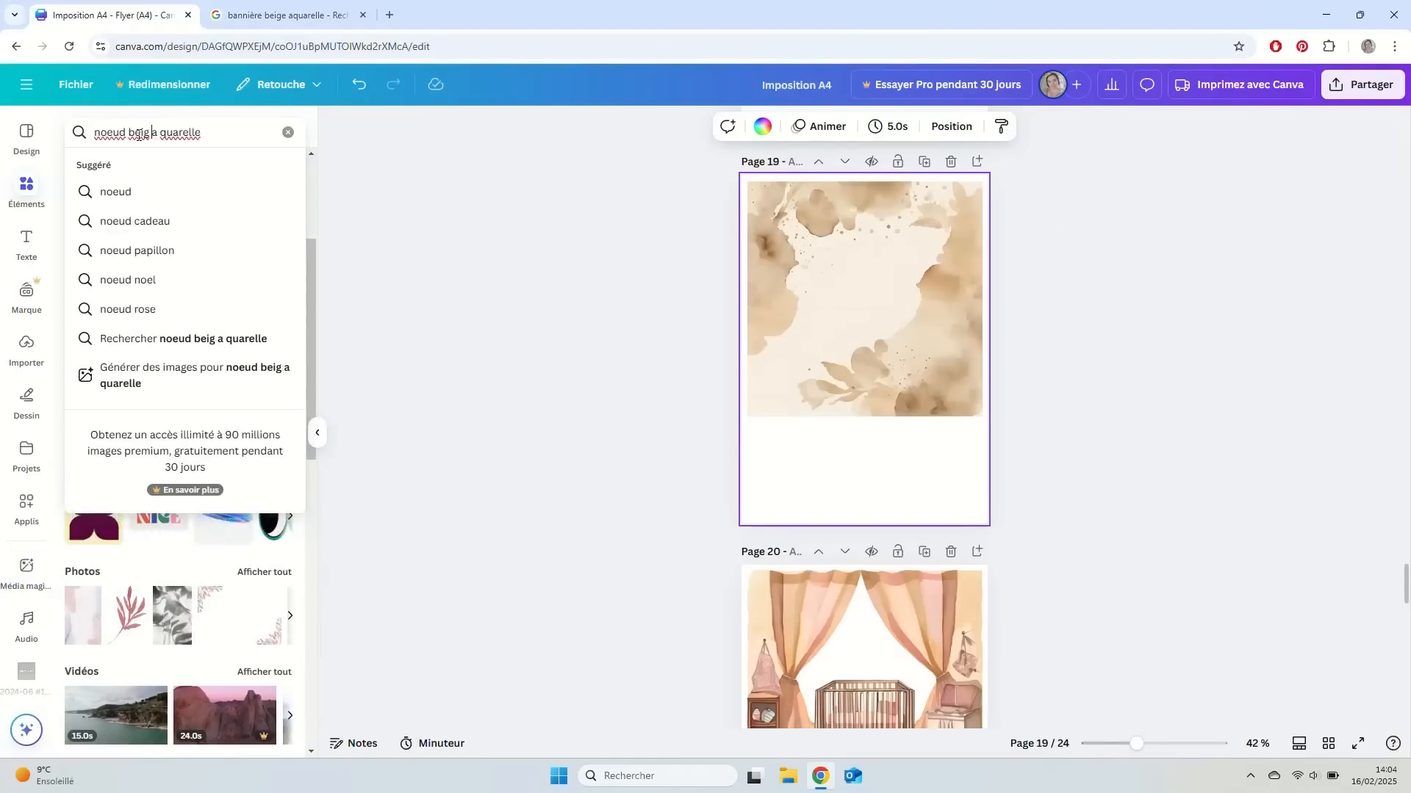
pyautogui.write('e')
pyautogui.press('Right')
pyautogui.press('Delete')
pyautogui.press('Return')
pyautogui.click(265, 246)
pyautogui.scroll(-20, 302, 398)
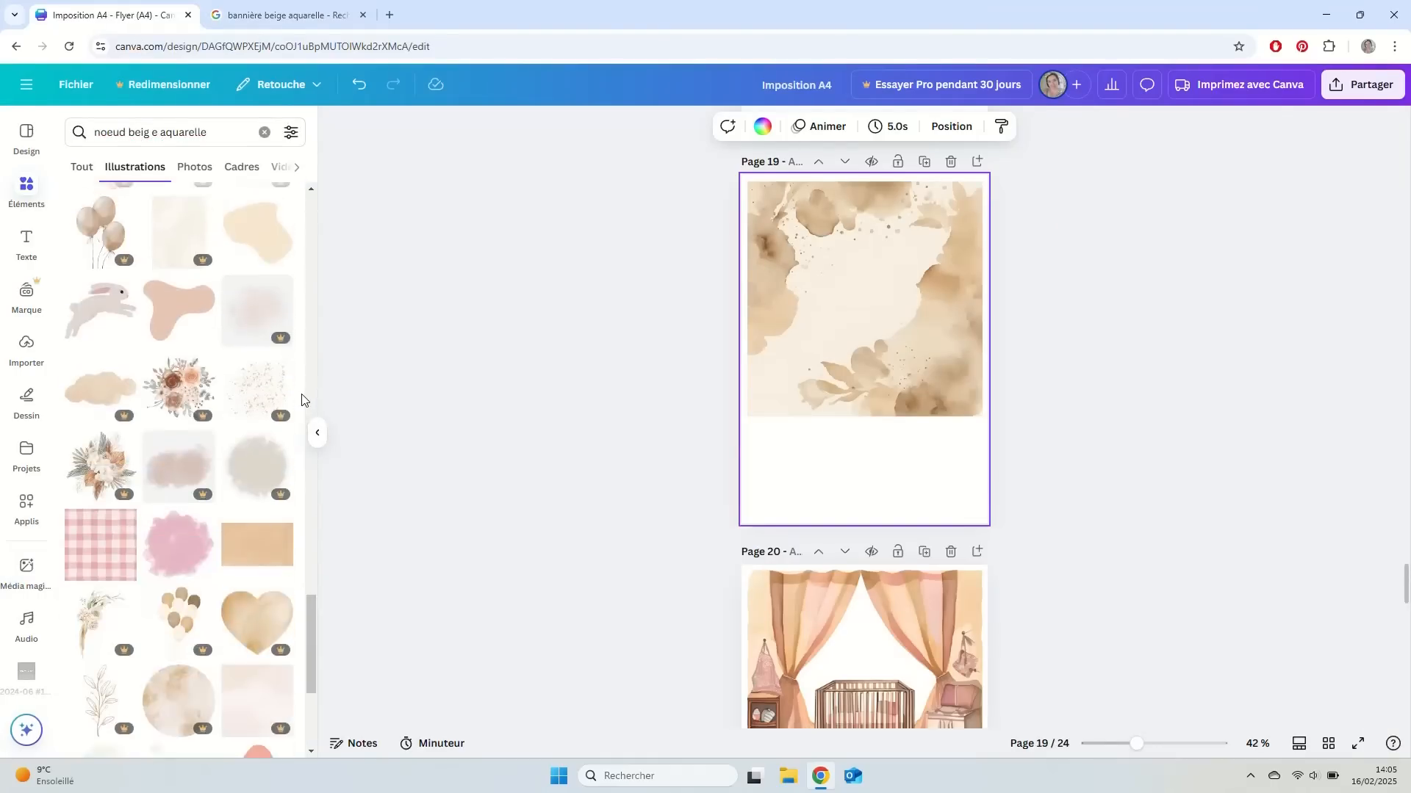
# - Add the leaping rabbit and the beige brush stroke side by side below the watercolour on page 19
pyautogui.click(101, 311)
pyautogui.moveTo(864, 349); pyautogui.dragTo(815, 469)
pyautogui.scroll(-10, 274, 431)
pyautogui.click(101, 396)
pyautogui.moveTo(879, 363); pyautogui.dragTo(879, 486)
pyautogui.moveTo(766, 435); pyautogui.dragTo(865, 471)
# - Search the elements for "Bow tie" and browse the bows offered
pyautogui.scroll(-5, 284, 446)
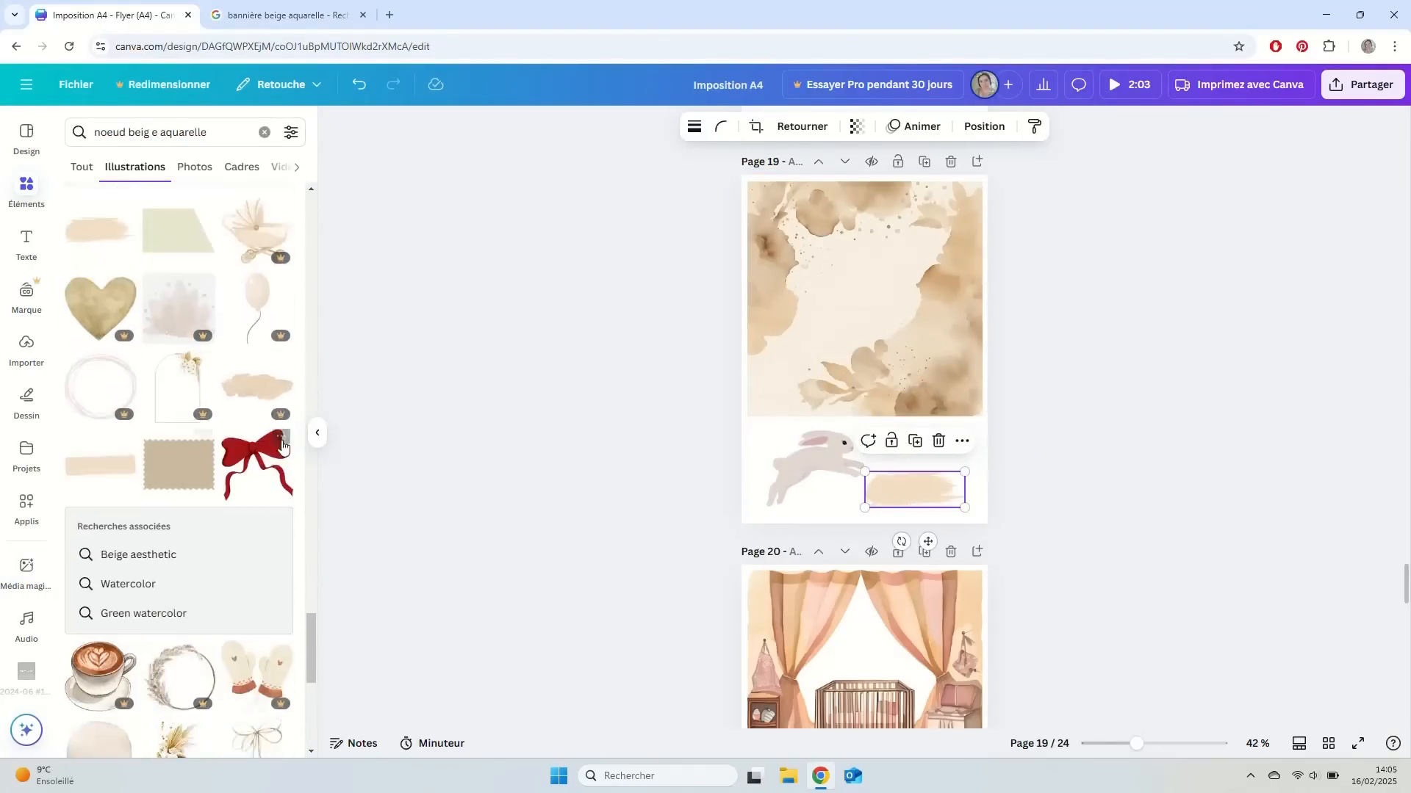
pyautogui.scroll(-5, 286, 441)
pyautogui.click(265, 132)
pyautogui.write('Bow tie')
pyautogui.press('Return')
pyautogui.click(179, 133)
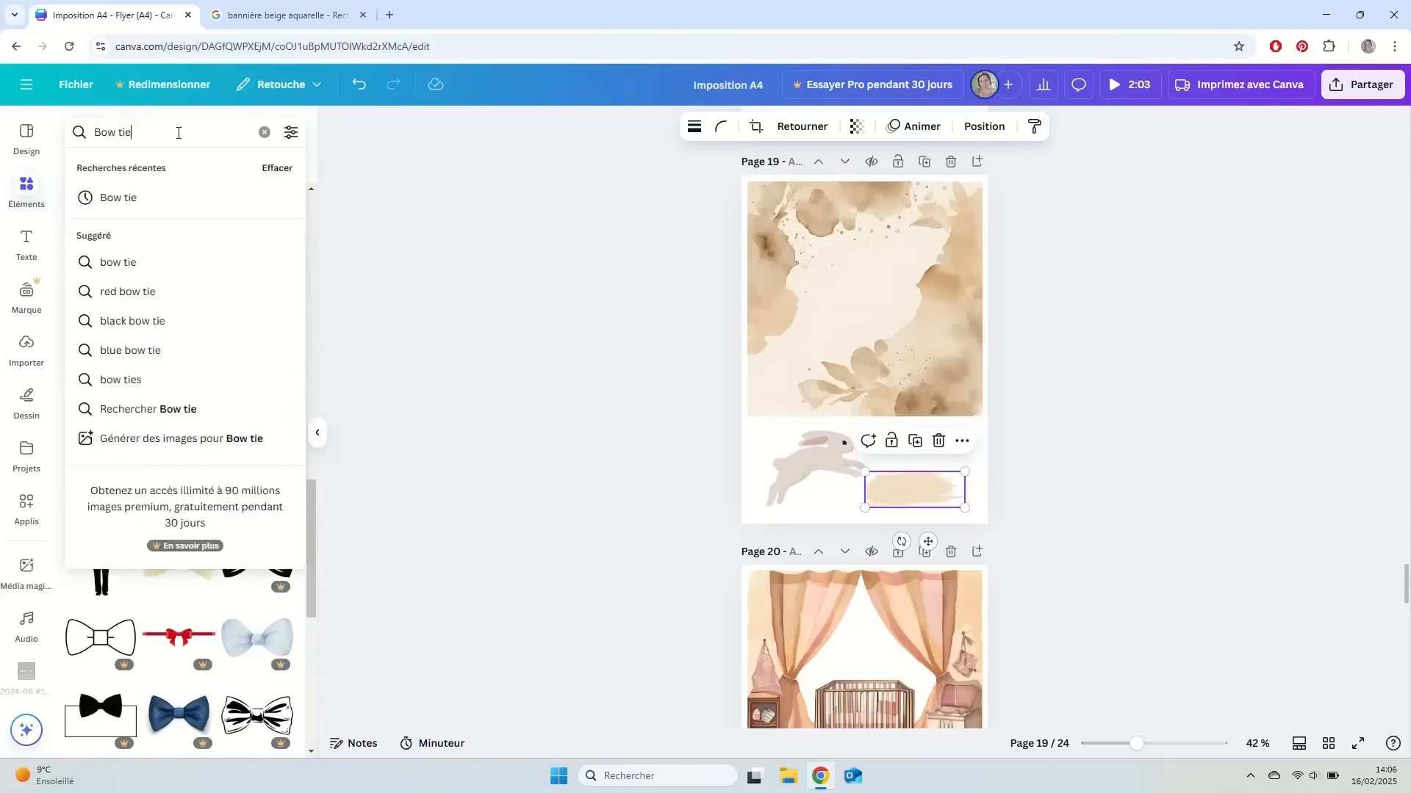
pyautogui.scroll(-6, 252, 367)
# - Add the yellow watercolour bow and the red bow from the magic recommendations beside the rabbit on page 19
pyautogui.click(179, 300)
pyautogui.click(252, 366)
pyautogui.moveTo(101, 206); pyautogui.dragTo(818, 426)
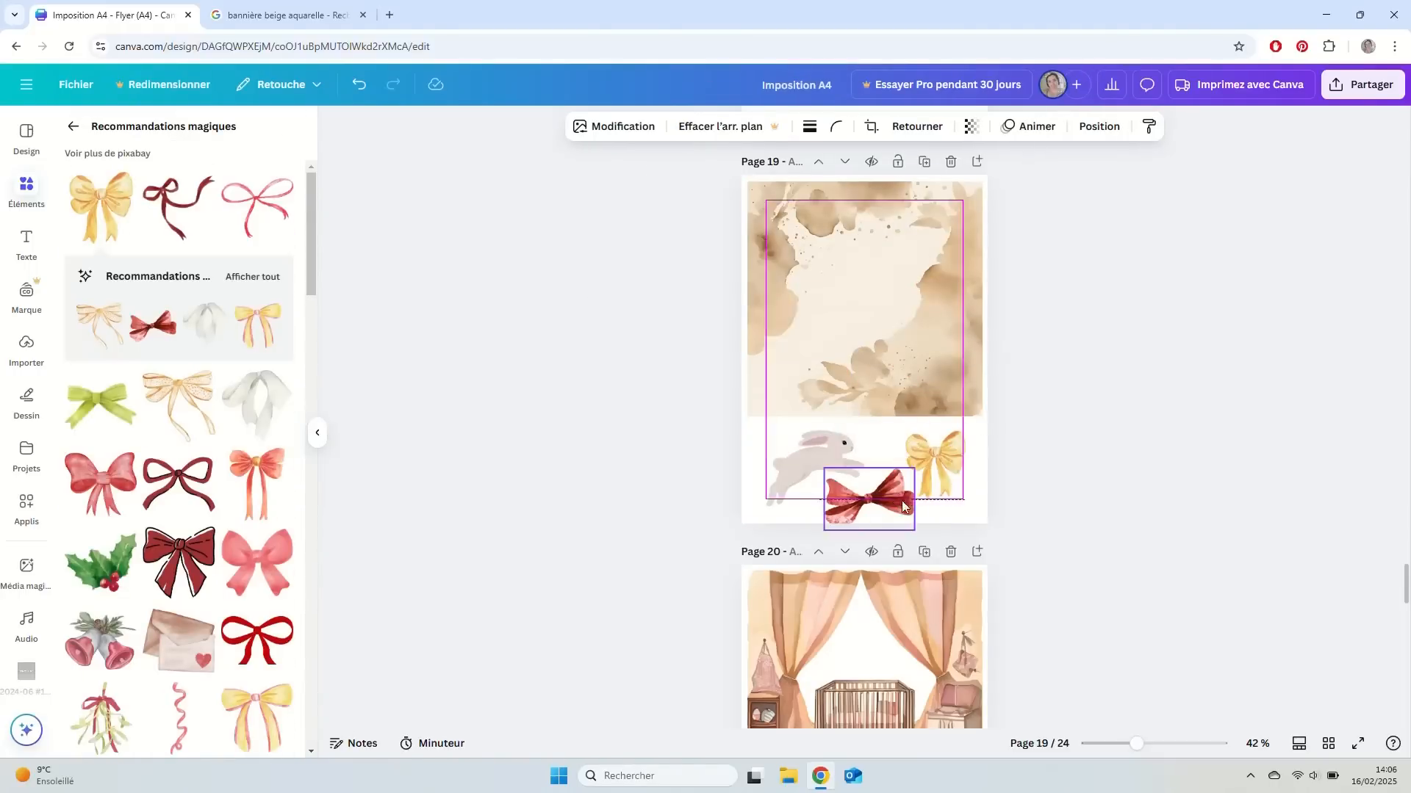
pyautogui.click(902, 507)
# - Apply the Latte filter to the red bow after trying the Soft filters
pyautogui.click(623, 126)
pyautogui.click(283, 362)
pyautogui.scroll(-8, 221, 441)
pyautogui.click(257, 388)
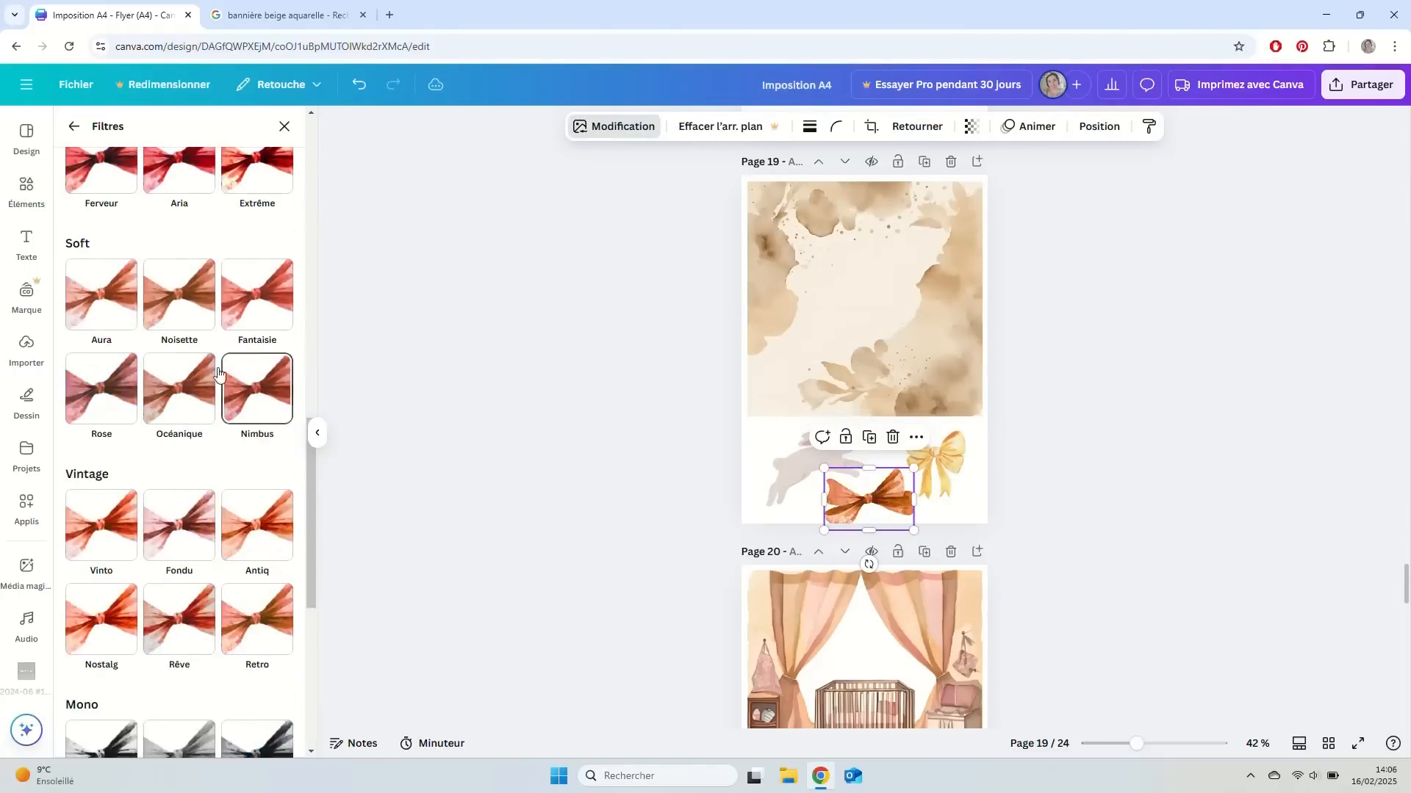
pyautogui.scroll(-3, 219, 374)
pyautogui.scroll(10, 218, 373)
pyautogui.click(257, 555)
# - Arrange the bows below the watercolour on page 19: one brown bow upright, its copy under the rabbit, and the yellow bow between them
pyautogui.scroll(5, 1016, 485)
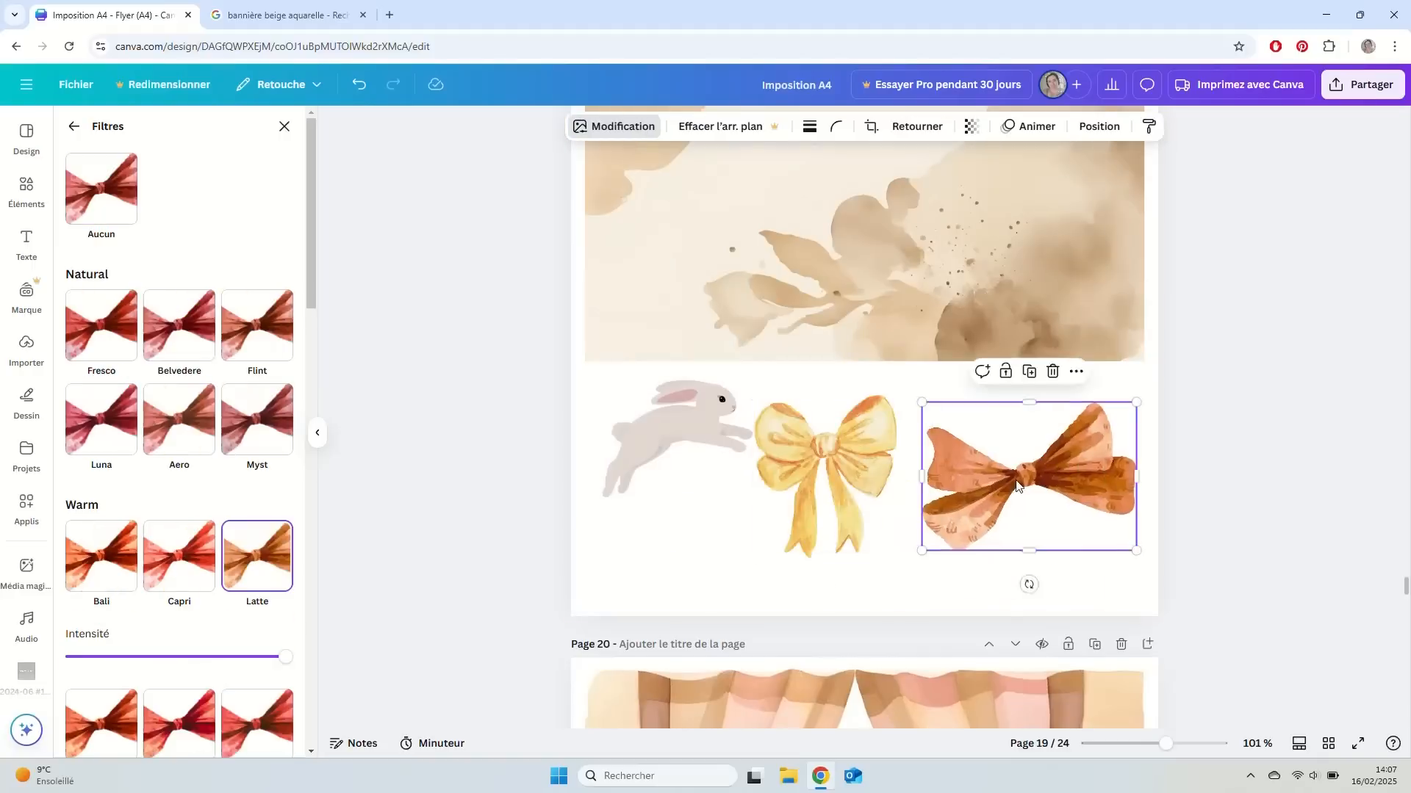
pyautogui.moveTo(1028, 584); pyautogui.dragTo(1087, 514)
pyautogui.moveTo(826, 478); pyautogui.dragTo(948, 507)
pyautogui.moveTo(735, 507); pyautogui.dragTo(706, 609)
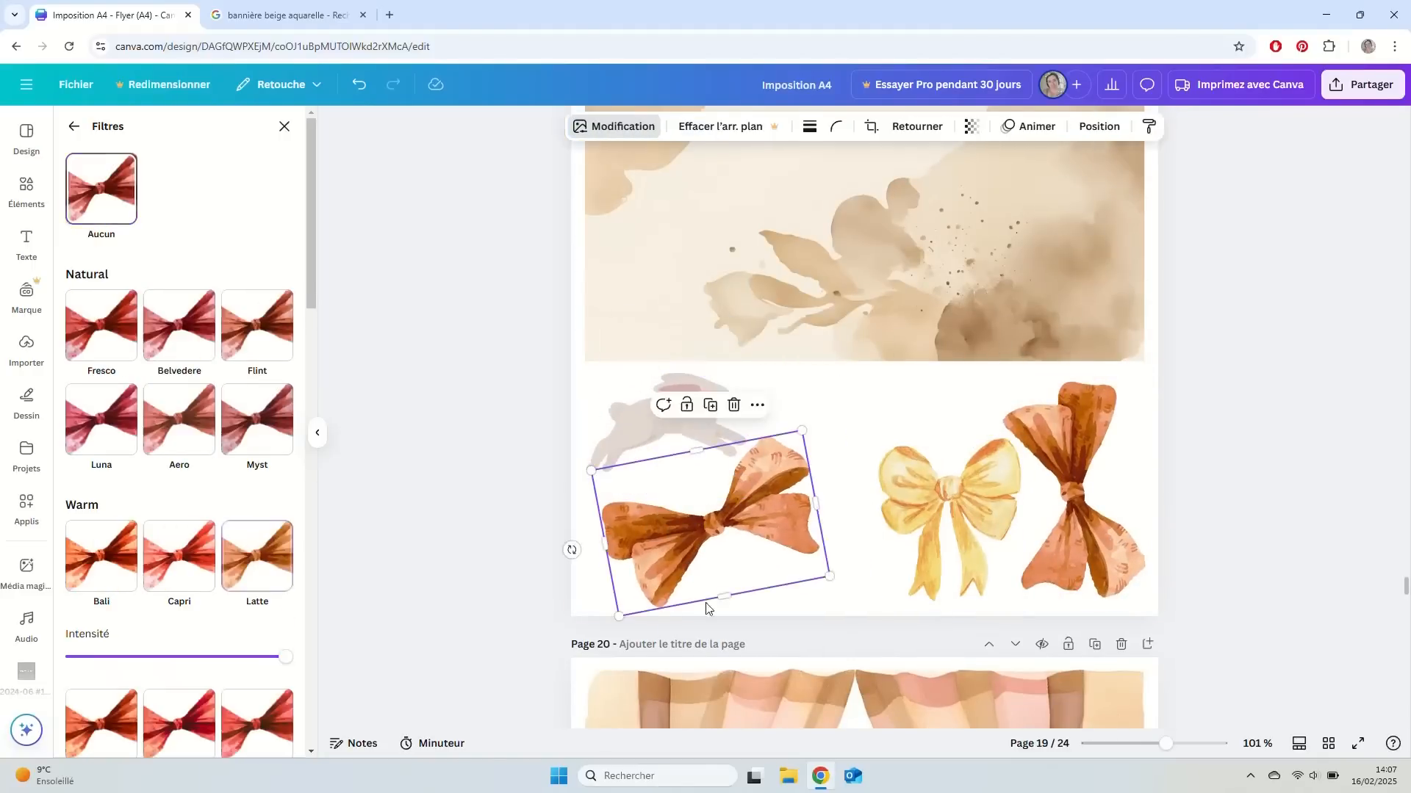
pyautogui.click(1099, 126)
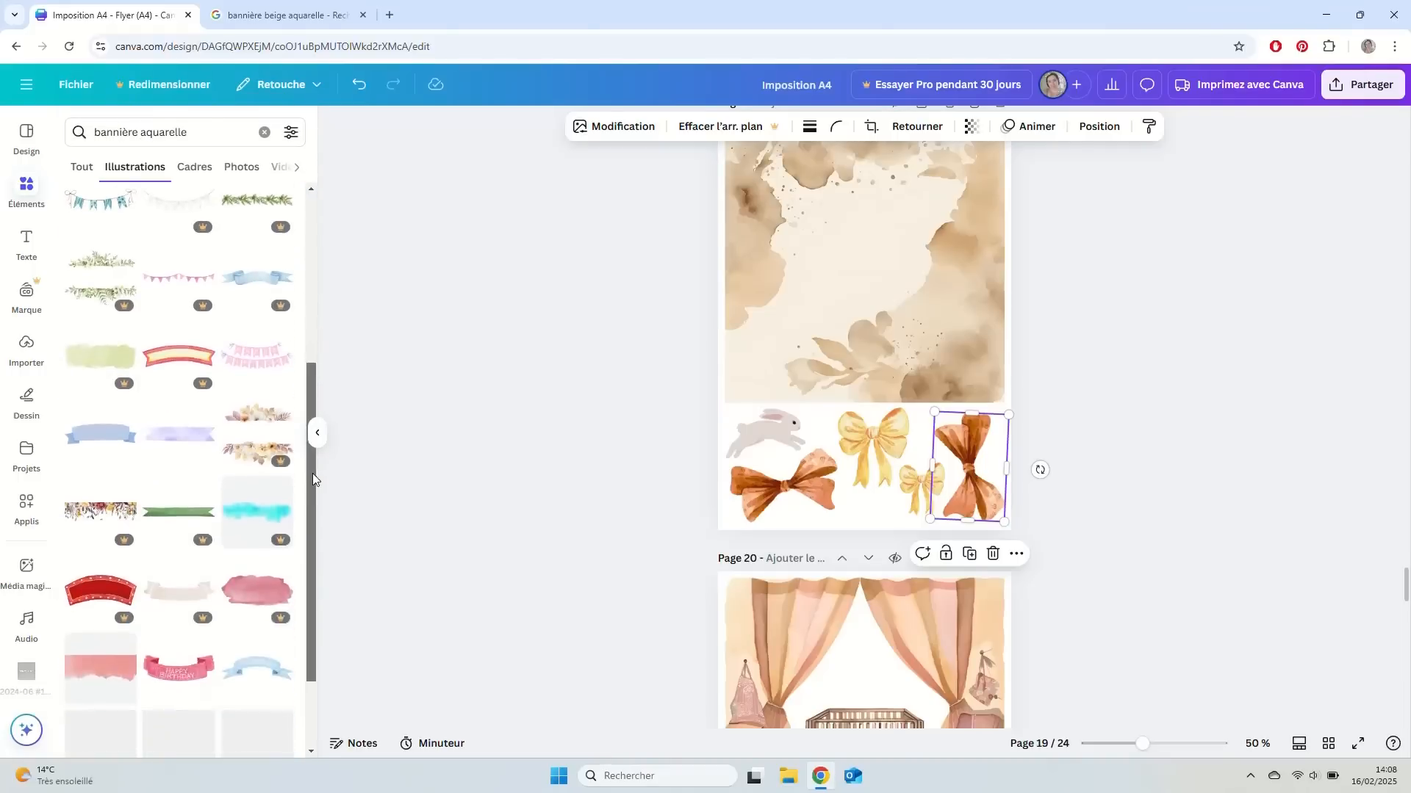
# - Add the light blue banner and the peach ribbon banner from the "bannière aquarelle" illustrations and show more elements like the ribbon
pyautogui.click(100, 434)
pyautogui.scroll(-5, 180, 441)
pyautogui.click(257, 290)
pyautogui.scroll(3, 955, 325)
pyautogui.click(281, 265)
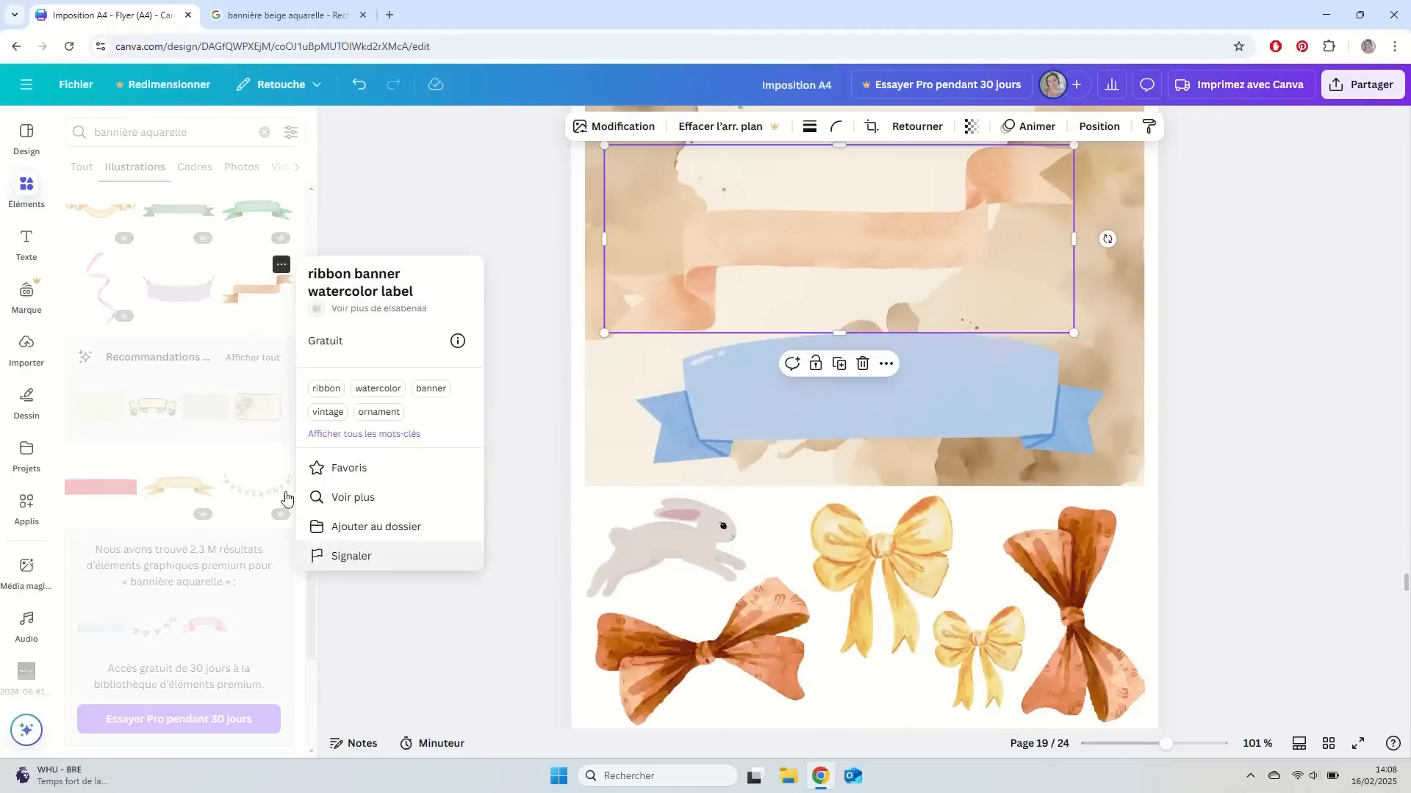
pyautogui.click(345, 498)
pyautogui.scroll(-5, 218, 402)
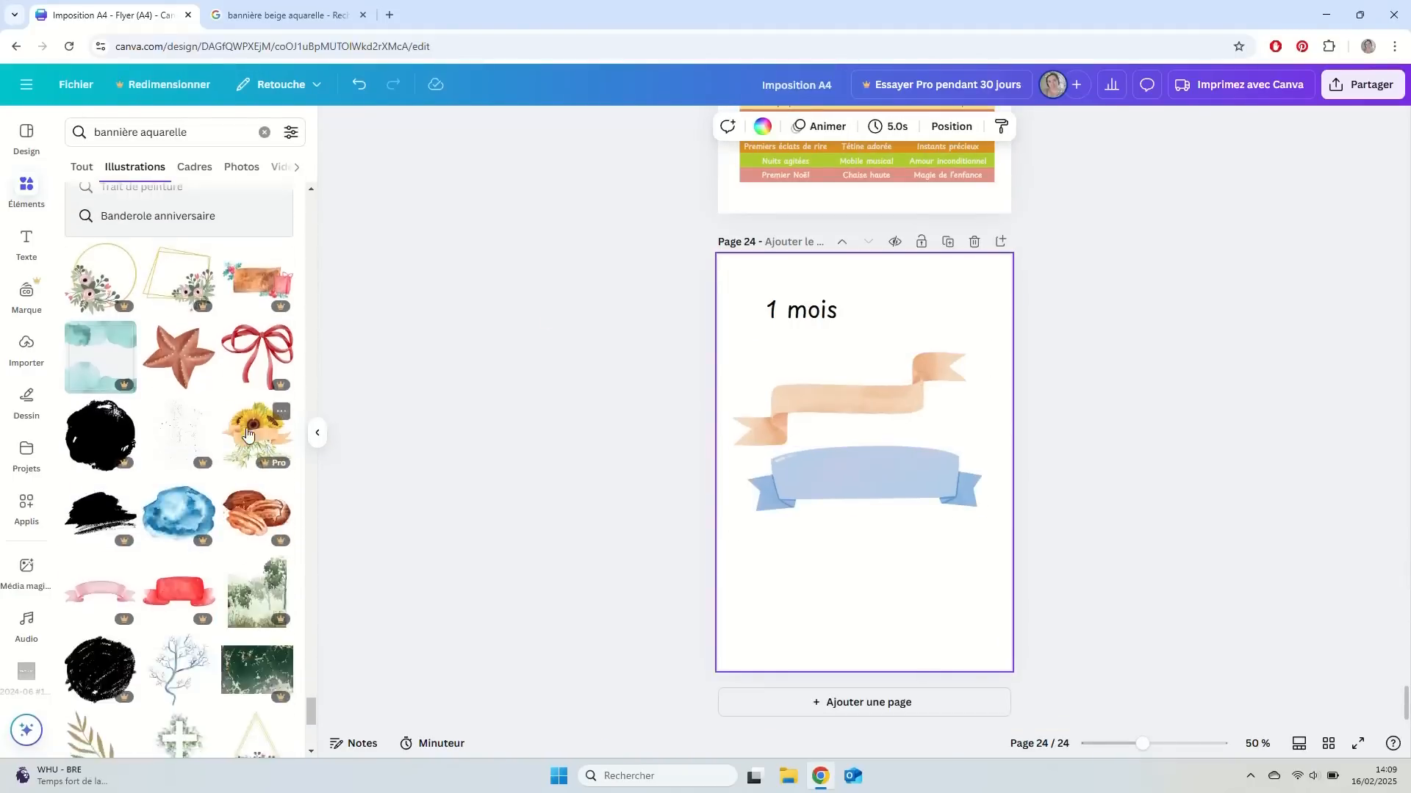
# - Add the dark blue arched banner to page 24 and place the "1 mois" text on the peach ribbon
pyautogui.scroll(-3, 248, 433)
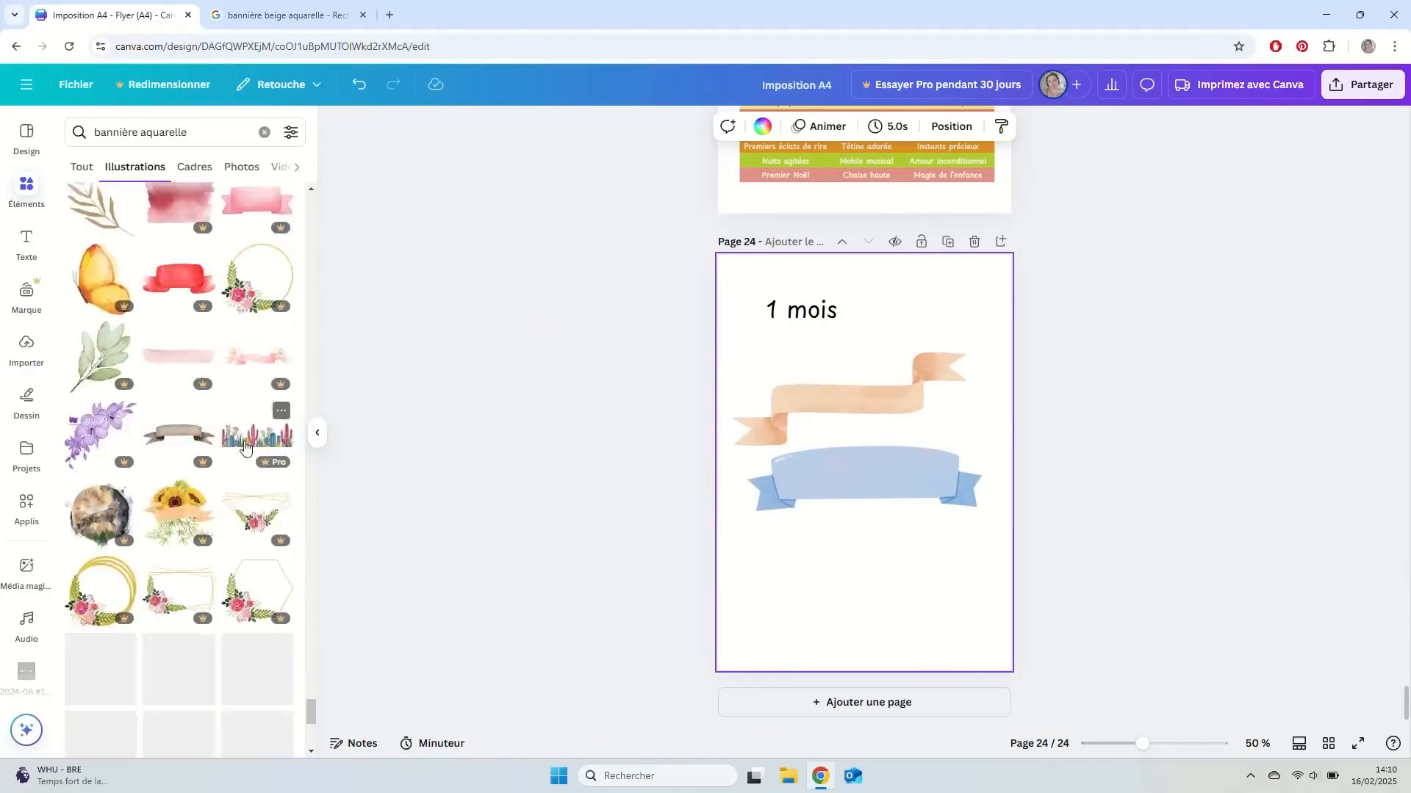
pyautogui.click(251, 432)
pyautogui.scroll(-5, 253, 431)
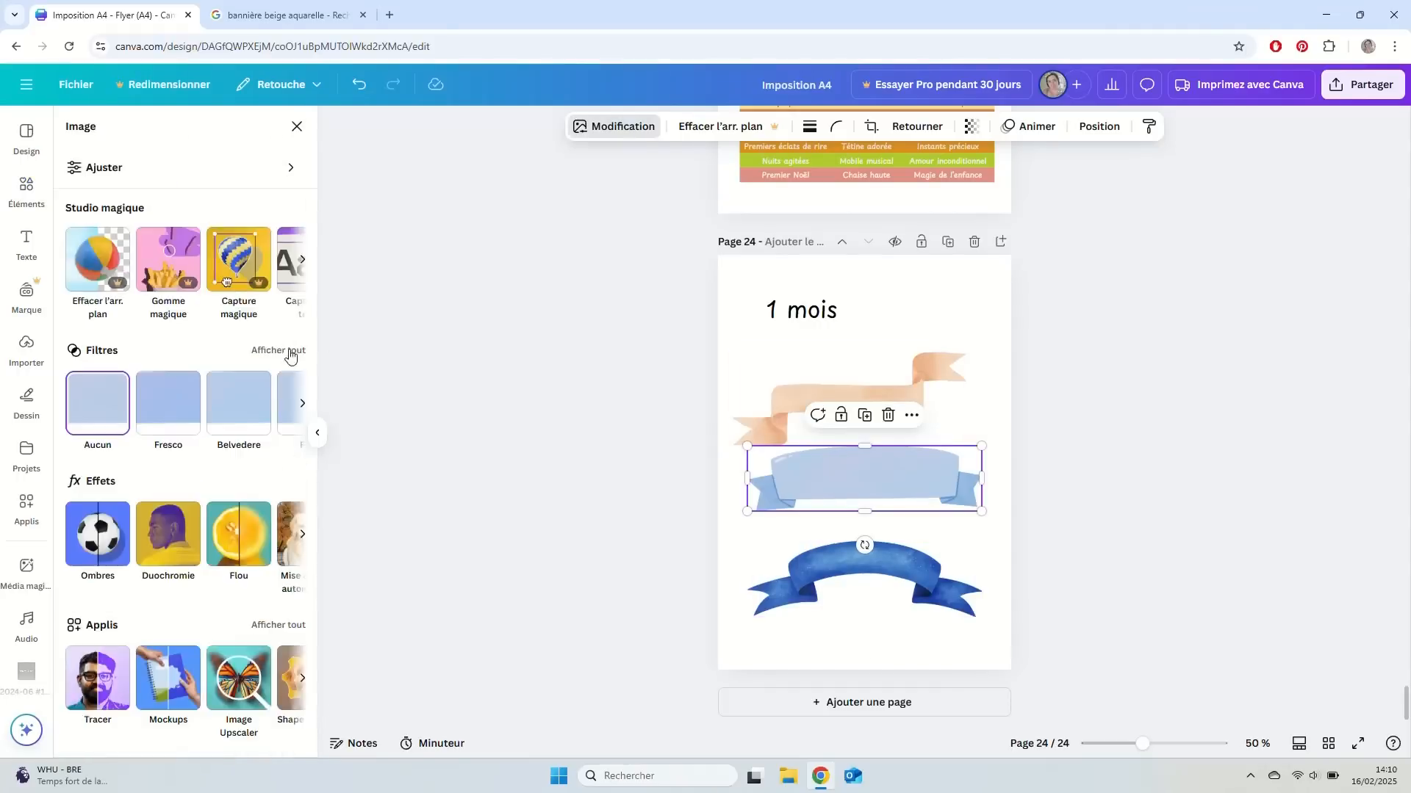
pyautogui.scroll(-10, 258, 277)
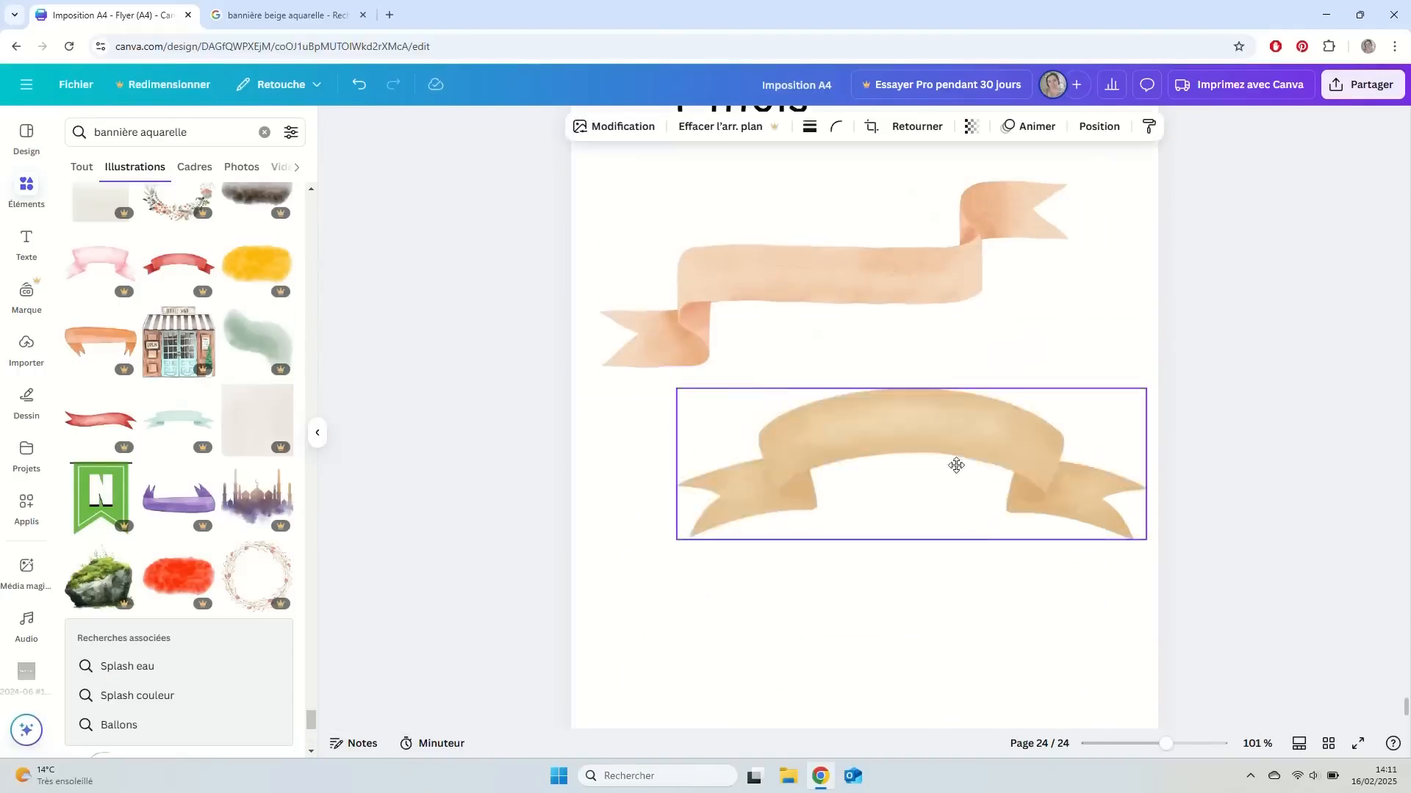
pyautogui.moveTo(728, 143); pyautogui.dragTo(880, 363)
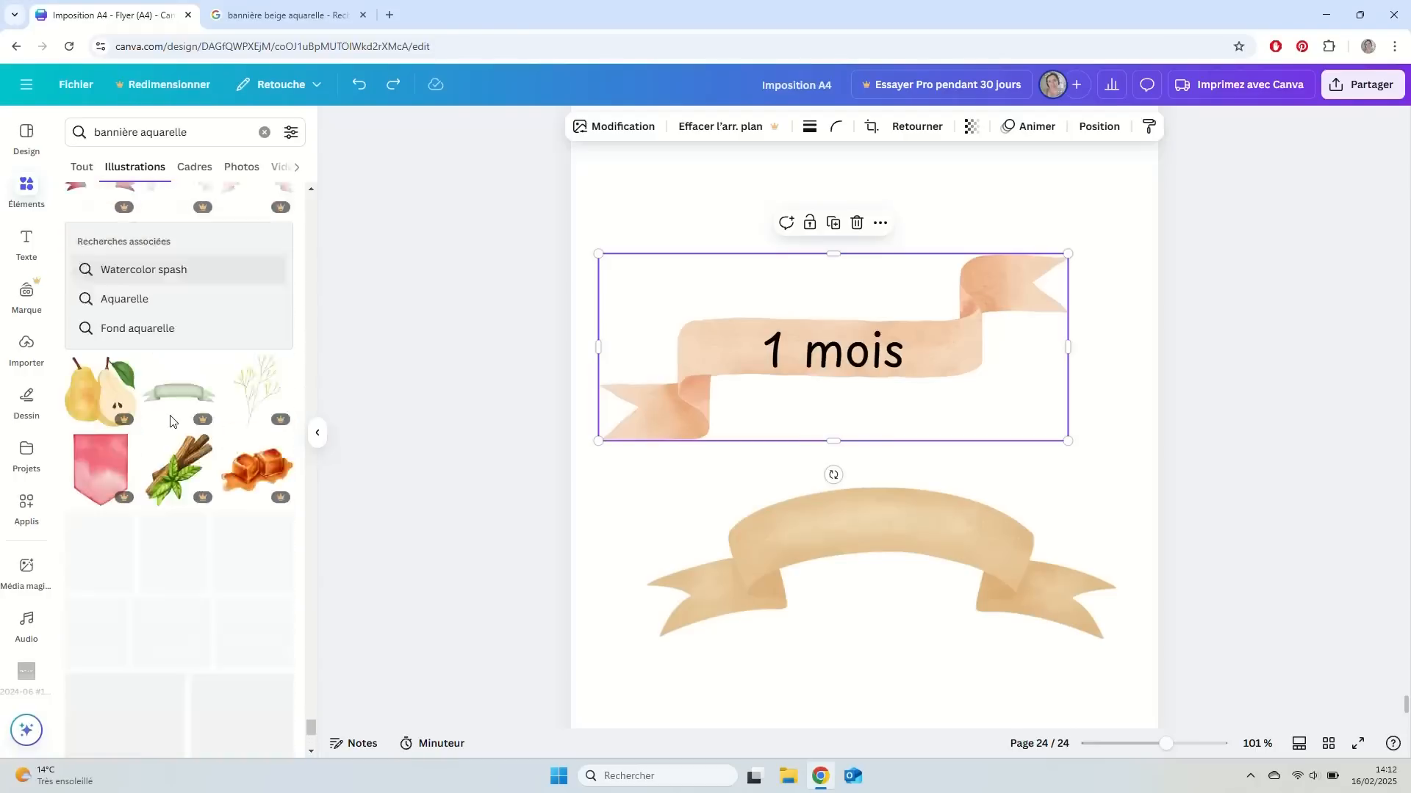
# - Browse the "Aquarelle" illustrations and photos for another banner
pyautogui.scroll(-5, 246, 433)
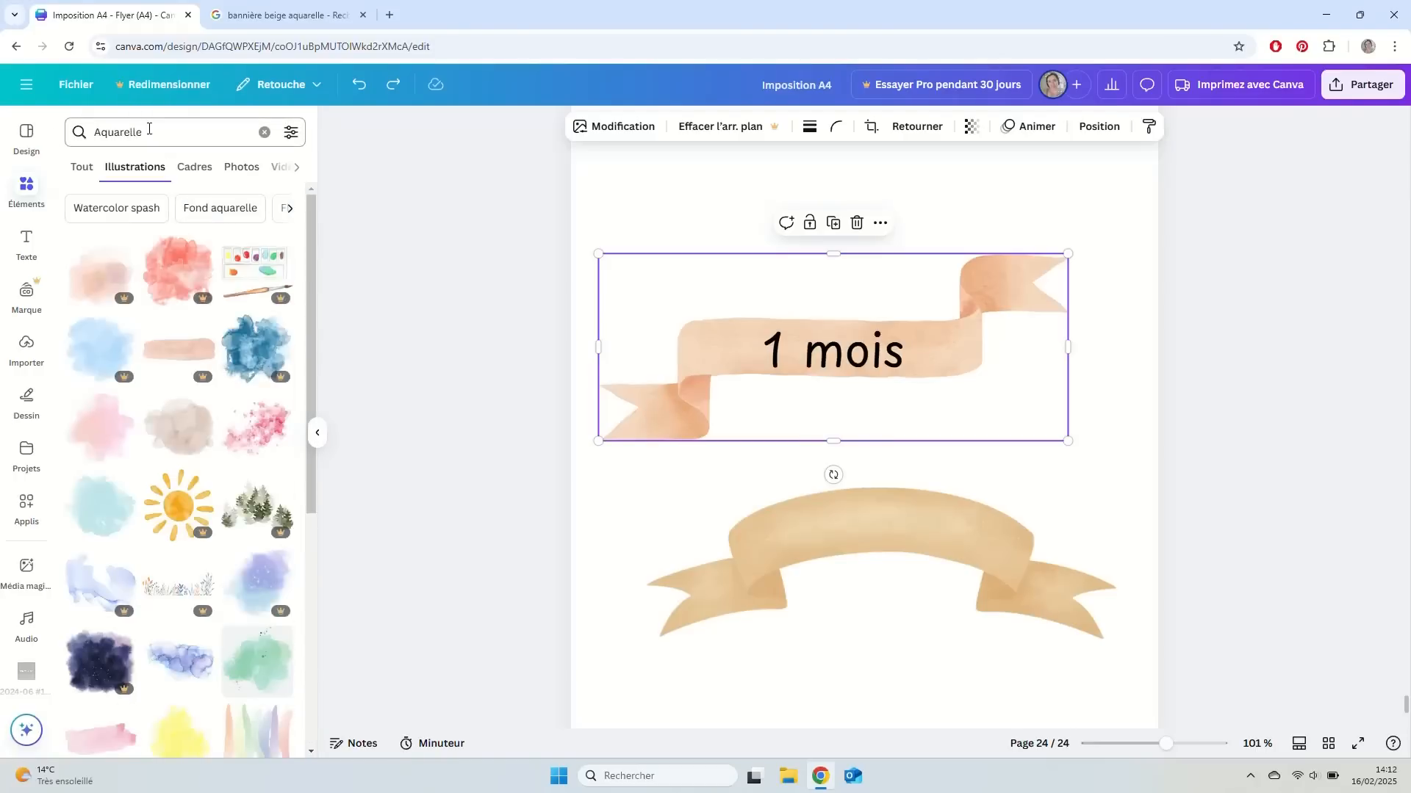
pyautogui.click(222, 168)
pyautogui.scroll(-3, 293, 366)
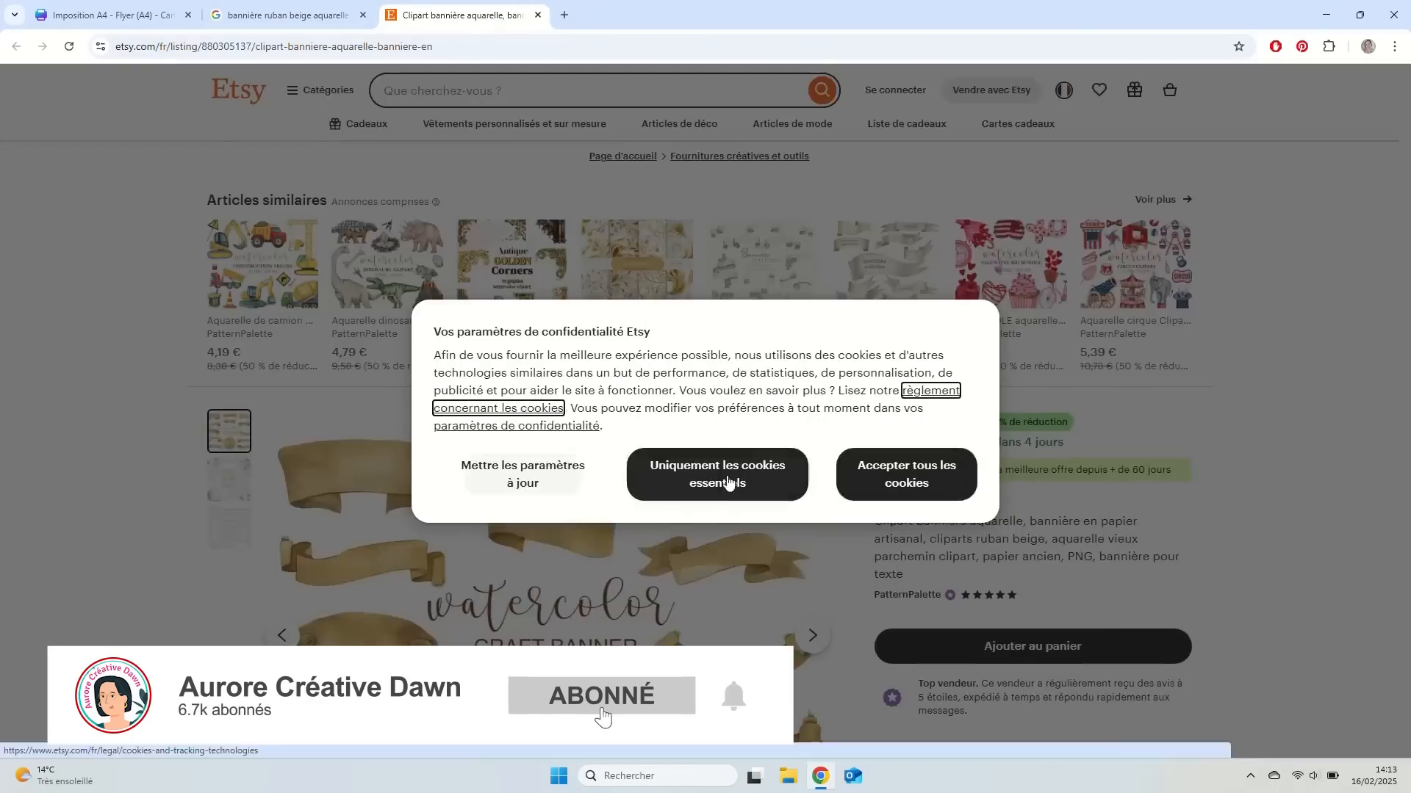
# - Allow only essential cookies on the Etsy banner listing, enlarge and capture its main picture, and return to the Canva design
pyautogui.click(727, 483)
pyautogui.scroll(-5, 725, 588)
pyautogui.click(558, 330)
pyautogui.press('super+shift+s')
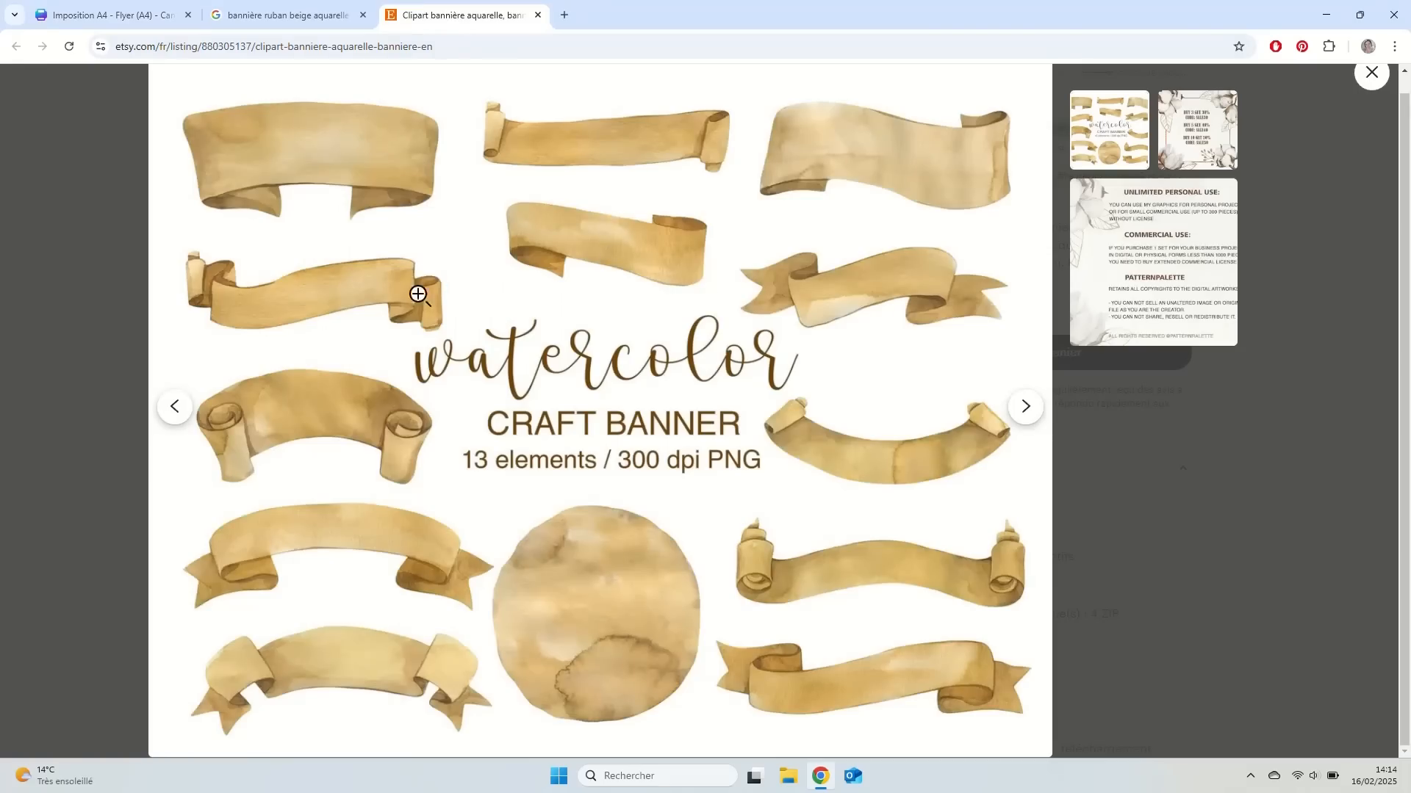
pyautogui.click(197, 24)
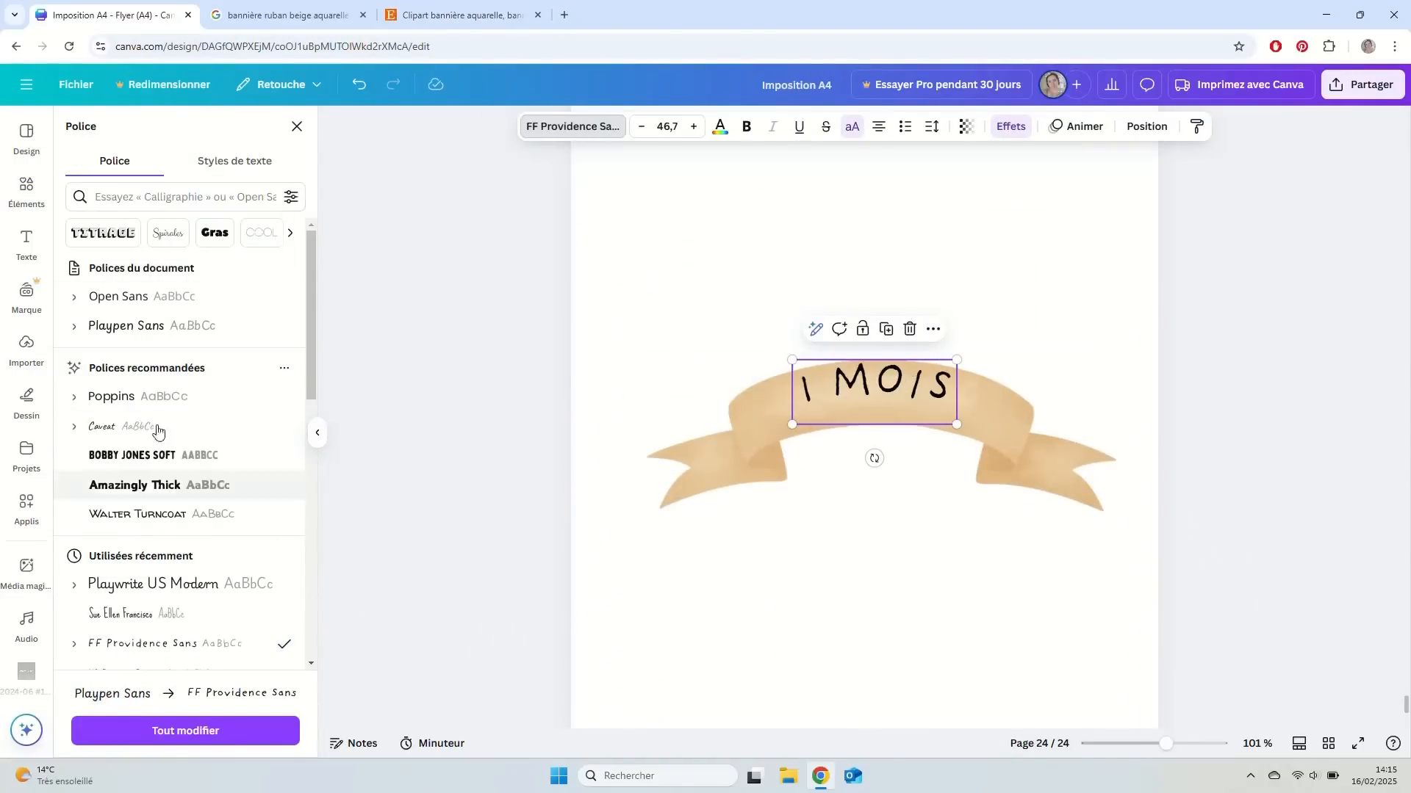
# - Set the curved "1 mois" text to the Caveat font and search the photos for "flat watercolor banner"
pyautogui.click(157, 432)
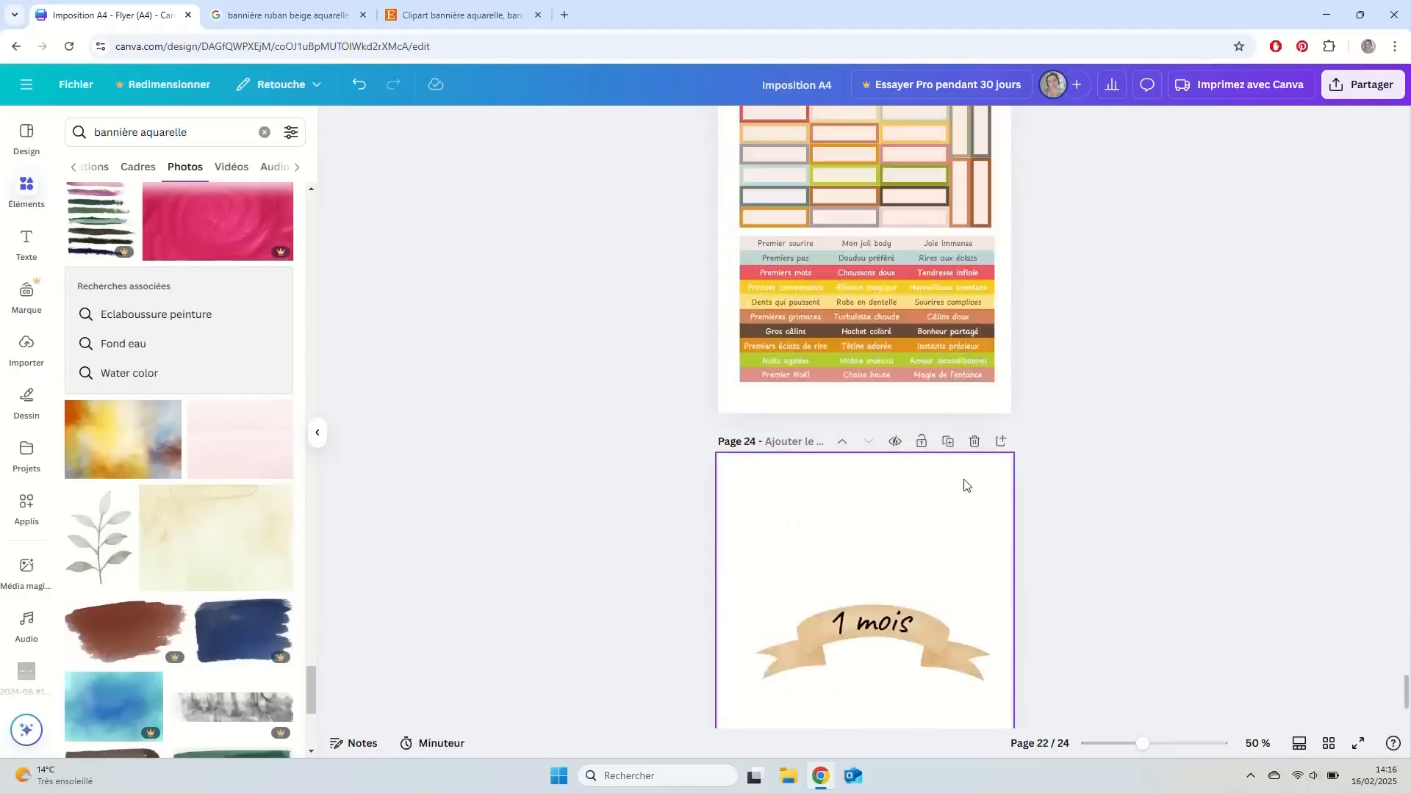
pyautogui.scroll(-3, 965, 486)
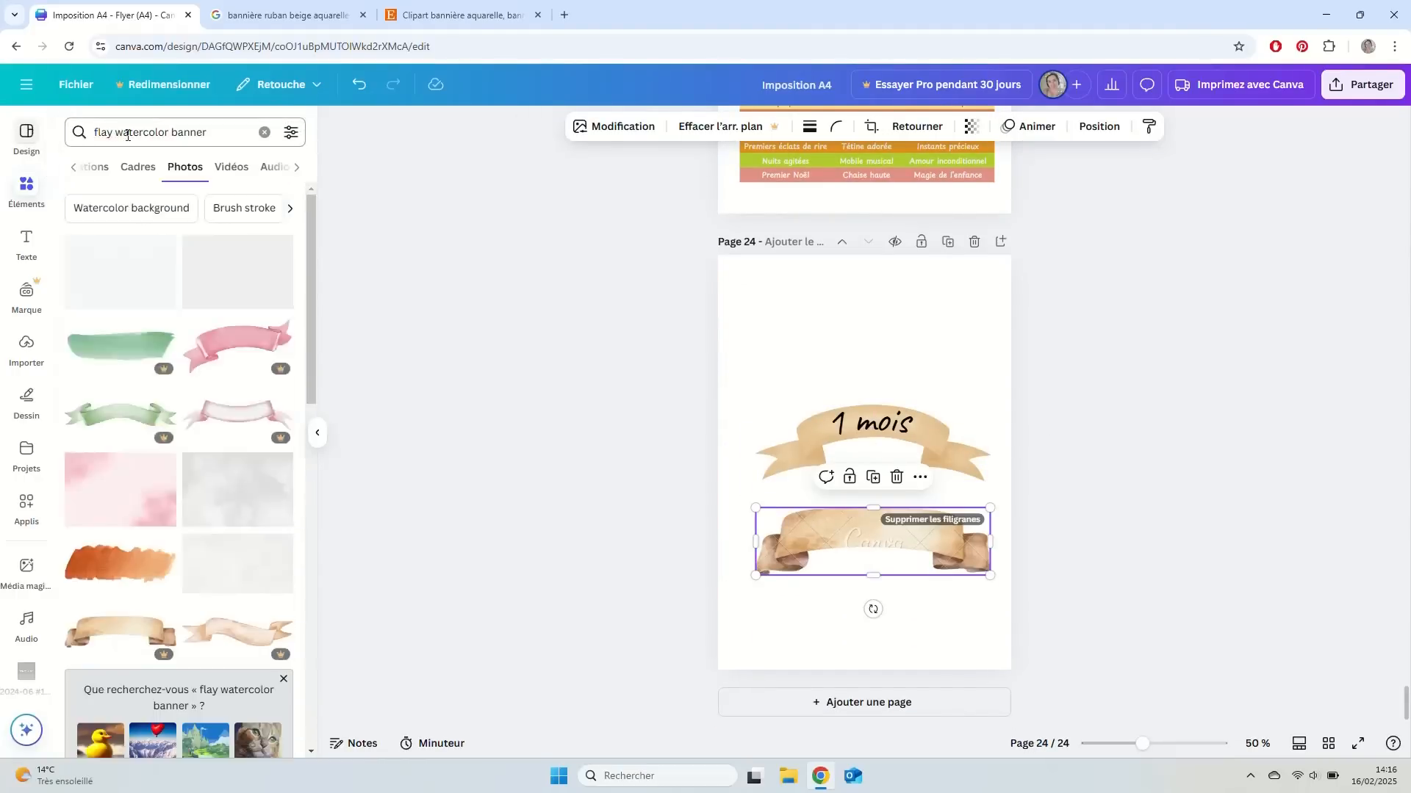
pyautogui.click(292, 132)
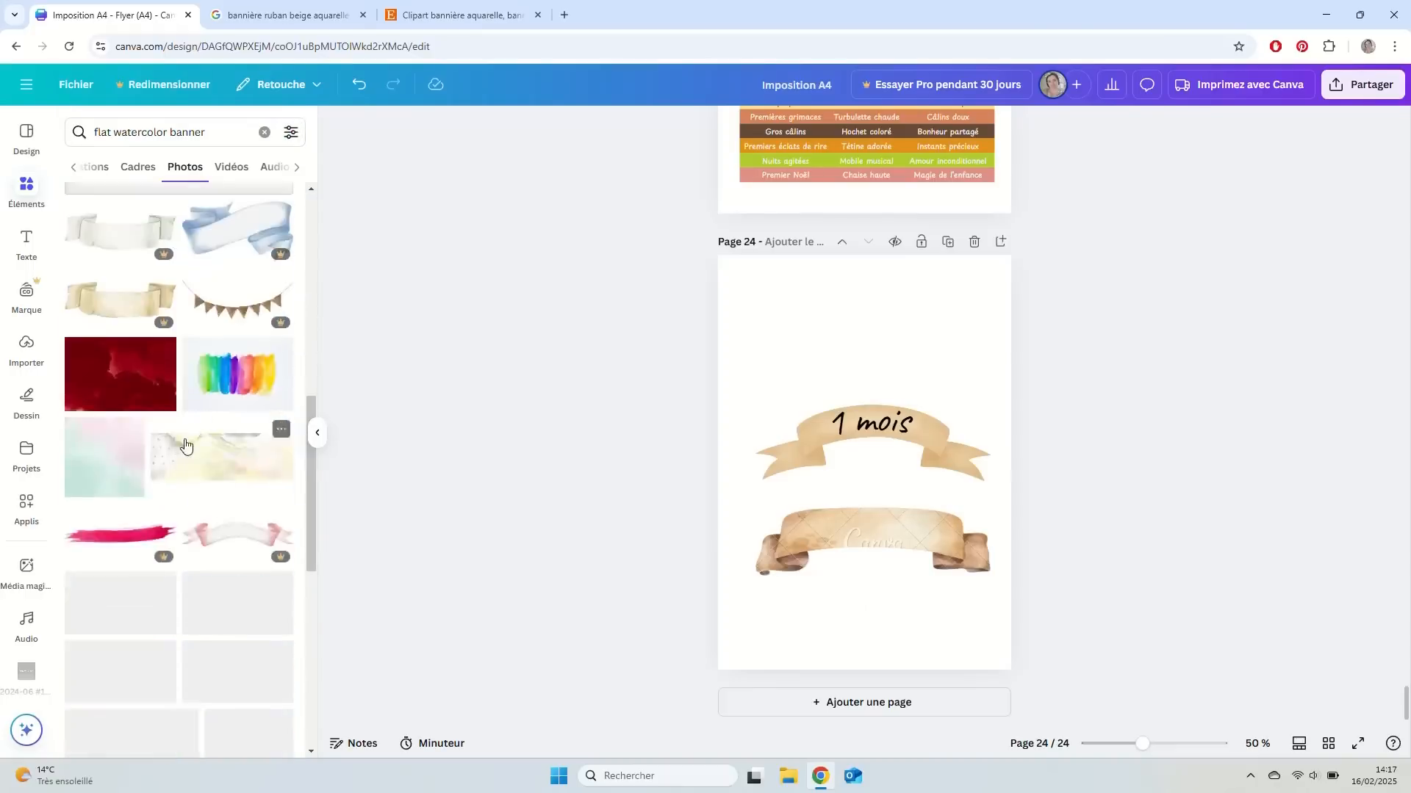
pyautogui.scroll(-3, 230, 373)
pyautogui.scroll(-10, 230, 373)
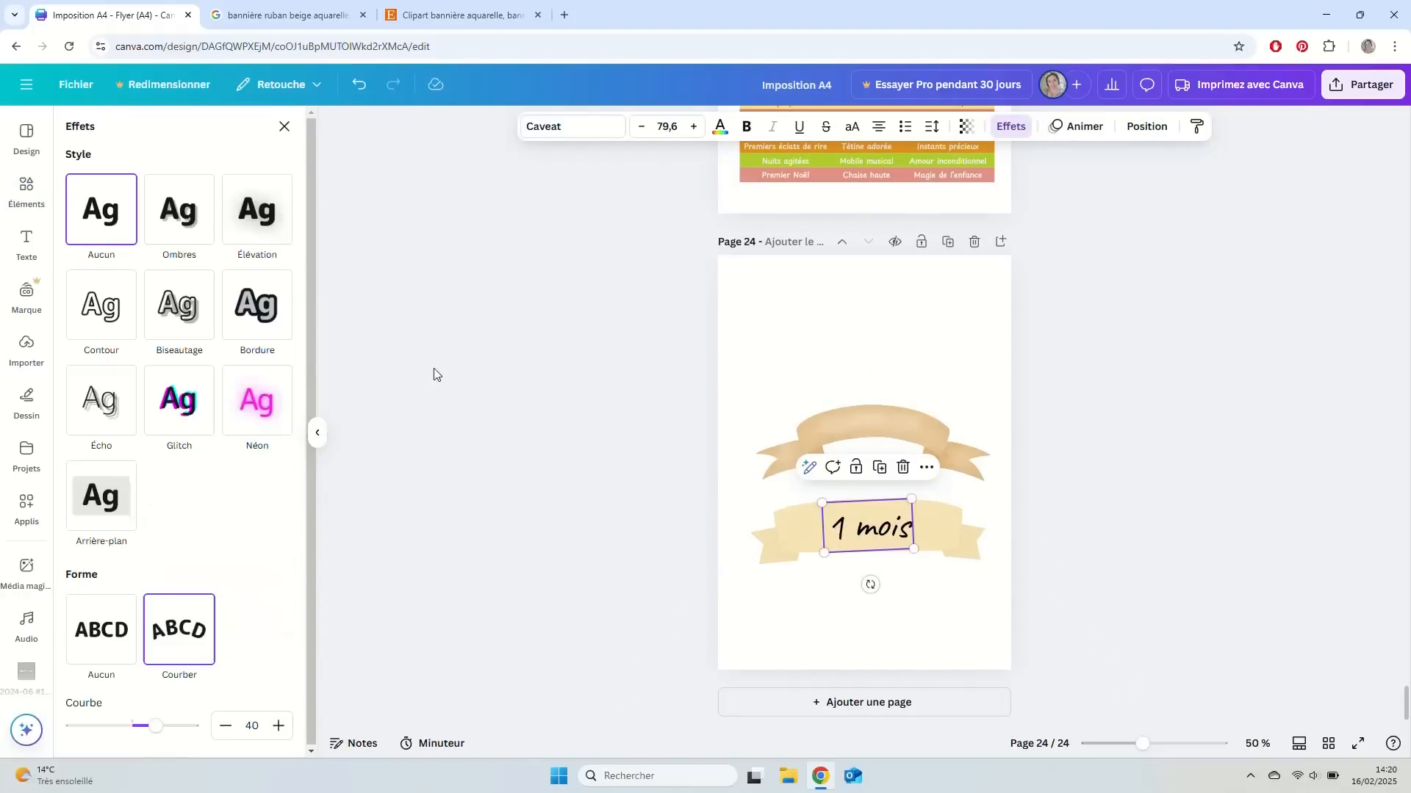
pyautogui.click(237, 236)
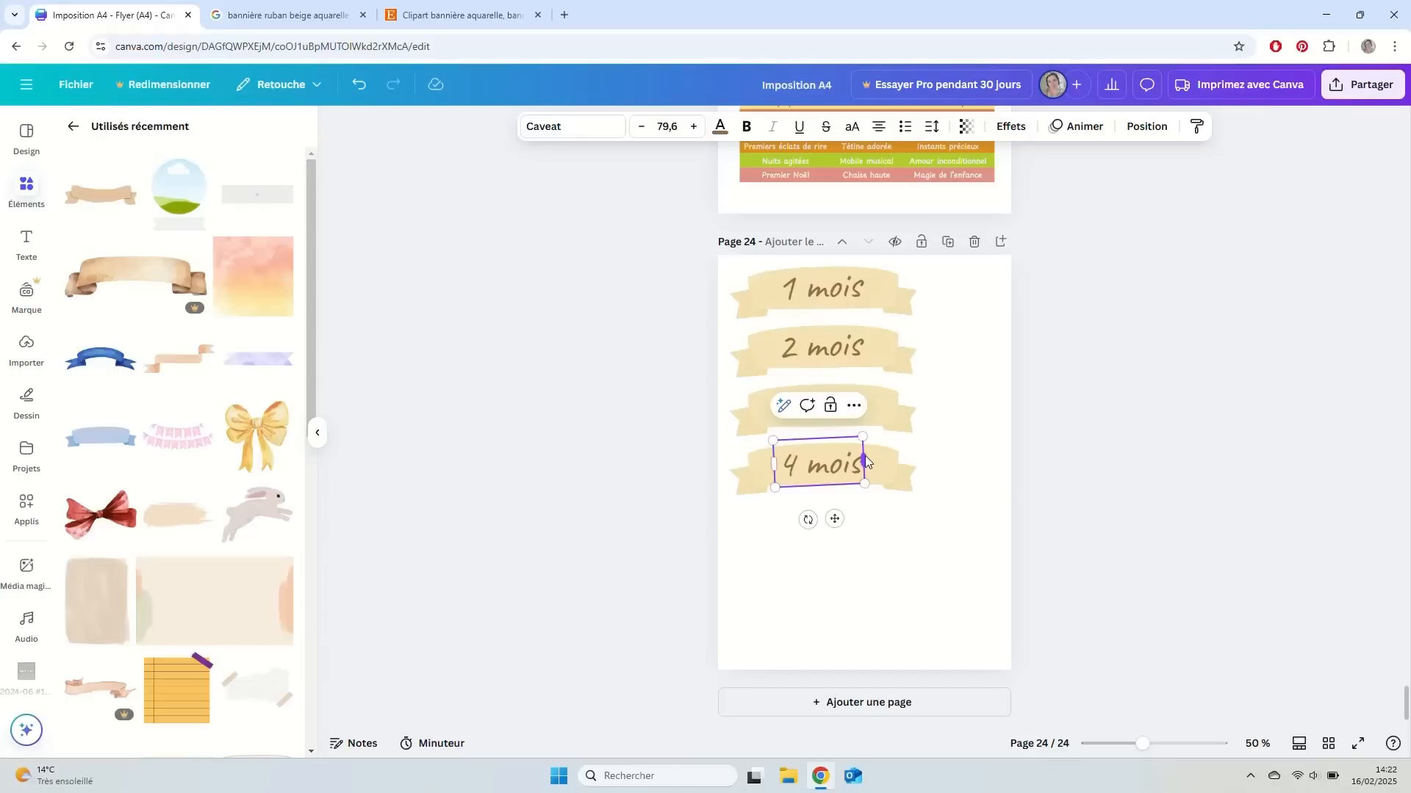
# - Tighten the vertical spacing between the four month banners on page 24
pyautogui.click(923, 536)
pyautogui.moveTo(931, 517); pyautogui.dragTo(823, 463)
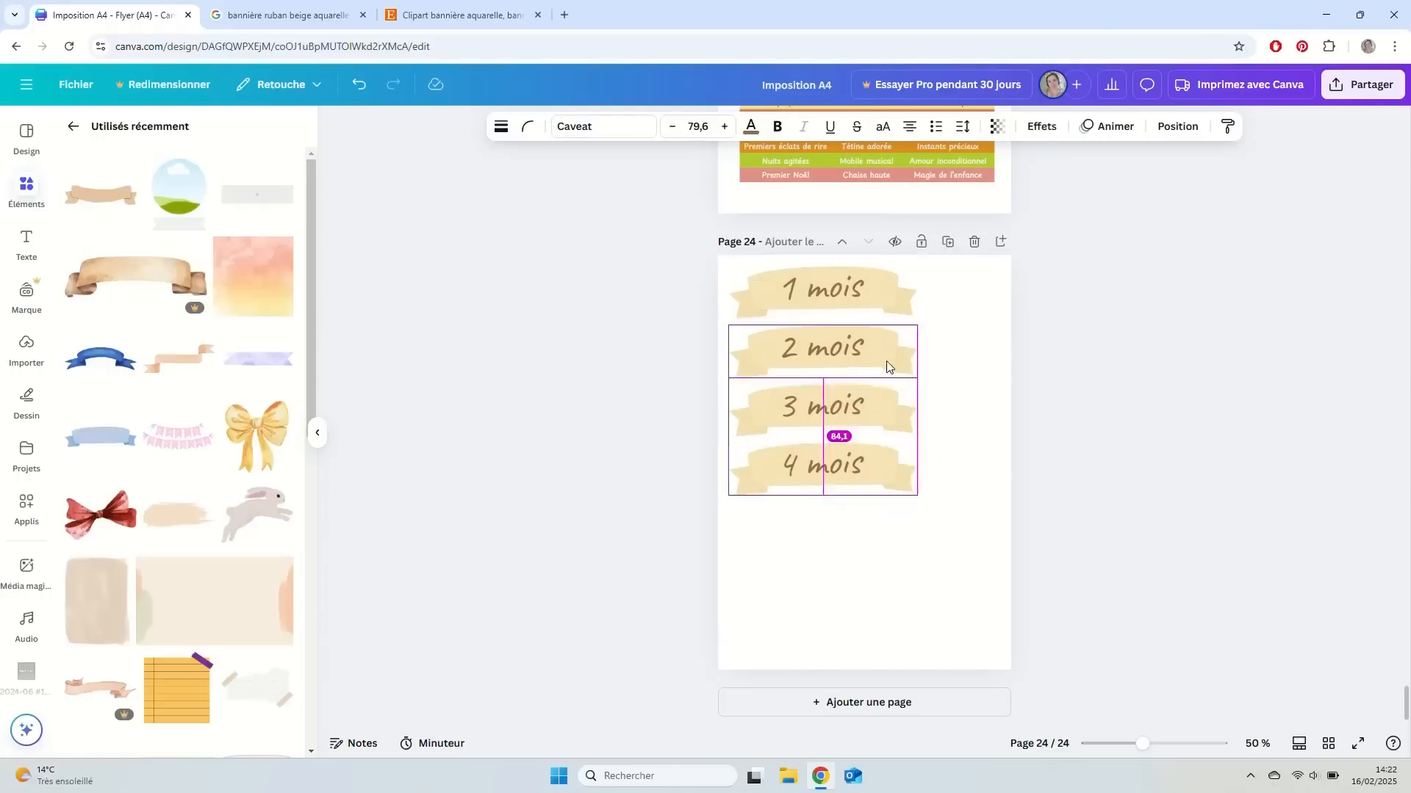
pyautogui.hotkey('ctrl', 'z')
pyautogui.click(1371, 776)
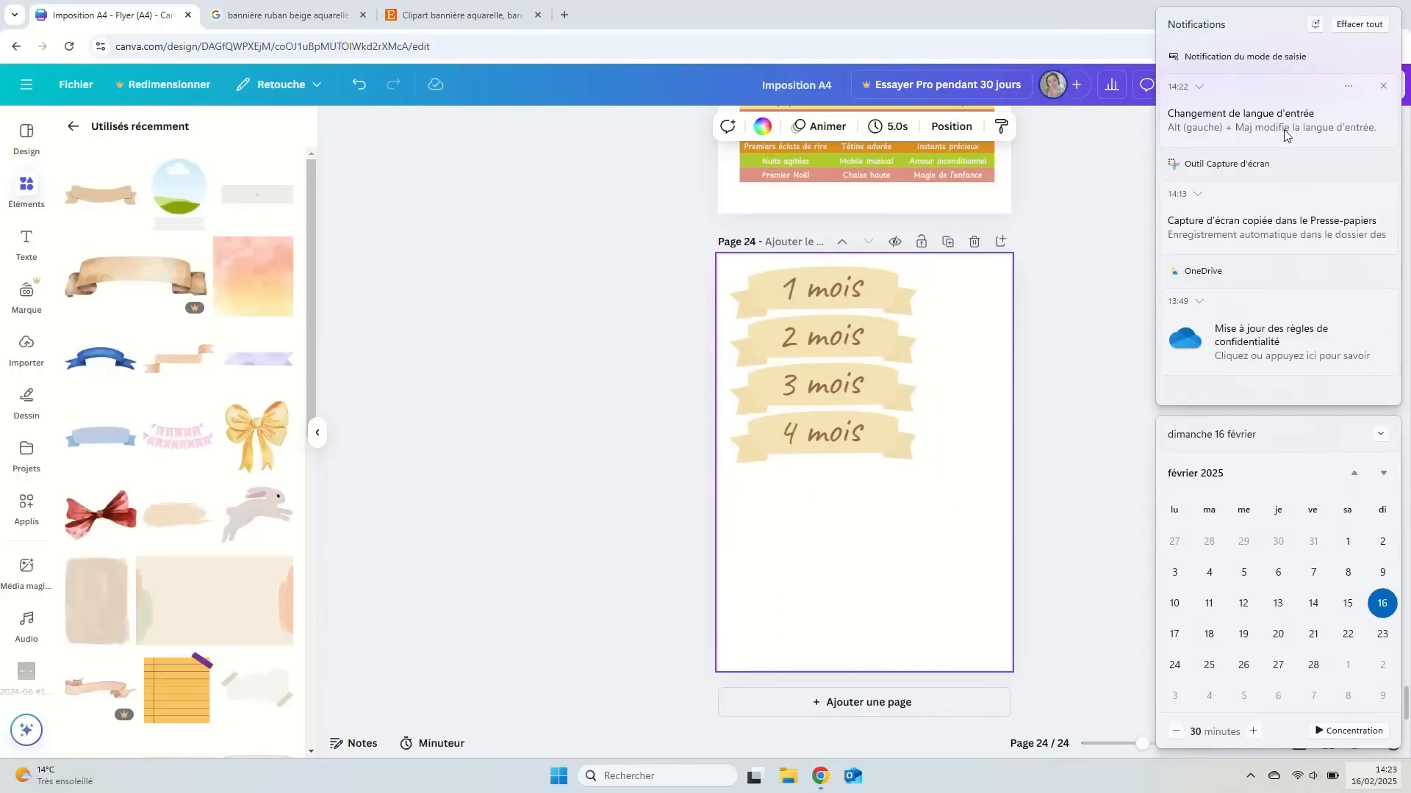
pyautogui.press('Escape')
pyautogui.press('Delete')
# - Duplicate the four month banners and place the copies directly below the originals on page 24
pyautogui.moveTo(962, 500); pyautogui.dragTo(724, 268)
pyautogui.hotkey('ctrl', 'd')
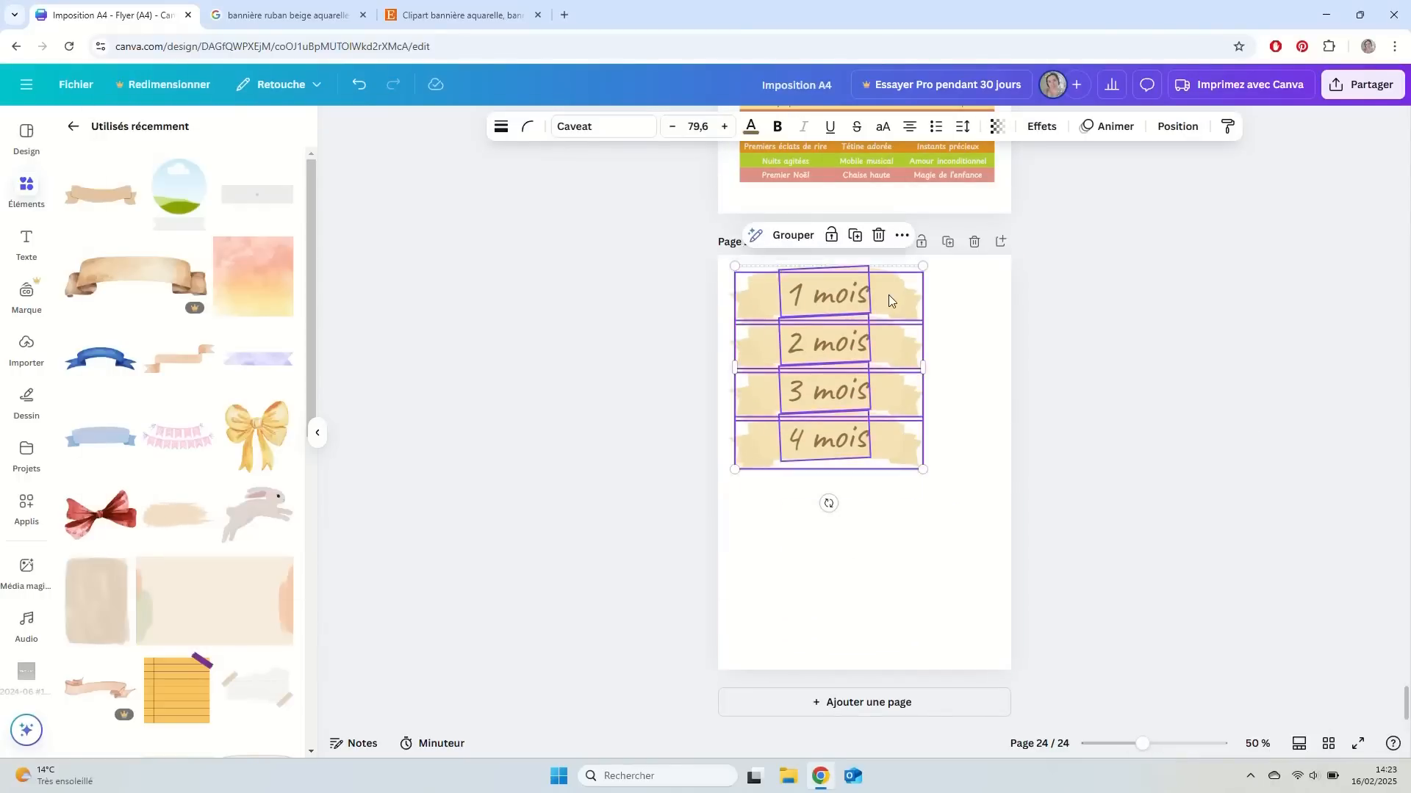
pyautogui.hotkey('ctrl', 'z')
pyautogui.moveTo(888, 294); pyautogui.dragTo(872, 485)
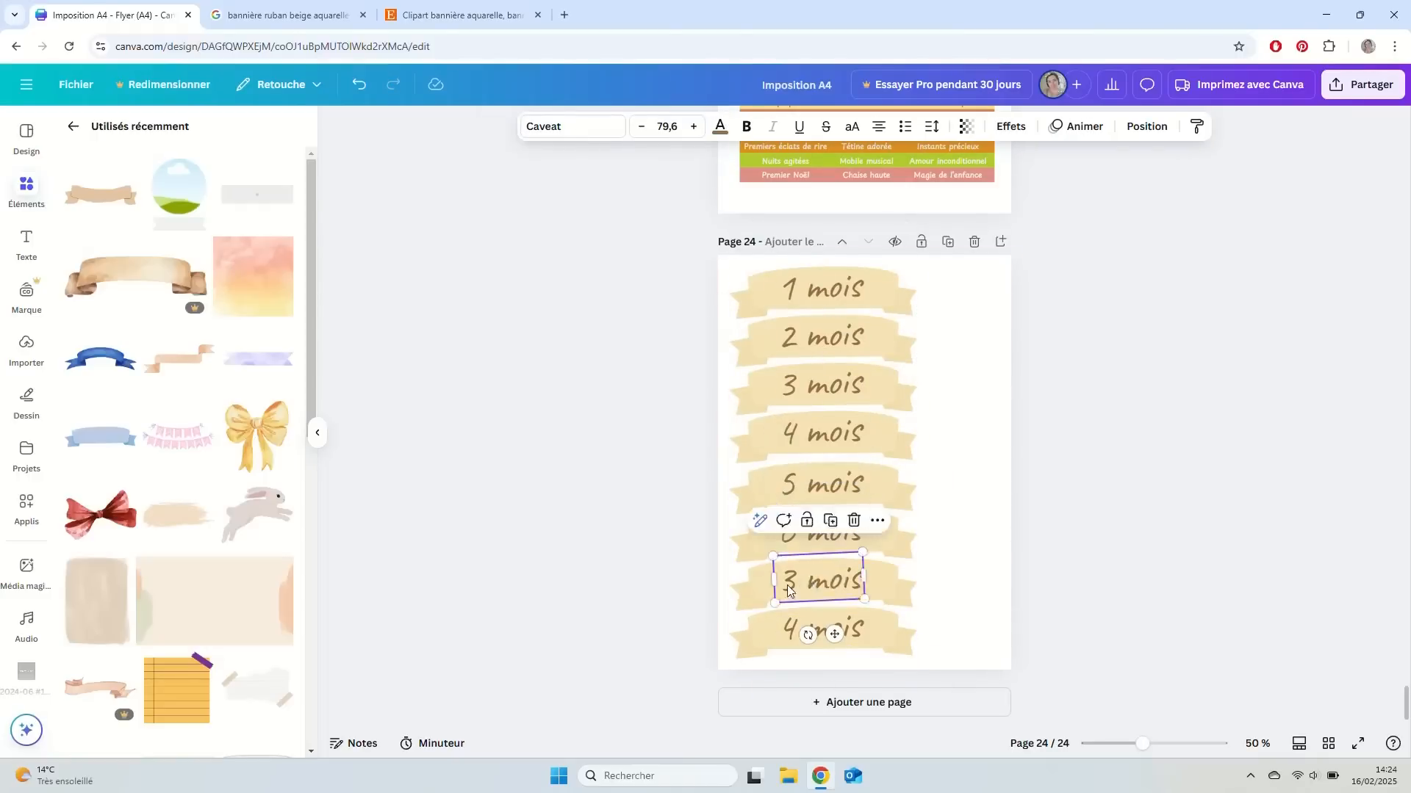
# - Relabel the copied banners up to "8 mois" and the upright banner beside them as "10 mois"
pyautogui.moveTo(916, 352); pyautogui.dragTo(961, 367)
pyautogui.click(956, 397)
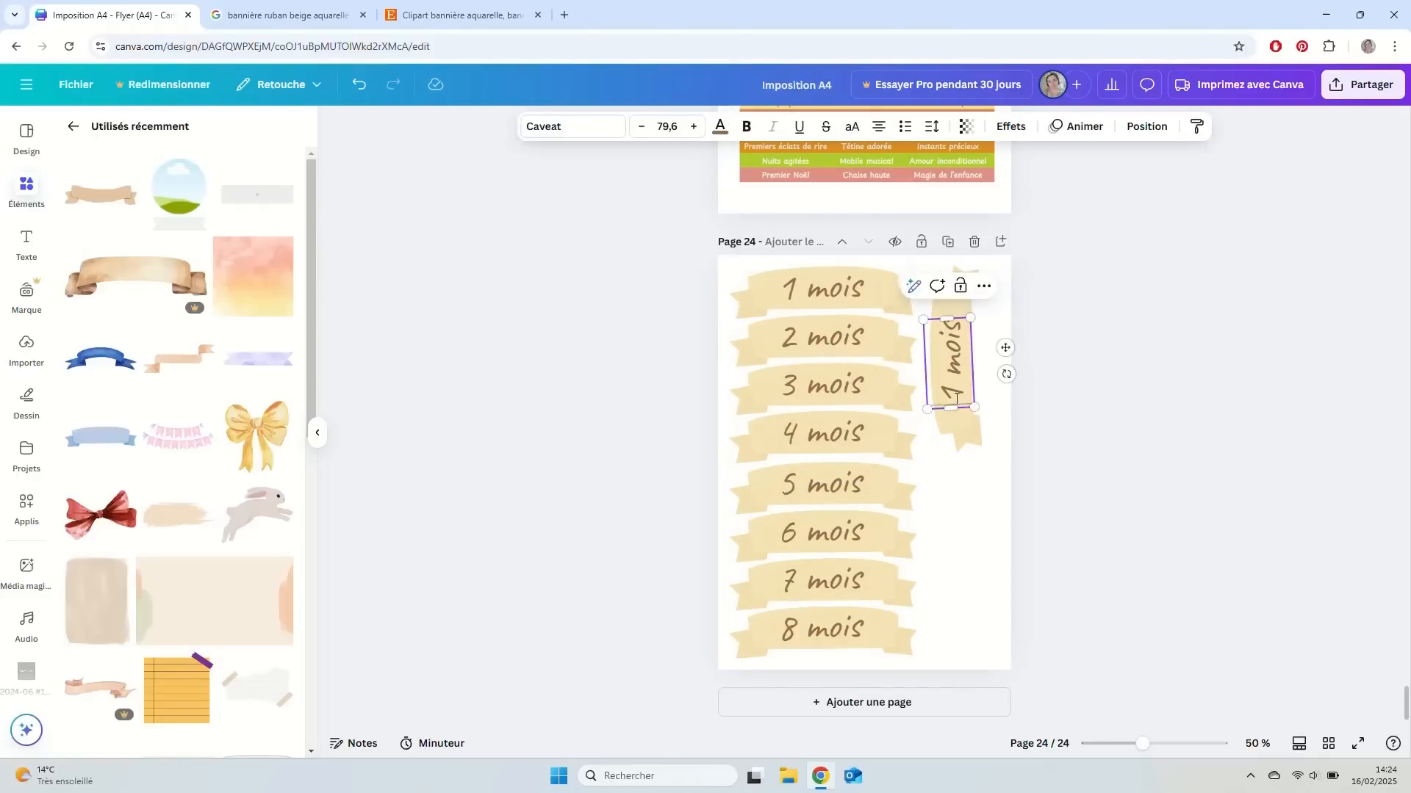
pyautogui.write('10')
pyautogui.click(995, 500)
# - Copy two month banners to the blank area below the background on page 18 and relabel them "11 mois" and "1 an"
pyautogui.moveTo(692, 266); pyautogui.dragTo(844, 344)
pyautogui.hotkey('ctrl', 'c')
pyautogui.scroll(20, 881, 367)
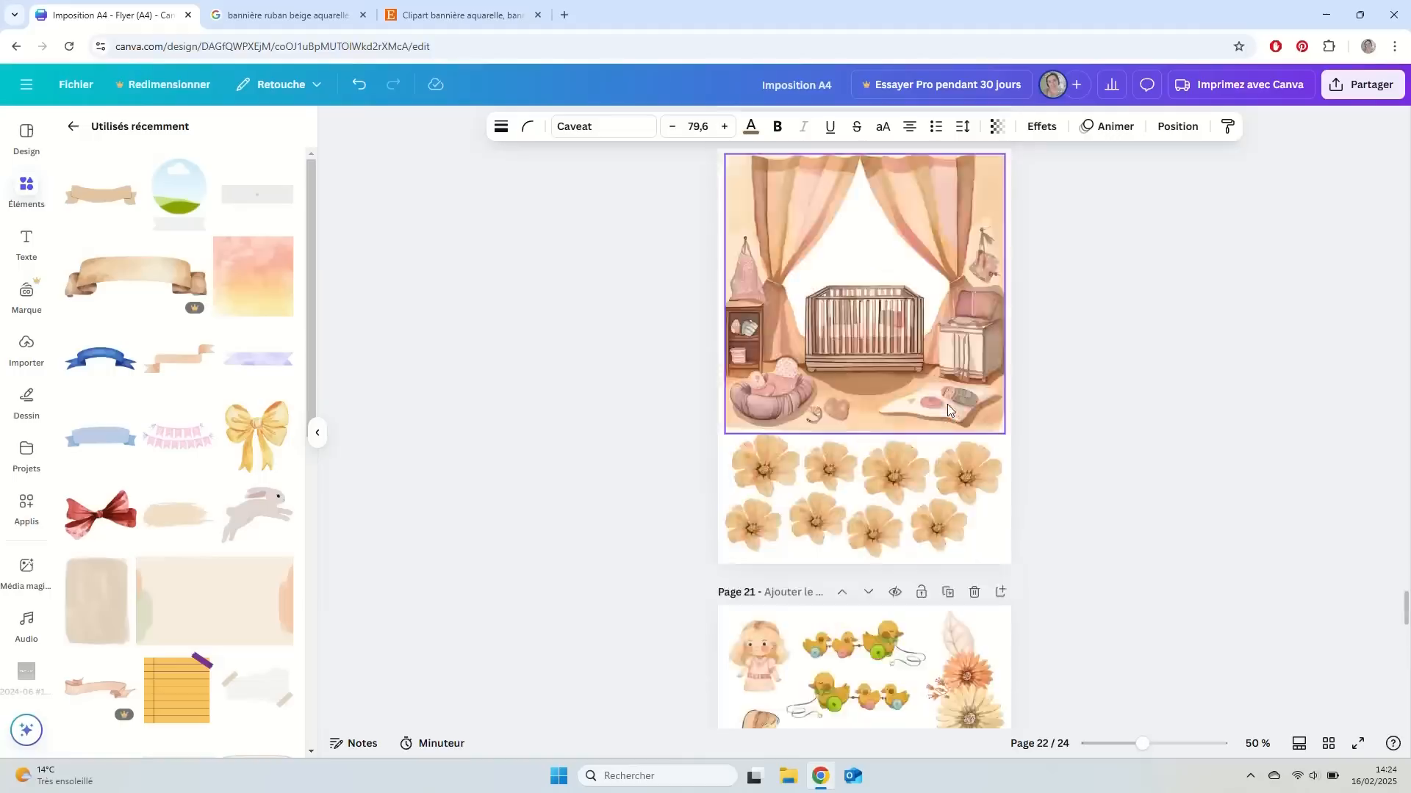
pyautogui.hotkey('ctrl', 'v')
pyautogui.moveTo(880, 243); pyautogui.dragTo(881, 535)
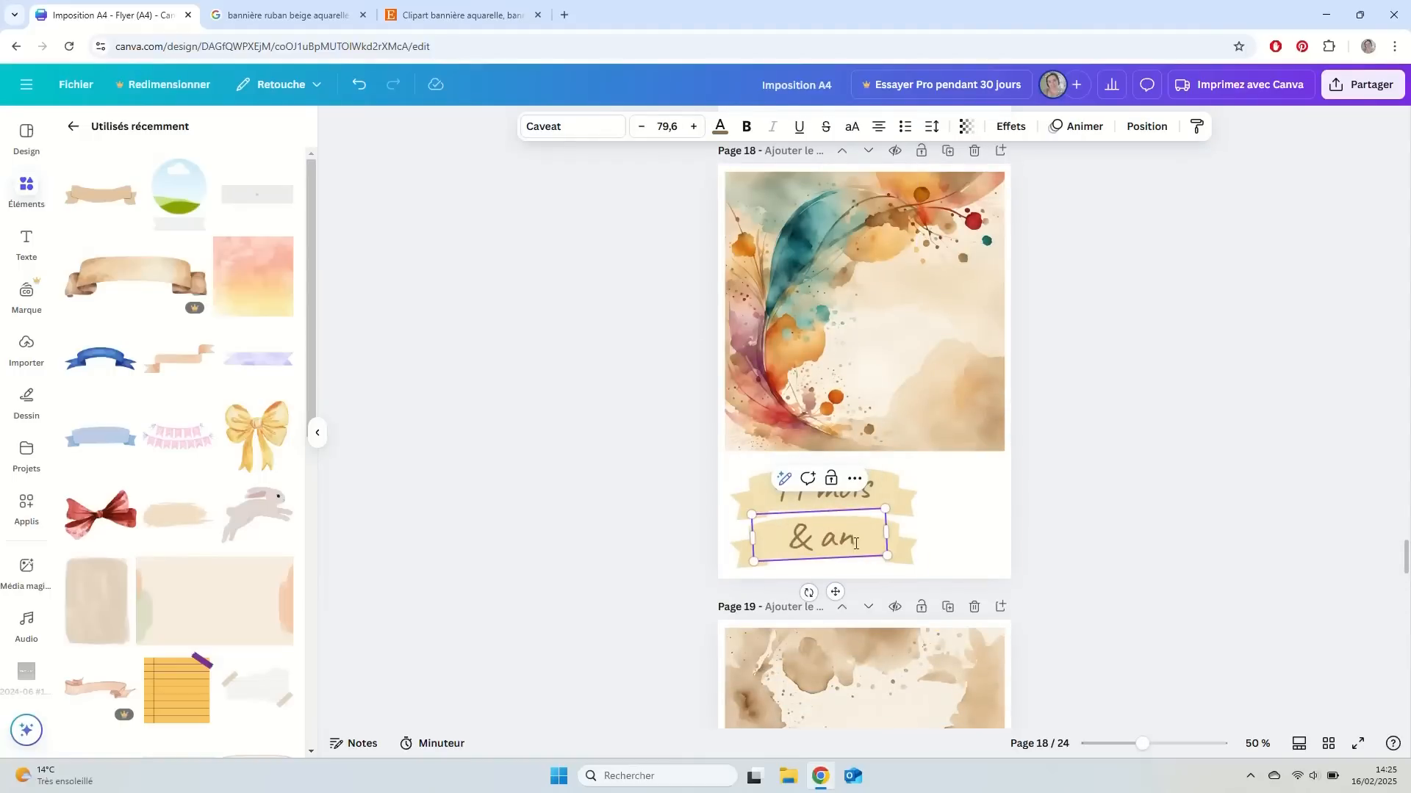
pyautogui.moveTo(888, 536); pyautogui.dragTo(838, 552)
pyautogui.click(983, 518)
# - Copy the selected elements and paste them onto an earlier page of the flyer
pyautogui.scroll(-20, 982, 518)
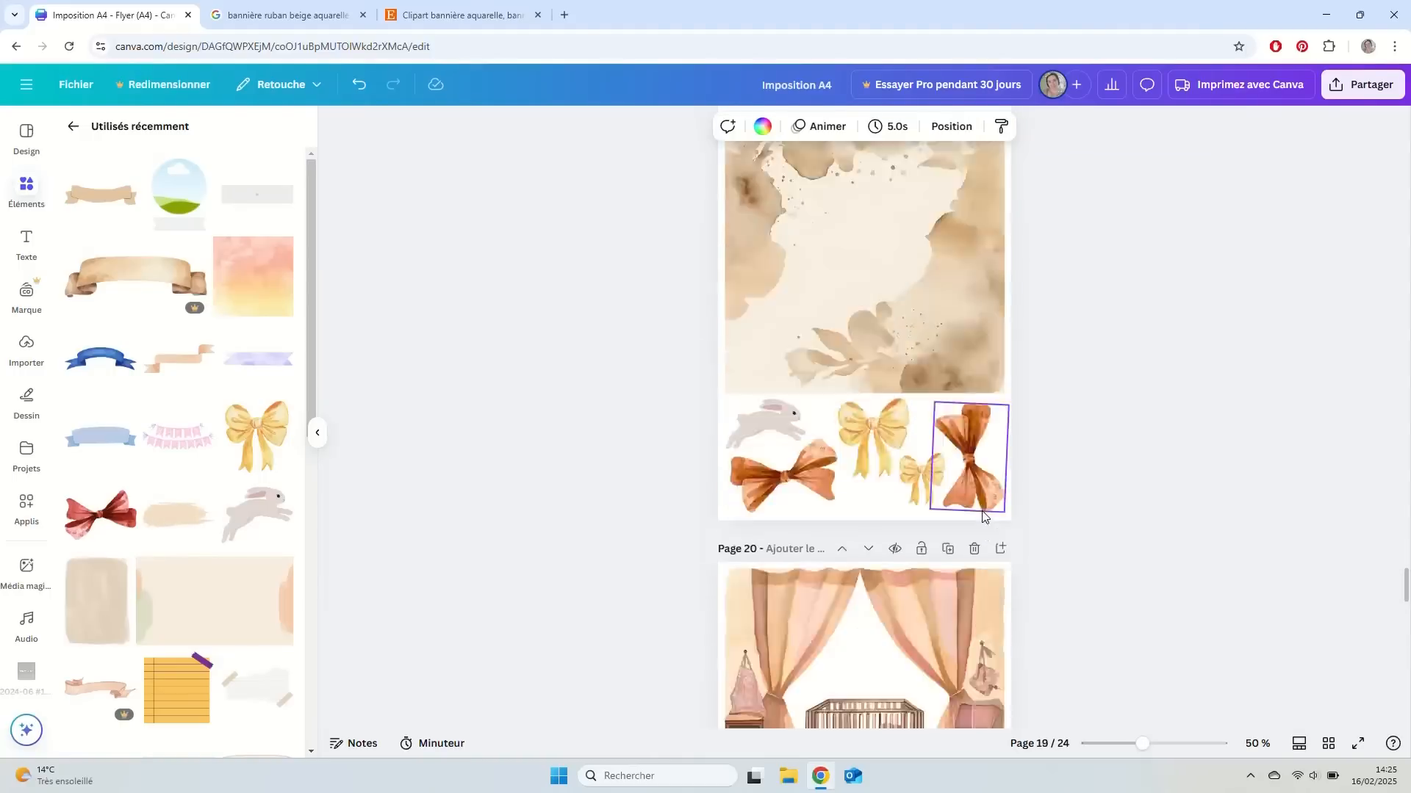
pyautogui.moveTo(1002, 328); pyautogui.dragTo(957, 576)
pyautogui.hotkey('ctrl', 'c')
pyautogui.scroll(20, 969, 486)
pyautogui.hotkey('ctrl', 'v')
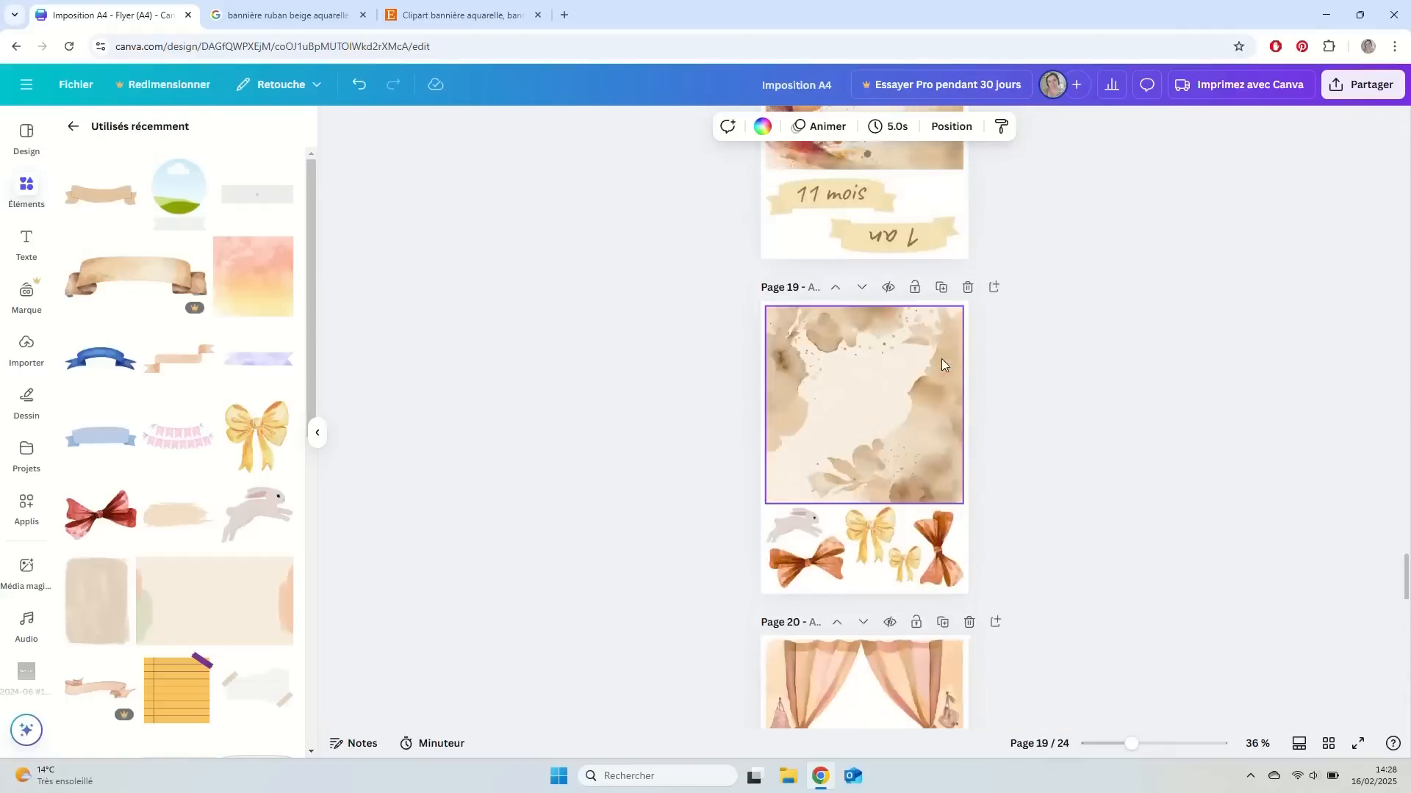
# - Paste the pacifier between the cupcakes below the background on page 4
pyautogui.scroll(20, 939, 359)
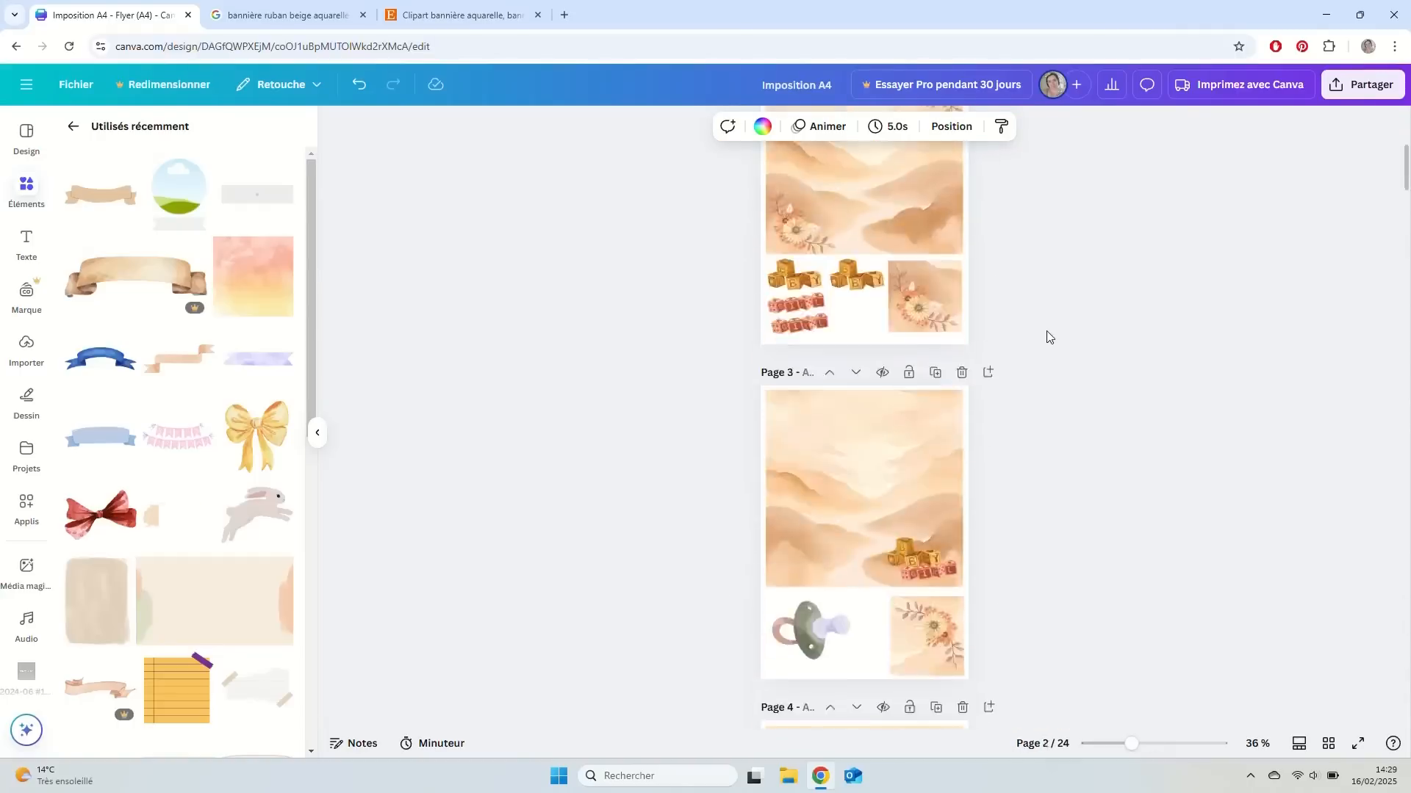
pyautogui.scroll(-10, 1046, 336)
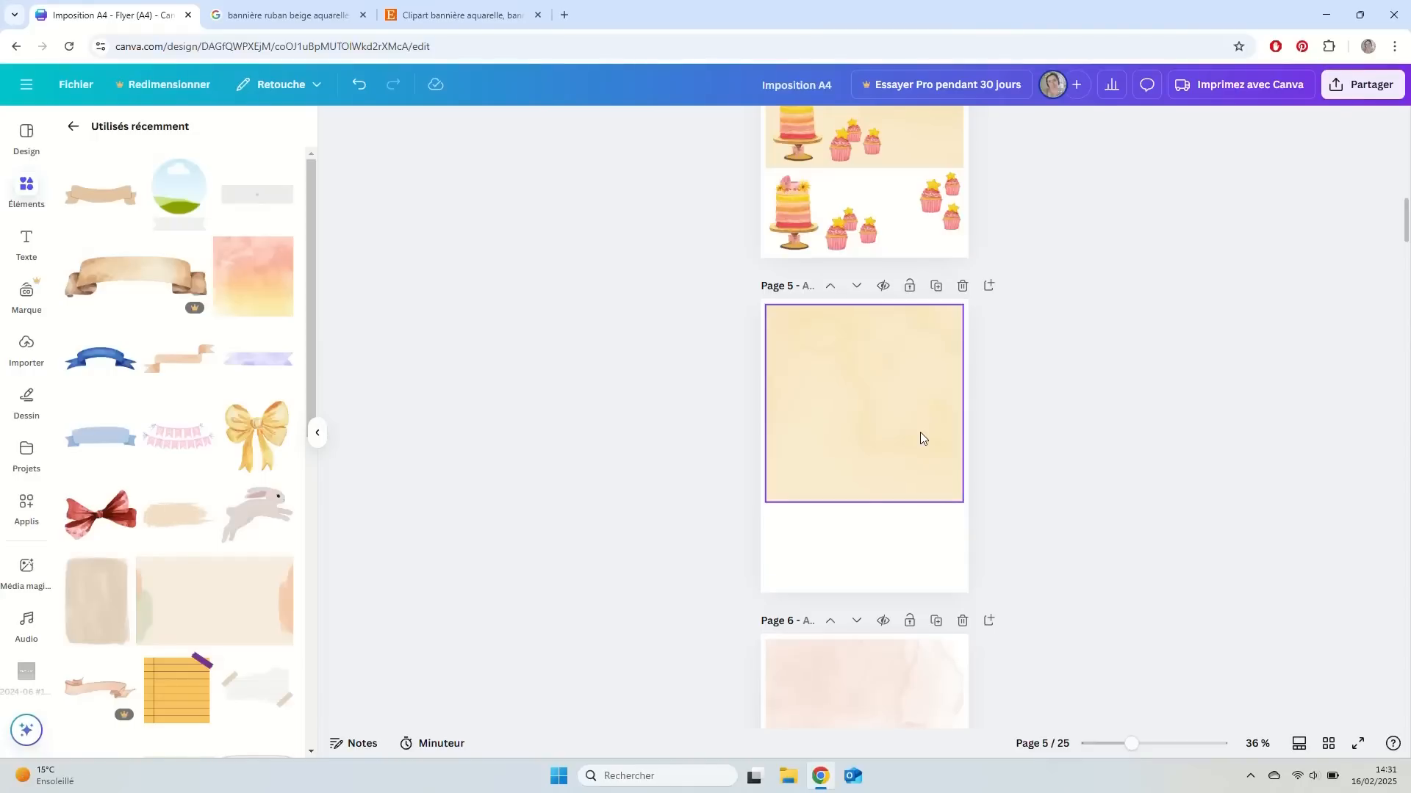
pyautogui.scroll(3, 1034, 390)
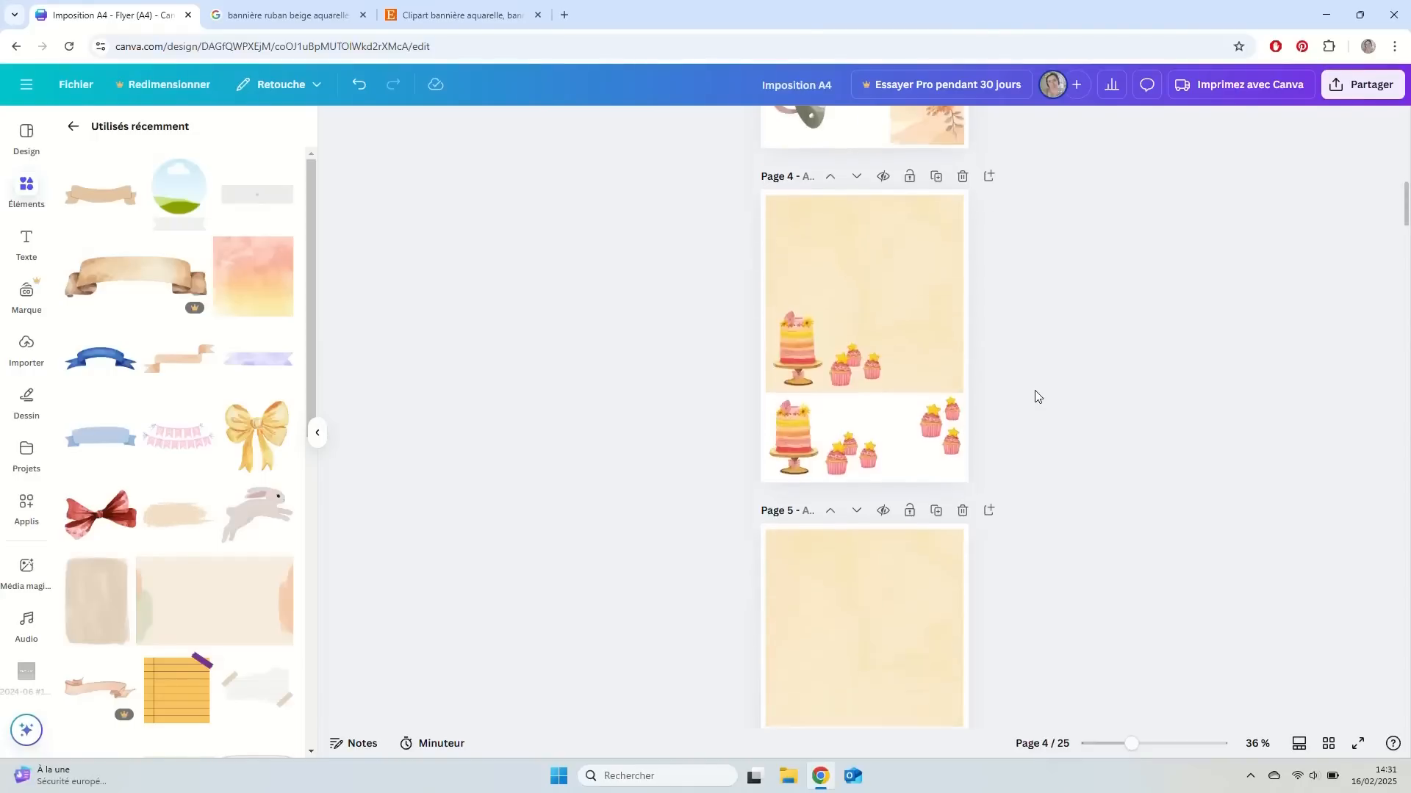
pyautogui.hotkey('ctrl', 'v')
pyautogui.click(1035, 390)
# - Go down to page 14 and look through the recently used elements for decorations to place beside the carousel
pyautogui.scroll(-4, 897, 474)
pyautogui.scroll(-15, 893, 474)
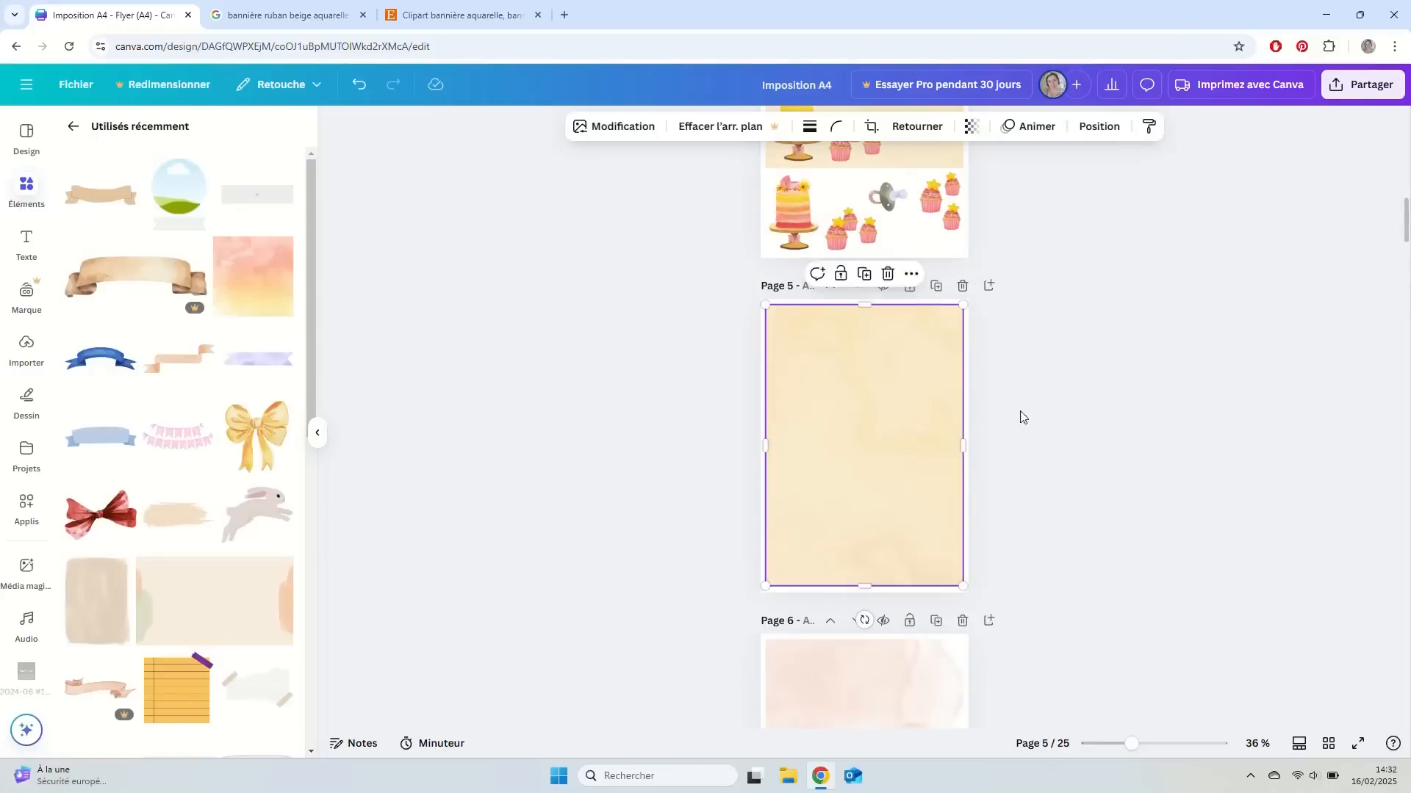
pyautogui.scroll(-5, 1034, 439)
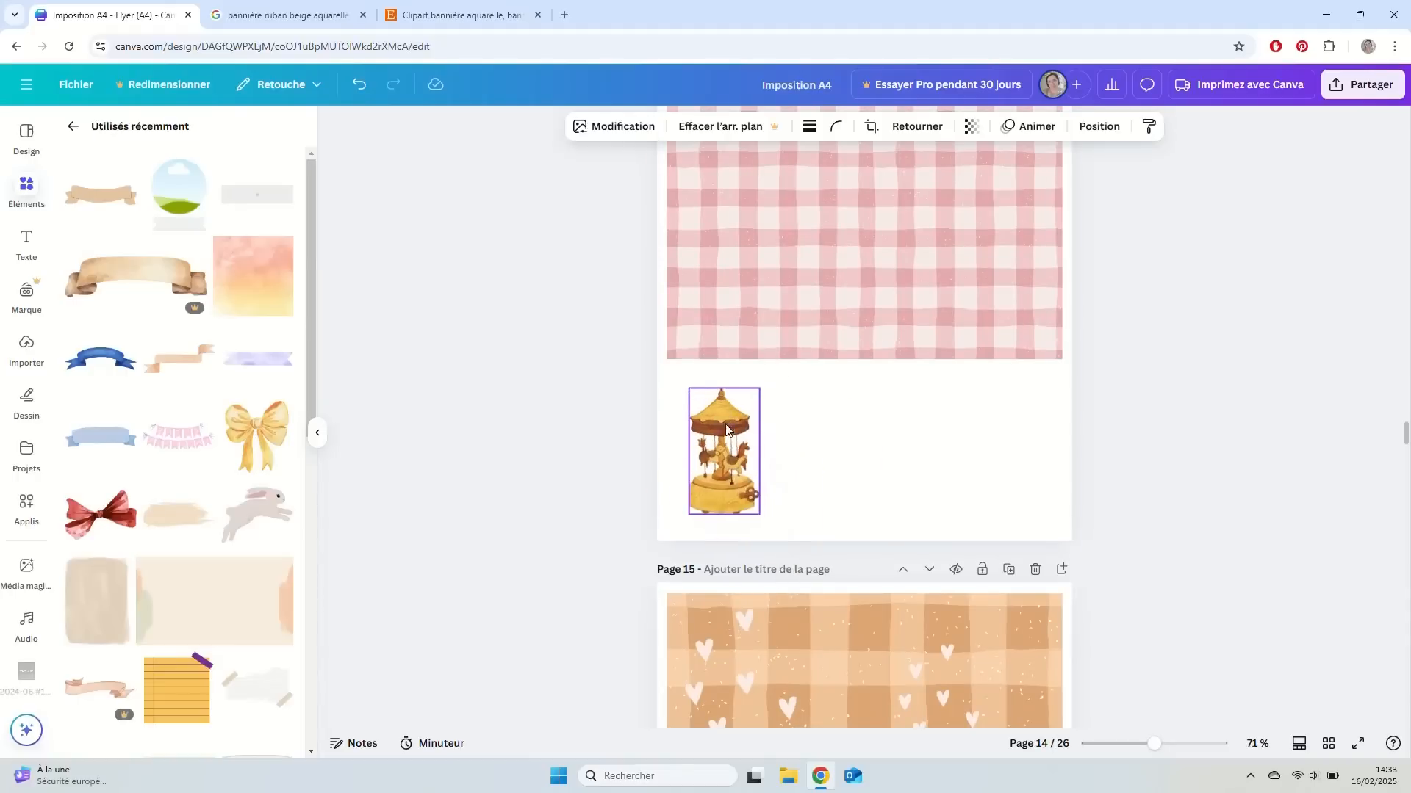
pyautogui.scroll(-10, 142, 446)
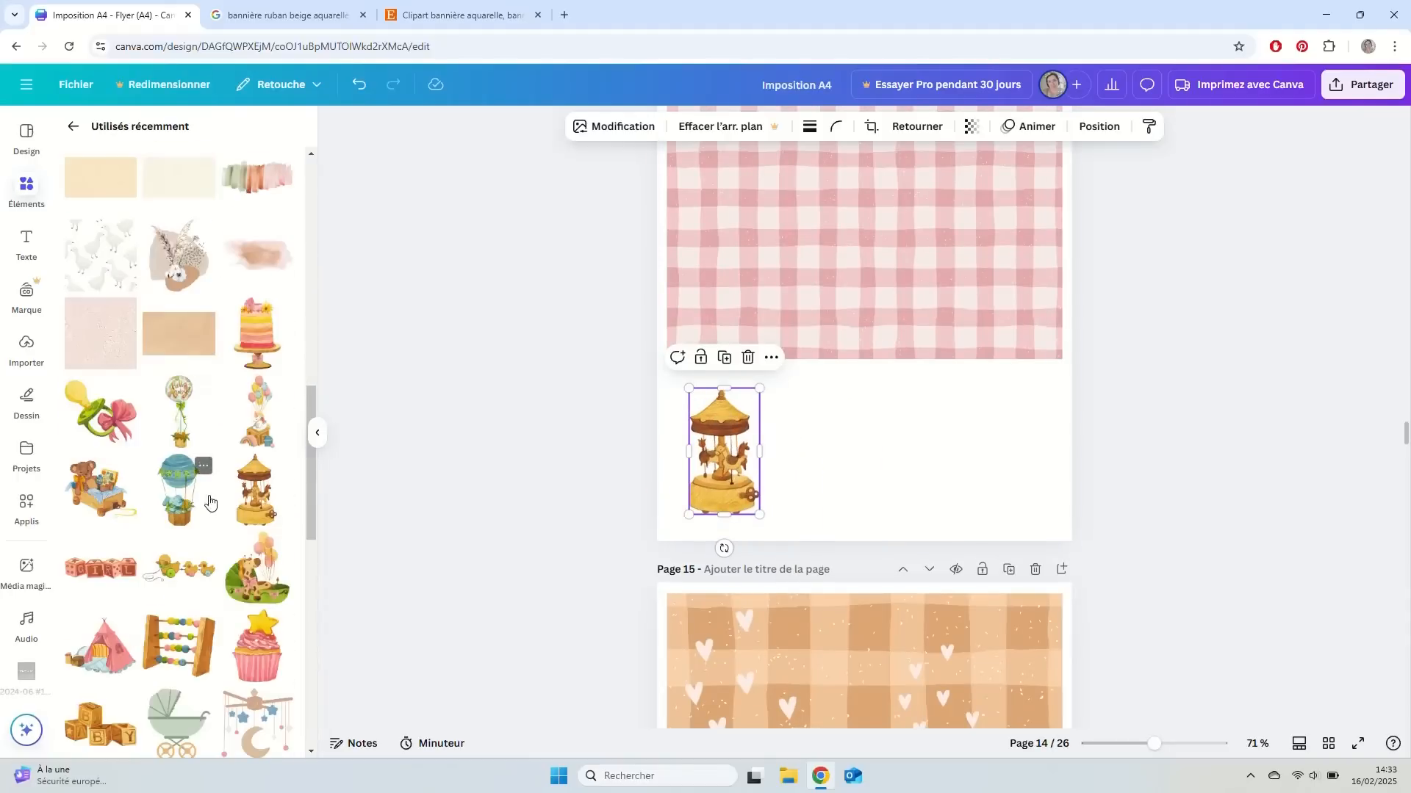
pyautogui.scroll(-5, 143, 447)
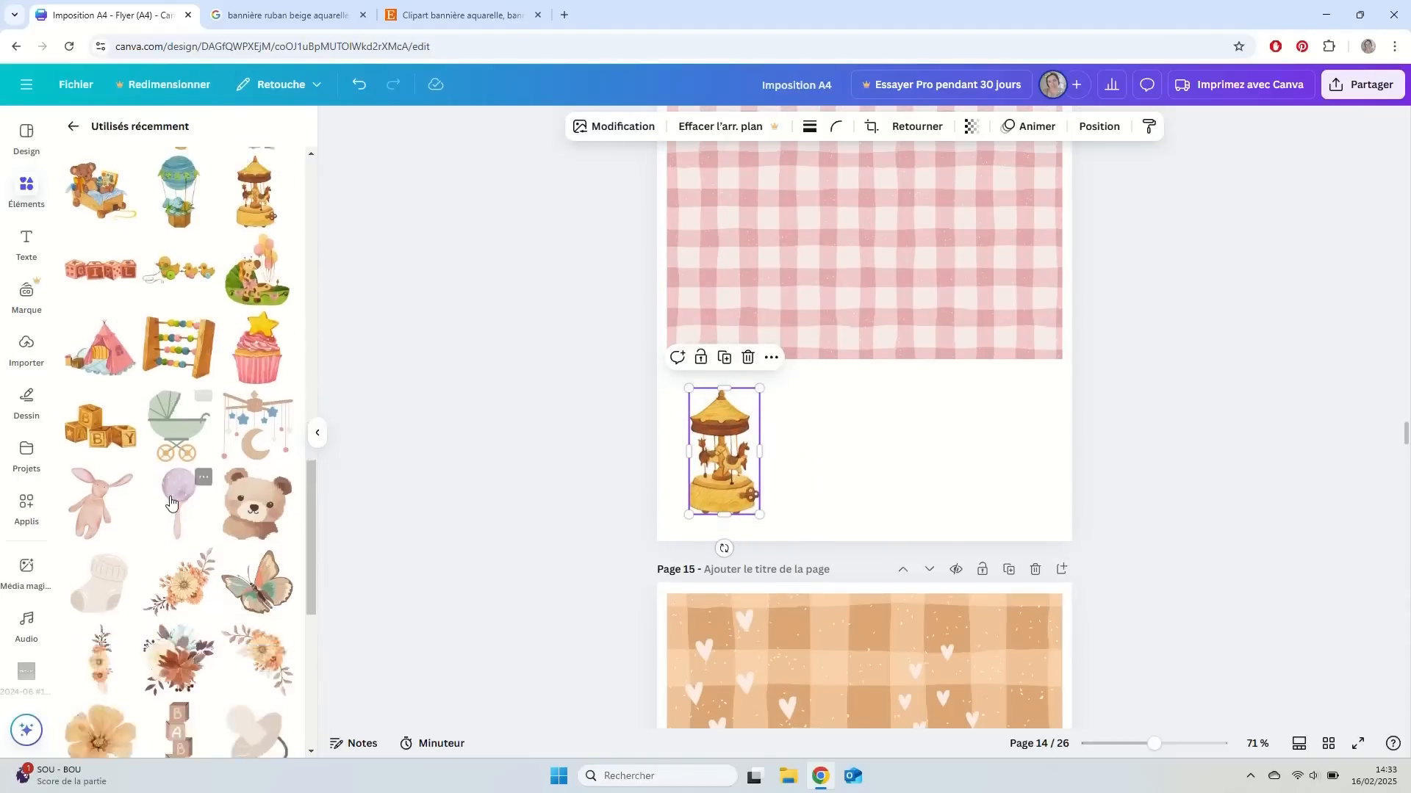
pyautogui.click(179, 447)
pyautogui.press('Delete')
pyautogui.scroll(-5, 184, 514)
pyautogui.click(114, 213)
pyautogui.moveTo(907, 253); pyautogui.dragTo(913, 356)
pyautogui.press('Delete')
# - Add a peach watercolour heart beside the carousel on page 14, shrink it, and place two smaller copies next to it
pyautogui.click(254, 446)
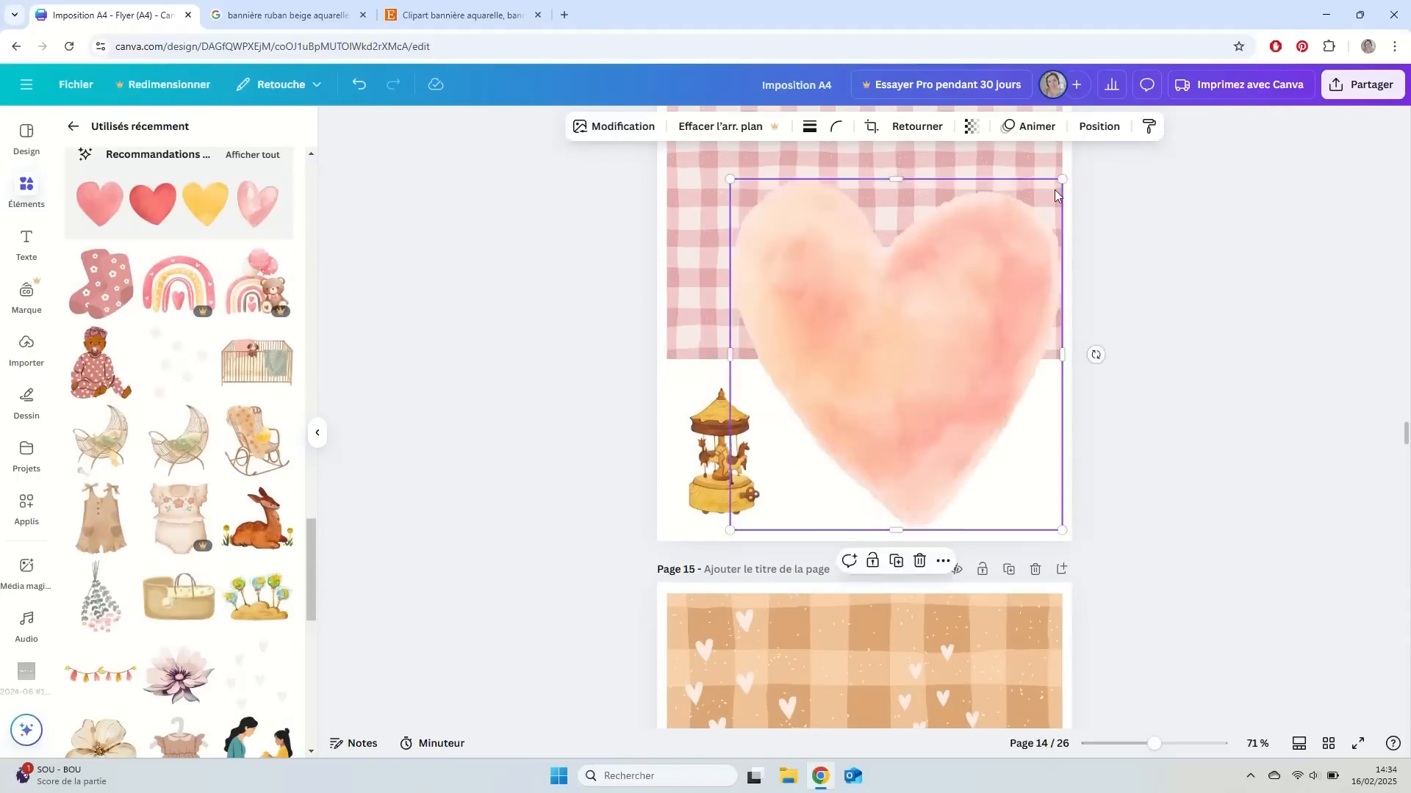
pyautogui.moveTo(1061, 180); pyautogui.dragTo(841, 418)
pyautogui.hotkey('ctrl', 'd')
pyautogui.moveTo(859, 448); pyautogui.dragTo(977, 431)
pyautogui.click(1099, 126)
# - Open the full list of magic recommendations and try one of its decorations on page 14
pyautogui.scroll(-2, 203, 391)
pyautogui.scroll(-10, 205, 440)
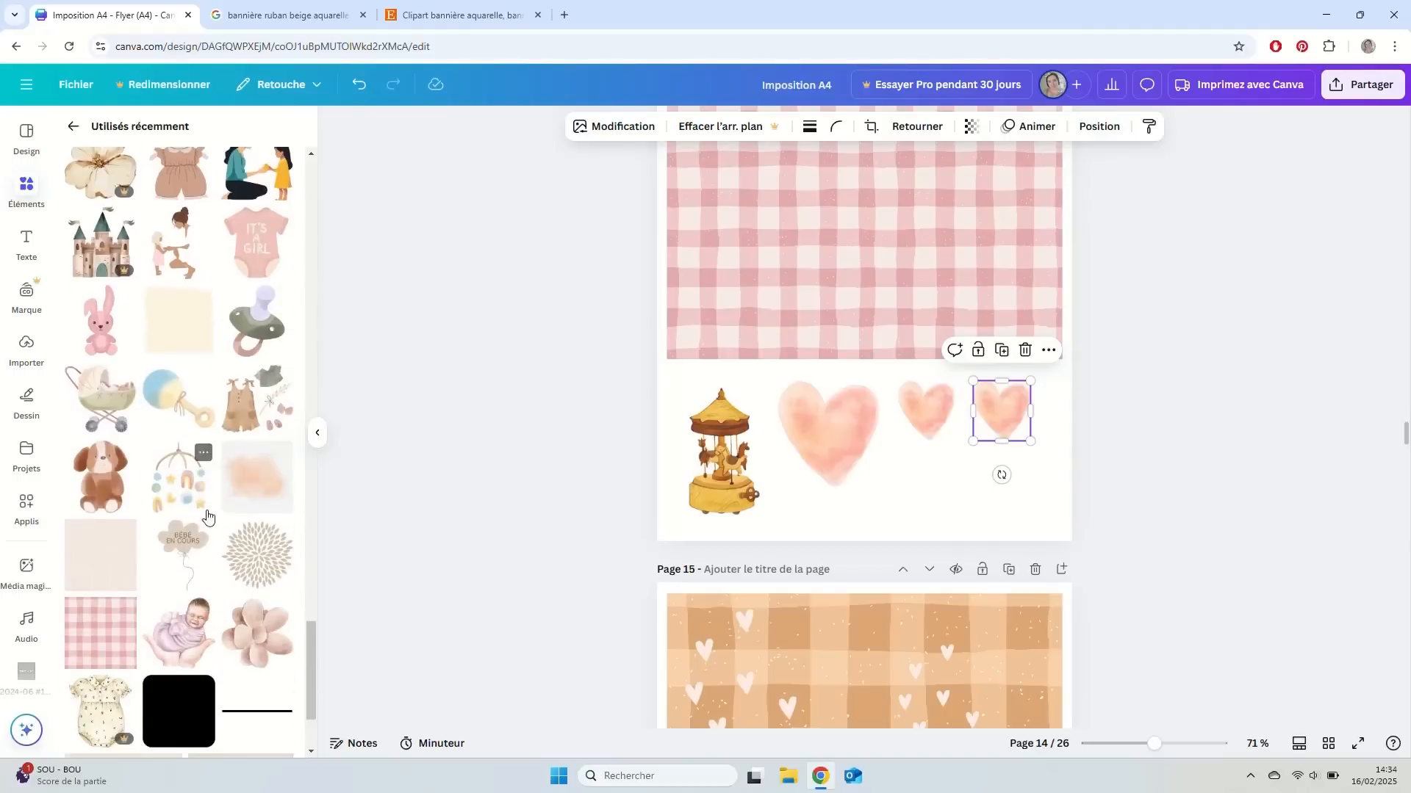
pyautogui.click(72, 127)
pyautogui.click(264, 338)
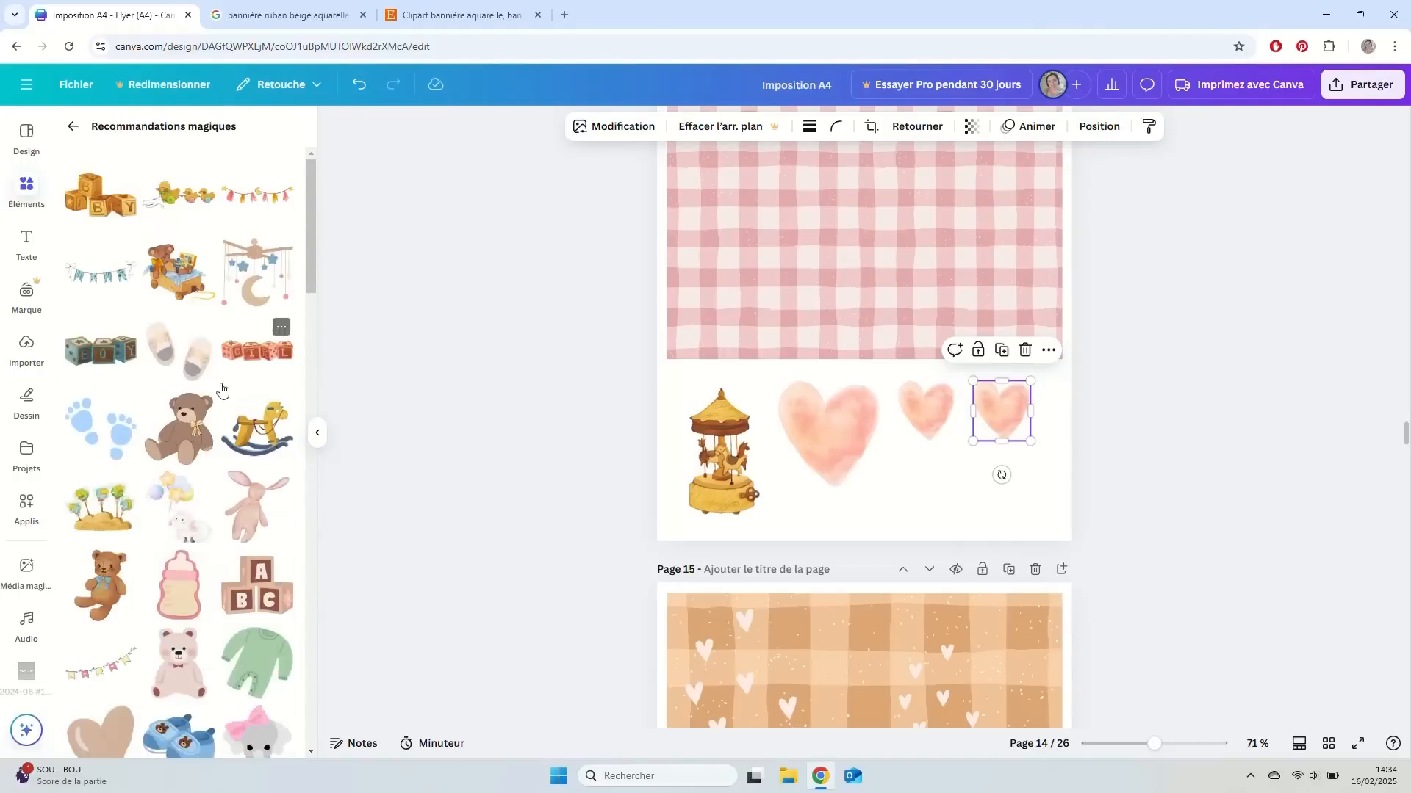
pyautogui.scroll(-3, 220, 390)
pyautogui.click(103, 291)
pyautogui.press('Delete')
# - Add the red watercolour bow below the small hearts on page 14, shrink it and recolour it peach
pyautogui.scroll(-20, 213, 441)
pyautogui.click(179, 292)
pyautogui.moveTo(1030, 408); pyautogui.dragTo(807, 193)
pyautogui.moveTo(753, 141); pyautogui.dragTo(973, 476)
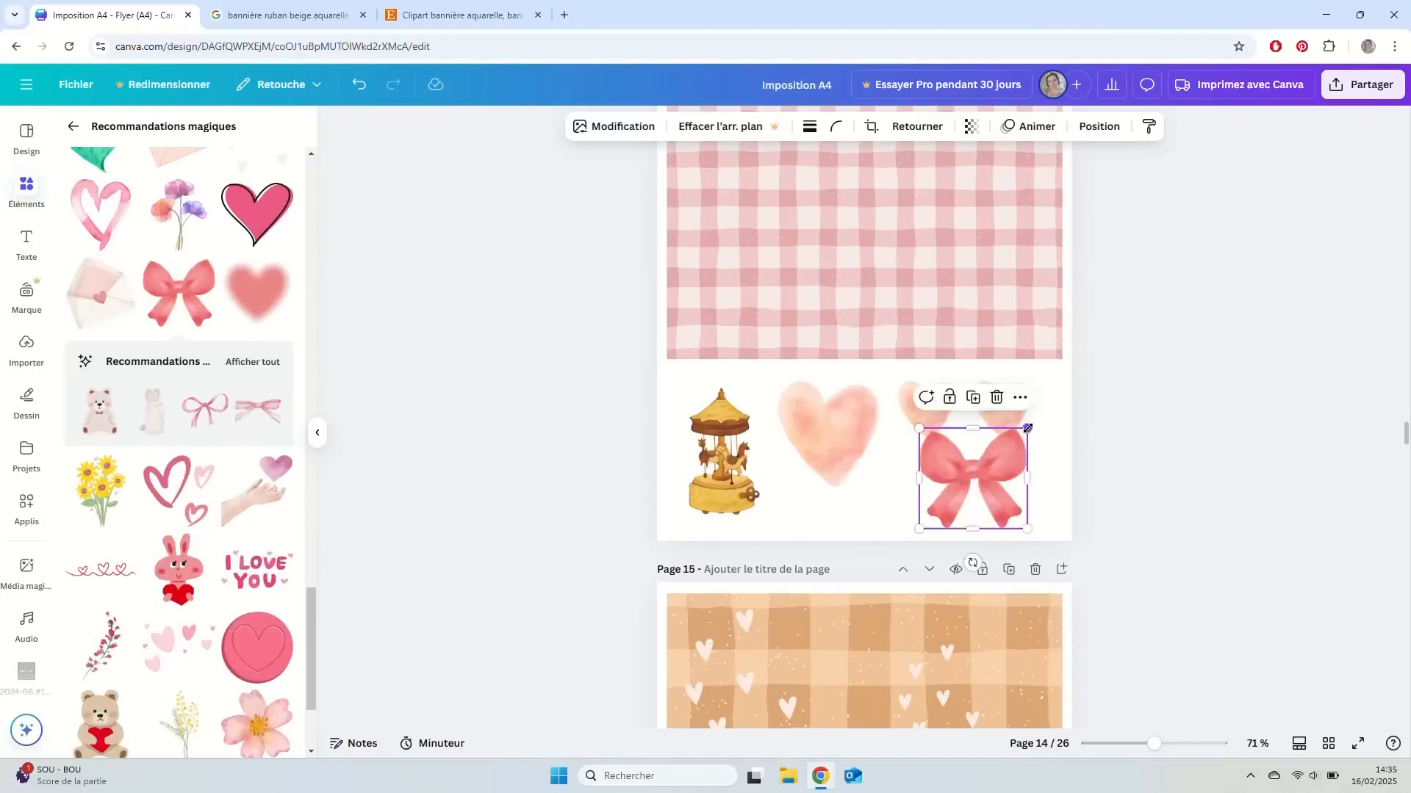
pyautogui.moveTo(1029, 529); pyautogui.dragTo(999, 500)
pyautogui.click(614, 127)
# - Add the pink watercolour flower beside the bow on page 14 at a small size
pyautogui.scroll(-4, 253, 441)
pyautogui.click(257, 435)
pyautogui.moveTo(1030, 416); pyautogui.dragTo(855, 298)
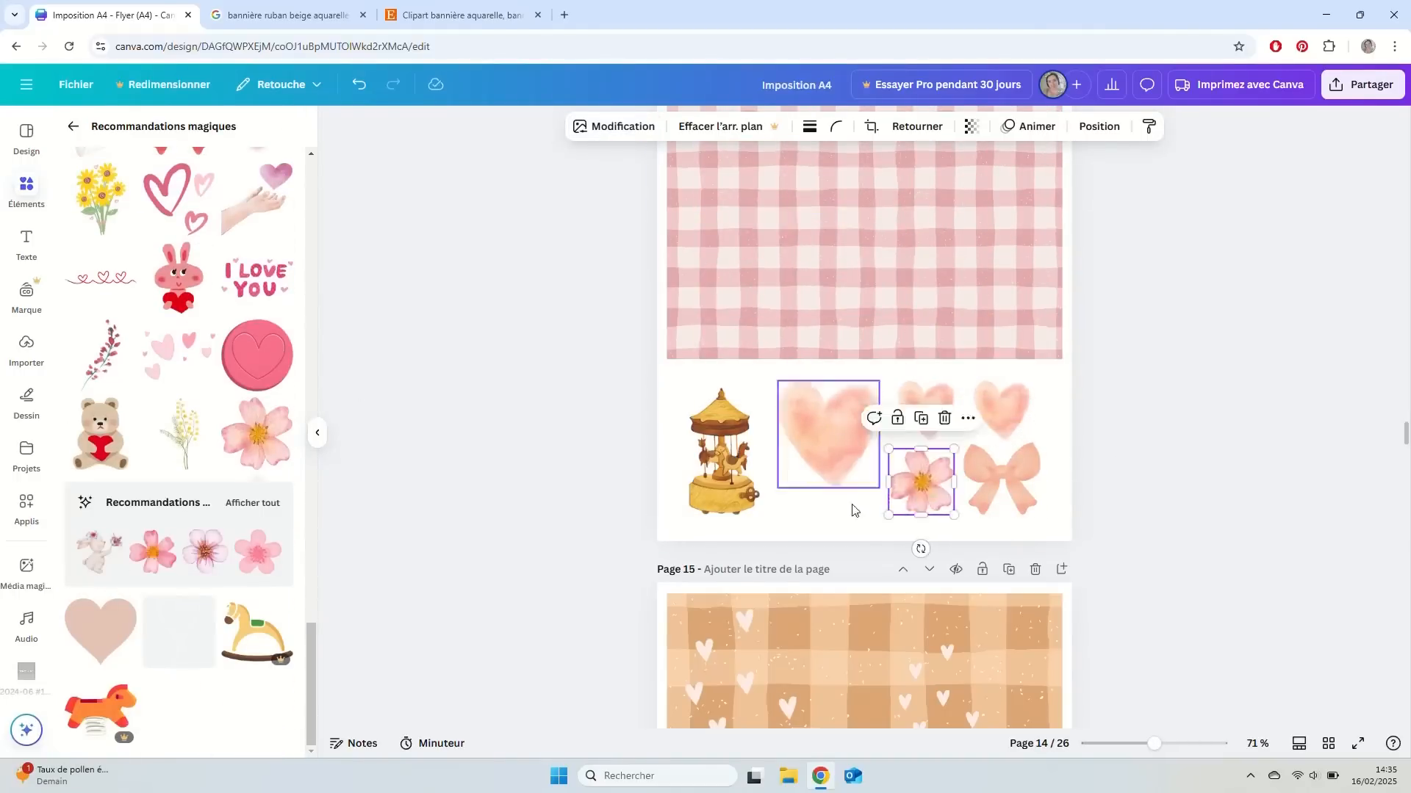
# - Add the plaid teddy bear below the large heart on page 14, reduced to fit beside the carousel
pyautogui.scroll(-2, 855, 511)
pyautogui.scroll(20, 221, 394)
pyautogui.click(256, 237)
pyautogui.scroll(3, 686, 381)
pyautogui.moveTo(1032, 535); pyautogui.dragTo(768, 192)
pyautogui.moveTo(762, 152); pyautogui.dragTo(839, 560)
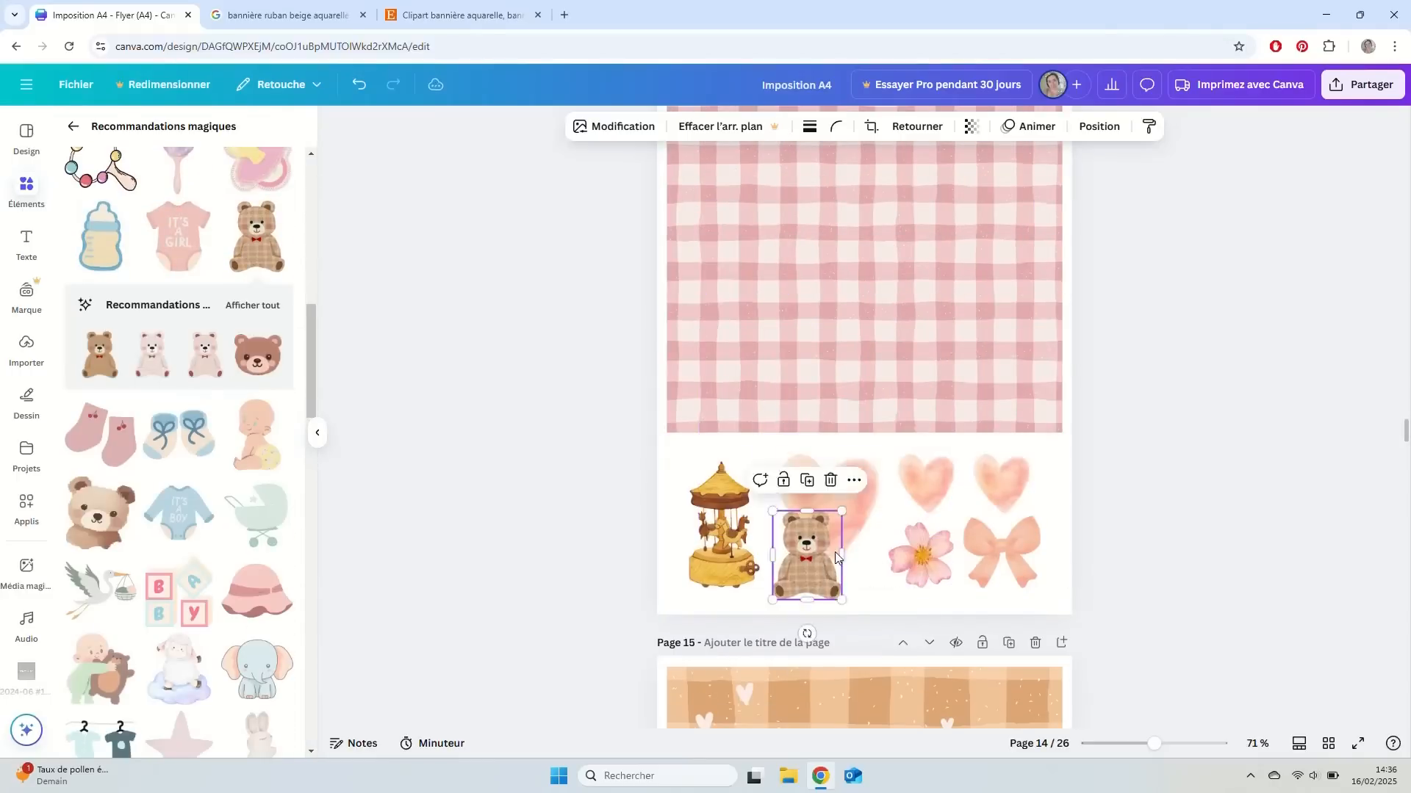
# - Copy the selected decoration, paste it onto an earlier page and move the copy into place
pyautogui.hotkey('ctrl', 'c')
pyautogui.scroll(8, 999, 482)
pyautogui.click(998, 482)
pyautogui.moveTo(830, 487); pyautogui.dragTo(812, 486)
pyautogui.hotkey('ctrl', 'v')
pyautogui.moveTo(990, 508); pyautogui.dragTo(951, 561)
pyautogui.scroll(2, 813, 497)
# - Try the sitting baby illustration over the flowers below the nursery background on page 22
pyautogui.scroll(-20, 812, 495)
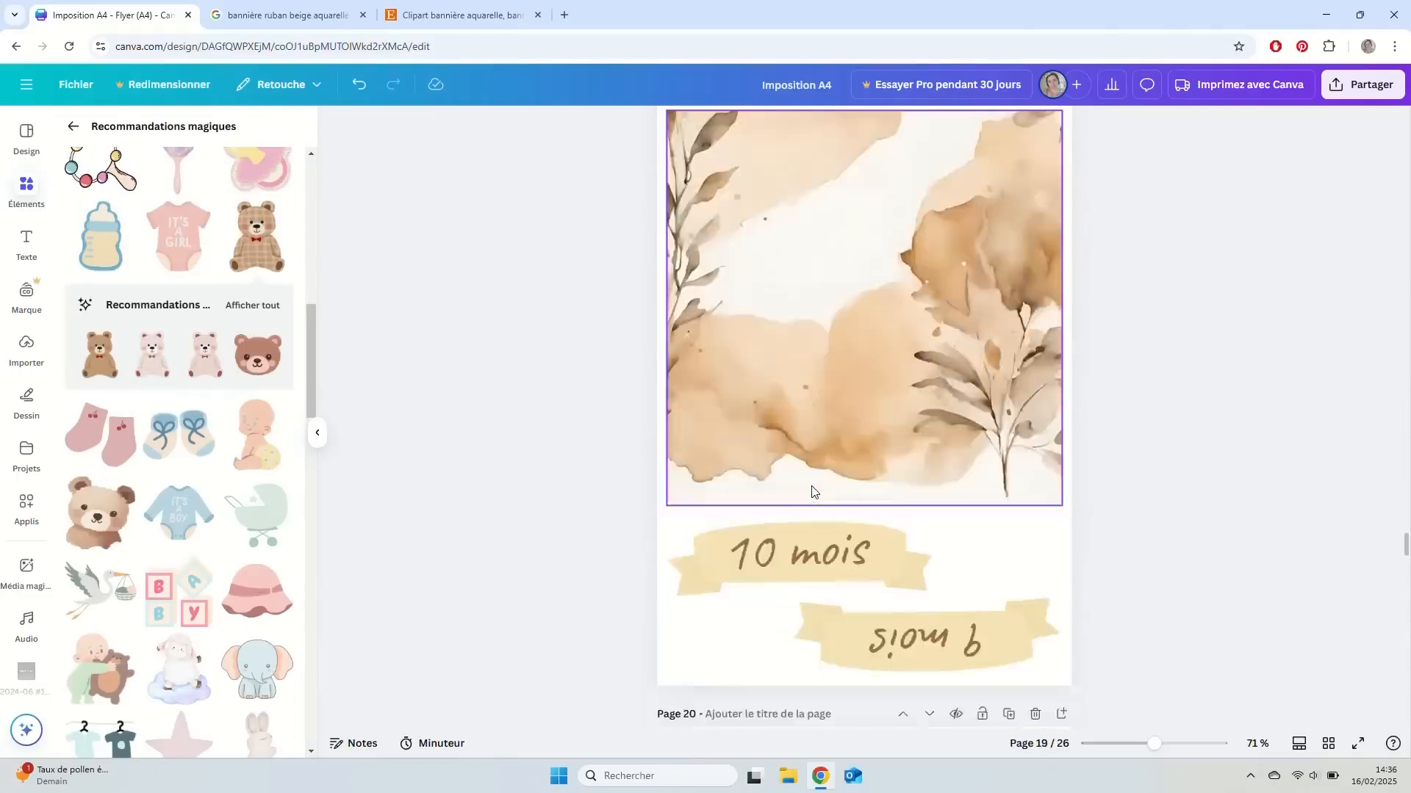
pyautogui.scroll(-20, 812, 492)
pyautogui.scroll(15, 812, 492)
pyautogui.click(734, 470)
pyautogui.click(1036, 126)
pyautogui.scroll(-9, 387, 450)
pyautogui.click(256, 435)
pyautogui.moveTo(1030, 522); pyautogui.dragTo(803, 188)
pyautogui.moveTo(776, 172); pyautogui.dragTo(995, 456)
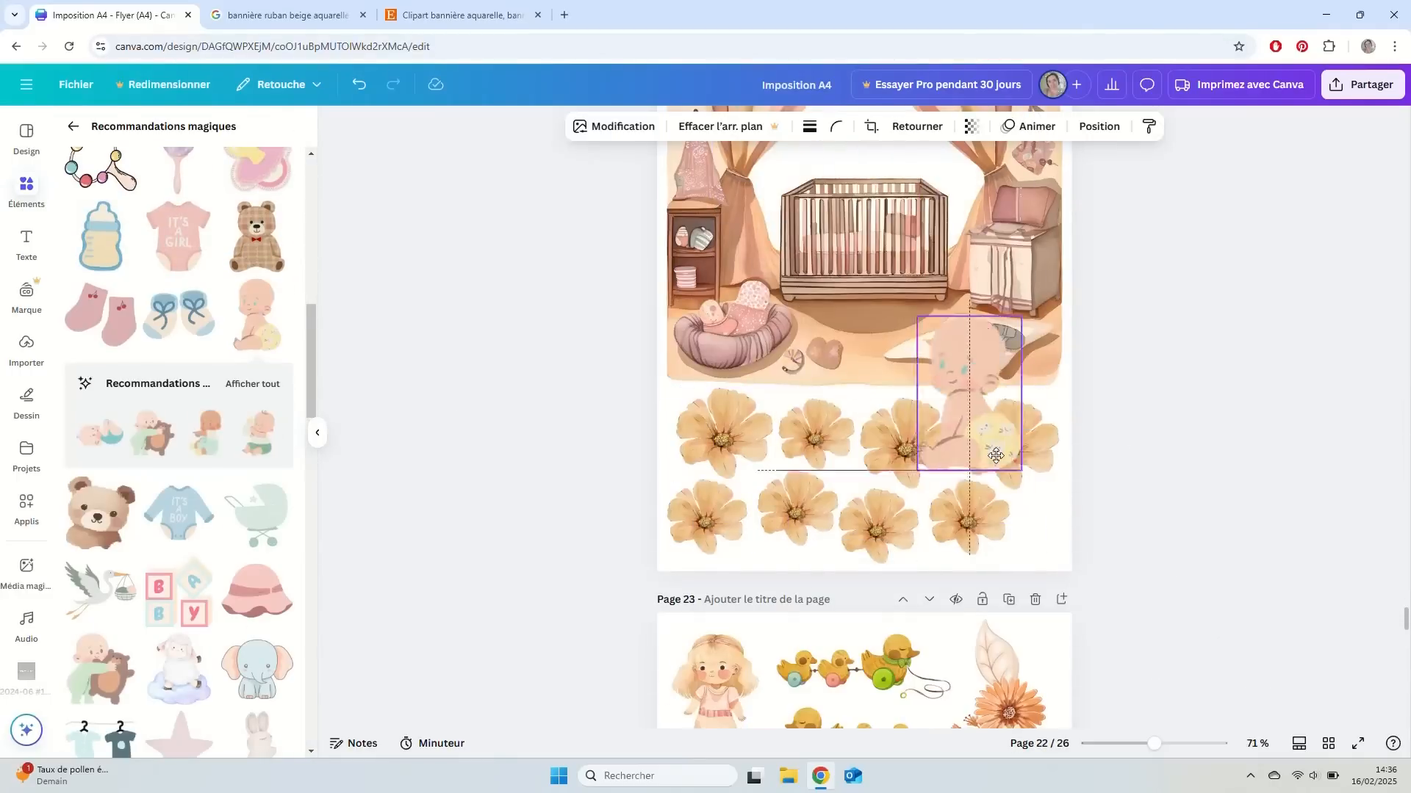
pyautogui.press('Delete')
# - Paste the doll below the background on page 3 and turn it on its side
pyautogui.scroll(-10, 1104, 429)
pyautogui.scroll(11, 1104, 428)
pyautogui.click(968, 439)
pyautogui.scroll(-5, 968, 439)
pyautogui.scroll(20, 871, 354)
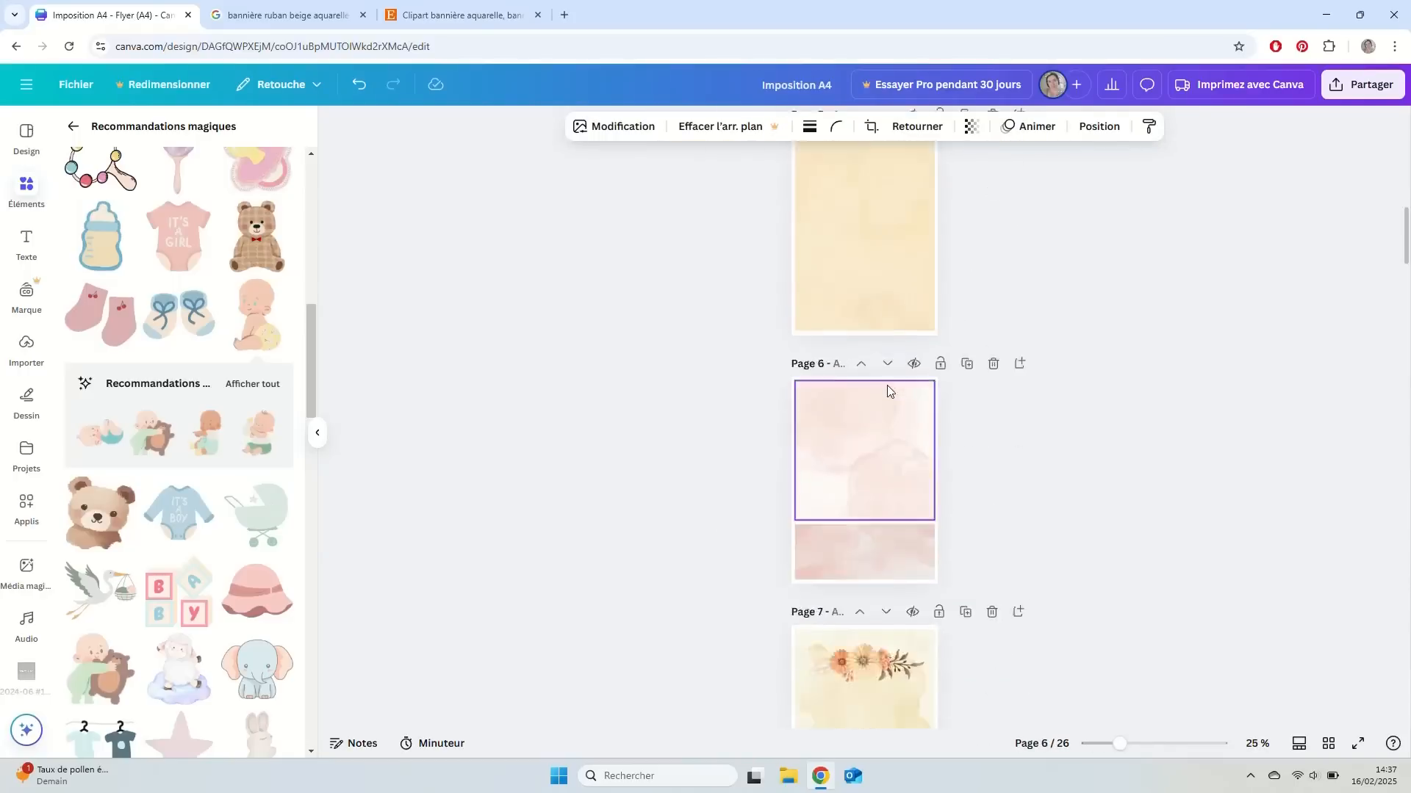
pyautogui.scroll(10, 867, 630)
pyautogui.scroll(4, 867, 630)
pyautogui.click(863, 425)
pyautogui.moveTo(862, 522); pyautogui.dragTo(766, 426)
pyautogui.scroll(6, 866, 360)
pyautogui.click(866, 359)
pyautogui.hotkey('ctrl', 'v')
pyautogui.scroll(-6, 876, 442)
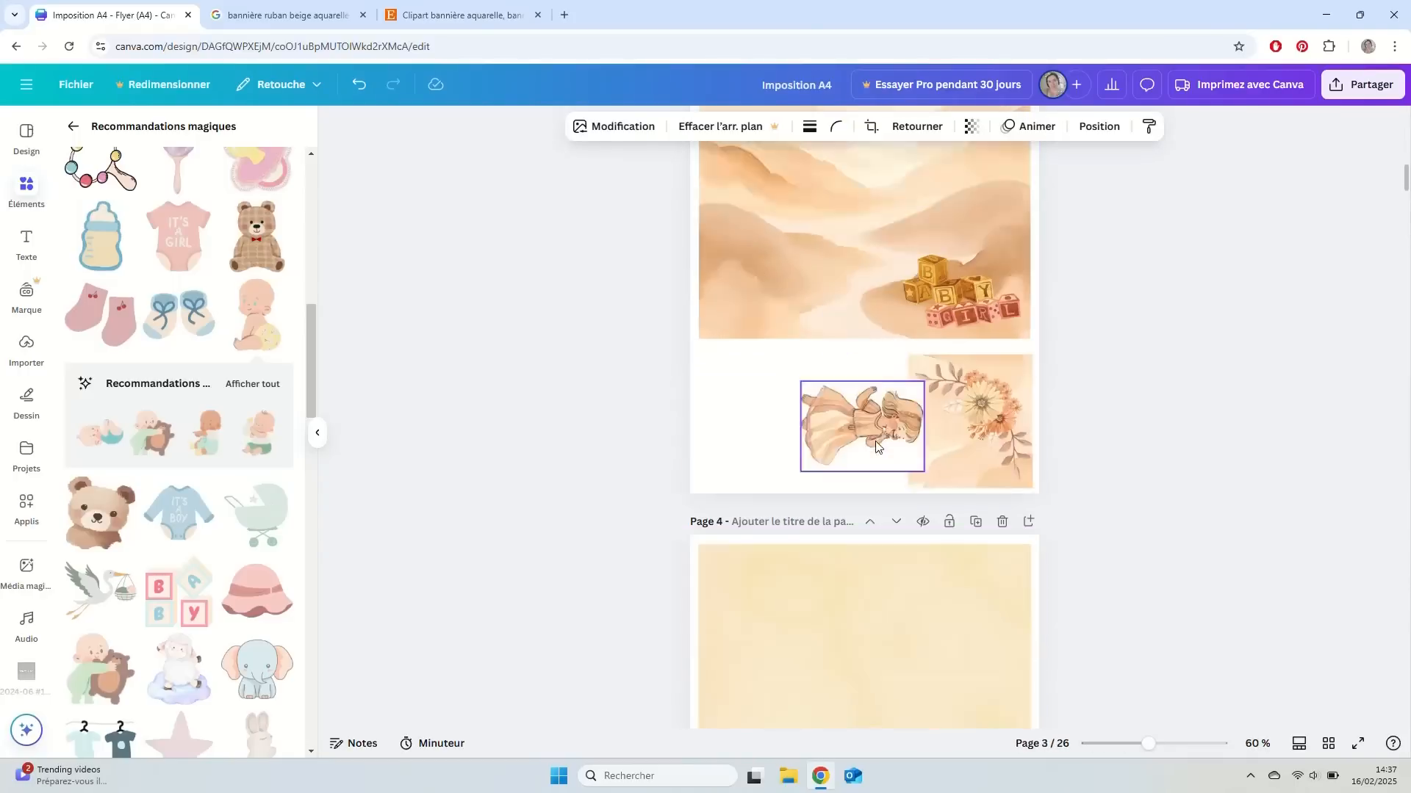
# - Enlarge the sideways doll and position it beside the floral panel on page 3
pyautogui.moveTo(875, 442); pyautogui.dragTo(774, 407)
pyautogui.scroll(-1, 775, 407)
pyautogui.moveTo(824, 362); pyautogui.dragTo(894, 413)
pyautogui.scroll(-3, 1098, 335)
pyautogui.scroll(2, 1082, 382)
pyautogui.click(1084, 368)
# - Group the cupcakes beside the cake below the background on page 4 and enlarge the pacifier
pyautogui.scroll(-5, 1084, 353)
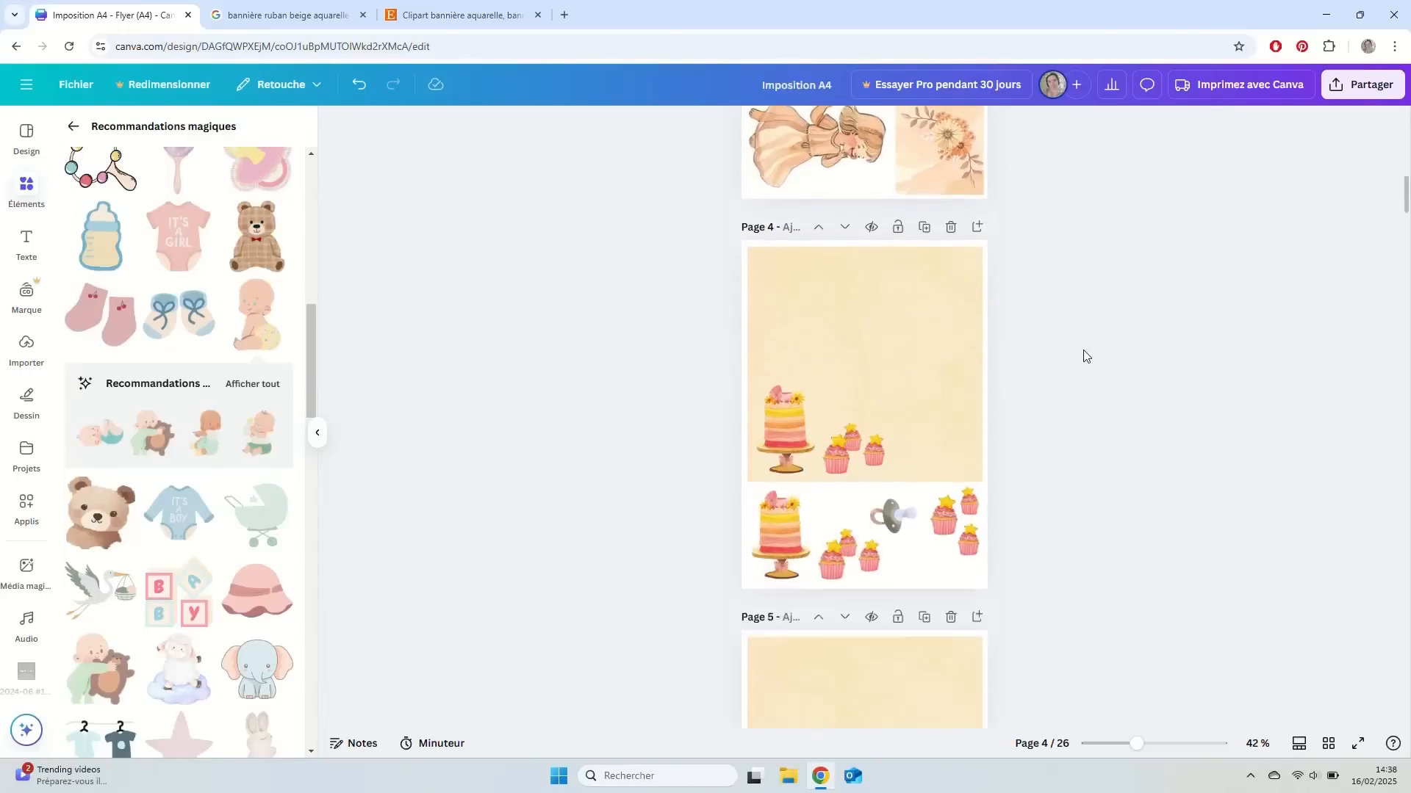
pyautogui.scroll(-1, 1083, 357)
pyautogui.keyDown('shift'); pyautogui.click(946, 453); pyautogui.keyUp('shift')
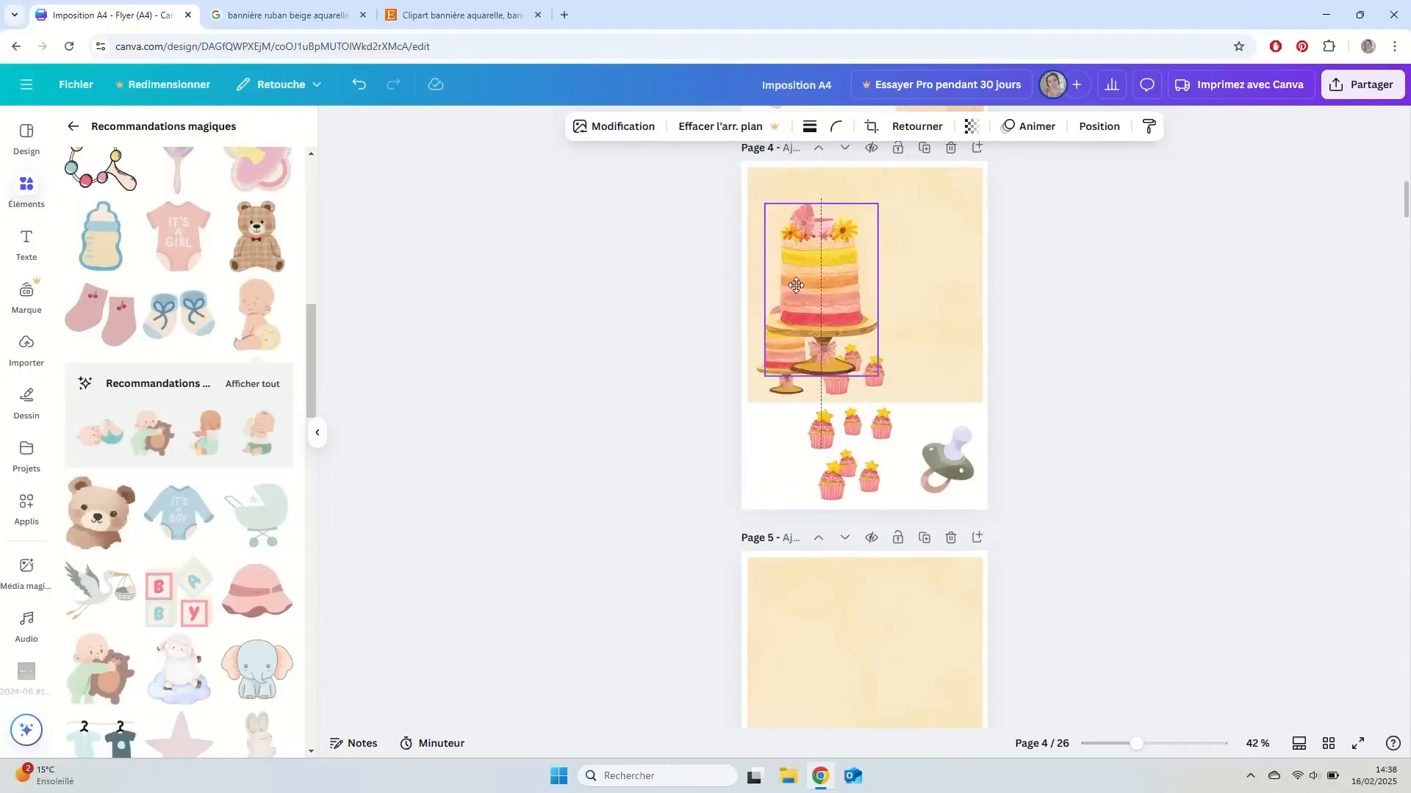
# - Copy the cake to the blank area of page 6, enlarged and rotated 90° onto its side
pyautogui.hotkey('ctrl', 'c')
pyautogui.scroll(-10, 1046, 393)
pyautogui.scroll(10, 916, 394)
pyautogui.scroll(-10, 891, 236)
pyautogui.hotkey('ctrl', 'v')
pyautogui.moveTo(891, 236); pyautogui.dragTo(851, 410)
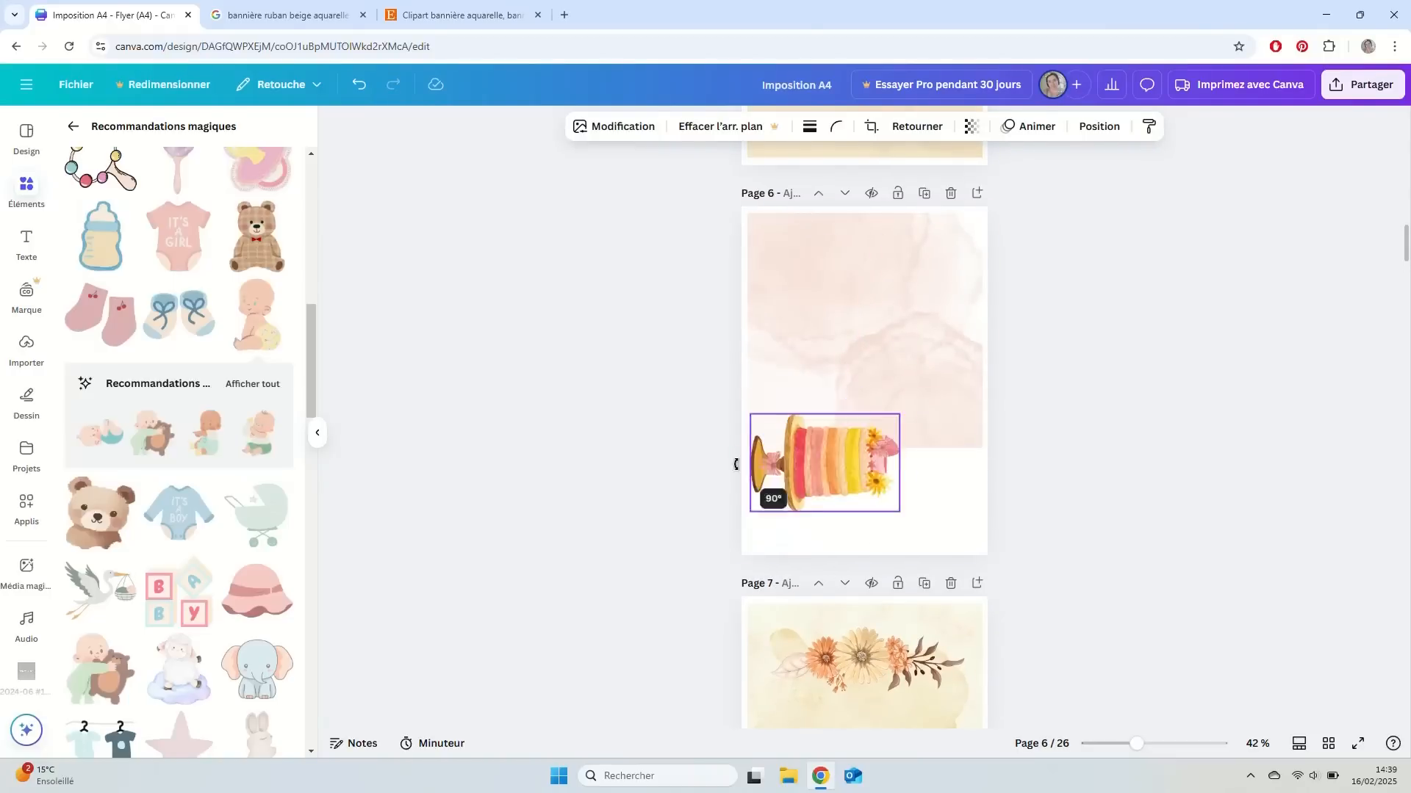
# - Look through the recommended elements and pages 4 to 7 for areas that still need decorations
pyautogui.scroll(-8, 1032, 491)
pyautogui.click(177, 465)
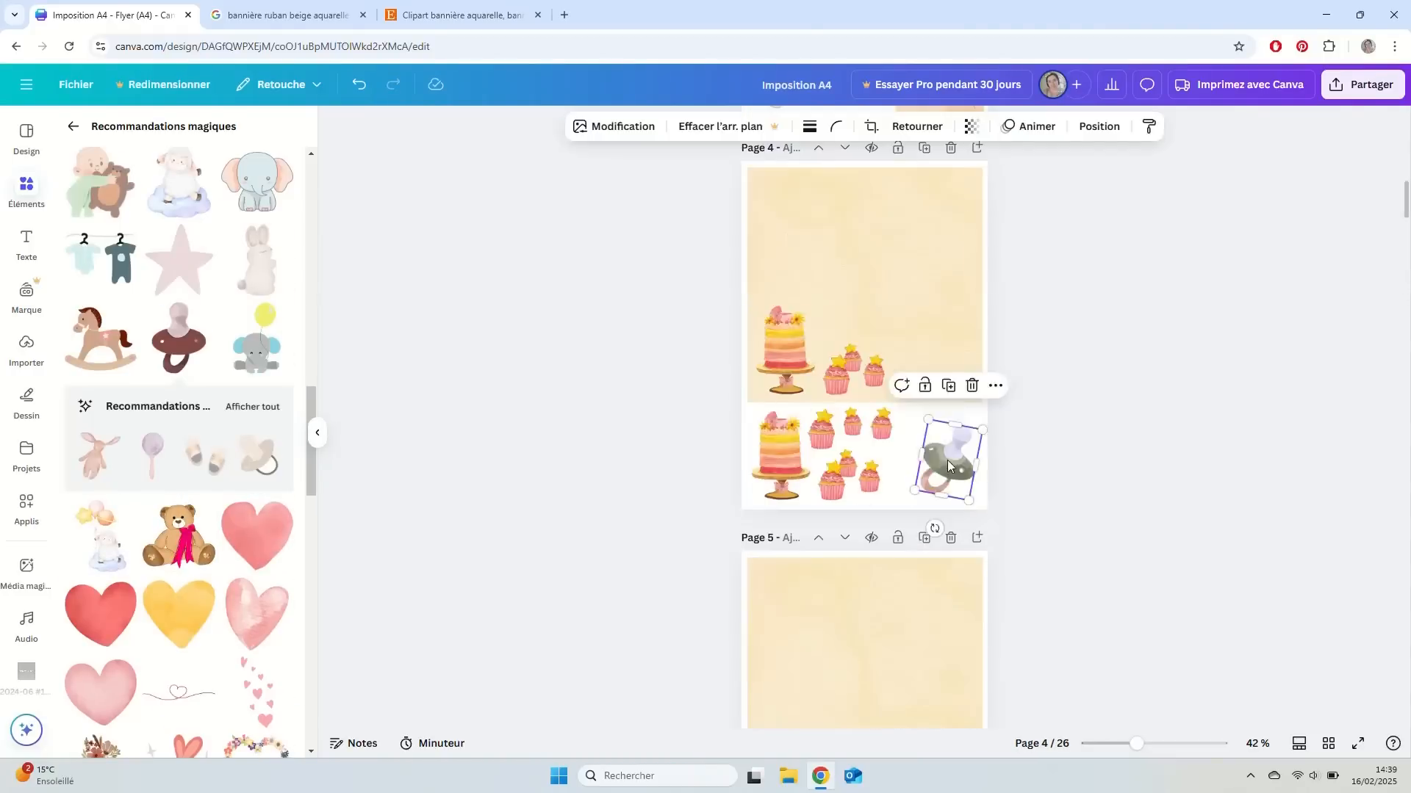
pyautogui.scroll(13, 850, 443)
pyautogui.click(850, 444)
pyautogui.scroll(2, 850, 444)
pyautogui.click(998, 450)
pyautogui.scroll(-20, 998, 450)
pyautogui.scroll(-1, 246, 450)
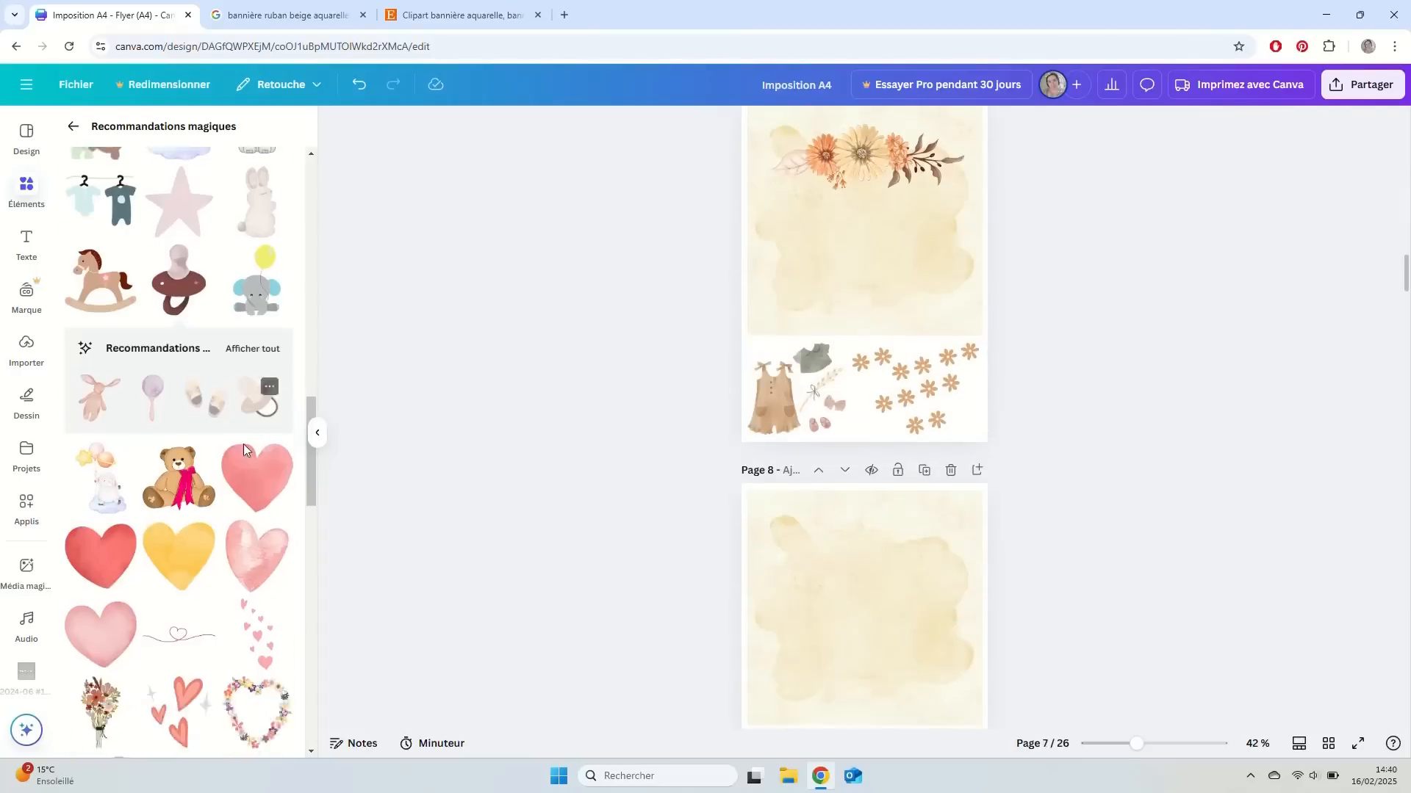
# - Open the illustration collection that belongs to one of the recently used watercolour elements
pyautogui.moveTo(312, 430); pyautogui.dragTo(333, 198)
pyautogui.scroll(-20, 211, 351)
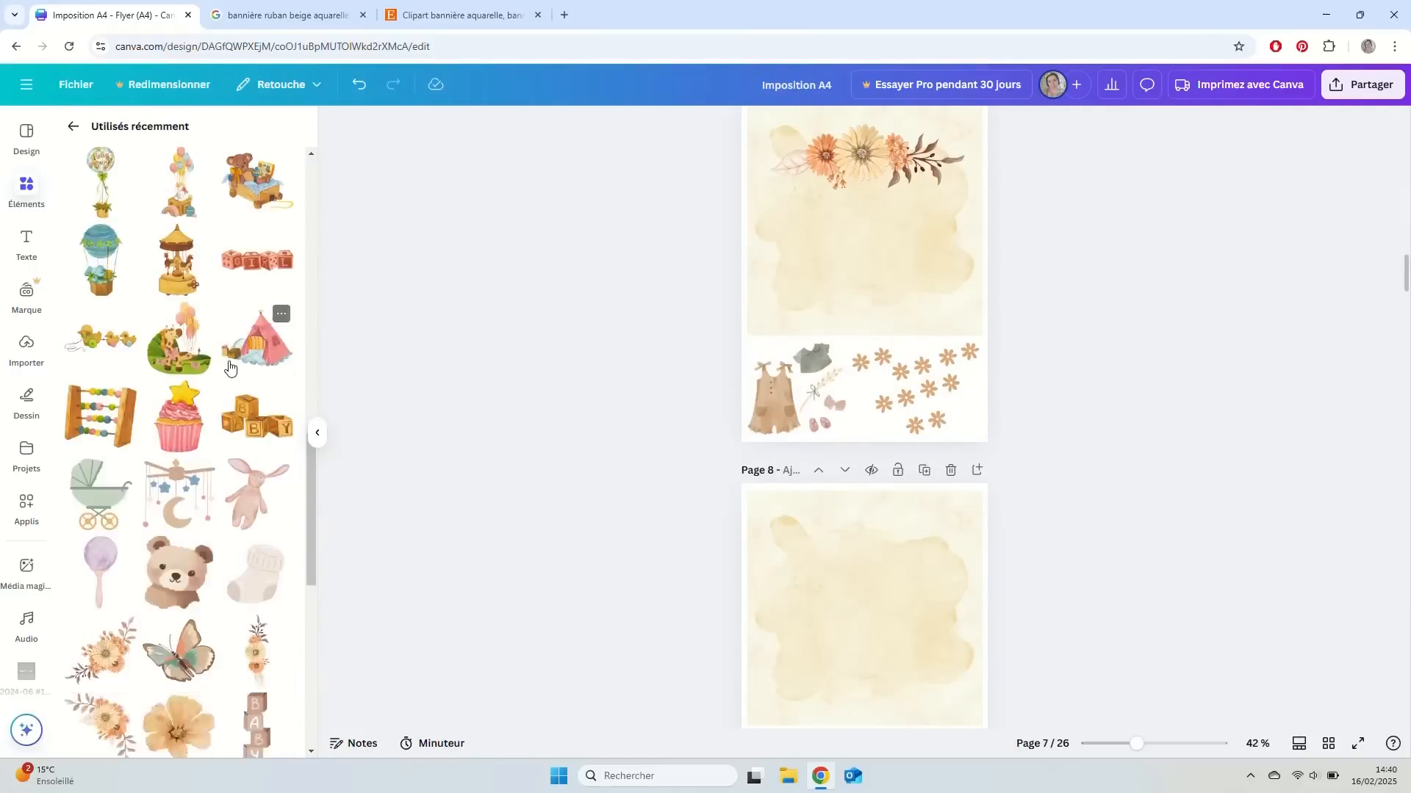
pyautogui.click(284, 387)
pyautogui.click(367, 588)
pyautogui.scroll(-10, 224, 472)
# - Replace the clothing set on page 7 with the brown romper, reduced and turned on its side
pyautogui.click(775, 401)
pyautogui.press('Delete')
pyautogui.click(178, 632)
pyautogui.moveTo(963, 406); pyautogui.dragTo(839, 214)
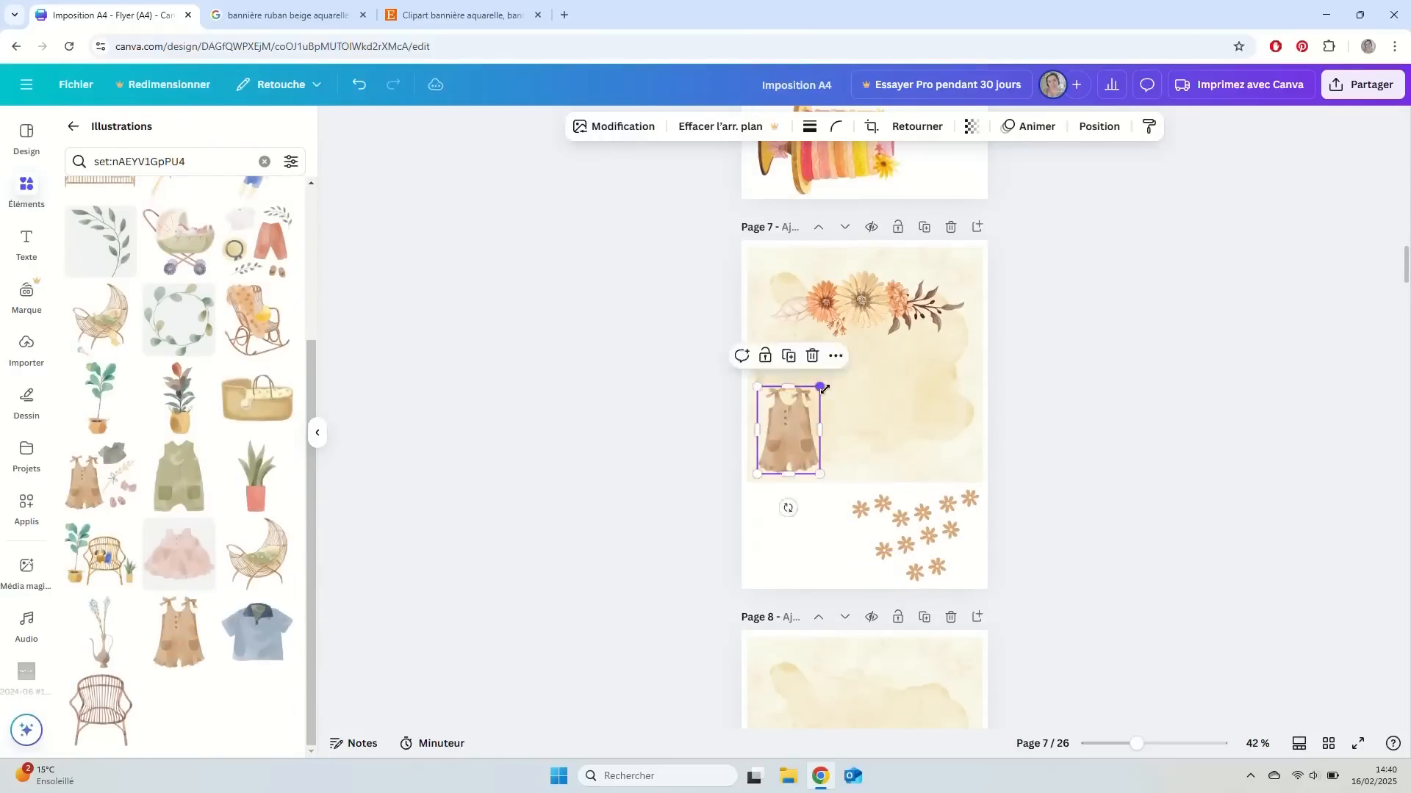
pyautogui.moveTo(735, 527); pyautogui.dragTo(735, 534)
pyautogui.moveTo(783, 533); pyautogui.dragTo(809, 538)
# - Shift the small flowers on page 7 aside and enlarge the sideways romper in the blank area
pyautogui.scroll(5, 845, 517)
pyautogui.click(874, 490)
pyautogui.moveTo(1032, 543); pyautogui.dragTo(1072, 560)
pyautogui.moveTo(735, 567); pyautogui.dragTo(705, 531)
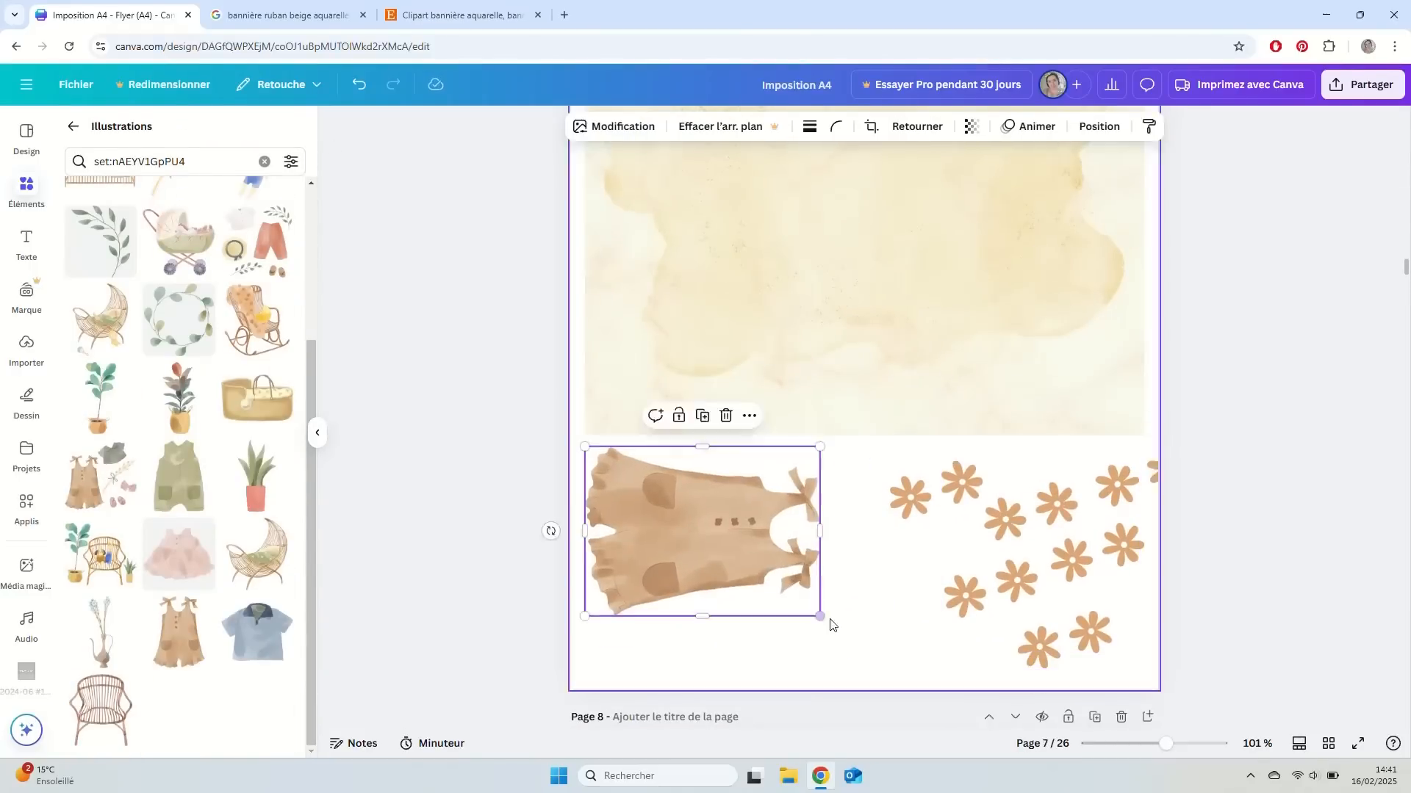
pyautogui.moveTo(823, 615); pyautogui.dragTo(854, 640)
# - Try the green romper from the collection below the background on page 7
pyautogui.scroll(3, 840, 321)
pyautogui.click(179, 476)
pyautogui.moveTo(1095, 724); pyautogui.dragTo(783, 294)
pyautogui.scroll(-3, 794, 331)
pyautogui.moveTo(735, 236); pyautogui.dragTo(782, 517)
pyautogui.press('Delete')
# - Try the potted plant with red leaves beside the romper on page 7
pyautogui.scroll(1, 198, 471)
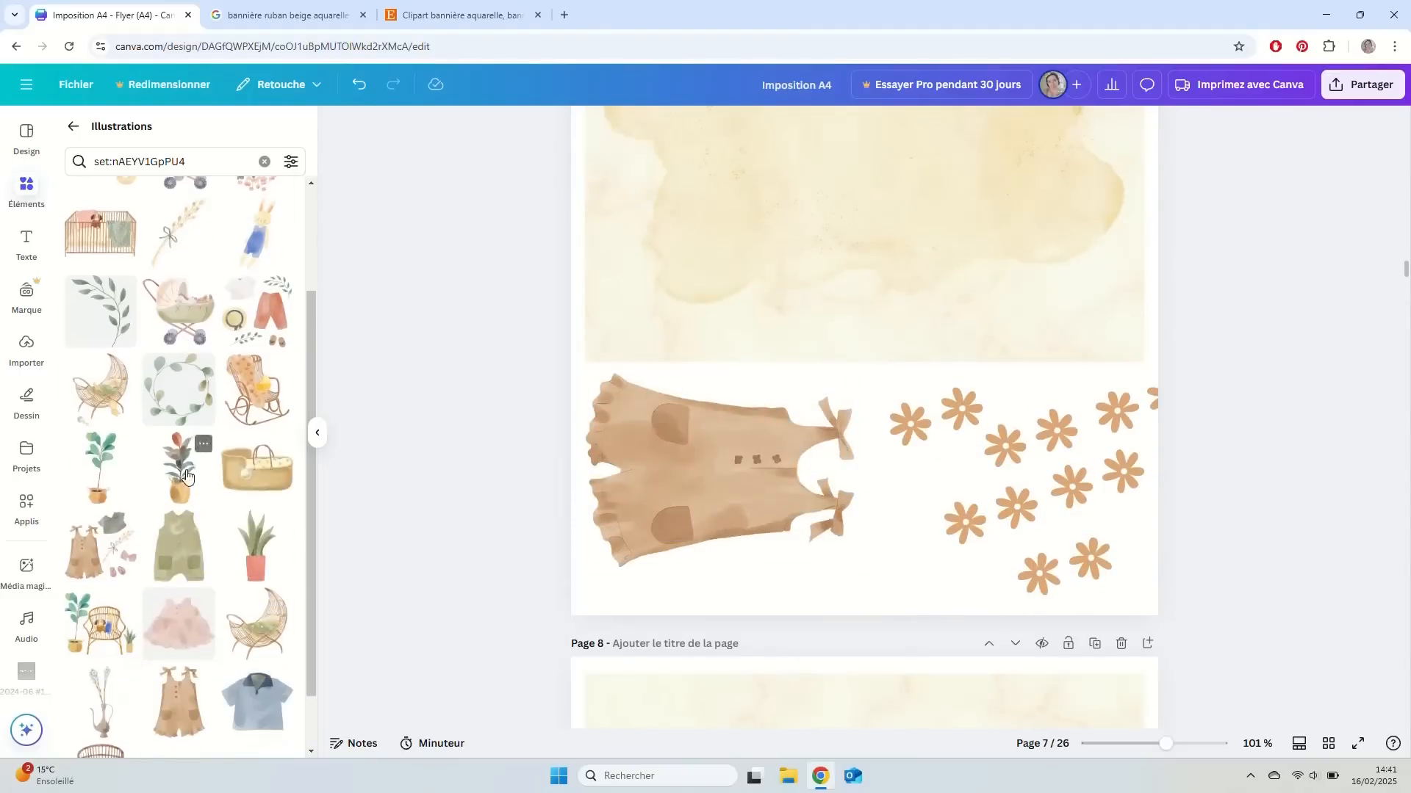
pyautogui.click(182, 468)
pyautogui.scroll(-4, 845, 441)
pyautogui.moveTo(859, 433); pyautogui.dragTo(800, 428)
pyautogui.press('Delete')
# - Add the green plant in the pink pot beside the cake on page 6 and tilt it
pyautogui.scroll(-1, 208, 441)
pyautogui.click(255, 477)
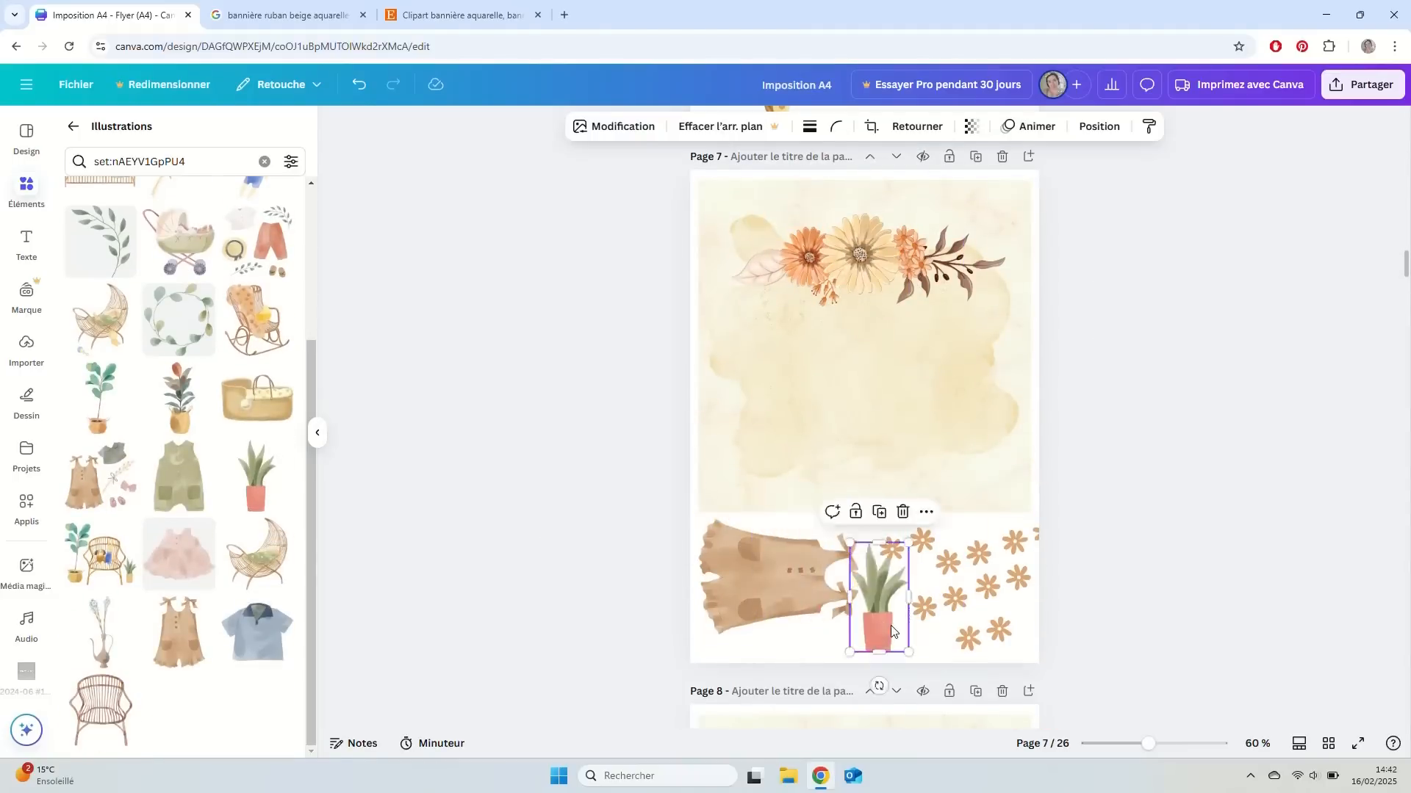
pyautogui.hotkey('ctrl', 'z')
pyautogui.click(797, 517)
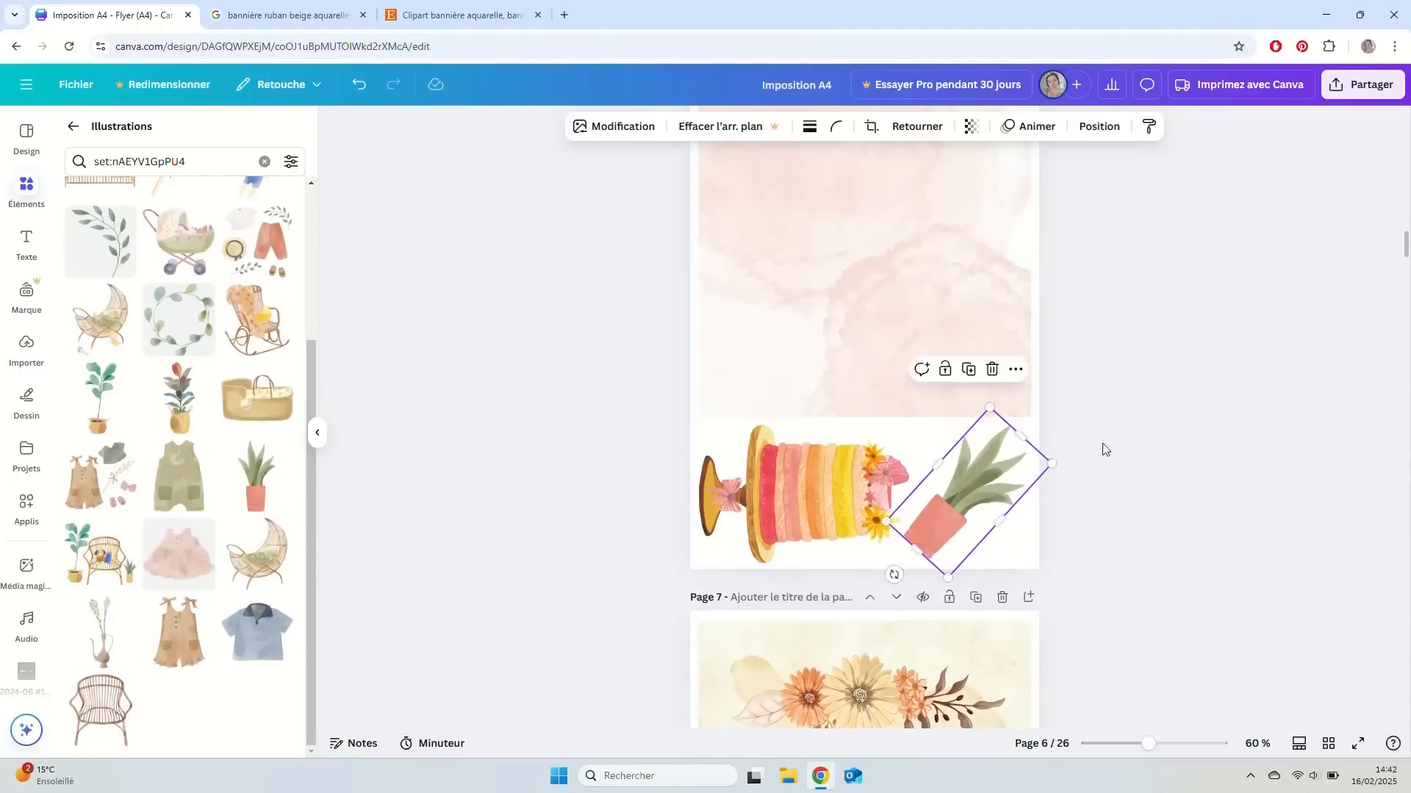
pyautogui.moveTo(915, 577); pyautogui.dragTo(882, 544)
# - Add the crescent-shaped wicker cradle beside the purple flowers below the background on page 8
pyautogui.scroll(20, 1020, 560)
pyautogui.scroll(-20, 1017, 560)
pyautogui.scroll(20, 1017, 561)
pyautogui.click(256, 553)
pyautogui.moveTo(875, 441); pyautogui.dragTo(974, 470)
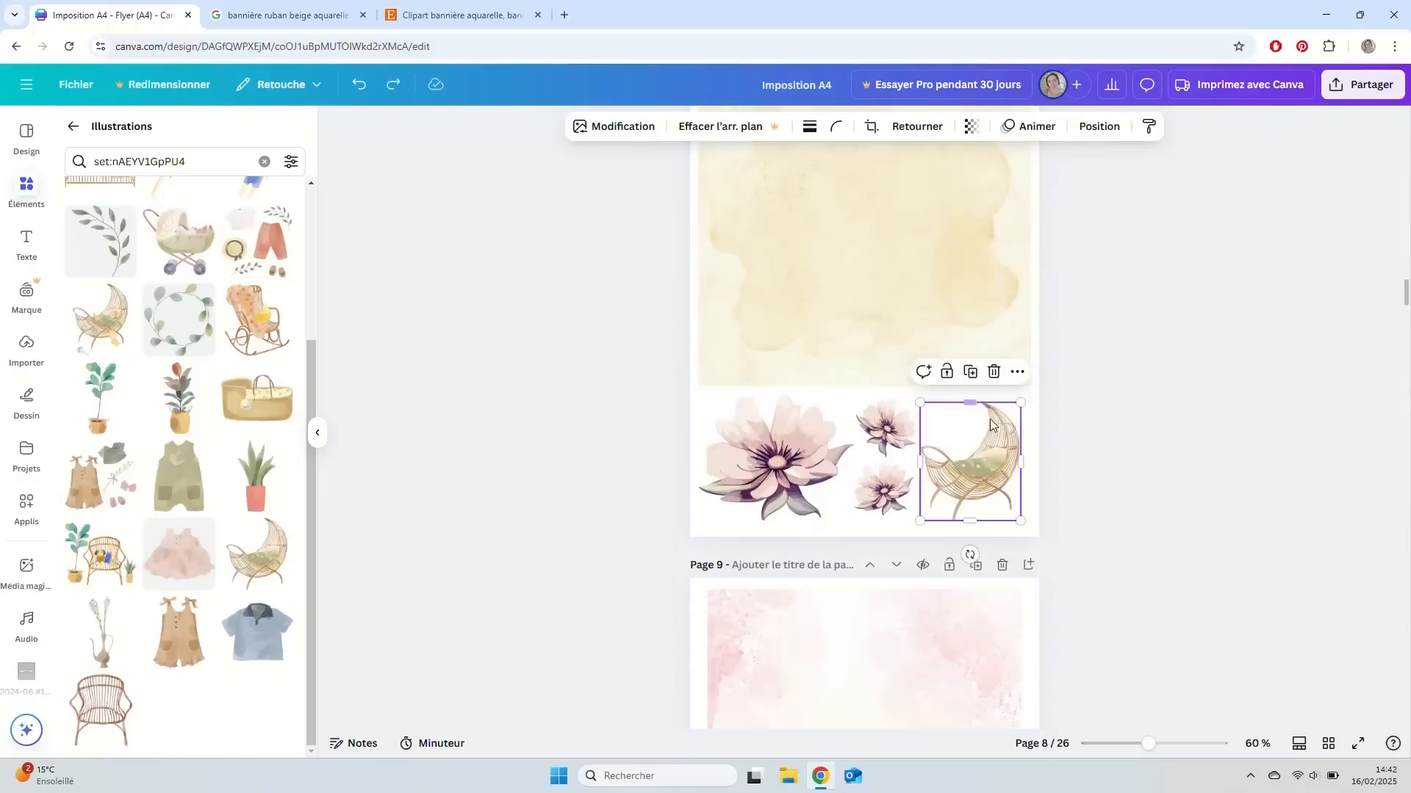
# - Add another wicker cradle to a copy of page 8 and clear the flowers below its background
pyautogui.click(256, 554)
pyautogui.moveTo(897, 507); pyautogui.dragTo(962, 495)
pyautogui.scroll(5, 1078, 436)
pyautogui.moveTo(1078, 436); pyautogui.dragTo(695, 578)
pyautogui.press('Delete')
# - Enlarge the cradle on page 8 to about 113 wide by 133 high and position it on the background
pyautogui.scroll(3, 926, 514)
pyautogui.moveTo(846, 456); pyautogui.dragTo(822, 428)
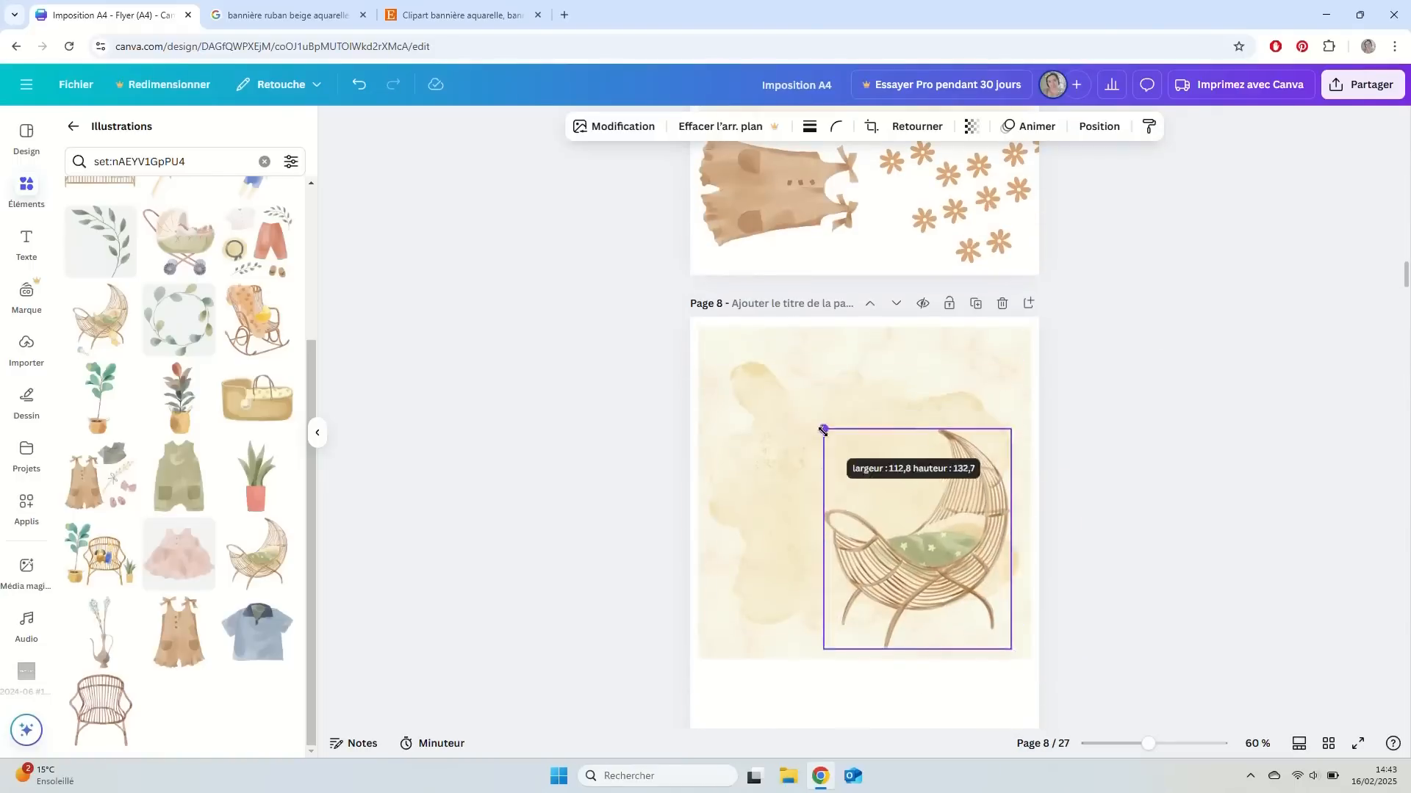
pyautogui.moveTo(940, 550); pyautogui.dragTo(952, 553)
# - Place the teddy bear head below the background on page 8 and delete the tent from page 9
pyautogui.scroll(4, 1090, 512)
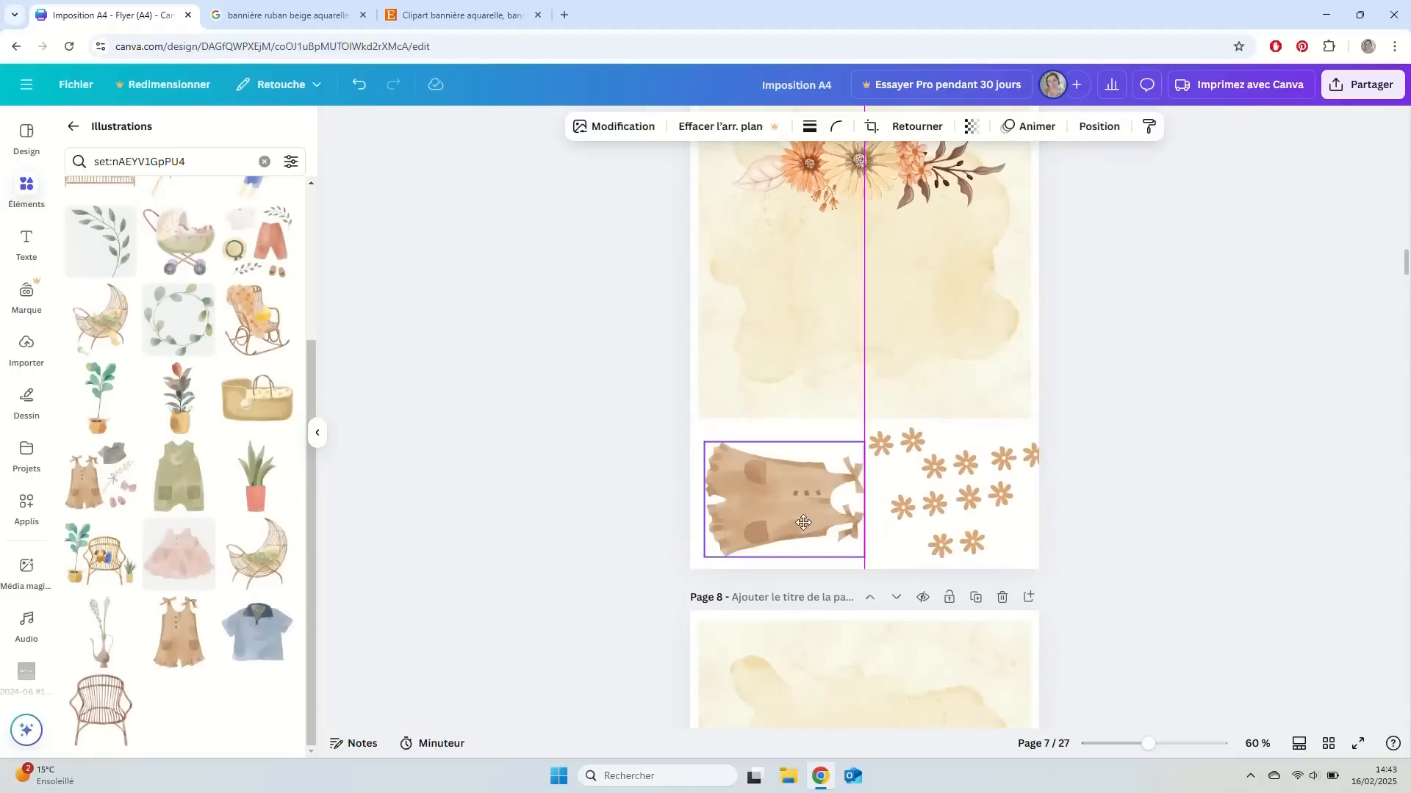
pyautogui.scroll(20, 1095, 499)
pyautogui.moveTo(1148, 744); pyautogui.dragTo(1114, 743)
pyautogui.scroll(8, 955, 470)
pyautogui.click(840, 339)
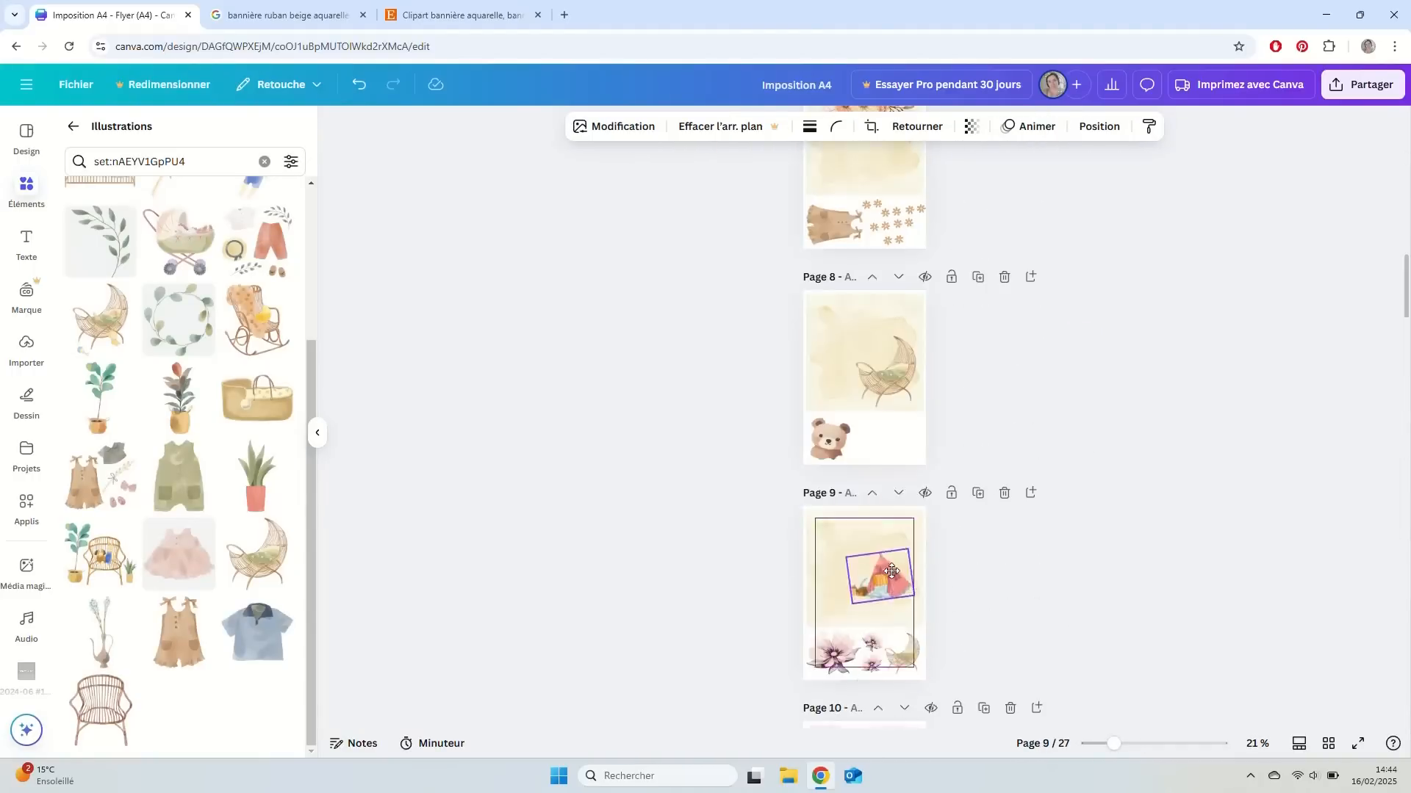
pyautogui.scroll(5, 891, 571)
pyautogui.press('Delete')
pyautogui.scroll(-4, 975, 465)
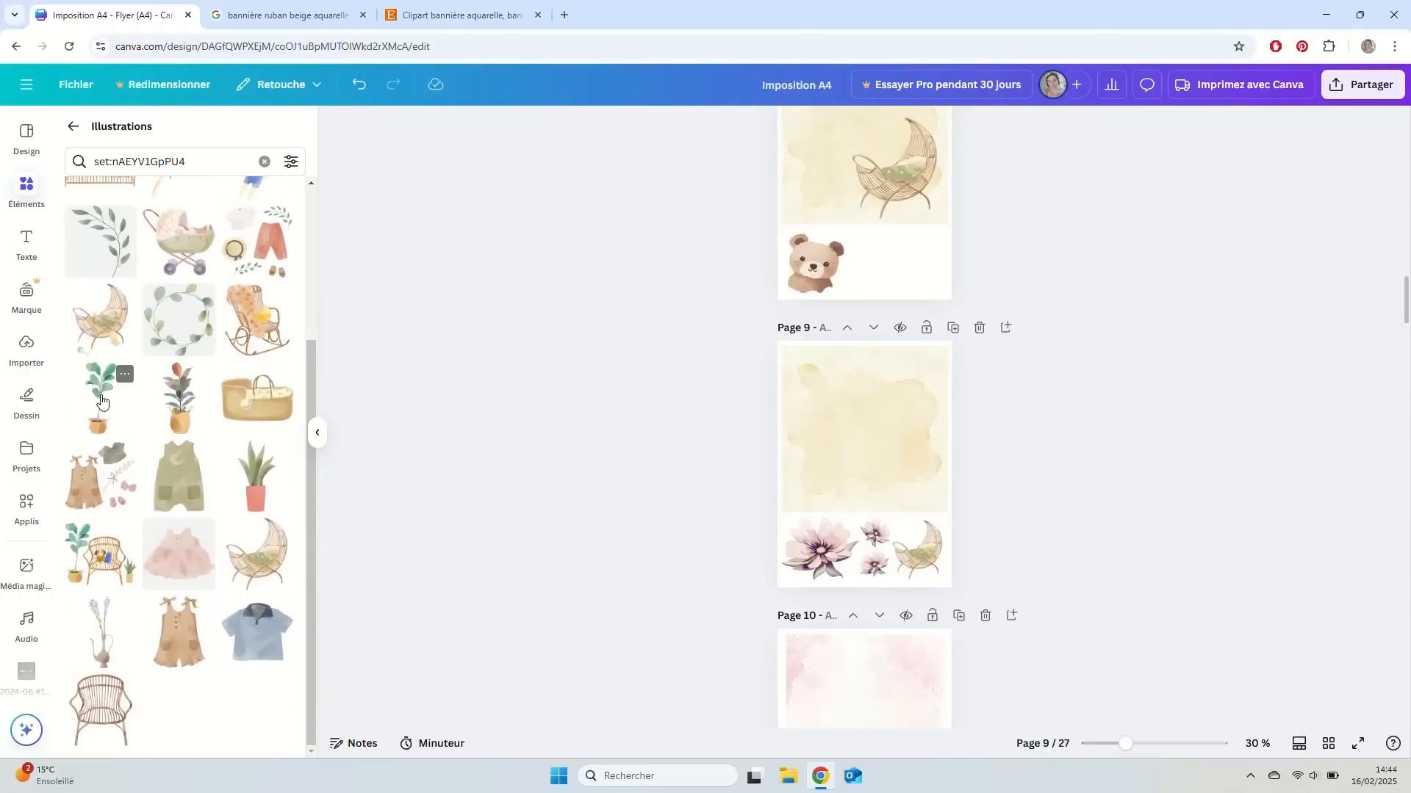
pyautogui.moveTo(831, 396); pyautogui.dragTo(831, 405)
pyautogui.scroll(3, 830, 433)
pyautogui.moveTo(793, 438); pyautogui.dragTo(955, 409)
pyautogui.moveTo(912, 505); pyautogui.dragTo(894, 544)
pyautogui.hotkey('ctrl', 'z')
# - Look through the flyer's pages from page 7 to the end to check the decorations and banners
pyautogui.scroll(-4, 1043, 478)
pyautogui.scroll(12, 1051, 450)
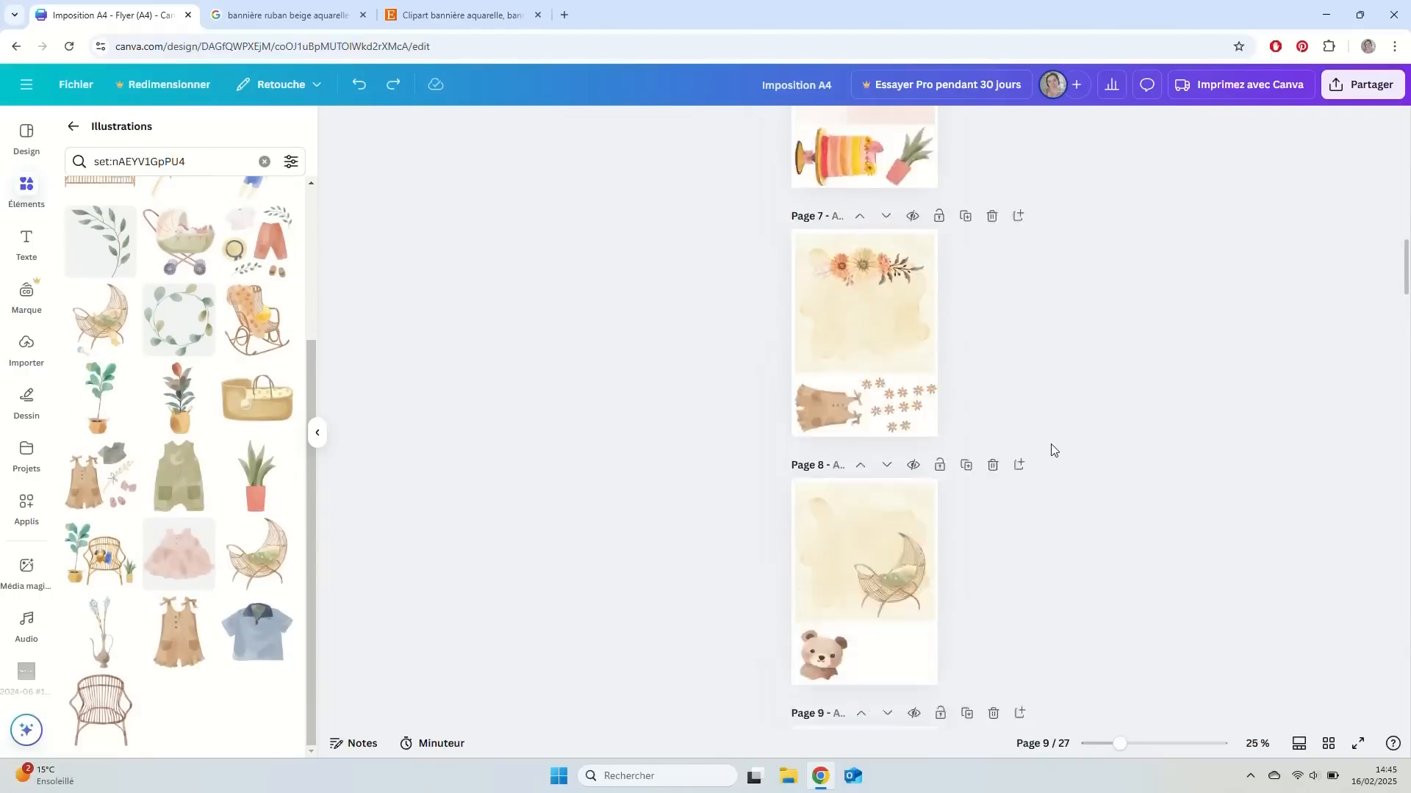
pyautogui.scroll(-20, 1119, 462)
pyautogui.scroll(-3, 1131, 485)
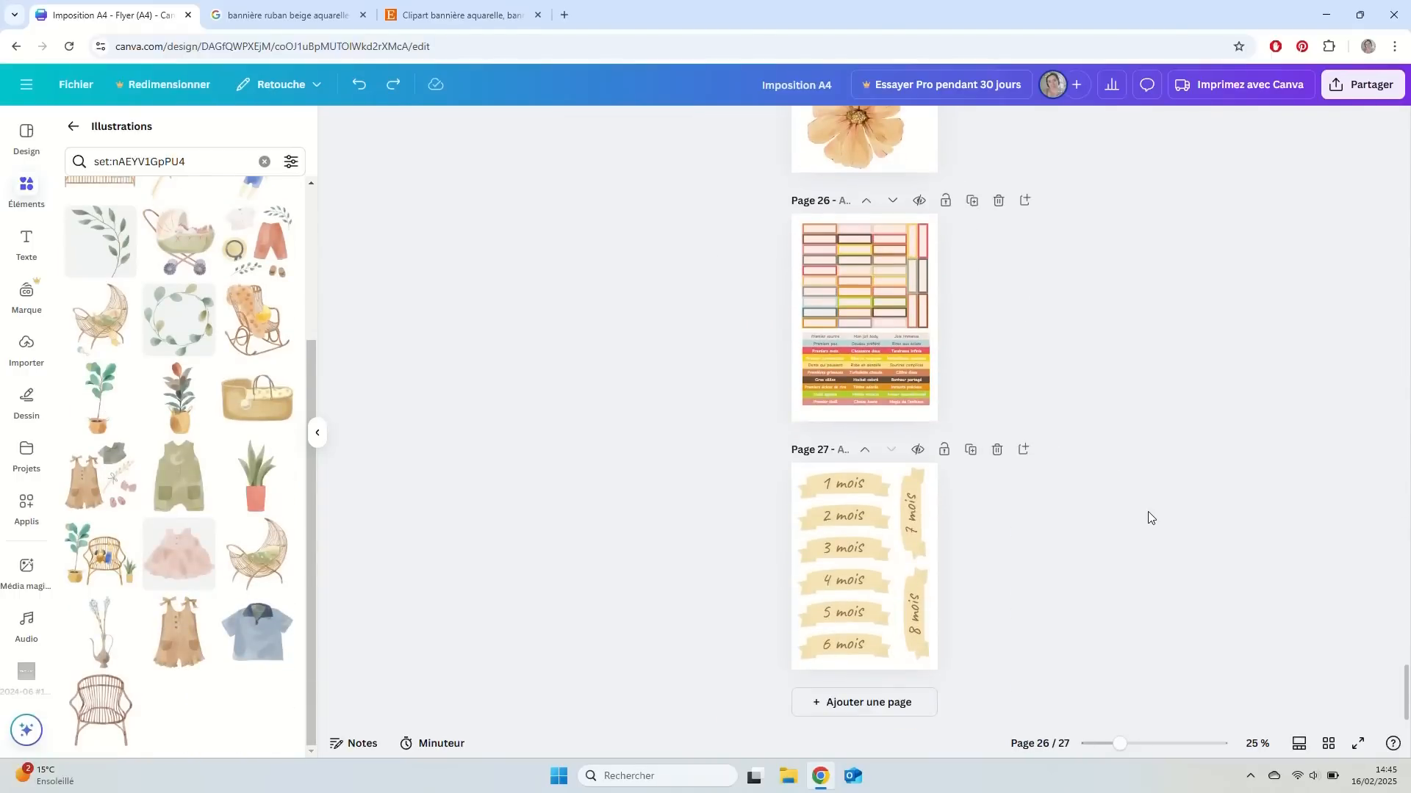
pyautogui.scroll(15, 893, 524)
pyautogui.click(892, 299)
pyautogui.scroll(10, 1051, 477)
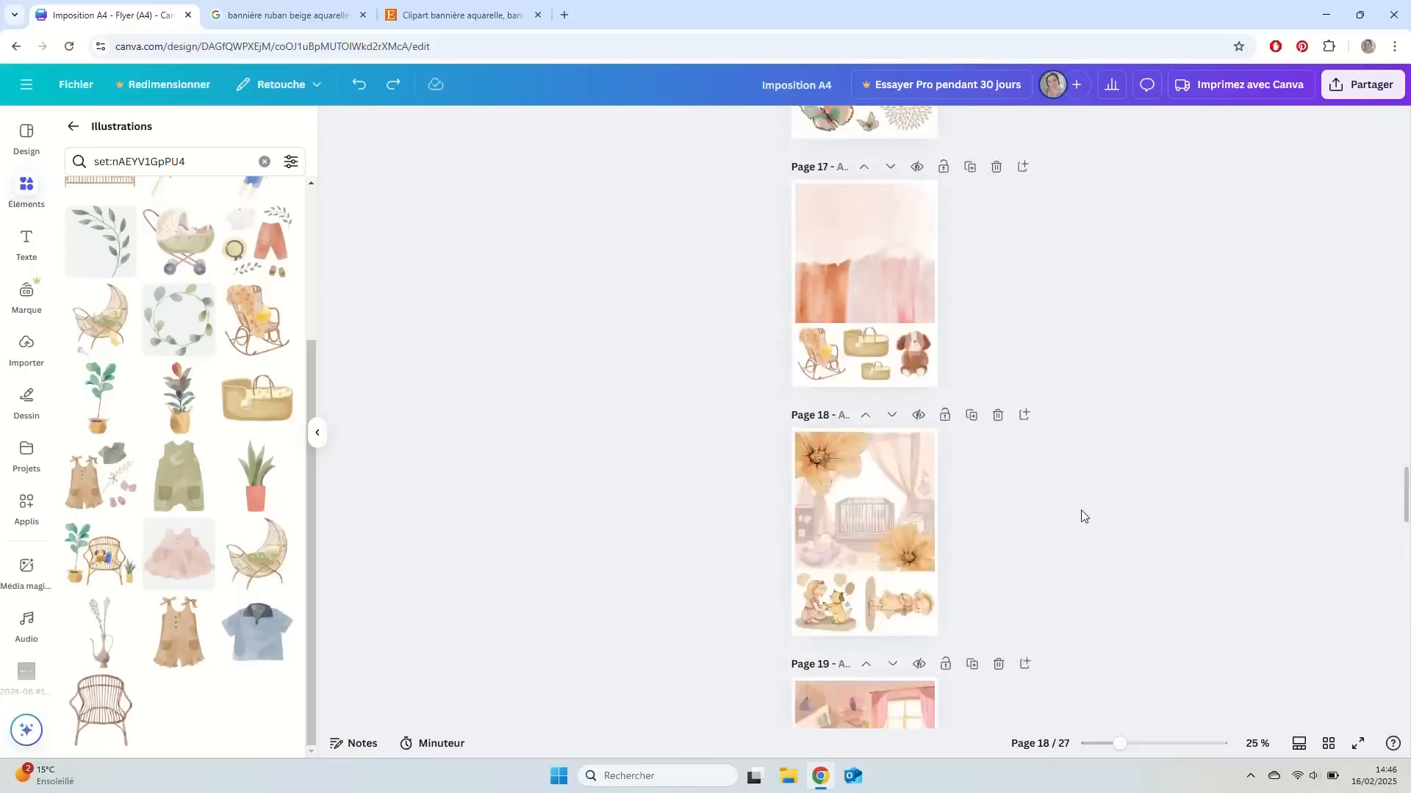
pyautogui.scroll(-20, 1168, 475)
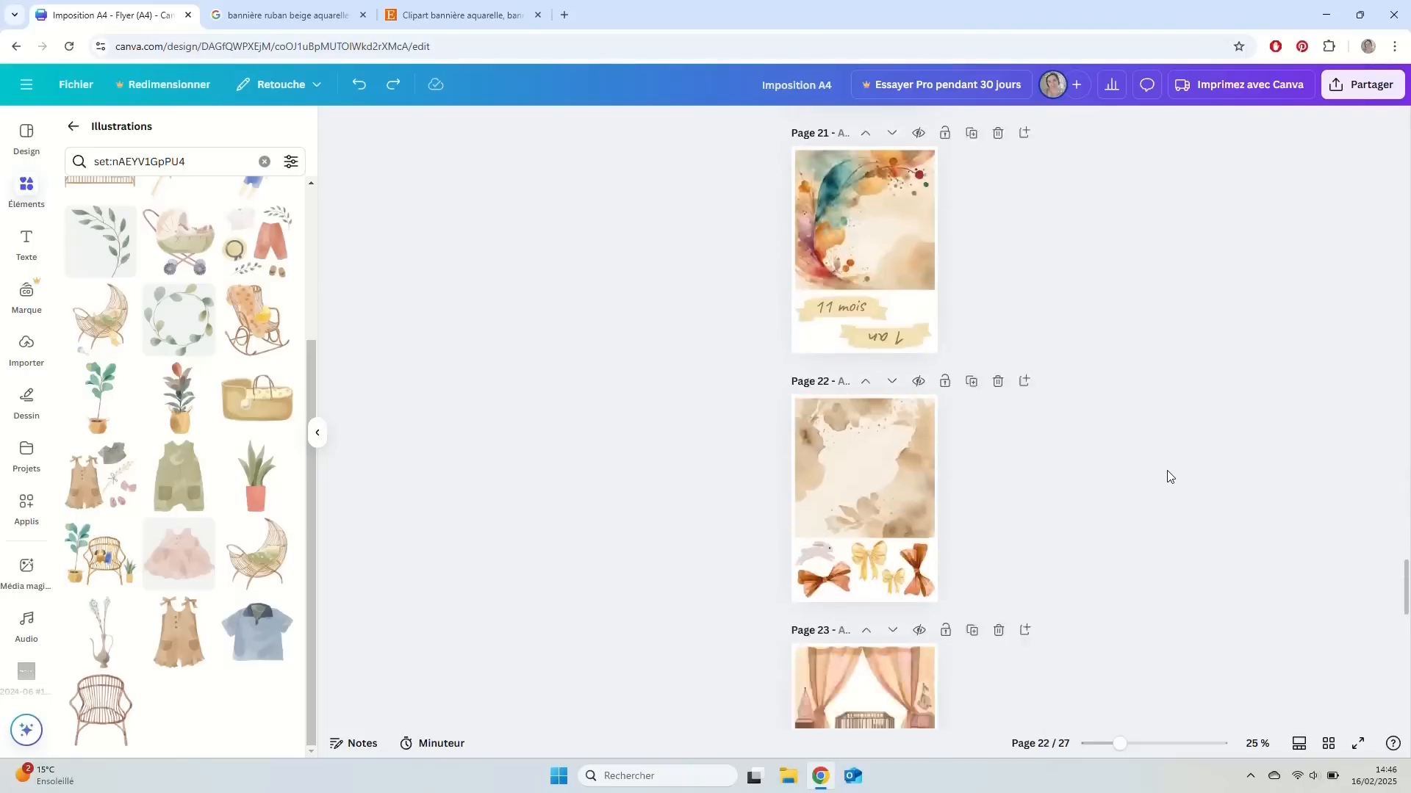
# - Put the child's first name on a banner on new page 28 without the all-capitals style
pyautogui.scroll(-10, 1203, 507)
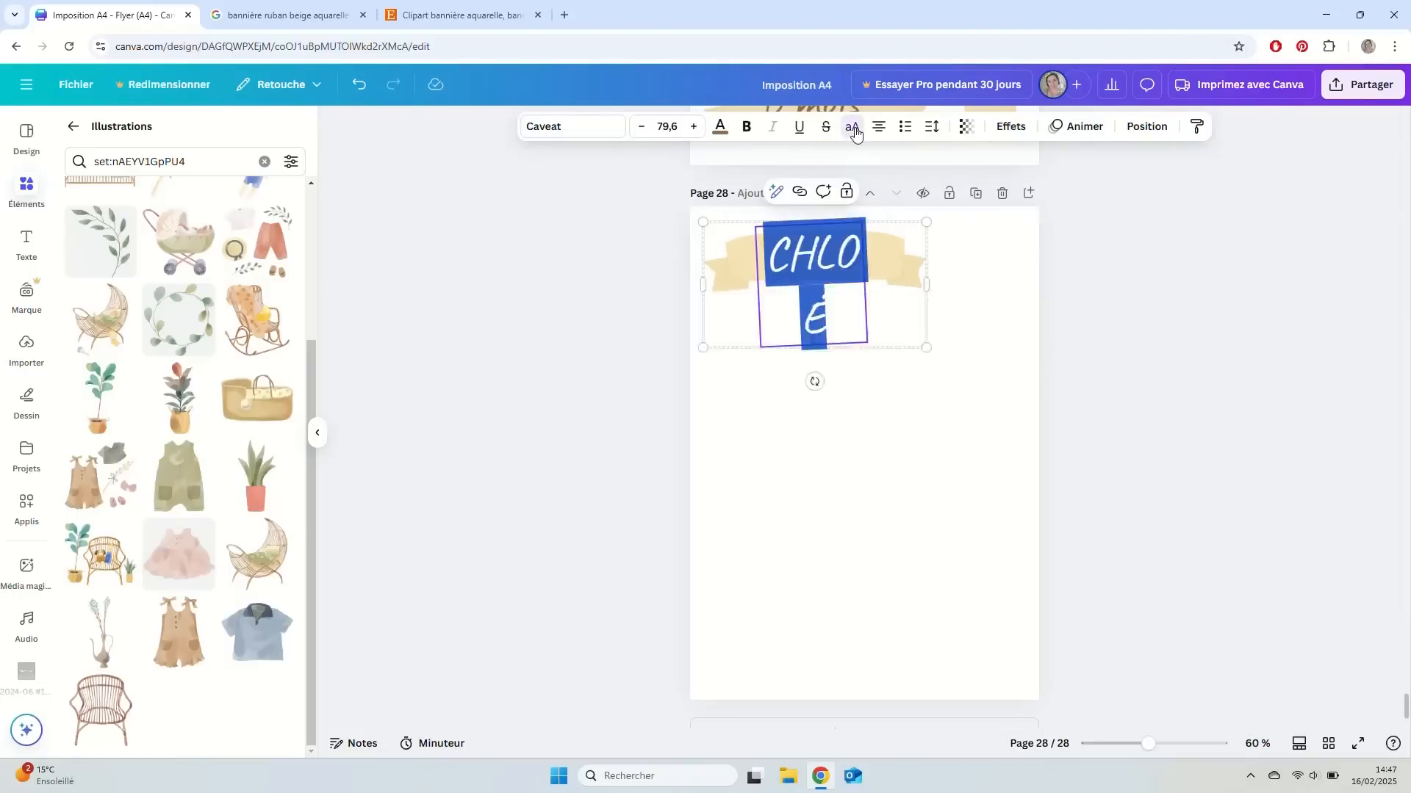
pyautogui.click(853, 128)
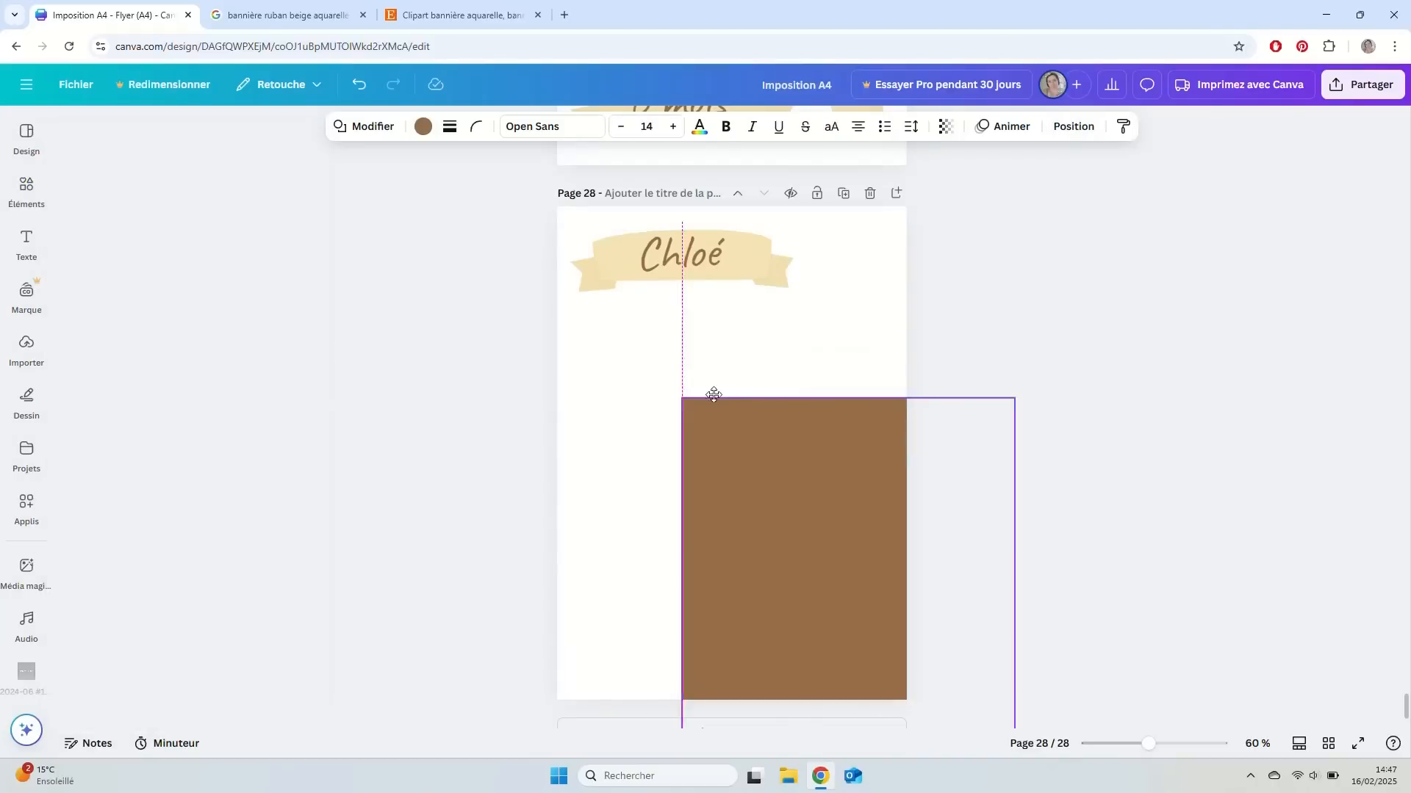
# - Remove the brown square's fill on page 28, give it a thin outline and place it across the page's upper area
pyautogui.moveTo(713, 396); pyautogui.dragTo(597, 210)
pyautogui.click(450, 126)
pyautogui.click(408, 170)
pyautogui.click(413, 127)
pyautogui.moveTo(809, 340); pyautogui.dragTo(705, 277)
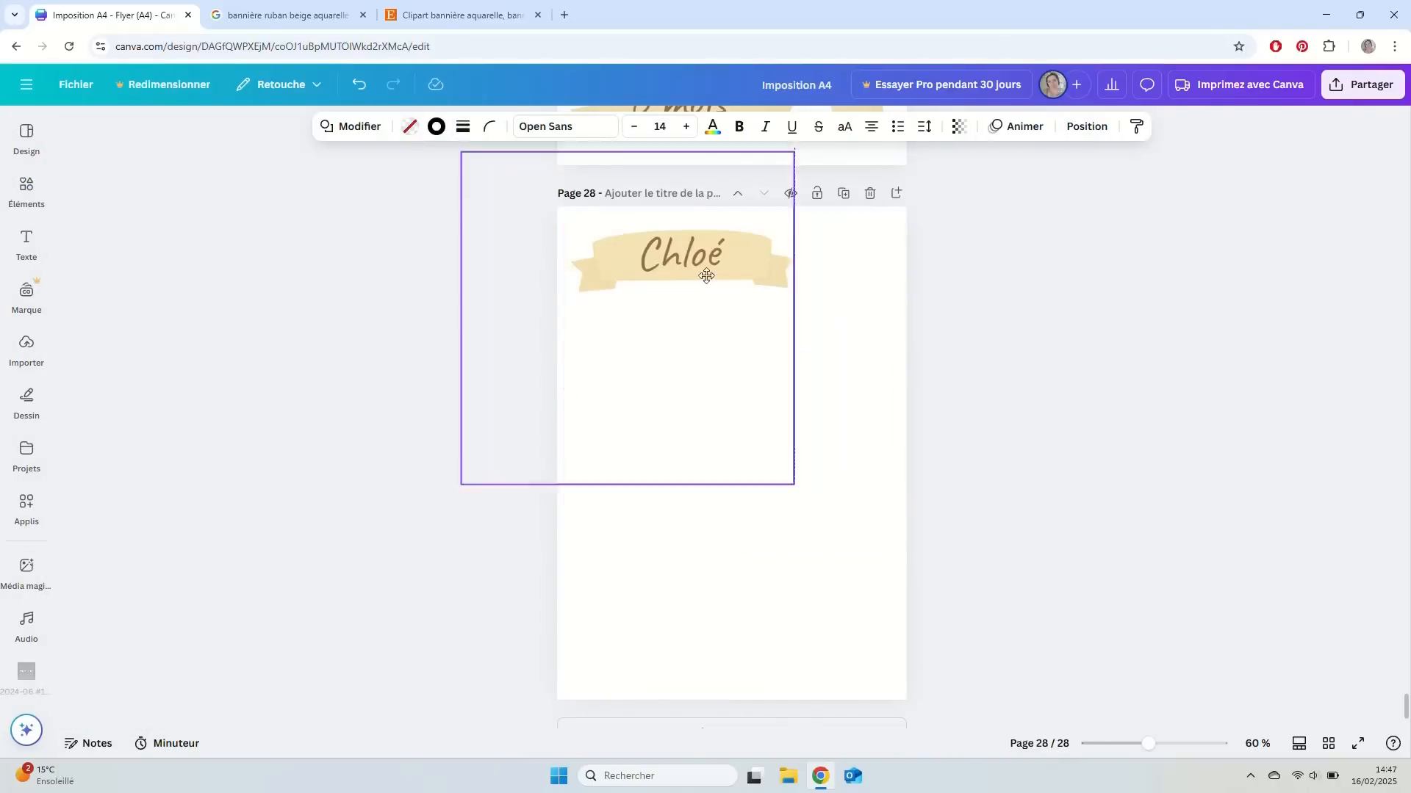
pyautogui.click(731, 183)
# - Enlarge the beige banner with the first name and move it to the lower middle of the outlined square
pyautogui.moveTo(800, 293); pyautogui.dragTo(835, 445)
pyautogui.moveTo(900, 483); pyautogui.dragTo(872, 474)
pyautogui.click(759, 423)
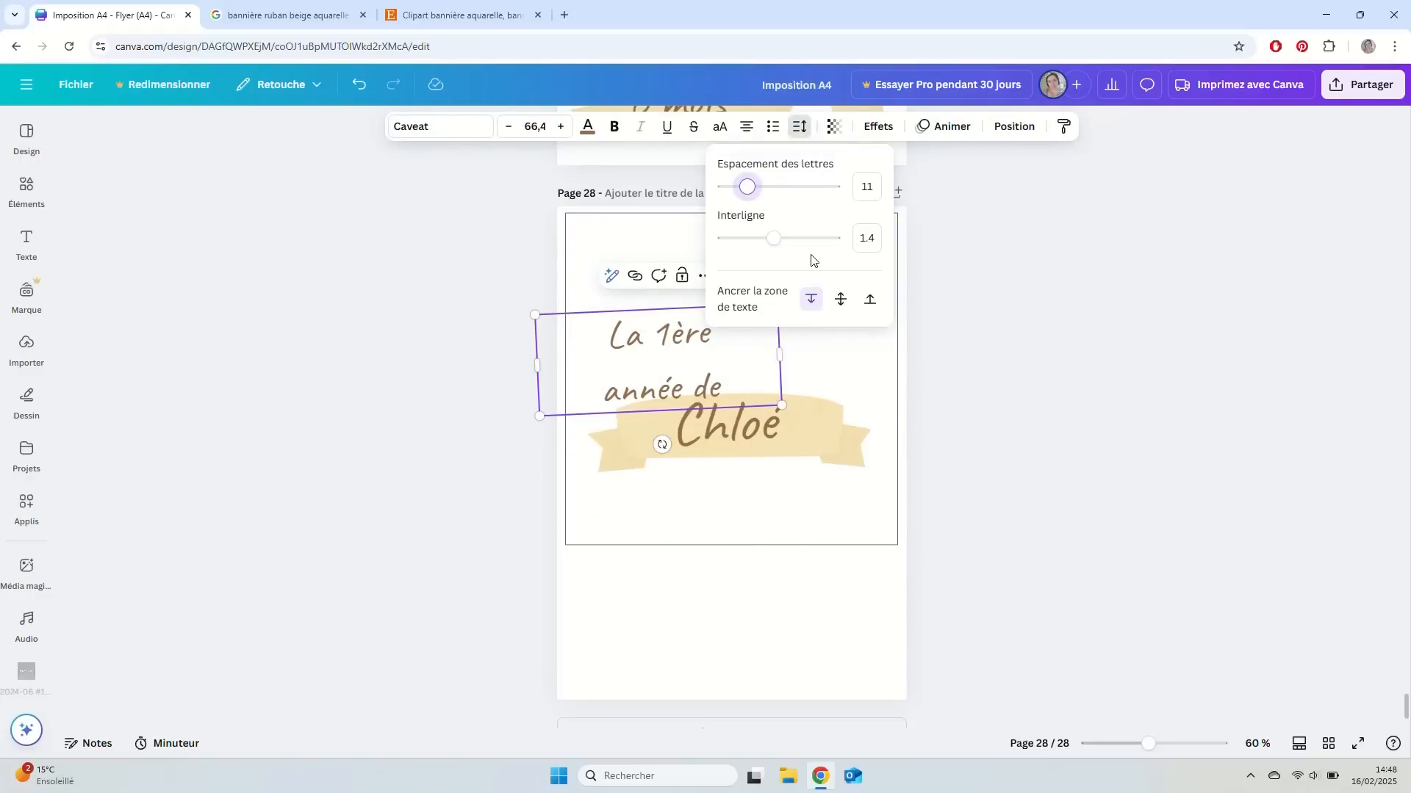
# - Tighten the line spacing of "La 1ère année de" and fit it on one line above the first name at size 45.8
pyautogui.moveTo(774, 238); pyautogui.dragTo(732, 238)
pyautogui.click(774, 307)
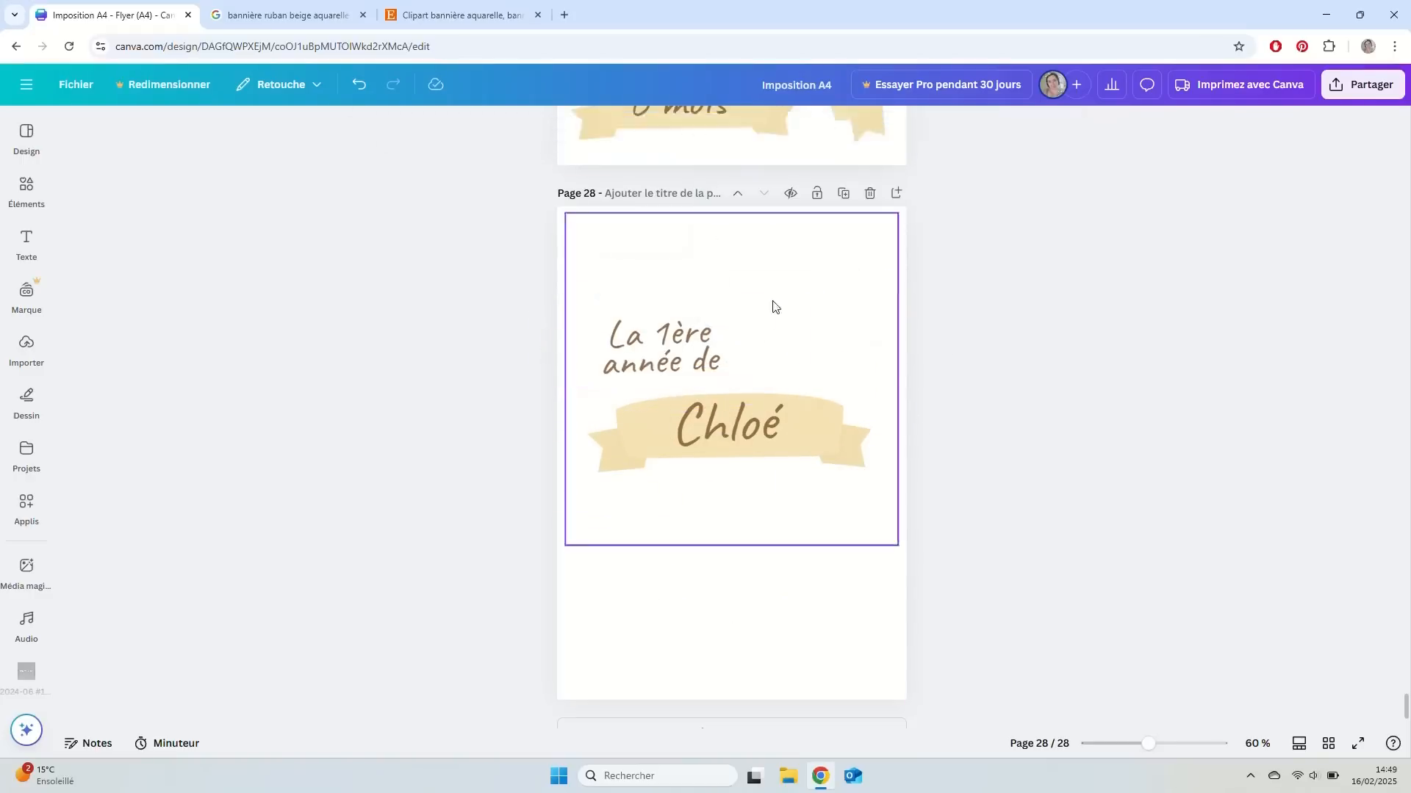
pyautogui.moveTo(665, 352); pyautogui.dragTo(732, 348)
pyautogui.click(799, 126)
pyautogui.click(867, 360)
pyautogui.doubleClick(672, 360)
pyautogui.press('BackSpace')
pyautogui.moveTo(878, 321); pyautogui.dragTo(827, 340)
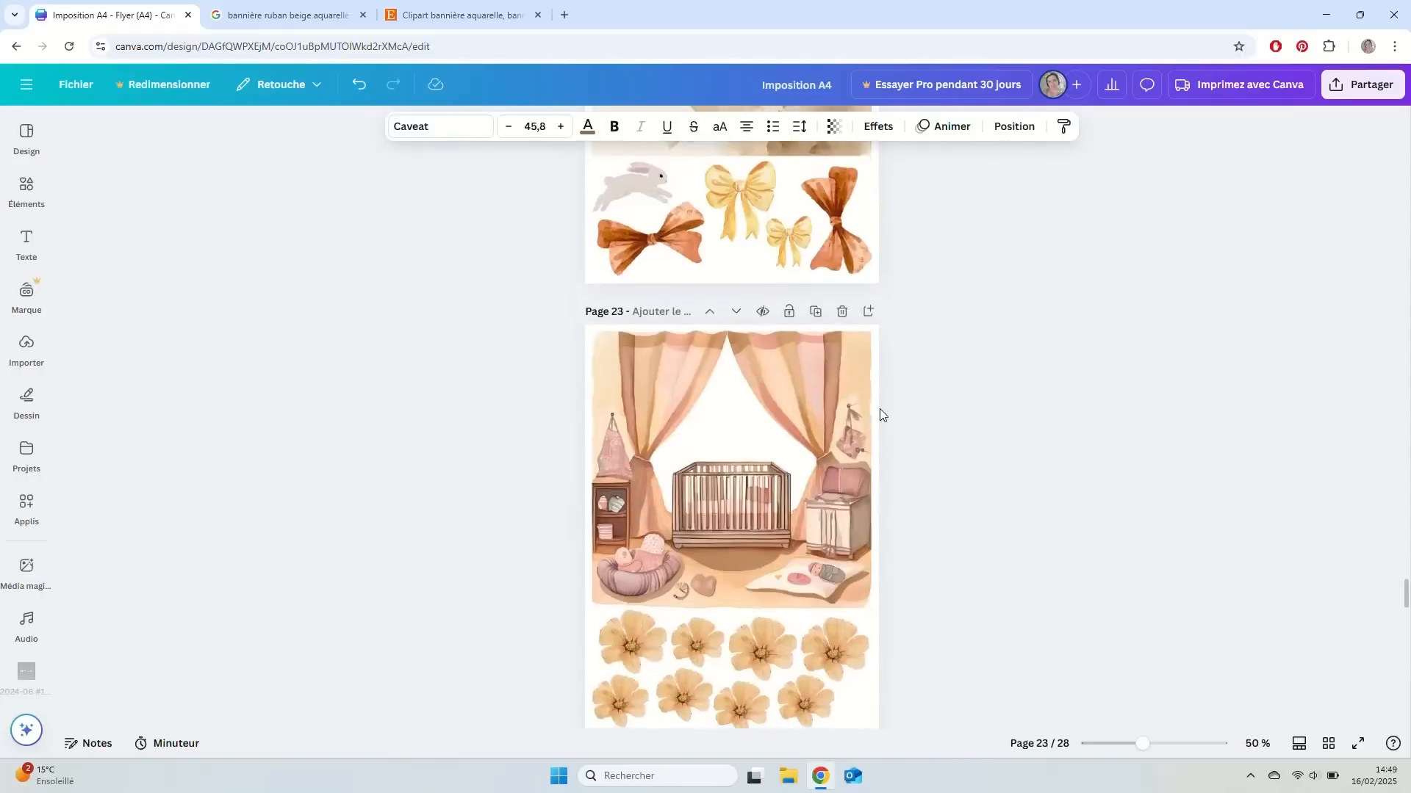
# - Decorate the square on page 28 with large beige watercolour flowers in two opposite corners and a cream watercolour background
pyautogui.rightClick(780, 271)
pyautogui.click(811, 342)
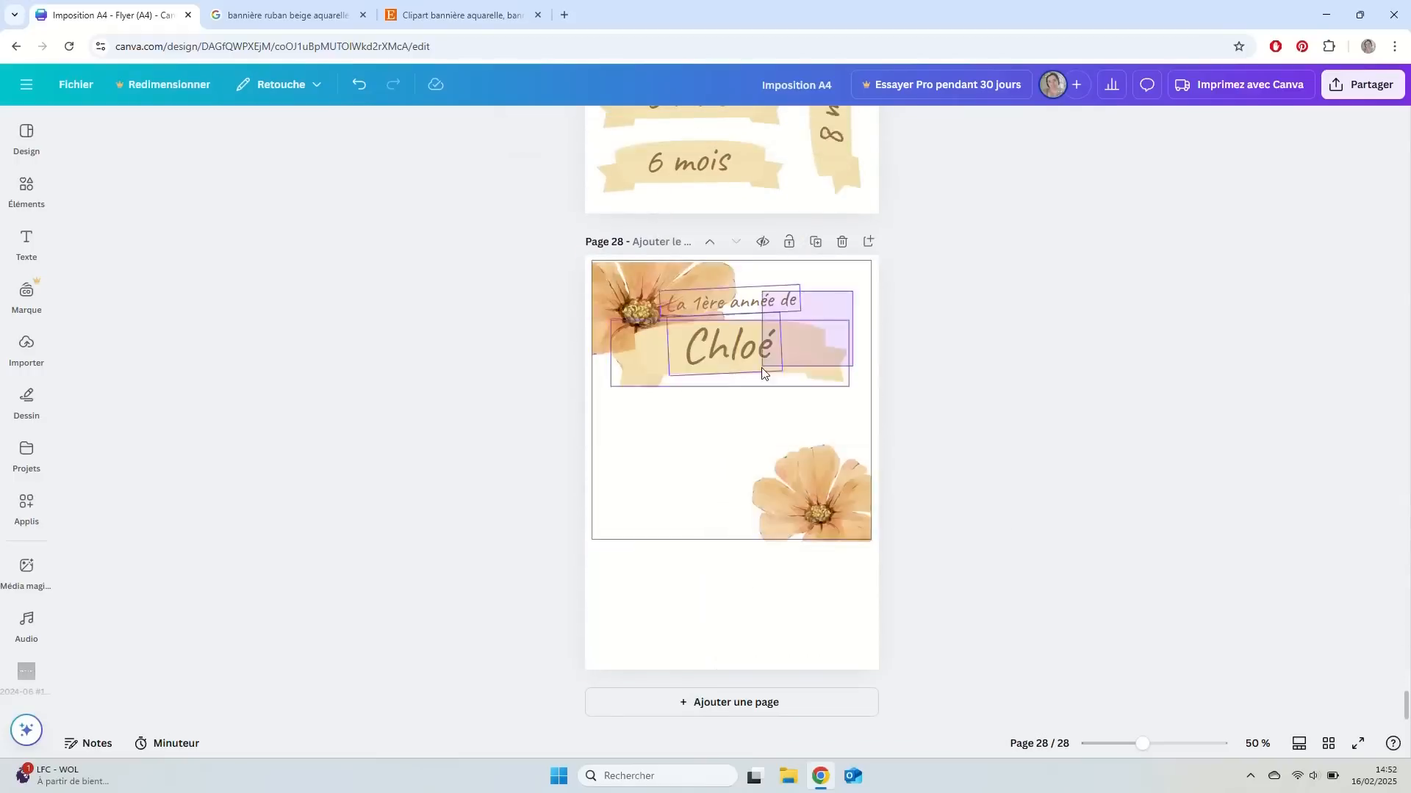
pyautogui.scroll(20, 919, 371)
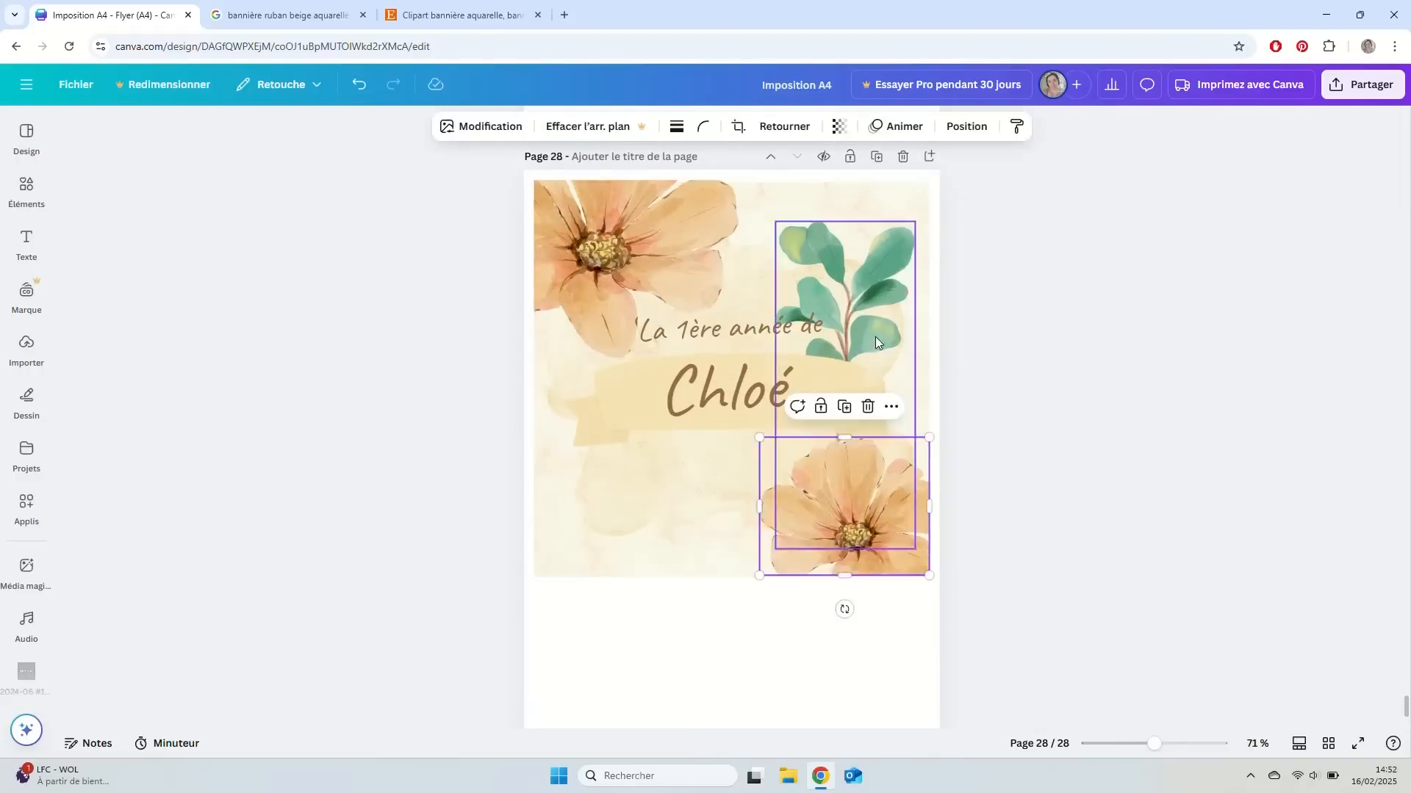
# - Apply a Brillance shadow in a soft beige to the banner behind the first name
pyautogui.click(791, 391)
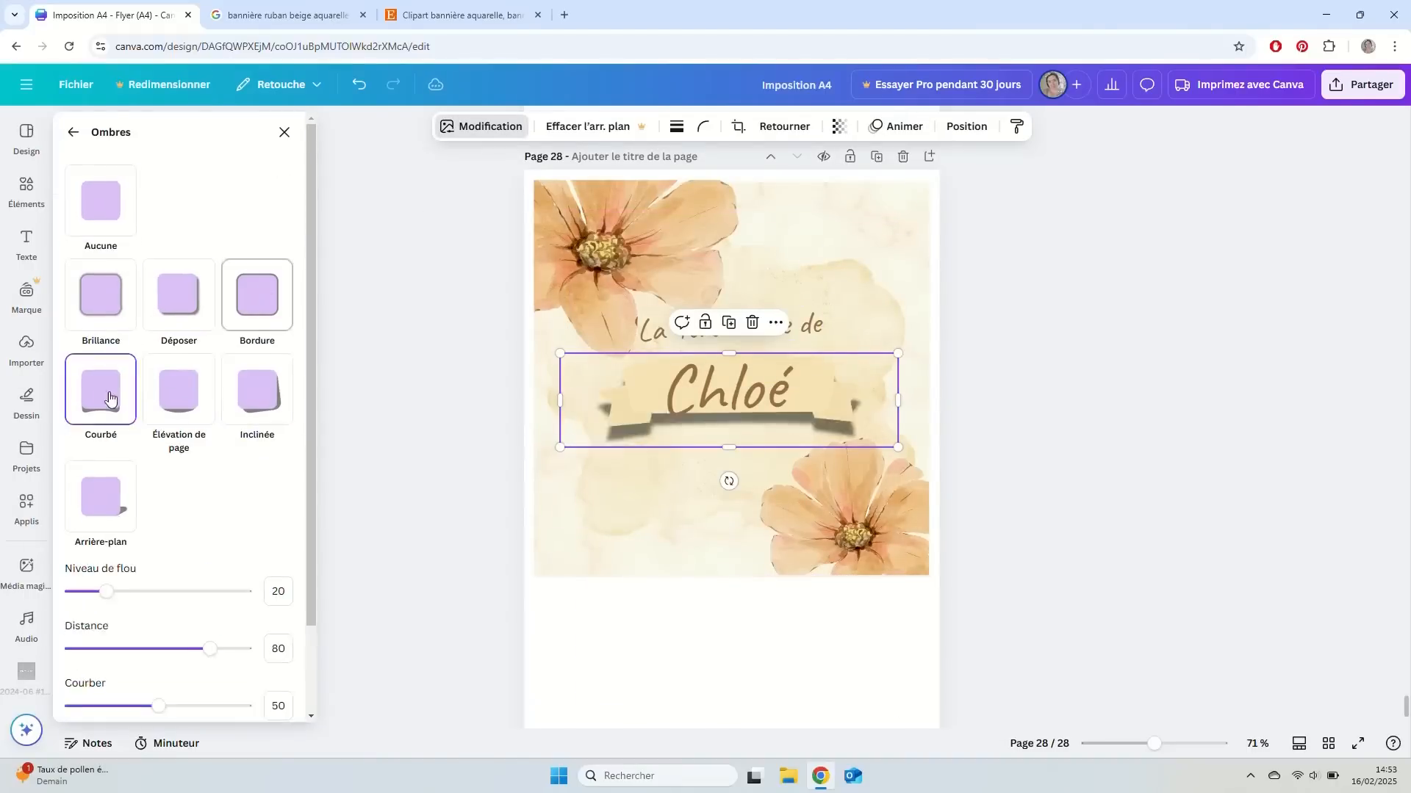
pyautogui.click(101, 294)
pyautogui.click(281, 687)
pyautogui.click(370, 632)
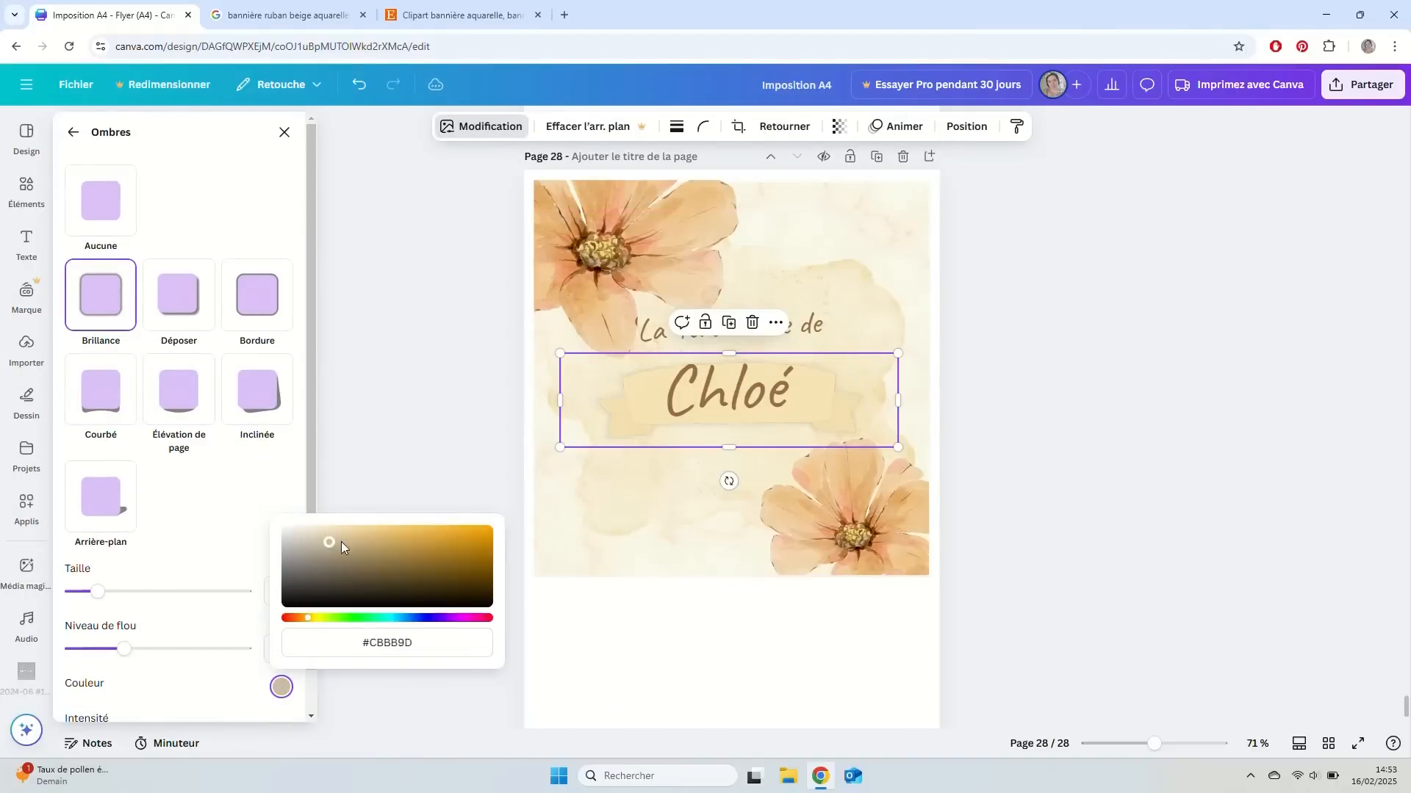
pyautogui.click(479, 126)
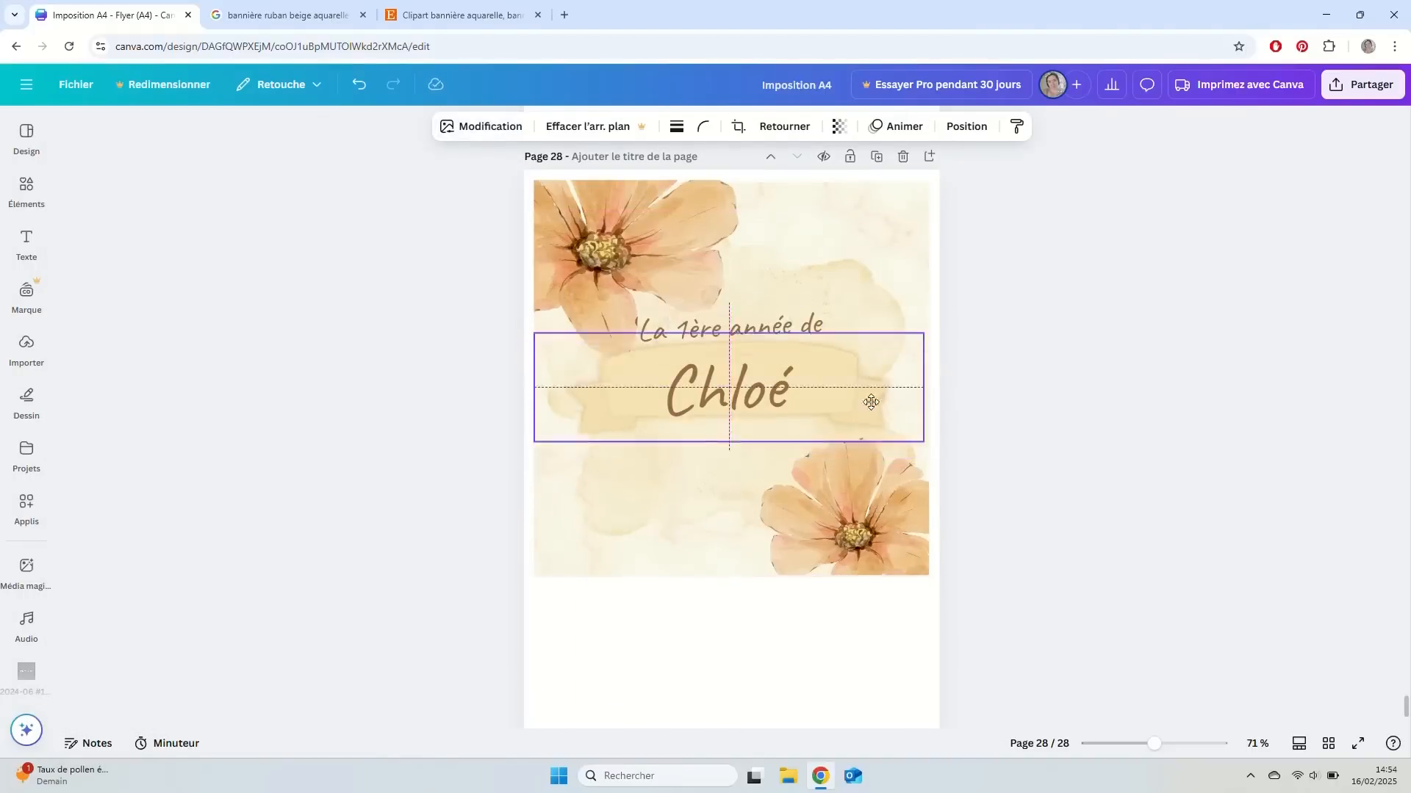
# - Centre the banner and the first name horizontally on each other and group them
pyautogui.moveTo(973, 297); pyautogui.dragTo(893, 319)
pyautogui.click(1044, 127)
pyautogui.click(236, 350)
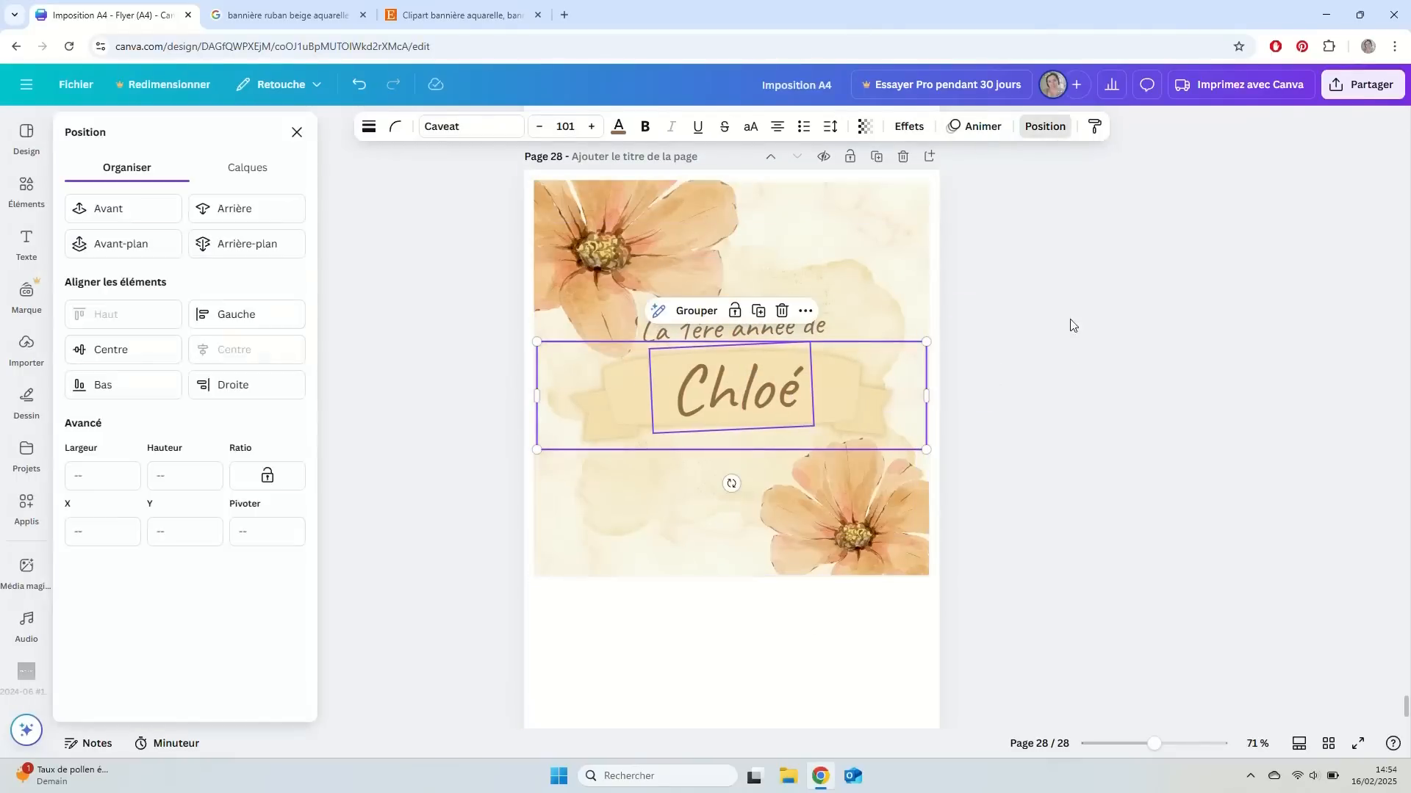
pyautogui.click(696, 311)
# - Place the banner with the first name in the blank area below the square, keeping the name inside the square too
pyautogui.moveTo(834, 388); pyautogui.dragTo(845, 643)
pyautogui.hotkey('ctrl', 'z')
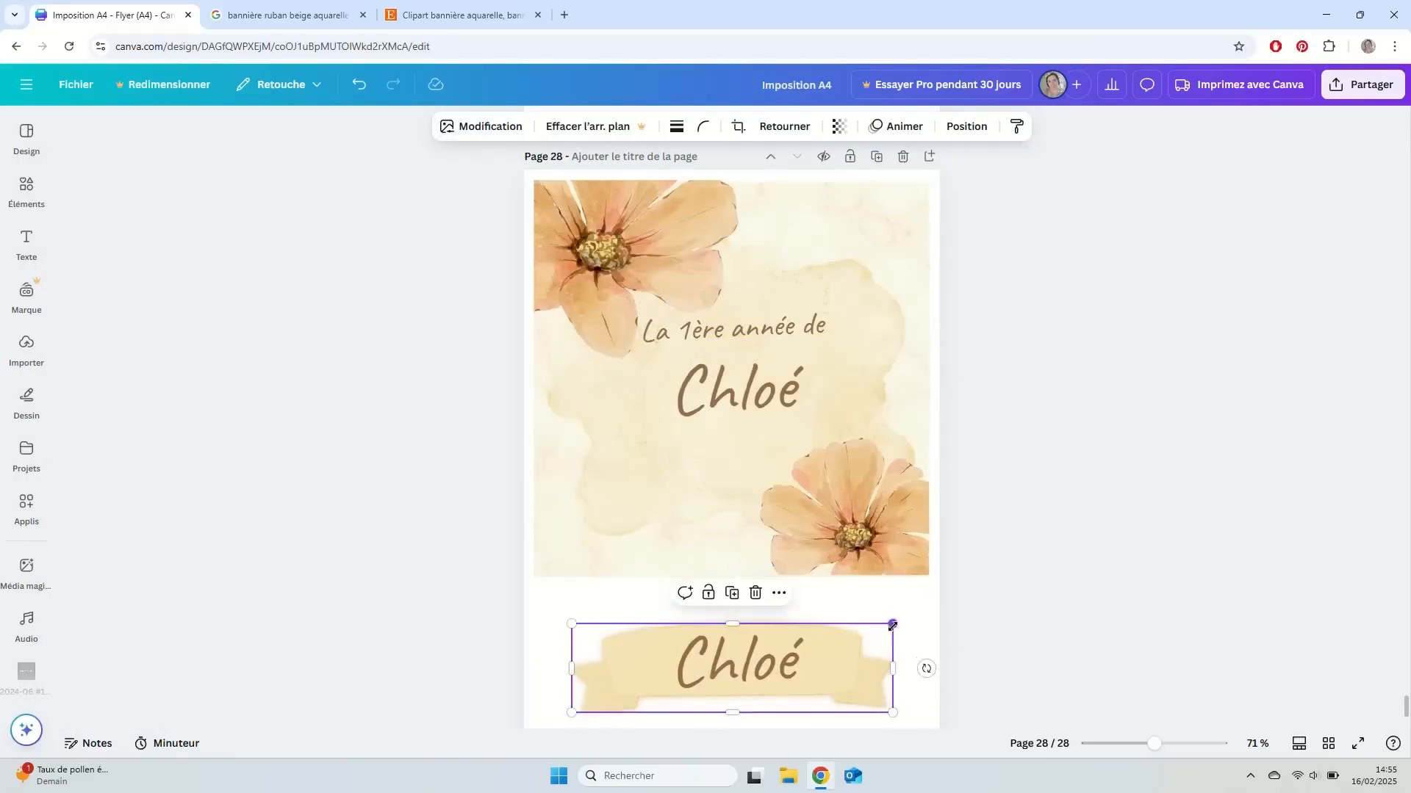
pyautogui.moveTo(861, 671); pyautogui.dragTo(888, 658)
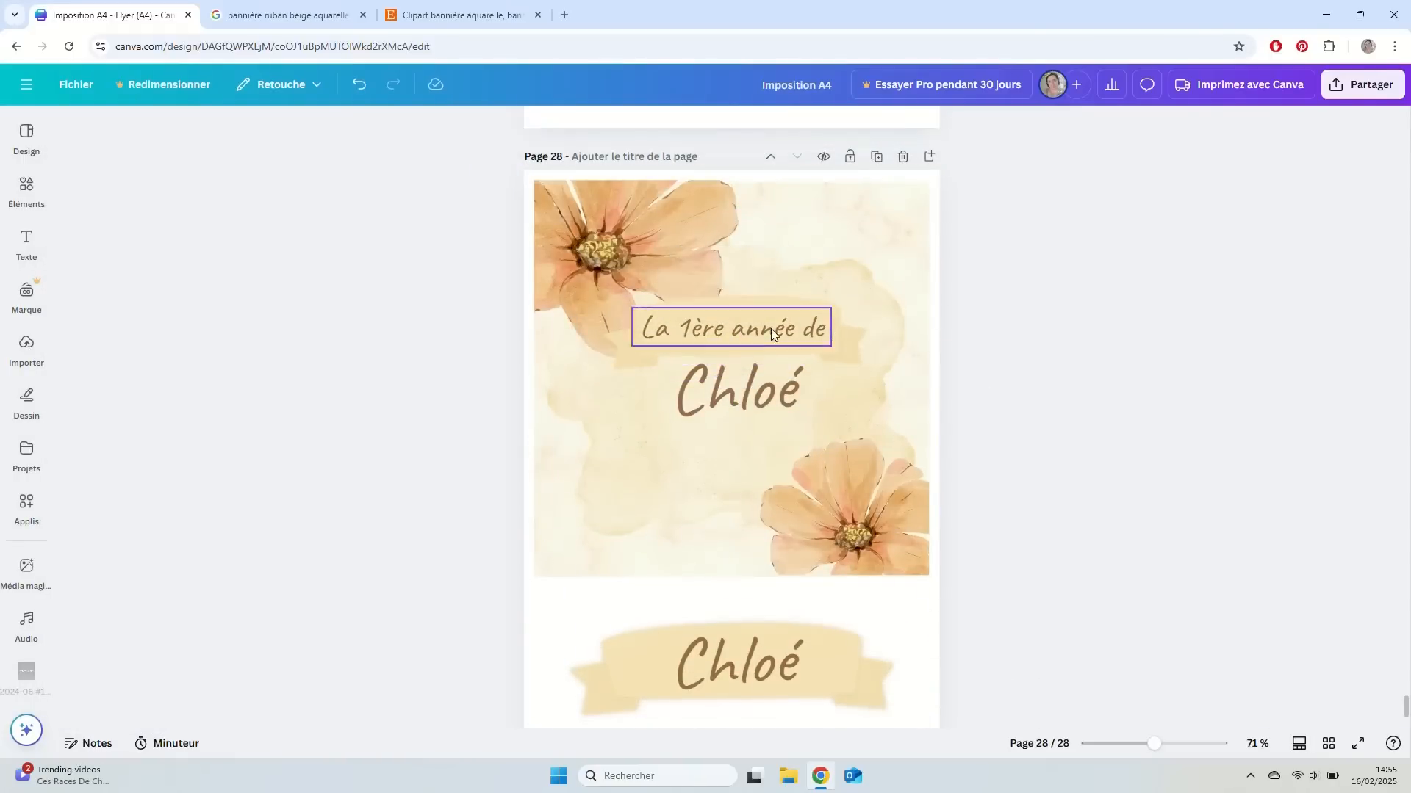
# - Enlarge the first name in the square to about size 160 and set "La 1ère année de" just above it
pyautogui.moveTo(771, 335); pyautogui.dragTo(768, 345)
pyautogui.moveTo(737, 393); pyautogui.dragTo(634, 439)
pyautogui.moveTo(709, 475); pyautogui.dragTo(757, 509)
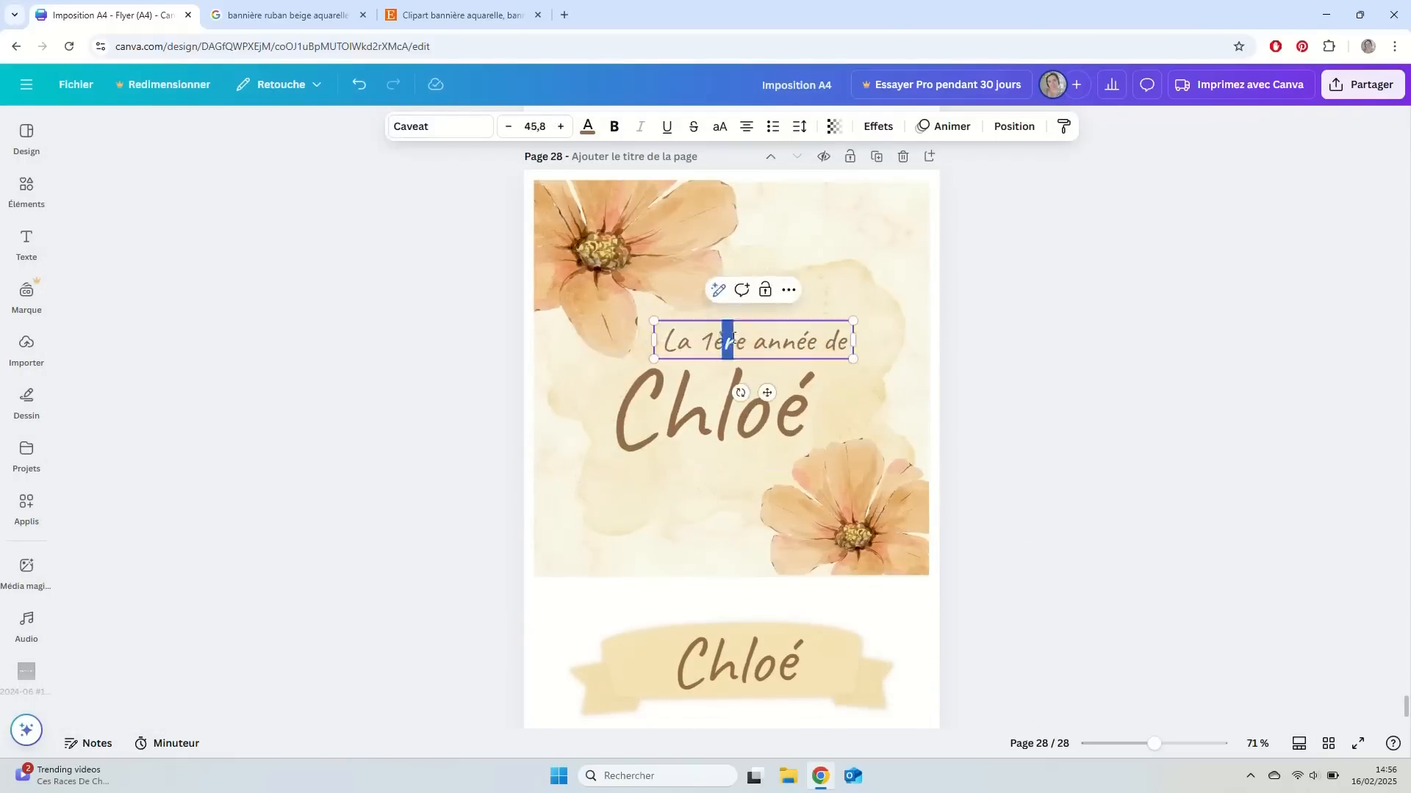
pyautogui.moveTo(732, 339); pyautogui.dragTo(744, 341)
pyautogui.click(799, 125)
pyautogui.click(799, 126)
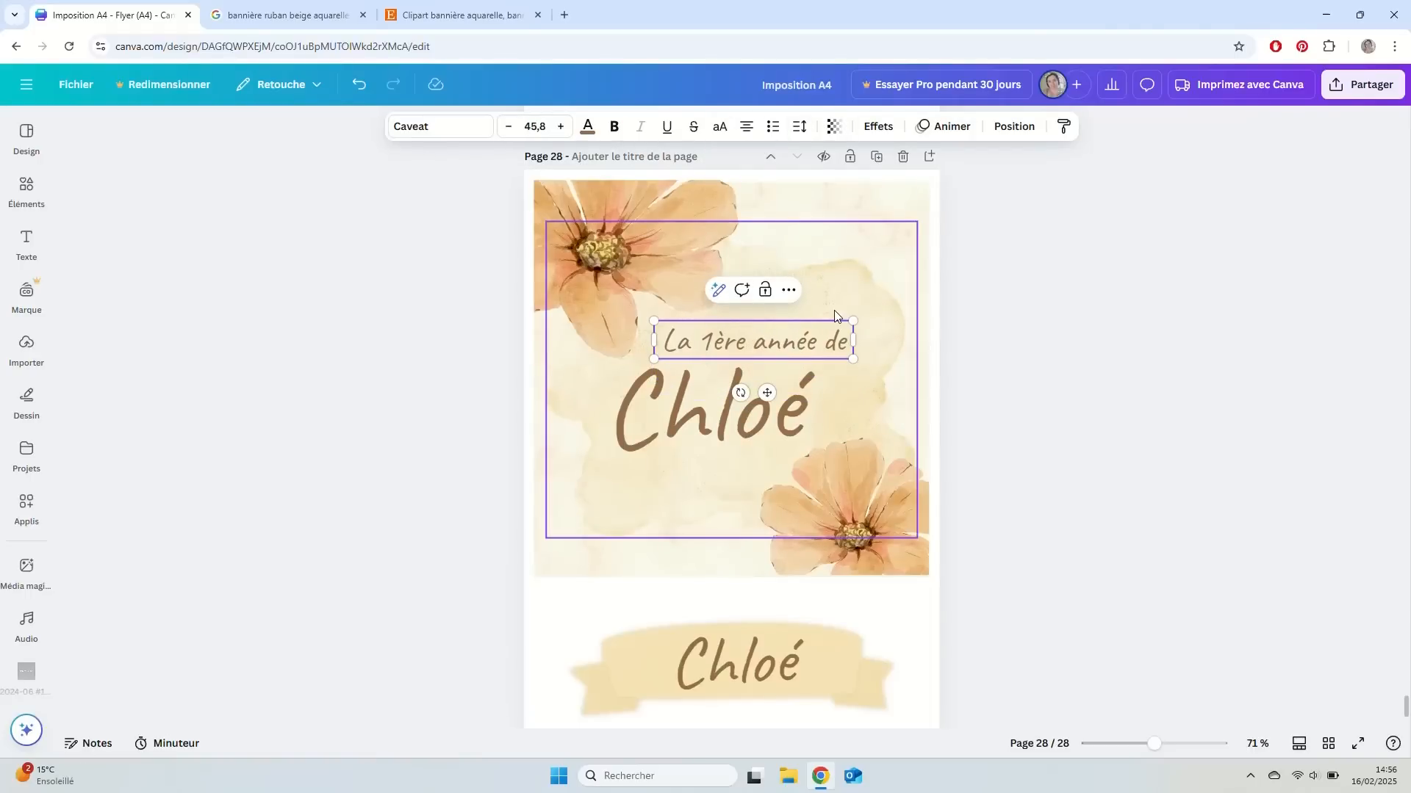
# - Shift the enlarged first name to the right and shrink the flower in the square's lower corner
pyautogui.moveTo(742, 418); pyautogui.dragTo(795, 418)
pyautogui.moveTo(888, 509); pyautogui.dragTo(899, 536)
pyautogui.moveTo(939, 602); pyautogui.dragTo(911, 580)
pyautogui.moveTo(890, 568); pyautogui.dragTo(902, 565)
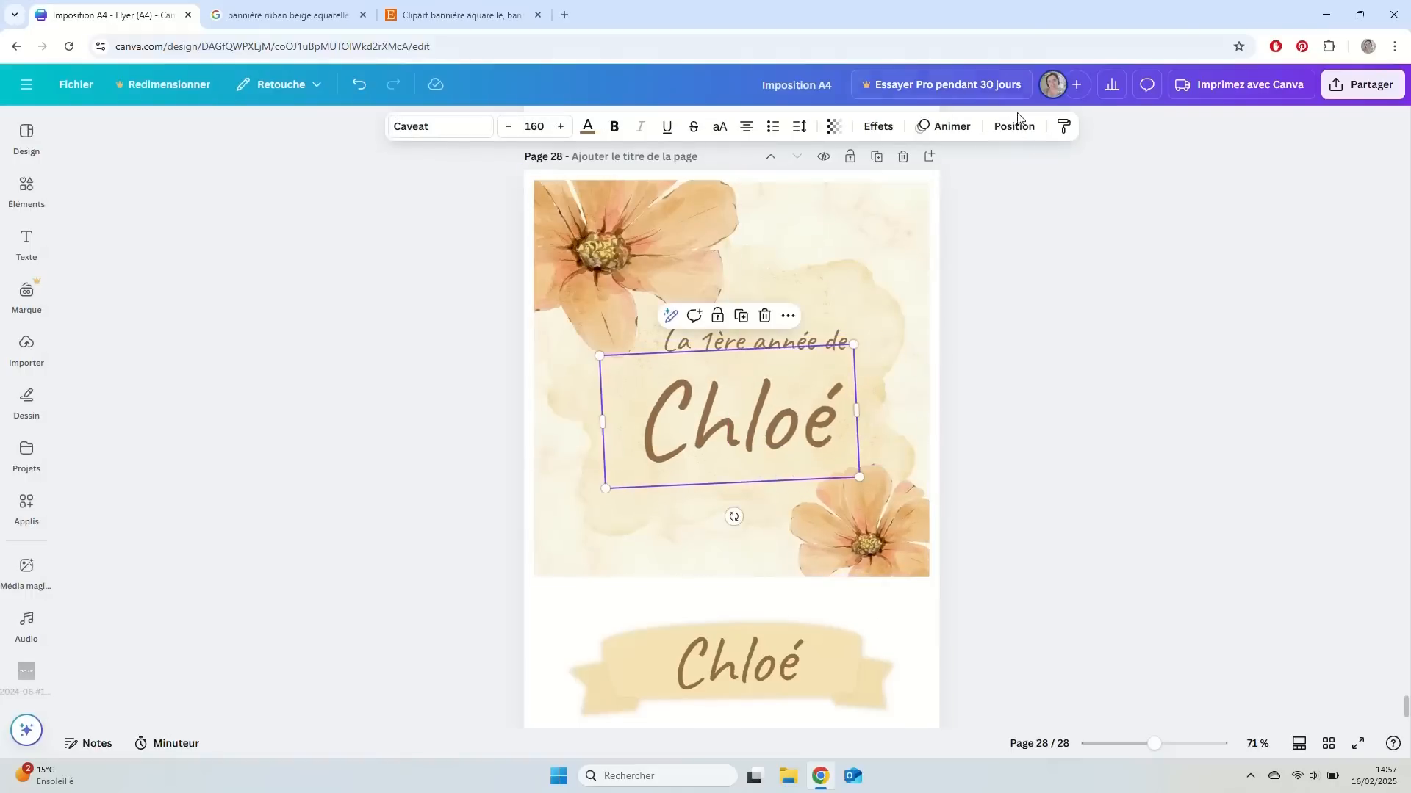
# - Fine-tune the placement of "La 1ère année de" and the first name between the two flowers
pyautogui.click(1014, 125)
pyautogui.moveTo(807, 342); pyautogui.dragTo(780, 354)
pyautogui.click(1044, 390)
pyautogui.click(742, 421)
pyautogui.moveTo(742, 420); pyautogui.dragTo(751, 418)
pyautogui.click(1044, 389)
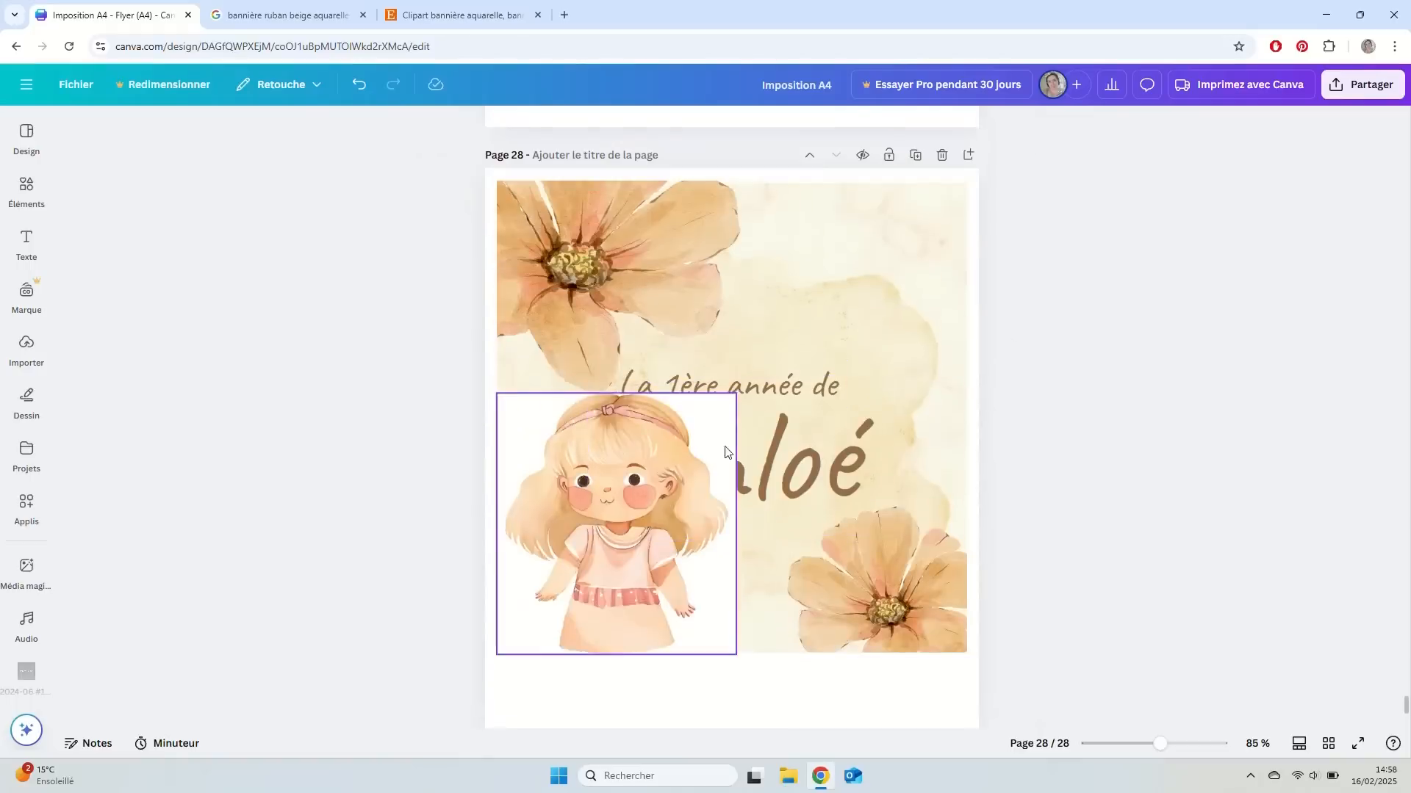
# - Shrink the watercolour girl in the square on page 28 and move both title texts to the right beside her
pyautogui.click(728, 453)
pyautogui.moveTo(736, 393); pyautogui.dragTo(698, 526)
pyautogui.moveTo(780, 470); pyautogui.dragTo(826, 464)
pyautogui.moveTo(789, 392); pyautogui.dragTo(820, 380)
pyautogui.moveTo(826, 463); pyautogui.dragTo(839, 457)
pyautogui.click(581, 558)
pyautogui.moveTo(651, 486); pyautogui.dragTo(683, 439)
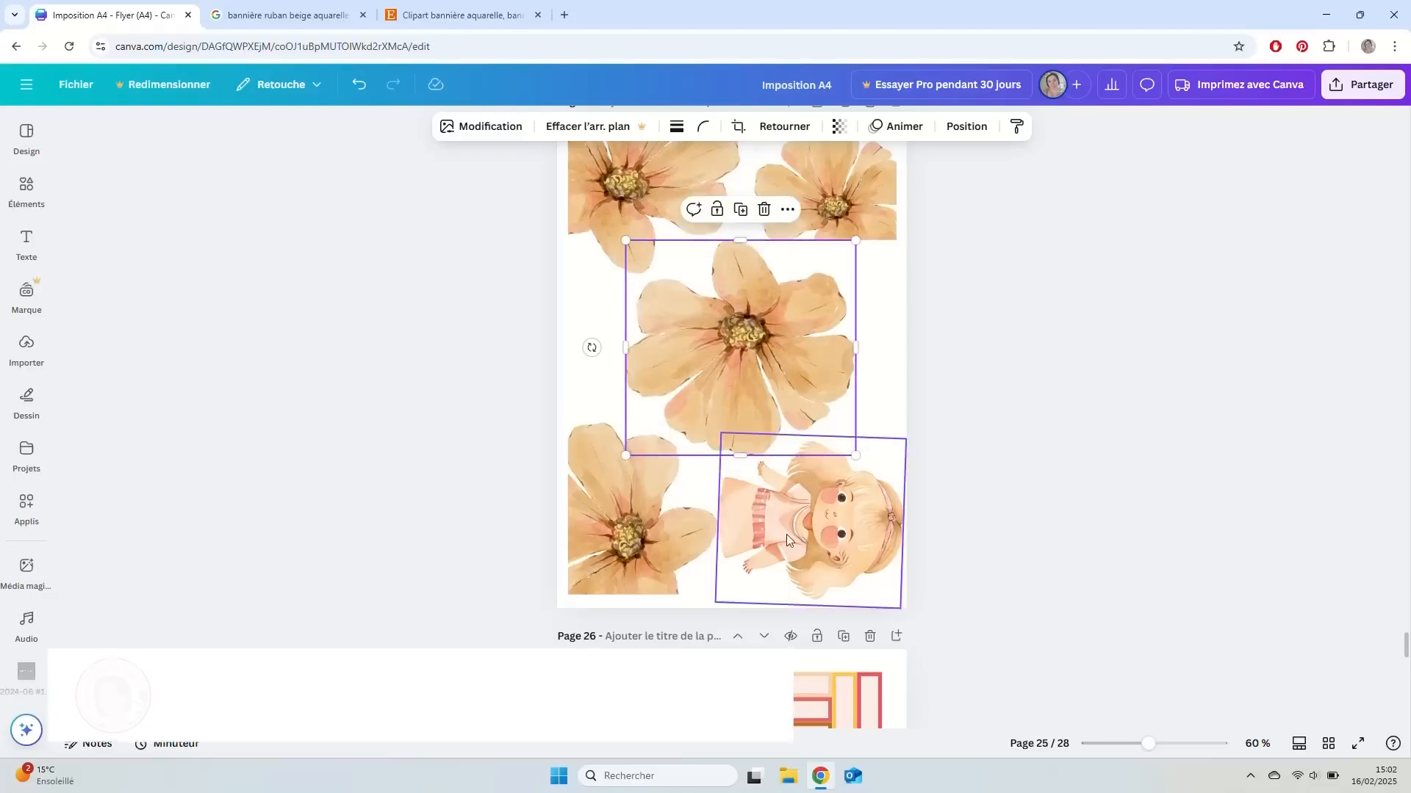
# - Adjust the decorations on page 25 and look back through the flyer up to page 1
pyautogui.moveTo(816, 617); pyautogui.dragTo(780, 425)
pyautogui.scroll(20, 1011, 457)
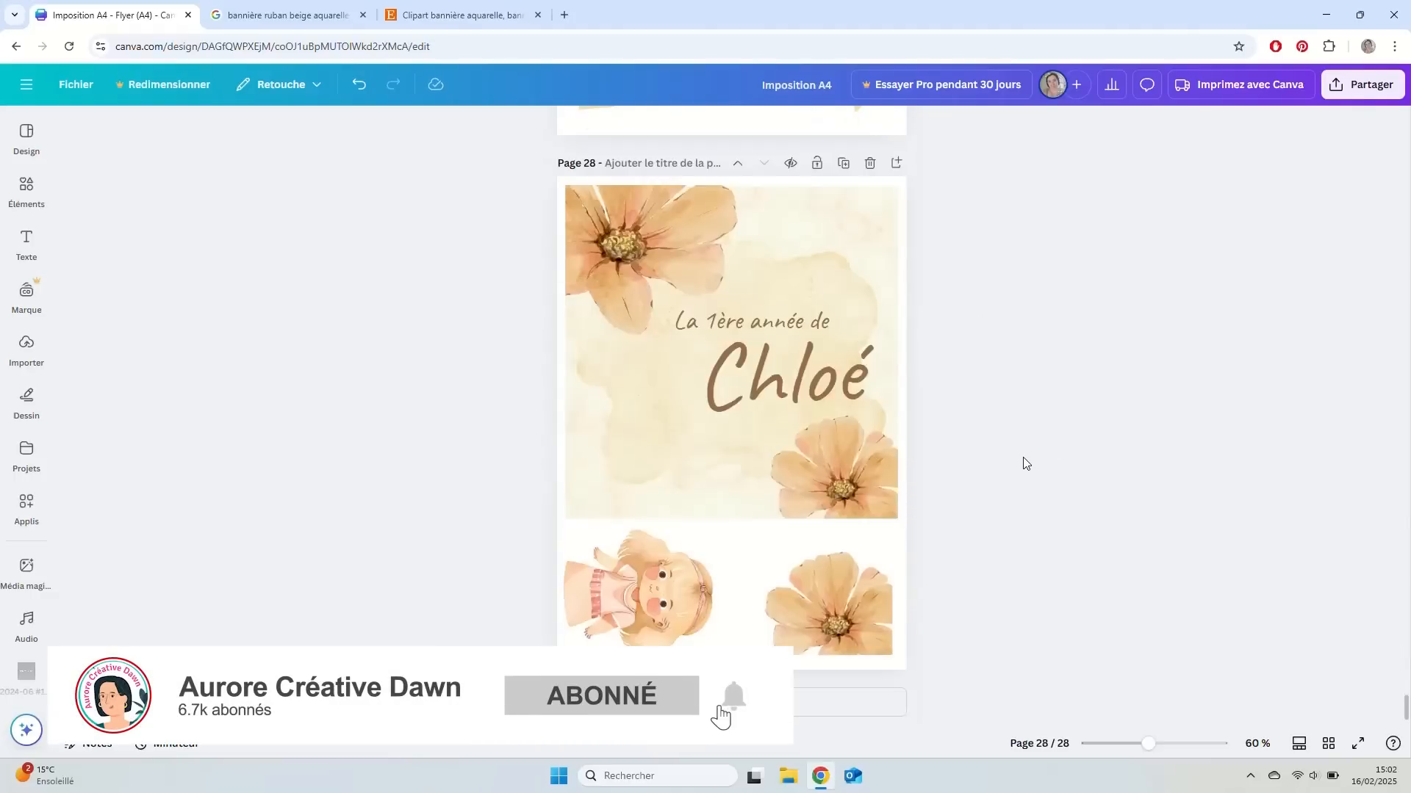
pyautogui.scroll(15, 1010, 441)
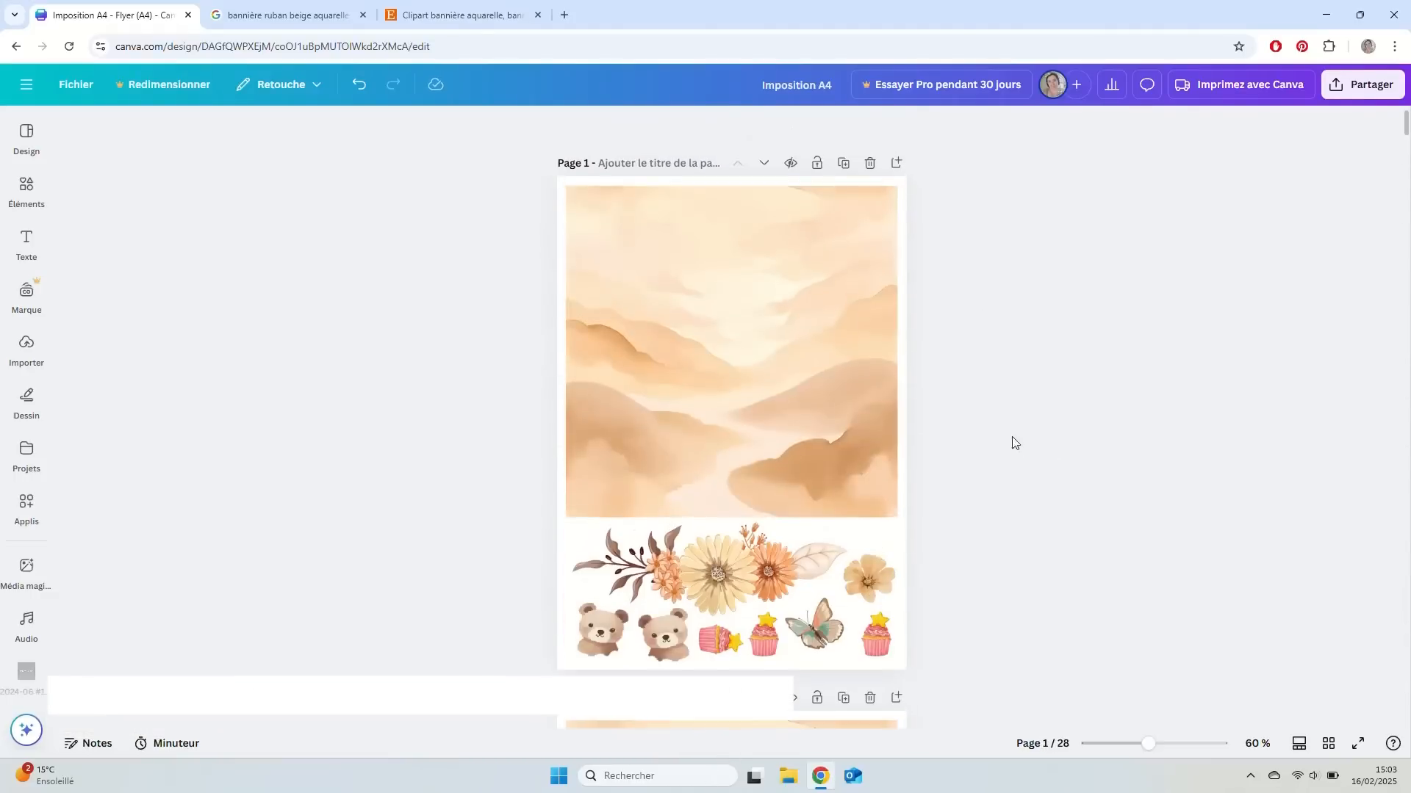